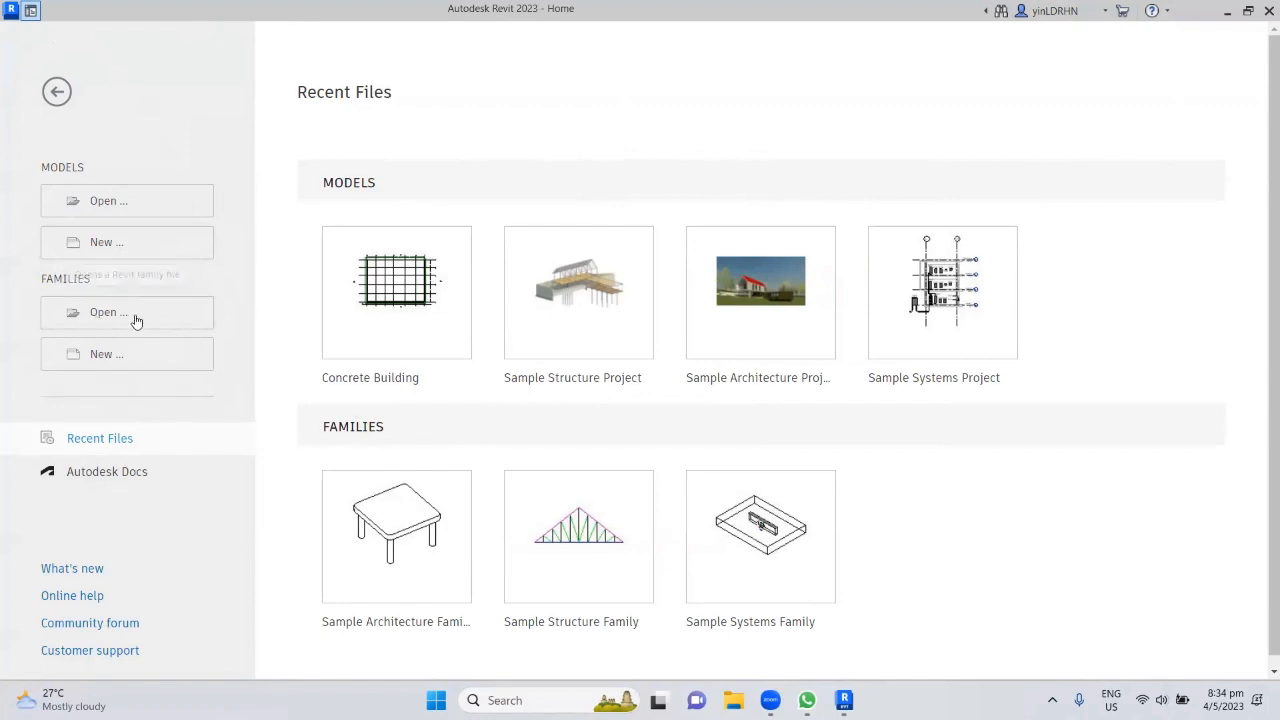
Step: Create a new project based on the Structural Template
{"action": "left_click", "coordinate": [133, 243]}
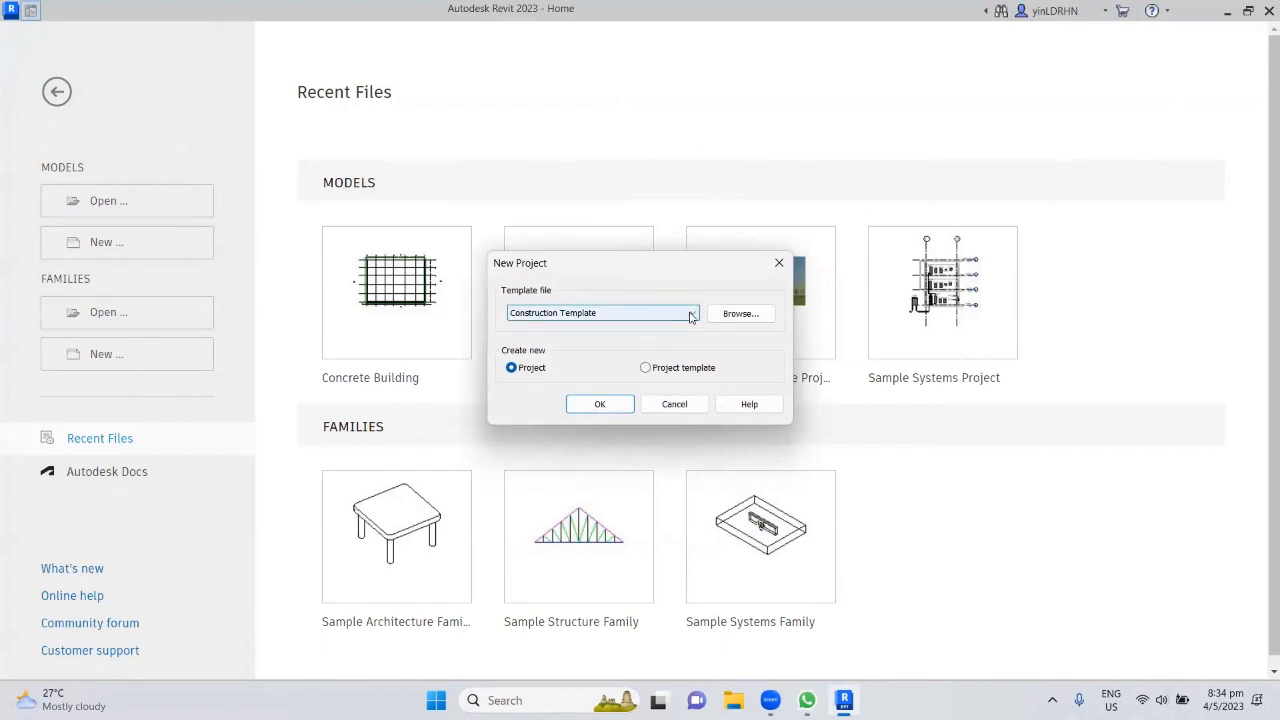
{"action": "left_click", "coordinate": [596, 313]}
{"action": "left_click", "coordinate": [594, 359]}
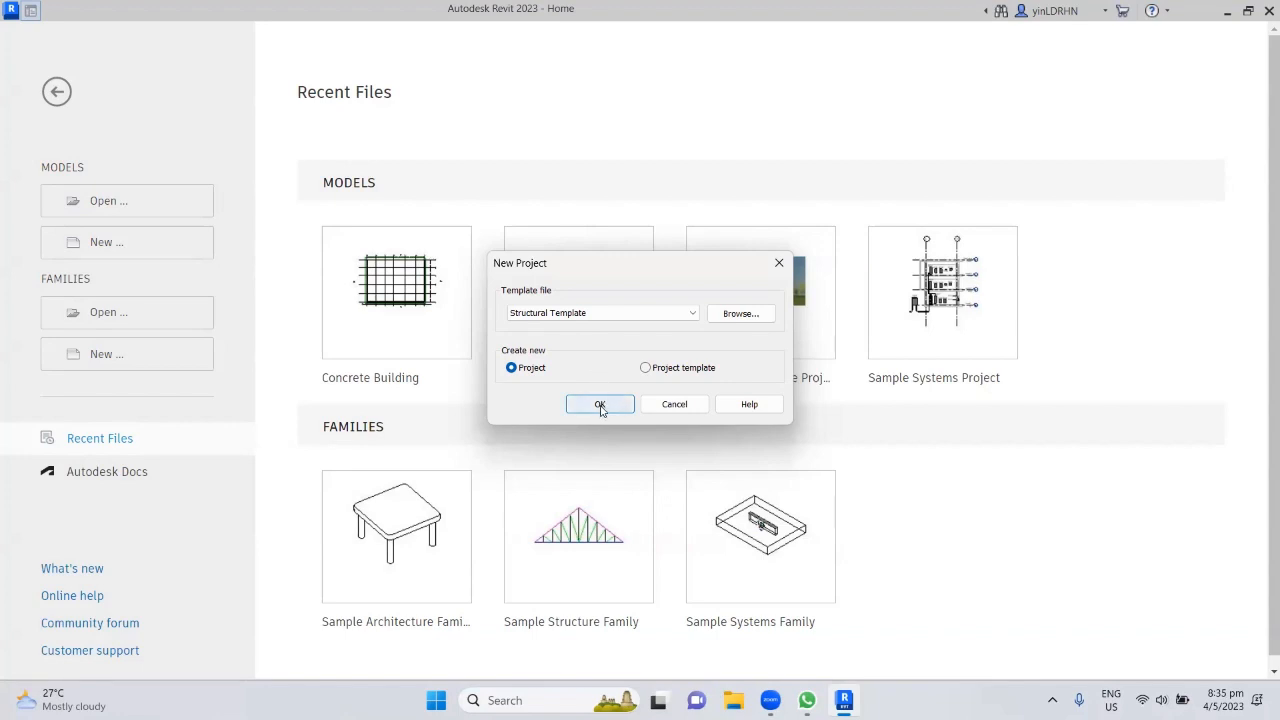
{"action": "left_click", "coordinate": [600, 405]}
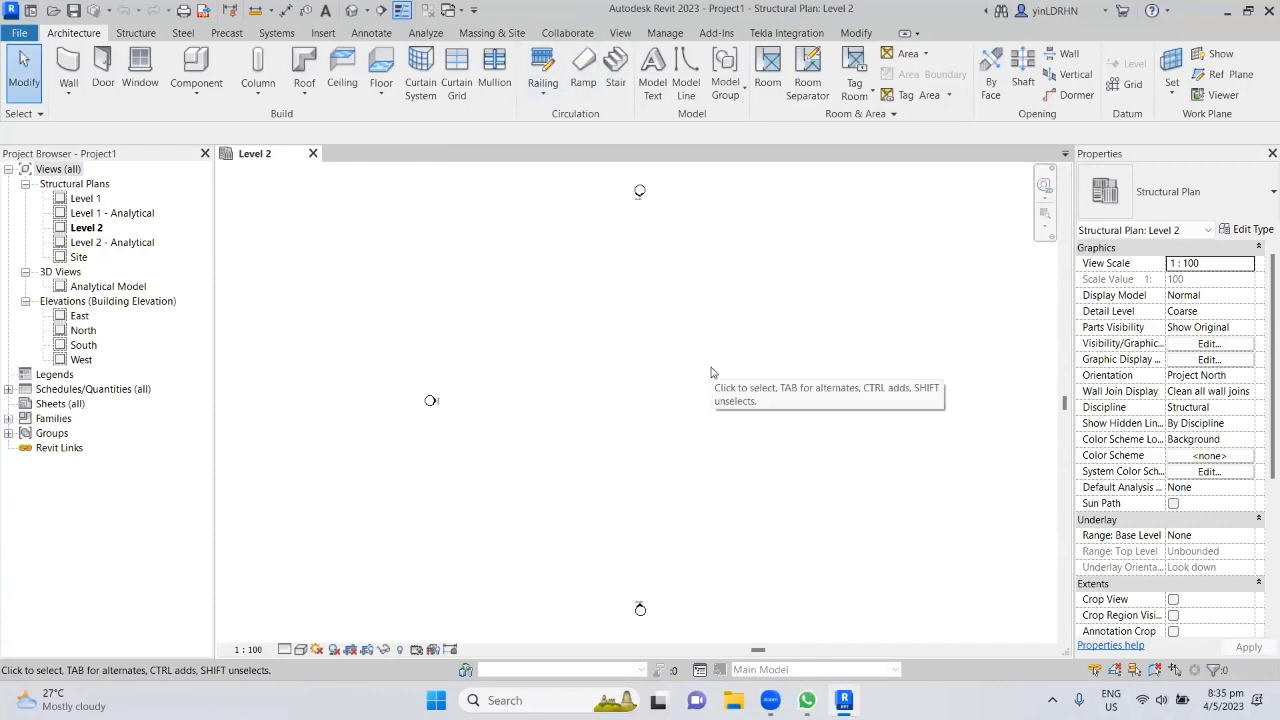
Step: Narrow the Project Browser and the Properties palette to enlarge the drawing area
{"action": "left_click_drag", "start_coordinate": [214, 348], "coordinate": [161, 348]}
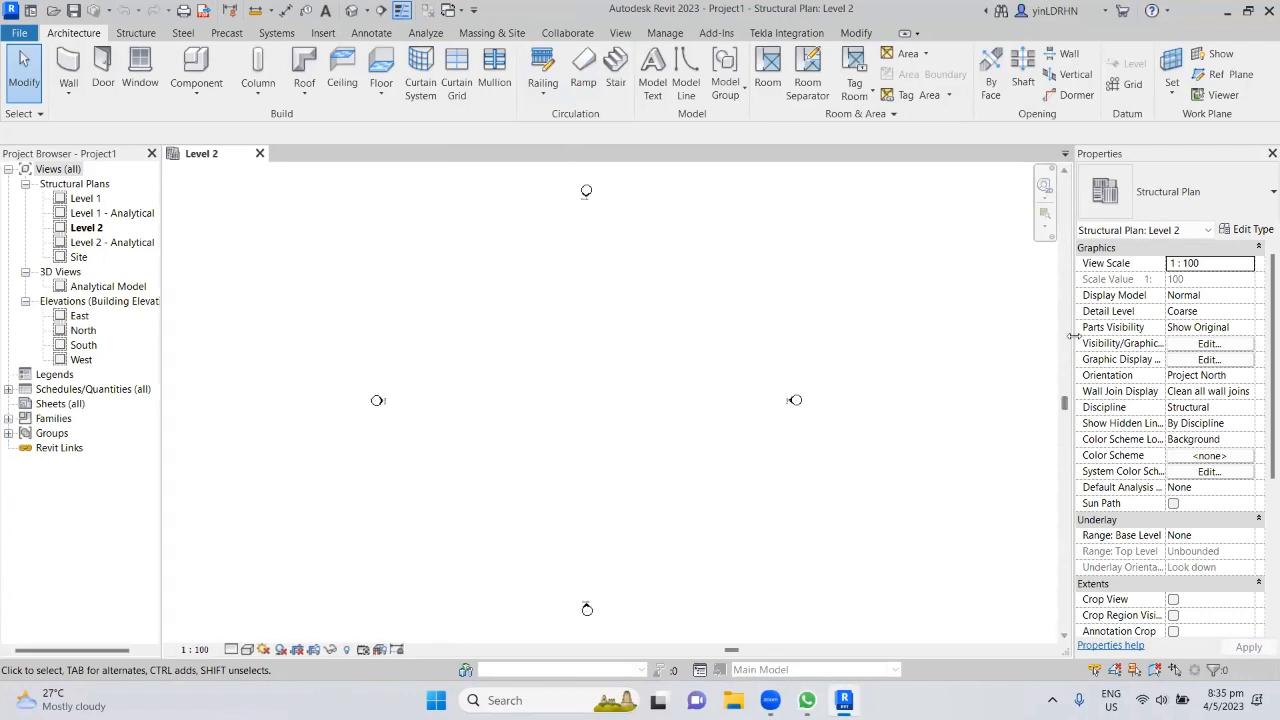
{"action": "left_click_drag", "start_coordinate": [1072, 342], "coordinate": [1096, 344]}
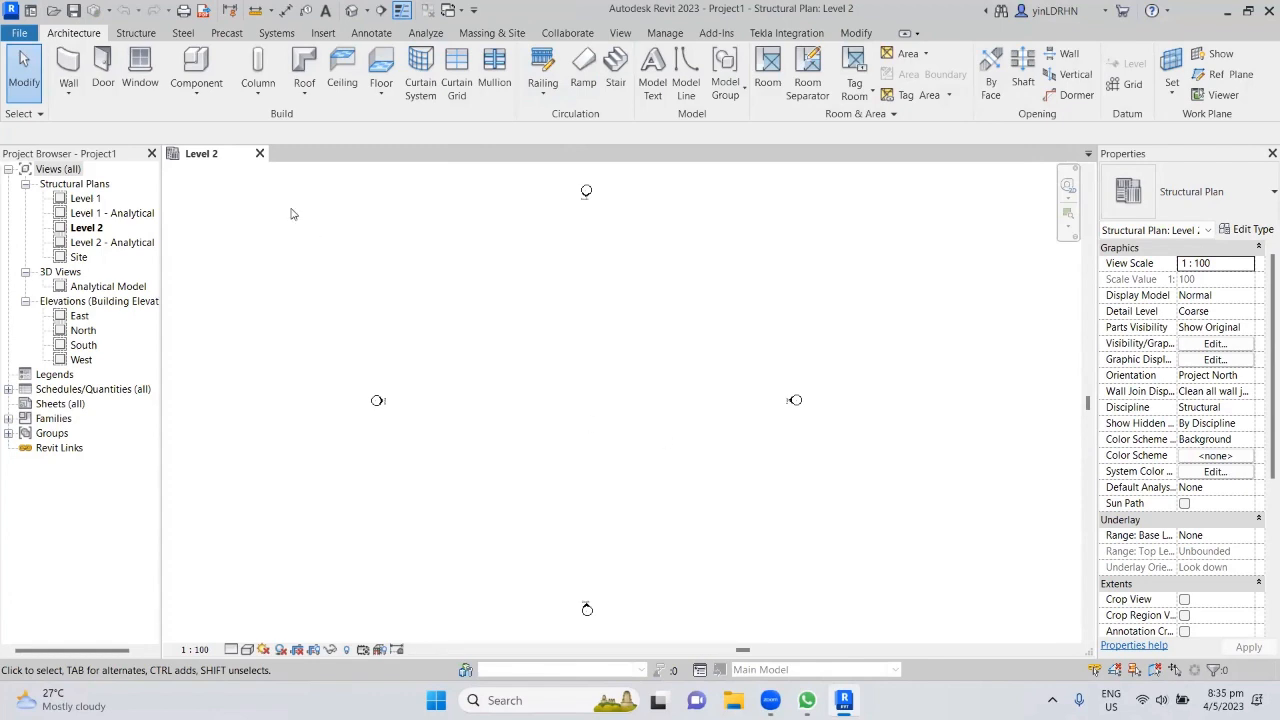
Step: Look at the ribbon's panel title and minimize display options without changing them
{"action": "left_click", "coordinate": [396, 73]}
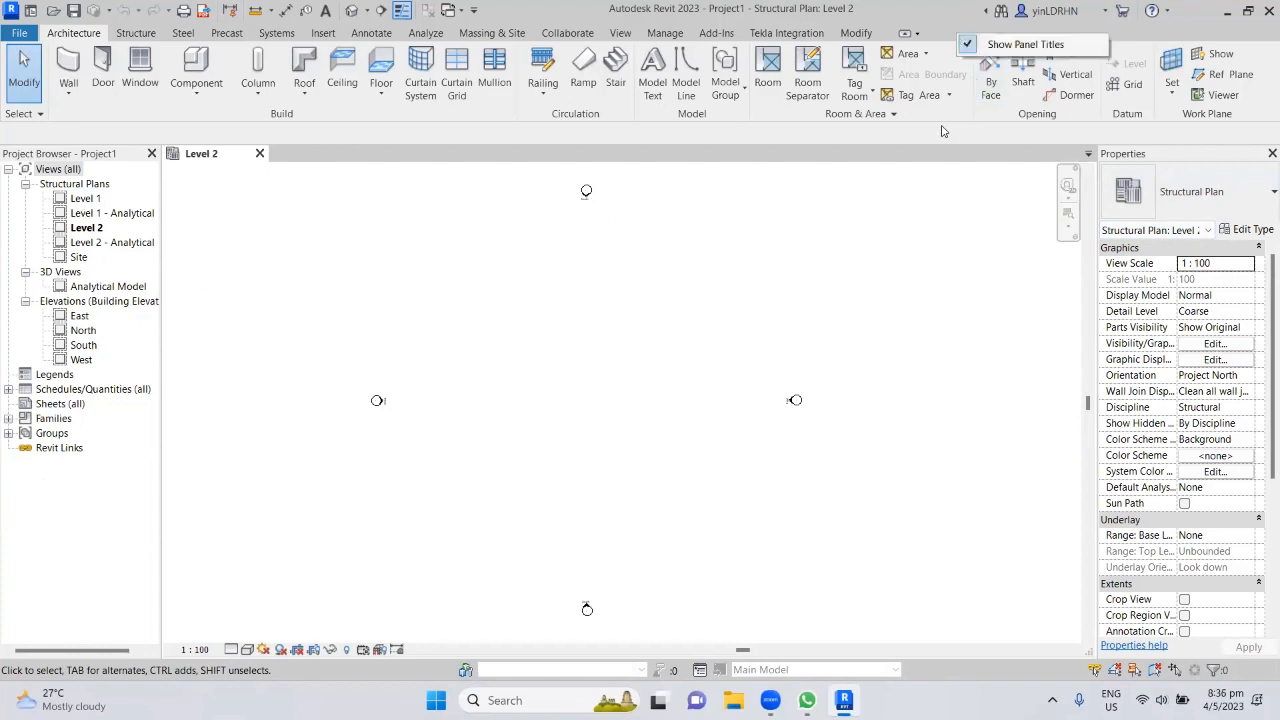
{"action": "right_click", "coordinate": [942, 137]}
{"action": "left_click", "coordinate": [927, 139]}
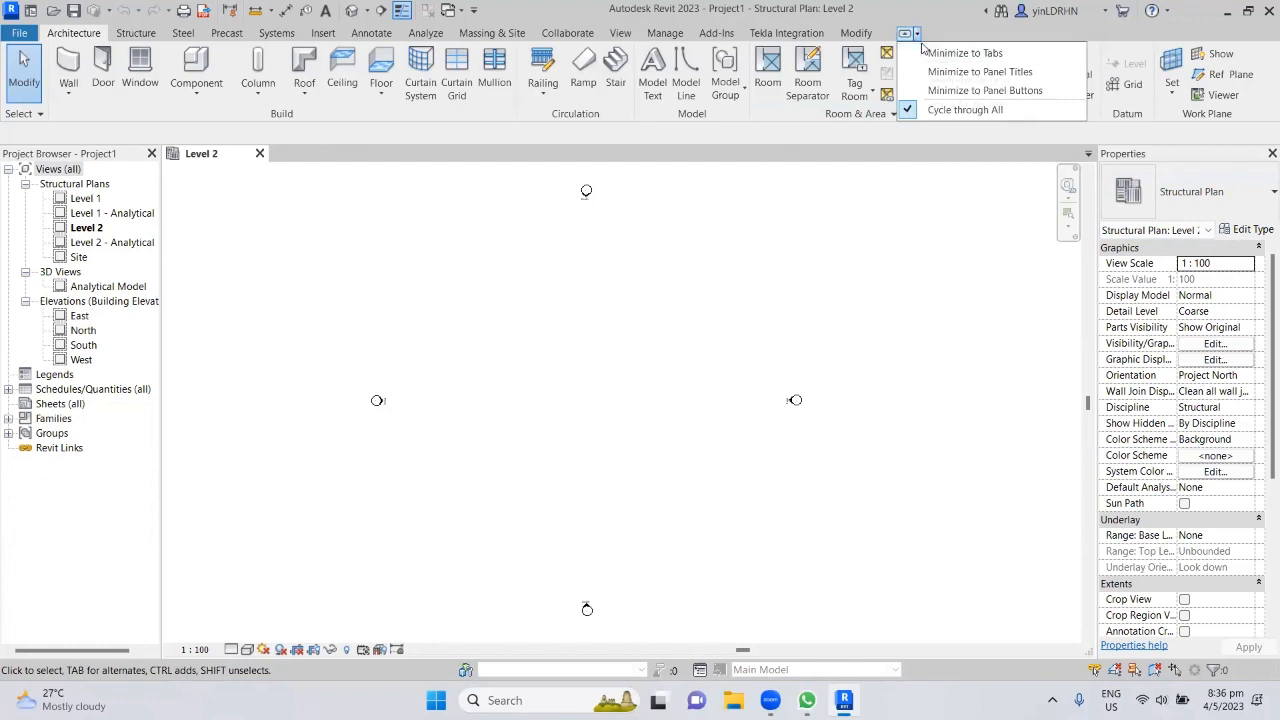
{"action": "left_click", "coordinate": [919, 38]}
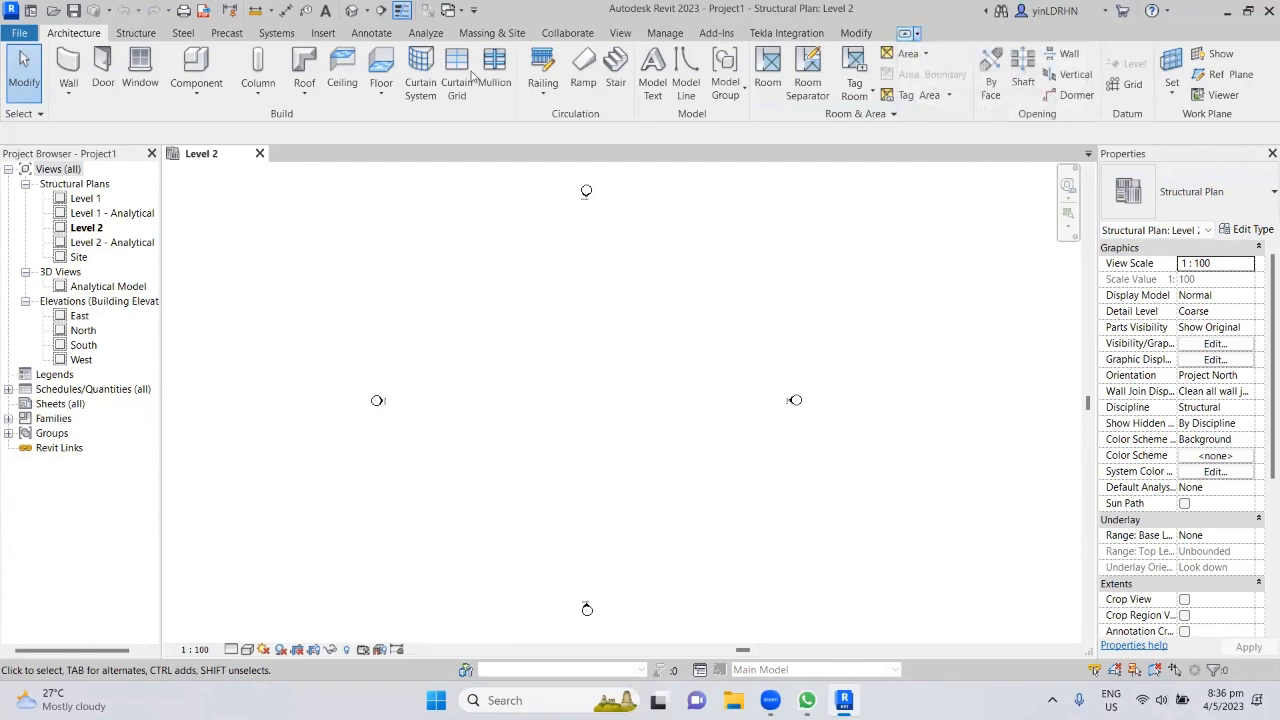
Step: Review the Quick Access Toolbar's command list and its customization settings, and leave them without changes
{"action": "left_click", "coordinate": [474, 10]}
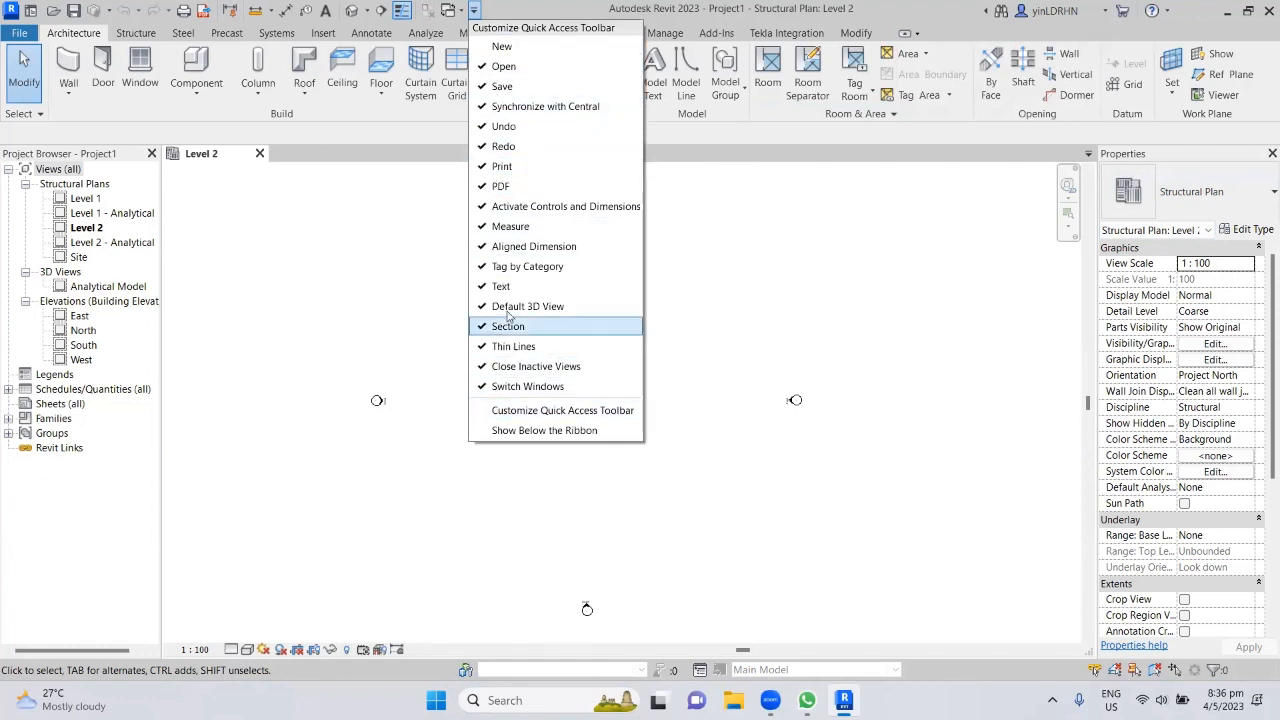
{"action": "left_click", "coordinate": [575, 410]}
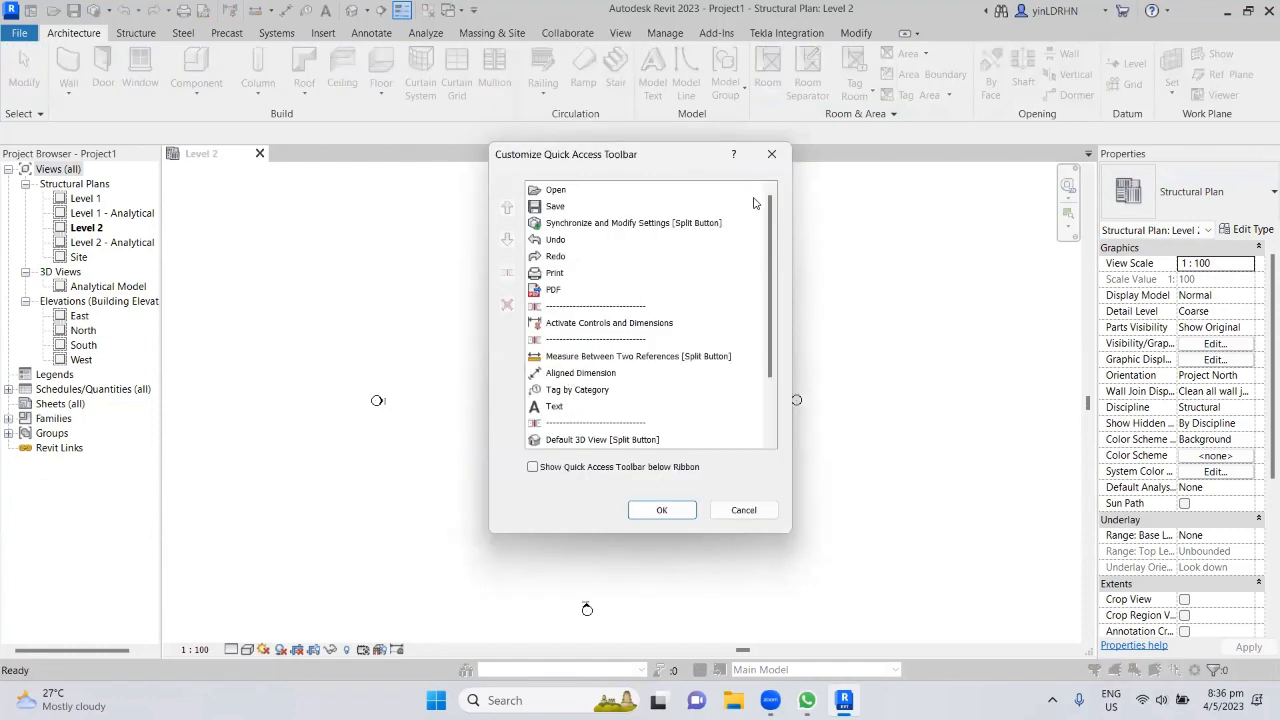
{"action": "left_click", "coordinate": [772, 154]}
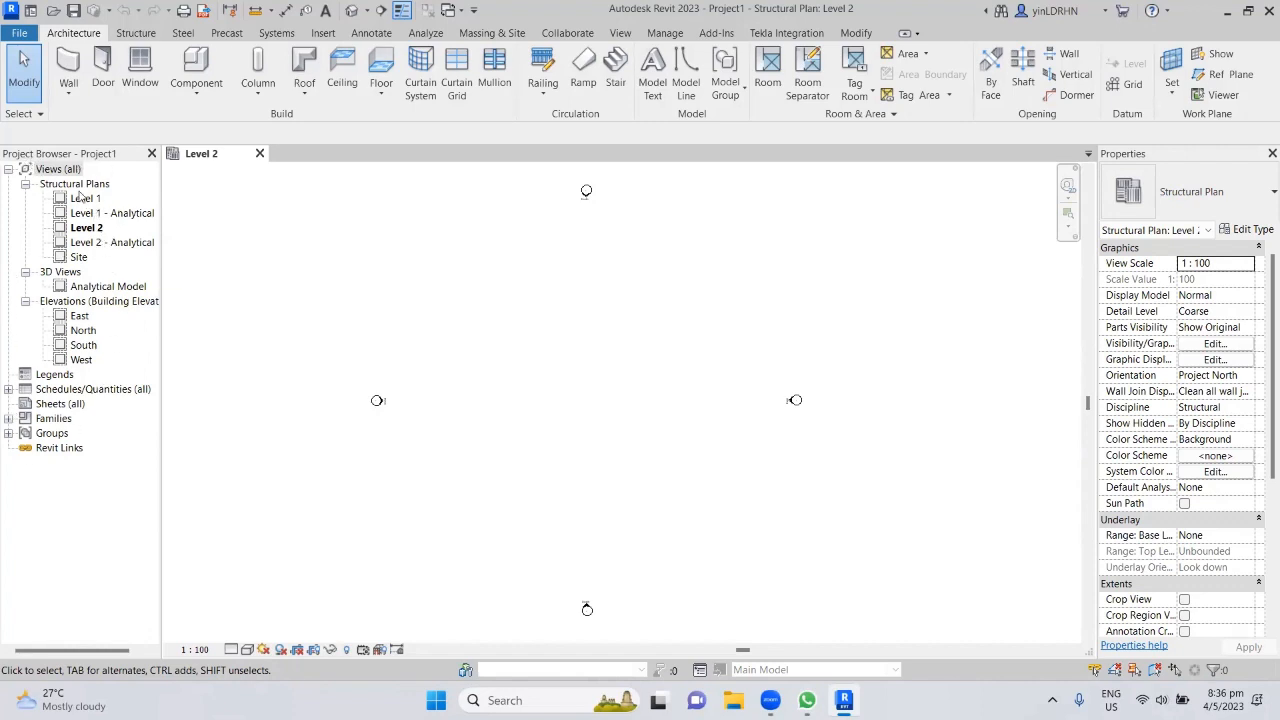
Step: Collapse the Structural Plans, 3D Views and Elevations groups in the project's view tree
{"action": "left_click", "coordinate": [25, 184]}
{"action": "left_click", "coordinate": [25, 198]}
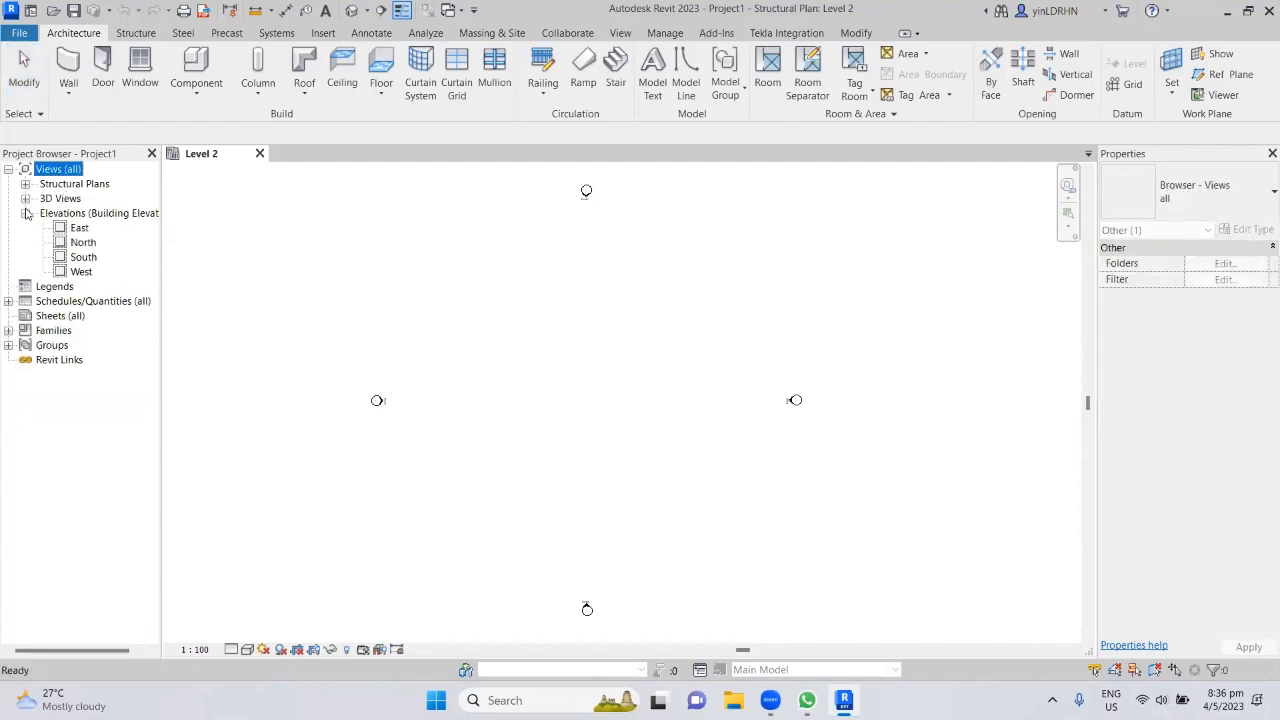
{"action": "left_click", "coordinate": [25, 213]}
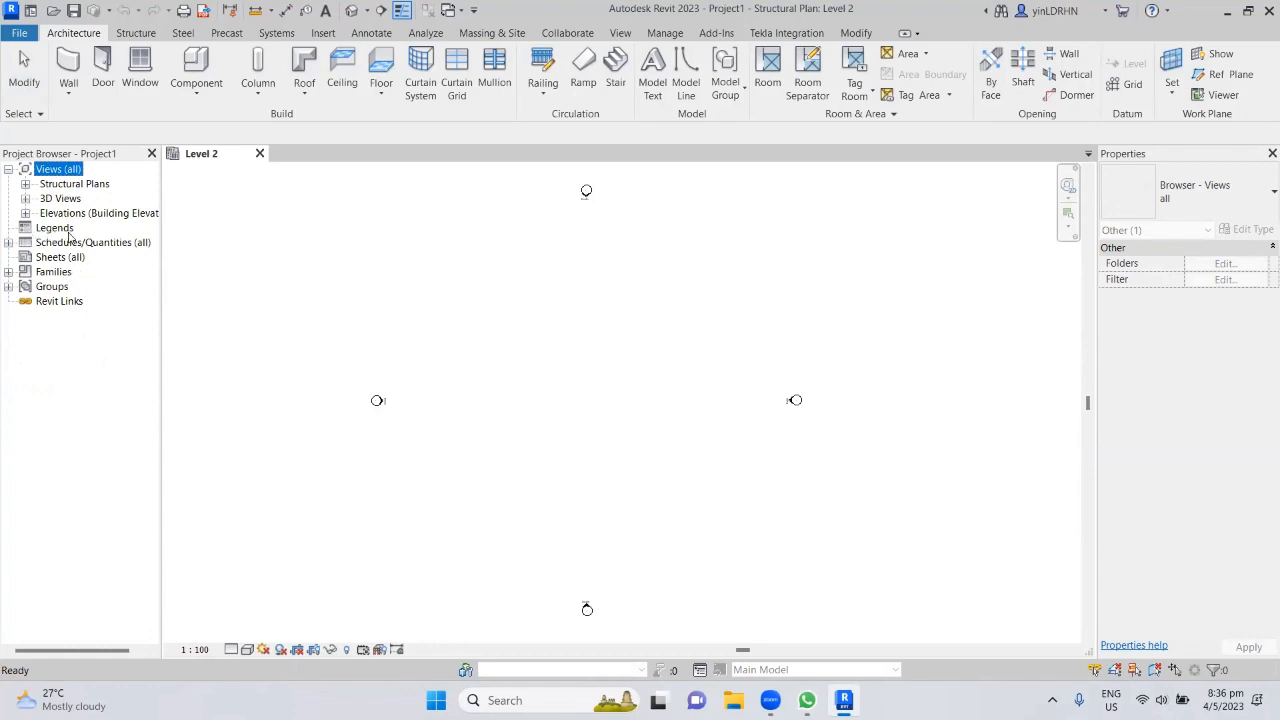
Step: Check which schedules exist under Schedules/Quantities, collapse that category again, and select Sheets
{"action": "left_click", "coordinate": [8, 244]}
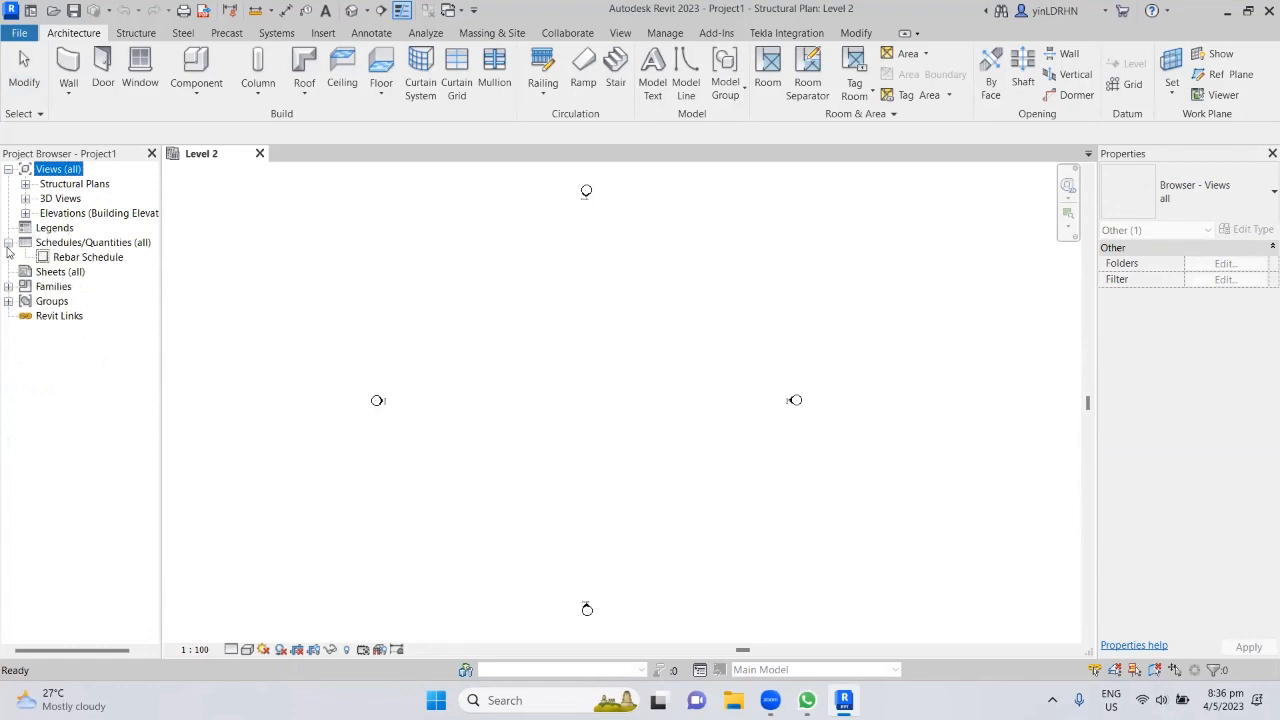
{"action": "left_click", "coordinate": [8, 244]}
{"action": "left_click", "coordinate": [8, 244]}
{"action": "left_click", "coordinate": [8, 244]}
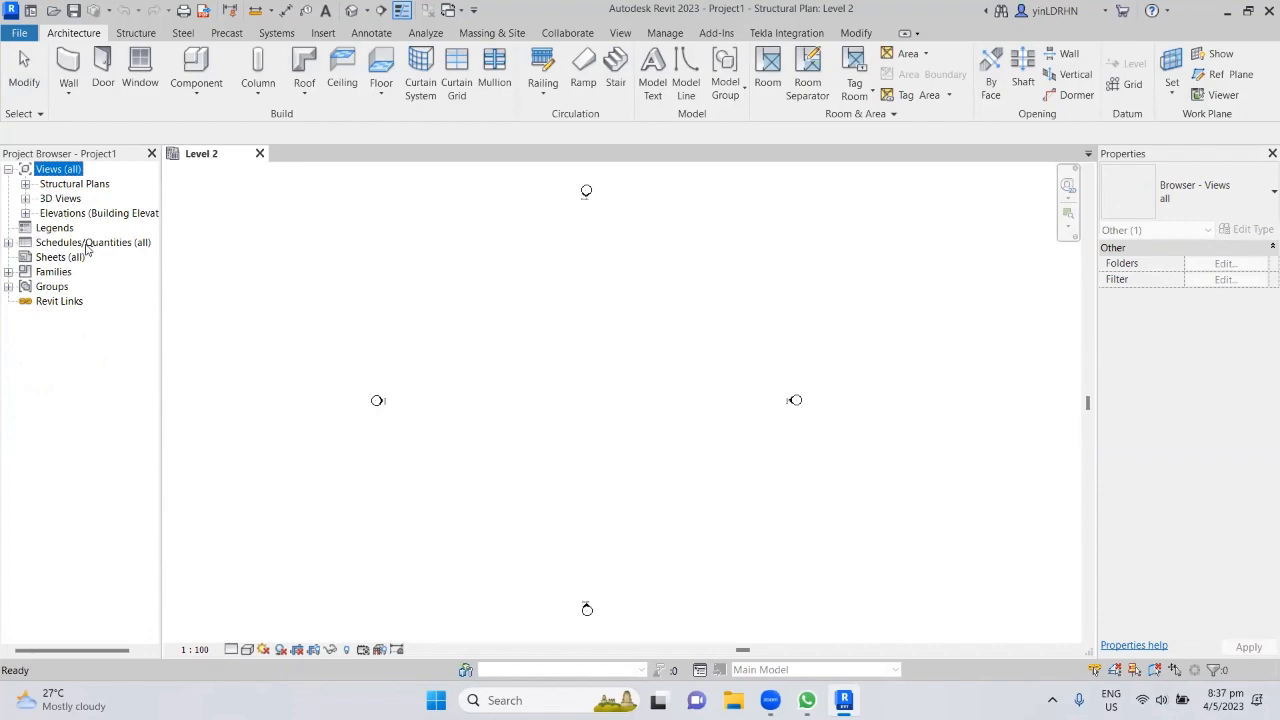
{"action": "left_click", "coordinate": [58, 260]}
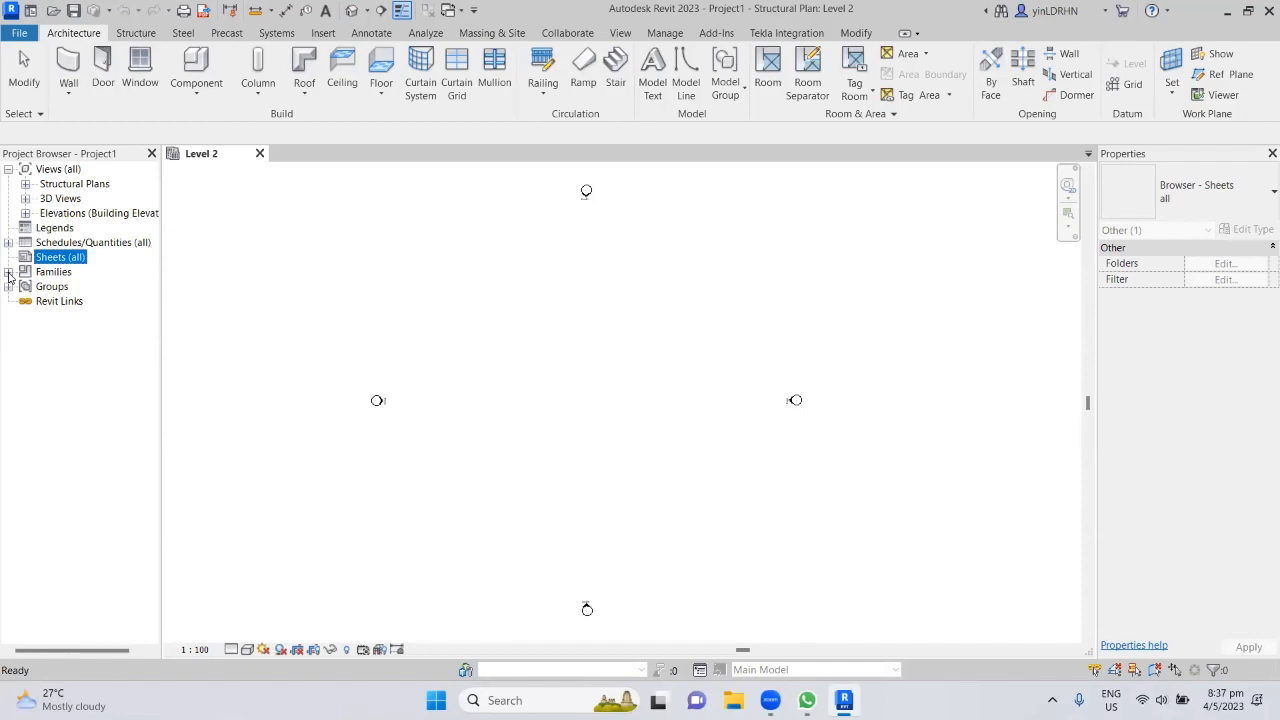
Step: Expand the Families category and widen the Project Browser so that full category names fit
{"action": "left_click", "coordinate": [8, 272]}
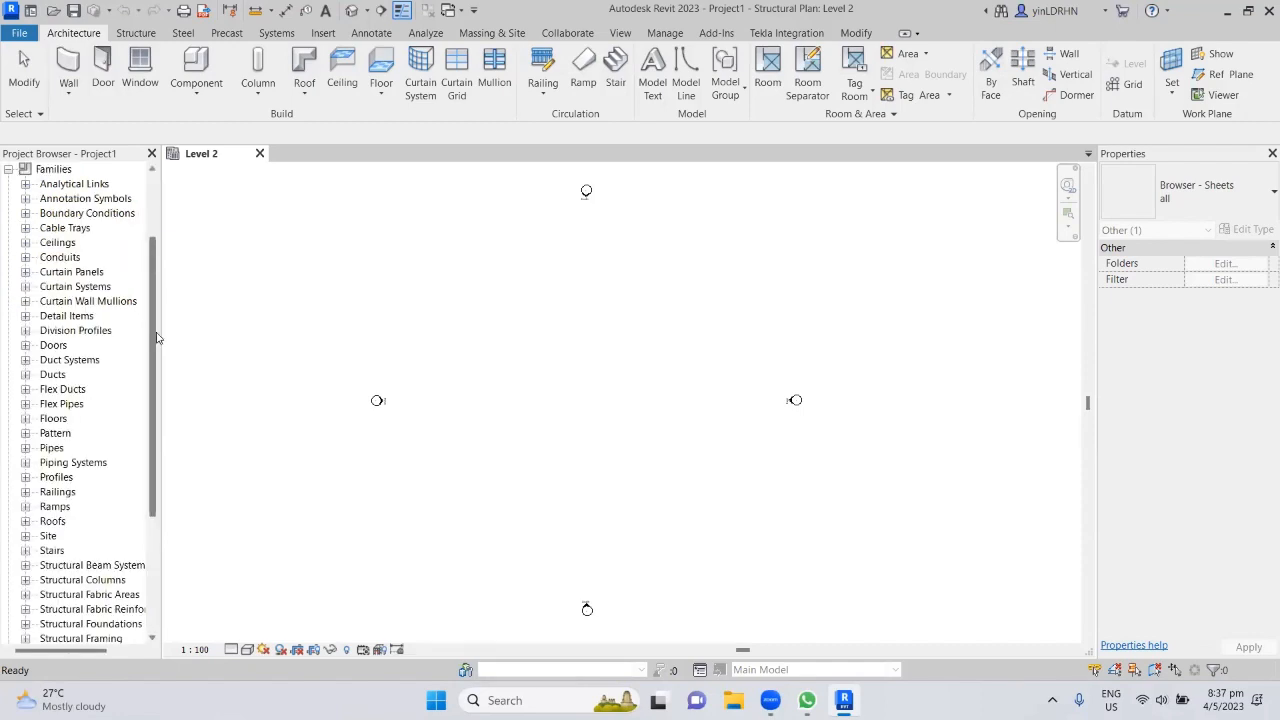
{"action": "scroll", "coordinate": [153, 328], "scroll_direction": "up", "scroll_amount": 2}
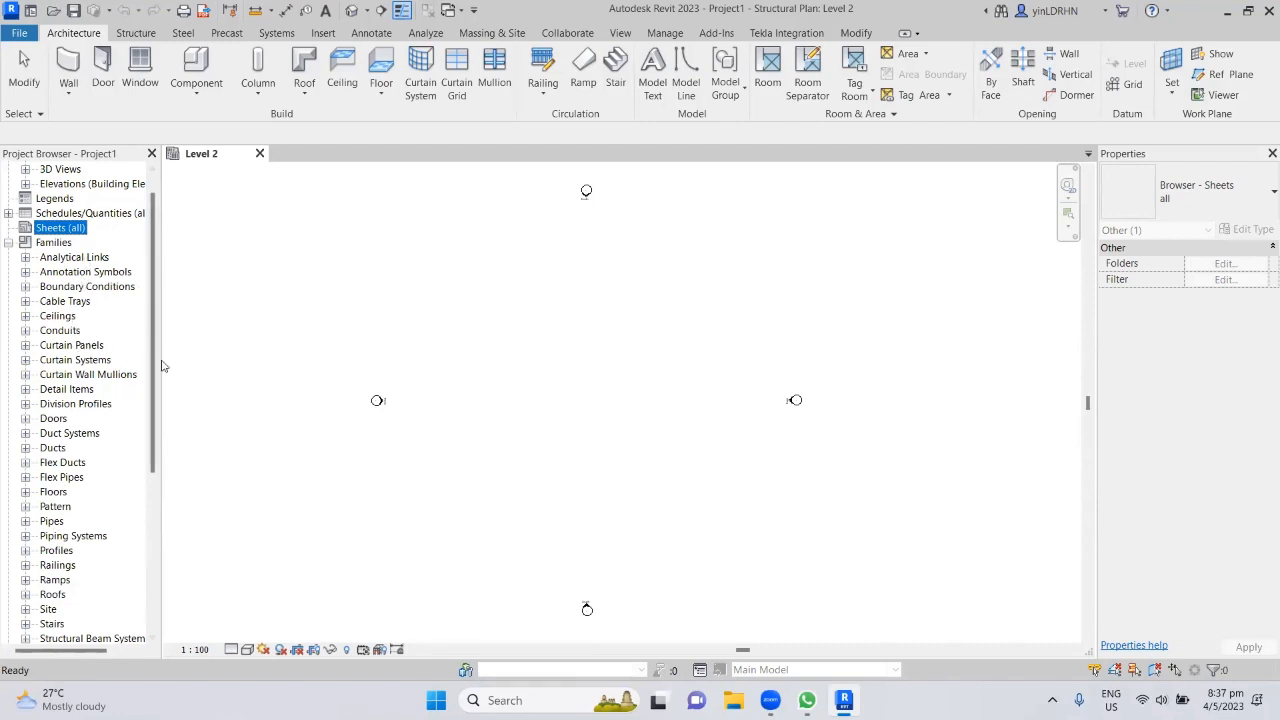
{"action": "scroll", "coordinate": [155, 363], "scroll_direction": "down", "scroll_amount": 2}
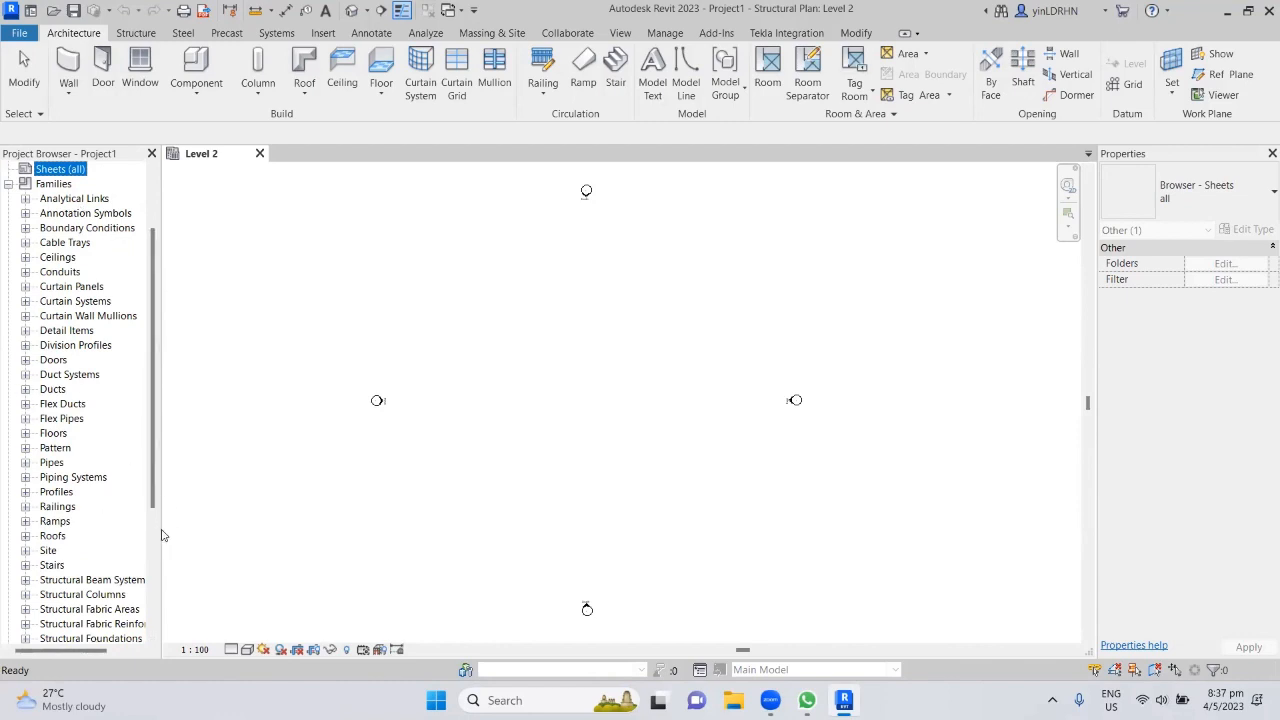
{"action": "left_click_drag", "start_coordinate": [159, 531], "coordinate": [234, 527]}
Step: Examine the structural family categories, including the Structural Rebar subcategories, and collapse Structural Rebar
{"action": "scroll", "coordinate": [128, 450], "scroll_direction": "down", "scroll_amount": 3}
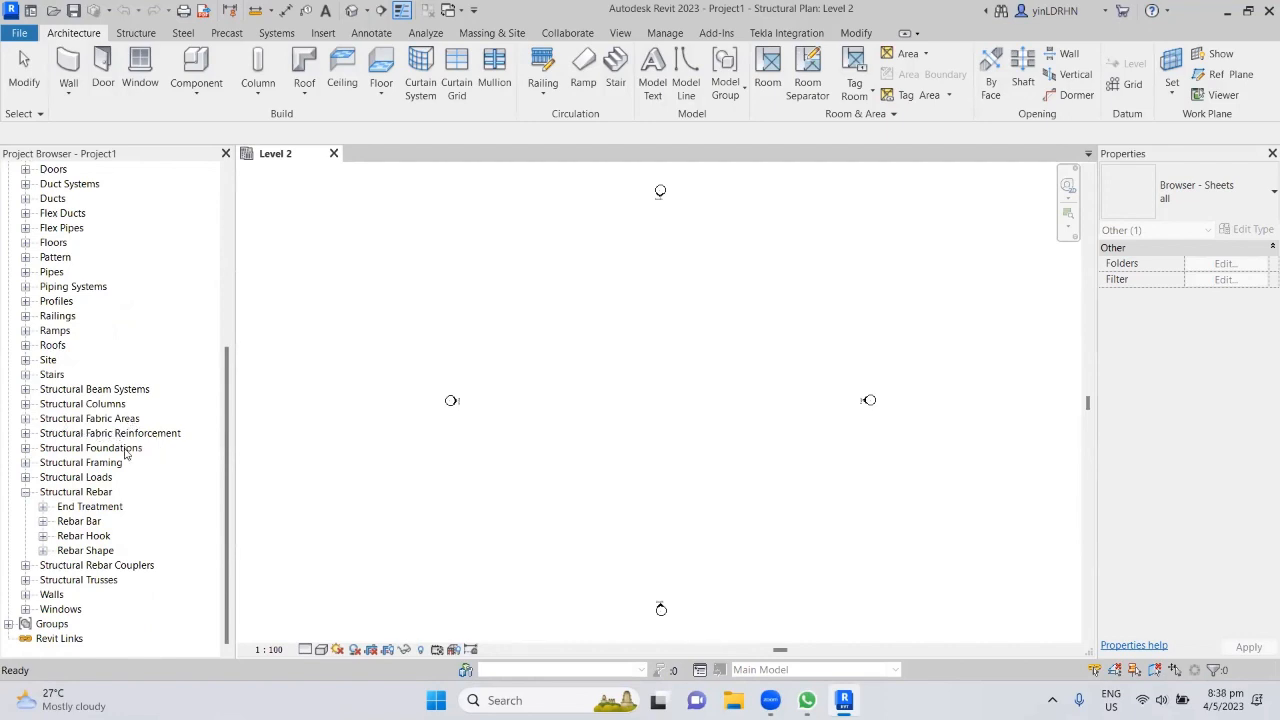
{"action": "left_click", "coordinate": [24, 494]}
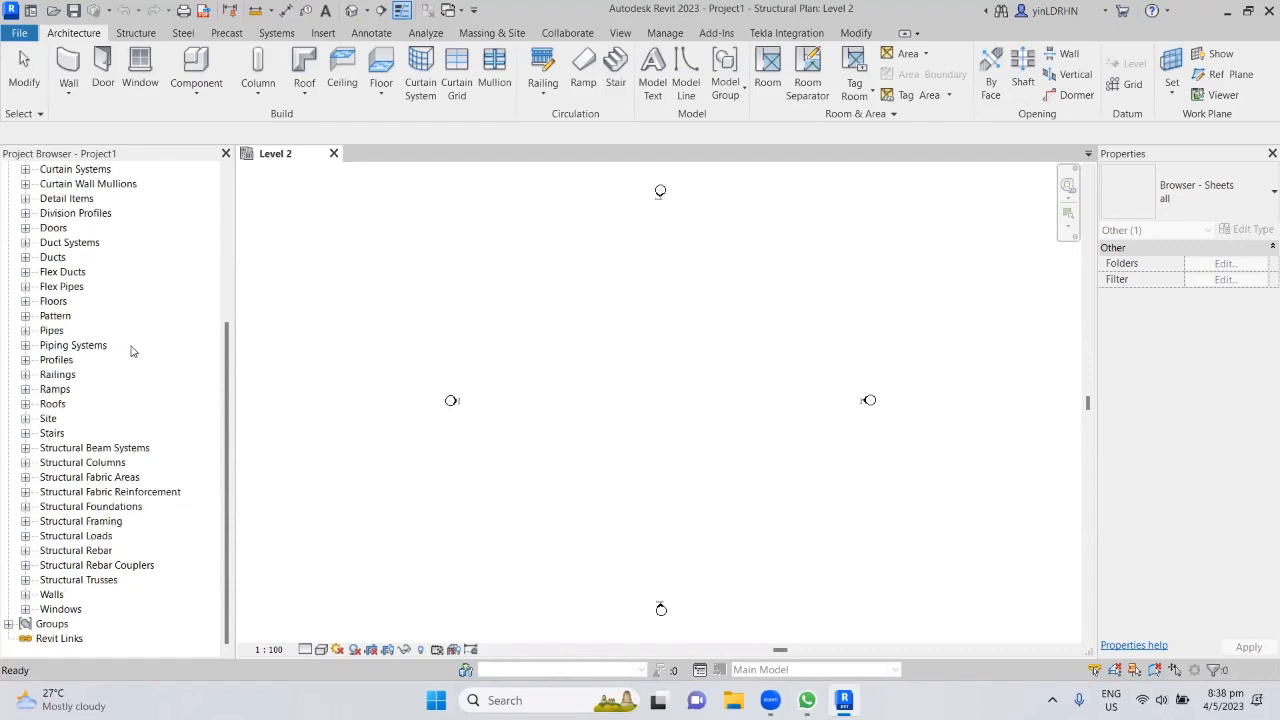
{"action": "scroll", "coordinate": [132, 349], "scroll_direction": "up", "scroll_amount": 2}
{"action": "scroll", "coordinate": [132, 349], "scroll_direction": "up", "scroll_amount": 3}
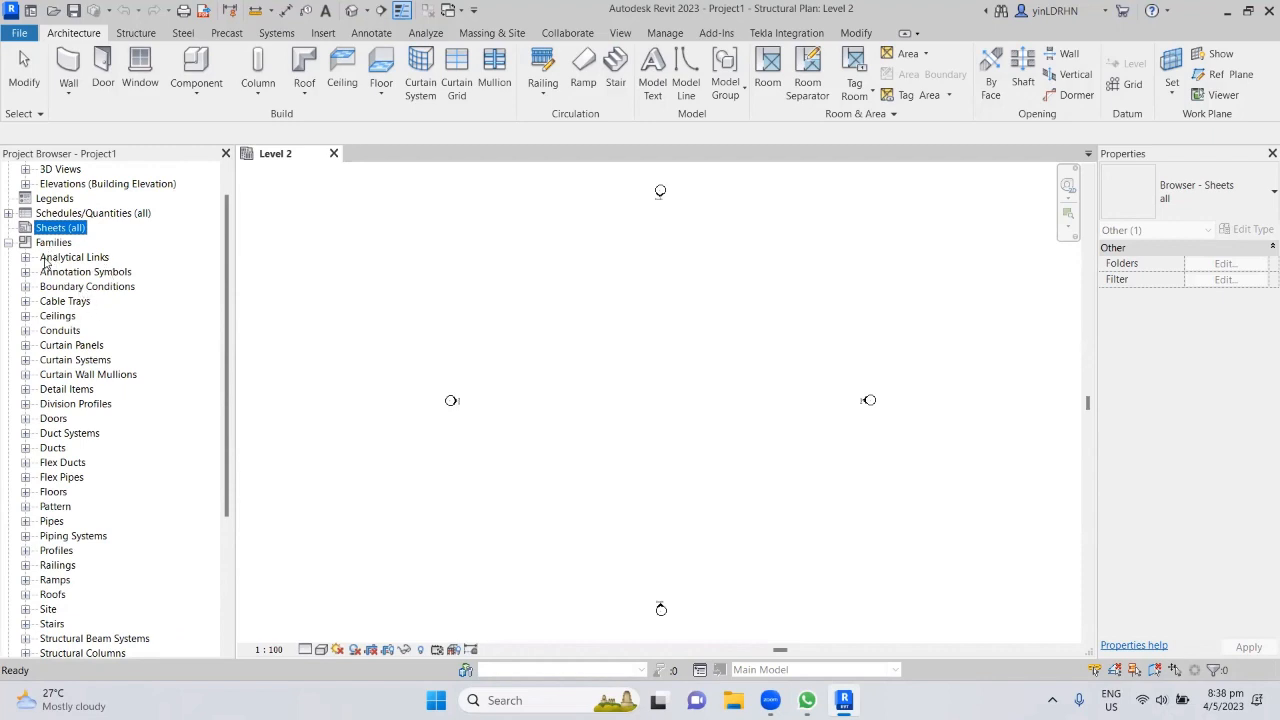
Step: Expand Structural Columns and its Concrete-Rectangular-Column family to list the available column sizes
{"action": "scroll", "coordinate": [141, 387], "scroll_direction": "down", "scroll_amount": 5}
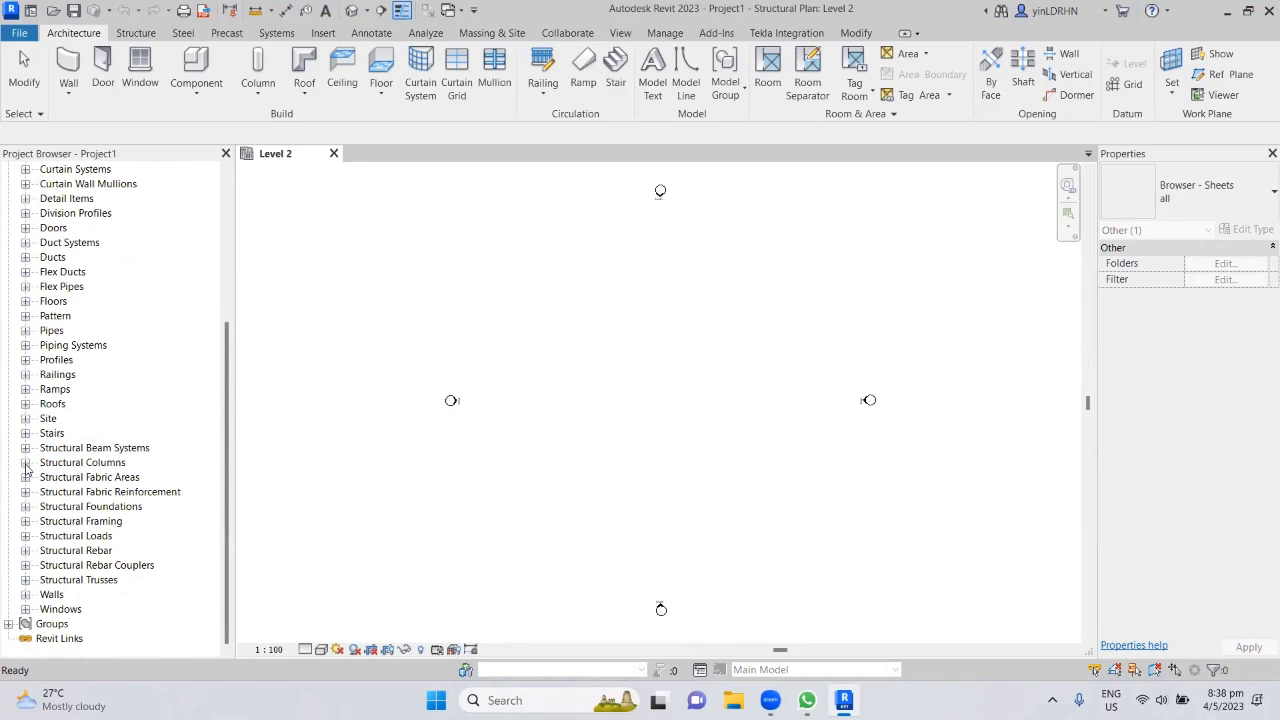
{"action": "left_click", "coordinate": [25, 462]}
{"action": "scroll", "coordinate": [40, 462], "scroll_direction": "down", "scroll_amount": 1}
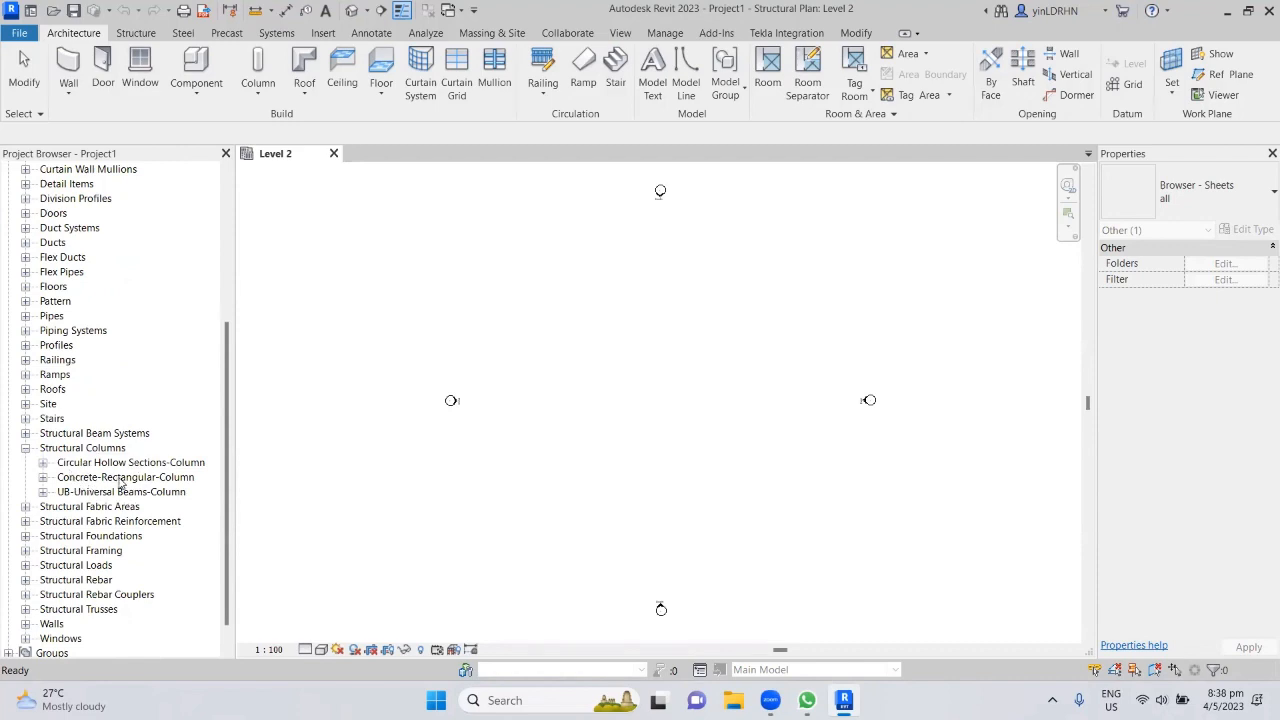
{"action": "left_click", "coordinate": [43, 478]}
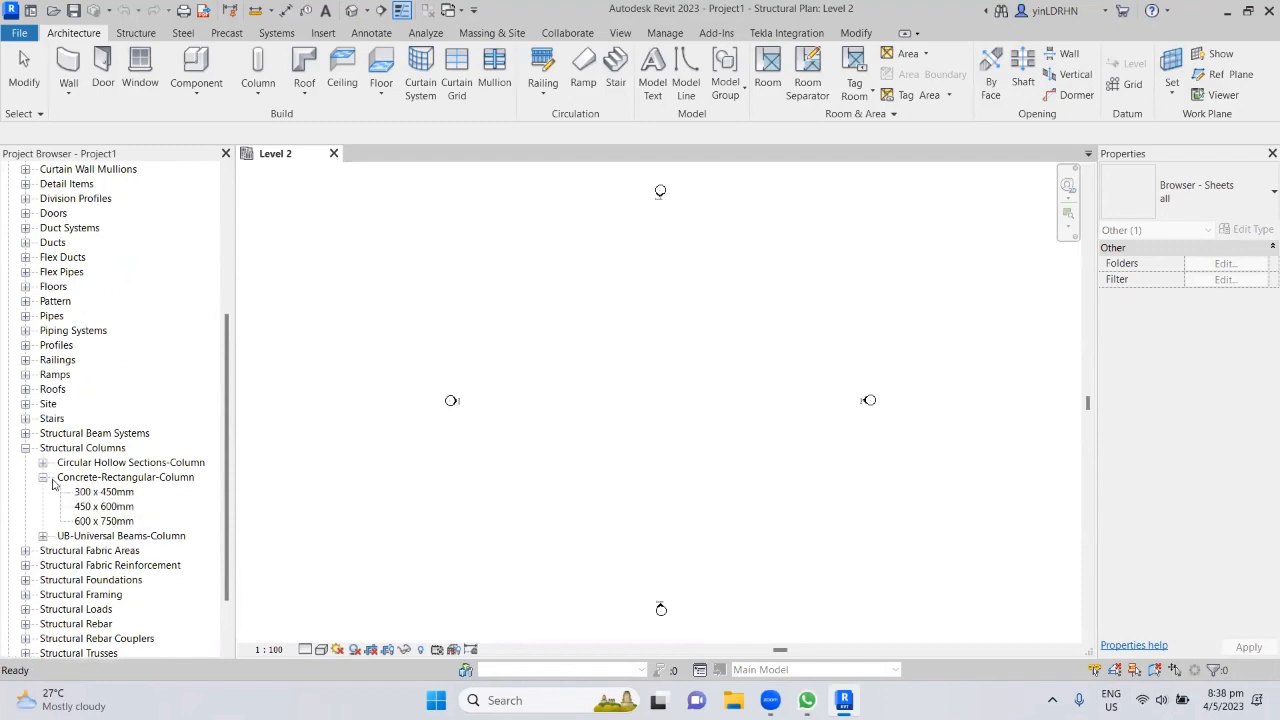
Step: Inspect the type properties of the 300 x 450mm concrete rectangular column, widening the Properties palette for readability
{"action": "left_click", "coordinate": [110, 478]}
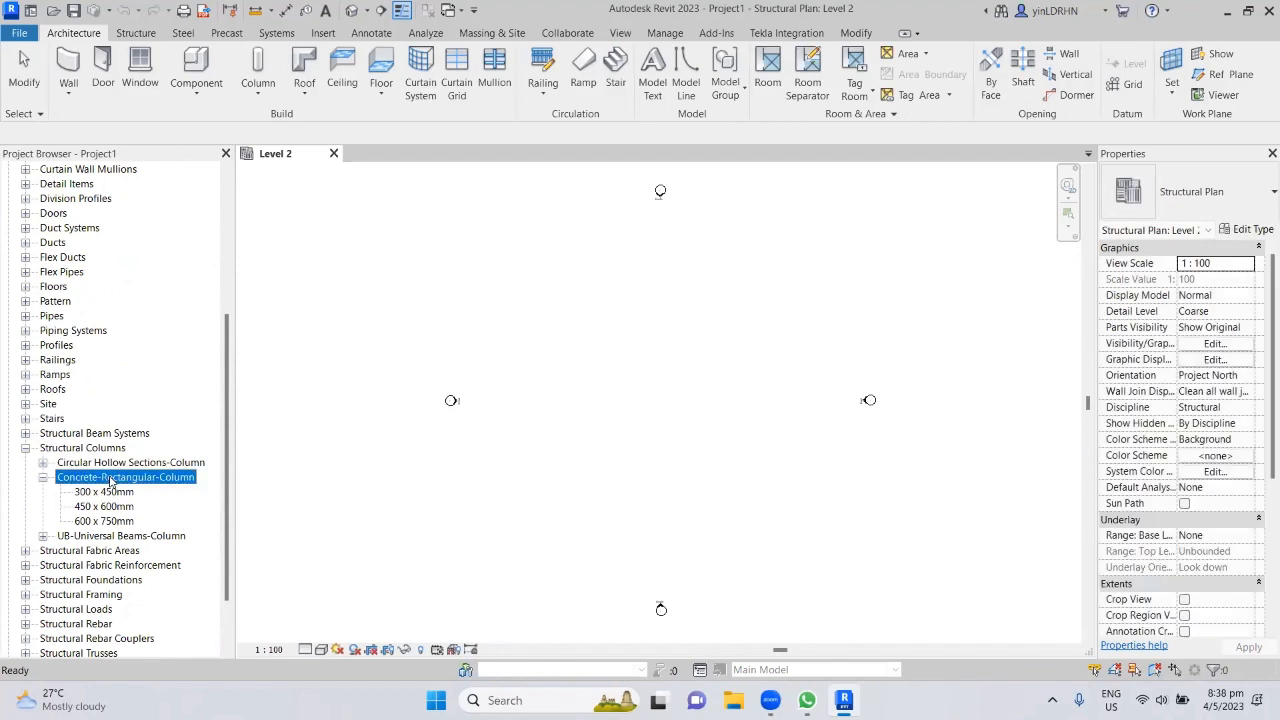
{"action": "left_click", "coordinate": [110, 492]}
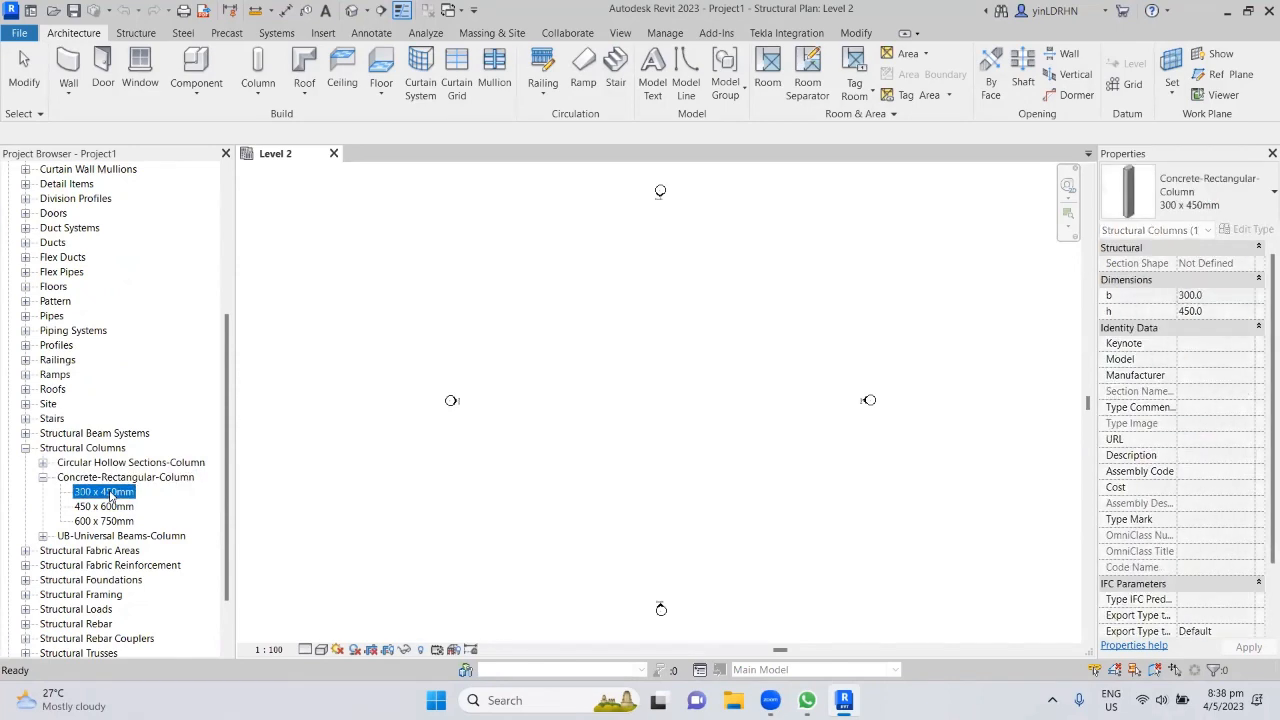
{"action": "left_click", "coordinate": [113, 478]}
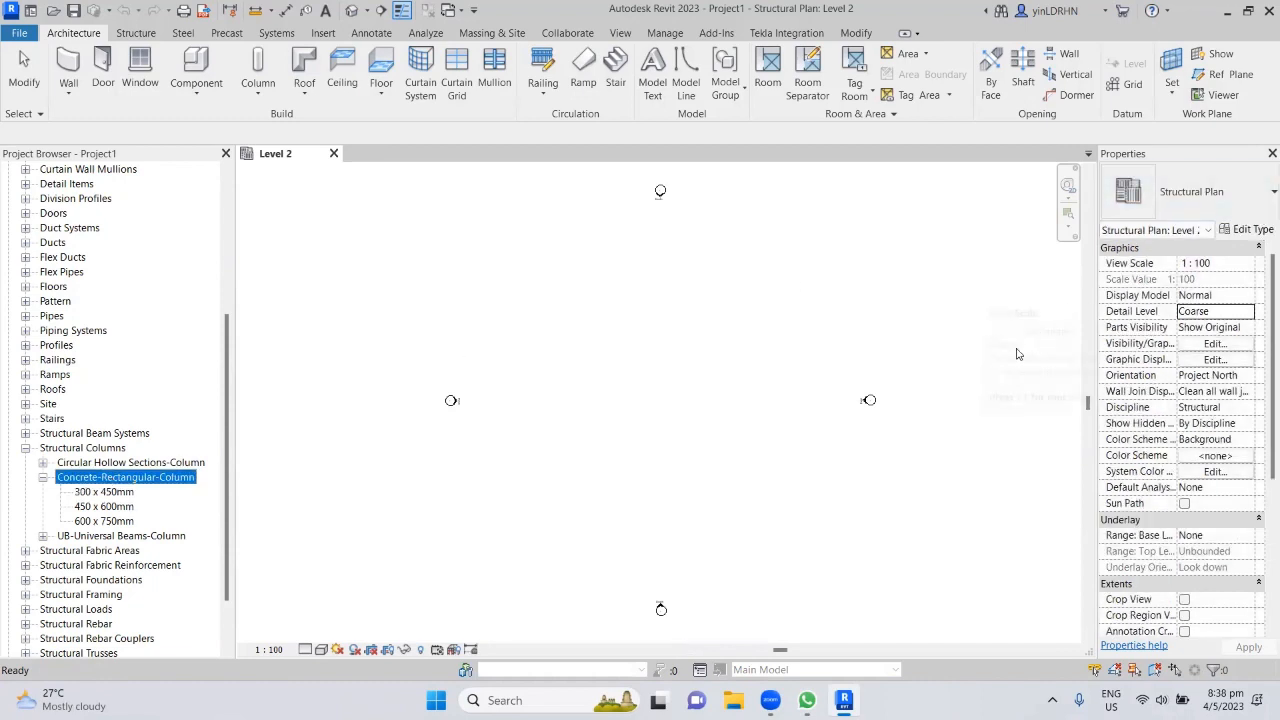
{"action": "left_click_drag", "start_coordinate": [1097, 338], "coordinate": [1030, 338]}
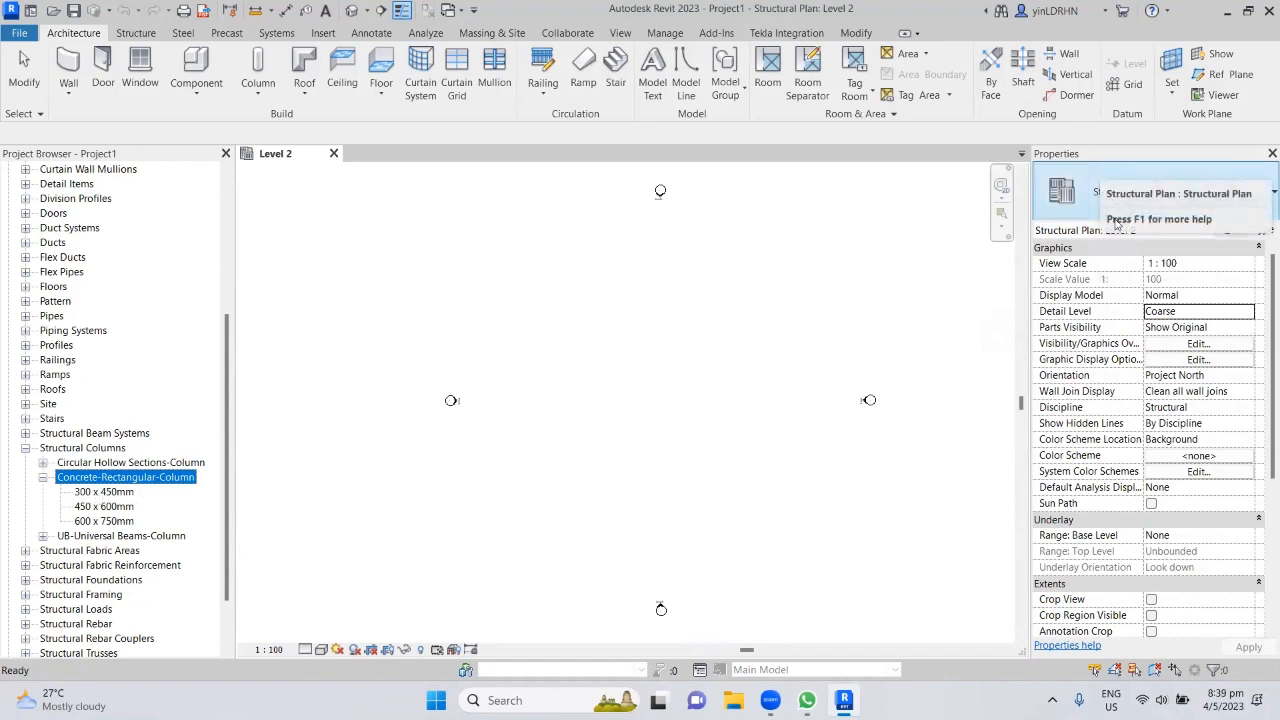
{"action": "left_click", "coordinate": [107, 492]}
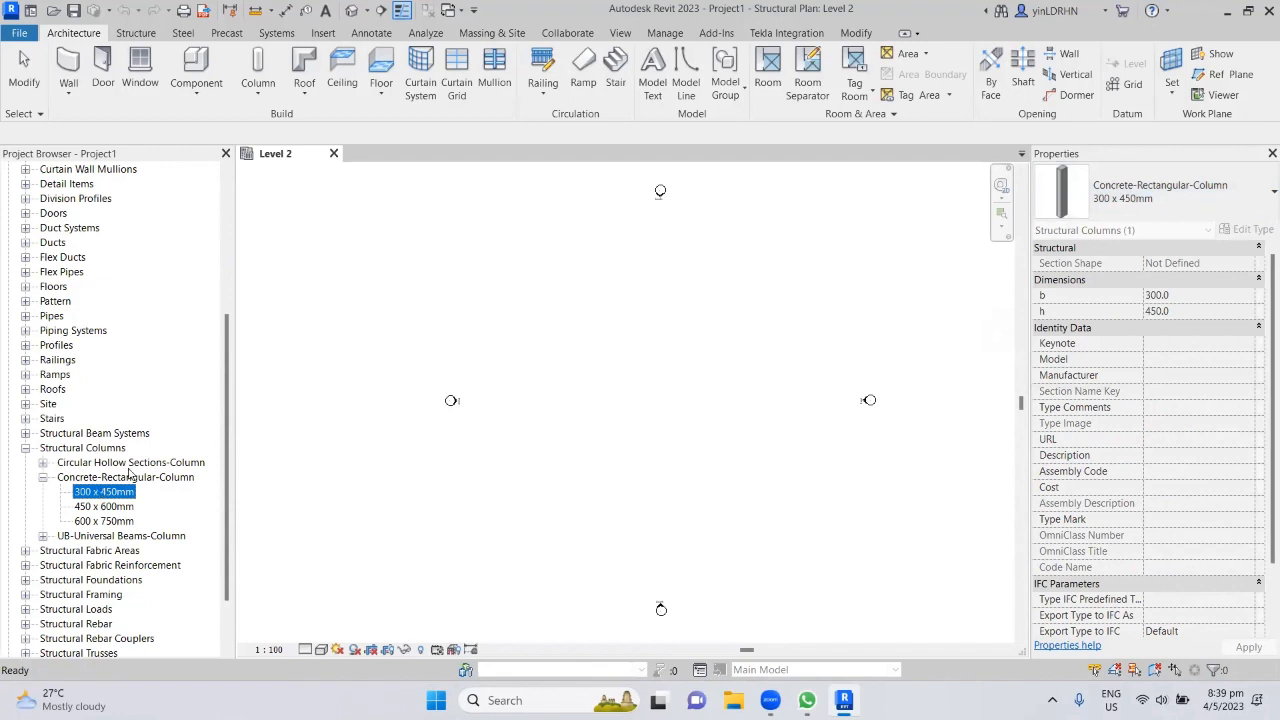
{"action": "left_click", "coordinate": [155, 478]}
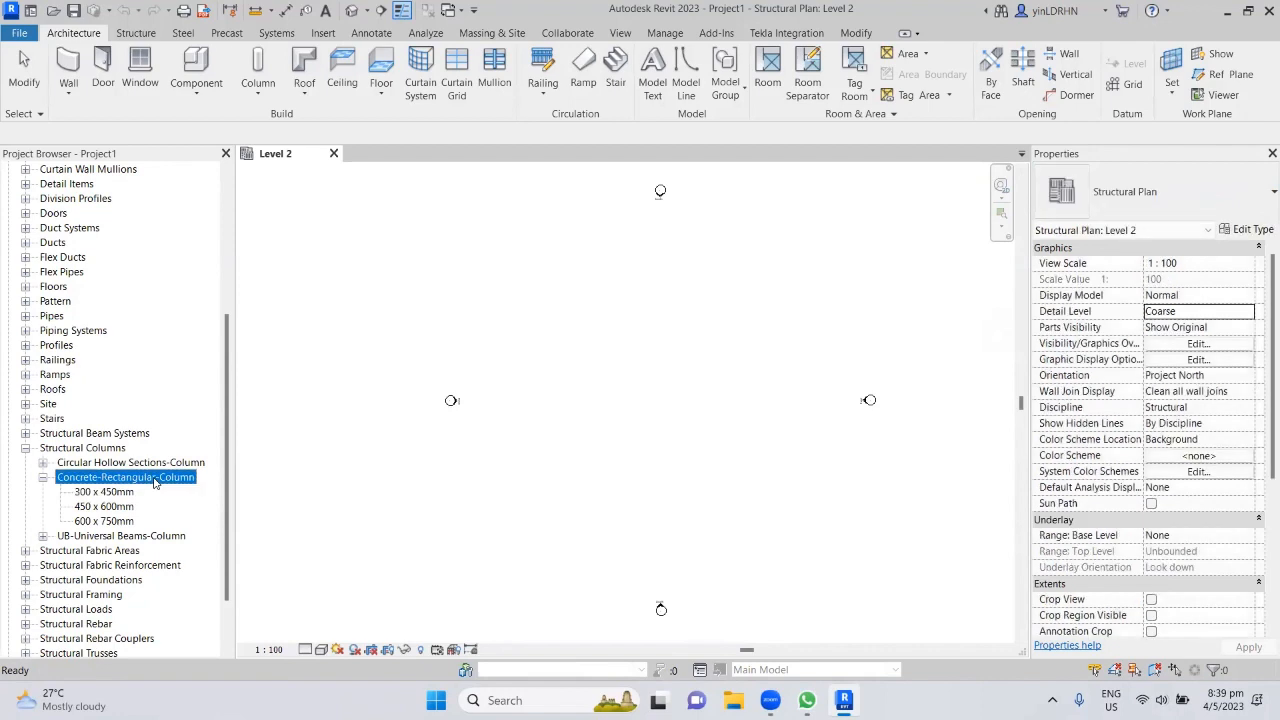
Step: Start placing a 300 x 450mm concrete rectangular column and duplicate its type under the name 500x500mm
{"action": "right_click", "coordinate": [155, 480]}
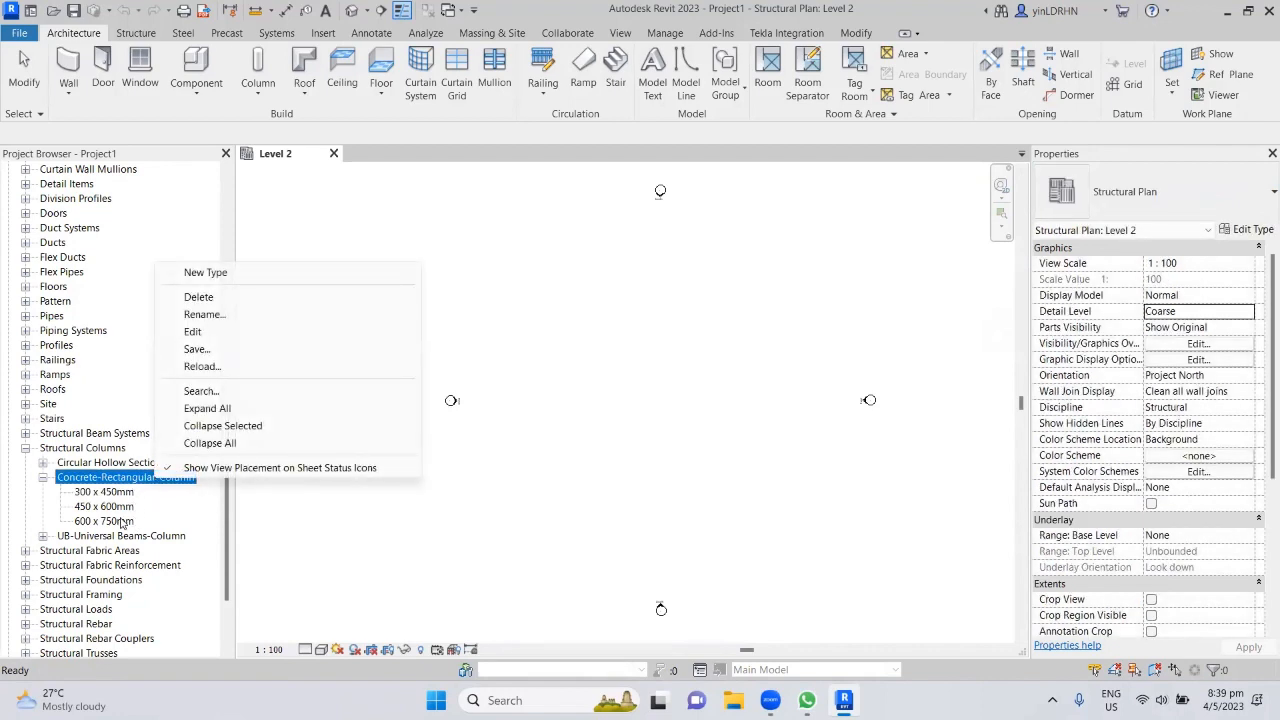
{"action": "left_click", "coordinate": [108, 492]}
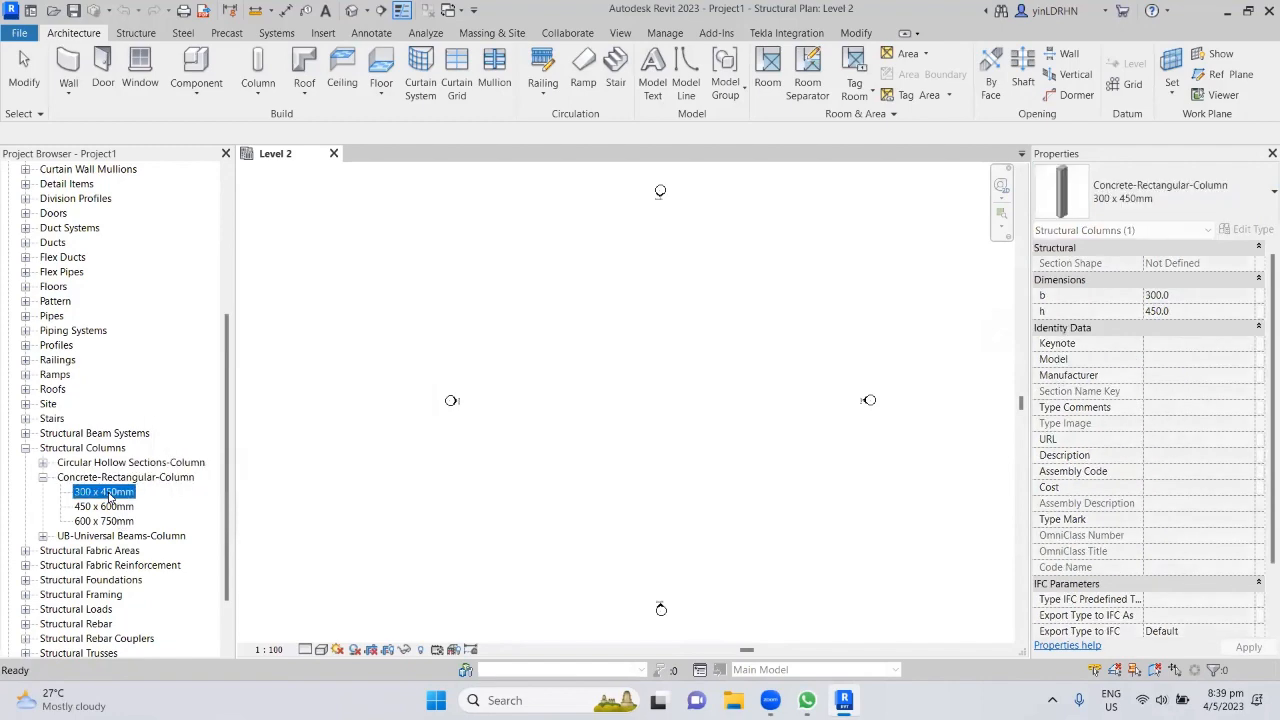
{"action": "right_click", "coordinate": [110, 492]}
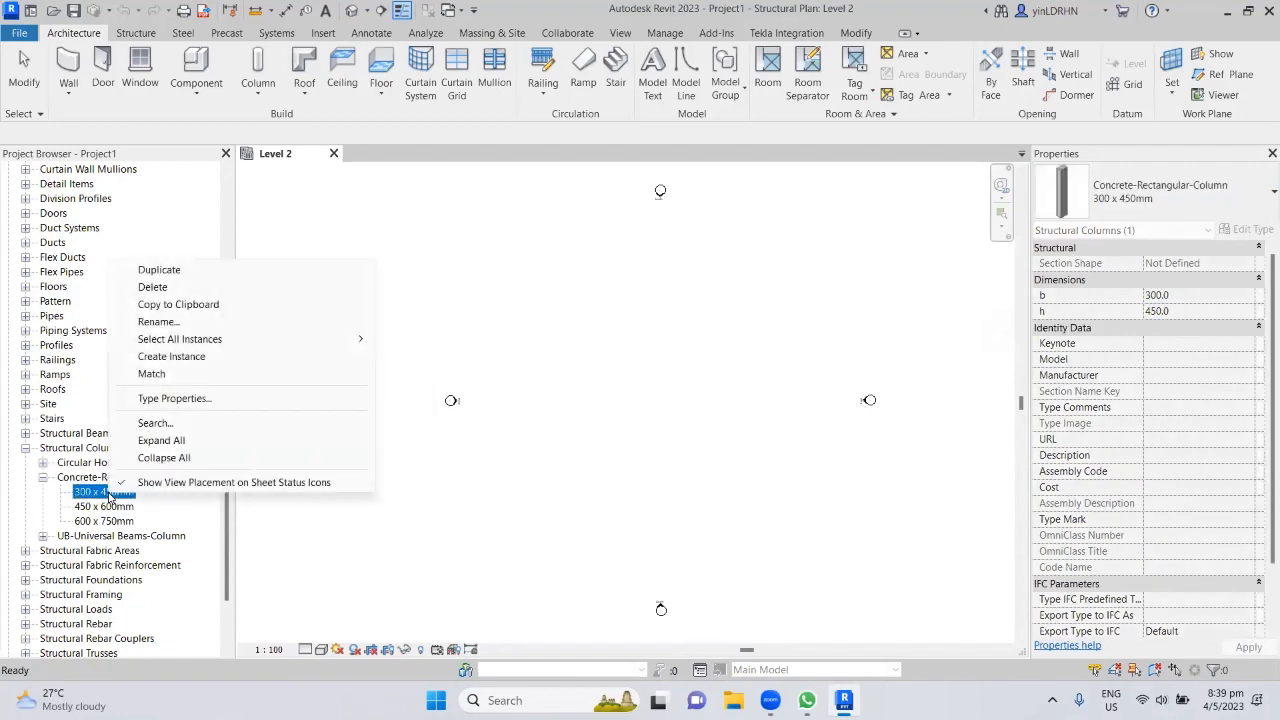
{"action": "left_click", "coordinate": [183, 358]}
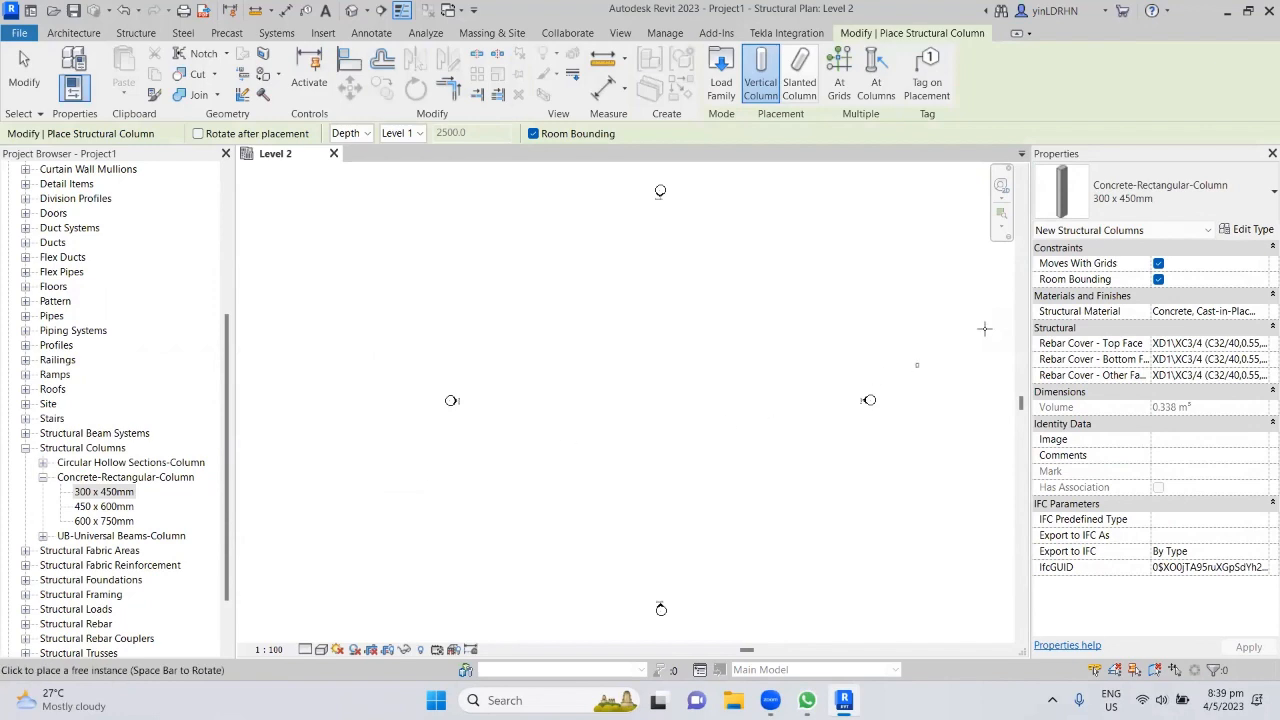
{"action": "left_click", "coordinate": [1245, 230]}
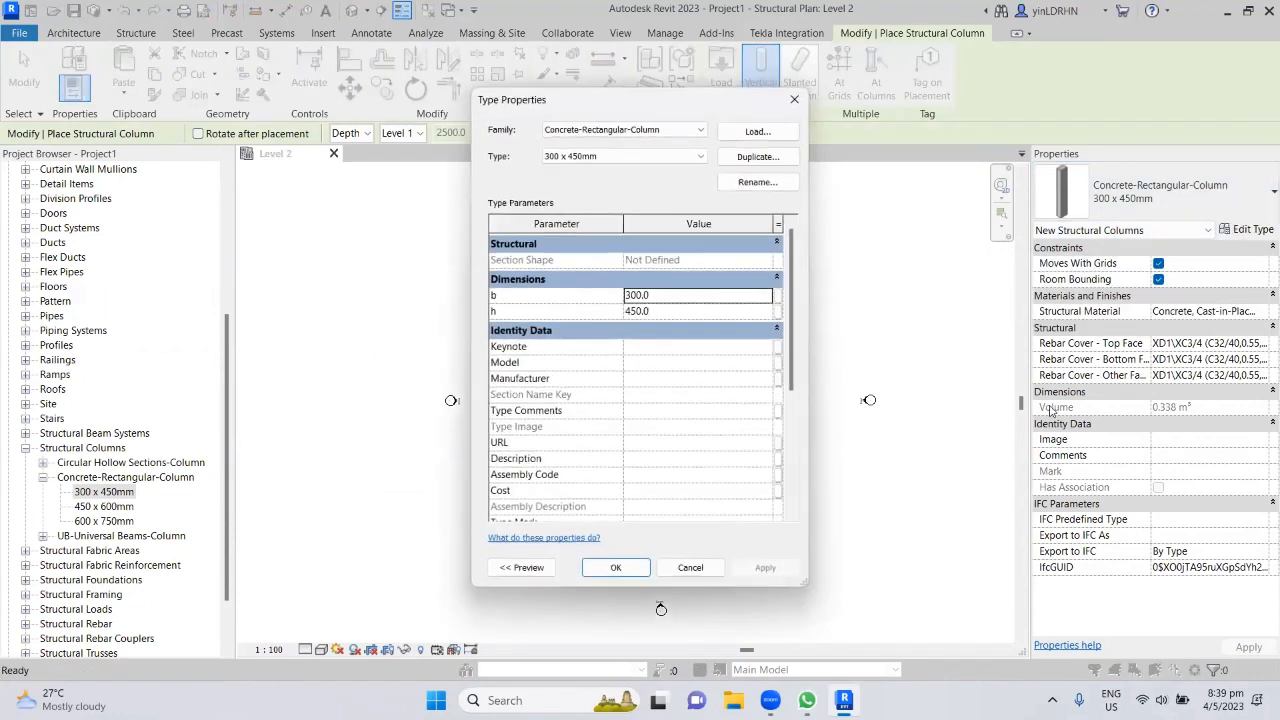
{"action": "left_click", "coordinate": [755, 157]}
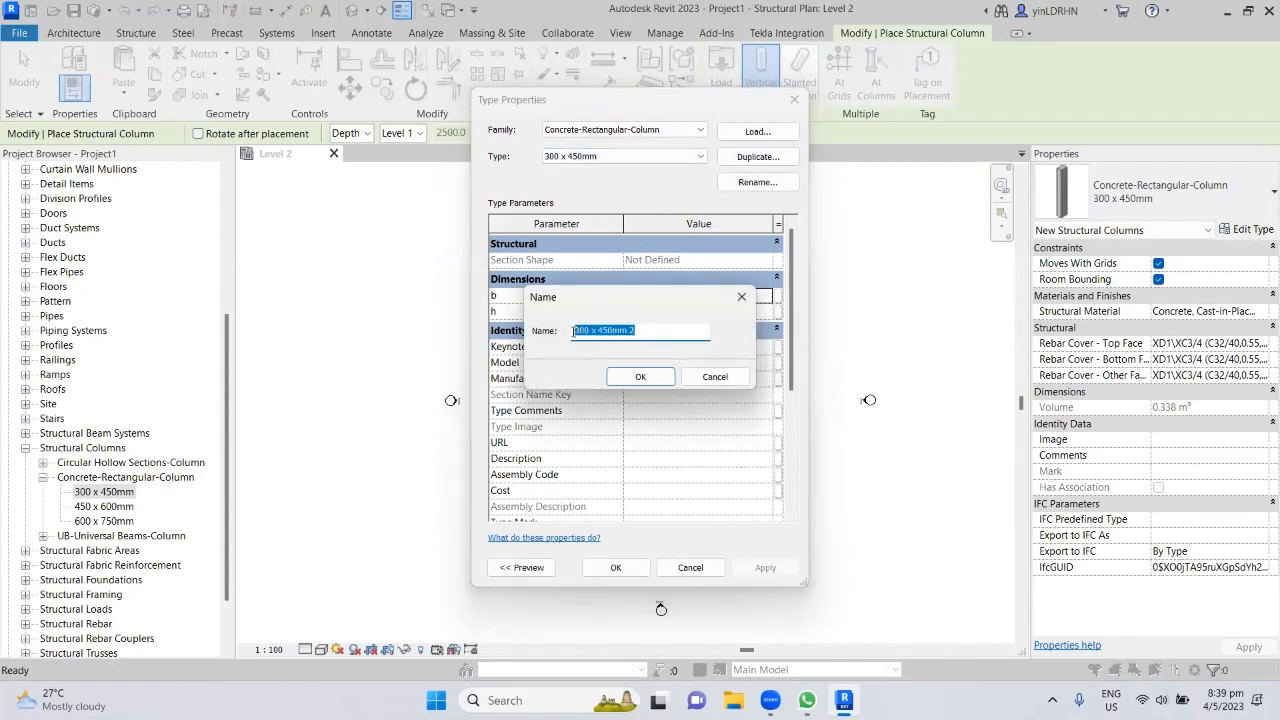
{"action": "type", "text": "50"}
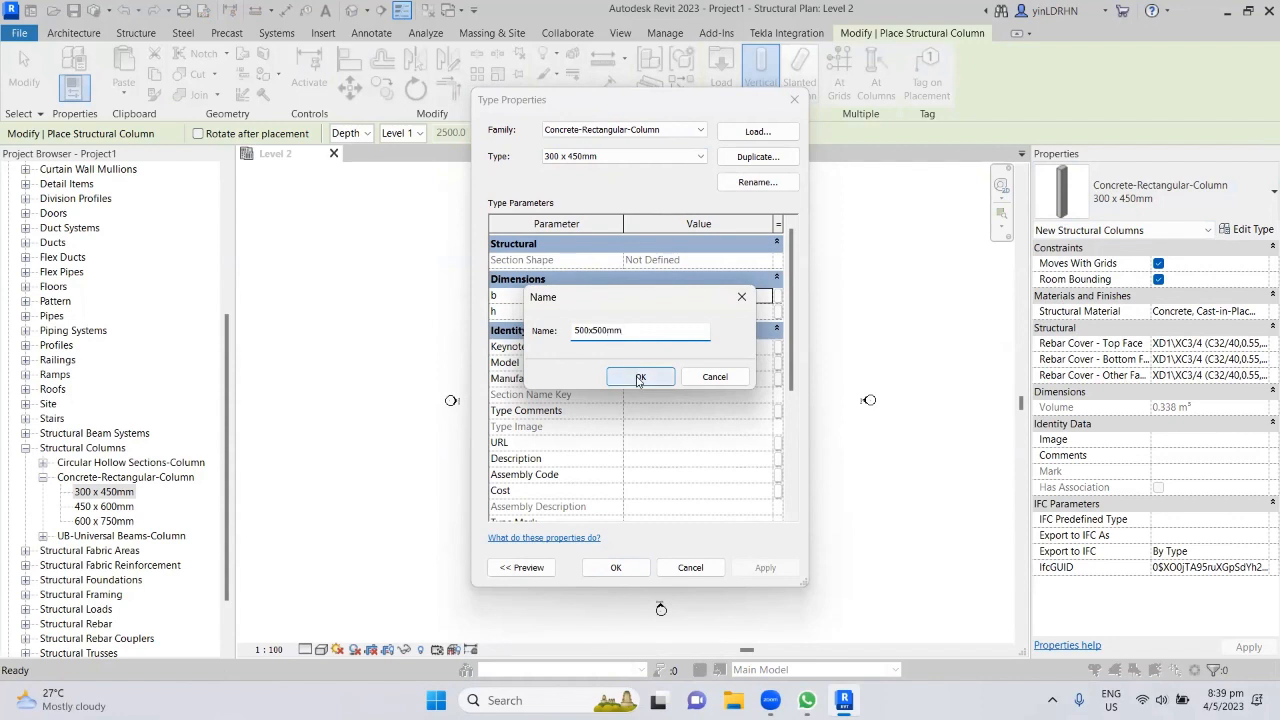
{"action": "left_click", "coordinate": [639, 378]}
Step: Set both dimensions b and h of the 500x500mm column type to 500 and apply the type properties
{"action": "left_click", "coordinate": [663, 298]}
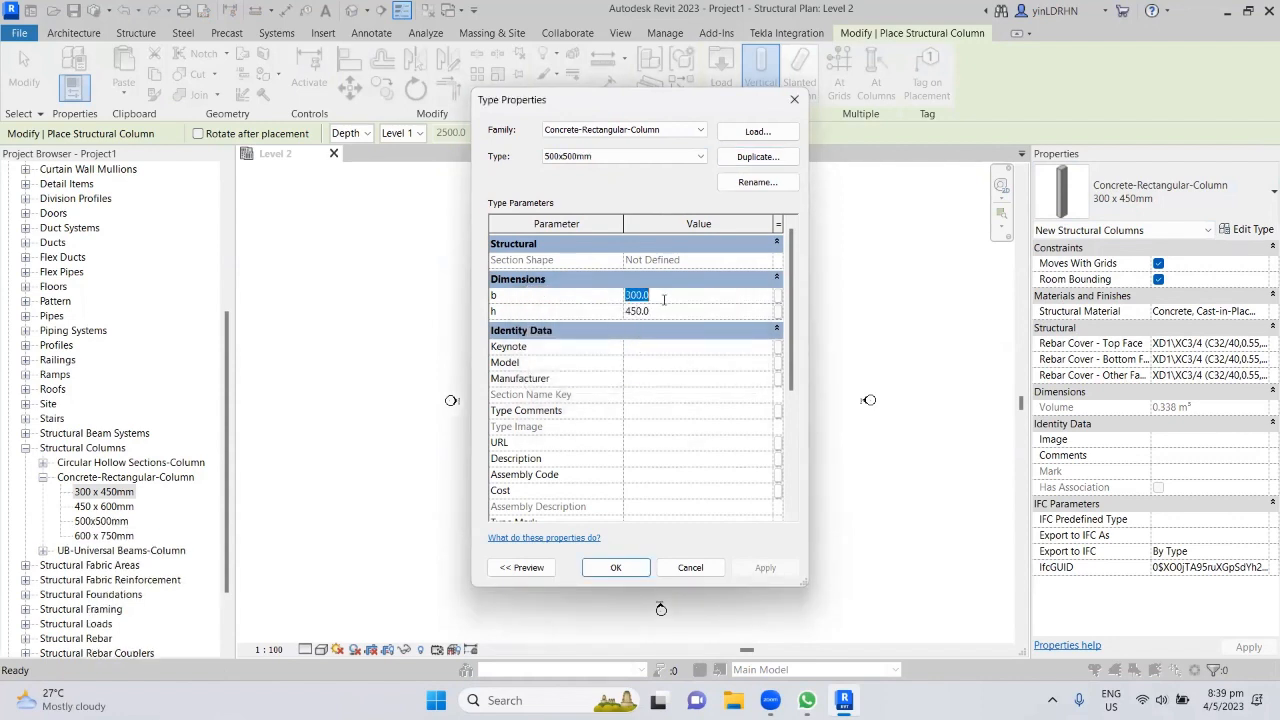
{"action": "type", "text": "500"}
{"action": "left_click", "coordinate": [655, 312]}
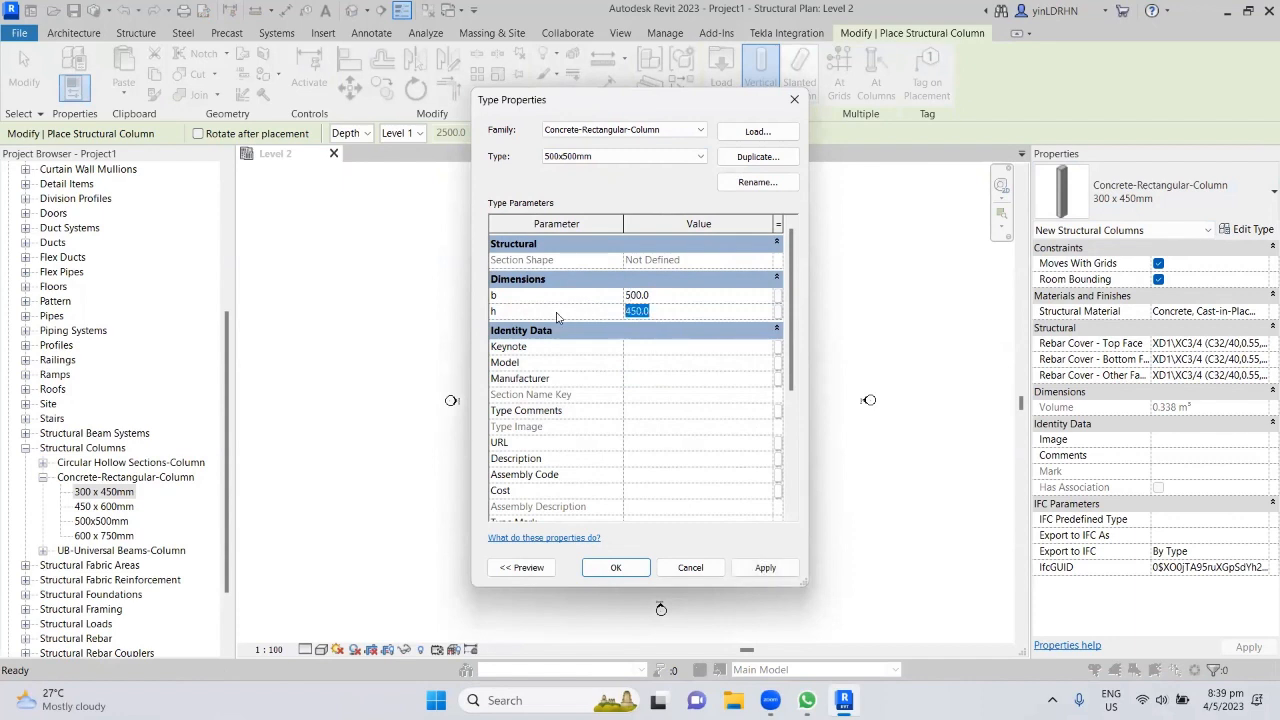
{"action": "type", "text": "500"}
{"action": "left_click", "coordinate": [645, 350]}
{"action": "scroll", "coordinate": [775, 390], "scroll_direction": "down", "scroll_amount": 5}
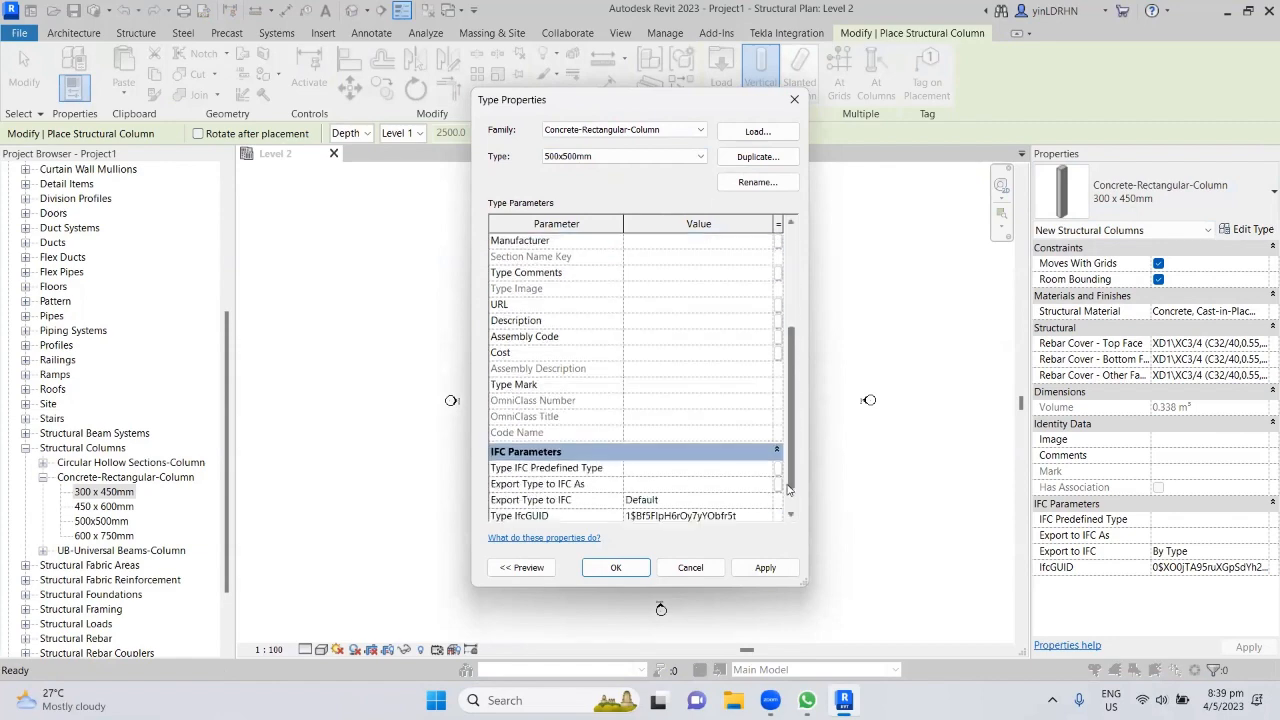
{"action": "left_click", "coordinate": [763, 568]}
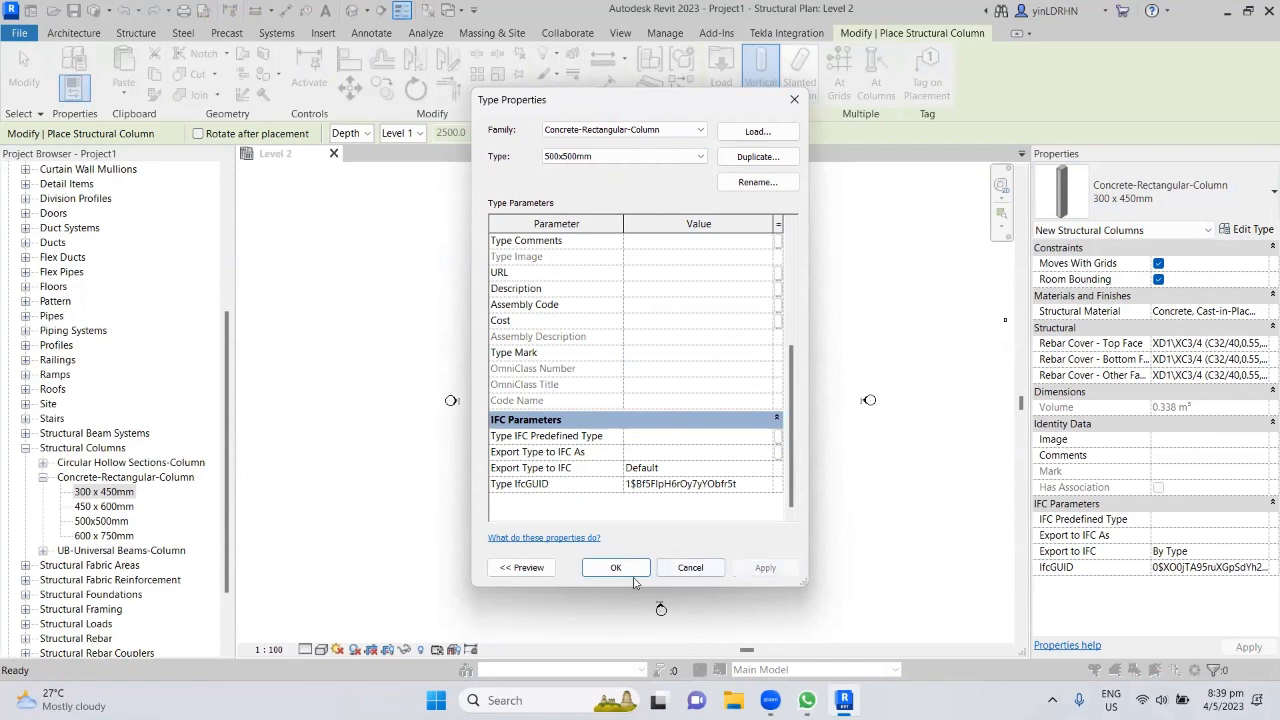
{"action": "left_click", "coordinate": [616, 568]}
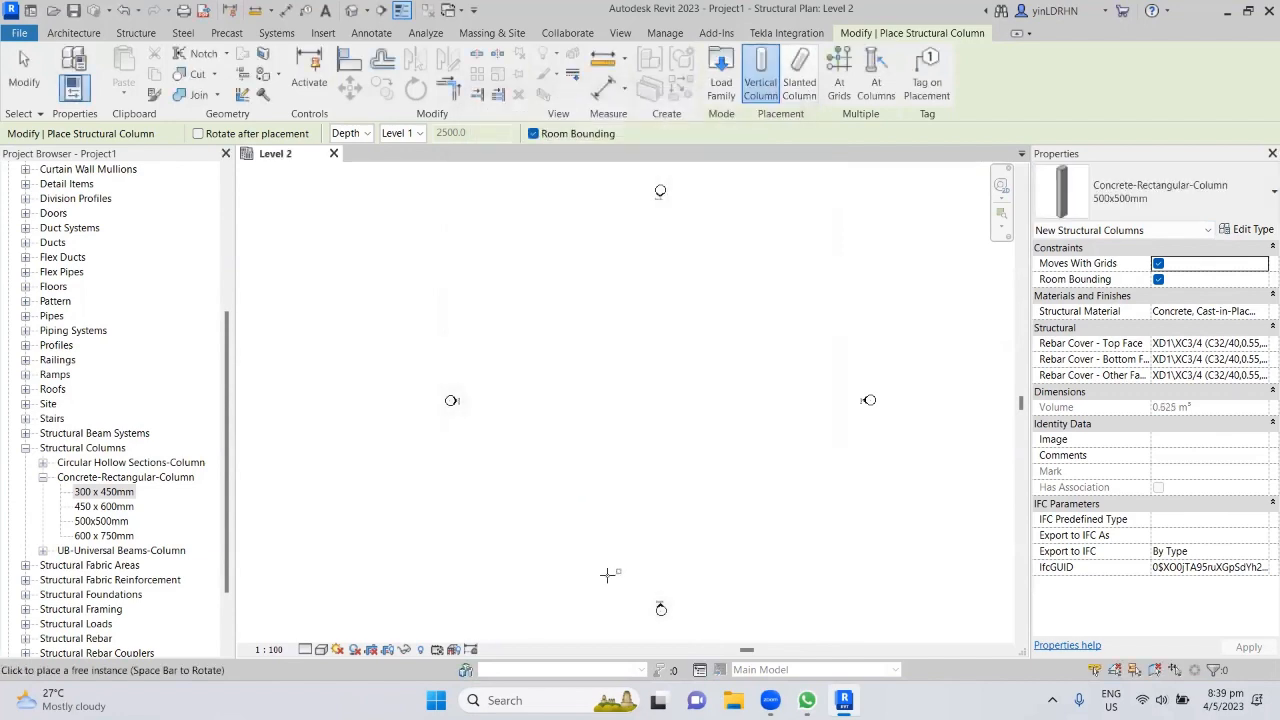
Step: Leave column placement and review the new 500x500mm type among the project's families
{"action": "left_click", "coordinate": [98, 521]}
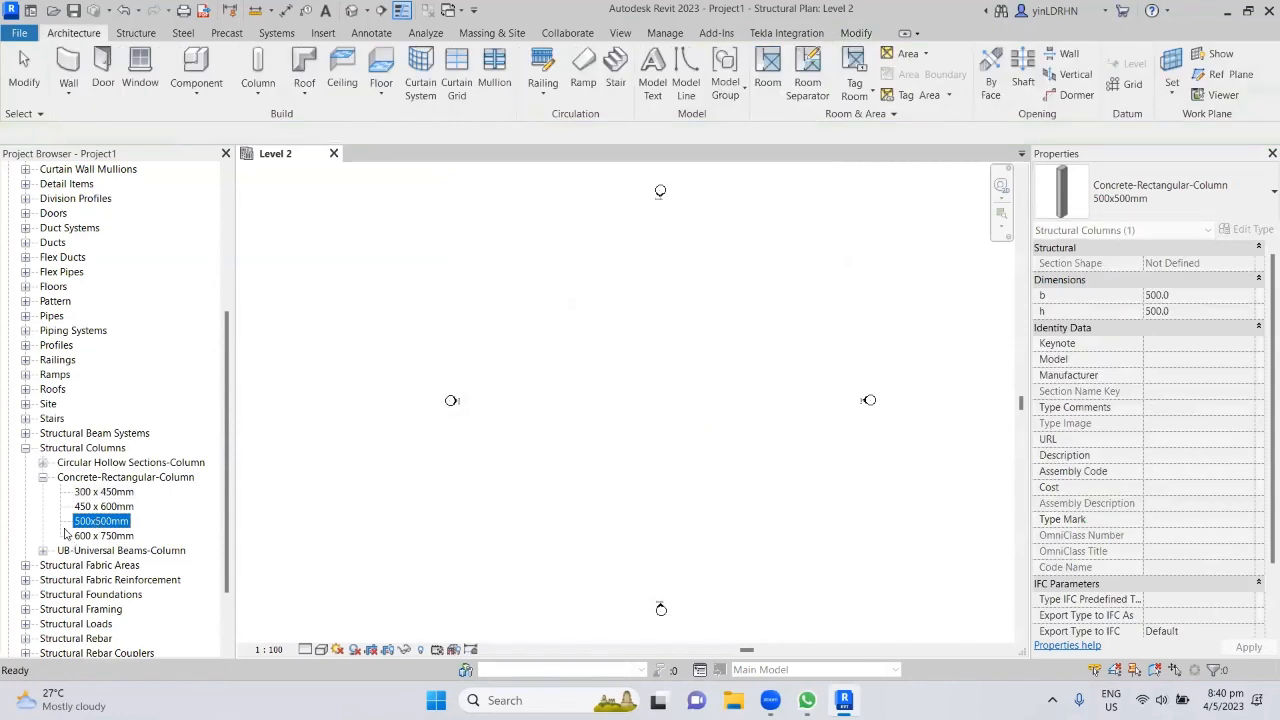
{"action": "left_click_drag", "start_coordinate": [226, 400], "coordinate": [227, 277]}
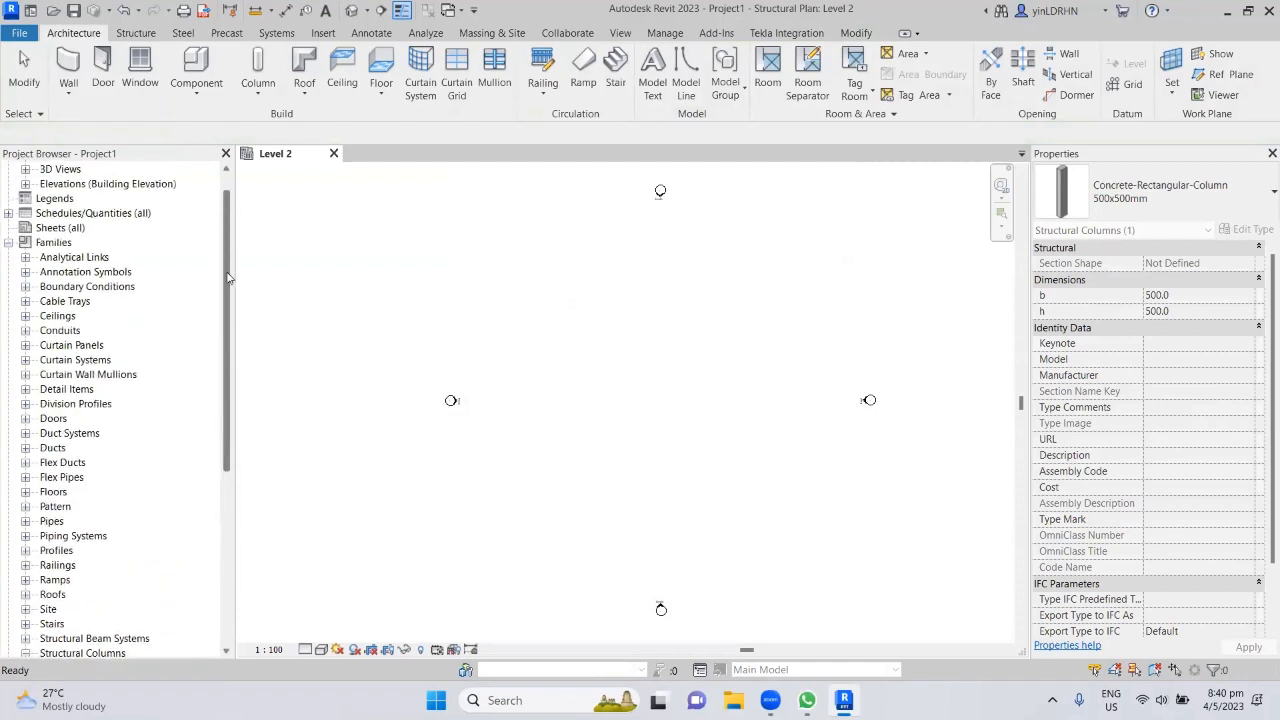
{"action": "scroll", "coordinate": [86, 360], "scroll_direction": "down", "scroll_amount": 4}
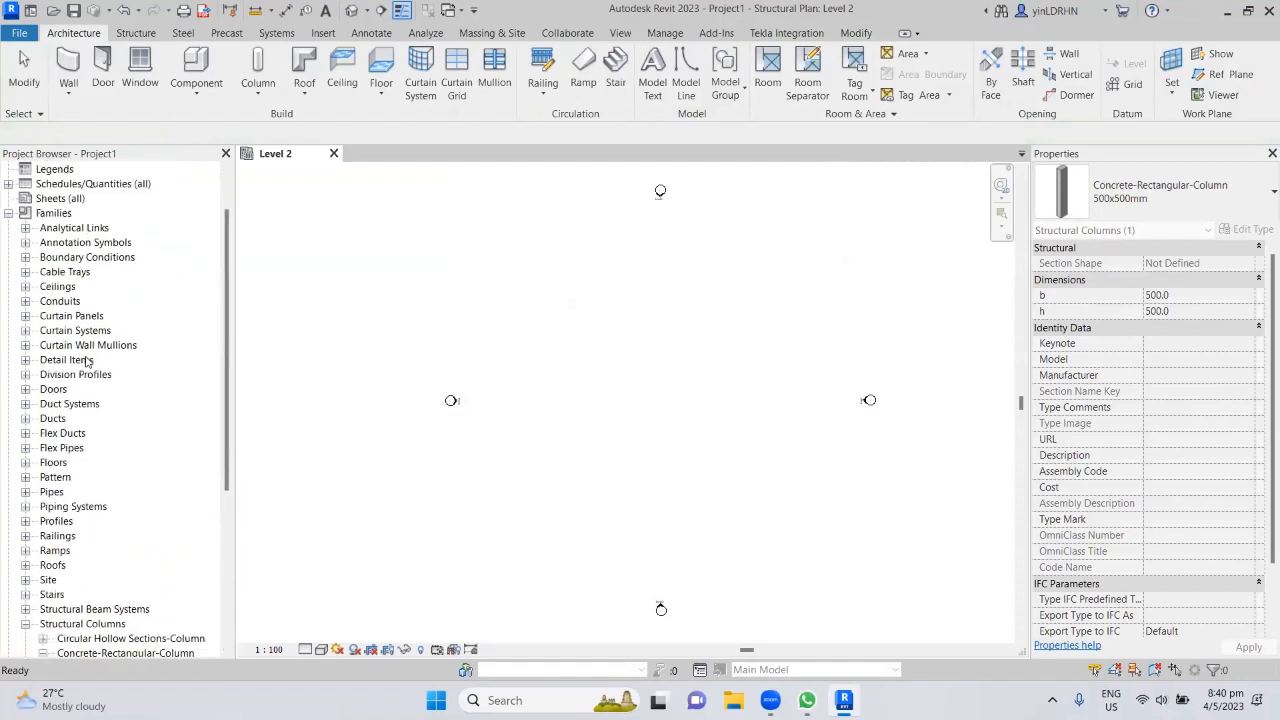
Step: Delete the 300 x 450mm and 450 x 600mm types from the Concrete-Rectangular-Column family
{"action": "left_click", "coordinate": [102, 507]}
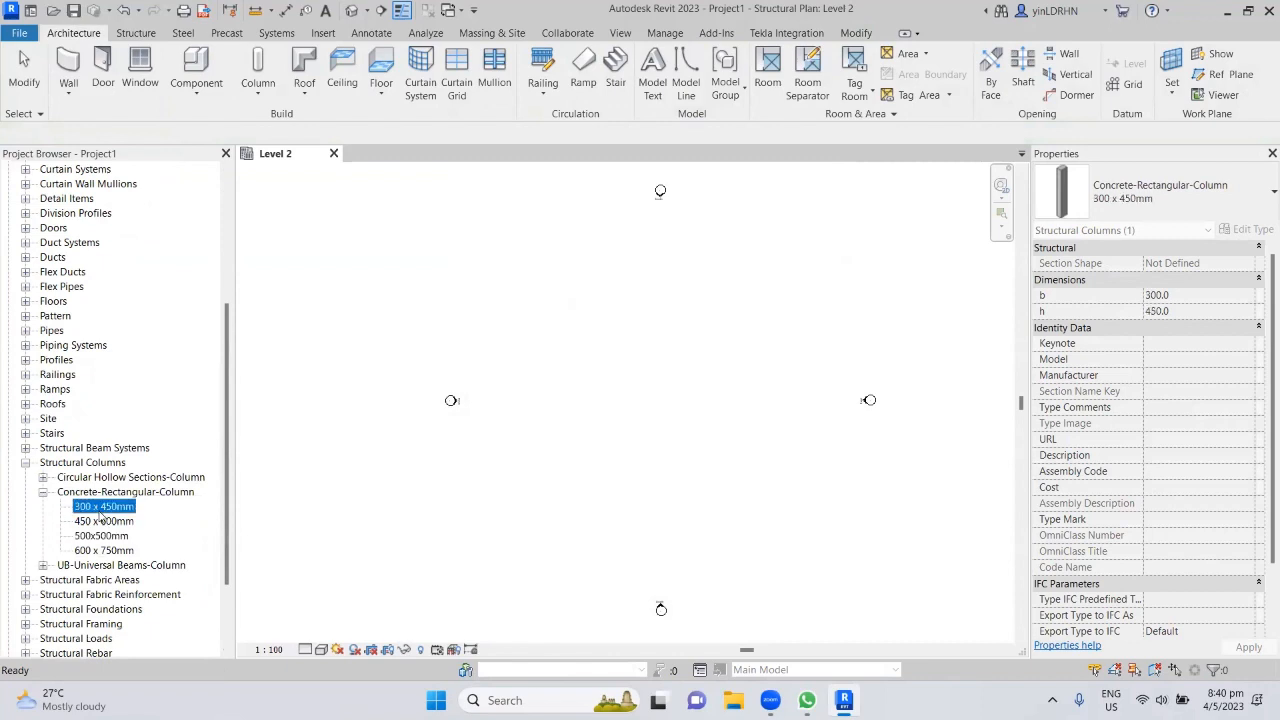
{"action": "right_click", "coordinate": [100, 511]}
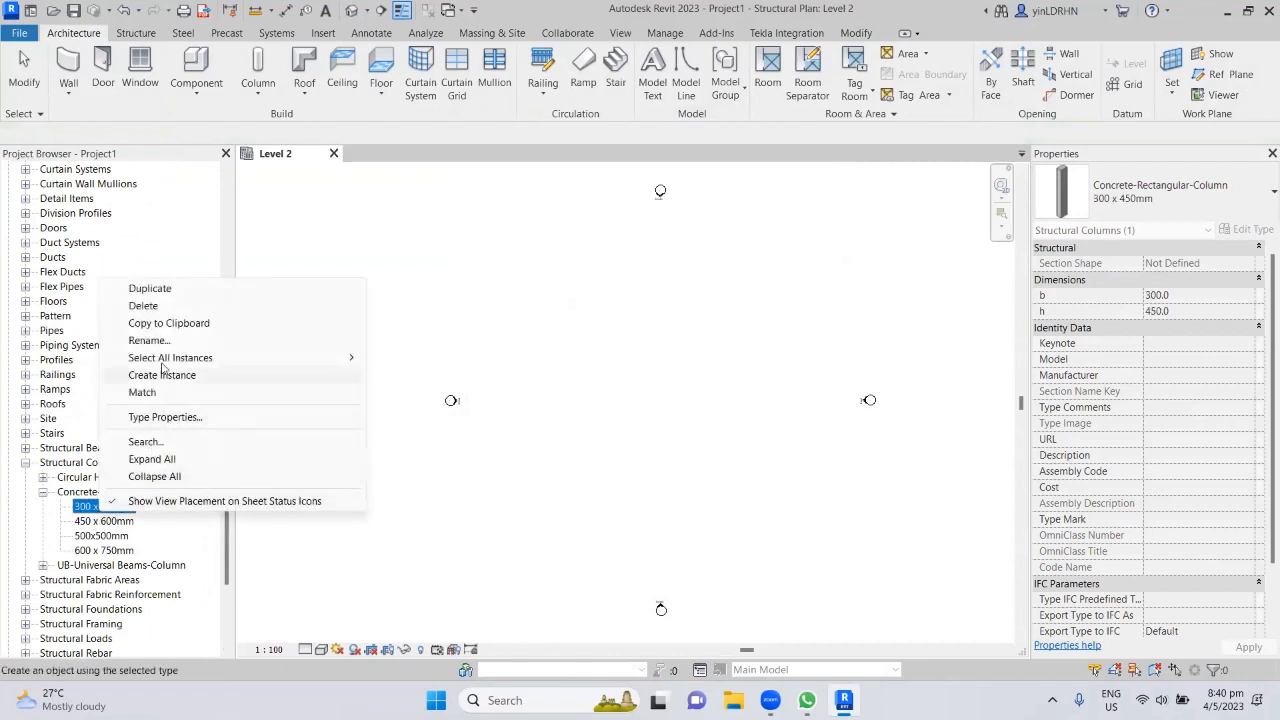
{"action": "left_click", "coordinate": [150, 306]}
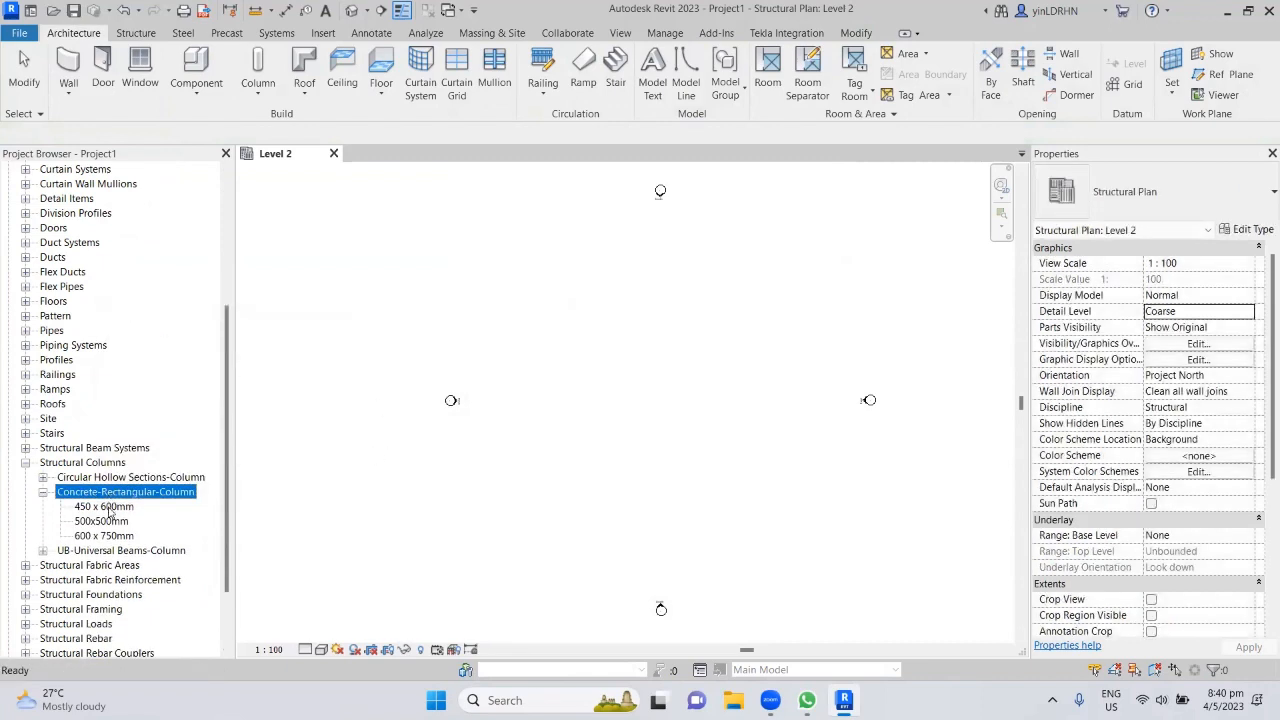
{"action": "left_click", "coordinate": [108, 507]}
{"action": "right_click", "coordinate": [108, 507]}
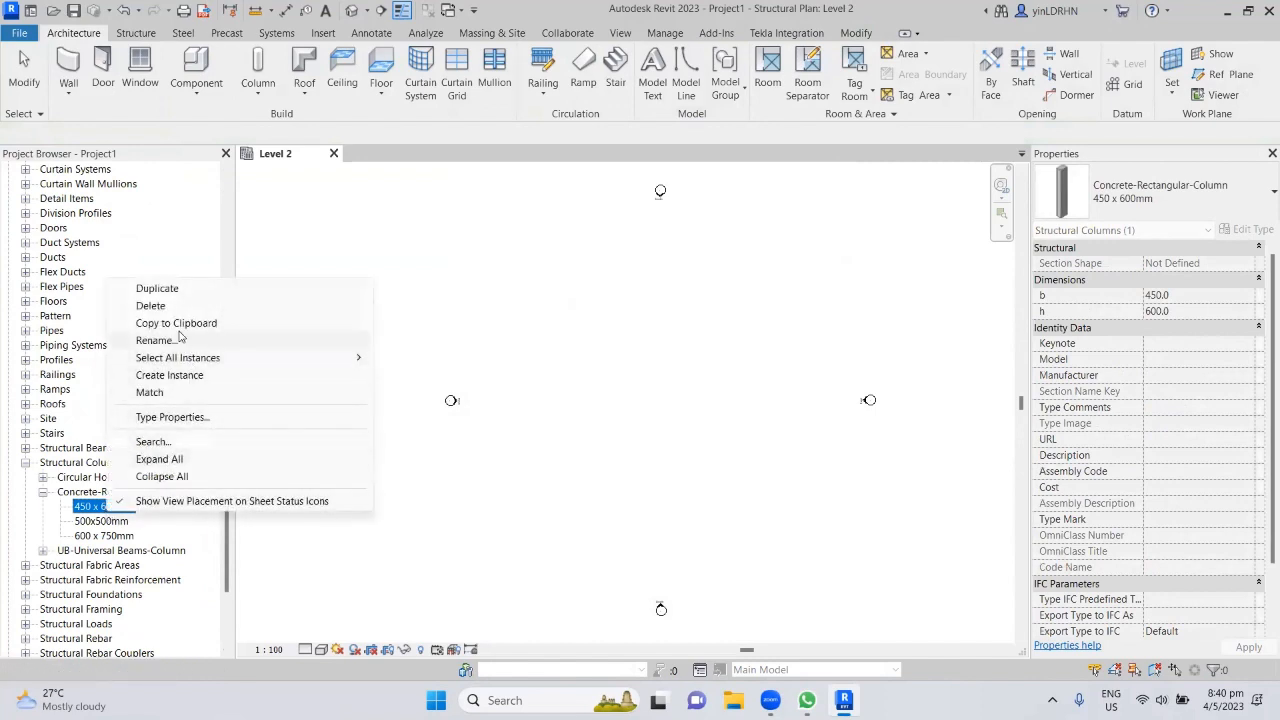
{"action": "left_click", "coordinate": [150, 306]}
Step: Delete the 600 x 750mm type from the Concrete-Rectangular-Column family
{"action": "left_click", "coordinate": [112, 521]}
{"action": "right_click", "coordinate": [112, 521]}
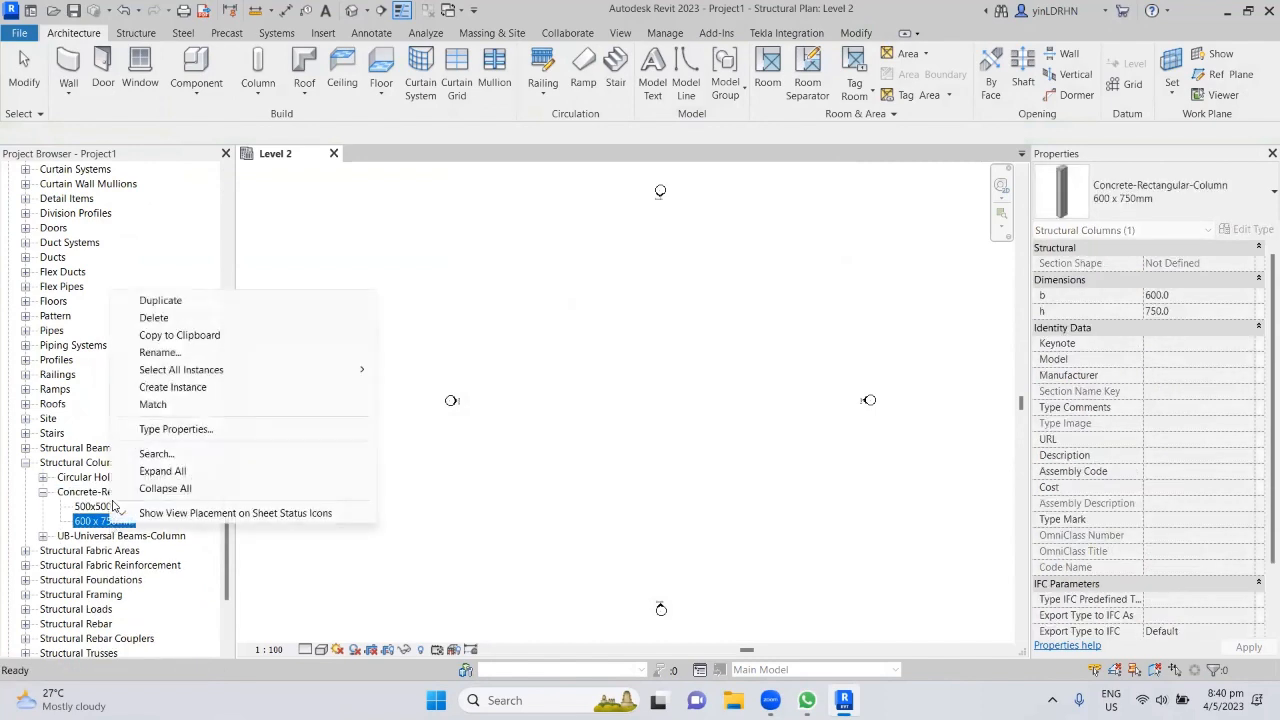
{"action": "left_click", "coordinate": [160, 317]}
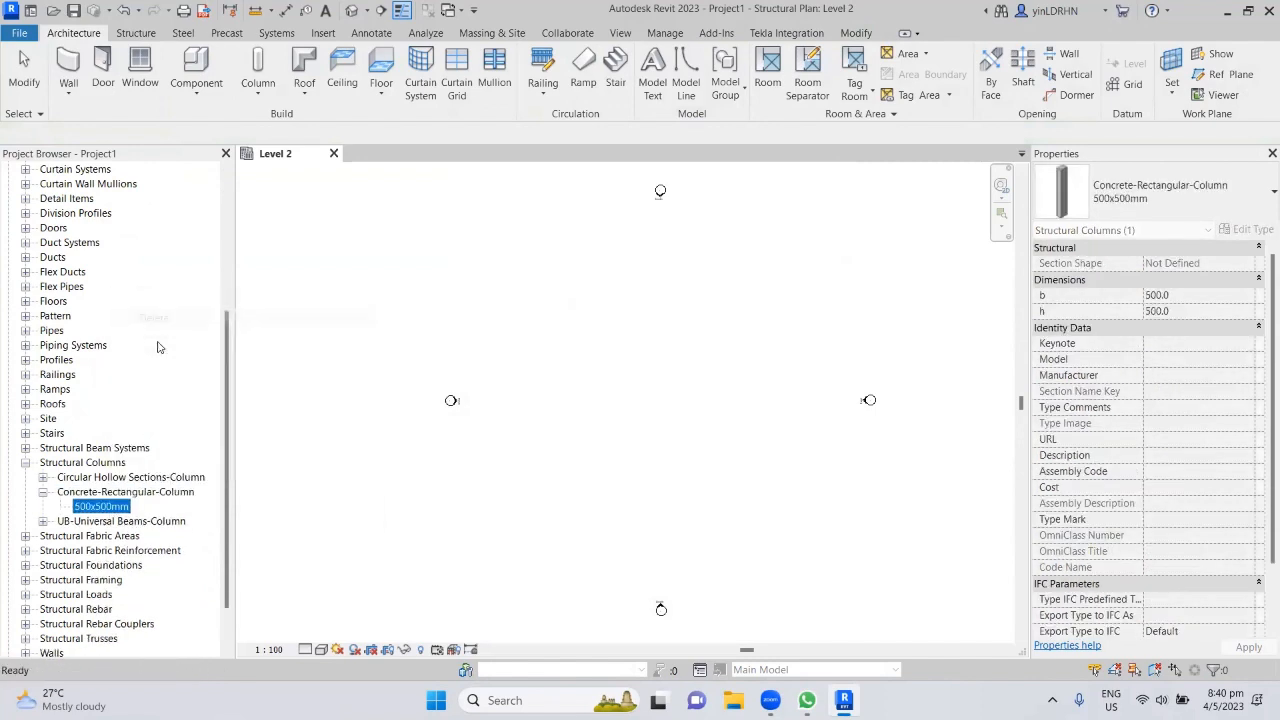
Step: Check the properties of the 500x500mm column type, and undo the deletion of the 600 x 750mm type
{"action": "left_click", "coordinate": [98, 507]}
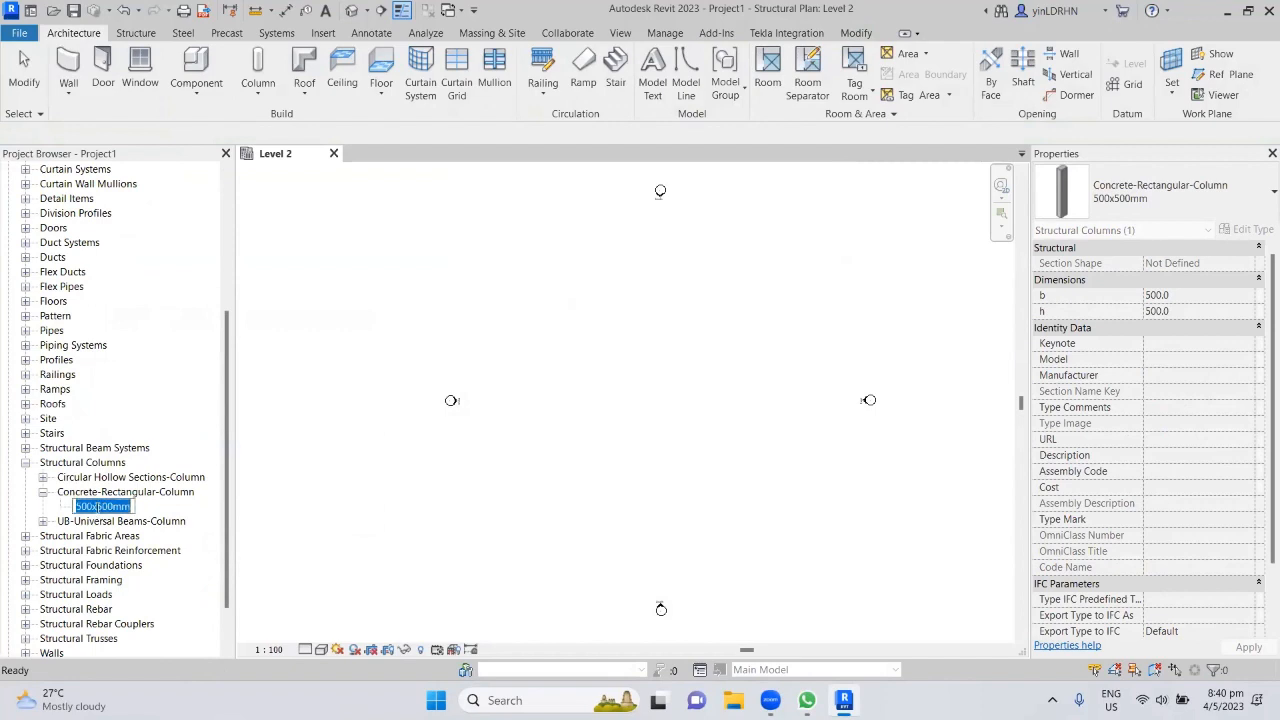
{"action": "left_click", "coordinate": [1164, 375]}
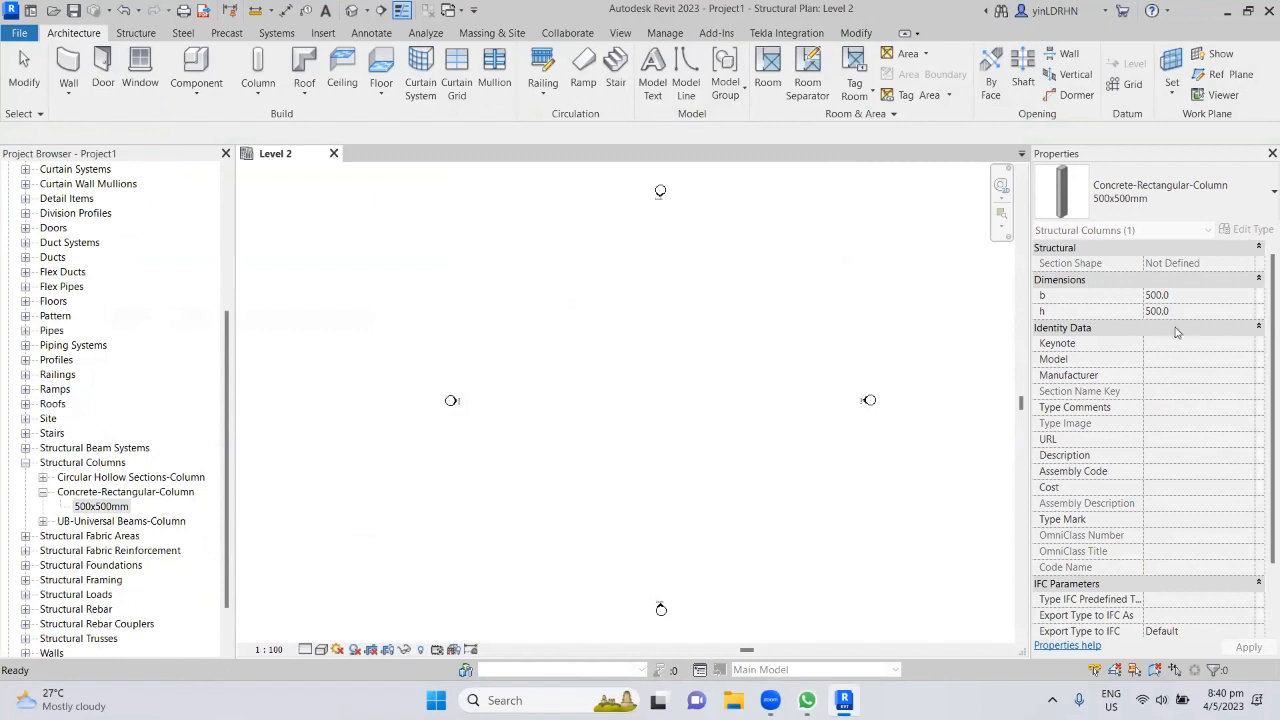
{"action": "left_click", "coordinate": [121, 507]}
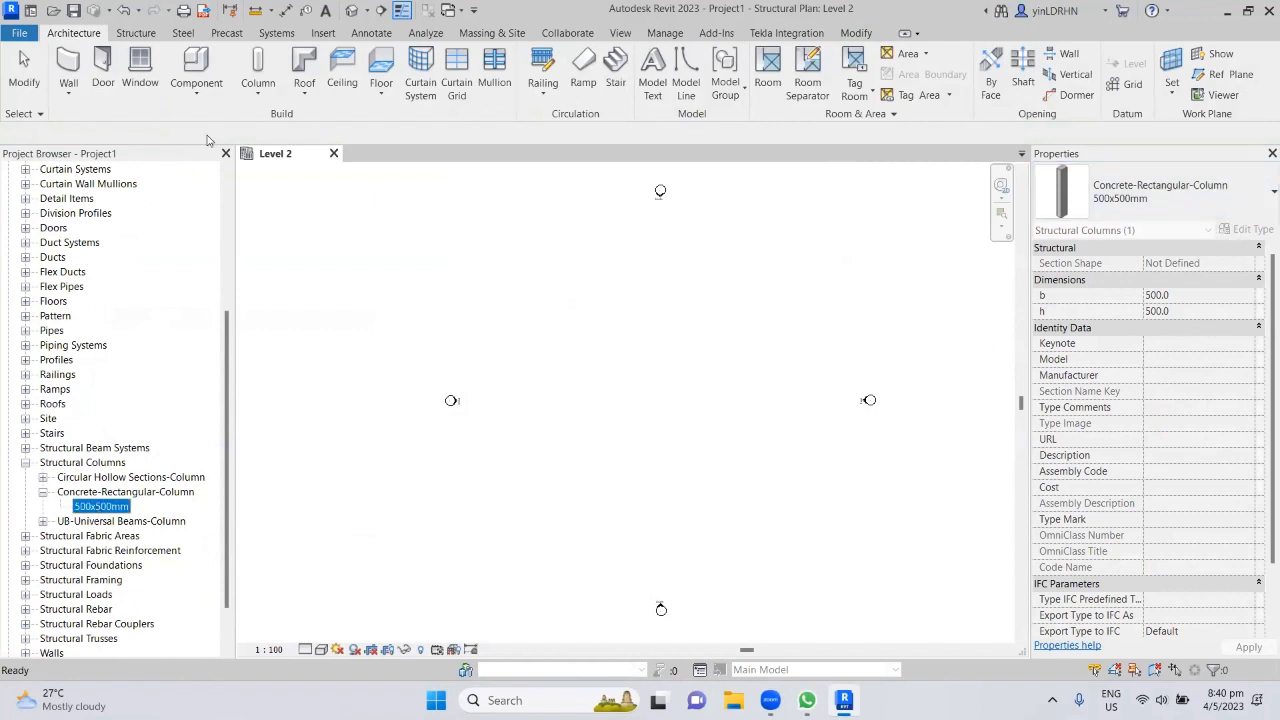
{"action": "left_click", "coordinate": [125, 13]}
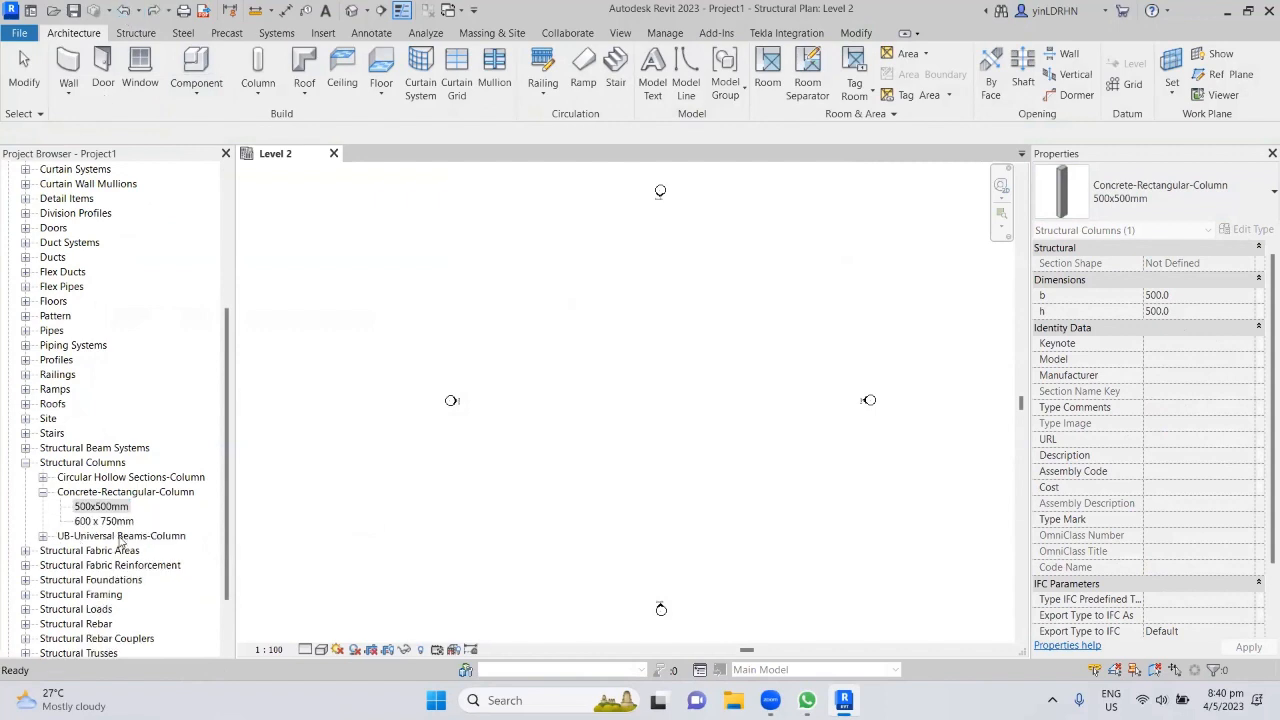
Step: Compare the properties of the 600 x 750mm and 500x500mm types and review the available structural column types, keeping 500x500mm selected
{"action": "left_click", "coordinate": [113, 521]}
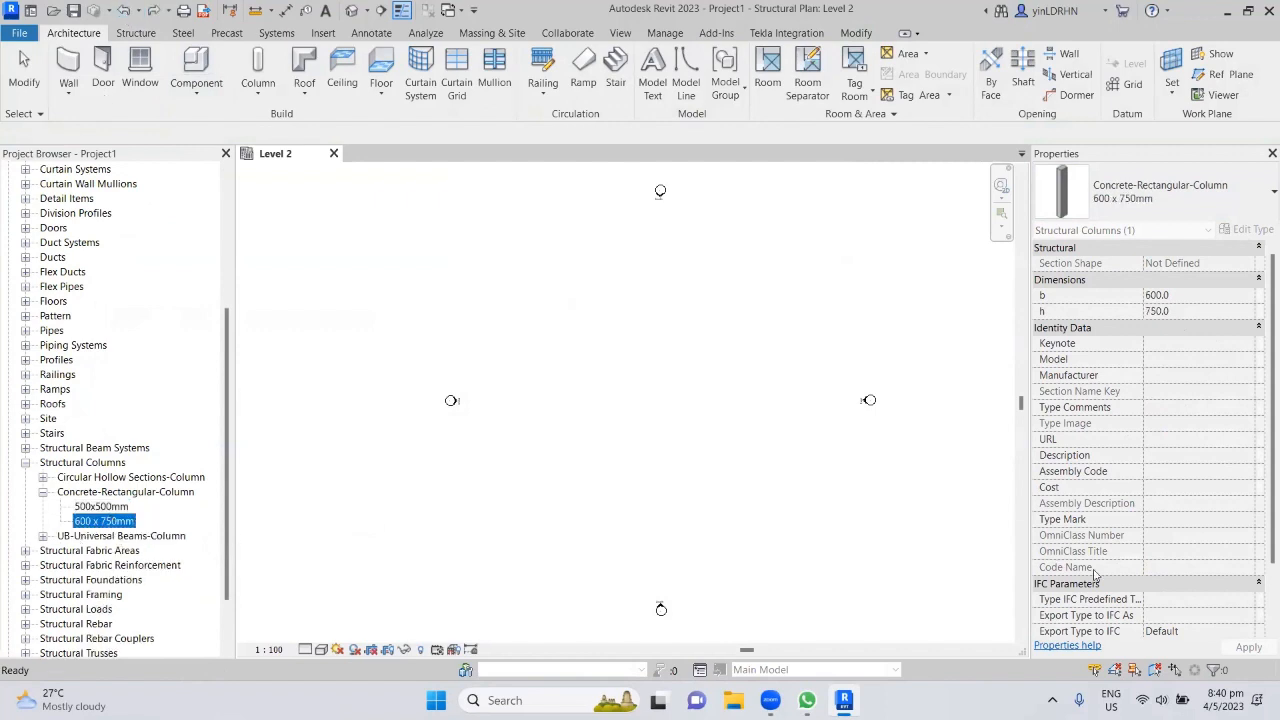
{"action": "scroll", "coordinate": [1262, 620], "scroll_direction": "down", "scroll_amount": 2}
{"action": "scroll", "coordinate": [1262, 620], "scroll_direction": "up", "scroll_amount": 2}
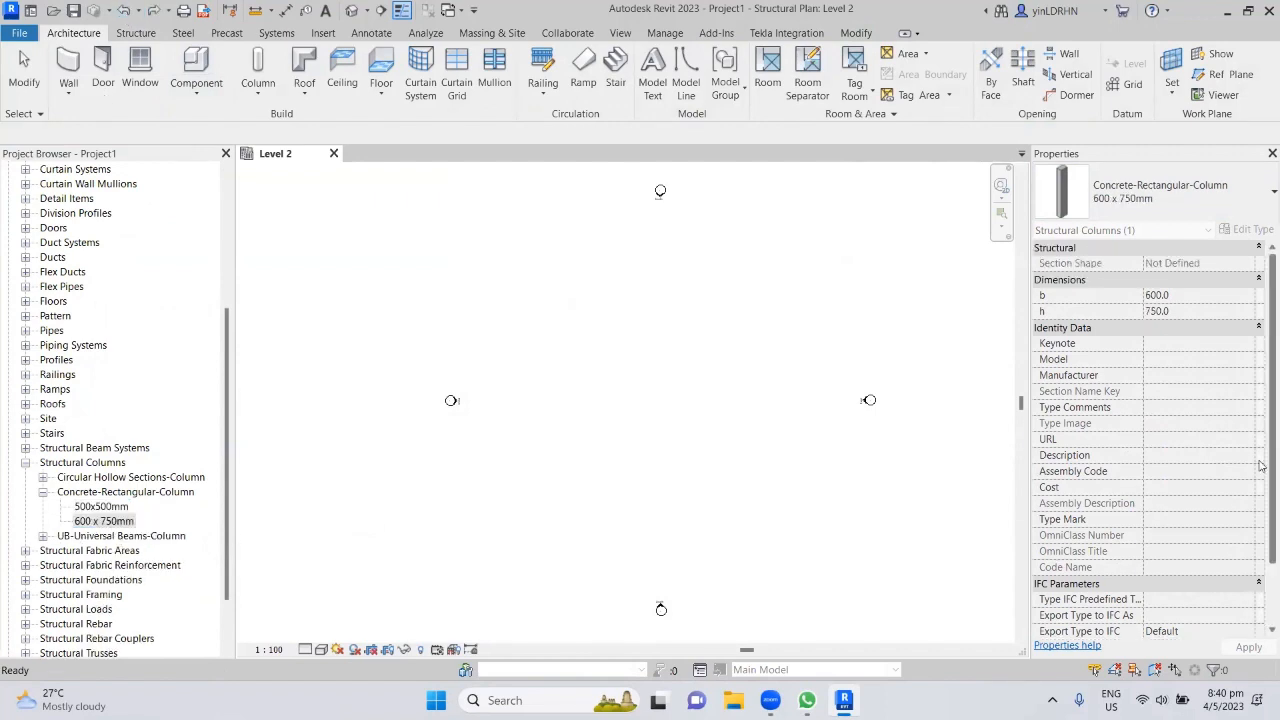
{"action": "left_click", "coordinate": [106, 507]}
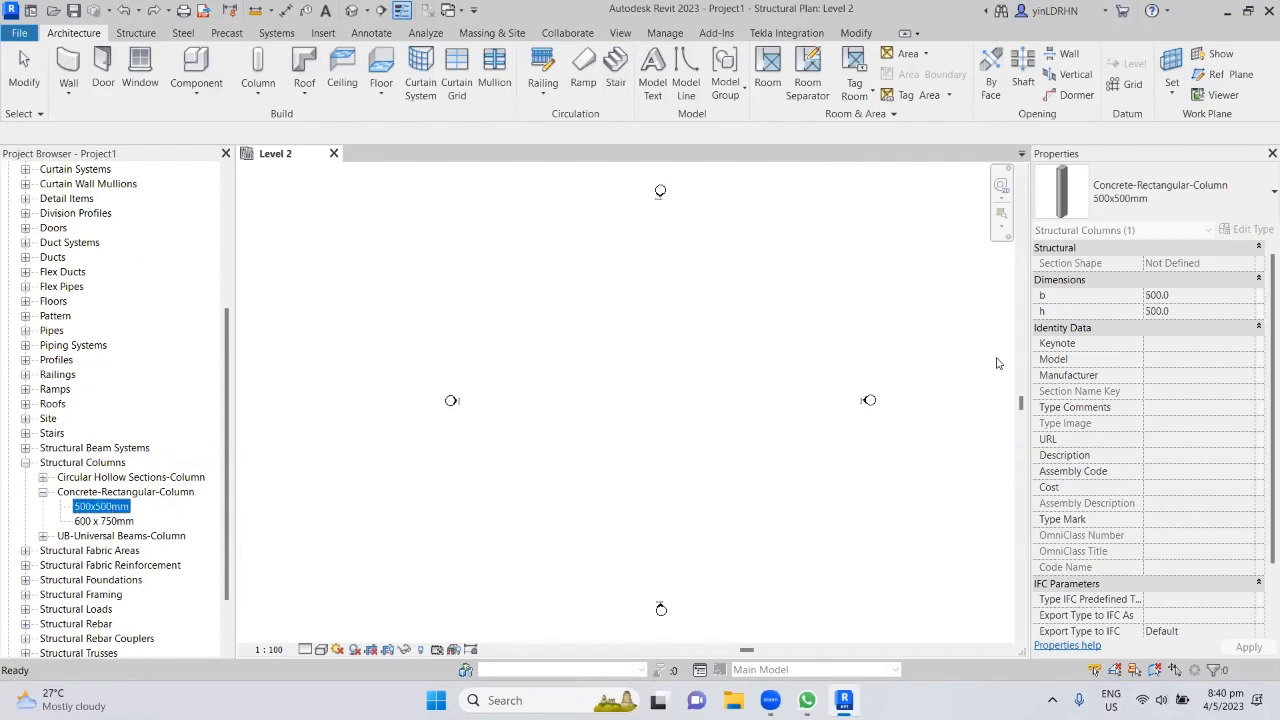
{"action": "left_click", "coordinate": [1202, 205]}
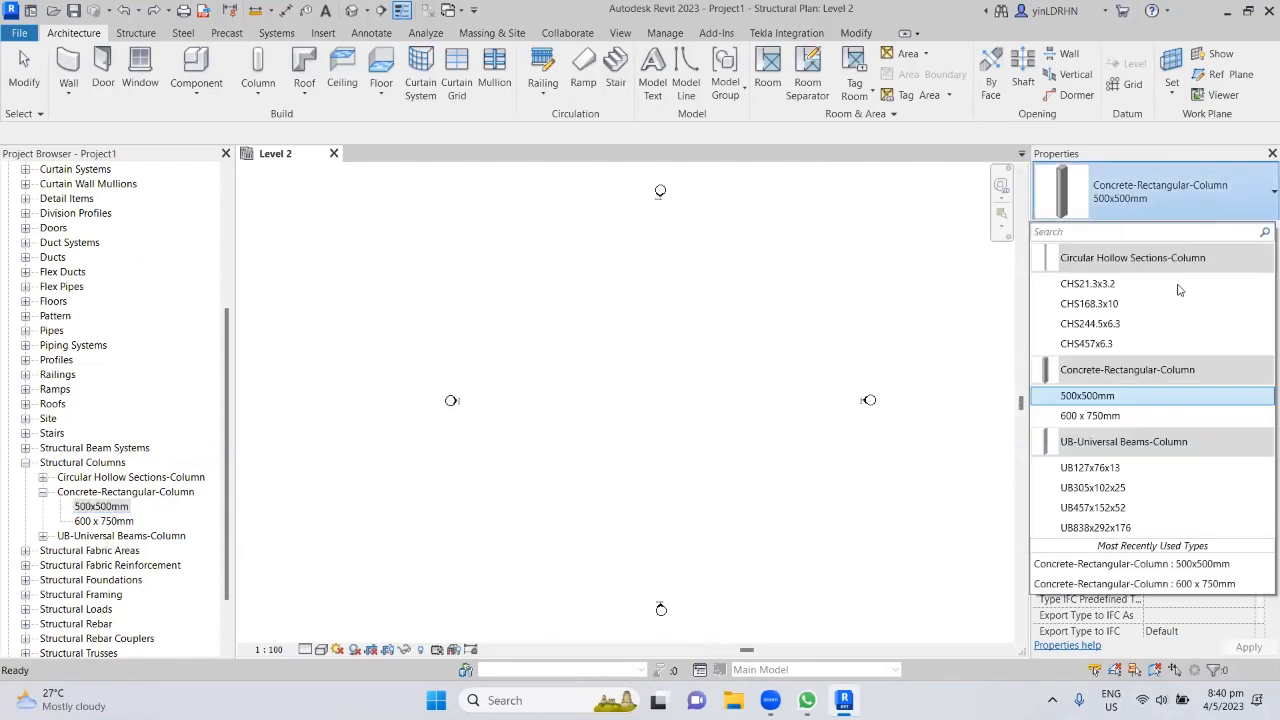
{"action": "left_click", "coordinate": [1090, 396]}
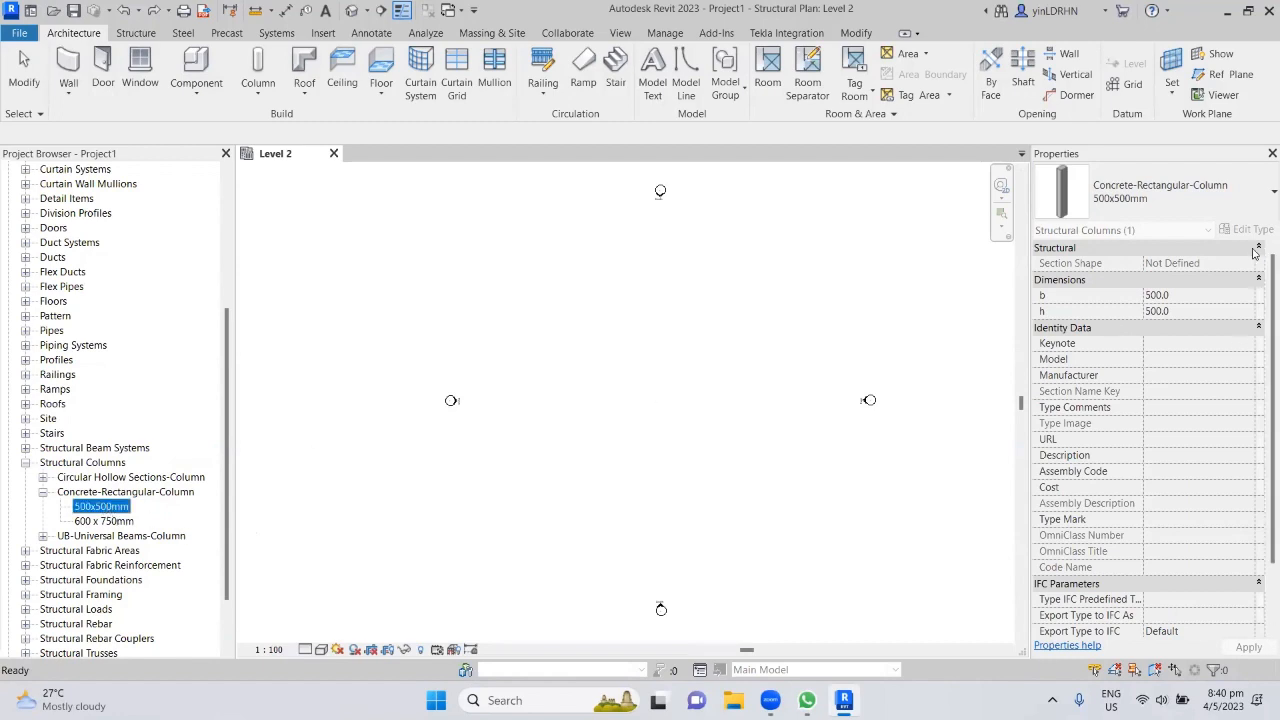
Step: Recheck the two concrete column types in turn, clear the selection, and collapse the Concrete-Rectangular-Column family
{"action": "left_click", "coordinate": [125, 493]}
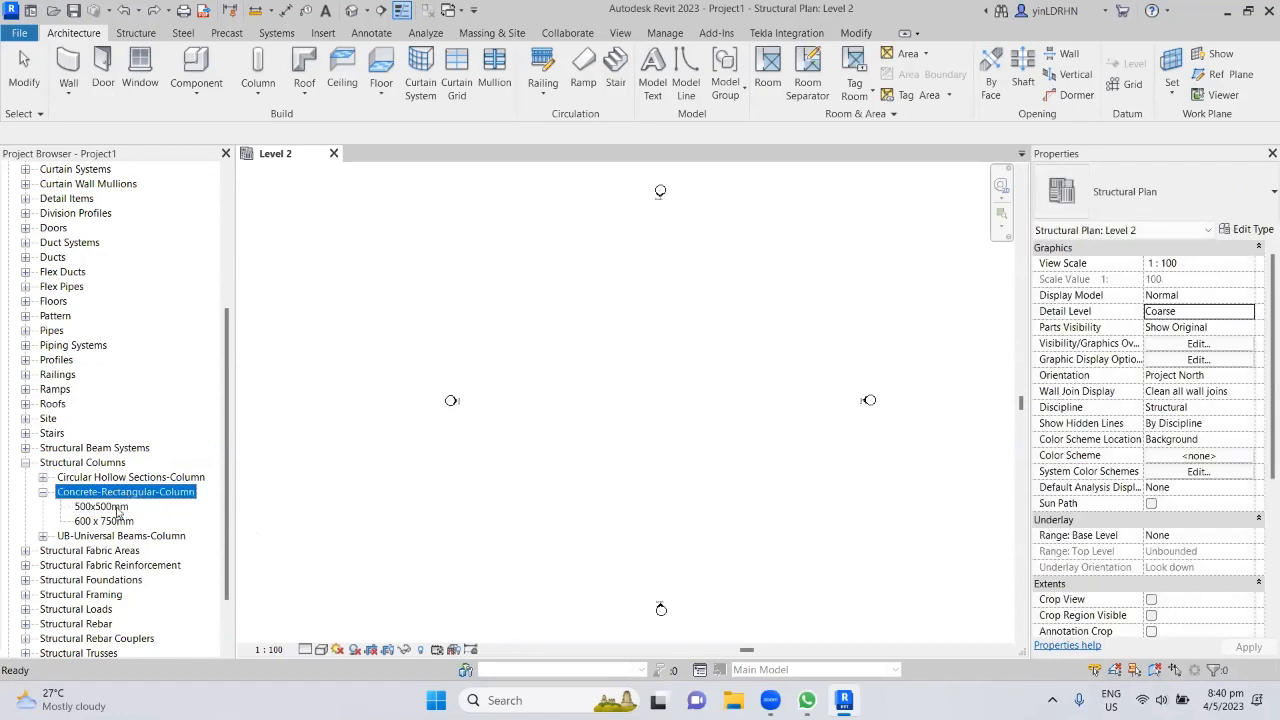
{"action": "left_click", "coordinate": [120, 507]}
{"action": "left_click", "coordinate": [111, 519]}
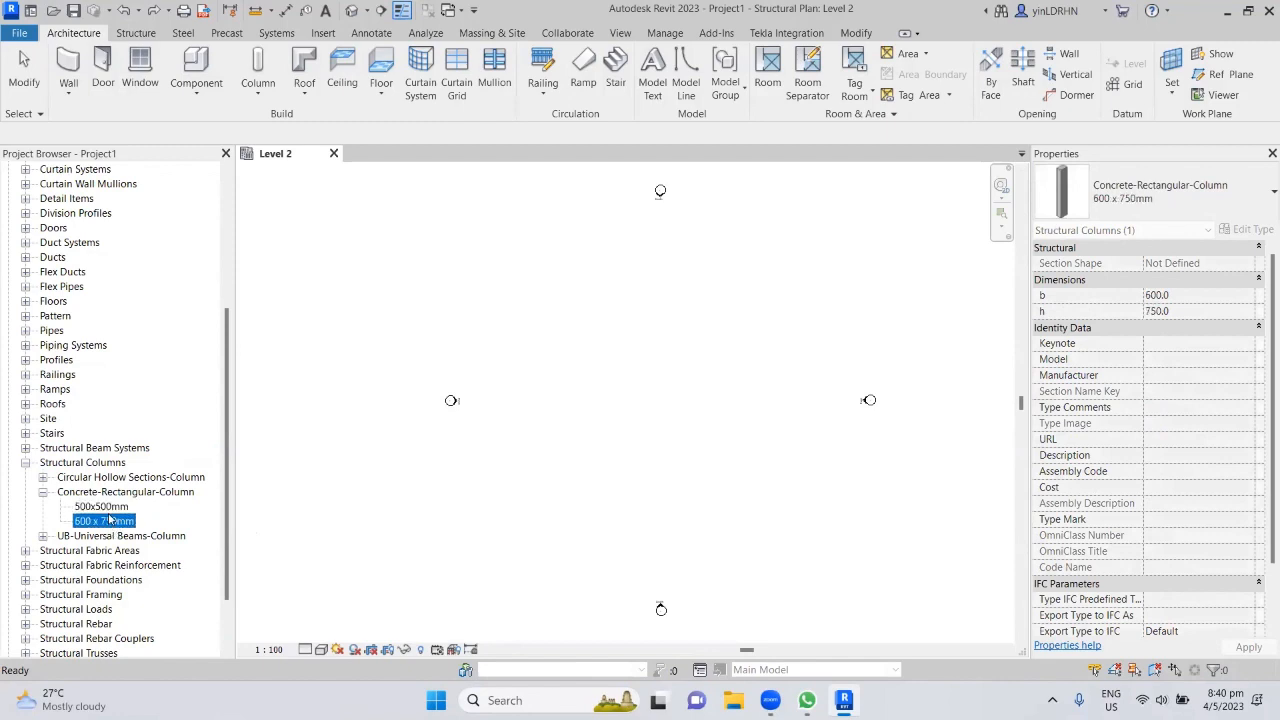
{"action": "left_click", "coordinate": [108, 507]}
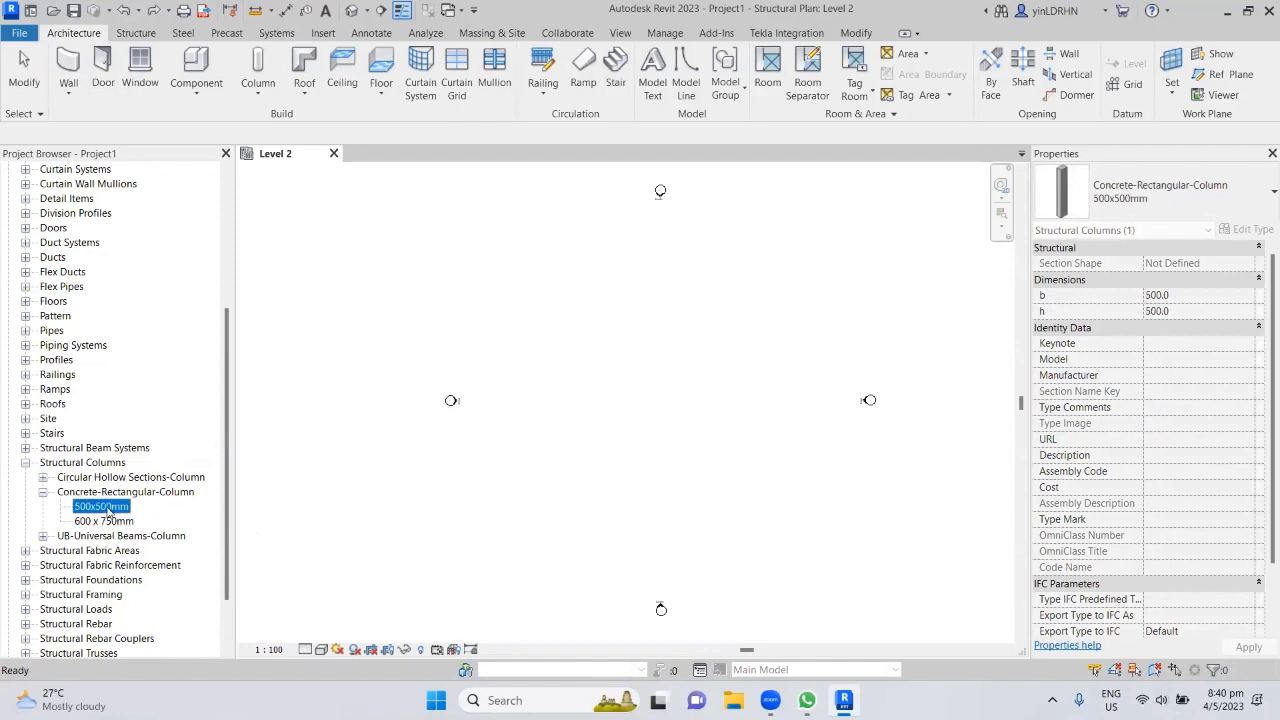
{"action": "left_click", "coordinate": [109, 509]}
{"action": "left_click", "coordinate": [730, 477]}
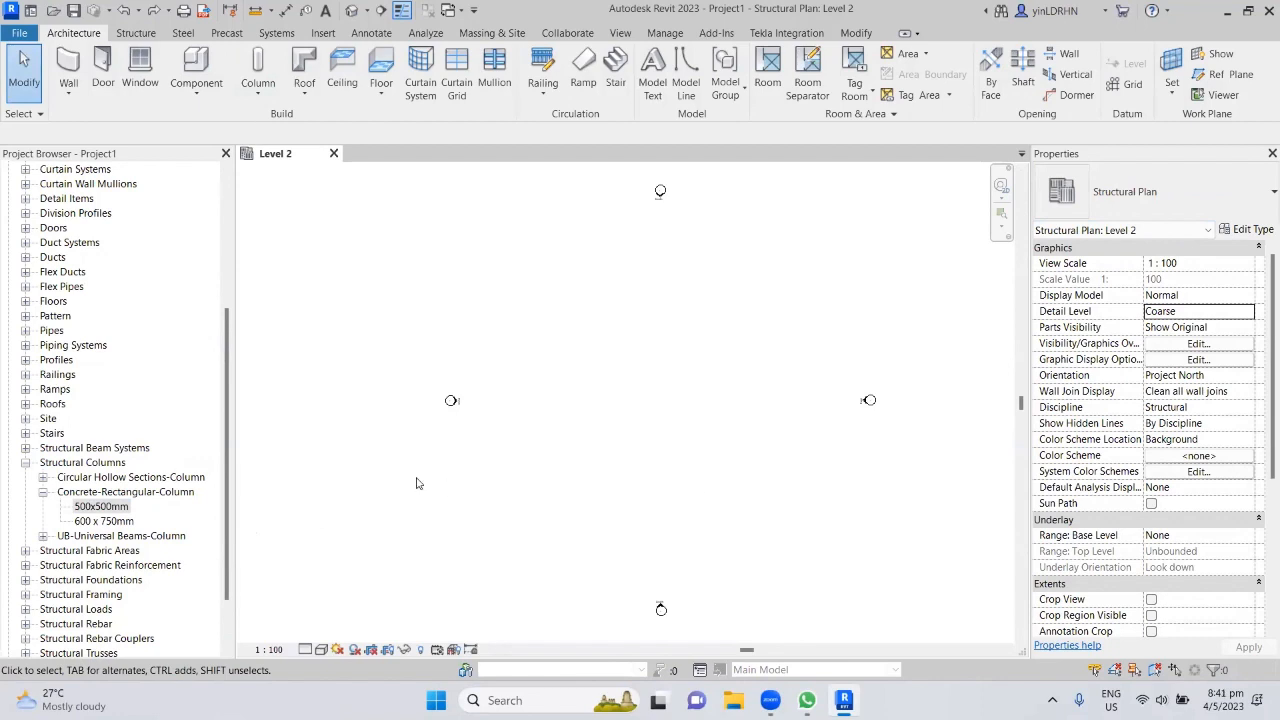
{"action": "left_click", "coordinate": [43, 492]}
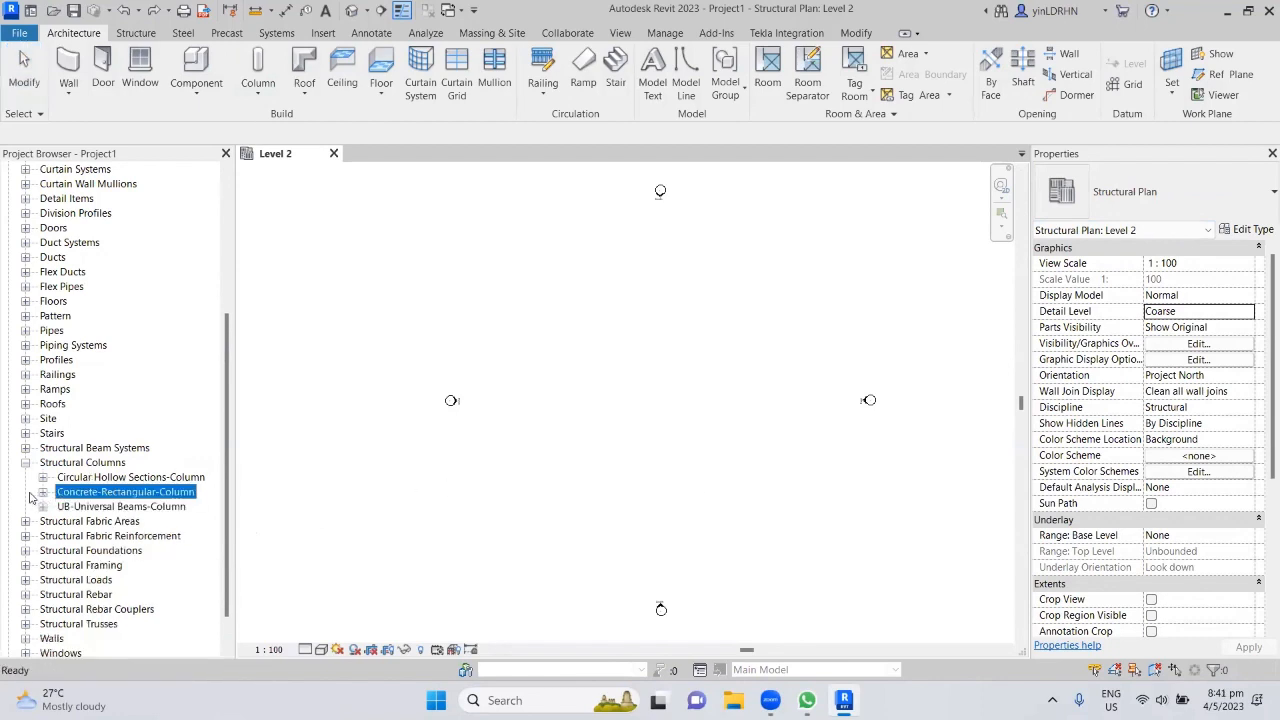
Step: Collapse the Structural Columns category and expand Structural Framing to show the types of the Concrete-Rectangular Beam family
{"action": "left_click", "coordinate": [26, 463]}
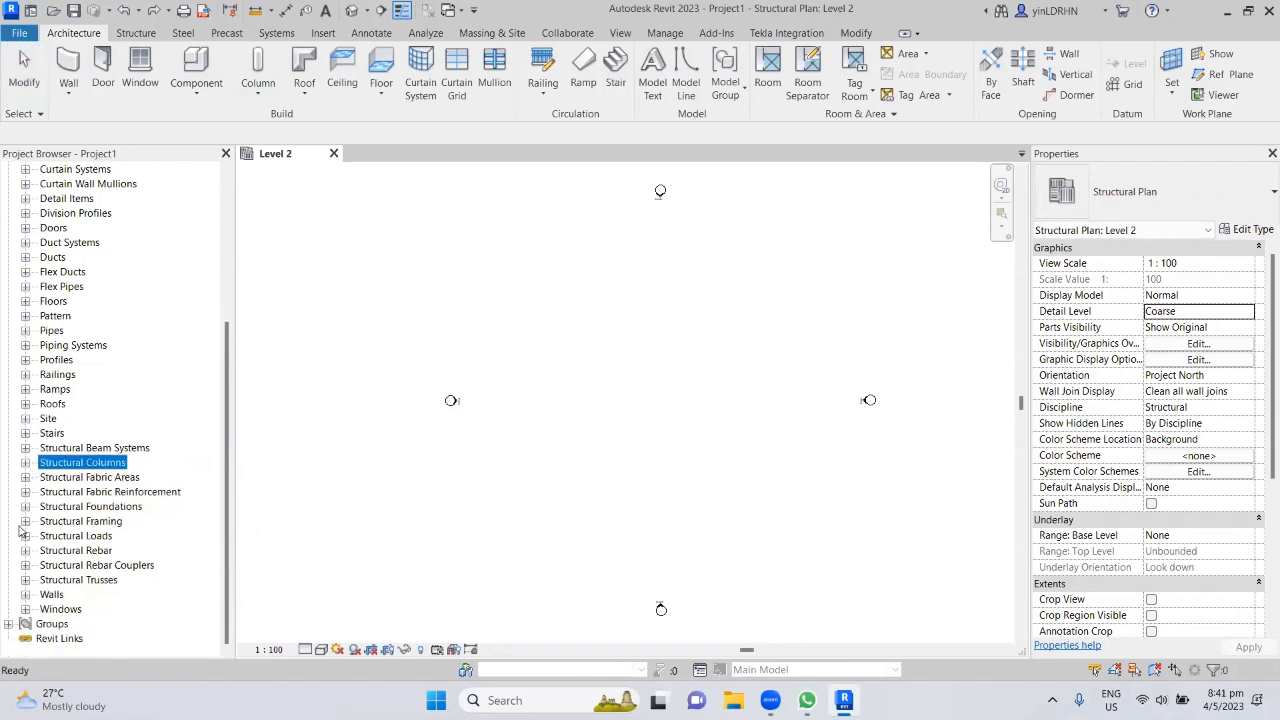
{"action": "left_click", "coordinate": [26, 521]}
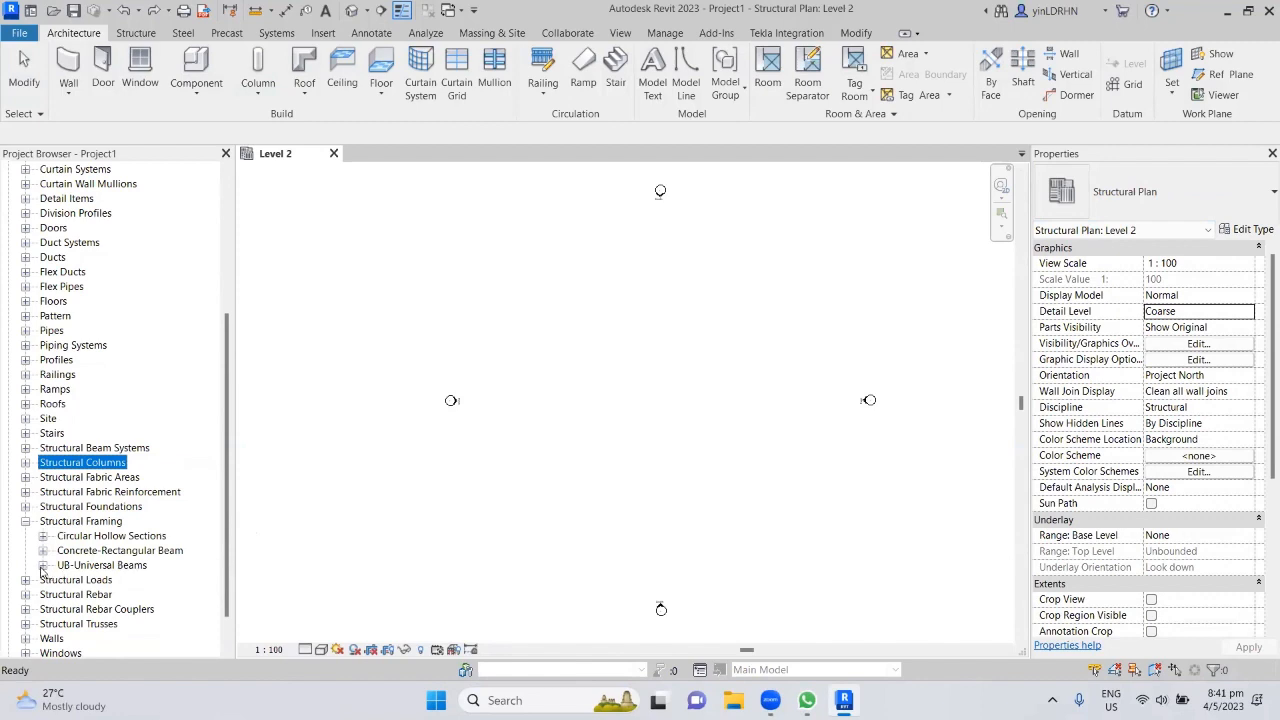
{"action": "left_click", "coordinate": [43, 551]}
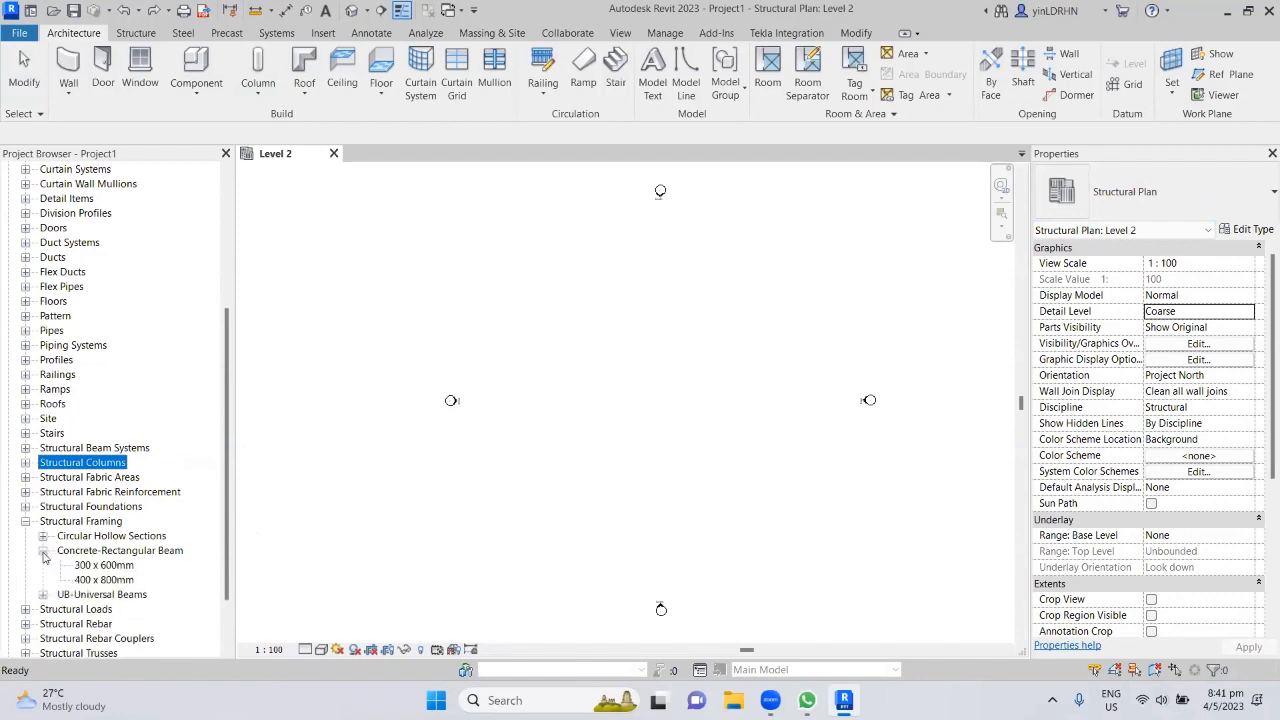
{"action": "scroll", "coordinate": [183, 527], "scroll_direction": "down", "scroll_amount": 1}
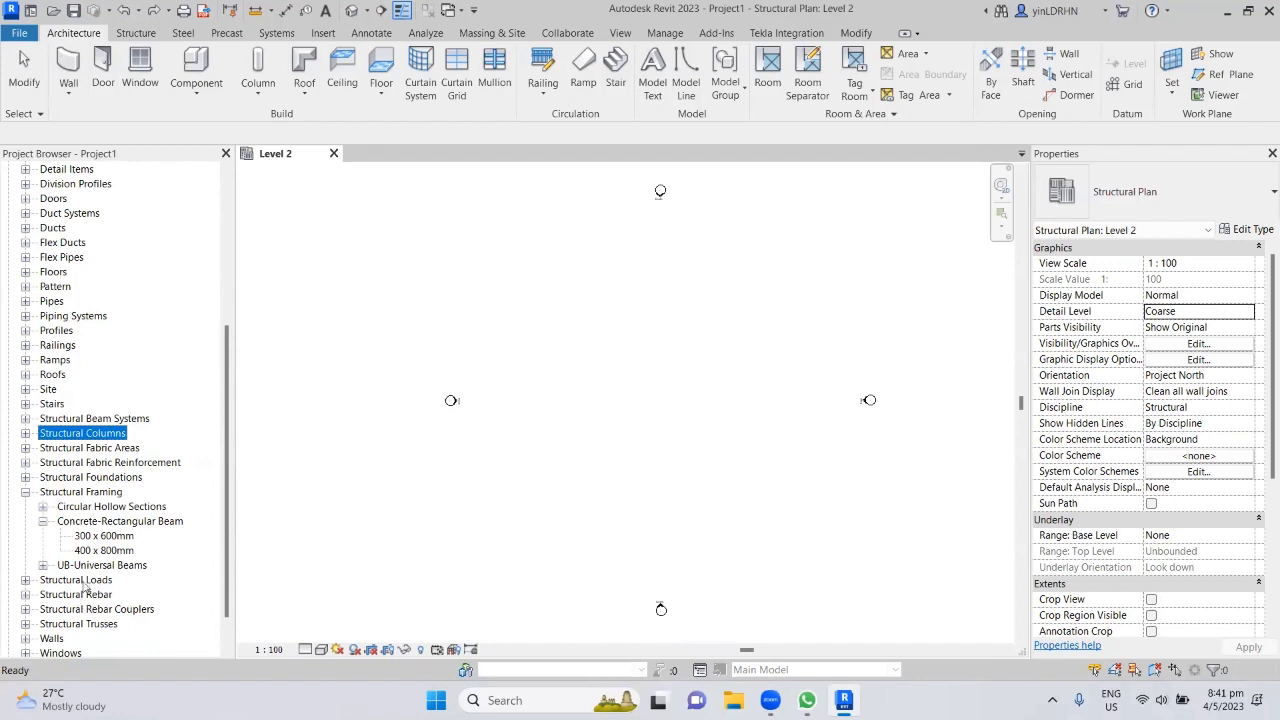
Step: Duplicate the 300 x 600mm concrete rectangular beam type under the name 400x800
{"action": "left_click", "coordinate": [105, 537]}
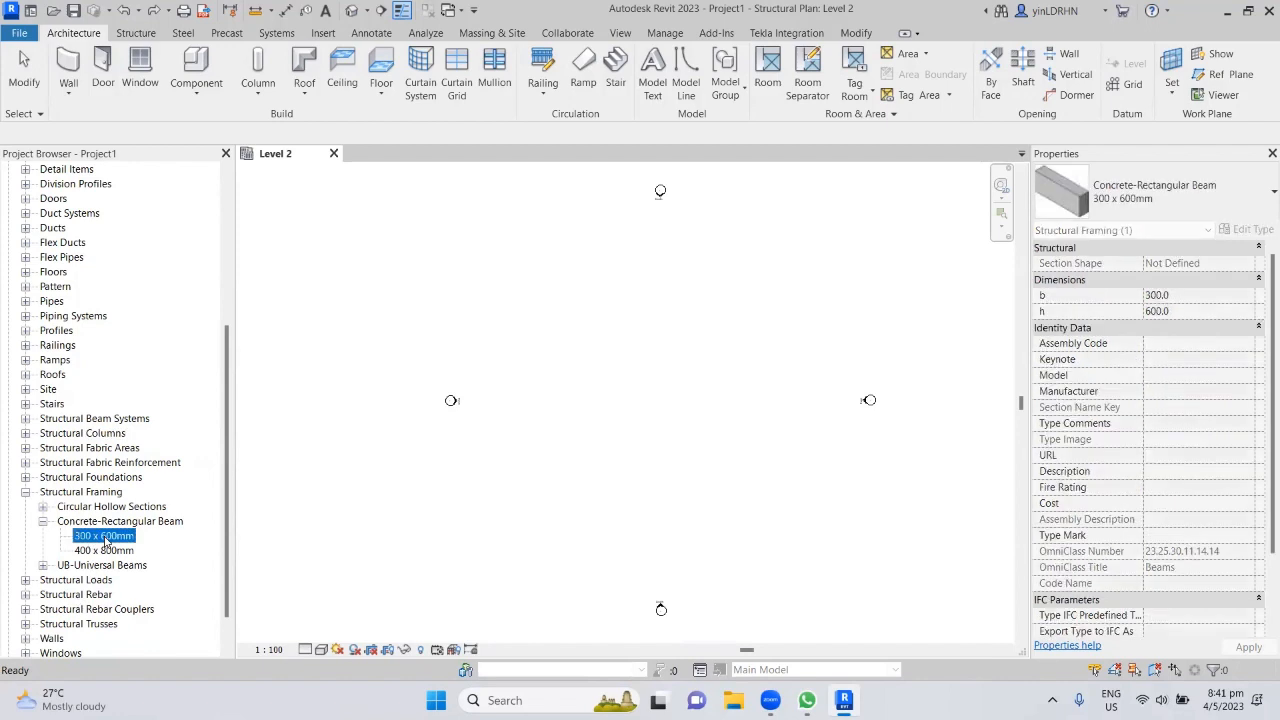
{"action": "double_click", "coordinate": [105, 537]}
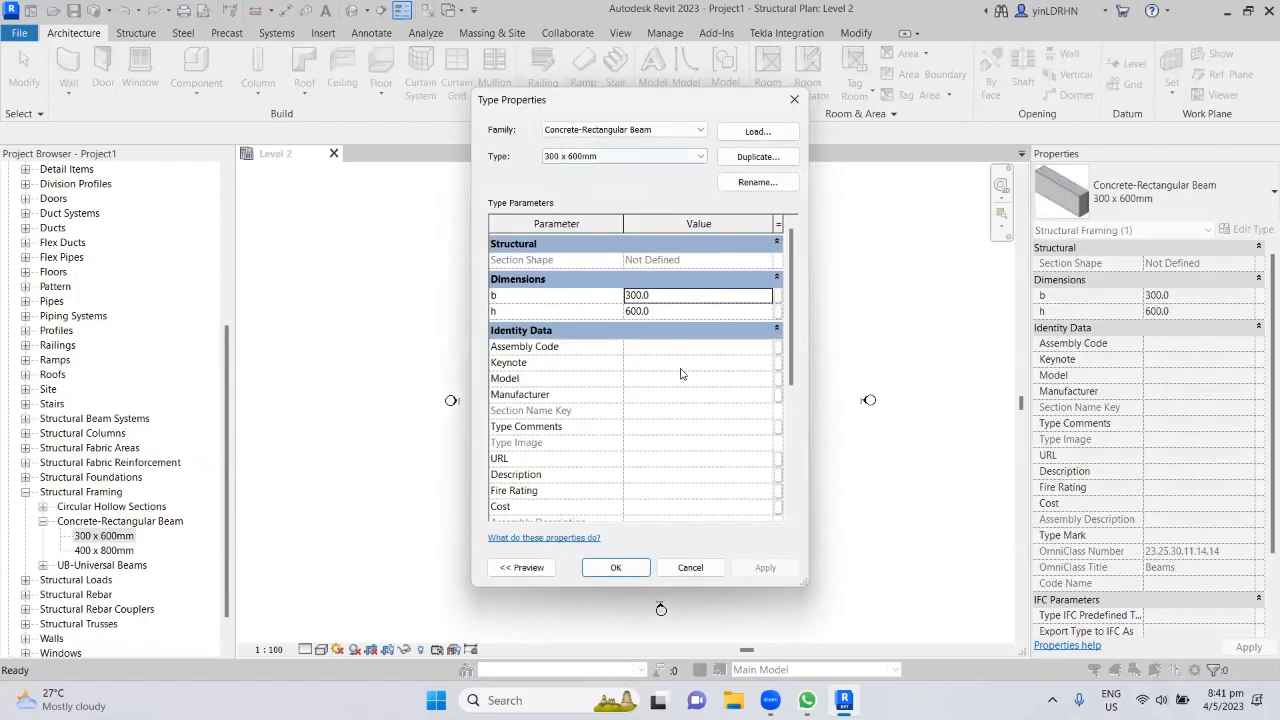
{"action": "left_click_drag", "start_coordinate": [790, 345], "coordinate": [792, 279]}
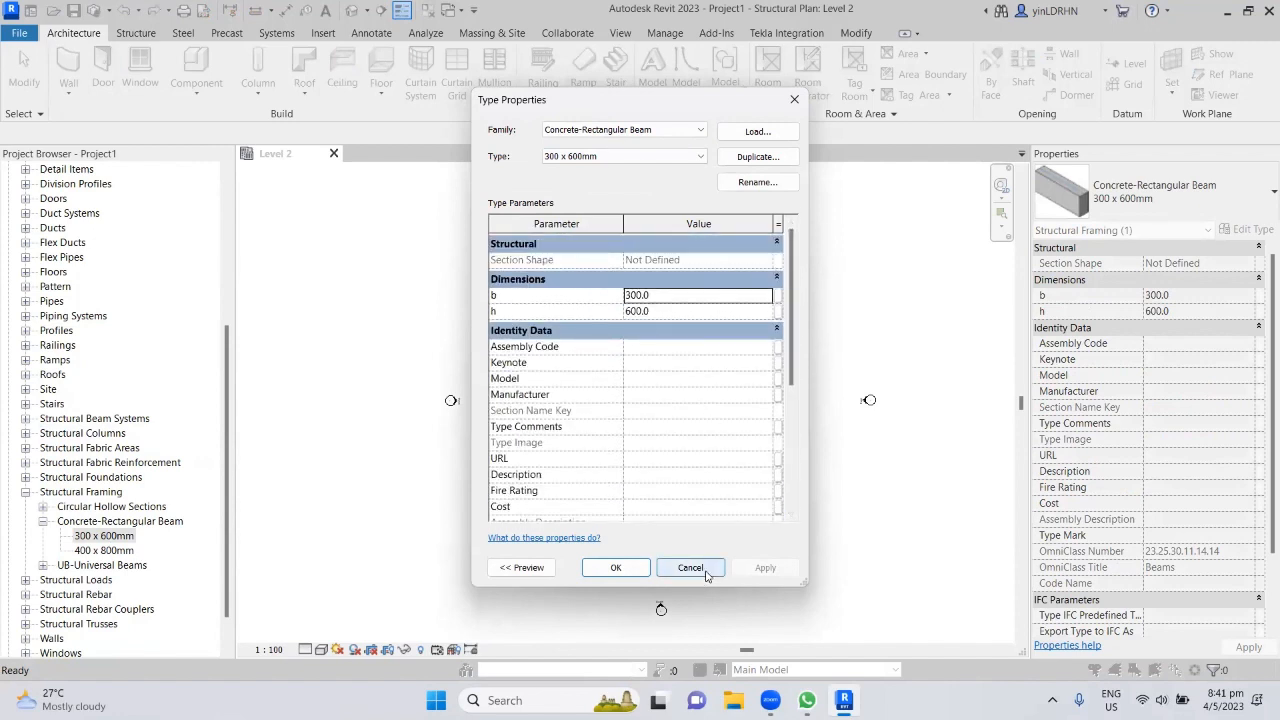
{"action": "left_click", "coordinate": [757, 157]}
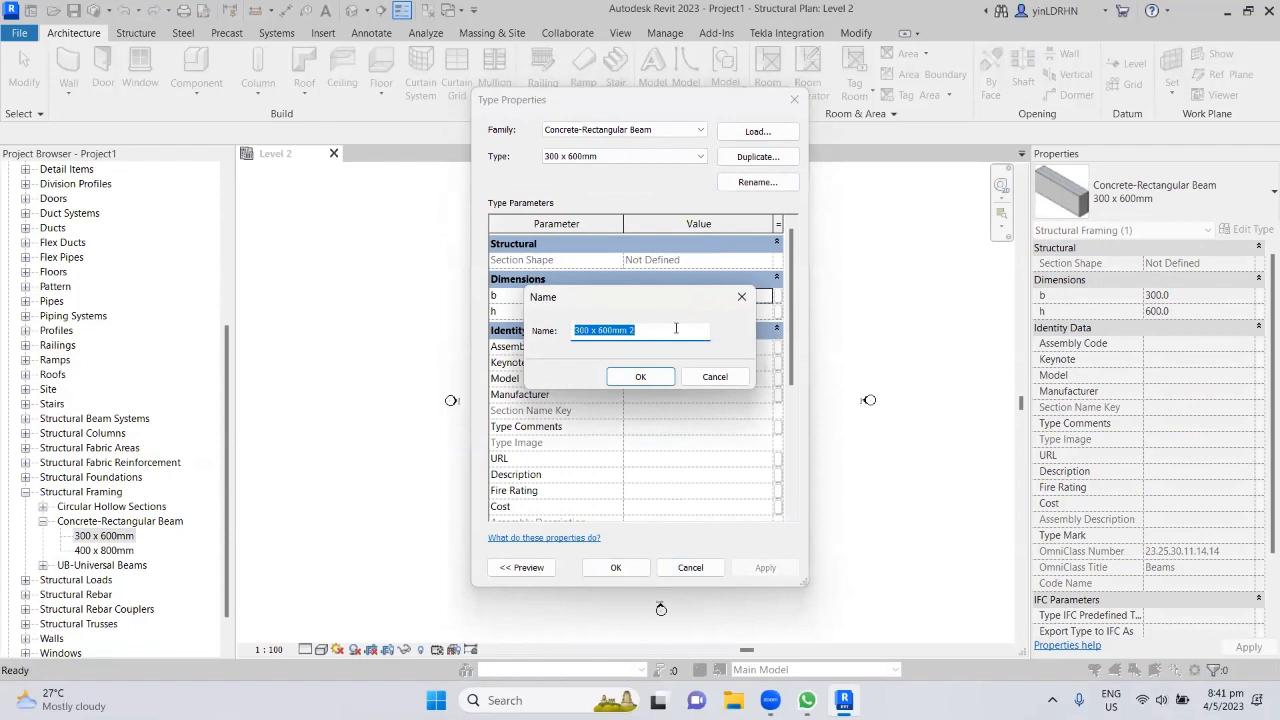
{"action": "type", "text": "400x800"}
{"action": "left_click", "coordinate": [660, 377]}
Step: Set the 400x800 beam type's width b to 400 and height h to 800, and accept the type properties
{"action": "double_click", "coordinate": [663, 295]}
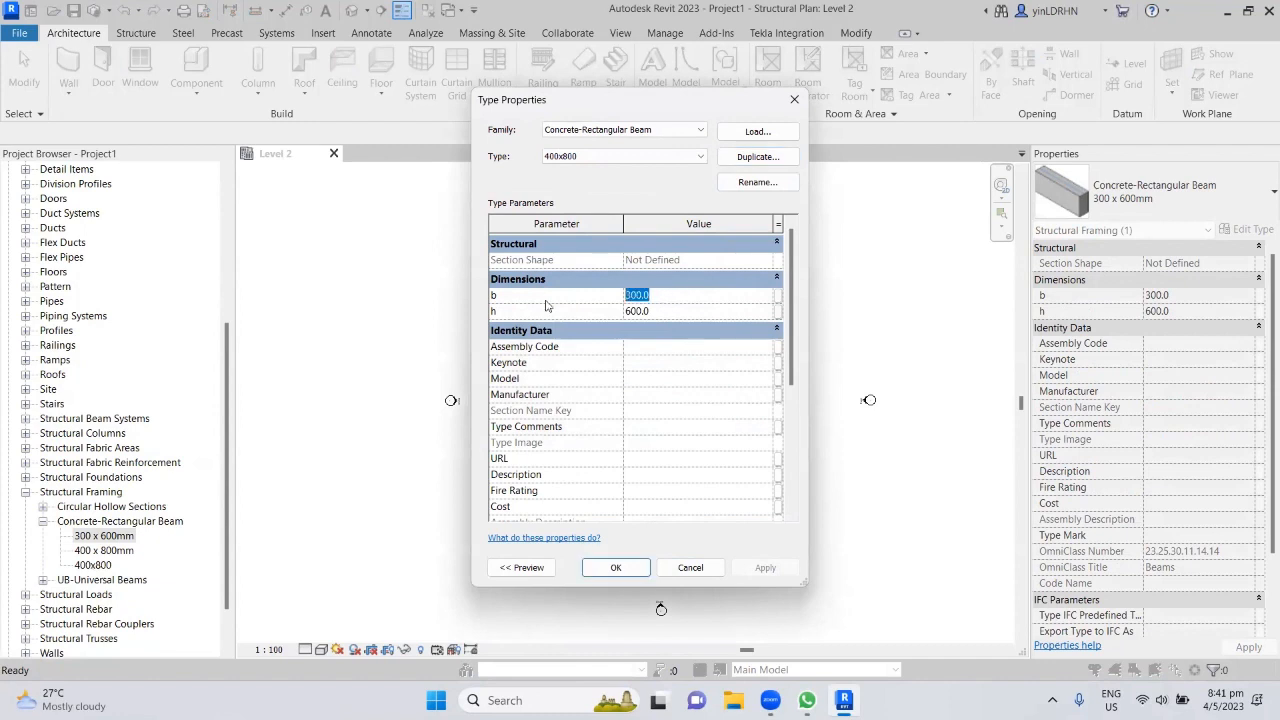
{"action": "type", "text": "400"}
{"action": "left_click", "coordinate": [663, 314]}
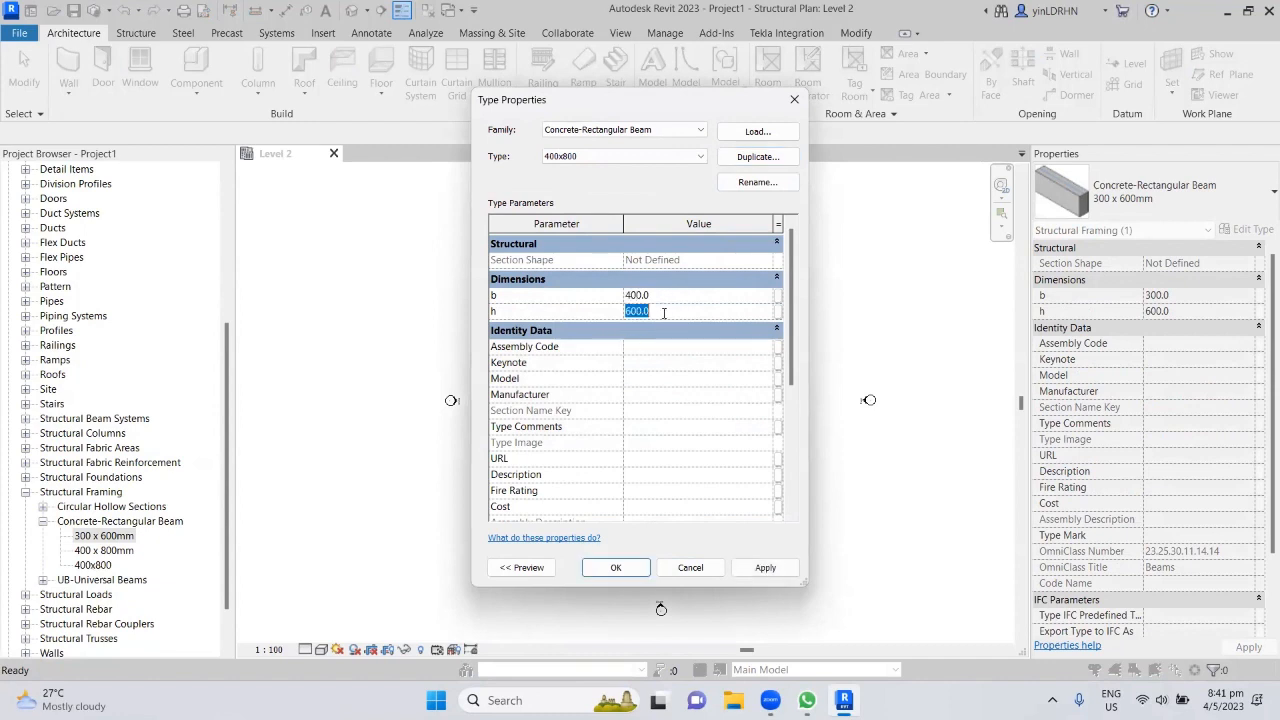
{"action": "type", "text": "800"}
{"action": "left_click", "coordinate": [741, 568]}
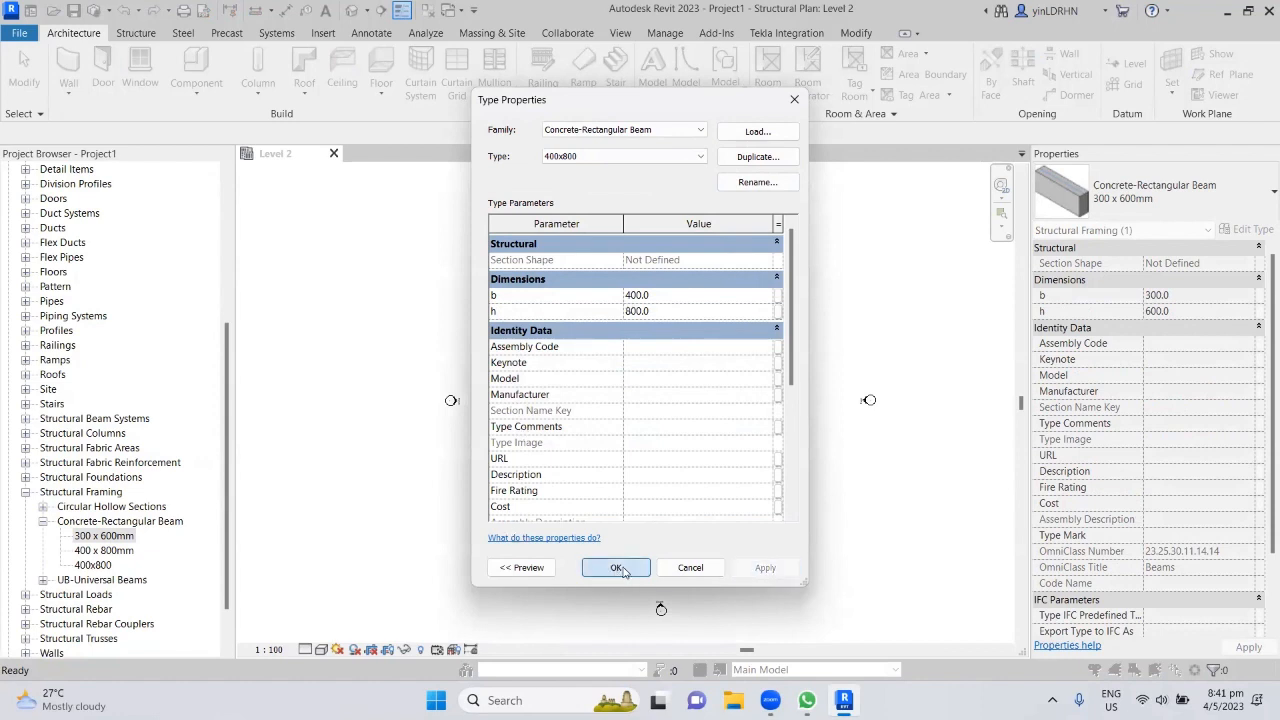
{"action": "left_click", "coordinate": [616, 568]}
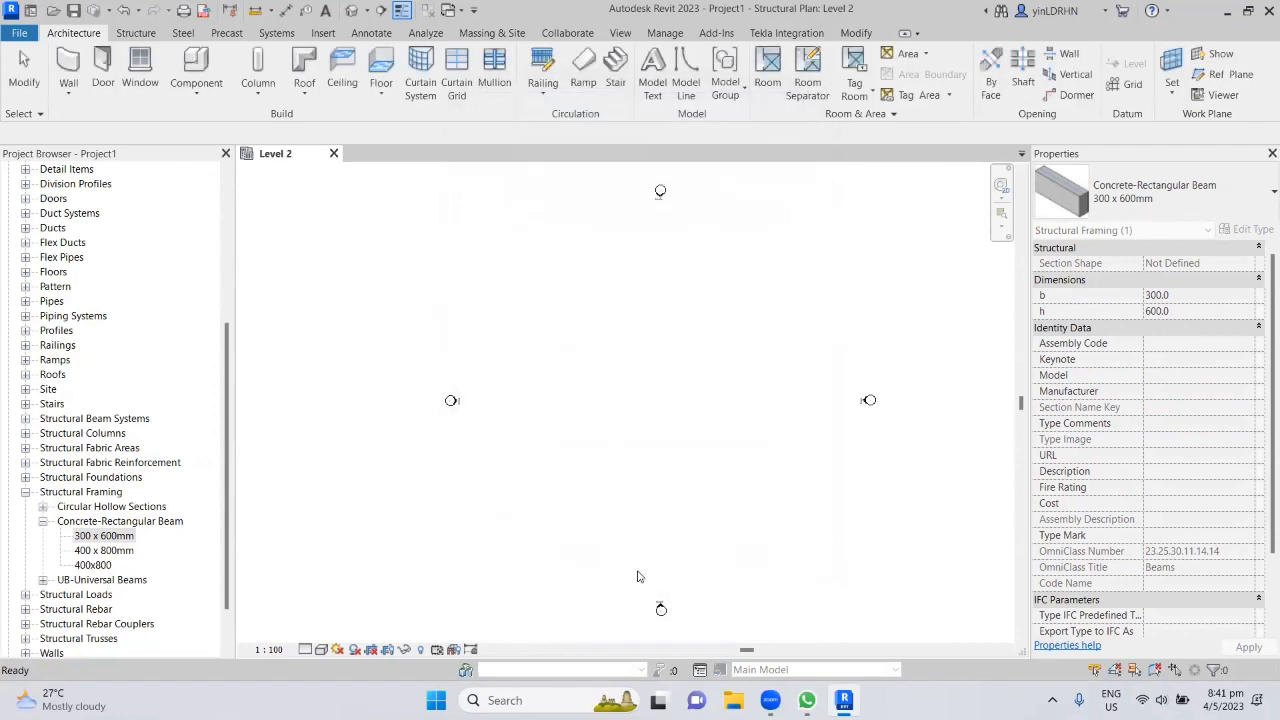
Step: Check the properties of the 400 x 800mm beam type, and collapse the Concrete-Rectangular Beam family and Structural Framing category
{"action": "left_click", "coordinate": [104, 551]}
{"action": "left_click_drag", "start_coordinate": [225, 421], "coordinate": [229, 241]}
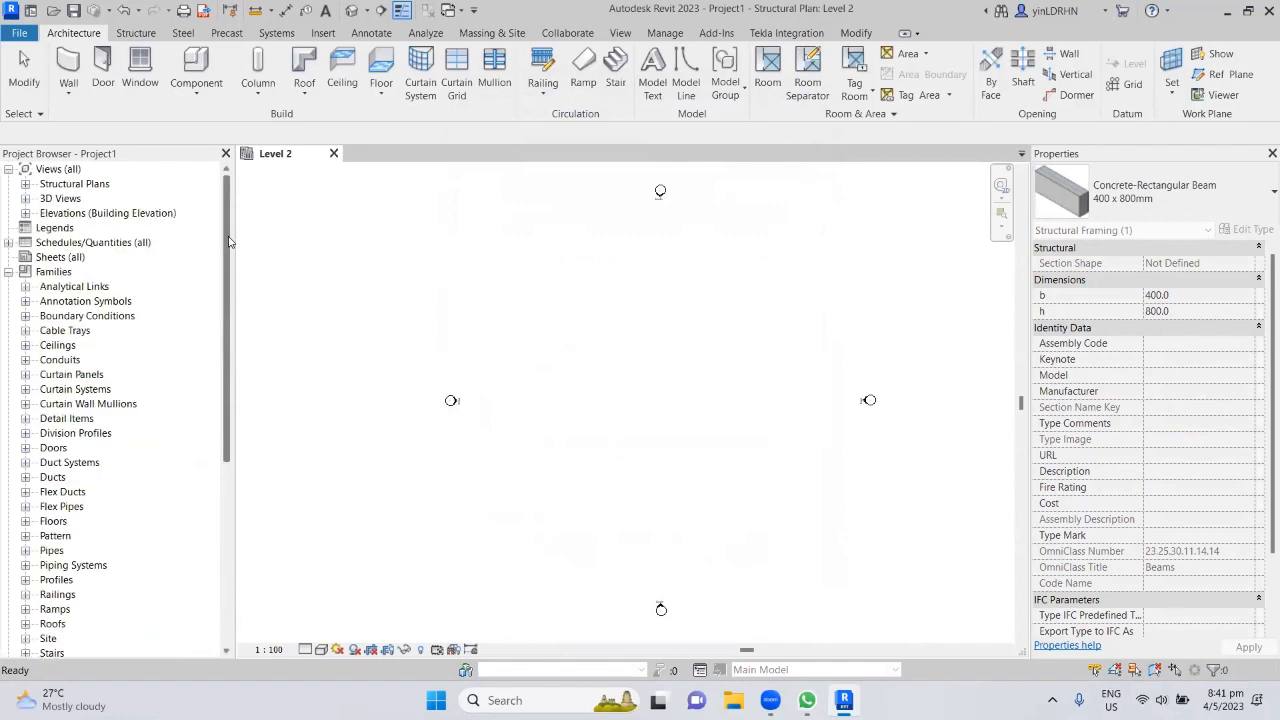
{"action": "scroll", "coordinate": [209, 349], "scroll_direction": "down", "scroll_amount": 4}
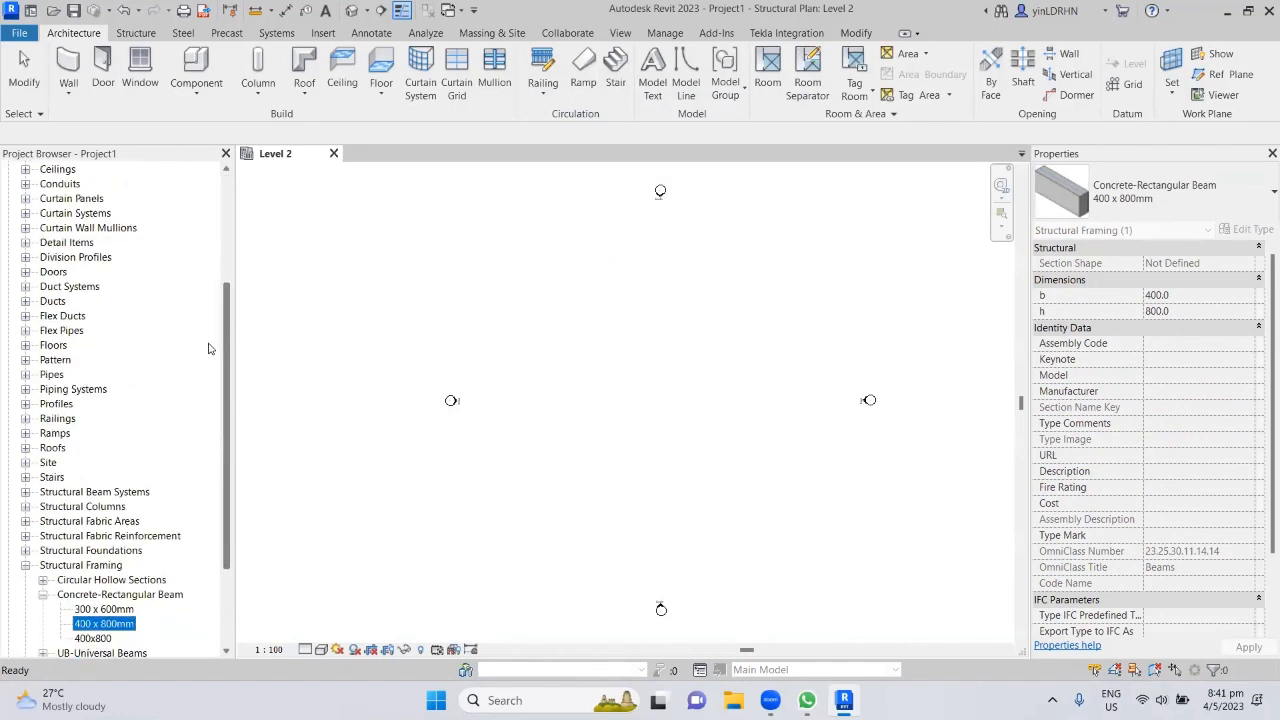
{"action": "left_click", "coordinate": [43, 595]}
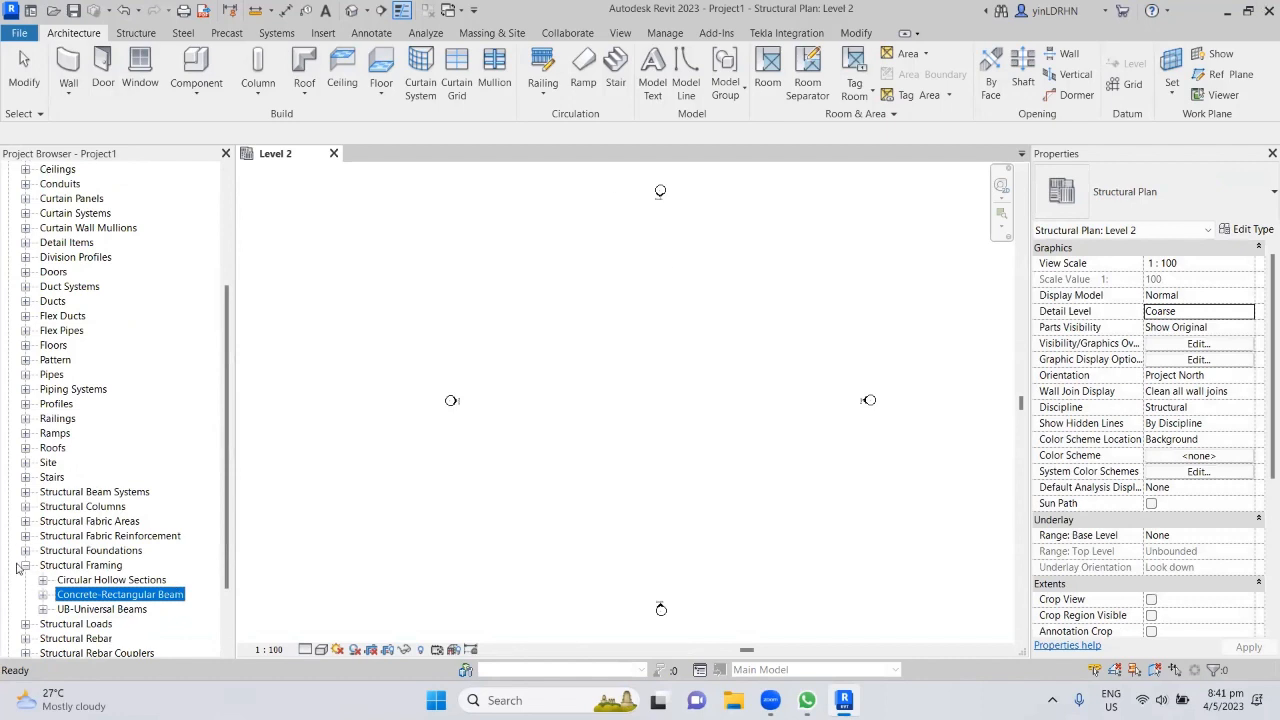
{"action": "left_click", "coordinate": [25, 565]}
Step: Look through the family categories in the Project Browser and collapse the Families branch
{"action": "scroll", "coordinate": [79, 420], "scroll_direction": "up", "scroll_amount": 4}
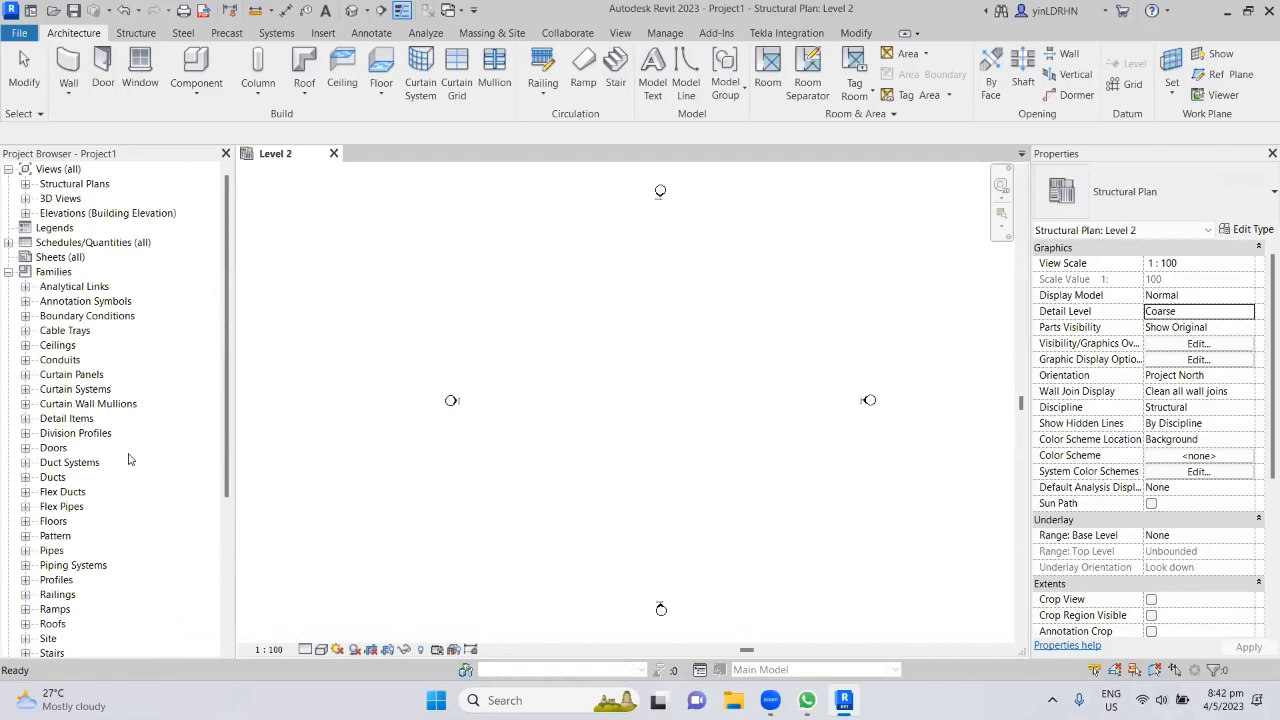
{"action": "scroll", "coordinate": [137, 398], "scroll_direction": "down", "scroll_amount": 4}
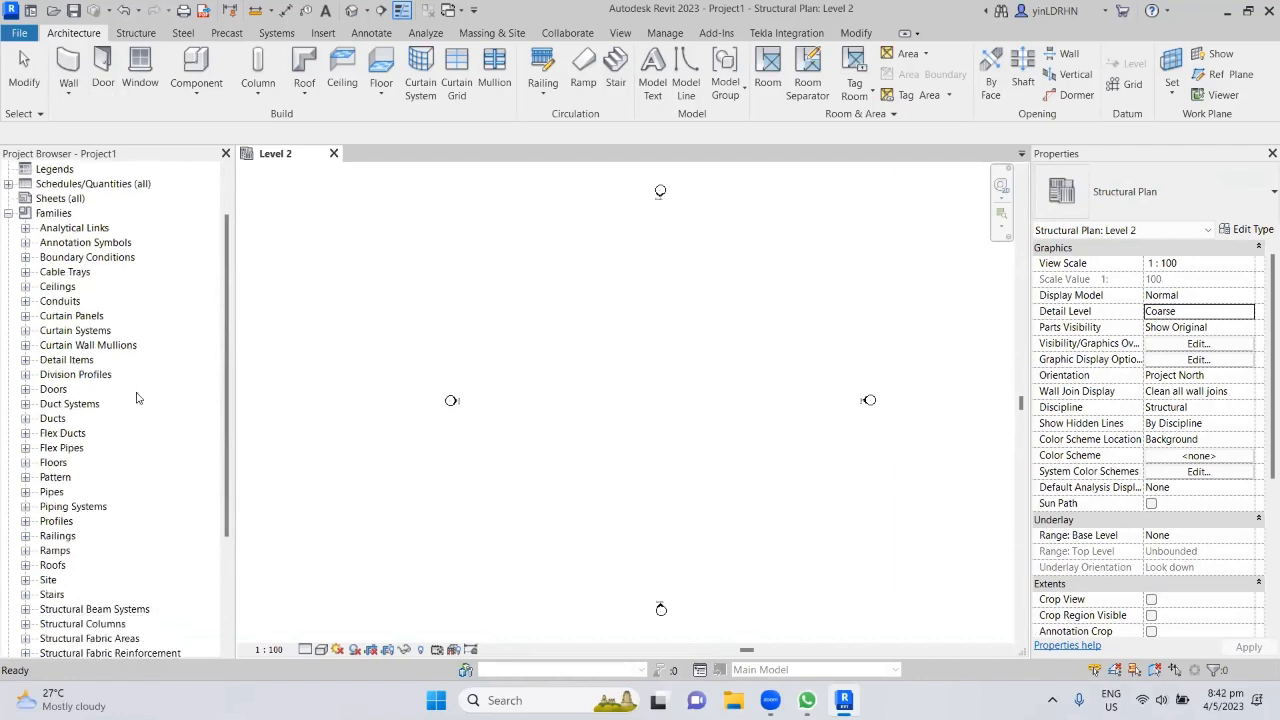
{"action": "scroll", "coordinate": [125, 310], "scroll_direction": "up", "scroll_amount": 2}
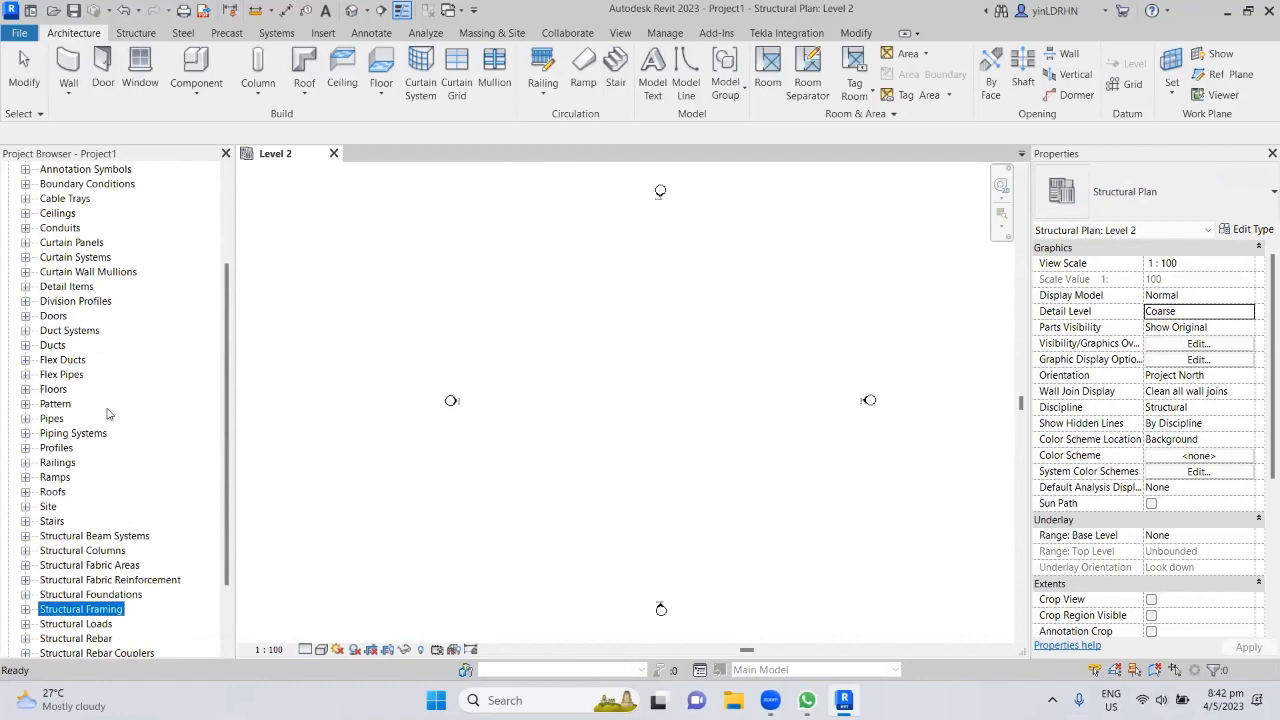
{"action": "scroll", "coordinate": [125, 400], "scroll_direction": "up", "scroll_amount": 2}
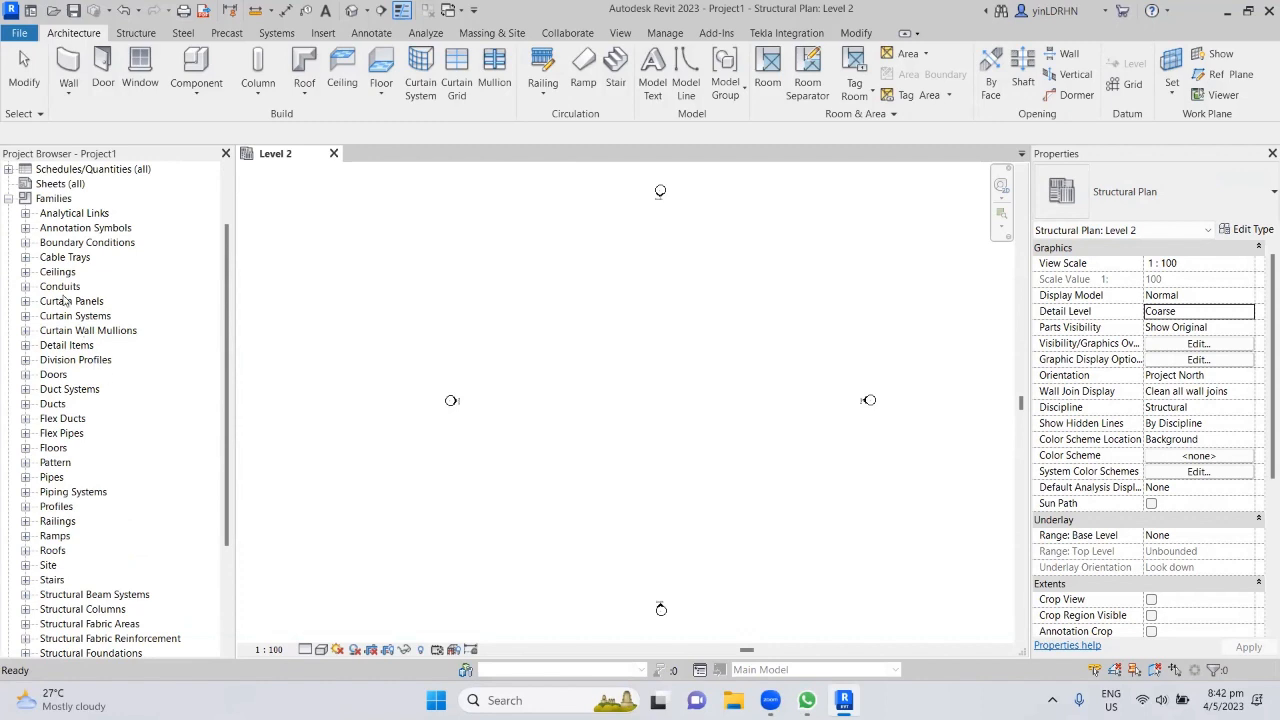
{"action": "left_click", "coordinate": [7, 199]}
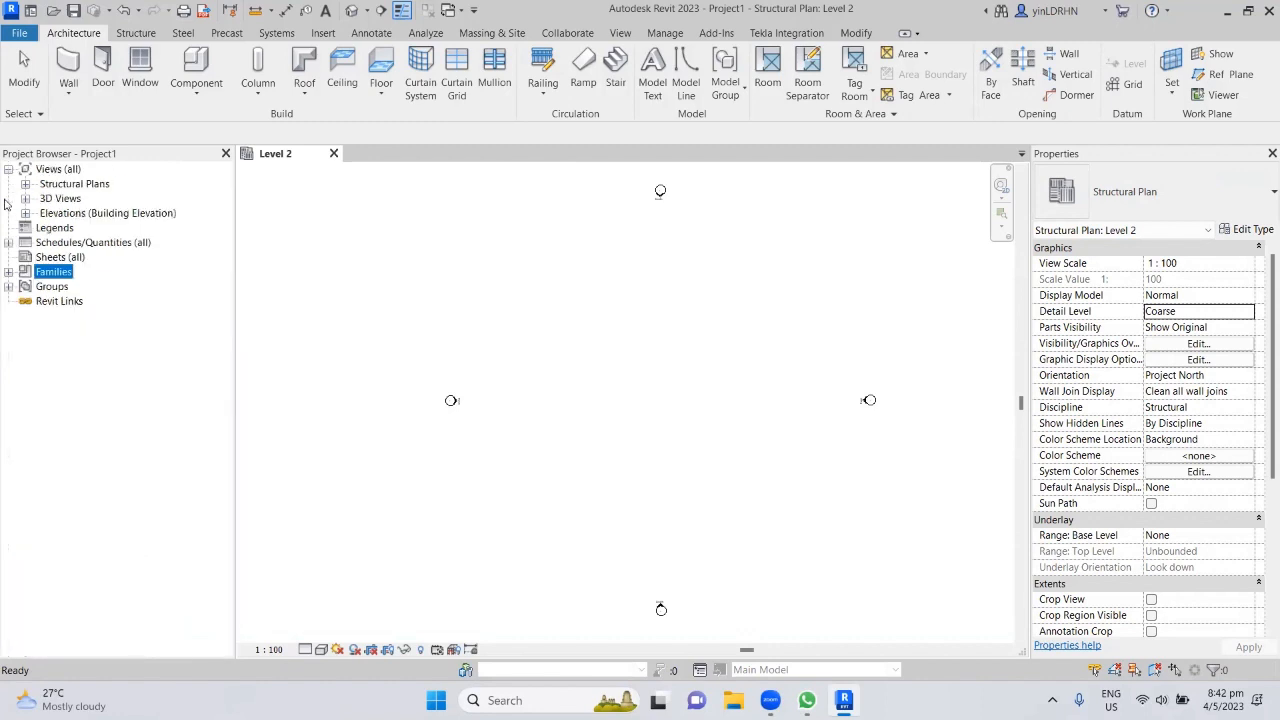
Step: Examine the contents of the Groups branch, collapse it again, and select Revit Links
{"action": "left_click", "coordinate": [8, 287]}
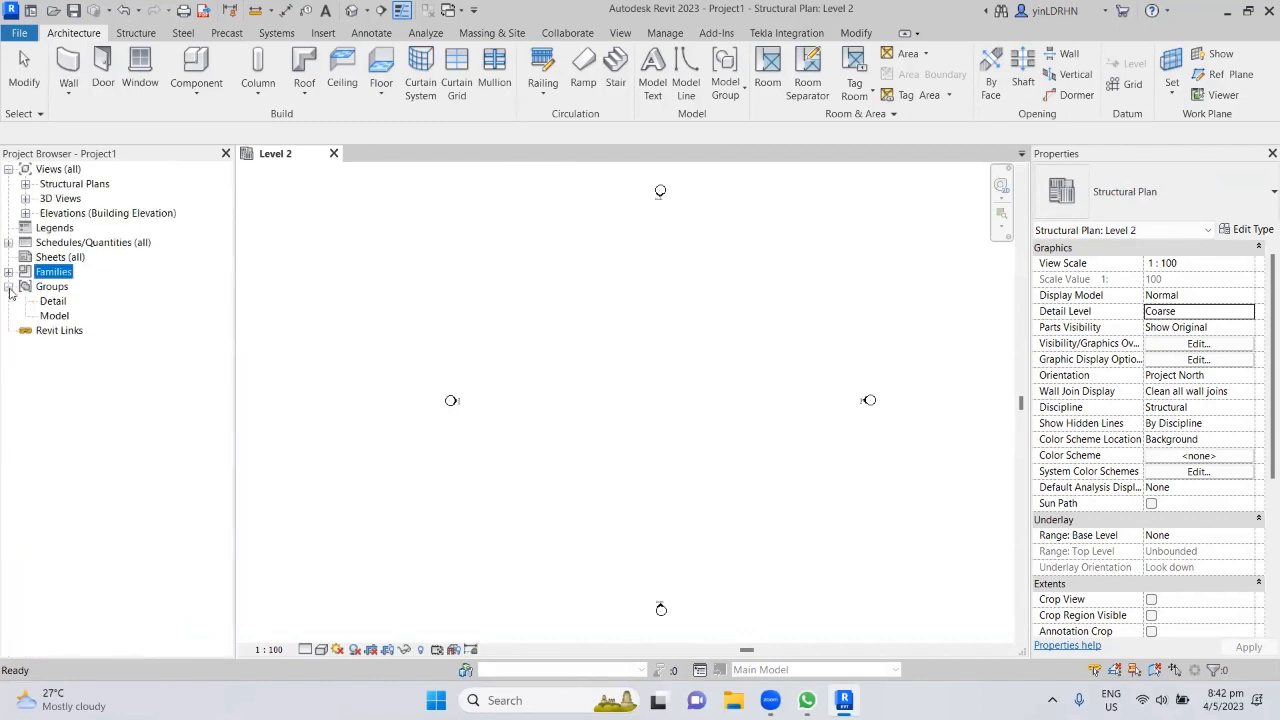
{"action": "left_click", "coordinate": [8, 287]}
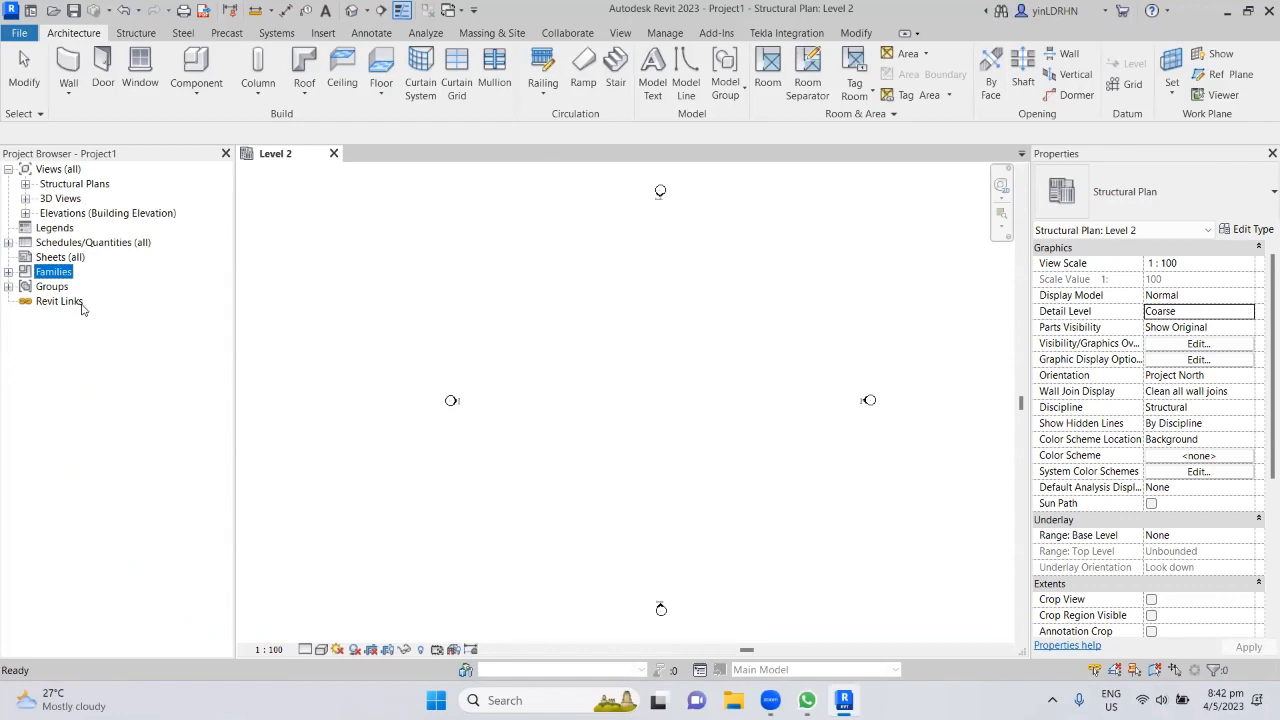
{"action": "left_click", "coordinate": [8, 287]}
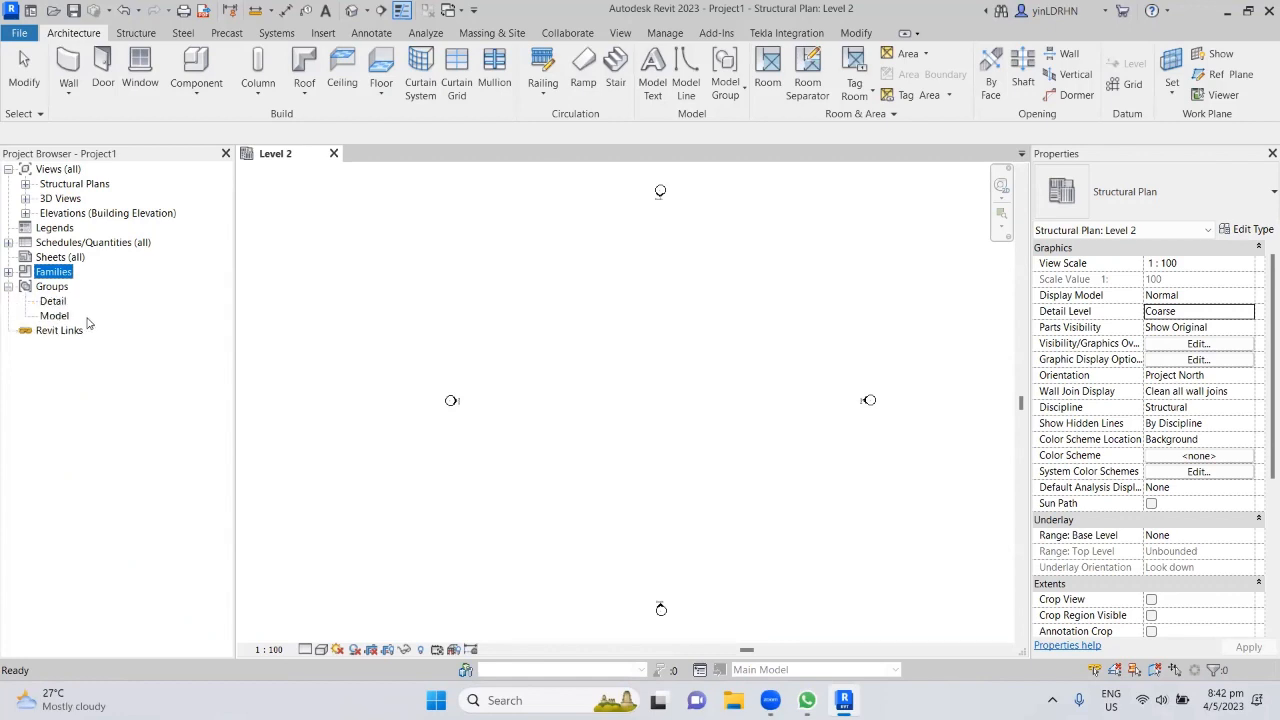
{"action": "left_click", "coordinate": [9, 287]}
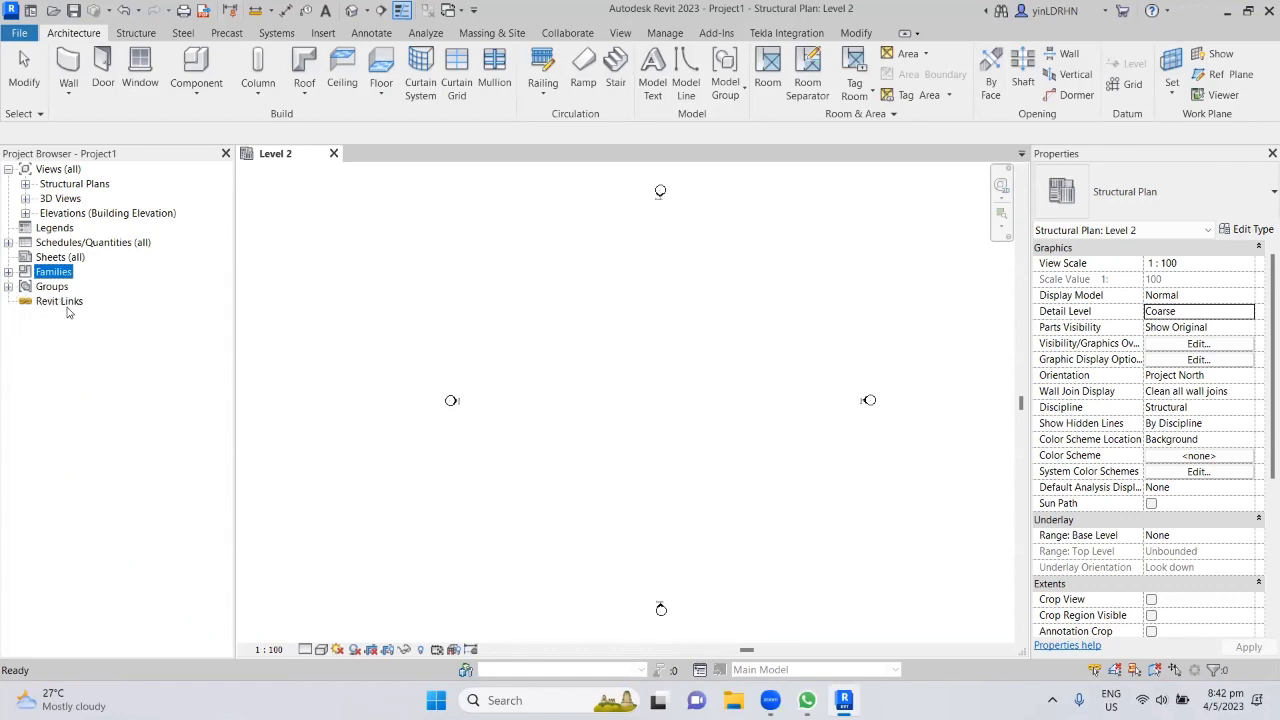
{"action": "left_click", "coordinate": [64, 302]}
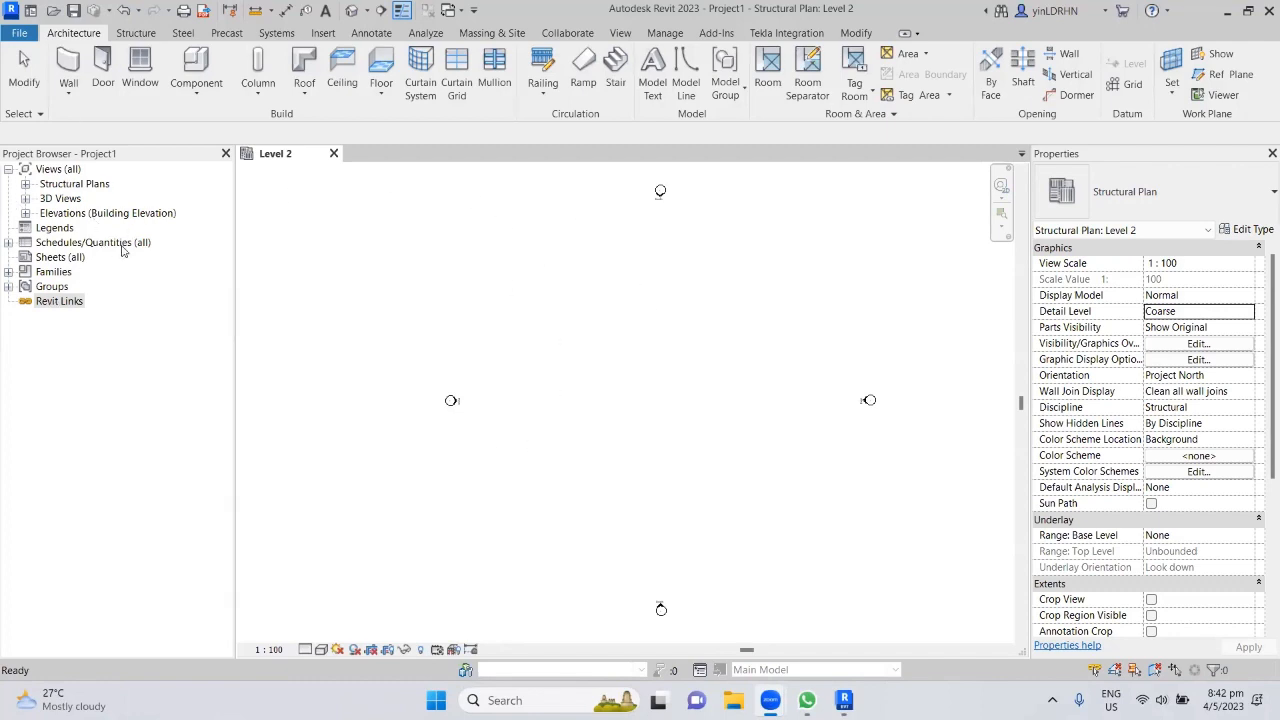
Step: Expand the structural plans and building elevations, and open the South elevation view
{"action": "left_click", "coordinate": [25, 184]}
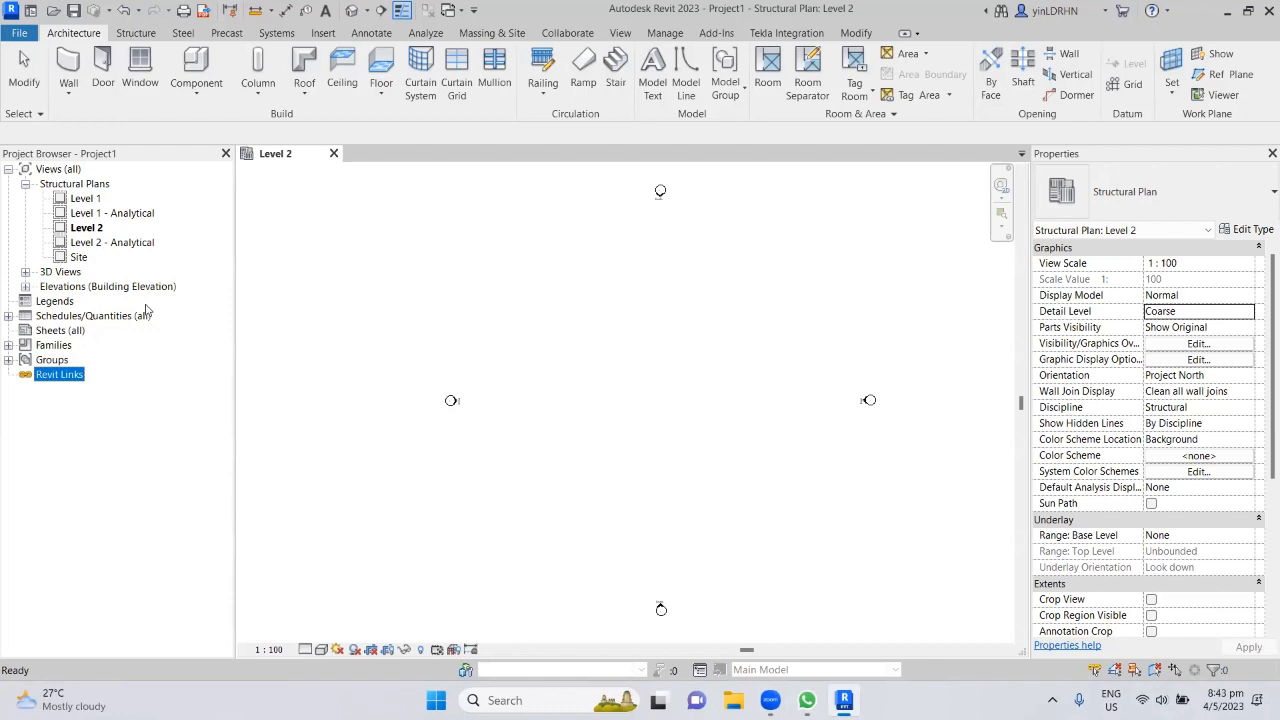
{"action": "left_click", "coordinate": [25, 287]}
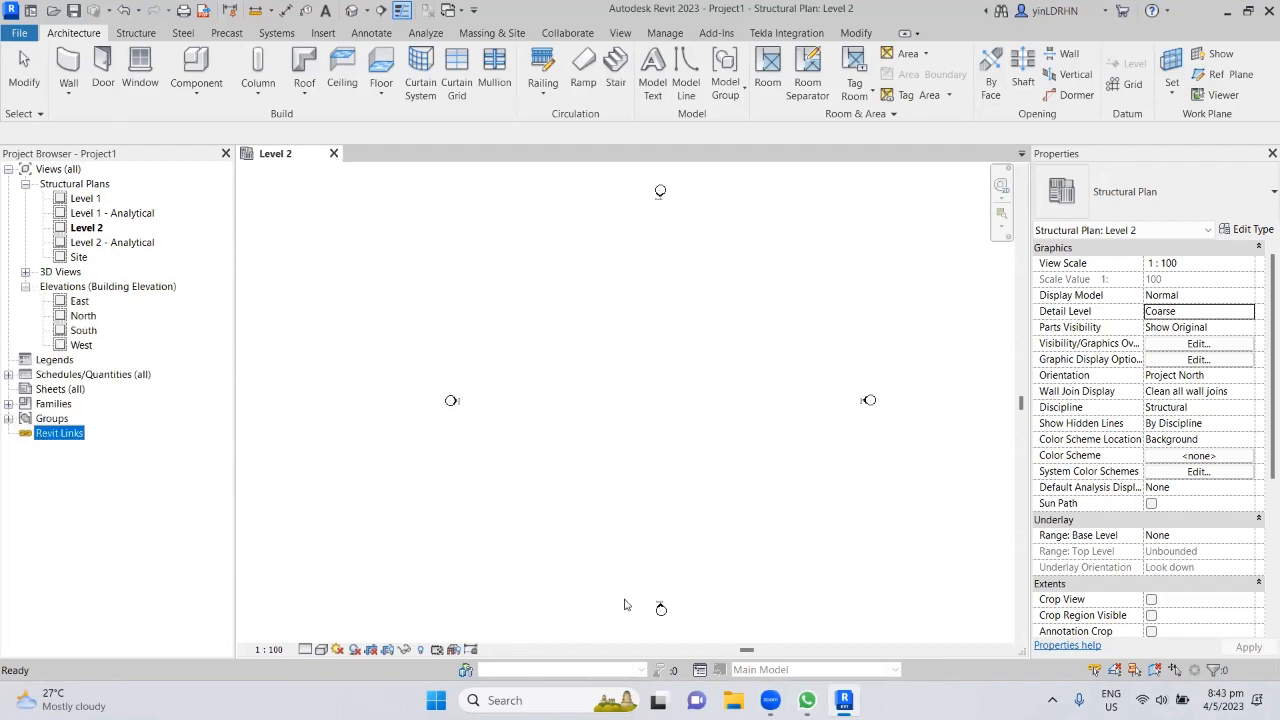
{"action": "double_click", "coordinate": [92, 338]}
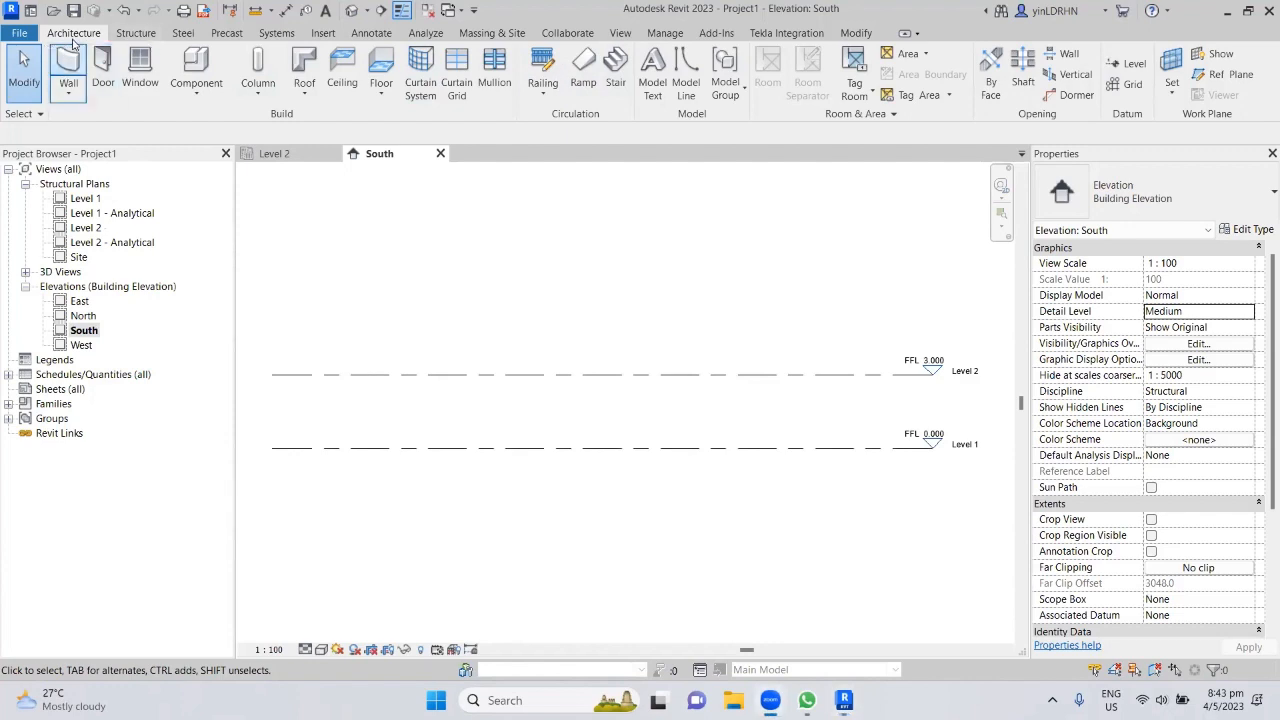
Step: Save the project as Class2_ex1 in the Building Modelling folder on the Desktop
{"action": "left_click", "coordinate": [19, 33]}
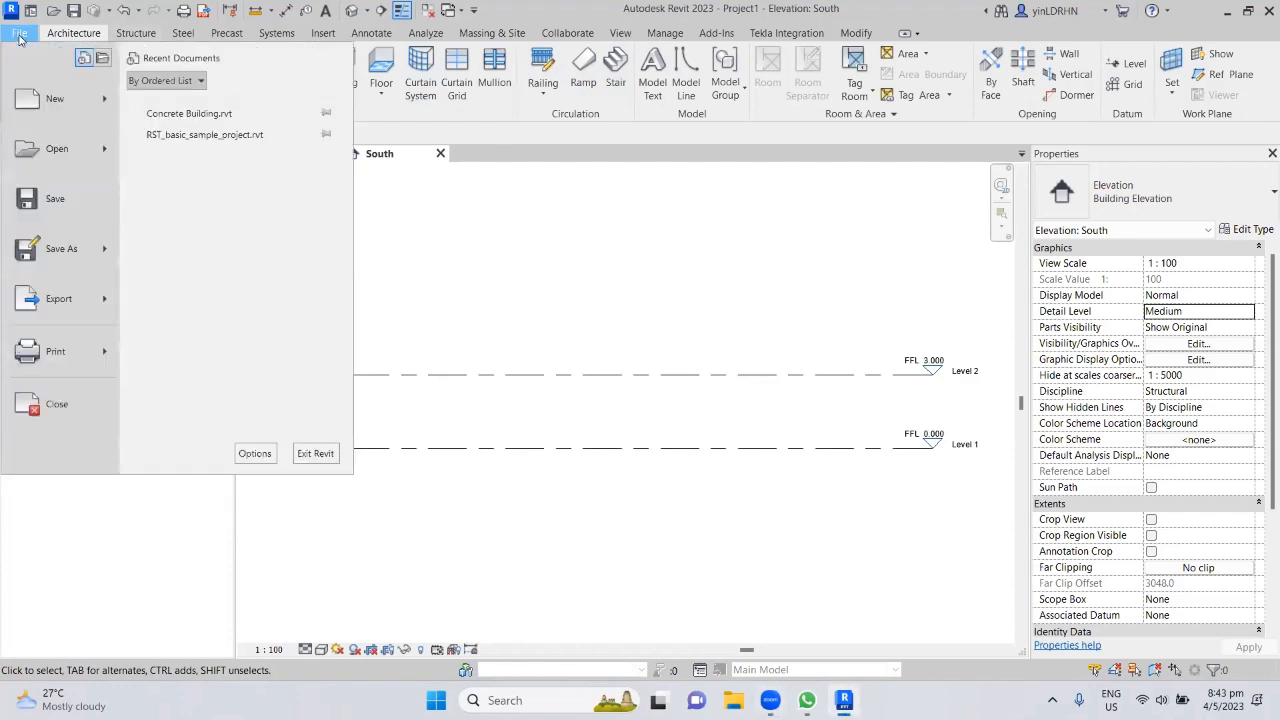
{"action": "mouse_move", "coordinate": [77, 106]}
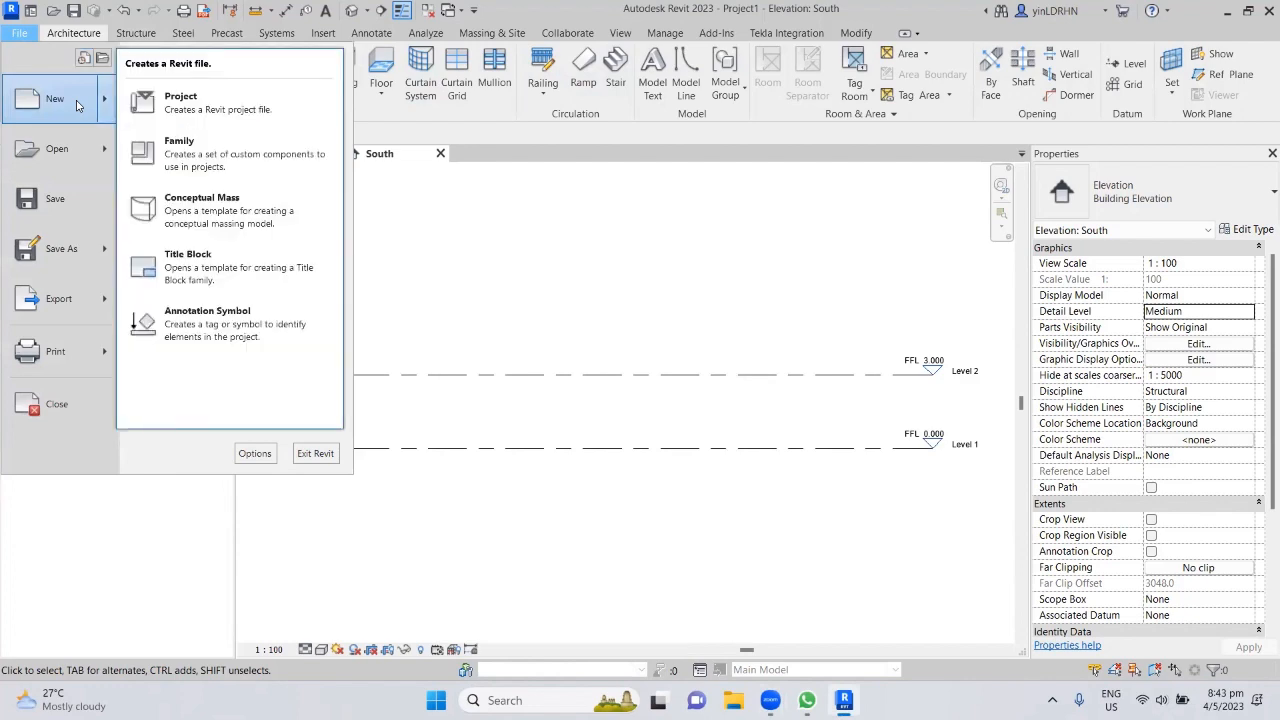
{"action": "mouse_move", "coordinate": [86, 165]}
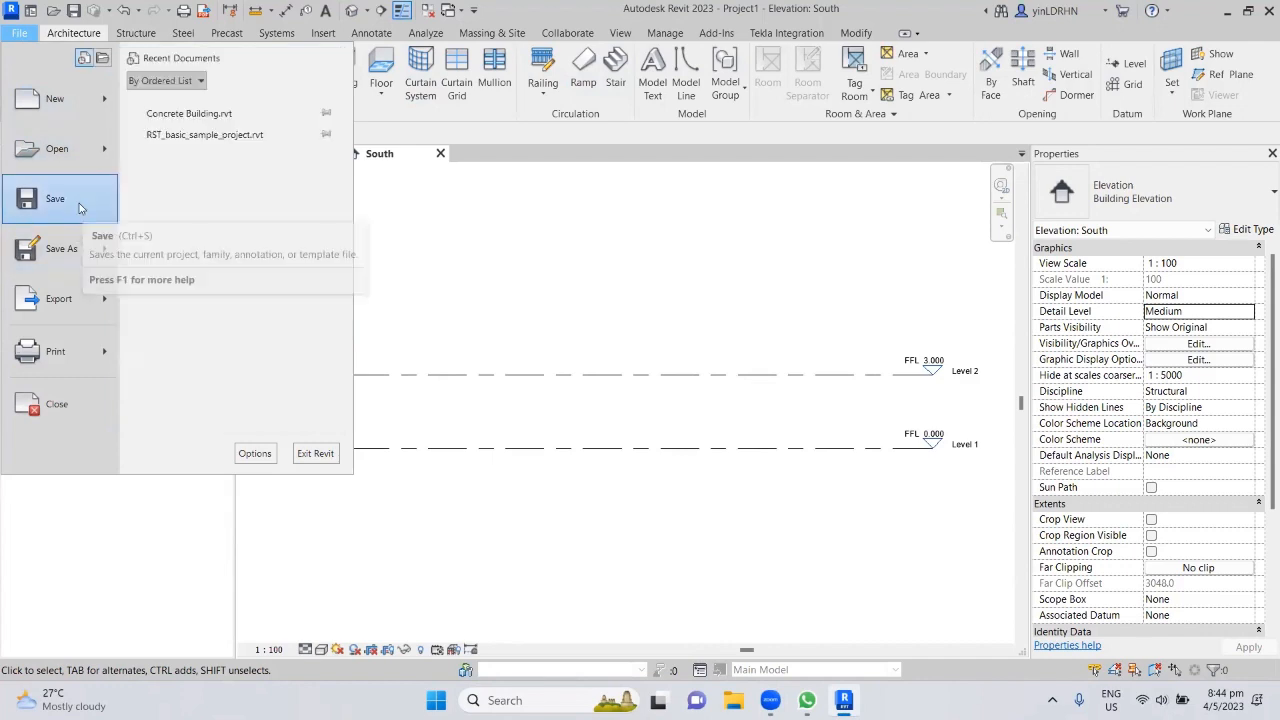
{"action": "mouse_move", "coordinate": [70, 248]}
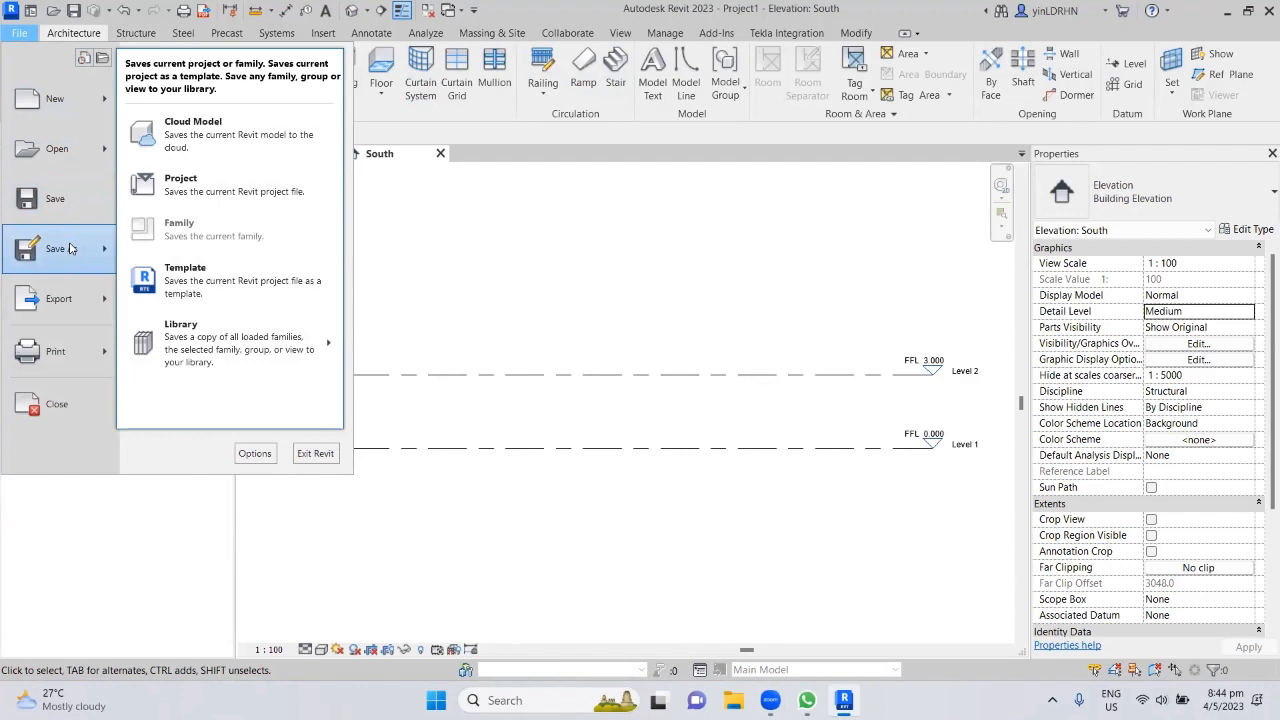
{"action": "left_click", "coordinate": [190, 195]}
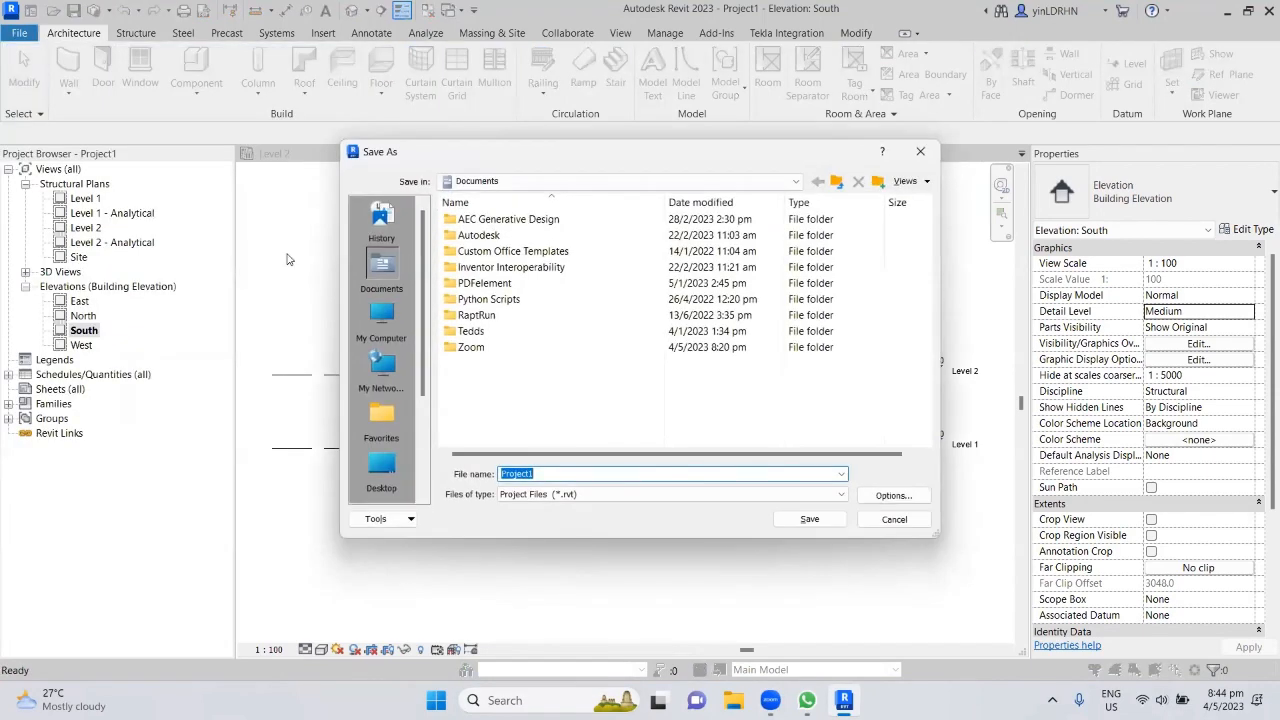
{"action": "left_click", "coordinate": [381, 468]}
{"action": "double_click", "coordinate": [498, 395]}
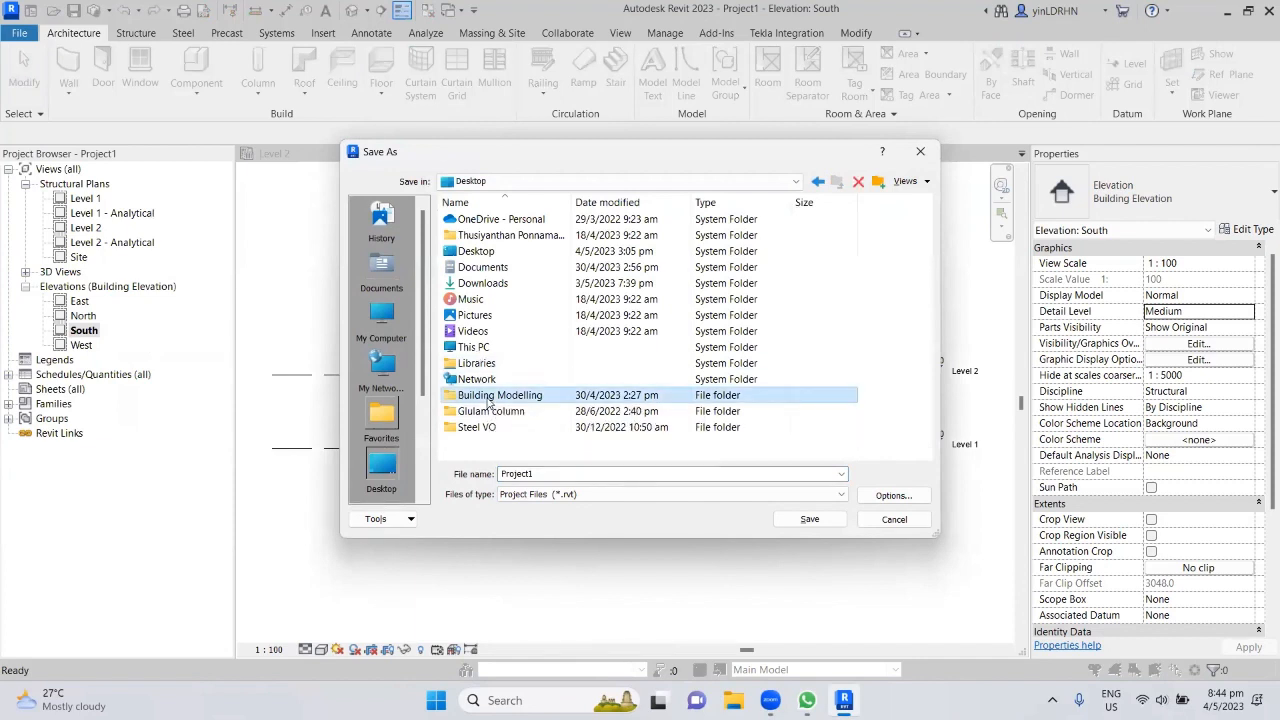
{"action": "double_click", "coordinate": [552, 474]}
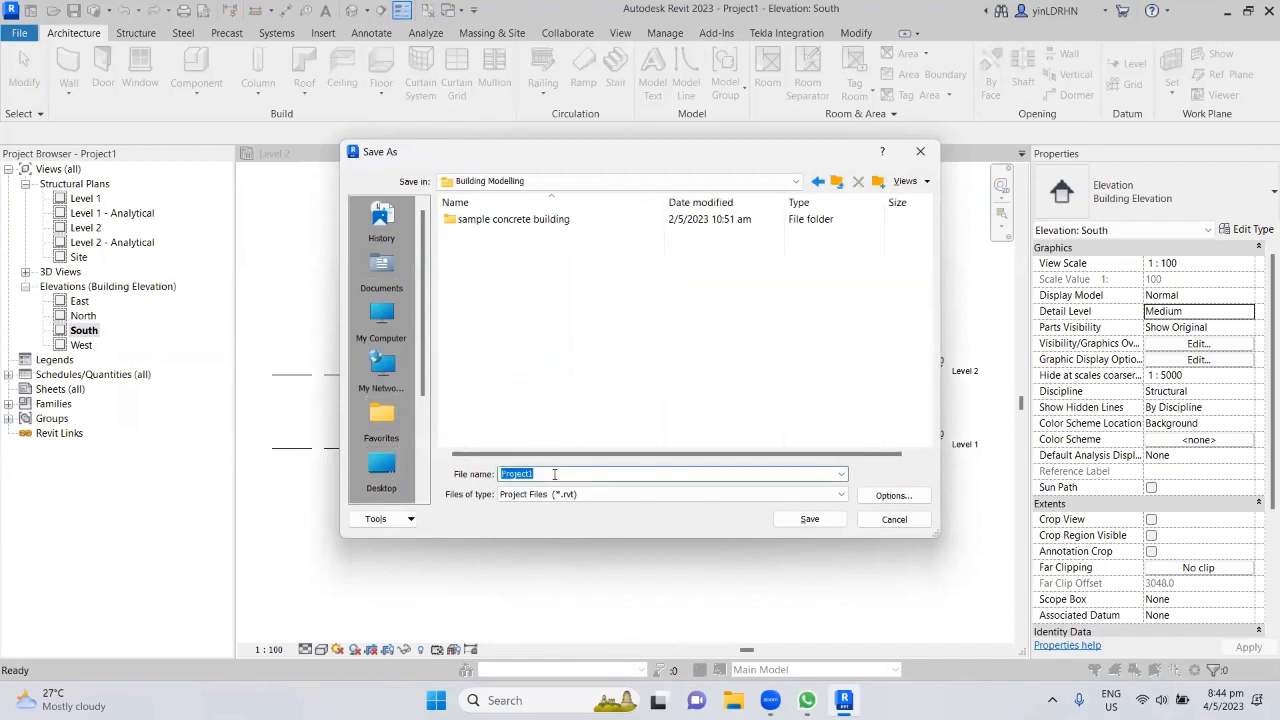
{"action": "type", "text": "Class2_ex1"}
{"action": "left_click", "coordinate": [812, 520]}
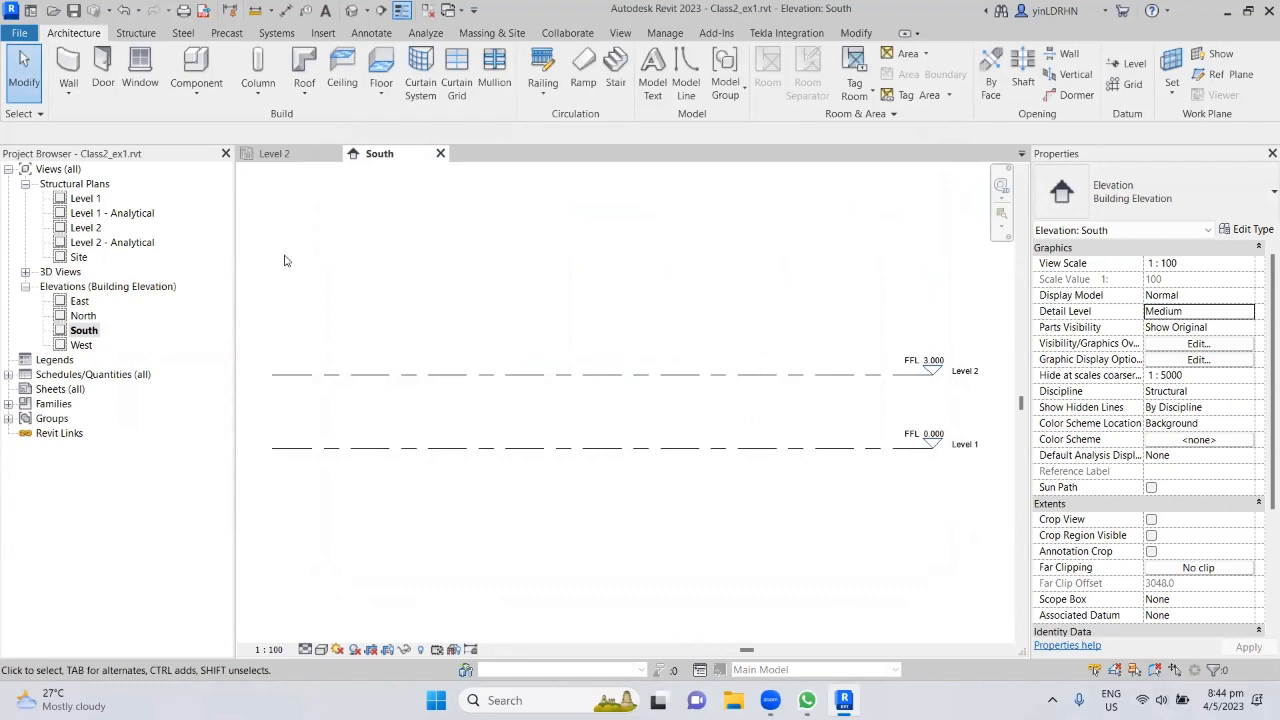
Step: Look through the available export formats and print options without running any of them
{"action": "left_click", "coordinate": [18, 30]}
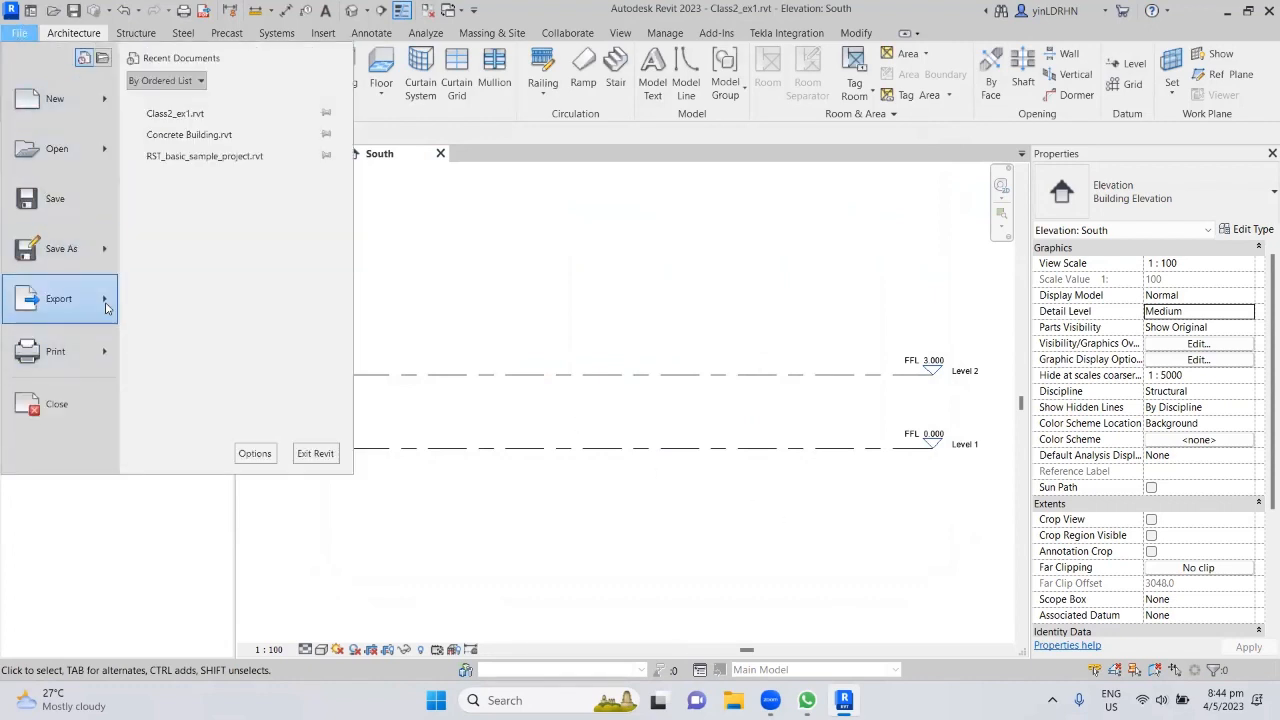
{"action": "mouse_move", "coordinate": [106, 307]}
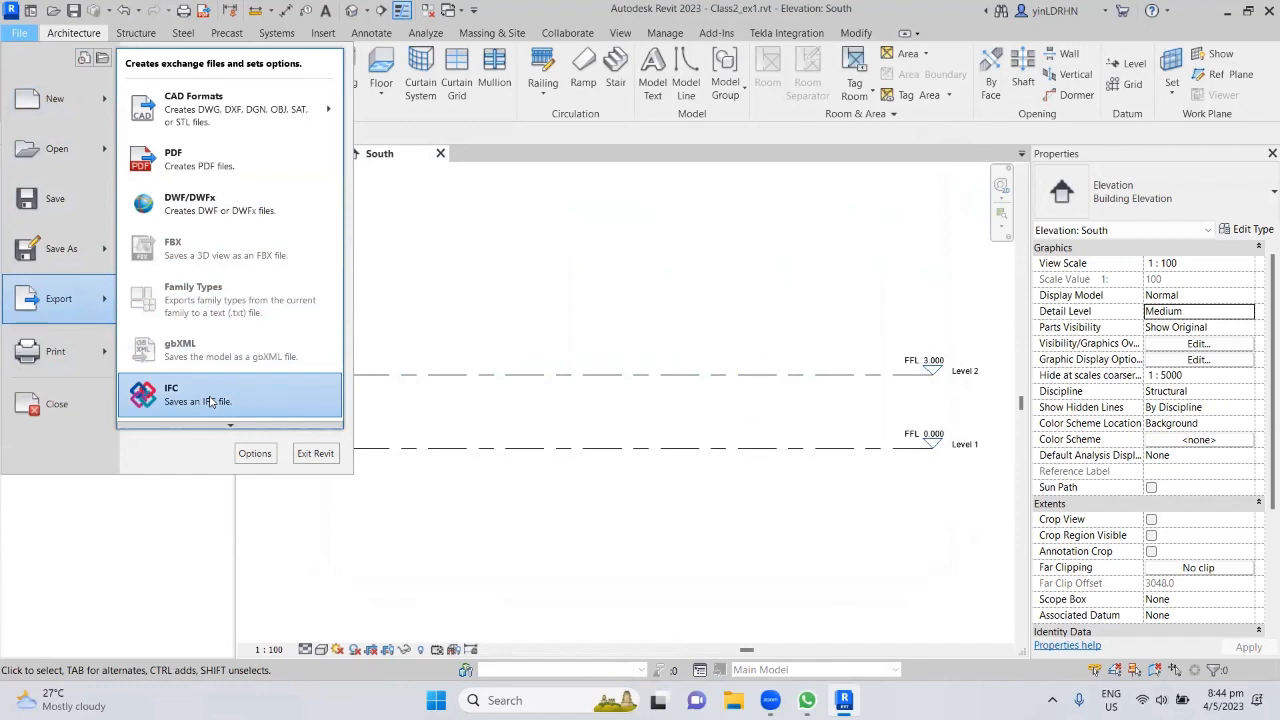
{"action": "mouse_move", "coordinate": [72, 355]}
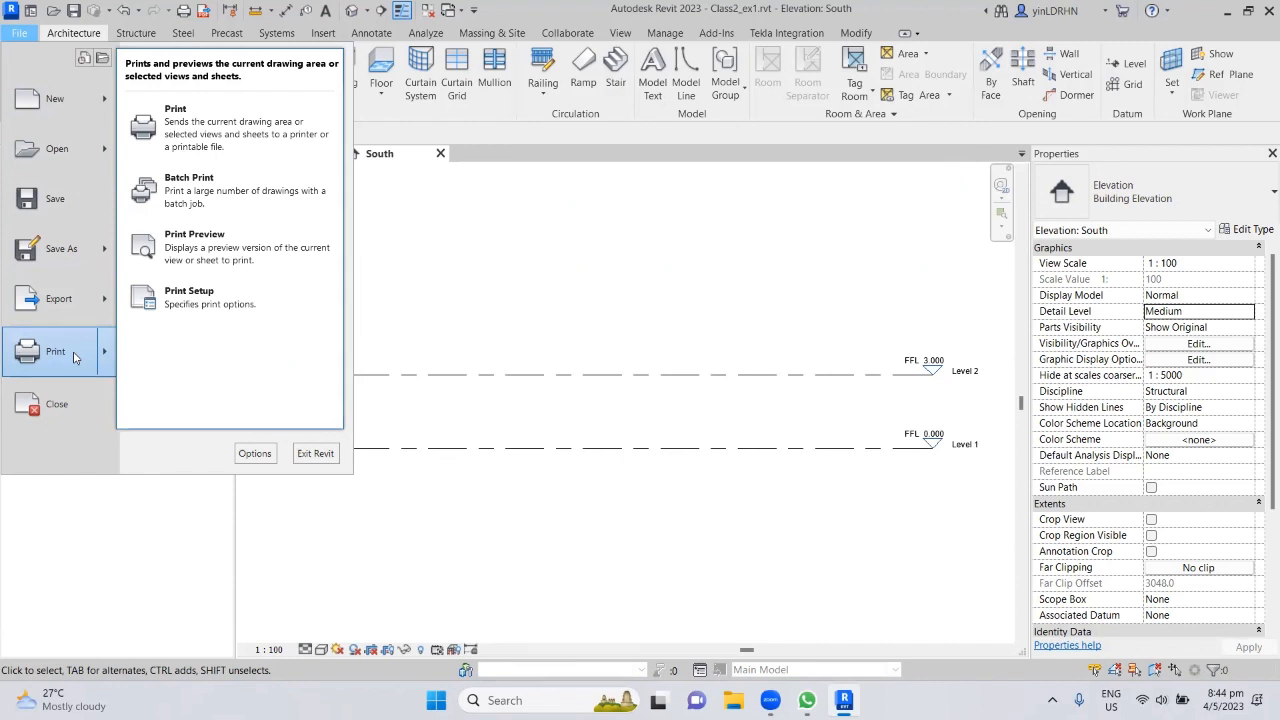
{"action": "left_click", "coordinate": [65, 515]}
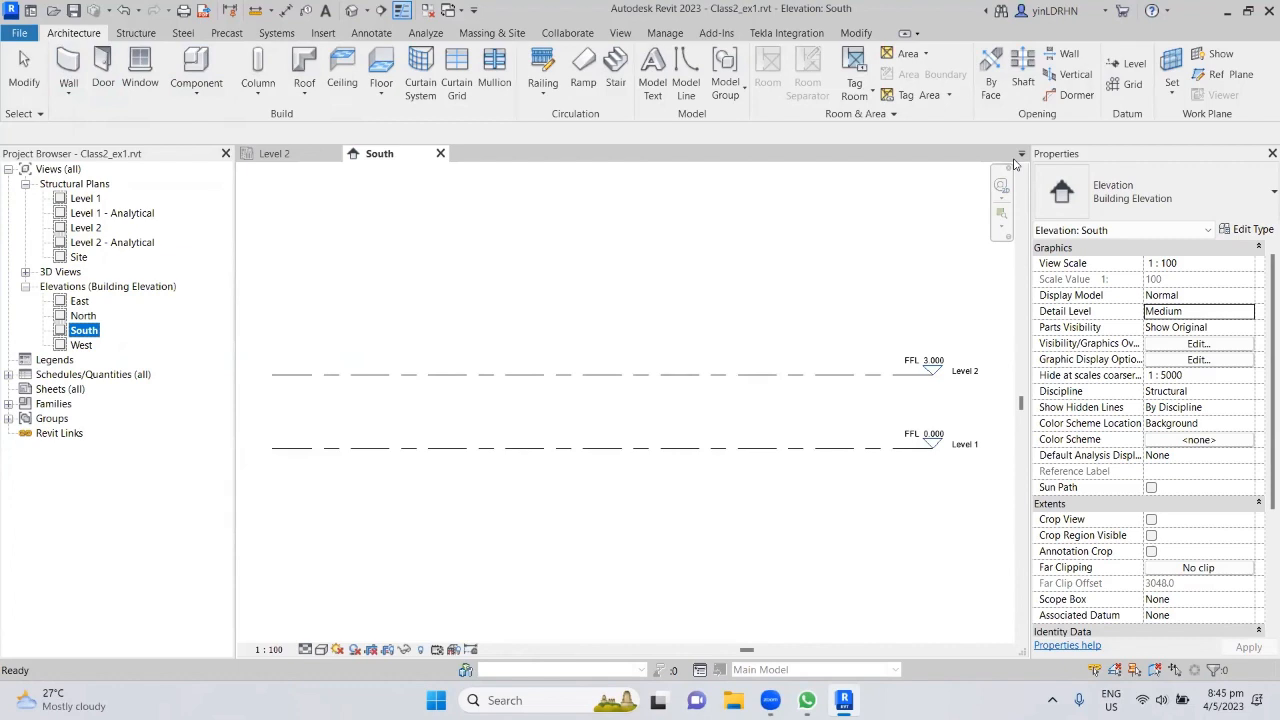
Step: Review the structural and building systems modelling tools, including the variants of the structural Wall and Floor commands
{"action": "left_click", "coordinate": [135, 34]}
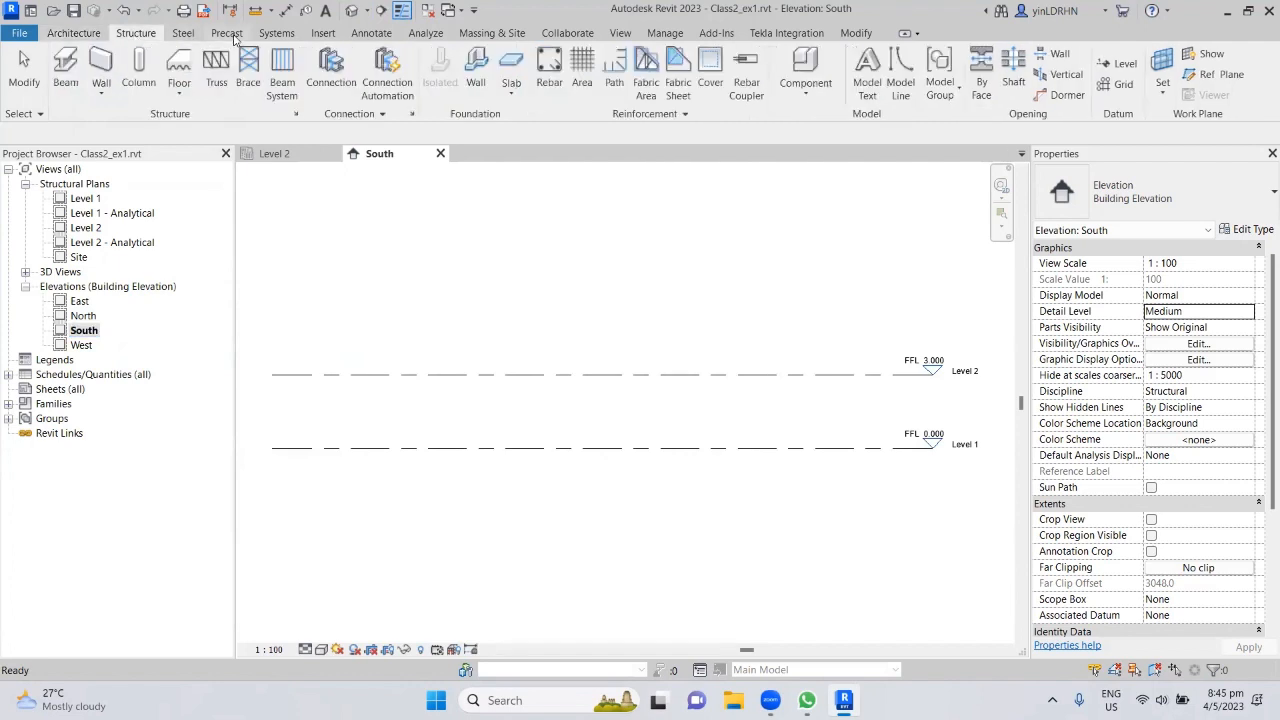
{"action": "left_click", "coordinate": [274, 33]}
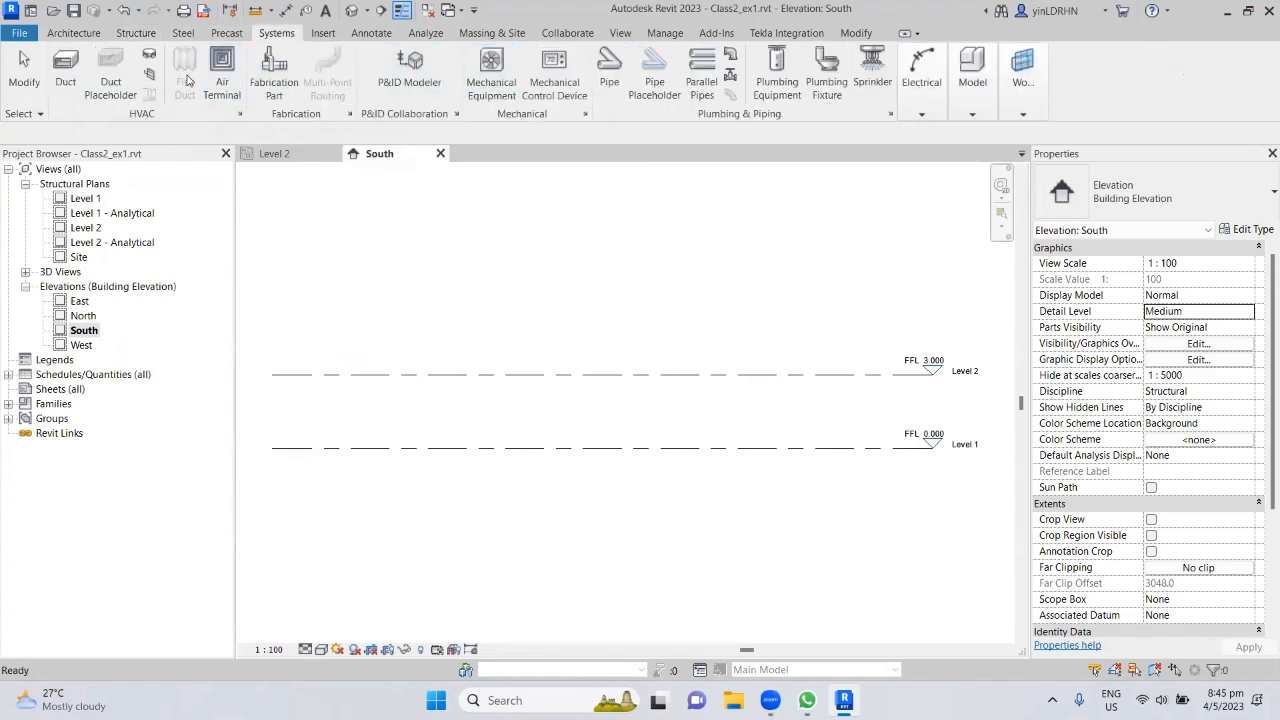
{"action": "left_click", "coordinate": [136, 33]}
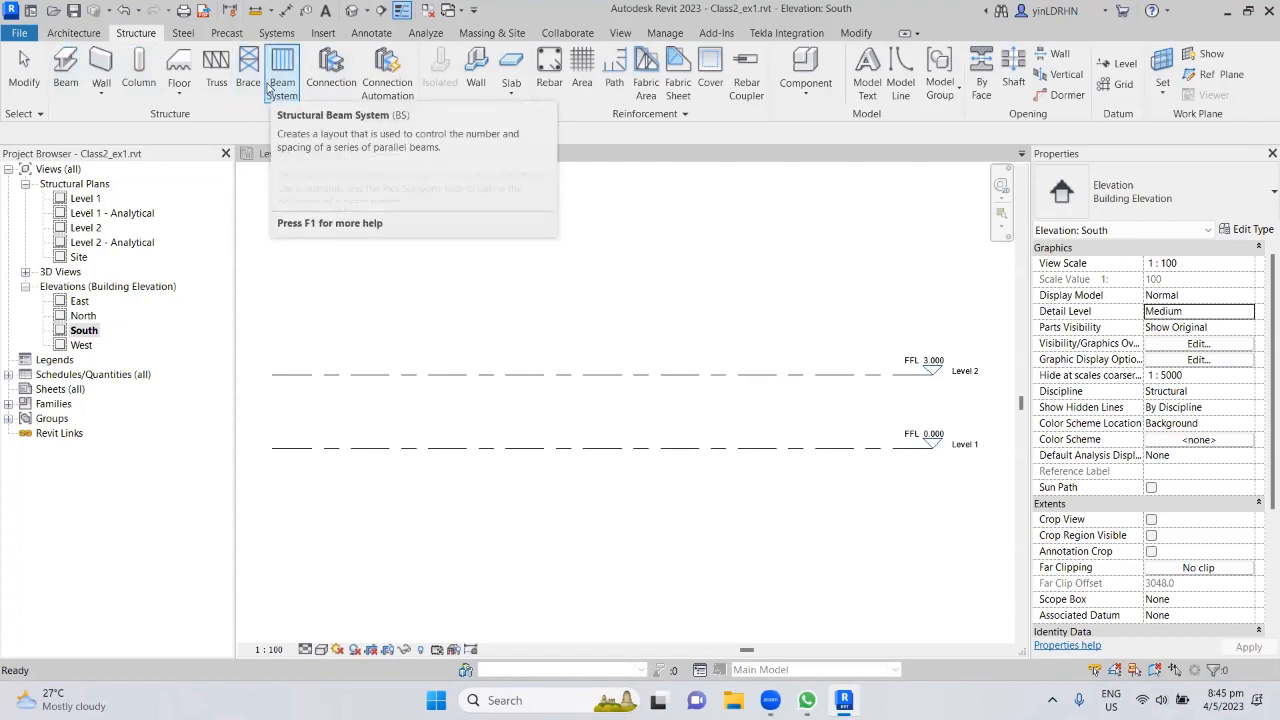
{"action": "left_click", "coordinate": [101, 92]}
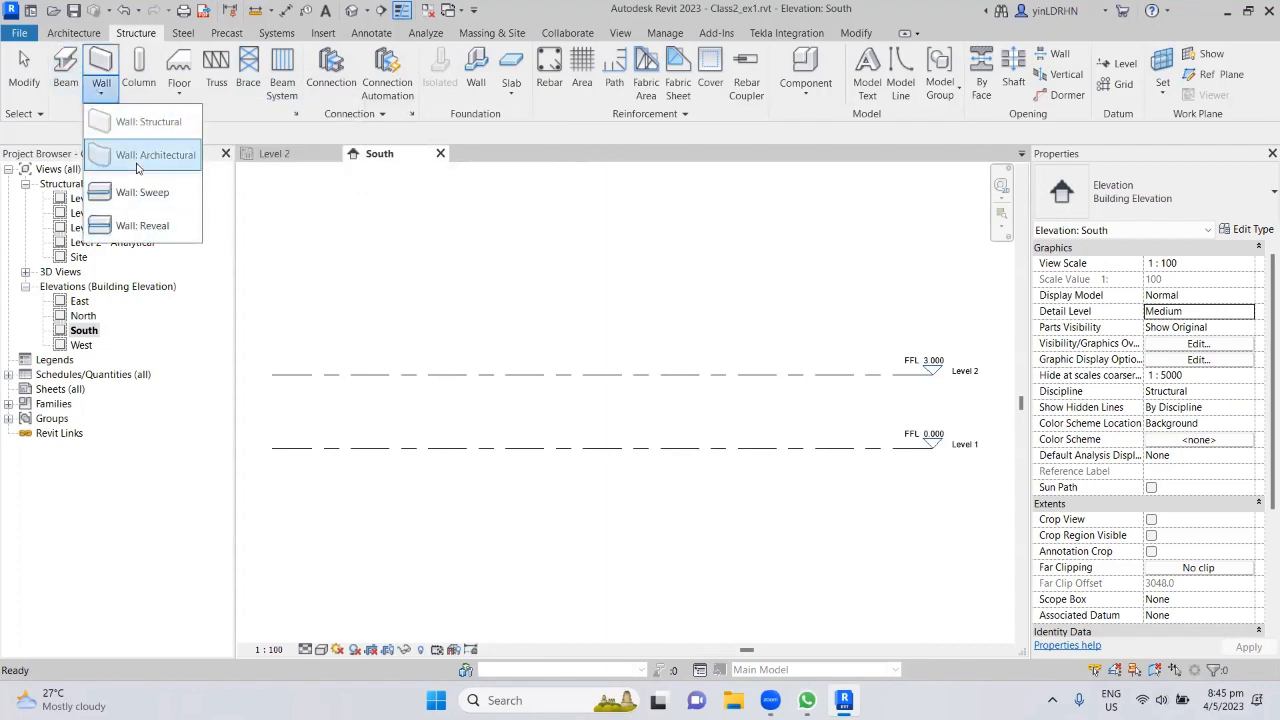
{"action": "left_click", "coordinate": [65, 118]}
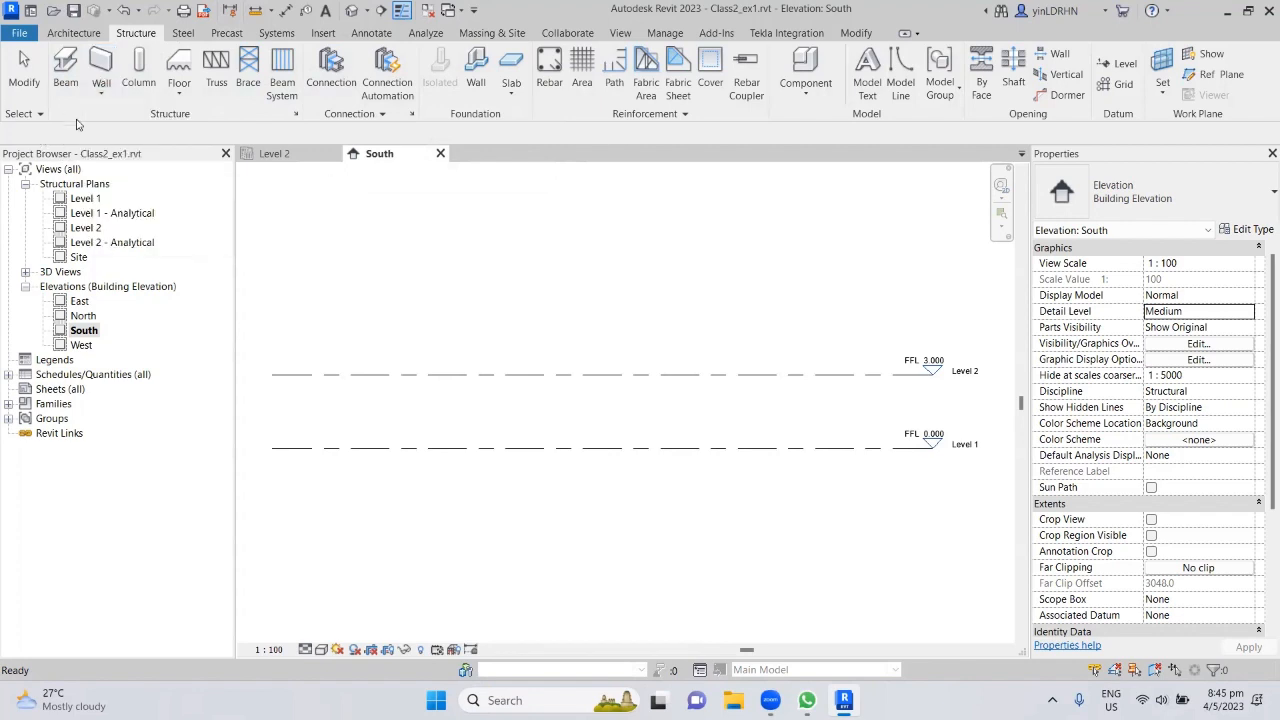
{"action": "left_click", "coordinate": [178, 98]}
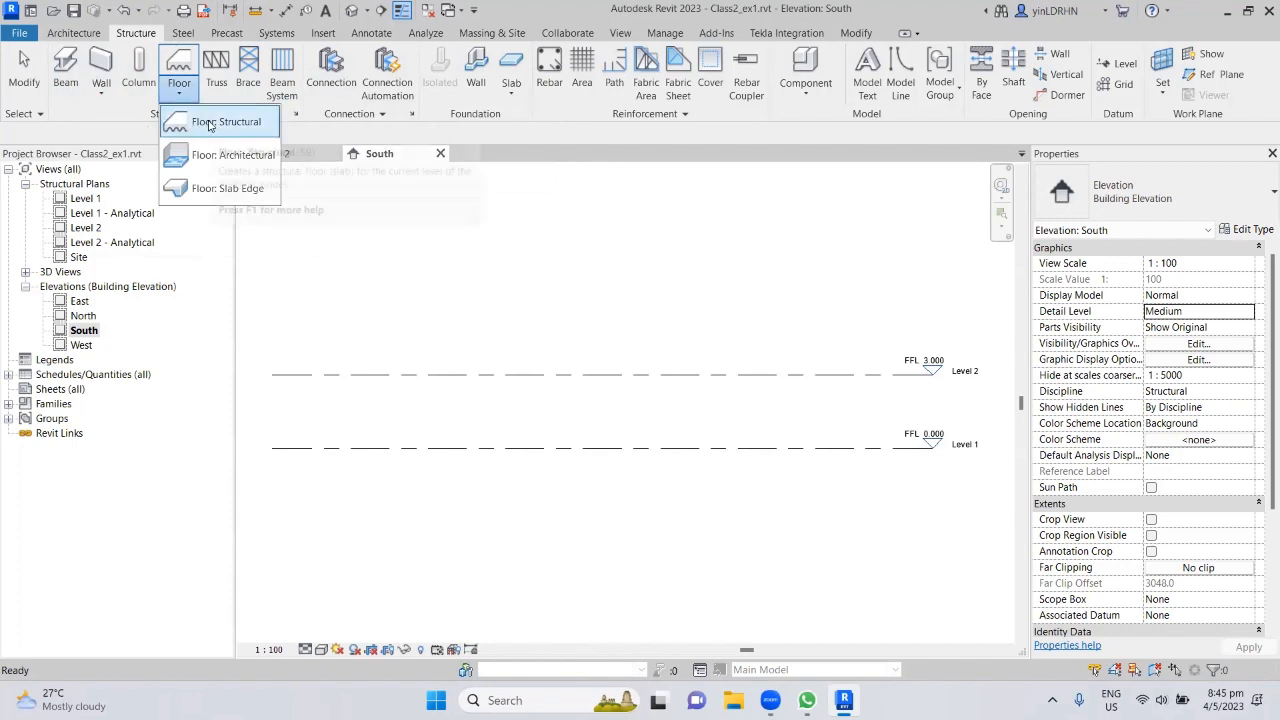
{"action": "left_click", "coordinate": [132, 125]}
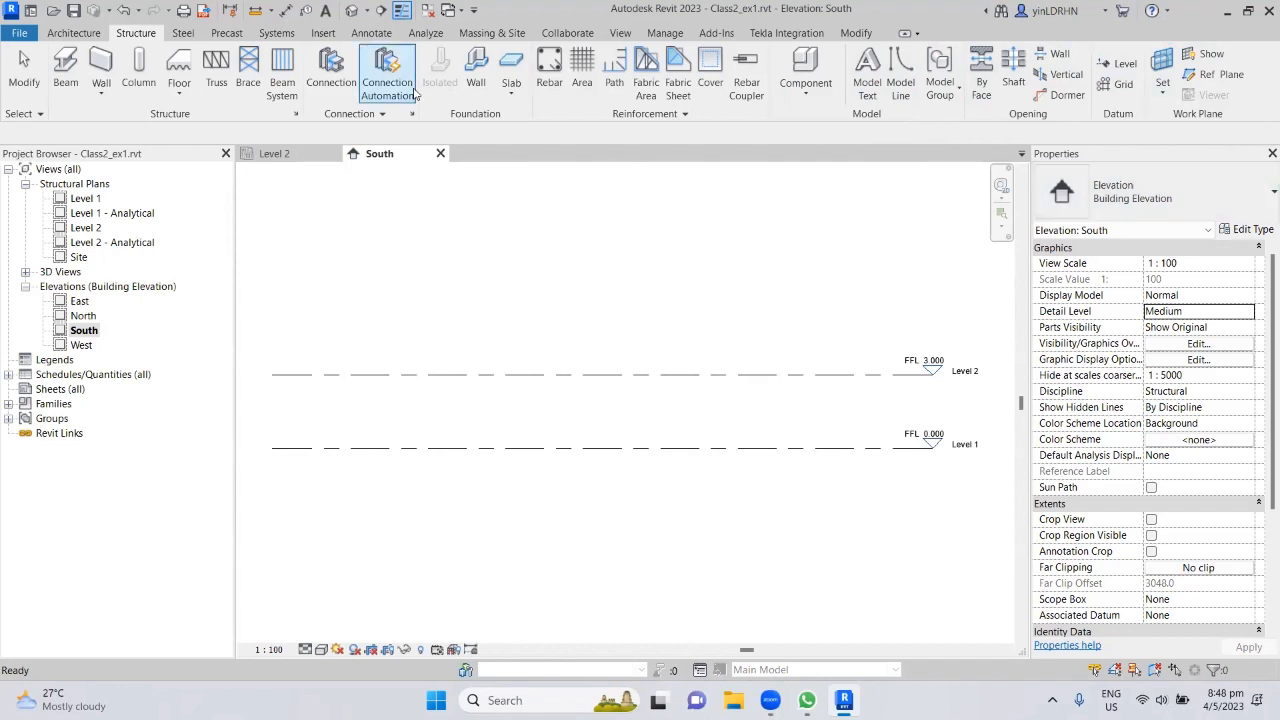
Step: Preview the Hollow Core Slab family in the Custom Slabs folder of the Structural Precast library without loading it
{"action": "left_click", "coordinate": [322, 40]}
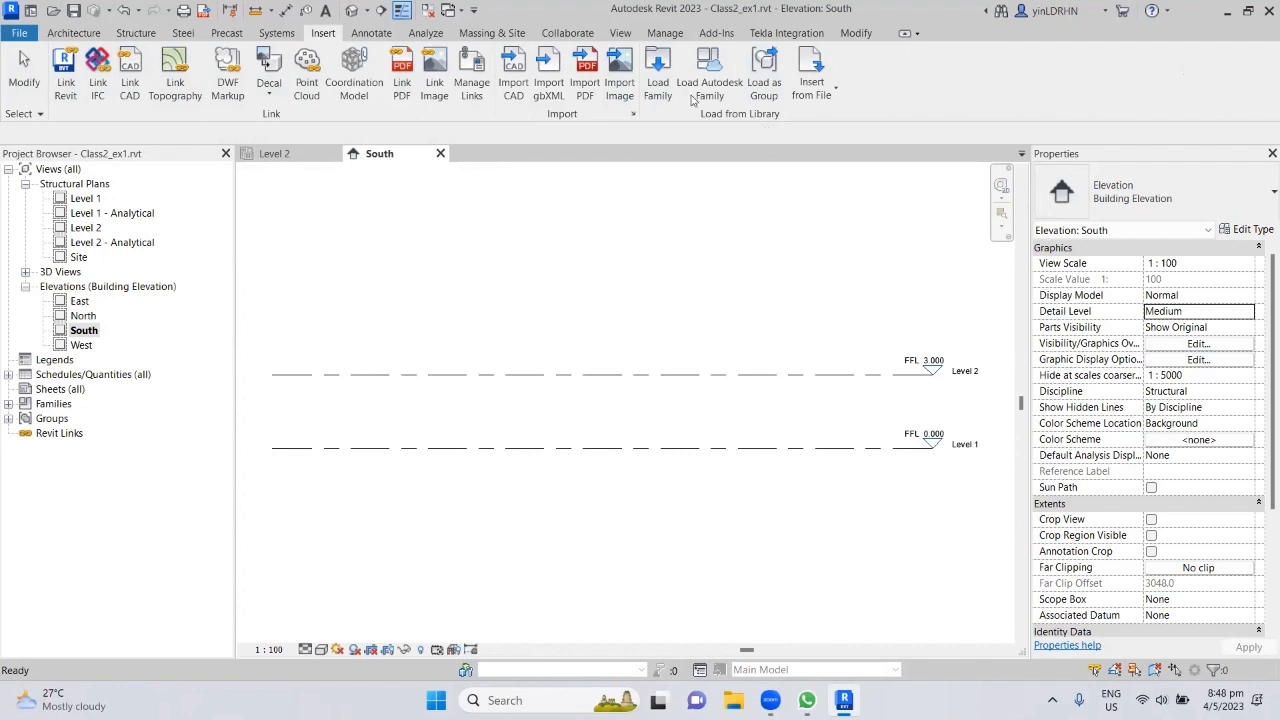
{"action": "left_click", "coordinate": [657, 75]}
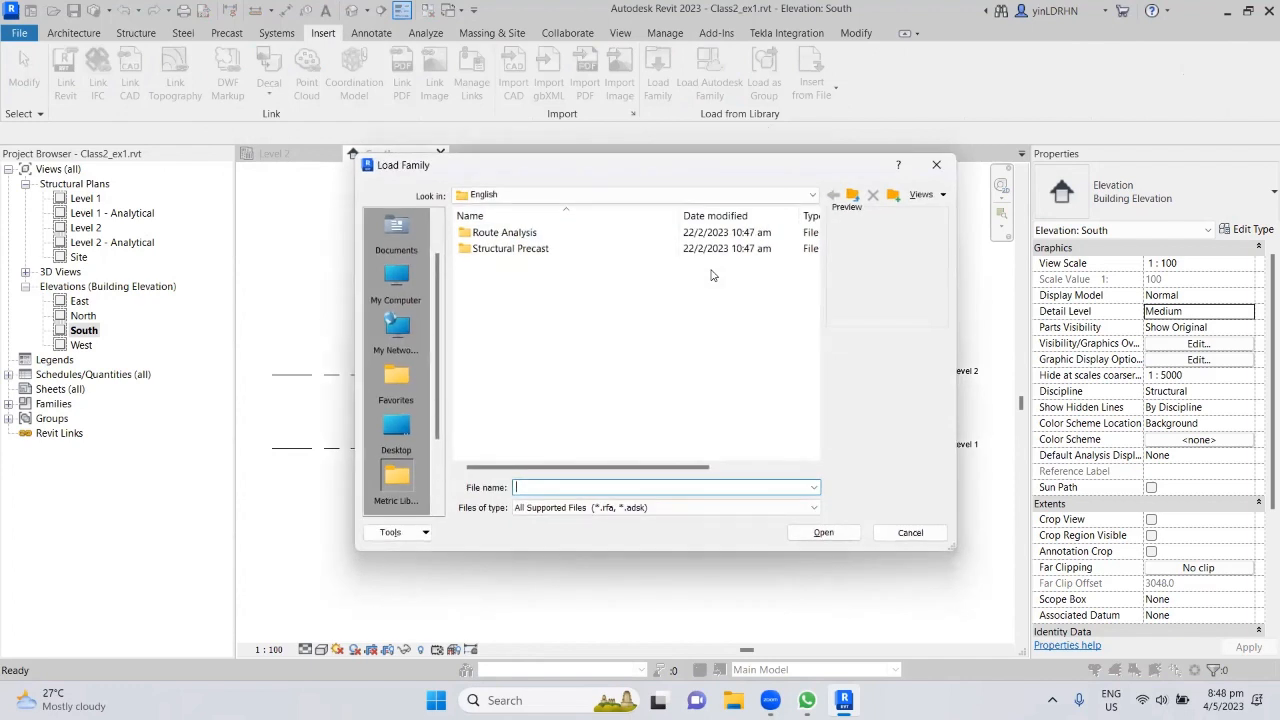
{"action": "double_click", "coordinate": [507, 249]}
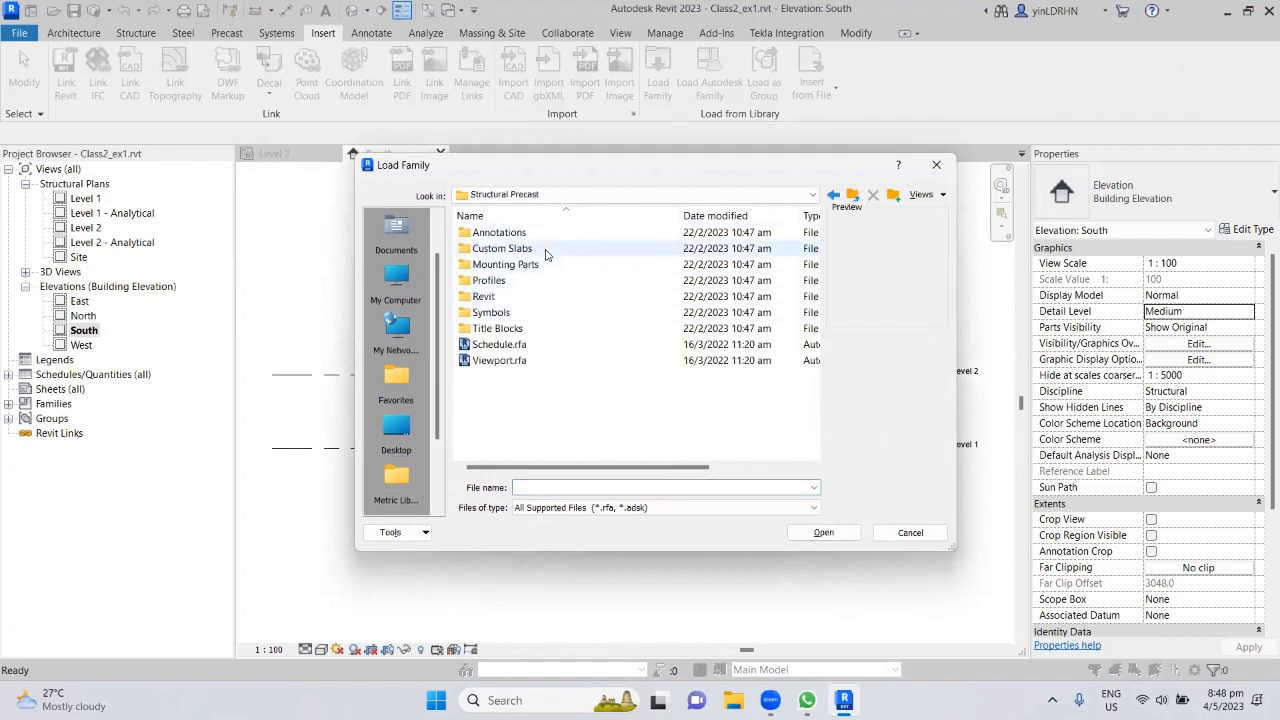
{"action": "double_click", "coordinate": [515, 248]}
{"action": "left_click", "coordinate": [520, 234]}
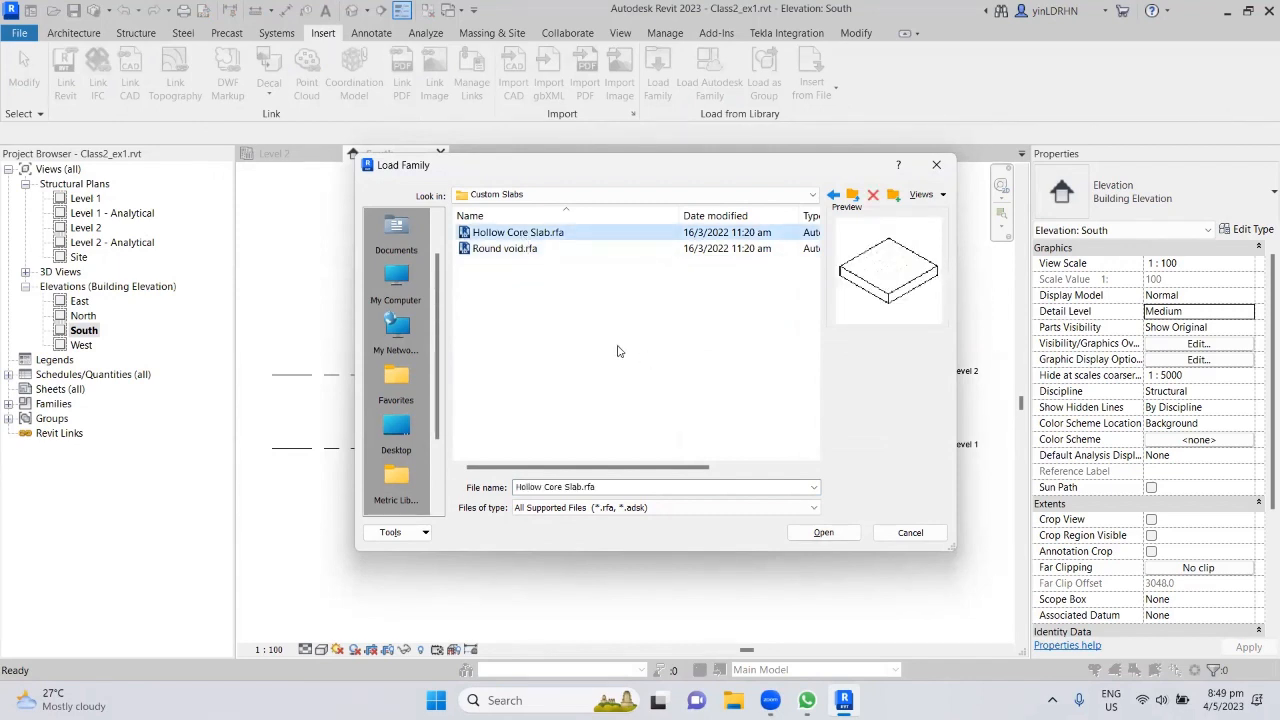
{"action": "left_click", "coordinate": [910, 532]}
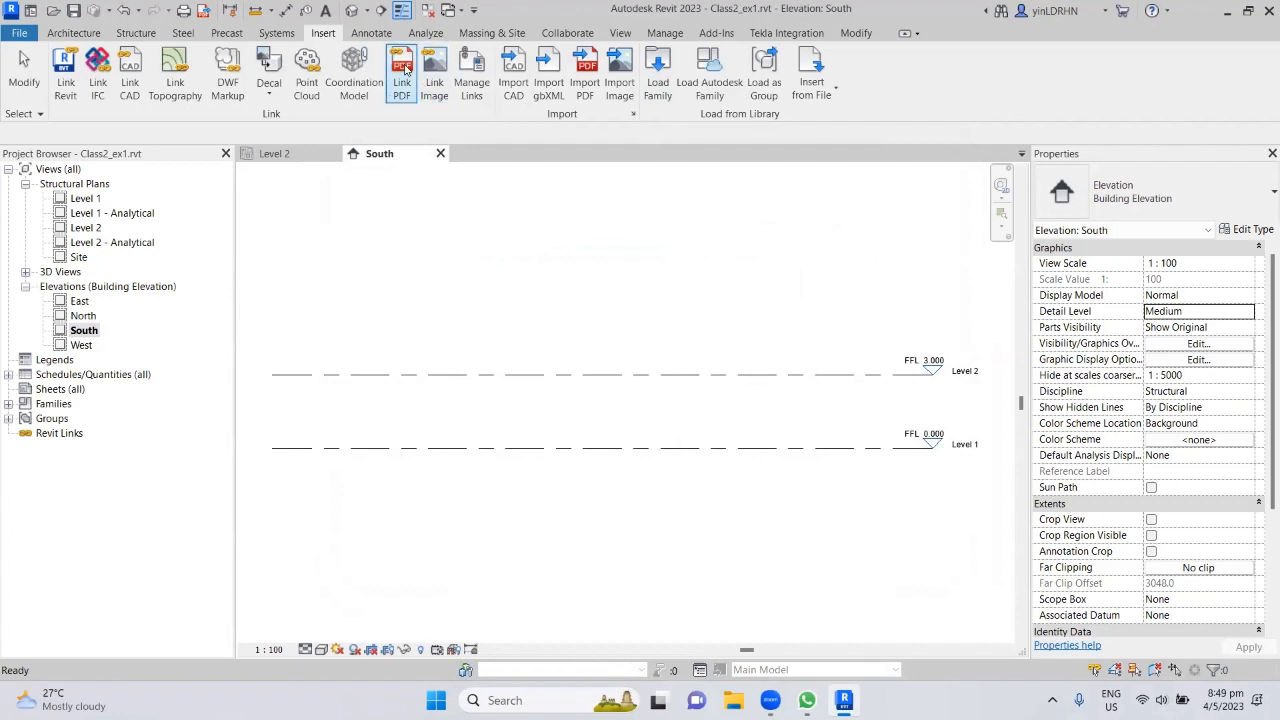
Step: Examine the annotation, analysis, Tekla integration, massing and site, and collaboration tools, including the Robot Structural Analysis link
{"action": "left_click", "coordinate": [377, 36]}
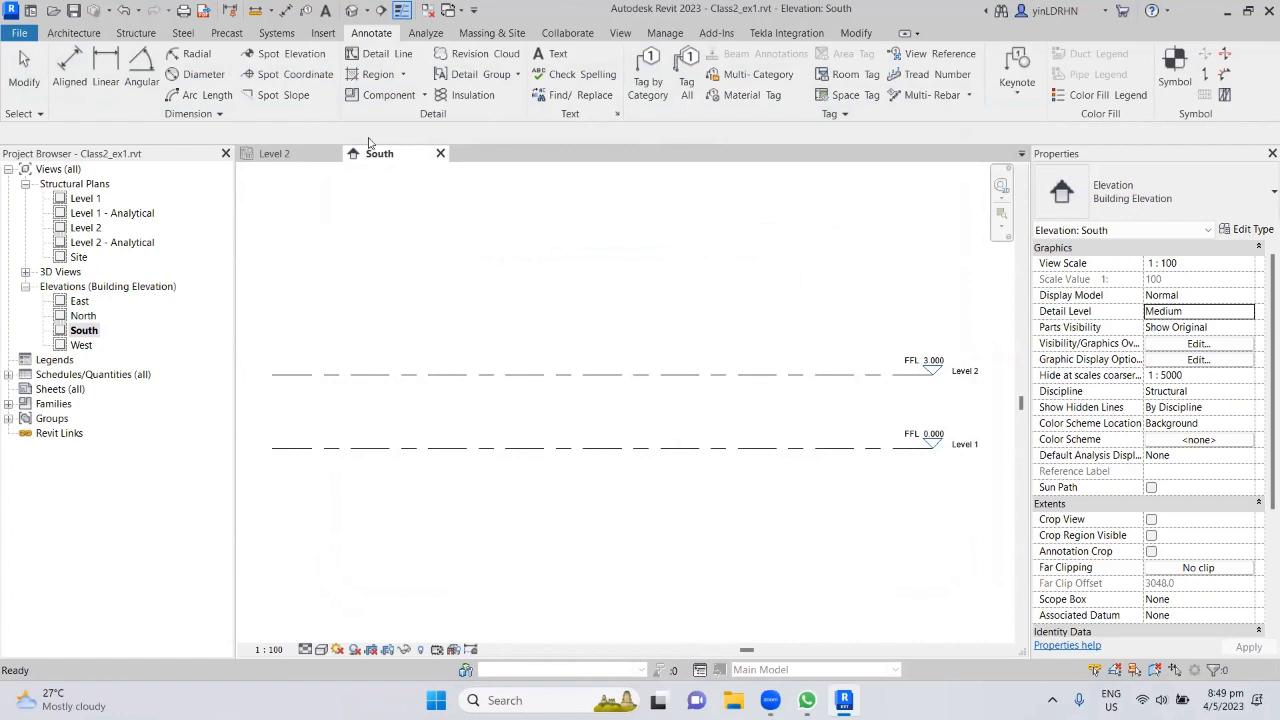
{"action": "left_click", "coordinate": [425, 32]}
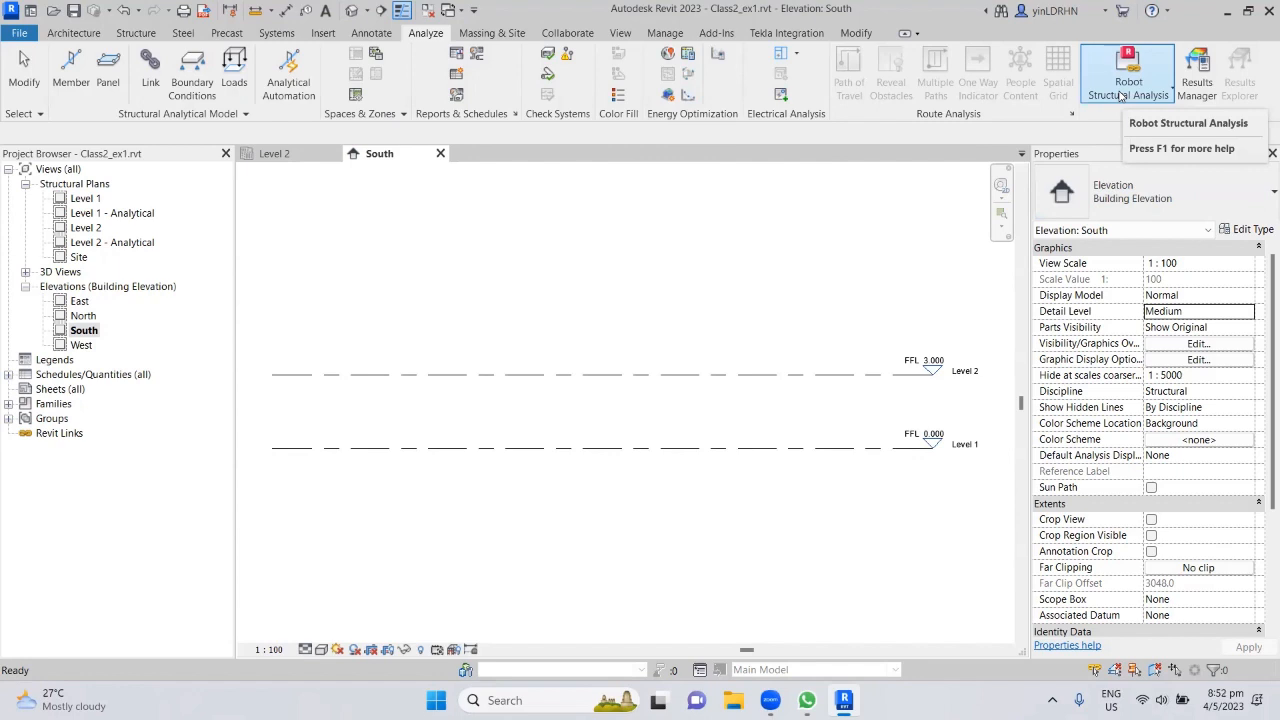
{"action": "left_click", "coordinate": [770, 33]}
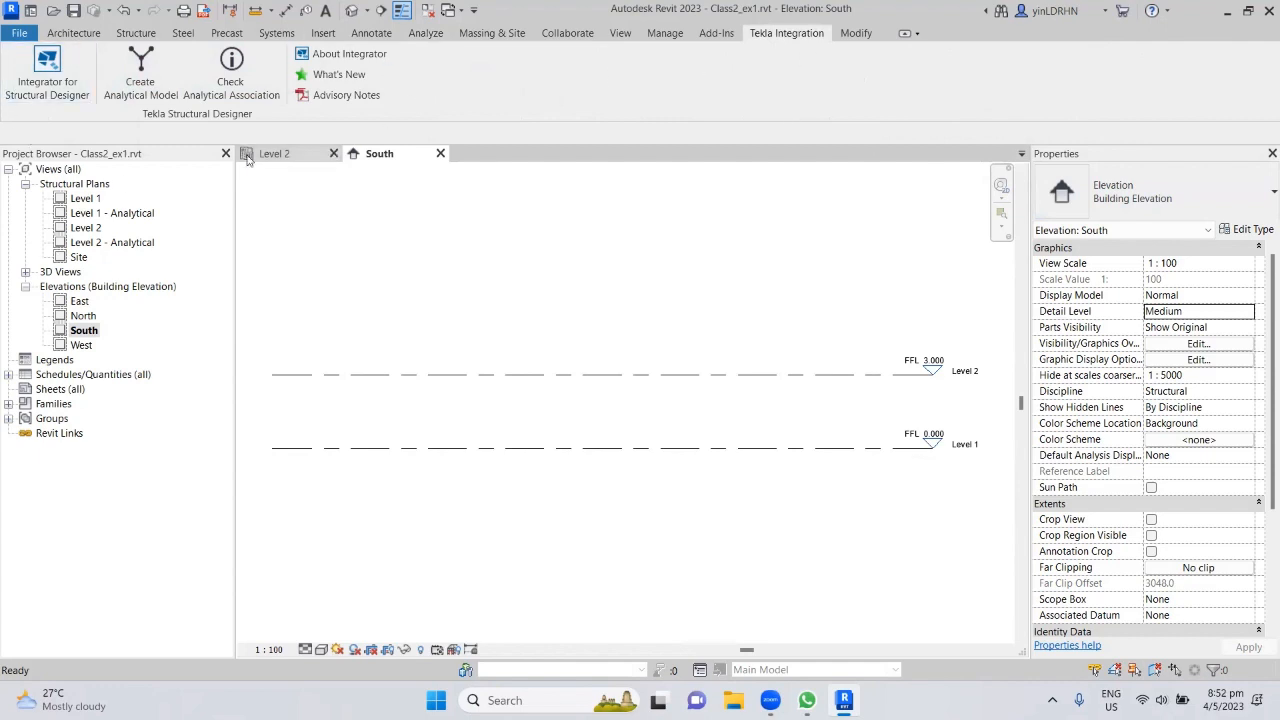
{"action": "left_click", "coordinate": [413, 38]}
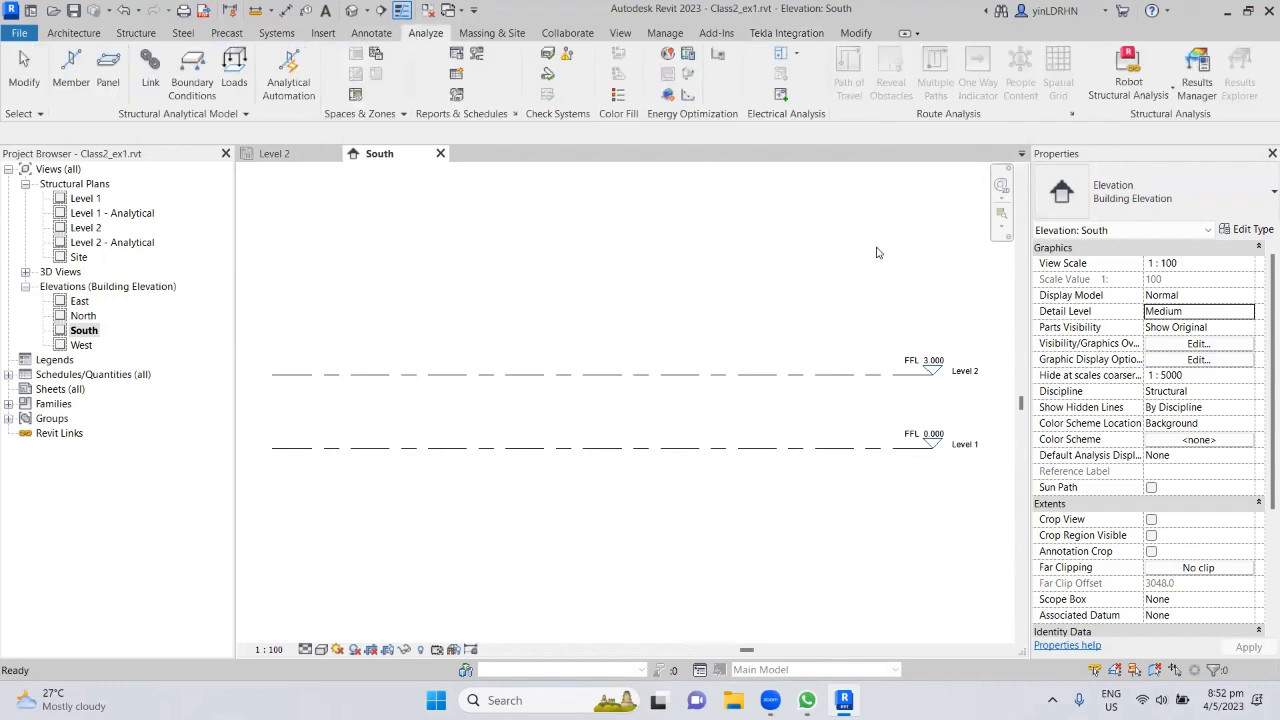
{"action": "left_click", "coordinate": [1174, 93]}
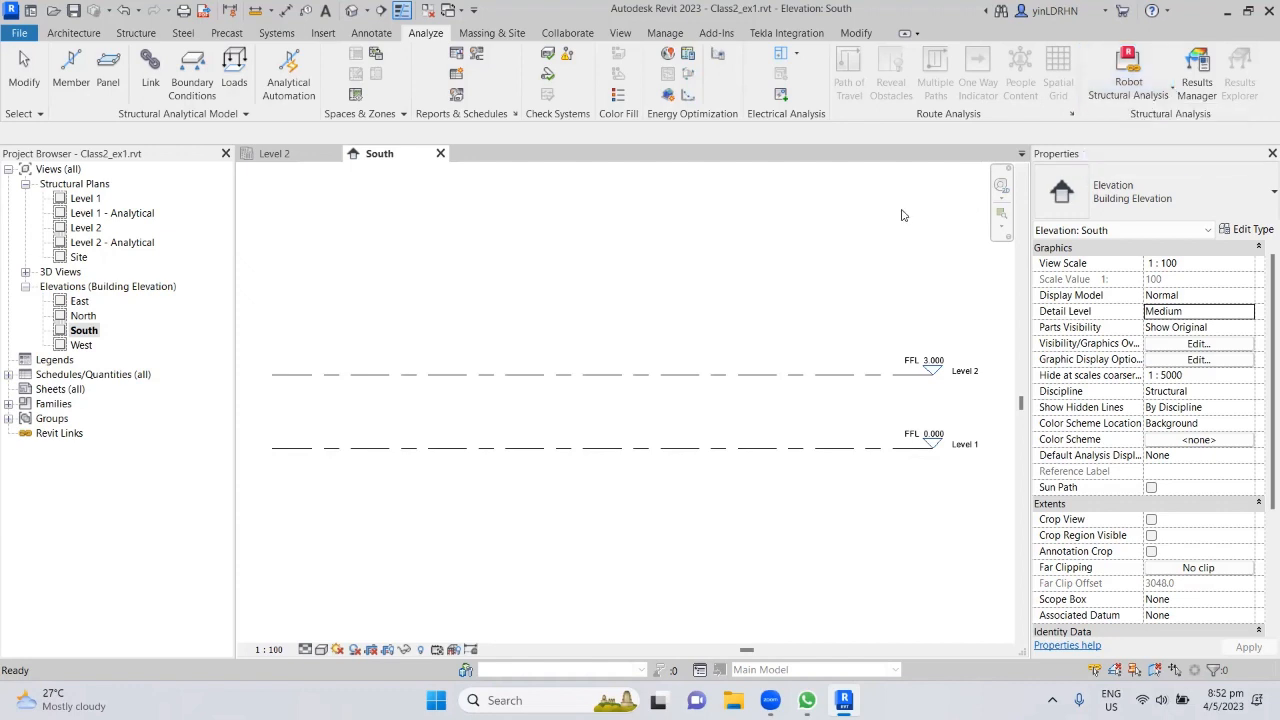
{"action": "left_click", "coordinate": [492, 34]}
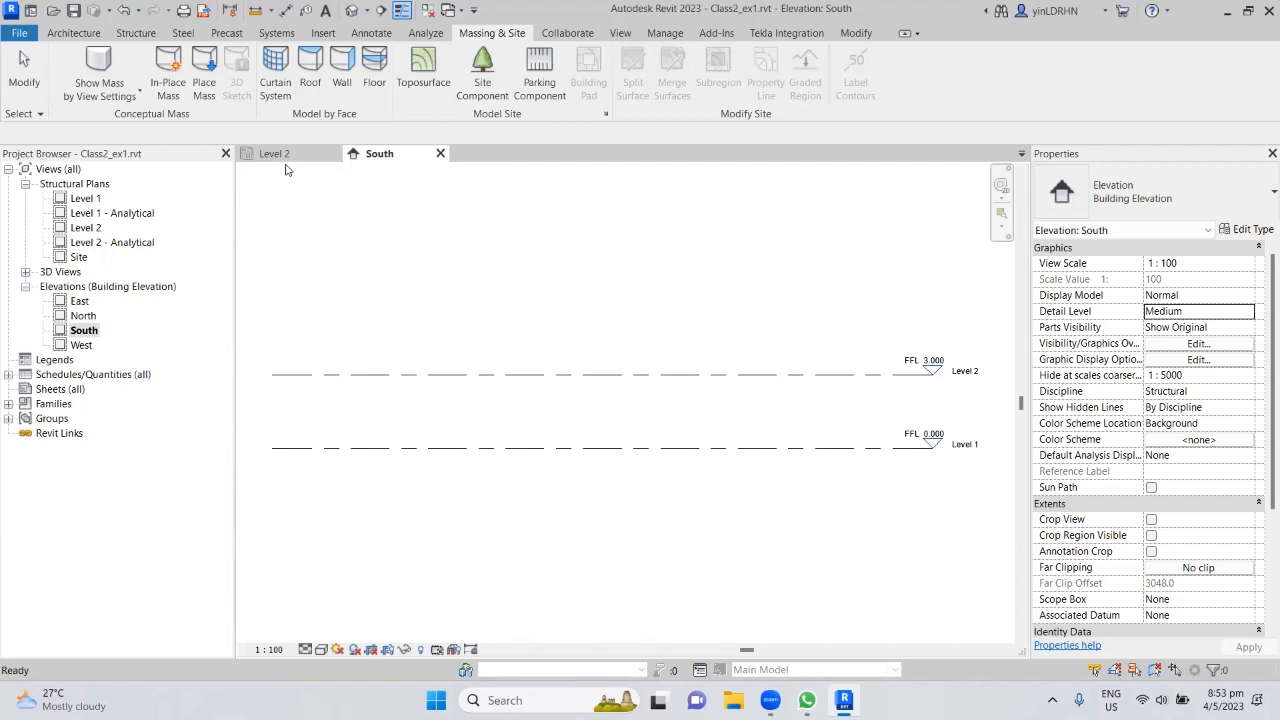
{"action": "left_click", "coordinate": [590, 33]}
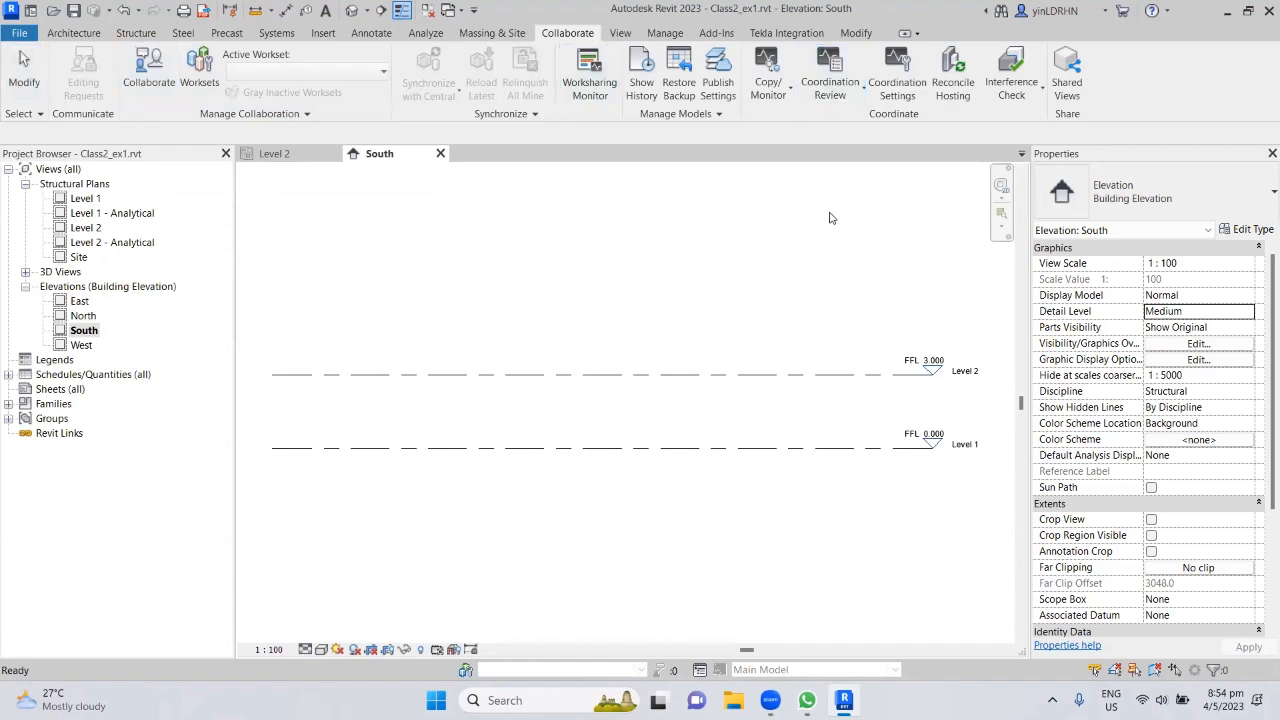
Step: Examine the model, annotation, analytical and imported category lists in the South elevation's Visibility/Graphic Overrides
{"action": "left_click", "coordinate": [621, 33]}
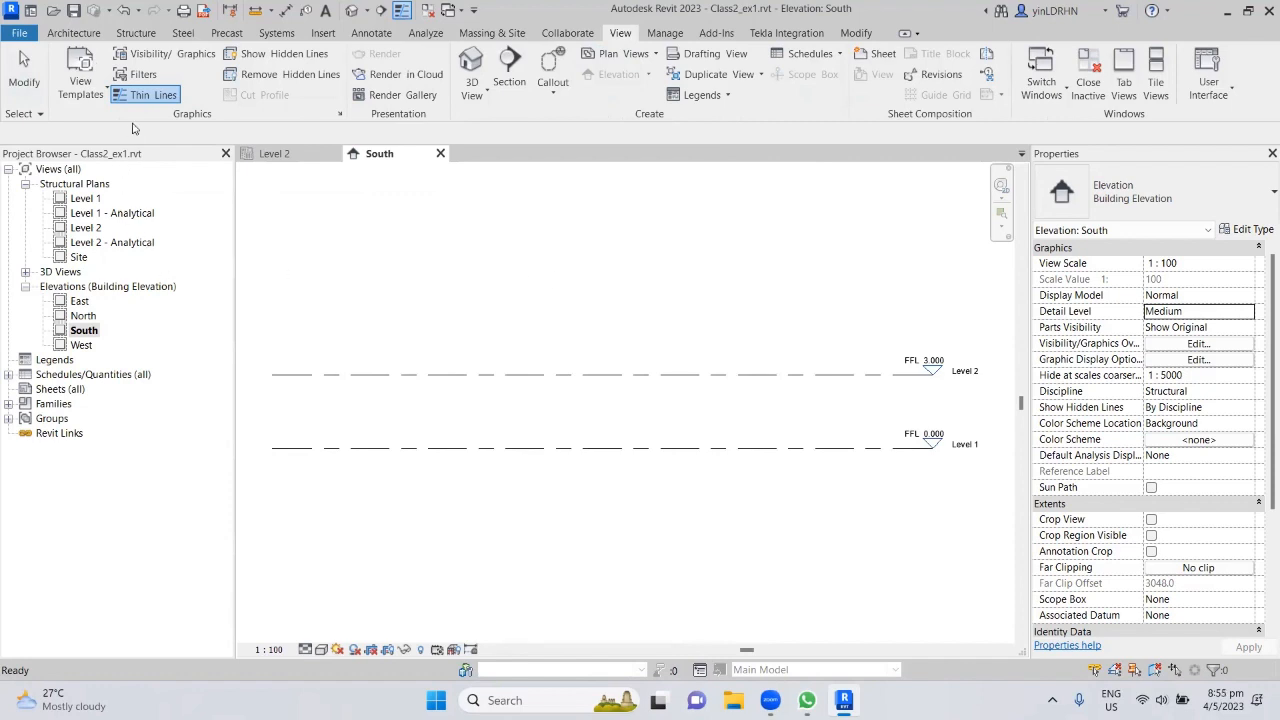
{"action": "left_click", "coordinate": [150, 54]}
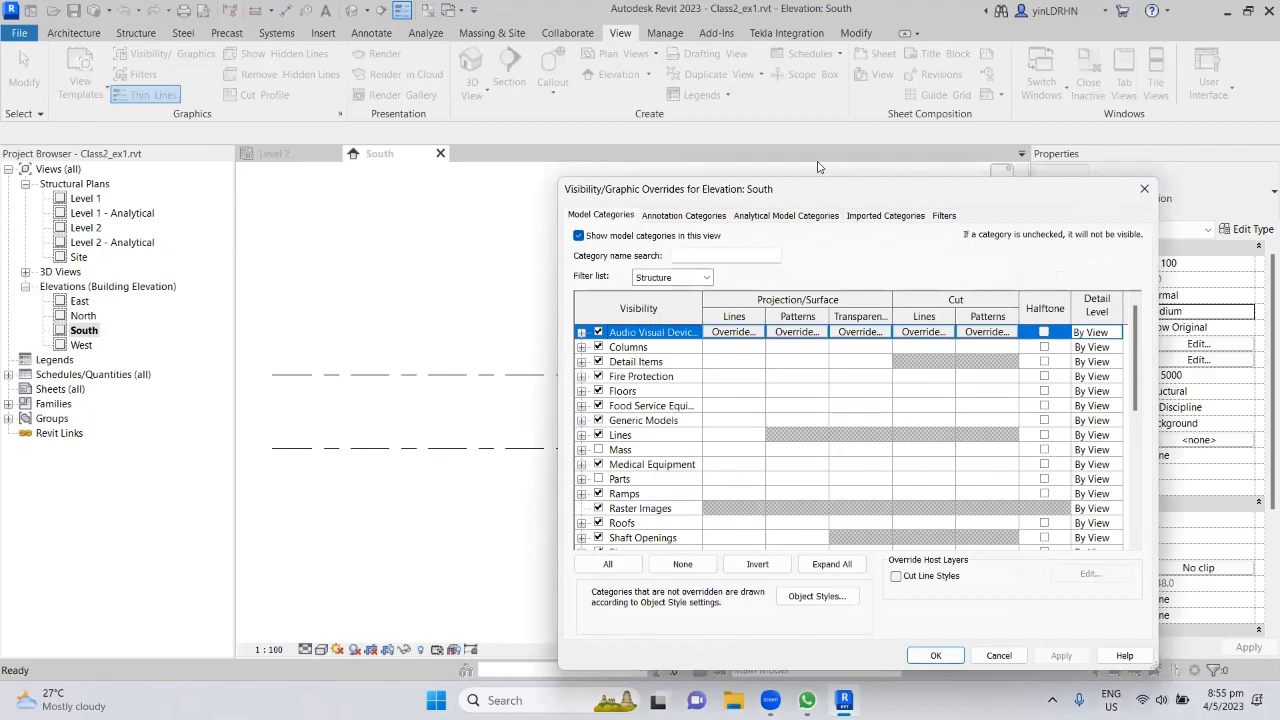
{"action": "left_click_drag", "start_coordinate": [823, 189], "coordinate": [818, 34]}
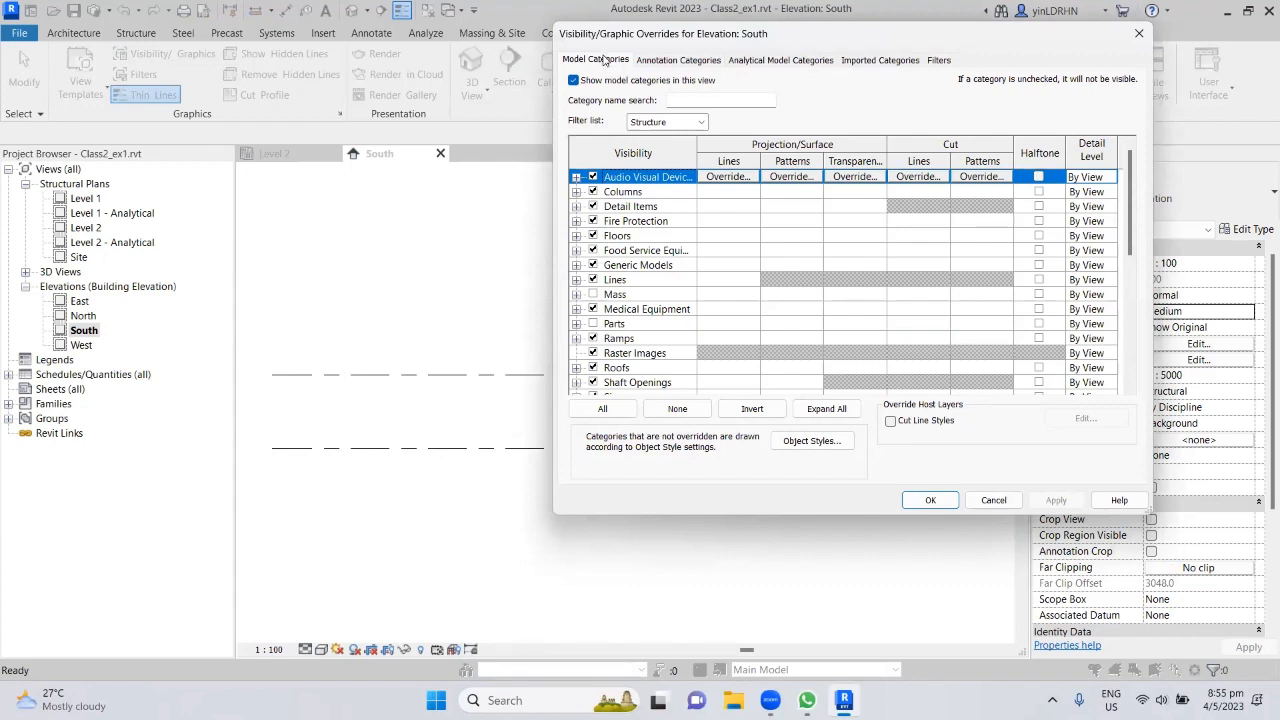
{"action": "left_click", "coordinate": [666, 62]}
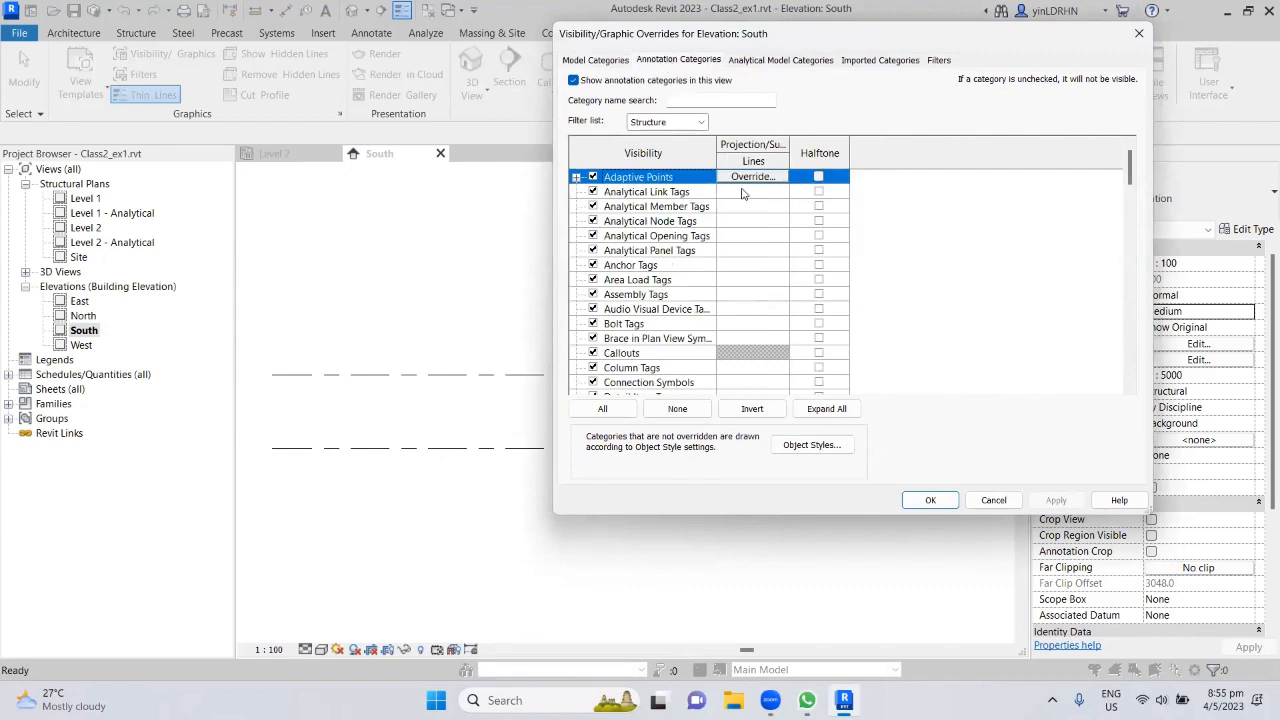
{"action": "left_click", "coordinate": [771, 62]}
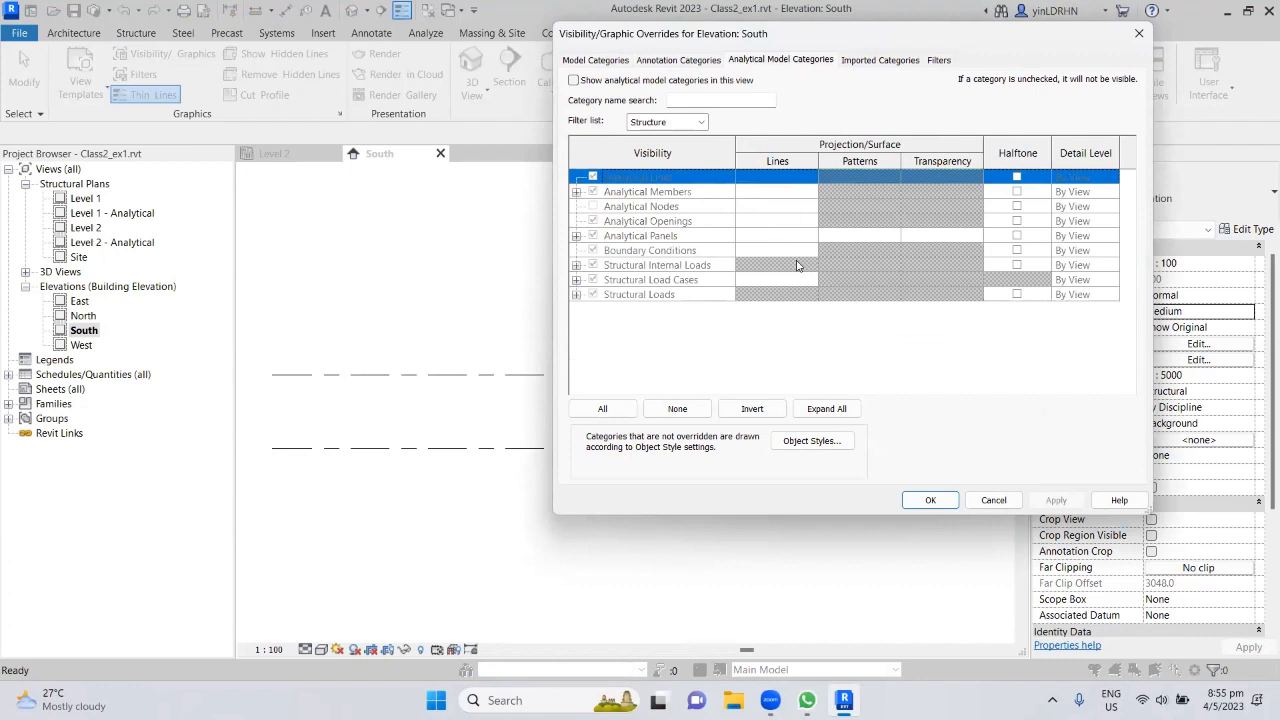
{"action": "left_click", "coordinate": [900, 60]}
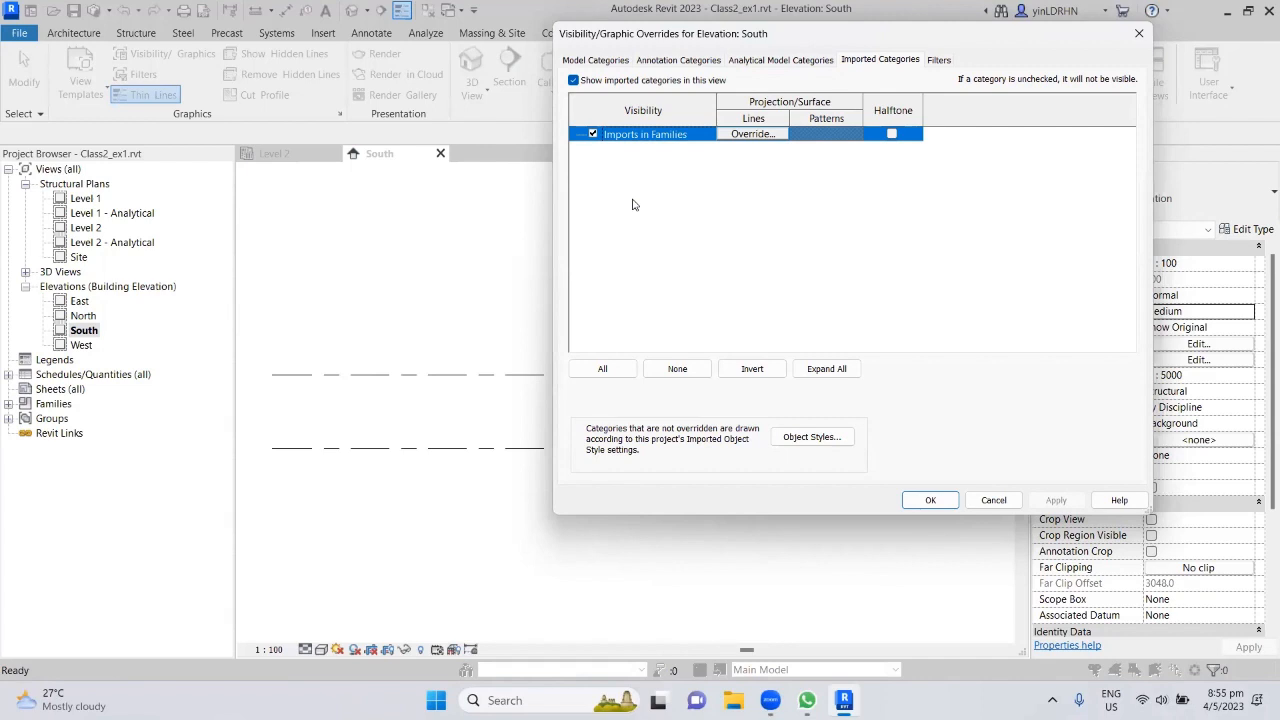
{"action": "left_click", "coordinate": [599, 61]}
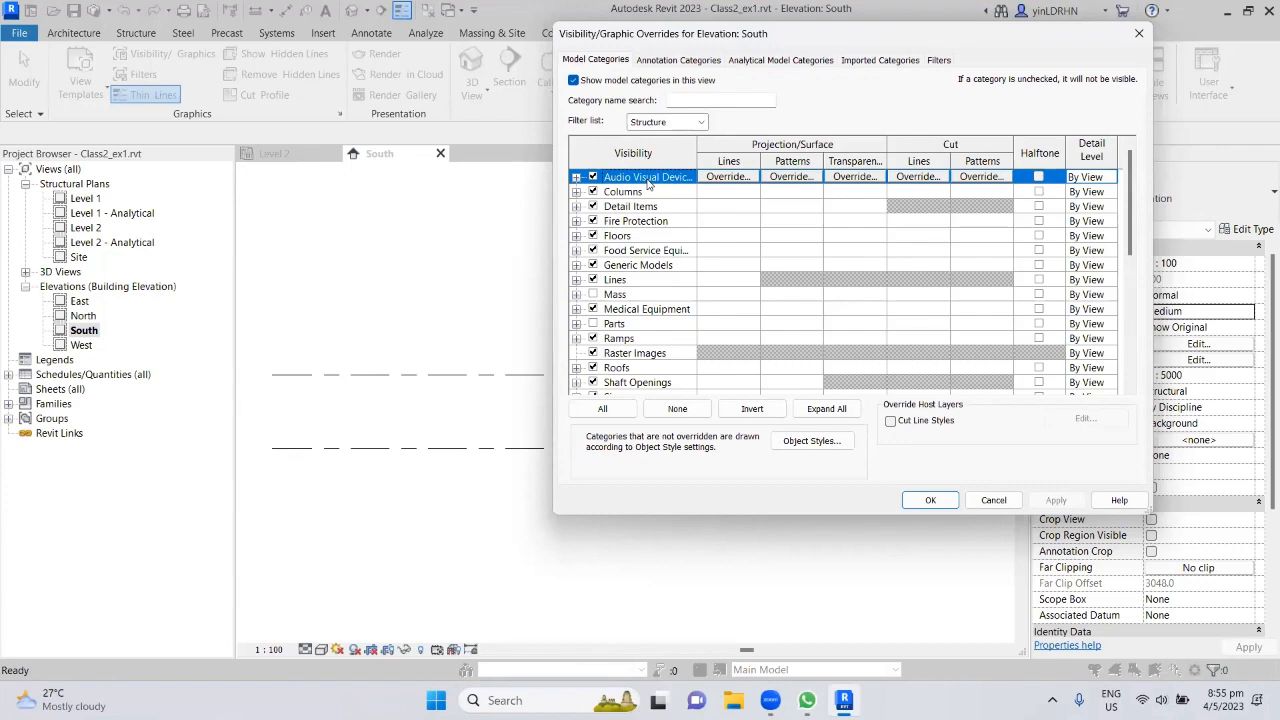
Step: Switch the Structural Columns model category off and back on in the South elevation's visibility overrides
{"action": "scroll", "coordinate": [638, 262], "scroll_direction": "down", "scroll_amount": 8}
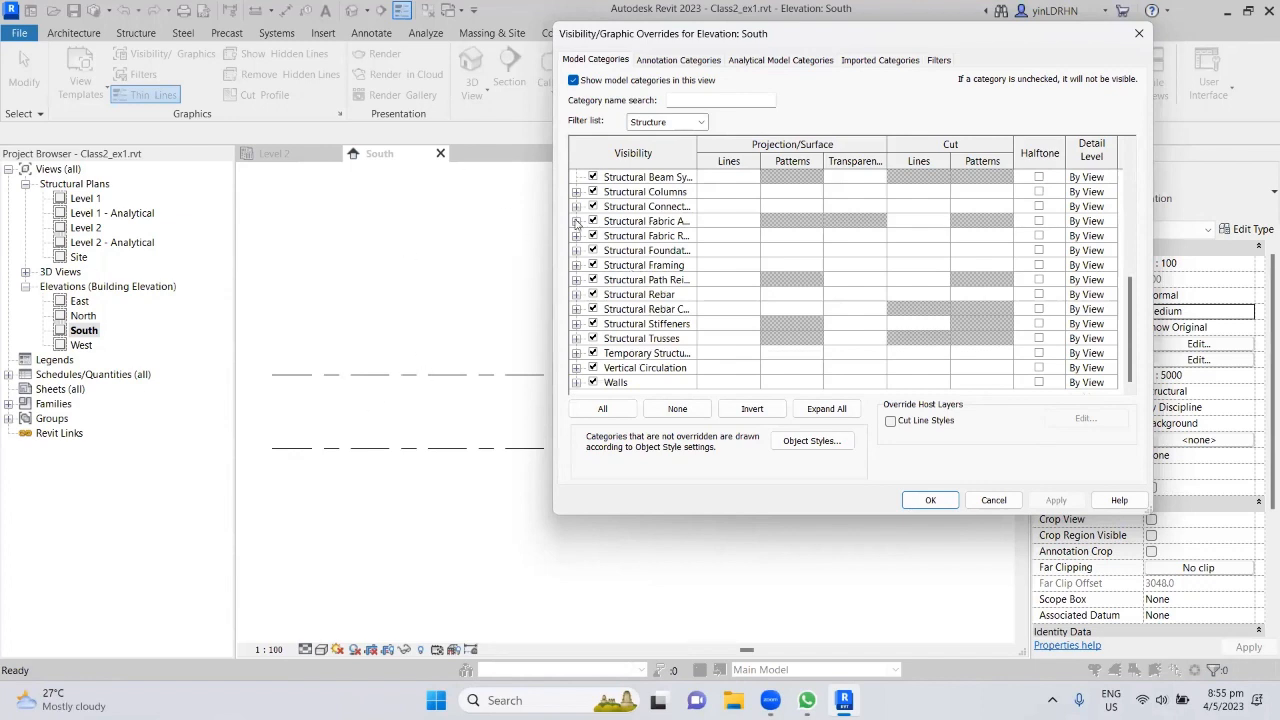
{"action": "left_click", "coordinate": [593, 191]}
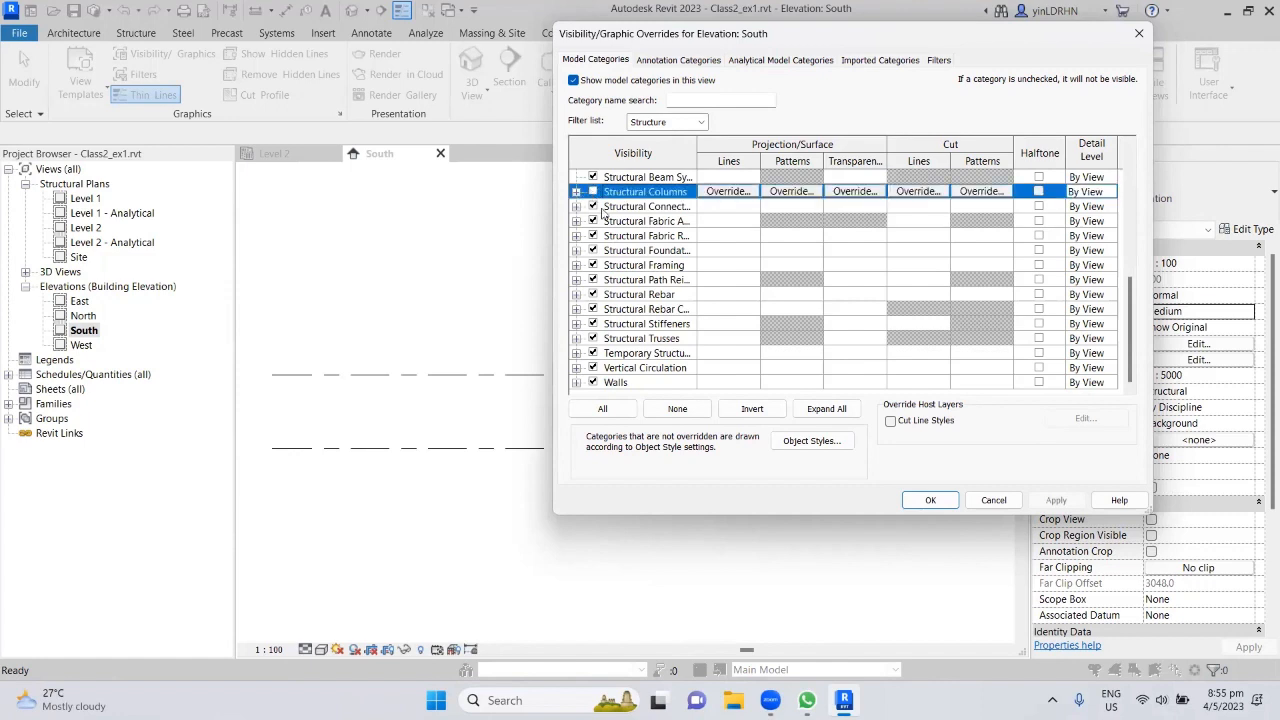
{"action": "left_click", "coordinate": [592, 192]}
{"action": "scroll", "coordinate": [748, 255], "scroll_direction": "up", "scroll_amount": 7}
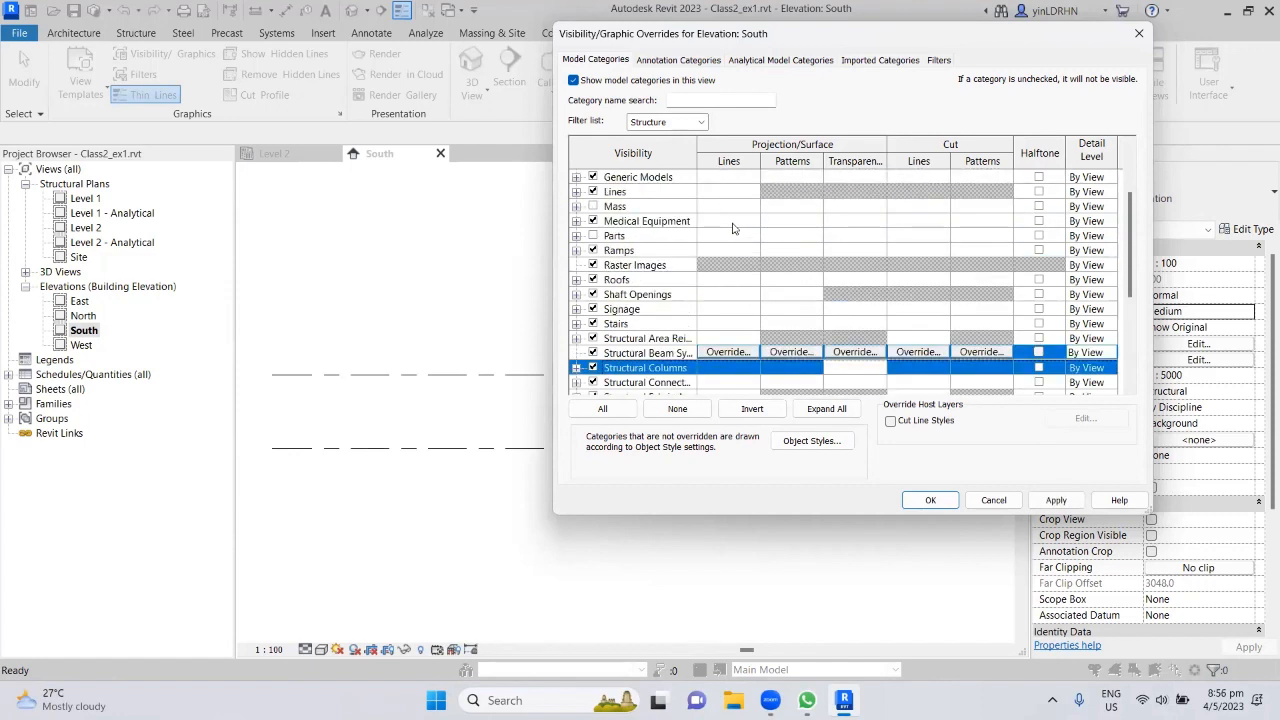
{"action": "scroll", "coordinate": [732, 228], "scroll_direction": "down", "scroll_amount": 3}
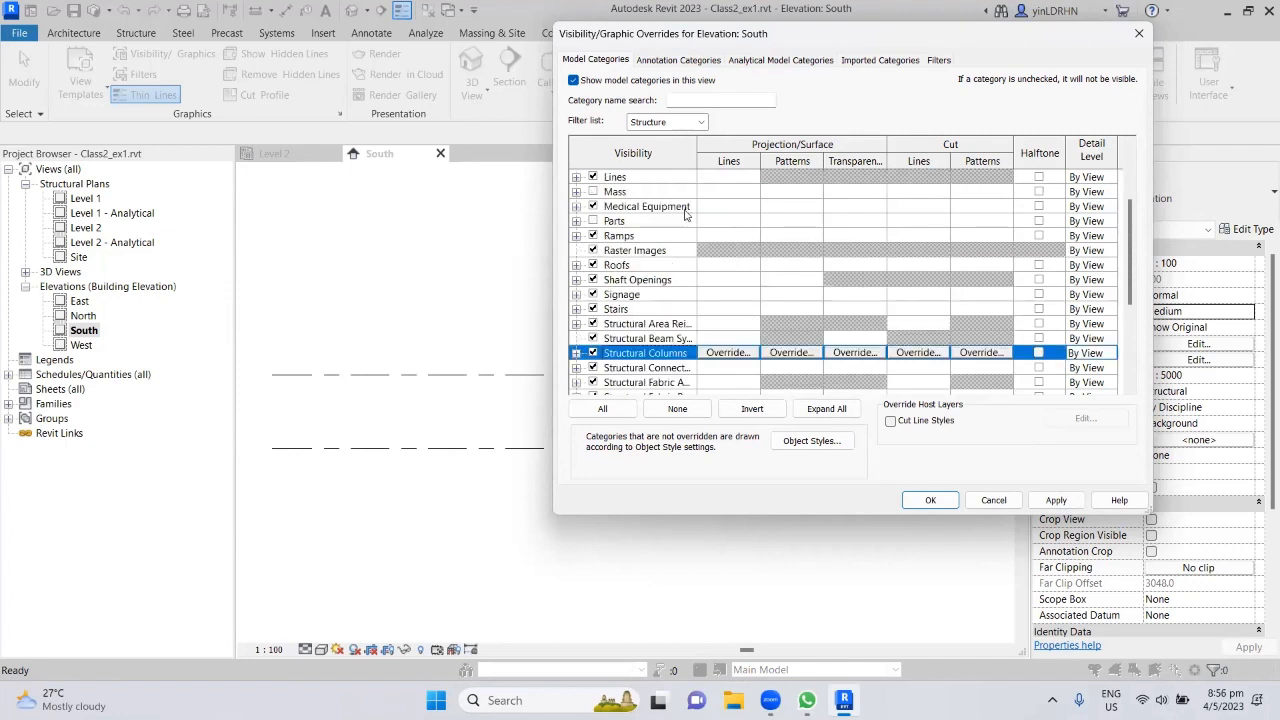
Step: Try switching the analytical model categories on and off for the South elevation, and discard the visibility override changes
{"action": "left_click", "coordinate": [676, 60]}
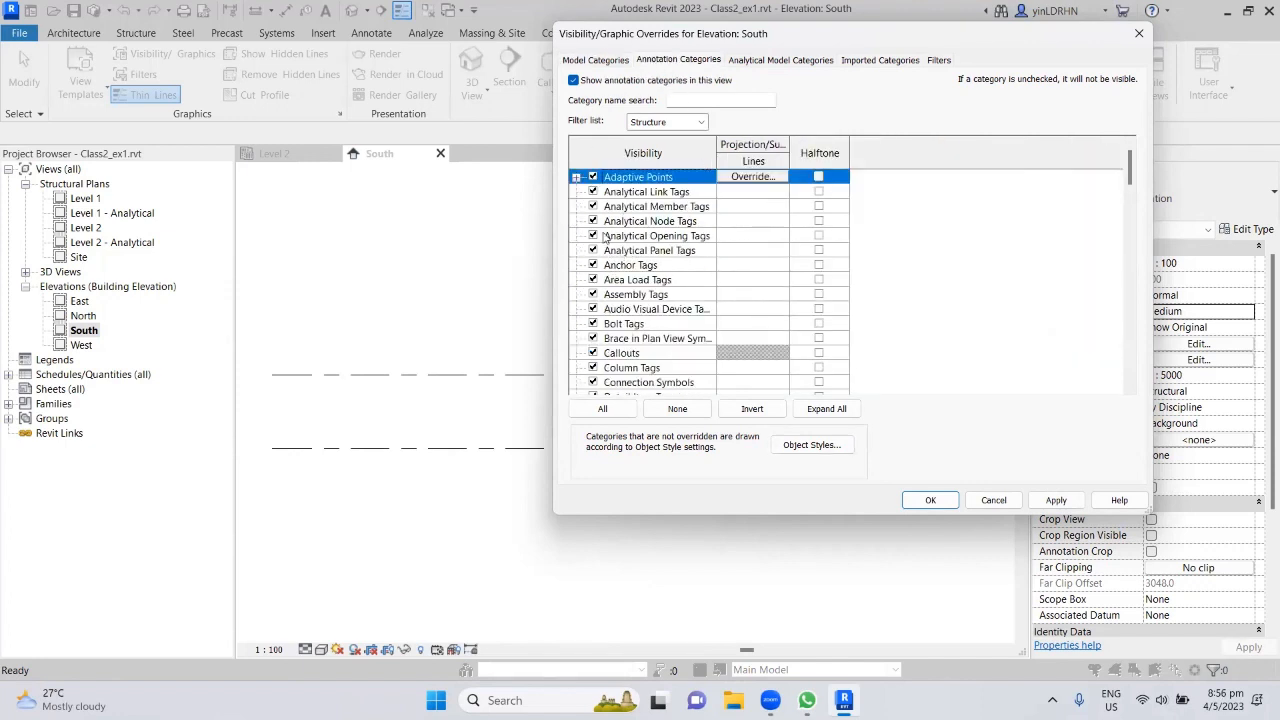
{"action": "left_click", "coordinate": [762, 61]}
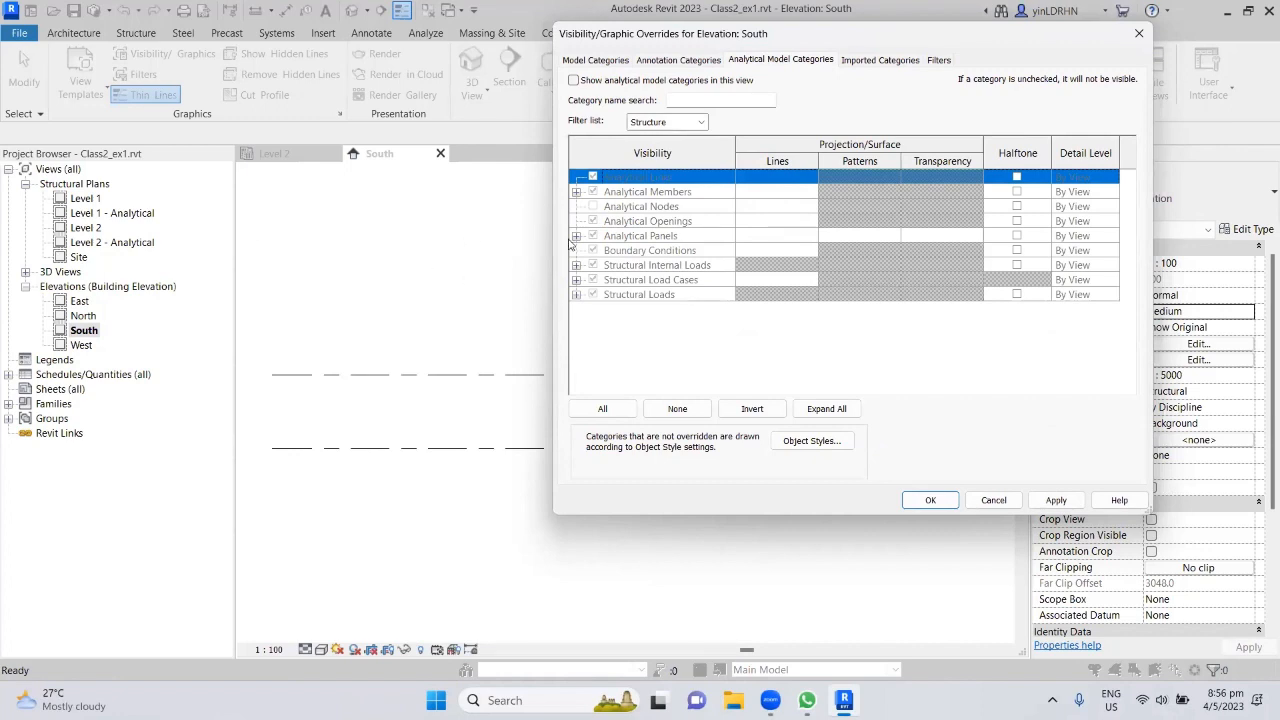
{"action": "left_click", "coordinate": [575, 81]}
{"action": "left_click", "coordinate": [574, 80]}
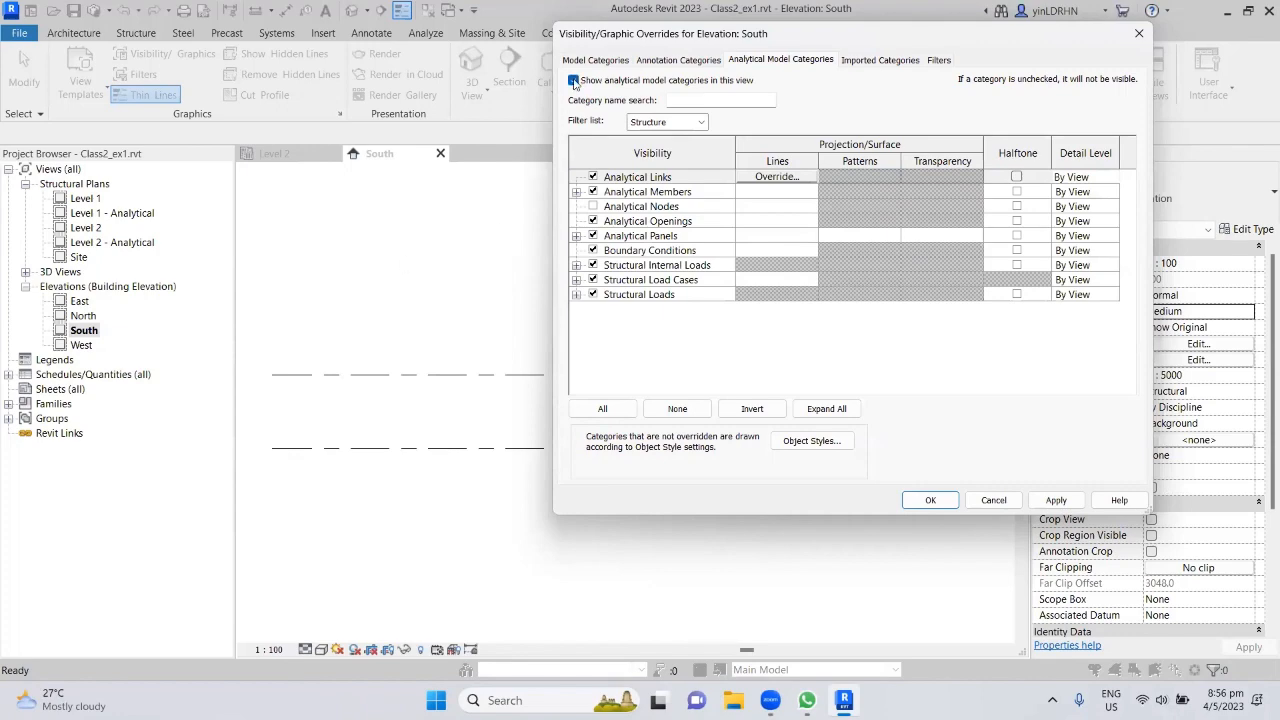
{"action": "left_click", "coordinate": [574, 80]}
{"action": "left_click", "coordinate": [994, 500]}
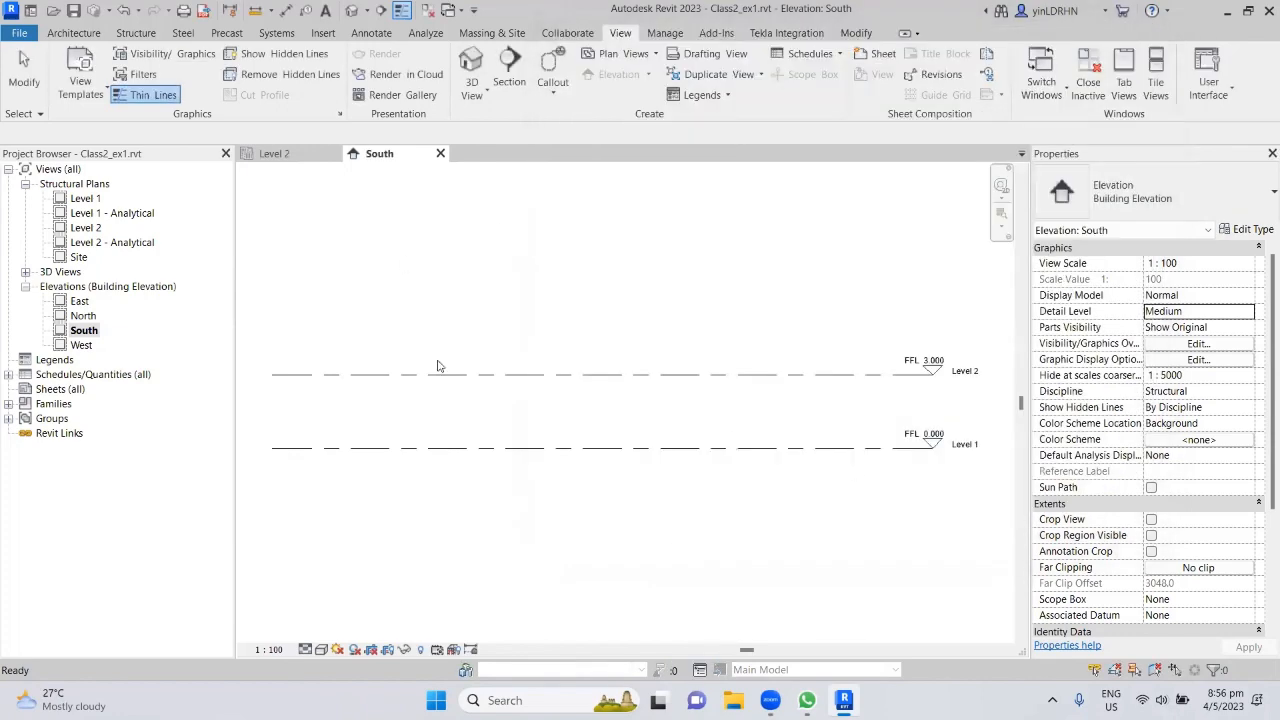
Step: Open the Level 1 - Analytical plan, toggle its model category display, check its analytical categories and apply the visibility overrides
{"action": "left_click", "coordinate": [88, 200]}
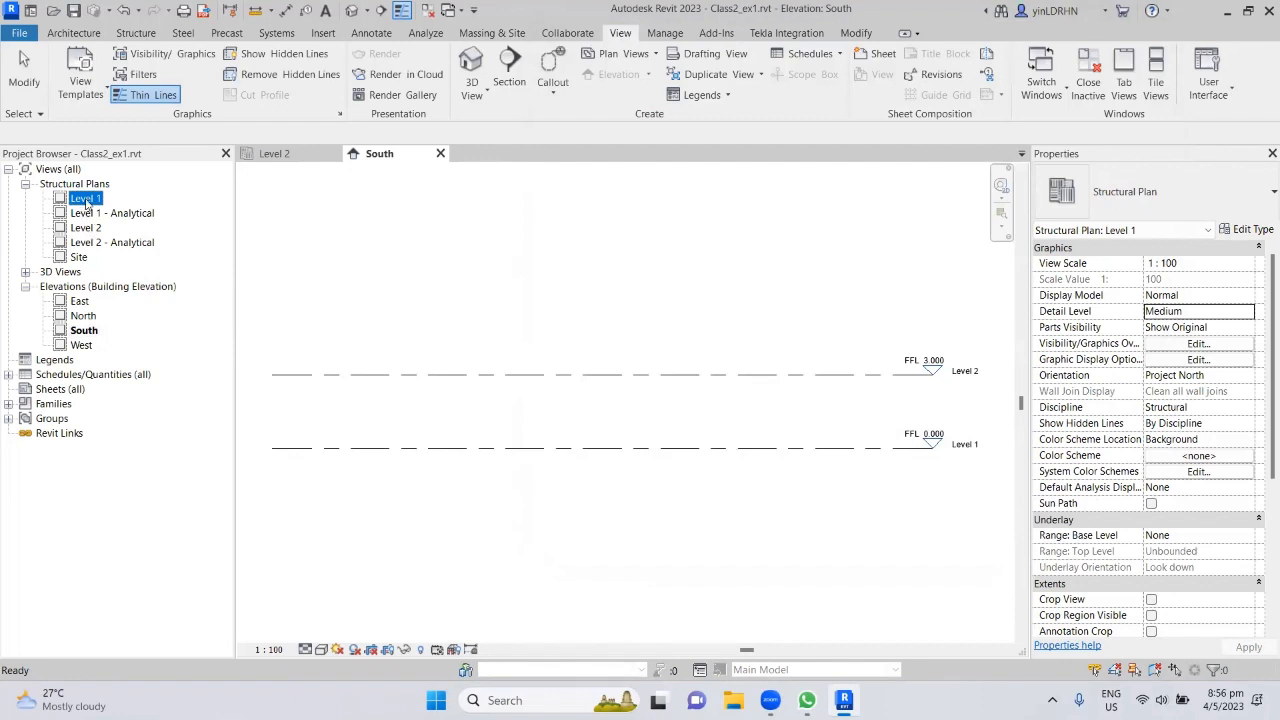
{"action": "left_click", "coordinate": [82, 214]}
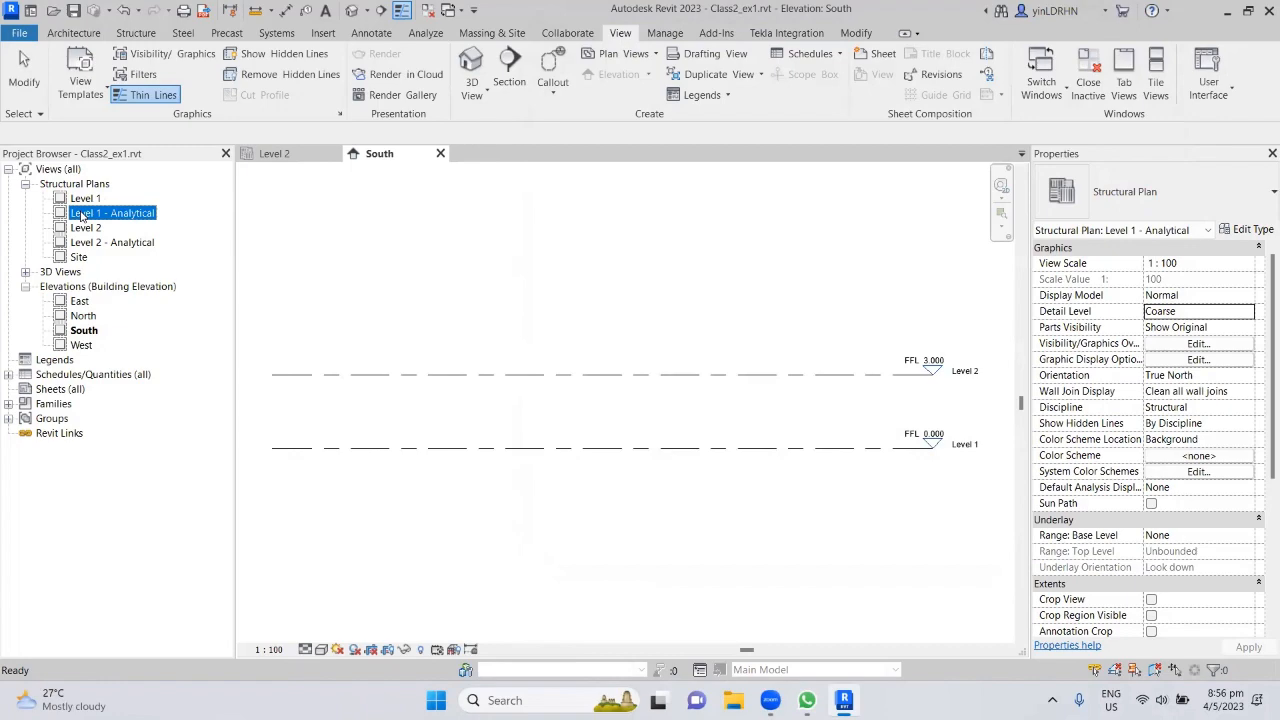
{"action": "double_click", "coordinate": [82, 214]}
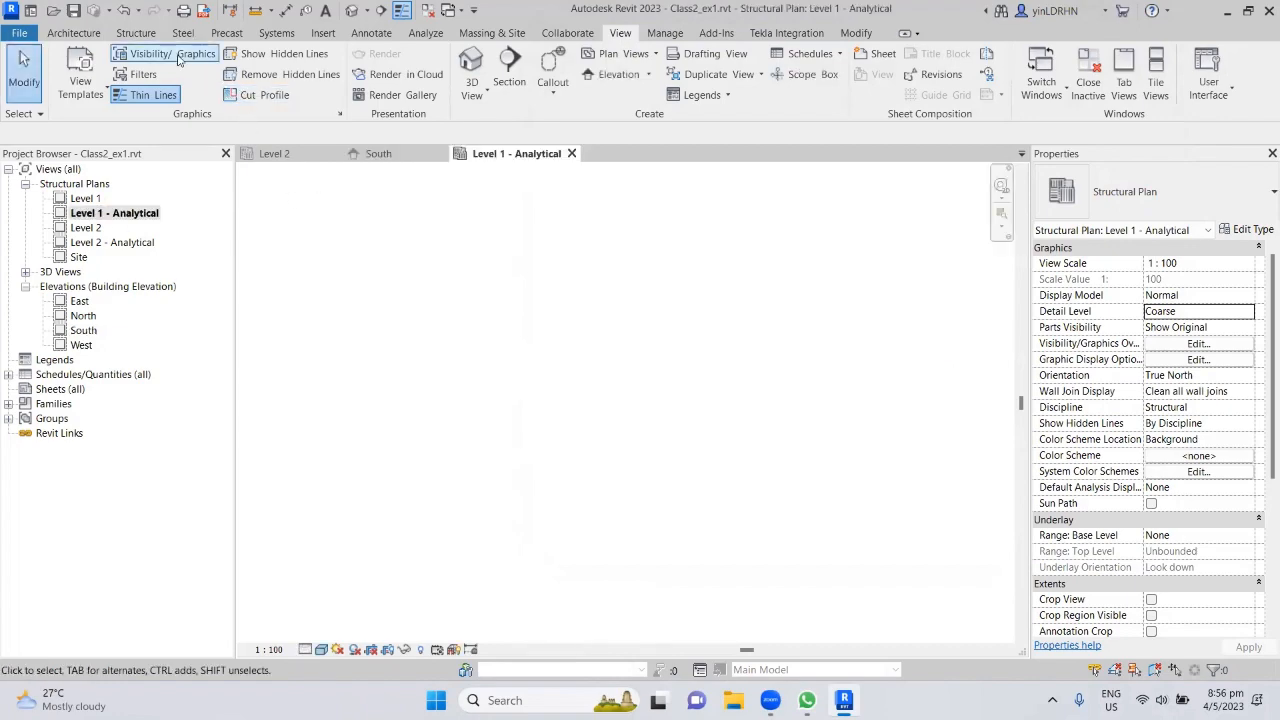
{"action": "left_click", "coordinate": [172, 54]}
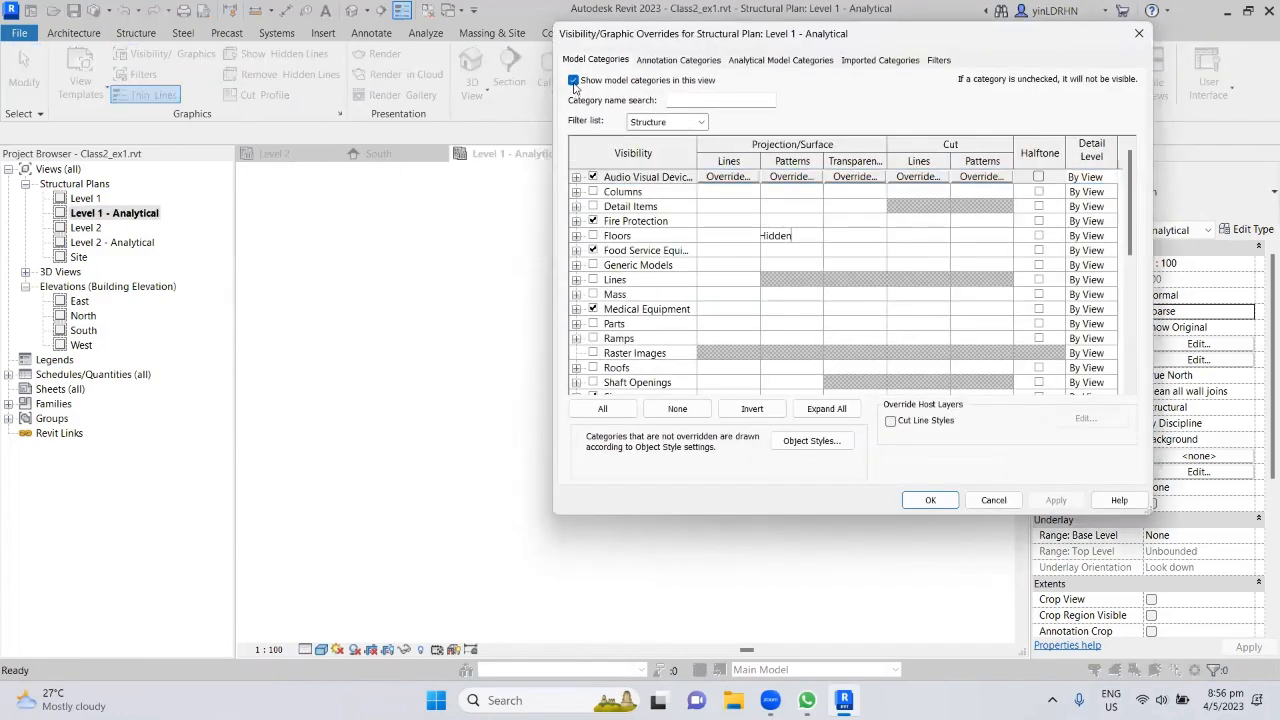
{"action": "left_click", "coordinate": [574, 81]}
{"action": "left_click", "coordinate": [758, 60]}
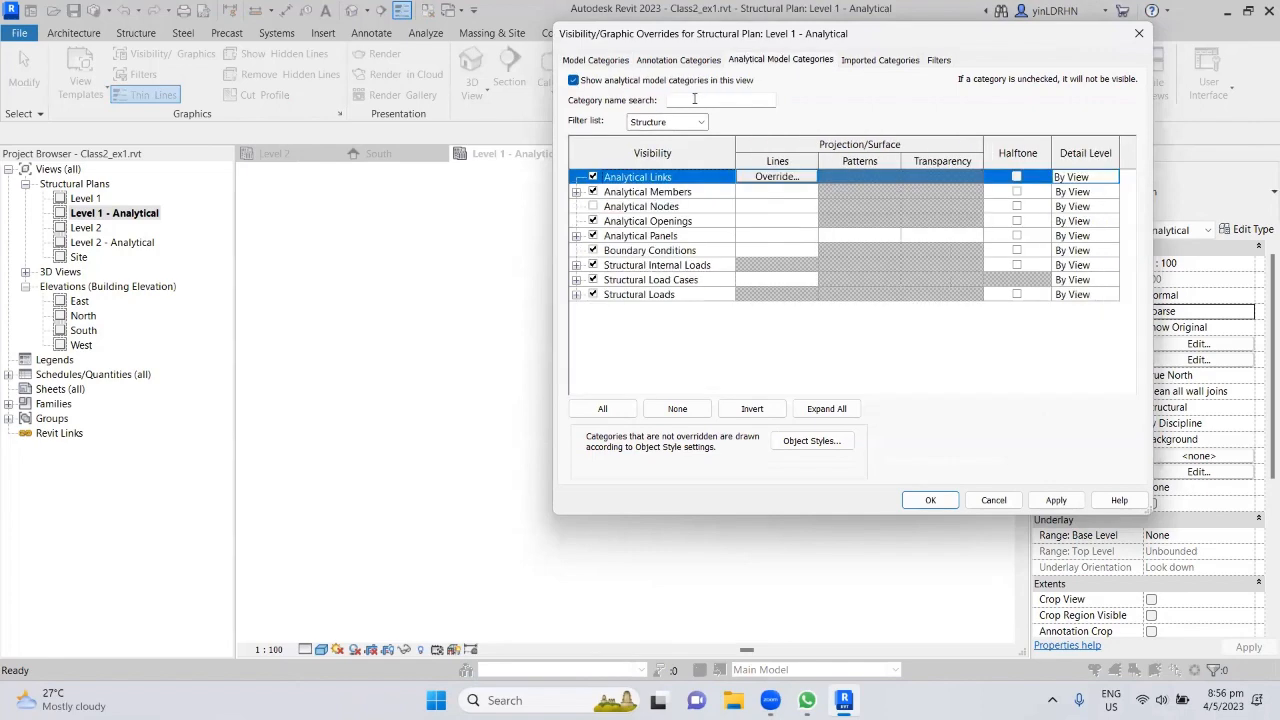
{"action": "left_click", "coordinate": [1056, 500]}
{"action": "left_click", "coordinate": [932, 500]}
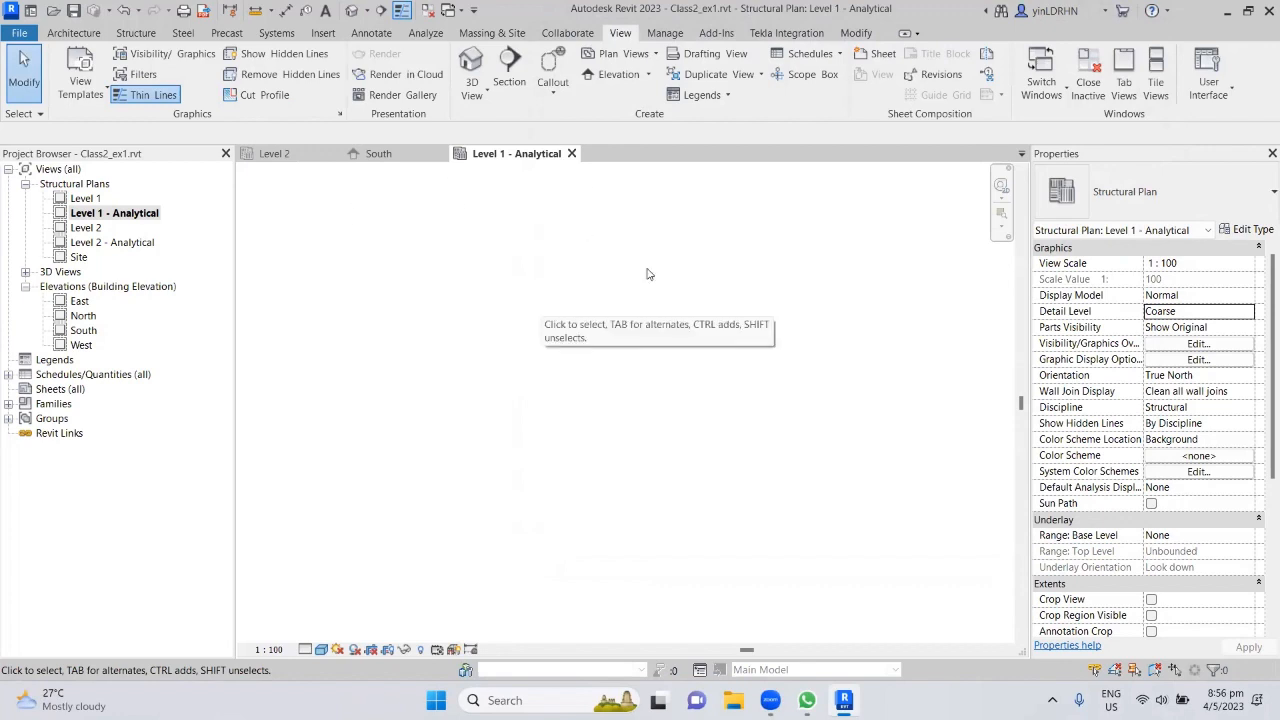
Step: Close the Level 2 and Level 1 - Analytical views, keeping only the South elevation open
{"action": "left_click", "coordinate": [274, 154]}
{"action": "left_click", "coordinate": [334, 154]}
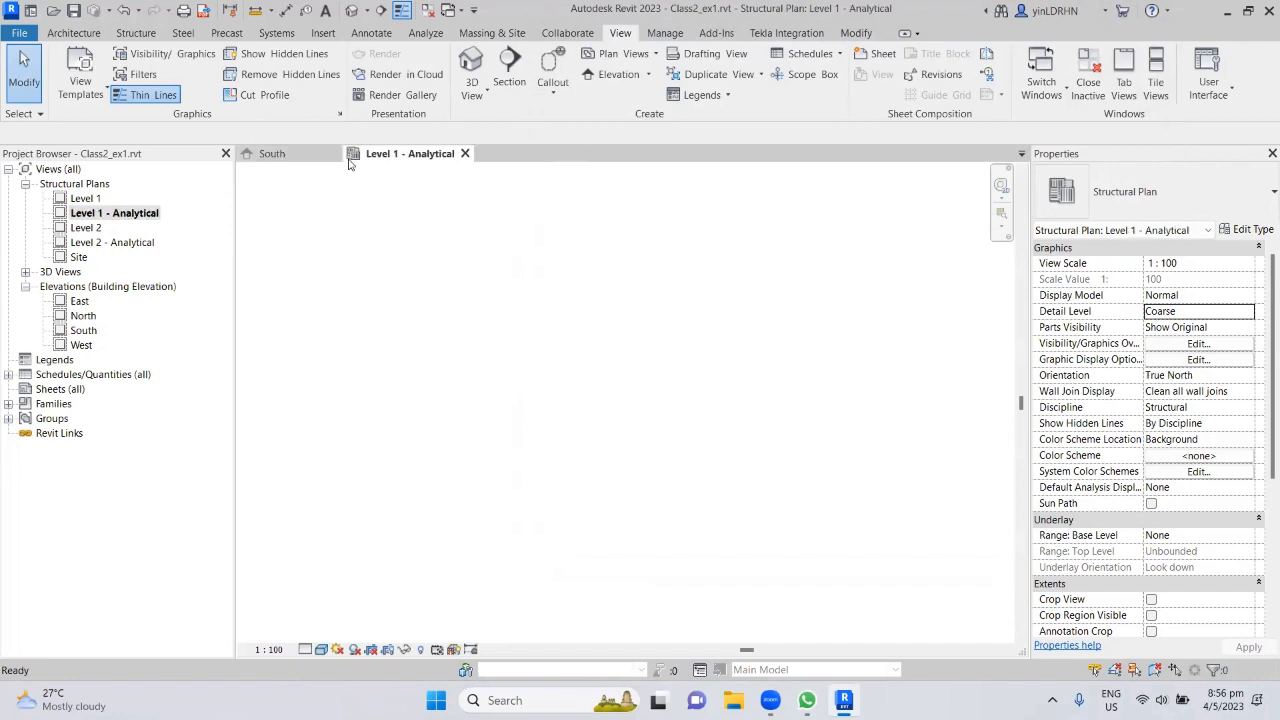
{"action": "left_click", "coordinate": [465, 154]}
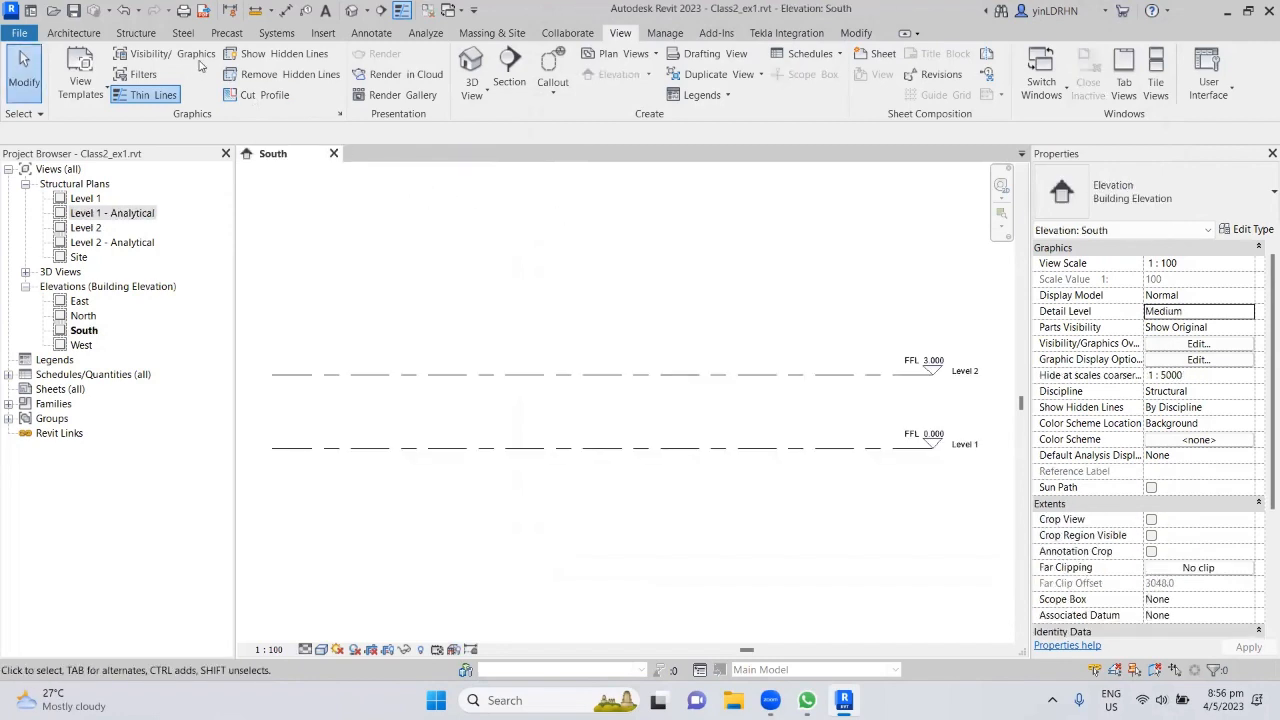
Step: Open Project Information and examine its Identity Data, IFC Parameters, Route Analysis and Other parameter groups
{"action": "scroll", "coordinate": [693, 83], "scroll_direction": "down", "scroll_amount": 1}
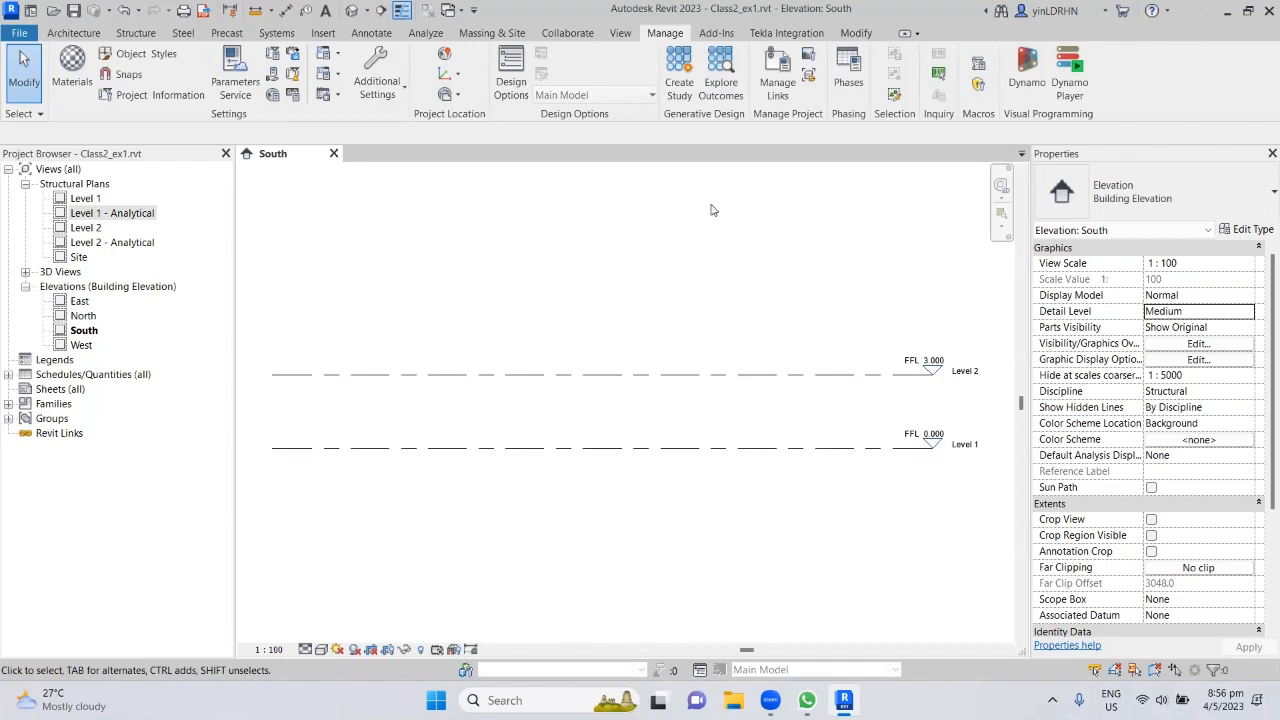
{"action": "left_click", "coordinate": [160, 95]}
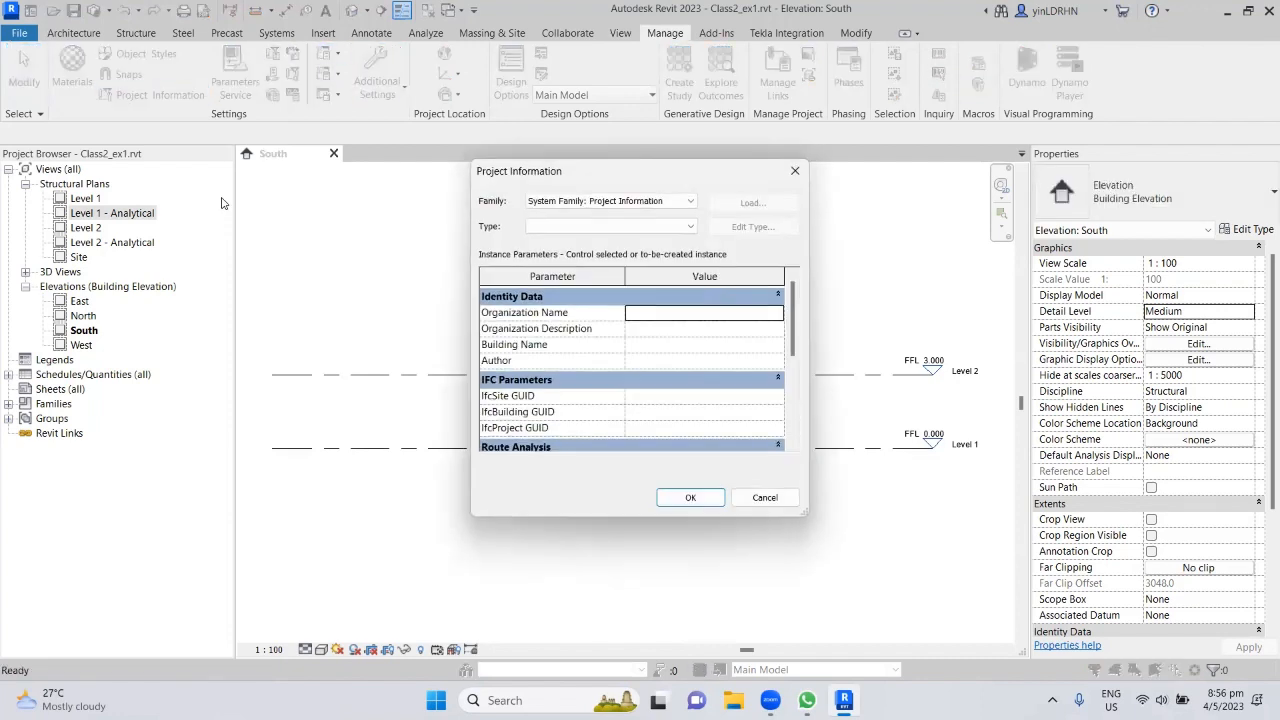
{"action": "left_click_drag", "start_coordinate": [624, 174], "coordinate": [893, 69]}
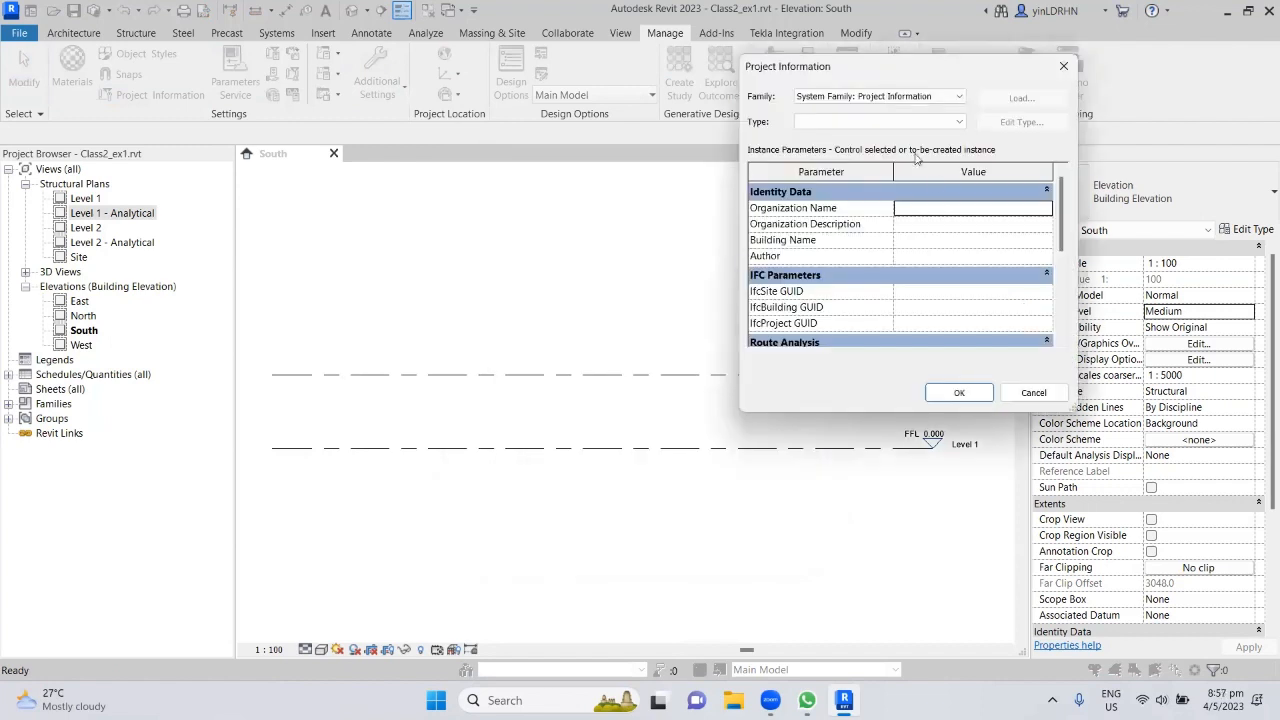
{"action": "left_click", "coordinate": [942, 224]}
{"action": "left_click", "coordinate": [938, 258]}
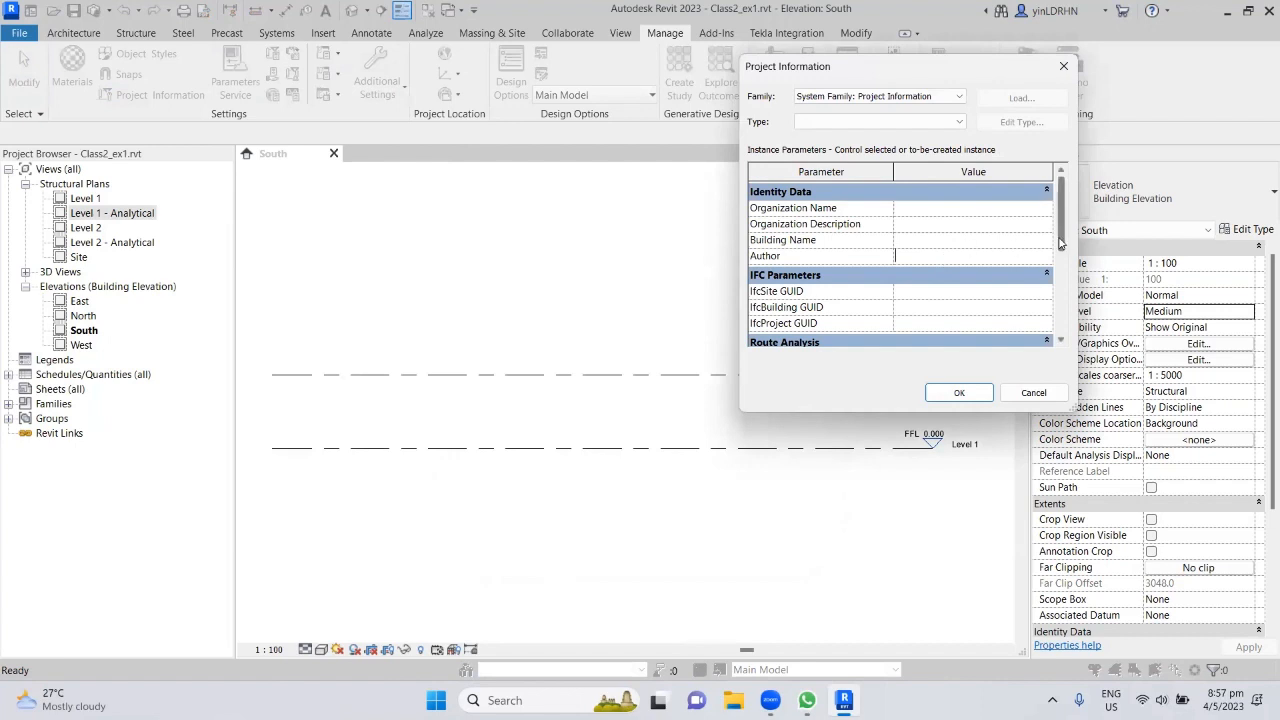
{"action": "scroll", "coordinate": [940, 215], "scroll_direction": "down", "scroll_amount": 3}
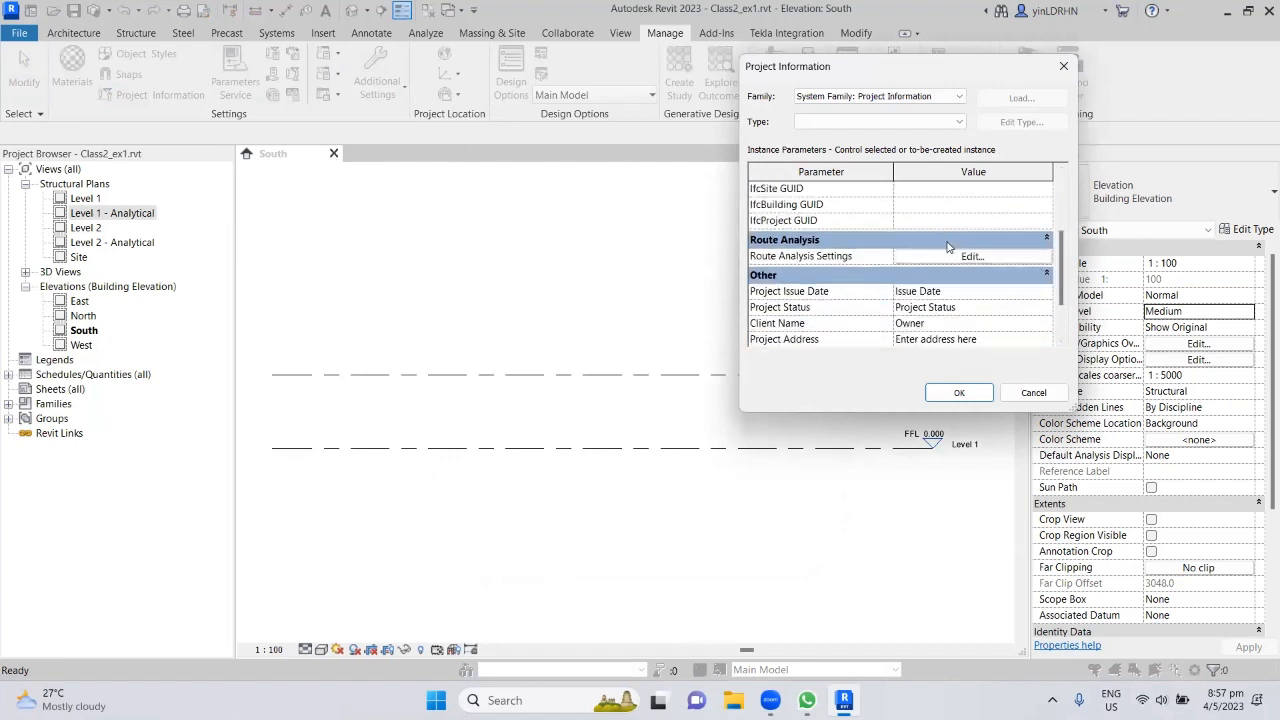
{"action": "scroll", "coordinate": [975, 279], "scroll_direction": "down", "scroll_amount": 2}
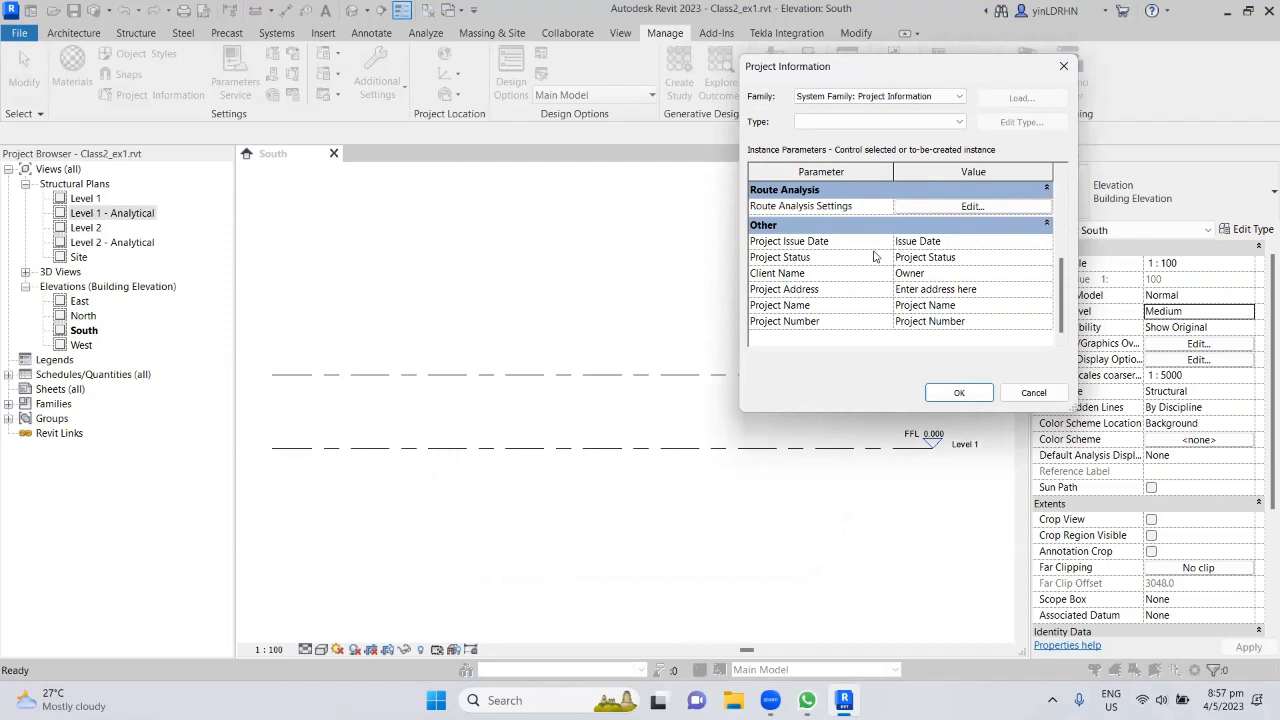
Step: Go through the project issue date, status, client name, address, name and number fields, and leave Project Information without changes
{"action": "left_click", "coordinate": [975, 242]}
{"action": "left_click", "coordinate": [977, 258]}
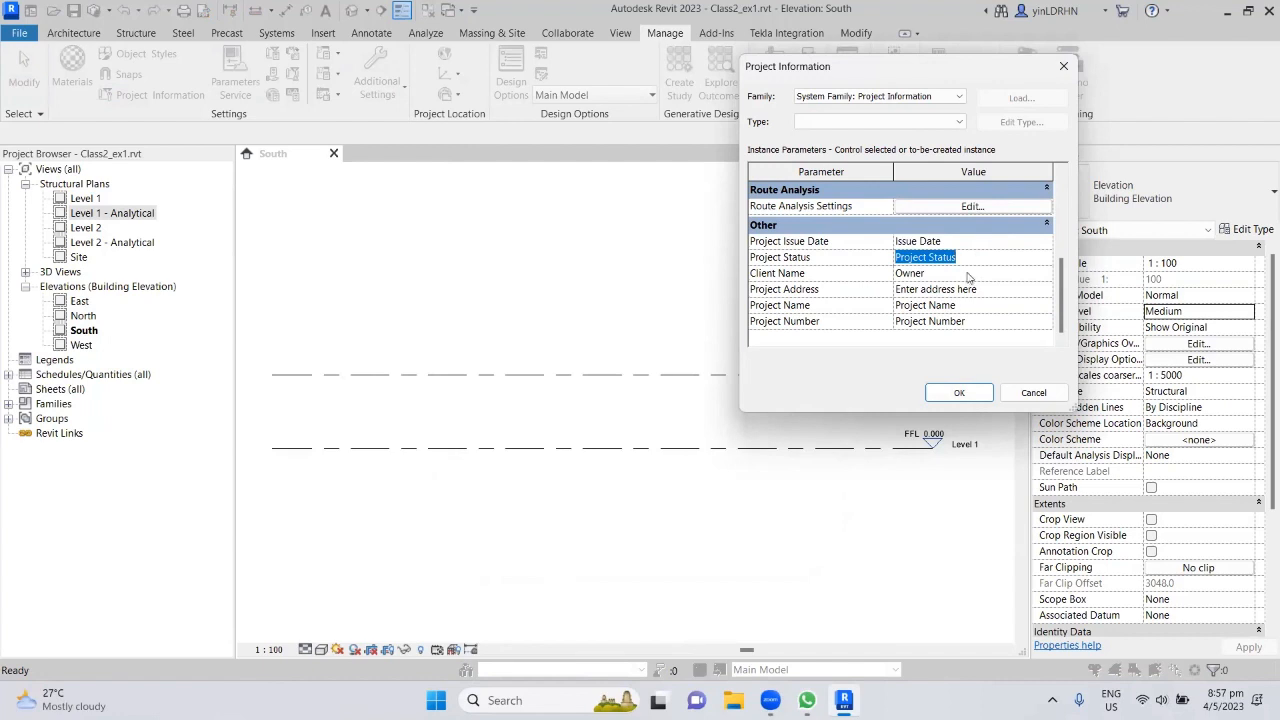
{"action": "left_click", "coordinate": [967, 275]}
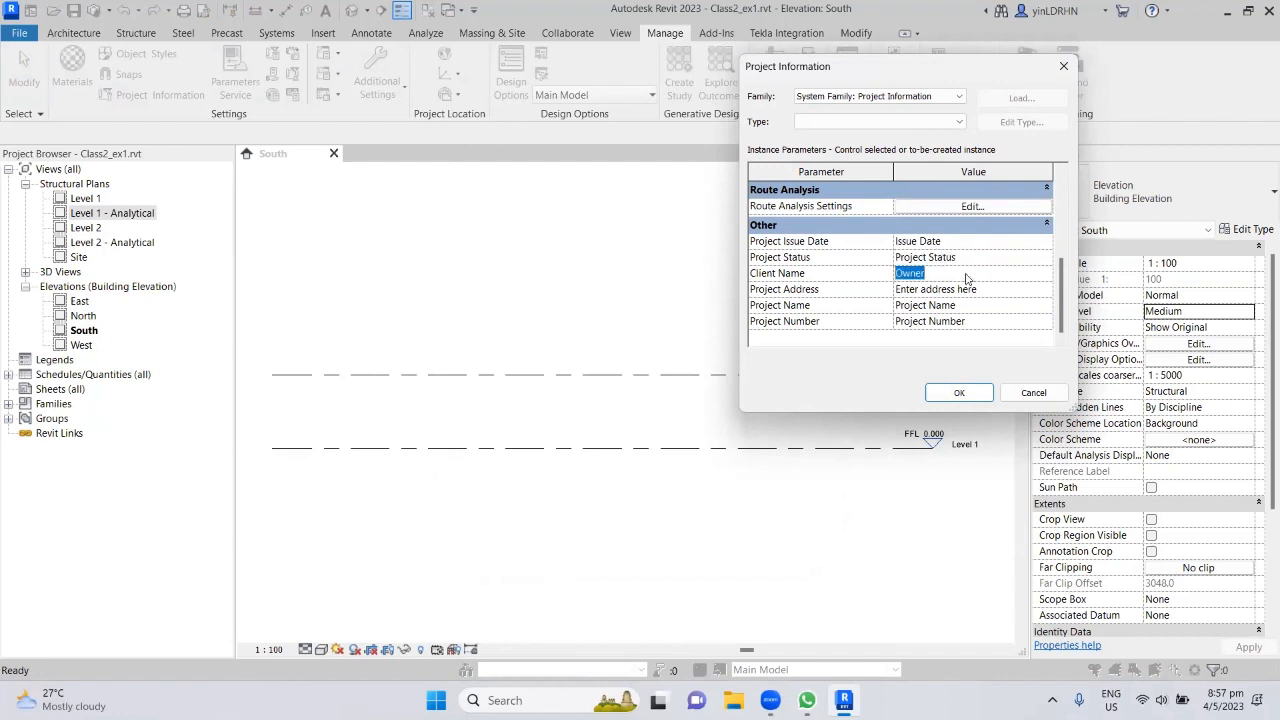
{"action": "key", "text": "Tab"}
{"action": "key", "text": "Tab"}
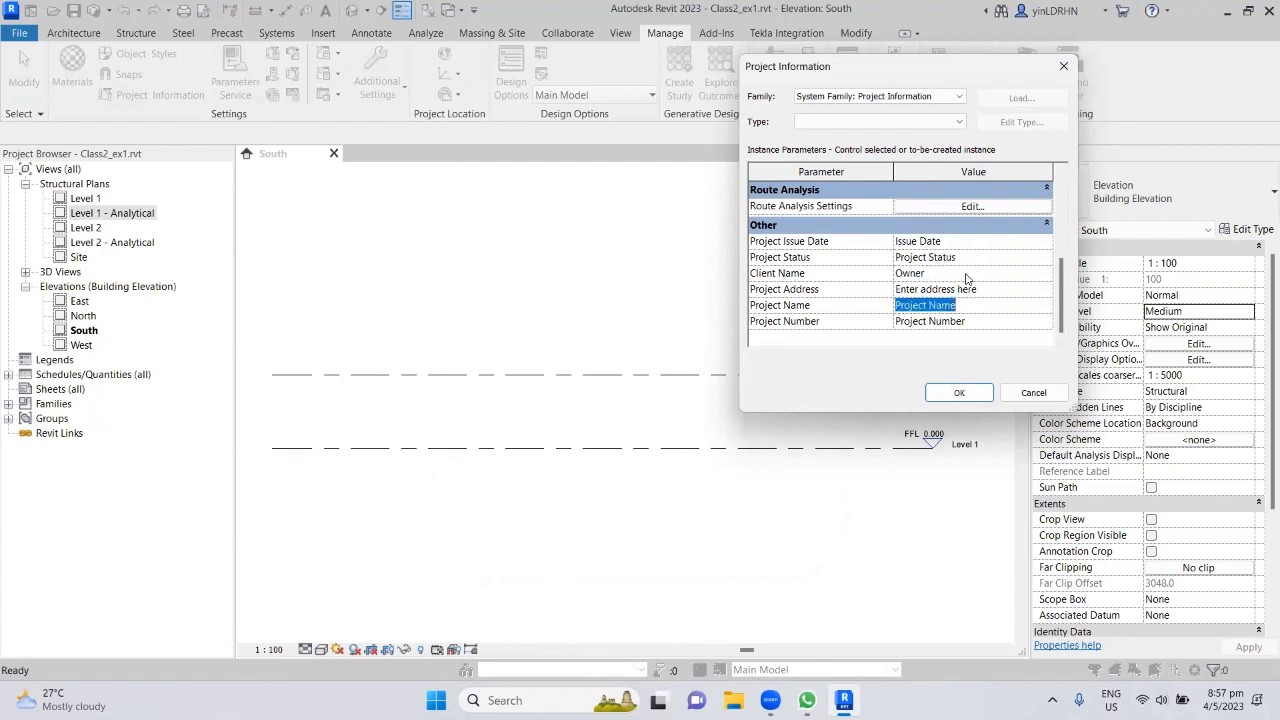
{"action": "key", "text": "Tab"}
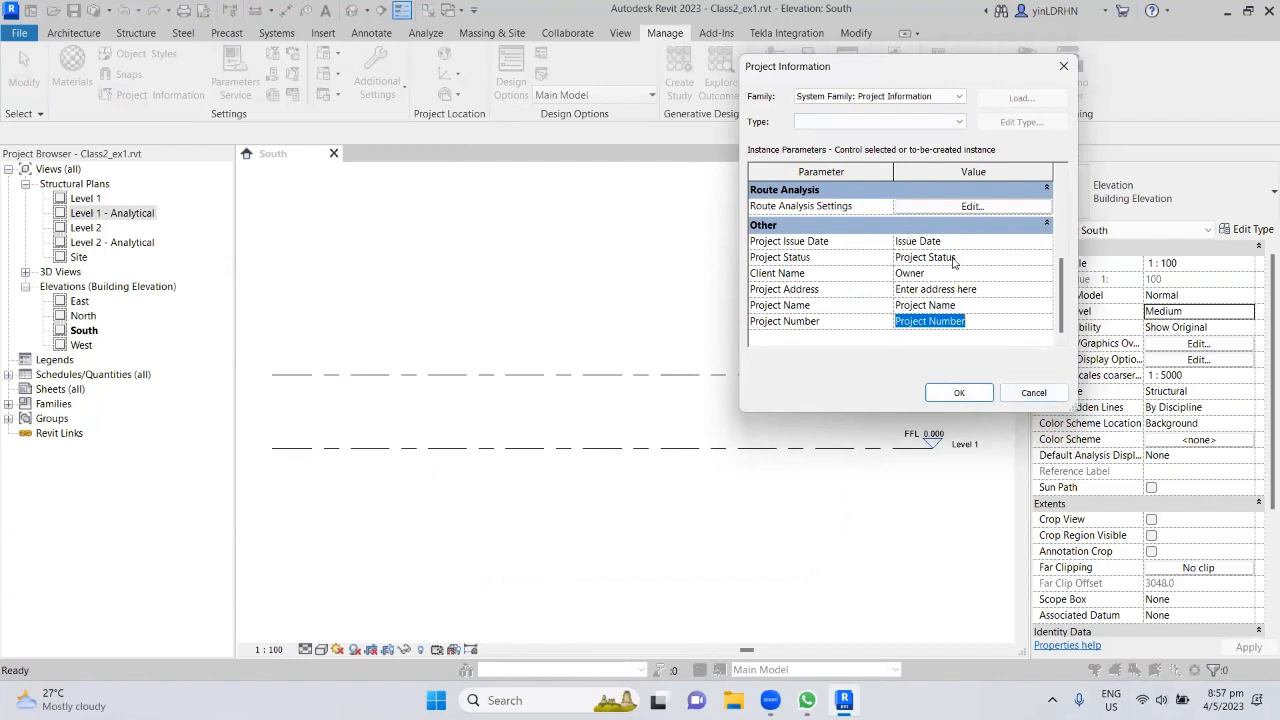
{"action": "left_click", "coordinate": [1035, 396]}
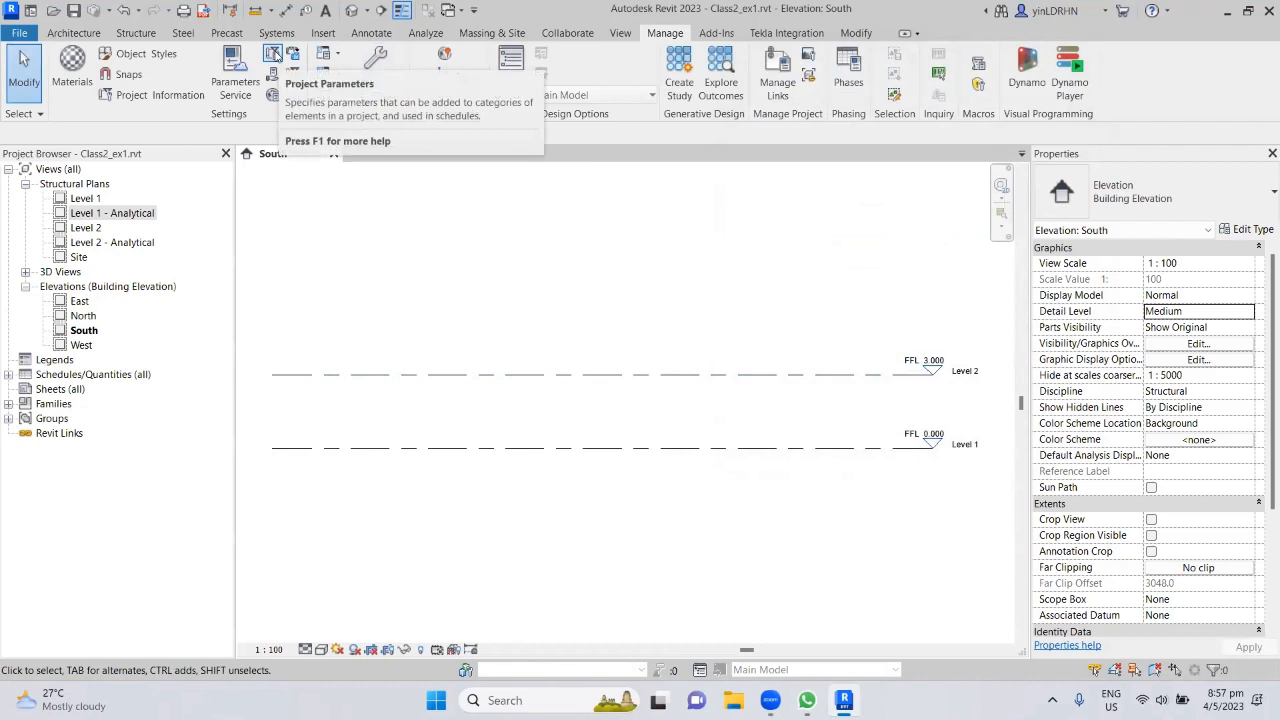
Step: Start a new project parameter named SurfaceArea and set it as an instance parameter
{"action": "left_click", "coordinate": [272, 54]}
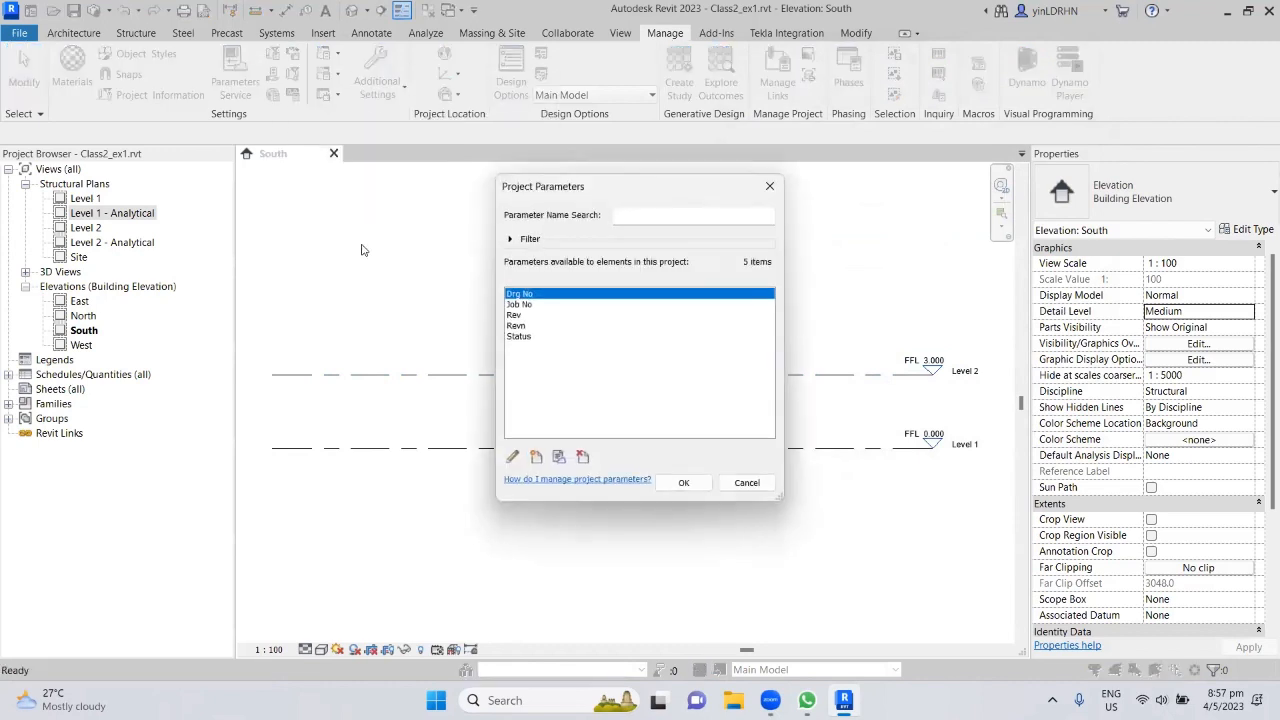
{"action": "left_click_drag", "start_coordinate": [600, 186], "coordinate": [864, 153]}
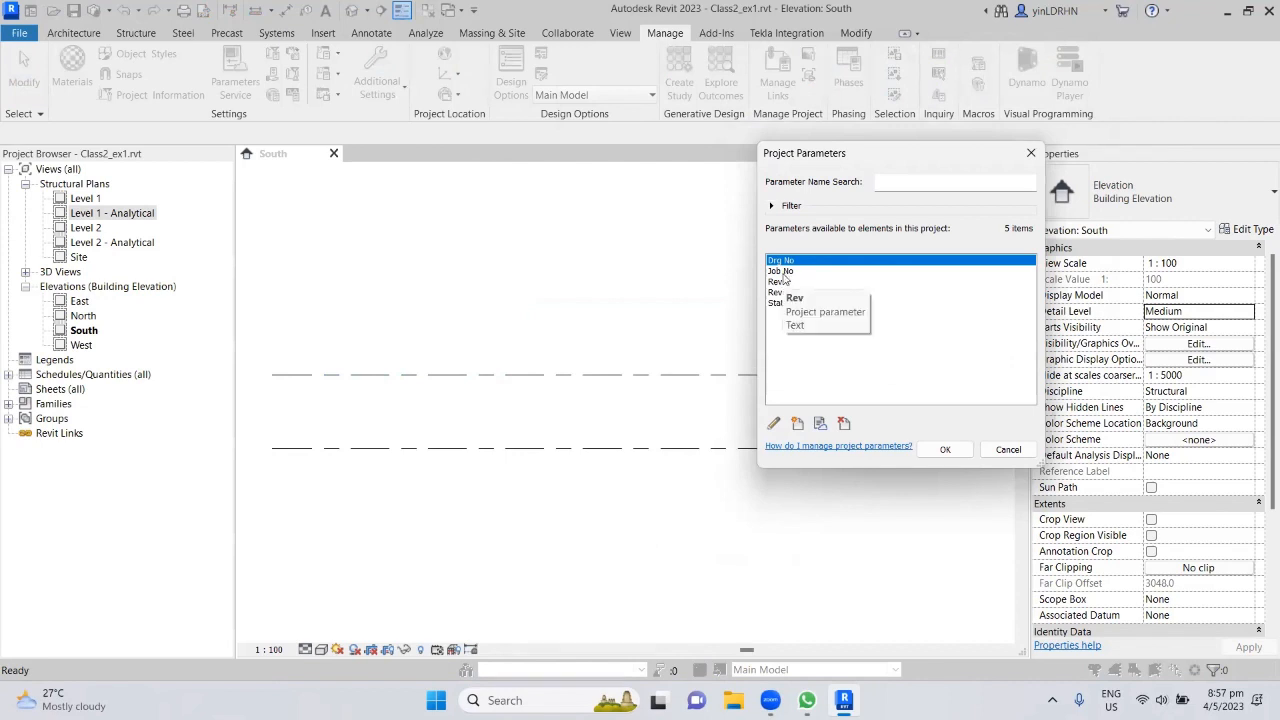
{"action": "left_click", "coordinate": [797, 425]}
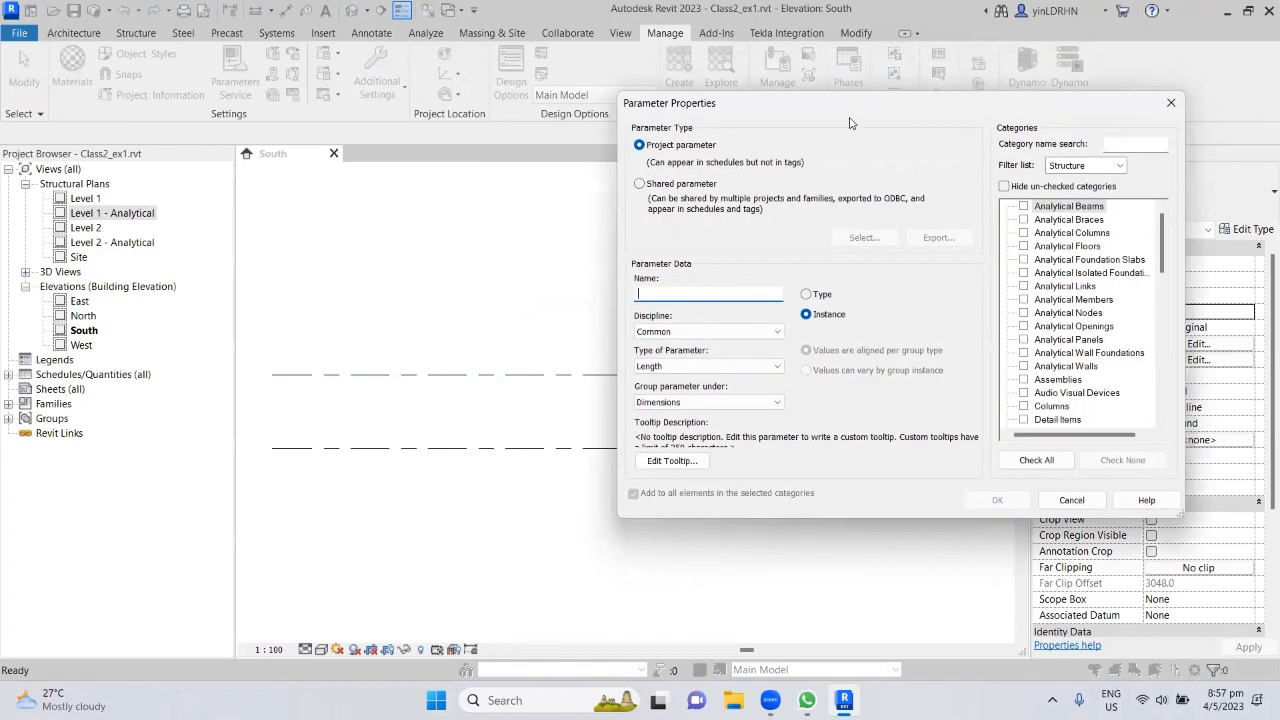
{"action": "left_click_drag", "start_coordinate": [855, 111], "coordinate": [974, 25]}
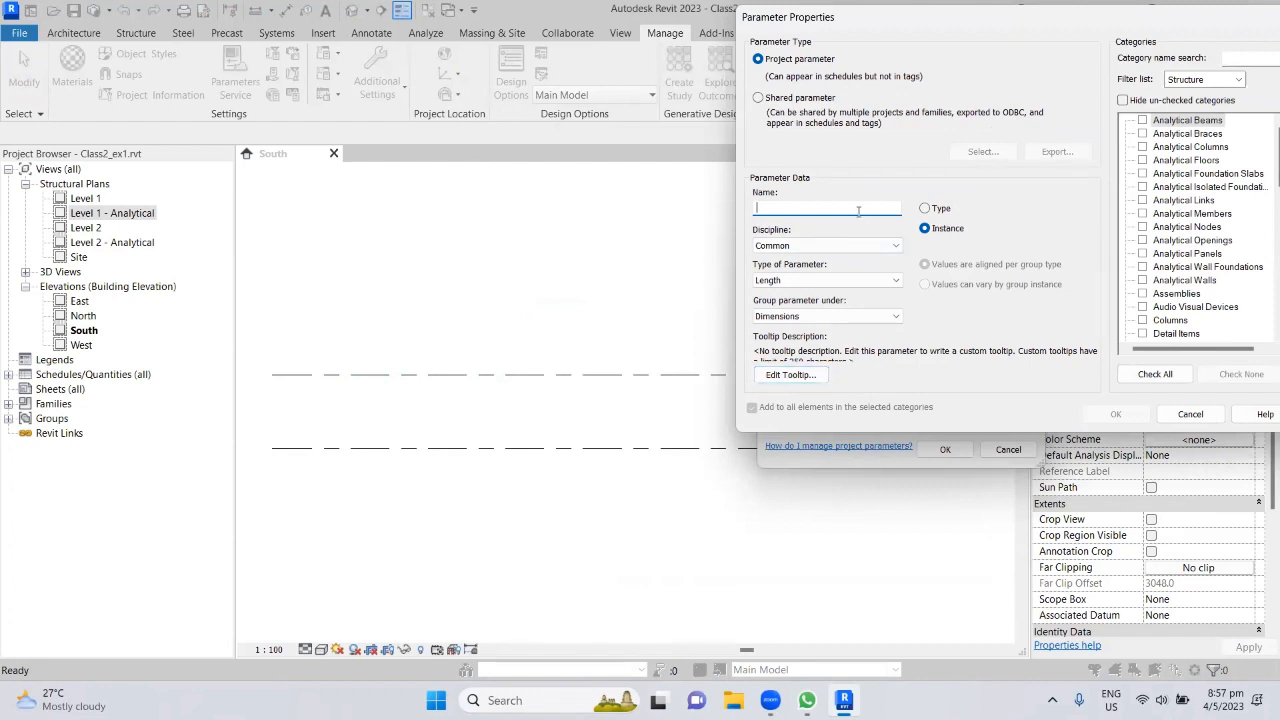
{"action": "type", "text": "SurfaceArea"}
{"action": "left_click_drag", "start_coordinate": [1028, 25], "coordinate": [679, 21]}
{"action": "left_click", "coordinate": [576, 205]}
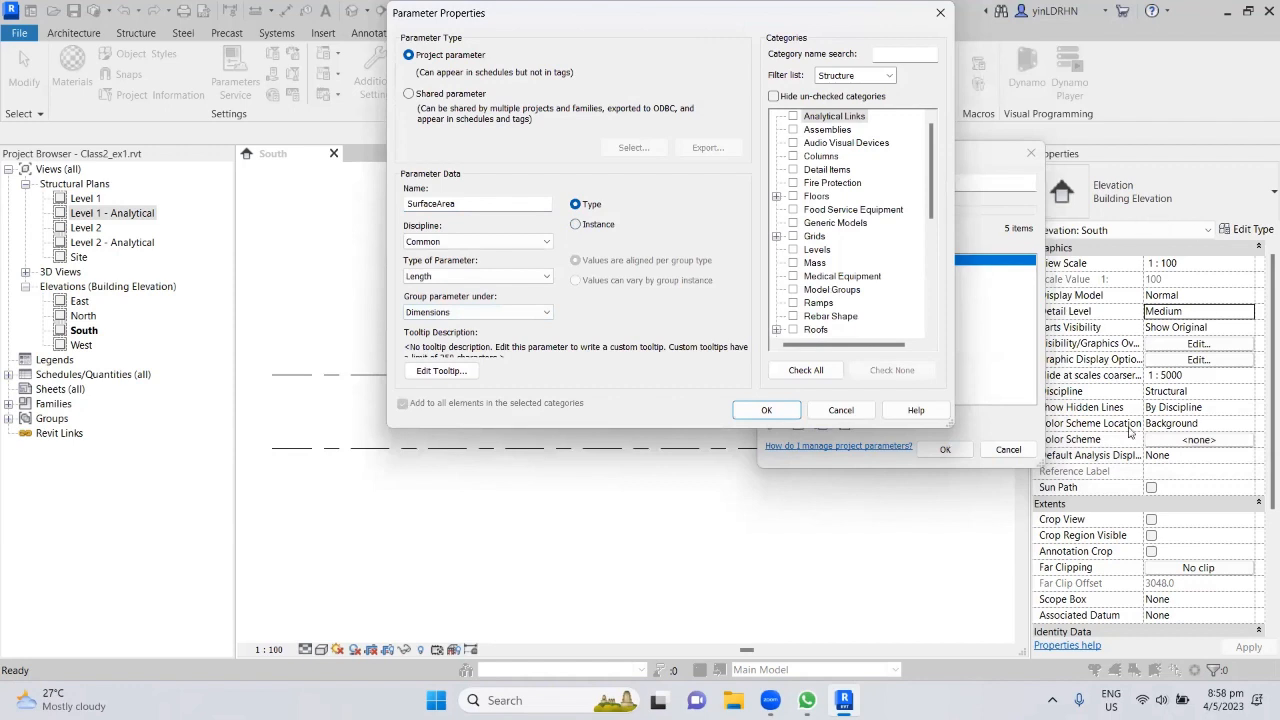
{"action": "left_click", "coordinate": [576, 224]}
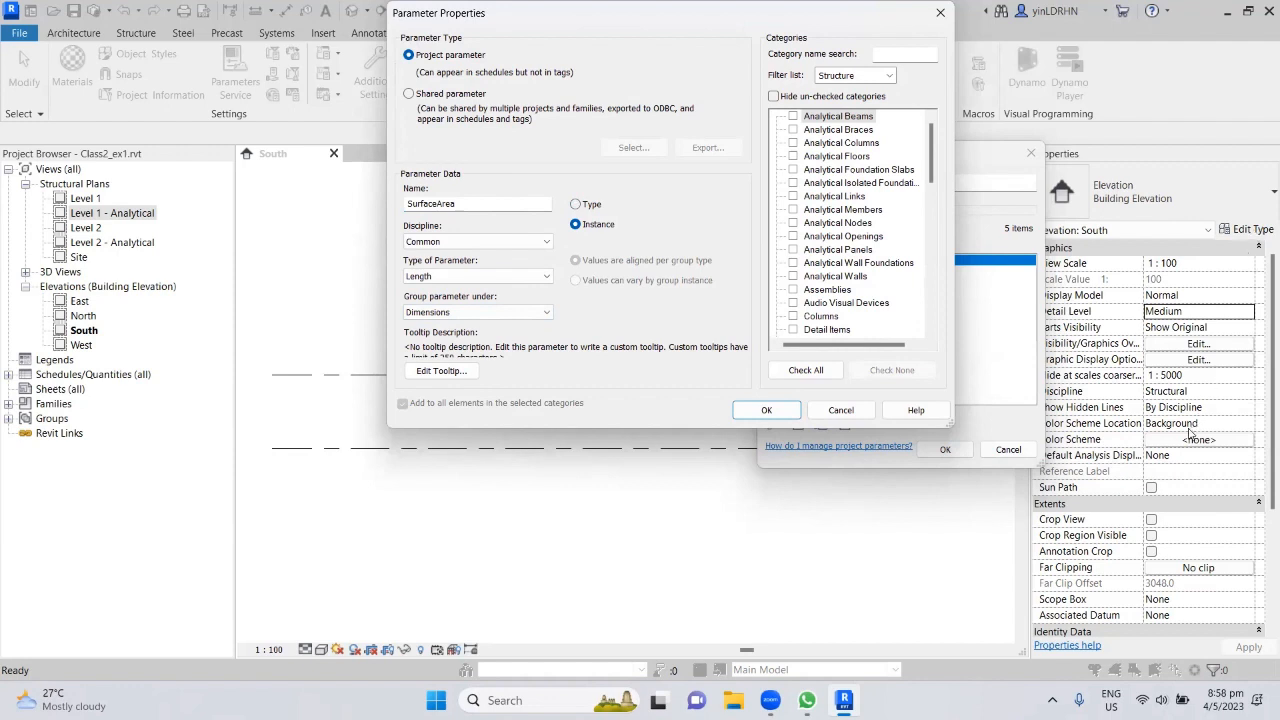
Step: Set the SurfaceArea parameter's discipline to Structural and its parameter type to Section Area
{"action": "left_click", "coordinate": [546, 245]}
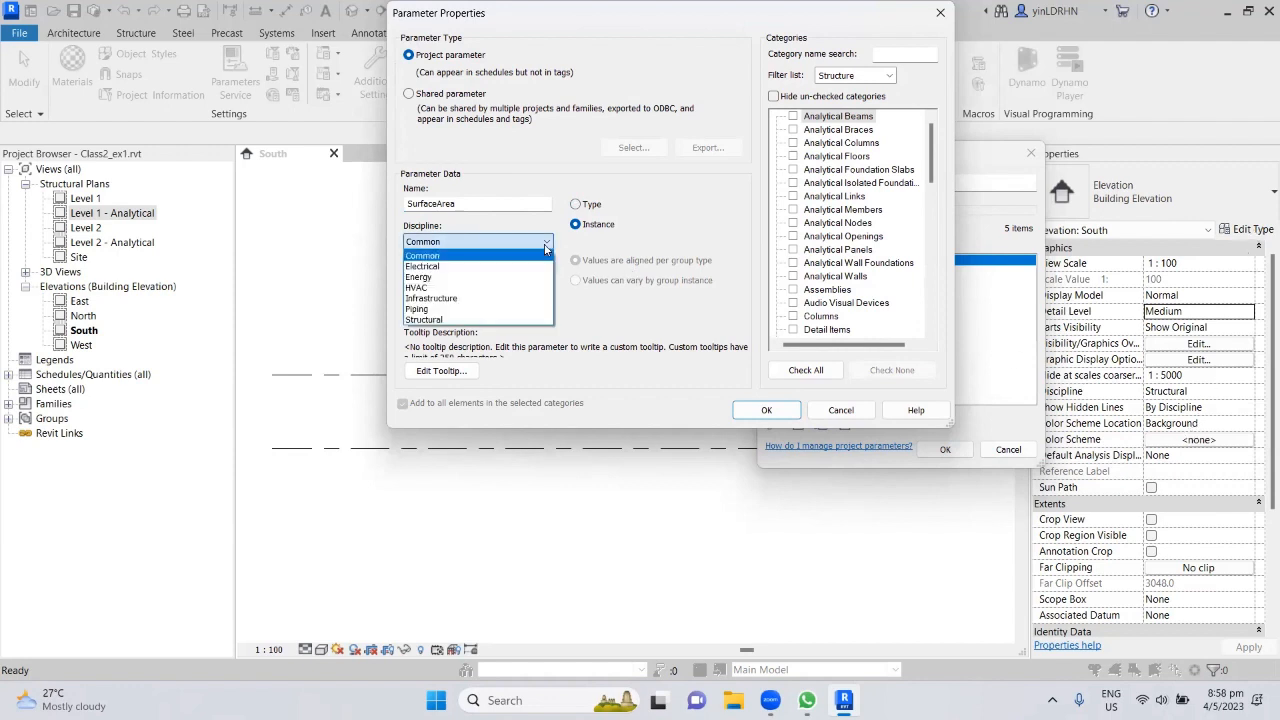
{"action": "left_click", "coordinate": [427, 320]}
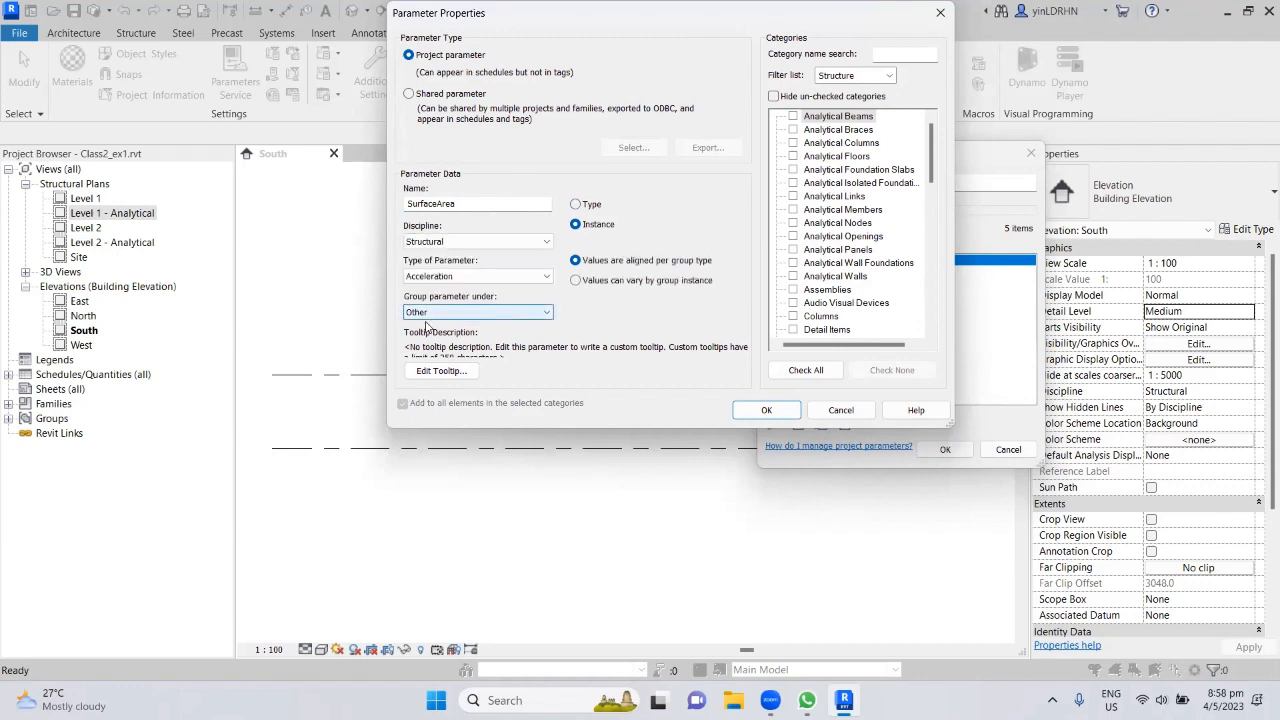
{"action": "left_click", "coordinate": [547, 277]}
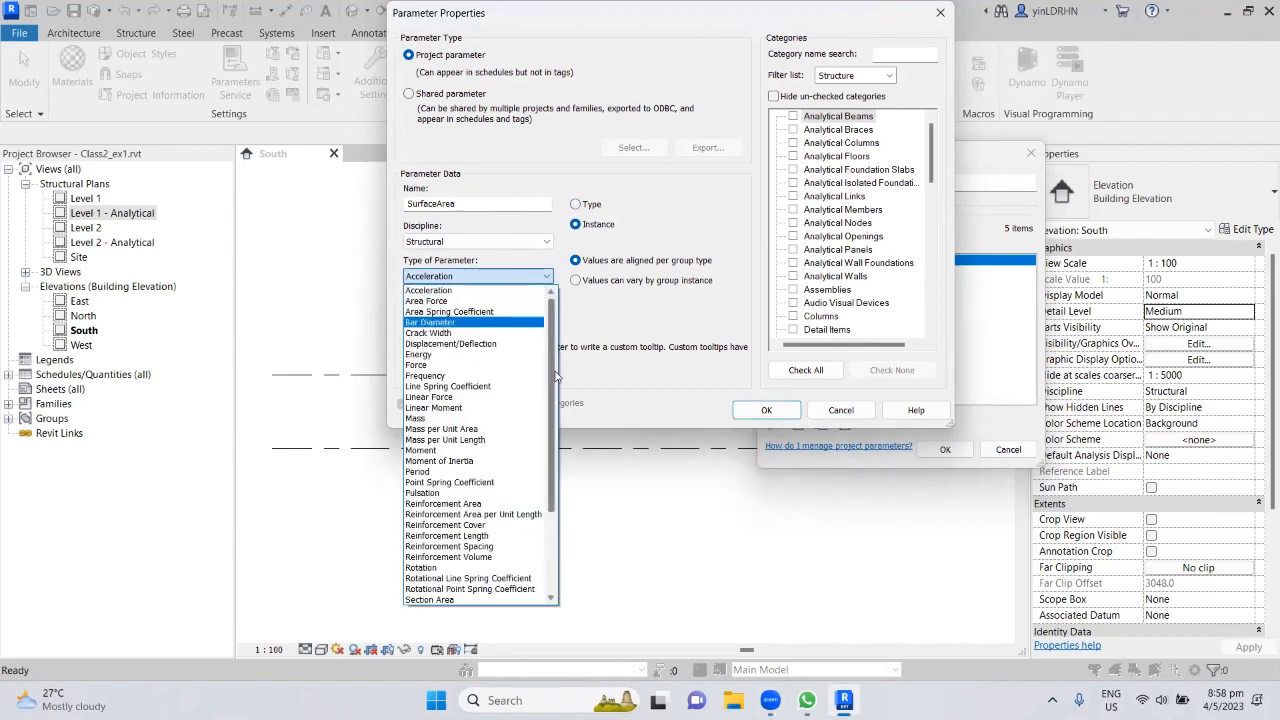
{"action": "scroll", "coordinate": [552, 398], "scroll_direction": "down", "scroll_amount": 1}
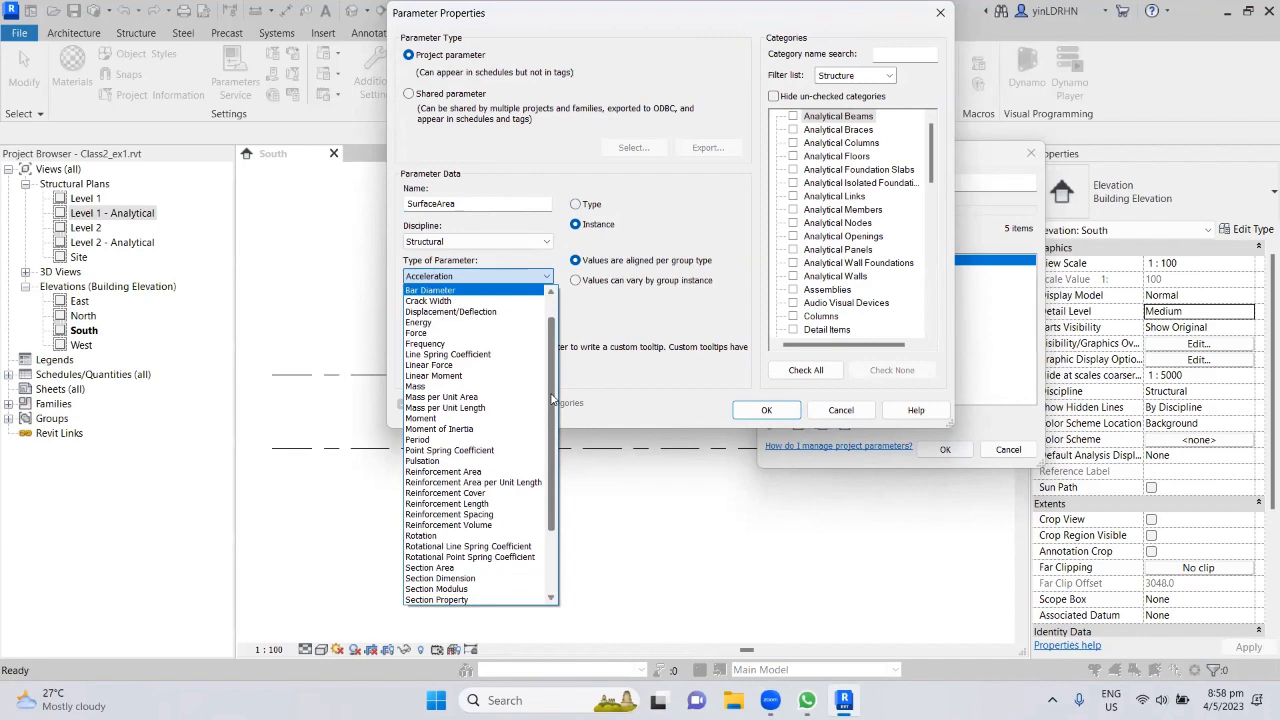
{"action": "left_click_drag", "start_coordinate": [552, 398], "coordinate": [548, 461]}
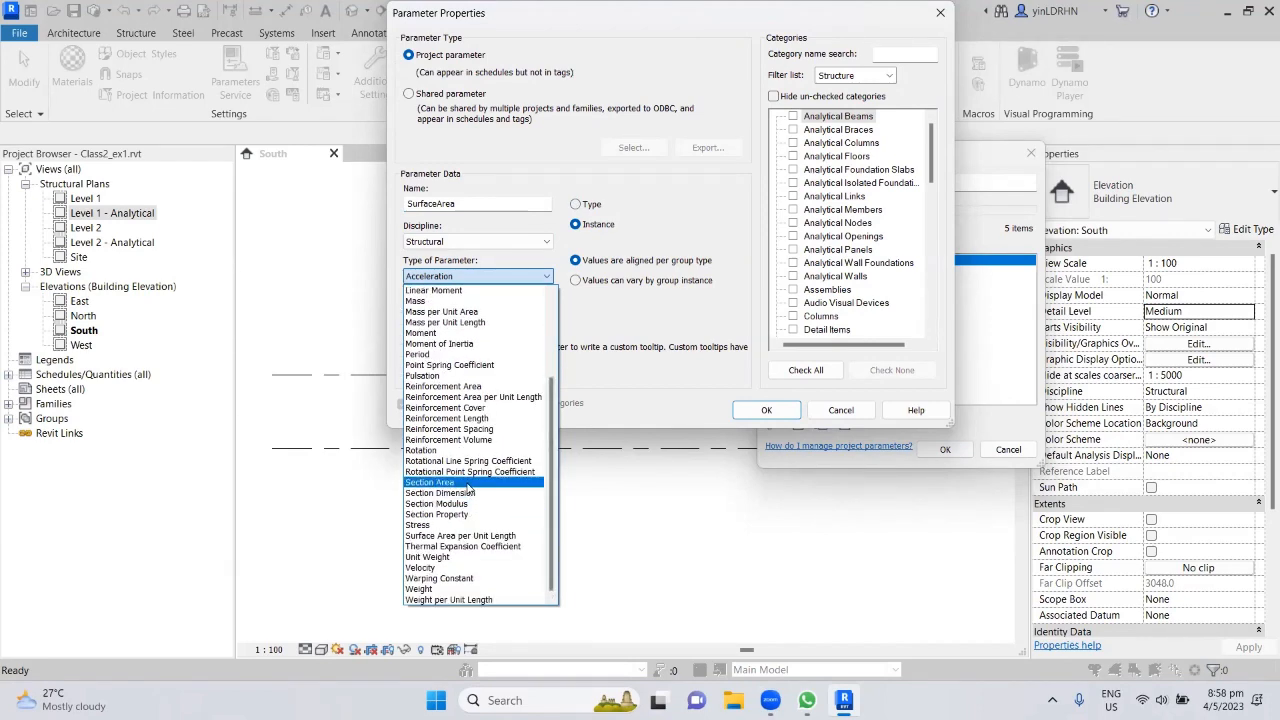
{"action": "left_click", "coordinate": [468, 483]}
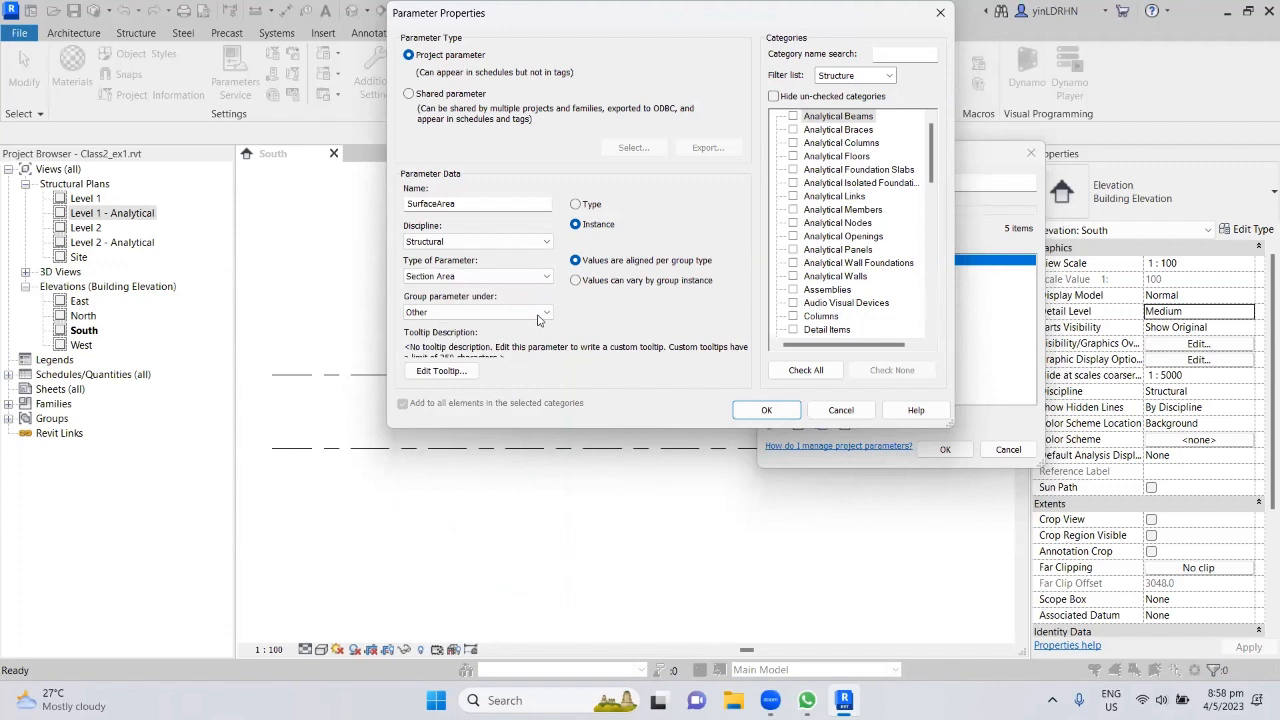
Step: Assign the SurfaceArea parameter to the Structural Framing category, then discard it and leave Project Parameters without changes
{"action": "left_click_drag", "start_coordinate": [932, 168], "coordinate": [918, 294]}
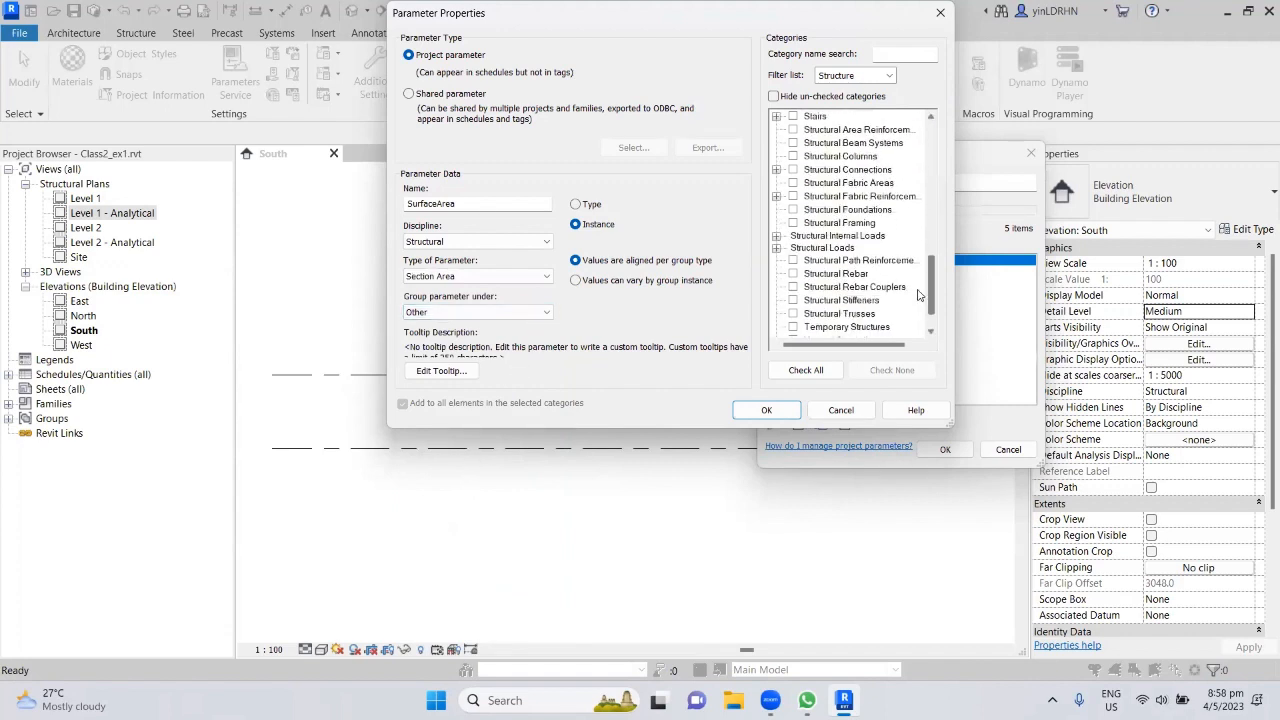
{"action": "left_click", "coordinate": [794, 223]}
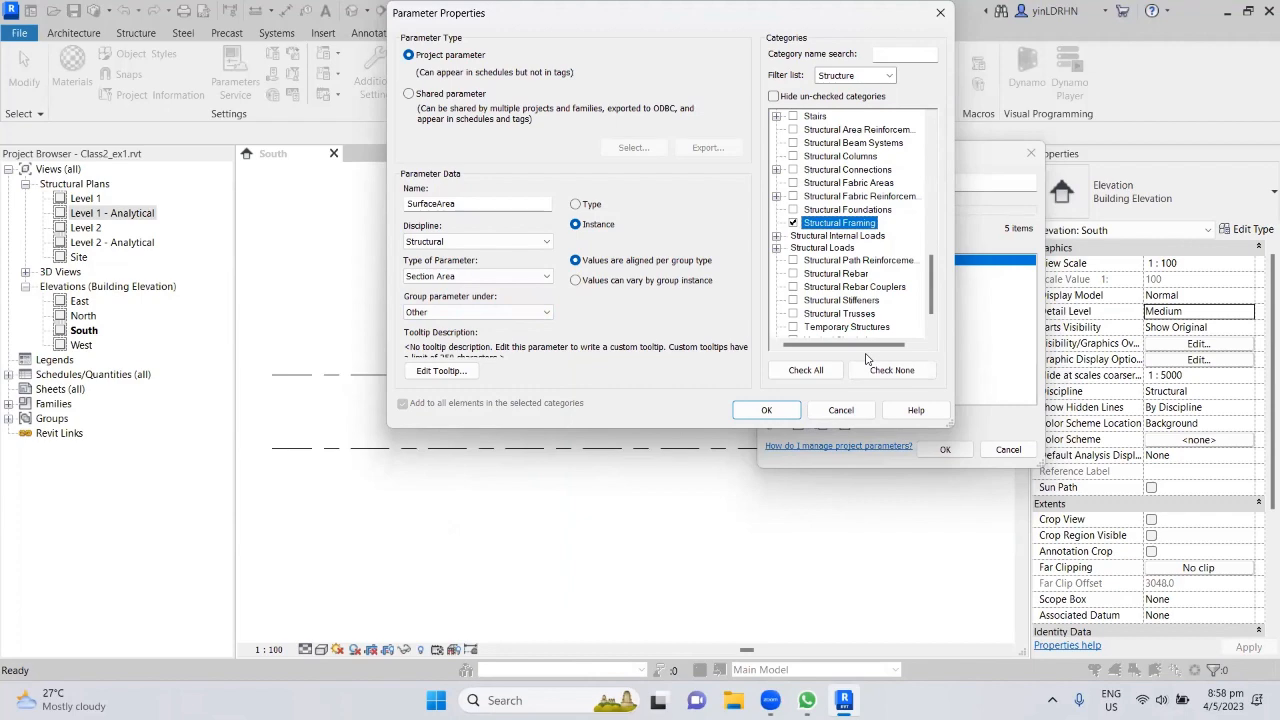
{"action": "left_click", "coordinate": [841, 410]}
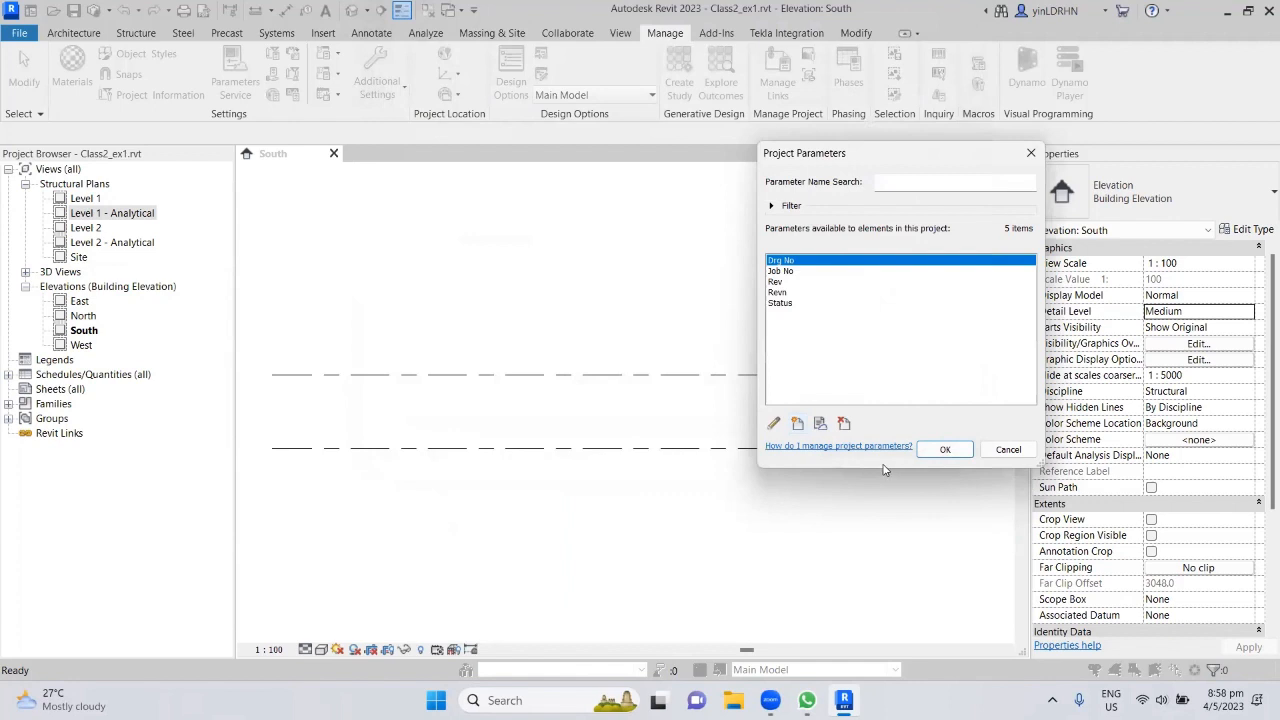
{"action": "left_click", "coordinate": [1008, 449]}
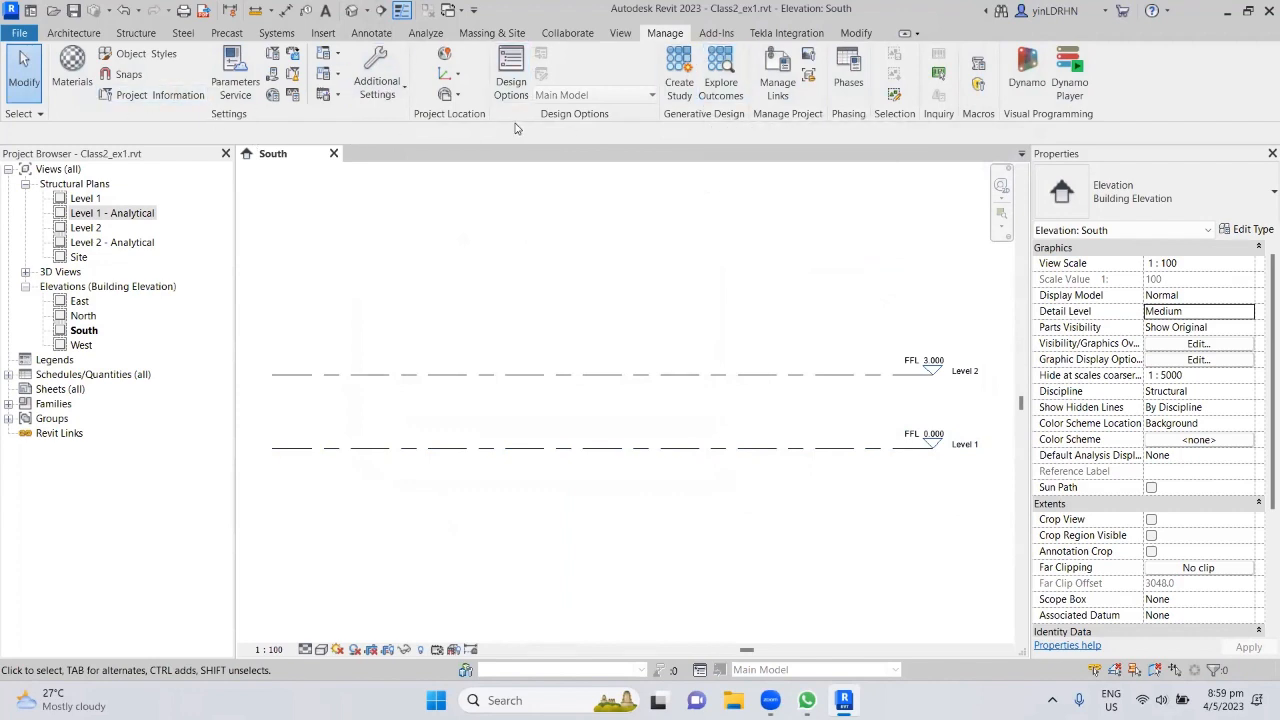
Step: Examine the Add-Ins, Tekla Integration, Modify and Structure tools, including the Join geometry options
{"action": "left_click", "coordinate": [708, 37]}
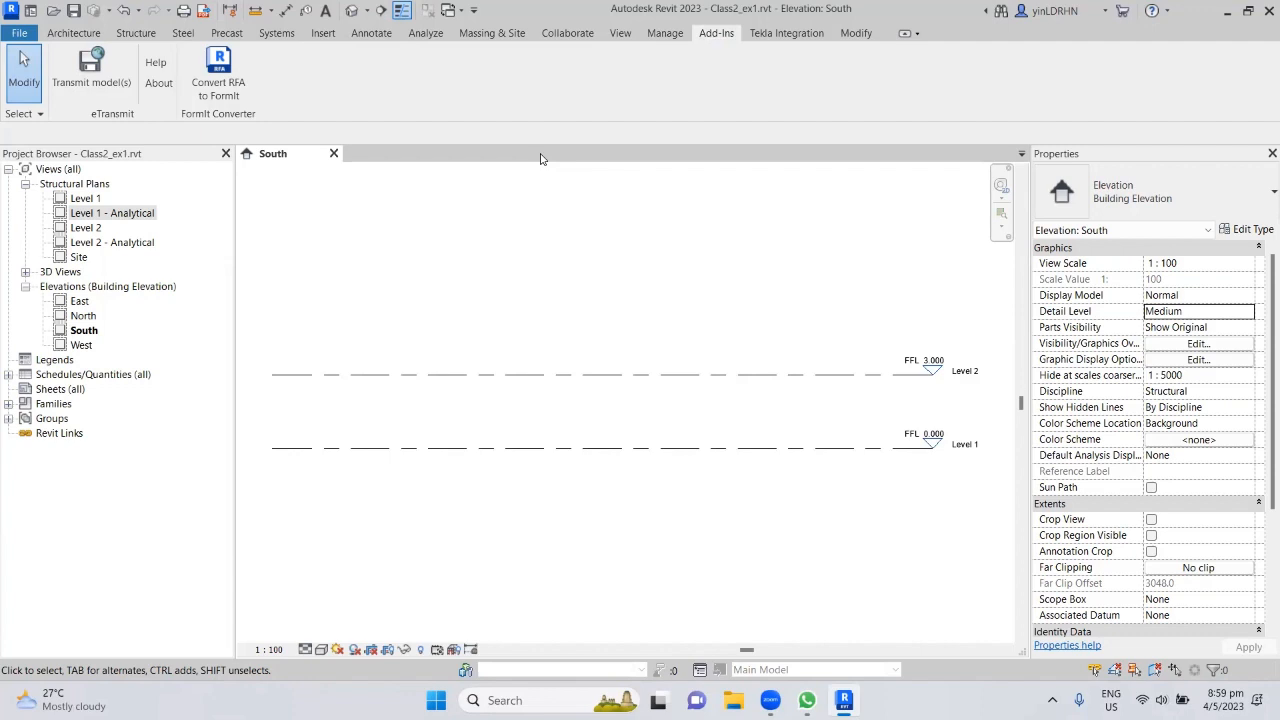
{"action": "left_click", "coordinate": [780, 33]}
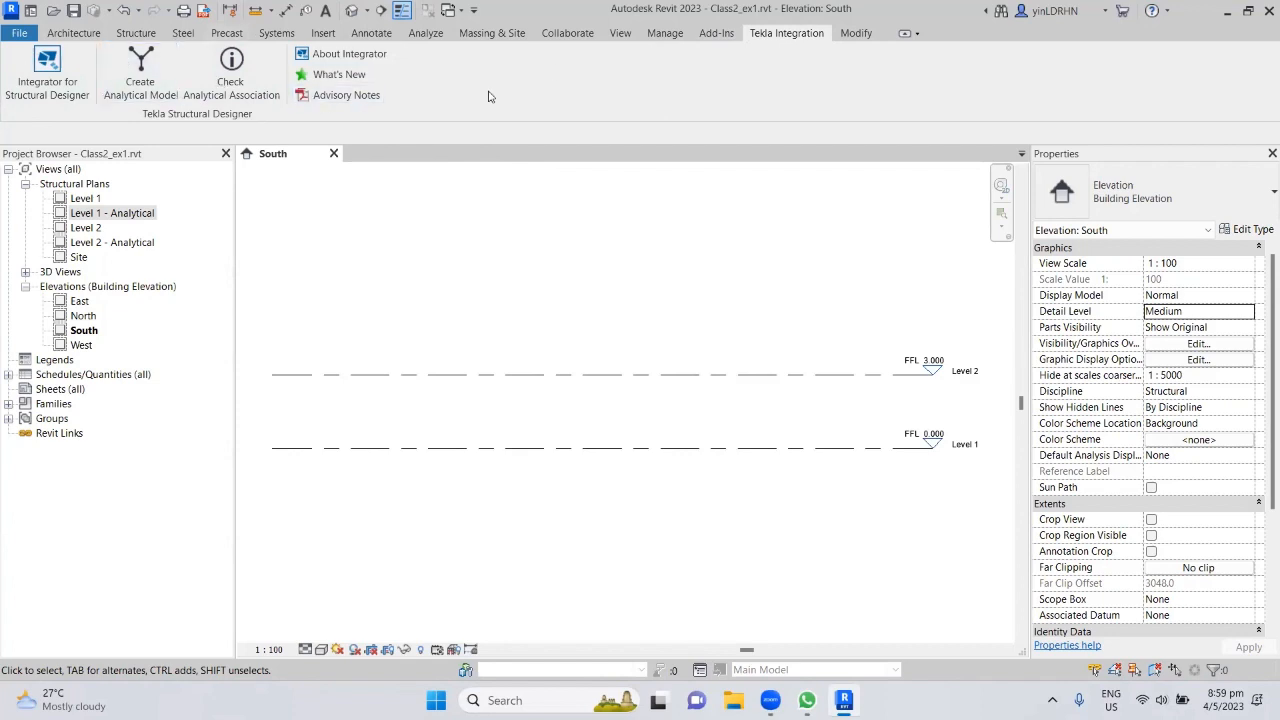
{"action": "left_click", "coordinate": [855, 33]}
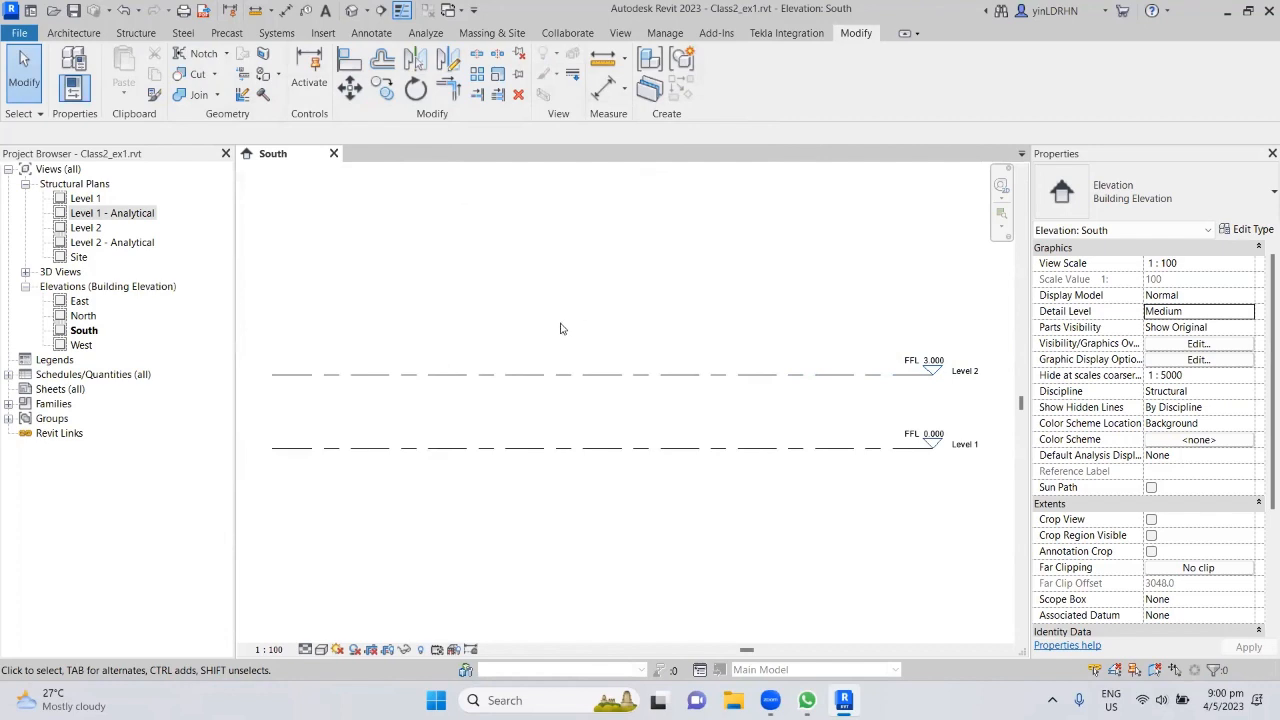
{"action": "left_click", "coordinate": [217, 95]}
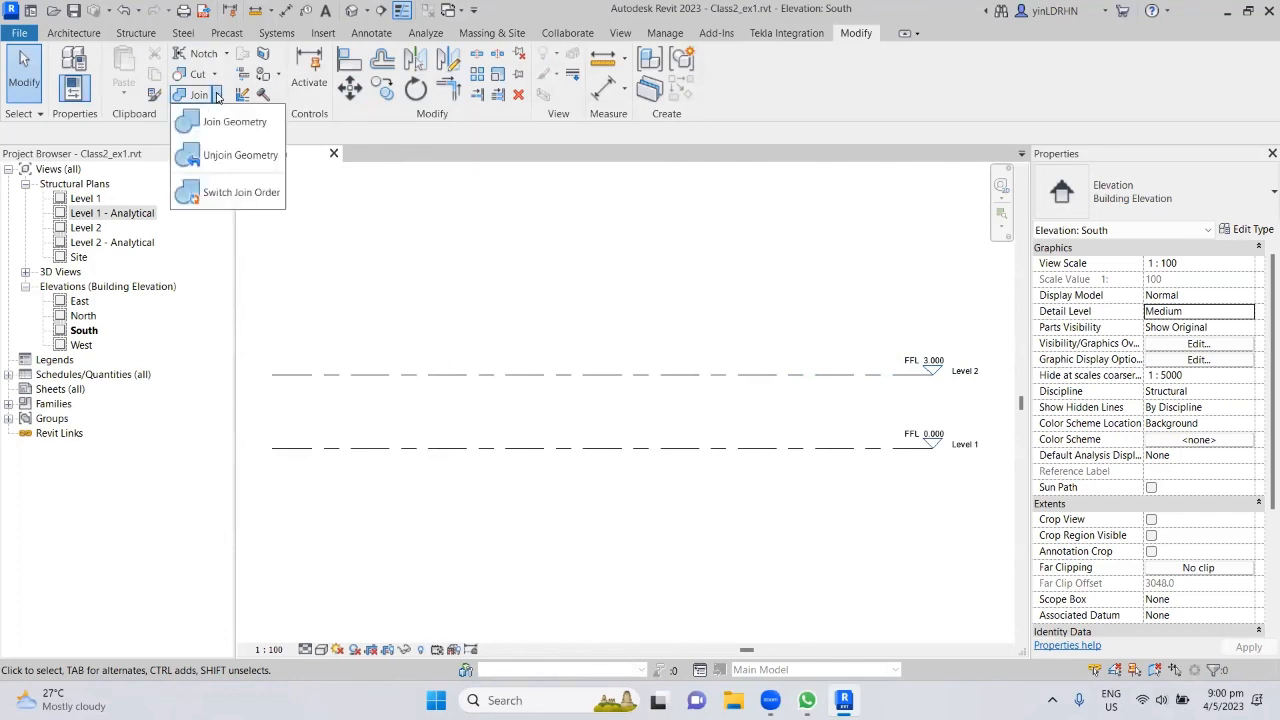
{"action": "left_click", "coordinate": [217, 95]}
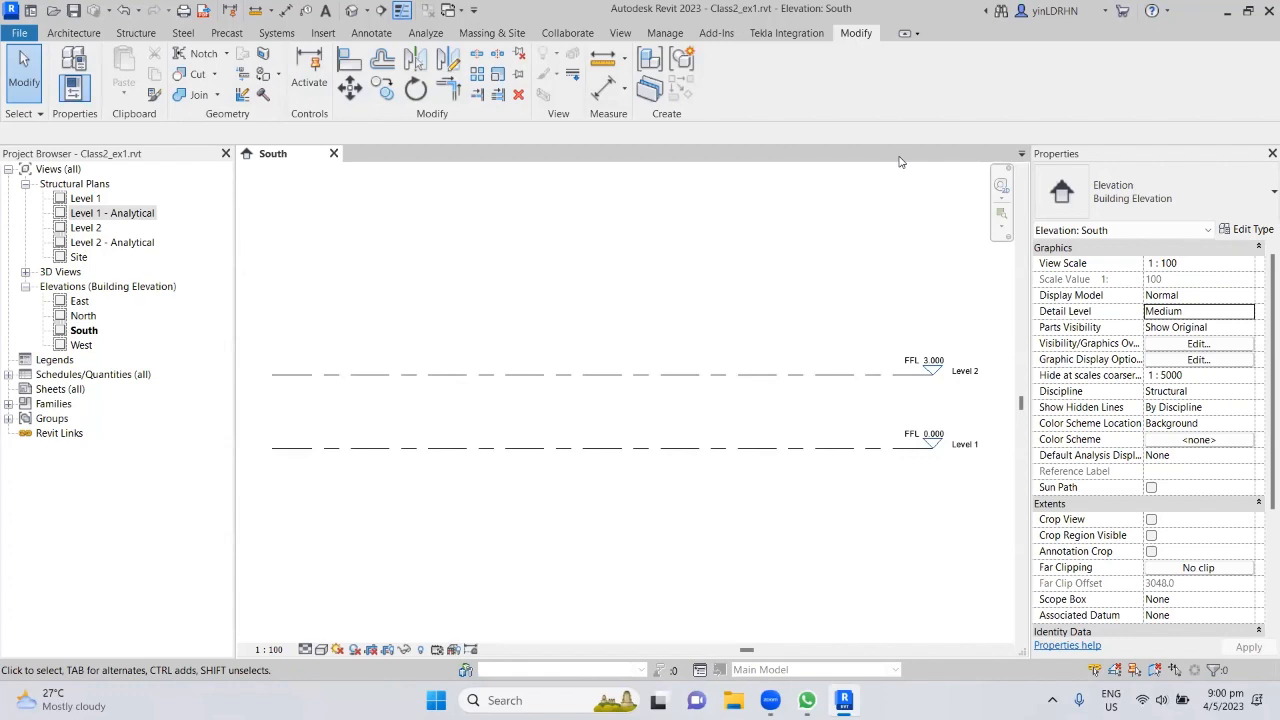
{"action": "left_click", "coordinate": [136, 33]}
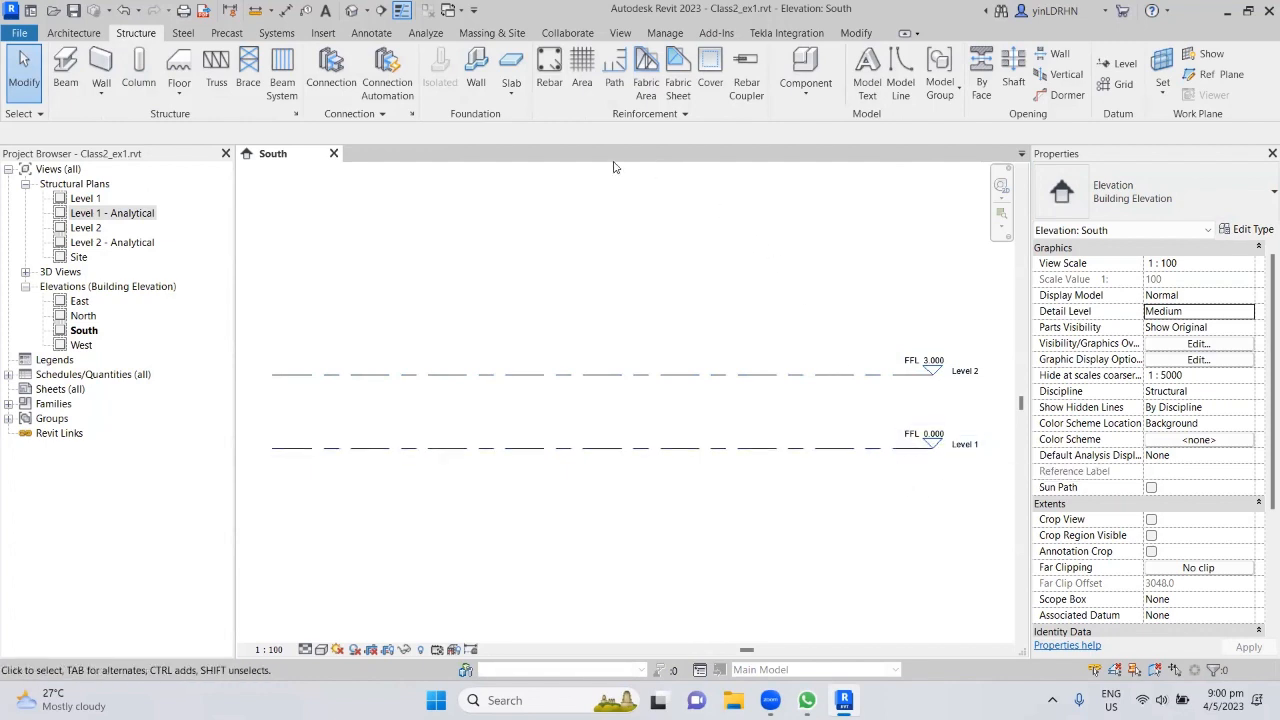
Step: Open the Project Units settings and set the Common discipline's Distance unit to Millimeters
{"action": "left_click", "coordinate": [672, 37]}
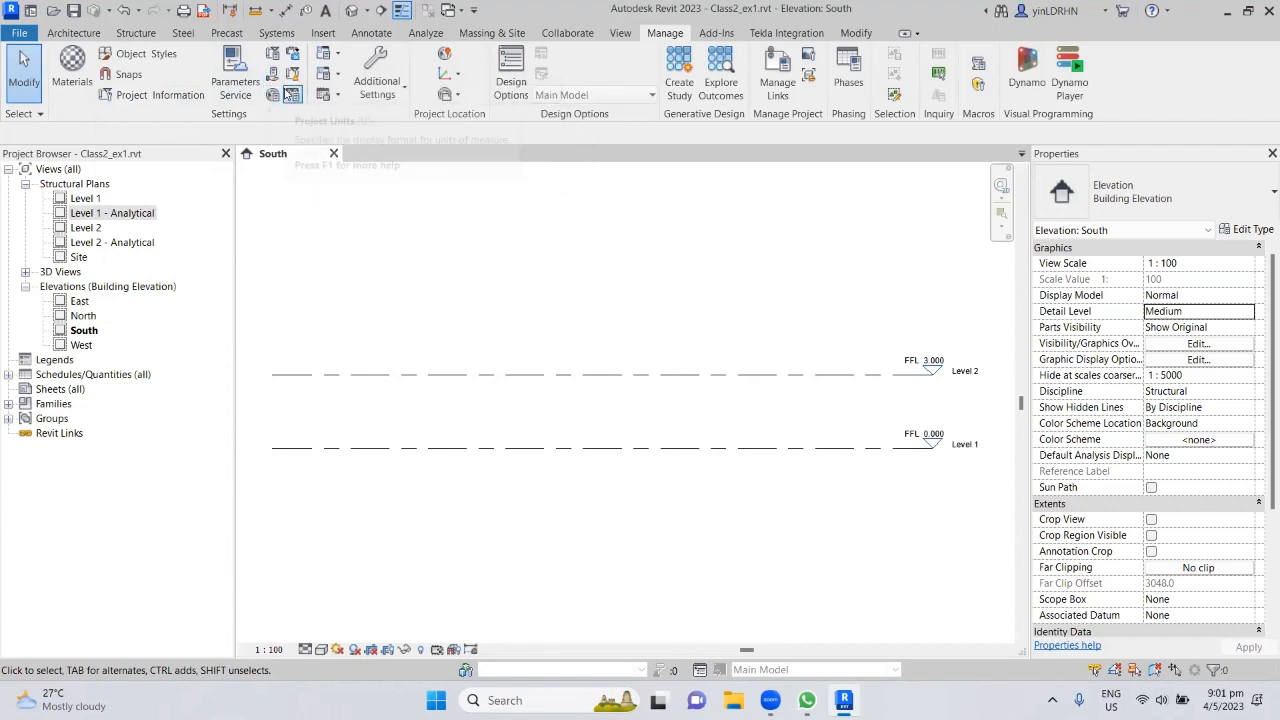
{"action": "left_click", "coordinate": [291, 94]}
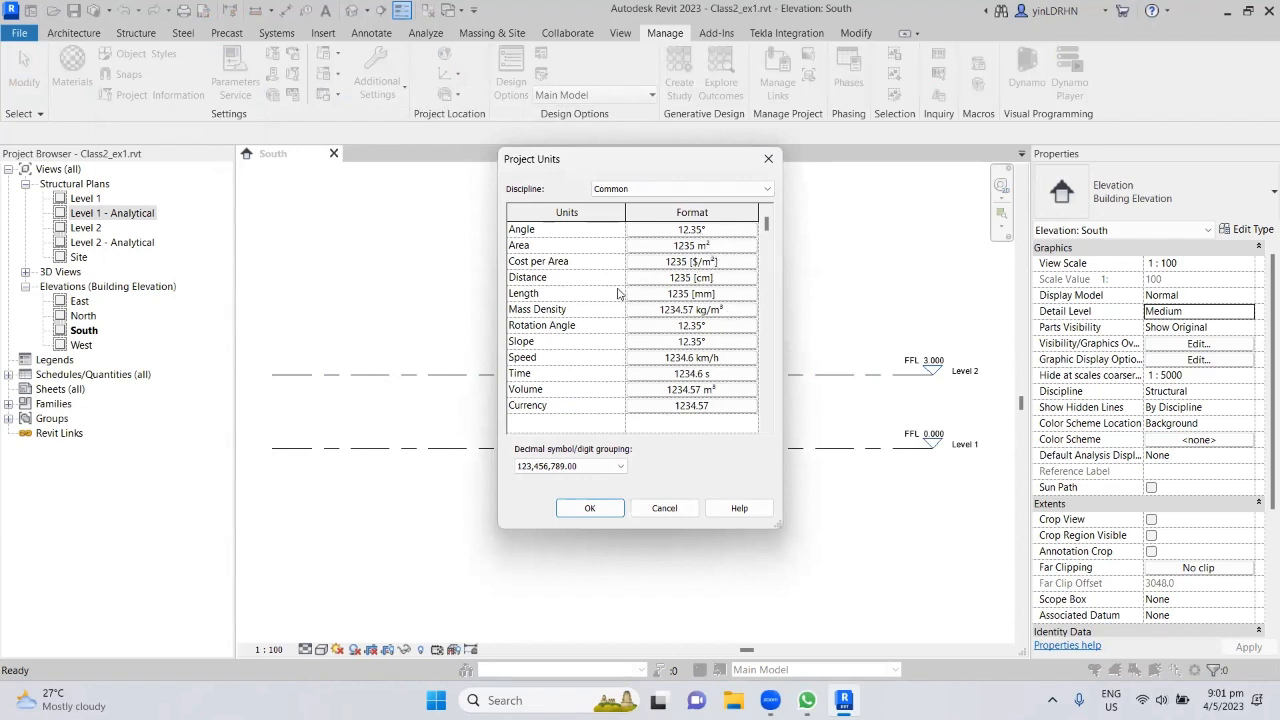
{"action": "left_click", "coordinate": [718, 282]}
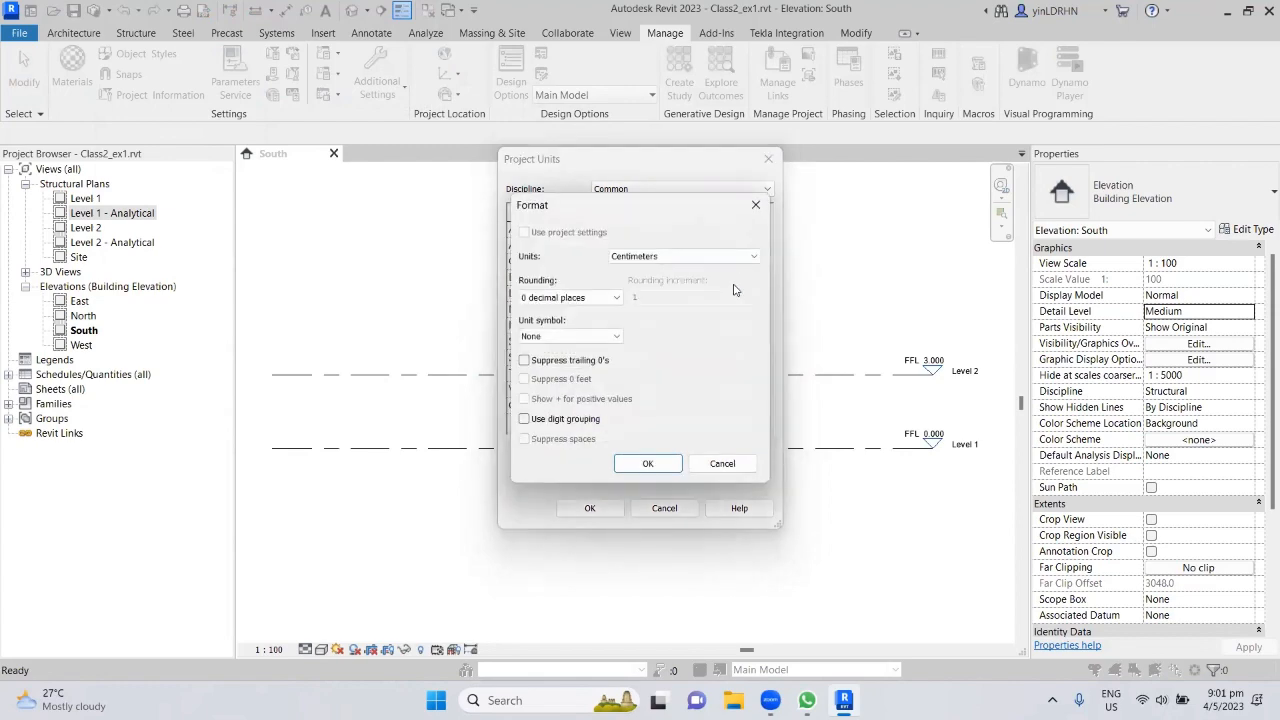
{"action": "left_click", "coordinate": [722, 463]}
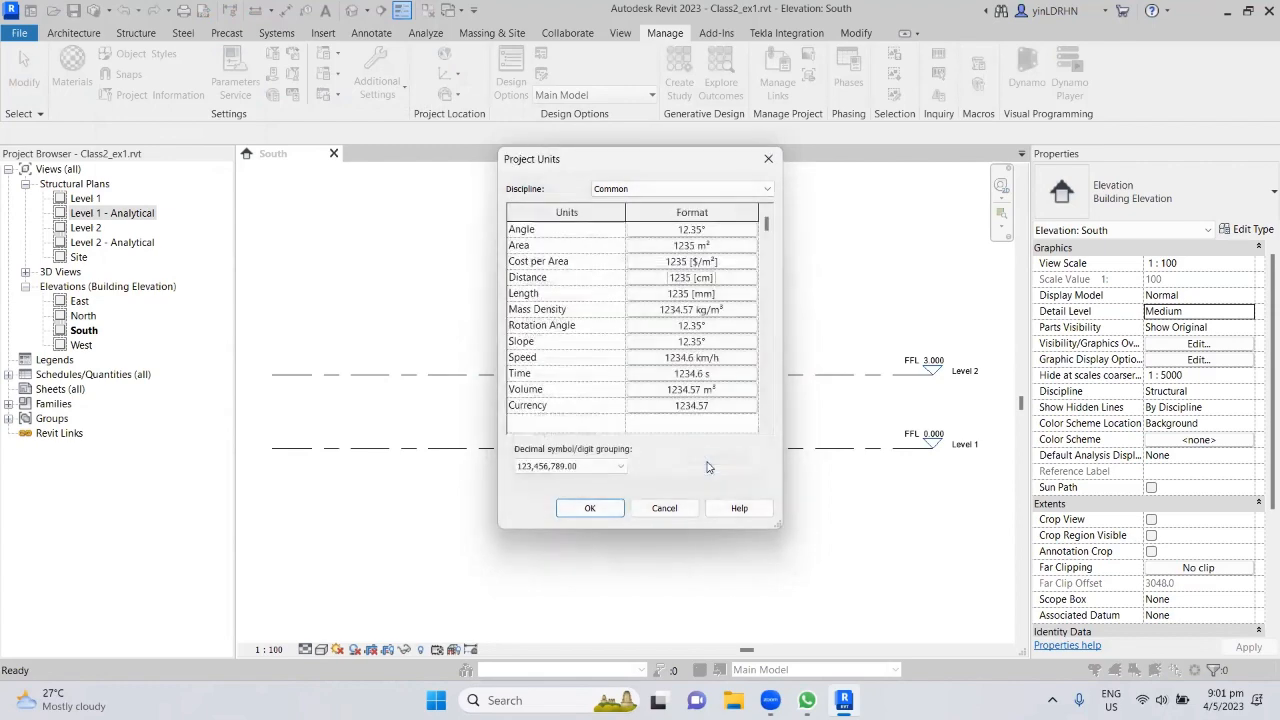
{"action": "left_click", "coordinate": [737, 279]}
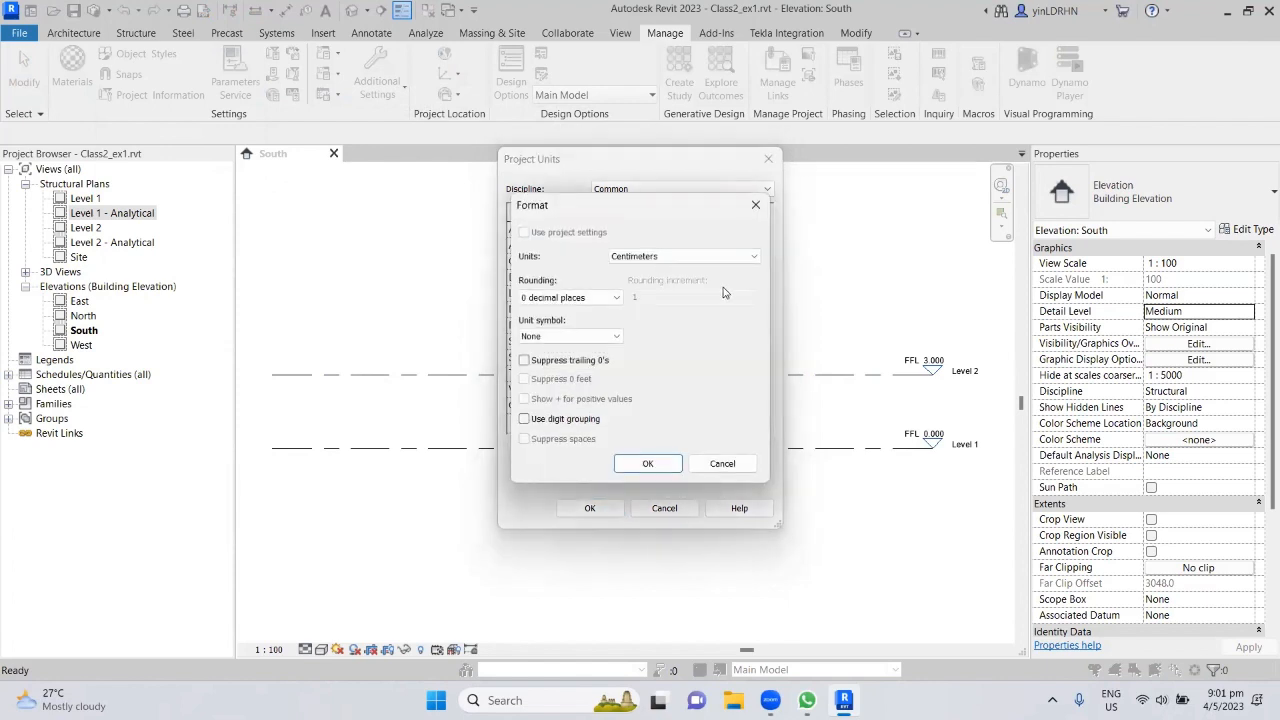
{"action": "left_click", "coordinate": [696, 260]}
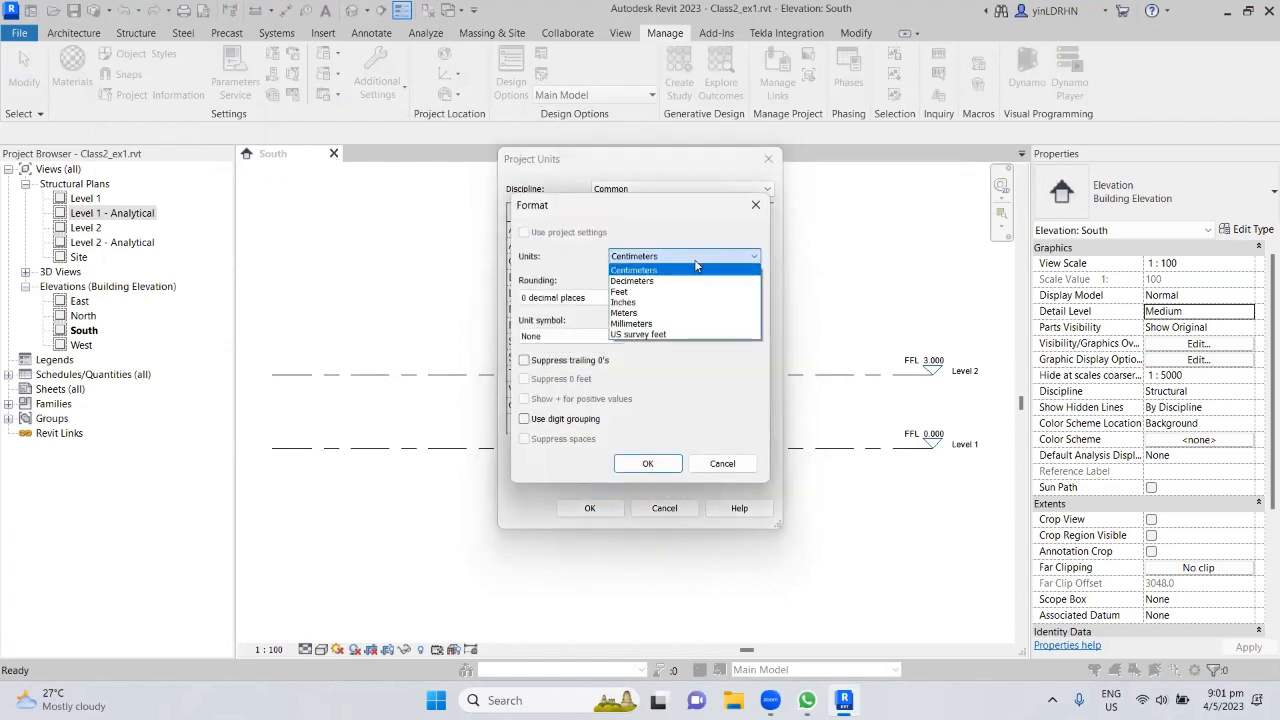
{"action": "left_click", "coordinate": [672, 323]}
{"action": "left_click", "coordinate": [648, 463]}
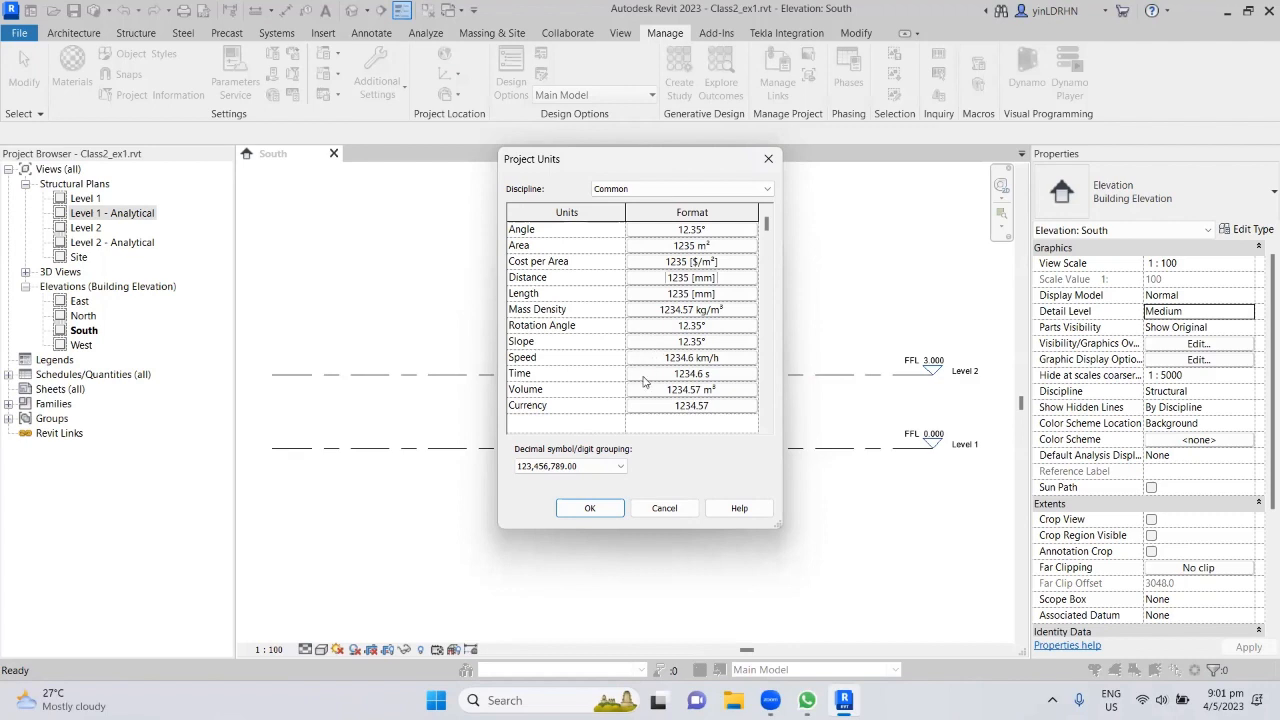
Step: Set the Structural discipline's Displacement/Deflection unit to Millimeters in Project Units
{"action": "left_click", "coordinate": [709, 190]}
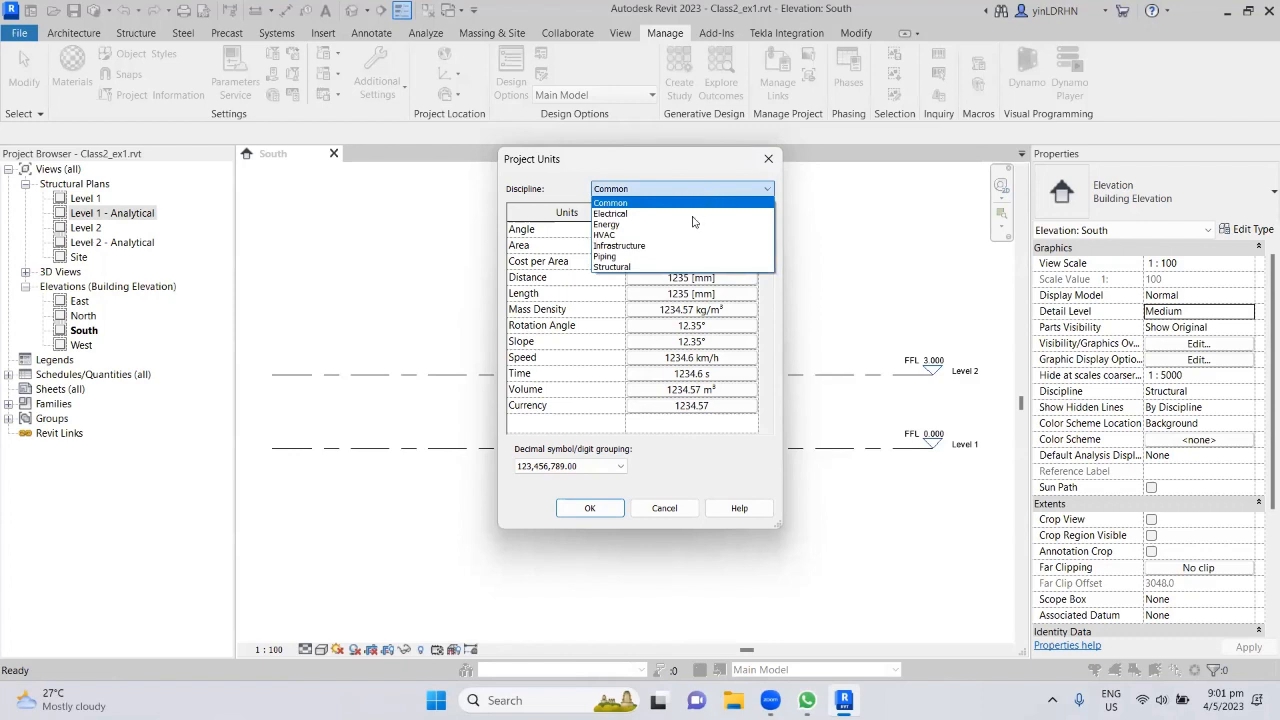
{"action": "left_click", "coordinate": [667, 266]}
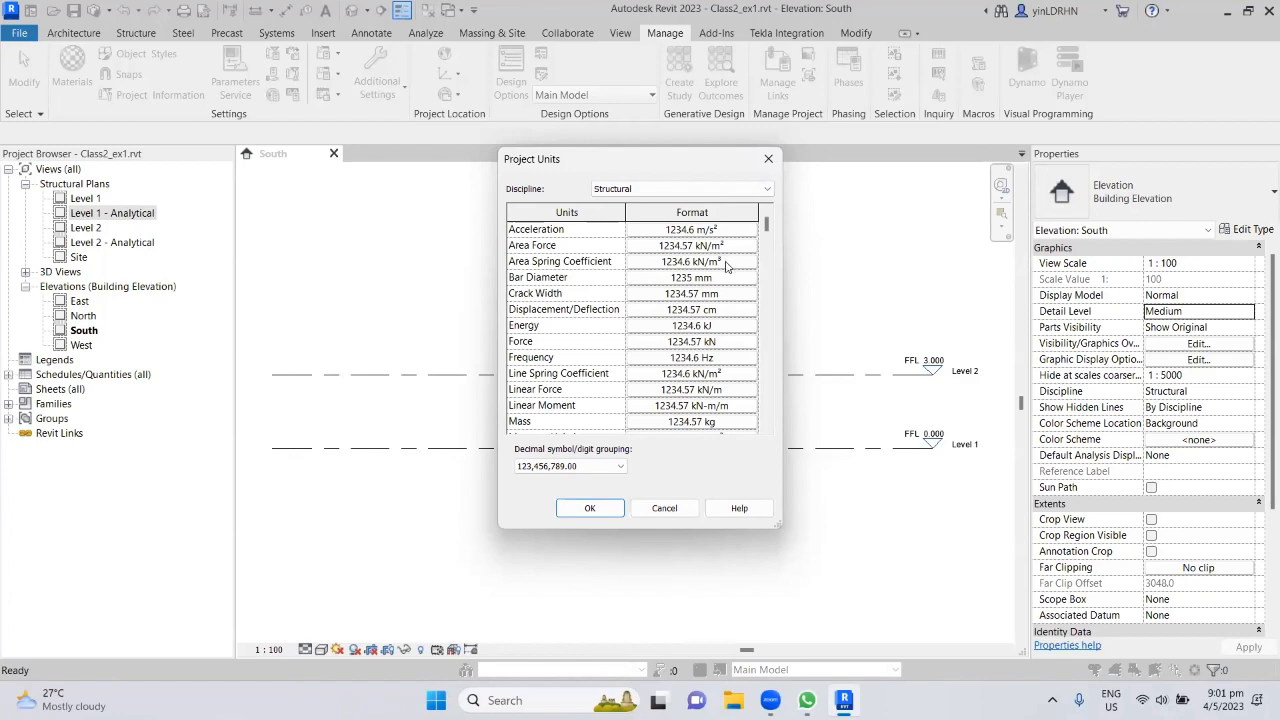
{"action": "left_click", "coordinate": [722, 314]}
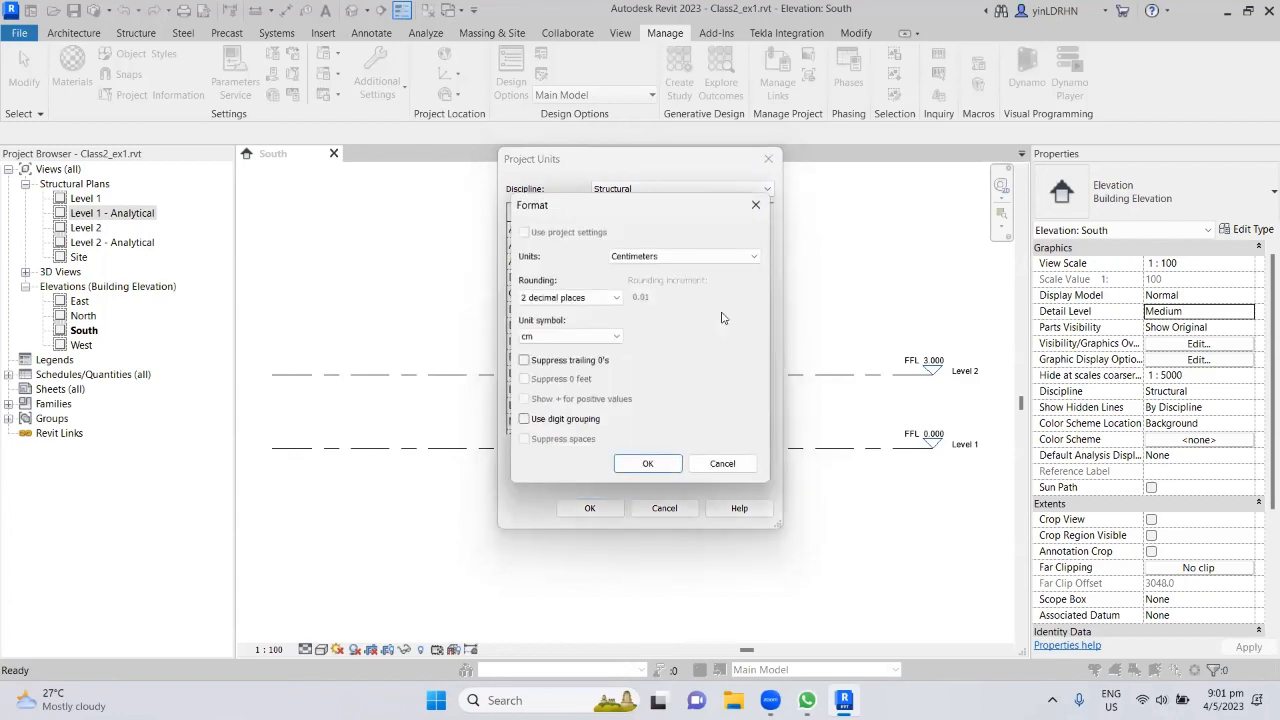
{"action": "left_click", "coordinate": [645, 261]}
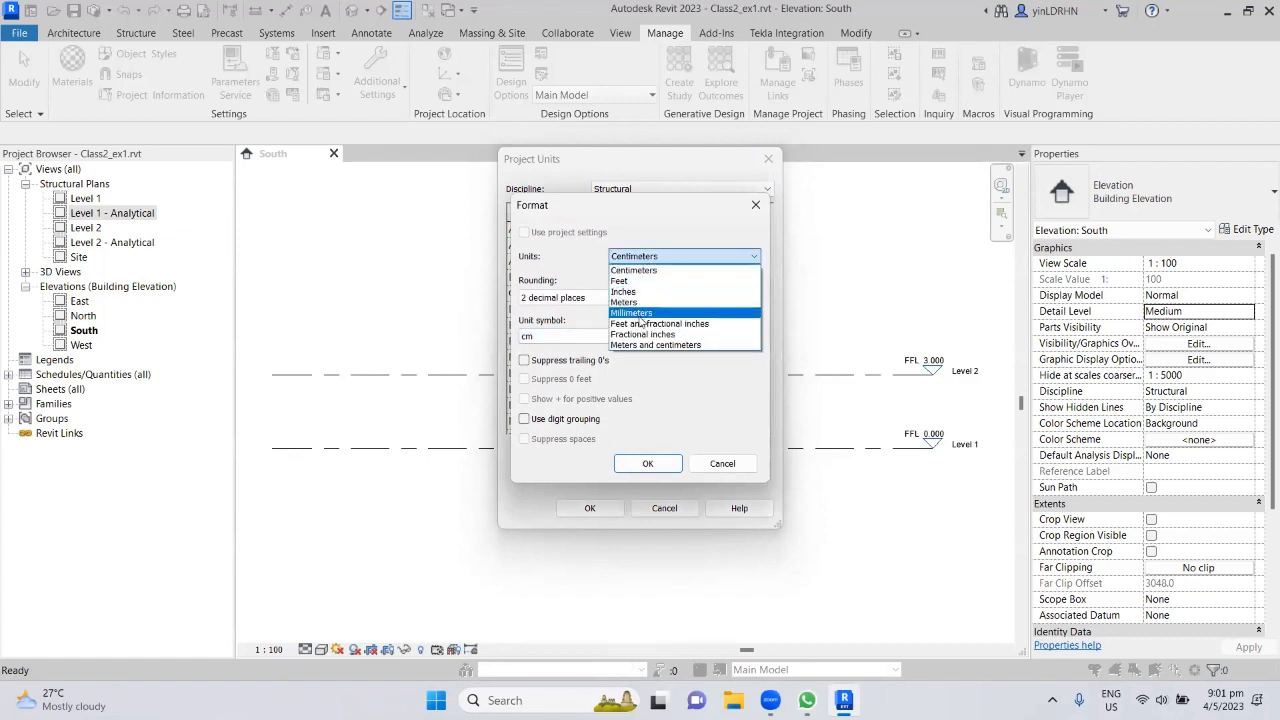
{"action": "left_click", "coordinate": [640, 313]}
{"action": "left_click", "coordinate": [645, 463]}
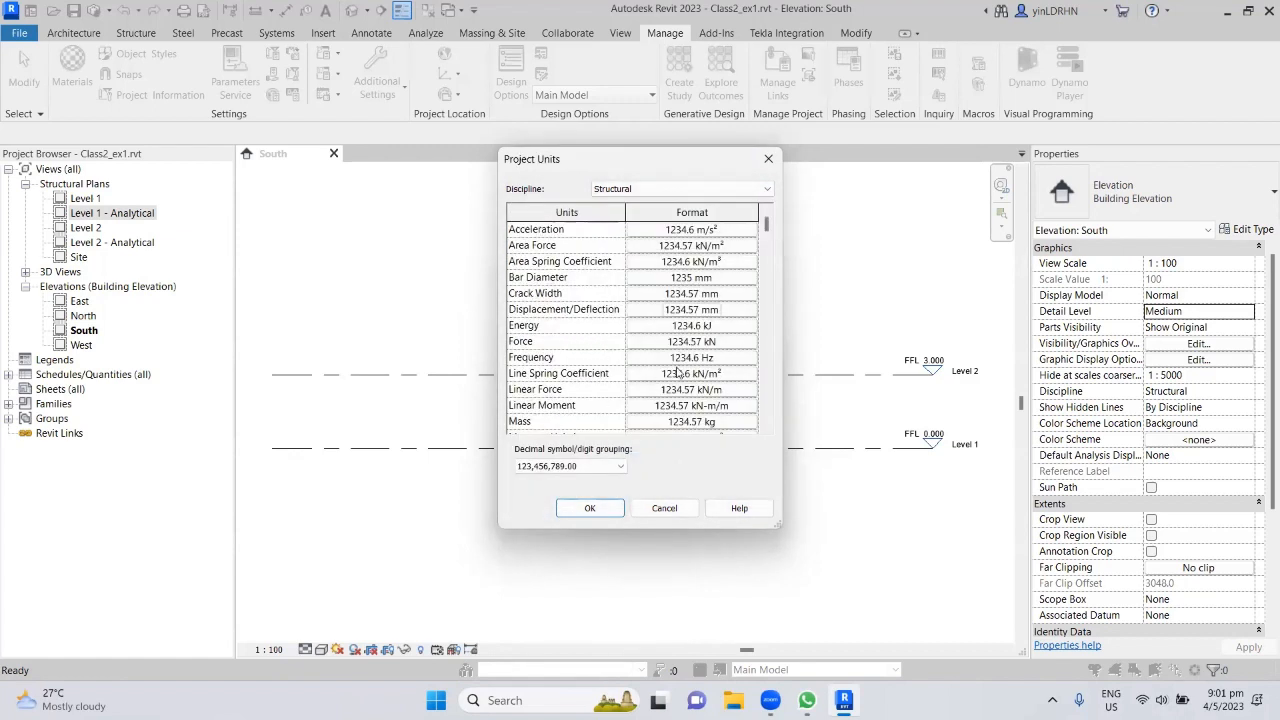
{"action": "scroll", "coordinate": [680, 370], "scroll_direction": "down", "scroll_amount": 2}
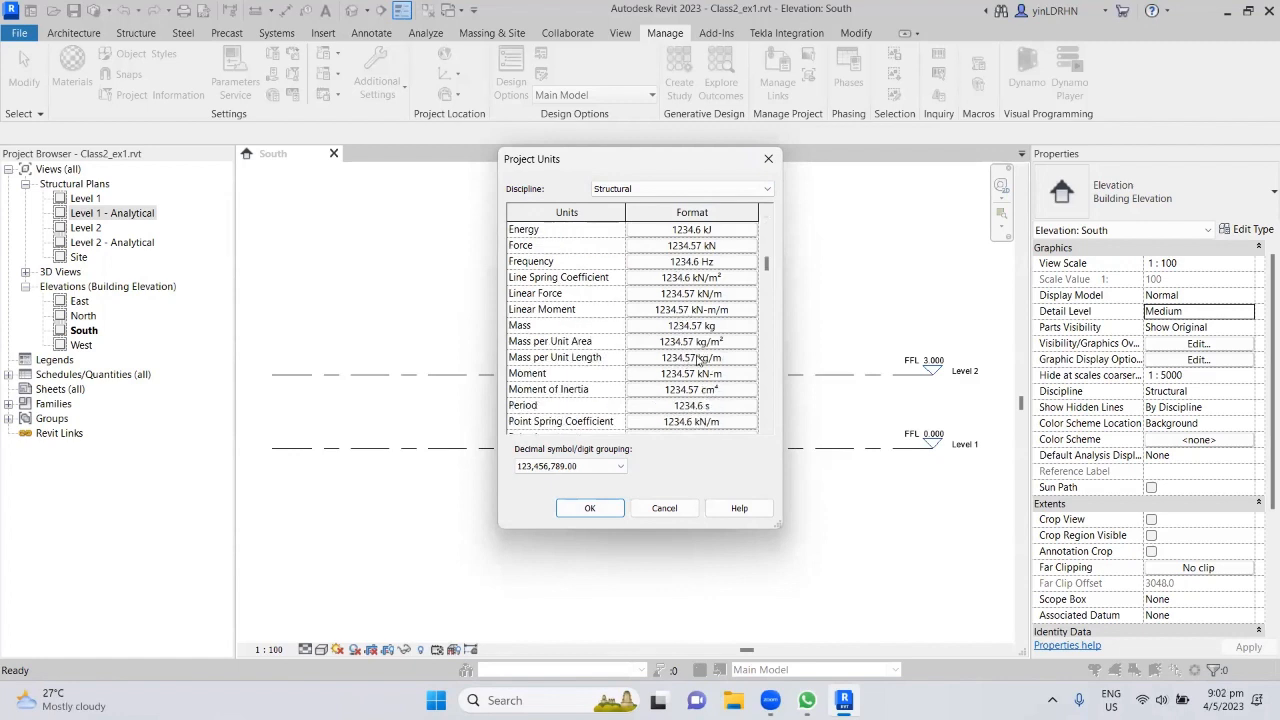
Step: Set the Structural discipline's Force unit to 1 decimal place with the unit symbol None
{"action": "scroll", "coordinate": [697, 360], "scroll_direction": "down", "scroll_amount": 4}
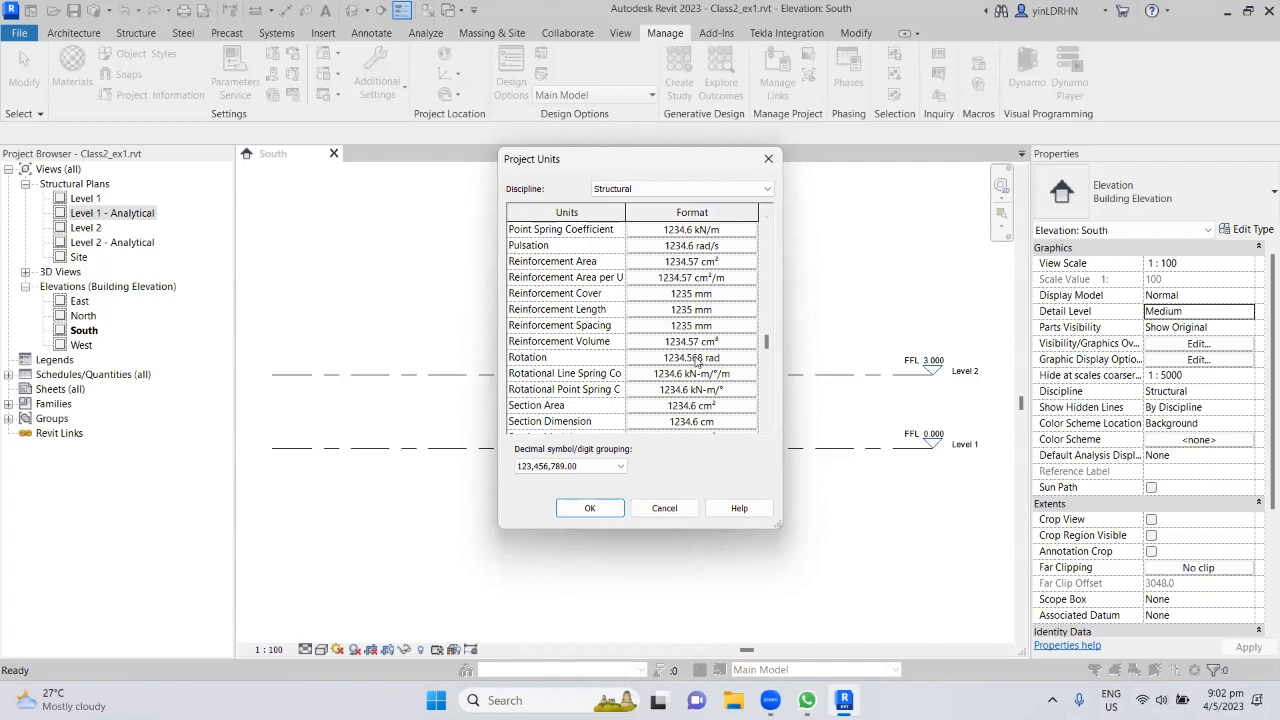
{"action": "scroll", "coordinate": [655, 347], "scroll_direction": "up", "scroll_amount": 4}
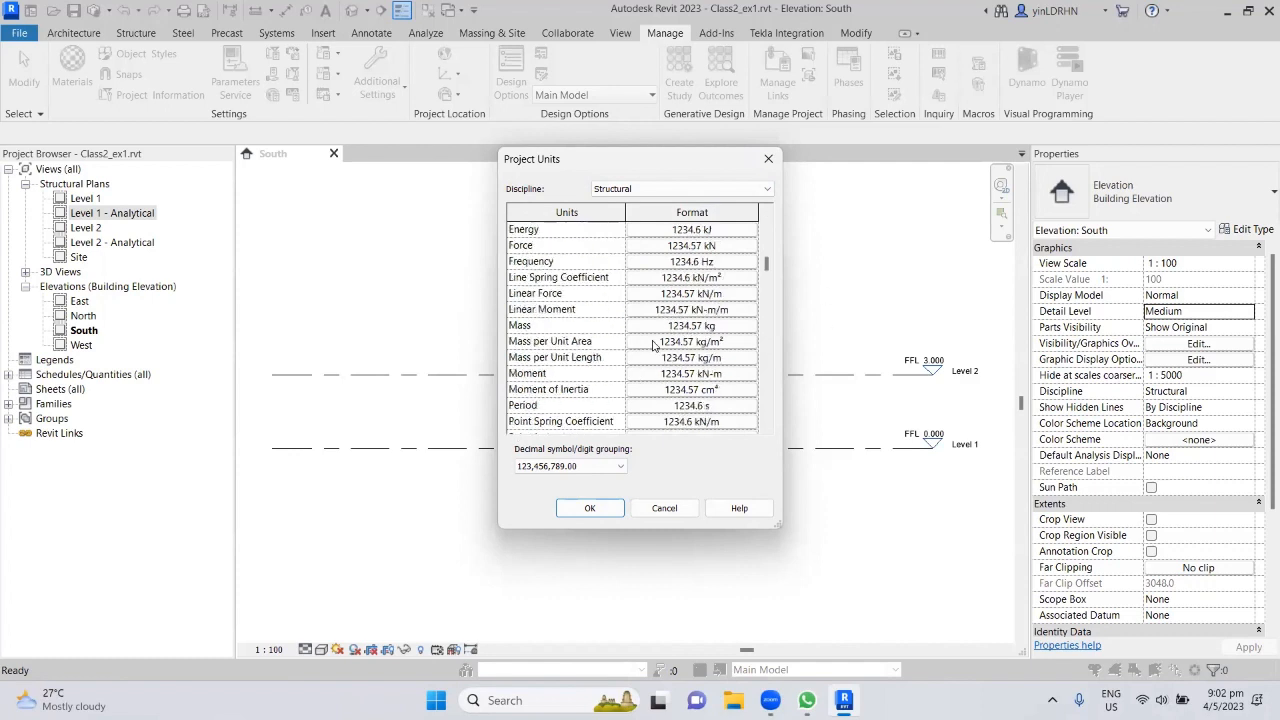
{"action": "scroll", "coordinate": [653, 345], "scroll_direction": "up", "scroll_amount": 2}
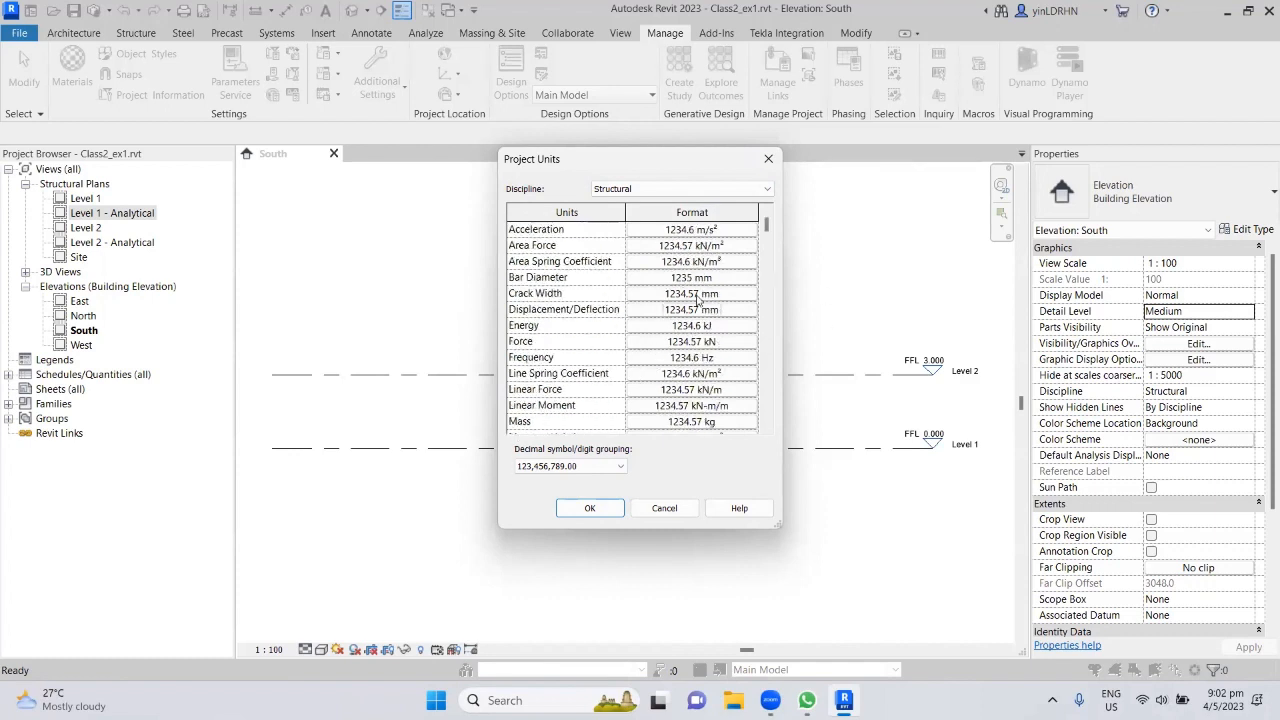
{"action": "left_click", "coordinate": [652, 347]}
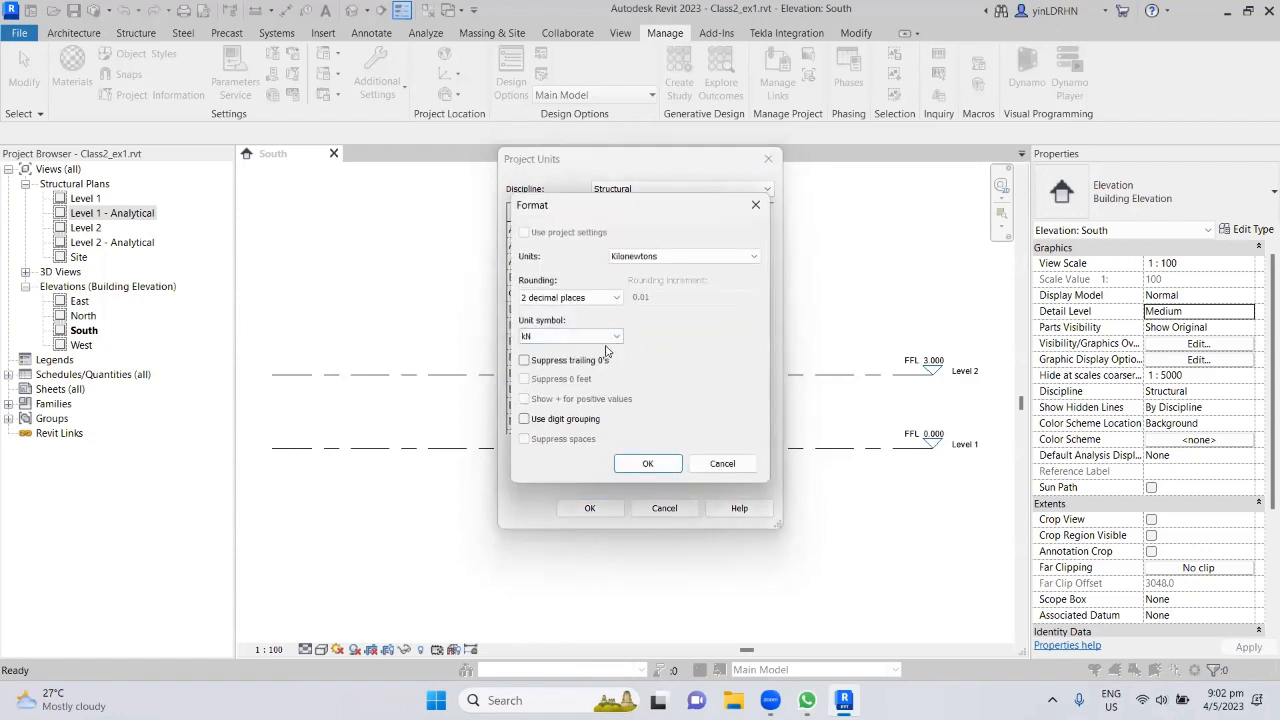
{"action": "left_click", "coordinate": [600, 297]}
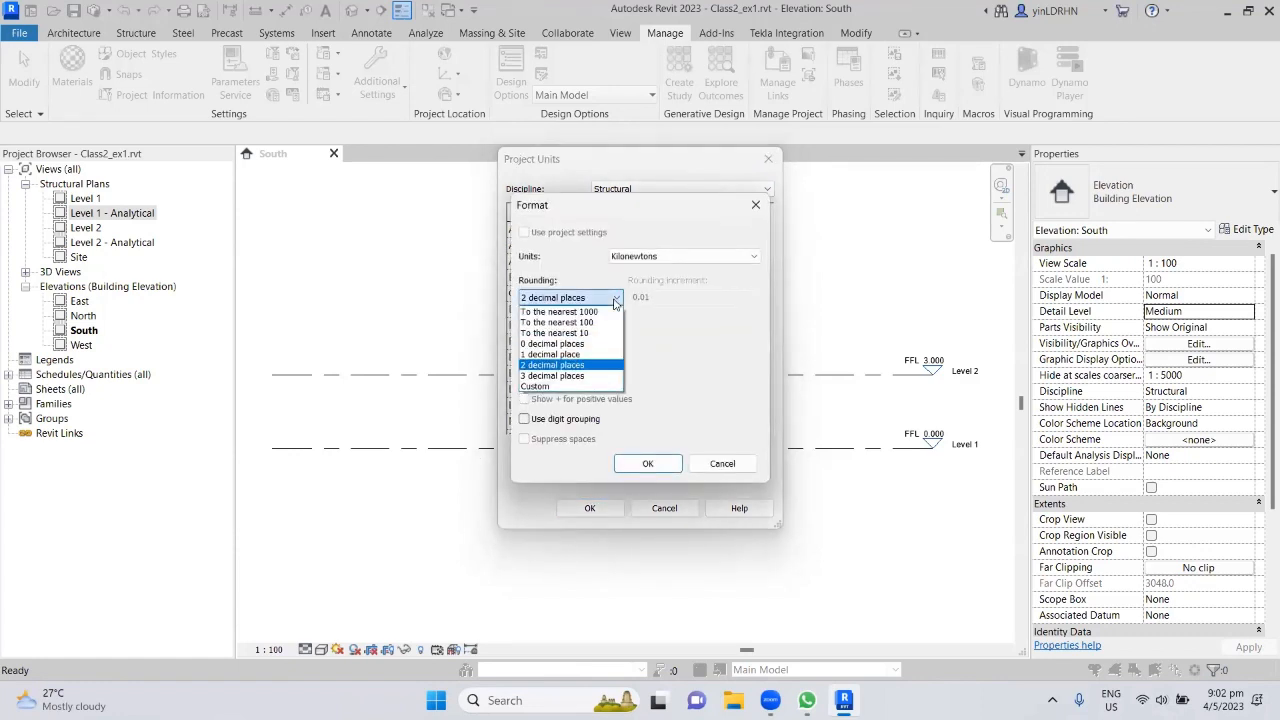
{"action": "left_click", "coordinate": [594, 354]}
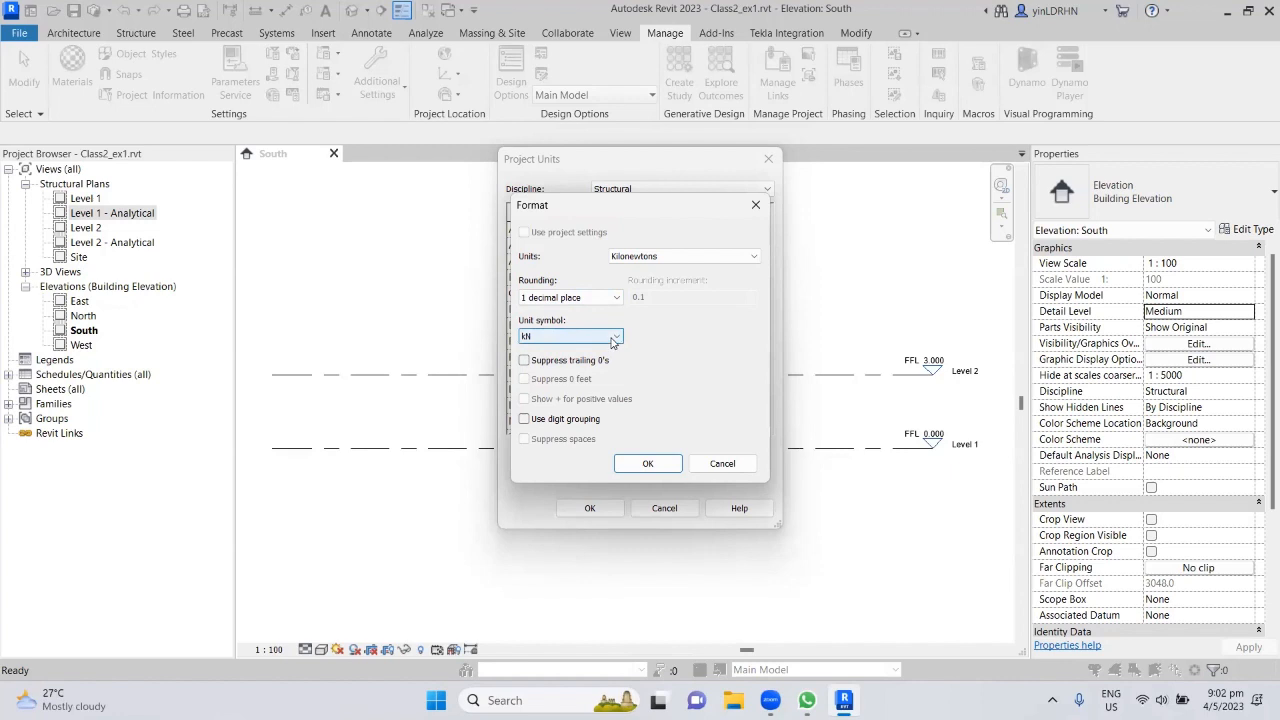
{"action": "left_click", "coordinate": [613, 337]}
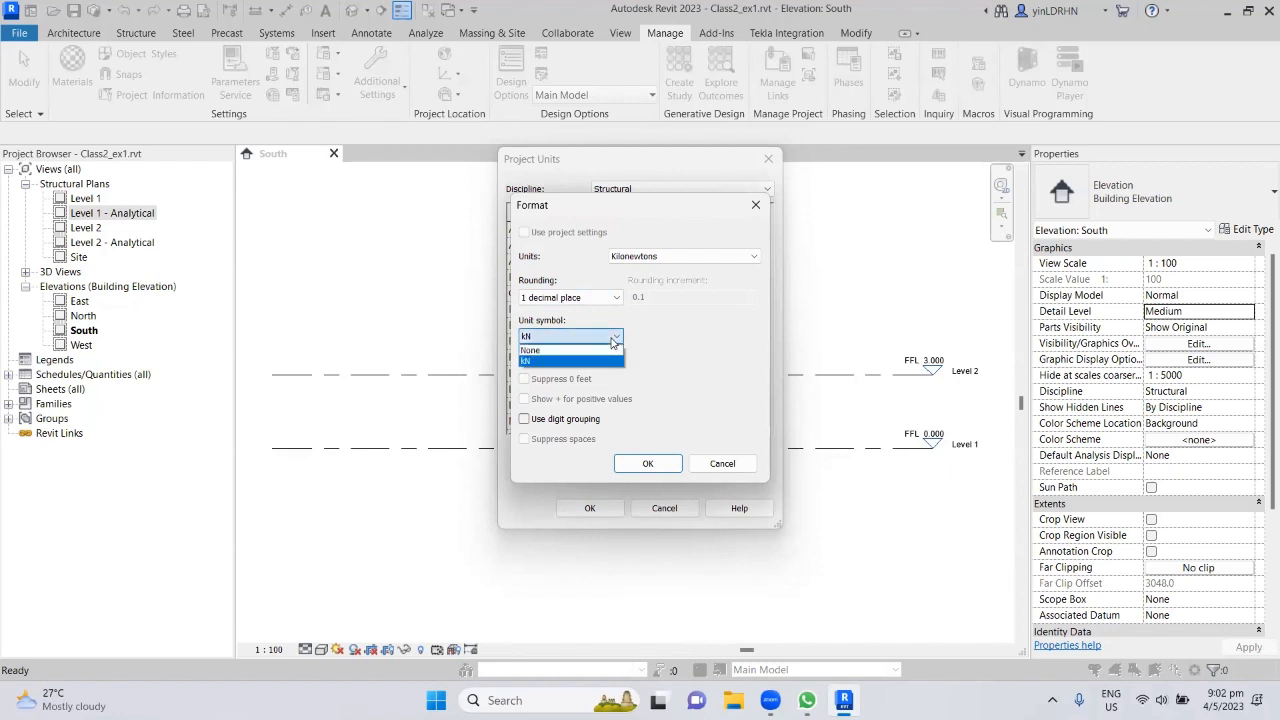
{"action": "left_click", "coordinate": [582, 350]}
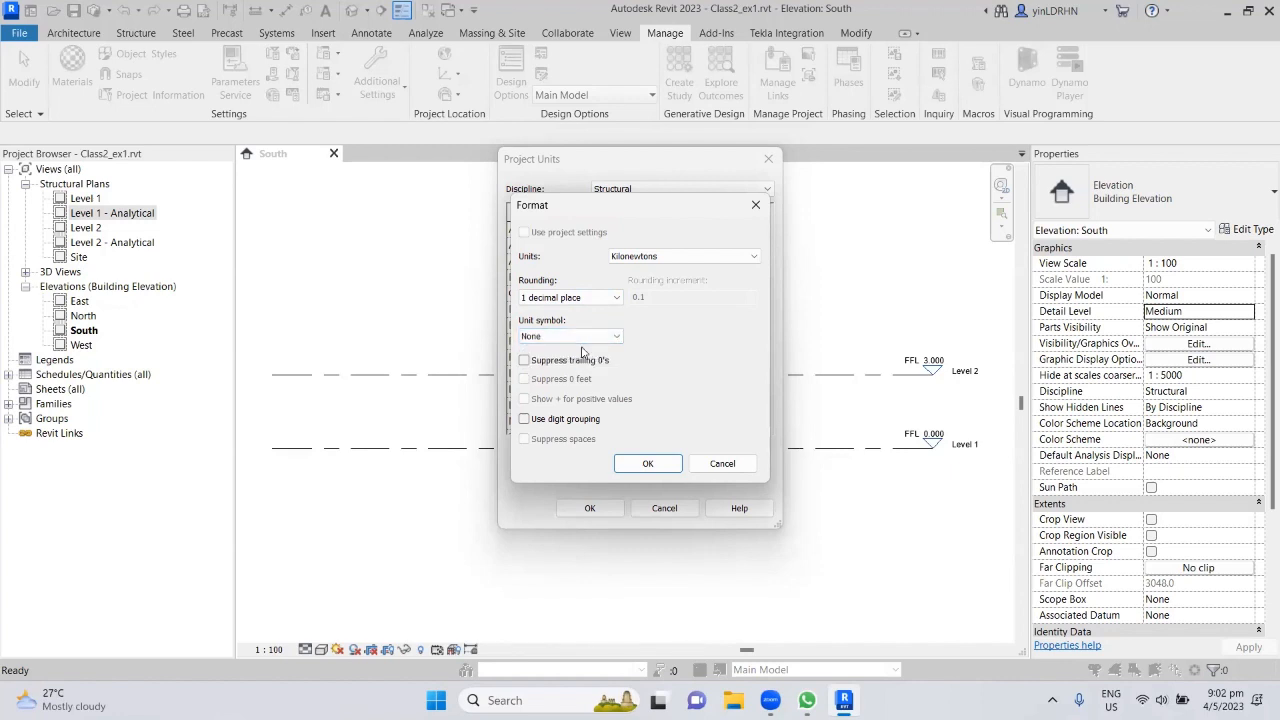
{"action": "left_click", "coordinate": [648, 464]}
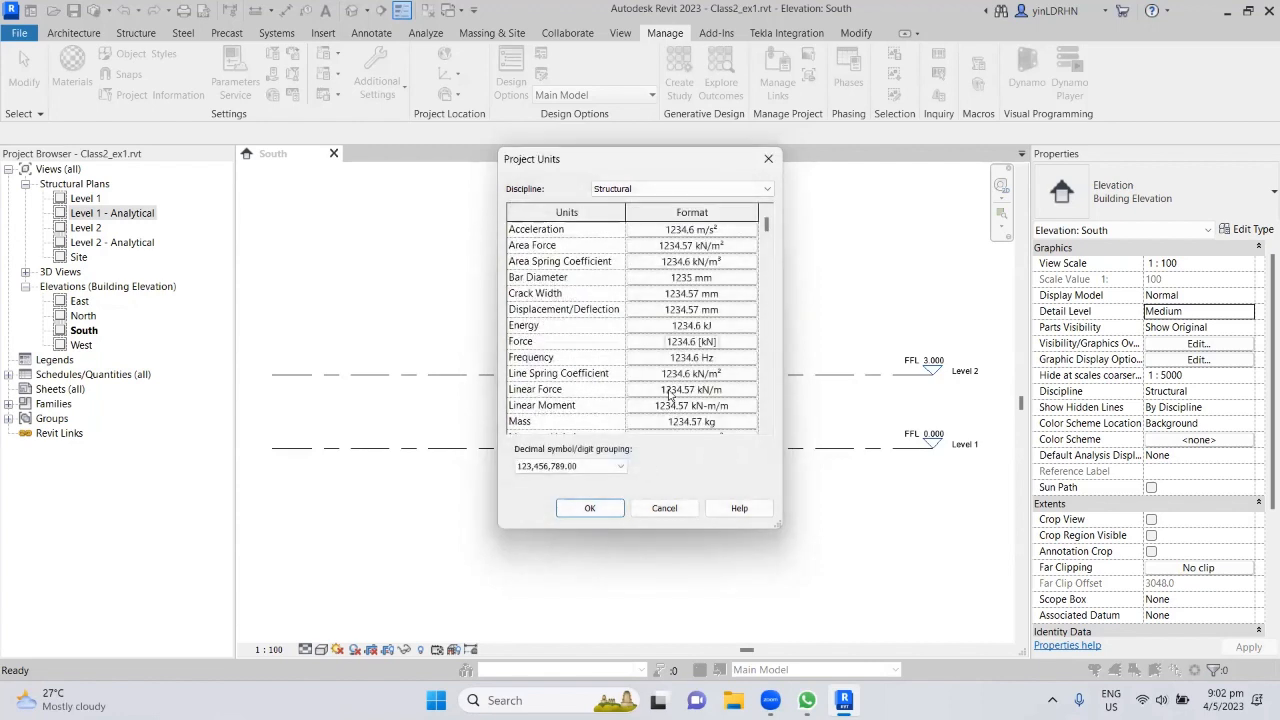
Step: Set the Force unit symbol to kN, then leave Project Units without applying the changes
{"action": "left_click", "coordinate": [737, 343]}
{"action": "left_click", "coordinate": [612, 338]}
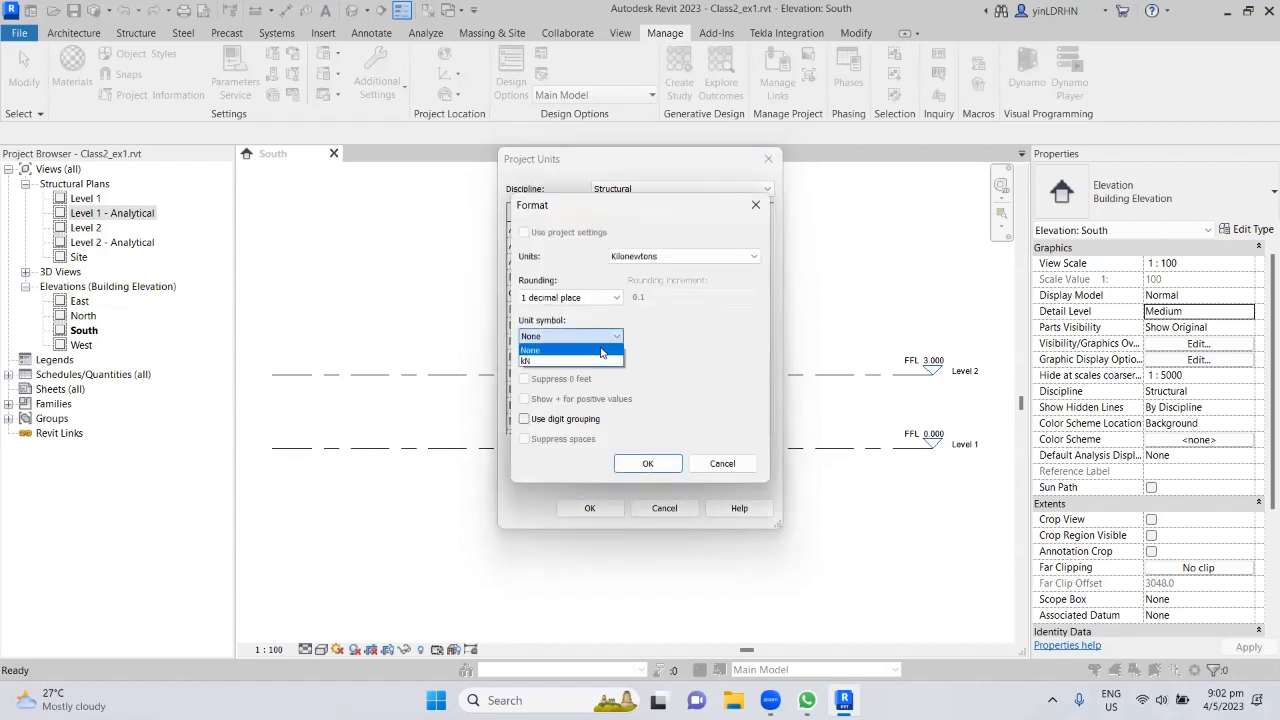
{"action": "left_click", "coordinate": [600, 354]}
{"action": "left_click", "coordinate": [643, 463]}
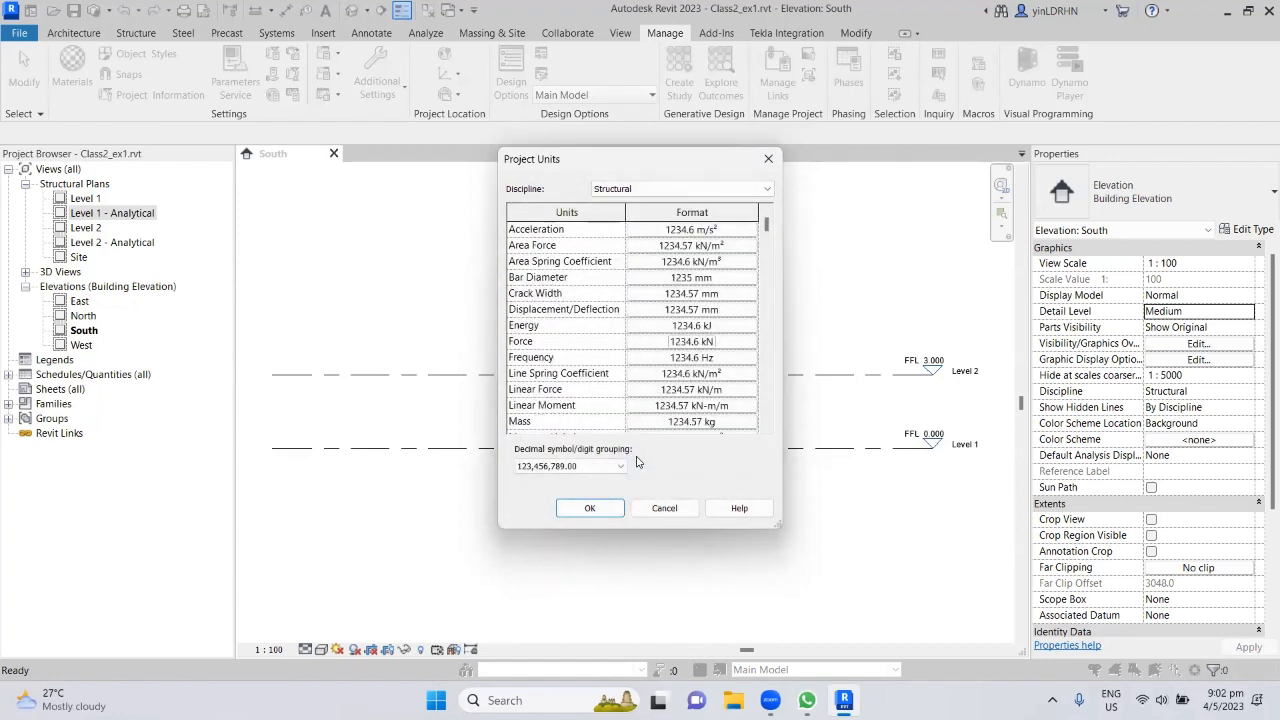
{"action": "left_click", "coordinate": [666, 506]}
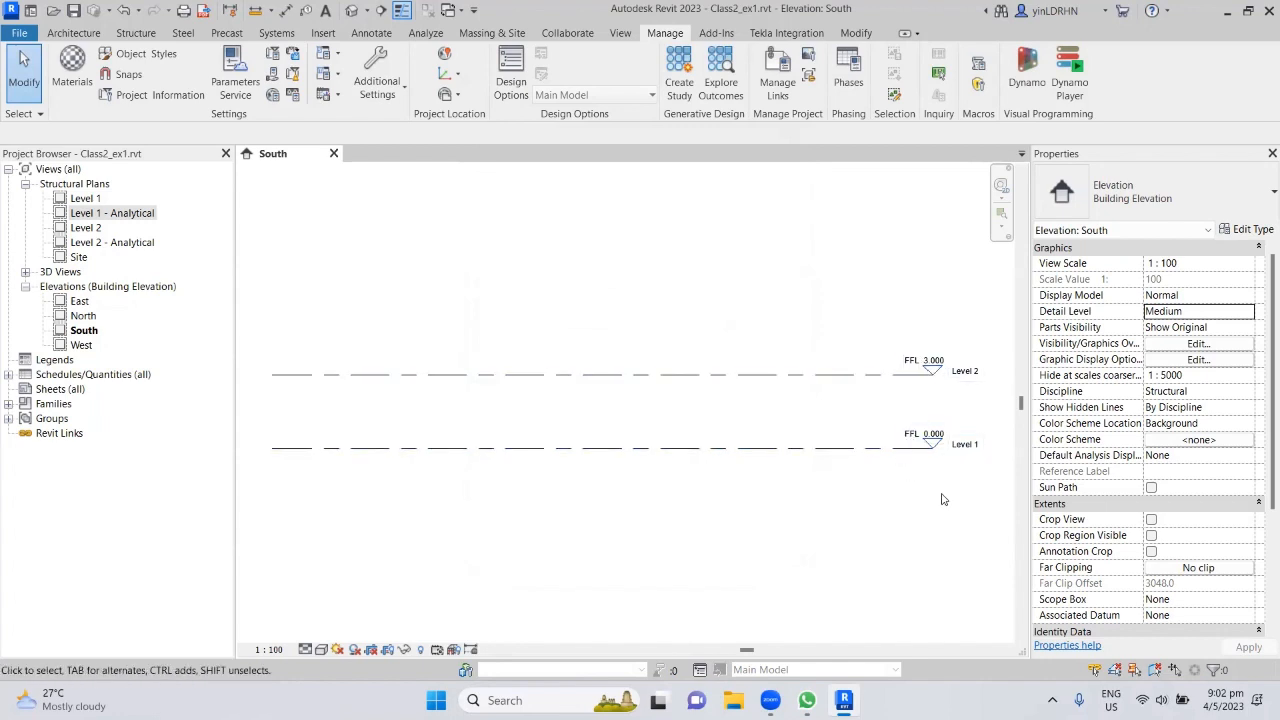
Step: Inspect the FFL level head of Level 1 in the South elevation and deselect the level
{"action": "scroll", "coordinate": [943, 496], "scroll_direction": "up", "scroll_amount": 1}
{"action": "middle_click_drag", "start_coordinate": [926, 489], "coordinate": [831, 480]}
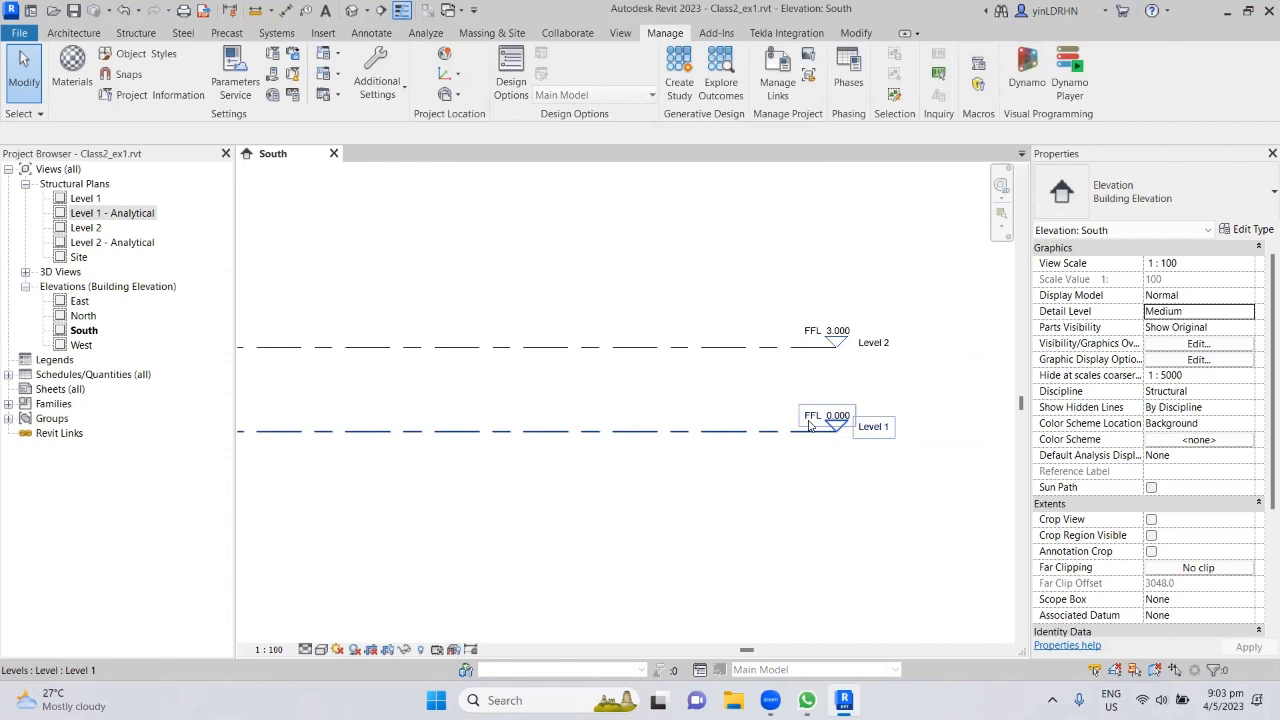
{"action": "left_click", "coordinate": [810, 424]}
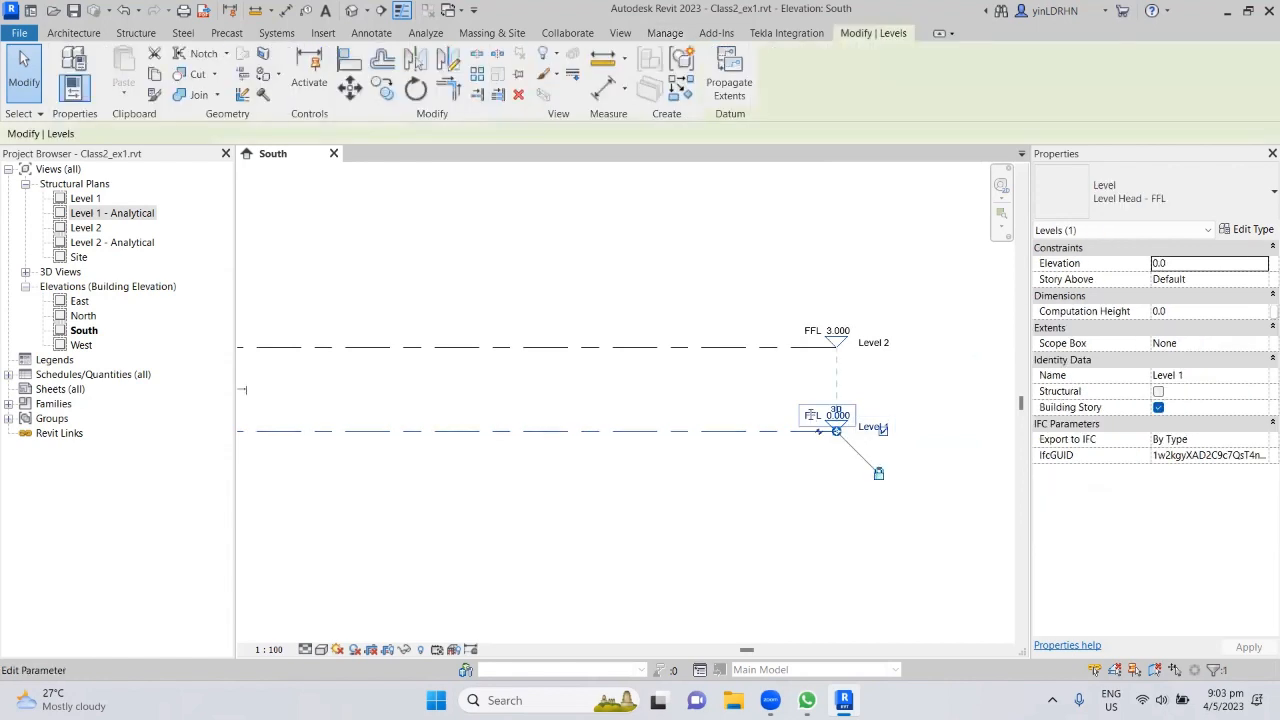
{"action": "left_click", "coordinate": [806, 412]}
{"action": "left_click", "coordinate": [799, 454]}
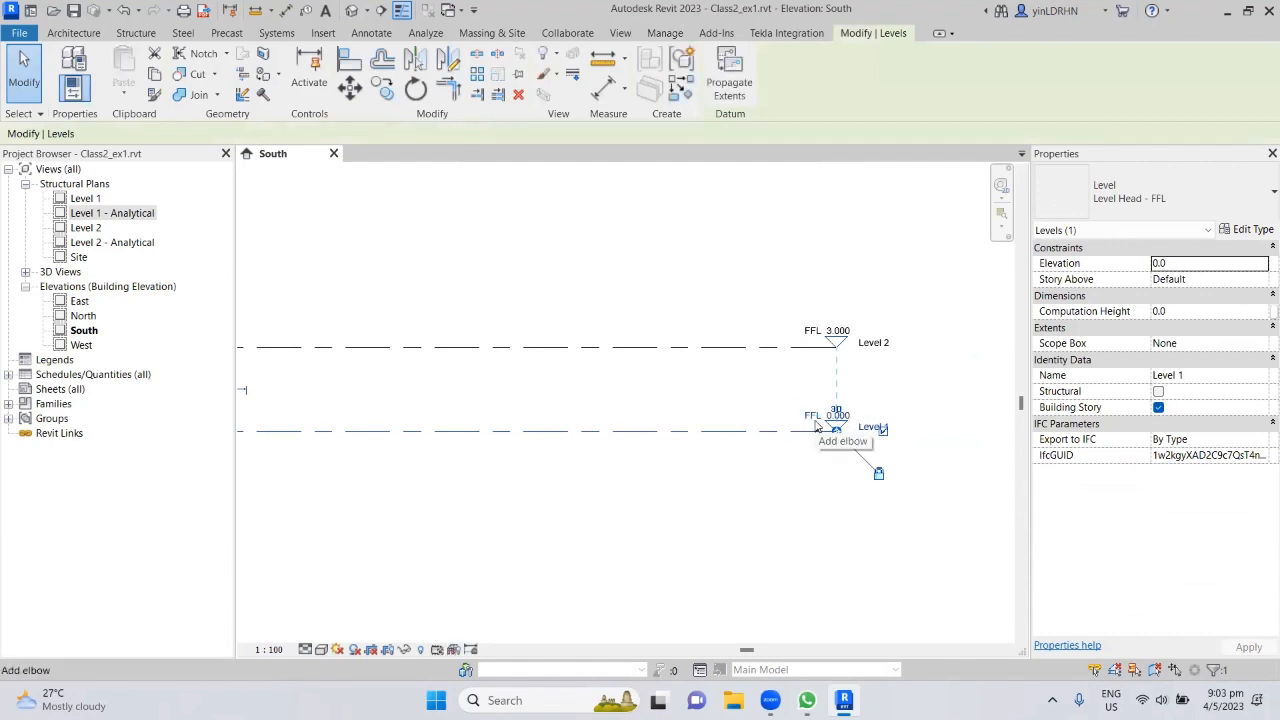
{"action": "left_click", "coordinate": [806, 485]}
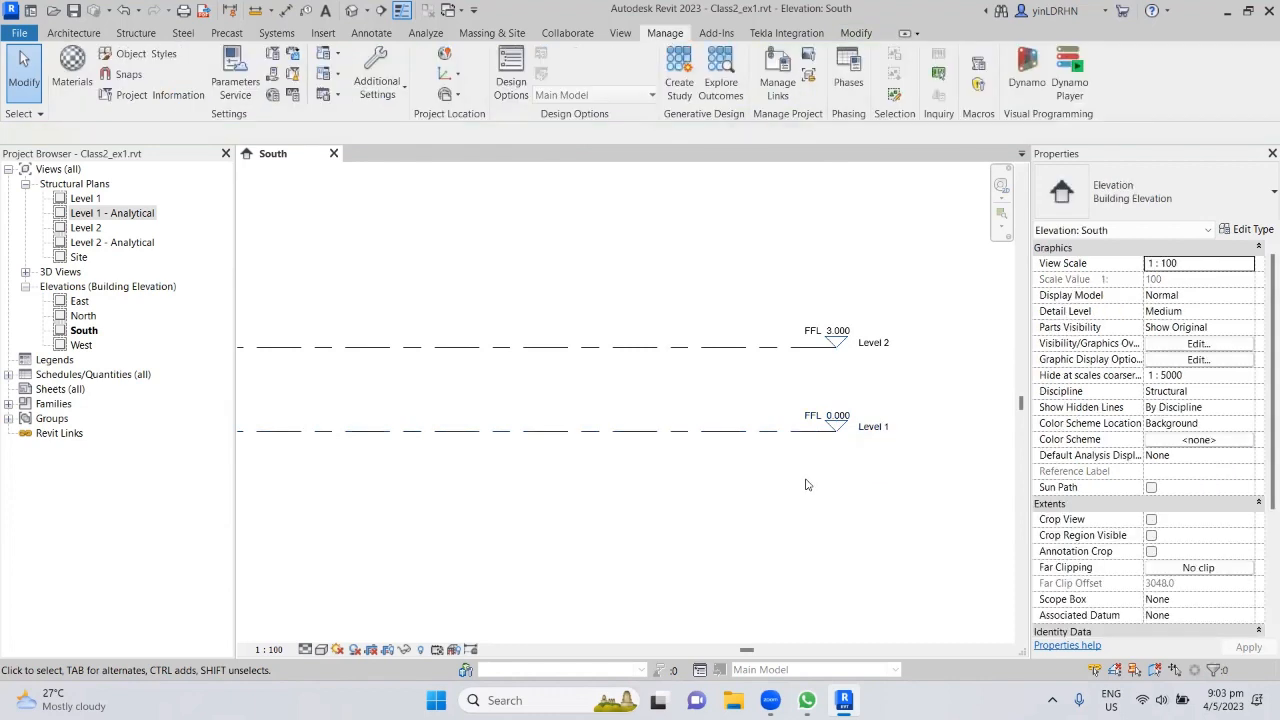
Step: Review the available Symbol options in Level 1's Level Head - FFL type properties, then close them without changes
{"action": "left_click", "coordinate": [814, 416]}
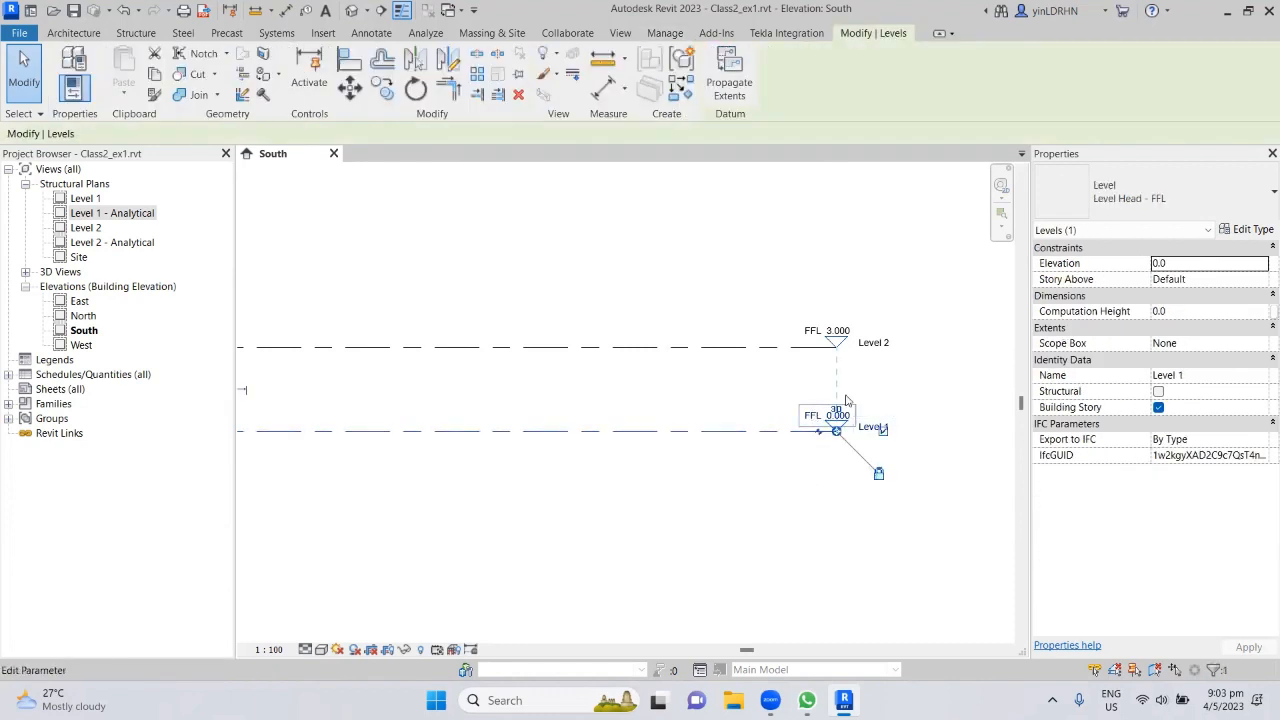
{"action": "left_click", "coordinate": [1261, 190]}
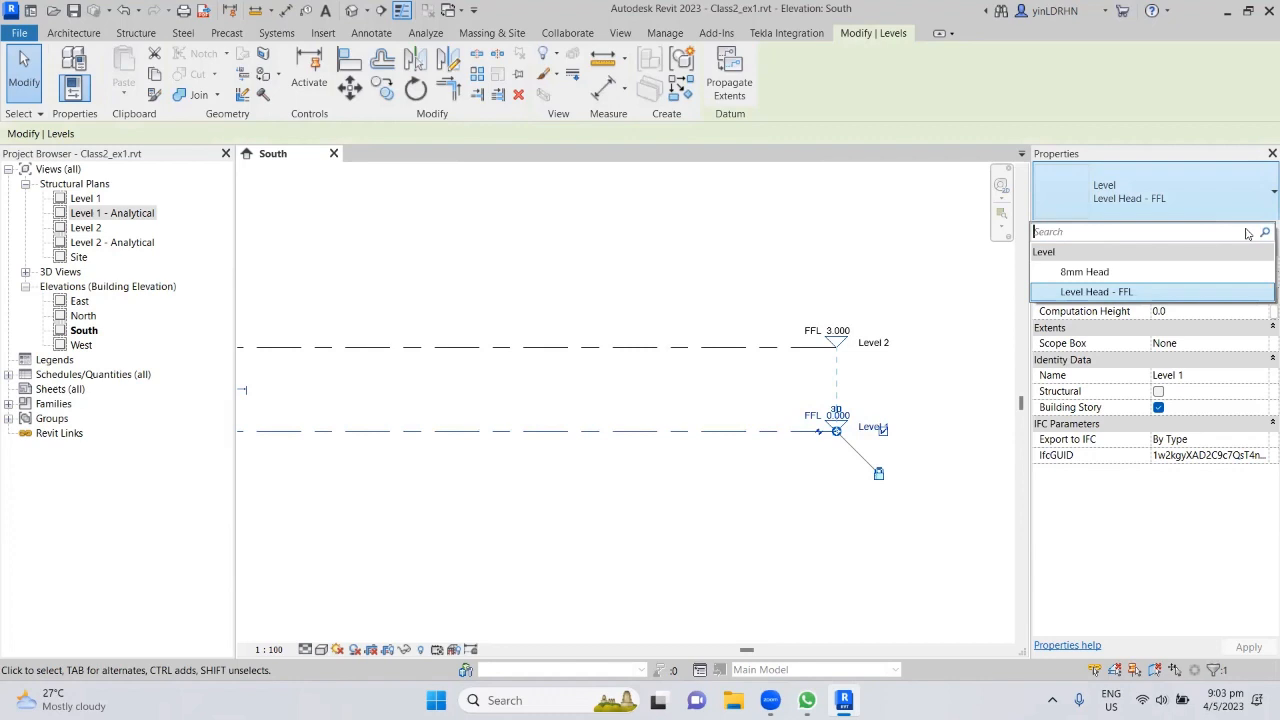
{"action": "left_click", "coordinate": [1180, 290]}
{"action": "left_click", "coordinate": [1250, 230]}
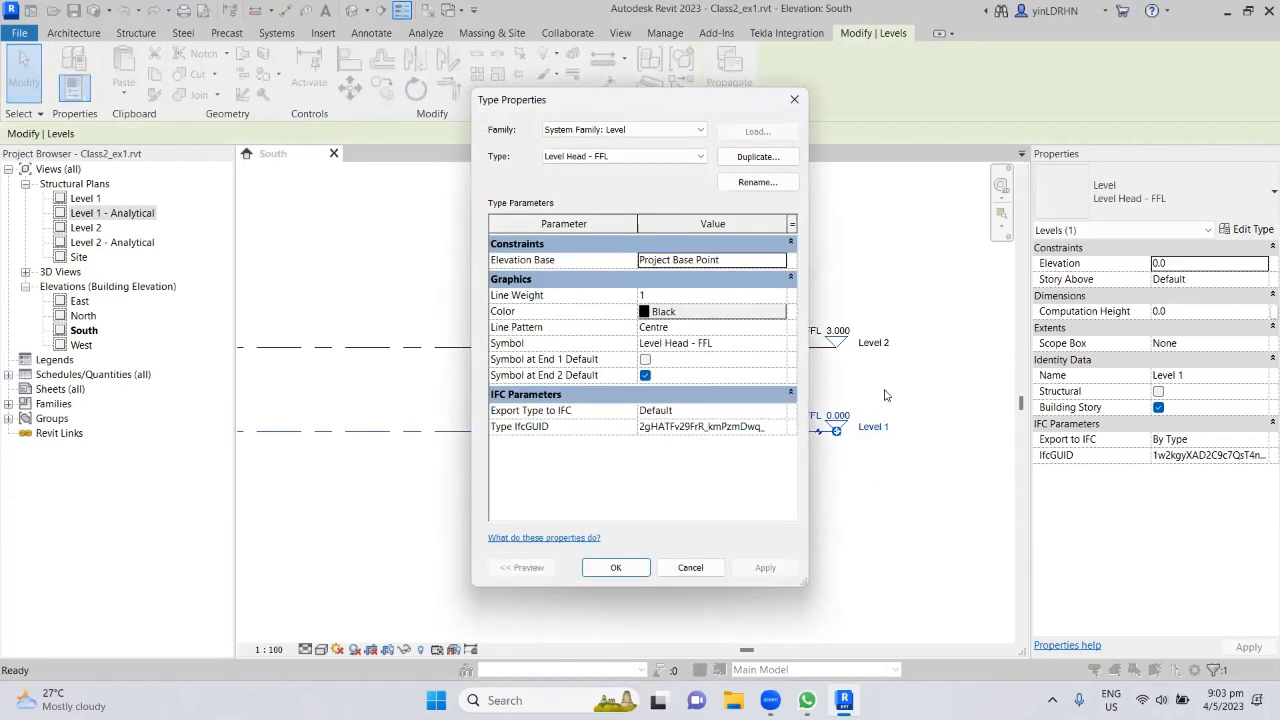
{"action": "left_click", "coordinate": [719, 343]}
{"action": "left_click", "coordinate": [777, 344]}
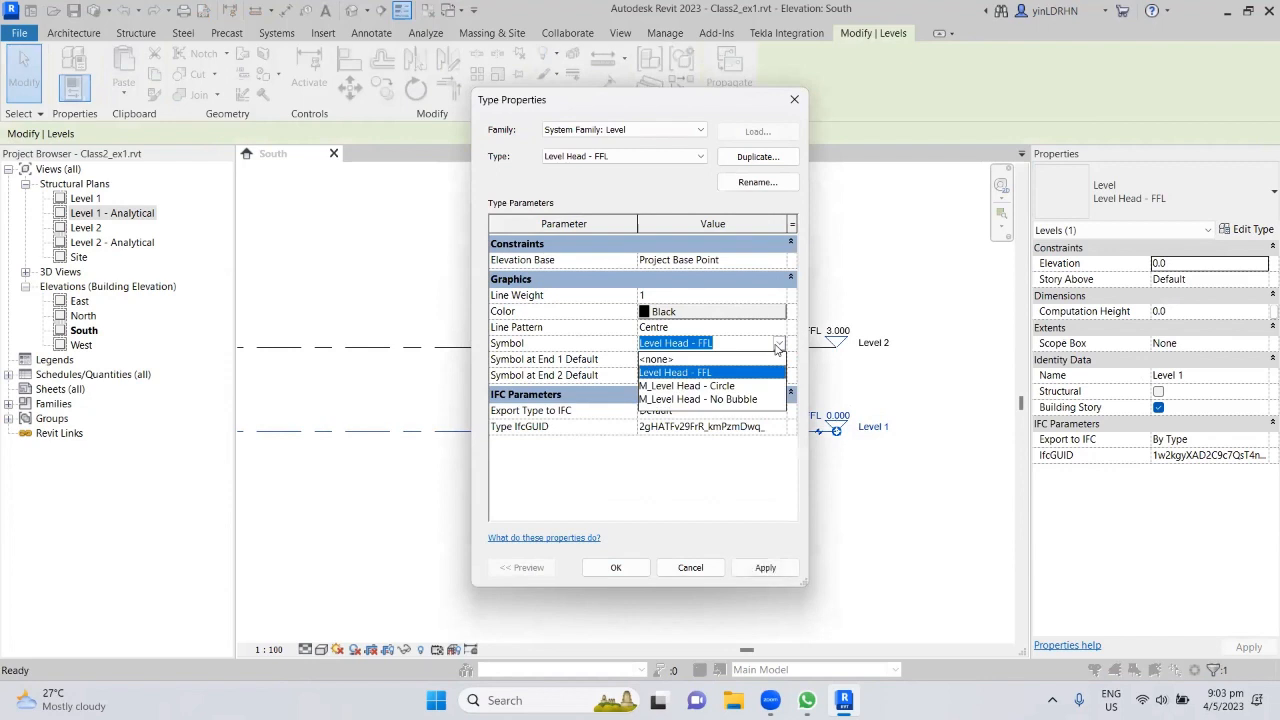
{"action": "left_click", "coordinate": [777, 344]}
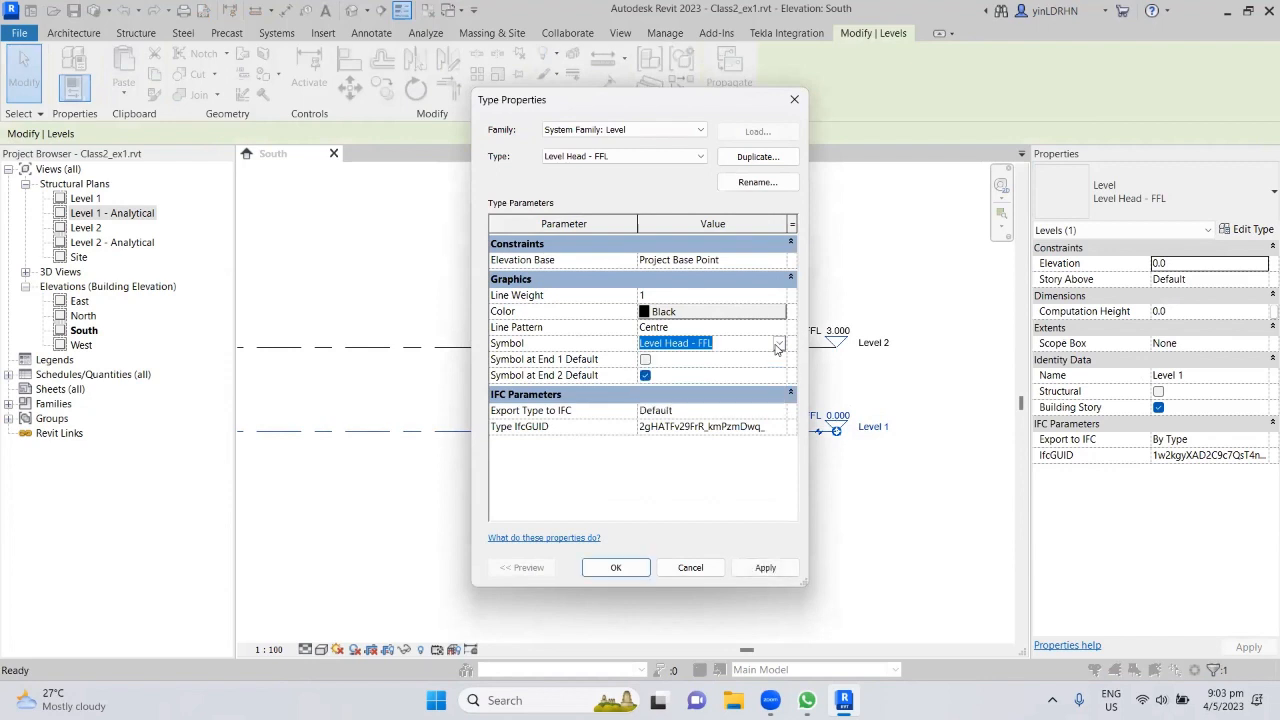
{"action": "left_click", "coordinate": [795, 101]}
{"action": "left_click", "coordinate": [822, 499]}
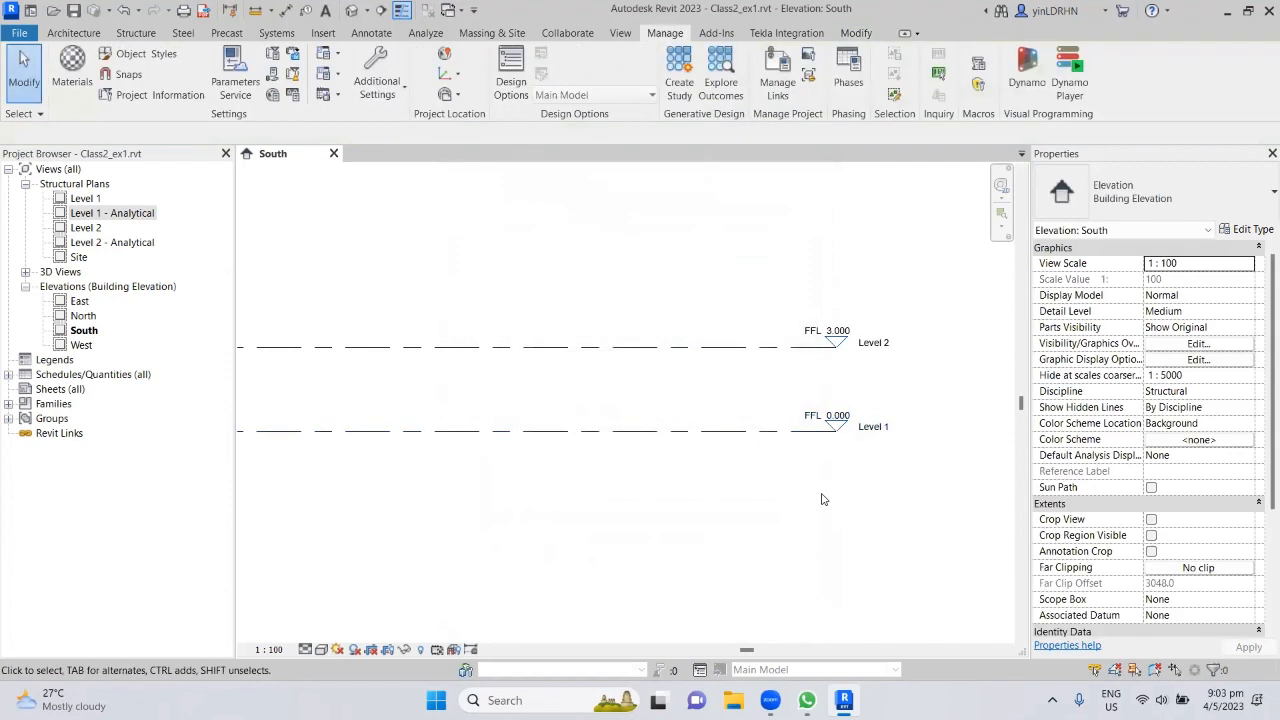
Step: Rename Level 1 to Ground Level and rename its corresponding views as well
{"action": "left_click", "coordinate": [868, 432]}
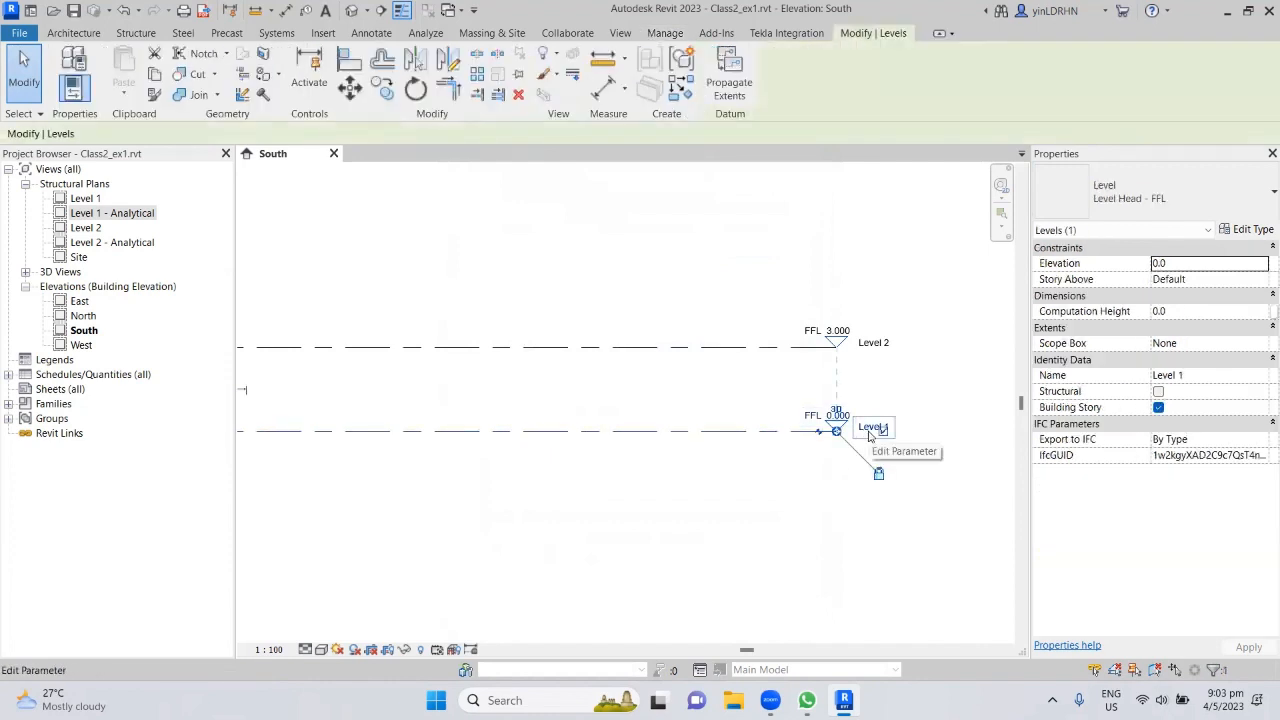
{"action": "left_click", "coordinate": [1192, 375]}
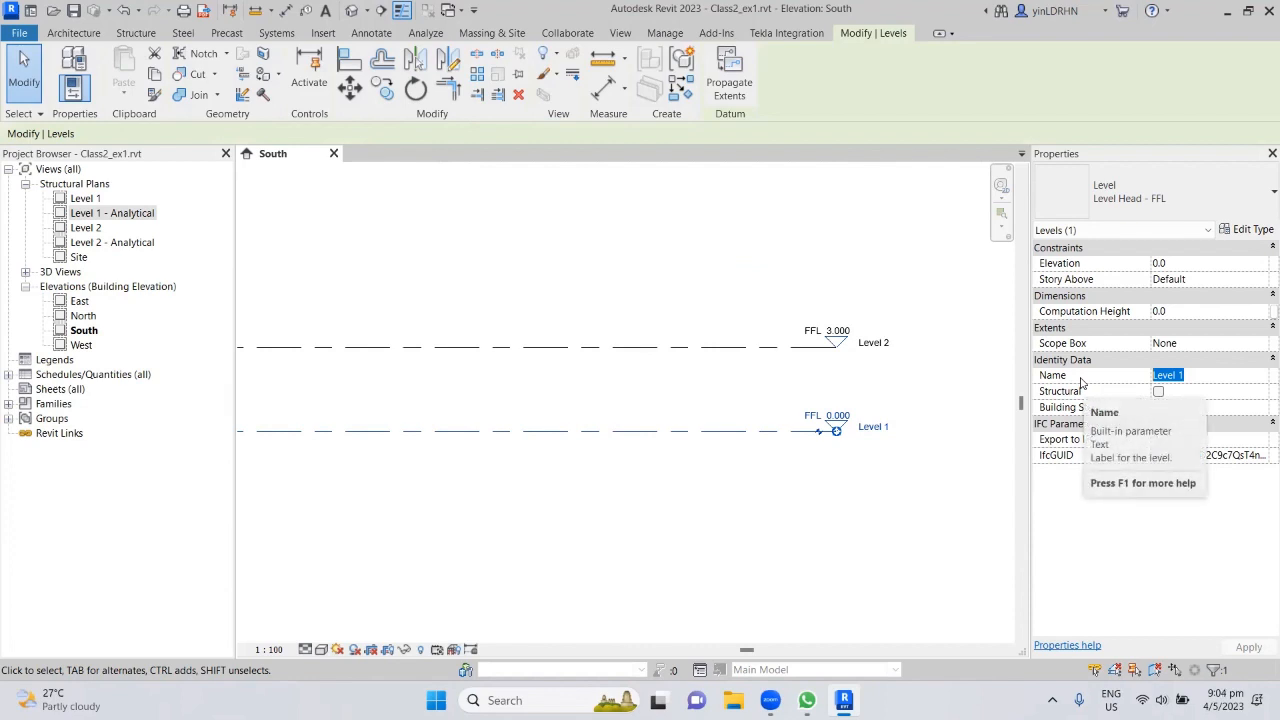
{"action": "type", "text": "Grou"}
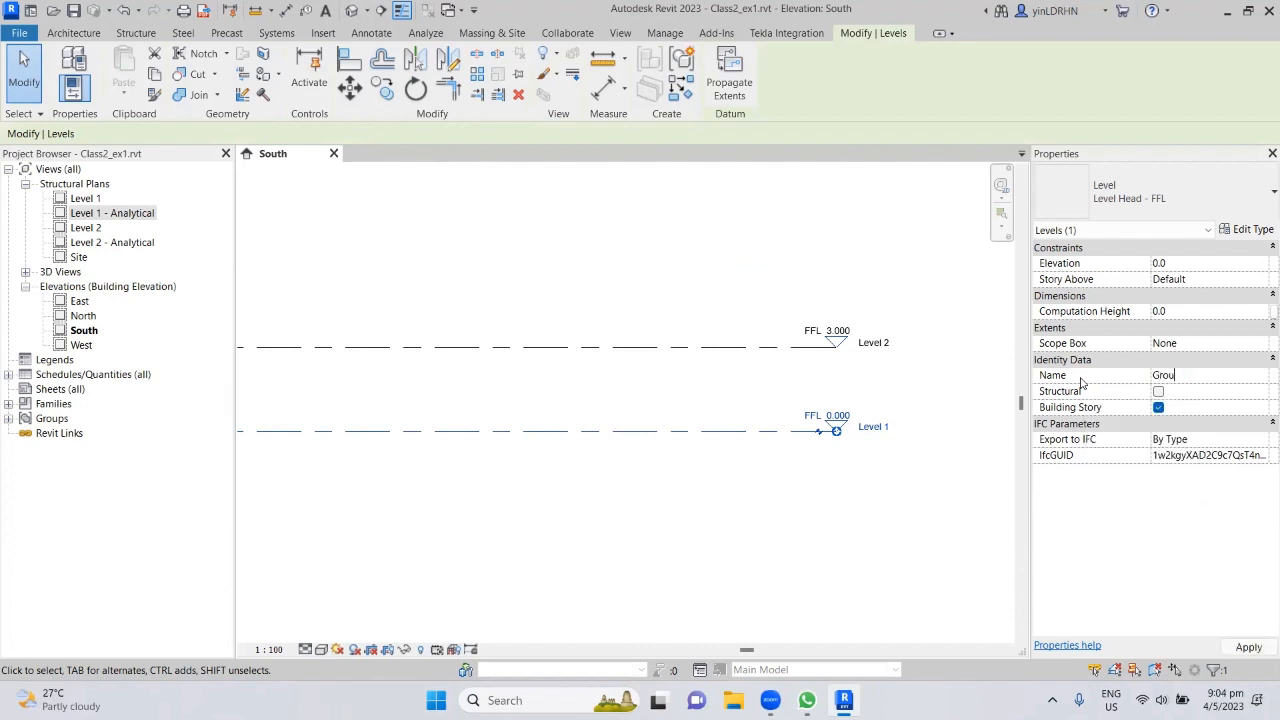
{"action": "type", "text": "nd Level"}
{"action": "mouse_move", "coordinate": [914, 472]}
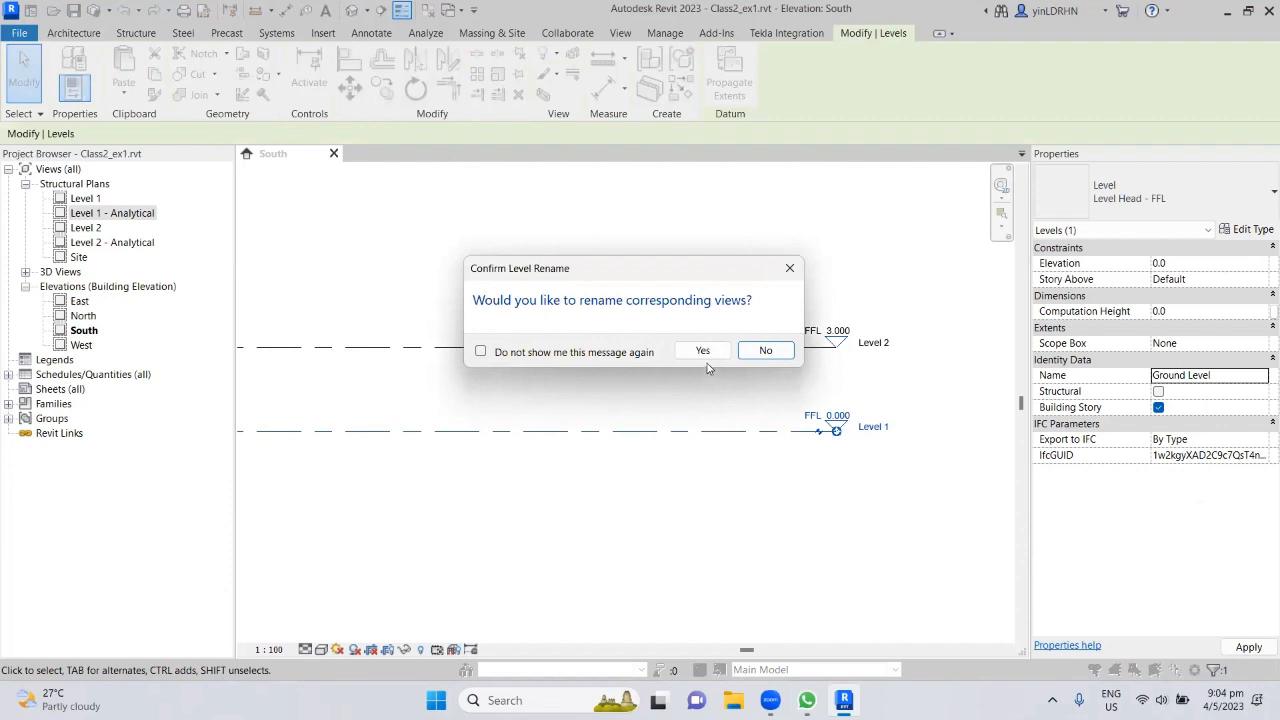
{"action": "left_click", "coordinate": [704, 352]}
{"action": "left_click", "coordinate": [828, 491]}
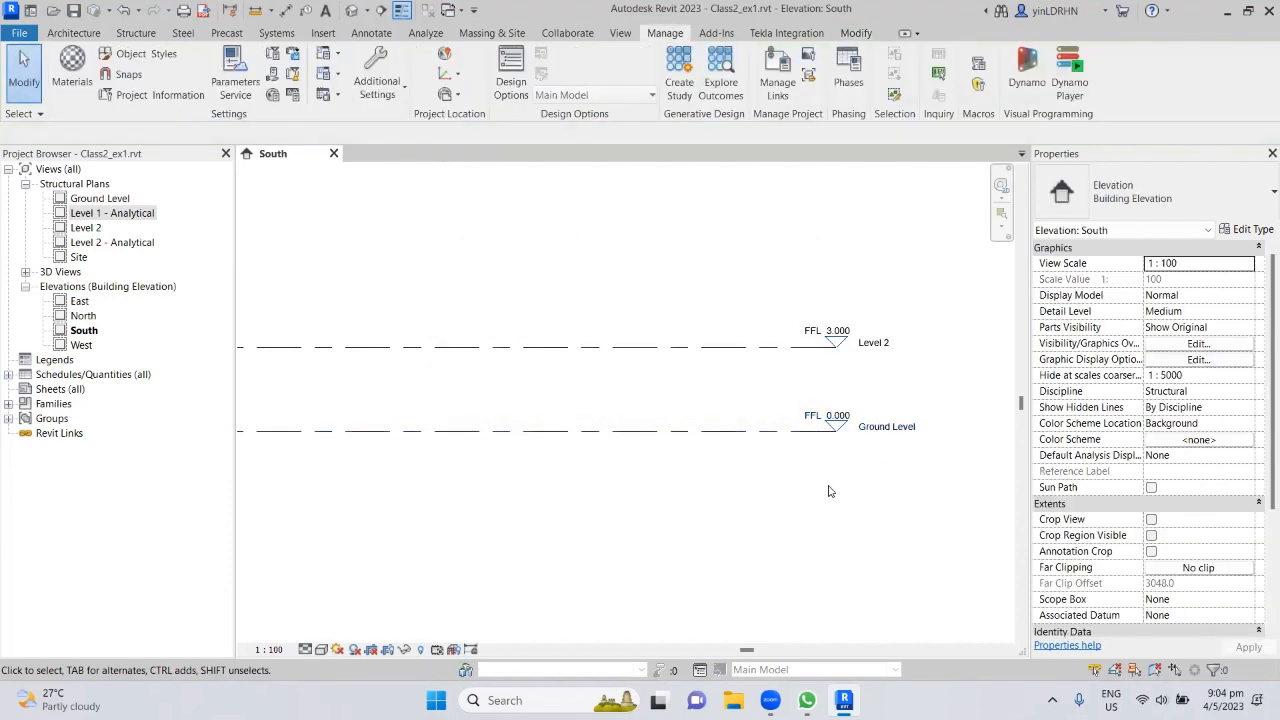
Step: Rename Level 2 to Storey 1, including its corresponding views
{"action": "left_click", "coordinate": [886, 358]}
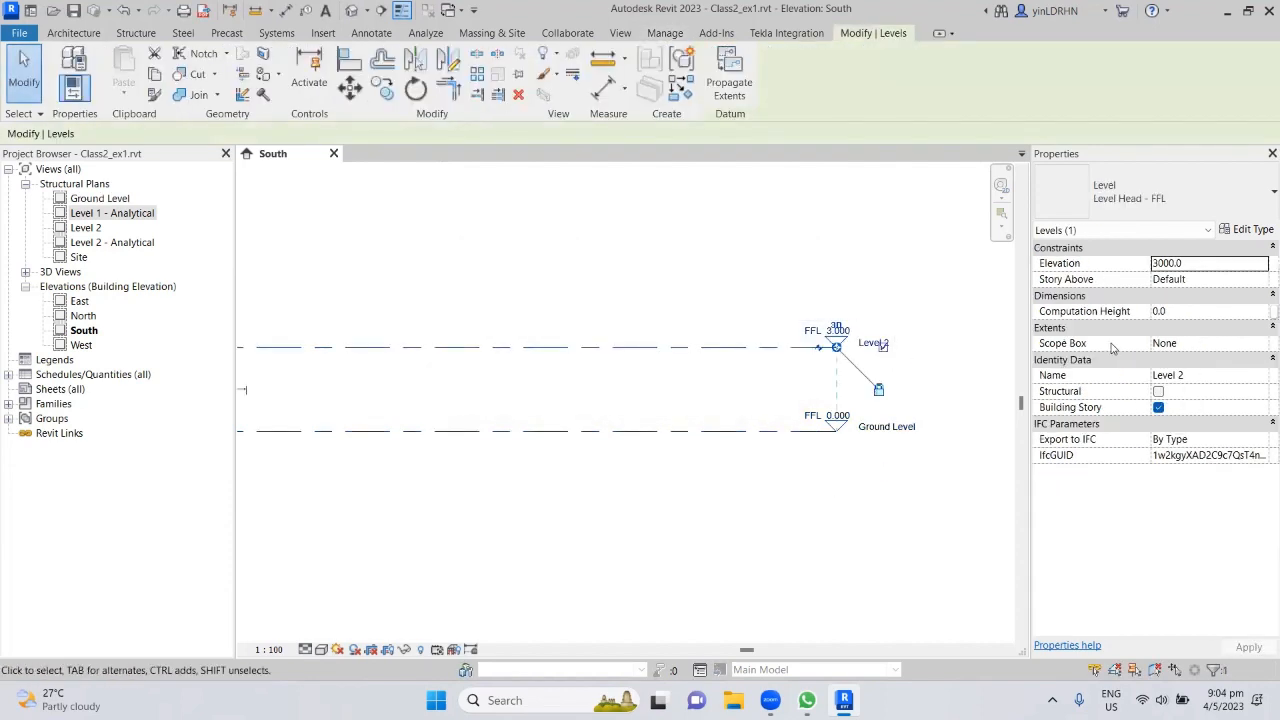
{"action": "left_click", "coordinate": [1207, 375]}
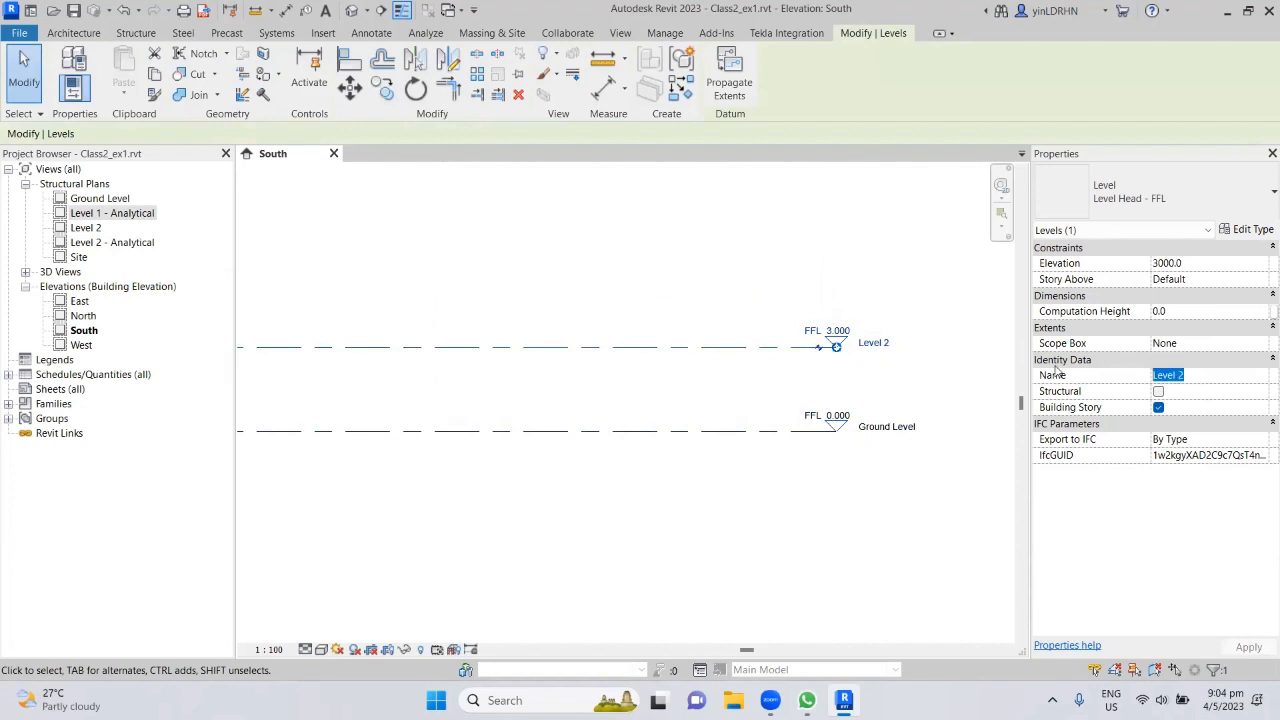
{"action": "type", "text": "Storey 1"}
{"action": "key", "text": "Return"}
{"action": "left_click", "coordinate": [704, 348]}
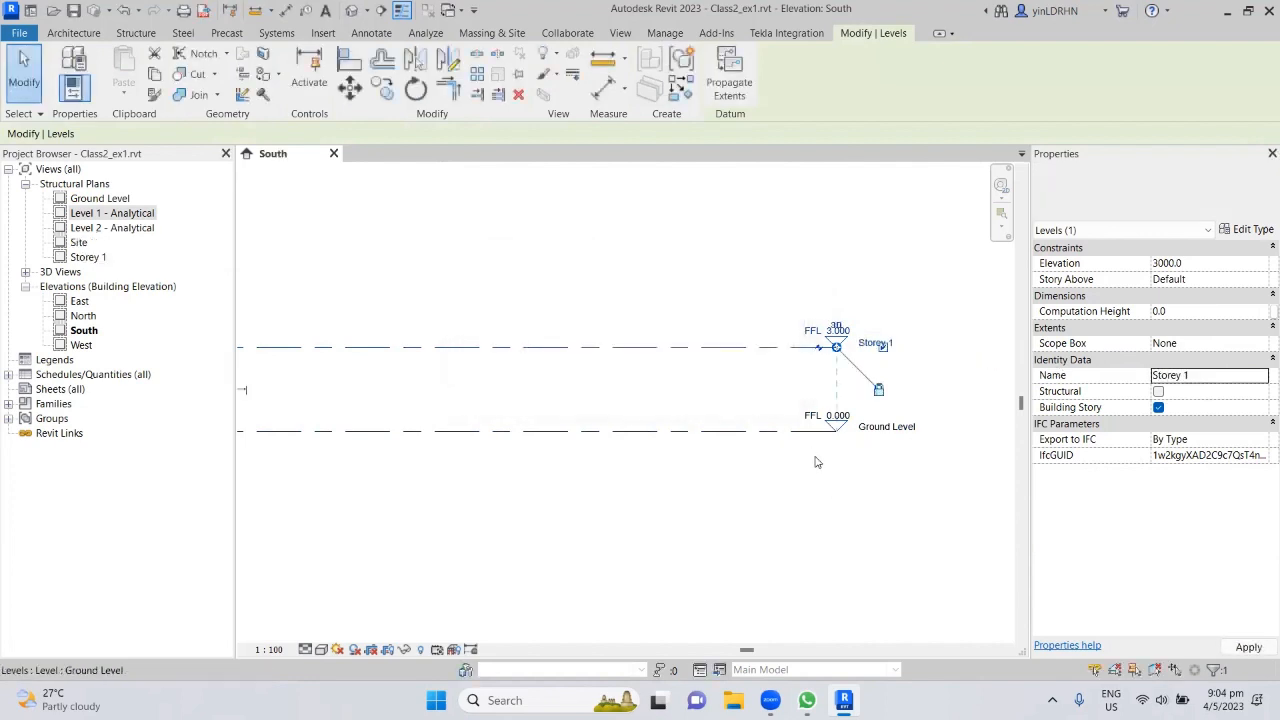
{"action": "left_click", "coordinate": [835, 500]}
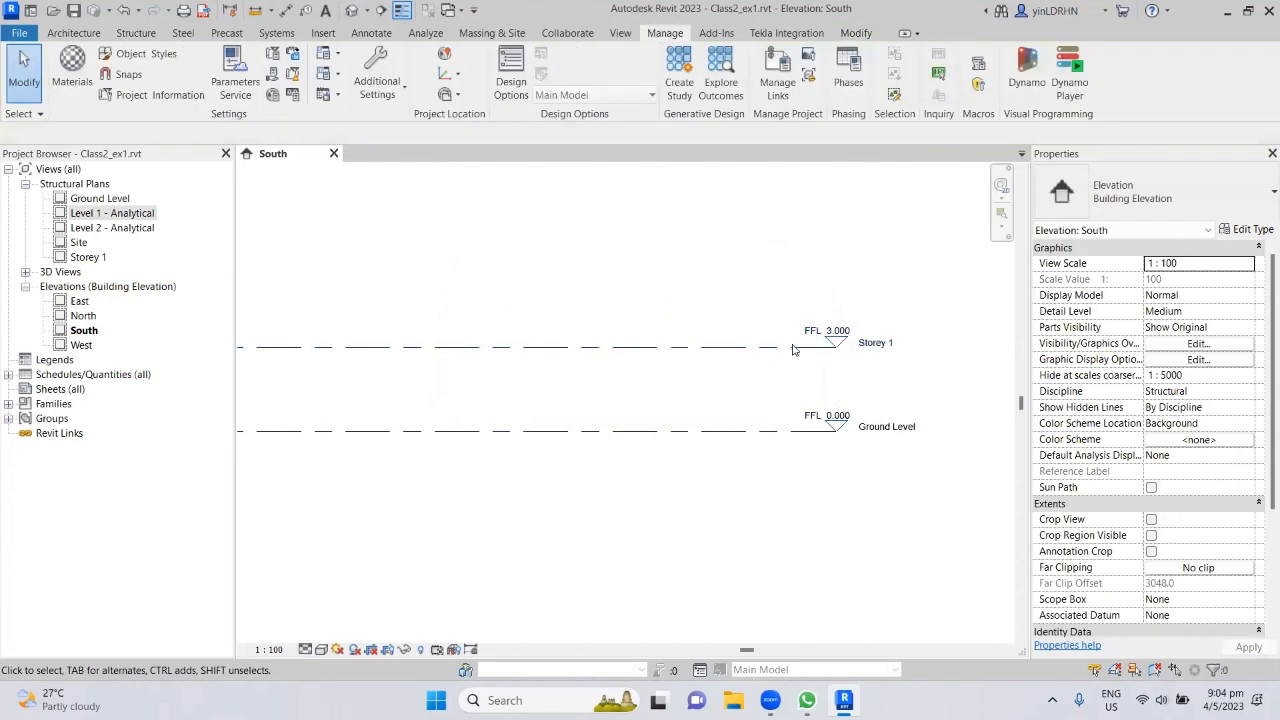
Step: Start placing a new level with plan view creation enabled and only Structural Plan as the view type
{"action": "scroll", "coordinate": [729, 350], "scroll_direction": "down", "scroll_amount": 1}
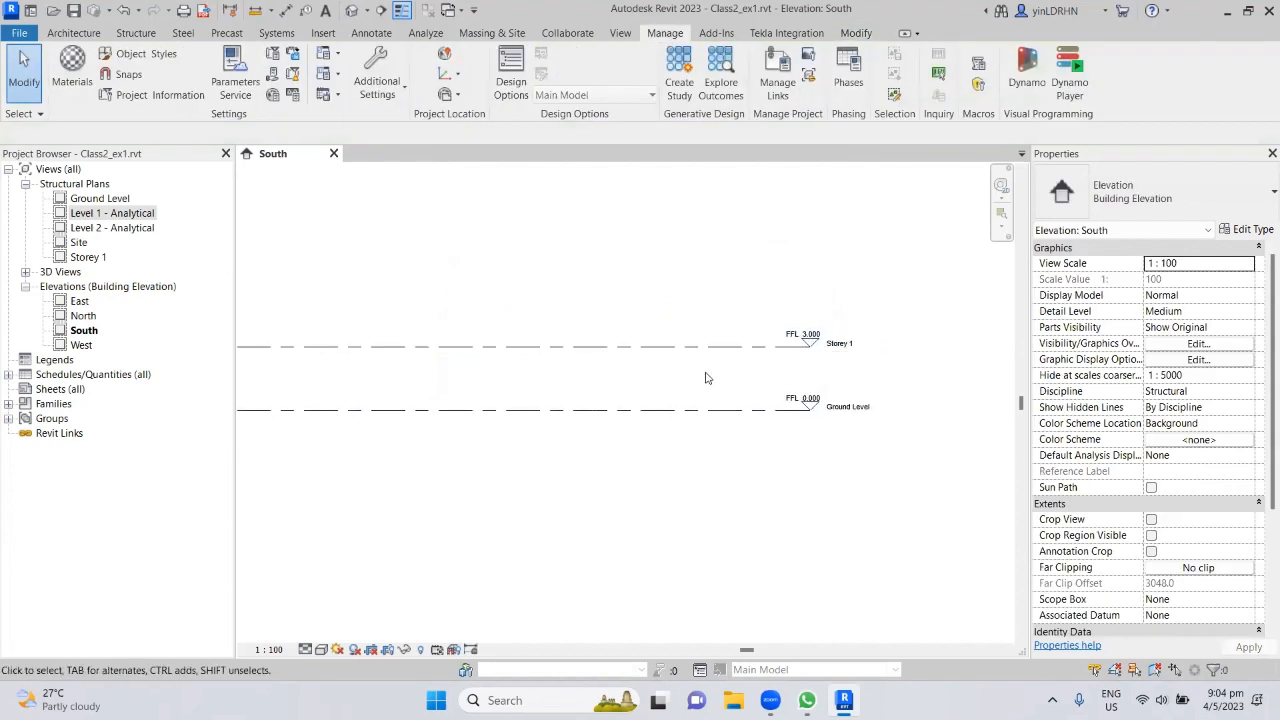
{"action": "left_click", "coordinate": [136, 34]}
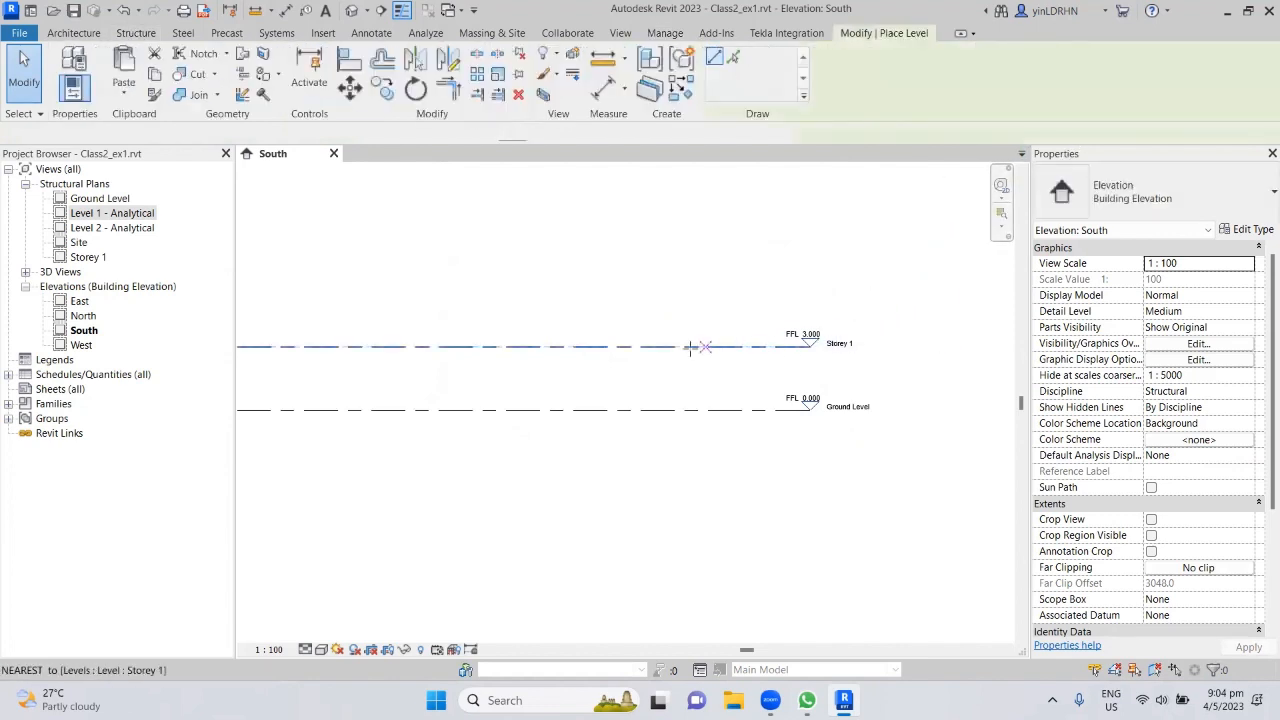
{"action": "middle_click_drag", "start_coordinate": [712, 358], "coordinate": [779, 351]}
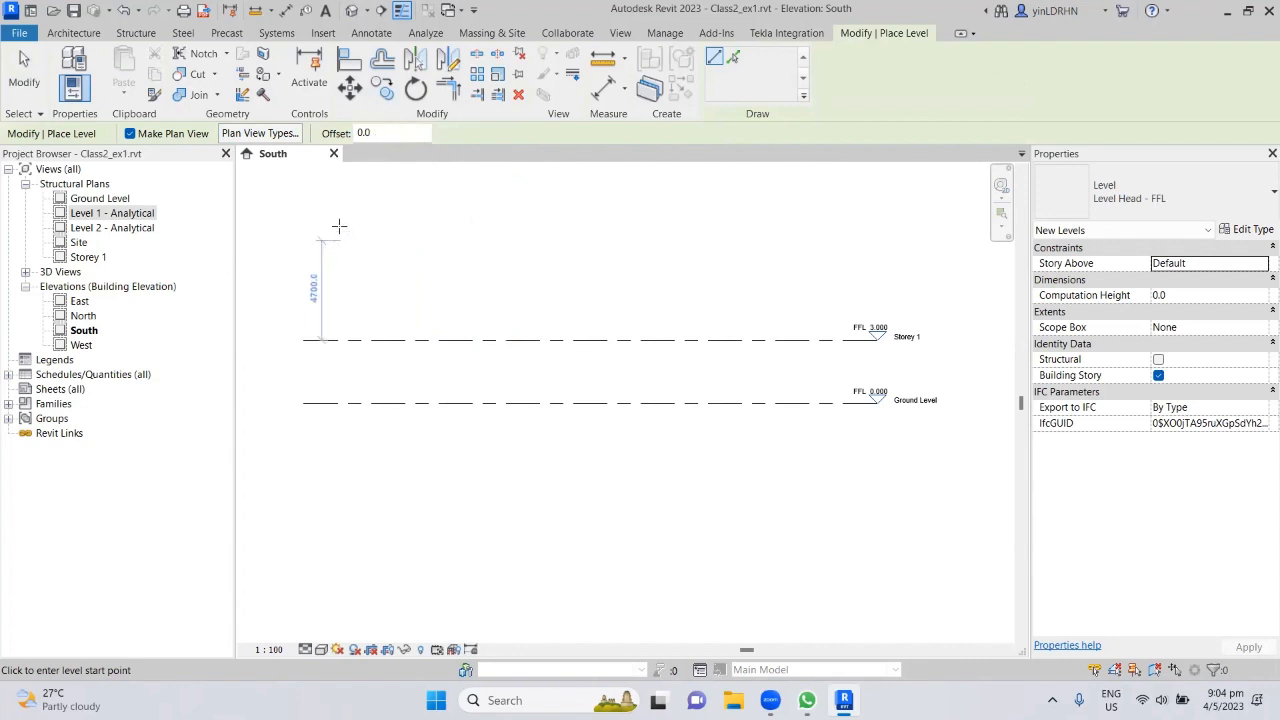
{"action": "left_click", "coordinate": [268, 136]}
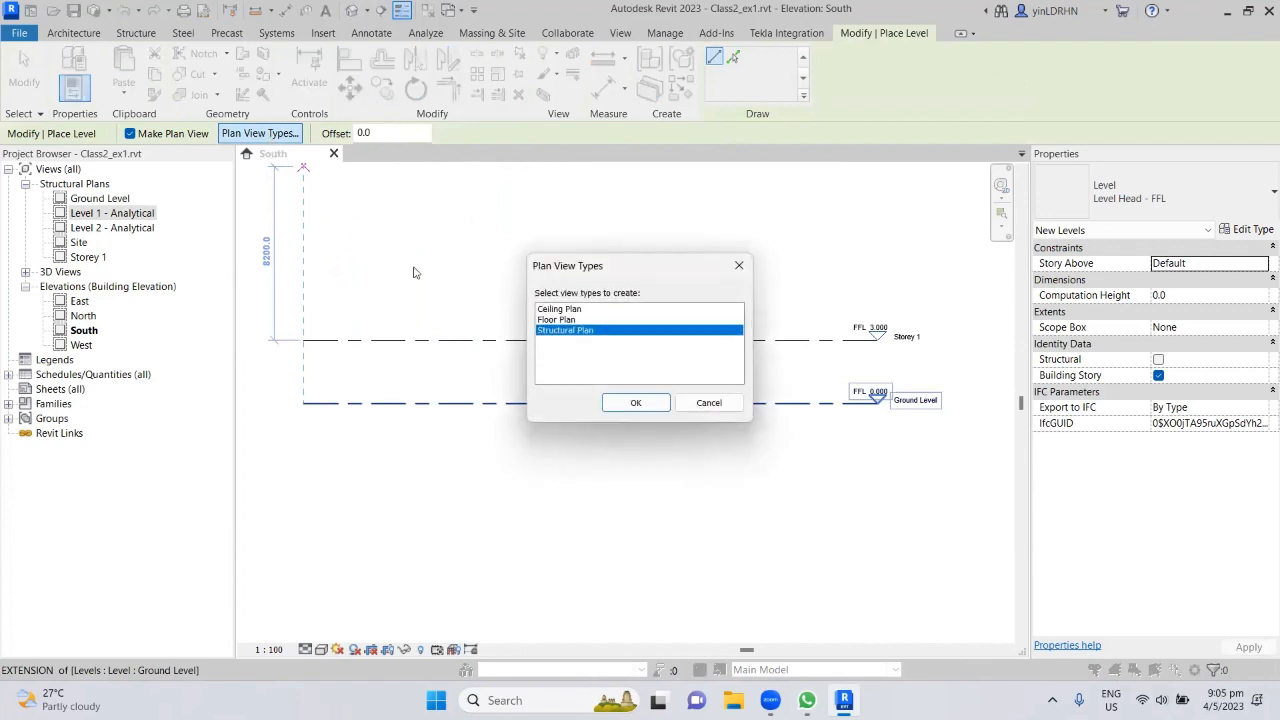
{"action": "left_click", "coordinate": [562, 310], "text": "ctrl"}
{"action": "left_click", "coordinate": [558, 320], "text": "ctrl"}
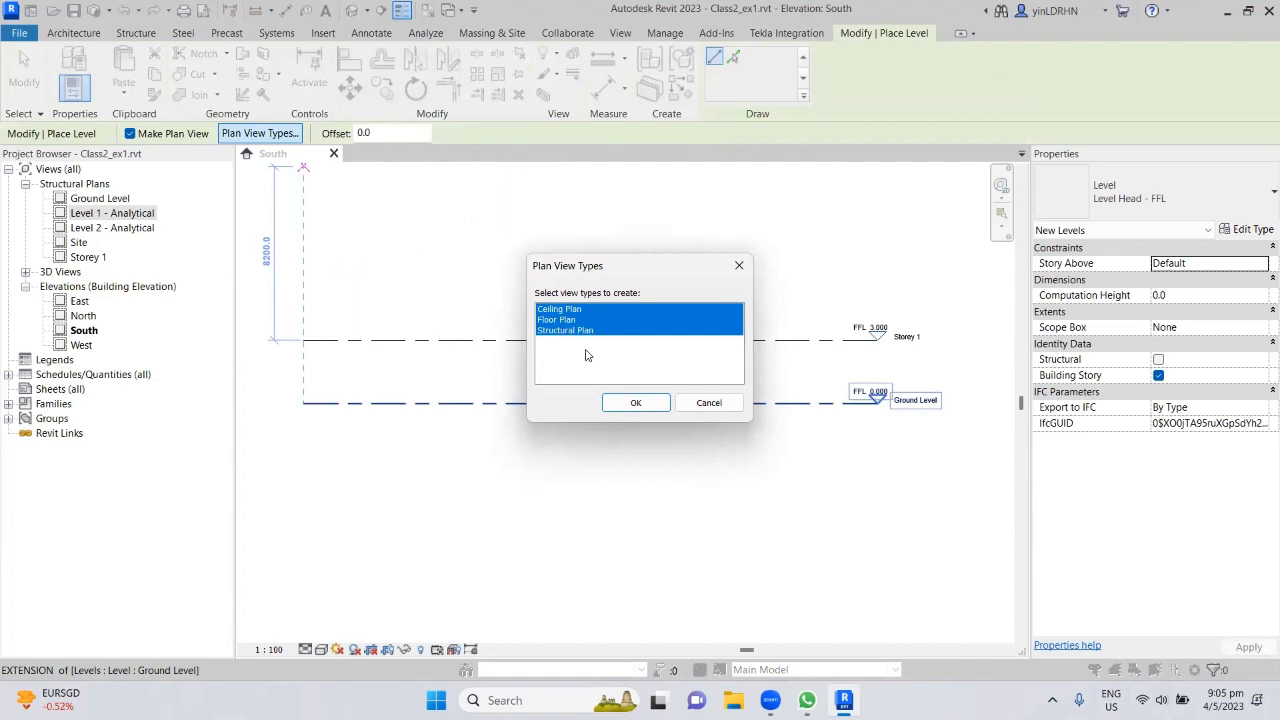
{"action": "left_click", "coordinate": [563, 331], "text": "ctrl"}
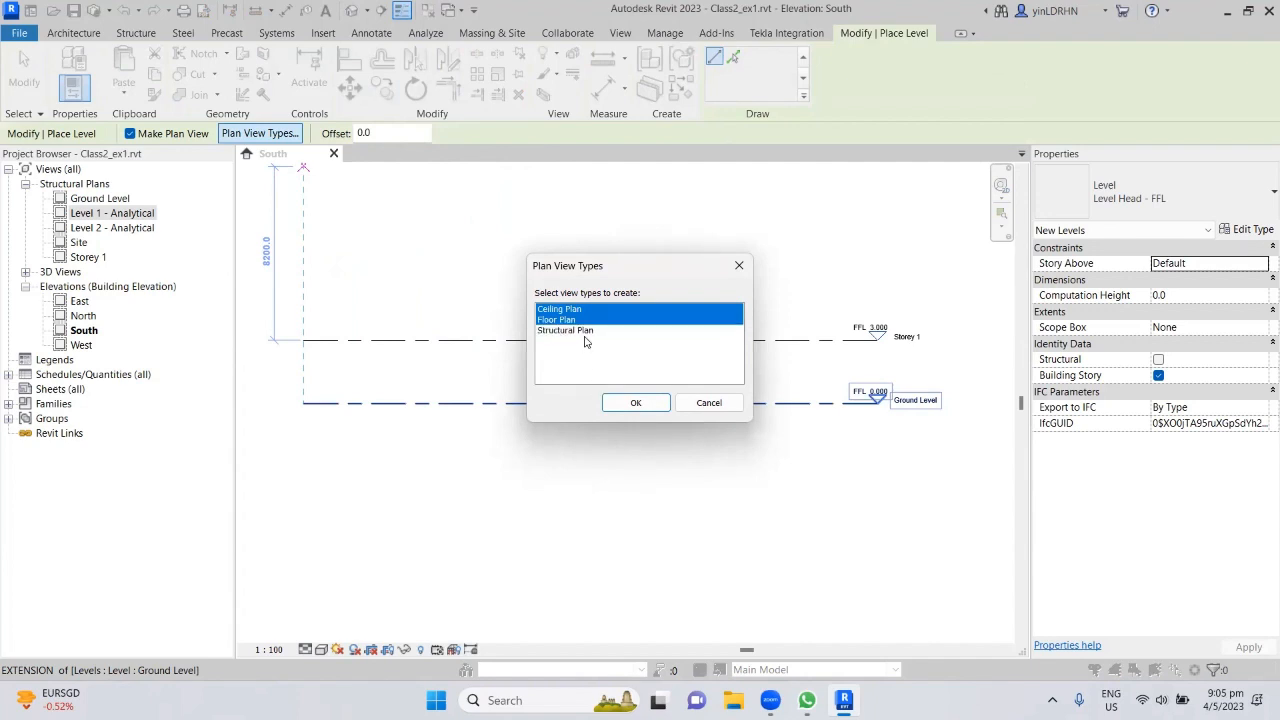
{"action": "left_click", "coordinate": [585, 331], "text": "ctrl"}
{"action": "left_click", "coordinate": [575, 320], "text": "ctrl"}
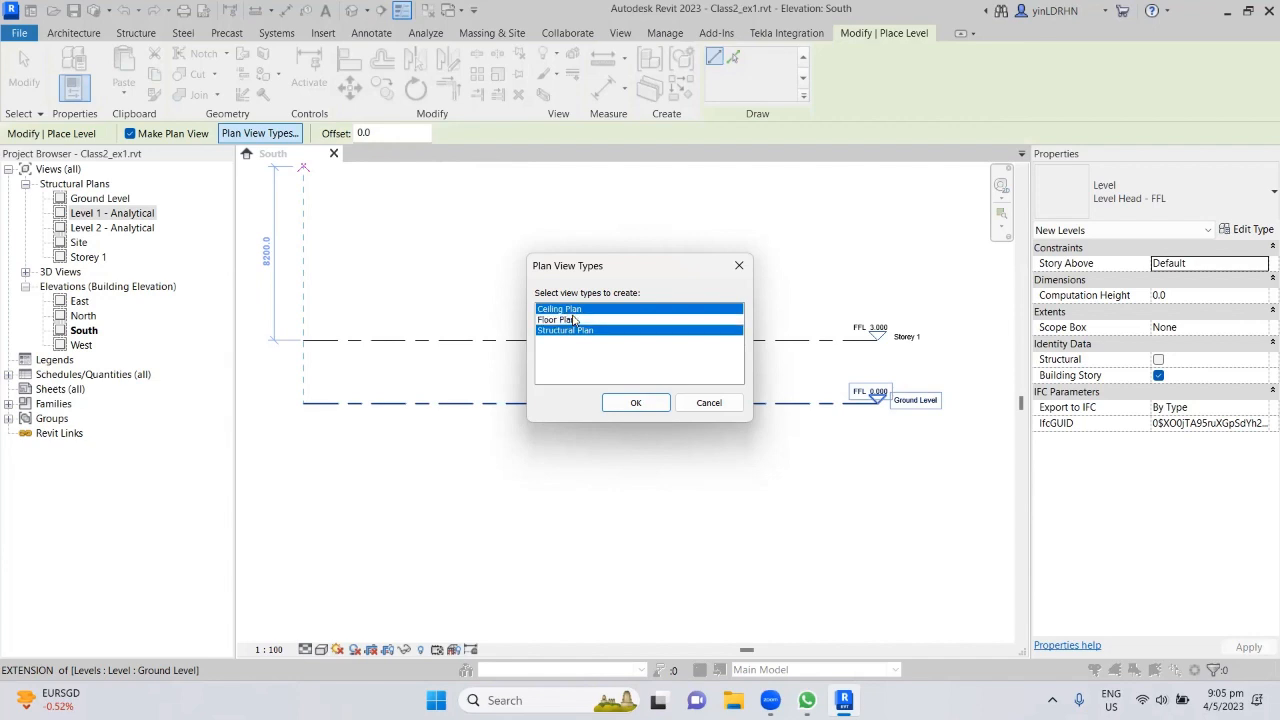
{"action": "left_click", "coordinate": [597, 332]}
{"action": "left_click", "coordinate": [636, 403]}
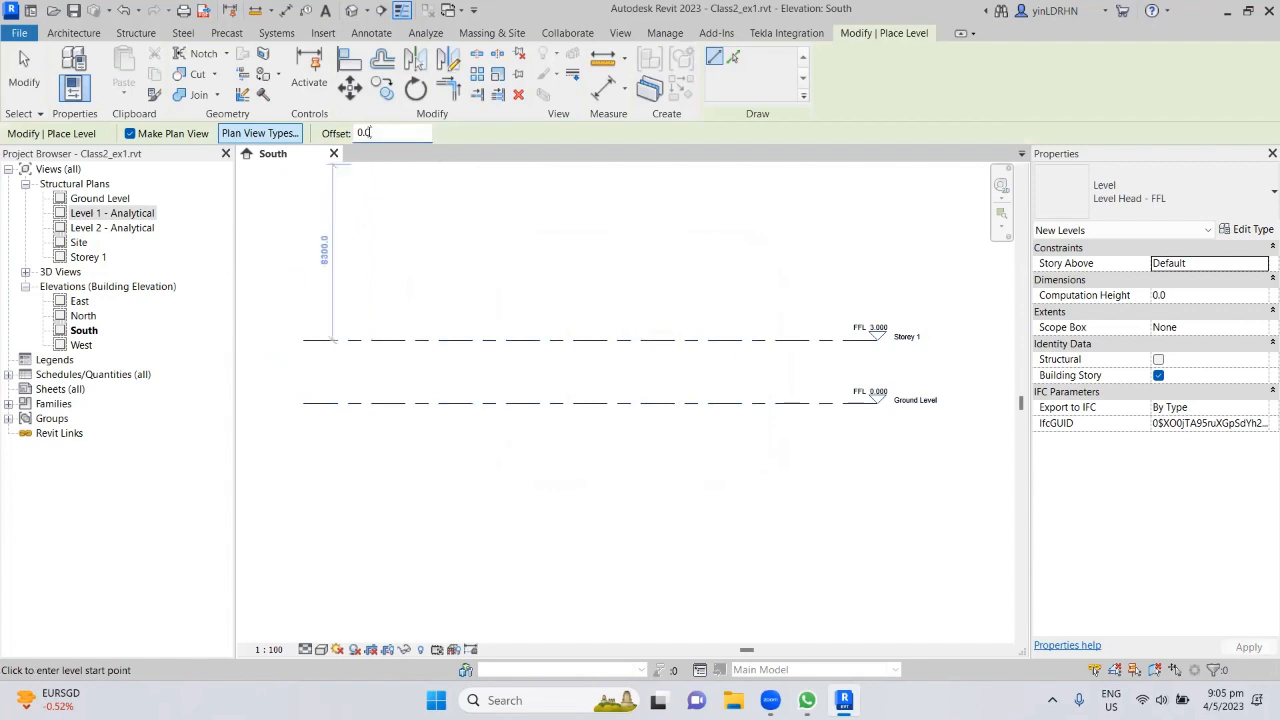
Step: Draw a new level over the full length of Storey 1 with a 5000 mm offset above it
{"action": "double_click", "coordinate": [380, 139]}
{"action": "type", "text": "5000"}
{"action": "left_click", "coordinate": [303, 340]}
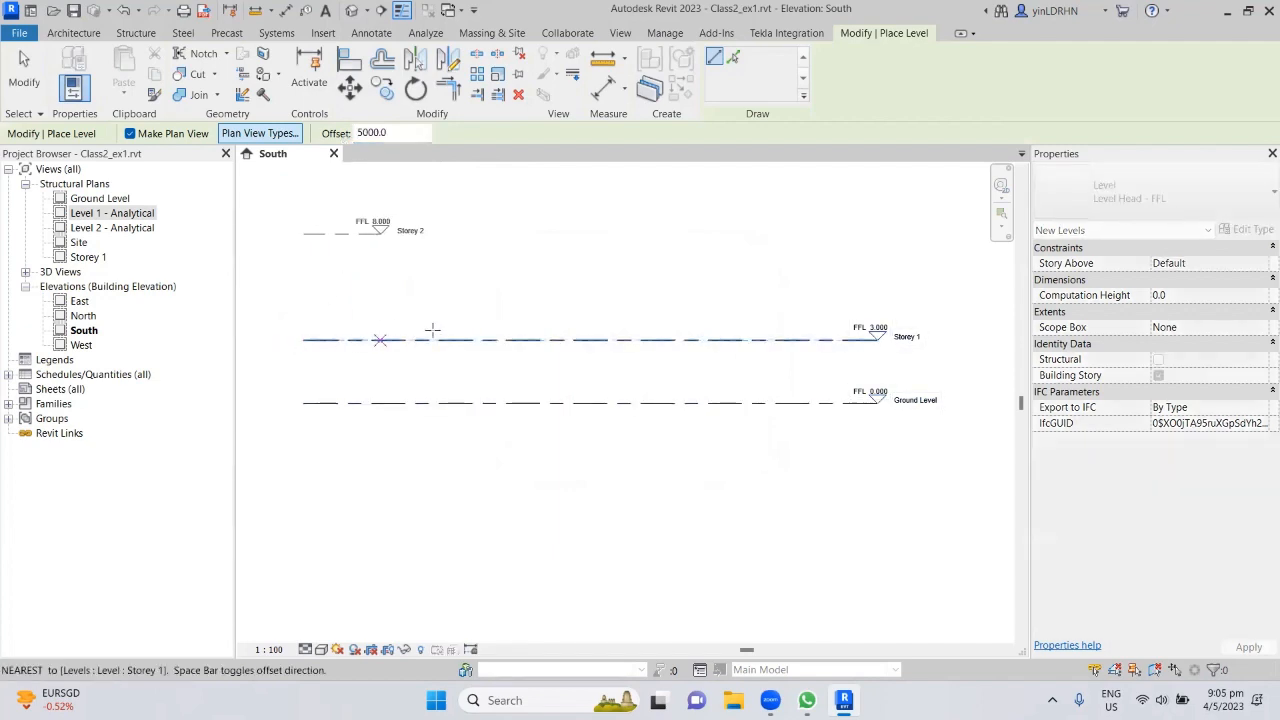
{"action": "left_click", "coordinate": [877, 340]}
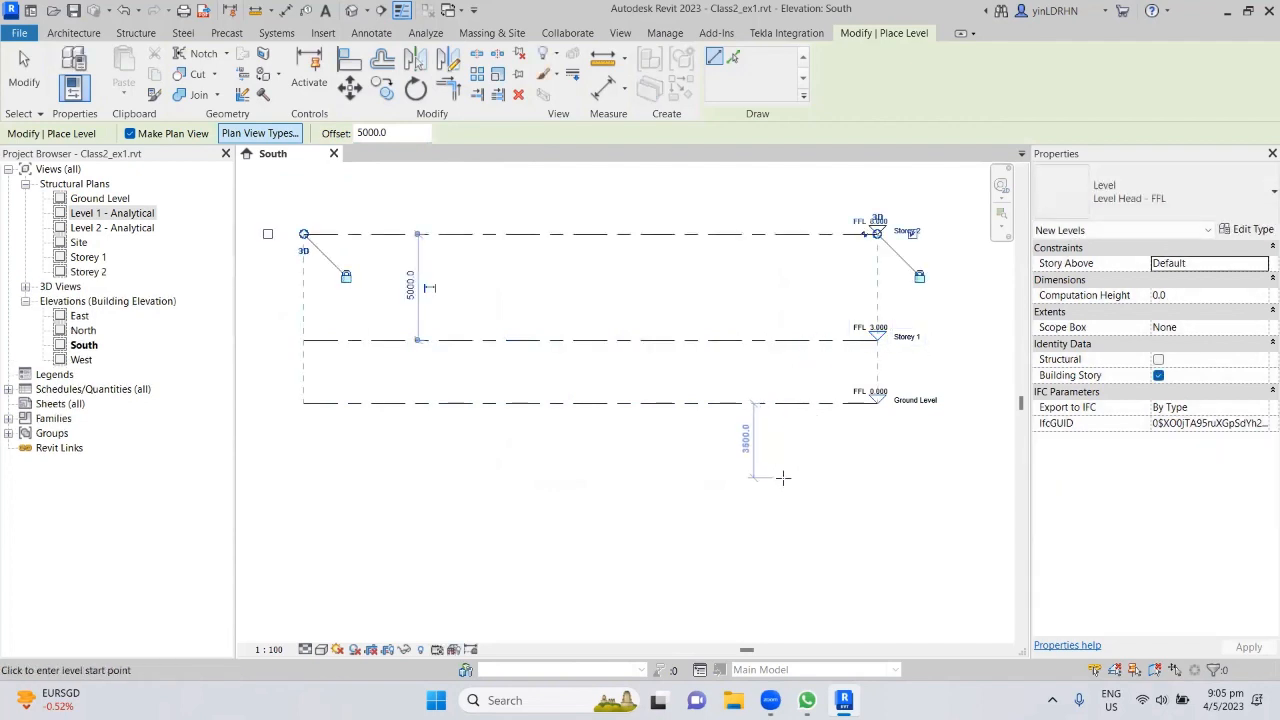
Step: Draw another level over the full length of Storey 2 with a 4000 mm offset above it, and finish level placement
{"action": "middle_click_drag", "start_coordinate": [705, 282], "coordinate": [703, 411]}
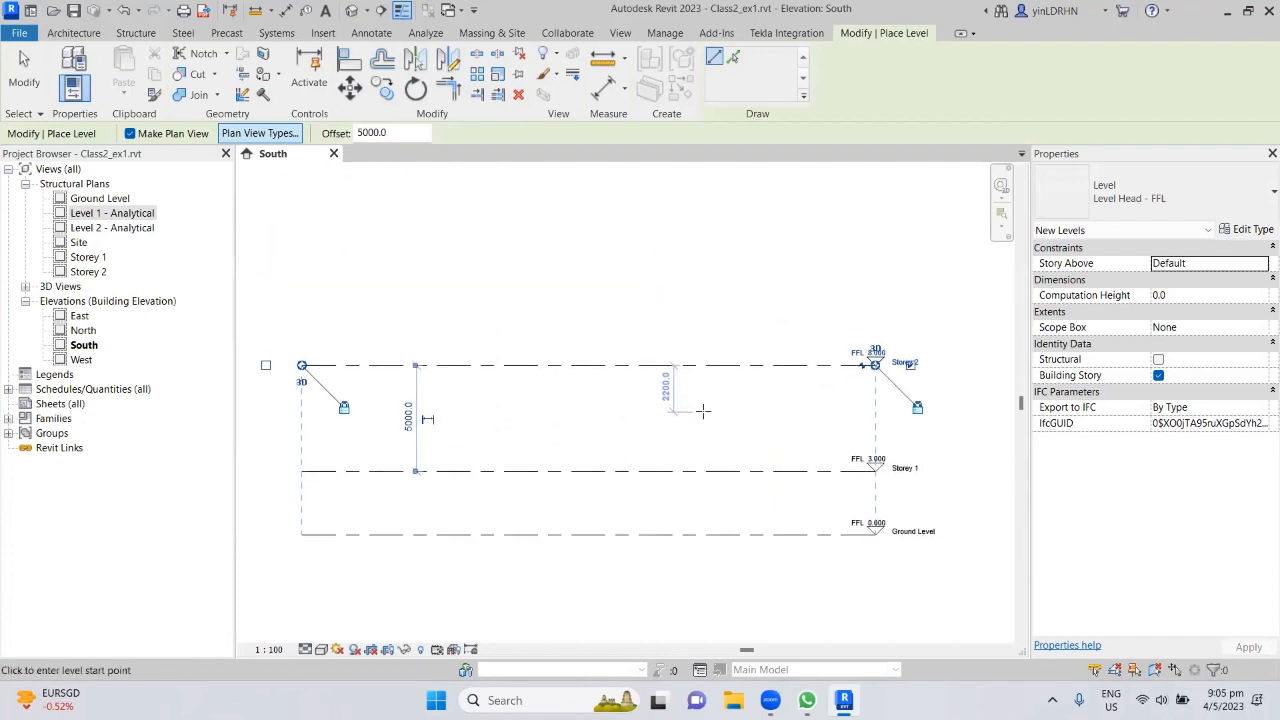
{"action": "left_click_drag", "start_coordinate": [395, 133], "coordinate": [340, 140]}
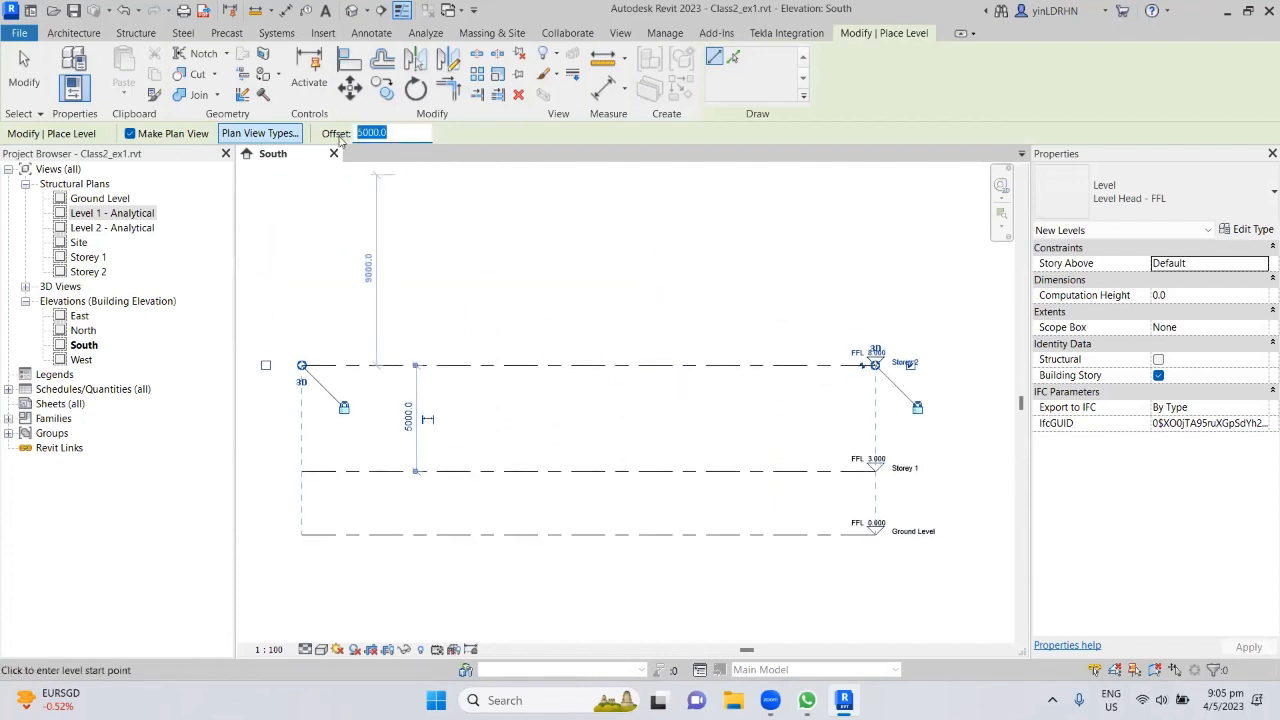
{"action": "type", "text": "4000.0"}
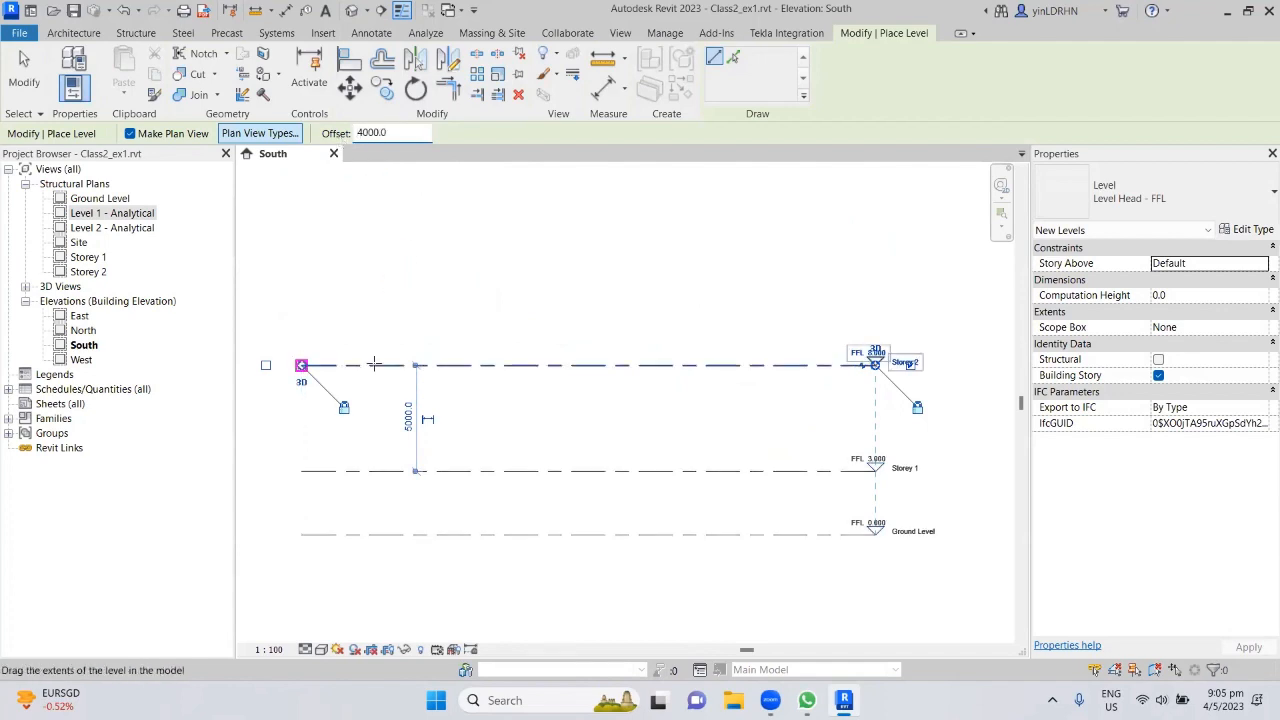
{"action": "left_click", "coordinate": [877, 364]}
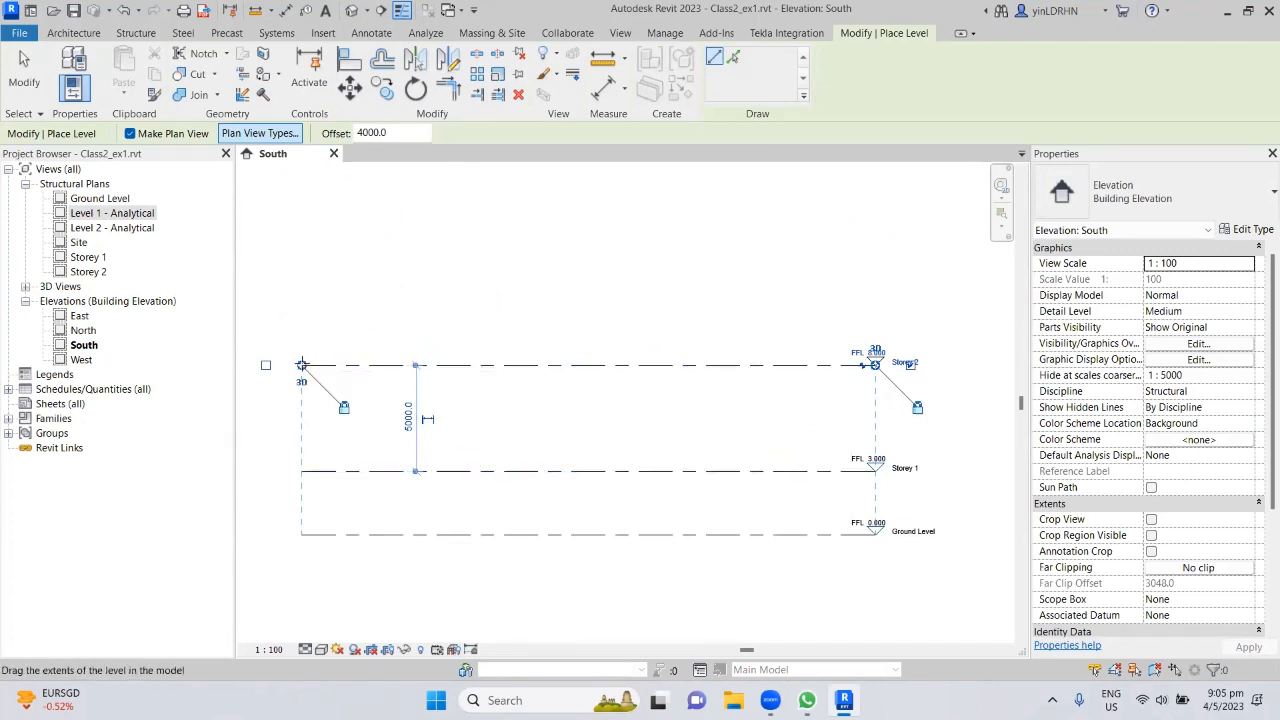
{"action": "key", "text": "Escape"}
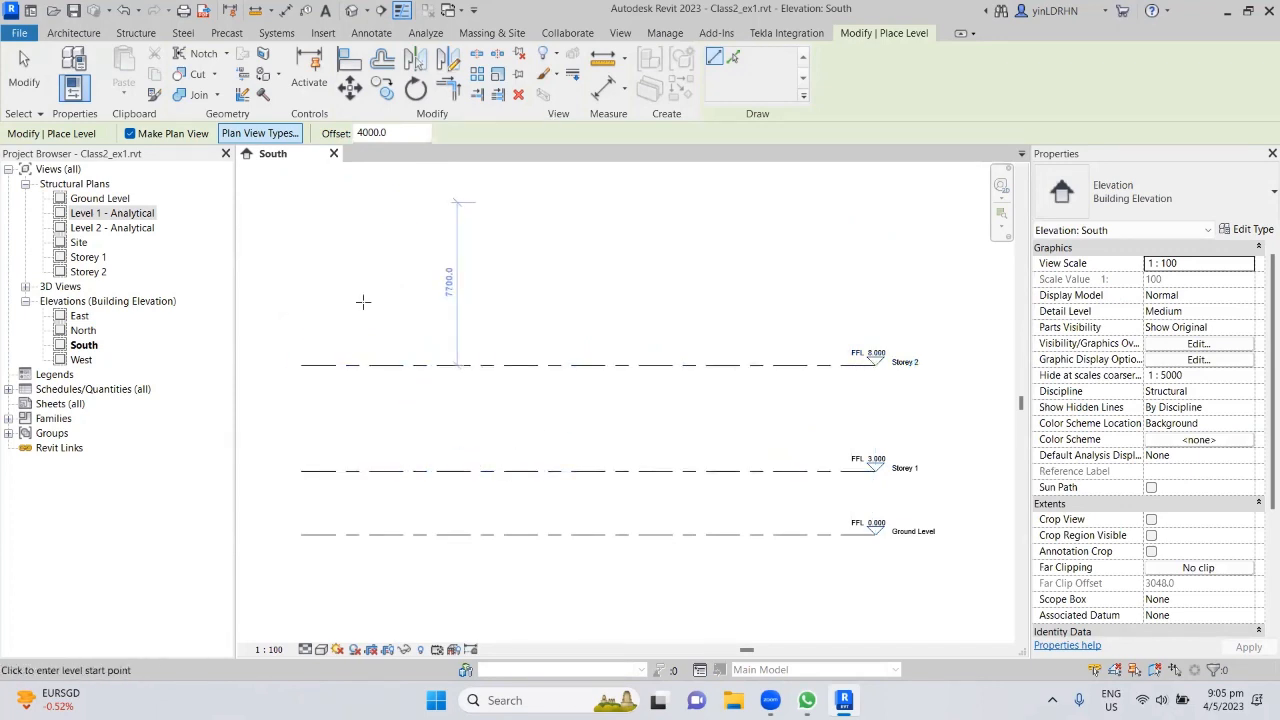
{"action": "left_click", "coordinate": [300, 364]}
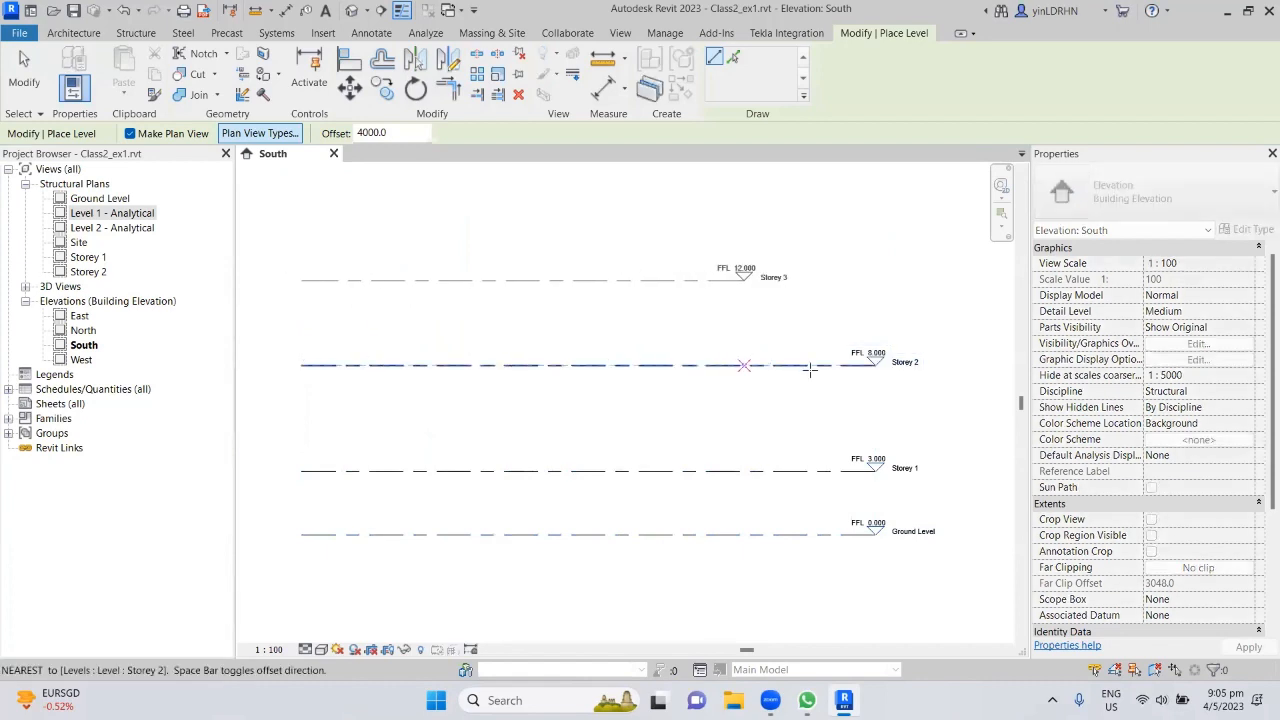
{"action": "left_click", "coordinate": [874, 372]}
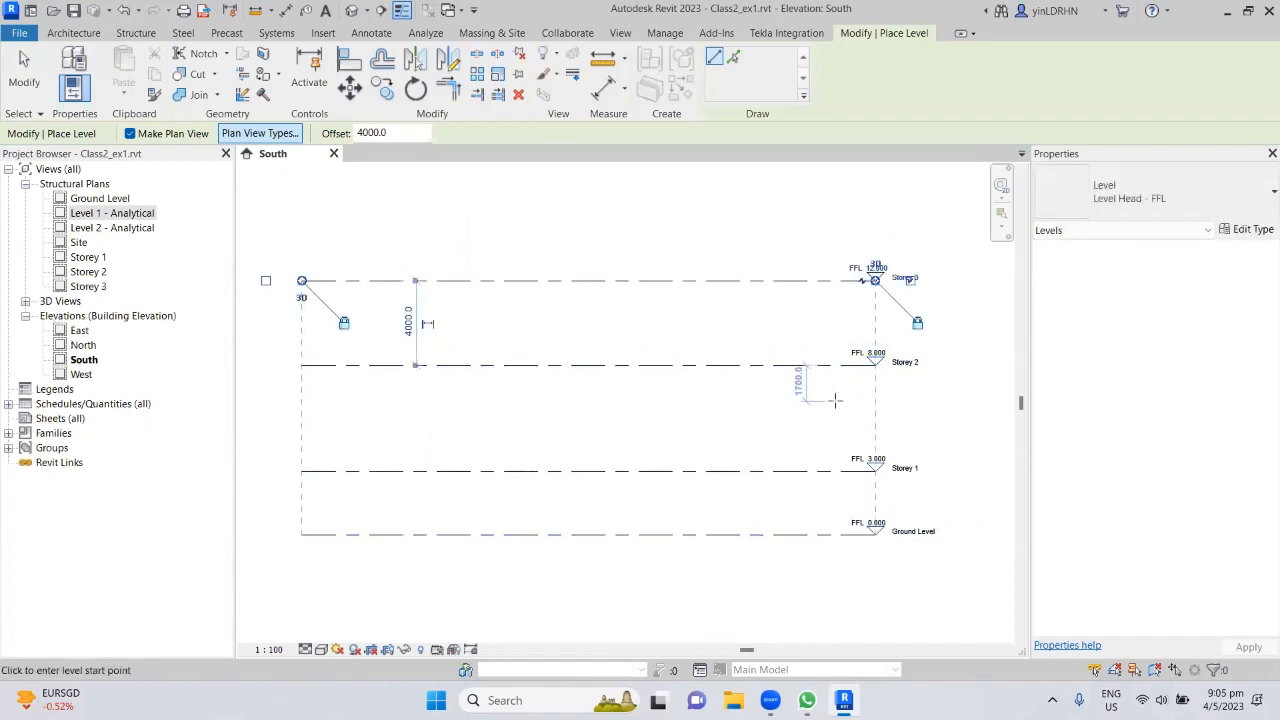
{"action": "key", "text": "Escape"}
{"action": "key", "text": "Escape"}
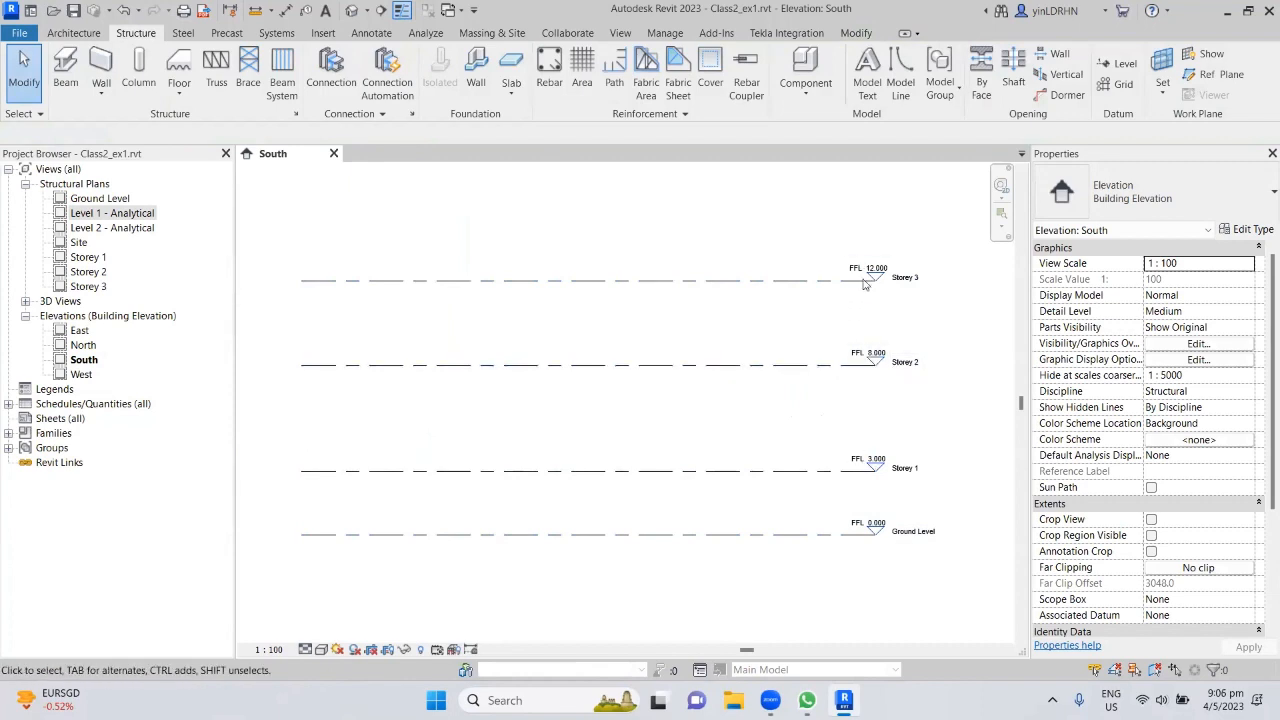
Step: Inspect the elevation and name properties of Storey 3, Storey 2, Storey 1 and Ground Level in turn
{"action": "left_click", "coordinate": [913, 288]}
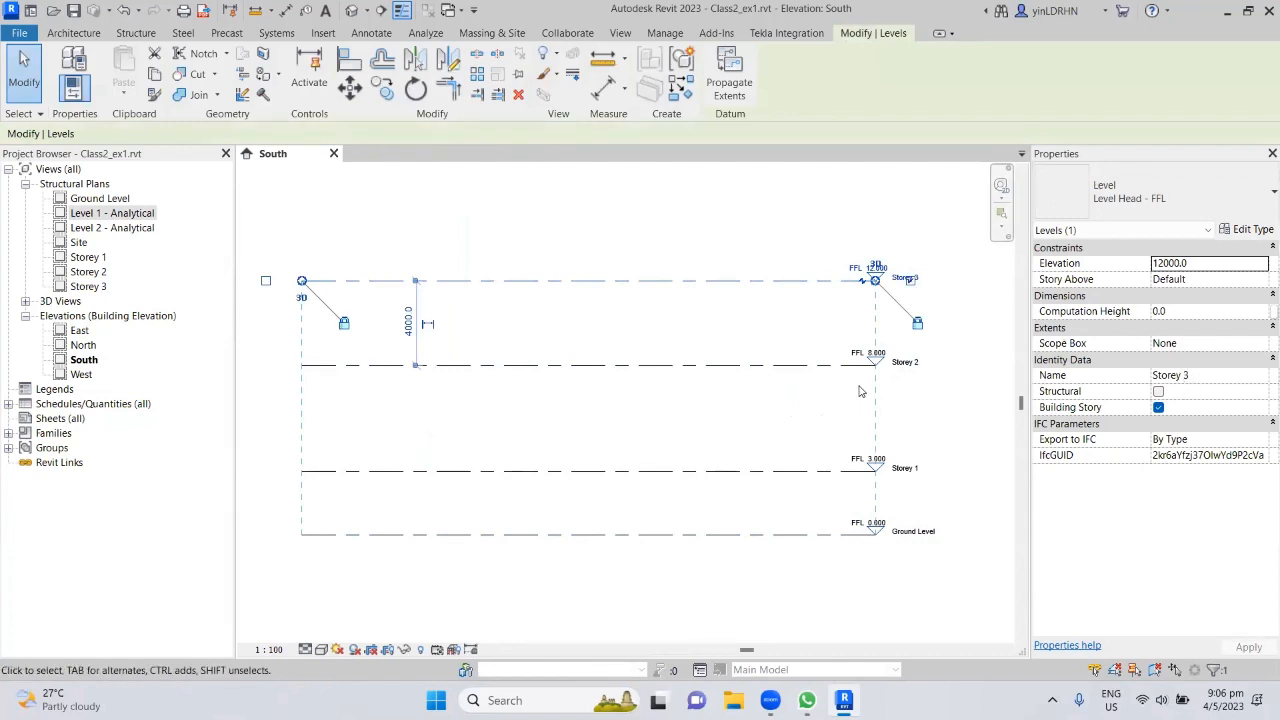
{"action": "left_click", "coordinate": [751, 367]}
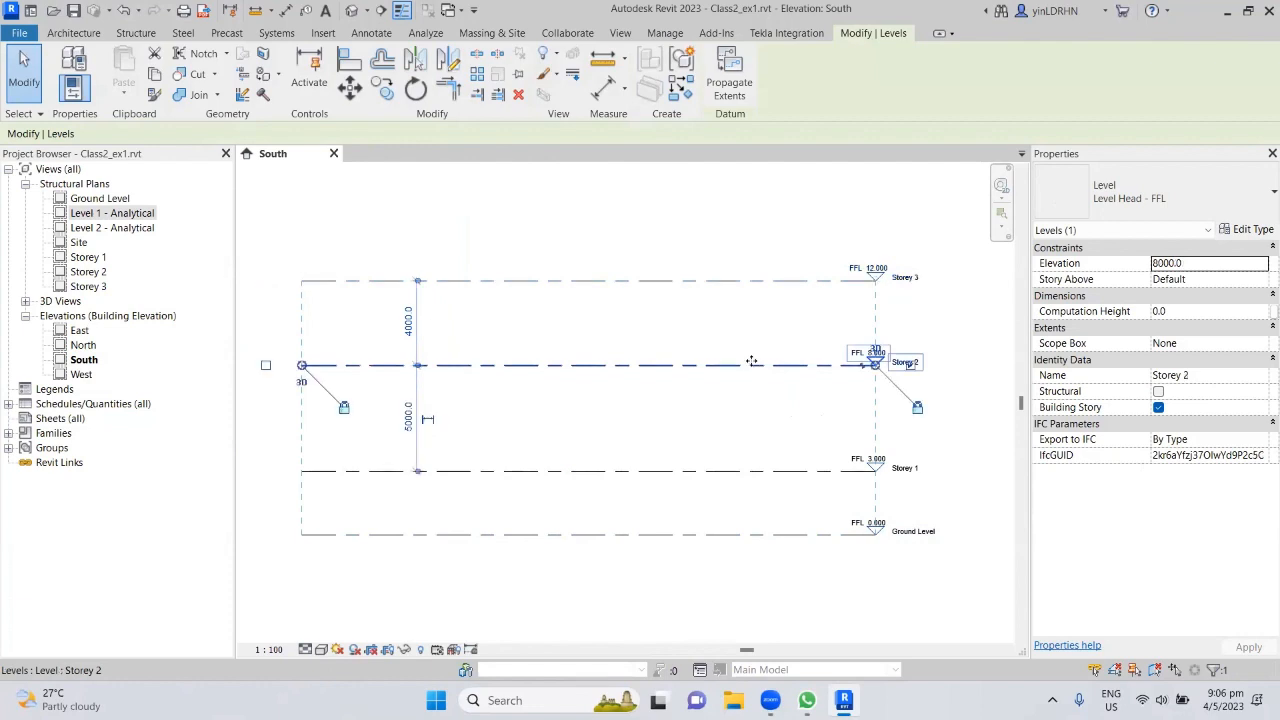
{"action": "left_click", "coordinate": [777, 470]}
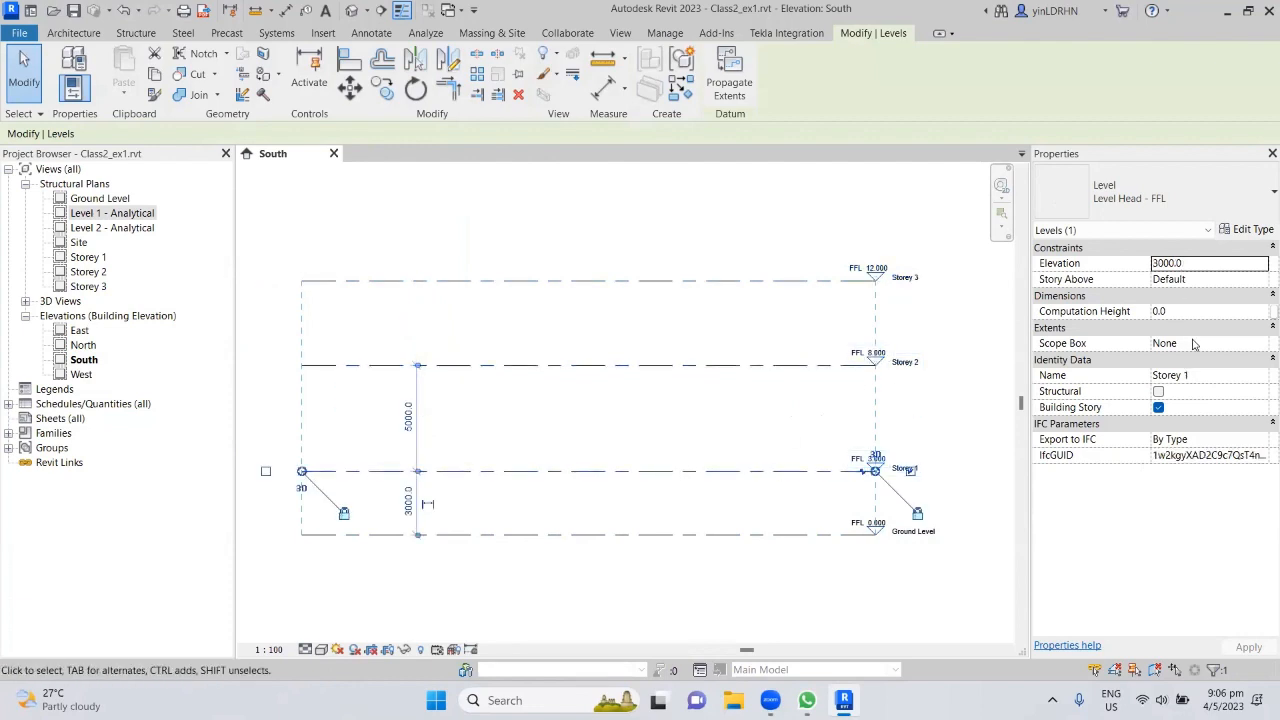
{"action": "left_click", "coordinate": [905, 532]}
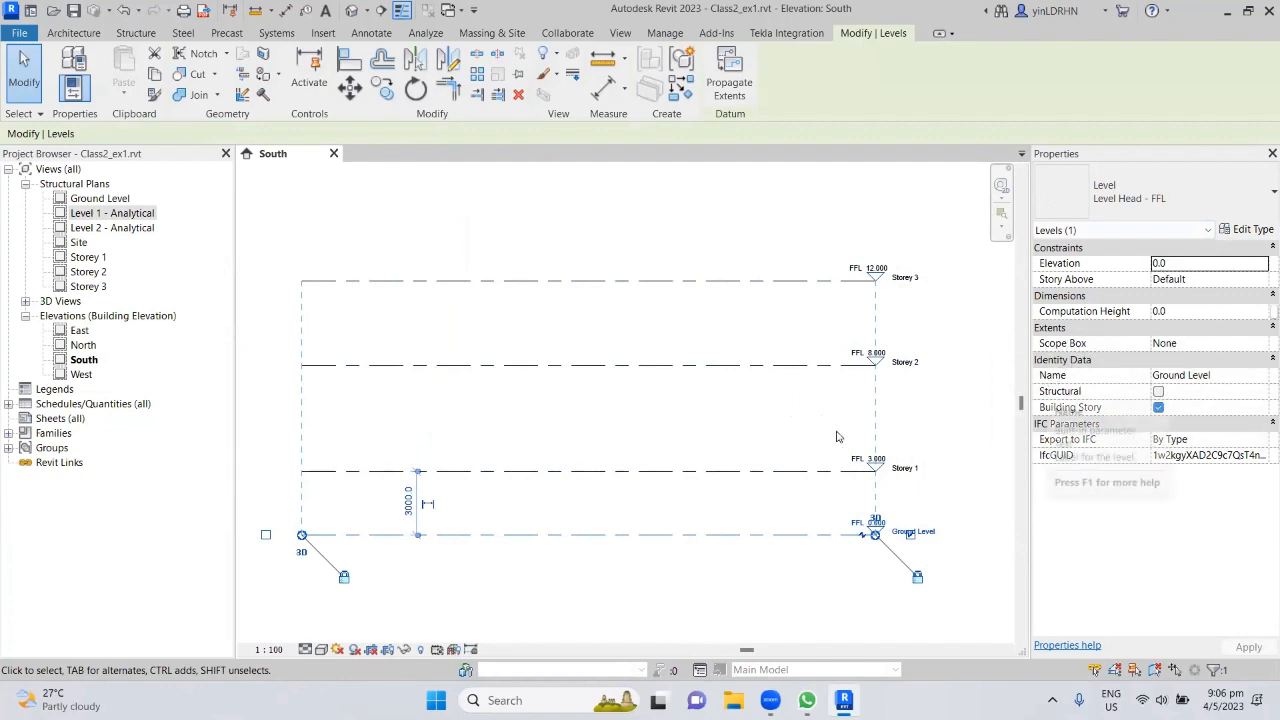
Step: Set the line color to Magenta in the Level Head - FFL type properties of Storey 1
{"action": "left_click", "coordinate": [820, 470]}
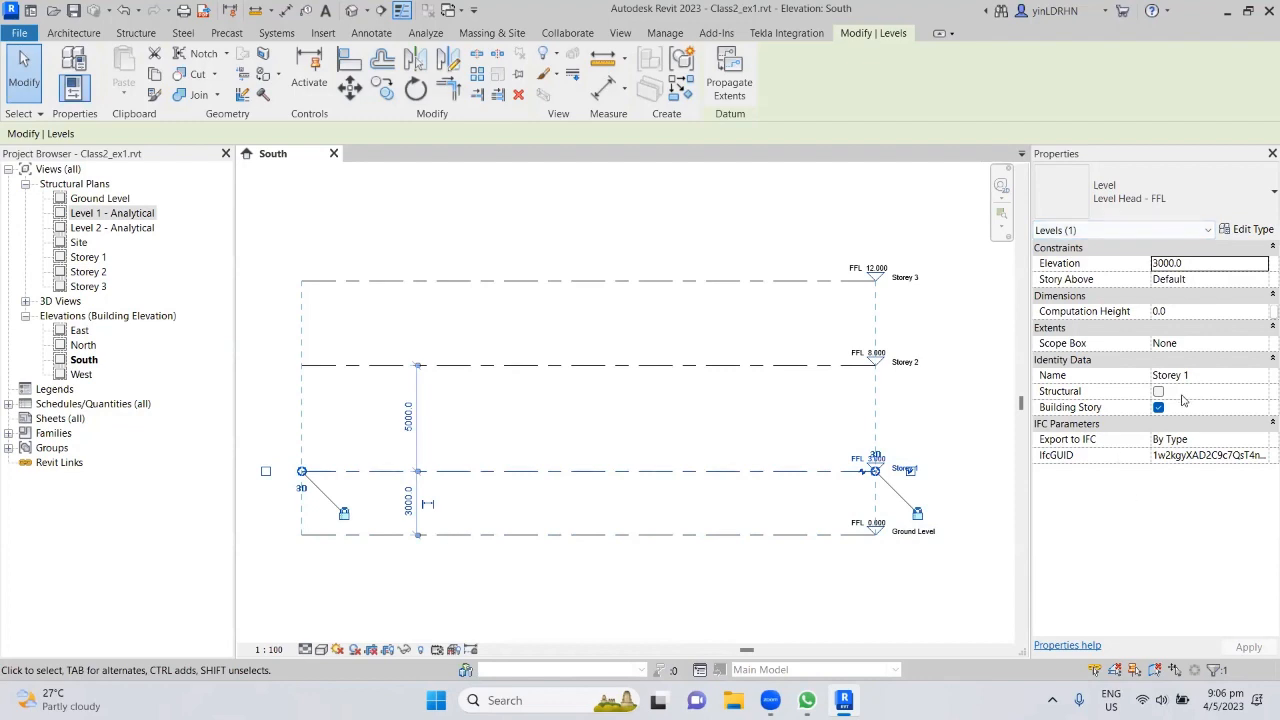
{"action": "left_click", "coordinate": [1250, 231]}
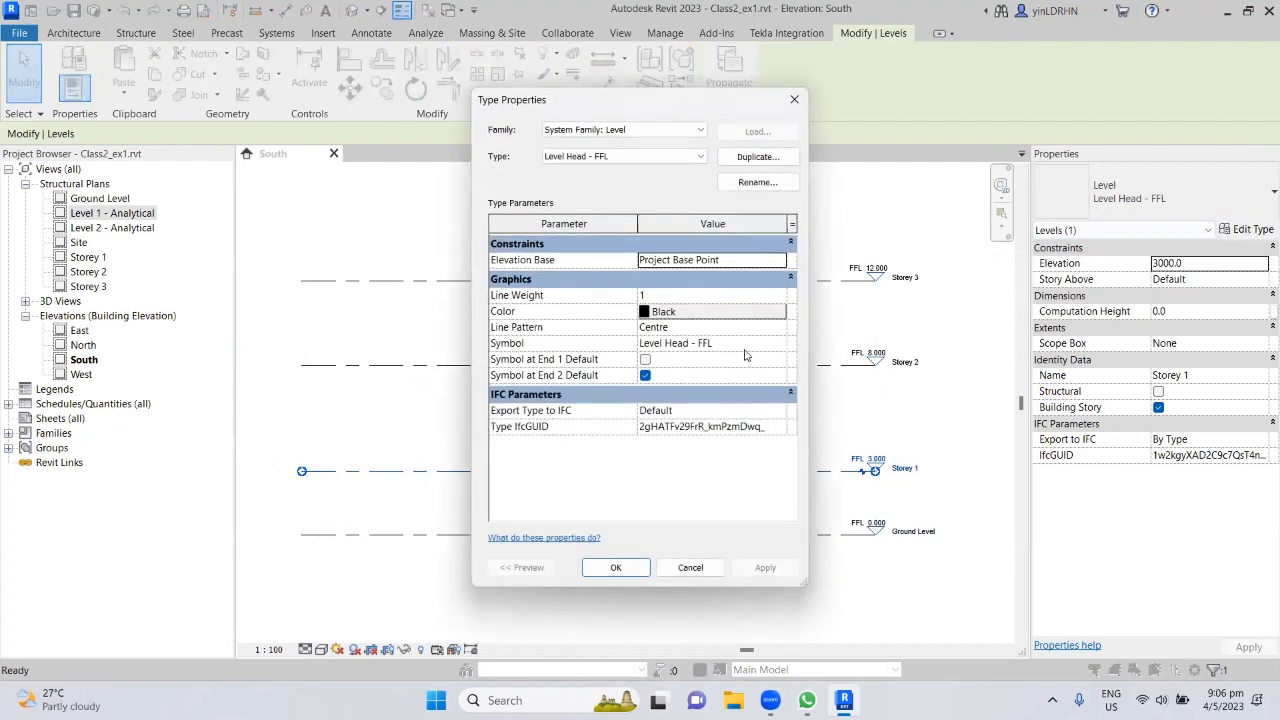
{"action": "left_click", "coordinate": [691, 313]}
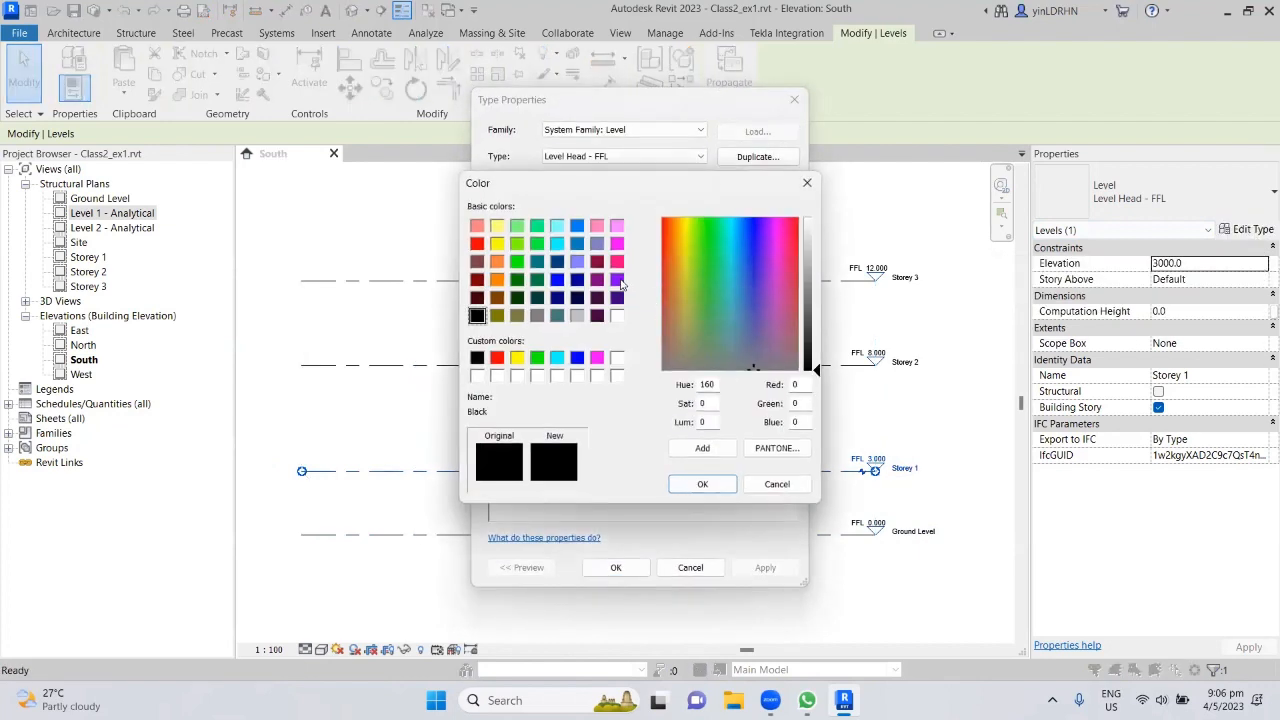
{"action": "left_click", "coordinate": [616, 243]}
{"action": "left_click", "coordinate": [703, 486]}
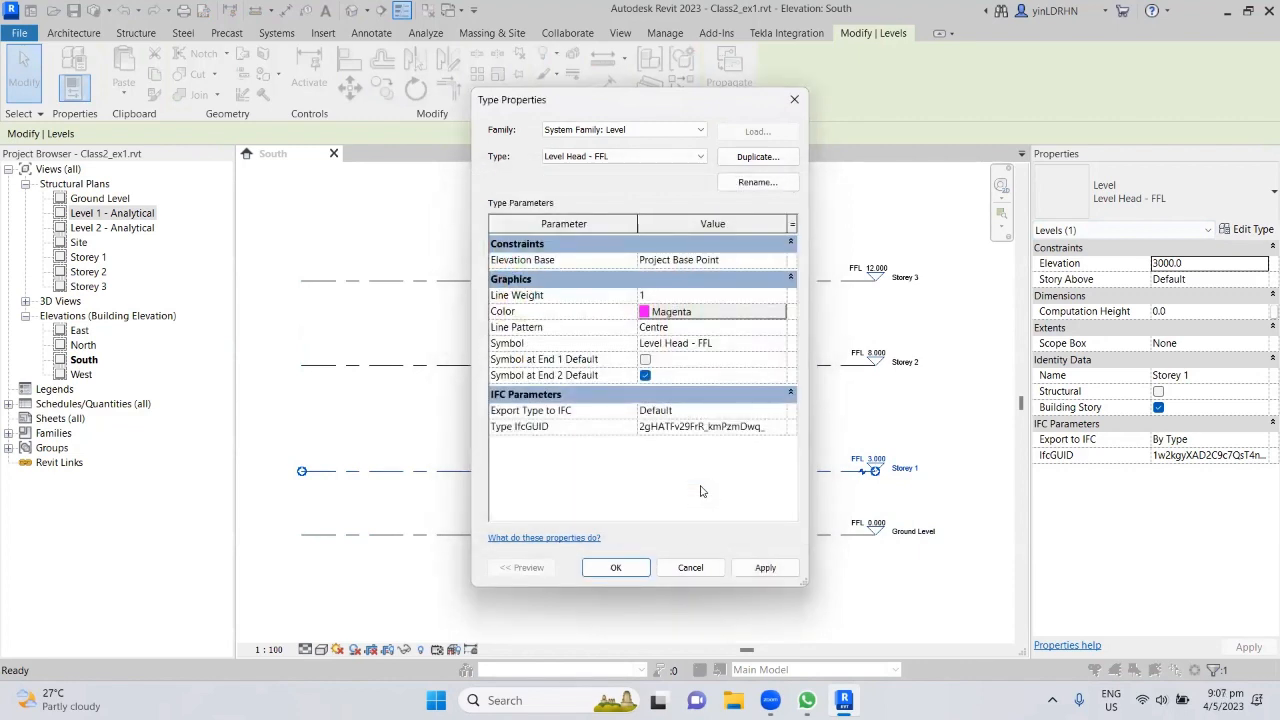
Step: Set the level type's line pattern to Dash and its symbol to M_Level Head - Circle, and apply the type changes
{"action": "left_click", "coordinate": [705, 328]}
{"action": "left_click", "coordinate": [779, 329]}
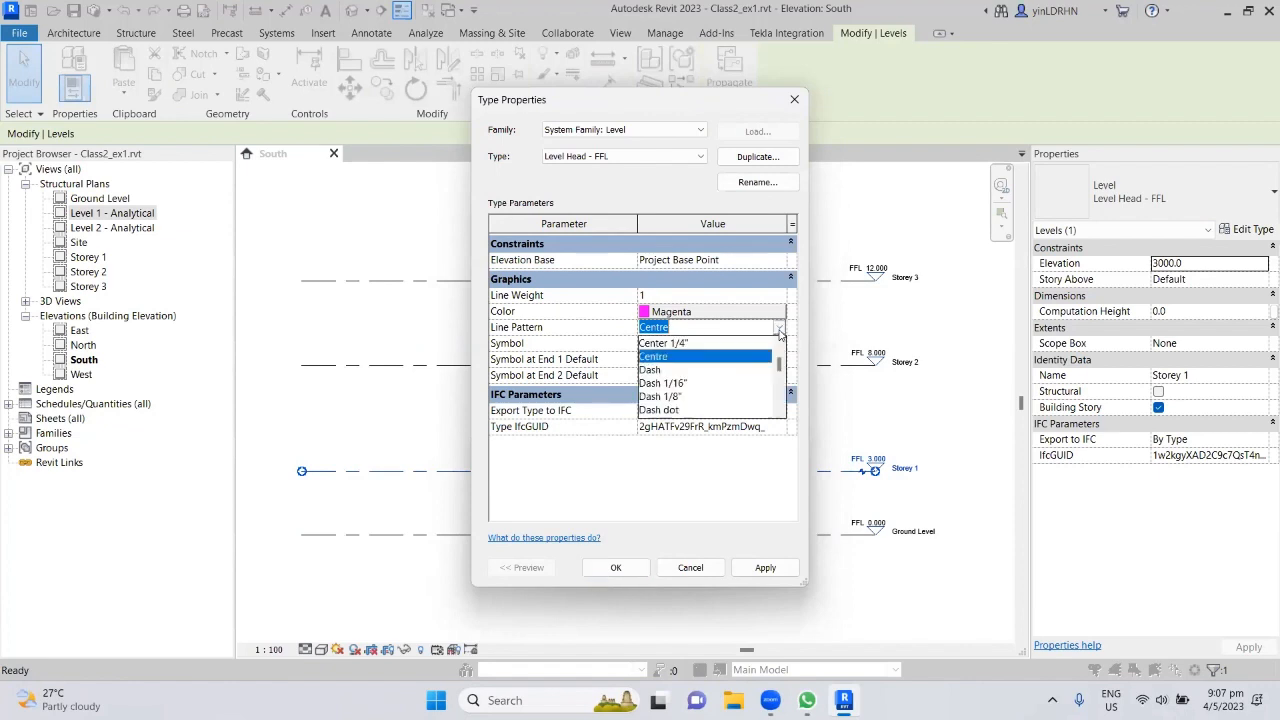
{"action": "left_click", "coordinate": [715, 374]}
{"action": "left_click", "coordinate": [729, 344]}
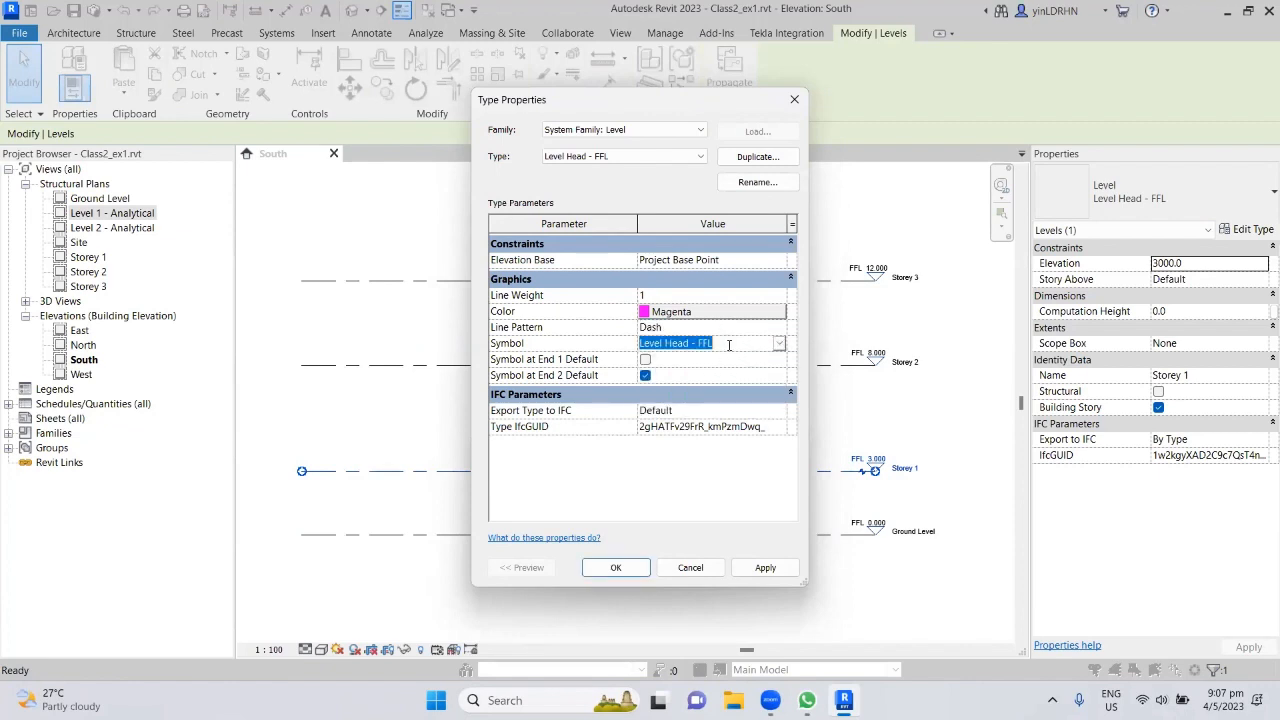
{"action": "left_click", "coordinate": [778, 343]}
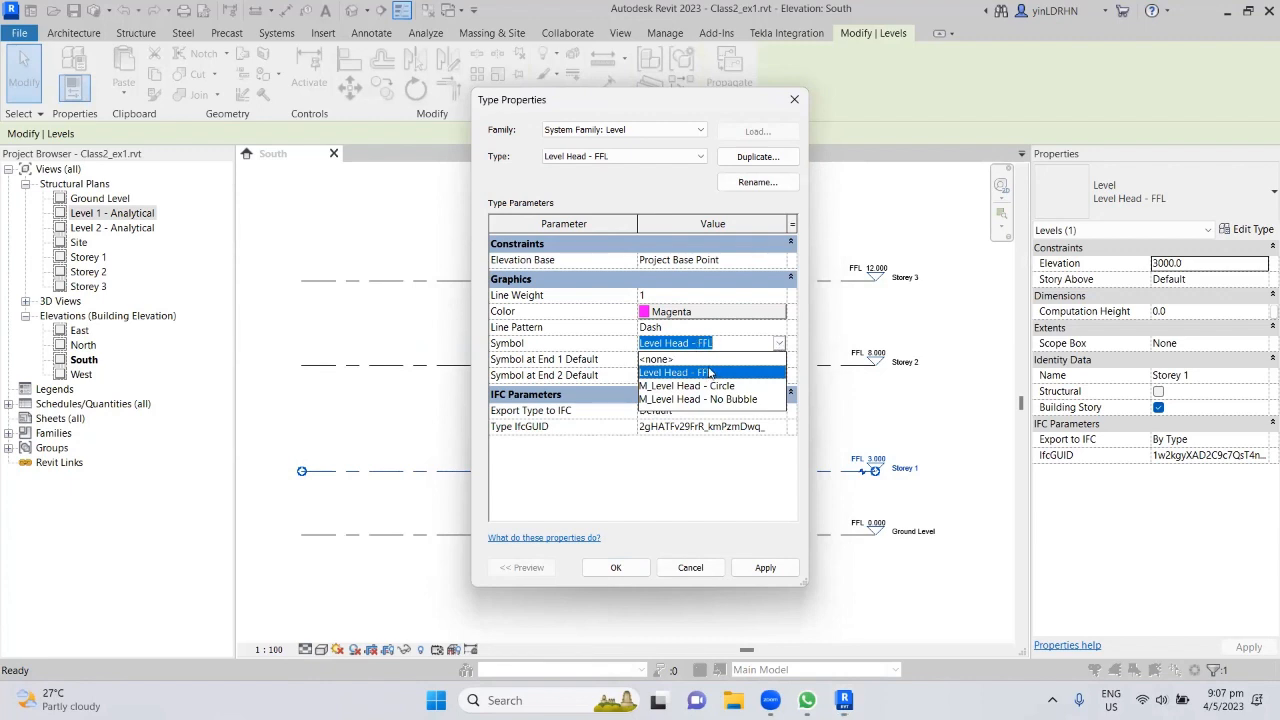
{"action": "left_click", "coordinate": [666, 388]}
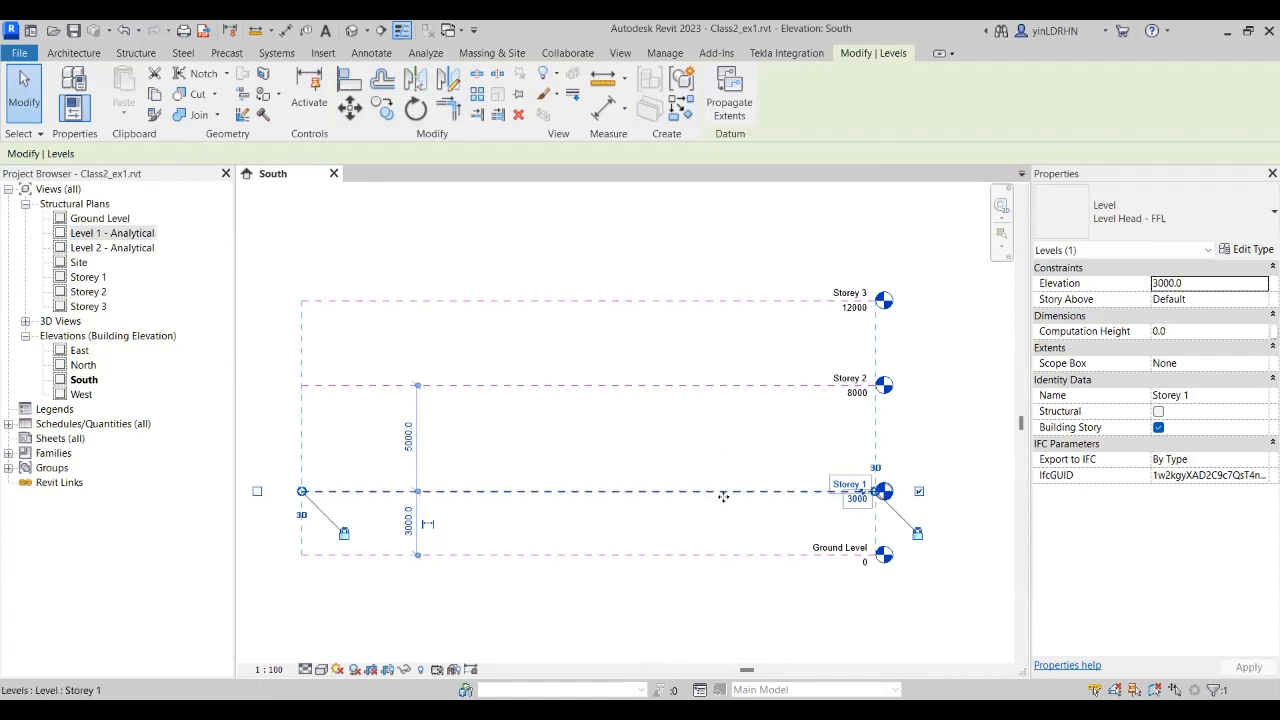
Step: Add an elbow to the Storey 1 level line beside its level head
{"action": "left_click", "coordinate": [732, 387]}
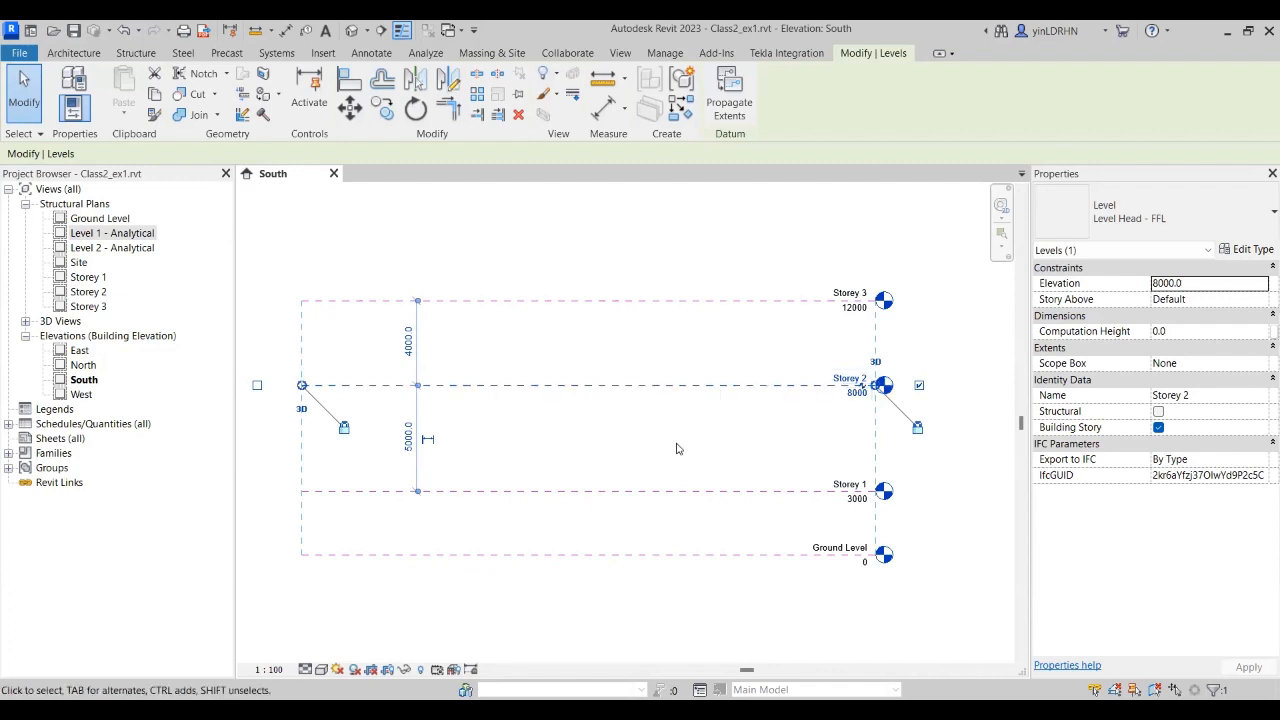
{"action": "left_click", "coordinate": [740, 461]}
{"action": "scroll", "coordinate": [899, 540], "scroll_direction": "up", "scroll_amount": 4}
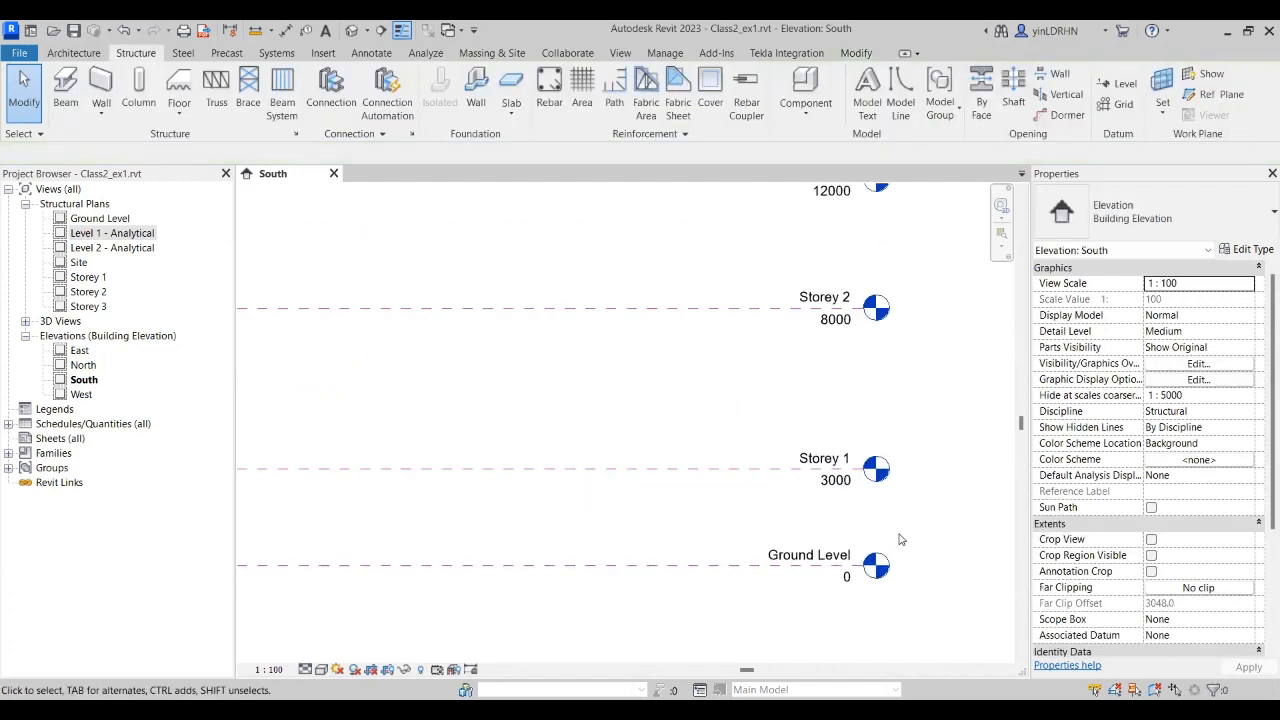
{"action": "left_click", "coordinate": [748, 450]}
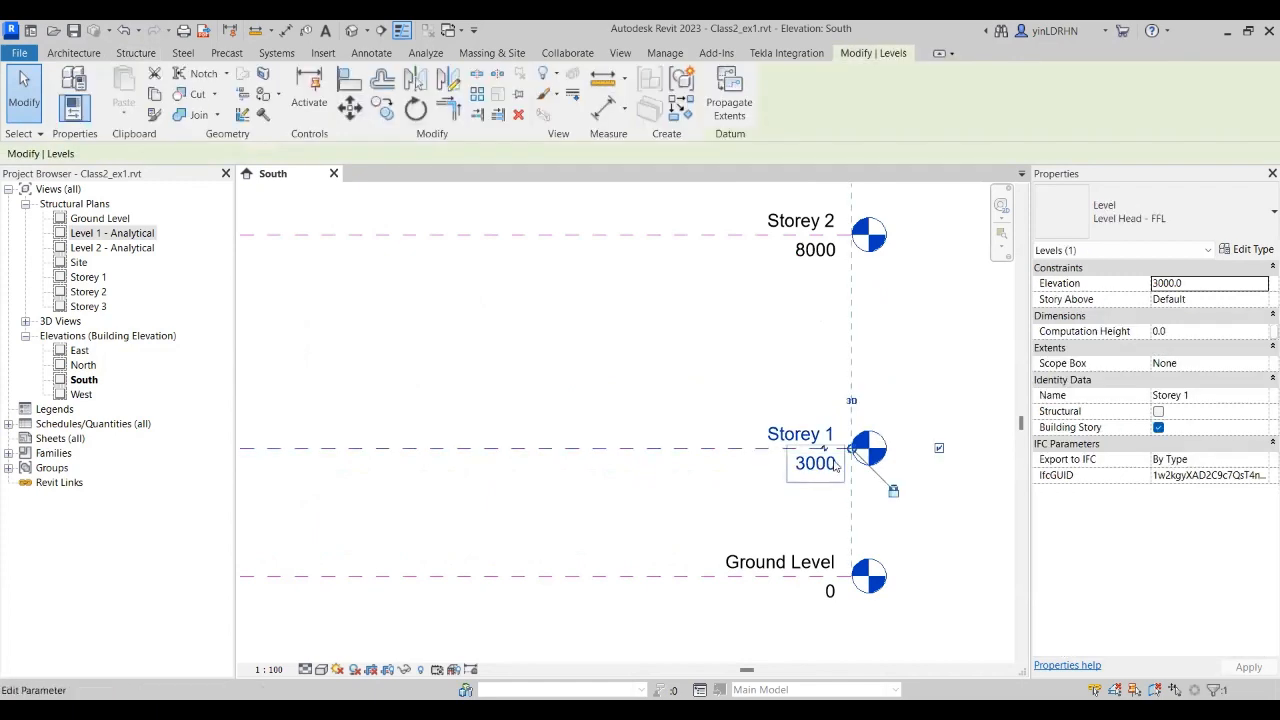
{"action": "scroll", "coordinate": [818, 450], "scroll_direction": "up", "scroll_amount": 2}
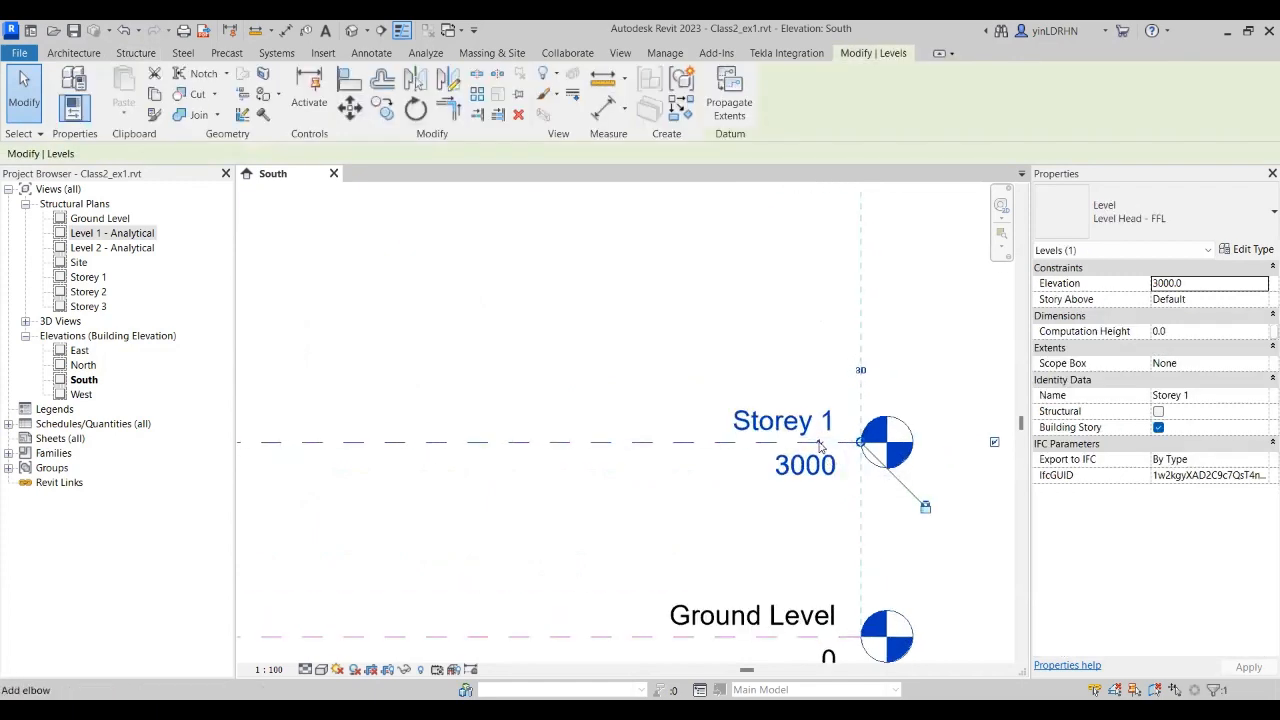
{"action": "left_click", "coordinate": [819, 445]}
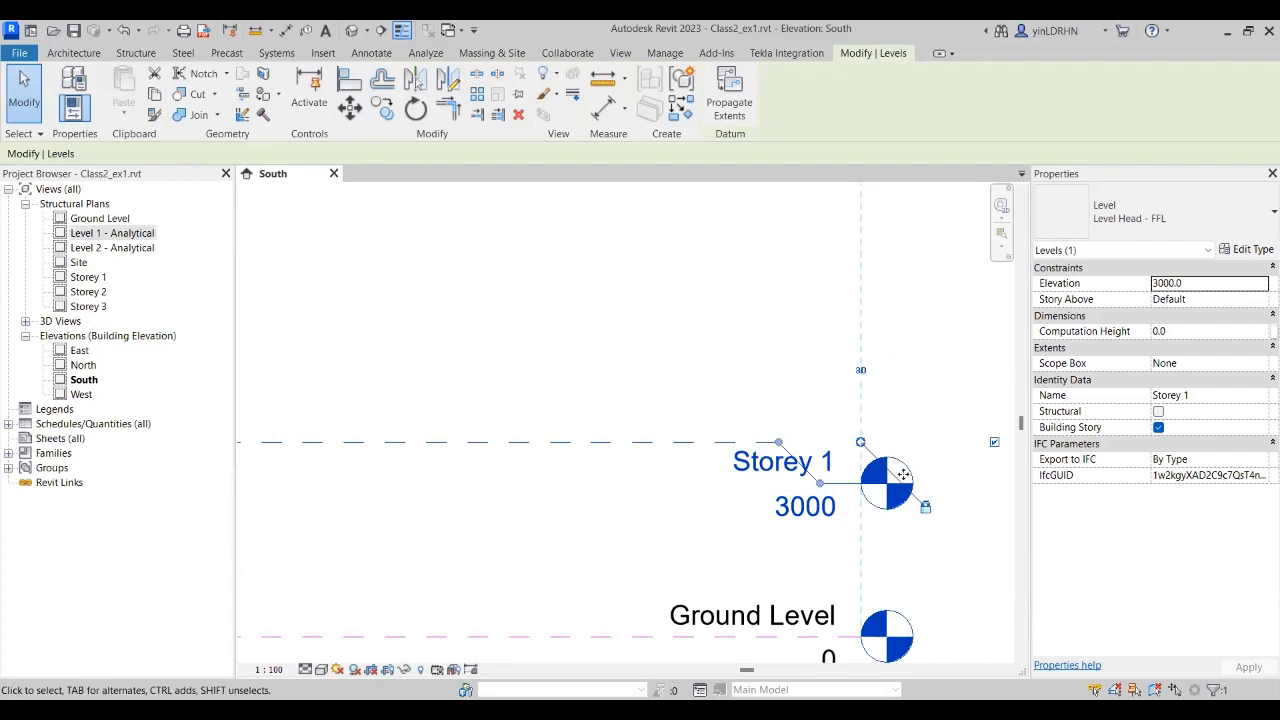
Step: Reshape the elbow of the Storey 1 level line into a square downward jog, lowering its level head
{"action": "left_click_drag", "start_coordinate": [821, 484], "coordinate": [778, 500]}
{"action": "left_click", "coordinate": [912, 578]}
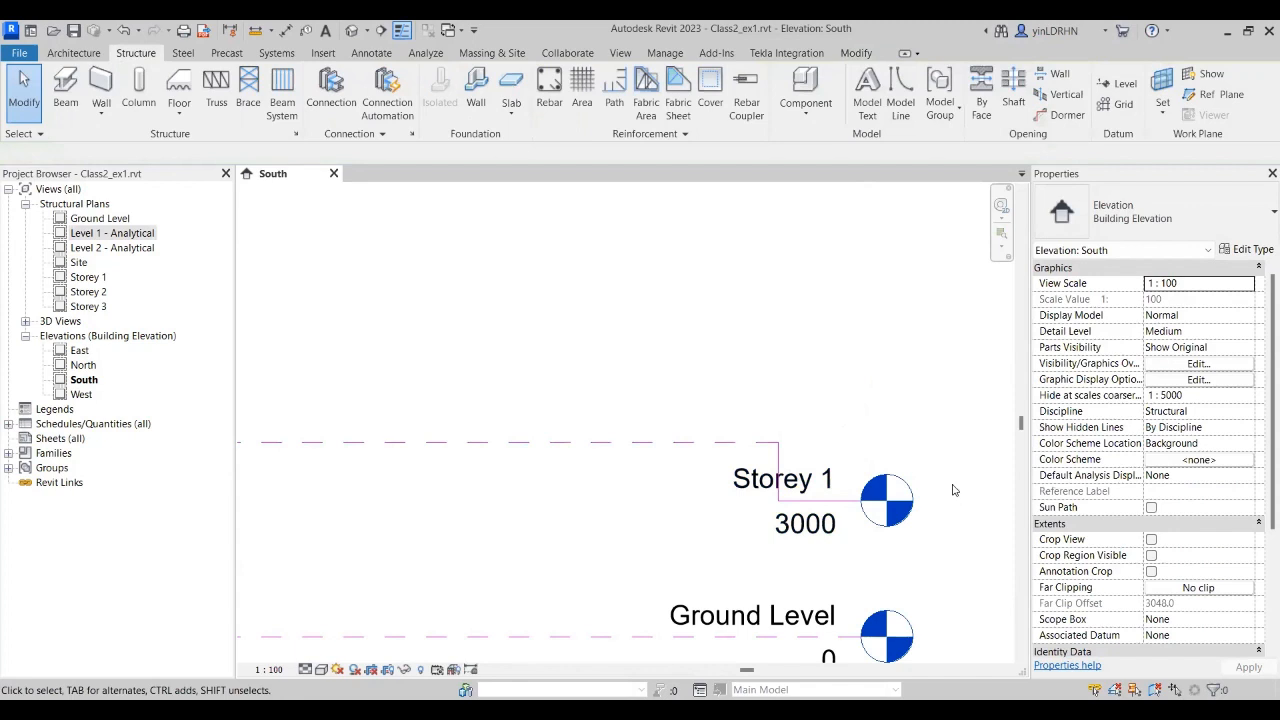
{"action": "scroll", "coordinate": [953, 490], "scroll_direction": "down", "scroll_amount": 5}
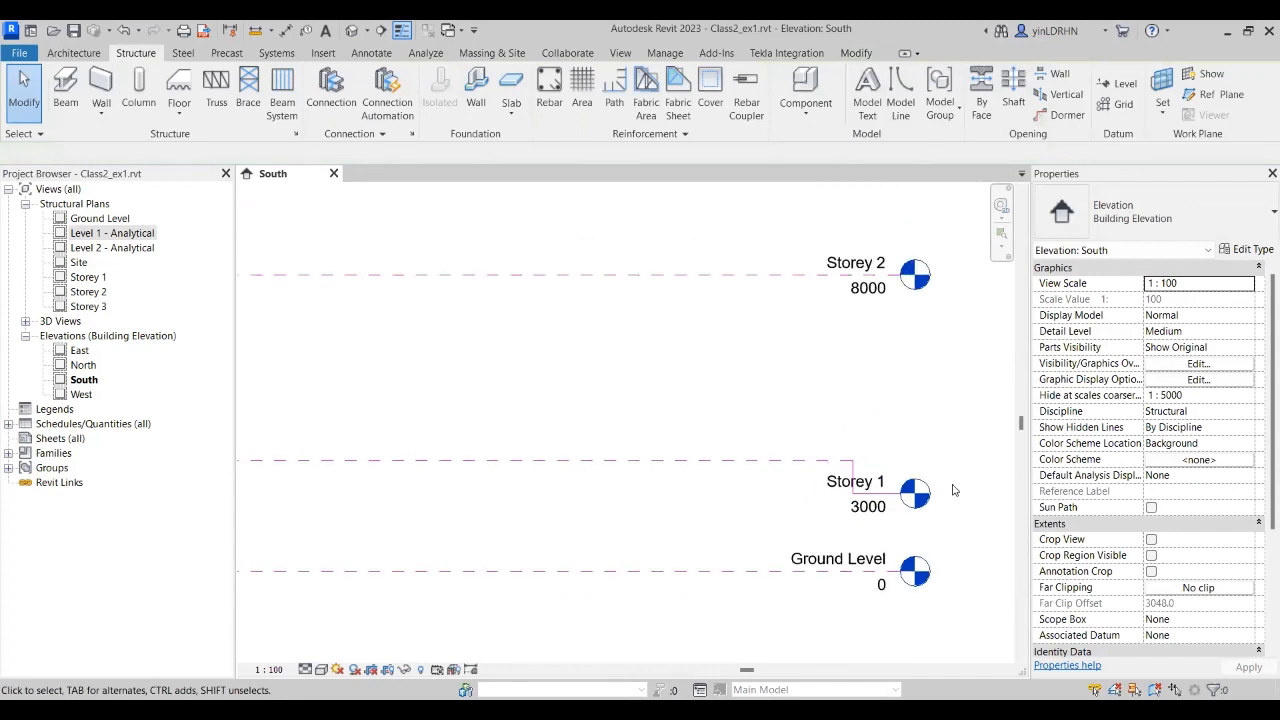
Step: Lengthen the aligned level lines together by moving the right end of Storey 1 outward
{"action": "left_click", "coordinate": [843, 474]}
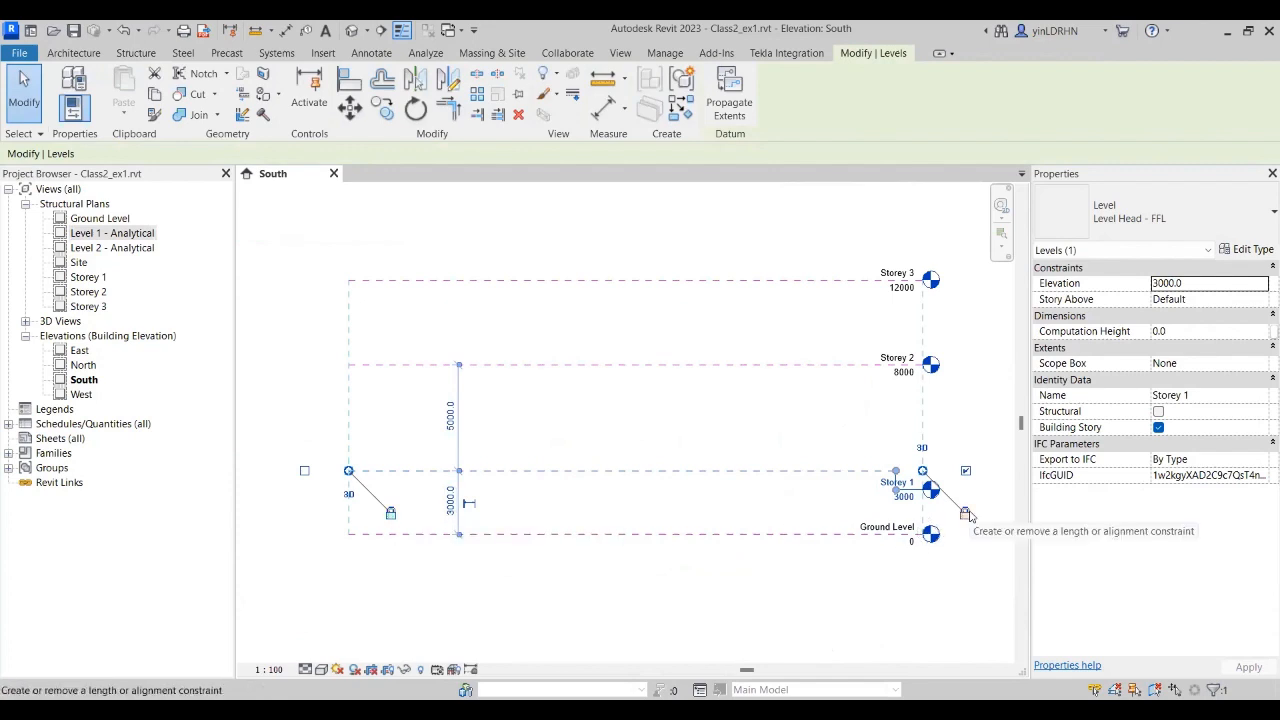
{"action": "left_click", "coordinate": [922, 423]}
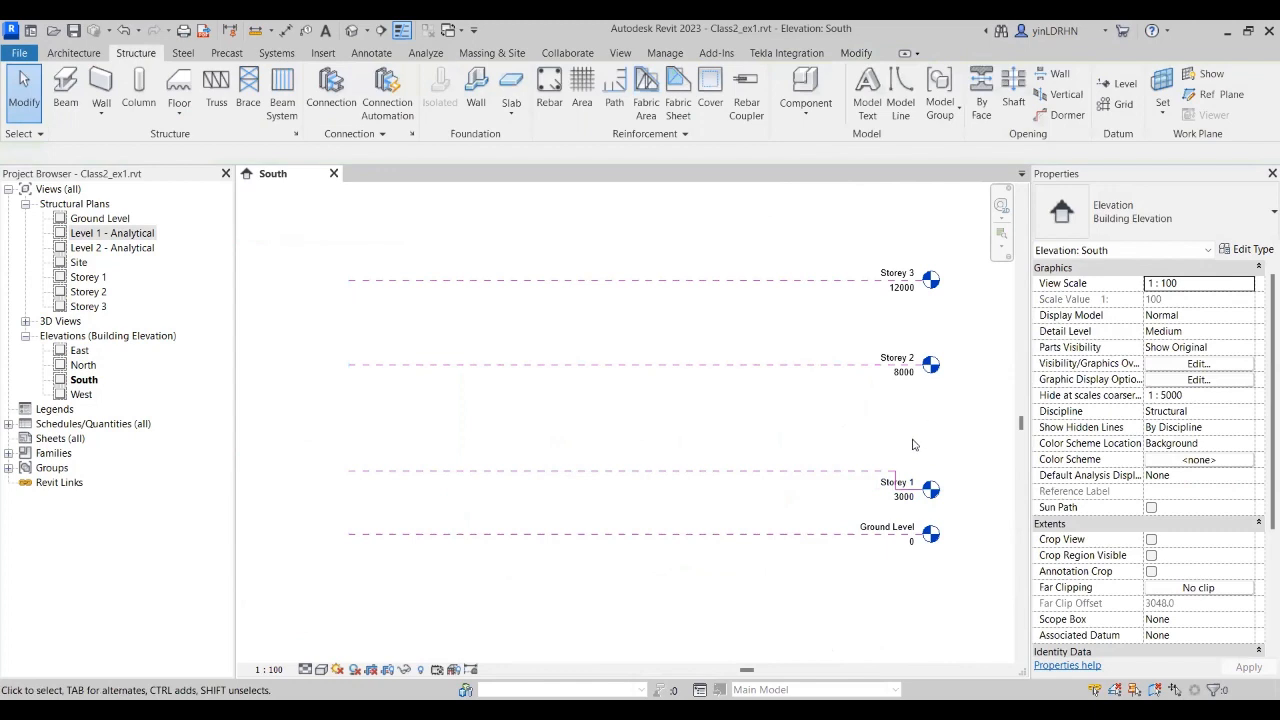
{"action": "left_click", "coordinate": [917, 474]}
{"action": "left_click_drag", "start_coordinate": [923, 474], "coordinate": [996, 474]}
{"action": "left_click", "coordinate": [940, 579]}
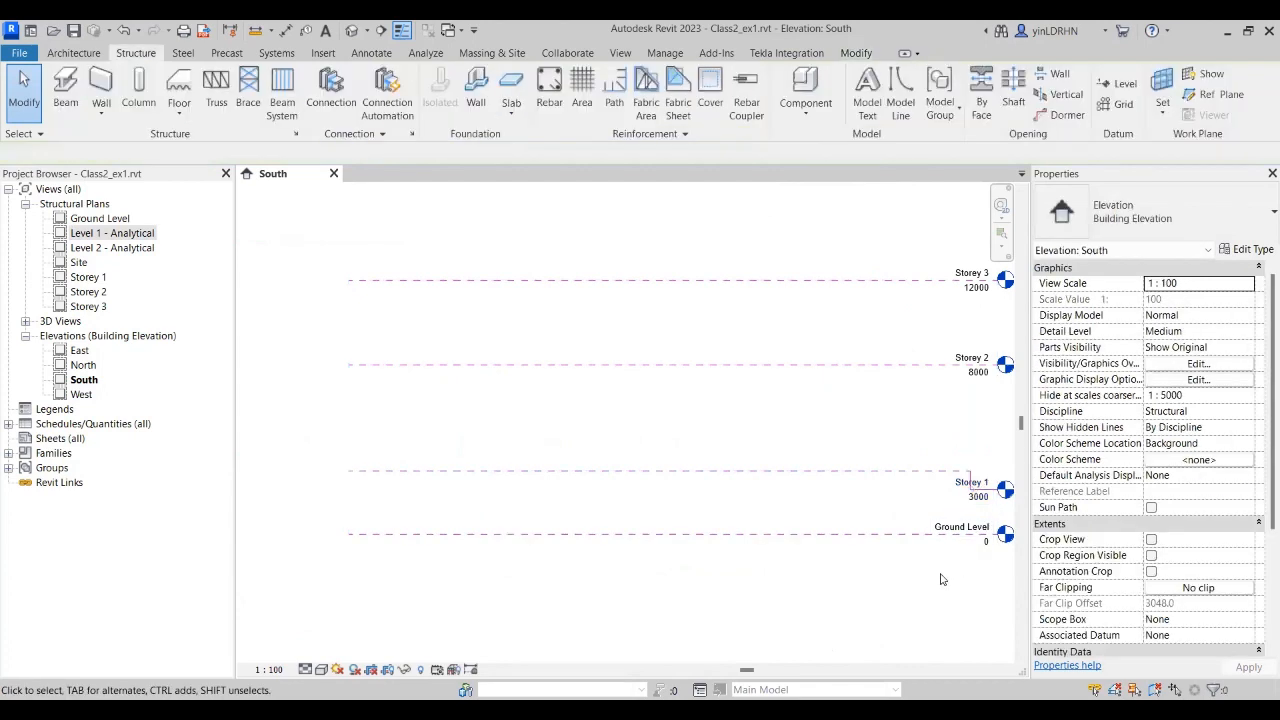
Step: Extend the right end of Storey 1 slightly further, checking the alignment constraints at its ends
{"action": "left_click", "coordinate": [880, 474]}
{"action": "middle_click_drag", "start_coordinate": [966, 582], "coordinate": [857, 576]}
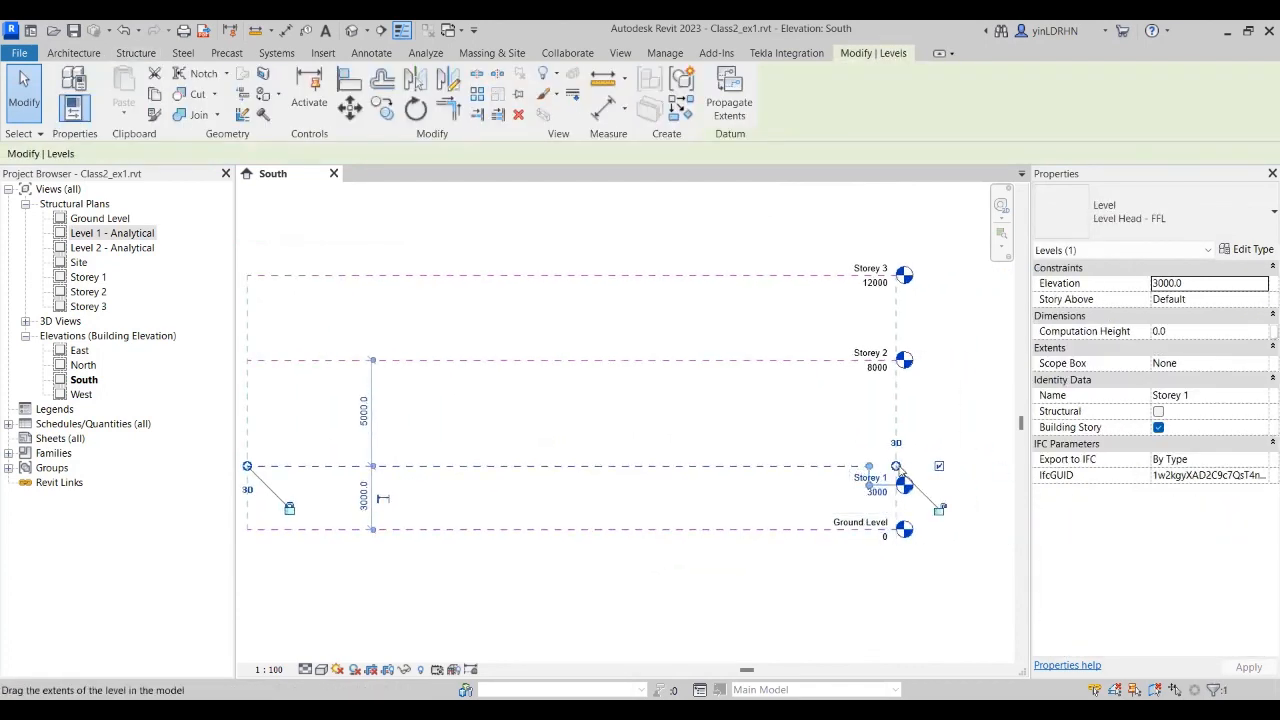
{"action": "left_click", "coordinate": [897, 467]}
{"action": "mouse_move", "coordinate": [896, 467]}
{"action": "left_mouse_down"}
{"action": "mouse_move", "coordinate": [941, 466]}
{"action": "mouse_move", "coordinate": [912, 467]}
{"action": "left_mouse_up"}
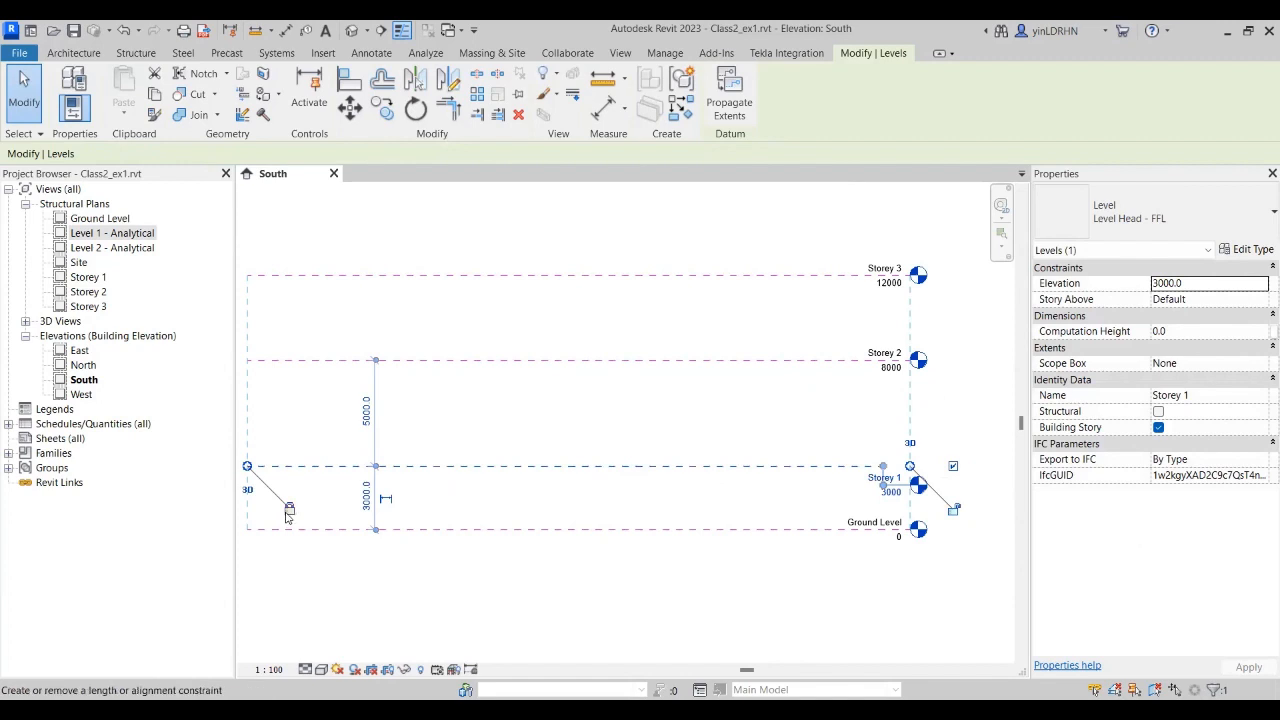
{"action": "mouse_move", "coordinate": [911, 466]}
{"action": "left_mouse_down"}
{"action": "mouse_move", "coordinate": [970, 466]}
{"action": "mouse_move", "coordinate": [910, 466]}
{"action": "left_mouse_up"}
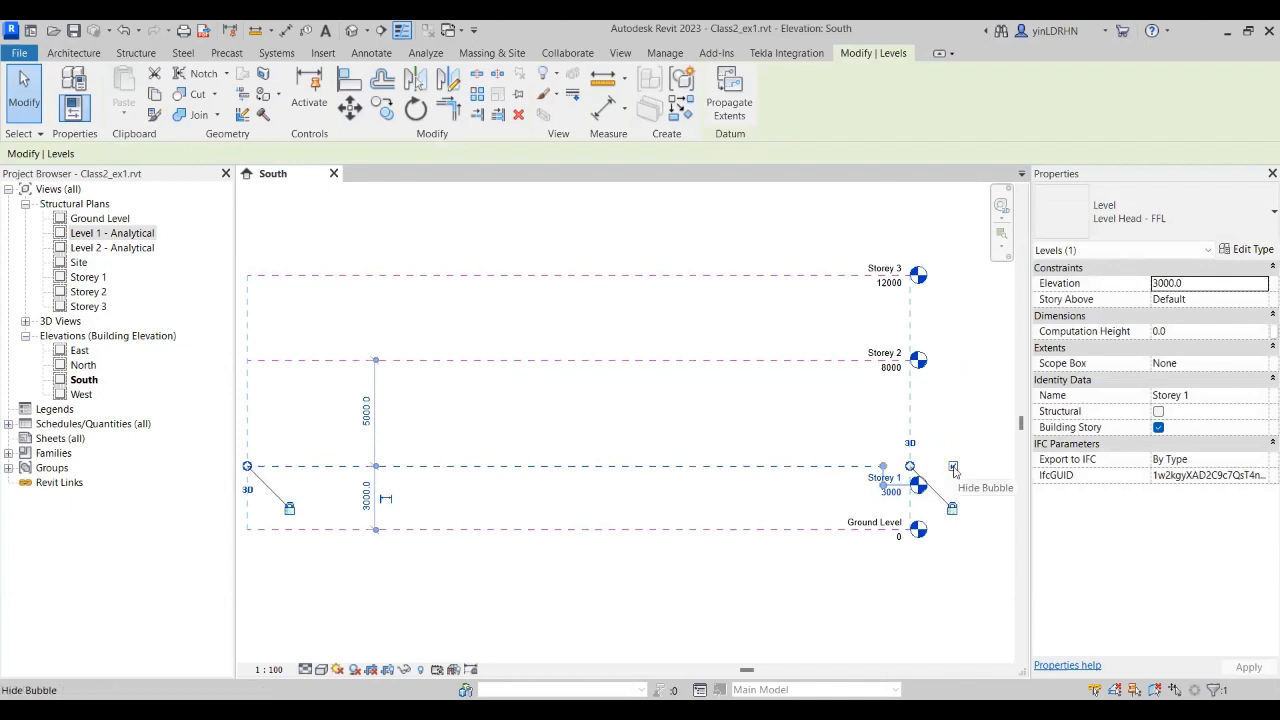
Step: Hide the level head at the right end of Storey 1 and show it at the left end
{"action": "left_click", "coordinate": [953, 467]}
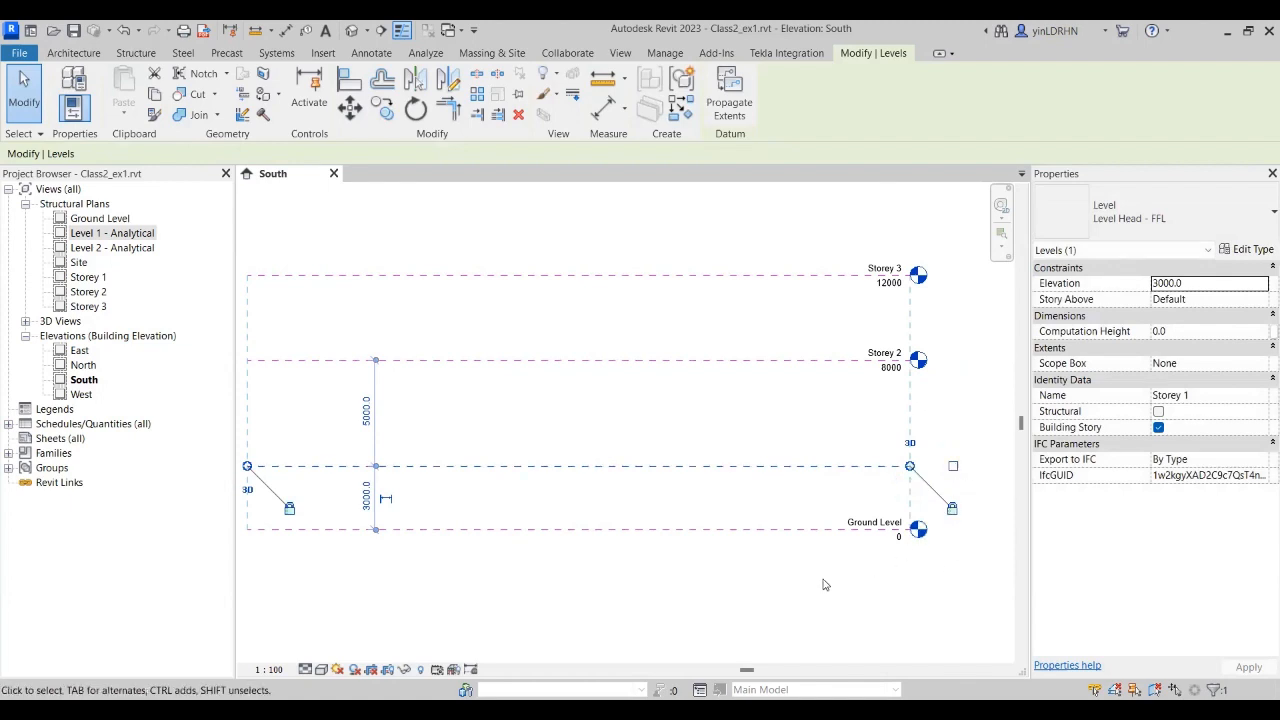
{"action": "middle_click_drag", "start_coordinate": [340, 557], "coordinate": [501, 557]}
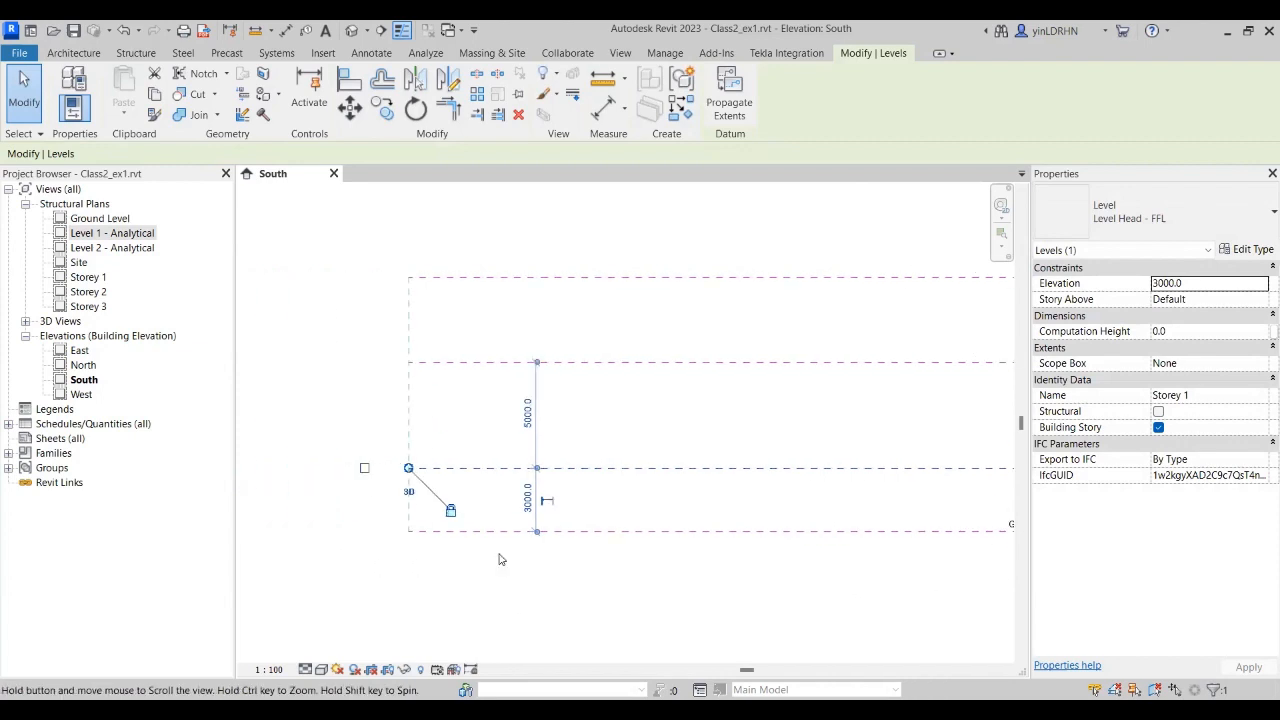
{"action": "left_click", "coordinate": [364, 468]}
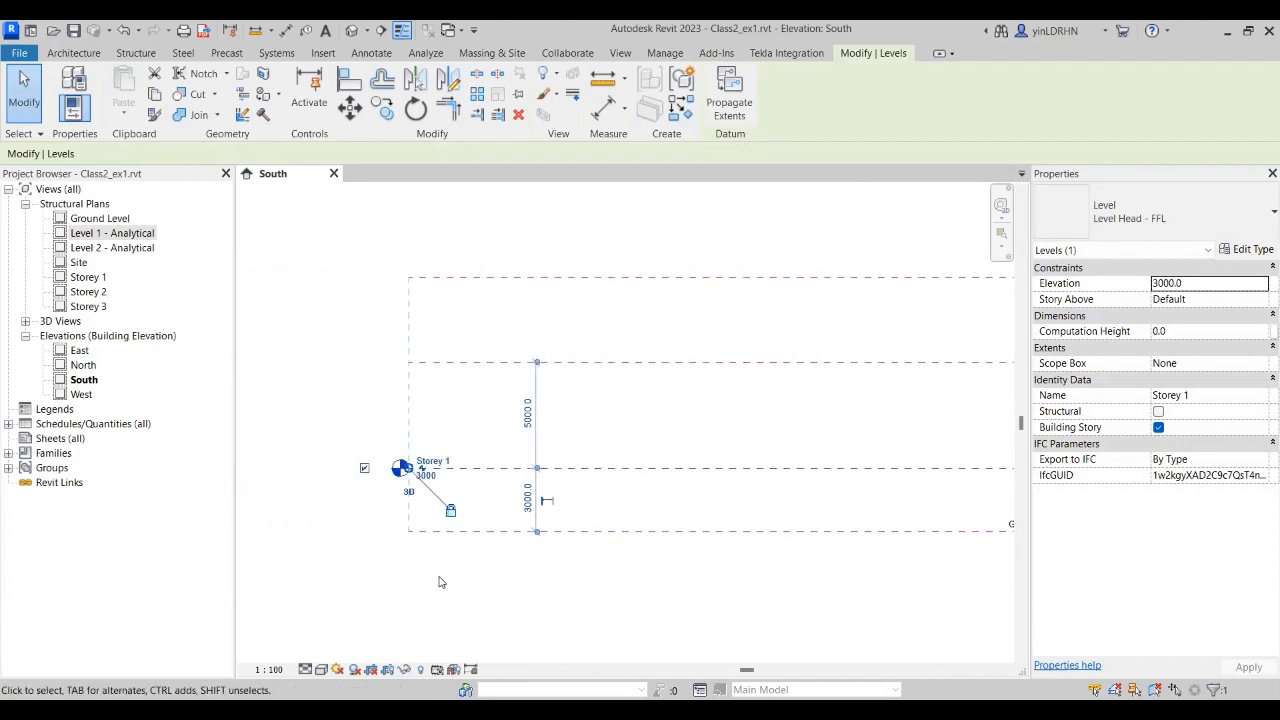
Step: Show level heads at the left ends of Storey 2, Storey 3 and Ground Level
{"action": "left_click", "coordinate": [428, 362]}
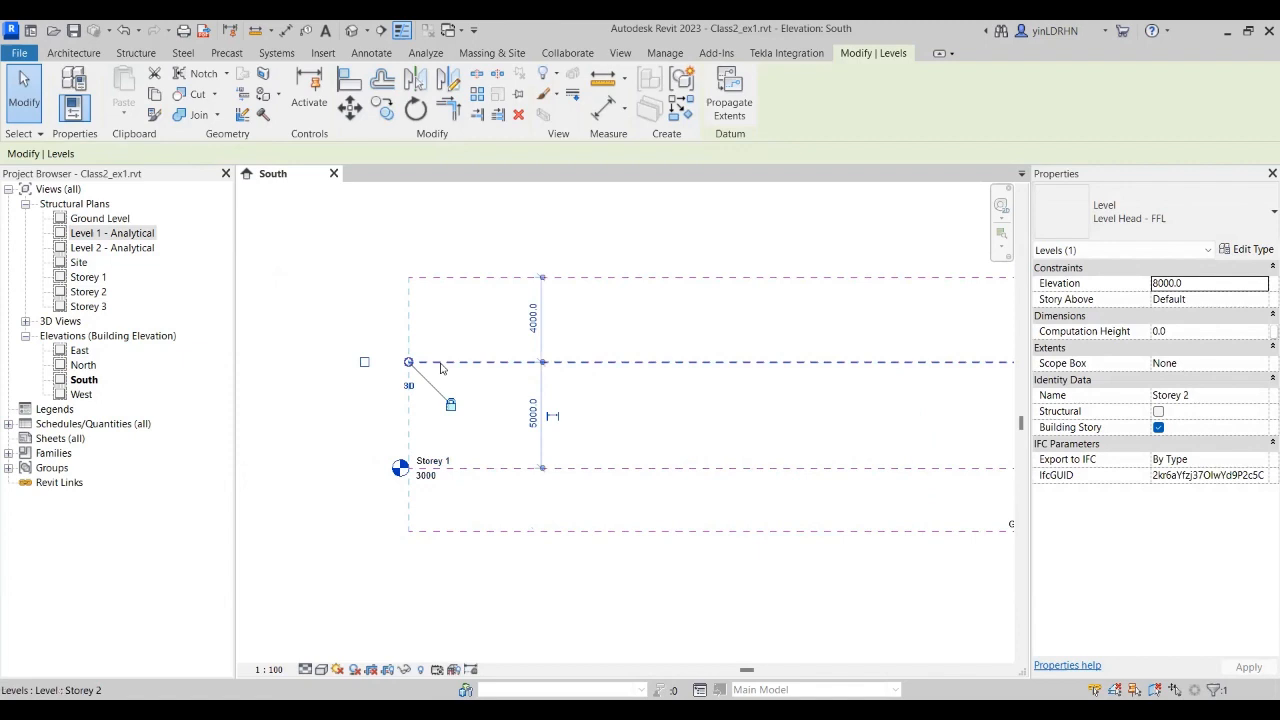
{"action": "left_click", "coordinate": [364, 364]}
{"action": "left_click", "coordinate": [446, 279]}
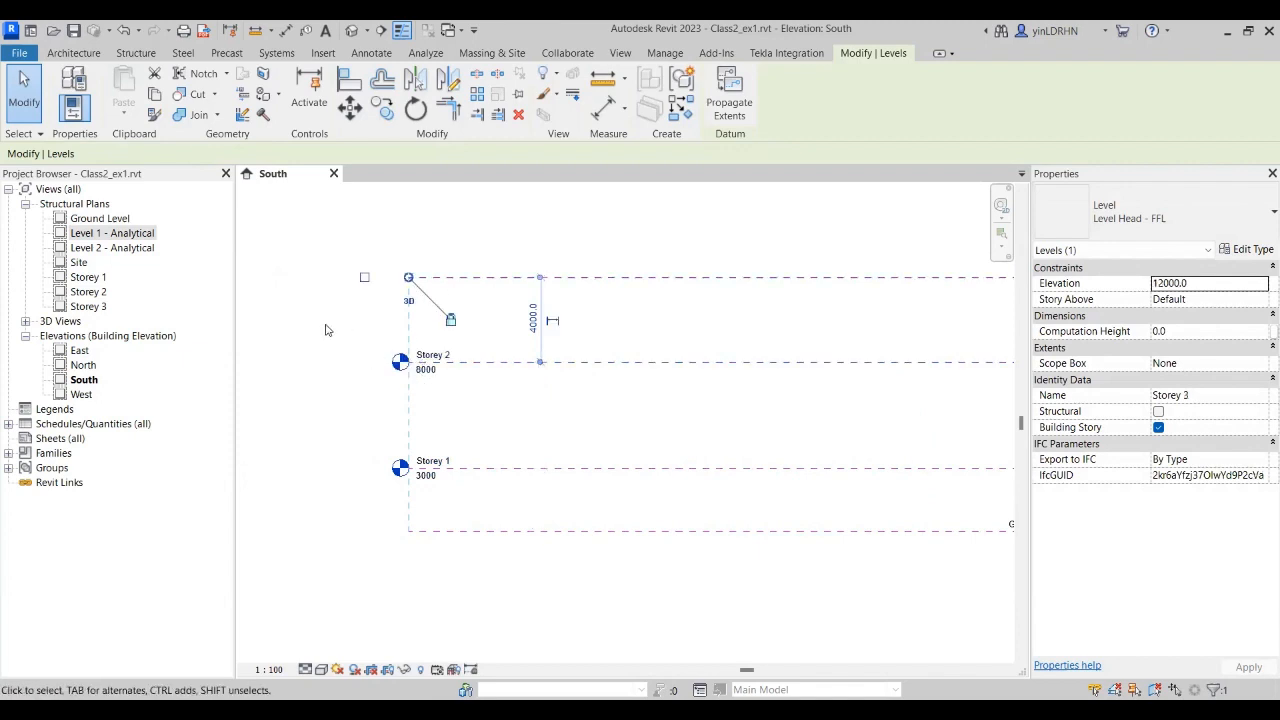
{"action": "left_click", "coordinate": [364, 278]}
{"action": "left_click", "coordinate": [430, 531]}
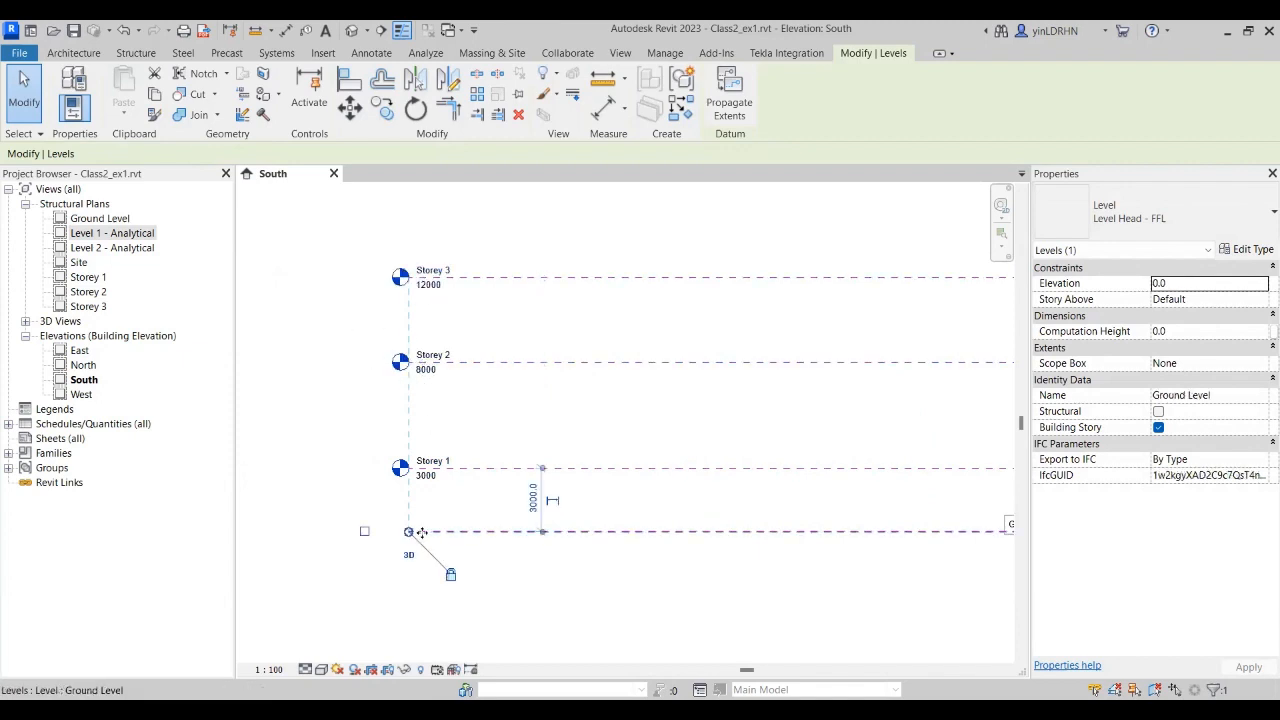
{"action": "left_click", "coordinate": [364, 534]}
{"action": "left_click", "coordinate": [628, 612]}
Step: Hide the level heads at the right ends of Storey 2, Storey 3 and Ground Level
{"action": "middle_click_drag", "start_coordinate": [861, 575], "coordinate": [620, 567]}
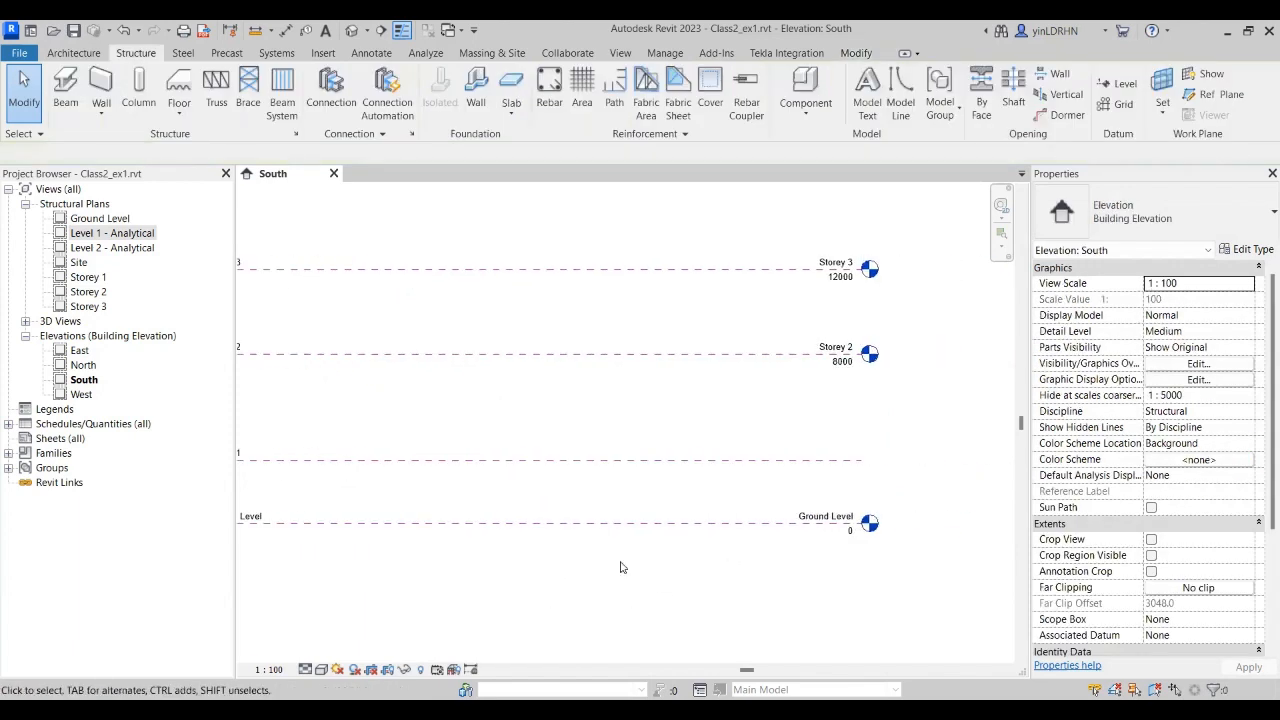
{"action": "scroll", "coordinate": [760, 490], "scroll_direction": "down", "scroll_amount": 1}
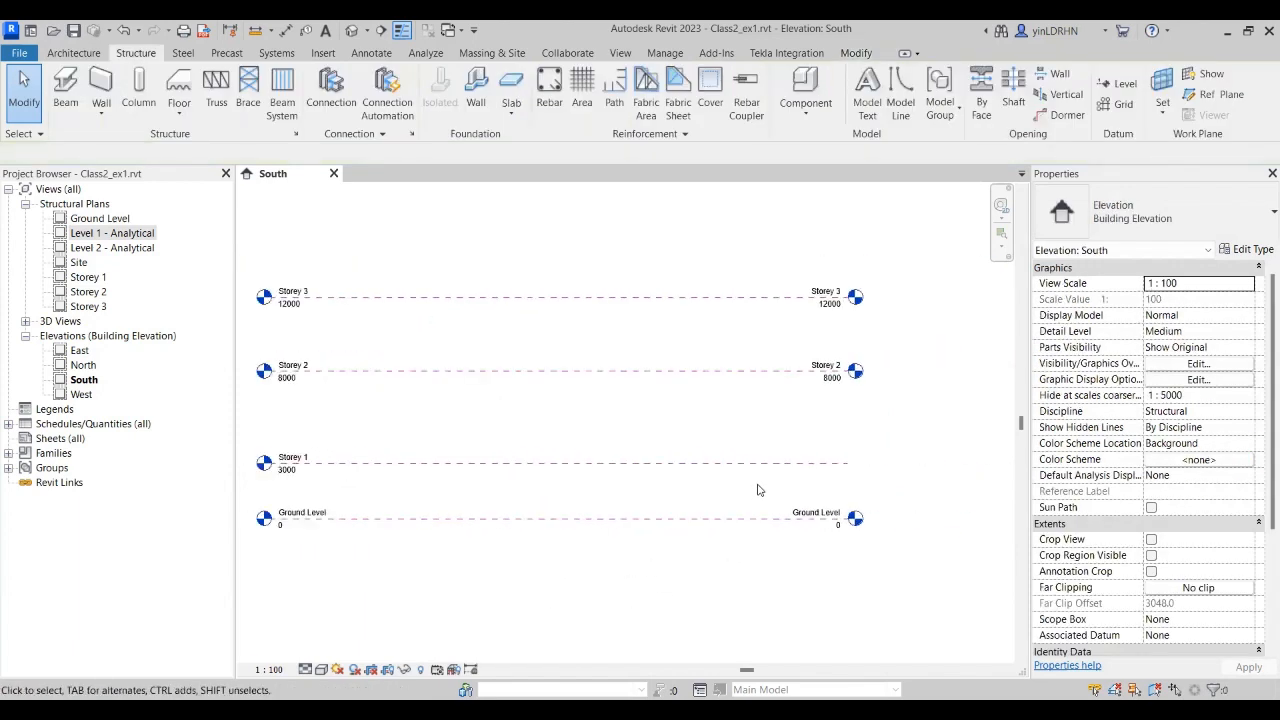
{"action": "left_click", "coordinate": [800, 371]}
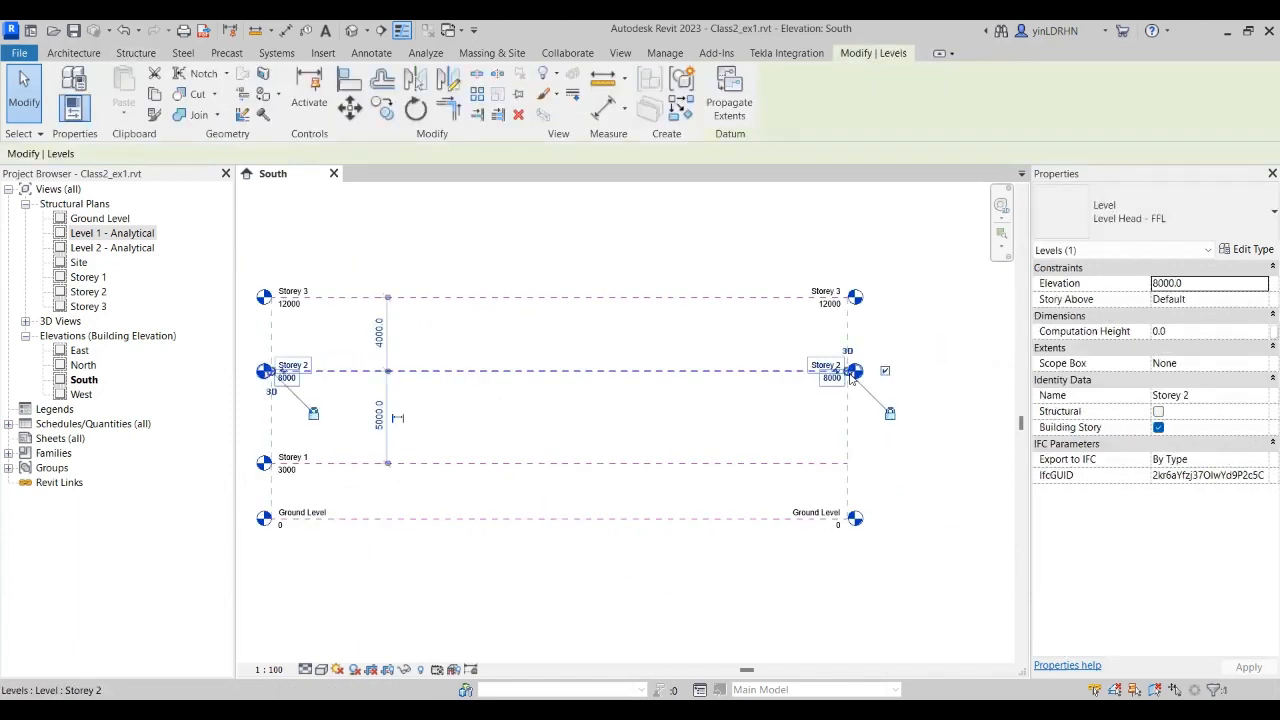
{"action": "left_click", "coordinate": [885, 370]}
{"action": "left_click", "coordinate": [830, 297]}
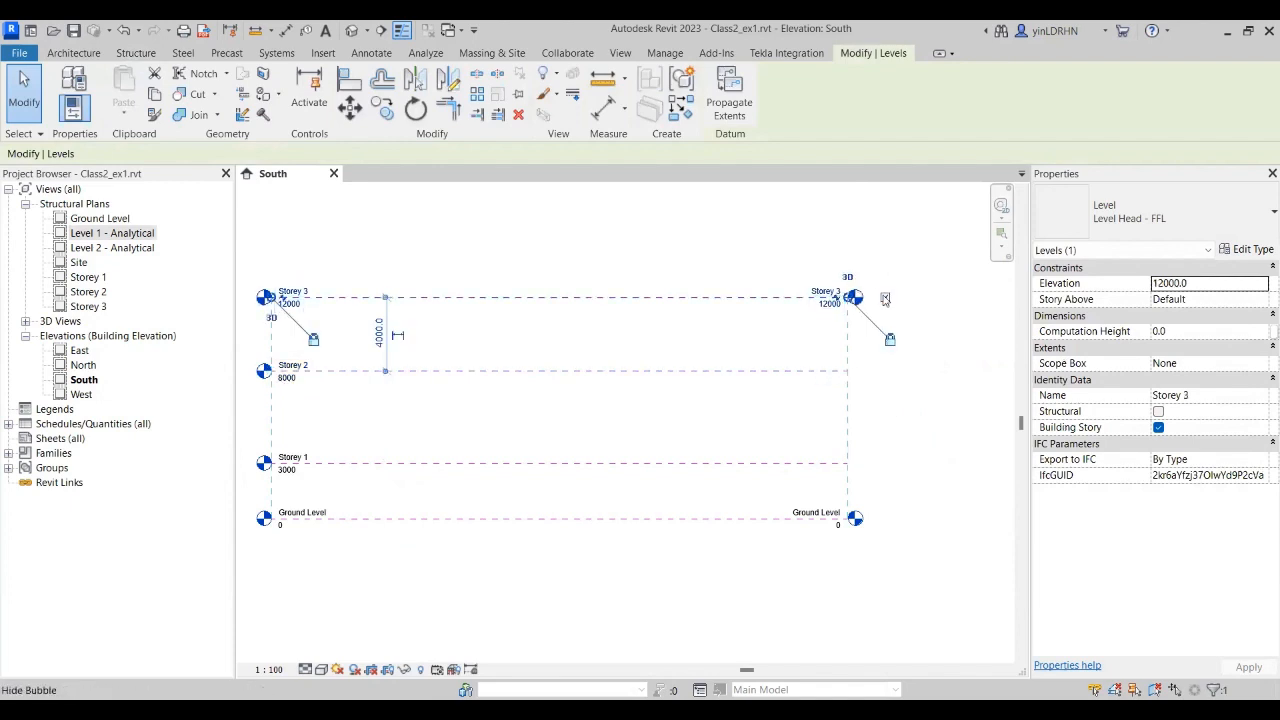
{"action": "left_click", "coordinate": [885, 297]}
{"action": "left_click", "coordinate": [790, 520]}
{"action": "left_click", "coordinate": [885, 520]}
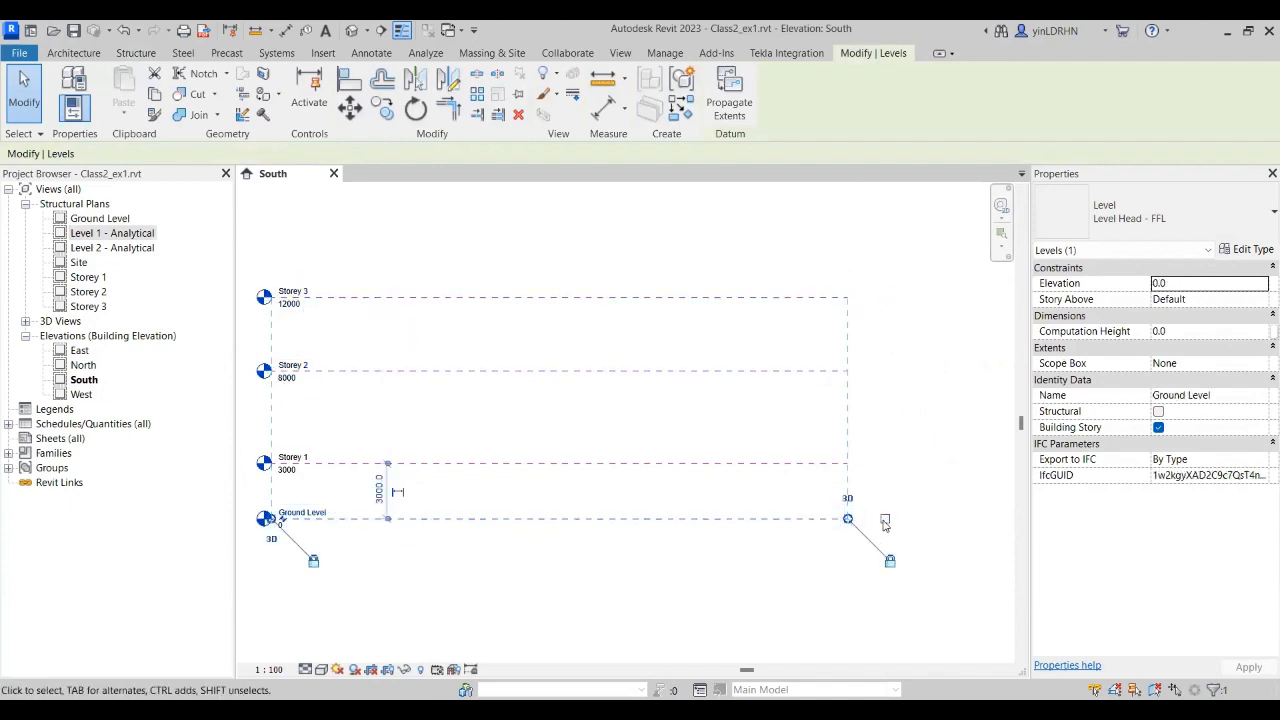
{"action": "left_click", "coordinate": [952, 506]}
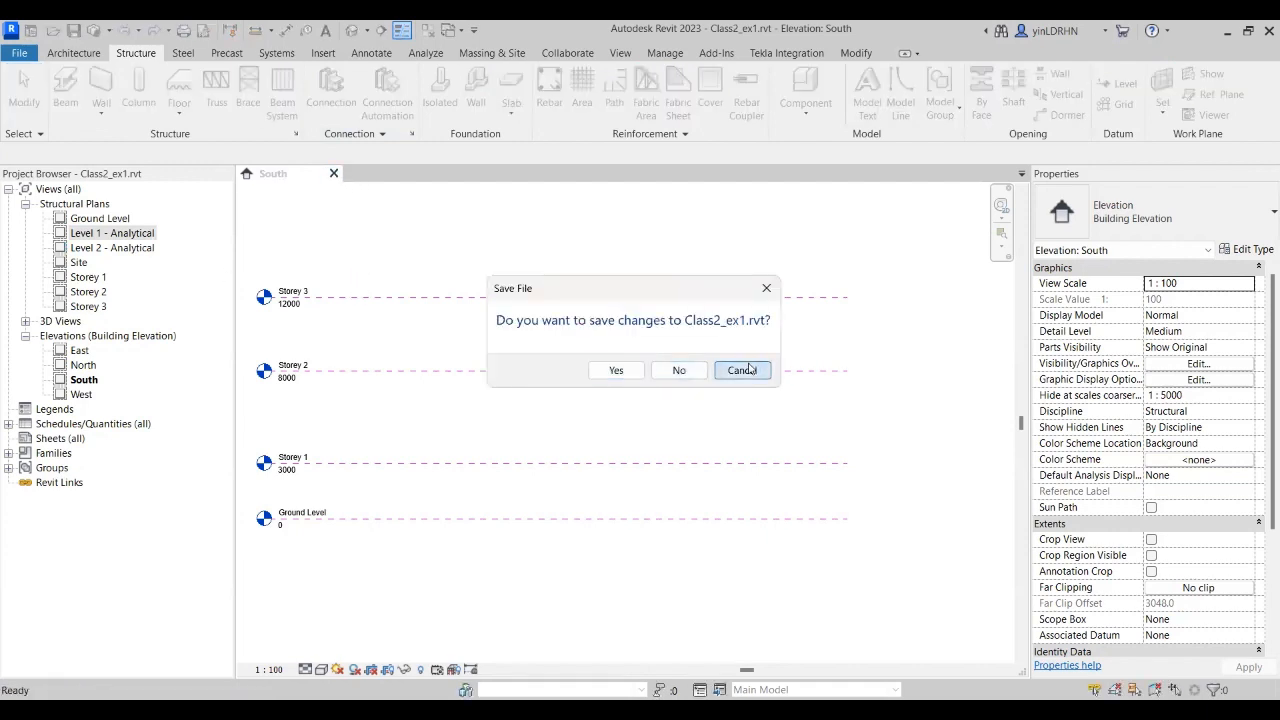
Step: Dismiss the save prompt, open the Ground Level structural plan and draw a vertical grid line between the elevation markers
{"action": "left_click", "coordinate": [742, 370]}
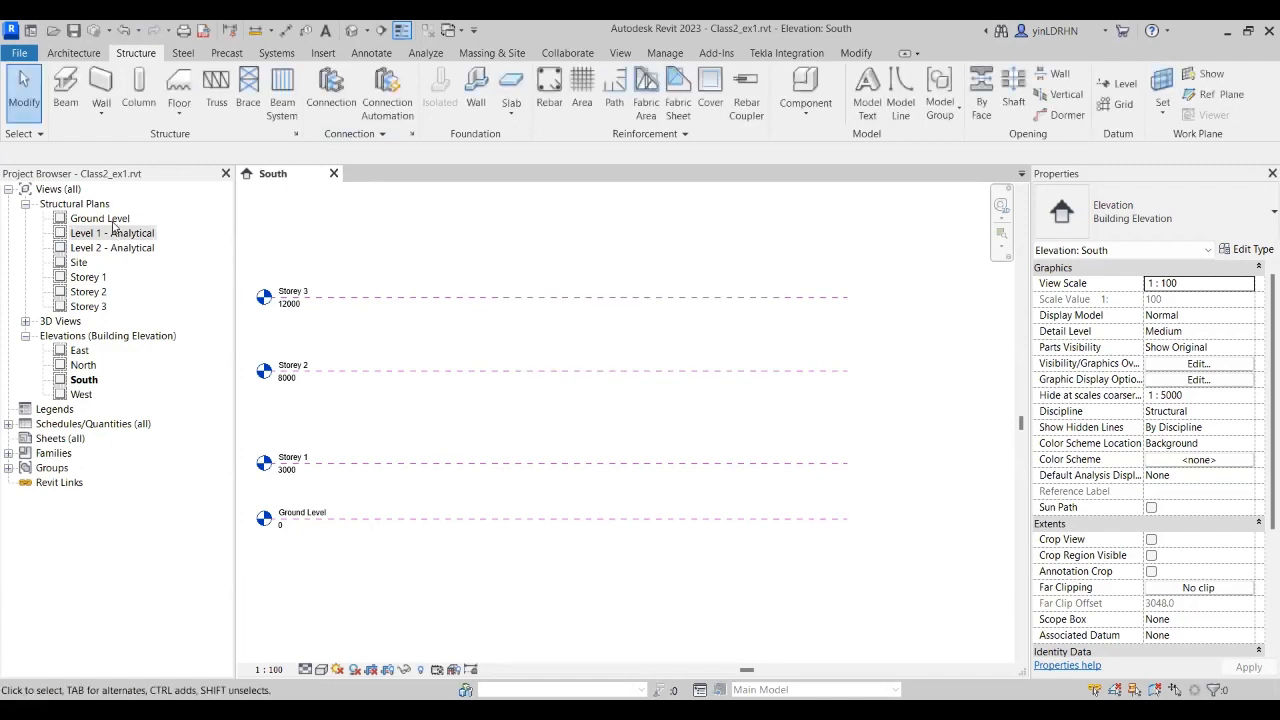
{"action": "double_click", "coordinate": [110, 220]}
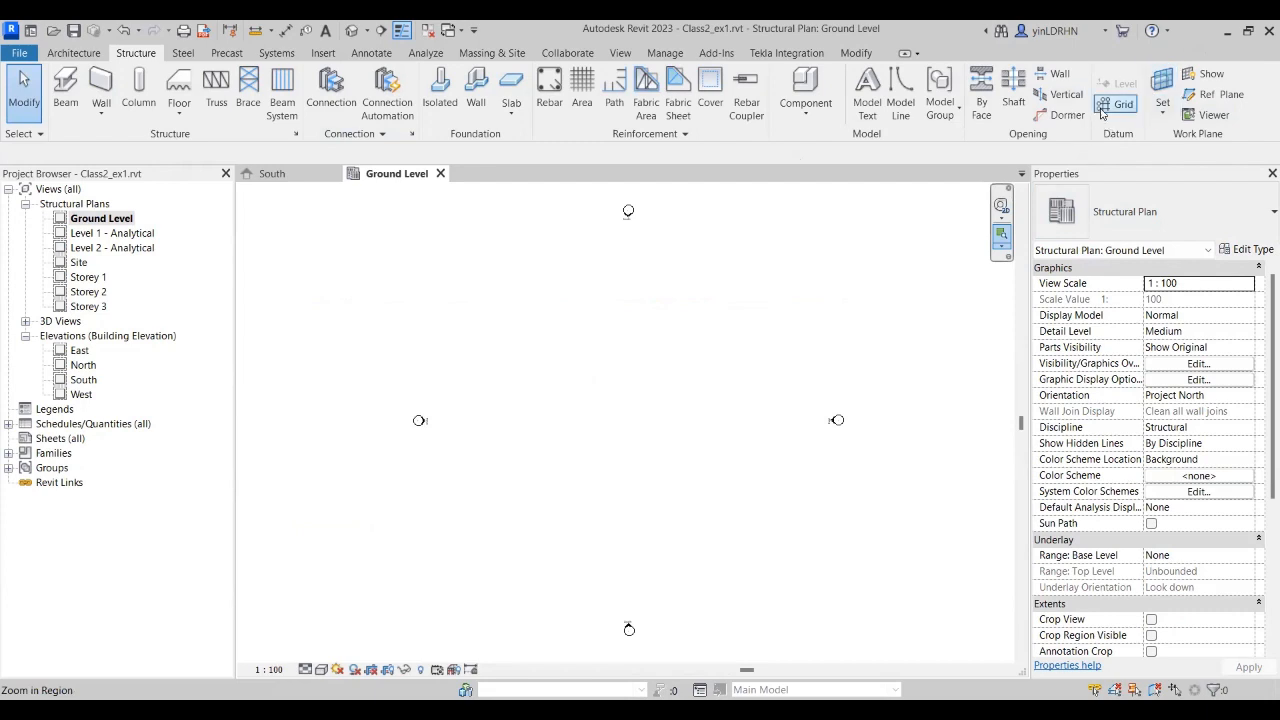
{"action": "left_click", "coordinate": [1108, 106]}
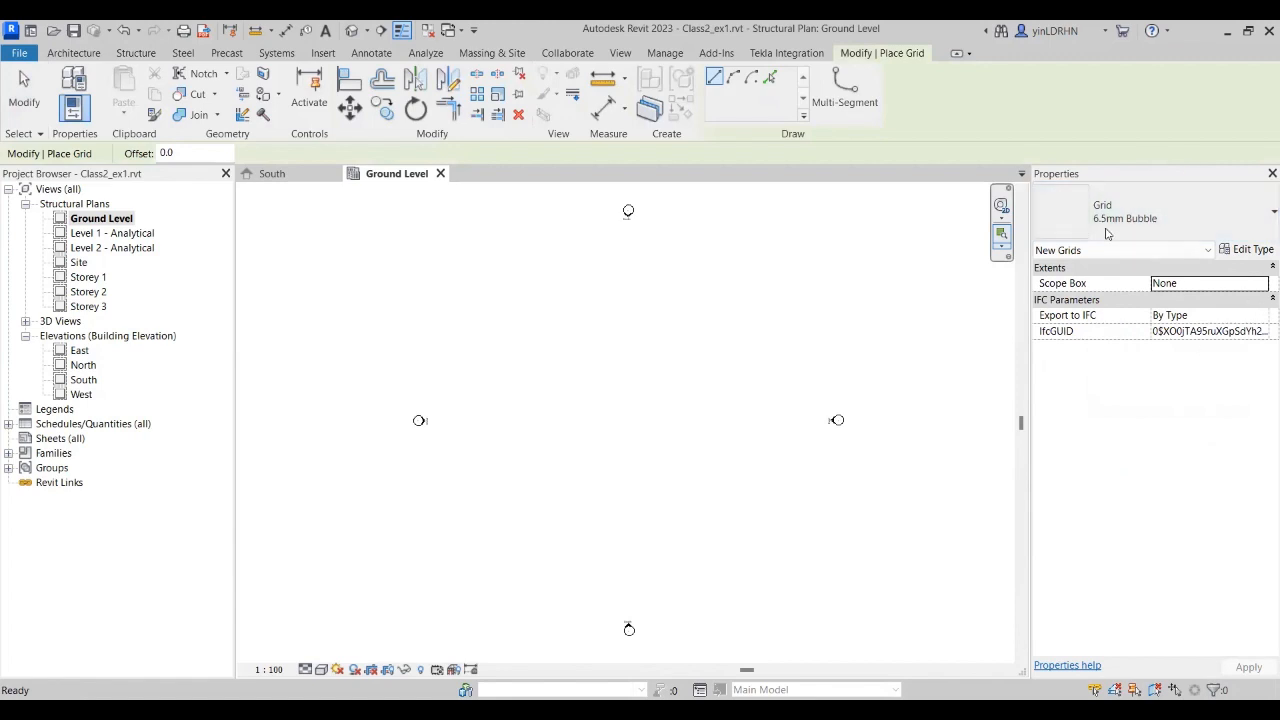
{"action": "left_click", "coordinate": [1250, 254]}
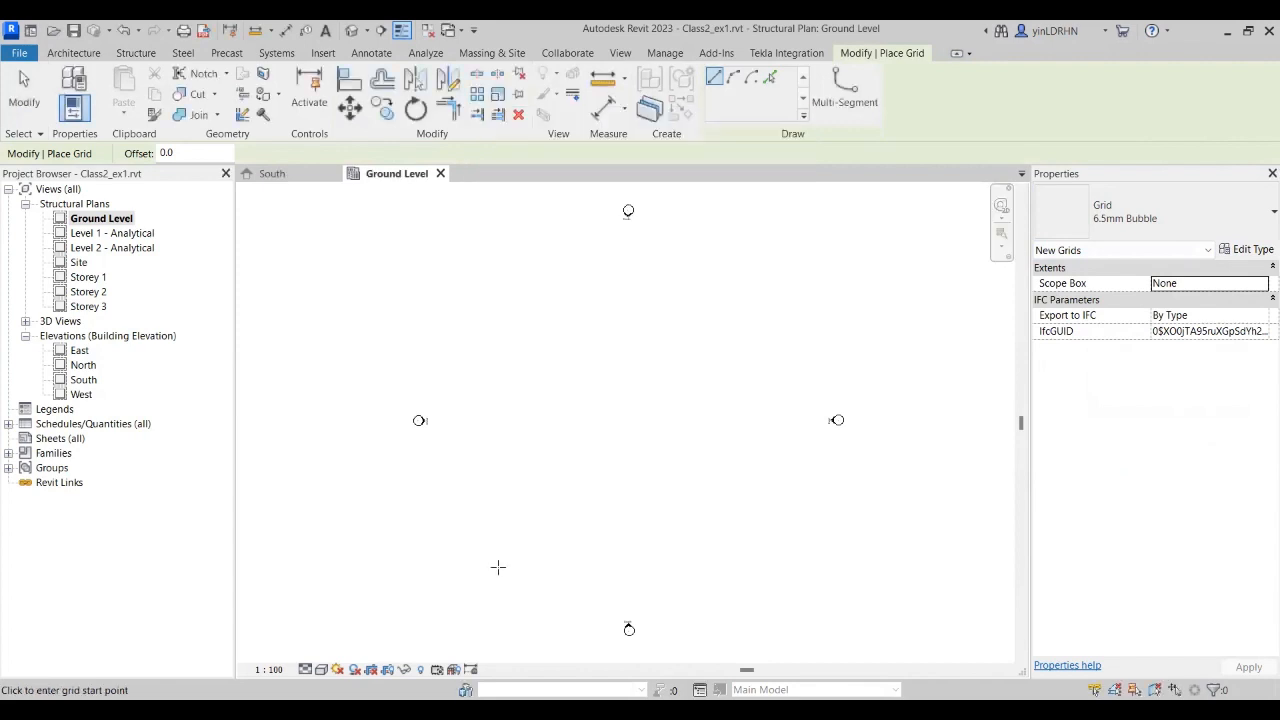
{"action": "left_click", "coordinate": [496, 583]}
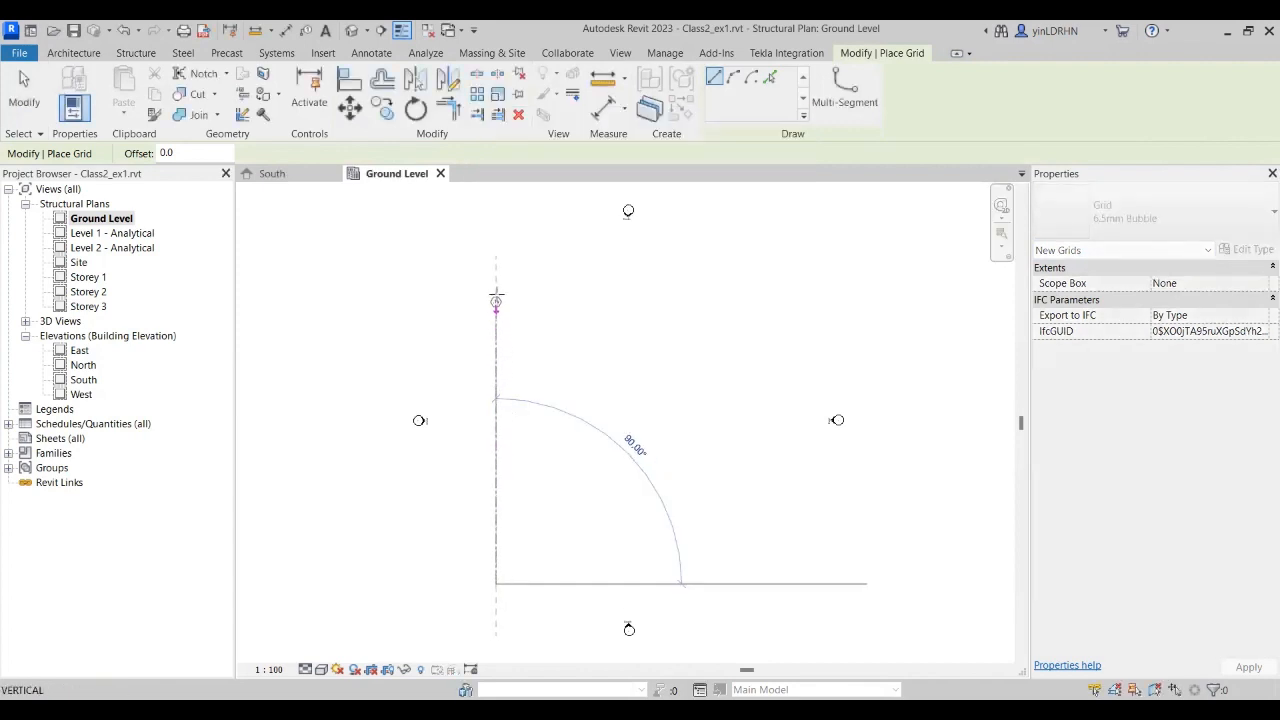
{"action": "left_click", "coordinate": [496, 252]}
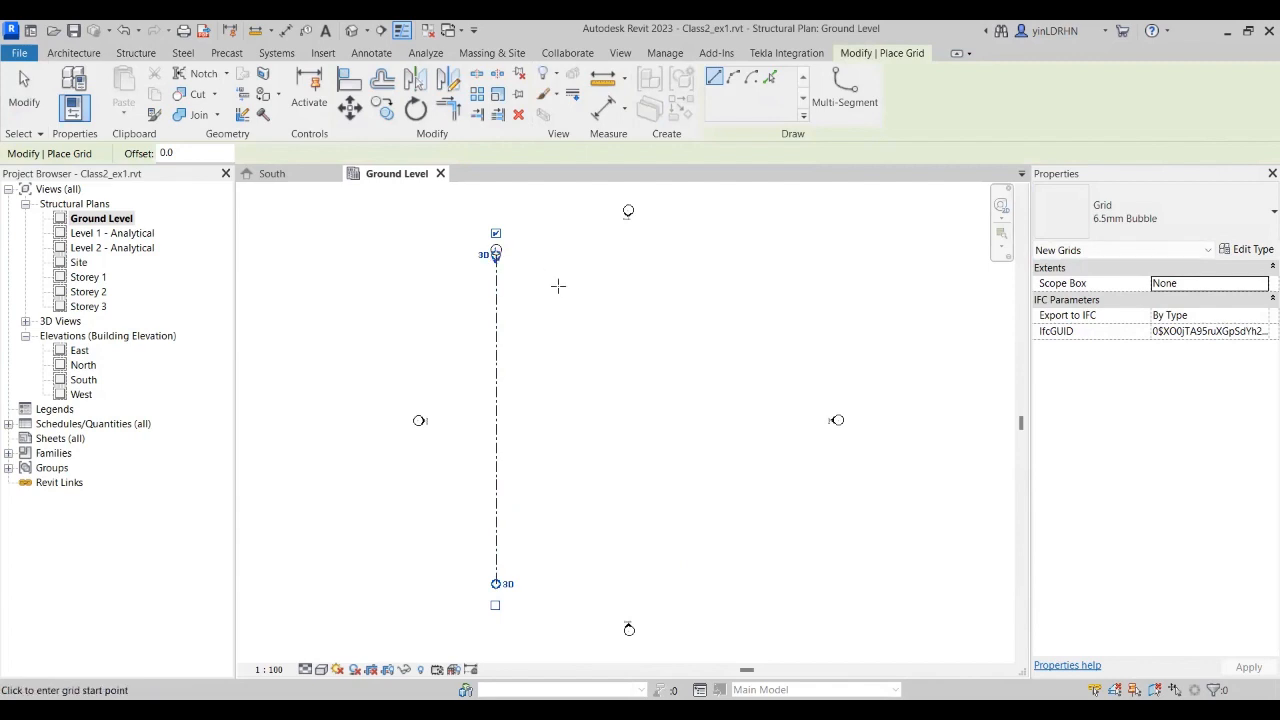
{"action": "key", "text": "Escape"}
{"action": "key", "text": "Escape"}
Step: Rename the vertical grid line as A
{"action": "scroll", "coordinate": [502, 256], "scroll_direction": "up", "scroll_amount": 4}
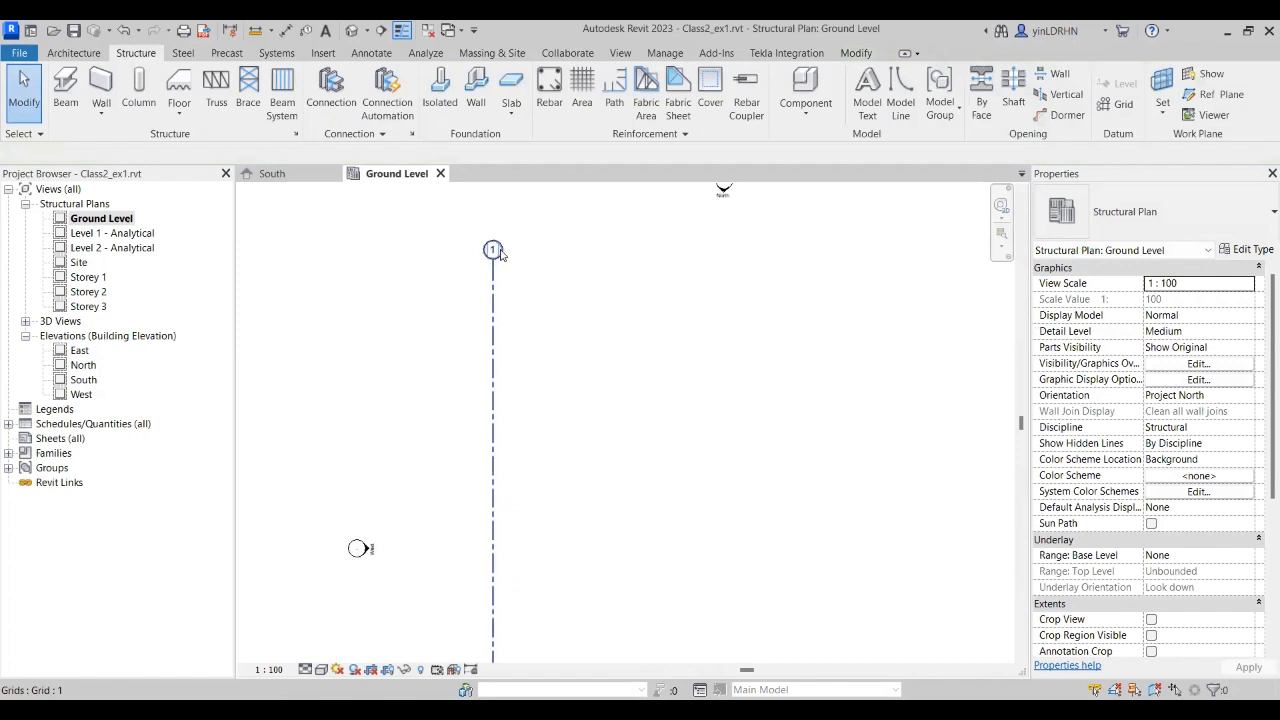
{"action": "left_click", "coordinate": [492, 256]}
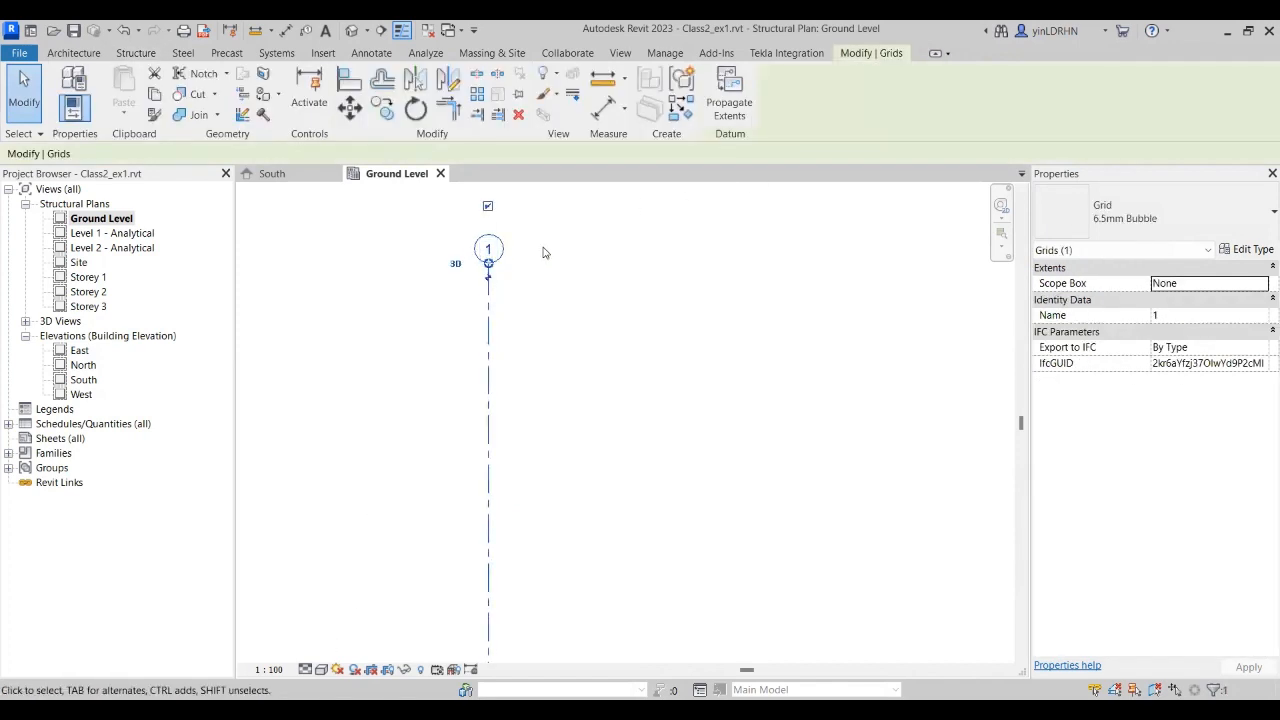
{"action": "left_click", "coordinate": [490, 250]}
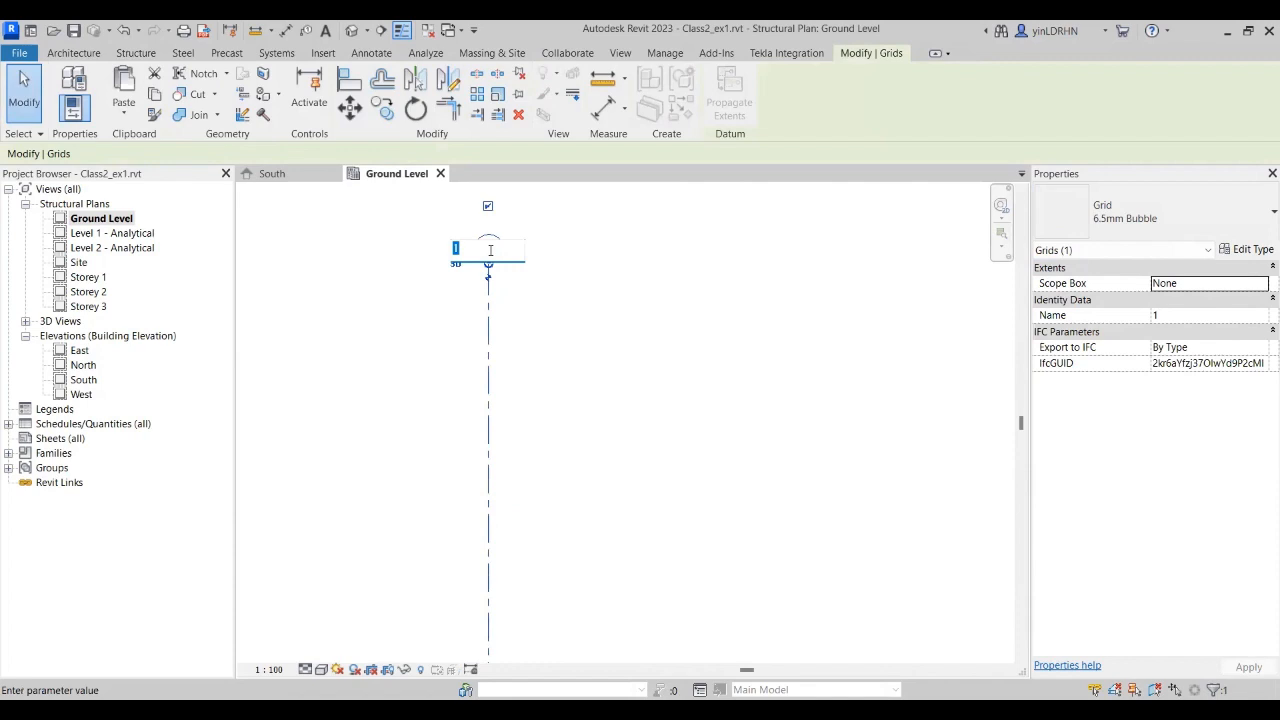
{"action": "type", "text": "A"}
{"action": "key", "text": "Return"}
{"action": "scroll", "coordinate": [605, 295], "scroll_direction": "down", "scroll_amount": 1}
{"action": "scroll", "coordinate": [605, 295], "scroll_direction": "down", "scroll_amount": 1}
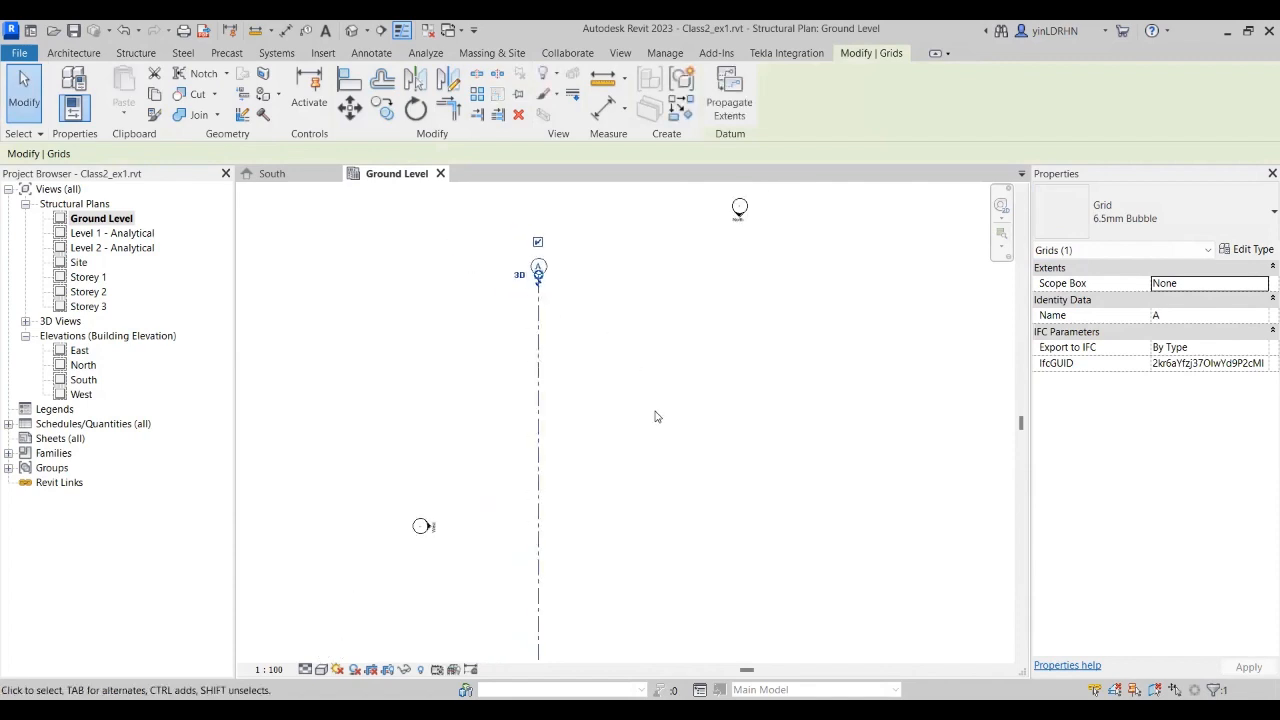
{"action": "left_click", "coordinate": [607, 387]}
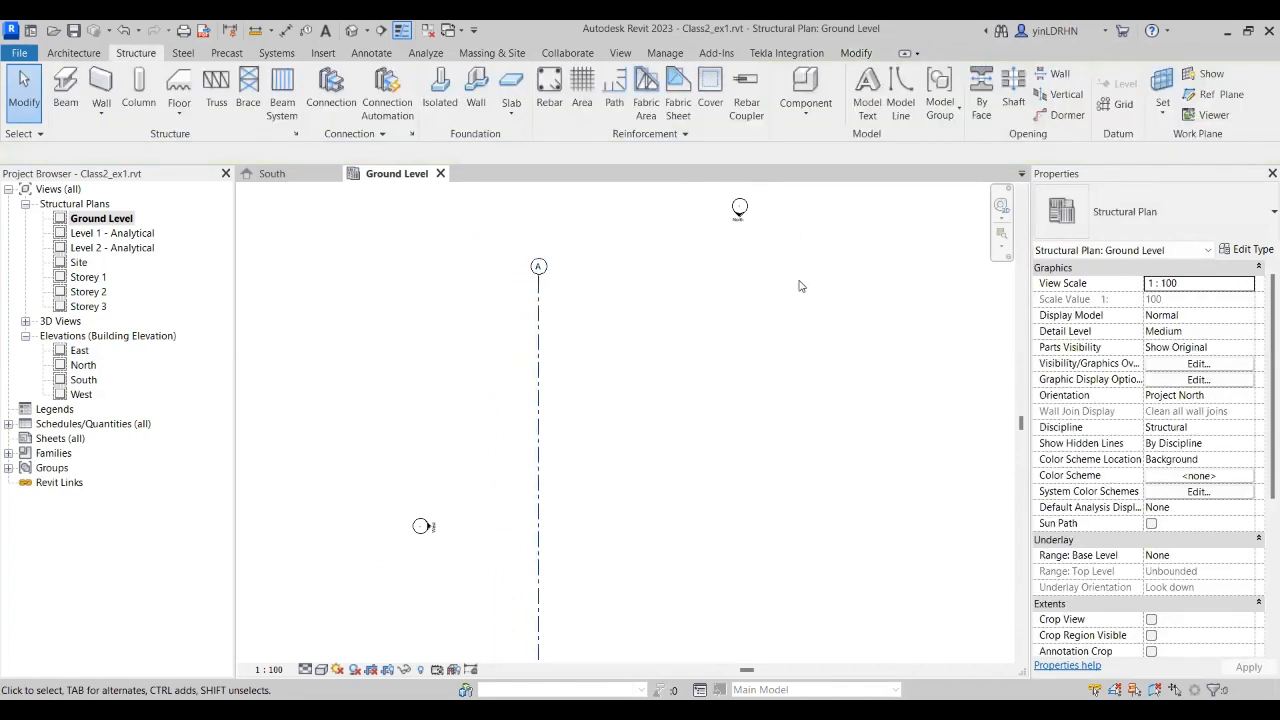
Step: Draw a vertical grid line parallel to grid A at an offset of 8000 on its east side, matching its length
{"action": "left_click", "coordinate": [1118, 104]}
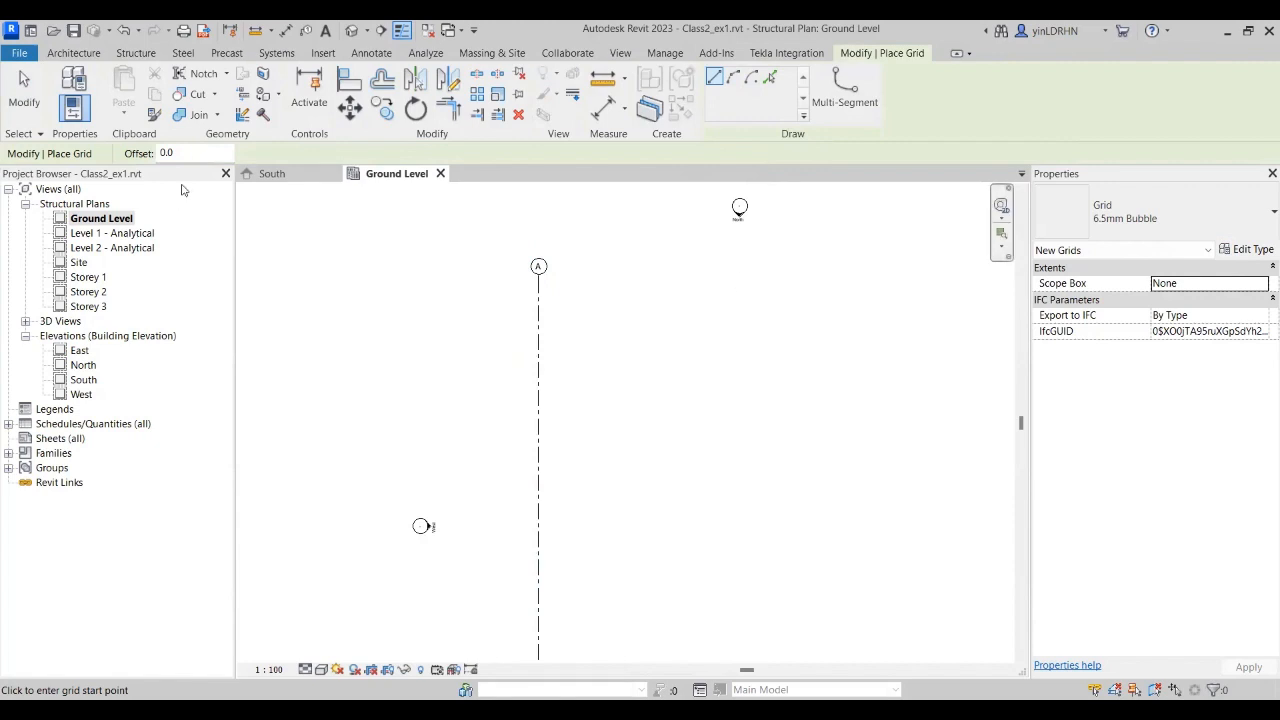
{"action": "left_click", "coordinate": [122, 157]}
{"action": "type", "text": "800"}
{"action": "middle_click_drag", "start_coordinate": [434, 386], "coordinate": [409, 308]}
{"action": "scroll", "coordinate": [425, 500], "scroll_direction": "down", "scroll_amount": 3}
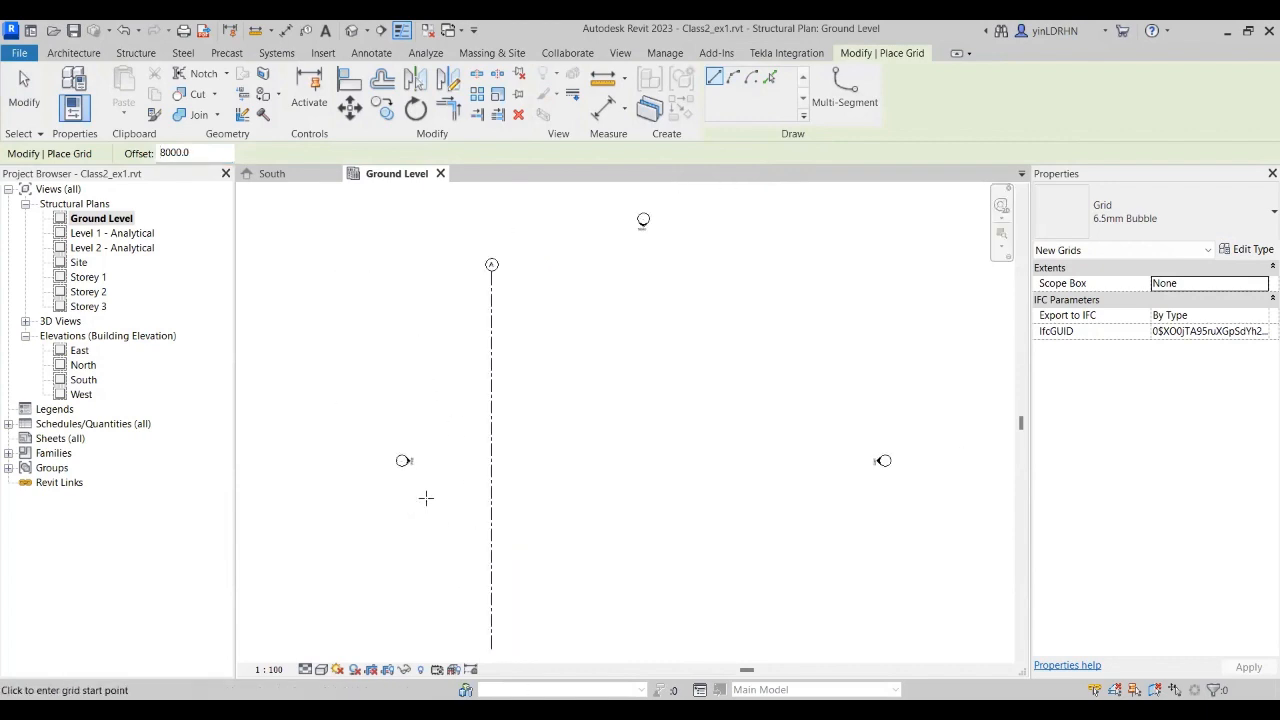
{"action": "left_click", "coordinate": [477, 608]}
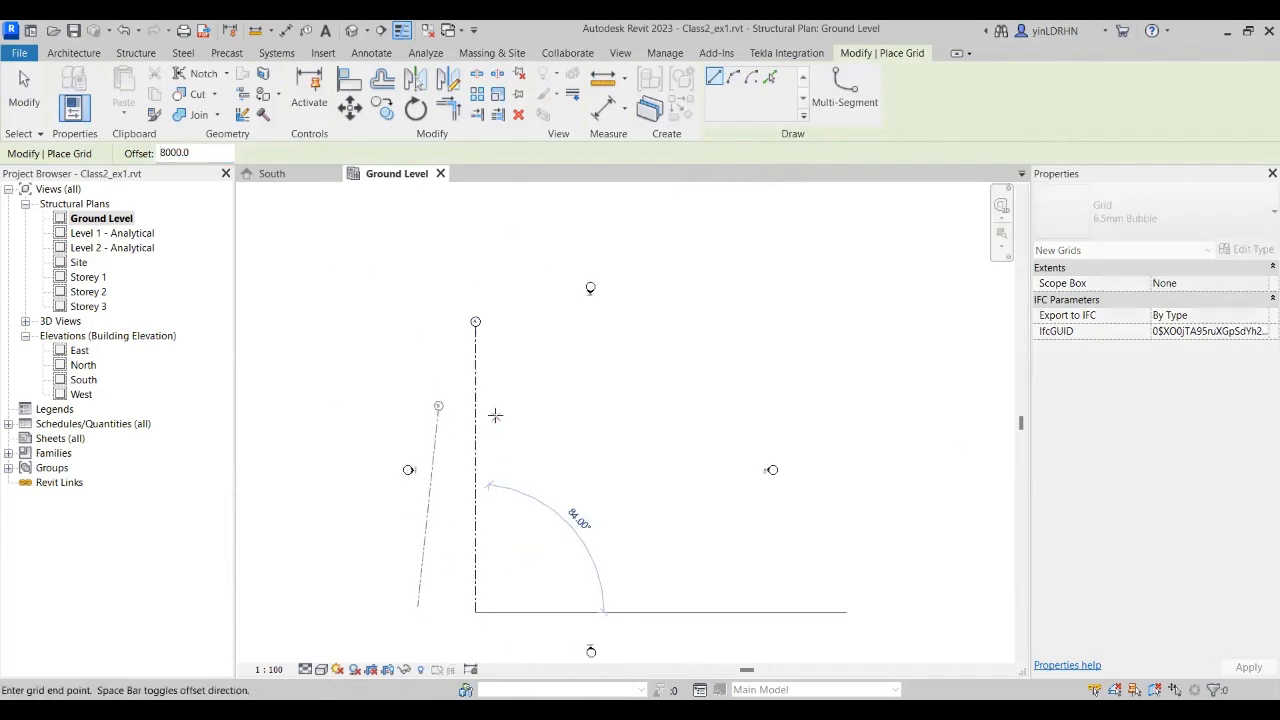
{"action": "key", "text": "Escape"}
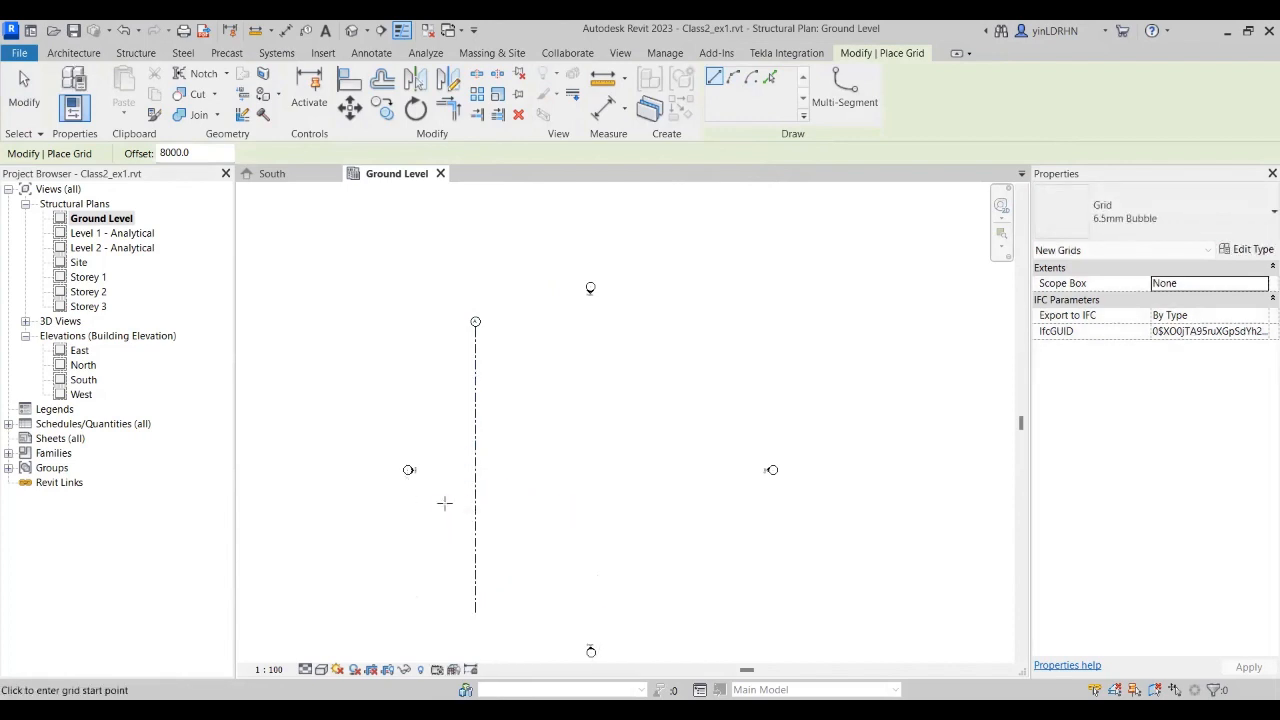
{"action": "left_click", "coordinate": [475, 322]}
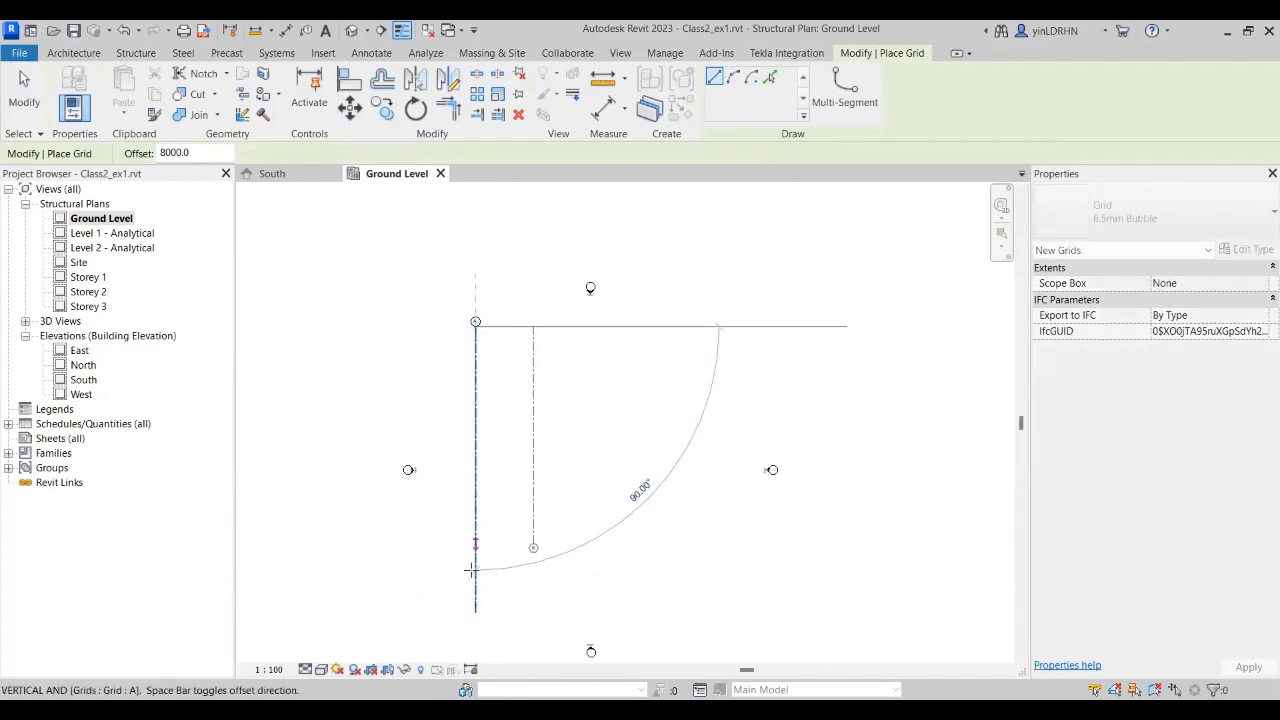
{"action": "left_click", "coordinate": [475, 612]}
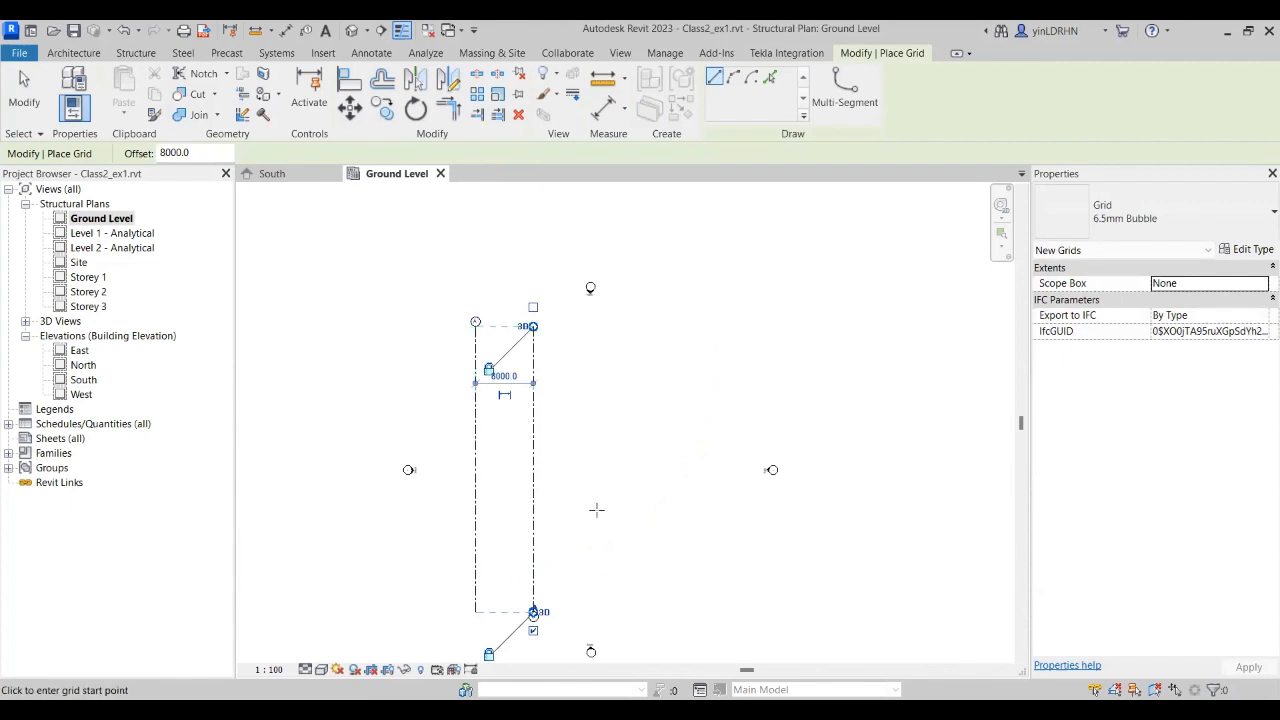
Step: Add two more vertical grid lines eastward, each offset 8000 from the previous one and equal in length
{"action": "left_click", "coordinate": [533, 326]}
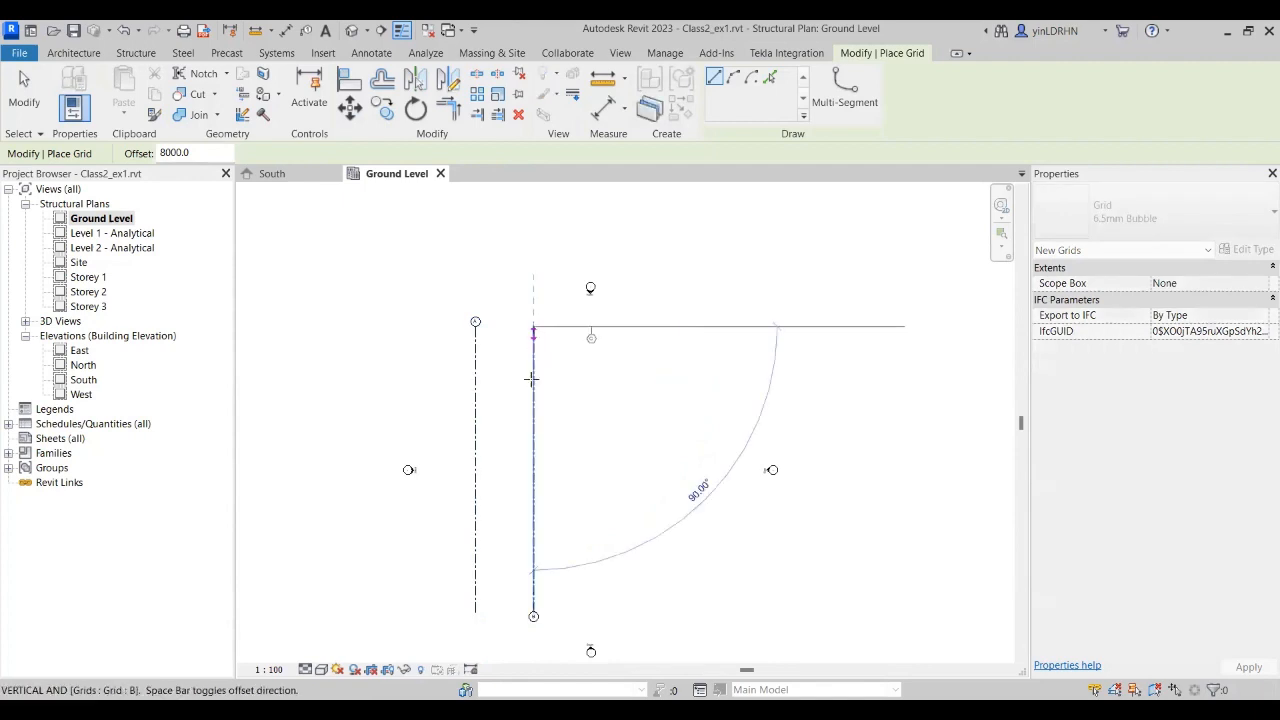
{"action": "left_click", "coordinate": [533, 612]}
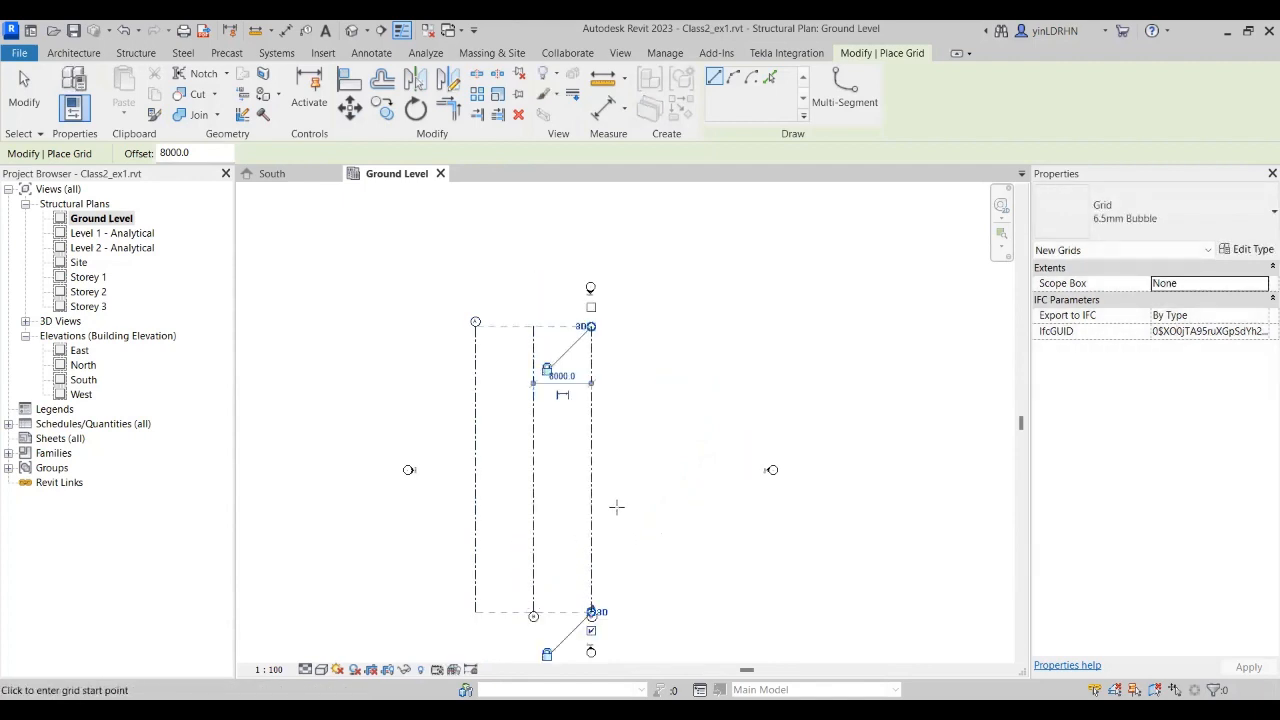
{"action": "left_click", "coordinate": [591, 326]}
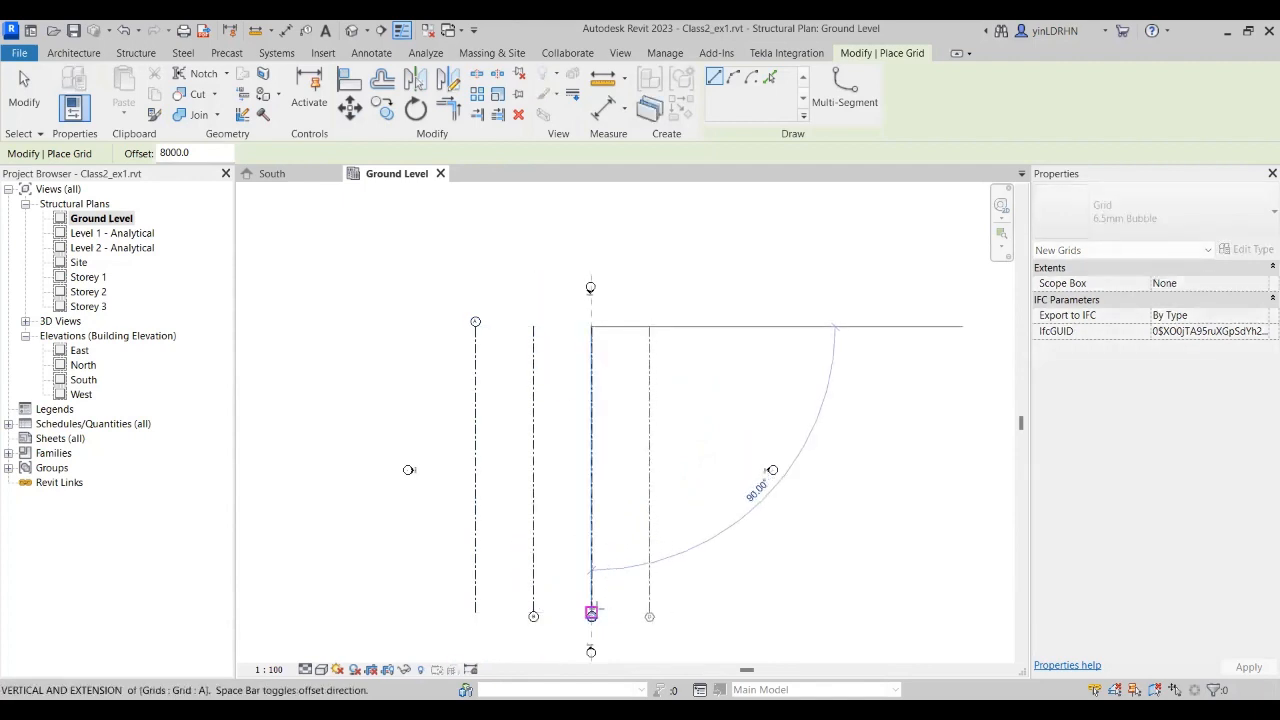
{"action": "left_click", "coordinate": [591, 613]}
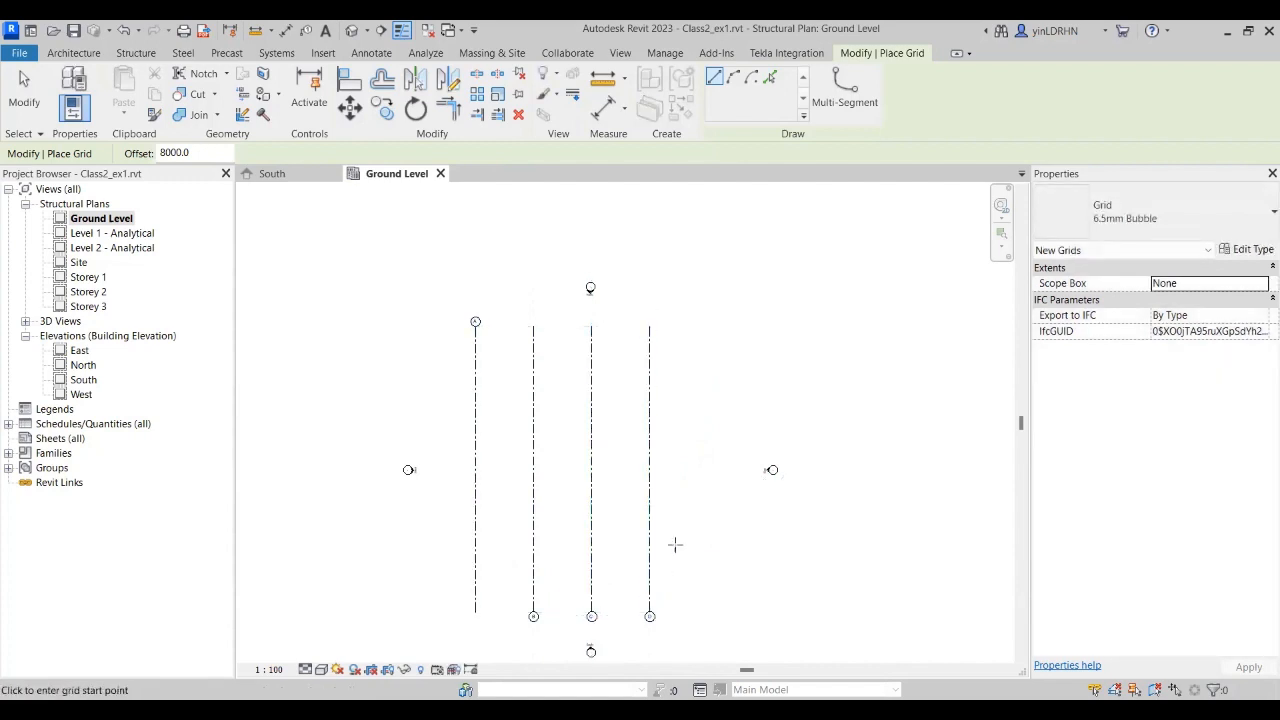
{"action": "key", "text": "Escape"}
Step: Copy the easternmost grid line 8000 horizontally to the east
{"action": "left_click", "coordinate": [650, 505]}
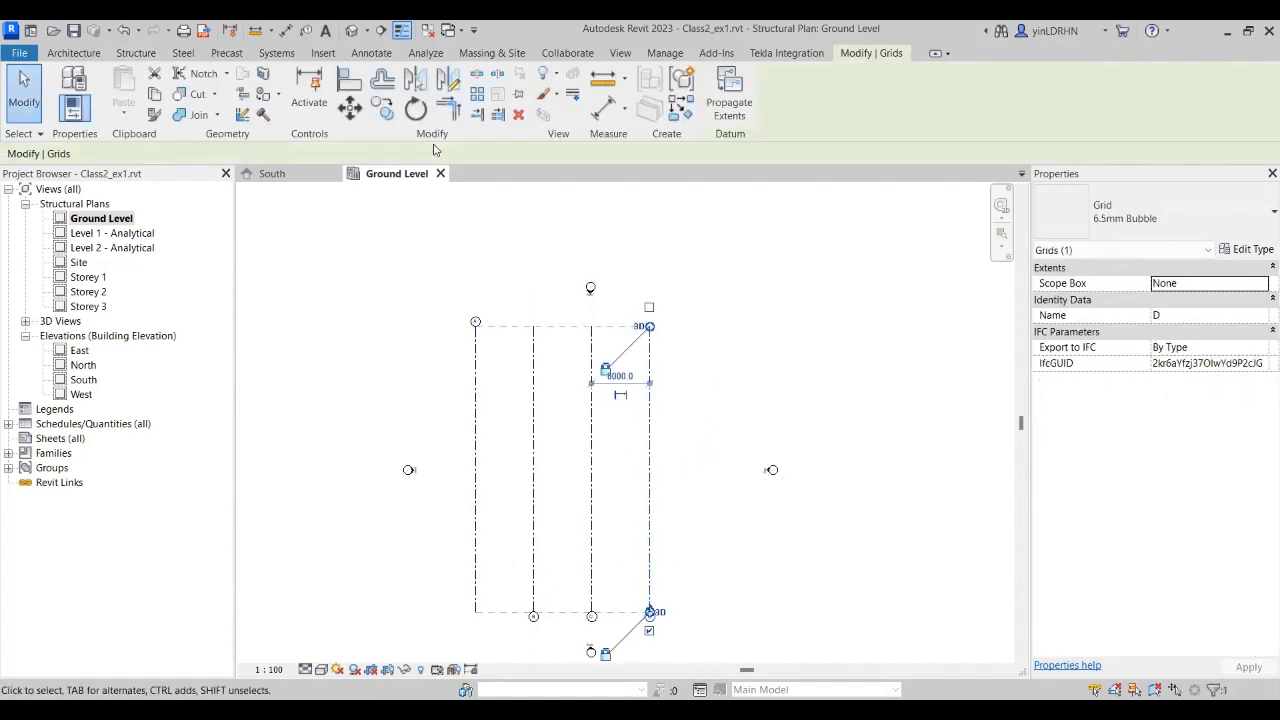
{"action": "left_click", "coordinate": [381, 108]}
{"action": "left_click", "coordinate": [652, 424]}
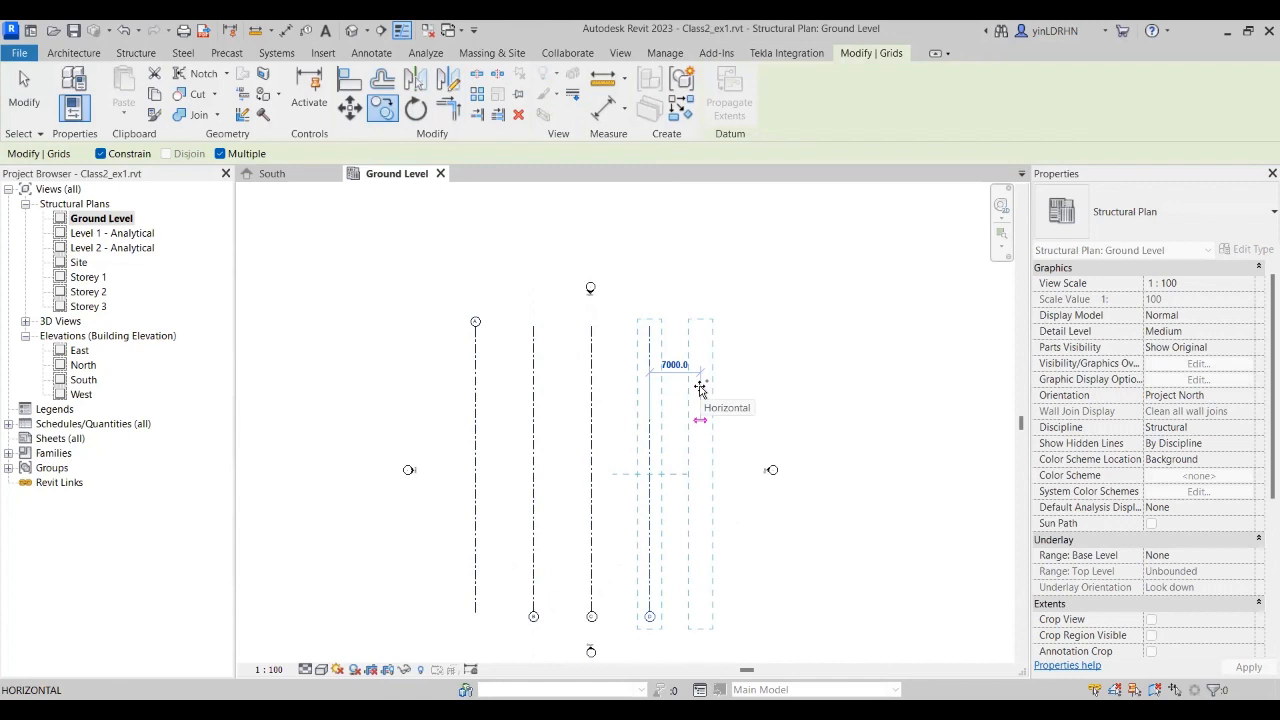
{"action": "type", "text": "8000"}
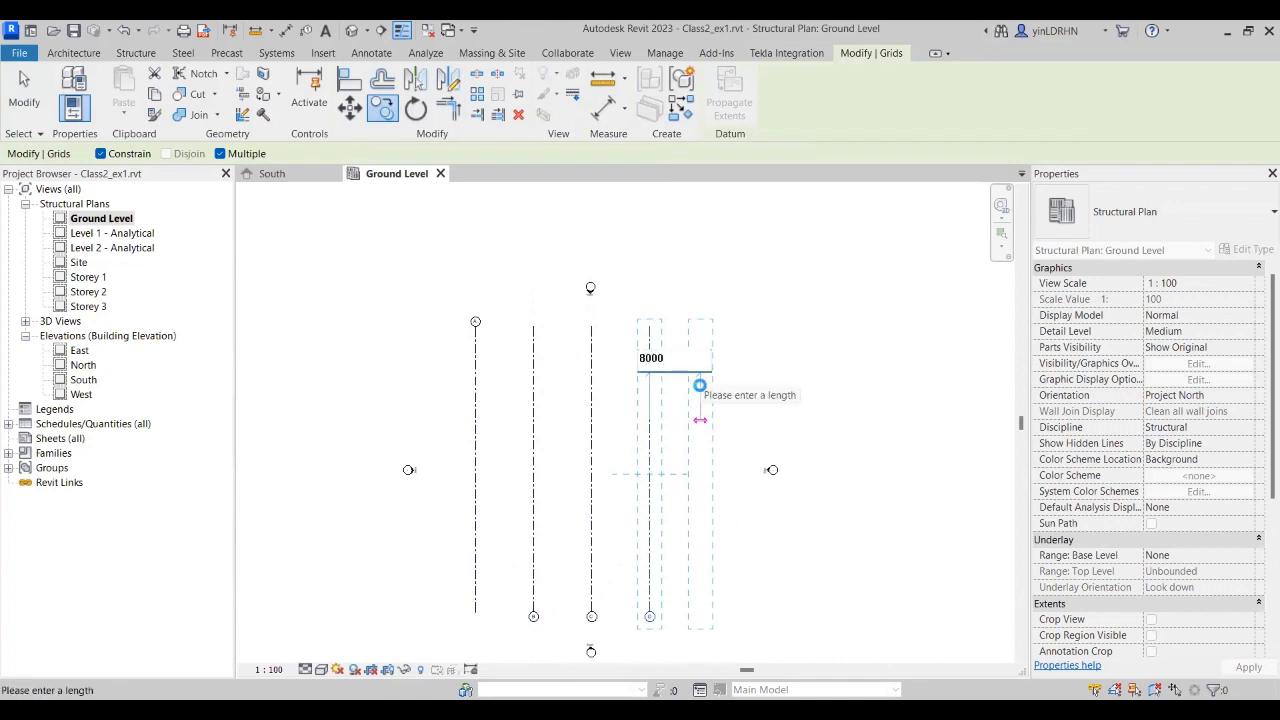
{"action": "key", "text": "Return"}
{"action": "key", "text": "Escape"}
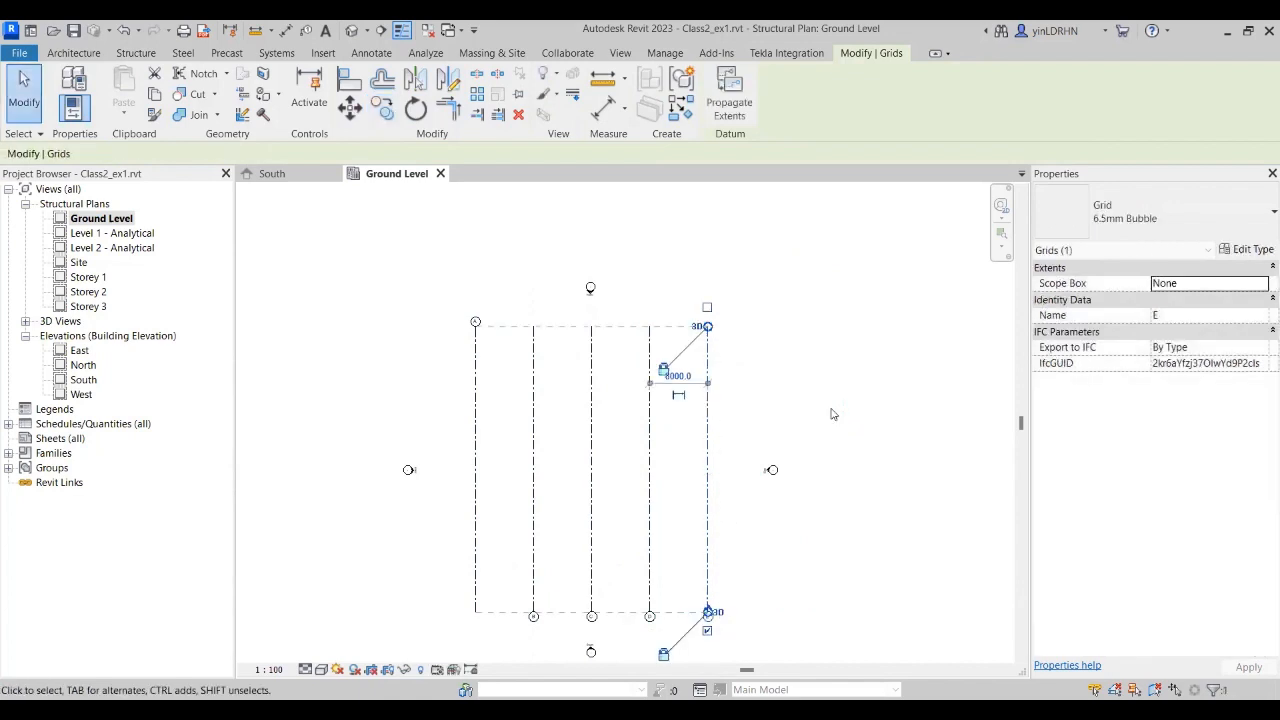
{"action": "key", "text": "Escape"}
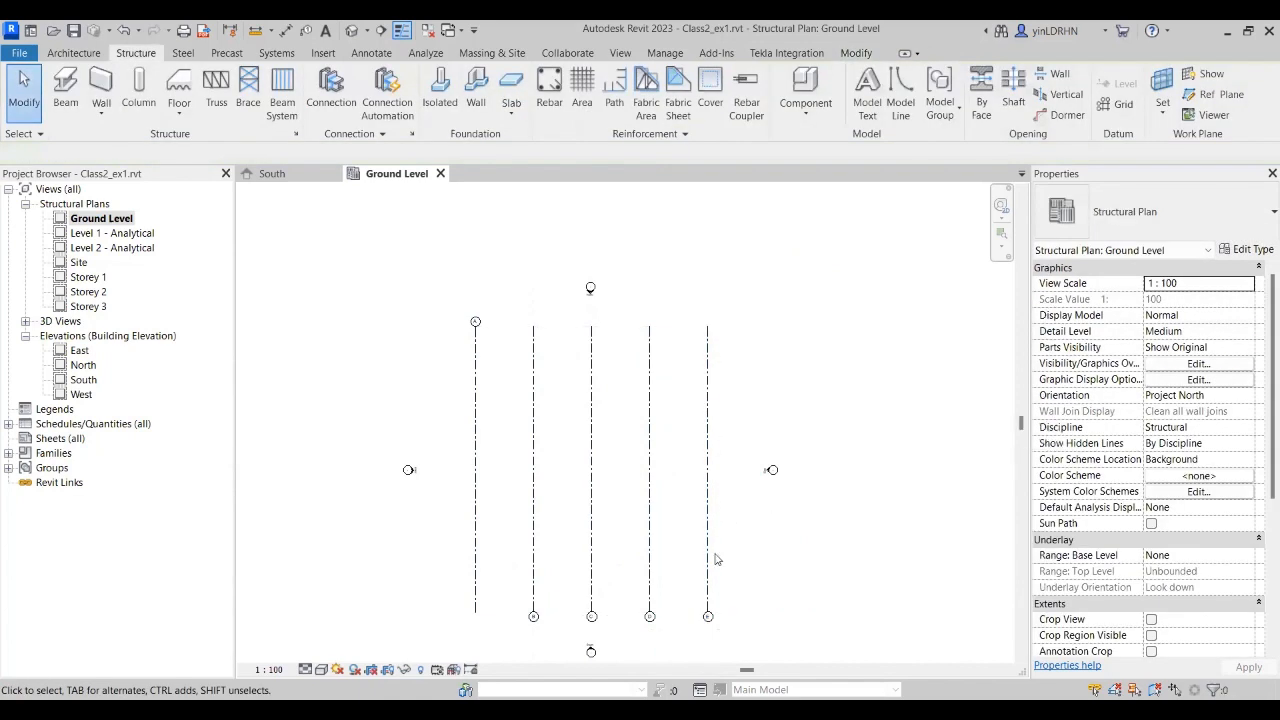
Step: Shorten the vertical grid lines together from their lower ends, away from the South elevation marker
{"action": "left_click", "coordinate": [534, 606]}
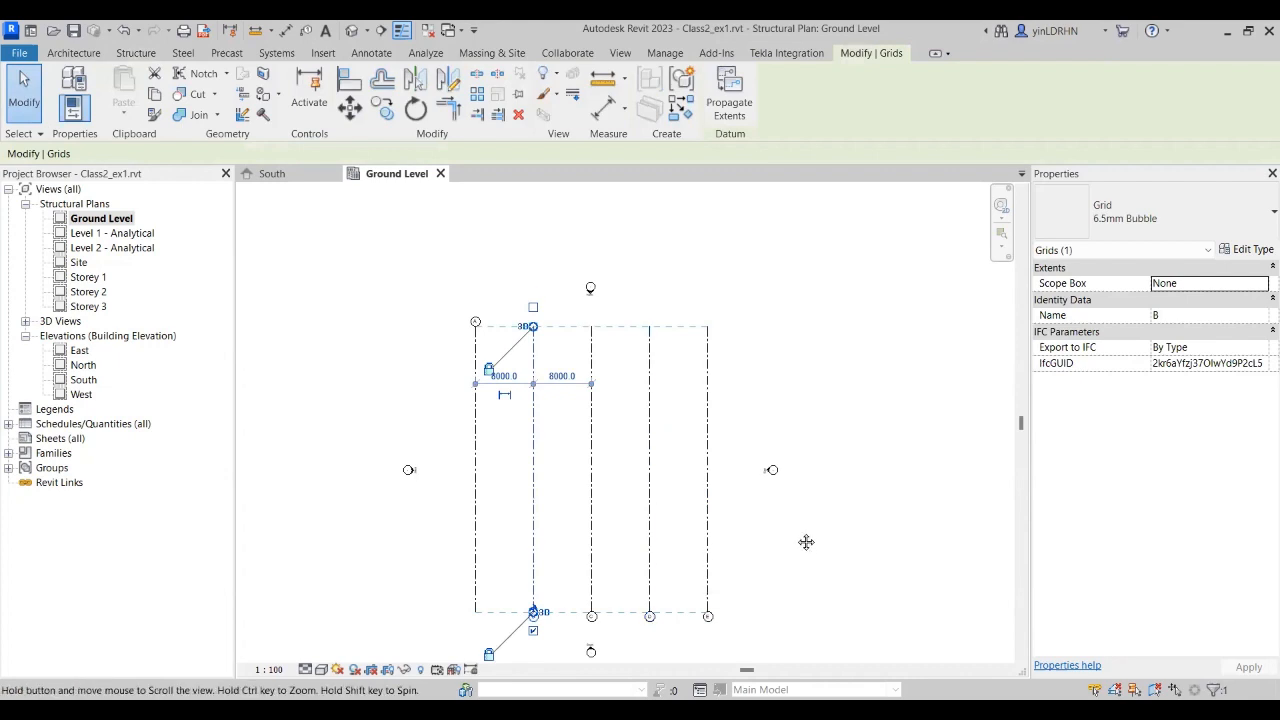
{"action": "middle_click_drag", "start_coordinate": [676, 540], "coordinate": [662, 508]}
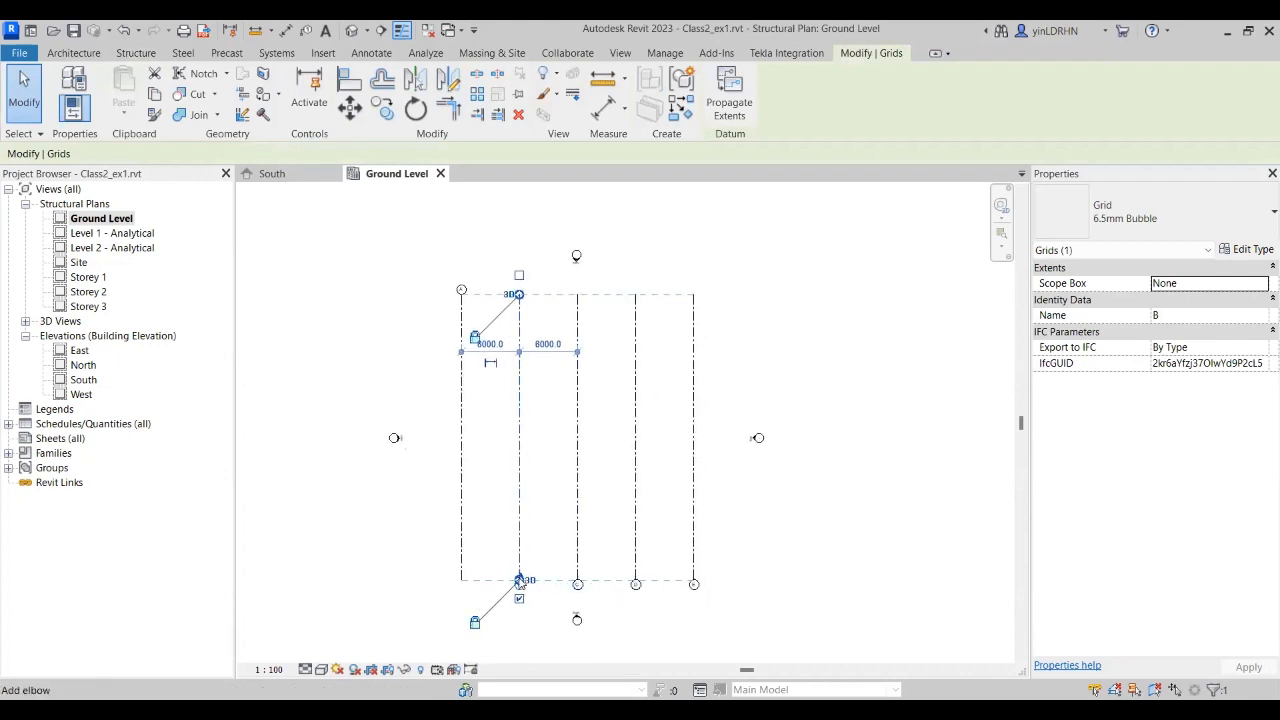
{"action": "left_click_drag", "start_coordinate": [522, 590], "coordinate": [521, 549]}
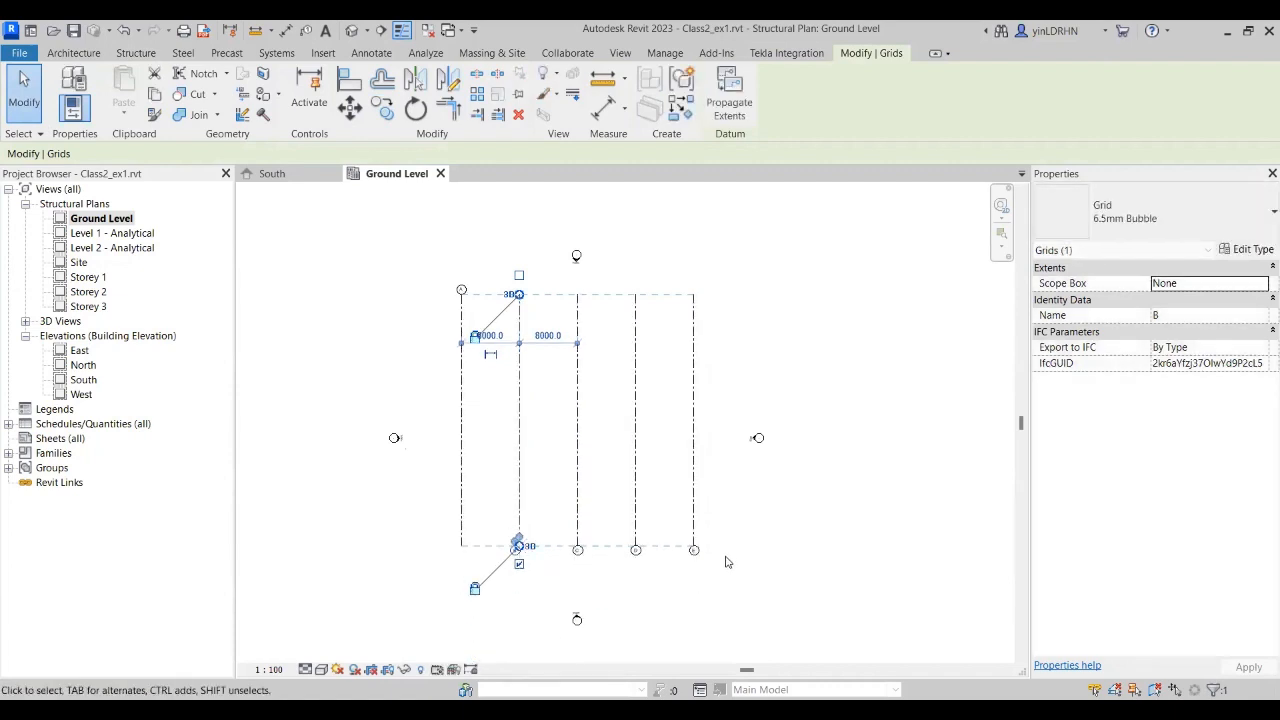
{"action": "left_click", "coordinate": [729, 557]}
Step: Straighten the elbow at grid B's lower bubble so the bubble lines up with its grid line
{"action": "left_click", "coordinate": [522, 535]}
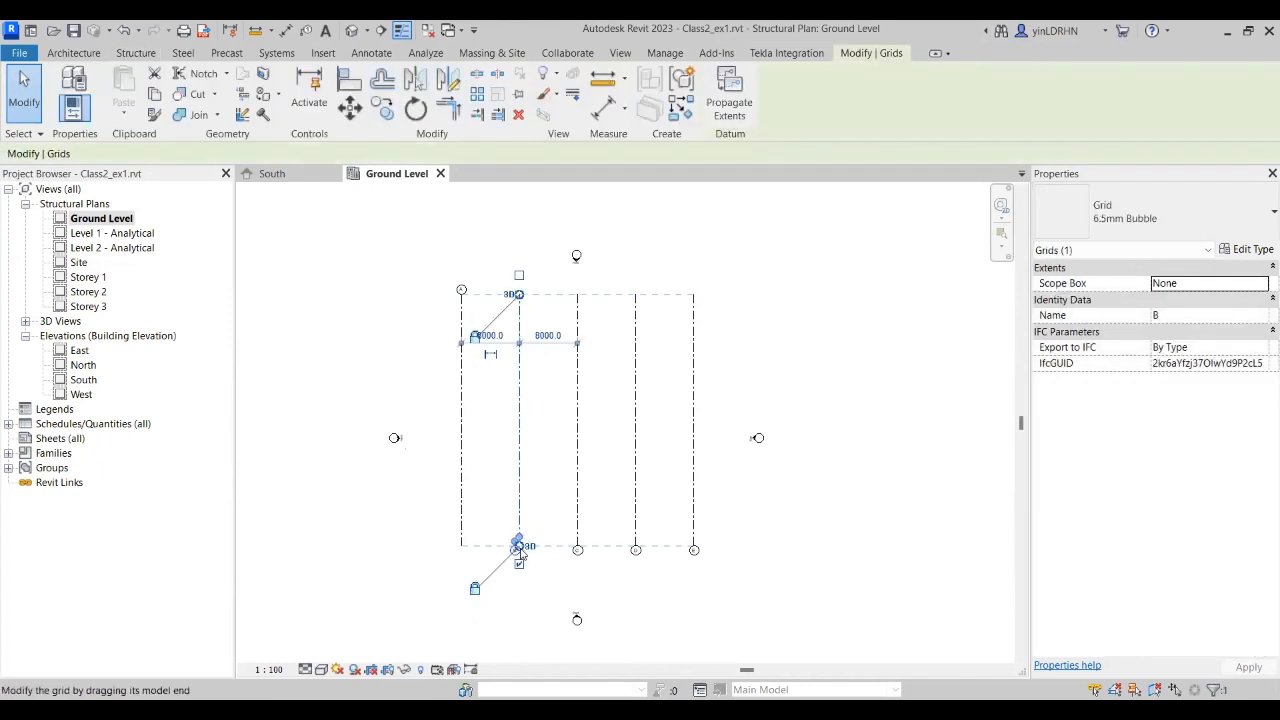
{"action": "scroll", "coordinate": [521, 540], "scroll_direction": "up", "scroll_amount": 6}
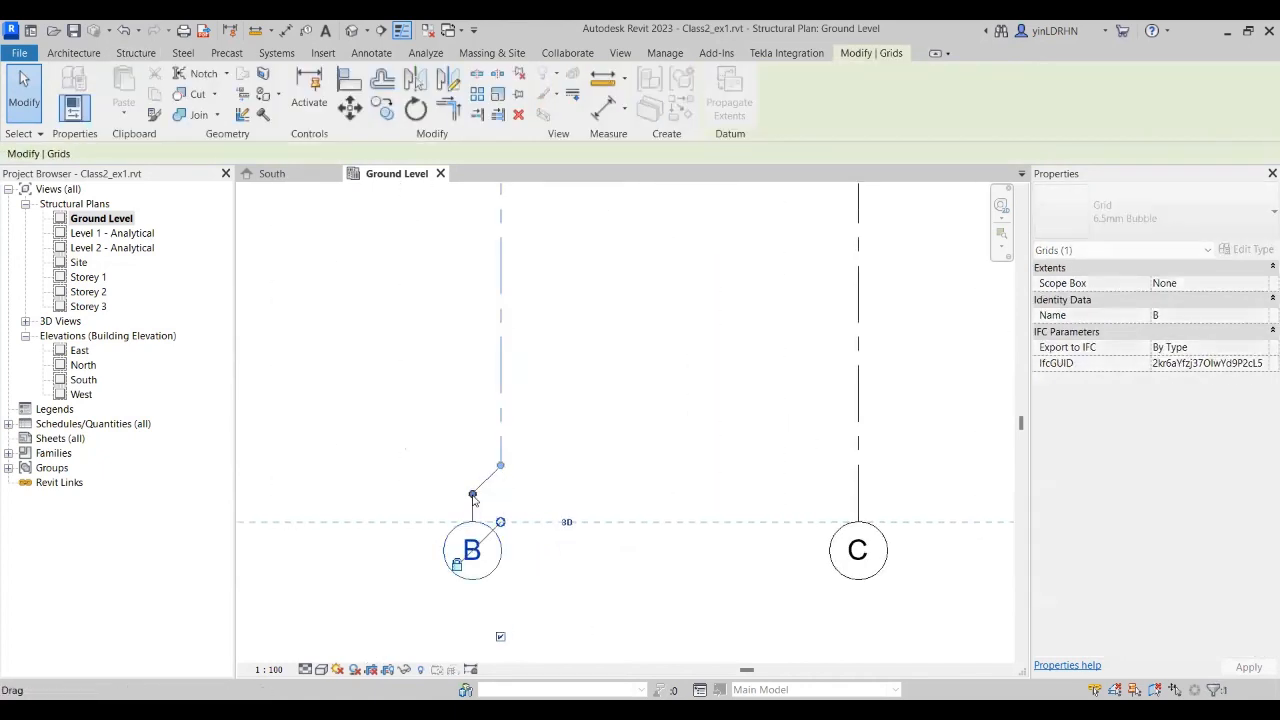
{"action": "left_click", "coordinate": [610, 480]}
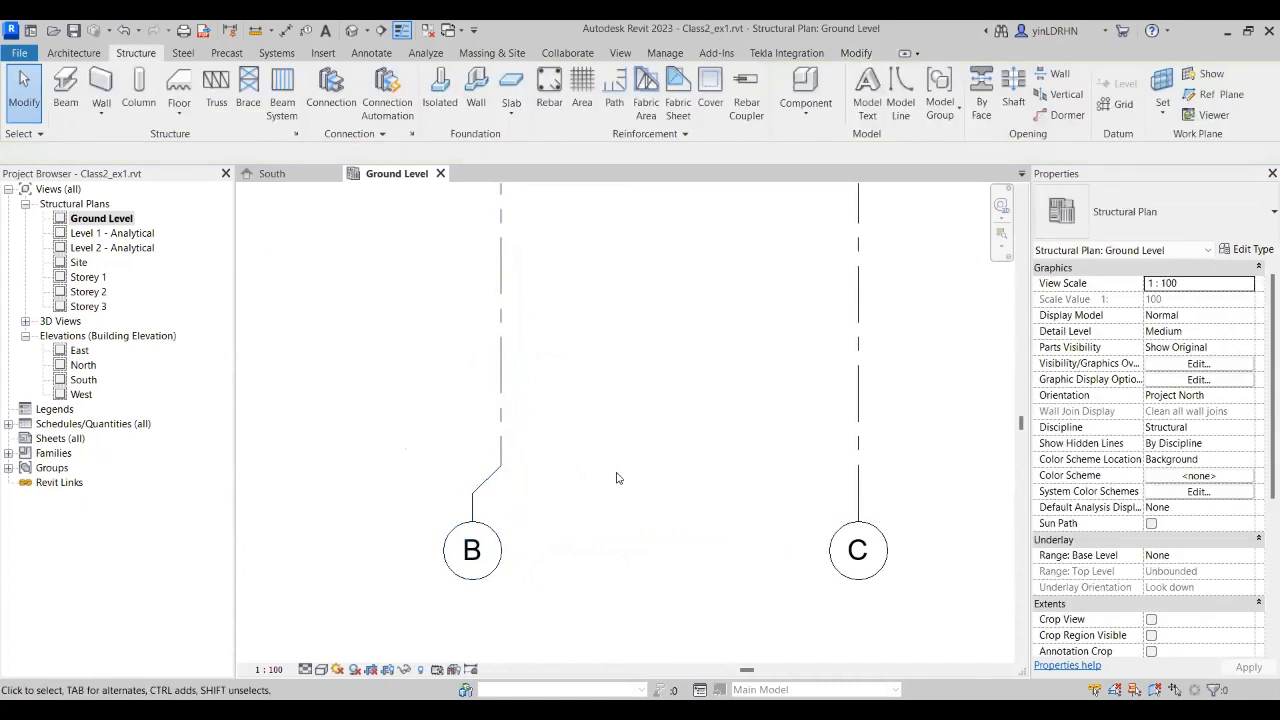
{"action": "left_click", "coordinate": [858, 478]}
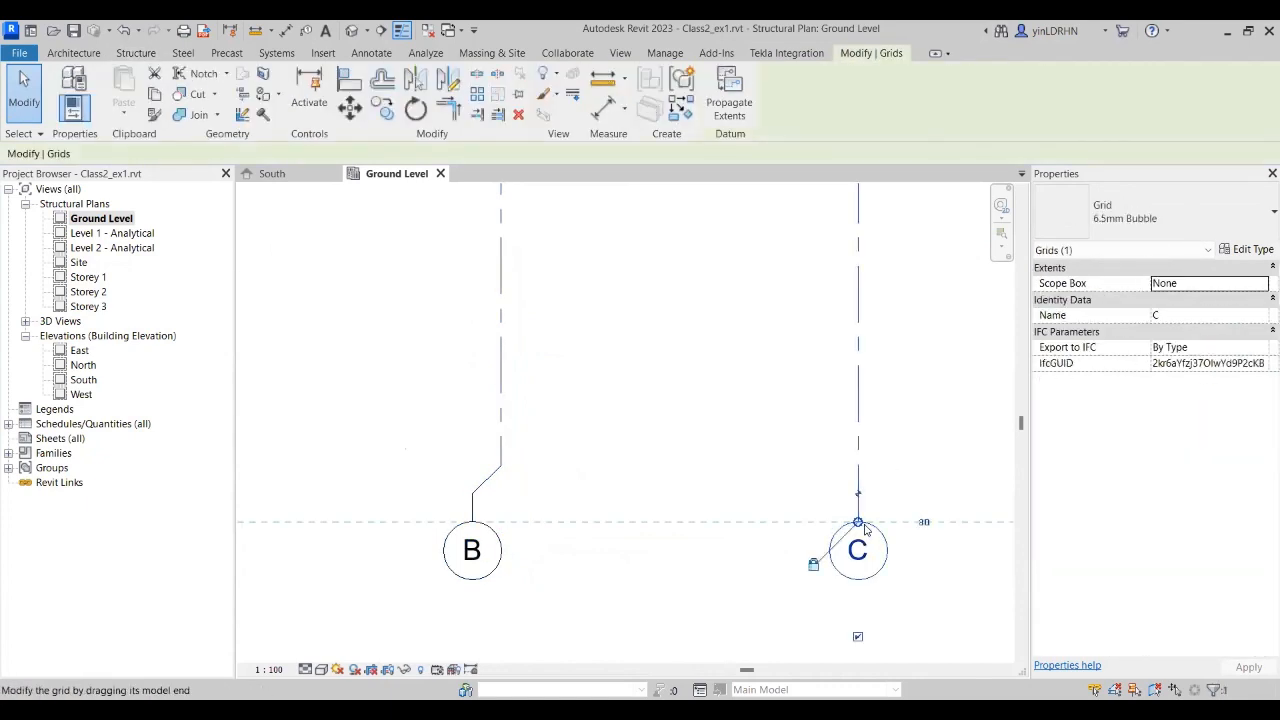
{"action": "left_click", "coordinate": [500, 462]}
{"action": "left_click_drag", "start_coordinate": [472, 497], "coordinate": [501, 497]}
{"action": "left_click", "coordinate": [673, 482]}
{"action": "scroll", "coordinate": [673, 482], "scroll_direction": "down", "scroll_amount": 5}
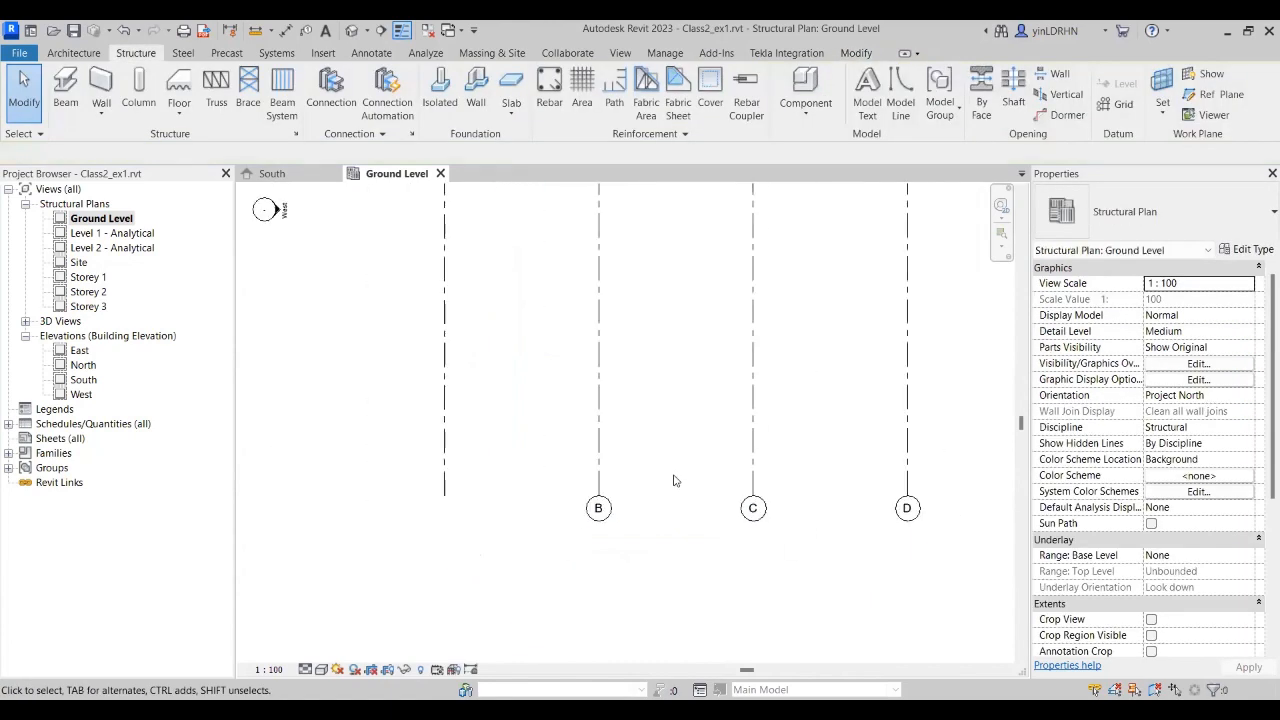
{"action": "scroll", "coordinate": [662, 505], "scroll_direction": "up", "scroll_amount": 3}
{"action": "scroll", "coordinate": [664, 513], "scroll_direction": "up", "scroll_amount": 2}
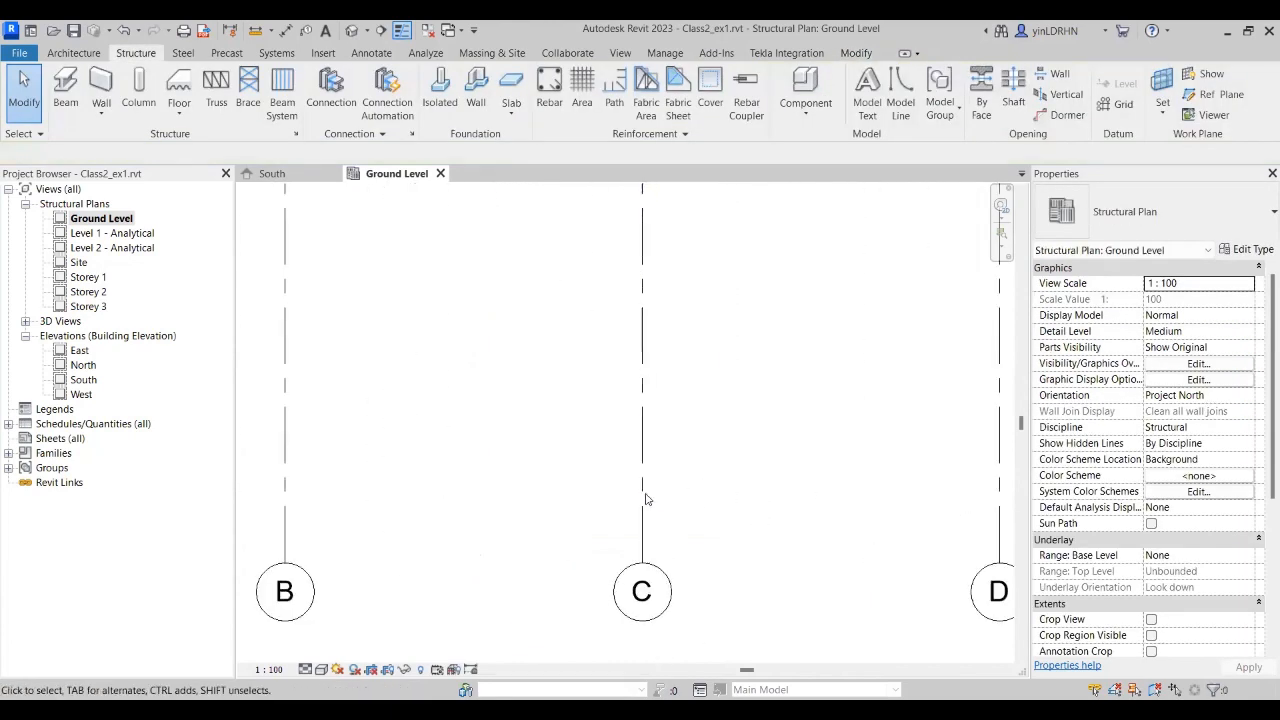
{"action": "left_click", "coordinate": [643, 495]}
{"action": "left_click", "coordinate": [760, 483]}
{"action": "scroll", "coordinate": [725, 478], "scroll_direction": "down", "scroll_amount": 5}
{"action": "scroll", "coordinate": [676, 492], "scroll_direction": "down", "scroll_amount": 2}
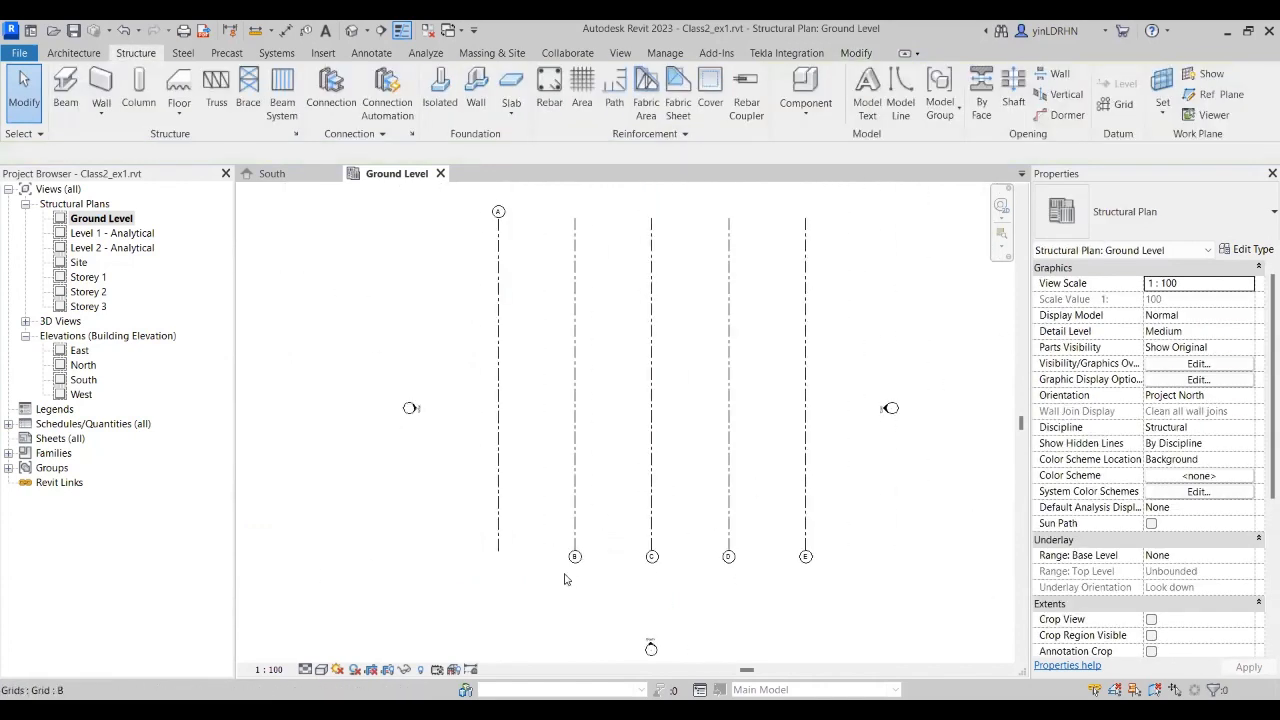
Step: Show the bubbles at the upper ends of grids B and C and hide those at their lower ends
{"action": "left_click", "coordinate": [572, 453]}
{"action": "left_click", "coordinate": [570, 232]}
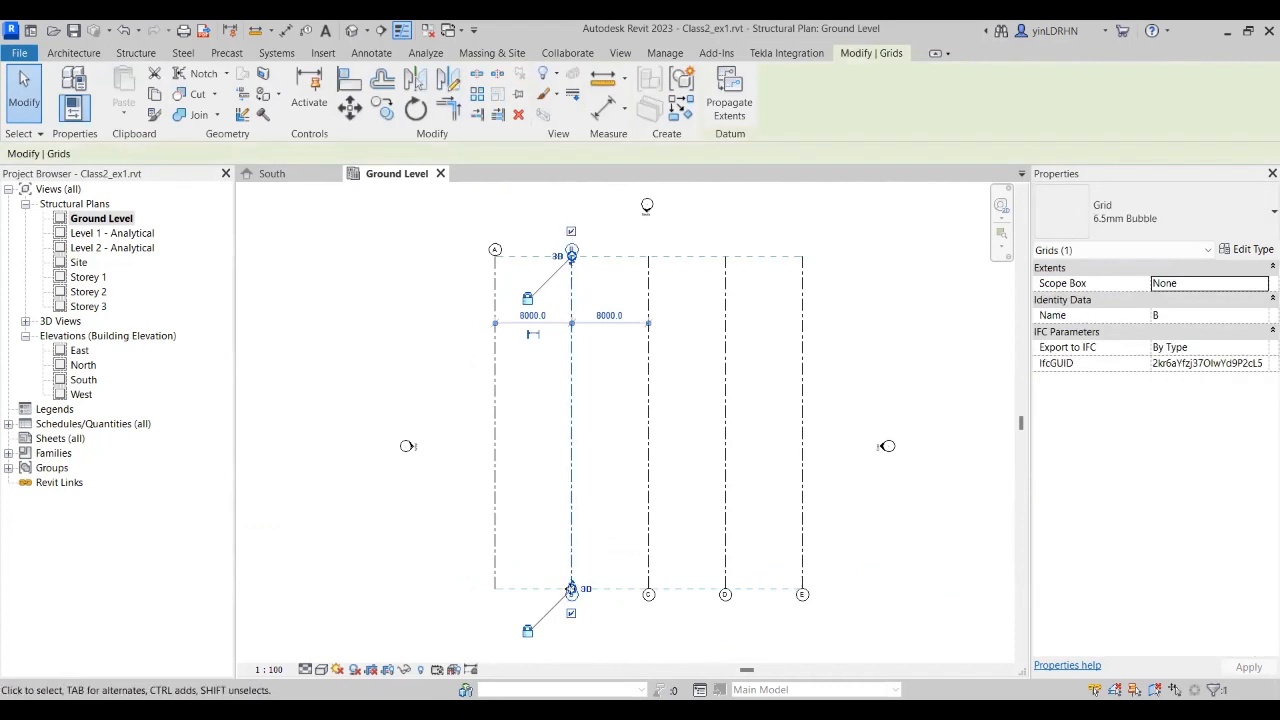
{"action": "left_click", "coordinate": [571, 613]}
{"action": "left_click", "coordinate": [646, 462]}
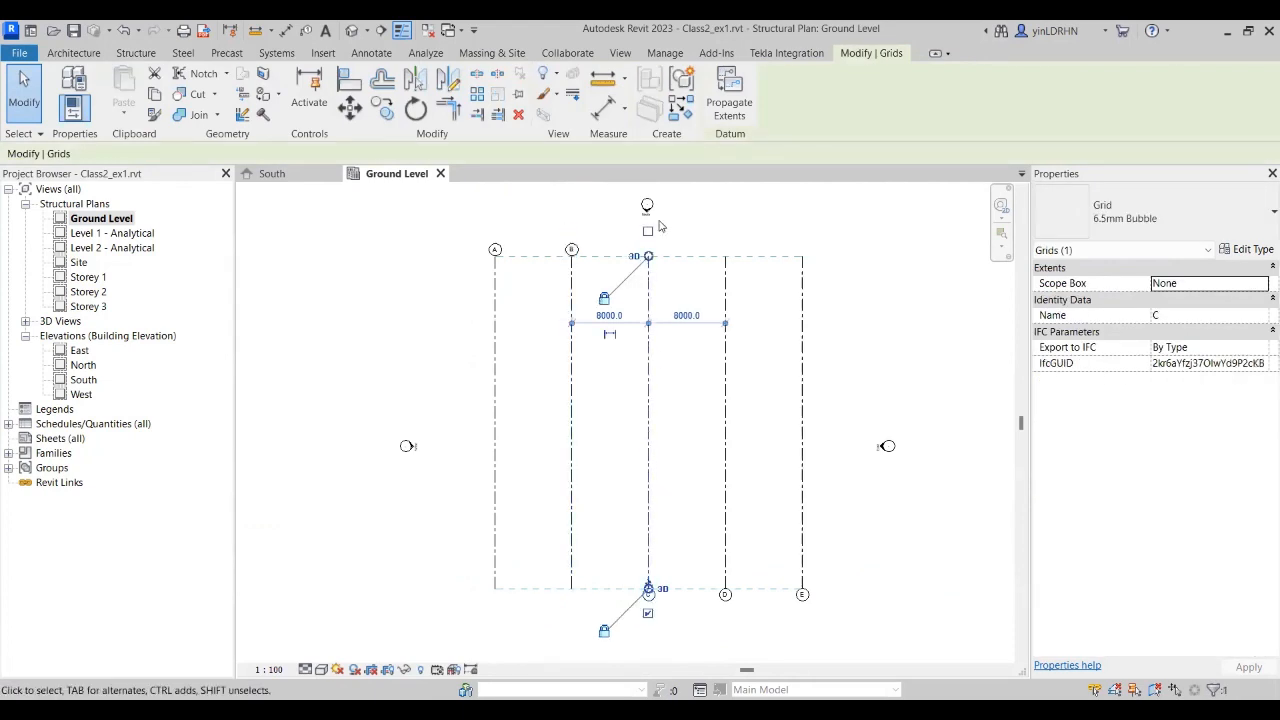
{"action": "left_click", "coordinate": [647, 614]}
Step: Show the bubbles at the upper ends of grids D and E and hide those at their lower ends
{"action": "left_click", "coordinate": [725, 560]}
{"action": "left_click", "coordinate": [725, 232]}
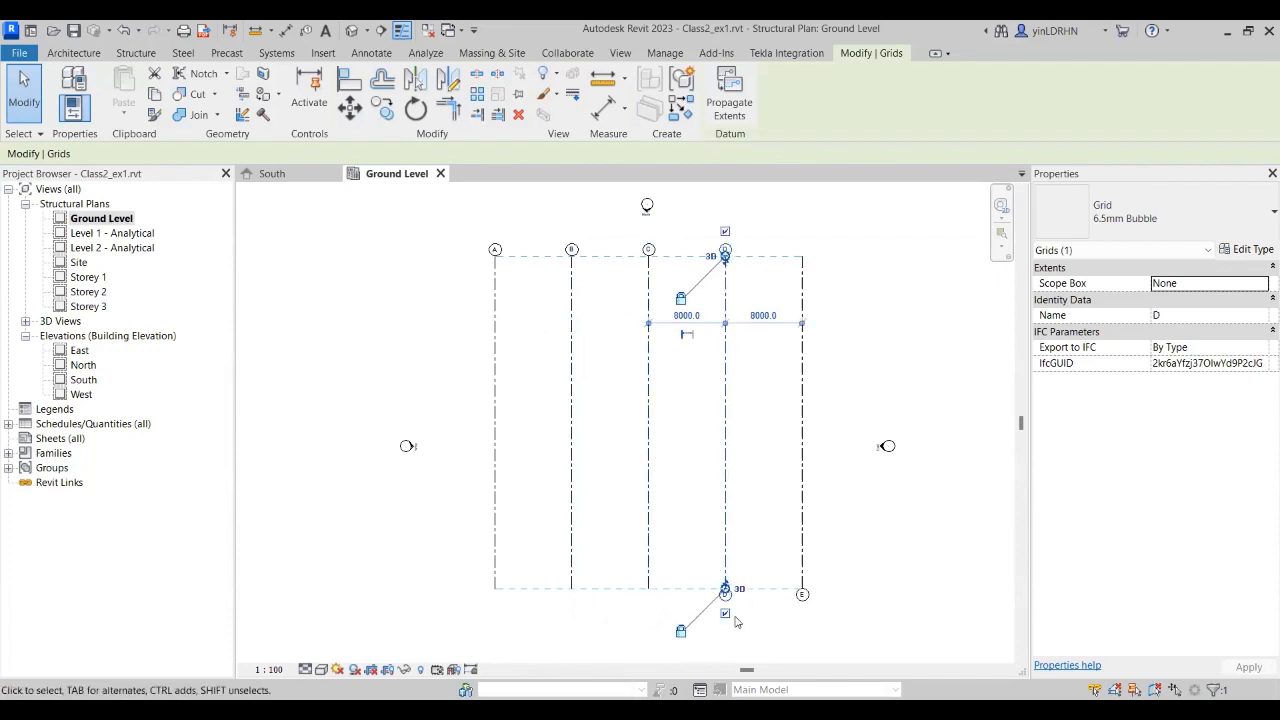
{"action": "left_click", "coordinate": [725, 613]}
{"action": "left_click", "coordinate": [803, 516]}
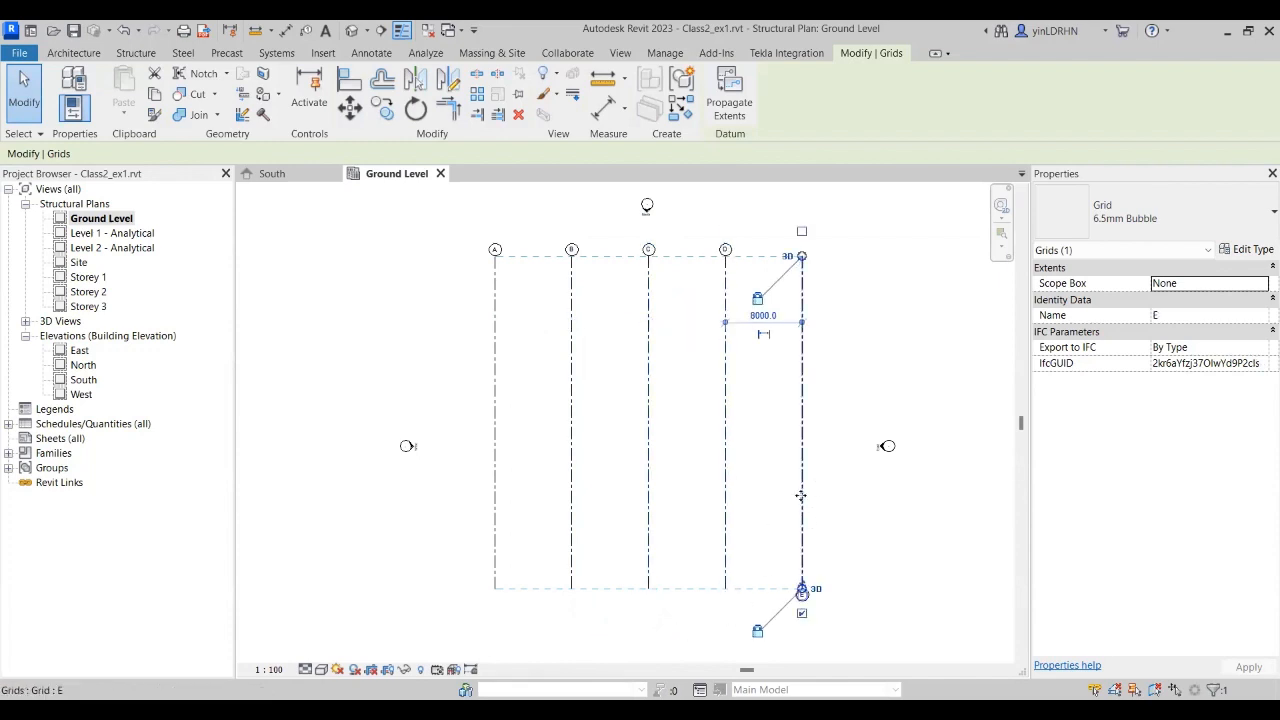
{"action": "left_click", "coordinate": [801, 615]}
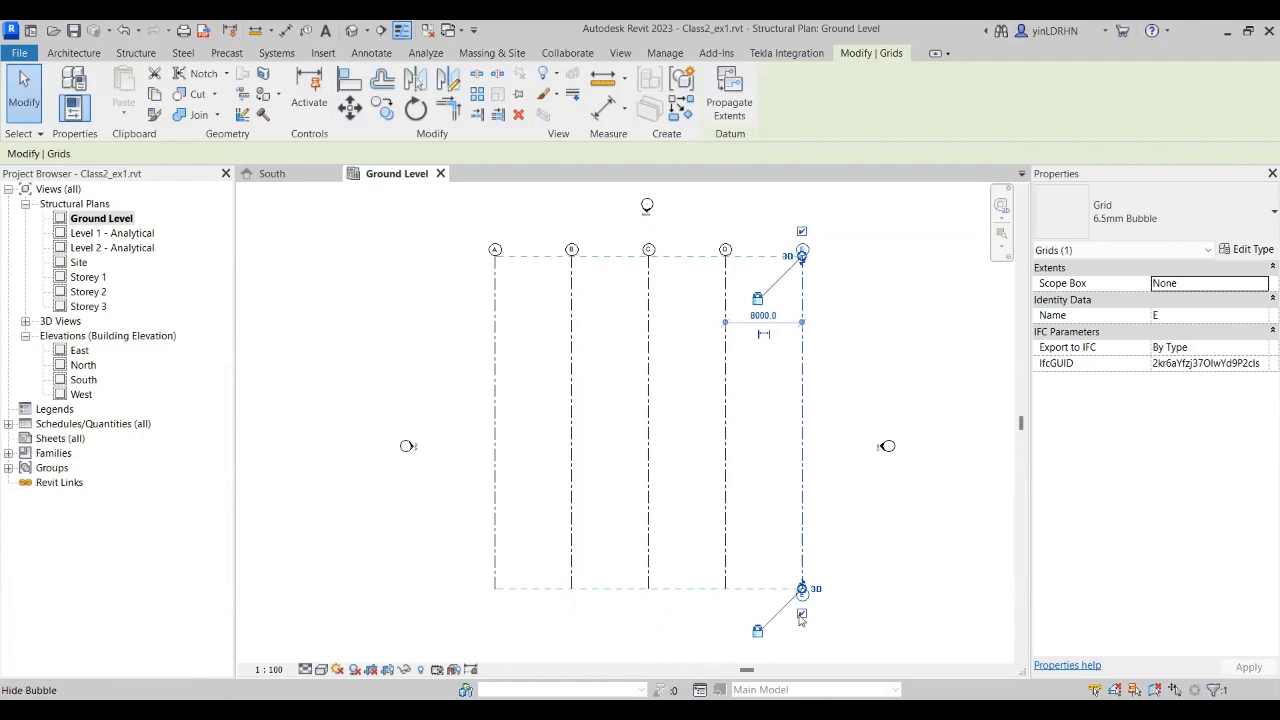
{"action": "left_click", "coordinate": [895, 575]}
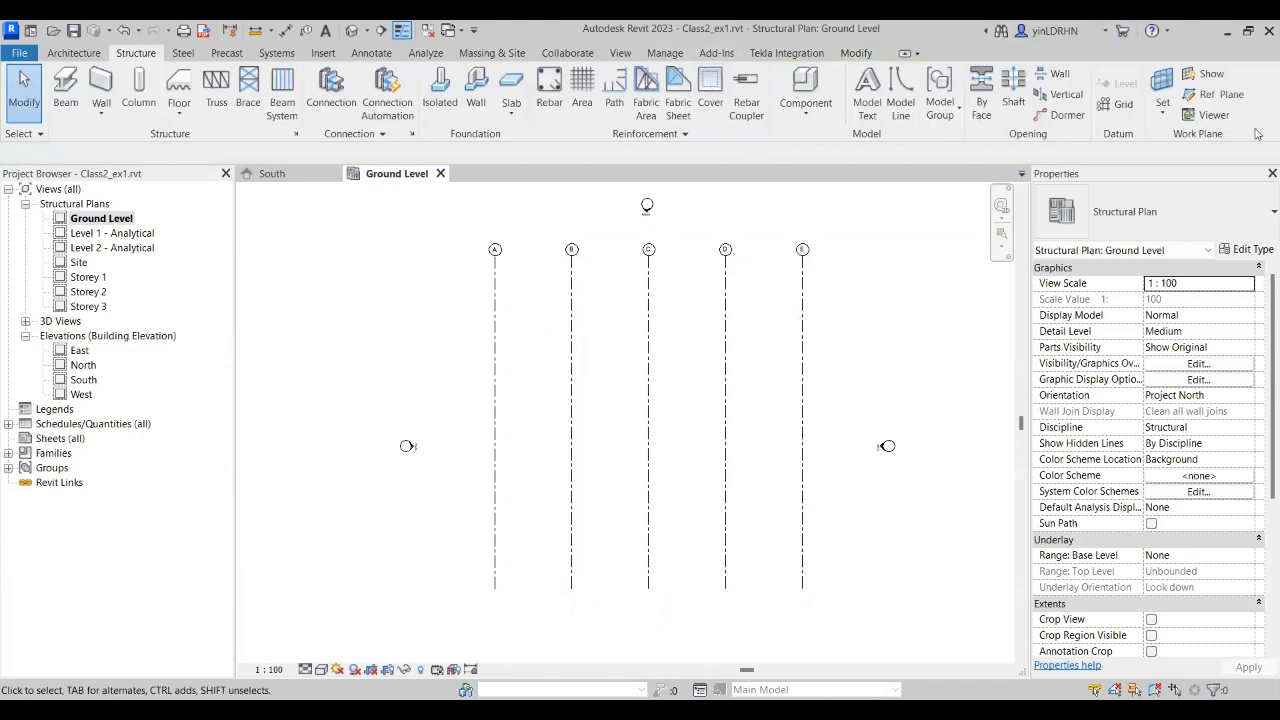
Step: Draw a horizontal grid line across the lower part of grids A to E with zero offset, extending beyond both sides
{"action": "left_click", "coordinate": [1117, 106]}
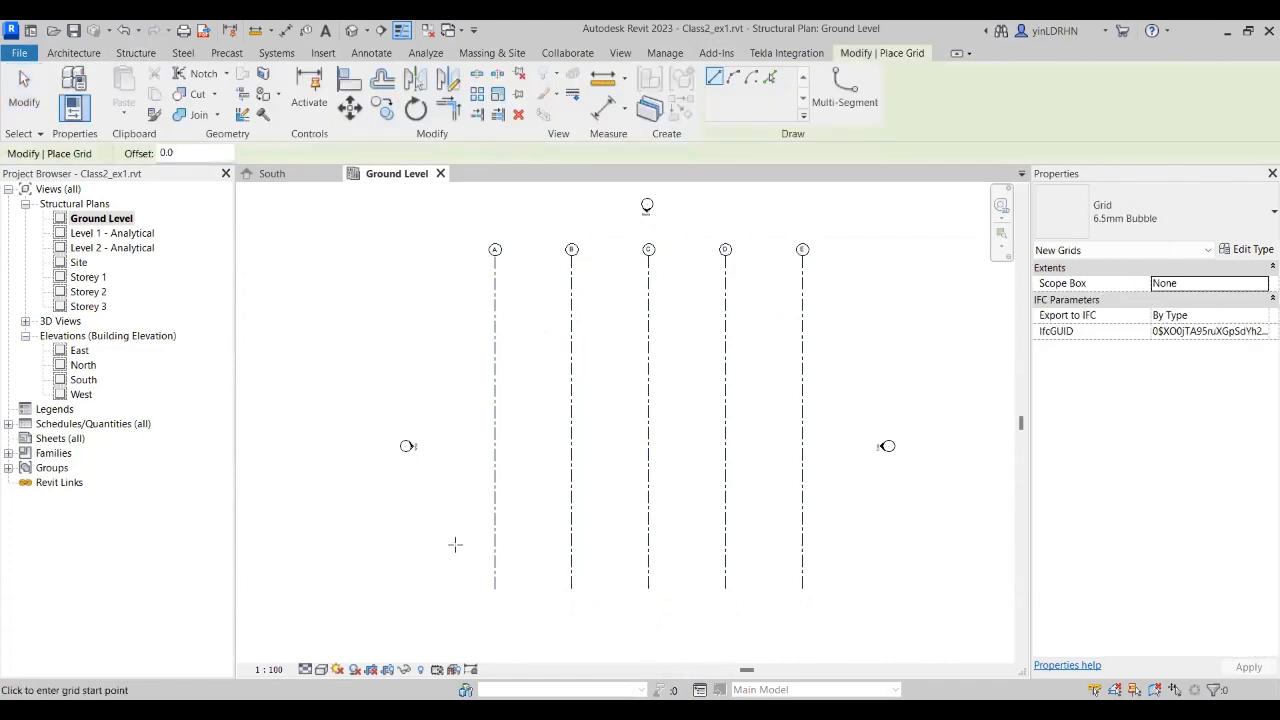
{"action": "left_click", "coordinate": [455, 545]}
{"action": "left_click", "coordinate": [889, 545]}
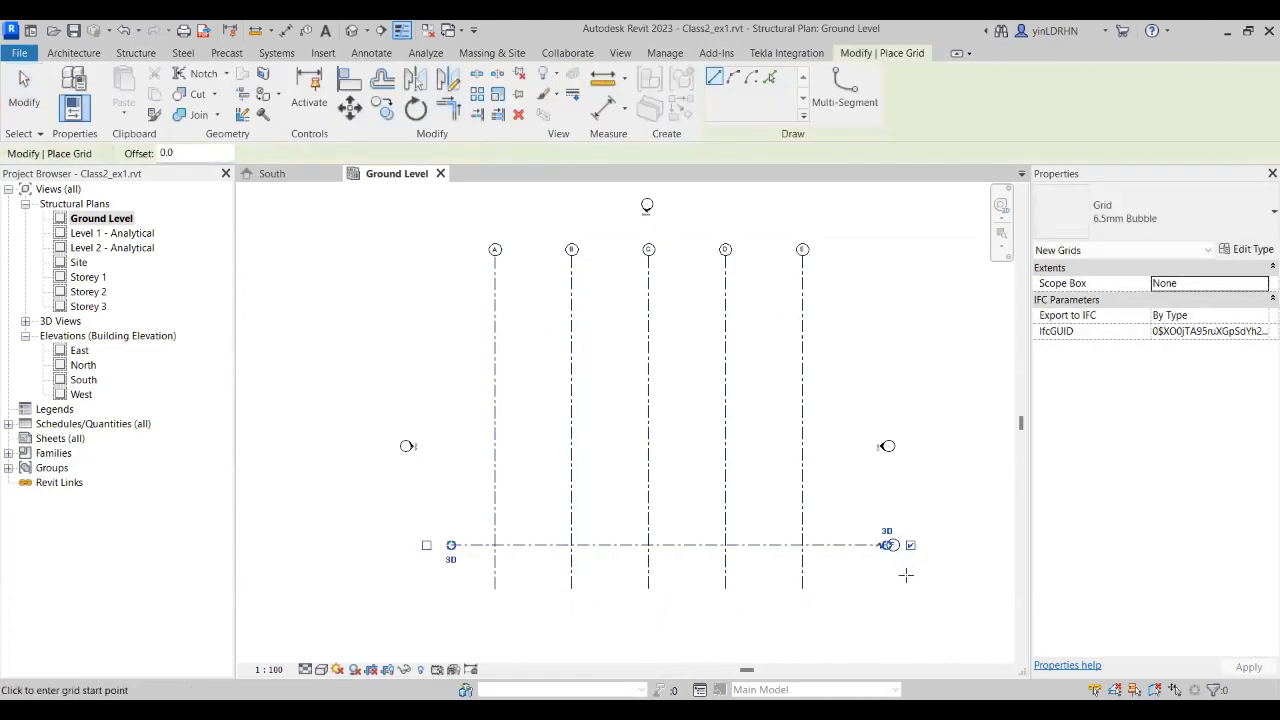
{"action": "key", "text": "Escape"}
{"action": "key", "text": "Escape"}
Step: Rename the new horizontal grid at the lower part of the plan as 1
{"action": "left_click", "coordinate": [895, 550]}
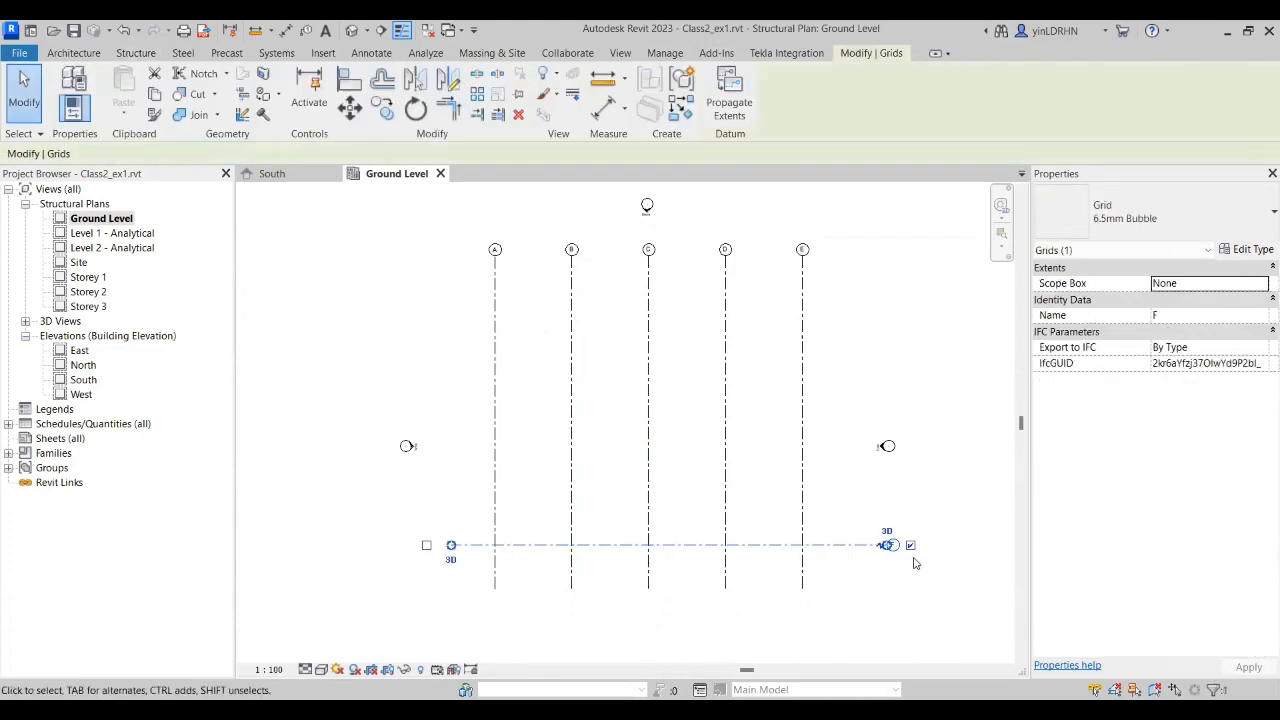
{"action": "scroll", "coordinate": [913, 563], "scroll_direction": "up", "scroll_amount": 5}
{"action": "left_click", "coordinate": [856, 525]}
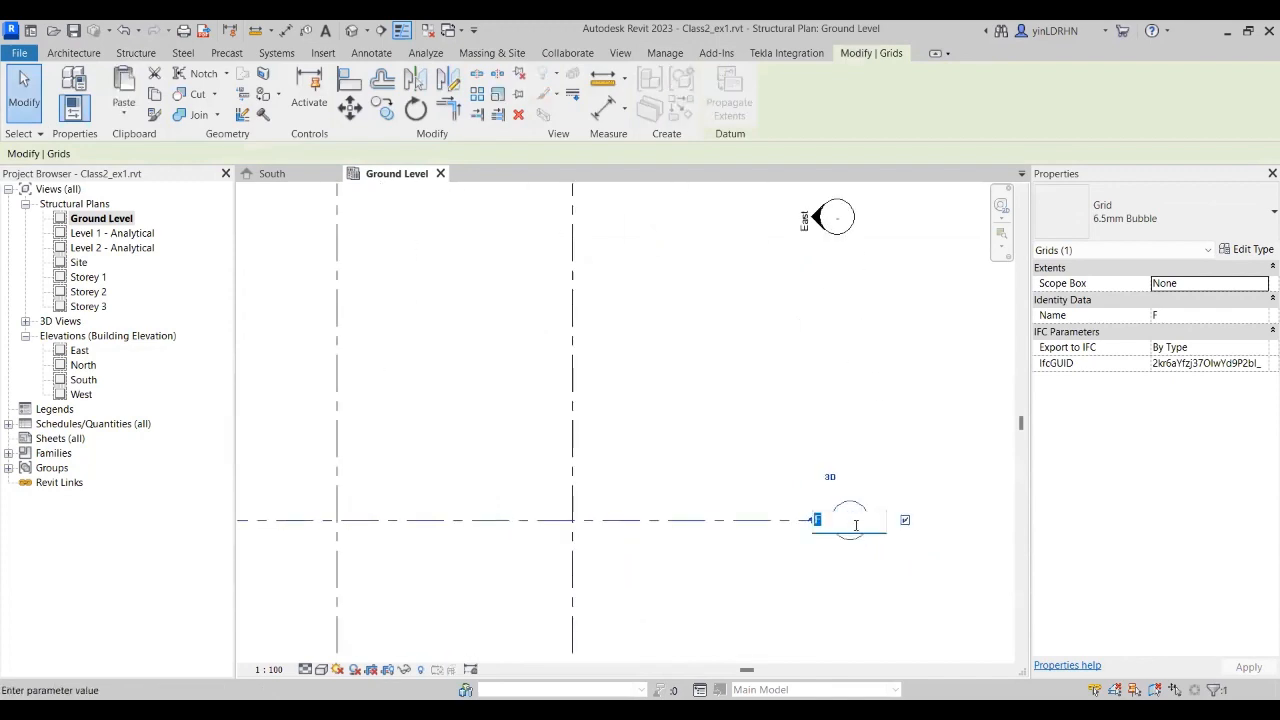
{"action": "type", "text": "1"}
{"action": "key", "text": "Return"}
{"action": "scroll", "coordinate": [962, 566], "scroll_direction": "down", "scroll_amount": 4}
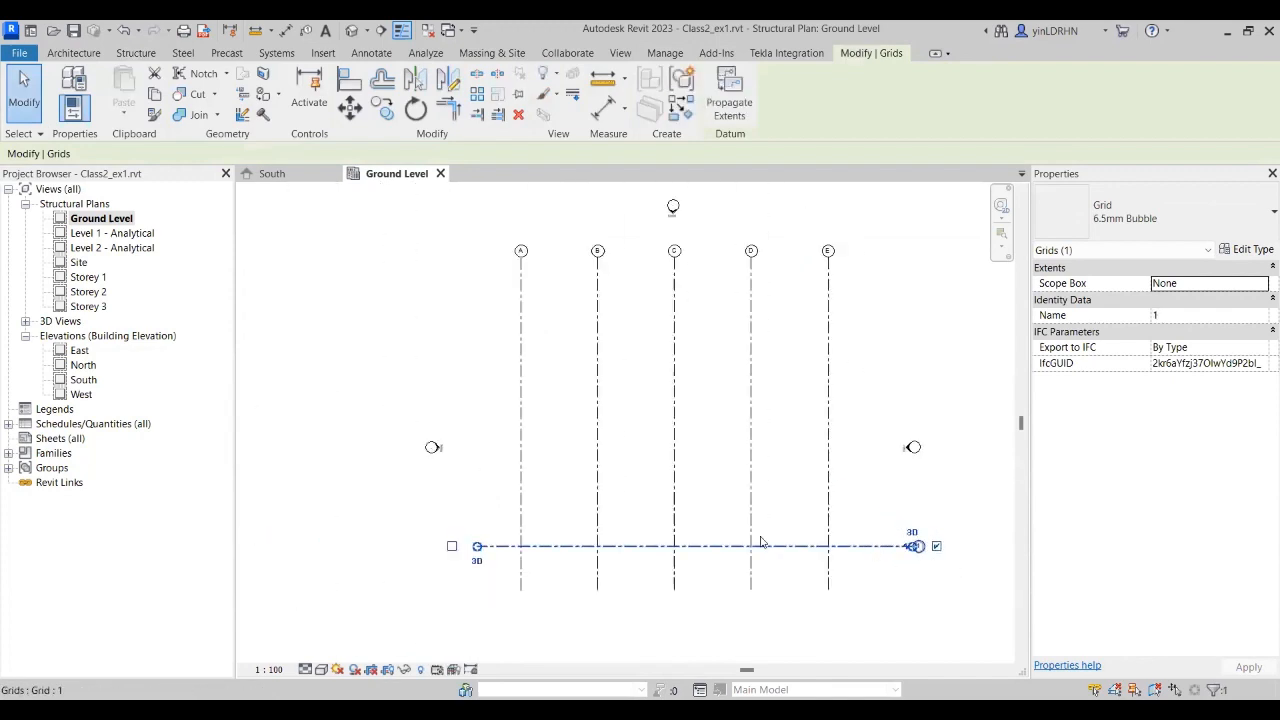
Step: Copy horizontal grid 1 upward three times in succession at 9000 spacing, using the multiple copy option
{"action": "left_click", "coordinate": [382, 110]}
{"action": "left_click", "coordinate": [636, 545]}
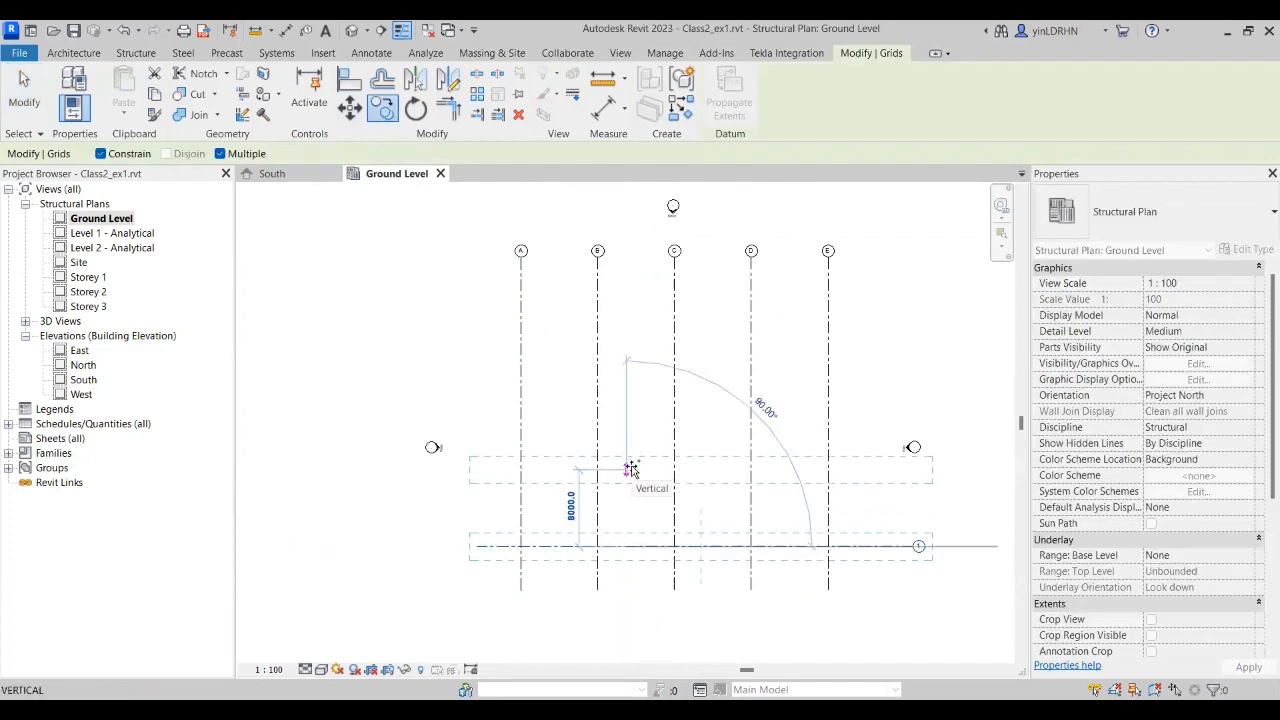
{"action": "type", "text": "9000"}
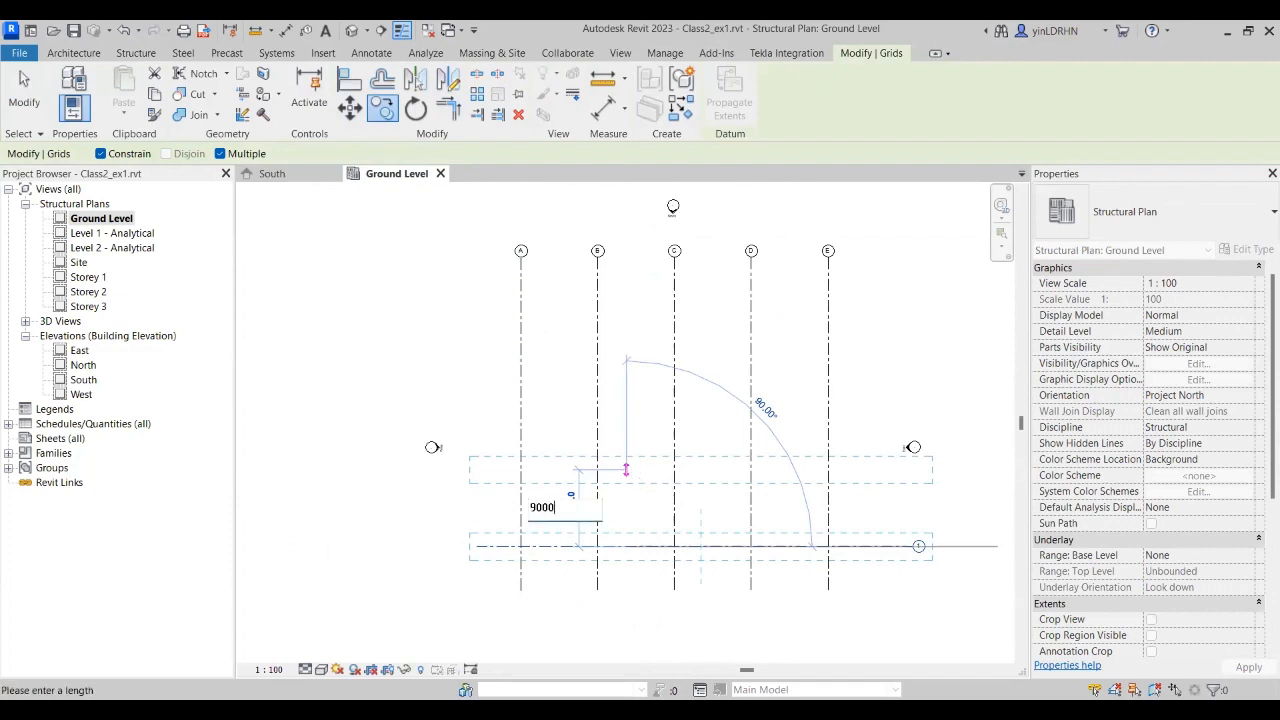
{"action": "key", "text": "Return"}
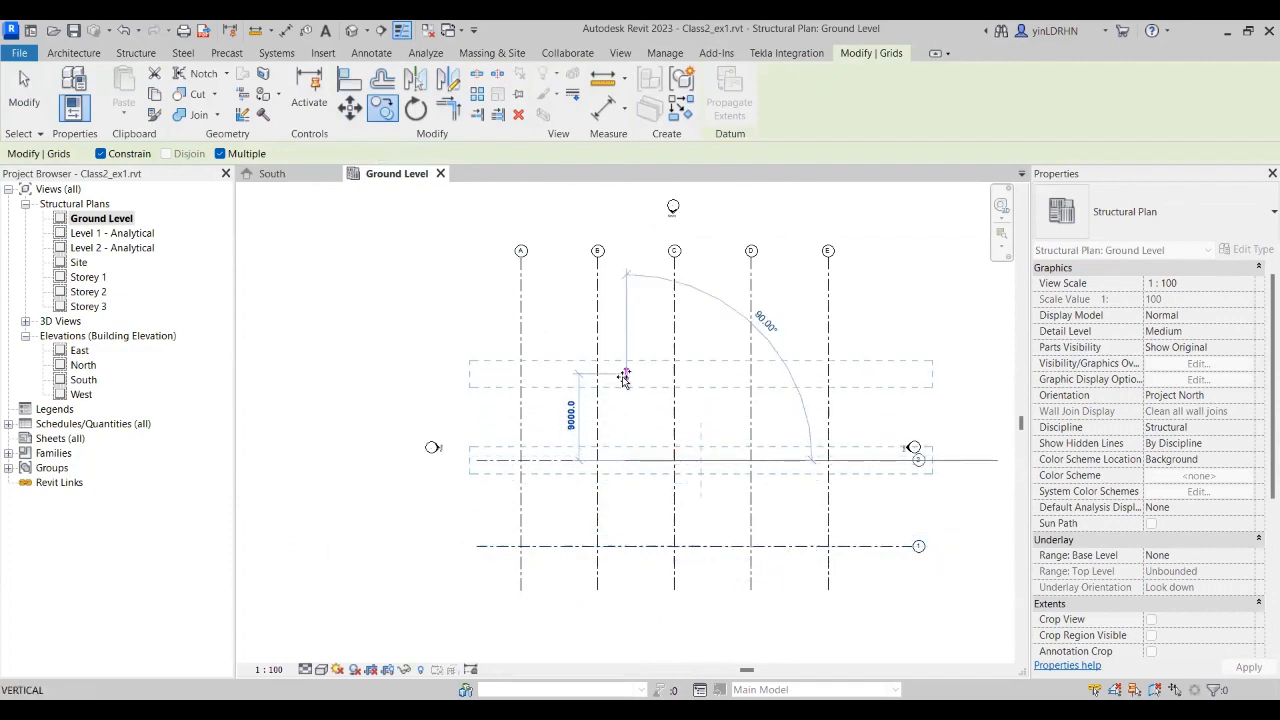
{"action": "left_click", "coordinate": [623, 375]}
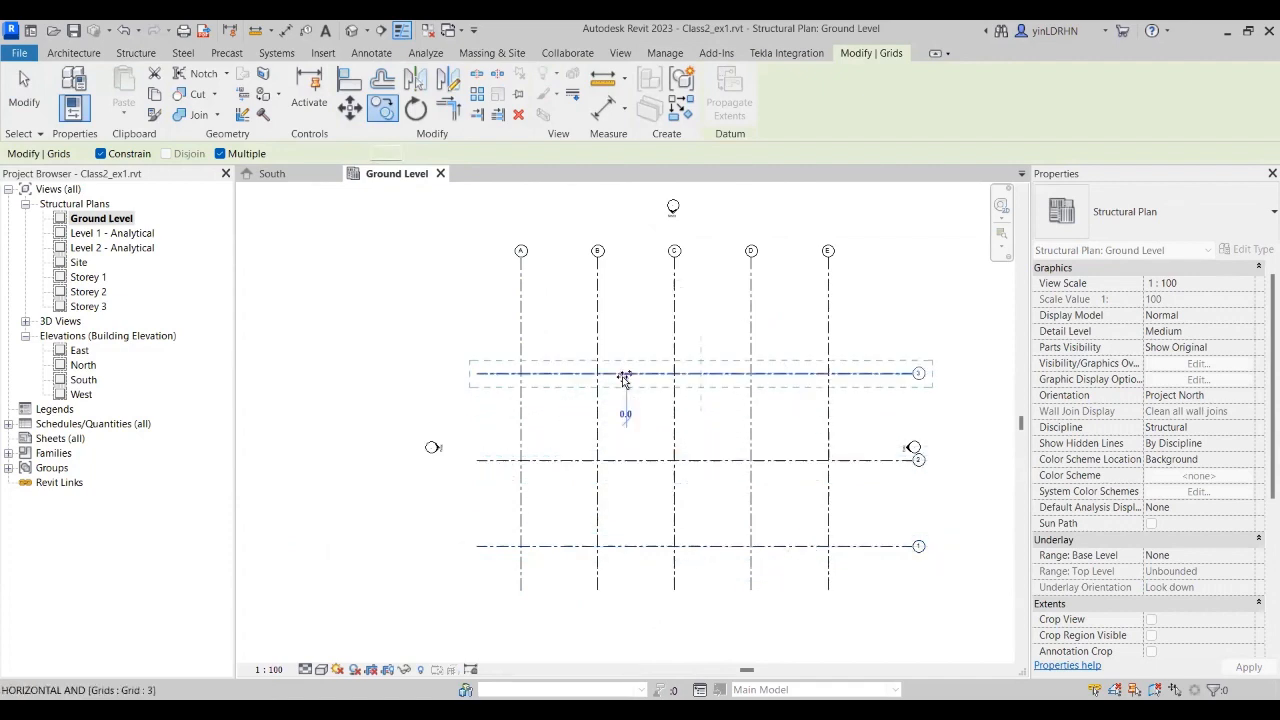
{"action": "left_click", "coordinate": [623, 287]}
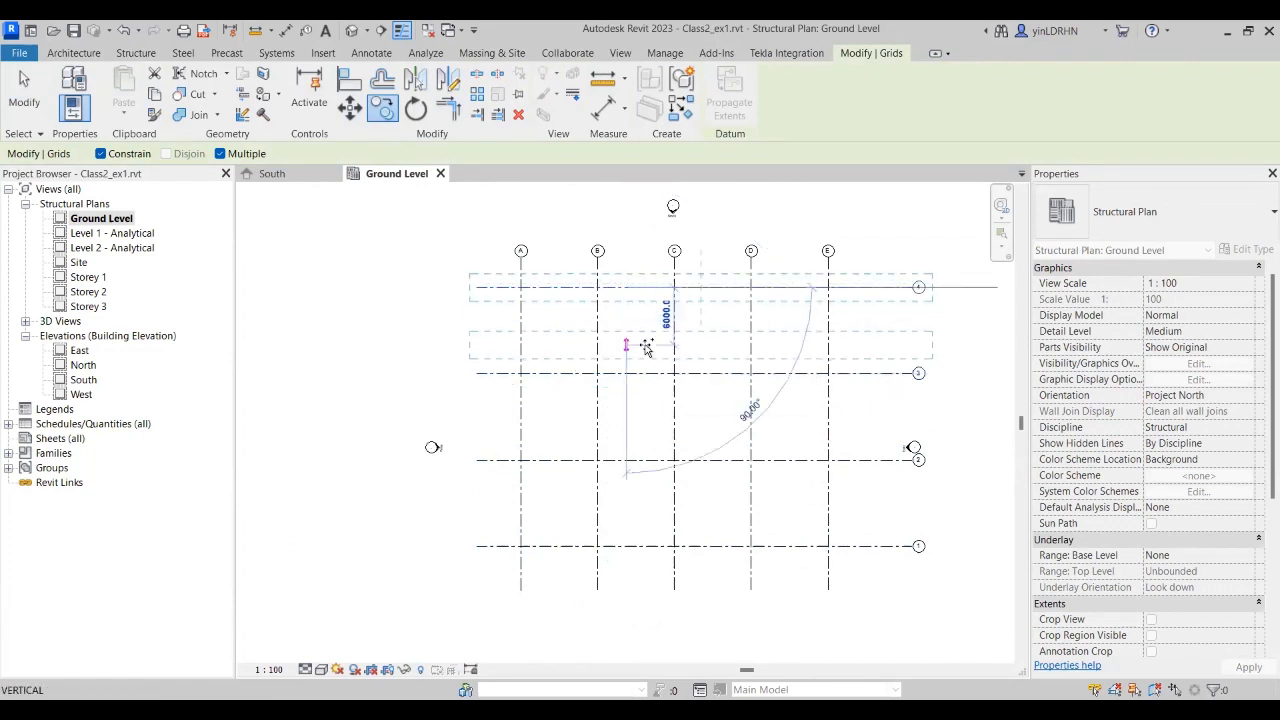
{"action": "key", "text": "Escape"}
{"action": "key", "text": "Escape"}
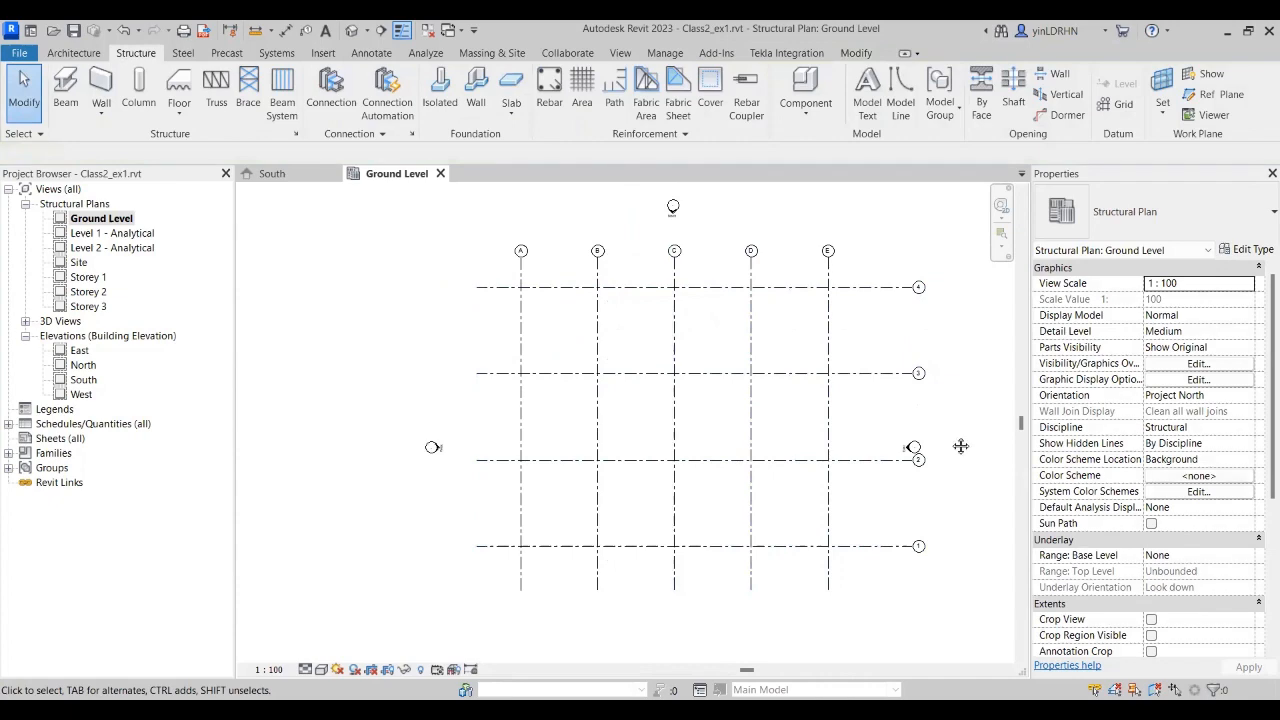
{"action": "middle_click_drag", "start_coordinate": [952, 442], "coordinate": [880, 473]}
{"action": "left_click", "coordinate": [797, 320]}
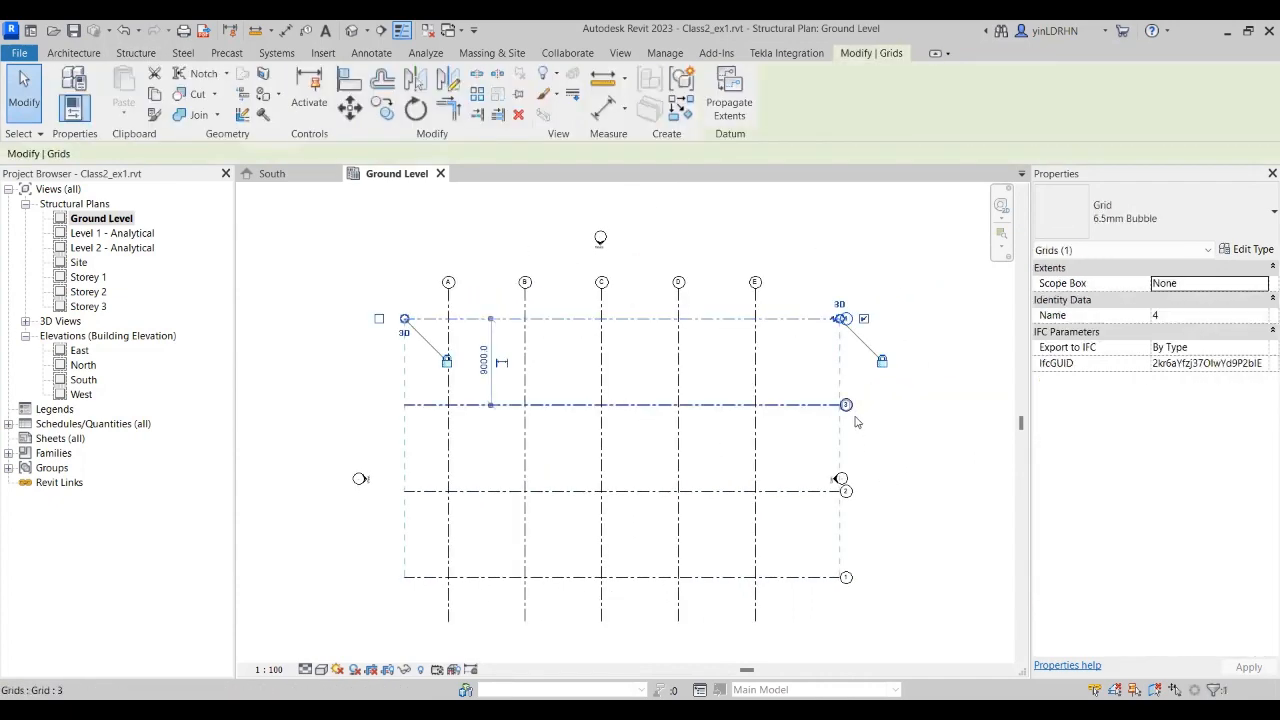
{"action": "left_click", "coordinate": [880, 451]}
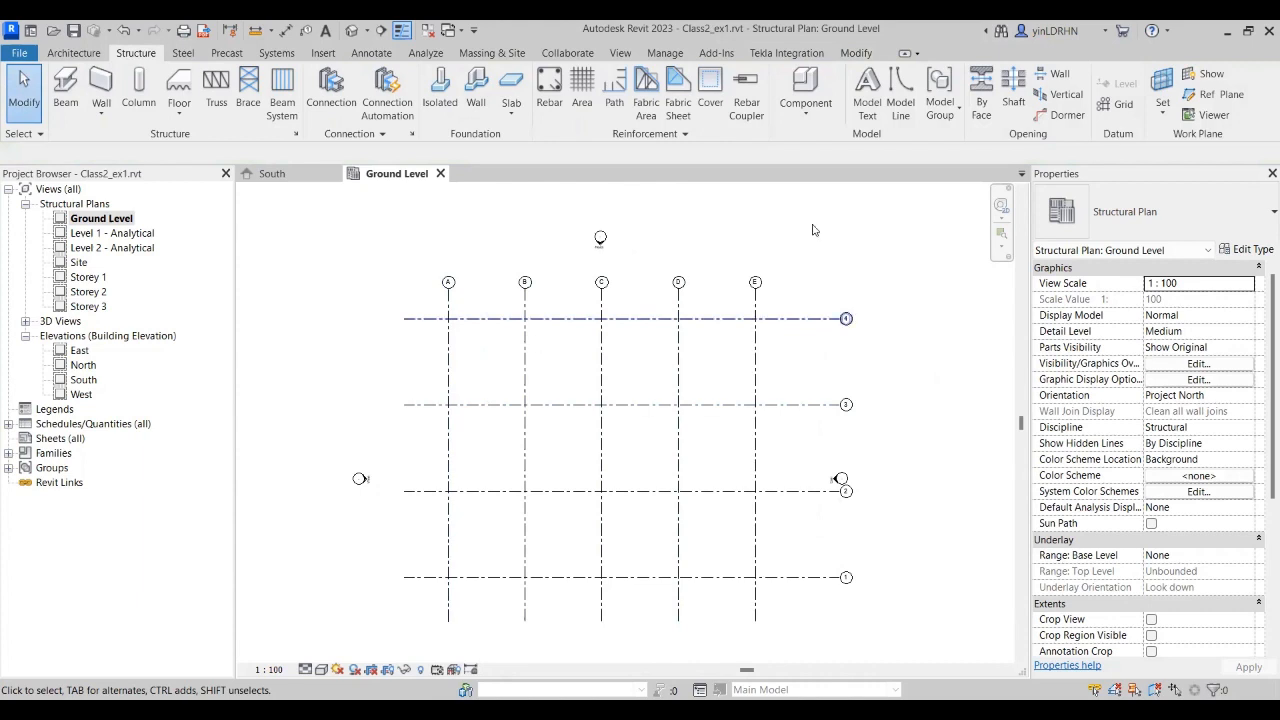
Step: Draw a start-end-radius arc grid bulging outward, from 6000 beyond grid E's lower end up to near bubble height, radius about 24760
{"action": "left_click", "coordinate": [1120, 106]}
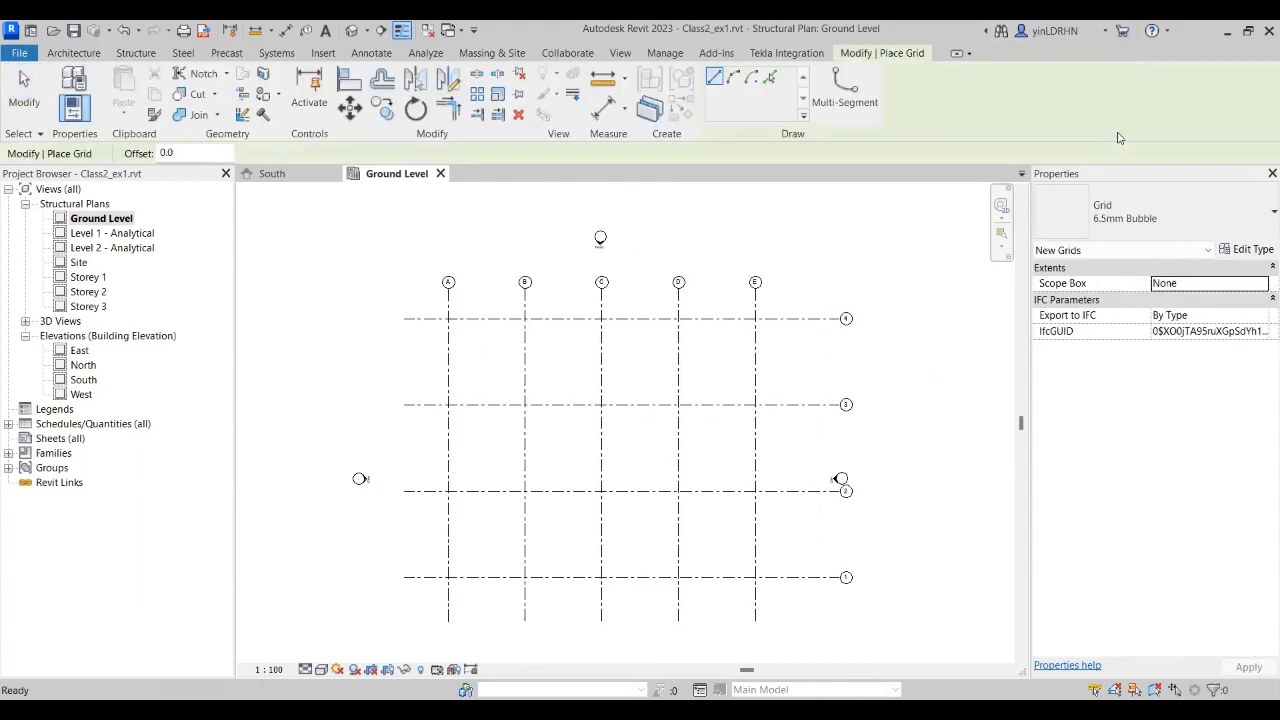
{"action": "left_click", "coordinate": [733, 78]}
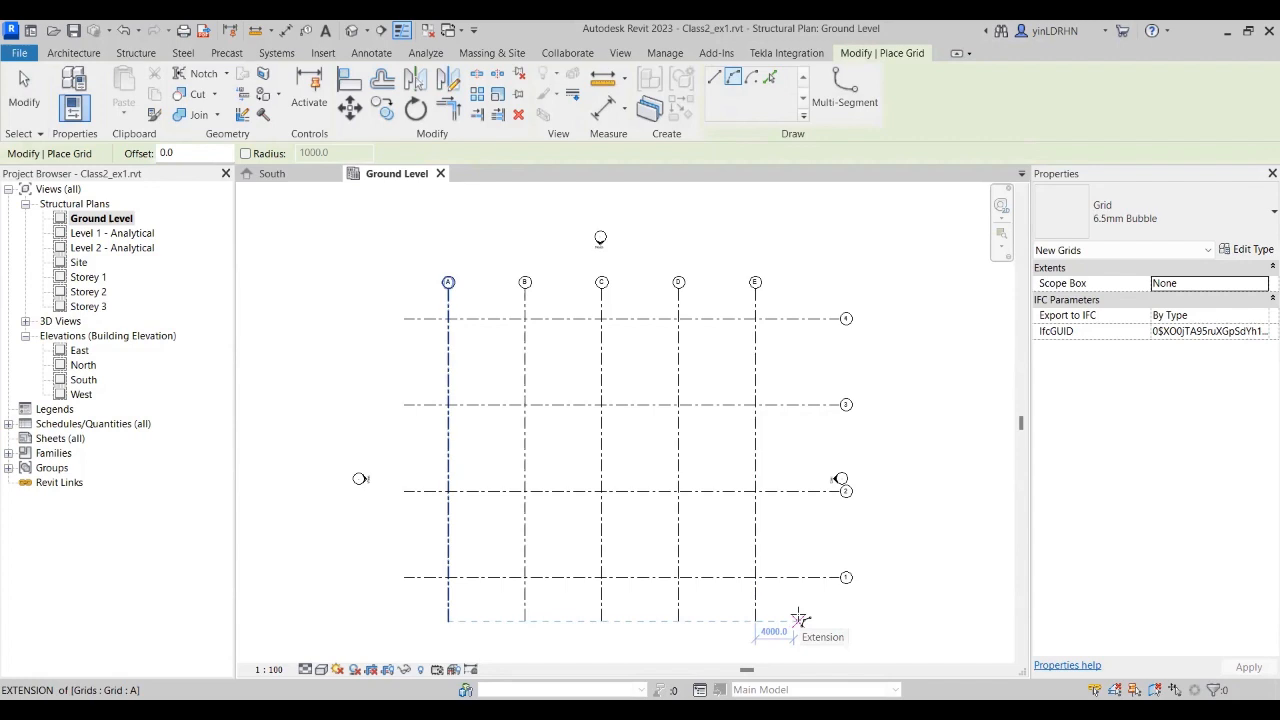
{"action": "type", "text": "60"}
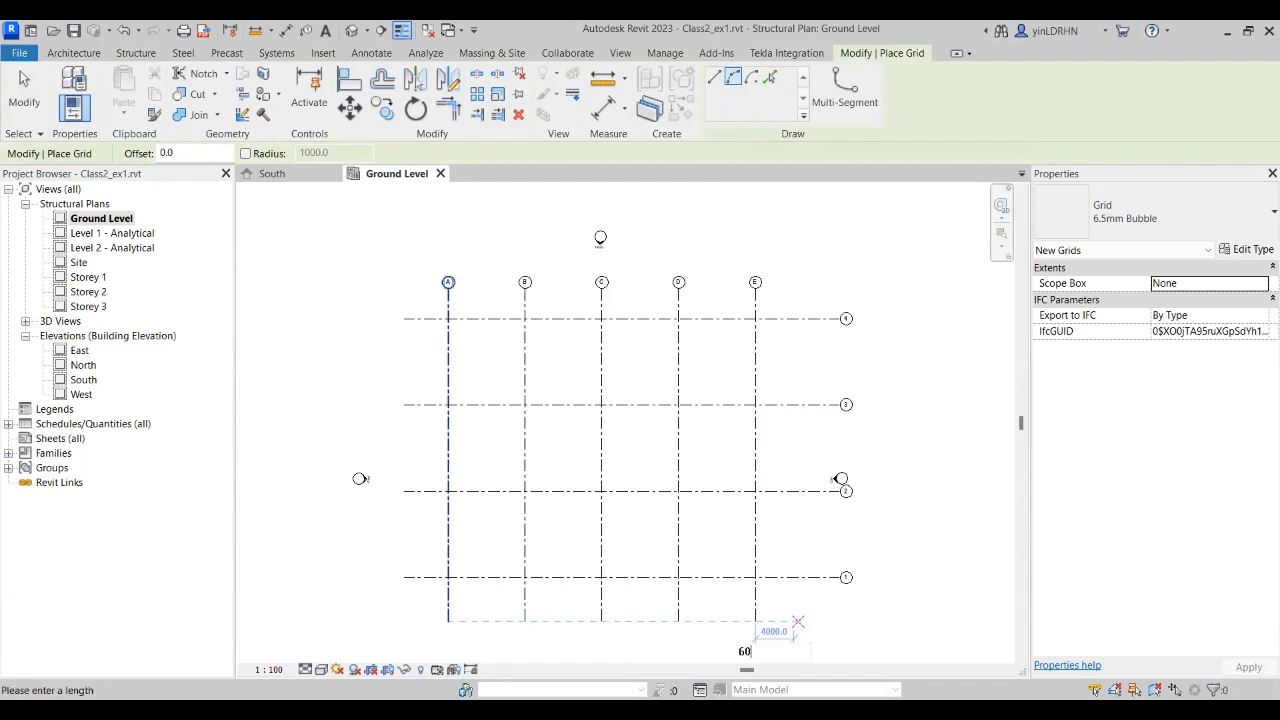
{"action": "type", "text": "00"}
{"action": "key", "text": "Return"}
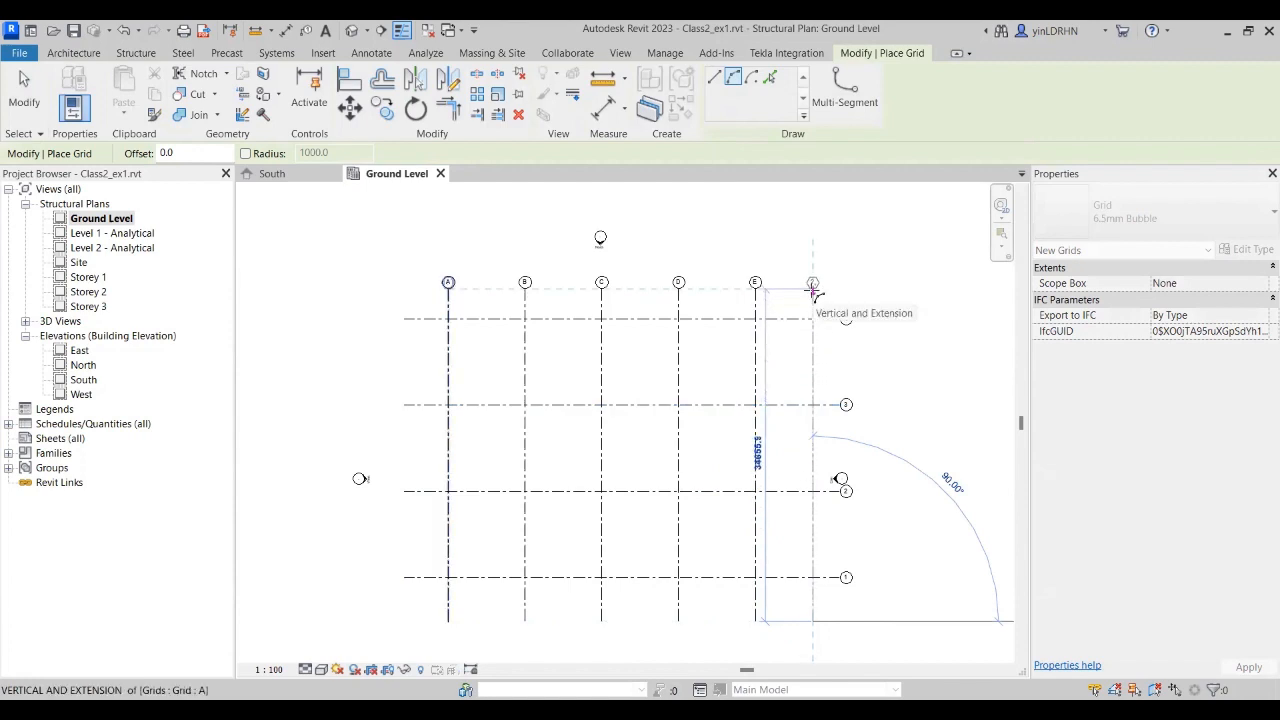
{"action": "left_click", "coordinate": [812, 290]}
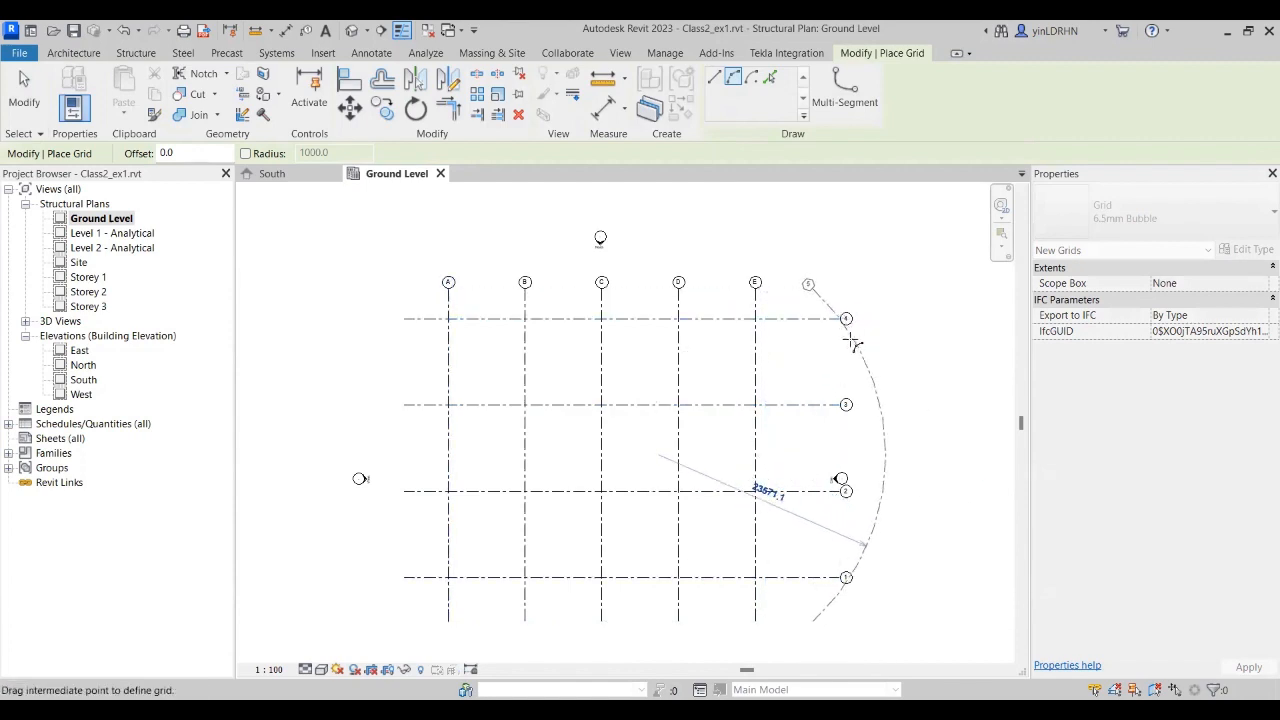
{"action": "left_click", "coordinate": [853, 345]}
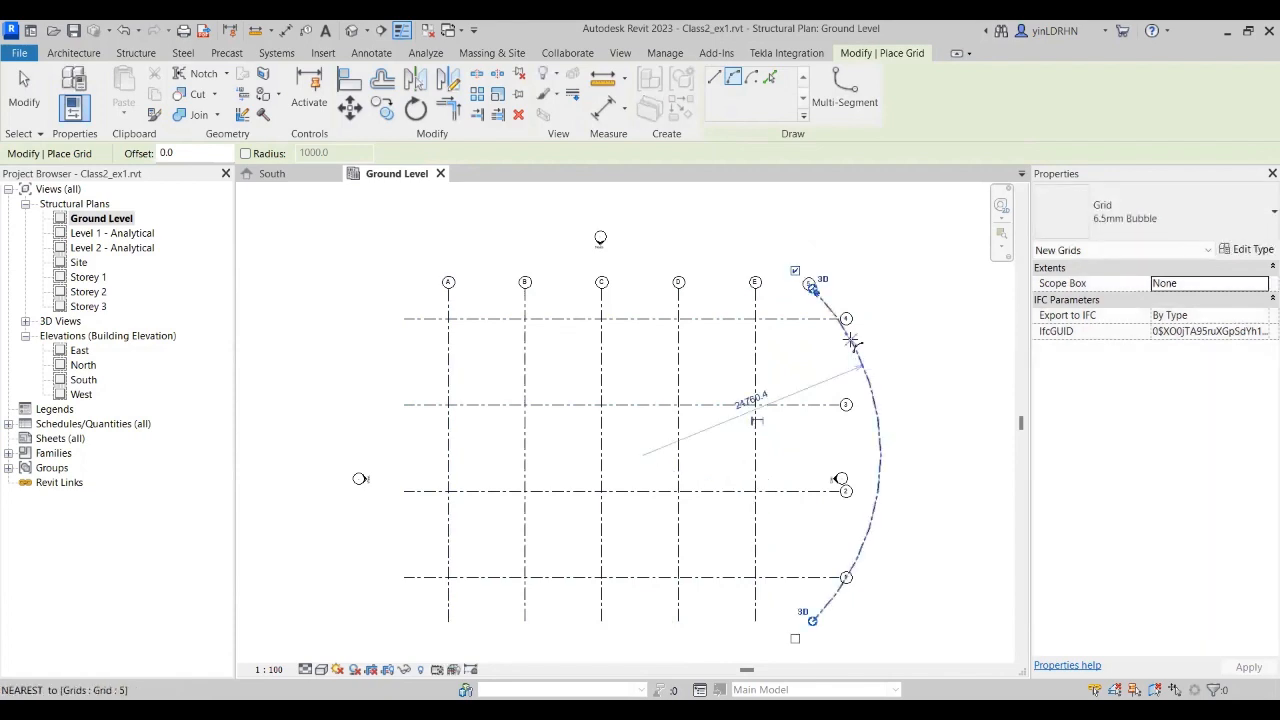
Step: Finish grid placement and try a radius of 10000 for the curved grid line
{"action": "key", "text": "Escape"}
{"action": "key", "text": "Escape"}
{"action": "left_click", "coordinate": [868, 372]}
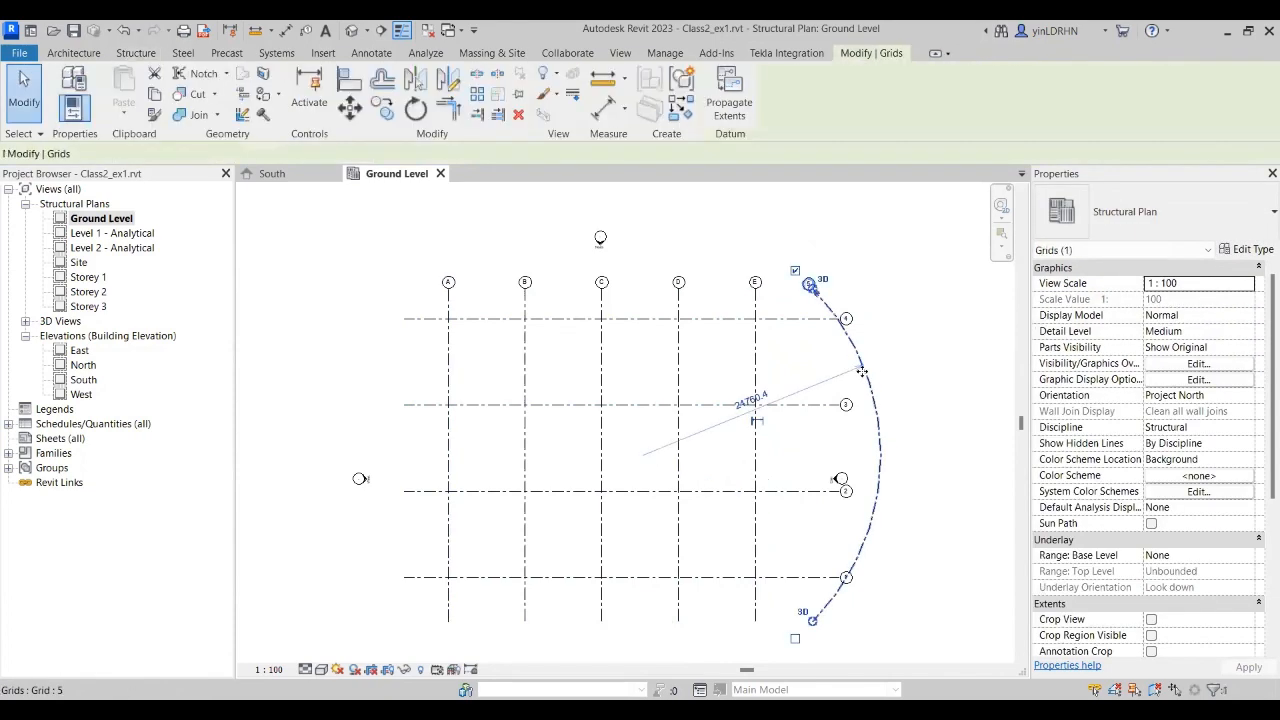
{"action": "left_click", "coordinate": [757, 418]}
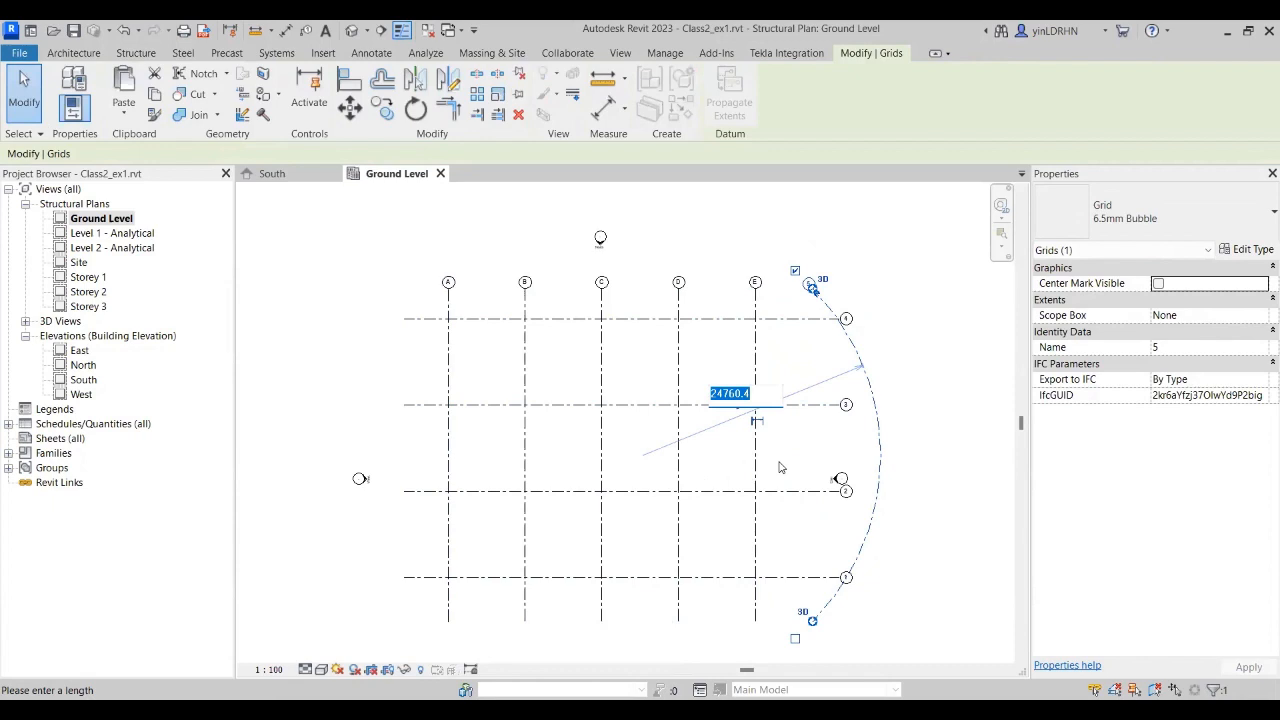
{"action": "type", "text": "10000"}
{"action": "key", "text": "Return"}
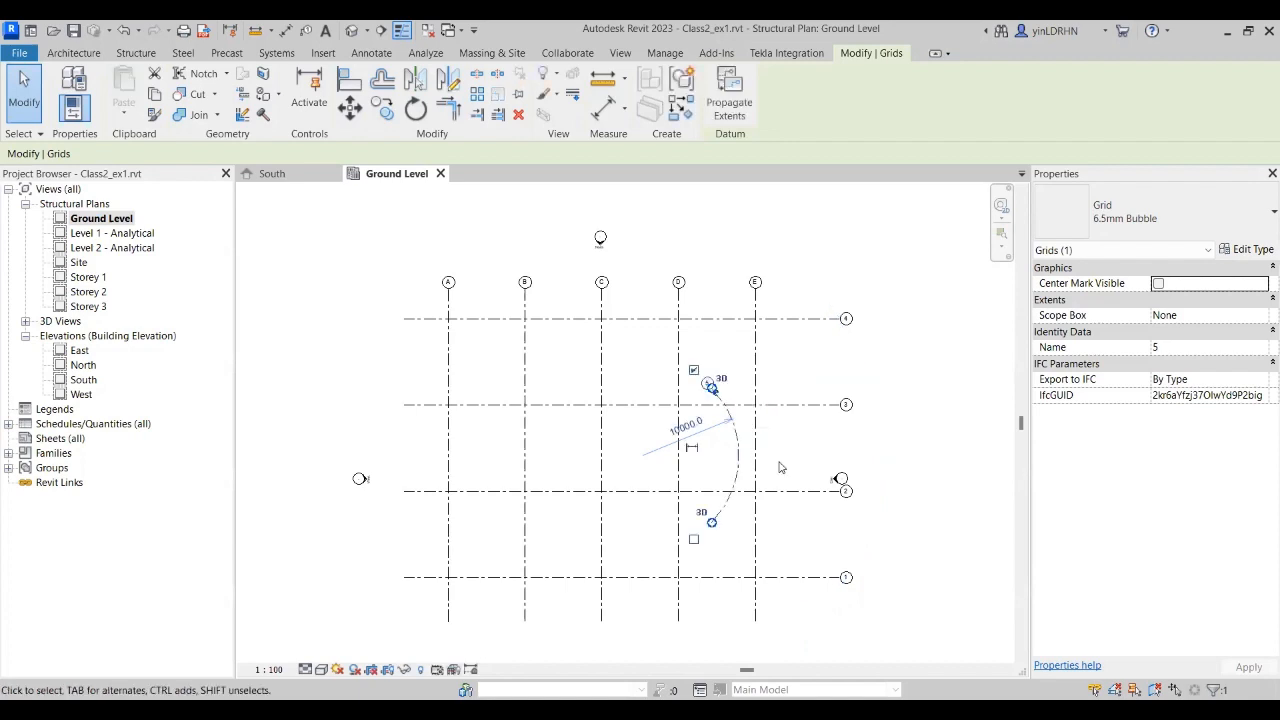
Step: Set the radius of the curved grid line to 30000
{"action": "left_click", "coordinate": [697, 422]}
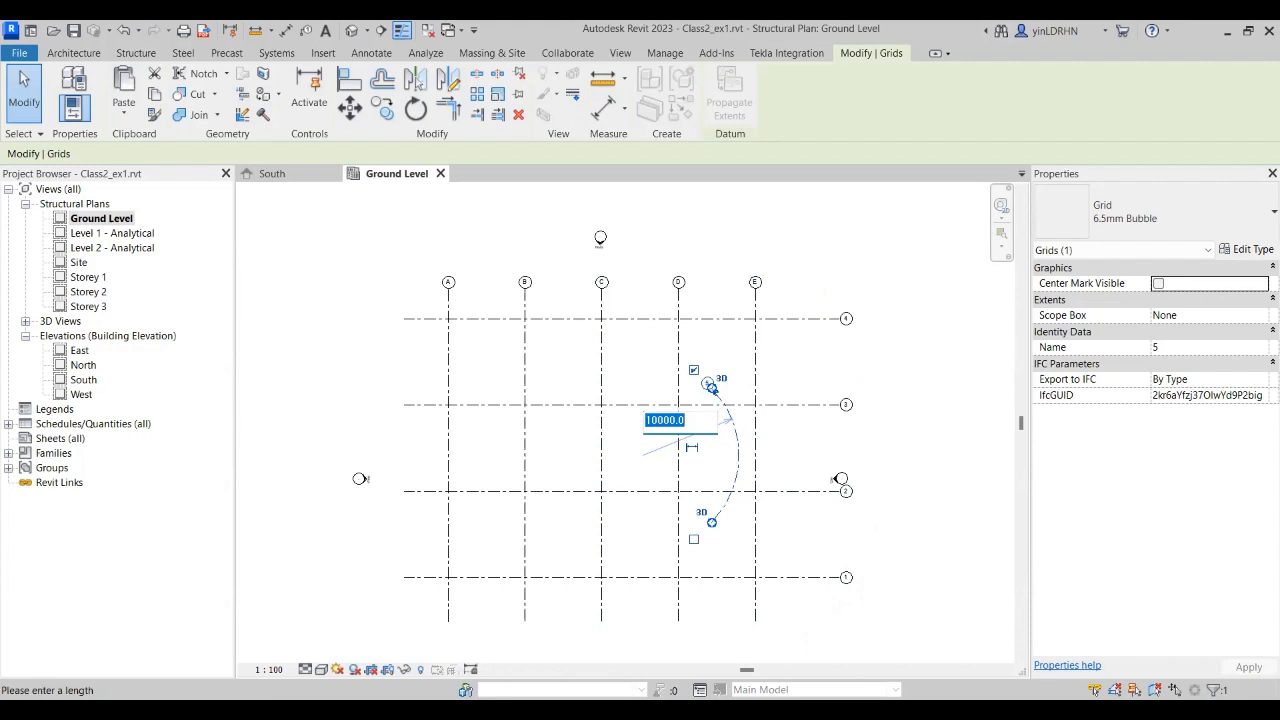
{"action": "type", "text": "30000"}
{"action": "key", "text": "Return"}
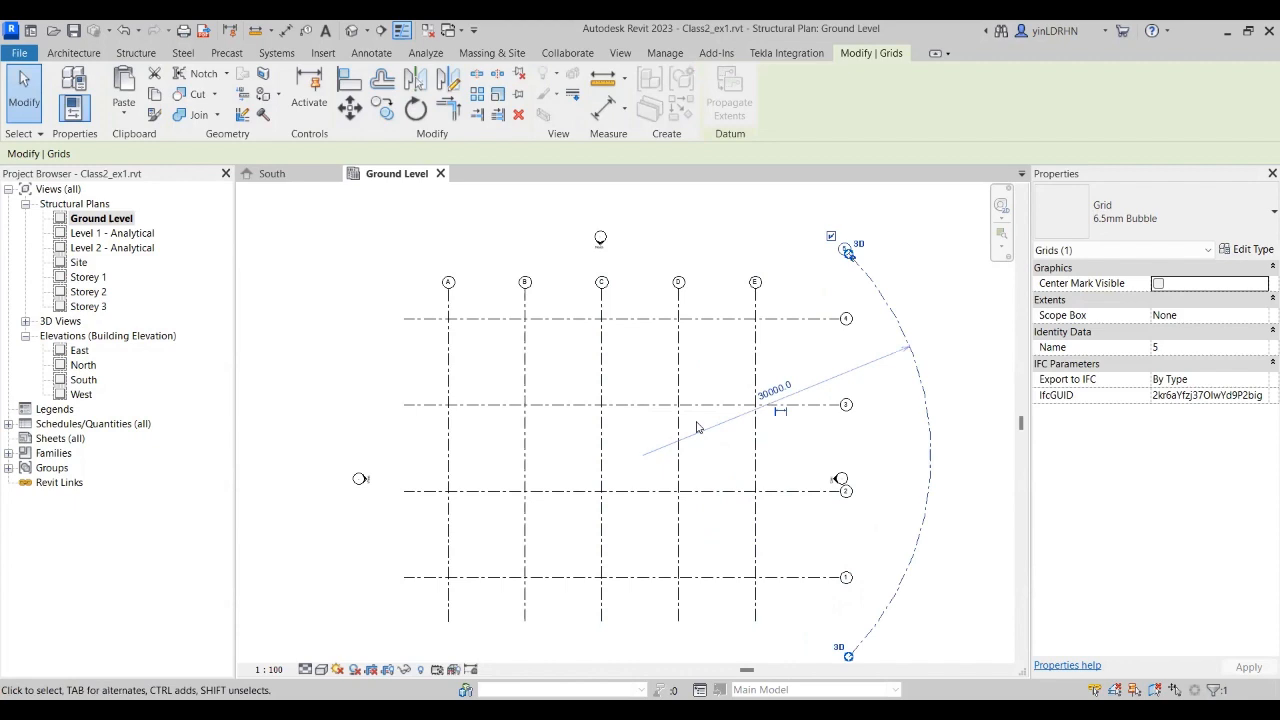
{"action": "left_click", "coordinate": [824, 418]}
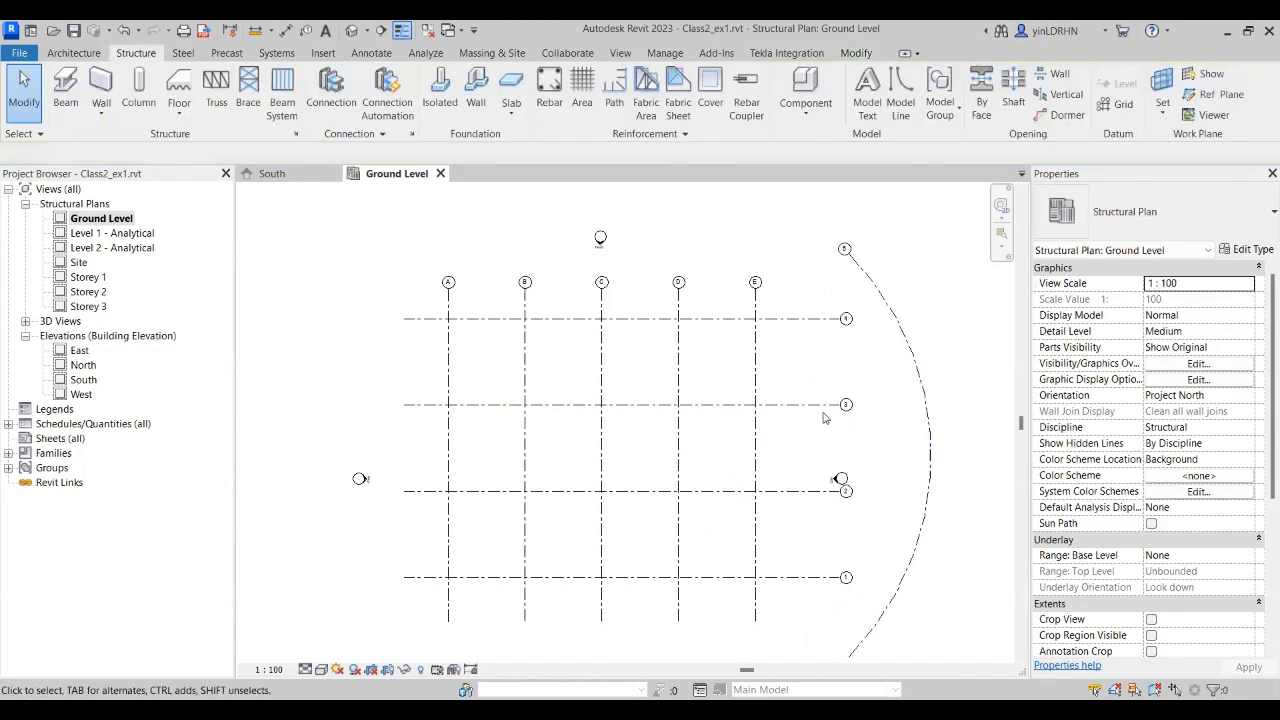
Step: Extend the aligned horizontal grid lines 1 to 4 at their bubble ends so they reach beyond the curved grid line
{"action": "left_click", "coordinate": [824, 406]}
{"action": "middle_click_drag", "start_coordinate": [841, 451], "coordinate": [772, 425]}
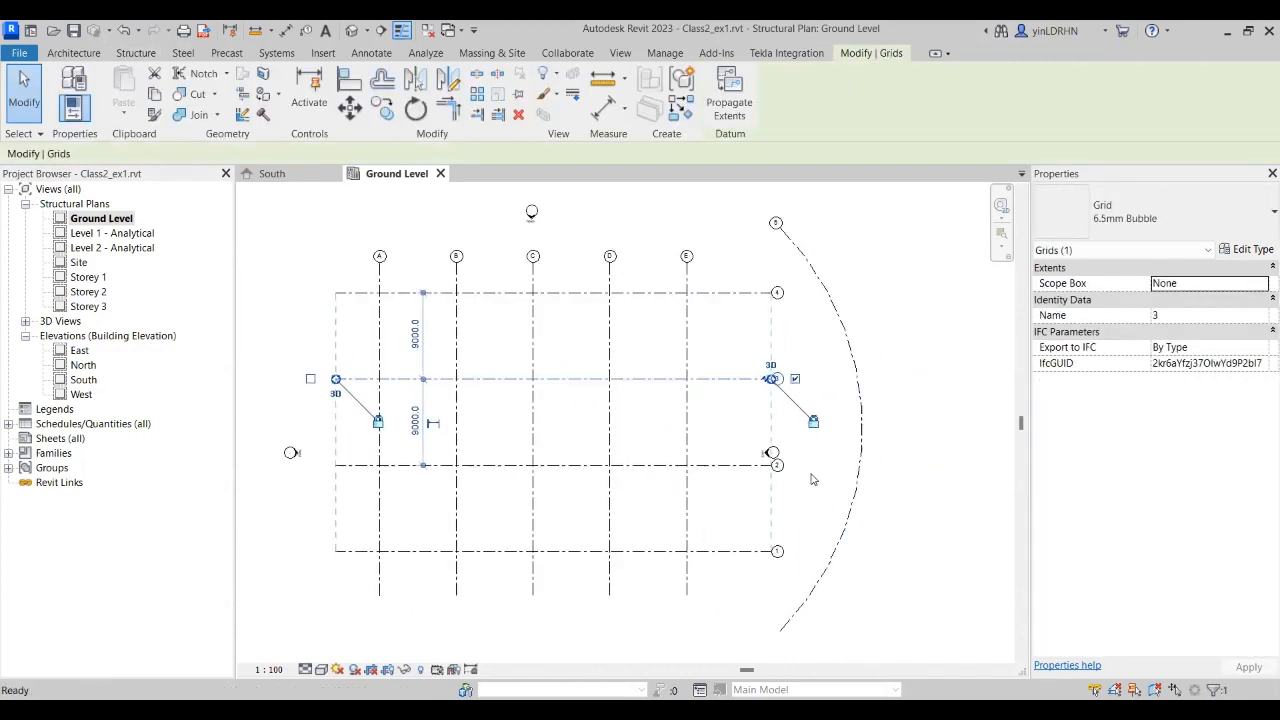
{"action": "left_click", "coordinate": [772, 425]}
{"action": "left_click", "coordinate": [778, 406]}
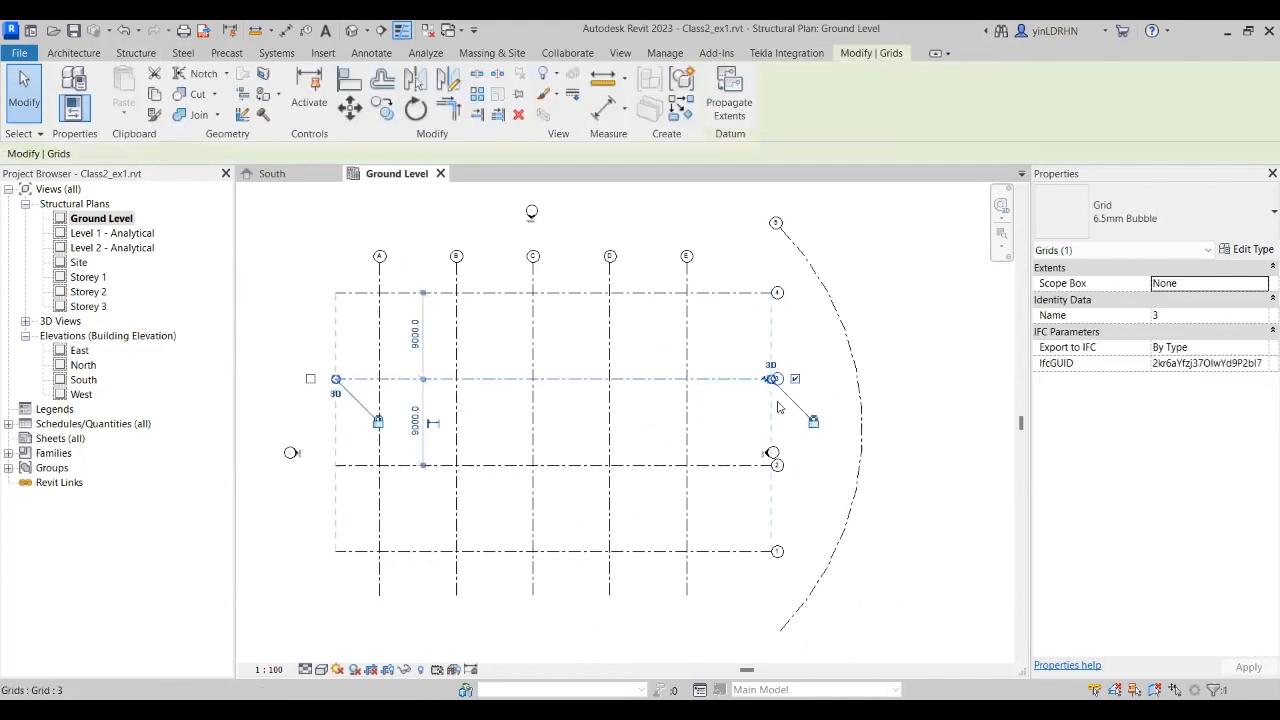
{"action": "left_click_drag", "start_coordinate": [771, 378], "coordinate": [918, 378]}
{"action": "left_click", "coordinate": [890, 300]}
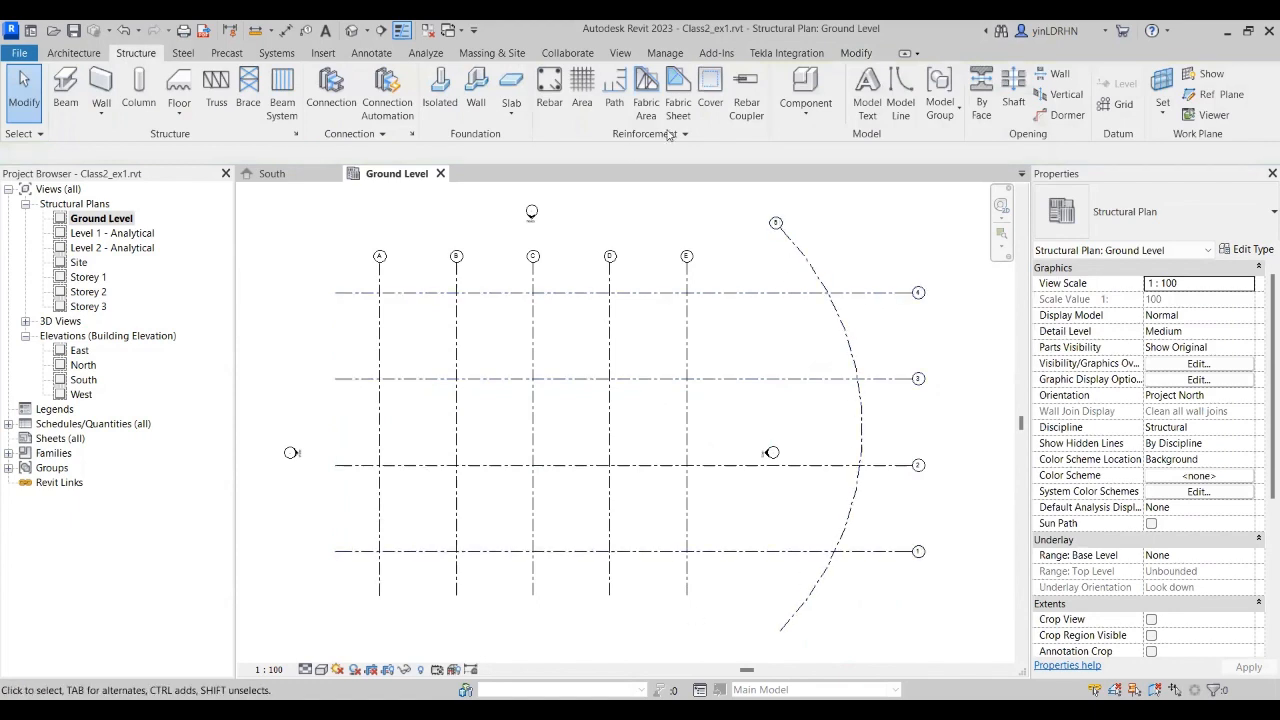
{"action": "left_click", "coordinate": [1116, 104]}
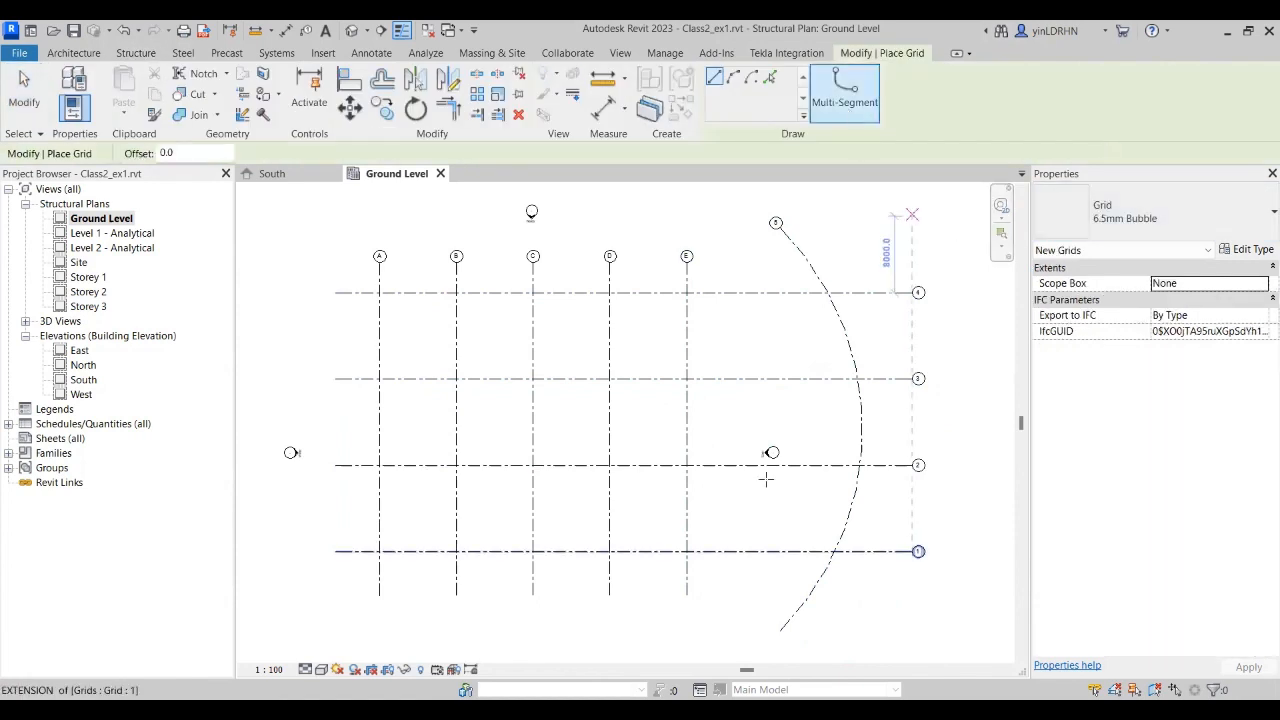
{"action": "key", "text": "Escape"}
{"action": "key", "text": "Escape"}
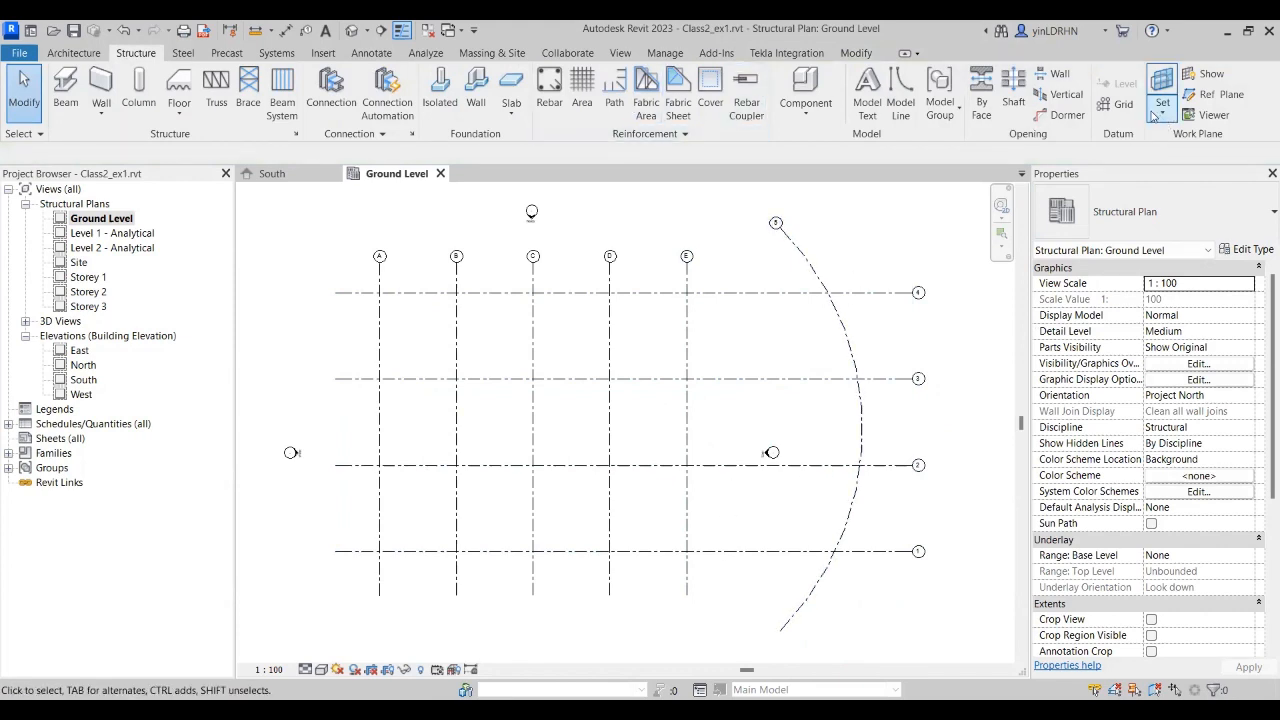
Step: Create a stepped multi-segment grid line beyond grid E, about 18000 upward, 5000 across, and up past grid 4 in line with the other bubbles
{"action": "left_click", "coordinate": [1117, 104]}
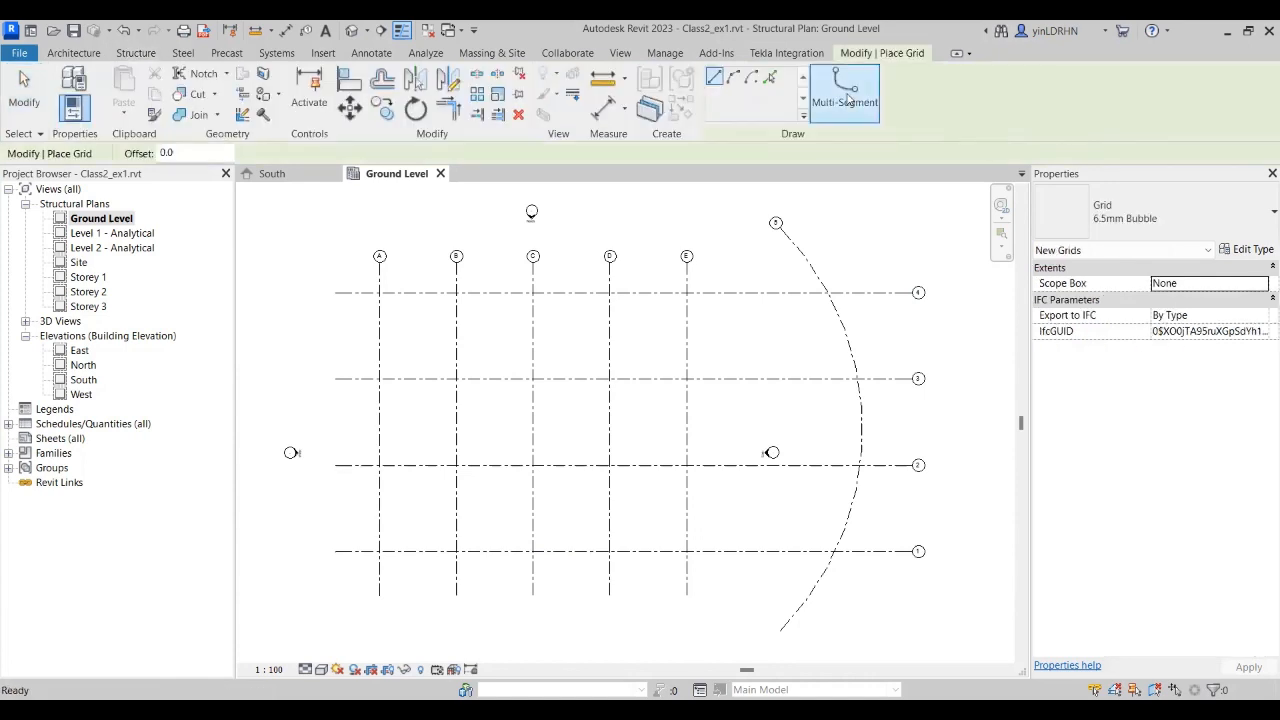
{"action": "left_click", "coordinate": [727, 594]}
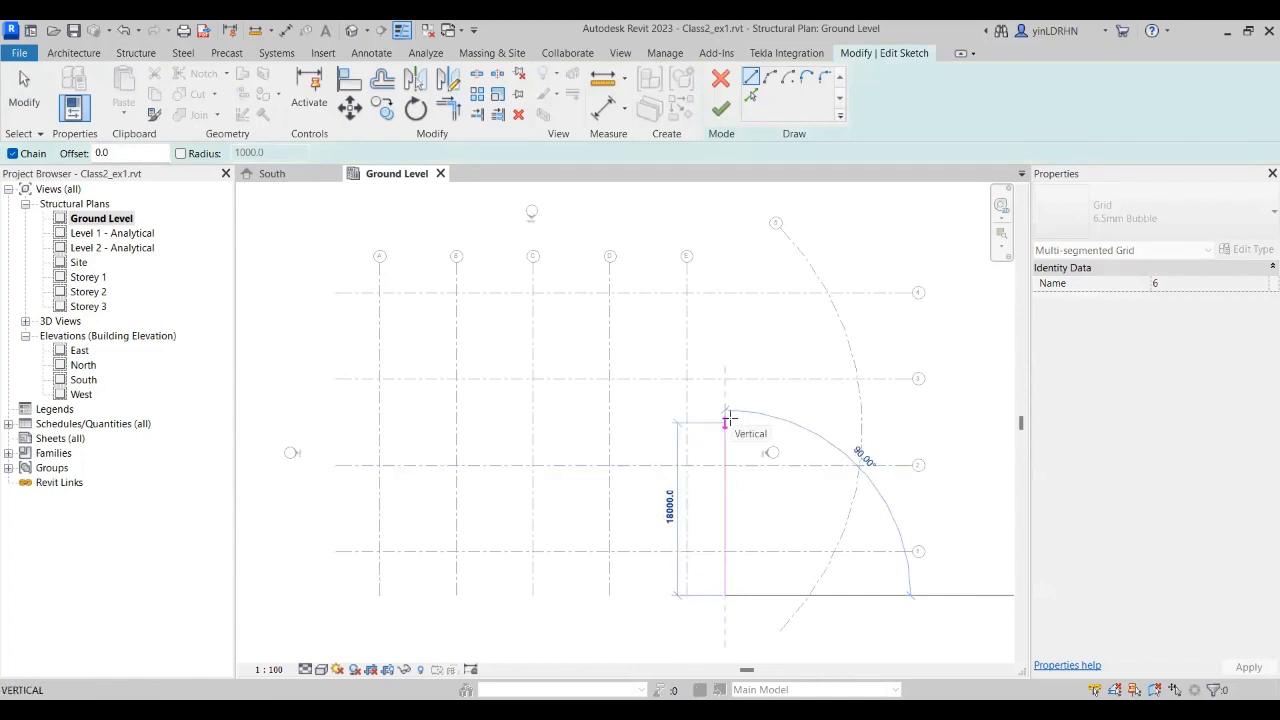
{"action": "left_click", "coordinate": [727, 421]}
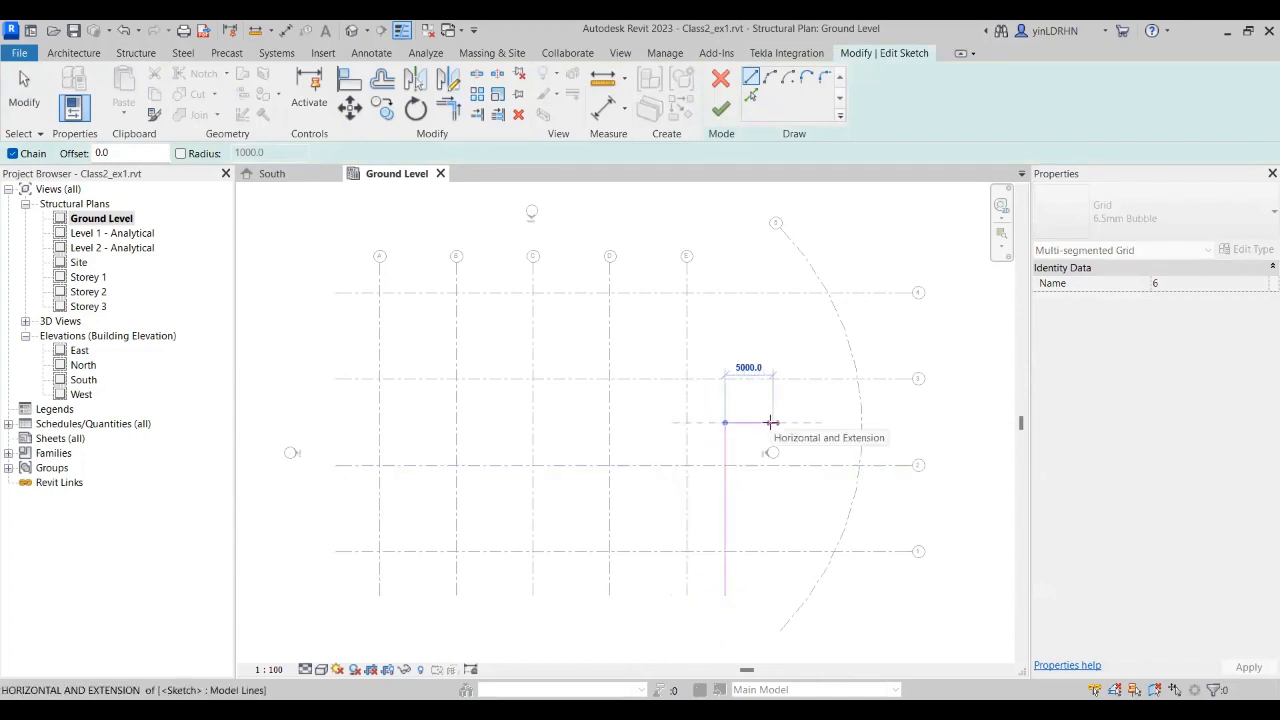
{"action": "left_click", "coordinate": [771, 422]}
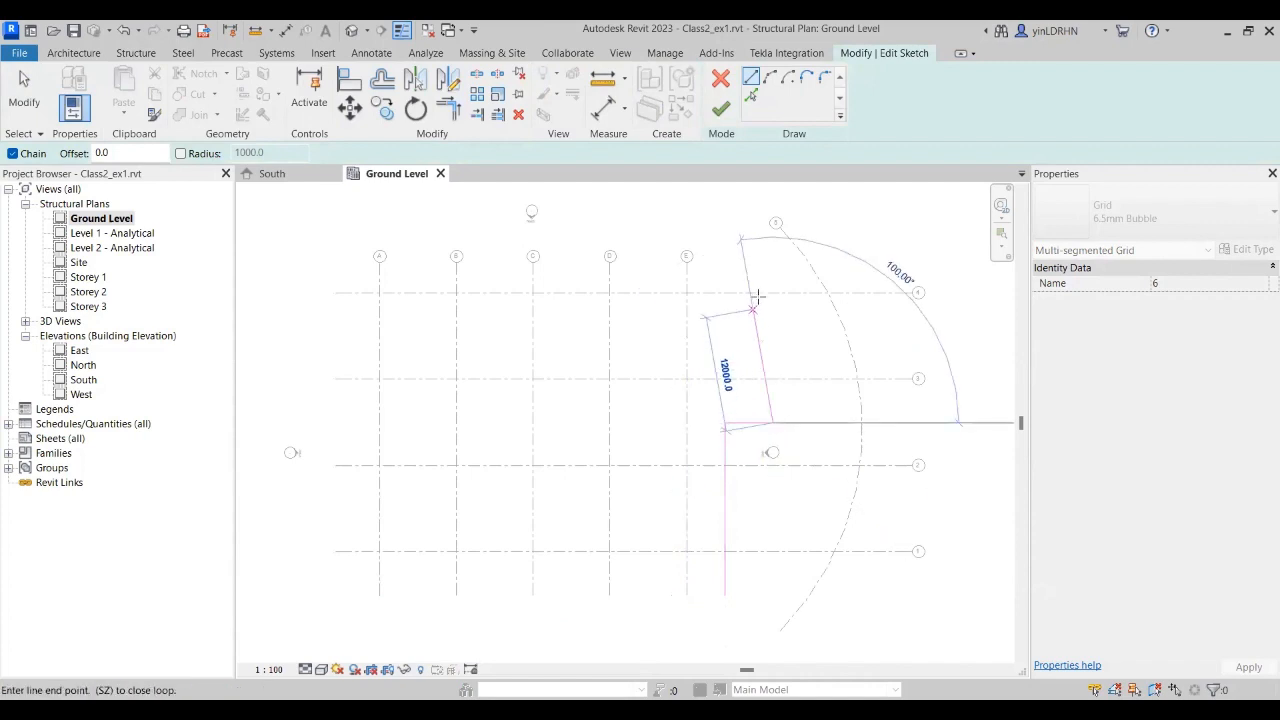
{"action": "left_click", "coordinate": [772, 262]}
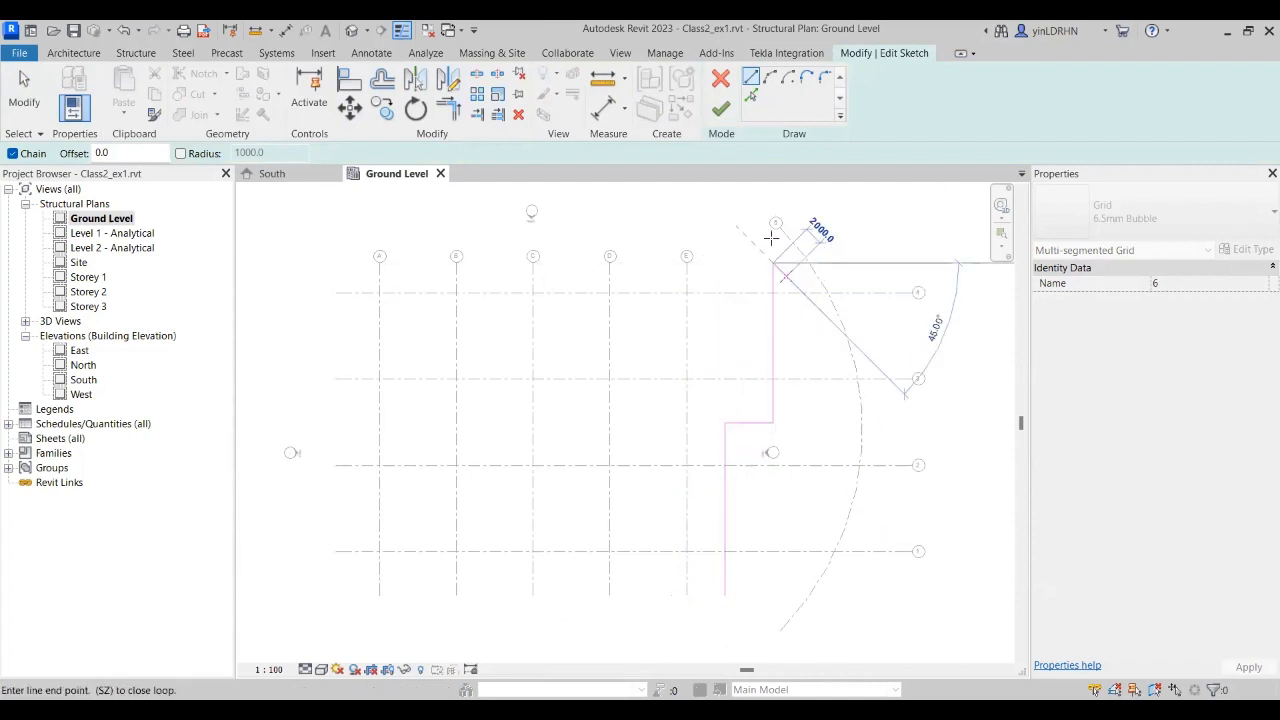
{"action": "left_click", "coordinate": [726, 111]}
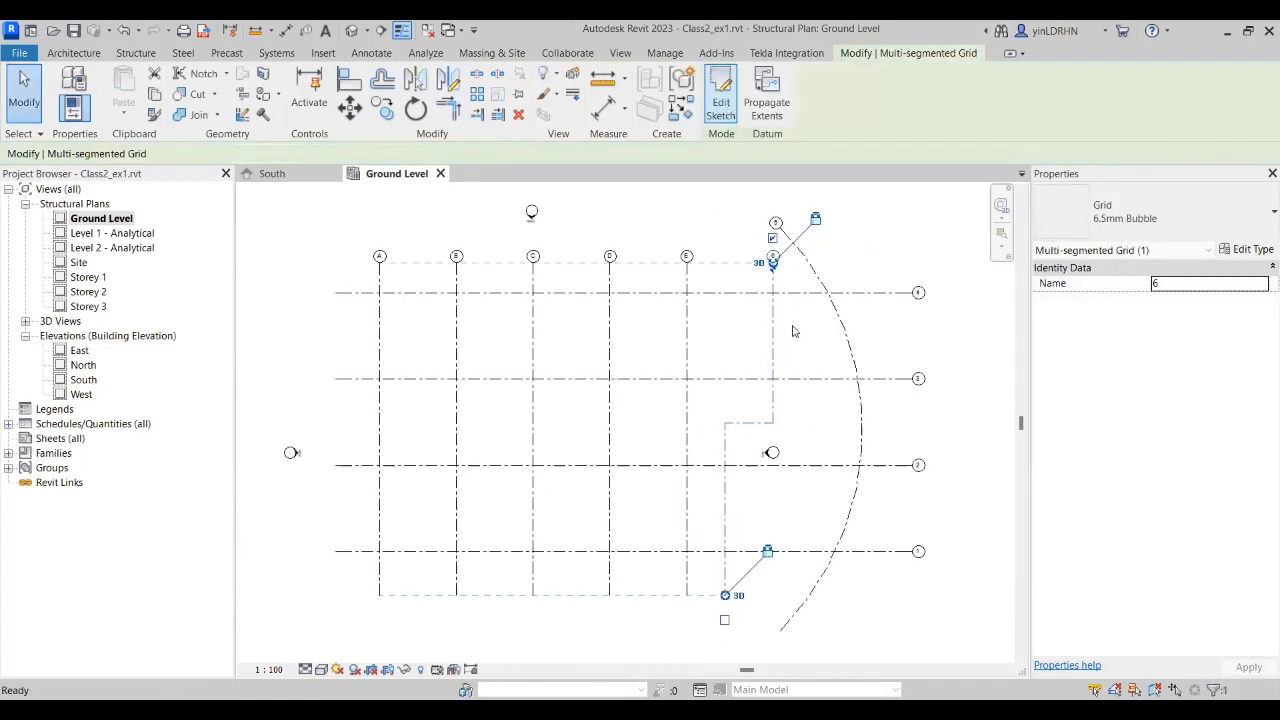
Step: Rename the stepped multi-segment grid line to F
{"action": "left_click", "coordinate": [795, 331]}
{"action": "middle_click_drag", "start_coordinate": [789, 337], "coordinate": [778, 378]}
{"action": "scroll", "coordinate": [761, 333], "scroll_direction": "up", "scroll_amount": 3}
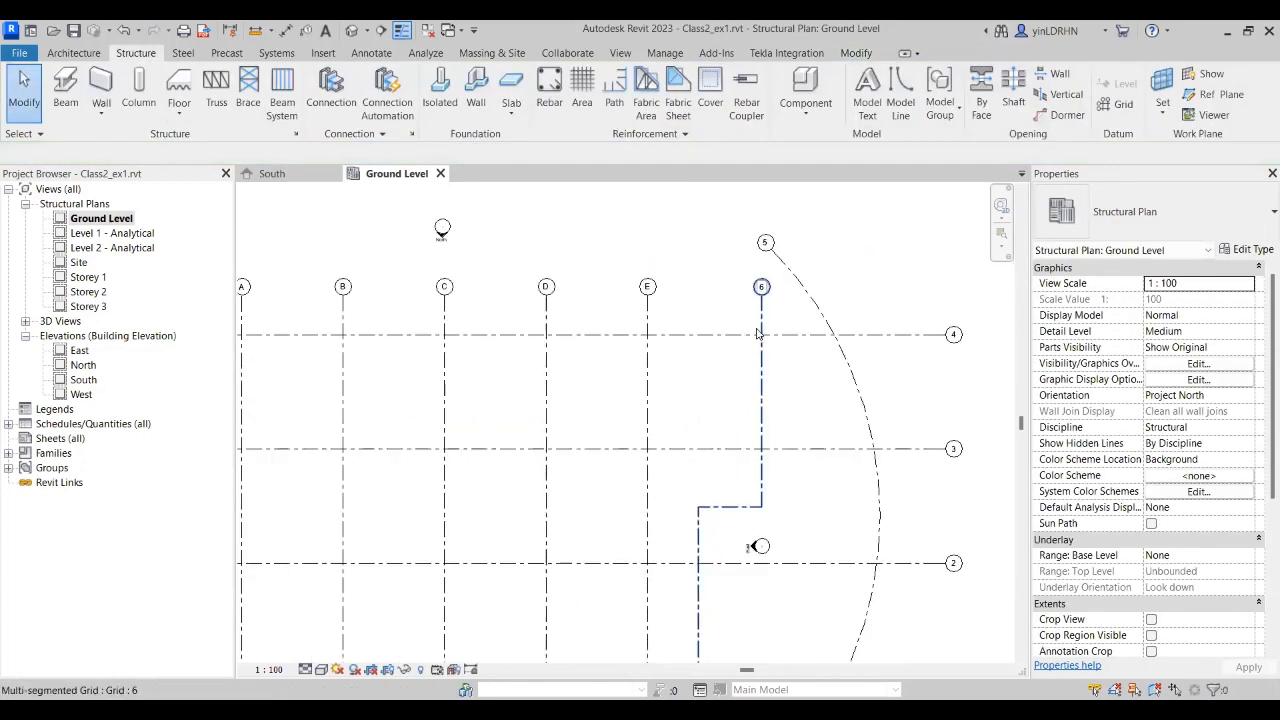
{"action": "middle_click_drag", "start_coordinate": [769, 290], "coordinate": [753, 329]}
{"action": "left_click", "coordinate": [747, 328]}
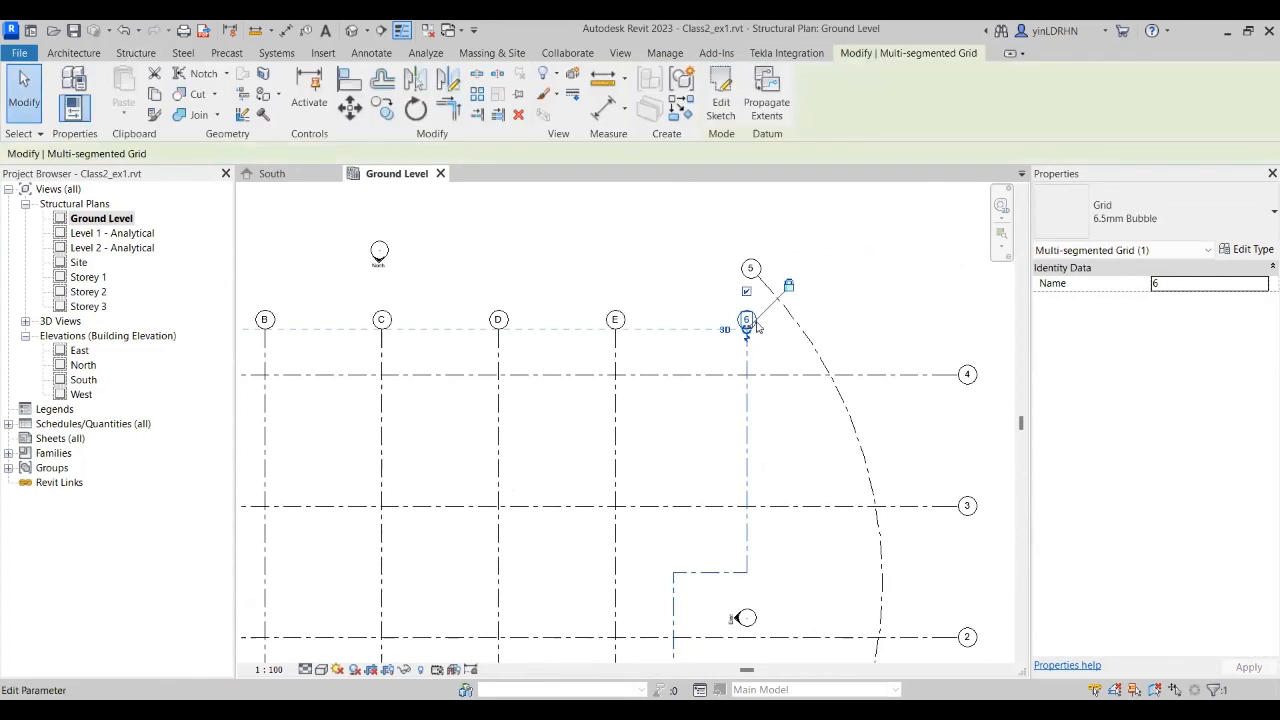
{"action": "left_click_drag", "start_coordinate": [1168, 285], "coordinate": [1094, 292]}
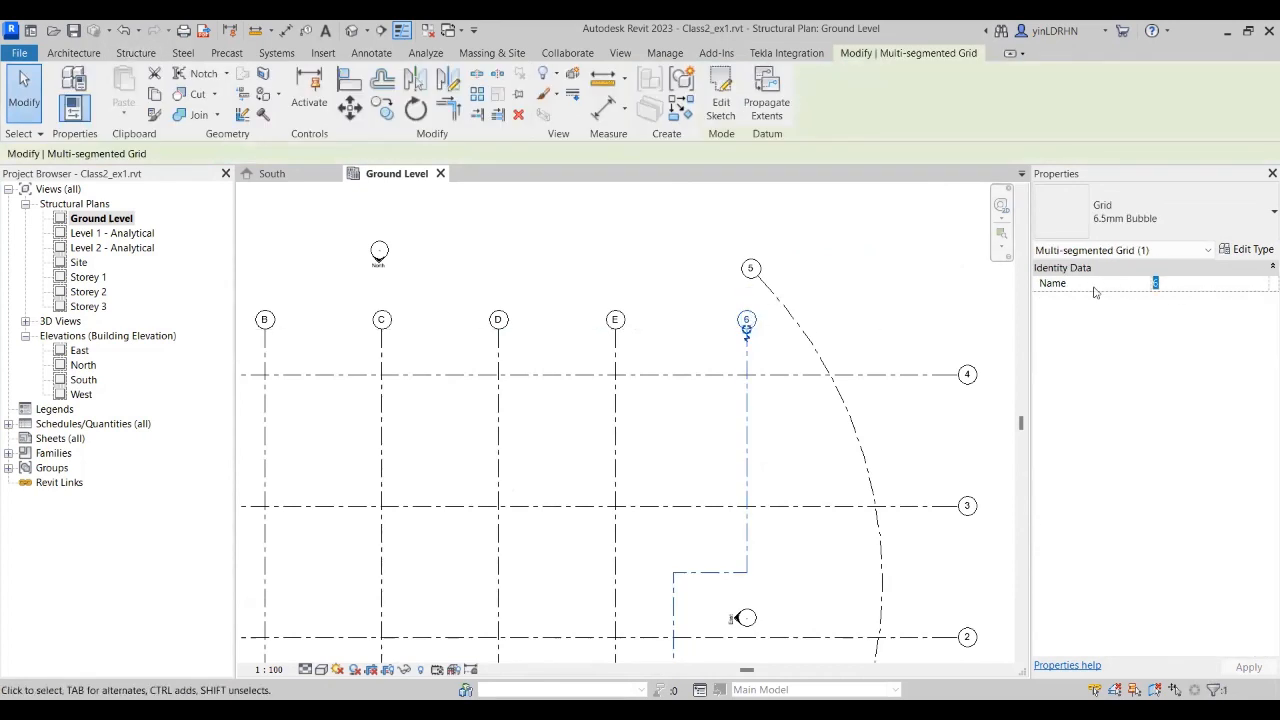
{"action": "type", "text": "F"}
{"action": "left_click", "coordinate": [820, 413]}
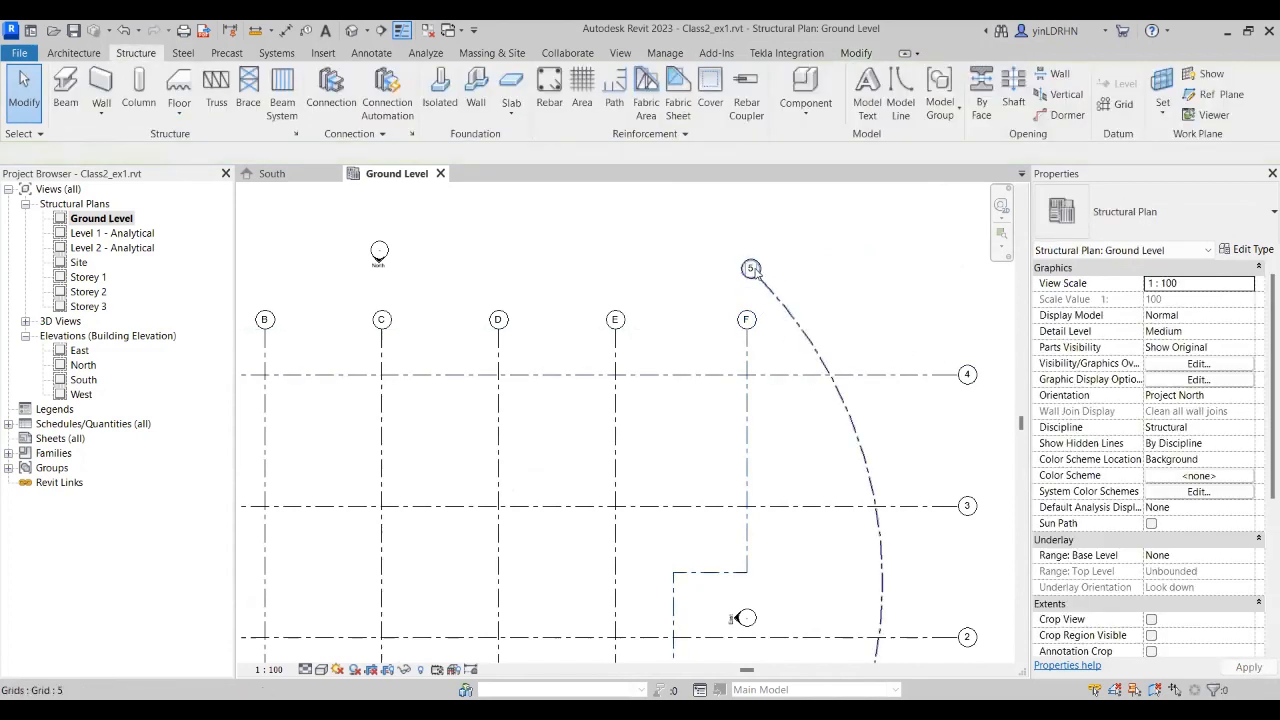
Step: Rename the curved grid line to G
{"action": "left_click", "coordinate": [752, 271]}
{"action": "left_click", "coordinate": [1172, 350]}
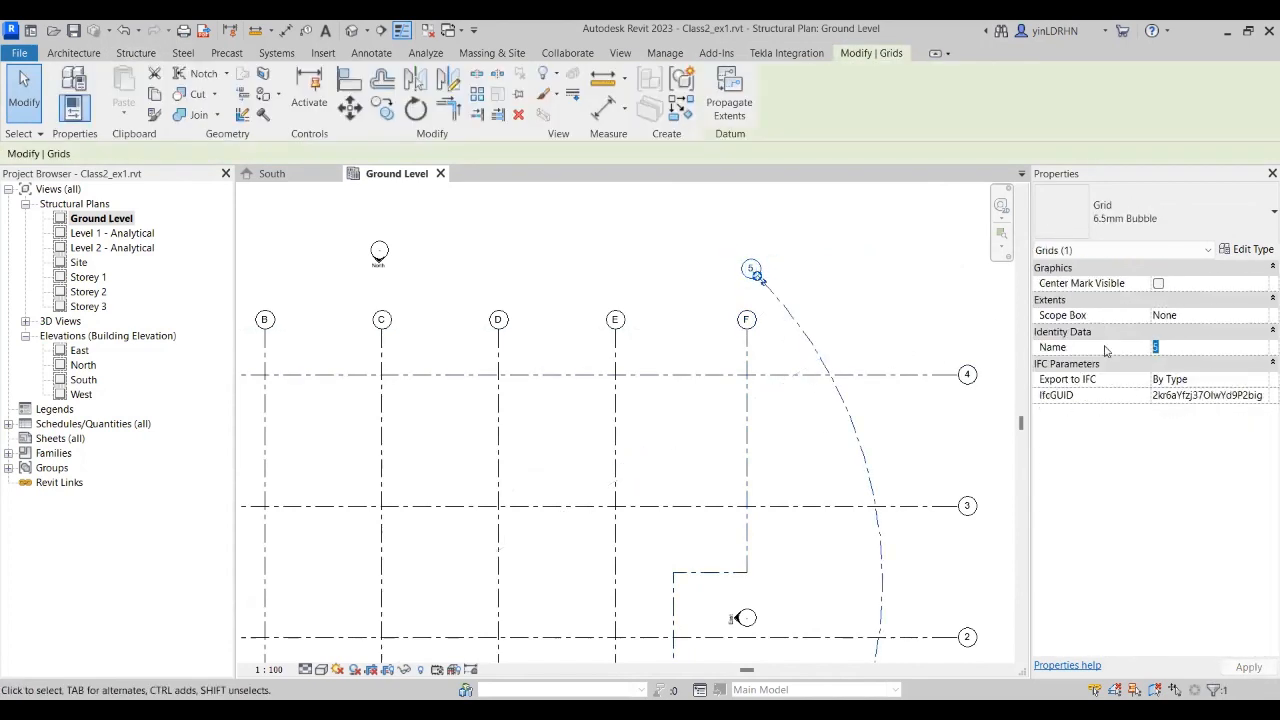
{"action": "type", "text": "G"}
{"action": "left_click", "coordinate": [817, 447]}
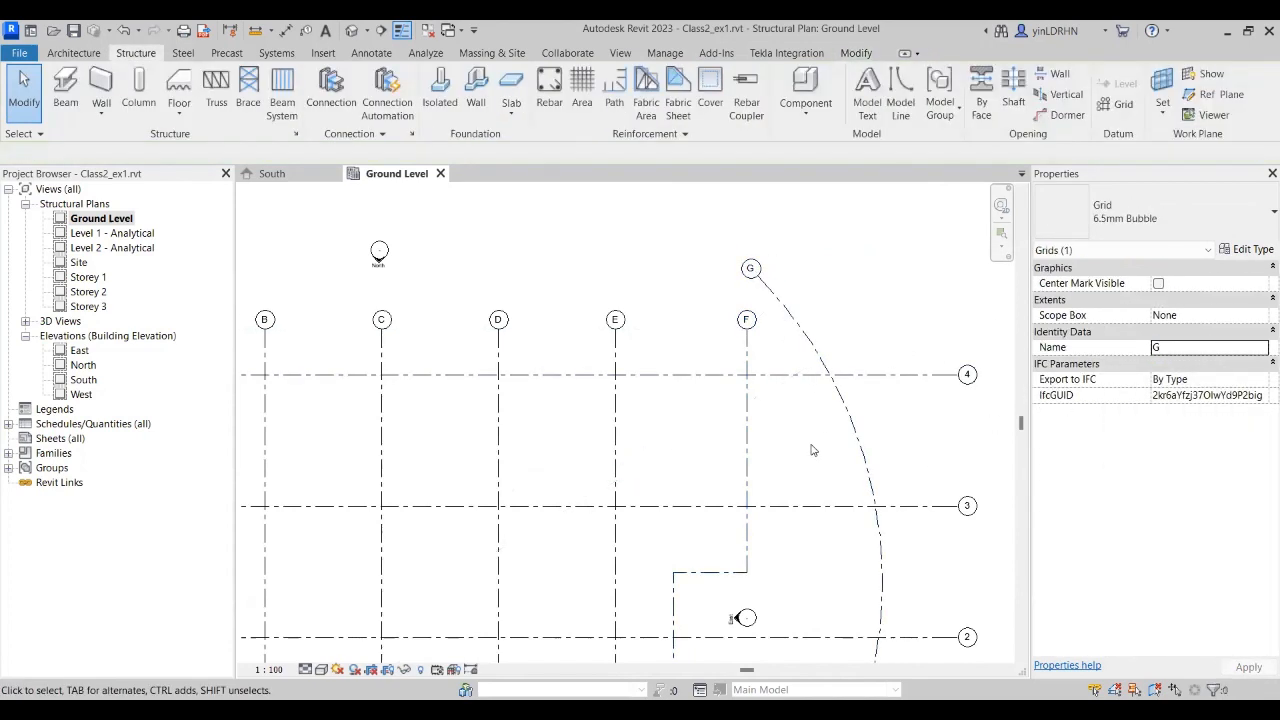
{"action": "scroll", "coordinate": [817, 447], "scroll_direction": "down", "scroll_amount": 2}
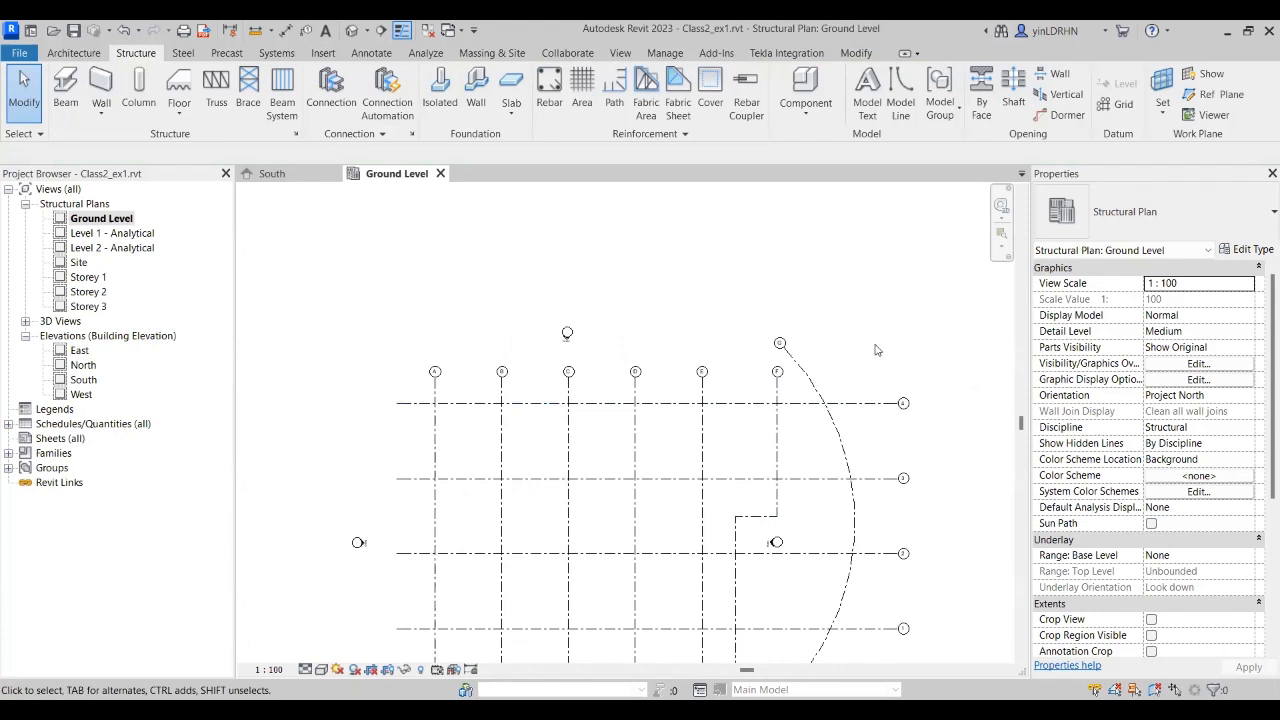
{"action": "middle_click_drag", "start_coordinate": [703, 290], "coordinate": [695, 250]}
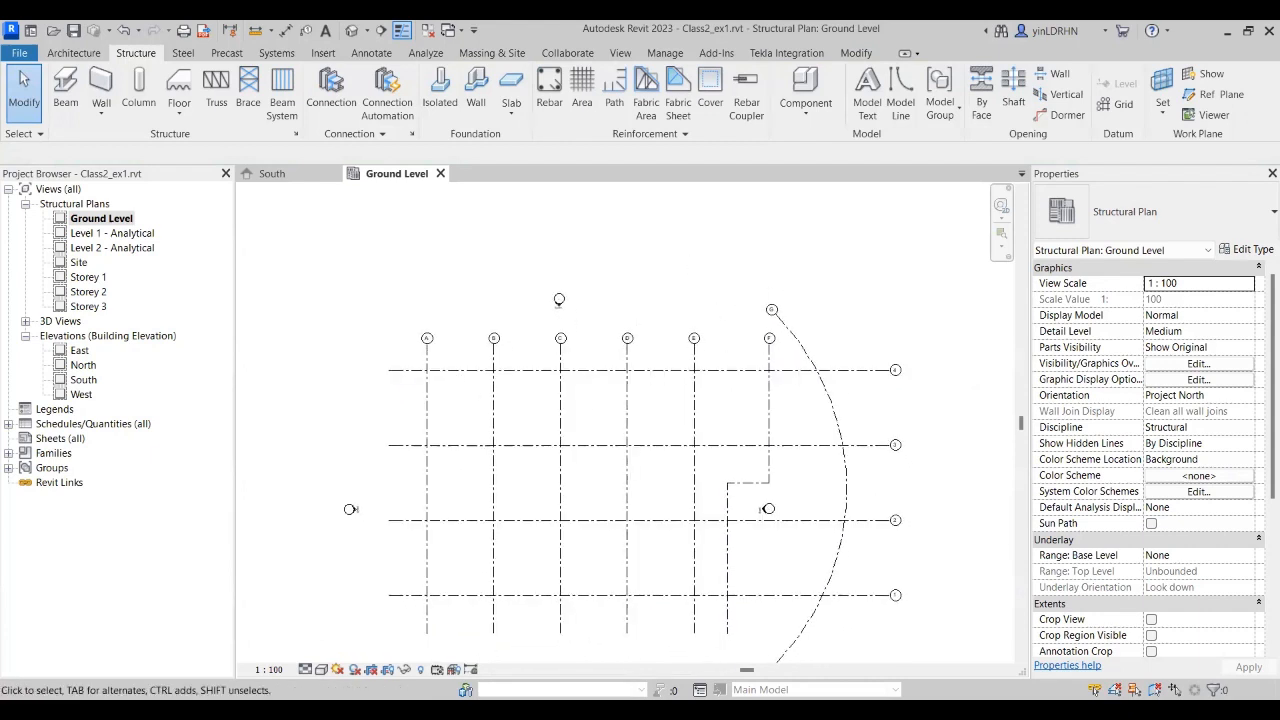
{"action": "middle_click_drag", "start_coordinate": [903, 530], "coordinate": [869, 458]}
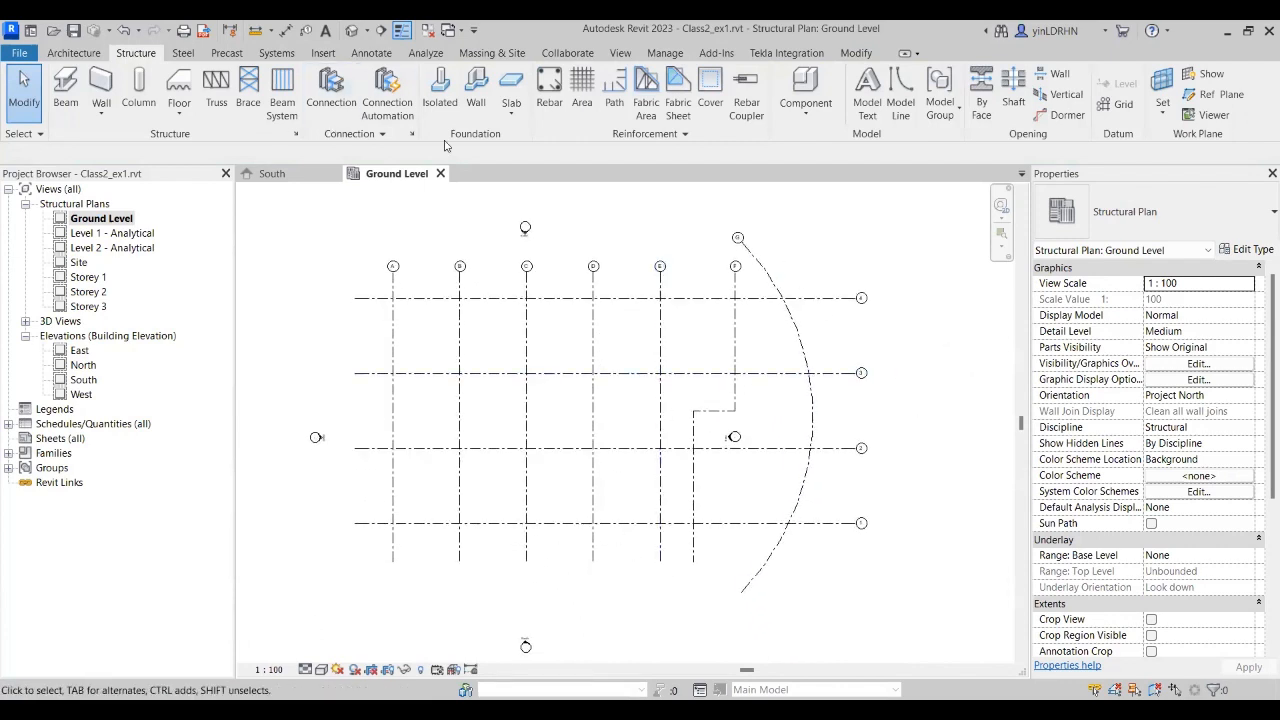
{"action": "left_click", "coordinate": [1123, 103]}
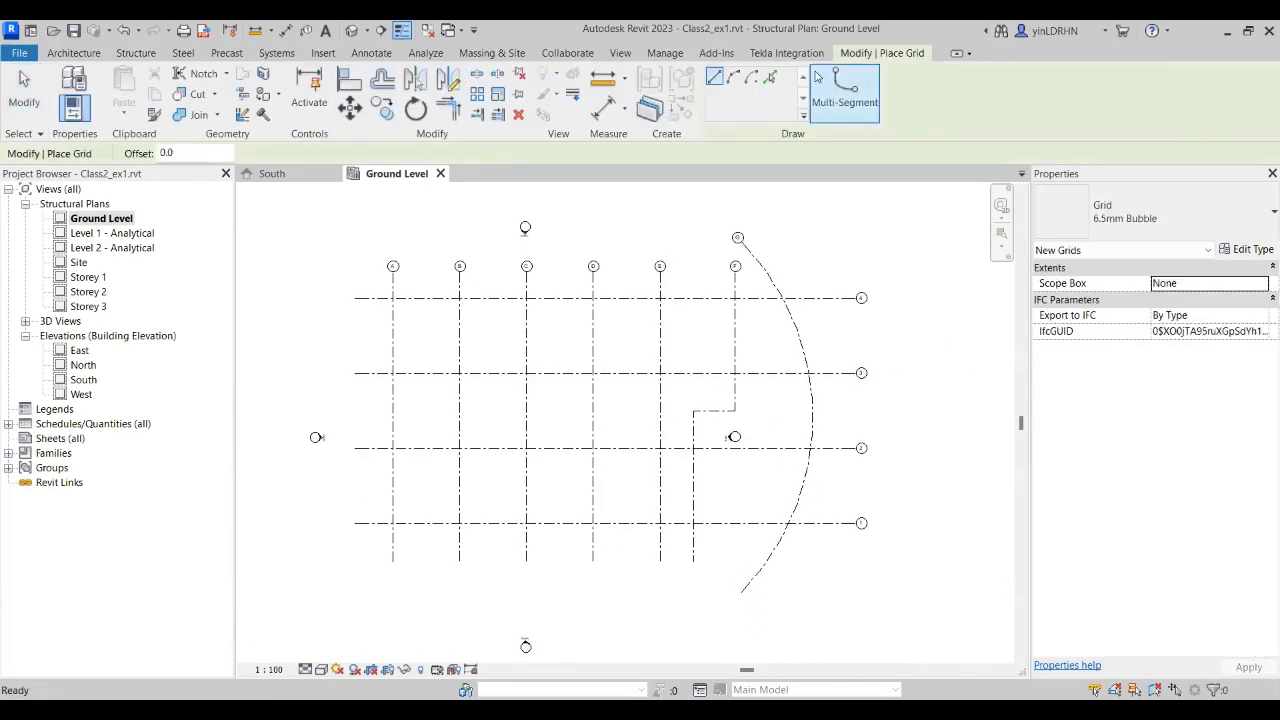
{"action": "left_click", "coordinate": [772, 79]}
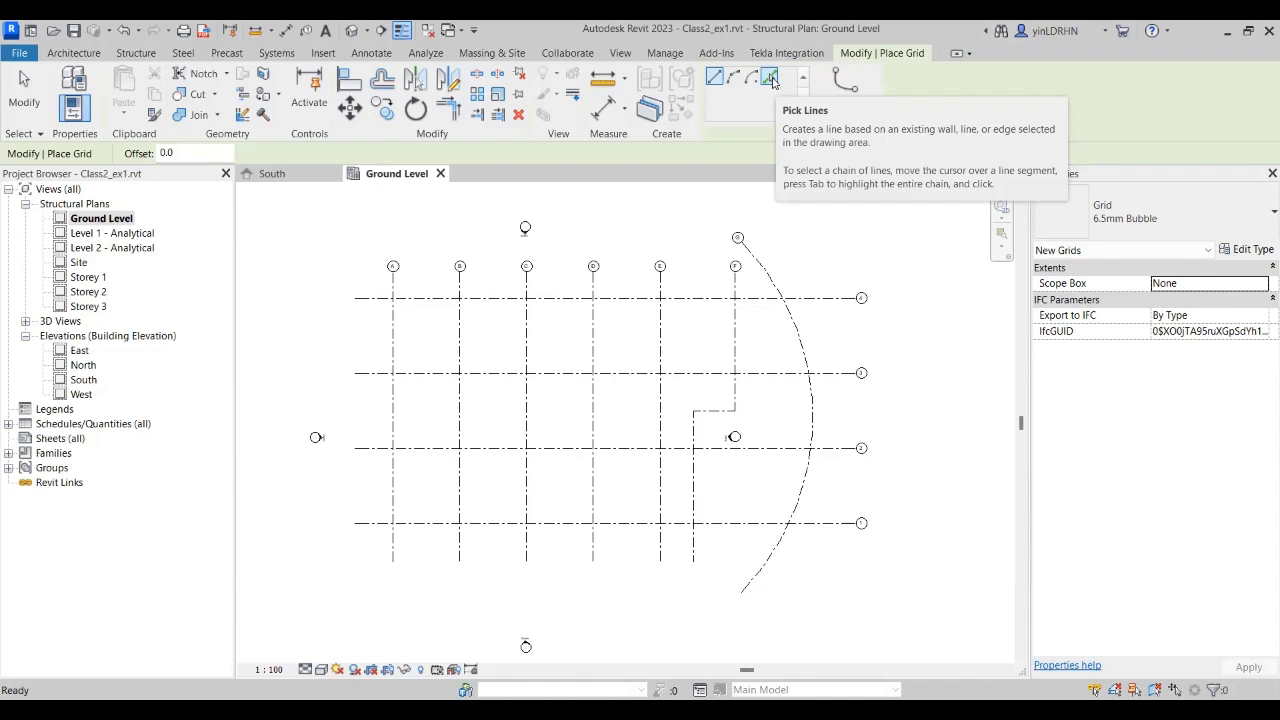
{"action": "key", "text": "Escape"}
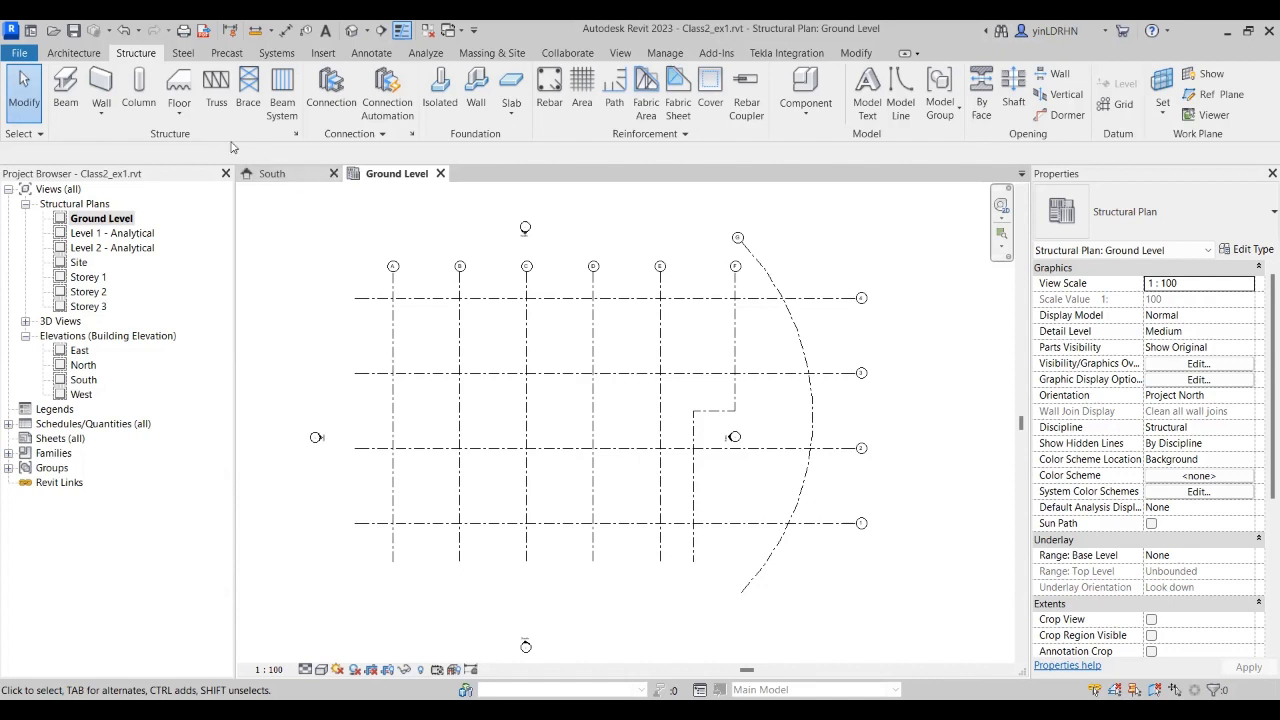
Step: Start placing a structural column and review the type properties of the 500x500mm Concrete-Rectangular-Column without changing them
{"action": "left_click", "coordinate": [138, 88]}
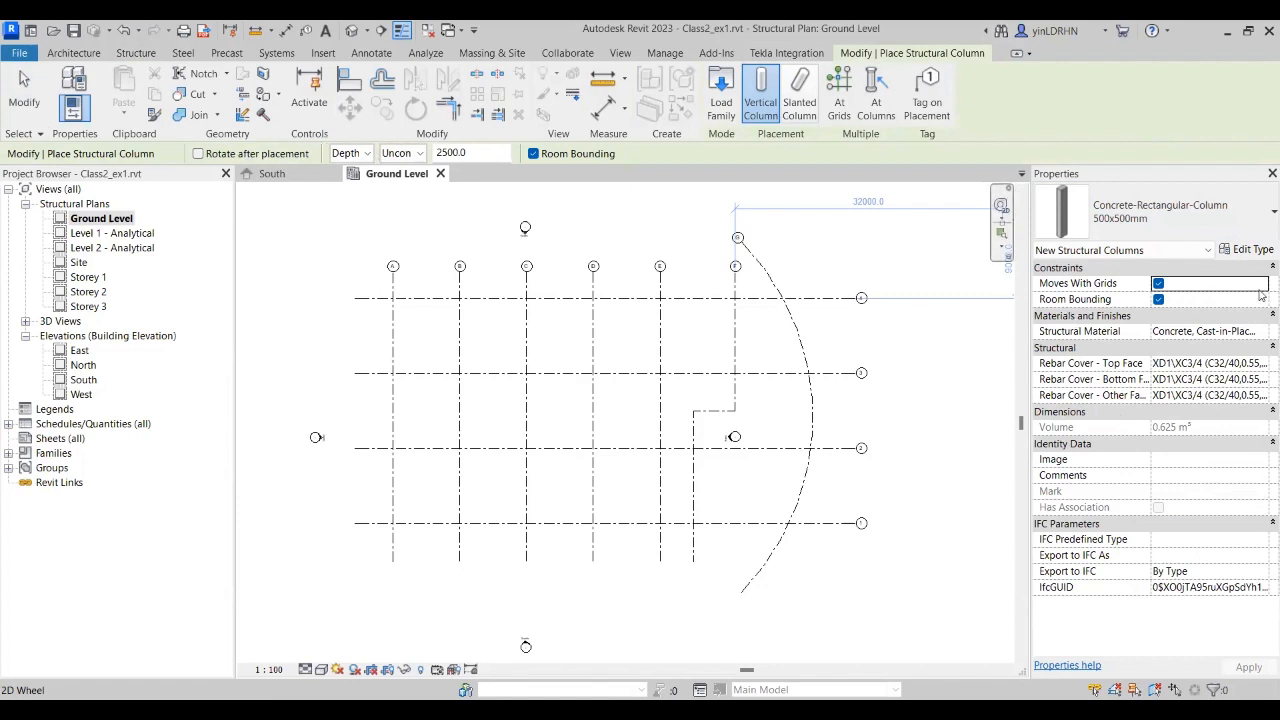
{"action": "left_click", "coordinate": [1250, 251]}
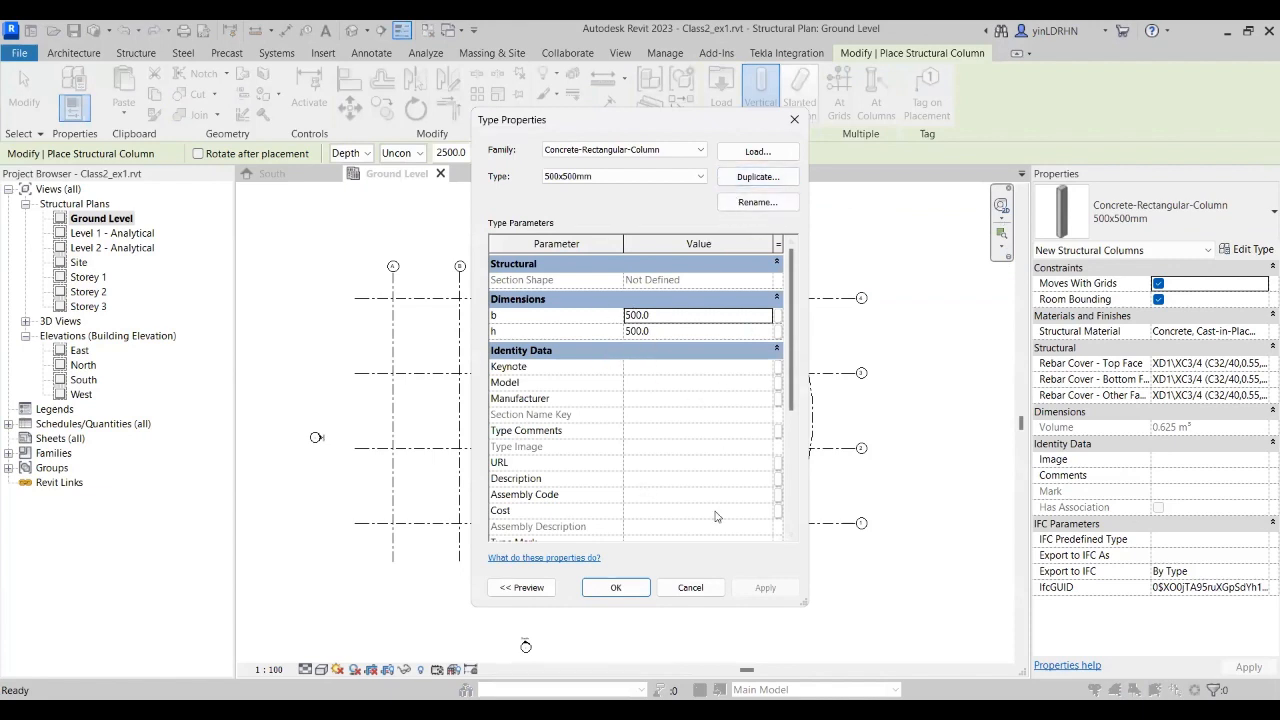
{"action": "left_click", "coordinate": [692, 587]}
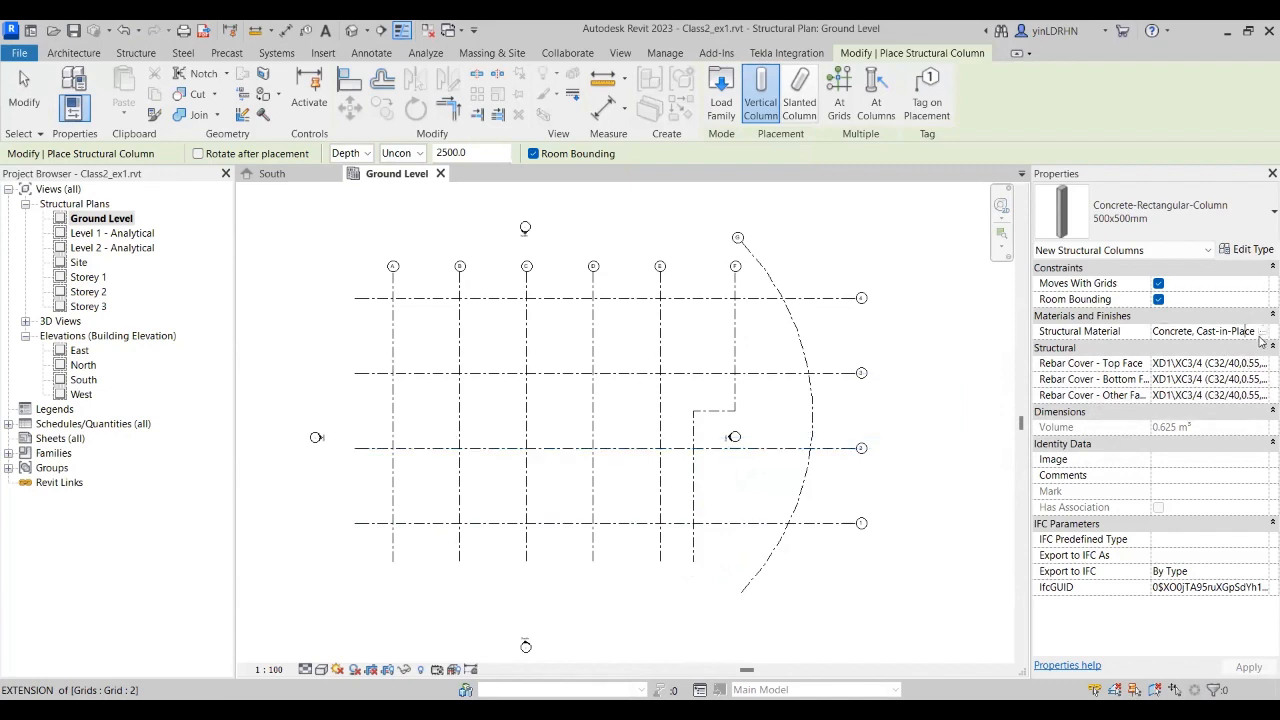
Step: Browse the concrete options for the column's structural material and keep Concrete, Cast-in-Place gray
{"action": "left_click", "coordinate": [1258, 331]}
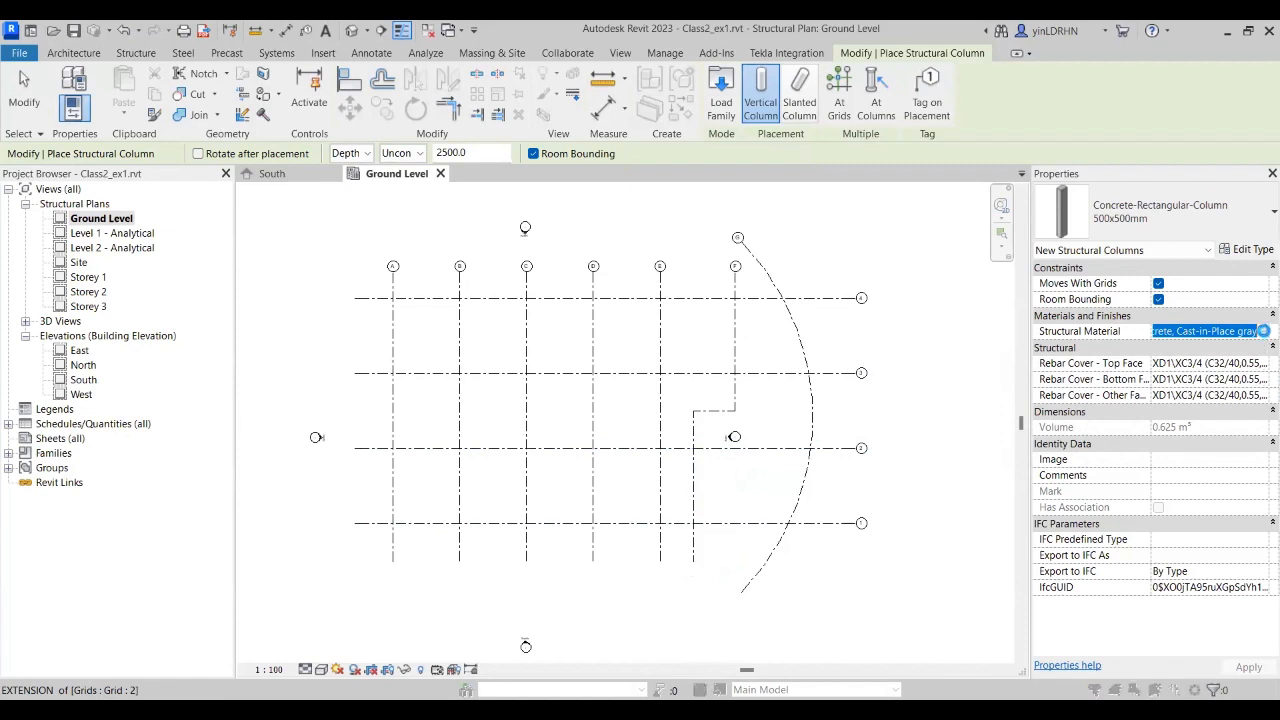
{"action": "left_click", "coordinate": [1263, 331]}
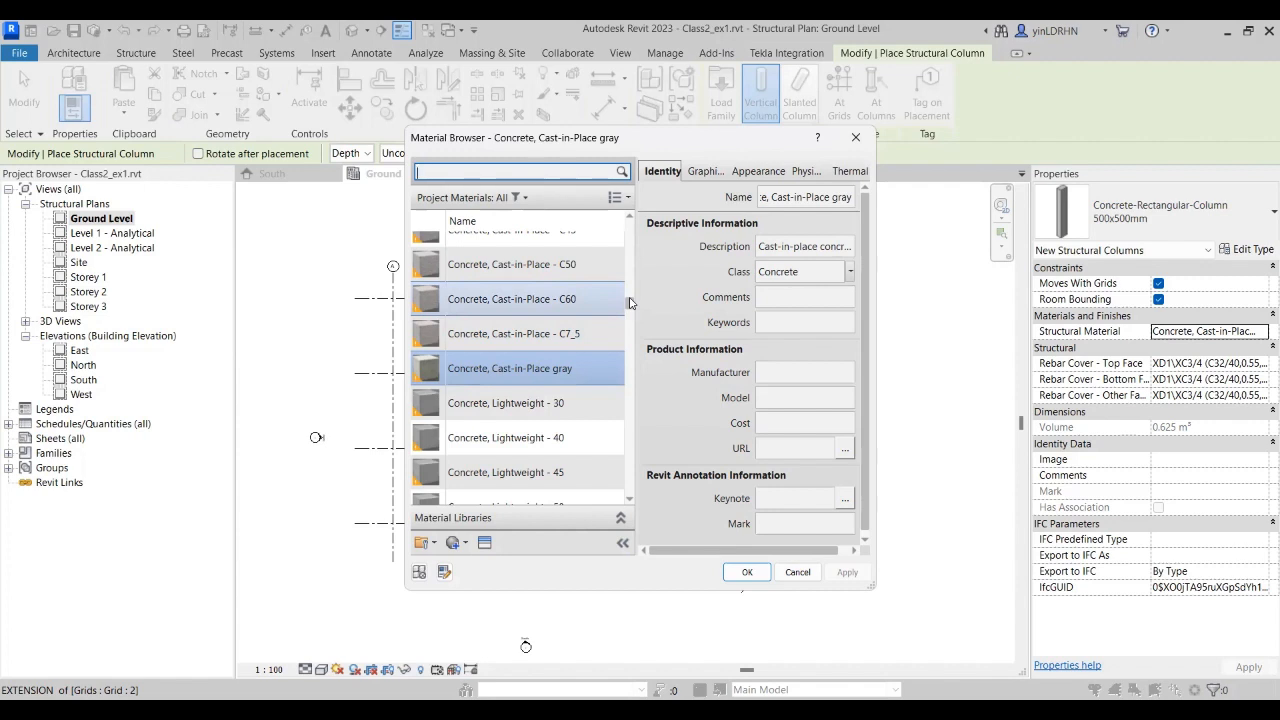
{"action": "scroll", "coordinate": [568, 350], "scroll_direction": "up", "scroll_amount": 2}
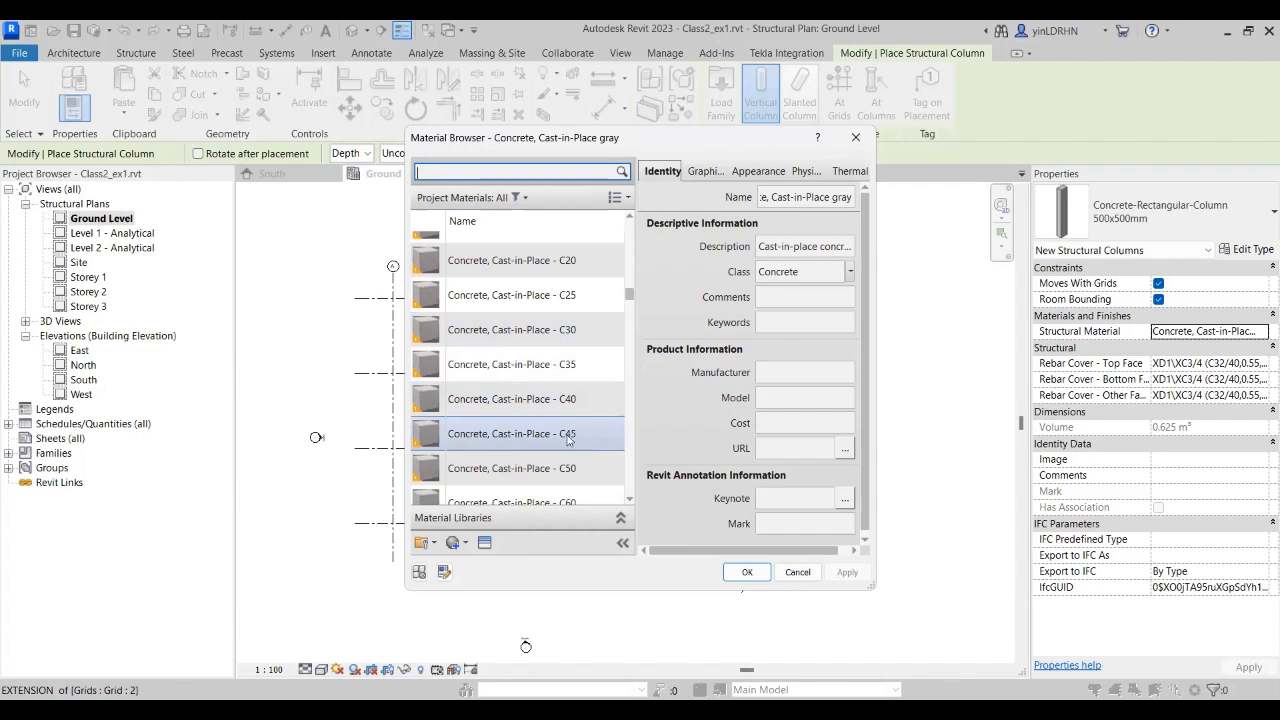
{"action": "scroll", "coordinate": [563, 402], "scroll_direction": "down", "scroll_amount": 3}
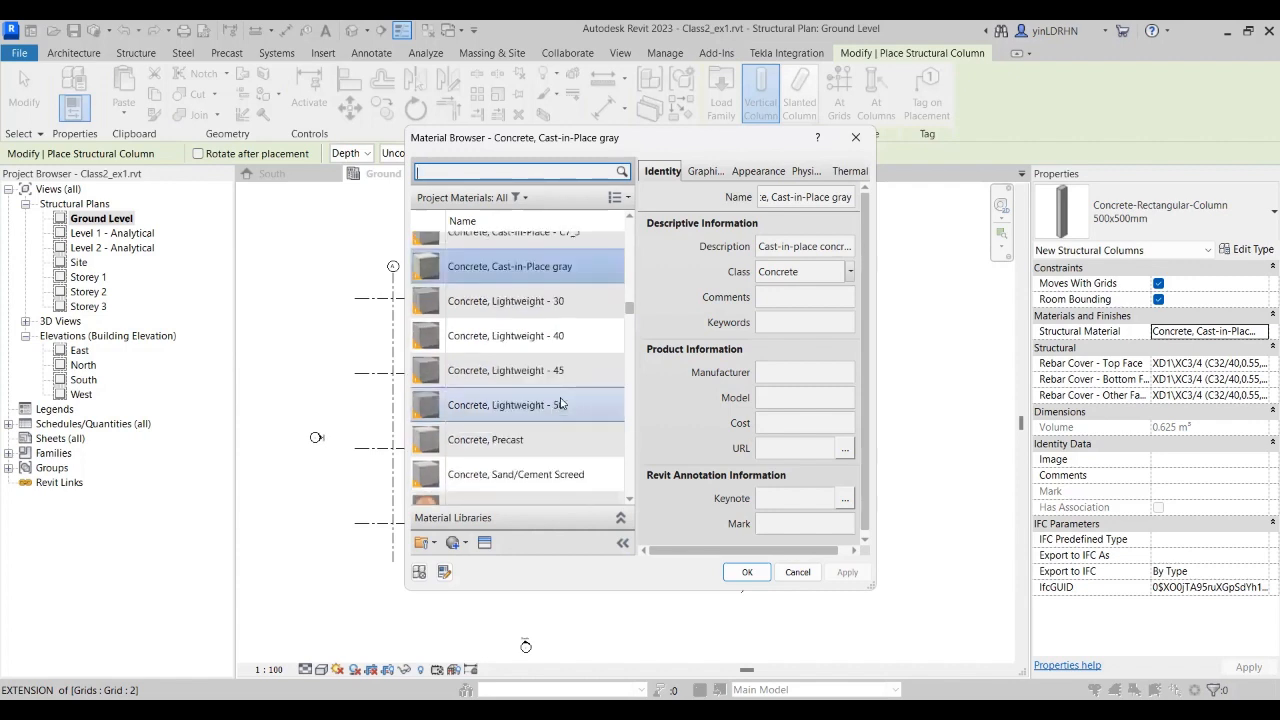
{"action": "scroll", "coordinate": [560, 404], "scroll_direction": "up", "scroll_amount": 1}
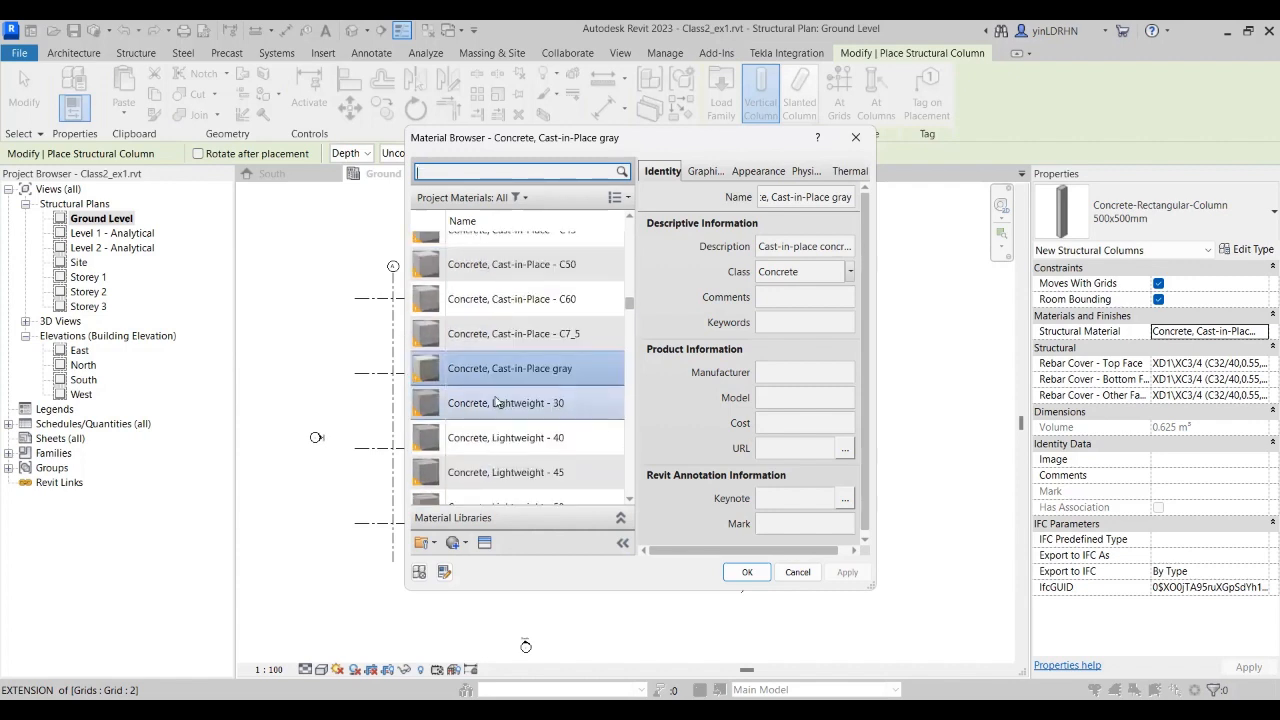
{"action": "left_click", "coordinate": [576, 375]}
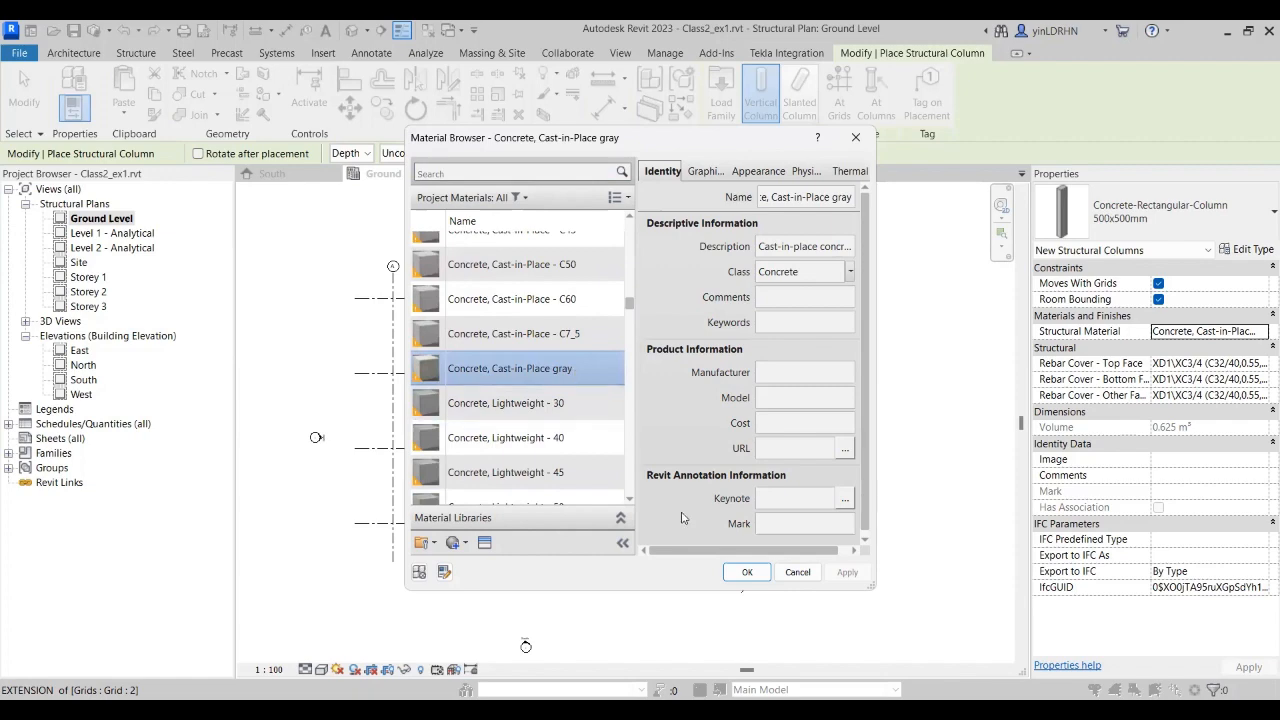
{"action": "left_click", "coordinate": [733, 572]}
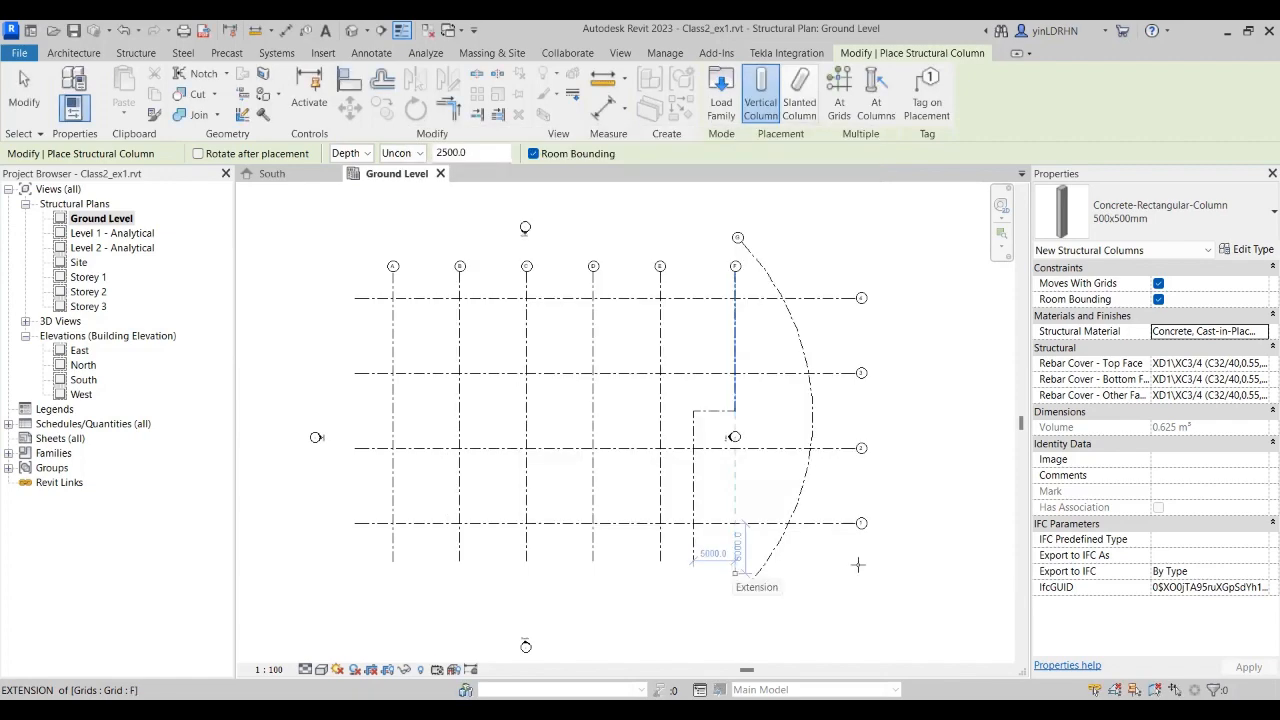
Step: Choose XD1\XC3/4 (C32/40,0.55,320) <30 mm> as the column's top-face rebar cover
{"action": "left_click", "coordinate": [1250, 365]}
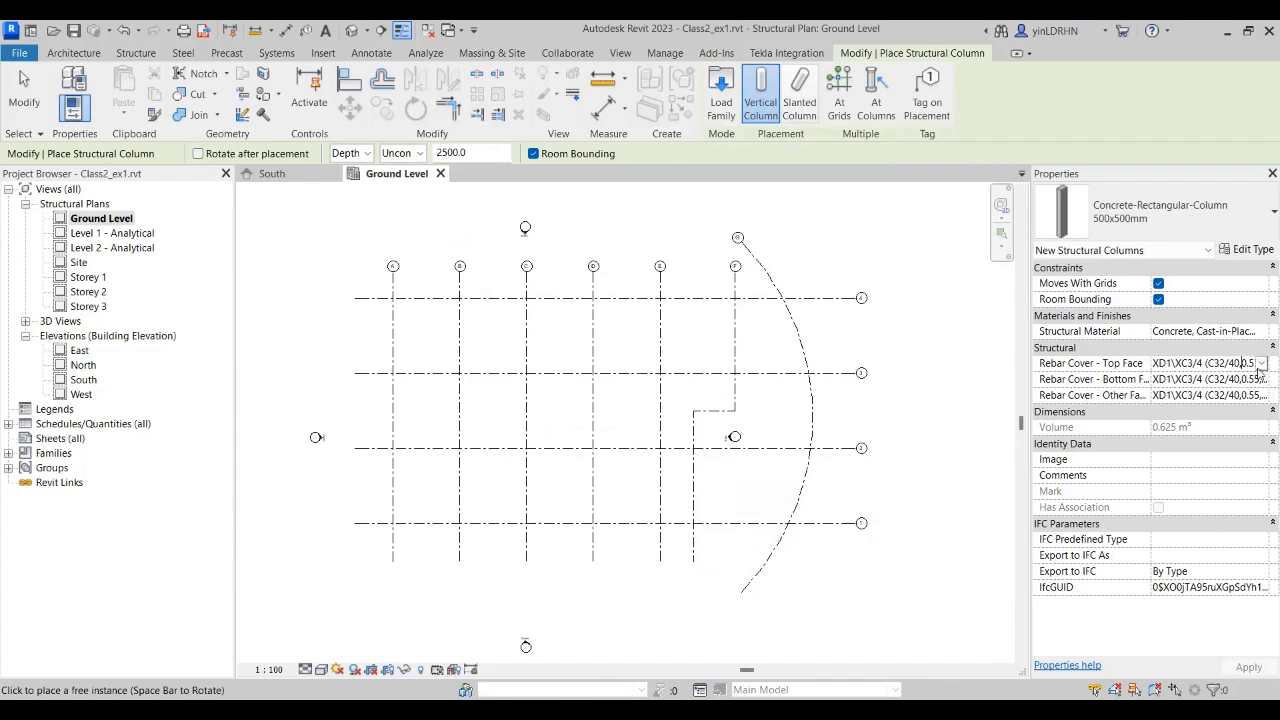
{"action": "left_click", "coordinate": [1261, 364]}
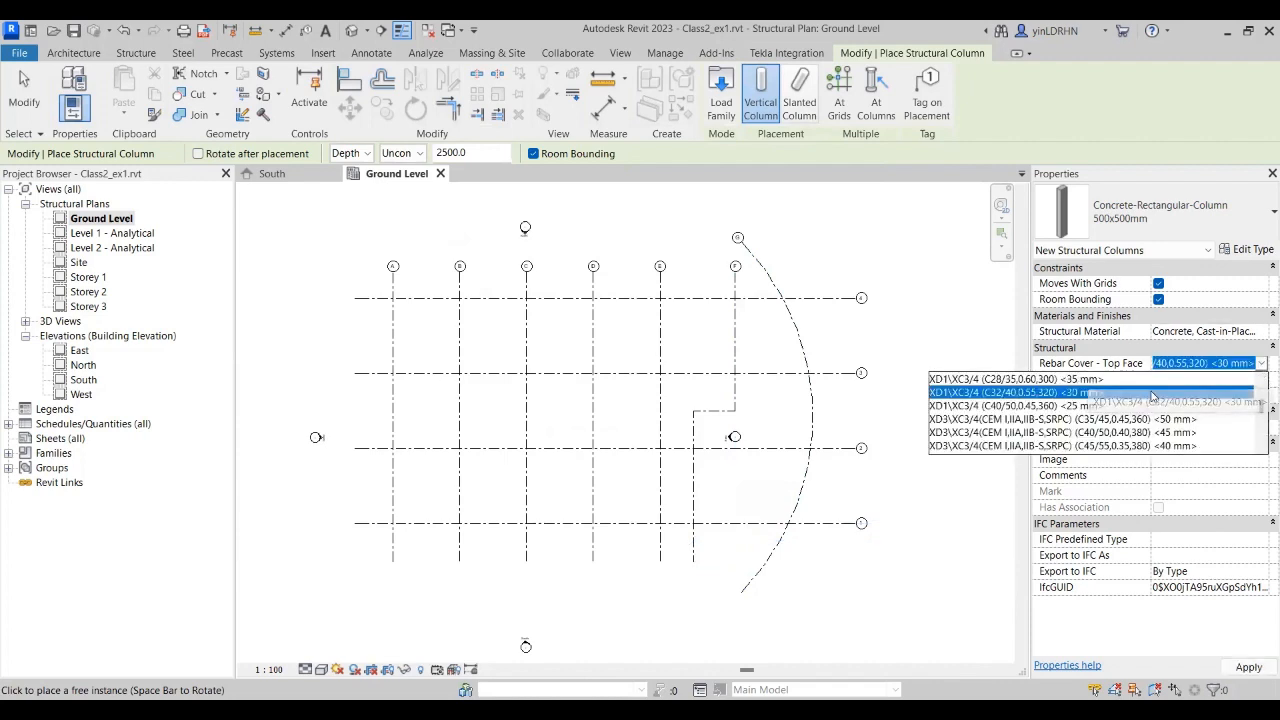
{"action": "left_click", "coordinate": [1015, 393]}
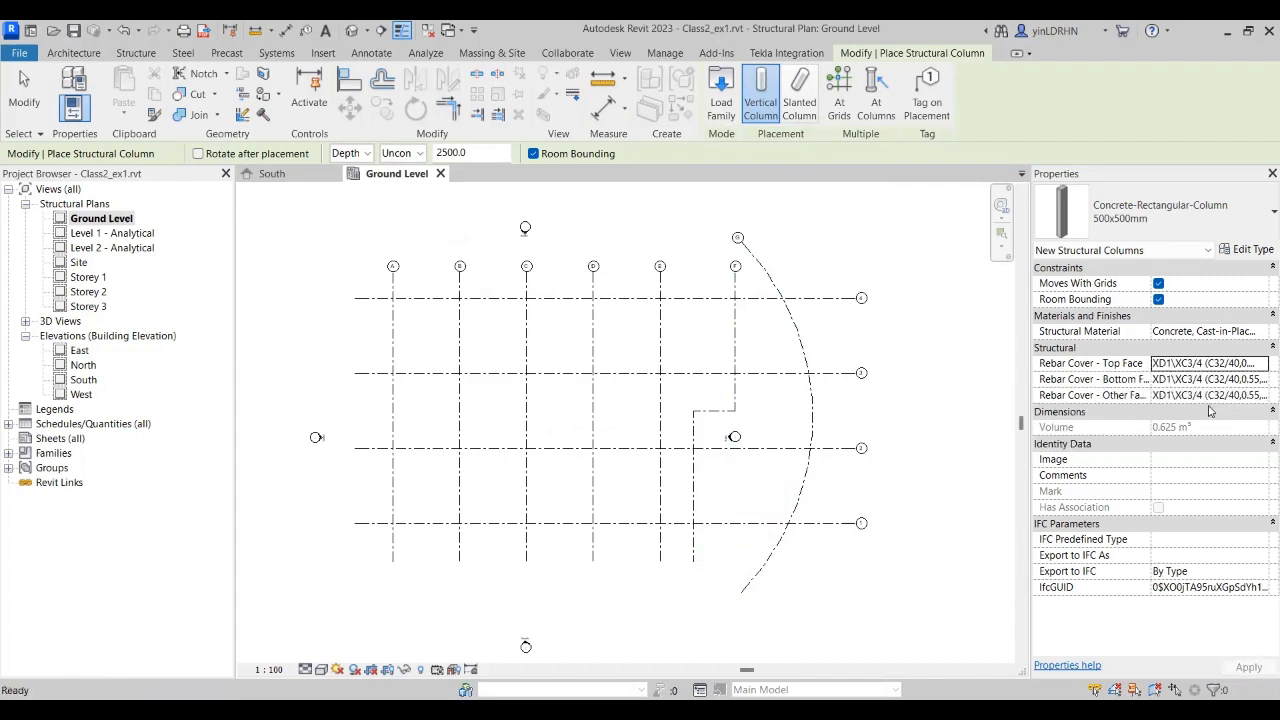
Step: Change the column's structural material to Concrete, Cast-in-Place - C40
{"action": "left_click", "coordinate": [1255, 333]}
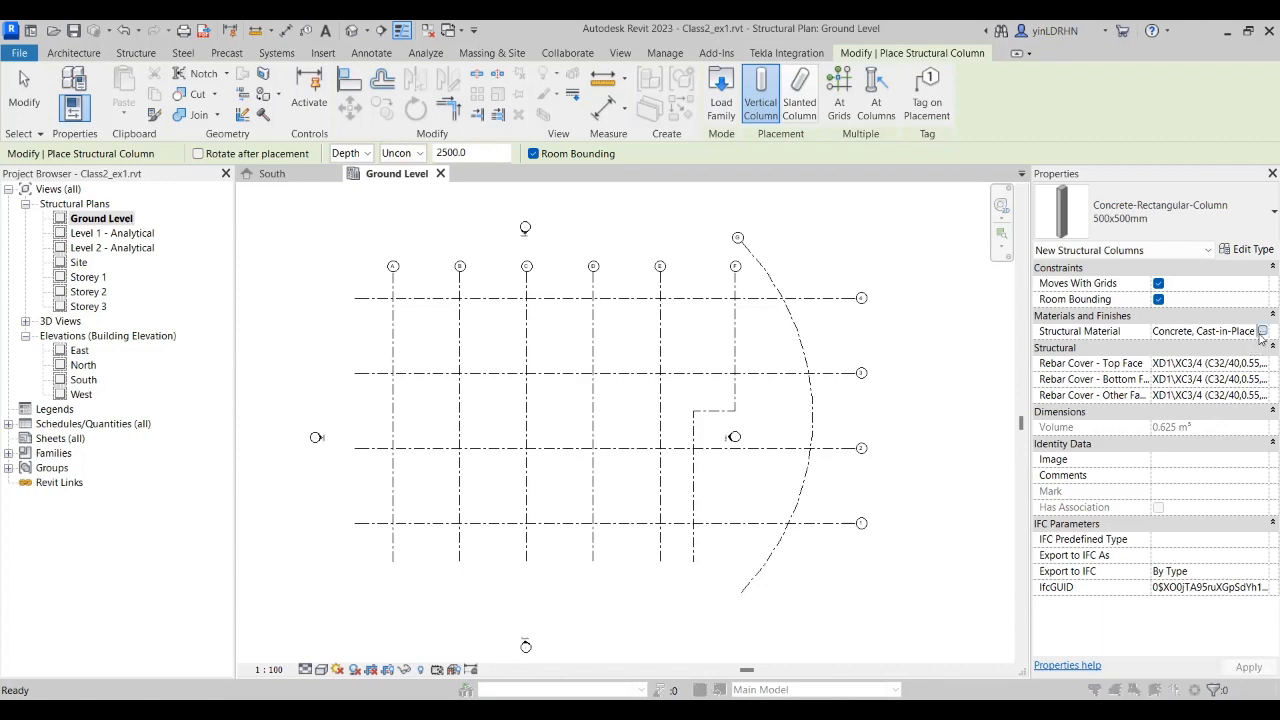
{"action": "left_click", "coordinate": [1262, 331]}
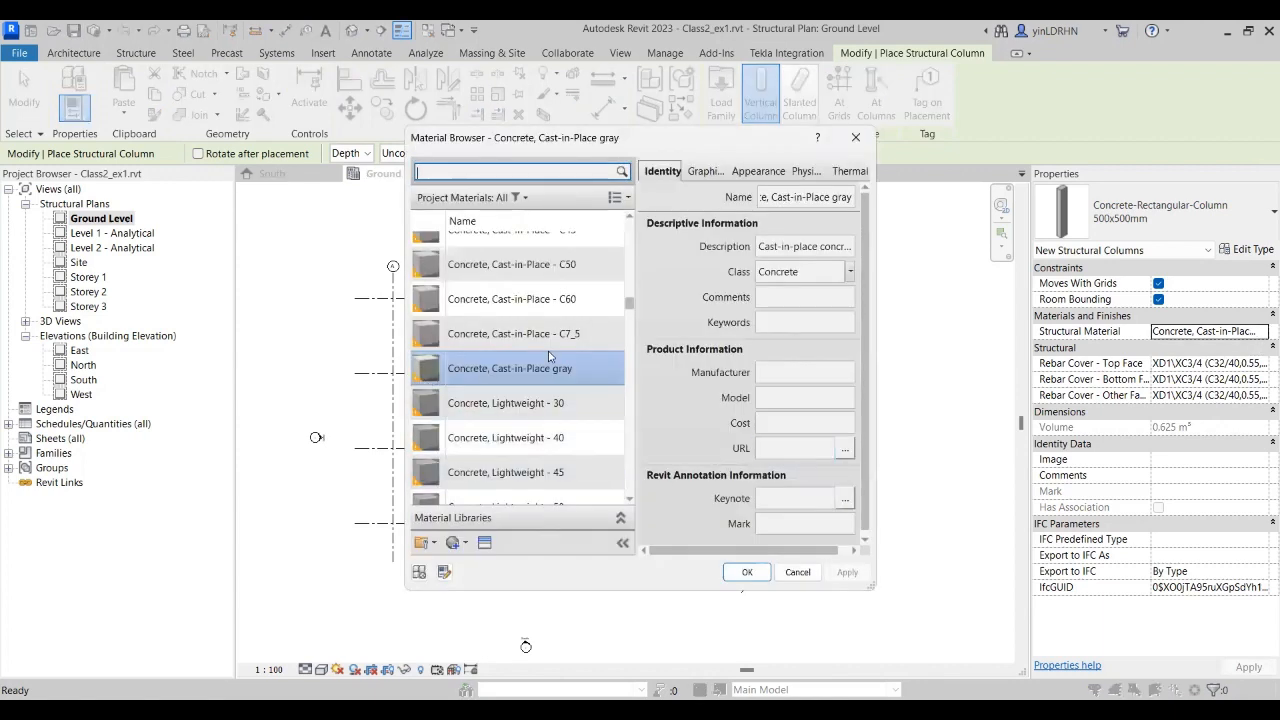
{"action": "scroll", "coordinate": [548, 357], "scroll_direction": "up", "scroll_amount": 1}
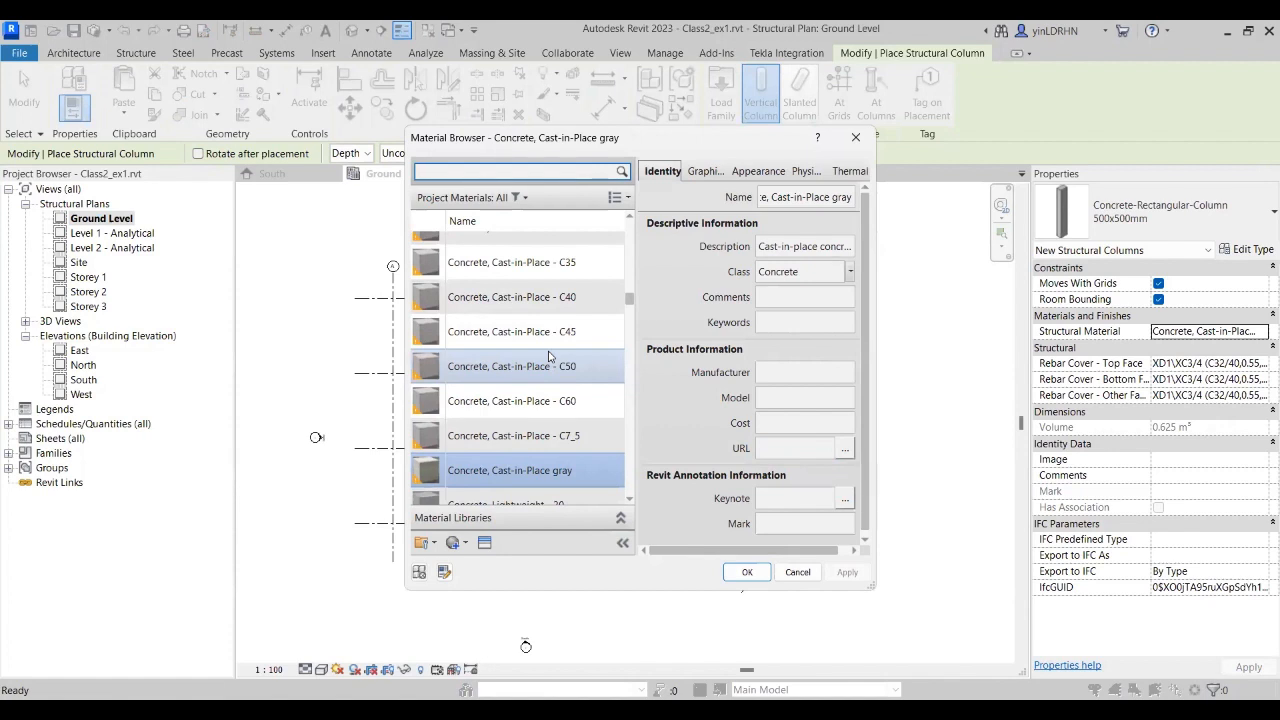
{"action": "left_click", "coordinate": [537, 299]}
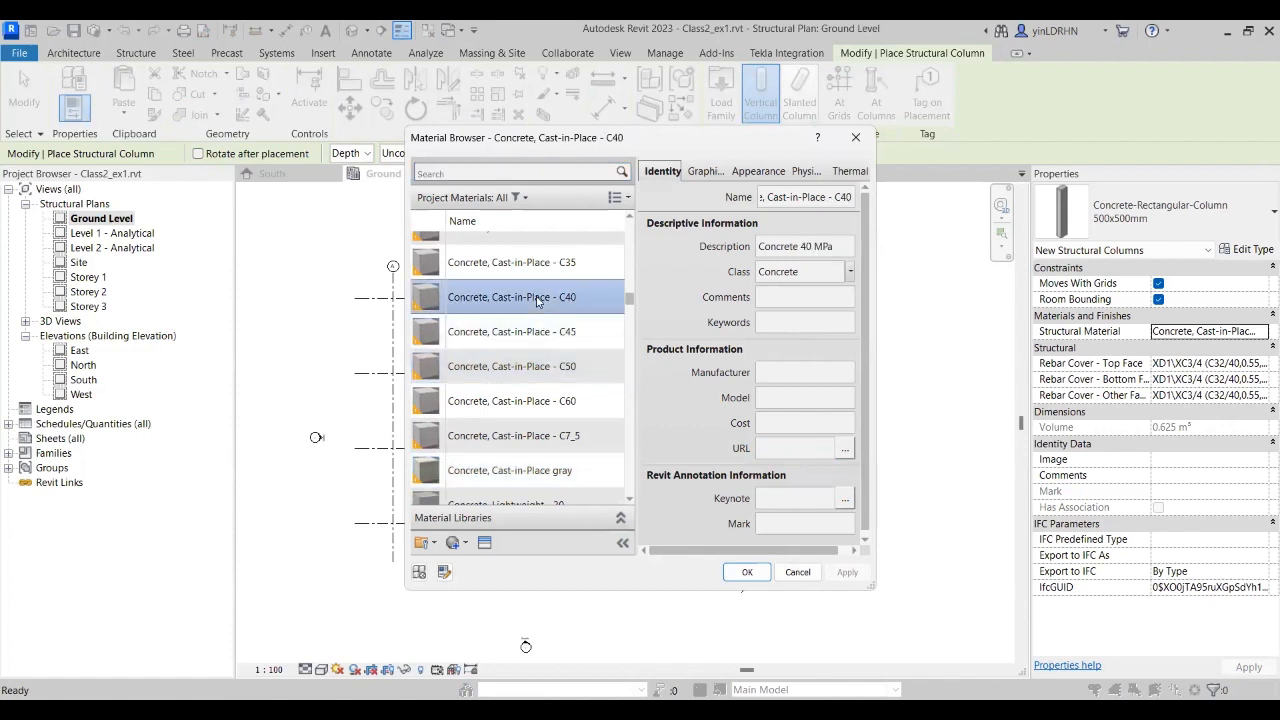
{"action": "left_click_drag", "start_coordinate": [765, 555], "coordinate": [831, 555]}
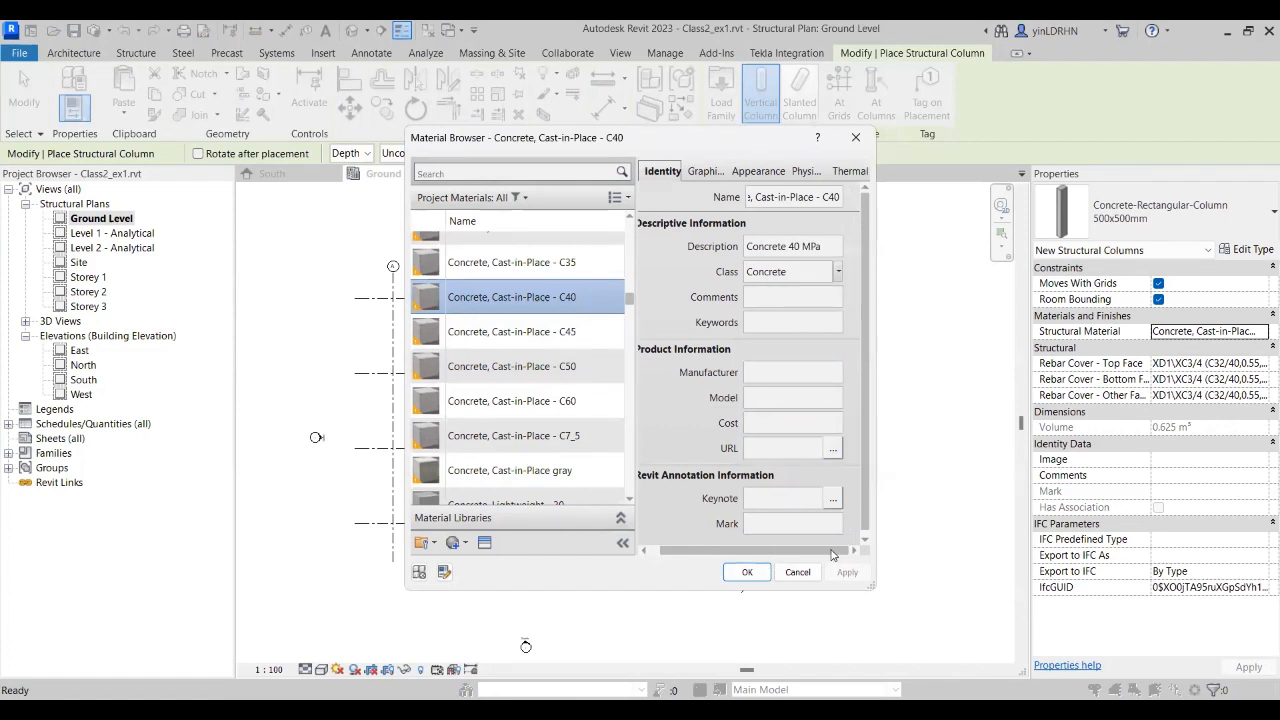
{"action": "triple_click", "coordinate": [833, 198]}
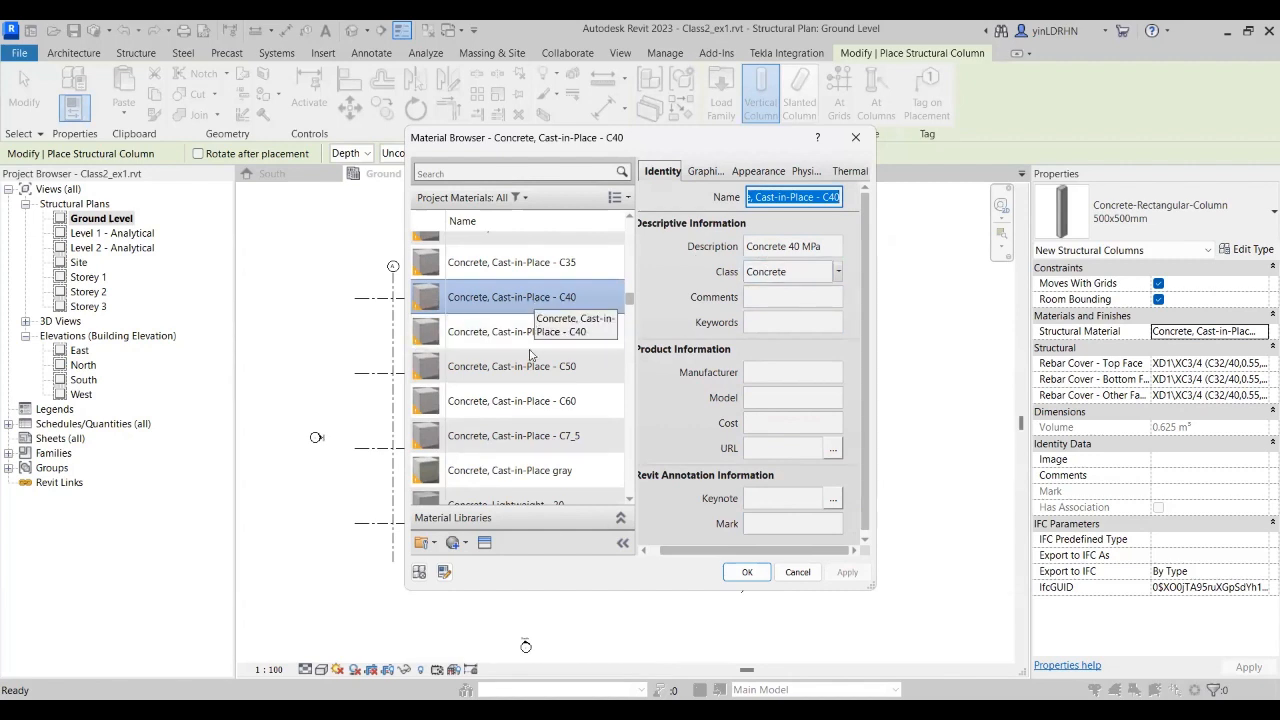
{"action": "scroll", "coordinate": [570, 366], "scroll_direction": "up", "scroll_amount": 1}
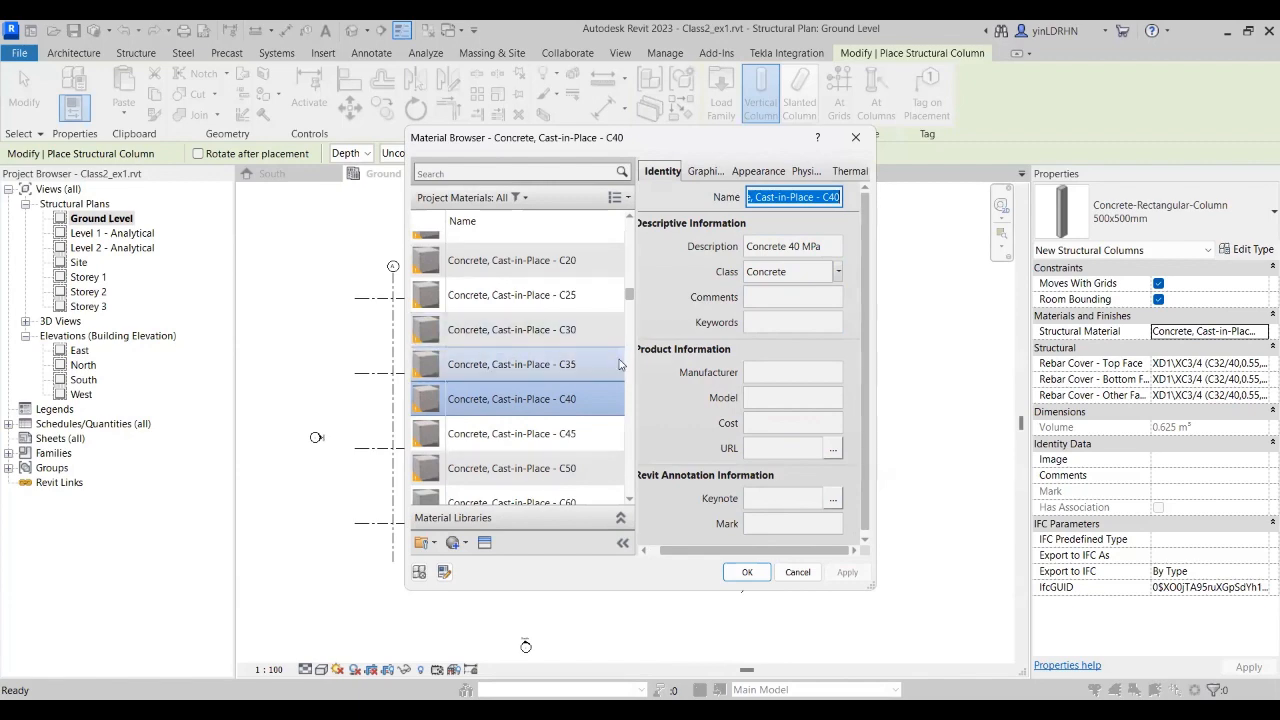
{"action": "left_click", "coordinate": [627, 504]}
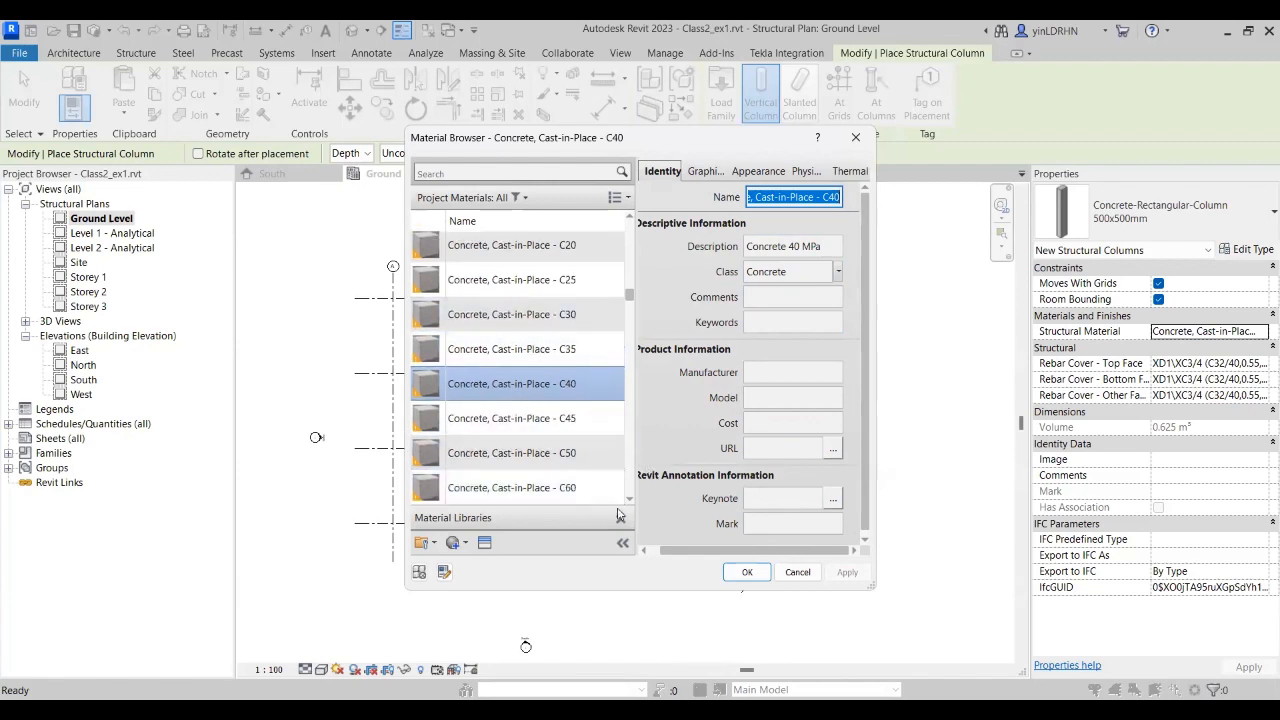
{"action": "left_click", "coordinate": [742, 571]}
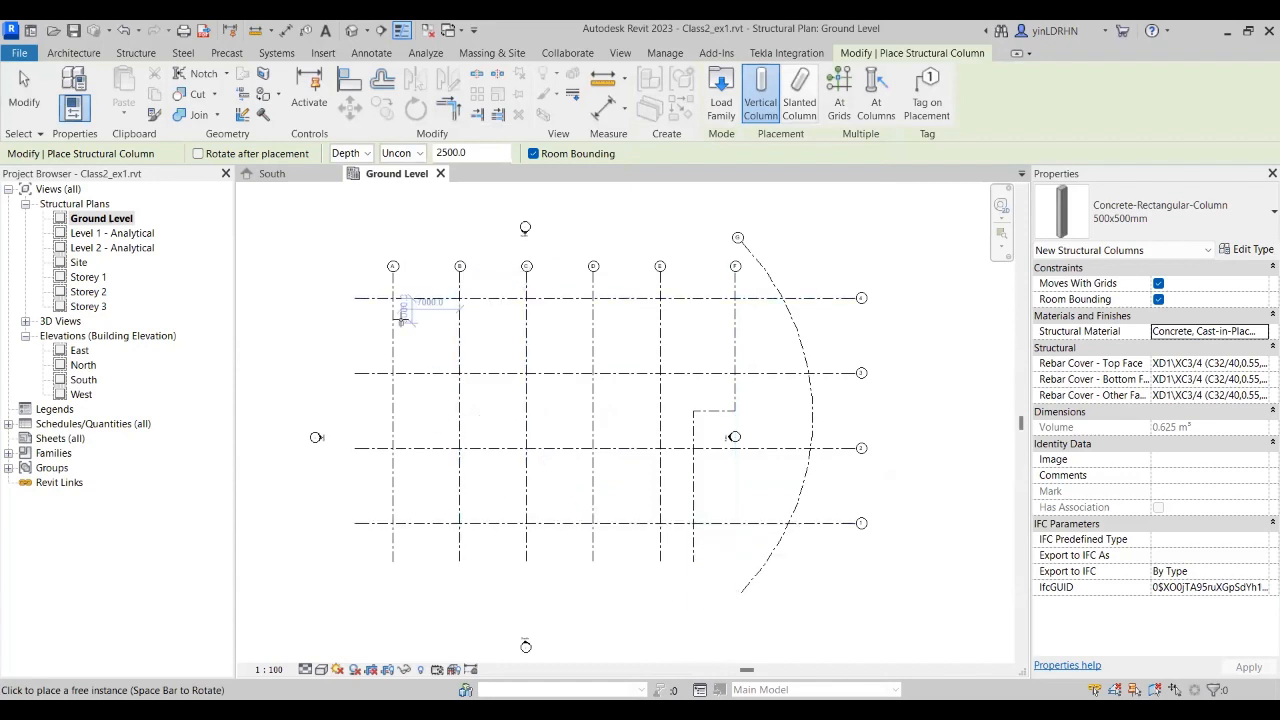
Step: Try to place columns at grid intersections by window-selecting the area across grids A to E, and leave grid placement
{"action": "scroll", "coordinate": [401, 320], "scroll_direction": "up", "scroll_amount": 2}
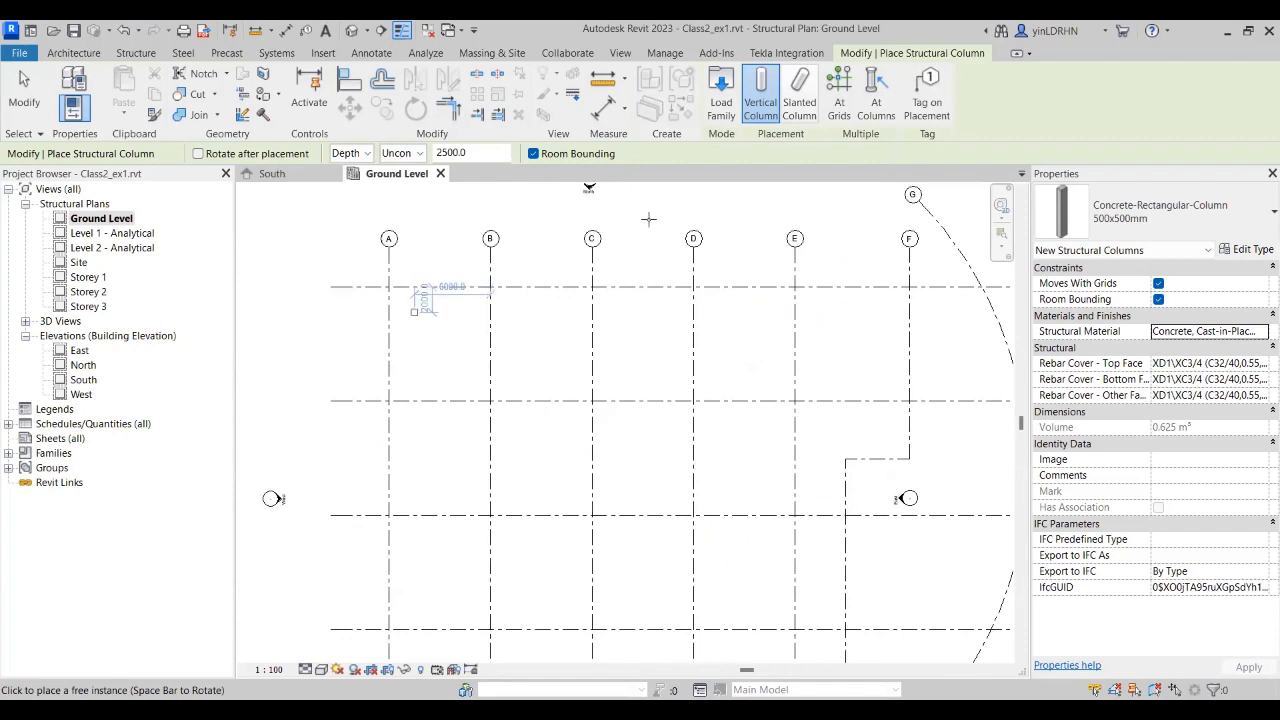
{"action": "scroll", "coordinate": [400, 318], "scroll_direction": "up", "scroll_amount": 1}
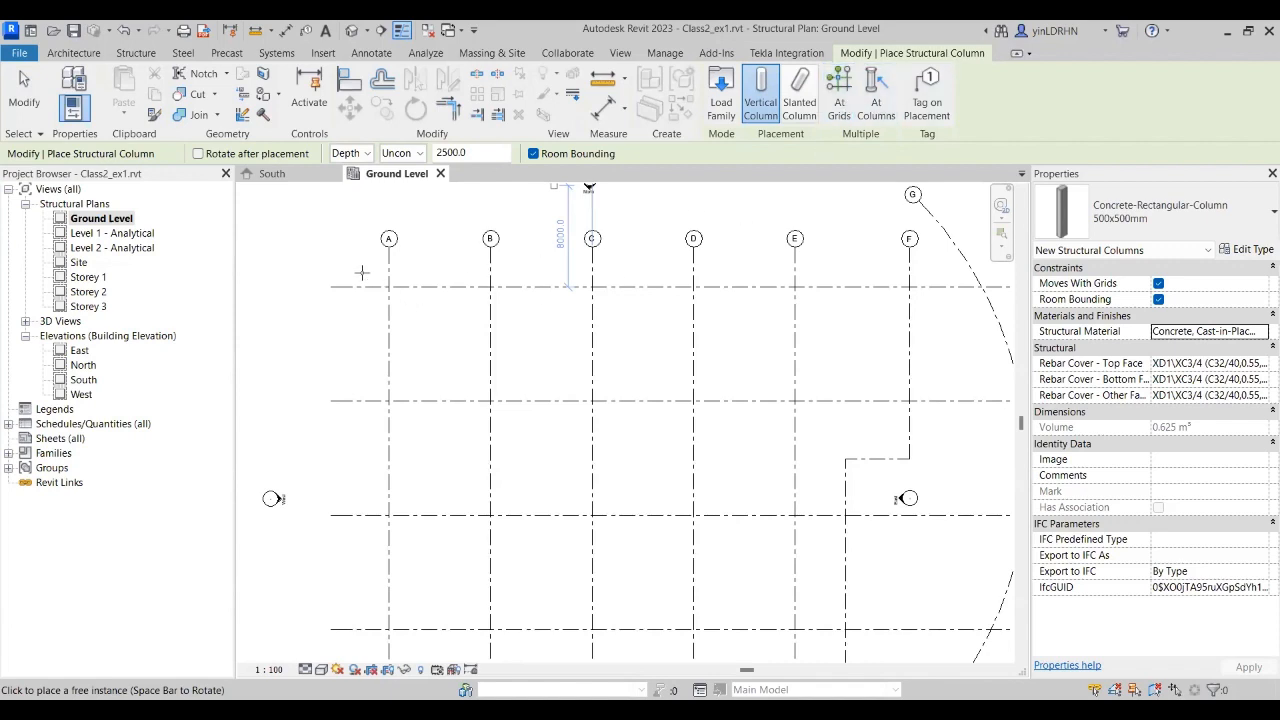
{"action": "left_click", "coordinate": [839, 95]}
{"action": "left_click_drag", "start_coordinate": [356, 253], "coordinate": [825, 442]}
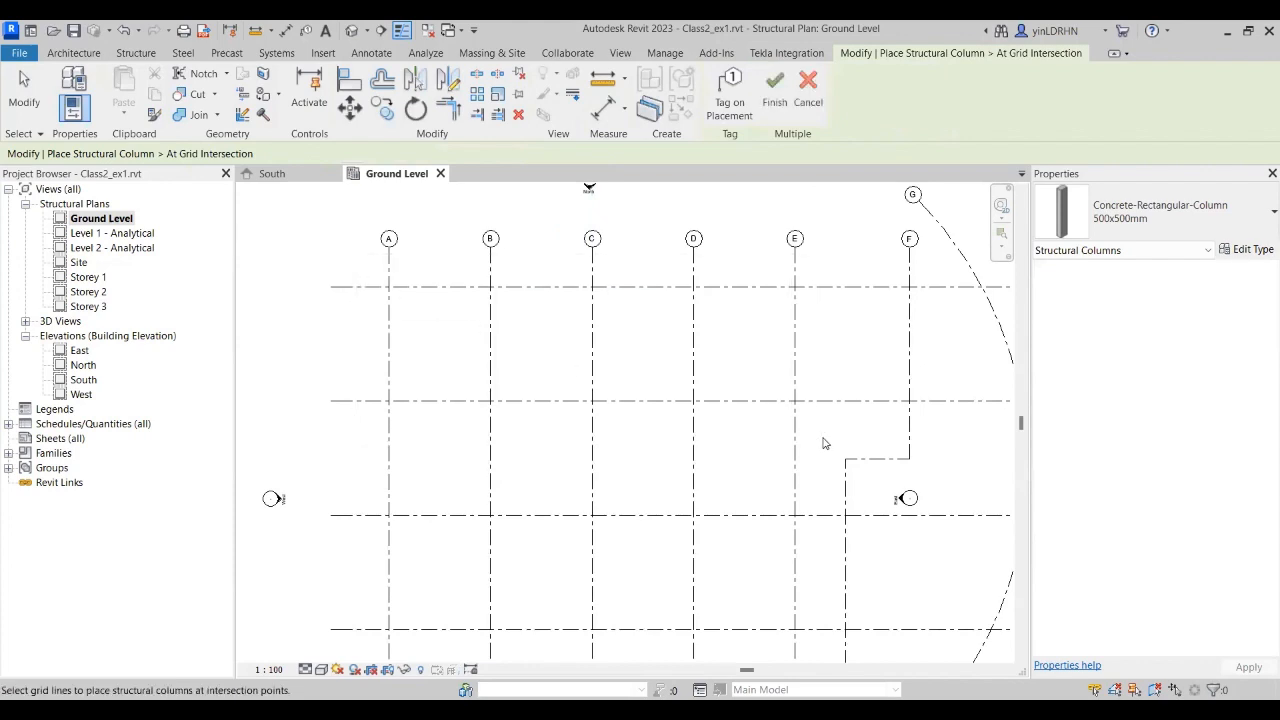
{"action": "left_click", "coordinate": [775, 88]}
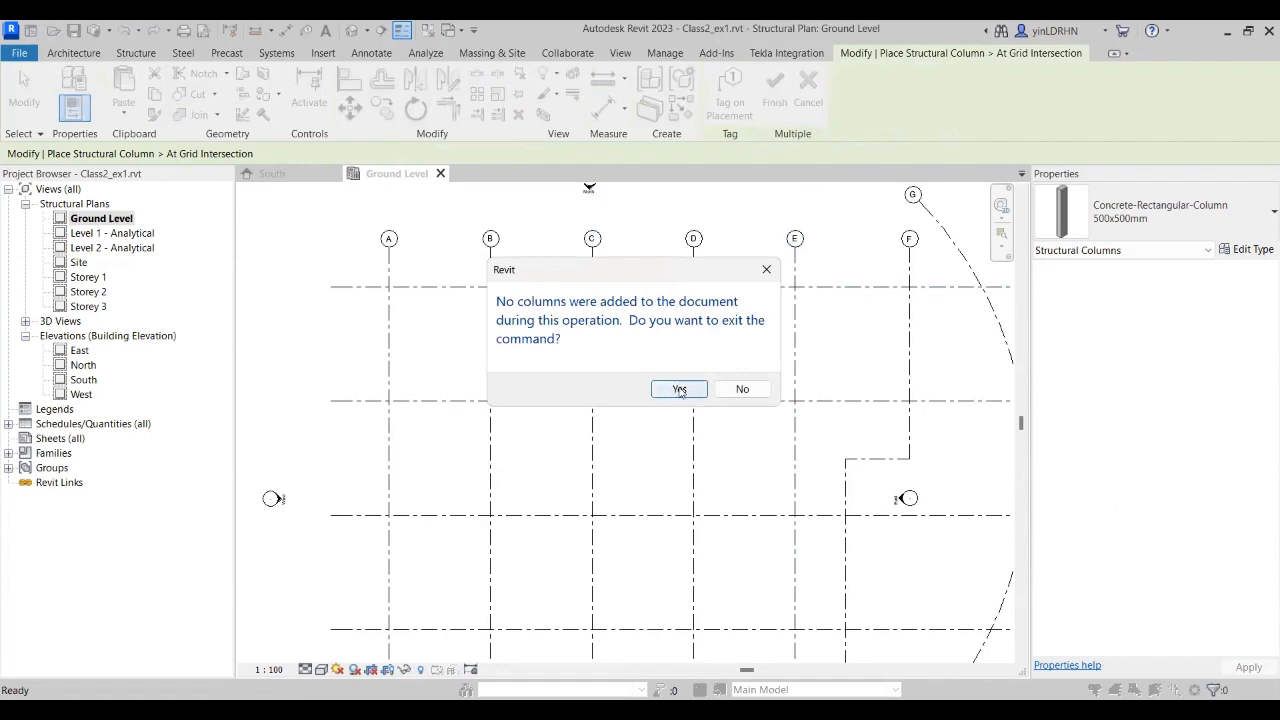
{"action": "left_click", "coordinate": [679, 390]}
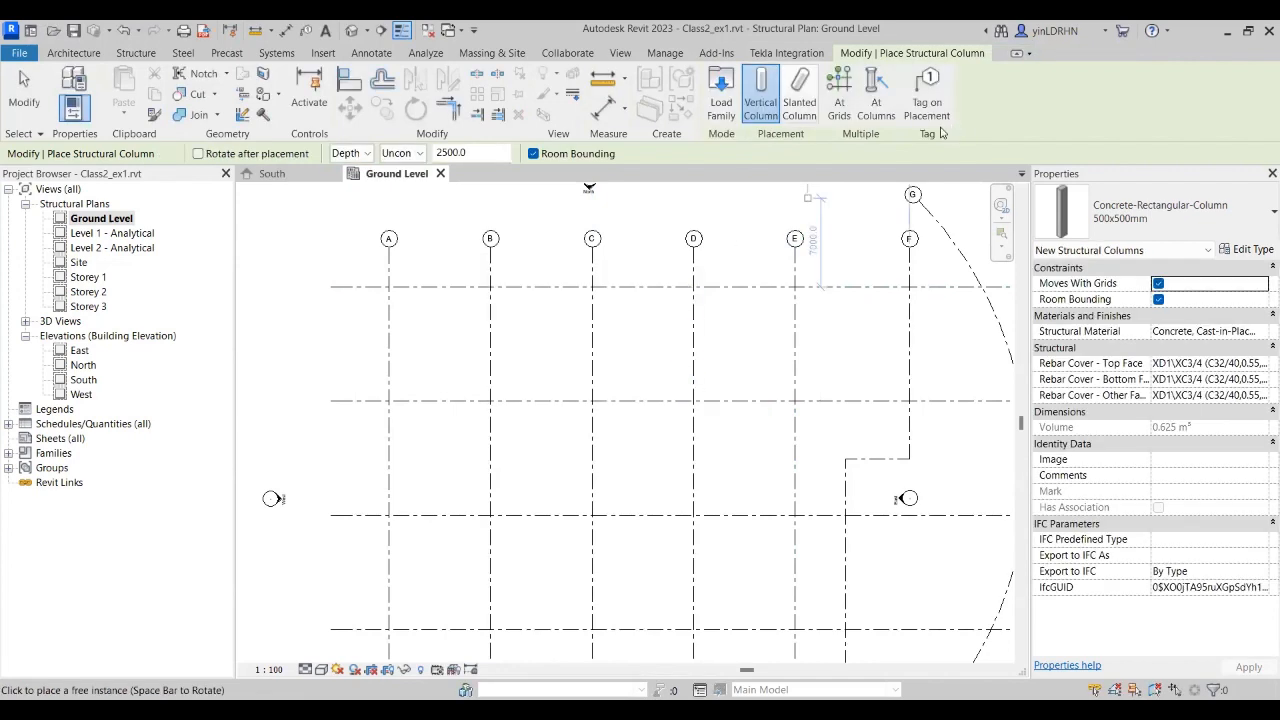
{"action": "left_click", "coordinate": [846, 107]}
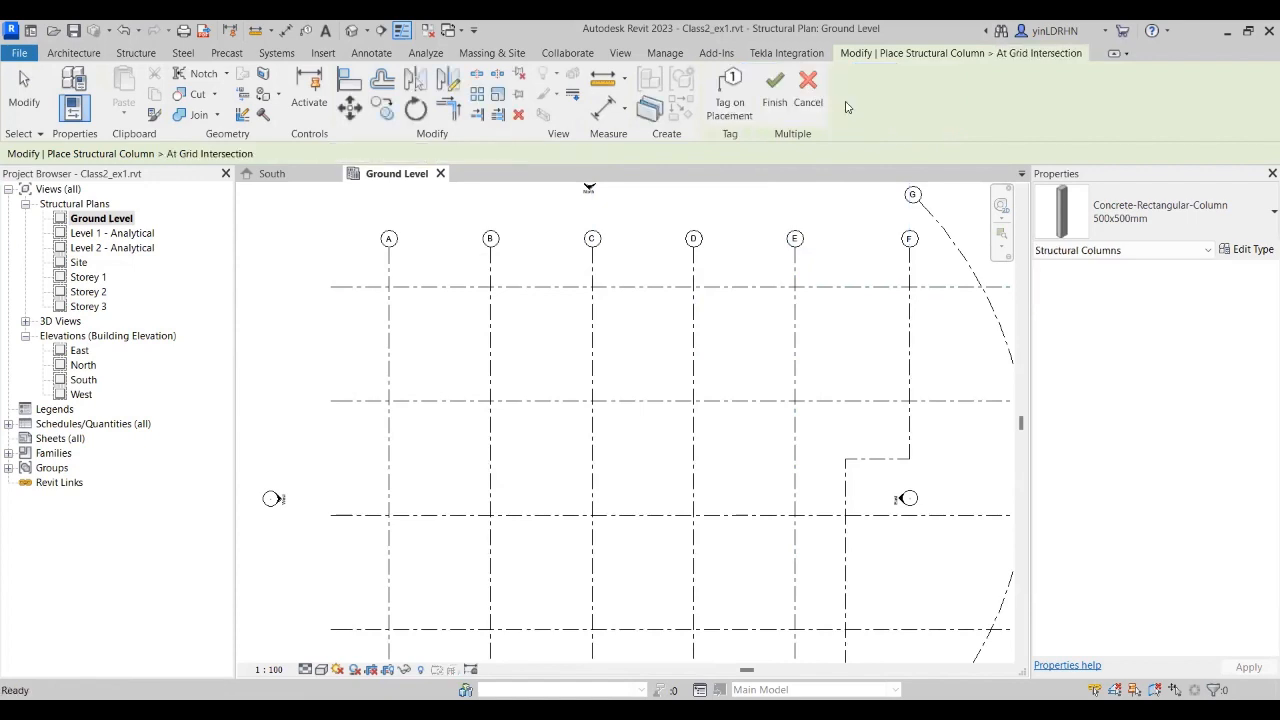
{"action": "left_click", "coordinate": [810, 104]}
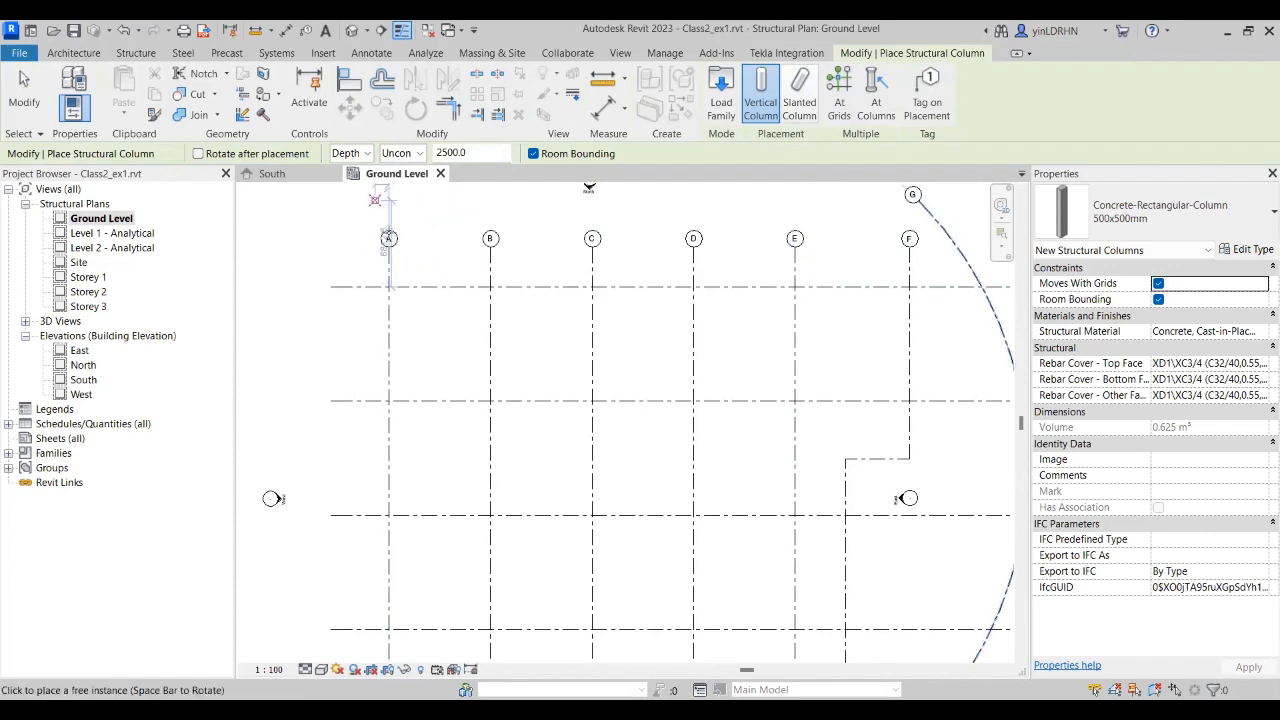
Step: Place 500x500mm columns at the intersections of grids A, B, C and D with grids 3 and 4
{"action": "scroll", "coordinate": [389, 280], "scroll_direction": "up", "scroll_amount": 2}
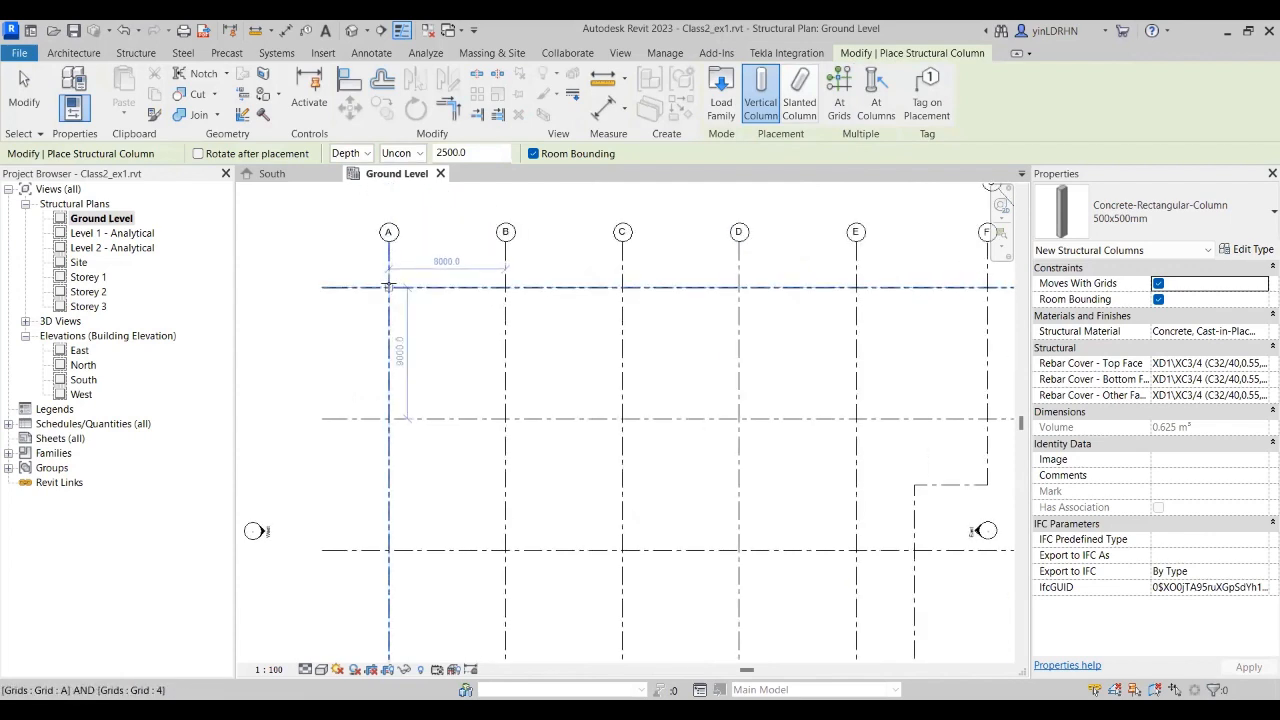
{"action": "left_click", "coordinate": [838, 103]}
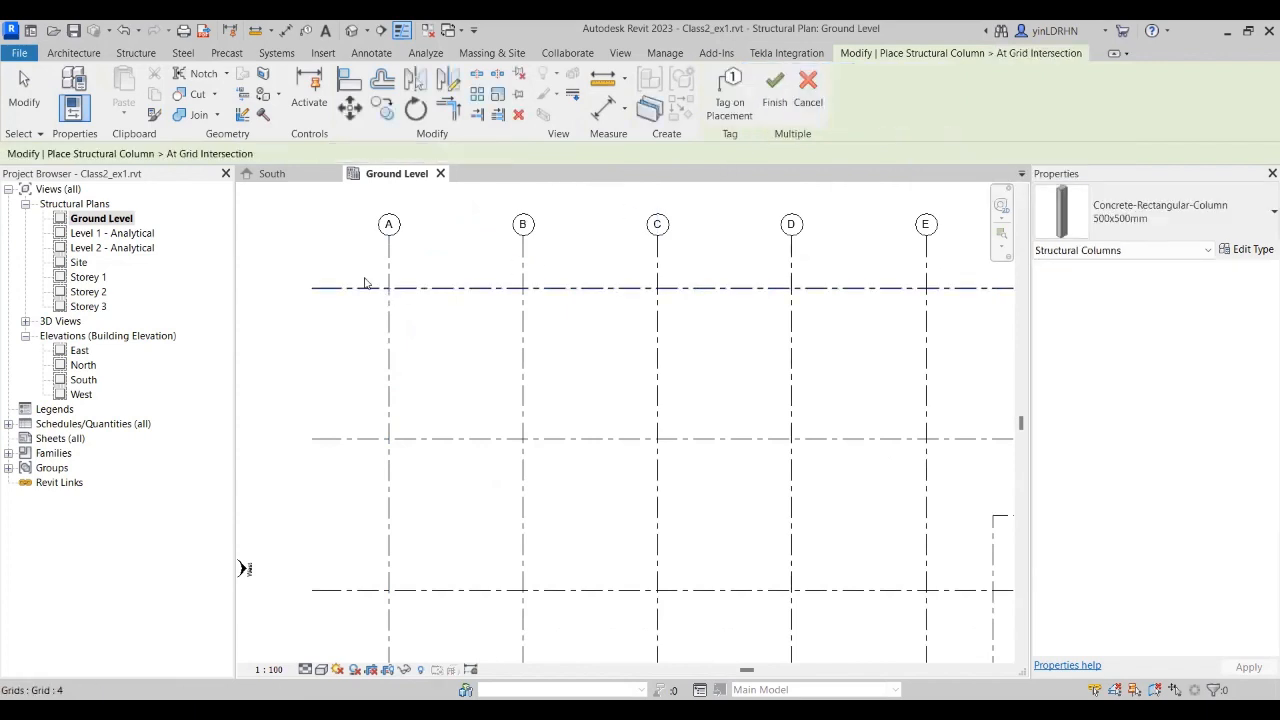
{"action": "left_click_drag", "start_coordinate": [347, 250], "coordinate": [331, 274]}
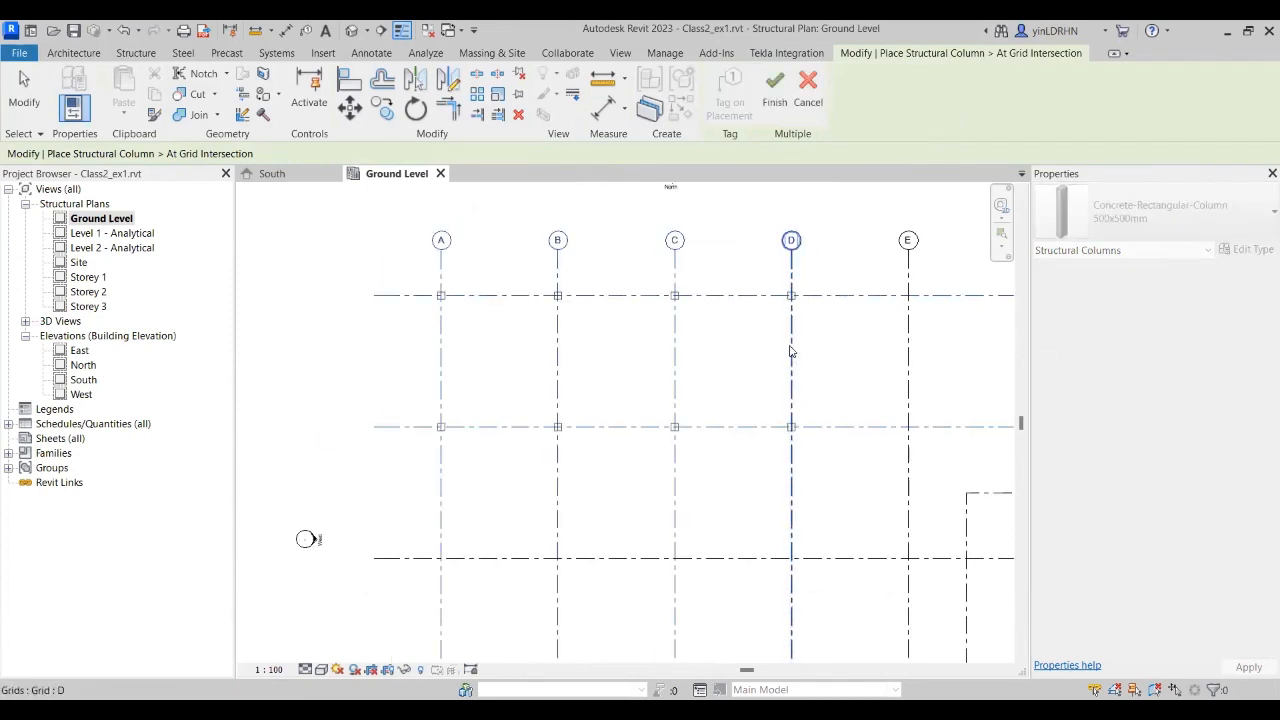
{"action": "scroll", "coordinate": [790, 344], "scroll_direction": "down", "scroll_amount": 2}
{"action": "left_click", "coordinate": [774, 92]}
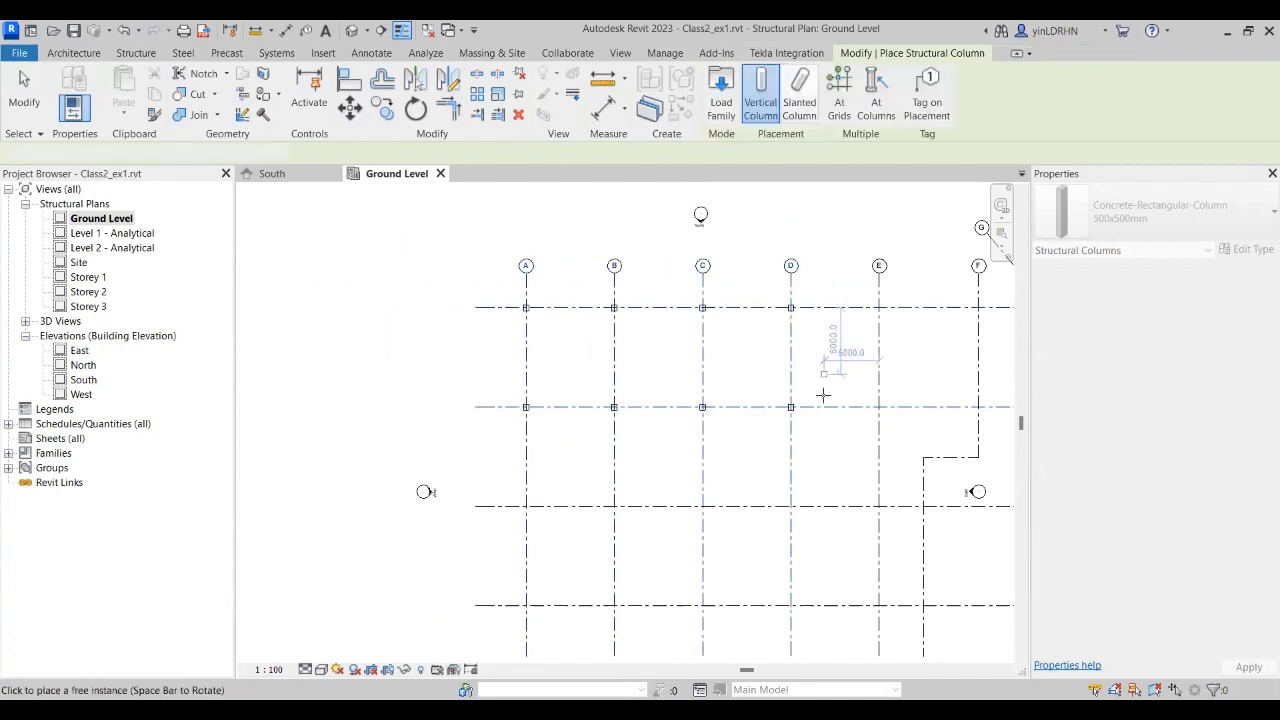
Step: Place a column on grid 2 midway between grids B and C, and columns where grids A to E cross grids 1 and 2
{"action": "middle_click_drag", "start_coordinate": [829, 357], "coordinate": [711, 313]}
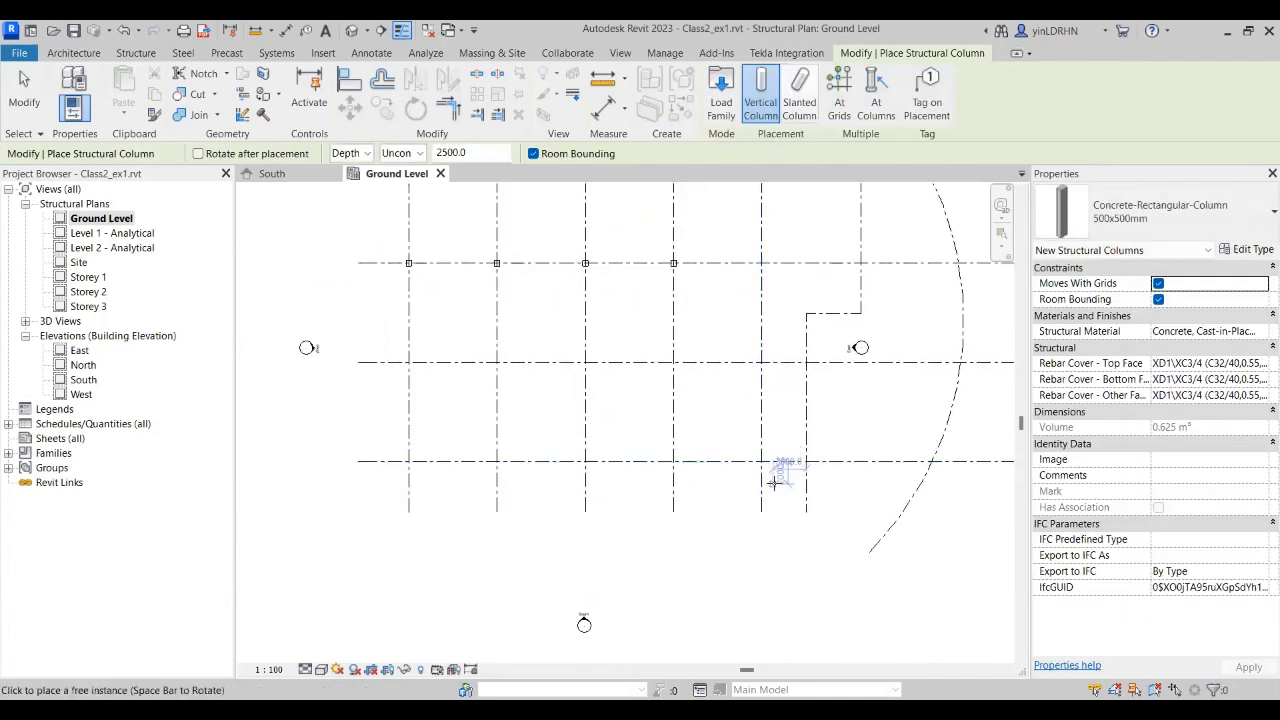
{"action": "left_click", "coordinate": [540, 362]}
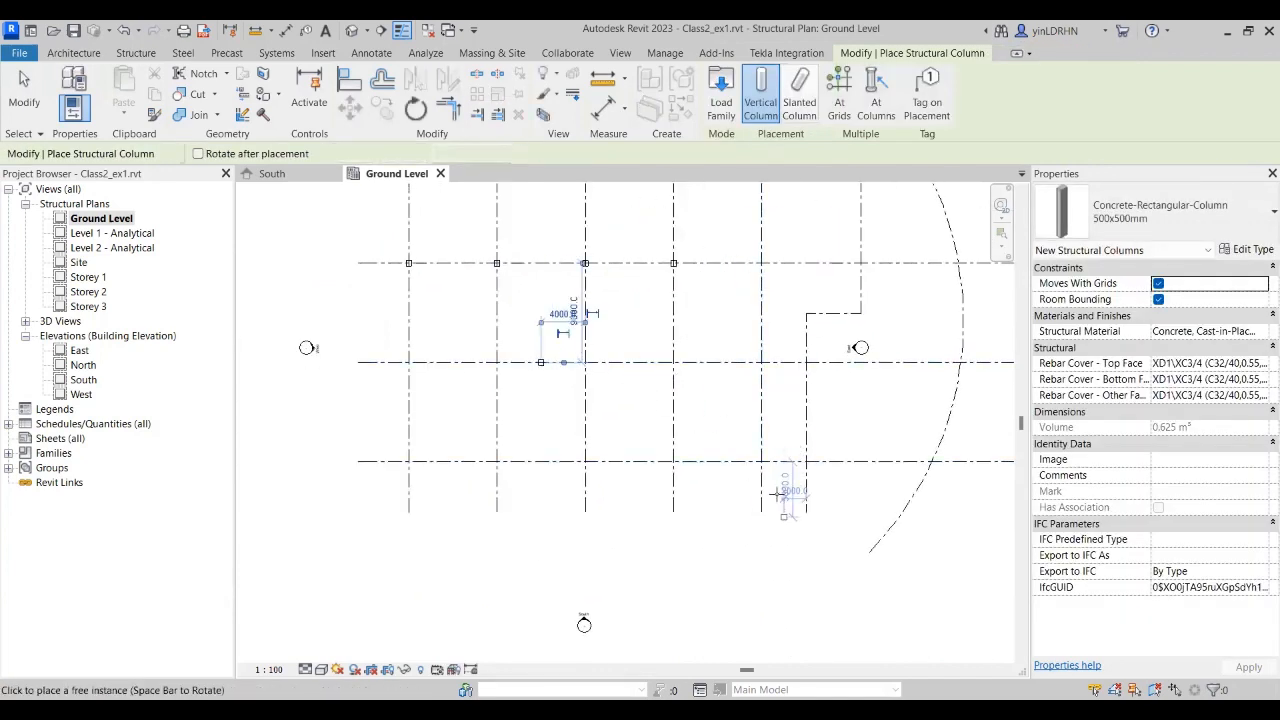
{"action": "left_click", "coordinate": [839, 100]}
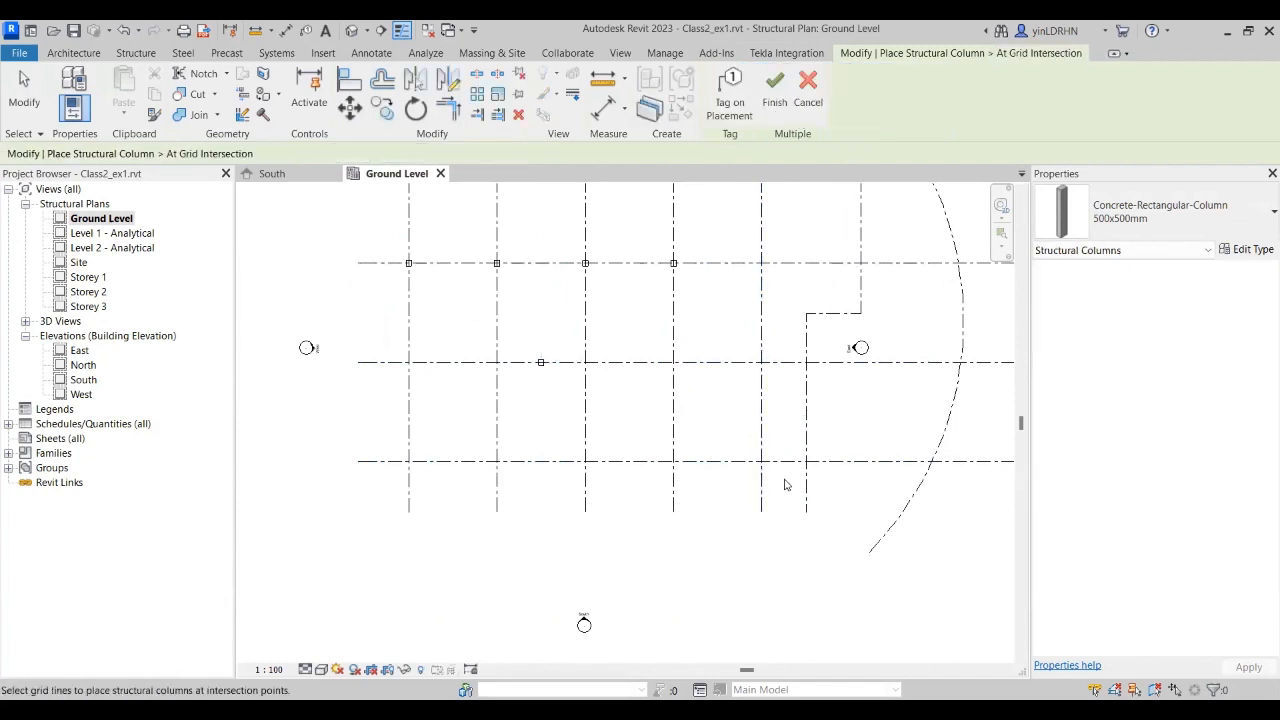
{"action": "left_click_drag", "start_coordinate": [781, 479], "coordinate": [398, 334]}
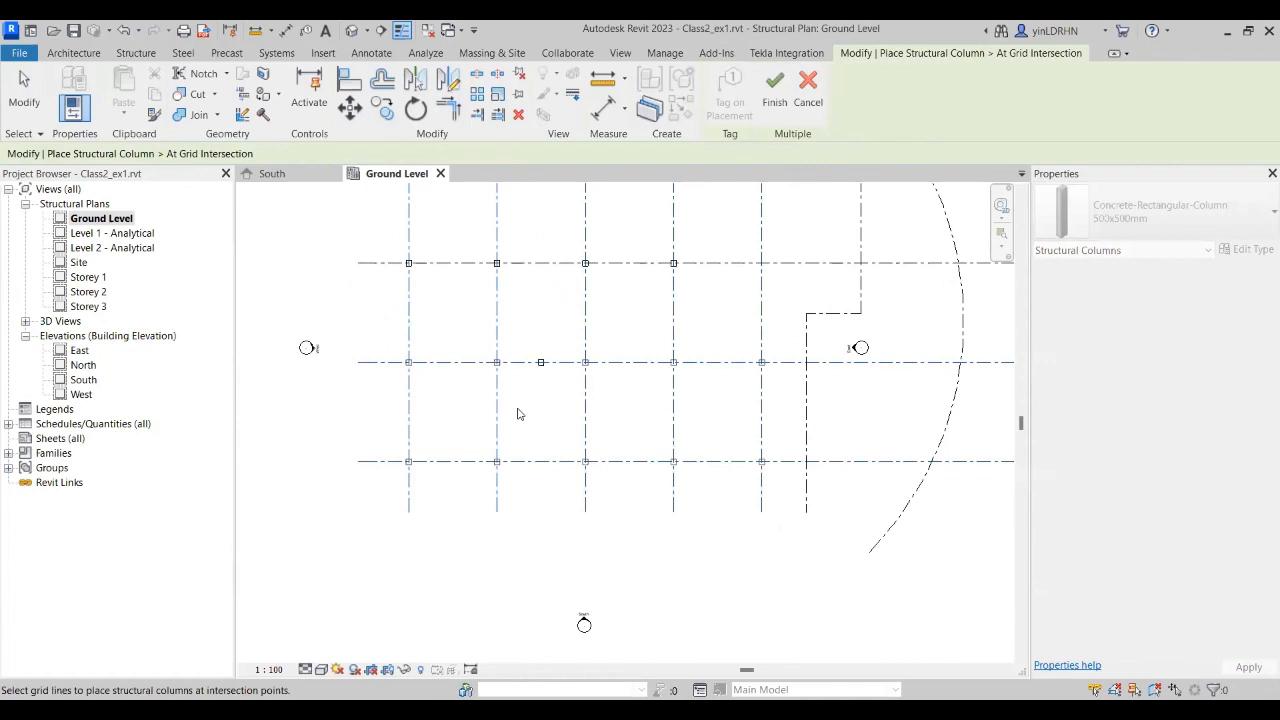
{"action": "left_click", "coordinate": [775, 88]}
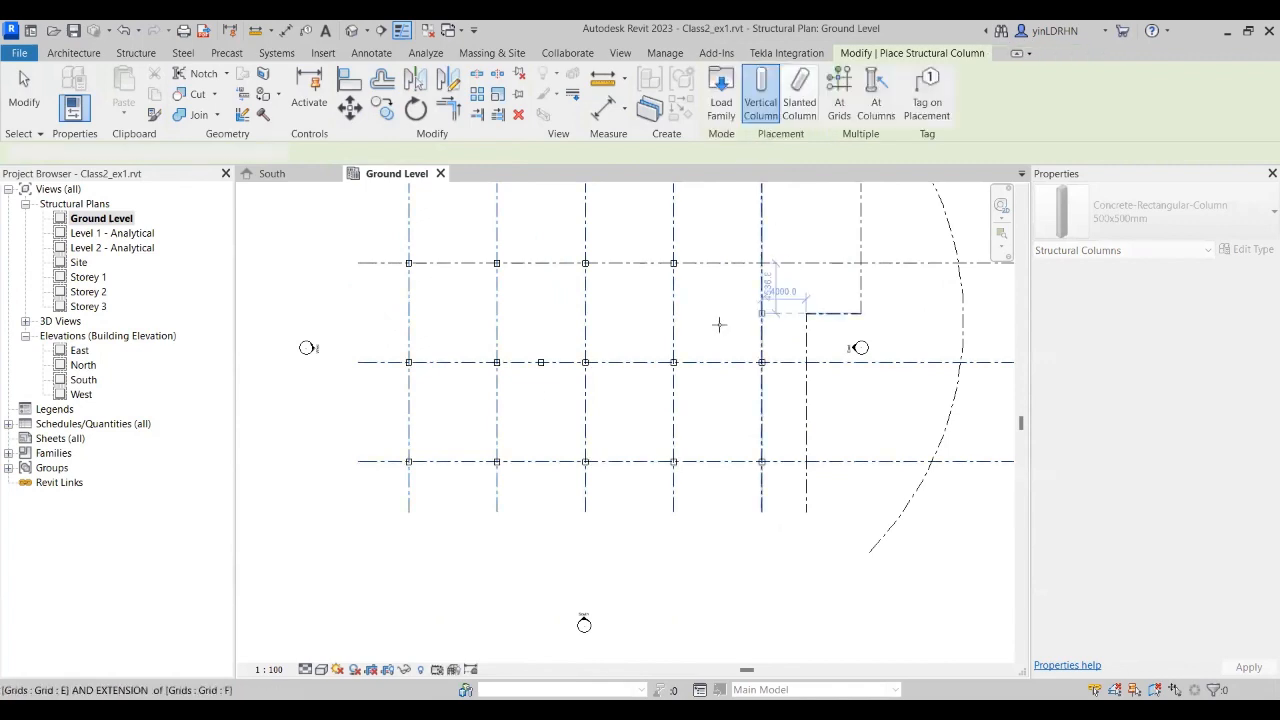
Step: Delete all the structural columns placed at the grid intersections
{"action": "key", "text": "Escape"}
{"action": "key", "text": "Escape"}
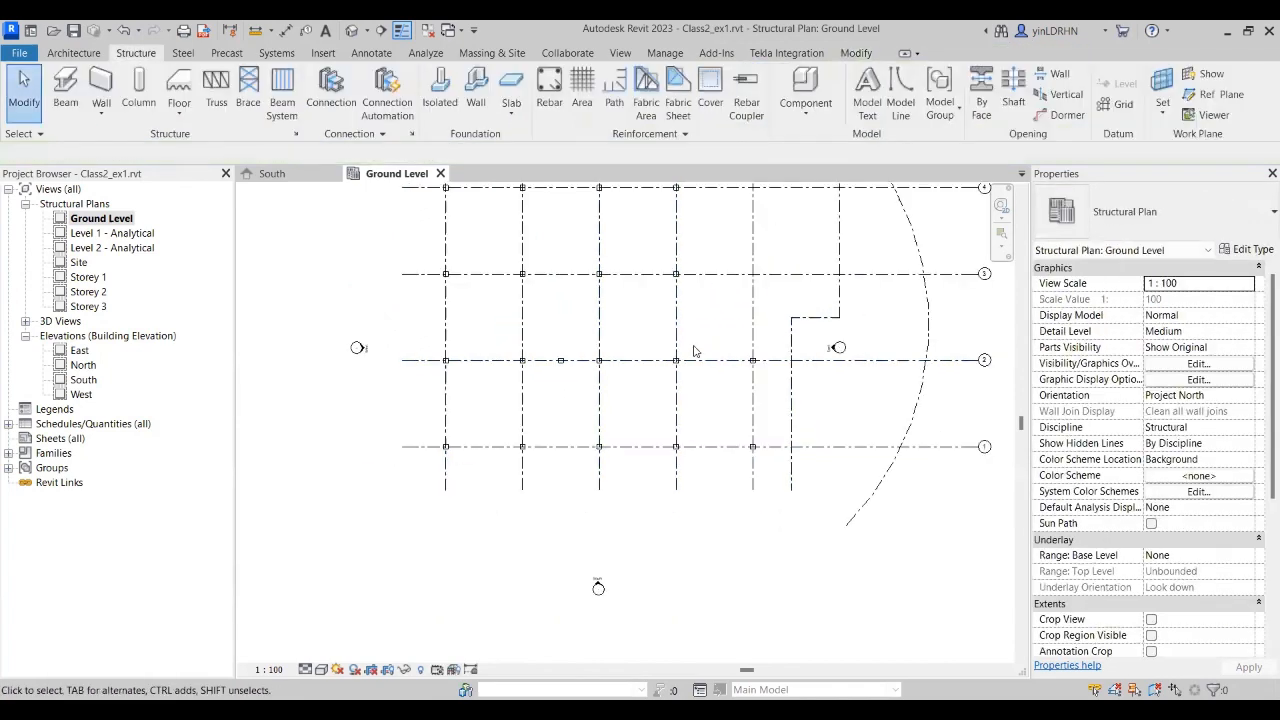
{"action": "scroll", "coordinate": [690, 340], "scroll_direction": "down", "scroll_amount": 1}
{"action": "middle_click_drag", "start_coordinate": [655, 317], "coordinate": [655, 375]}
{"action": "left_click_drag", "start_coordinate": [460, 252], "coordinate": [755, 517]}
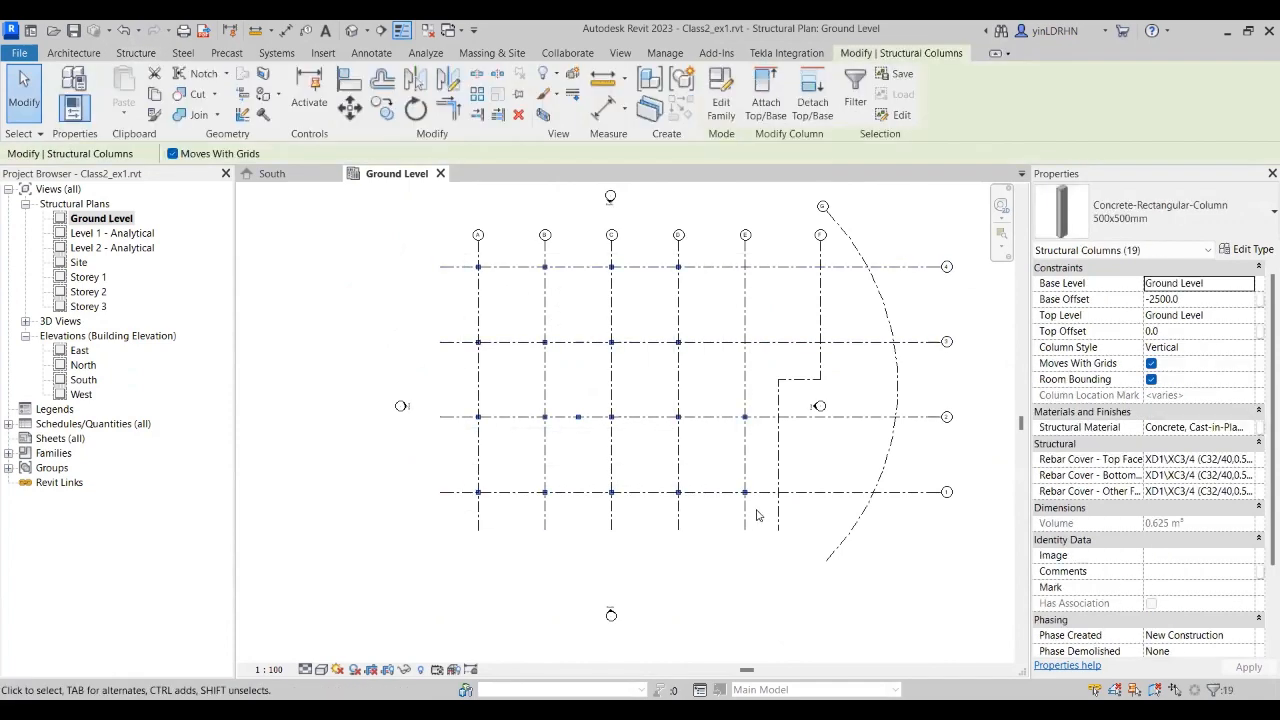
{"action": "key", "text": "Escape"}
Step: Start placing structural columns and set their vertical extent to Height instead of Depth
{"action": "key", "text": "c"}
{"action": "key", "text": "l"}
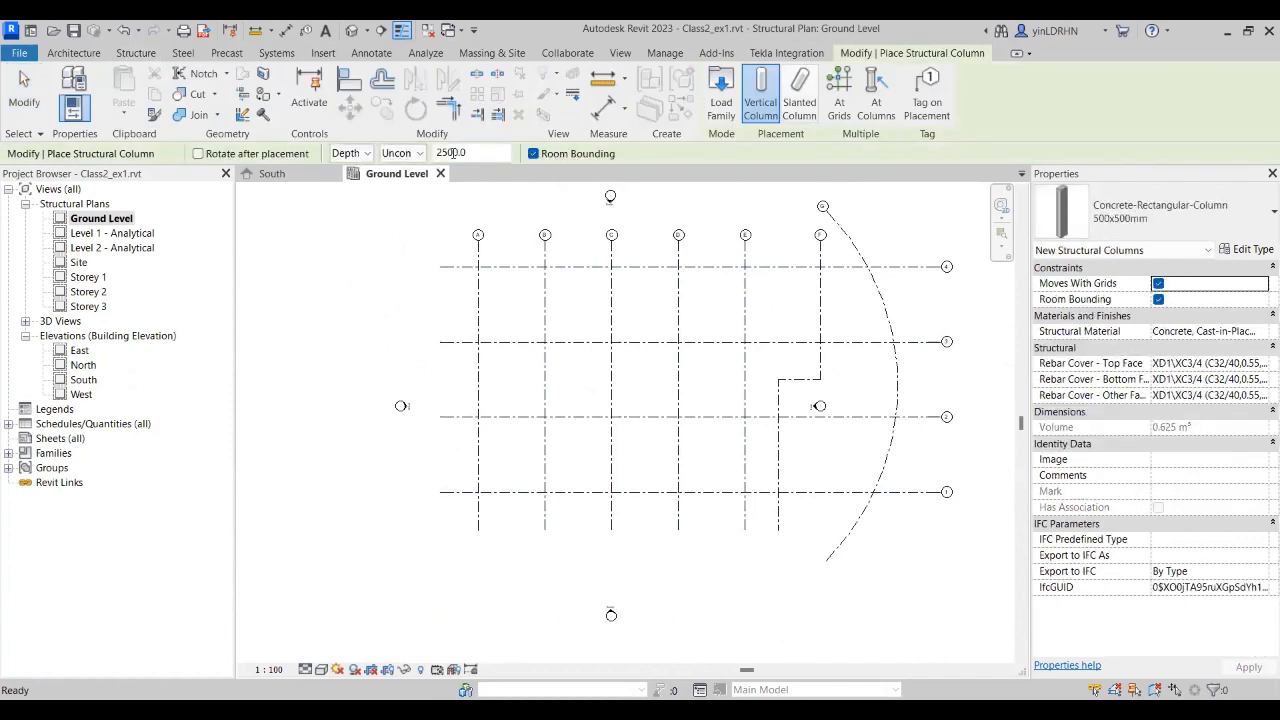
{"action": "left_click", "coordinate": [369, 155]}
{"action": "left_click", "coordinate": [348, 183]}
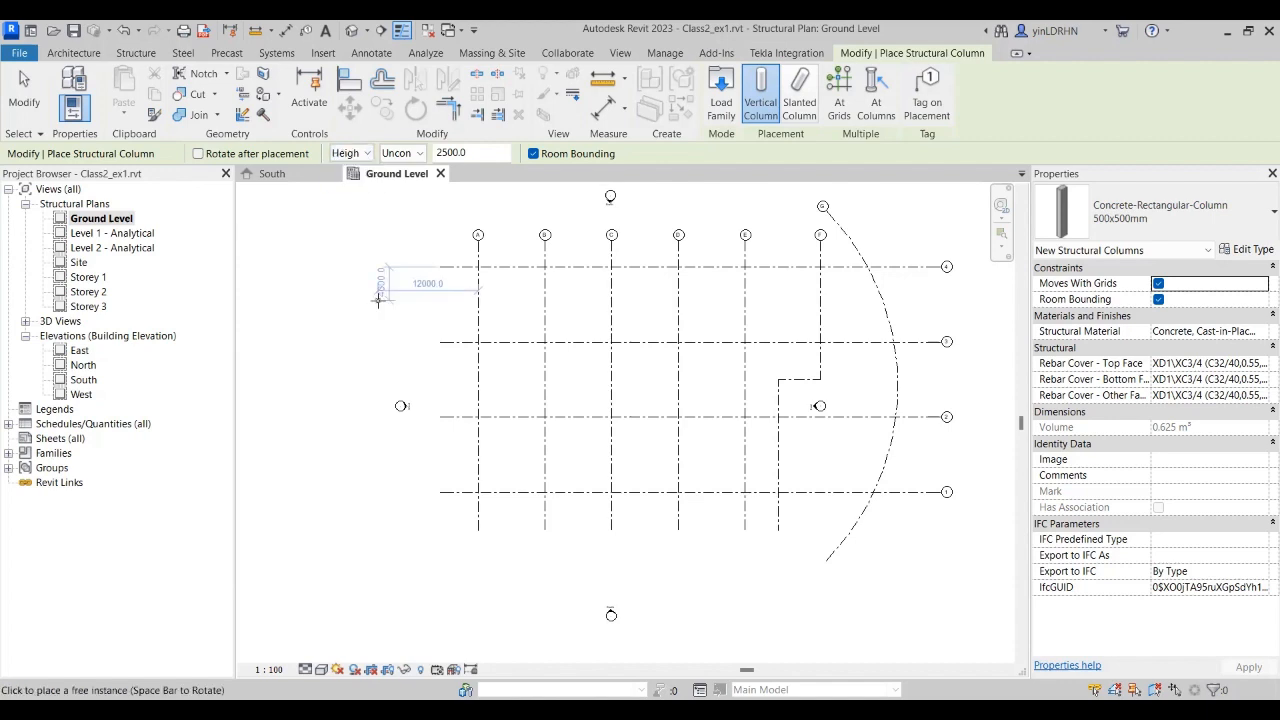
{"action": "left_click", "coordinate": [420, 153]}
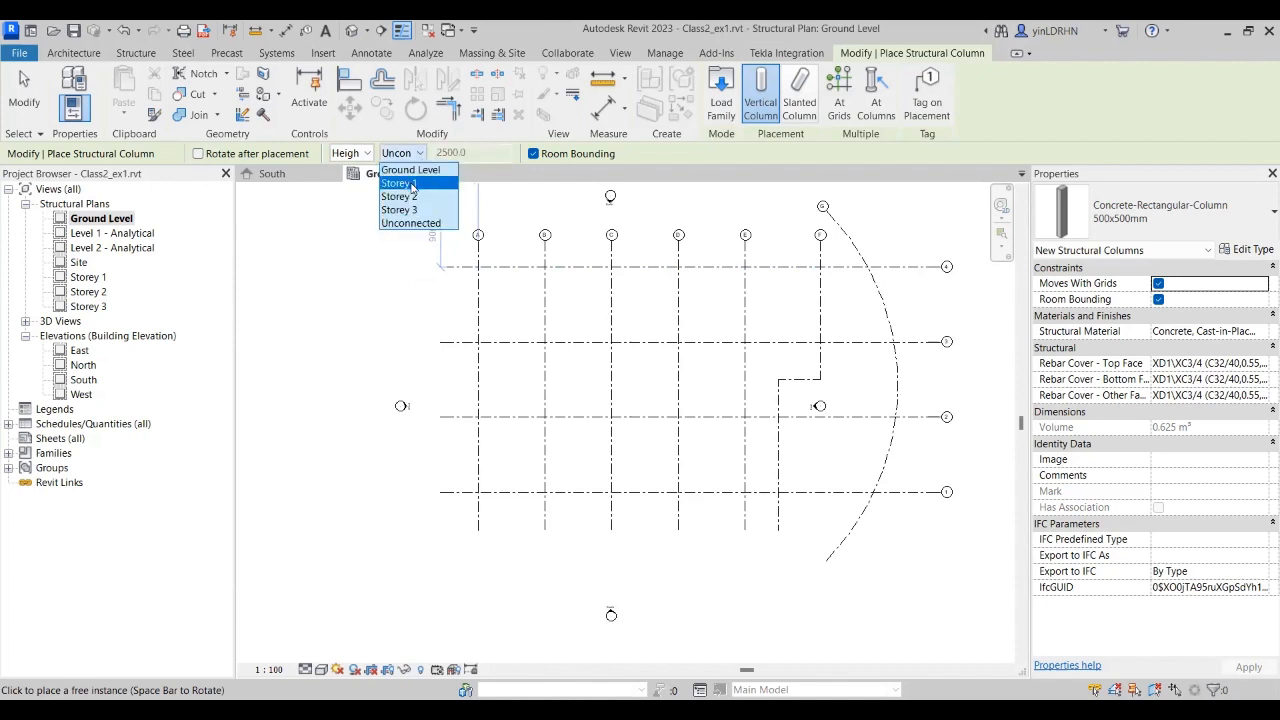
{"action": "left_click", "coordinate": [400, 163]}
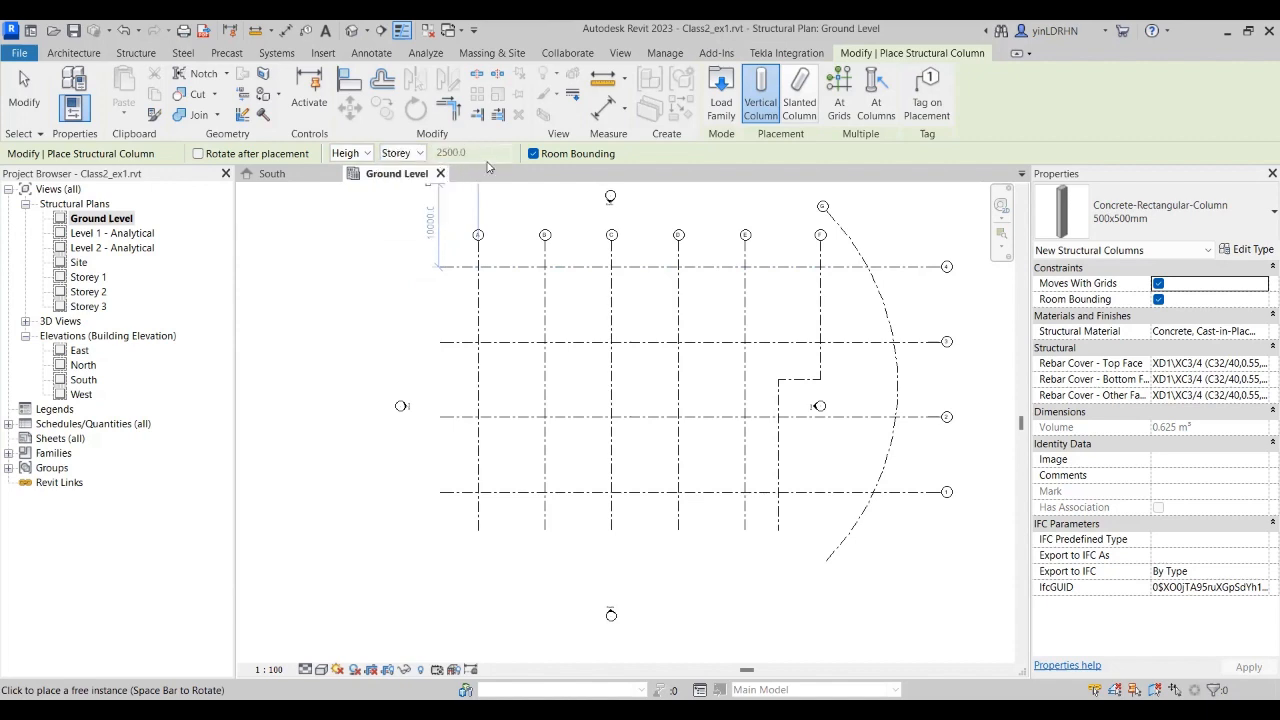
{"action": "left_click", "coordinate": [421, 153]}
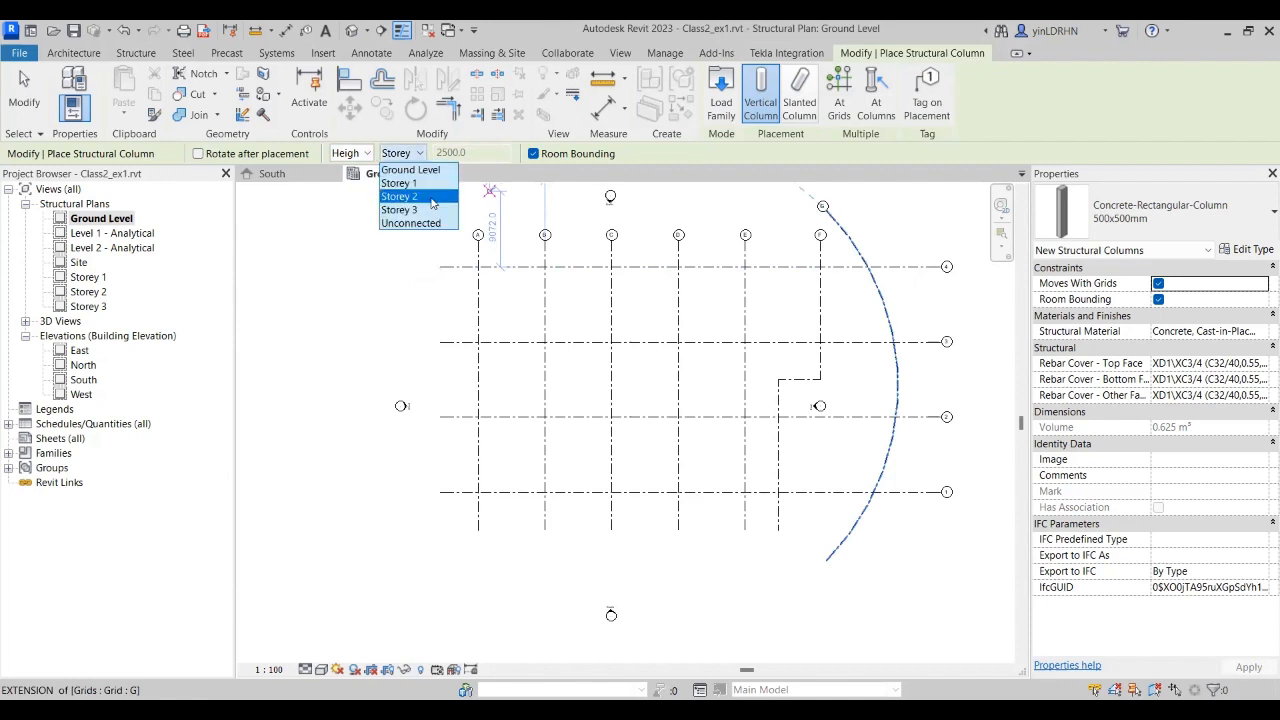
{"action": "left_click", "coordinate": [426, 224]}
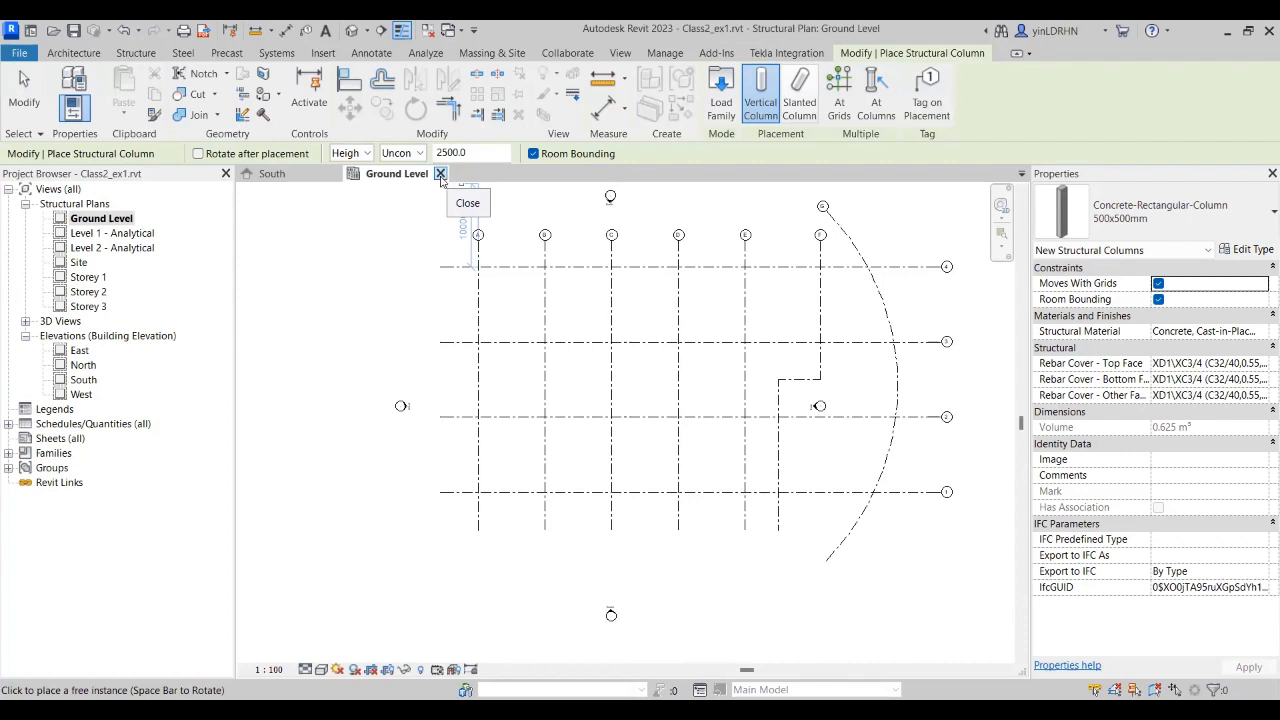
Step: Extend the columns up to a storey level and place 500x500mm columns where grids A and B cross grid 4
{"action": "left_click", "coordinate": [404, 153]}
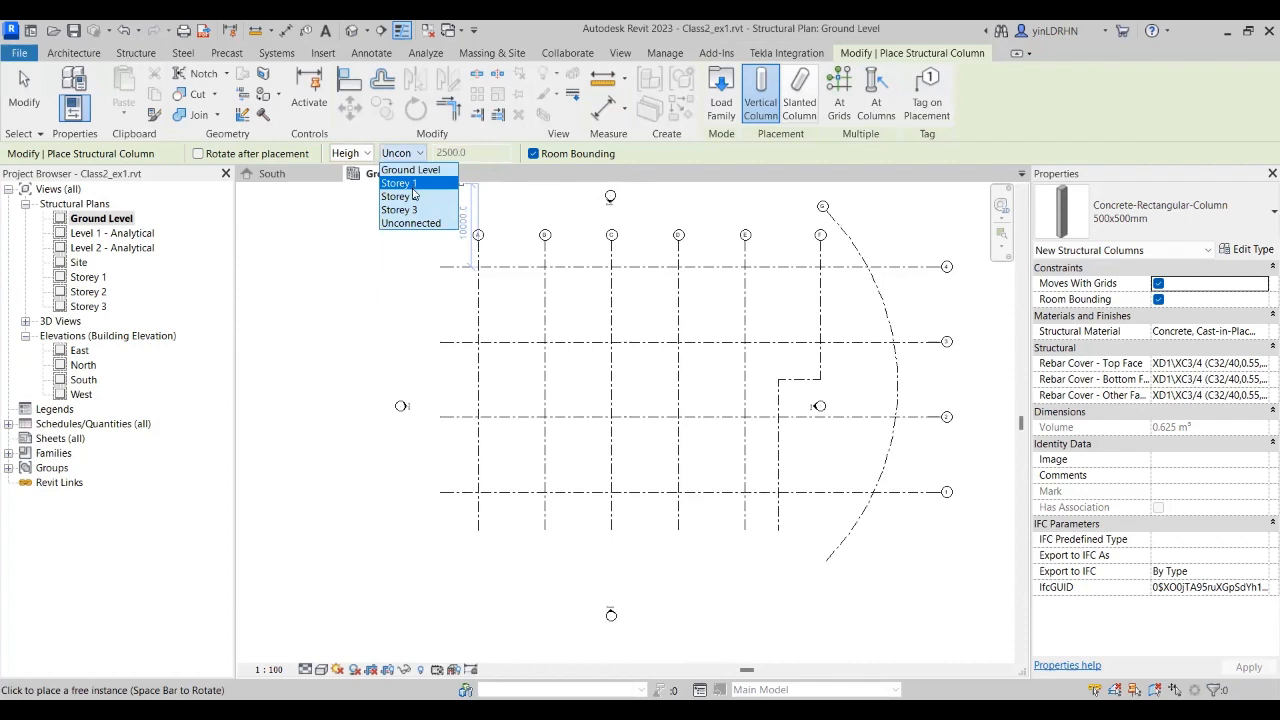
{"action": "left_click", "coordinate": [405, 196]}
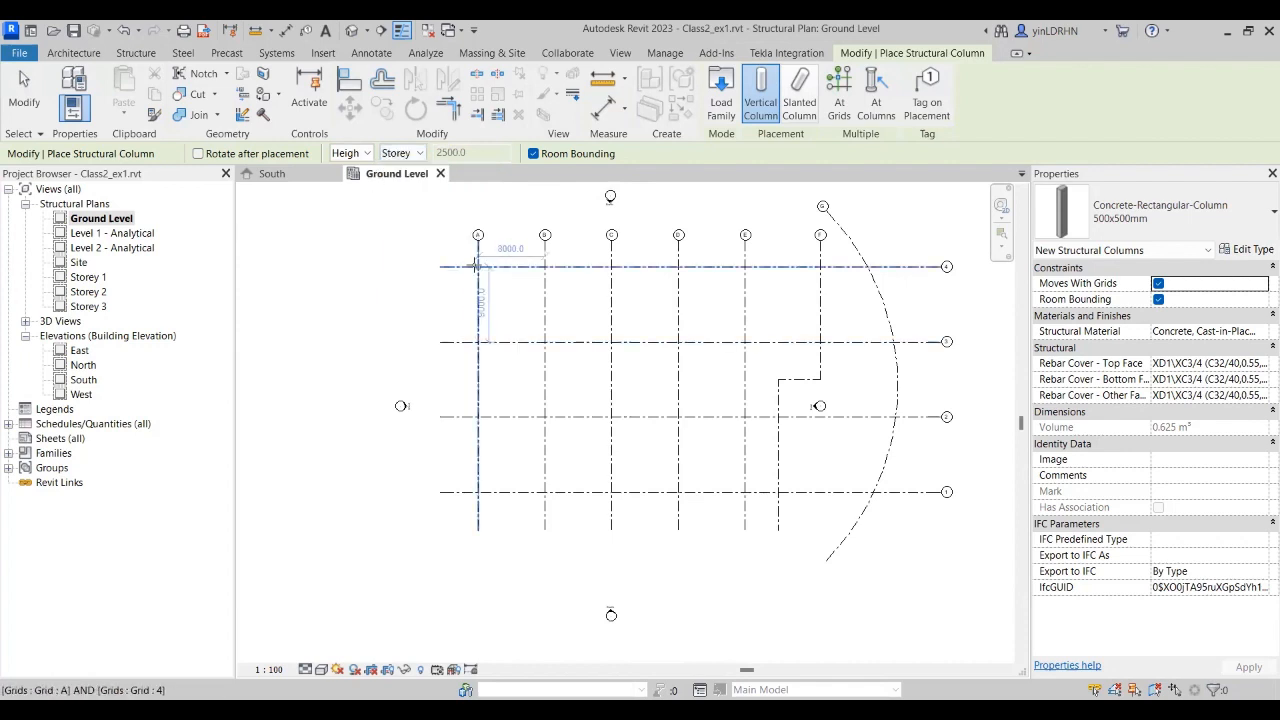
{"action": "scroll", "coordinate": [467, 266], "scroll_direction": "up", "scroll_amount": 5}
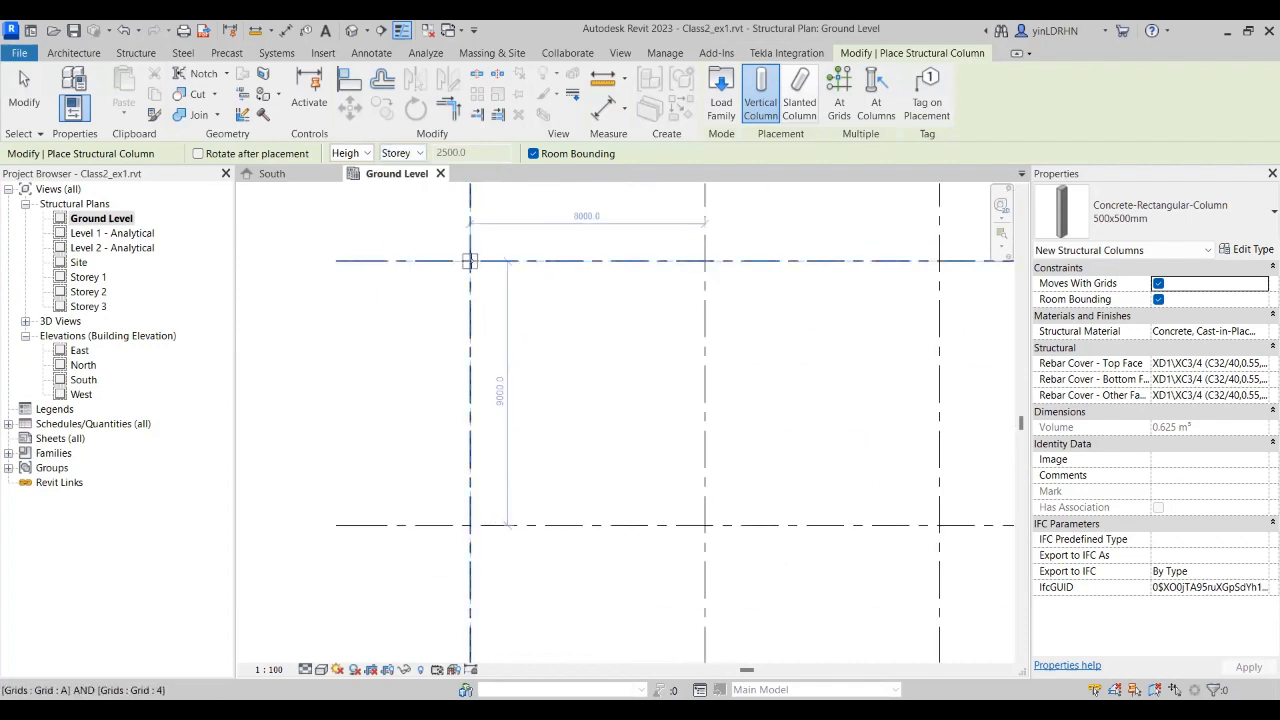
{"action": "left_click", "coordinate": [469, 261]}
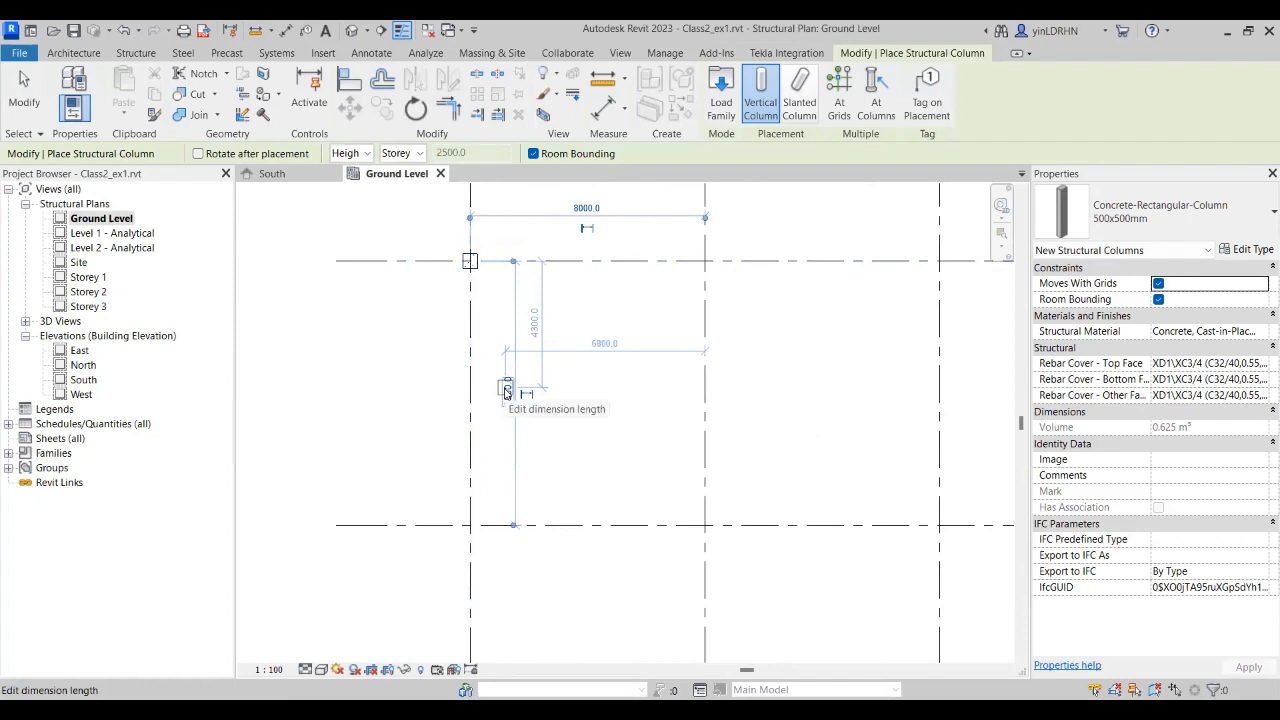
{"action": "left_click", "coordinate": [705, 261]}
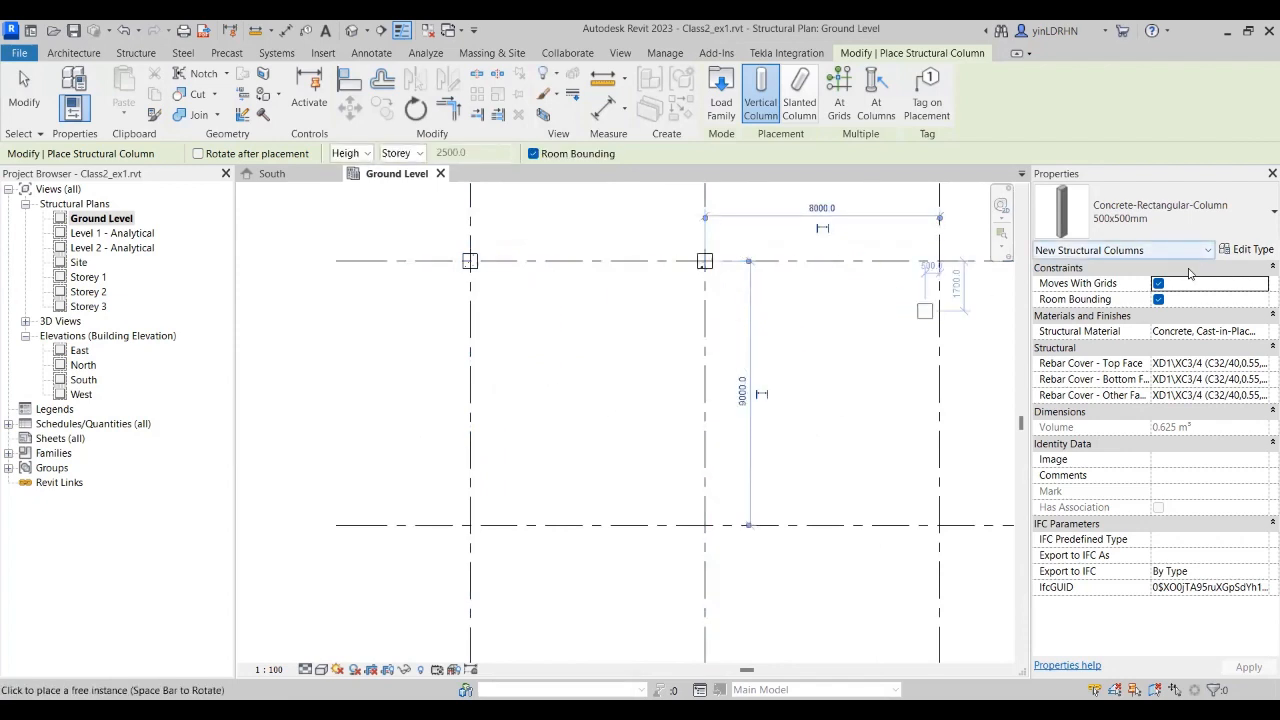
Step: Duplicate the 500x500mm column type as 300x800, with b set to 300 and h set to 800
{"action": "left_click", "coordinate": [1250, 249]}
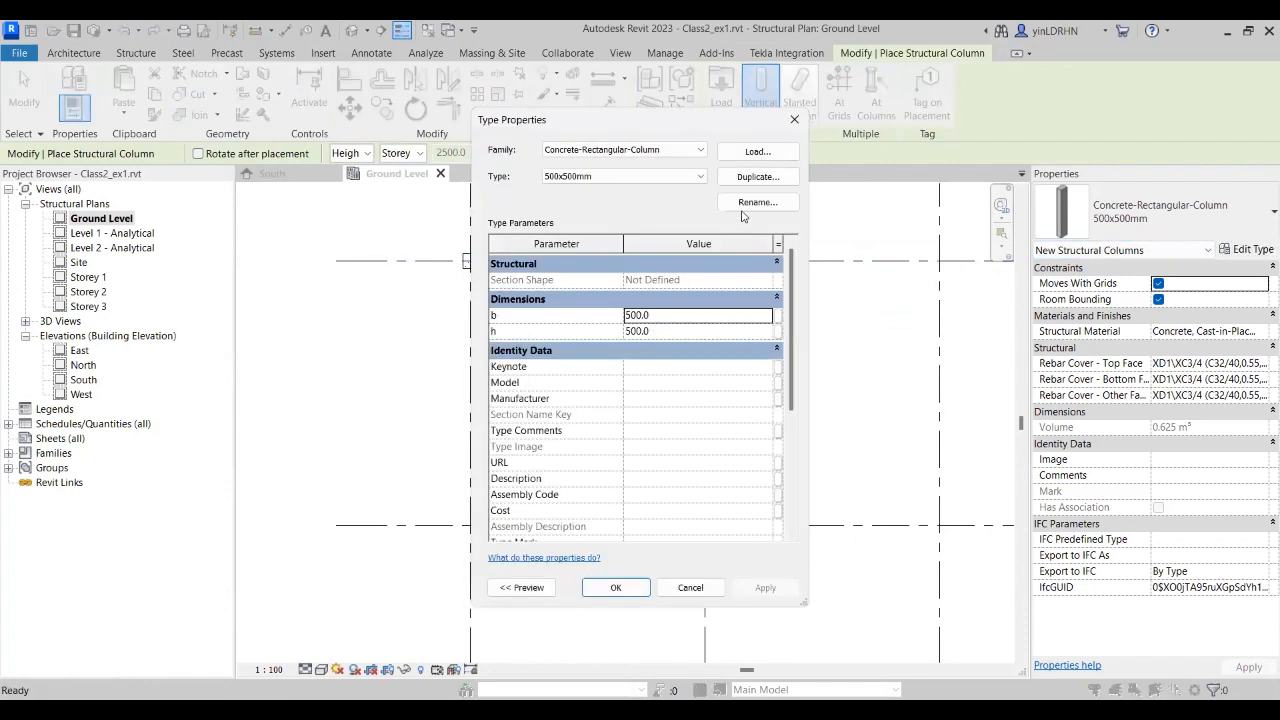
{"action": "left_click", "coordinate": [757, 176]}
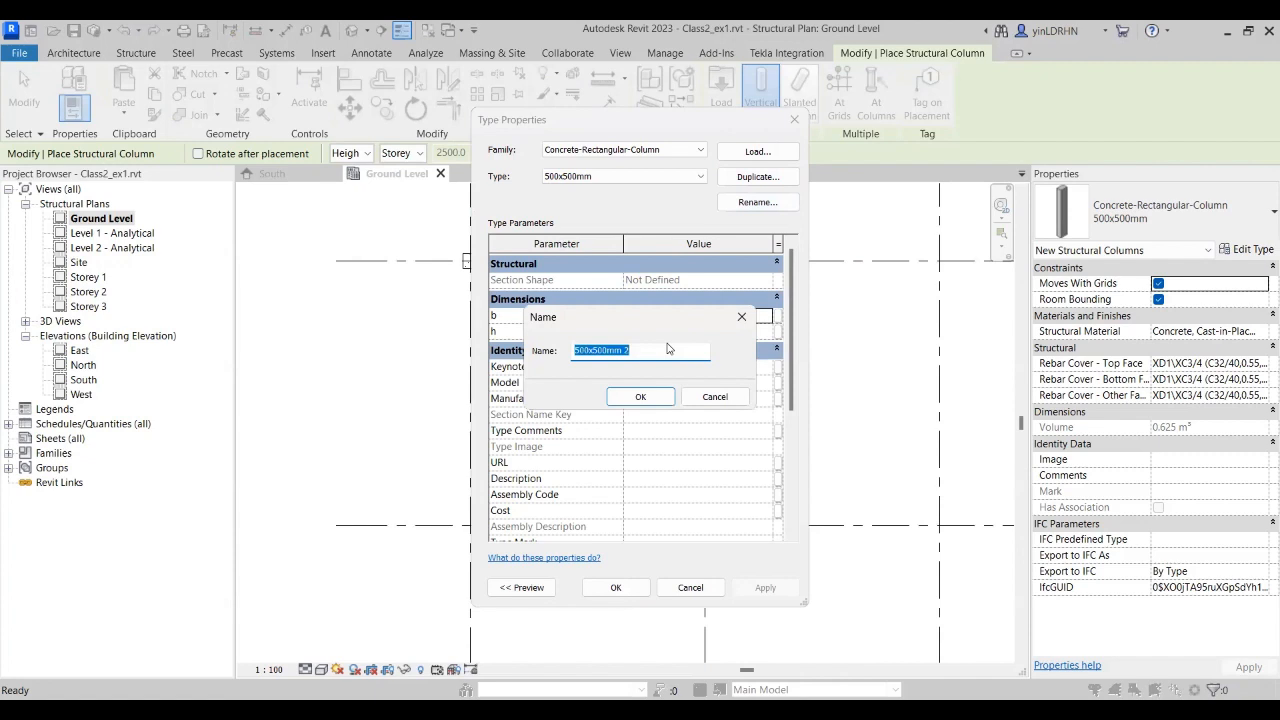
{"action": "type", "text": "300x800"}
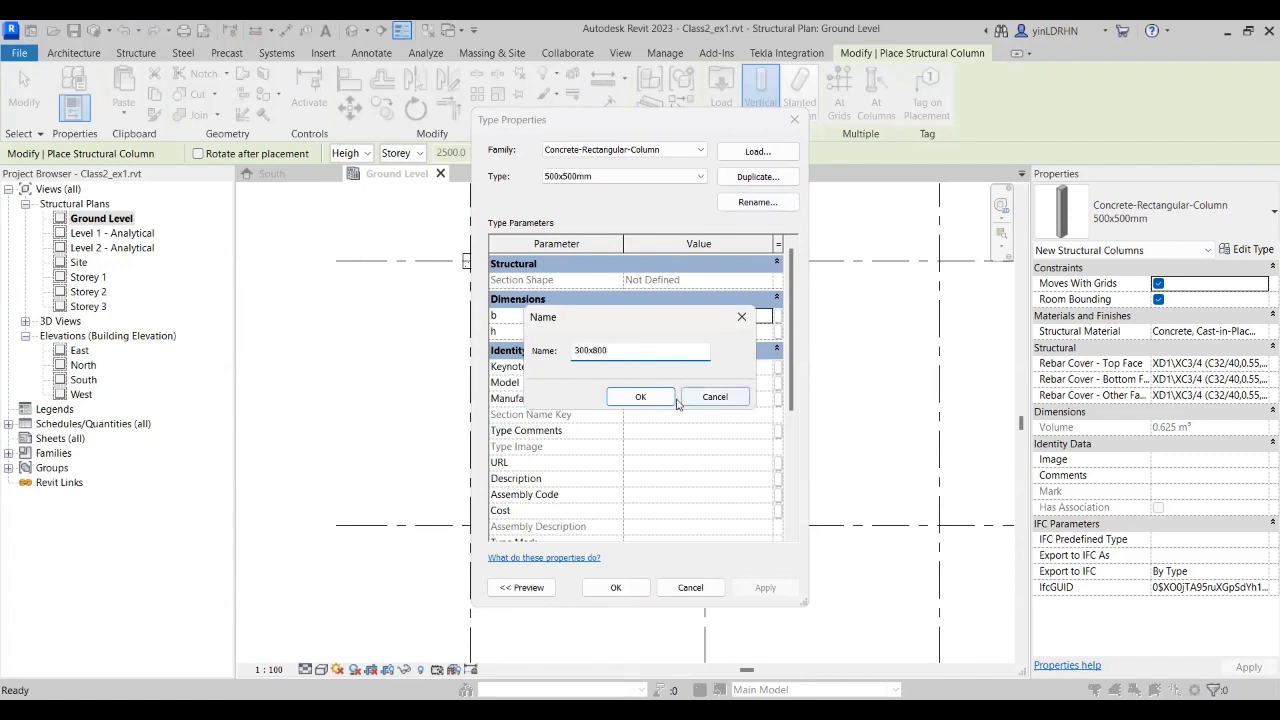
{"action": "left_click", "coordinate": [645, 398]}
{"action": "left_click", "coordinate": [666, 318]}
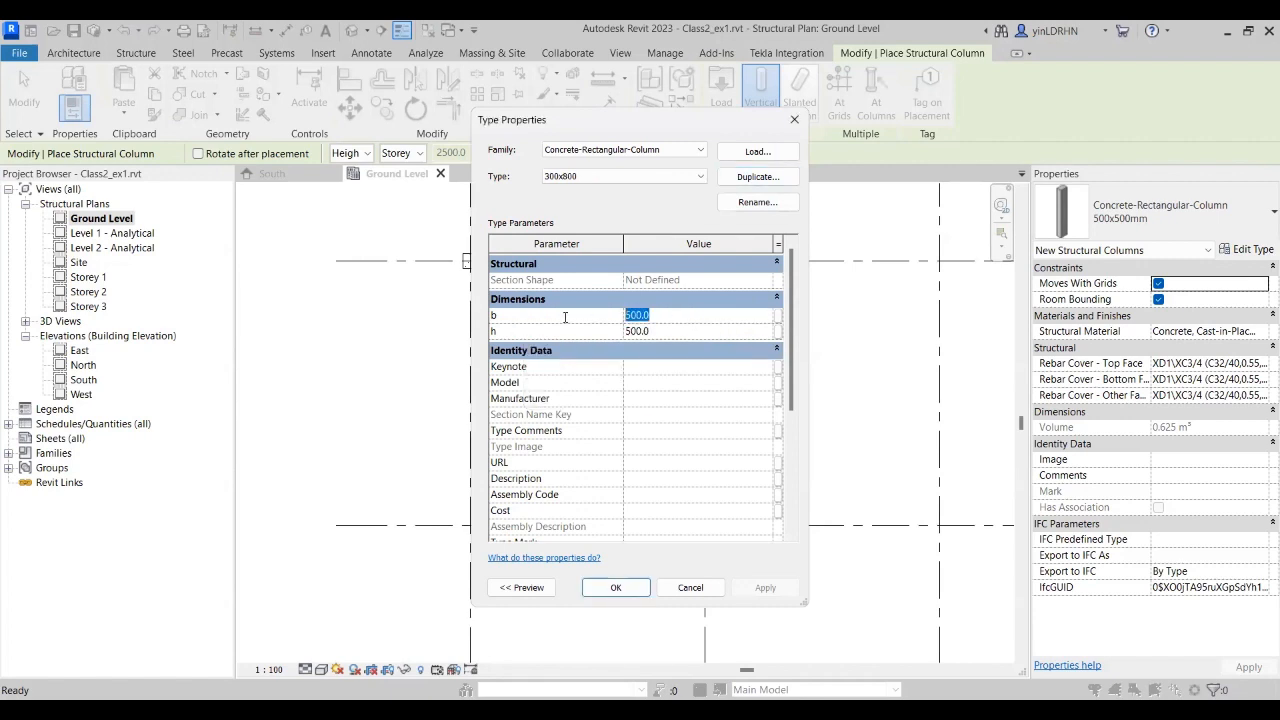
{"action": "type", "text": "300"}
{"action": "left_click", "coordinate": [657, 333]}
{"action": "type", "text": "800"}
{"action": "left_click", "coordinate": [575, 555]}
Step: Place 300x800 columns where grids C and D cross grid 4, turning the one at grid D by 90 degrees
{"action": "middle_click_drag", "start_coordinate": [761, 338], "coordinate": [614, 334]}
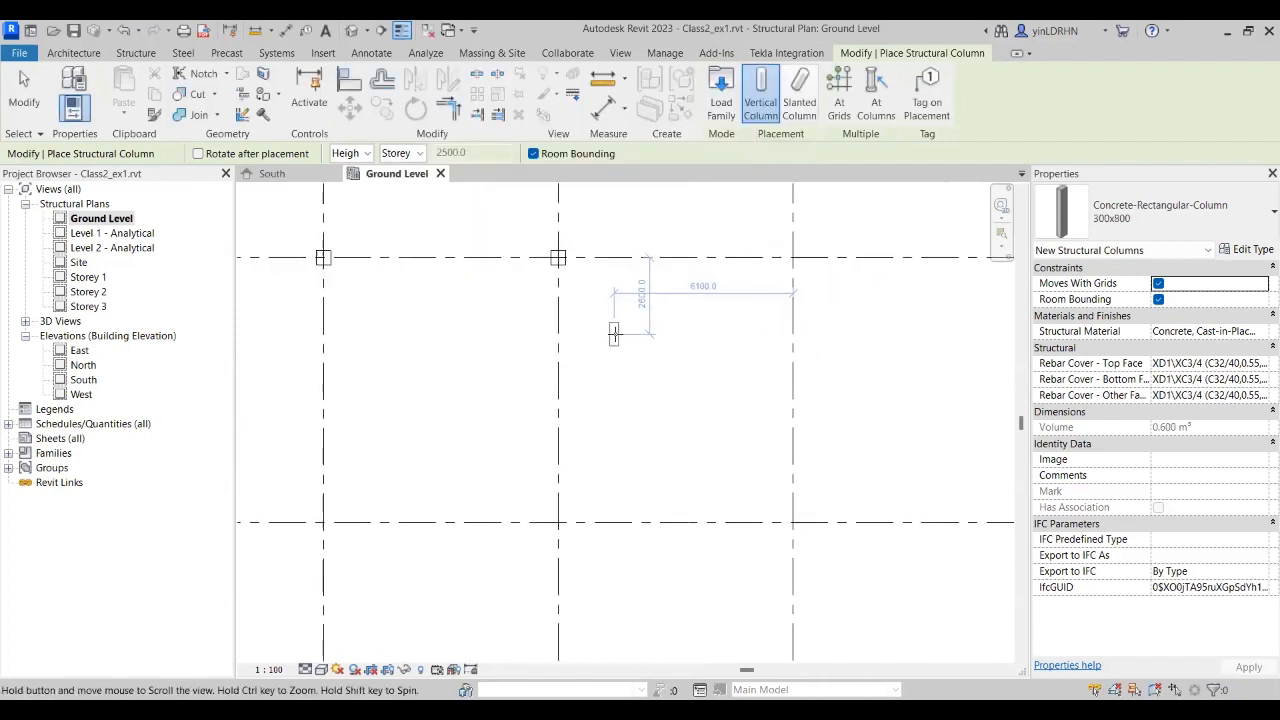
{"action": "scroll", "coordinate": [802, 247], "scroll_direction": "up", "scroll_amount": 2}
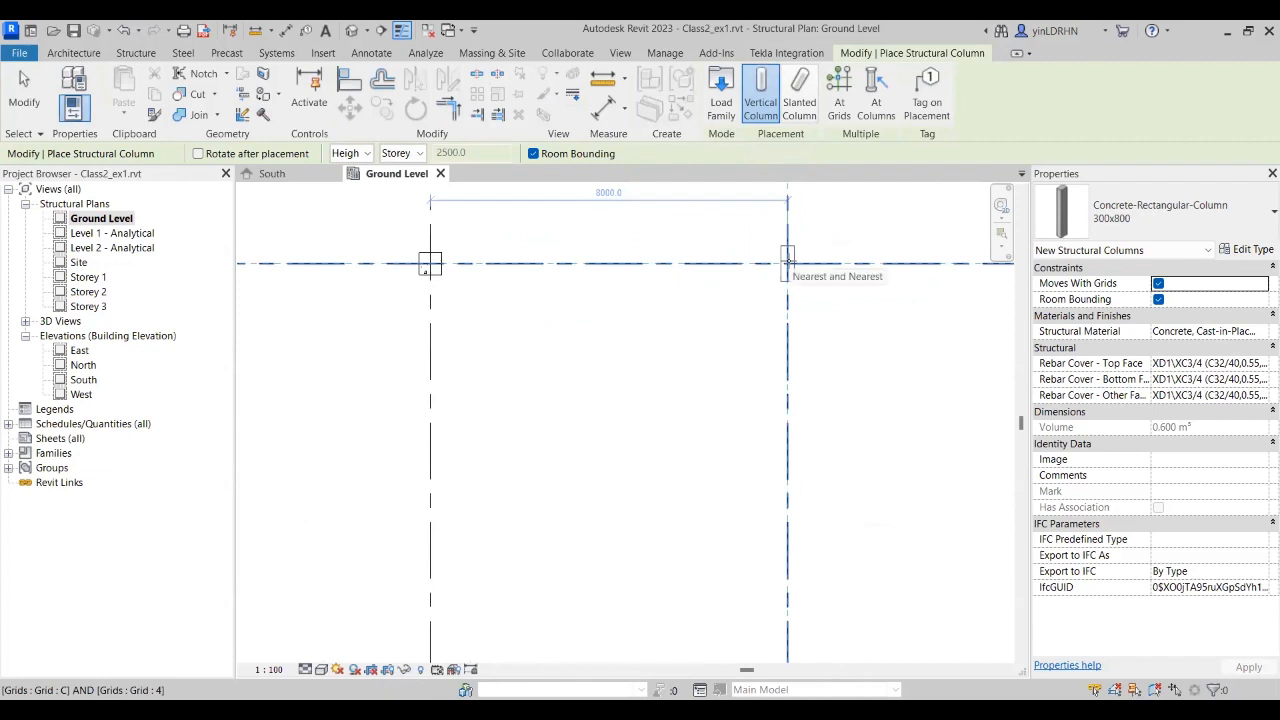
{"action": "left_click", "coordinate": [788, 262]}
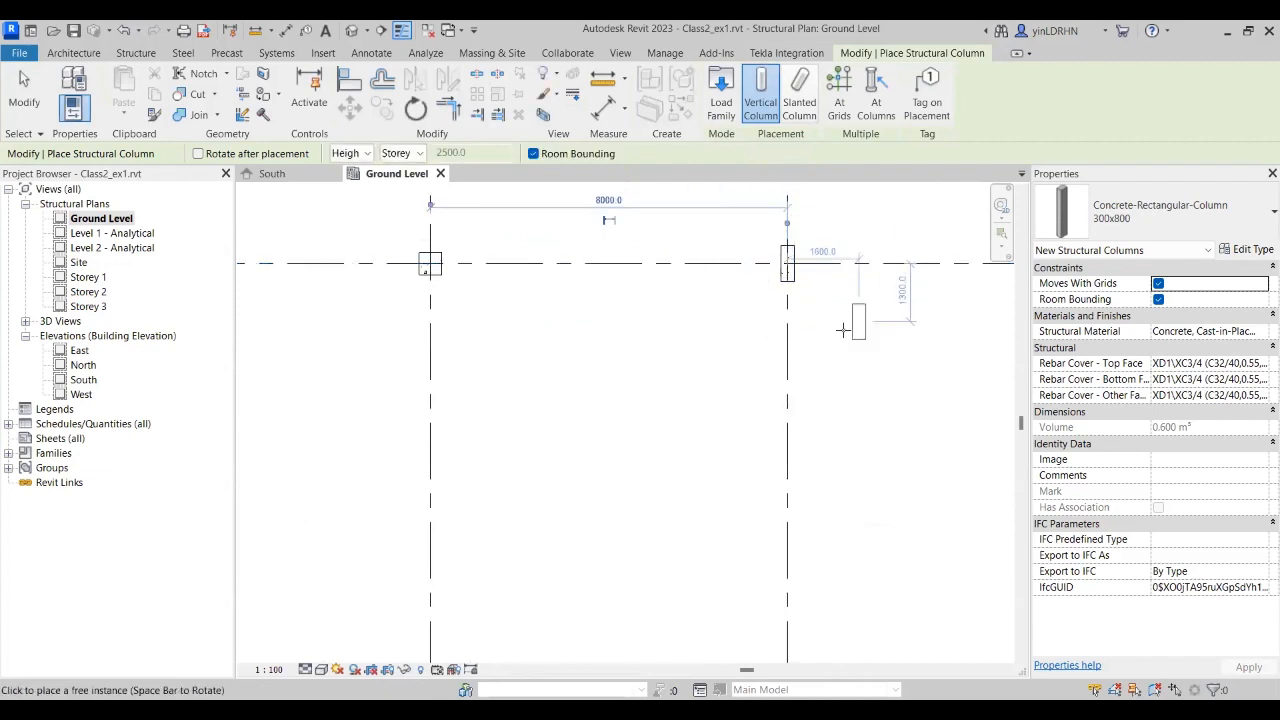
{"action": "middle_click_drag", "start_coordinate": [782, 371], "coordinate": [642, 349]}
{"action": "scroll", "coordinate": [702, 322], "scroll_direction": "down", "scroll_amount": 1}
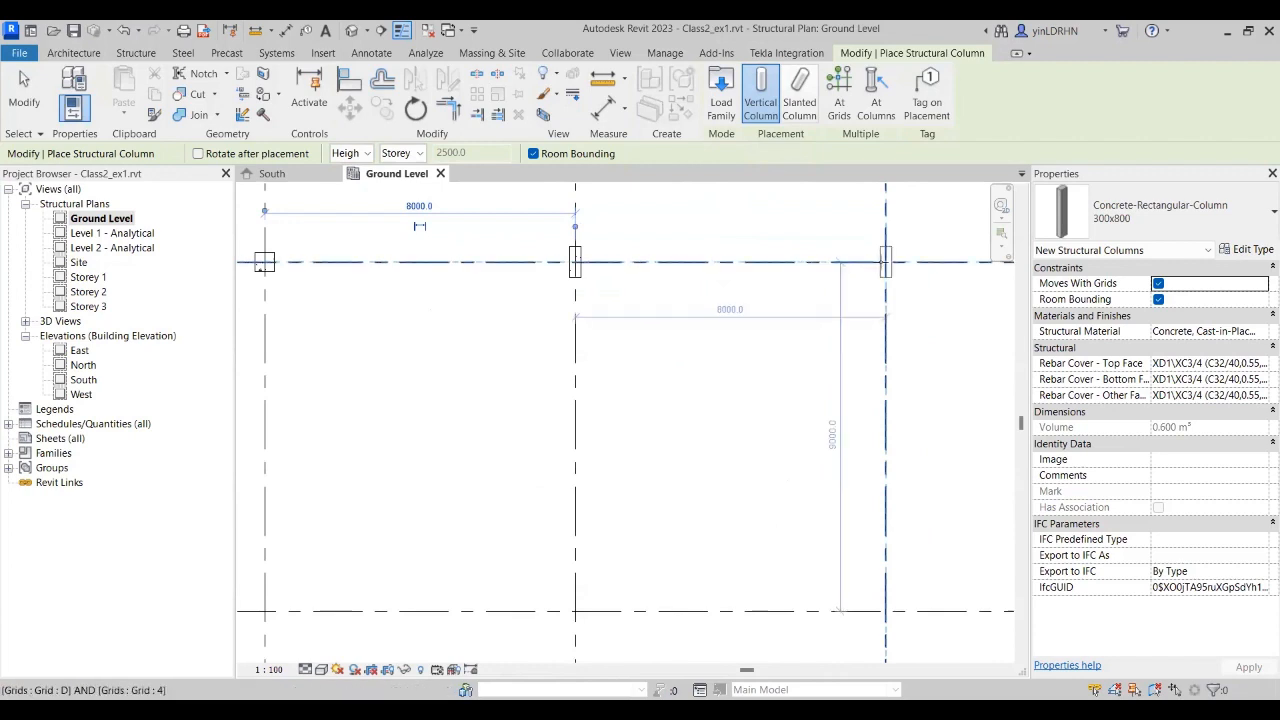
{"action": "left_click", "coordinate": [885, 259]}
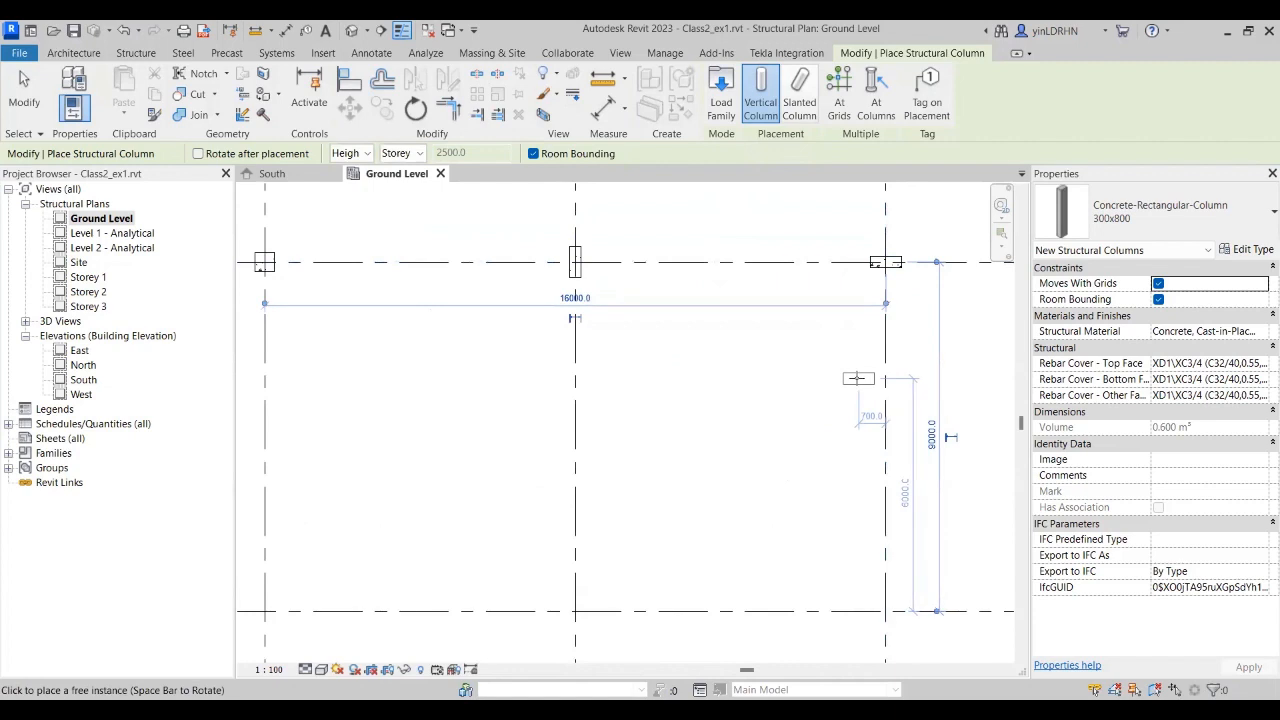
Step: Turn the 300x800 column so its long side follows grid C, and place it where grids C and 3 cross
{"action": "scroll", "coordinate": [800, 329], "scroll_direction": "down", "scroll_amount": 1}
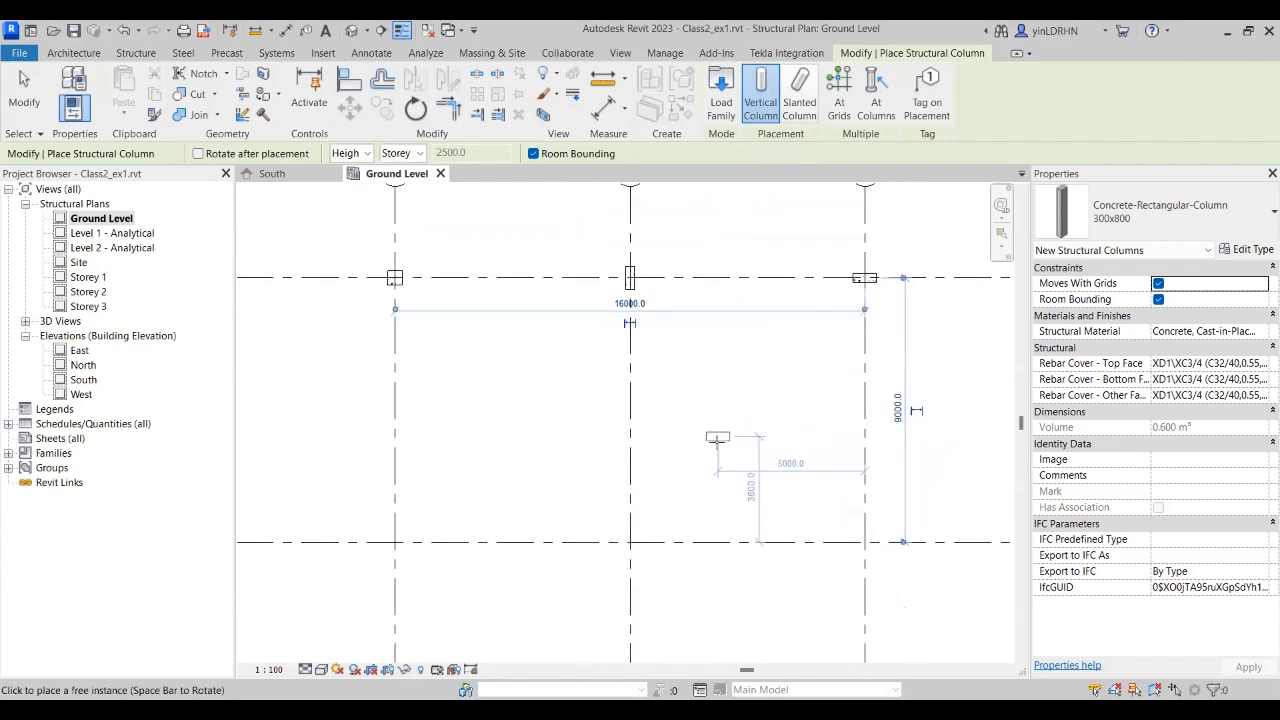
{"action": "middle_click_drag", "start_coordinate": [709, 442], "coordinate": [752, 331]}
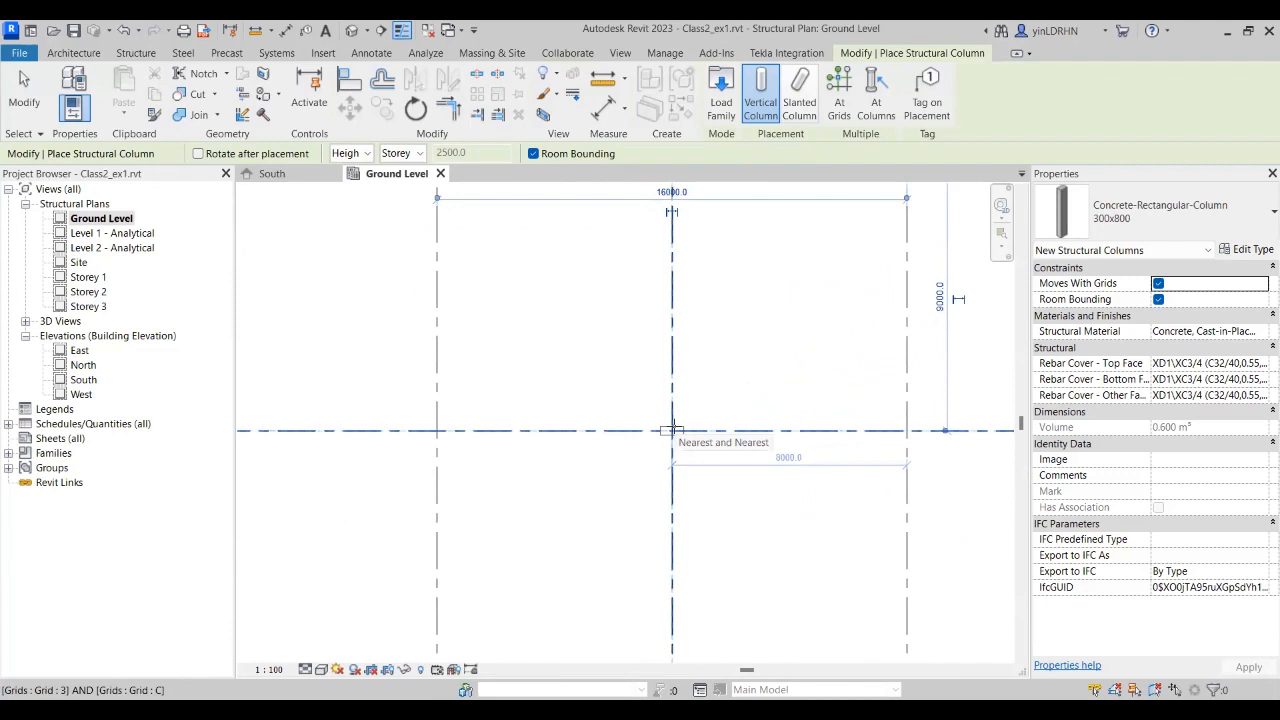
{"action": "key", "text": "space"}
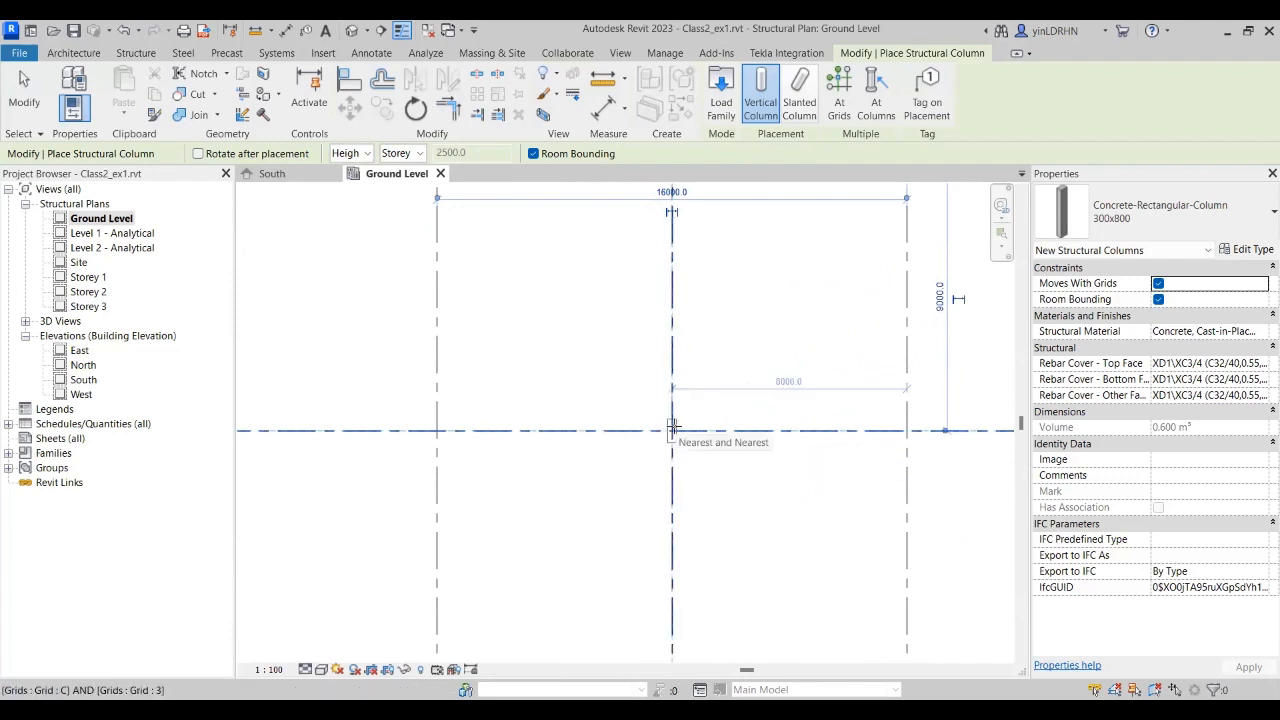
{"action": "left_click", "coordinate": [672, 428]}
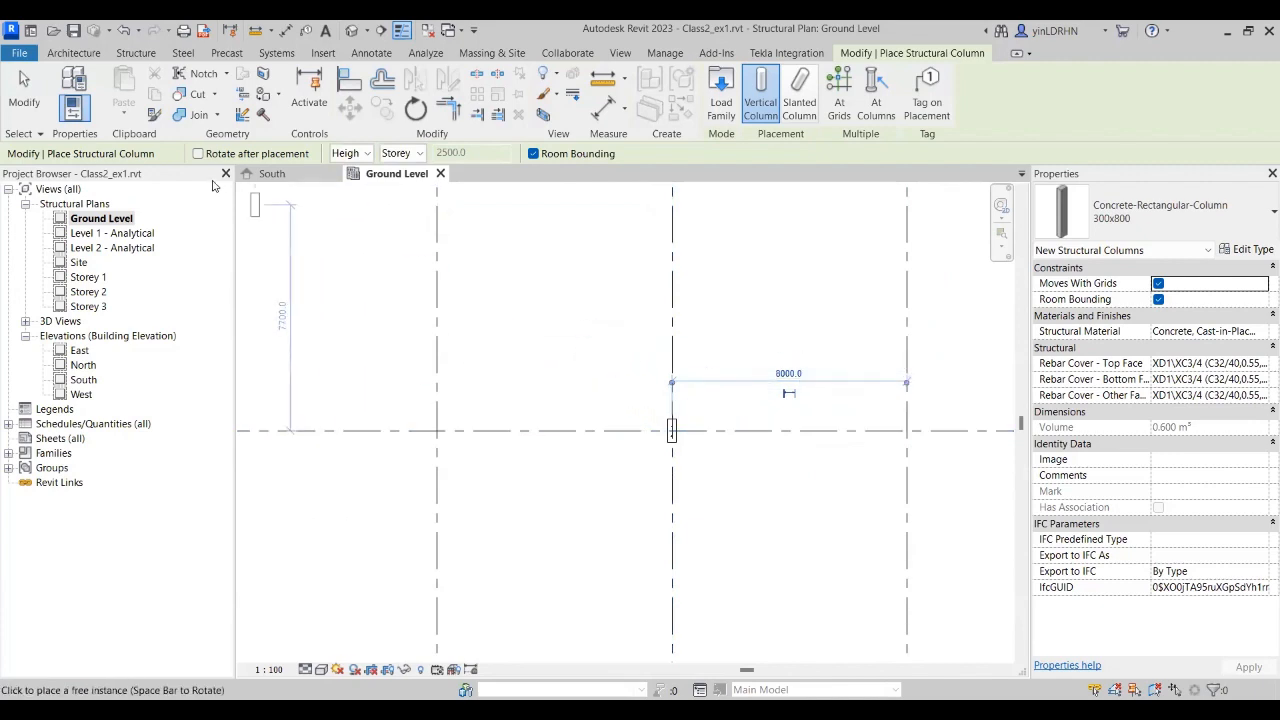
Step: Enable rotation after placement and place a 300x800 column at grids B and 3, rotated by 38.5 degrees
{"action": "left_click", "coordinate": [198, 154]}
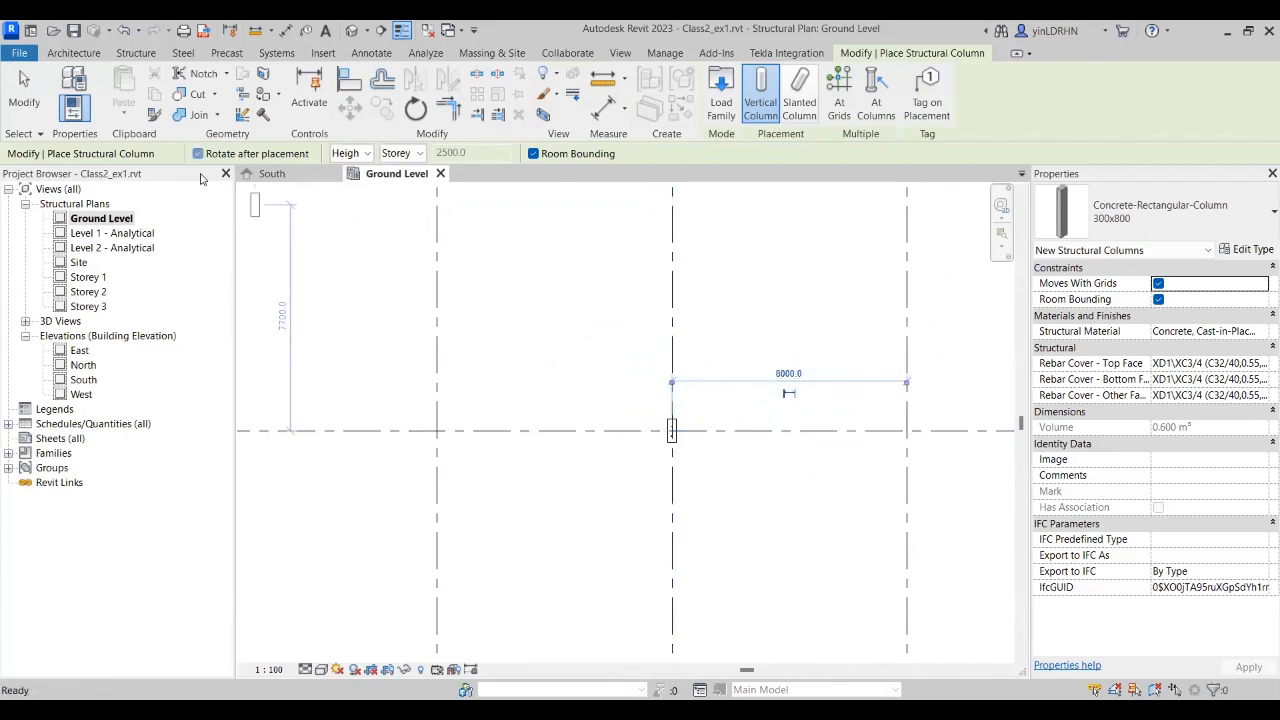
{"action": "left_click", "coordinate": [437, 430]}
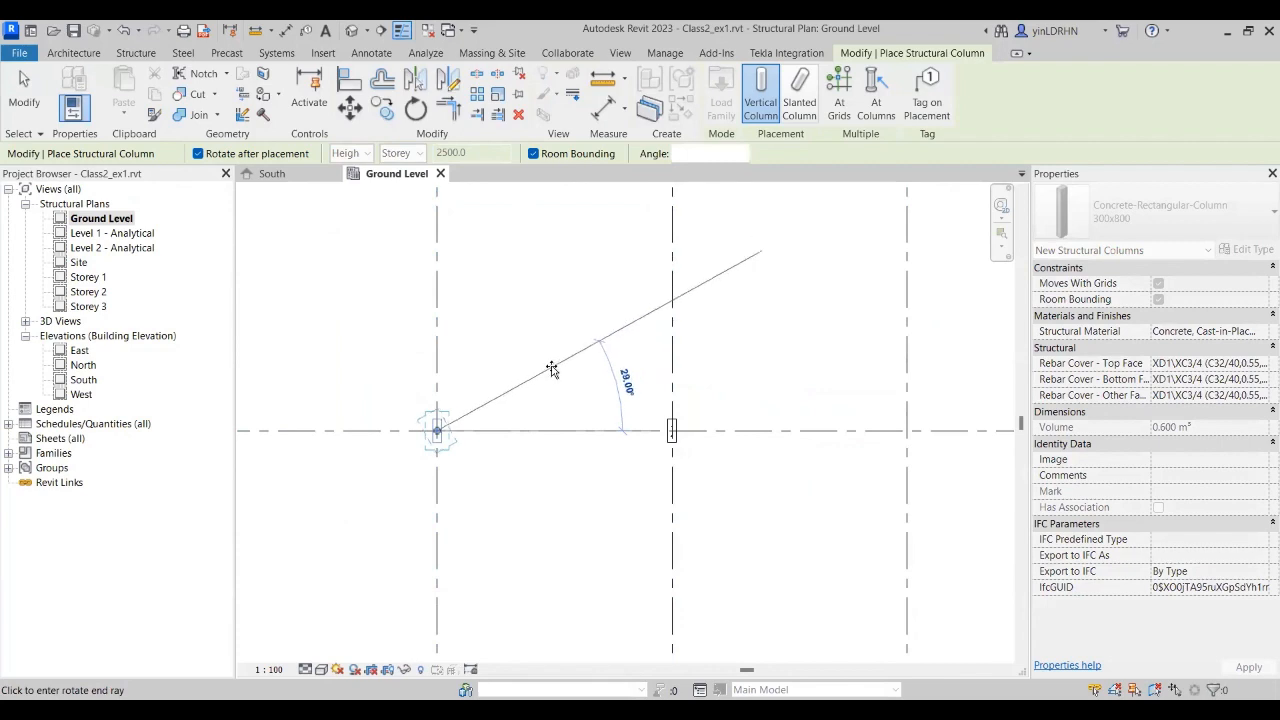
{"action": "type", "text": "38"}
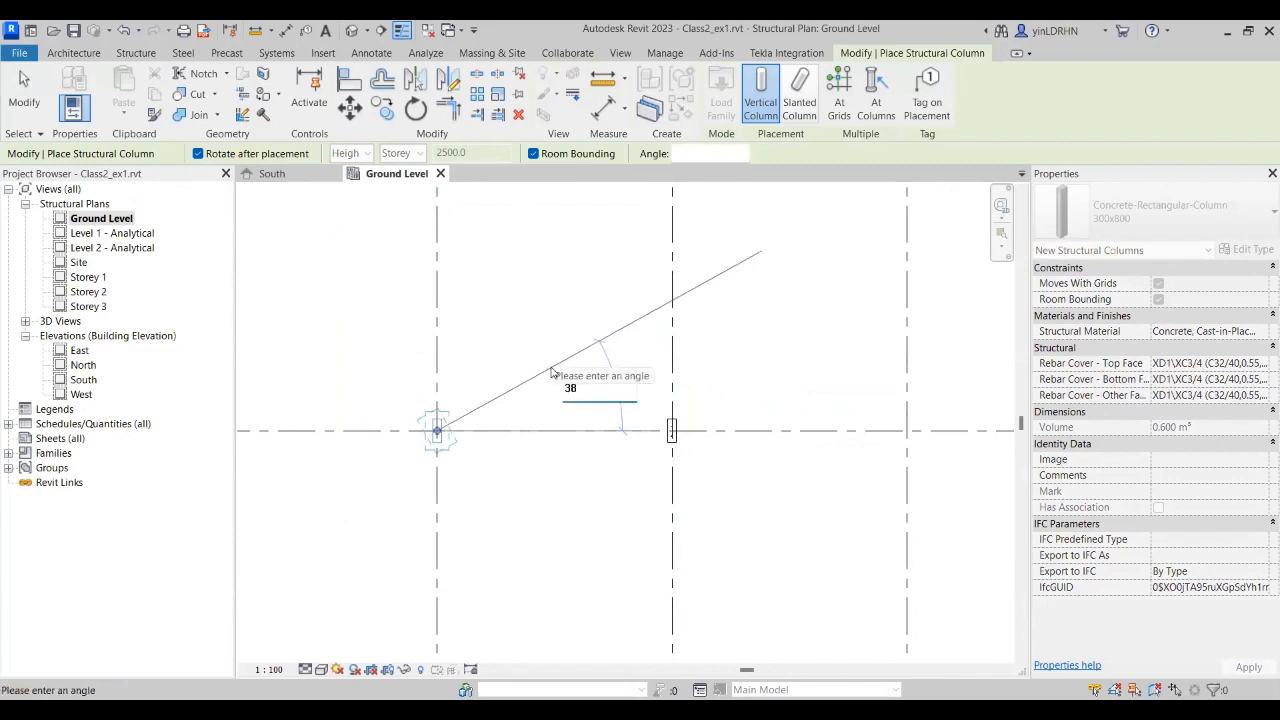
{"action": "type", "text": ".5"}
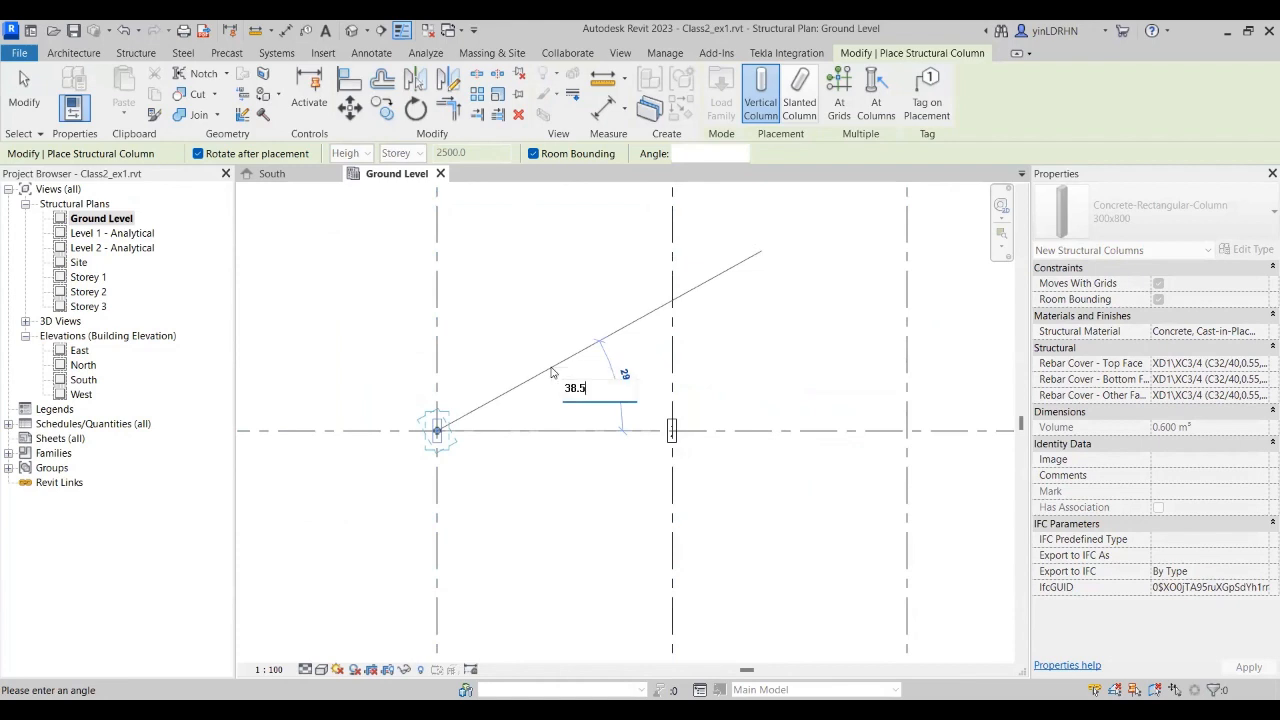
{"action": "key", "text": "Return"}
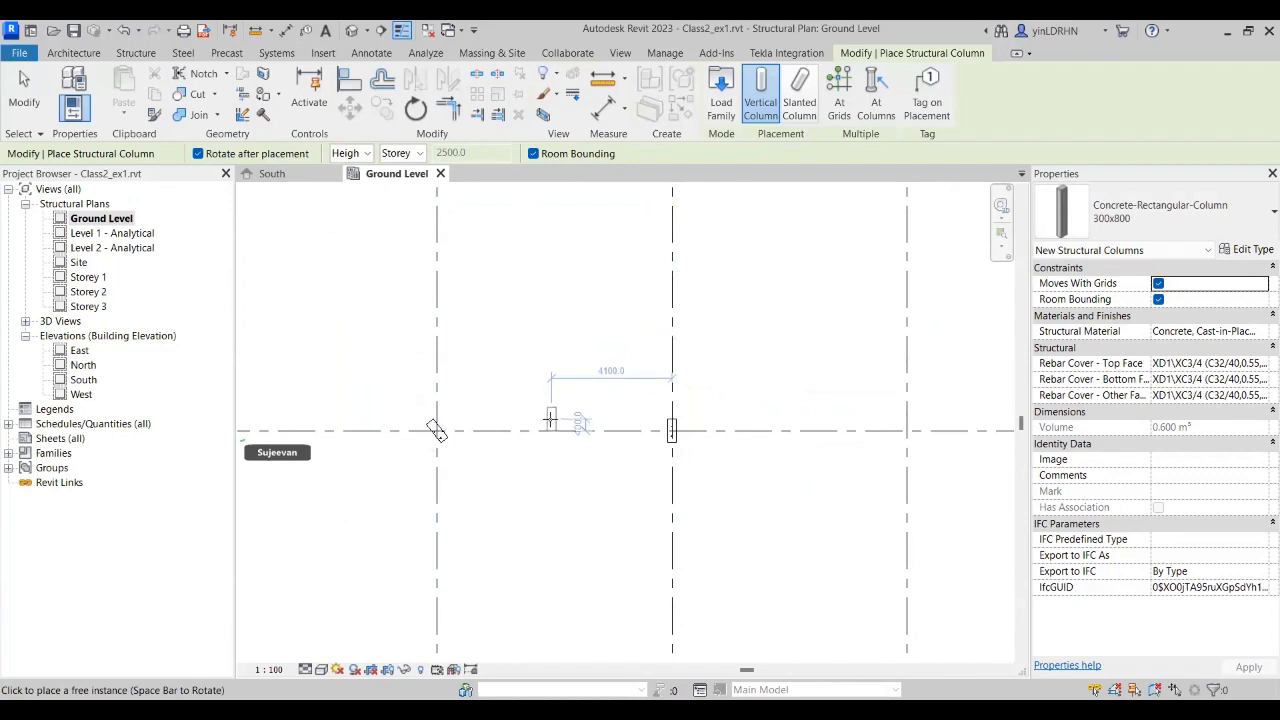
Step: Leave column placement and delete the rotated column at the intersection of grids B and 3
{"action": "key", "text": "Escape"}
{"action": "key", "text": "Escape"}
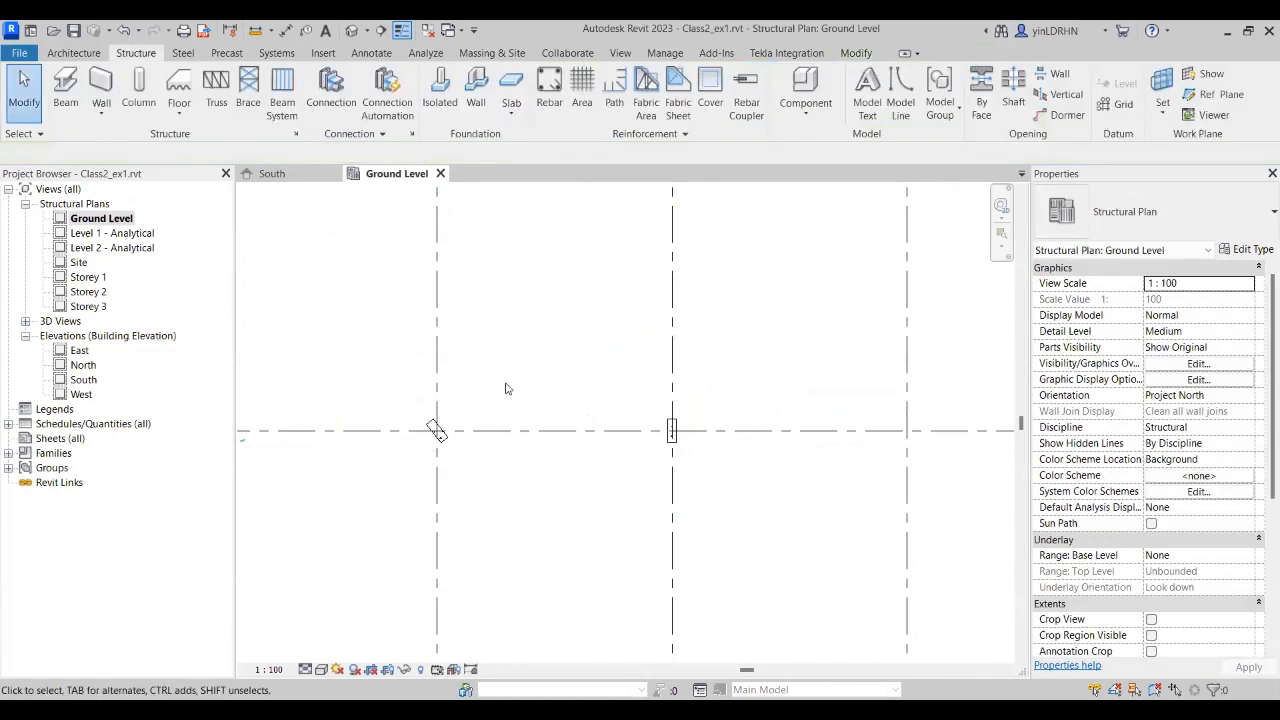
{"action": "scroll", "coordinate": [571, 354], "scroll_direction": "down", "scroll_amount": 2}
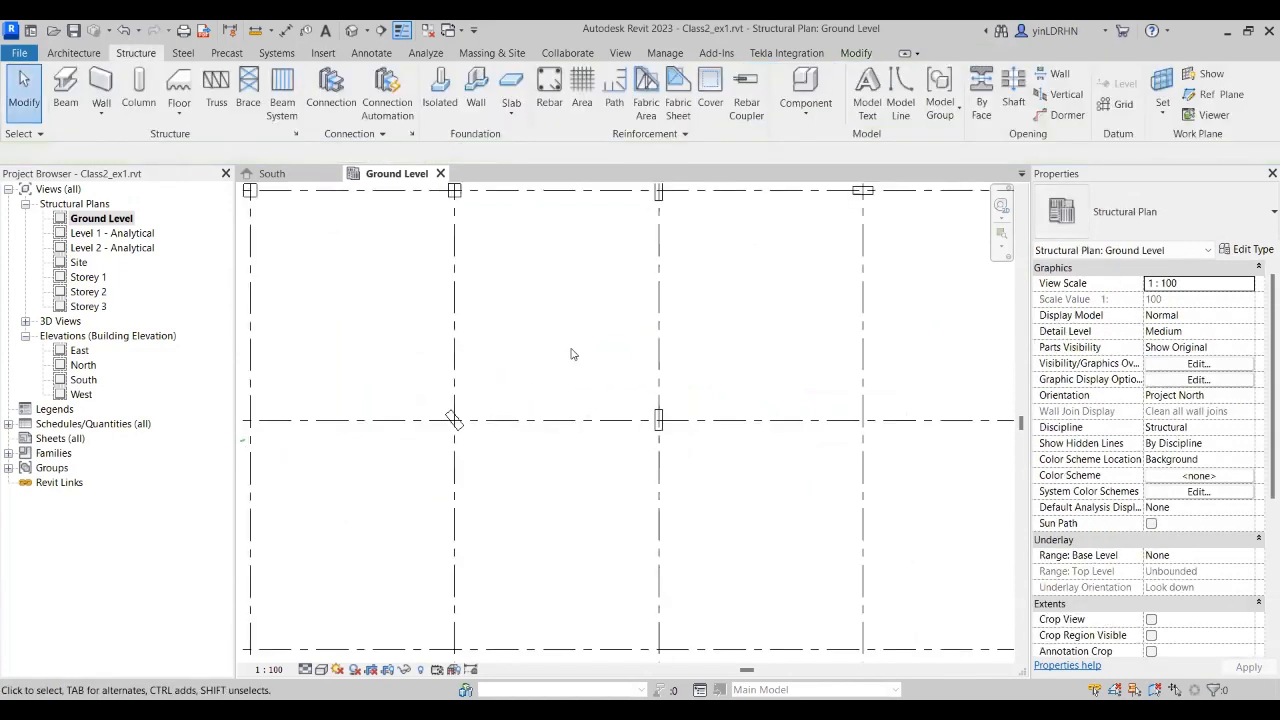
{"action": "left_click_drag", "start_coordinate": [421, 367], "coordinate": [527, 466]}
{"action": "key", "text": "Escape"}
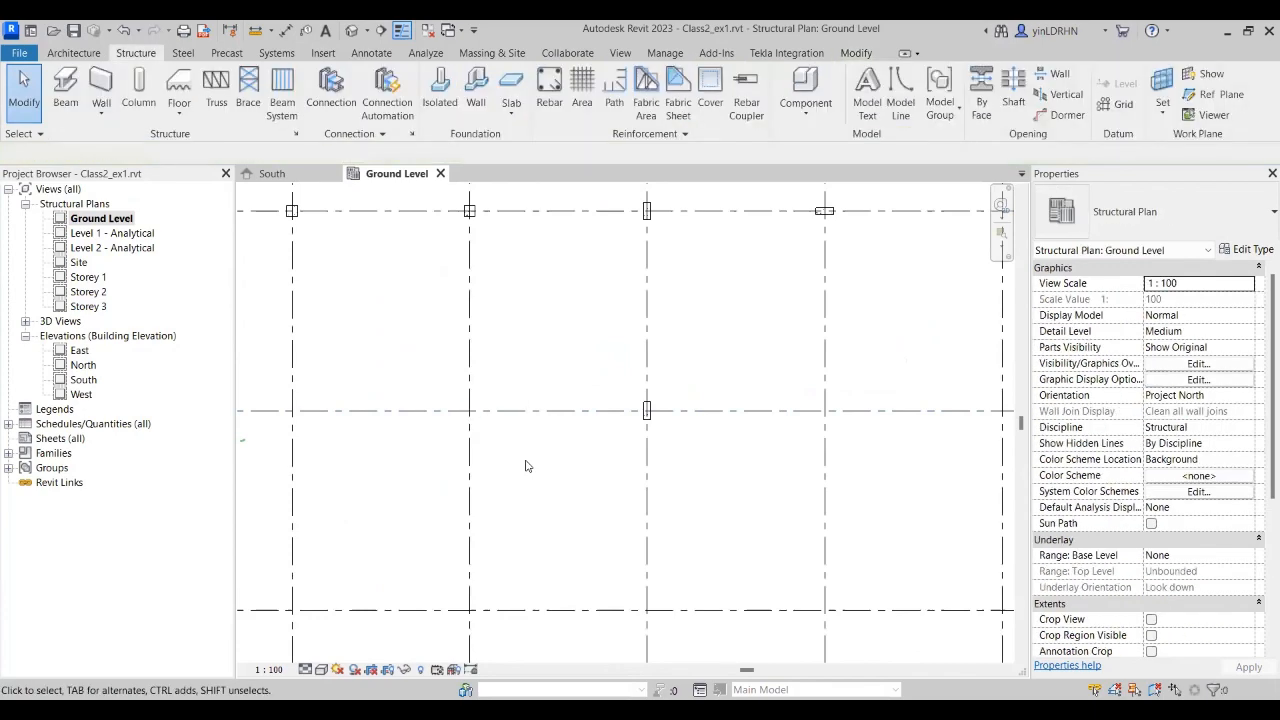
{"action": "scroll", "coordinate": [485, 381], "scroll_direction": "down", "scroll_amount": 1}
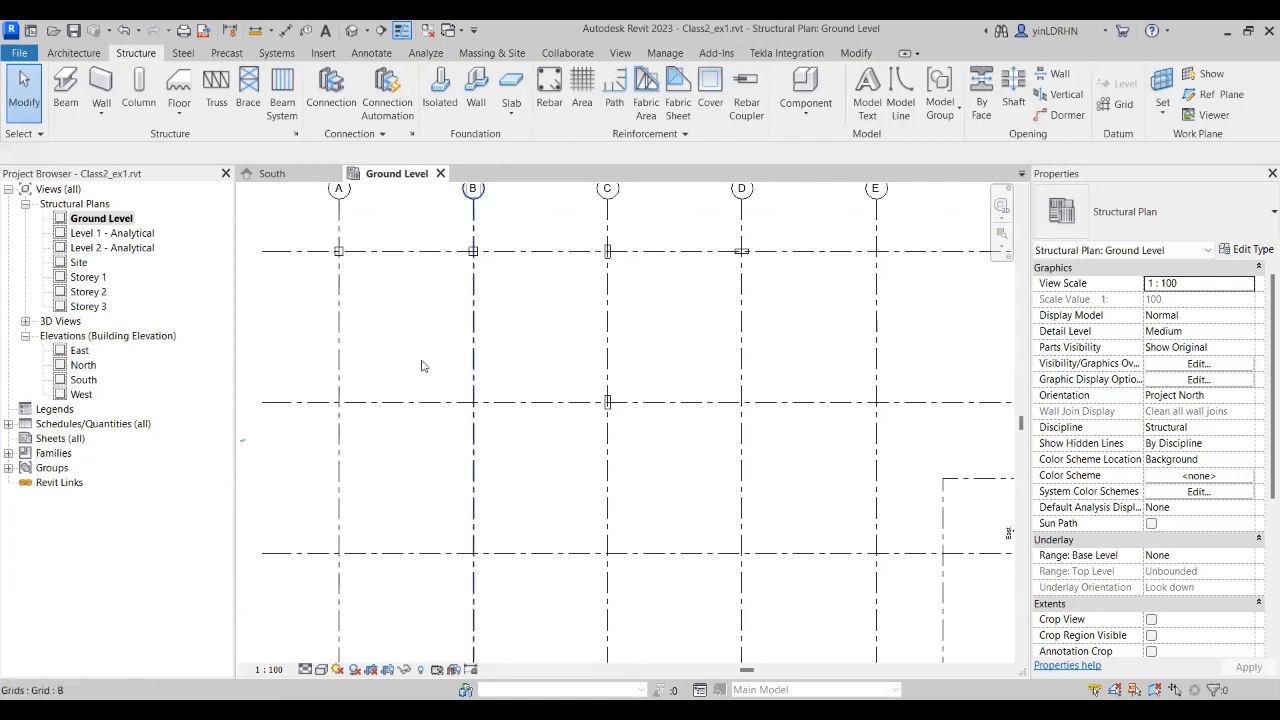
Step: Check the top level and top offset constraints of the column where grids A and 4 cross
{"action": "left_click_drag", "start_coordinate": [306, 229], "coordinate": [390, 290]}
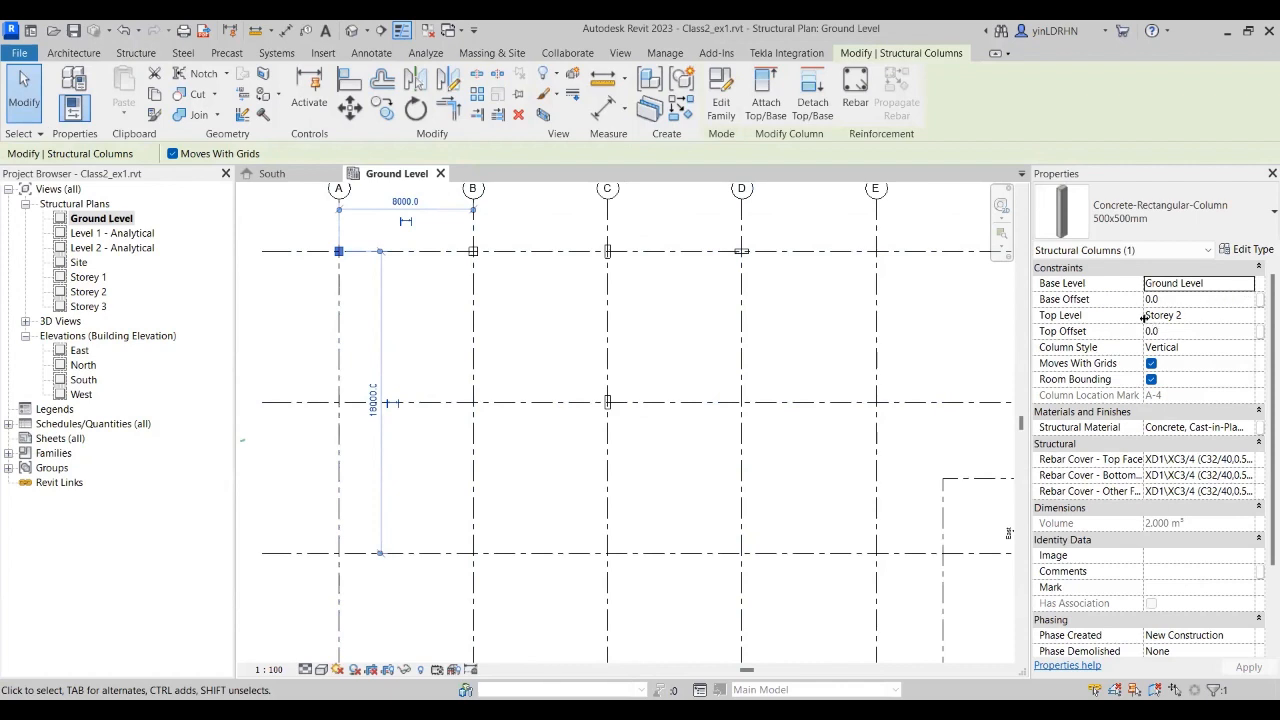
{"action": "left_click", "coordinate": [1229, 321]}
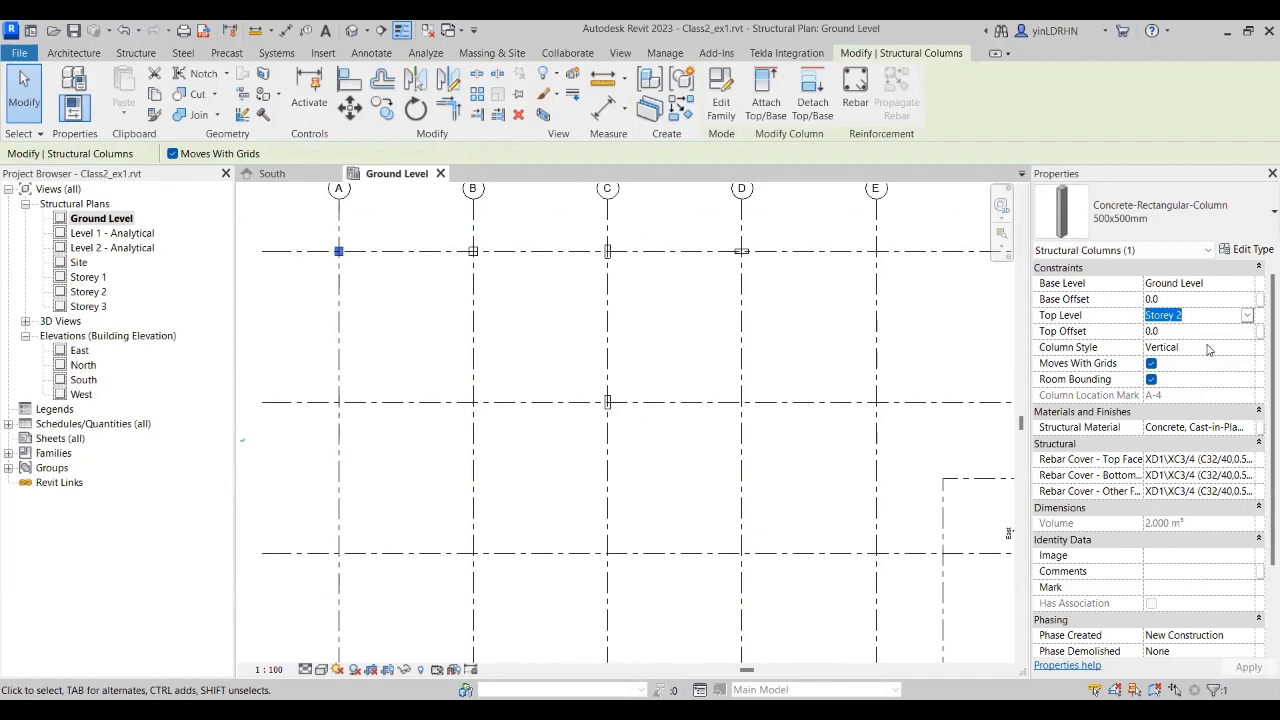
{"action": "left_click", "coordinate": [1185, 333]}
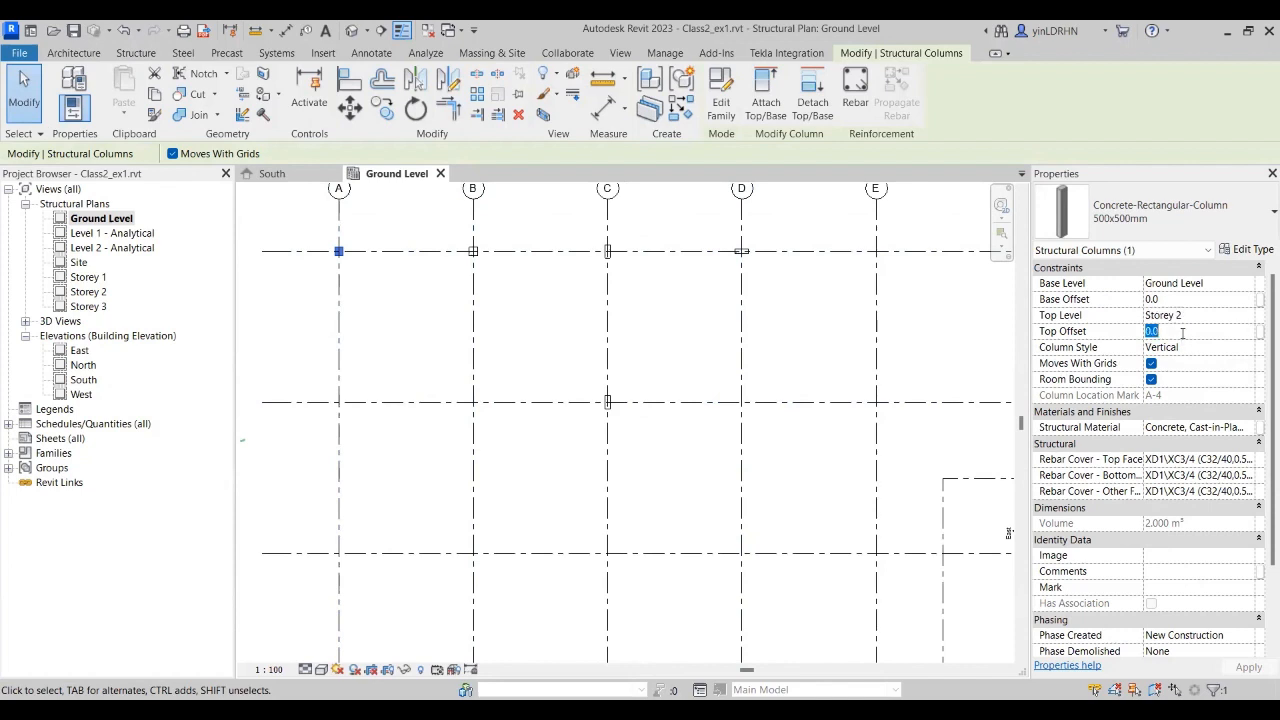
{"action": "left_click", "coordinate": [703, 363]}
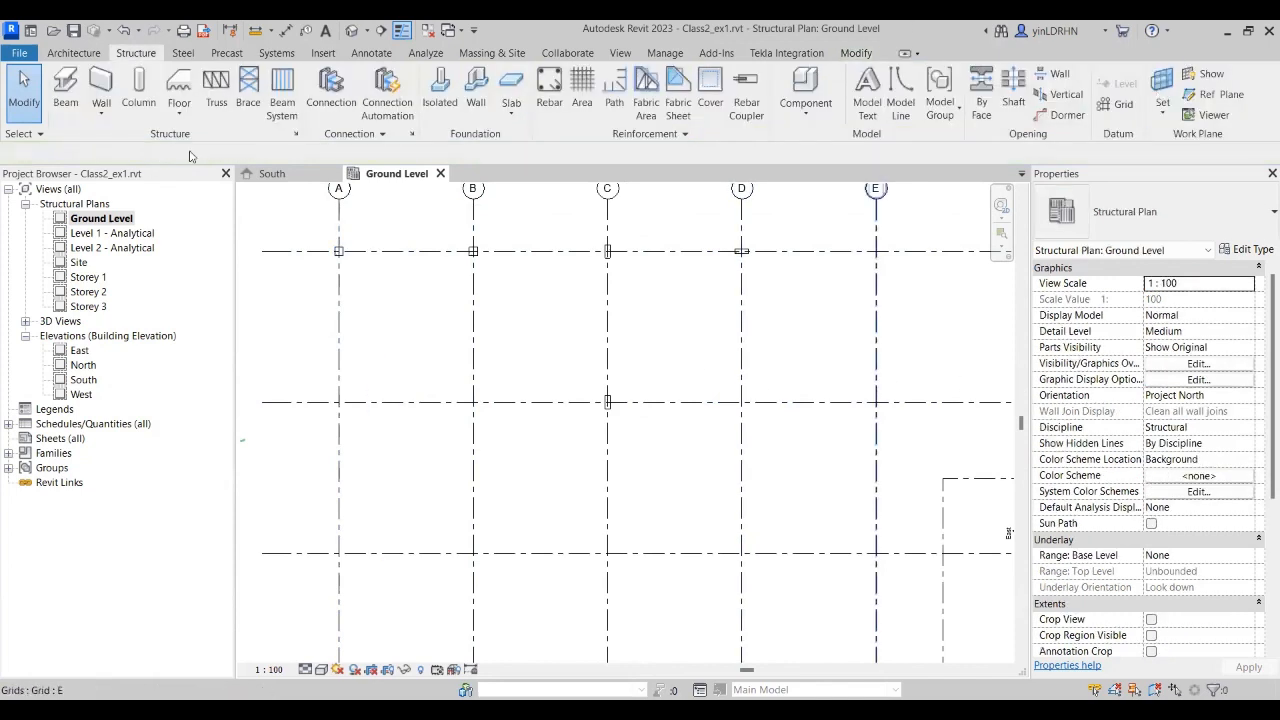
Step: In the South elevation, set the top level of the 300x800 column on grid D to Storey 1
{"action": "left_click", "coordinate": [270, 173]}
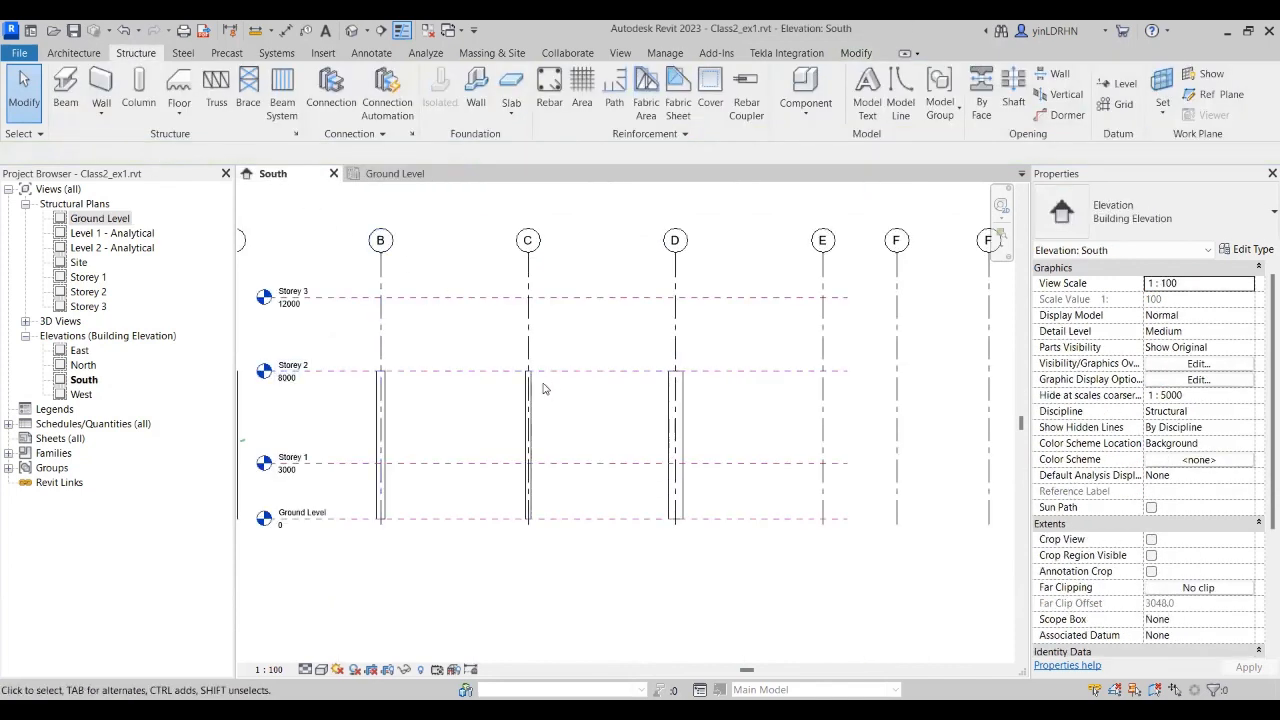
{"action": "middle_click_drag", "start_coordinate": [780, 424], "coordinate": [732, 372]}
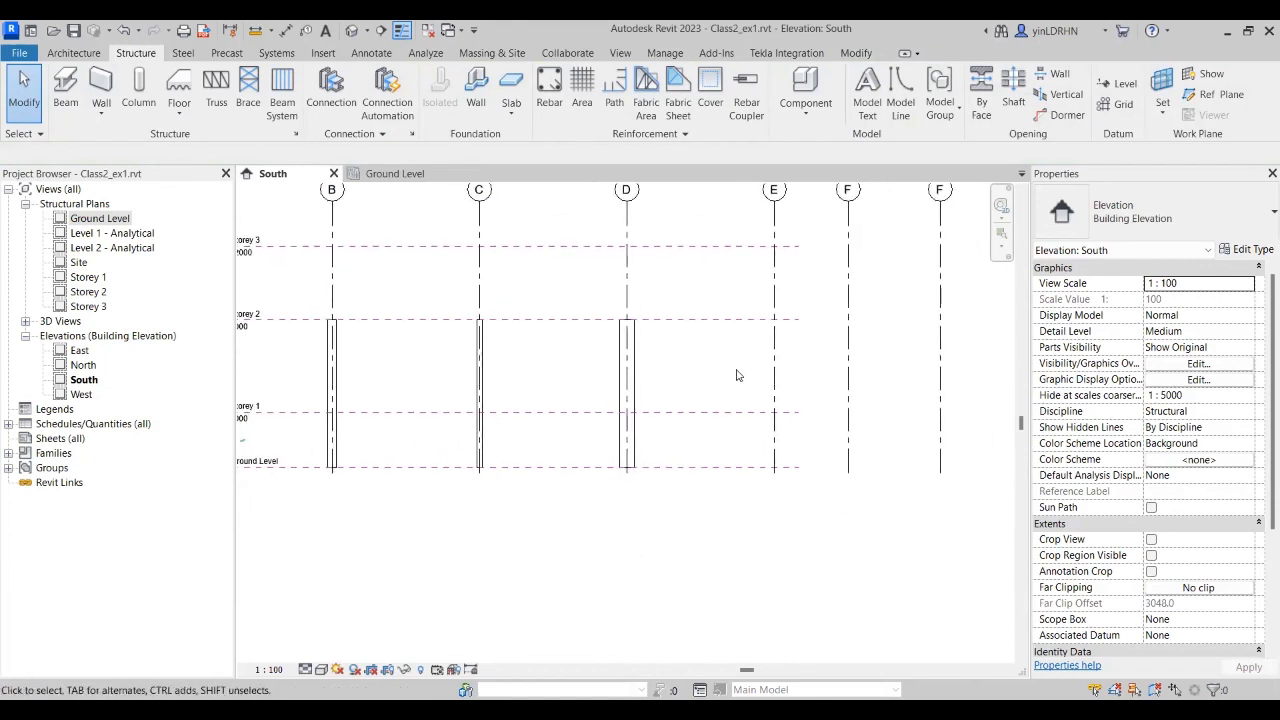
{"action": "scroll", "coordinate": [737, 372], "scroll_direction": "down", "scroll_amount": 1}
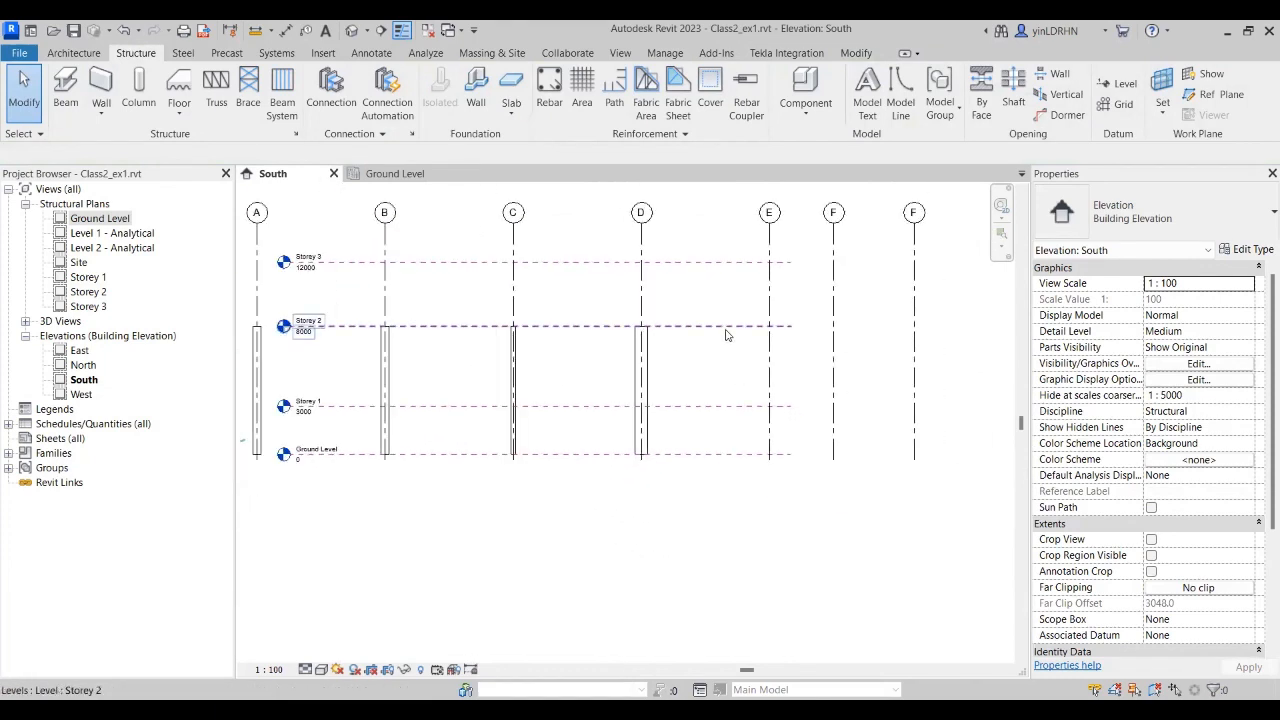
{"action": "left_click", "coordinate": [656, 390]}
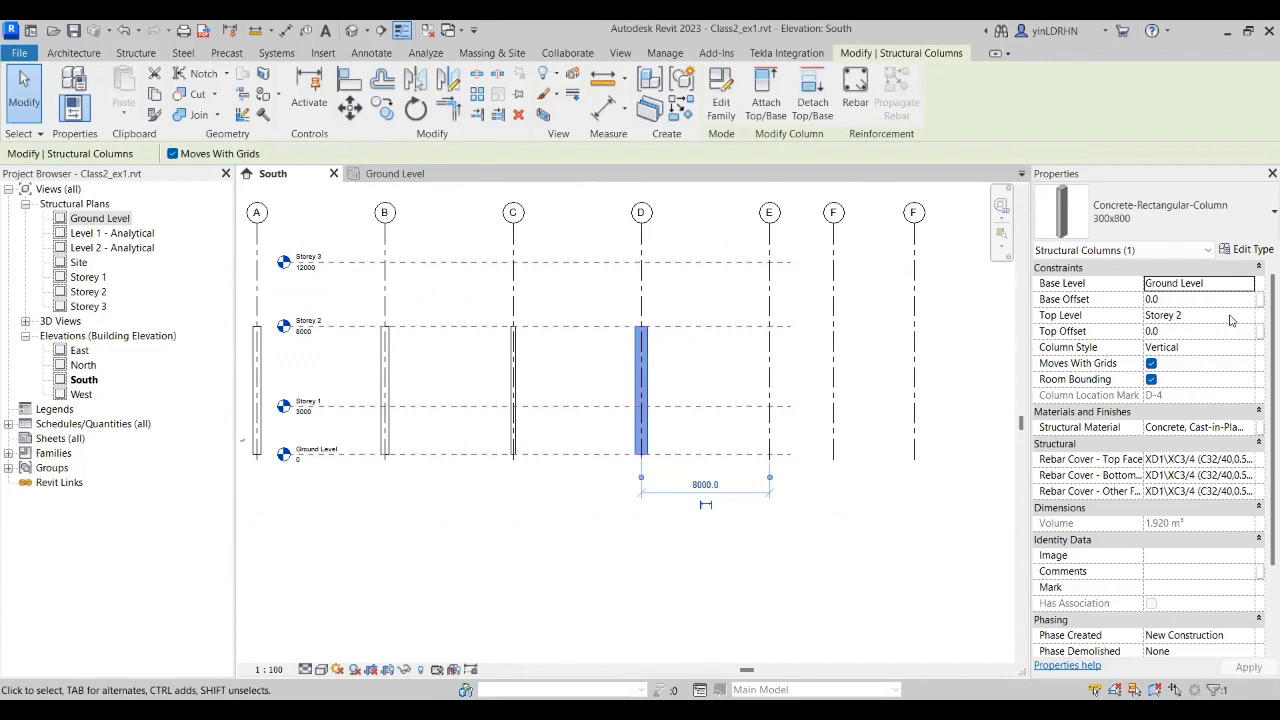
{"action": "left_click", "coordinate": [1224, 318]}
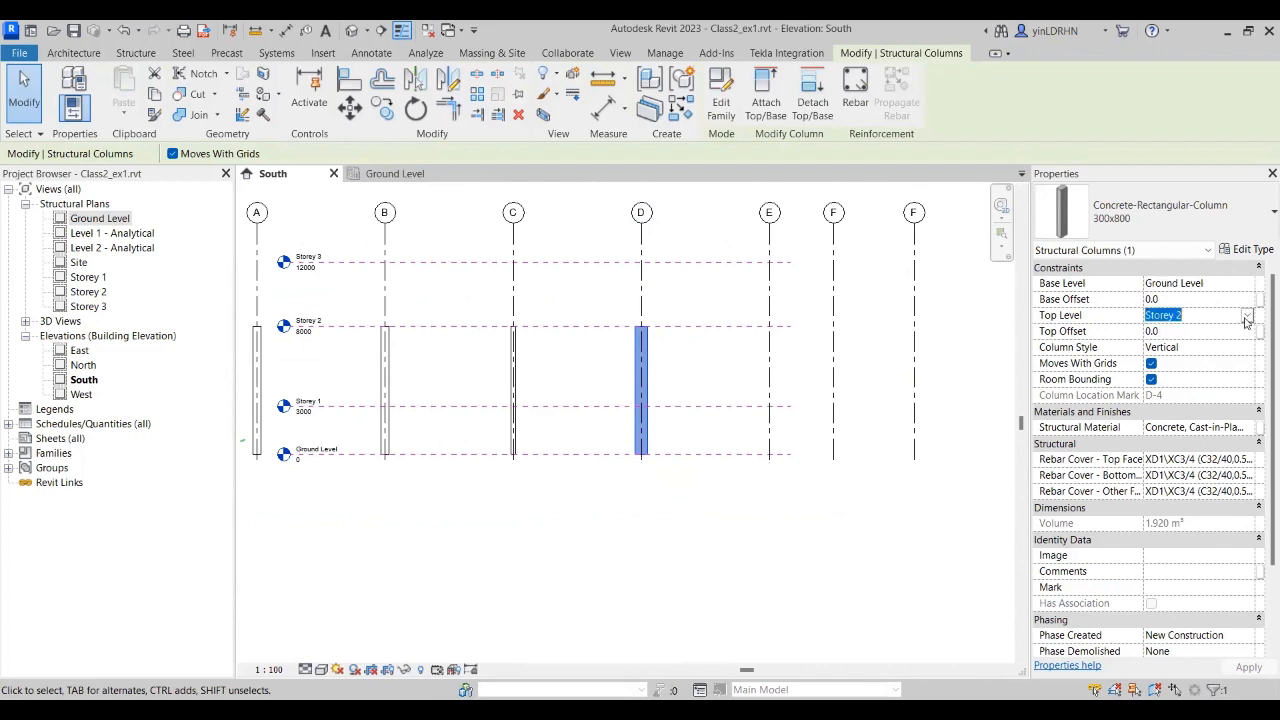
{"action": "left_click", "coordinate": [1247, 315]}
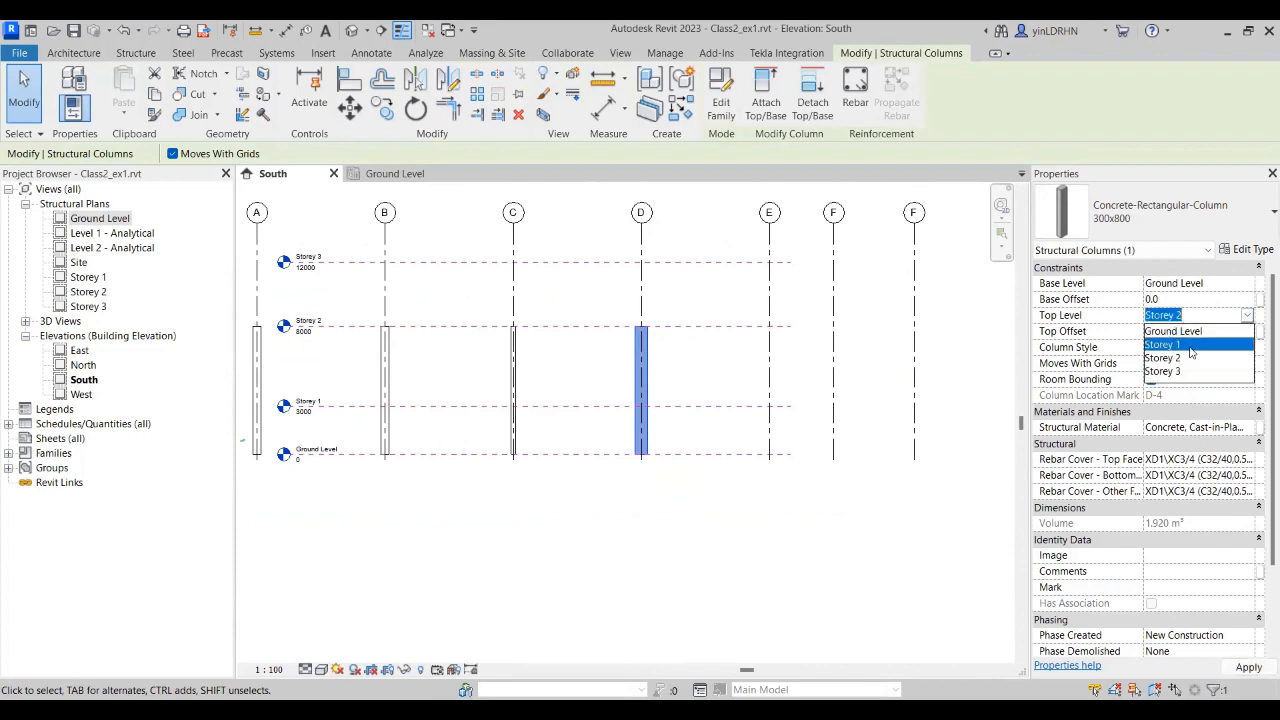
{"action": "left_click", "coordinate": [1165, 344]}
Step: Set the top level of the column at grids C and 3 and the column on grid B to Storey 1
{"action": "left_click", "coordinate": [513, 390]}
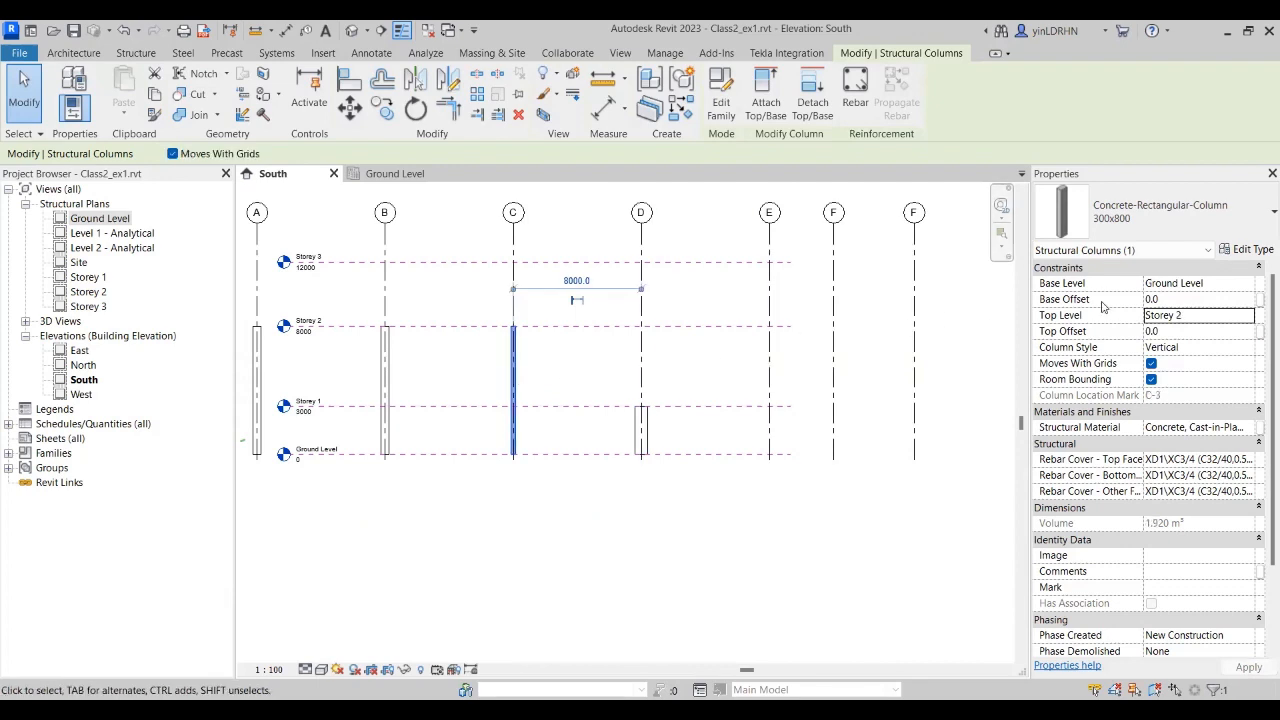
{"action": "left_click", "coordinate": [1250, 318]}
{"action": "left_click", "coordinate": [1248, 315]}
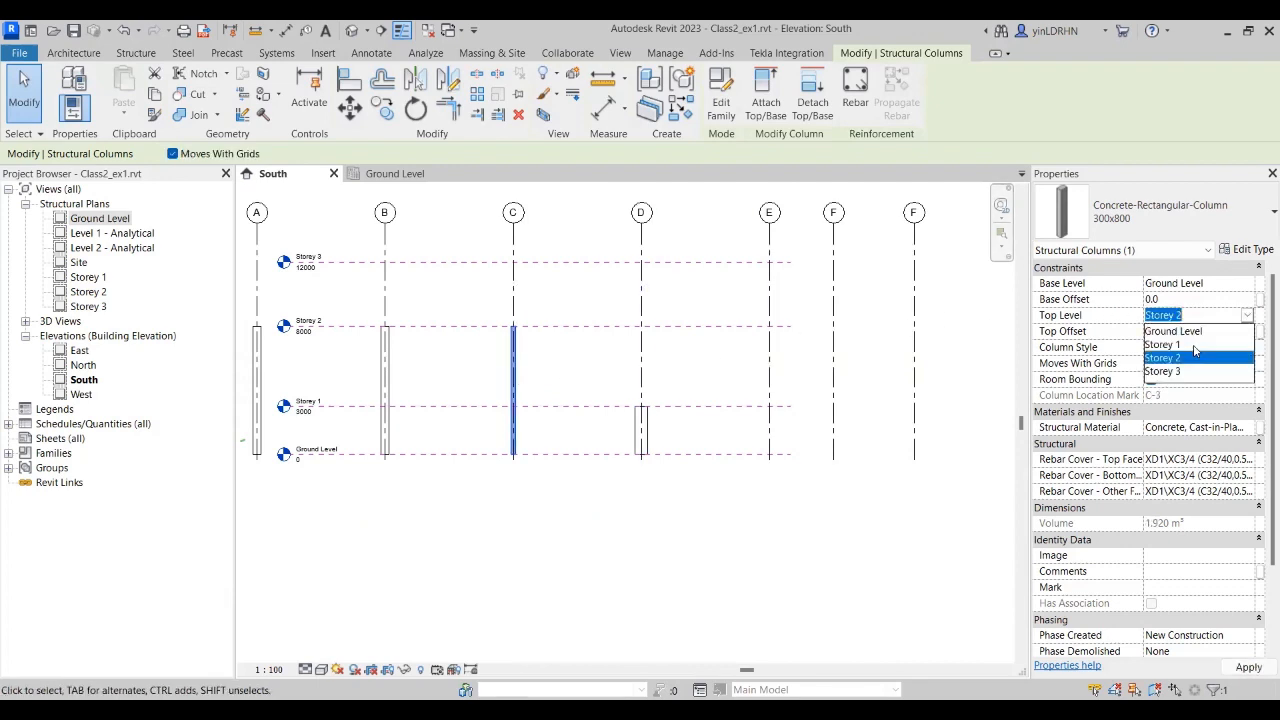
{"action": "left_click", "coordinate": [386, 385]}
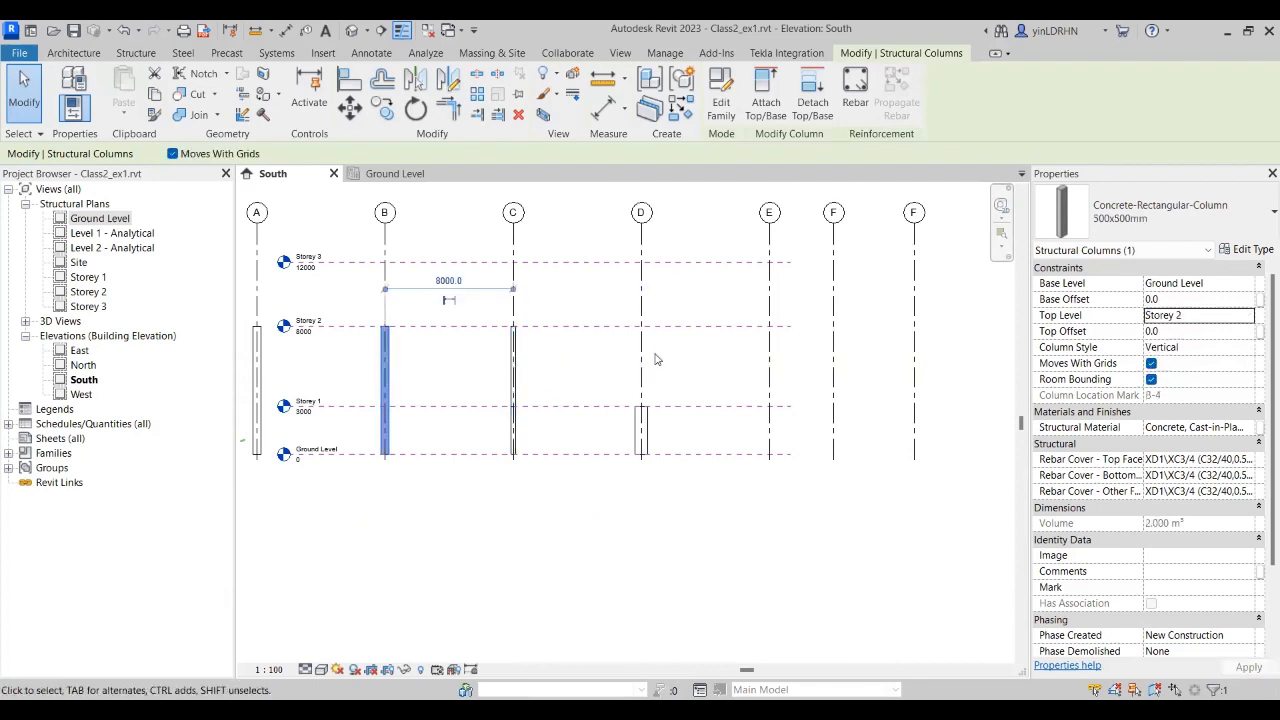
{"action": "left_click", "coordinate": [1248, 318]}
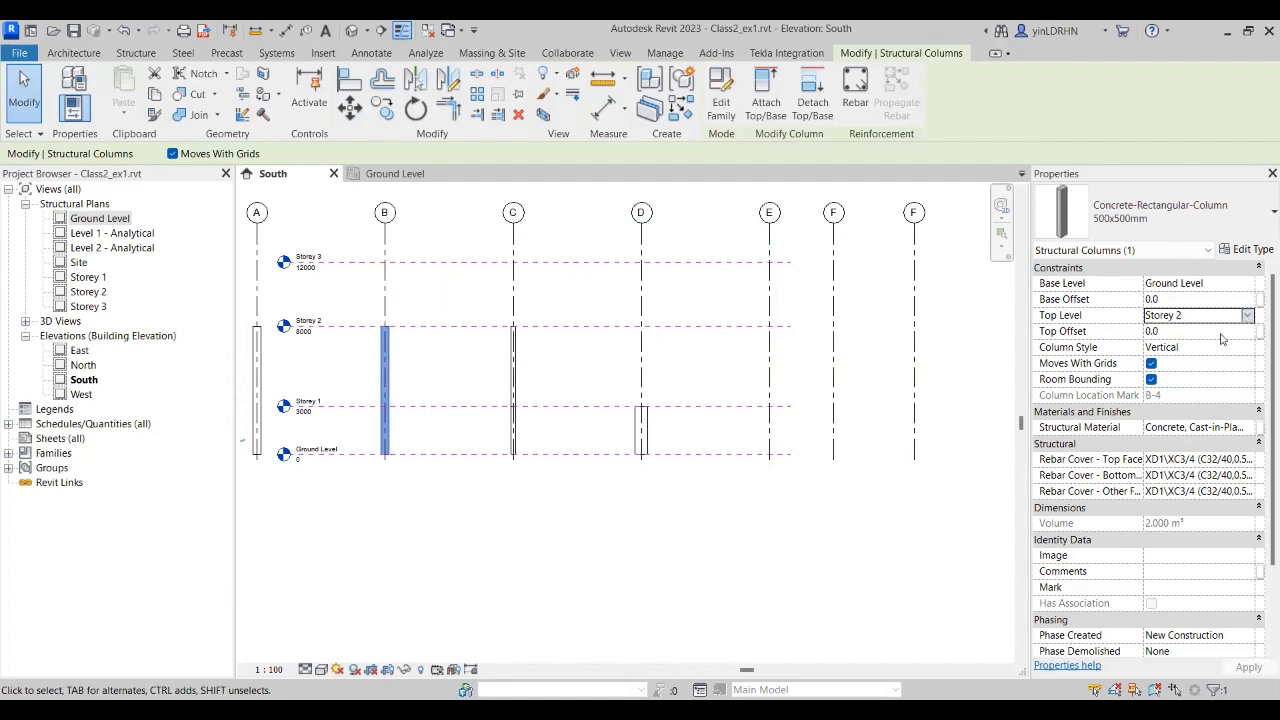
{"action": "left_click", "coordinate": [1174, 345]}
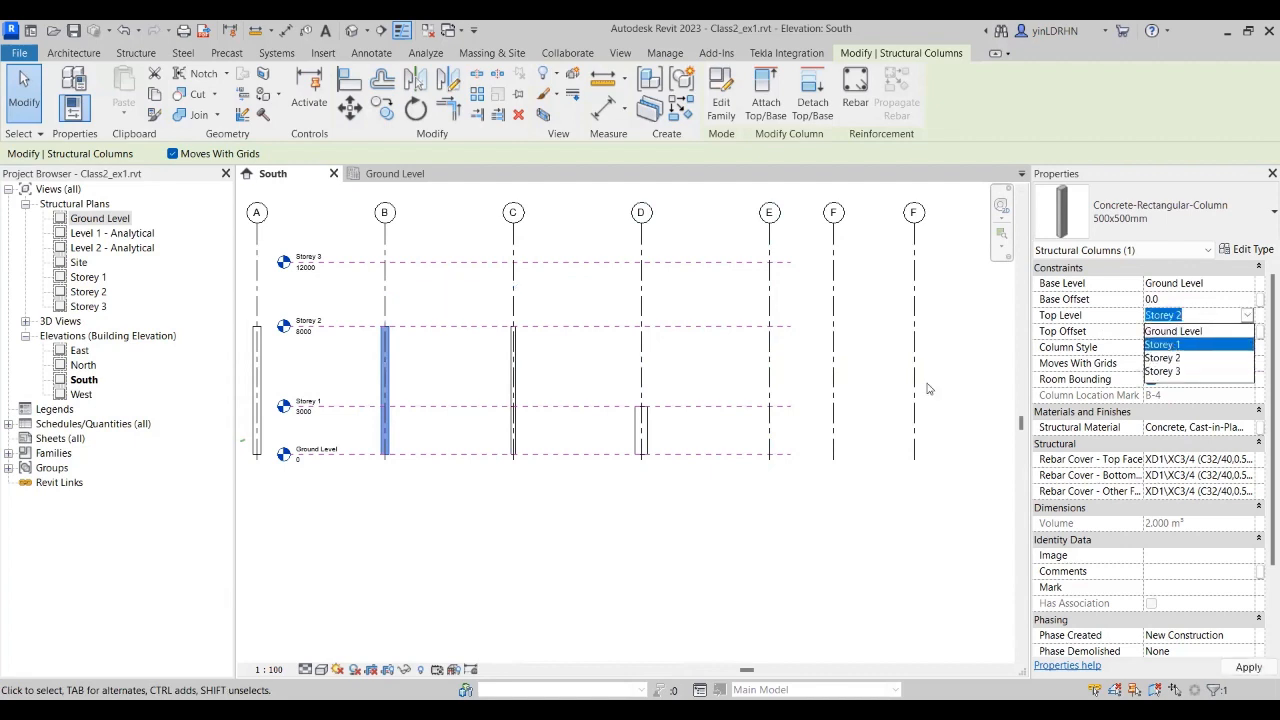
Step: Set the top level of the remaining taller column on grid C, at grid 4, to Storey 1
{"action": "left_click", "coordinate": [513, 345]}
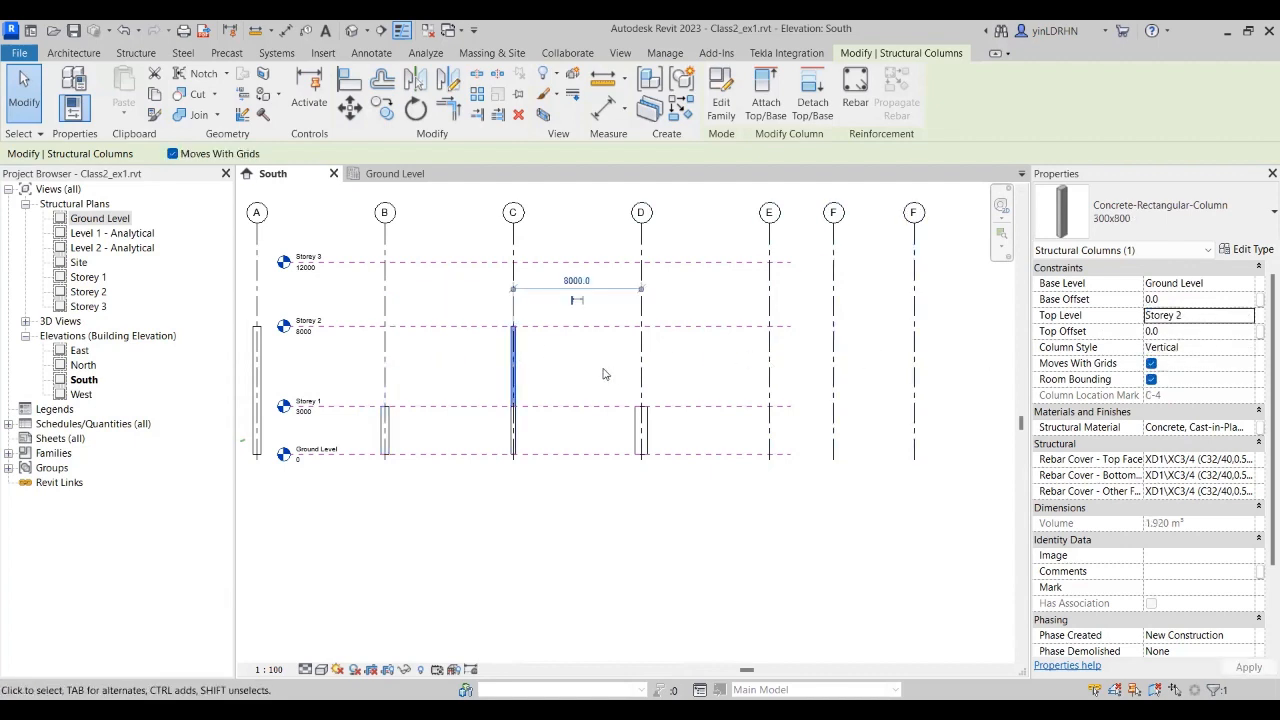
{"action": "left_click", "coordinate": [603, 372]}
{"action": "left_click", "coordinate": [514, 424]}
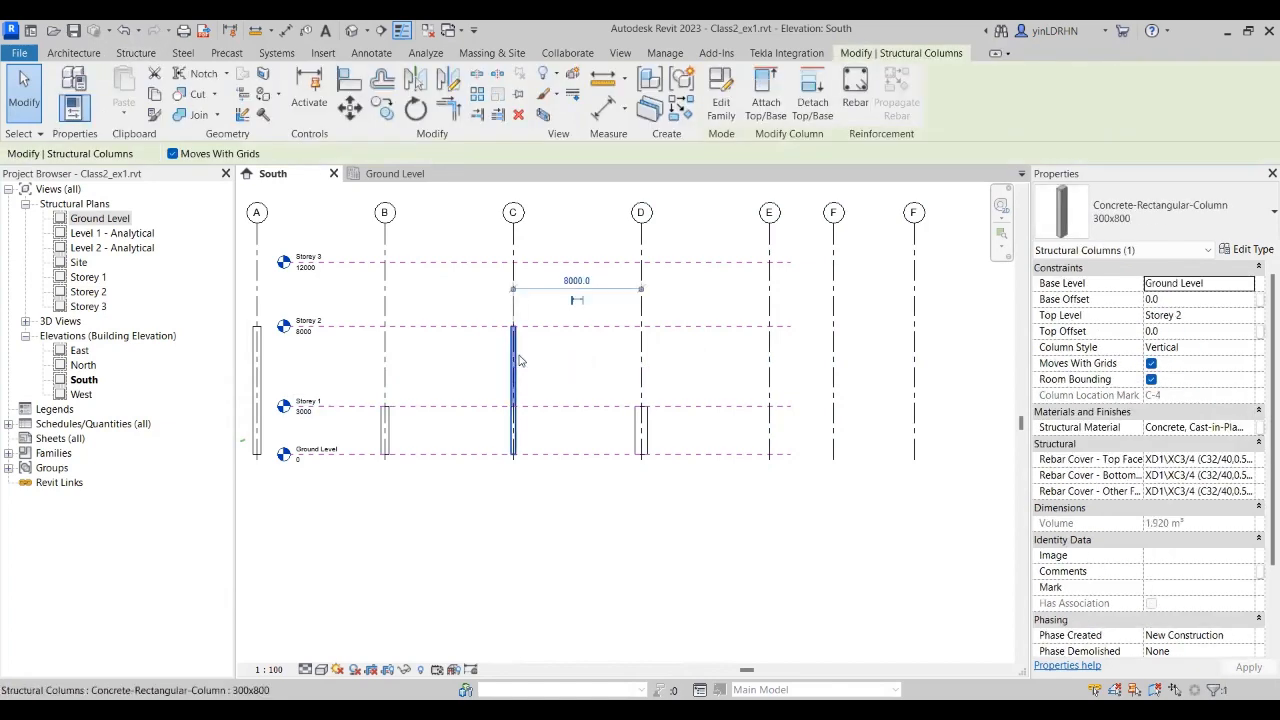
{"action": "left_click", "coordinate": [590, 388]}
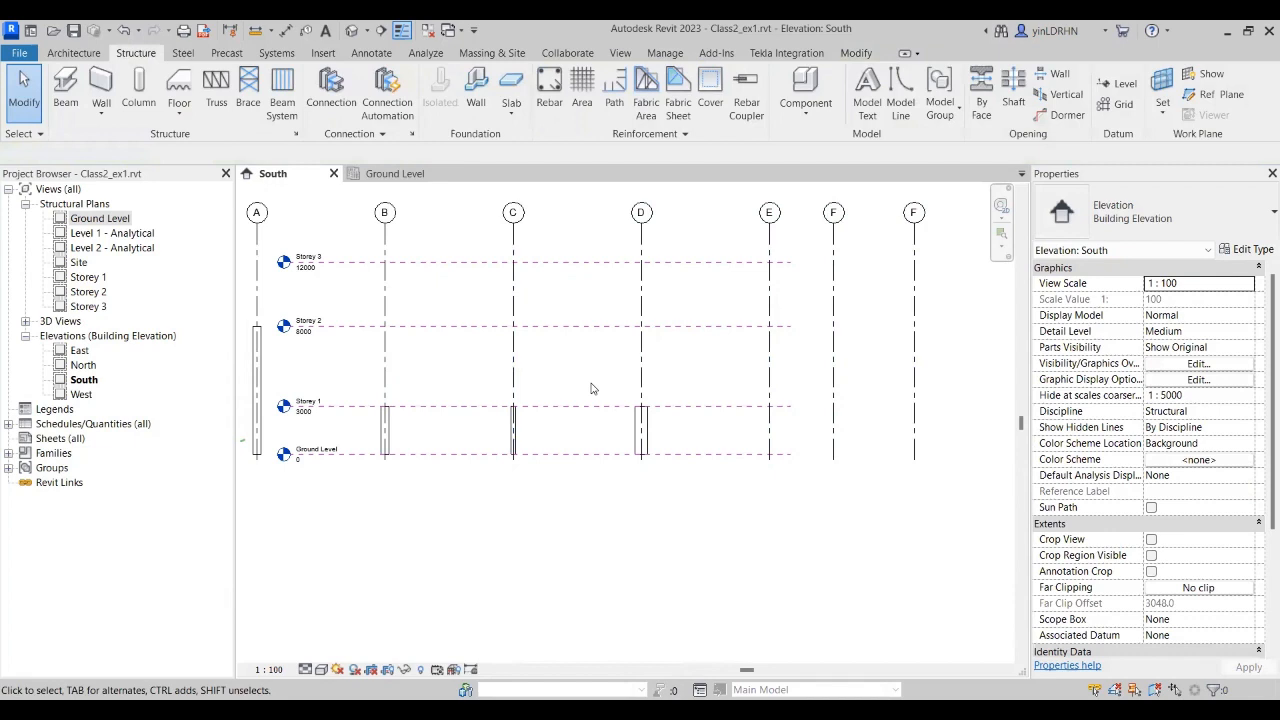
Step: Extend the level lines in the South elevation so their heads sit outside grid A
{"action": "middle_click_drag", "start_coordinate": [408, 377], "coordinate": [511, 391]}
{"action": "left_click", "coordinate": [422, 338]}
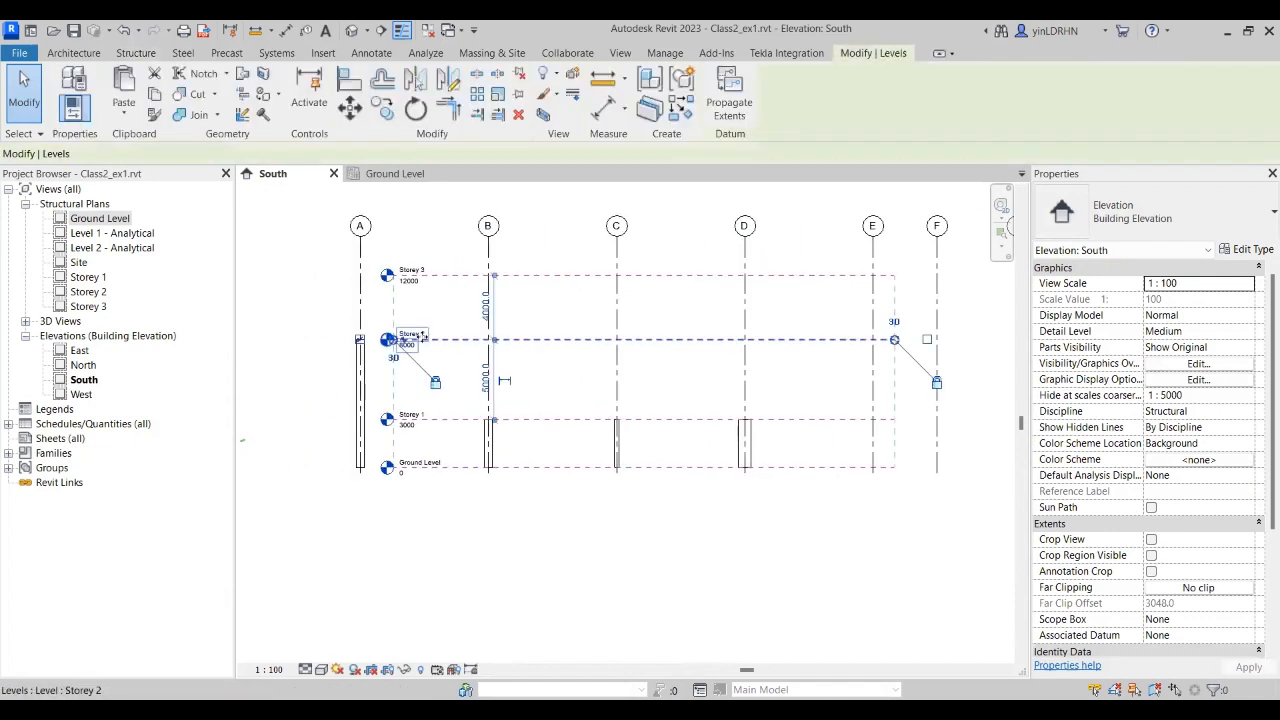
{"action": "left_click_drag", "start_coordinate": [390, 340], "coordinate": [270, 340]}
Step: Set the top level of the 500x500mm column on grid A to Storey 1
{"action": "left_click", "coordinate": [364, 447]}
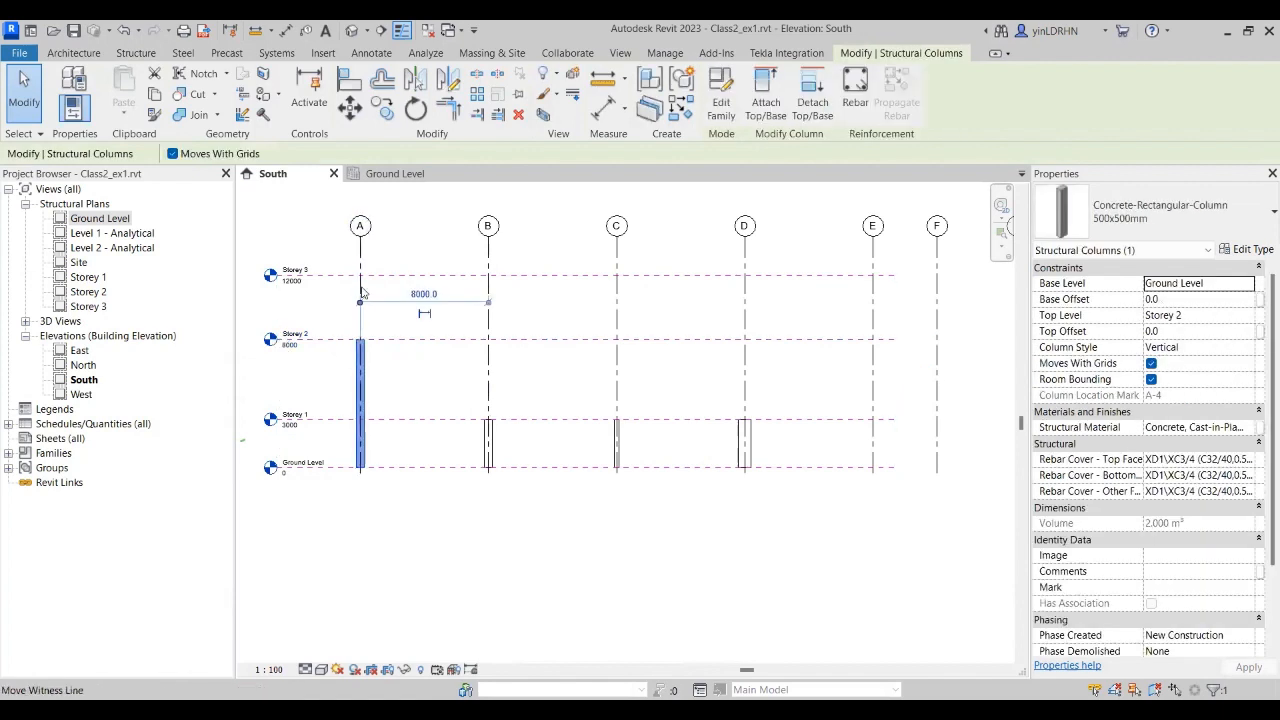
{"action": "left_click", "coordinate": [383, 388]}
{"action": "left_click", "coordinate": [365, 386]}
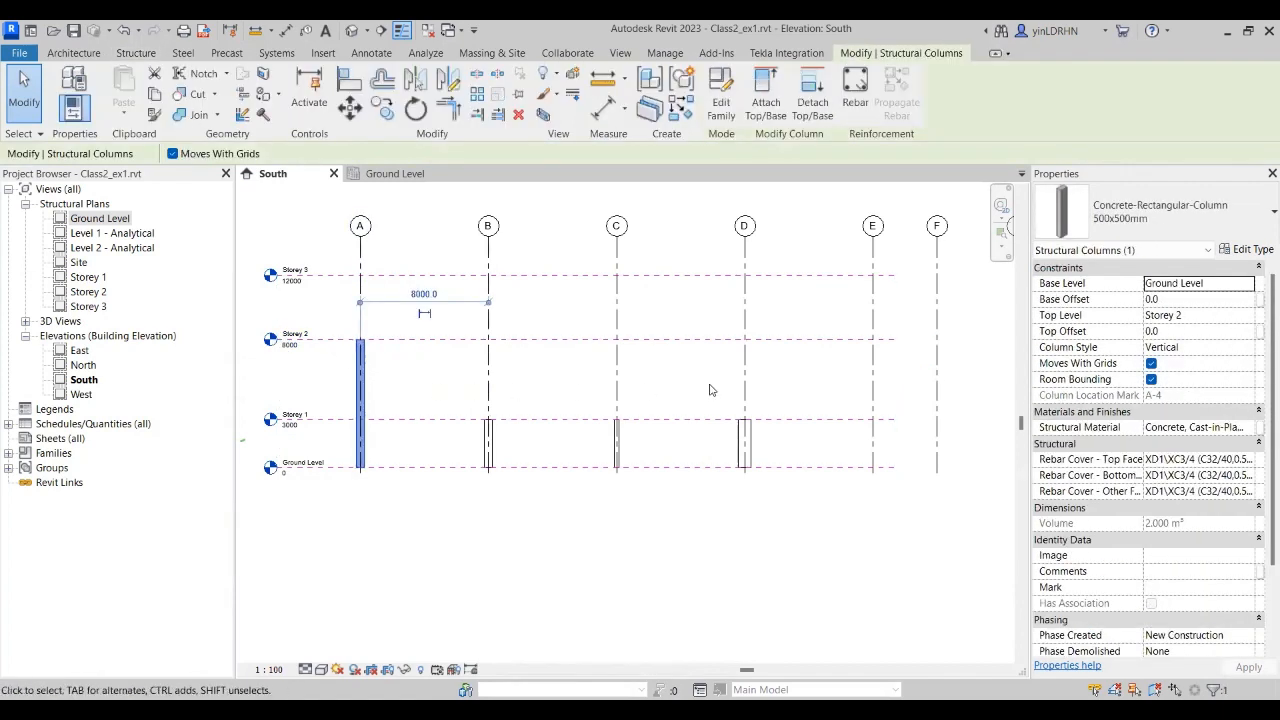
{"action": "left_click", "coordinate": [1231, 317]}
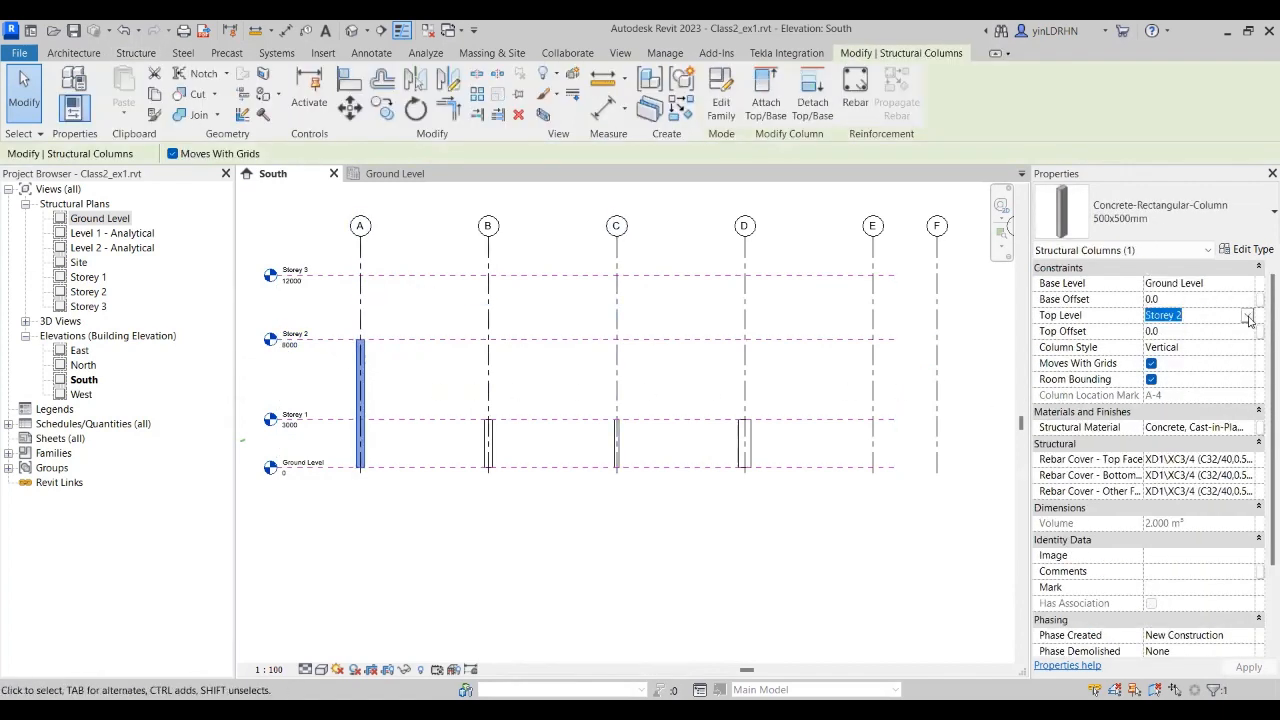
{"action": "left_click", "coordinate": [1248, 317]}
{"action": "left_click", "coordinate": [1170, 346]}
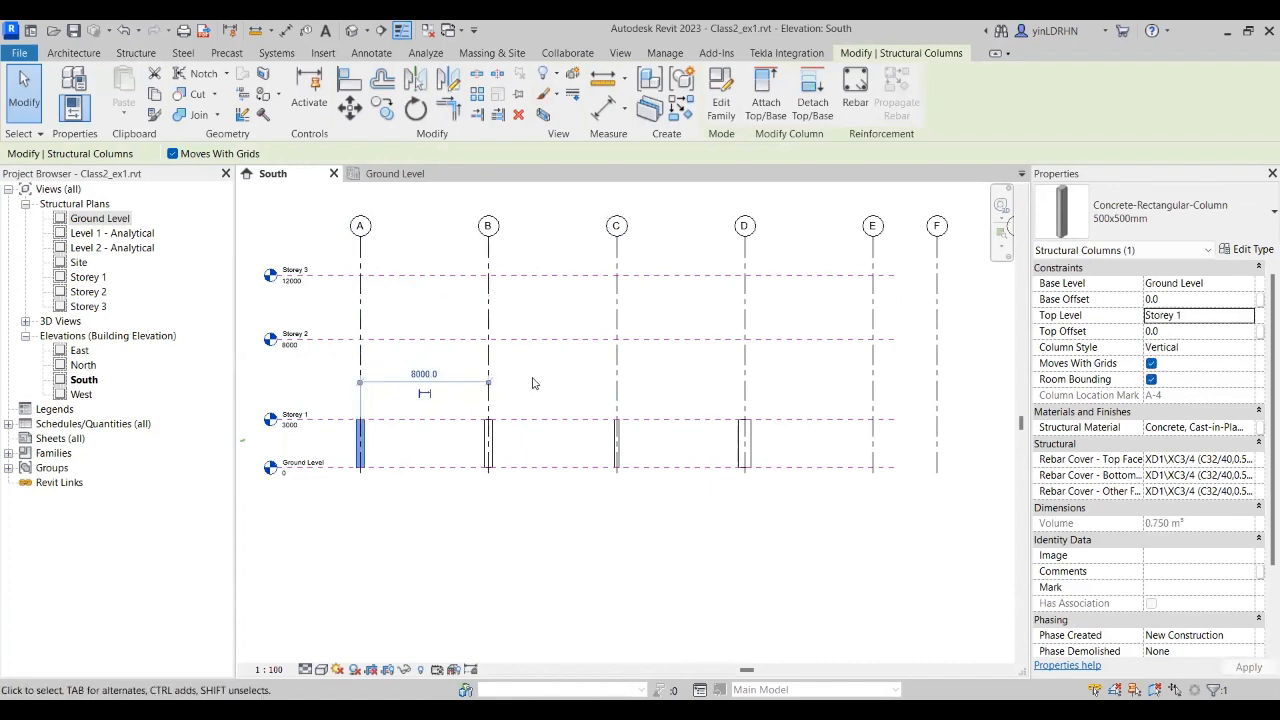
{"action": "left_click", "coordinate": [532, 383]}
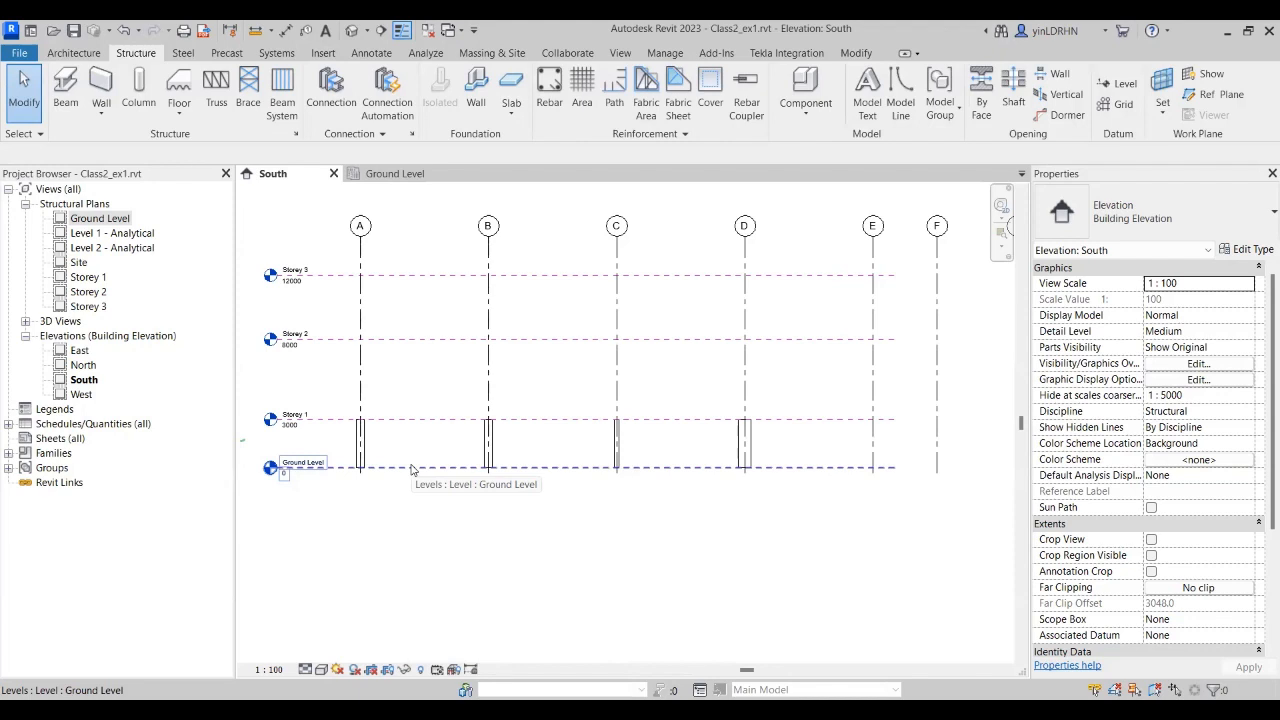
Step: Set the top offset of the 300x800 column on grid D to -50, lowering its top below Storey 1
{"action": "left_click", "coordinate": [744, 445]}
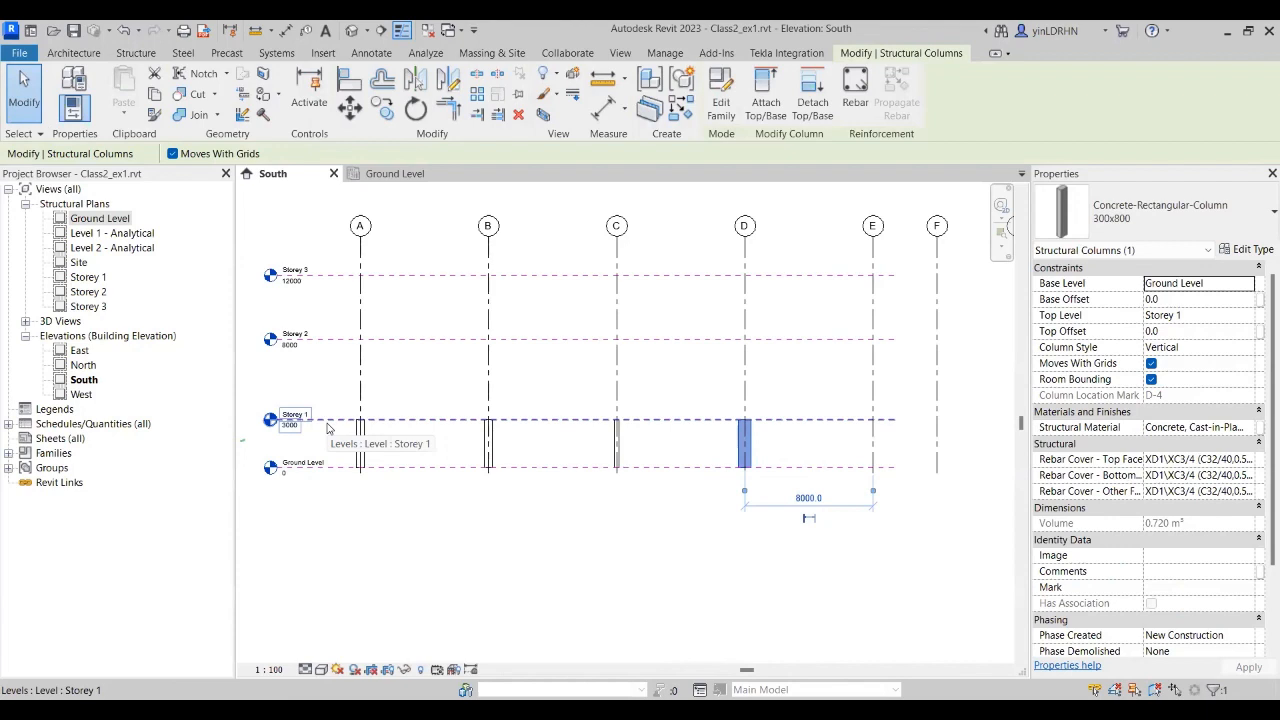
{"action": "left_click", "coordinate": [1175, 331]}
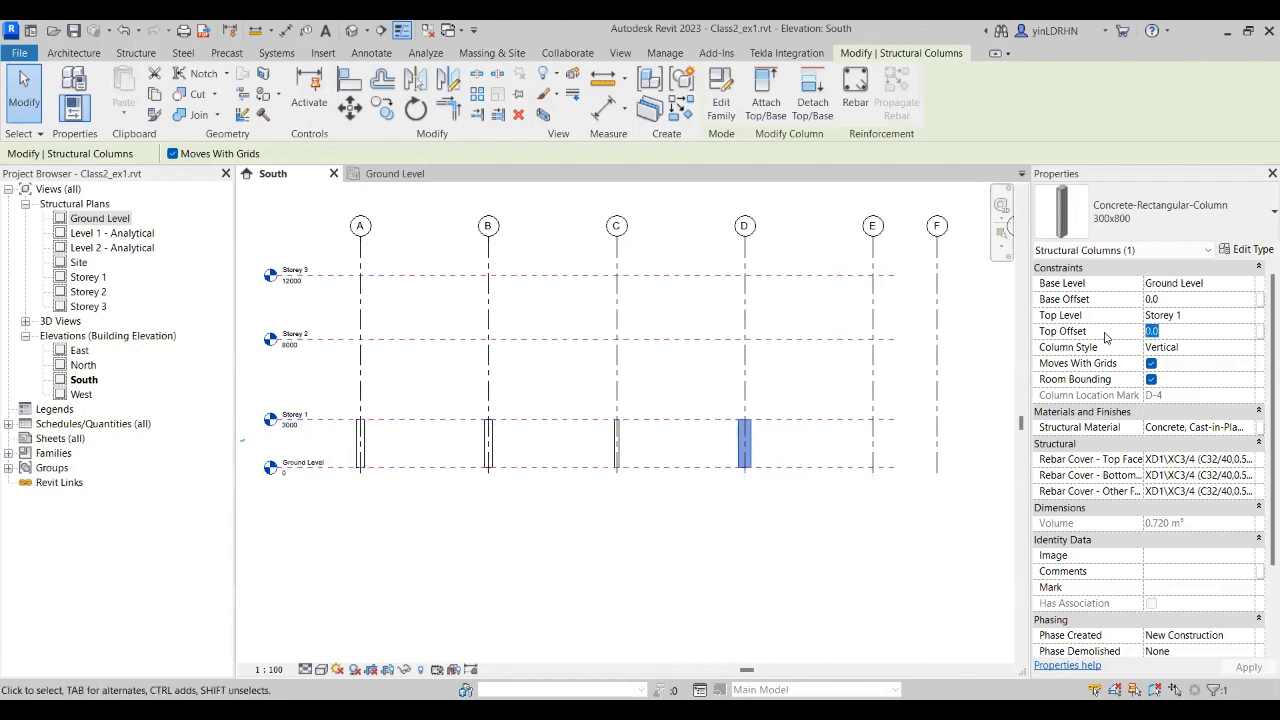
{"action": "type", "text": "50"}
{"action": "key", "text": "Return"}
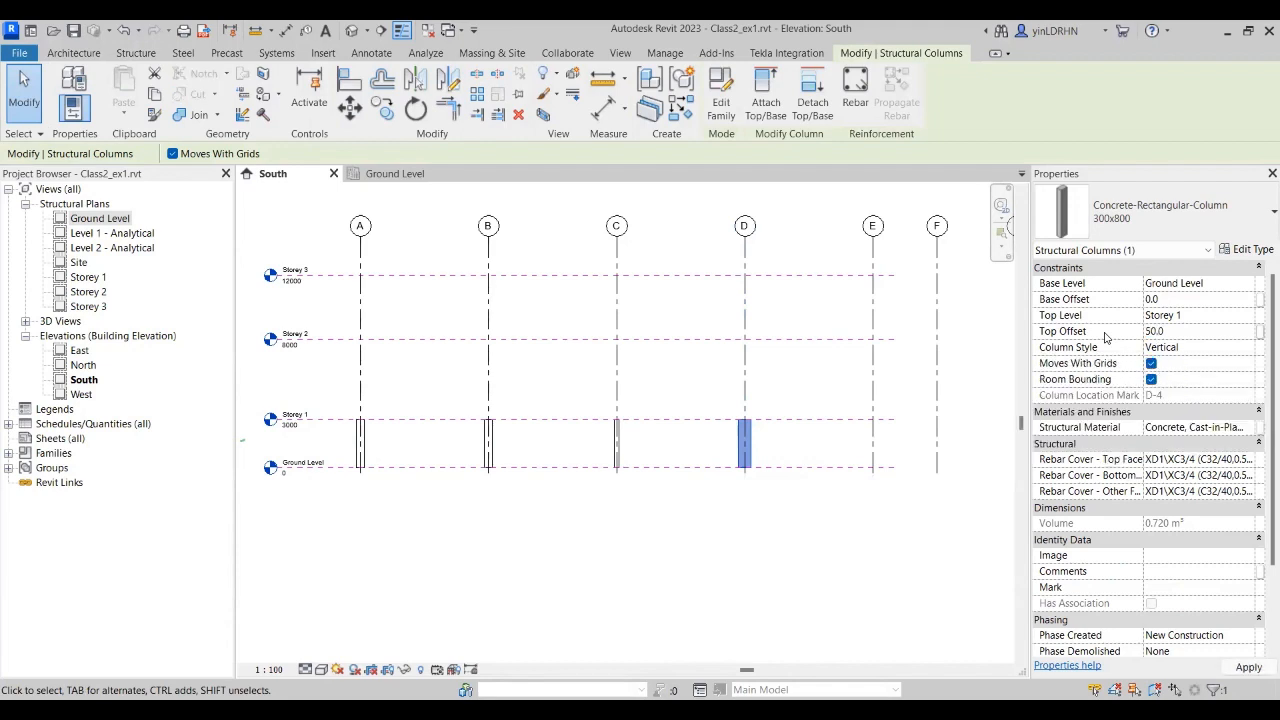
{"action": "left_click", "coordinate": [1180, 336]}
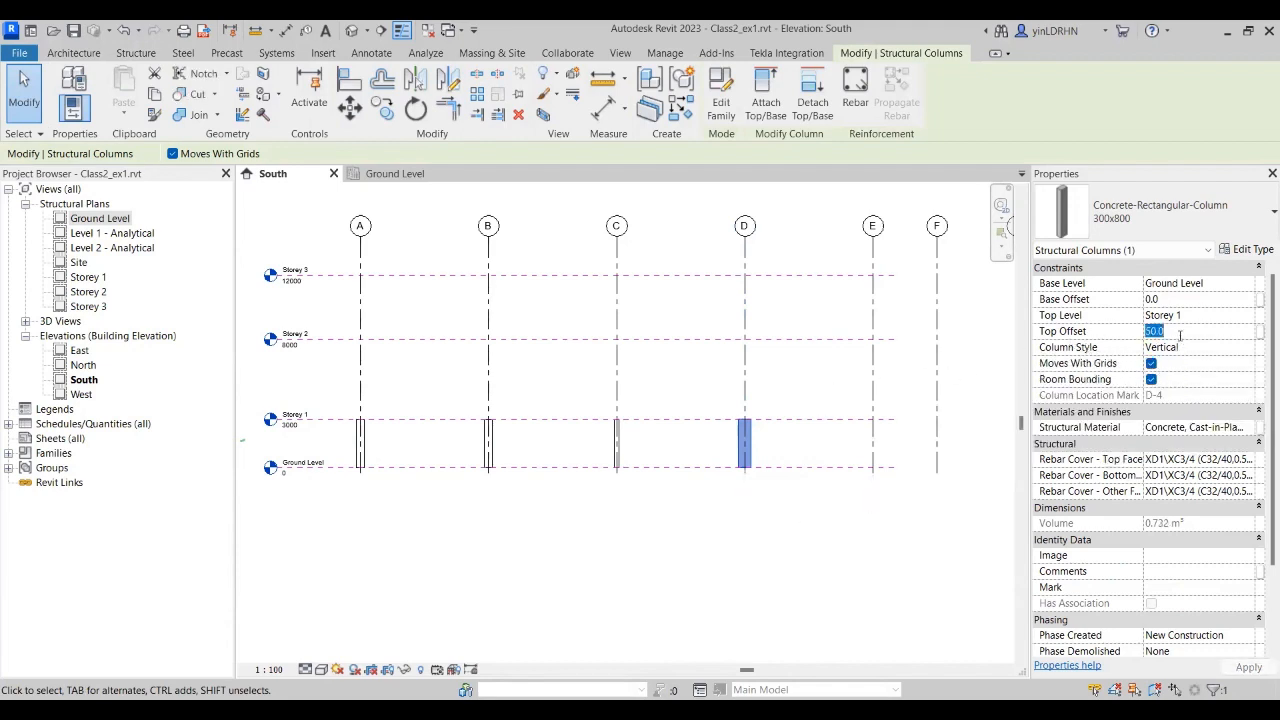
{"action": "type", "text": "-50.0"}
{"action": "left_click", "coordinate": [844, 389]}
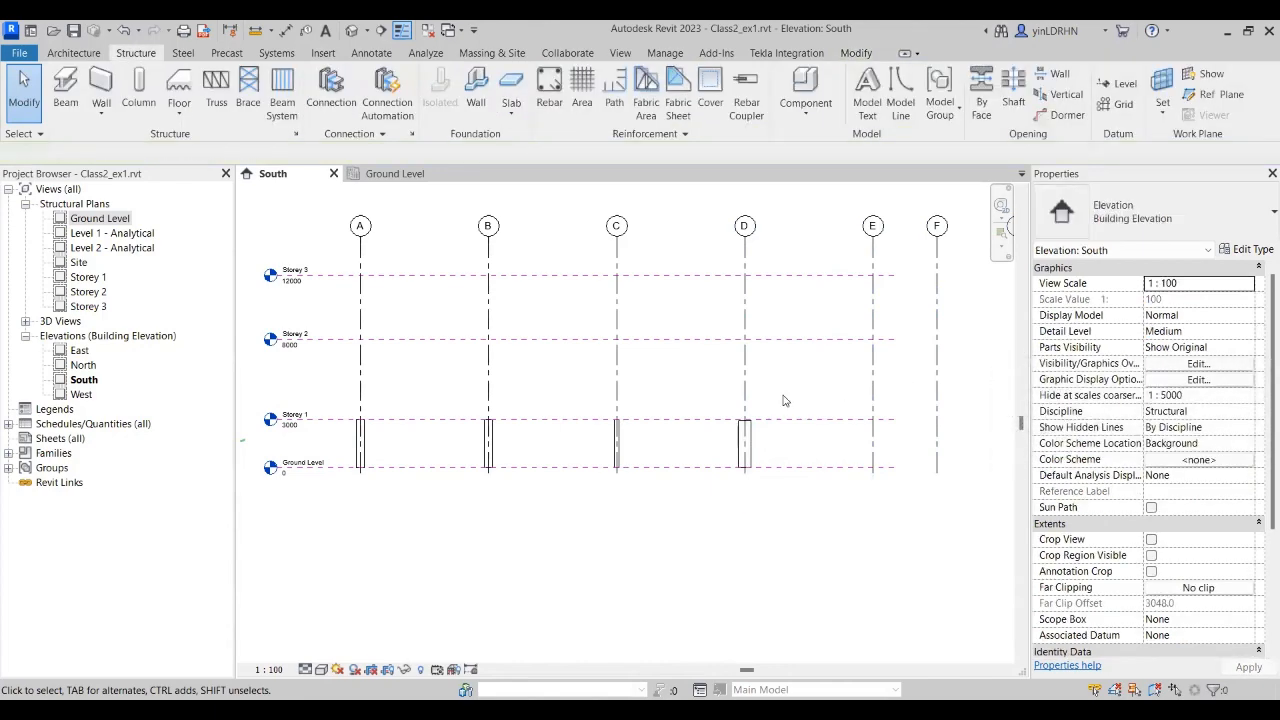
{"action": "scroll", "coordinate": [740, 411], "scroll_direction": "up", "scroll_amount": 1}
{"action": "scroll", "coordinate": [740, 419], "scroll_direction": "up", "scroll_amount": 2}
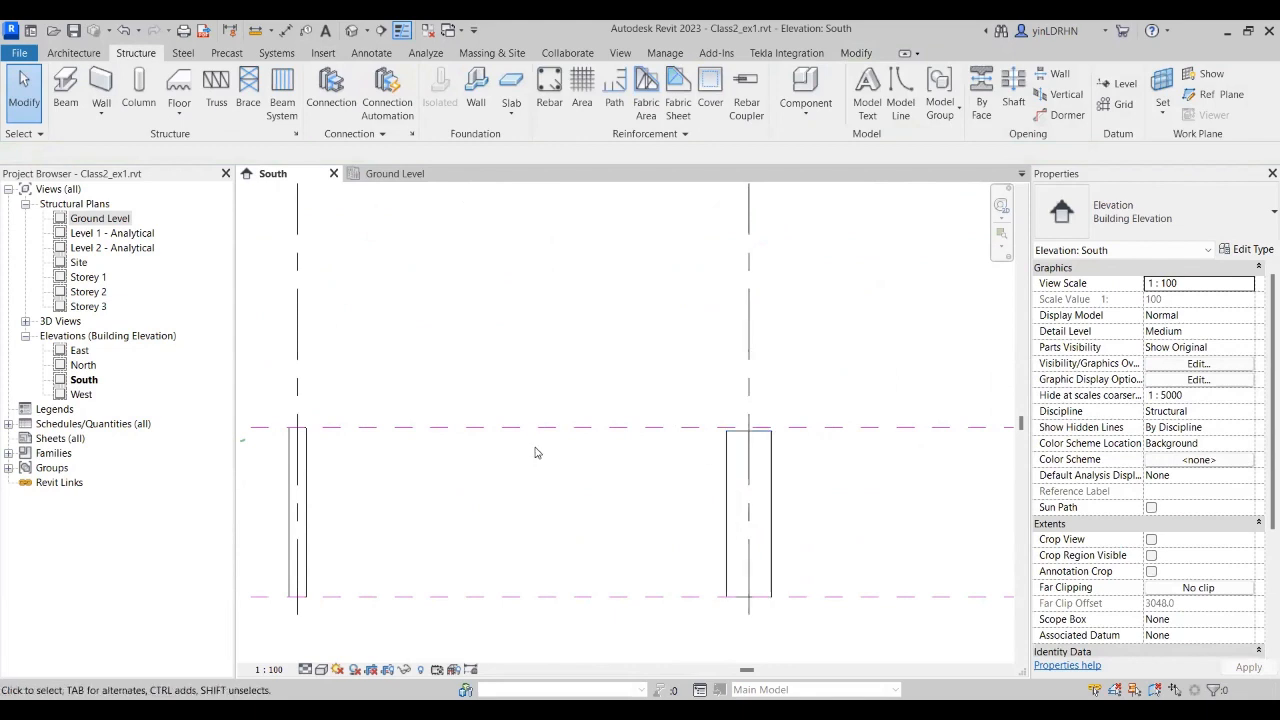
Step: Set the top offset of the three columns on grids A, B and C to -50 in the South elevation
{"action": "scroll", "coordinate": [534, 449], "scroll_direction": "down", "scroll_amount": 1}
{"action": "left_click", "coordinate": [420, 466]}
{"action": "middle_click_drag", "start_coordinate": [354, 493], "coordinate": [755, 438]}
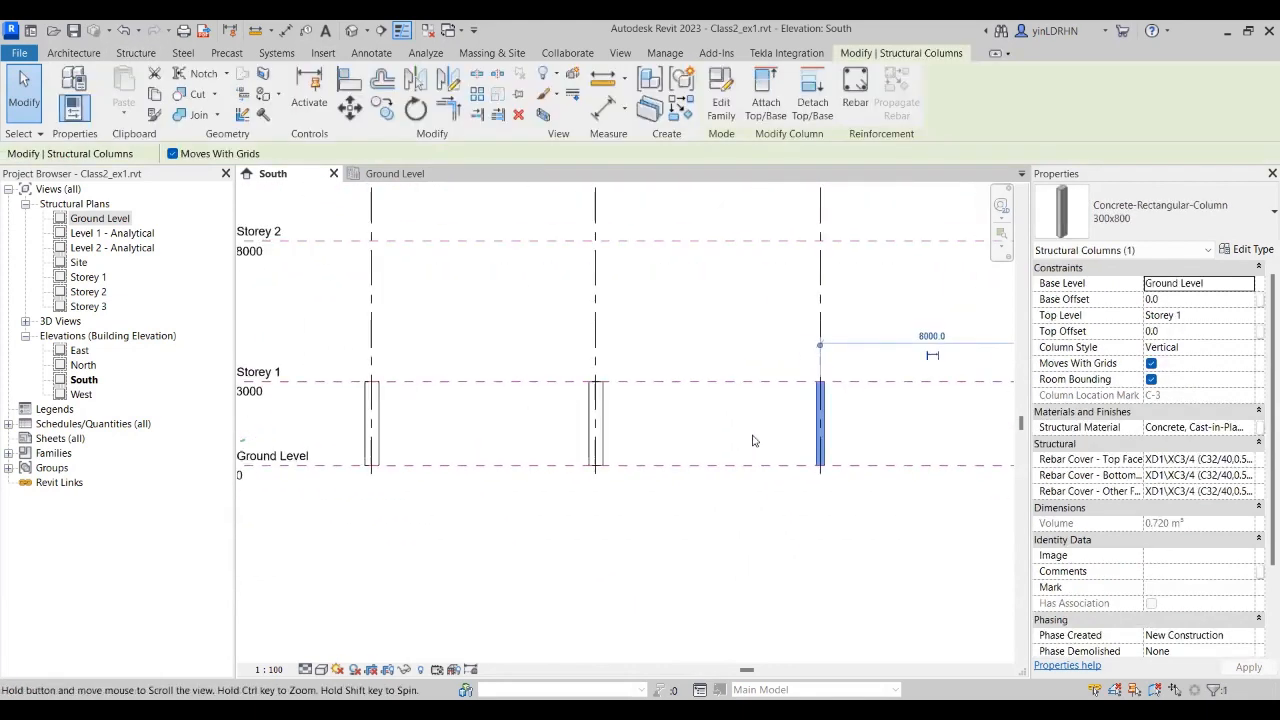
{"action": "scroll", "coordinate": [741, 438], "scroll_direction": "down", "scroll_amount": 1}
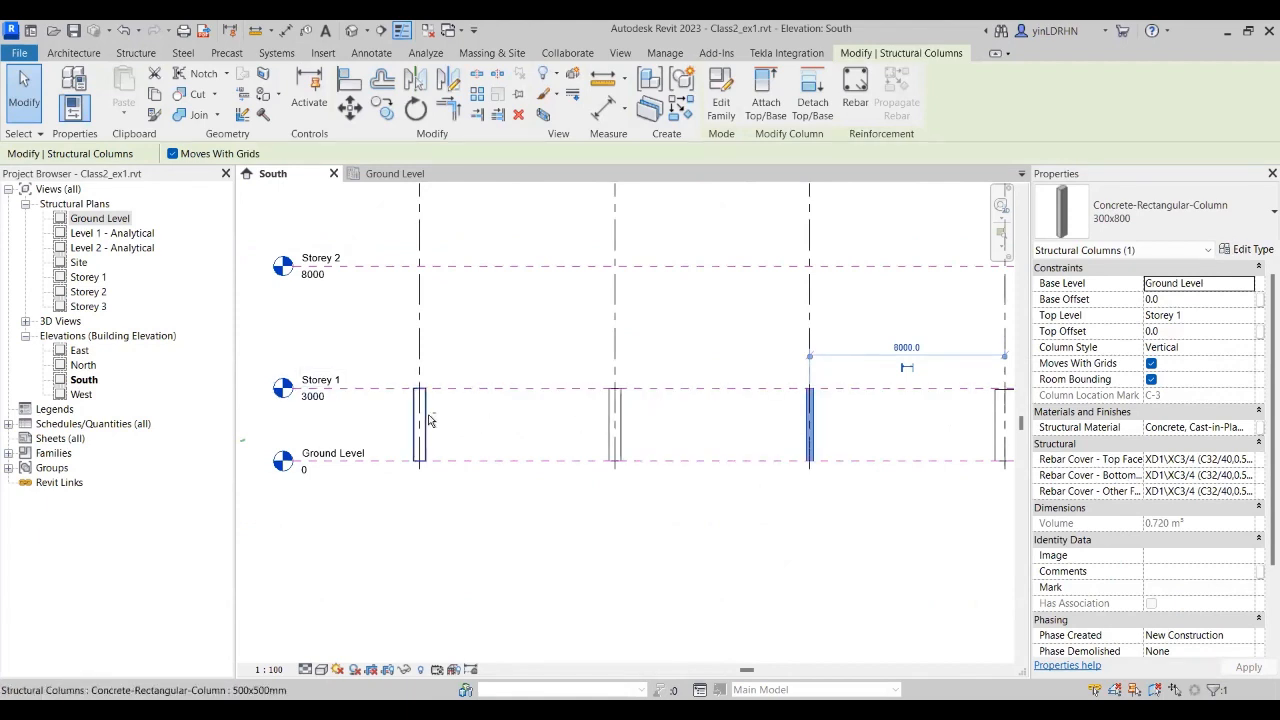
{"action": "left_click_drag", "start_coordinate": [380, 351], "coordinate": [476, 491], "text": "shift"}
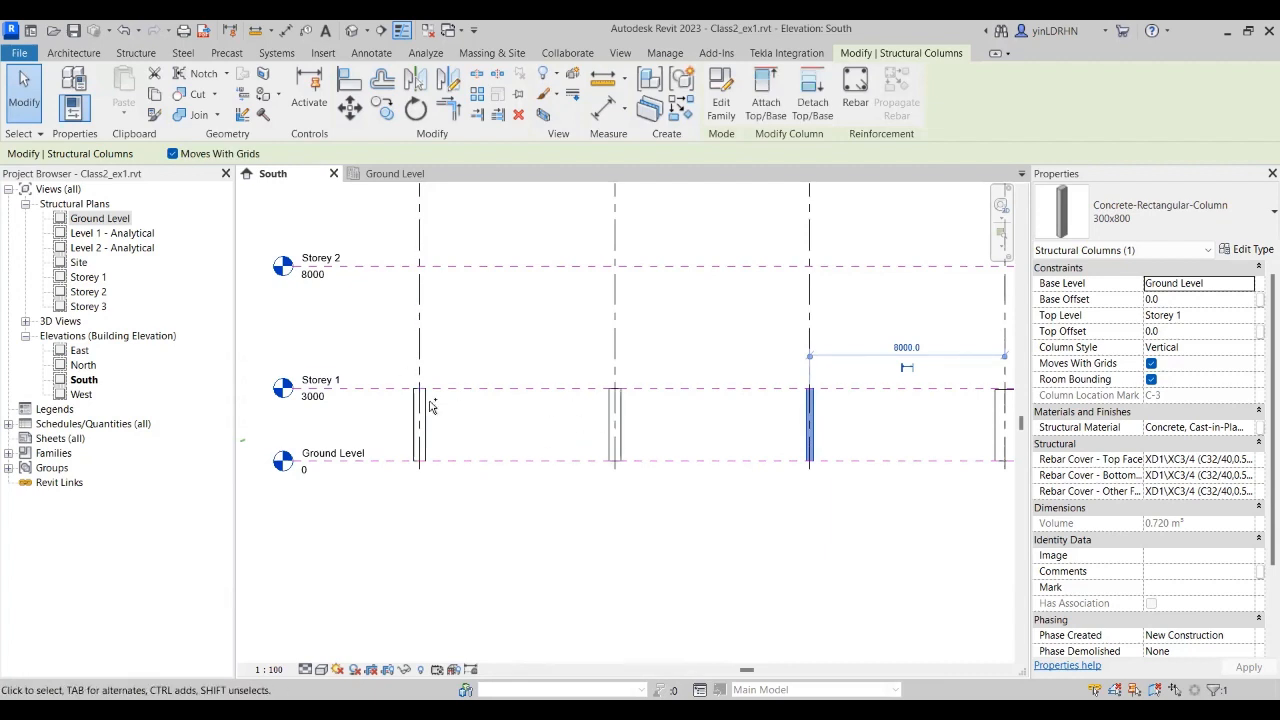
{"action": "left_click_drag", "start_coordinate": [388, 363], "coordinate": [483, 502], "text": "ctrl"}
{"action": "left_click_drag", "start_coordinate": [575, 358], "coordinate": [690, 510], "text": "ctrl"}
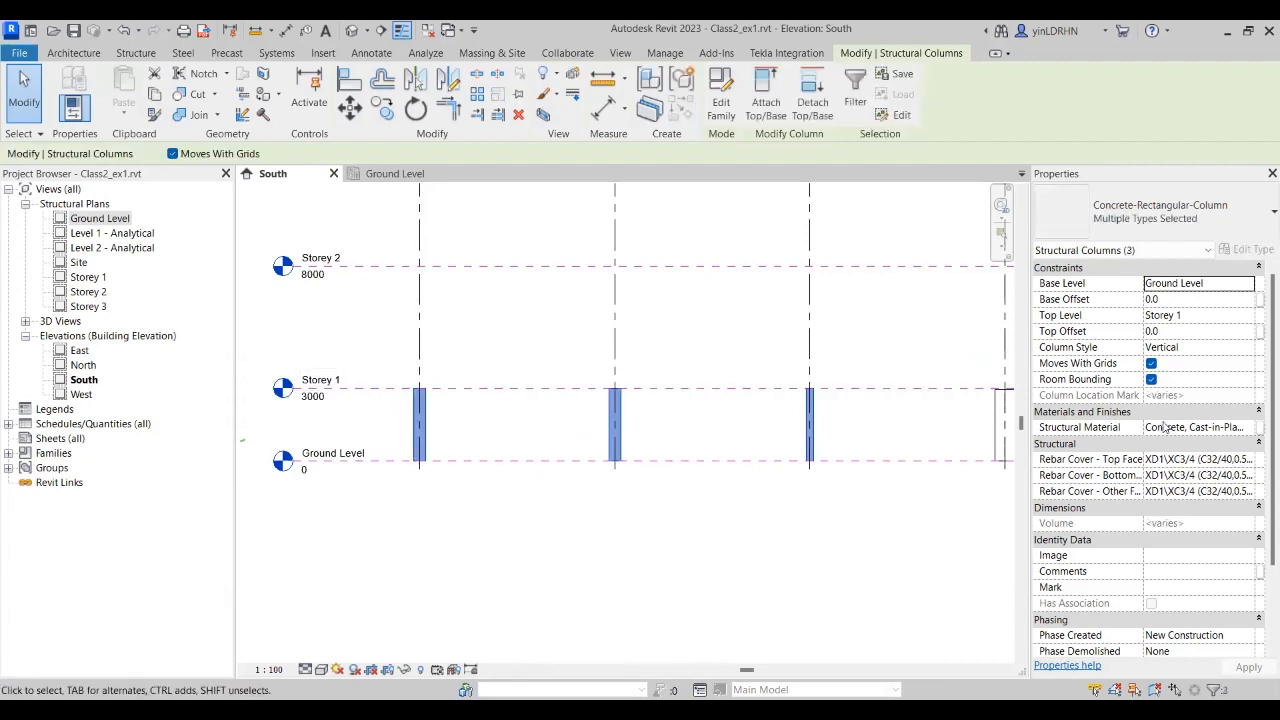
{"action": "left_click", "coordinate": [1180, 331]}
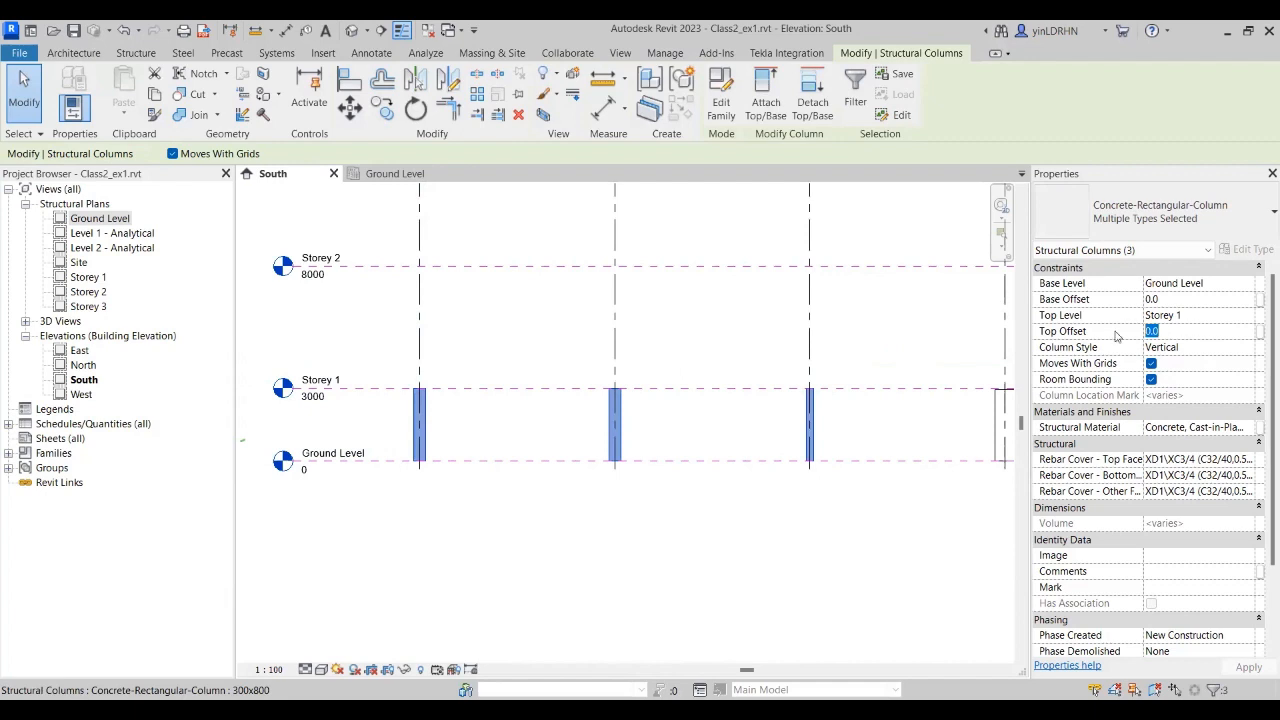
{"action": "type", "text": "-50"}
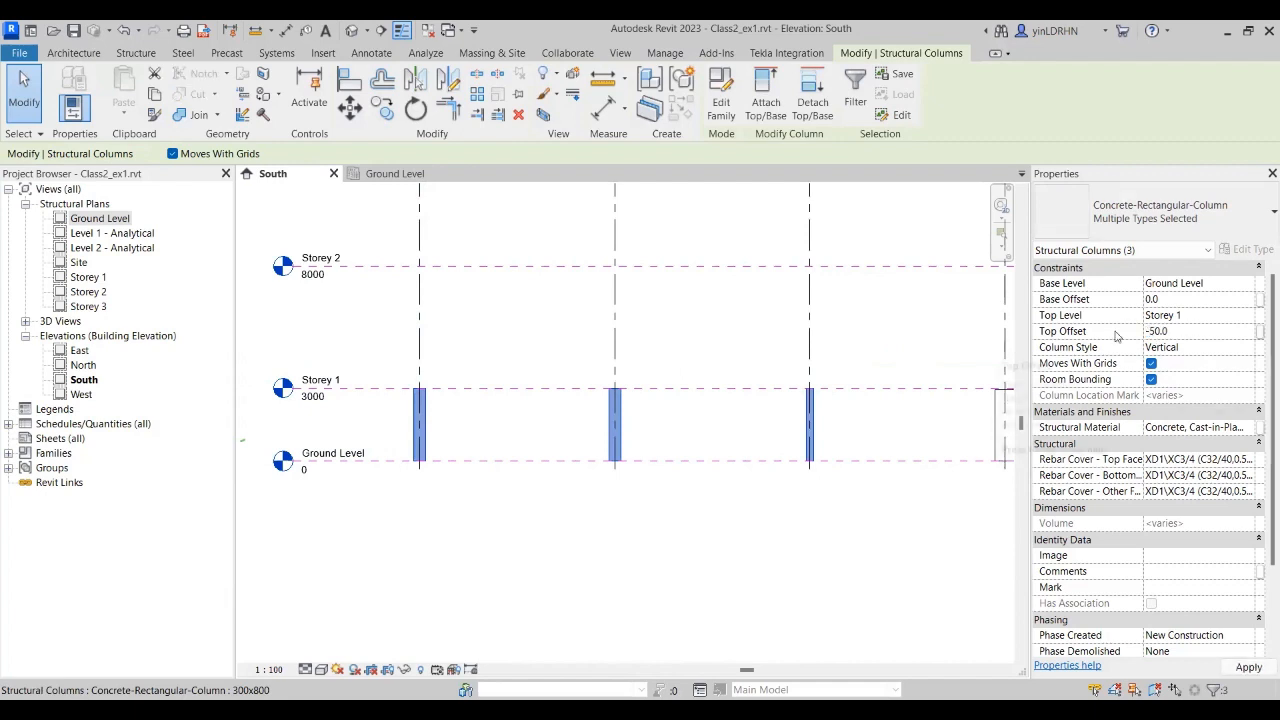
{"action": "left_click", "coordinate": [723, 403]}
Step: Examine the column tops against the Storey 1 level in the South elevation and compare the columns with the Ground Level plan
{"action": "scroll", "coordinate": [604, 396], "scroll_direction": "up", "scroll_amount": 5}
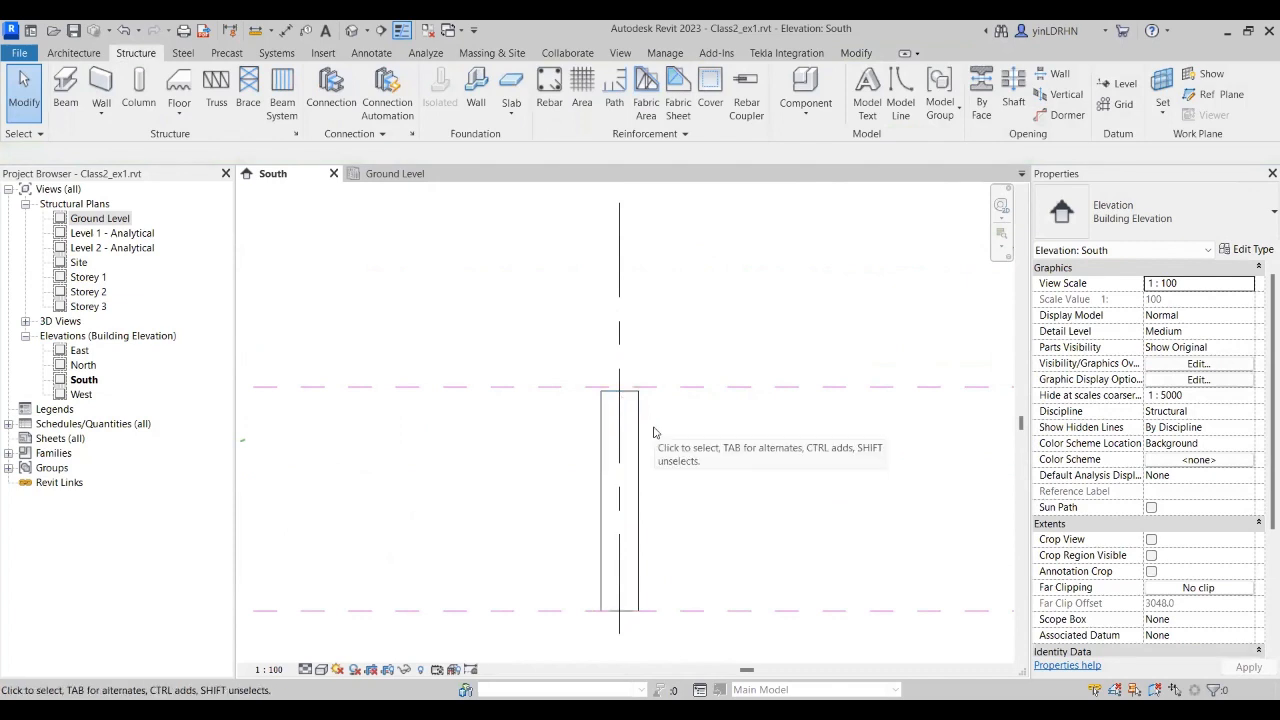
{"action": "scroll", "coordinate": [654, 432], "scroll_direction": "down", "scroll_amount": 3}
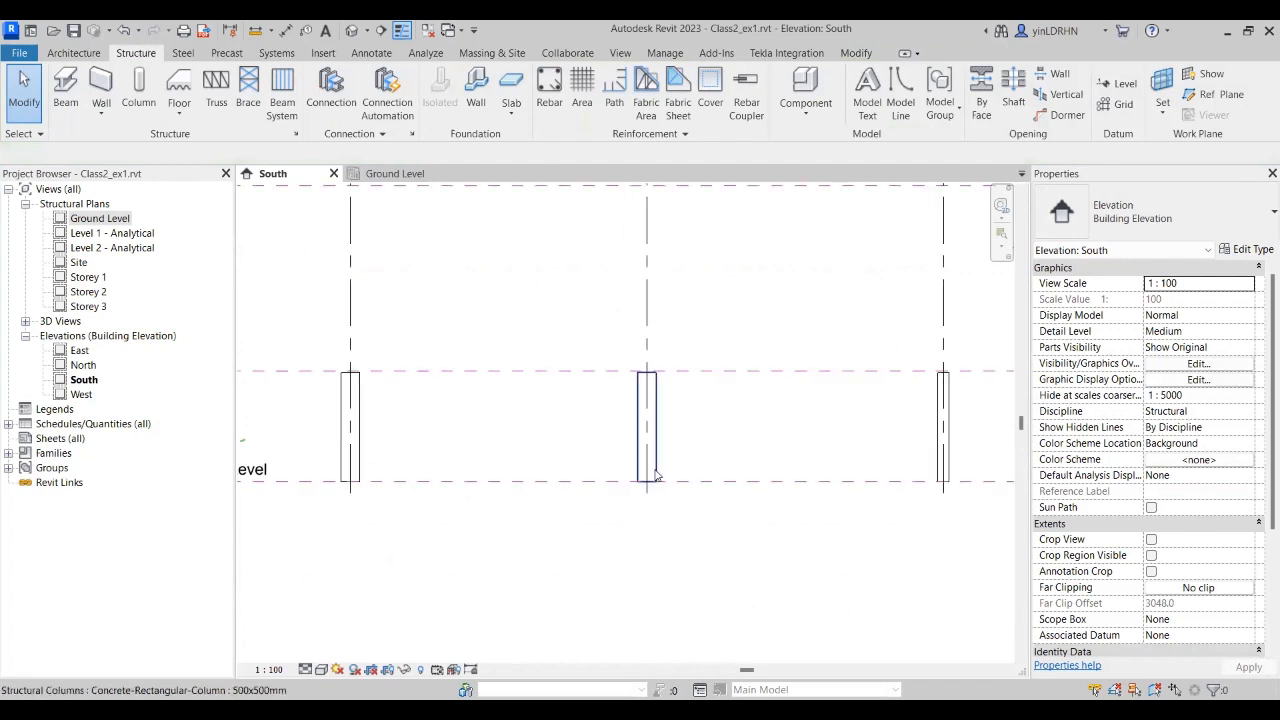
{"action": "left_click", "coordinate": [395, 173]}
{"action": "scroll", "coordinate": [400, 295], "scroll_direction": "up", "scroll_amount": 4}
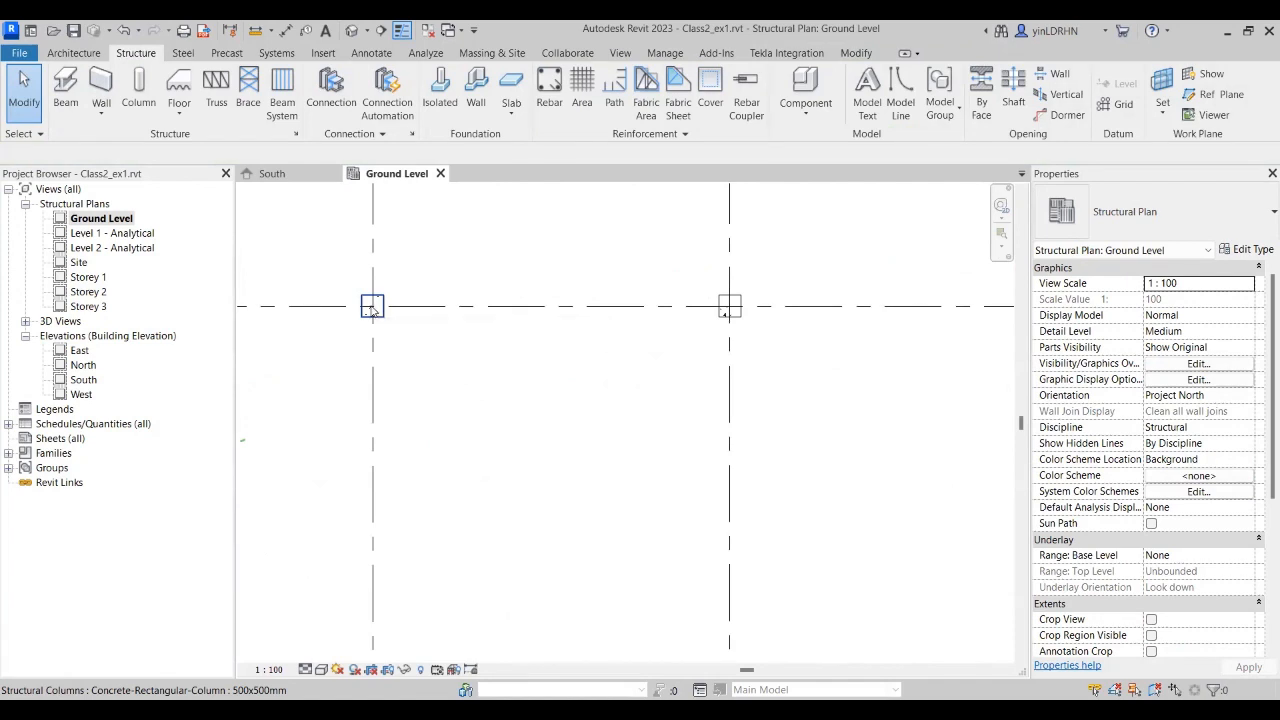
{"action": "left_click", "coordinate": [286, 177]}
{"action": "scroll", "coordinate": [645, 374], "scroll_direction": "up", "scroll_amount": 5}
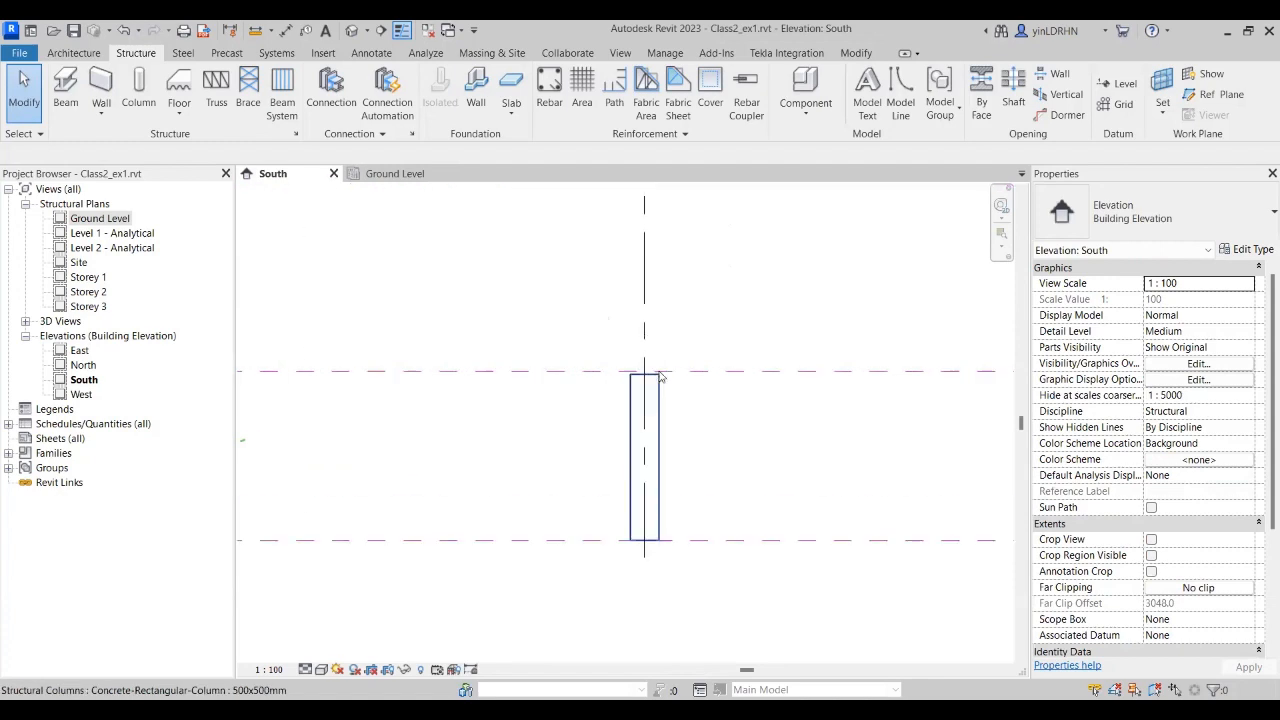
{"action": "scroll", "coordinate": [714, 340], "scroll_direction": "down", "scroll_amount": 5}
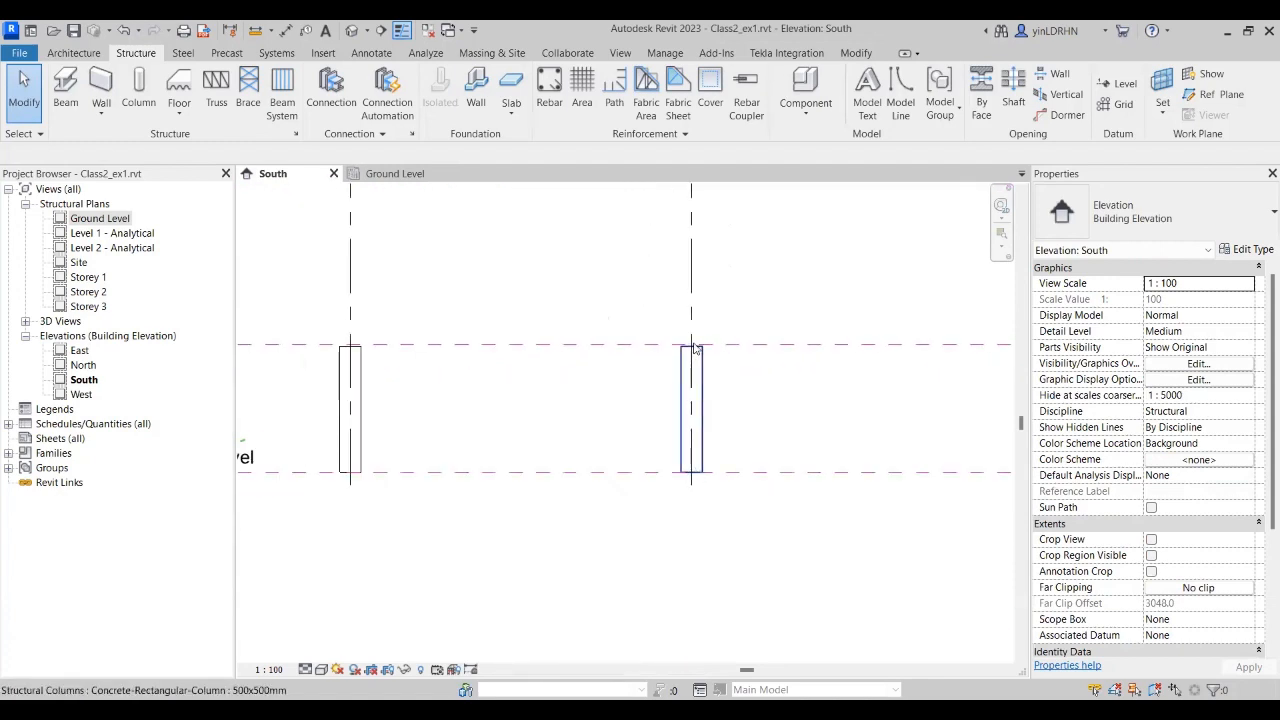
{"action": "scroll", "coordinate": [695, 347], "scroll_direction": "up", "scroll_amount": 6}
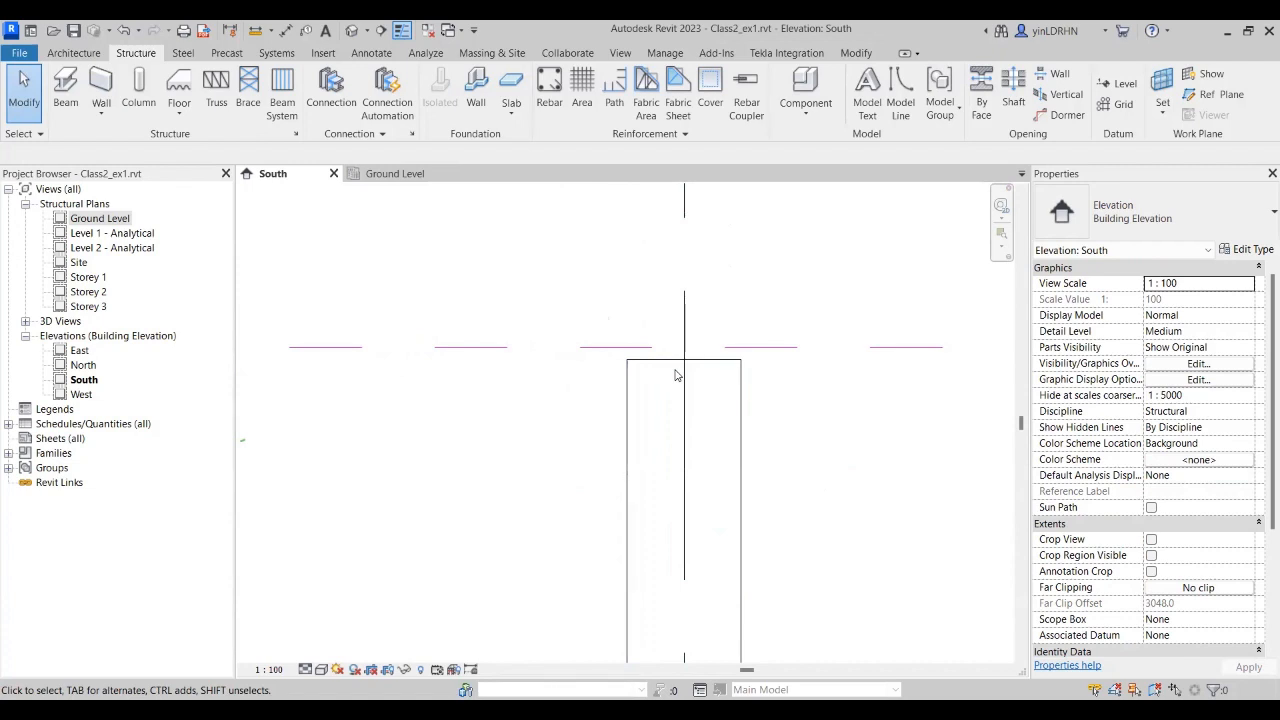
{"action": "scroll", "coordinate": [660, 372], "scroll_direction": "down", "scroll_amount": 3}
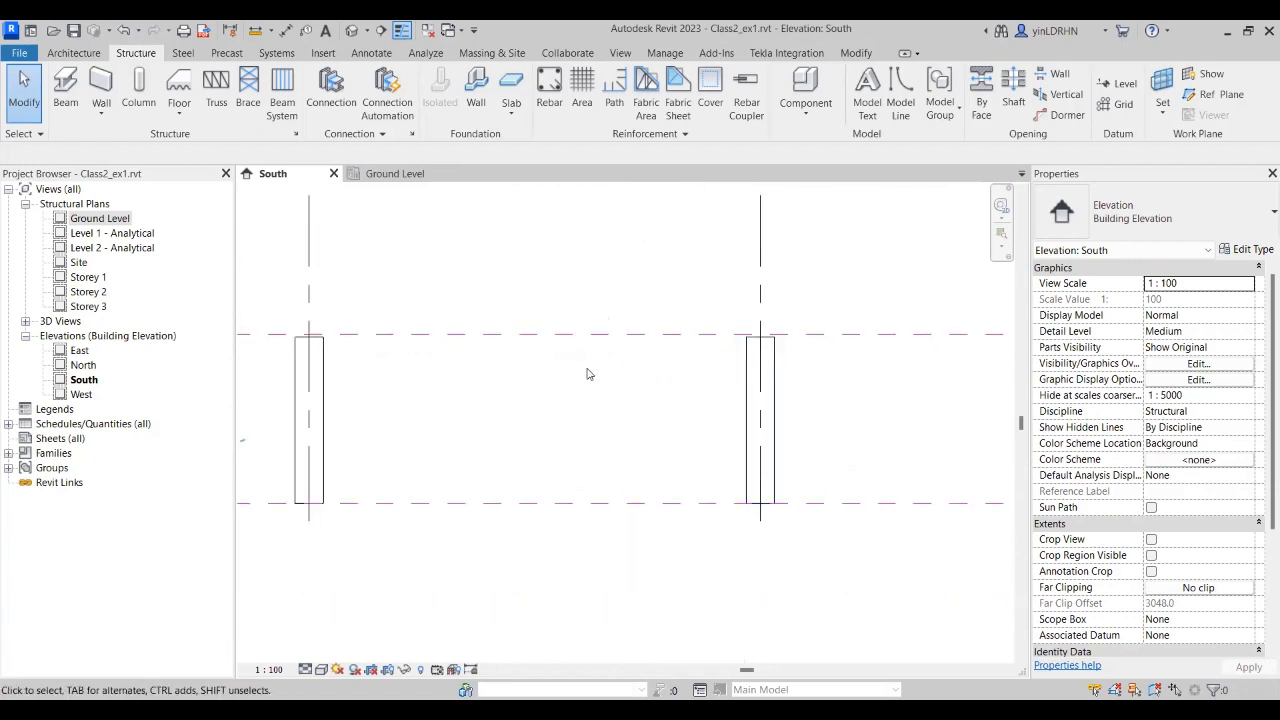
{"action": "scroll", "coordinate": [590, 369], "scroll_direction": "down", "scroll_amount": 3}
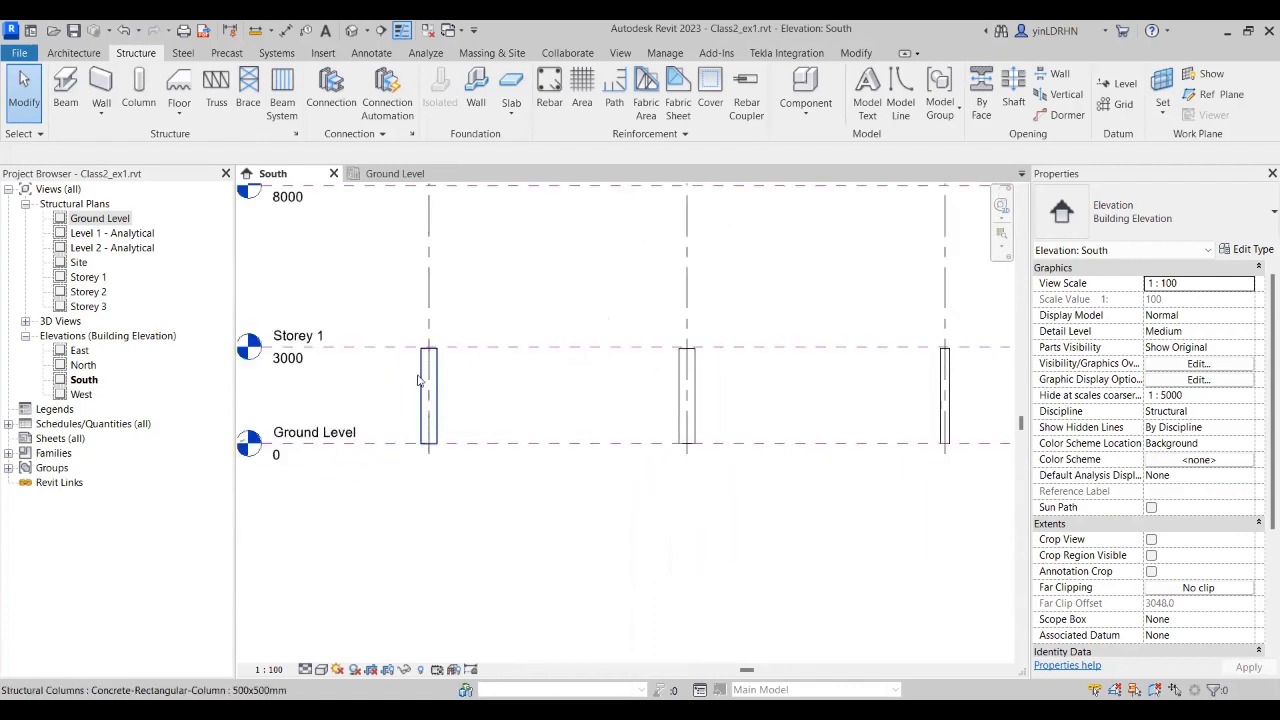
{"action": "scroll", "coordinate": [417, 298], "scroll_direction": "down", "scroll_amount": 1}
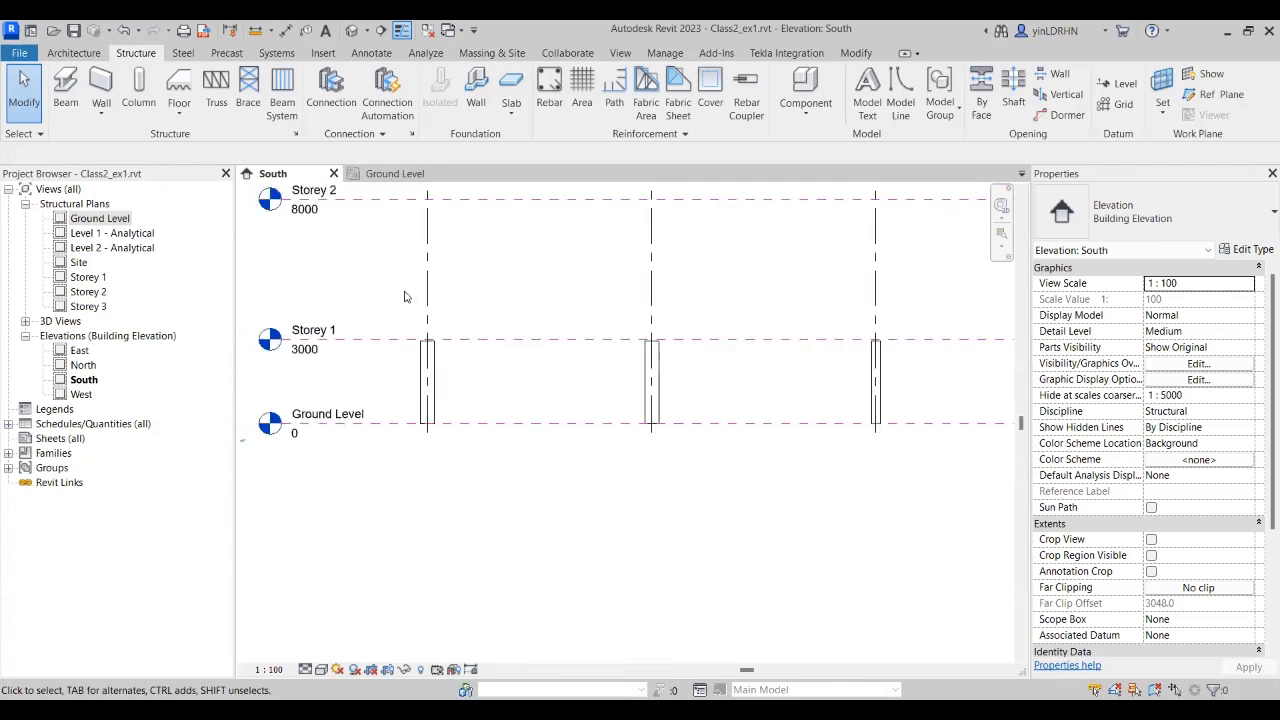
Step: Set the top offset of all four columns in the South elevation to 0
{"action": "scroll", "coordinate": [375, 291], "scroll_direction": "down", "scroll_amount": 2}
{"action": "left_click_drag", "start_coordinate": [371, 284], "coordinate": [752, 415]}
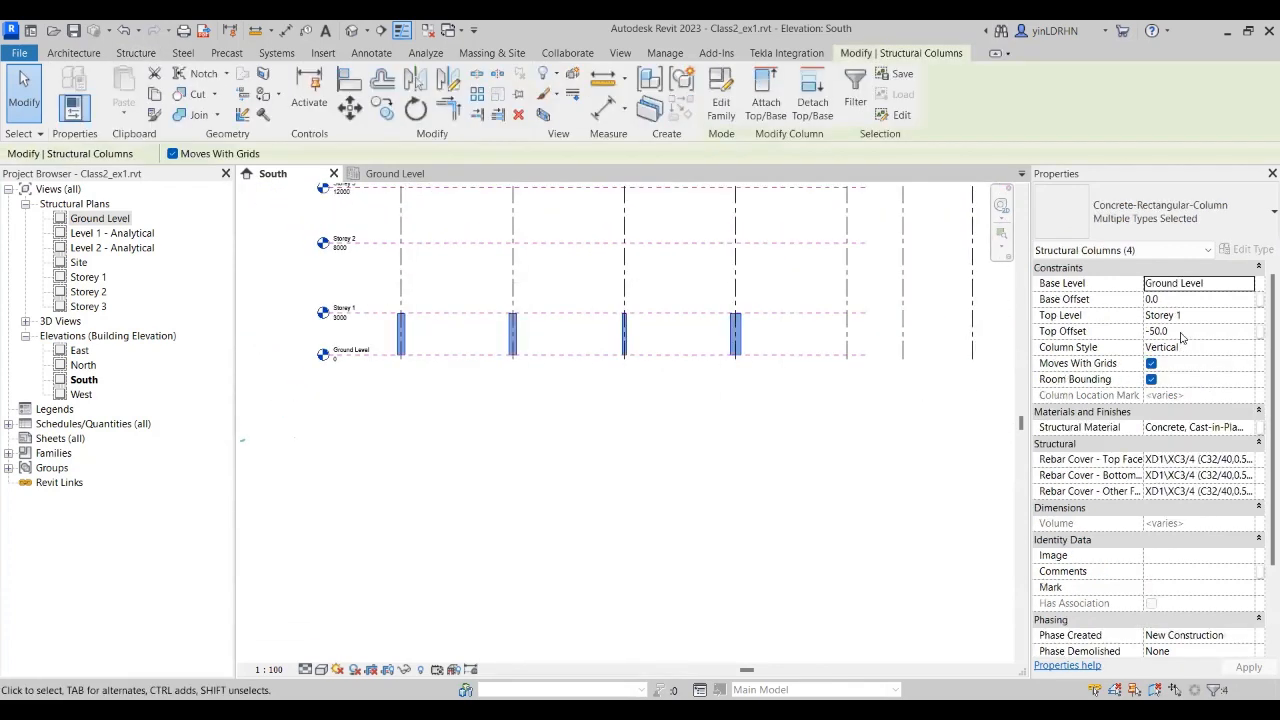
{"action": "left_click", "coordinate": [1182, 335]}
{"action": "type", "text": "0"}
{"action": "key", "text": "Return"}
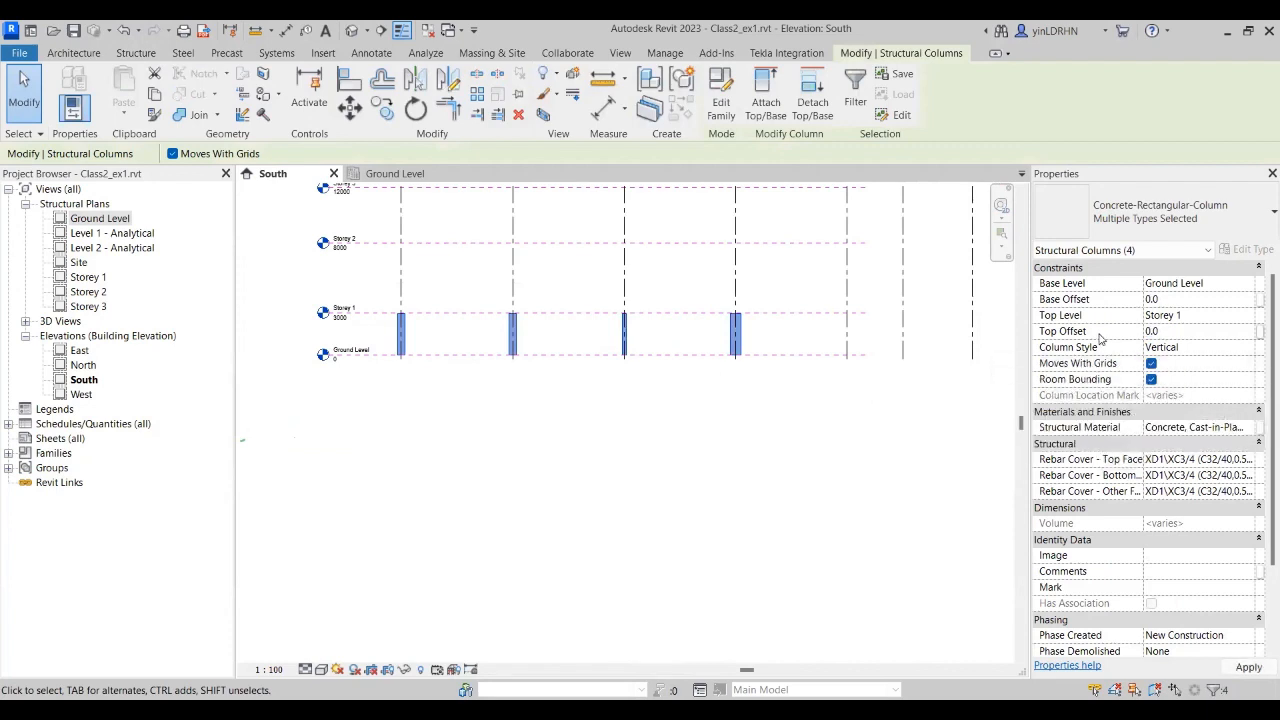
{"action": "left_click", "coordinate": [692, 440]}
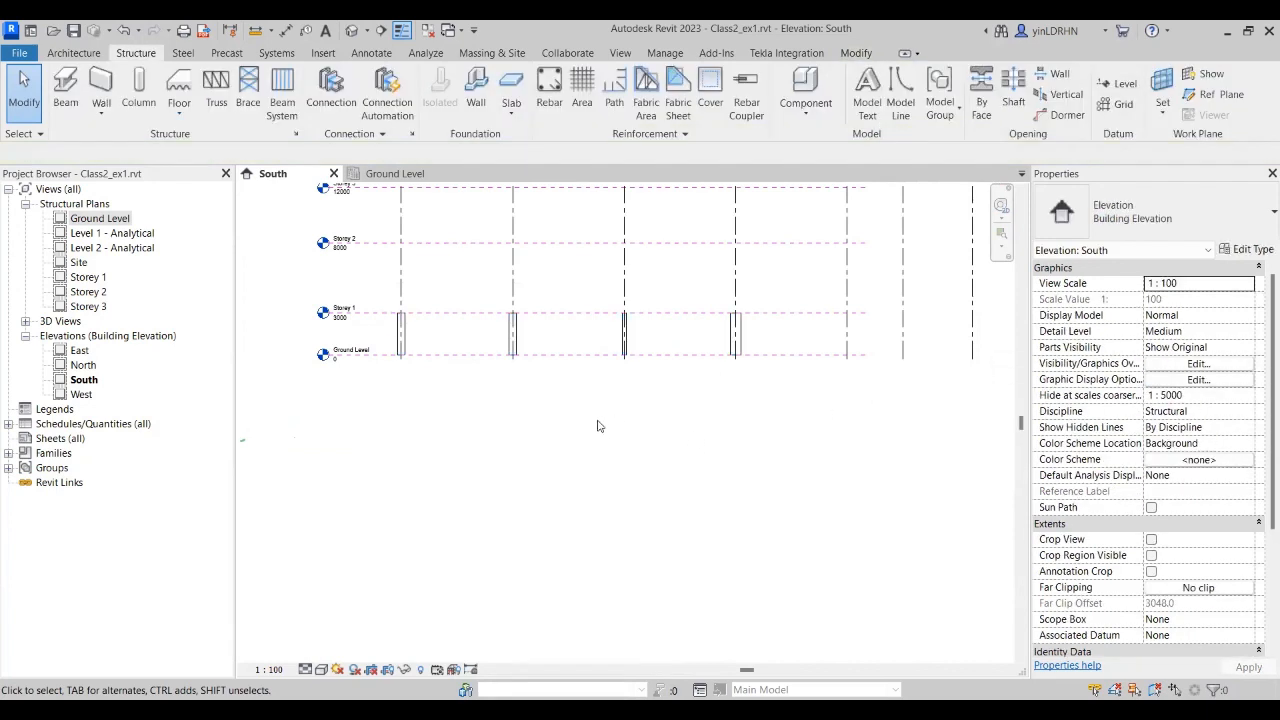
Step: Run Analytical Automation on the four columns in the Ground Level plan to generate their analytical members
{"action": "left_click", "coordinate": [417, 176]}
{"action": "scroll", "coordinate": [503, 277], "scroll_direction": "down", "scroll_amount": 5}
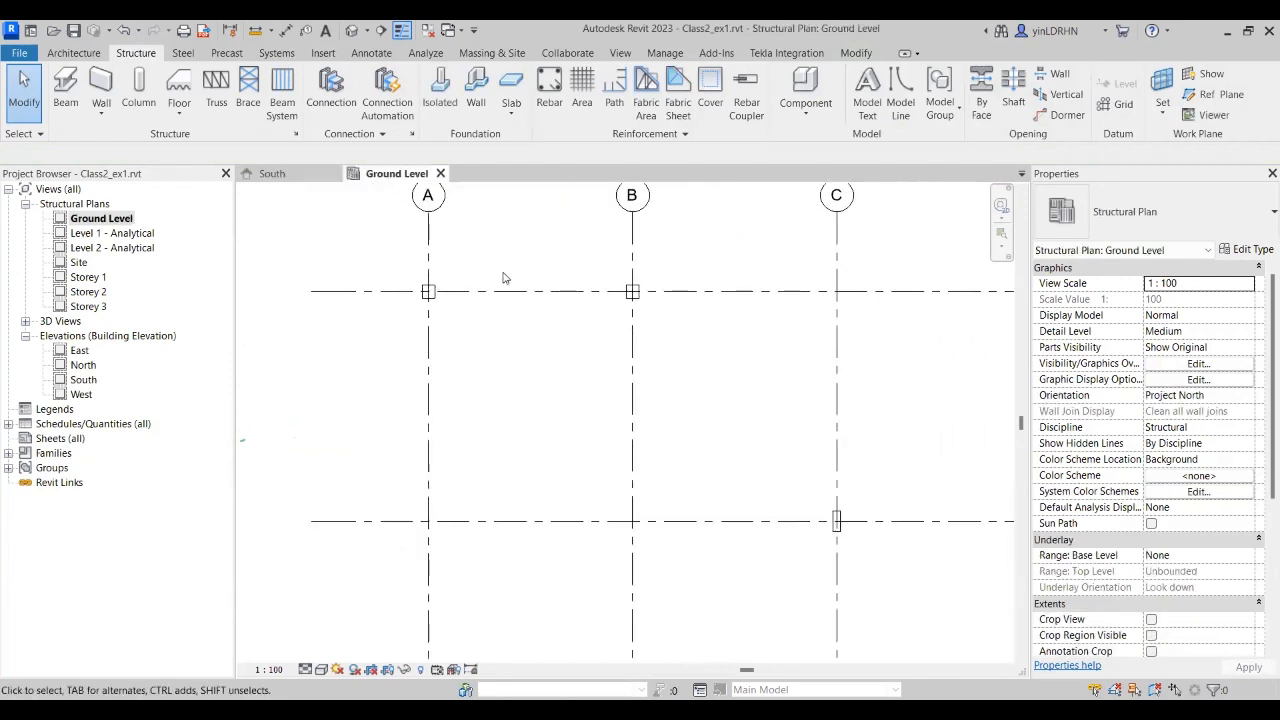
{"action": "middle_click_drag", "start_coordinate": [694, 329], "coordinate": [665, 327]}
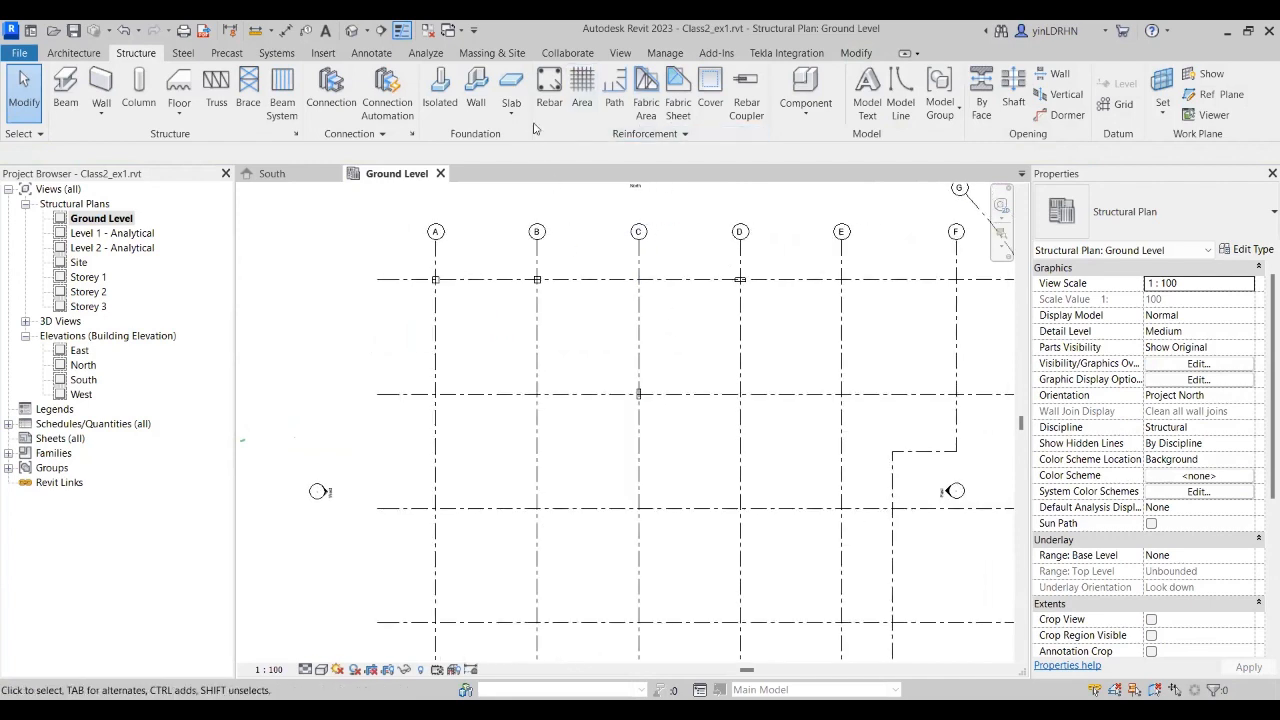
{"action": "left_click", "coordinate": [424, 53]}
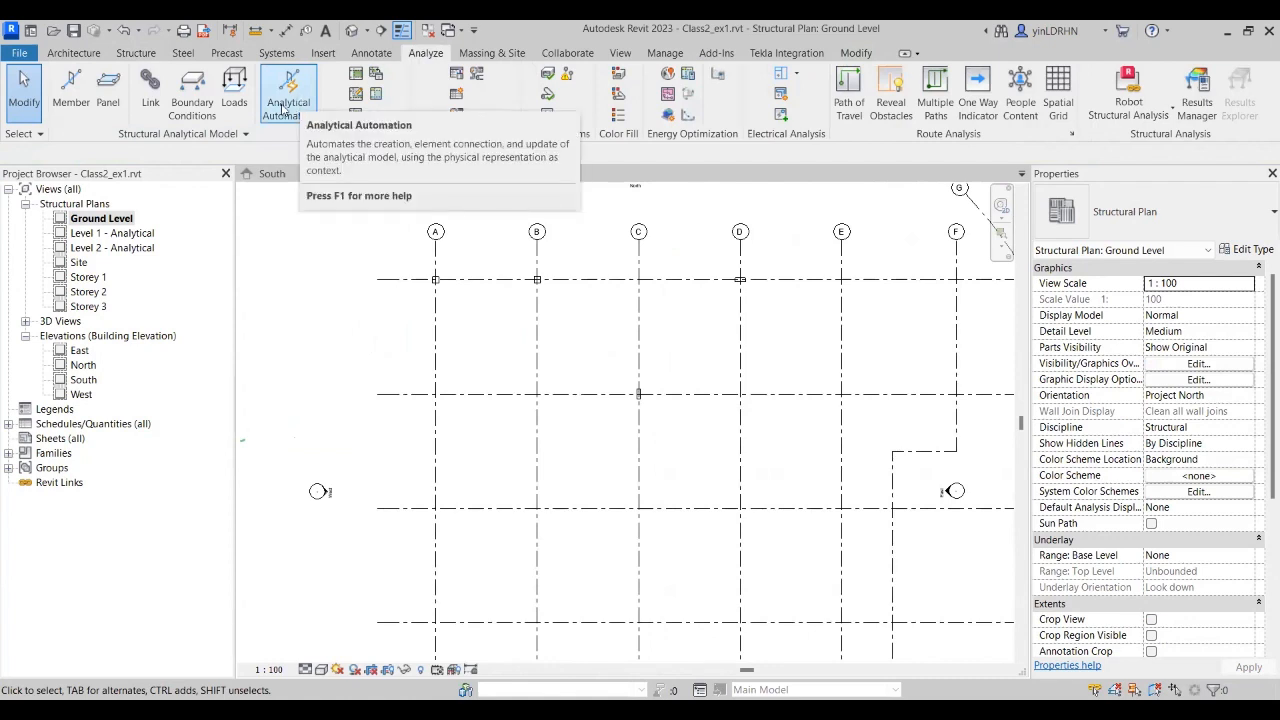
{"action": "left_click", "coordinate": [292, 96]}
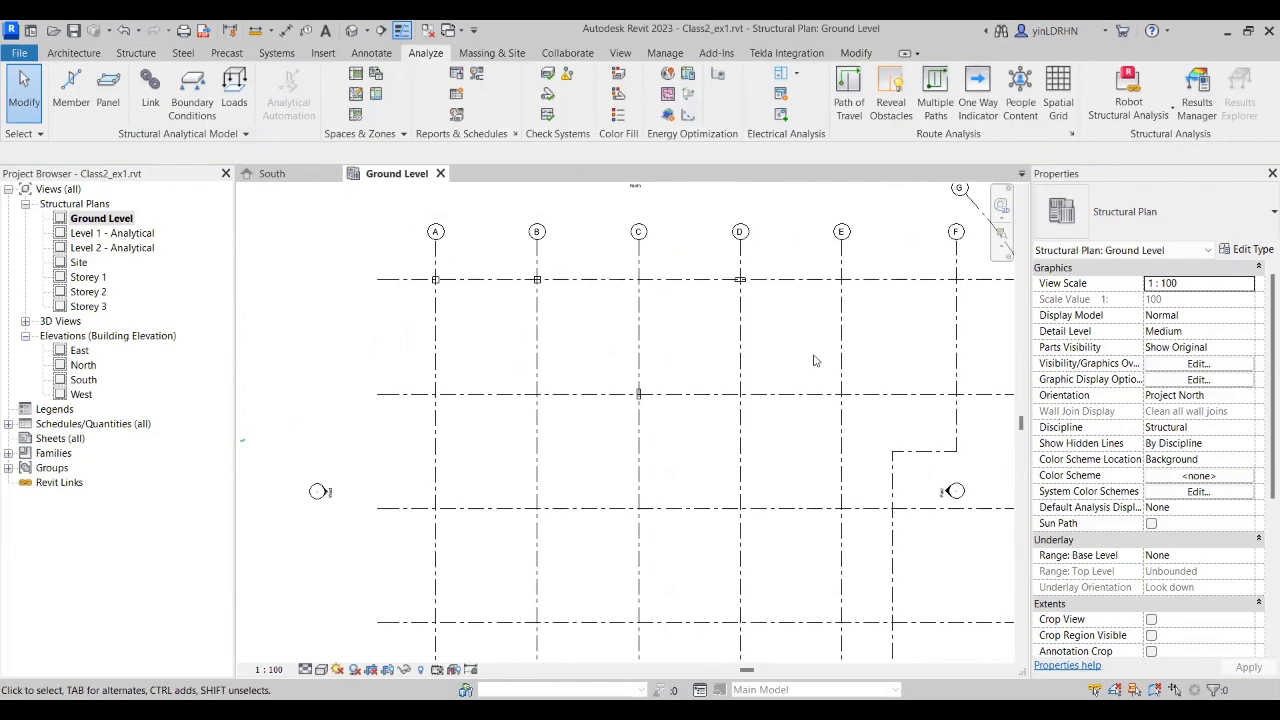
{"action": "left_click_drag", "start_coordinate": [814, 356], "coordinate": [784, 424]}
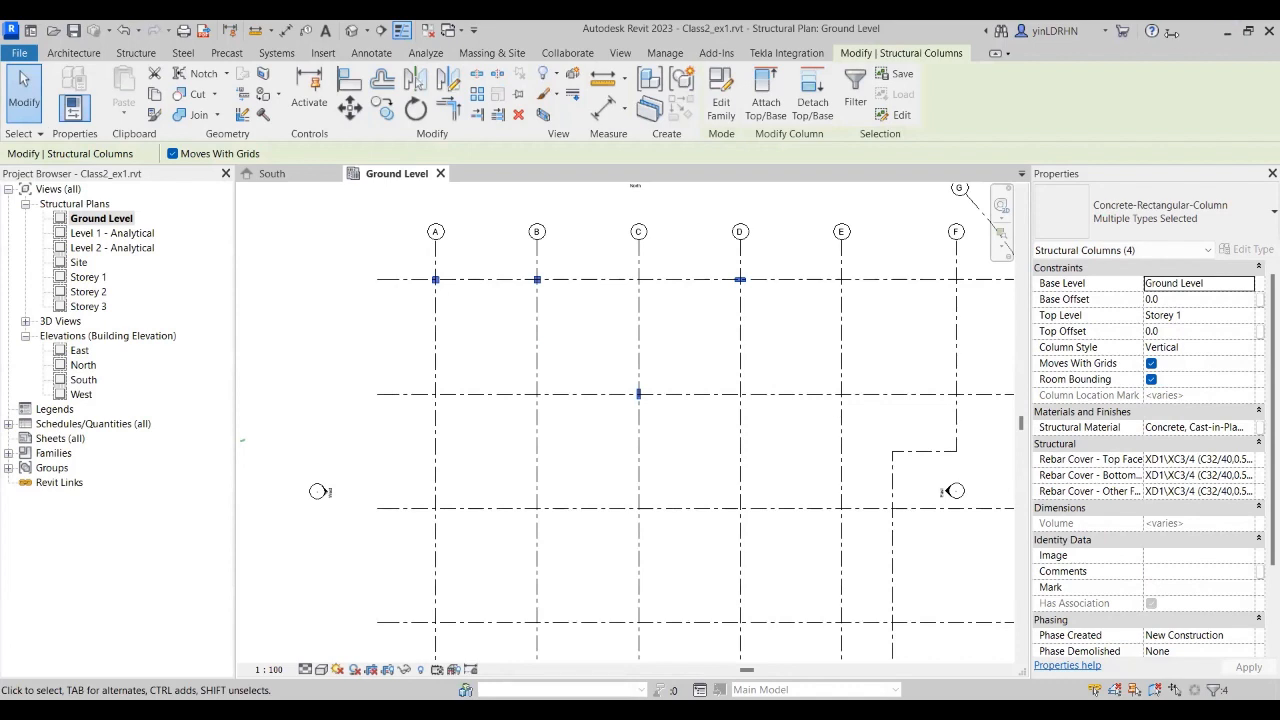
{"action": "left_click", "coordinate": [571, 319]}
Step: Show structural beam systems, structural columns and structural framing in halftone in the Ground Level plan's visibility overrides
{"action": "scroll", "coordinate": [440, 283], "scroll_direction": "up", "scroll_amount": 6}
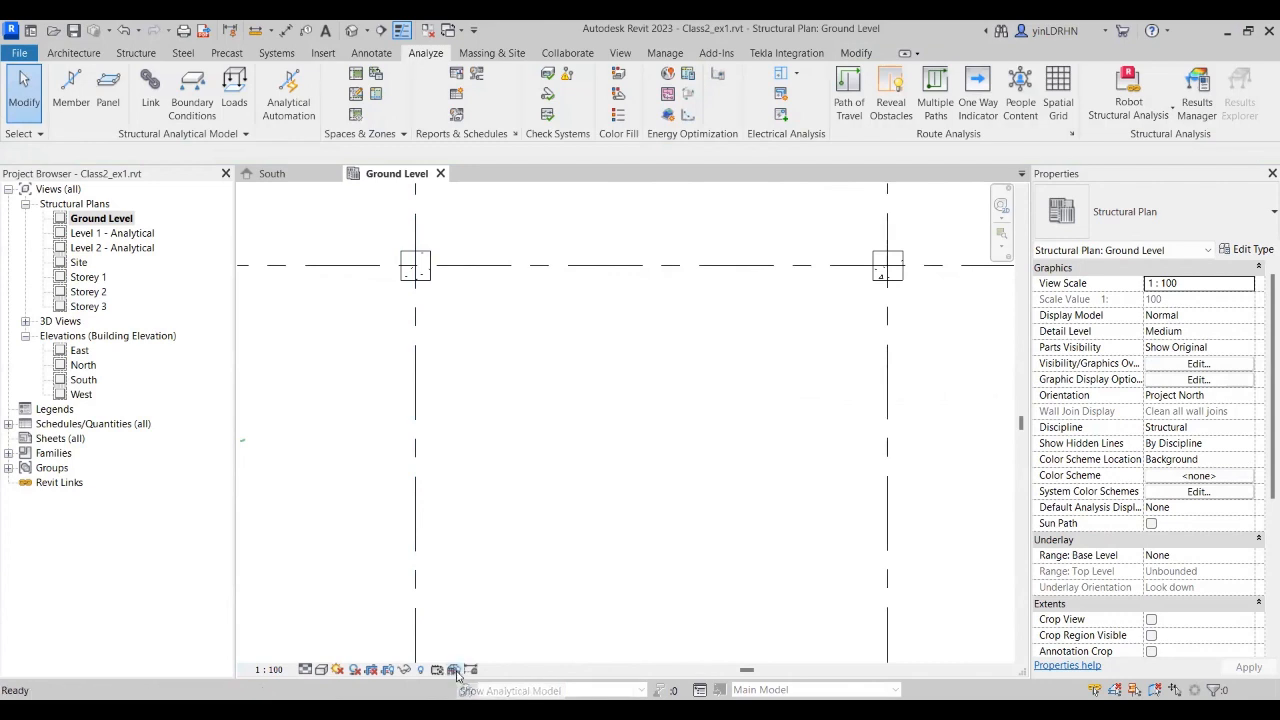
{"action": "left_click", "coordinate": [567, 330]}
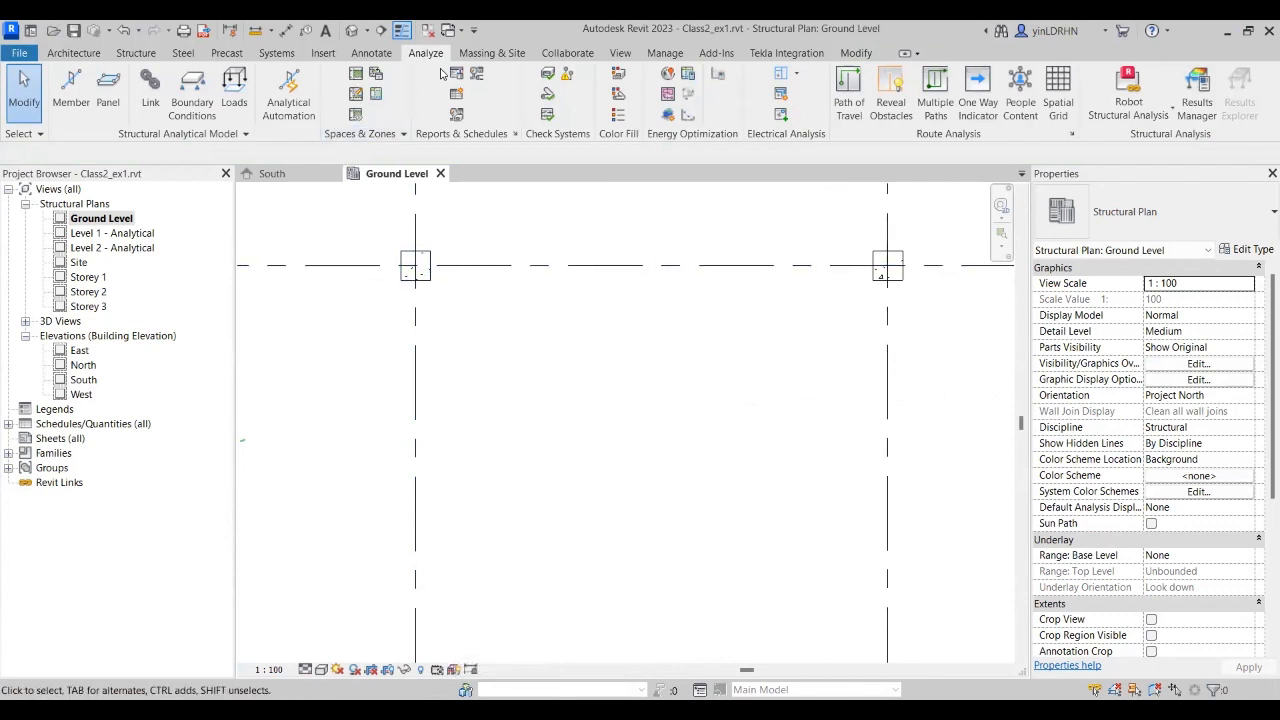
{"action": "left_click", "coordinate": [620, 53]}
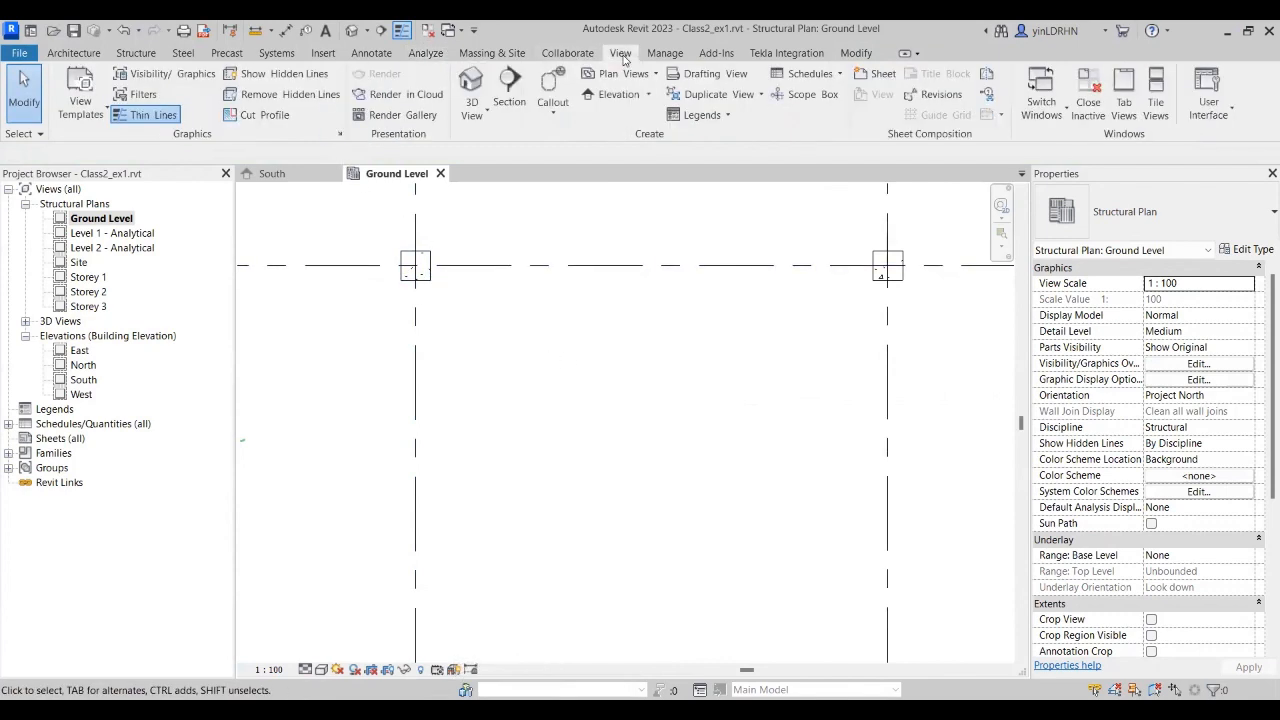
{"action": "left_click", "coordinate": [168, 74]}
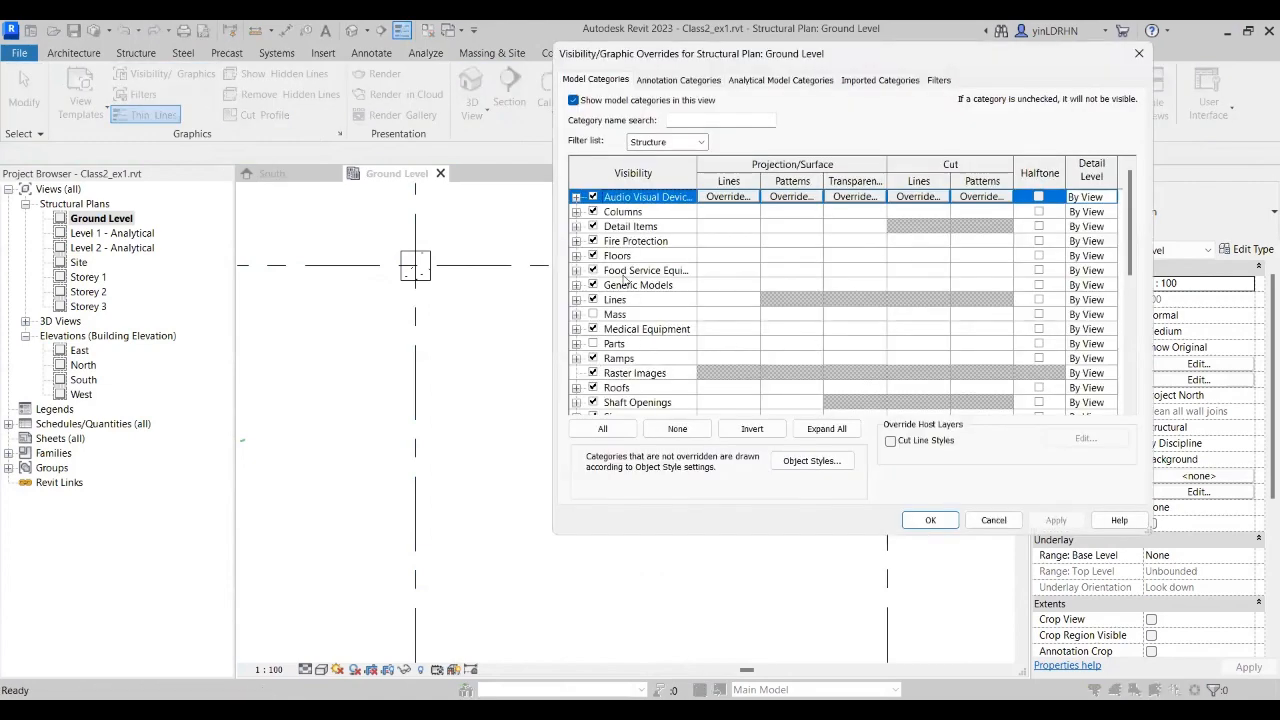
{"action": "scroll", "coordinate": [790, 340], "scroll_direction": "down", "scroll_amount": 7}
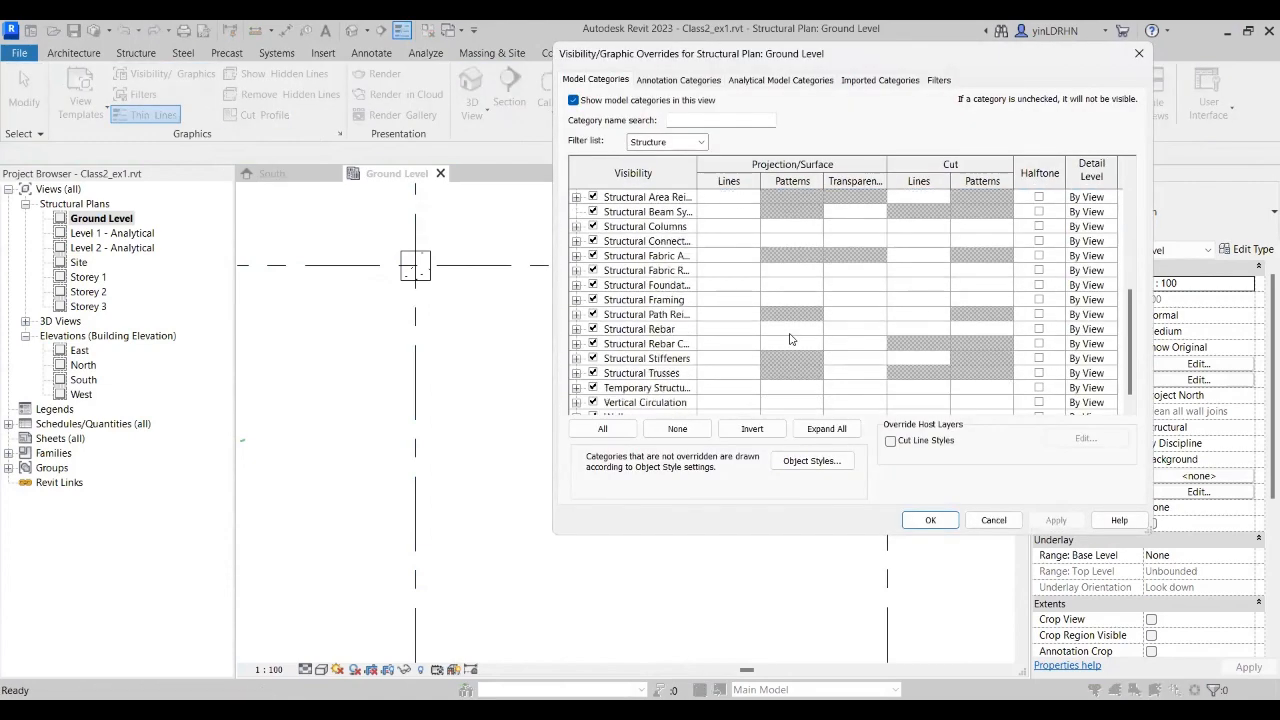
{"action": "scroll", "coordinate": [908, 311], "scroll_direction": "up", "scroll_amount": 2}
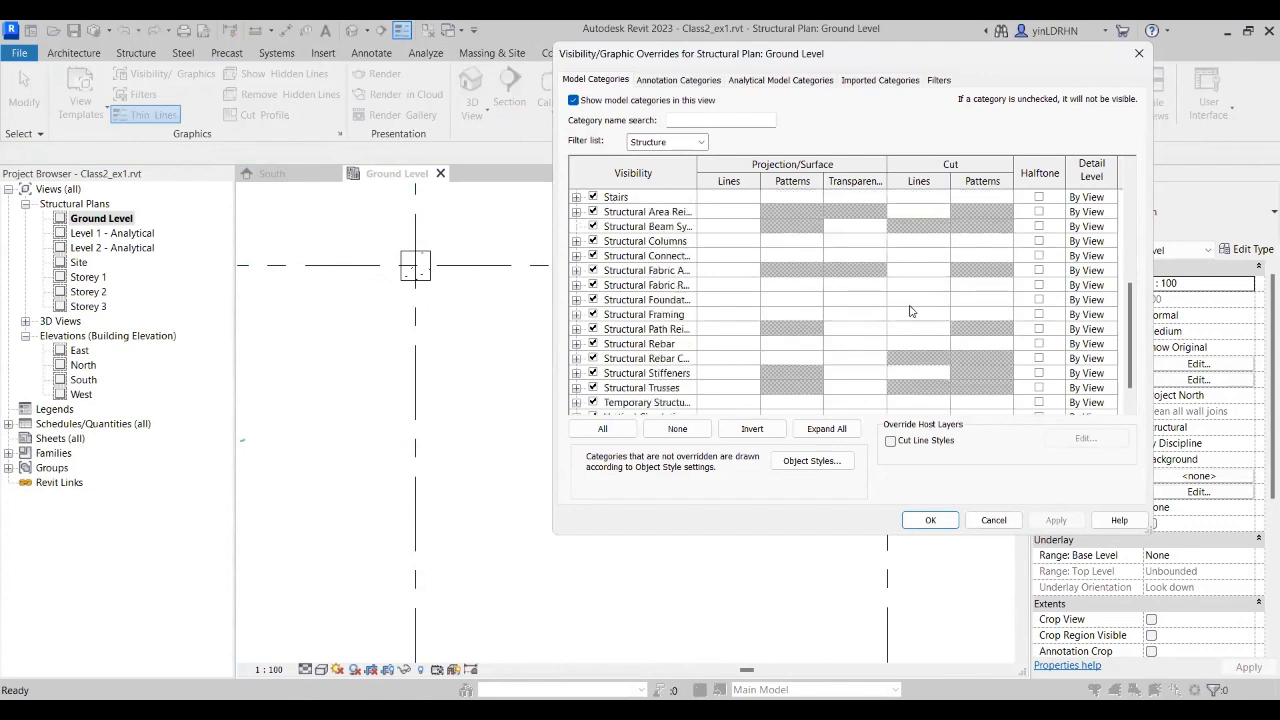
{"action": "left_click", "coordinate": [1039, 227]}
{"action": "left_click", "coordinate": [1039, 241]}
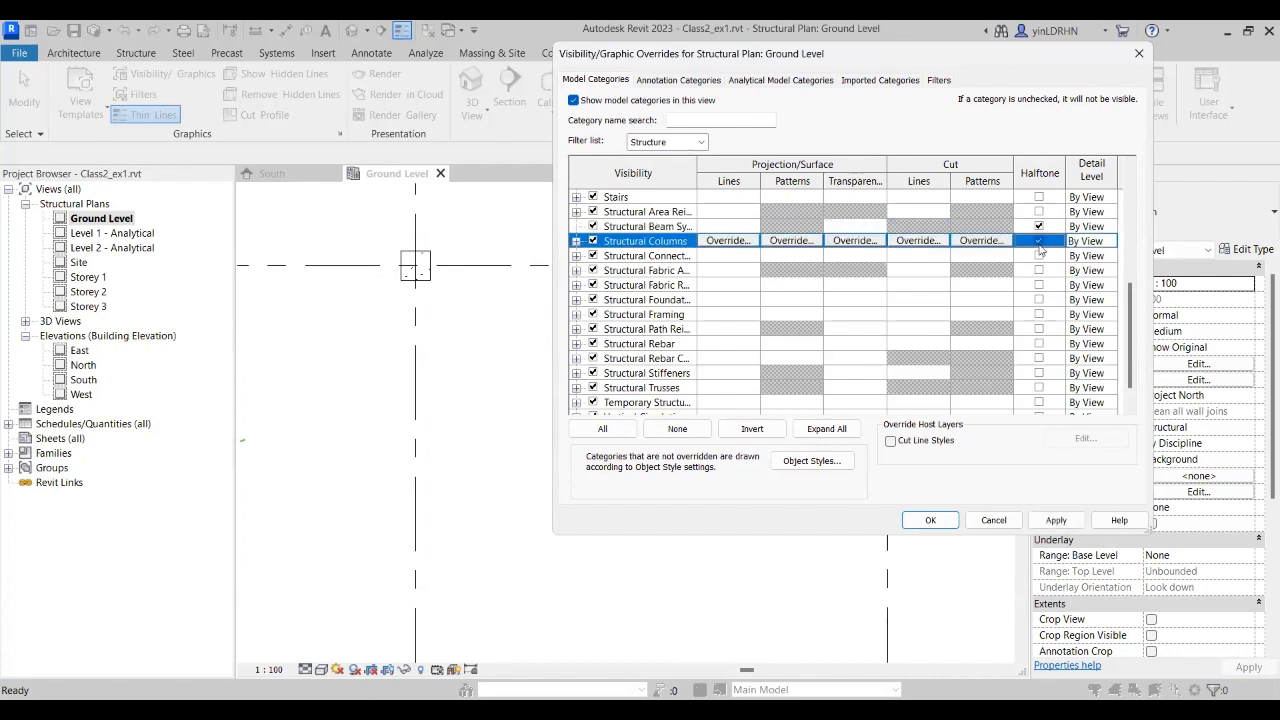
{"action": "left_click", "coordinate": [1039, 314]}
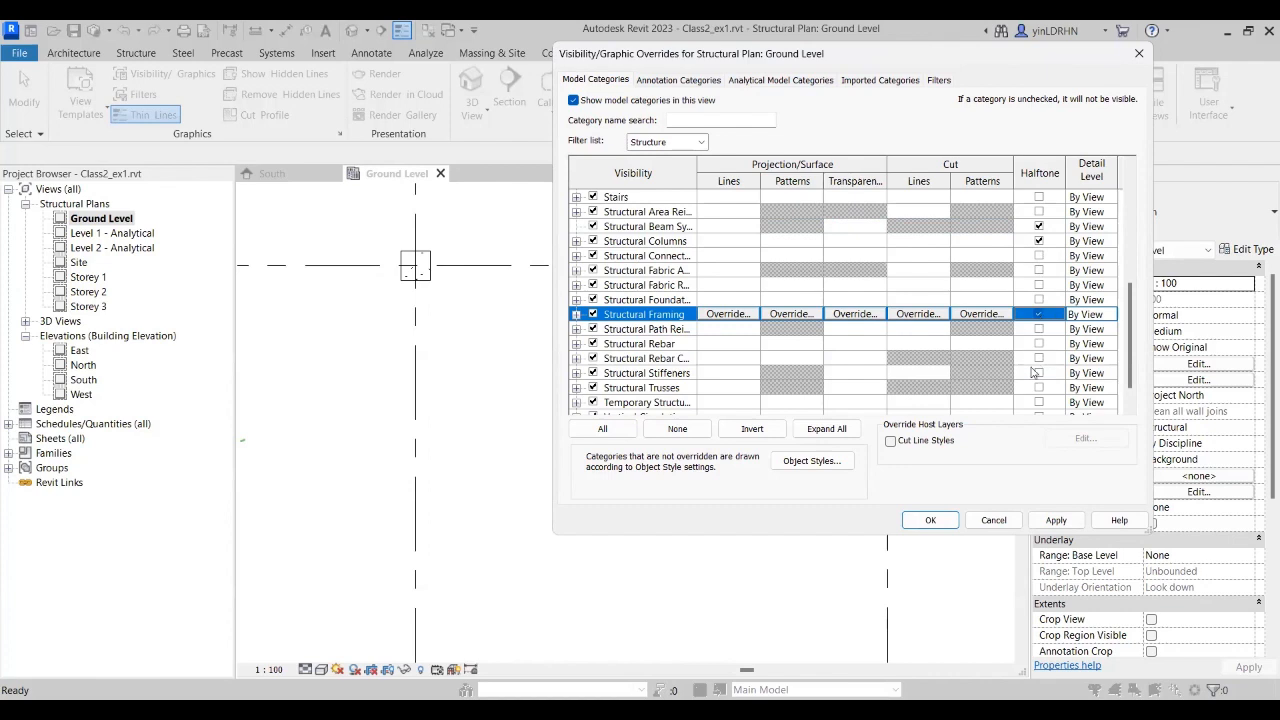
{"action": "left_click", "coordinate": [1055, 518]}
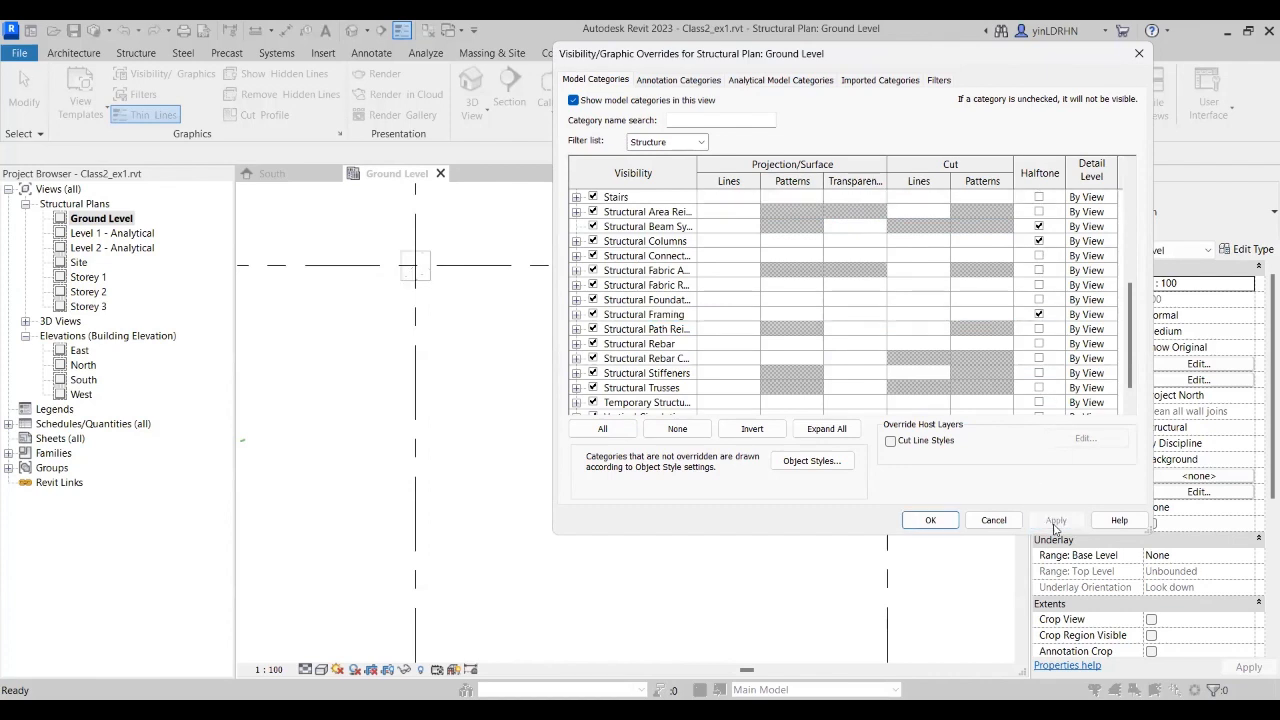
{"action": "left_click", "coordinate": [929, 519]}
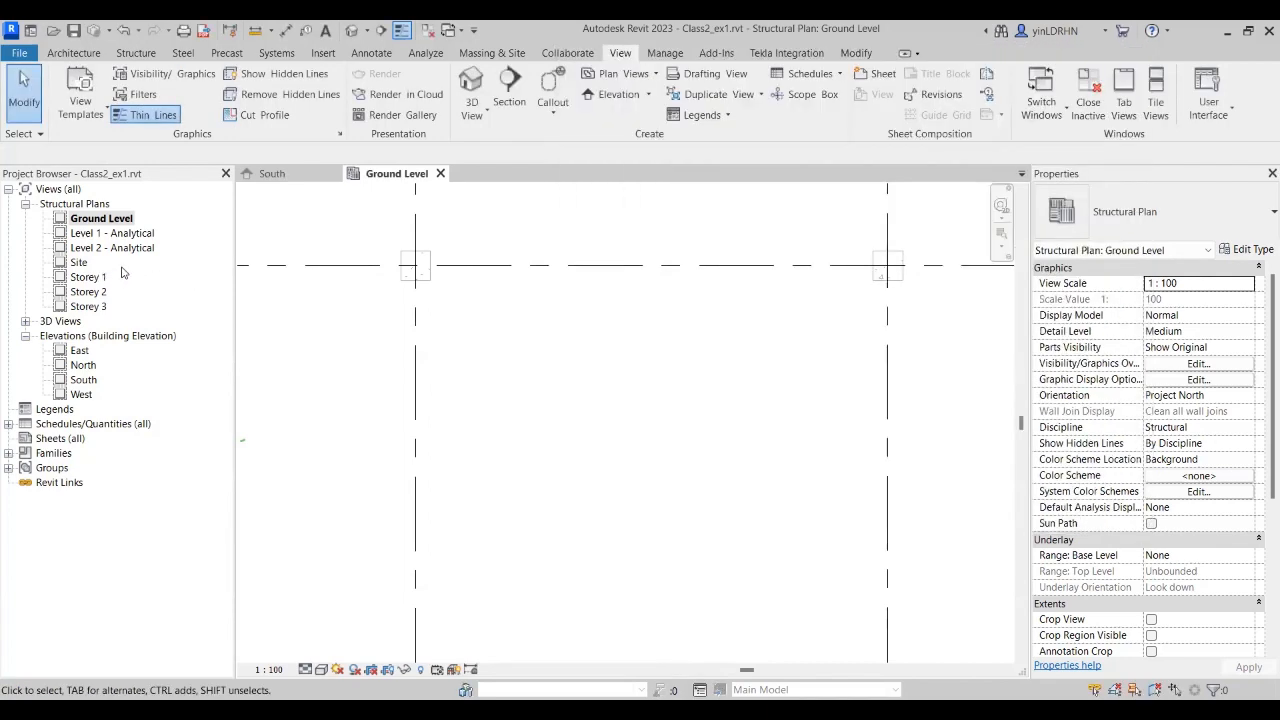
Step: Open the Analytical Model 3D view to check the columns' analytical members
{"action": "left_click", "coordinate": [25, 321]}
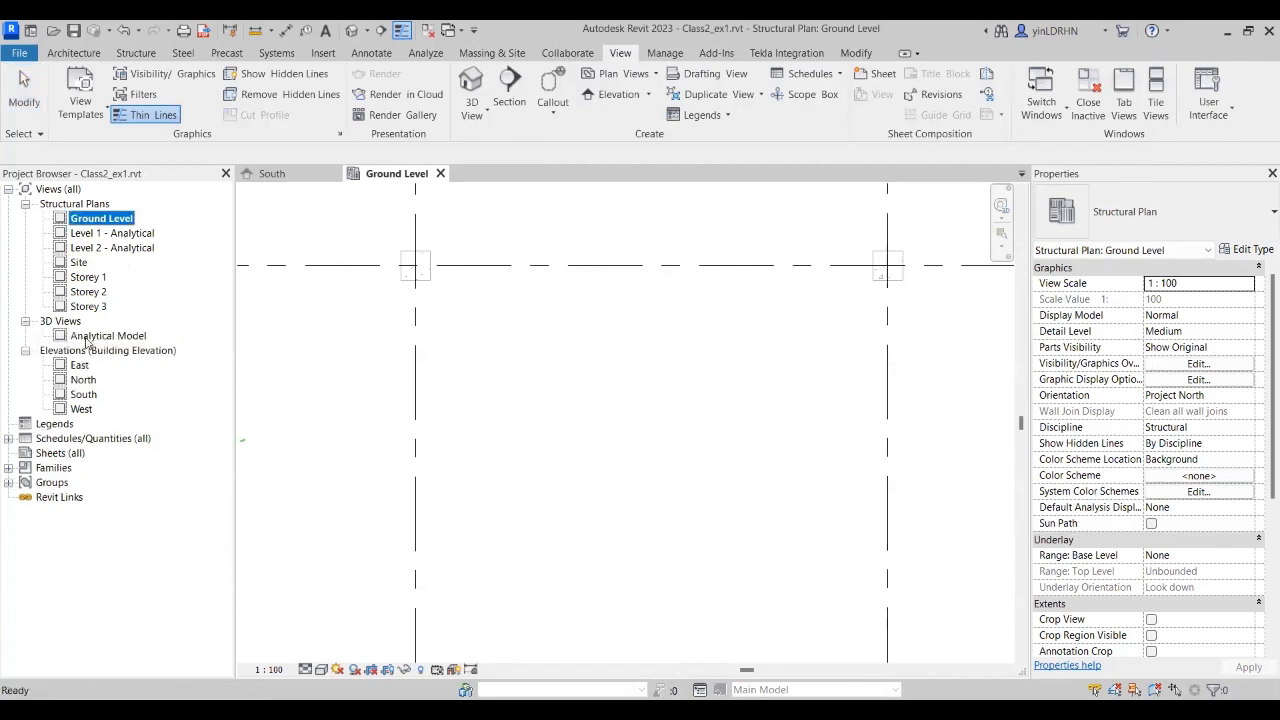
{"action": "double_click", "coordinate": [90, 337]}
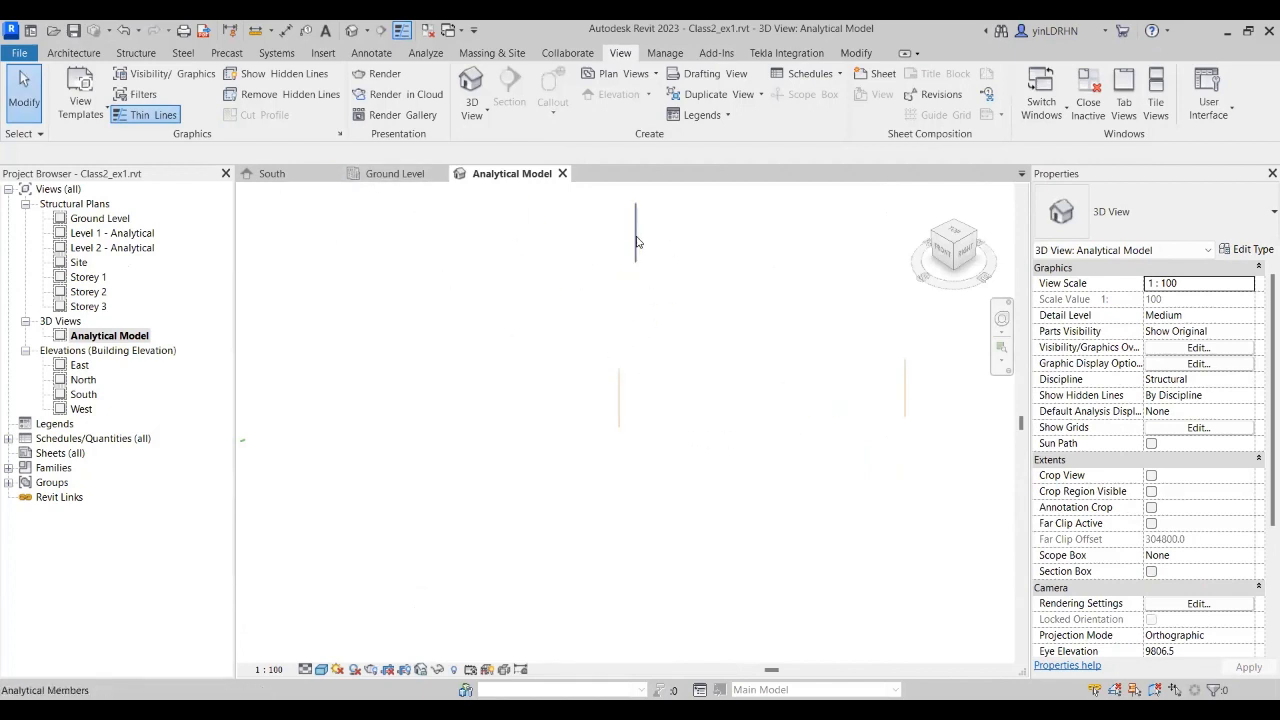
Step: Inspect one column's analytical member in the Analytical Model 3D view and return to the Ground Level plan
{"action": "left_click", "coordinate": [635, 232]}
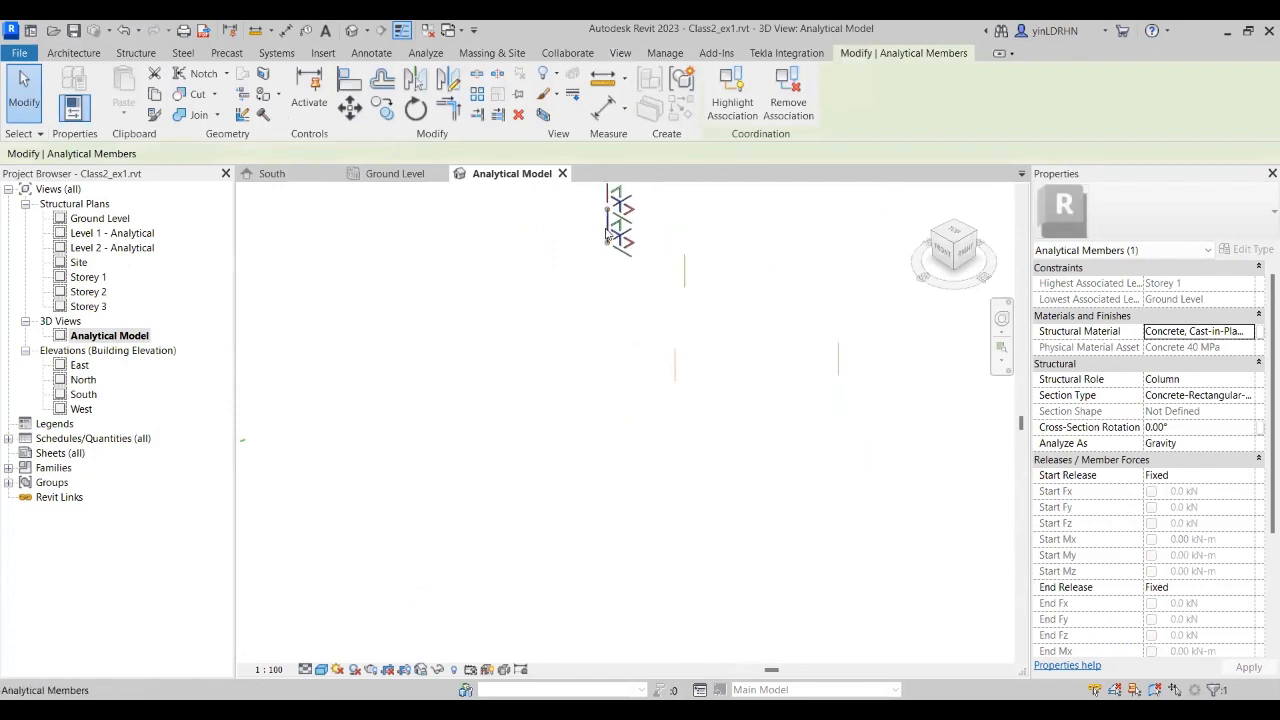
{"action": "left_click", "coordinate": [409, 237]}
{"action": "left_click", "coordinate": [395, 173]}
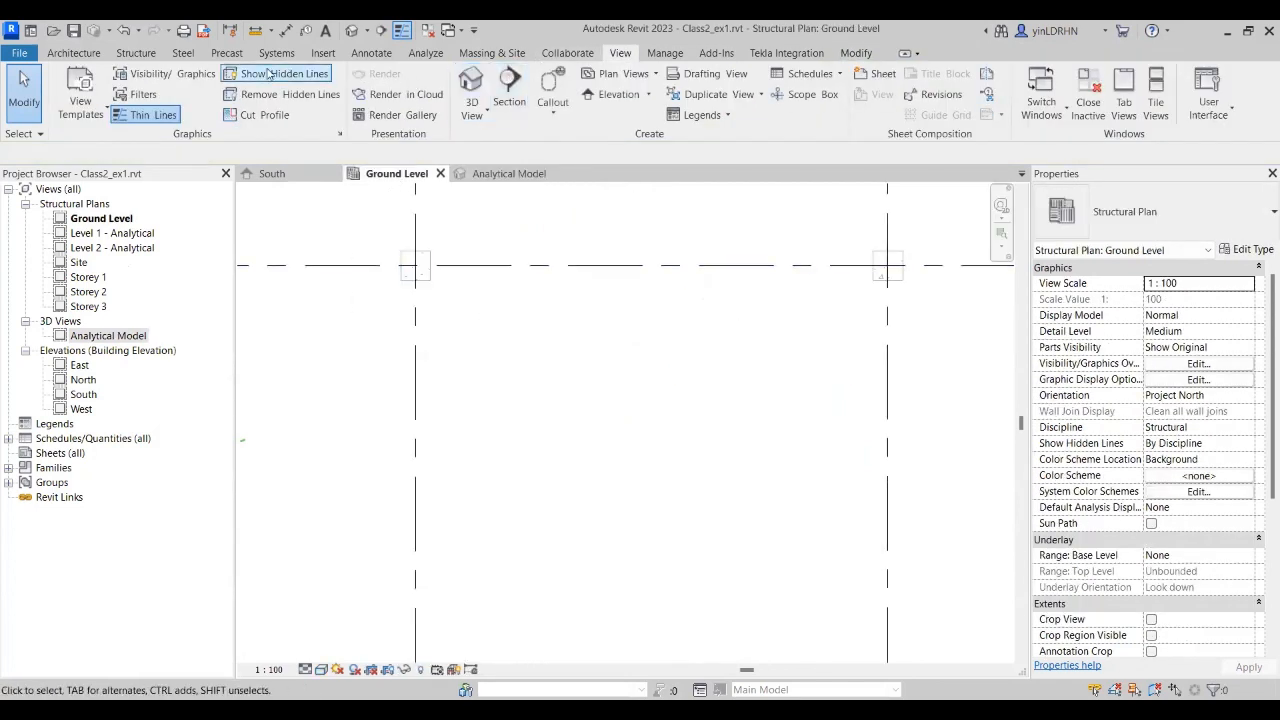
Step: Review the analytical and structural model category settings in the Ground Level plan's visibility overrides
{"action": "left_click", "coordinate": [180, 76]}
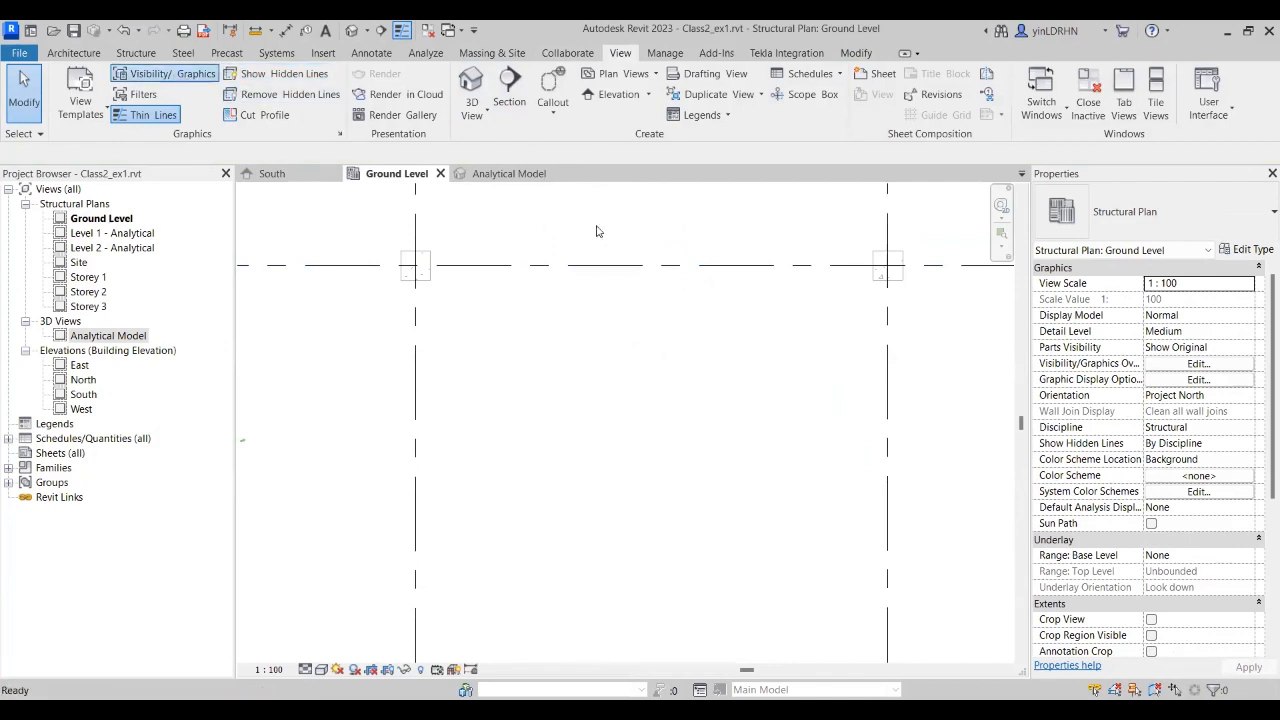
{"action": "left_click", "coordinate": [759, 82]}
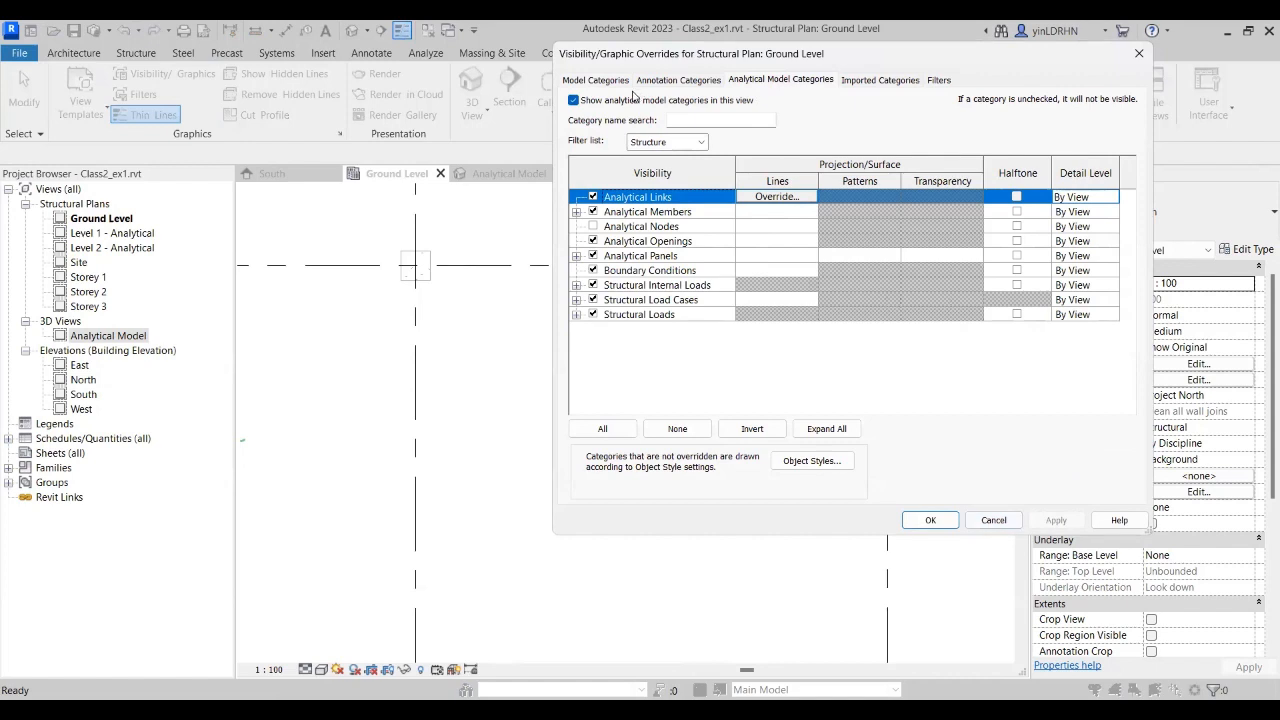
{"action": "left_click", "coordinate": [600, 80]}
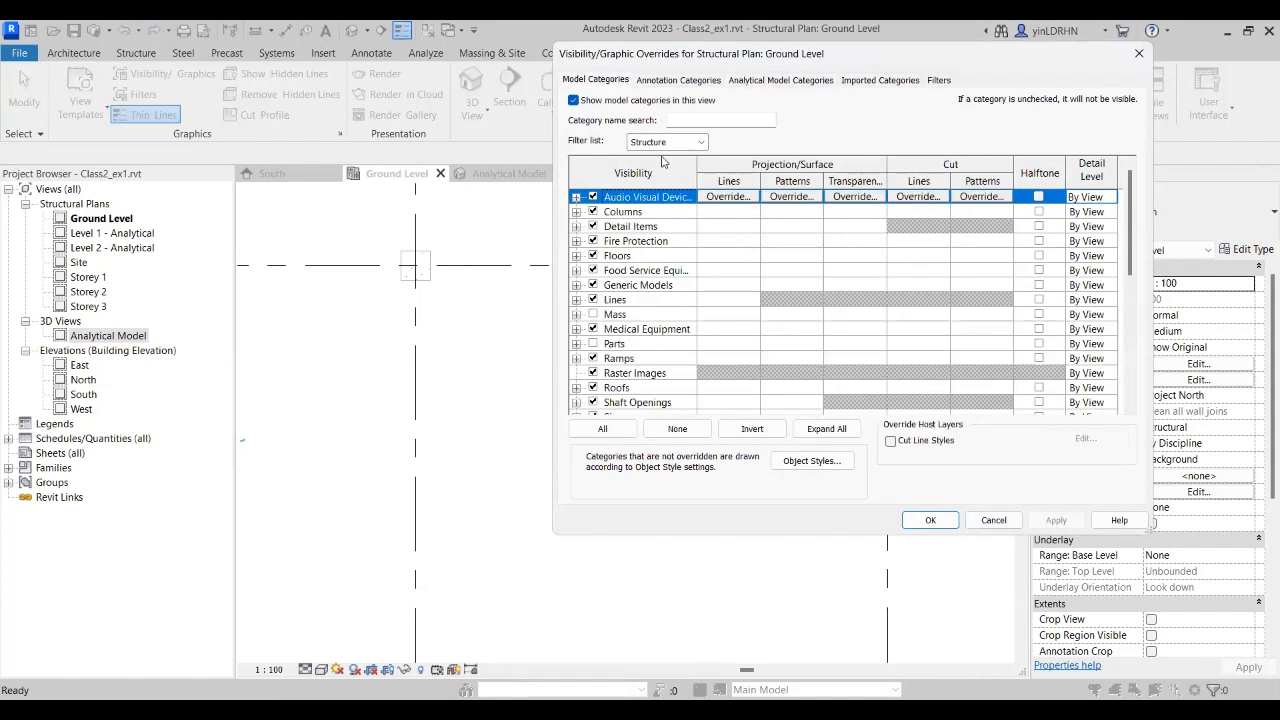
{"action": "scroll", "coordinate": [815, 297], "scroll_direction": "down", "scroll_amount": 5}
{"action": "scroll", "coordinate": [815, 295], "scroll_direction": "down", "scroll_amount": 1}
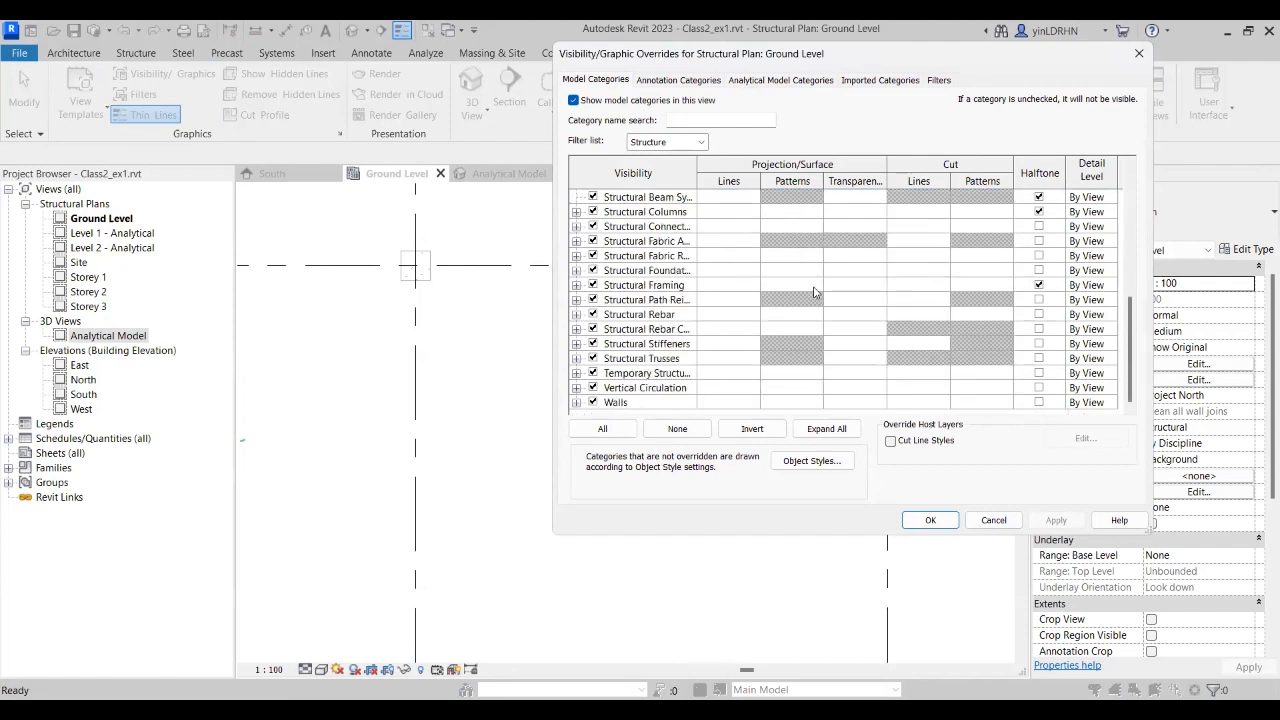
{"action": "left_click", "coordinate": [930, 520]}
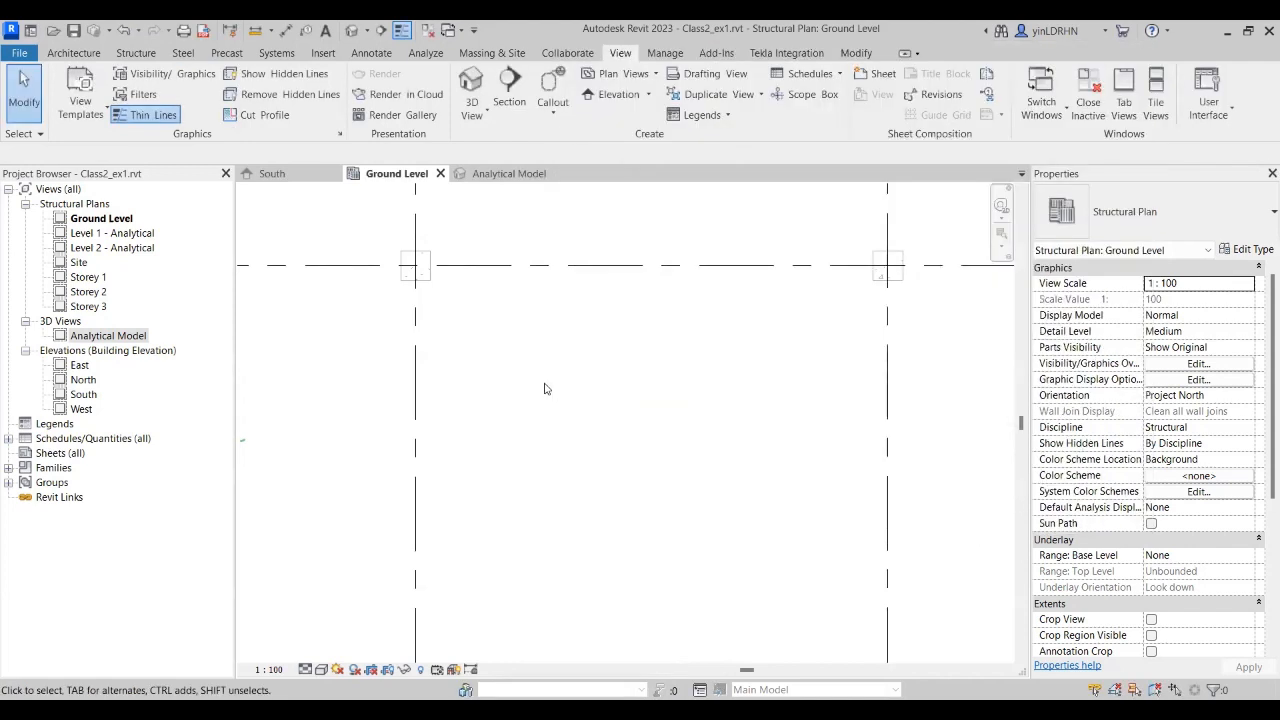
Step: Open the Level 1 - Analytical plan and inspect the analytical members at the two neighbouring grid intersections
{"action": "double_click", "coordinate": [114, 234]}
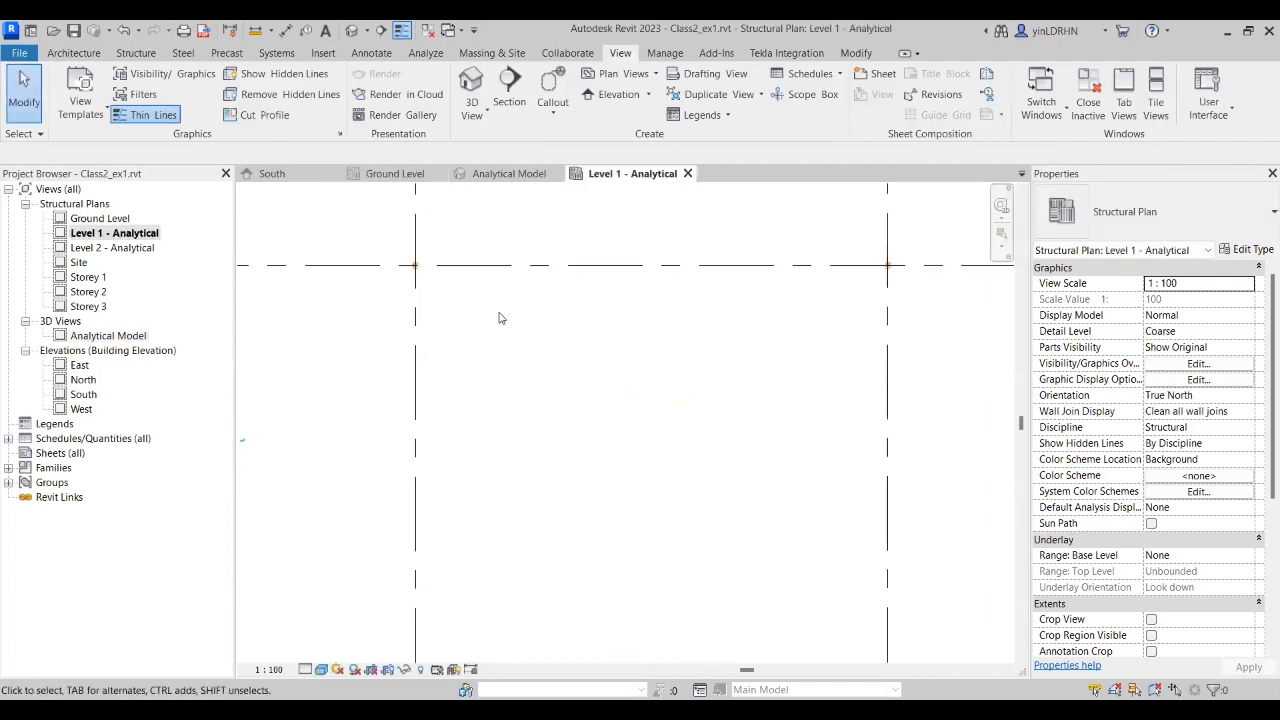
{"action": "scroll", "coordinate": [500, 318], "scroll_direction": "down", "scroll_amount": 3}
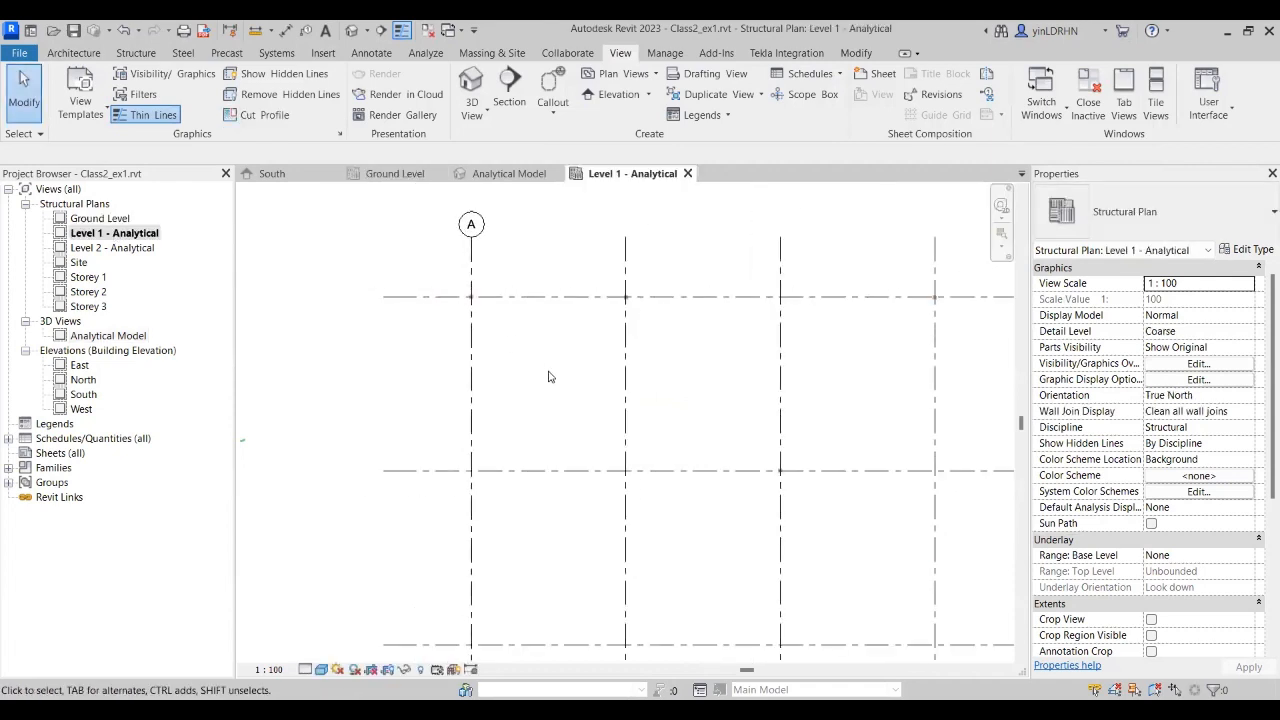
{"action": "scroll", "coordinate": [475, 312], "scroll_direction": "up", "scroll_amount": 5}
{"action": "middle_click_drag", "start_coordinate": [512, 294], "coordinate": [470, 369]}
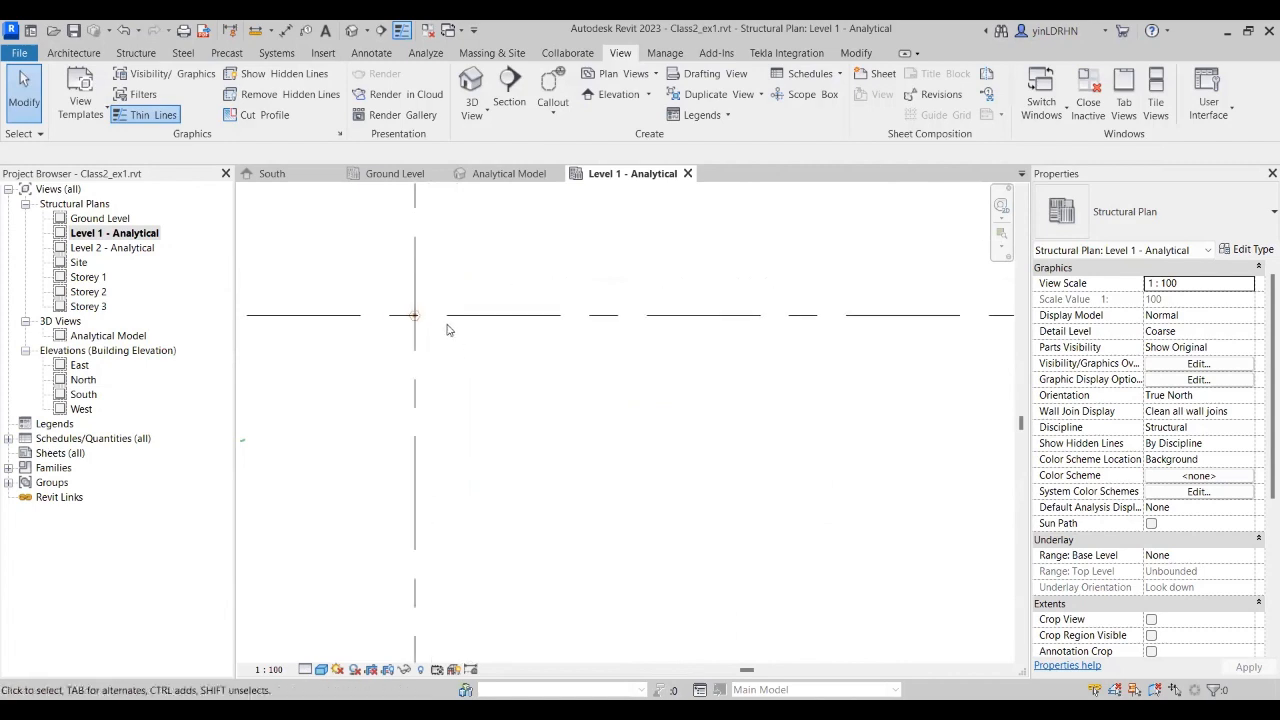
{"action": "left_click", "coordinate": [395, 317]}
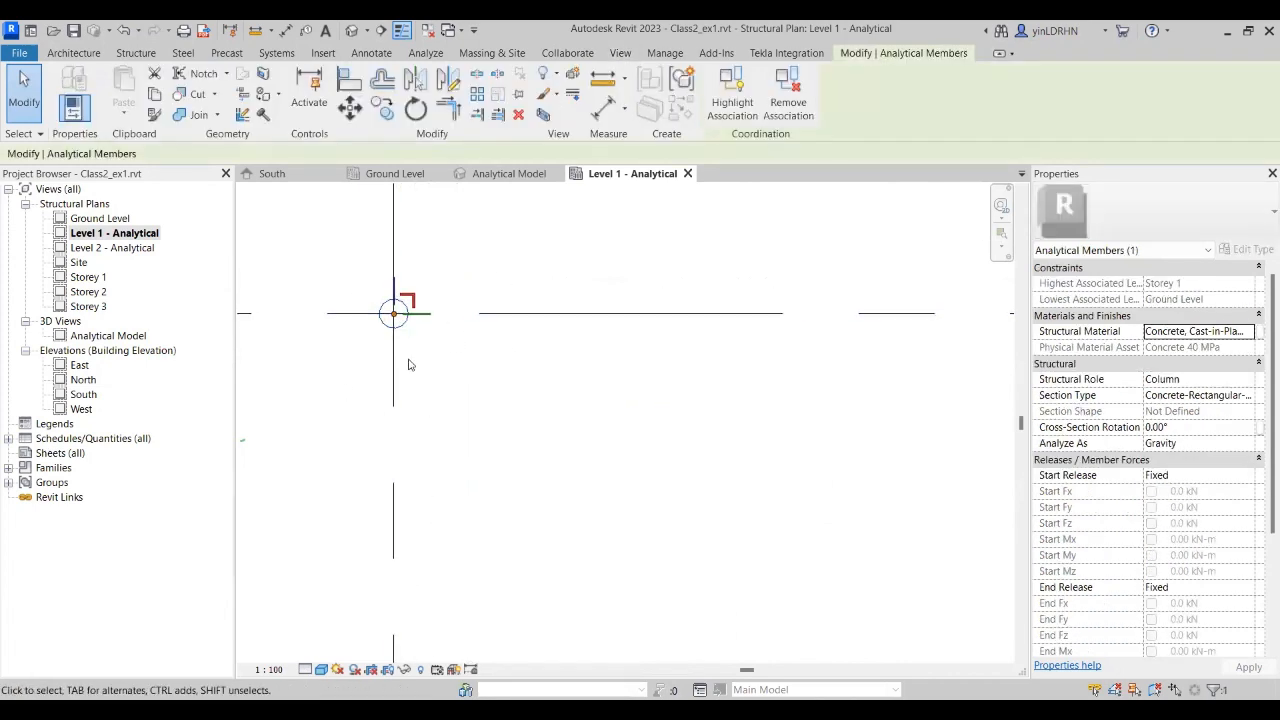
{"action": "scroll", "coordinate": [717, 434], "scroll_direction": "down", "scroll_amount": 2}
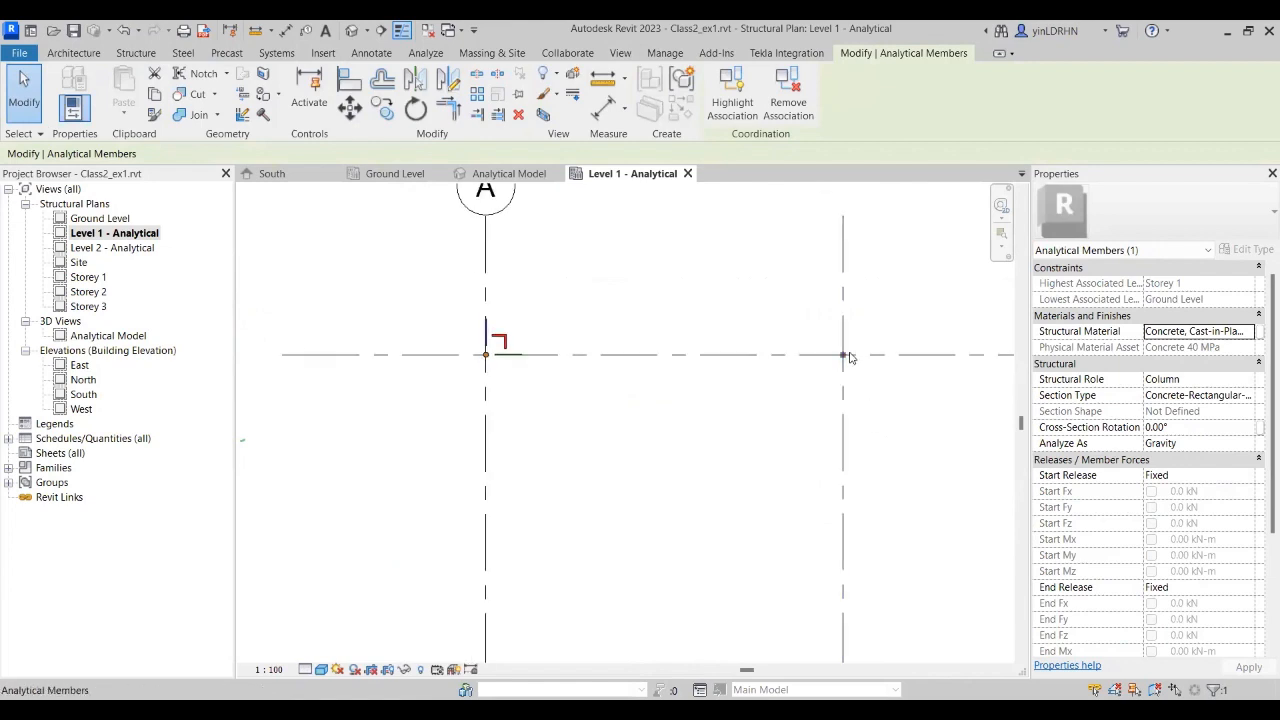
{"action": "scroll", "coordinate": [846, 356], "scroll_direction": "up", "scroll_amount": 3}
{"action": "left_click", "coordinate": [872, 450]}
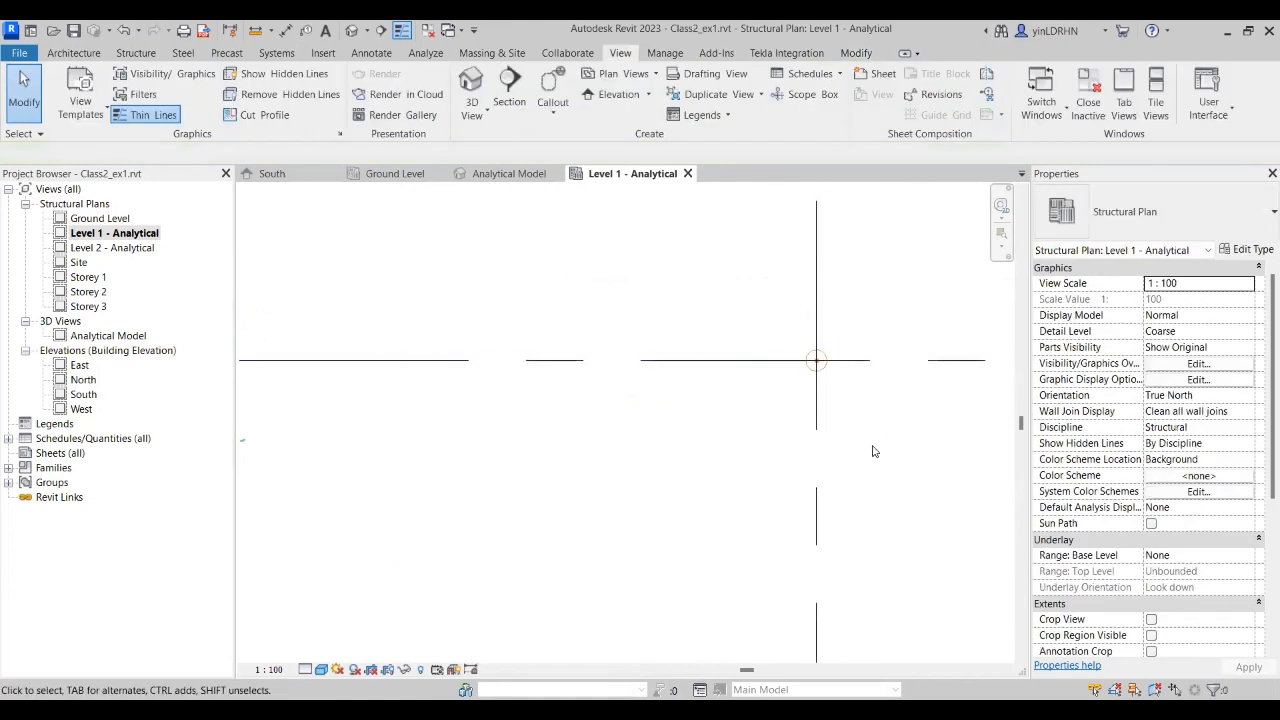
Step: In the Ground Level plan, compare selecting the column at grid A-4 alone with selecting it together with its analytical member
{"action": "left_click", "coordinate": [395, 173]}
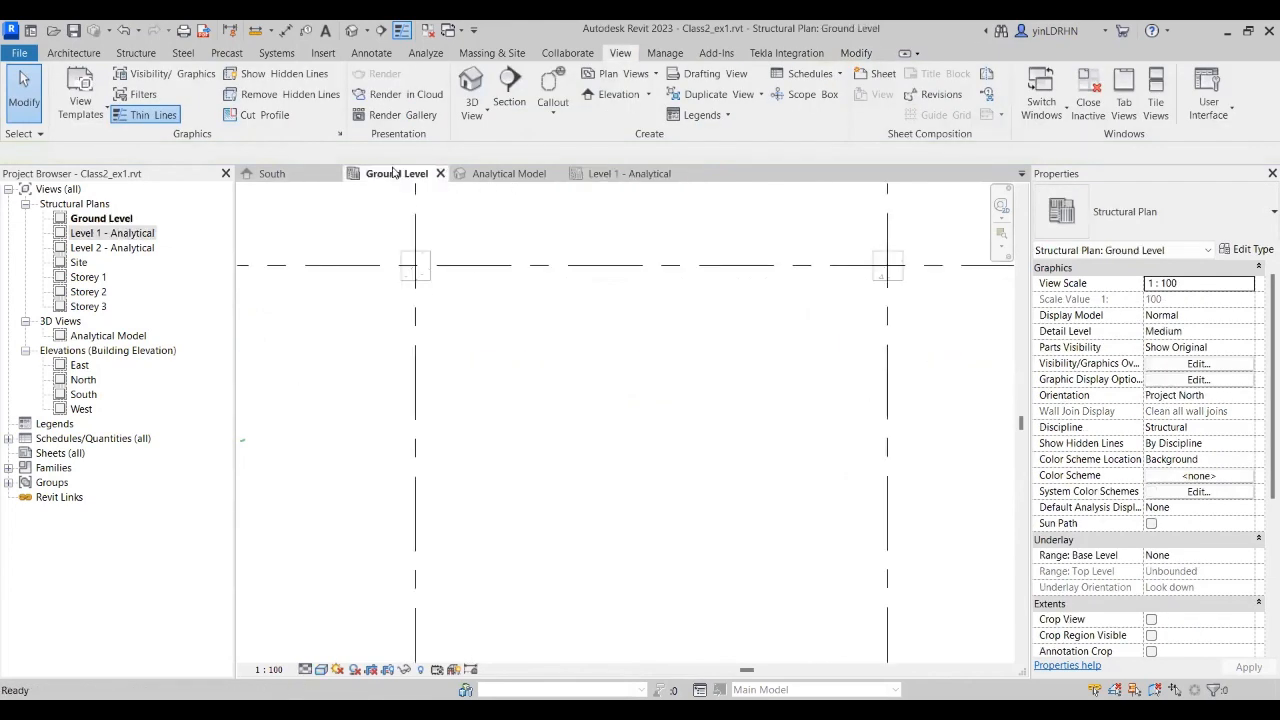
{"action": "left_click", "coordinate": [415, 266]}
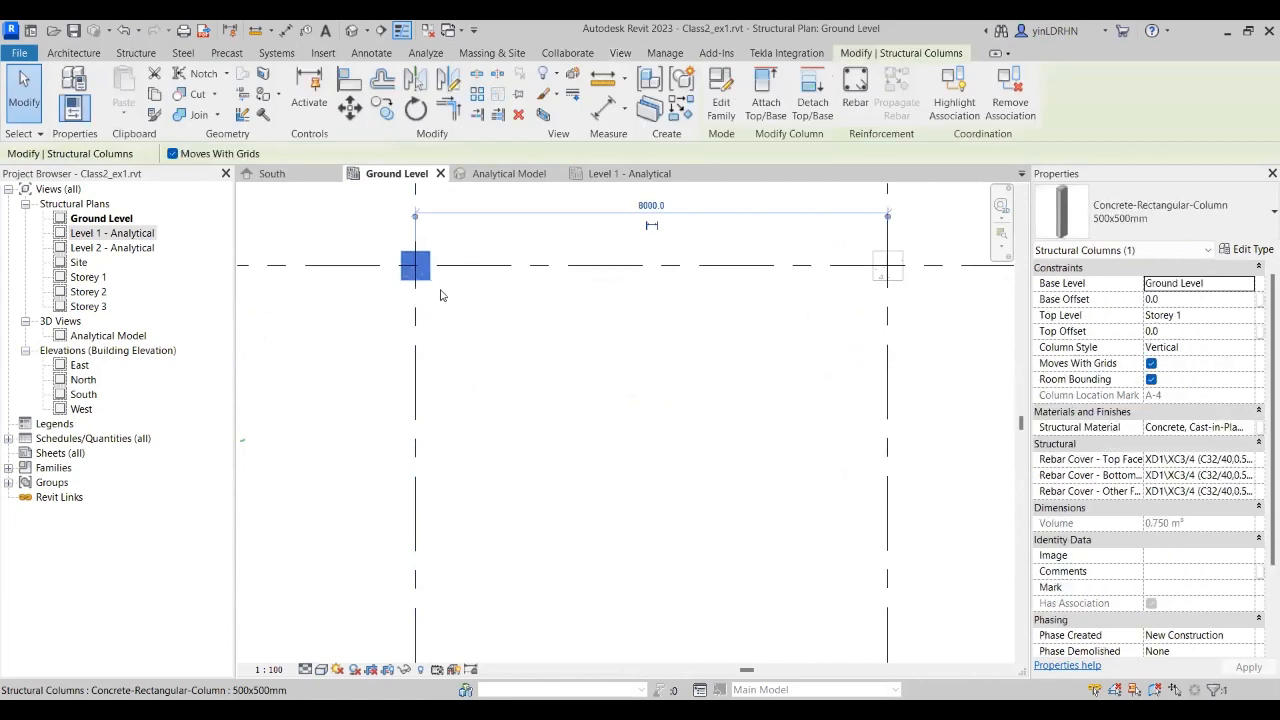
{"action": "left_click", "coordinate": [497, 352]}
{"action": "left_click_drag", "start_coordinate": [358, 224], "coordinate": [925, 382]}
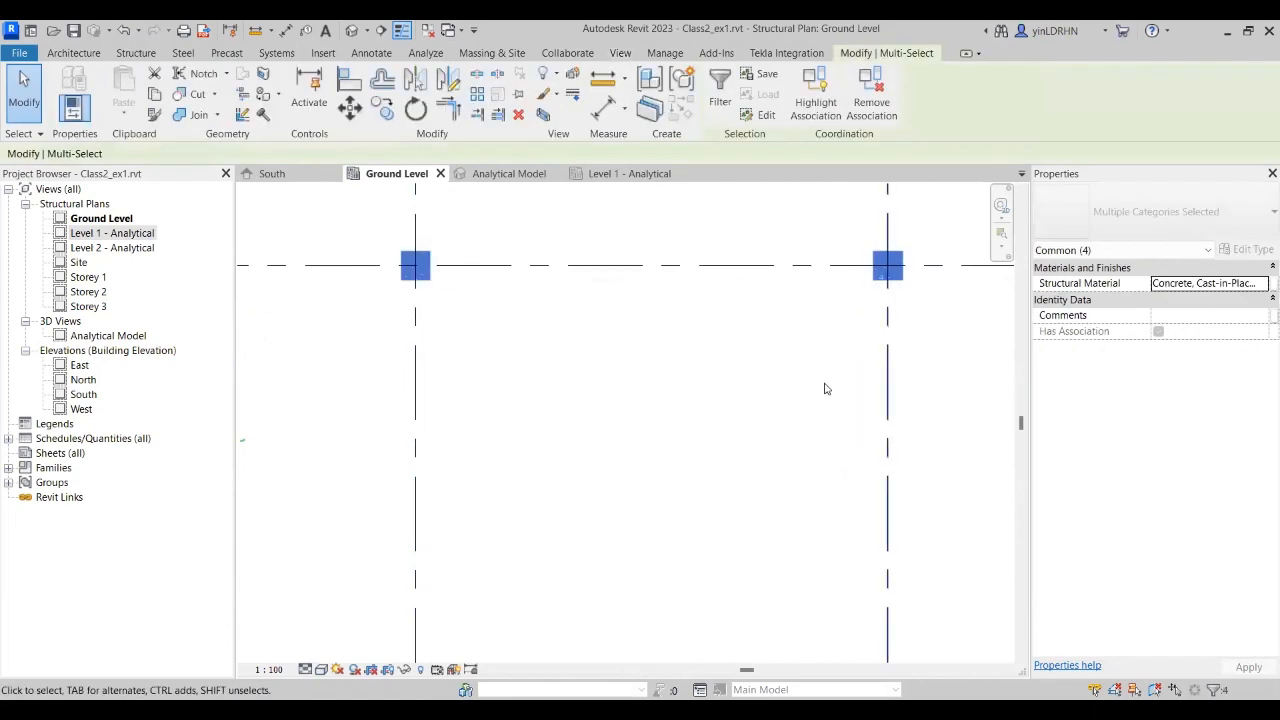
{"action": "left_click", "coordinate": [825, 389]}
{"action": "left_click", "coordinate": [415, 266]}
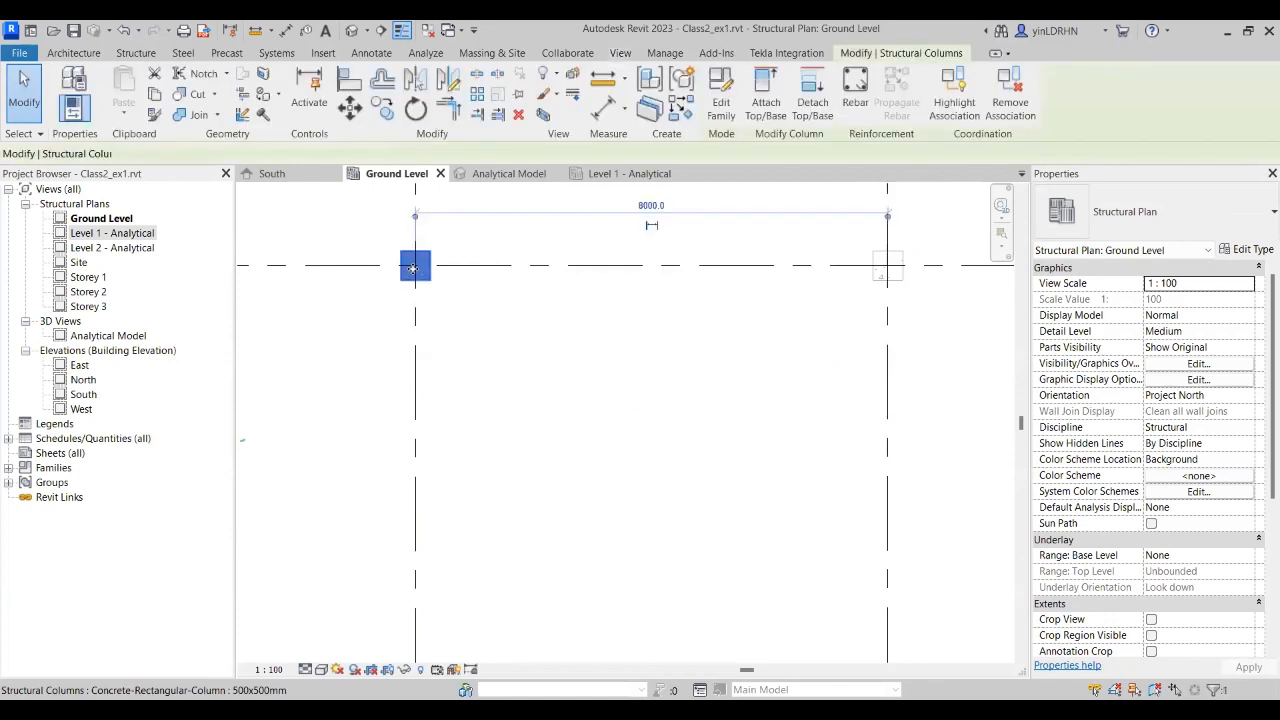
{"action": "left_click", "coordinate": [477, 341]}
{"action": "left_click_drag", "start_coordinate": [383, 238], "coordinate": [564, 353]}
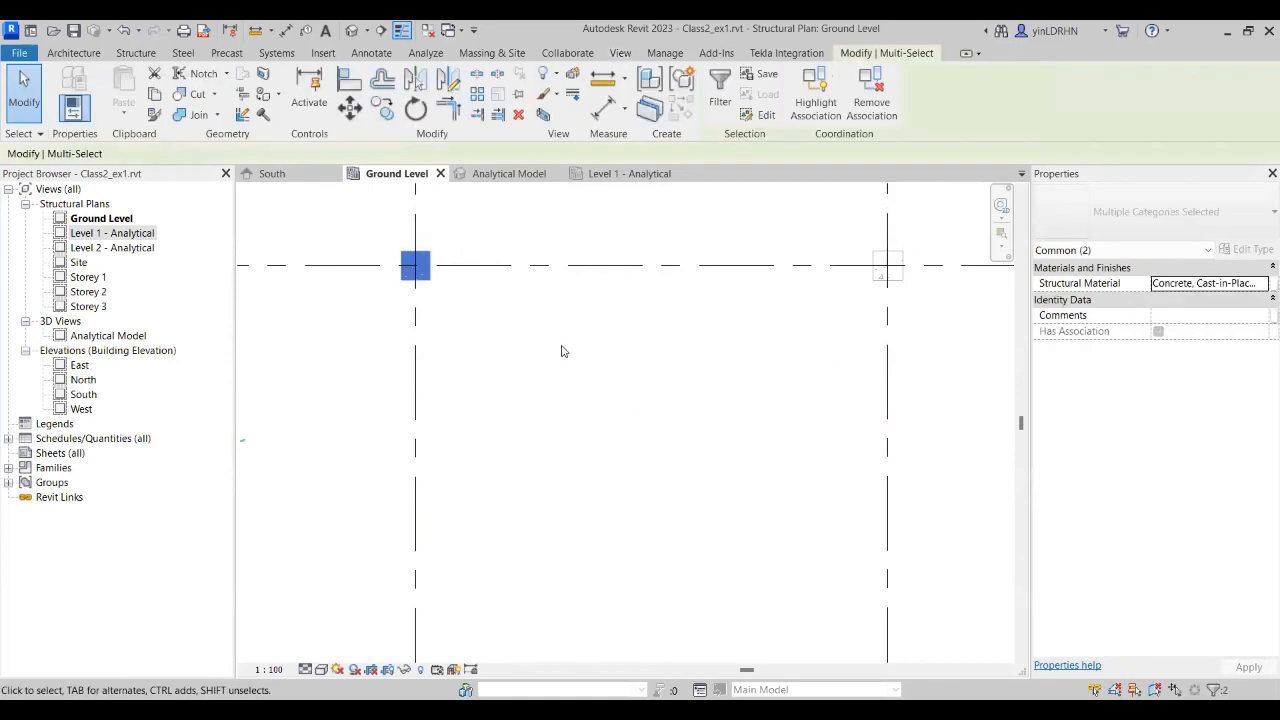
{"action": "left_click", "coordinate": [1136, 252]}
{"action": "left_click", "coordinate": [748, 341]}
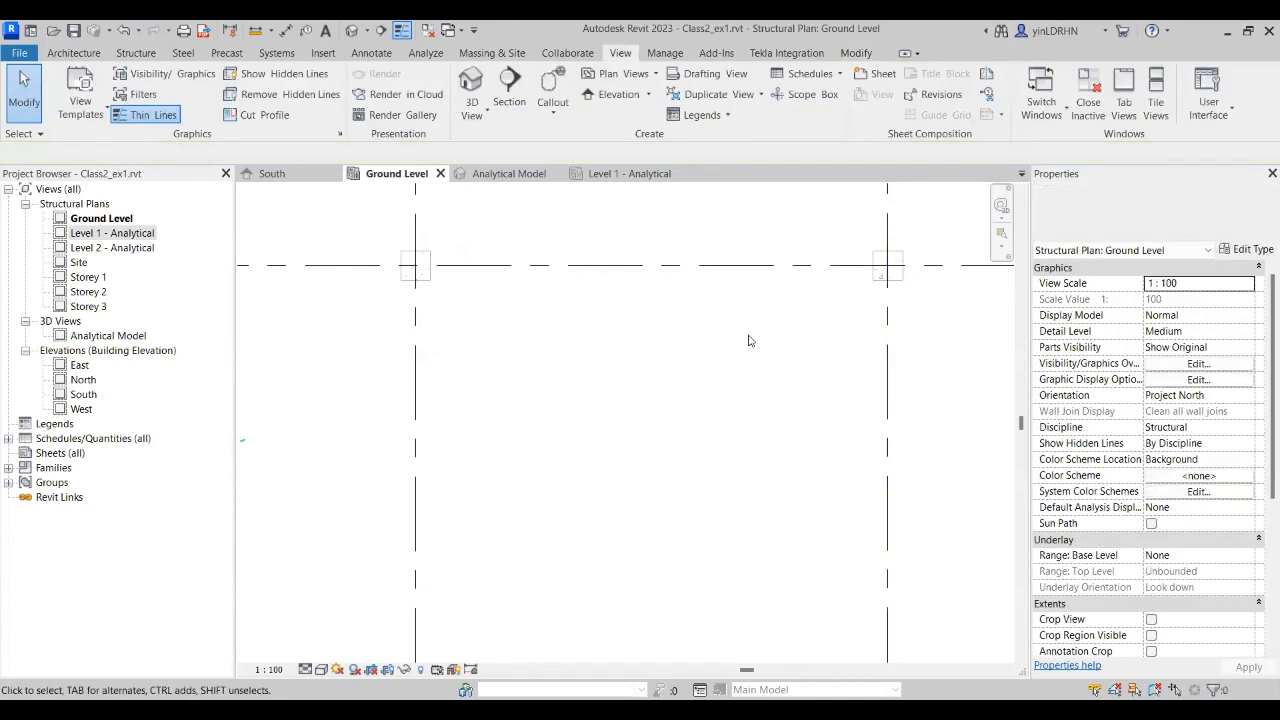
{"action": "left_click_drag", "start_coordinate": [359, 235], "coordinate": [460, 299]}
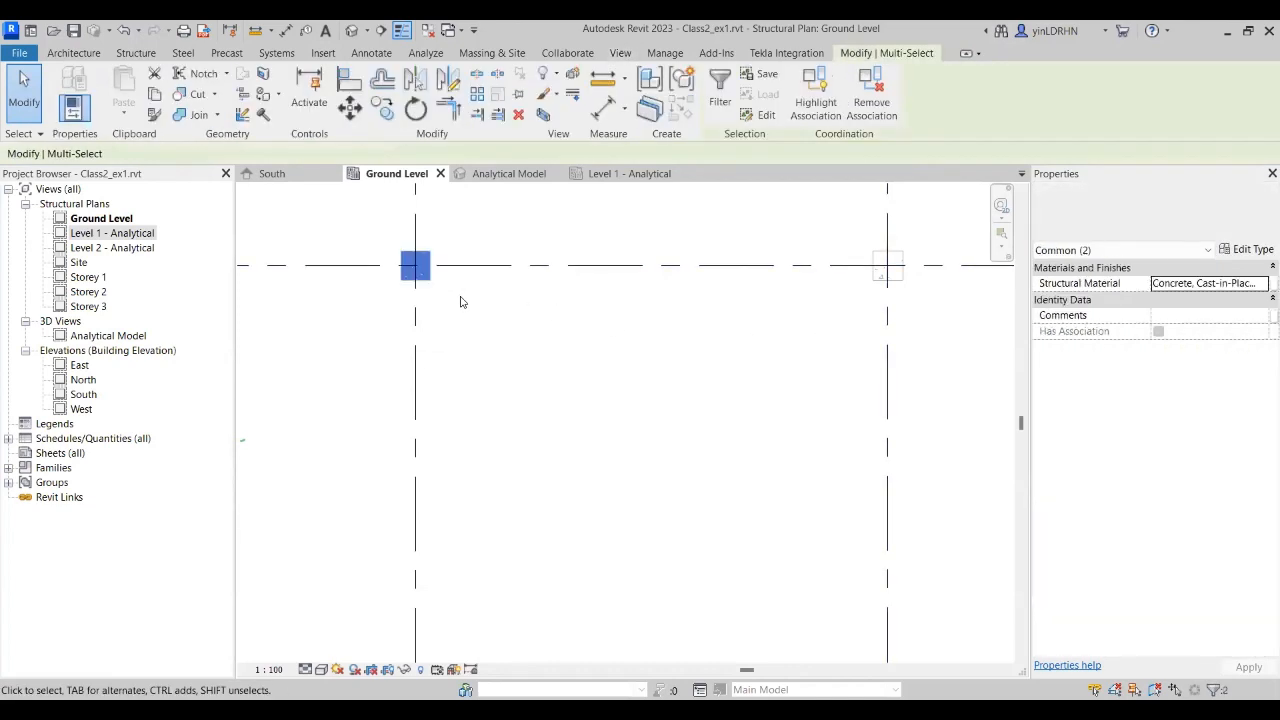
{"action": "left_click", "coordinate": [486, 349]}
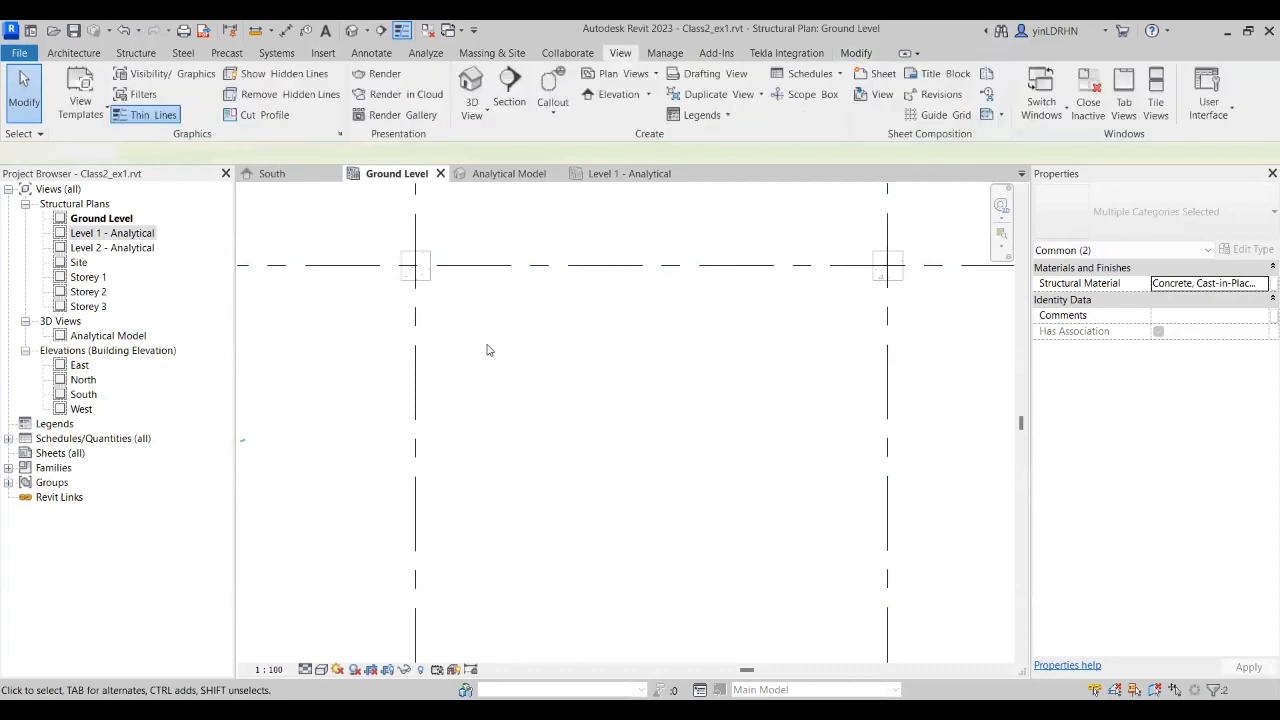
Step: Set the Ground Level plan's visual style to Wireframe and check the analytical members at the column centres
{"action": "left_click", "coordinate": [321, 669]}
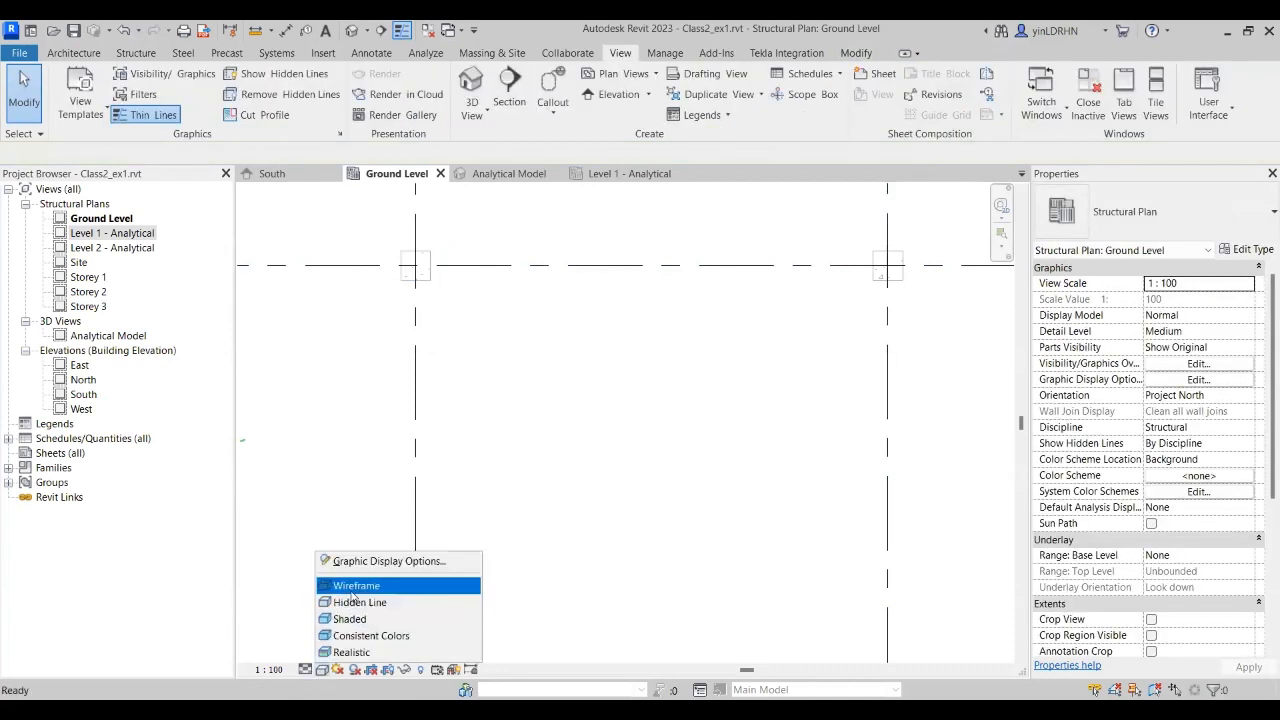
{"action": "left_click", "coordinate": [352, 588]}
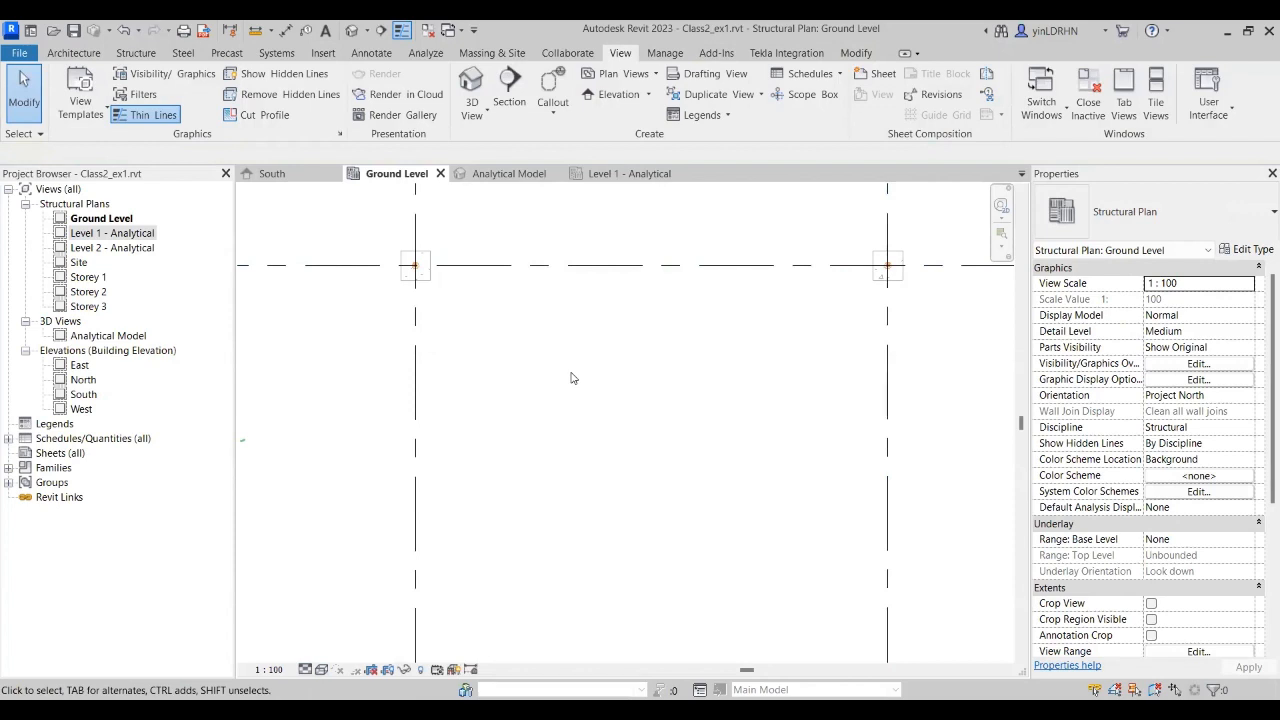
{"action": "scroll", "coordinate": [562, 360], "scroll_direction": "down", "scroll_amount": 2}
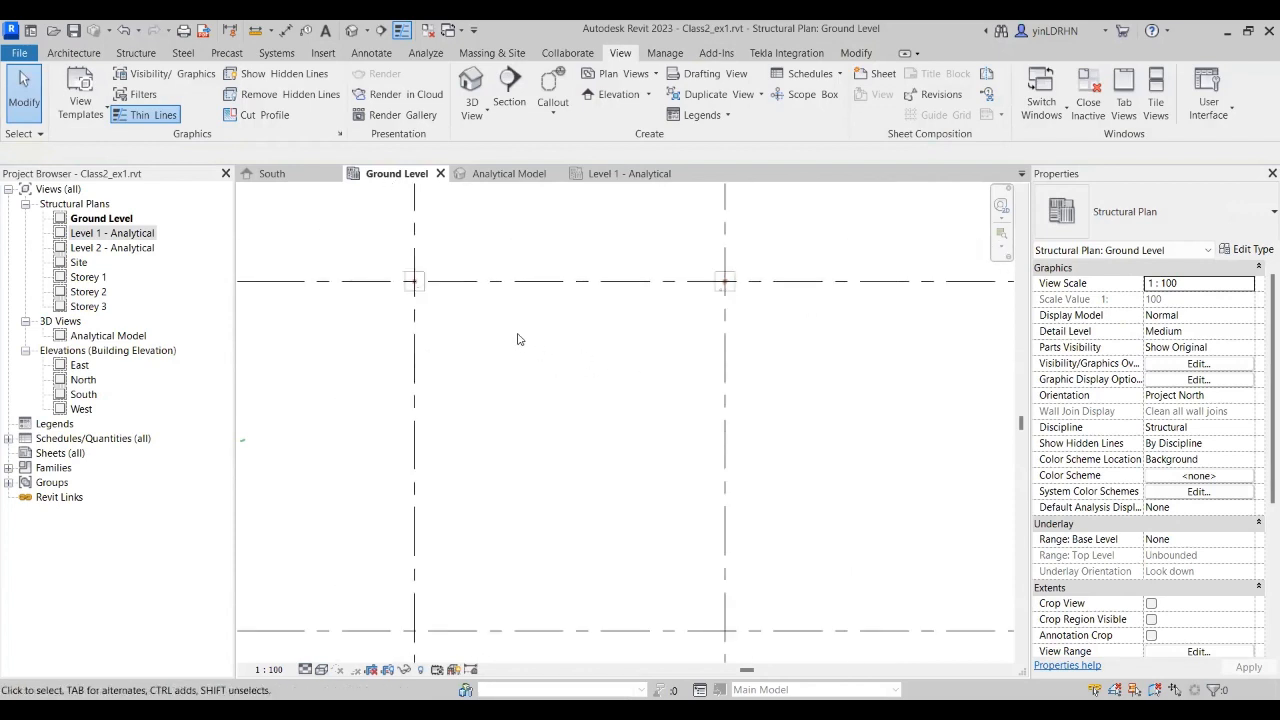
{"action": "scroll", "coordinate": [416, 279], "scroll_direction": "up", "scroll_amount": 3}
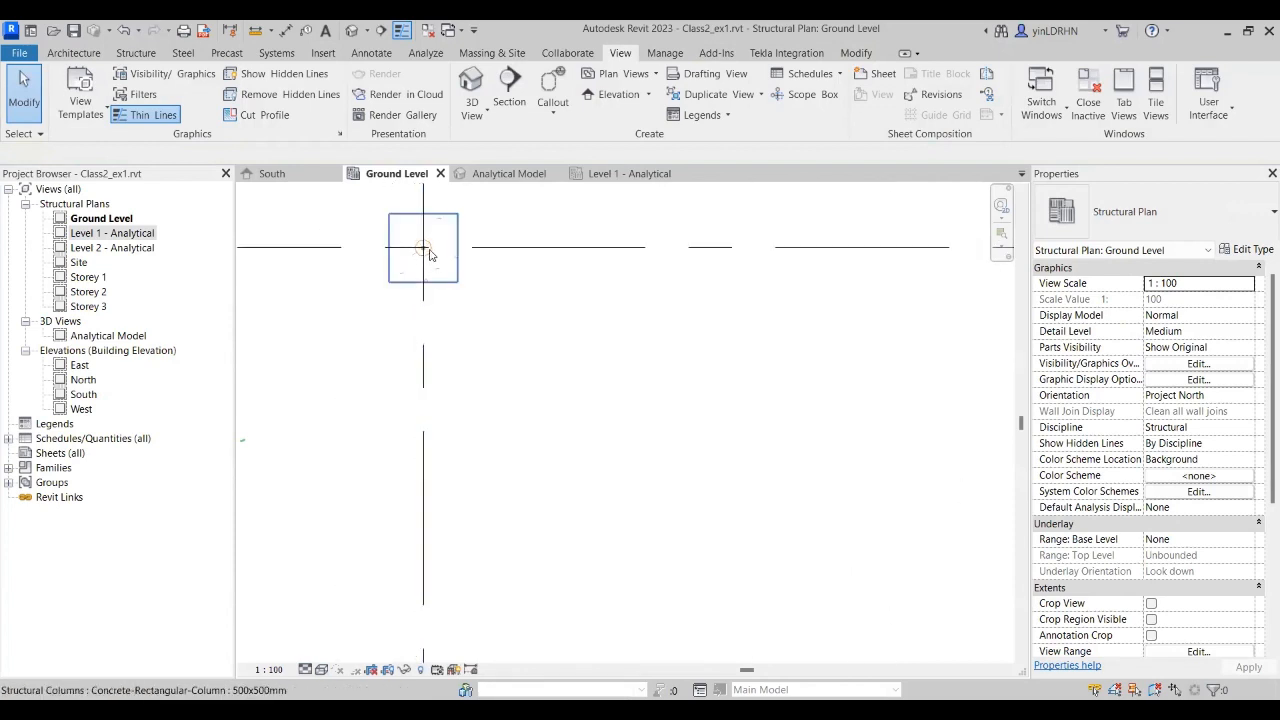
Step: Try aligning only the upper face of the column at grid A-4 to the horizontal grid line, and undo it
{"action": "scroll", "coordinate": [521, 346], "scroll_direction": "down", "scroll_amount": 2}
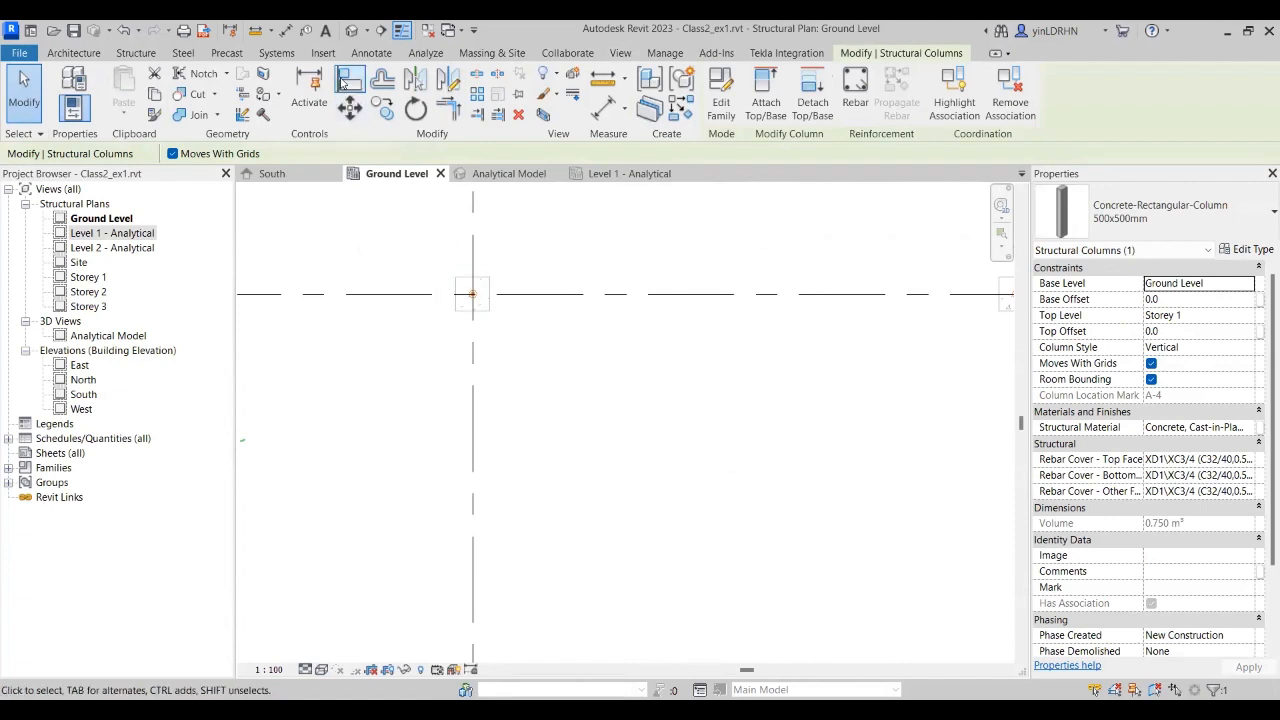
{"action": "left_click", "coordinate": [347, 81]}
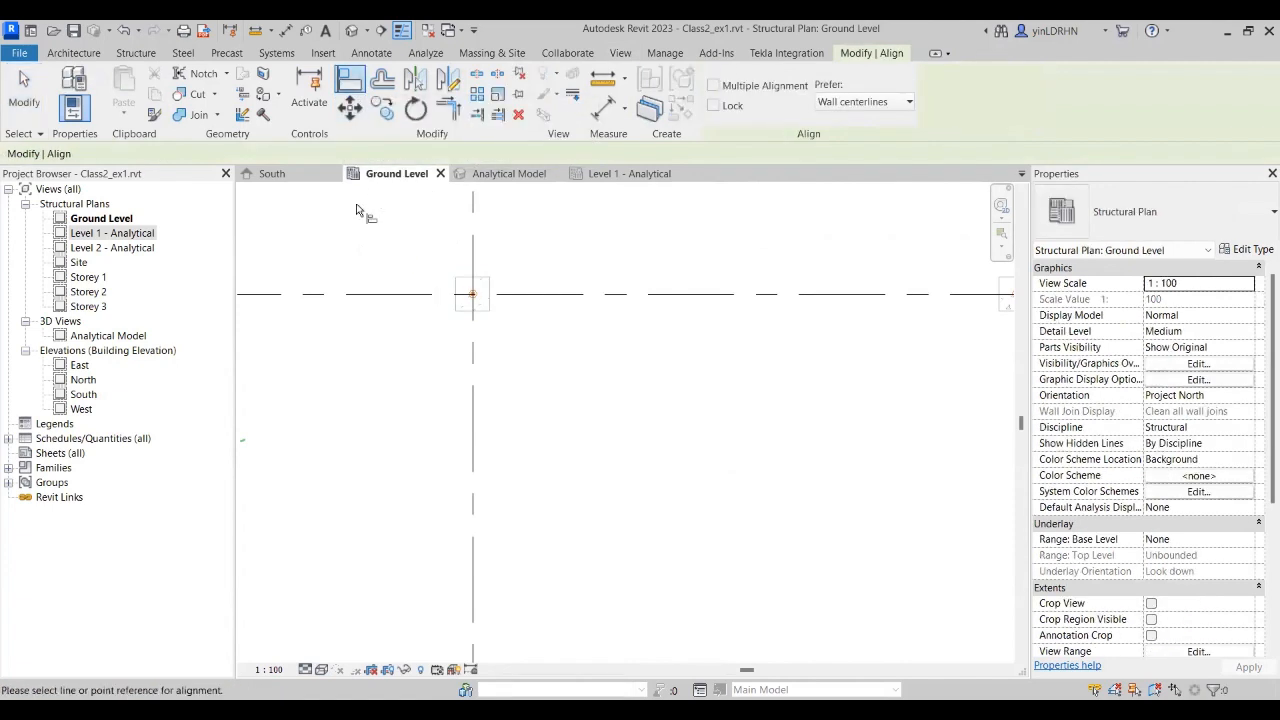
{"action": "left_click", "coordinate": [545, 297]}
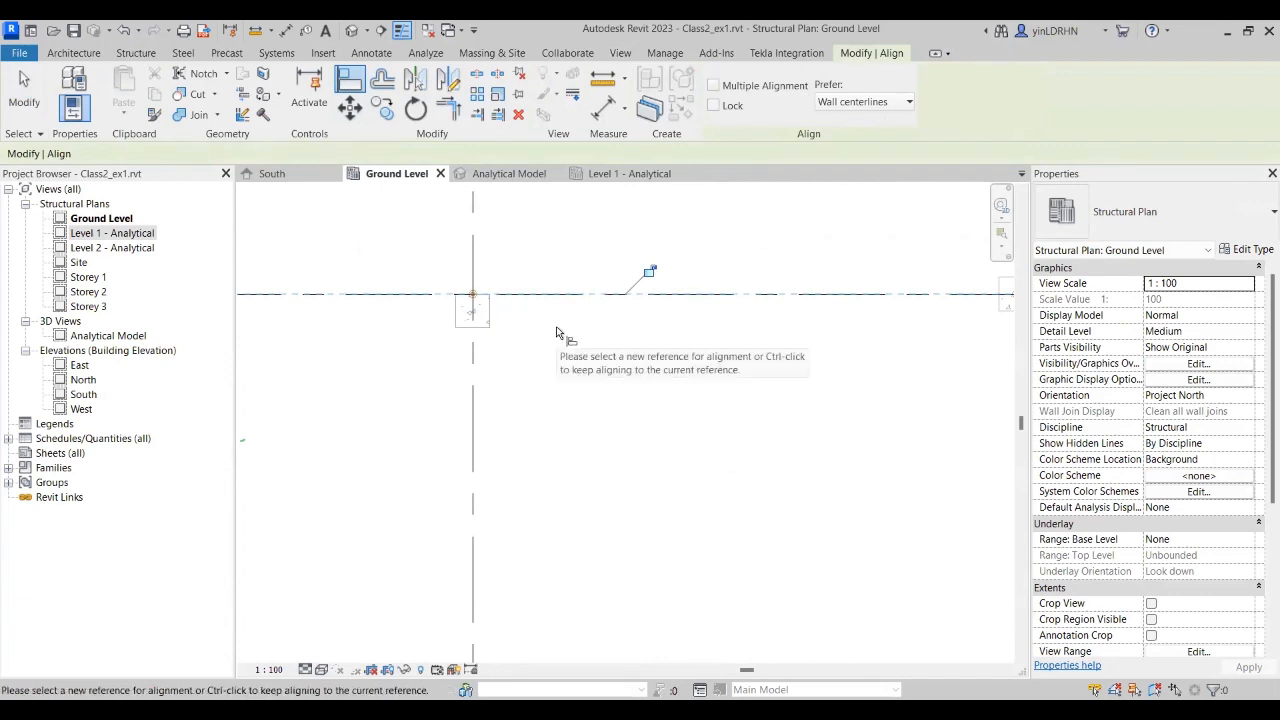
{"action": "key", "text": "Escape"}
{"action": "key", "text": "Escape"}
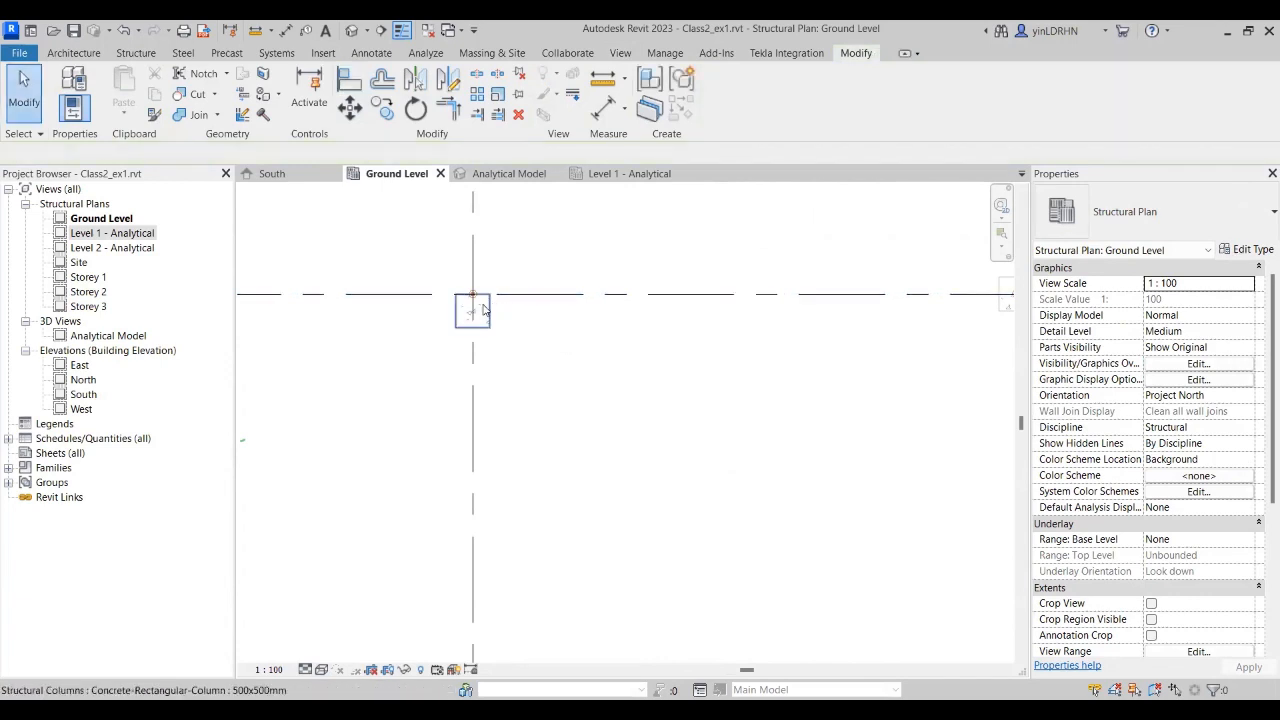
{"action": "scroll", "coordinate": [478, 295], "scroll_direction": "up", "scroll_amount": 2}
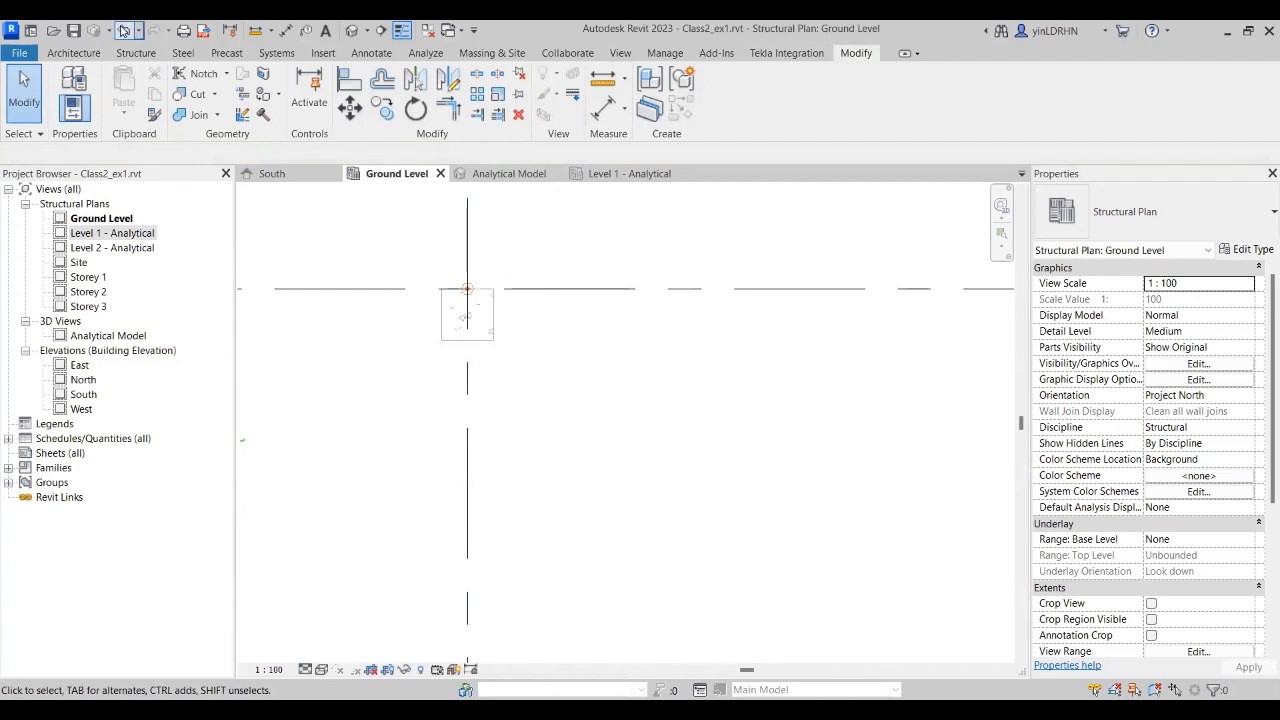
Step: Move the column at grid A-4 together with its analytical member down until the column's upper face lies on the horizontal grid line
{"action": "scroll", "coordinate": [481, 375], "scroll_direction": "down", "scroll_amount": 1}
{"action": "left_click_drag", "start_coordinate": [374, 232], "coordinate": [575, 362]}
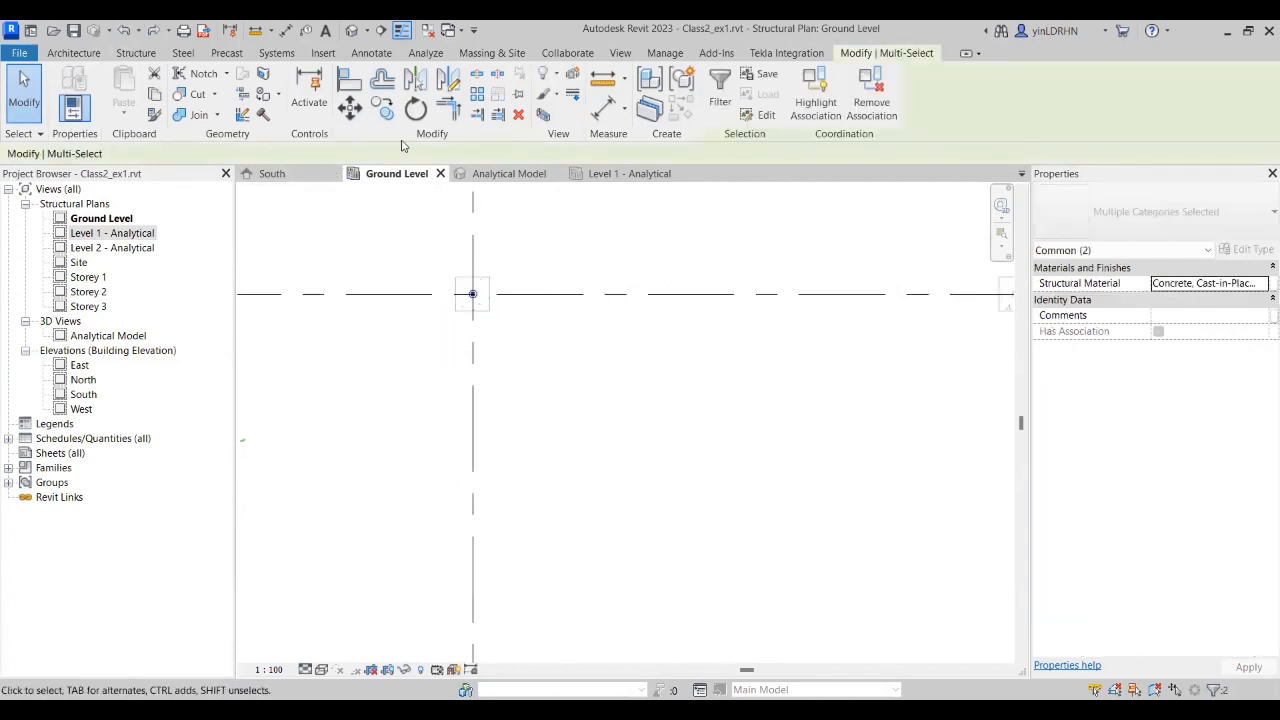
{"action": "left_click", "coordinate": [352, 113]}
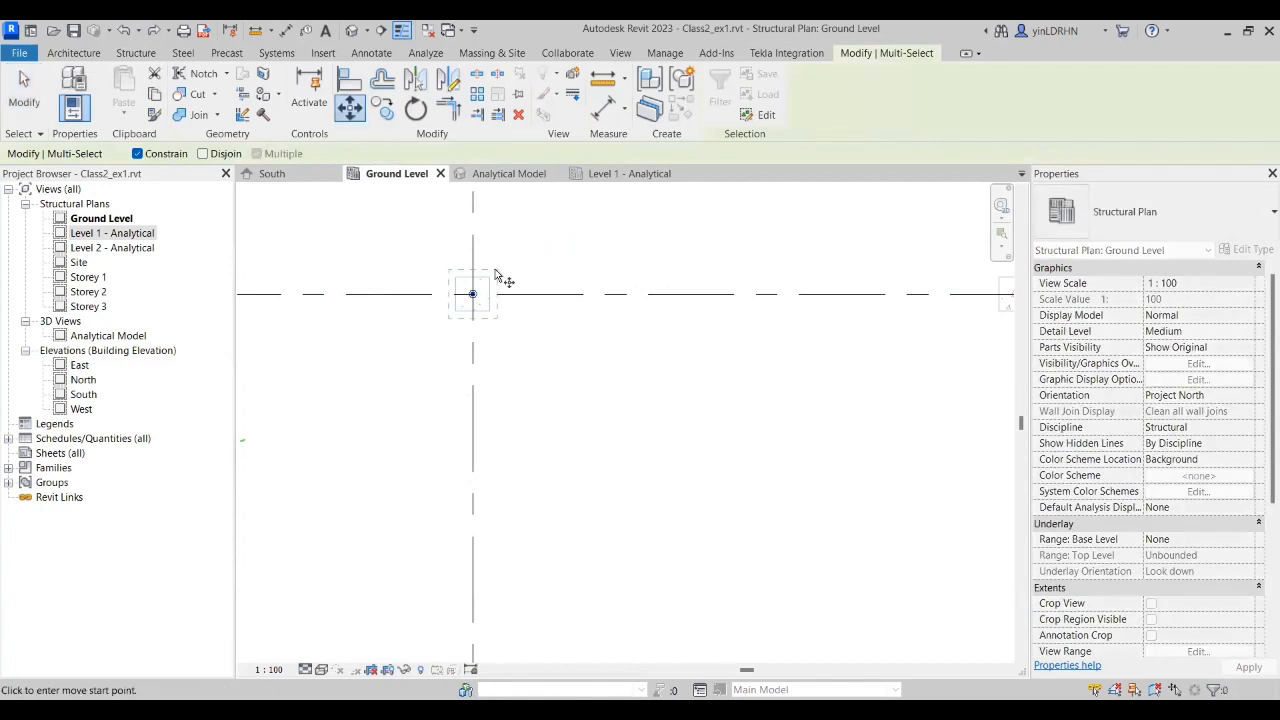
{"action": "scroll", "coordinate": [495, 272], "scroll_direction": "up", "scroll_amount": 2}
{"action": "left_click", "coordinate": [450, 290]}
{"action": "left_click", "coordinate": [450, 324]}
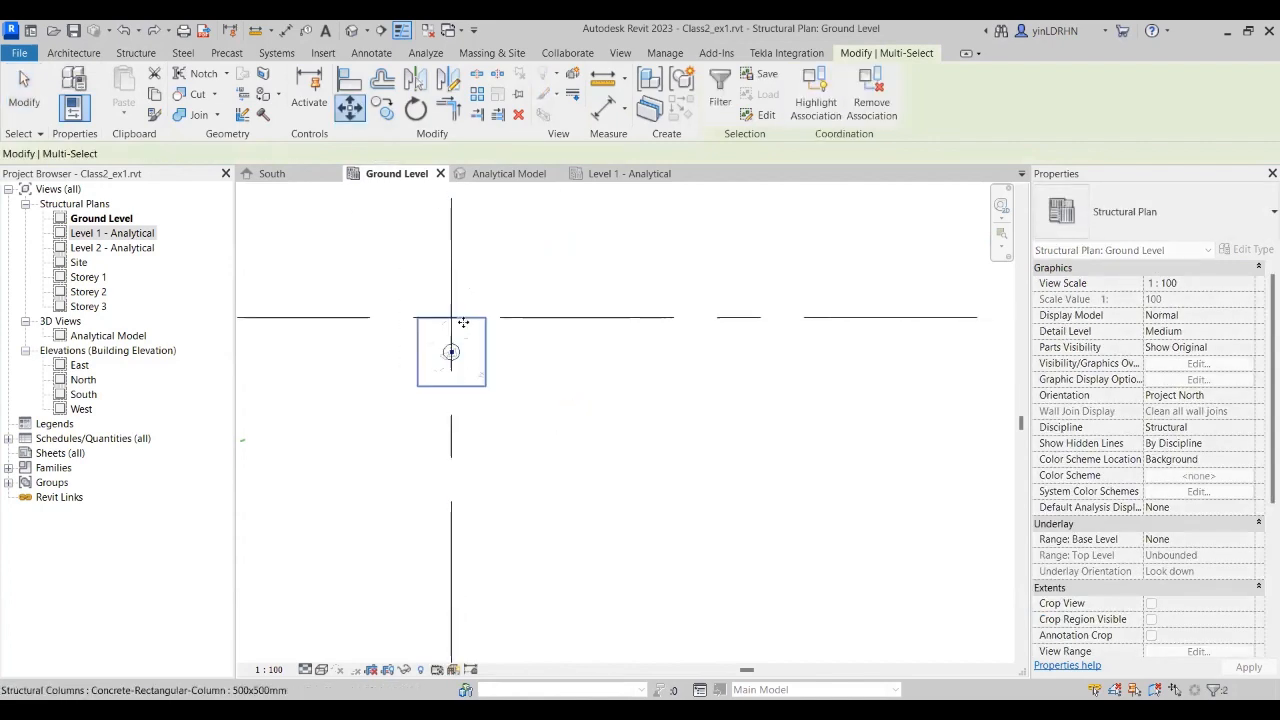
{"action": "key", "text": "Escape"}
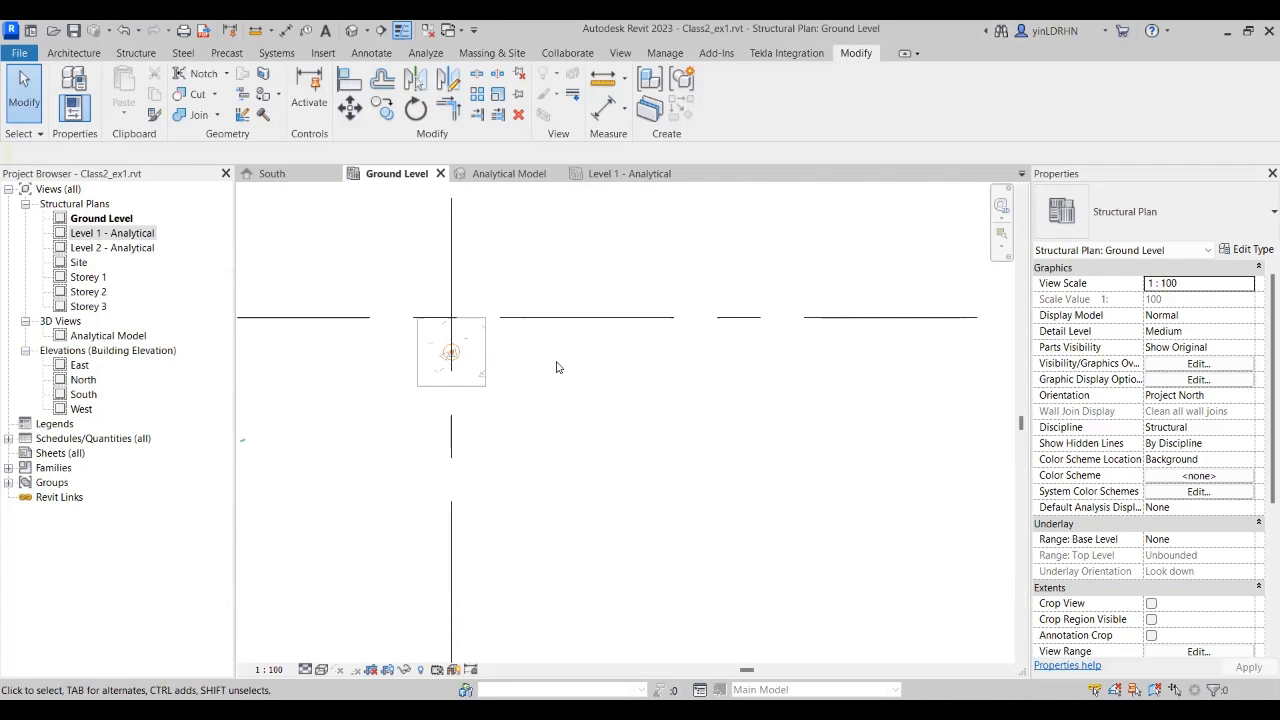
{"action": "scroll", "coordinate": [476, 340], "scroll_direction": "down", "scroll_amount": 2}
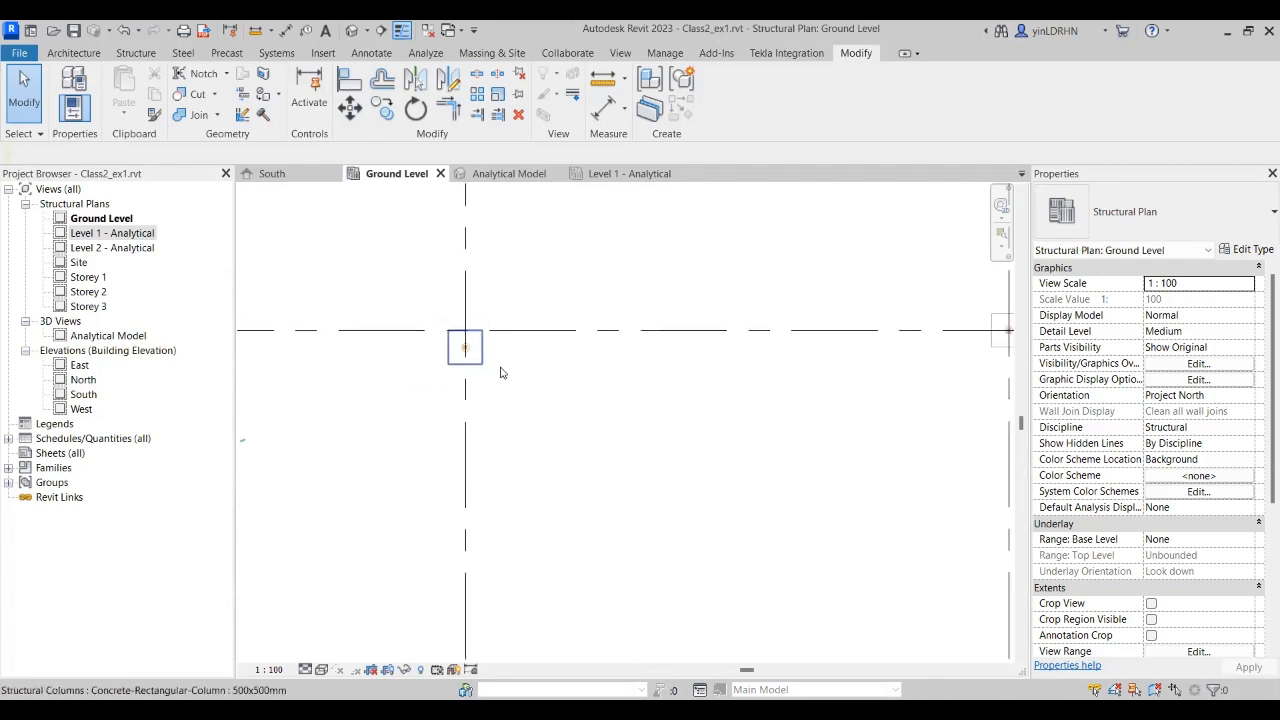
Step: Move the column at grid A-4 together with its analytical member back up so its centre lies on the grid intersection
{"action": "middle_click_drag", "start_coordinate": [568, 418], "coordinate": [485, 413]}
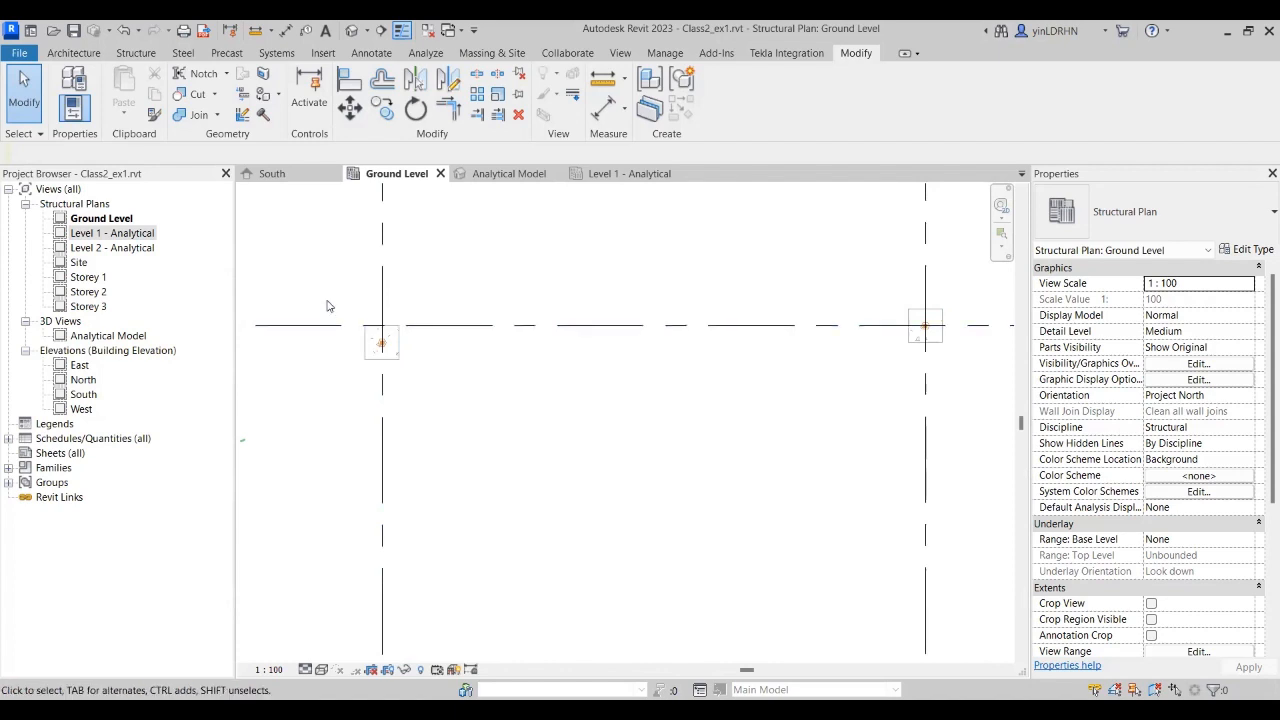
{"action": "left_click_drag", "start_coordinate": [328, 301], "coordinate": [467, 400]}
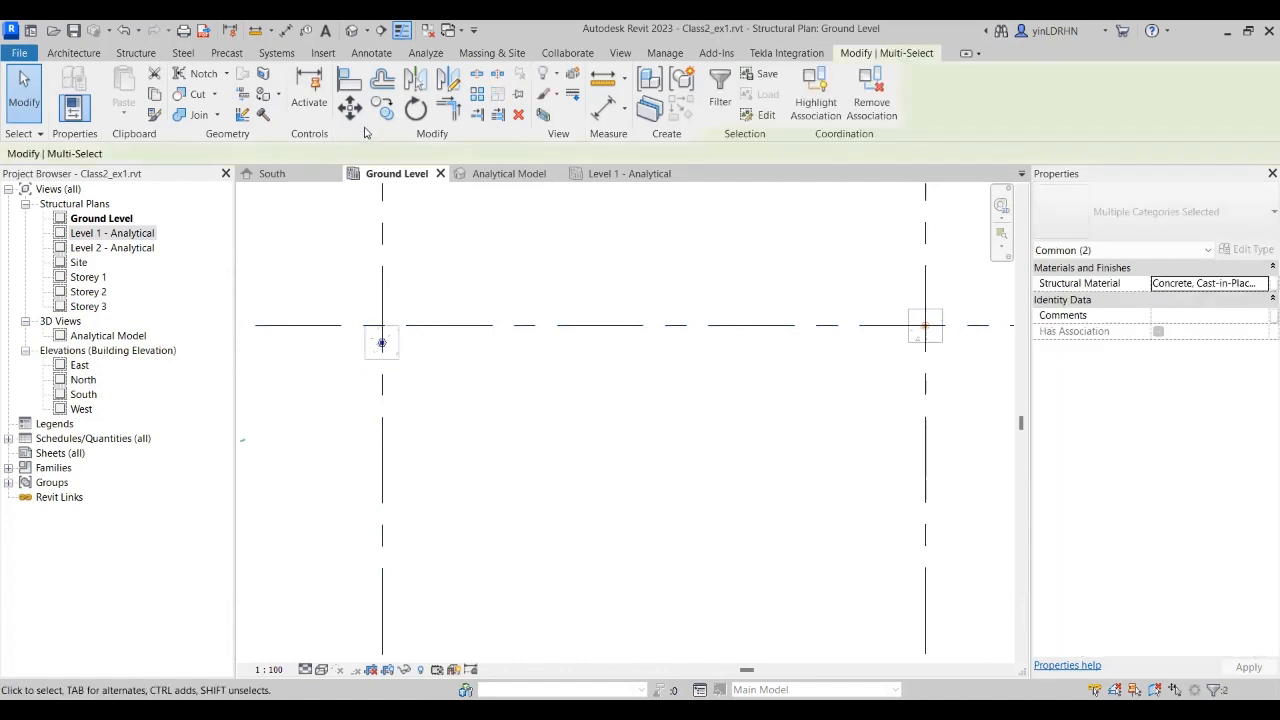
{"action": "left_click", "coordinate": [349, 107]}
{"action": "scroll", "coordinate": [385, 341], "scroll_direction": "up", "scroll_amount": 2}
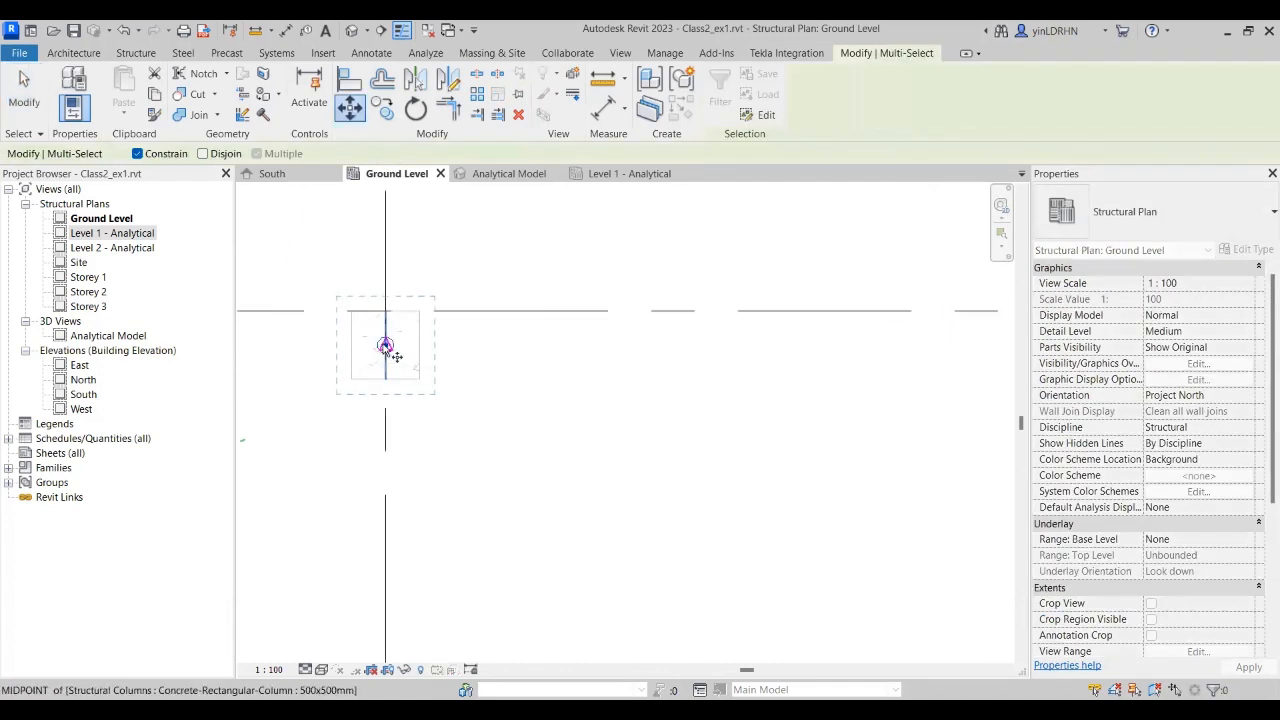
{"action": "left_click", "coordinate": [385, 345]}
{"action": "left_click", "coordinate": [388, 314]}
{"action": "left_click", "coordinate": [497, 362]}
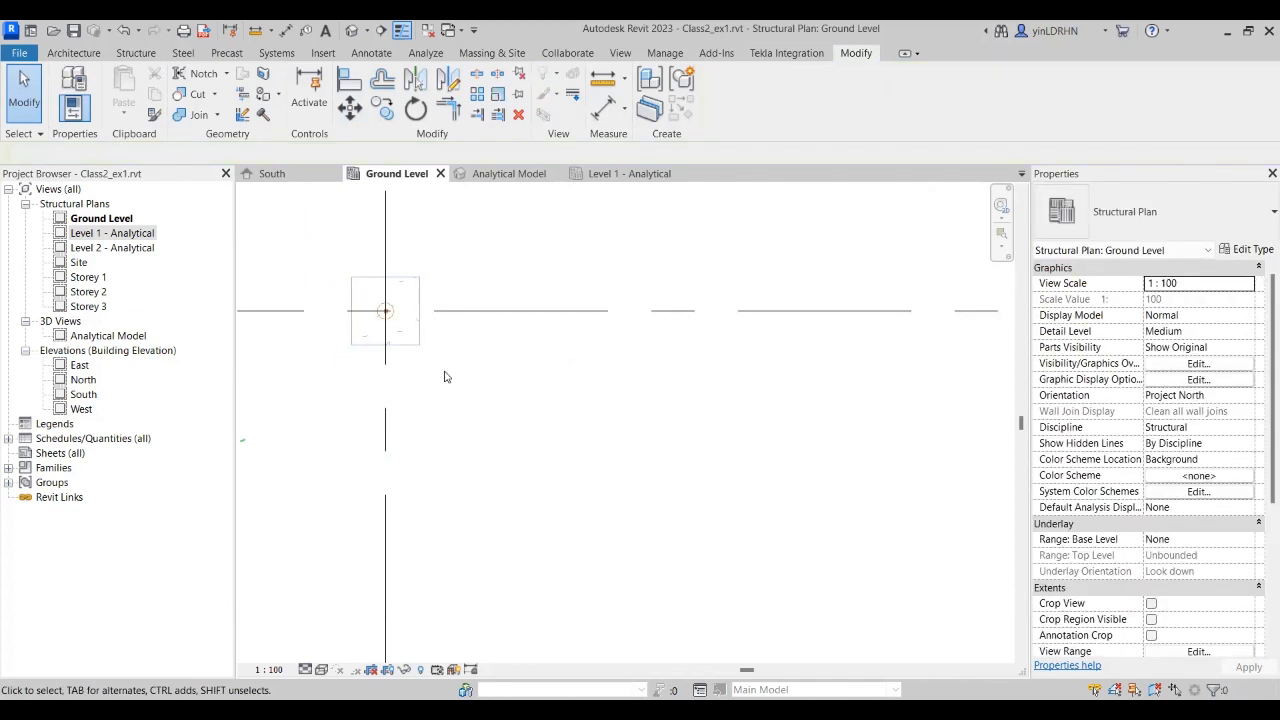
{"action": "scroll", "coordinate": [446, 380], "scroll_direction": "down", "scroll_amount": 3}
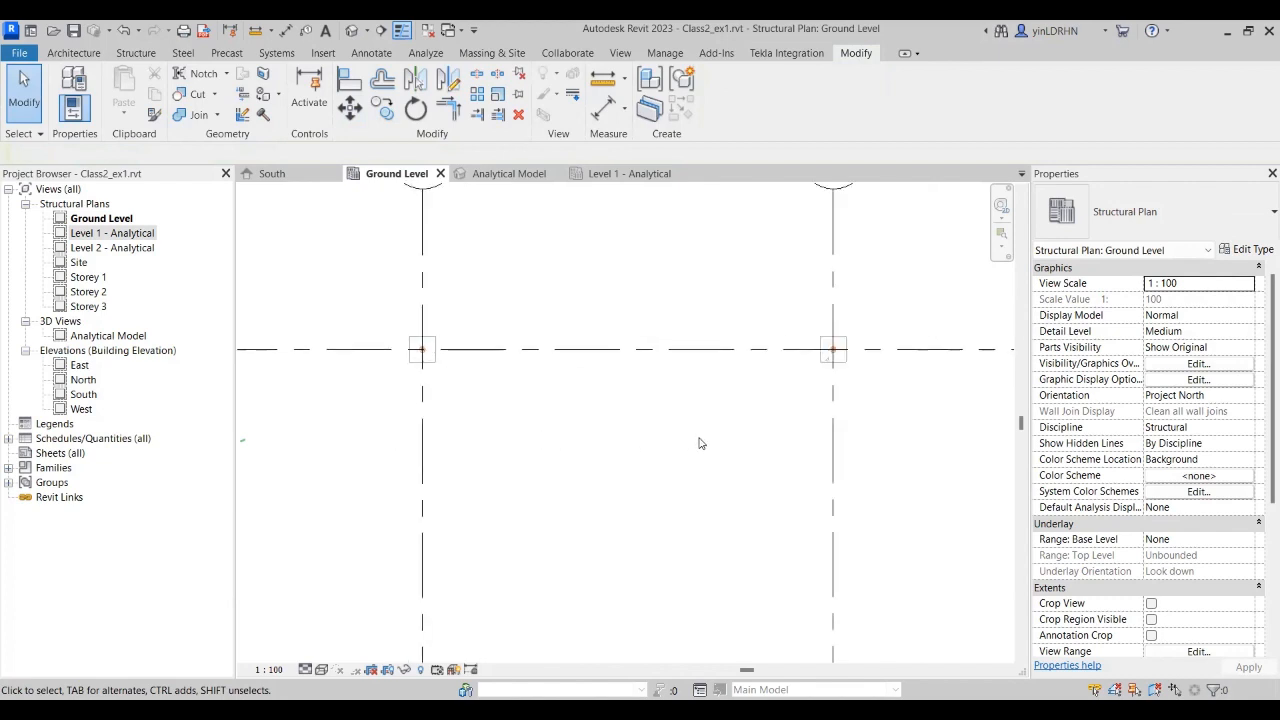
Step: Open the default 3D view of the model
{"action": "middle_click_drag", "start_coordinate": [703, 443], "coordinate": [531, 423]}
{"action": "scroll", "coordinate": [531, 421], "scroll_direction": "down", "scroll_amount": 3}
{"action": "middle_click_drag", "start_coordinate": [731, 455], "coordinate": [634, 346]}
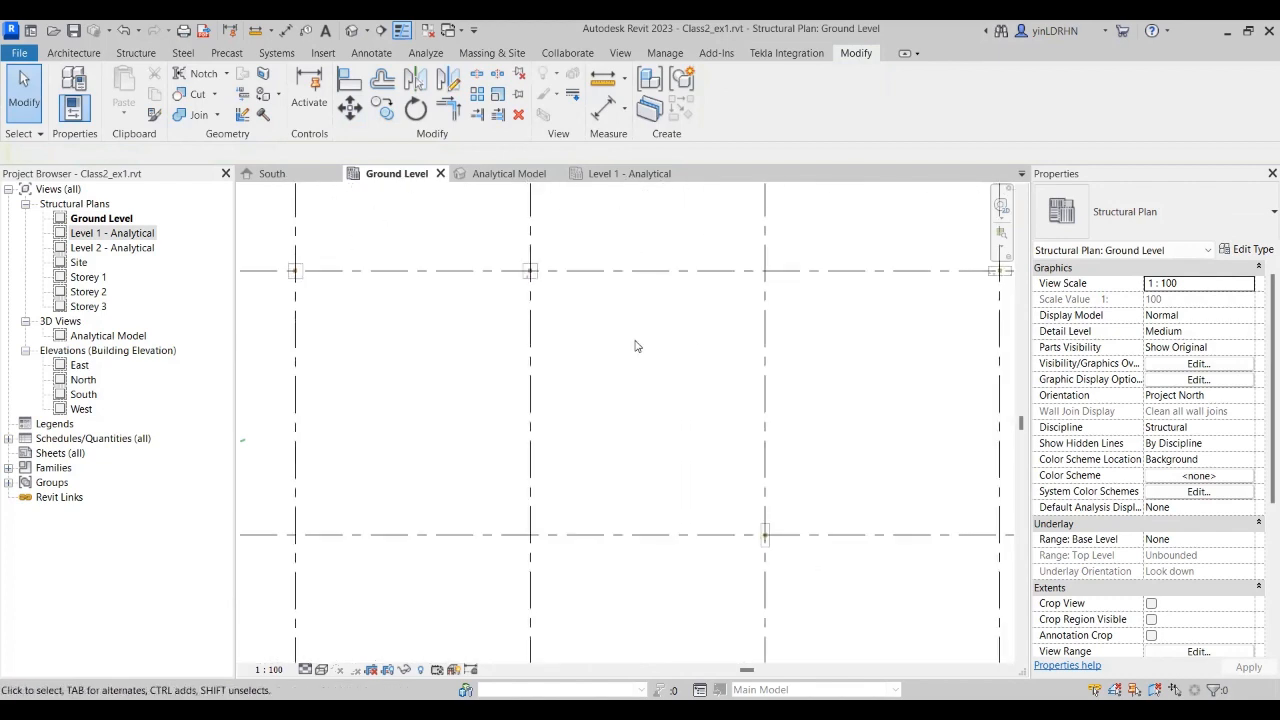
{"action": "scroll", "coordinate": [634, 346], "scroll_direction": "down", "scroll_amount": 1}
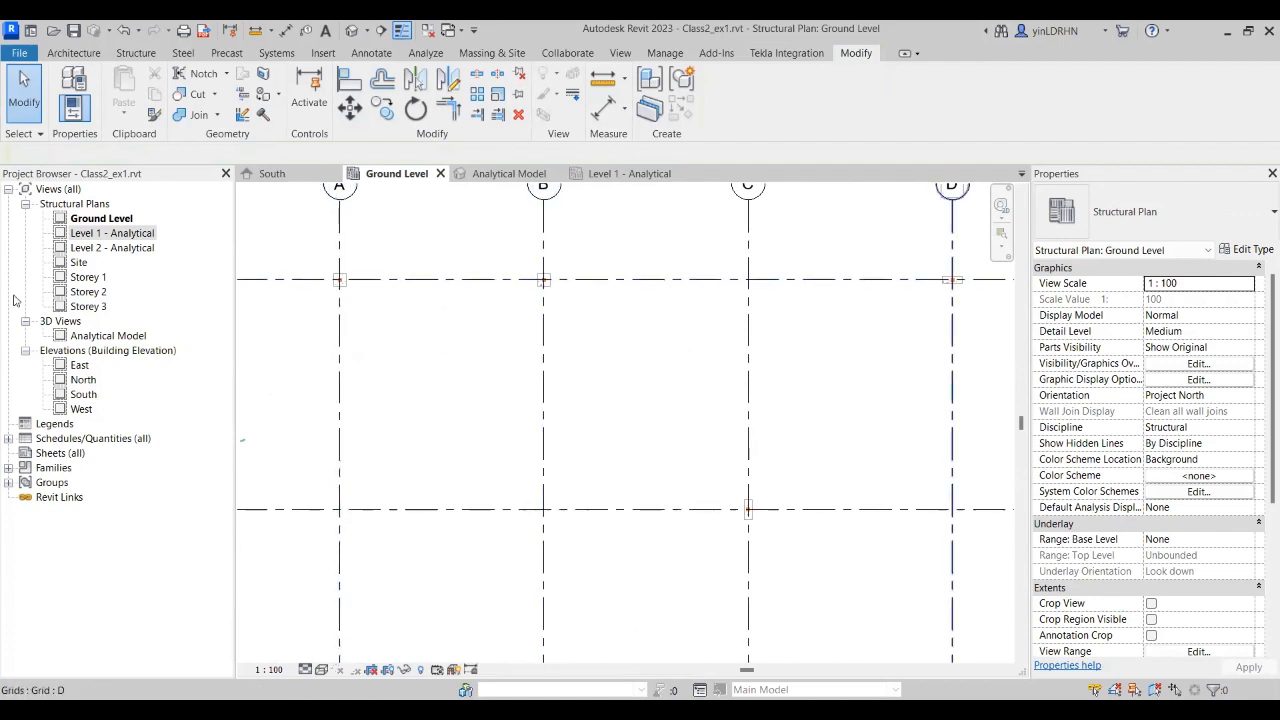
{"action": "left_click", "coordinate": [23, 331]}
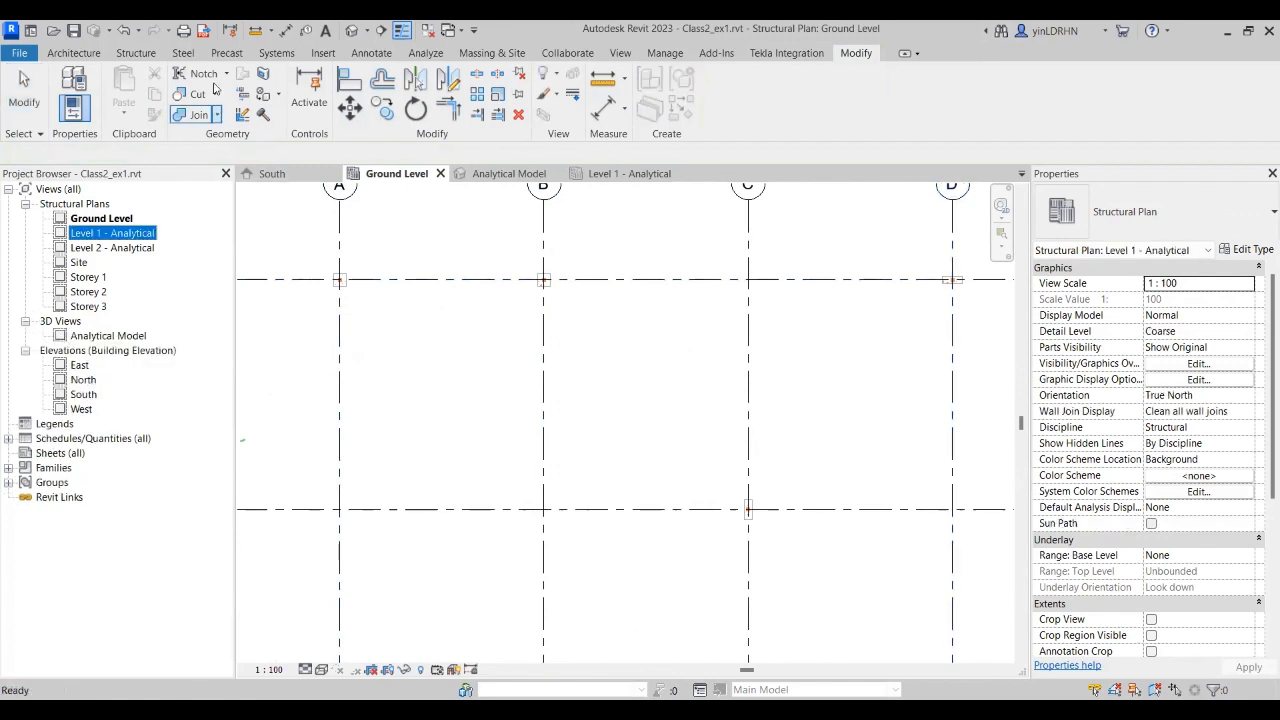
{"action": "left_click", "coordinate": [351, 30]}
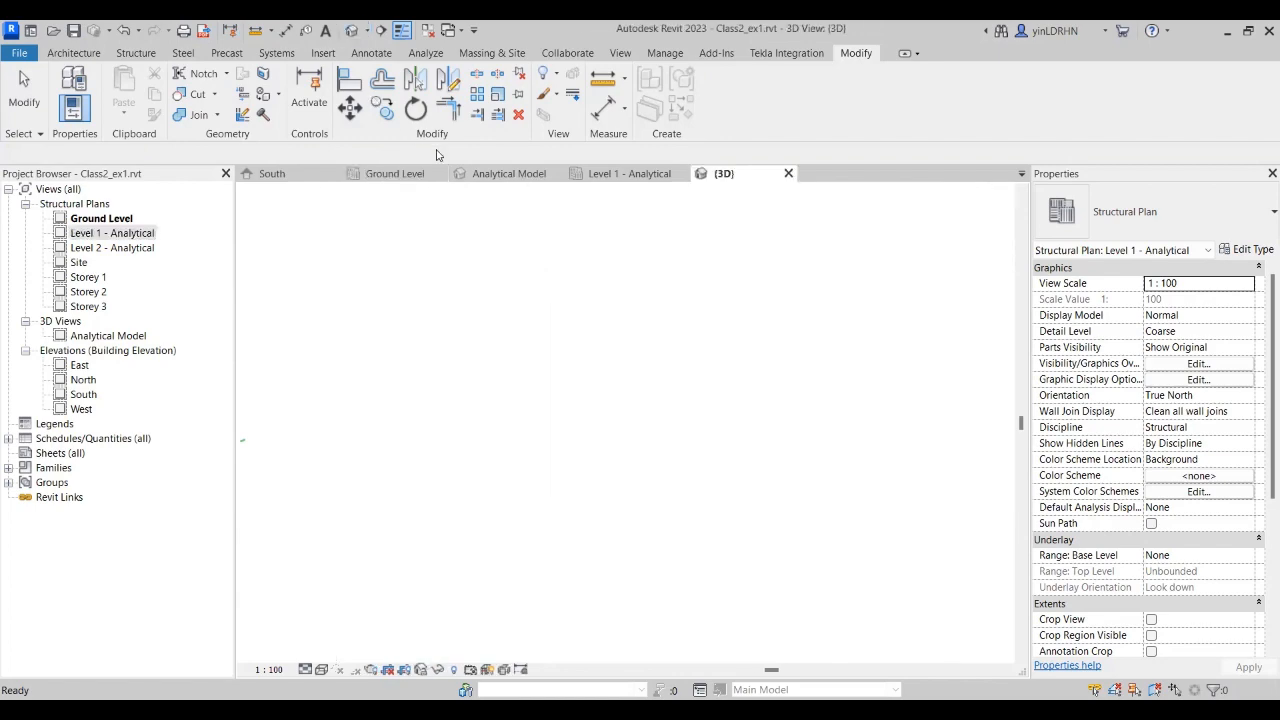
{"action": "scroll", "coordinate": [684, 456], "scroll_direction": "up", "scroll_amount": 6}
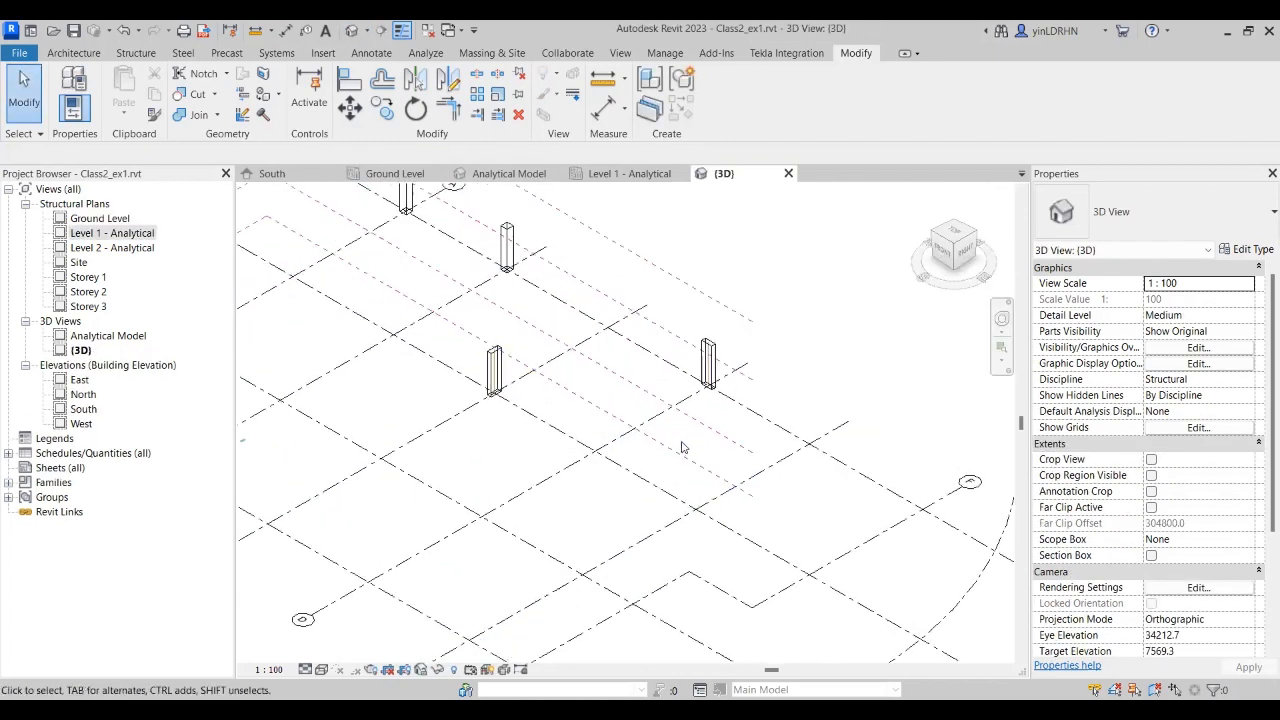
Step: Examine the concrete columns and the analytical members inside them in the 3D view
{"action": "mouse_move", "coordinate": [692, 444]}
{"action": "middle_mouse_down"}
{"action": "mouse_move", "coordinate": [706, 436]}
{"action": "mouse_move", "coordinate": [714, 448]}
{"action": "middle_mouse_up"}
{"action": "middle_click_drag", "start_coordinate": [442, 230], "coordinate": [457, 287]}
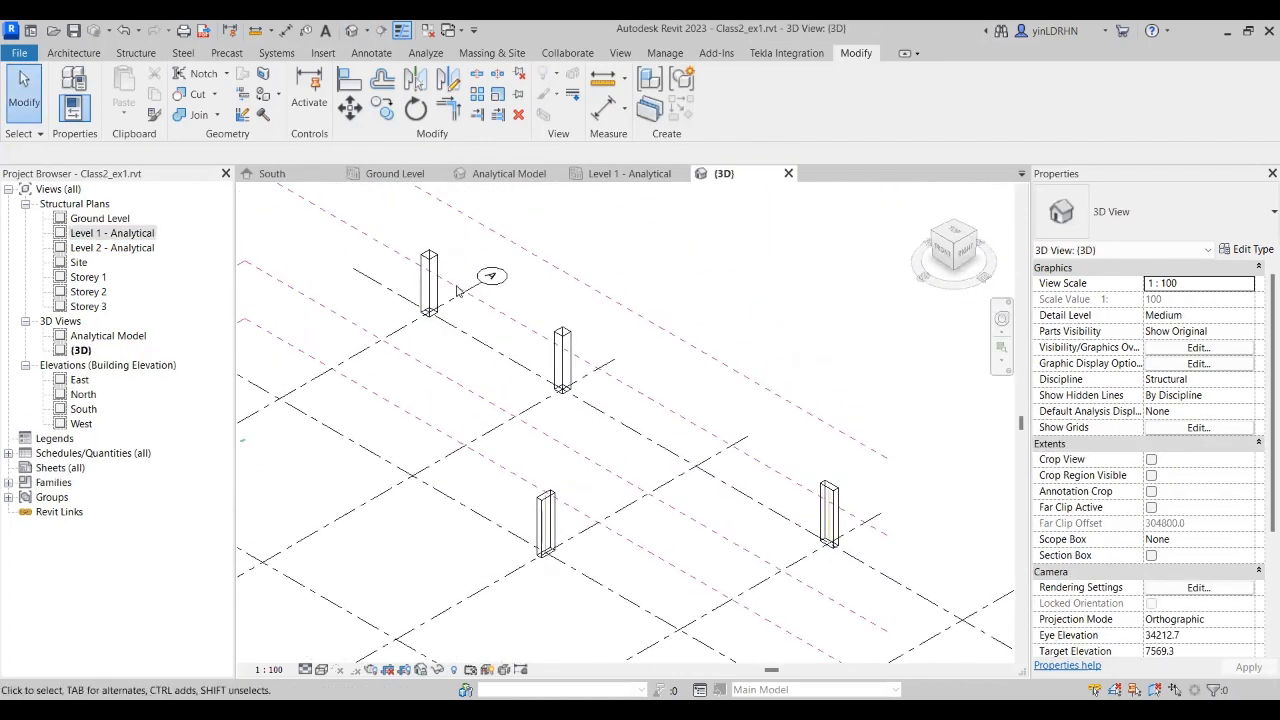
{"action": "scroll", "coordinate": [451, 254], "scroll_direction": "up", "scroll_amount": 3}
{"action": "middle_click_drag", "start_coordinate": [620, 555], "coordinate": [453, 393]}
{"action": "middle_click_drag", "start_coordinate": [774, 548], "coordinate": [647, 451]}
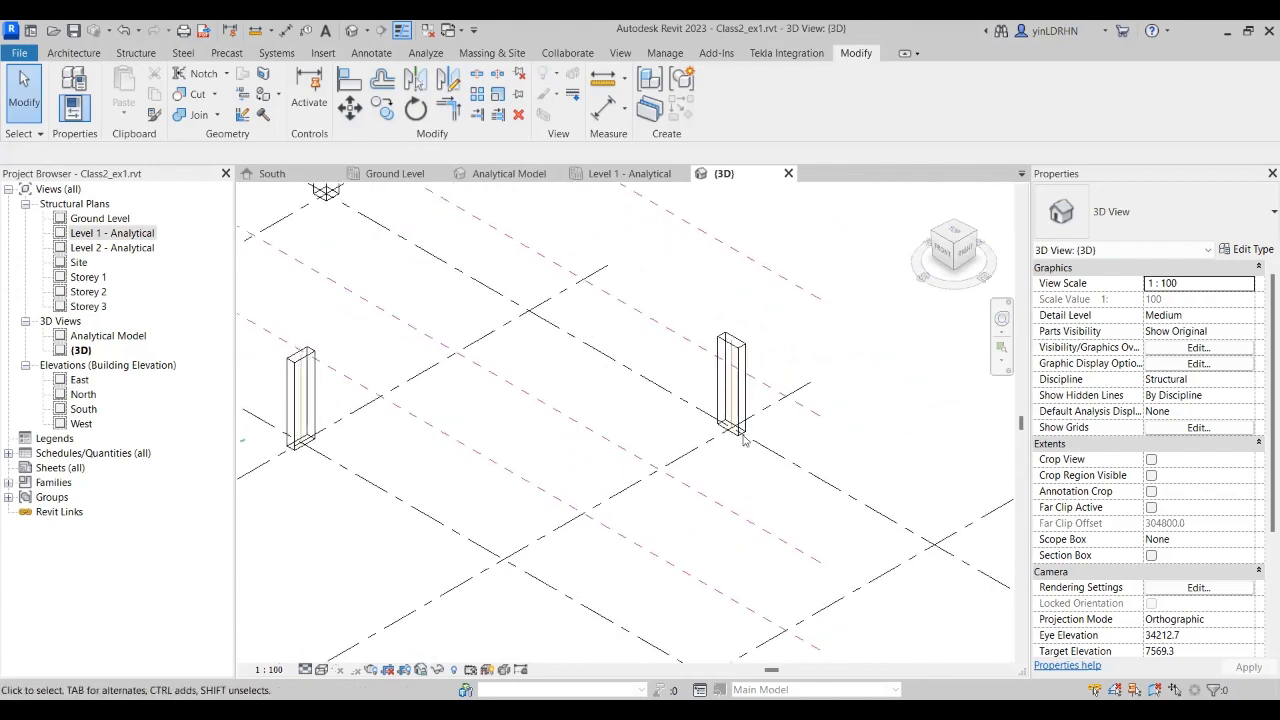
{"action": "scroll", "coordinate": [731, 384], "scroll_direction": "up", "scroll_amount": 2}
{"action": "scroll", "coordinate": [751, 392], "scroll_direction": "down", "scroll_amount": 5}
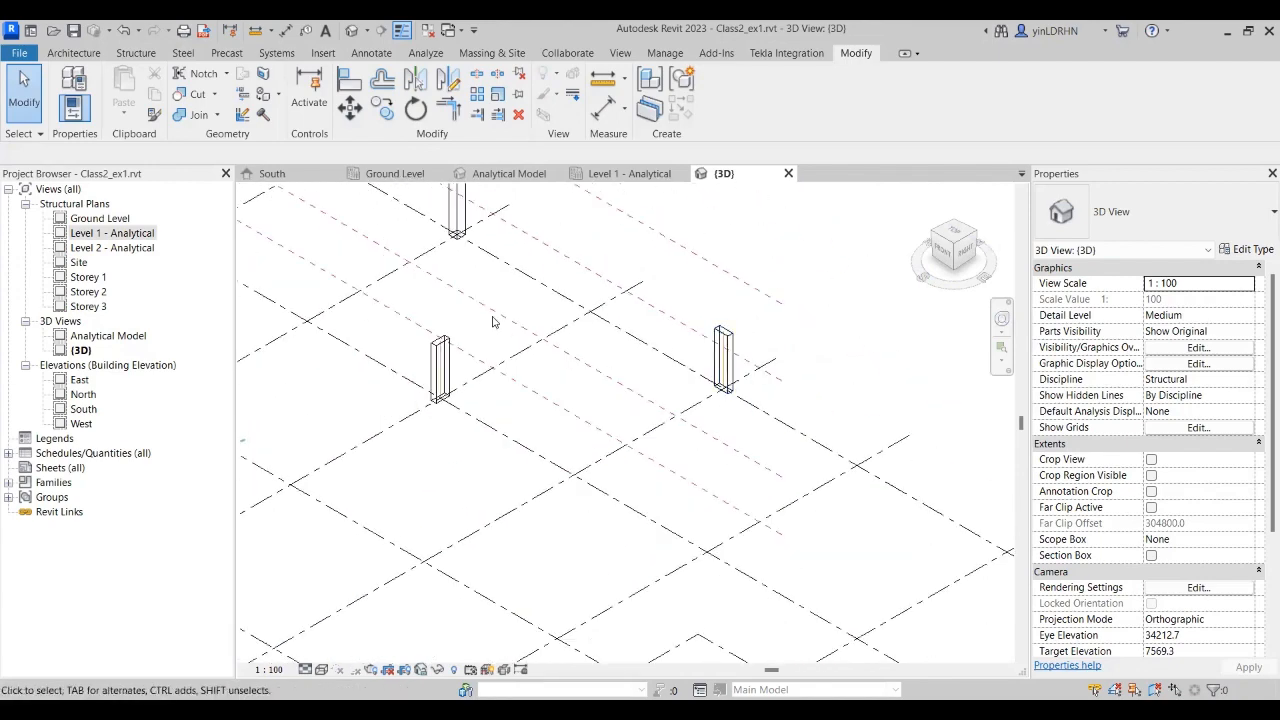
{"action": "middle_click_drag", "start_coordinate": [478, 204], "coordinate": [503, 321]}
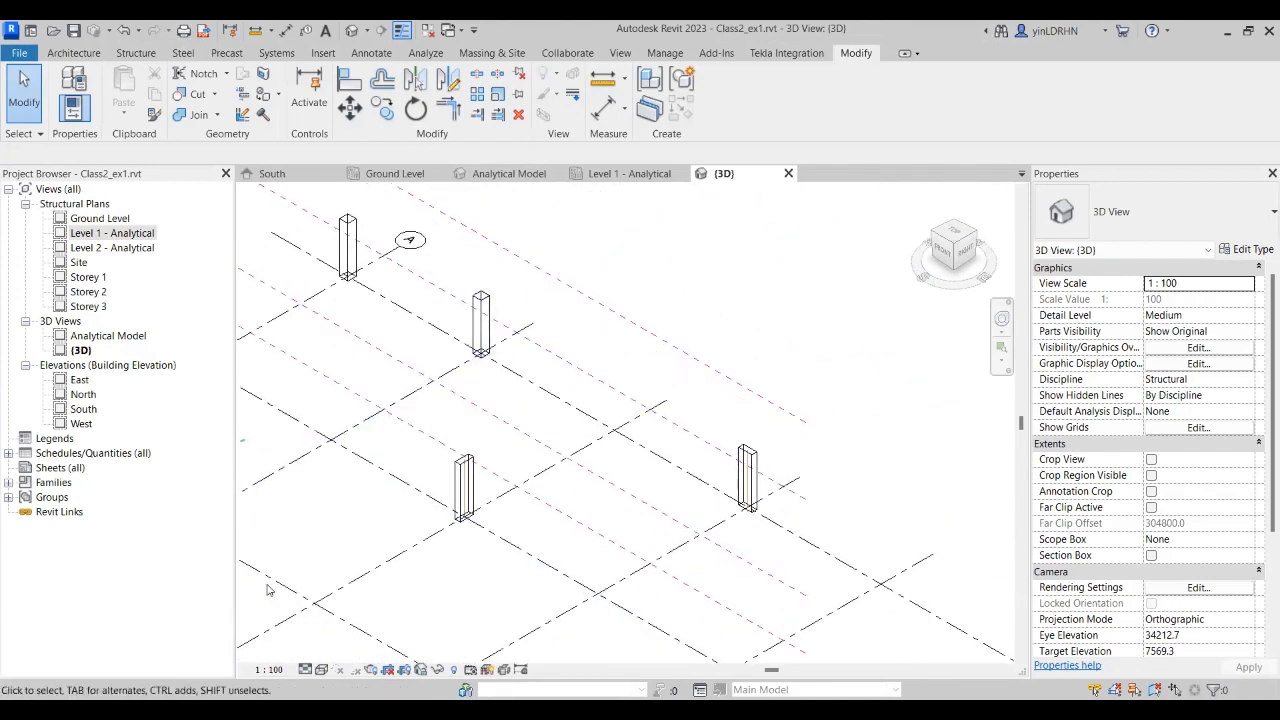
Step: Compare the concrete columns at Coarse and Medium detail, and set the 3D view's detail level to Fine
{"action": "left_click", "coordinate": [304, 672]}
{"action": "left_click", "coordinate": [312, 620]}
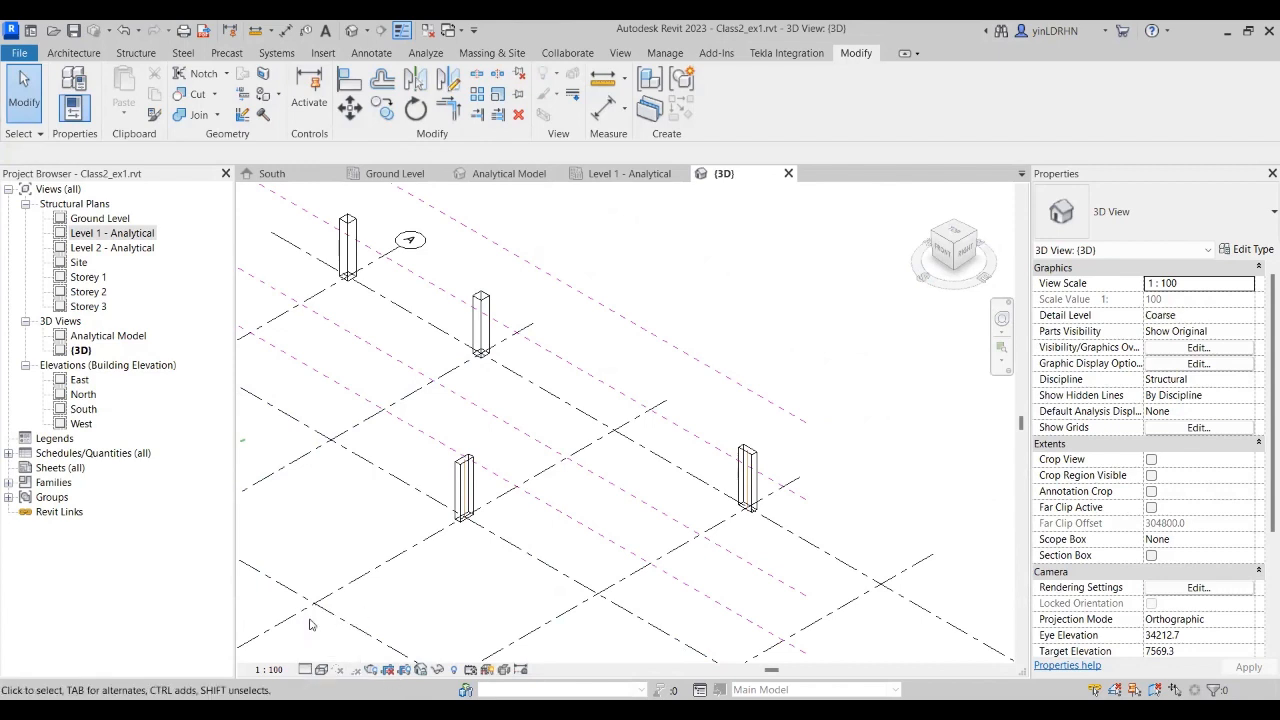
{"action": "left_click", "coordinate": [304, 670]}
{"action": "left_click", "coordinate": [326, 636]}
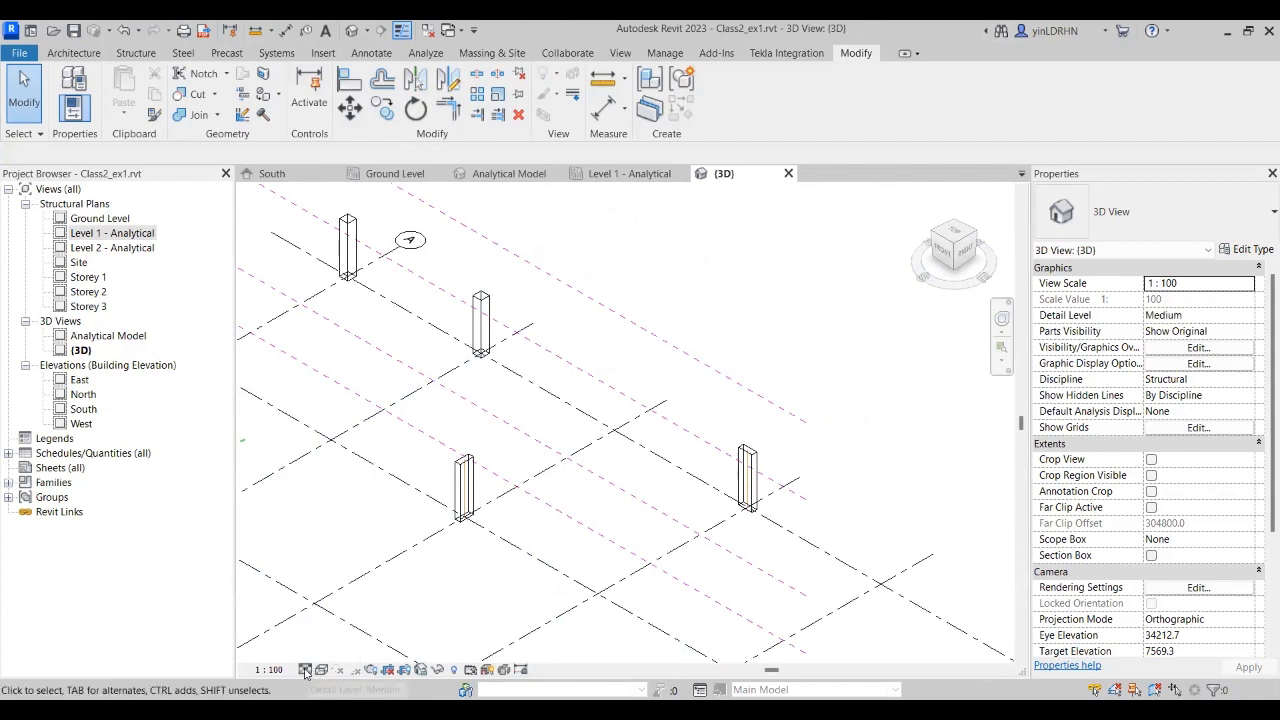
{"action": "left_click", "coordinate": [304, 670]}
{"action": "left_click", "coordinate": [320, 652]}
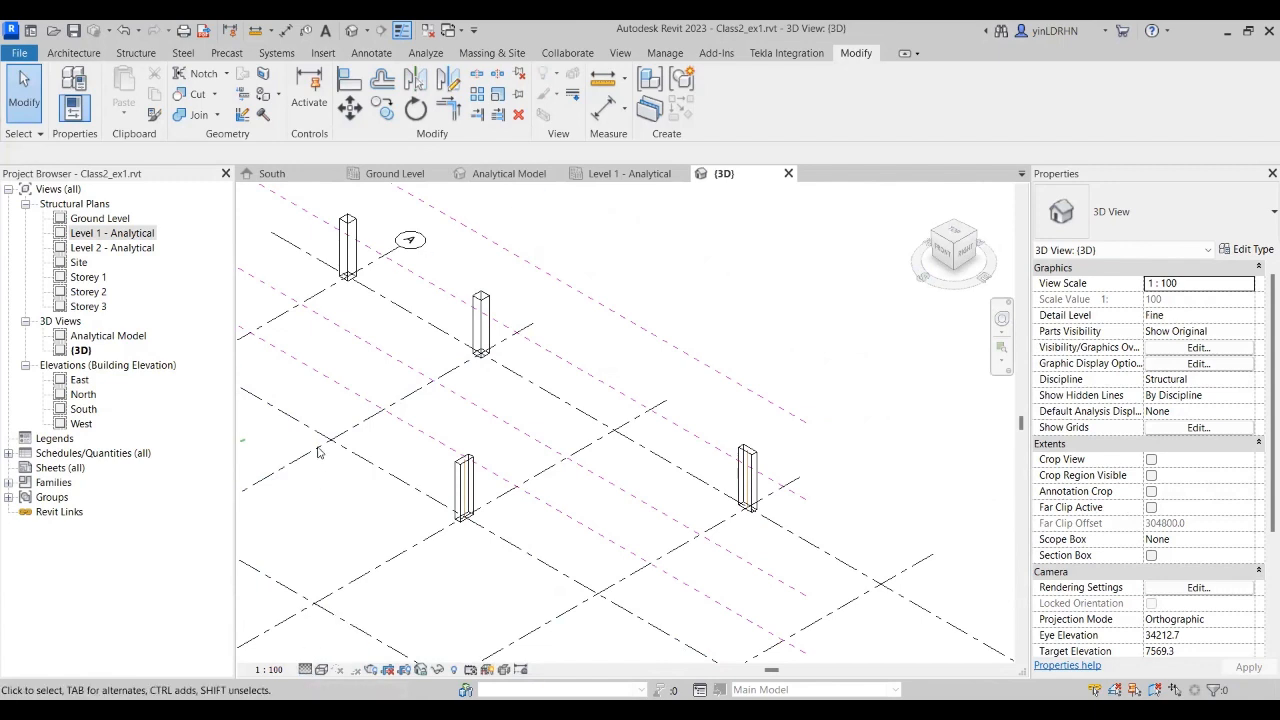
Step: Place one vertical UB457x152x52 steel column with Storey 1 as its level, in open space beyond the concrete columns
{"action": "left_click", "coordinate": [332, 389]}
{"action": "left_click", "coordinate": [135, 53]}
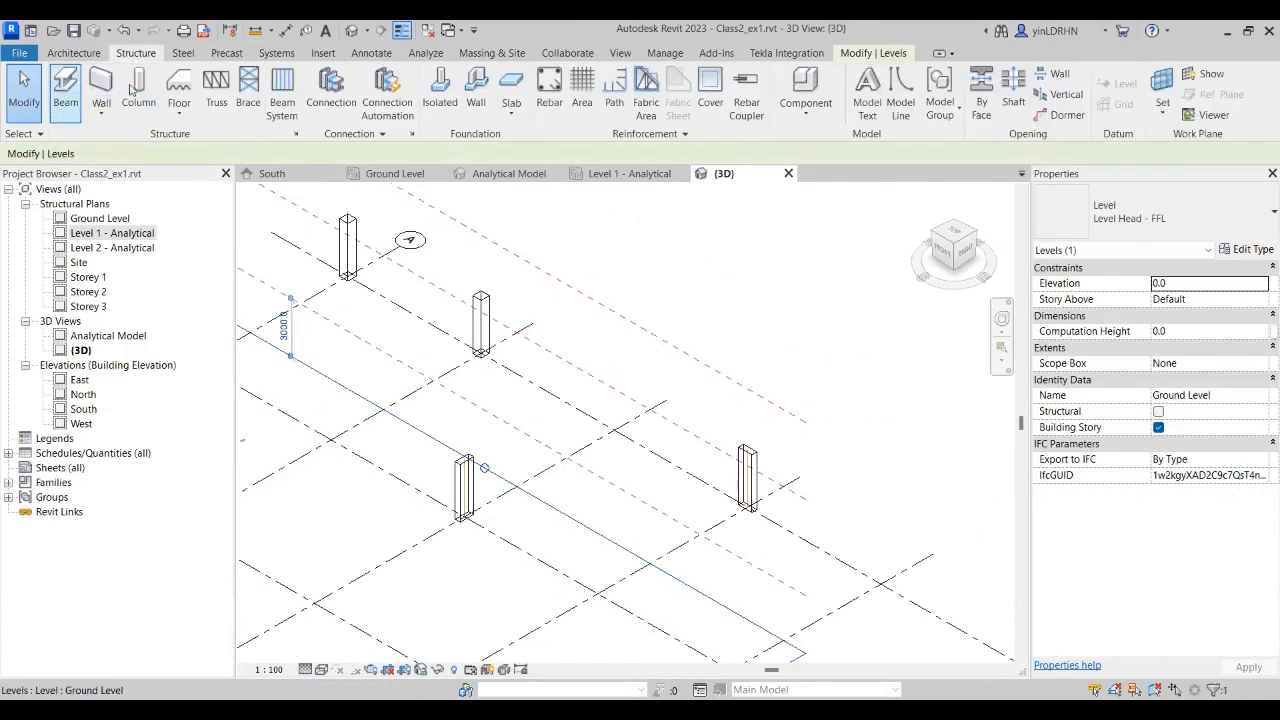
{"action": "left_click", "coordinate": [134, 90]}
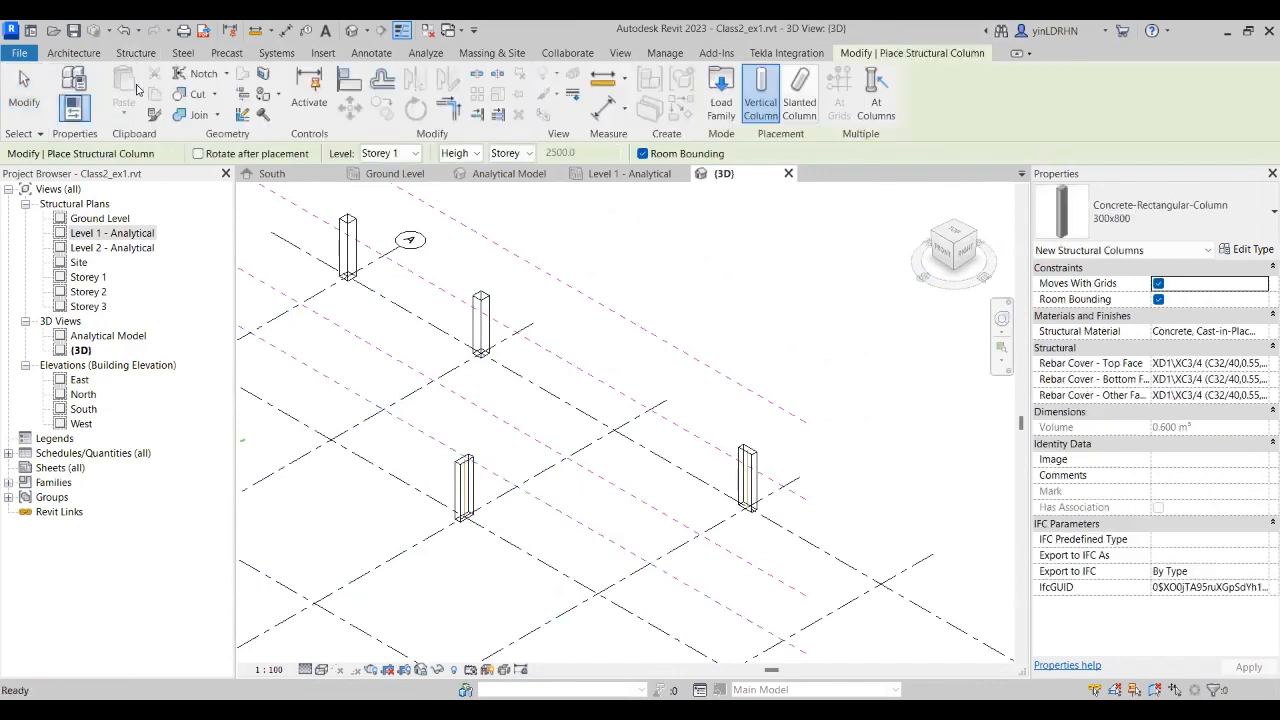
{"action": "left_click", "coordinate": [1261, 218]}
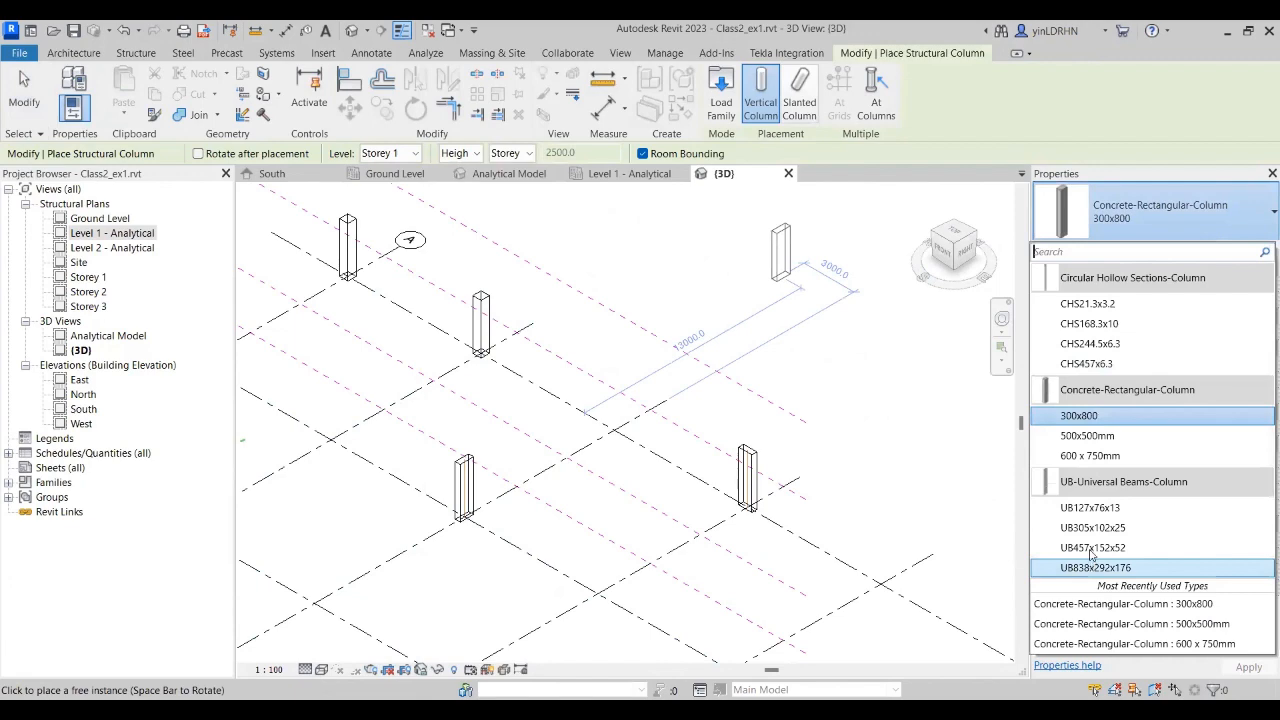
{"action": "left_click", "coordinate": [1092, 548]}
{"action": "scroll", "coordinate": [585, 401], "scroll_direction": "up", "scroll_amount": 3}
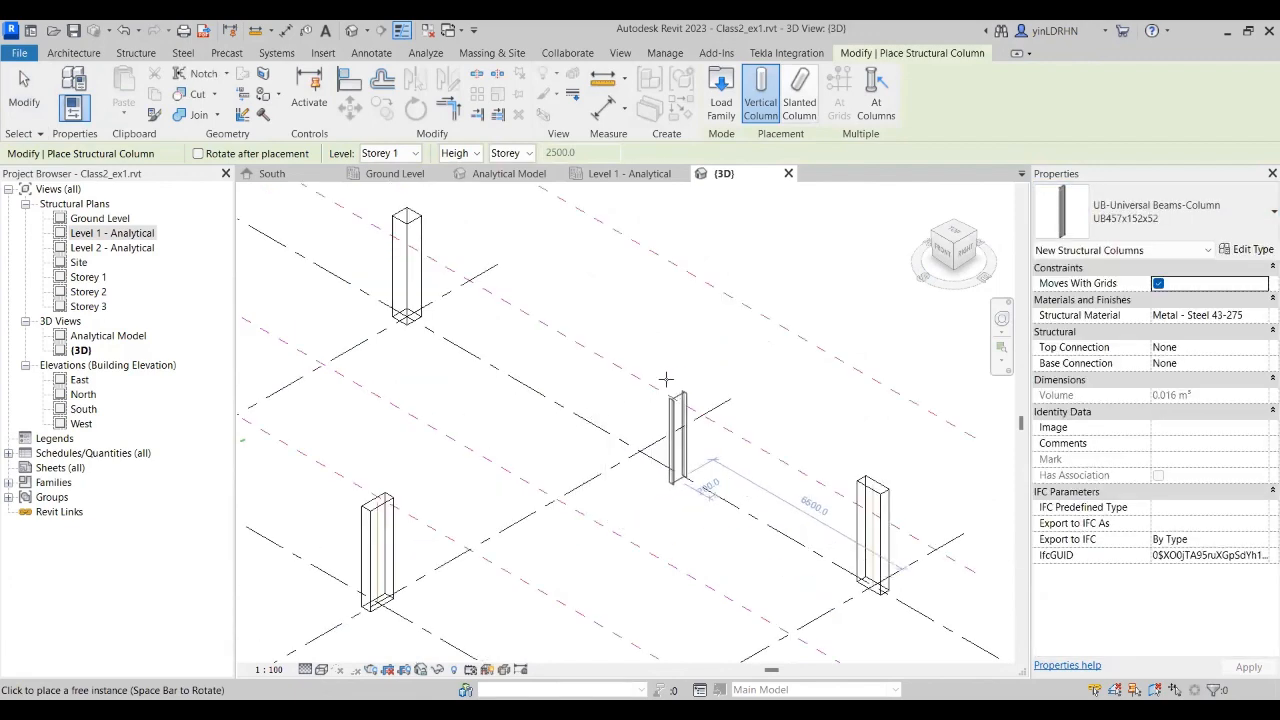
{"action": "left_click", "coordinate": [637, 352]}
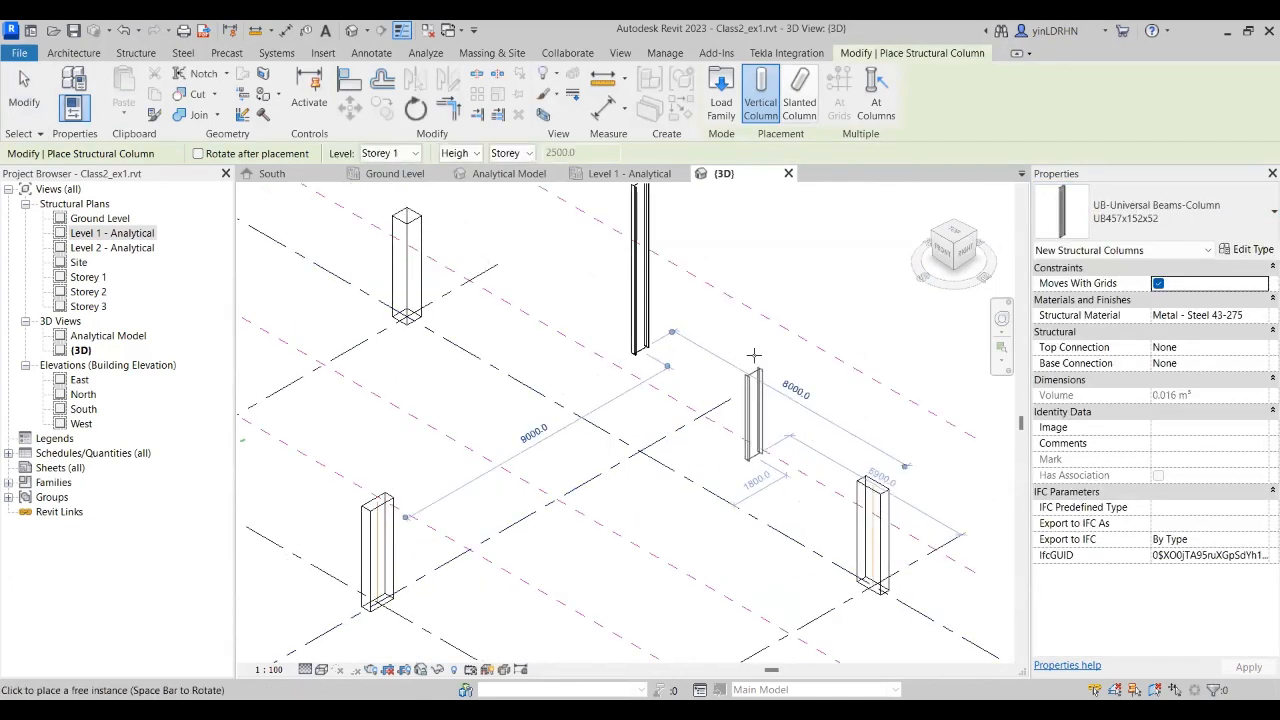
{"action": "key", "text": "Escape"}
{"action": "key", "text": "Escape"}
Step: Compare how the steel column is drawn at the Coarse, Medium and Fine detail levels, ending on Fine
{"action": "middle_click_drag", "start_coordinate": [725, 320], "coordinate": [723, 400]}
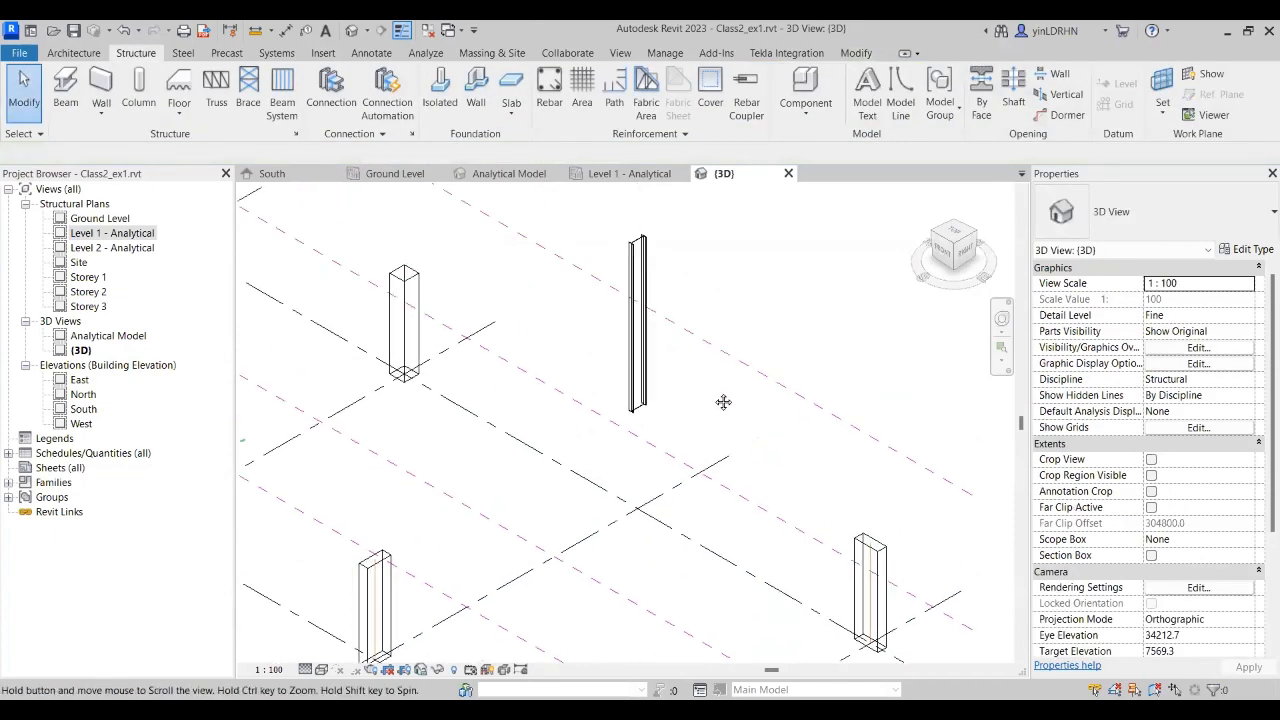
{"action": "scroll", "coordinate": [640, 270], "scroll_direction": "up", "scroll_amount": 5}
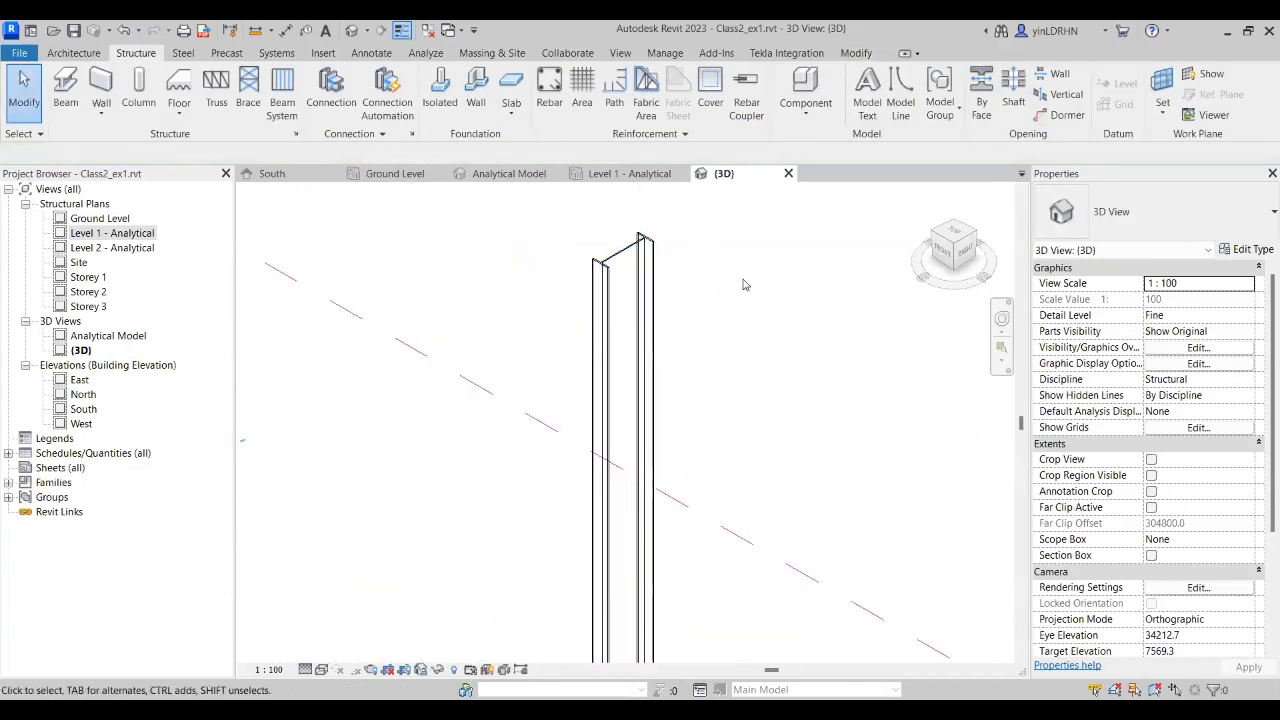
{"action": "left_click", "coordinate": [305, 670]}
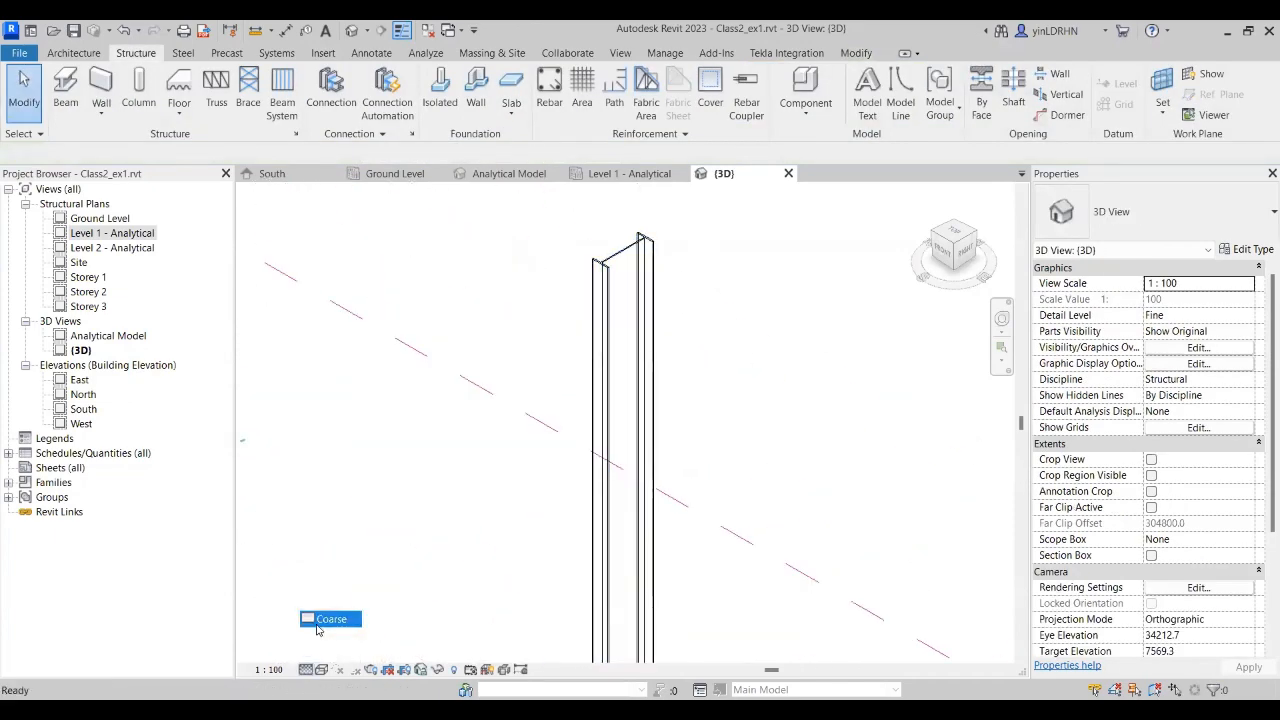
{"action": "left_click", "coordinate": [330, 615]}
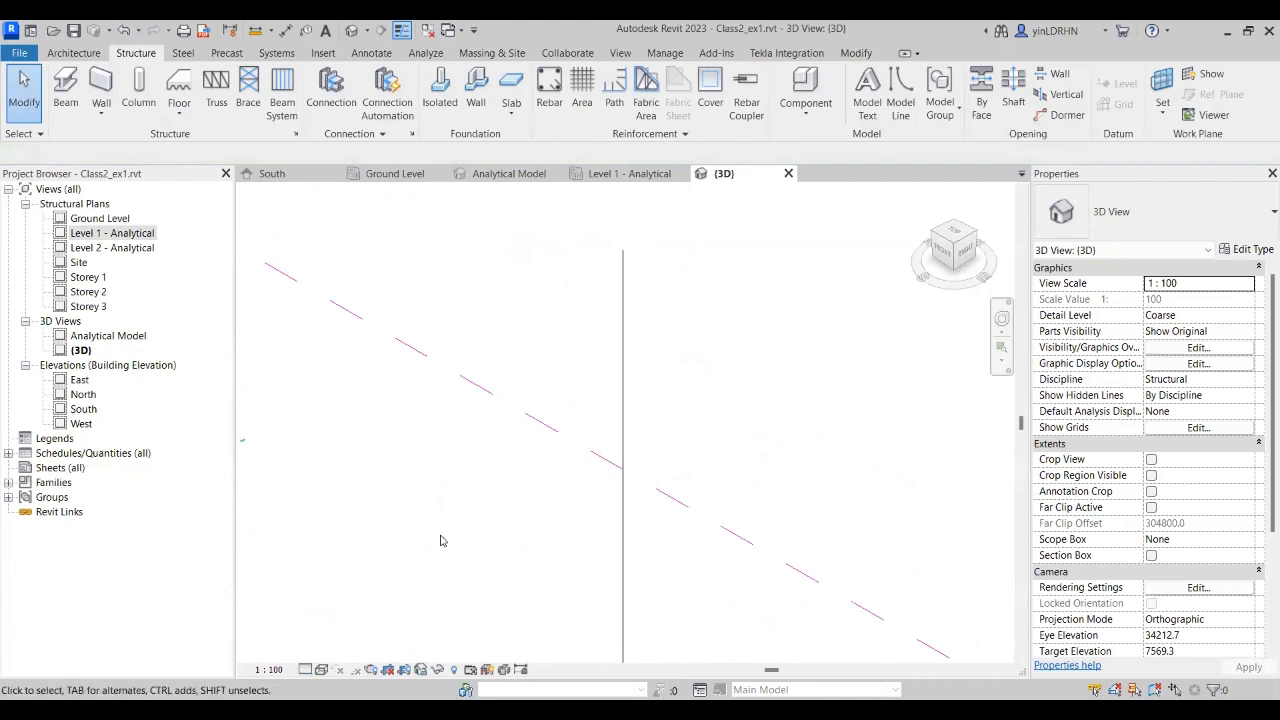
{"action": "left_click", "coordinate": [302, 671]}
{"action": "left_click", "coordinate": [317, 638]}
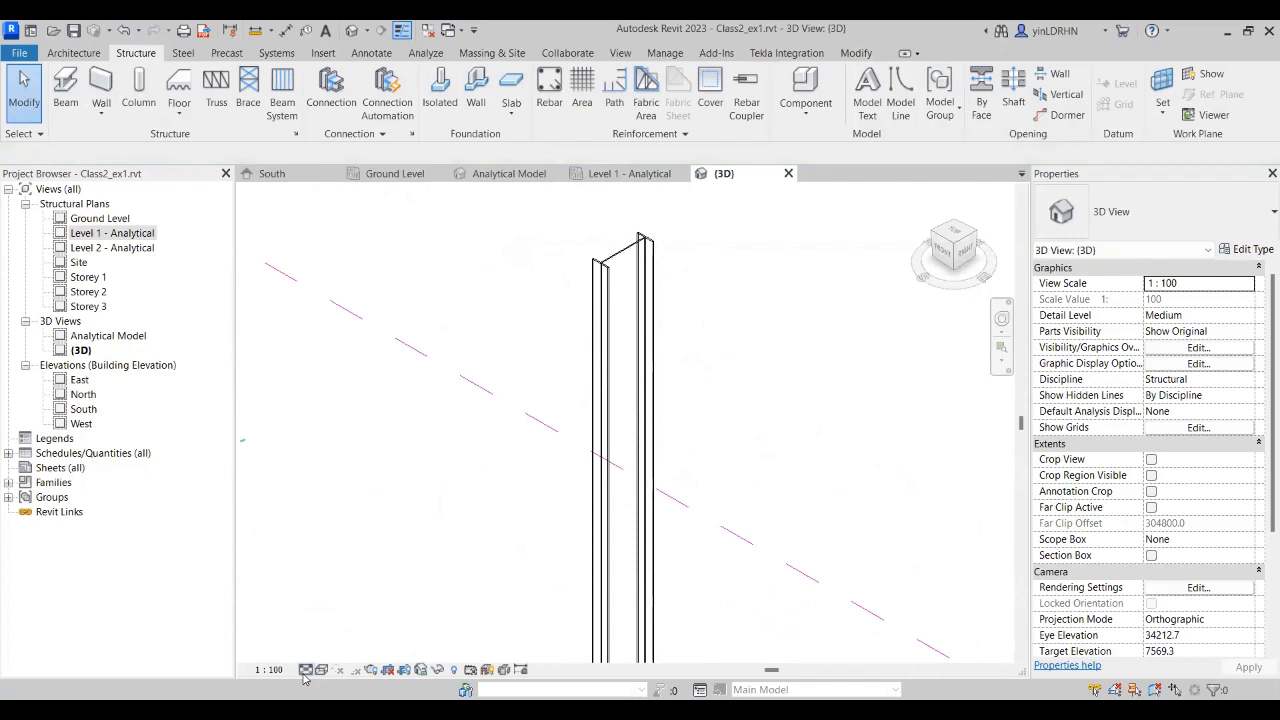
{"action": "left_click", "coordinate": [305, 670]}
{"action": "left_click", "coordinate": [318, 658]}
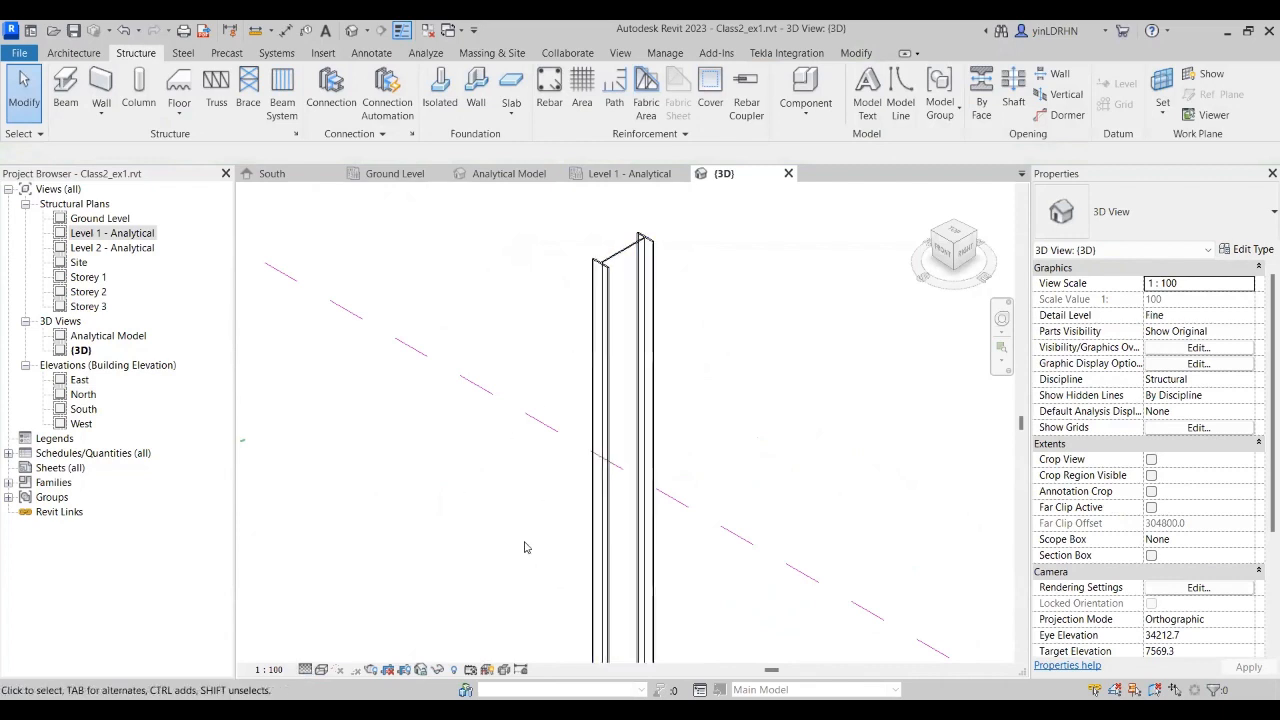
Step: Set the 3D view's visual style to Realistic and check the appearance of the steel and concrete columns
{"action": "scroll", "coordinate": [792, 364], "scroll_direction": "down", "scroll_amount": 4}
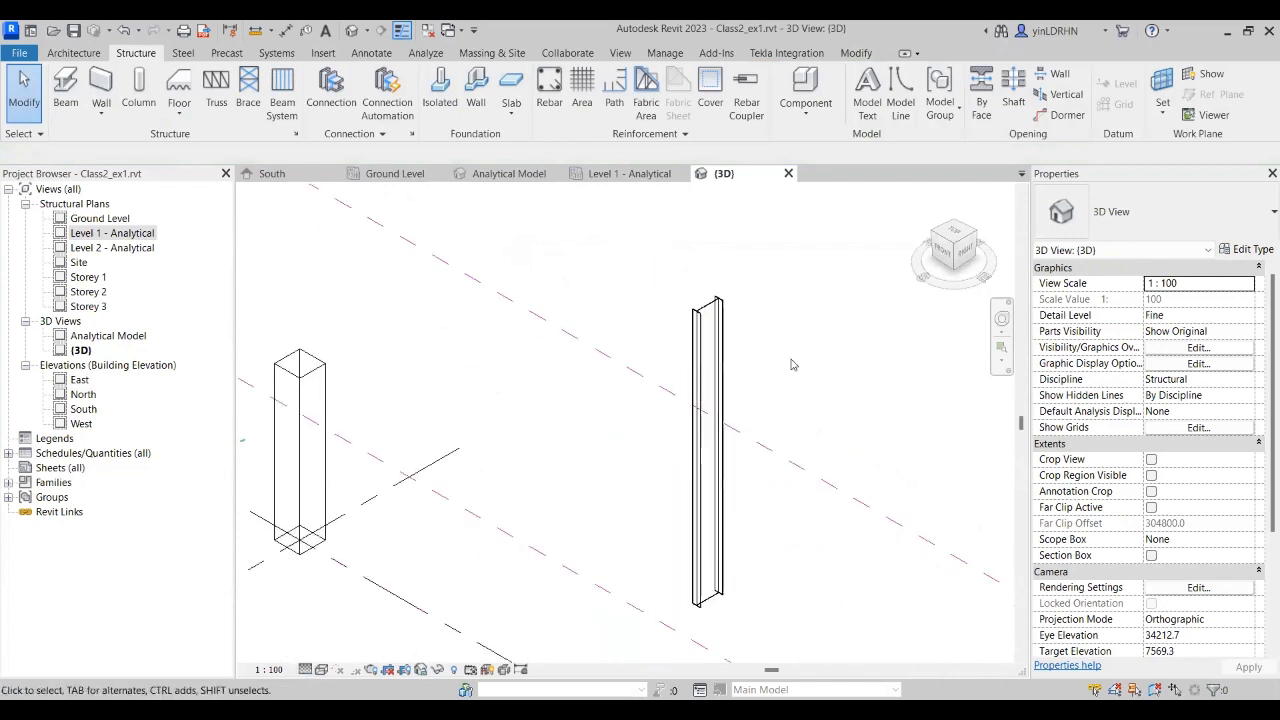
{"action": "middle_click_drag", "start_coordinate": [617, 351], "coordinate": [664, 228]}
{"action": "scroll", "coordinate": [629, 286], "scroll_direction": "down", "scroll_amount": 2}
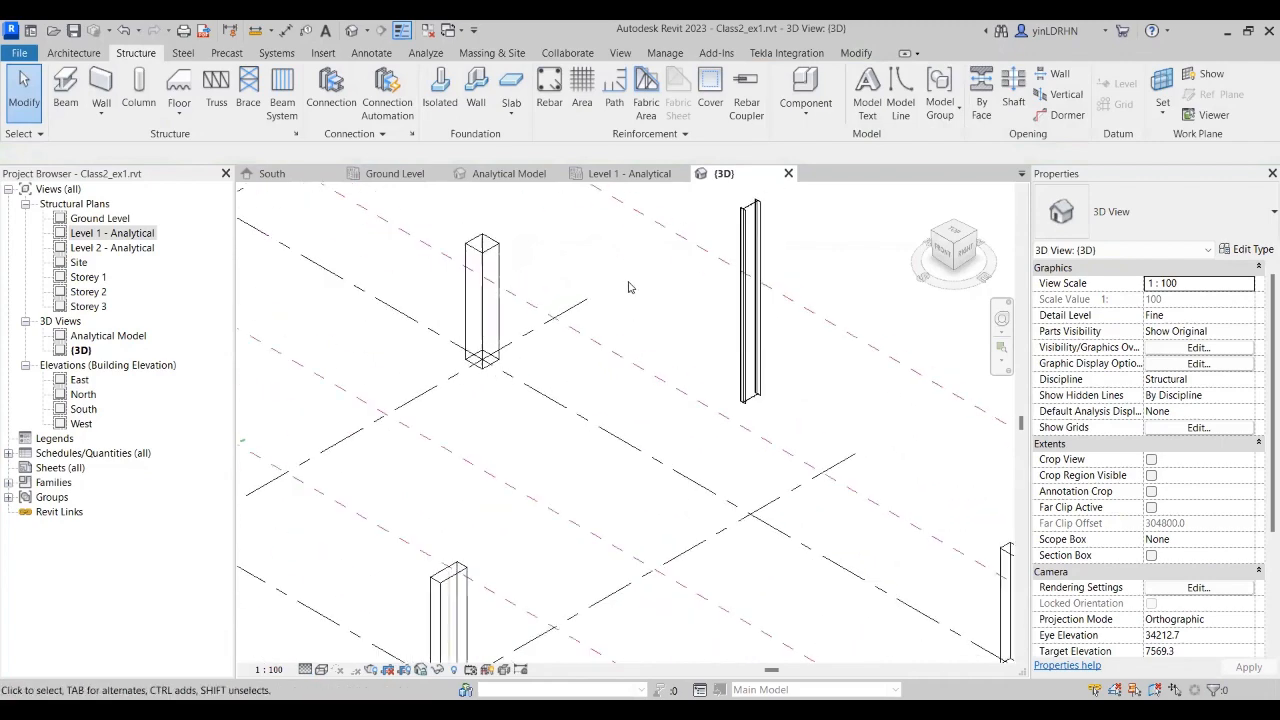
{"action": "left_click", "coordinate": [321, 671]}
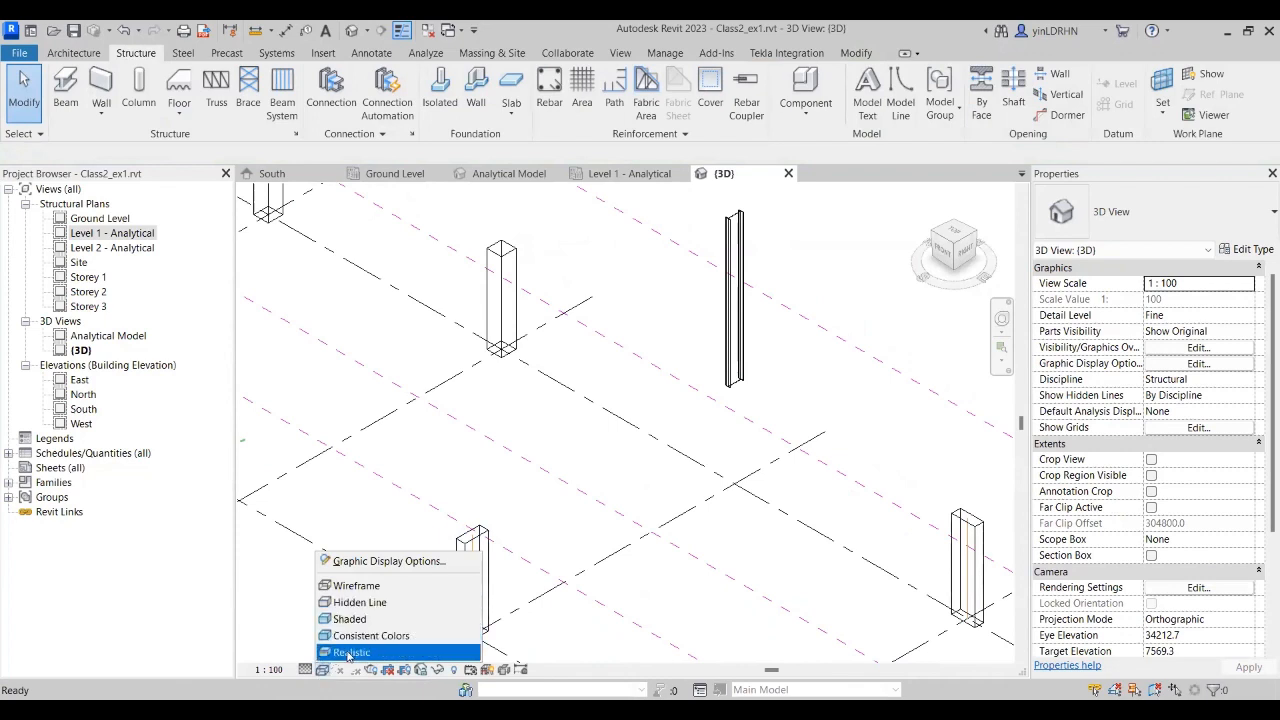
{"action": "left_click", "coordinate": [350, 652]}
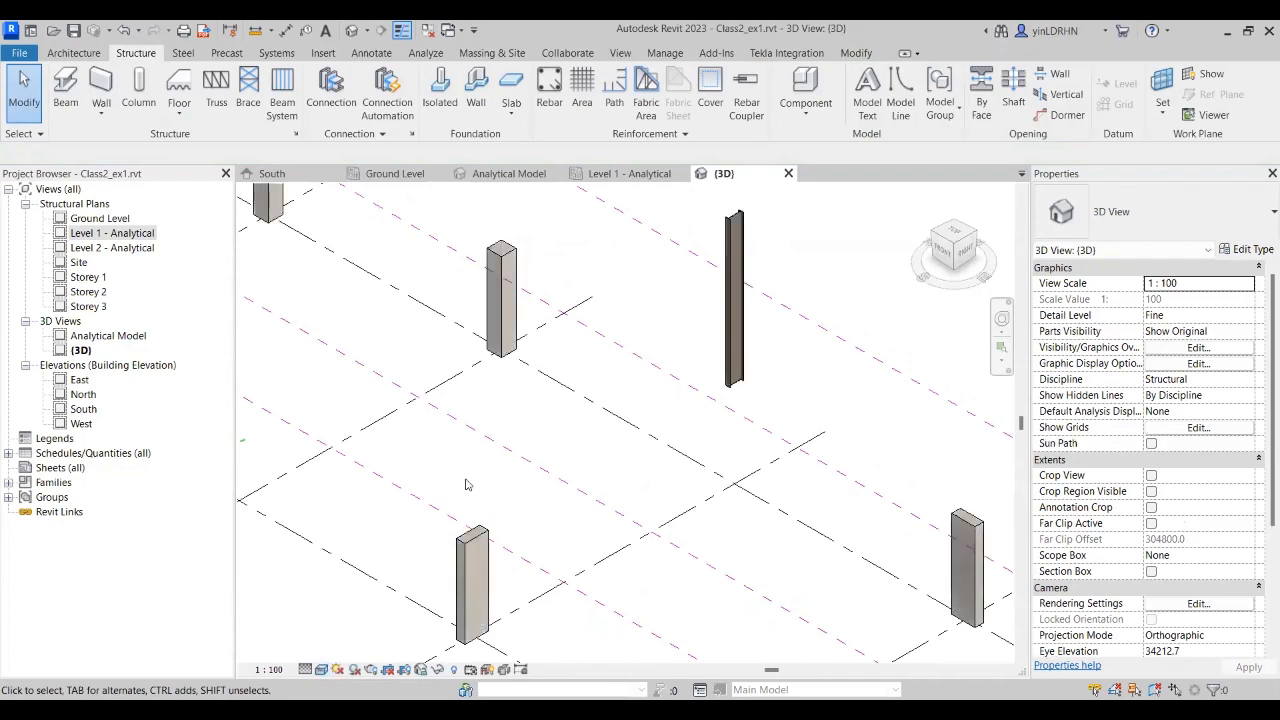
{"action": "scroll", "coordinate": [465, 485], "scroll_direction": "down", "scroll_amount": 3}
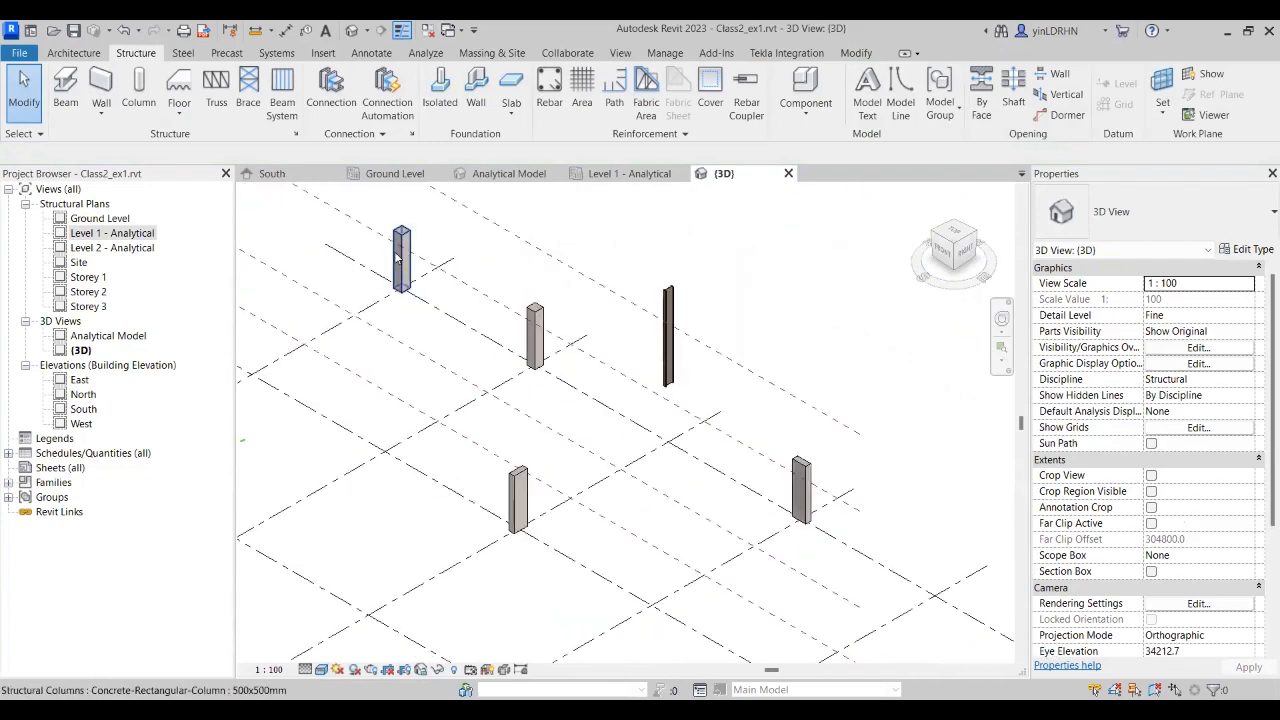
{"action": "scroll", "coordinate": [397, 258], "scroll_direction": "up", "scroll_amount": 4}
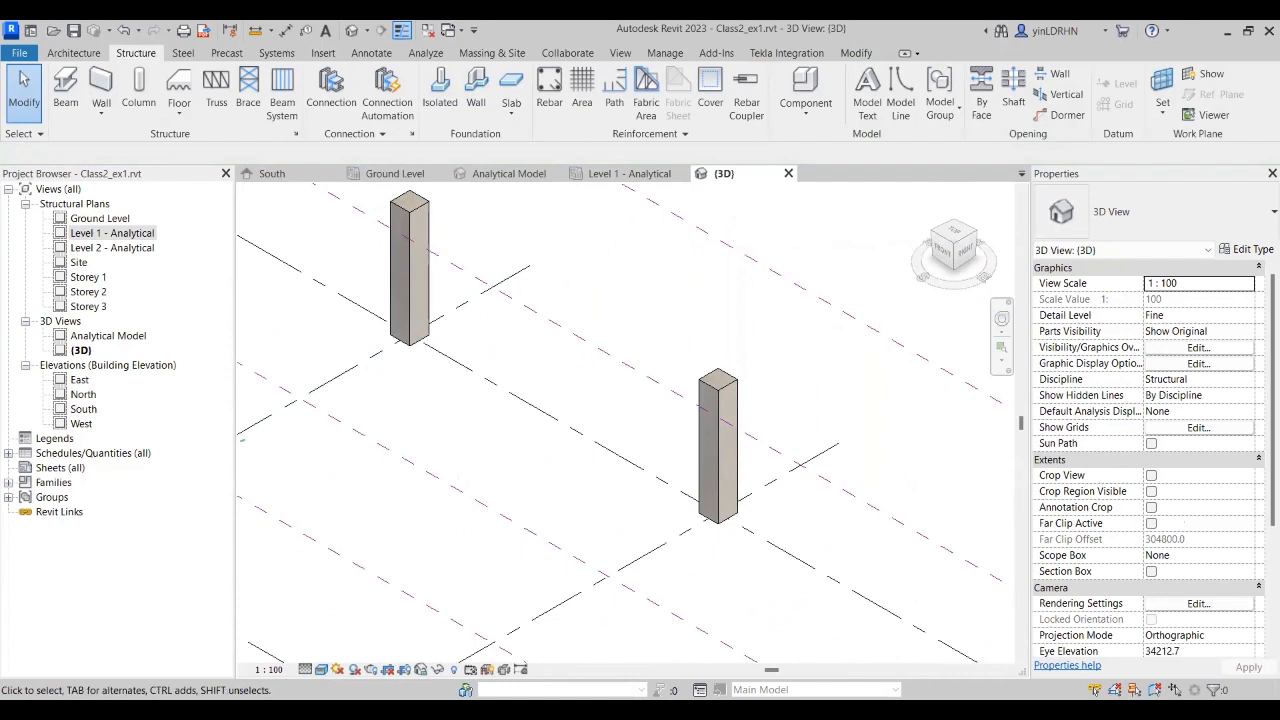
Step: Compare the columns in the Shaded, Consistent Colors and Hidden Line visual styles, and set the 3D view to Wireframe
{"action": "left_click", "coordinate": [321, 673]}
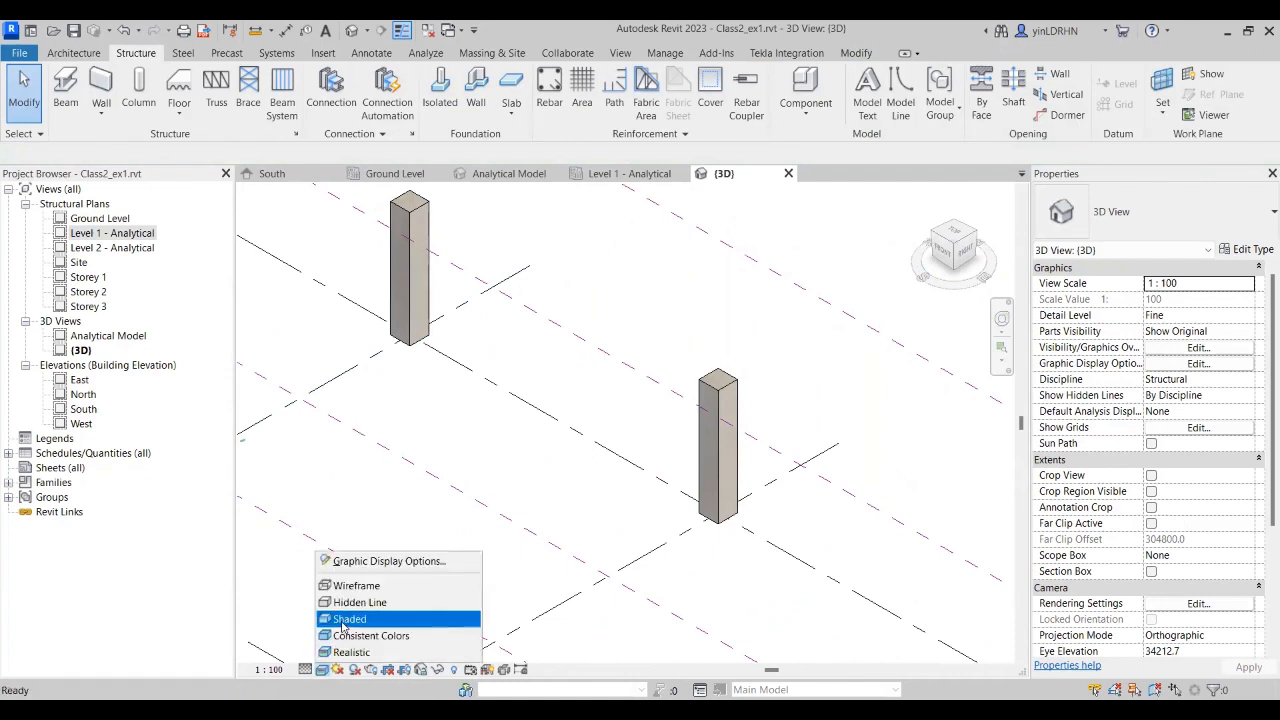
{"action": "left_click", "coordinate": [345, 624]}
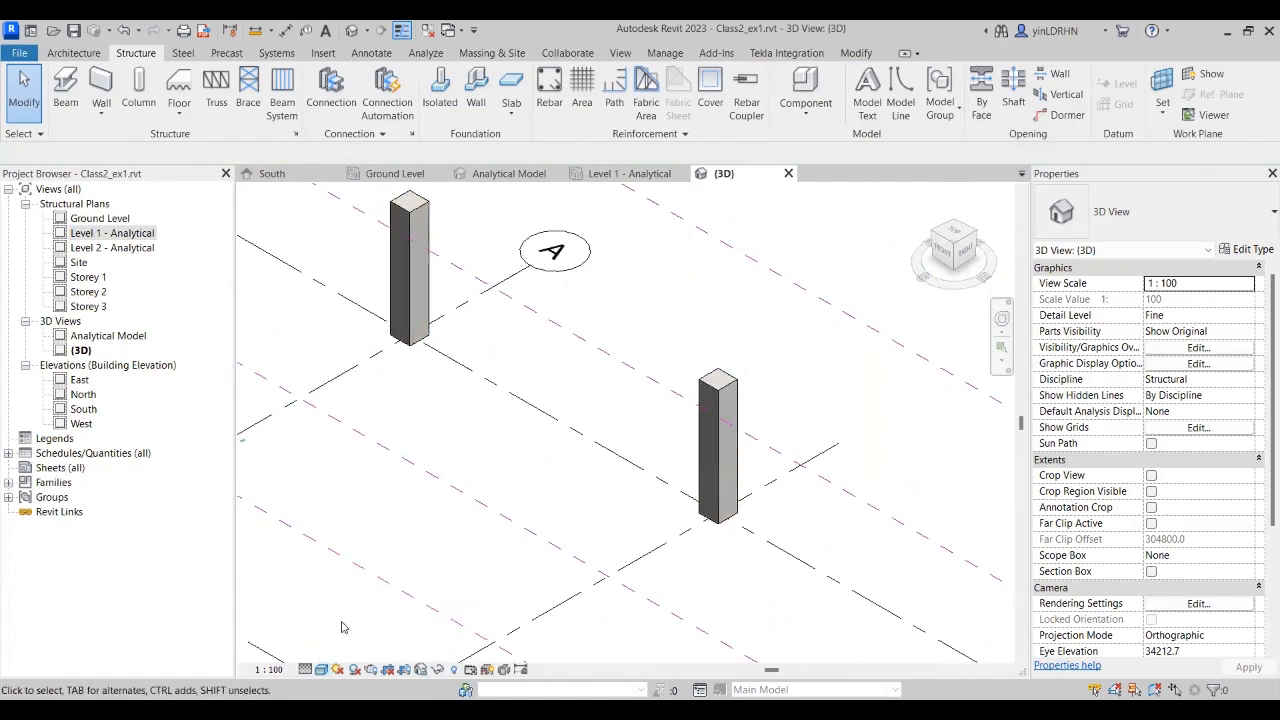
{"action": "left_click", "coordinate": [310, 671]}
{"action": "left_click", "coordinate": [322, 670]}
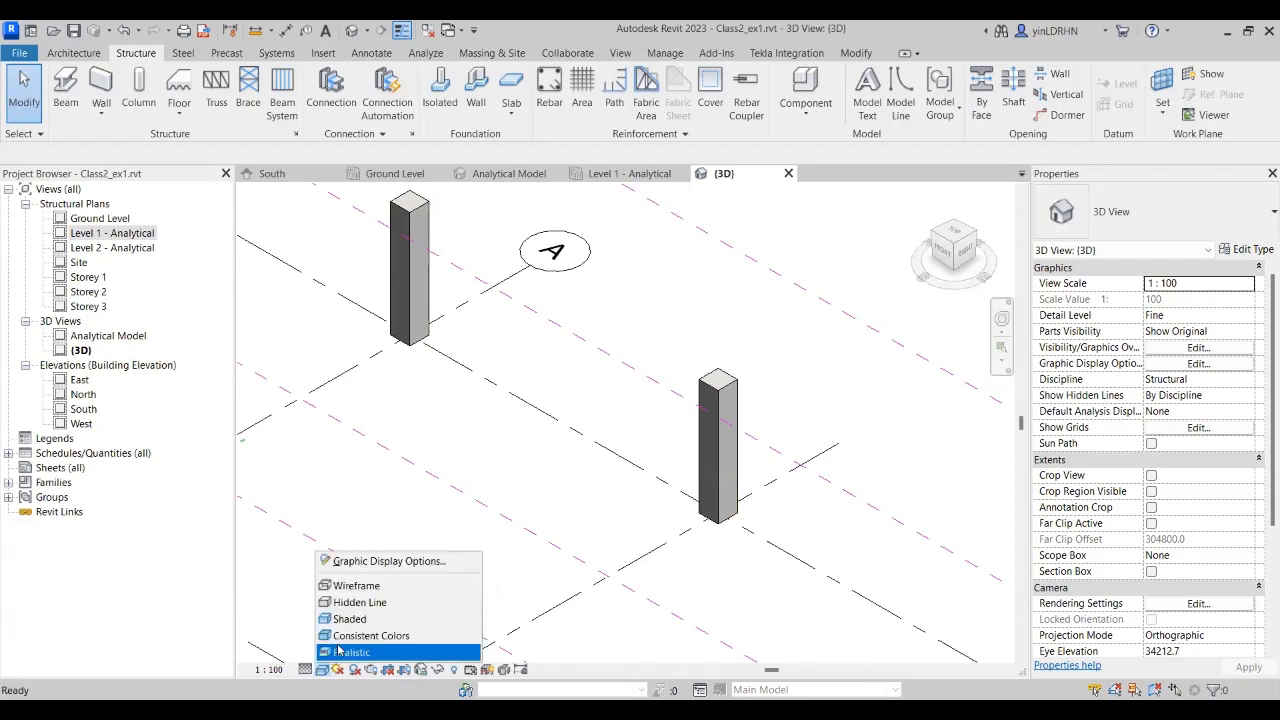
{"action": "left_click", "coordinate": [339, 644]}
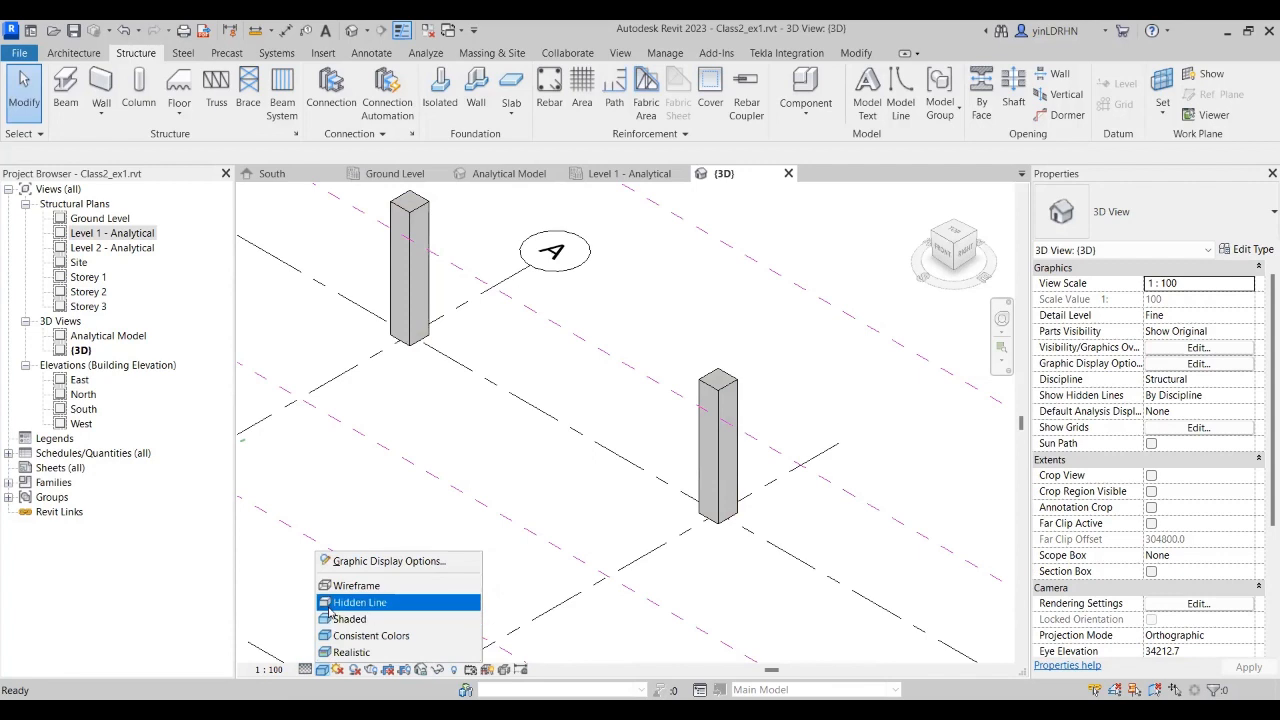
{"action": "left_click", "coordinate": [331, 604]}
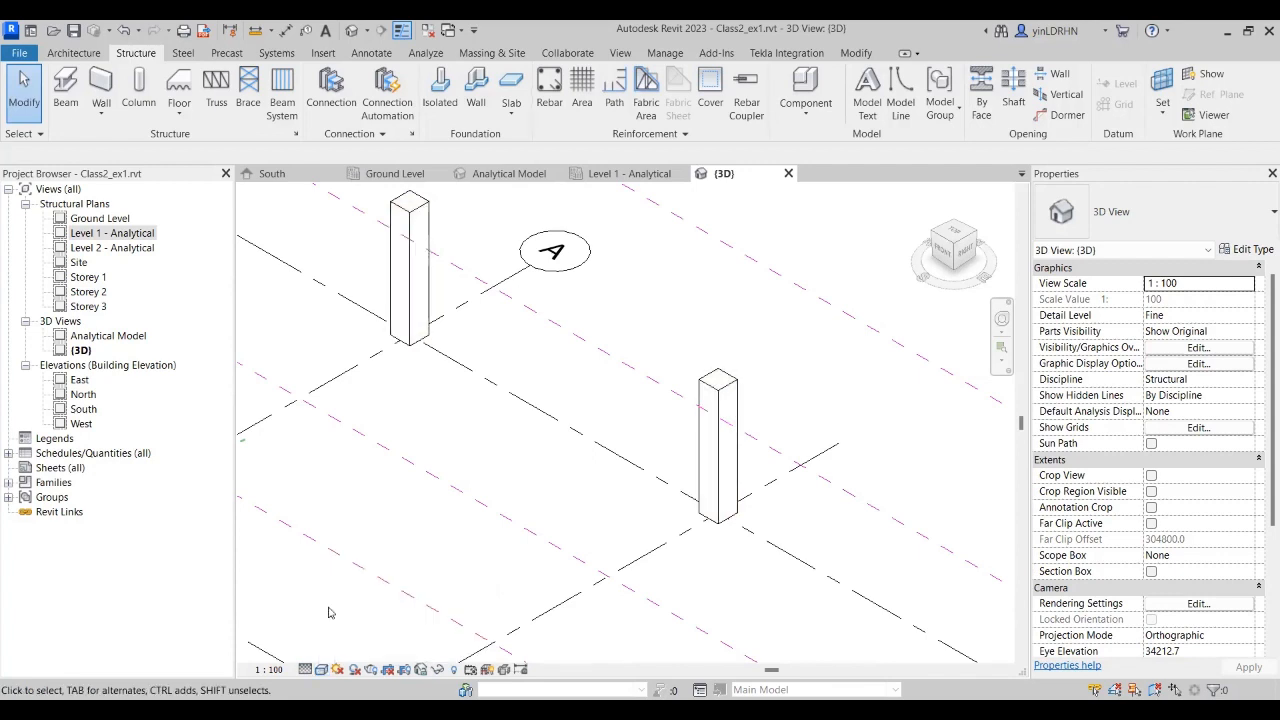
{"action": "left_click", "coordinate": [320, 670]}
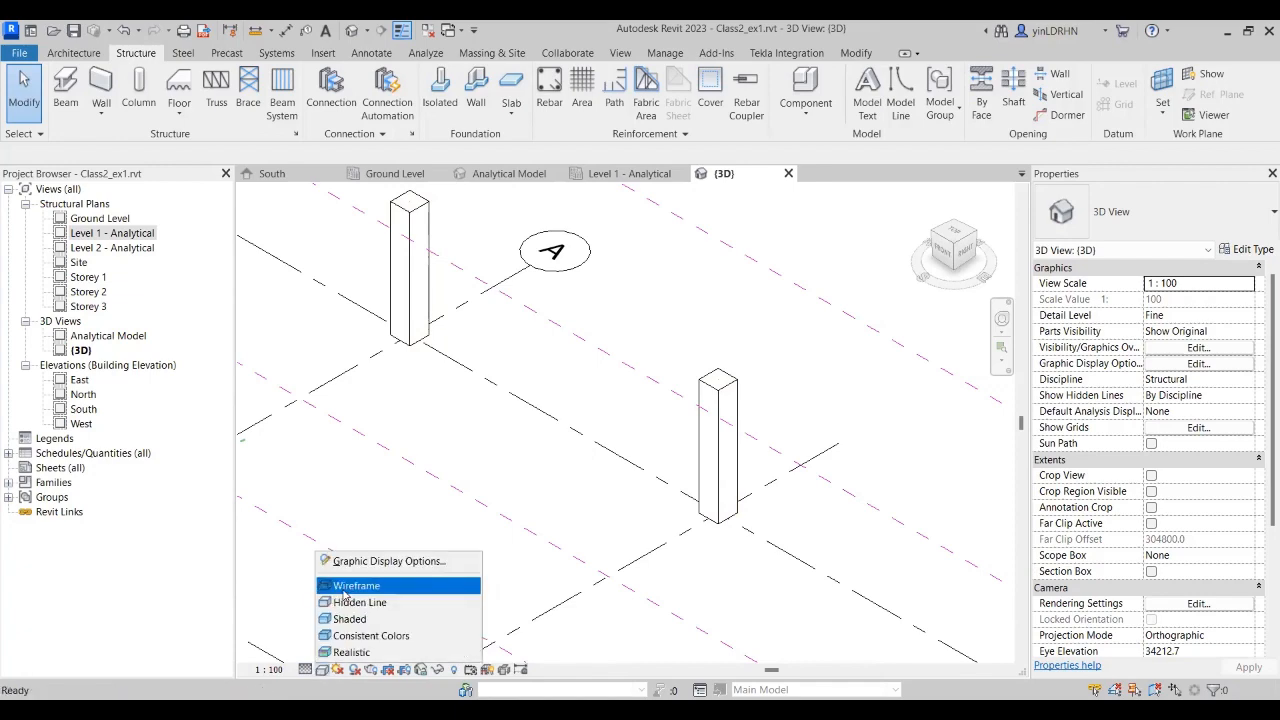
{"action": "left_click", "coordinate": [344, 592]}
Step: Delete the UB457x152x52 steel column from the model in the 3D view
{"action": "scroll", "coordinate": [608, 373], "scroll_direction": "down", "scroll_amount": 5}
{"action": "middle_click_drag", "start_coordinate": [773, 433], "coordinate": [694, 316]}
{"action": "left_click", "coordinate": [708, 298]}
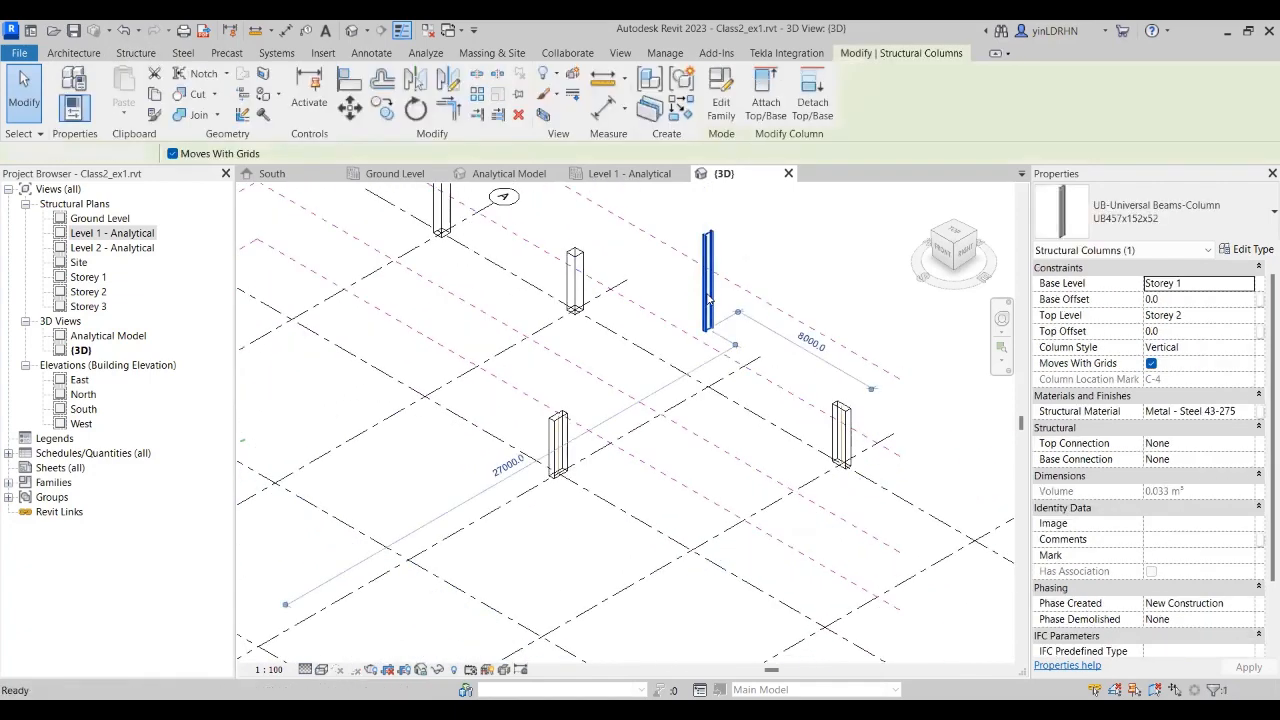
{"action": "key", "text": "Escape"}
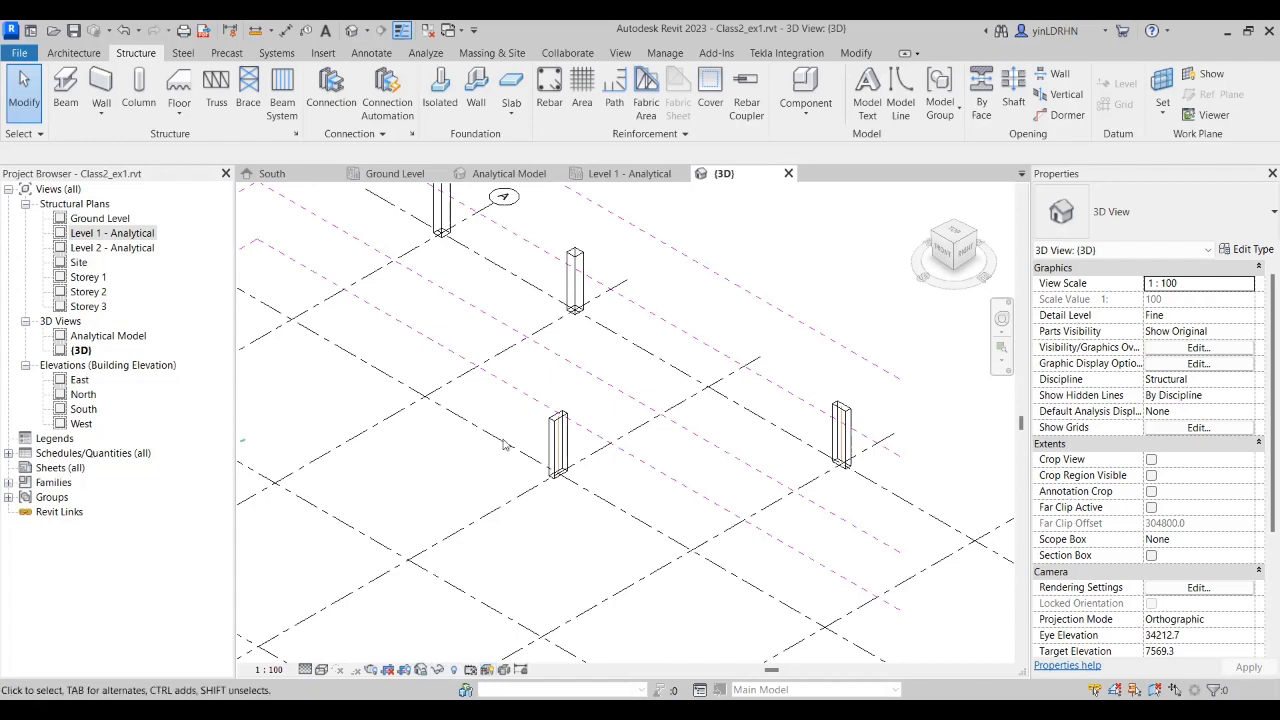
Step: Temporarily isolate the structural columns category using the concrete column near grid A, and reset the temporary isolation
{"action": "middle_click_drag", "start_coordinate": [446, 318], "coordinate": [455, 380]}
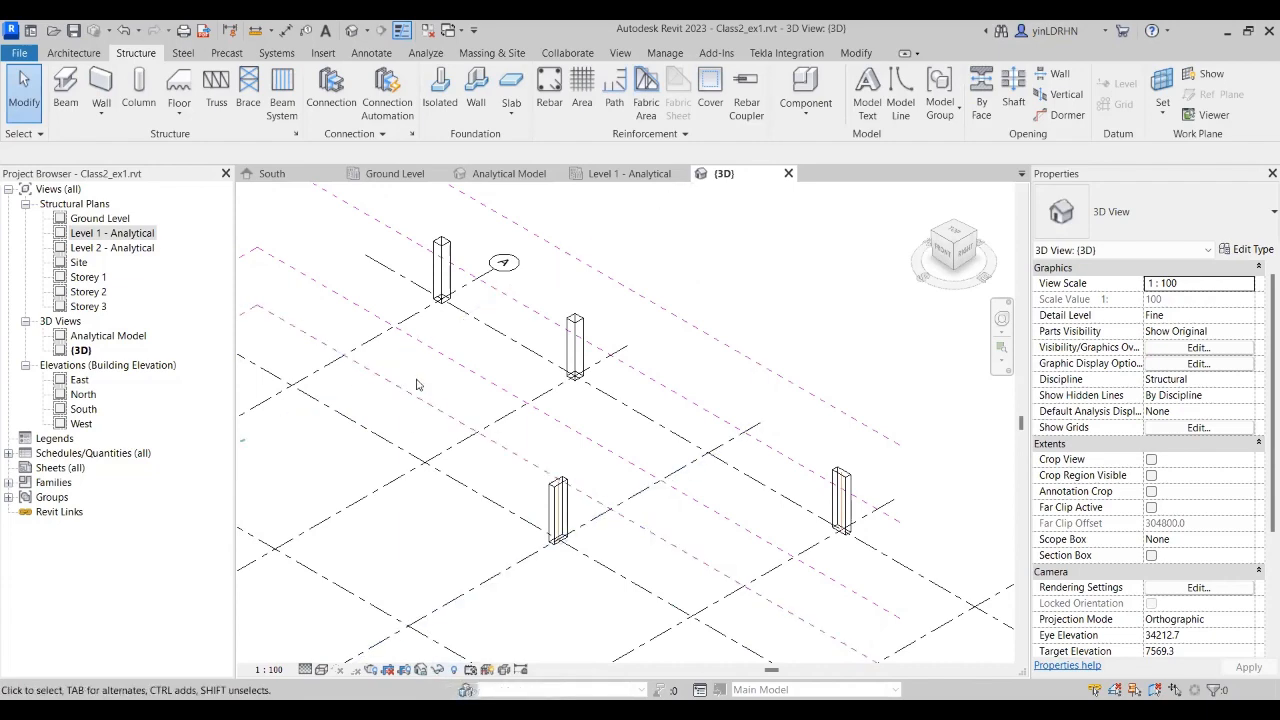
{"action": "scroll", "coordinate": [508, 362], "scroll_direction": "down", "scroll_amount": 1}
{"action": "left_click", "coordinate": [451, 288]}
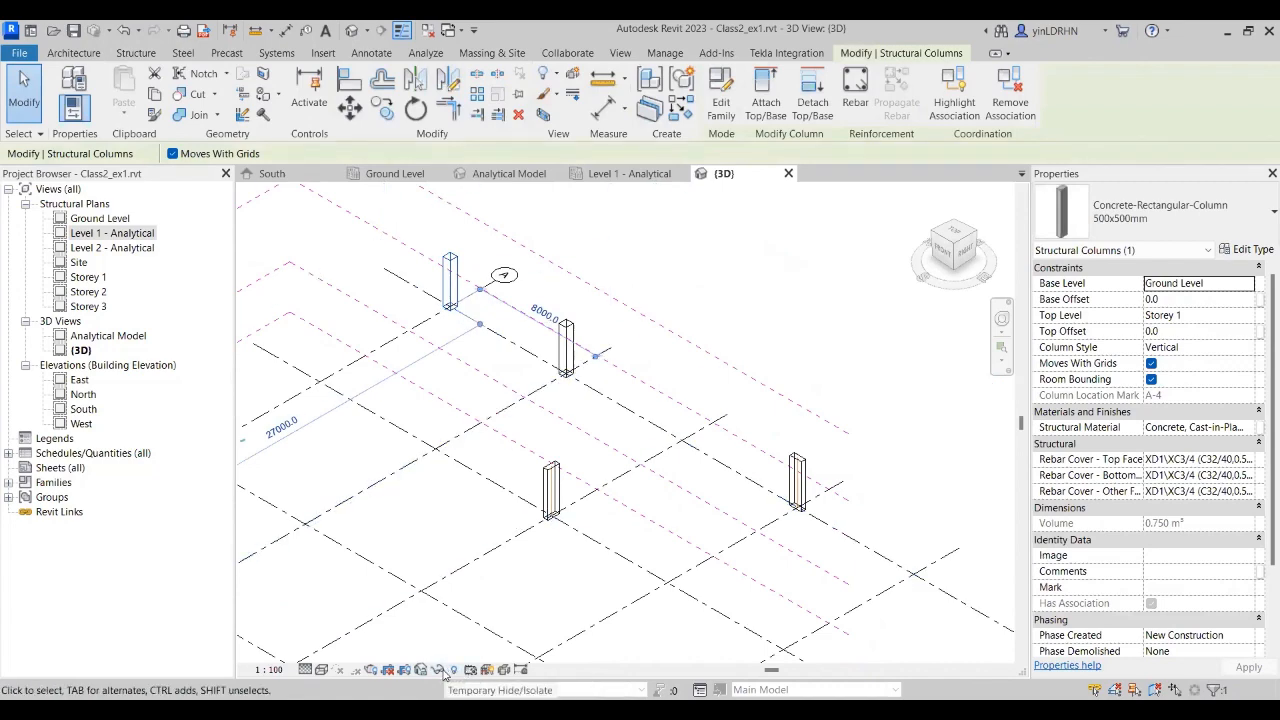
{"action": "left_click", "coordinate": [438, 670]}
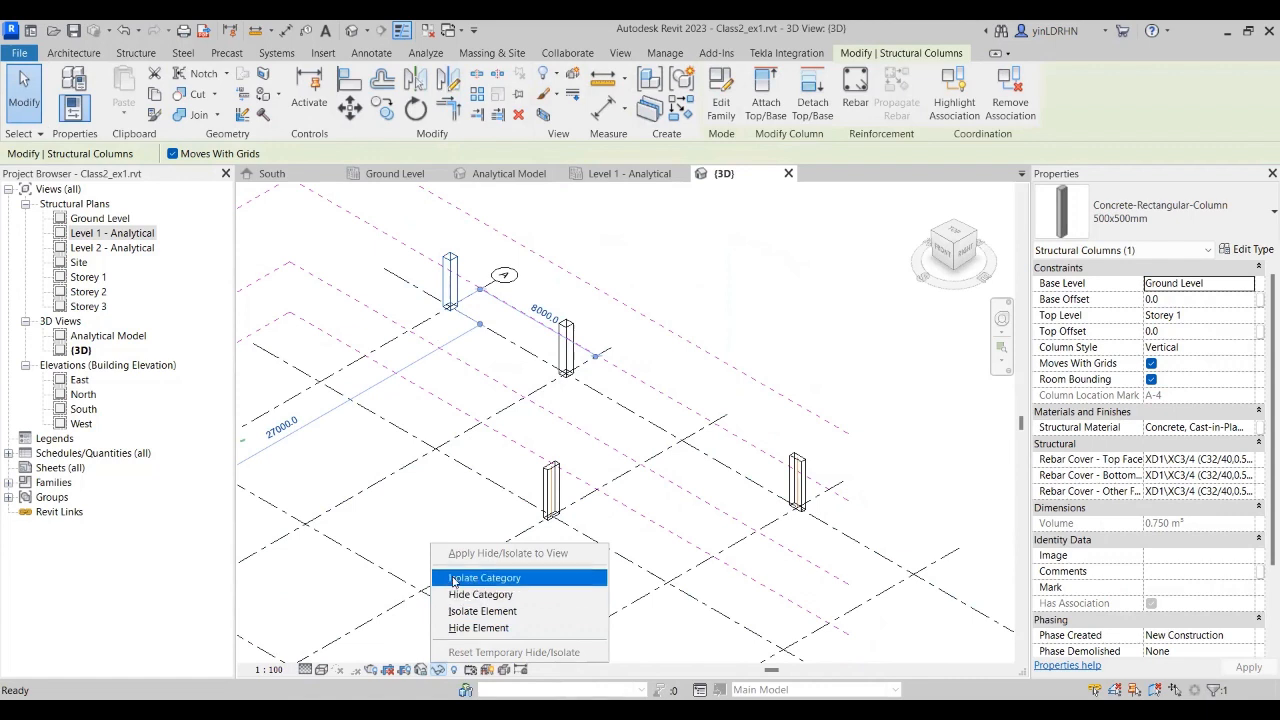
{"action": "left_click", "coordinate": [453, 580]}
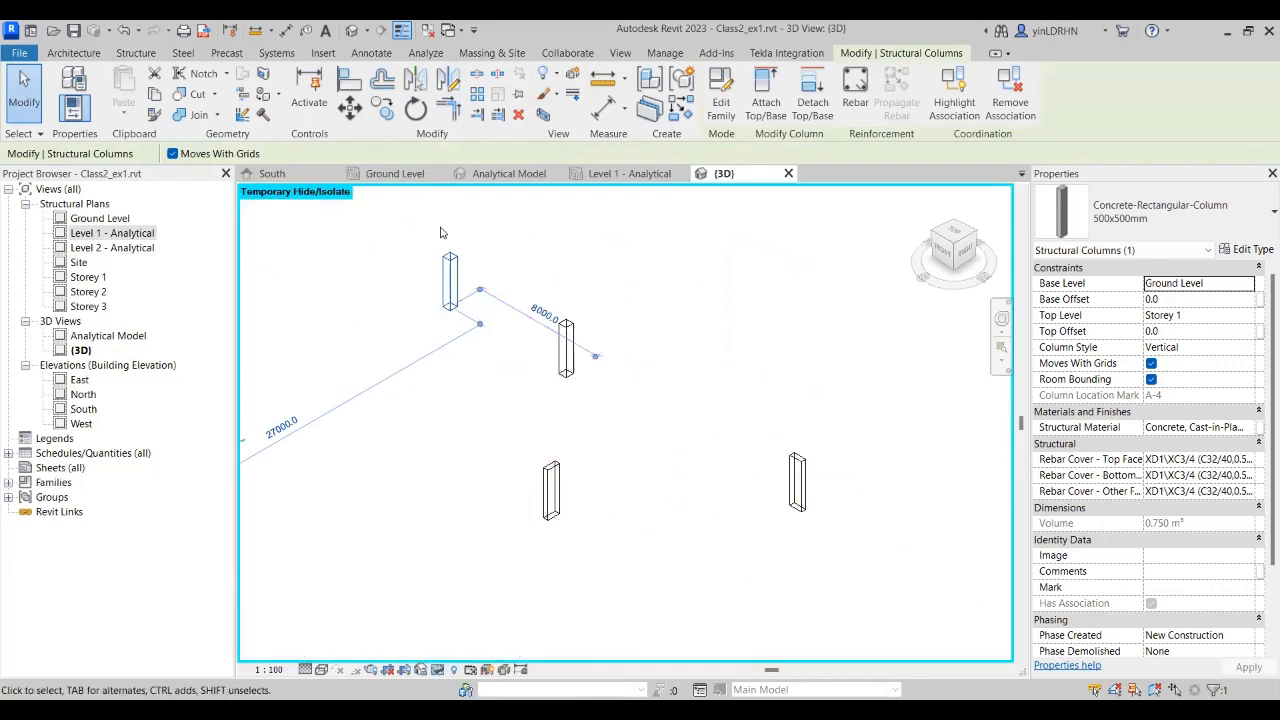
{"action": "left_click", "coordinate": [453, 669]}
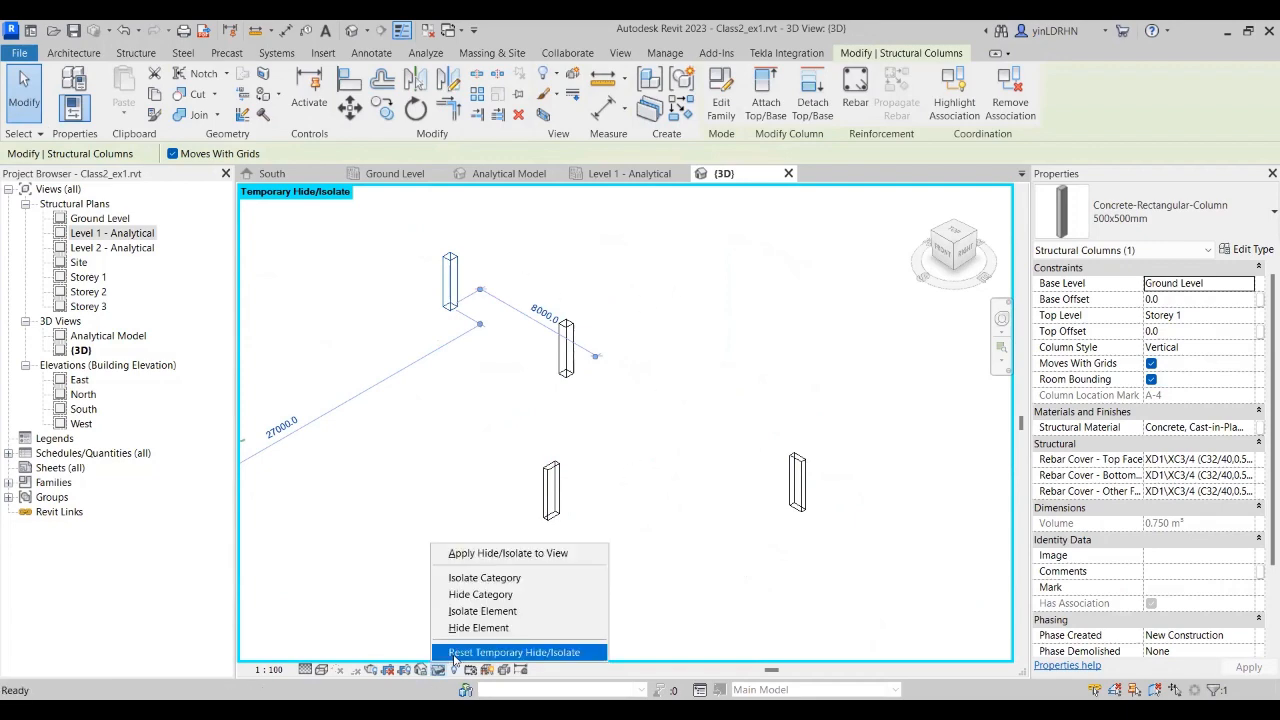
{"action": "left_click", "coordinate": [452, 654]}
Step: Temporarily isolate only the concrete column near grid A as a single element, inspect it, and reset the isolation
{"action": "left_click", "coordinate": [446, 284]}
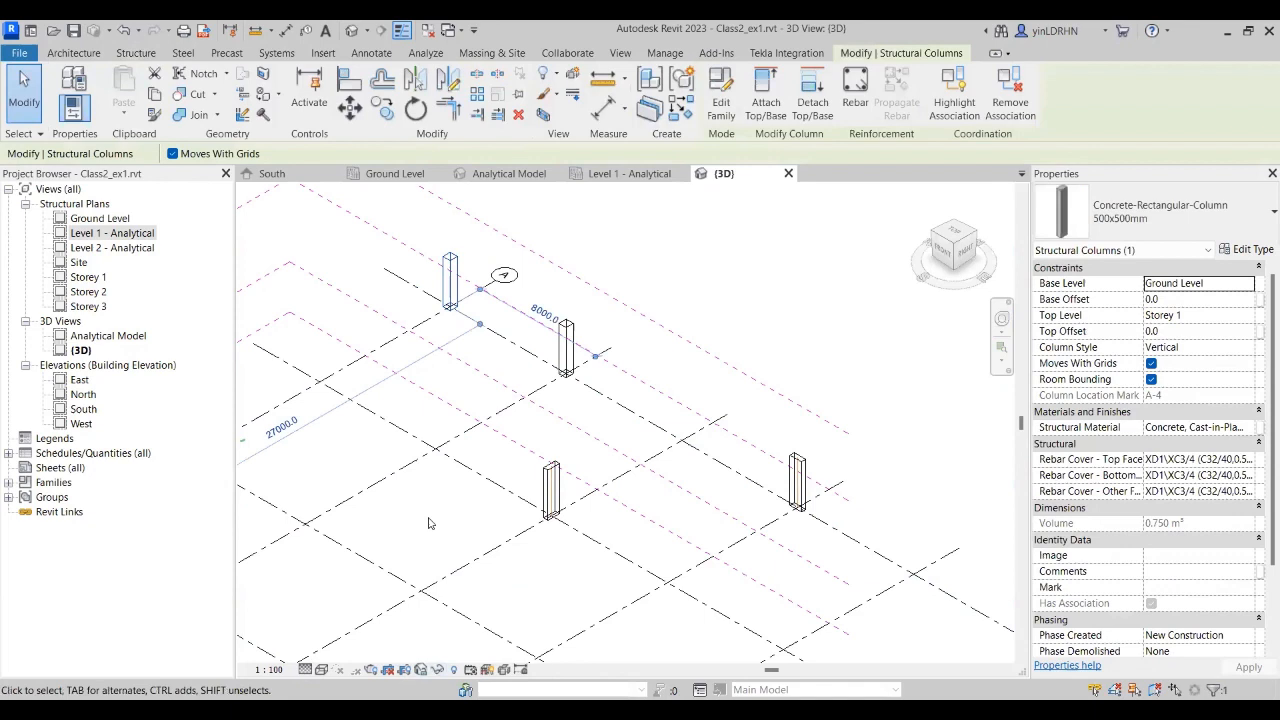
{"action": "left_click", "coordinate": [437, 669]}
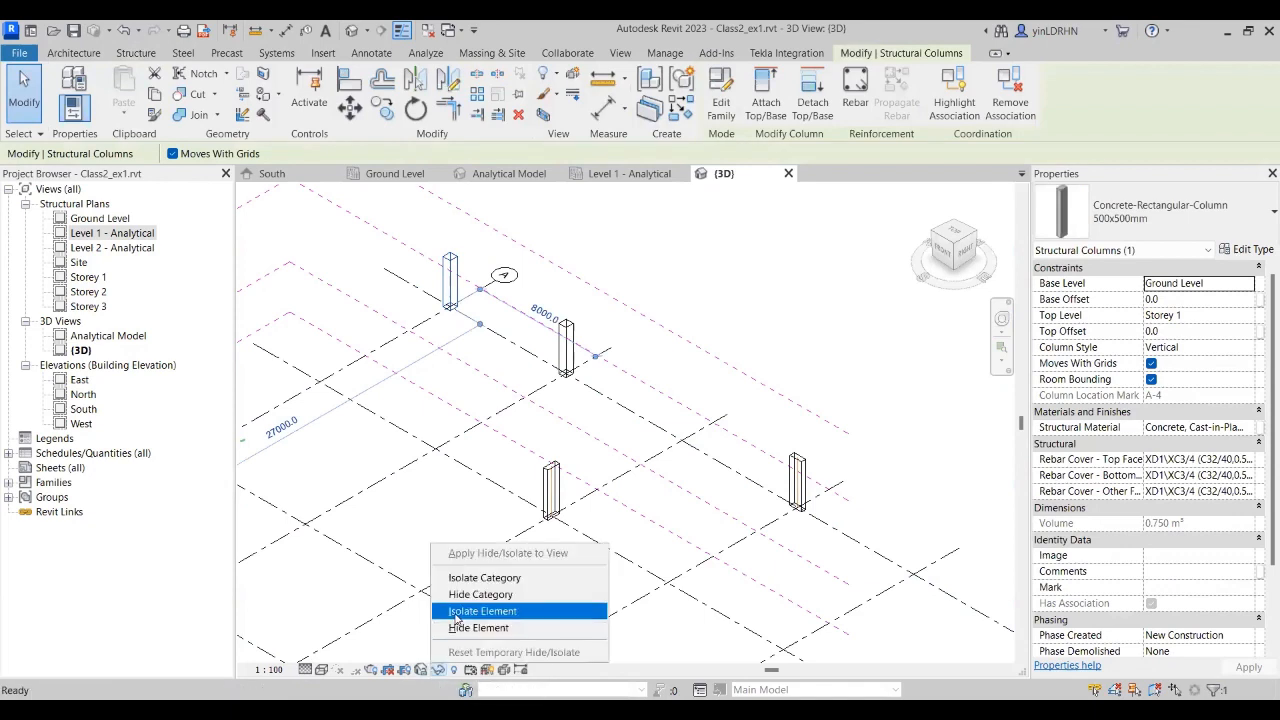
{"action": "left_click", "coordinate": [456, 612]}
{"action": "scroll", "coordinate": [440, 300], "scroll_direction": "up", "scroll_amount": 5}
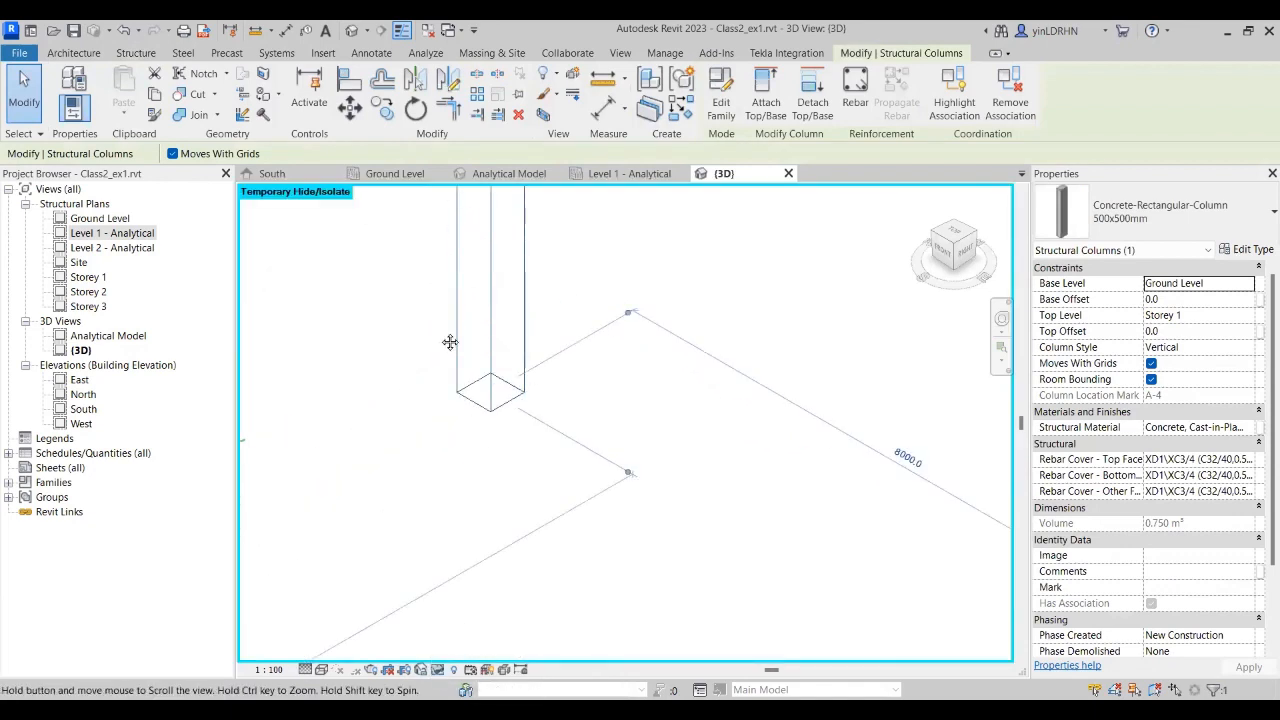
{"action": "scroll", "coordinate": [452, 340], "scroll_direction": "down", "scroll_amount": 3}
{"action": "scroll", "coordinate": [459, 336], "scroll_direction": "down", "scroll_amount": 2}
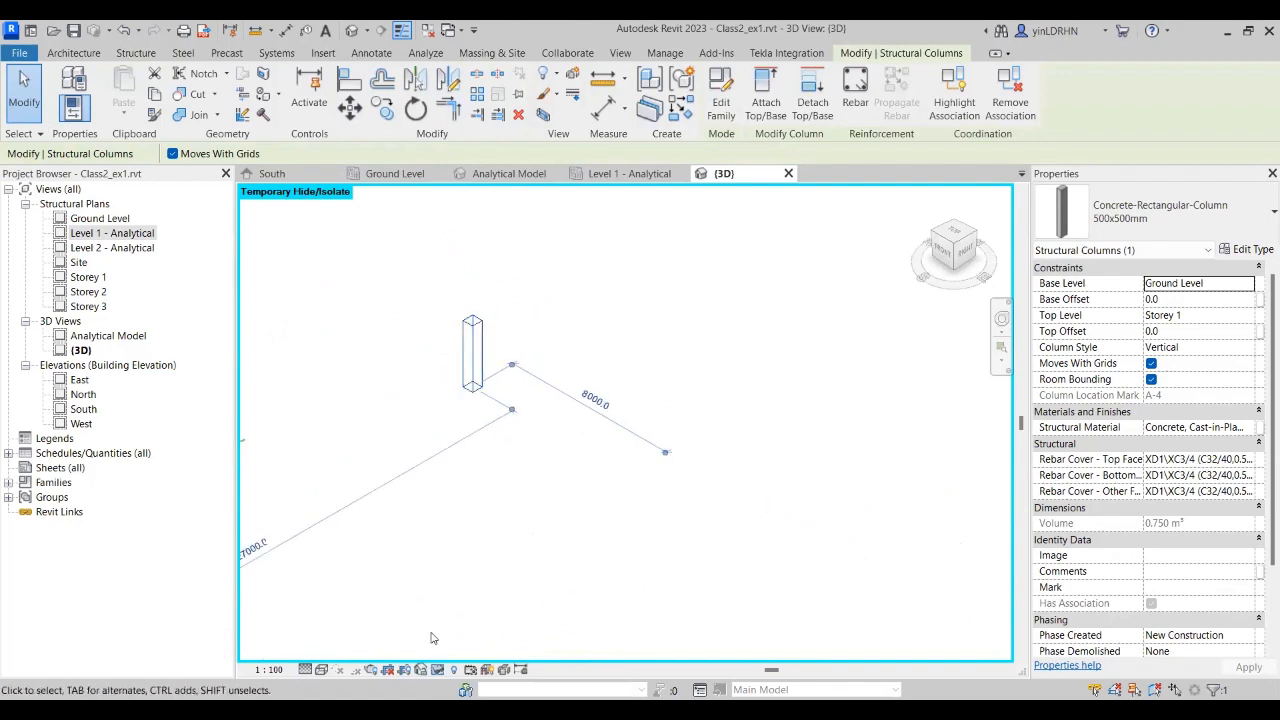
{"action": "left_click", "coordinate": [437, 669]}
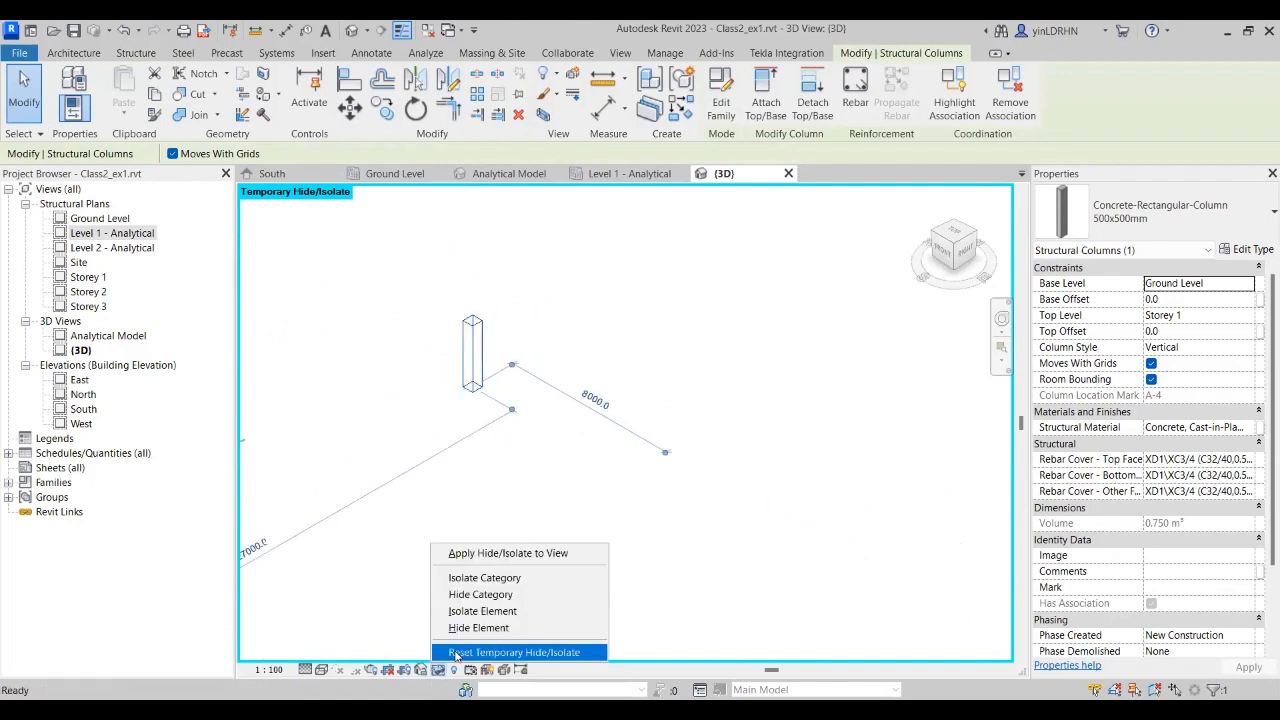
{"action": "left_click", "coordinate": [452, 651]}
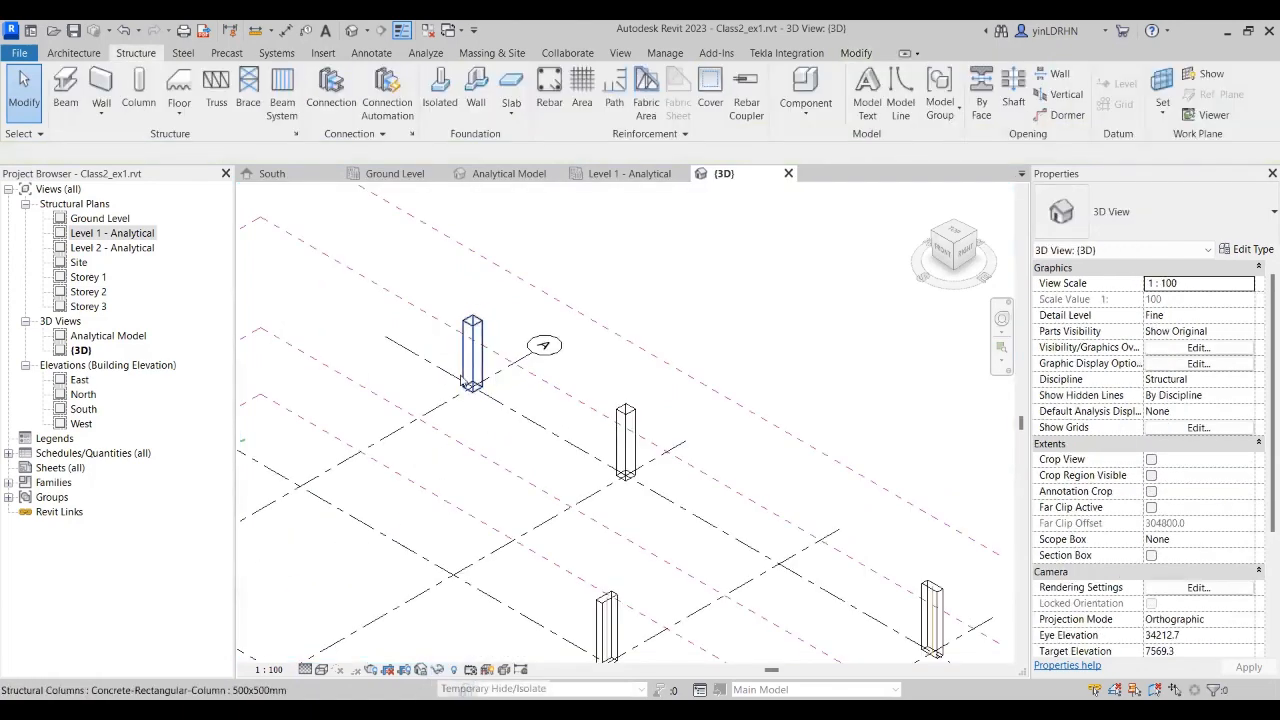
Step: Temporarily hide the concrete column near grid A as an element, and restore it by resetting Temporary Hide/Isolate
{"action": "left_click", "coordinate": [463, 350]}
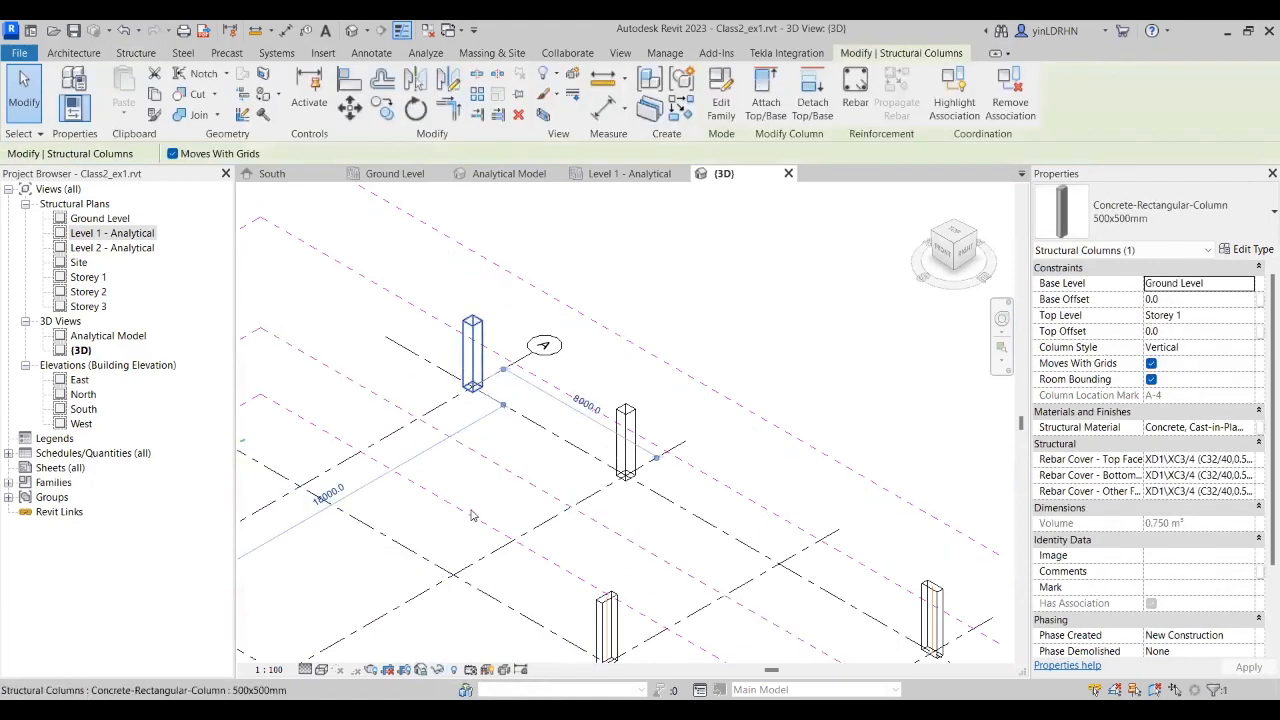
{"action": "left_click", "coordinate": [437, 670]}
{"action": "left_click", "coordinate": [478, 627]}
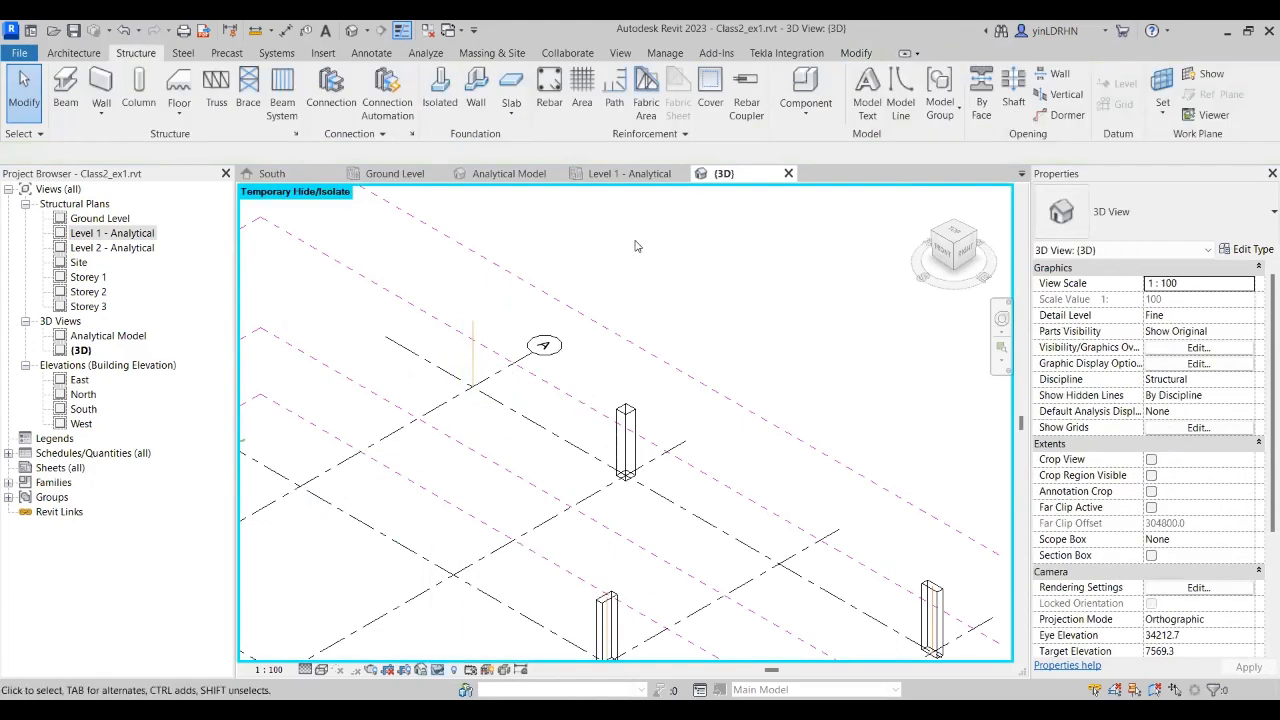
{"action": "left_click", "coordinate": [455, 662]}
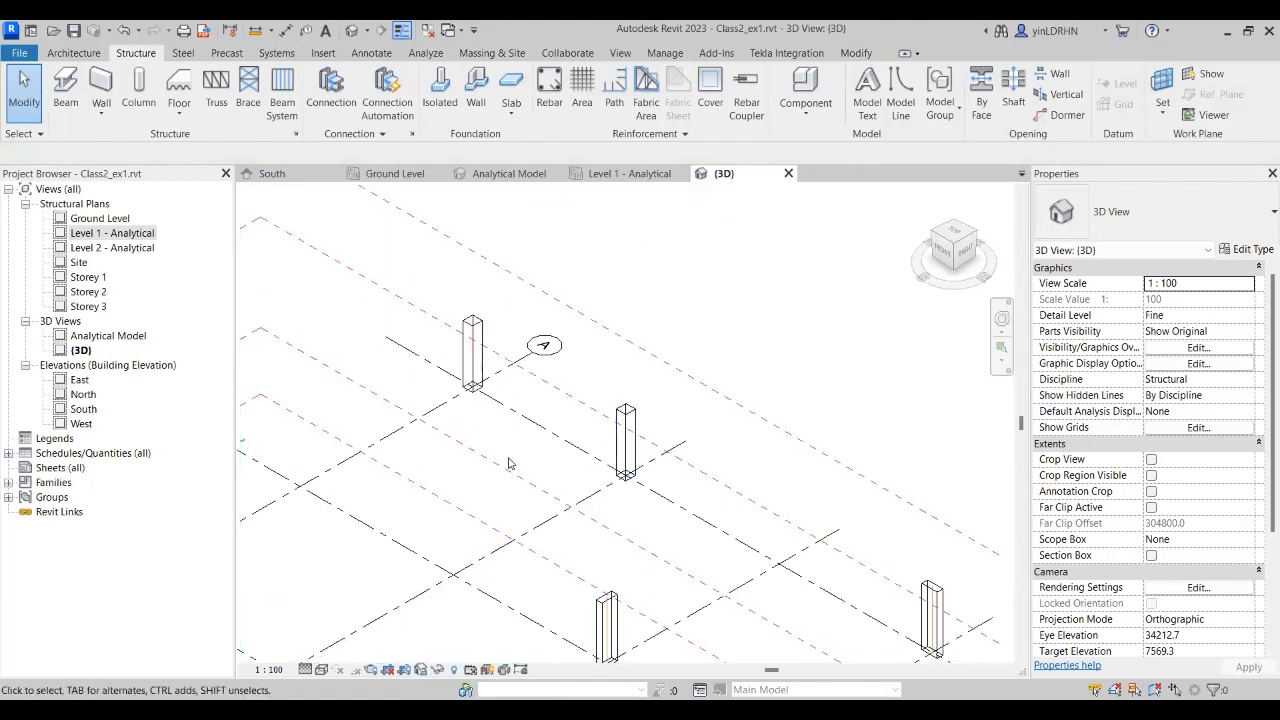
{"action": "middle_click_drag", "start_coordinate": [508, 463], "coordinate": [447, 279]}
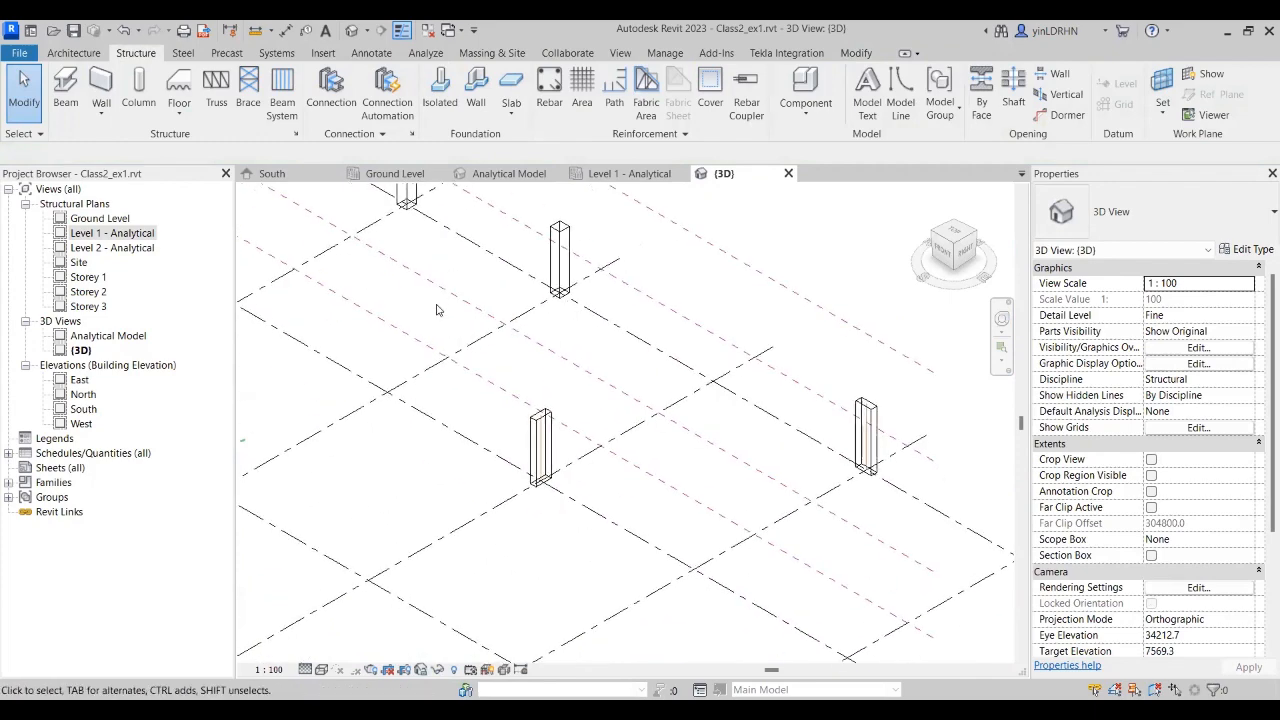
{"action": "scroll", "coordinate": [440, 316], "scroll_direction": "down", "scroll_amount": 1}
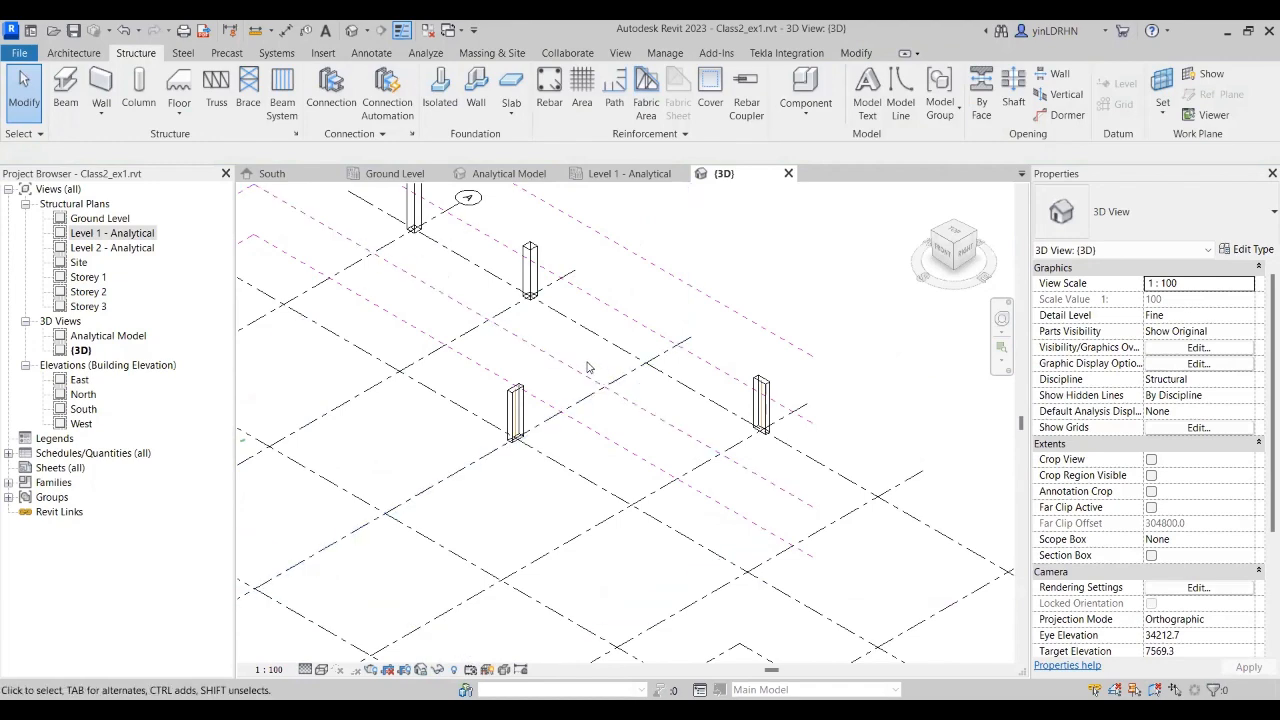
Step: Start a structural wall in the Ground Level plan, with Height up to Storey 1 and Wall Centerline as its location line
{"action": "left_click", "coordinate": [372, 175]}
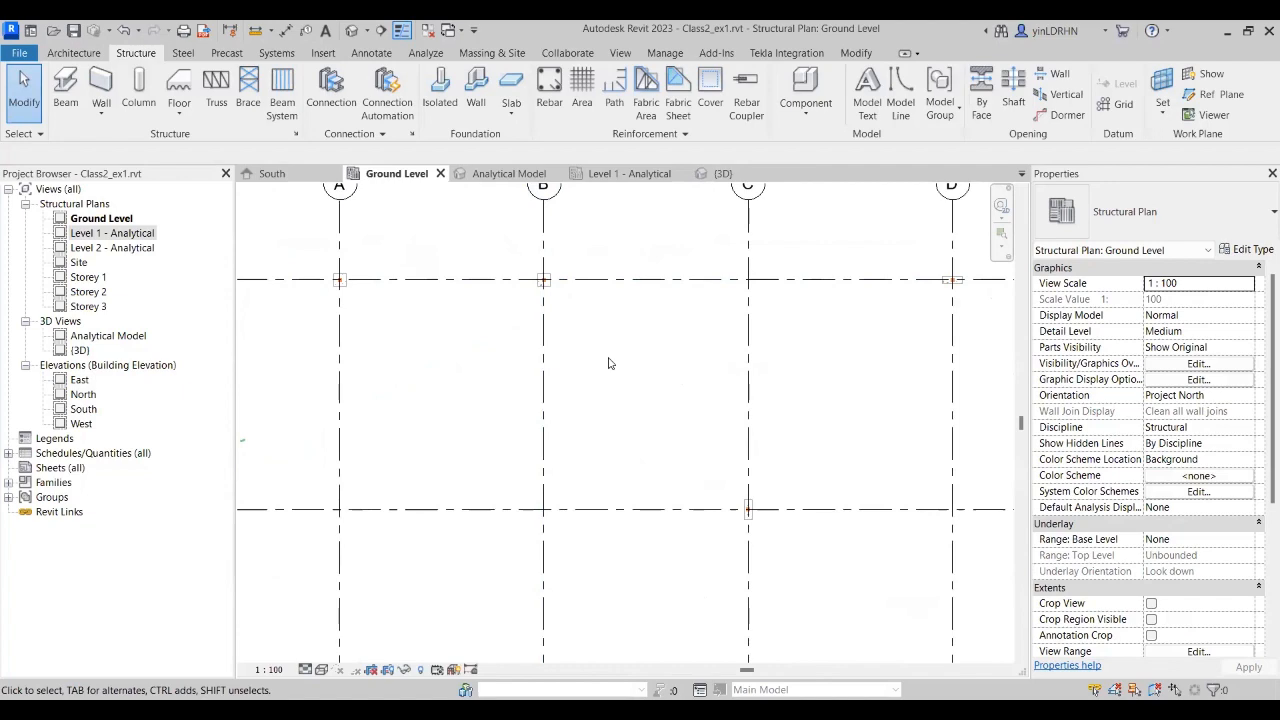
{"action": "scroll", "coordinate": [640, 305], "scroll_direction": "down", "scroll_amount": 2}
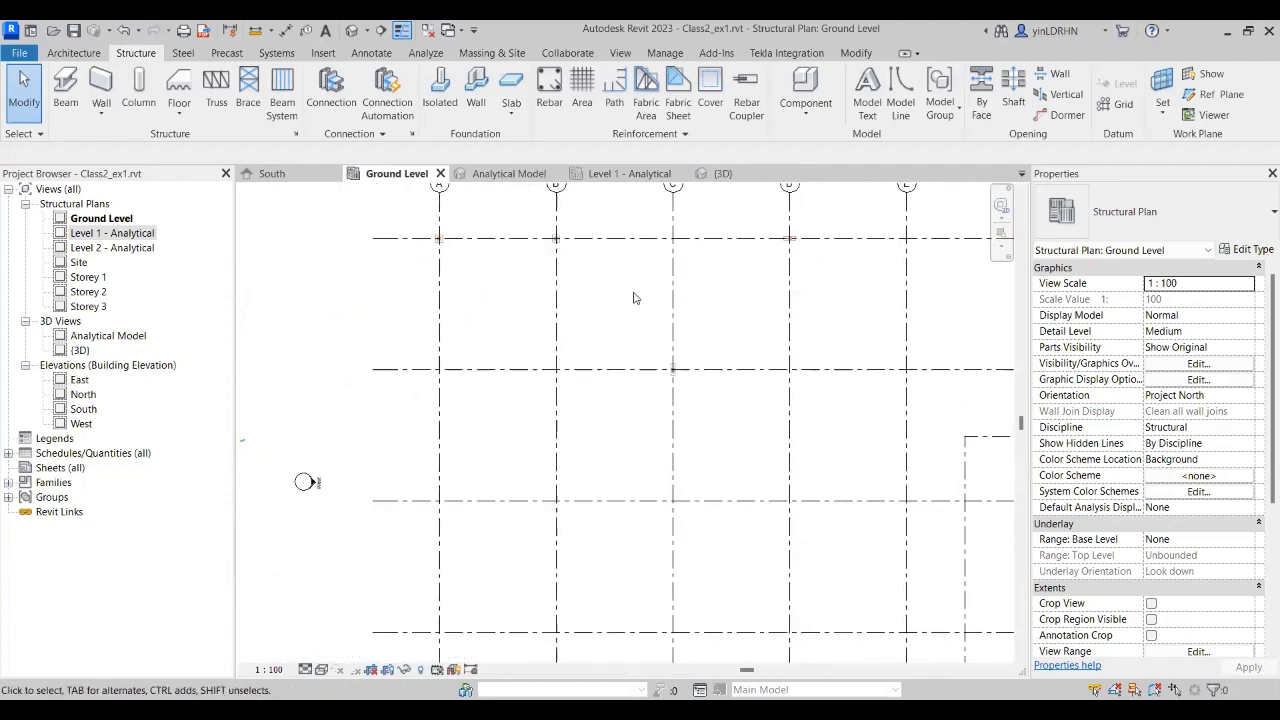
{"action": "scroll", "coordinate": [632, 293], "scroll_direction": "down", "scroll_amount": 1}
{"action": "middle_click_drag", "start_coordinate": [631, 469], "coordinate": [574, 367]}
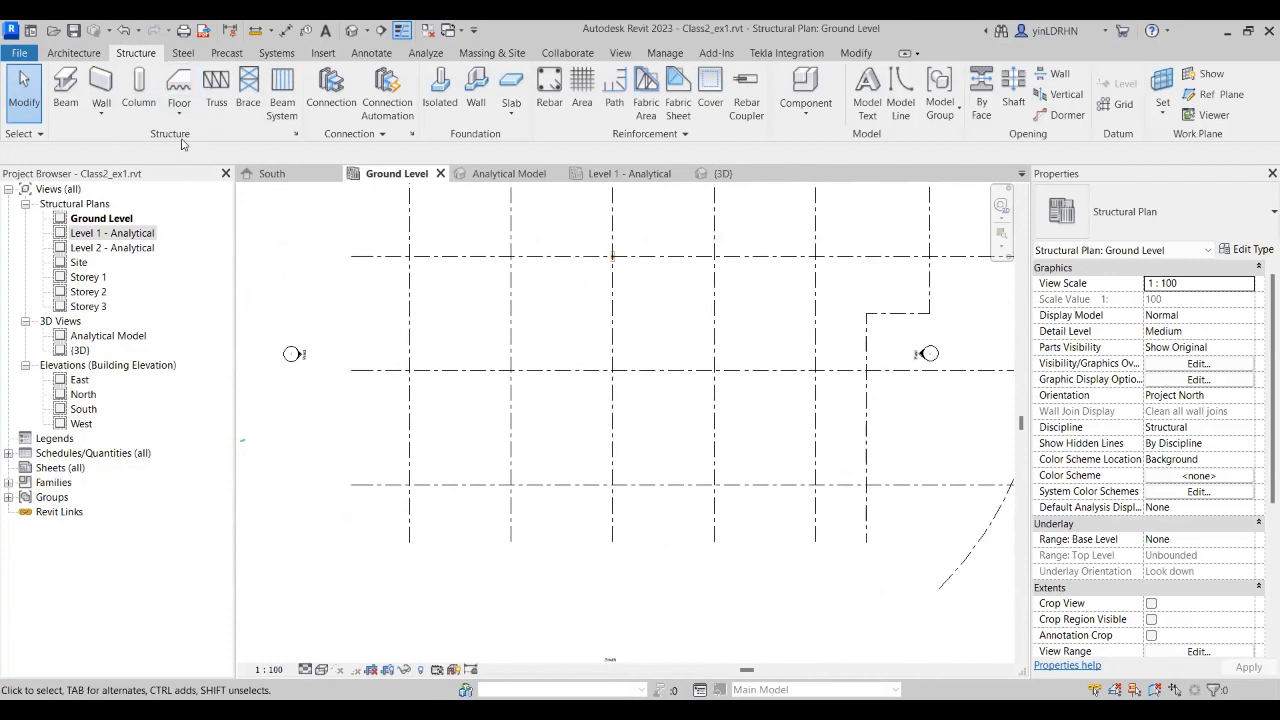
{"action": "left_click", "coordinate": [101, 108]}
{"action": "left_click", "coordinate": [140, 142]}
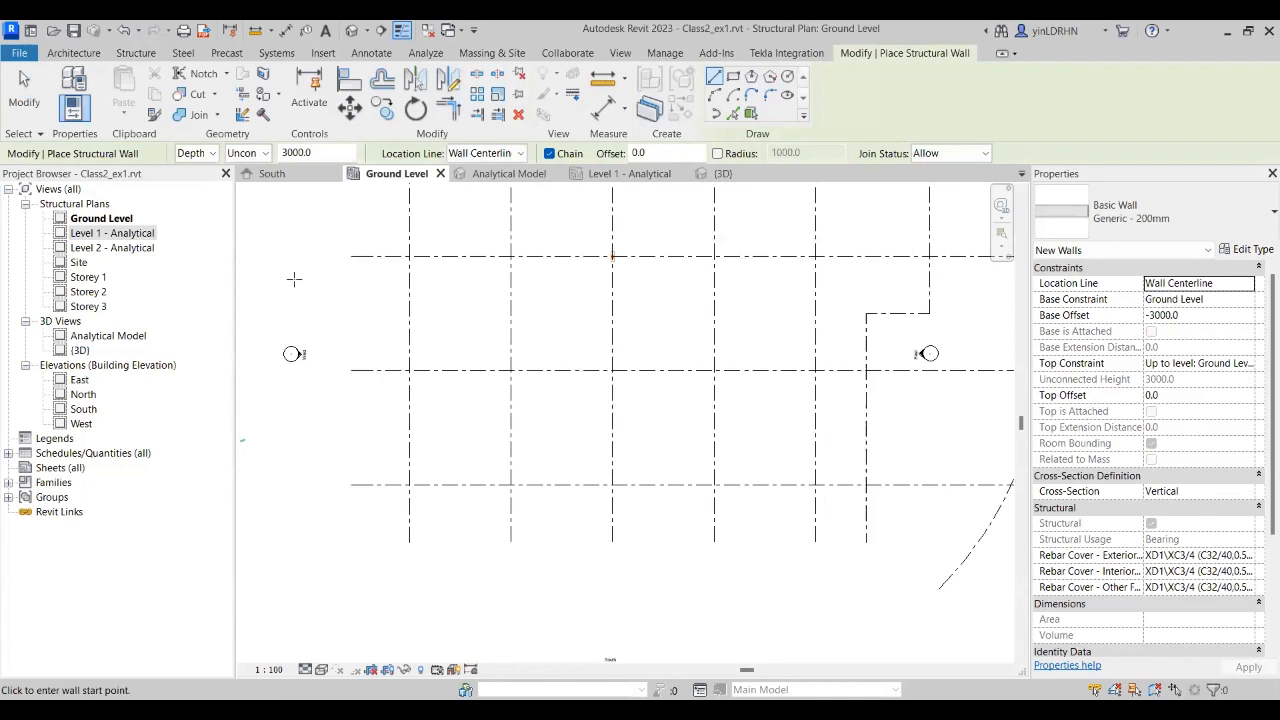
{"action": "left_click", "coordinate": [198, 153]}
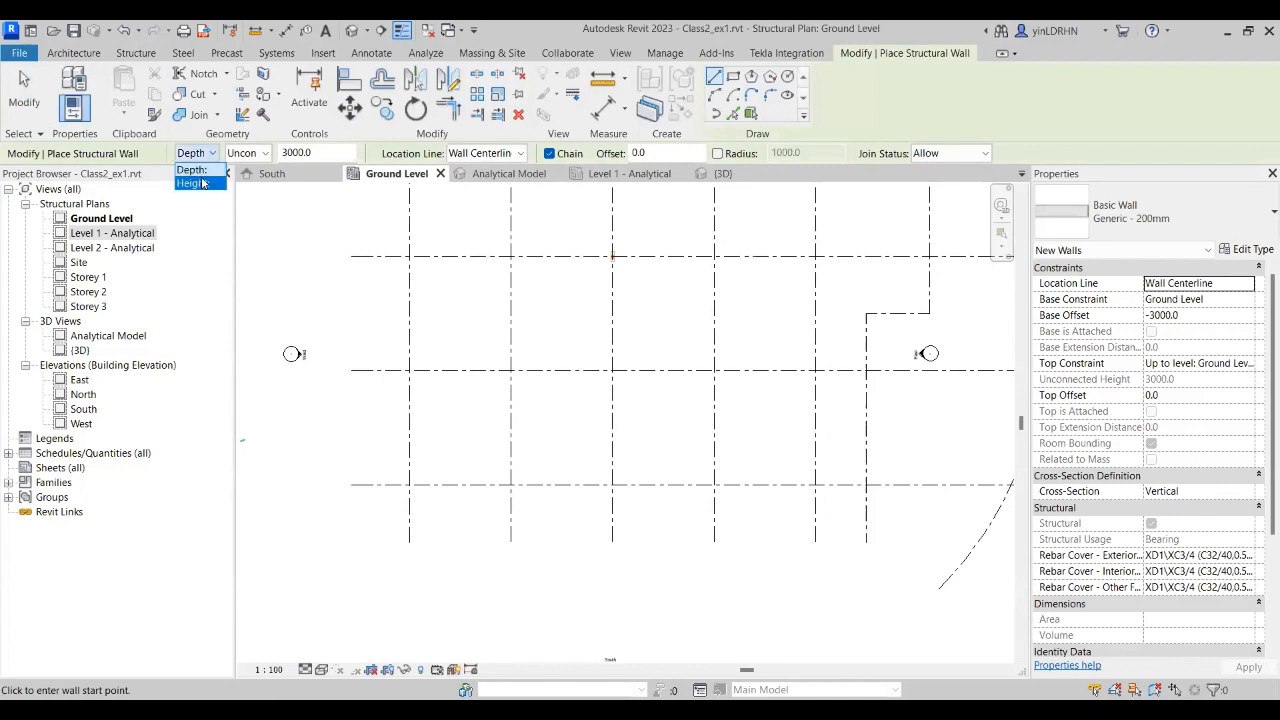
{"action": "left_click", "coordinate": [200, 183]}
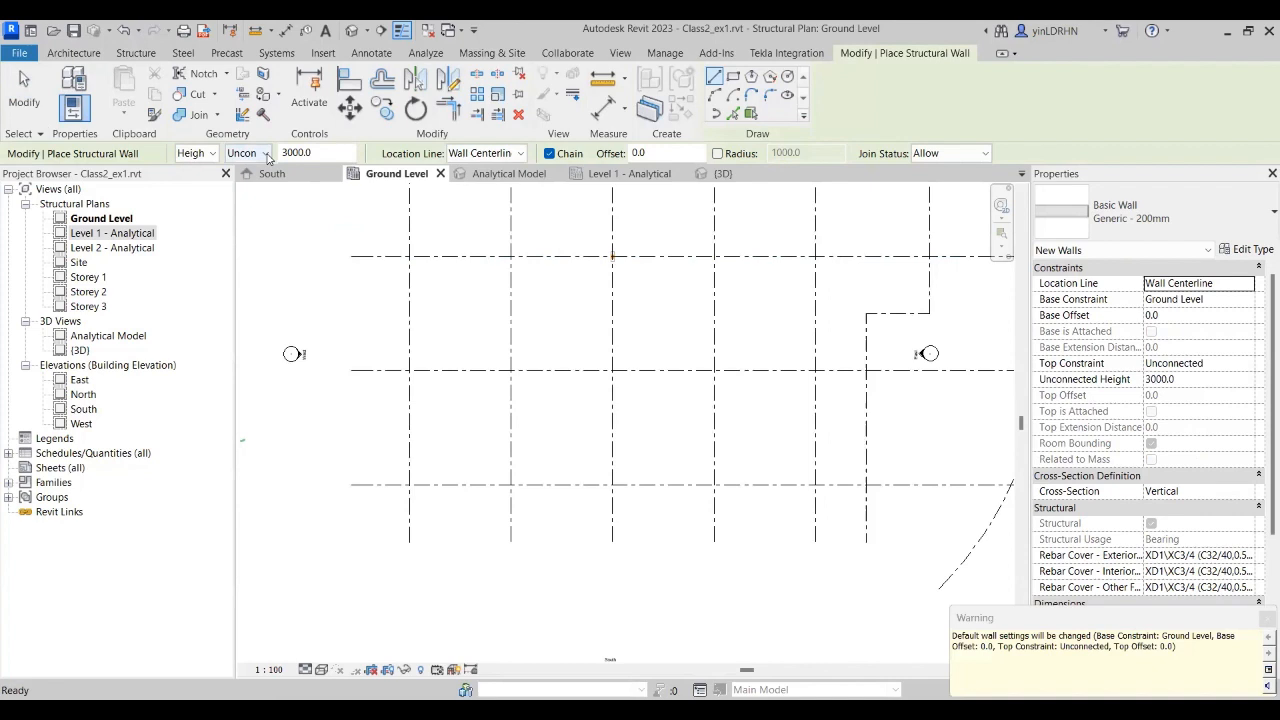
{"action": "left_click", "coordinate": [265, 153]}
{"action": "left_click", "coordinate": [260, 184]}
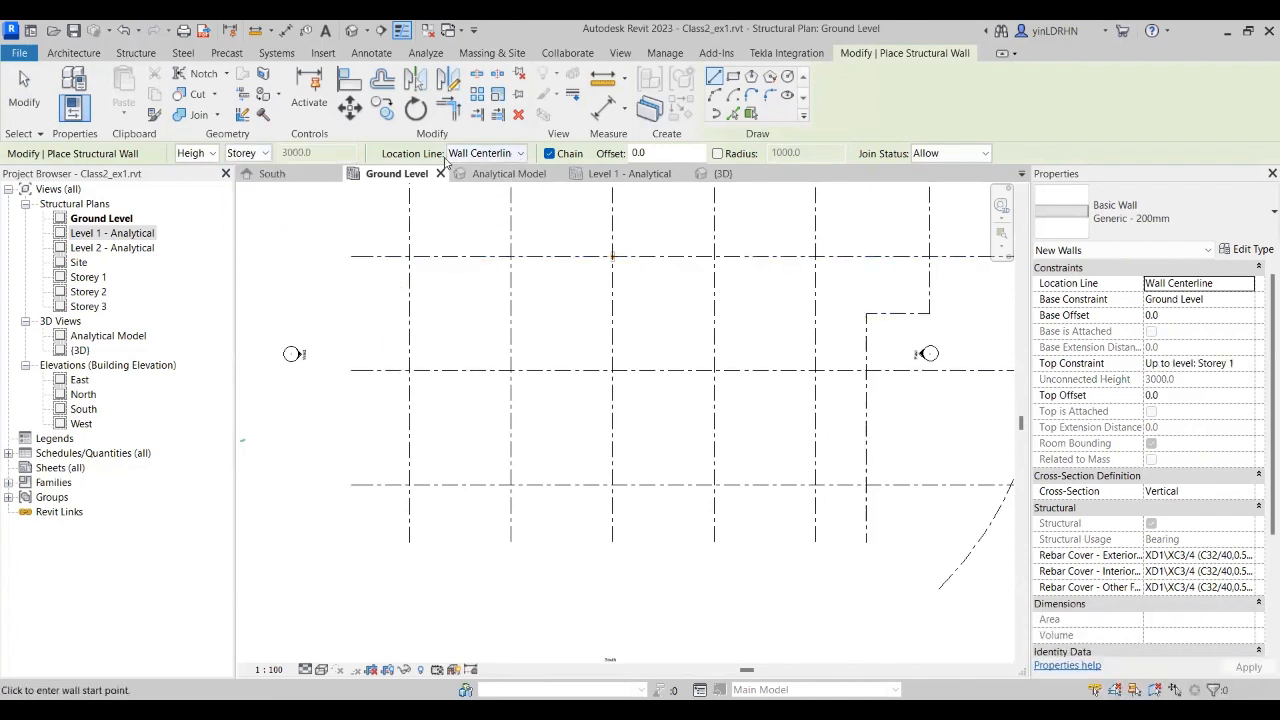
{"action": "left_click", "coordinate": [521, 154]}
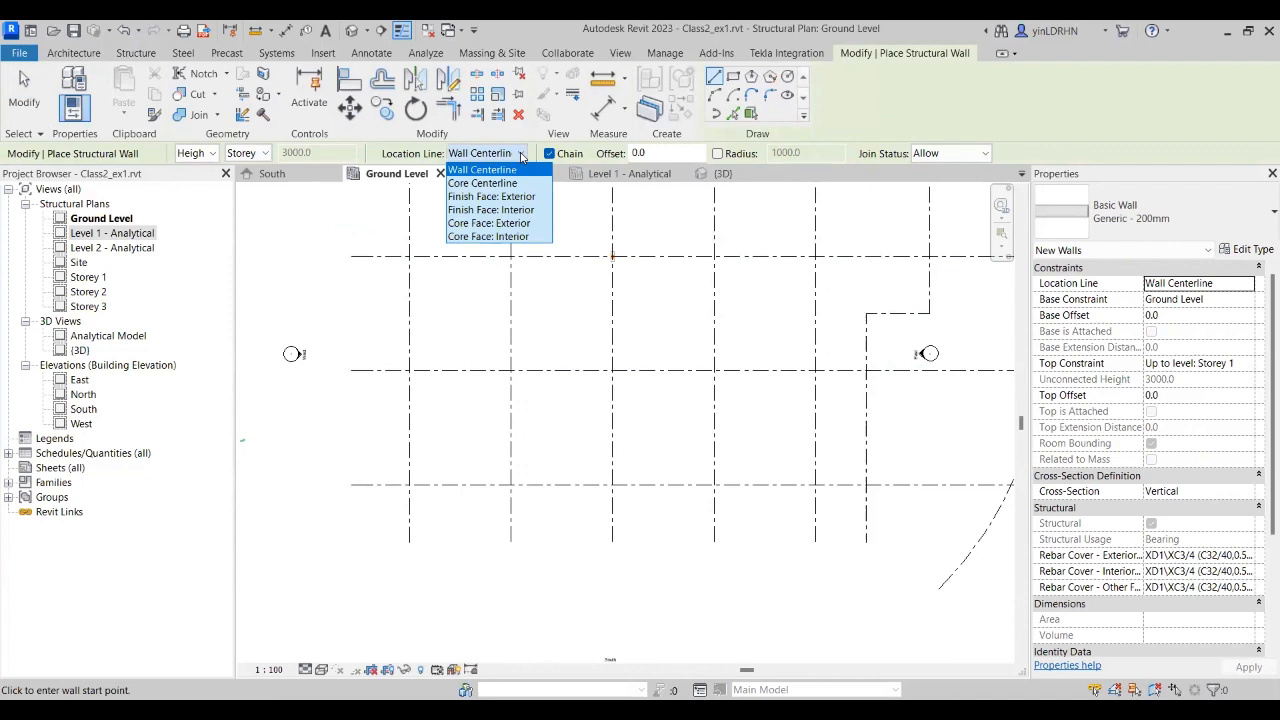
{"action": "left_click", "coordinate": [566, 218]}
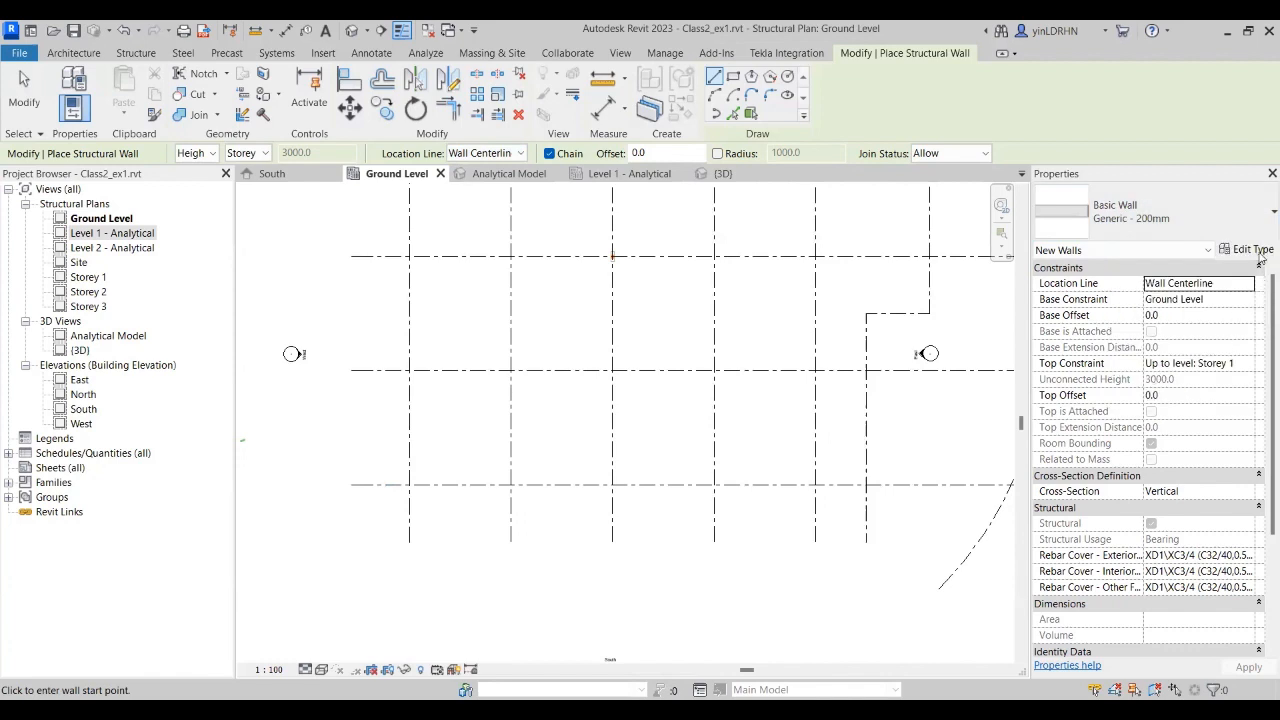
Step: Set the thickness of the Structure [1] layer to 250 in the Generic - 200mm wall type's assembly
{"action": "left_click", "coordinate": [1258, 251]}
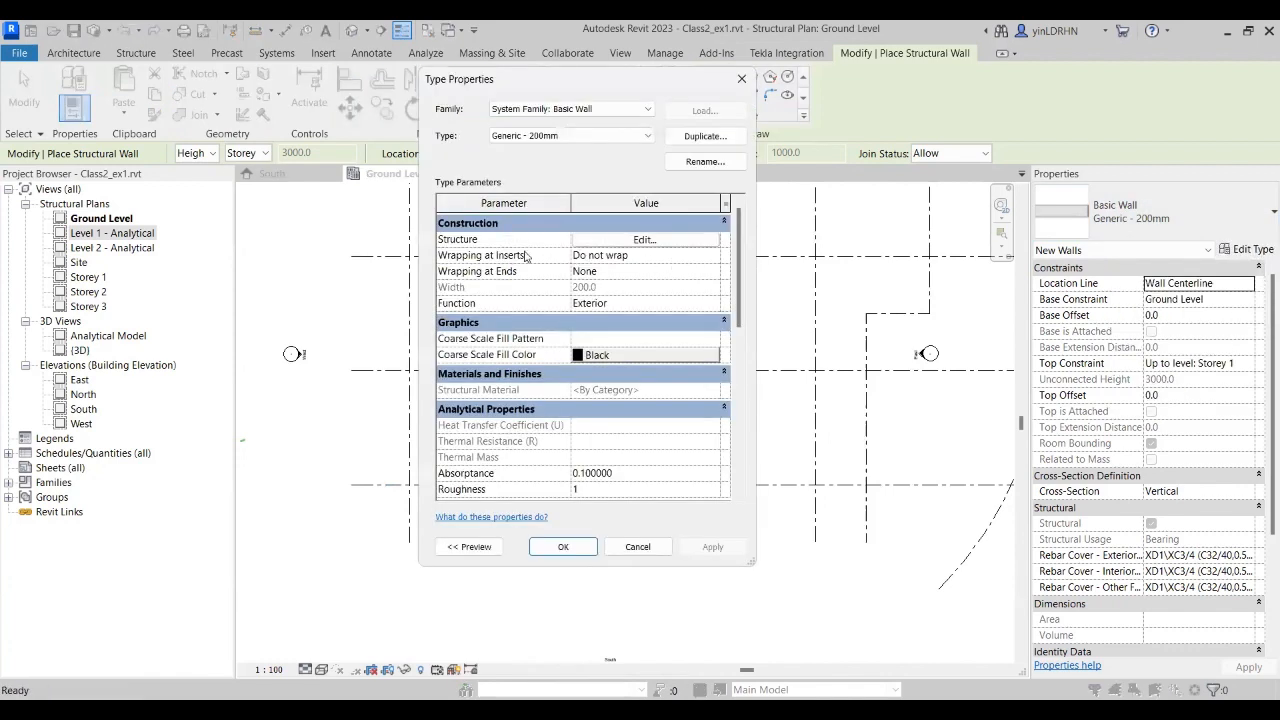
{"action": "left_click", "coordinate": [645, 240]}
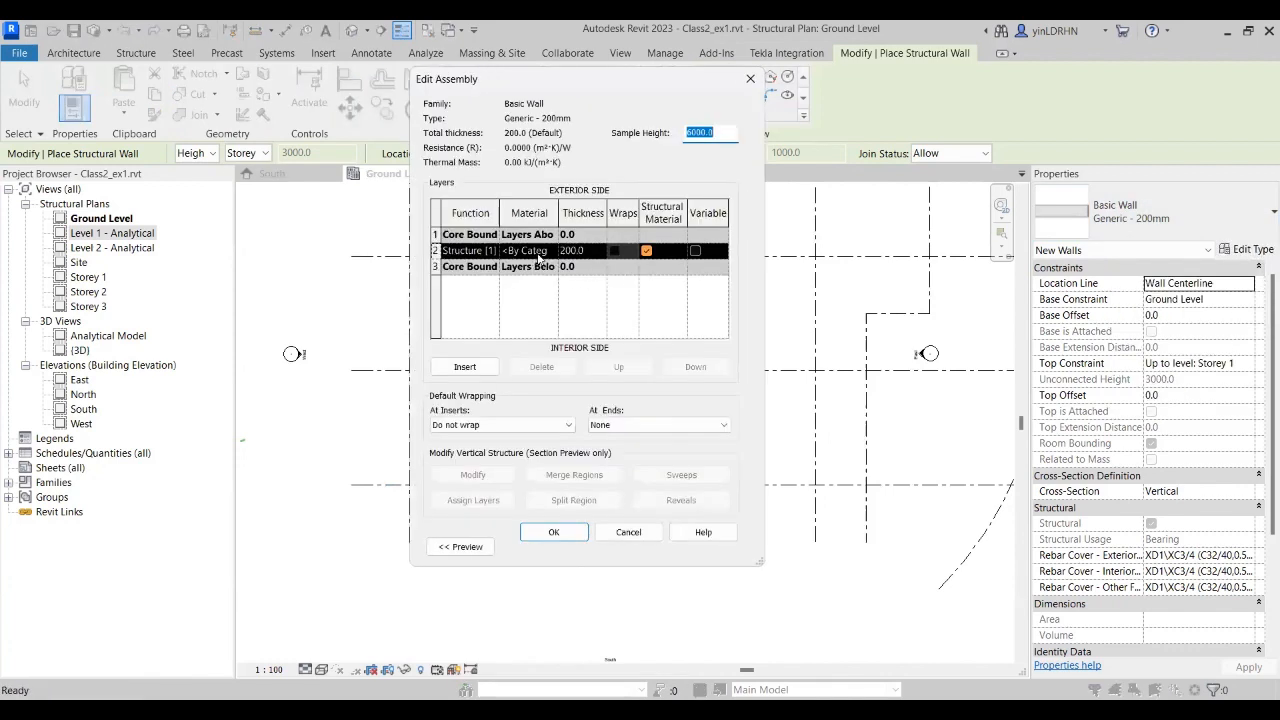
{"action": "left_click", "coordinate": [585, 252]}
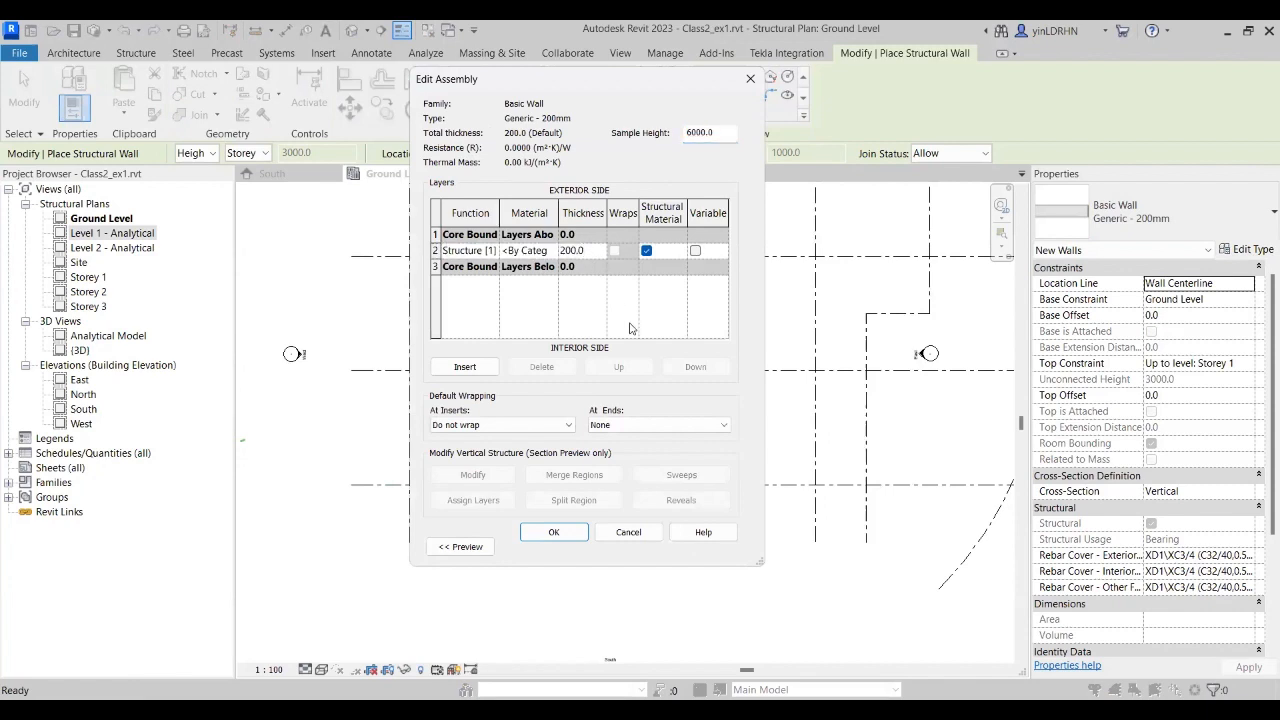
{"action": "left_click_drag", "start_coordinate": [591, 252], "coordinate": [543, 253]}
{"action": "type", "text": "250"}
{"action": "left_click", "coordinate": [576, 536]}
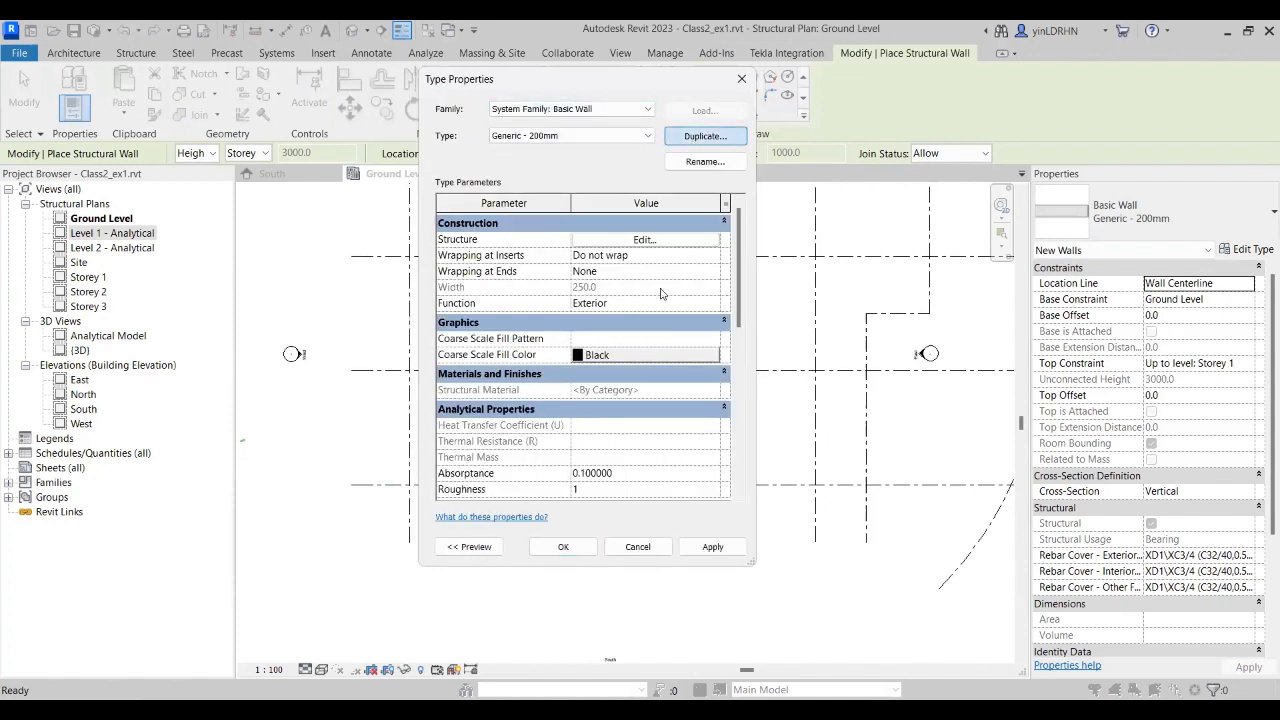
Step: Duplicate the edited wall type under the name Generic - 250mm and use it for the new walls
{"action": "left_click", "coordinate": [693, 143]}
{"action": "left_click", "coordinate": [562, 310]}
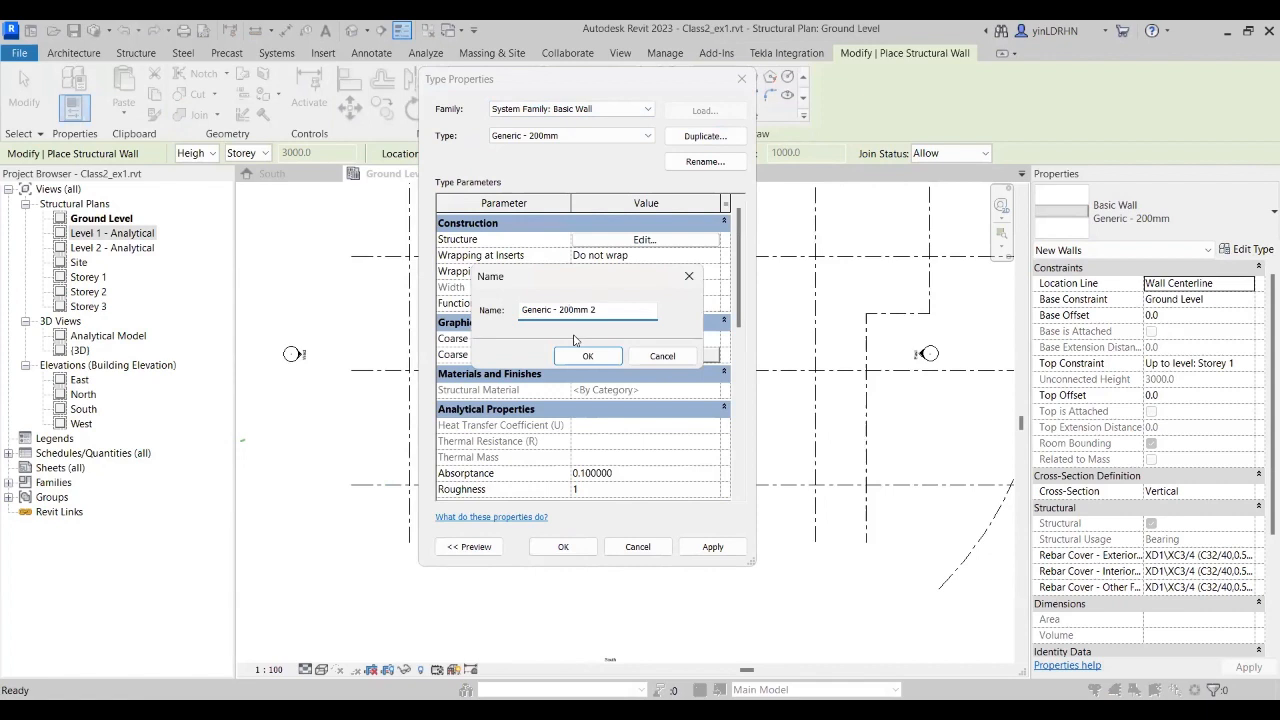
{"action": "key", "text": "Delete"}
{"action": "type", "text": "5"}
{"action": "left_click", "coordinate": [598, 354]}
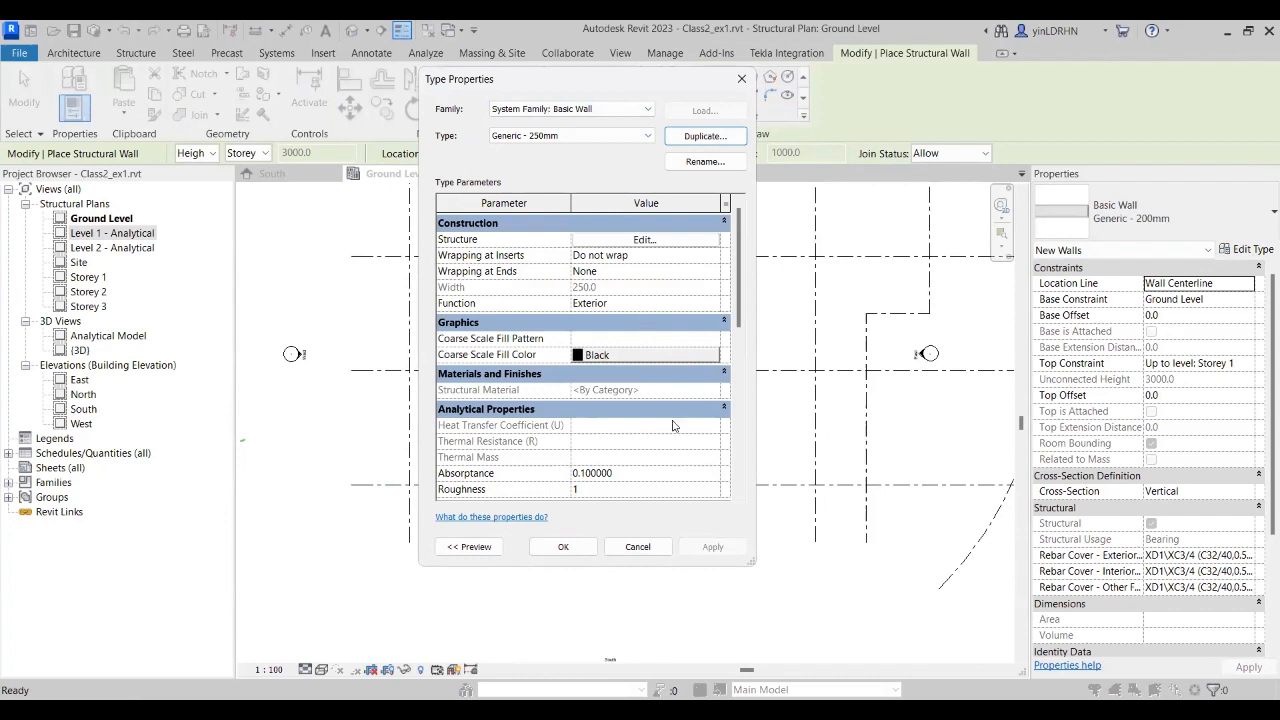
{"action": "left_click", "coordinate": [563, 547]}
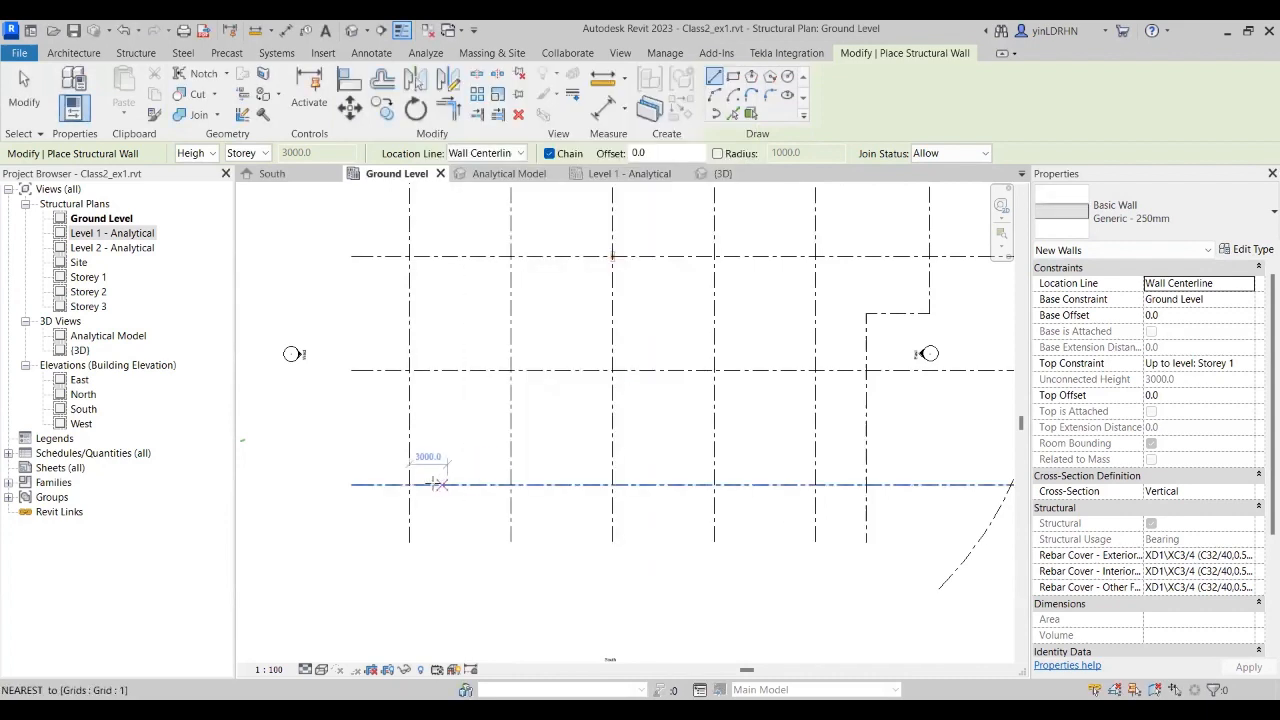
Step: Draw an 8000 mm structural wall along the lowest horizontal grid line, spanning the first bay between the two leftmost vertical grids
{"action": "scroll", "coordinate": [412, 478], "scroll_direction": "up", "scroll_amount": 3}
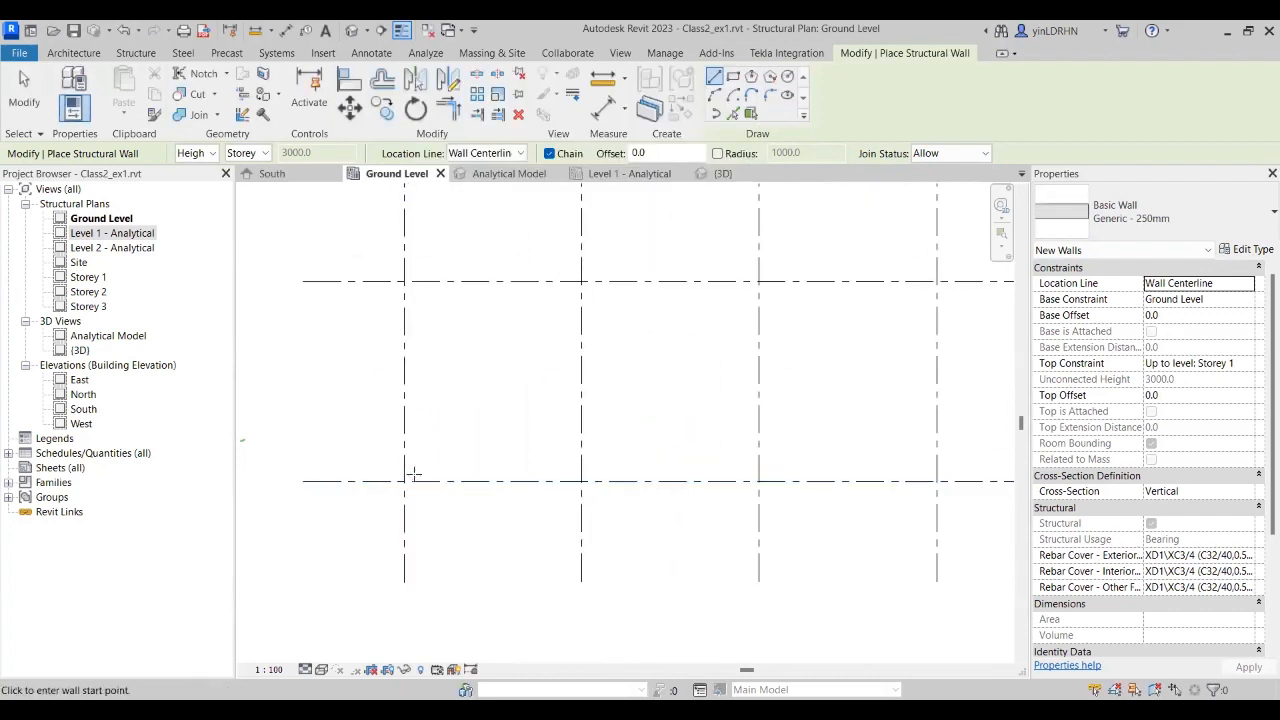
{"action": "left_click", "coordinate": [404, 481]}
{"action": "left_click", "coordinate": [581, 481]}
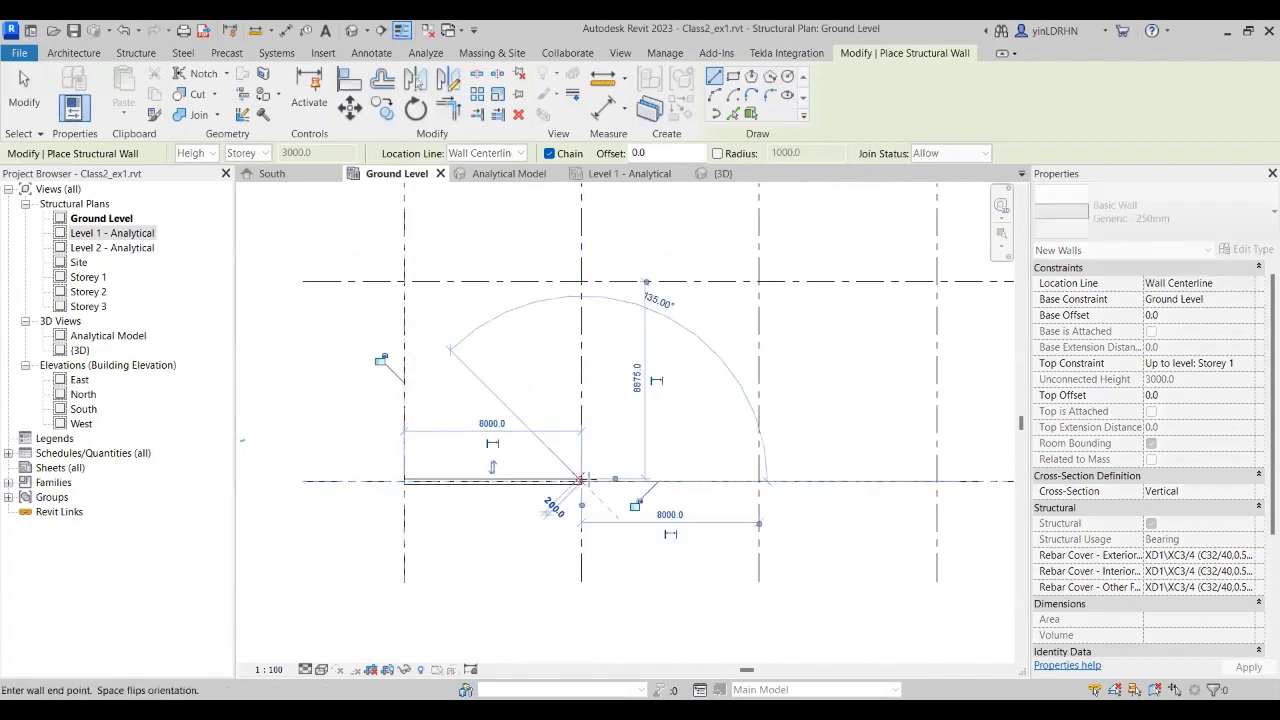
{"action": "key", "text": "Escape"}
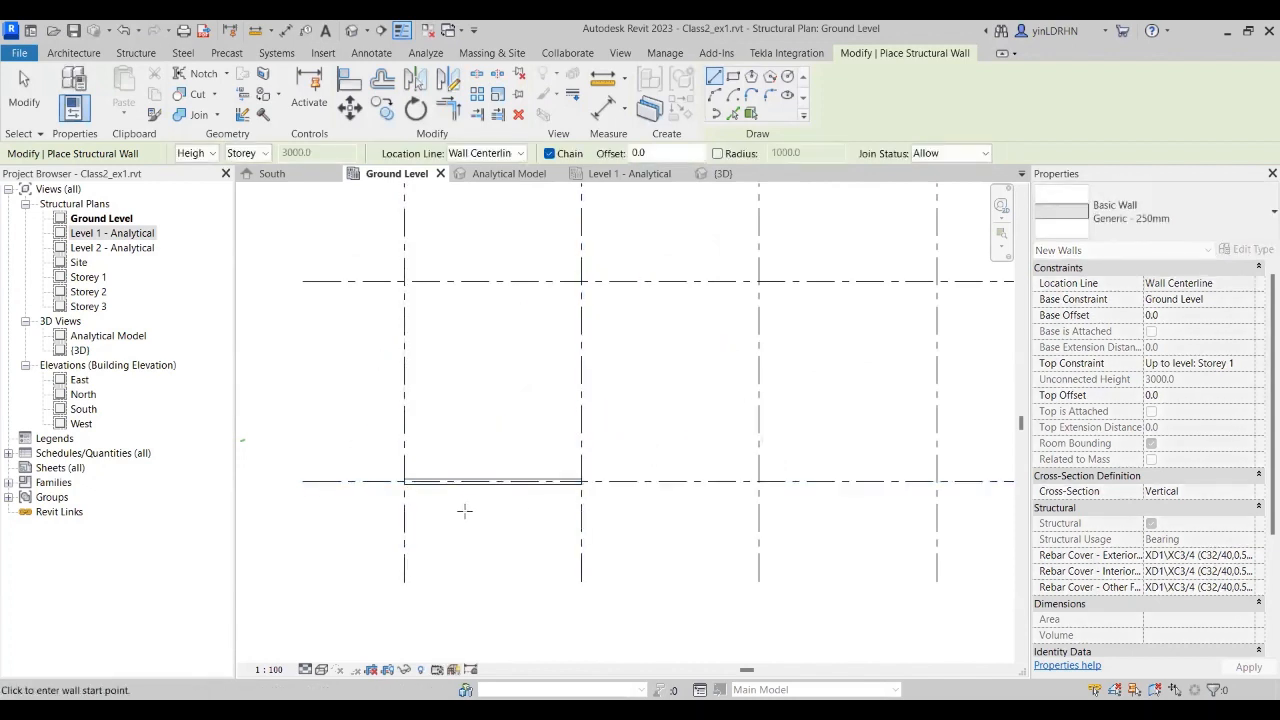
Step: Draw a structural wall across the second bay of the same grid line, with Finish Face: Exterior as its location line
{"action": "scroll", "coordinate": [434, 506], "scroll_direction": "up", "scroll_amount": 3}
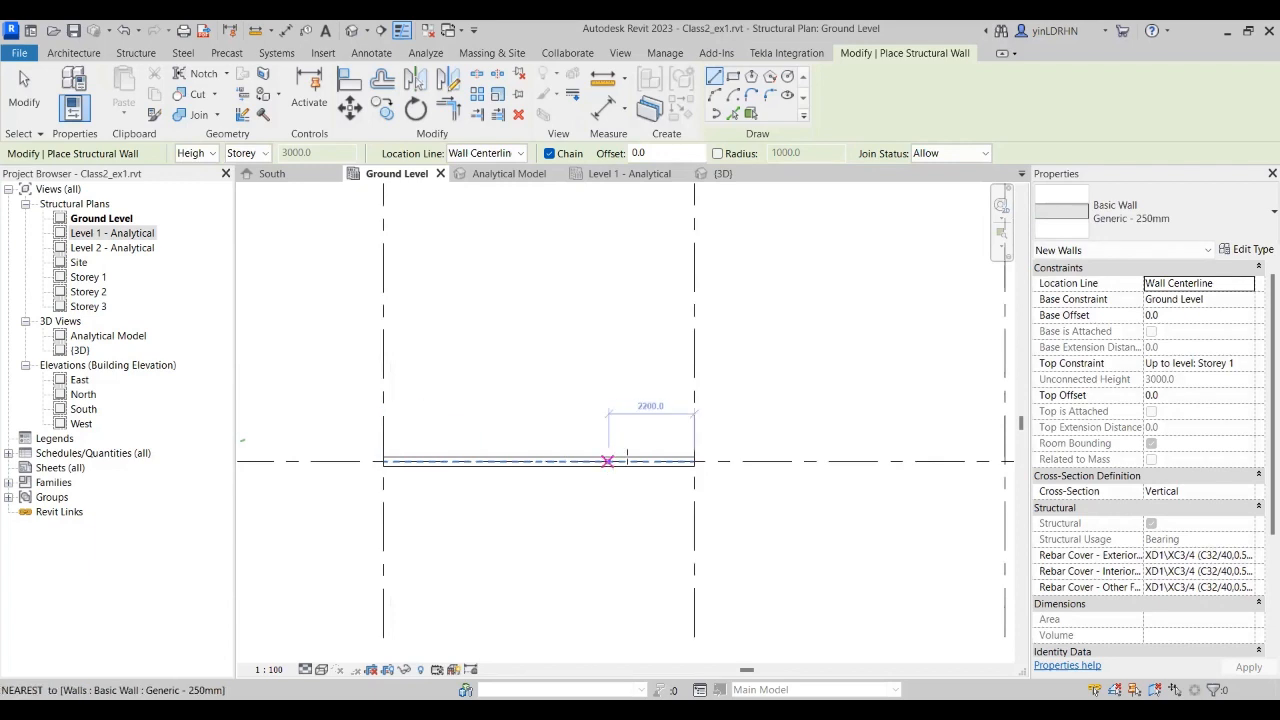
{"action": "left_click", "coordinate": [519, 154]}
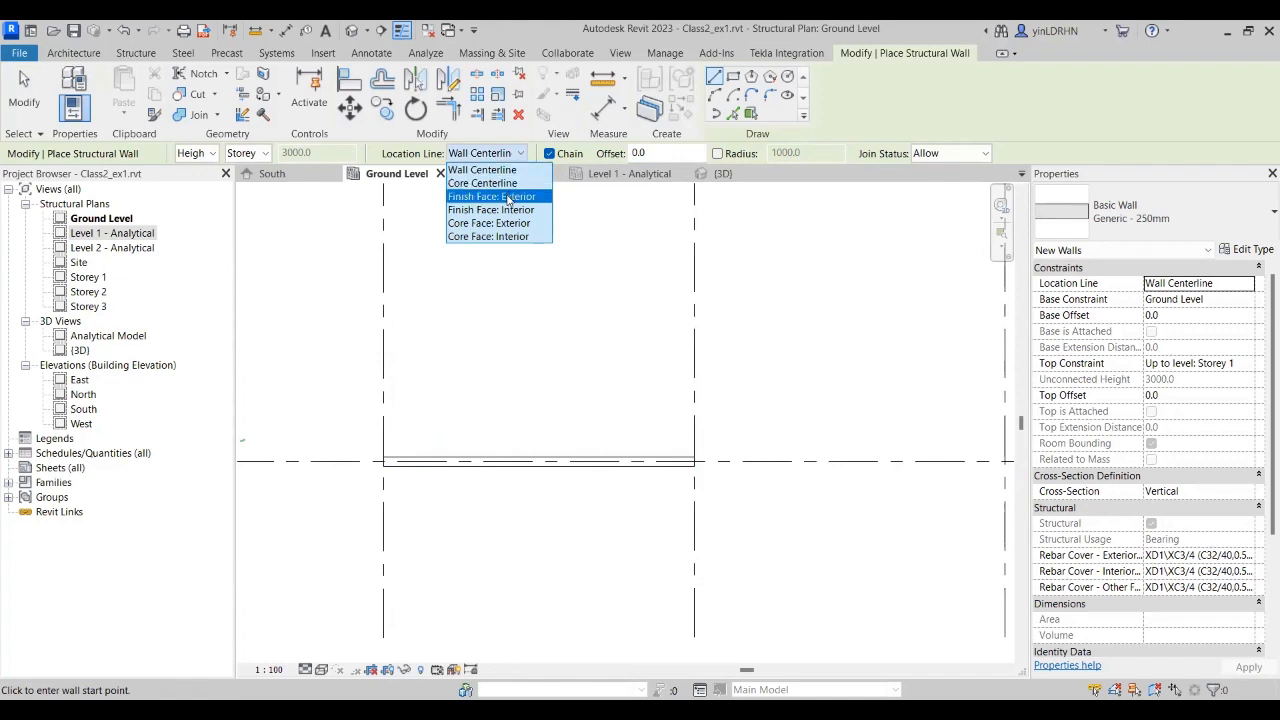
{"action": "left_click", "coordinate": [508, 199]}
{"action": "middle_click_drag", "start_coordinate": [709, 491], "coordinate": [516, 430]}
{"action": "scroll", "coordinate": [569, 423], "scroll_direction": "up", "scroll_amount": 1}
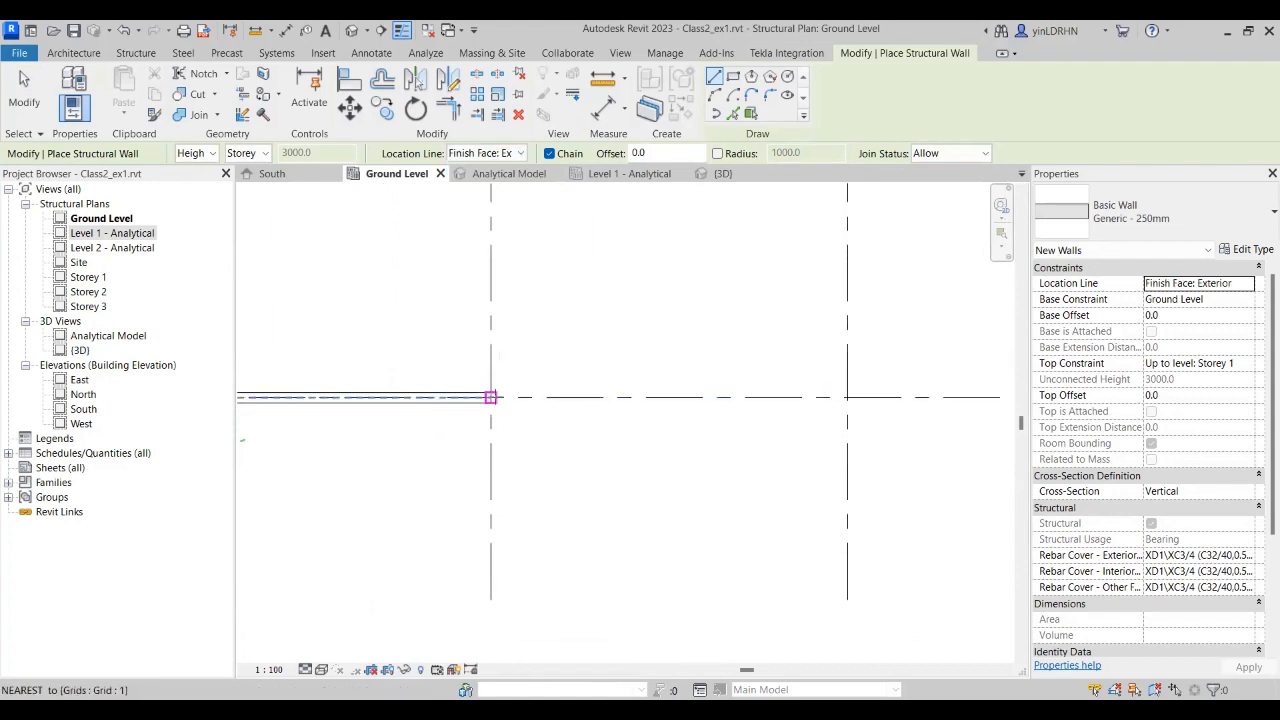
{"action": "left_click", "coordinate": [490, 397]}
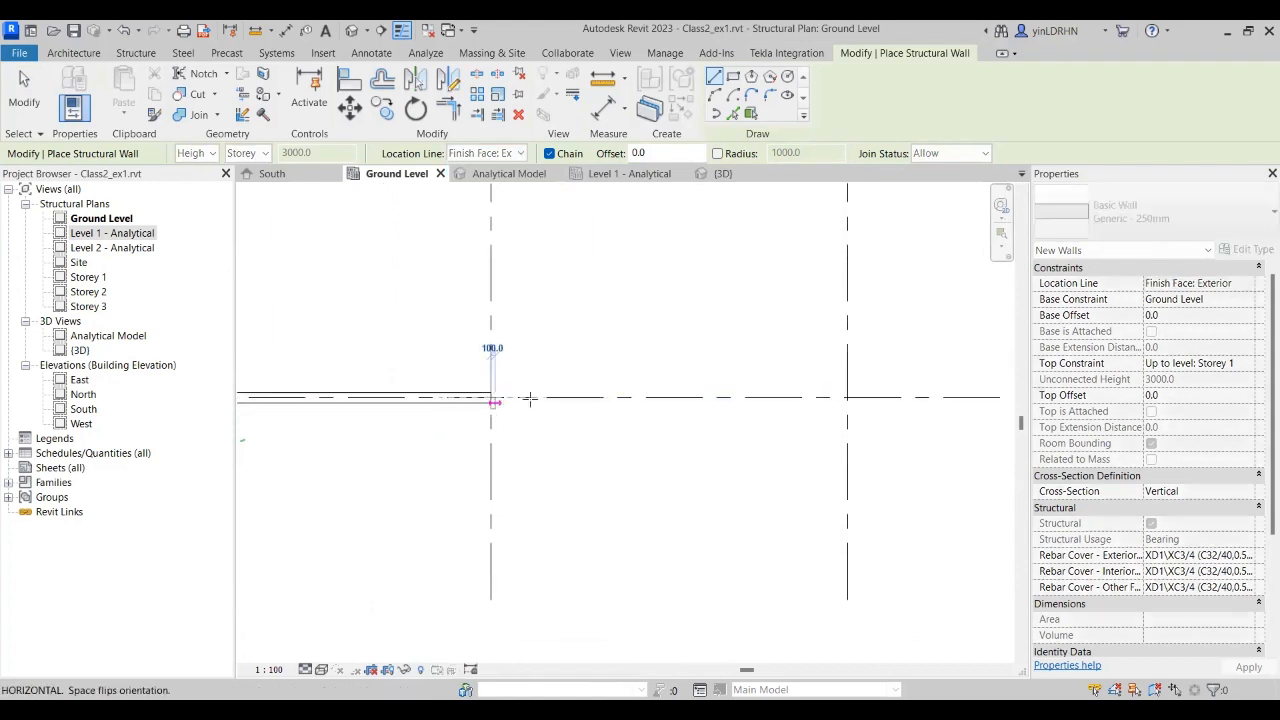
{"action": "left_click", "coordinate": [847, 397]}
{"action": "key", "text": "Escape"}
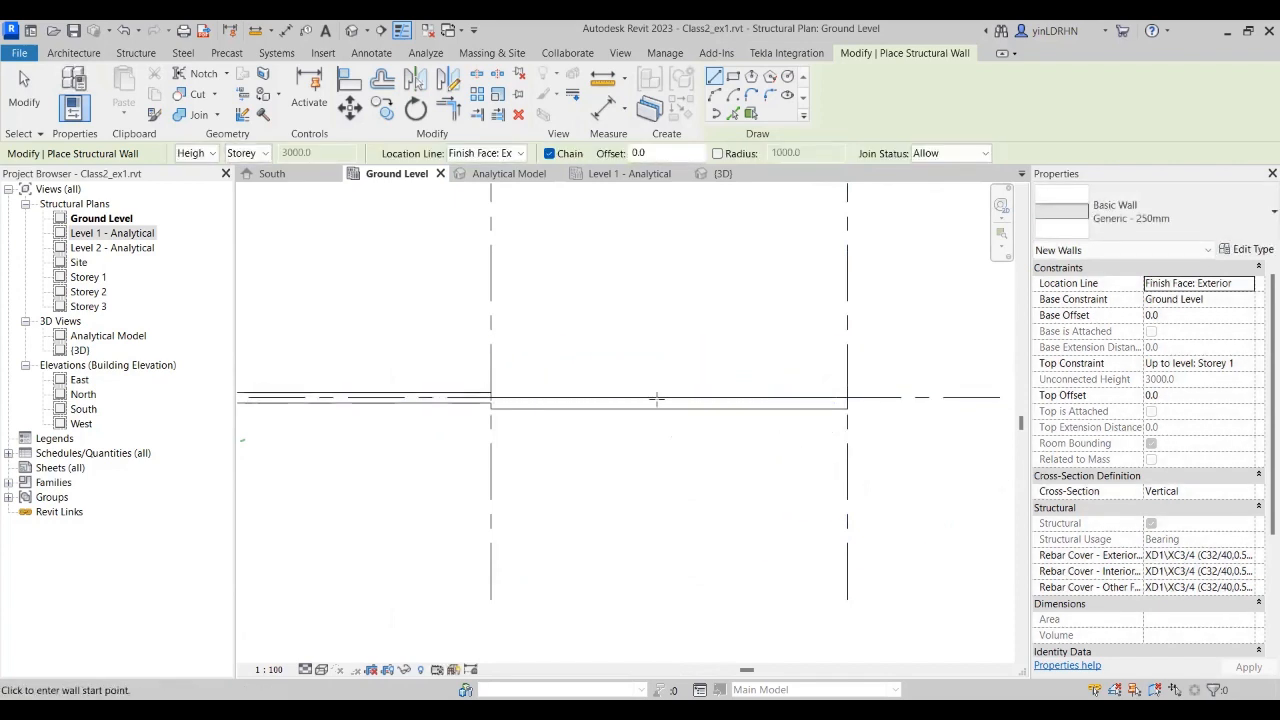
Step: Draw a structural wall across the third bay of the same grid line using Finish Face: Interior, and end wall placement
{"action": "left_click", "coordinate": [500, 153]}
{"action": "left_click", "coordinate": [518, 211]}
{"action": "middle_click_drag", "start_coordinate": [769, 417], "coordinate": [494, 397]}
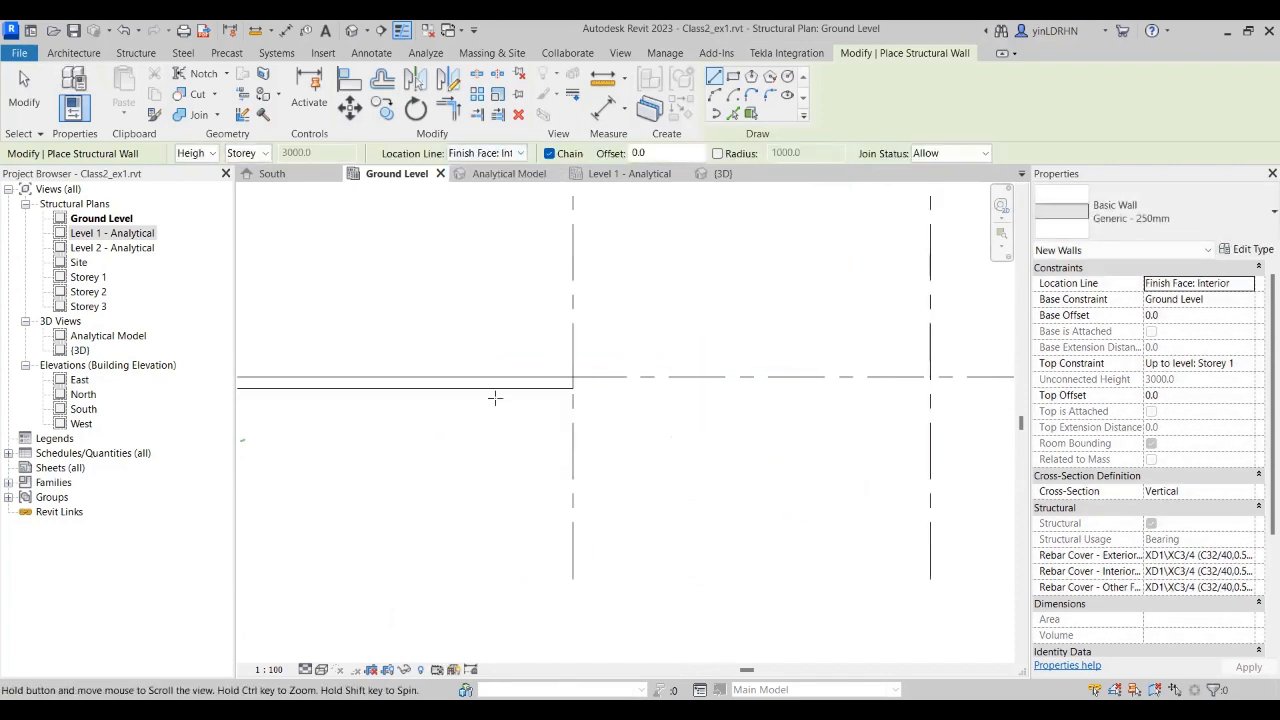
{"action": "left_click", "coordinate": [573, 376]}
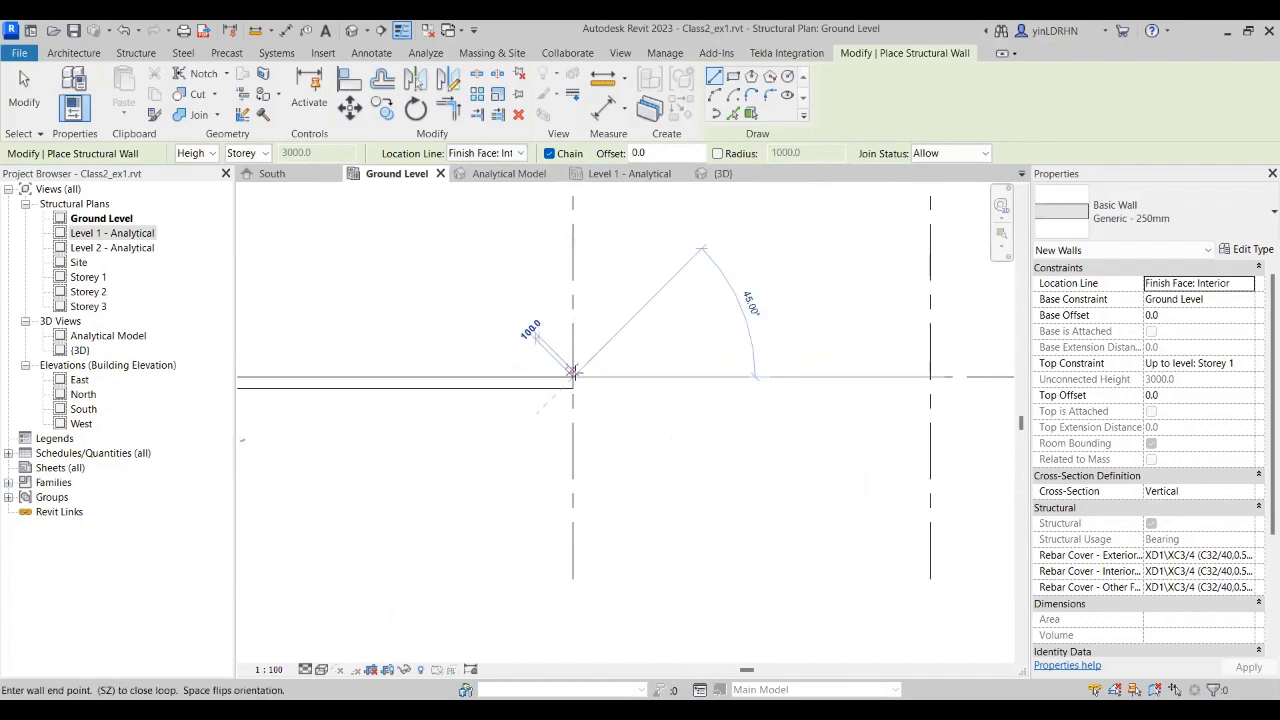
{"action": "left_click", "coordinate": [930, 376]}
{"action": "key", "text": "Escape"}
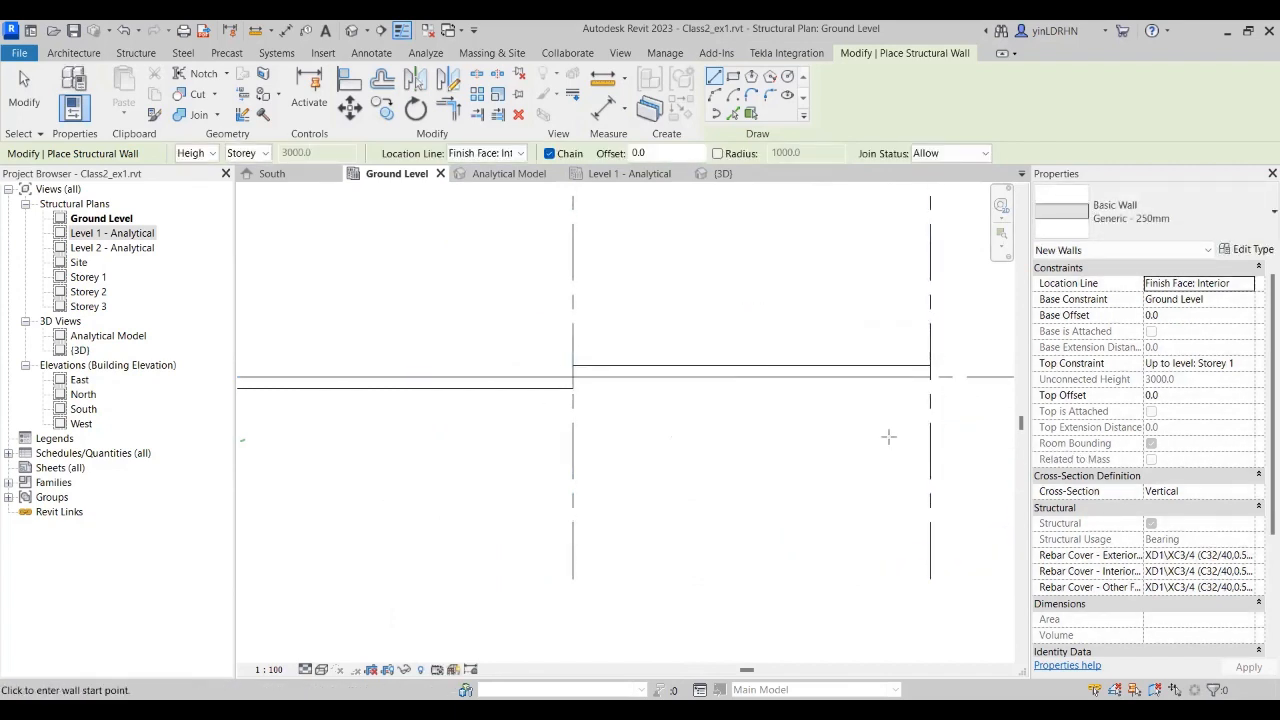
{"action": "key", "text": "Escape"}
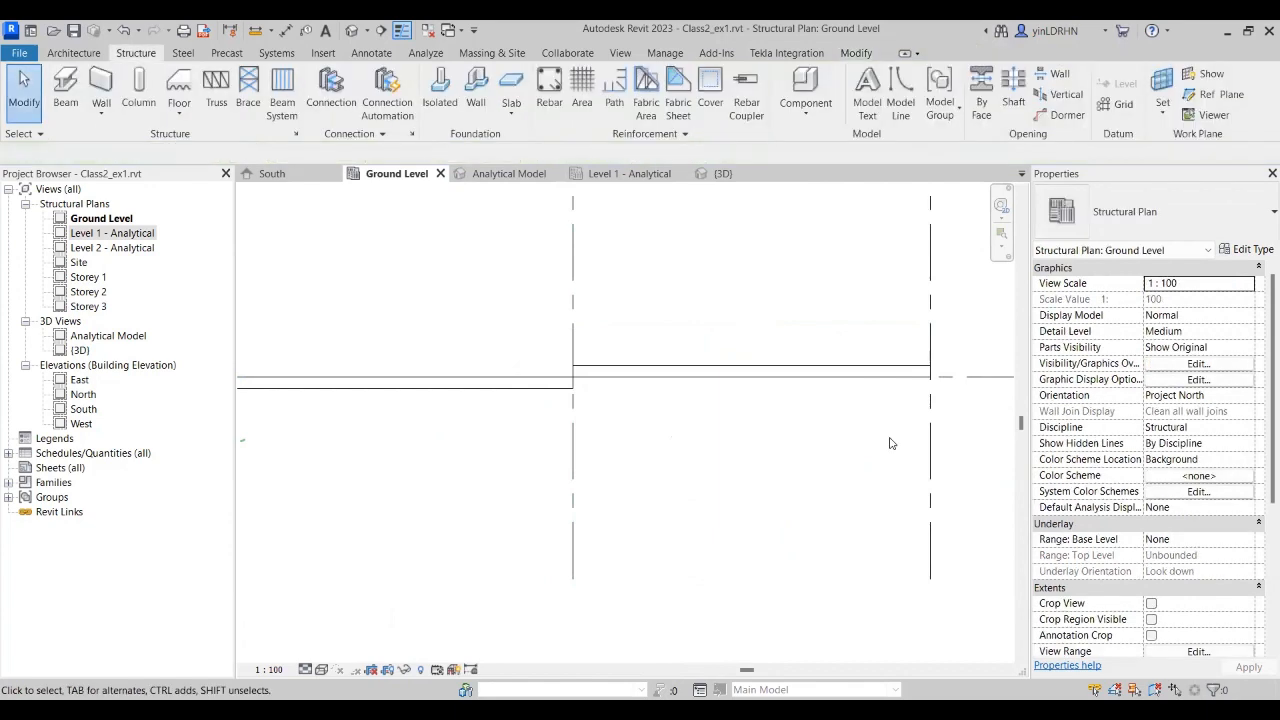
Step: Select the centerline-based wall in the first bay and review its constraints, structural settings, dimensions and identity data
{"action": "scroll", "coordinate": [890, 443], "scroll_direction": "down", "scroll_amount": 2}
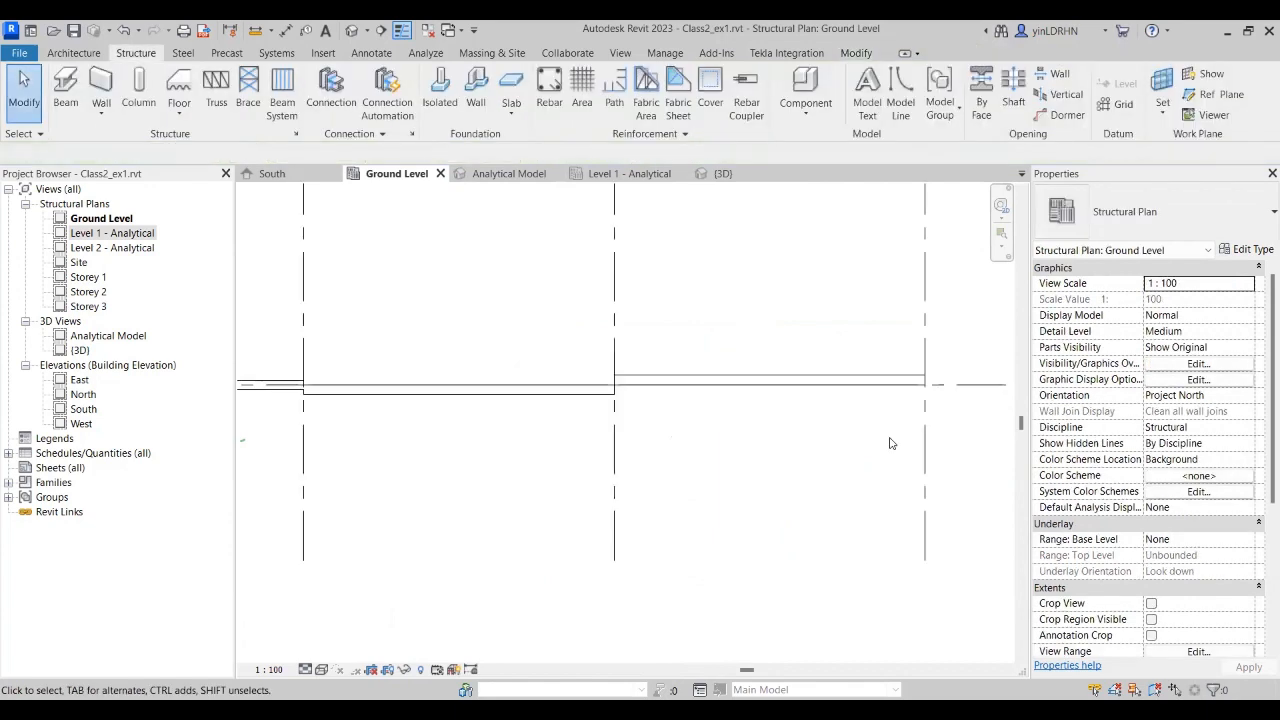
{"action": "middle_click_drag", "start_coordinate": [423, 376], "coordinate": [542, 383]}
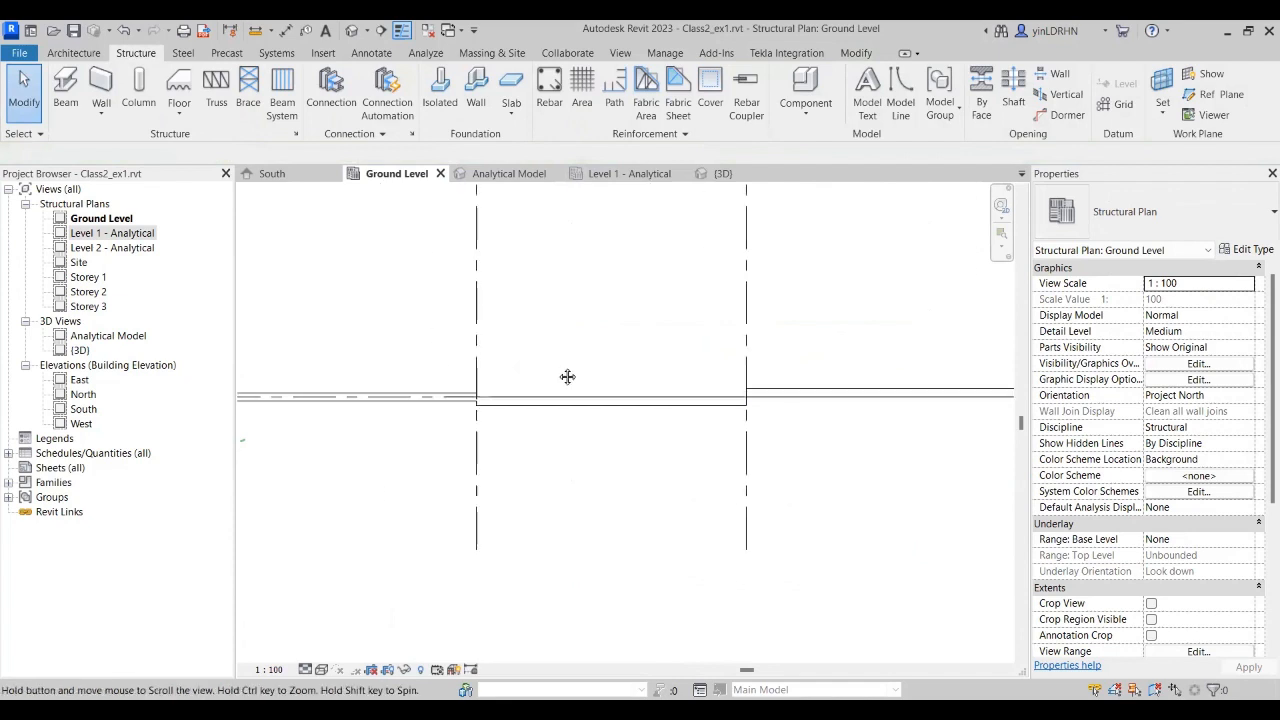
{"action": "left_click", "coordinate": [449, 398]}
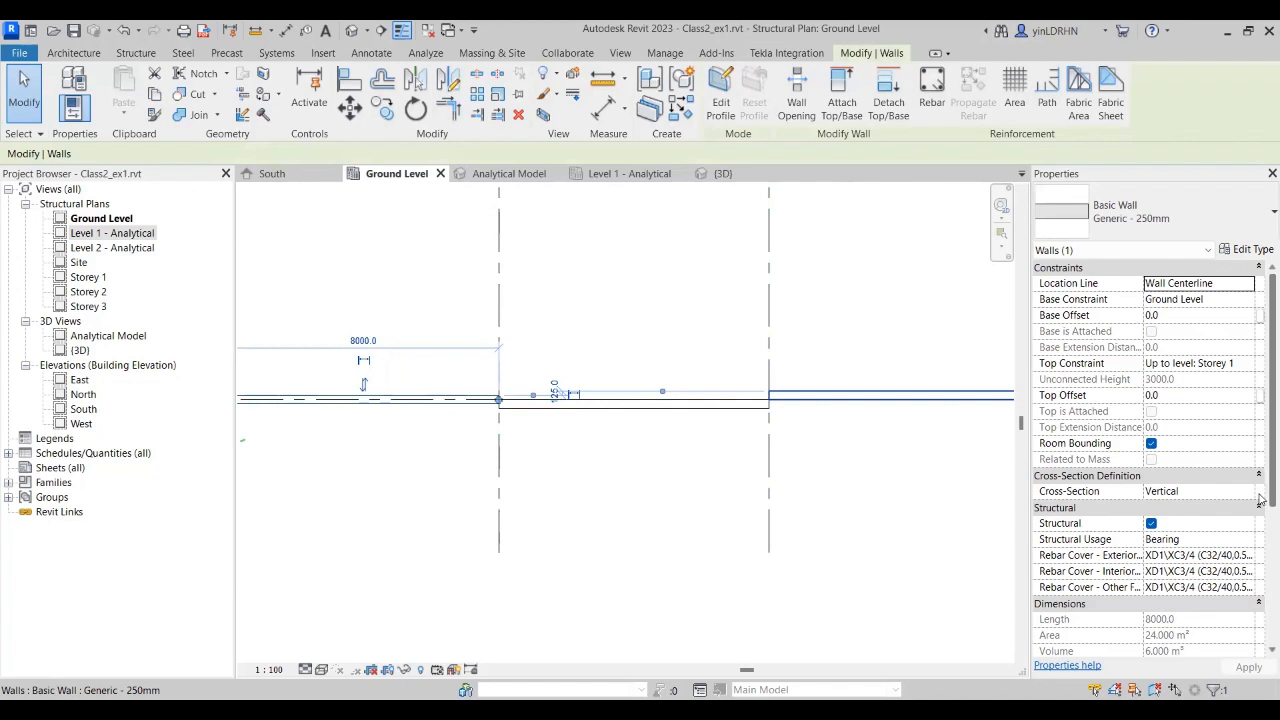
{"action": "scroll", "coordinate": [1260, 500], "scroll_direction": "down", "scroll_amount": 1}
{"action": "scroll", "coordinate": [1260, 512], "scroll_direction": "down", "scroll_amount": 5}
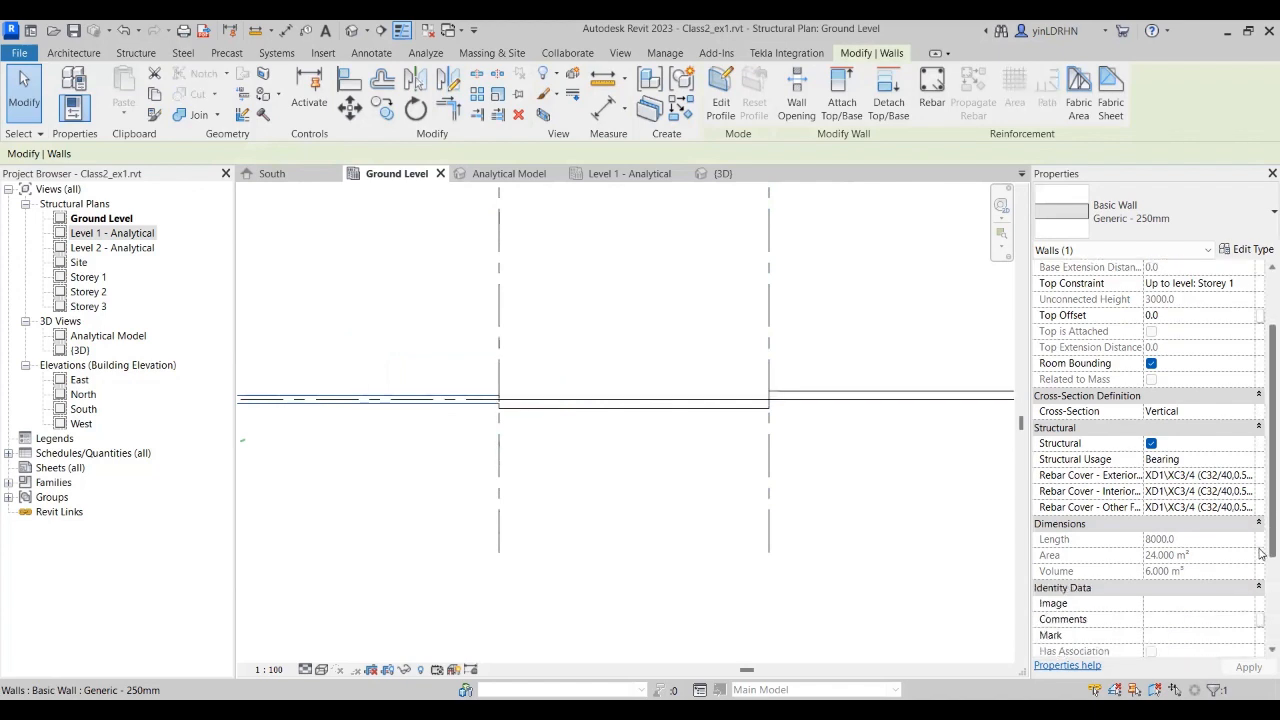
{"action": "scroll", "coordinate": [1258, 620], "scroll_direction": "up", "scroll_amount": 6}
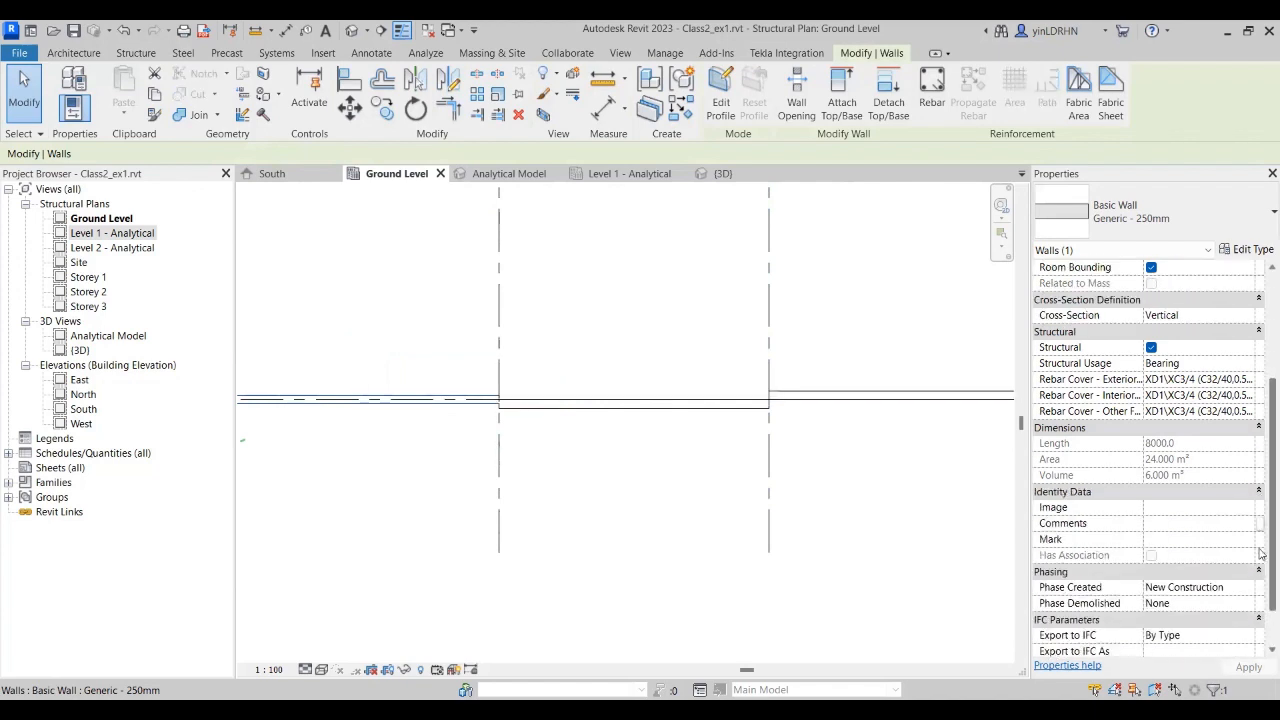
Step: Inspect the selected wall type's layer assembly and its available Function options without changing them
{"action": "left_click", "coordinate": [1253, 249]}
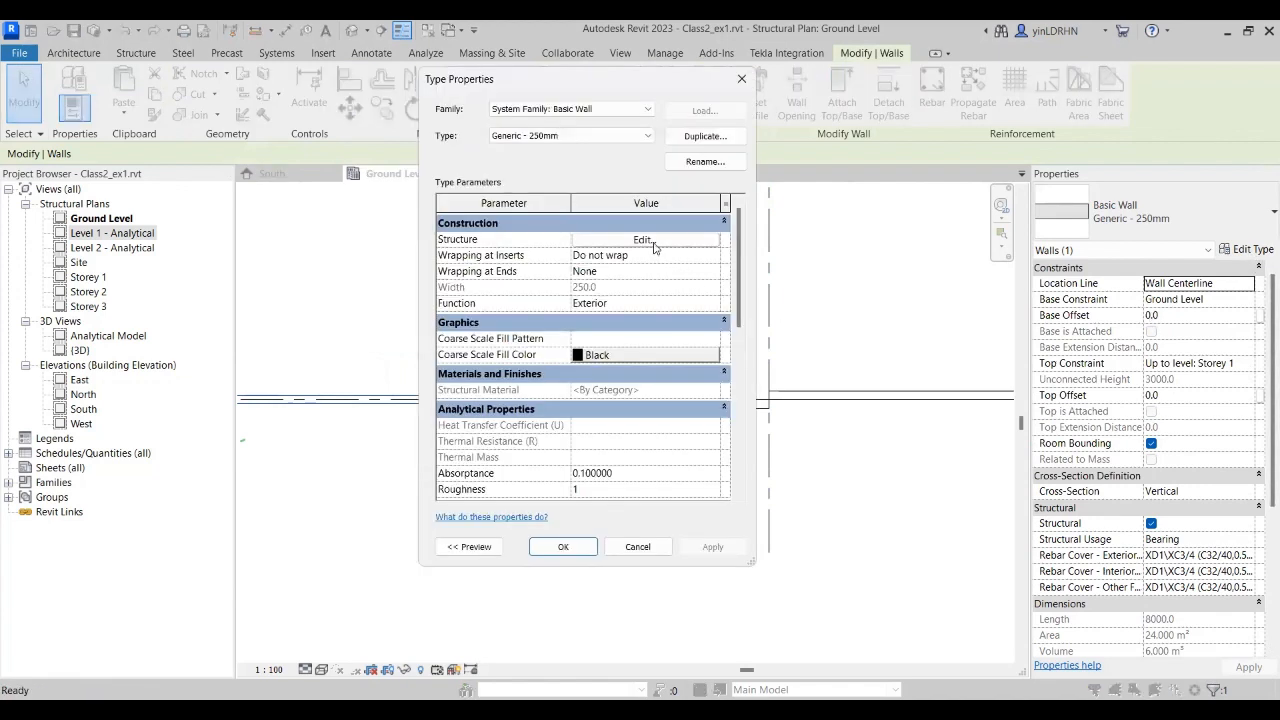
{"action": "left_click", "coordinate": [645, 240]}
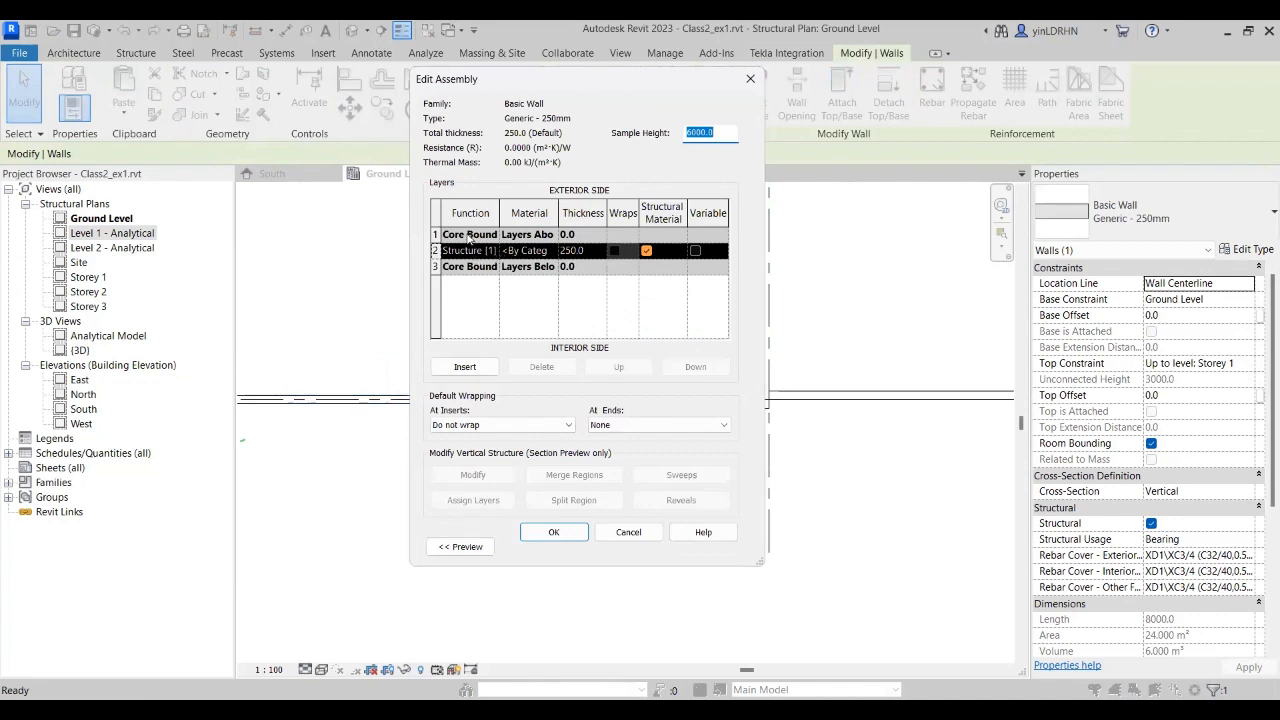
{"action": "left_click", "coordinate": [471, 237]}
{"action": "left_click", "coordinate": [628, 531]}
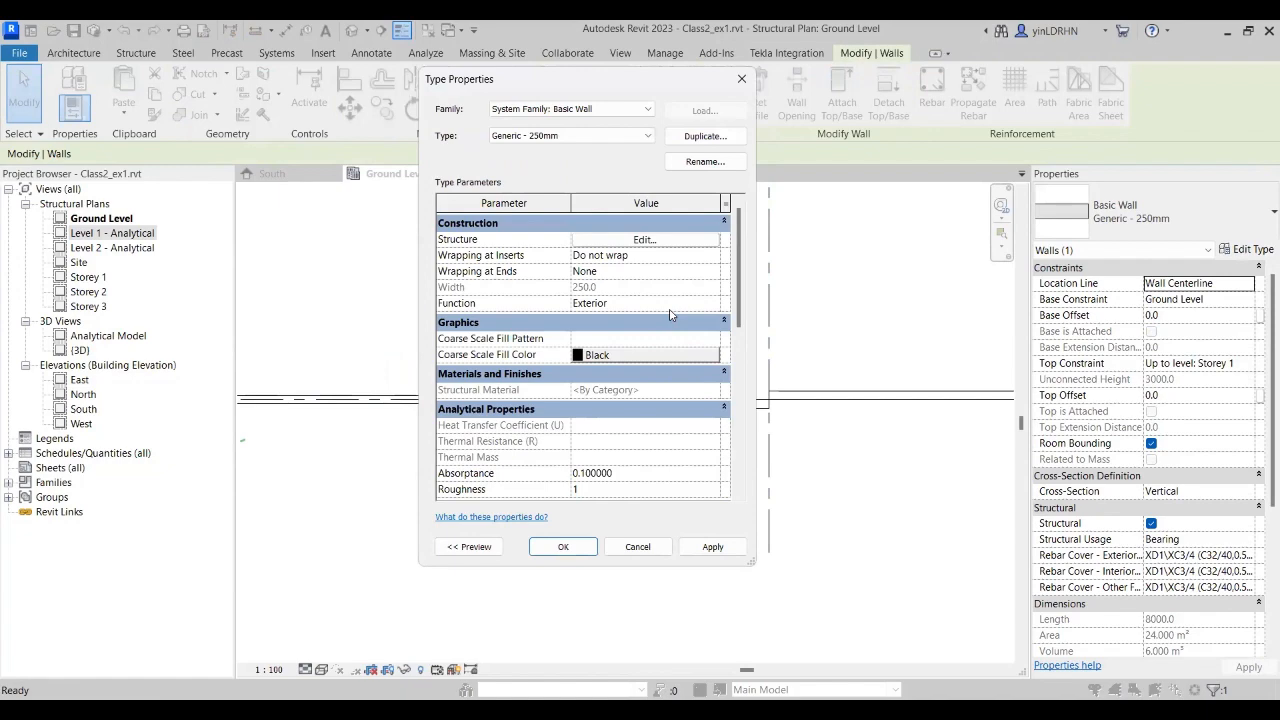
{"action": "mouse_move", "coordinate": [740, 320]}
{"action": "left_mouse_down"}
{"action": "mouse_move", "coordinate": [740, 488]}
{"action": "mouse_move", "coordinate": [753, 322]}
{"action": "left_mouse_up"}
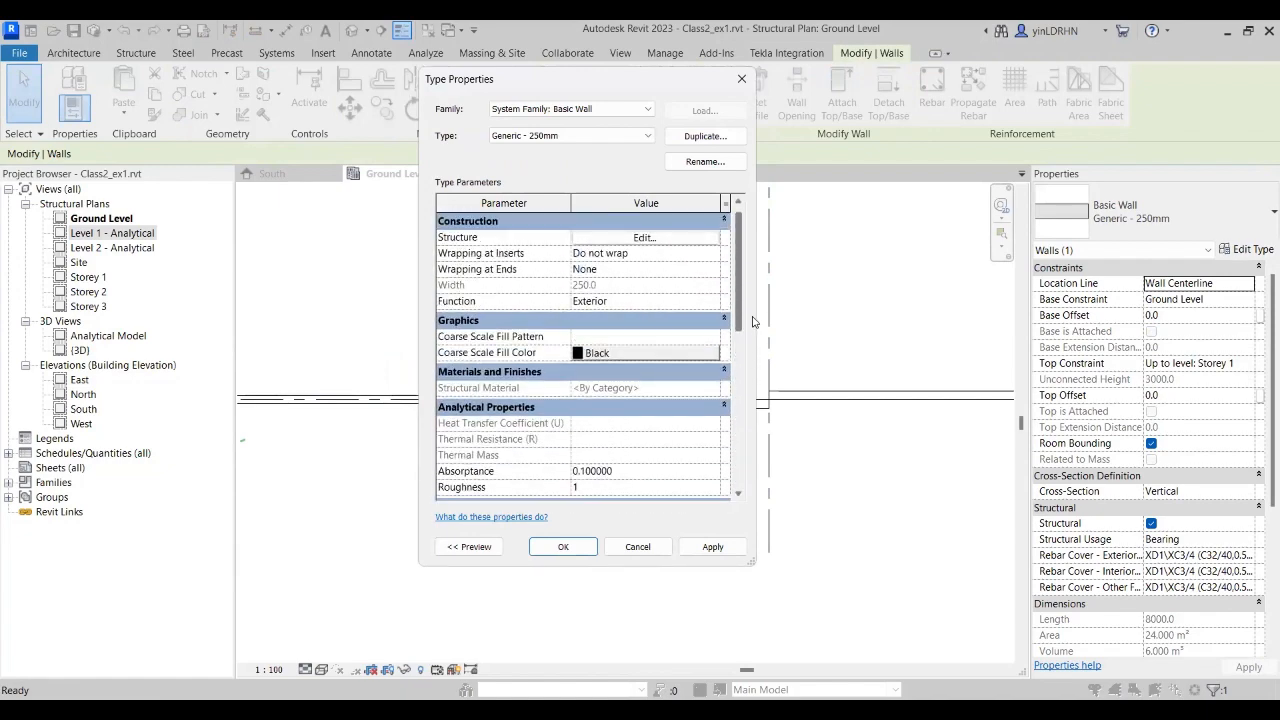
{"action": "left_click", "coordinate": [712, 301]}
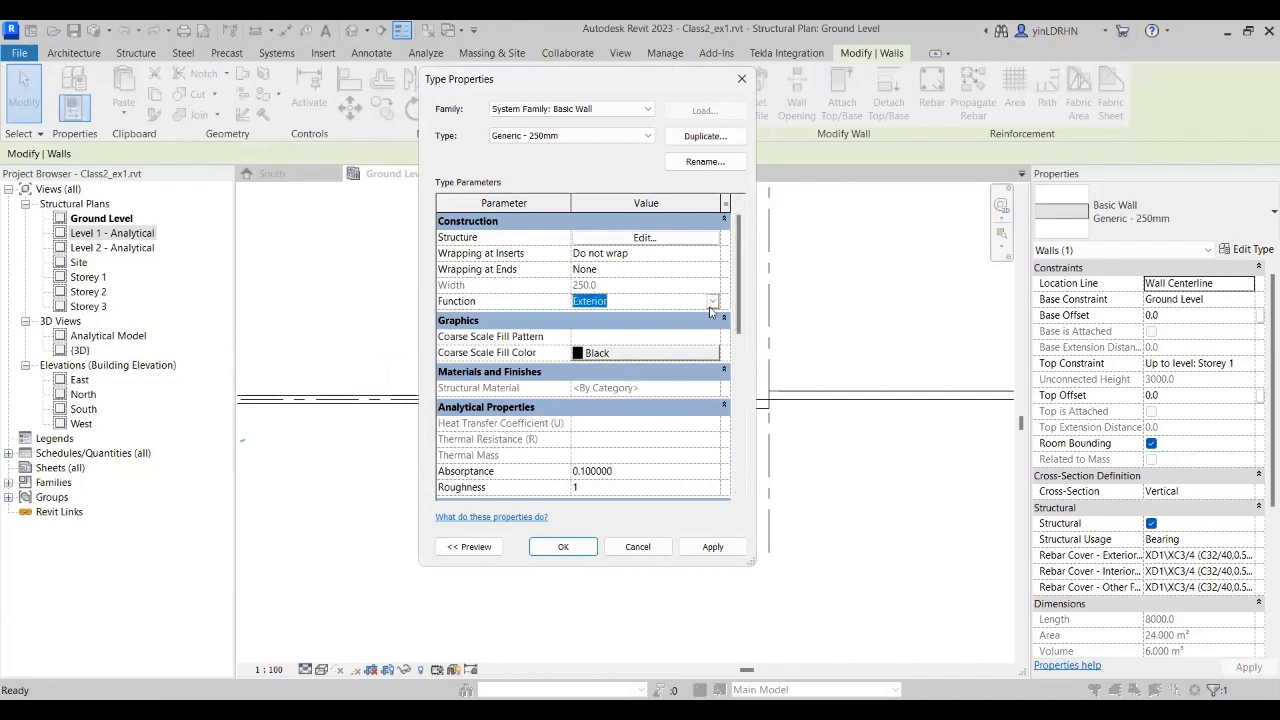
{"action": "left_click", "coordinate": [712, 301]}
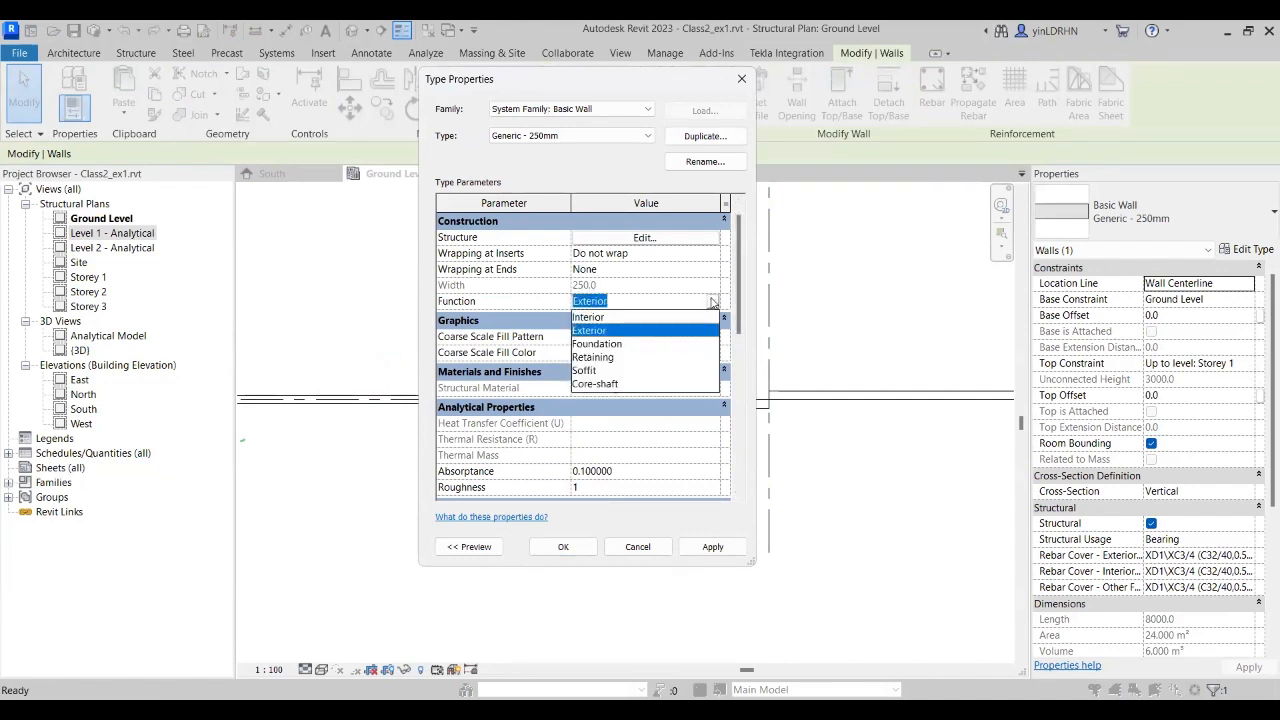
{"action": "left_click", "coordinate": [680, 257]}
Step: Examine the structure layer's function and Structural Material setting in the Generic - 250mm assembly, and close the type properties
{"action": "left_click", "coordinate": [680, 239]}
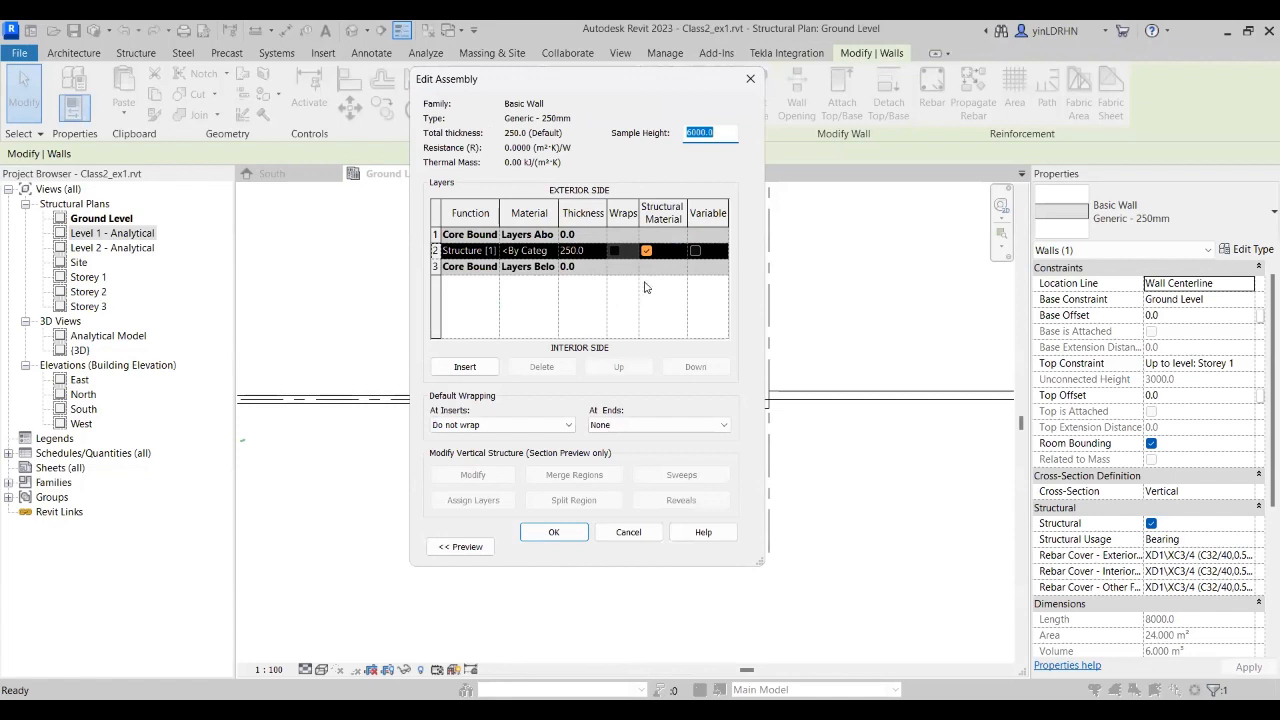
{"action": "left_click", "coordinate": [468, 251]}
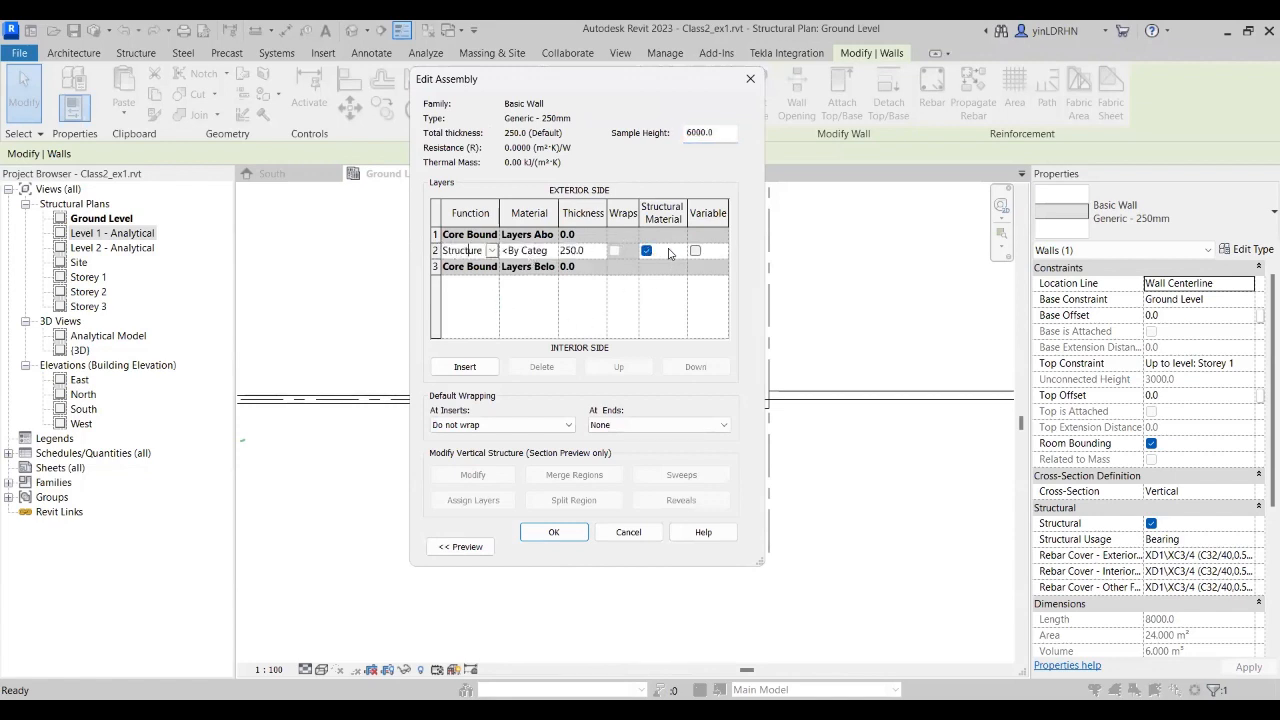
{"action": "left_click", "coordinate": [669, 252]}
{"action": "left_click", "coordinate": [647, 251]}
{"action": "left_click", "coordinate": [556, 532]}
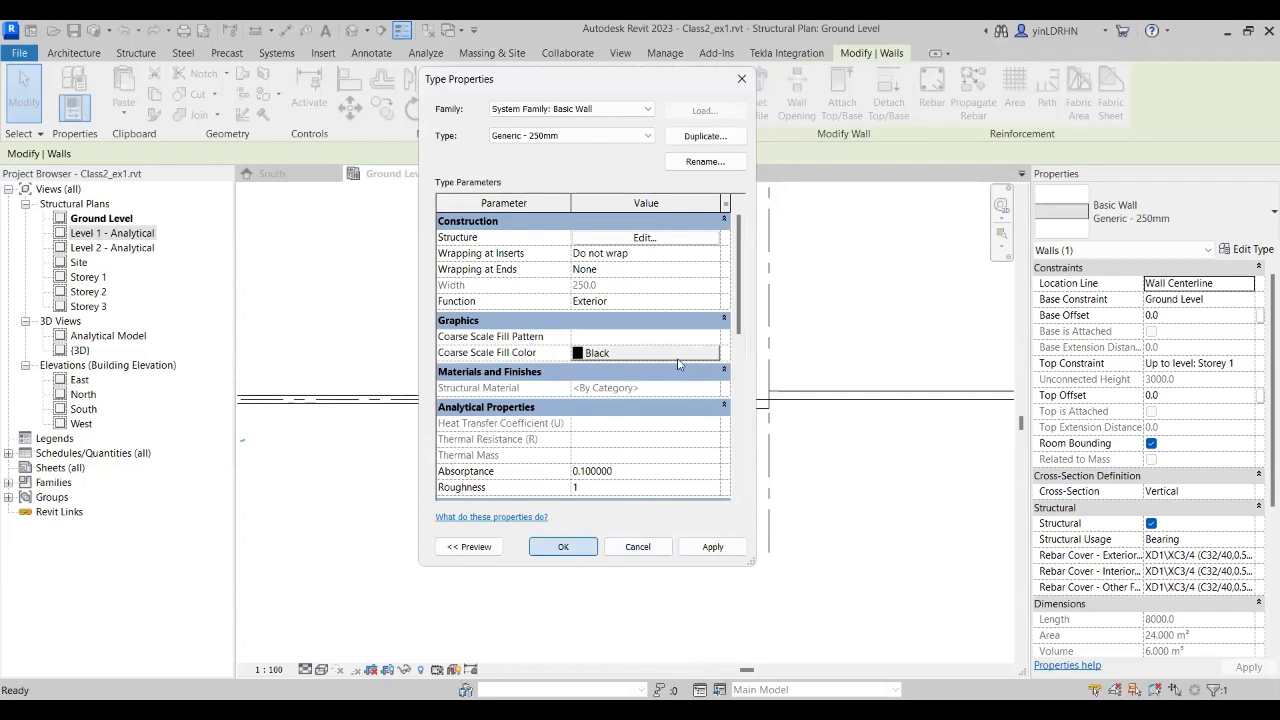
{"action": "key", "text": "Return"}
{"action": "scroll", "coordinate": [640, 328], "scroll_direction": "down", "scroll_amount": 1}
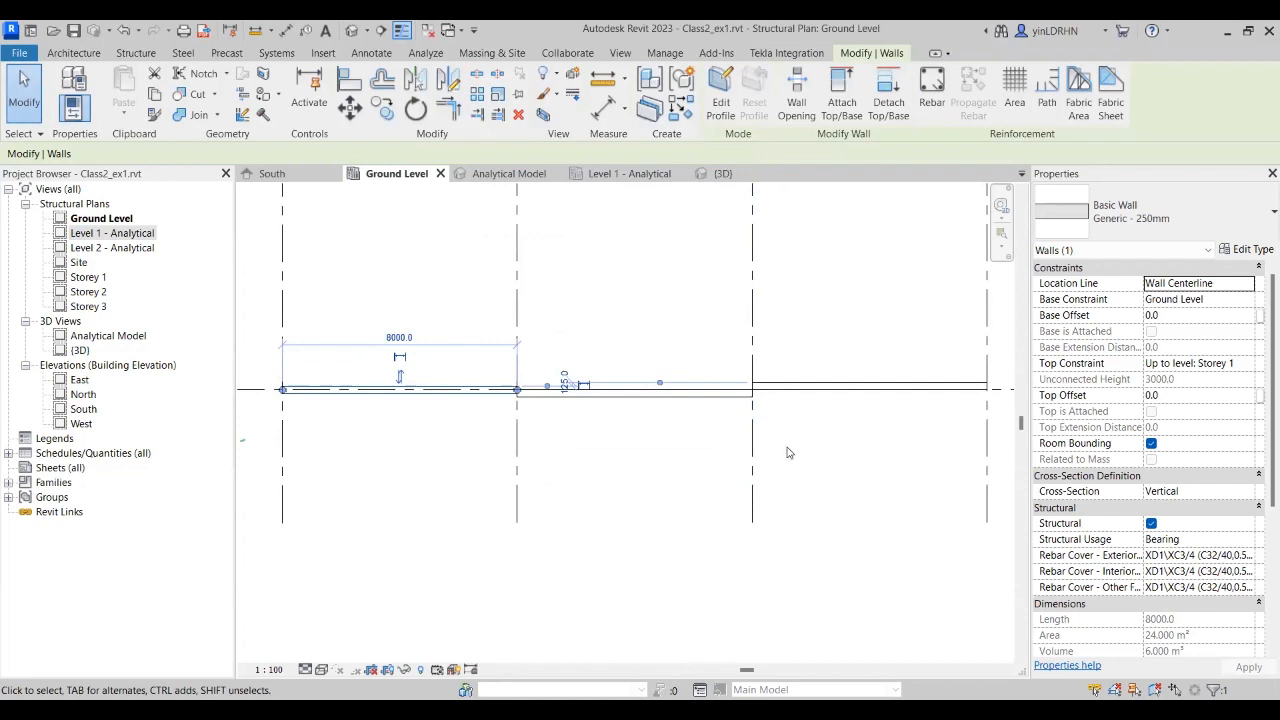
{"action": "middle_click_drag", "start_coordinate": [787, 447], "coordinate": [706, 437]}
{"action": "scroll", "coordinate": [738, 400], "scroll_direction": "down", "scroll_amount": 2}
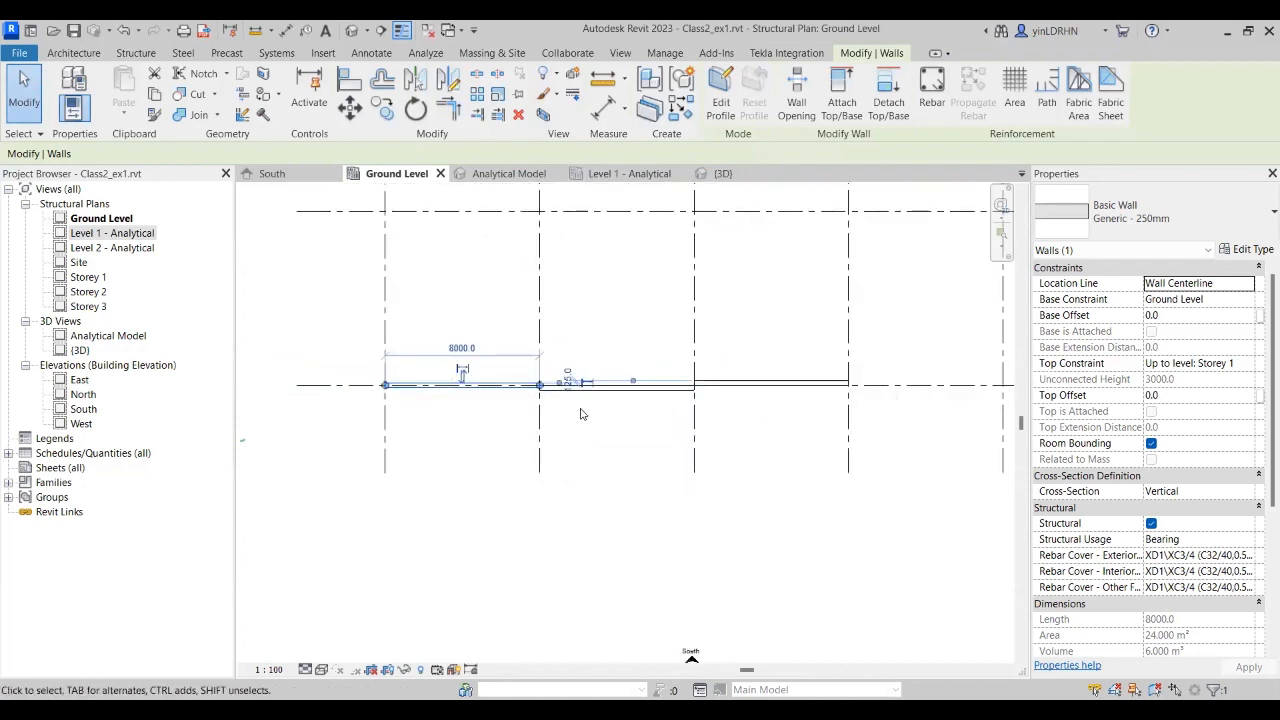
Step: Draw a circular structural wall of 3000 mm radius between grid lines 1 and 2 beyond the eastern bays, using Wall Centerline
{"action": "middle_click_drag", "start_coordinate": [679, 374], "coordinate": [463, 468]}
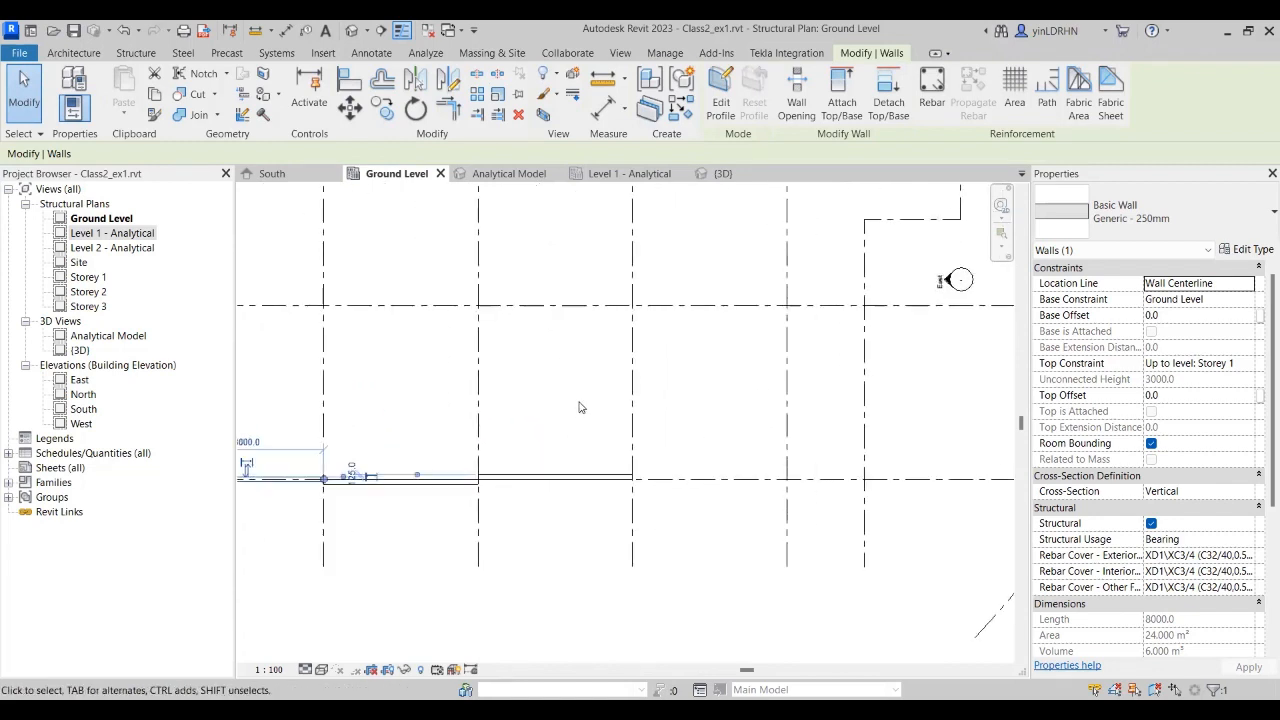
{"action": "scroll", "coordinate": [603, 387], "scroll_direction": "down", "scroll_amount": 2}
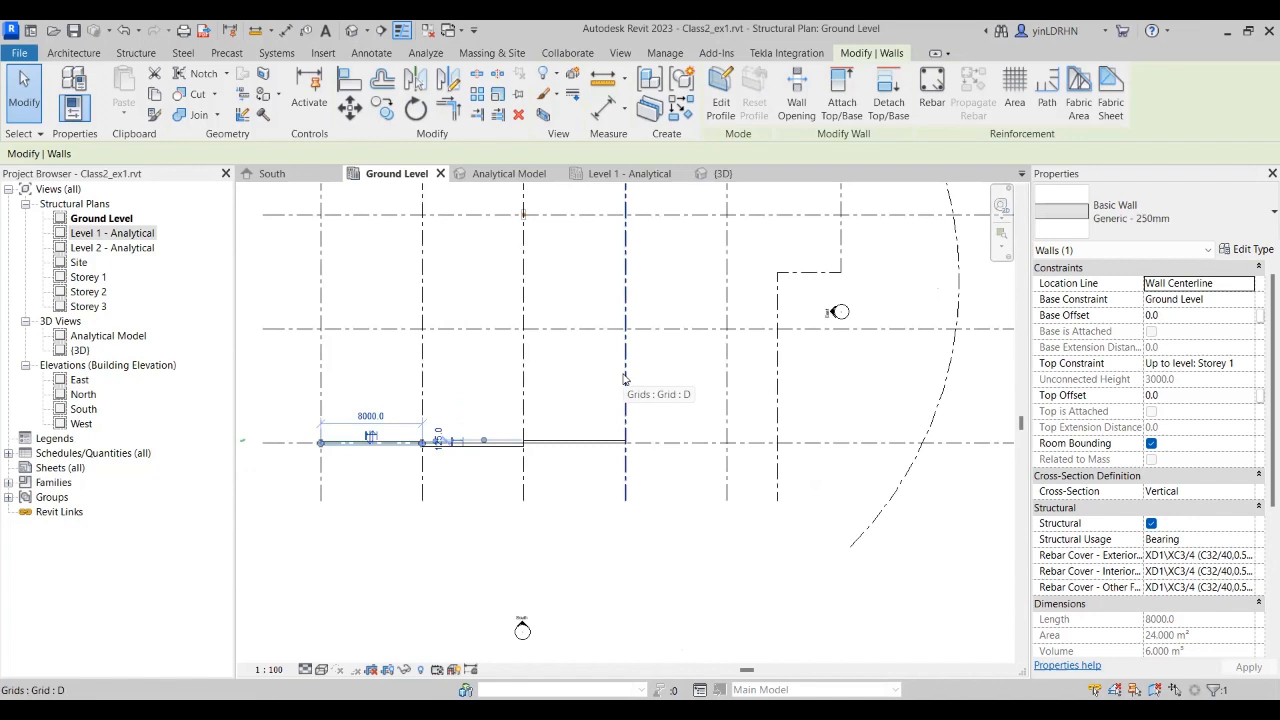
{"action": "left_click", "coordinate": [138, 53]}
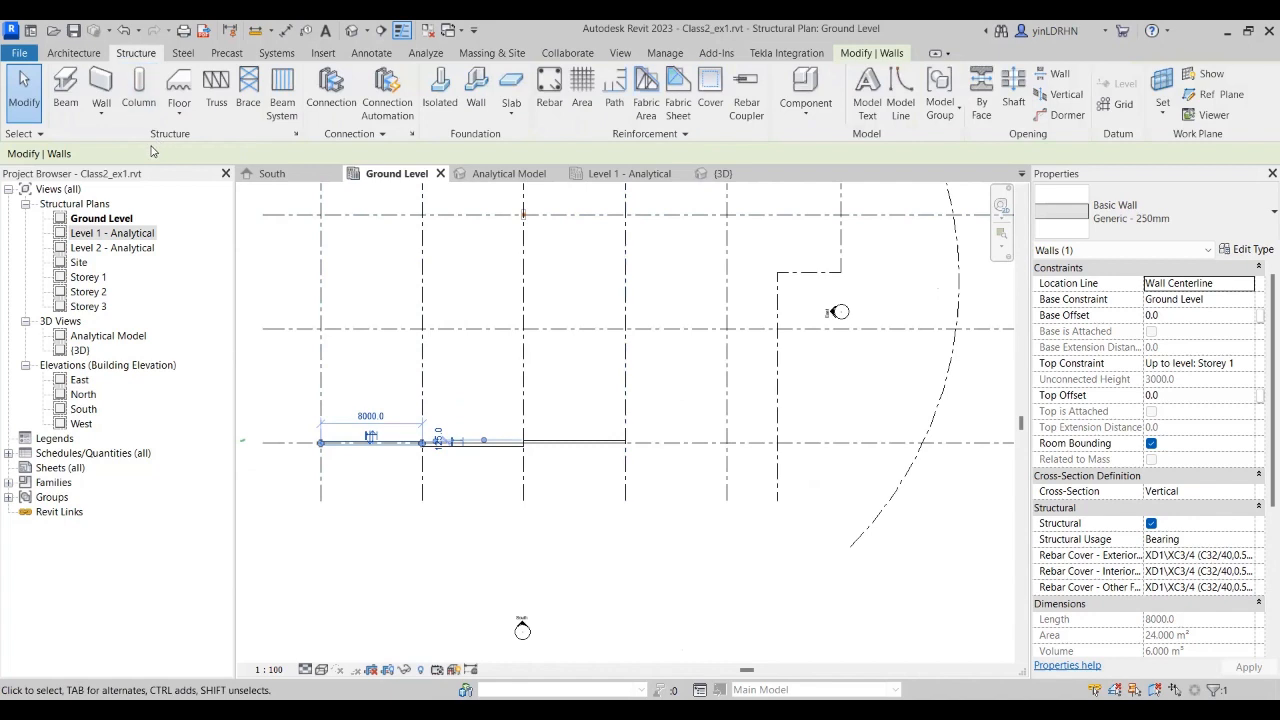
{"action": "left_click", "coordinate": [100, 88]}
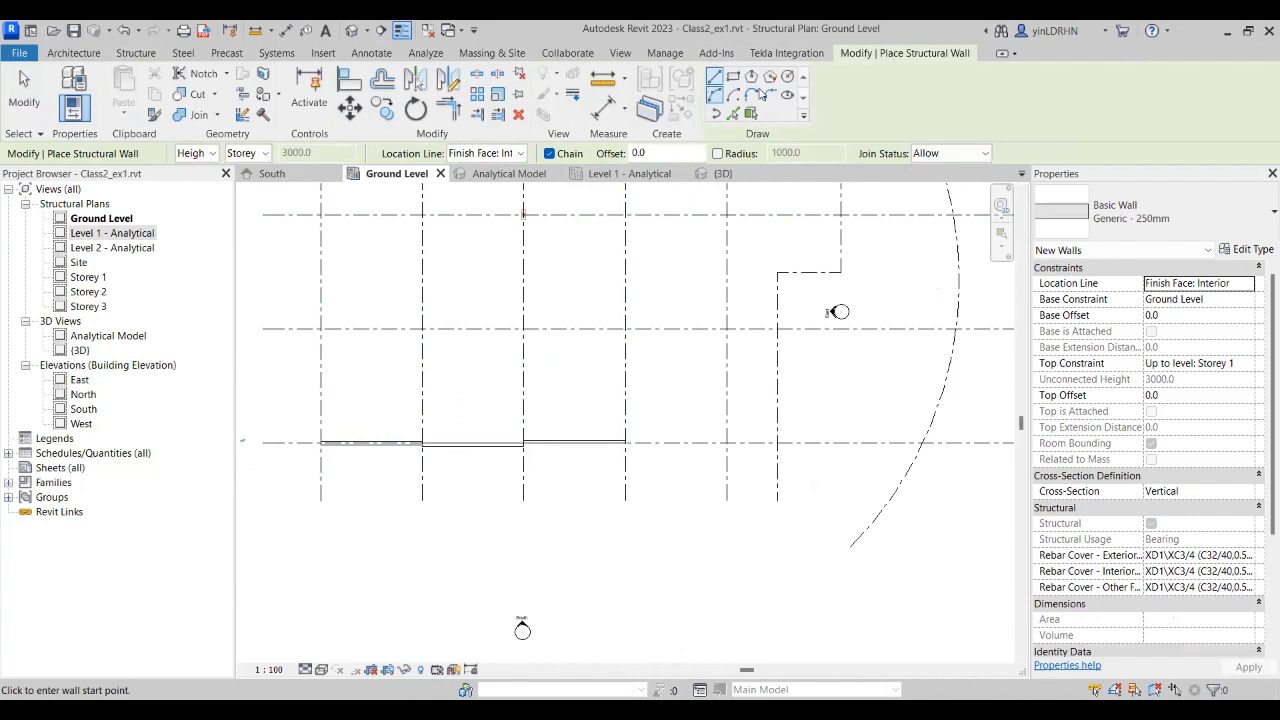
{"action": "left_click", "coordinate": [788, 78]}
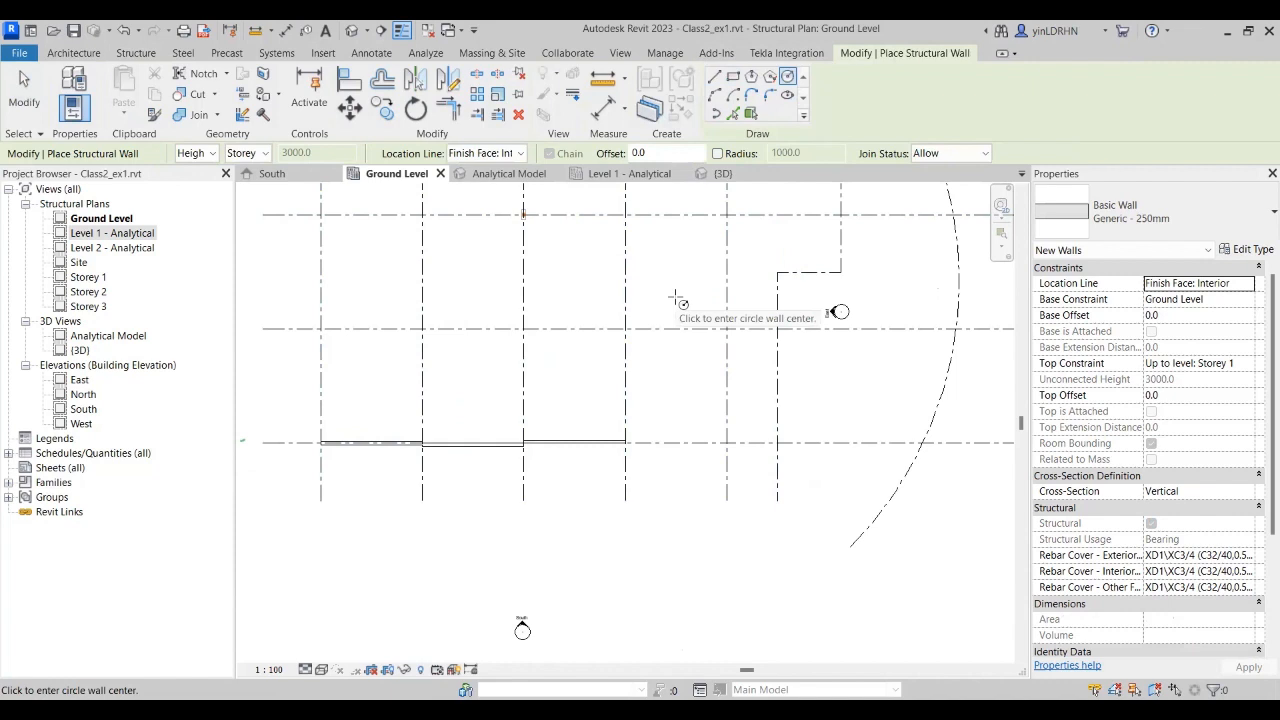
{"action": "left_click", "coordinate": [524, 153]}
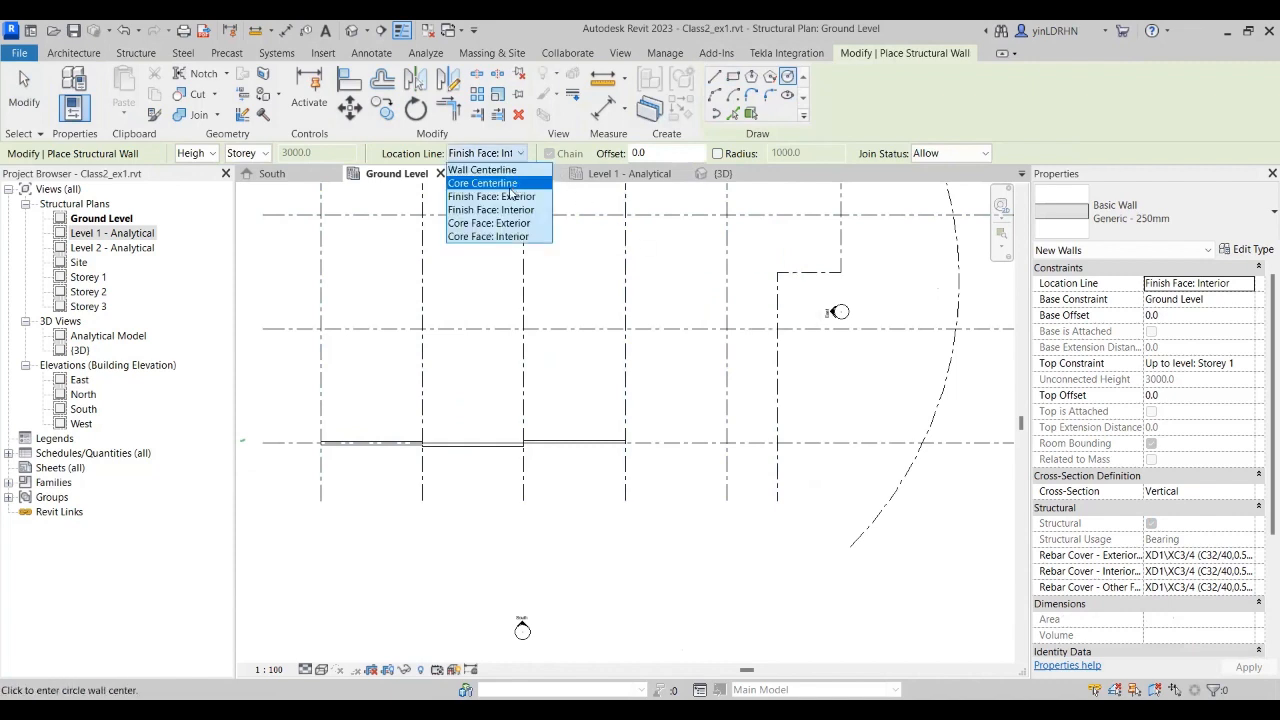
{"action": "left_click", "coordinate": [505, 172]}
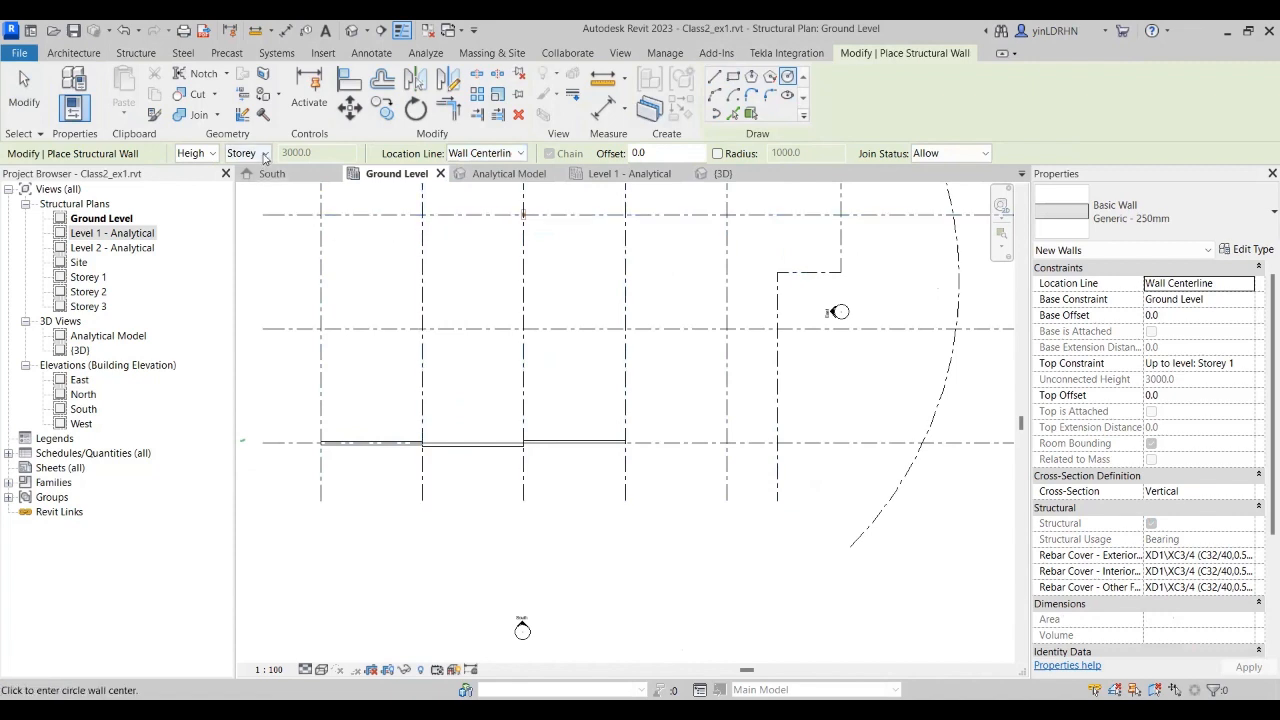
{"action": "scroll", "coordinate": [567, 292], "scroll_direction": "down", "scroll_amount": 1}
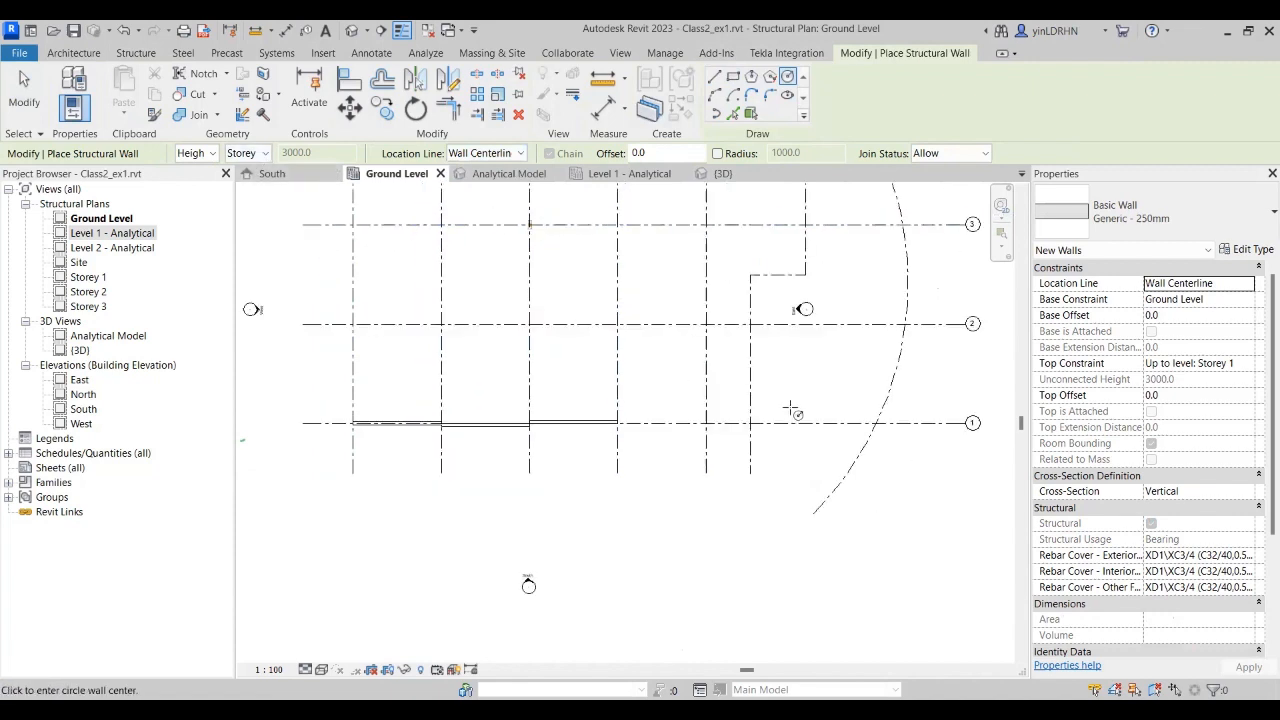
{"action": "scroll", "coordinate": [726, 380], "scroll_direction": "up", "scroll_amount": 2}
{"action": "left_click", "coordinate": [720, 376]}
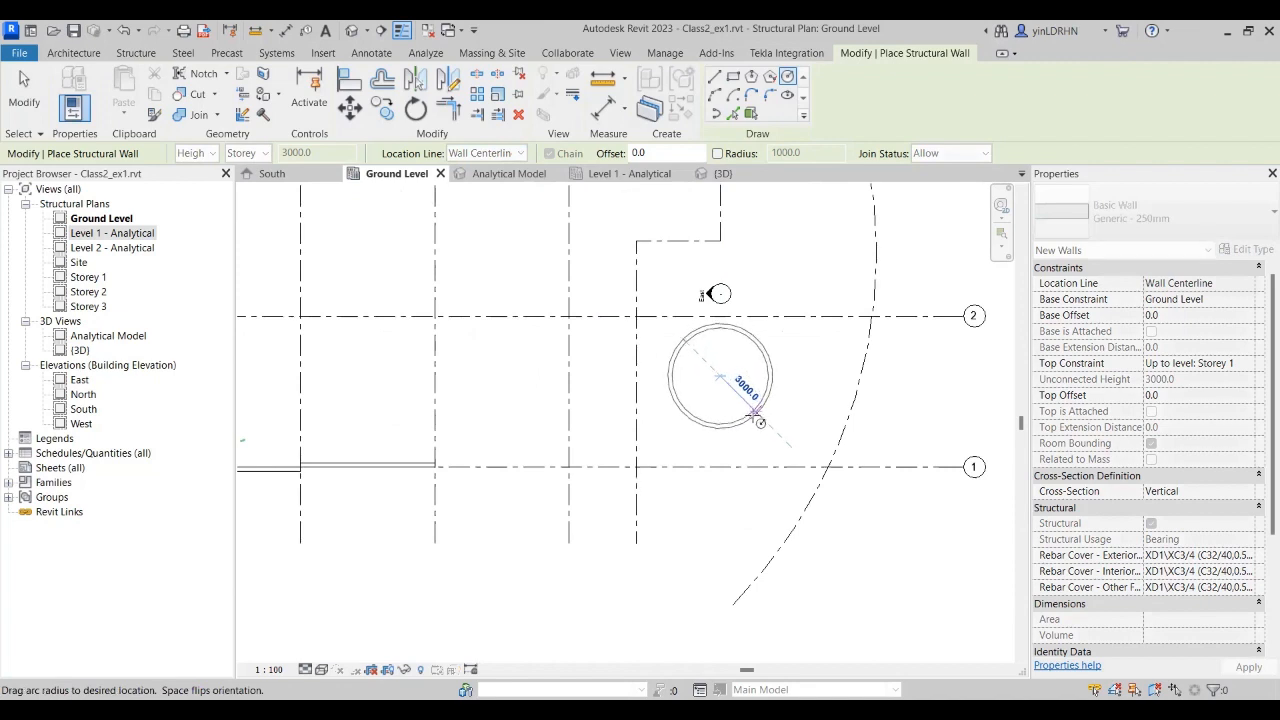
{"action": "left_click", "coordinate": [755, 413]}
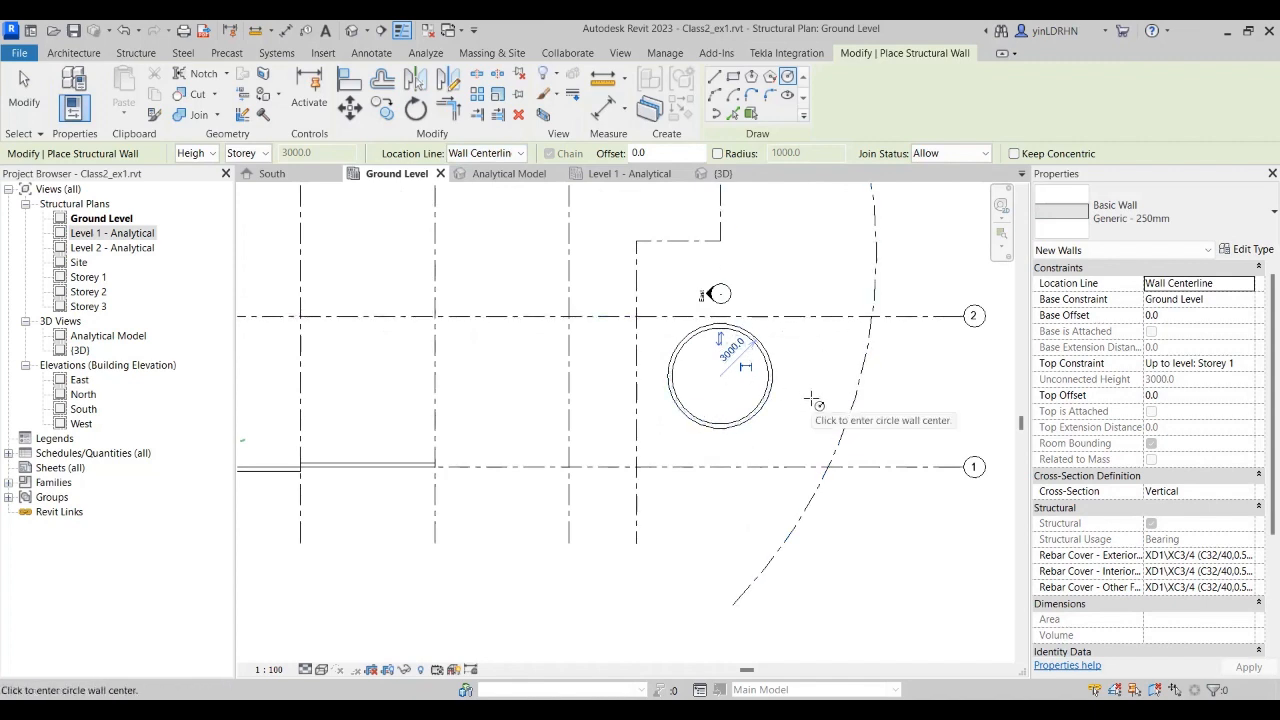
Step: Draw an arc-shaped structural wall along grid line 2 from grid C to grid D, bulging north
{"action": "left_click", "coordinate": [714, 94]}
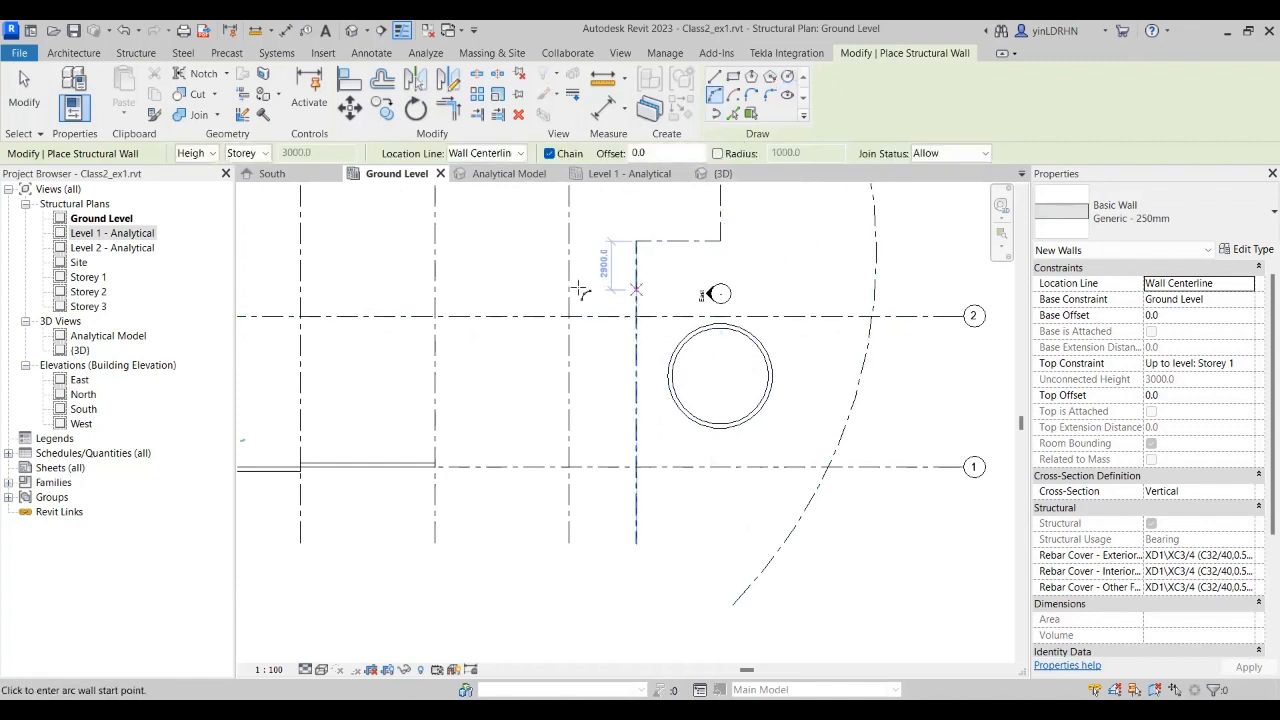
{"action": "middle_click_drag", "start_coordinate": [516, 272], "coordinate": [679, 338]}
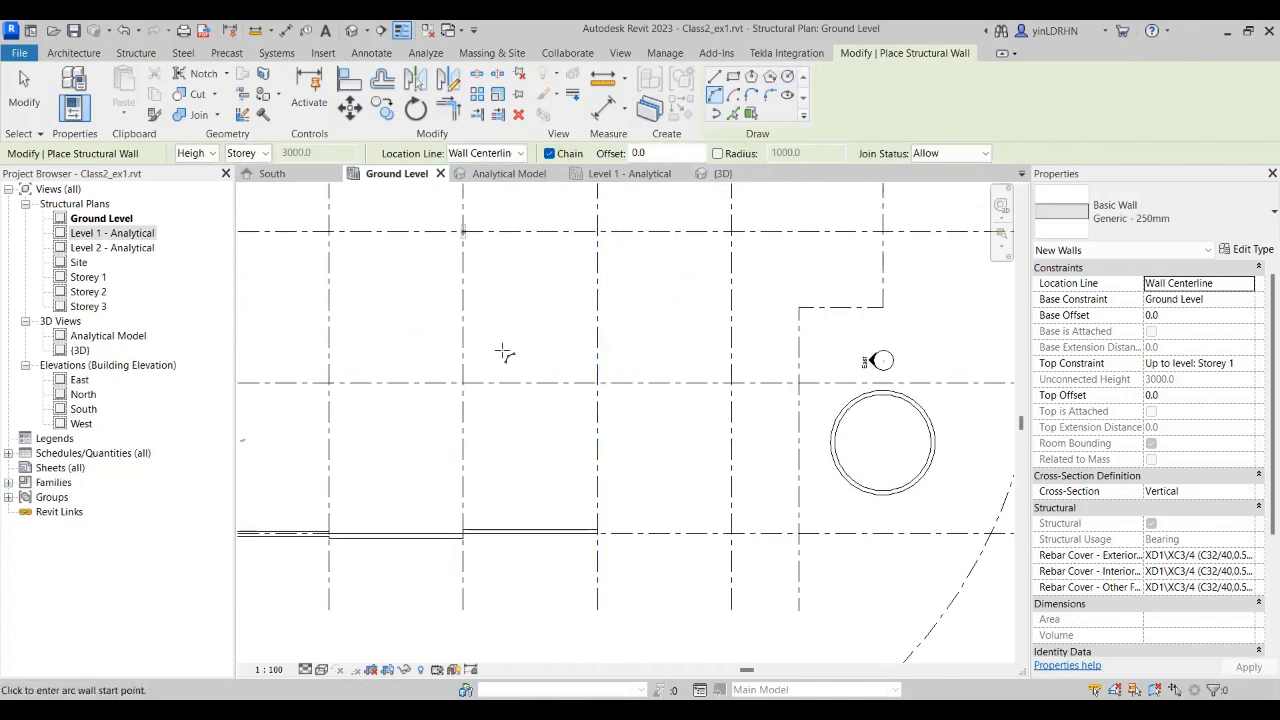
{"action": "left_click", "coordinate": [462, 383]}
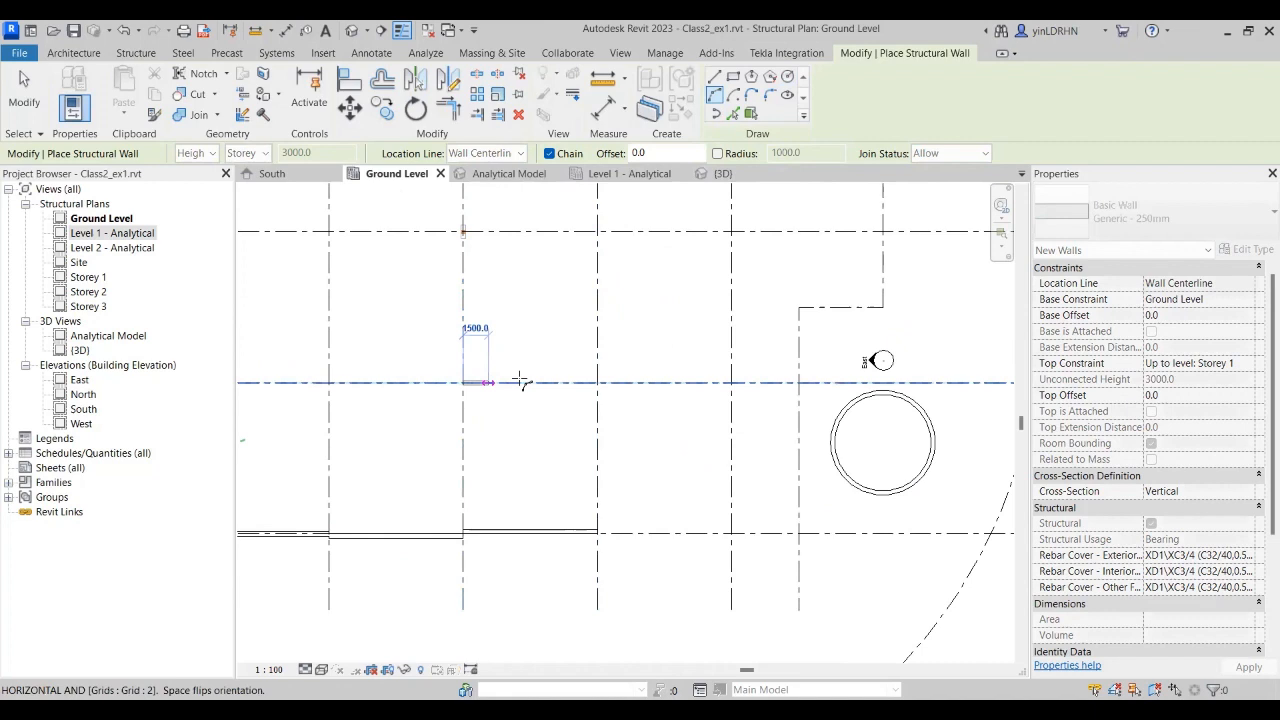
{"action": "left_click", "coordinate": [597, 383]}
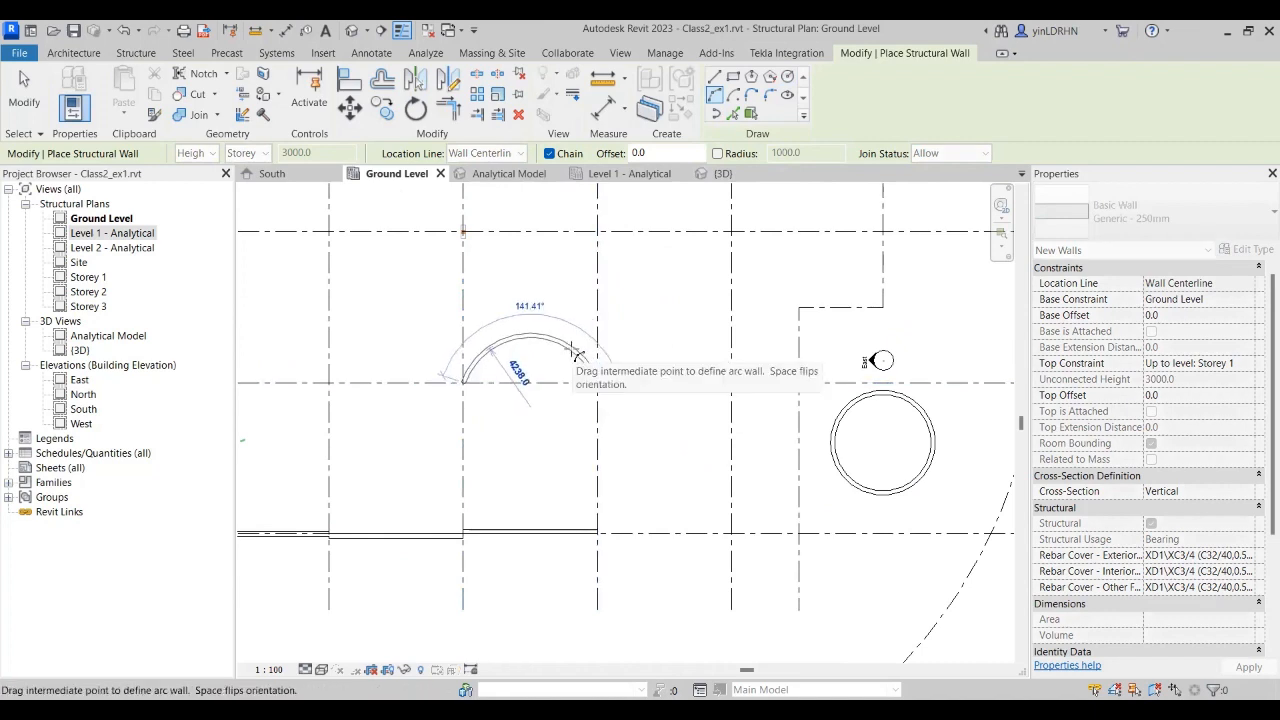
{"action": "scroll", "coordinate": [570, 351], "scroll_direction": "up", "scroll_amount": 2}
{"action": "scroll", "coordinate": [570, 351], "scroll_direction": "up", "scroll_amount": 2}
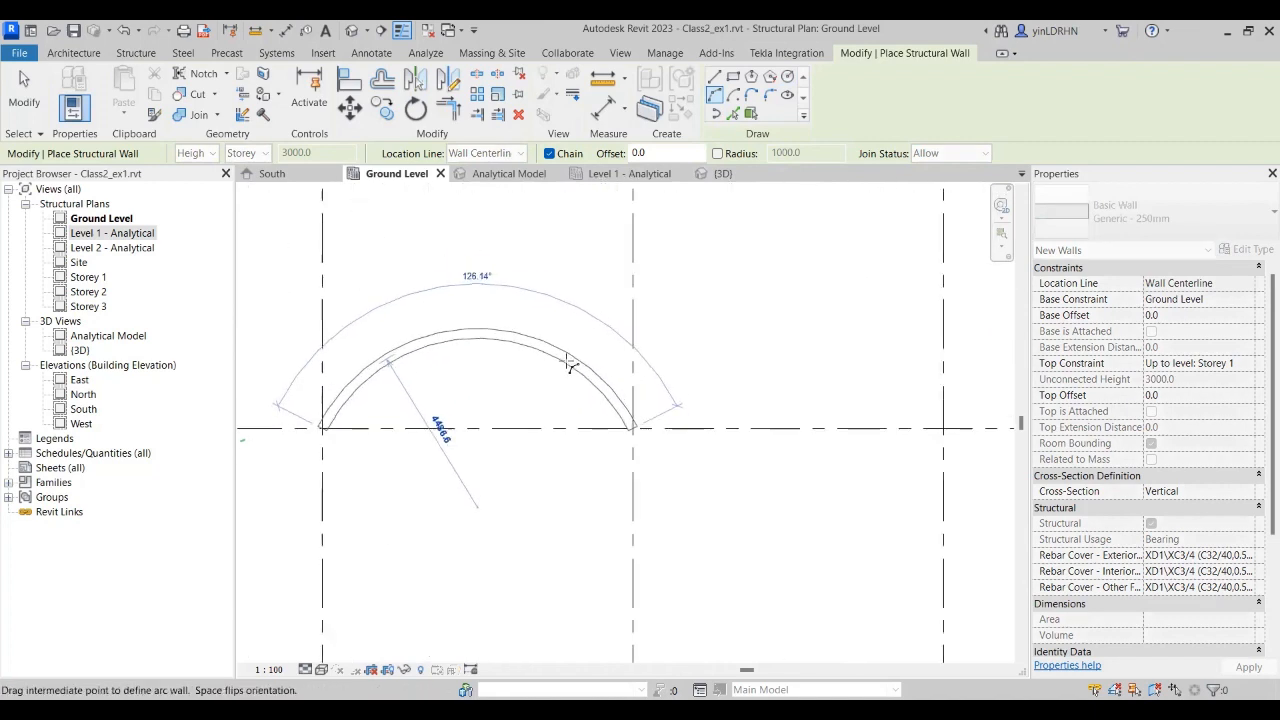
{"action": "left_click", "coordinate": [569, 368]}
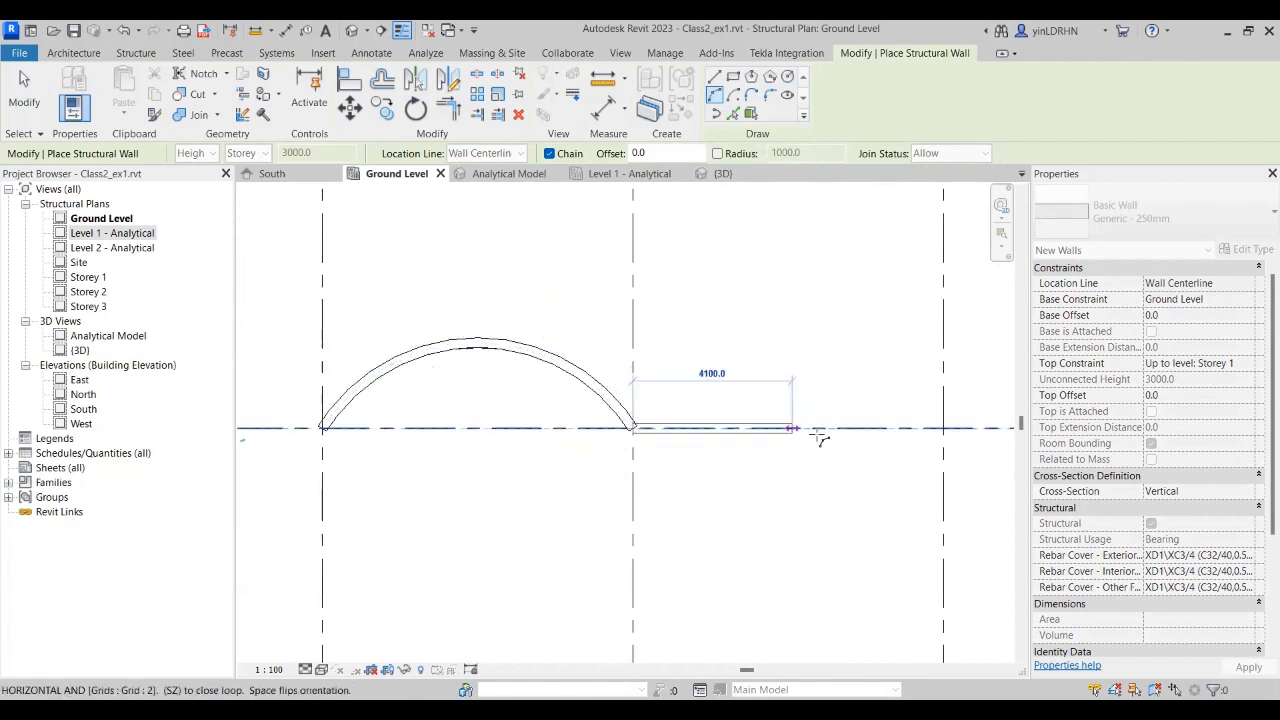
{"action": "key", "text": "Escape"}
{"action": "key", "text": "Escape"}
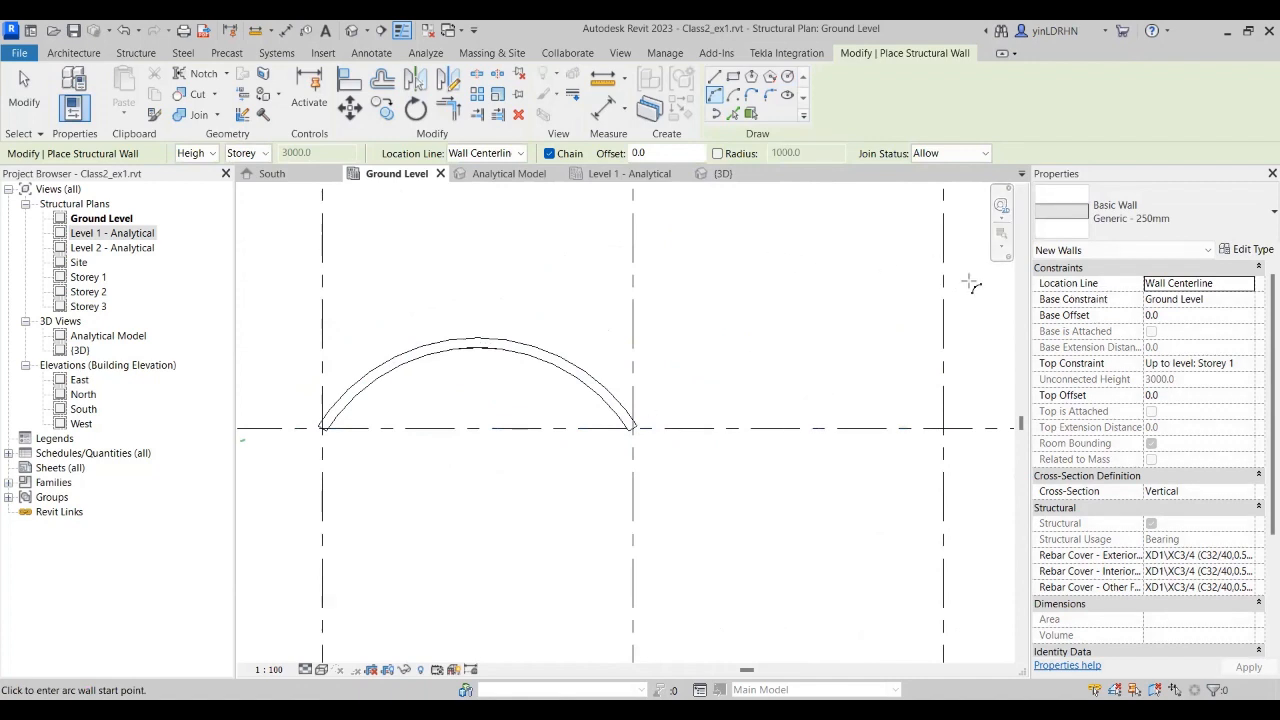
Step: Draw chained straight structural walls from A-3 through B-3 and the next grid line north back to grid A, ending with a short southward return
{"action": "scroll", "coordinate": [706, 223], "scroll_direction": "down", "scroll_amount": 2}
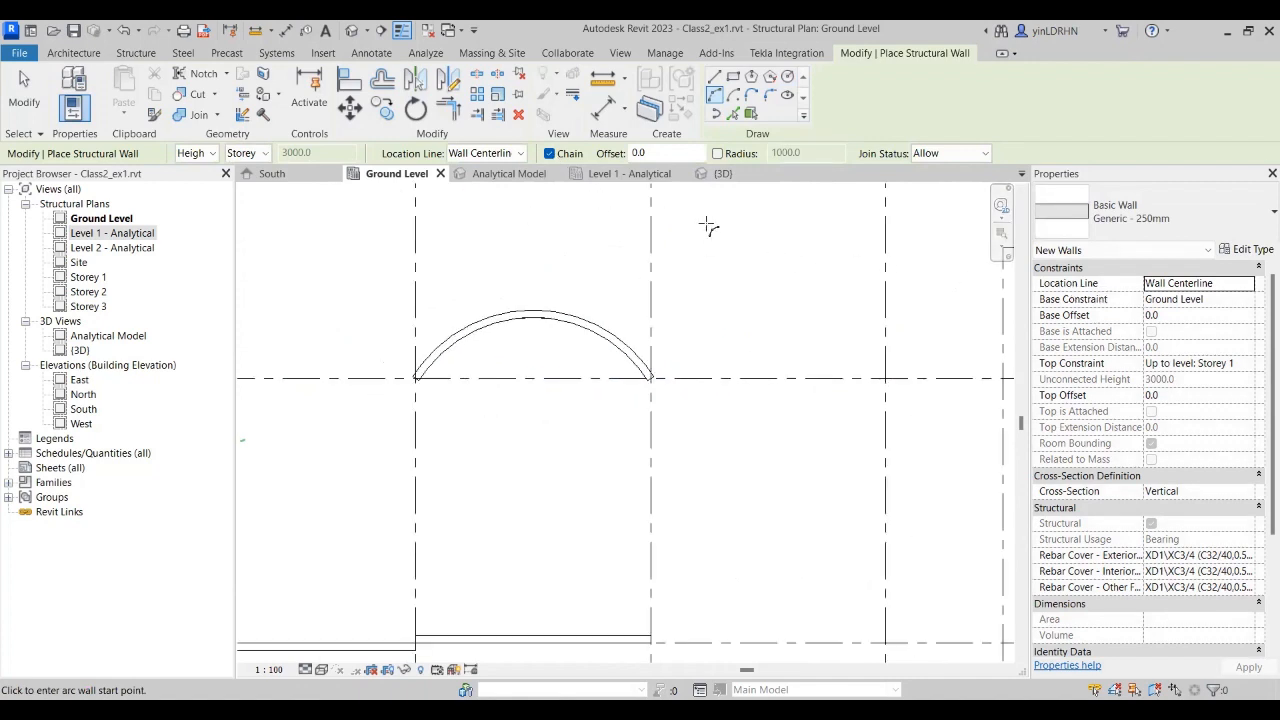
{"action": "scroll", "coordinate": [708, 283], "scroll_direction": "down", "scroll_amount": 3}
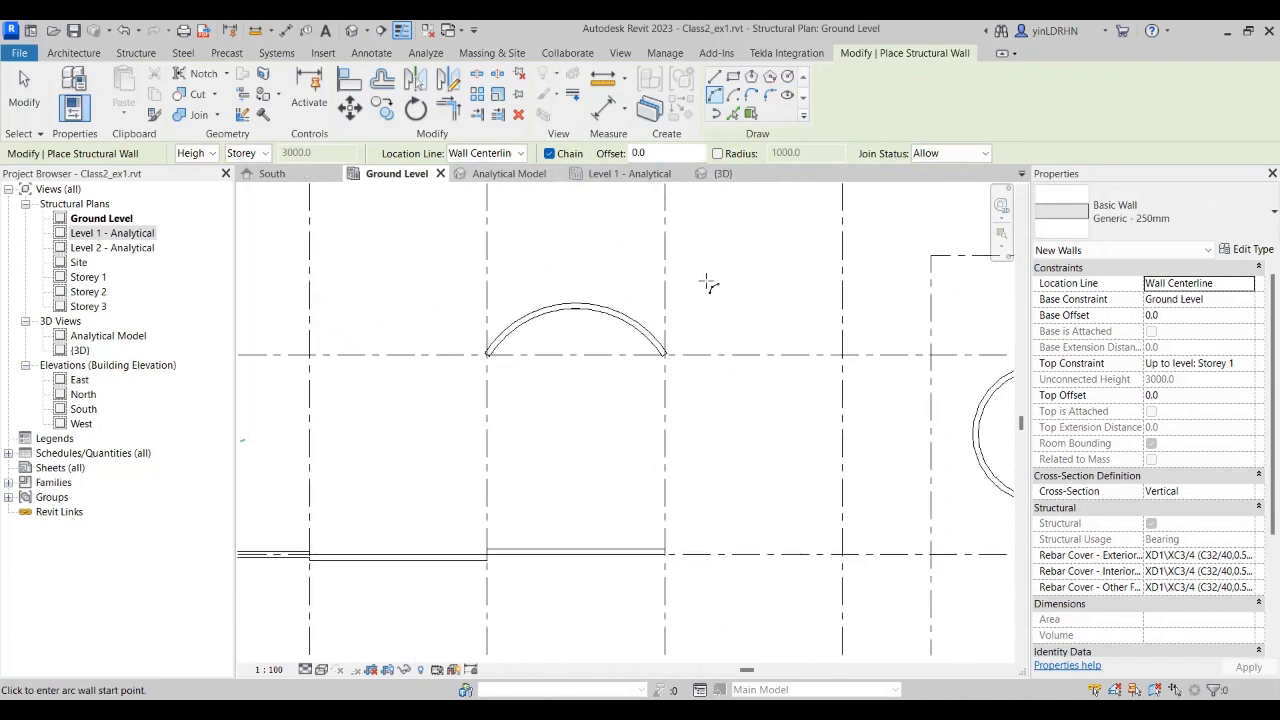
{"action": "left_click", "coordinate": [714, 76]}
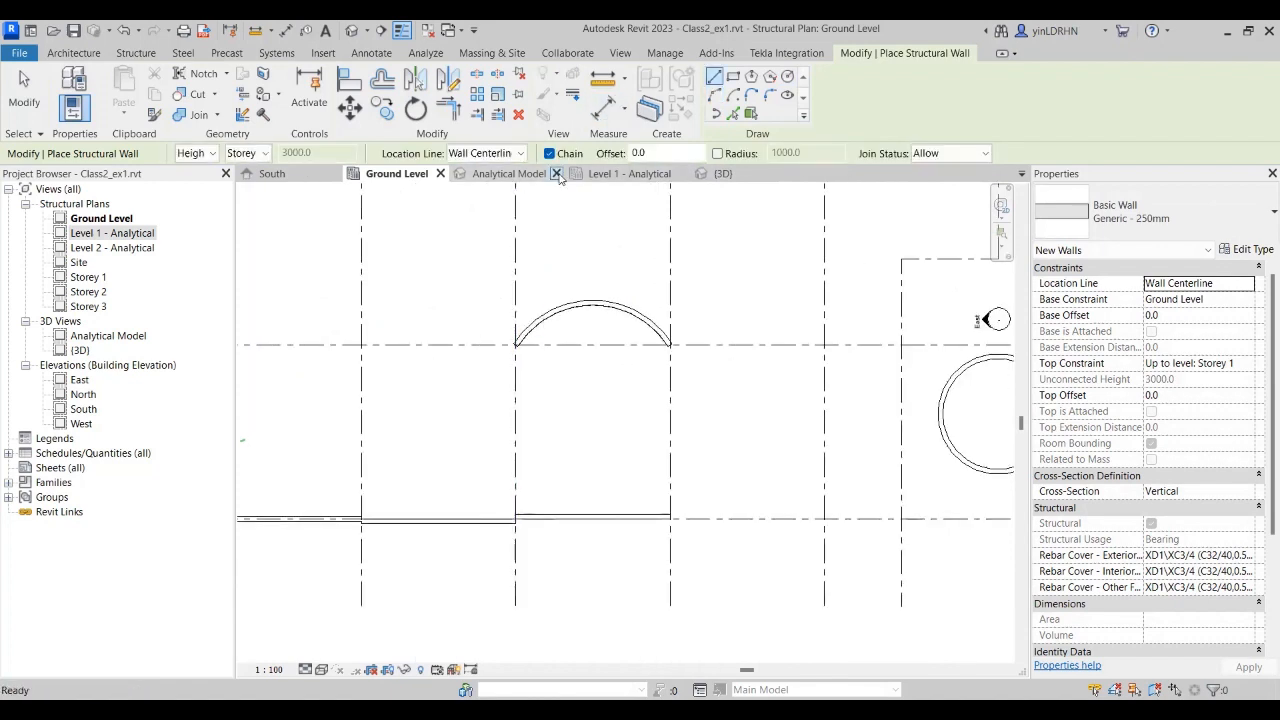
{"action": "middle_click_drag", "start_coordinate": [520, 399], "coordinate": [673, 488]}
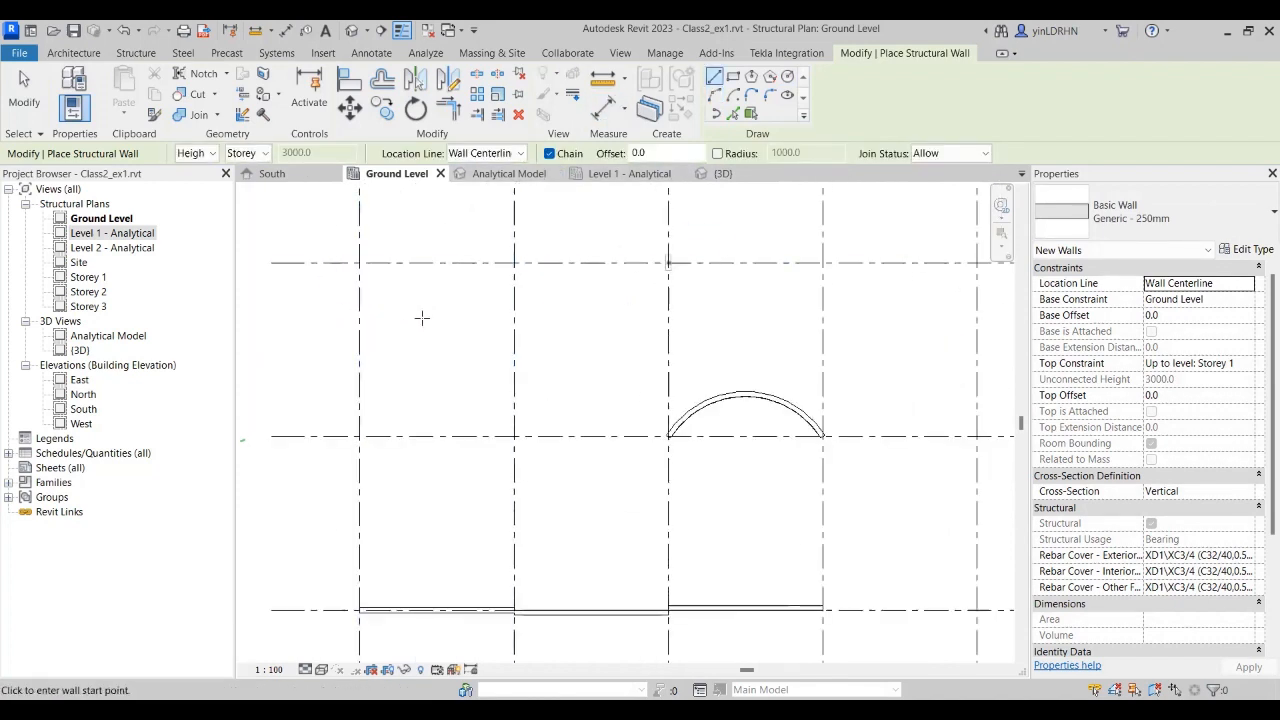
{"action": "middle_click_drag", "start_coordinate": [422, 316], "coordinate": [480, 405]}
{"action": "left_click", "coordinate": [420, 350]}
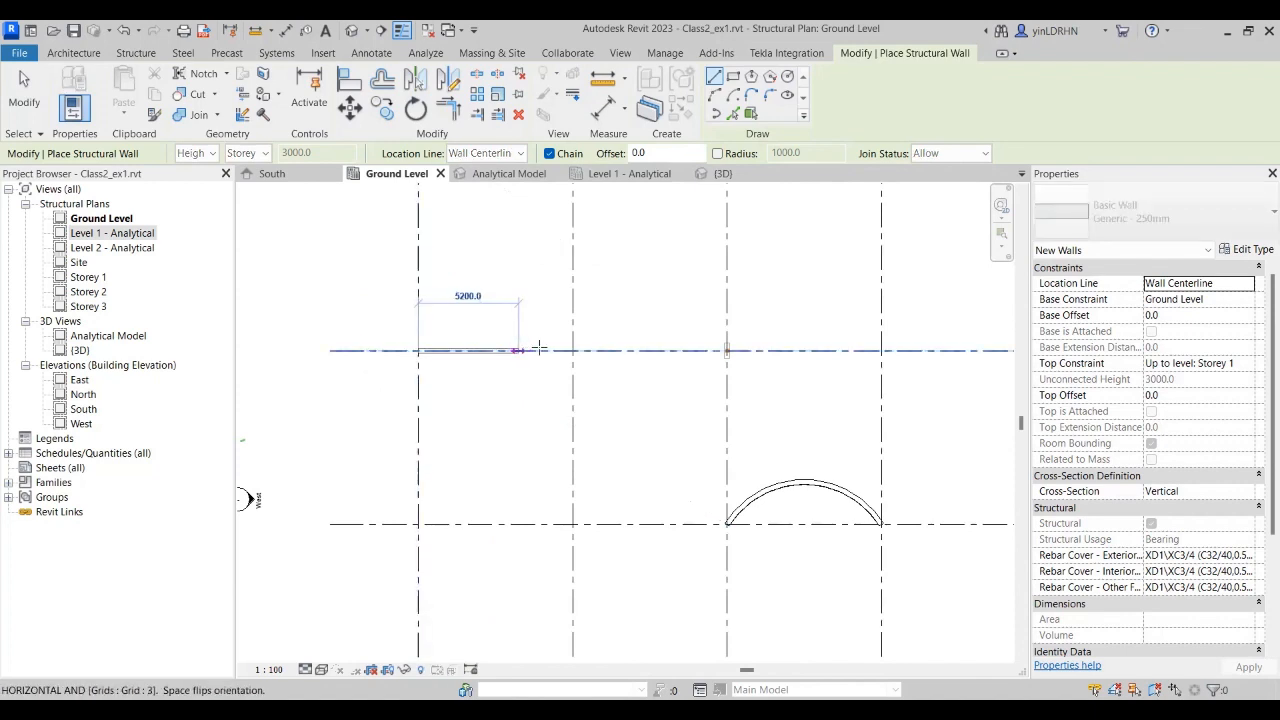
{"action": "left_click", "coordinate": [572, 350]}
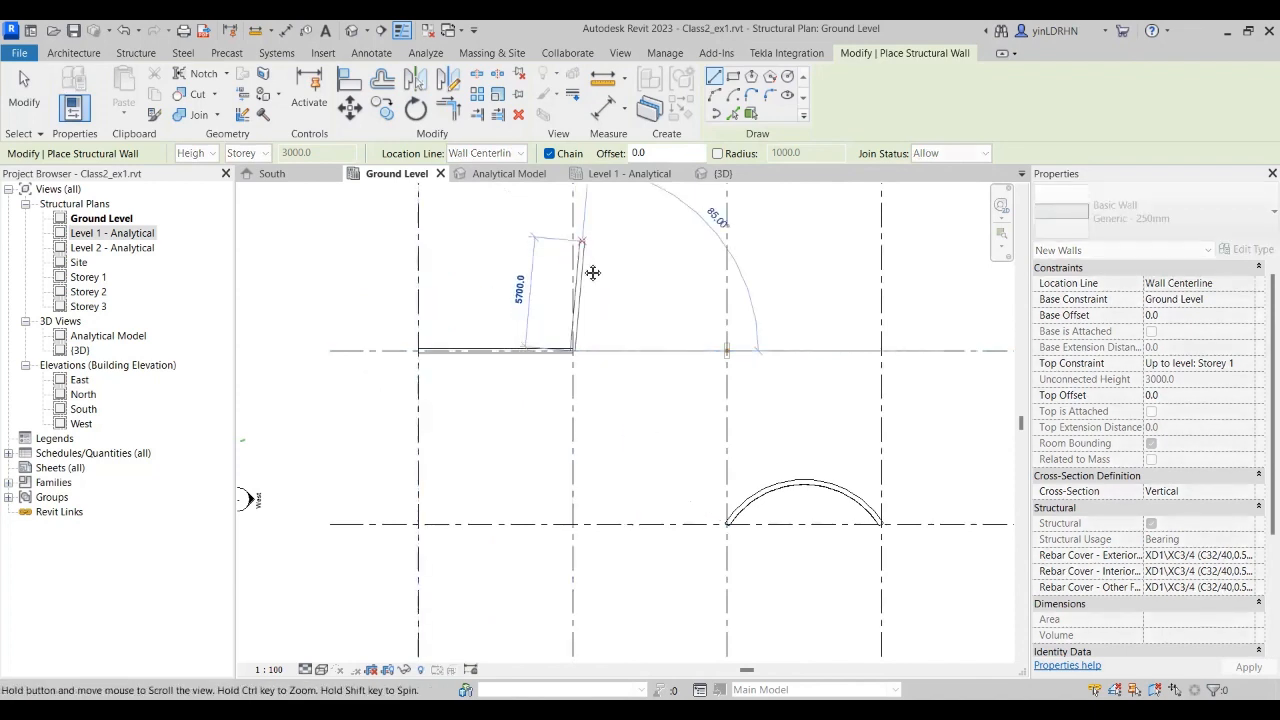
{"action": "middle_click_drag", "start_coordinate": [591, 271], "coordinate": [586, 407]}
{"action": "left_click", "coordinate": [567, 312]}
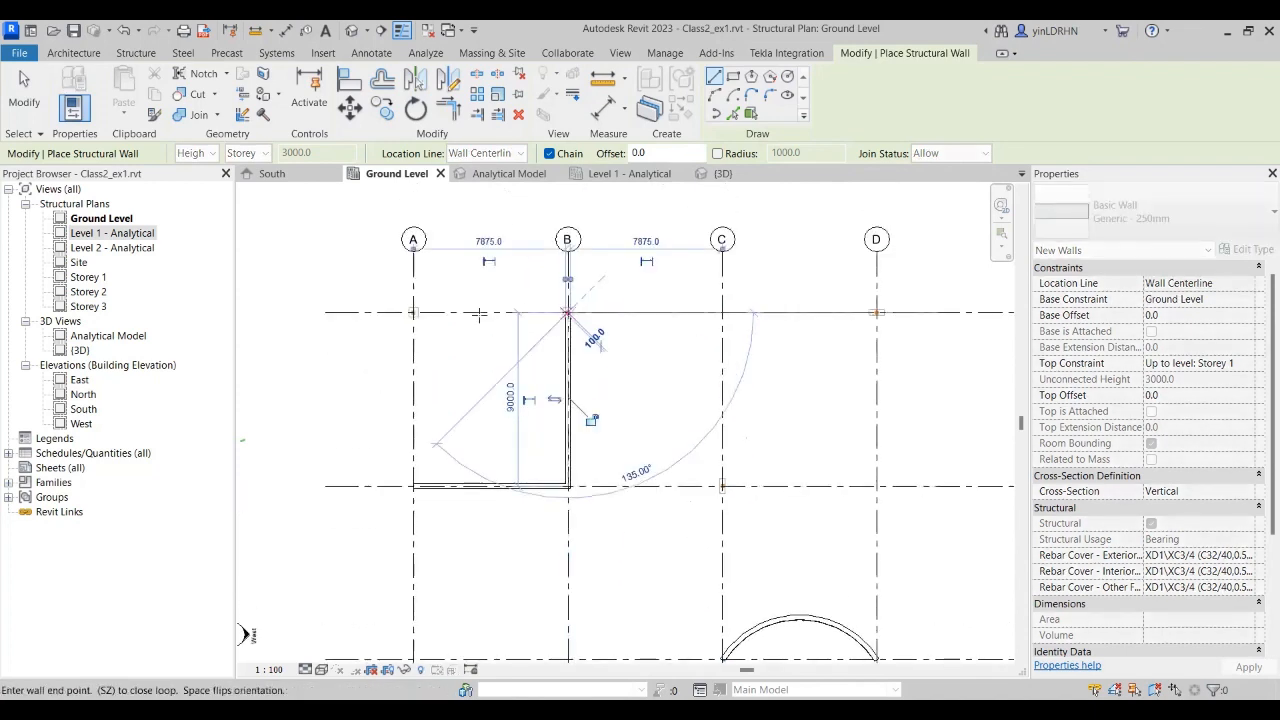
{"action": "left_click", "coordinate": [413, 312]}
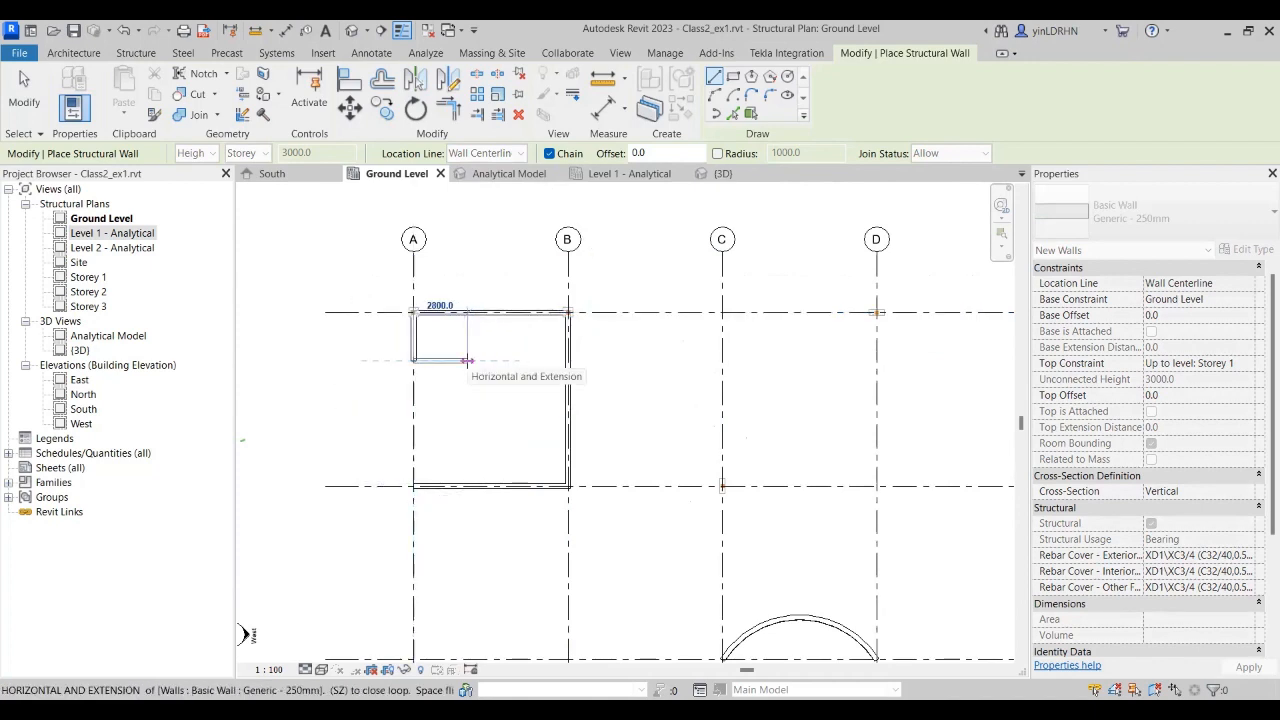
{"action": "key", "text": "Escape"}
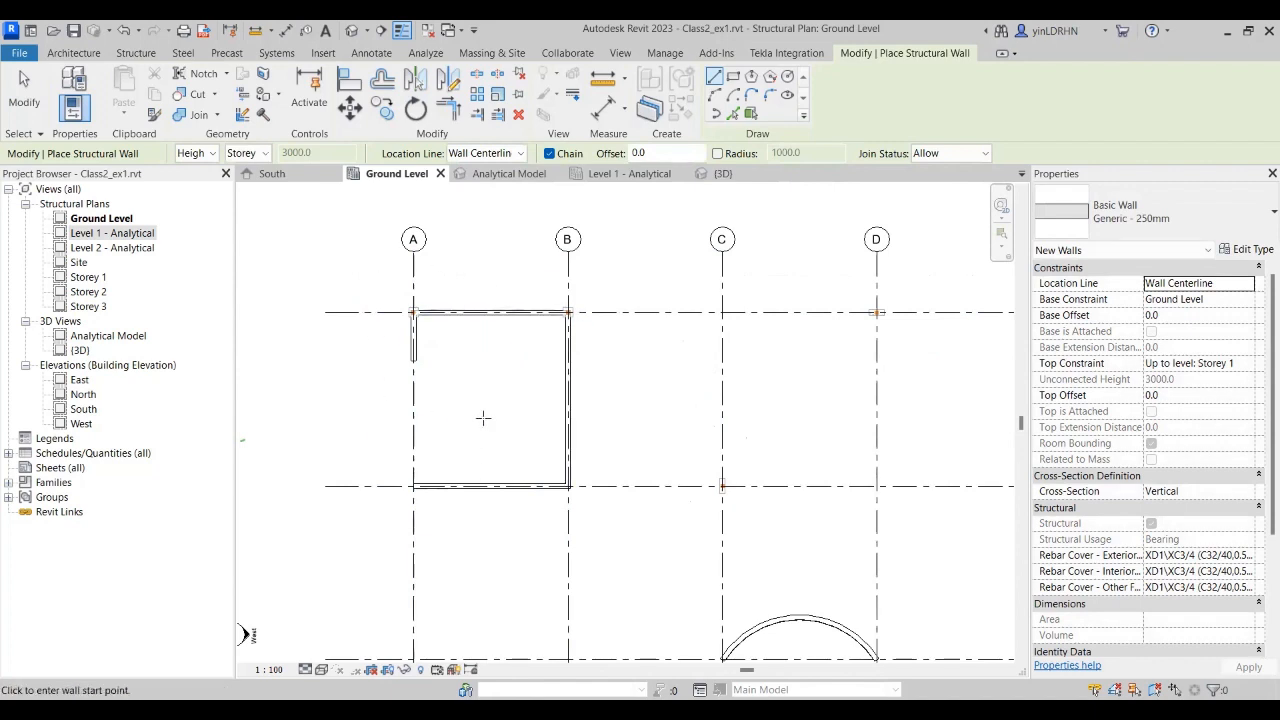
Step: Draw a closed four-sided structural wall loop with a slanted west side and 1000 mm corner radius in the open area north of the grid
{"action": "middle_click_drag", "start_coordinate": [518, 363], "coordinate": [466, 493]}
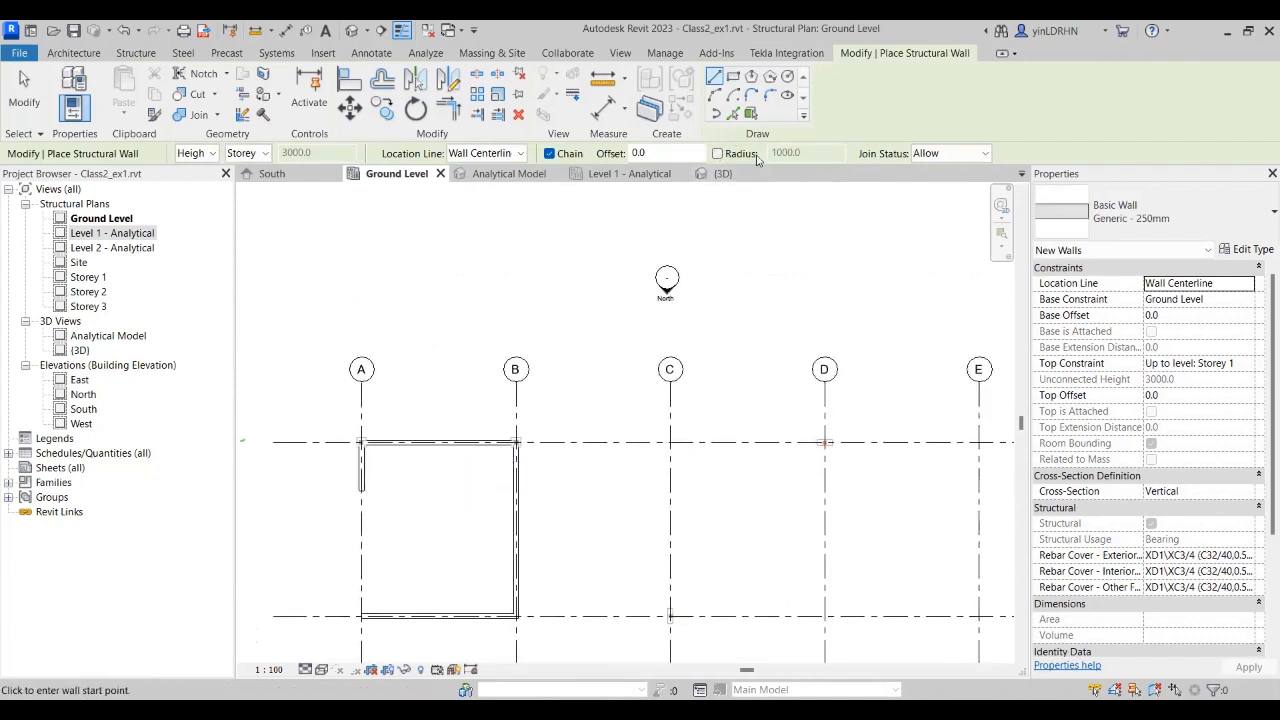
{"action": "left_click", "coordinate": [717, 153]}
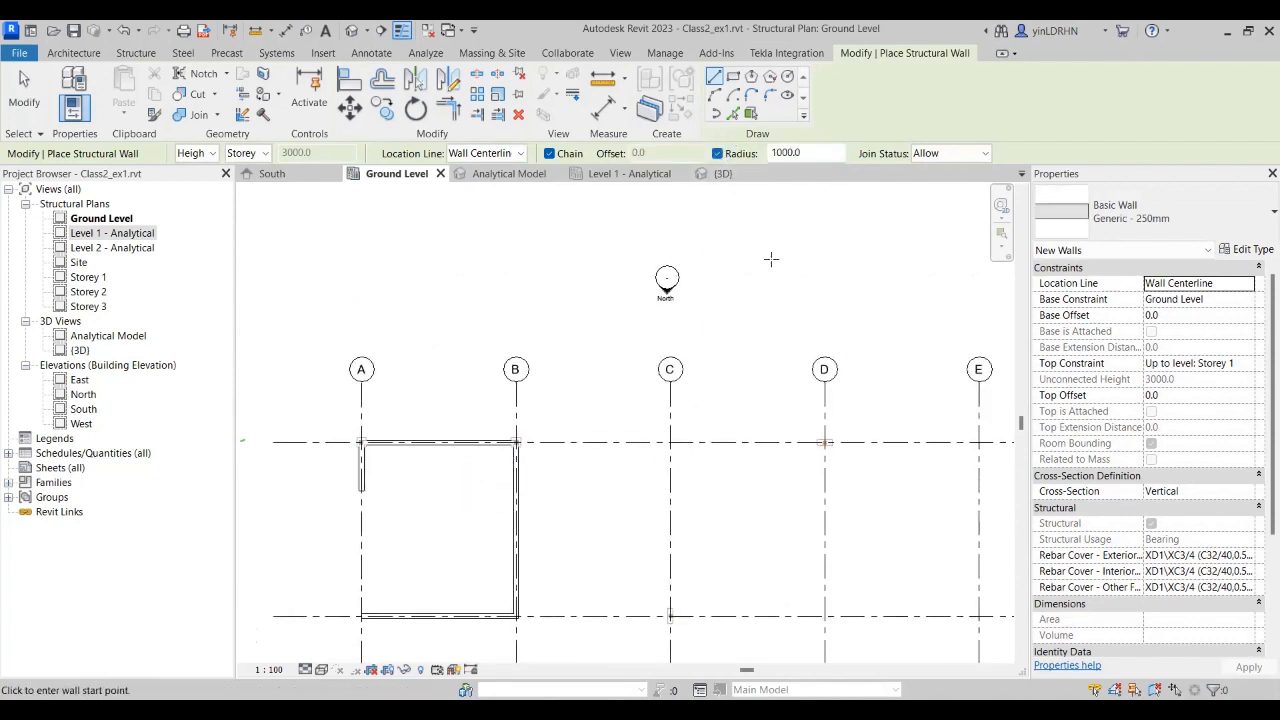
{"action": "middle_click_drag", "start_coordinate": [771, 257], "coordinate": [617, 418]}
{"action": "left_click", "coordinate": [588, 332]}
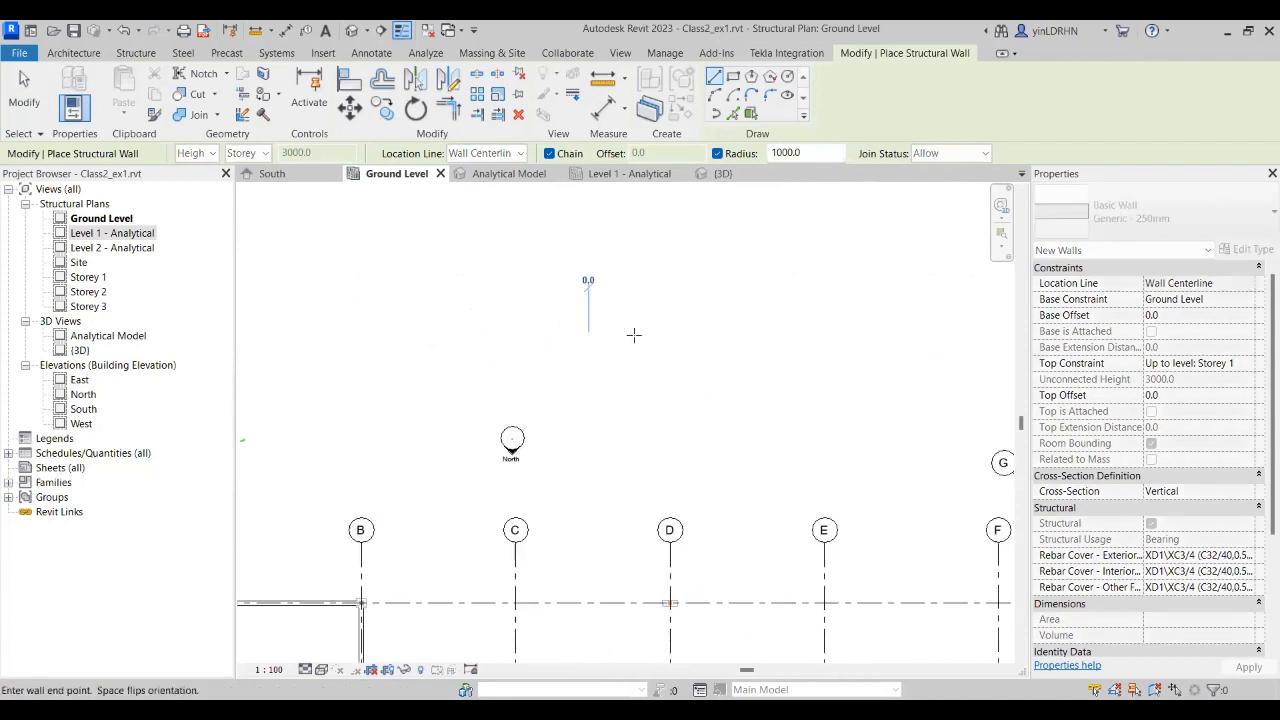
{"action": "left_click", "coordinate": [754, 335]}
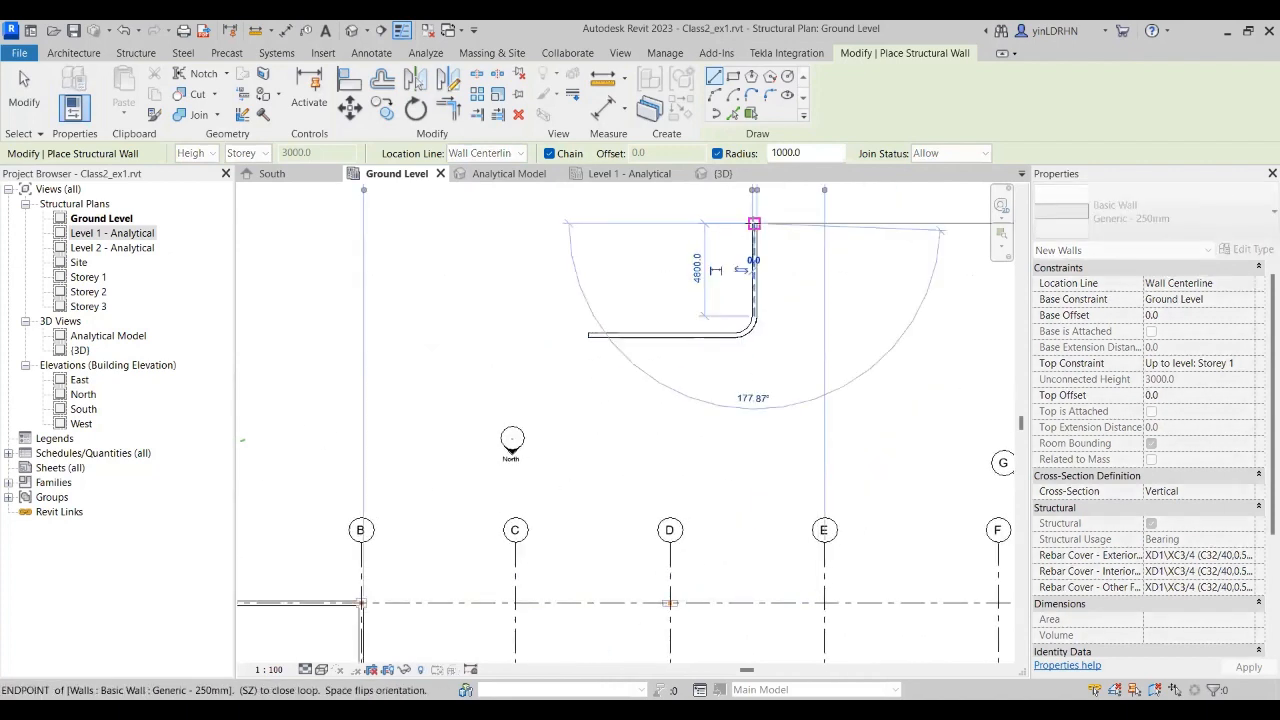
{"action": "left_click", "coordinate": [754, 222]}
{"action": "left_click", "coordinate": [630, 222]}
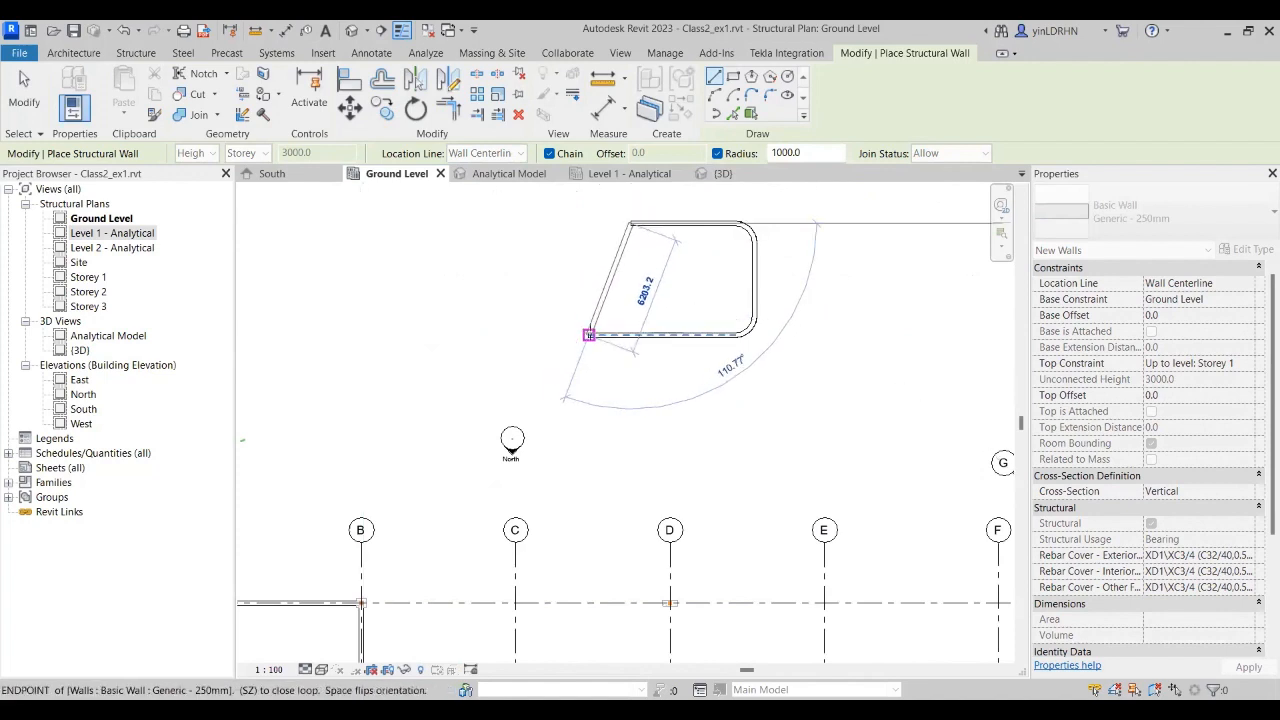
{"action": "left_click", "coordinate": [588, 335]}
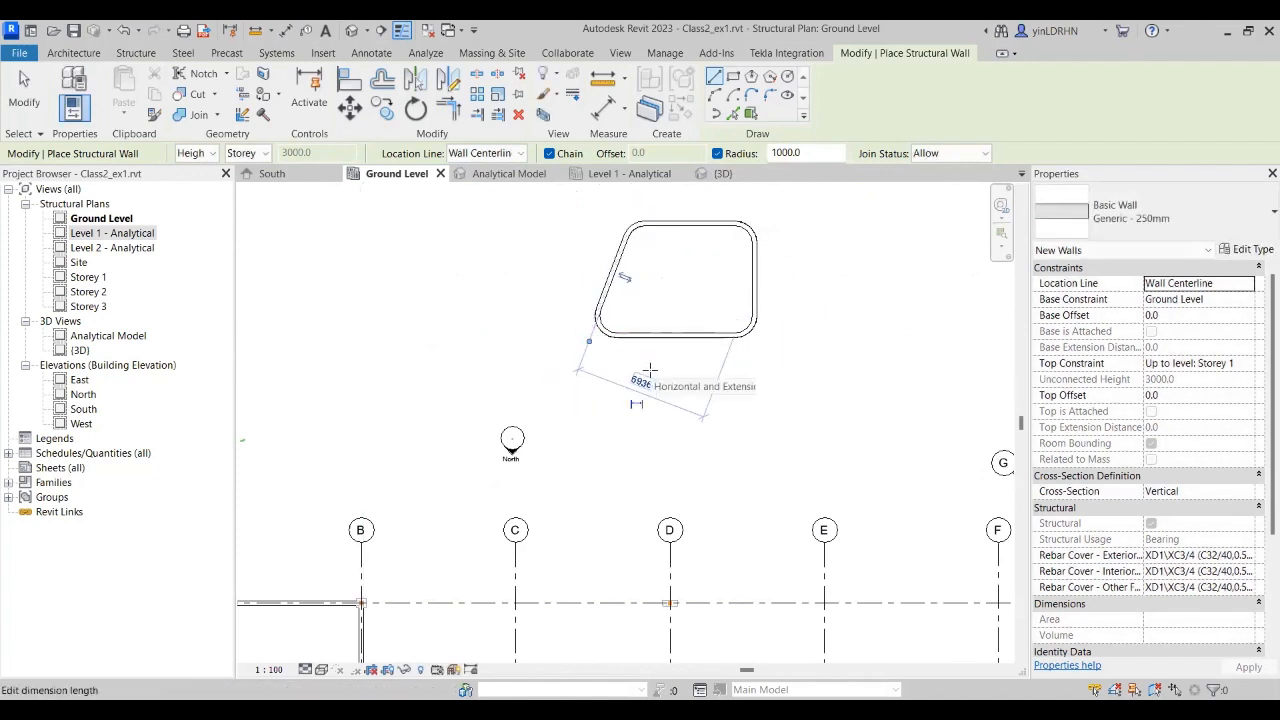
{"action": "key", "text": "Escape"}
{"action": "key", "text": "Escape"}
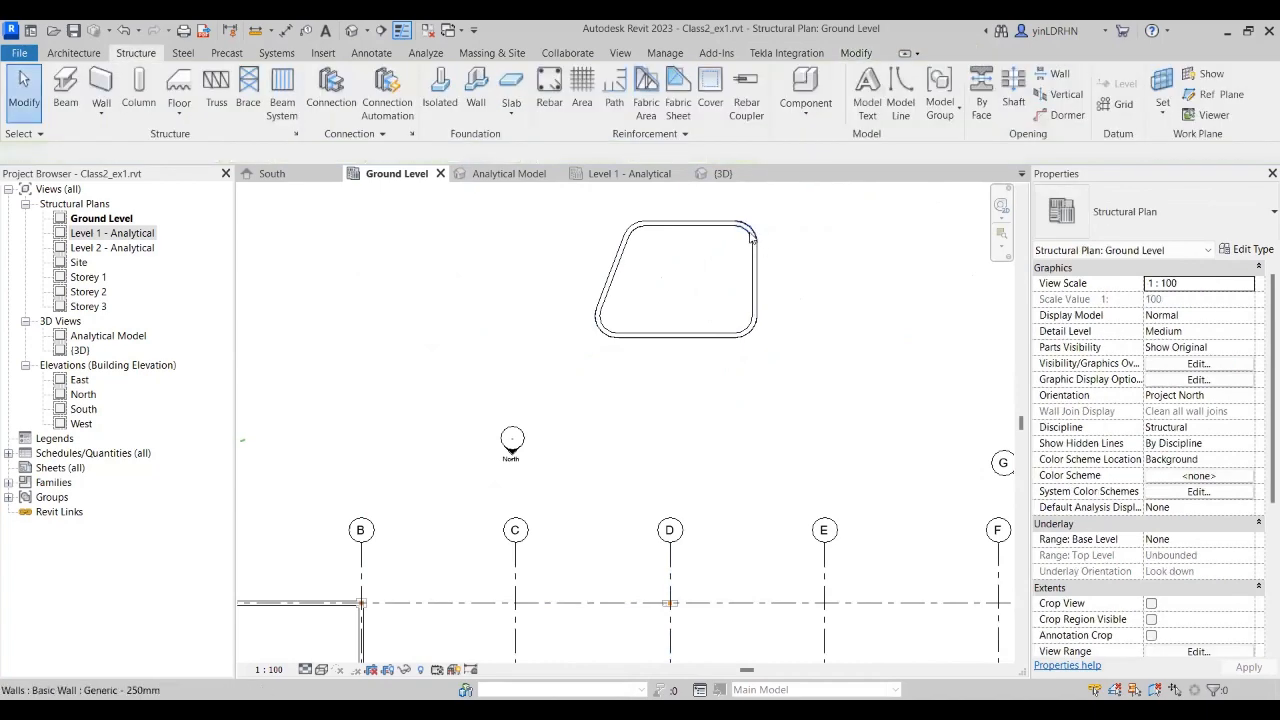
Step: Set the radius of the loop's north-east rounded corner wall to 2000 mm
{"action": "left_click", "coordinate": [755, 240]}
{"action": "scroll", "coordinate": [755, 240], "scroll_direction": "up", "scroll_amount": 5}
{"action": "scroll", "coordinate": [755, 232], "scroll_direction": "up", "scroll_amount": 4}
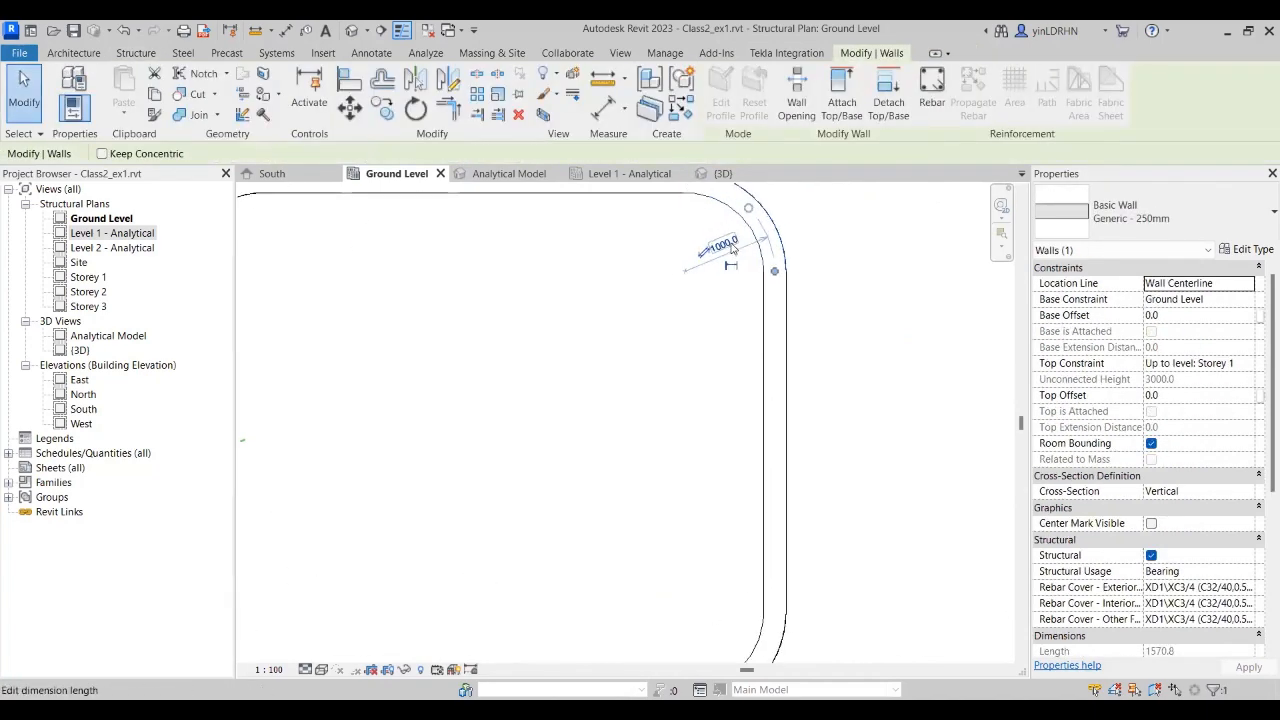
{"action": "left_click", "coordinate": [712, 240]}
{"action": "type", "text": "2000"}
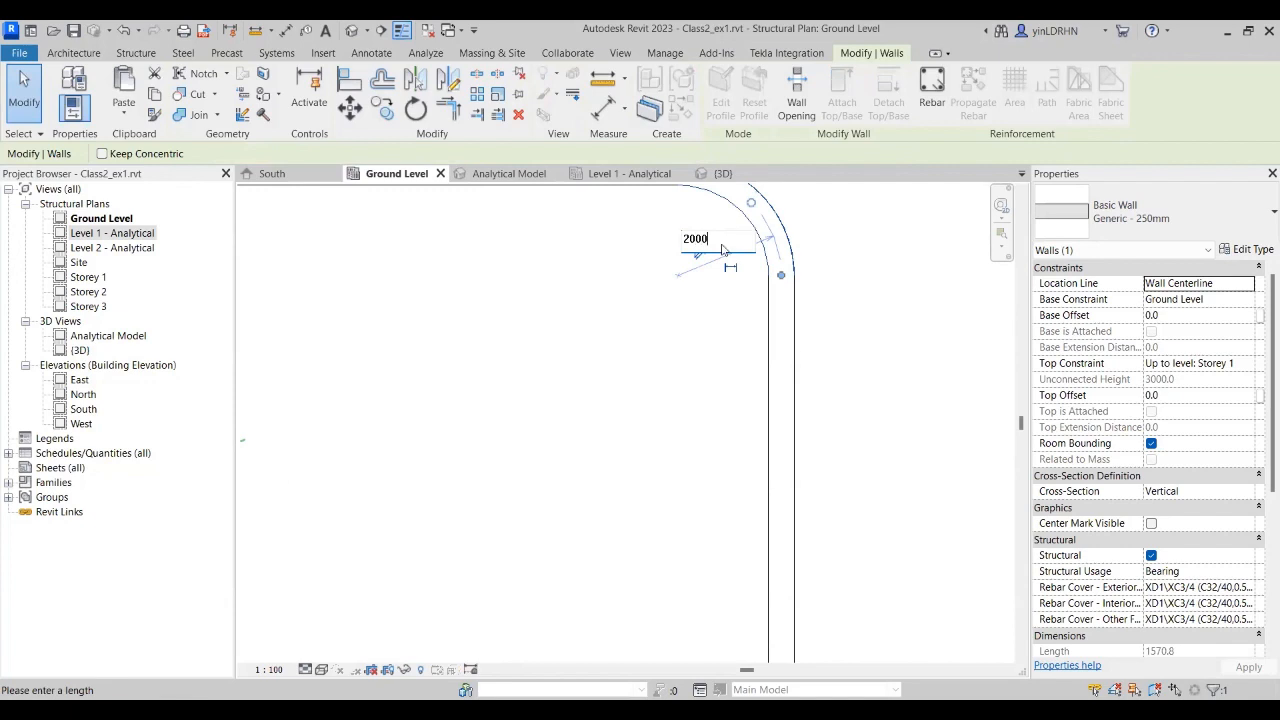
{"action": "key", "text": "Return"}
{"action": "scroll", "coordinate": [629, 365], "scroll_direction": "down", "scroll_amount": 5}
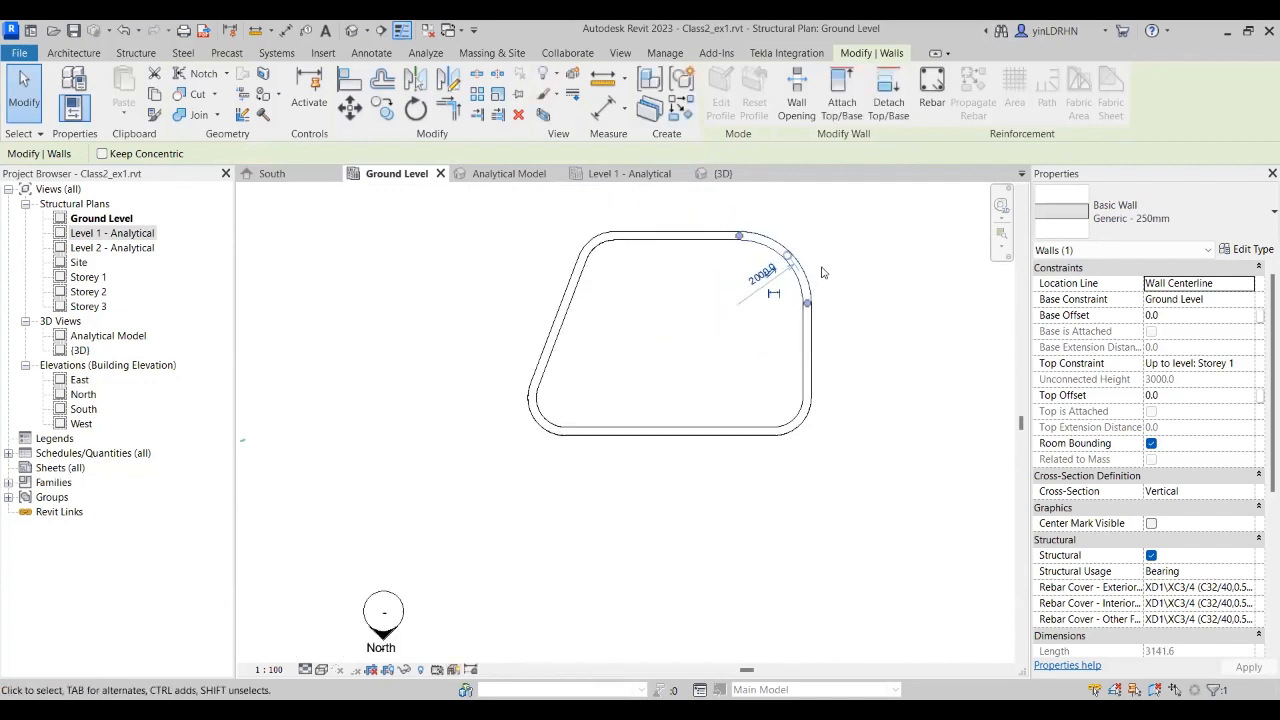
Step: Select the rounded south-west corner wall of the closed loop
{"action": "left_click", "coordinate": [606, 362]}
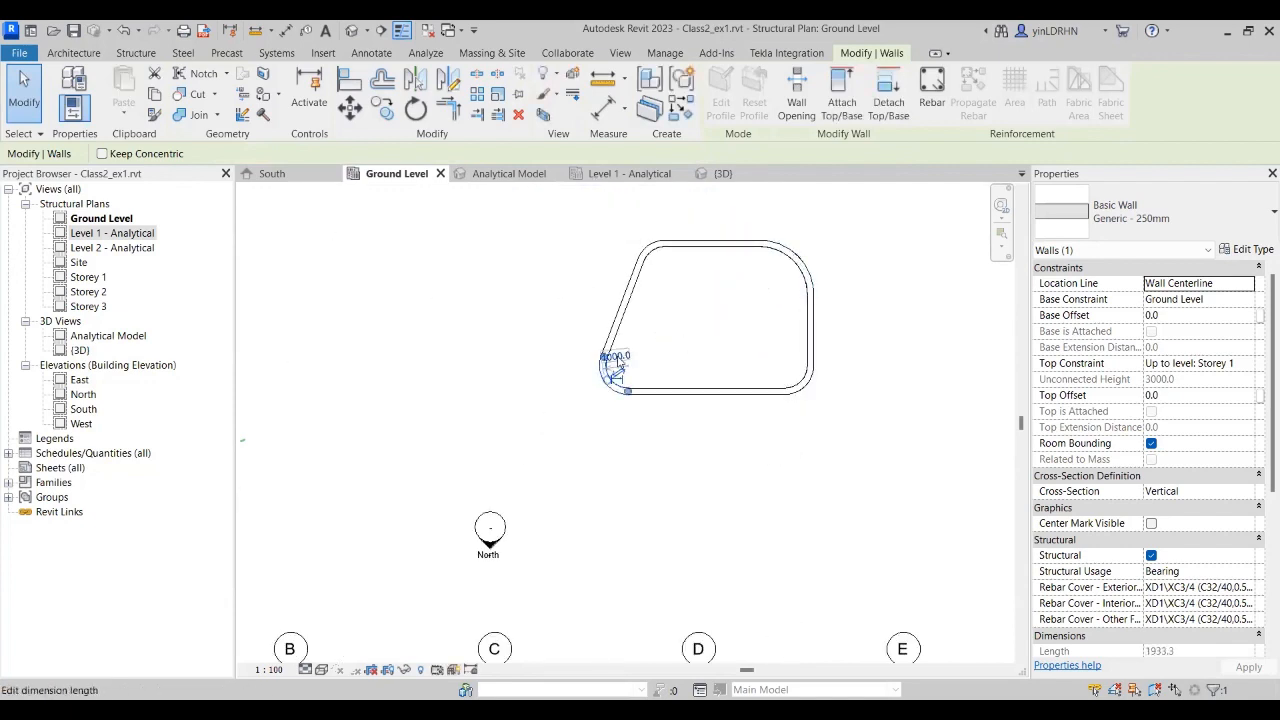
Step: Set the radius of the lower-left curved corner of the rounded wall loop to 2000 mm
{"action": "left_click", "coordinate": [618, 357]}
{"action": "type", "text": "2000"}
{"action": "key", "text": "Return"}
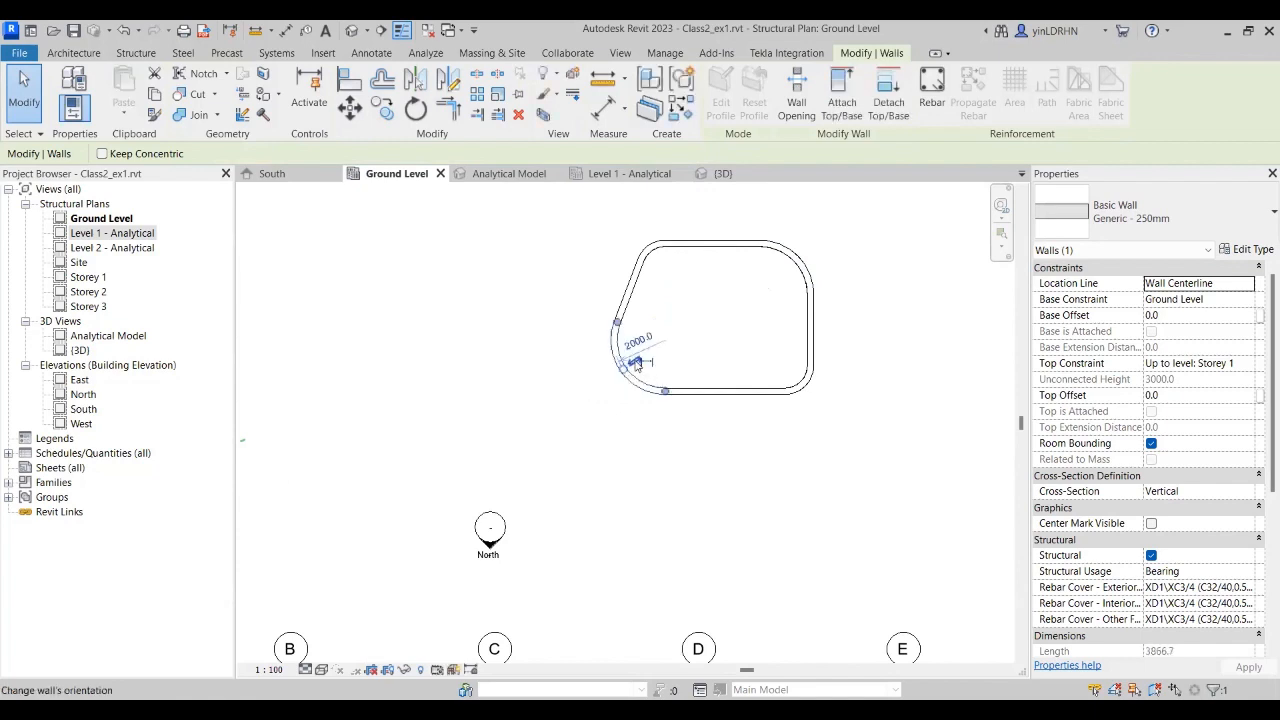
{"action": "left_click", "coordinate": [686, 472]}
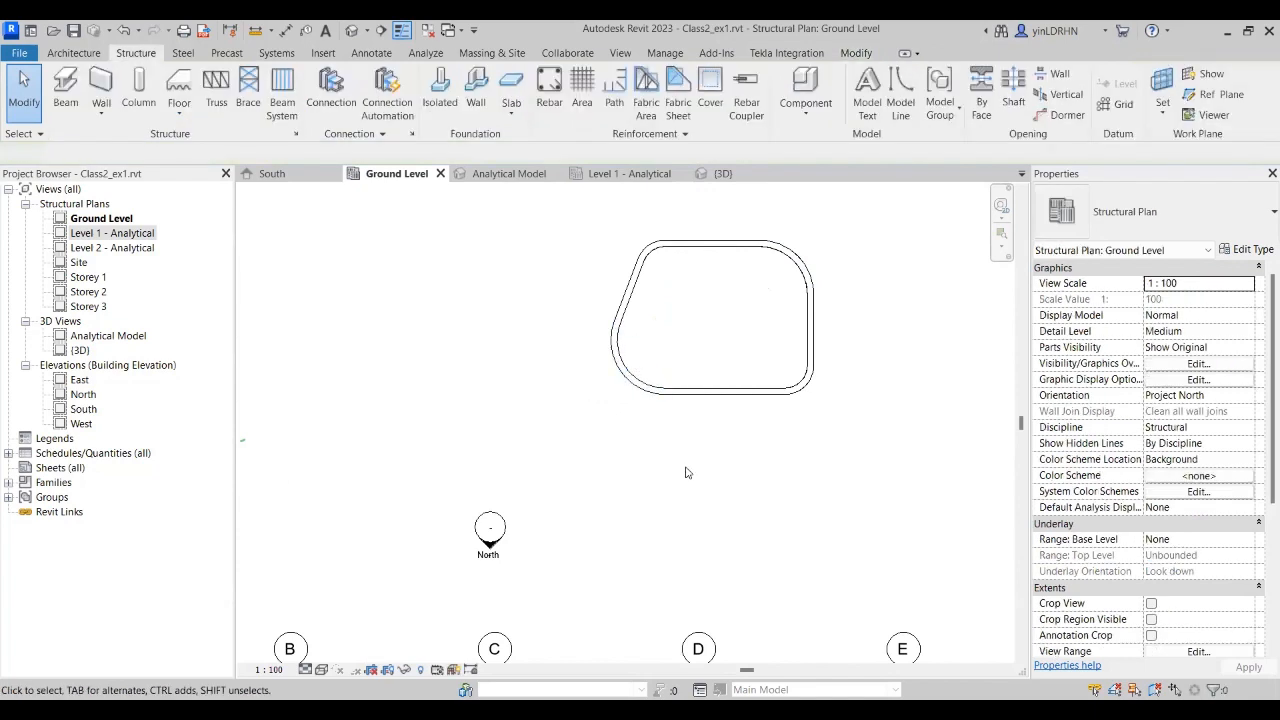
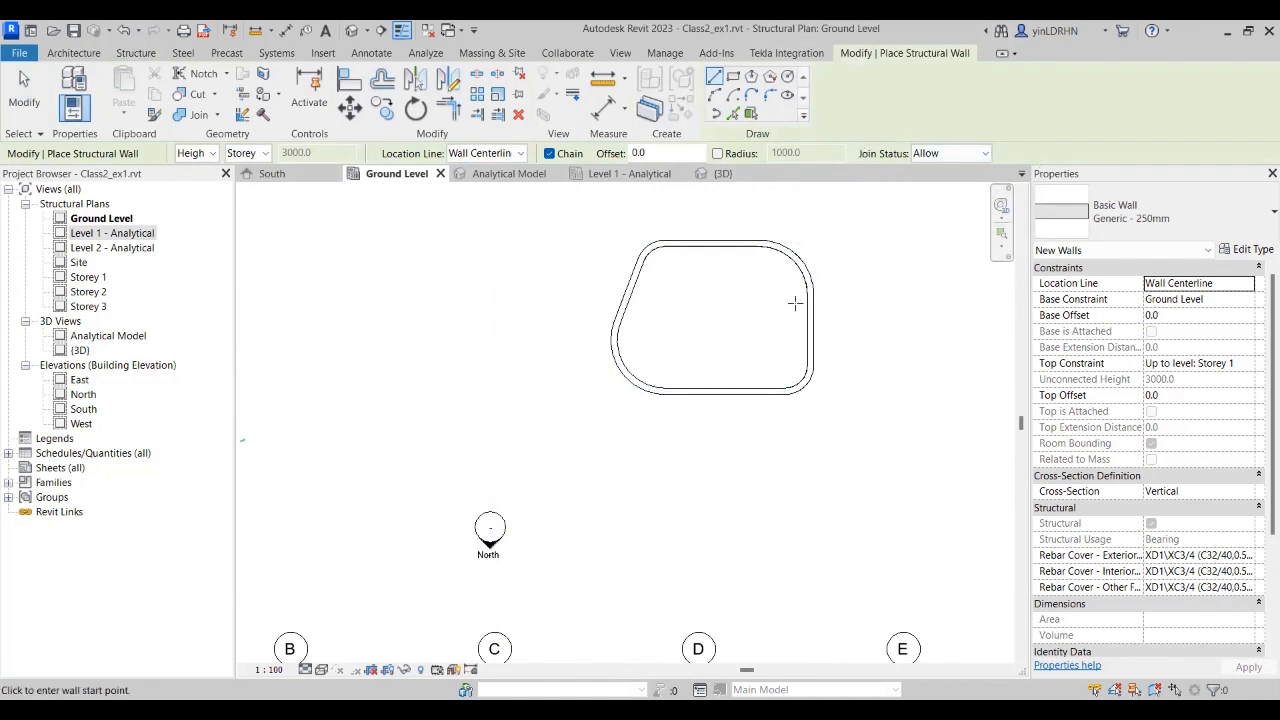
Step: Draw a chain of five Generic 250 mm structural walls above grids C to F with the join status set to Disallow
{"action": "scroll", "coordinate": [875, 277], "scroll_direction": "down", "scroll_amount": 2}
{"action": "middle_click_drag", "start_coordinate": [526, 476], "coordinate": [571, 231]}
{"action": "scroll", "coordinate": [480, 388], "scroll_direction": "up", "scroll_amount": 5}
{"action": "scroll", "coordinate": [476, 392], "scroll_direction": "up", "scroll_amount": 2}
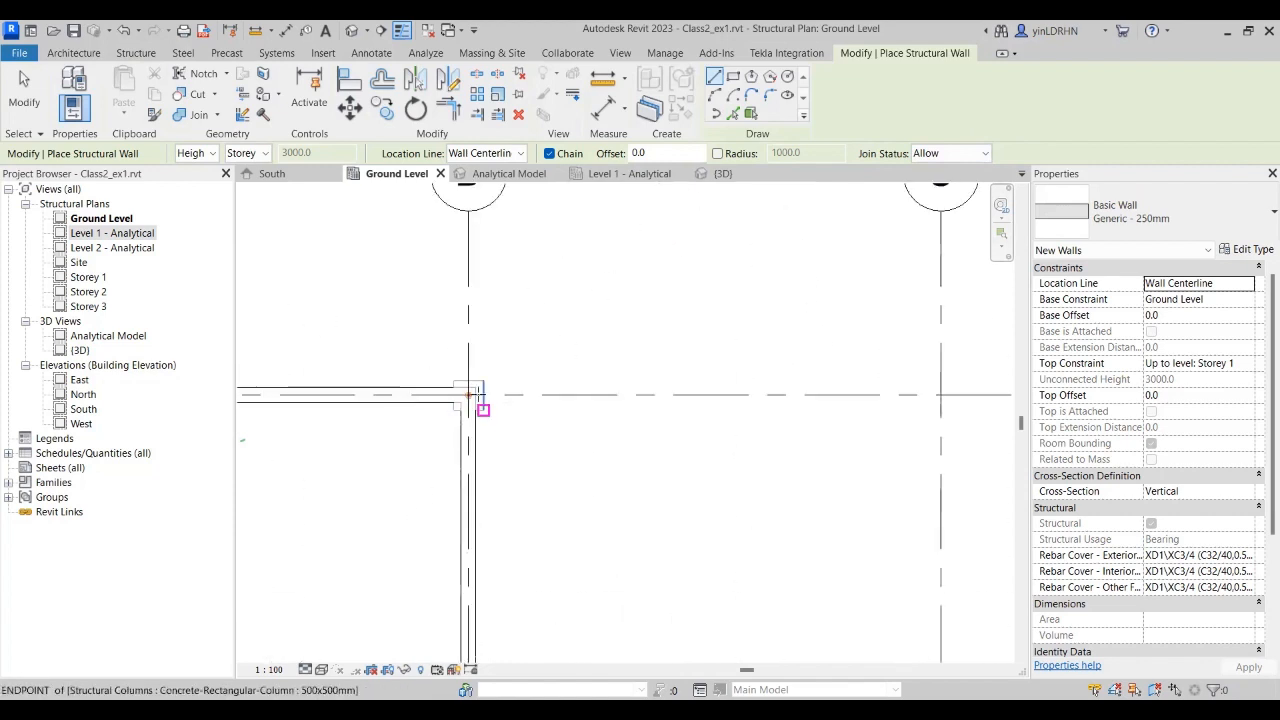
{"action": "scroll", "coordinate": [651, 343], "scroll_direction": "down", "scroll_amount": 2}
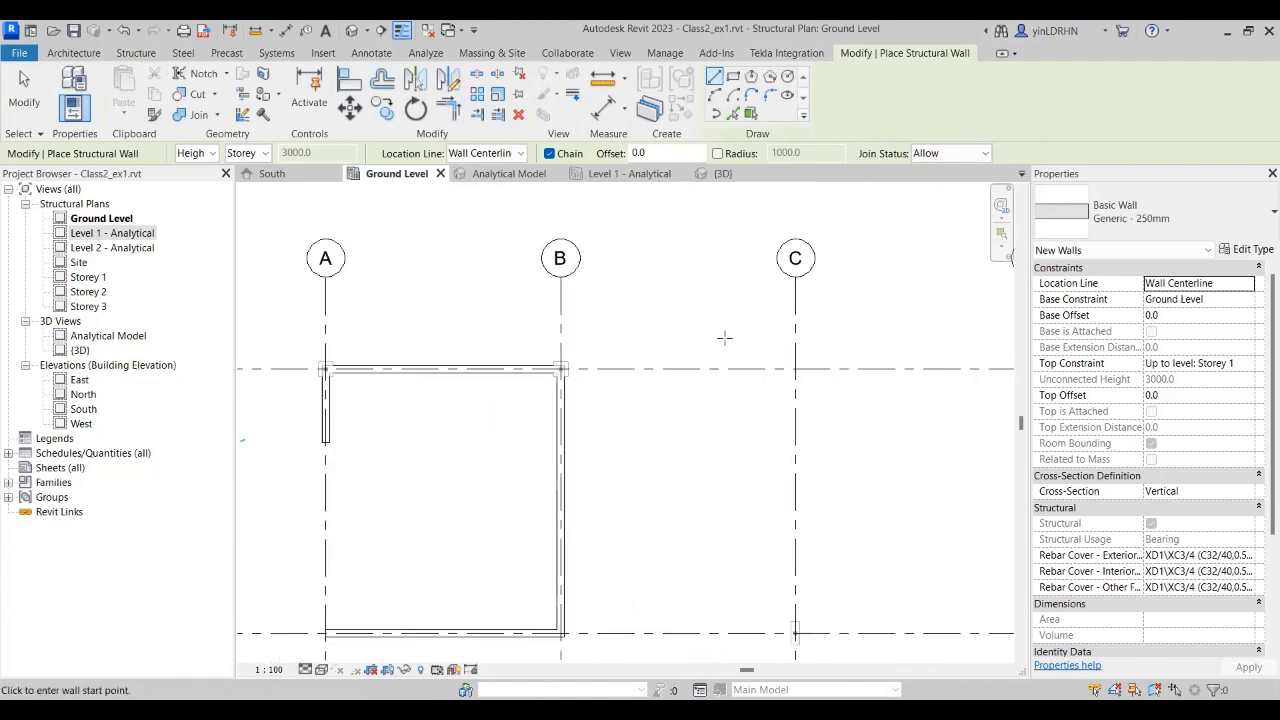
{"action": "left_click", "coordinate": [987, 157]}
{"action": "left_click", "coordinate": [966, 184]}
{"action": "scroll", "coordinate": [825, 276], "scroll_direction": "down", "scroll_amount": 2}
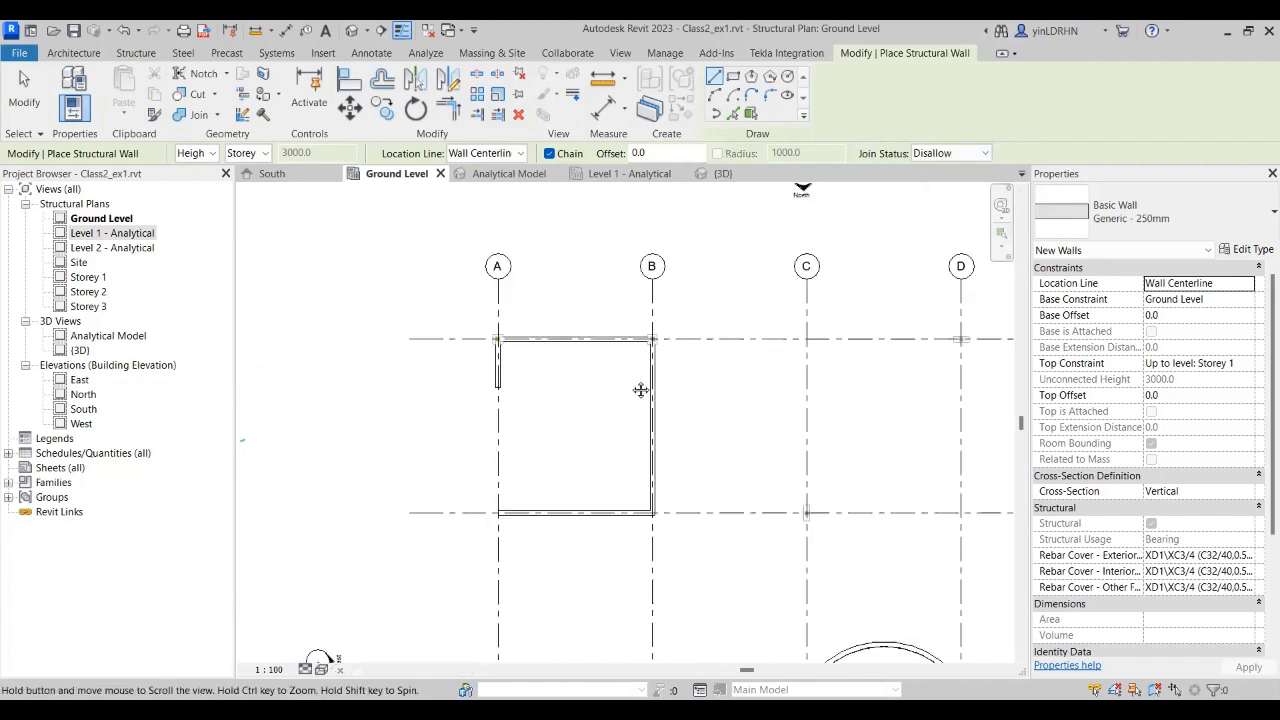
{"action": "middle_click_drag", "start_coordinate": [640, 391], "coordinate": [310, 518]}
{"action": "left_click", "coordinate": [595, 305]}
{"action": "left_click", "coordinate": [806, 320]}
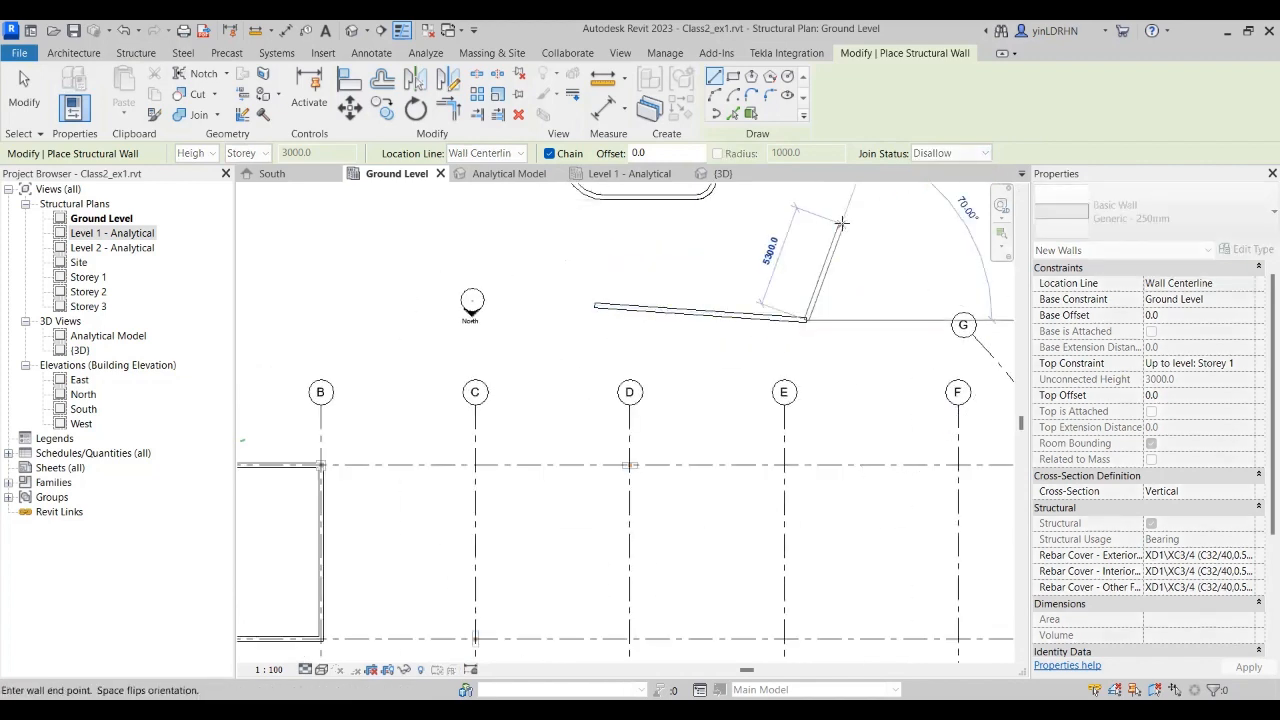
{"action": "left_click", "coordinate": [847, 207]}
{"action": "left_click", "coordinate": [693, 227]}
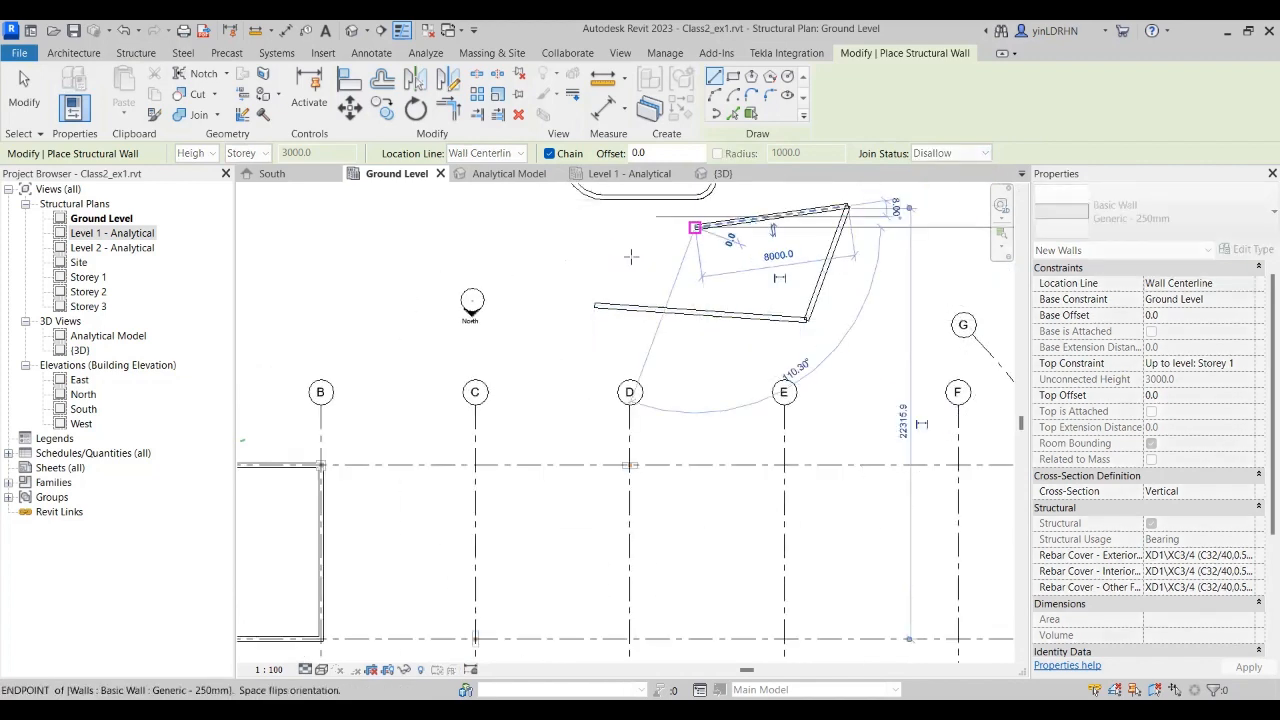
{"action": "left_click", "coordinate": [538, 272]}
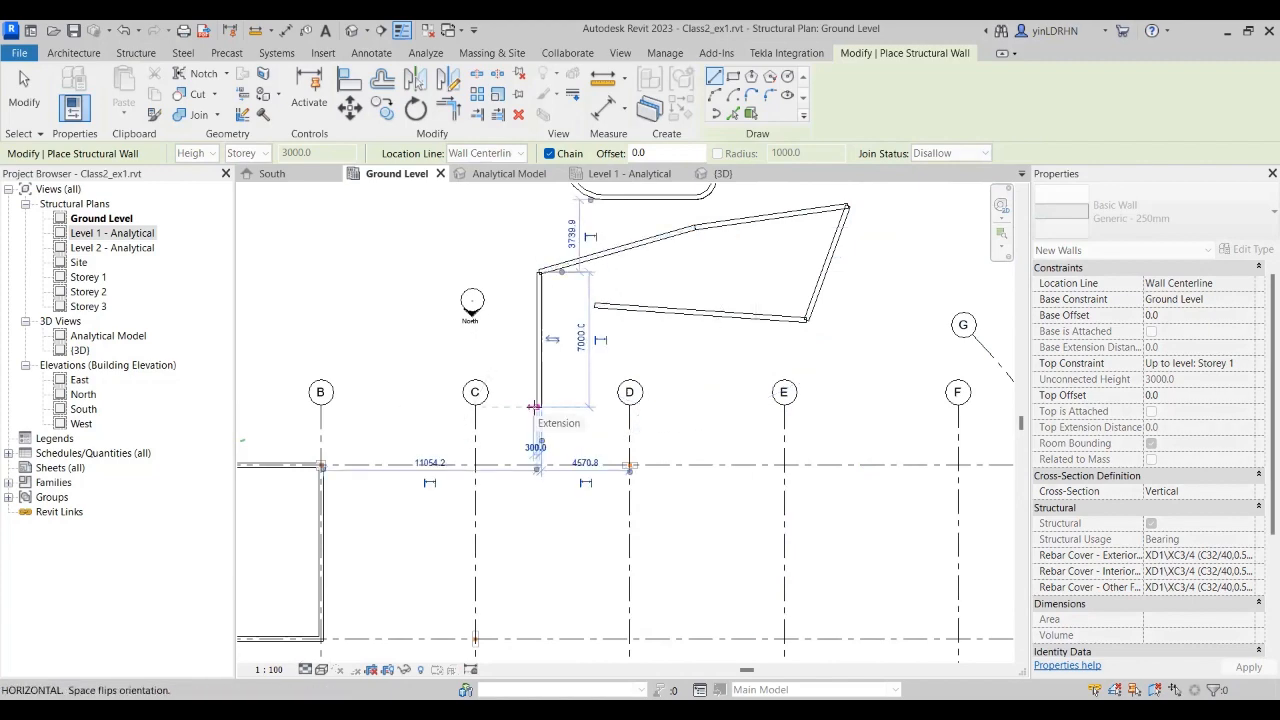
{"action": "left_click", "coordinate": [538, 405]}
{"action": "key", "text": "Escape"}
{"action": "key", "text": "Escape"}
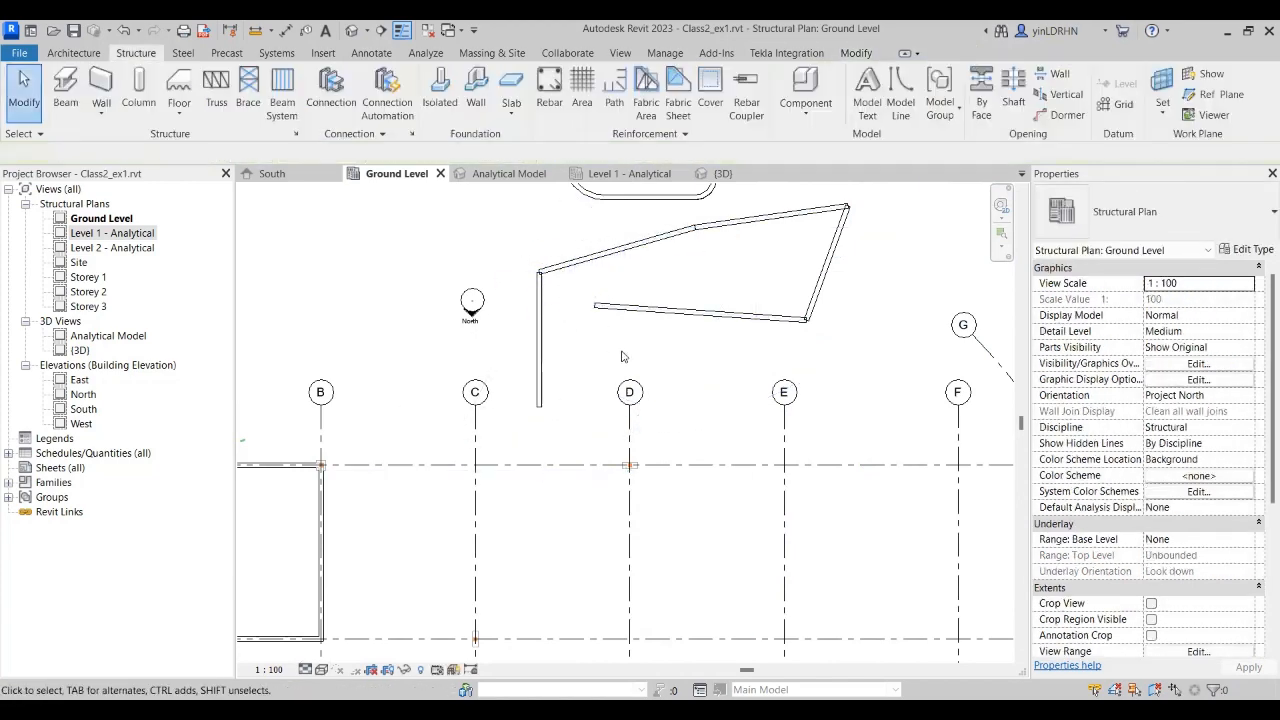
Step: Delete all five chained walls drawn above grids C to F
{"action": "left_click", "coordinate": [658, 316]}
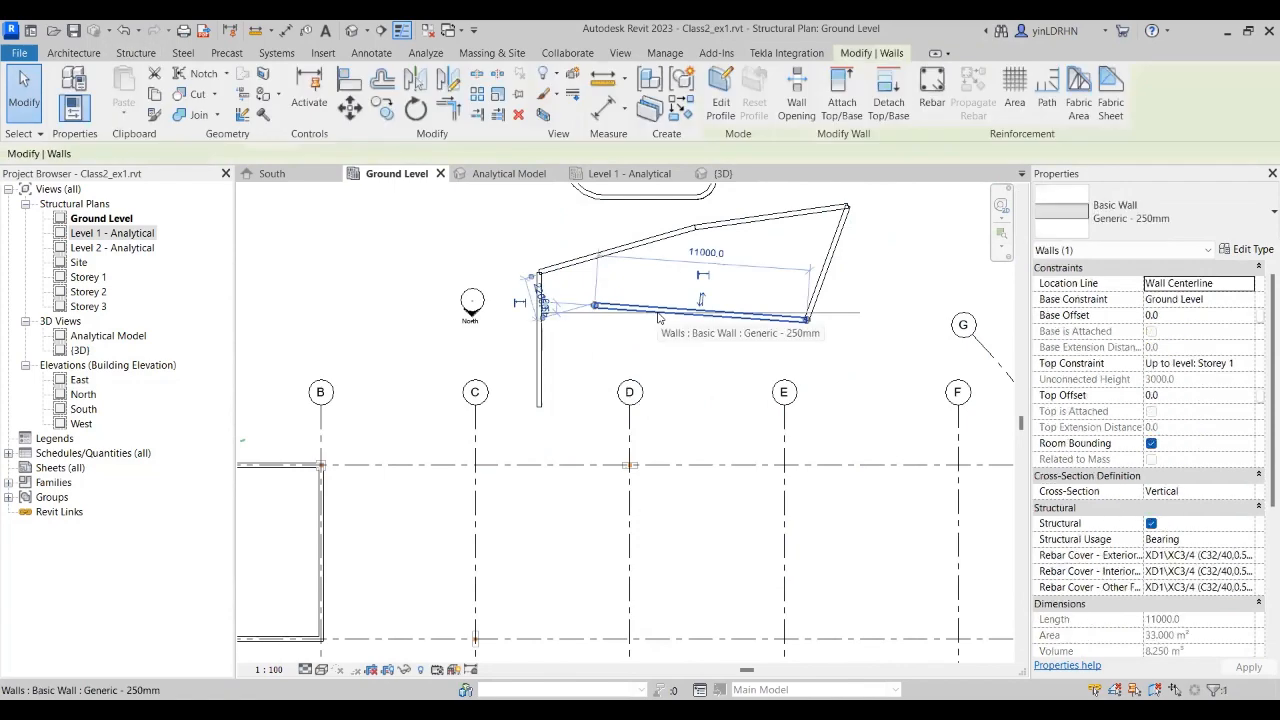
{"action": "key", "text": "Delete"}
{"action": "left_click", "coordinate": [783, 222]}
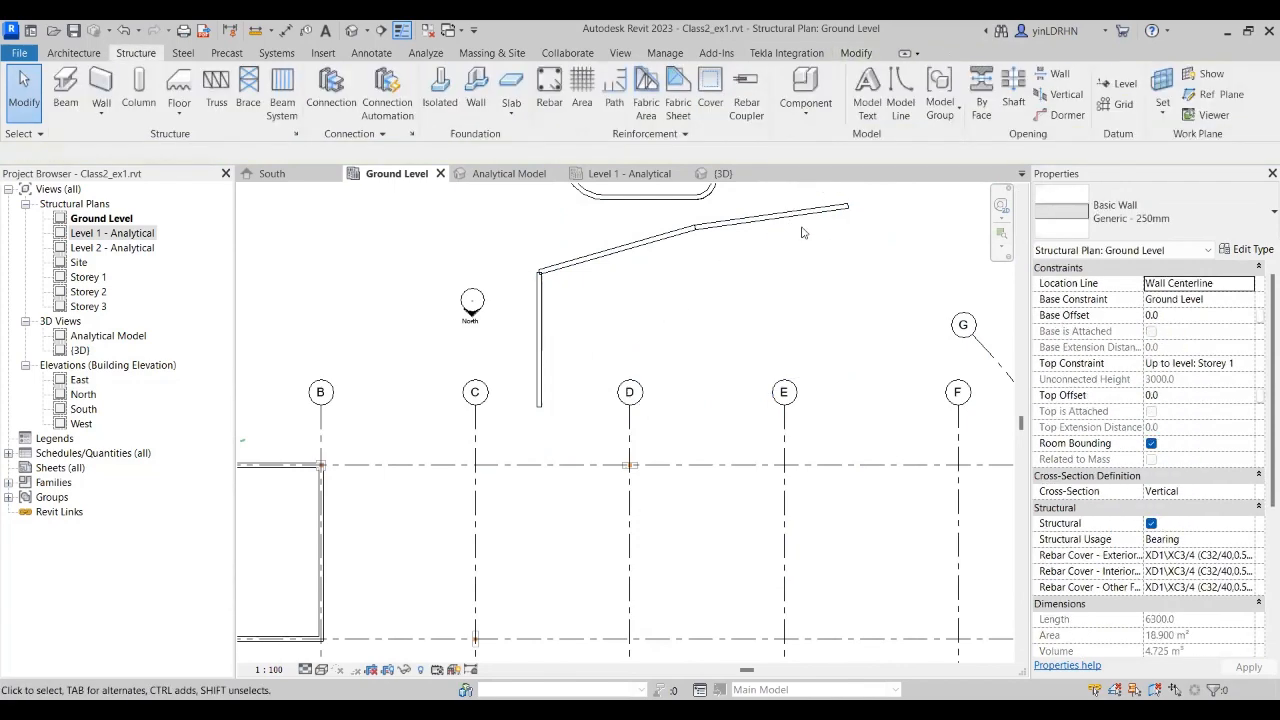
{"action": "key", "text": "Delete"}
{"action": "left_click", "coordinate": [684, 233]}
{"action": "key", "text": "Delete"}
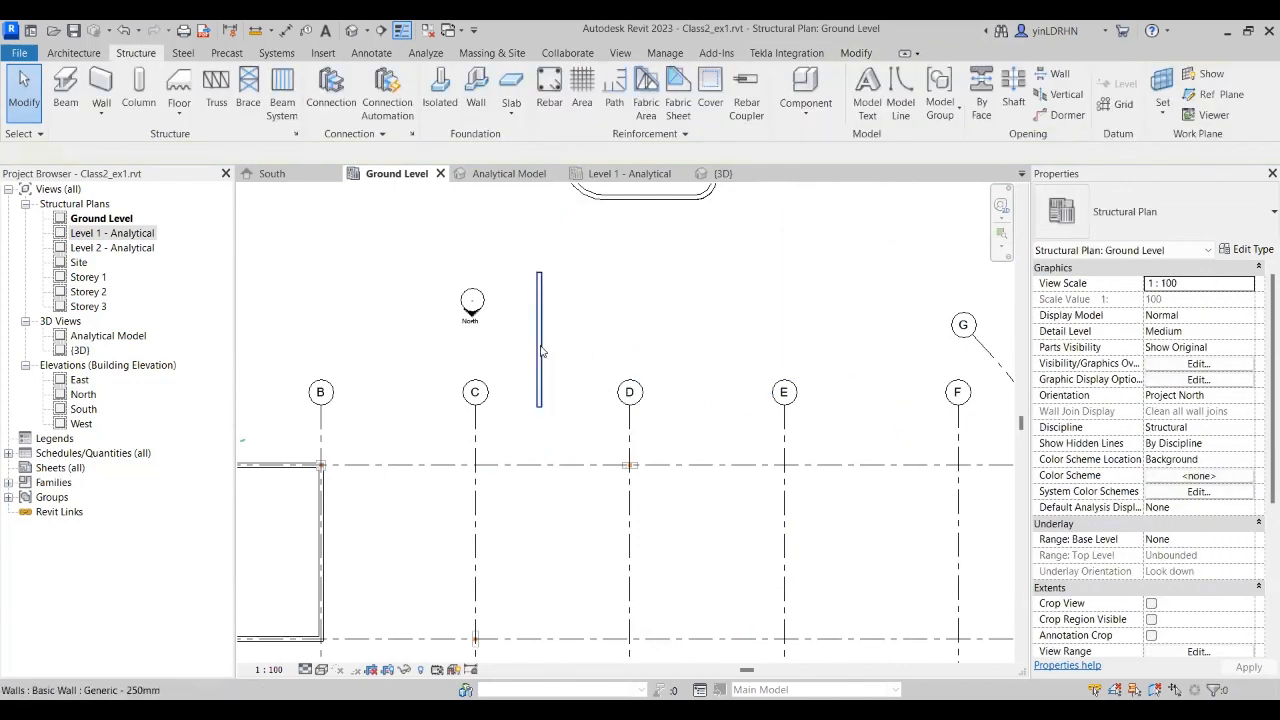
{"action": "left_click", "coordinate": [542, 350]}
{"action": "key", "text": "Delete"}
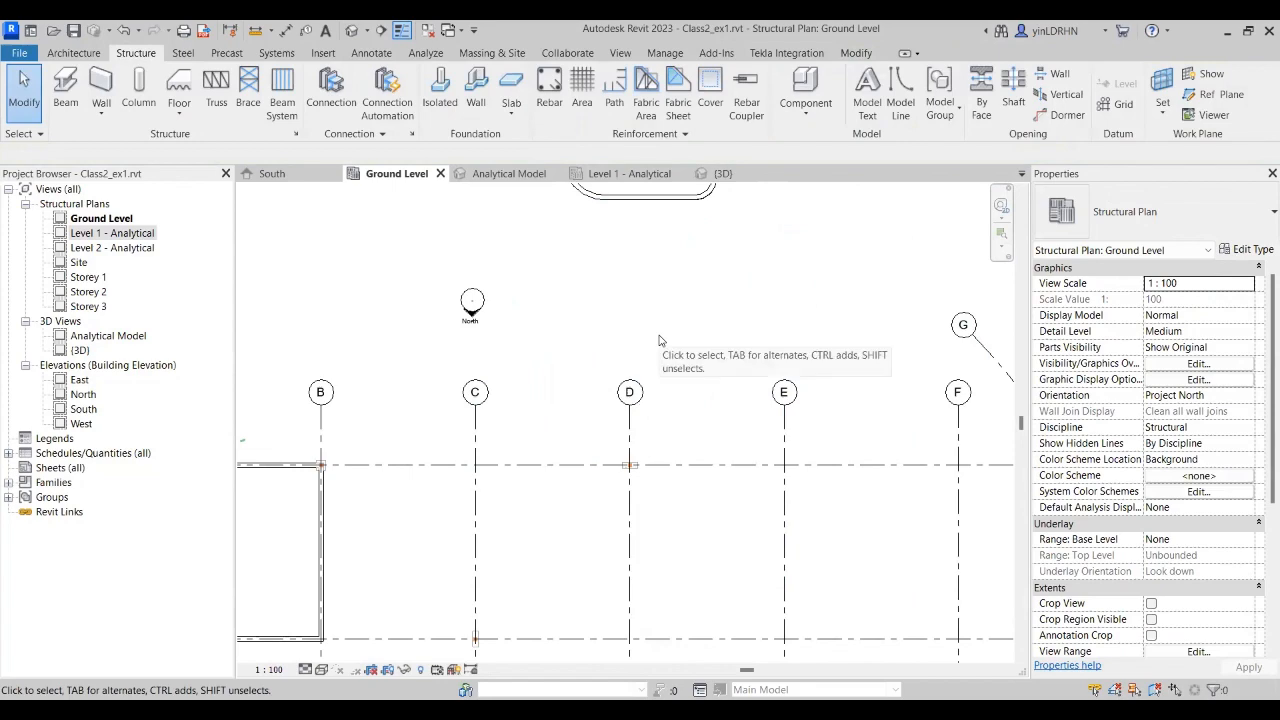
Step: Delete the rounded closed wall loop above the grid together with the North elevation marker
{"action": "scroll", "coordinate": [659, 341], "scroll_direction": "down", "scroll_amount": 3}
{"action": "left_click_drag", "start_coordinate": [576, 198], "coordinate": [771, 370]}
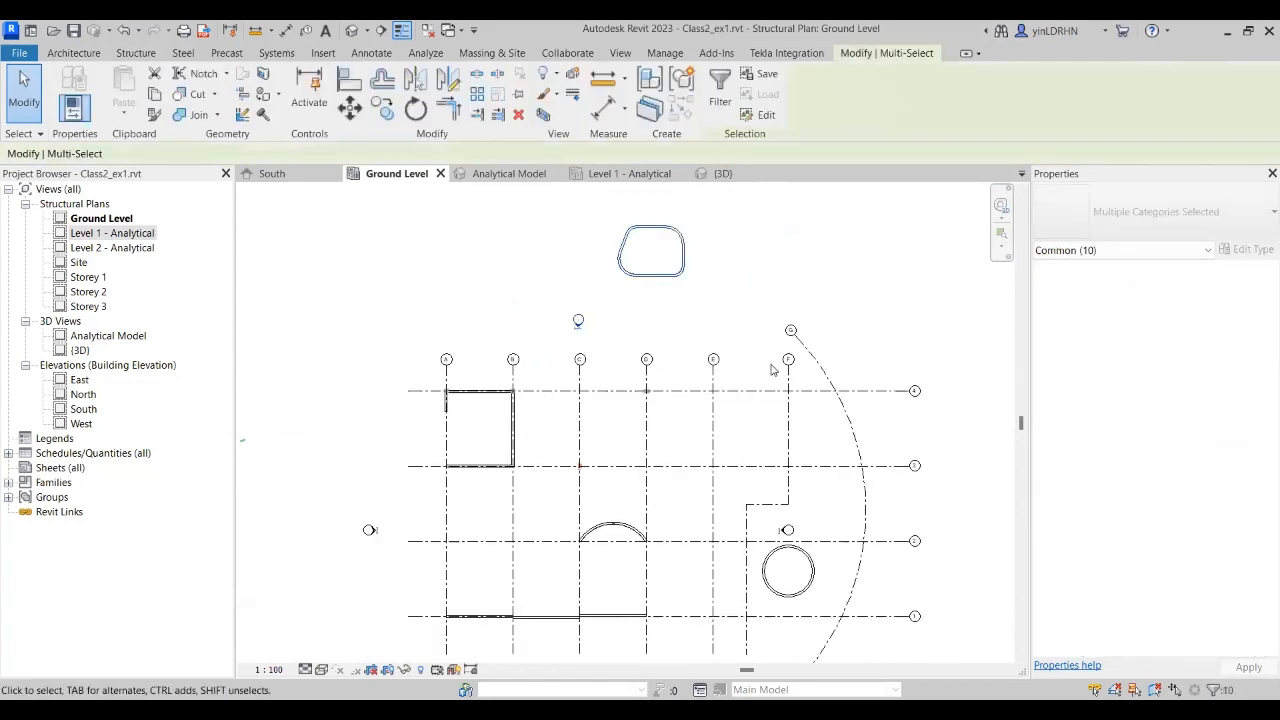
{"action": "key", "text": "Delete"}
{"action": "left_click", "coordinate": [704, 422]}
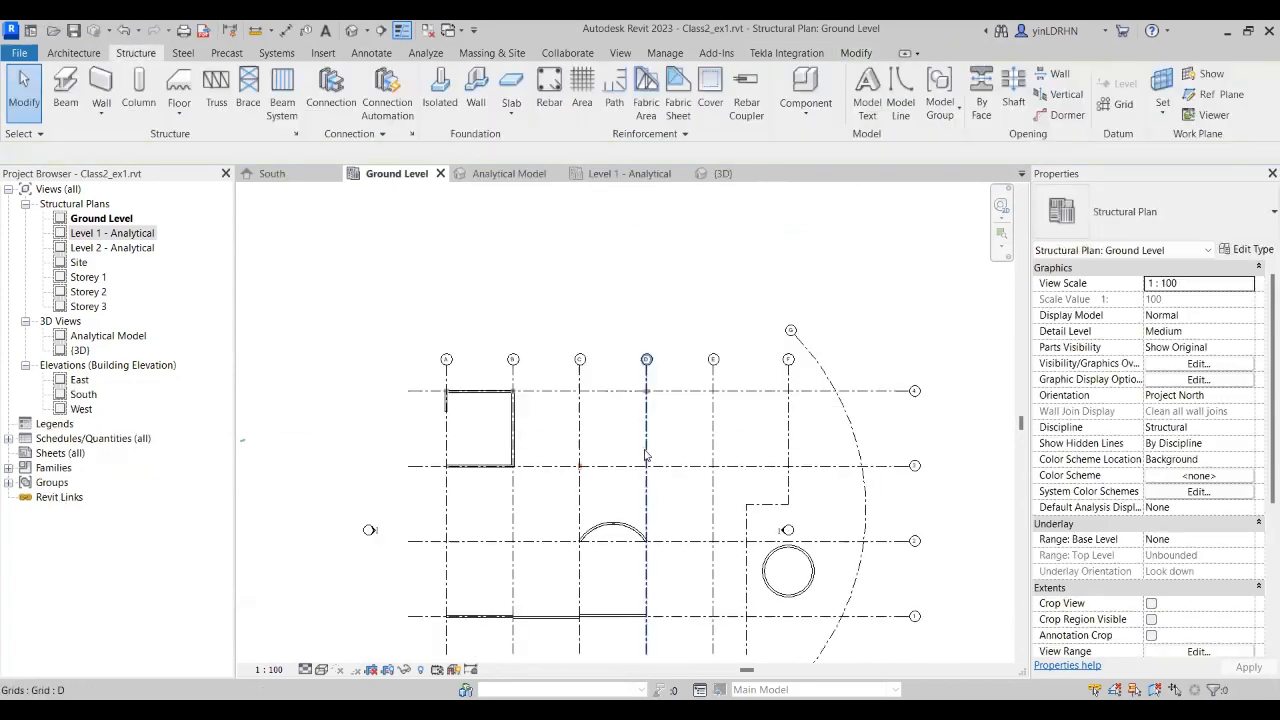
Step: Delete the arc wall on grid 2 and the straight walls along grid 1 between grids A and D
{"action": "middle_click_drag", "start_coordinate": [618, 380], "coordinate": [600, 197]}
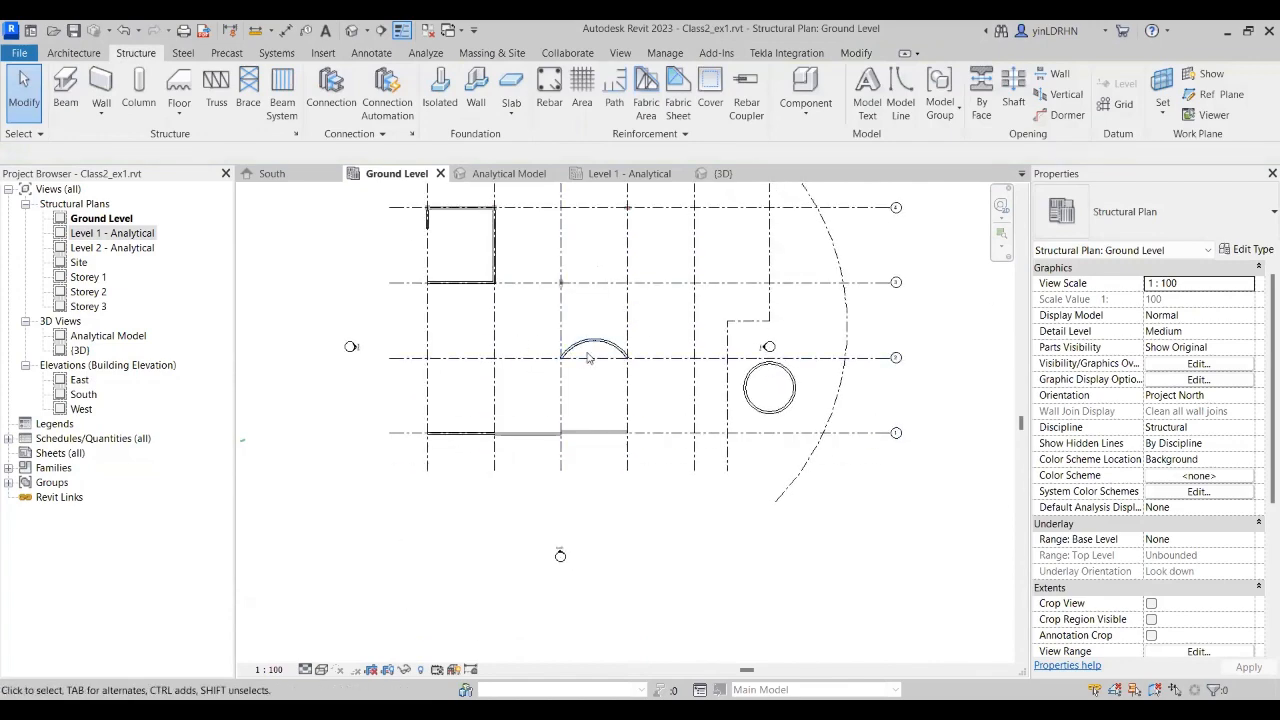
{"action": "left_click", "coordinate": [598, 433]}
{"action": "key", "text": "Delete"}
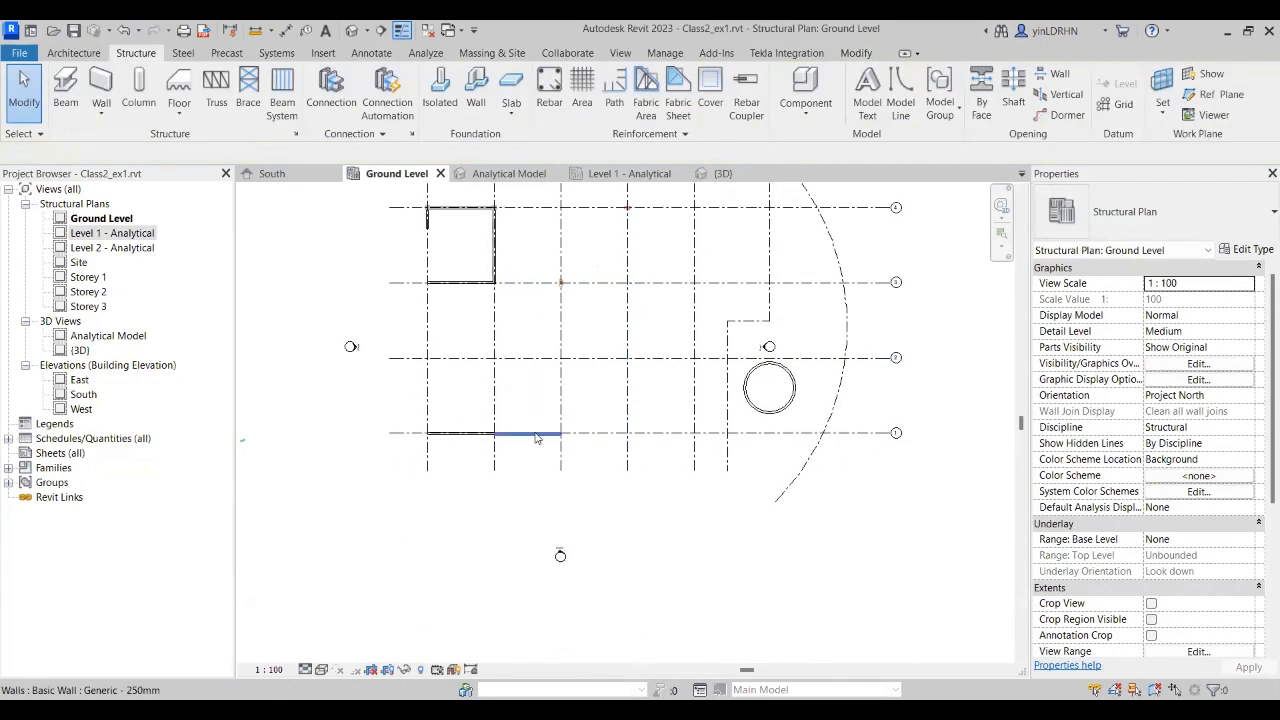
{"action": "left_click", "coordinate": [538, 434]}
{"action": "key", "text": "Delete"}
{"action": "left_click", "coordinate": [471, 434]}
{"action": "key", "text": "Delete"}
Step: Delete both halves of the circular wall between grids 1 and 2
{"action": "left_click", "coordinate": [769, 414]}
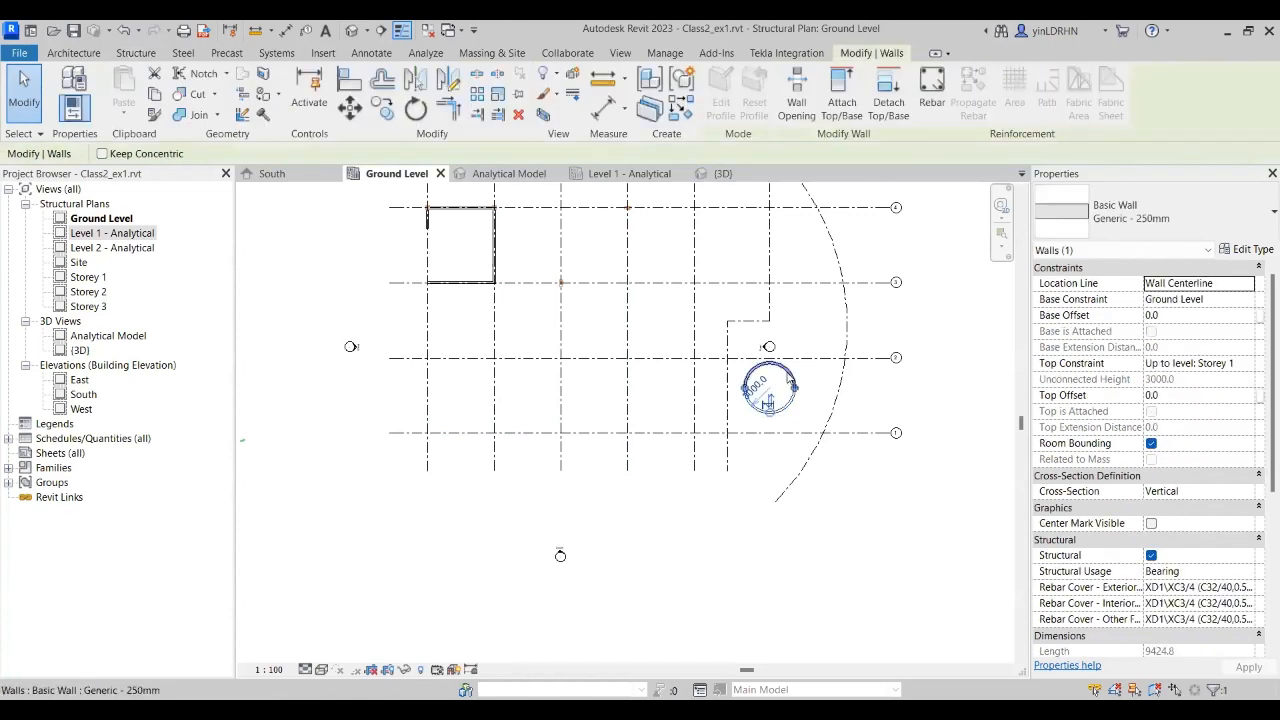
{"action": "key", "text": "Delete"}
{"action": "left_click", "coordinate": [769, 363]}
{"action": "key", "text": "Delete"}
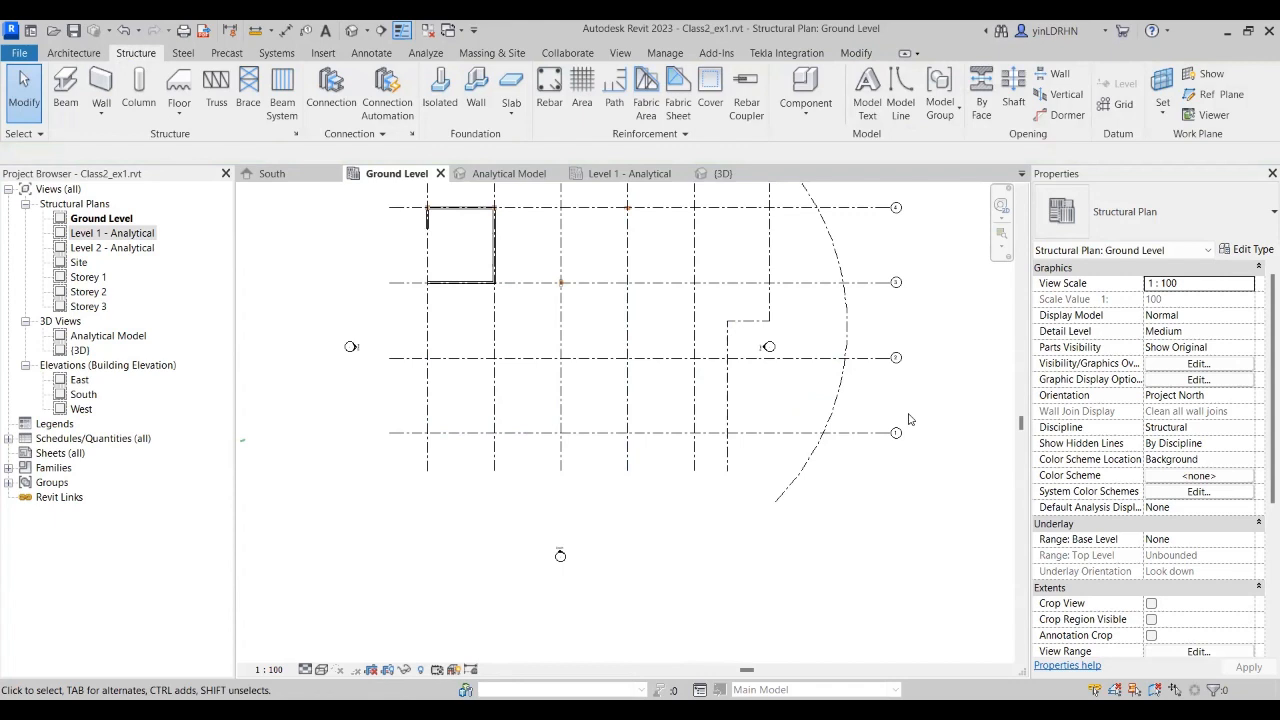
Step: Delete the remaining walls around the bay between grids A and B and grids 3 and 4
{"action": "left_click", "coordinate": [477, 286]}
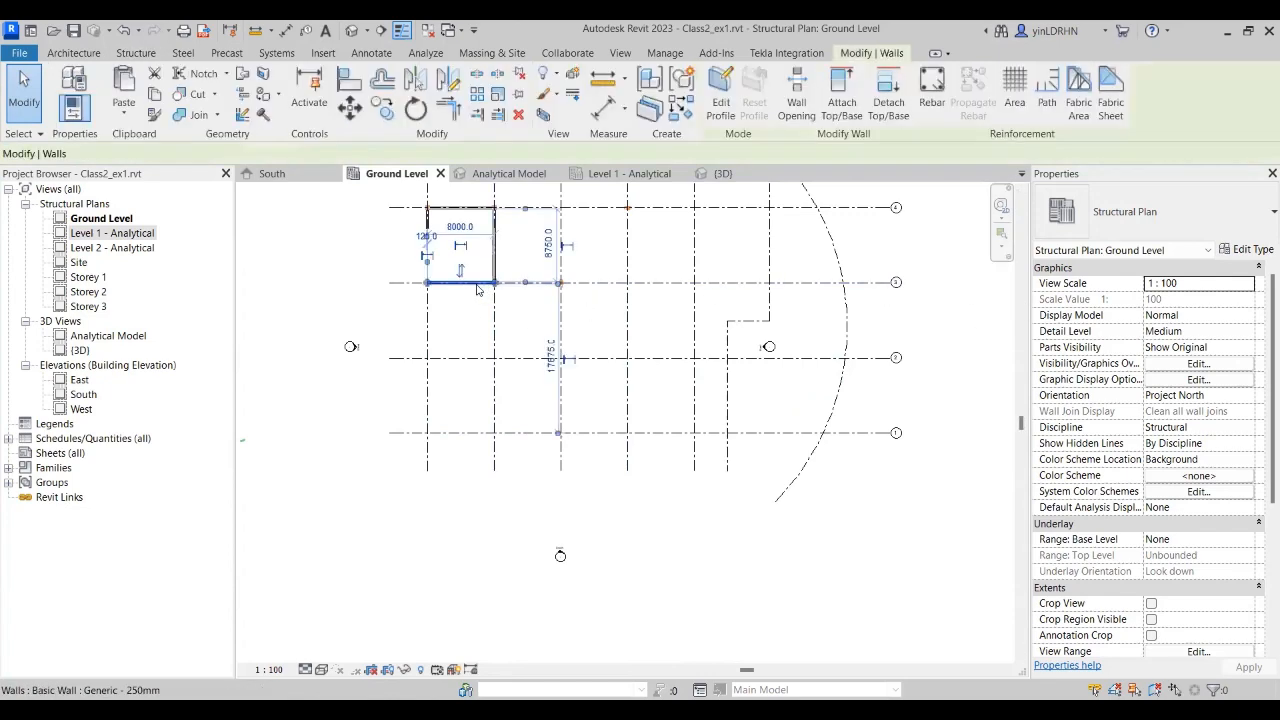
{"action": "key", "text": "Delete"}
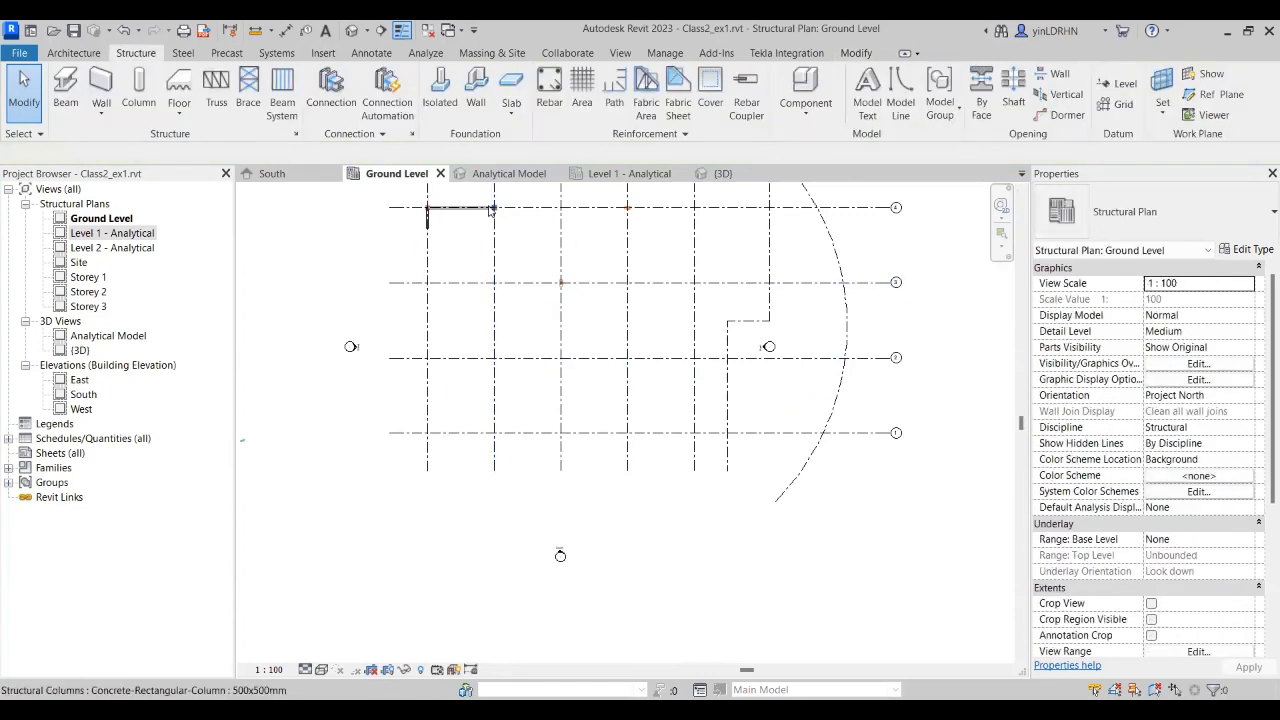
{"action": "left_click", "coordinate": [477, 209]}
{"action": "key", "text": "Delete"}
{"action": "left_click", "coordinate": [430, 221]}
{"action": "key", "text": "Delete"}
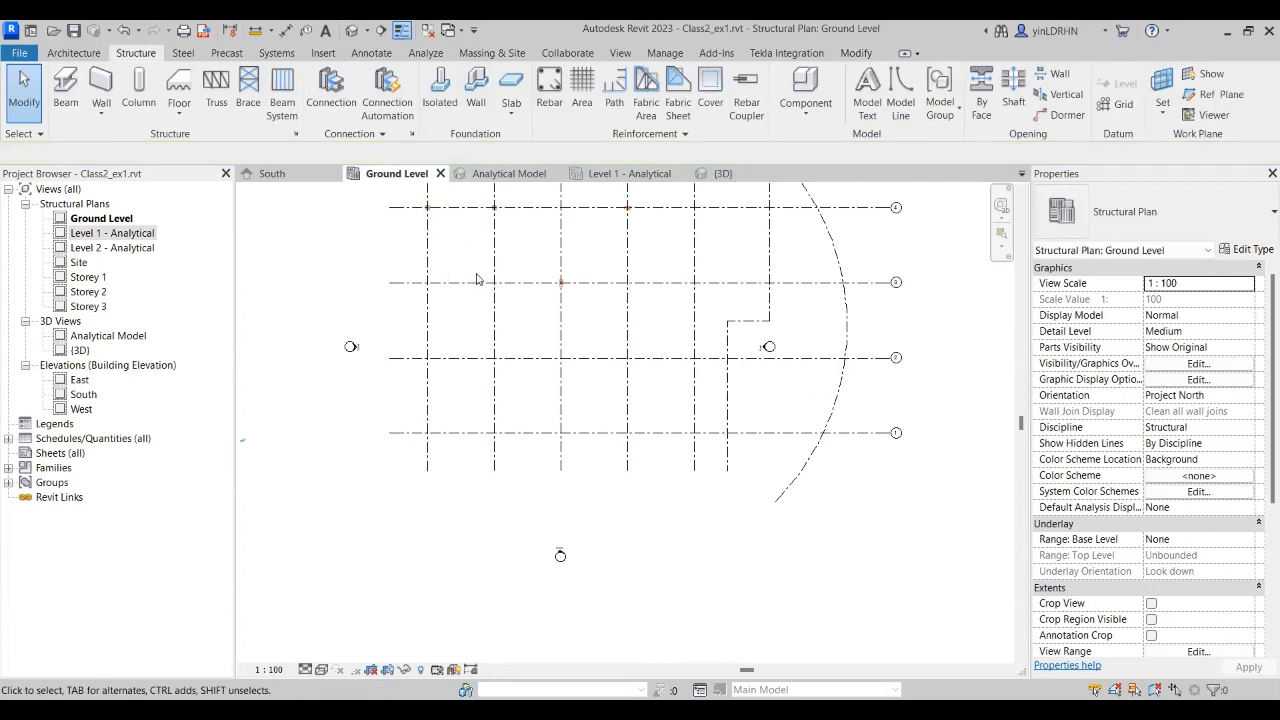
Step: Place vertical Concrete-Rectangular-Column 300x800 columns at grid intersections C/4 and E/4
{"action": "middle_click_drag", "start_coordinate": [672, 323], "coordinate": [673, 356]}
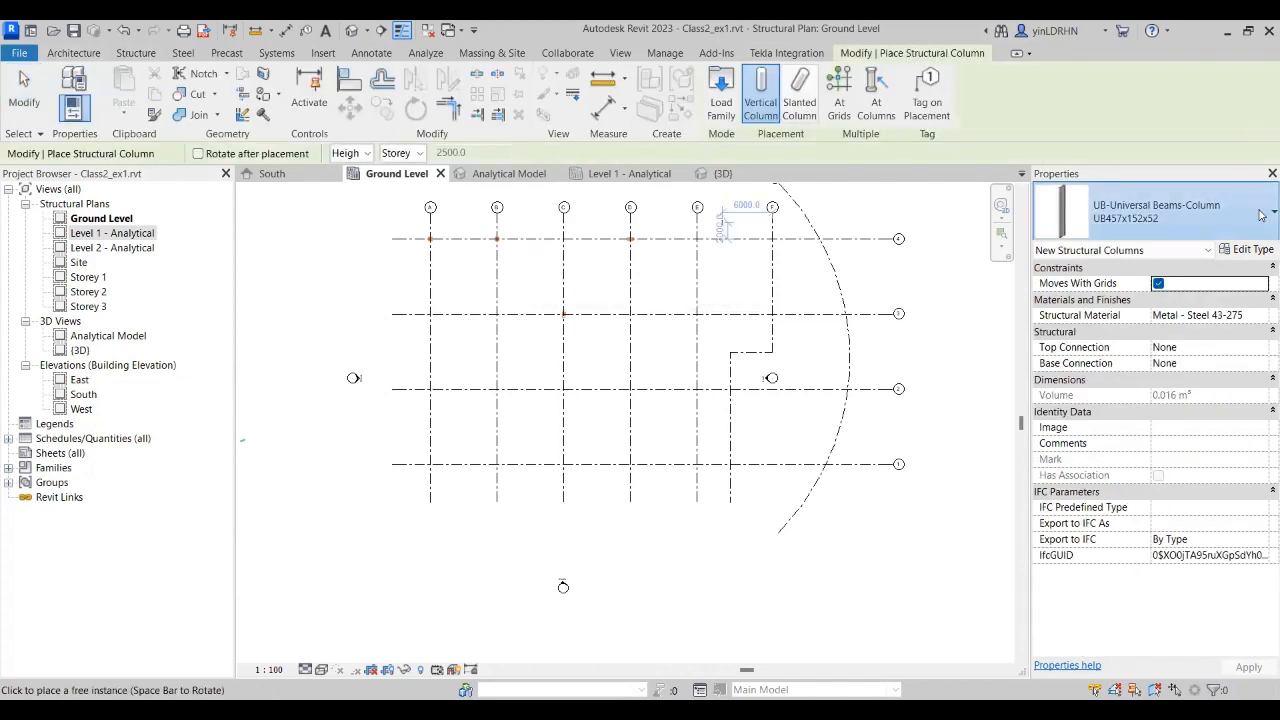
{"action": "left_click", "coordinate": [1150, 211]}
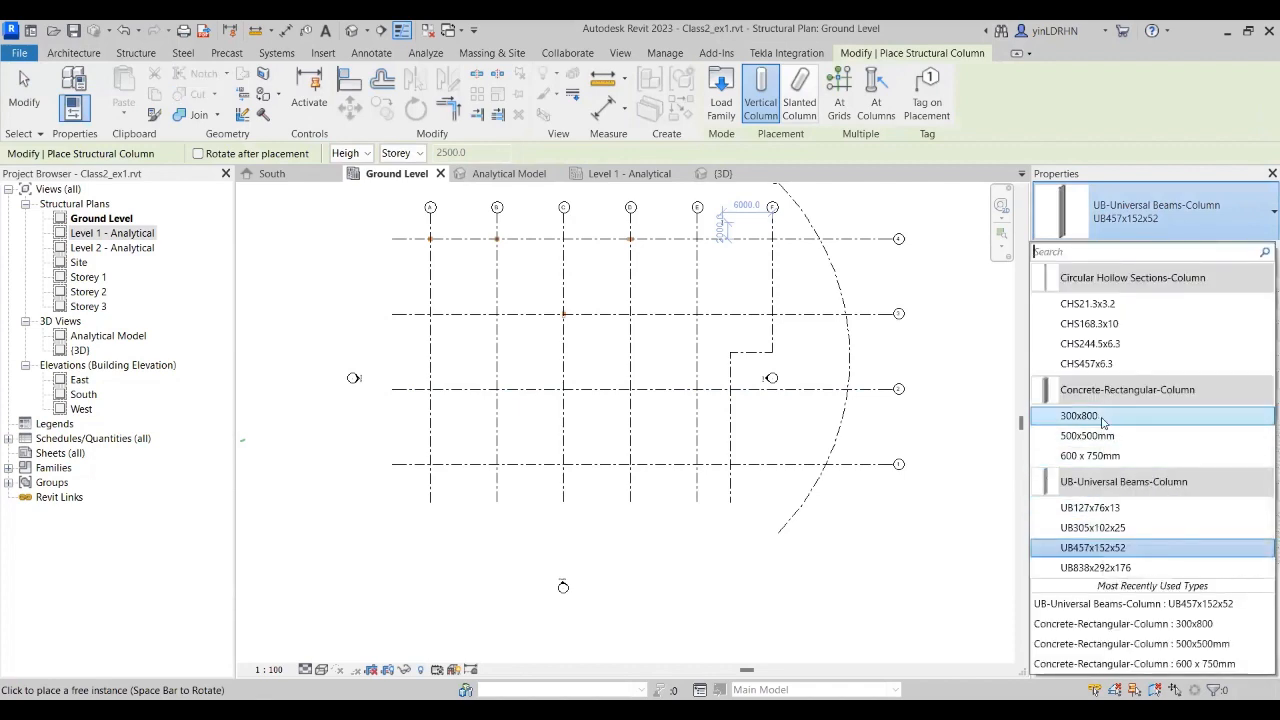
{"action": "left_click", "coordinate": [1103, 420]}
{"action": "scroll", "coordinate": [520, 252], "scroll_direction": "up", "scroll_amount": 3}
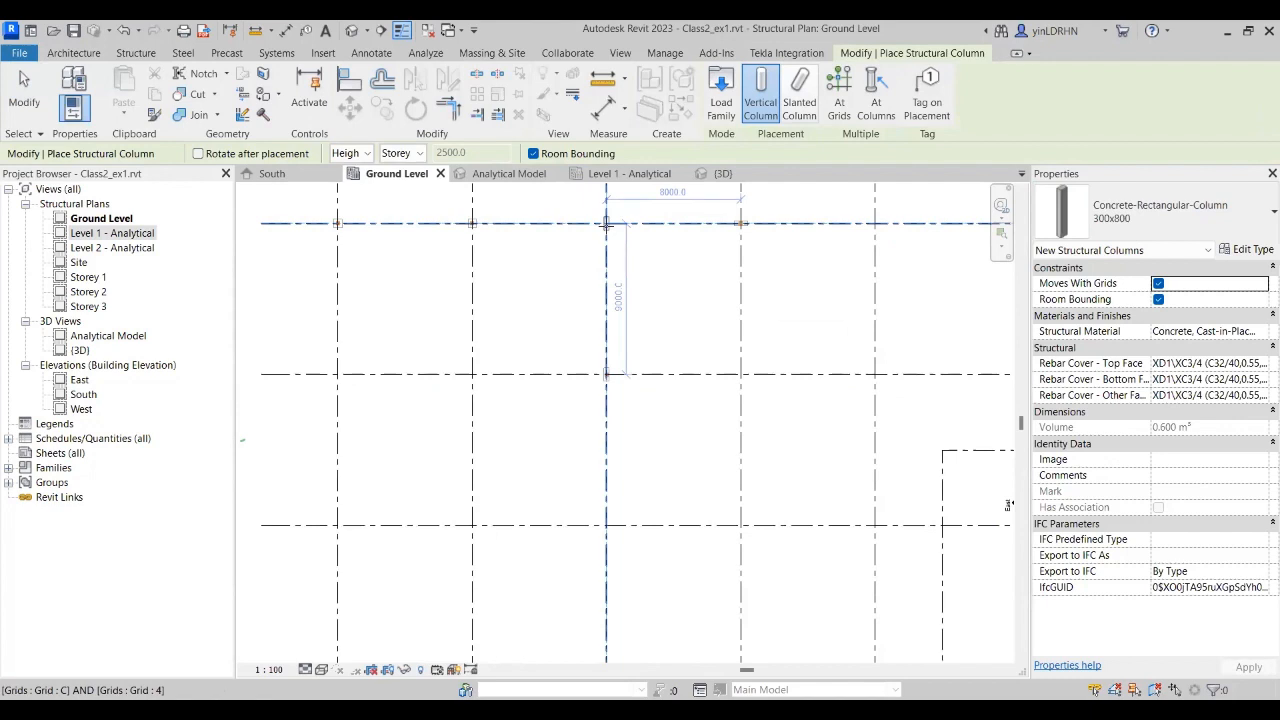
{"action": "left_click", "coordinate": [606, 223]}
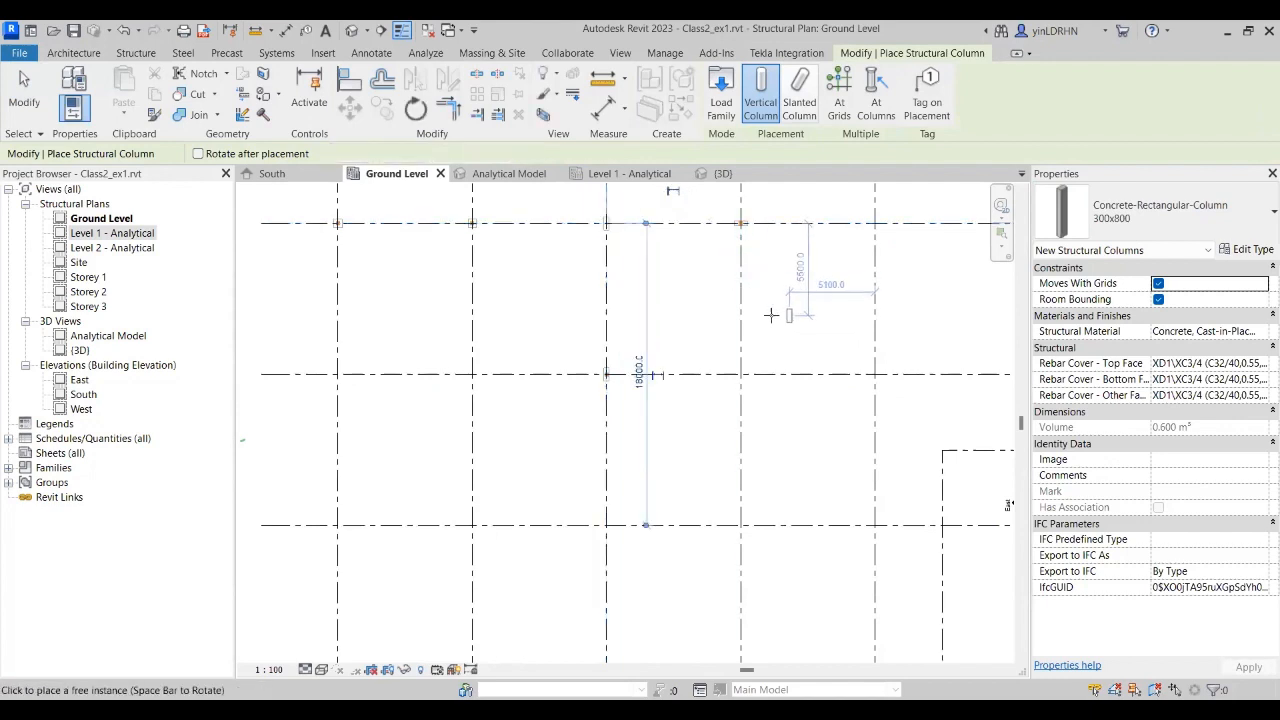
{"action": "middle_click_drag", "start_coordinate": [778, 318], "coordinate": [544, 348]}
{"action": "left_click", "coordinate": [642, 254]}
{"action": "scroll", "coordinate": [660, 262], "scroll_direction": "up", "scroll_amount": 2}
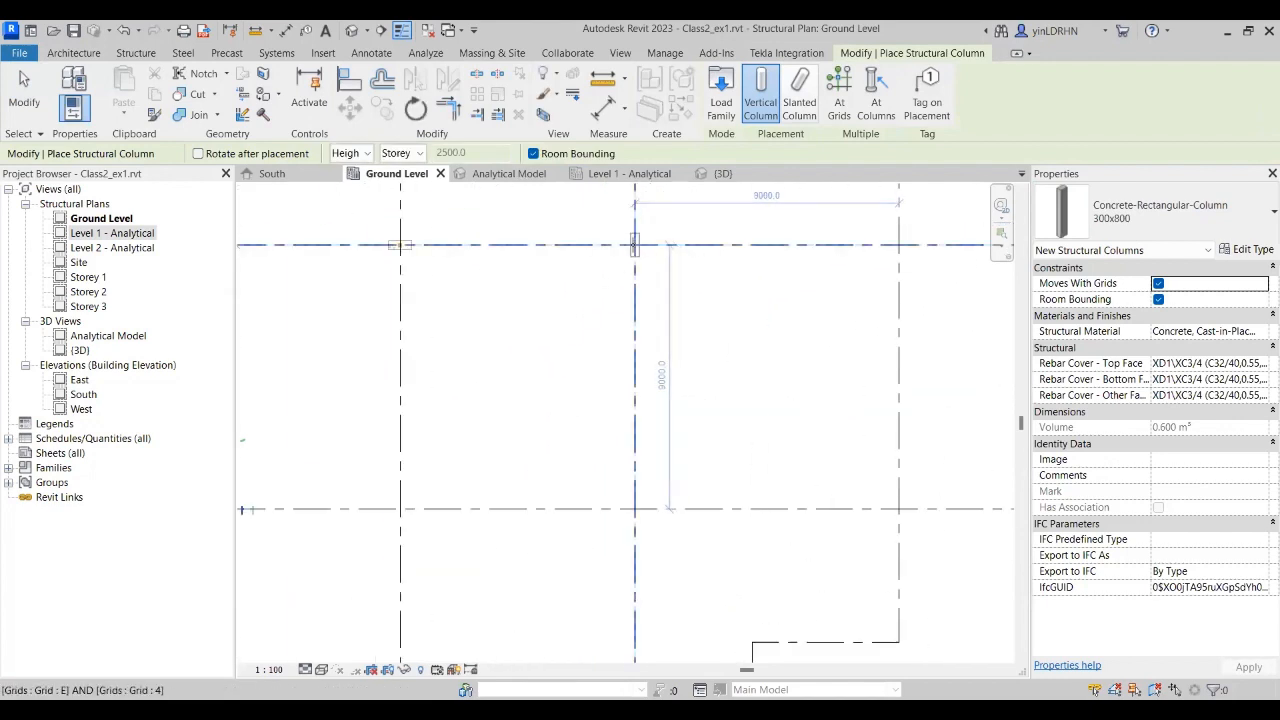
{"action": "scroll", "coordinate": [796, 265], "scroll_direction": "down", "scroll_amount": 2}
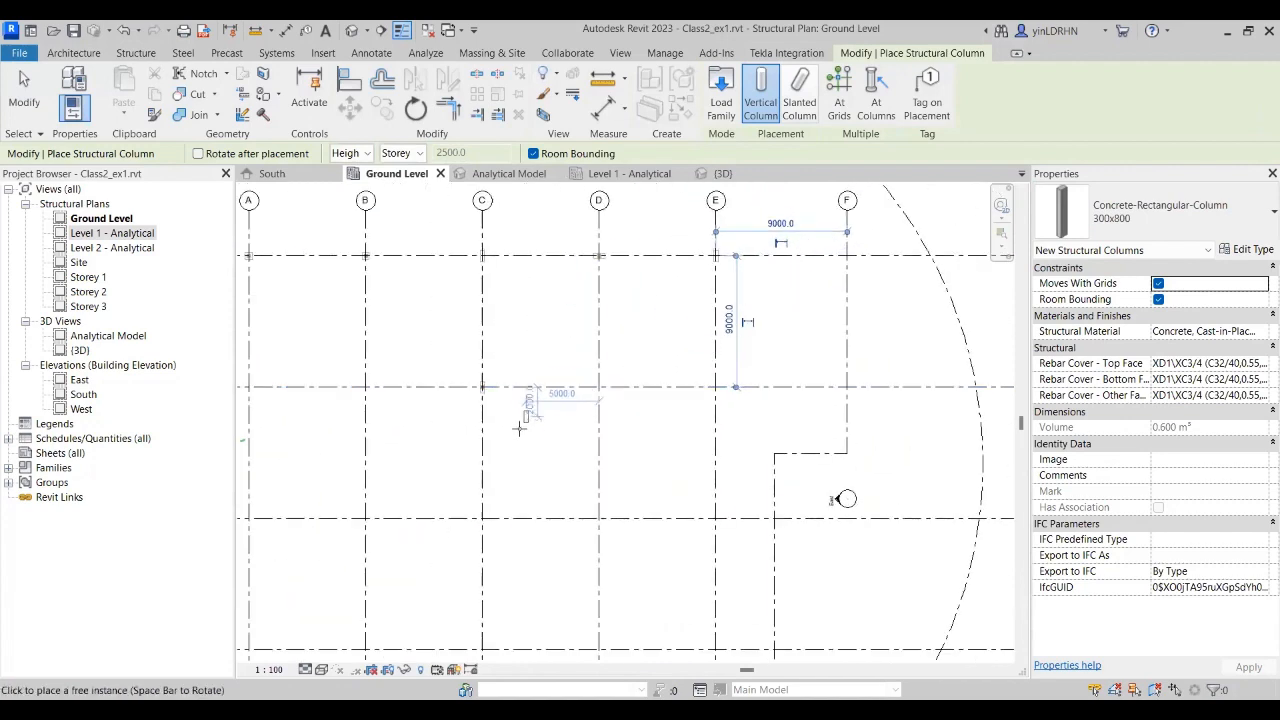
Step: Place 500x500mm concrete rectangular columns on grid 3 at A, B, D, E and F, plus one at F/4
{"action": "middle_click_drag", "start_coordinate": [982, 350], "coordinate": [1118, 338]}
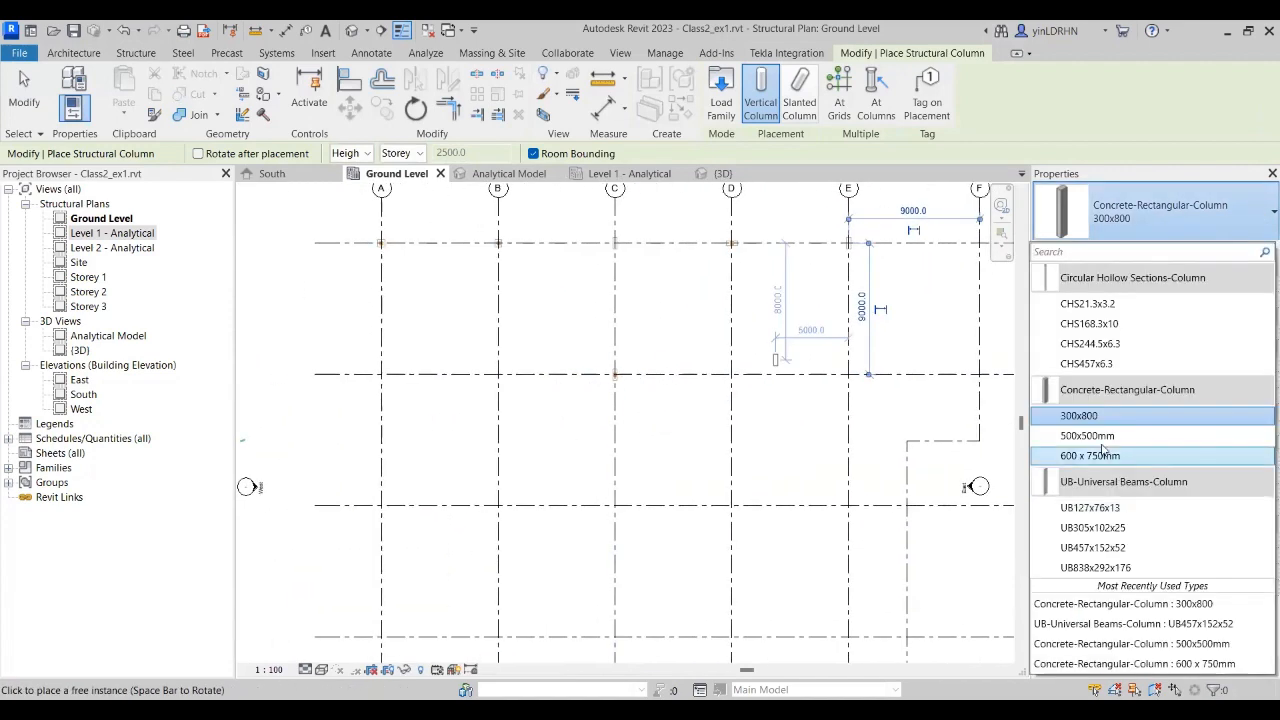
{"action": "left_click", "coordinate": [1087, 435]}
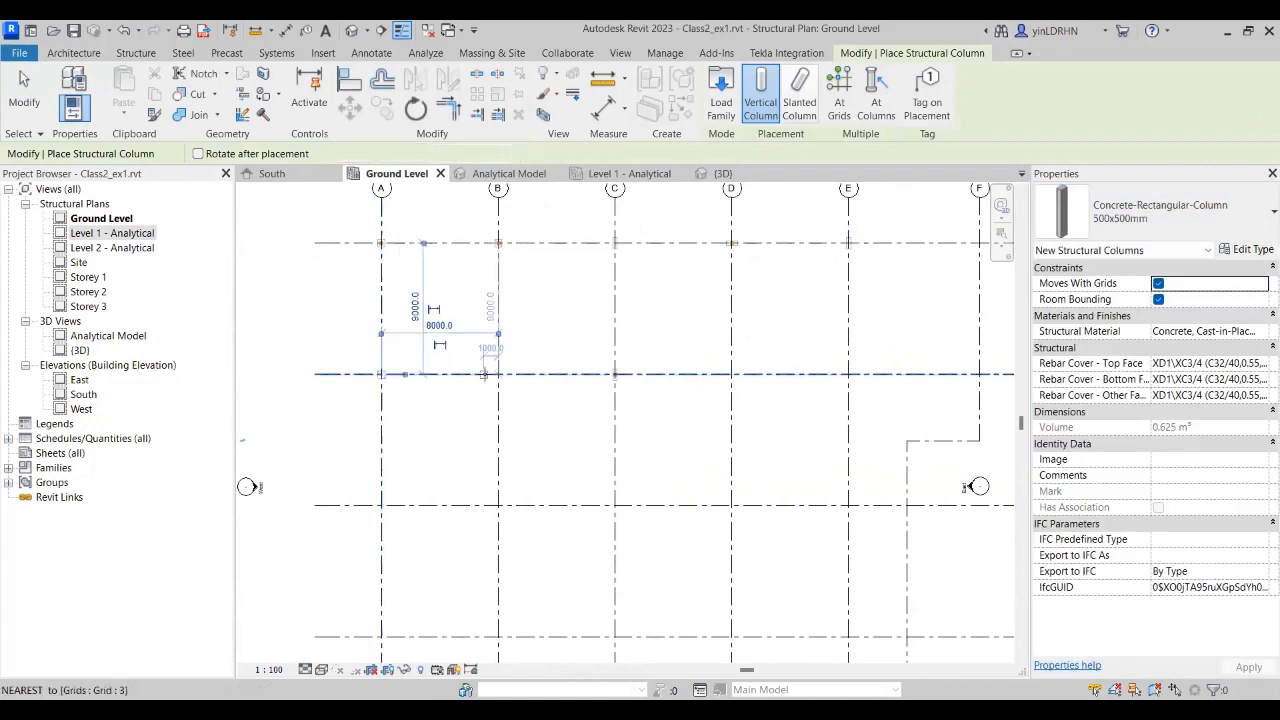
{"action": "left_click", "coordinate": [735, 375]}
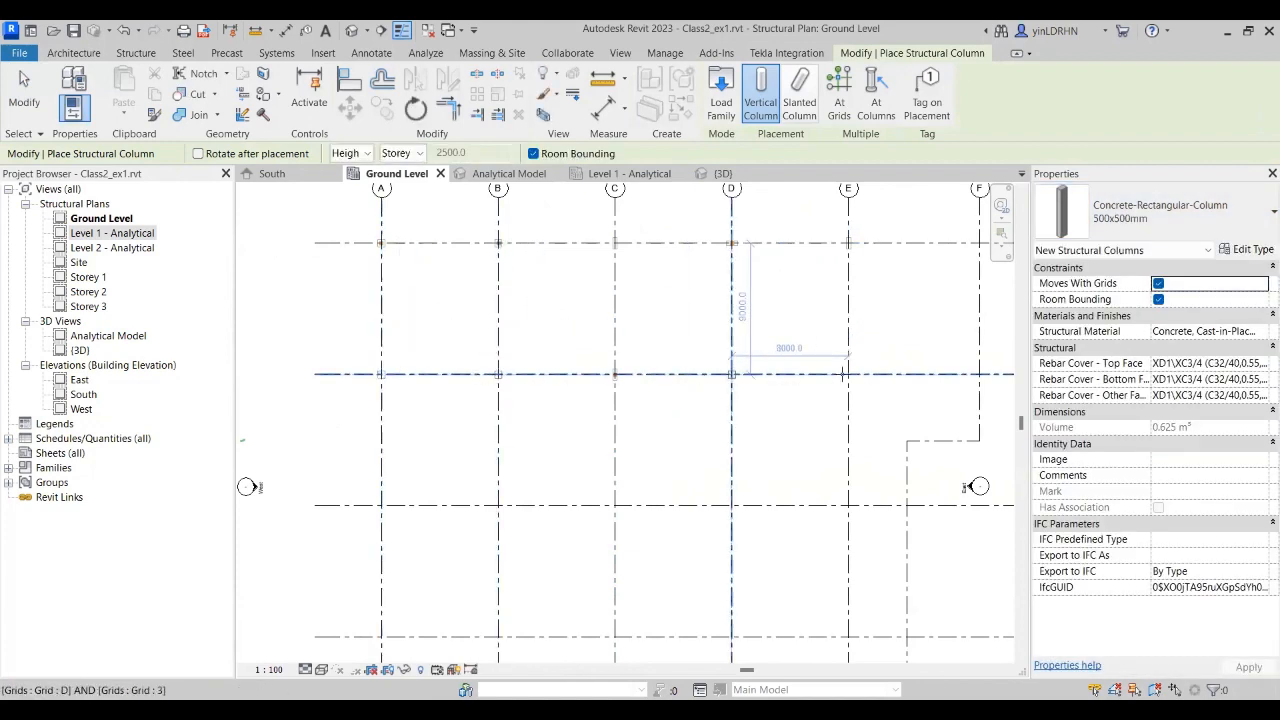
{"action": "left_click", "coordinate": [850, 375]}
{"action": "left_click", "coordinate": [977, 375]}
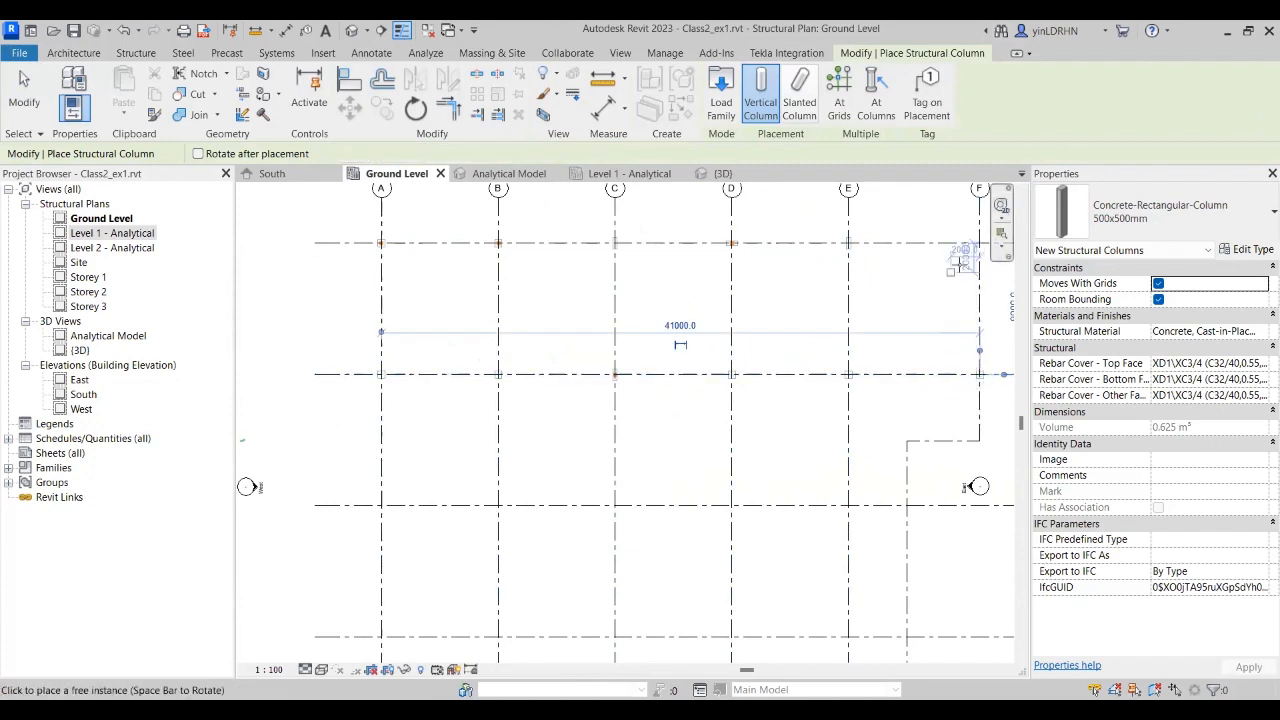
{"action": "left_click", "coordinate": [980, 242]}
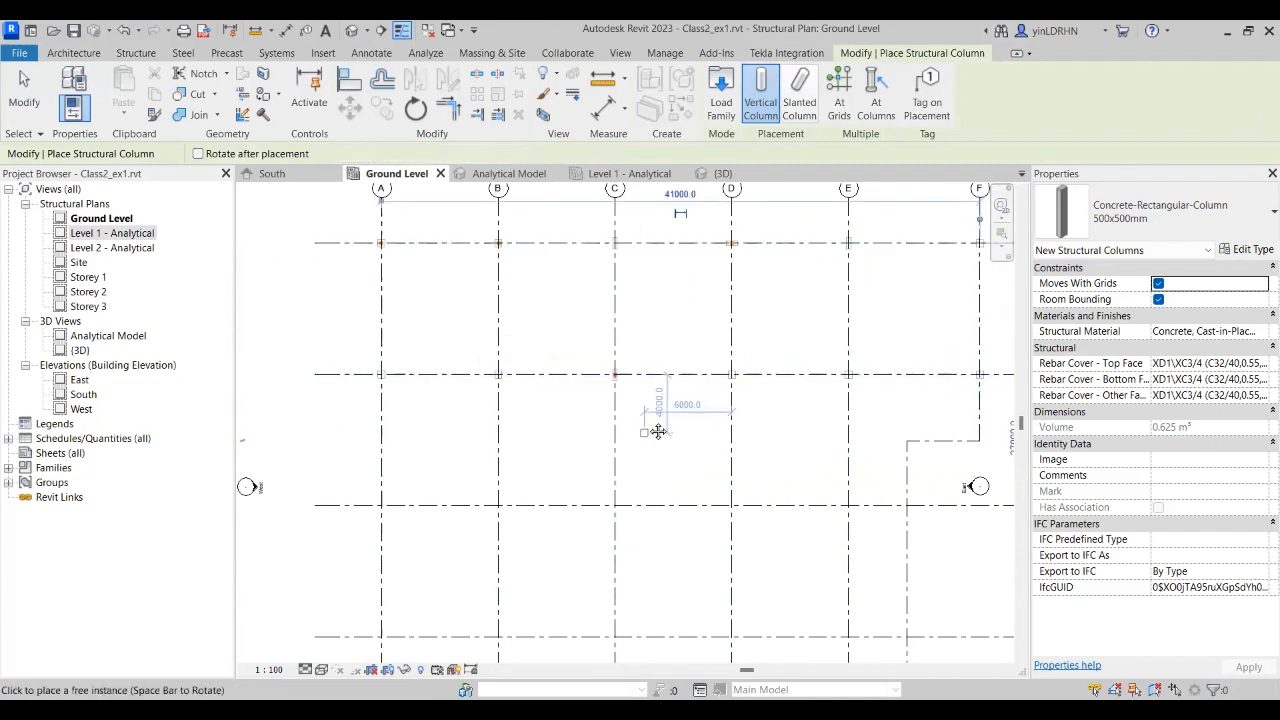
{"action": "middle_click_drag", "start_coordinate": [657, 428], "coordinate": [663, 283]}
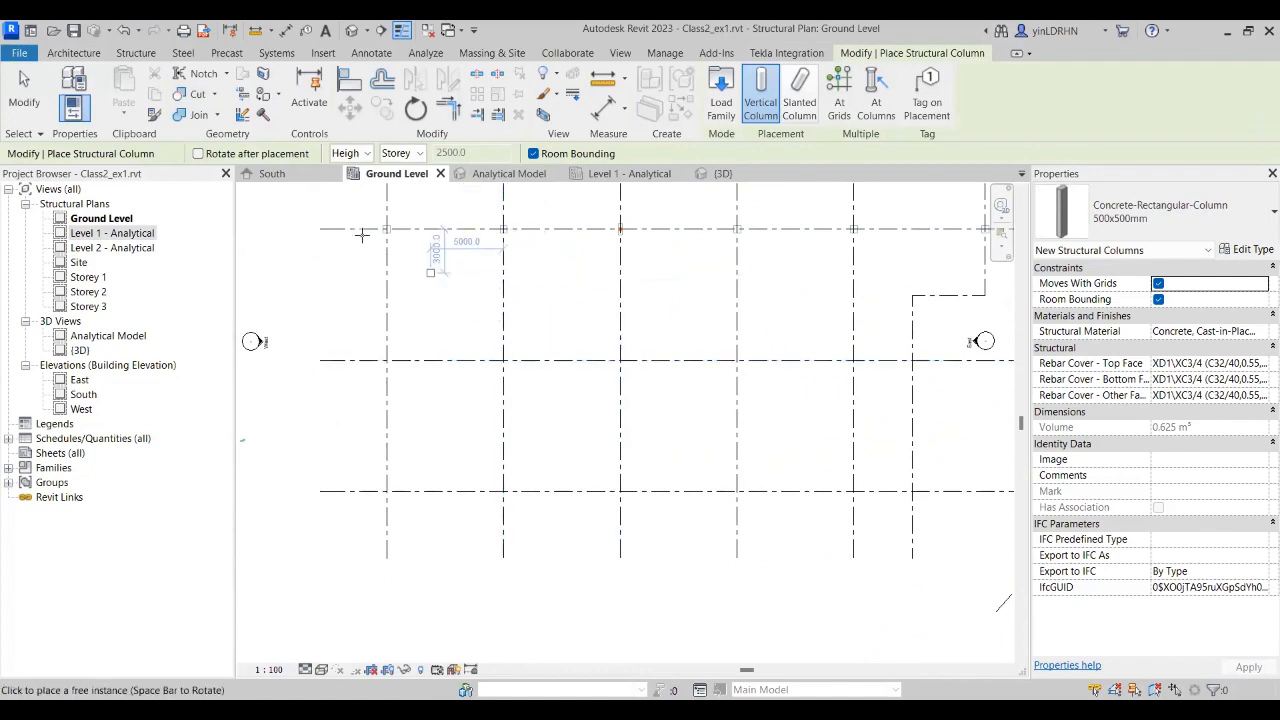
Step: Draw a straight Generic - 250mm structural wall along grid A from grid 2 to grid 1, up to level Storey 1
{"action": "key", "text": "Escape"}
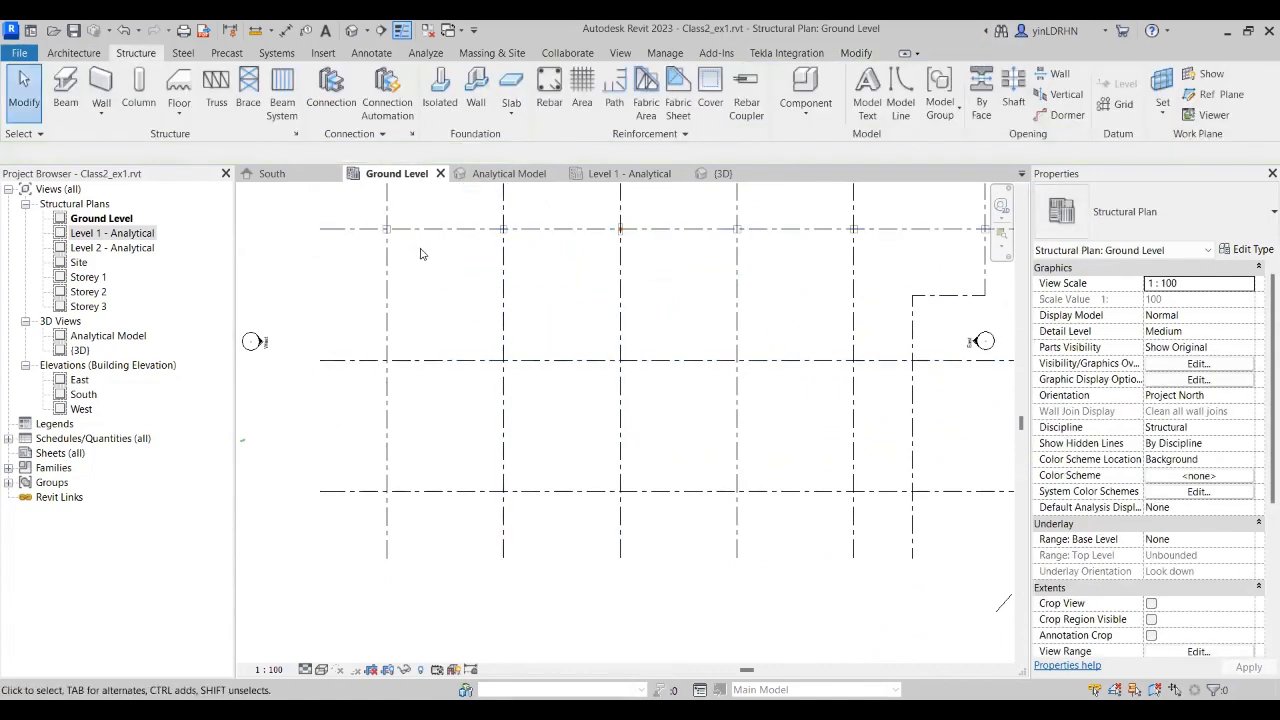
{"action": "left_click", "coordinate": [100, 85]}
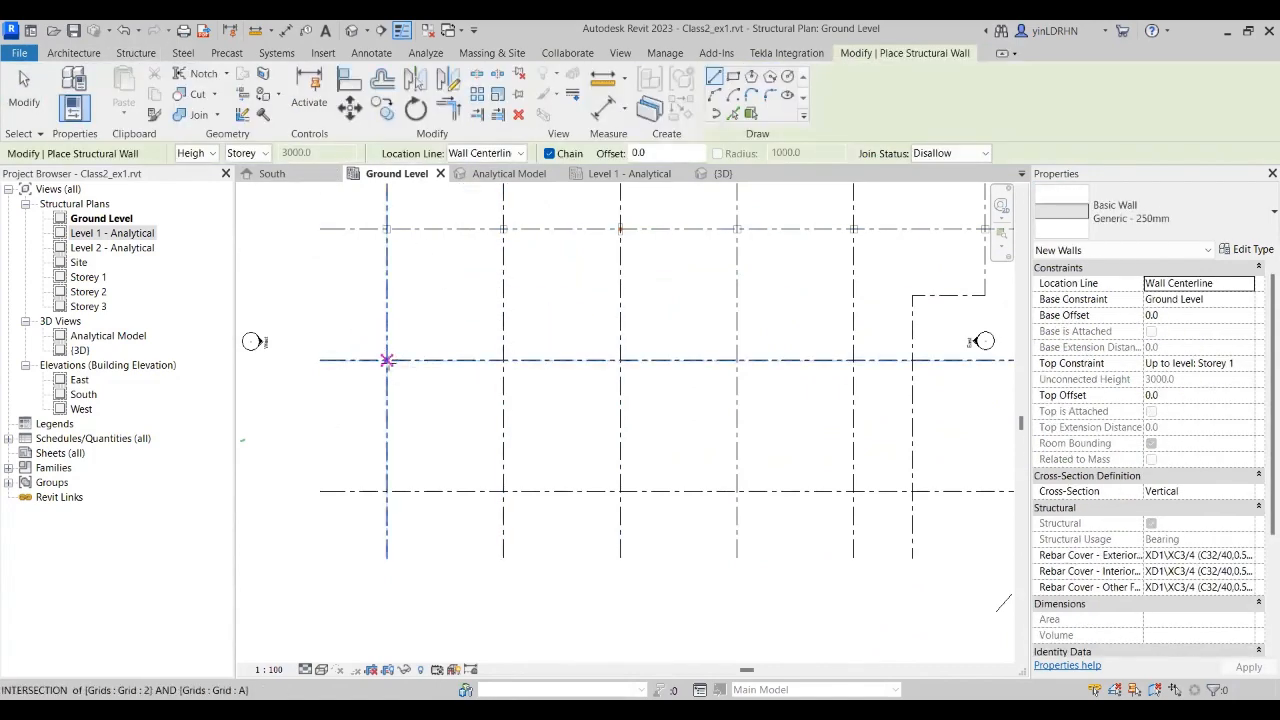
{"action": "left_click", "coordinate": [387, 360]}
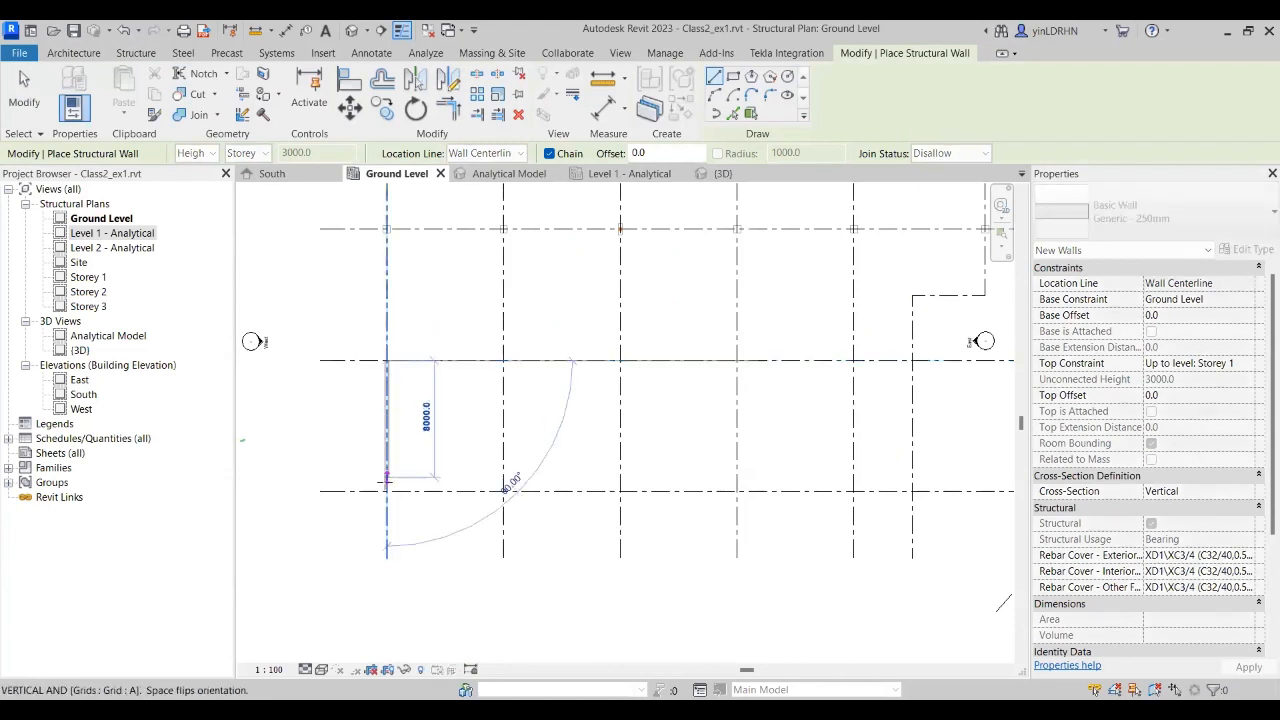
{"action": "left_click", "coordinate": [387, 490]}
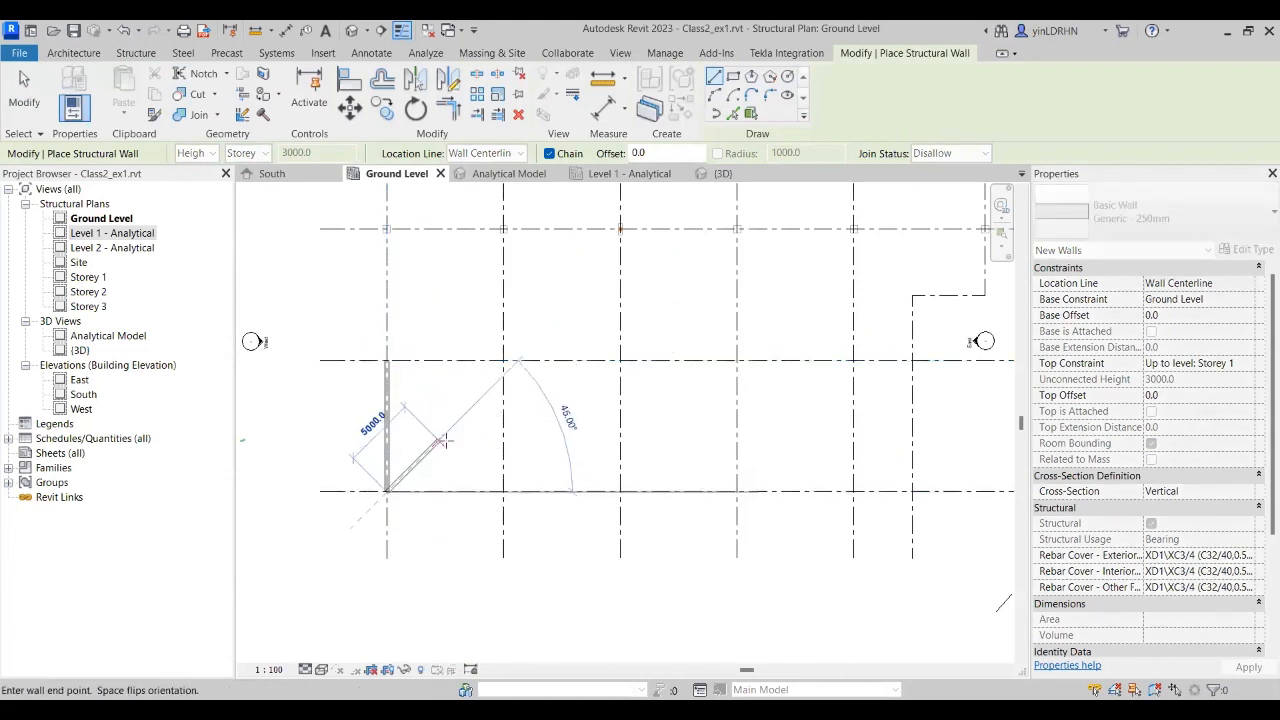
{"action": "right_click", "coordinate": [448, 441]}
{"action": "left_click", "coordinate": [497, 178]}
Step: Draw a second Generic - 250mm structural wall along grid E from grid 2 to grid 1
{"action": "scroll", "coordinate": [571, 377], "scroll_direction": "down", "scroll_amount": 1}
{"action": "middle_click_drag", "start_coordinate": [712, 427], "coordinate": [661, 425]}
{"action": "left_click", "coordinate": [733, 360]}
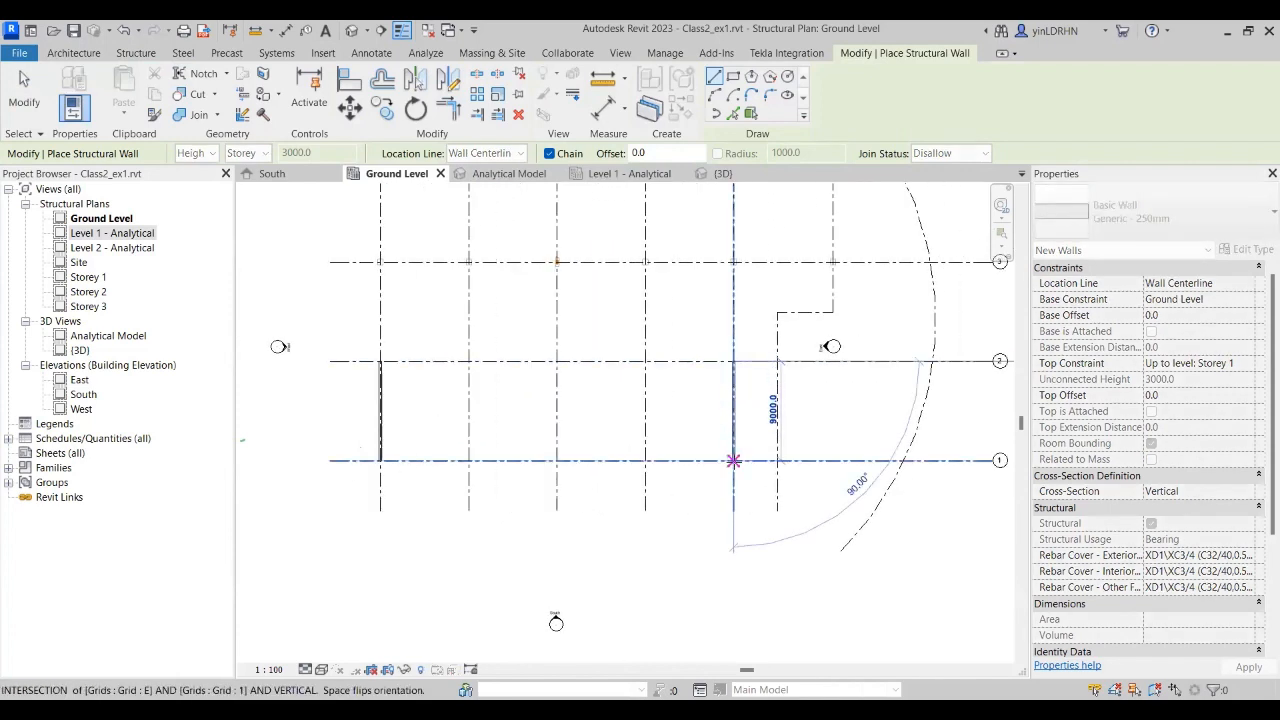
{"action": "left_click", "coordinate": [733, 460]}
{"action": "right_click", "coordinate": [712, 168]}
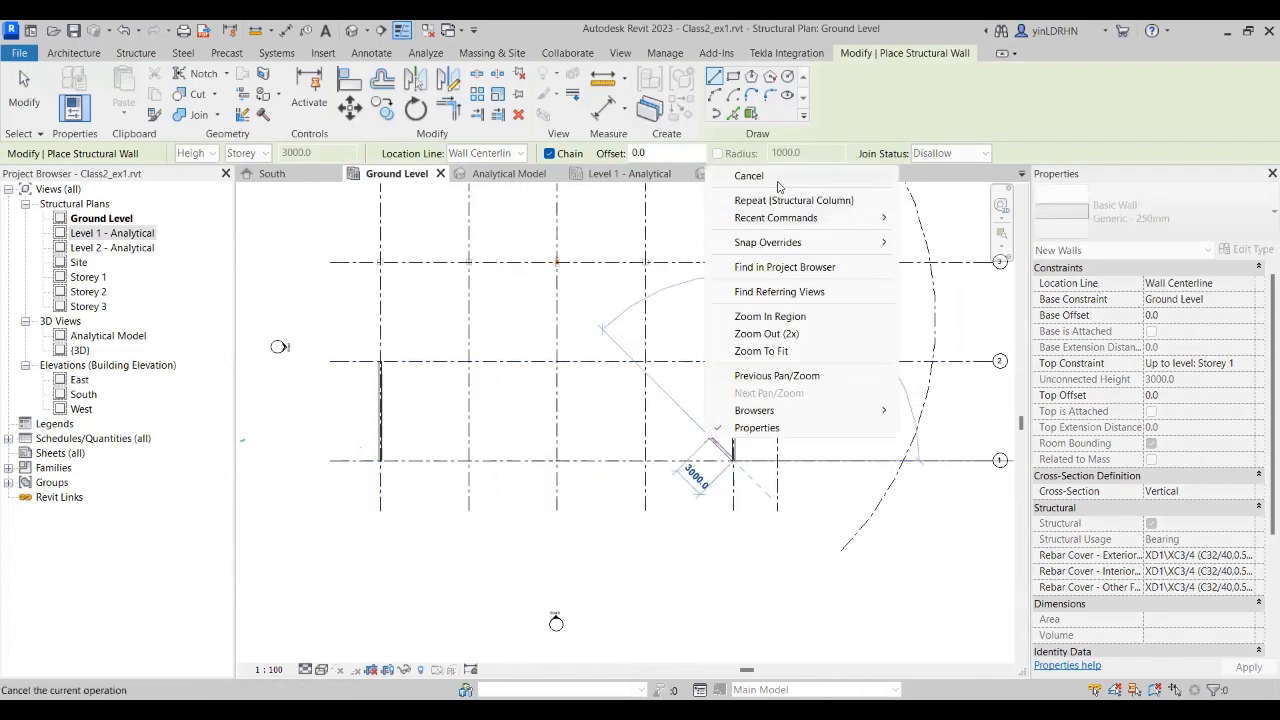
{"action": "left_click", "coordinate": [778, 183]}
{"action": "middle_click_drag", "start_coordinate": [817, 447], "coordinate": [787, 478]}
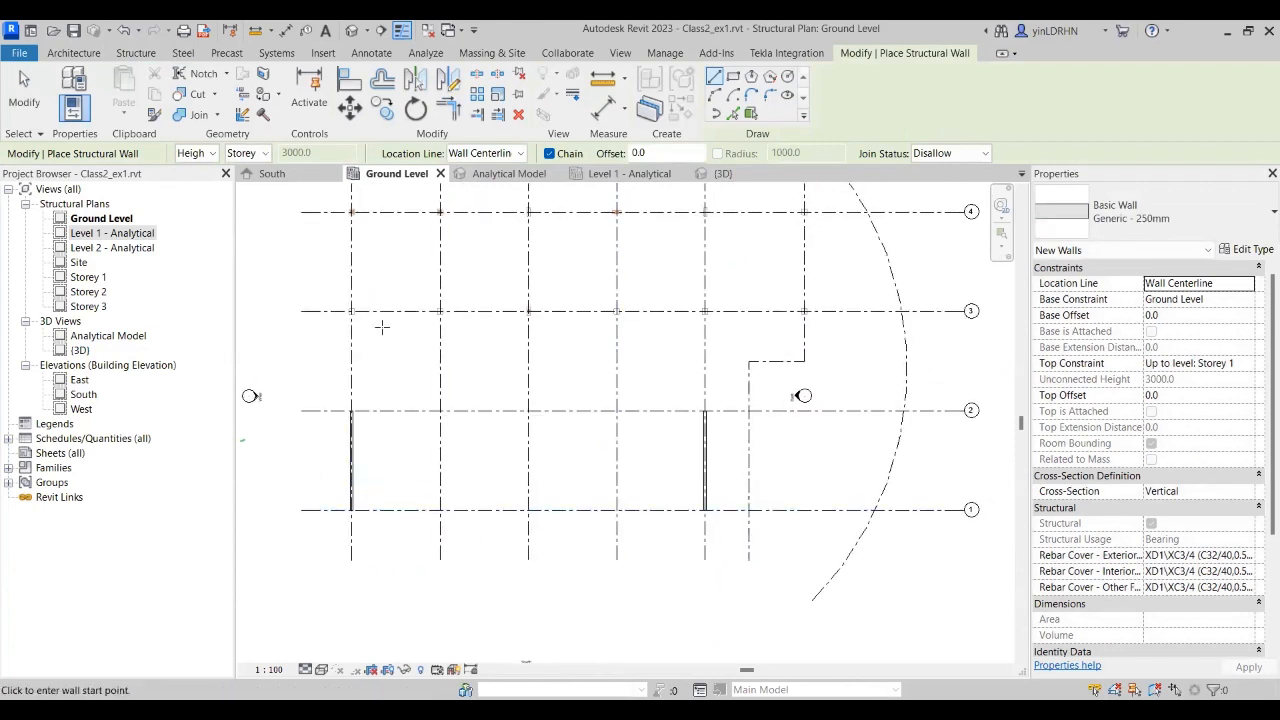
{"action": "key", "text": "Escape"}
{"action": "key", "text": "Escape"}
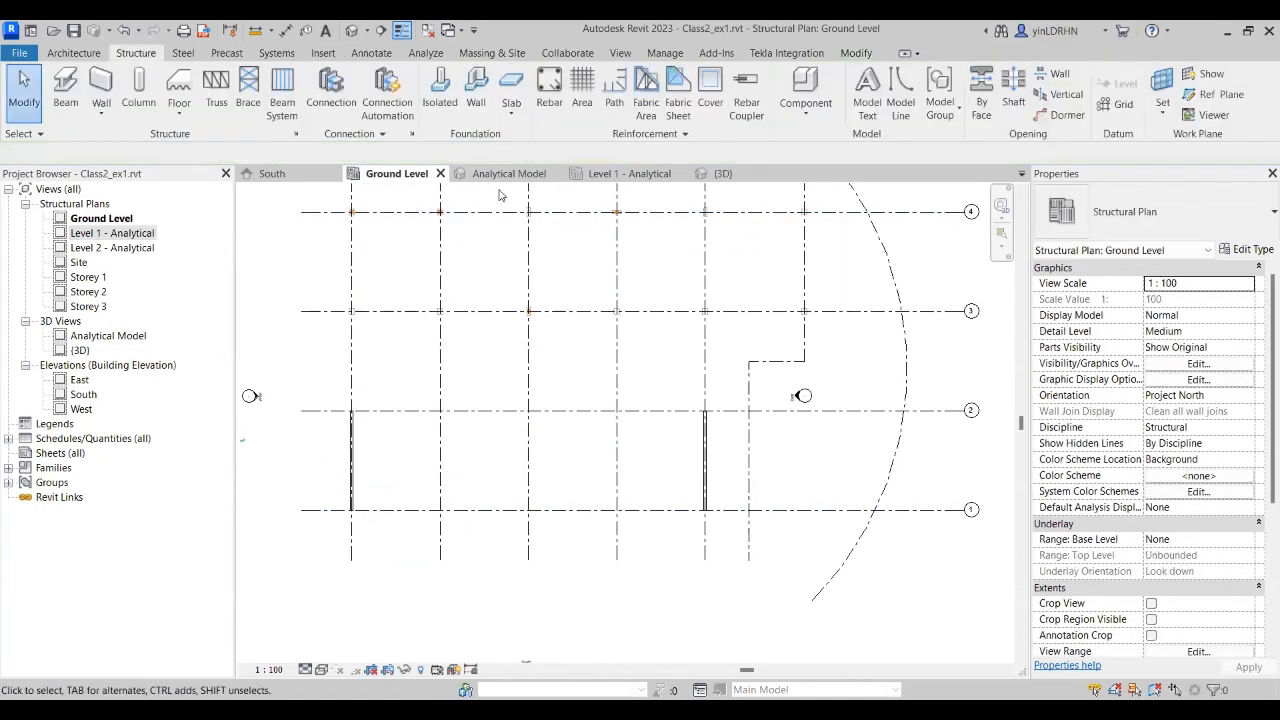
Step: Place vertical 500x500mm concrete rectangular columns on grids 1 and 2 at B, C and D
{"action": "left_click", "coordinate": [139, 90]}
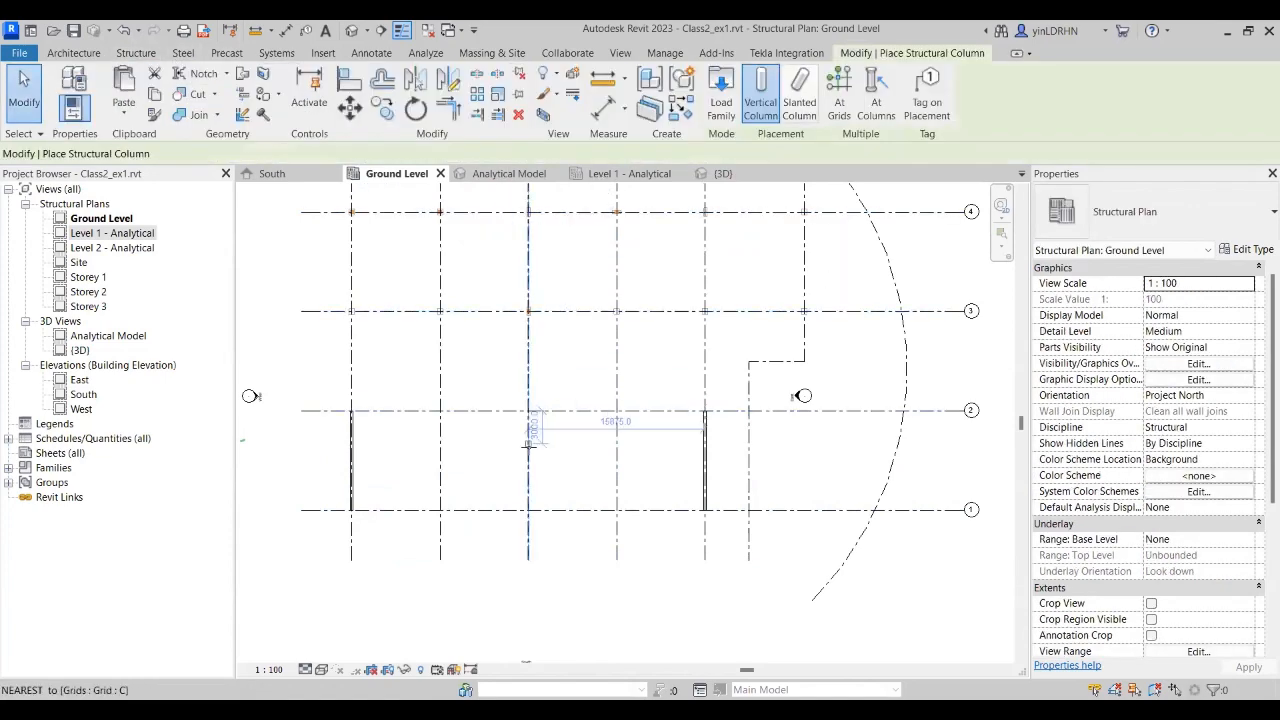
{"action": "left_click", "coordinate": [528, 508]}
{"action": "left_click", "coordinate": [618, 508]}
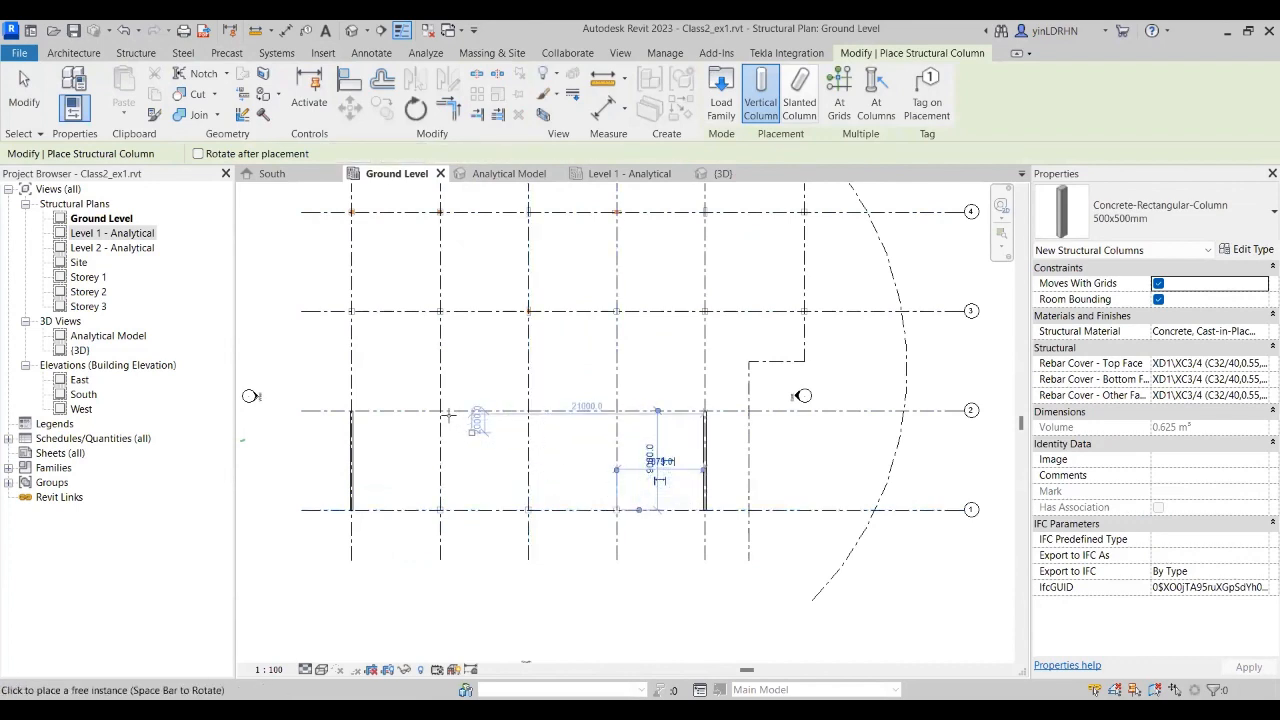
{"action": "left_click", "coordinate": [617, 410]}
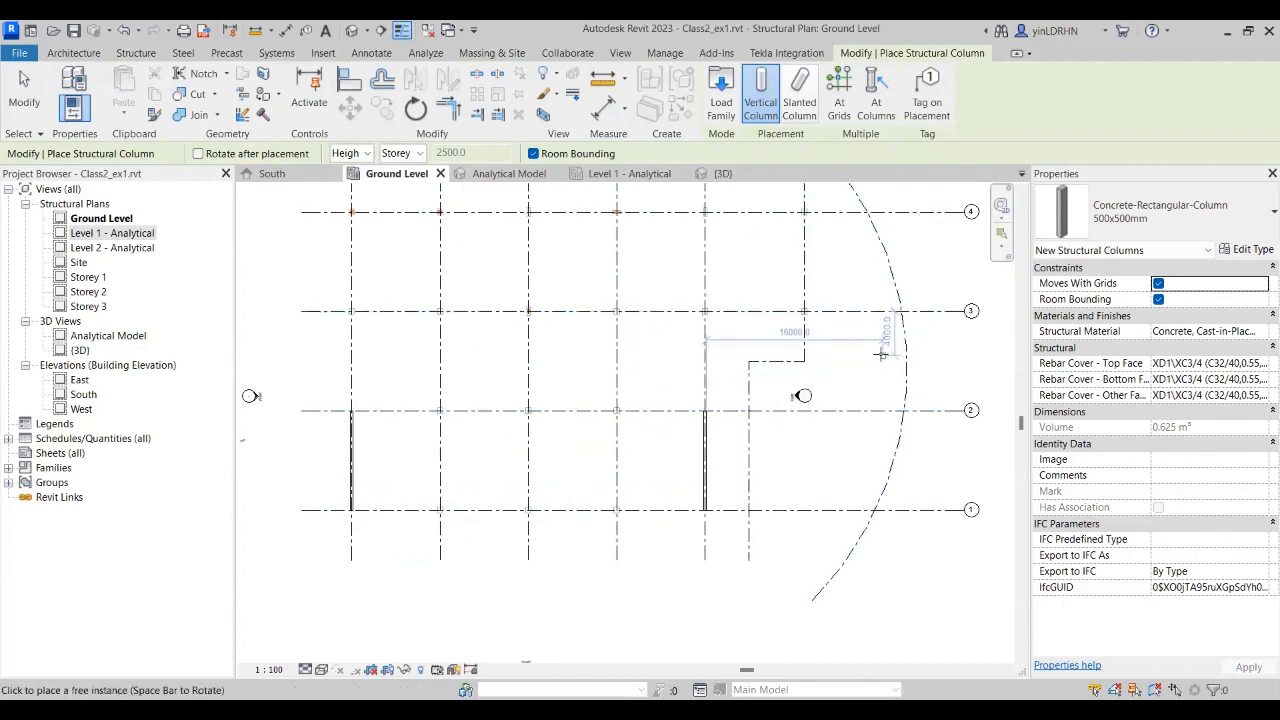
{"action": "key", "text": "Escape"}
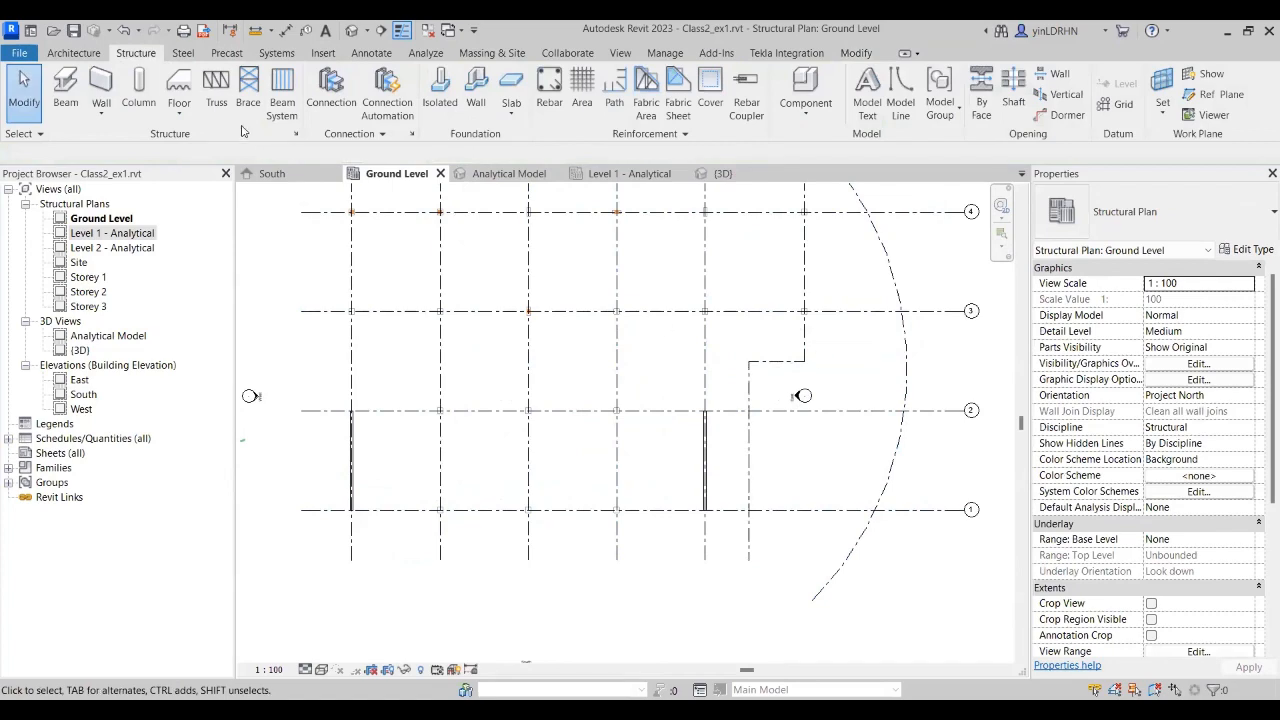
Step: Place Concrete-Rectangular-Column 300x800 columns where curved grid G crosses grids 4 and 3, with their long side following the curve
{"action": "left_click", "coordinate": [139, 88]}
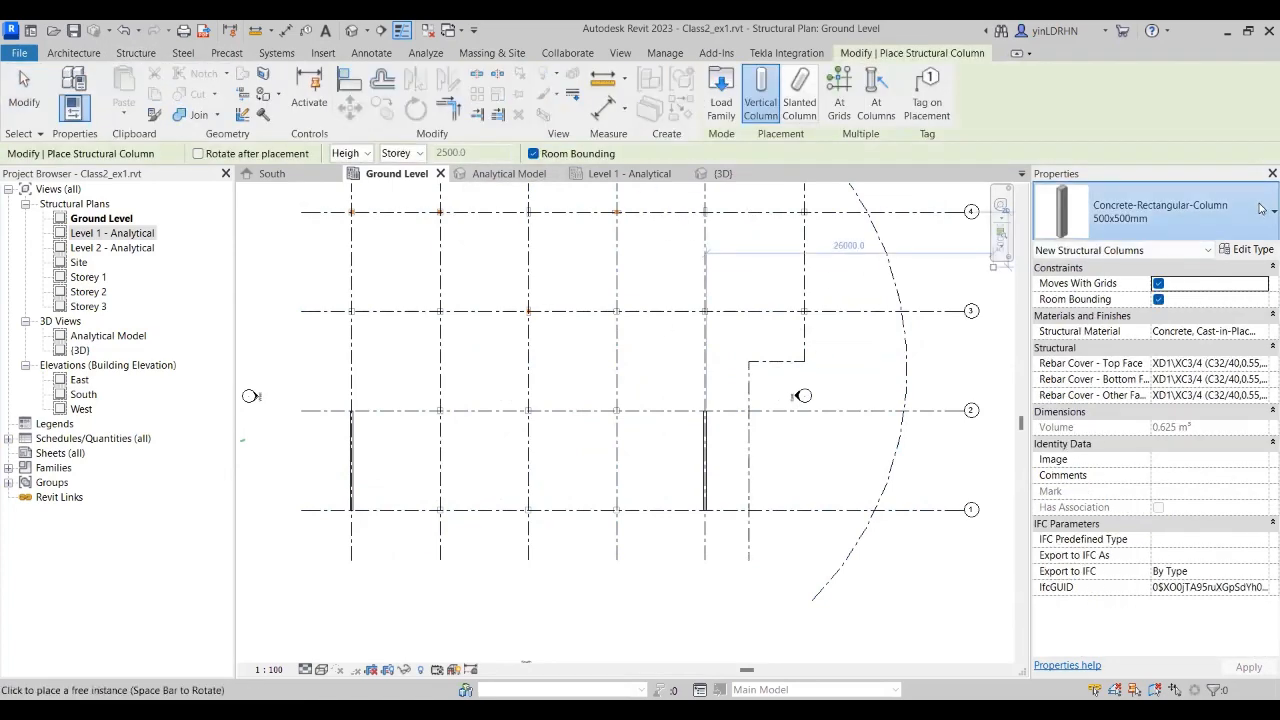
{"action": "left_click", "coordinate": [1160, 210]}
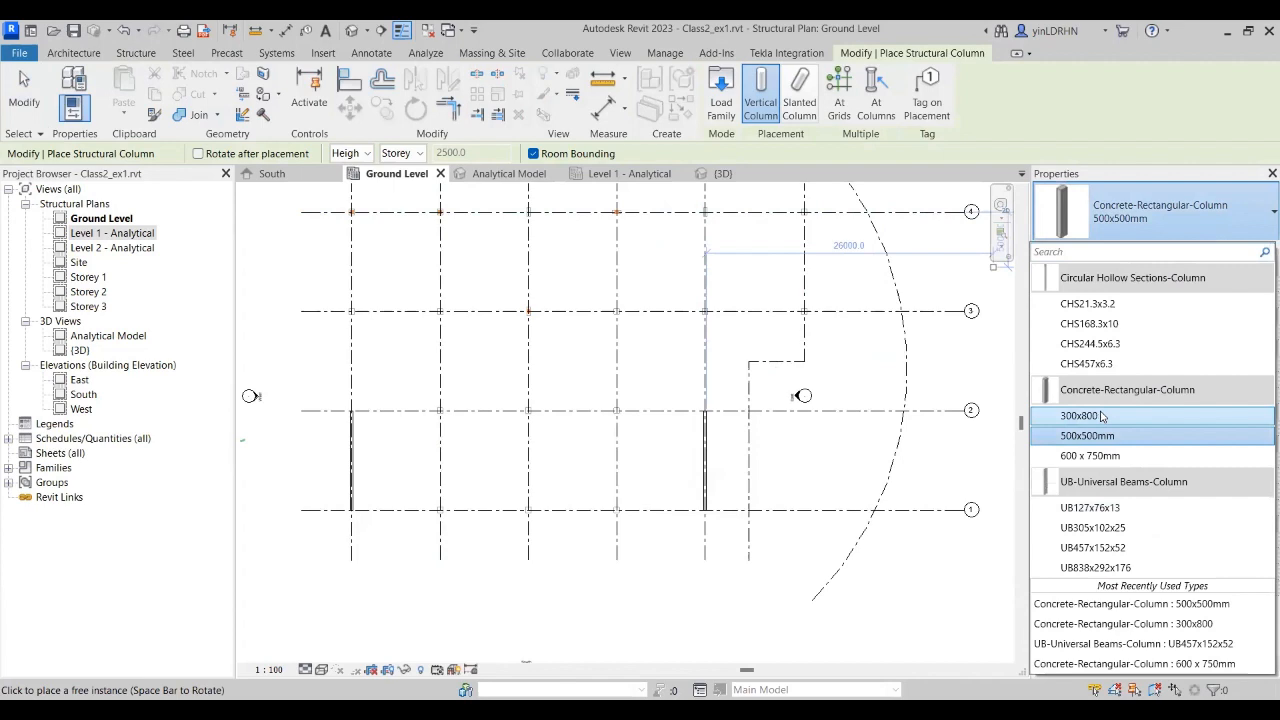
{"action": "left_click", "coordinate": [1103, 416]}
{"action": "scroll", "coordinate": [918, 315], "scroll_direction": "up", "scroll_amount": 3}
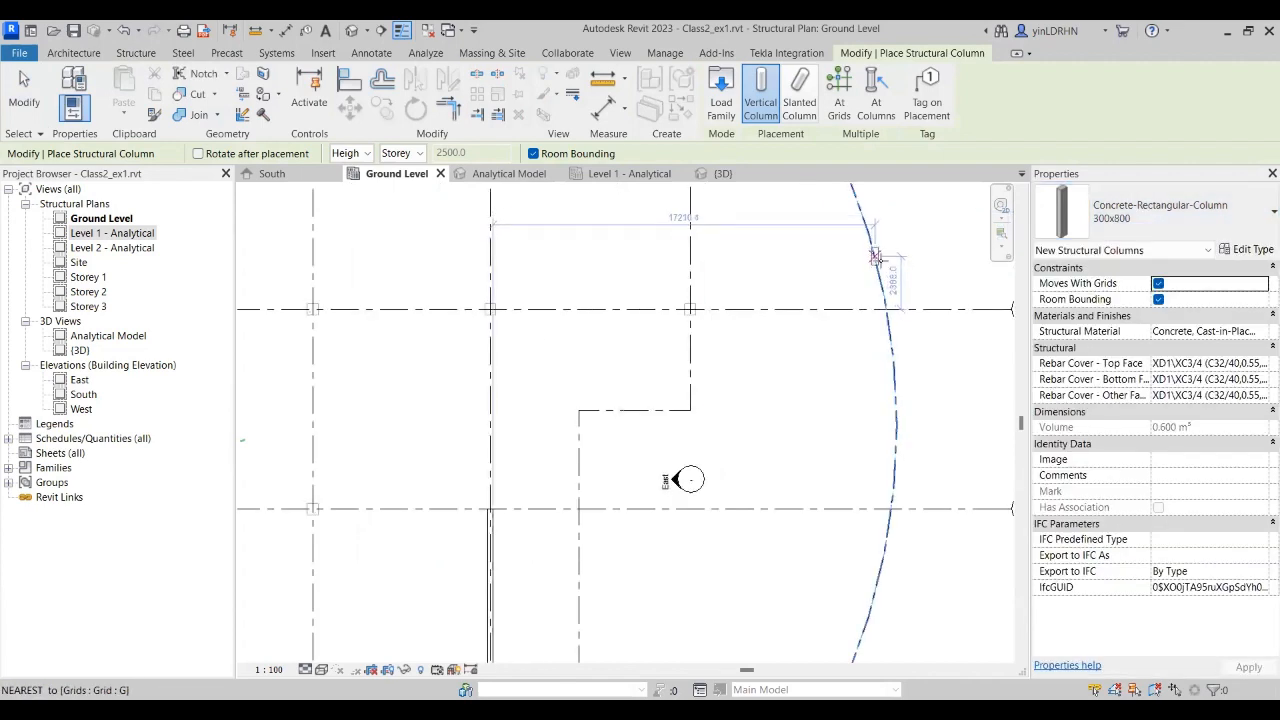
{"action": "scroll", "coordinate": [880, 262], "scroll_direction": "up", "scroll_amount": 2}
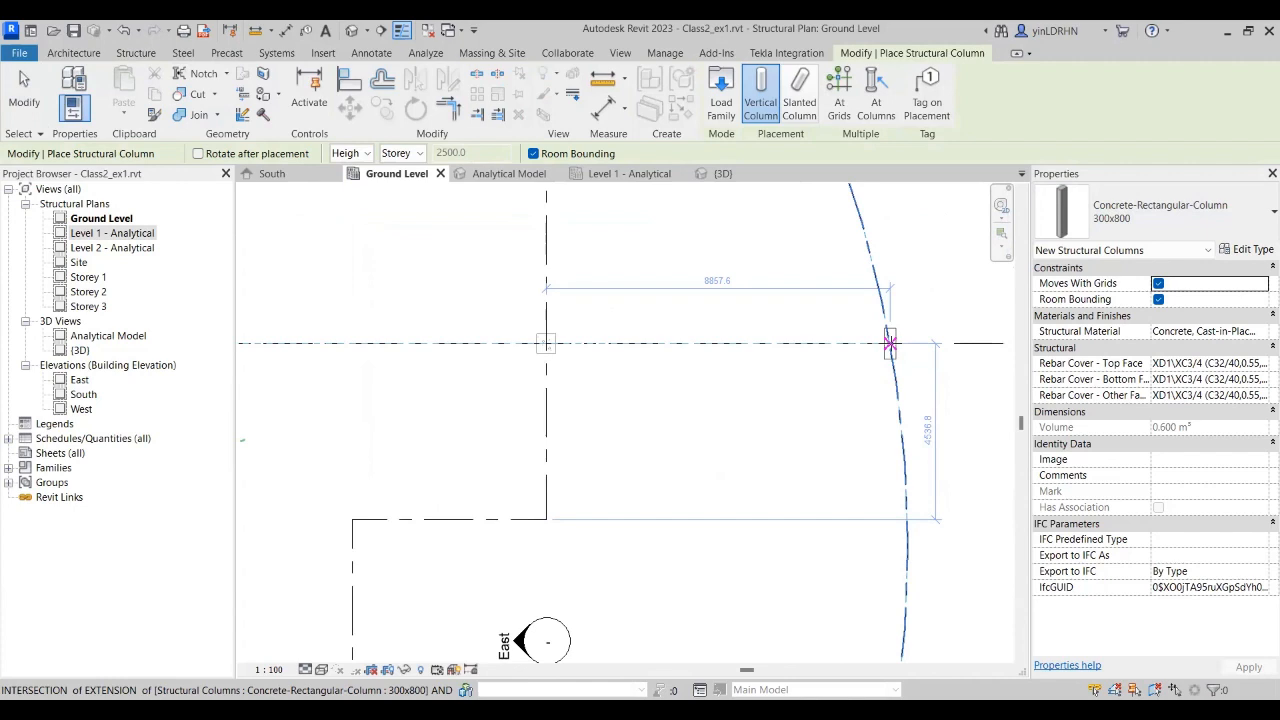
{"action": "key", "text": "space"}
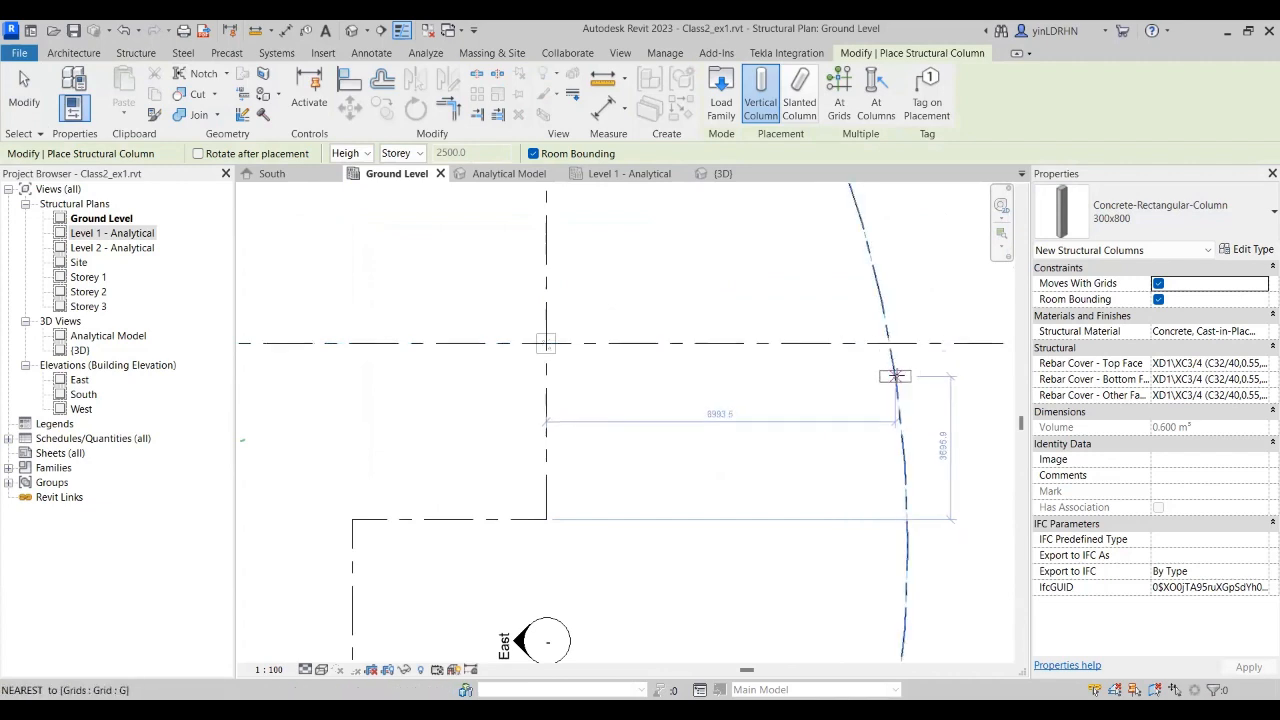
{"action": "key", "text": "space"}
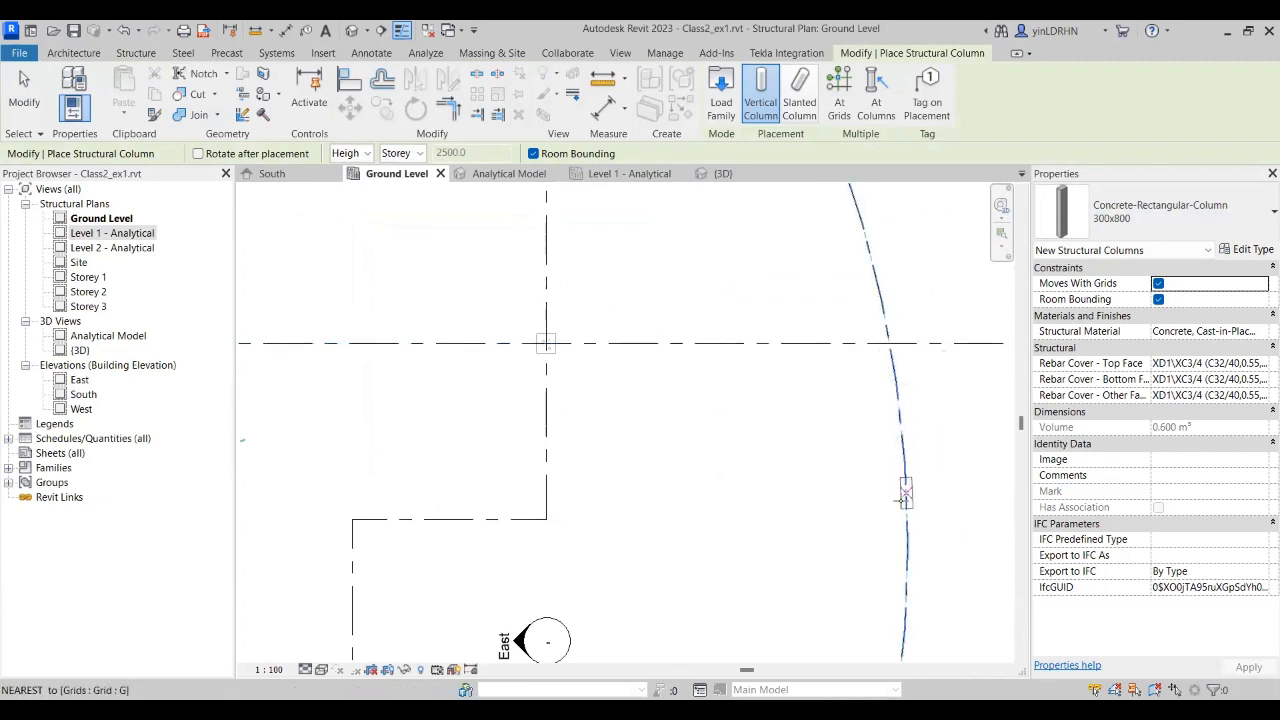
{"action": "middle_click_drag", "start_coordinate": [903, 505], "coordinate": [894, 374]}
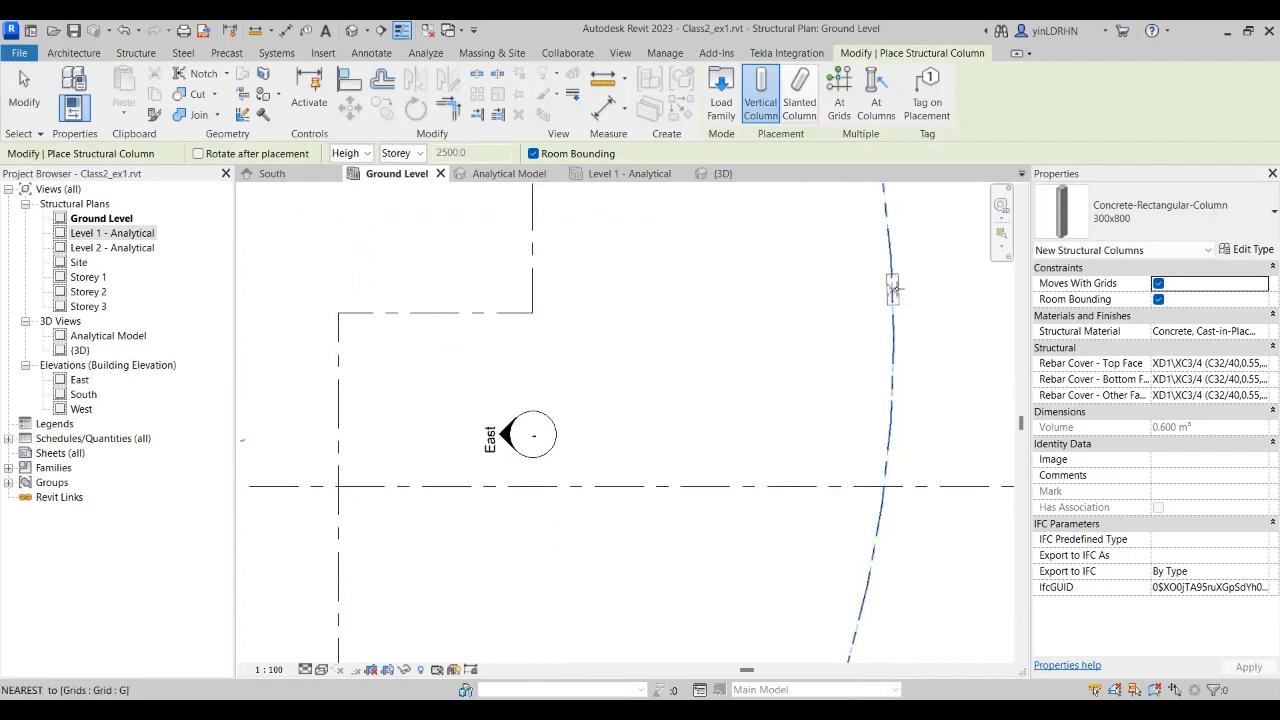
{"action": "middle_click_drag", "start_coordinate": [906, 344], "coordinate": [922, 516]}
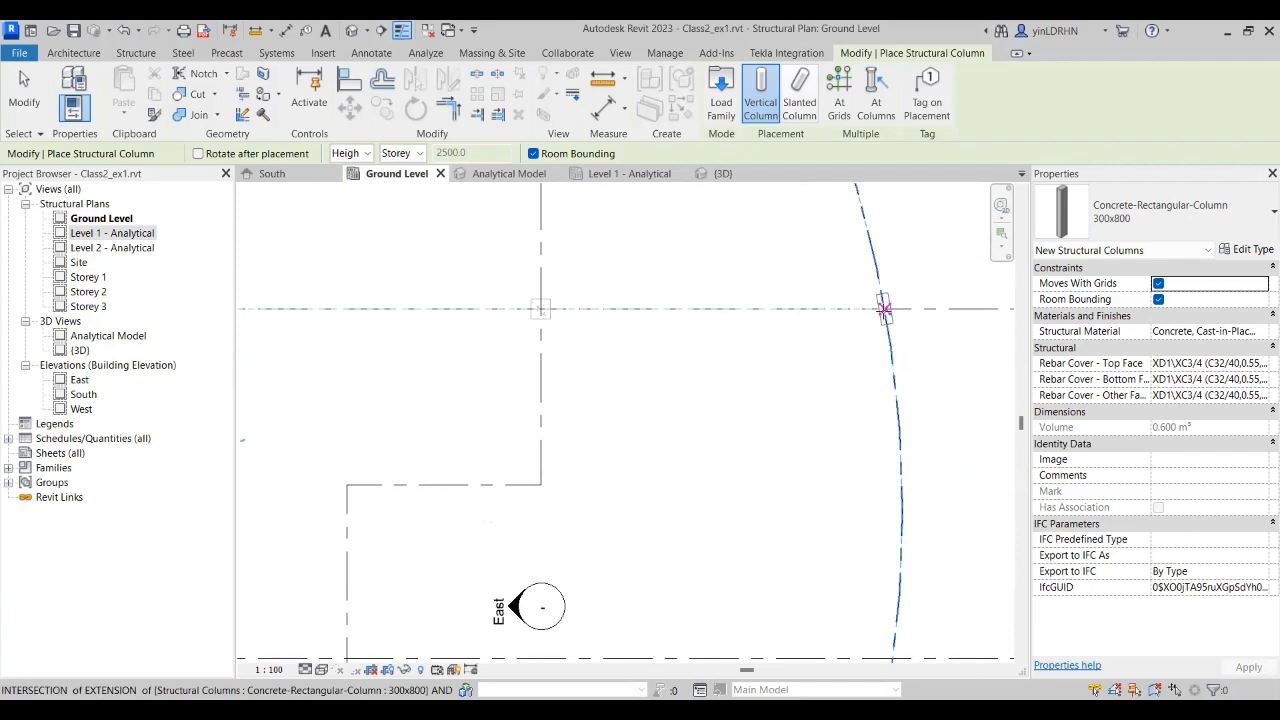
{"action": "left_click", "coordinate": [884, 309]}
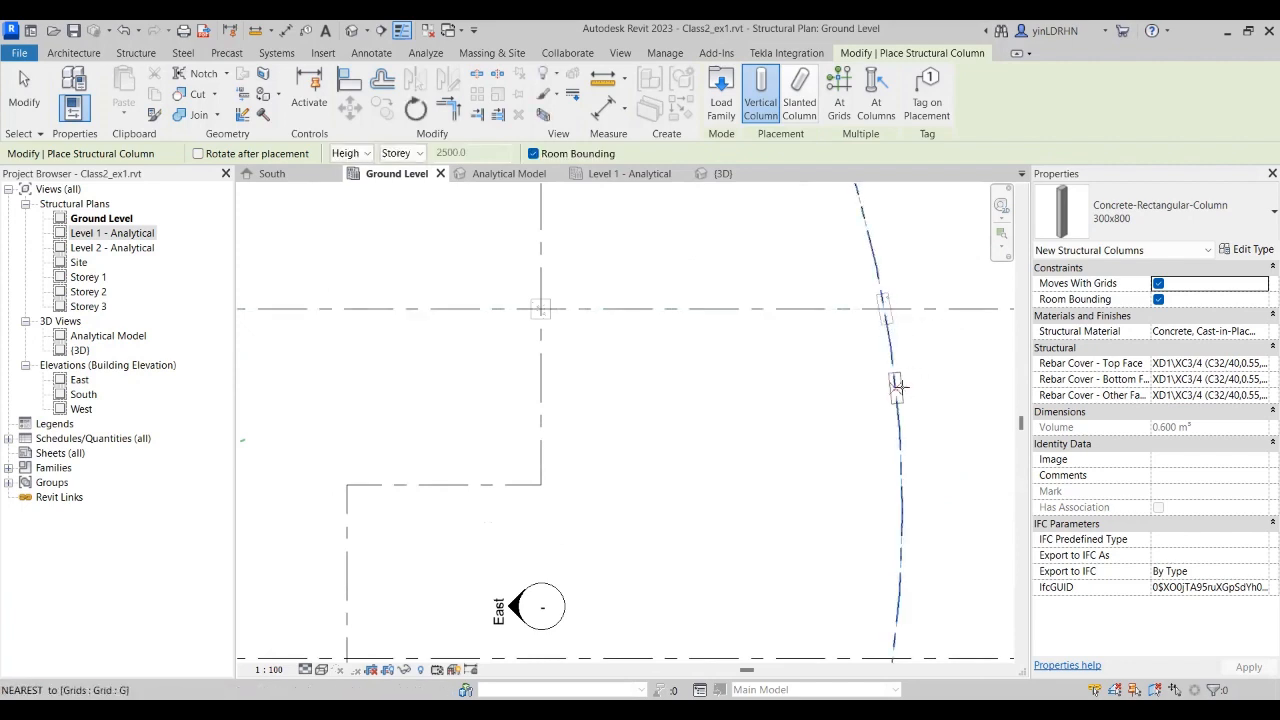
Step: Place 300x800 columns aligned with the curve where grid G crosses grids 2 and 1
{"action": "scroll", "coordinate": [899, 385], "scroll_direction": "down", "scroll_amount": 2}
{"action": "middle_click_drag", "start_coordinate": [926, 418], "coordinate": [897, 246]}
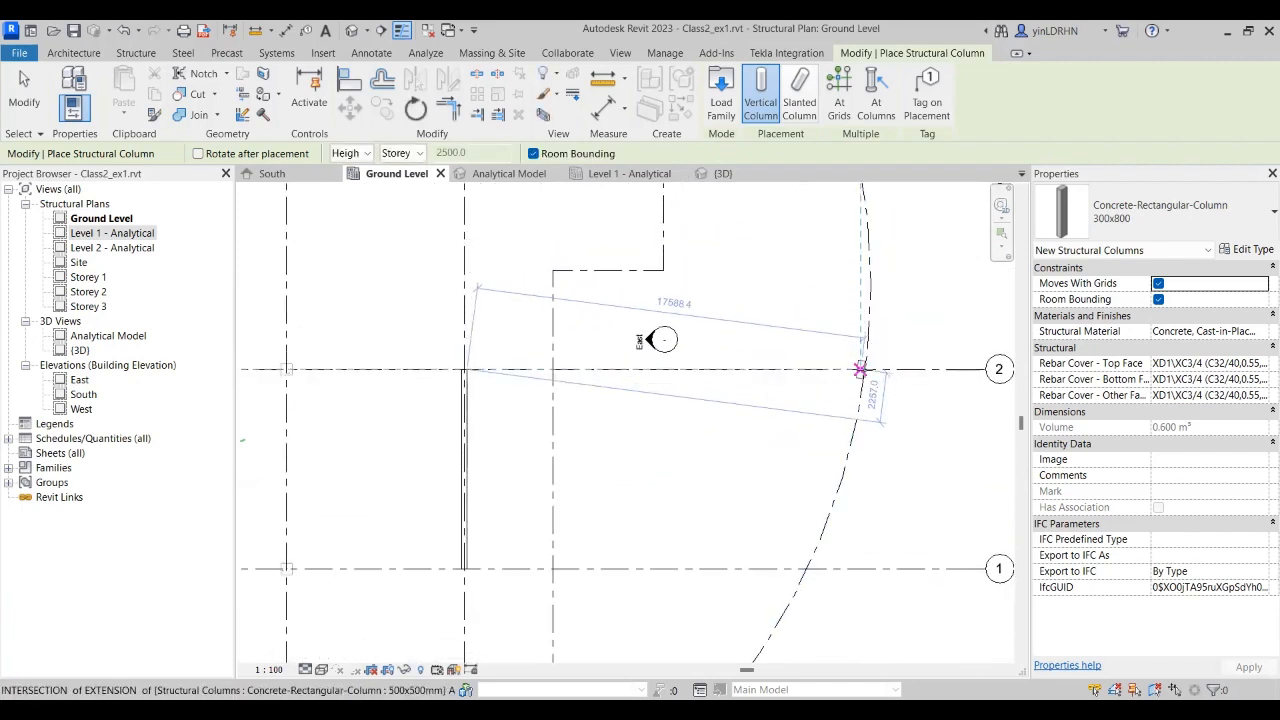
{"action": "scroll", "coordinate": [866, 366], "scroll_direction": "up", "scroll_amount": 3}
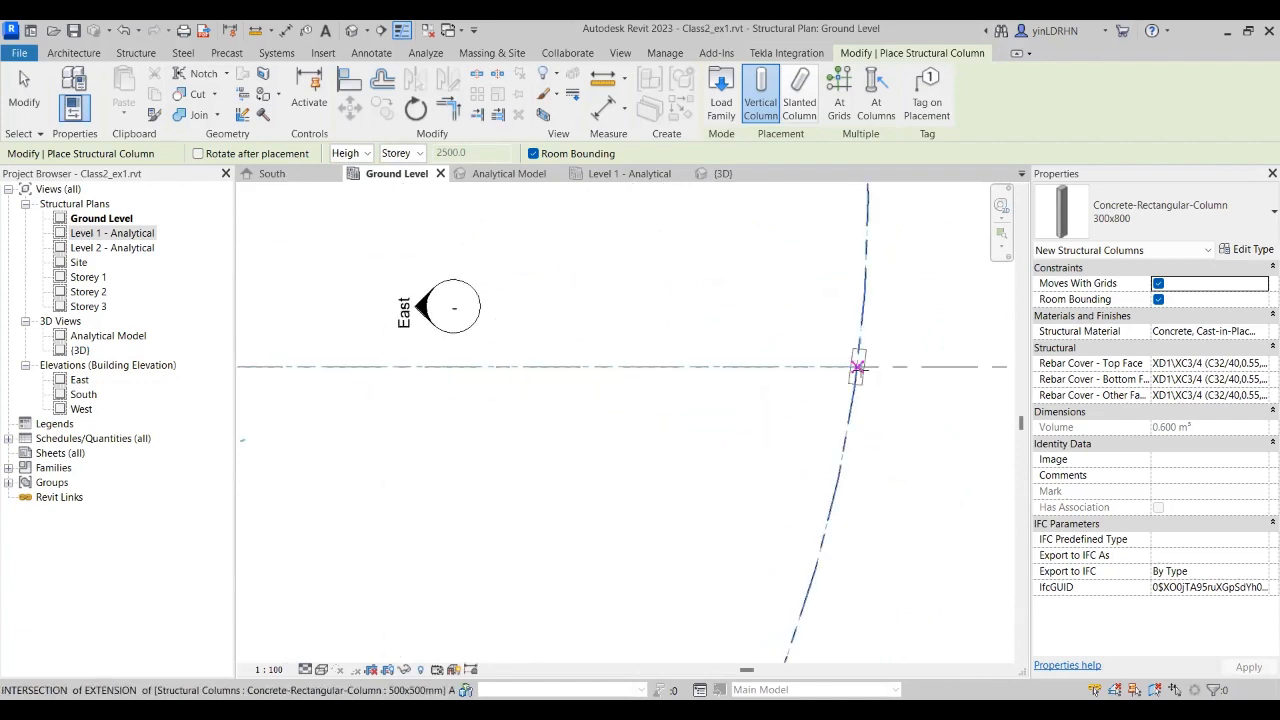
{"action": "scroll", "coordinate": [870, 380], "scroll_direction": "down", "scroll_amount": 3}
{"action": "middle_click_drag", "start_coordinate": [898, 411], "coordinate": [903, 229]}
{"action": "scroll", "coordinate": [824, 331], "scroll_direction": "up", "scroll_amount": 2}
{"action": "left_click", "coordinate": [829, 325]}
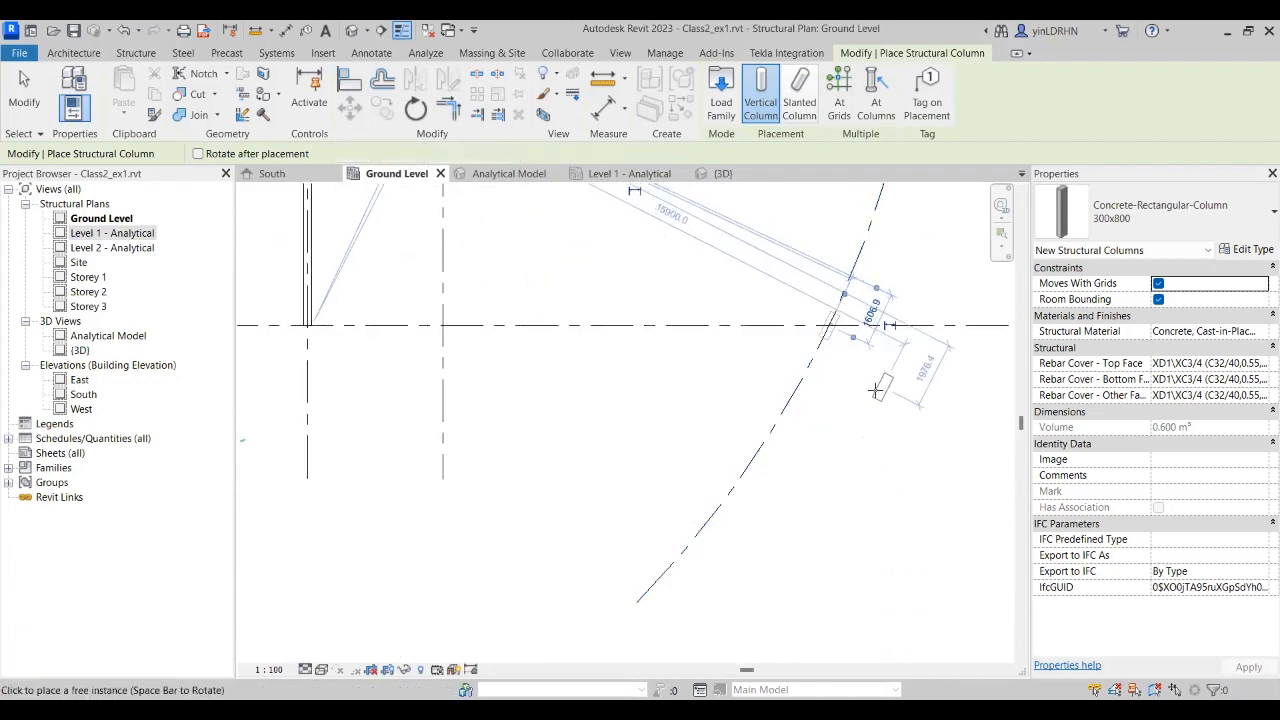
{"action": "scroll", "coordinate": [870, 393], "scroll_direction": "down", "scroll_amount": 2}
{"action": "middle_click_drag", "start_coordinate": [866, 372], "coordinate": [770, 660]}
{"action": "middle_click_drag", "start_coordinate": [790, 308], "coordinate": [821, 455]}
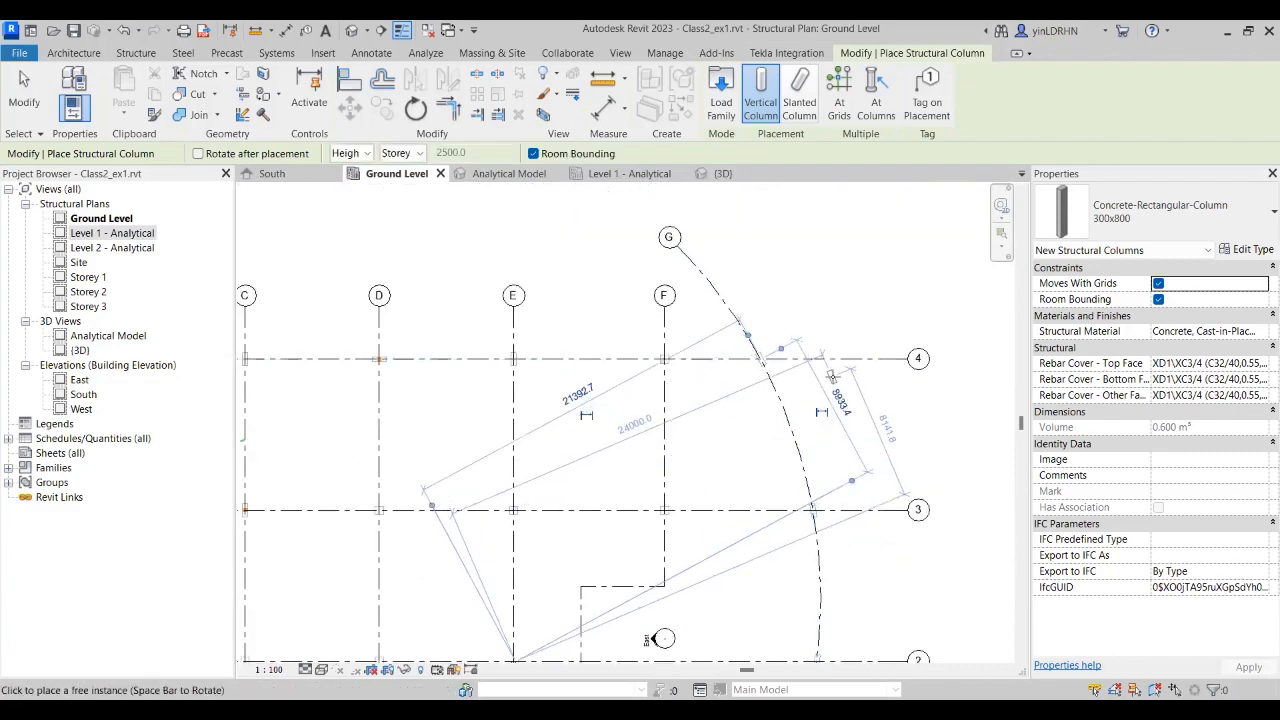
{"action": "key", "text": "Escape"}
{"action": "key", "text": "Escape"}
Step: In the South elevation, extend the level lines past the outermost columns on grid G
{"action": "scroll", "coordinate": [833, 323], "scroll_direction": "down", "scroll_amount": 1}
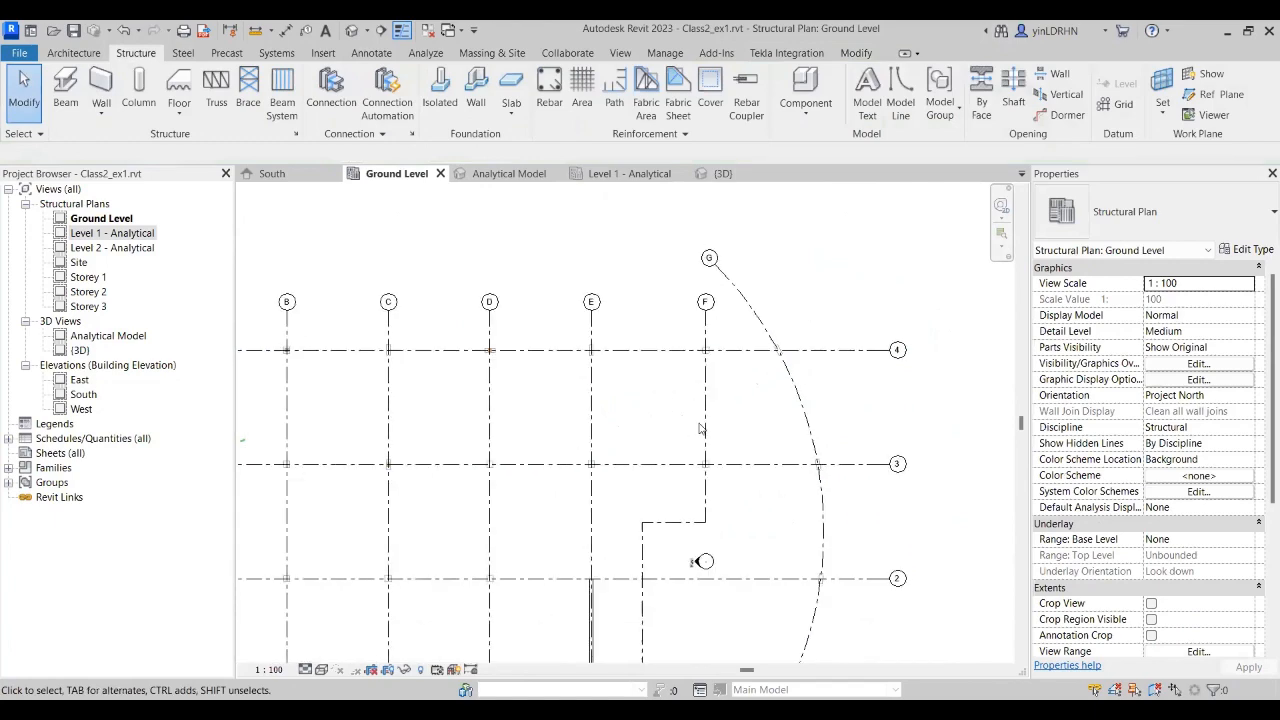
{"action": "middle_click_drag", "start_coordinate": [640, 427], "coordinate": [809, 314]}
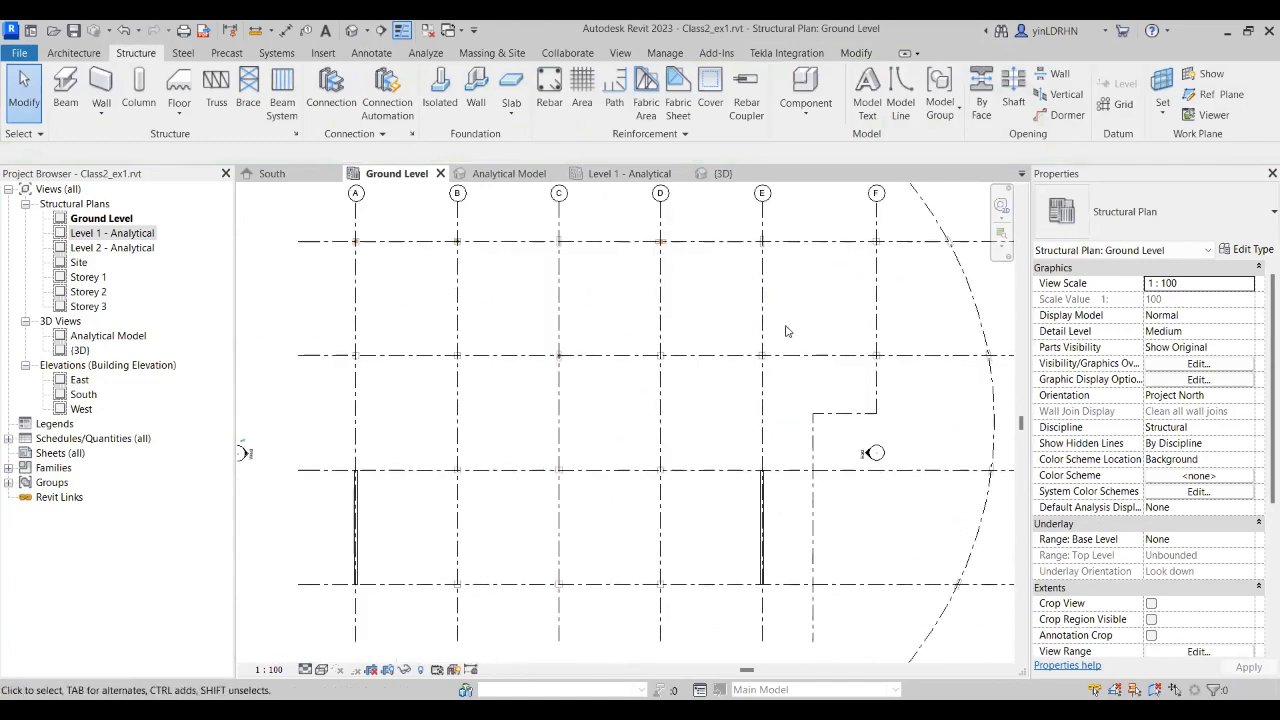
{"action": "left_click", "coordinate": [272, 173]}
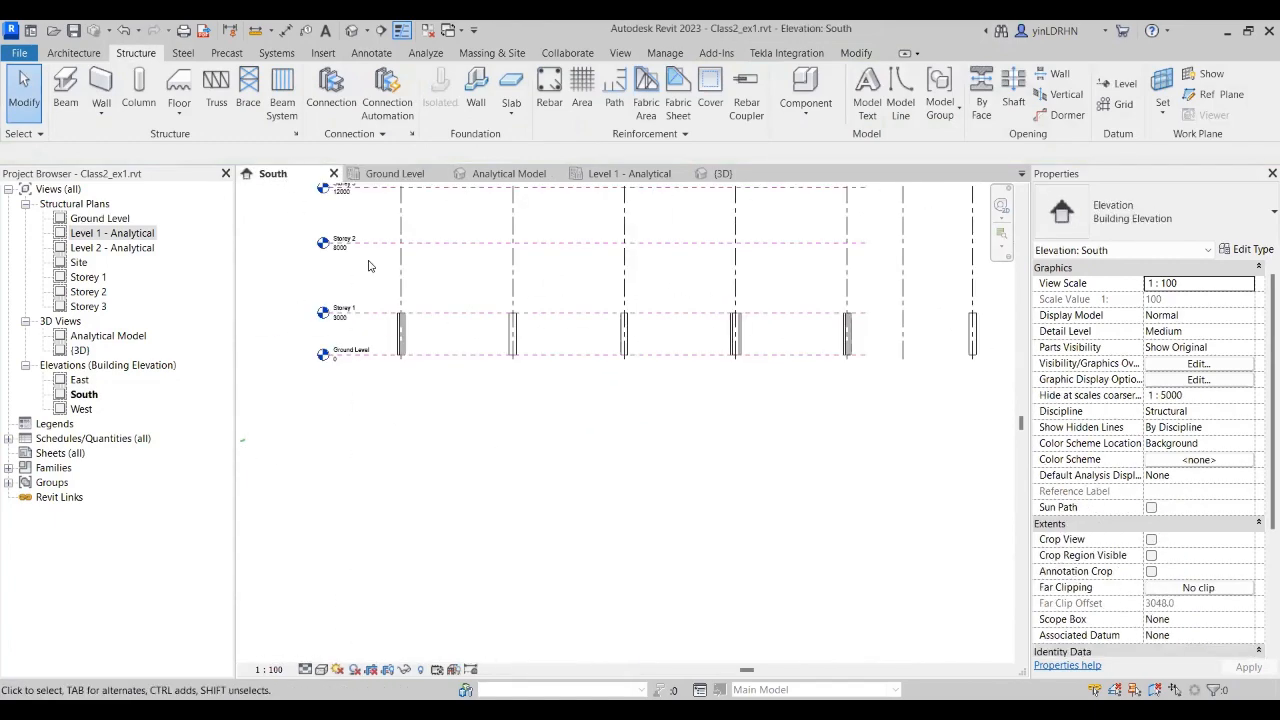
{"action": "middle_click_drag", "start_coordinate": [728, 449], "coordinate": [626, 459]}
{"action": "middle_click_drag", "start_coordinate": [742, 420], "coordinate": [507, 477]}
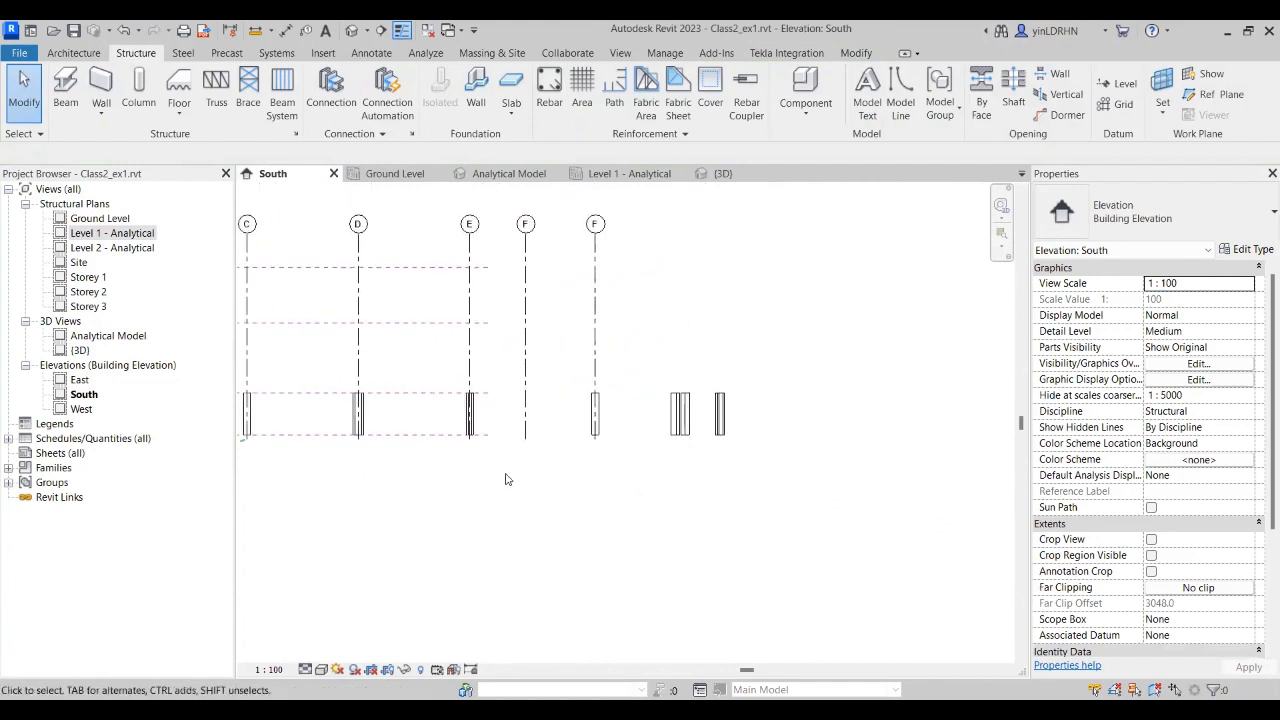
{"action": "scroll", "coordinate": [508, 472], "scroll_direction": "down", "scroll_amount": 1}
{"action": "left_click", "coordinate": [466, 294]}
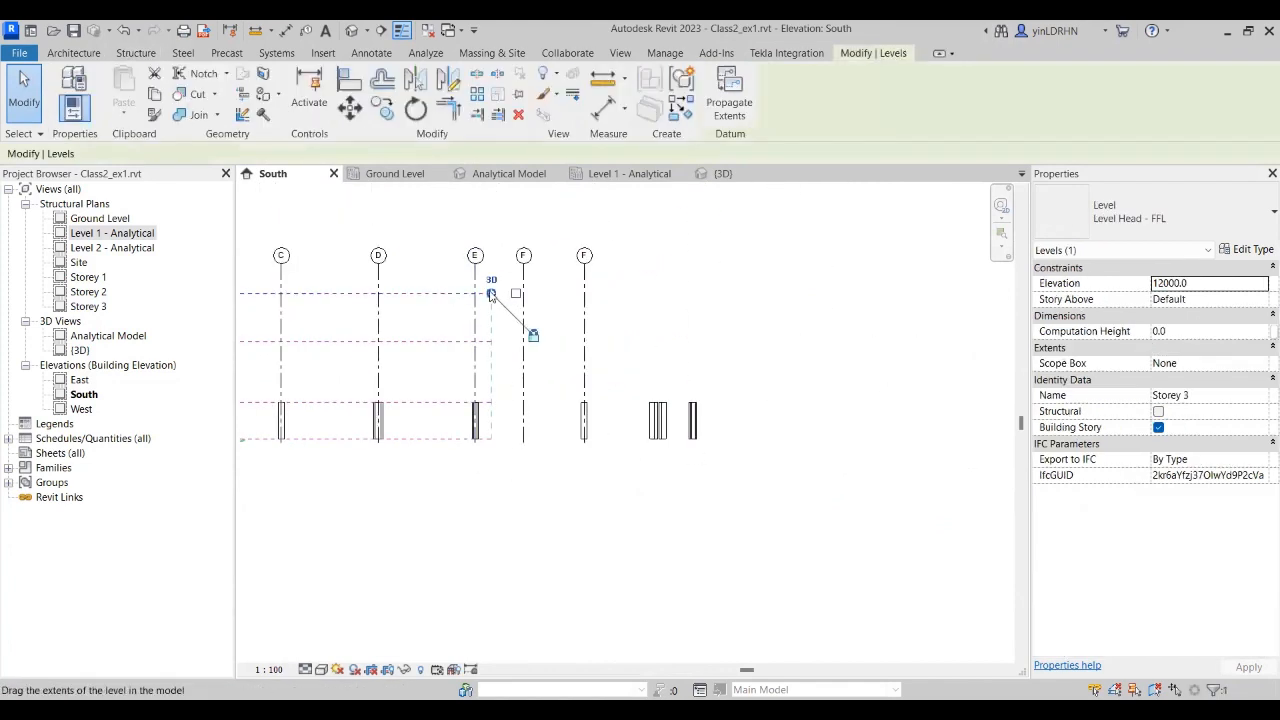
{"action": "left_click_drag", "start_coordinate": [491, 293], "coordinate": [768, 293]}
{"action": "middle_click_drag", "start_coordinate": [545, 494], "coordinate": [847, 474]}
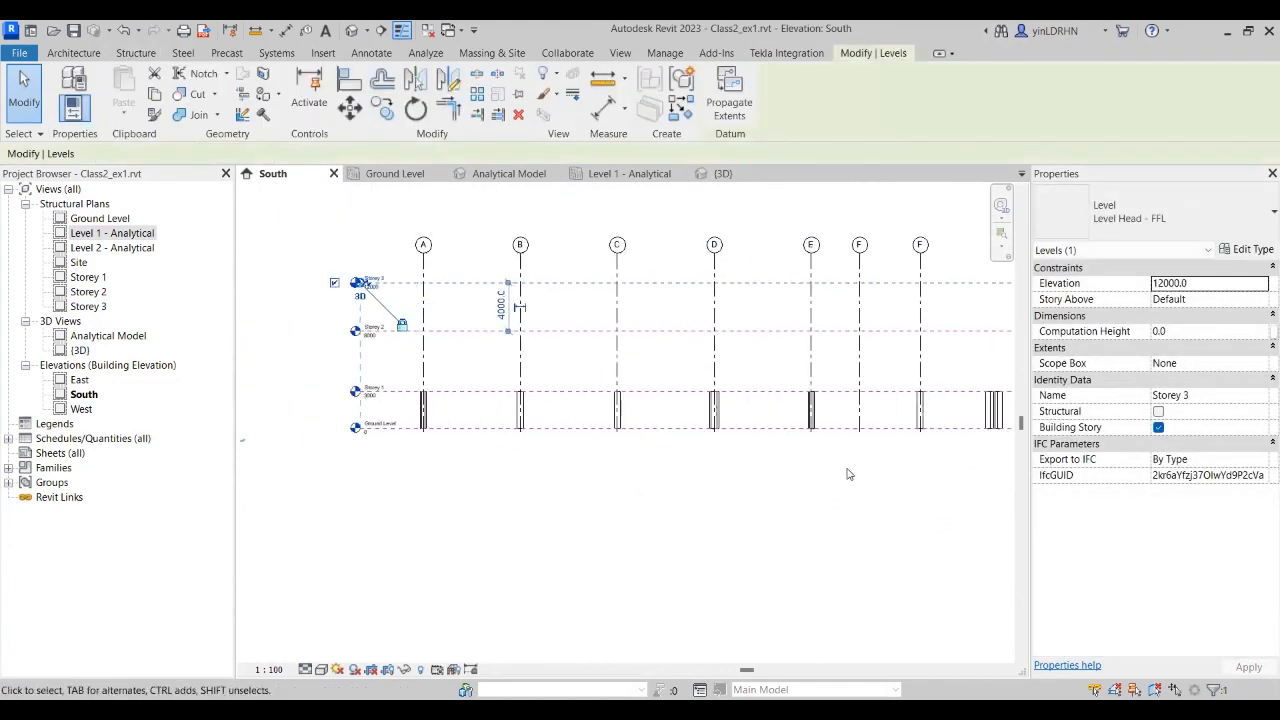
{"action": "left_click", "coordinate": [567, 444]}
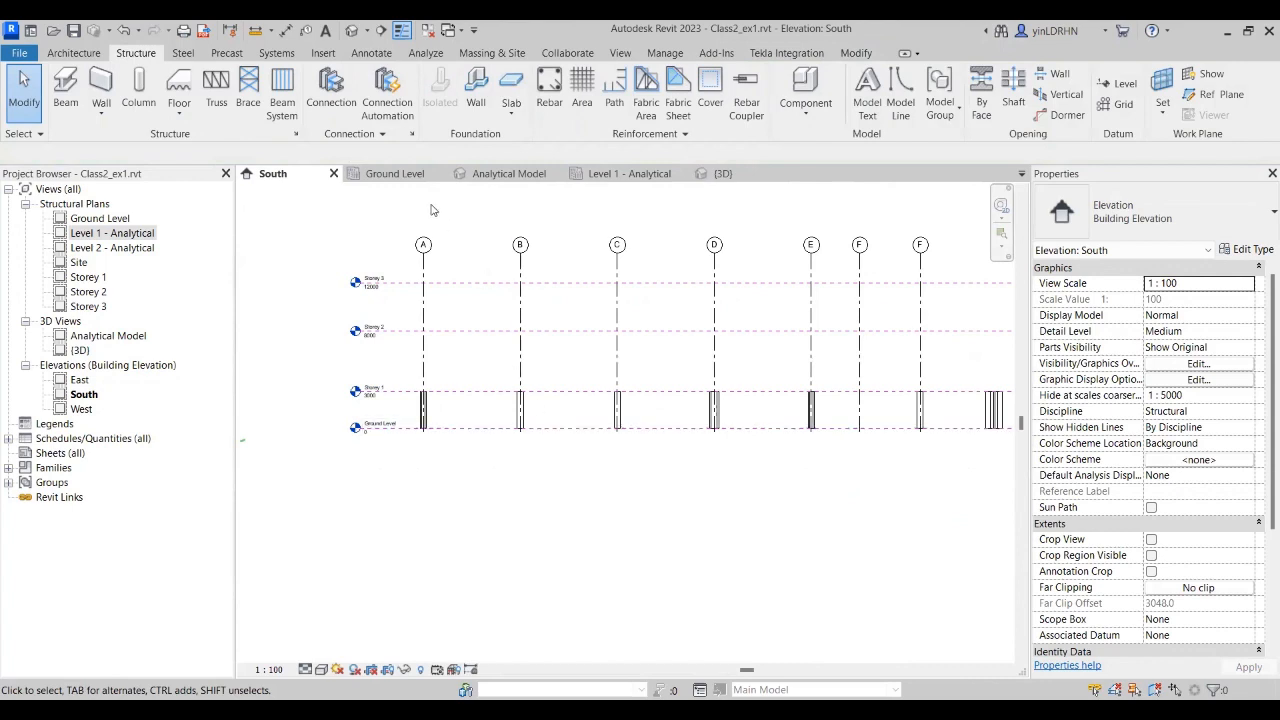
Step: In the Storey 1 structural plan, start the Beam command with the Concrete-Rectangular Beam type 400 x 800mm
{"action": "left_click", "coordinate": [395, 173]}
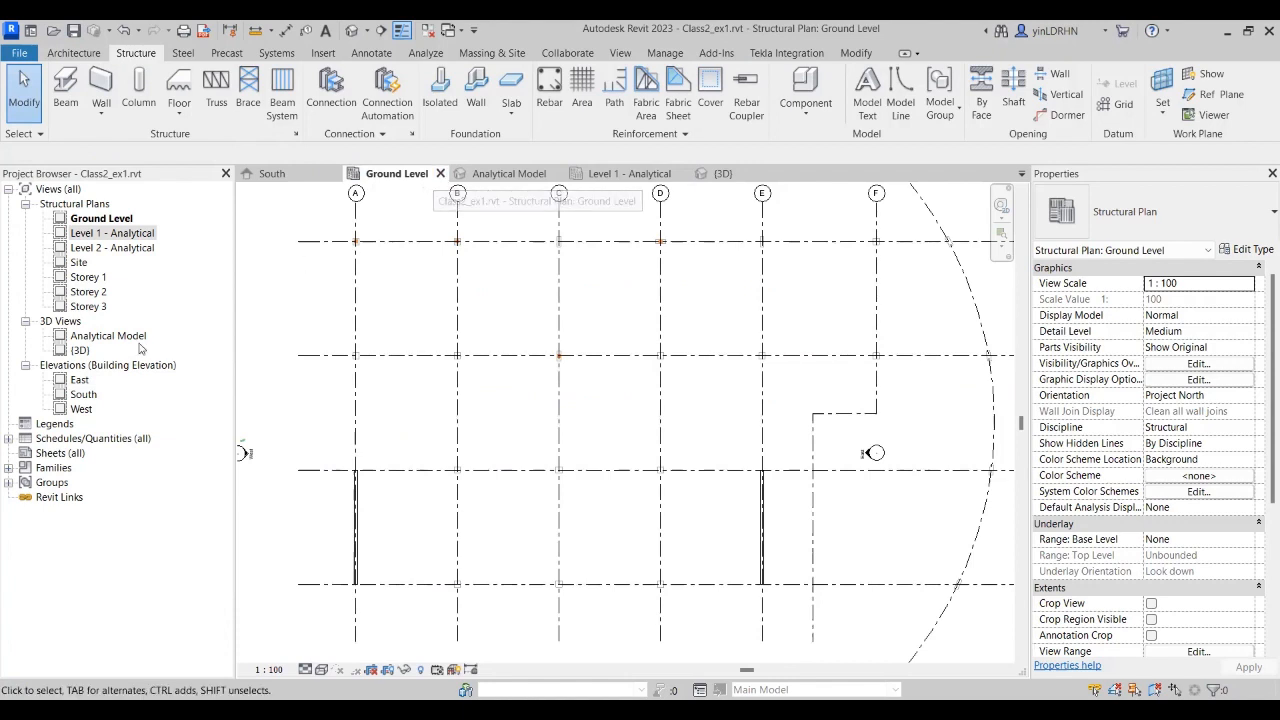
{"action": "double_click", "coordinate": [96, 276]}
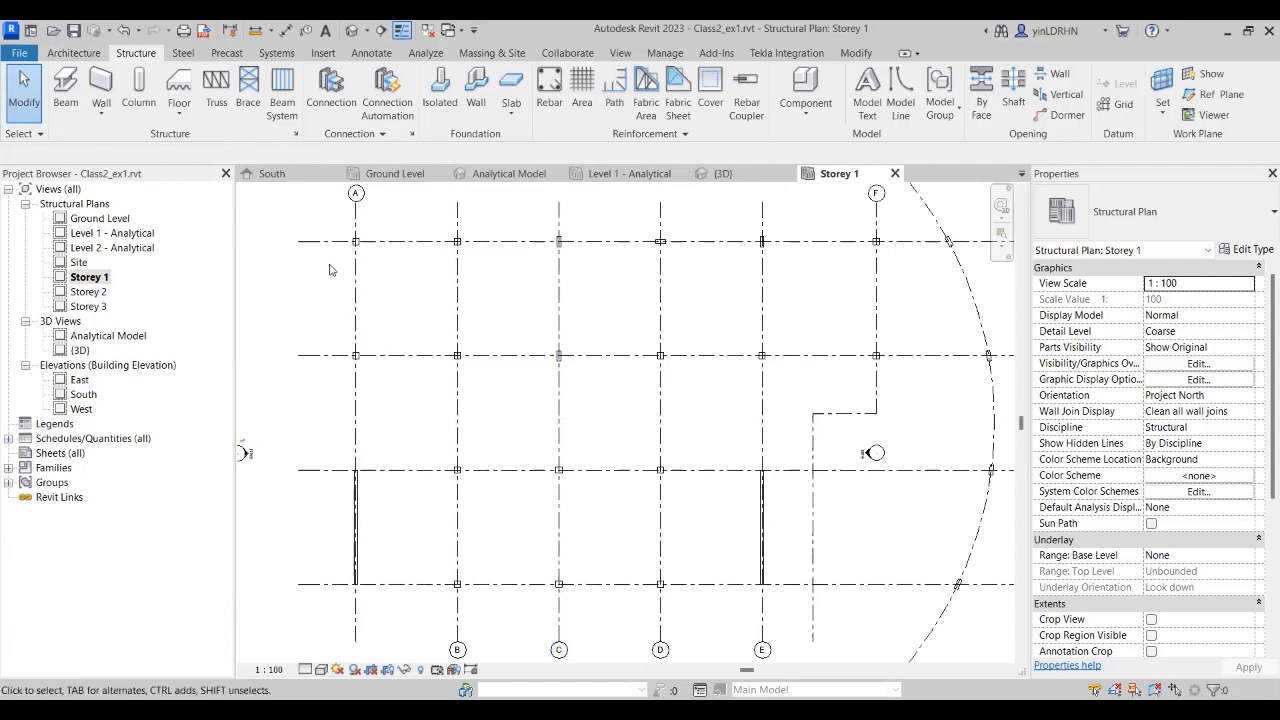
{"action": "left_click", "coordinate": [66, 92]}
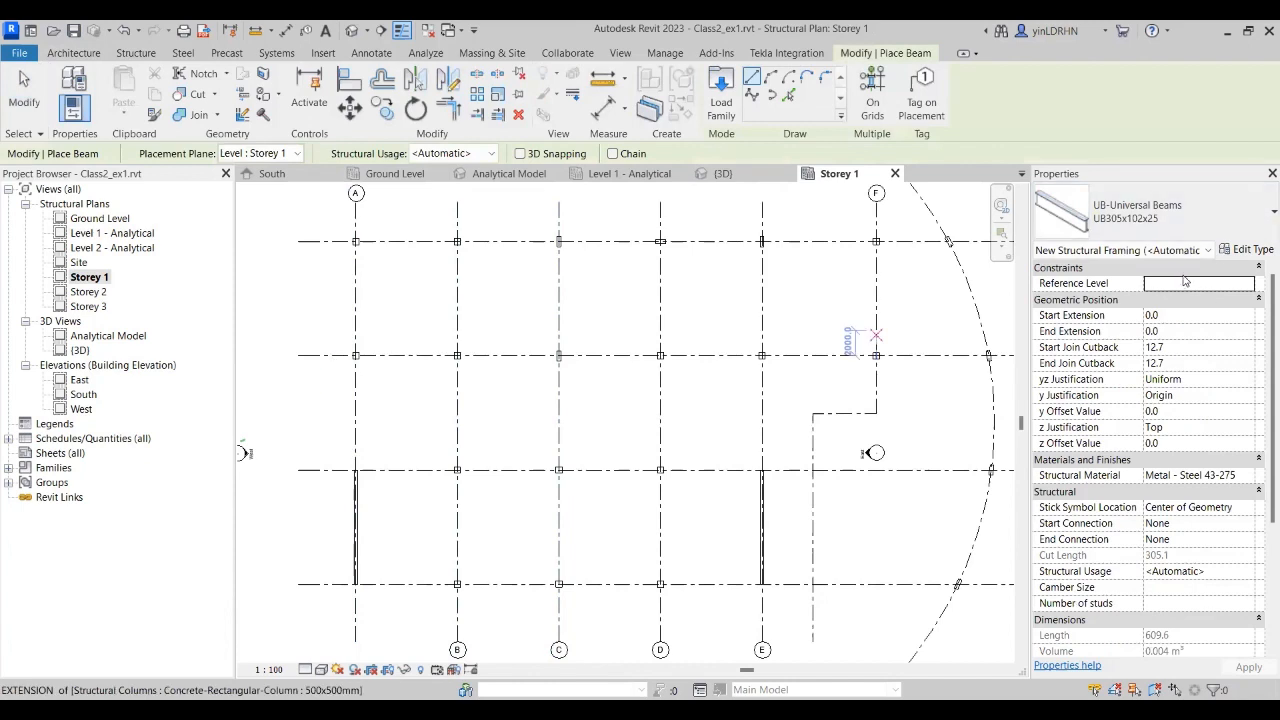
{"action": "left_click", "coordinate": [1261, 220]}
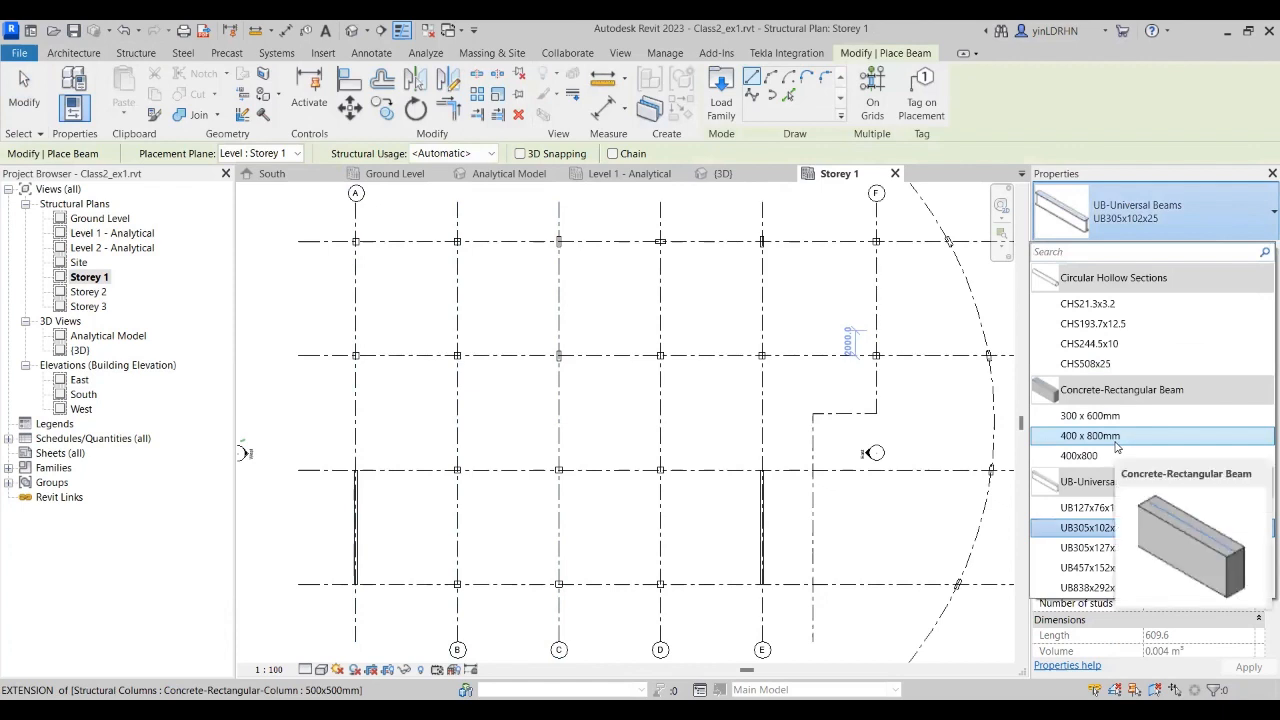
{"action": "left_click", "coordinate": [1117, 437]}
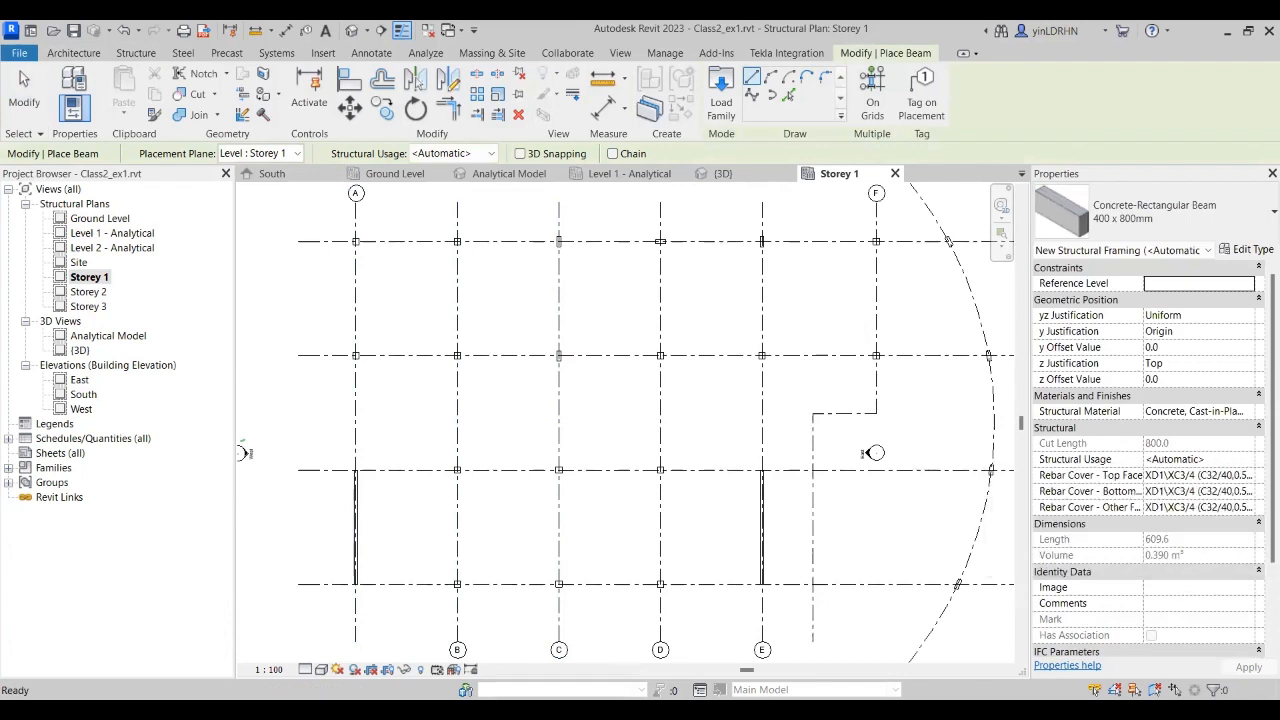
Step: Check the structural material and the type dimensions of the 400 x 800mm concrete beam
{"action": "left_click", "coordinate": [1245, 412]}
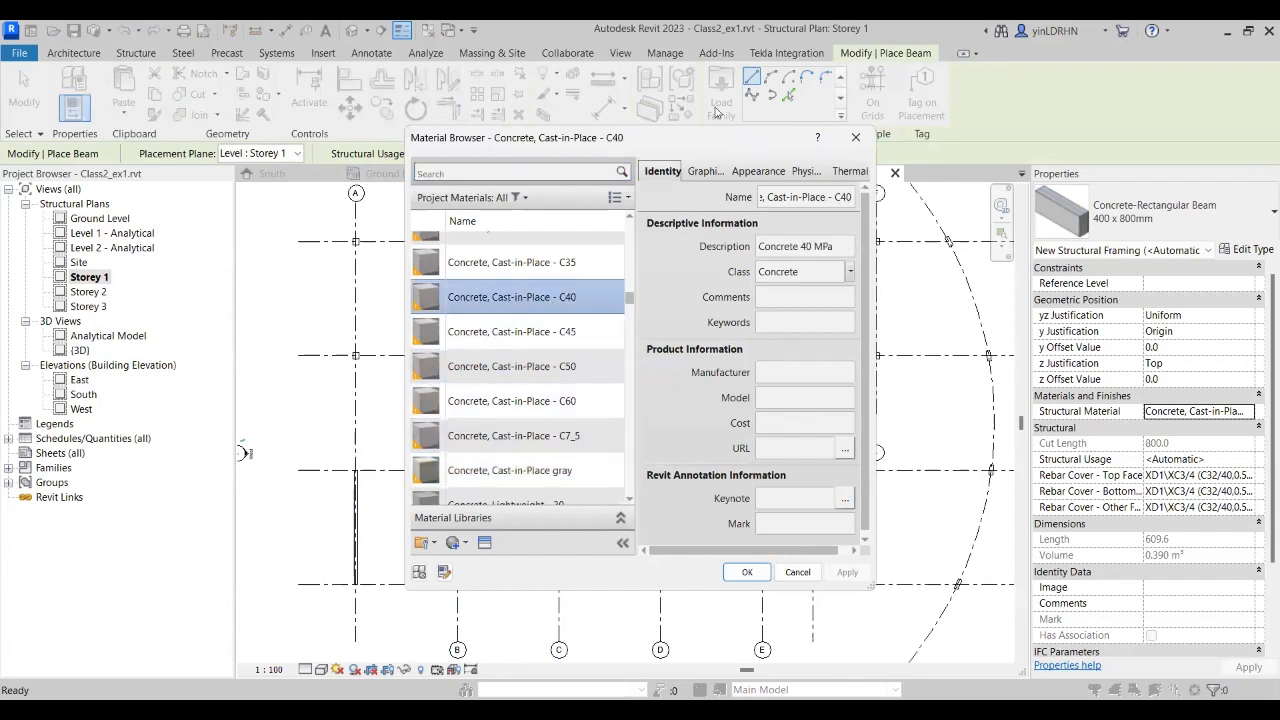
{"action": "left_click", "coordinate": [747, 572]}
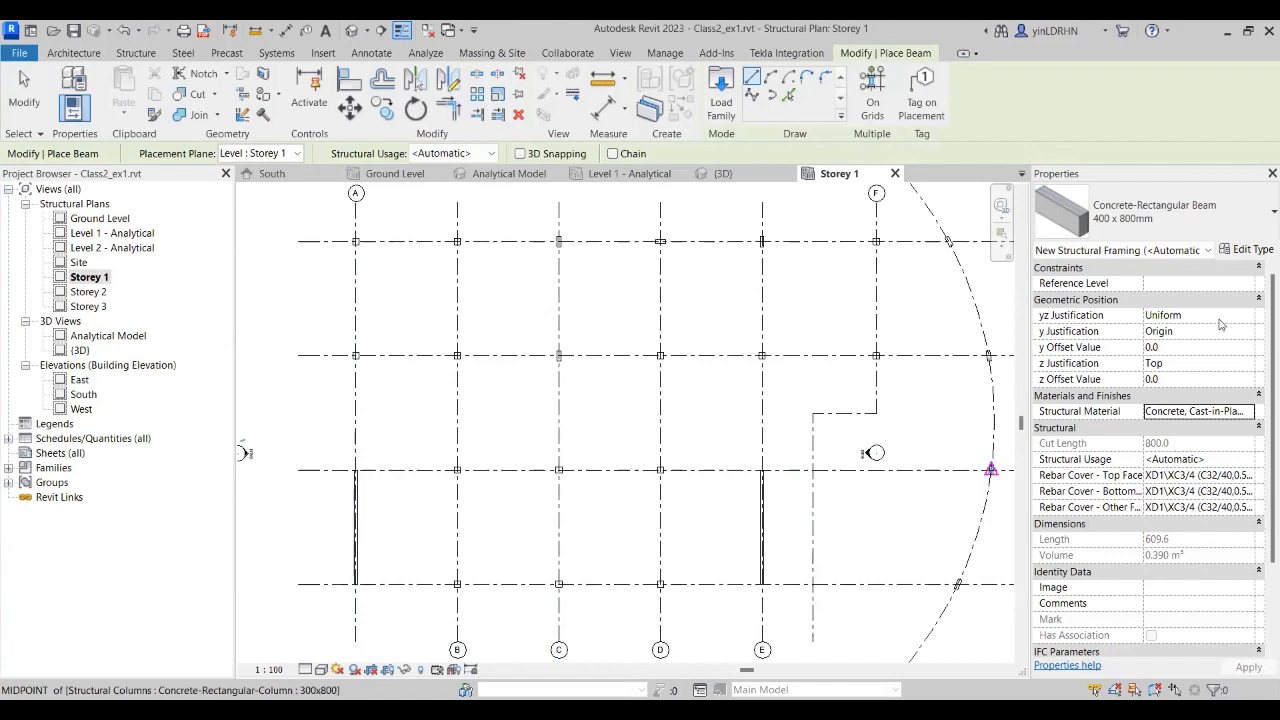
{"action": "left_click", "coordinate": [762, 396]}
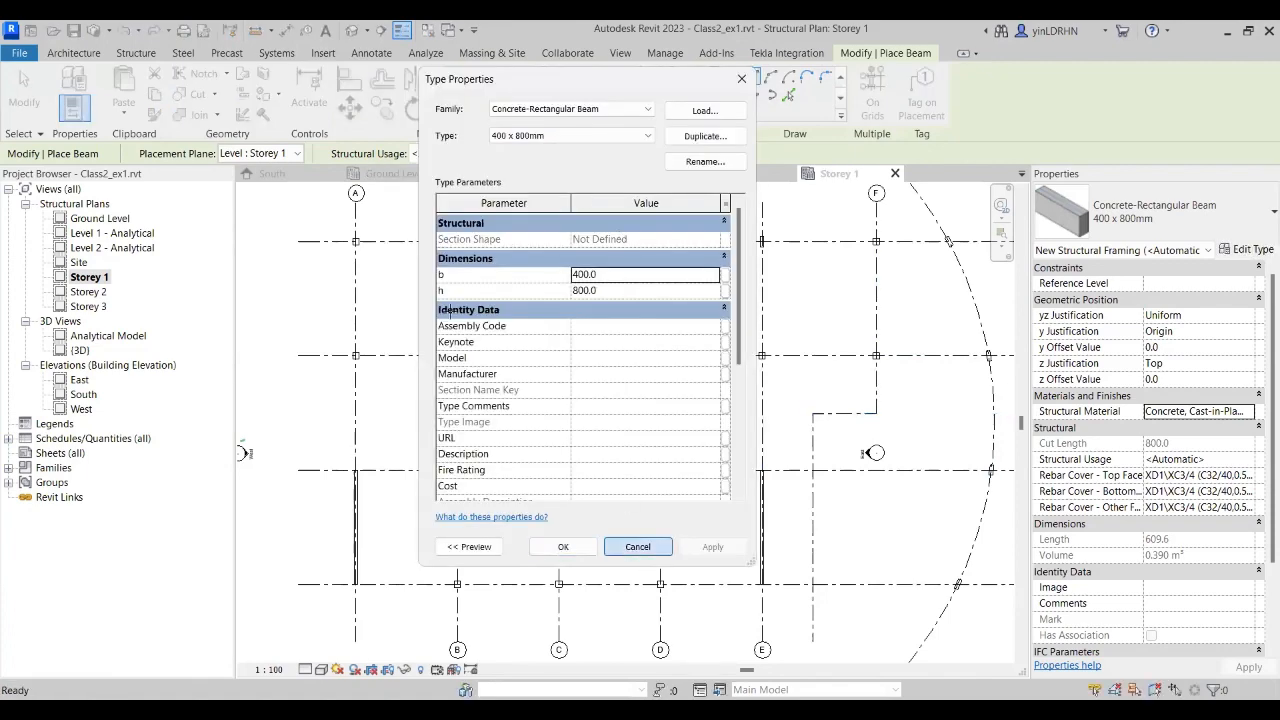
{"action": "key", "text": "Escape"}
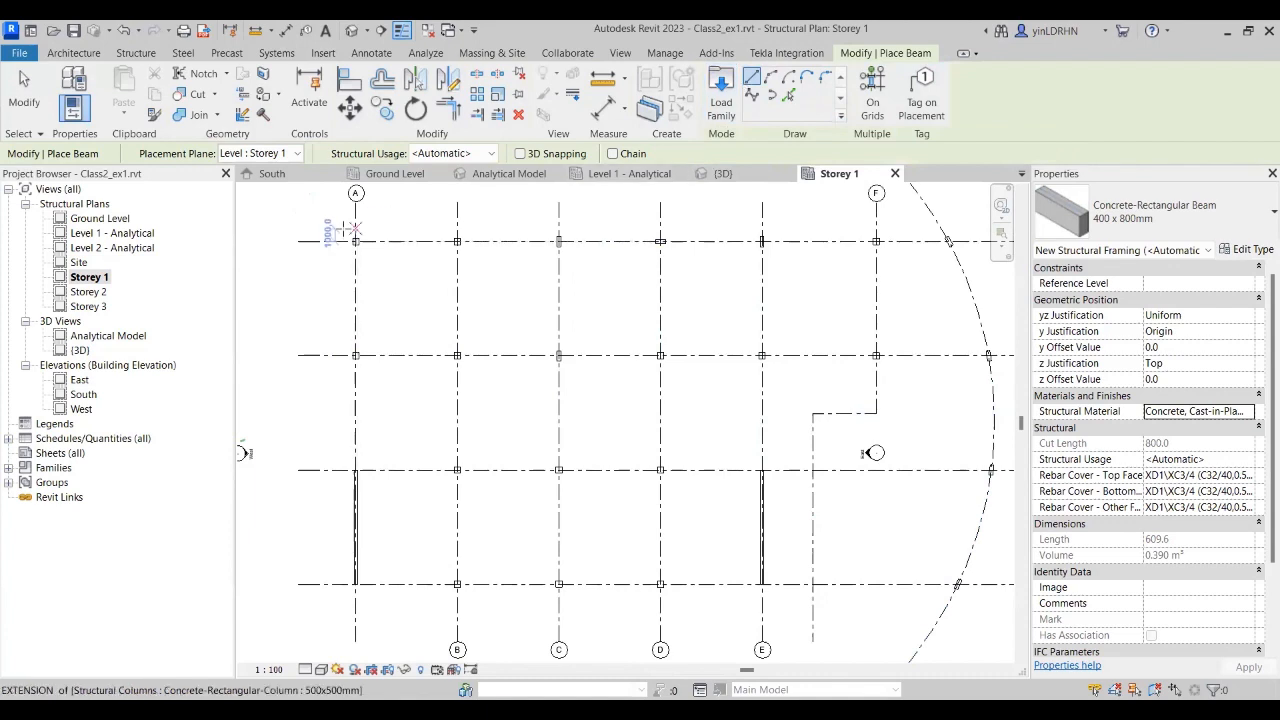
Step: With chaining off, place a 400 x 800mm beam along grid 4 between the columns at grids A and B
{"action": "scroll", "coordinate": [410, 235], "scroll_direction": "up", "scroll_amount": 2}
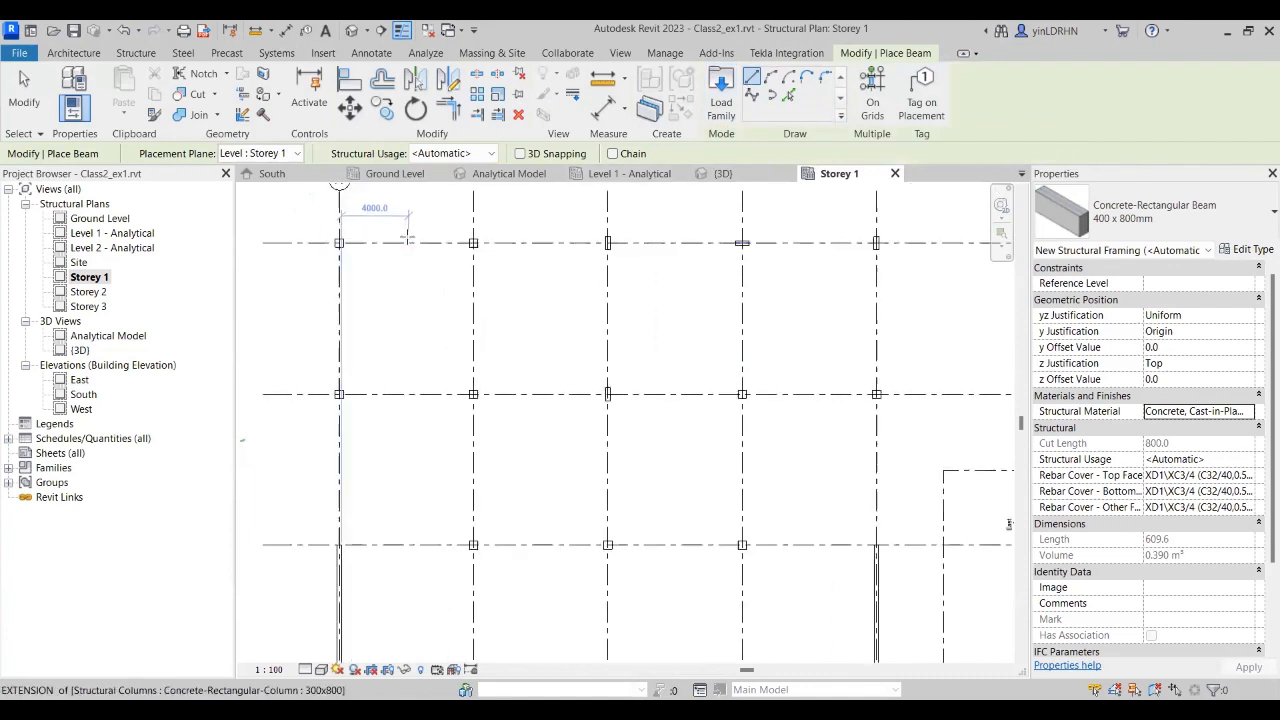
{"action": "middle_click_drag", "start_coordinate": [409, 224], "coordinate": [422, 320]}
{"action": "scroll", "coordinate": [422, 320], "scroll_direction": "up", "scroll_amount": 1}
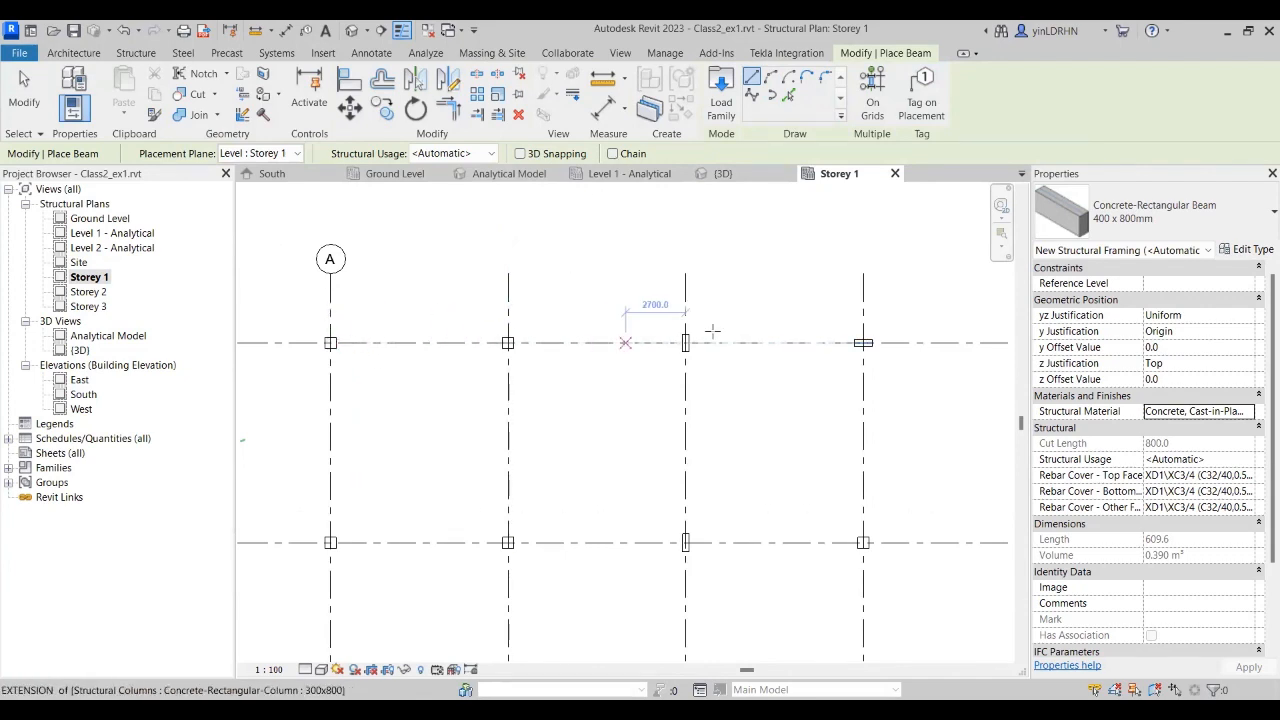
{"action": "left_click", "coordinate": [613, 155]}
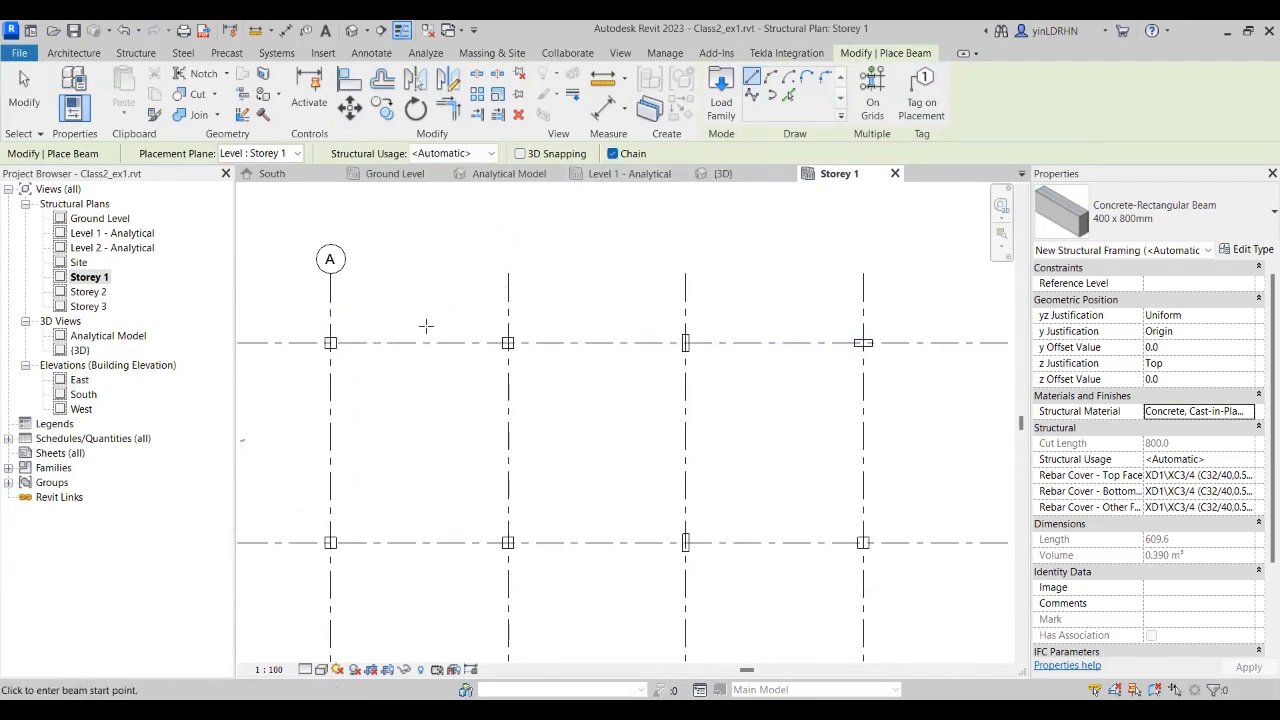
{"action": "scroll", "coordinate": [330, 345], "scroll_direction": "up", "scroll_amount": 1}
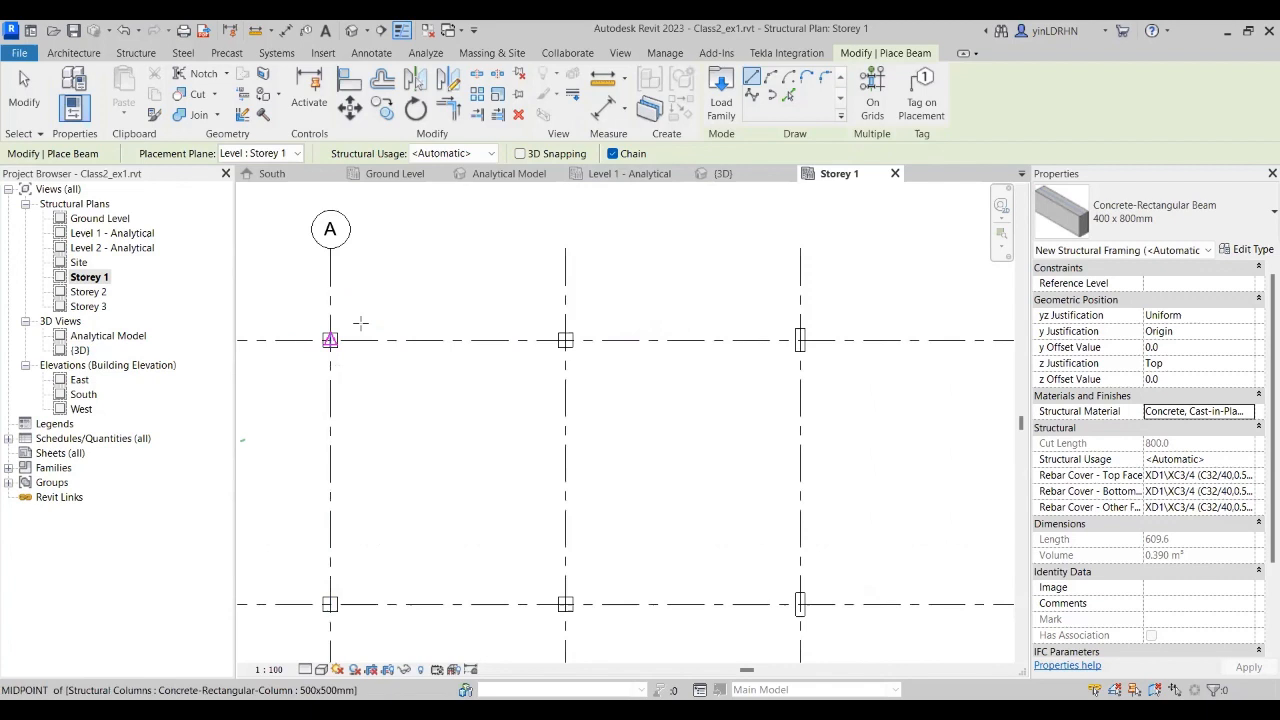
{"action": "left_click", "coordinate": [613, 154]}
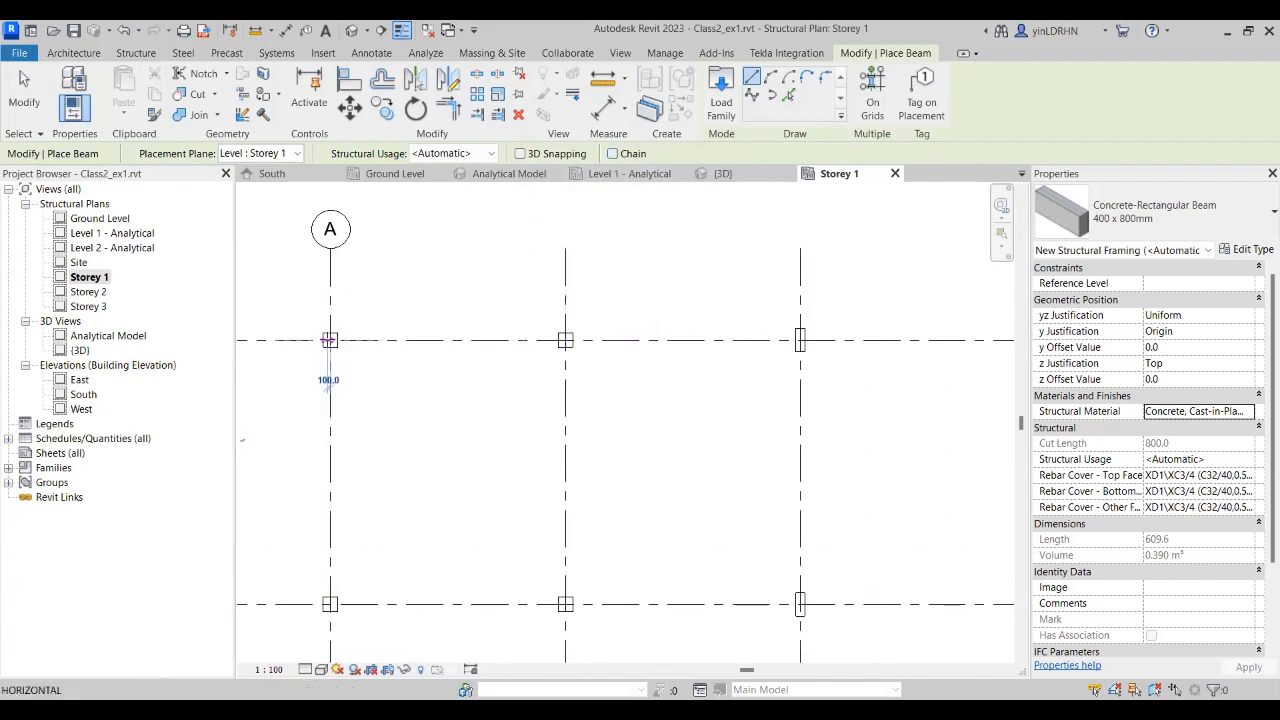
{"action": "left_click", "coordinate": [330, 340]}
{"action": "left_click", "coordinate": [565, 340]}
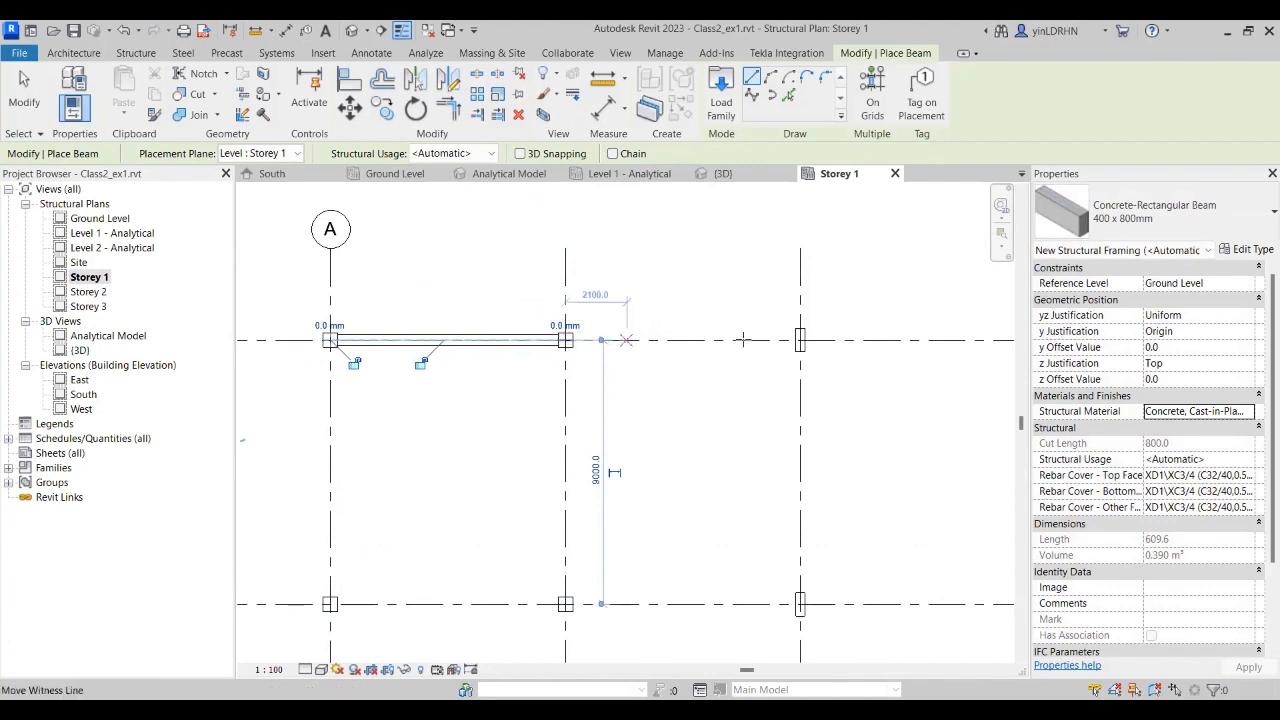
Step: With chaining on, place beams along grid 4 from B through C, D, E and F to the column on curved grid G
{"action": "left_click", "coordinate": [613, 154]}
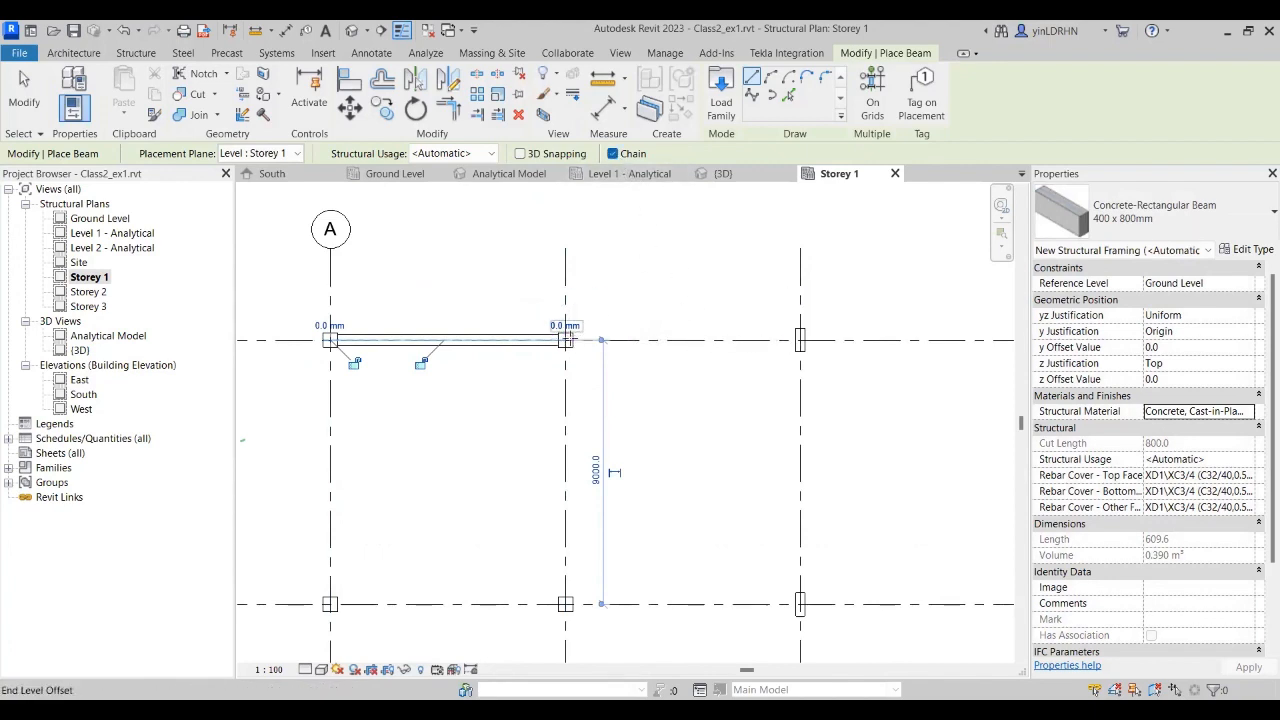
{"action": "left_click", "coordinate": [565, 340]}
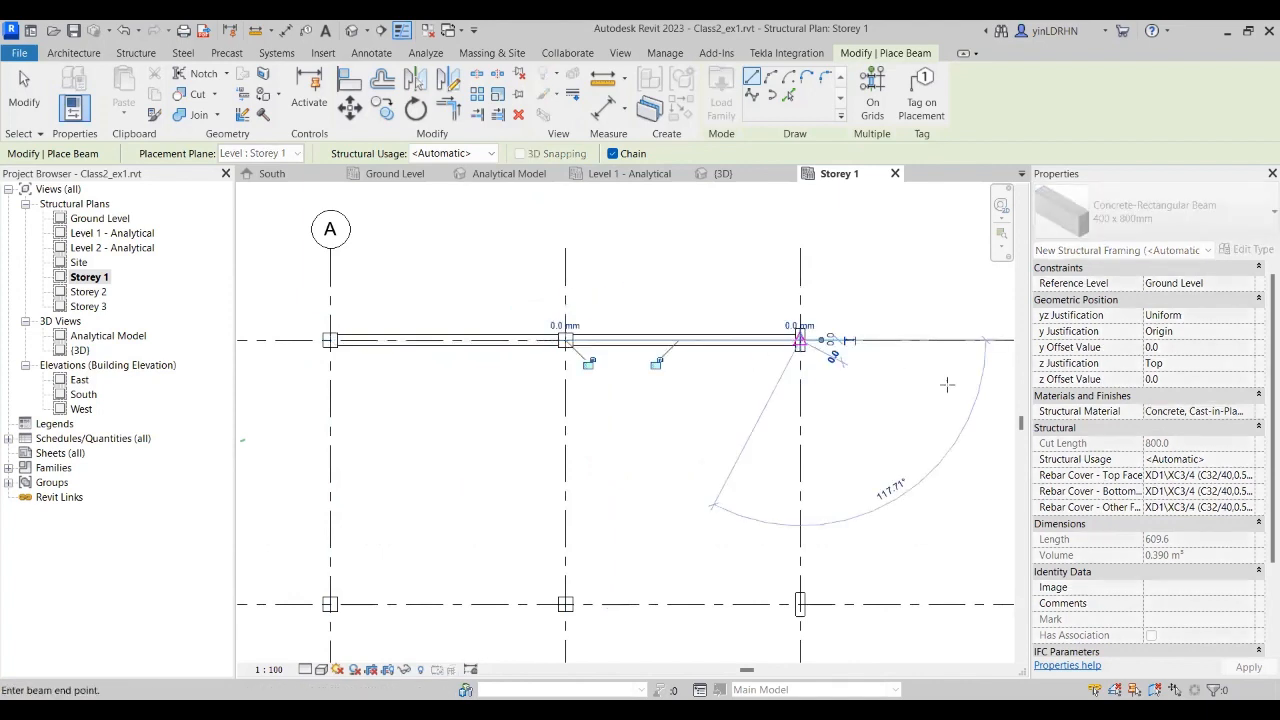
{"action": "middle_click_drag", "start_coordinate": [628, 398], "coordinate": [543, 418]}
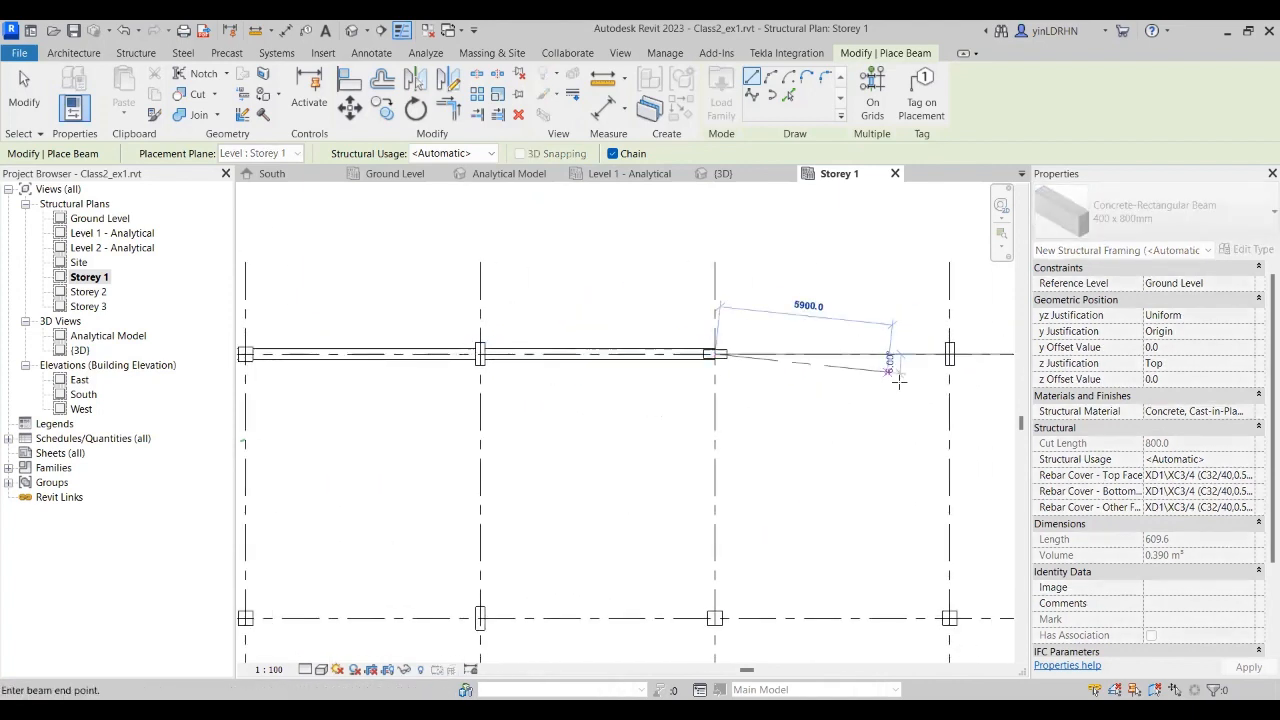
{"action": "left_click", "coordinate": [715, 360]}
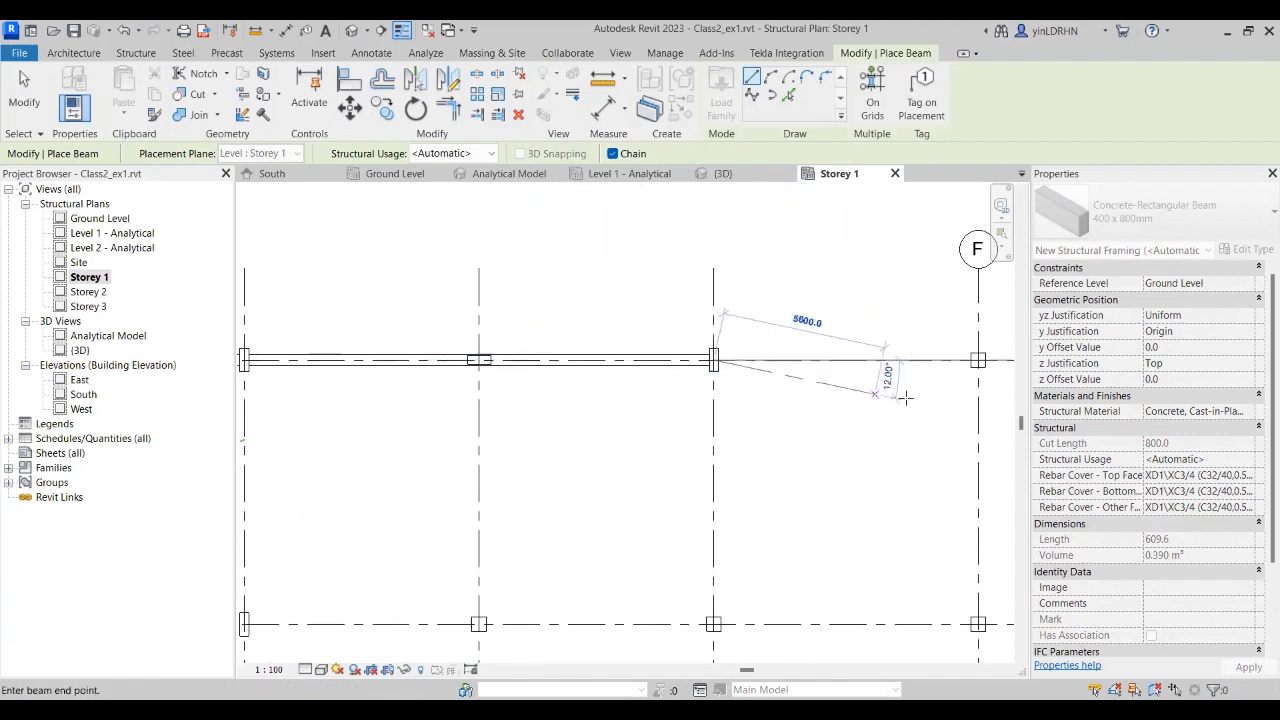
{"action": "middle_click_drag", "start_coordinate": [929, 380], "coordinate": [645, 377]}
{"action": "left_click", "coordinate": [695, 357]}
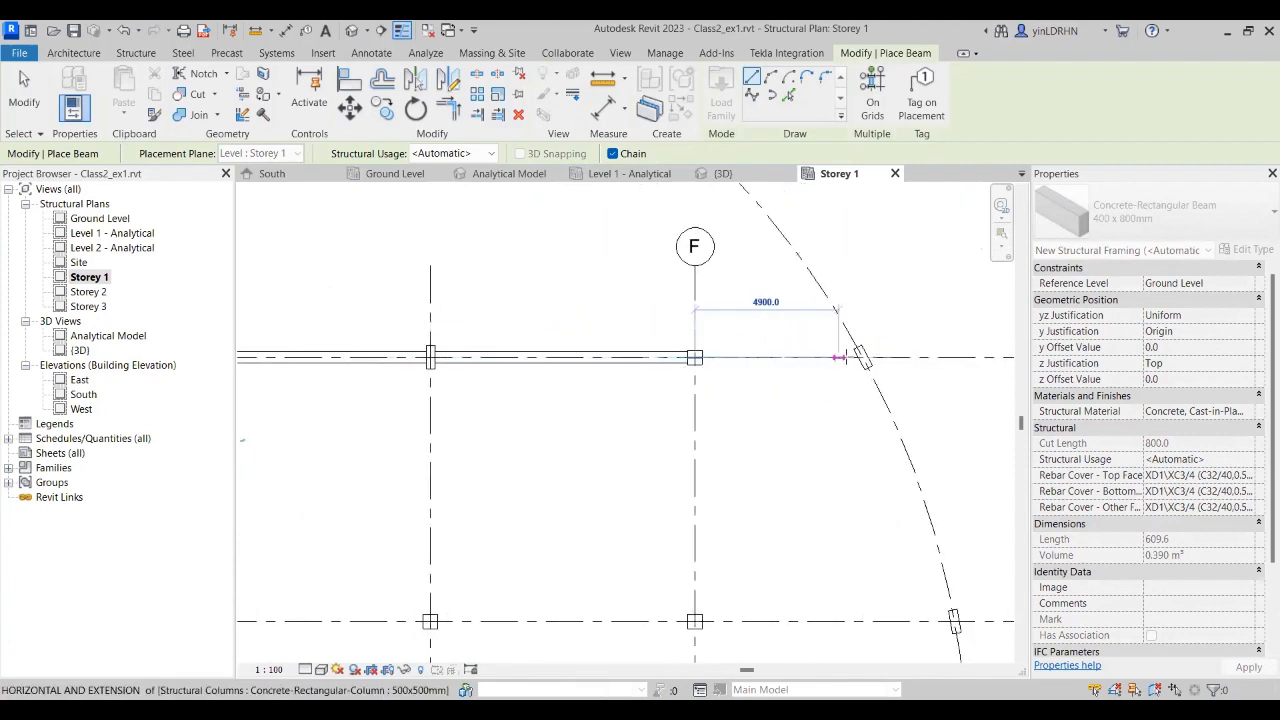
{"action": "left_click", "coordinate": [862, 357]}
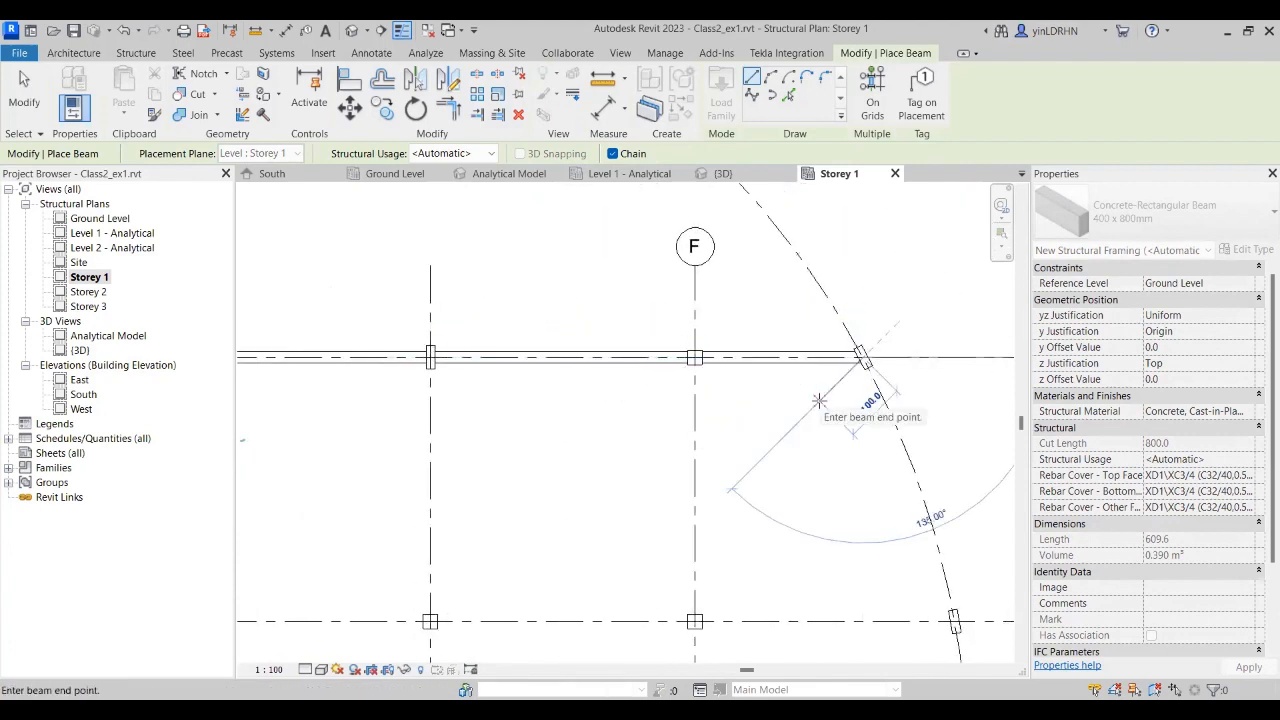
{"action": "right_click", "coordinate": [833, 406]}
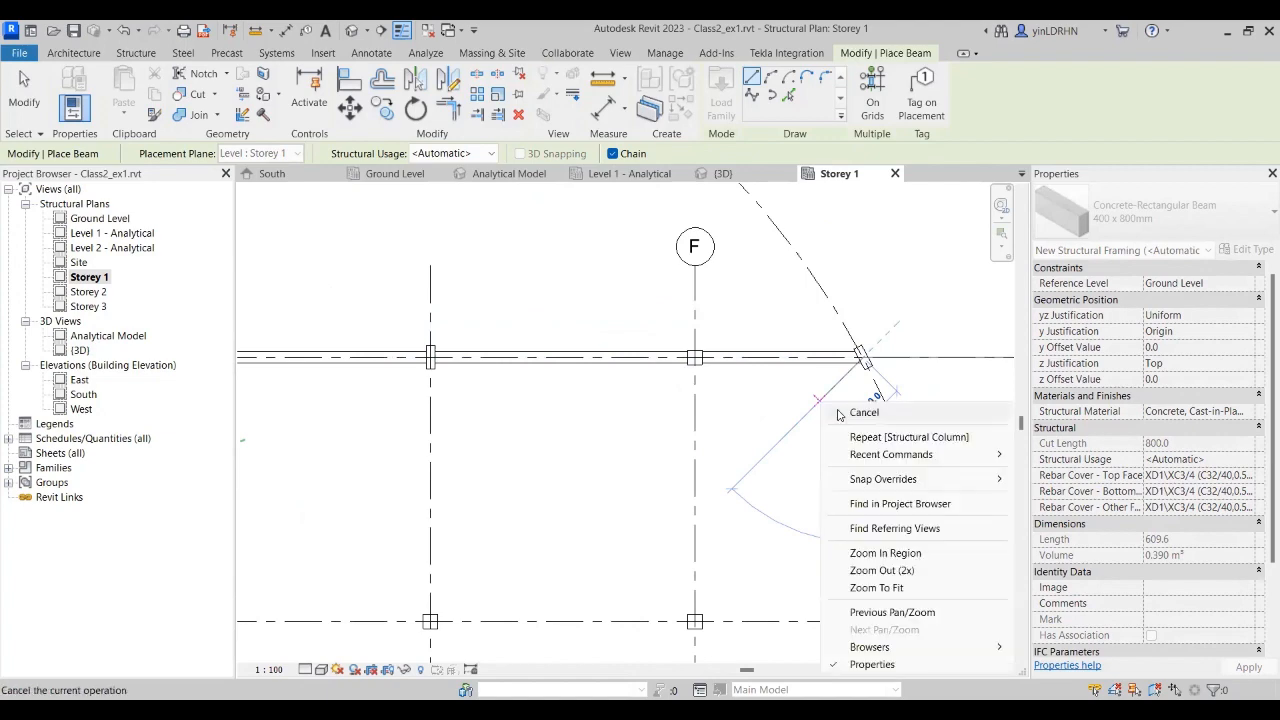
{"action": "left_click", "coordinate": [858, 412]}
{"action": "key", "text": "Escape"}
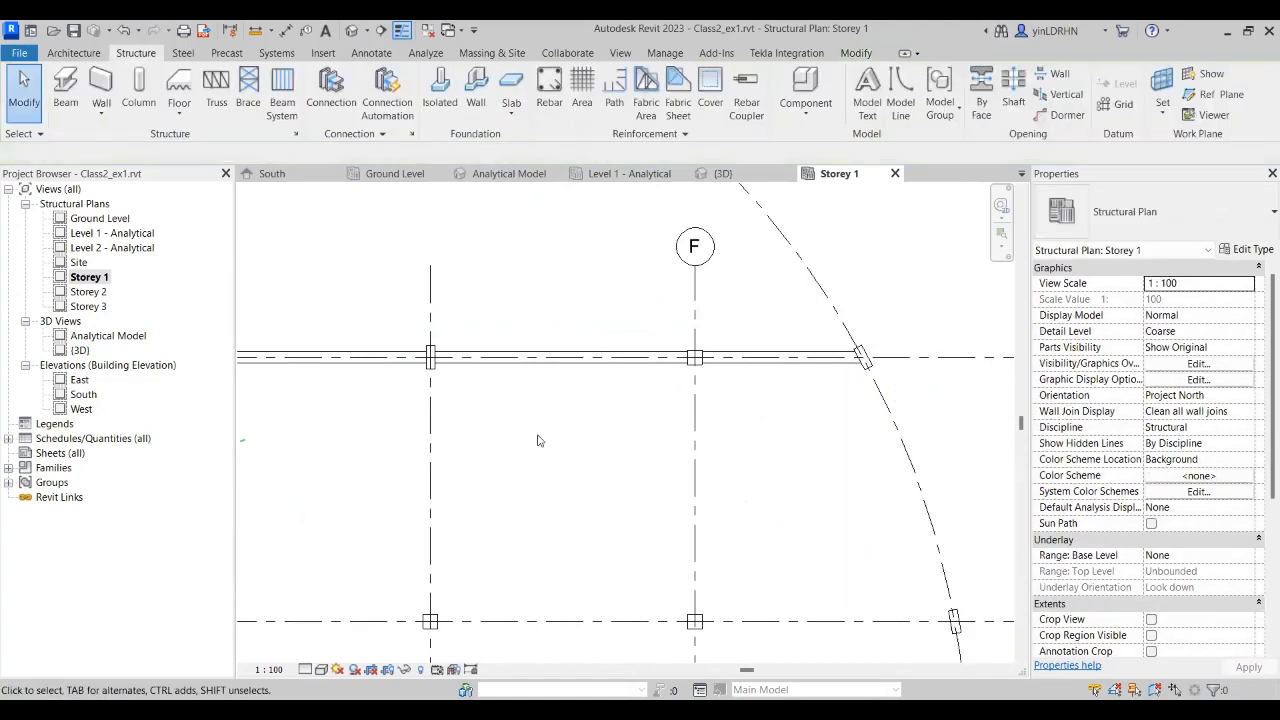
Step: Examine how the beam between grids A and B on grid 4 meets the column at grid A
{"action": "middle_click_drag", "start_coordinate": [511, 408], "coordinate": [1034, 382]}
{"action": "middle_click_drag", "start_coordinate": [373, 354], "coordinate": [789, 389]}
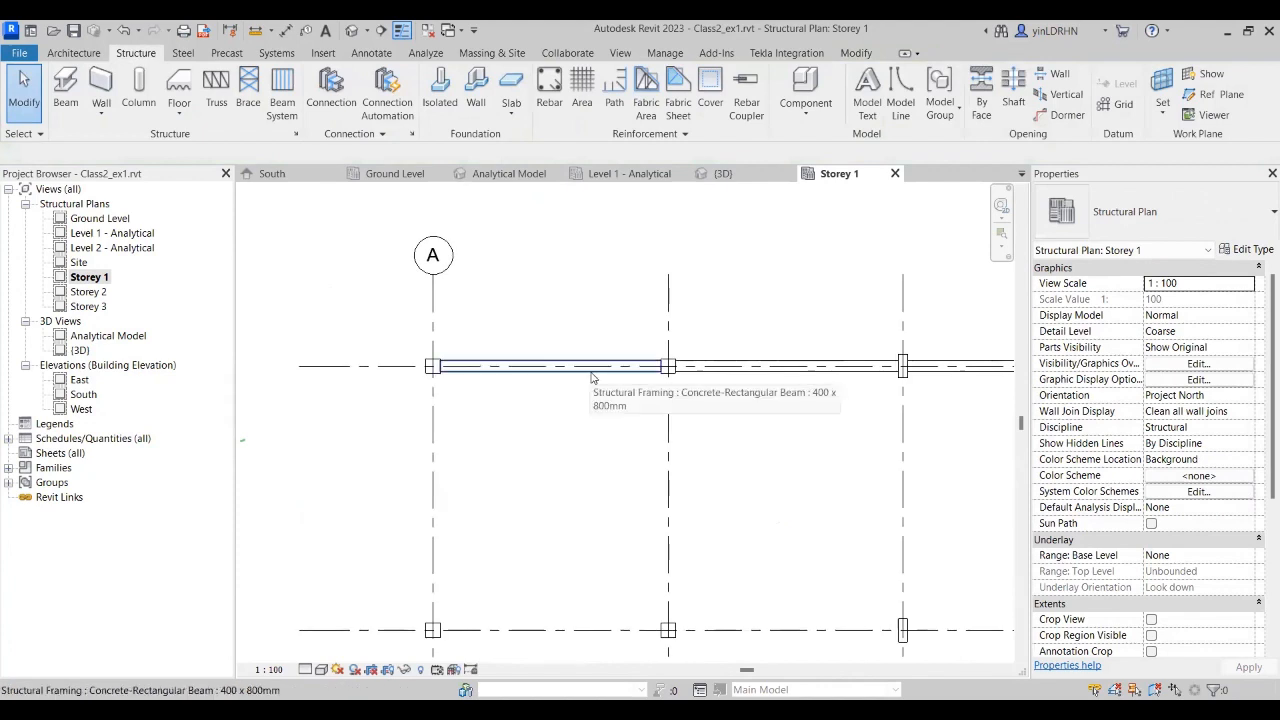
{"action": "scroll", "coordinate": [529, 378], "scroll_direction": "up", "scroll_amount": 3}
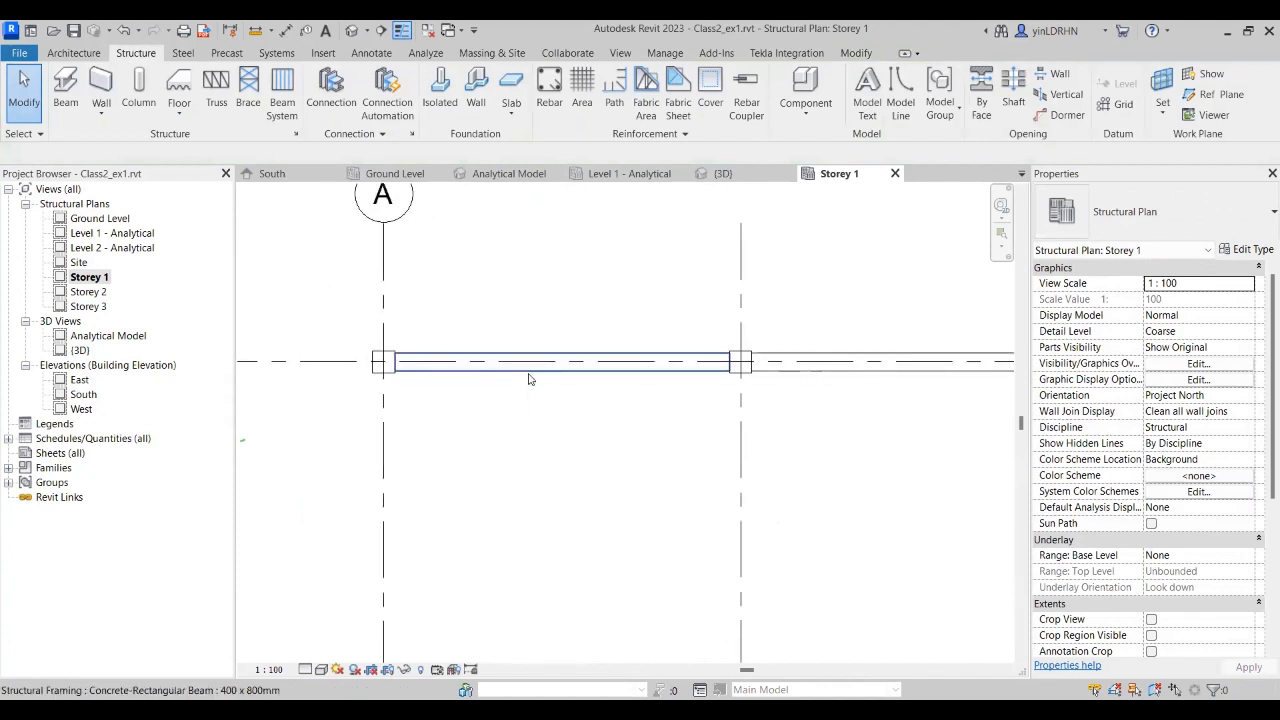
{"action": "scroll", "coordinate": [529, 378], "scroll_direction": "up", "scroll_amount": 1}
{"action": "left_click", "coordinate": [529, 374]}
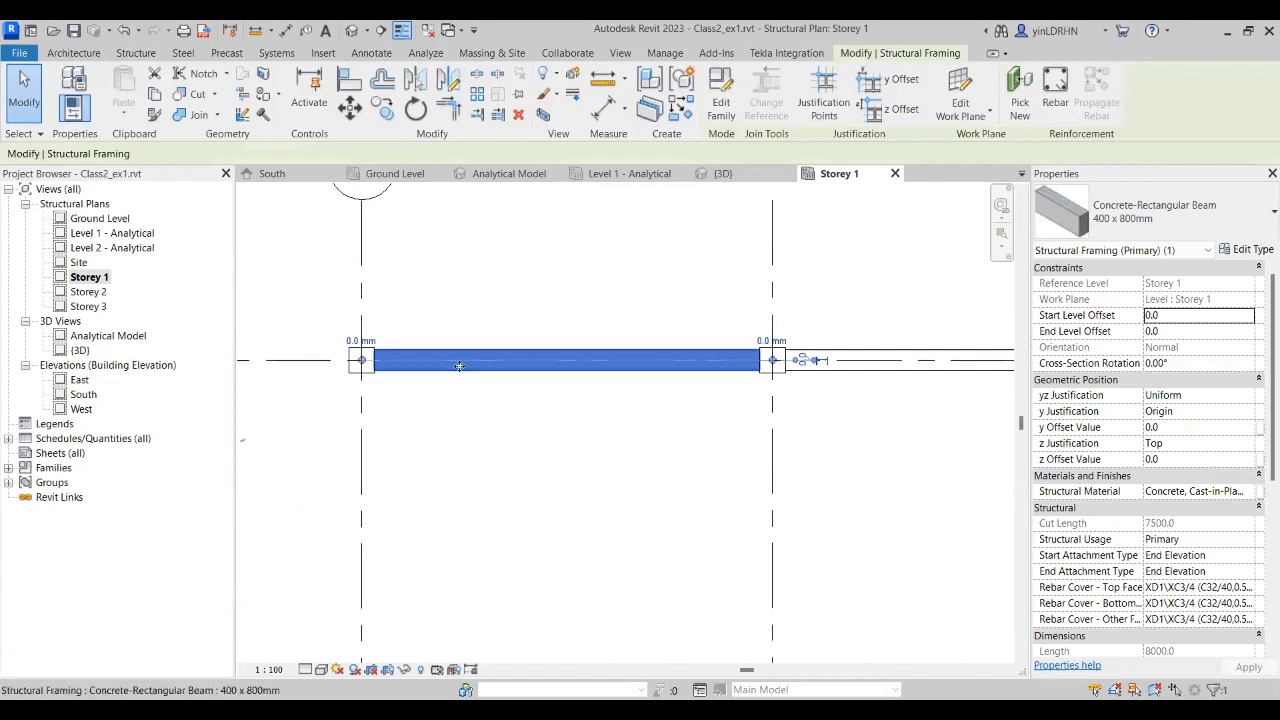
{"action": "scroll", "coordinate": [364, 345], "scroll_direction": "up", "scroll_amount": 4}
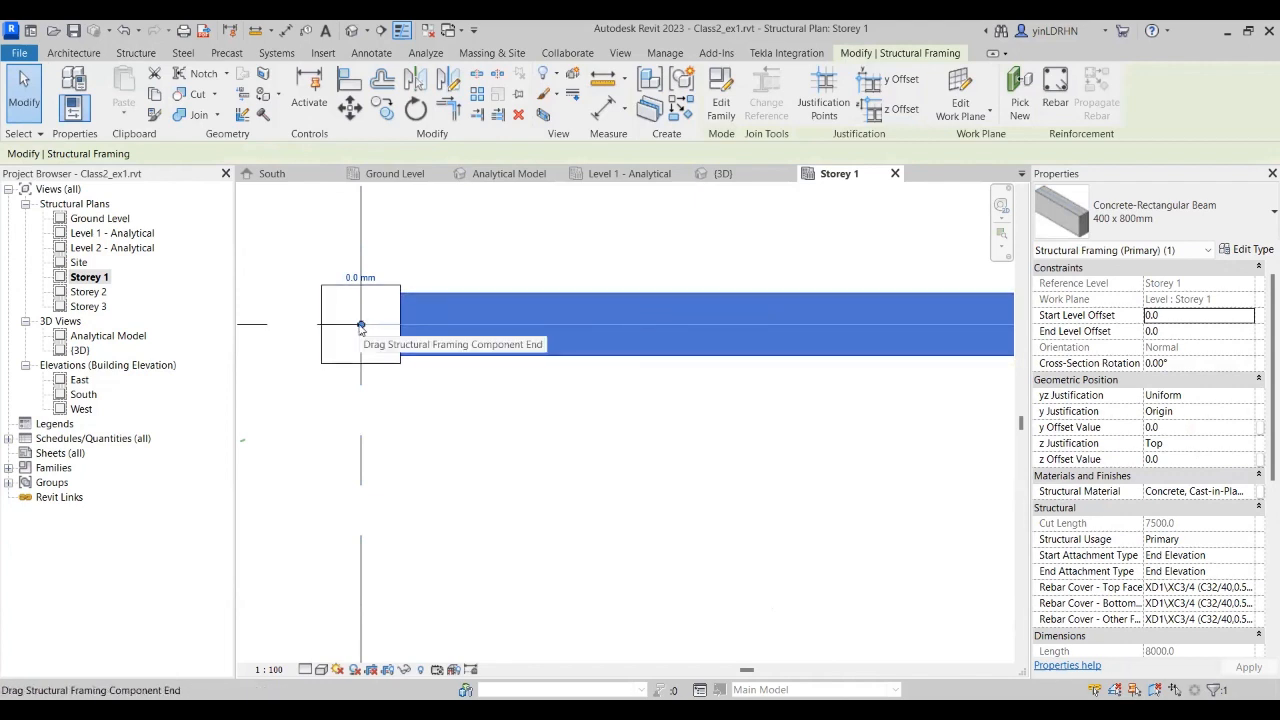
{"action": "scroll", "coordinate": [365, 340], "scroll_direction": "down", "scroll_amount": 4}
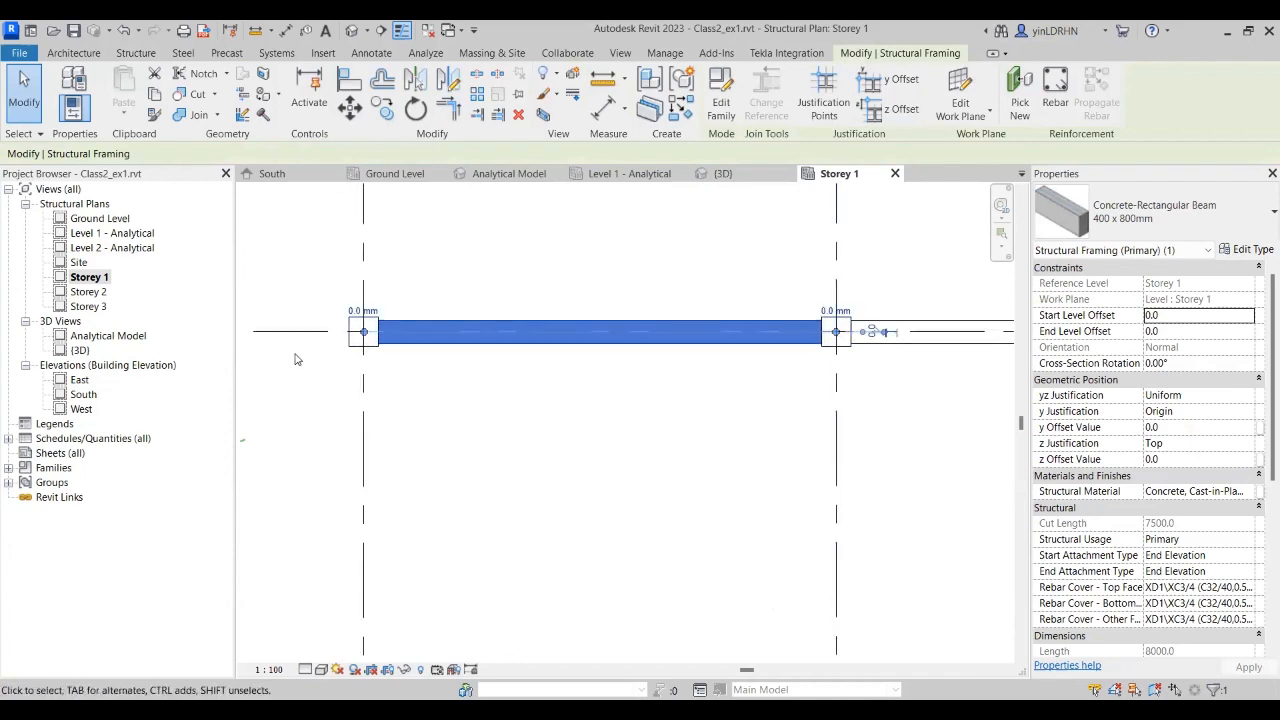
{"action": "scroll", "coordinate": [395, 338], "scroll_direction": "up", "scroll_amount": 2}
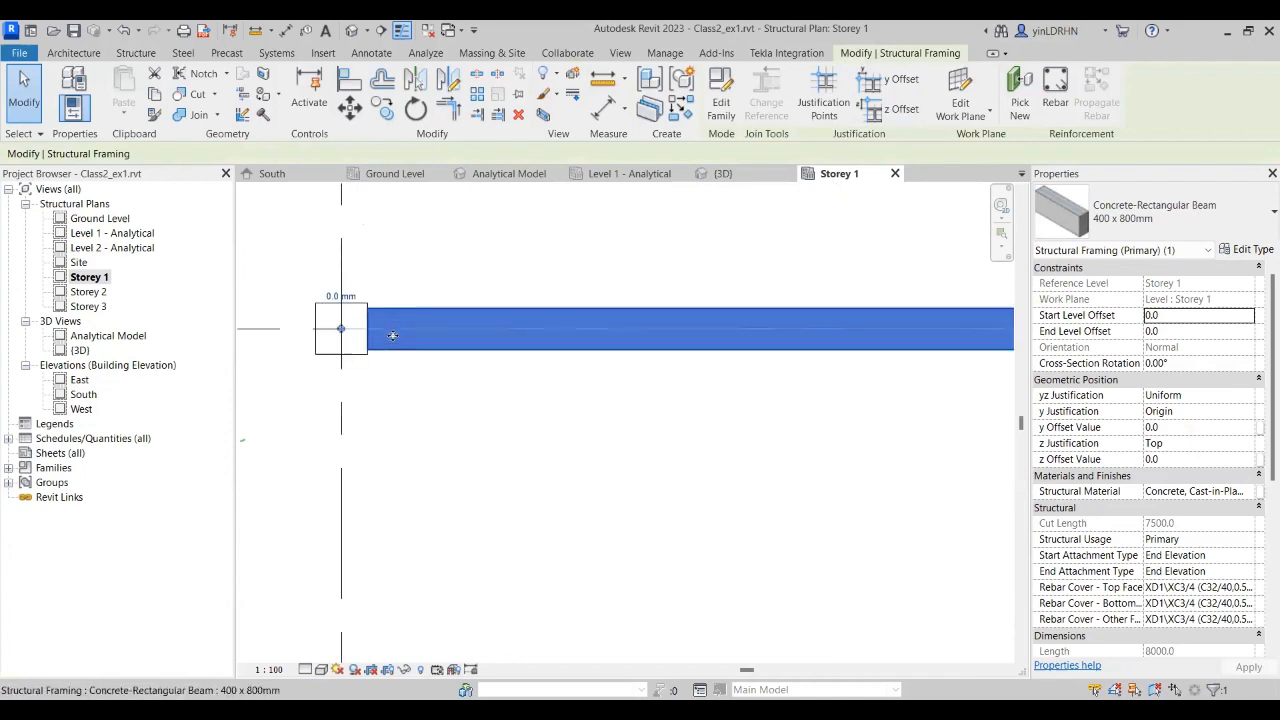
{"action": "left_click", "coordinate": [405, 296]}
{"action": "scroll", "coordinate": [397, 323], "scroll_direction": "up", "scroll_amount": 1}
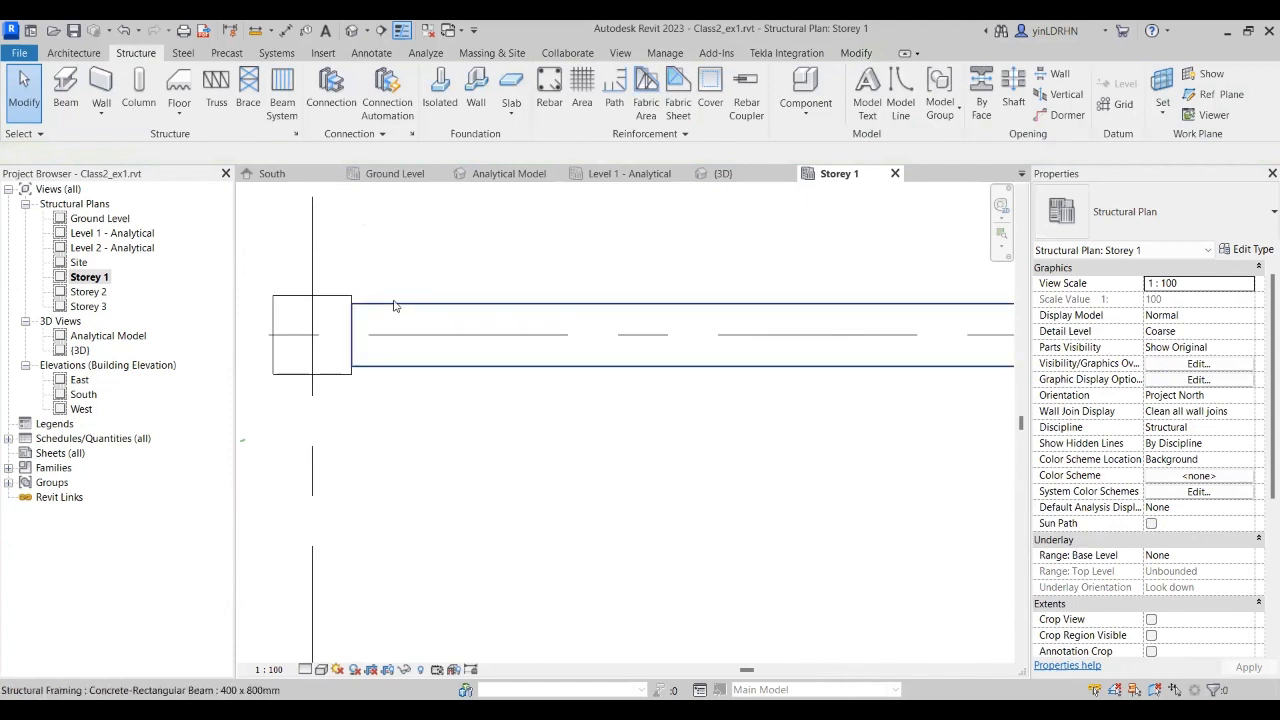
Step: Move the start of the grid 4 beam from the centre of the column at grid A to the column's inner face
{"action": "left_click", "coordinate": [392, 310]}
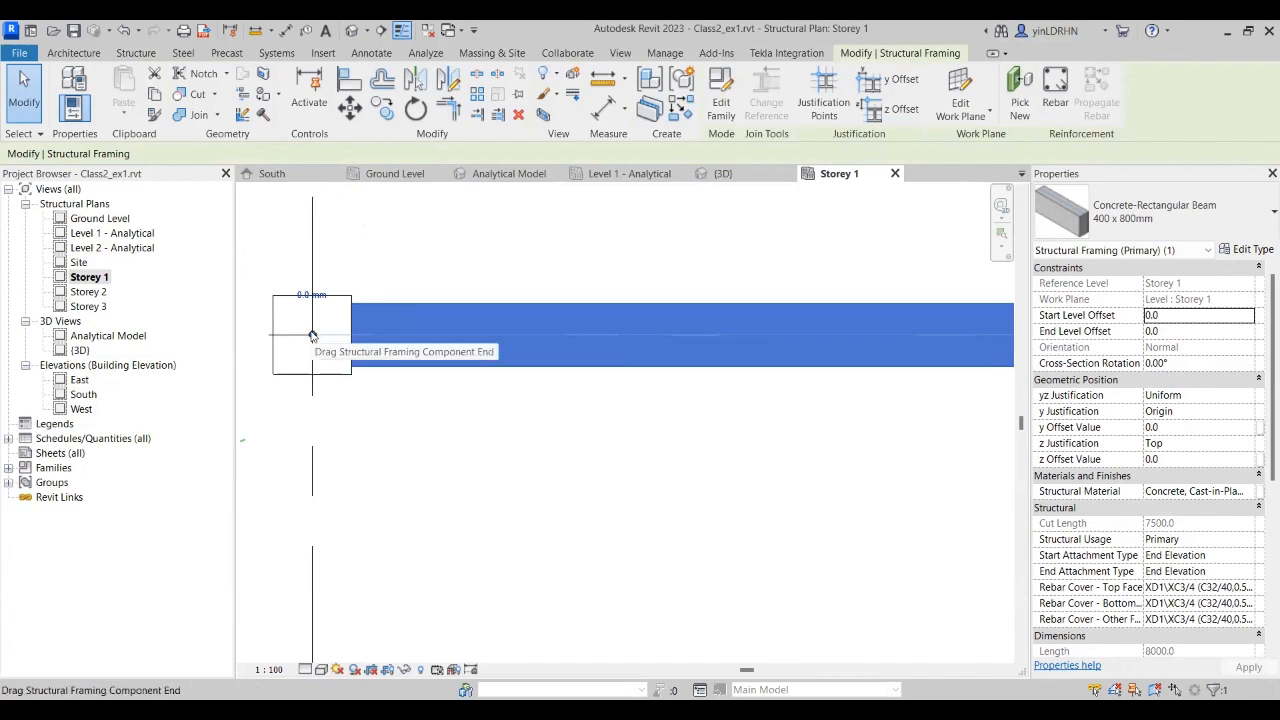
{"action": "left_click_drag", "start_coordinate": [312, 336], "coordinate": [350, 334]}
{"action": "left_click", "coordinate": [433, 427]}
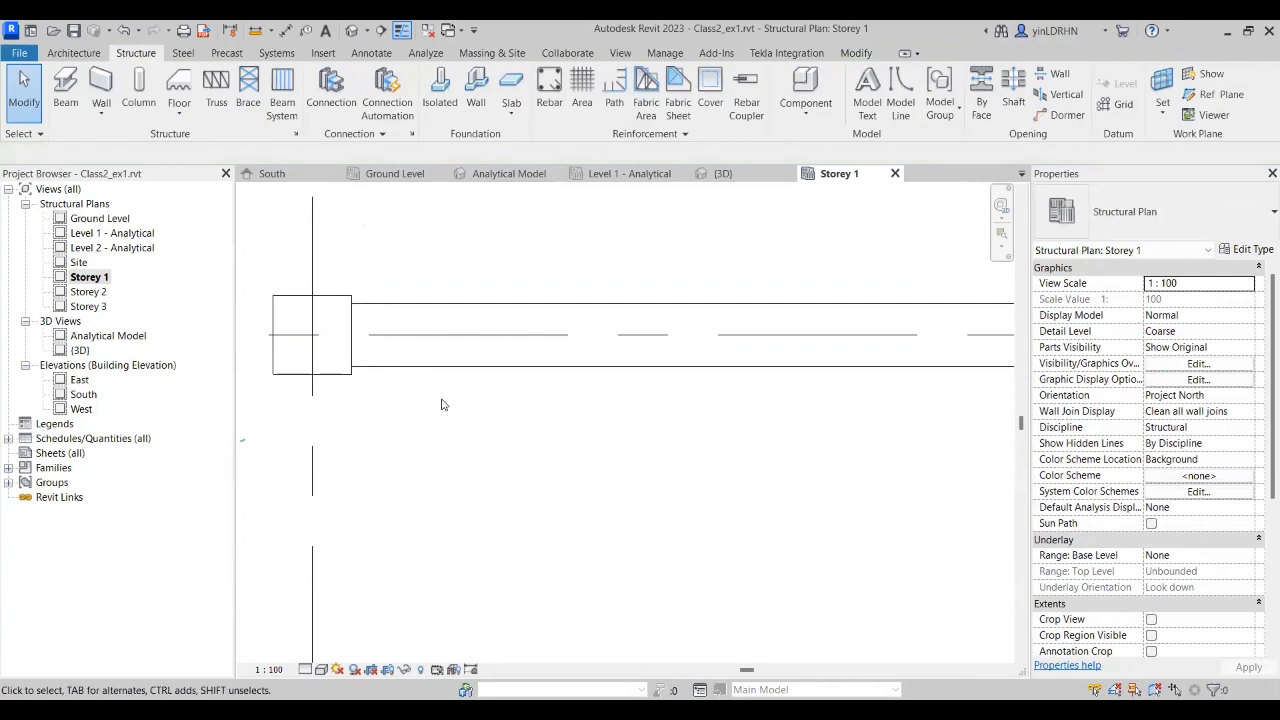
Step: Return the start of the grid 4 beam from the column face to the column's centre at grid A
{"action": "left_click", "coordinate": [453, 304]}
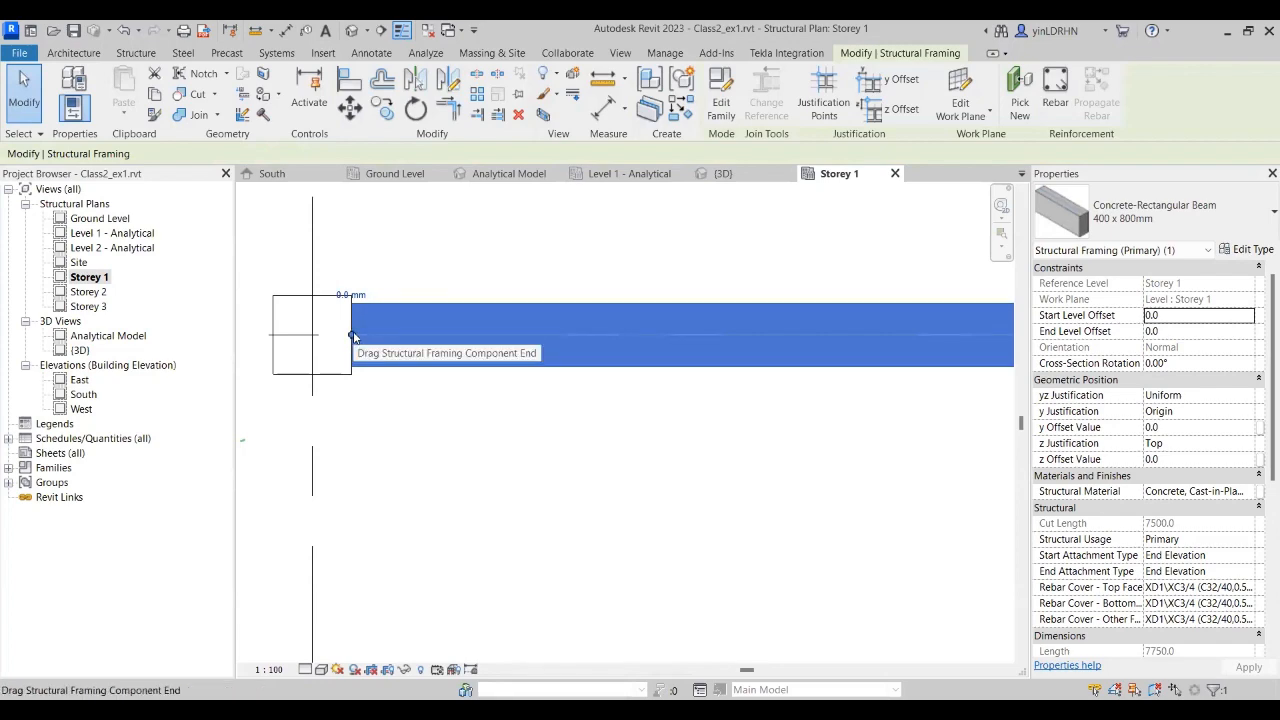
{"action": "left_click_drag", "start_coordinate": [350, 337], "coordinate": [312, 333]}
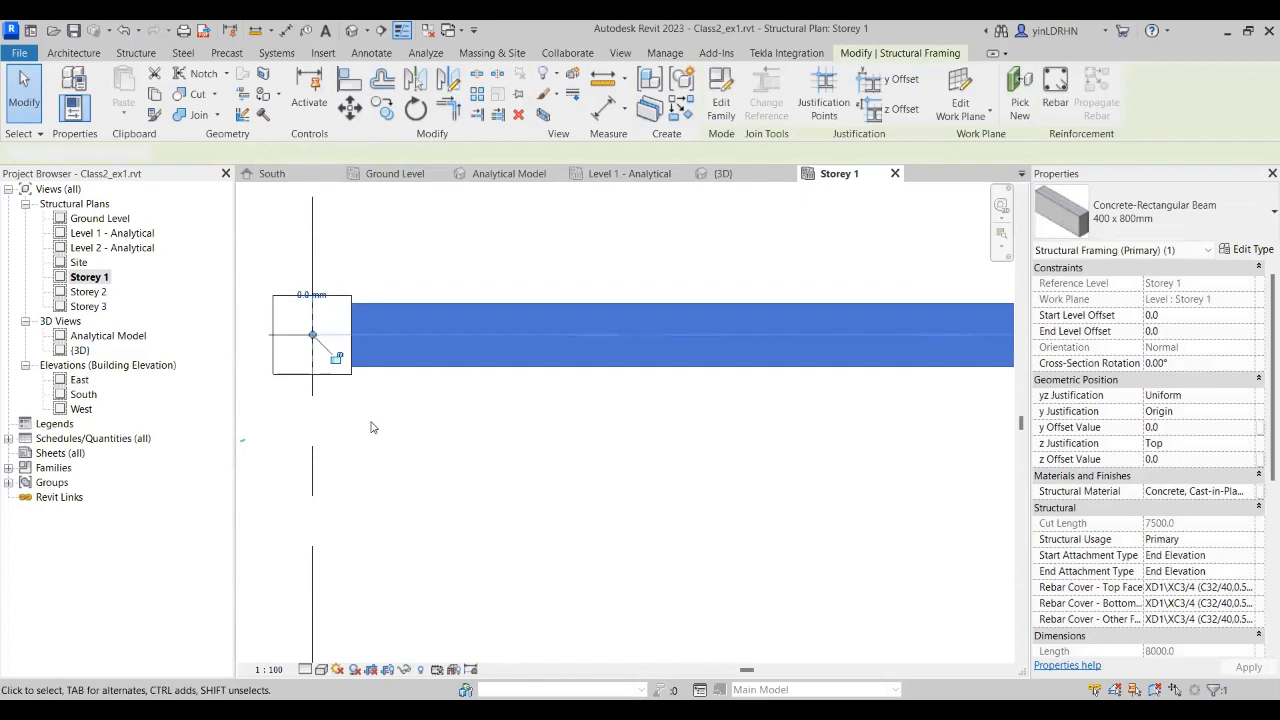
{"action": "left_click", "coordinate": [371, 427]}
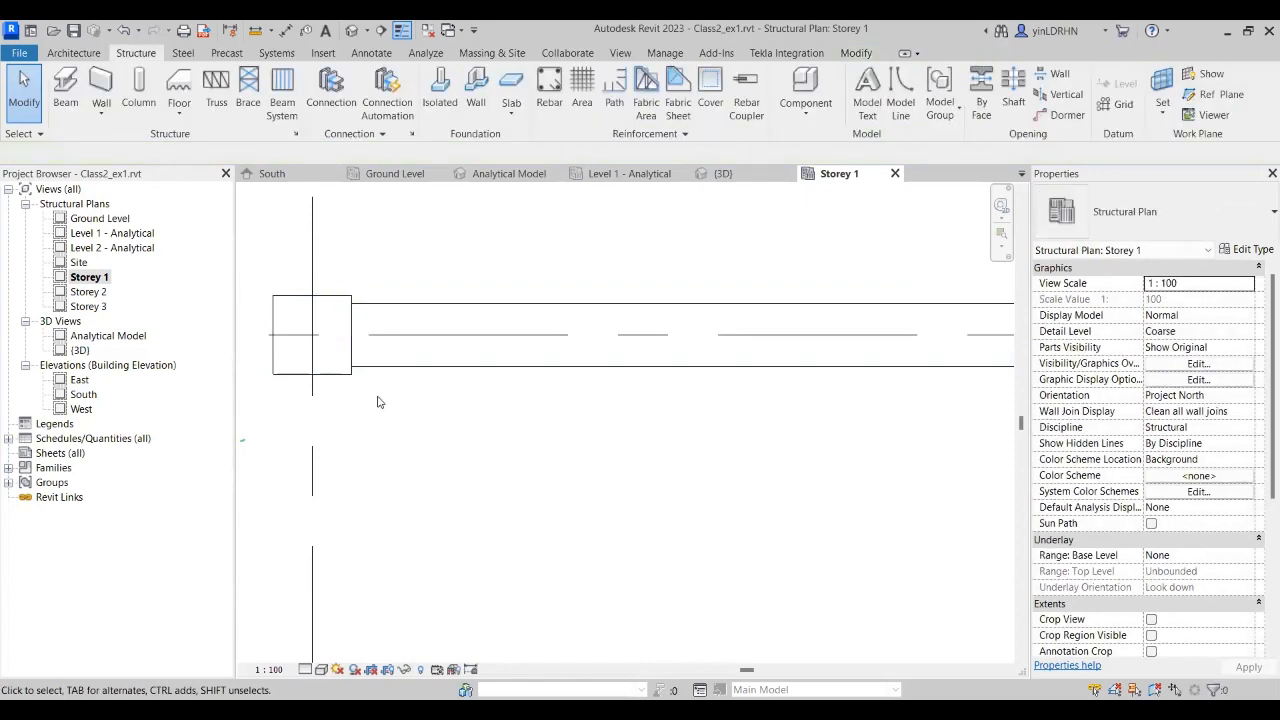
Step: Set the End Level Offset of the grid 4 beam between grids A and B to -300 mm
{"action": "scroll", "coordinate": [378, 402], "scroll_direction": "down", "scroll_amount": 1}
{"action": "left_click", "coordinate": [443, 380]}
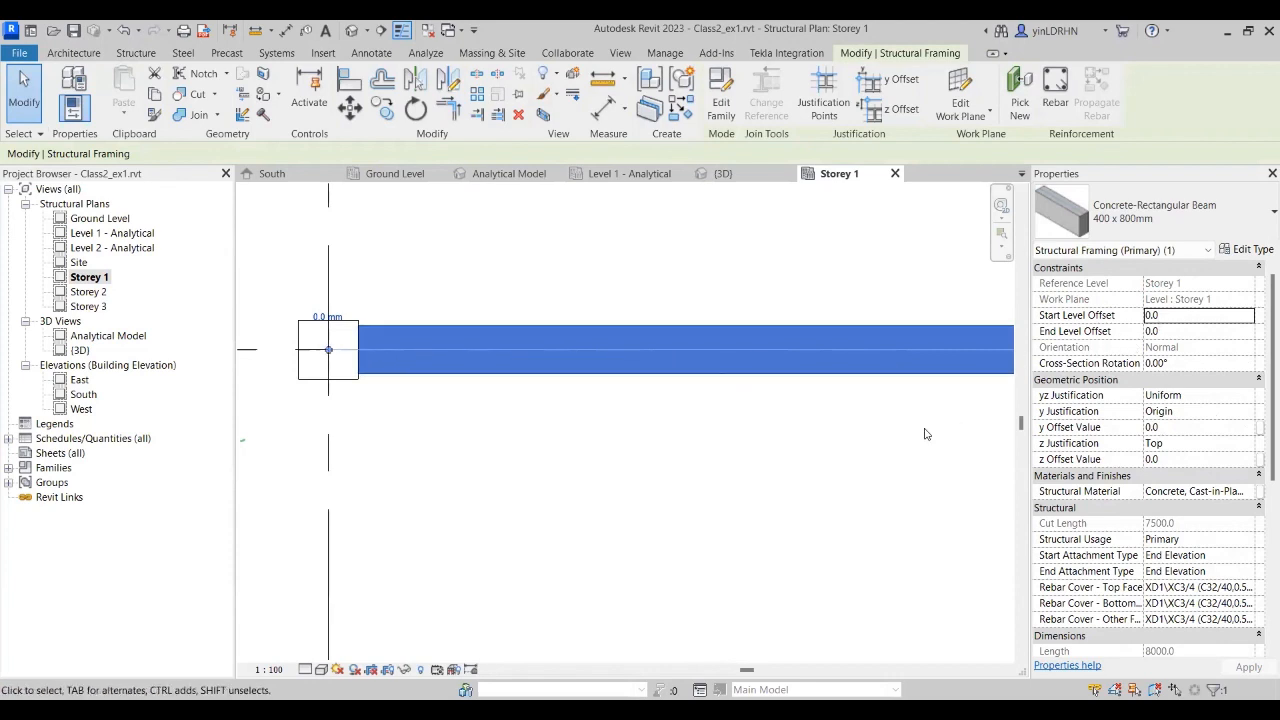
{"action": "middle_click_drag", "start_coordinate": [866, 435], "coordinate": [587, 429]}
{"action": "middle_click_drag", "start_coordinate": [903, 399], "coordinate": [803, 398]}
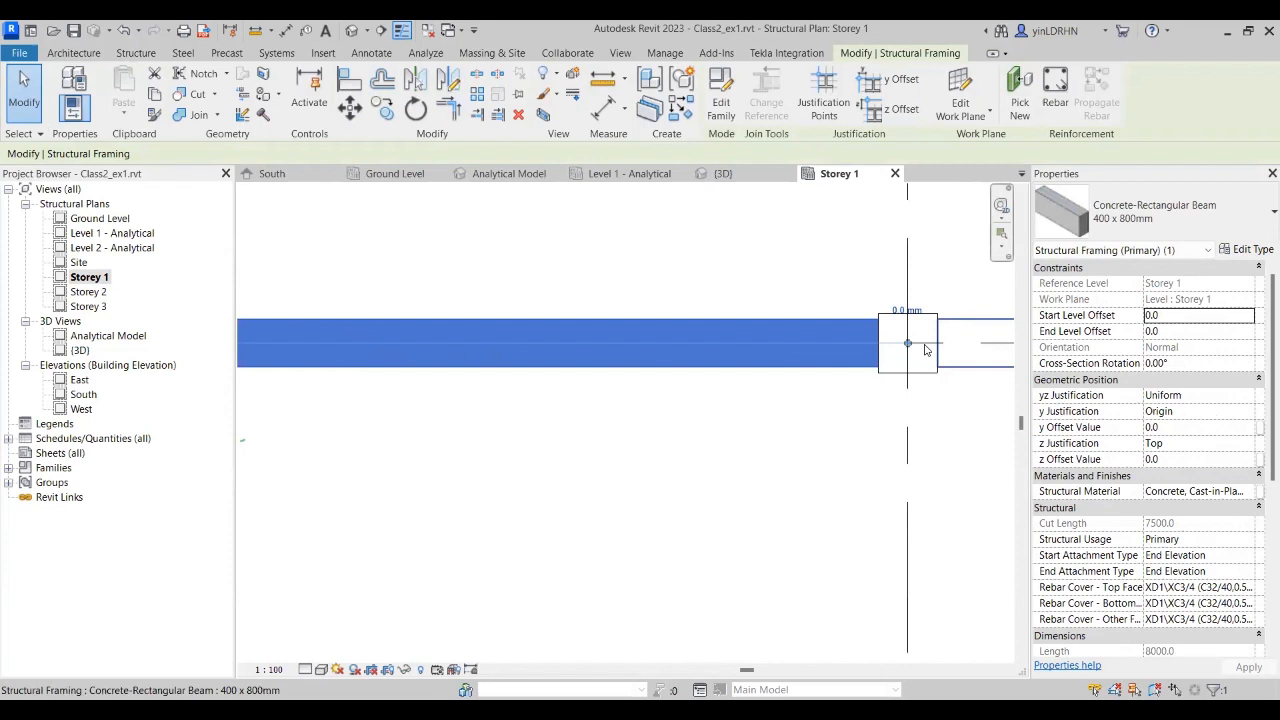
{"action": "left_click", "coordinate": [1226, 331]}
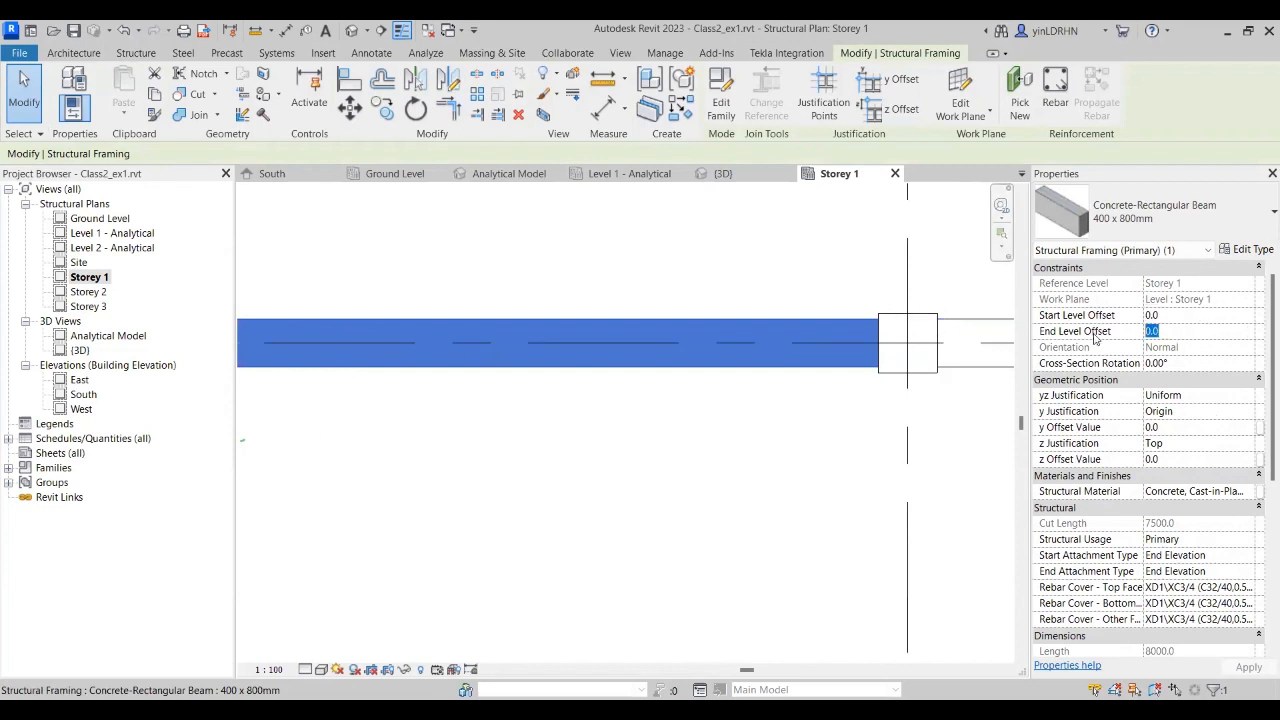
{"action": "type", "text": "-300"}
{"action": "key", "text": "Tab"}
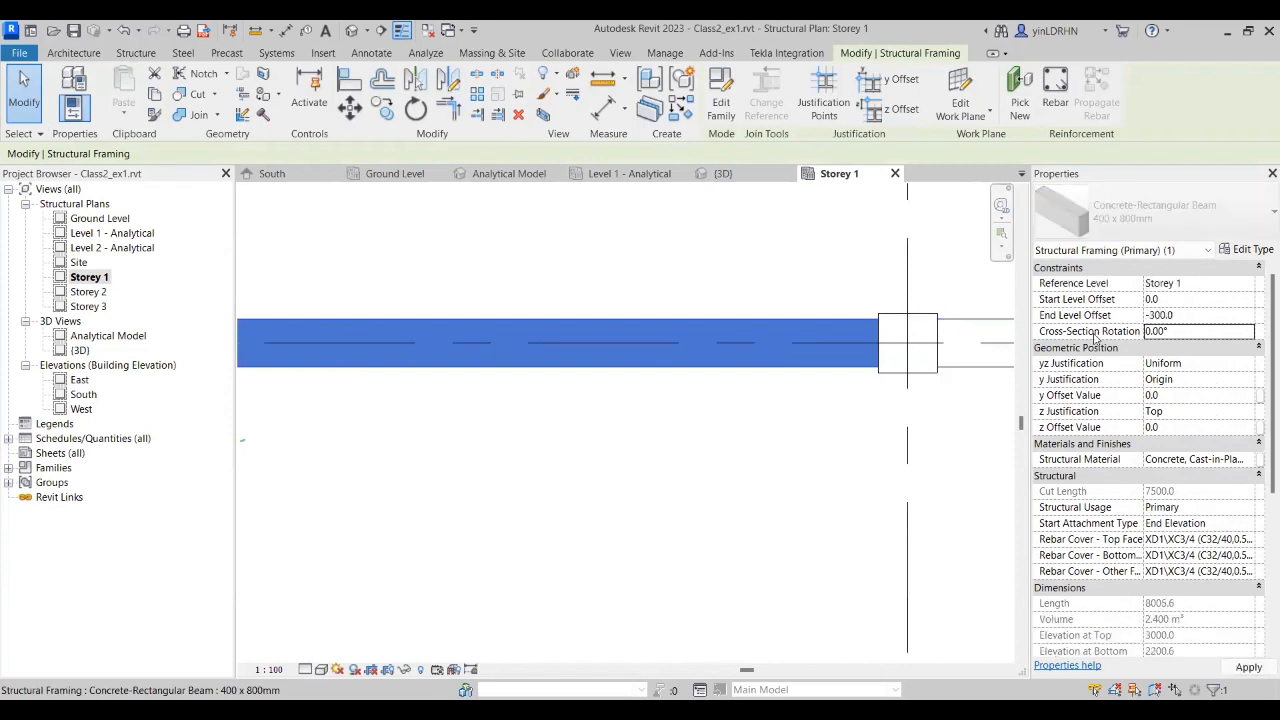
{"action": "left_click", "coordinate": [818, 421]}
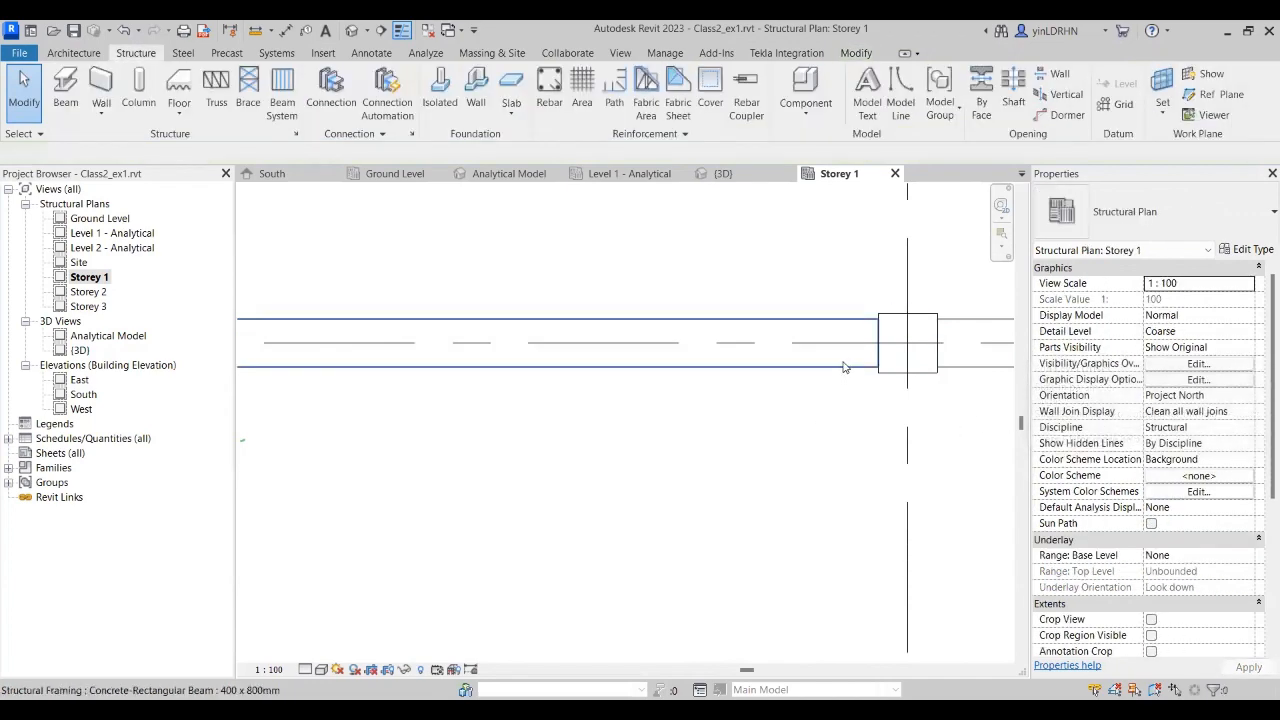
Step: Return the End Level Offset of the grid 4 beam between grids A and B to 0
{"action": "left_click", "coordinate": [892, 362]}
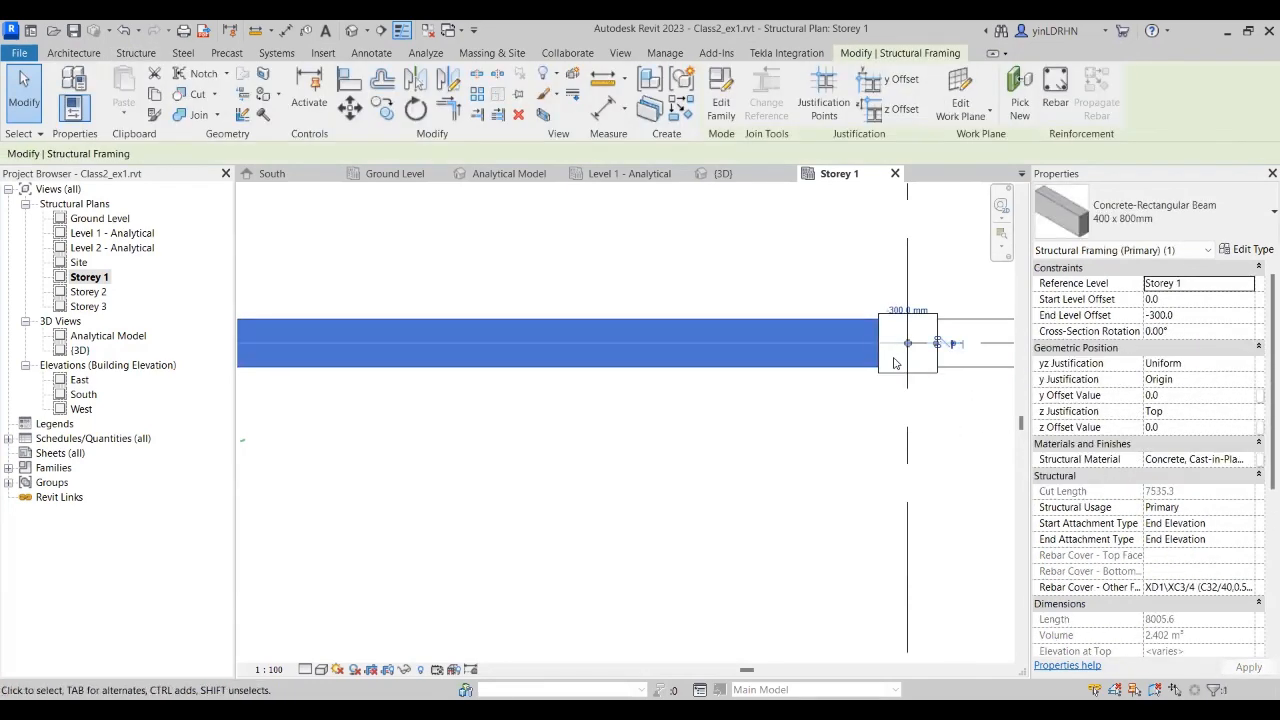
{"action": "scroll", "coordinate": [910, 340], "scroll_direction": "up", "scroll_amount": 2}
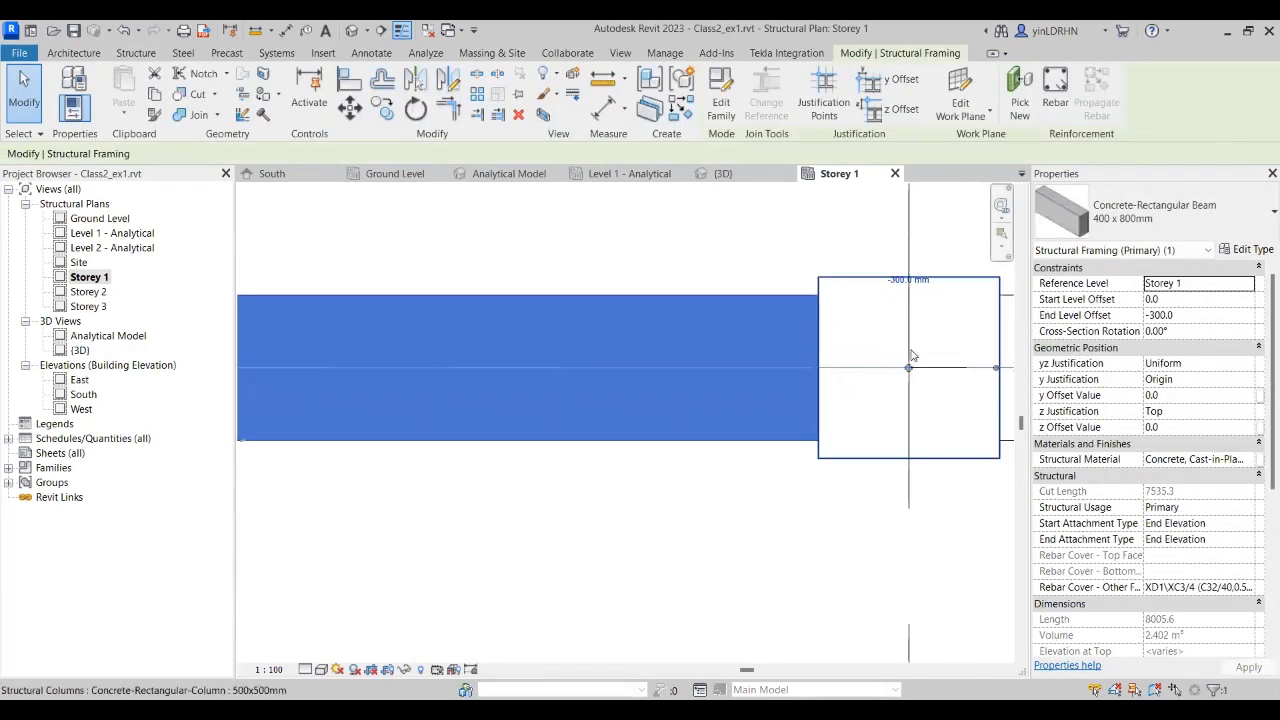
{"action": "scroll", "coordinate": [800, 366], "scroll_direction": "up", "scroll_amount": 2}
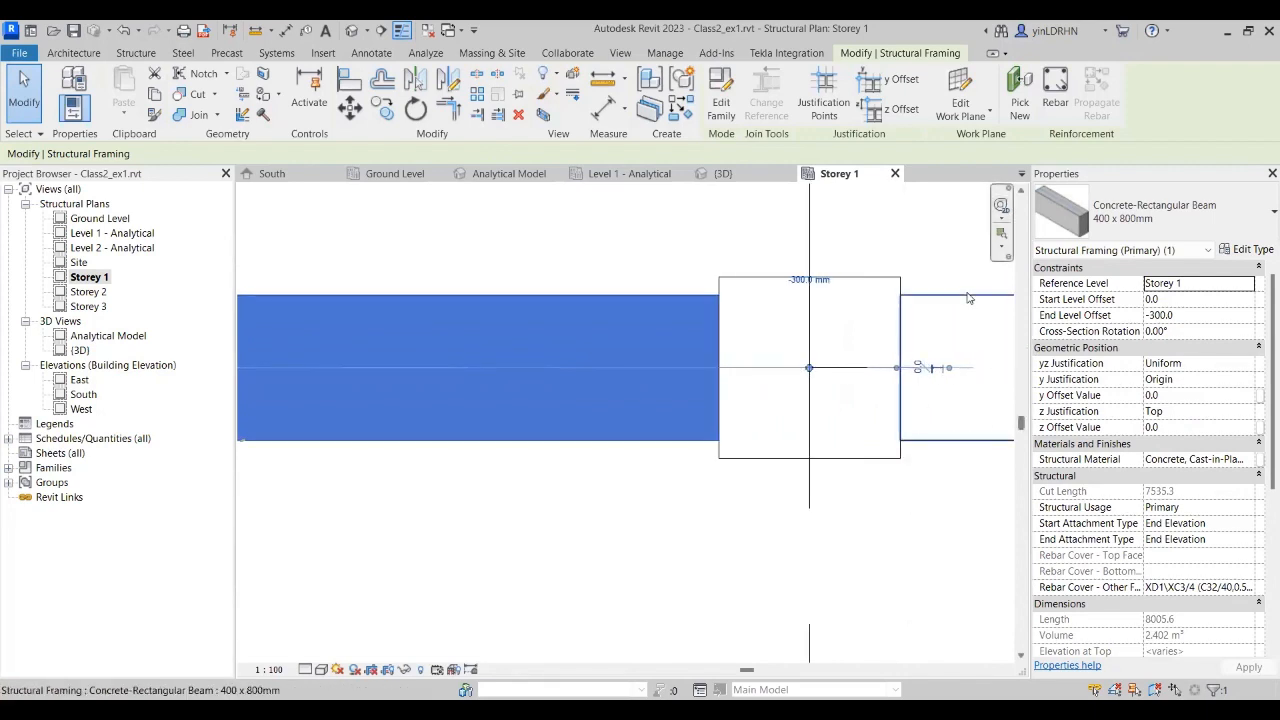
{"action": "scroll", "coordinate": [965, 298], "scroll_direction": "down", "scroll_amount": 4}
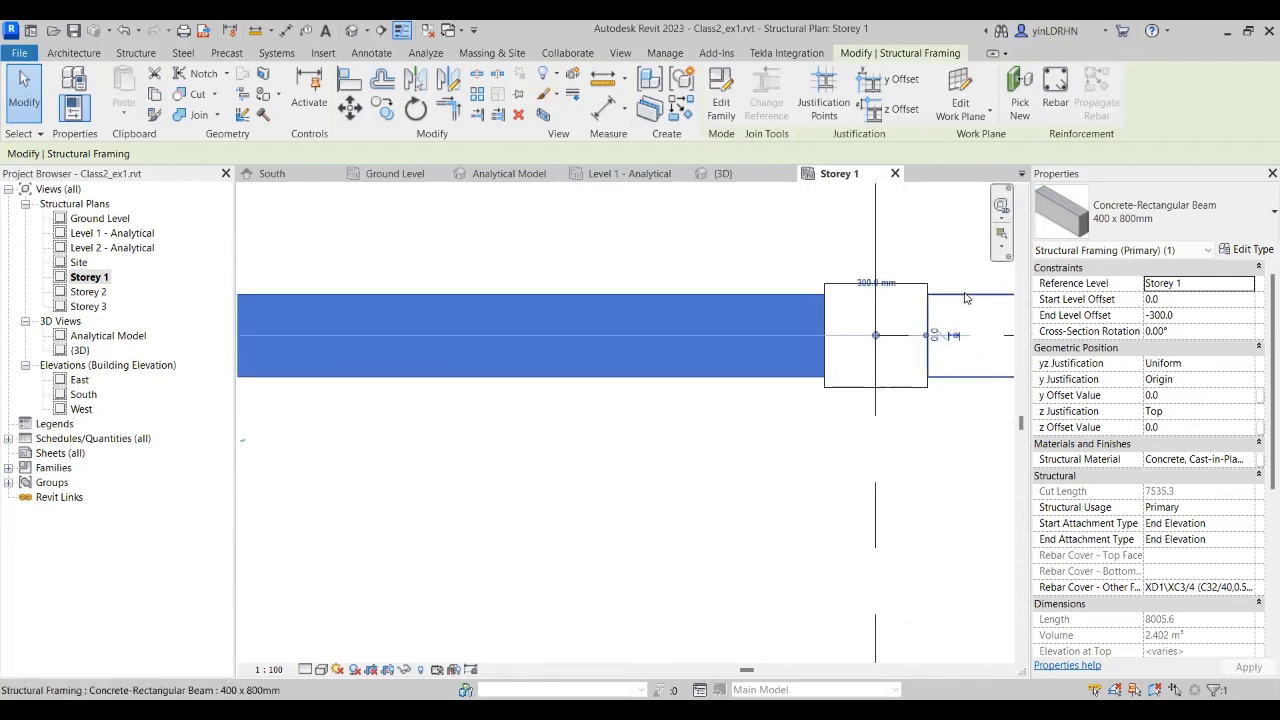
{"action": "left_click", "coordinate": [1178, 318]}
{"action": "type", "text": "0"}
{"action": "key", "text": "Return"}
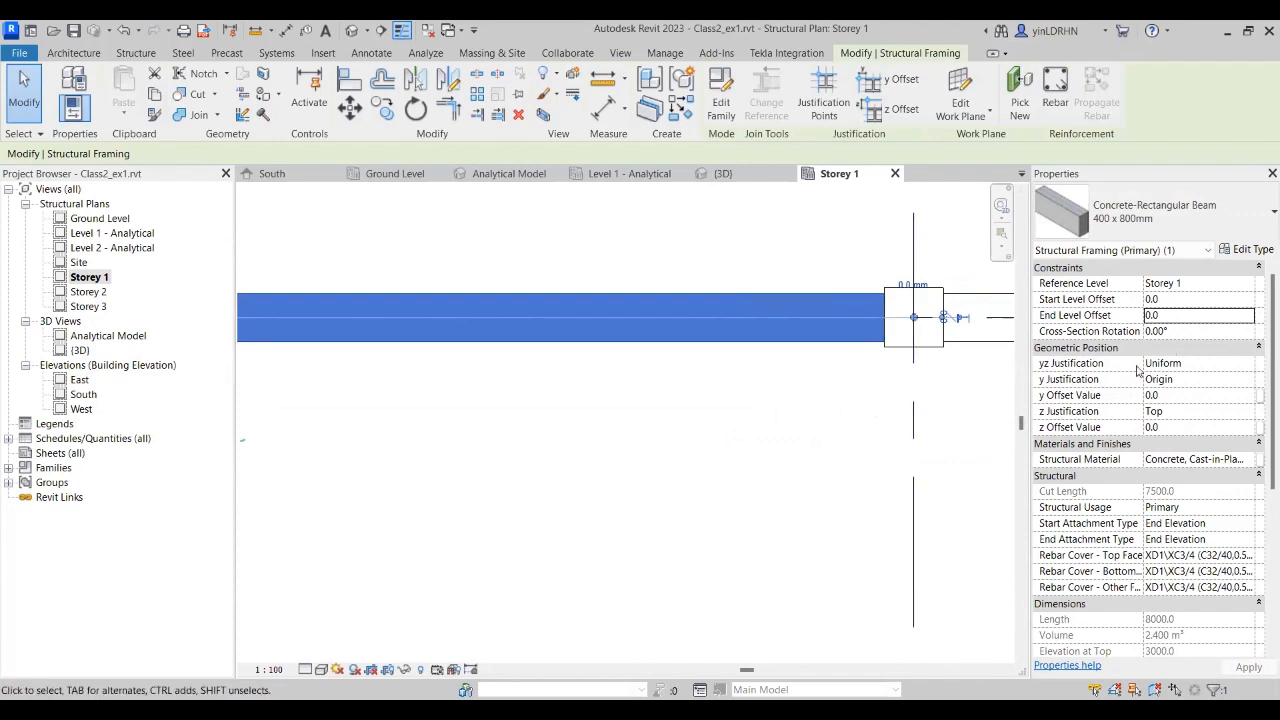
Step: Set the y Offset Value of the grid 4 beam between grids A and B to 100 mm
{"action": "left_click", "coordinate": [1170, 395]}
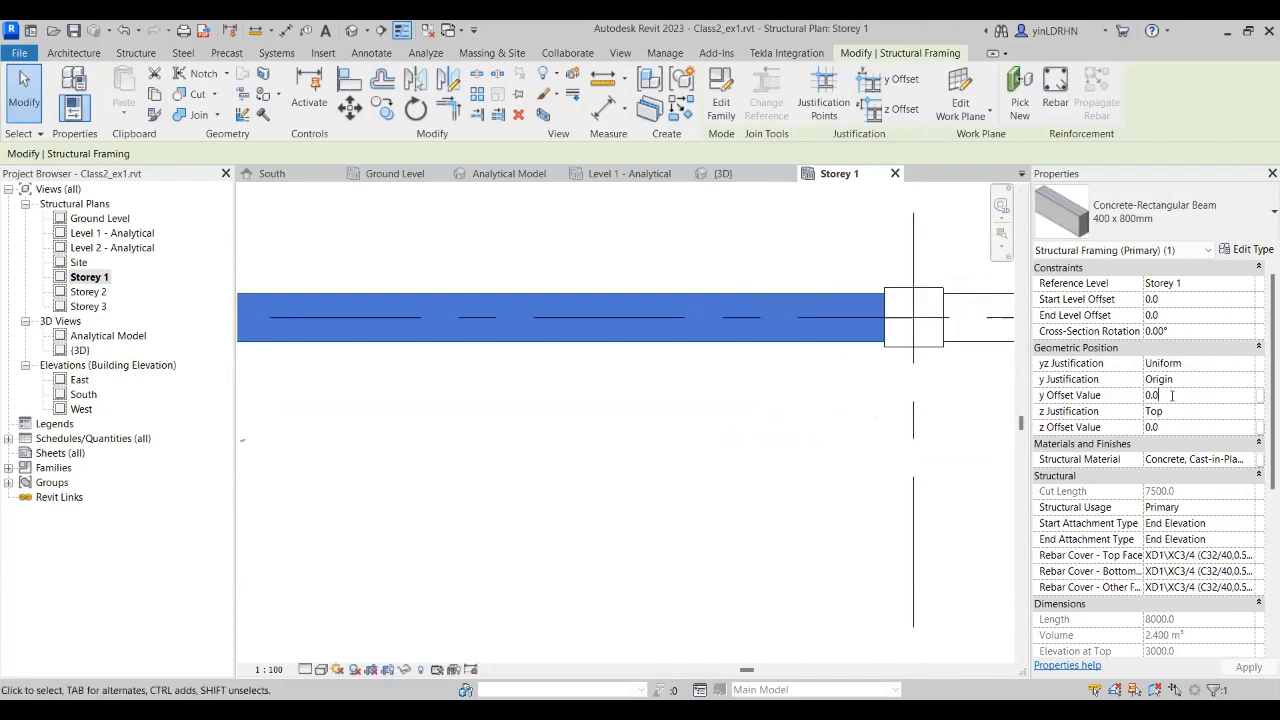
{"action": "double_click", "coordinate": [1132, 397]}
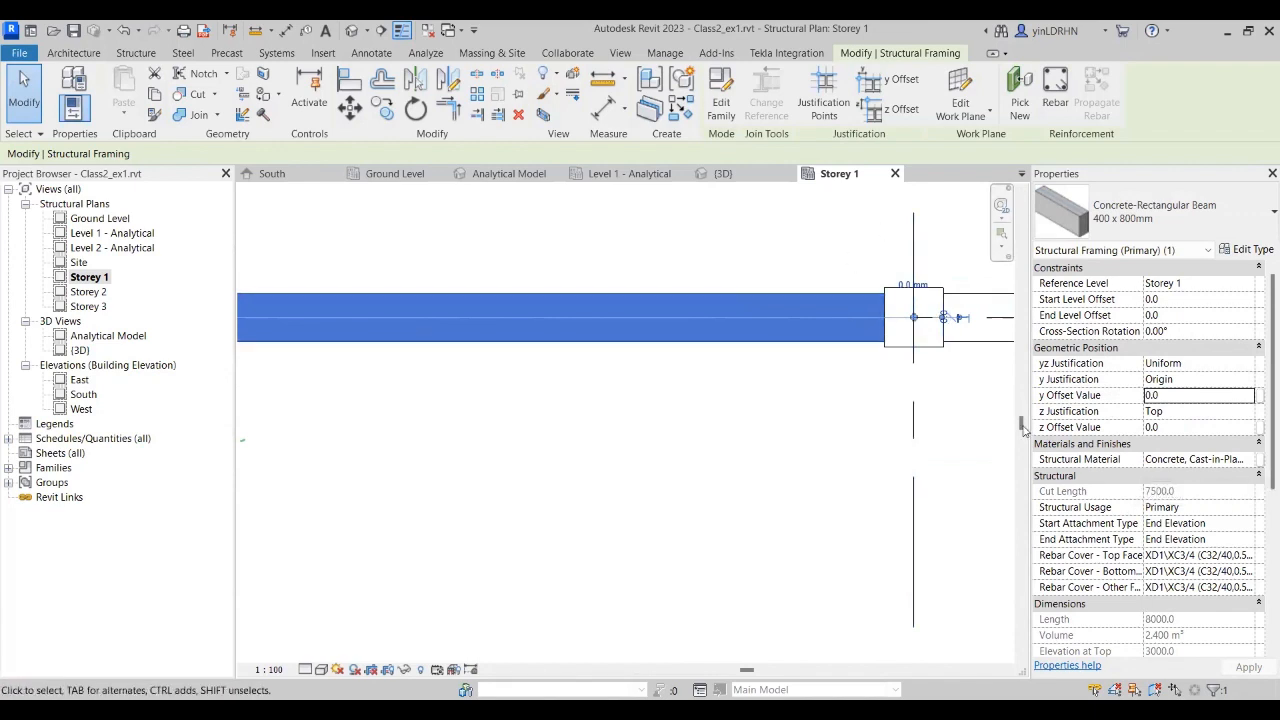
{"action": "double_click", "coordinate": [1176, 404]}
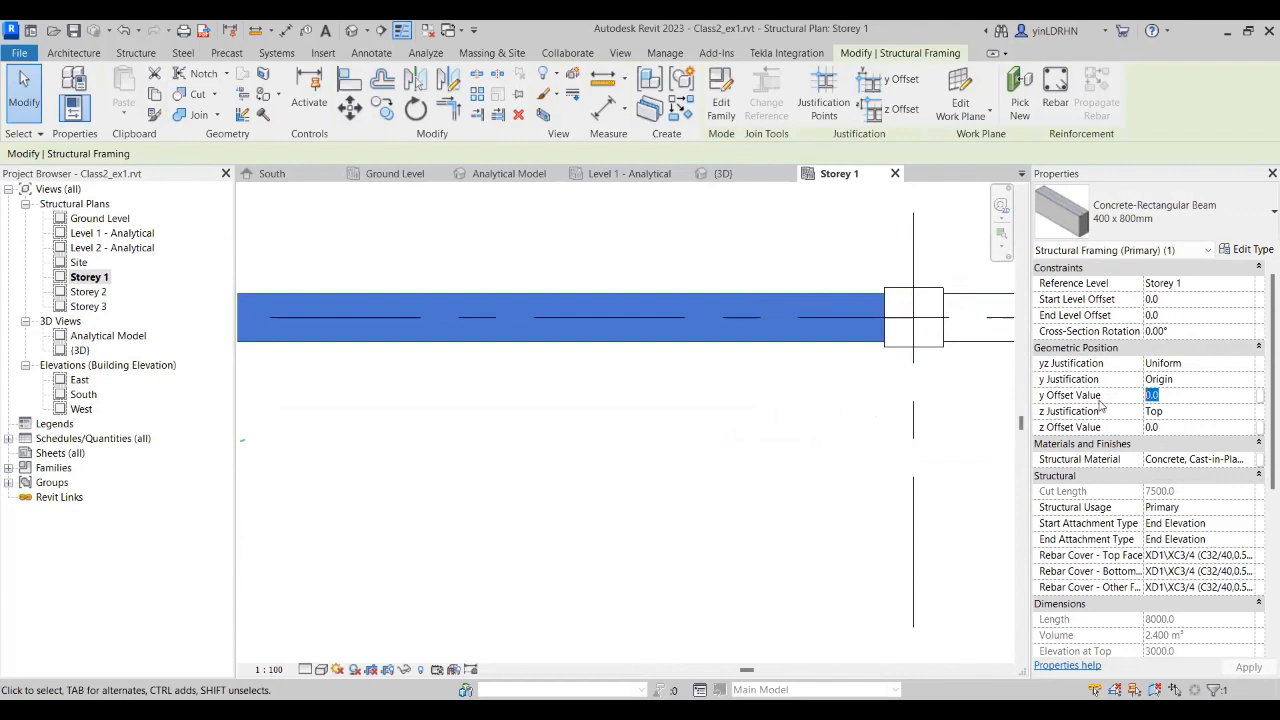
{"action": "type", "text": "1"}
{"action": "key", "text": "Return"}
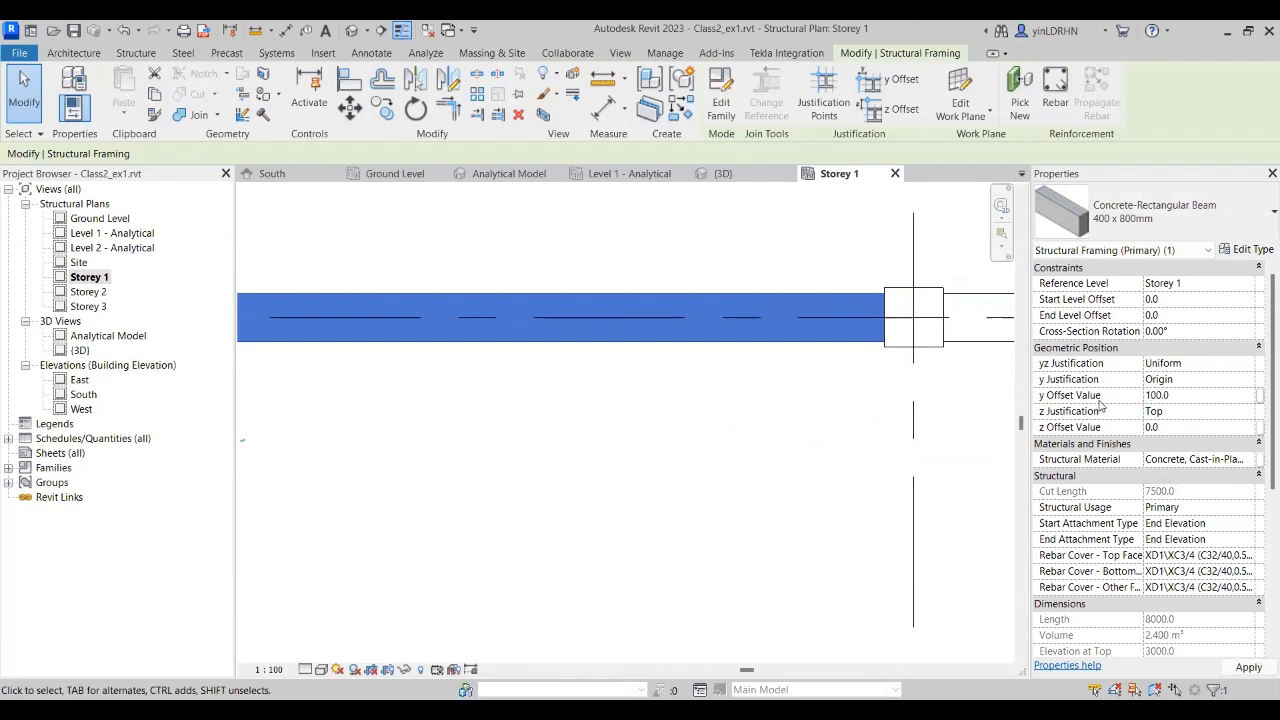
{"action": "left_click", "coordinate": [869, 410]}
{"action": "scroll", "coordinate": [783, 349], "scroll_direction": "down", "scroll_amount": 2}
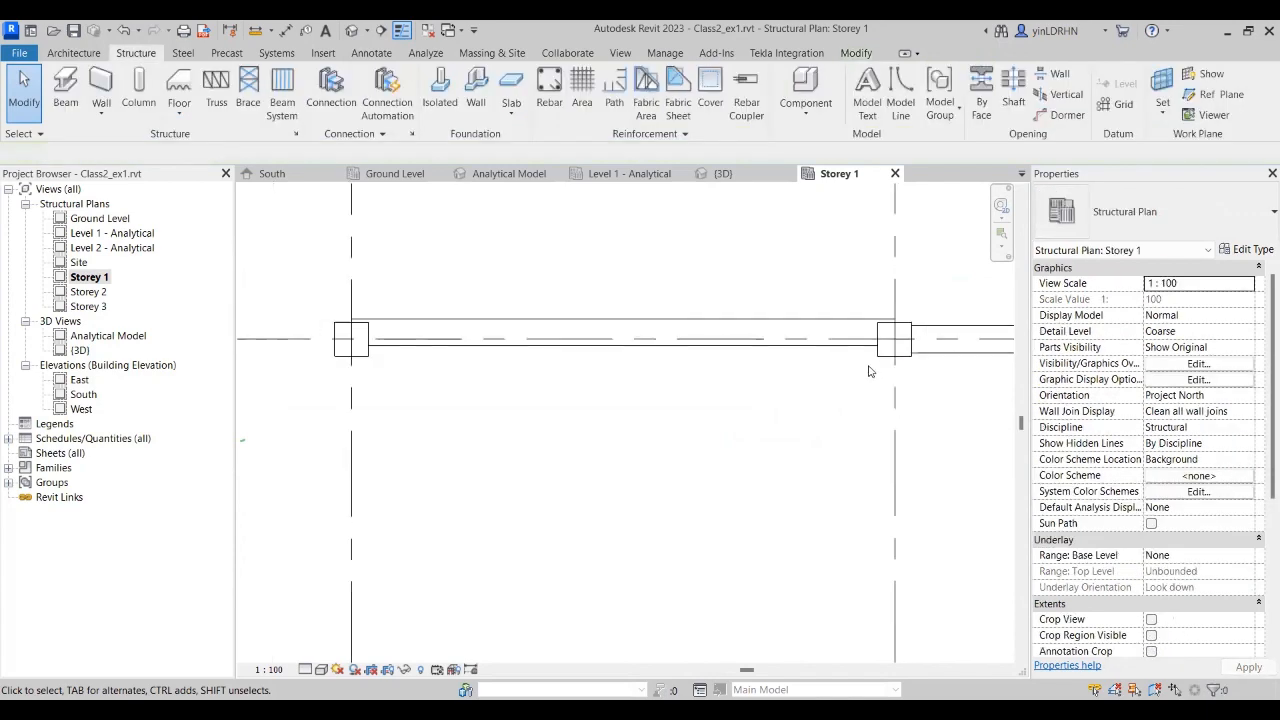
Step: Check both ends of the offset beam between grids A and B, and return its y Offset Value to 0
{"action": "left_click", "coordinate": [783, 345]}
{"action": "scroll", "coordinate": [776, 384], "scroll_direction": "up", "scroll_amount": 2}
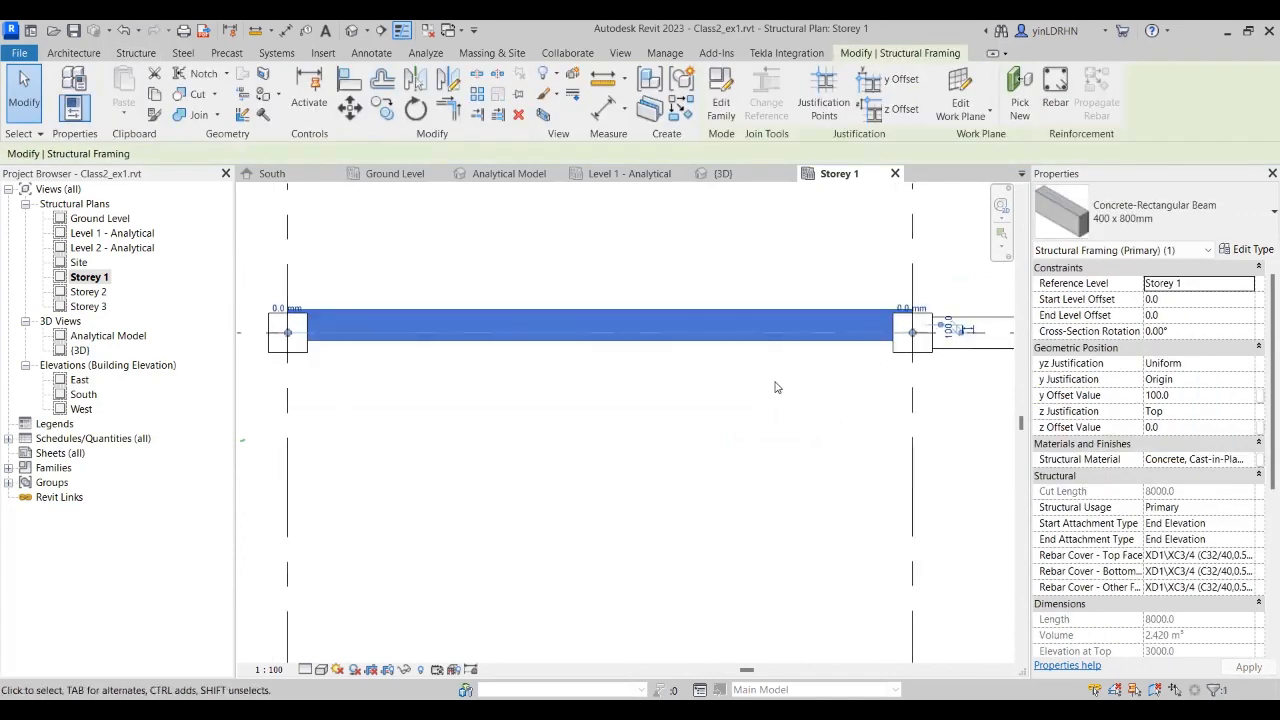
{"action": "middle_click_drag", "start_coordinate": [734, 389], "coordinate": [956, 413]}
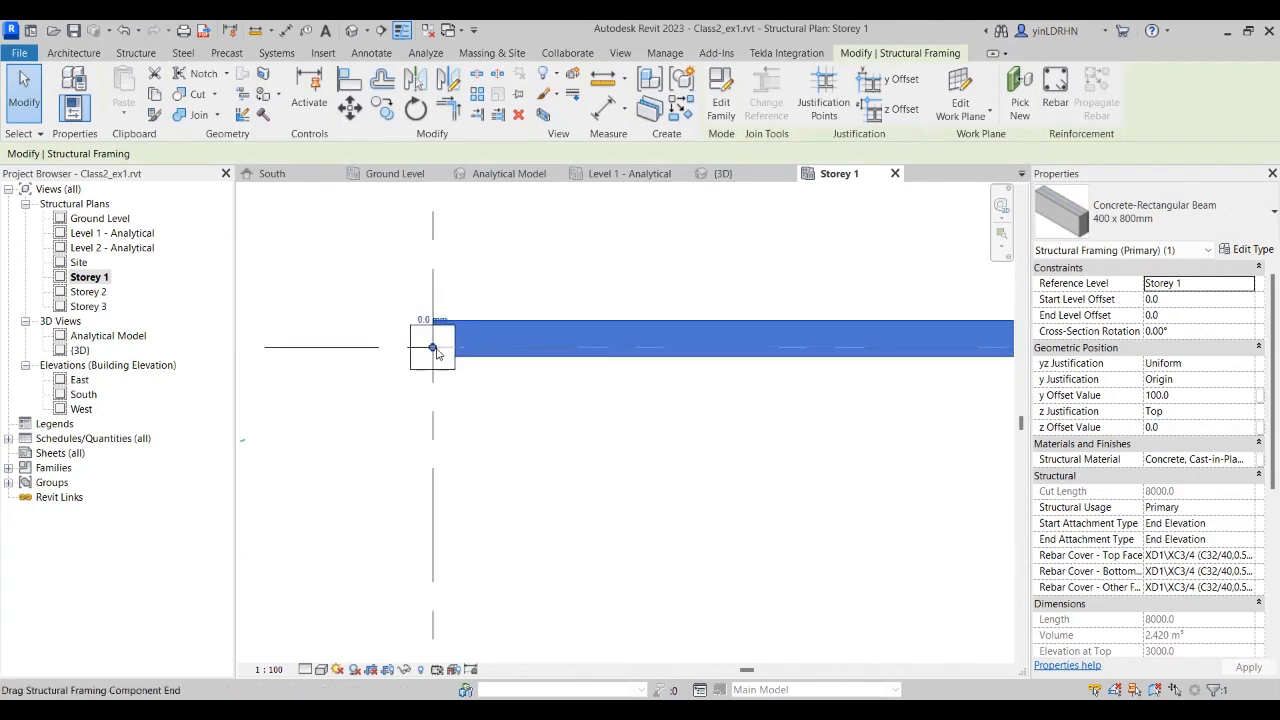
{"action": "middle_click_drag", "start_coordinate": [763, 424], "coordinate": [517, 426]}
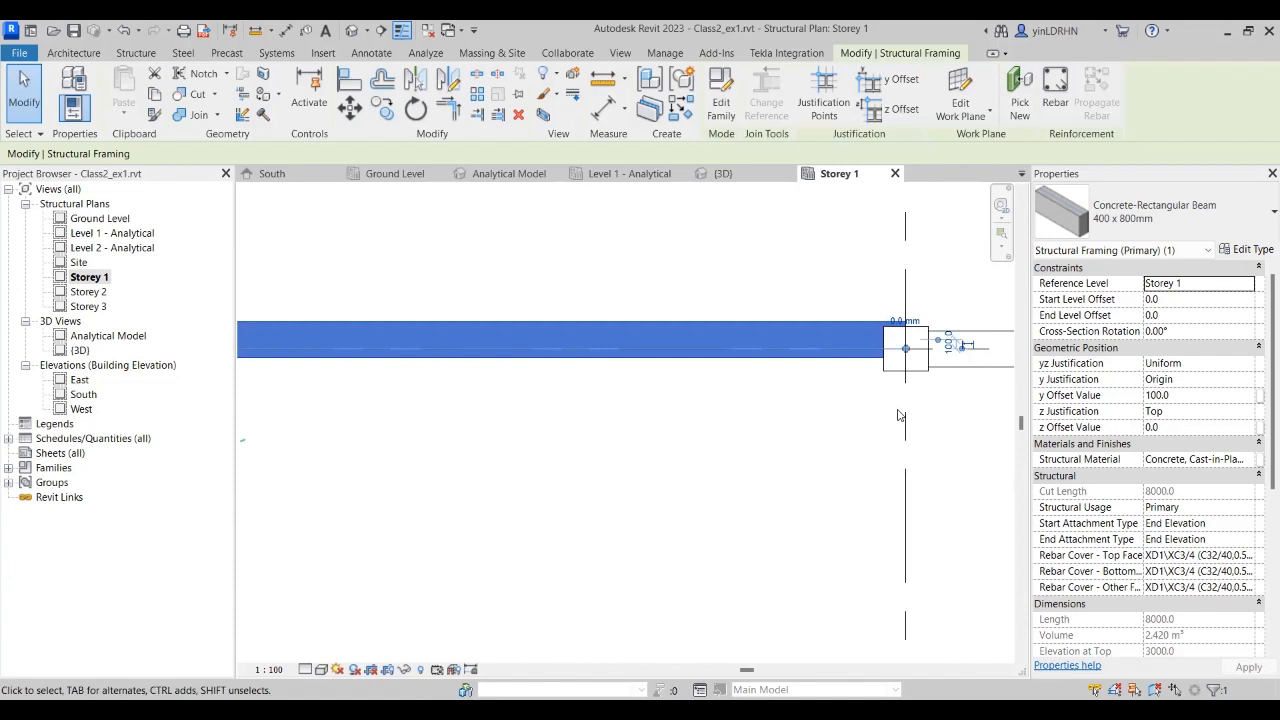
{"action": "left_click", "coordinate": [1185, 396]}
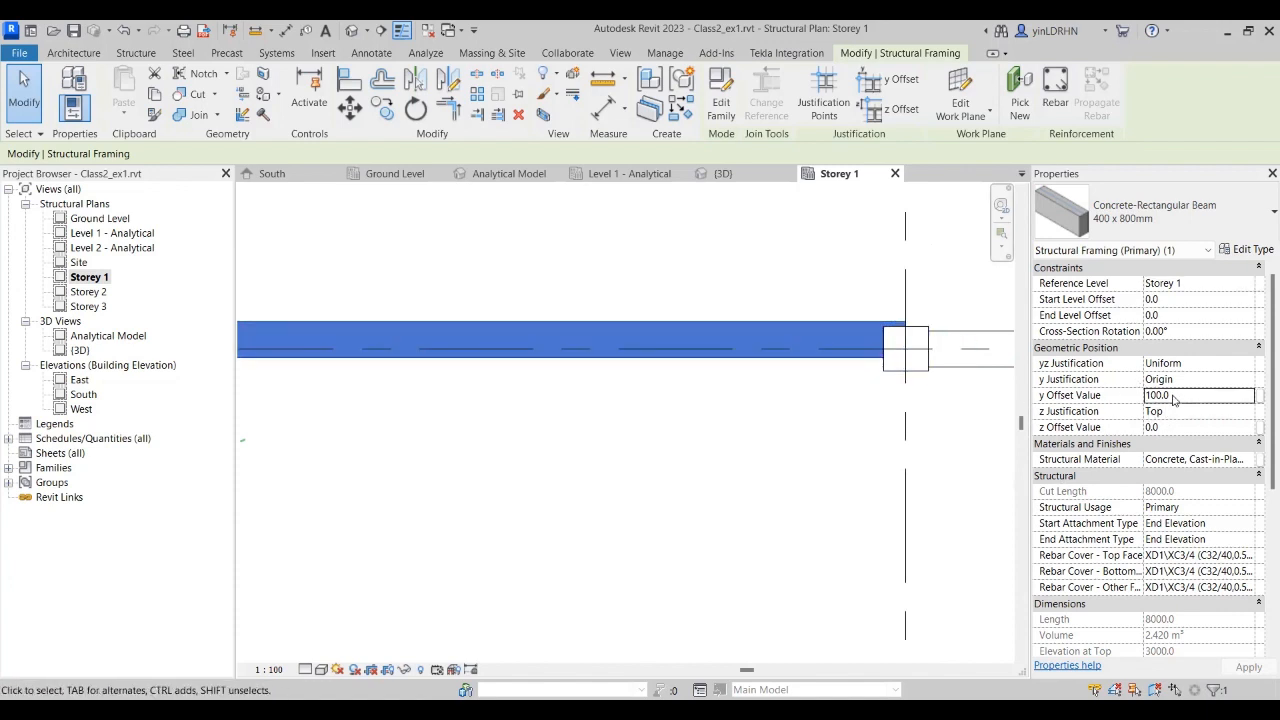
{"action": "double_click", "coordinate": [1188, 396]}
{"action": "type", "text": "0.0"}
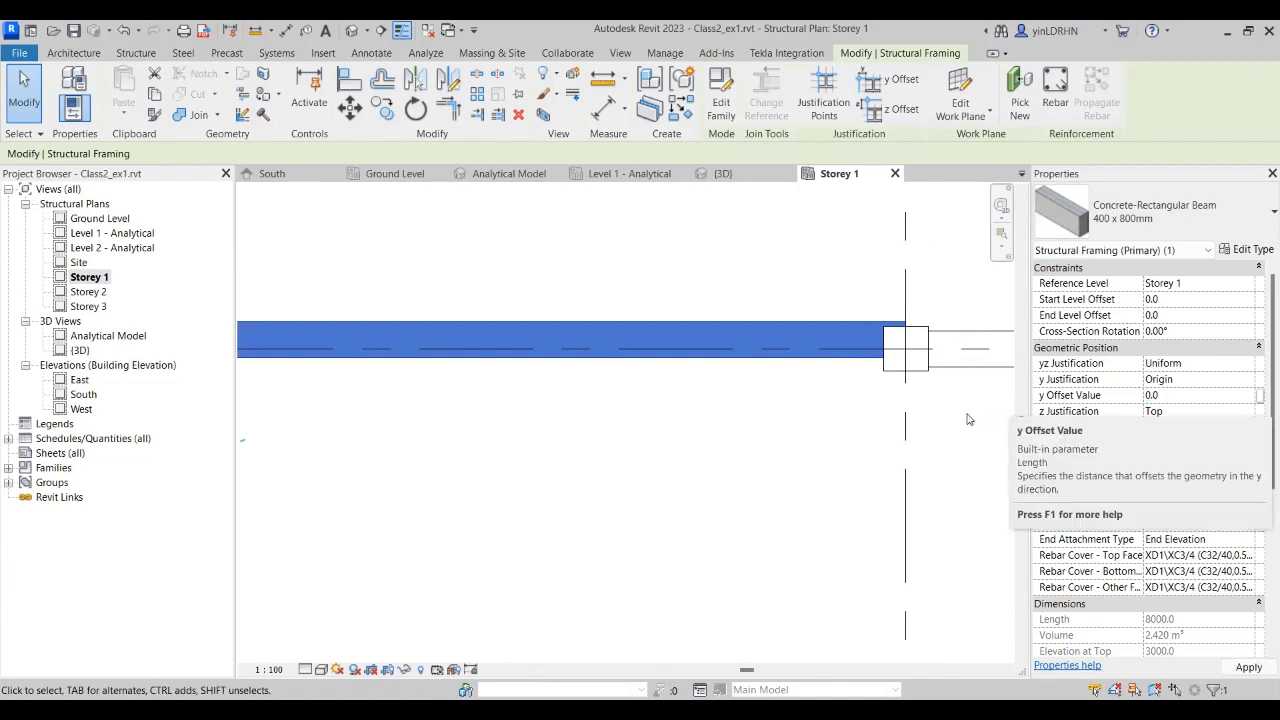
{"action": "key", "text": "Escape"}
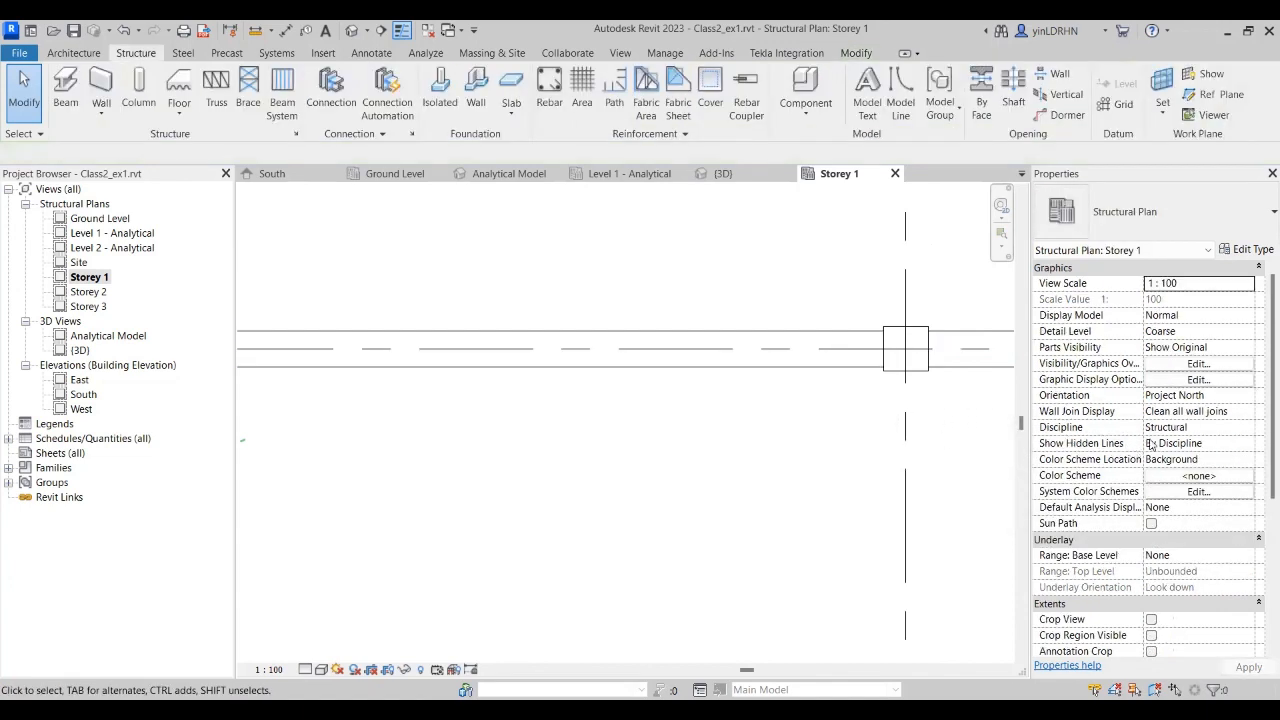
Step: Examine the material, structural and dimension properties of the grid 4 beam between grids A and B
{"action": "left_click", "coordinate": [854, 366]}
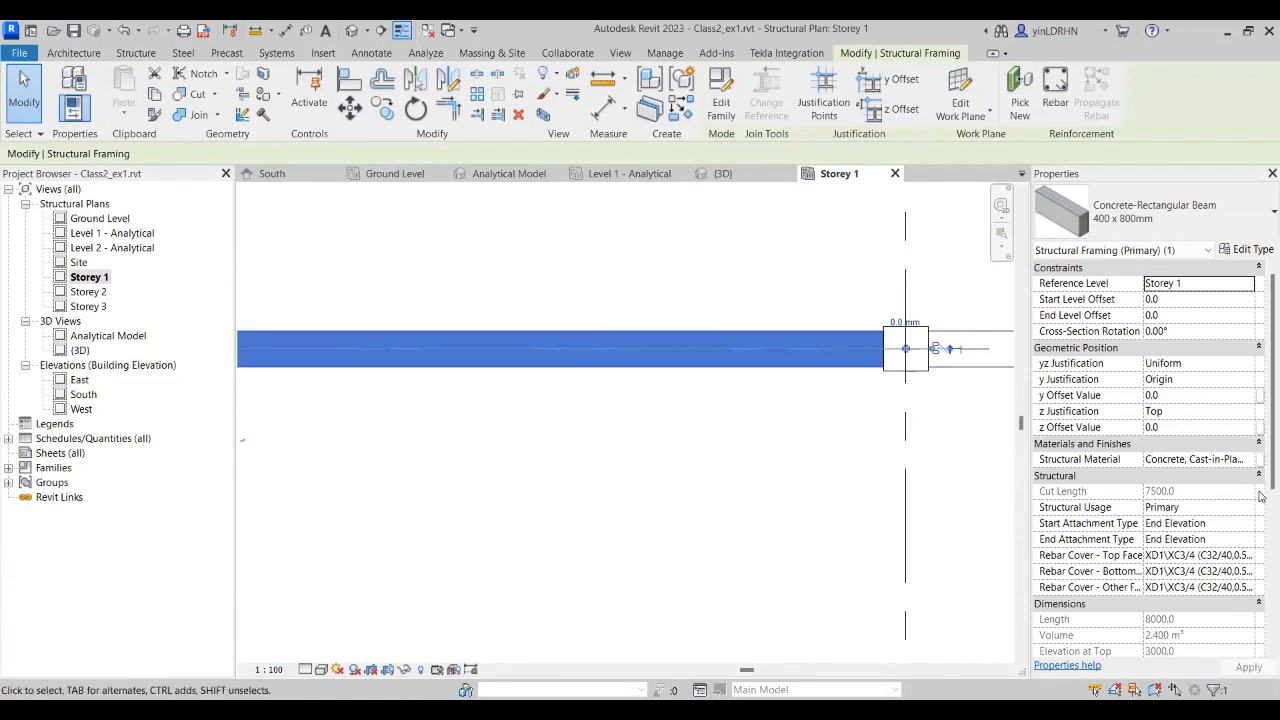
{"action": "scroll", "coordinate": [1113, 440], "scroll_direction": "down", "scroll_amount": 2}
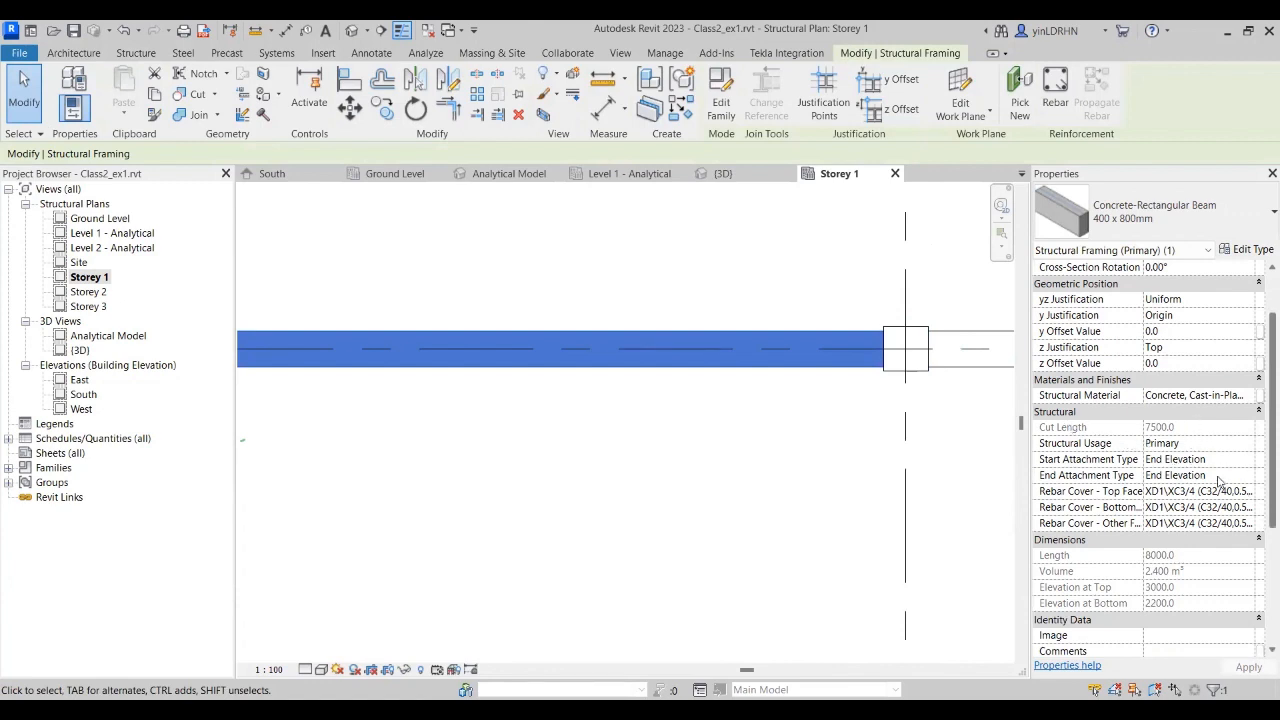
{"action": "scroll", "coordinate": [1221, 478], "scroll_direction": "down", "scroll_amount": 3}
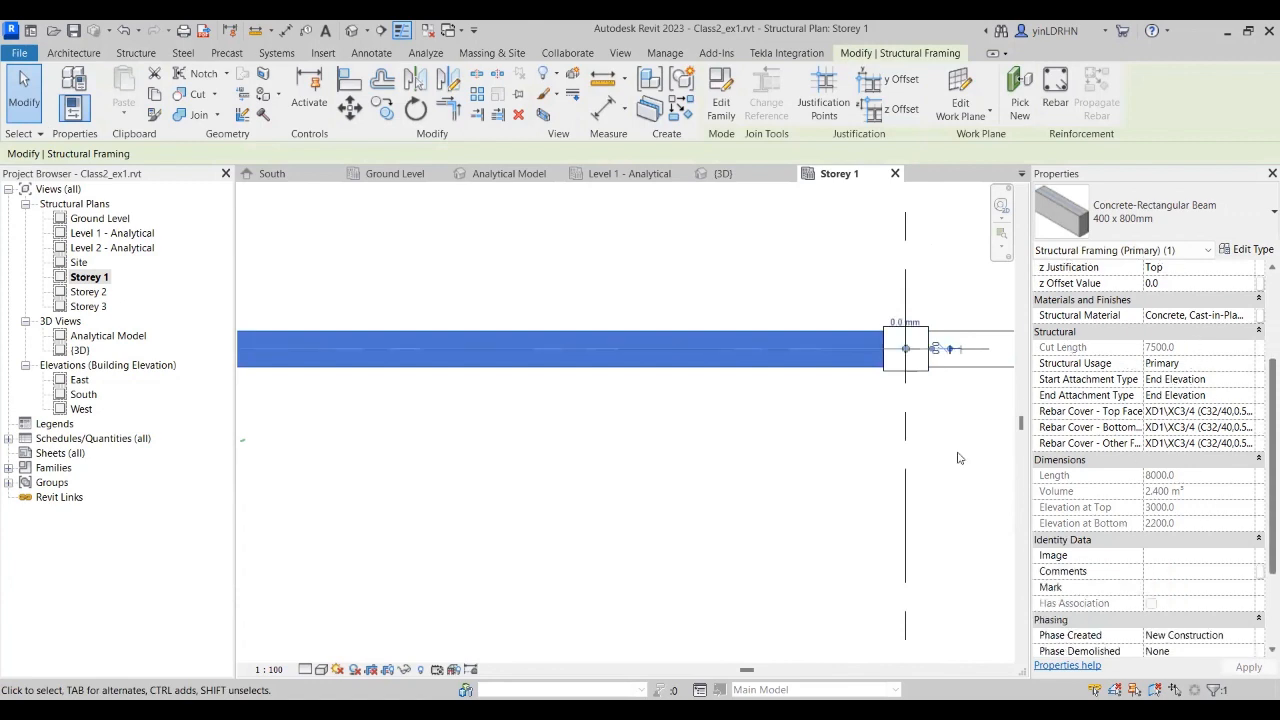
{"action": "left_click", "coordinate": [913, 447]}
Step: Draw a section just below grid 4 from outside grid A past curved grid G, looking towards grid 4, with far clip offset about 3229 mm
{"action": "scroll", "coordinate": [603, 412], "scroll_direction": "down", "scroll_amount": 5}
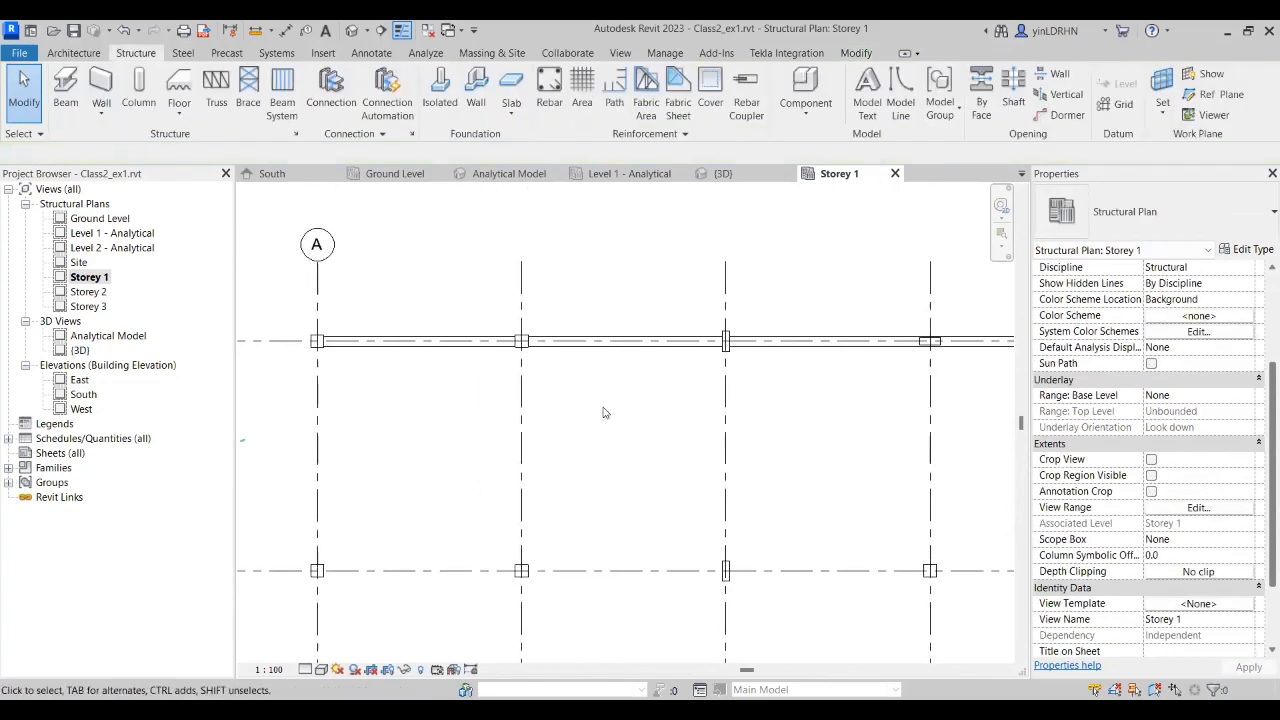
{"action": "scroll", "coordinate": [603, 412], "scroll_direction": "down", "scroll_amount": 2}
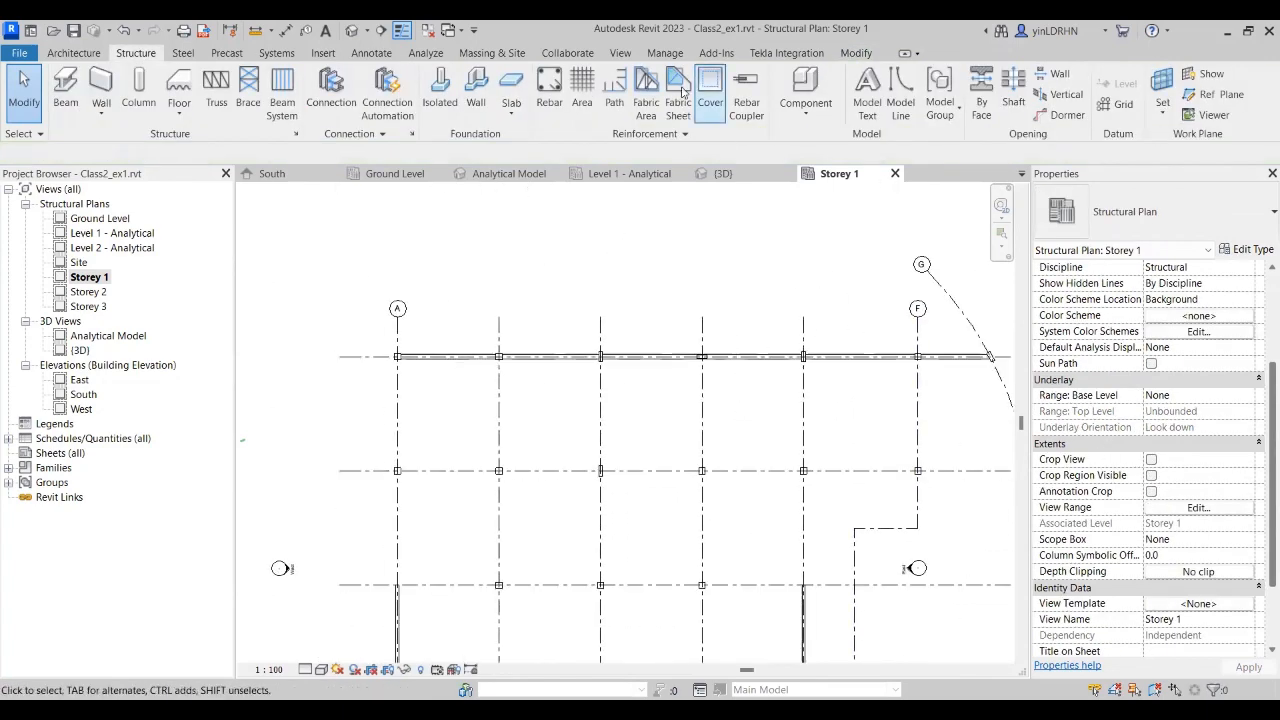
{"action": "left_click", "coordinate": [620, 52]}
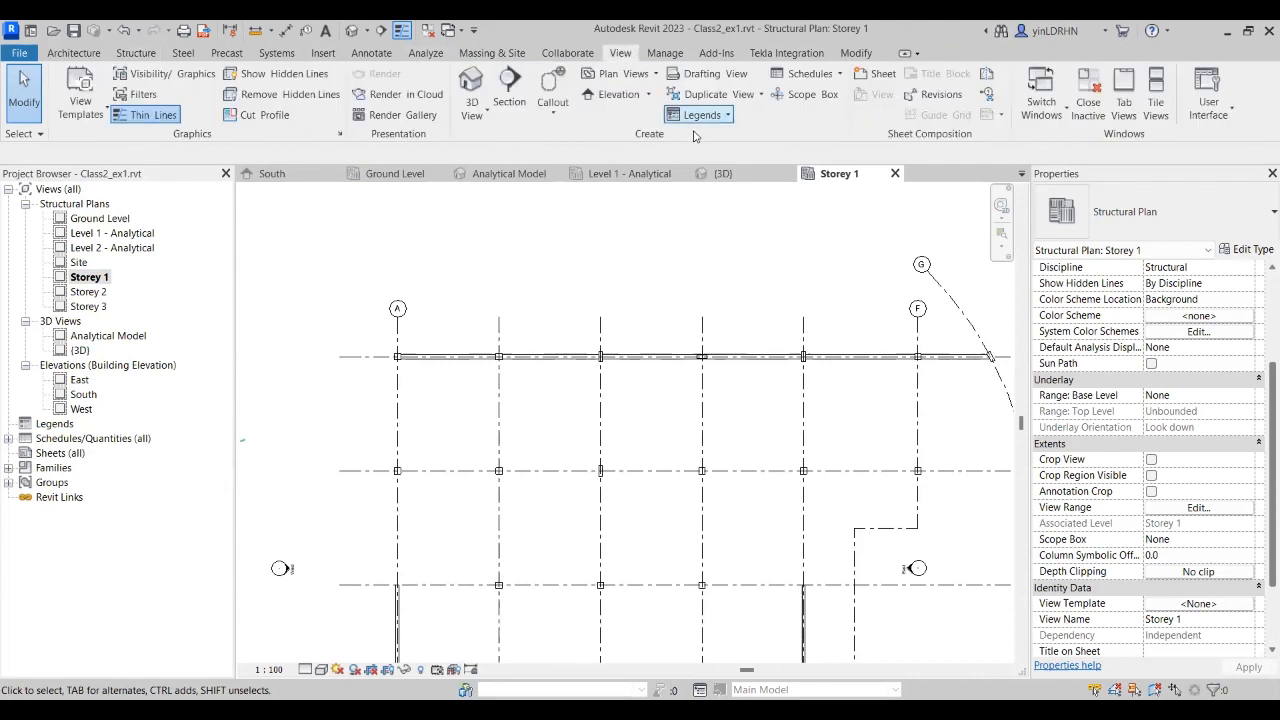
{"action": "left_click", "coordinate": [509, 85]}
{"action": "left_click", "coordinate": [397, 356]}
{"action": "scroll", "coordinate": [560, 356], "scroll_direction": "down", "scroll_amount": 1}
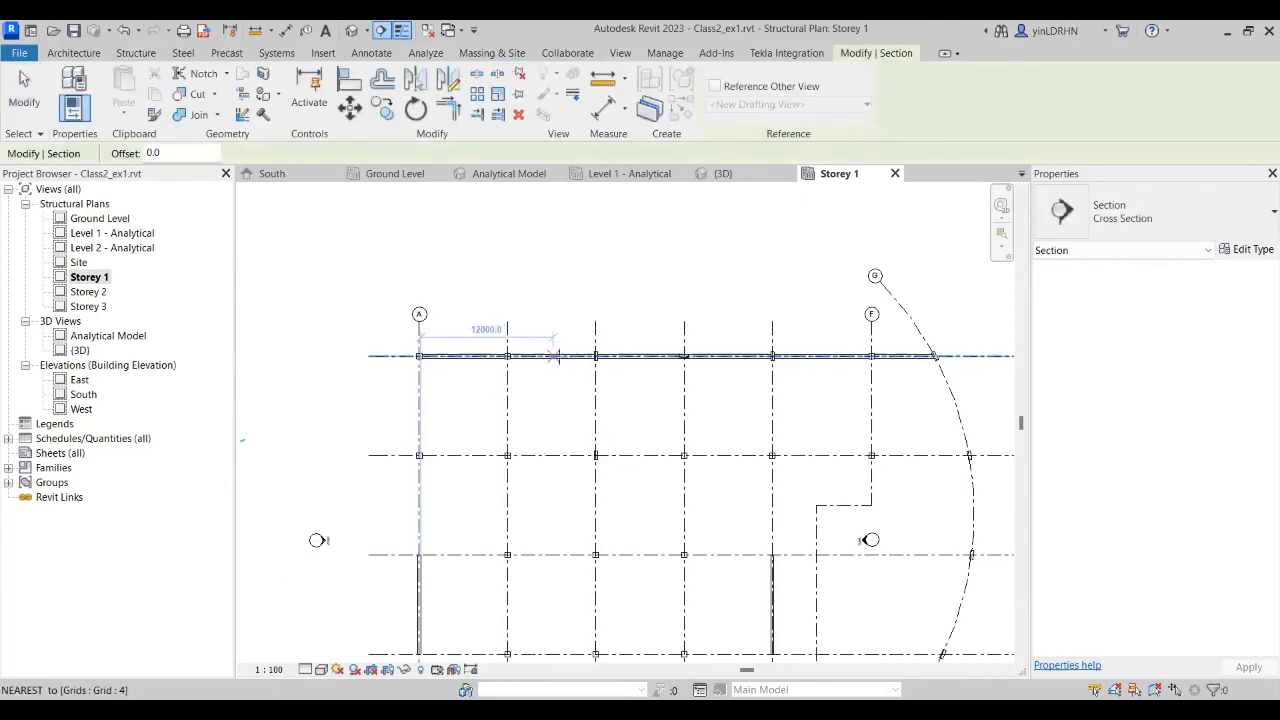
{"action": "middle_click_drag", "start_coordinate": [664, 408], "coordinate": [560, 377]}
{"action": "left_click", "coordinate": [285, 345]}
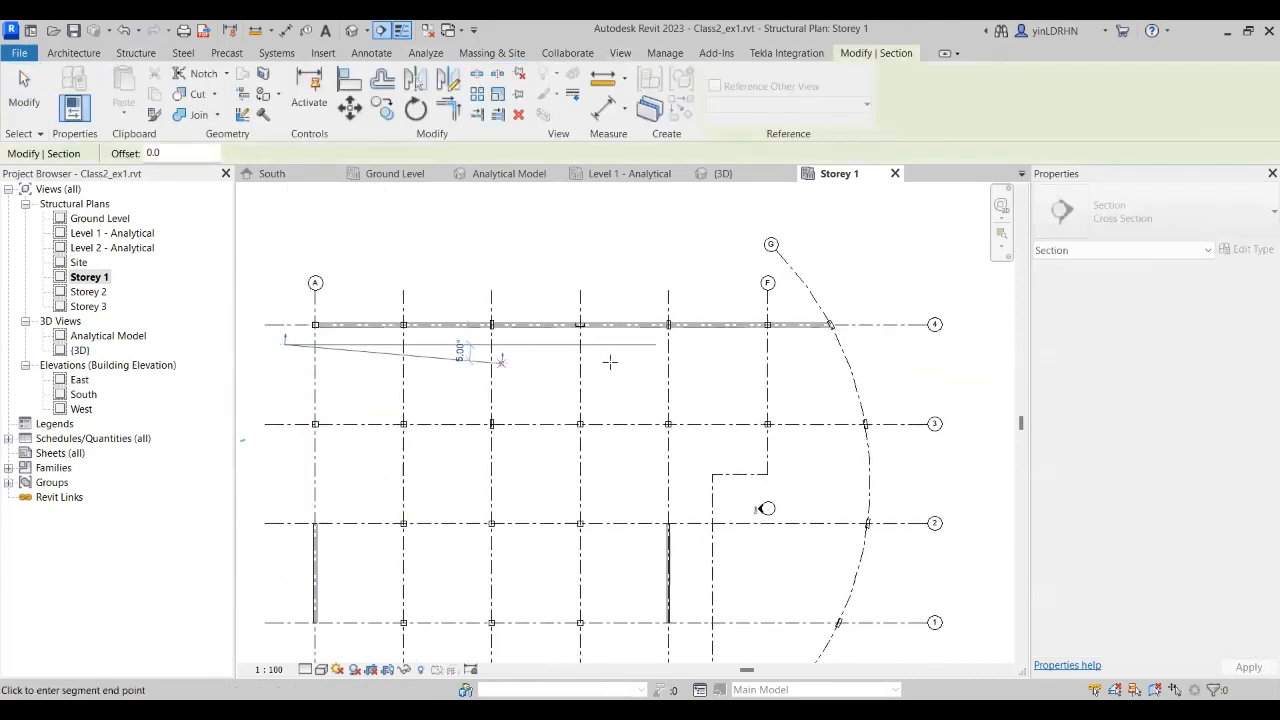
{"action": "left_click", "coordinate": [868, 344]}
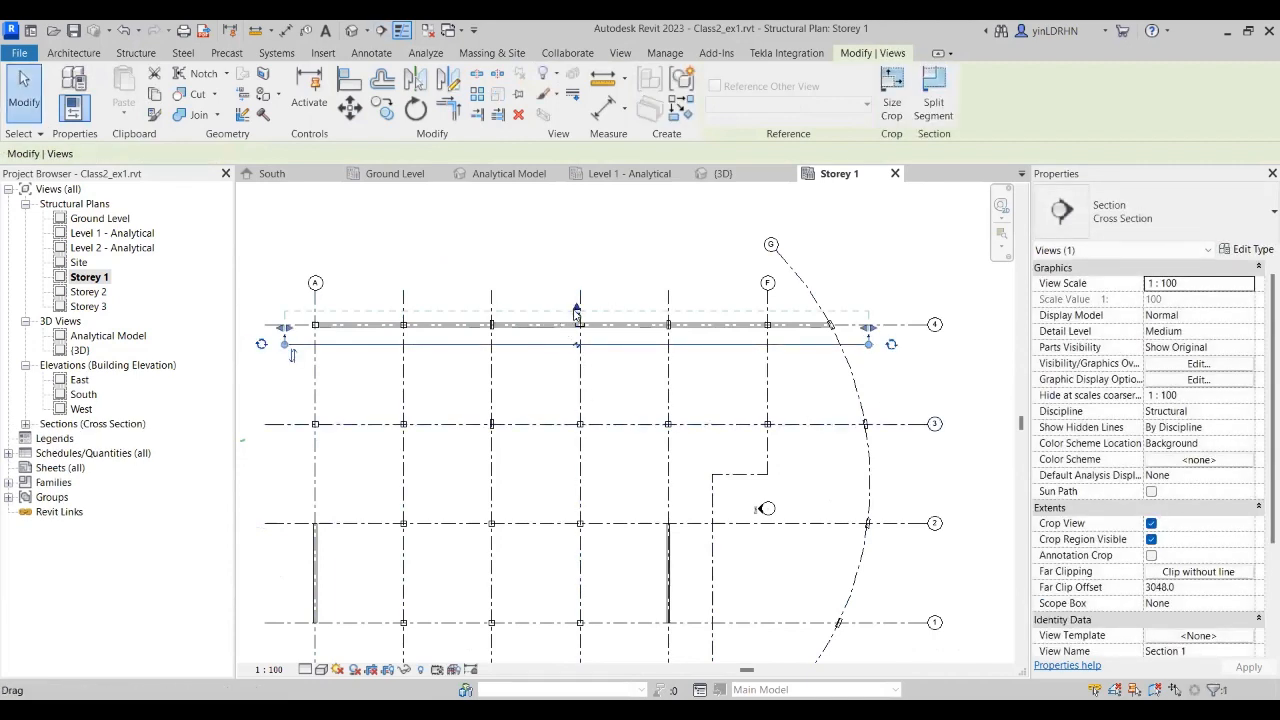
{"action": "mouse_move", "coordinate": [576, 311]}
{"action": "left_mouse_down"}
{"action": "mouse_move", "coordinate": [580, 330]}
{"action": "mouse_move", "coordinate": [578, 308]}
{"action": "left_mouse_up"}
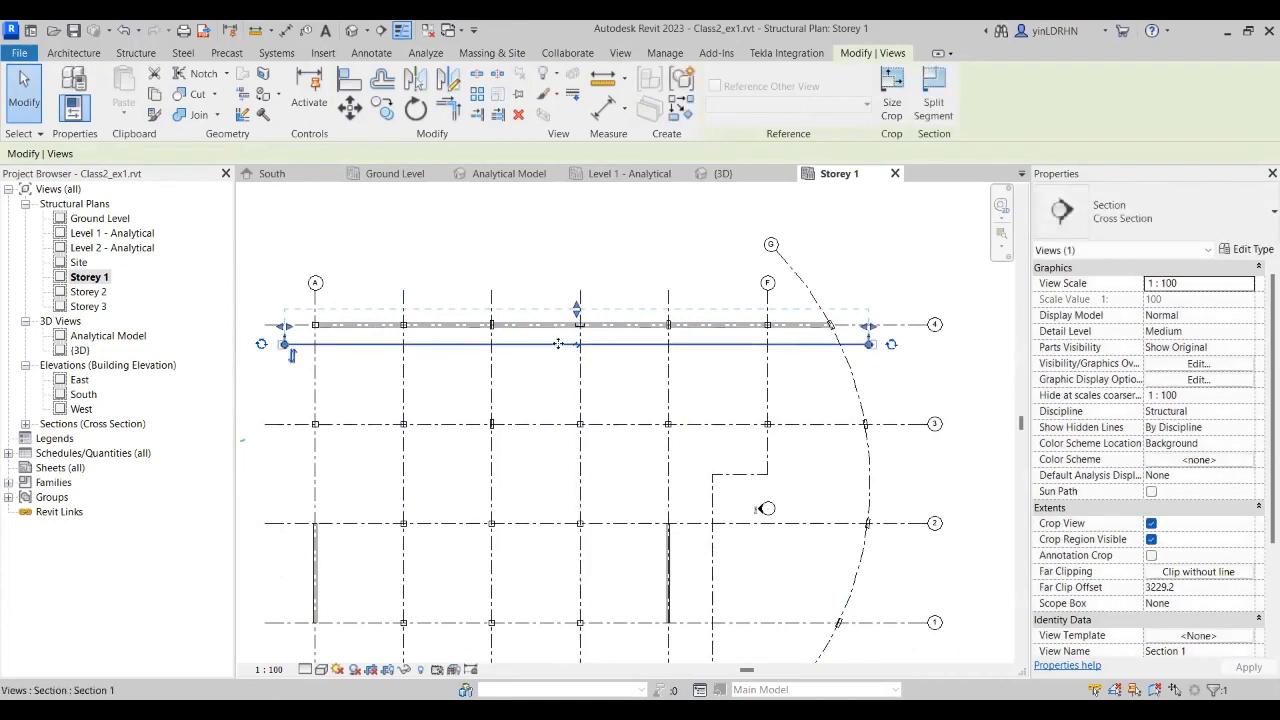
Step: Open the new section's view, locate it among the project's sections, and inspect the beams and columns along grid 4
{"action": "right_click", "coordinate": [558, 347]}
{"action": "left_click", "coordinate": [590, 343]}
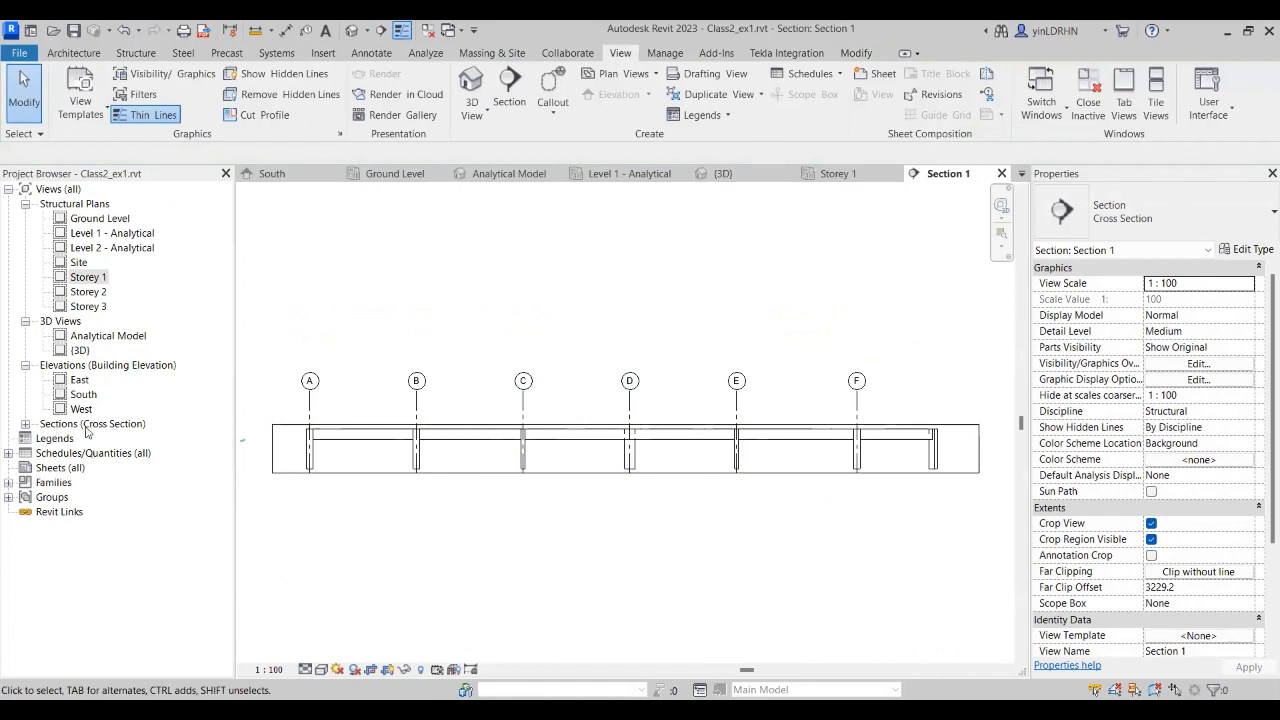
{"action": "left_click", "coordinate": [24, 424]}
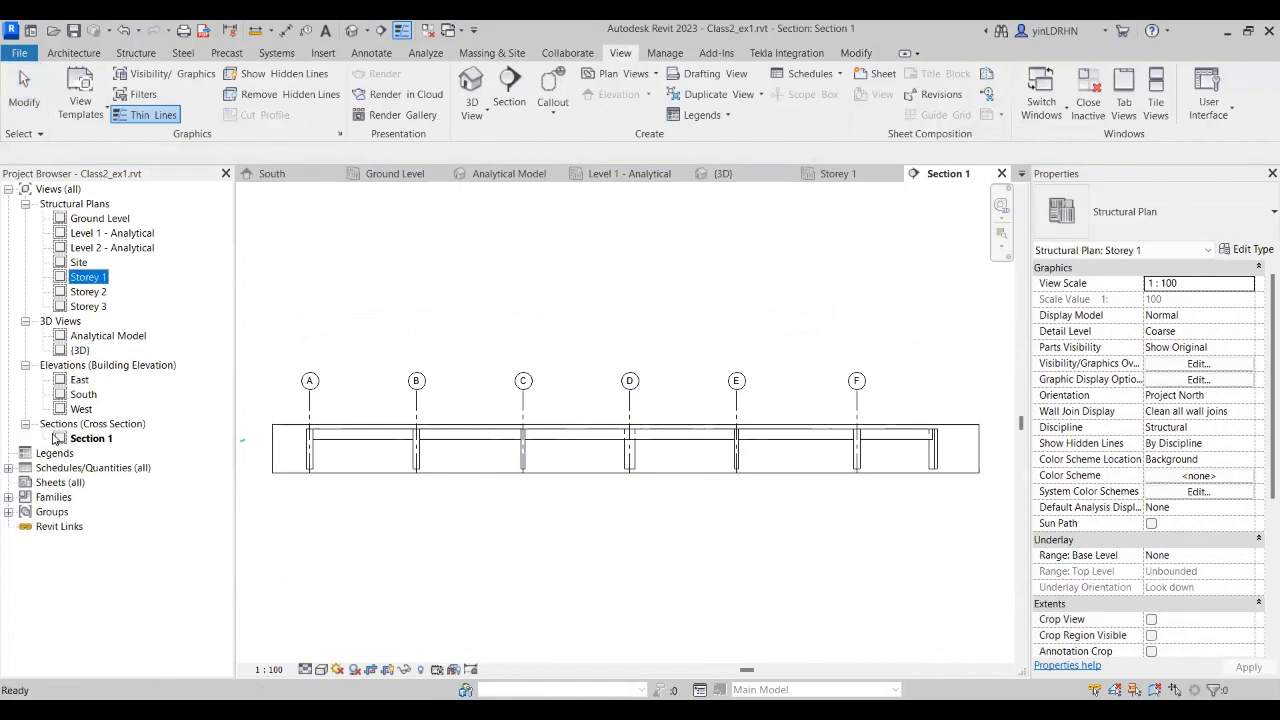
{"action": "left_click", "coordinate": [26, 424]}
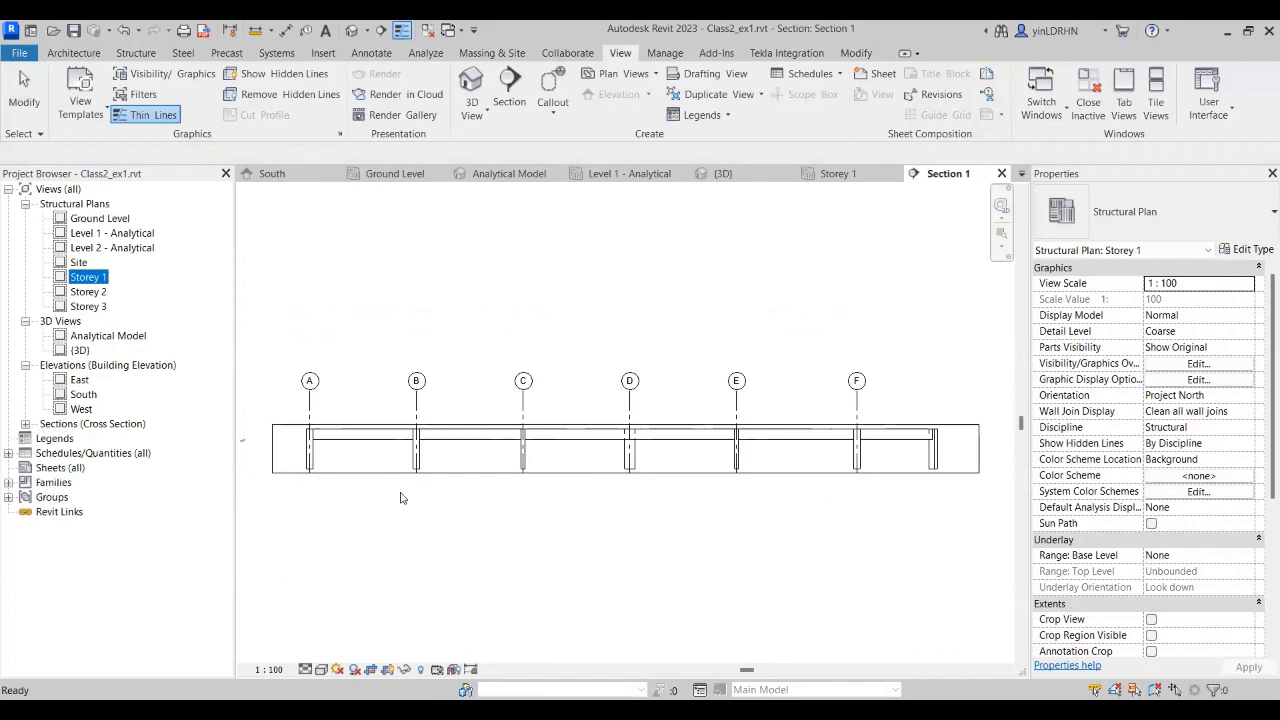
{"action": "scroll", "coordinate": [365, 470], "scroll_direction": "up", "scroll_amount": 3}
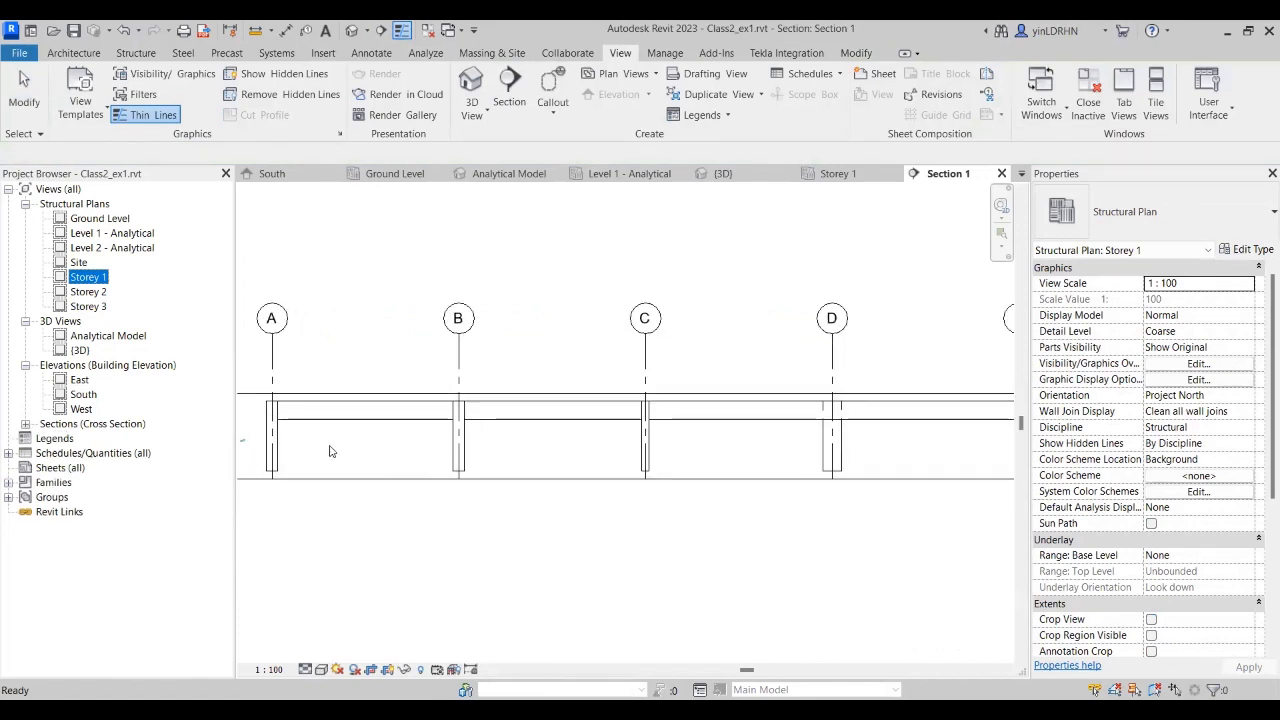
Step: Examine the grid B column and both ends of the beam between grids A and B in the section
{"action": "left_click", "coordinate": [457, 445]}
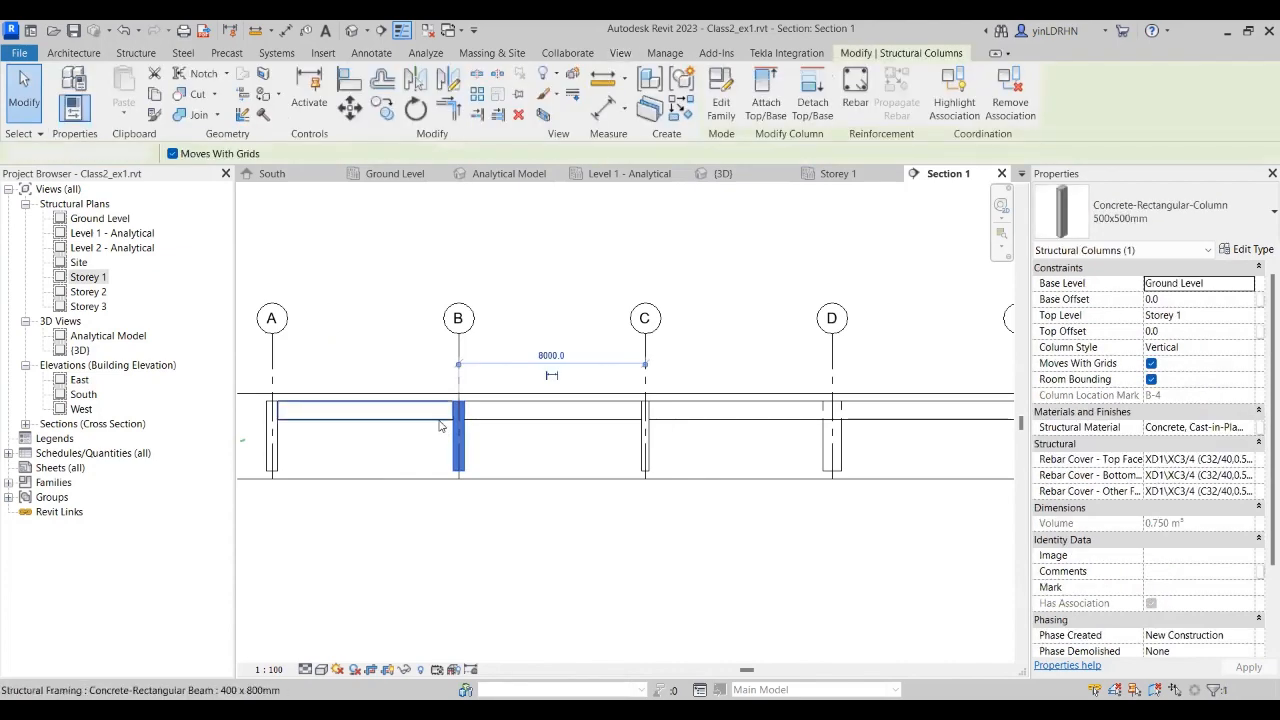
{"action": "left_click", "coordinate": [440, 424]}
{"action": "scroll", "coordinate": [290, 422], "scroll_direction": "up", "scroll_amount": 3}
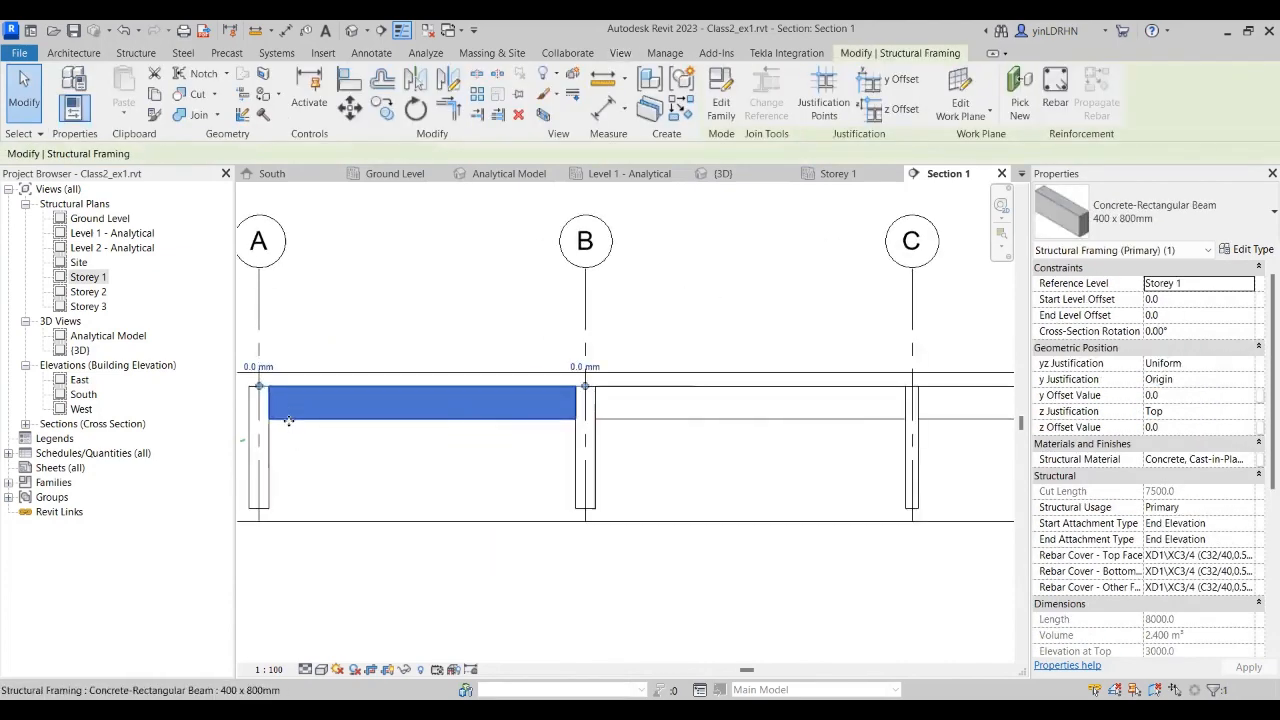
{"action": "middle_click_drag", "start_coordinate": [409, 451], "coordinate": [534, 457]}
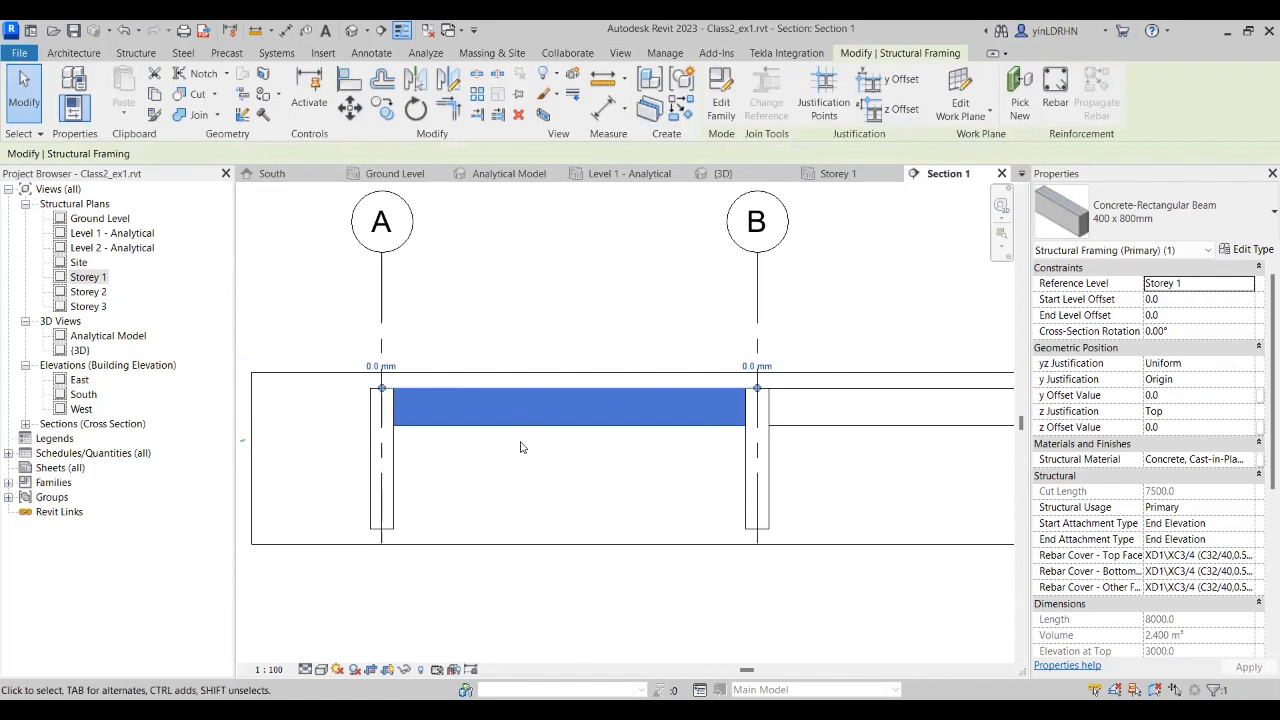
{"action": "scroll", "coordinate": [412, 412], "scroll_direction": "up", "scroll_amount": 2}
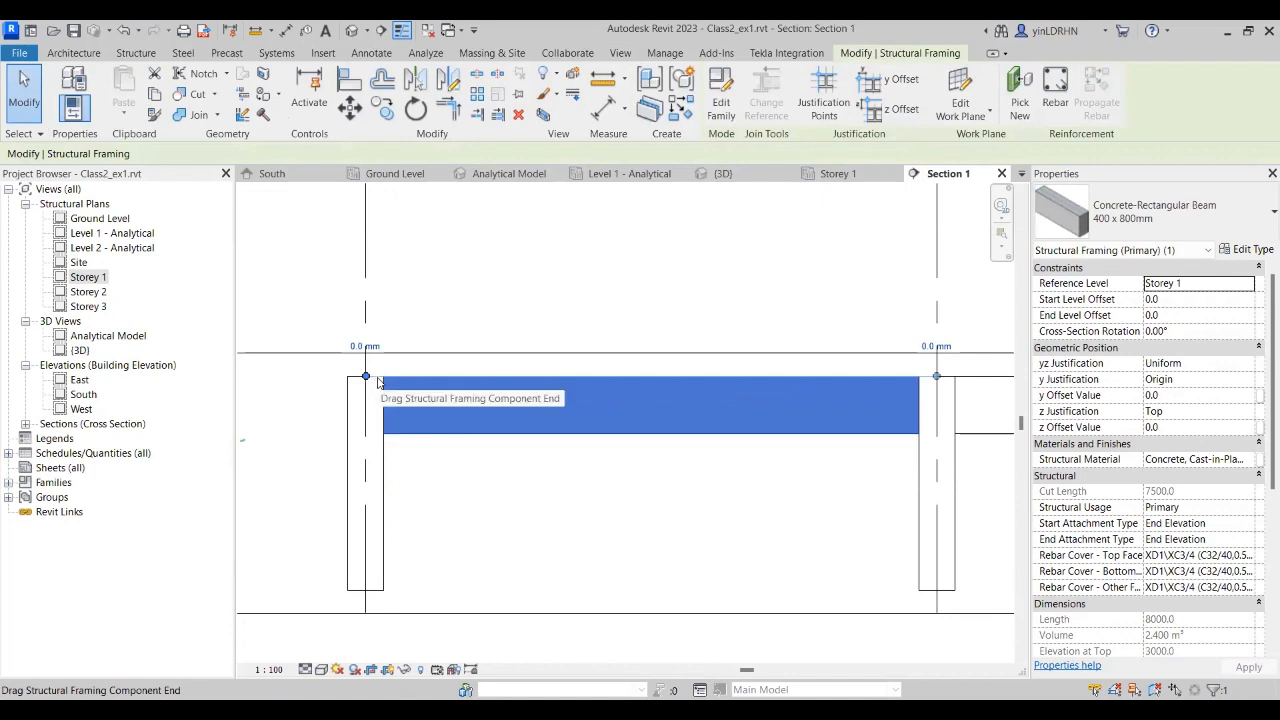
{"action": "scroll", "coordinate": [675, 370], "scroll_direction": "down", "scroll_amount": 2}
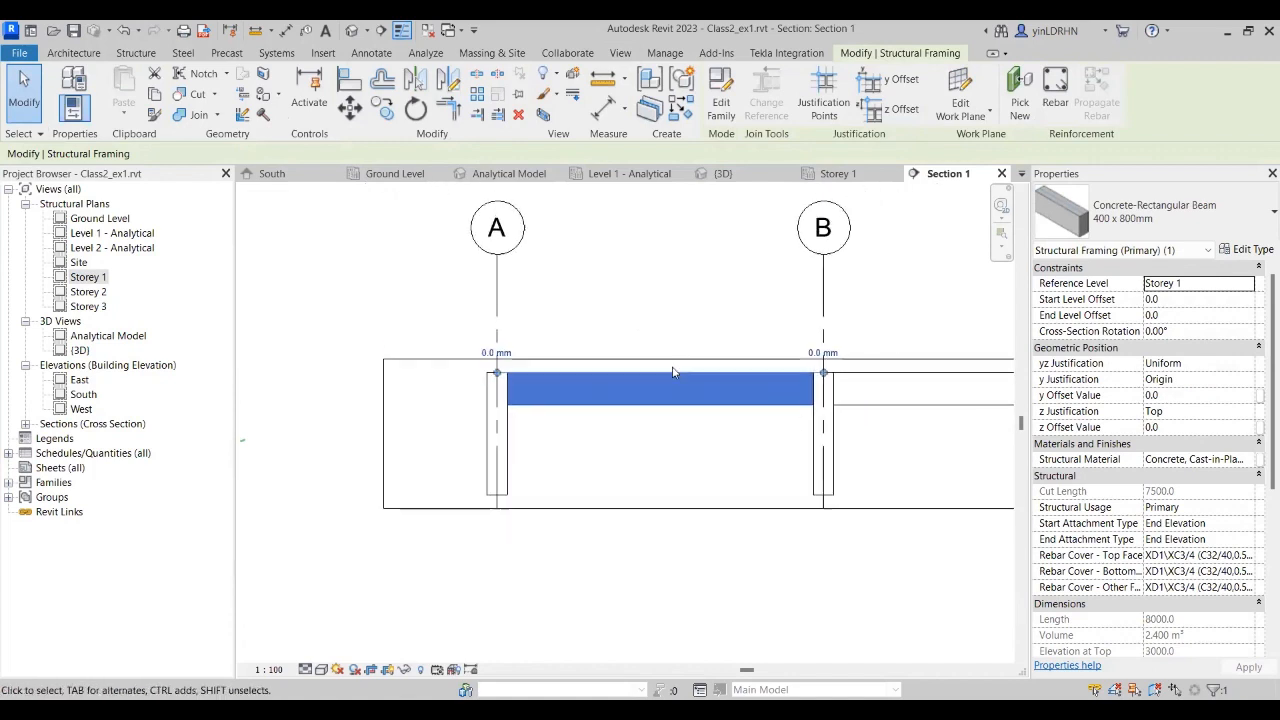
Step: Turn off Crop View and Crop Region Visible for the section along grid 4
{"action": "left_click", "coordinate": [583, 362]}
{"action": "middle_click_drag", "start_coordinate": [692, 433], "coordinate": [504, 421]}
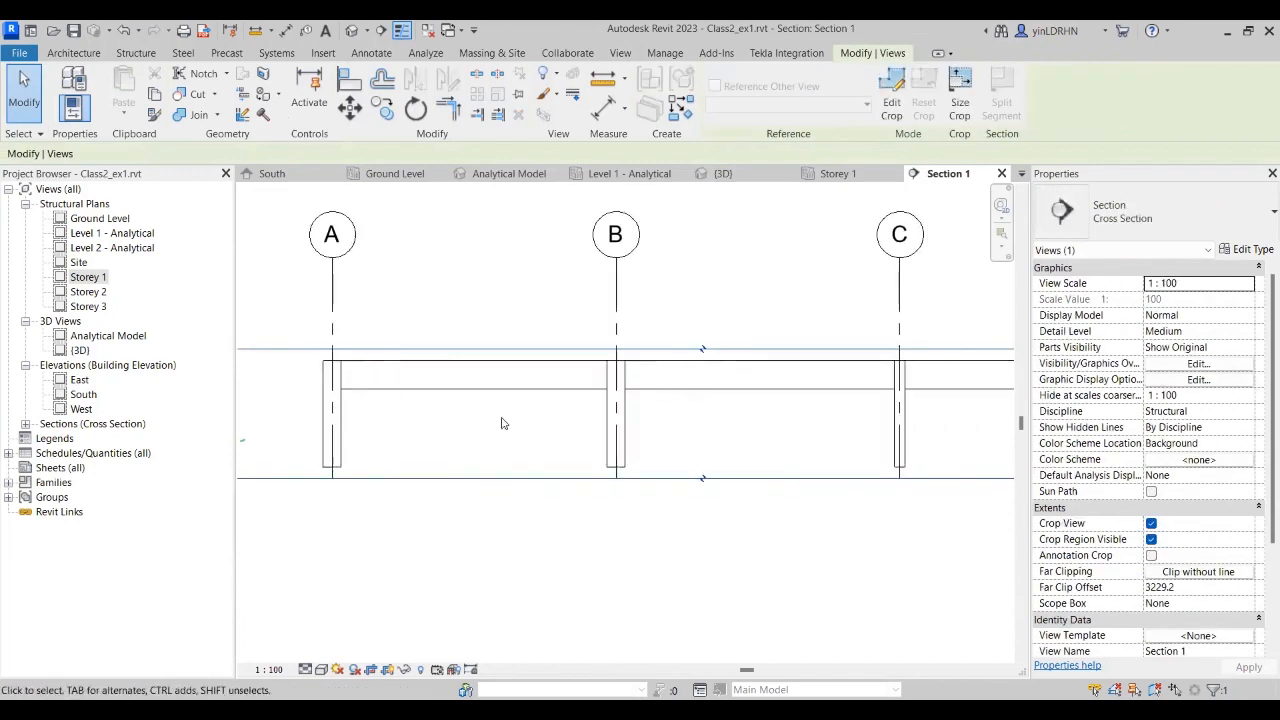
{"action": "left_click", "coordinate": [703, 351]}
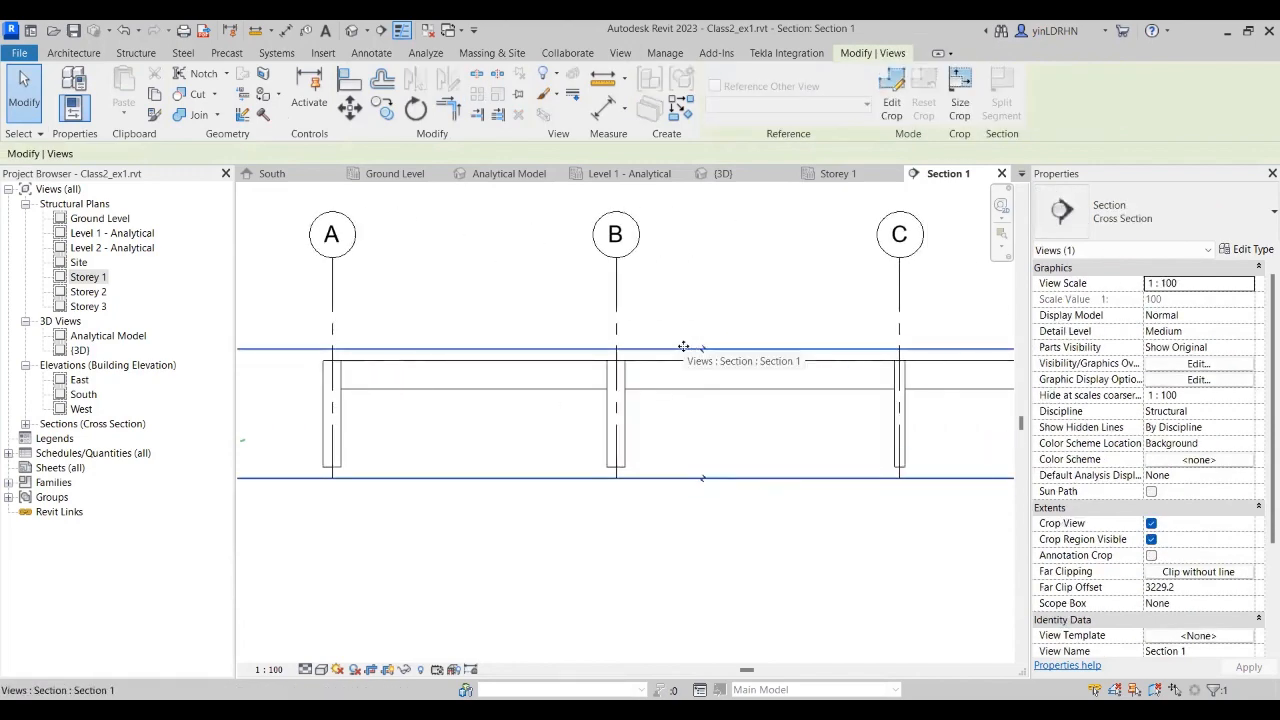
{"action": "left_click", "coordinate": [1151, 523]}
{"action": "left_click", "coordinate": [1151, 539]}
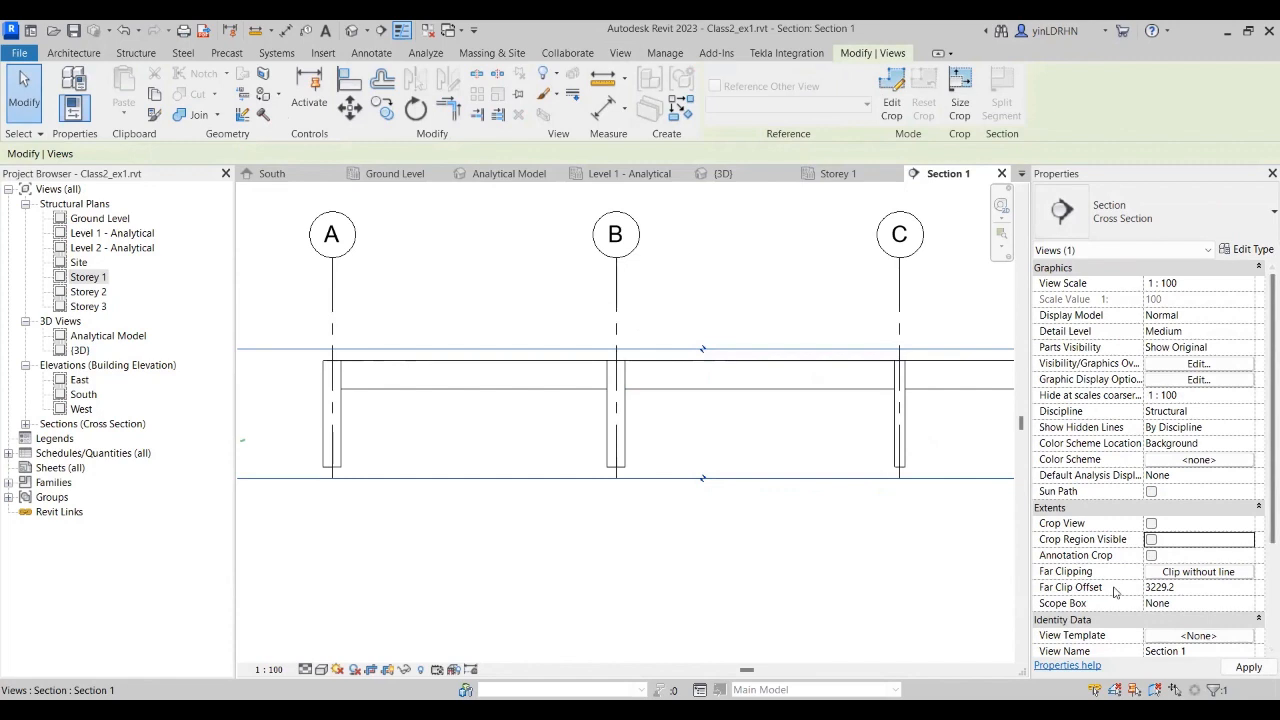
{"action": "scroll", "coordinate": [1188, 517], "scroll_direction": "down", "scroll_amount": 2}
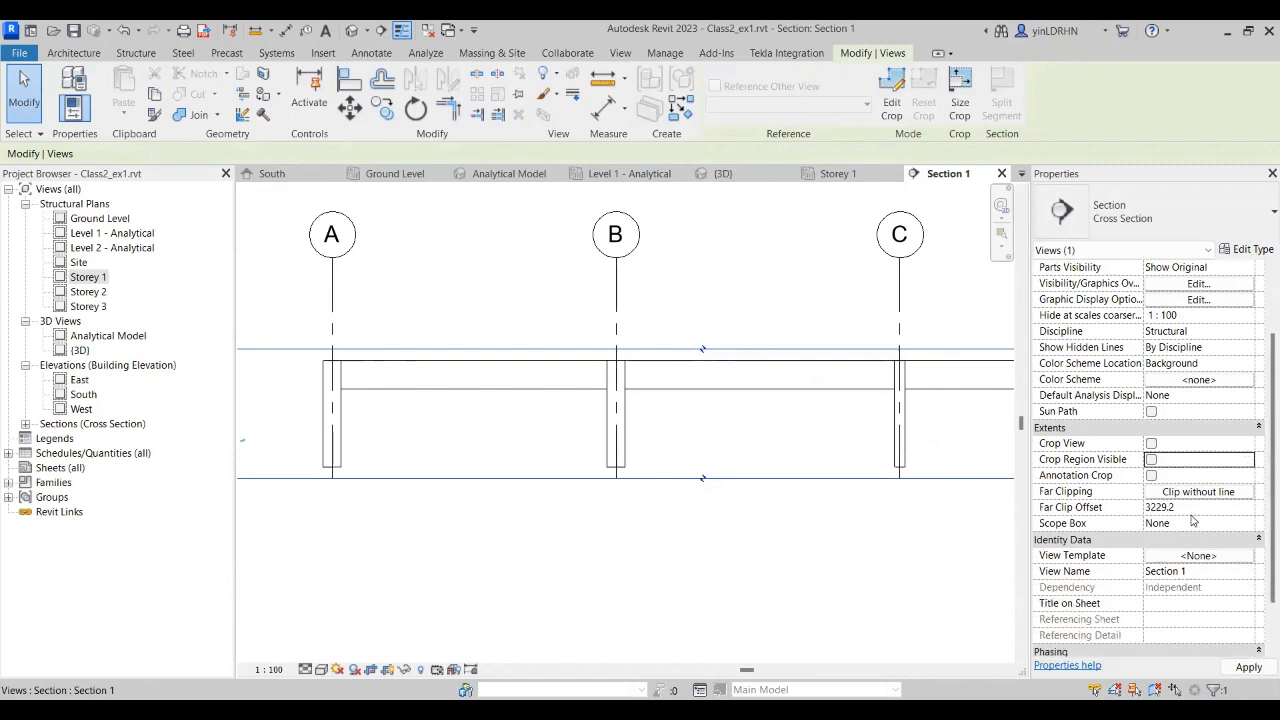
{"action": "left_click", "coordinate": [795, 487]}
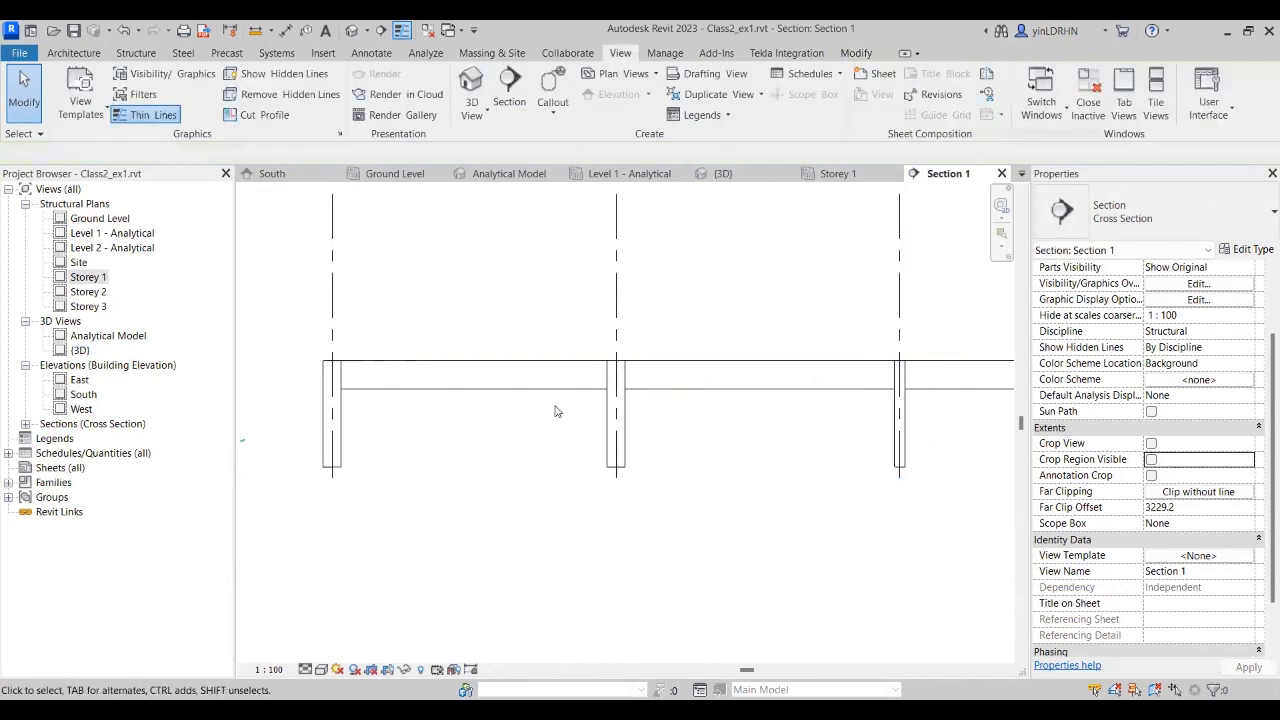
Step: Inspect where the grid A–B beam's end points sit relative to the columns in the uncropped section
{"action": "scroll", "coordinate": [358, 372], "scroll_direction": "up", "scroll_amount": 1}
{"action": "left_click", "coordinate": [356, 364]}
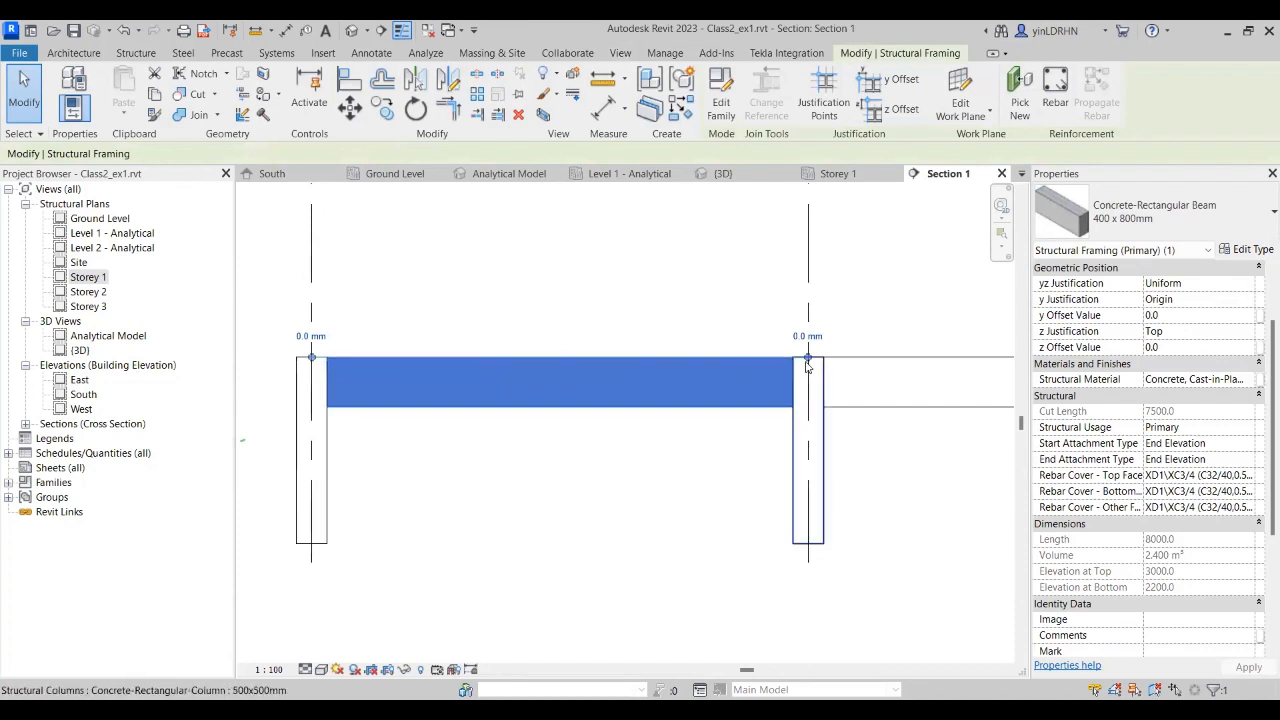
{"action": "left_click", "coordinate": [686, 486]}
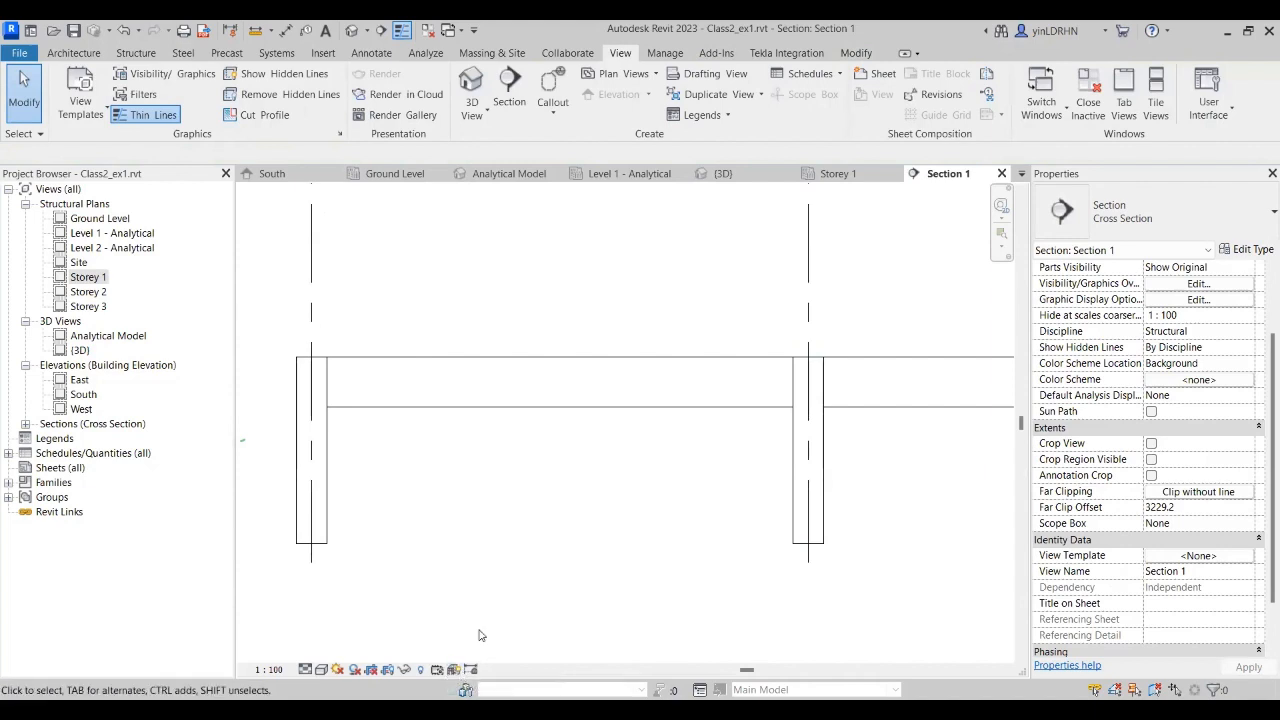
Step: Examine in the 3D view how the grid 4 beams meet the column tops, from grid A to curved grid G
{"action": "left_click", "coordinate": [722, 177]}
{"action": "scroll", "coordinate": [470, 317], "scroll_direction": "up", "scroll_amount": 4}
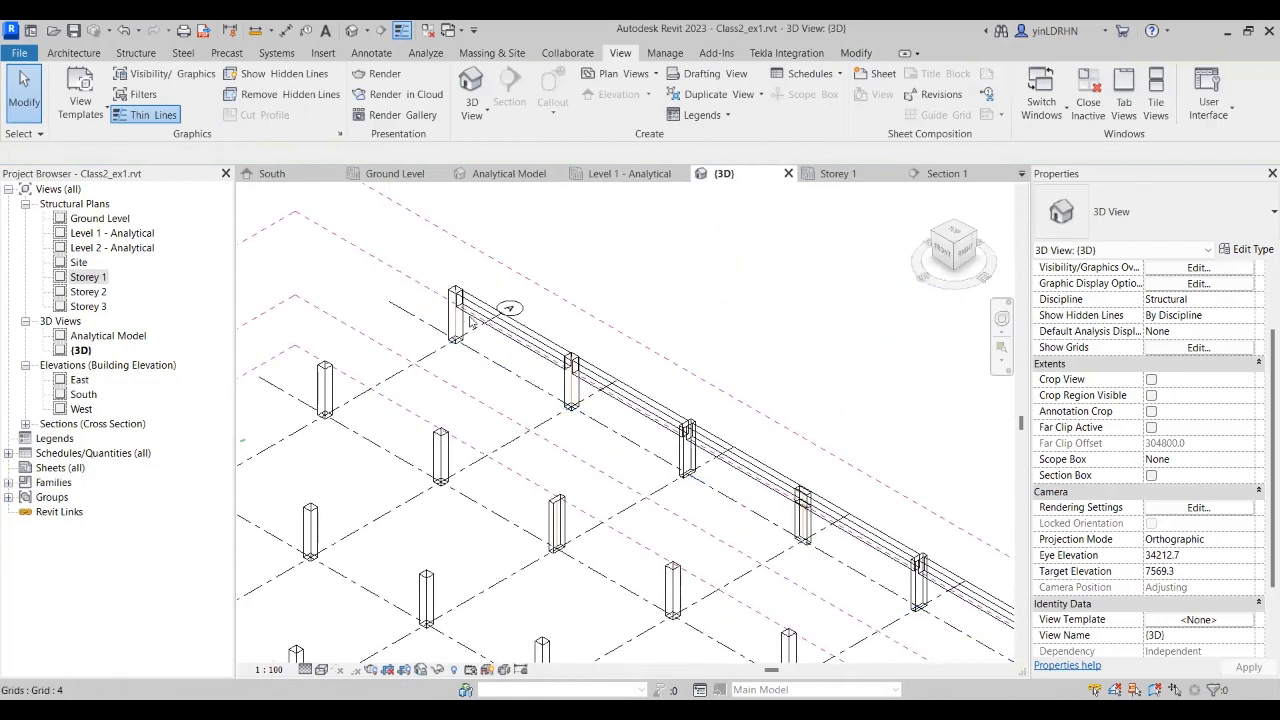
{"action": "scroll", "coordinate": [470, 317], "scroll_direction": "up", "scroll_amount": 2}
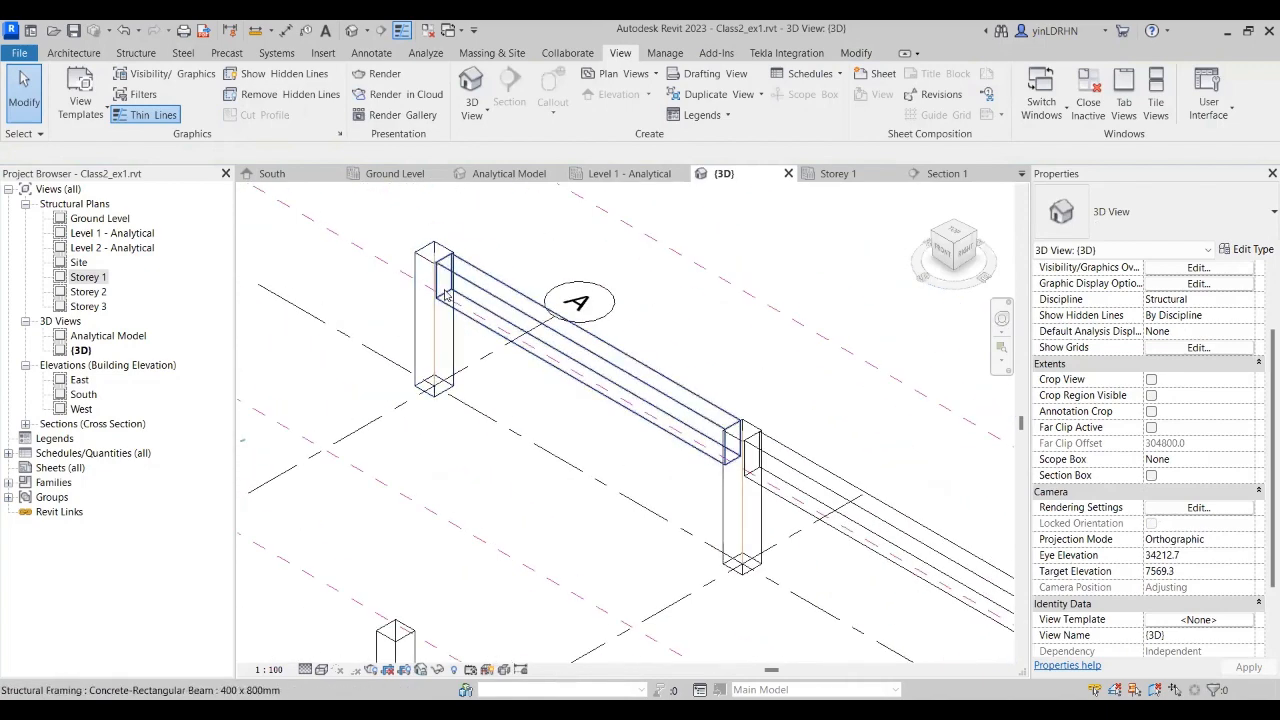
{"action": "scroll", "coordinate": [446, 264], "scroll_direction": "up", "scroll_amount": 3}
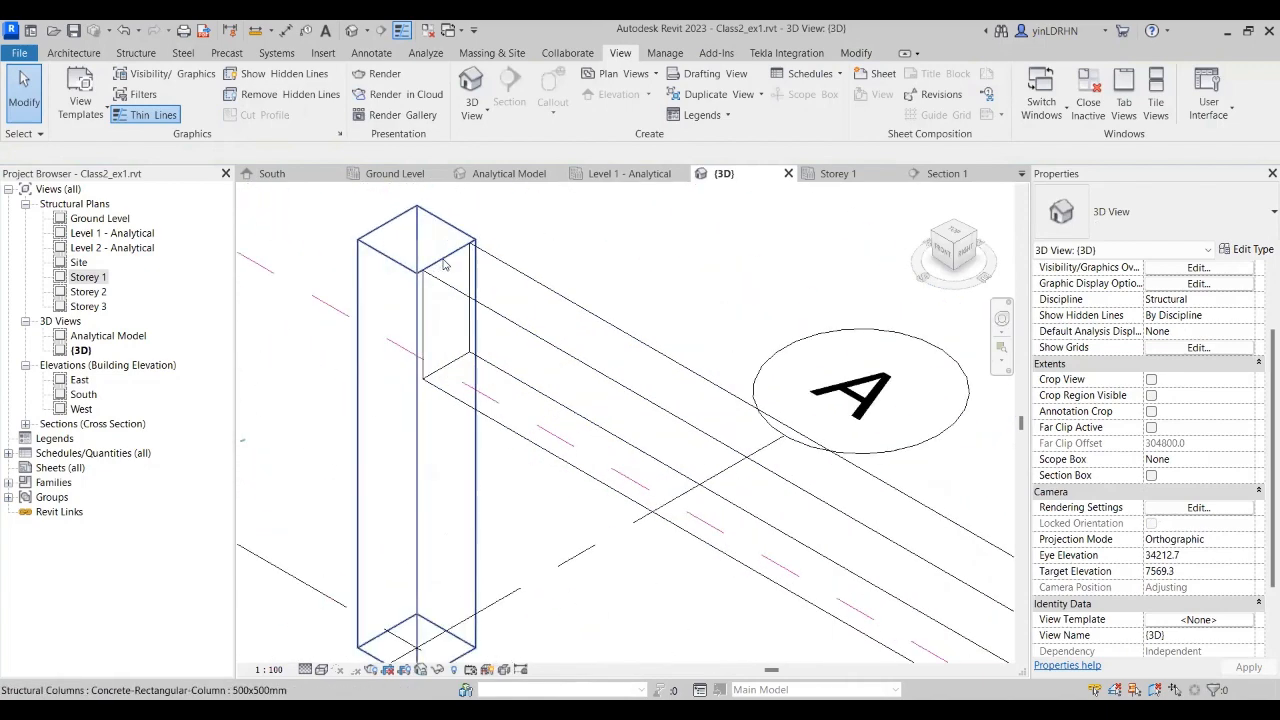
{"action": "left_click", "coordinate": [478, 302]}
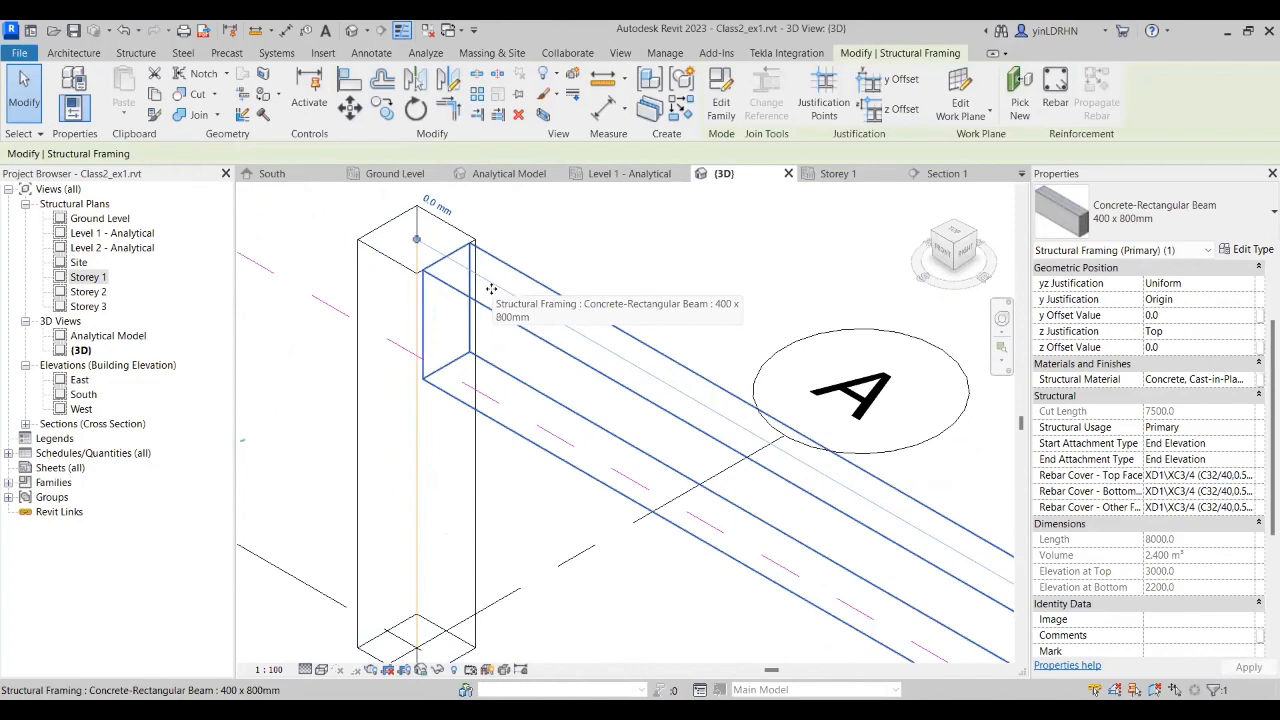
{"action": "scroll", "coordinate": [447, 274], "scroll_direction": "down", "scroll_amount": 5}
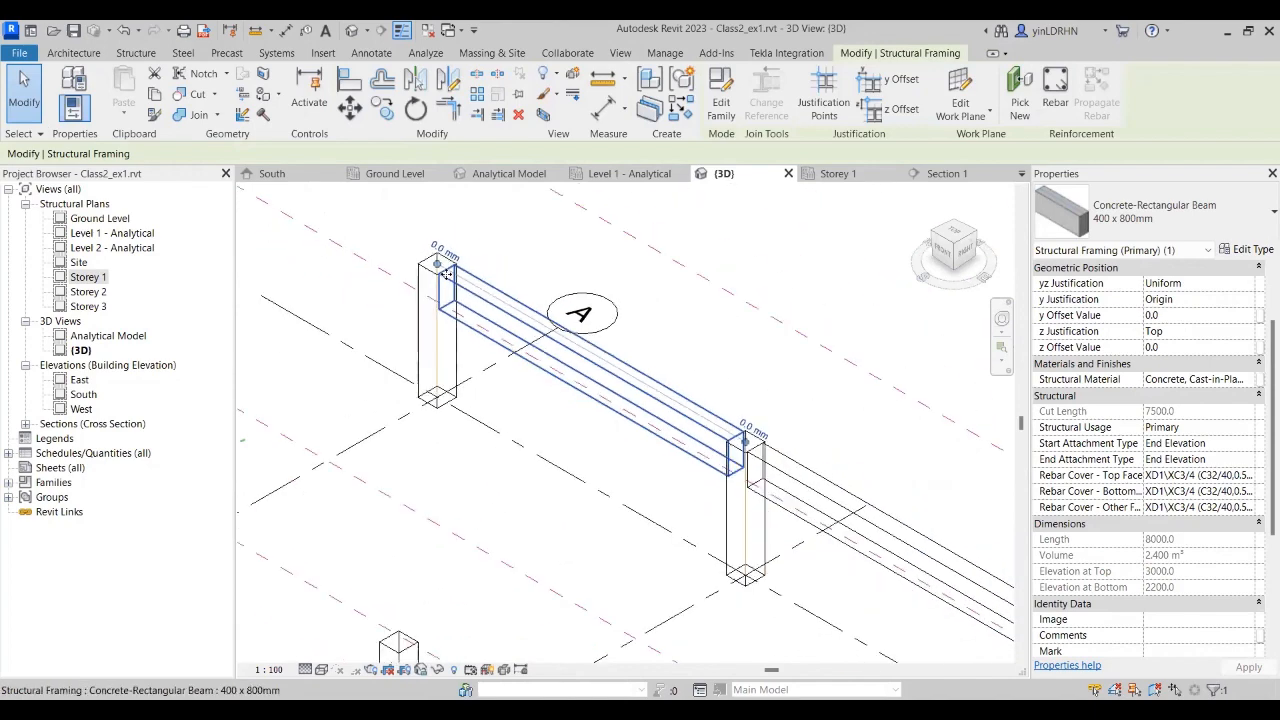
{"action": "left_click", "coordinate": [585, 397]}
{"action": "middle_click_drag", "start_coordinate": [663, 464], "coordinate": [445, 328]}
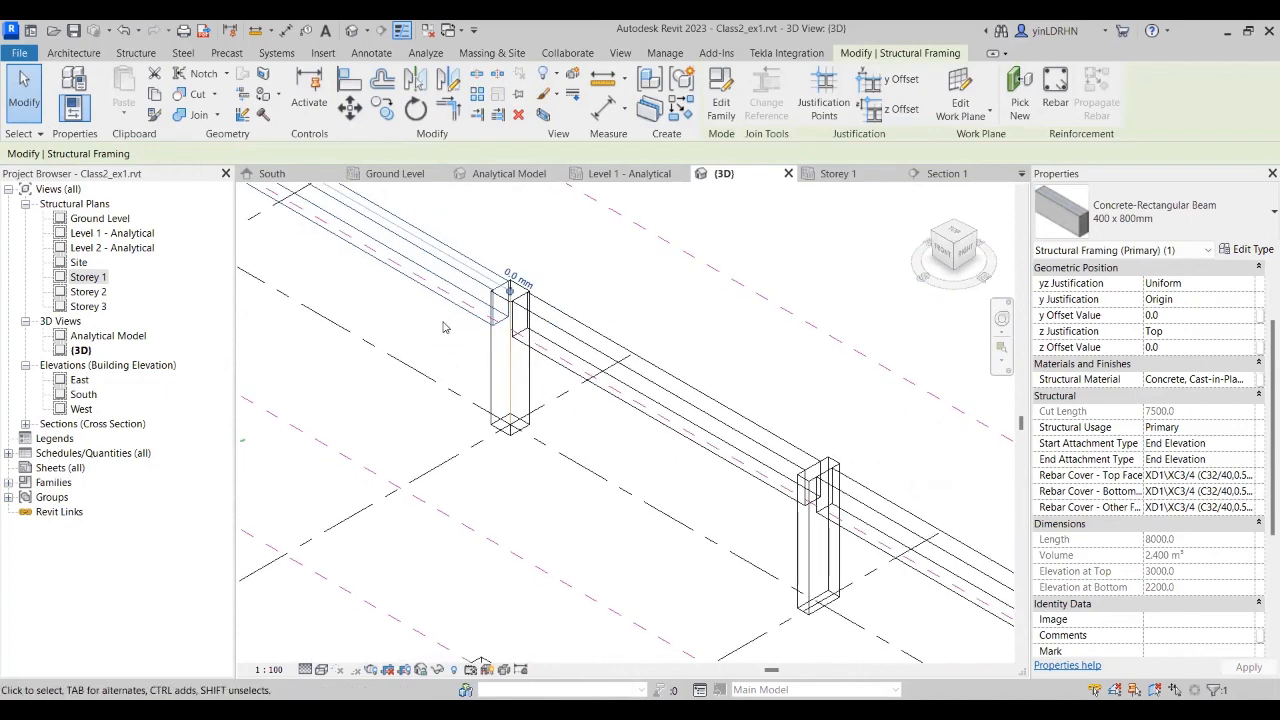
{"action": "middle_click_drag", "start_coordinate": [785, 412], "coordinate": [521, 250]}
{"action": "scroll", "coordinate": [525, 253], "scroll_direction": "down", "scroll_amount": 4}
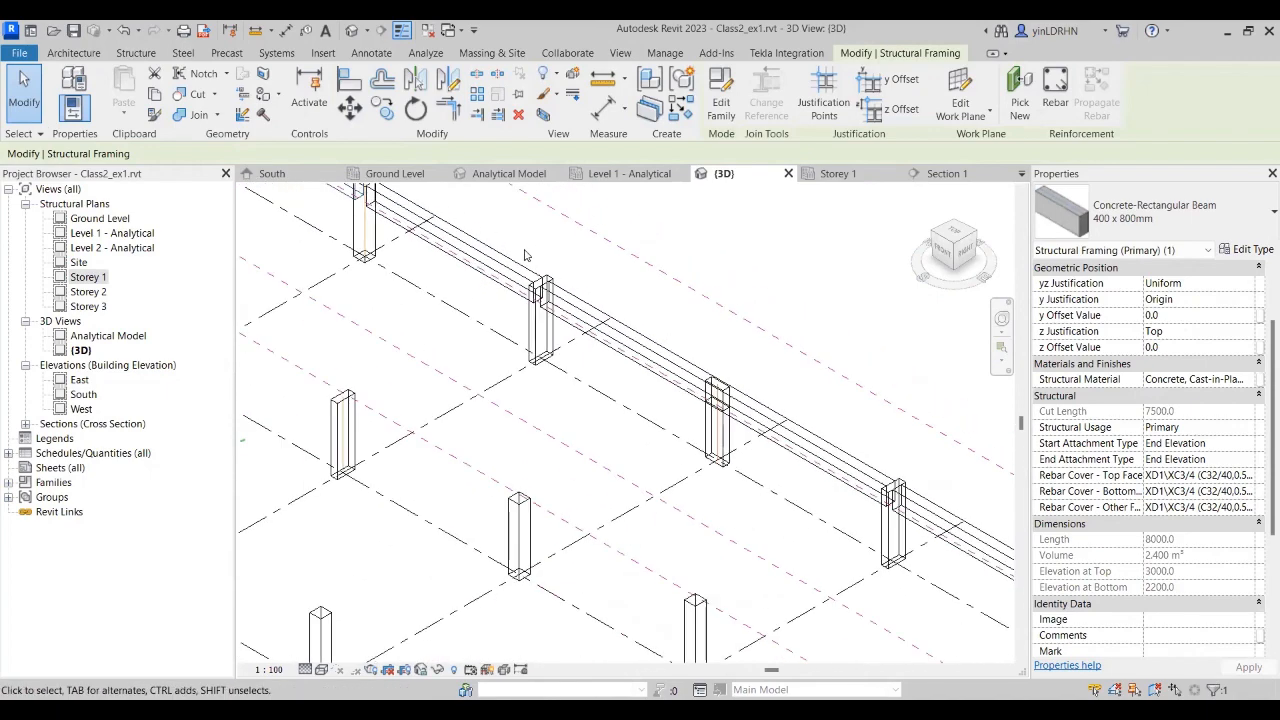
{"action": "scroll", "coordinate": [525, 255], "scroll_direction": "down", "scroll_amount": 2}
{"action": "scroll", "coordinate": [525, 255], "scroll_direction": "down", "scroll_amount": 2}
{"action": "scroll", "coordinate": [525, 256], "scroll_direction": "down", "scroll_amount": 1}
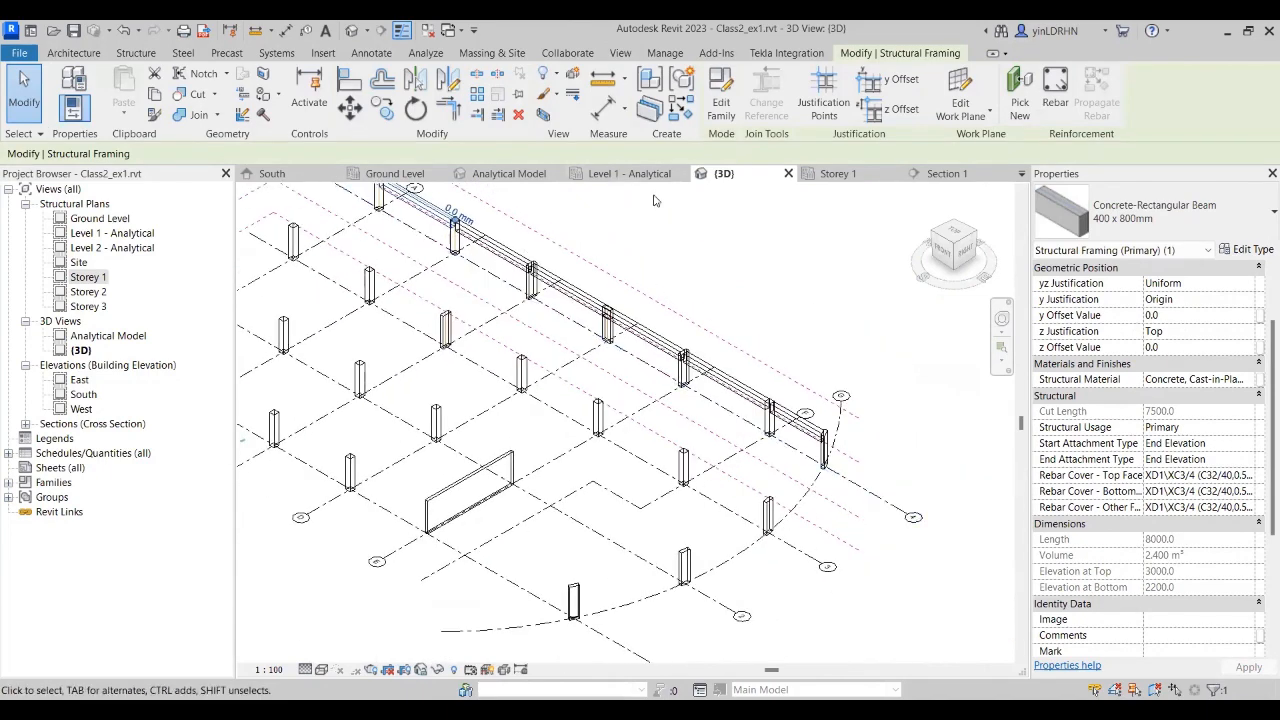
Step: In the section view, set the z Offset Value of the beam between grids A and B to -300
{"action": "left_click", "coordinate": [945, 174]}
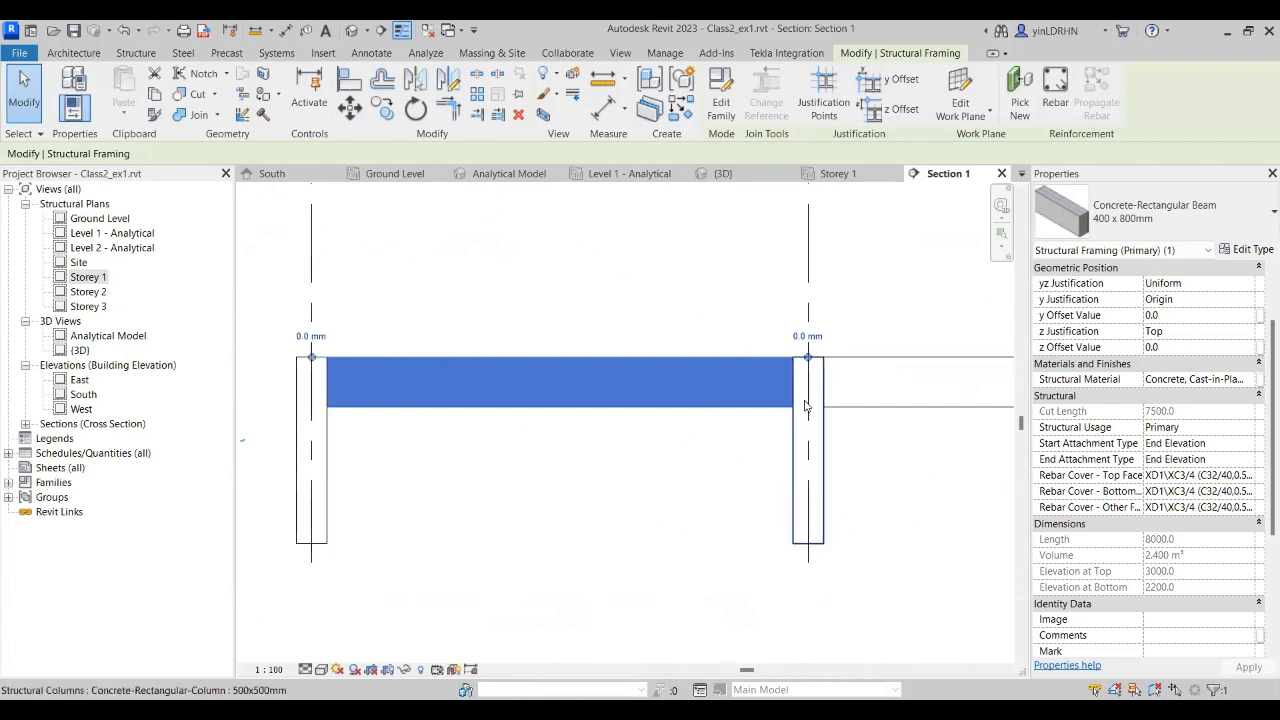
{"action": "left_click", "coordinate": [1172, 347]}
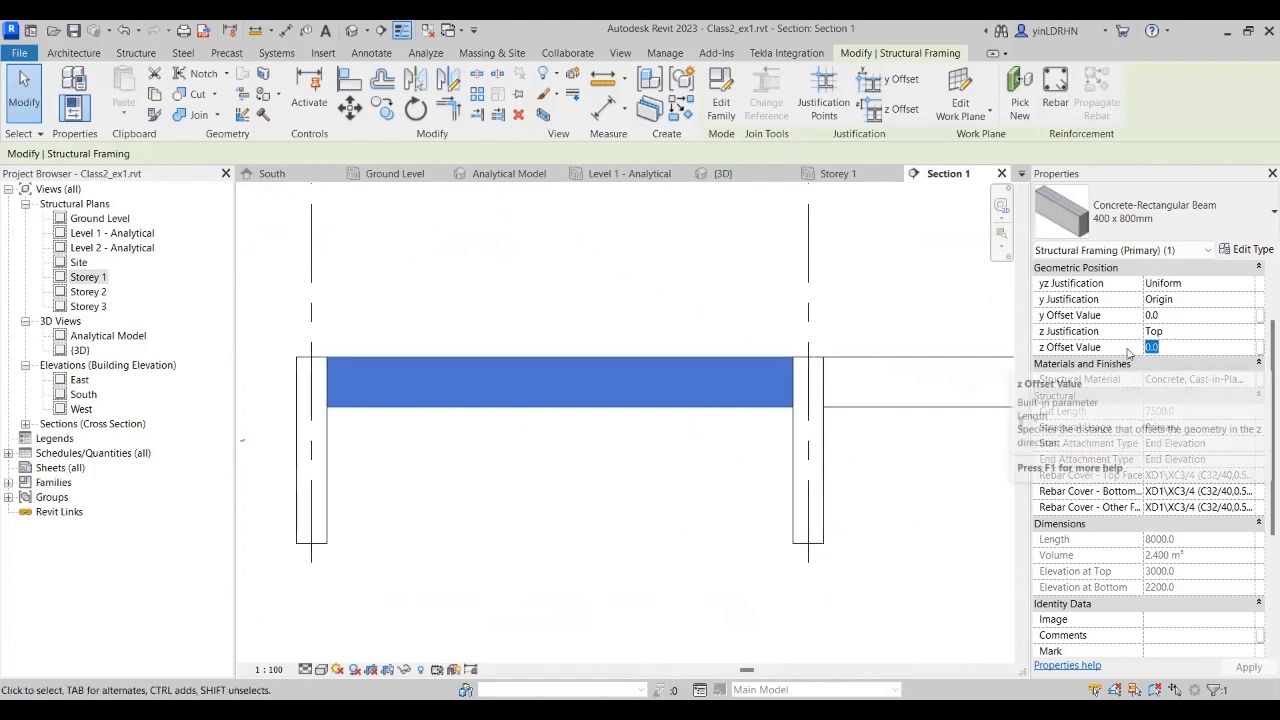
{"action": "type", "text": "-300"}
{"action": "key", "text": "Return"}
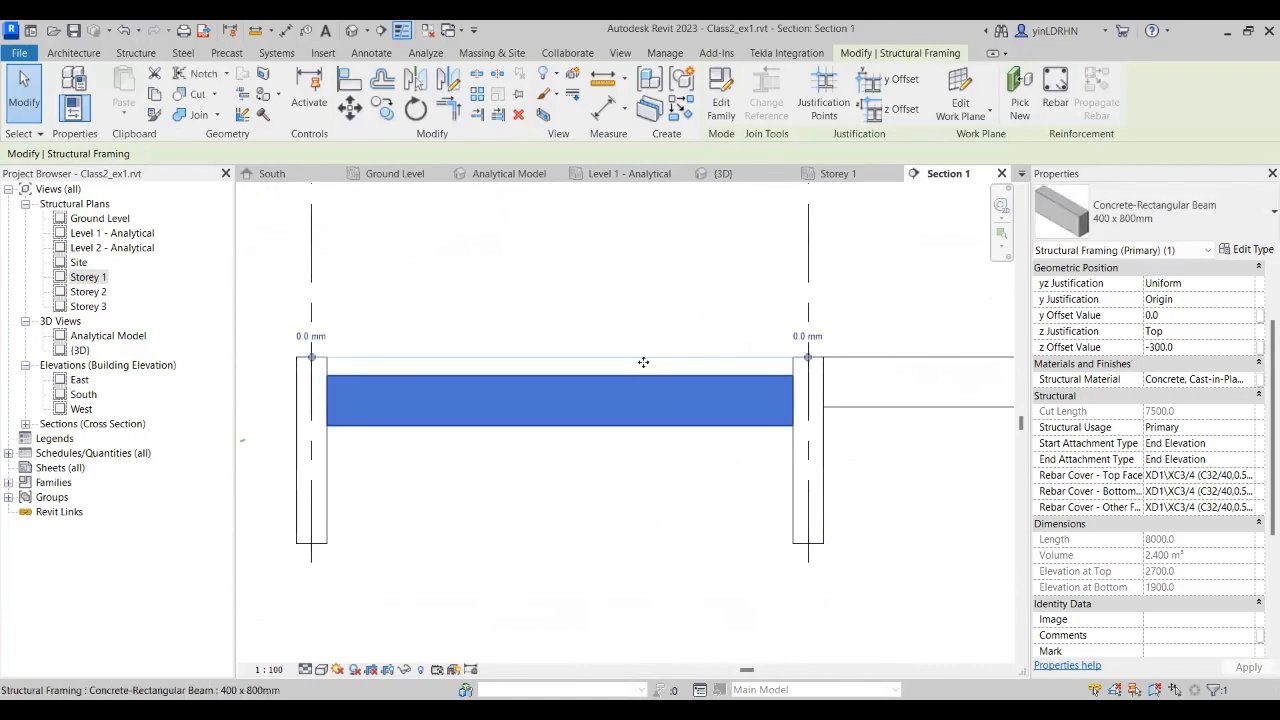
{"action": "left_click", "coordinate": [583, 460]}
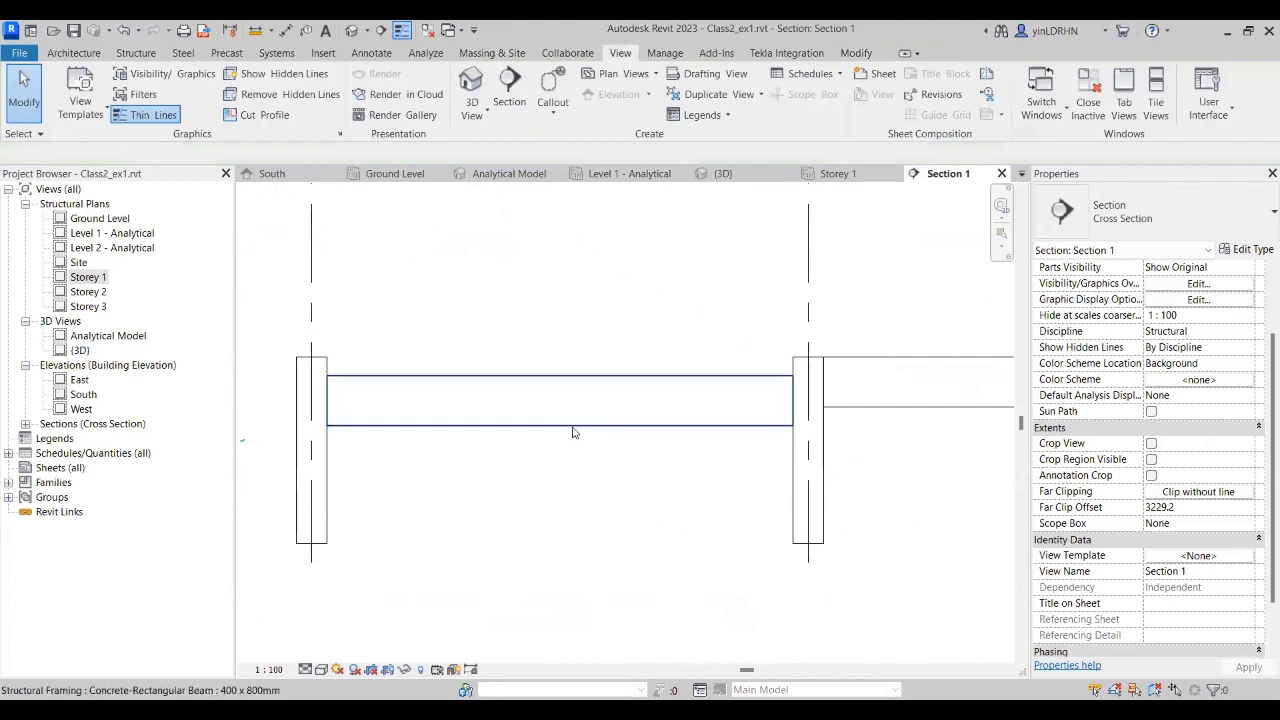
Step: Check the end points of the lowered grid A–B beam, and undo the z offset change
{"action": "left_click", "coordinate": [437, 388]}
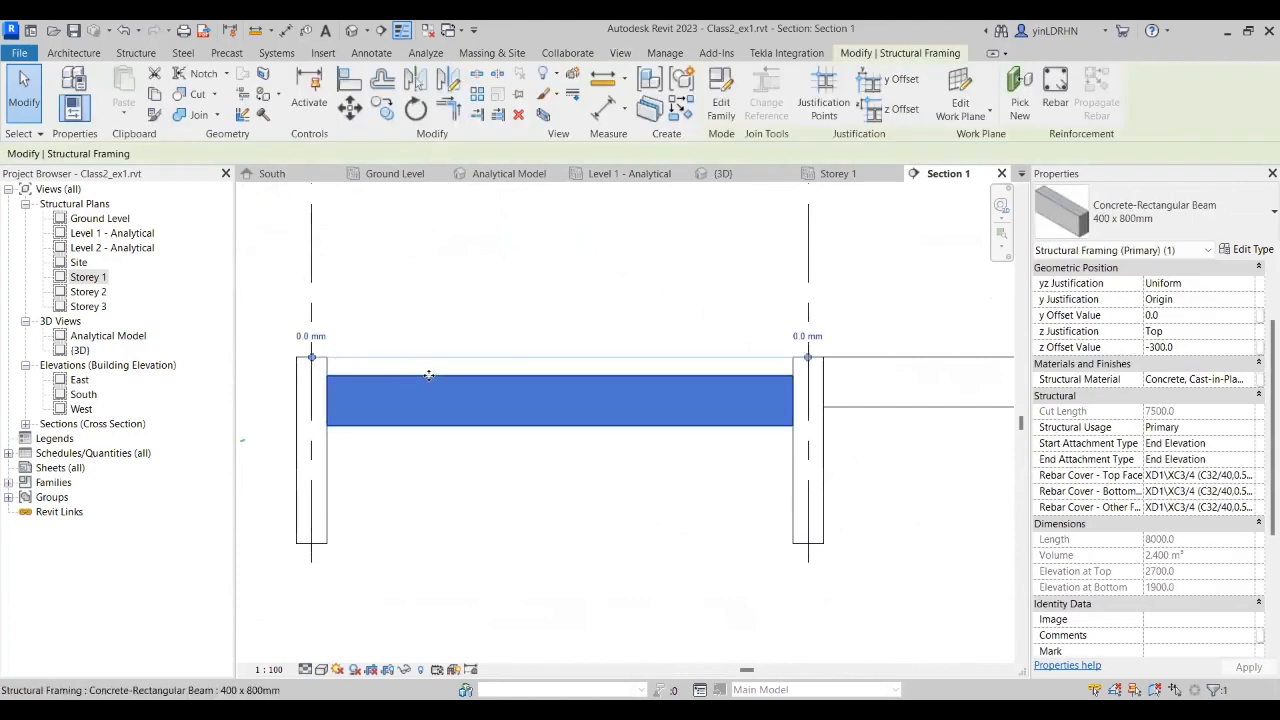
{"action": "mouse_move", "coordinate": [311, 357]}
{"action": "left_mouse_down"}
{"action": "mouse_move", "coordinate": [311, 374]}
{"action": "mouse_move", "coordinate": [310, 357]}
{"action": "left_mouse_up"}
{"action": "left_click", "coordinate": [461, 459]}
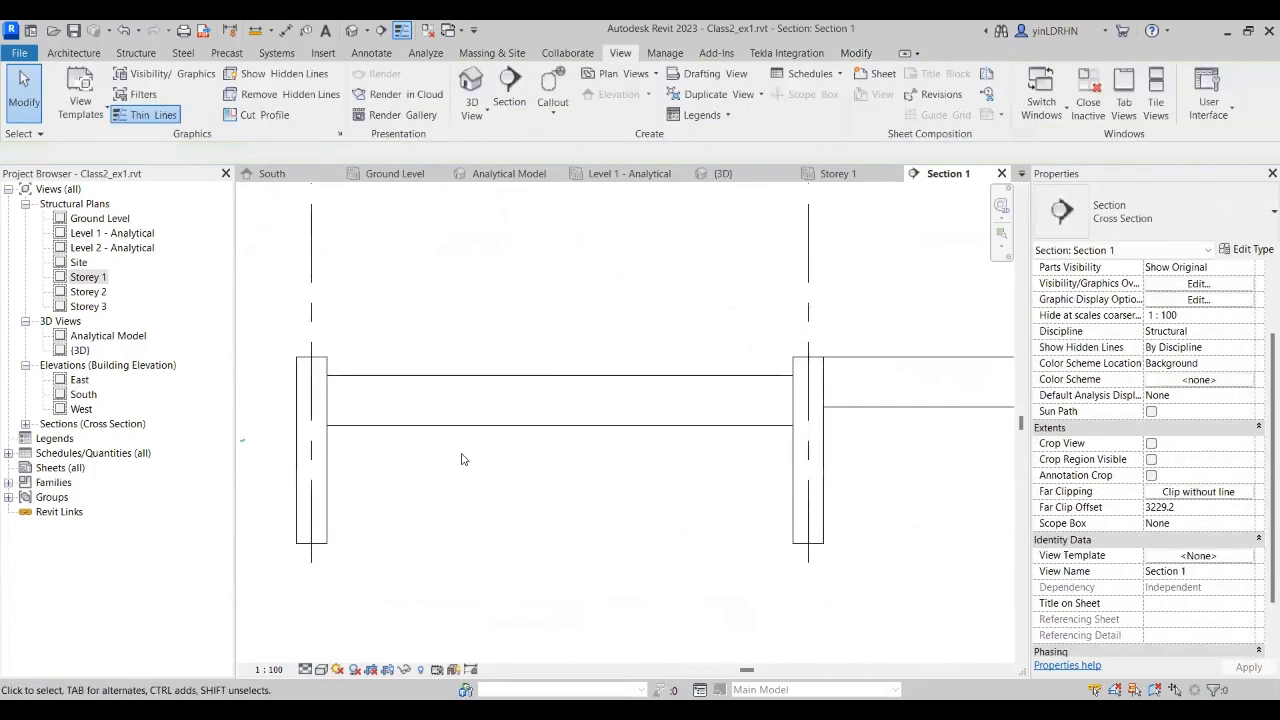
{"action": "left_click", "coordinate": [125, 31]}
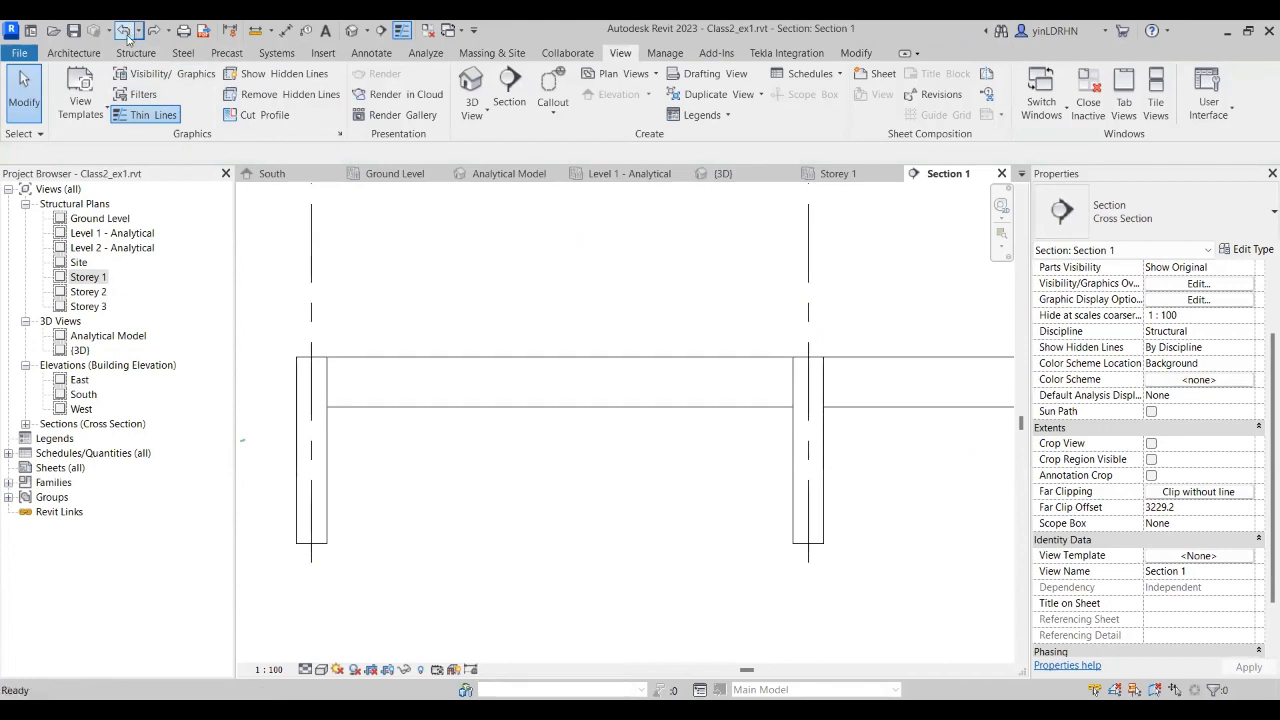
Step: Move the grid A–B beam 400 mm straight down from its end point at grid A
{"action": "left_click", "coordinate": [365, 356]}
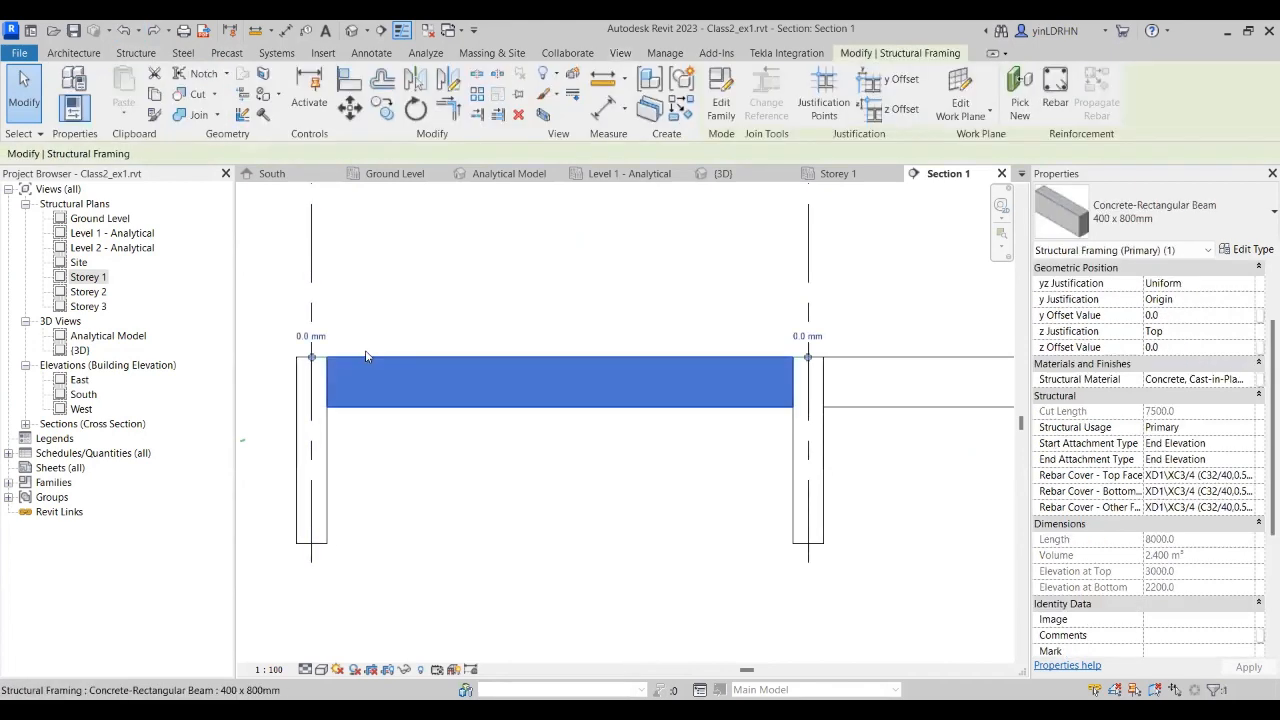
{"action": "left_click", "coordinate": [348, 110]}
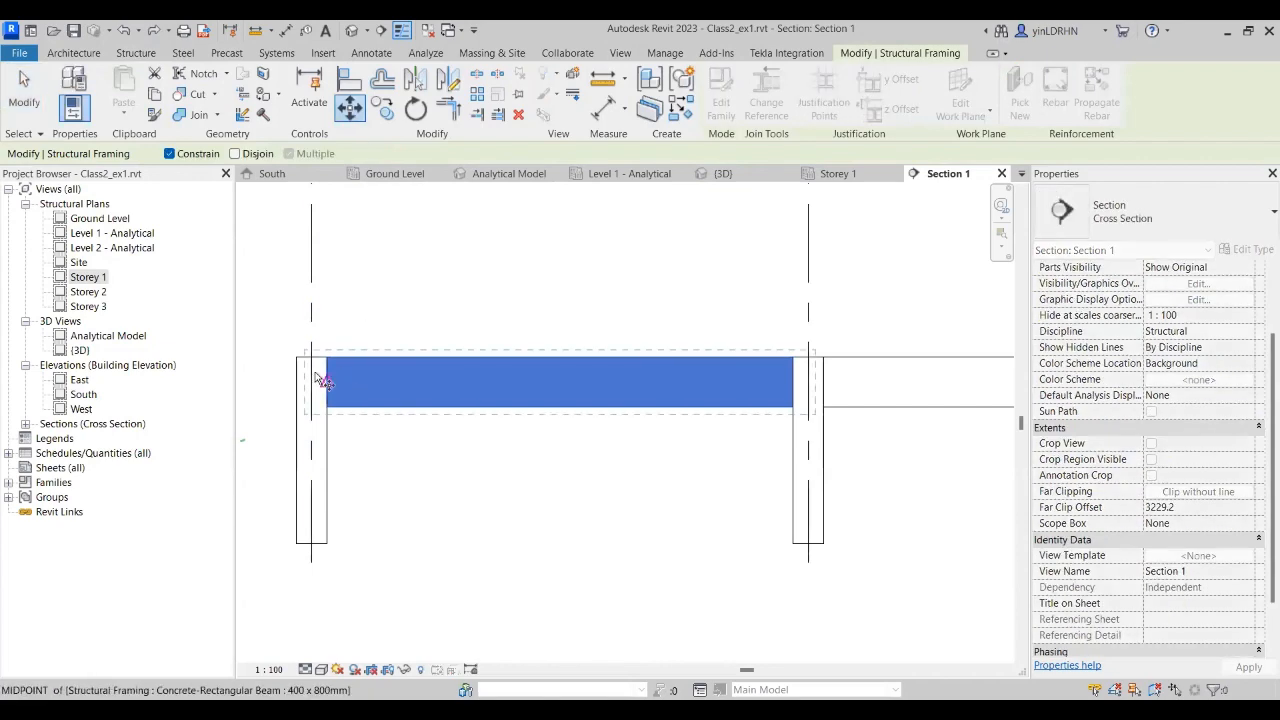
{"action": "left_click", "coordinate": [312, 357]}
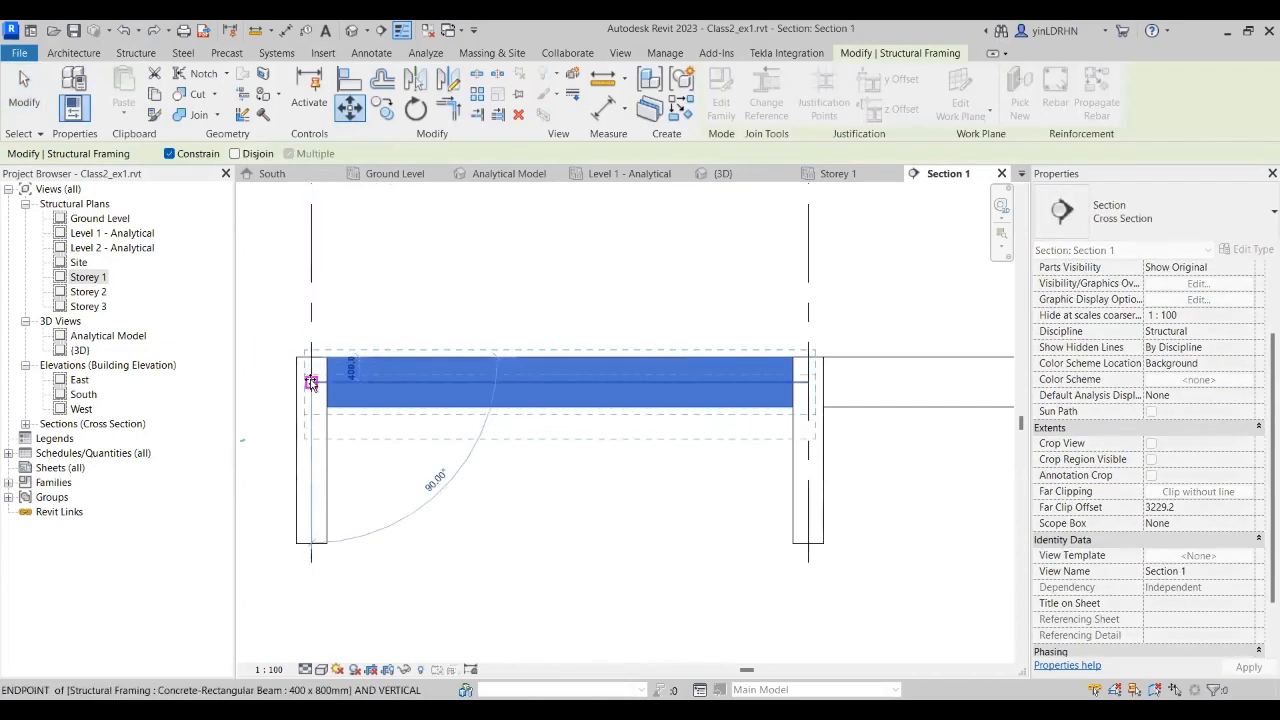
{"action": "left_click", "coordinate": [311, 382]}
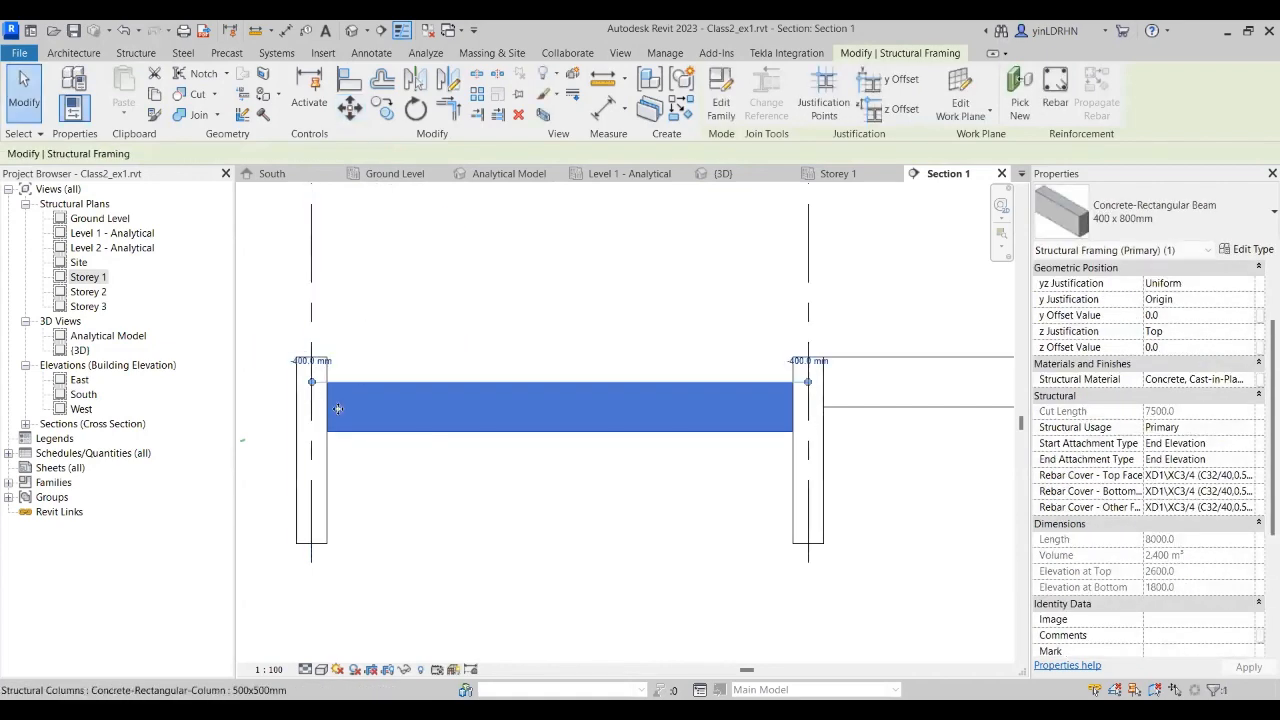
{"action": "left_click", "coordinate": [443, 474]}
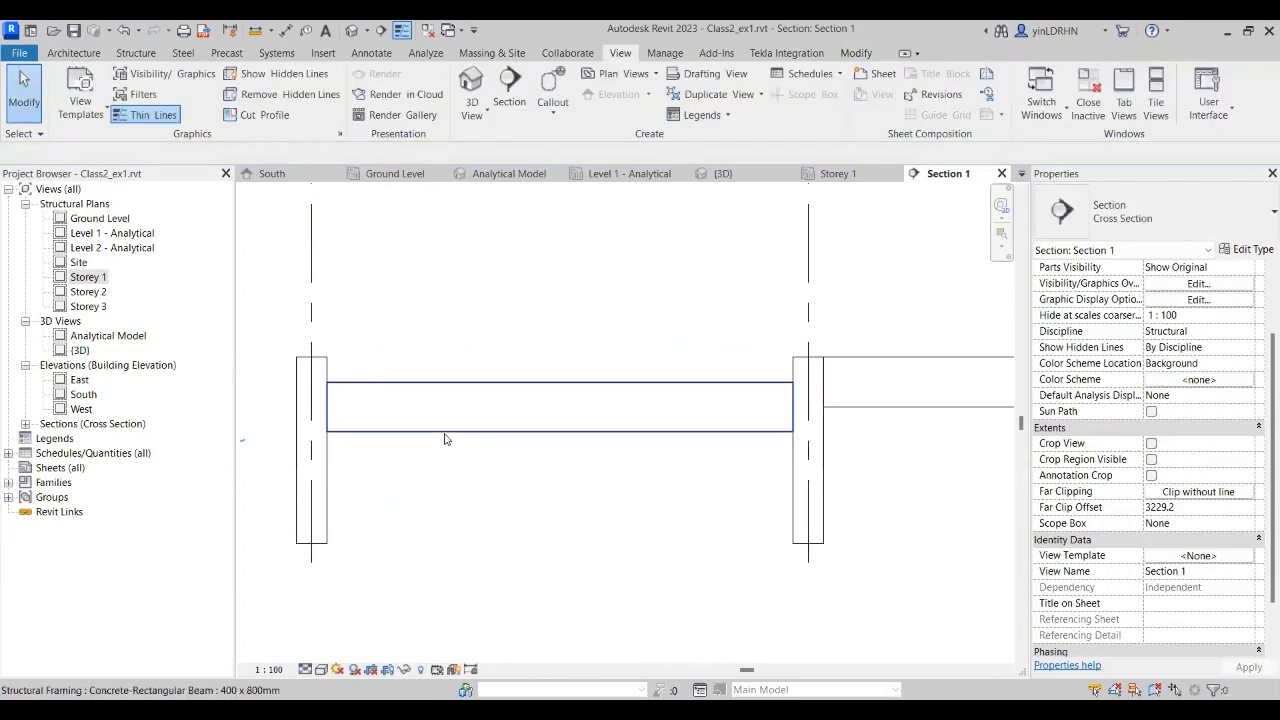
Step: Check the moved beam's end offsets, undo the move, and select the beam again
{"action": "left_click", "coordinate": [450, 432]}
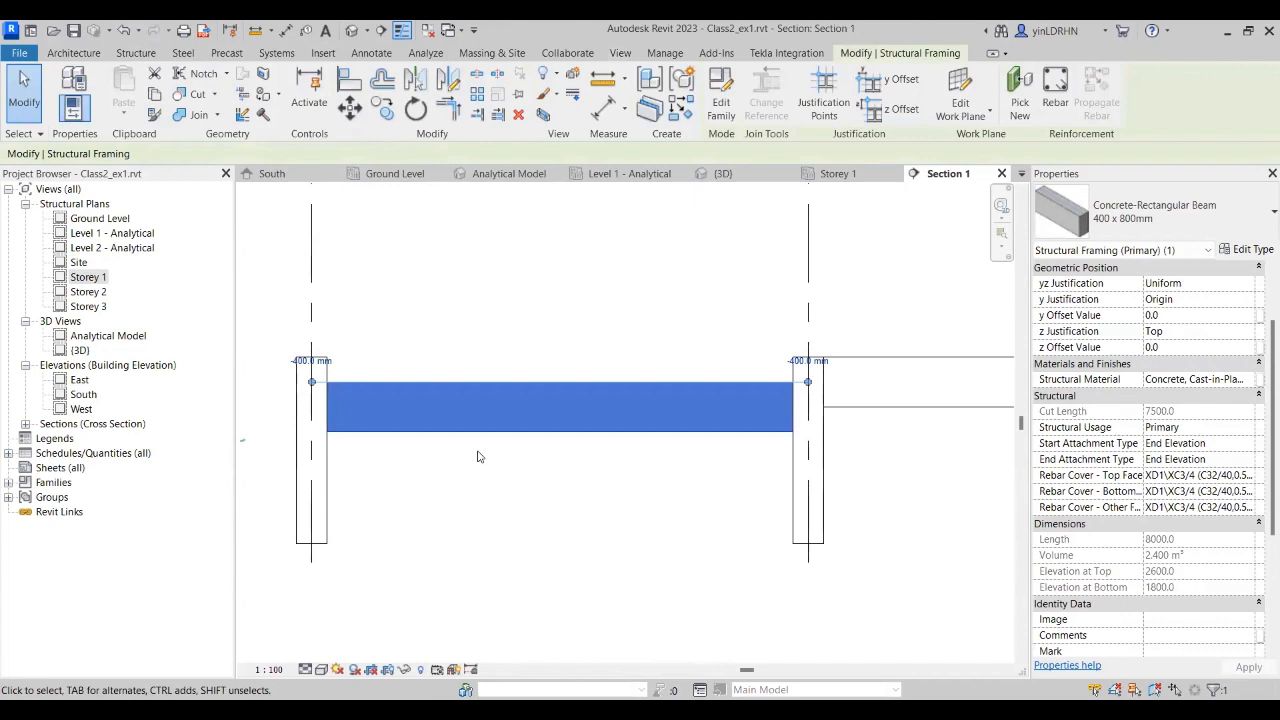
{"action": "left_click", "coordinate": [124, 32]}
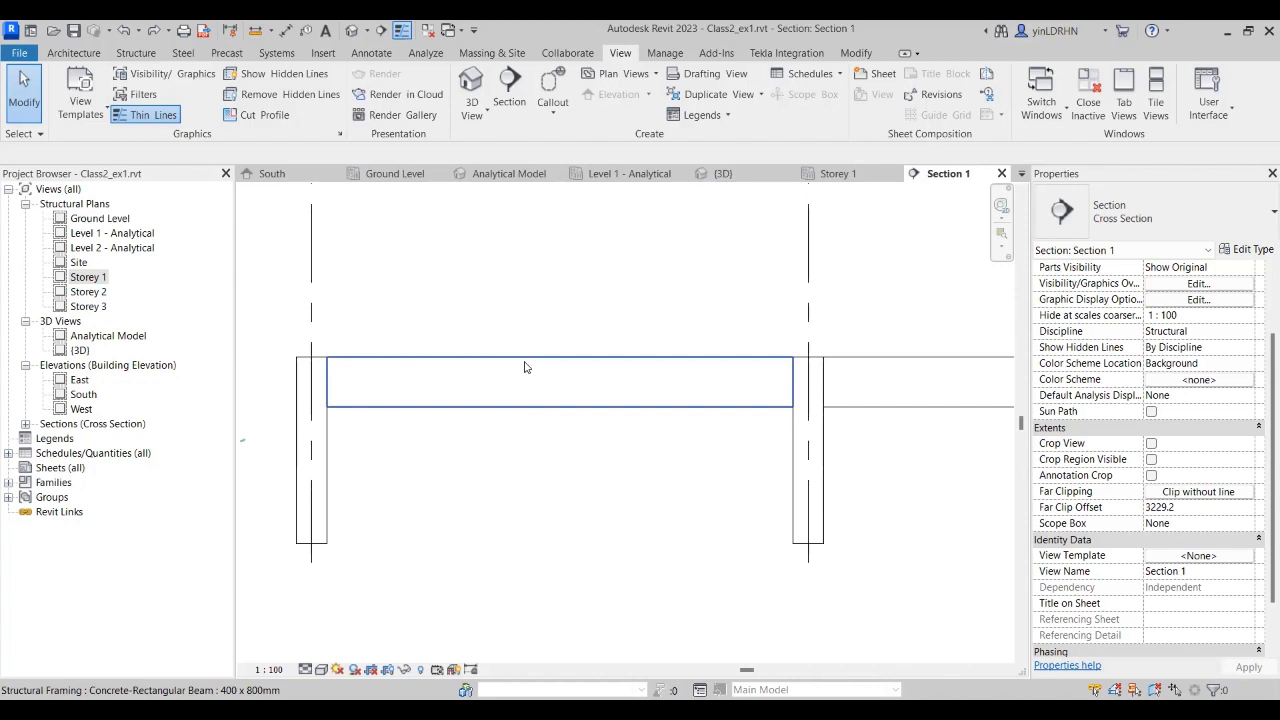
{"action": "left_click", "coordinate": [494, 407]}
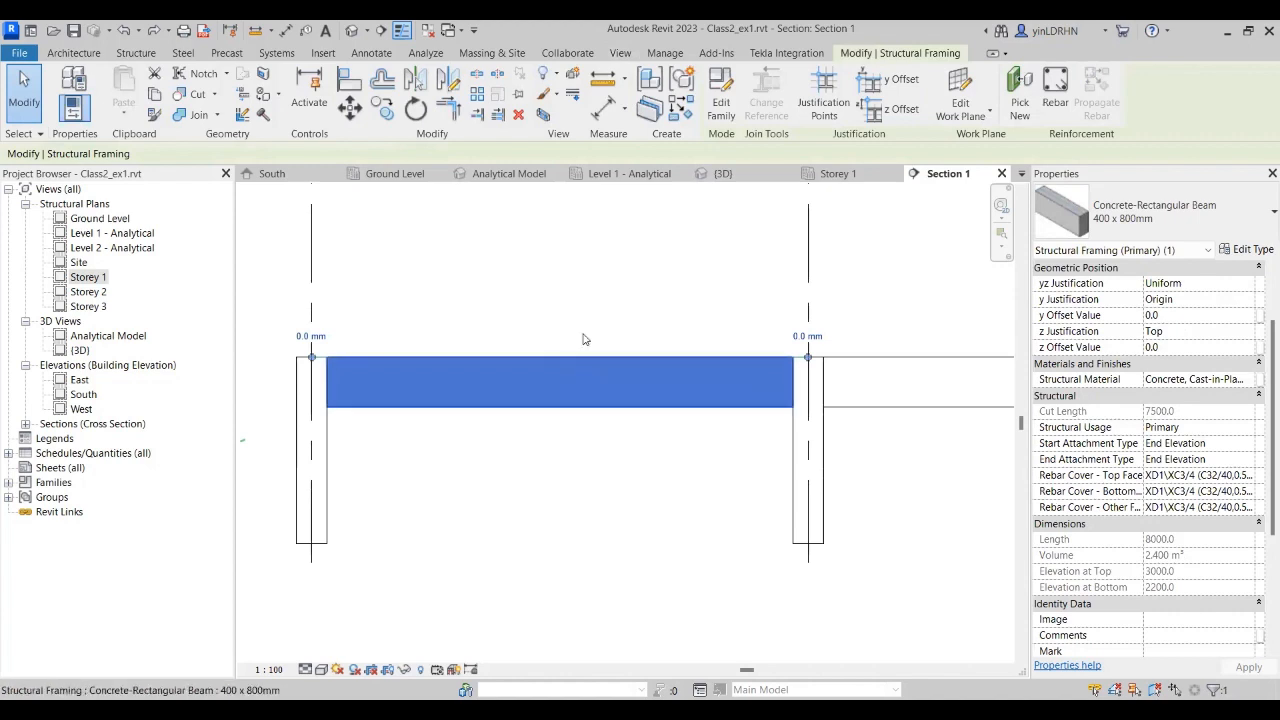
Step: Close the Section 1 and Level 1 - Analytical views and return to the Storey 1 plan
{"action": "scroll", "coordinate": [566, 314], "scroll_direction": "down", "scroll_amount": 1}
{"action": "scroll", "coordinate": [566, 314], "scroll_direction": "down", "scroll_amount": 2}
{"action": "middle_click_drag", "start_coordinate": [888, 428], "coordinate": [548, 418]}
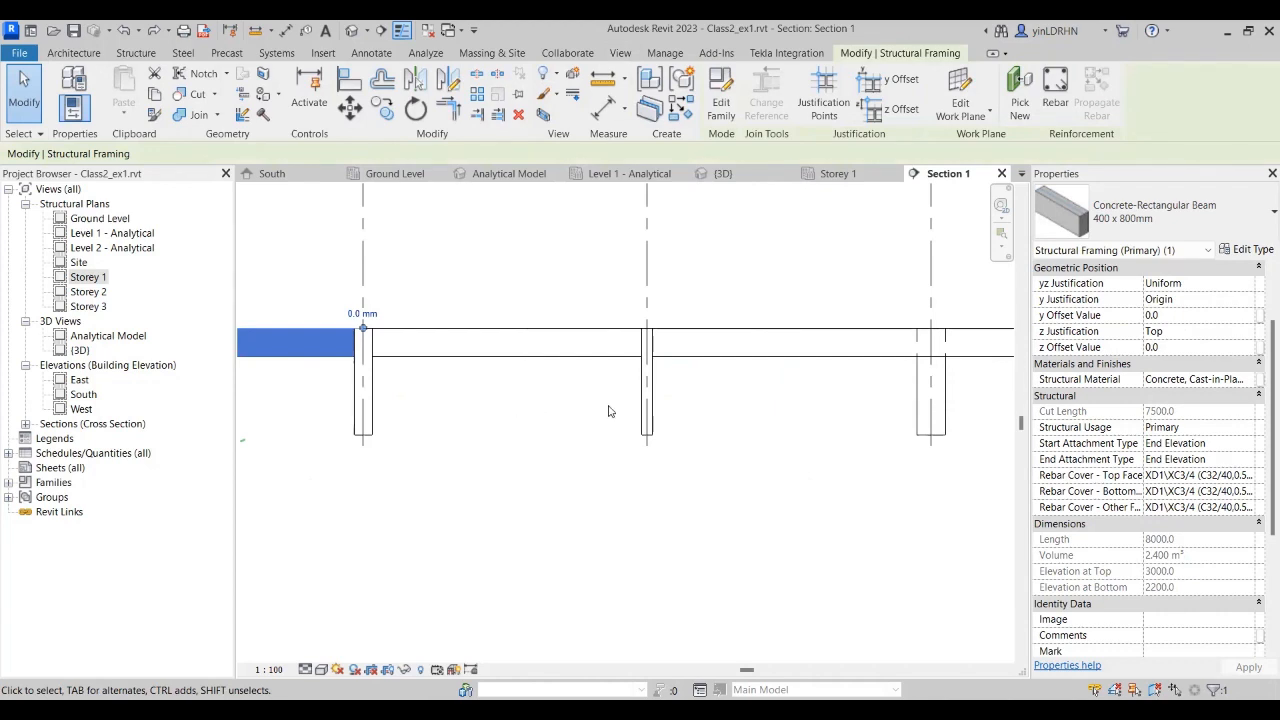
{"action": "middle_click_drag", "start_coordinate": [564, 418], "coordinate": [859, 447]}
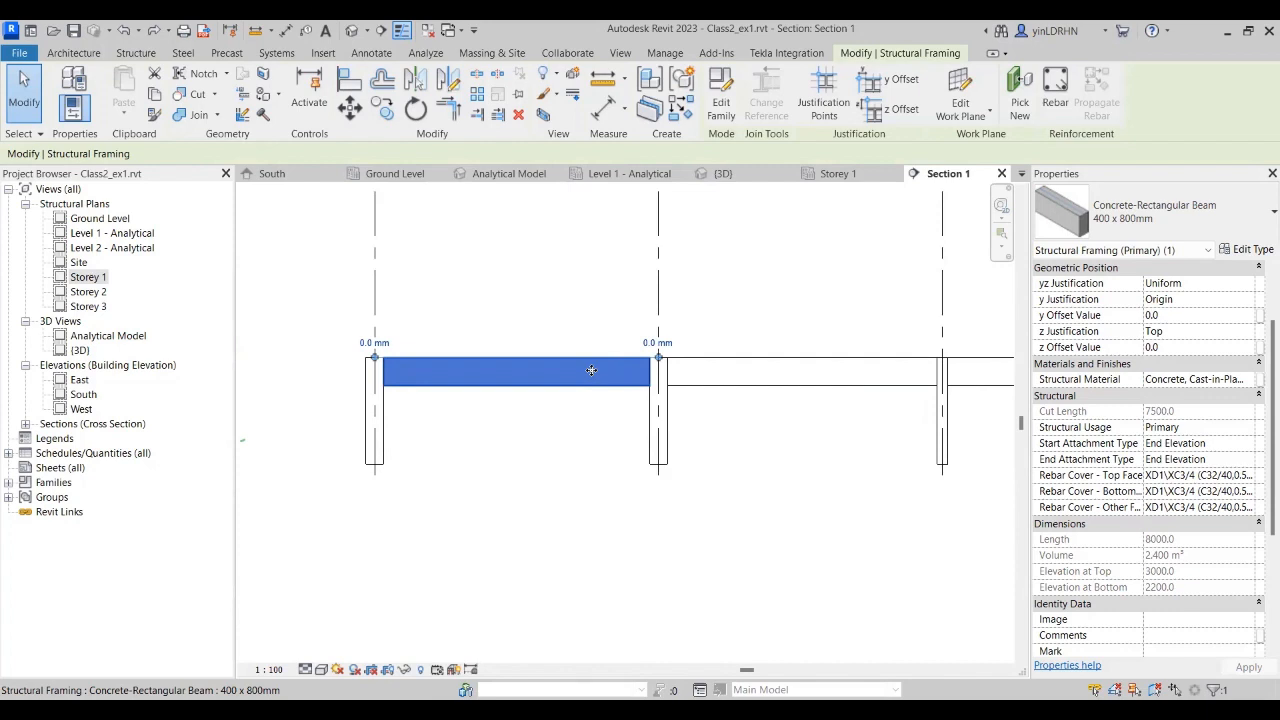
{"action": "left_click", "coordinate": [832, 177]}
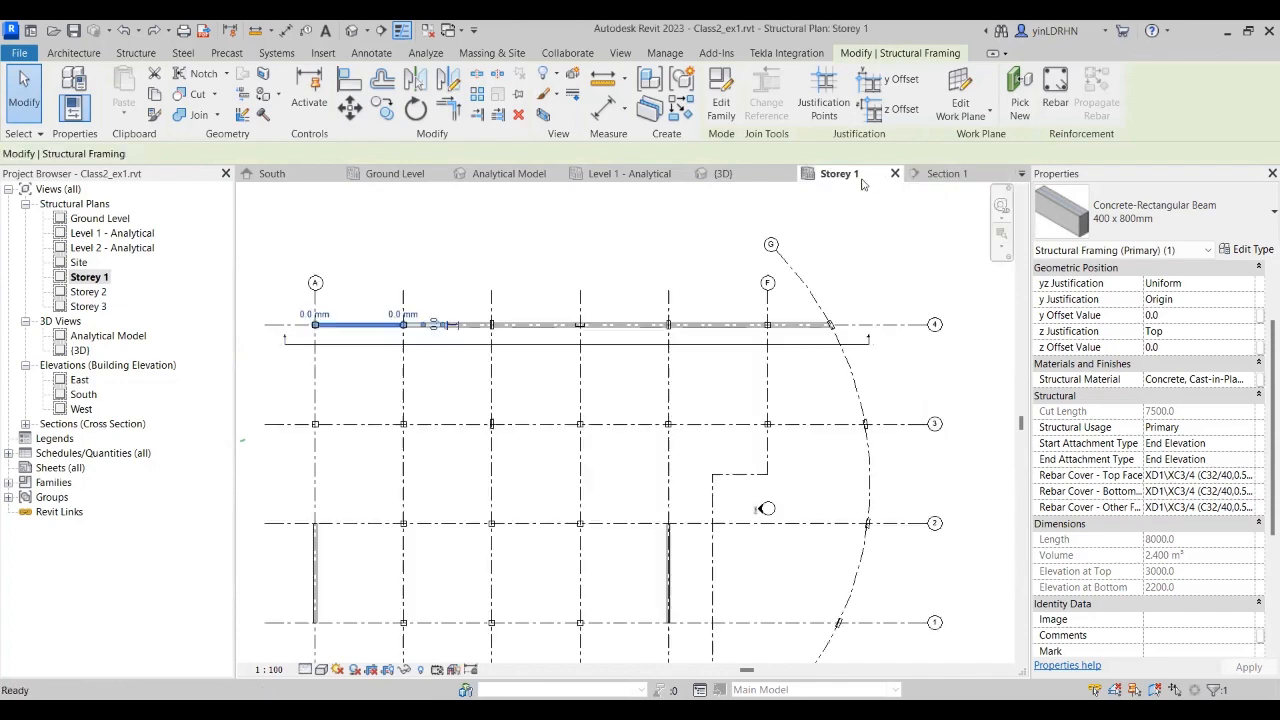
{"action": "left_click", "coordinate": [1001, 176]}
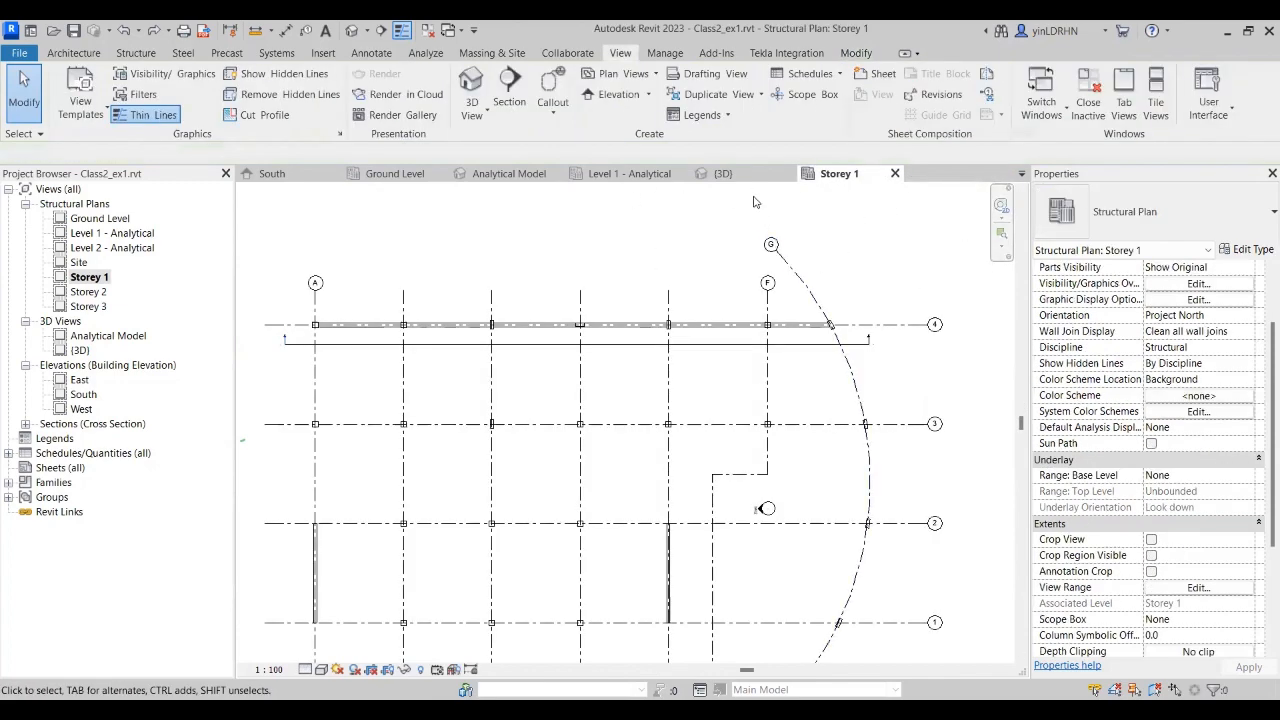
{"action": "left_click", "coordinate": [640, 174]}
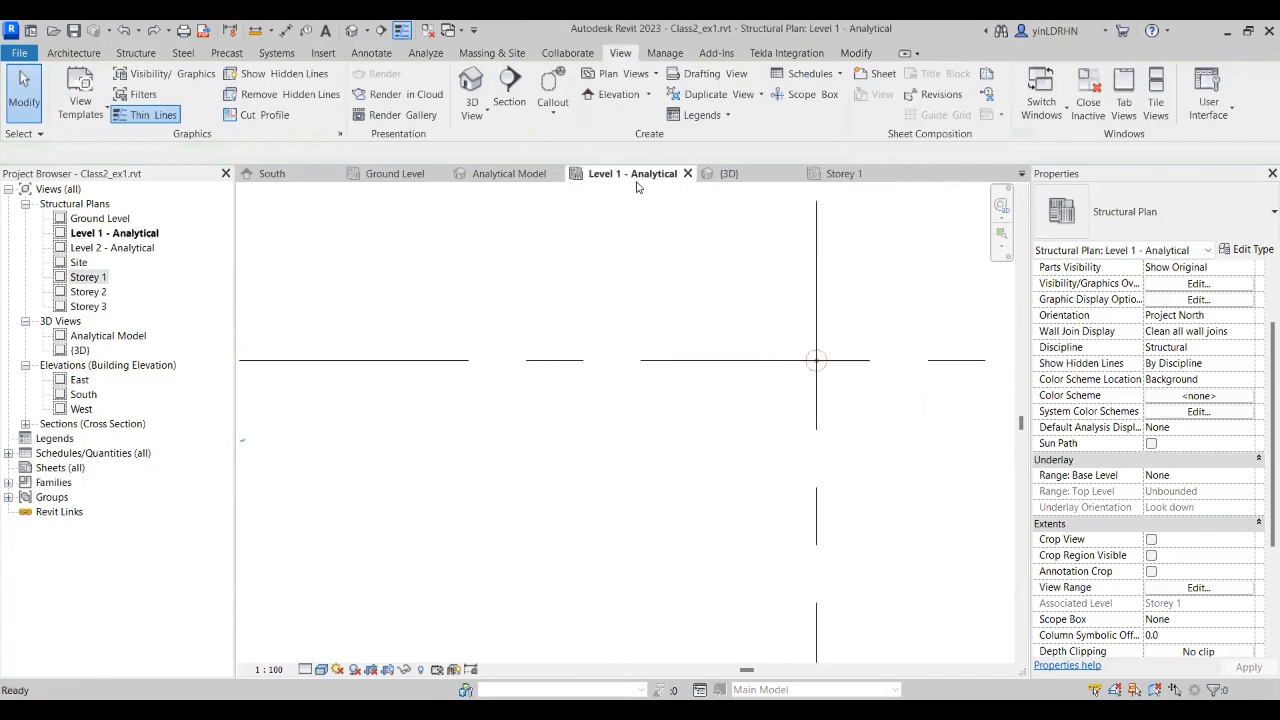
{"action": "left_click", "coordinate": [690, 175]}
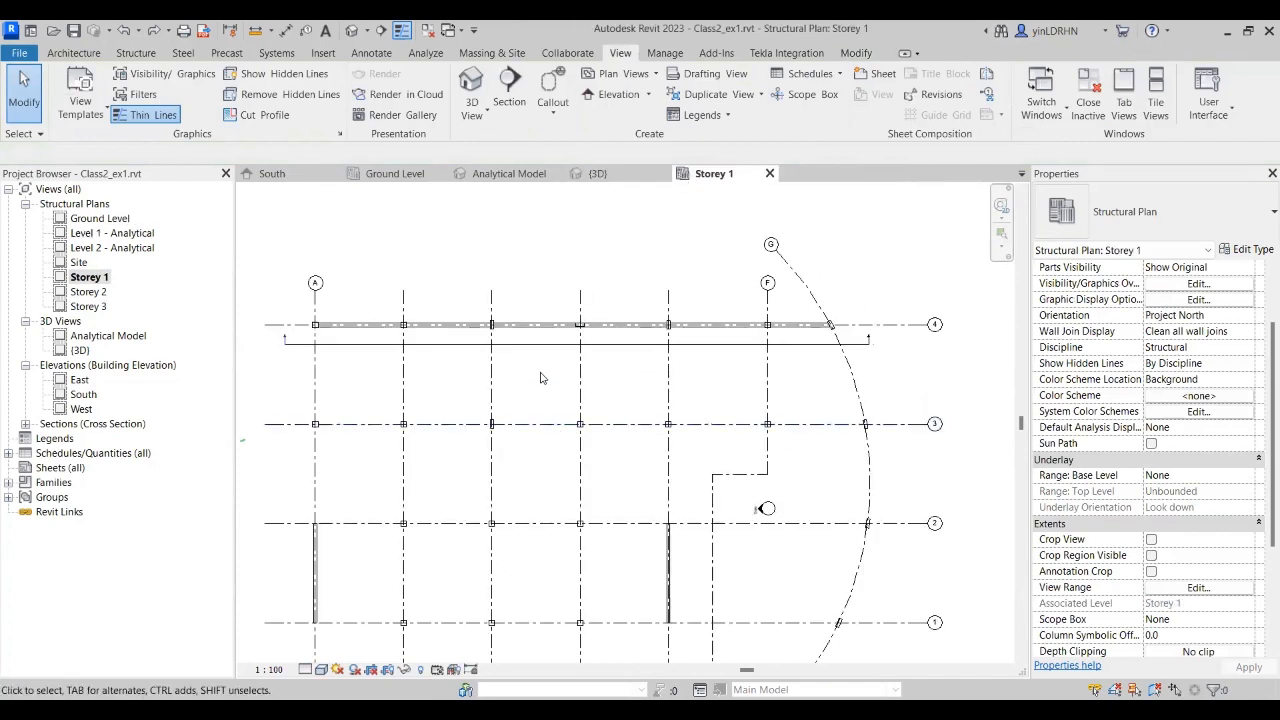
Step: Start a structural floor on Storey 1 and duplicate the Generic 300mm floor type as Generic 250mm
{"action": "middle_click_drag", "start_coordinate": [546, 378], "coordinate": [590, 324]}
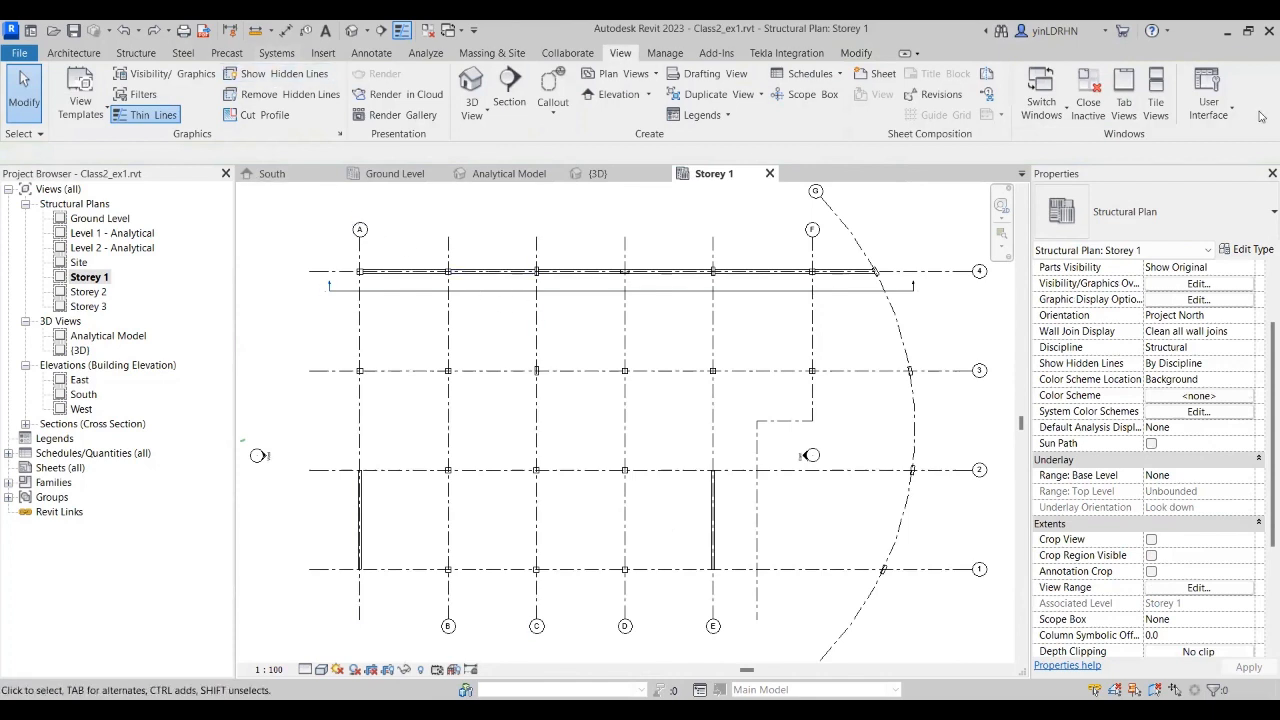
{"action": "left_click", "coordinate": [135, 53]}
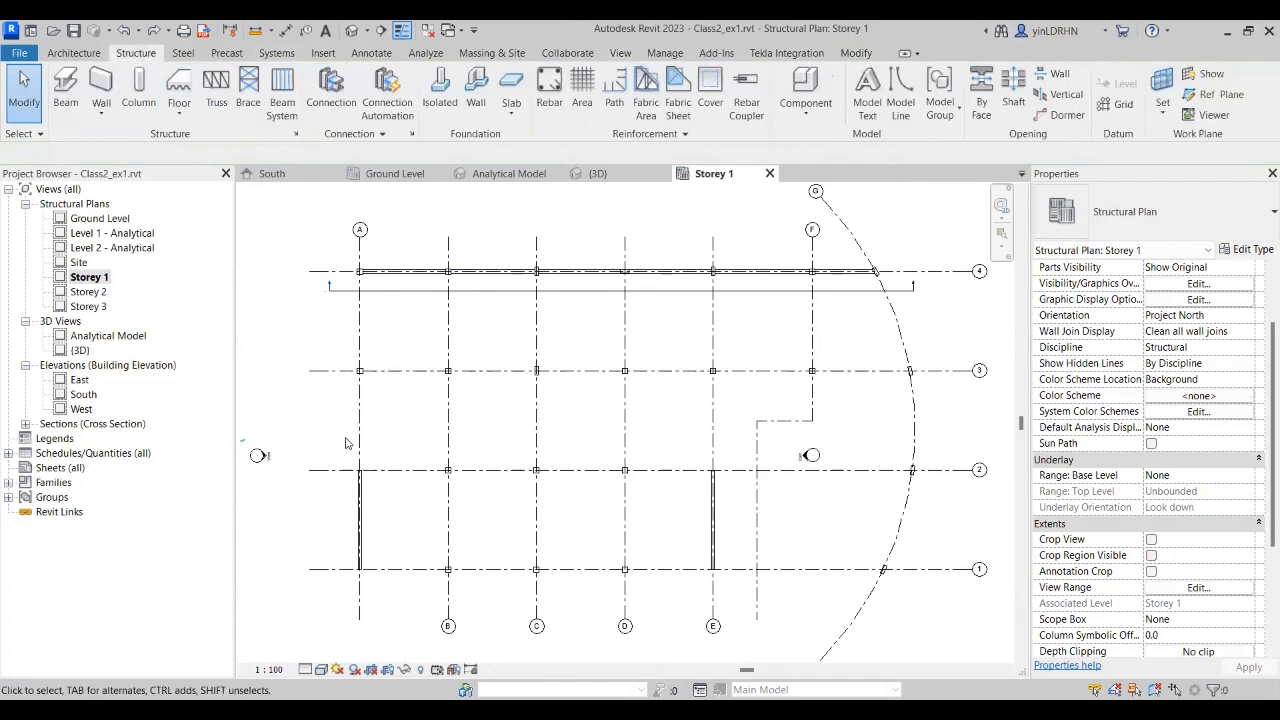
{"action": "left_click", "coordinate": [178, 113]}
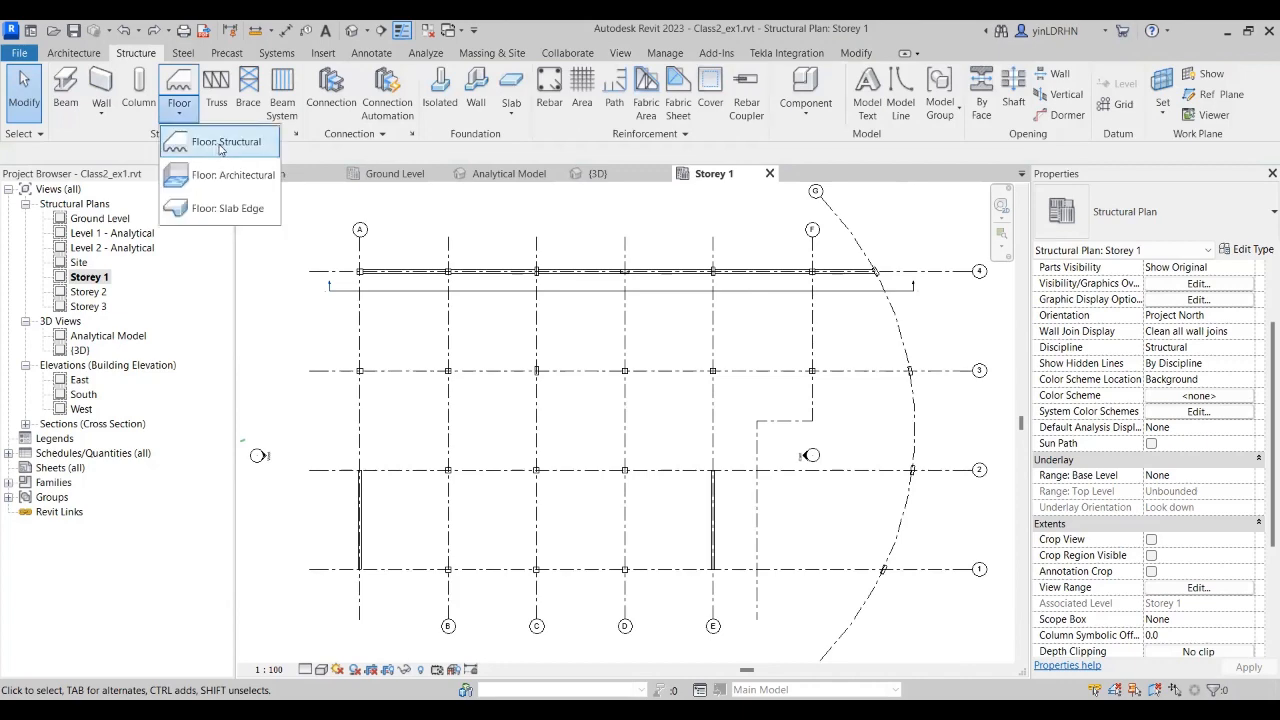
{"action": "left_click", "coordinate": [221, 146]}
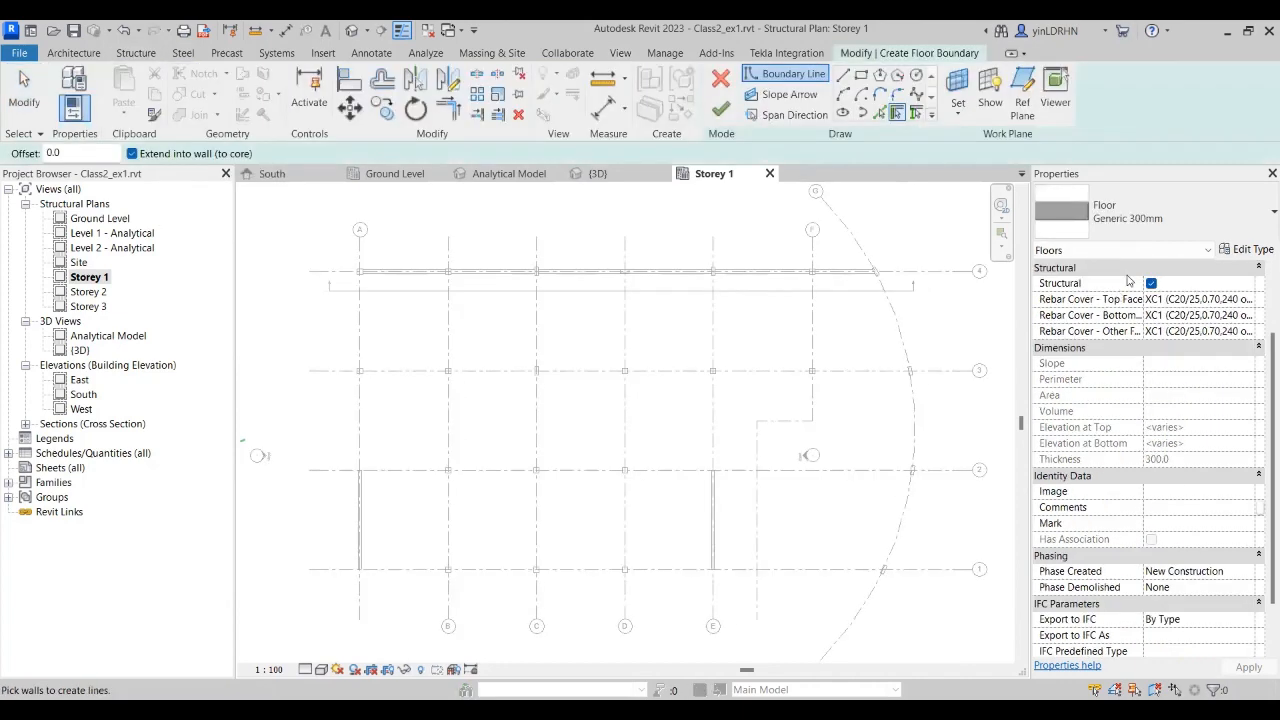
{"action": "left_click", "coordinate": [1261, 217]}
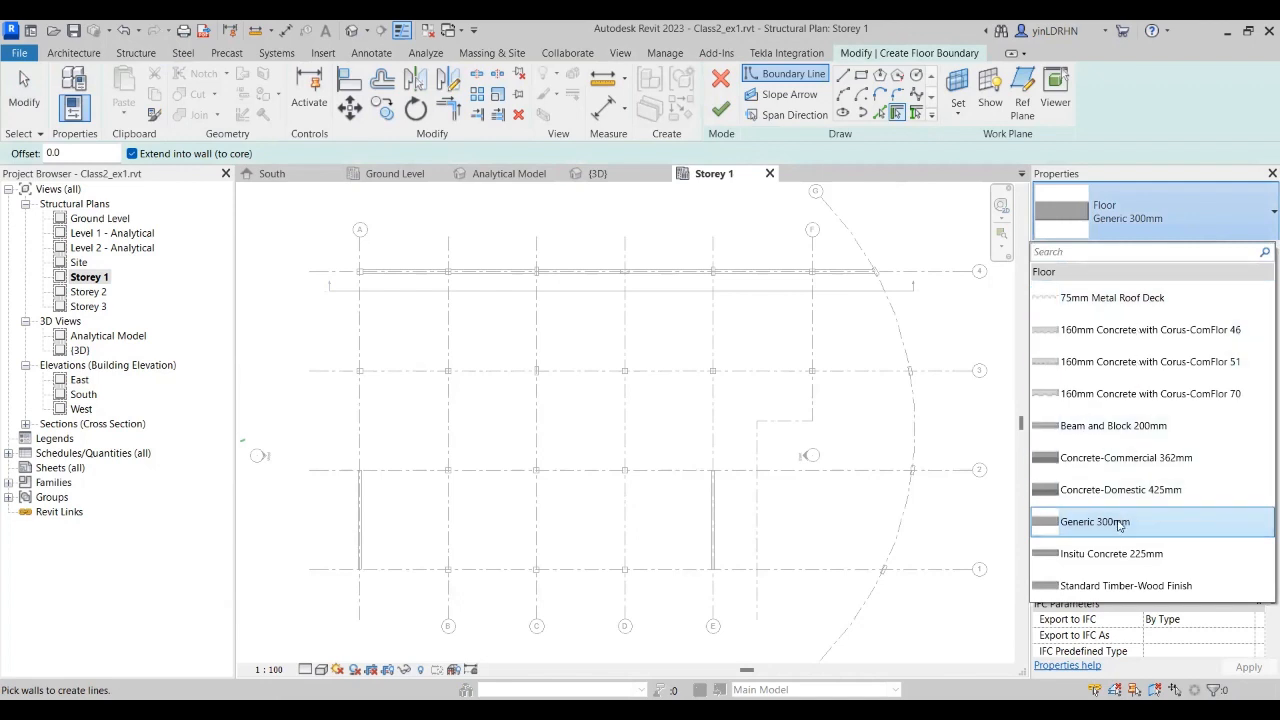
{"action": "mouse_move", "coordinate": [1119, 525]}
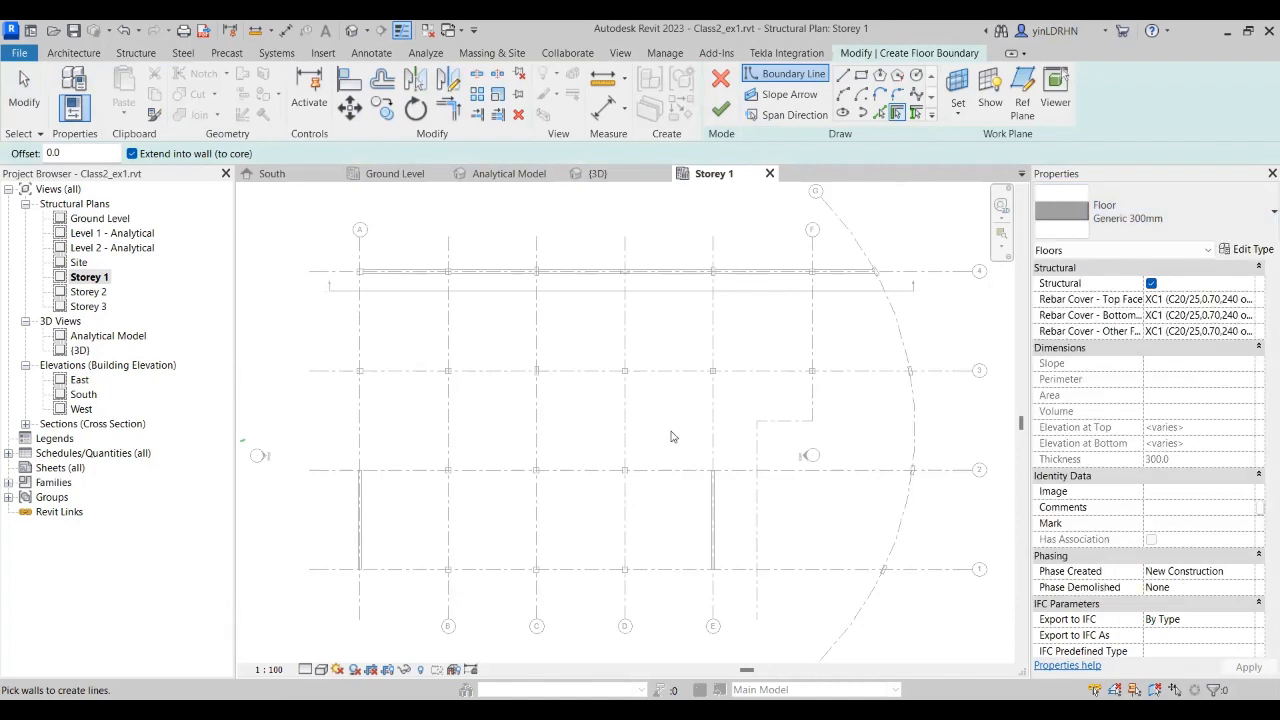
{"action": "left_click", "coordinate": [1250, 250]}
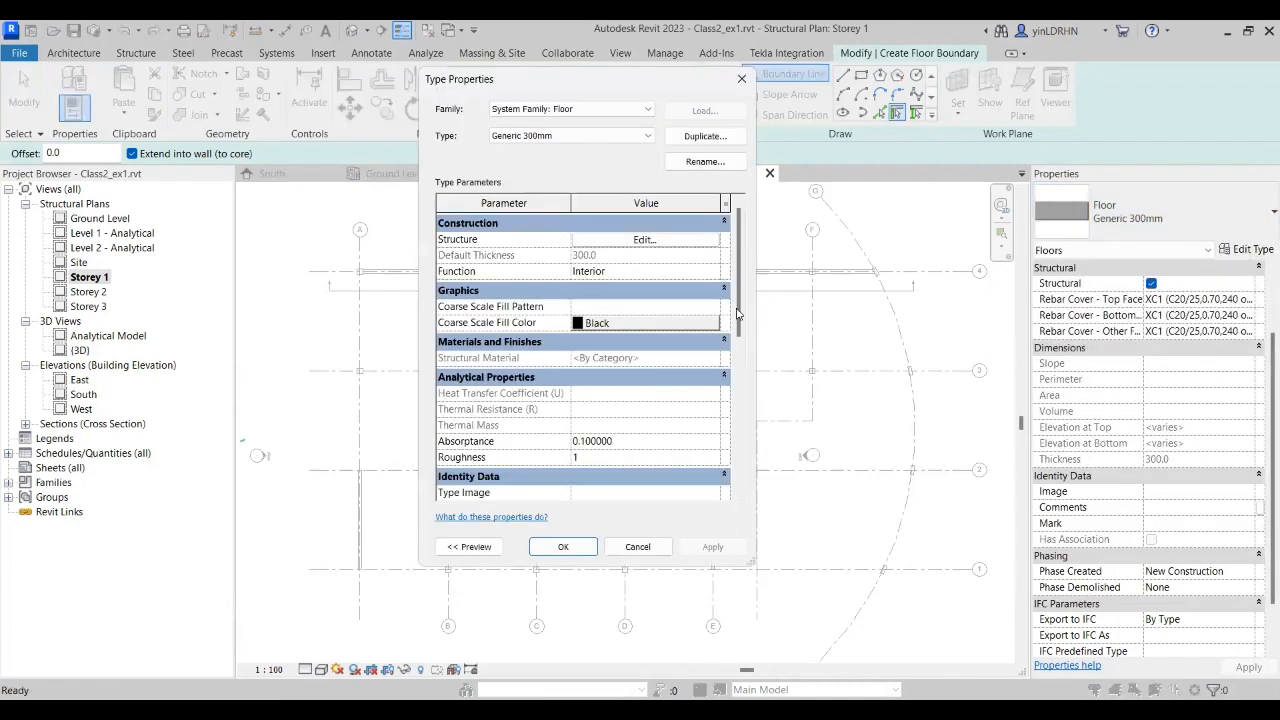
{"action": "left_click", "coordinate": [699, 139]}
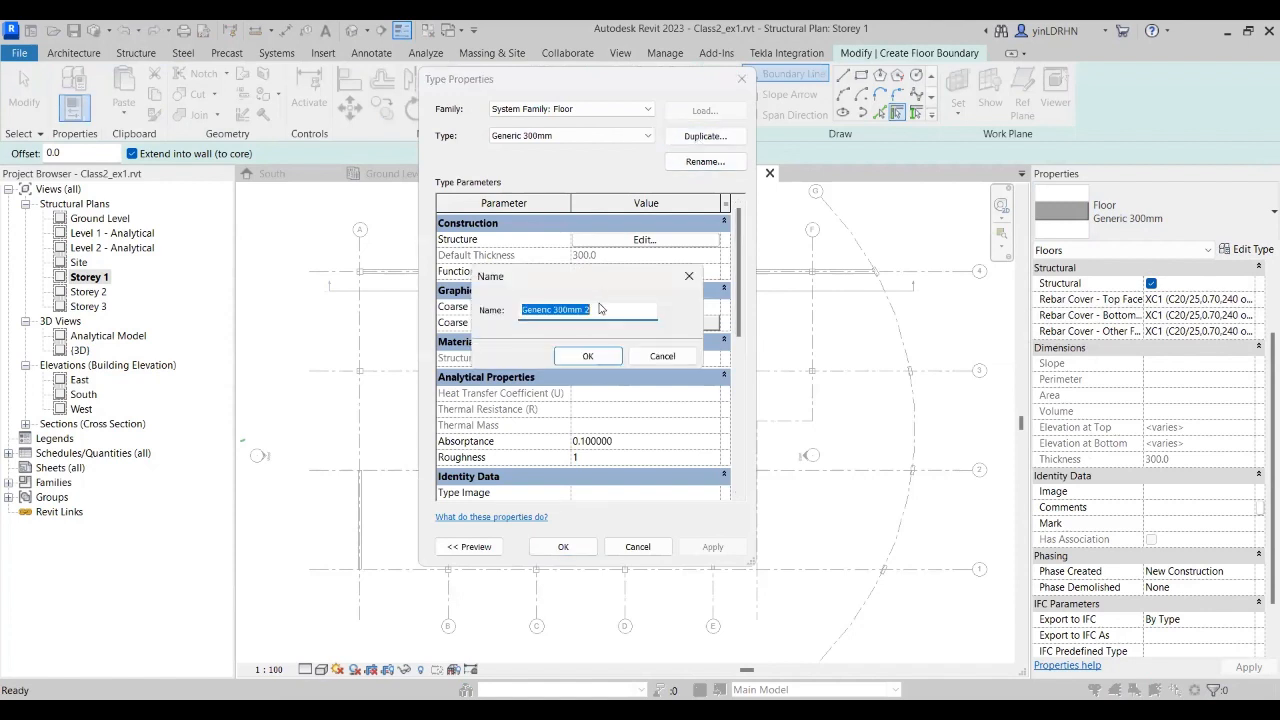
{"action": "left_click", "coordinate": [589, 310]}
{"action": "left_click_drag", "start_coordinate": [567, 310], "coordinate": [553, 310]}
{"action": "type", "text": "250"}
{"action": "left_click", "coordinate": [590, 356]}
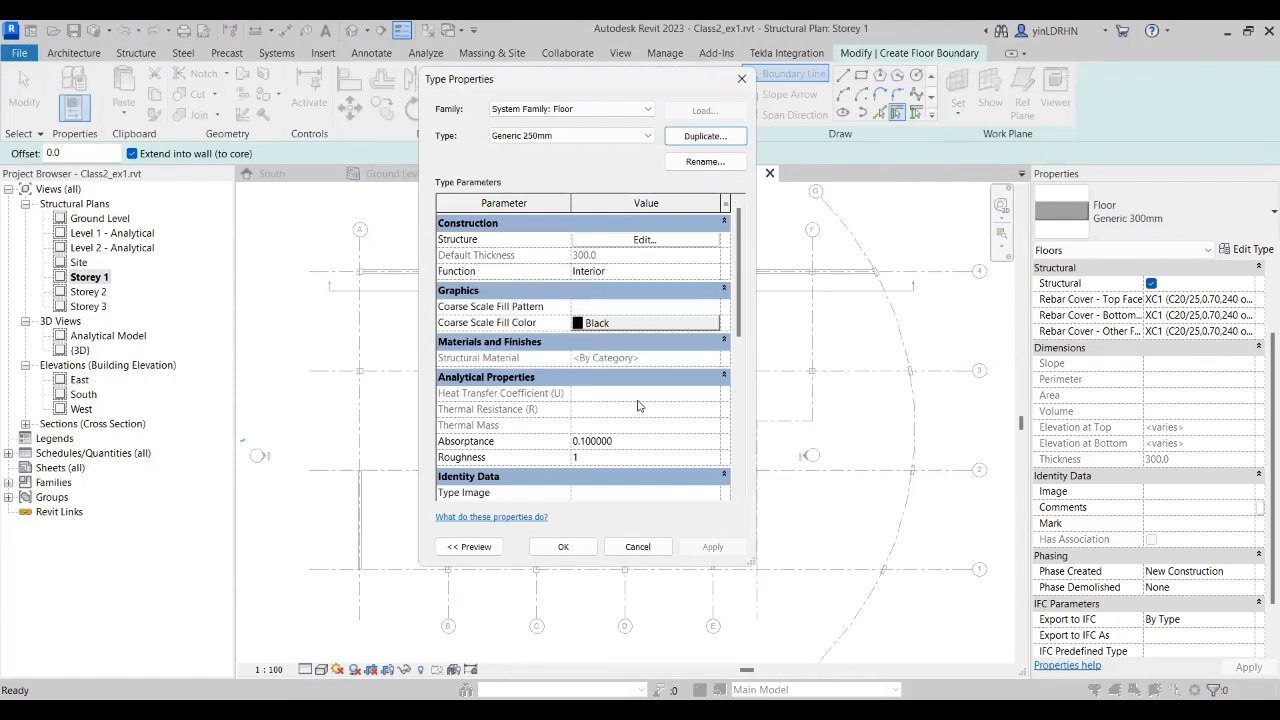
Step: Set the structure layer thickness of the Generic 250mm floor type to 250 mm and apply the type
{"action": "left_click", "coordinate": [644, 240]}
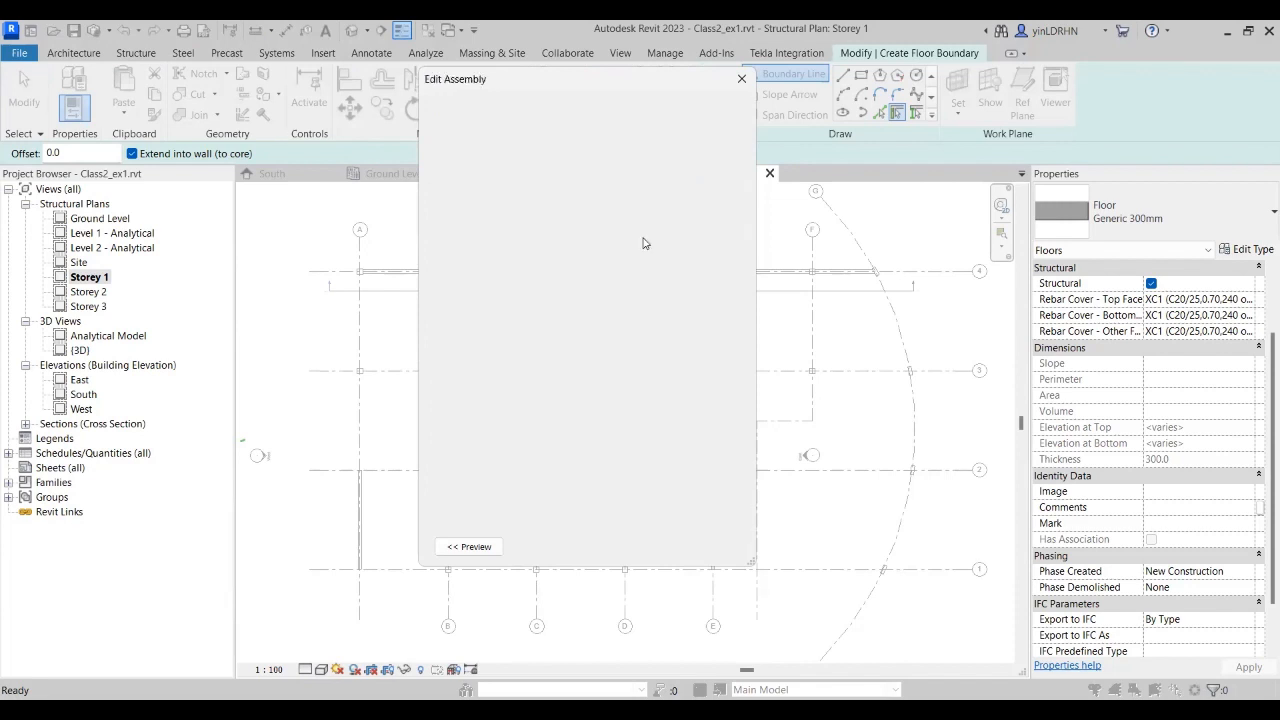
{"action": "double_click", "coordinate": [590, 251]}
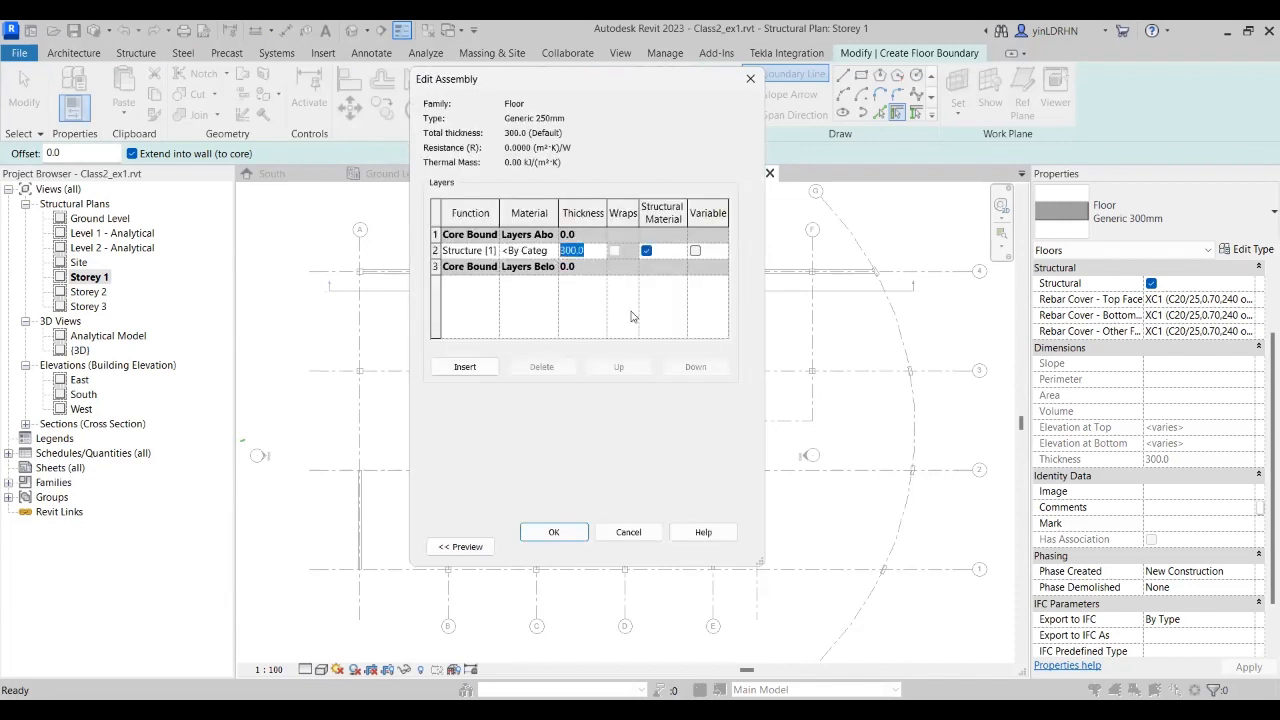
{"action": "type", "text": "250"}
{"action": "left_click", "coordinate": [560, 533]}
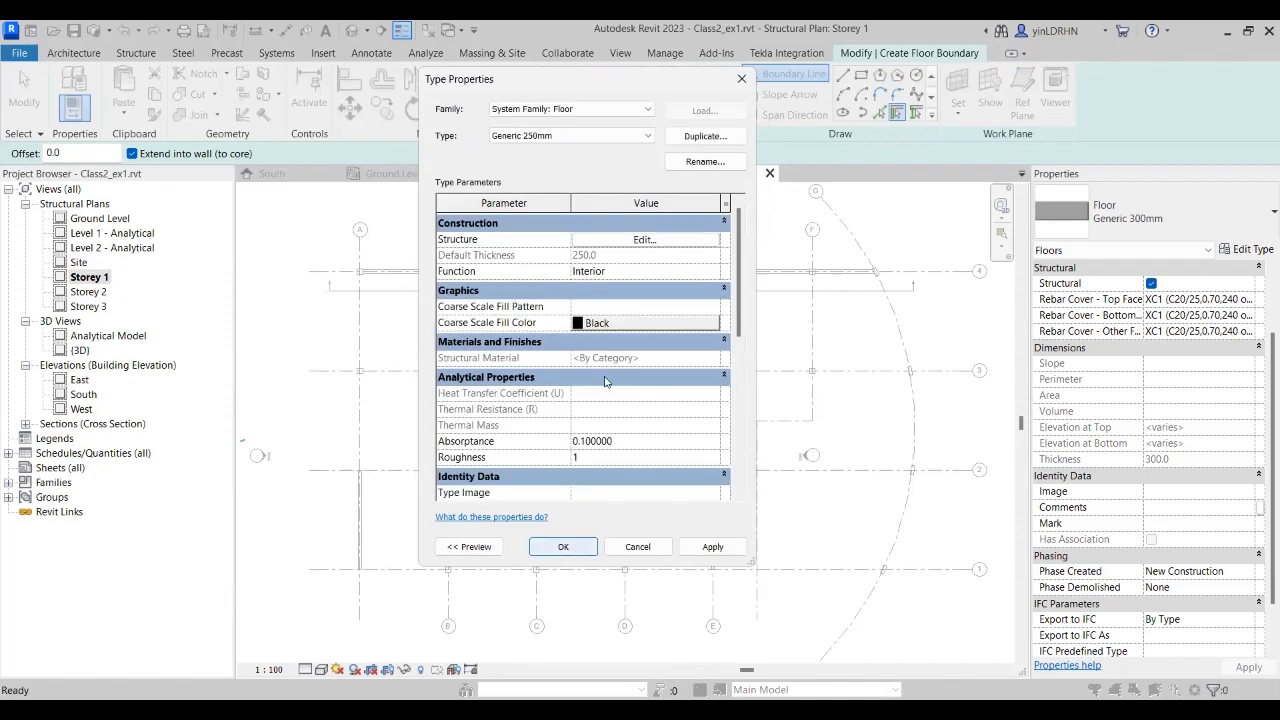
{"action": "left_click", "coordinate": [549, 547]}
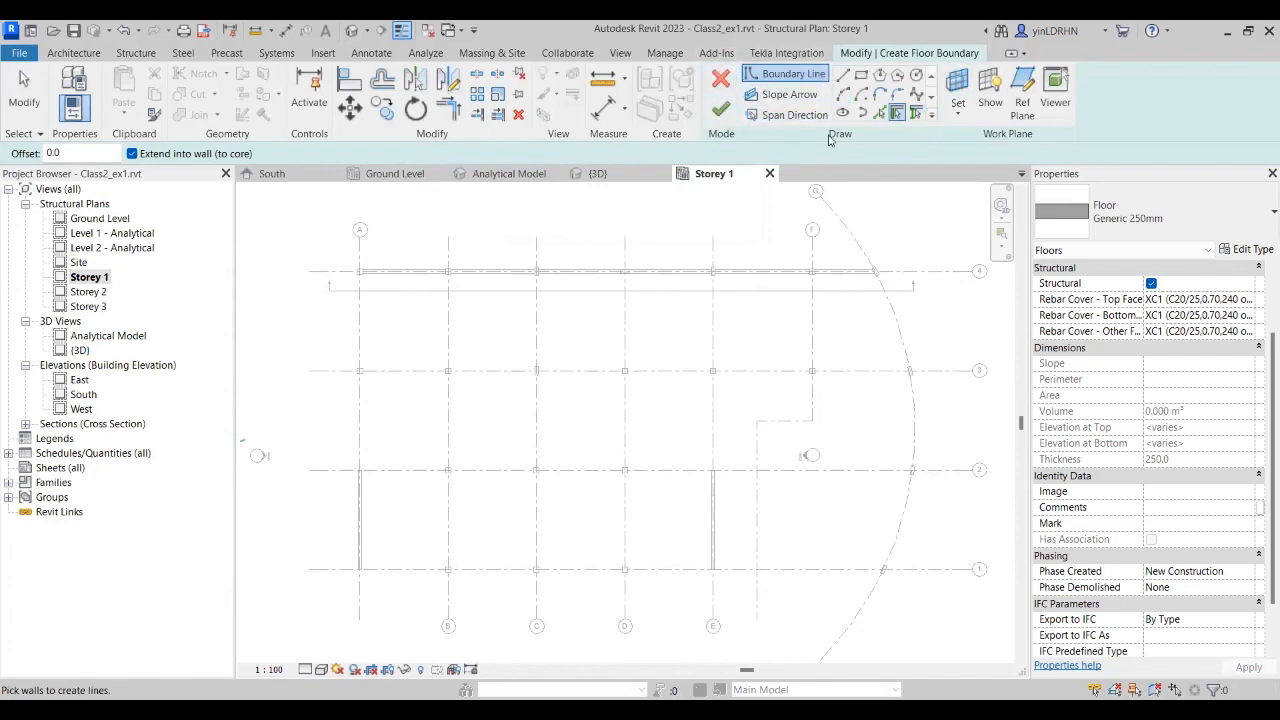
Step: Sketch a rectangular floor boundary between grids B–C and 2–3, and finish the floor
{"action": "left_click", "coordinate": [866, 80]}
{"action": "scroll", "coordinate": [500, 435], "scroll_direction": "up", "scroll_amount": 2}
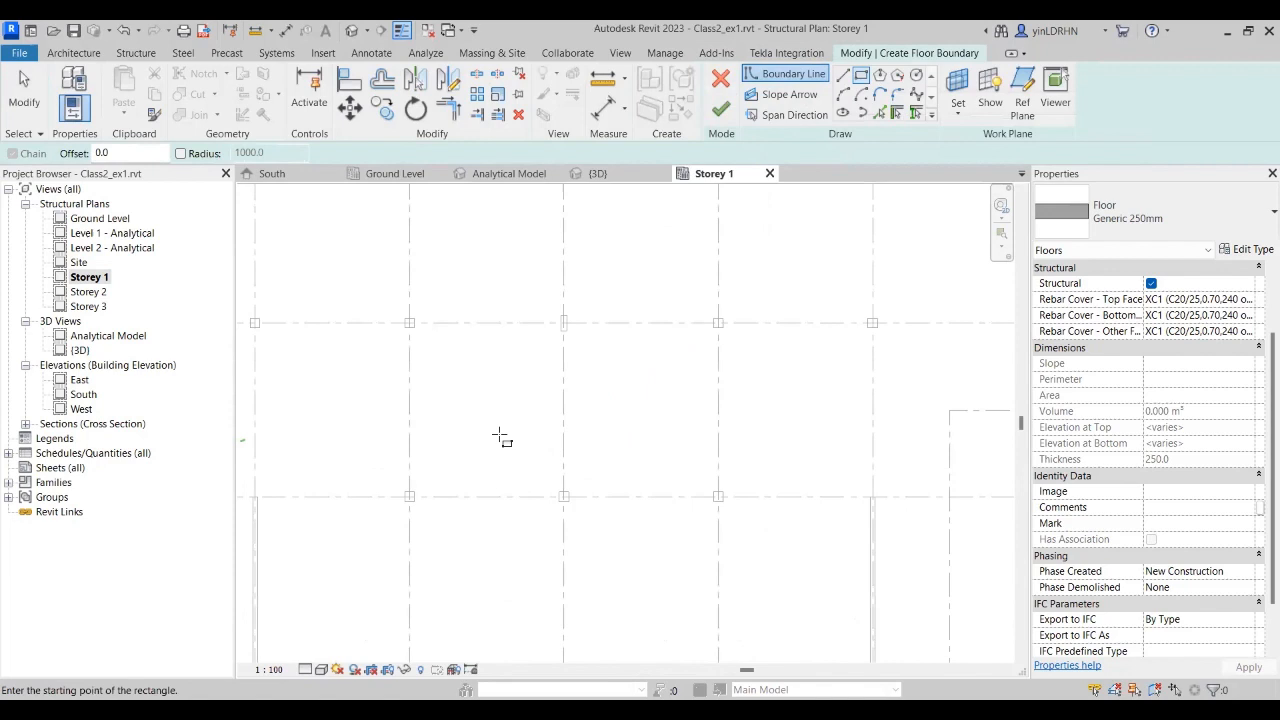
{"action": "left_click", "coordinate": [409, 322]}
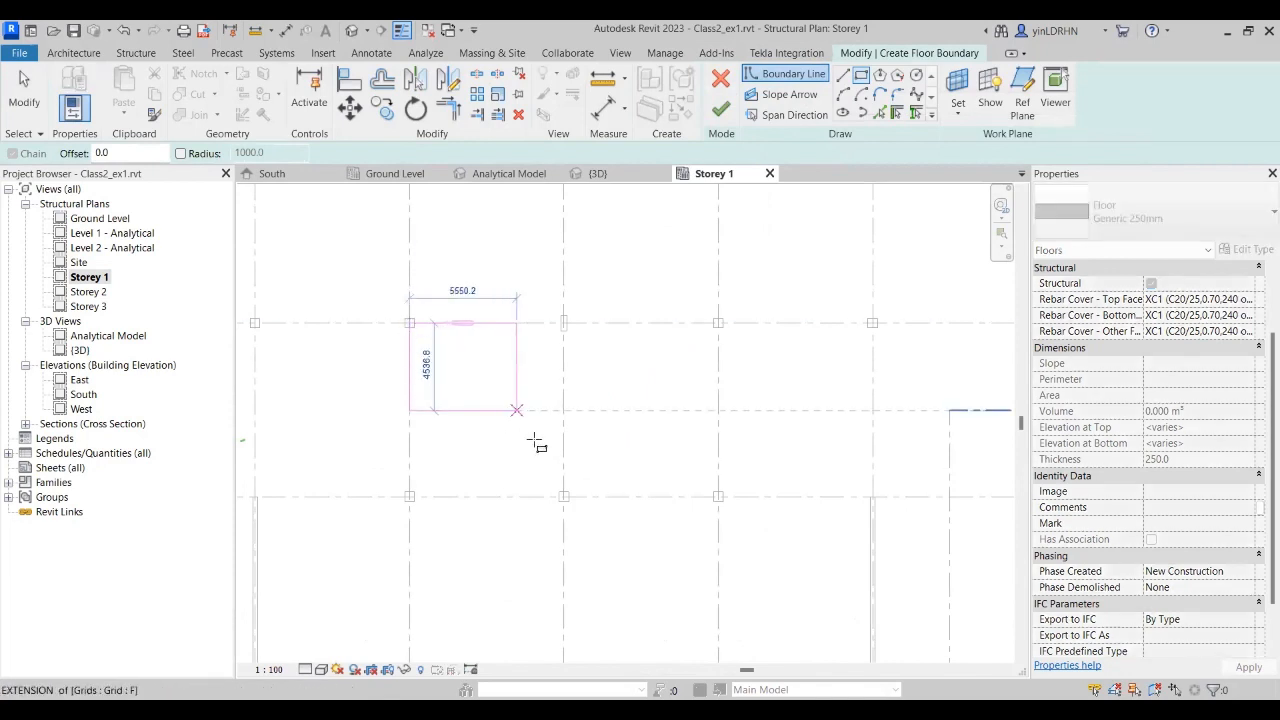
{"action": "left_click", "coordinate": [564, 496]}
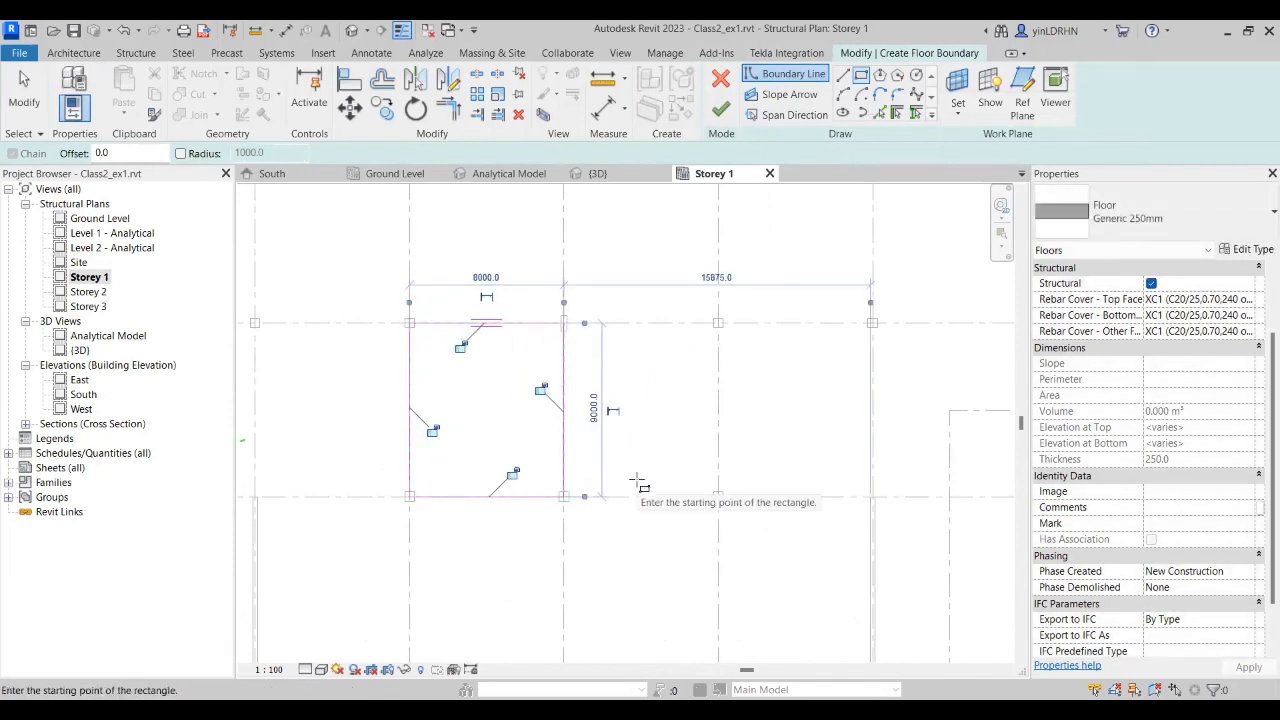
{"action": "left_click", "coordinate": [727, 110]}
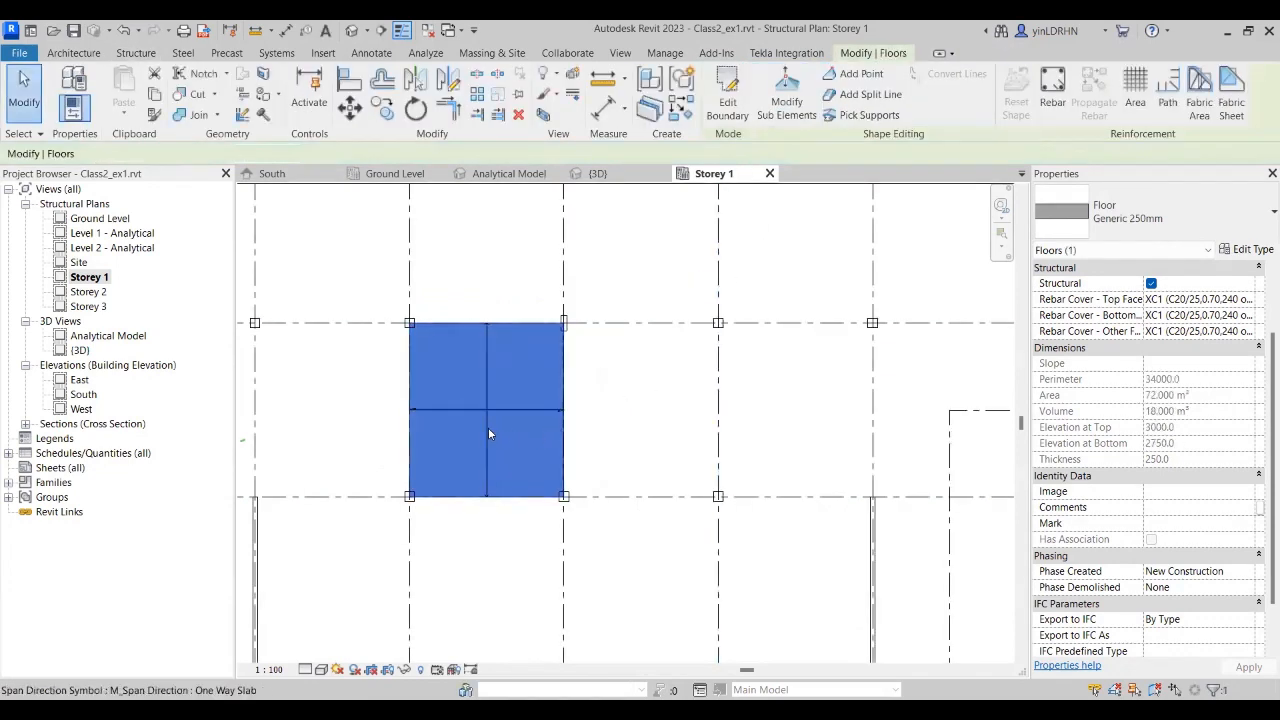
Step: Delete the span direction symbol from the new floor
{"action": "scroll", "coordinate": [472, 441], "scroll_direction": "up", "scroll_amount": 2}
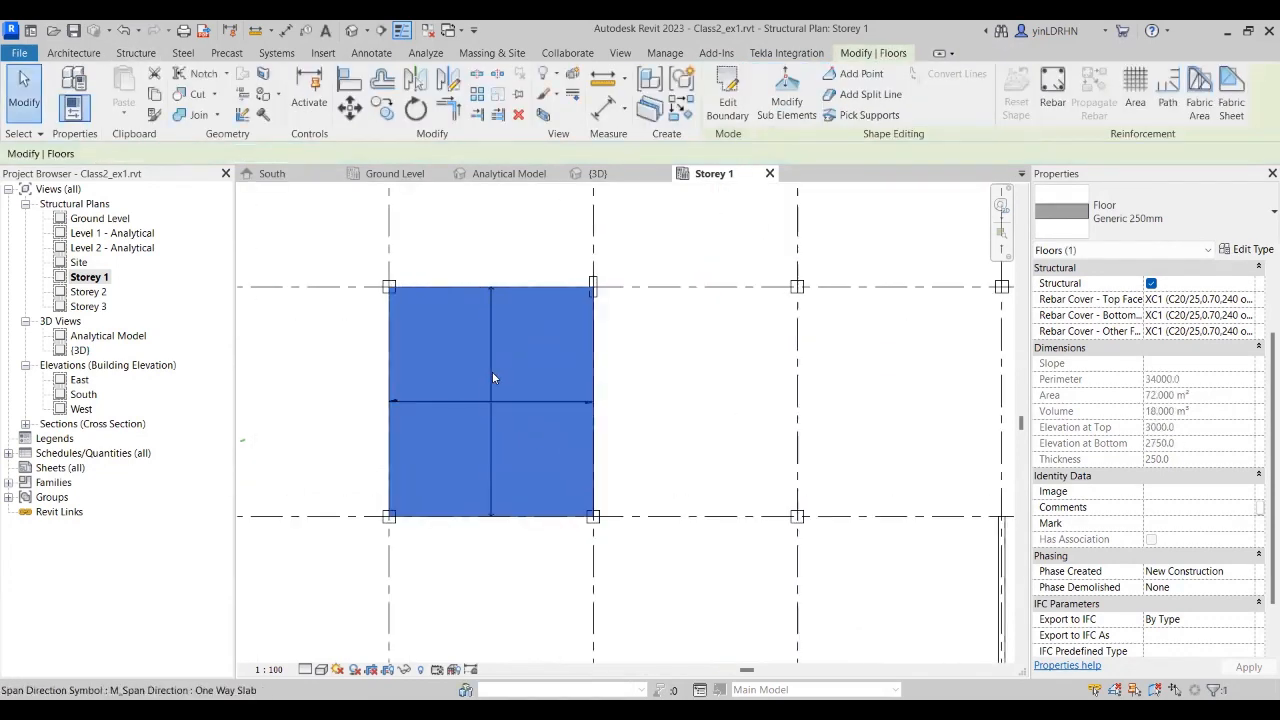
{"action": "left_click", "coordinate": [492, 378]}
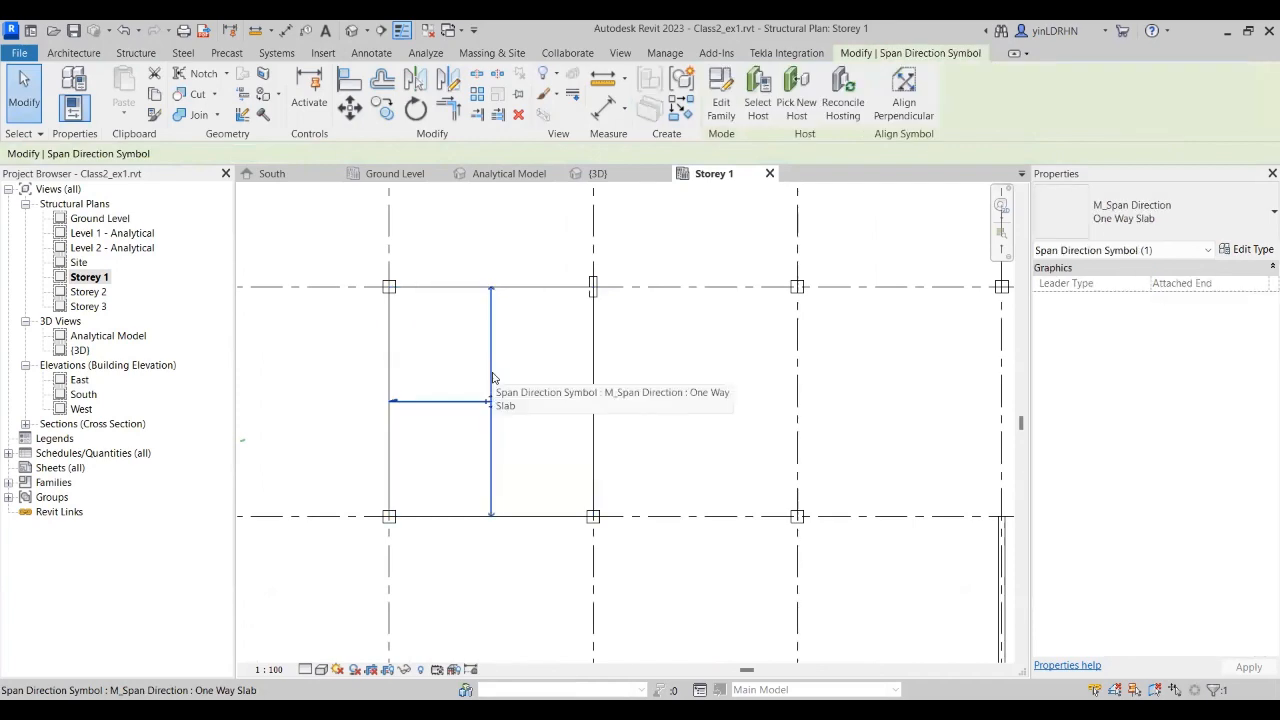
{"action": "key", "text": "Escape"}
Step: Open the floor's boundary for editing and shift its grid C edge toward grid D, about 12390 mm from grid B
{"action": "left_click", "coordinate": [594, 428]}
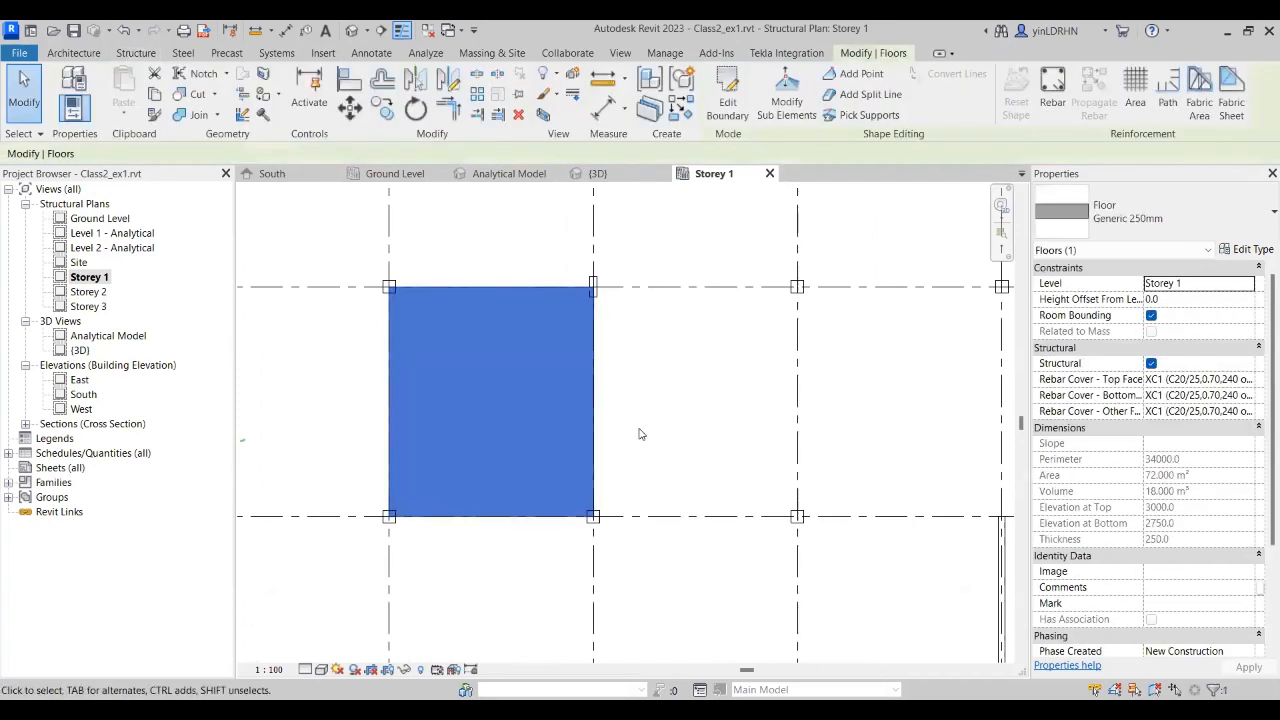
{"action": "scroll", "coordinate": [689, 419], "scroll_direction": "down", "scroll_amount": 2}
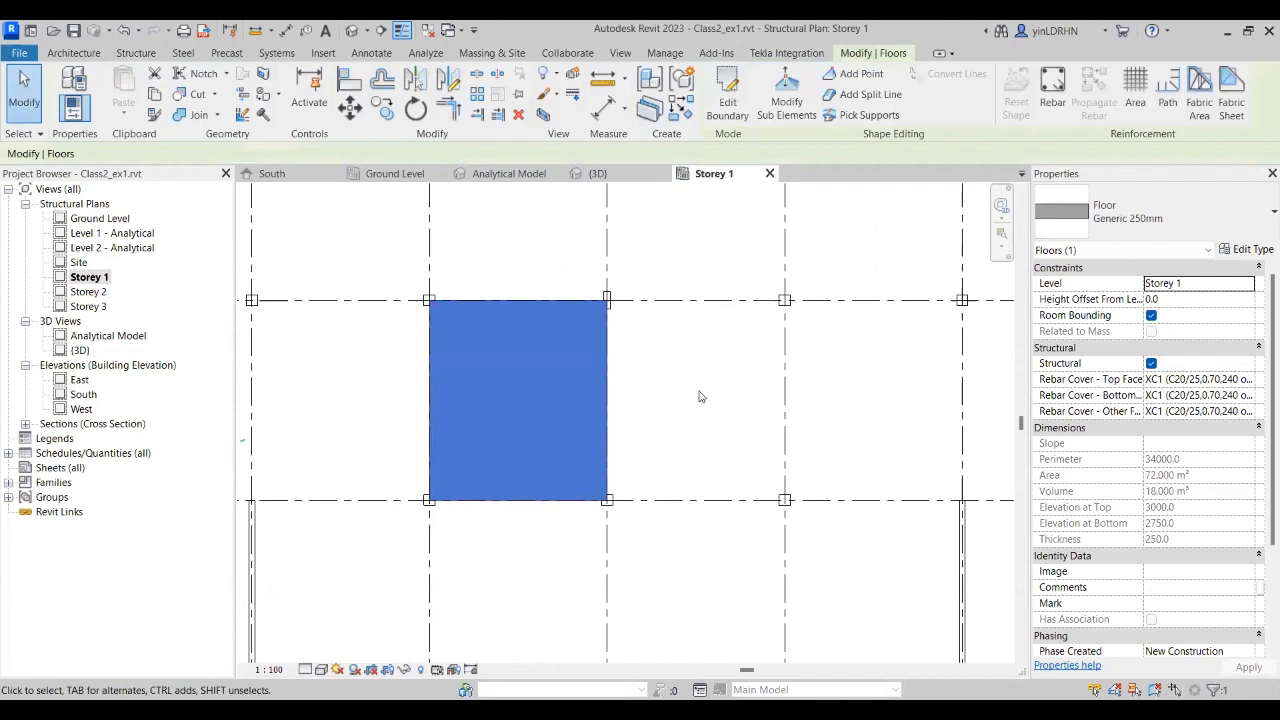
{"action": "double_click", "coordinate": [620, 372]}
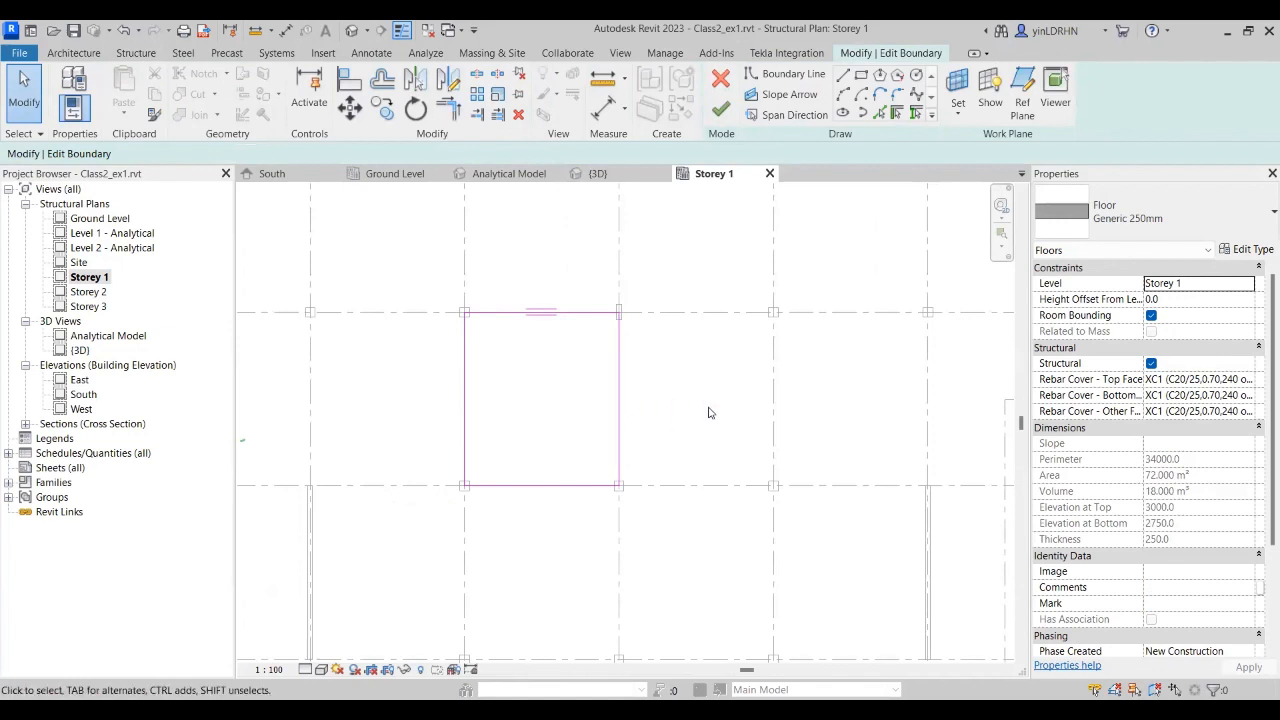
{"action": "left_click", "coordinate": [619, 410]}
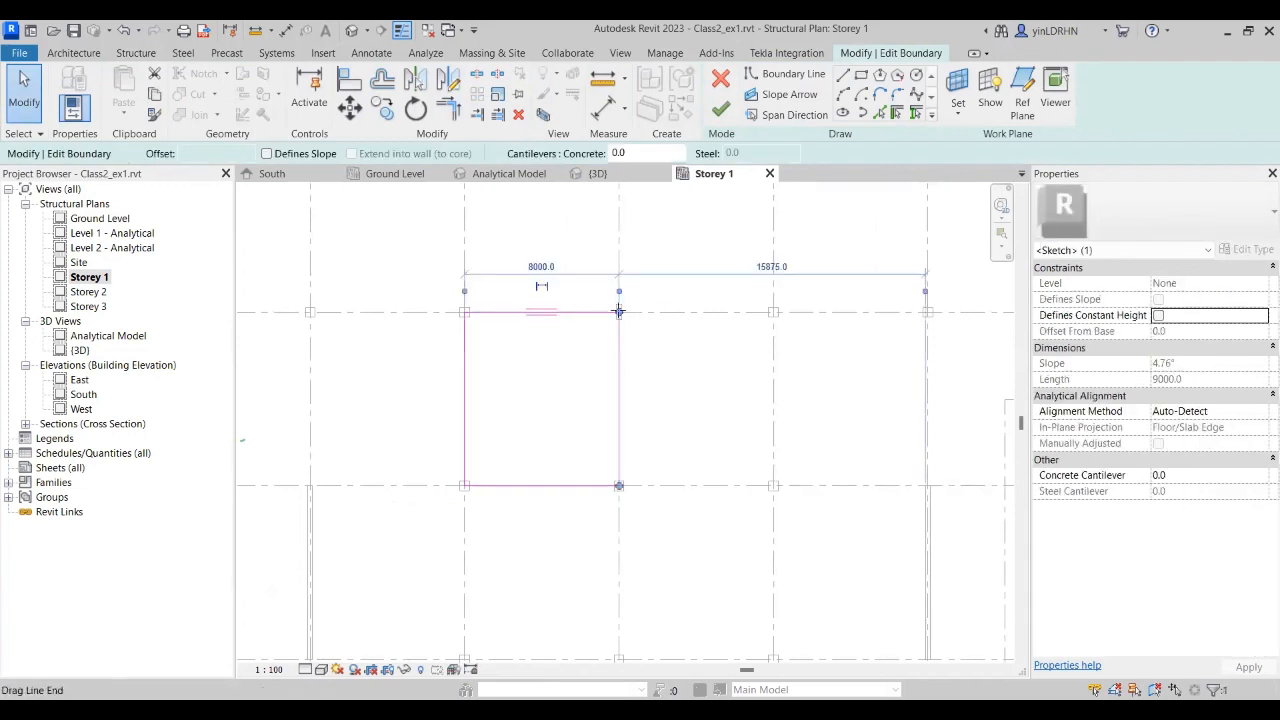
{"action": "left_click_drag", "start_coordinate": [619, 313], "coordinate": [704, 313]}
{"action": "left_click_drag", "start_coordinate": [620, 487], "coordinate": [704, 486]}
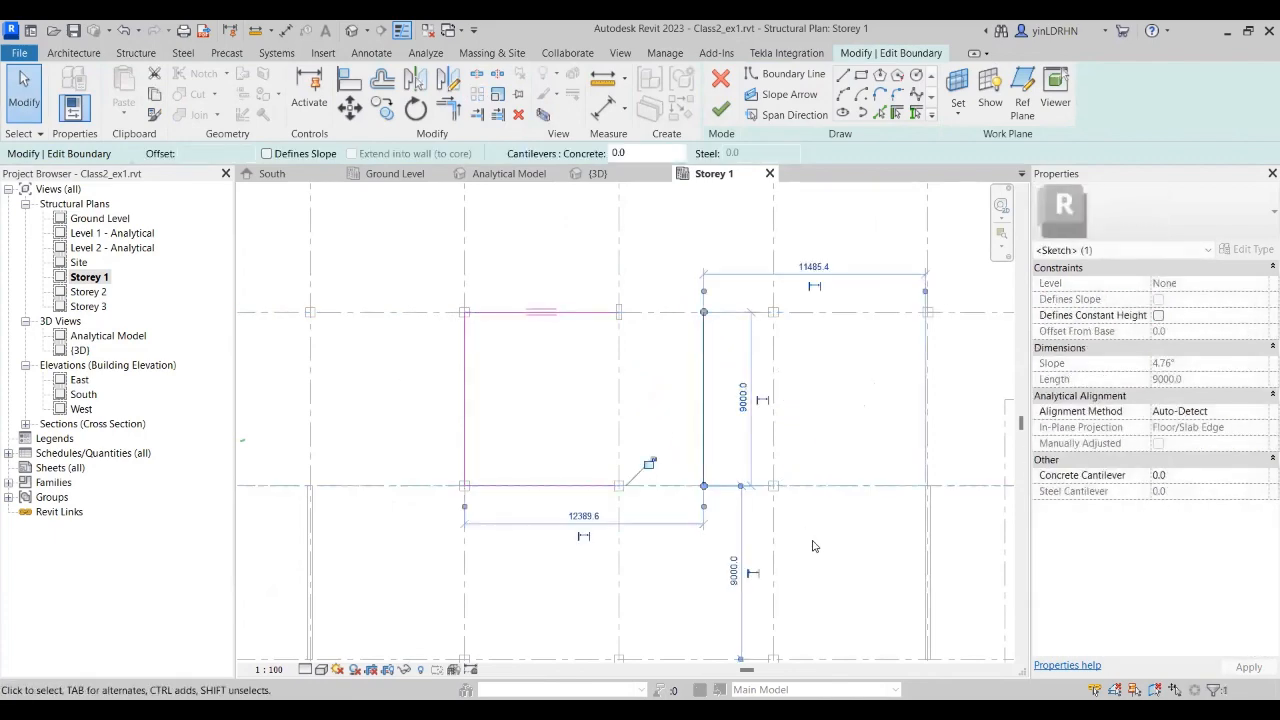
Step: Extend the boundary lines on grids 3 and 2 to meet the shifted edge, and finish the floor boundary
{"action": "left_click", "coordinate": [845, 451]}
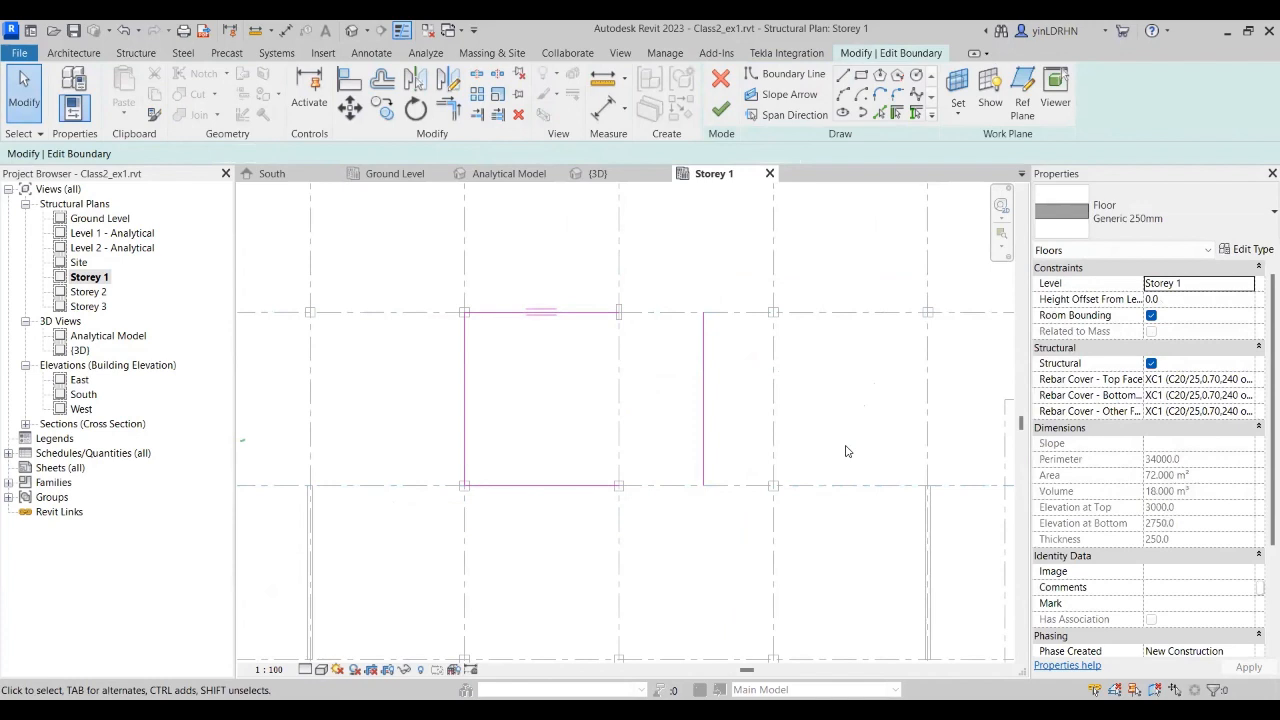
{"action": "left_click", "coordinate": [583, 312]}
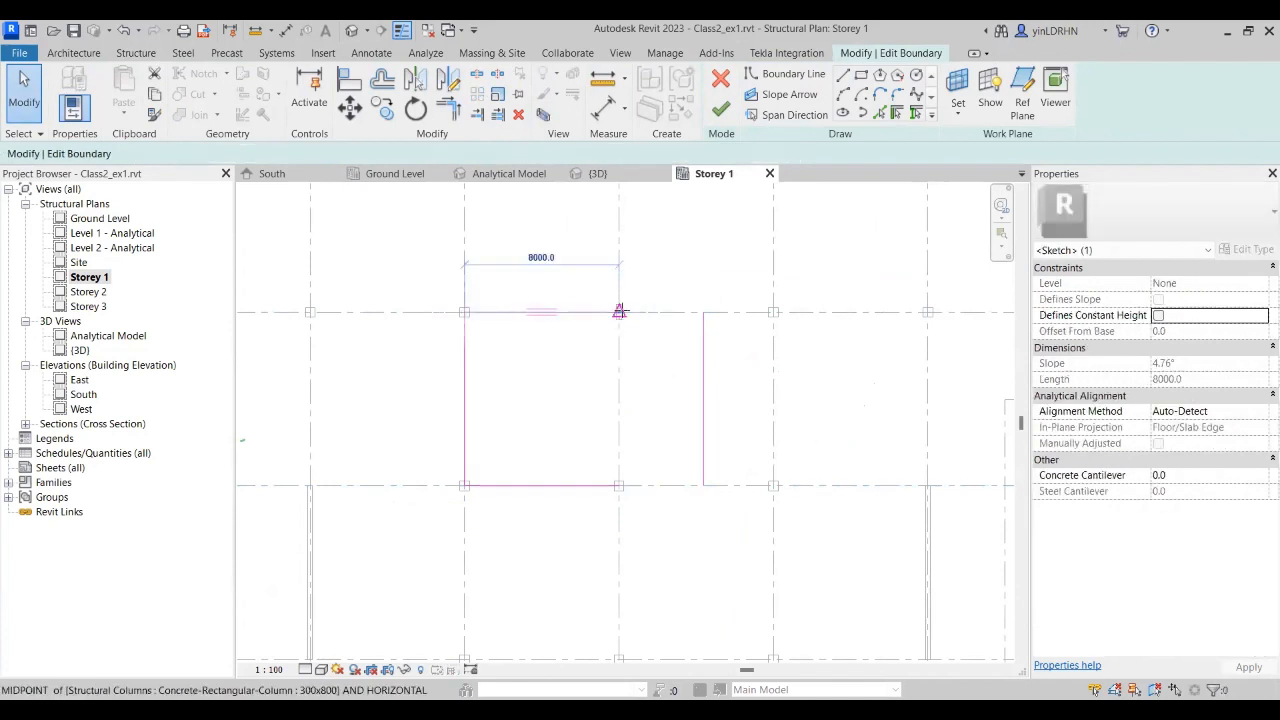
{"action": "left_click_drag", "start_coordinate": [619, 312], "coordinate": [704, 312]}
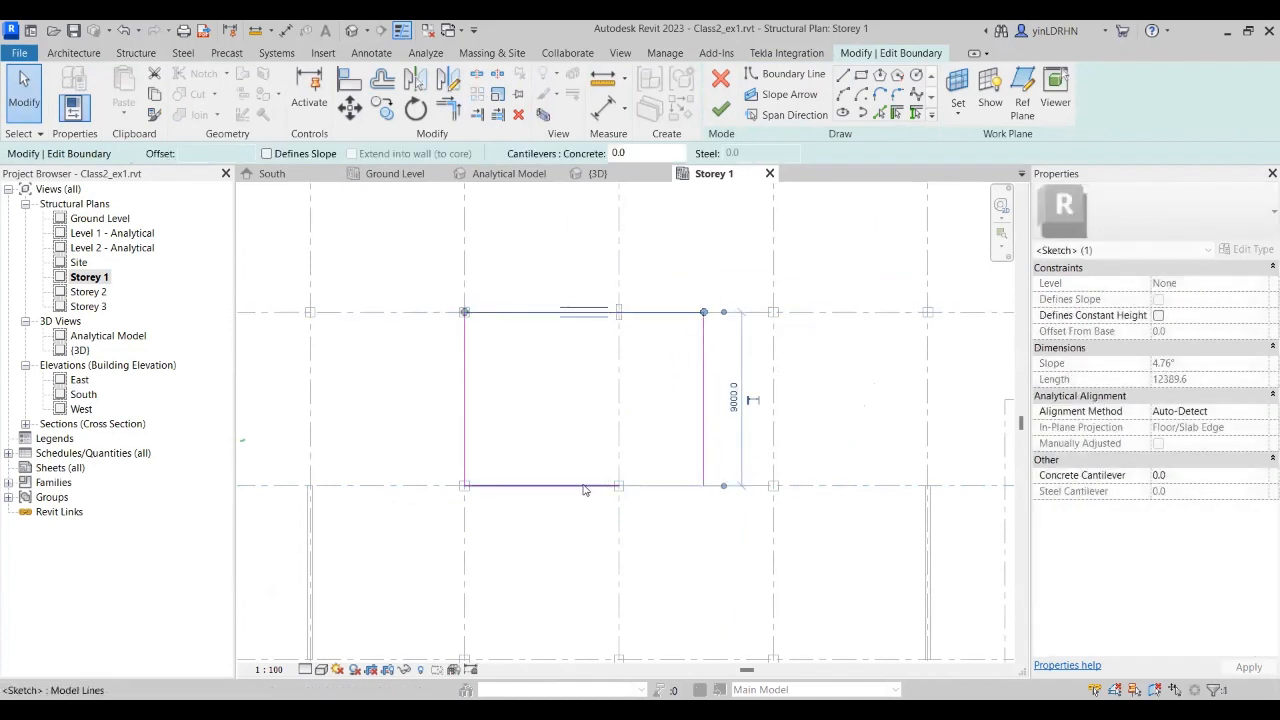
{"action": "left_click", "coordinate": [585, 488]}
{"action": "left_click_drag", "start_coordinate": [620, 487], "coordinate": [704, 486]}
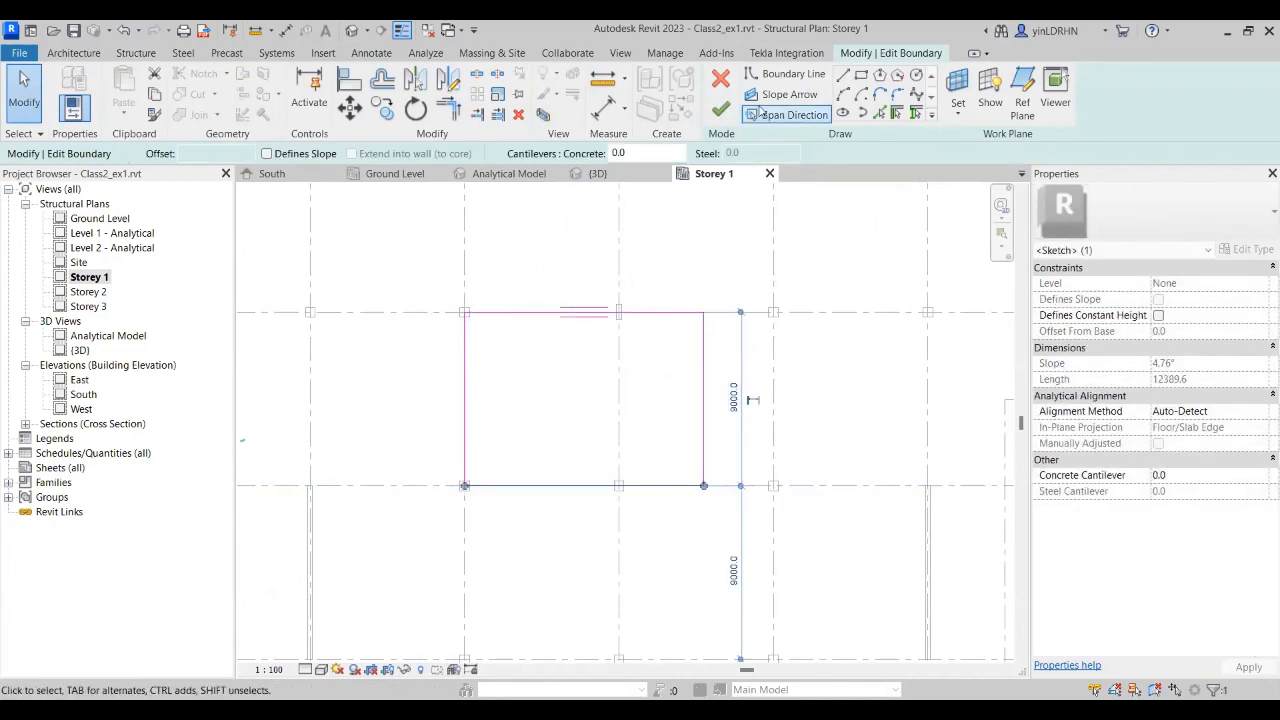
{"action": "left_click", "coordinate": [721, 110]}
{"action": "left_click", "coordinate": [845, 392]}
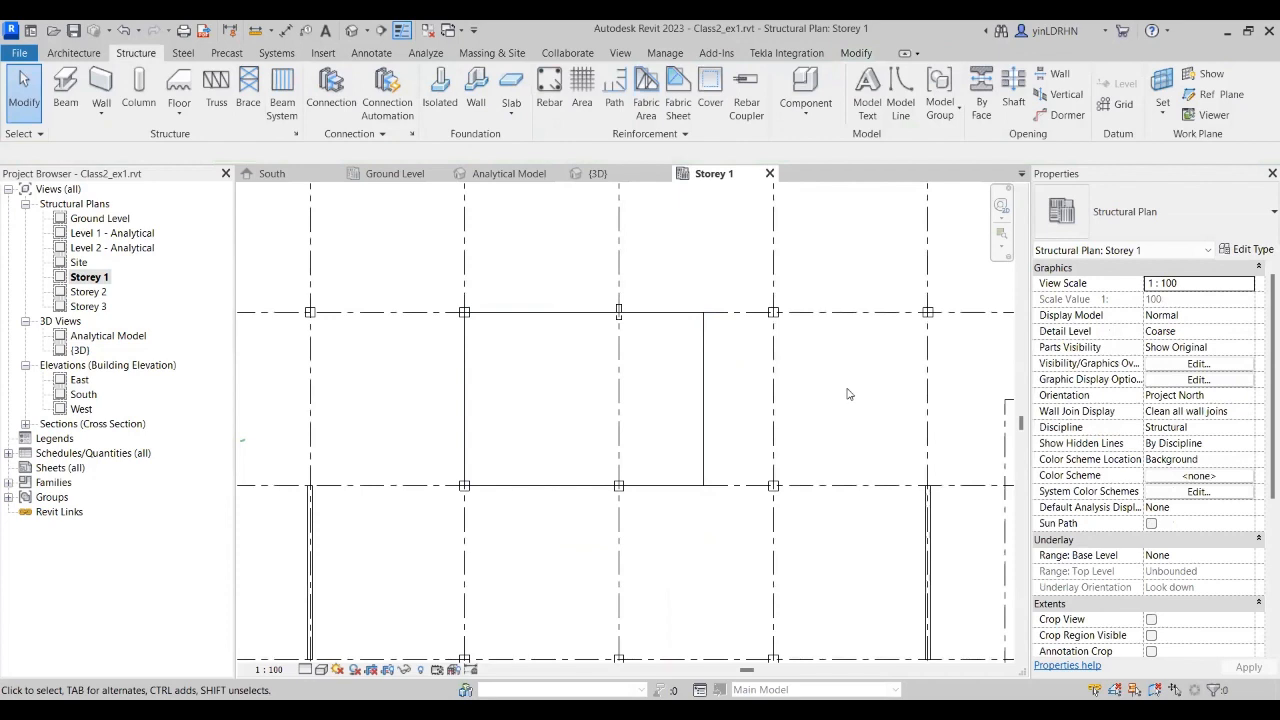
Step: Delete the rectangular floor between grids 2 and 3, and start a new Generic 250mm structural floor on Storey 1
{"action": "left_click", "coordinate": [700, 392]}
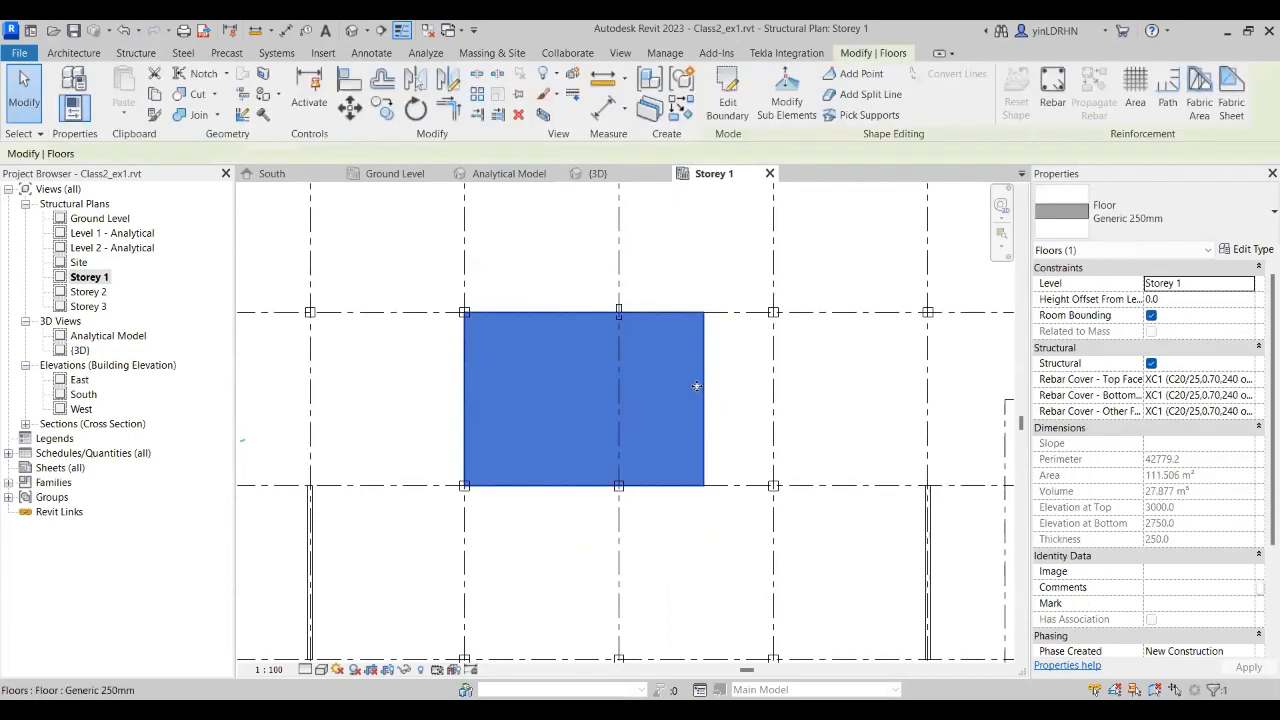
{"action": "key", "text": "Delete"}
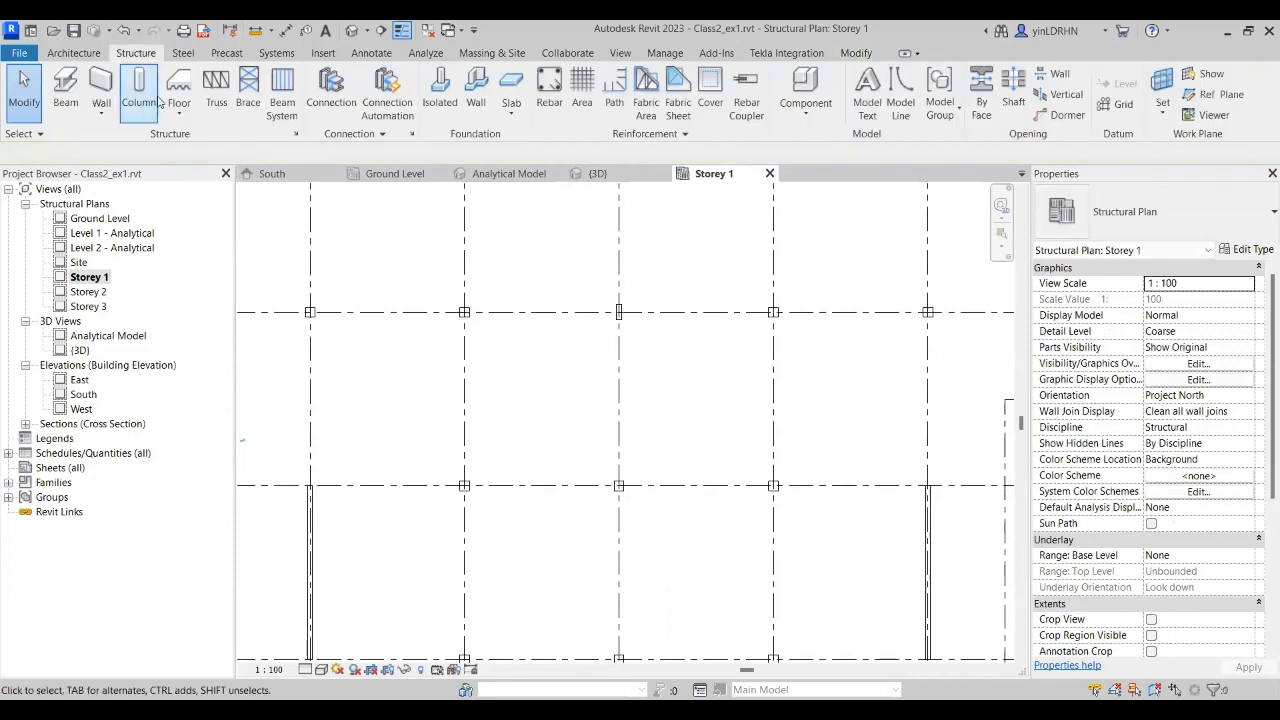
{"action": "left_click", "coordinate": [178, 90]}
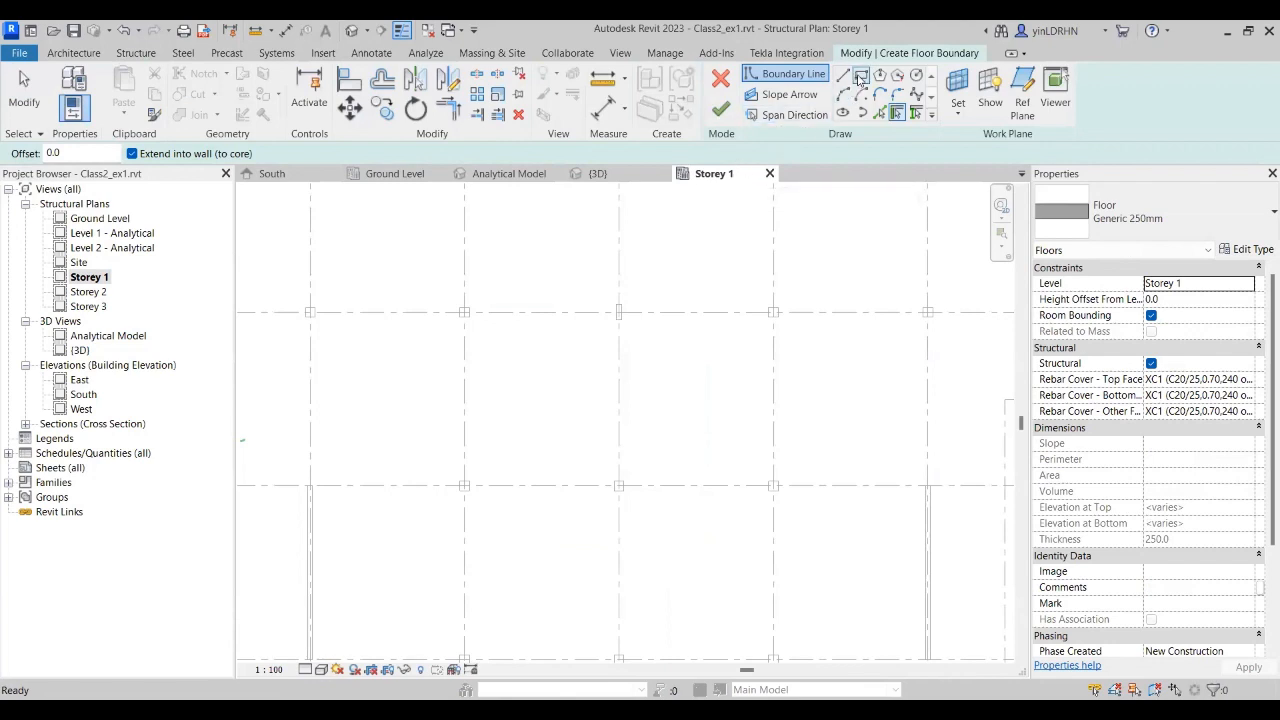
{"action": "left_click", "coordinate": [860, 78]}
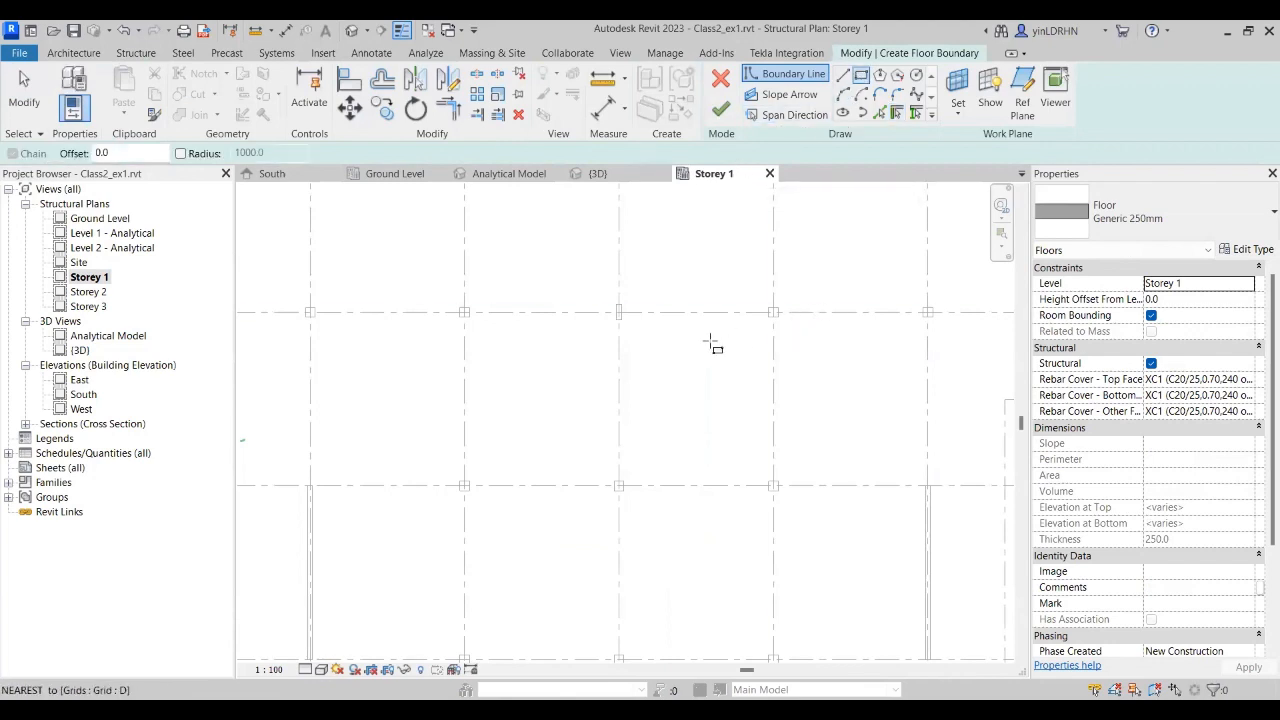
{"action": "scroll", "coordinate": [637, 340], "scroll_direction": "down", "scroll_amount": 2}
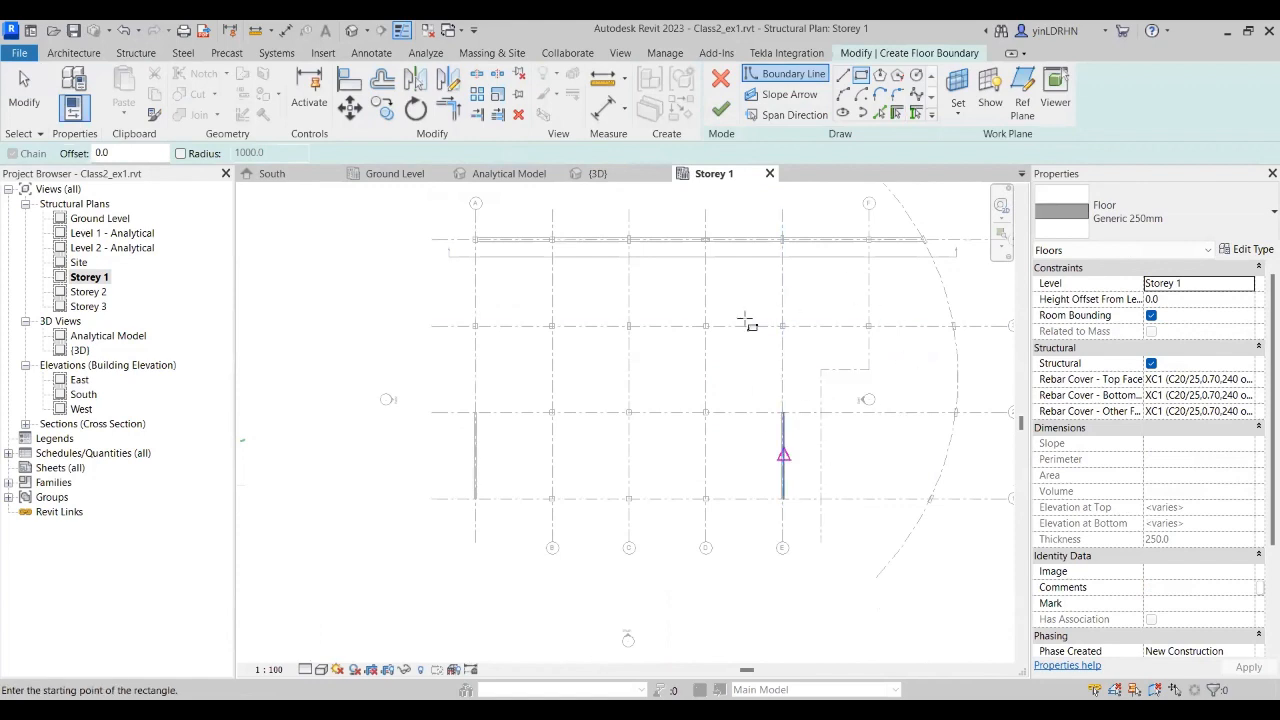
{"action": "scroll", "coordinate": [820, 411], "scroll_direction": "up", "scroll_amount": 1}
{"action": "scroll", "coordinate": [820, 411], "scroll_direction": "up", "scroll_amount": 1}
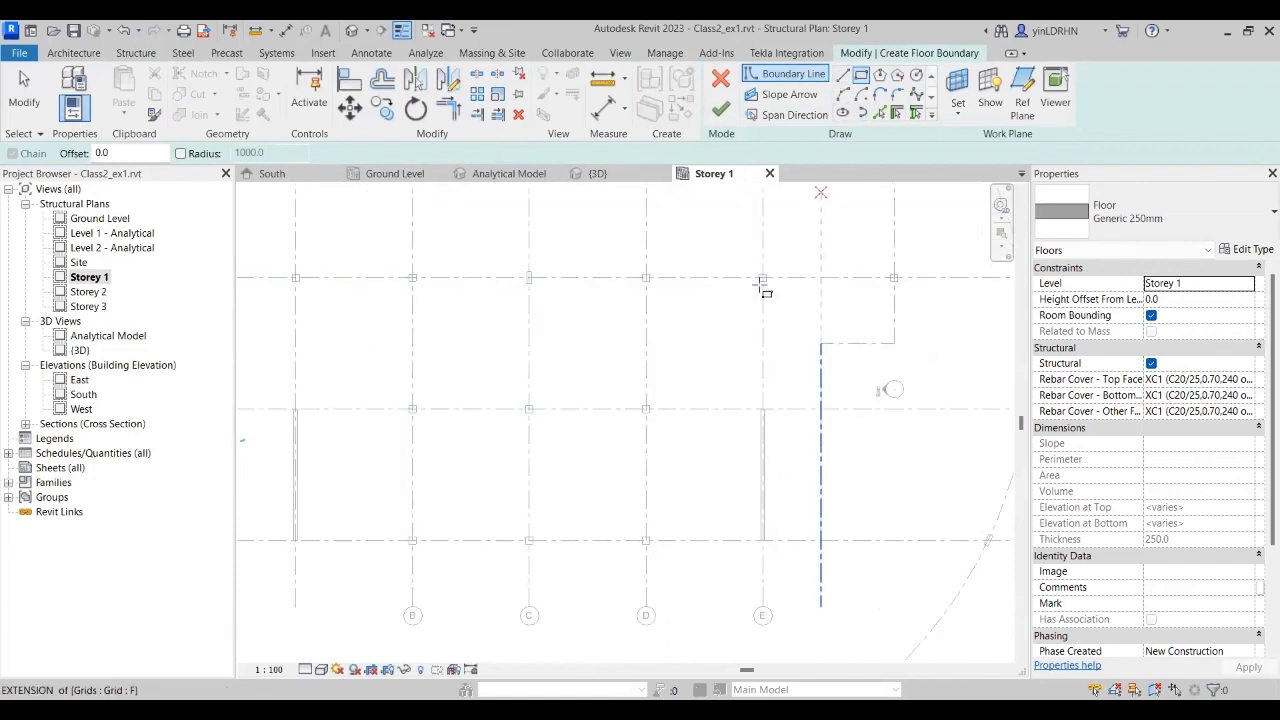
{"action": "scroll", "coordinate": [789, 293], "scroll_direction": "up", "scroll_amount": 1}
{"action": "scroll", "coordinate": [789, 293], "scroll_direction": "up", "scroll_amount": 1}
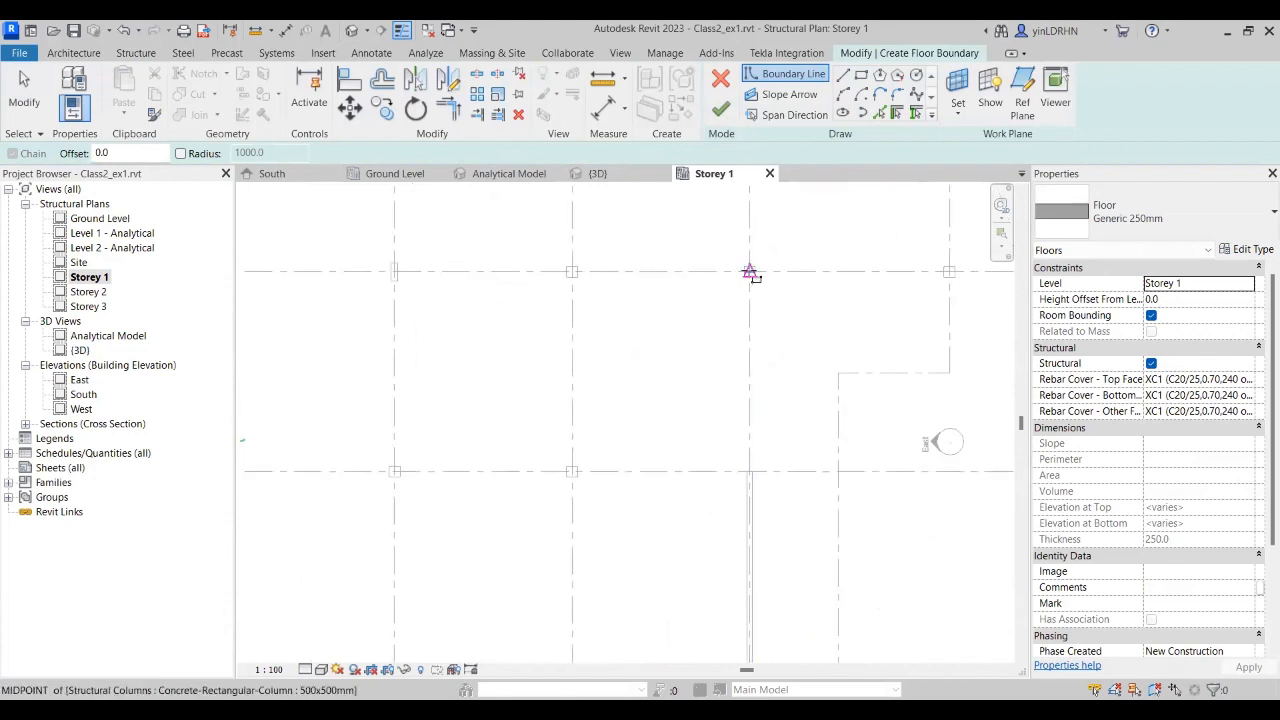
{"action": "left_click", "coordinate": [749, 272]}
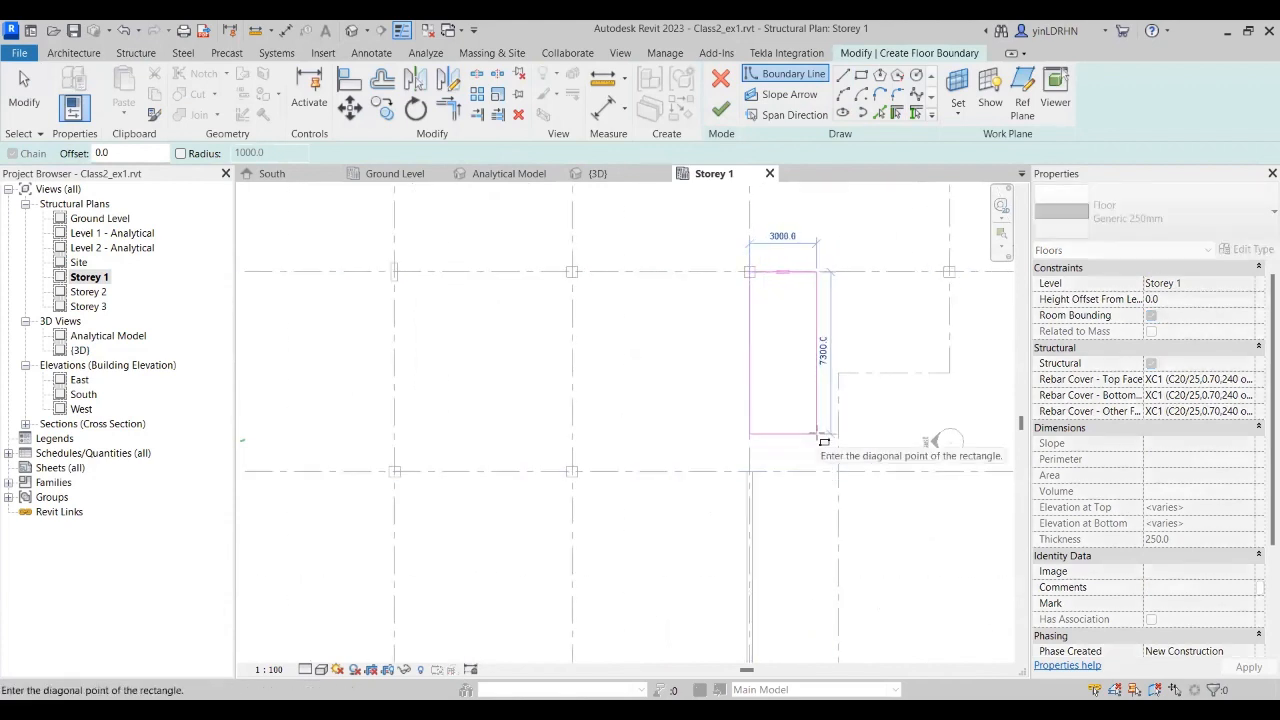
{"action": "key", "text": "Escape"}
{"action": "key", "text": "Escape"}
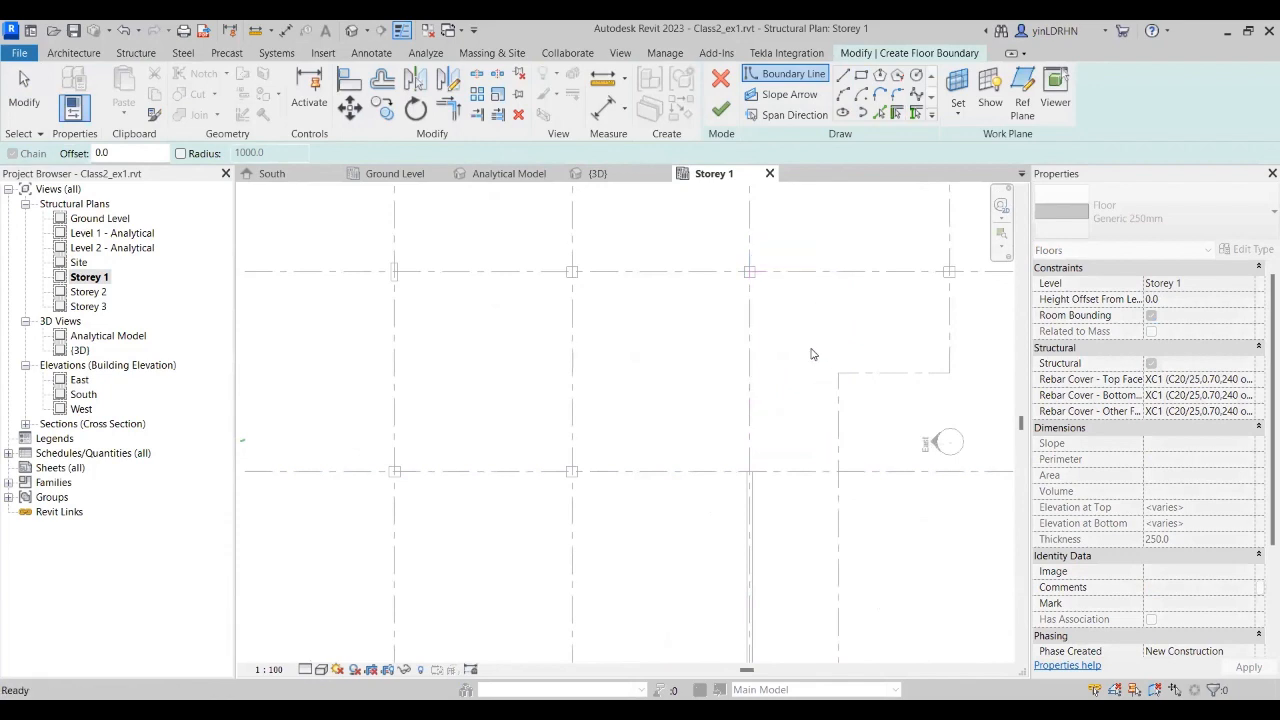
Step: Sketch an L-shaped floor boundary along grids E, 2, stepped grid F and grid 3, finish the floor, and attach the walls to its bottom
{"action": "left_click", "coordinate": [843, 76]}
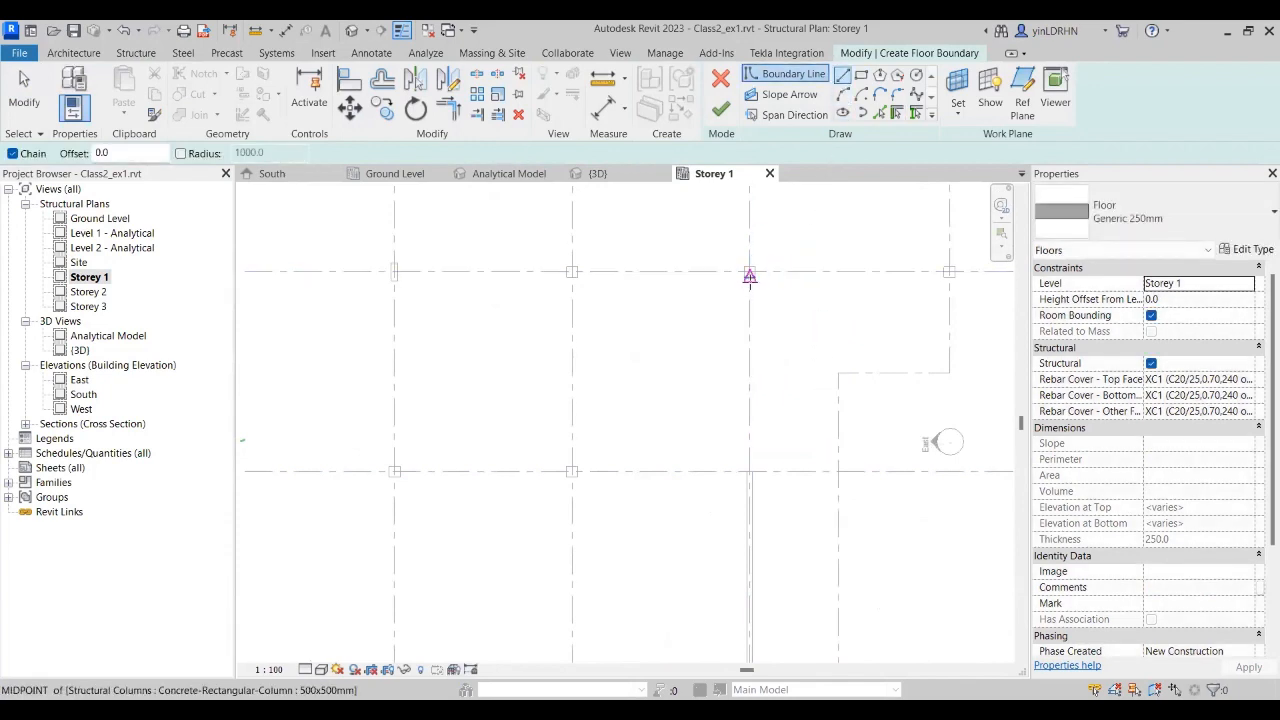
{"action": "left_click", "coordinate": [749, 272]}
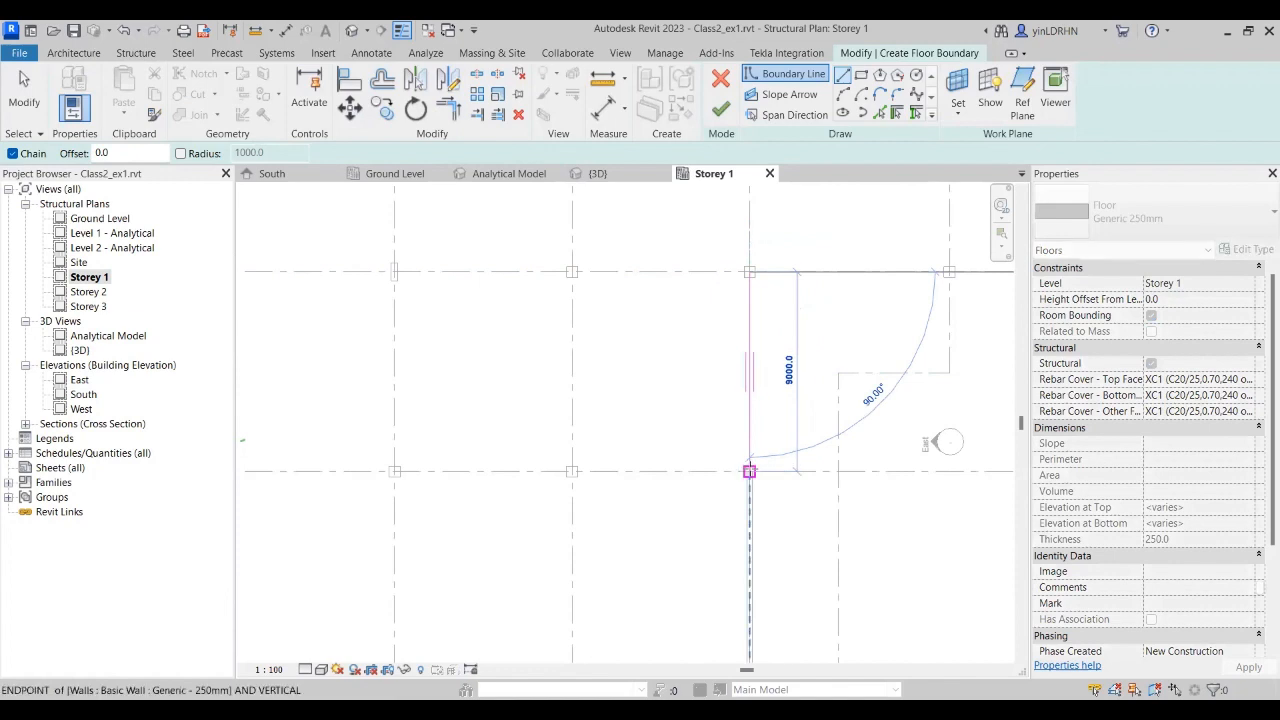
{"action": "left_click", "coordinate": [749, 470]}
{"action": "left_click", "coordinate": [838, 470]}
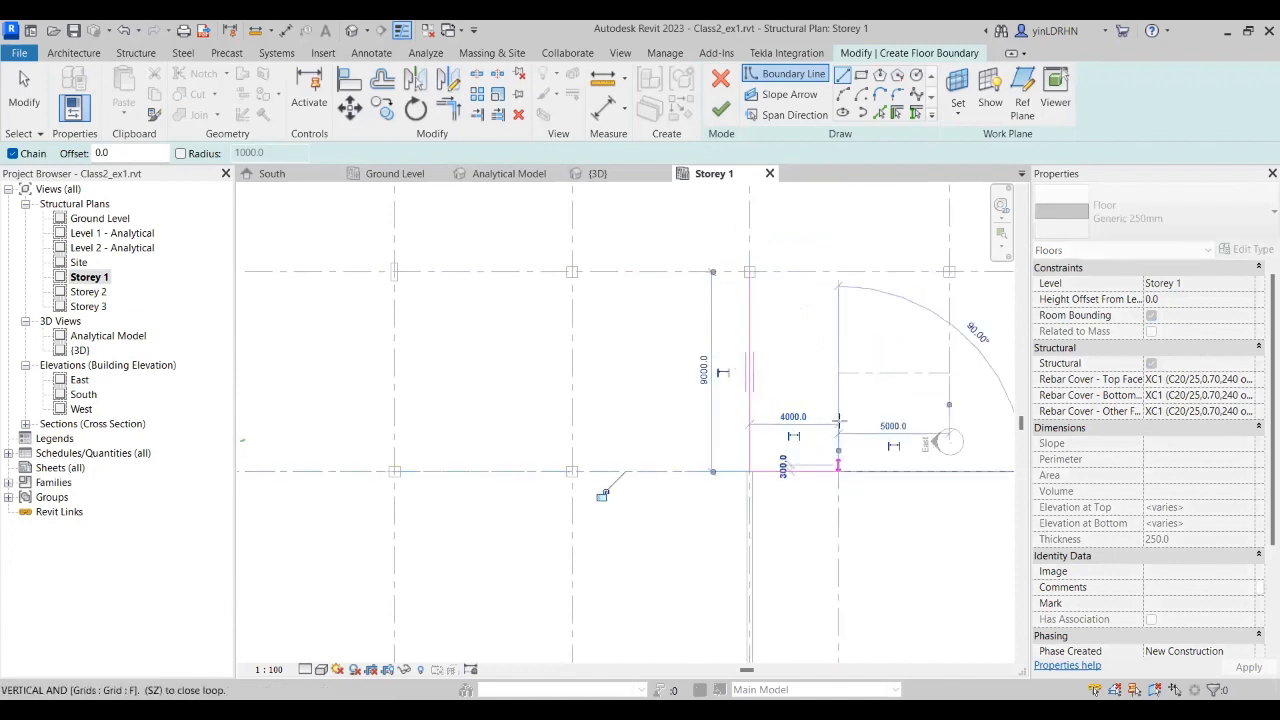
{"action": "left_click", "coordinate": [838, 372]}
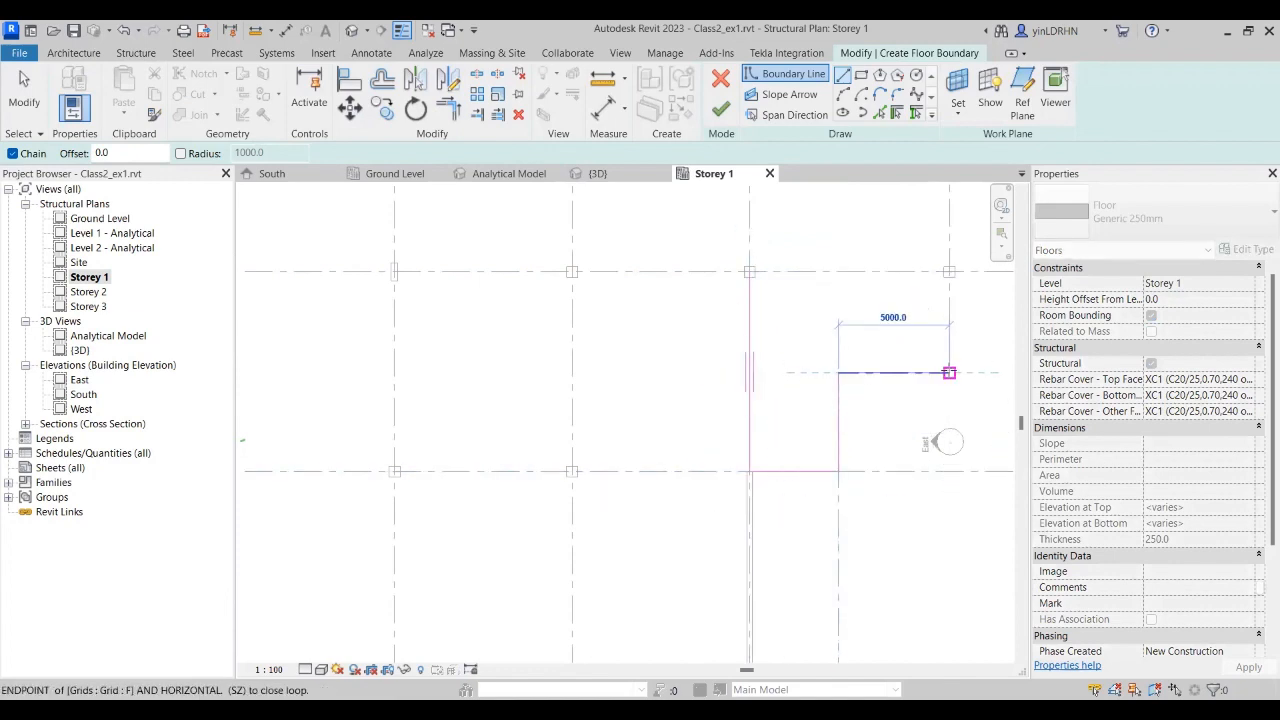
{"action": "left_click", "coordinate": [949, 372]}
{"action": "left_click", "coordinate": [949, 272]}
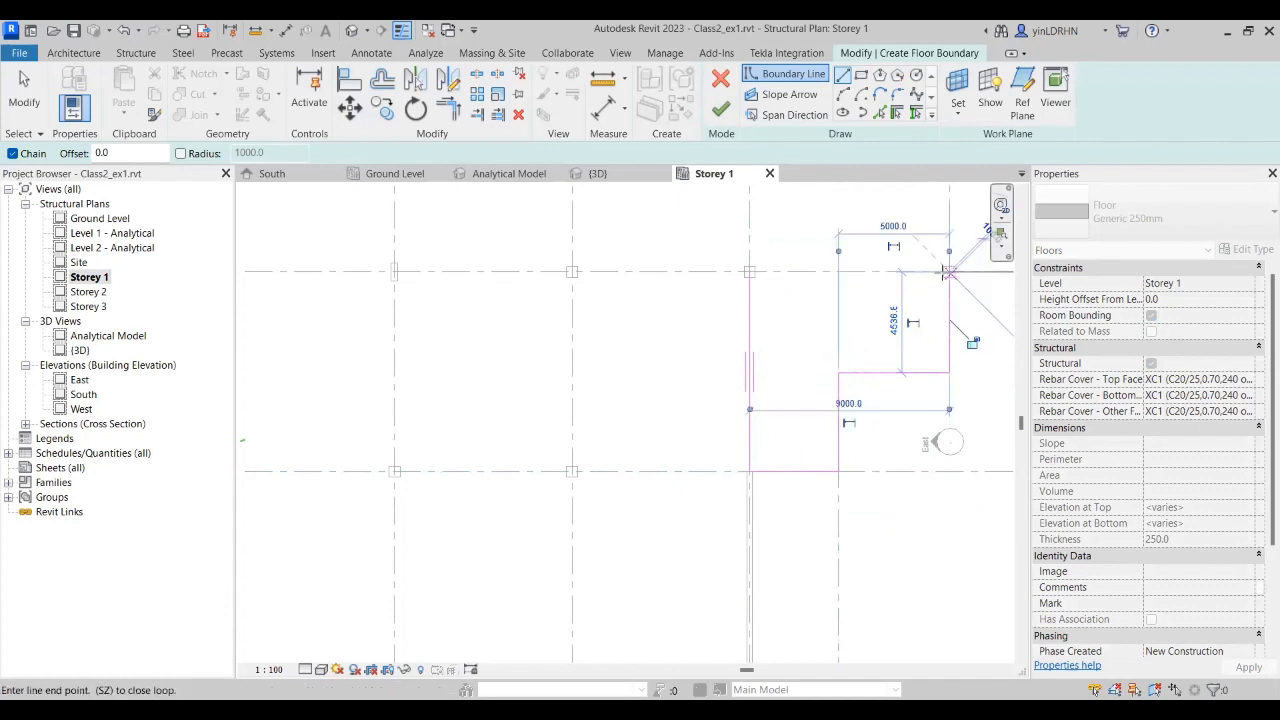
{"action": "left_click", "coordinate": [749, 272]}
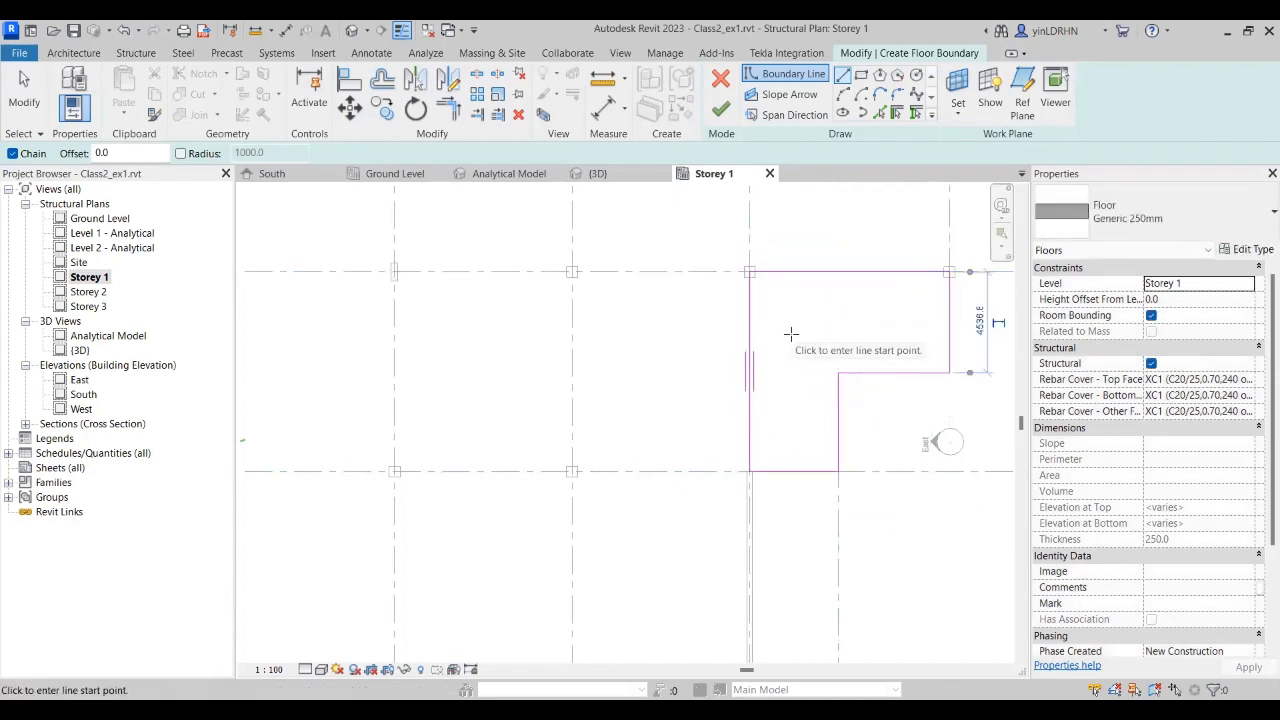
{"action": "left_click", "coordinate": [721, 109]}
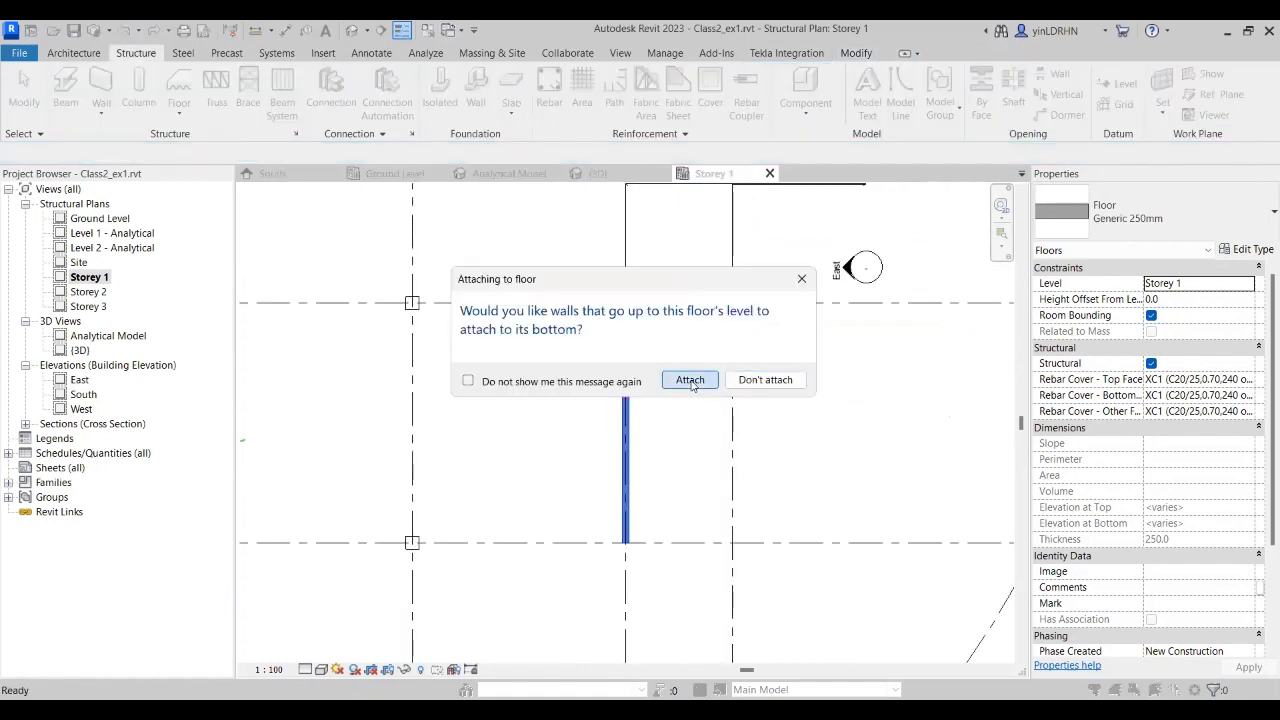
{"action": "left_click", "coordinate": [690, 380]}
{"action": "left_click", "coordinate": [692, 423]}
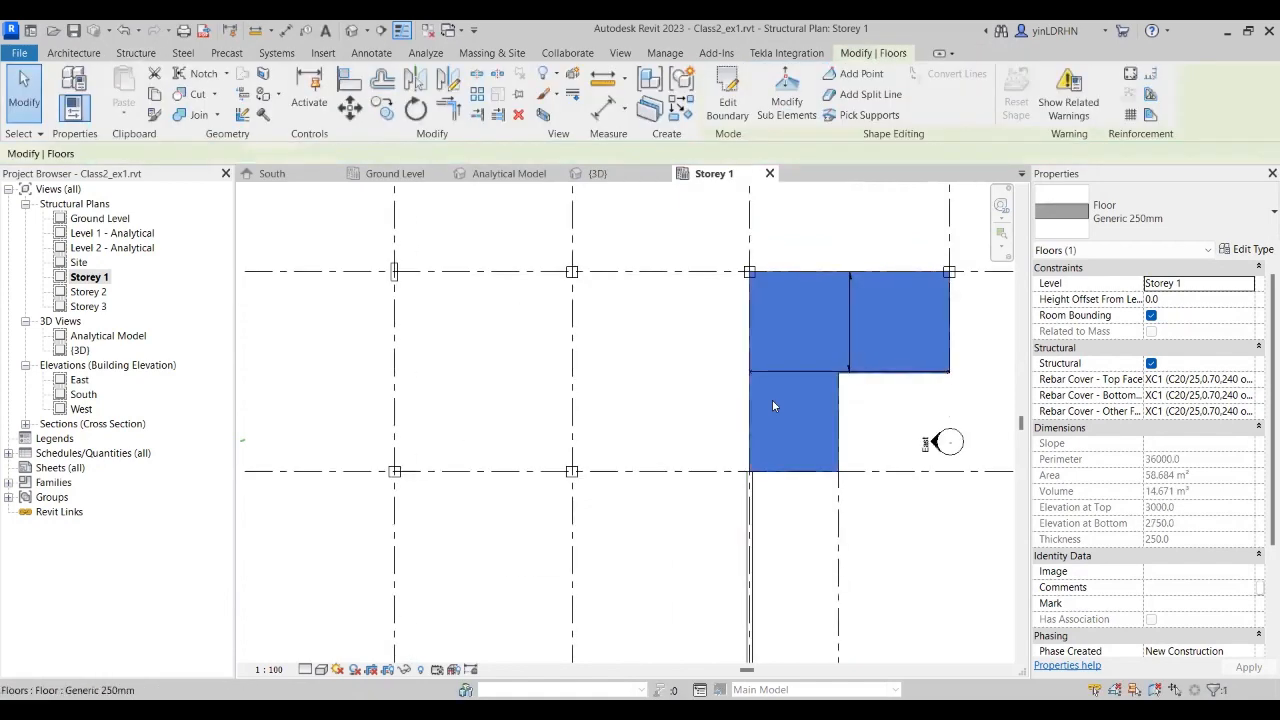
Step: Delete the span direction symbol from the L-shaped floor and check the floor in the 3D view
{"action": "left_click", "coordinate": [848, 326]}
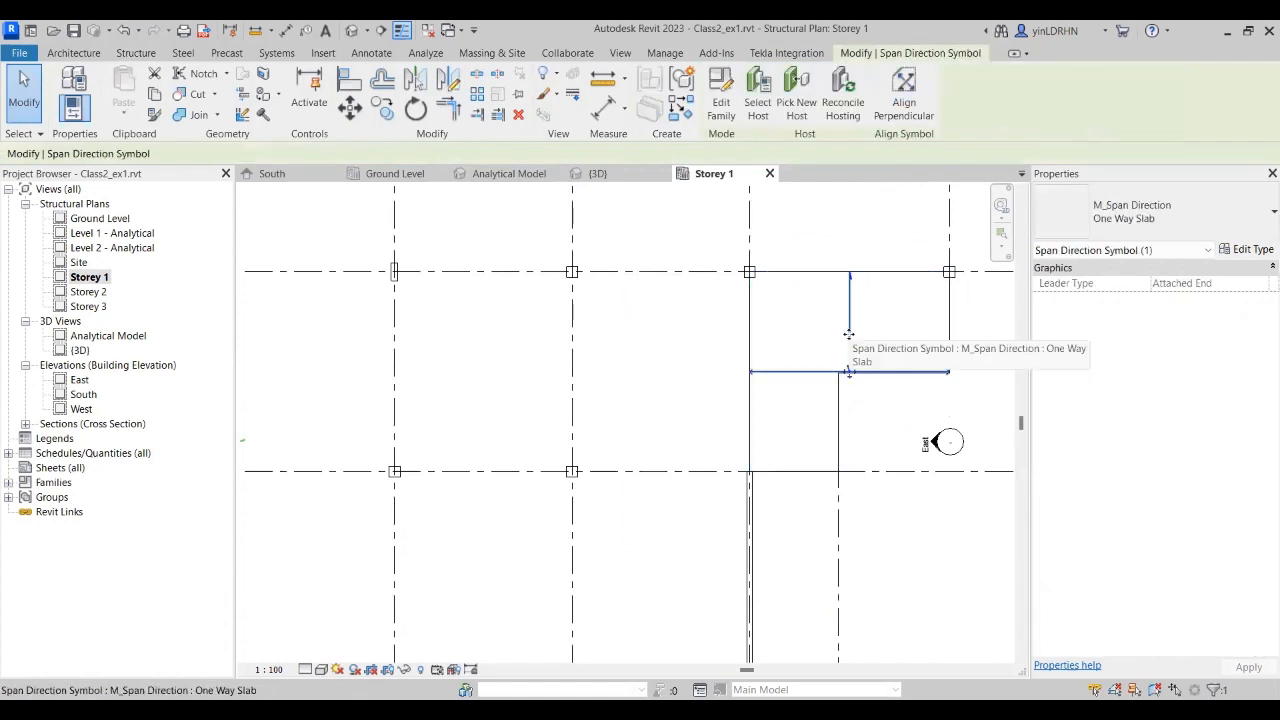
{"action": "key", "text": "Escape"}
{"action": "left_click", "coordinate": [950, 443]}
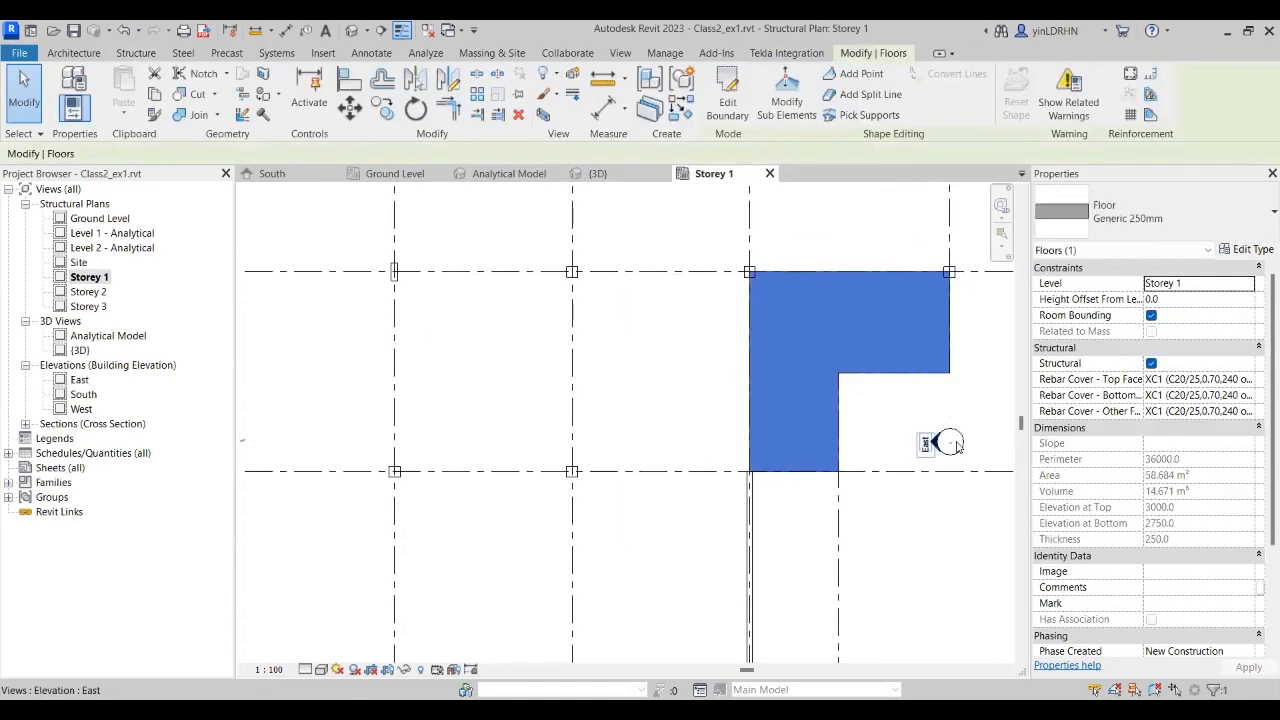
{"action": "left_click", "coordinate": [598, 173]}
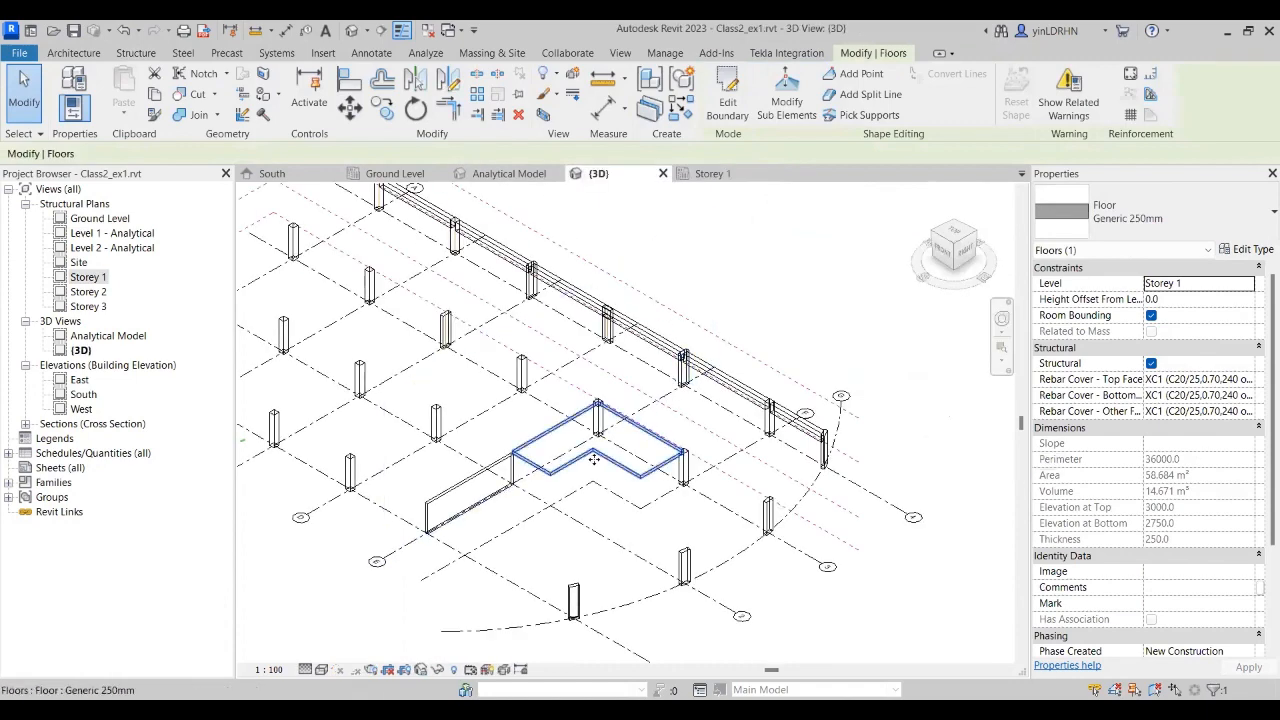
{"action": "left_click", "coordinate": [645, 530]}
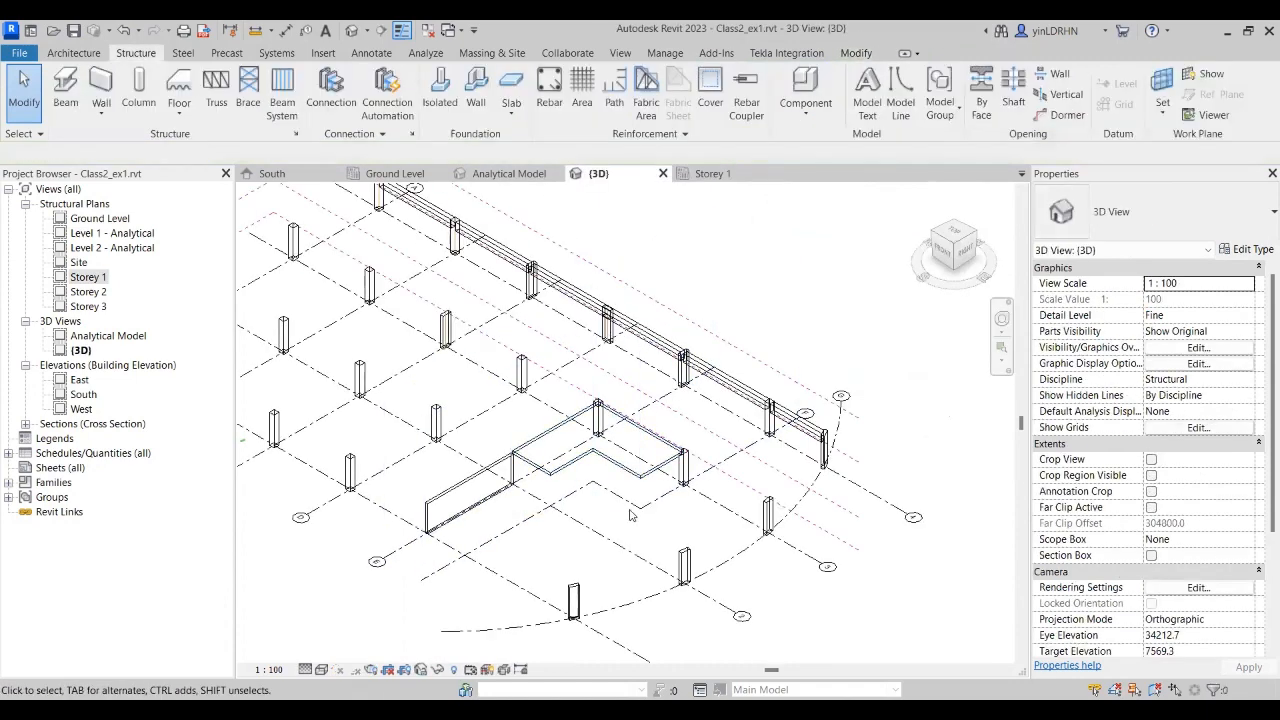
{"action": "scroll", "coordinate": [560, 438], "scroll_direction": "up", "scroll_amount": 4}
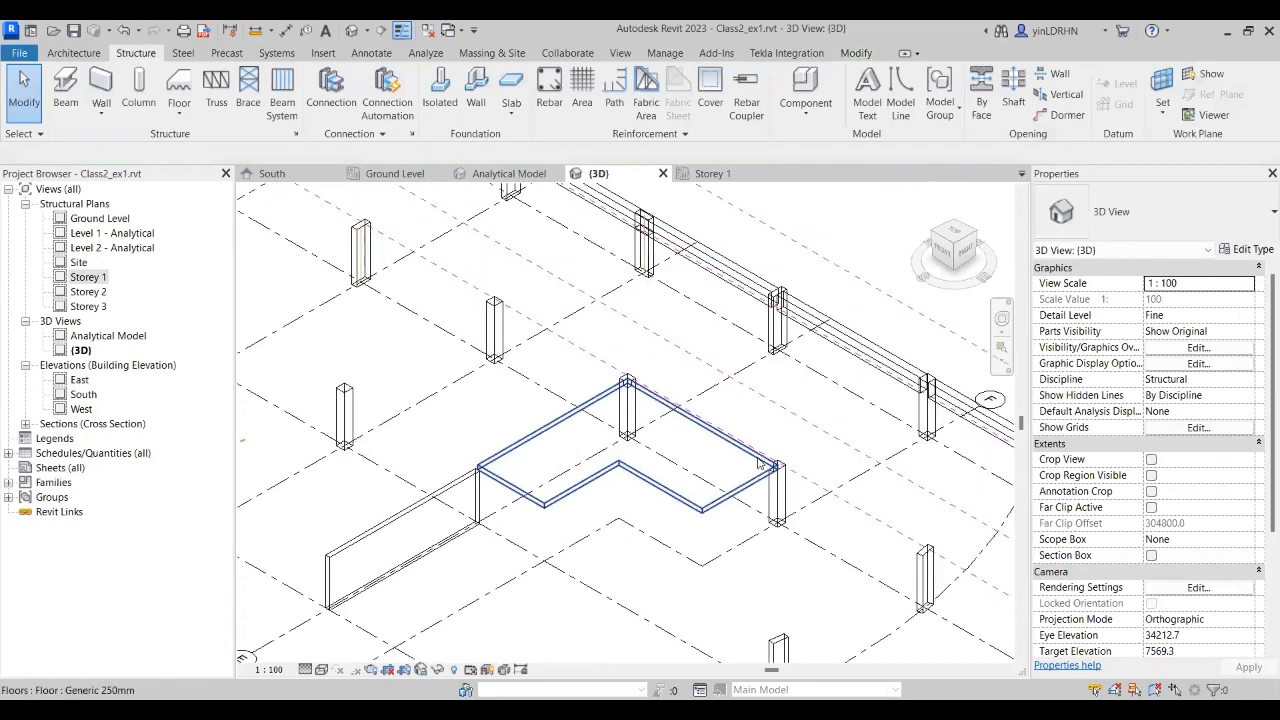
Step: Start another structural floor on Storey 1 and draw a boundary line along grid 3 from grid F to the column on the curved grid
{"action": "key", "text": "ctrl+Tab"}
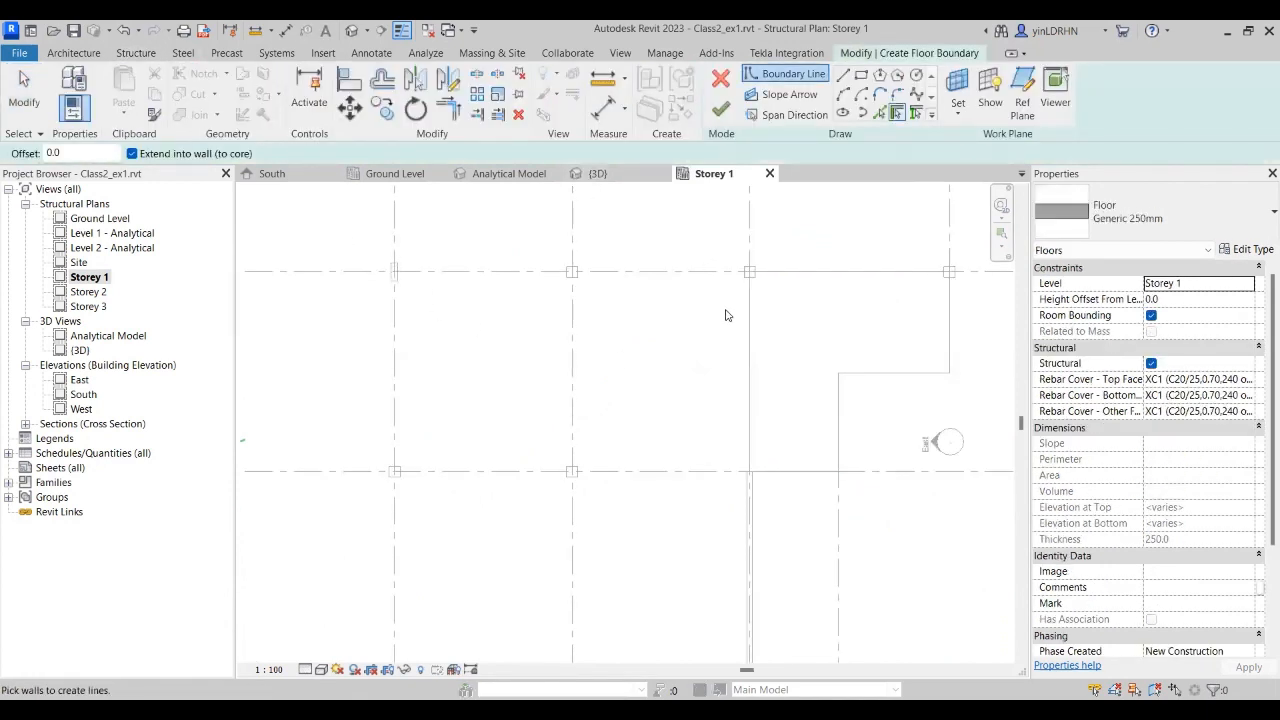
{"action": "scroll", "coordinate": [726, 315], "scroll_direction": "down", "scroll_amount": 2}
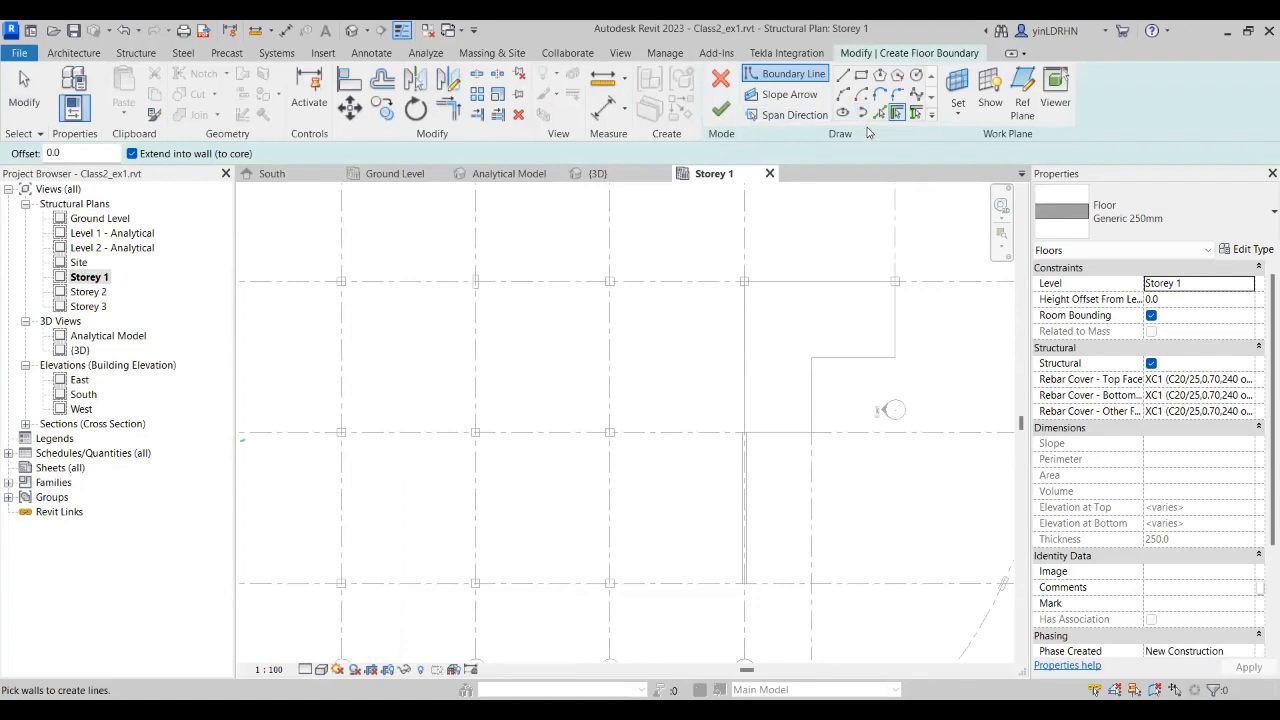
{"action": "scroll", "coordinate": [930, 338], "scroll_direction": "down", "scroll_amount": 2}
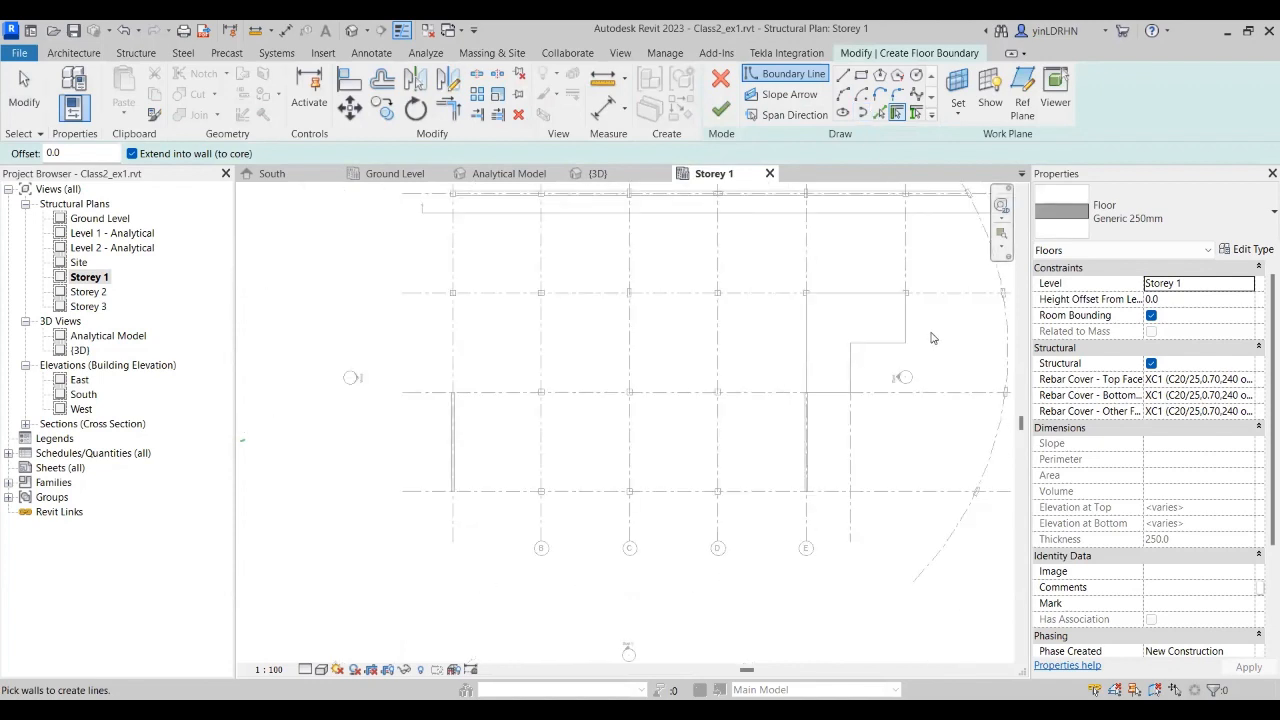
{"action": "middle_click_drag", "start_coordinate": [931, 333], "coordinate": [812, 379]}
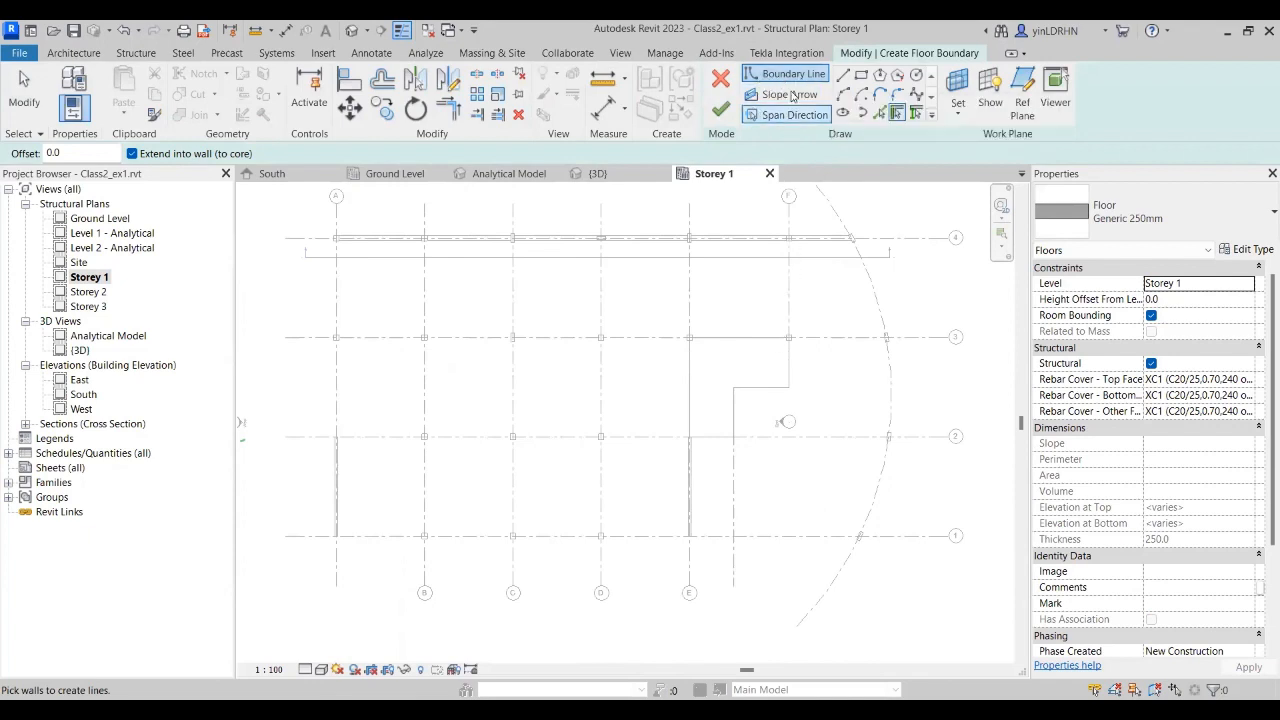
{"action": "left_click", "coordinate": [843, 75]}
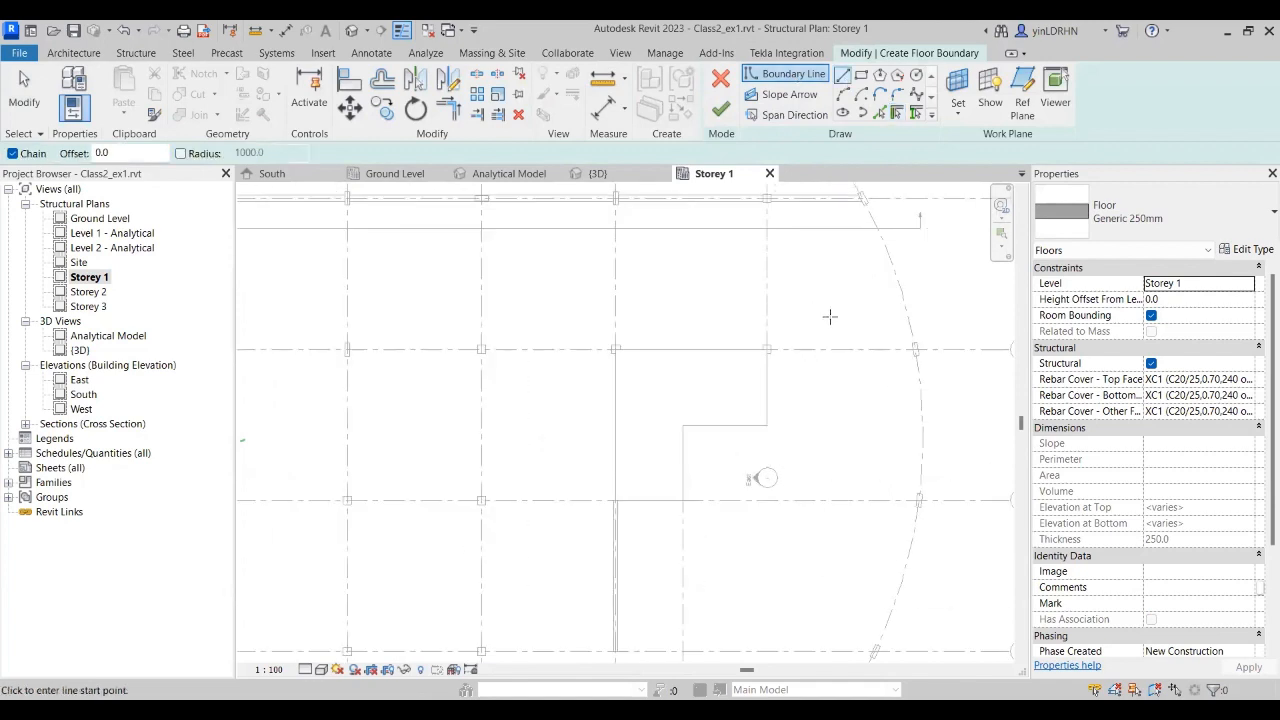
{"action": "scroll", "coordinate": [821, 243], "scroll_direction": "up", "scroll_amount": 3}
{"action": "left_click", "coordinate": [689, 338]}
{"action": "left_click", "coordinate": [763, 410]}
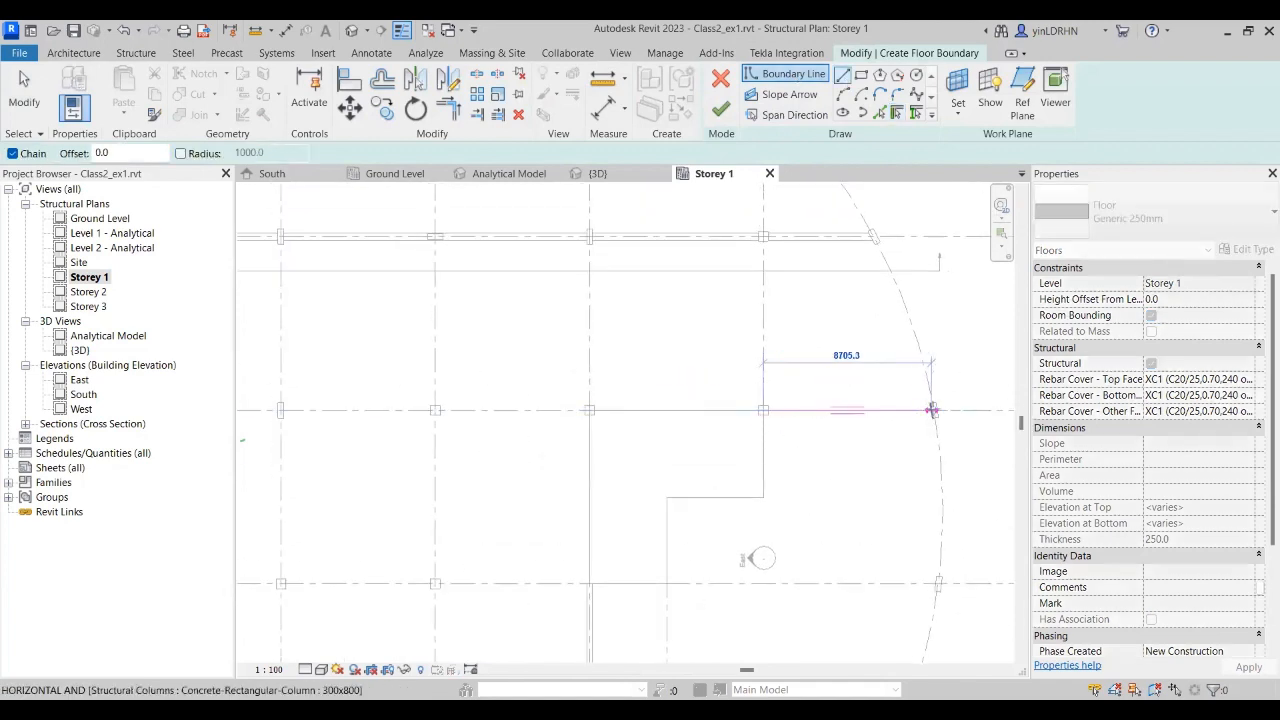
{"action": "left_click", "coordinate": [933, 406]}
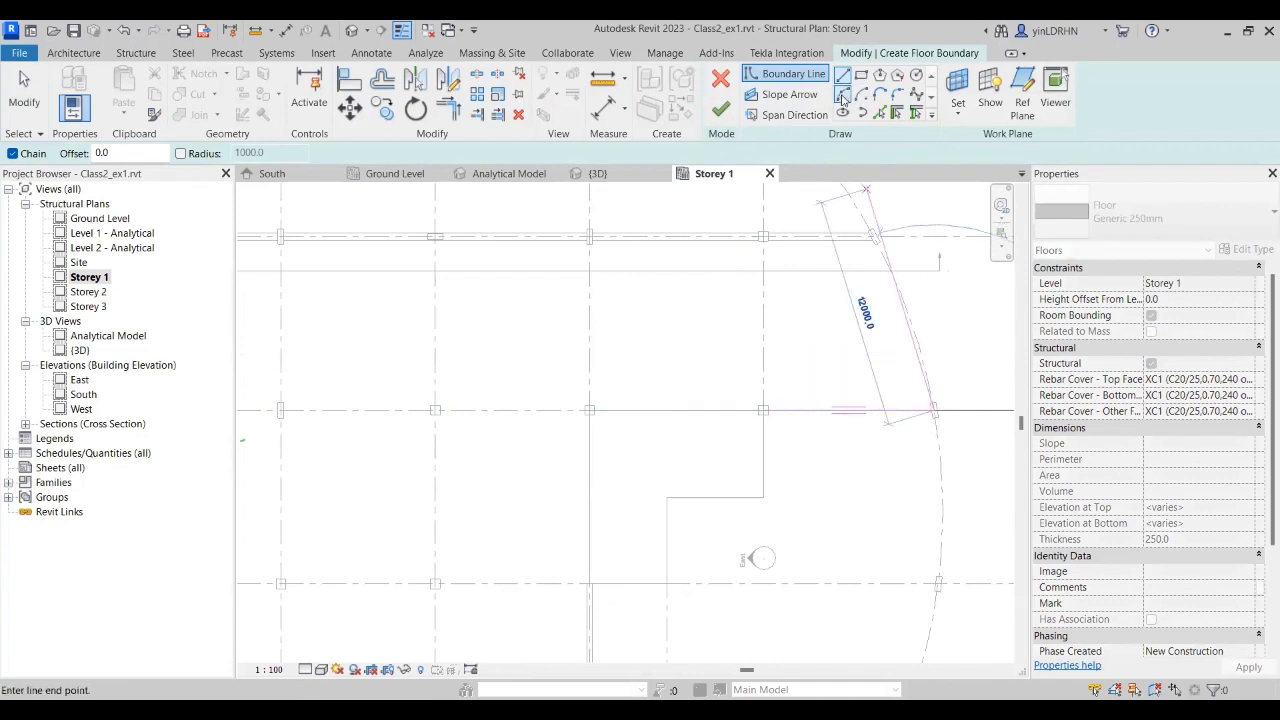
{"action": "left_click", "coordinate": [842, 96]}
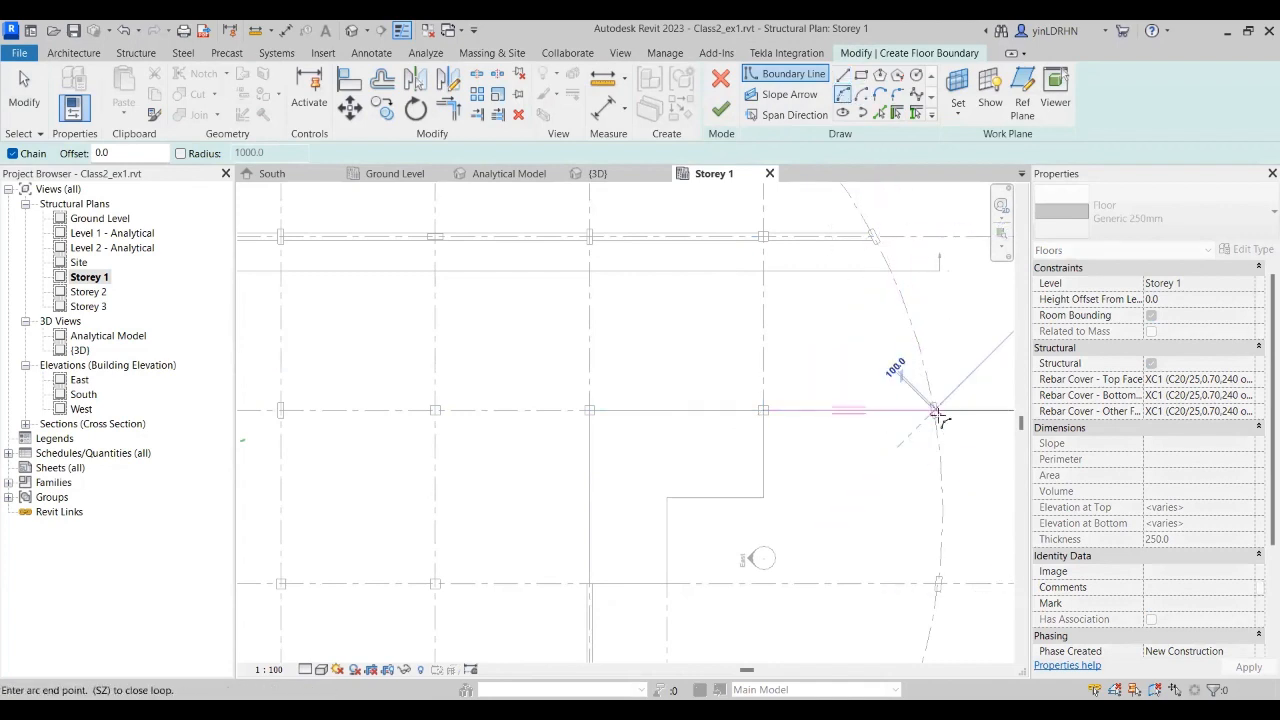
{"action": "scroll", "coordinate": [938, 415], "scroll_direction": "up", "scroll_amount": 3}
{"action": "key", "text": "Escape"}
{"action": "key", "text": "Escape"}
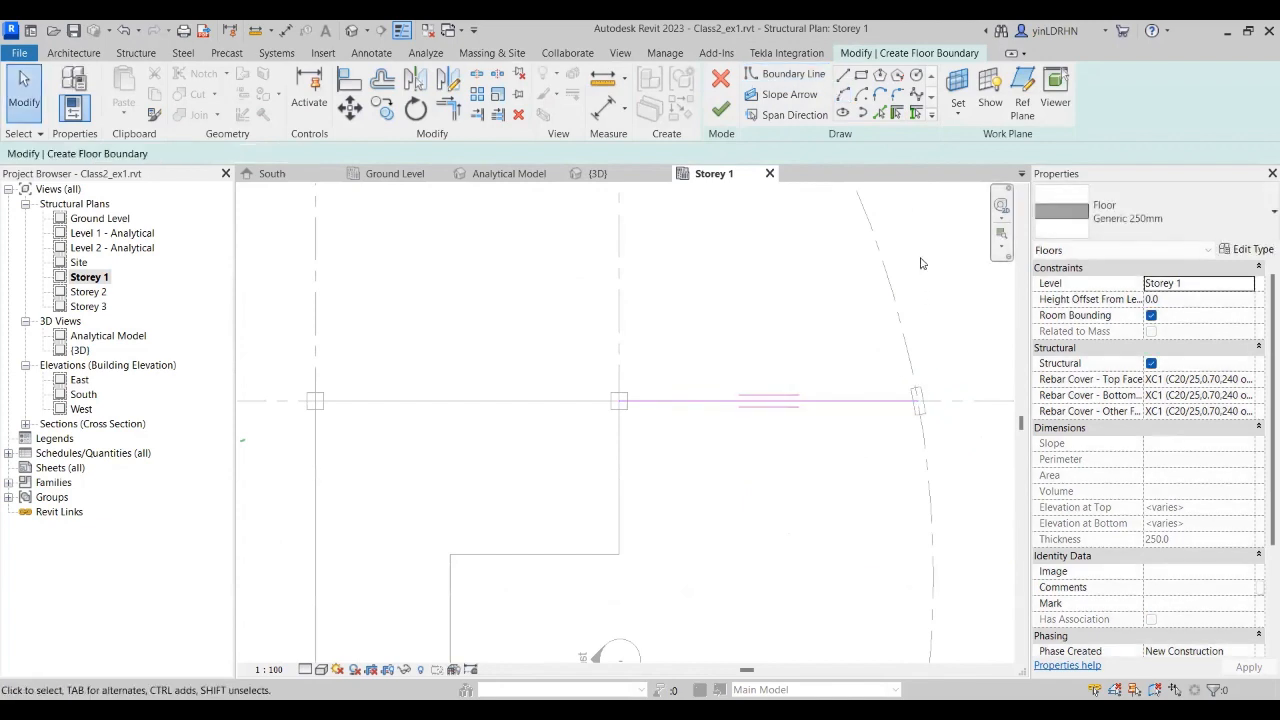
Step: Draw a start-end-radius arc boundary following the curved grid from its column on grid 3 to its column on grid 4
{"action": "left_click", "coordinate": [844, 96]}
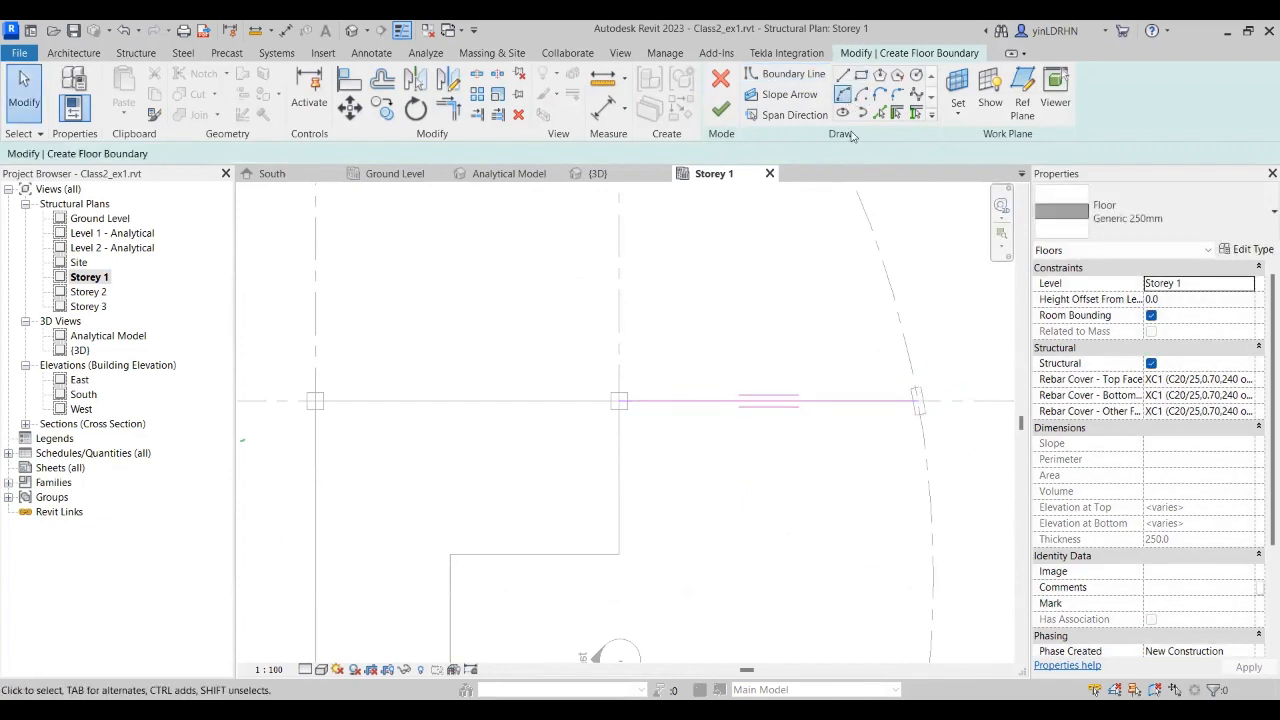
{"action": "left_click", "coordinate": [918, 400]}
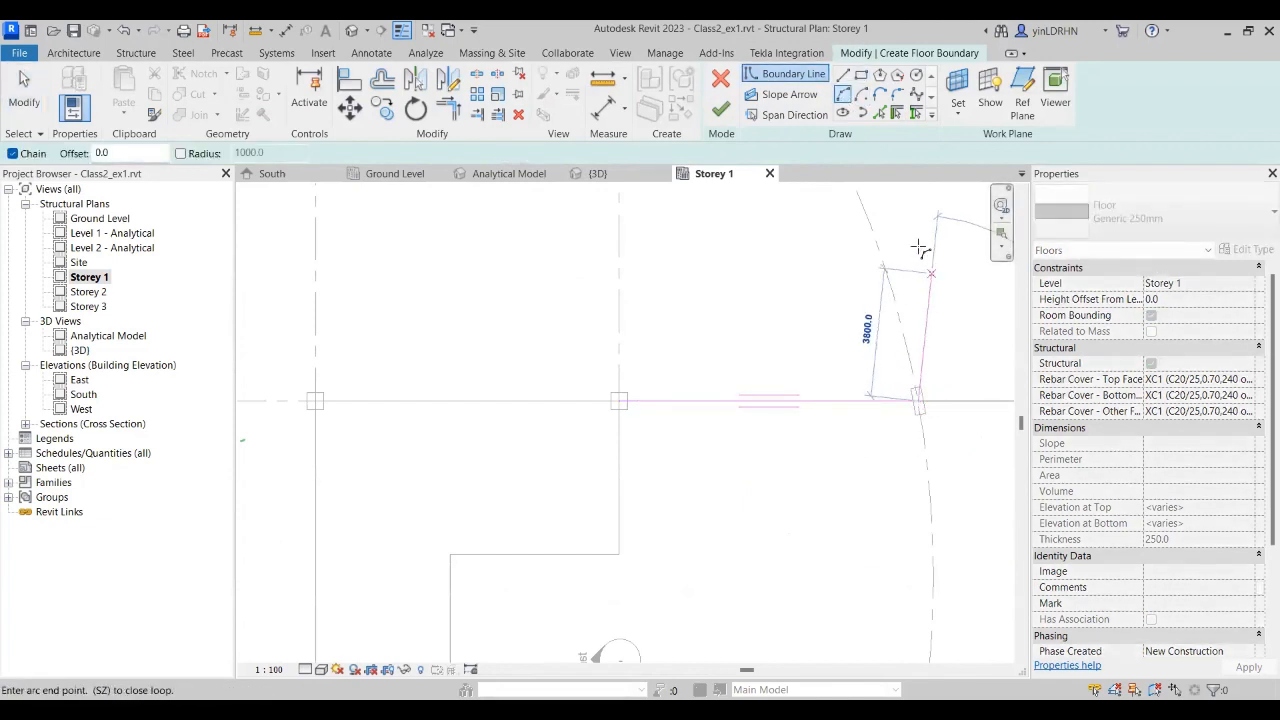
{"action": "middle_click_drag", "start_coordinate": [920, 250], "coordinate": [964, 430]}
{"action": "left_click", "coordinate": [853, 276]}
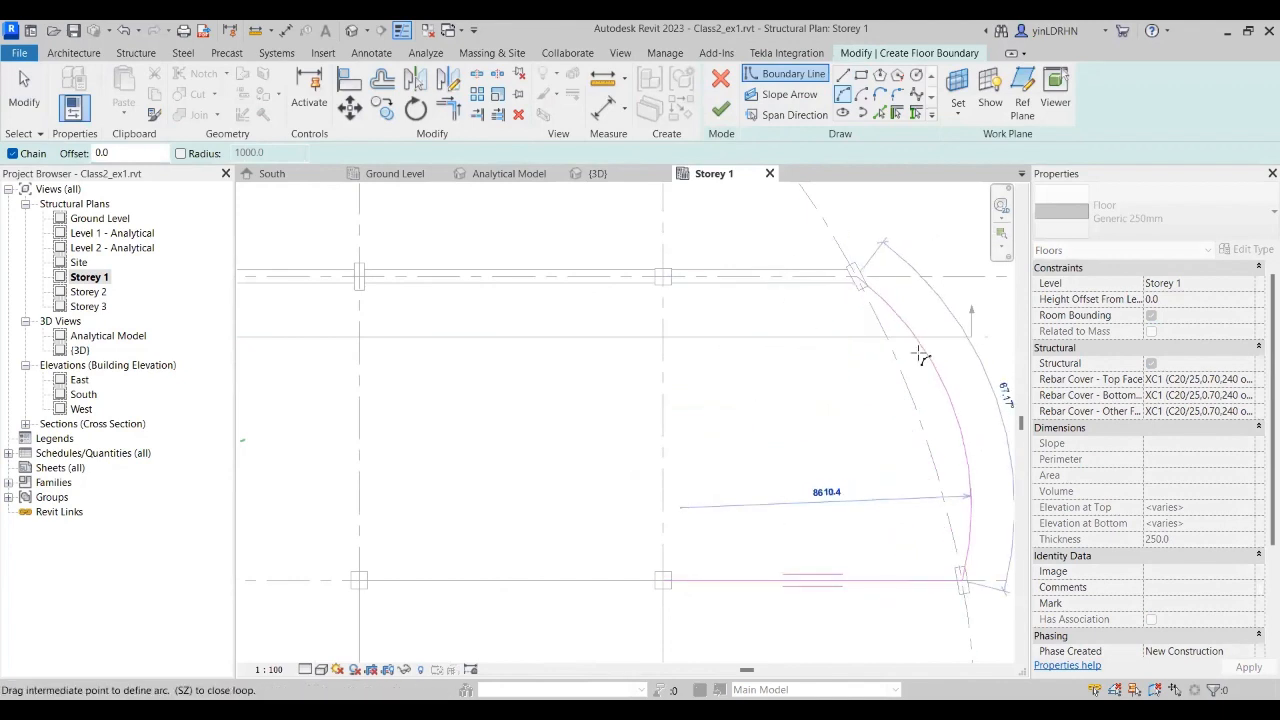
{"action": "left_click", "coordinate": [920, 402]}
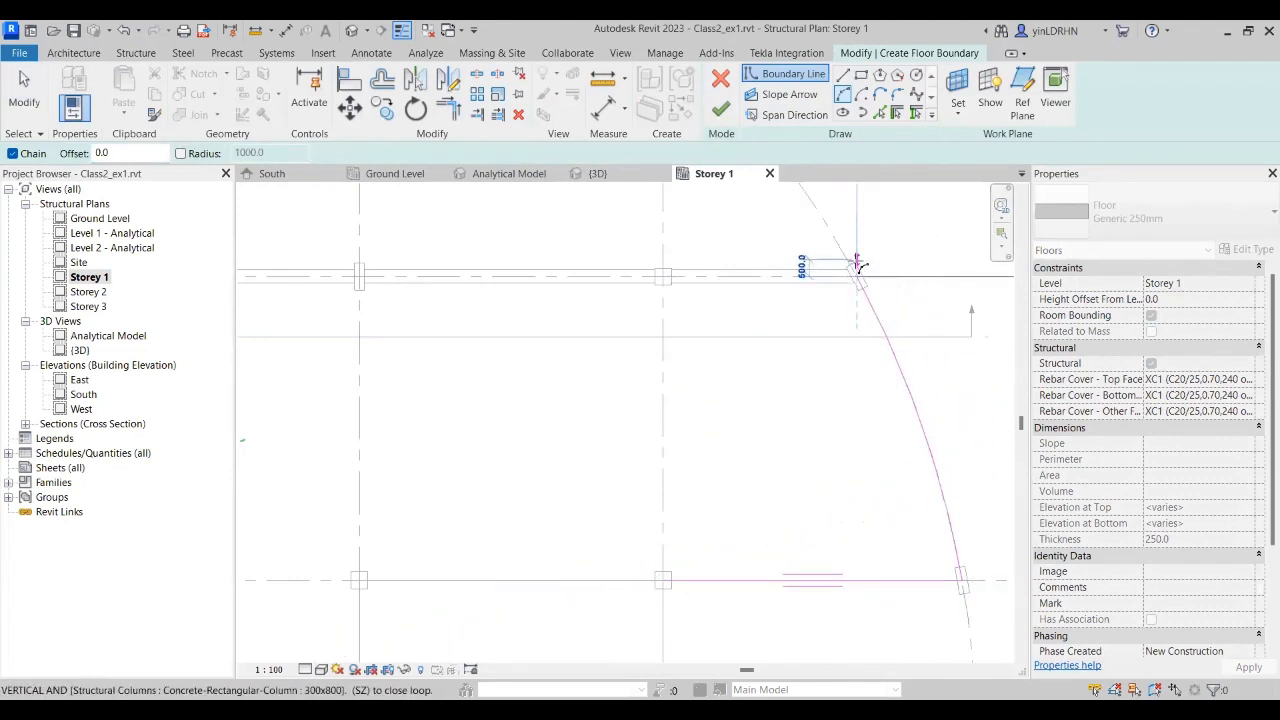
Step: Close the curved floor boundary with lines along grid 4 to grid F and along grid F to grid 3, and finish the floor
{"action": "key", "text": "Escape"}
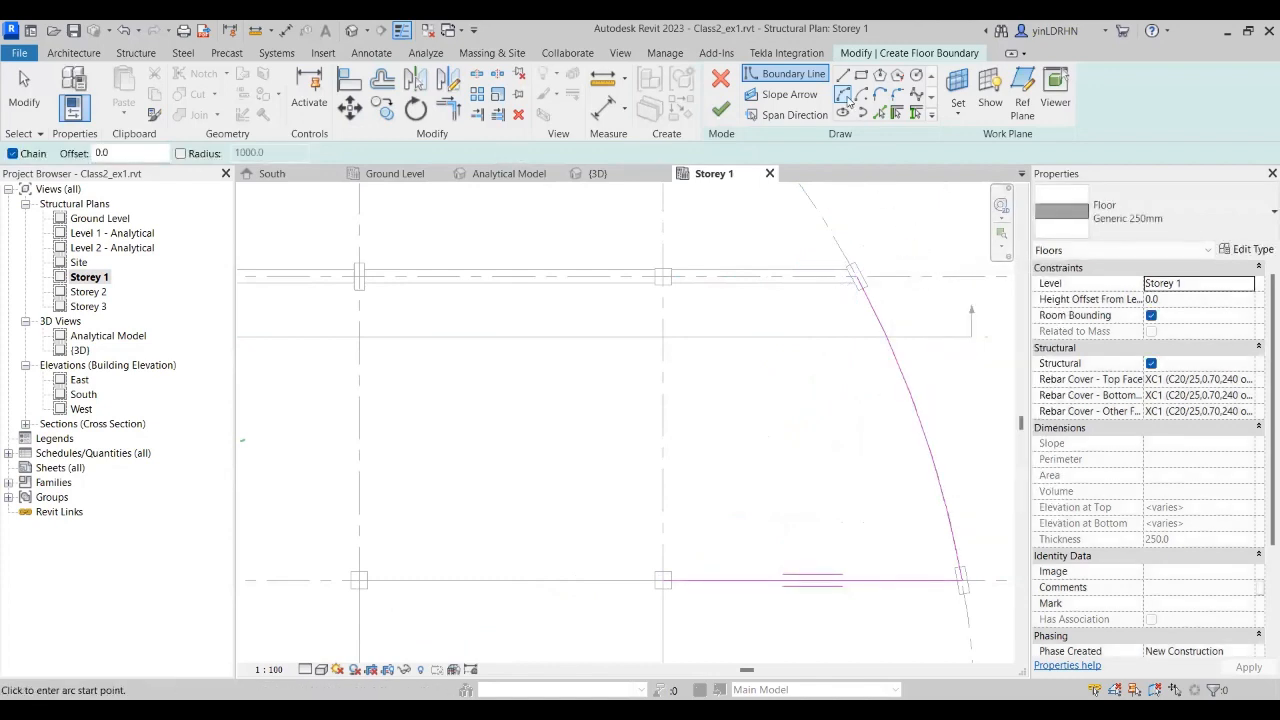
{"action": "left_click", "coordinate": [843, 74]}
{"action": "left_click", "coordinate": [856, 275]}
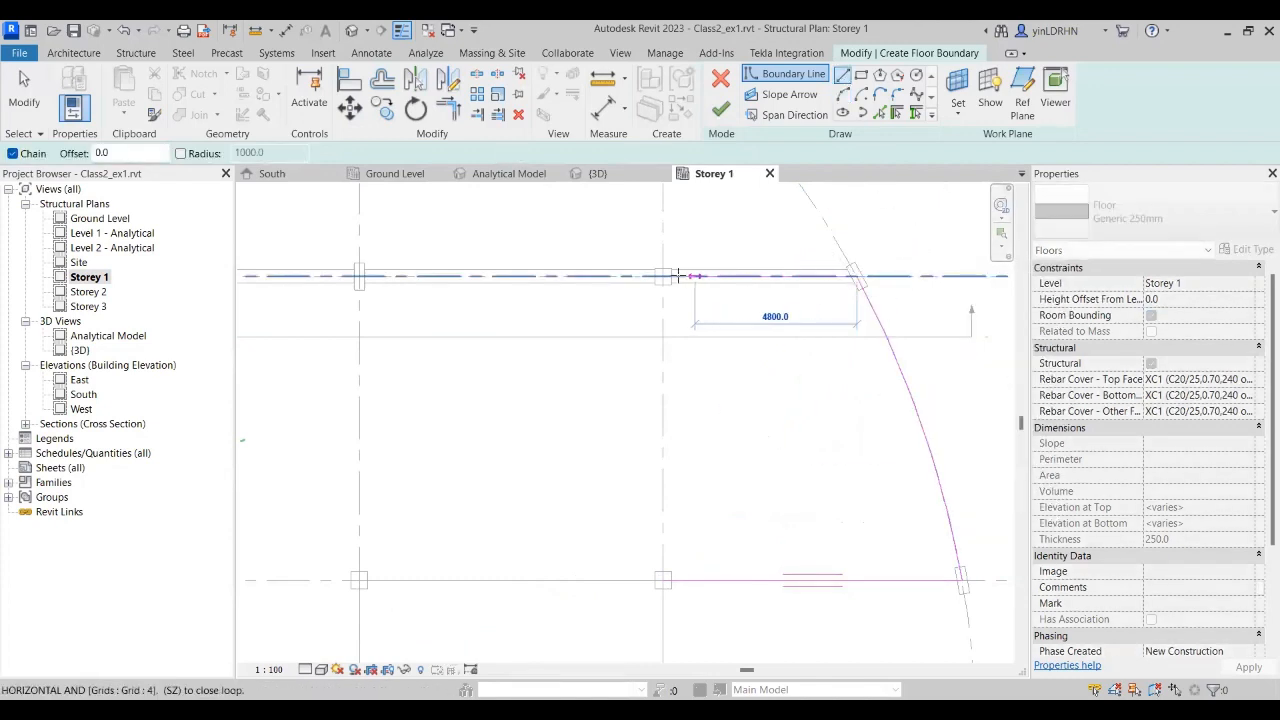
{"action": "left_click", "coordinate": [663, 276]}
{"action": "middle_click_drag", "start_coordinate": [695, 455], "coordinate": [686, 208]}
{"action": "left_click", "coordinate": [653, 330]}
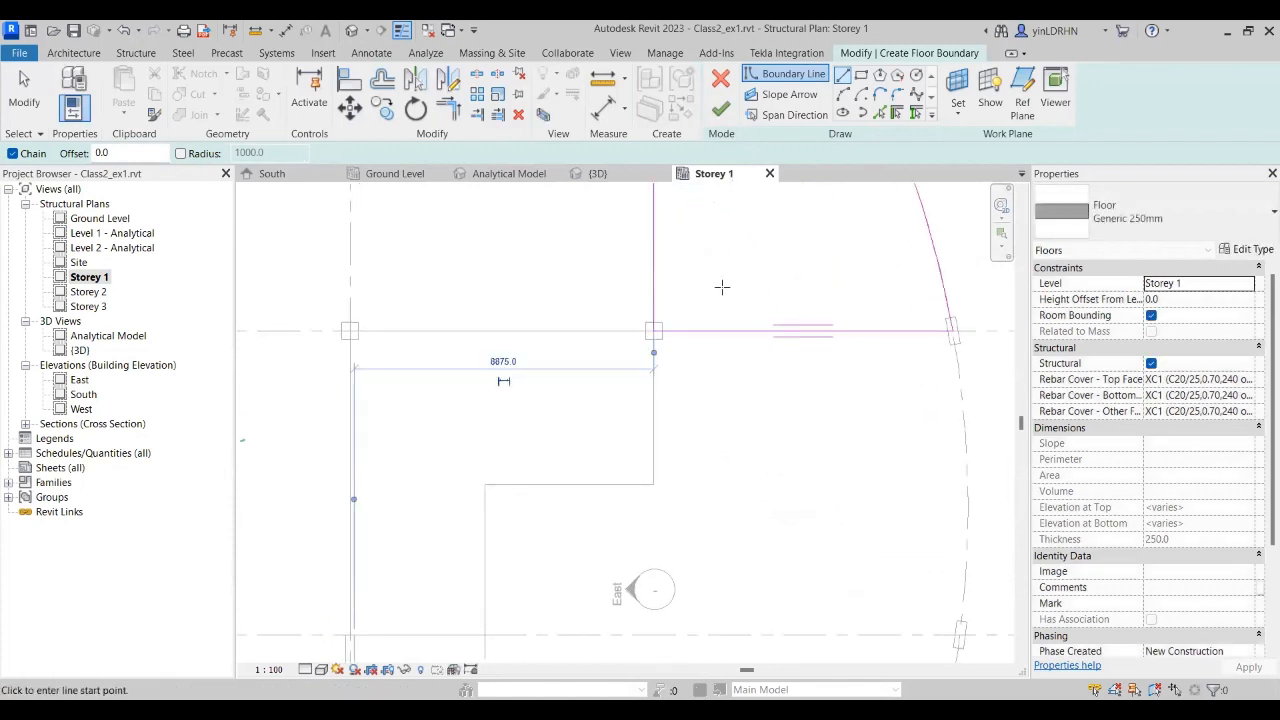
{"action": "left_click", "coordinate": [721, 108]}
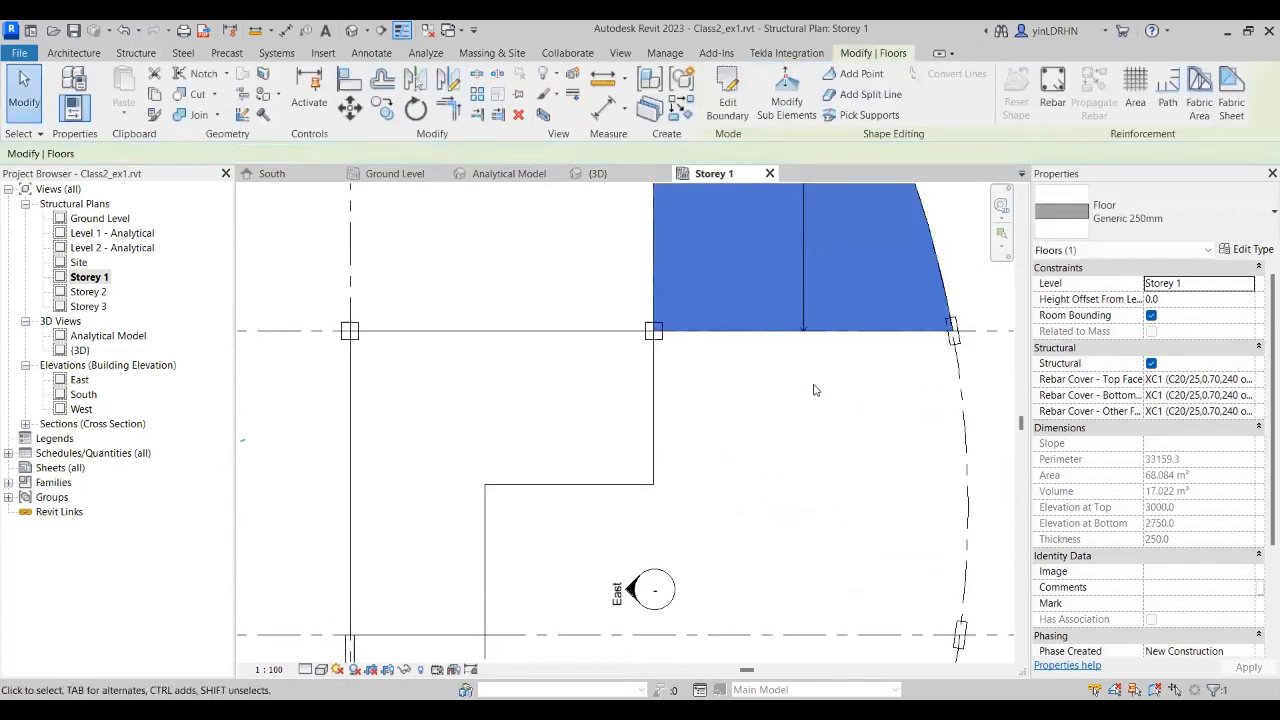
Step: Delete the span direction symbol from the curved floor
{"action": "scroll", "coordinate": [814, 396], "scroll_direction": "down", "scroll_amount": 4}
{"action": "middle_click_drag", "start_coordinate": [916, 291], "coordinate": [894, 390]}
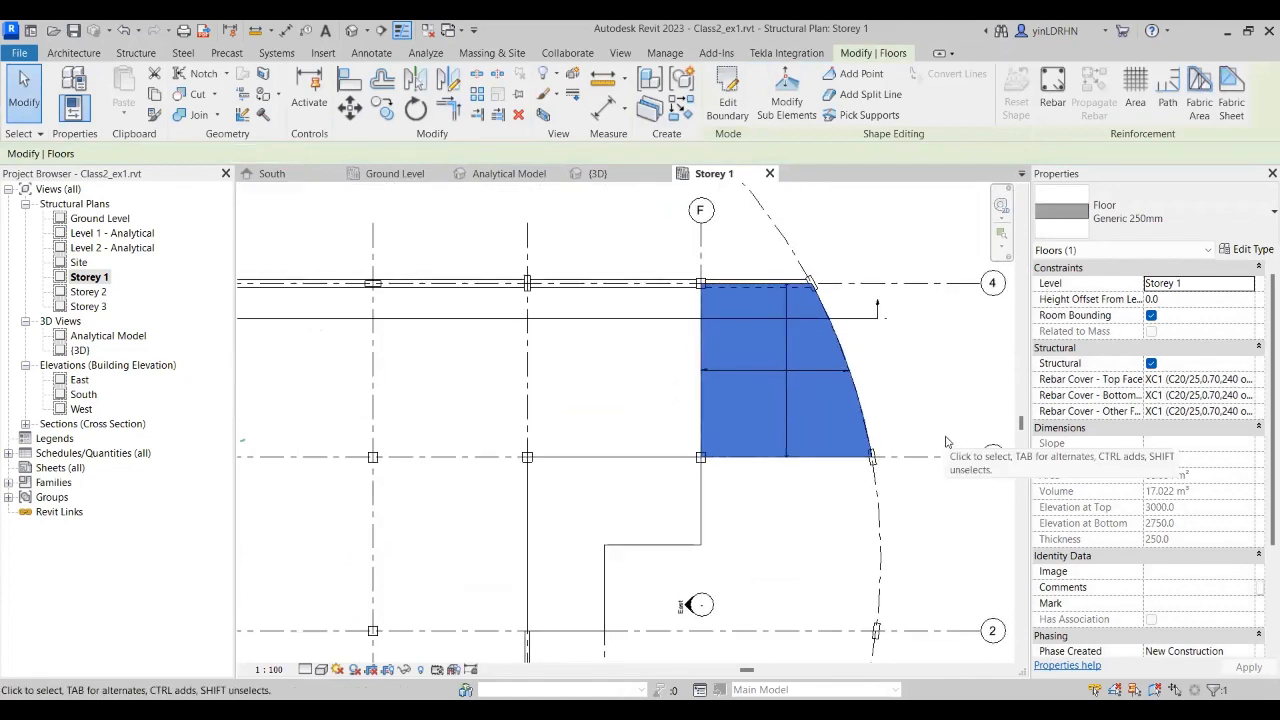
{"action": "scroll", "coordinate": [953, 393], "scroll_direction": "down", "scroll_amount": 3}
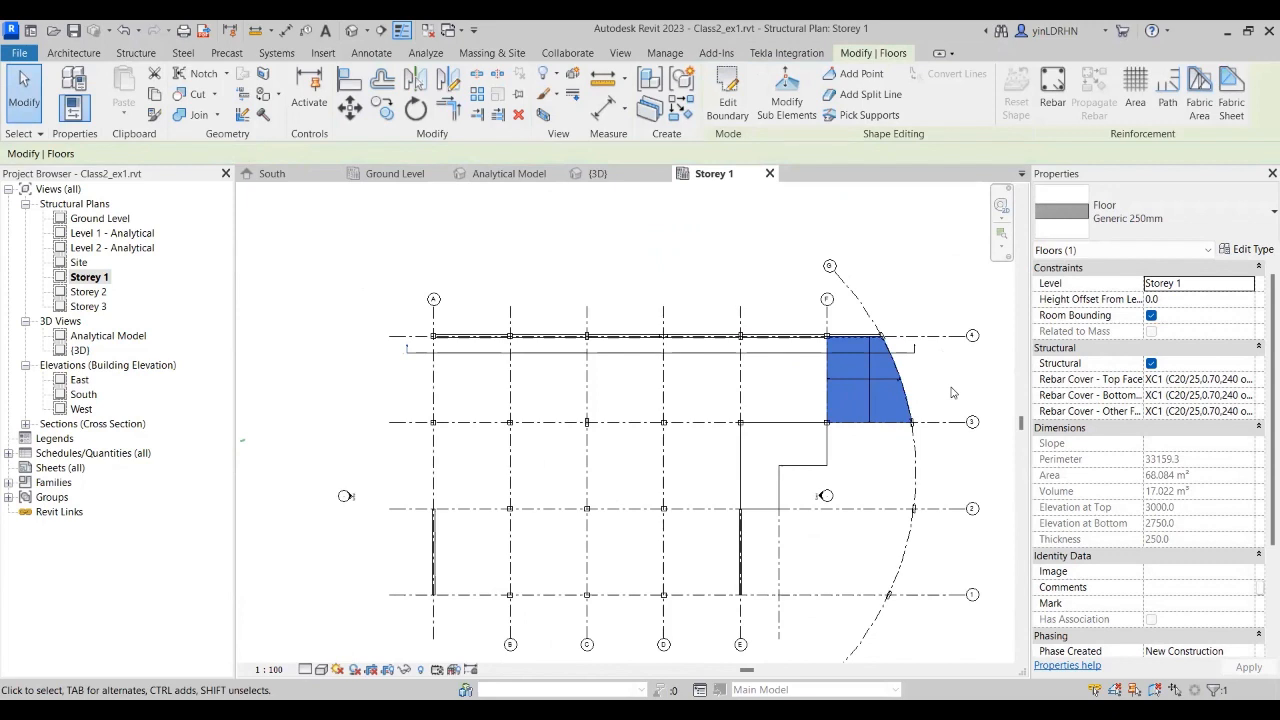
{"action": "left_click", "coordinate": [870, 379]}
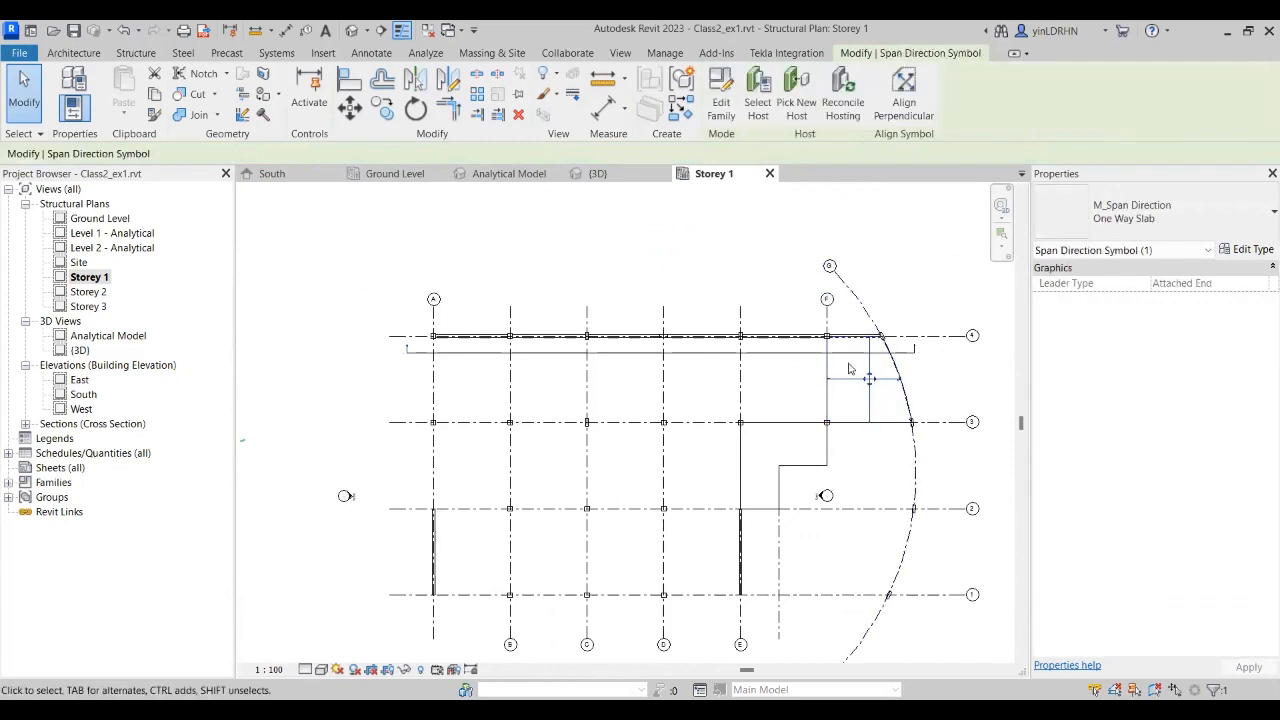
{"action": "key", "text": "Escape"}
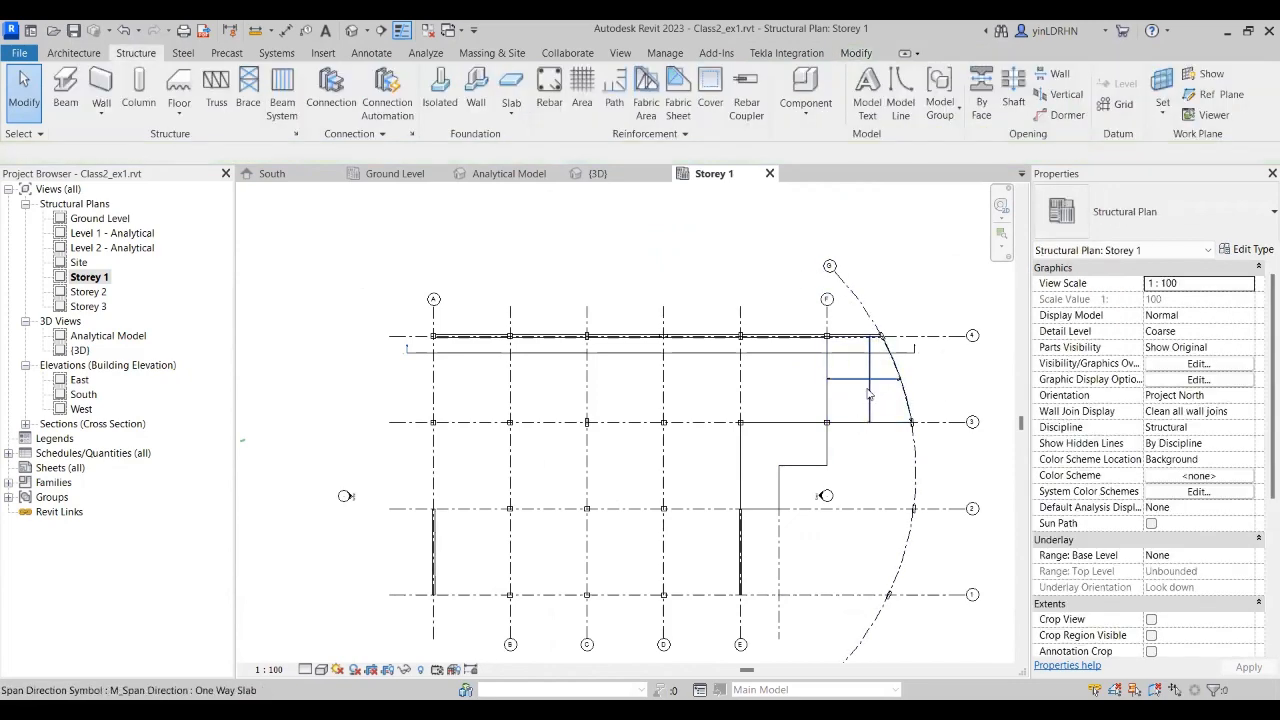
{"action": "left_click", "coordinate": [870, 394]}
{"action": "key", "text": "Escape"}
Step: Edit the curved floor's boundary and set its span direction parallel to the edge along grid F
{"action": "left_click", "coordinate": [865, 427]}
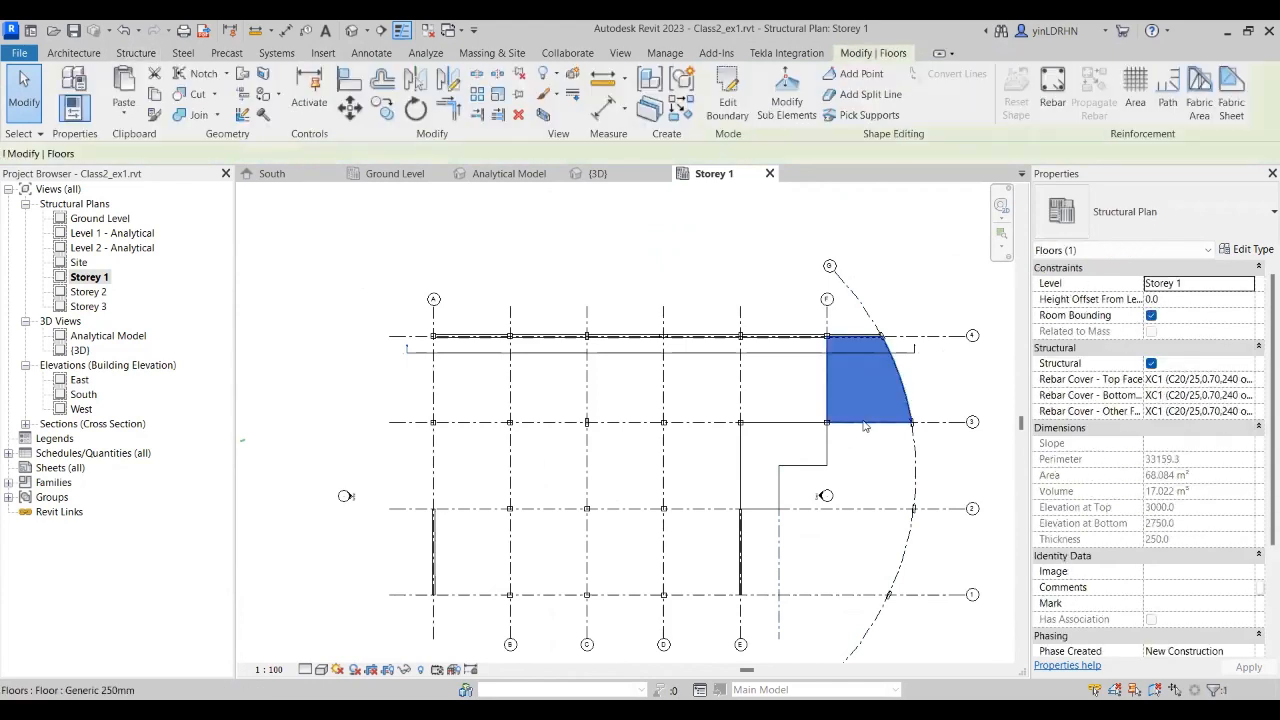
{"action": "left_click", "coordinate": [727, 95]}
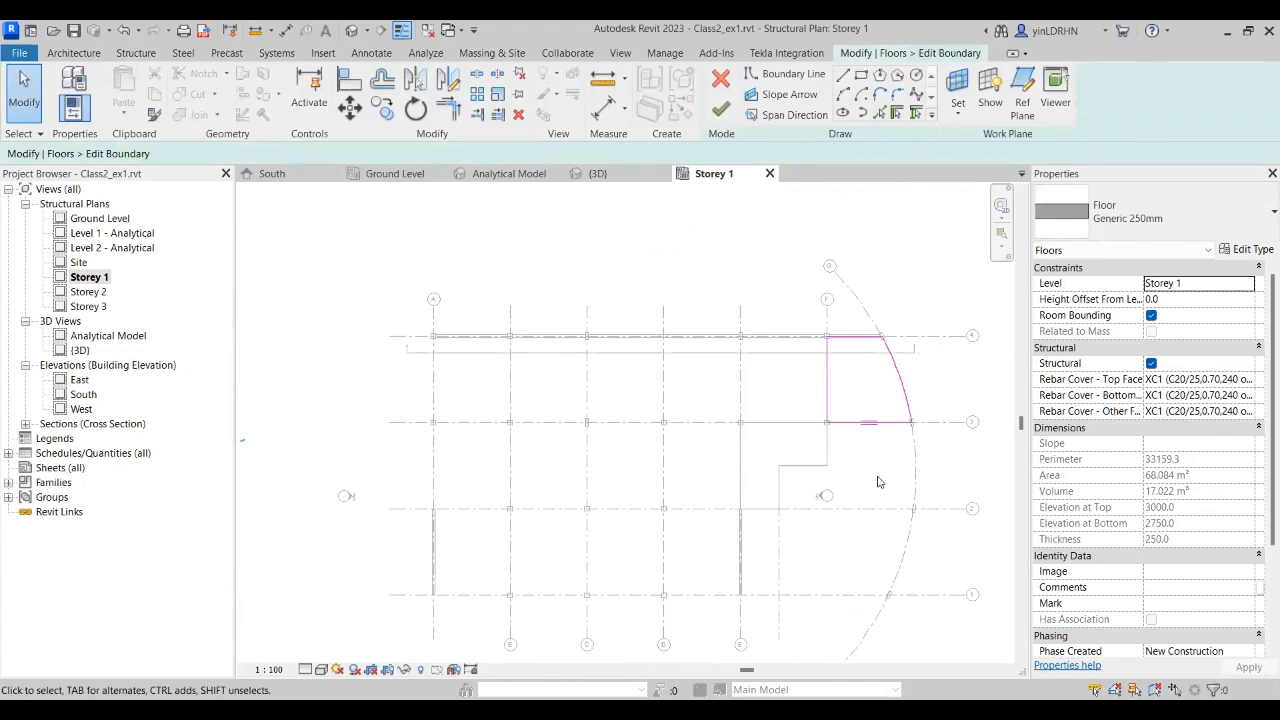
{"action": "scroll", "coordinate": [924, 350], "scroll_direction": "up", "scroll_amount": 2}
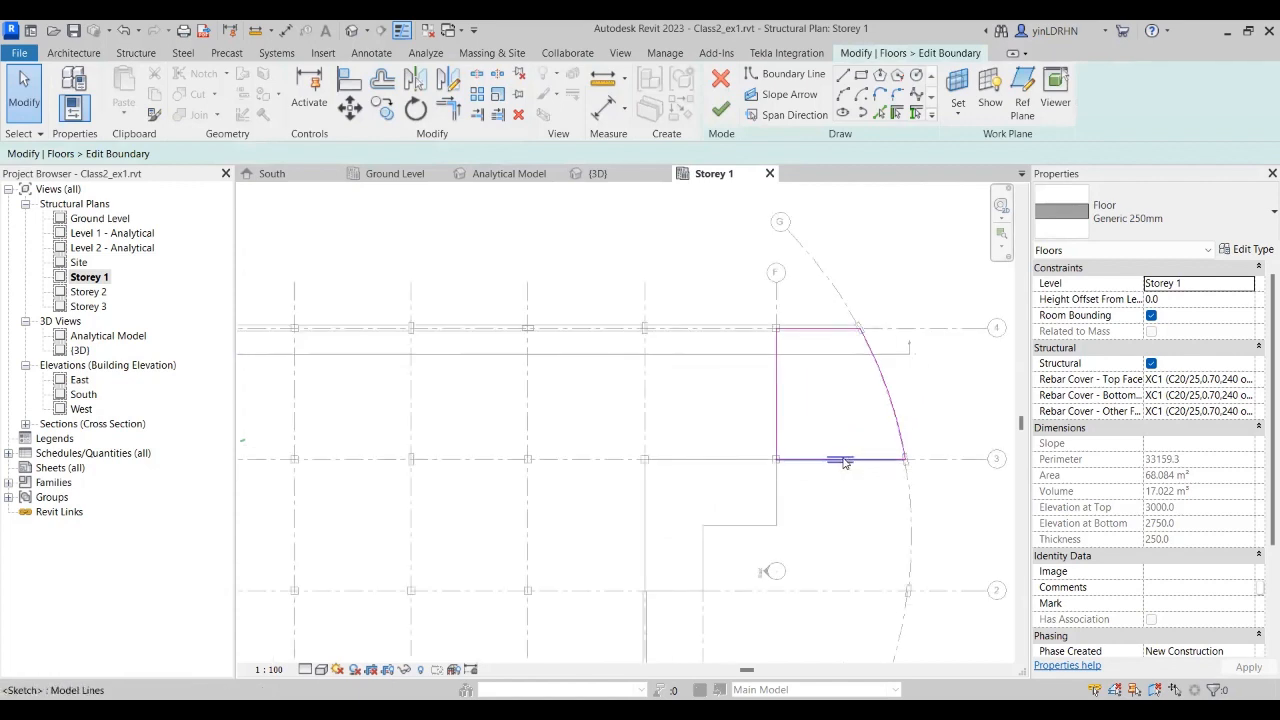
{"action": "left_click", "coordinate": [785, 114]}
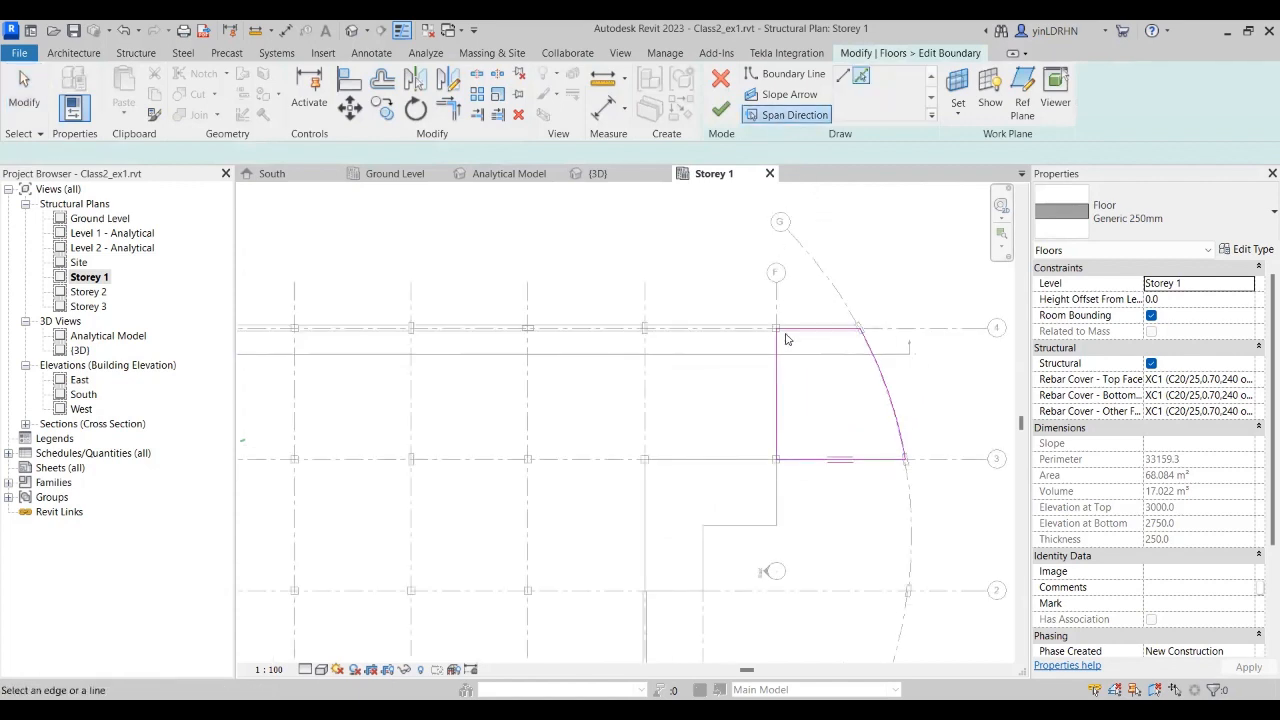
{"action": "left_click", "coordinate": [778, 393]}
{"action": "scroll", "coordinate": [866, 418], "scroll_direction": "up", "scroll_amount": 1}
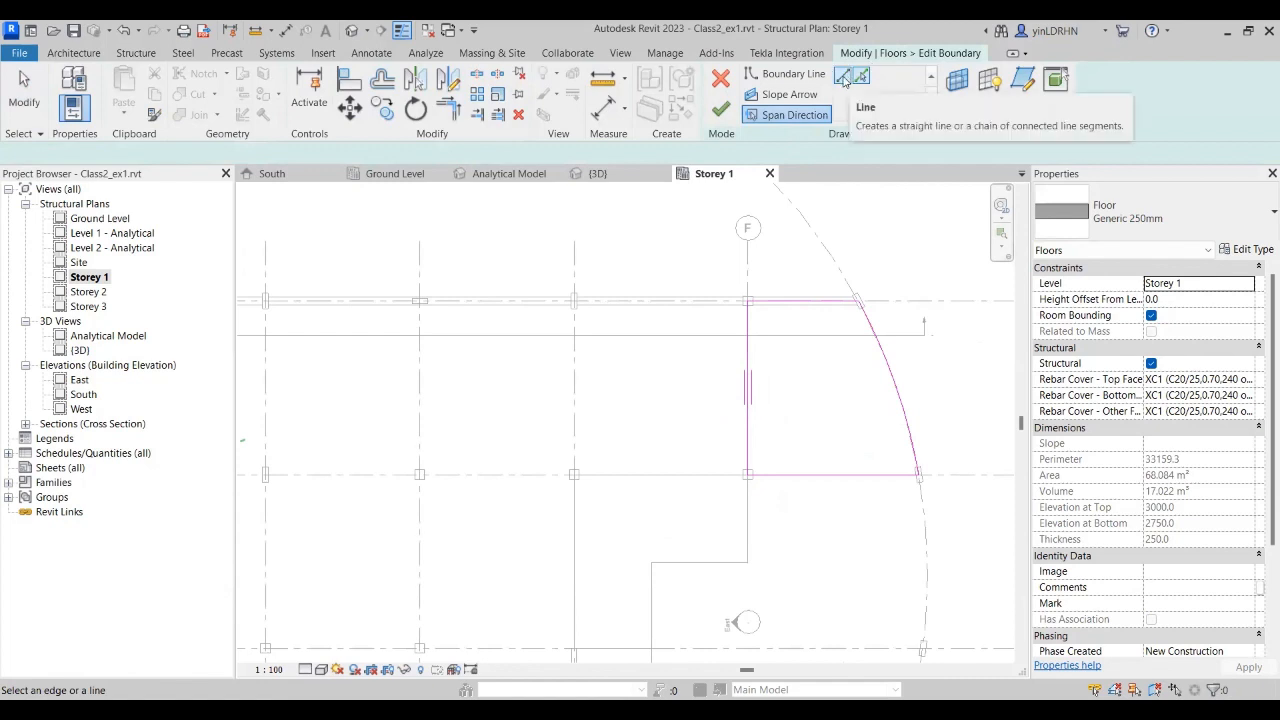
Step: Try a diagonal span direction line from the column at F/3 to the curved-grid column on grid 4, and leave the floor sketch
{"action": "left_click", "coordinate": [748, 473]}
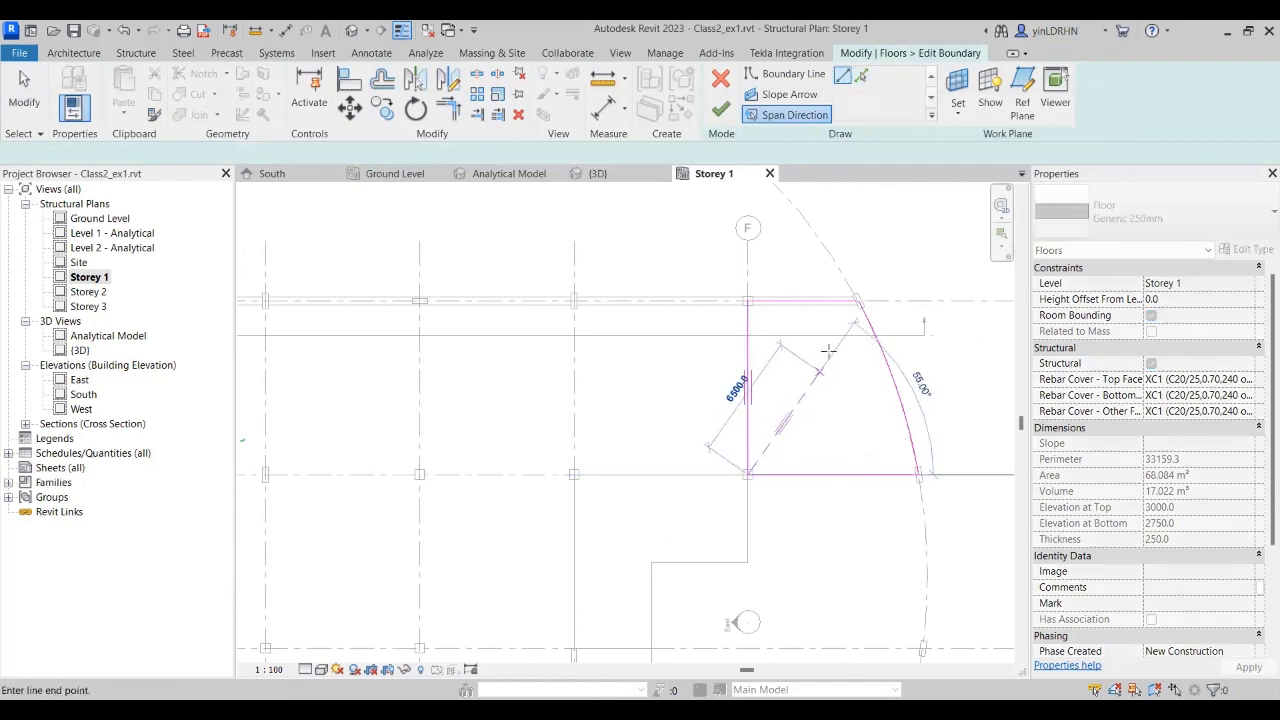
{"action": "left_click", "coordinate": [857, 305]}
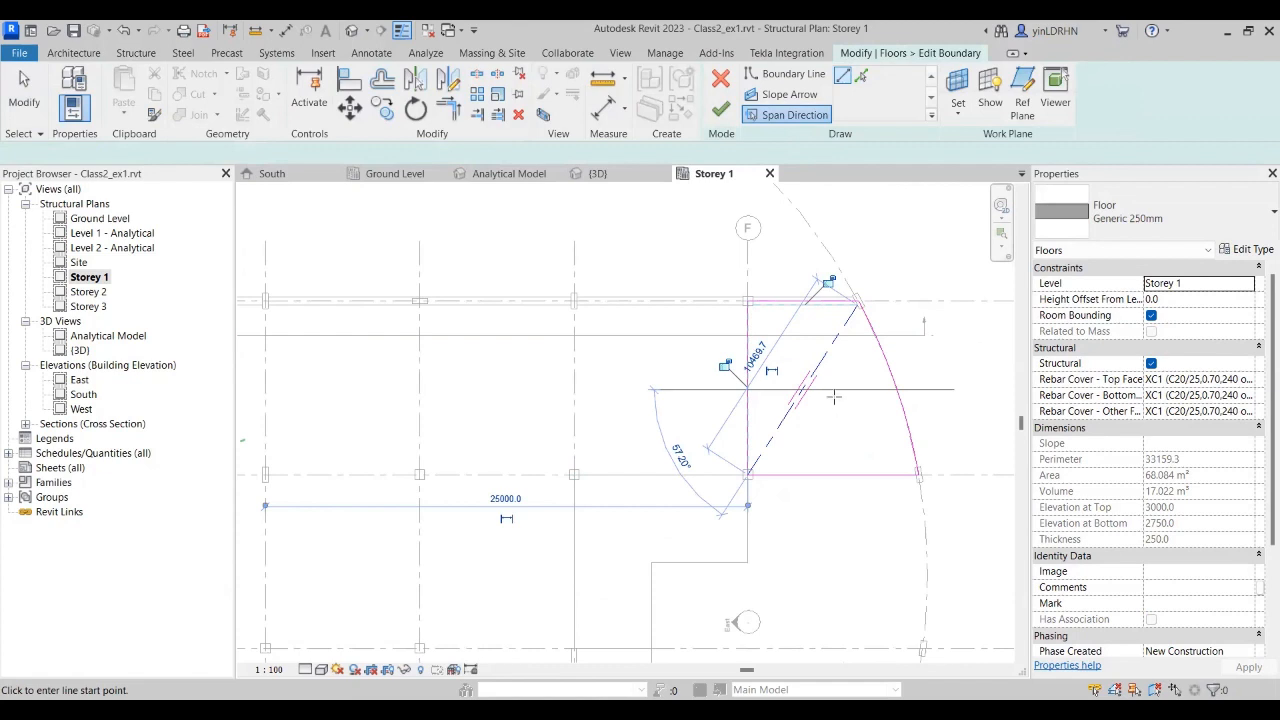
{"action": "key", "text": "Escape"}
{"action": "key", "text": "Escape"}
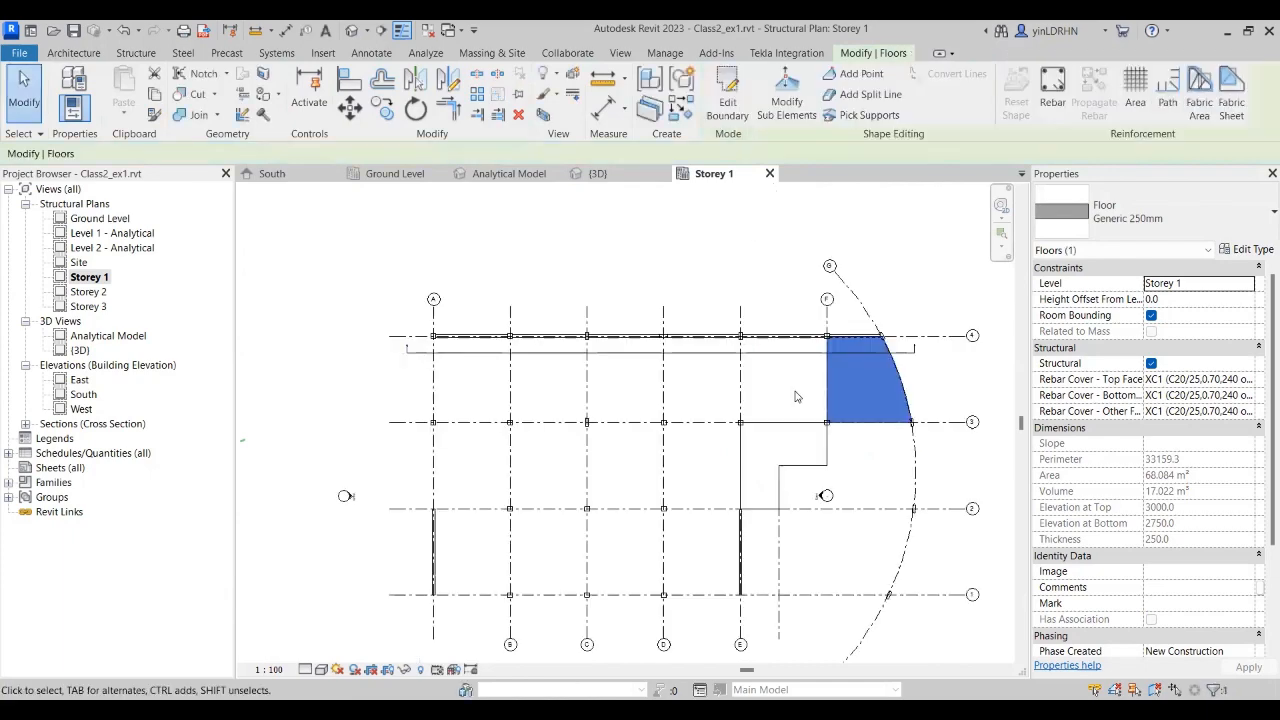
{"action": "left_click", "coordinate": [800, 394]}
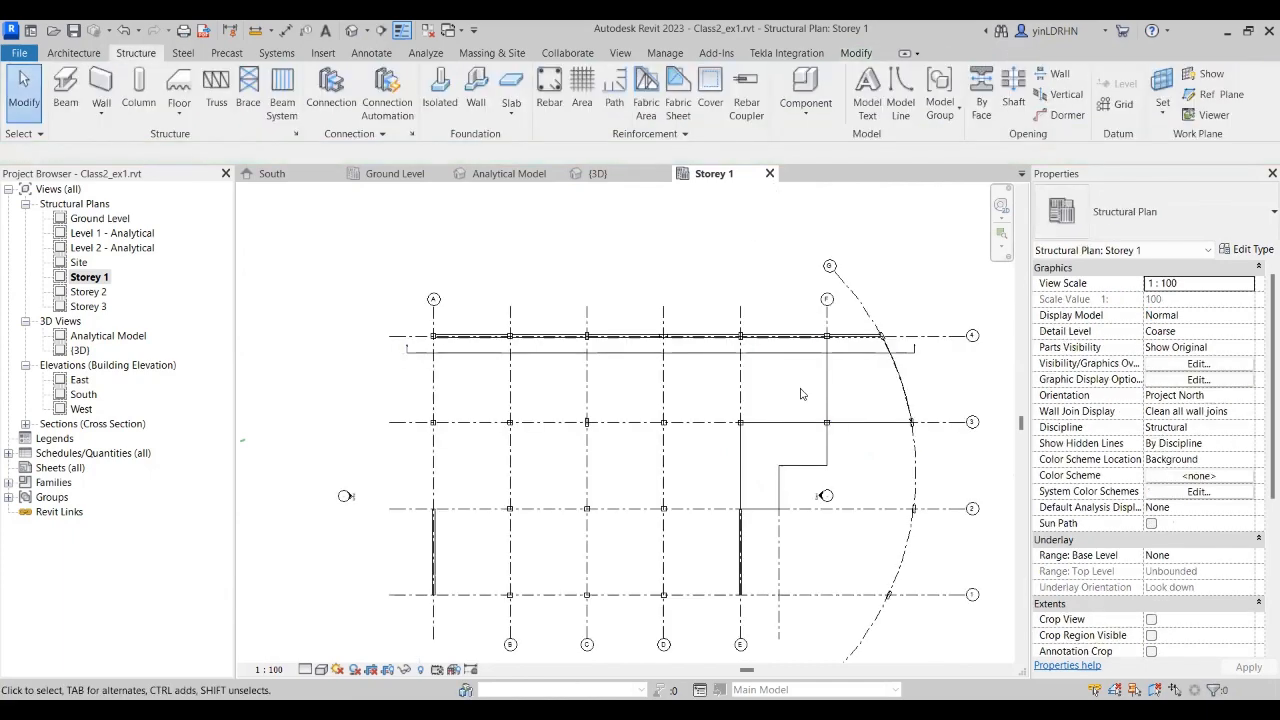
Step: Start another structural floor on Storey 1 and sketch a 16000 x 9000 mm rectangular boundary from column B/3 to column D/2
{"action": "middle_click_drag", "start_coordinate": [785, 395], "coordinate": [737, 303]}
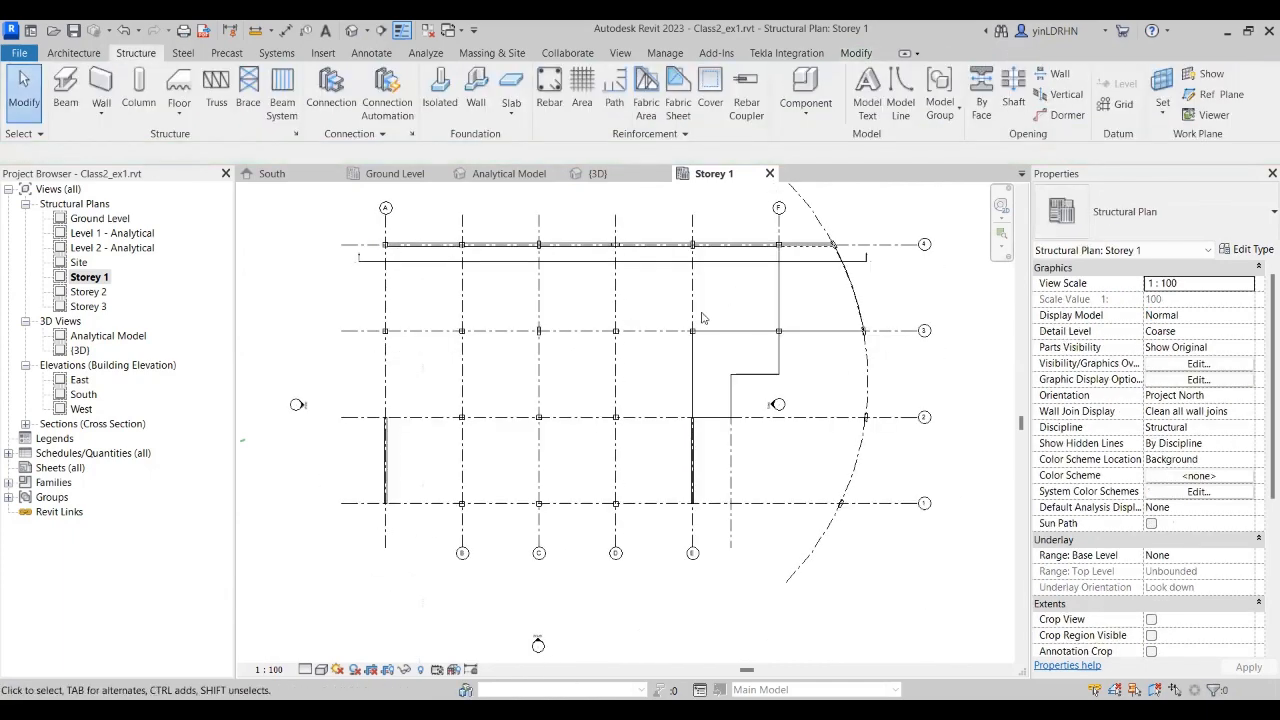
{"action": "left_click", "coordinate": [179, 91]}
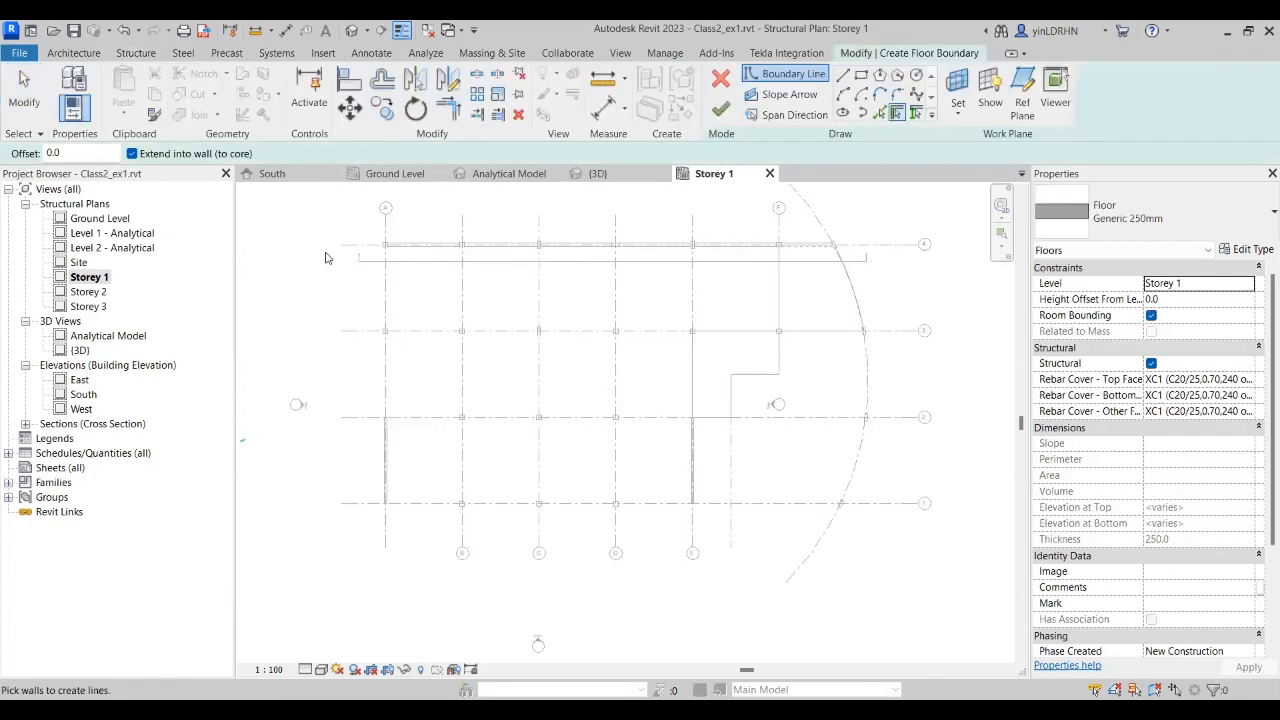
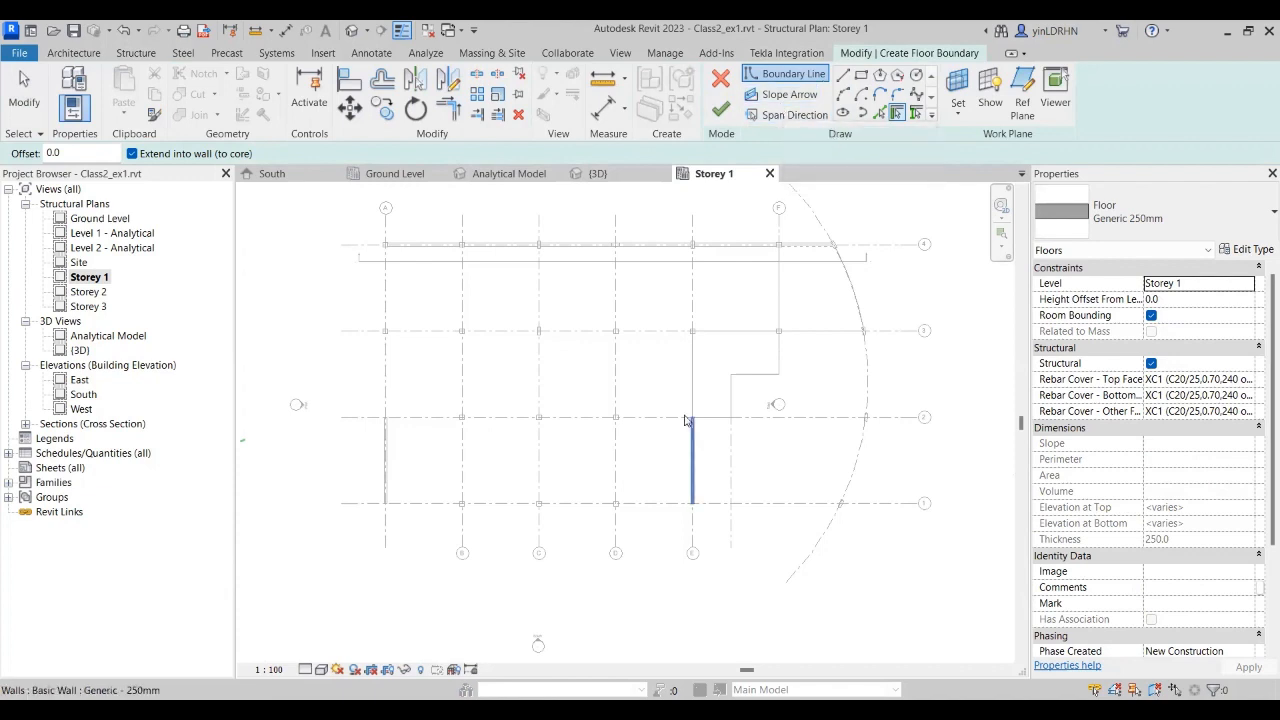
{"action": "key", "text": "Escape"}
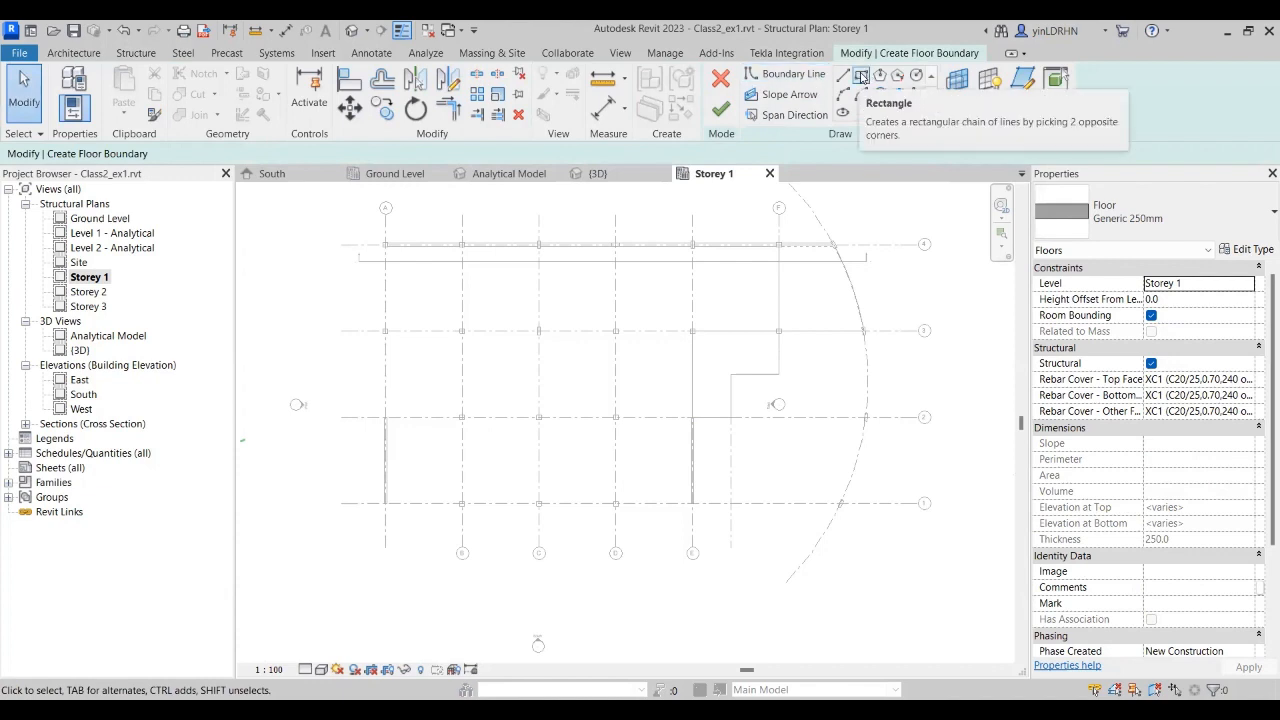
{"action": "left_click", "coordinate": [861, 78]}
{"action": "scroll", "coordinate": [550, 385], "scroll_direction": "up", "scroll_amount": 3}
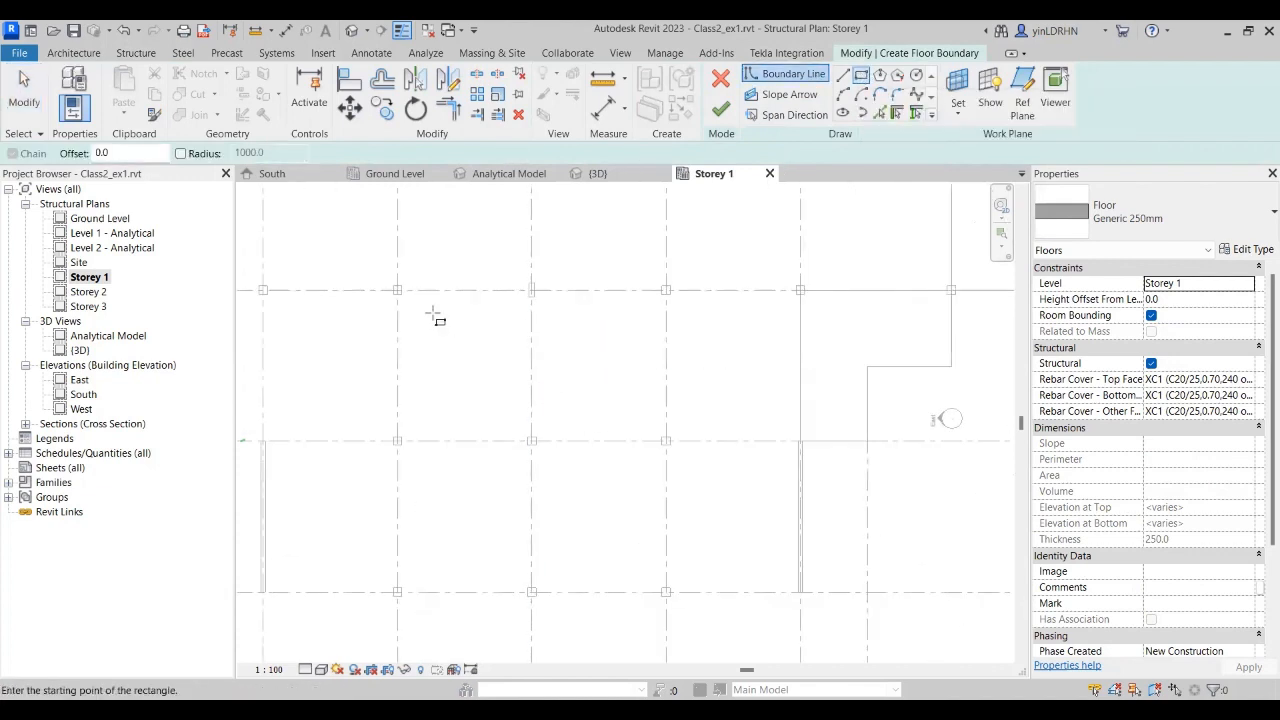
{"action": "left_click", "coordinate": [398, 291]}
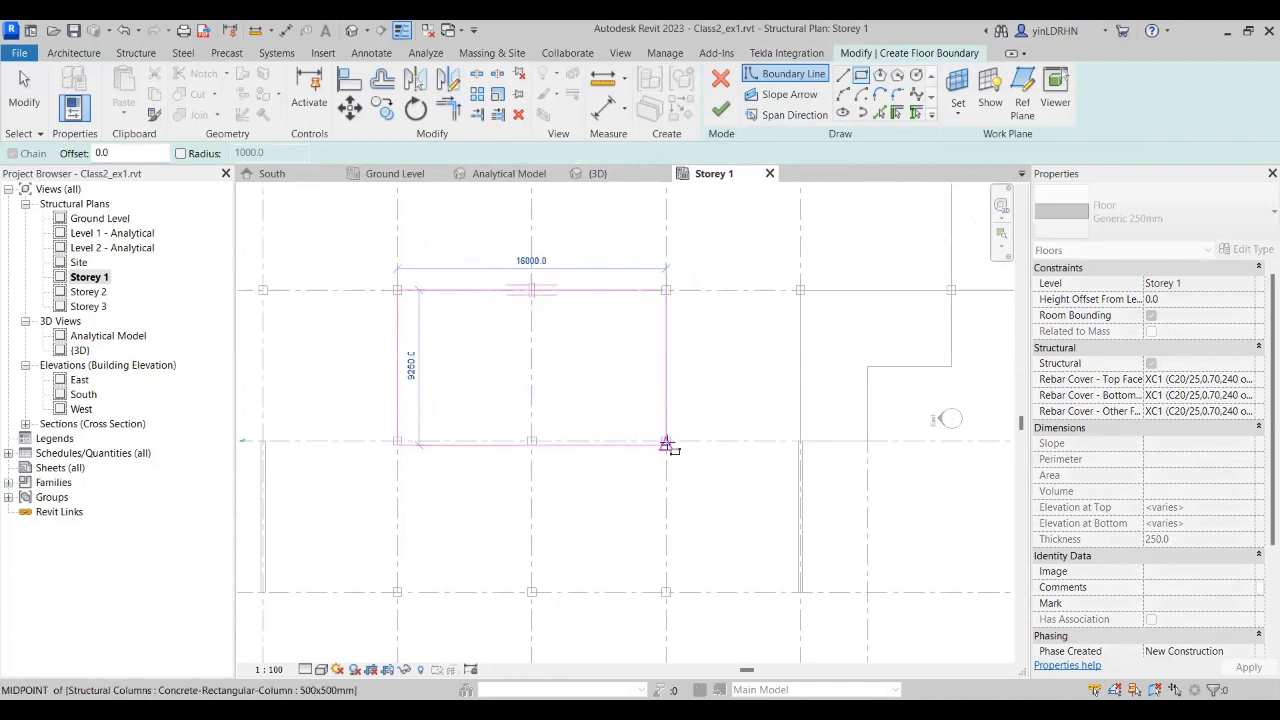
{"action": "left_click", "coordinate": [666, 442]}
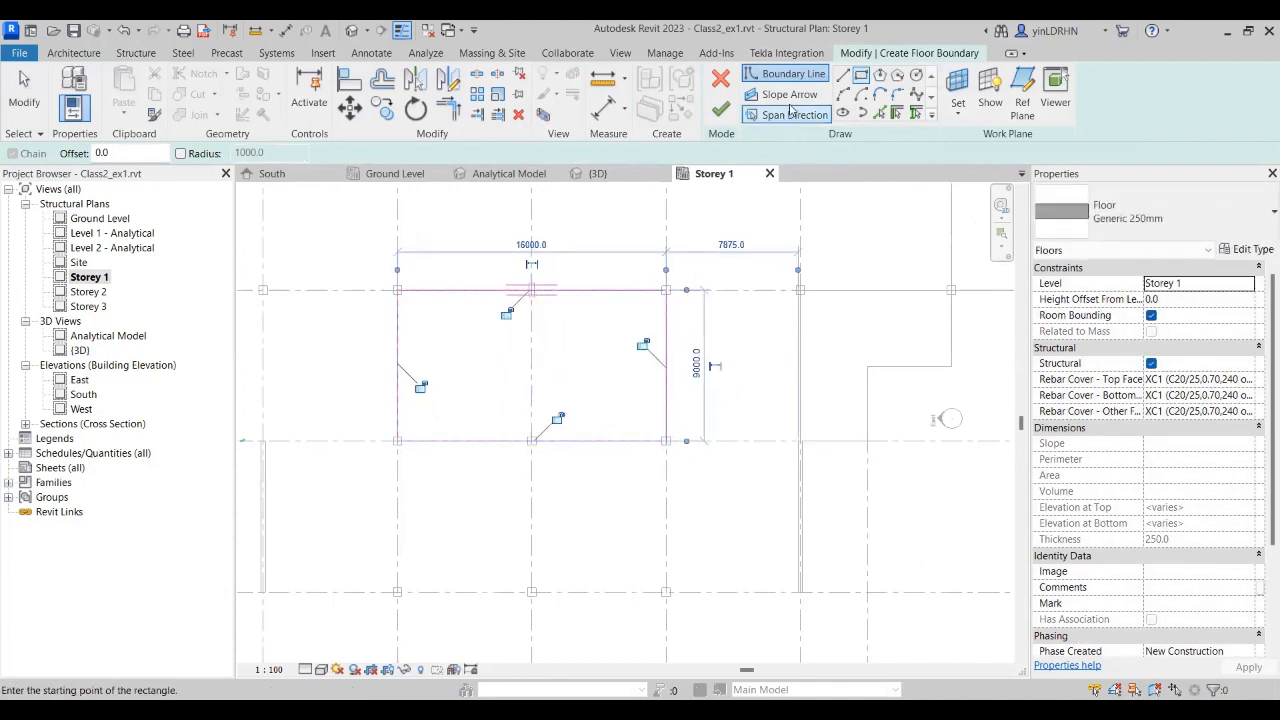
Step: Add a slope arrow from the midpoint of the floor's grid B edge to the midpoint of its grid D edge
{"action": "left_click", "coordinate": [789, 94]}
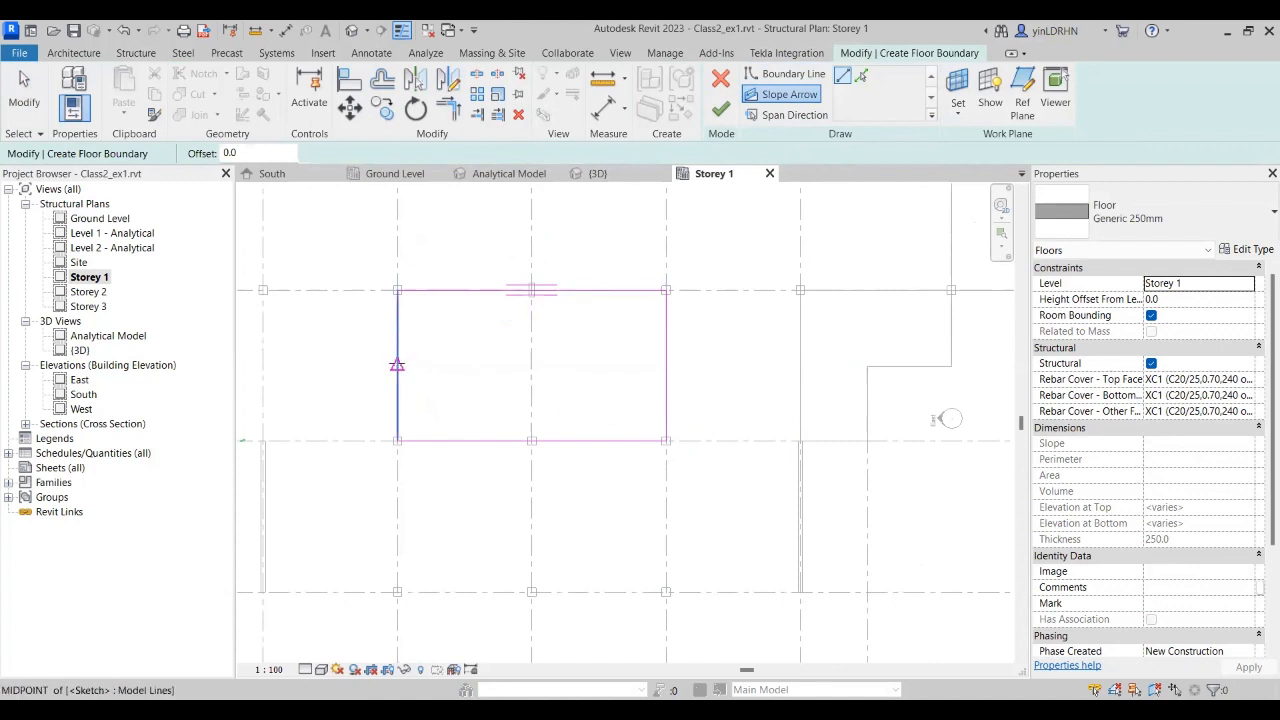
{"action": "left_click", "coordinate": [397, 365]}
{"action": "left_click", "coordinate": [666, 365]}
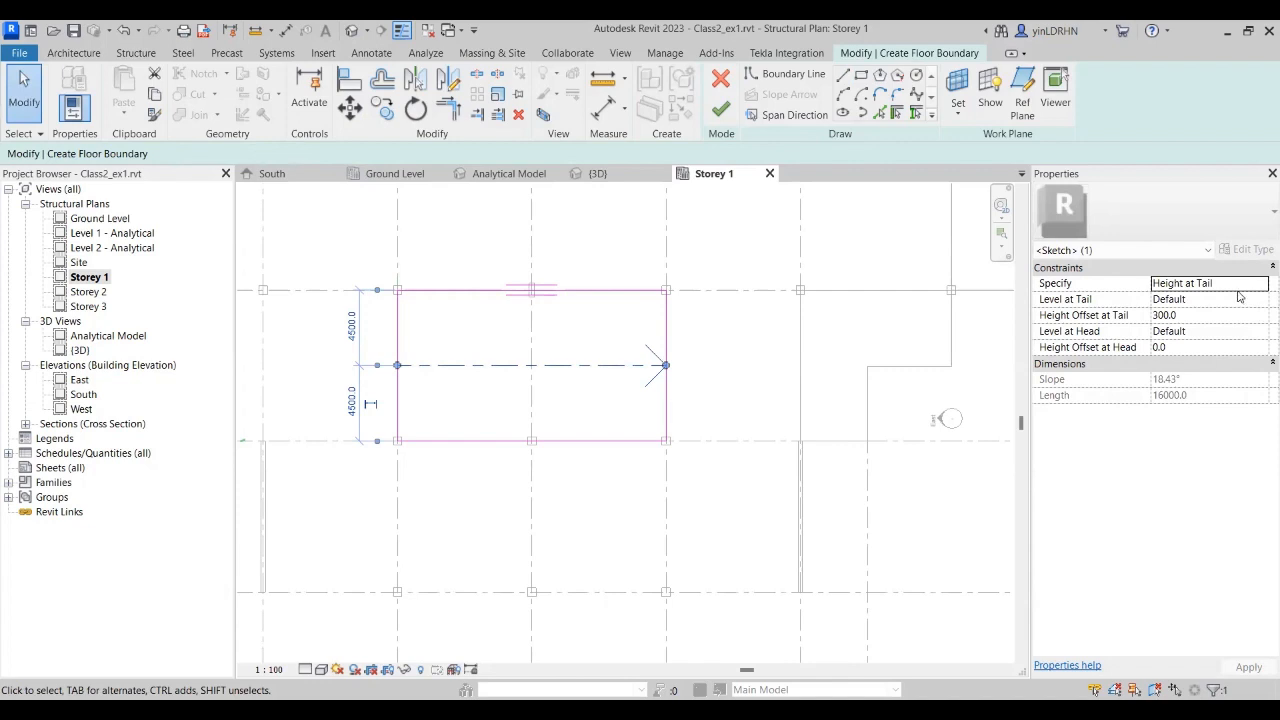
Step: Set the slope arrow's level at tail to Storey 1 and its level at head to Storey 2
{"action": "left_click", "coordinate": [1233, 300]}
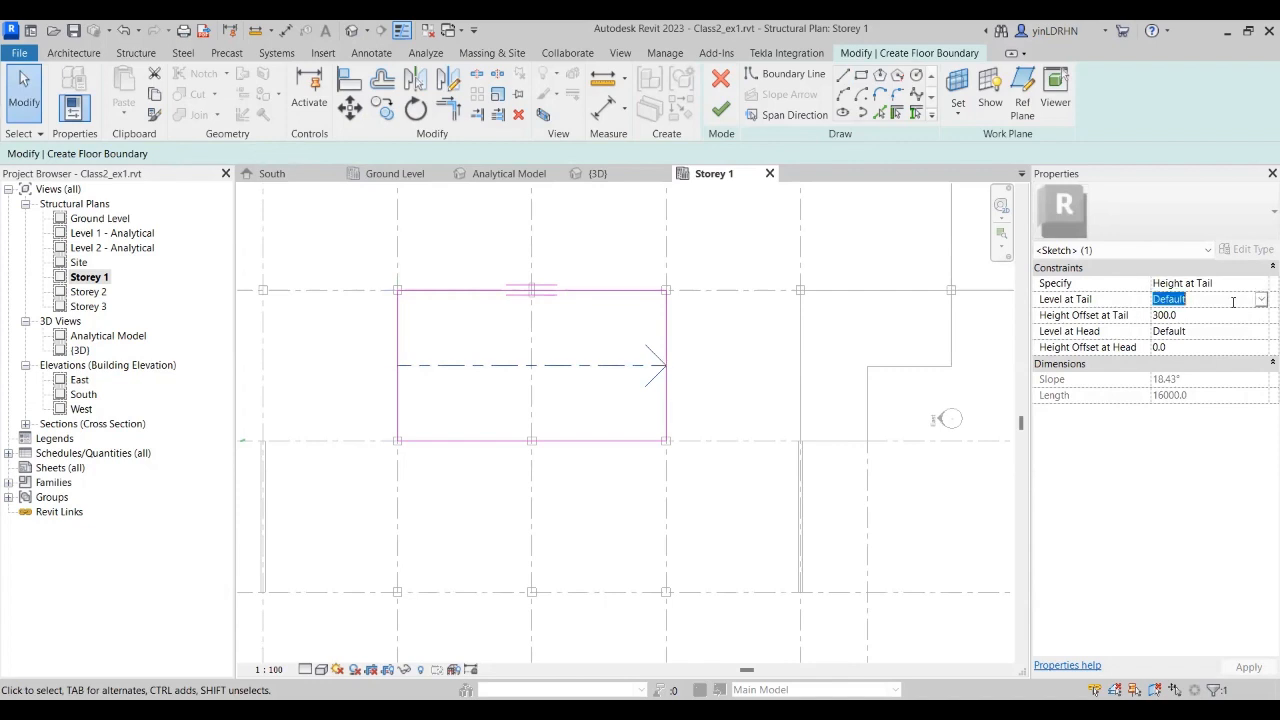
{"action": "left_click", "coordinate": [1261, 300]}
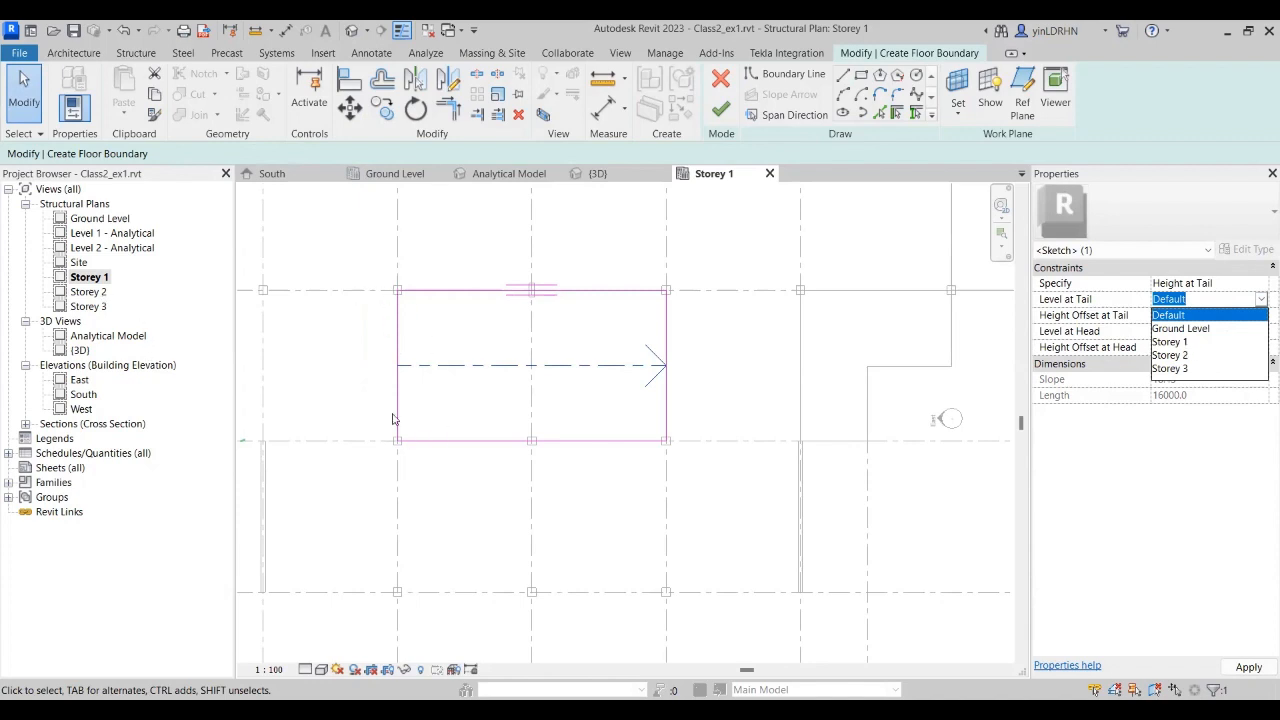
{"action": "left_click", "coordinate": [1190, 328]}
{"action": "left_click", "coordinate": [1206, 299]}
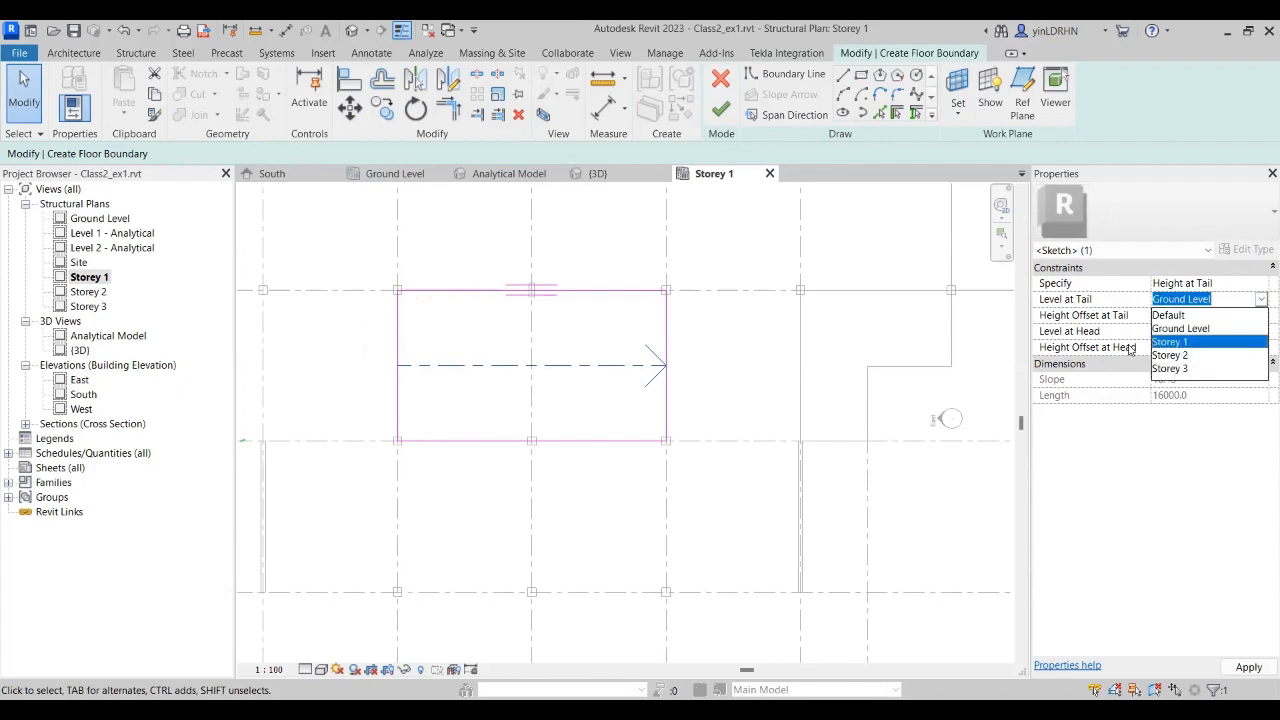
{"action": "left_click", "coordinate": [1170, 341]}
{"action": "left_click", "coordinate": [1210, 331]}
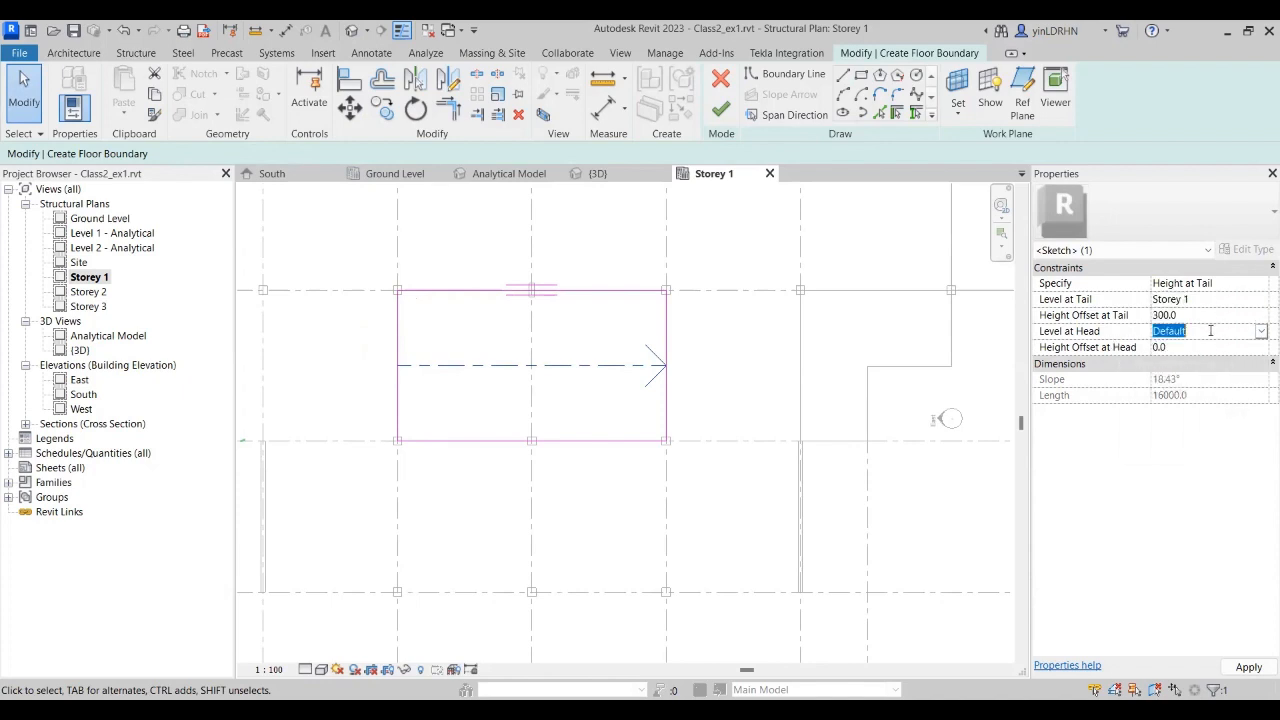
{"action": "left_click", "coordinate": [1261, 332]}
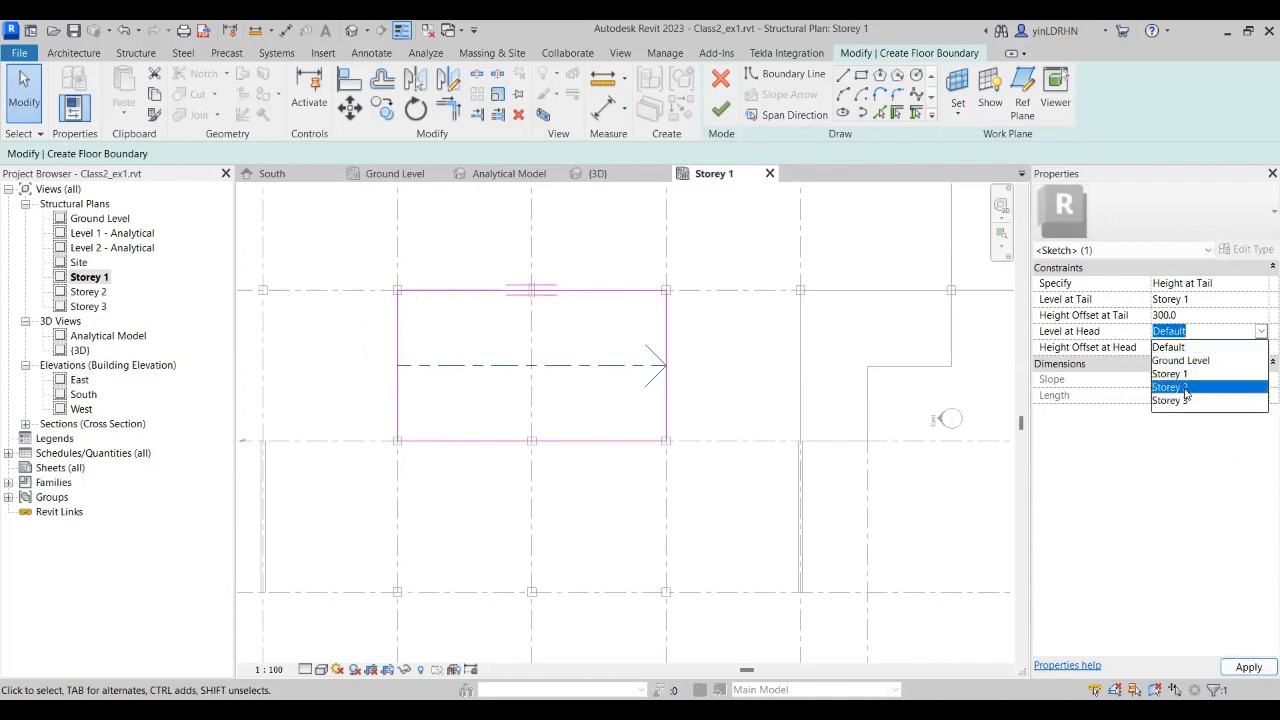
{"action": "left_click", "coordinate": [1180, 387]}
Step: Set the slope arrow's height offset at tail to 0, apply it and finish the sloped floor
{"action": "left_click", "coordinate": [1188, 317]}
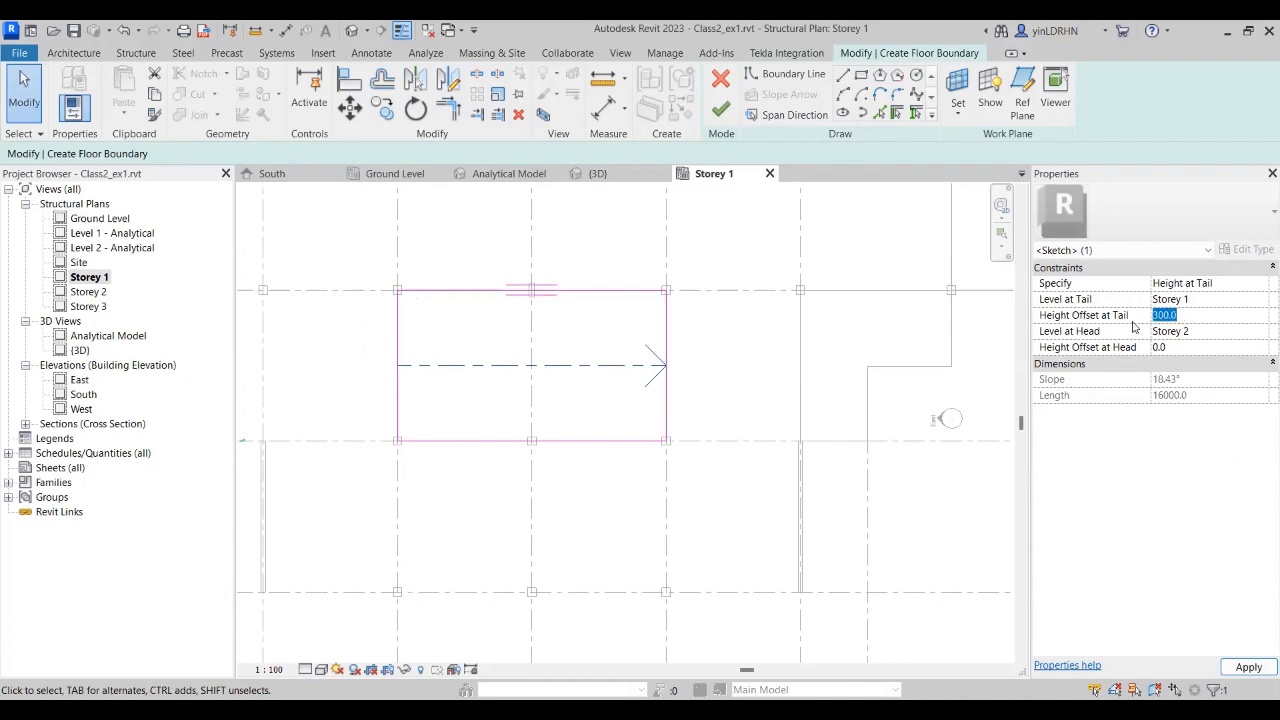
{"action": "type", "text": "0"}
{"action": "left_click", "coordinate": [1240, 668]}
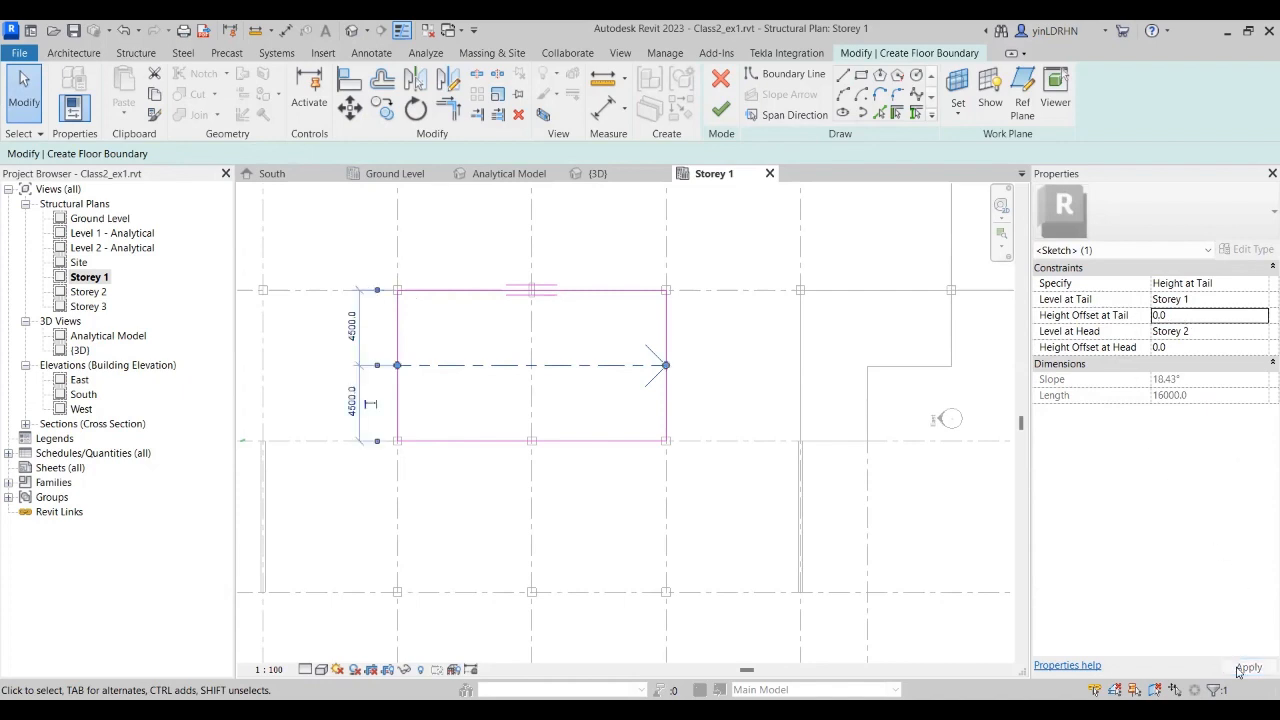
{"action": "left_click", "coordinate": [718, 114]}
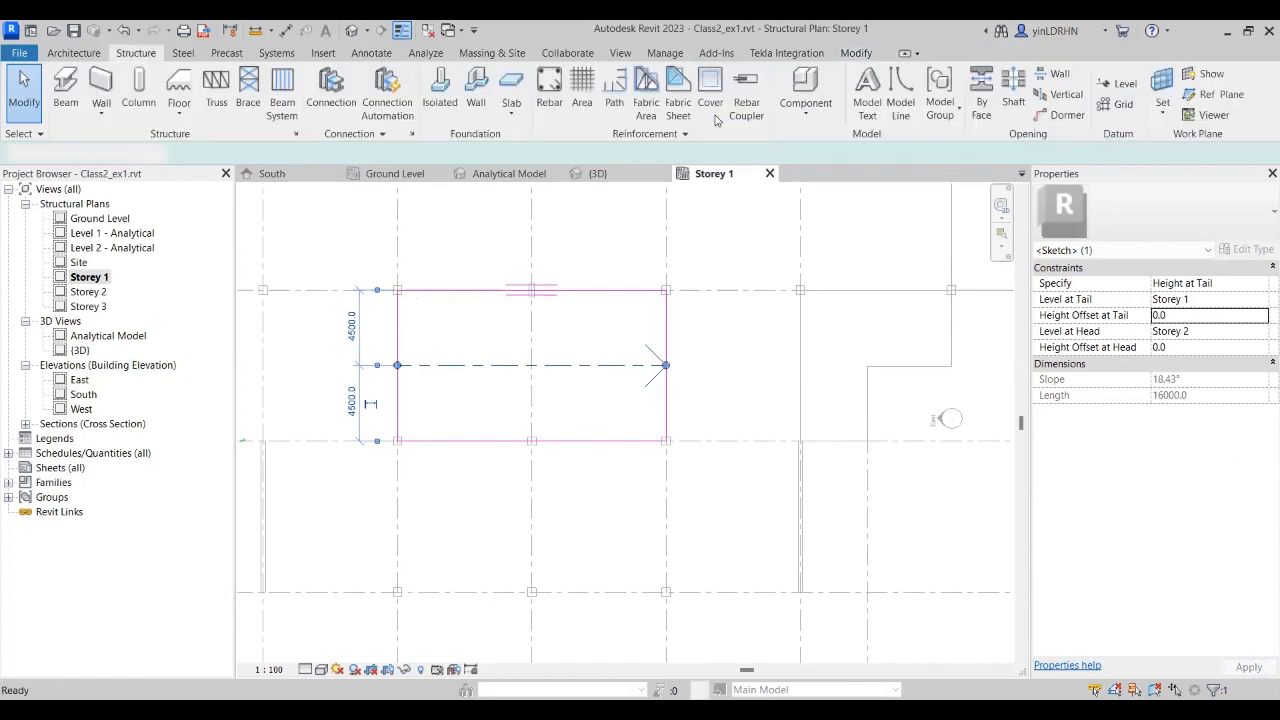
{"action": "left_click", "coordinate": [732, 378]}
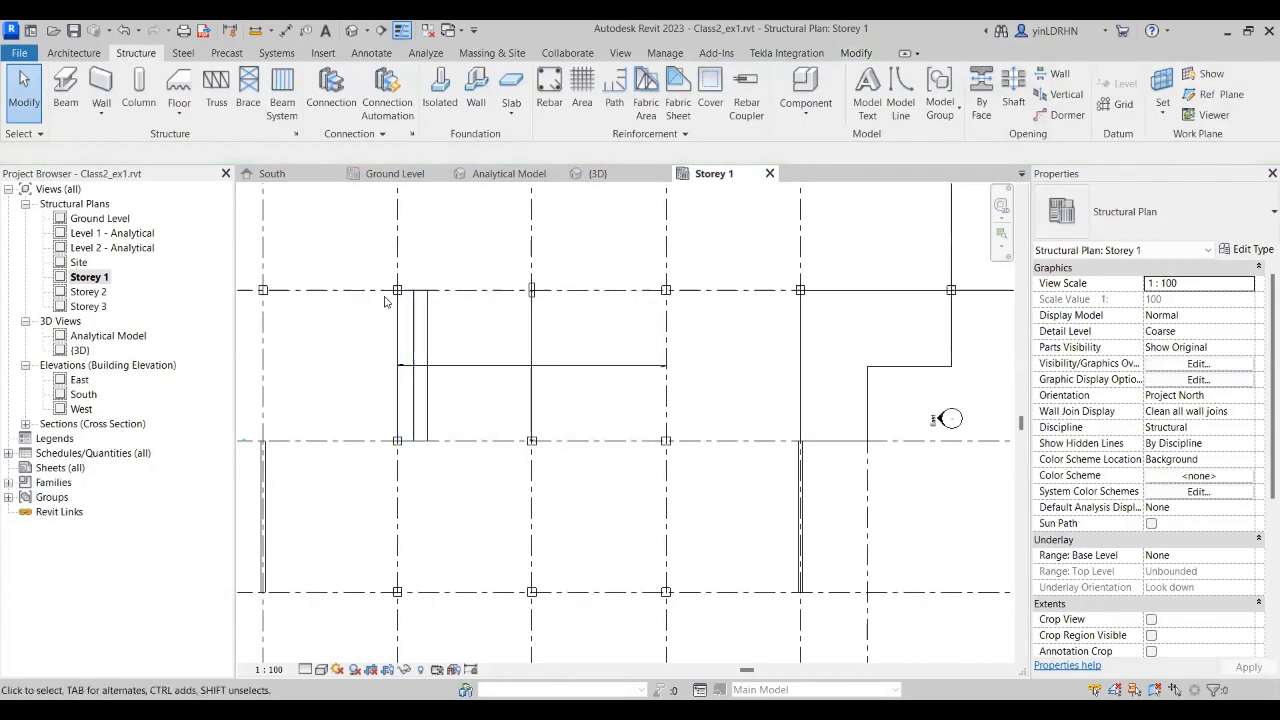
Step: Delete the span direction symbol of the sloped floor and inspect the floor's slope between grids B and D in the 3D view
{"action": "left_click", "coordinate": [501, 365]}
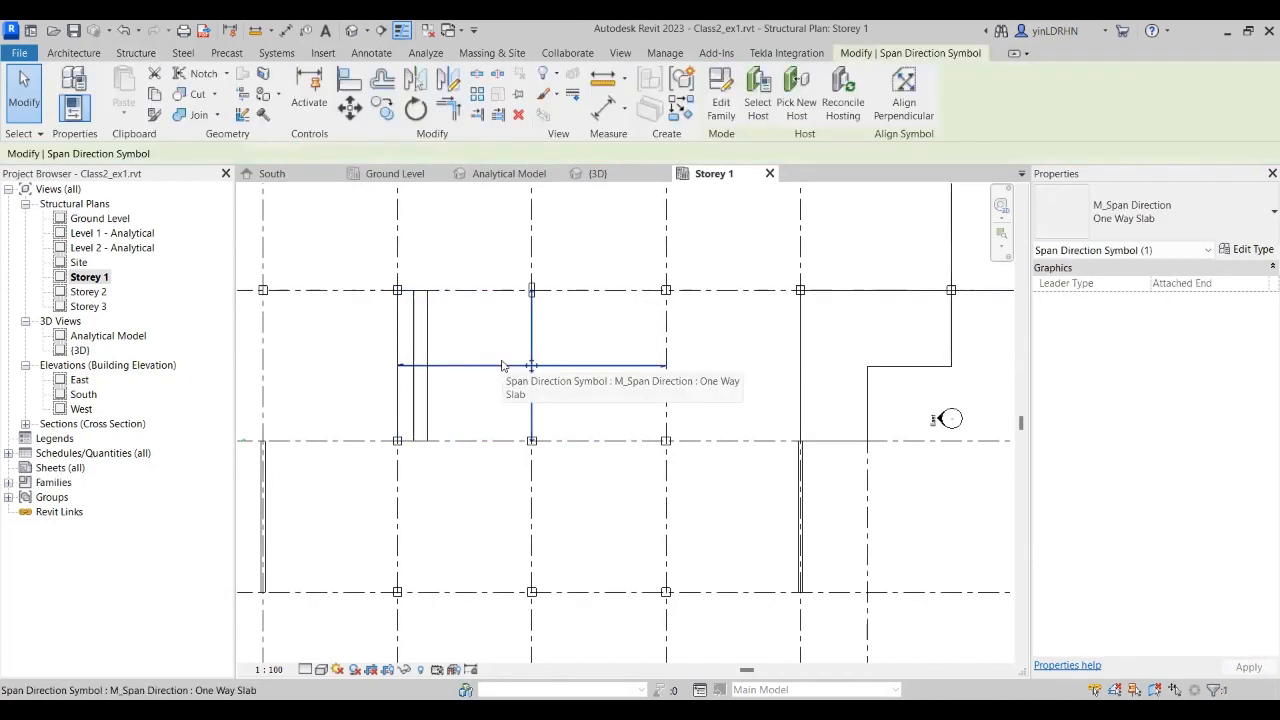
{"action": "key", "text": "Escape"}
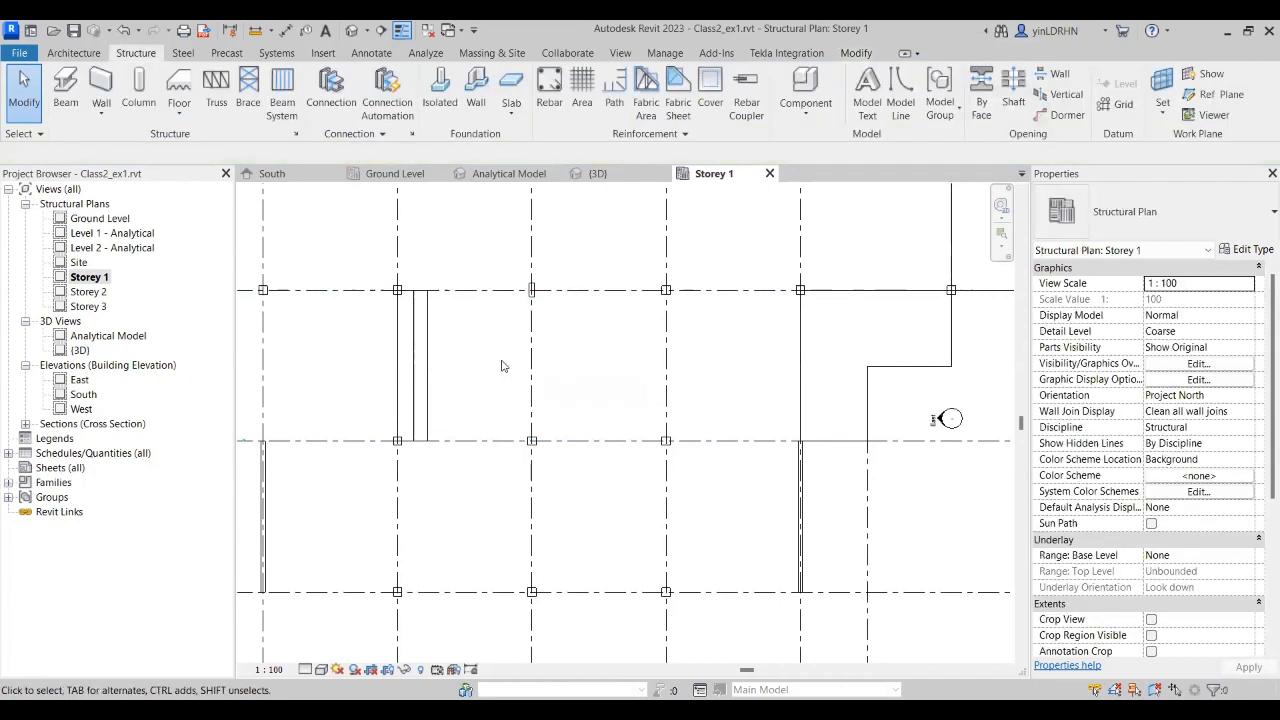
{"action": "left_click", "coordinate": [598, 174]}
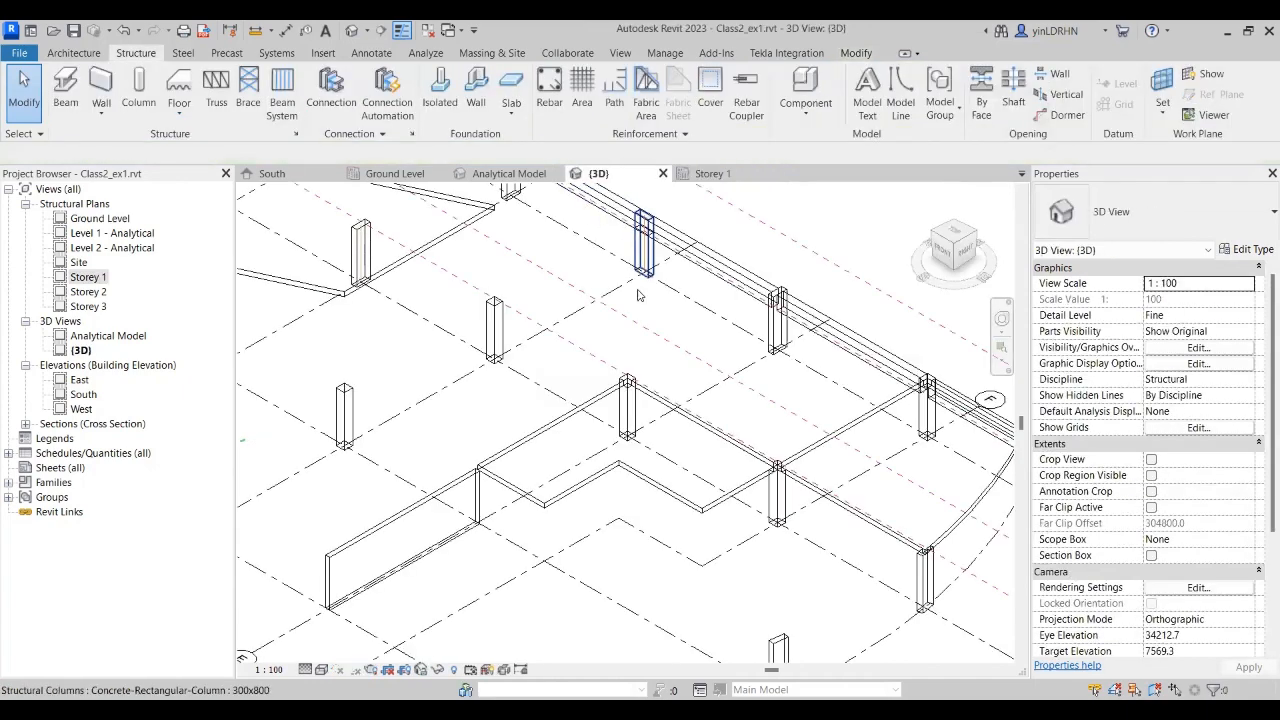
{"action": "middle_click_drag", "start_coordinate": [667, 391], "coordinate": [850, 482]}
{"action": "middle_click_drag", "start_coordinate": [765, 383], "coordinate": [830, 305]}
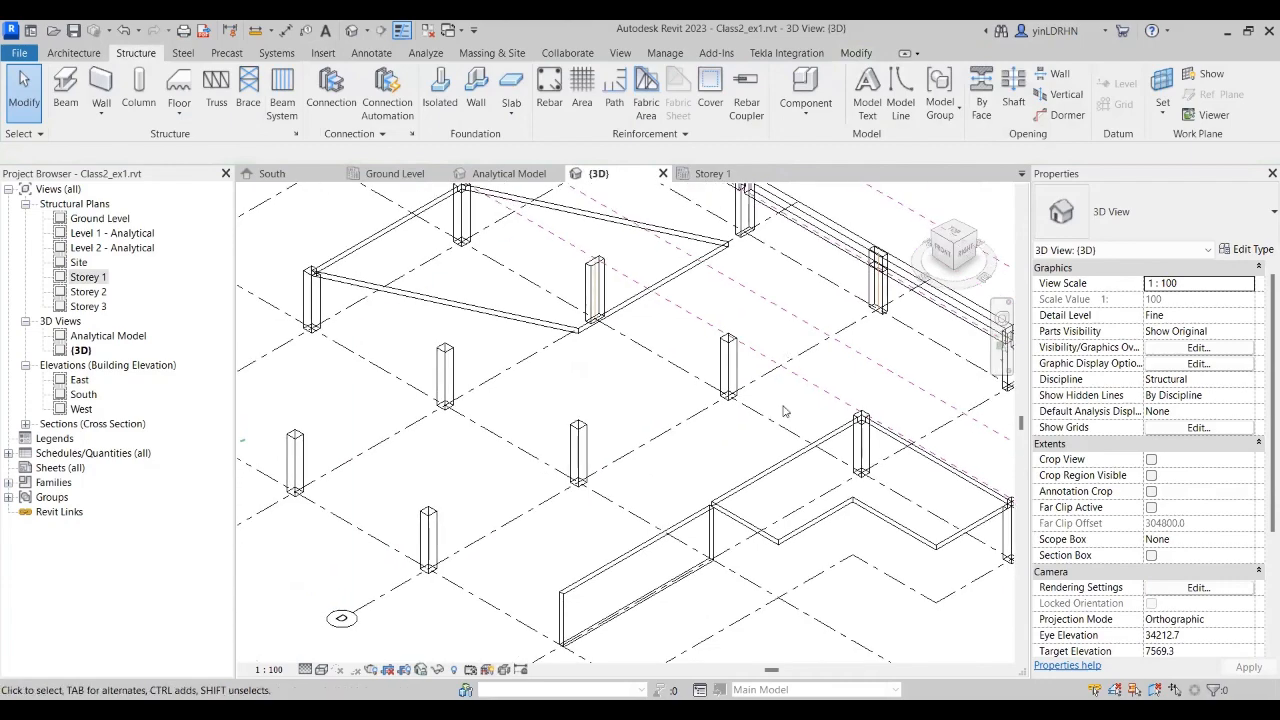
{"action": "middle_click_drag", "start_coordinate": [840, 442], "coordinate": [729, 415], "text": "shift"}
{"action": "middle_click_drag", "start_coordinate": [703, 371], "coordinate": [793, 298]}
{"action": "left_click", "coordinate": [381, 374]}
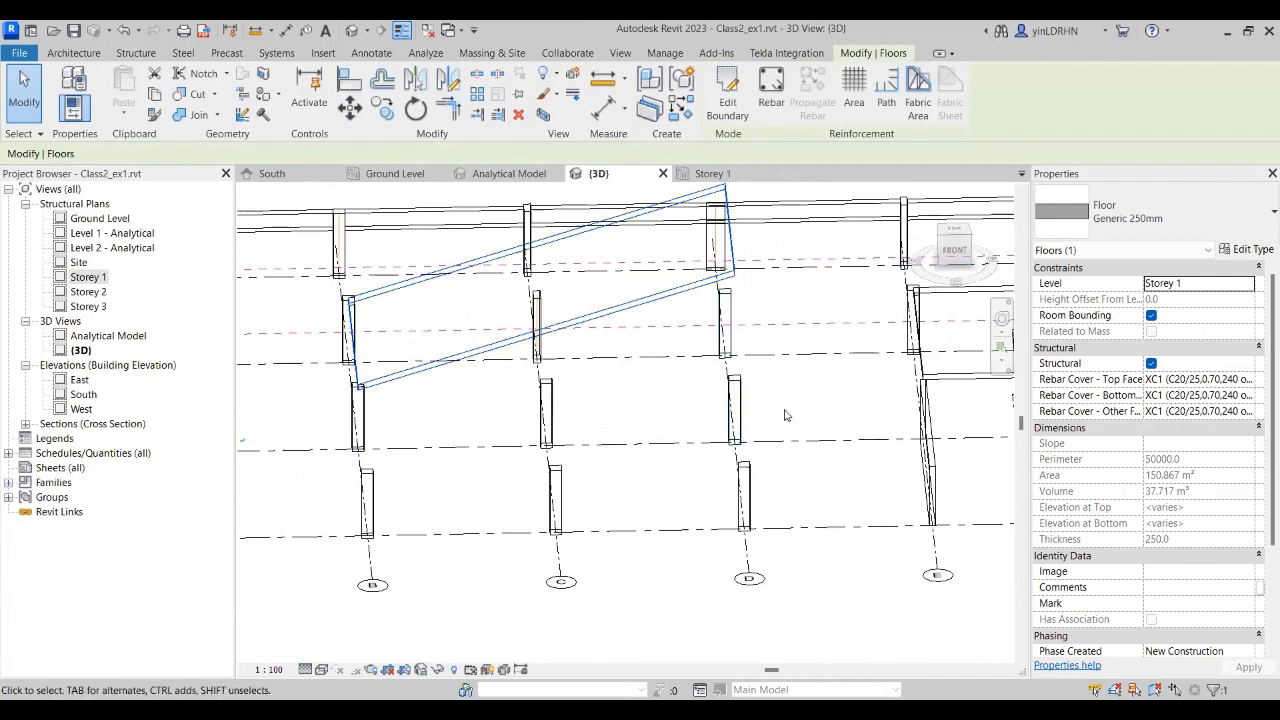
Step: Examine how the sloped floor appears in the Storey 1 and Storey 2 plans
{"action": "left_click", "coordinate": [712, 174]}
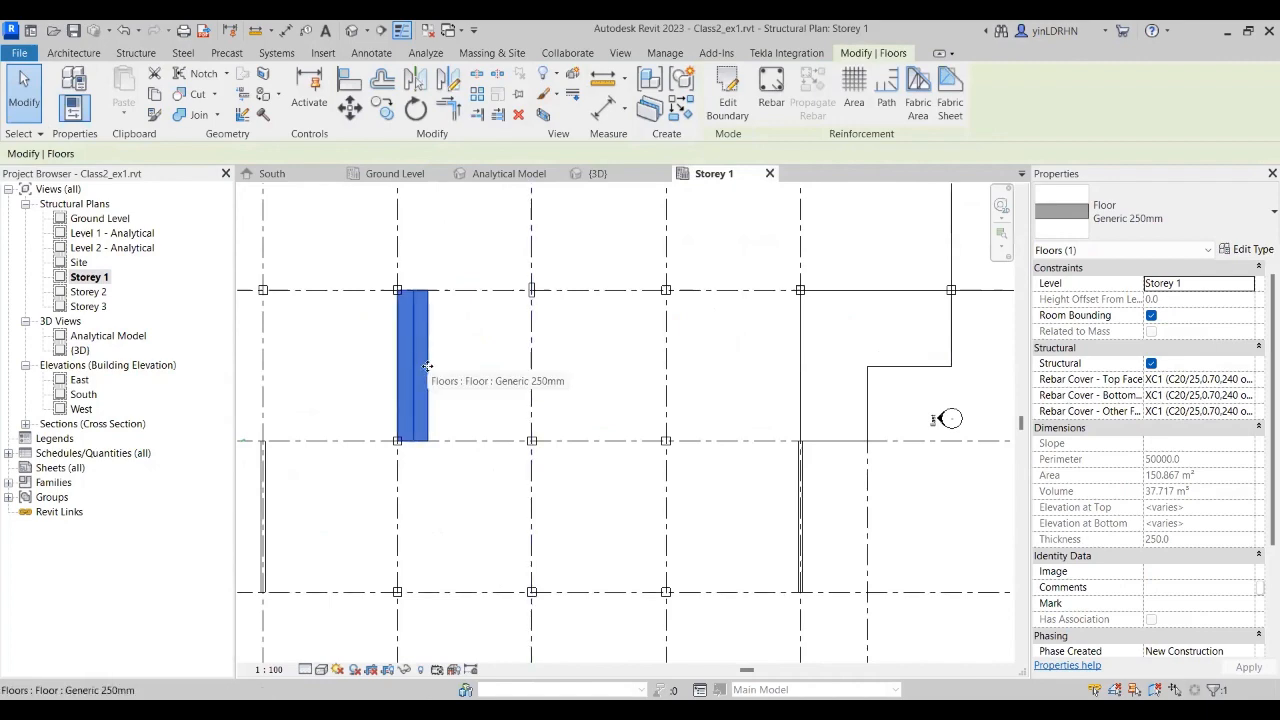
{"action": "key", "text": "Escape"}
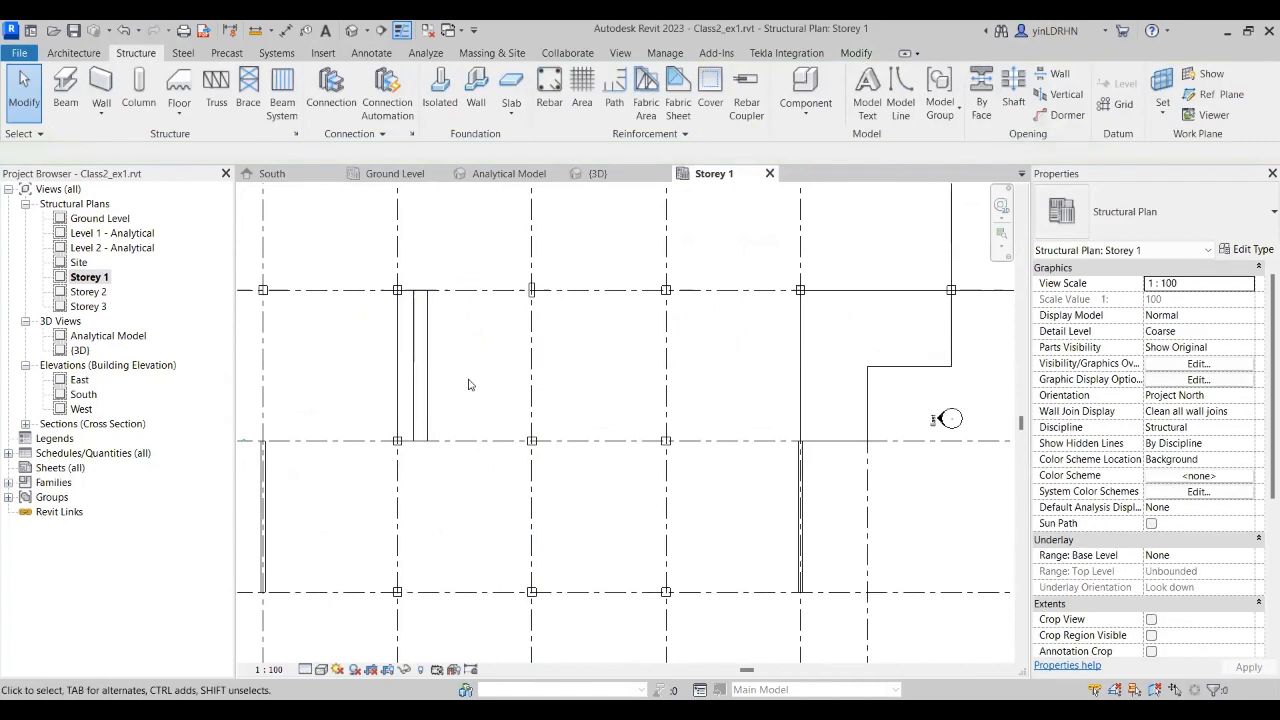
{"action": "left_click", "coordinate": [411, 392]}
{"action": "key", "text": "Escape"}
{"action": "double_click", "coordinate": [88, 292]}
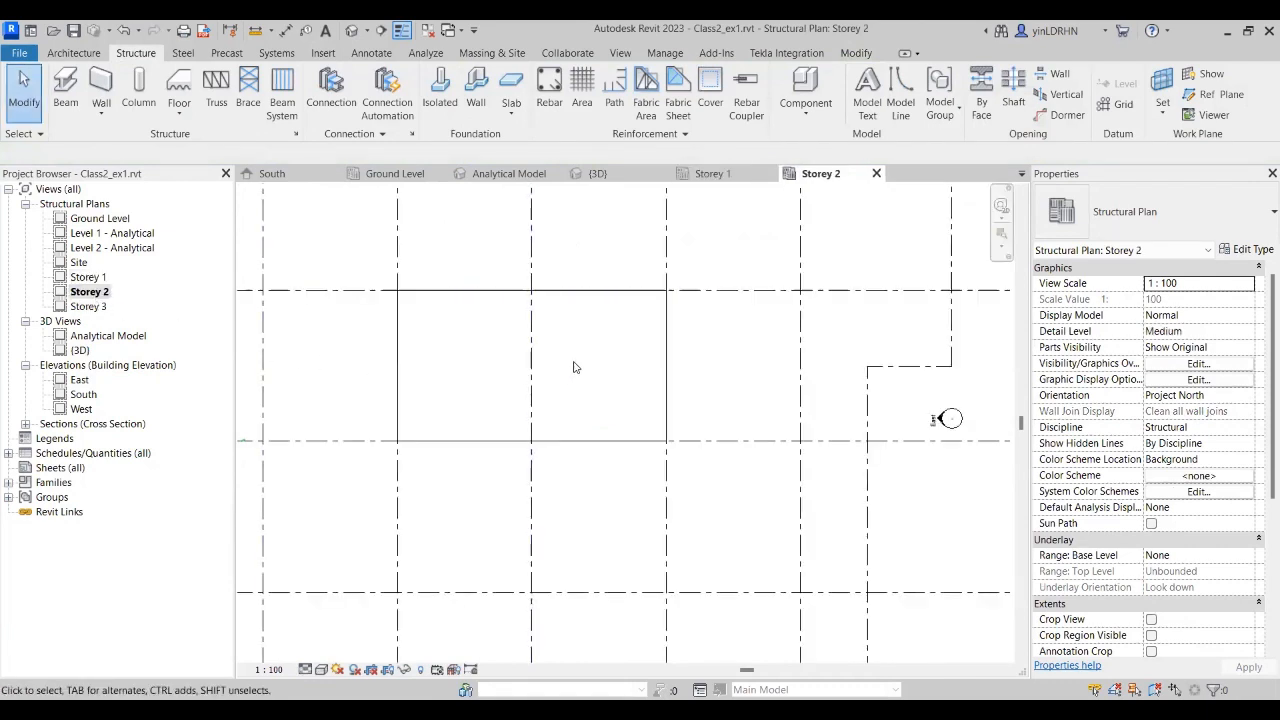
Step: Edit the sloped floor's boundary, set its slope arrow's level at head to Ground Level and finish the edit
{"action": "left_click", "coordinate": [664, 366]}
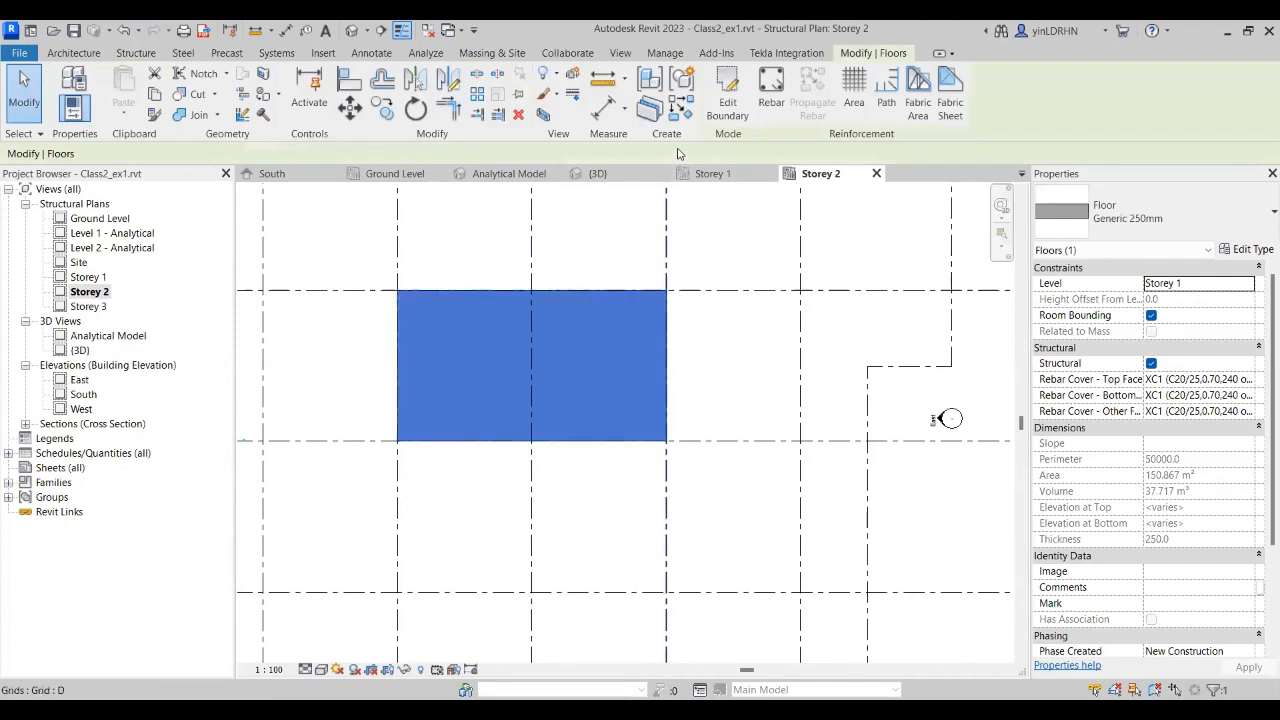
{"action": "left_click", "coordinate": [727, 105]}
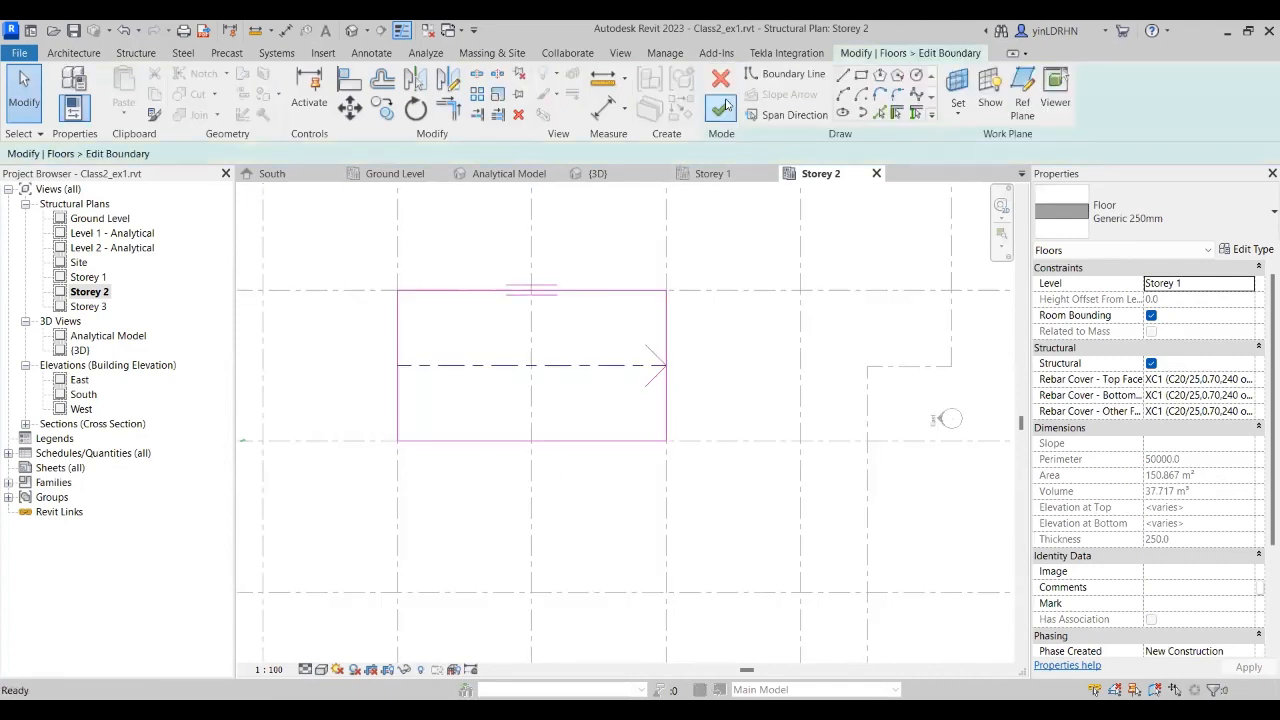
{"action": "left_click", "coordinate": [652, 362]}
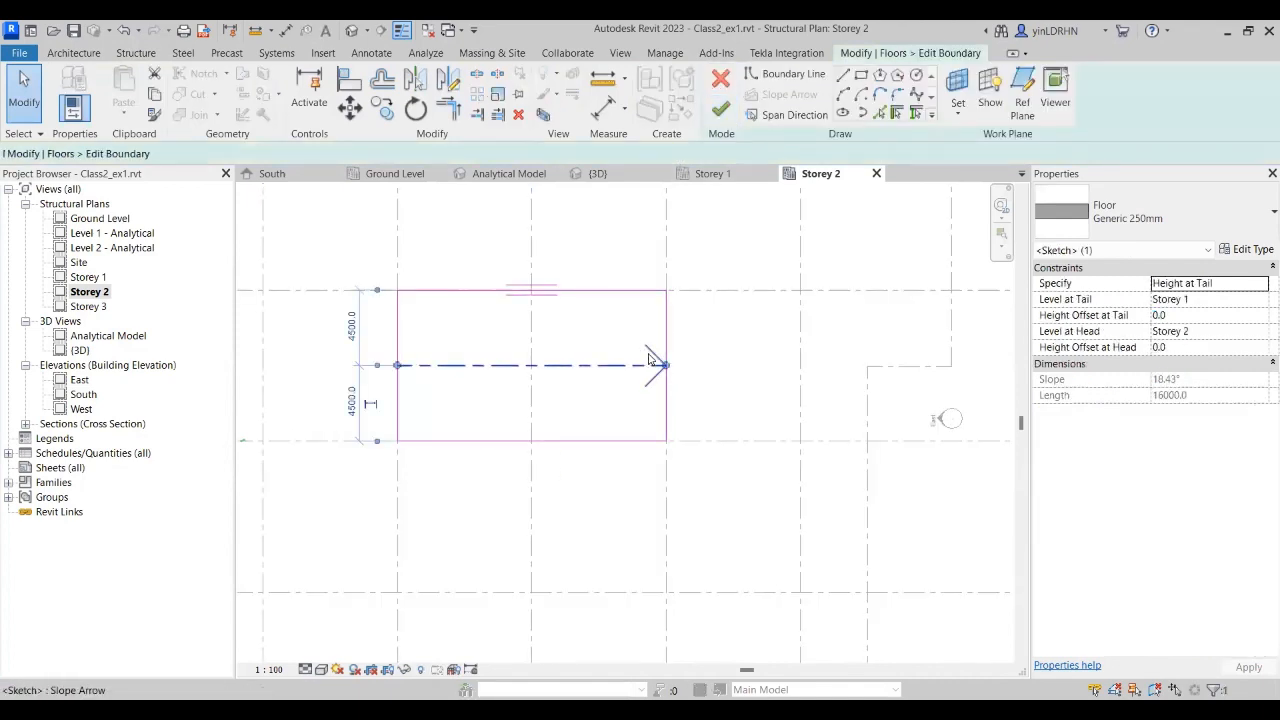
{"action": "left_click", "coordinate": [1224, 332]}
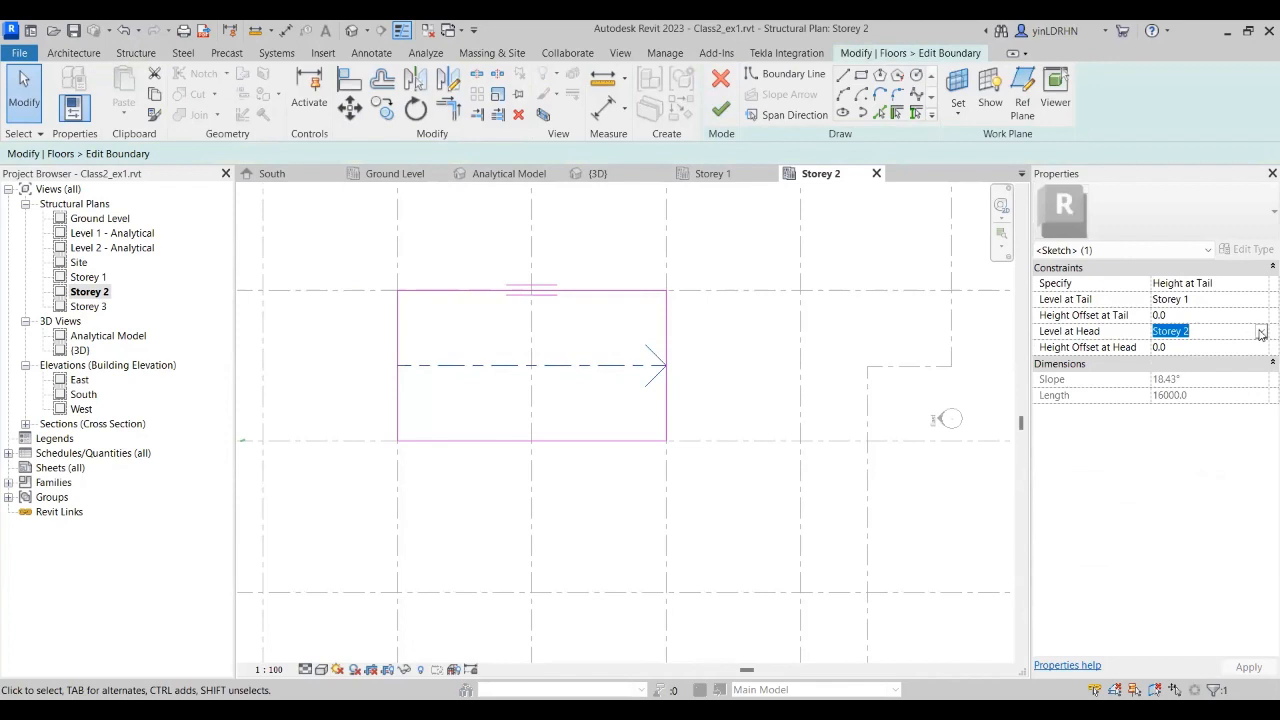
{"action": "left_click", "coordinate": [1261, 331]}
{"action": "left_click", "coordinate": [1190, 360]}
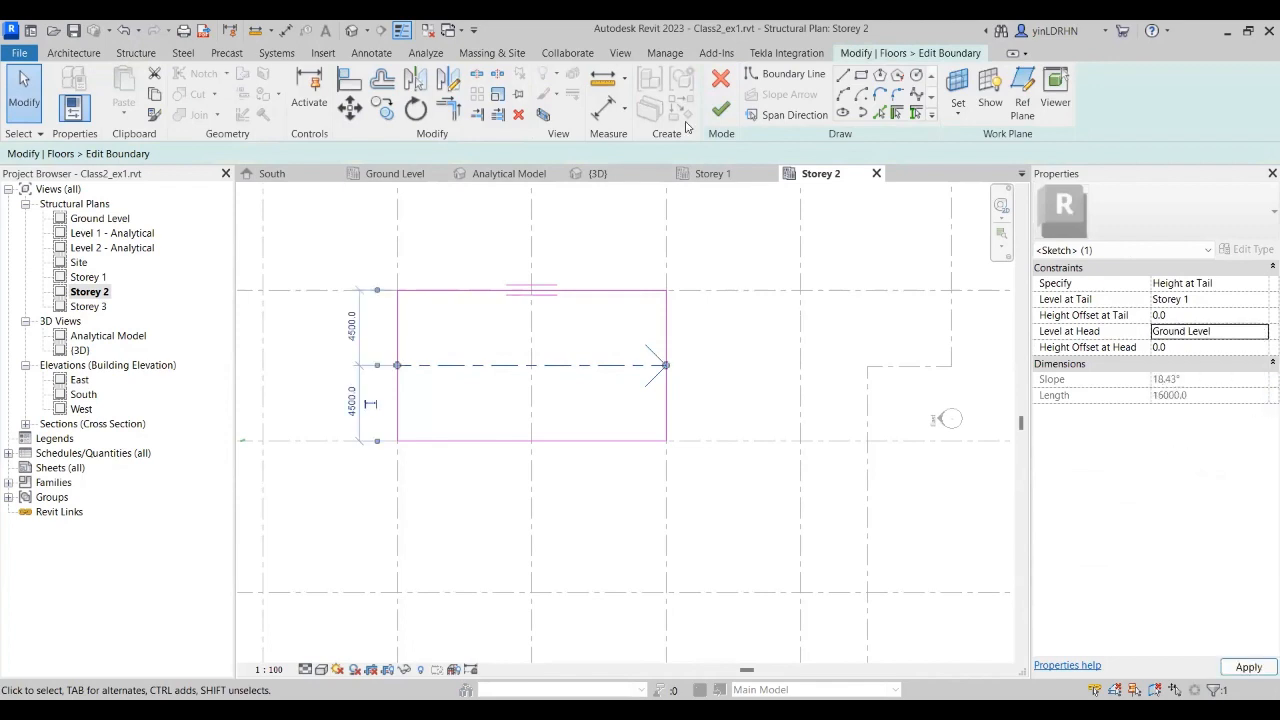
{"action": "left_click", "coordinate": [721, 109]}
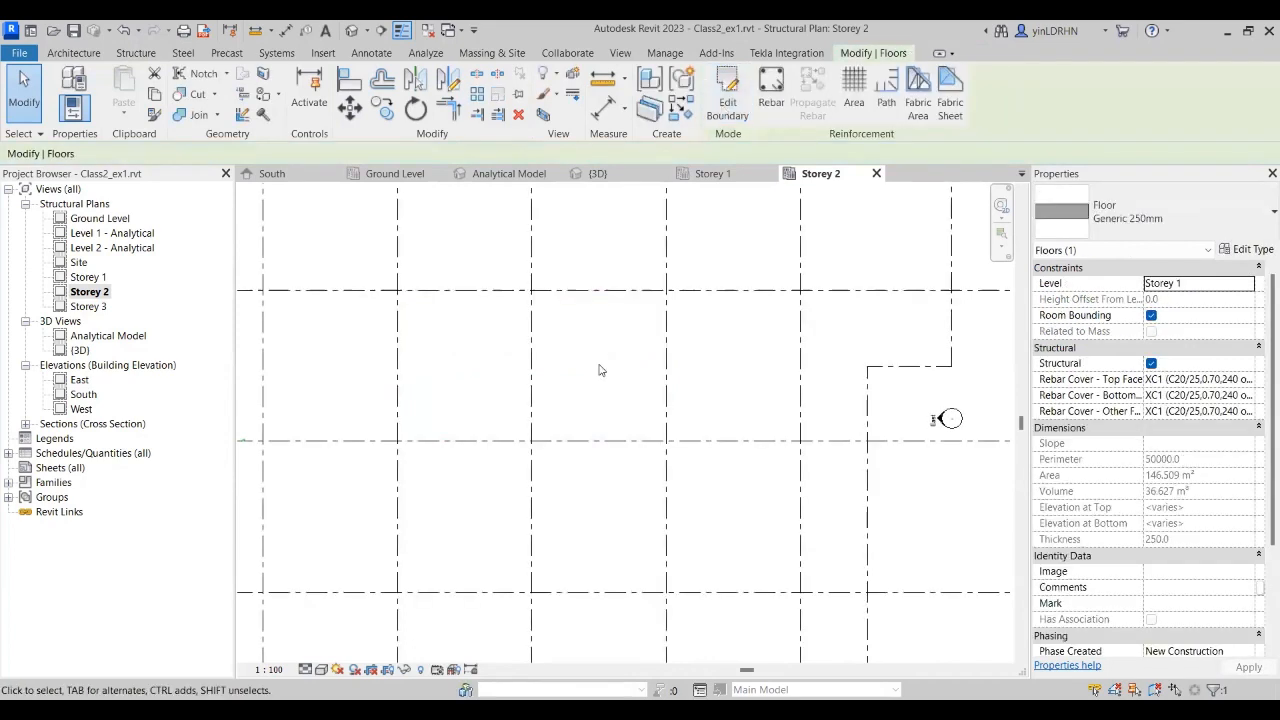
Step: Check the re-sloped floor in the Ground Level plan, the Storey 1 plan and the 3D view
{"action": "left_click", "coordinate": [425, 174]}
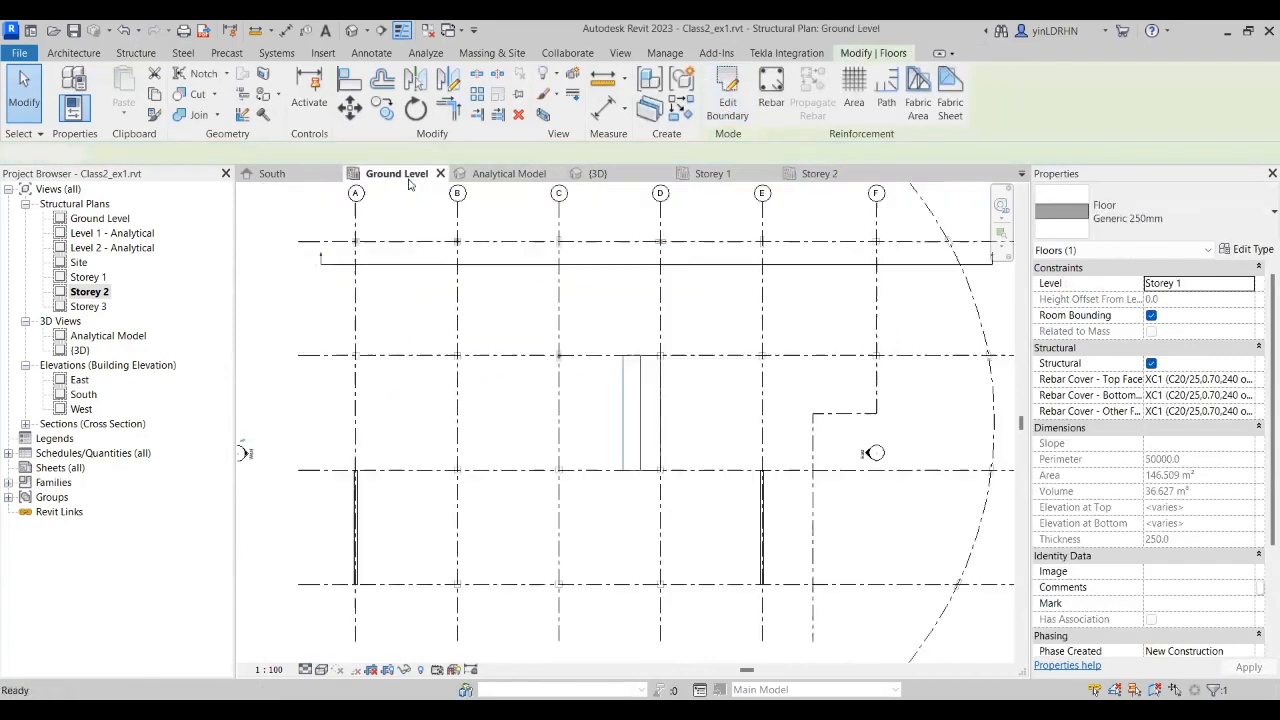
{"action": "left_click", "coordinate": [605, 447]}
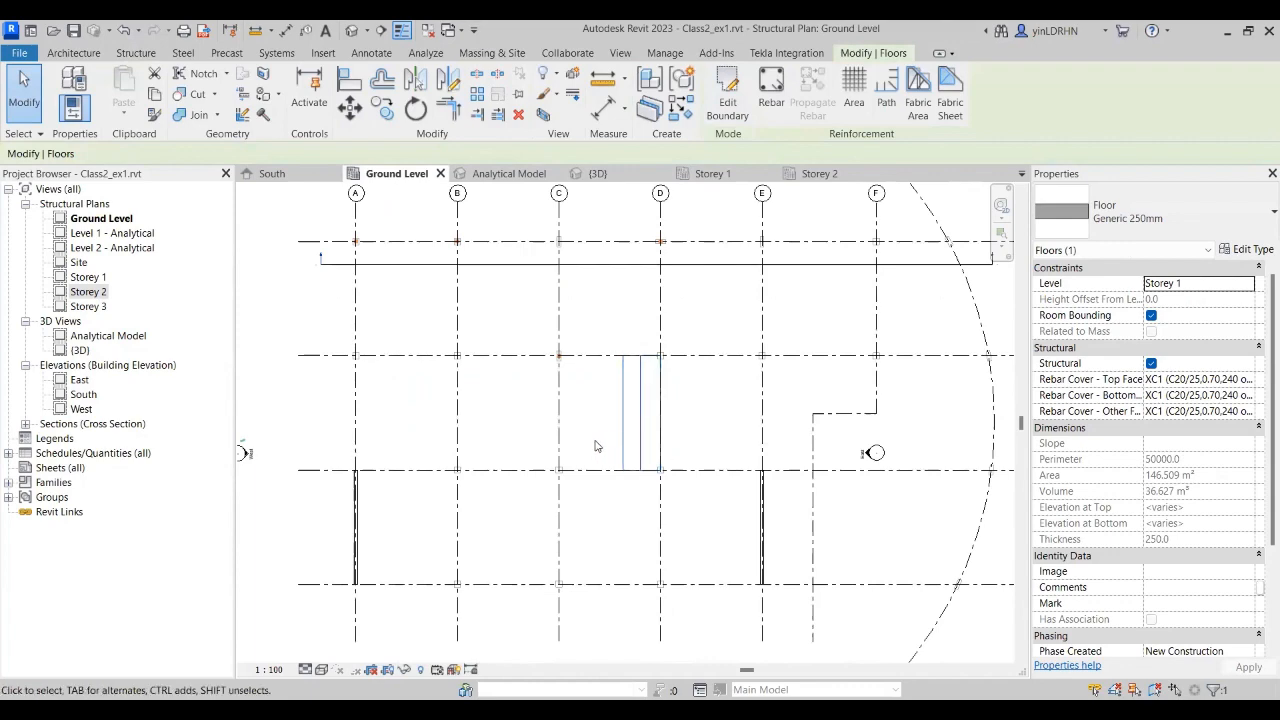
{"action": "left_click", "coordinate": [712, 174]}
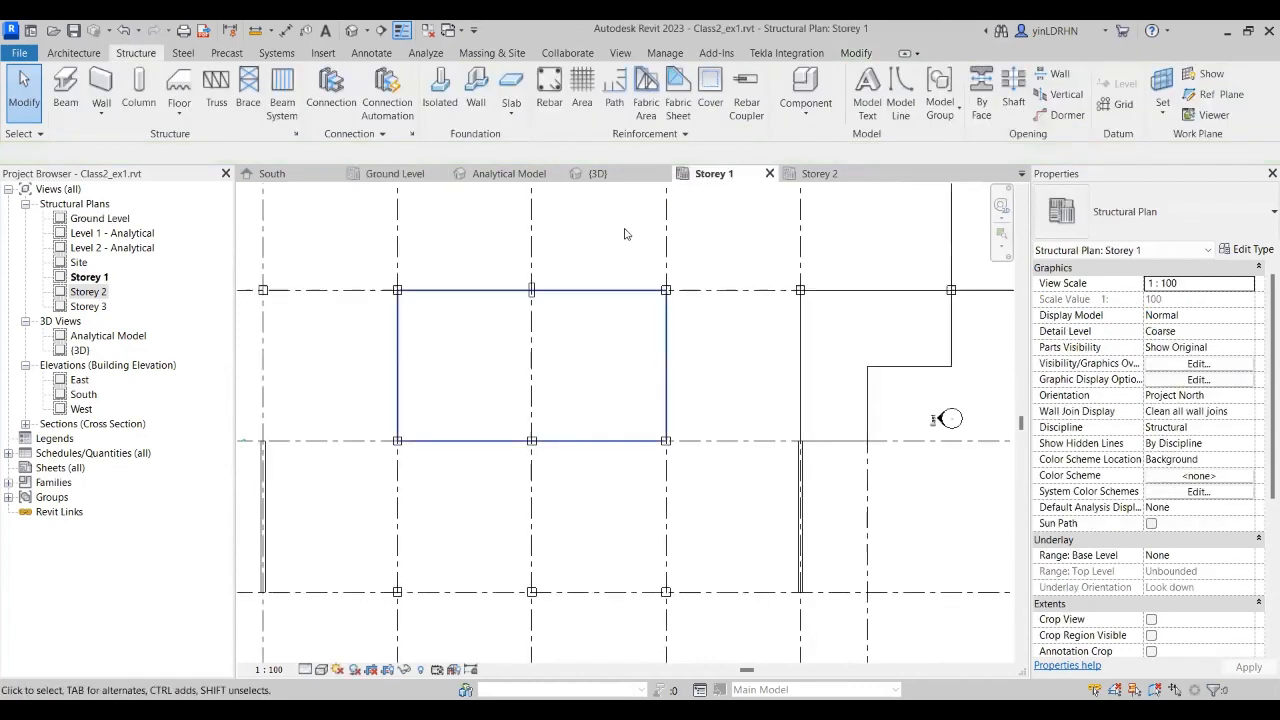
{"action": "left_click", "coordinate": [598, 174]}
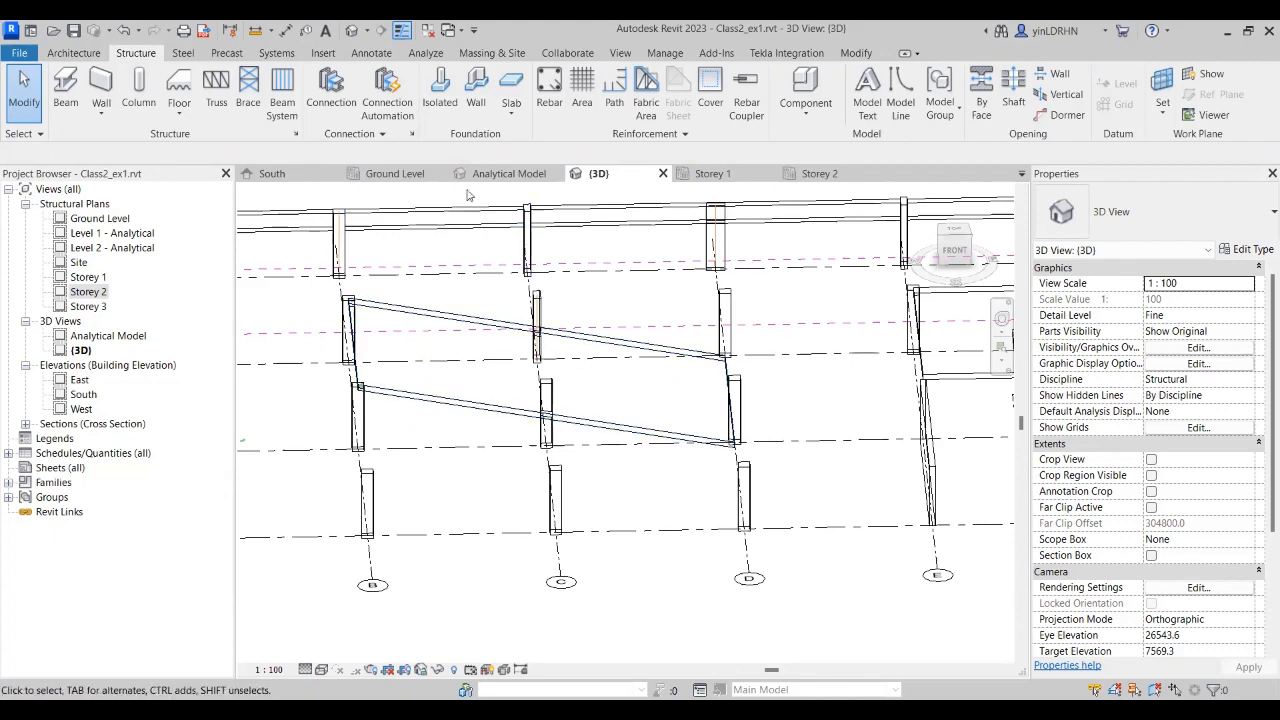
Step: Create a 17000 x 15000 mm rectangular structural floor on Ground Level, north of grid 4, and delete its span direction symbol
{"action": "left_click", "coordinate": [398, 175]}
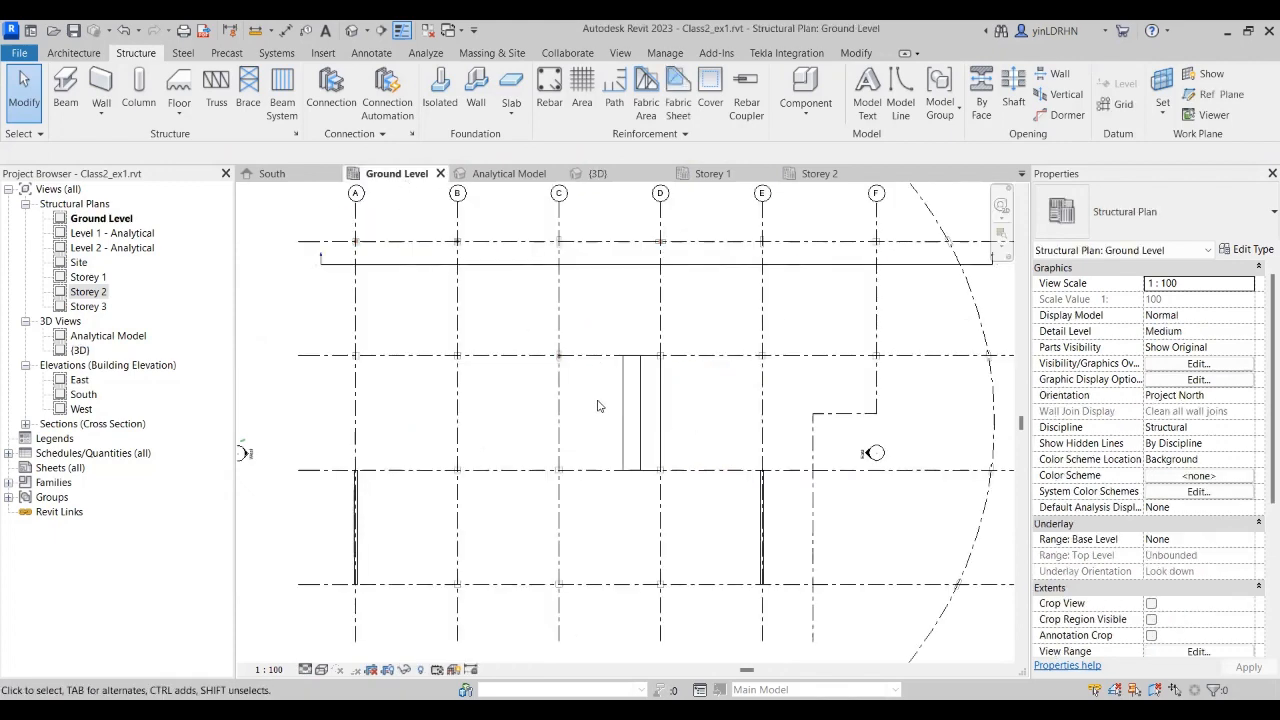
{"action": "scroll", "coordinate": [600, 405], "scroll_direction": "down", "scroll_amount": 3}
{"action": "middle_click_drag", "start_coordinate": [620, 347], "coordinate": [620, 486]}
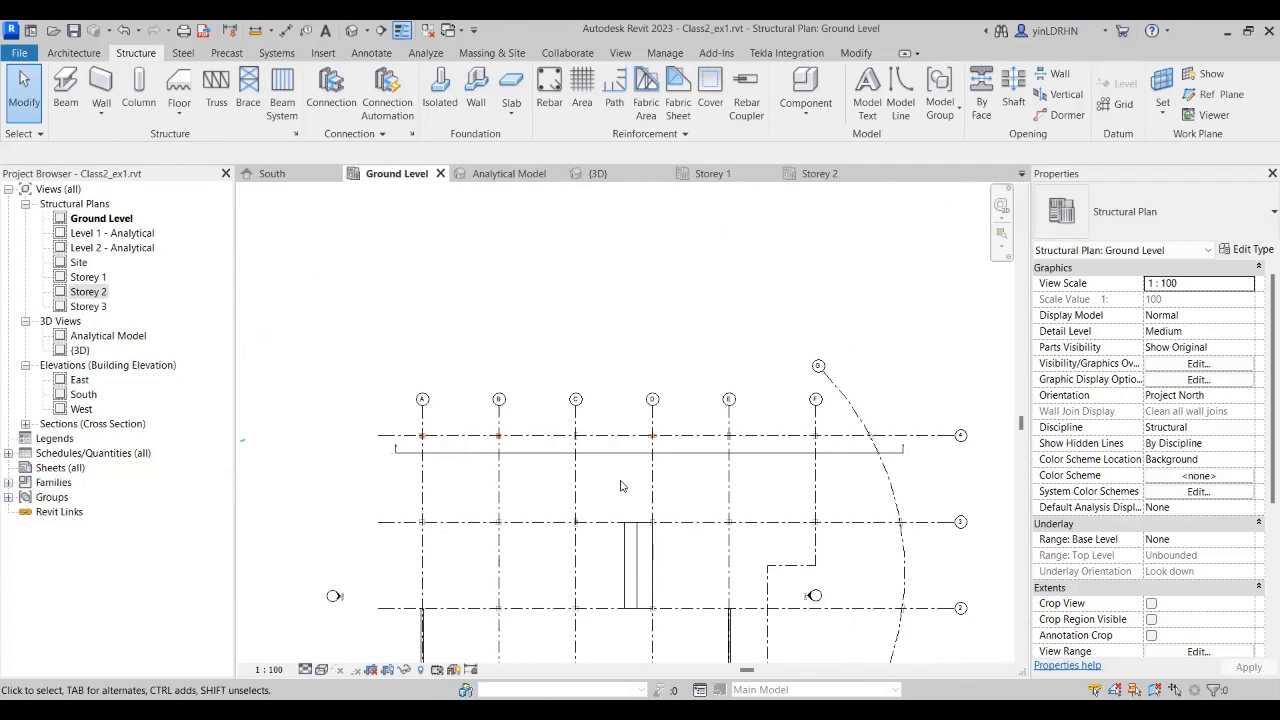
{"action": "middle_click_drag", "start_coordinate": [617, 490], "coordinate": [611, 431]}
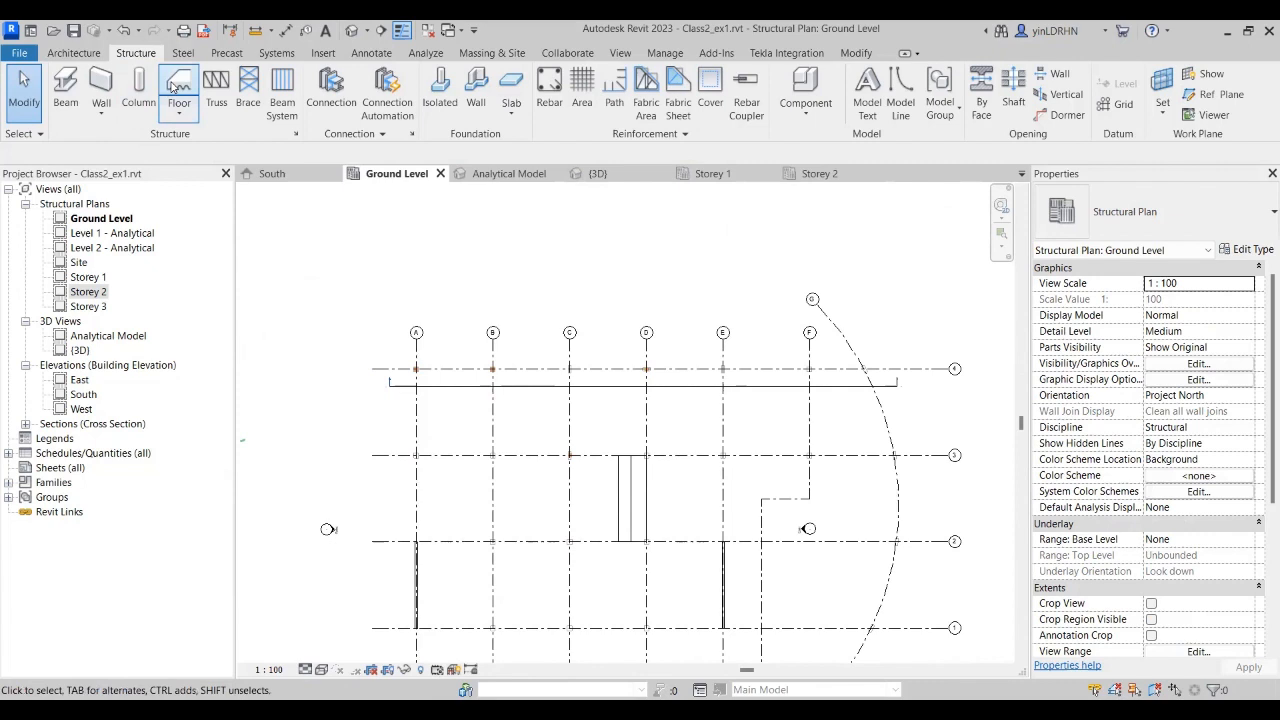
{"action": "left_click", "coordinate": [173, 87]}
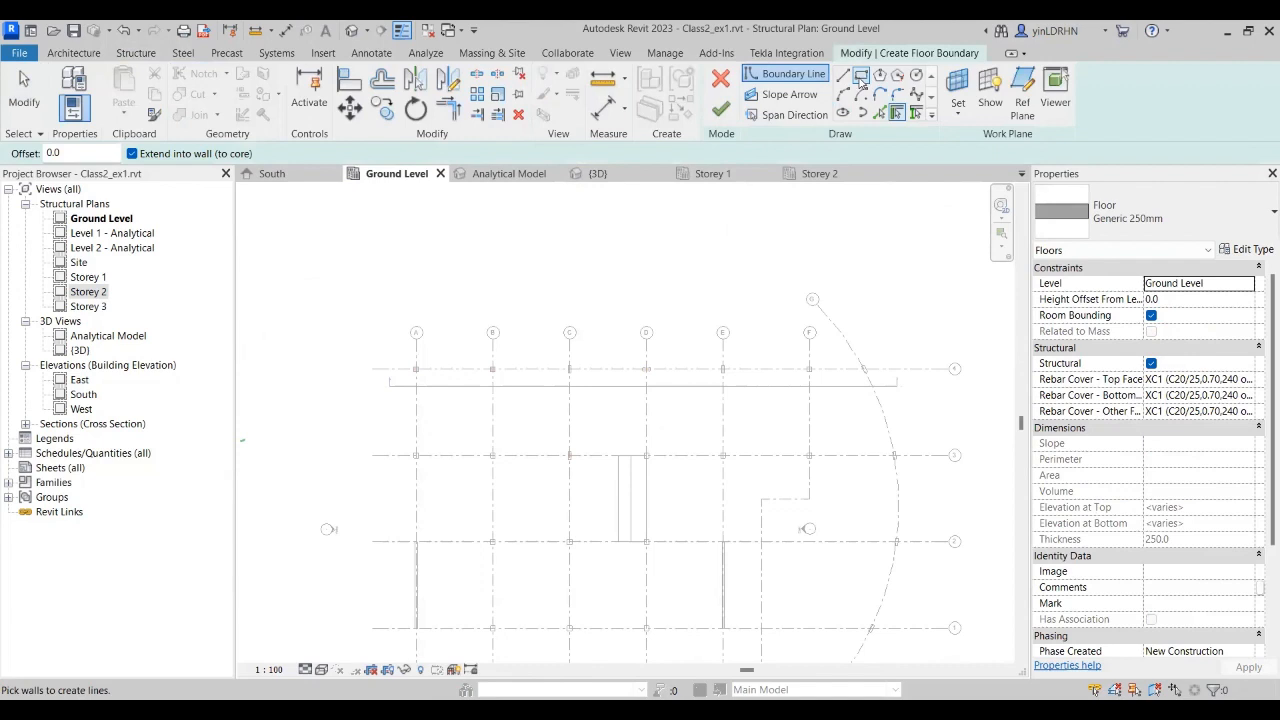
{"action": "left_click", "coordinate": [861, 76]}
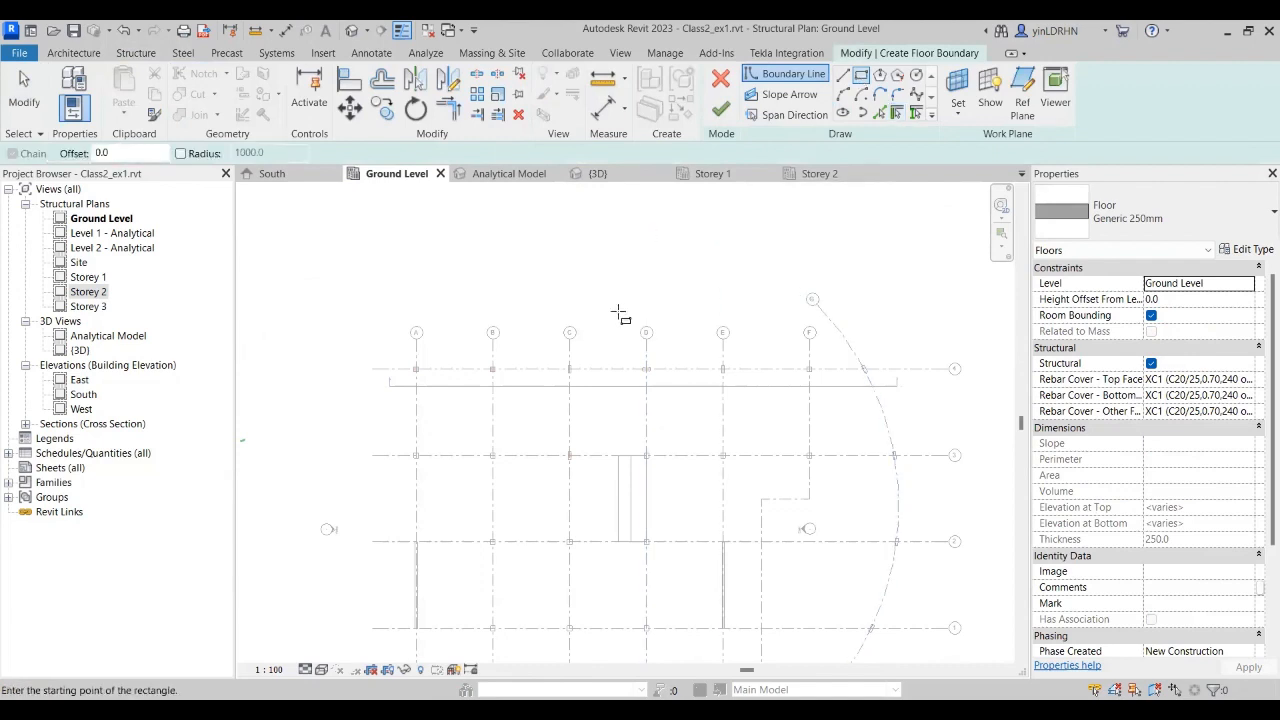
{"action": "middle_click_drag", "start_coordinate": [620, 312], "coordinate": [632, 410]}
{"action": "left_click", "coordinate": [530, 254]}
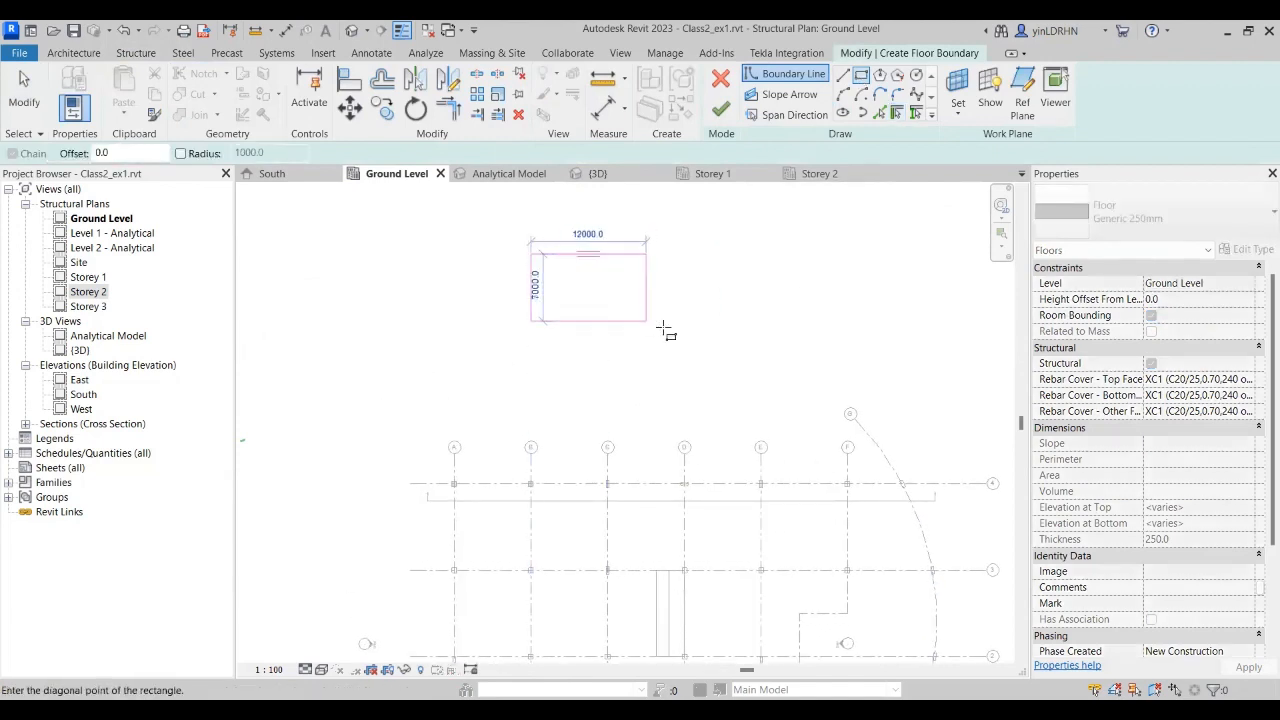
{"action": "left_click", "coordinate": [694, 397]}
{"action": "left_click", "coordinate": [720, 108]}
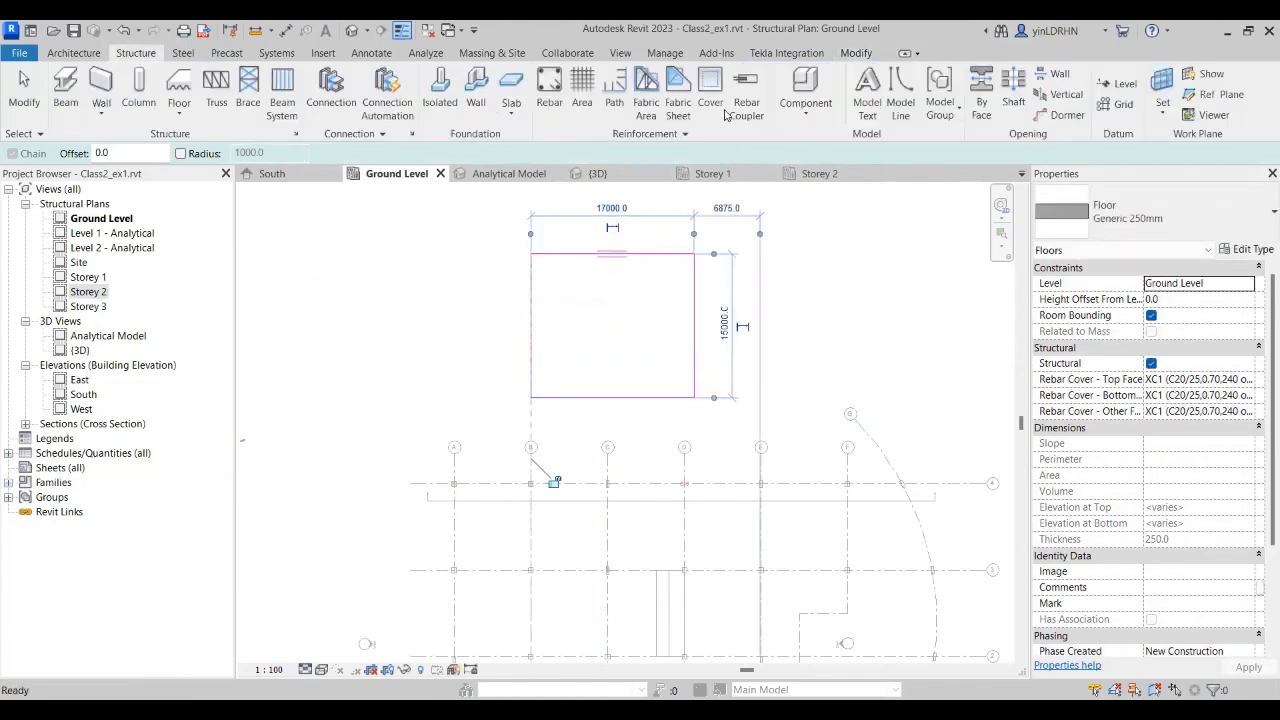
{"action": "left_click", "coordinate": [644, 327]}
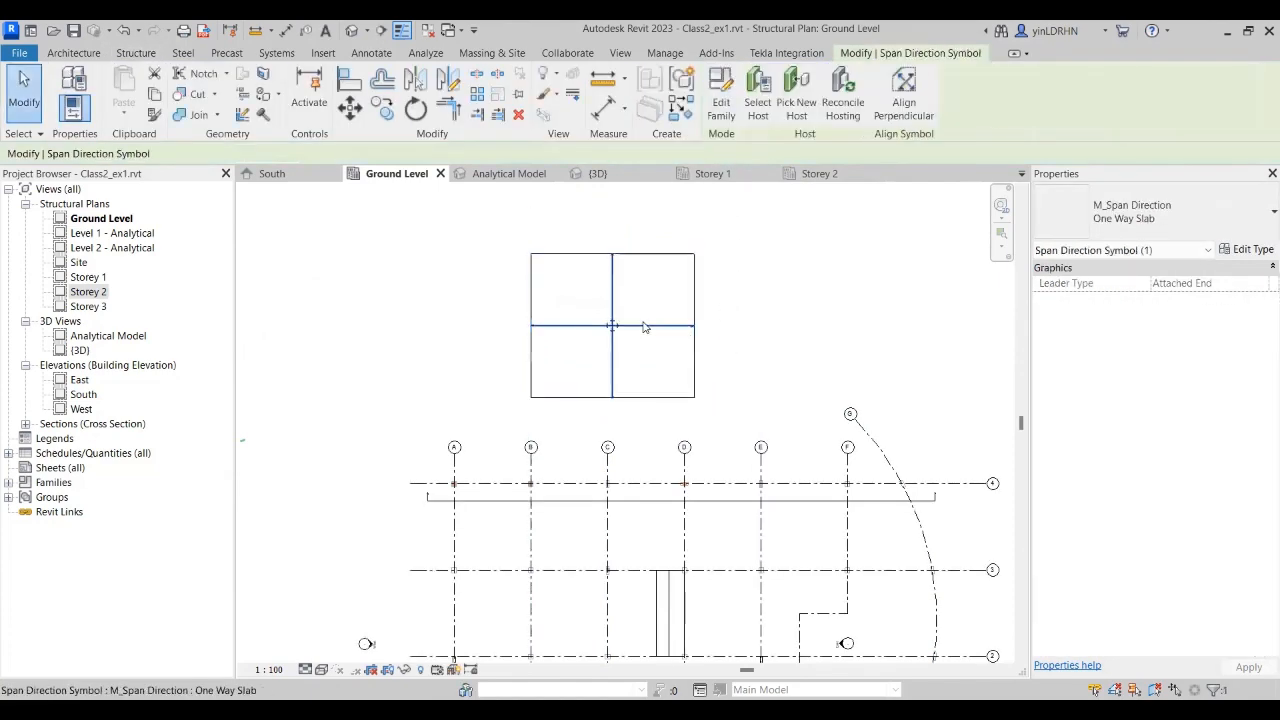
{"action": "key", "text": "Escape"}
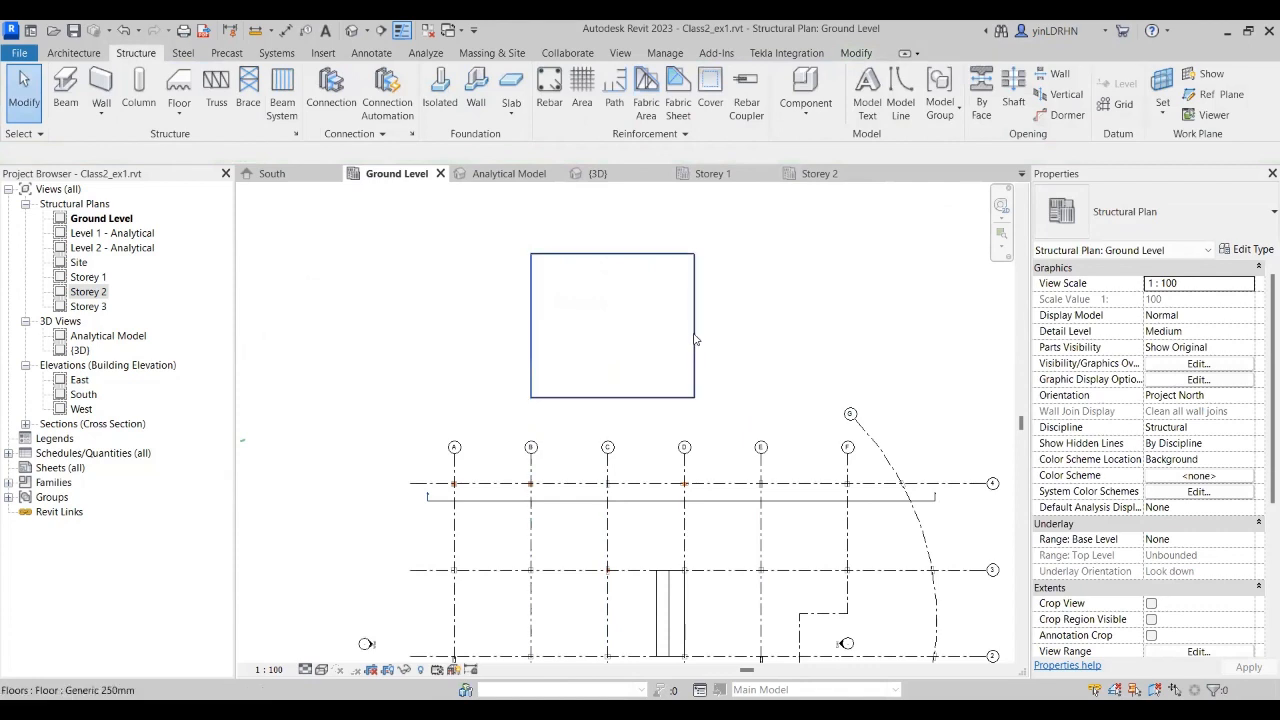
Step: Modify the new Ground Level floor's sub-elements by setting the elevation of its northeast corner point to 1000
{"action": "left_click", "coordinate": [668, 384]}
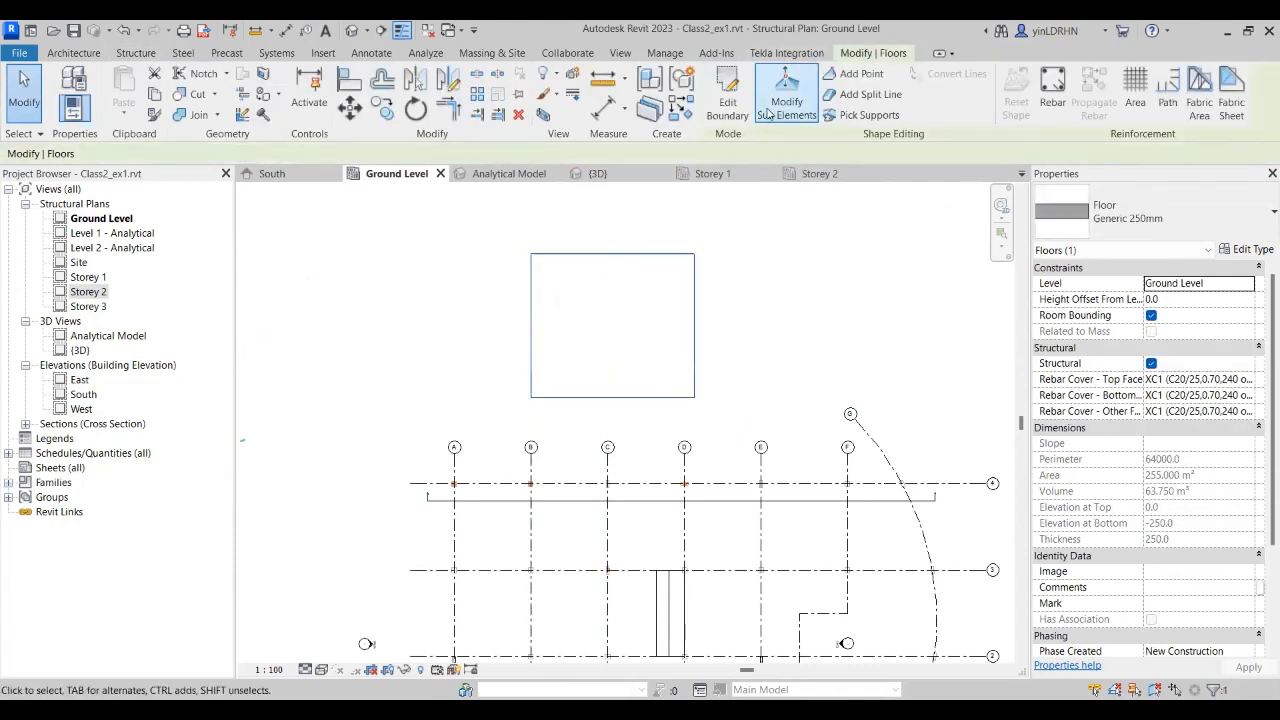
{"action": "left_click", "coordinate": [786, 113]}
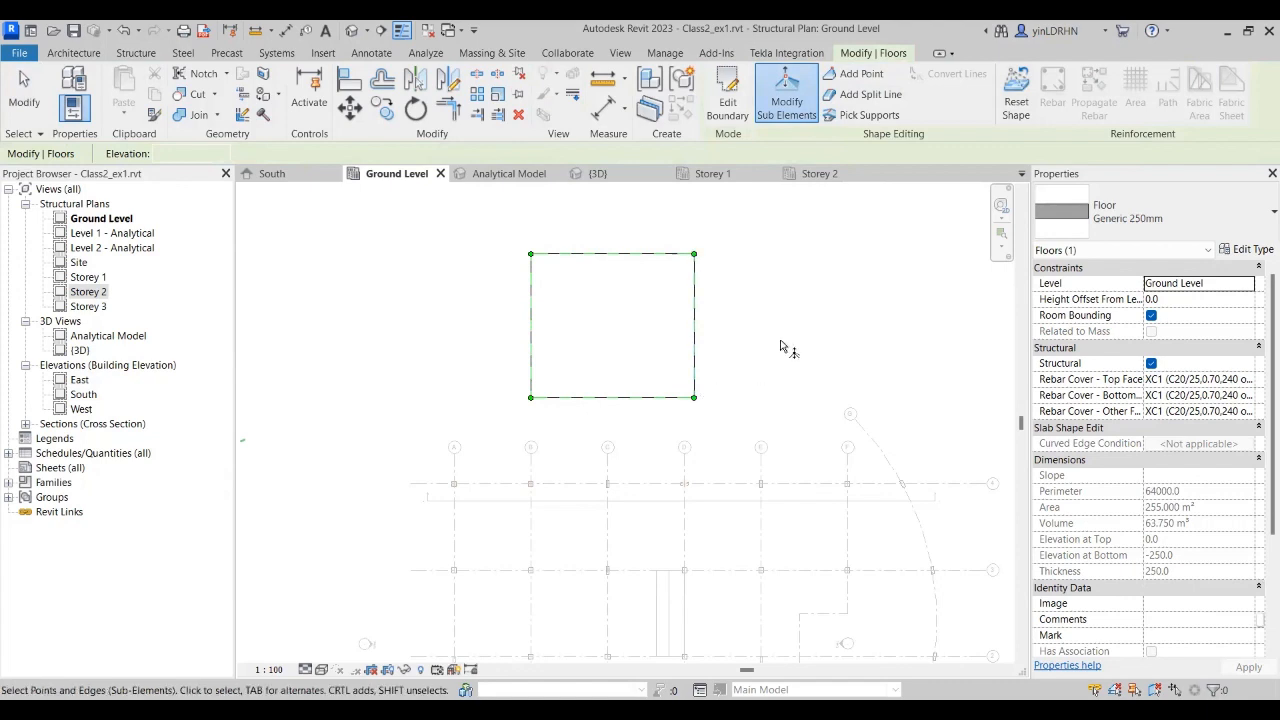
{"action": "scroll", "coordinate": [780, 346], "scroll_direction": "down", "scroll_amount": 2}
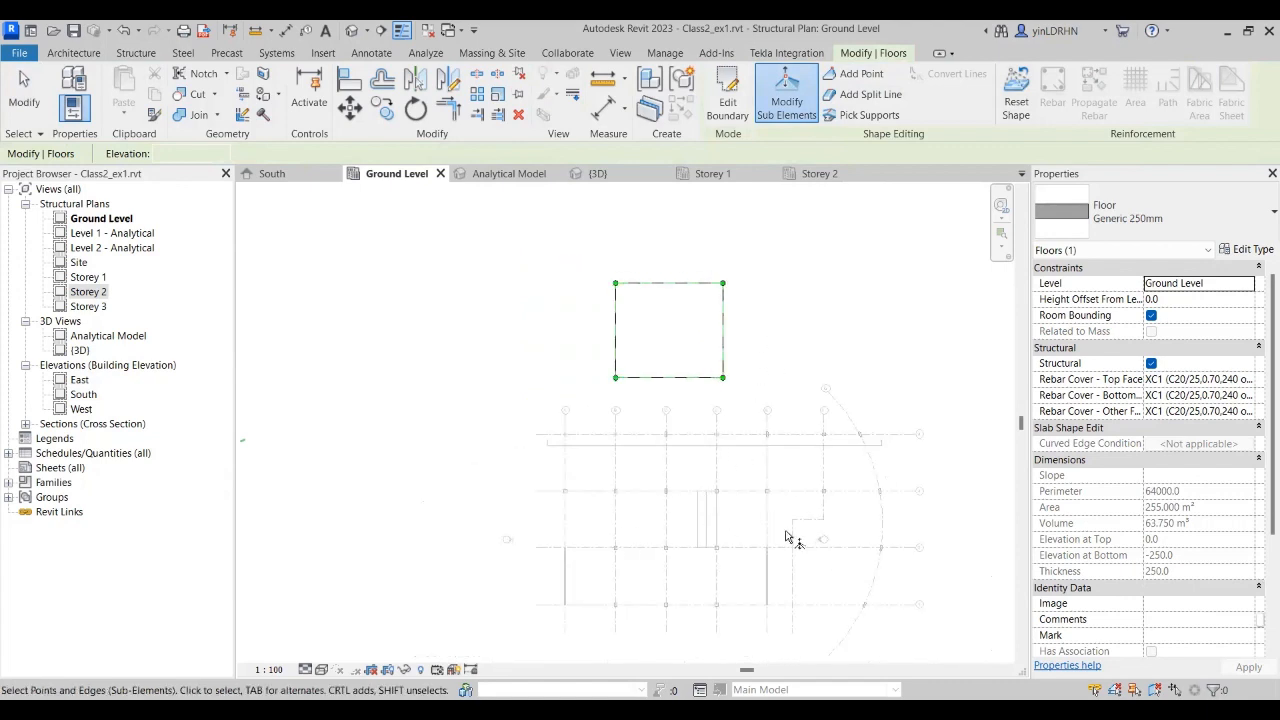
{"action": "scroll", "coordinate": [764, 345], "scroll_direction": "up", "scroll_amount": 2}
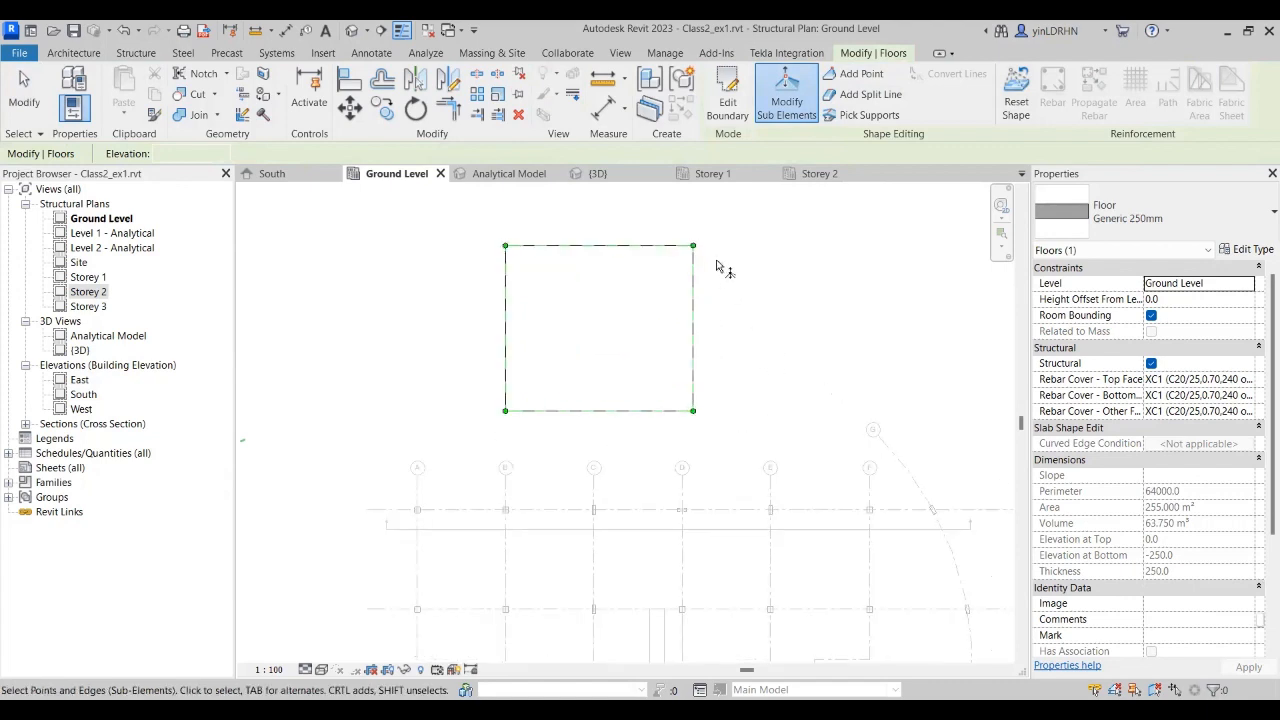
{"action": "left_click", "coordinate": [694, 247]}
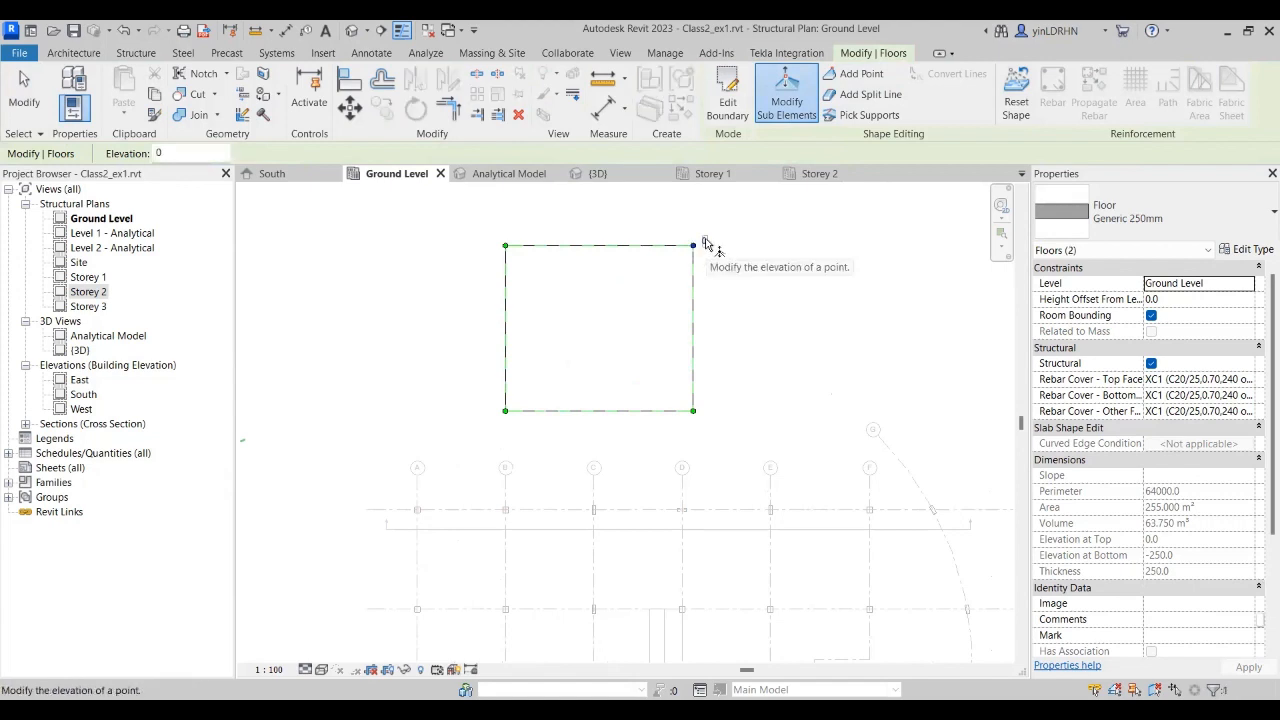
{"action": "left_click", "coordinate": [705, 243]}
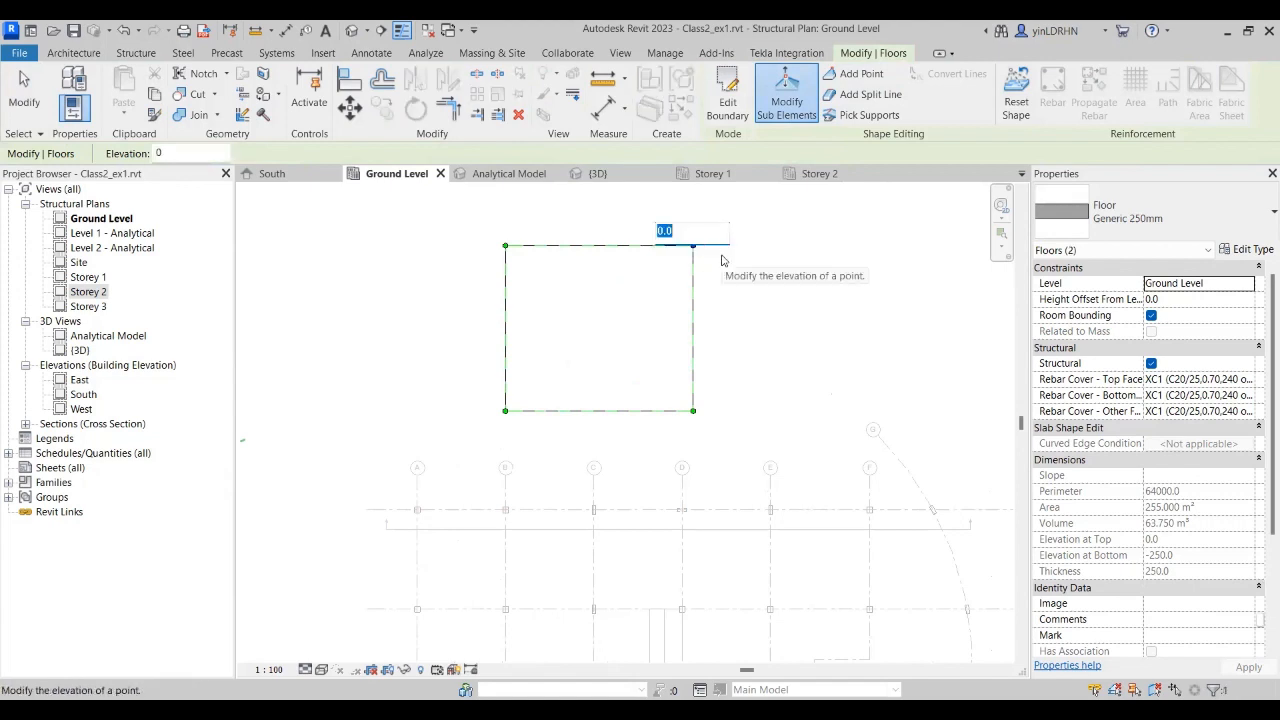
{"action": "type", "text": "1000"}
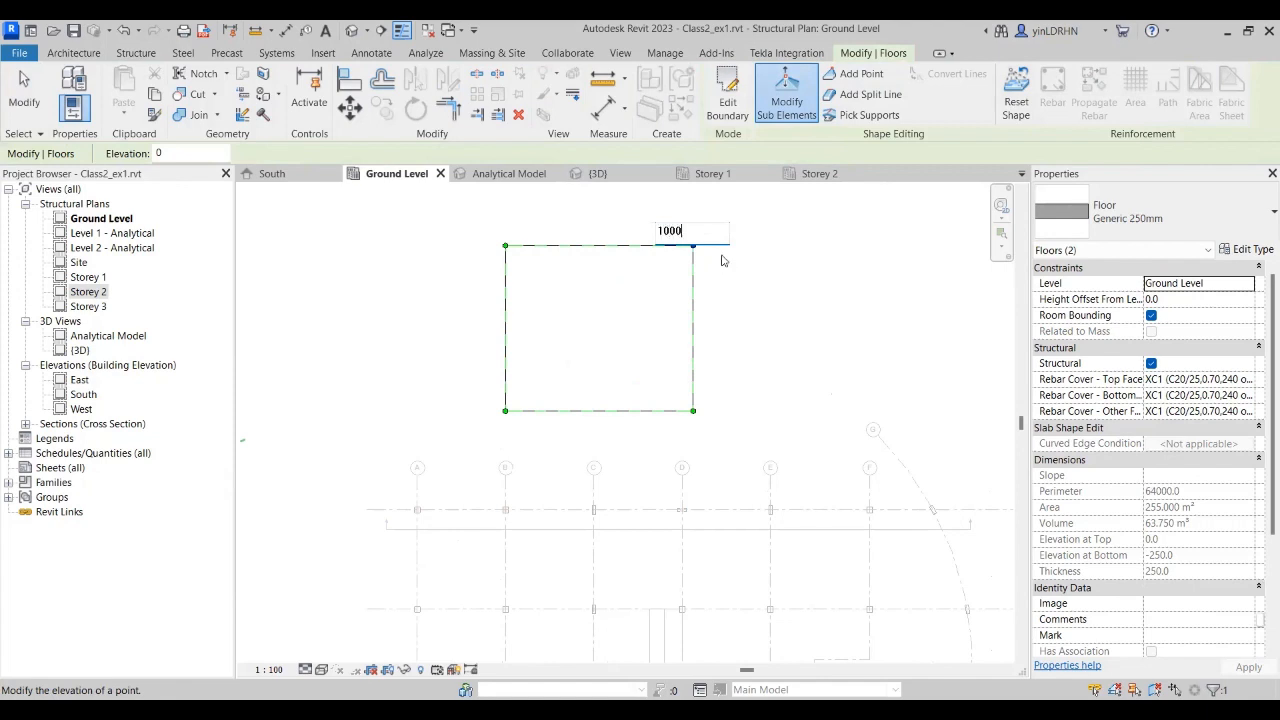
{"action": "key", "text": "Return"}
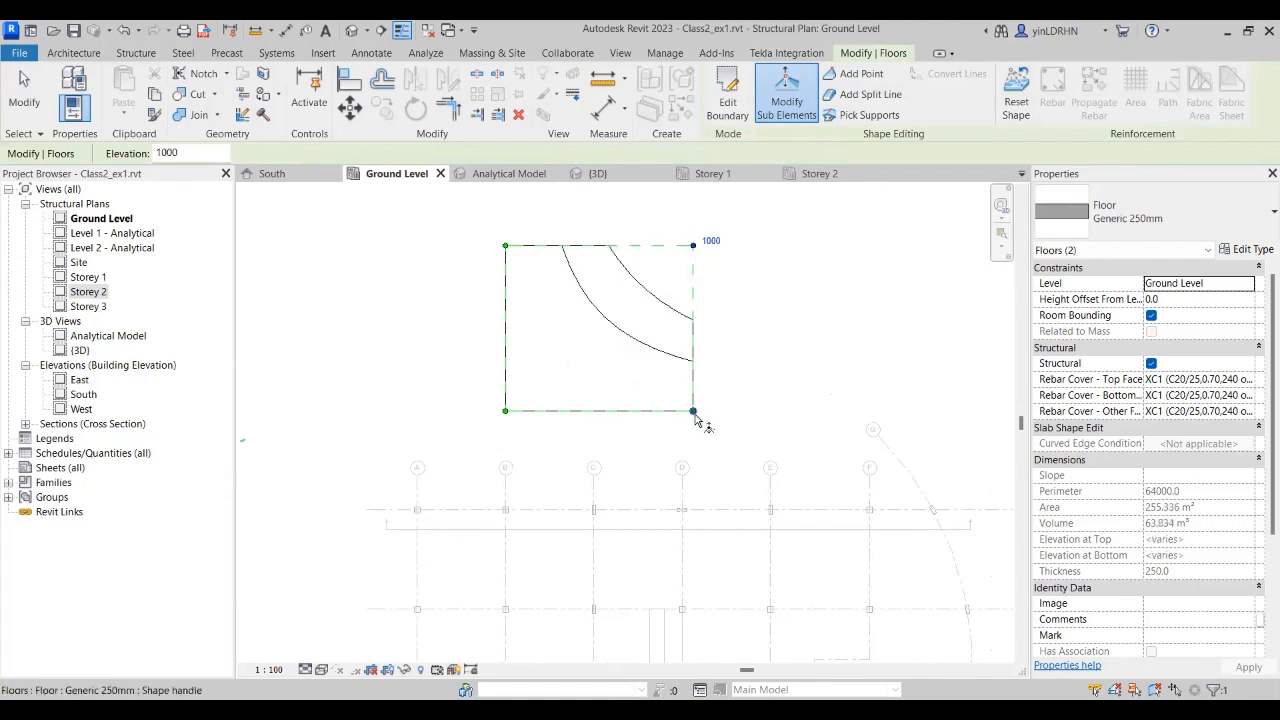
Step: Set the elevation of the Ground Level floor's southeast corner point to 1000
{"action": "left_click", "coordinate": [693, 411]}
{"action": "left_click", "coordinate": [704, 407]}
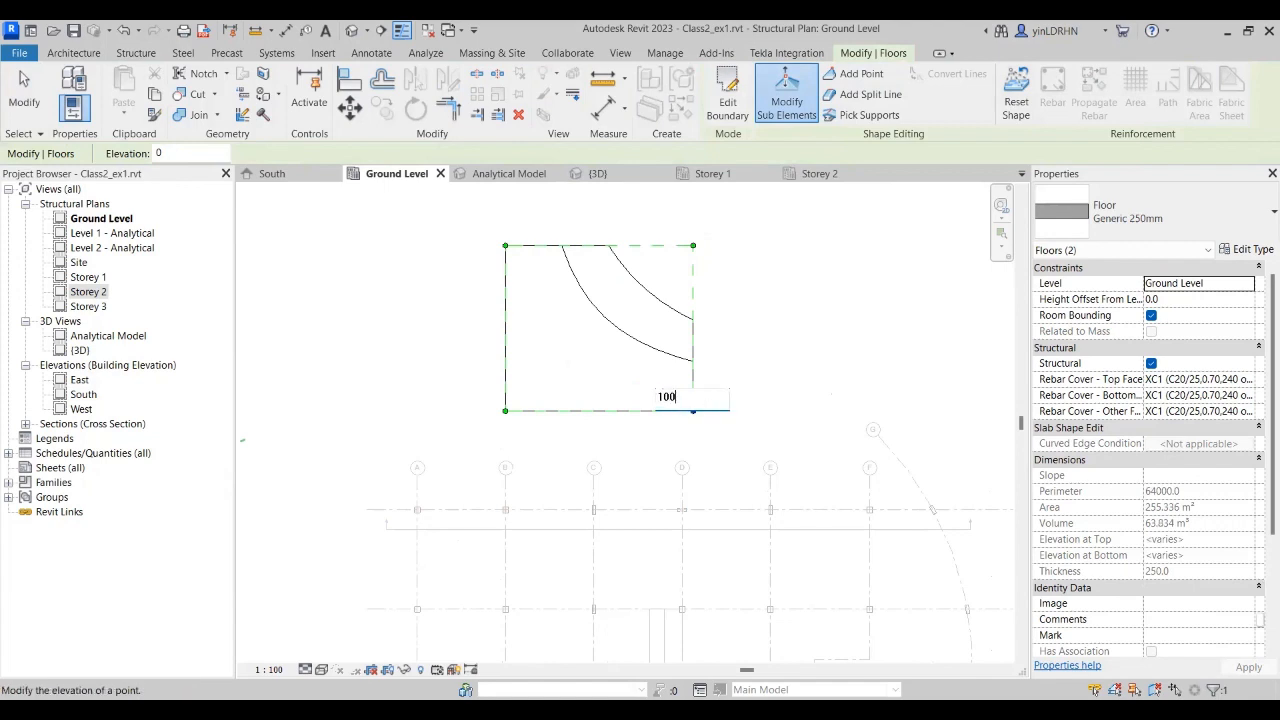
{"action": "key", "text": "Return"}
{"action": "left_click", "coordinate": [766, 366]}
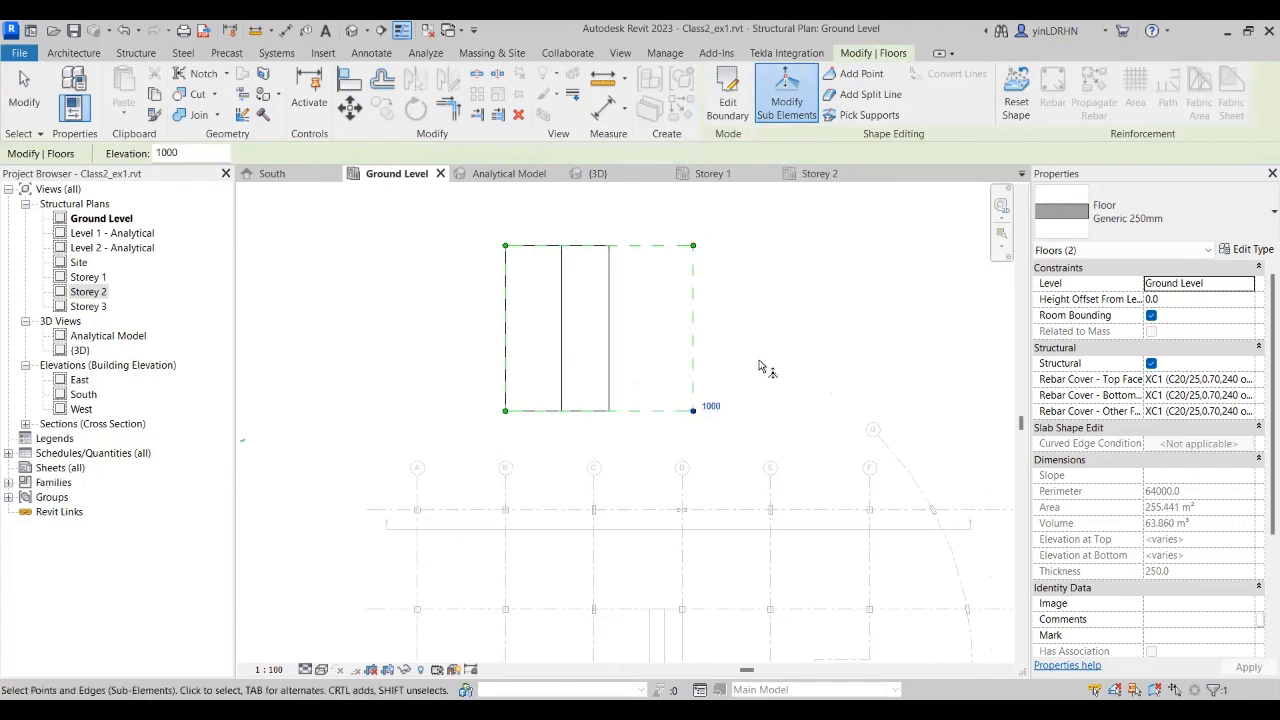
{"action": "left_click", "coordinate": [75, 35]}
Step: Examine the floor's slope in the 3D view and the Storey 1 plan, and leave sub-element editing
{"action": "left_click", "coordinate": [597, 173]}
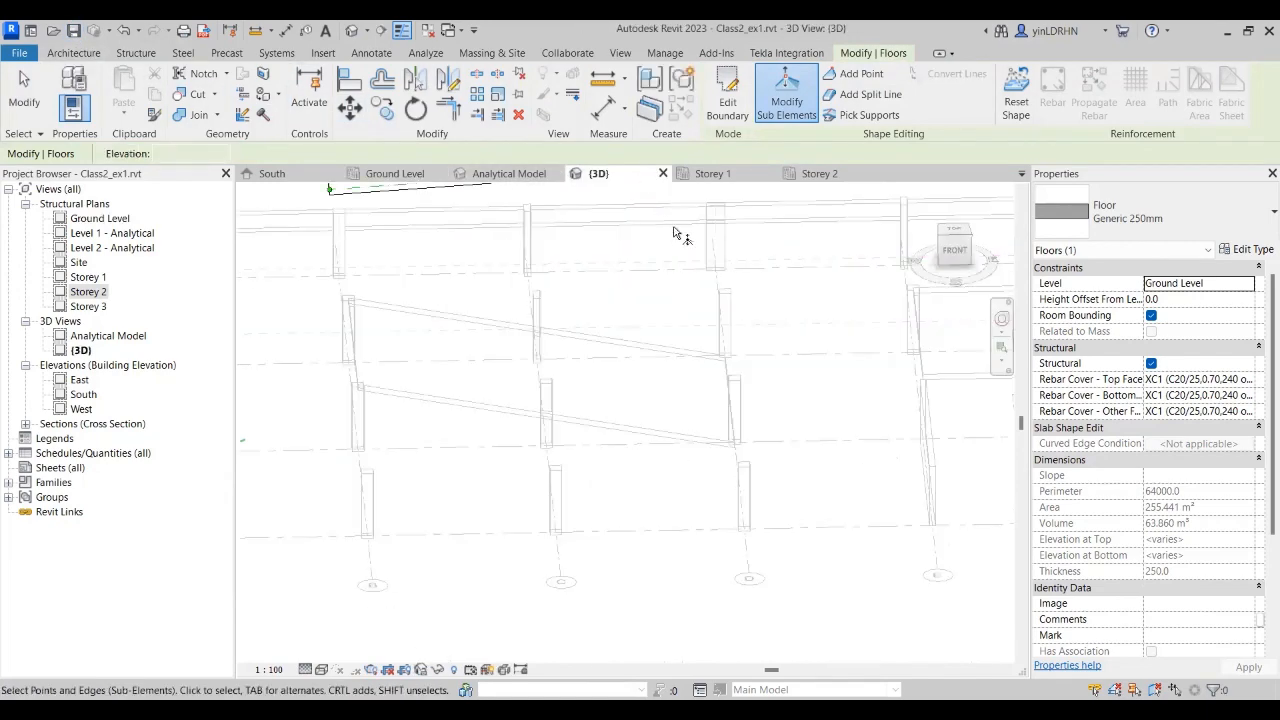
{"action": "scroll", "coordinate": [670, 321], "scroll_direction": "down", "scroll_amount": 1}
{"action": "middle_click_drag", "start_coordinate": [700, 341], "coordinate": [715, 472]}
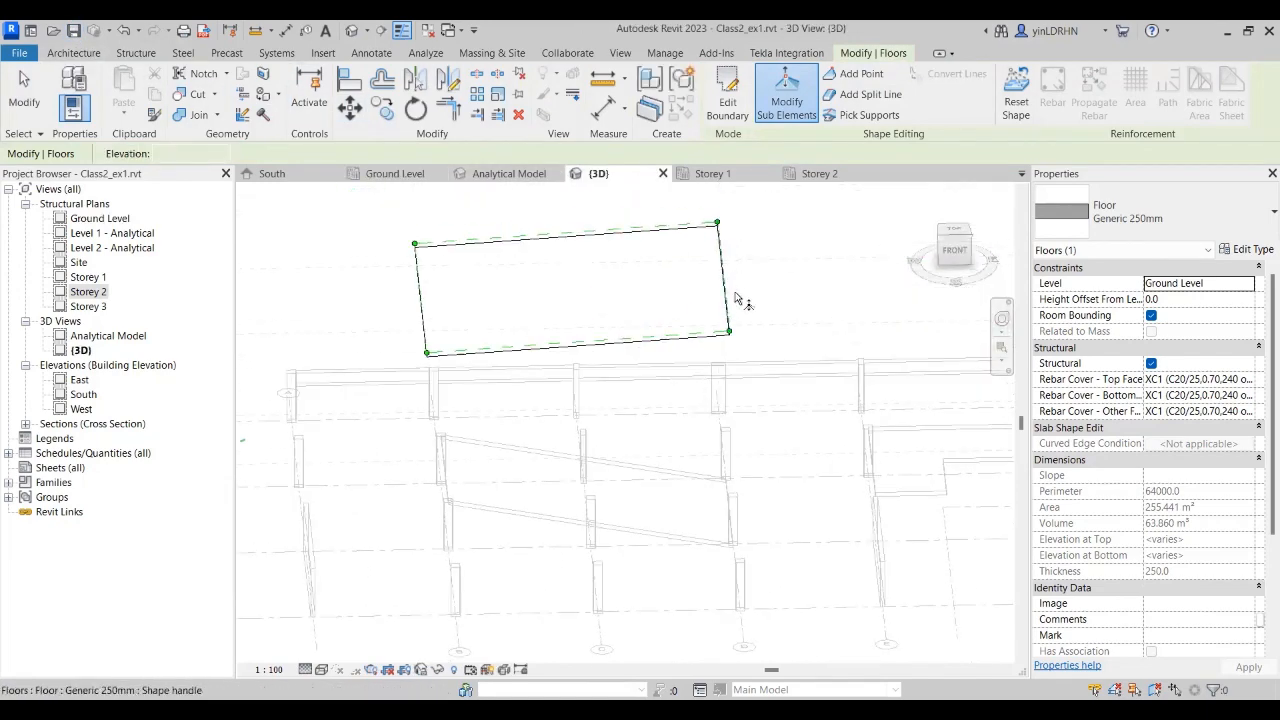
{"action": "middle_click_drag", "start_coordinate": [812, 374], "coordinate": [808, 480], "text": "shift"}
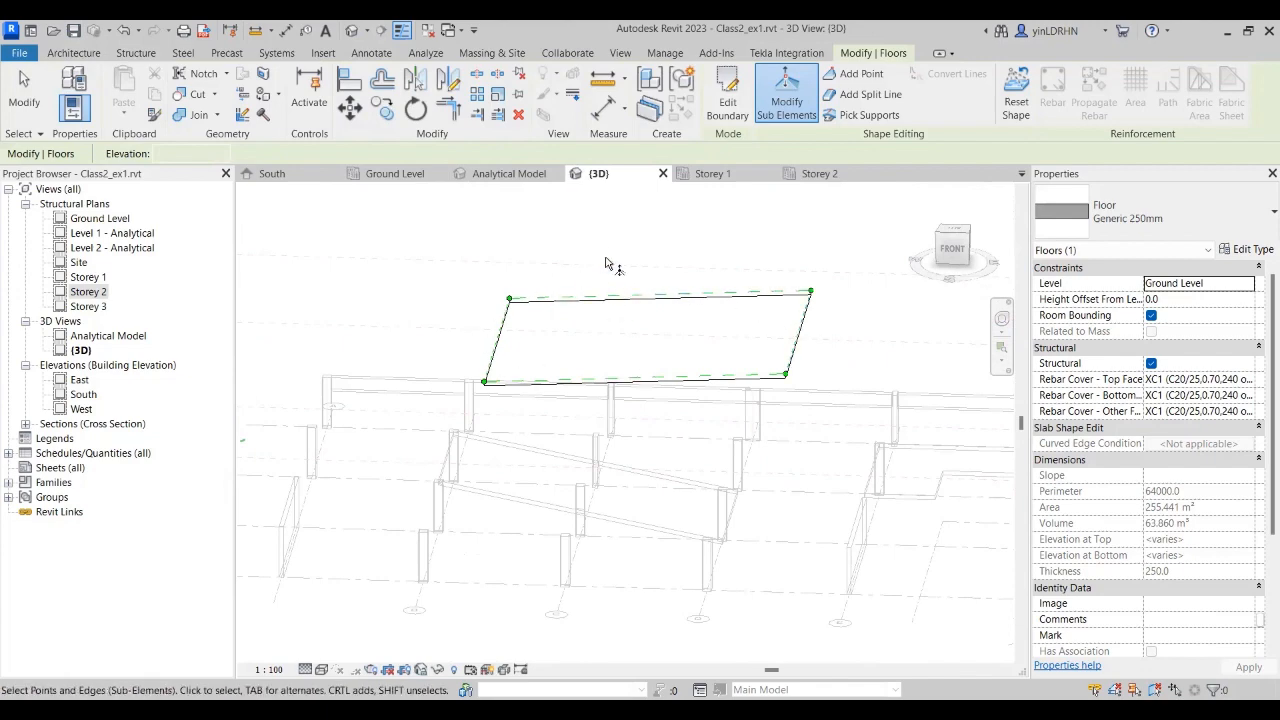
{"action": "left_click", "coordinate": [700, 177]}
{"action": "scroll", "coordinate": [666, 329], "scroll_direction": "down", "scroll_amount": 2}
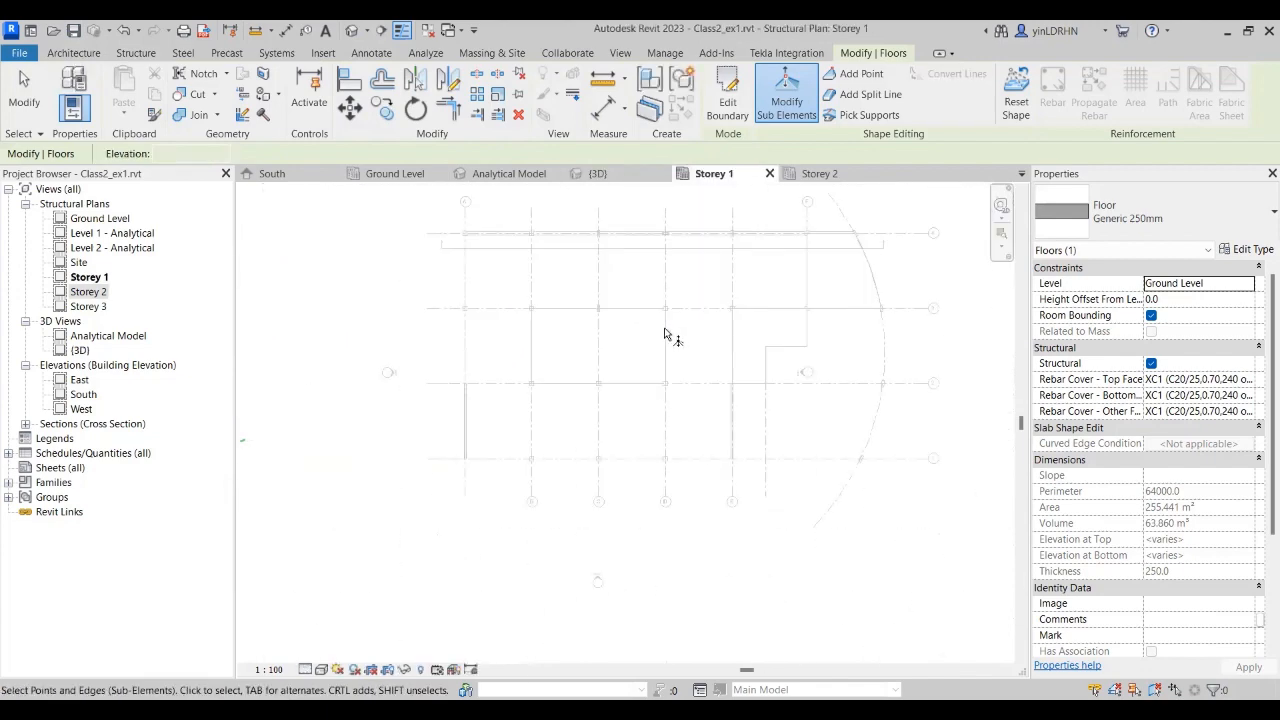
{"action": "middle_click_drag", "start_coordinate": [649, 278], "coordinate": [650, 428]}
{"action": "key", "text": "Escape"}
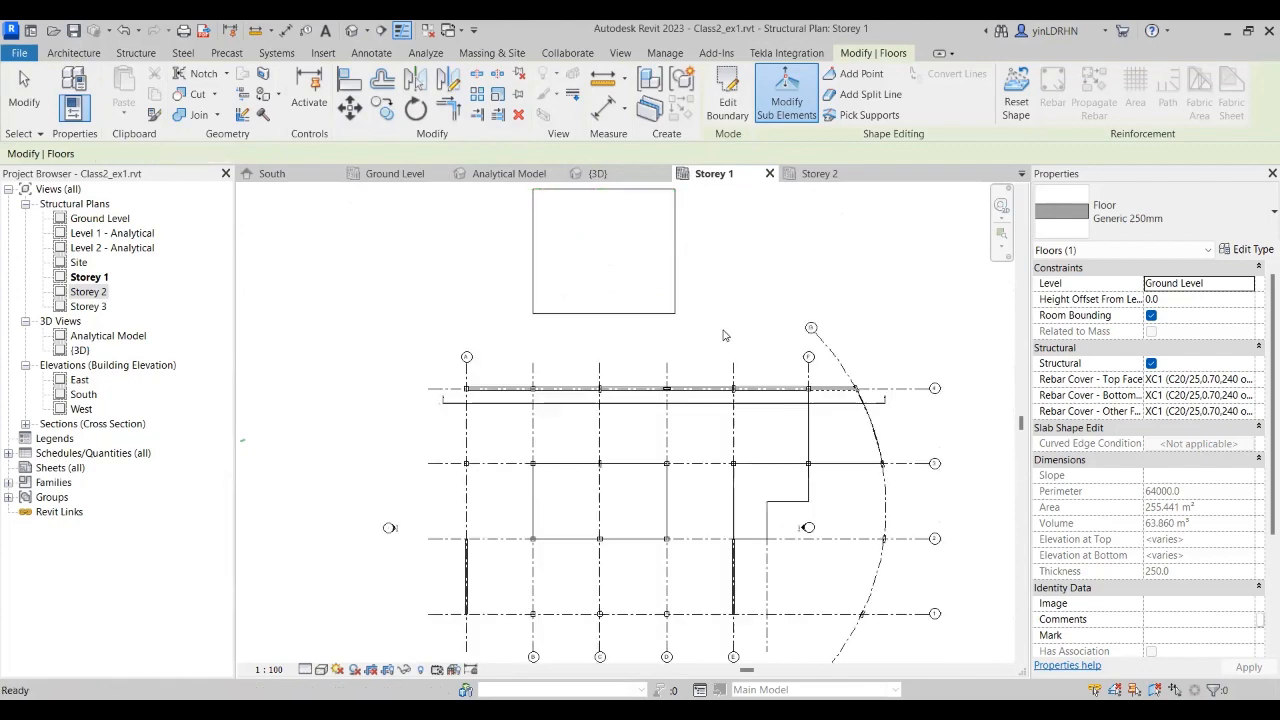
{"action": "key", "text": "Escape"}
{"action": "left_click", "coordinate": [615, 174]}
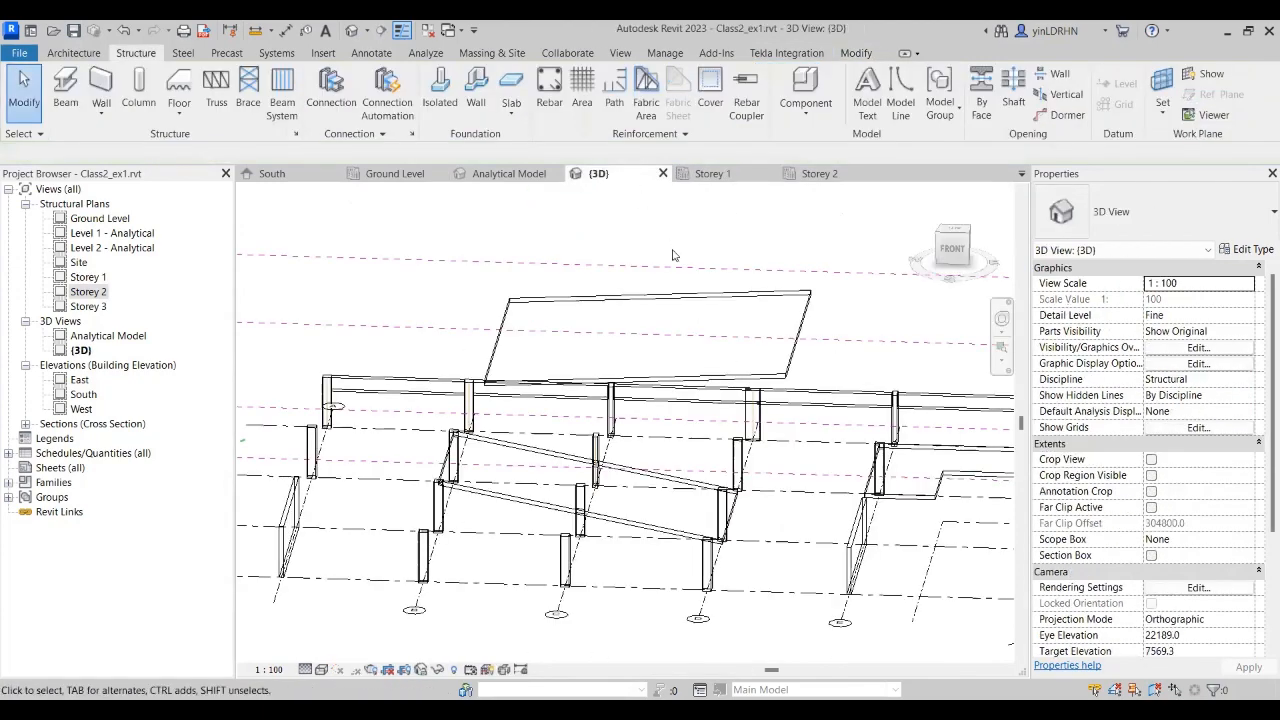
{"action": "mouse_move", "coordinate": [867, 403]}
{"action": "middle_mouse_down", "text": "shift"}
{"action": "mouse_move", "coordinate": [834, 391]}
{"action": "mouse_move", "coordinate": [889, 409]}
{"action": "middle_mouse_up", "text": "shift"}
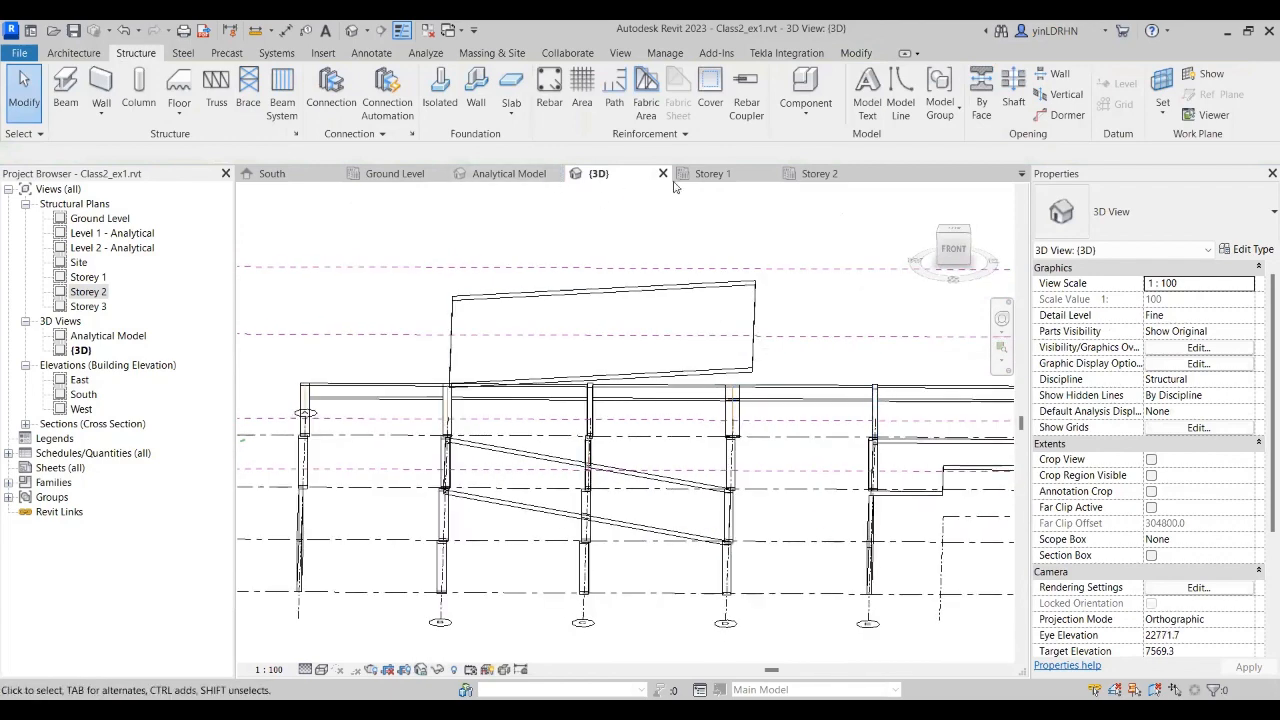
Step: In the Storey 1 plan, modify the northern floor's sub-elements and set its northeast corner point's elevation to 0
{"action": "left_click", "coordinate": [712, 174]}
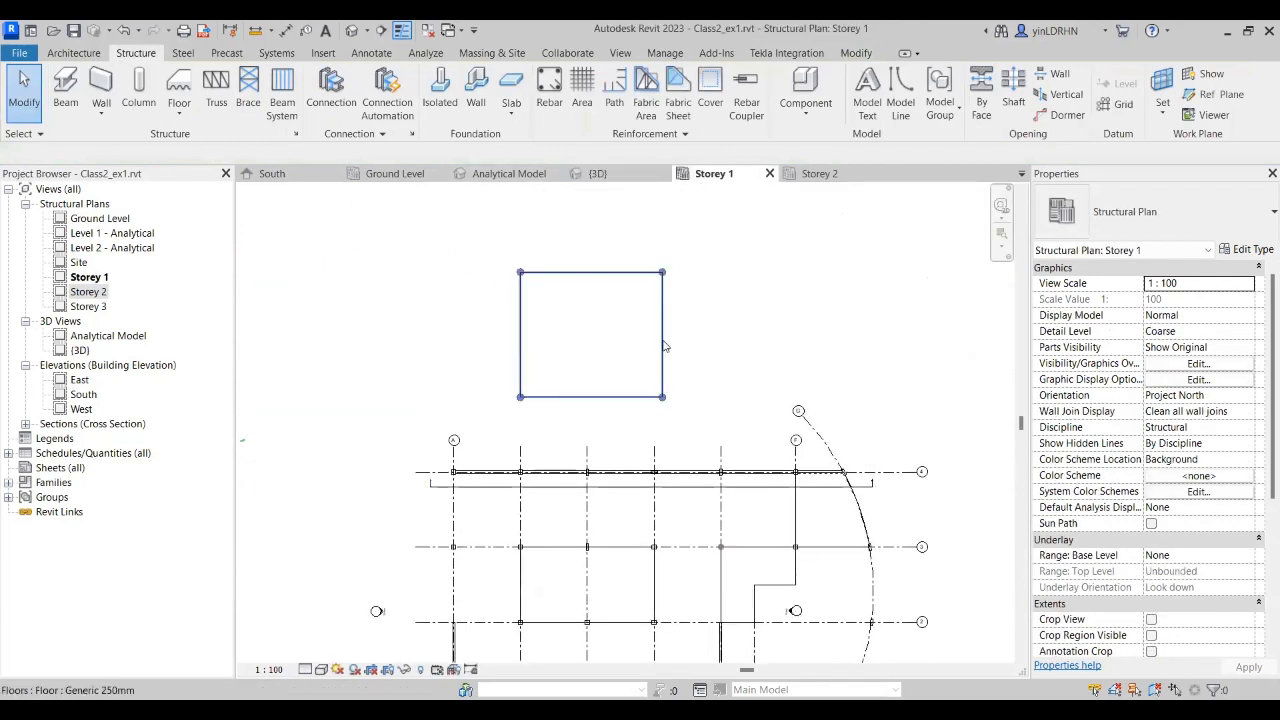
{"action": "left_click", "coordinate": [662, 352]}
{"action": "left_click", "coordinate": [786, 100]}
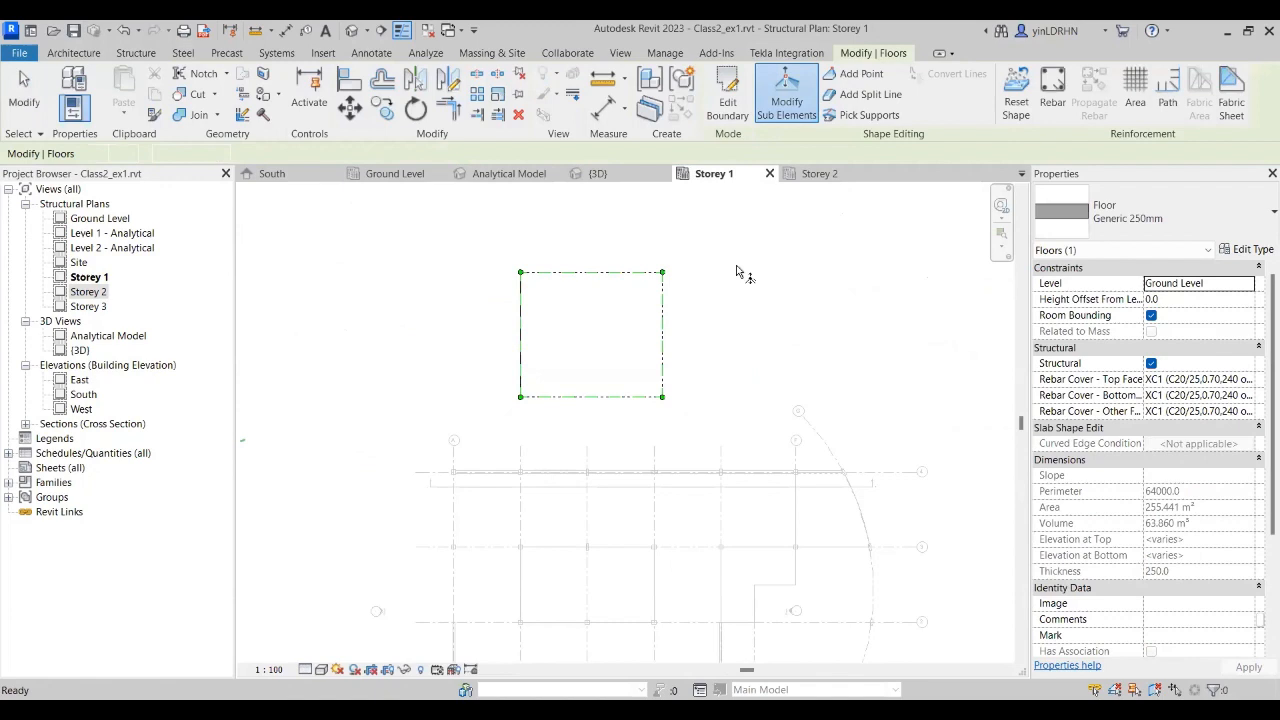
{"action": "left_click", "coordinate": [663, 273]}
{"action": "left_click", "coordinate": [685, 269]}
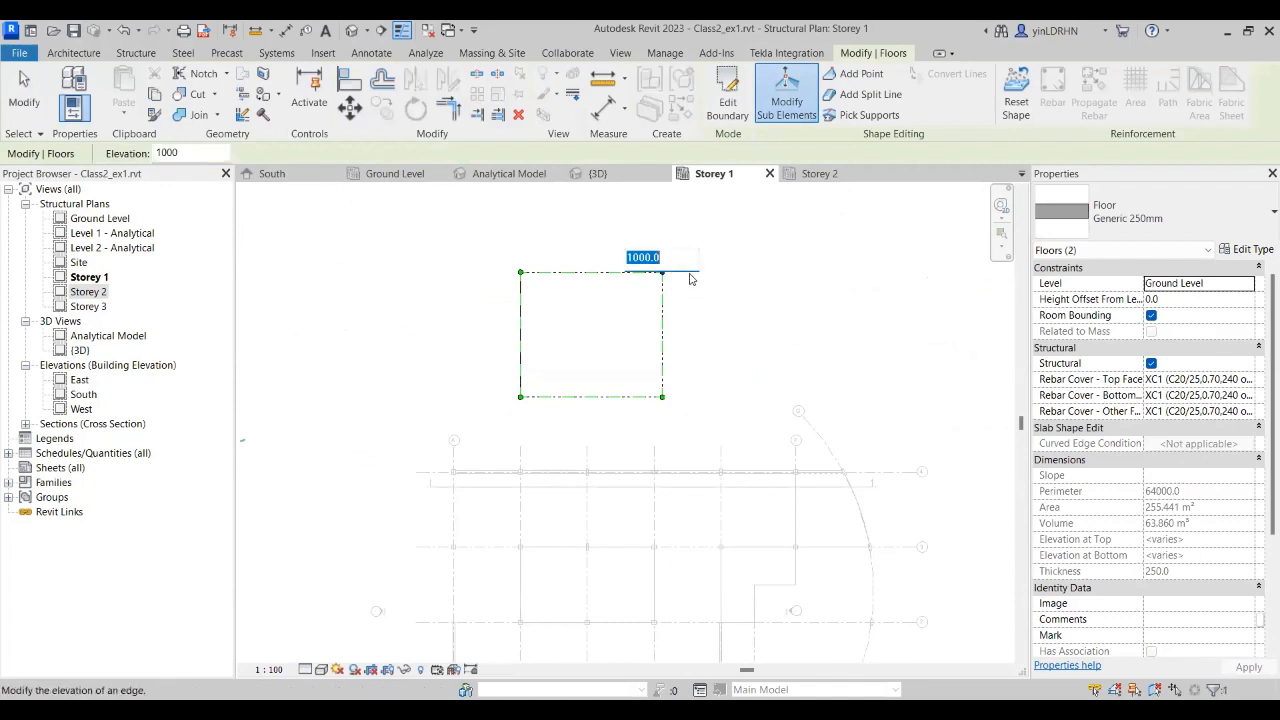
{"action": "type", "text": "0"}
{"action": "left_click", "coordinate": [662, 400]}
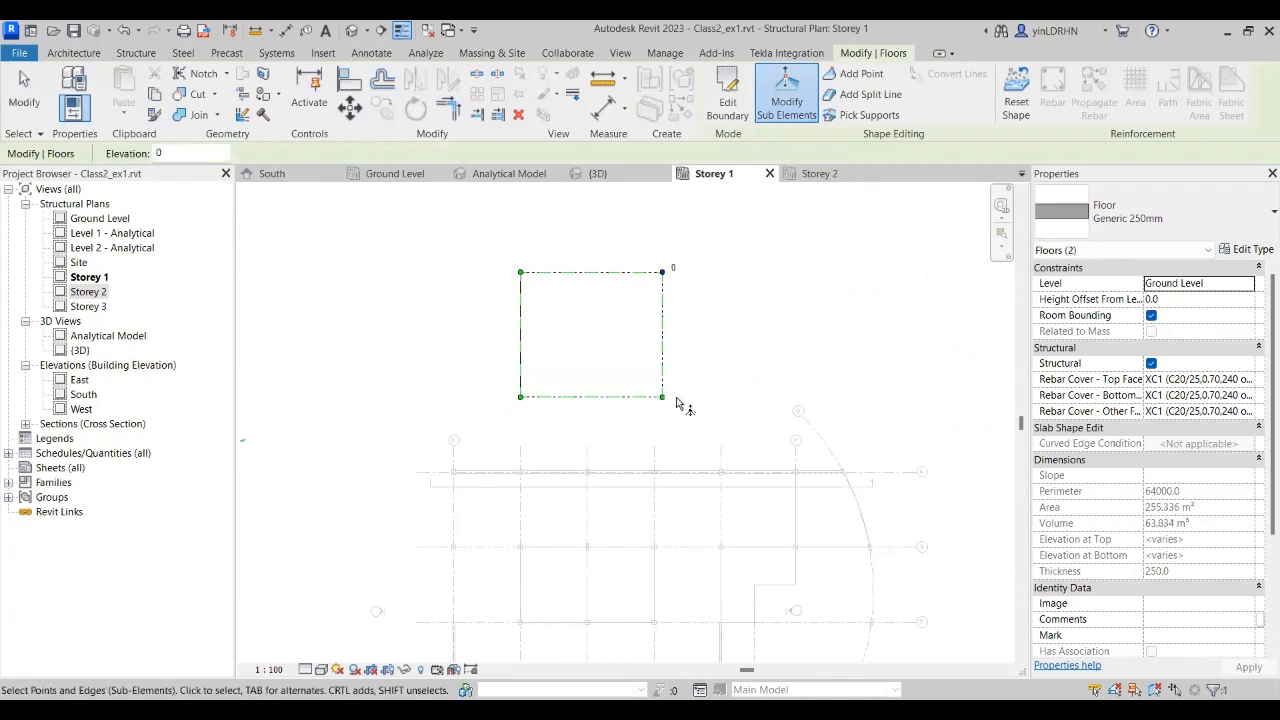
Step: Try setting the floor's southeast corner point elevation to 0 in the Storey 1 plan, and undo the change
{"action": "left_click", "coordinate": [662, 398]}
{"action": "left_click", "coordinate": [683, 395]}
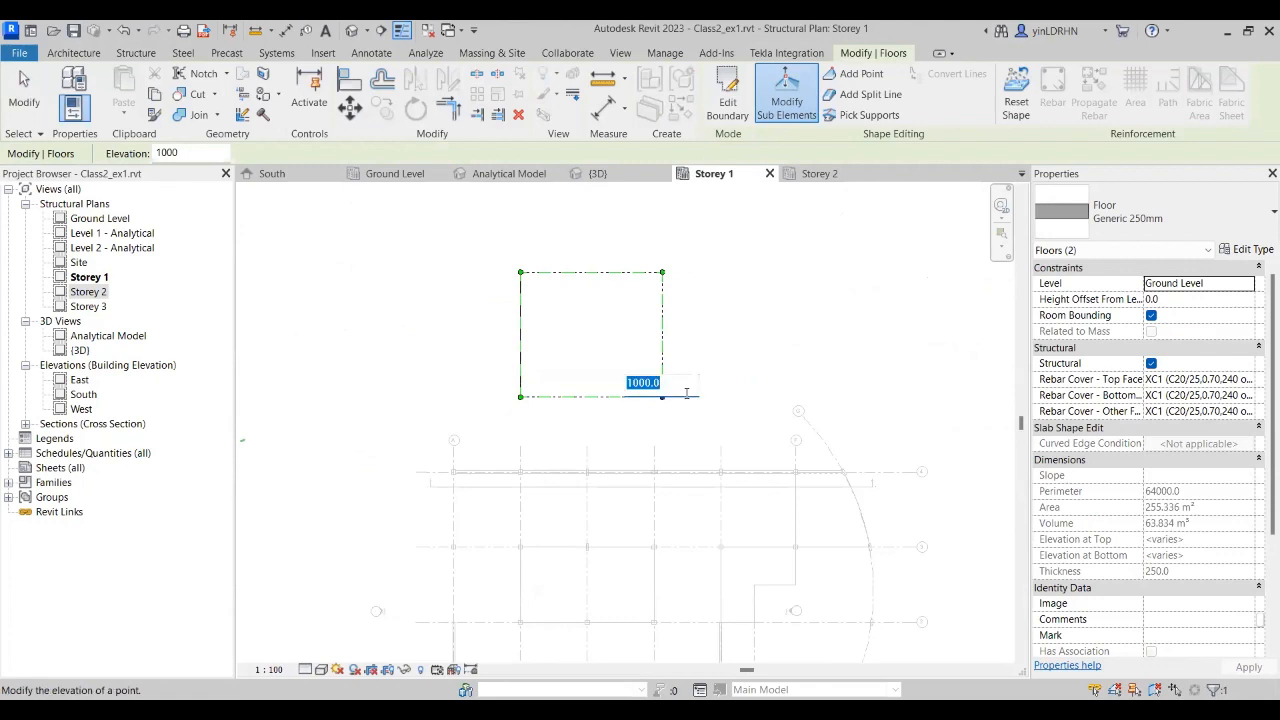
{"action": "type", "text": "0"}
{"action": "left_click", "coordinate": [700, 366]}
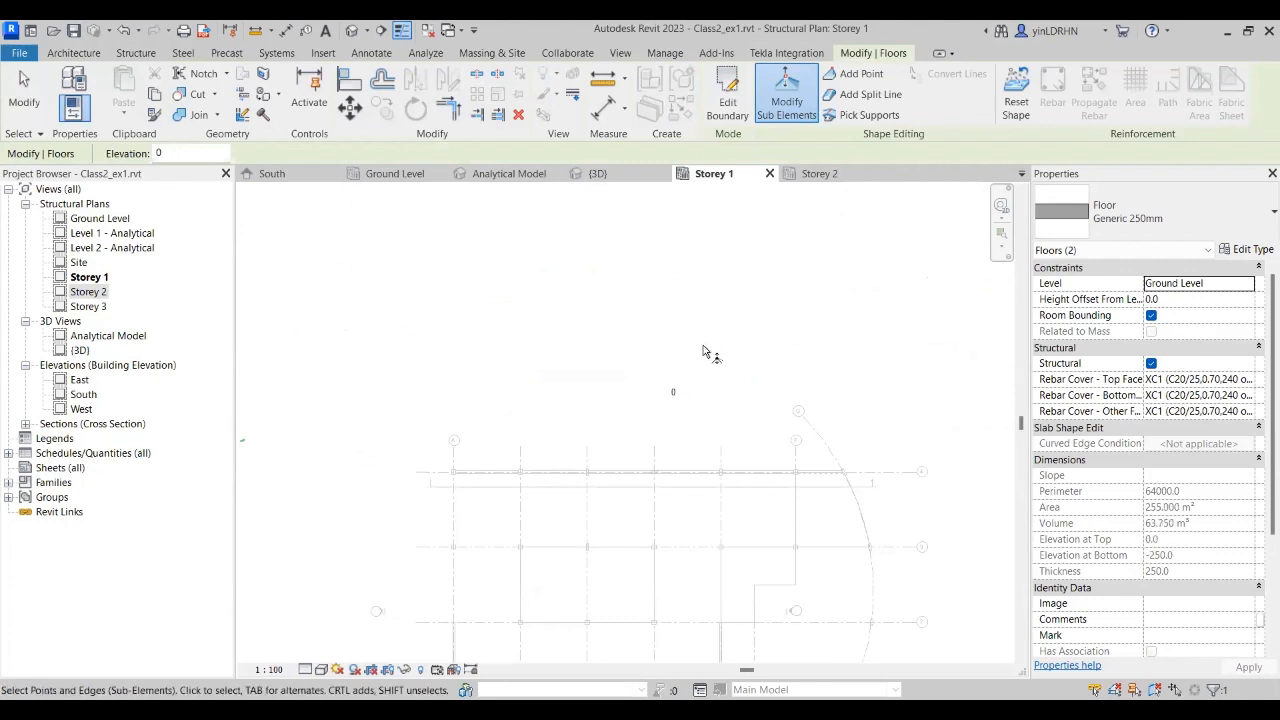
{"action": "left_click", "coordinate": [673, 383]}
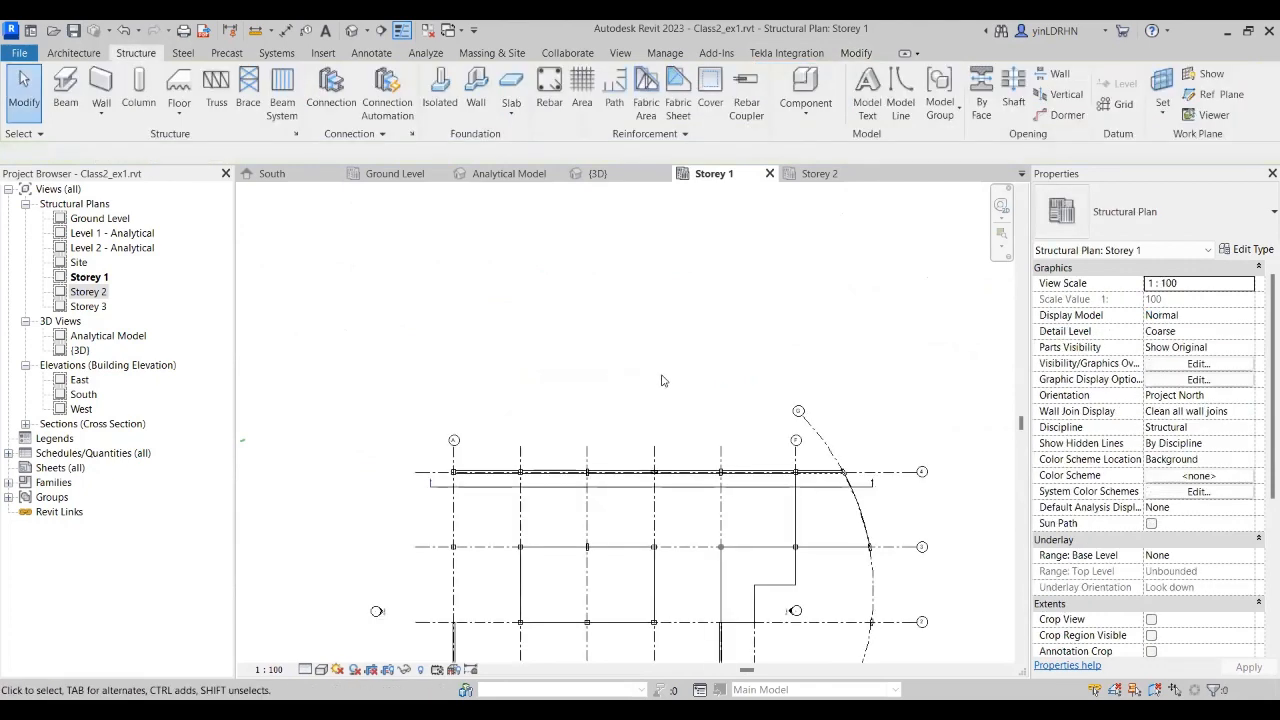
{"action": "scroll", "coordinate": [661, 380], "scroll_direction": "down", "scroll_amount": 2}
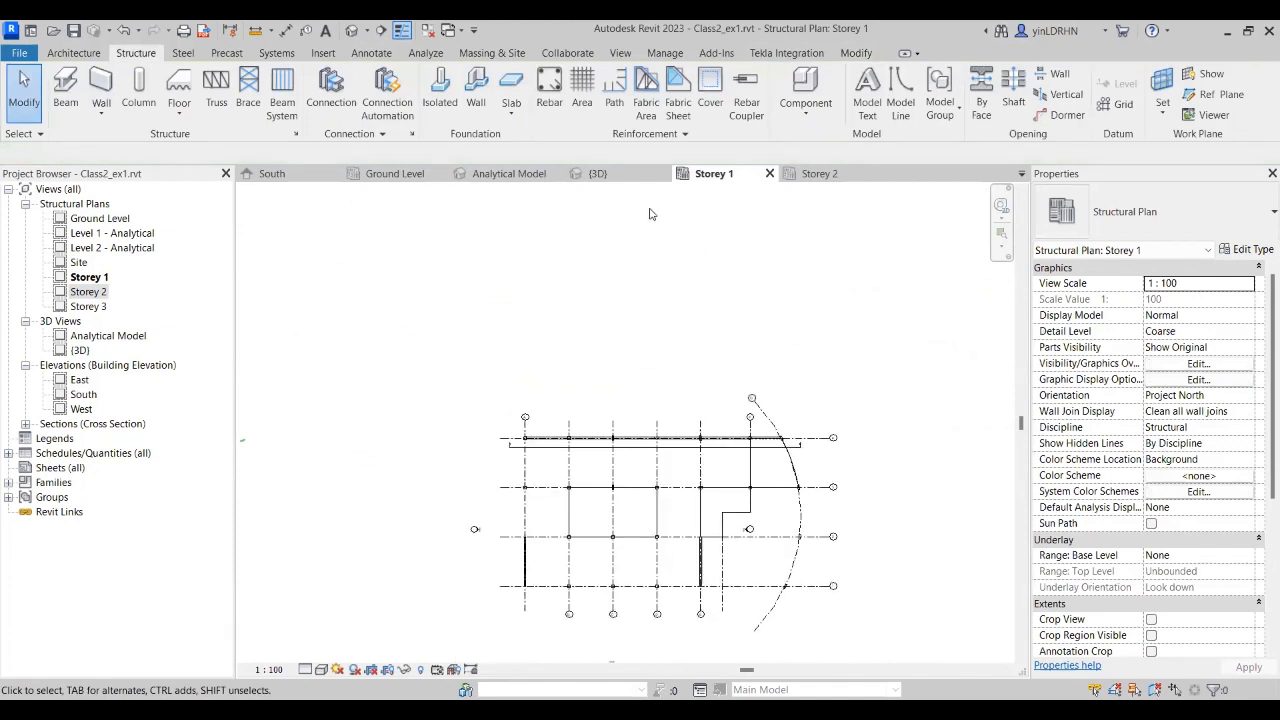
{"action": "left_click", "coordinate": [126, 35]}
Step: Modify the floor's sub-elements again in the Storey 1 plan and retry setting the southeast corner point's elevation to 0
{"action": "left_click", "coordinate": [661, 345]}
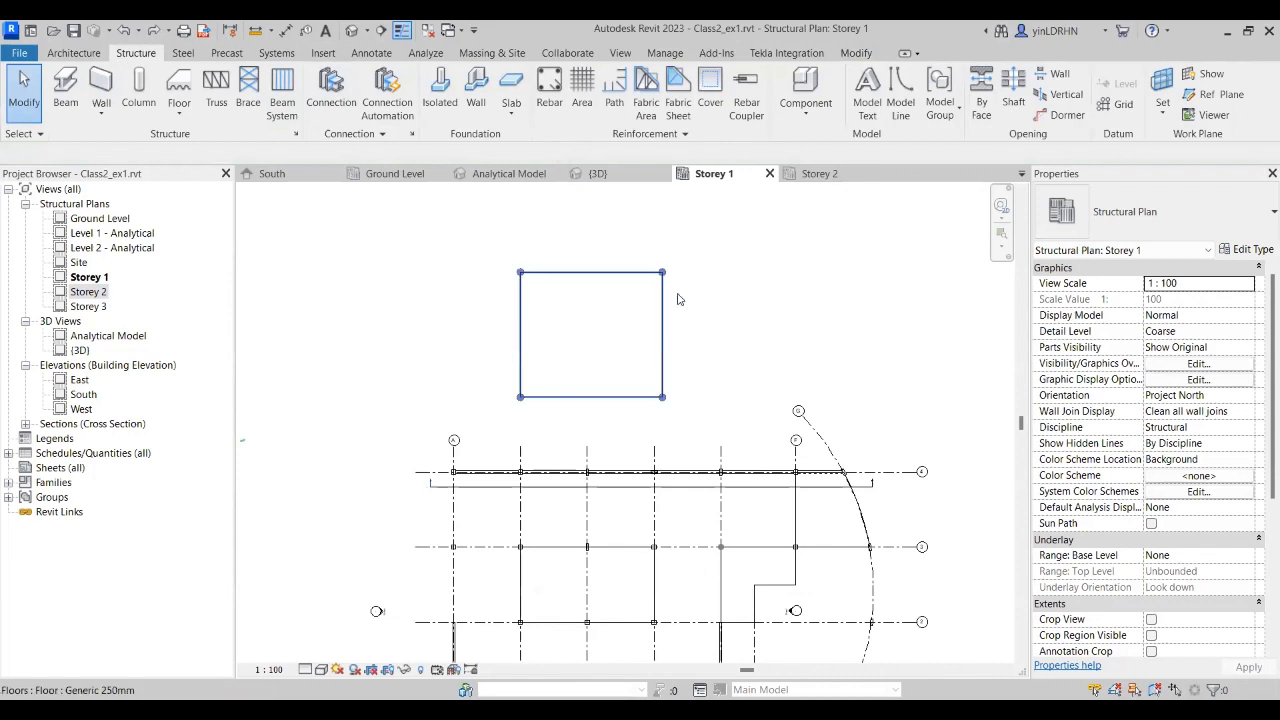
{"action": "left_click", "coordinate": [787, 100]}
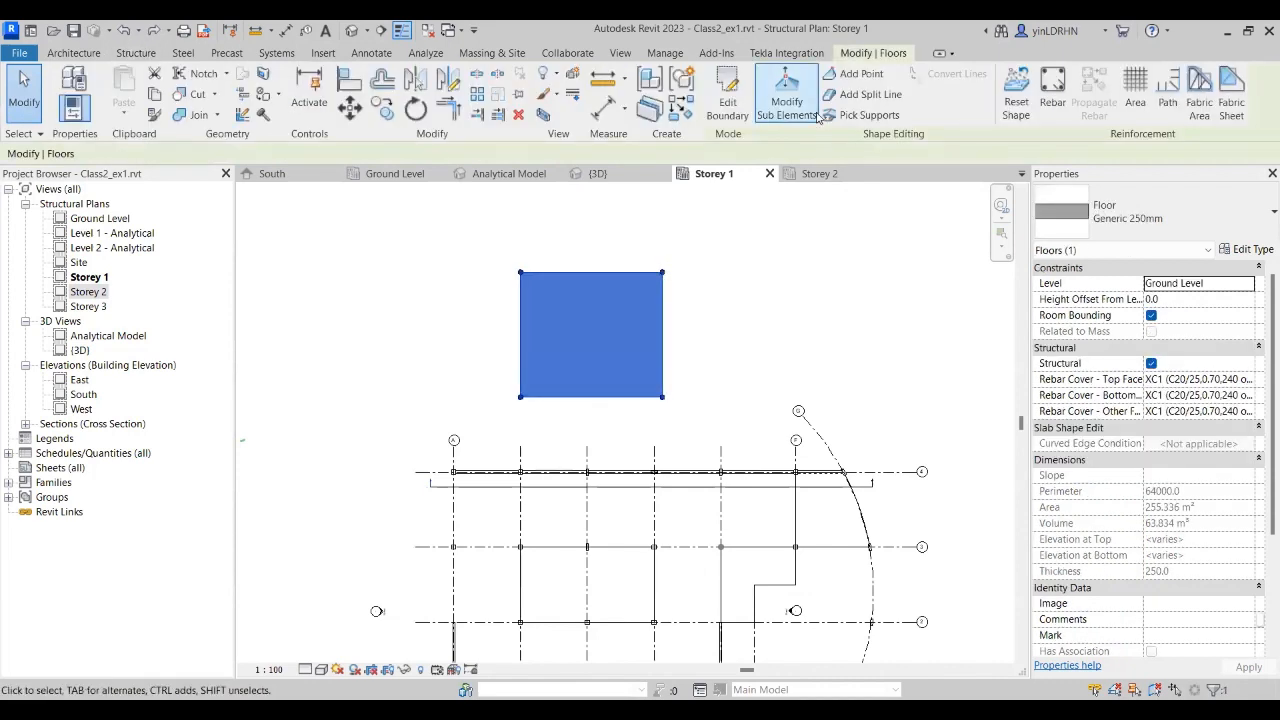
{"action": "left_click", "coordinate": [664, 274]}
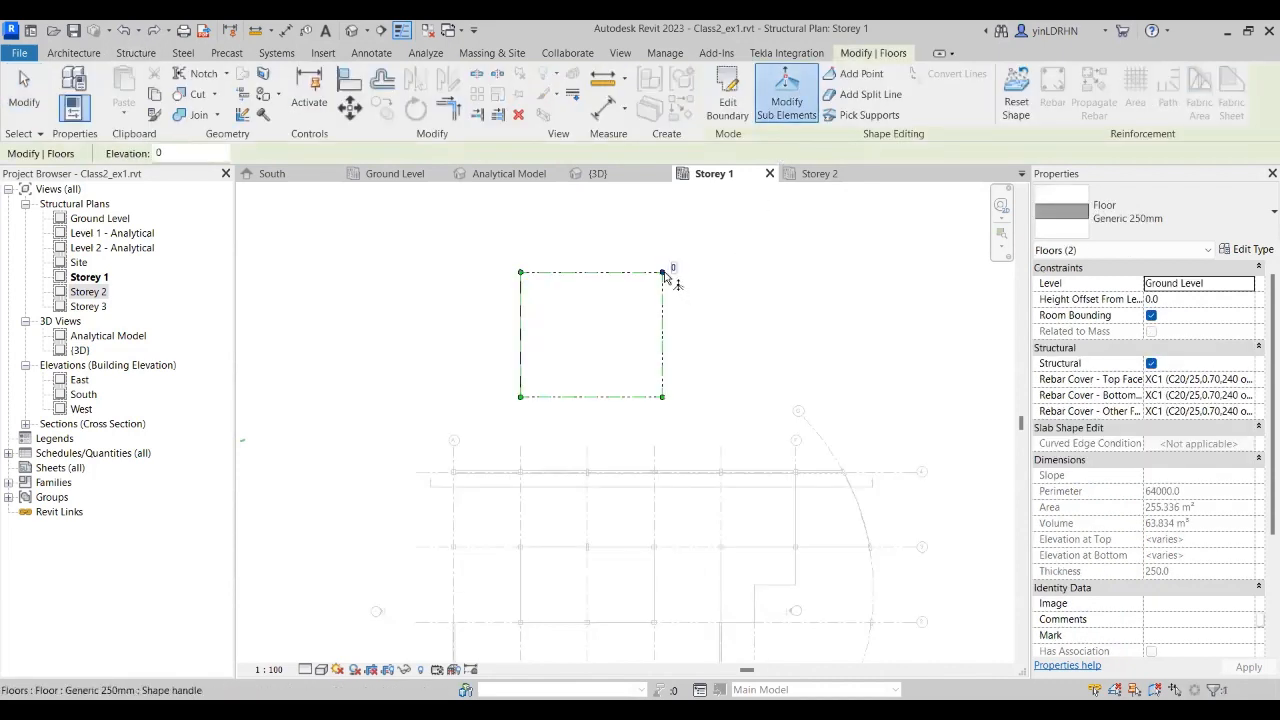
{"action": "left_click", "coordinate": [665, 398], "text": "ctrl"}
{"action": "left_click", "coordinate": [679, 394]}
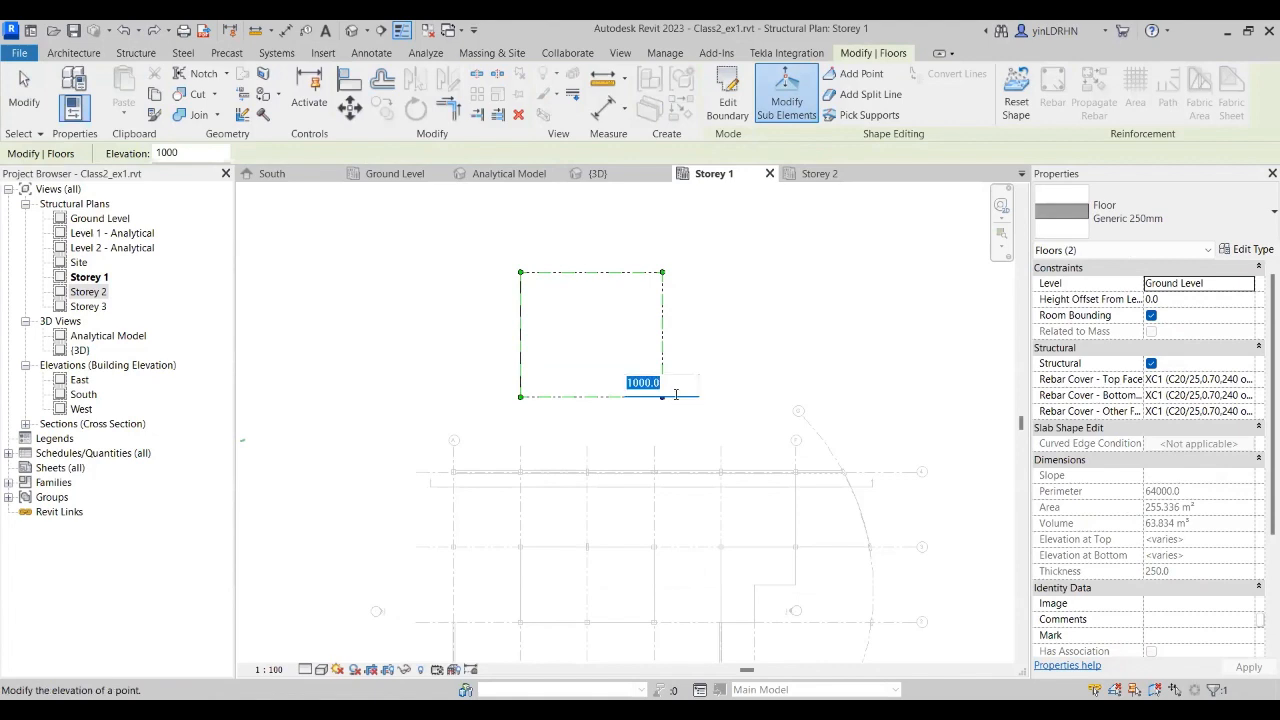
{"action": "type", "text": "0"}
{"action": "key", "text": "Return"}
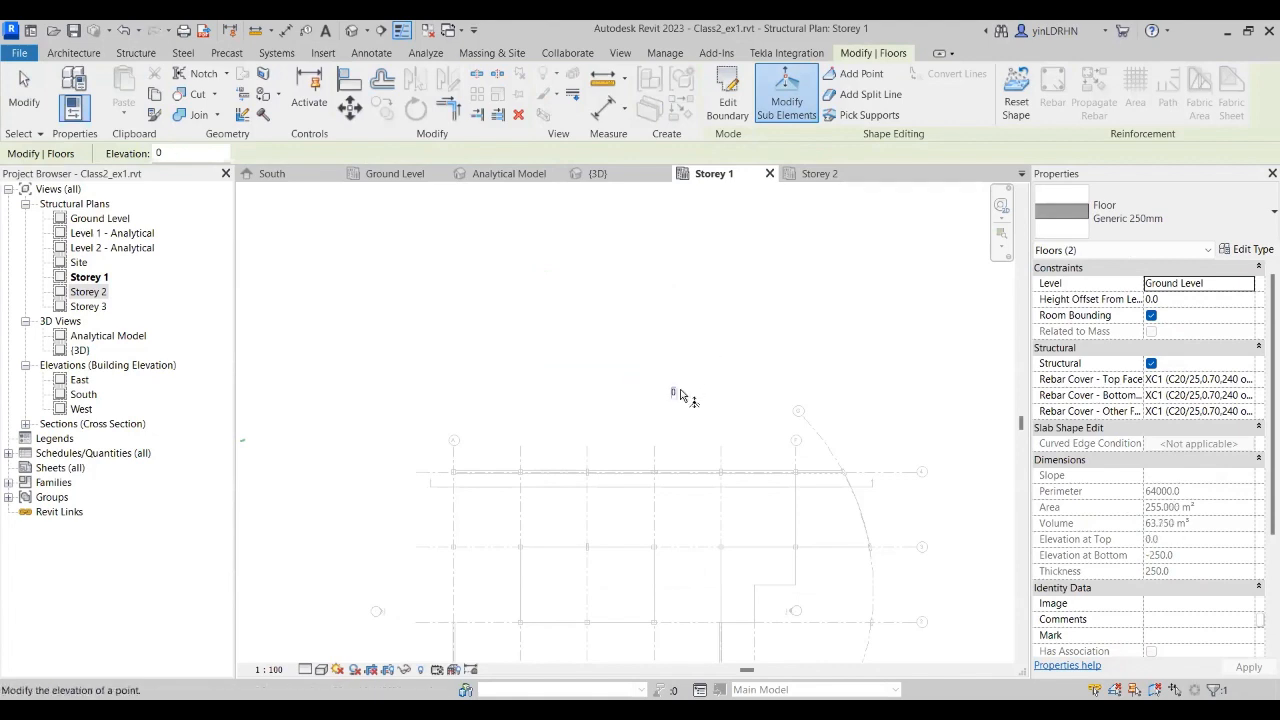
{"action": "left_click", "coordinate": [680, 391]}
{"action": "left_click", "coordinate": [703, 357]}
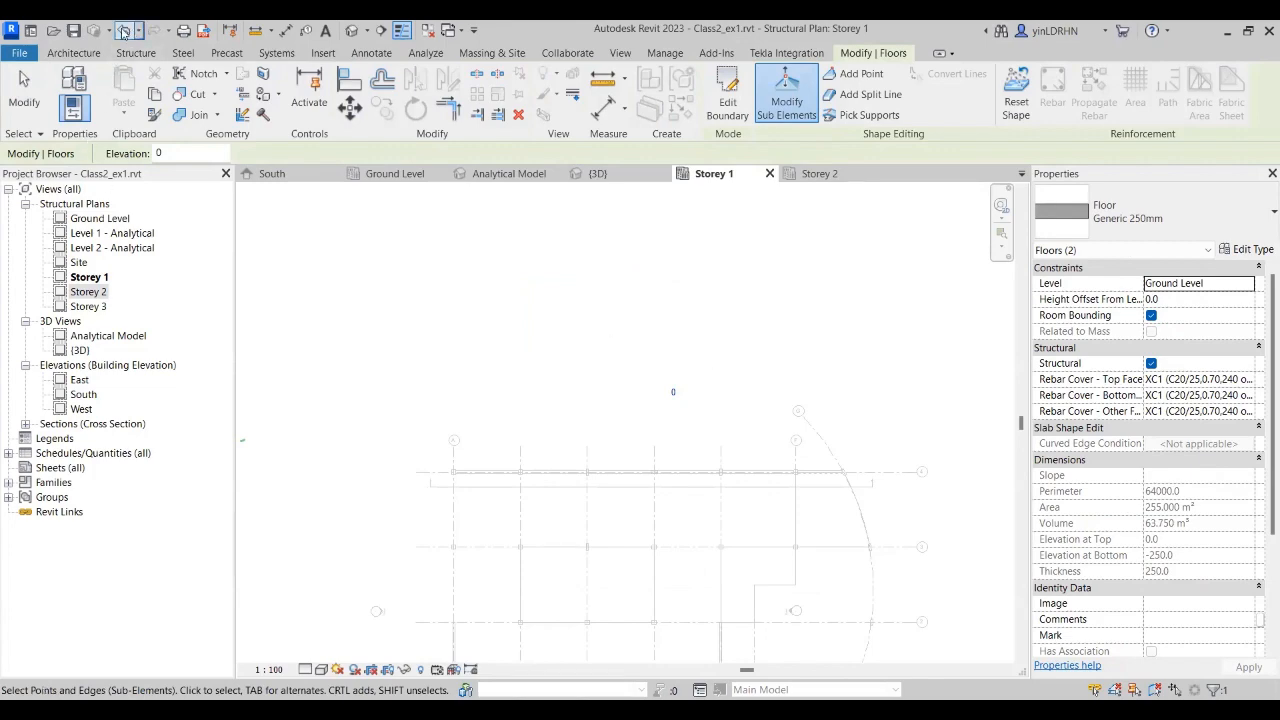
Step: Undo the last southeast corner elevation change and leave sub-element editing
{"action": "left_click", "coordinate": [124, 32]}
{"action": "key", "text": "Escape"}
{"action": "key", "text": "Escape"}
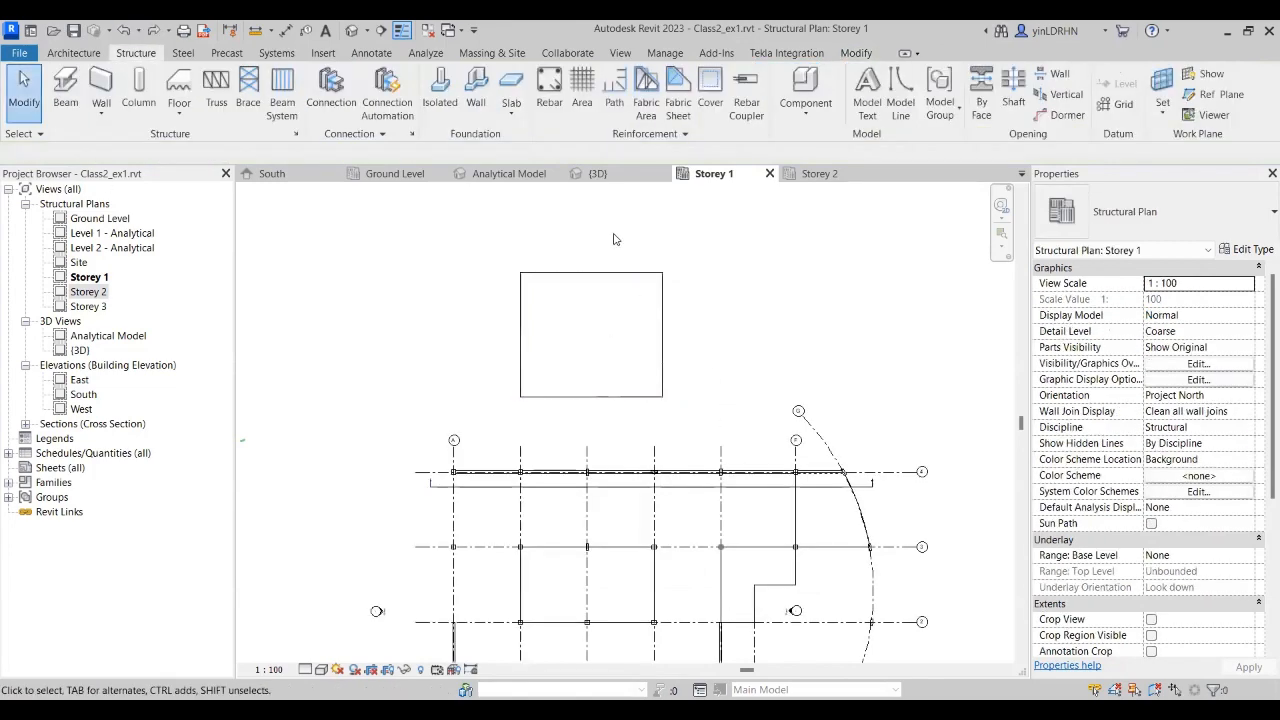
Step: In the 3D view, modify the floor's sub-elements and set its southeast corner point's elevation to 0
{"action": "left_click", "coordinate": [598, 174]}
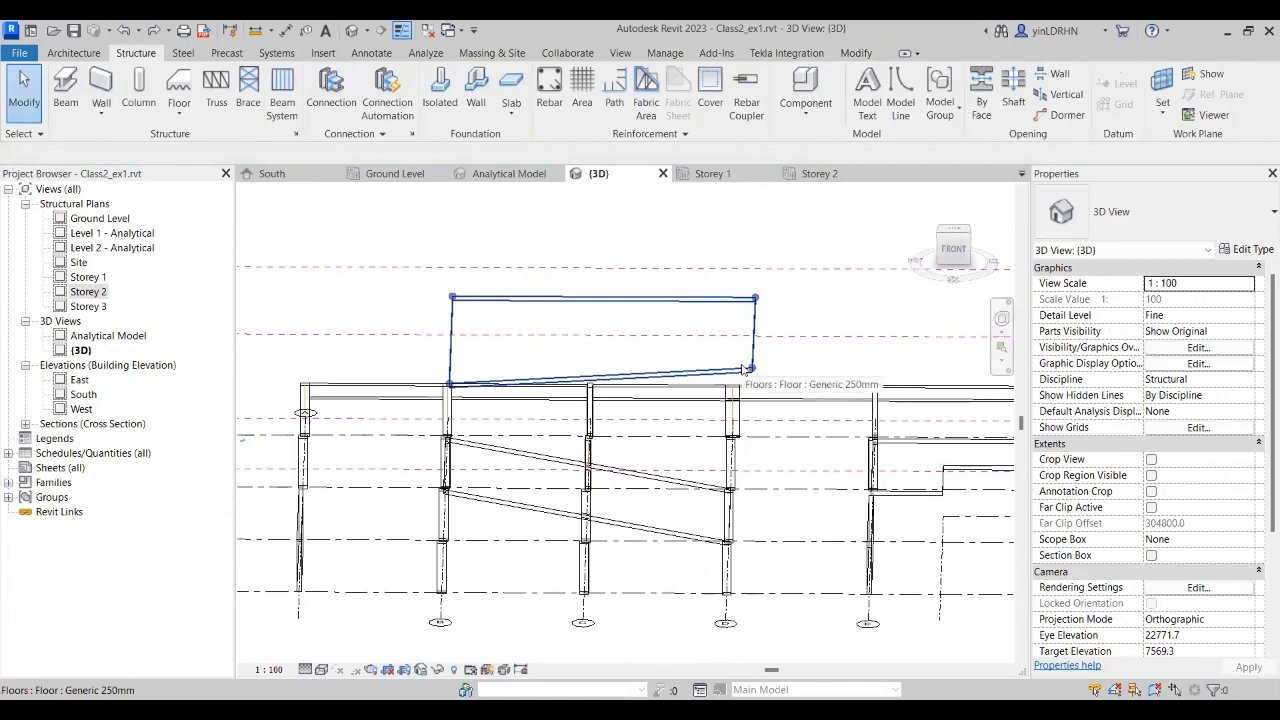
{"action": "left_click", "coordinate": [745, 370]}
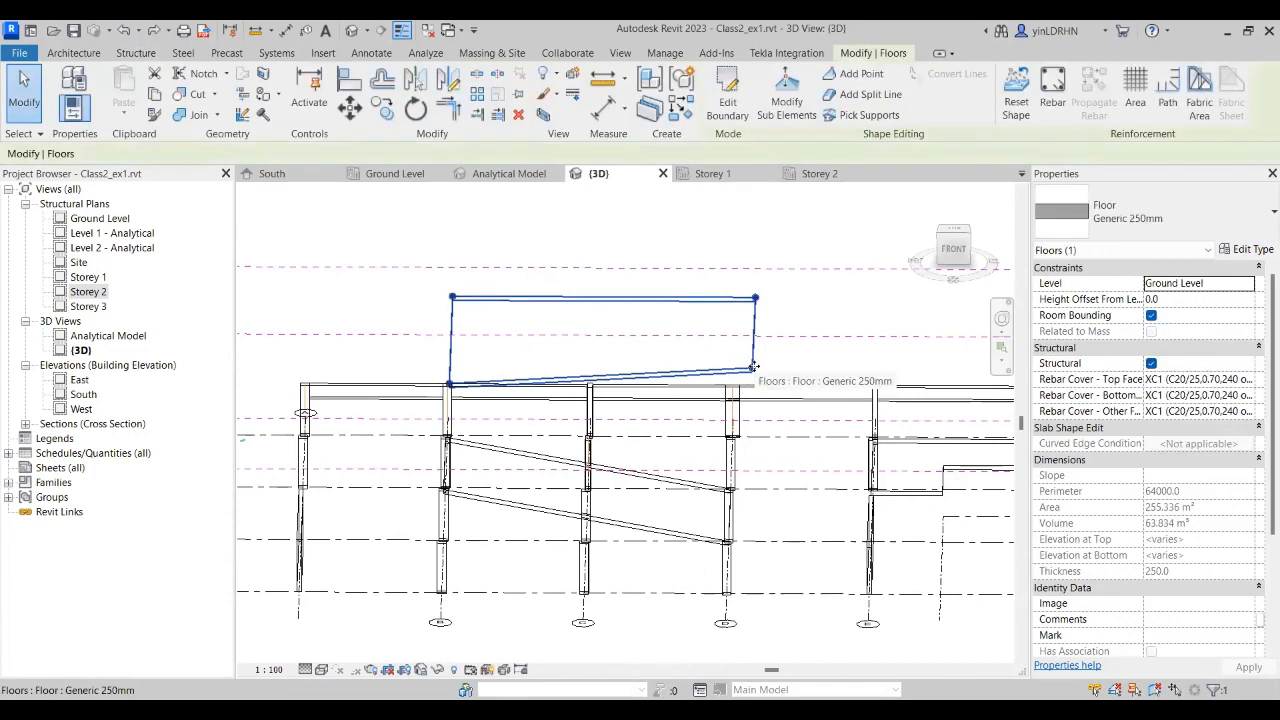
{"action": "left_click", "coordinate": [787, 100]}
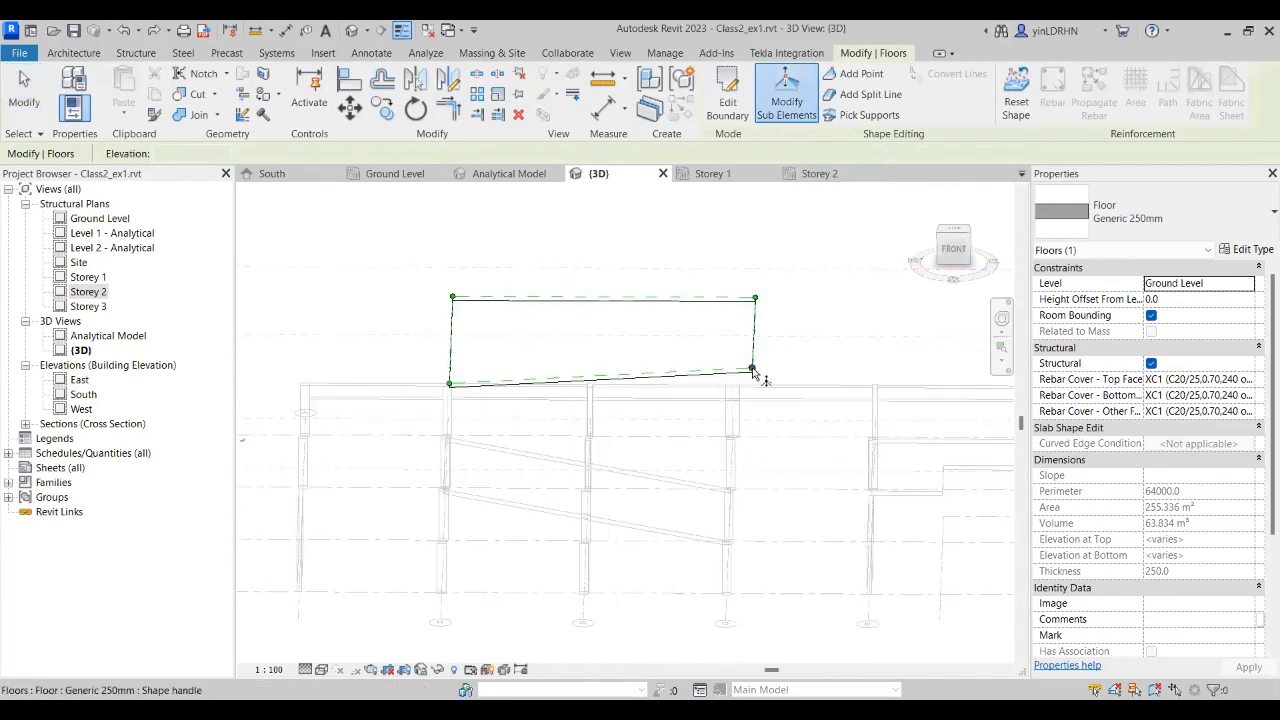
{"action": "left_click", "coordinate": [755, 372]}
{"action": "left_click", "coordinate": [765, 362]}
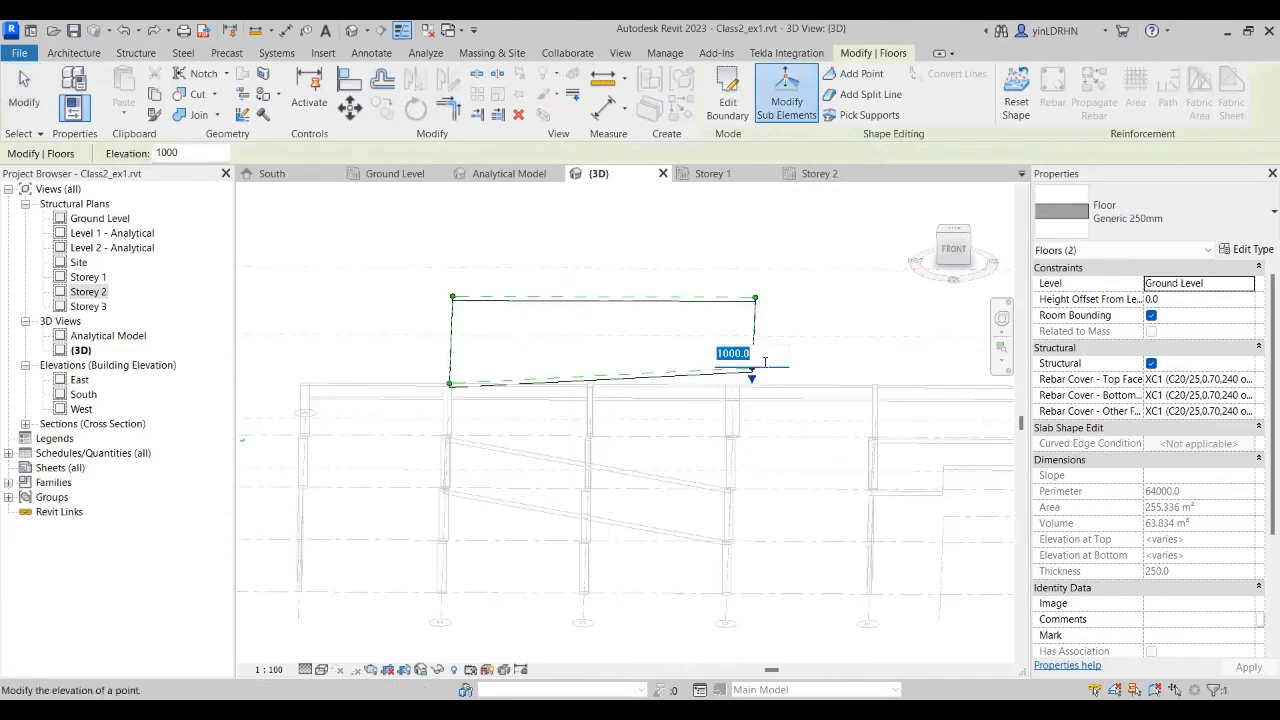
{"action": "type", "text": "0"}
{"action": "key", "text": "Return"}
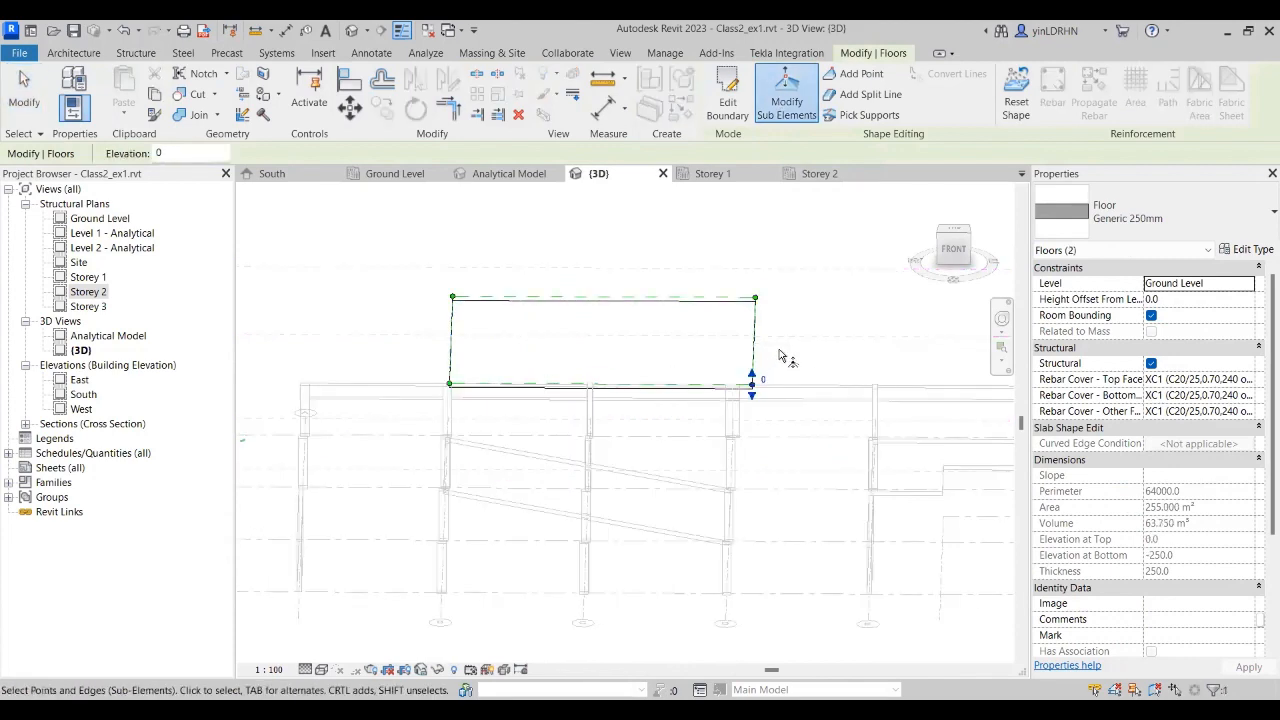
Step: Open the Ground Level structural plan and leave sub-element editing of the separate rectangular floor
{"action": "left_click", "coordinate": [712, 174]}
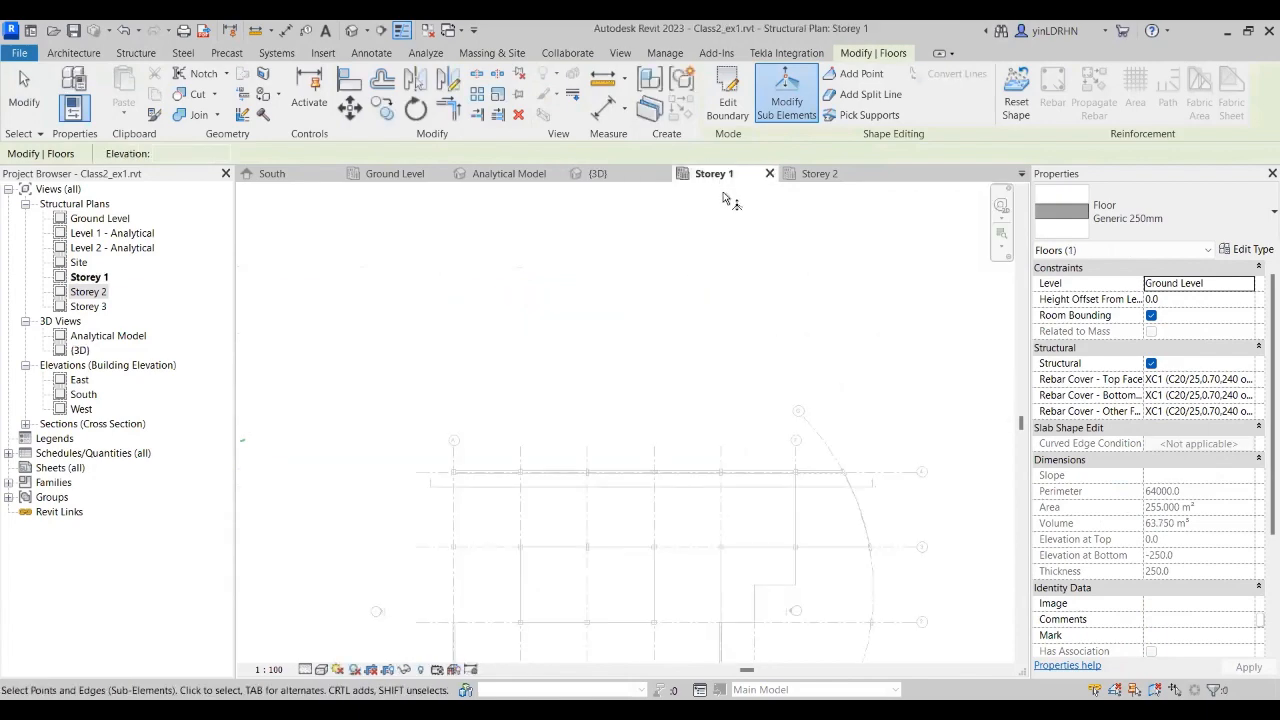
{"action": "left_click", "coordinate": [814, 178]}
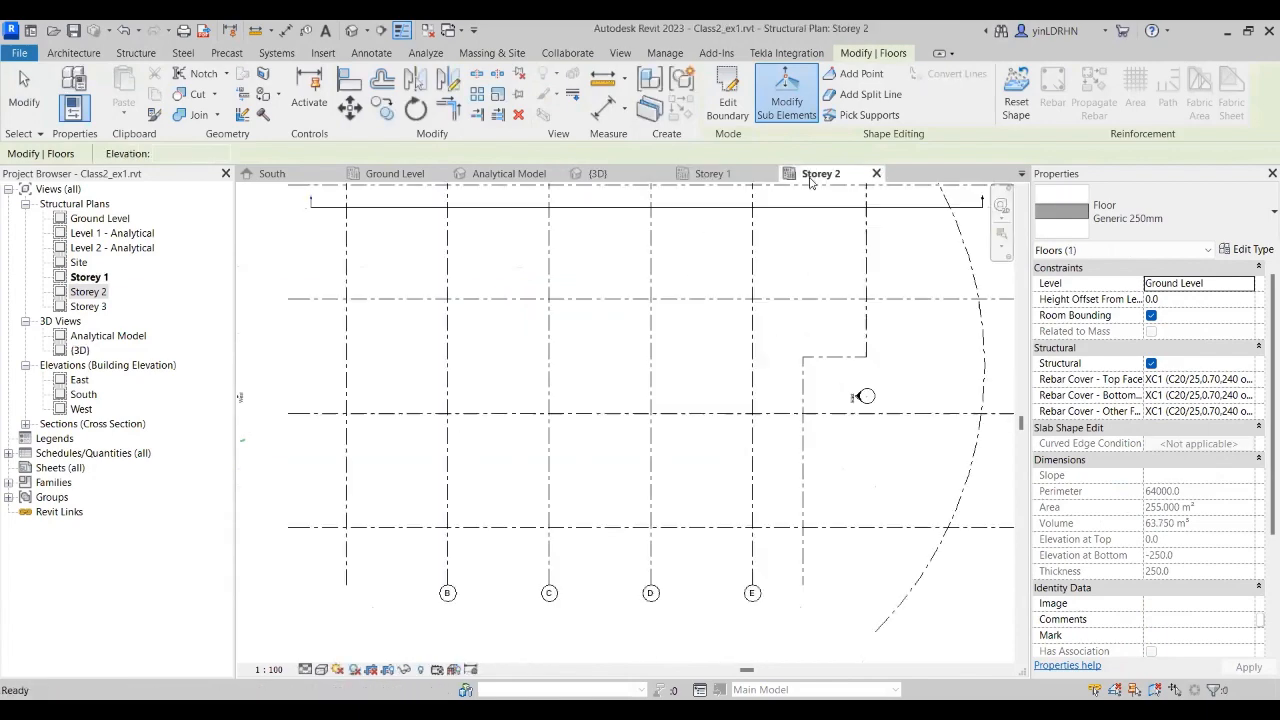
{"action": "left_click", "coordinate": [712, 174]}
{"action": "left_click", "coordinate": [410, 178]}
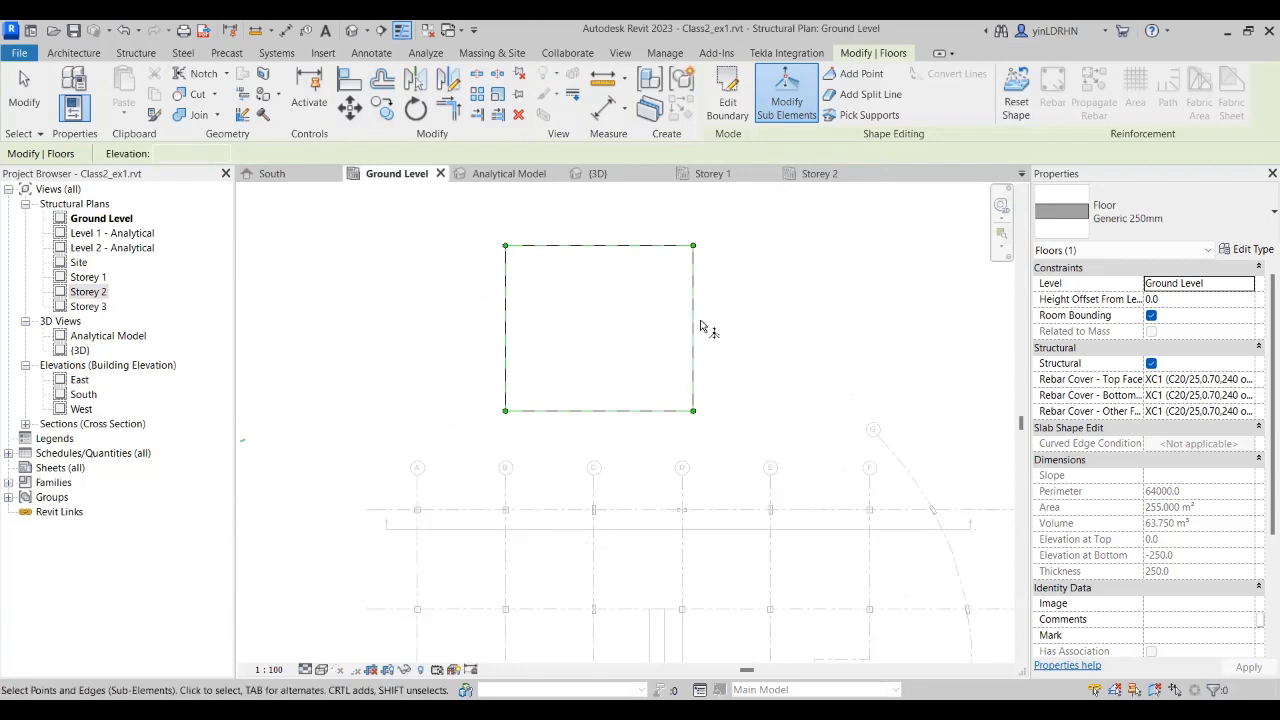
{"action": "key", "text": "Escape"}
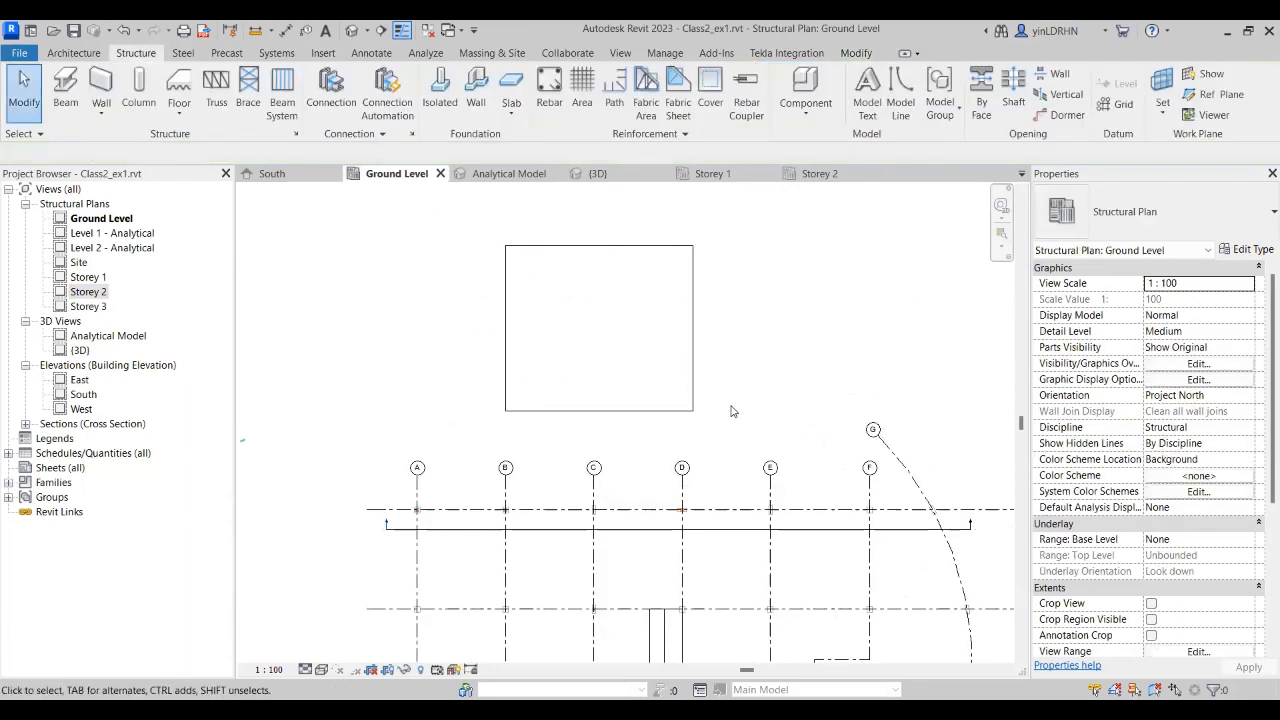
Step: Select the separate rectangular floor and the sloped Storey 1 floor in turn to compare their available editing options
{"action": "left_click", "coordinate": [694, 336]}
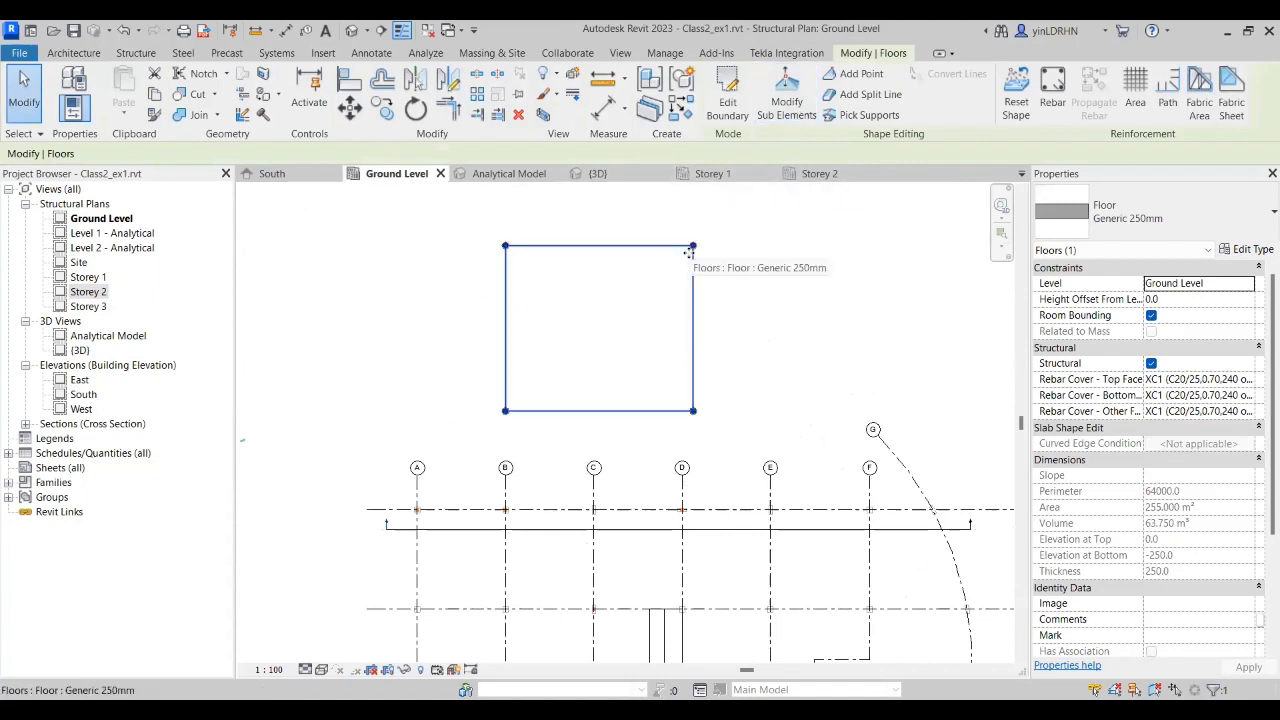
{"action": "scroll", "coordinate": [741, 293], "scroll_direction": "down", "scroll_amount": 3}
{"action": "middle_click_drag", "start_coordinate": [782, 367], "coordinate": [749, 209]}
{"action": "left_click", "coordinate": [664, 390]}
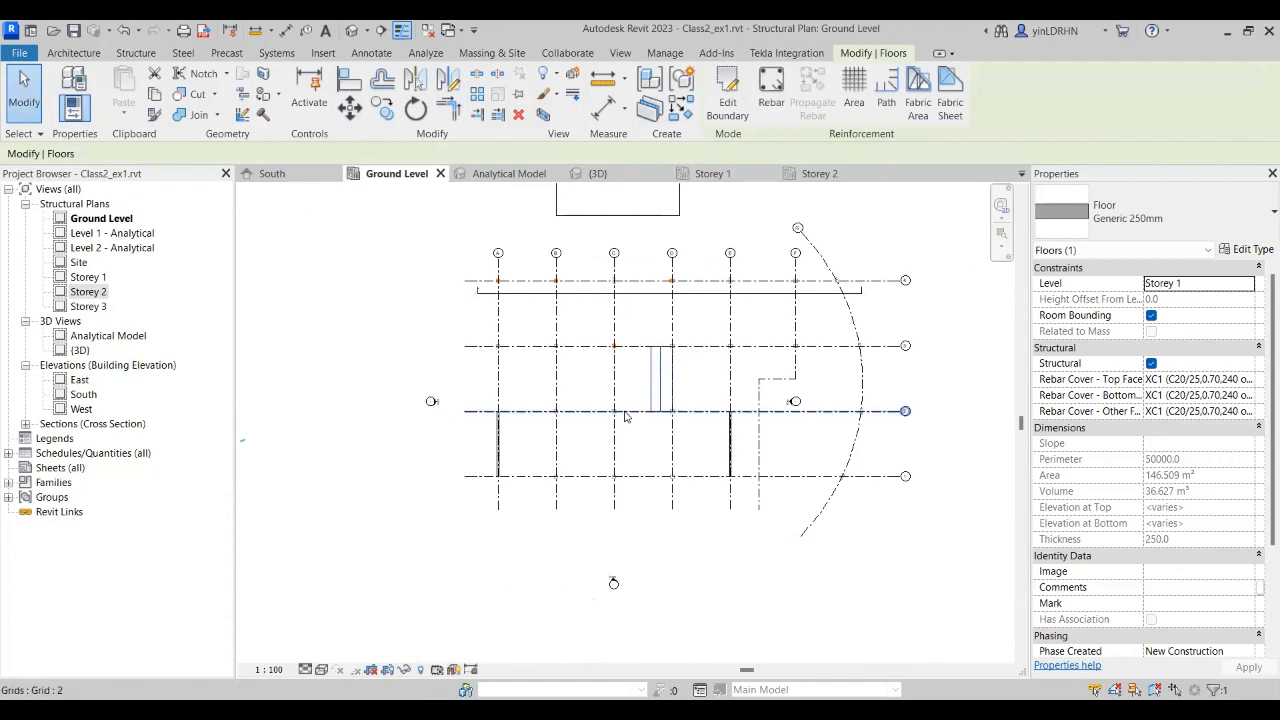
{"action": "middle_click_drag", "start_coordinate": [712, 188], "coordinate": [726, 292]}
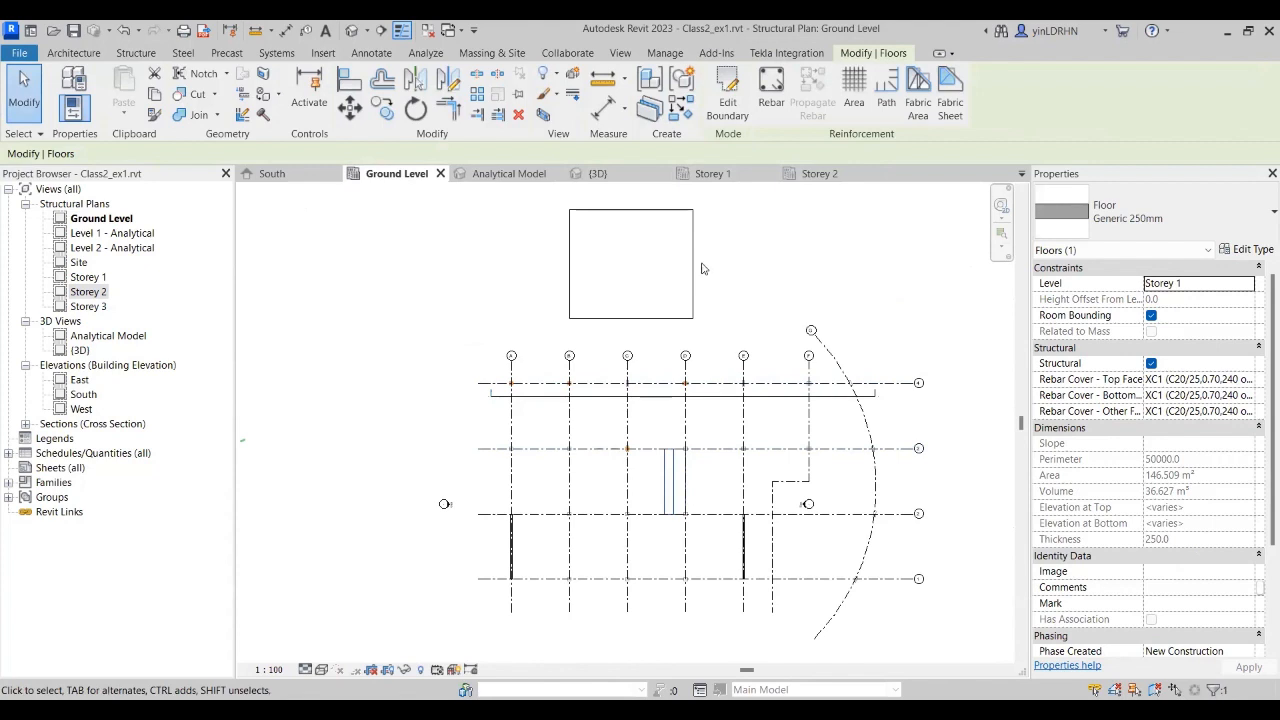
Step: Add a shape-editing point near the middle of the separate rectangular floor, in line with grid C
{"action": "left_click", "coordinate": [699, 270]}
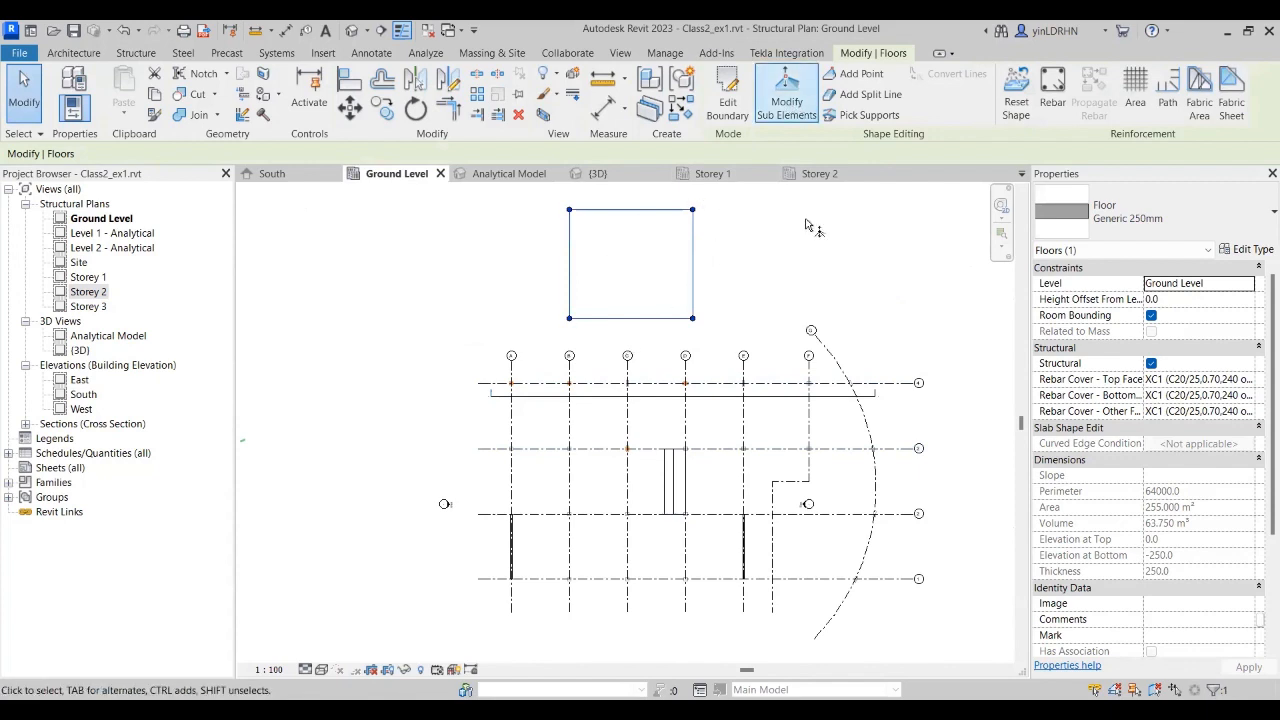
{"action": "left_click", "coordinate": [790, 108]}
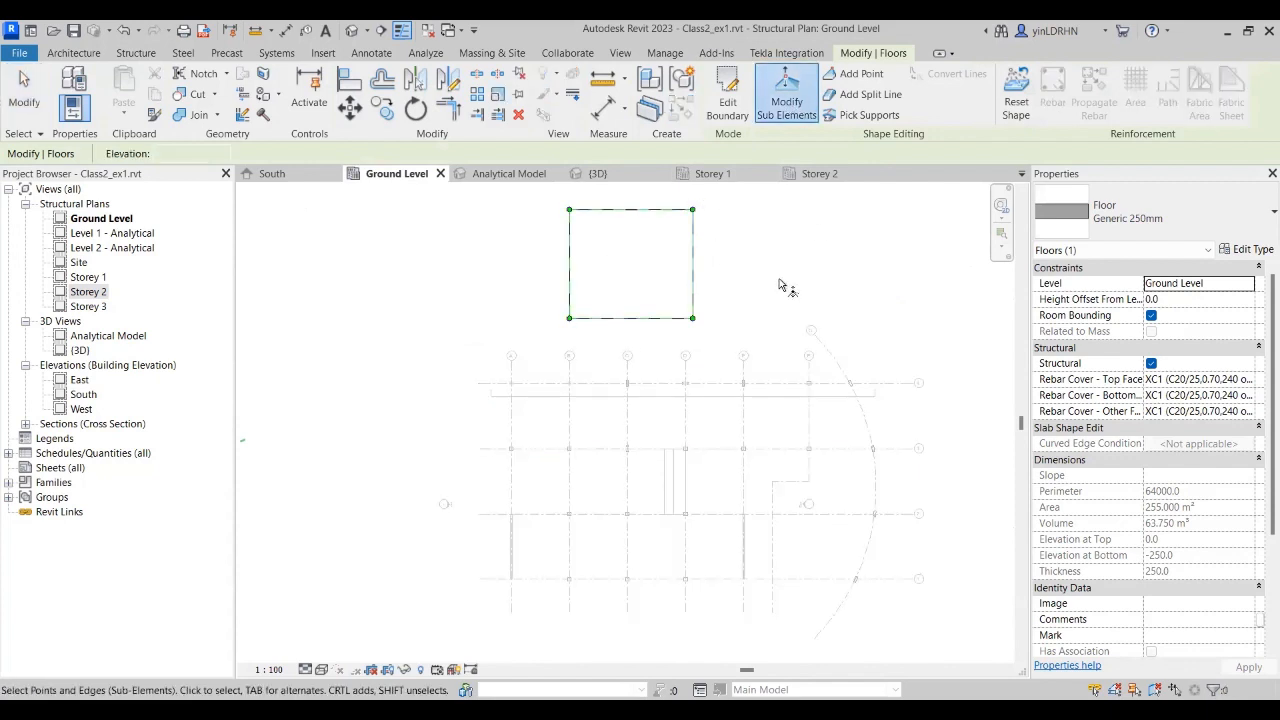
{"action": "left_click", "coordinate": [848, 76]}
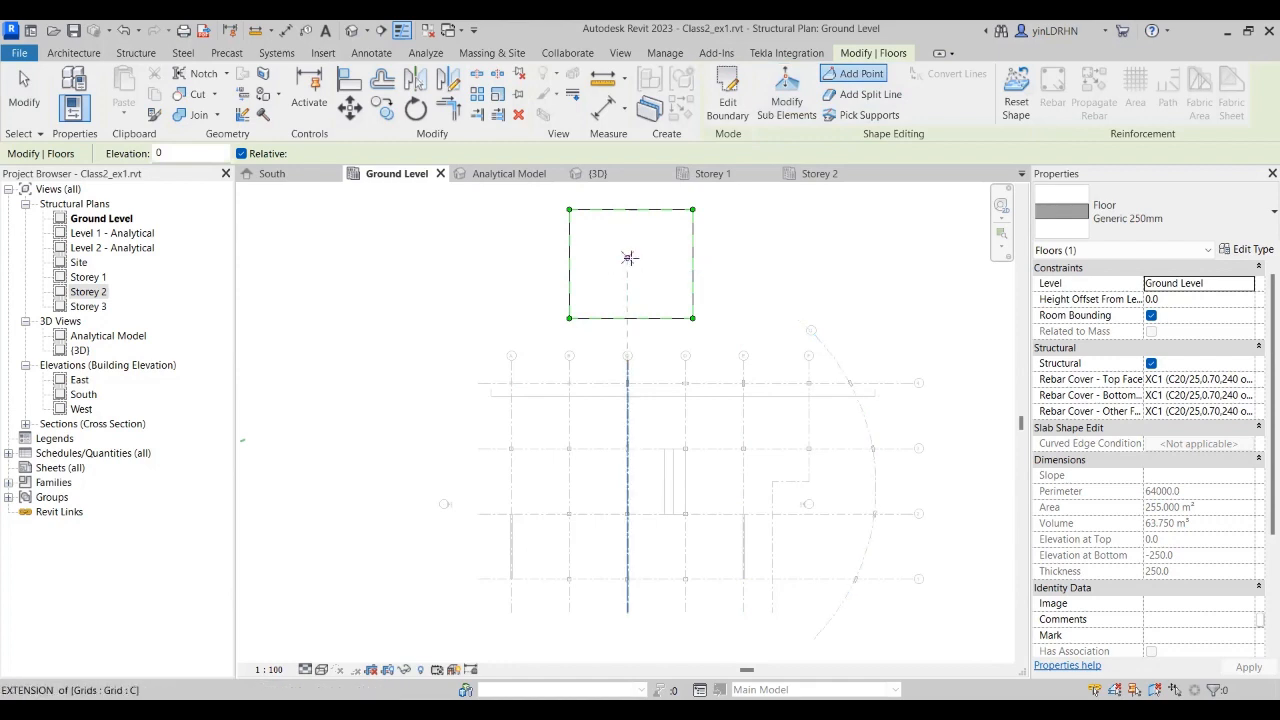
{"action": "scroll", "coordinate": [636, 255], "scroll_direction": "up", "scroll_amount": 2}
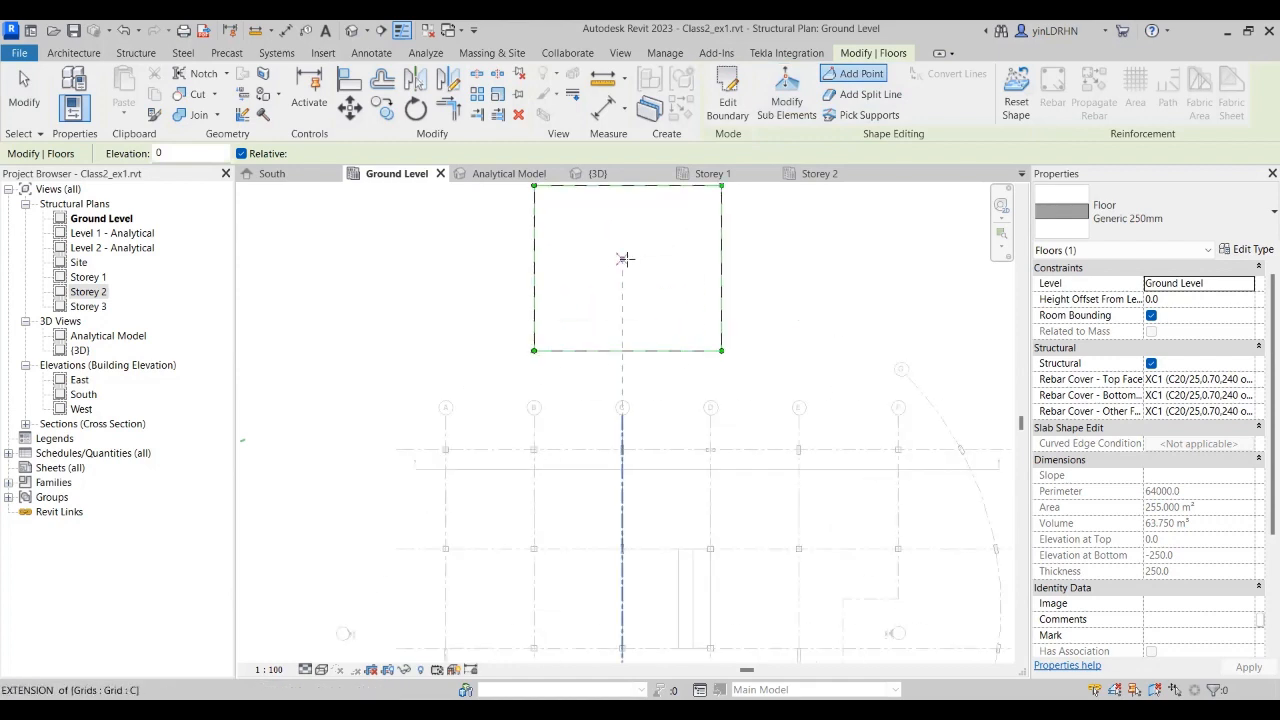
{"action": "left_click", "coordinate": [623, 259]}
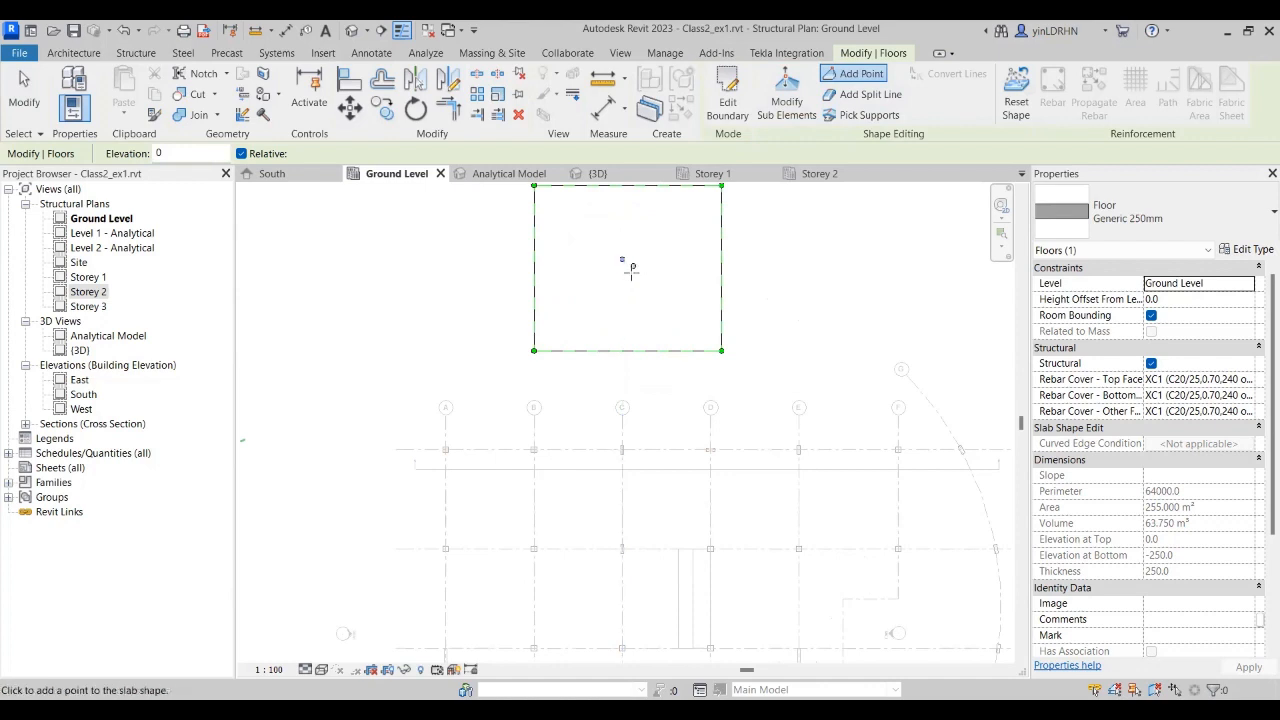
{"action": "key", "text": "Escape"}
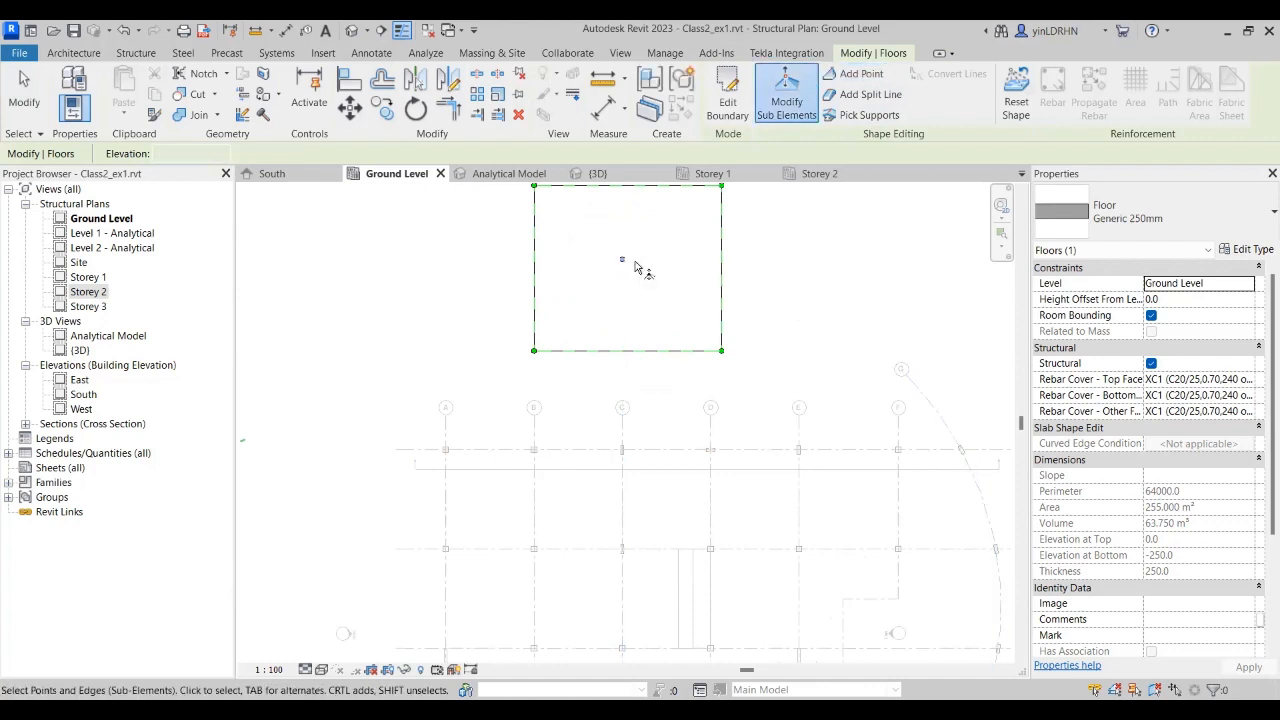
Step: Set the elevation of the floor's middle point to 2000 and finish the shape editing
{"action": "left_click", "coordinate": [623, 260]}
{"action": "left_click", "coordinate": [632, 256]}
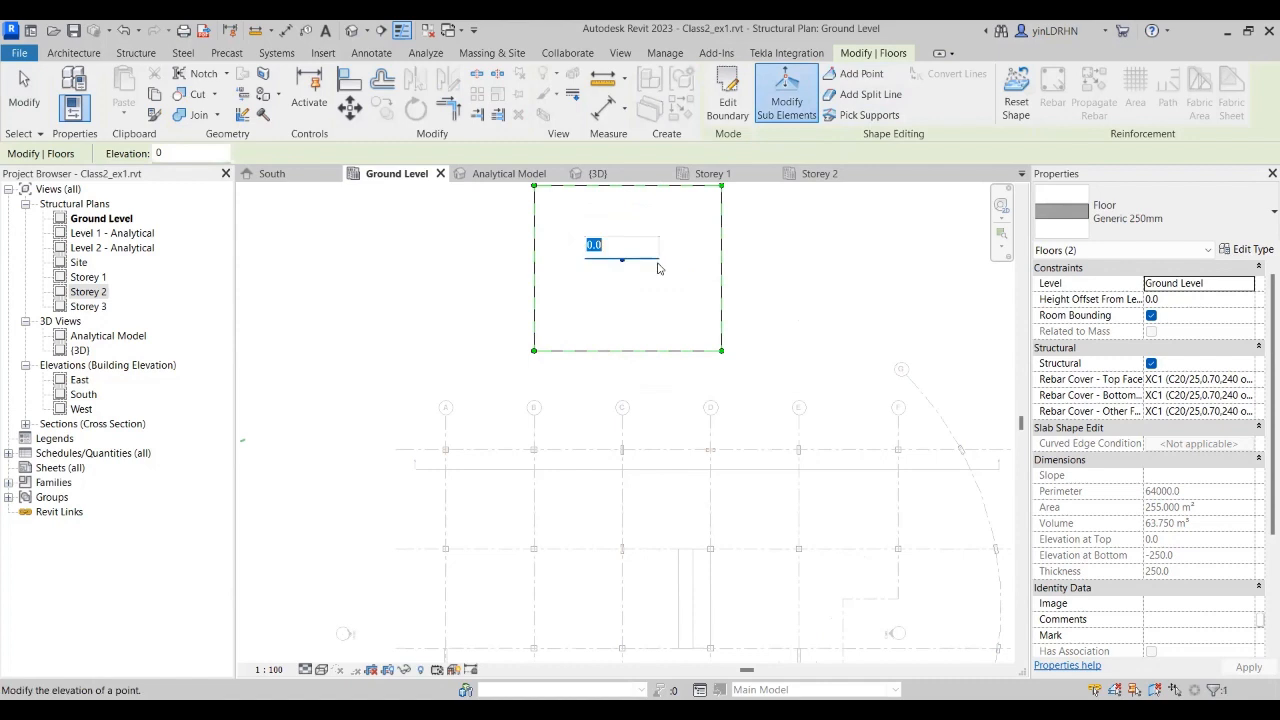
{"action": "type", "text": "2000"}
{"action": "key", "text": "Return"}
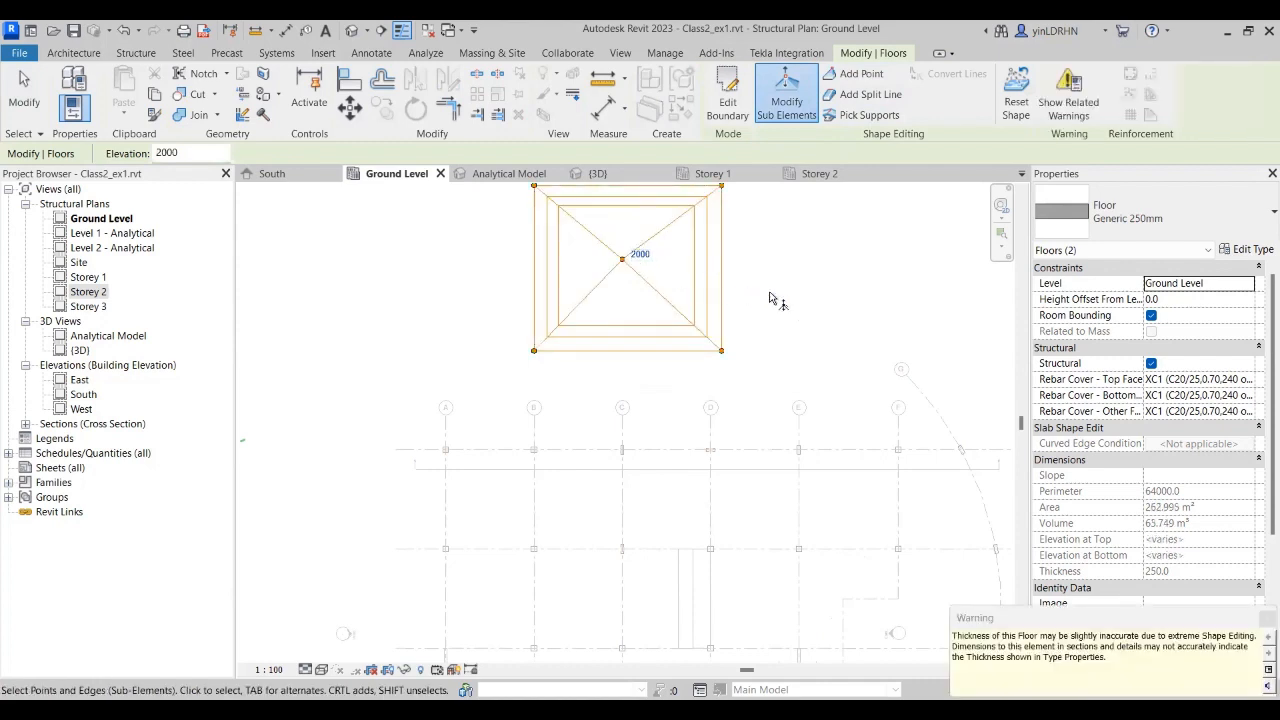
{"action": "left_click", "coordinate": [770, 298]}
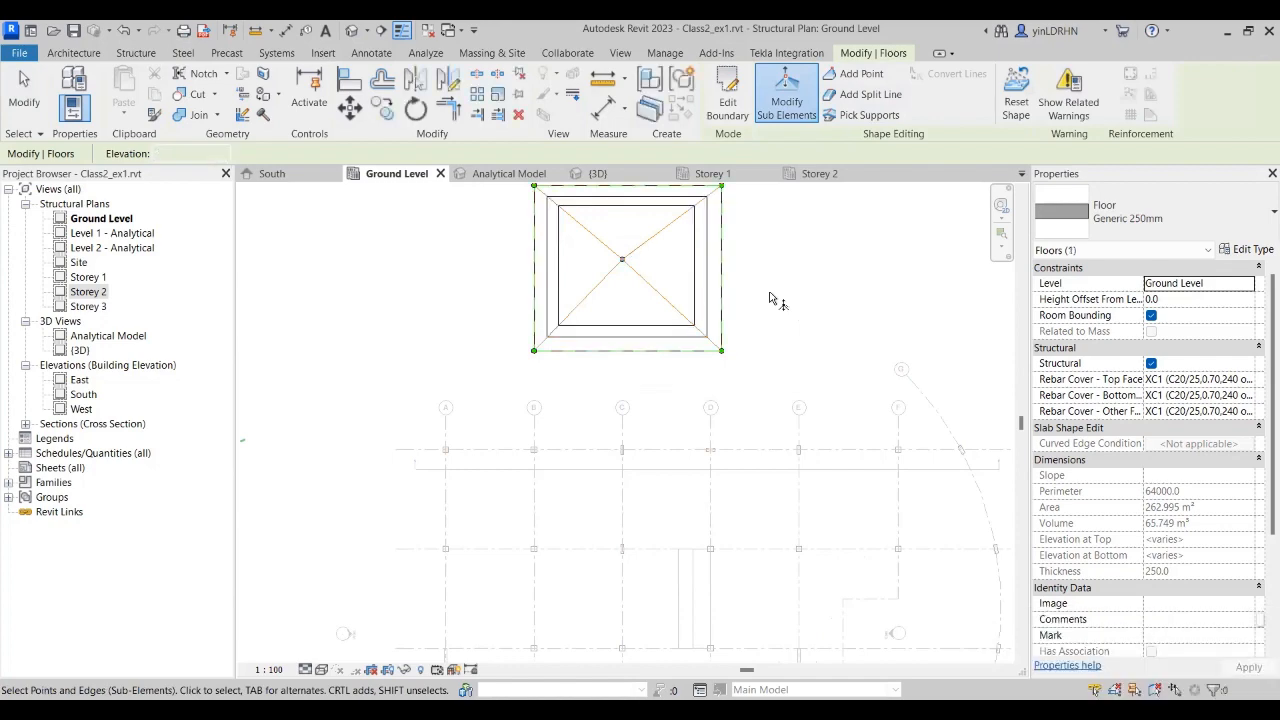
{"action": "key", "text": "Escape"}
{"action": "key", "text": "Escape"}
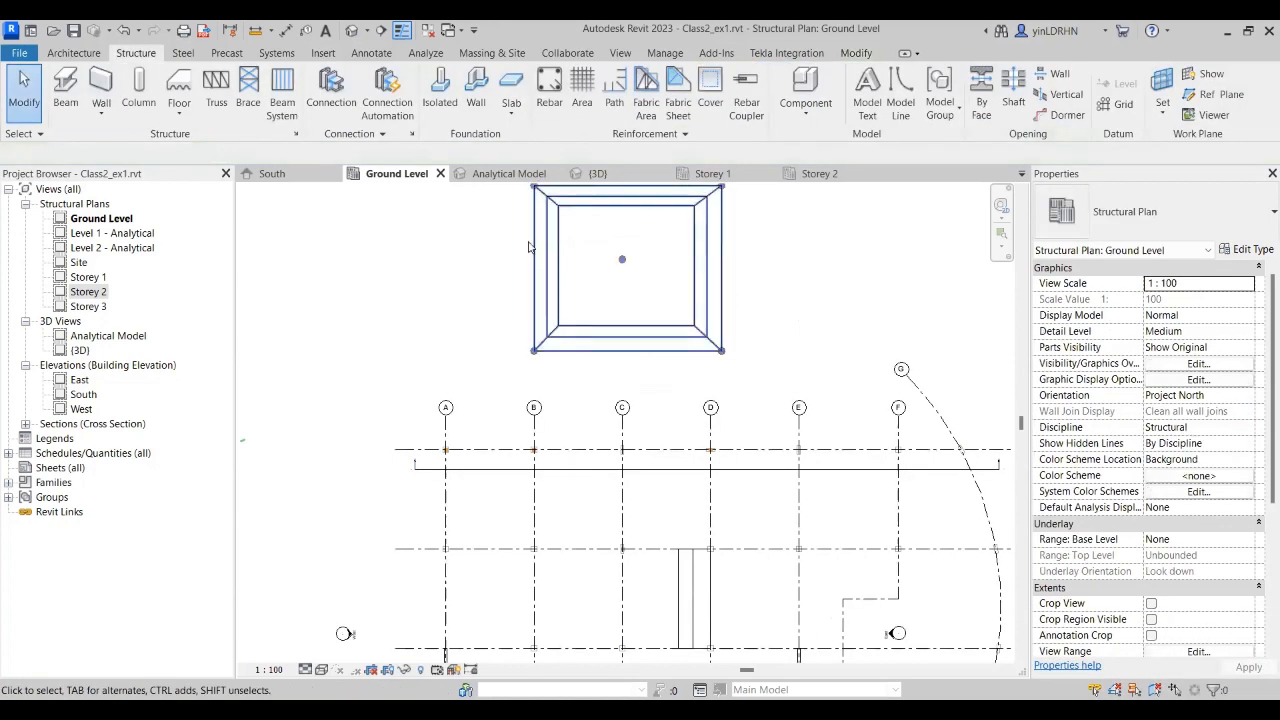
Step: Examine the reshaped floor in the 3D view from an angled viewpoint above
{"action": "left_click", "coordinate": [596, 174]}
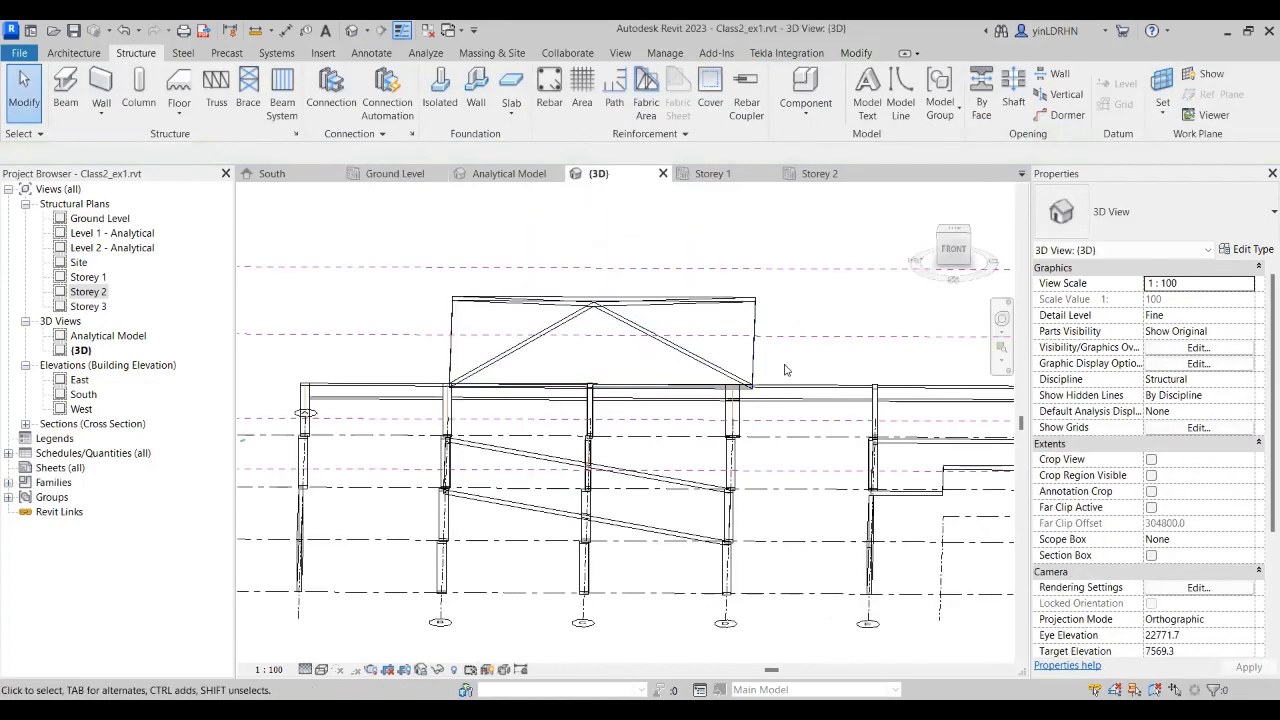
{"action": "middle_click_drag", "start_coordinate": [904, 348], "coordinate": [795, 432], "text": "shift"}
{"action": "middle_click_drag", "start_coordinate": [733, 359], "coordinate": [763, 472]}
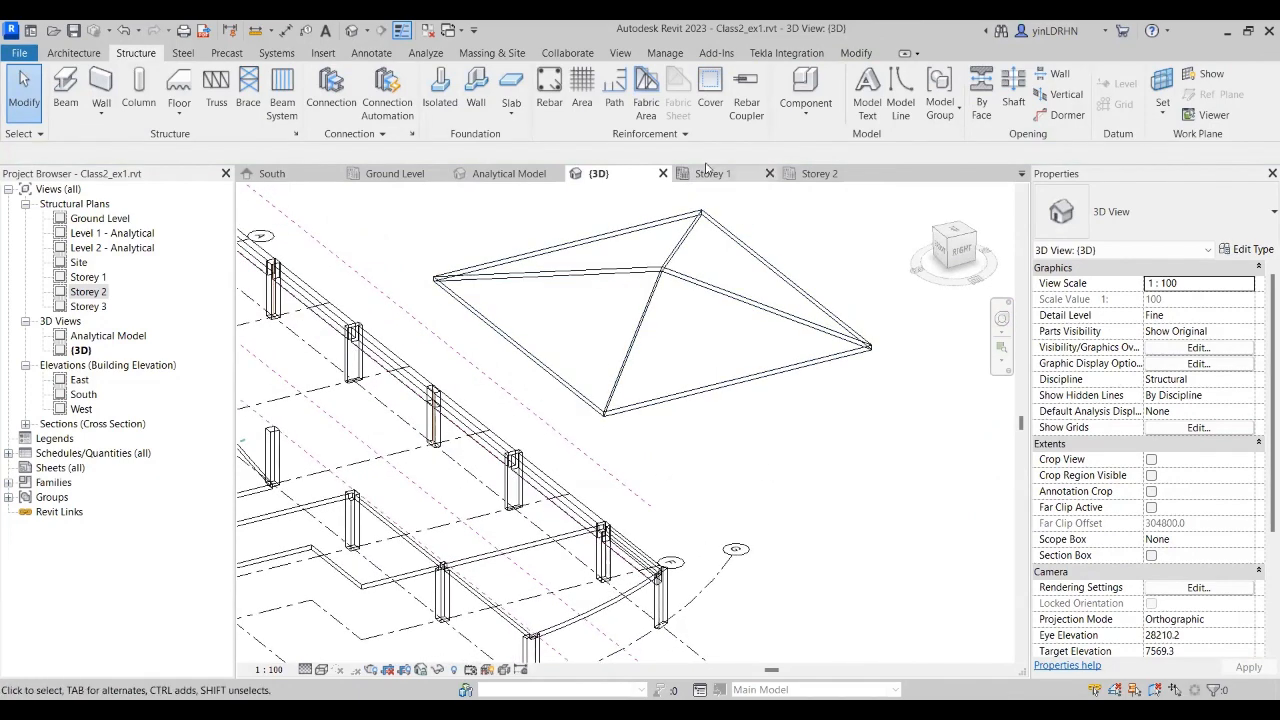
Step: Create a rectangular Generic 250mm floor about 45000 by 17000 mm beside the peaked floor in Ground Level, and delete its span direction symbol
{"action": "left_click", "coordinate": [397, 175]}
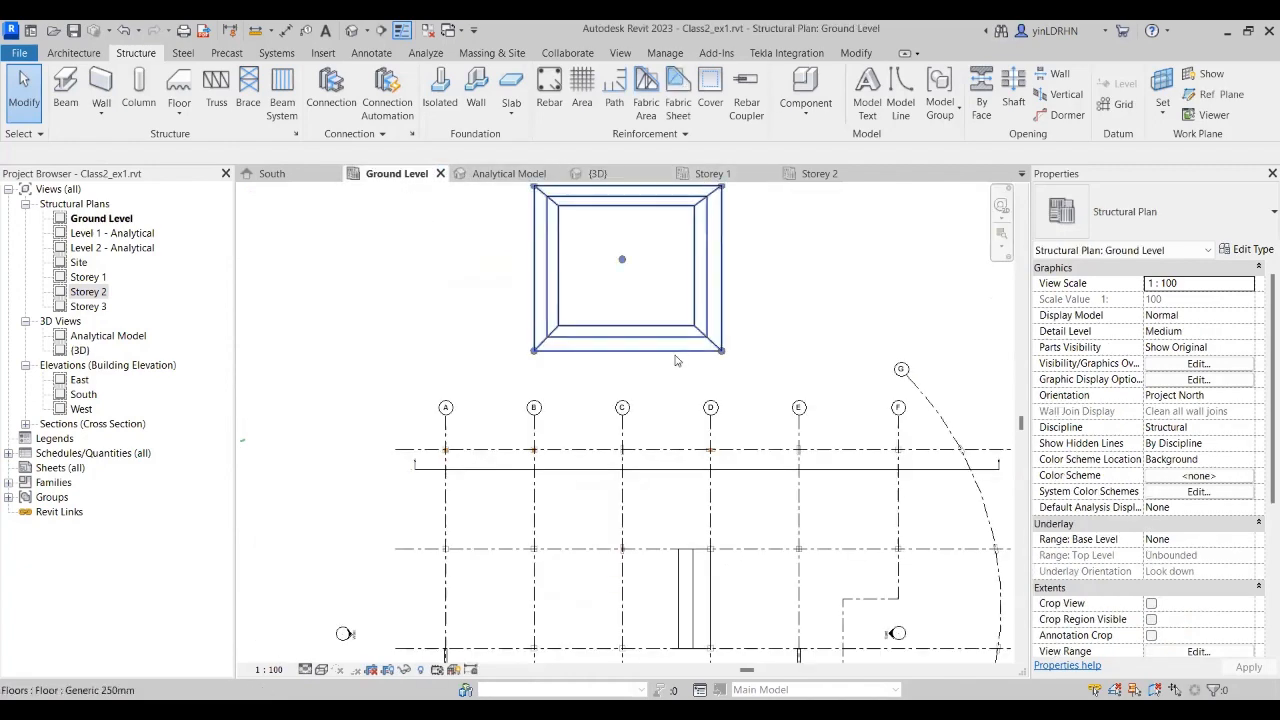
{"action": "left_click", "coordinate": [177, 86]}
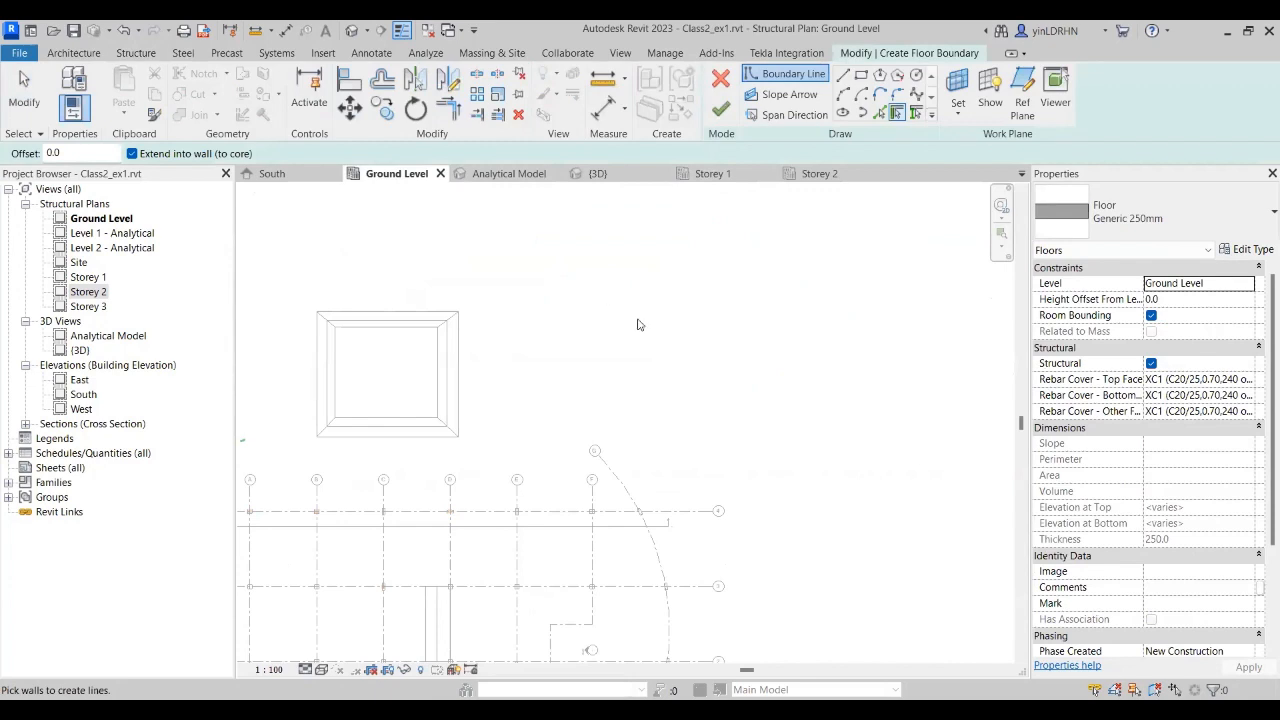
{"action": "left_click", "coordinate": [861, 74]}
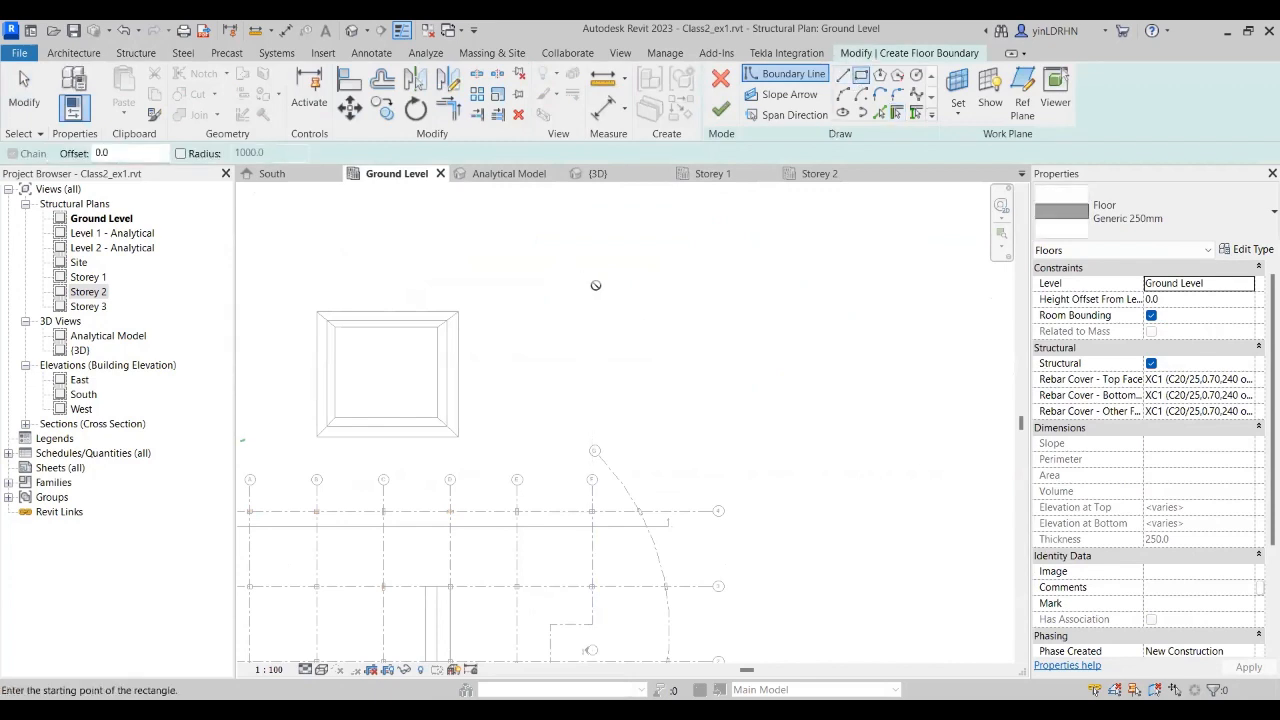
{"action": "left_click", "coordinate": [575, 263]}
{"action": "left_click", "coordinate": [951, 415]}
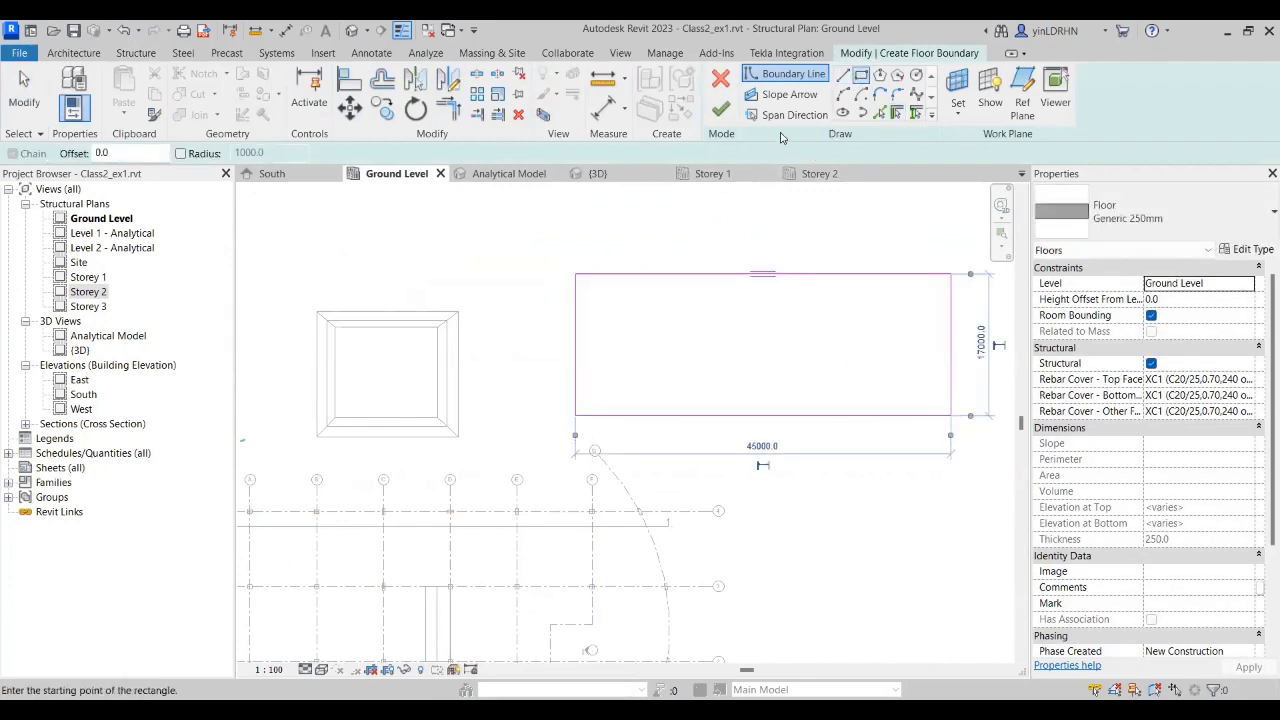
{"action": "left_click", "coordinate": [721, 115]}
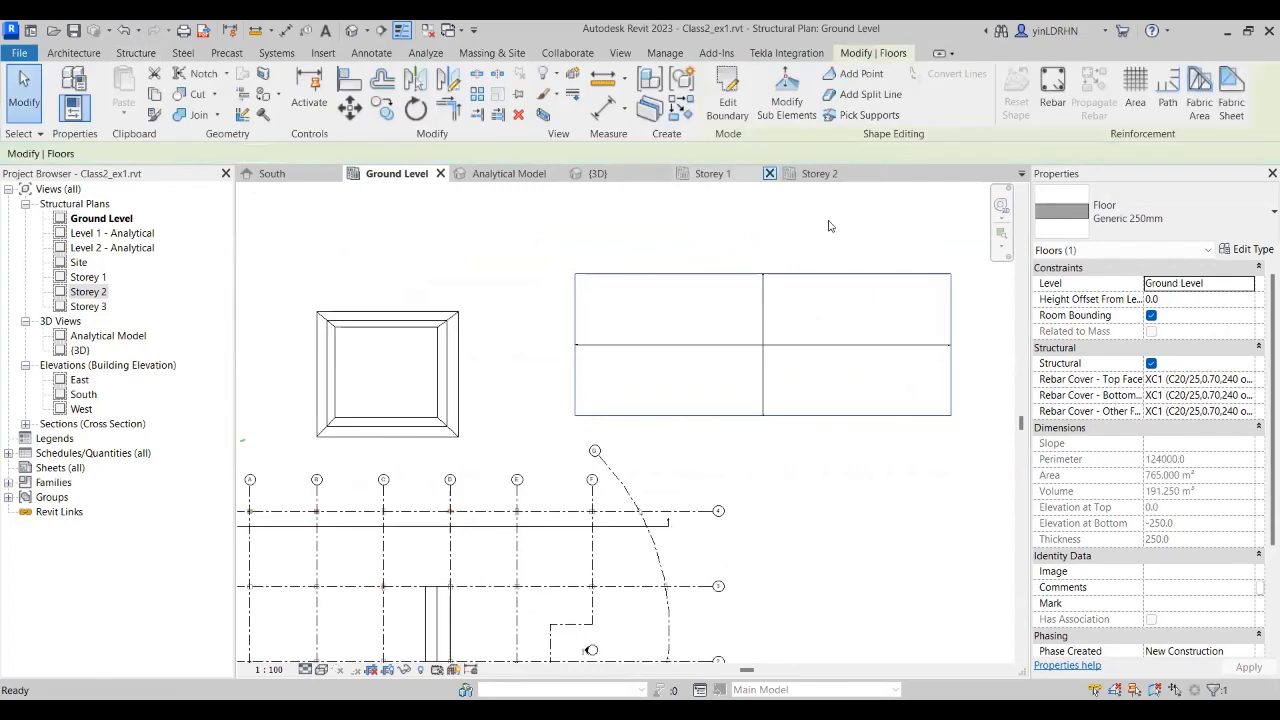
{"action": "left_click", "coordinate": [765, 317]}
{"action": "key", "text": "Delete"}
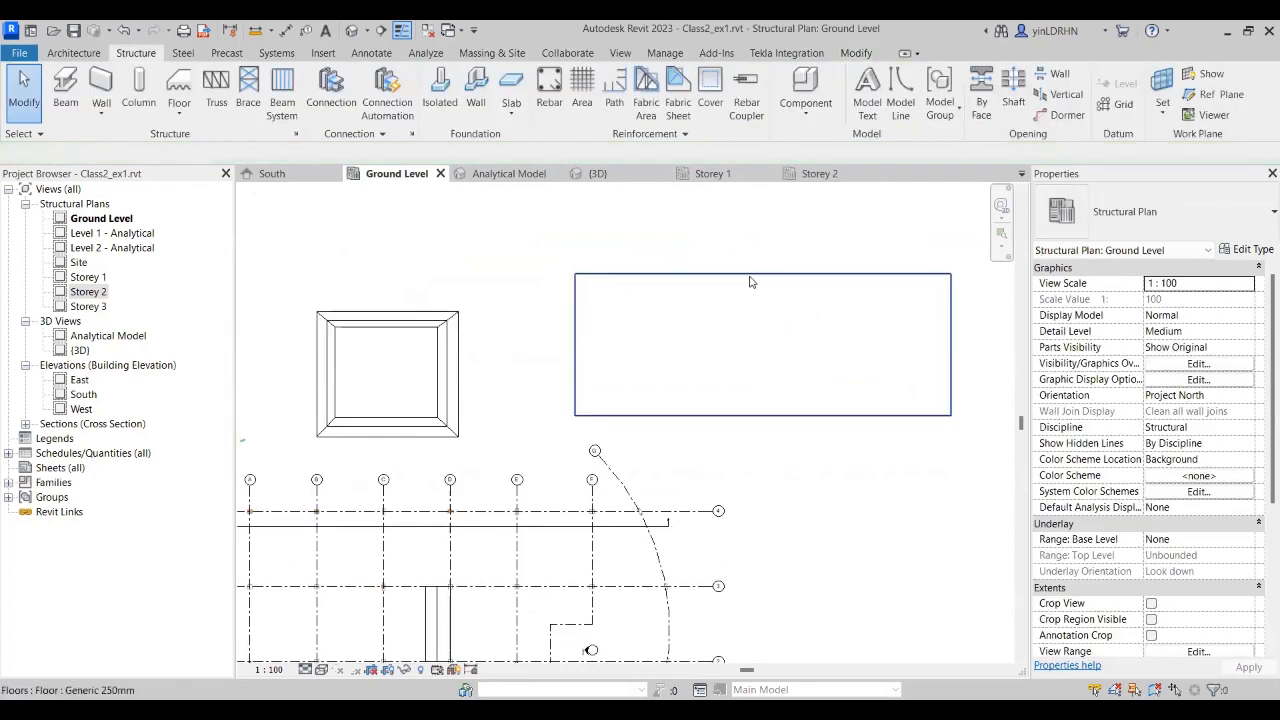
Step: Add two parallel split lines across the short width of the new rectangular floor, one near each end
{"action": "left_click", "coordinate": [752, 275]}
{"action": "left_click", "coordinate": [787, 100]}
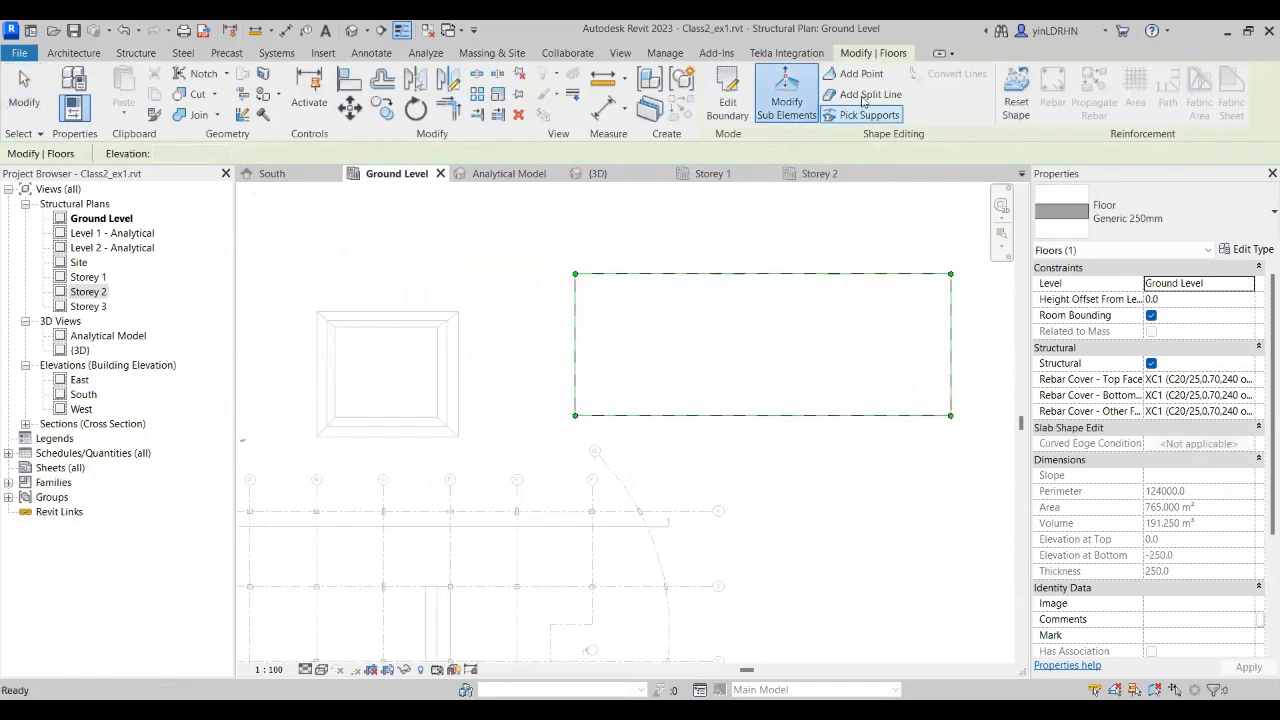
{"action": "left_click", "coordinate": [866, 95]}
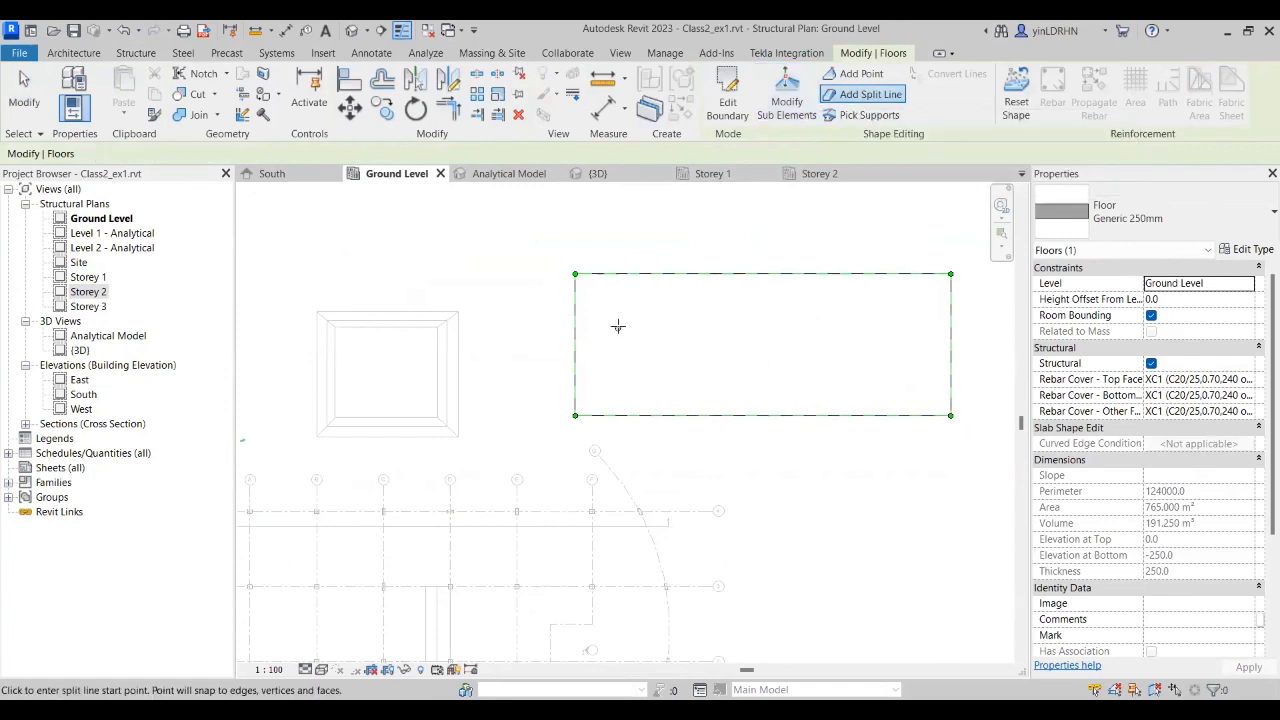
{"action": "left_click", "coordinate": [668, 273]}
{"action": "left_click", "coordinate": [668, 415]}
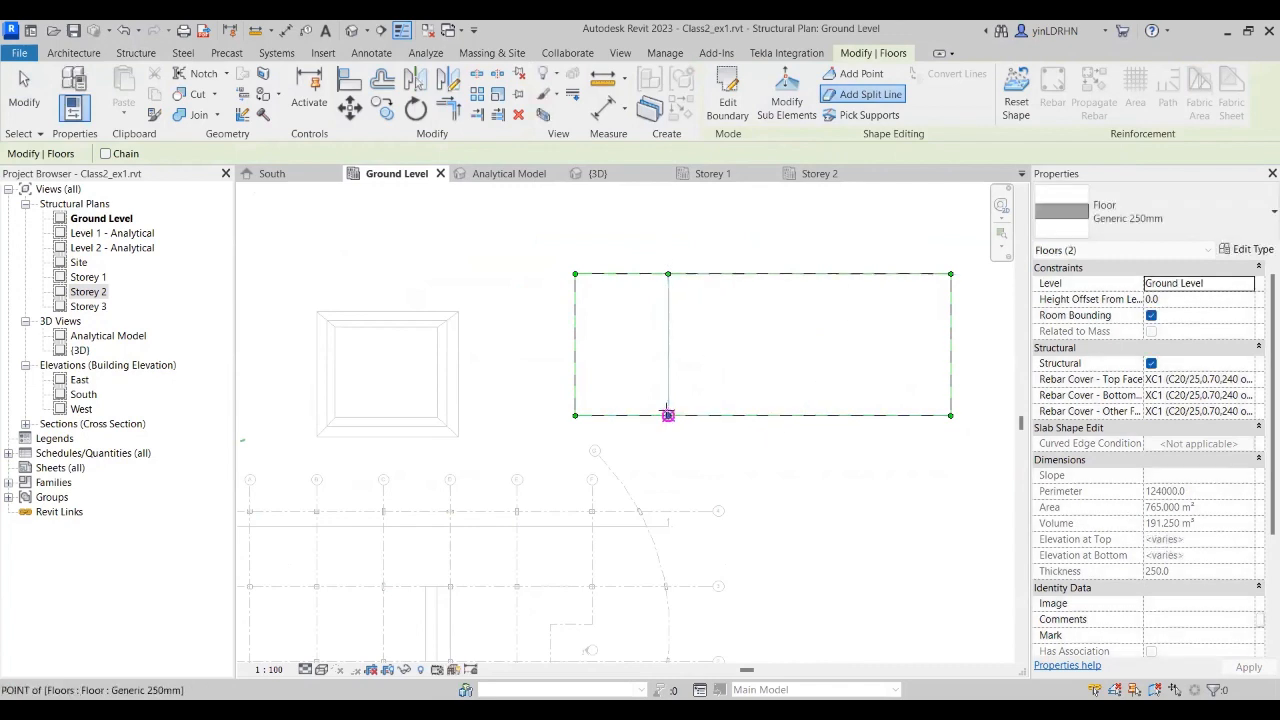
{"action": "left_click", "coordinate": [868, 273]}
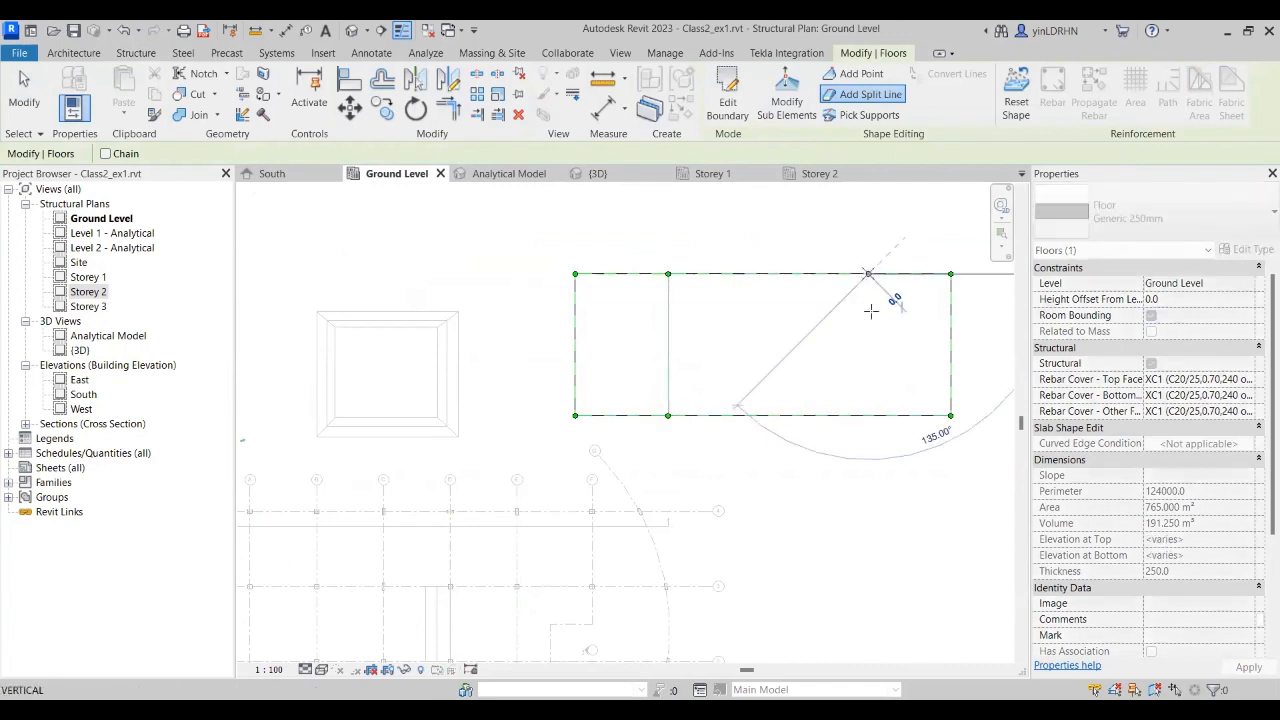
{"action": "left_click", "coordinate": [868, 415]}
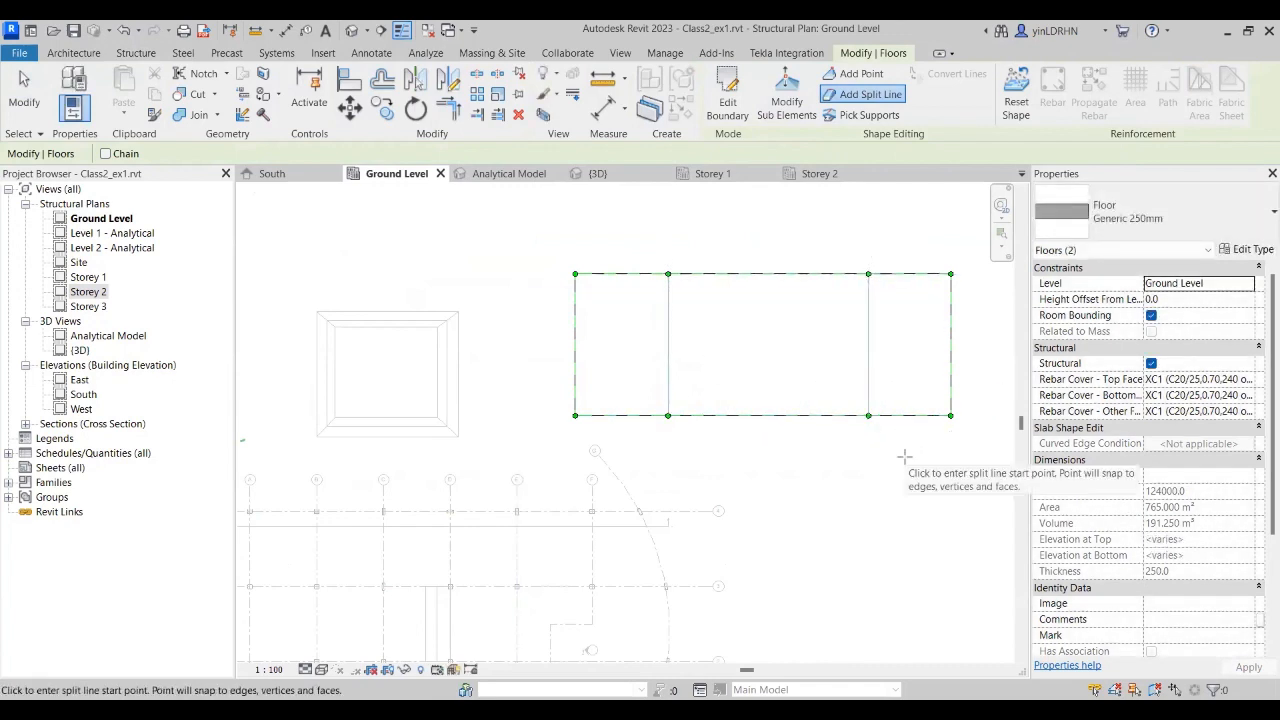
{"action": "key", "text": "Escape"}
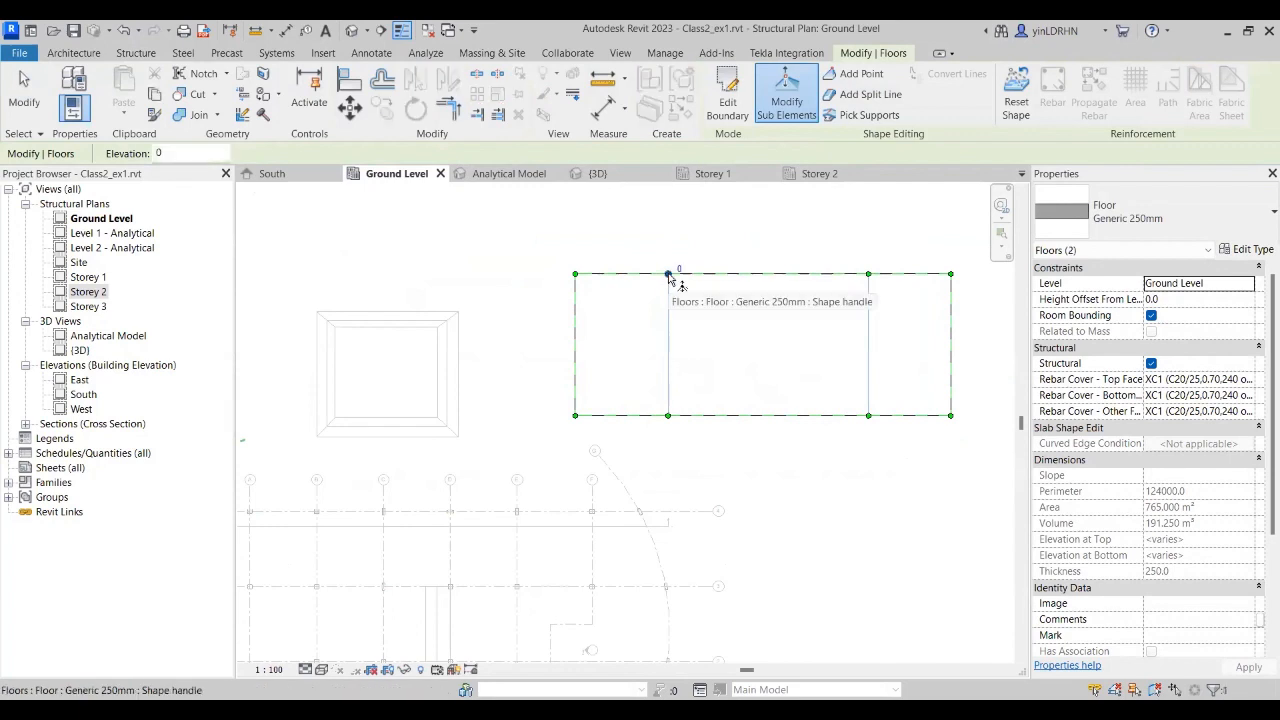
Step: Set both end points of the split line nearer the peaked floor to elevation 1000
{"action": "left_click", "coordinate": [679, 269]}
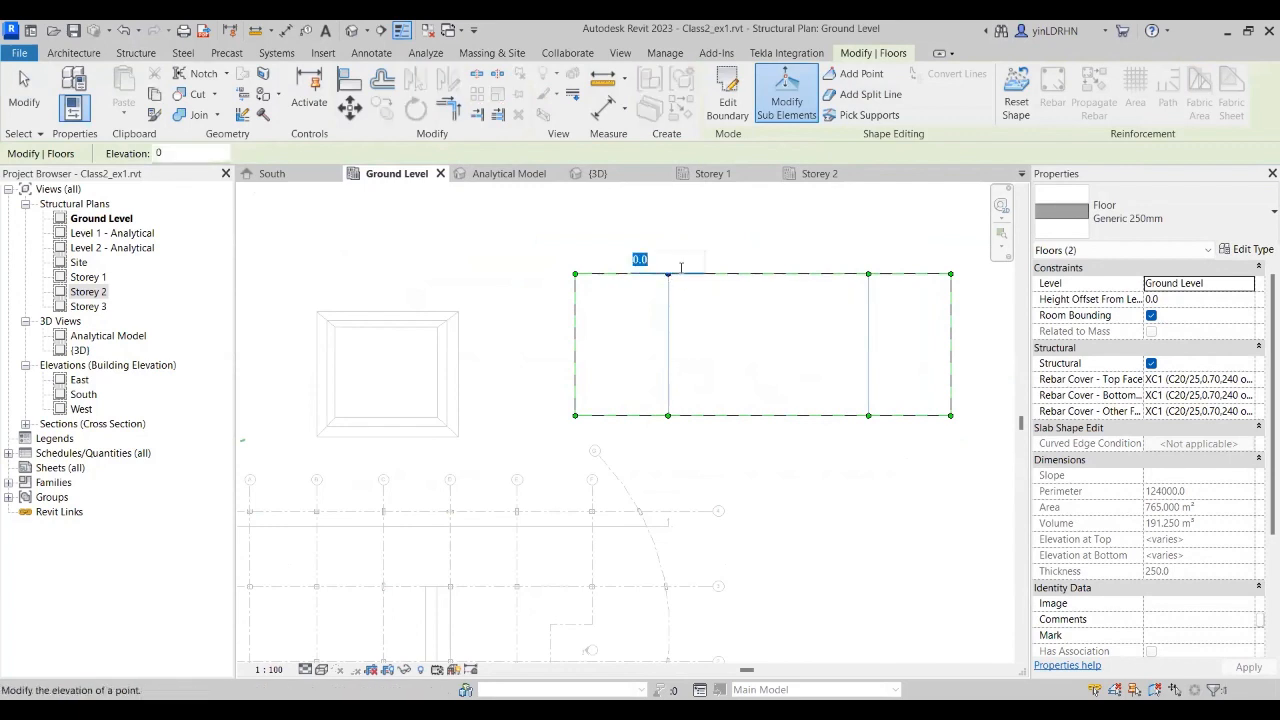
{"action": "type", "text": "1000"}
{"action": "key", "text": "Return"}
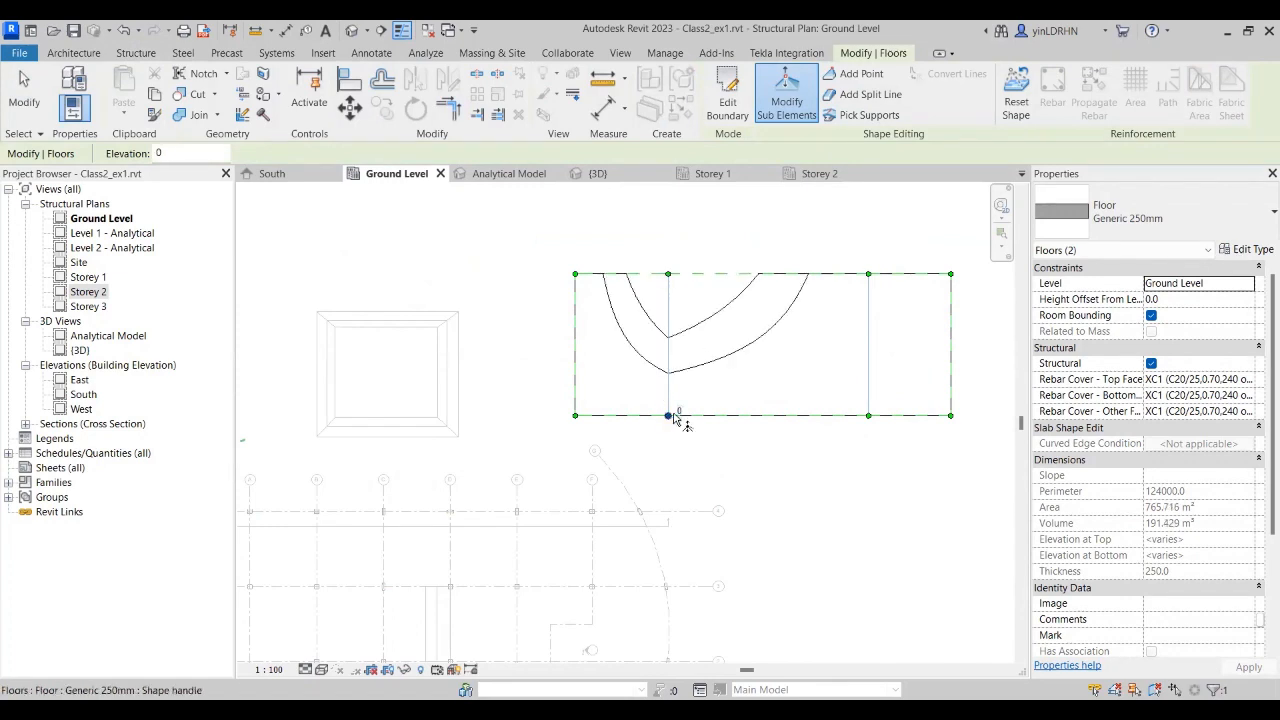
{"action": "left_click", "coordinate": [679, 410]}
{"action": "type", "text": "10"}
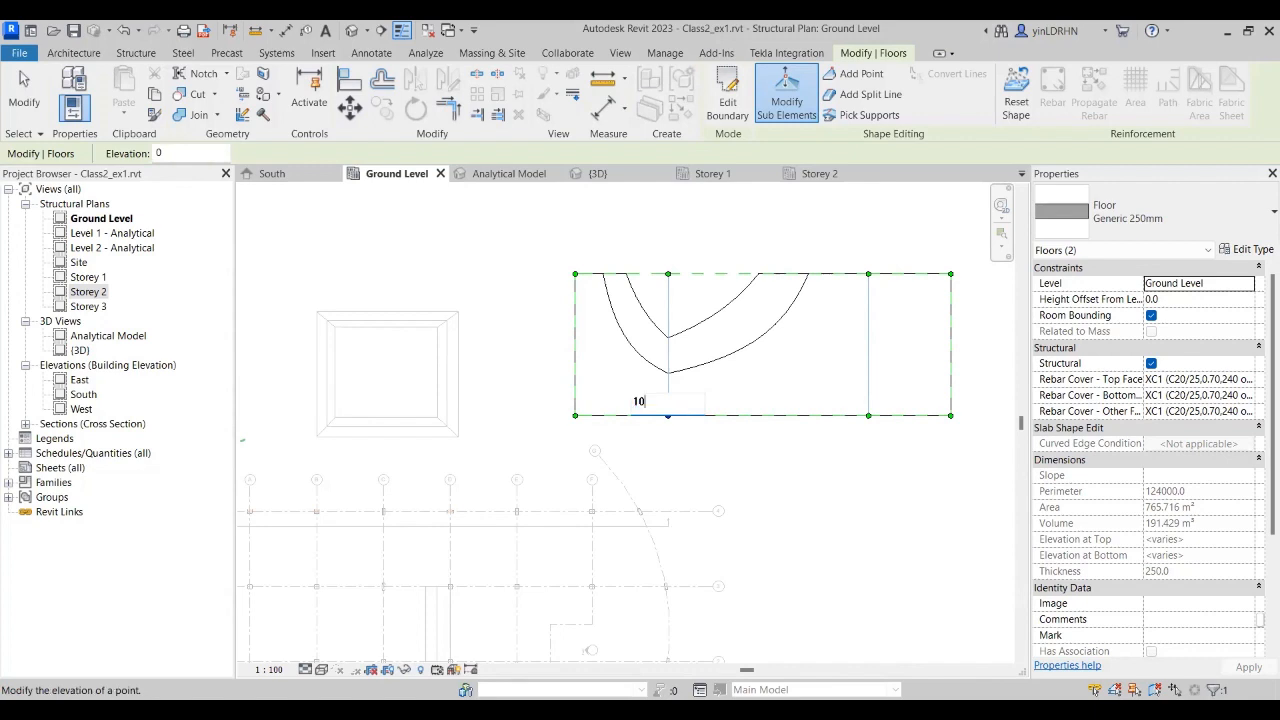
{"action": "type", "text": "00"}
{"action": "key", "text": "Return"}
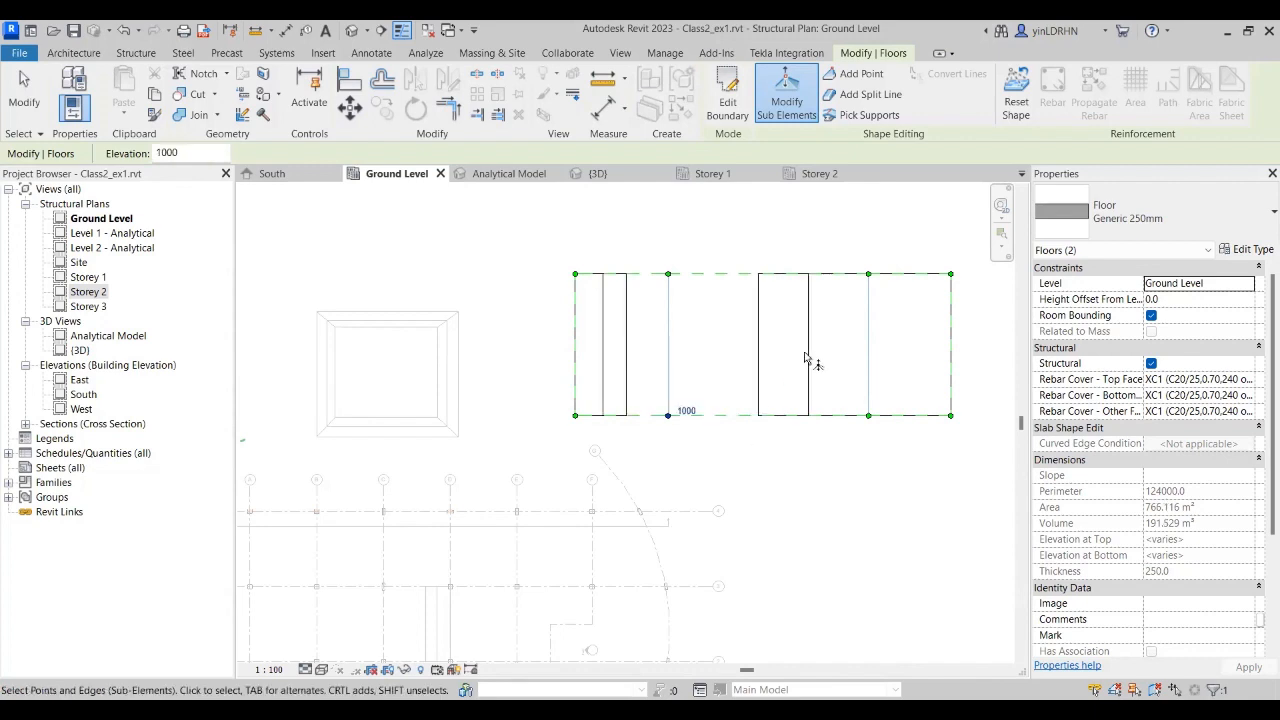
Step: Set both end points of the split line farther from the peaked floor to elevation 1000 and finish the shape editing
{"action": "left_click", "coordinate": [868, 274]}
{"action": "left_click", "coordinate": [879, 268]}
{"action": "type", "text": "1000"}
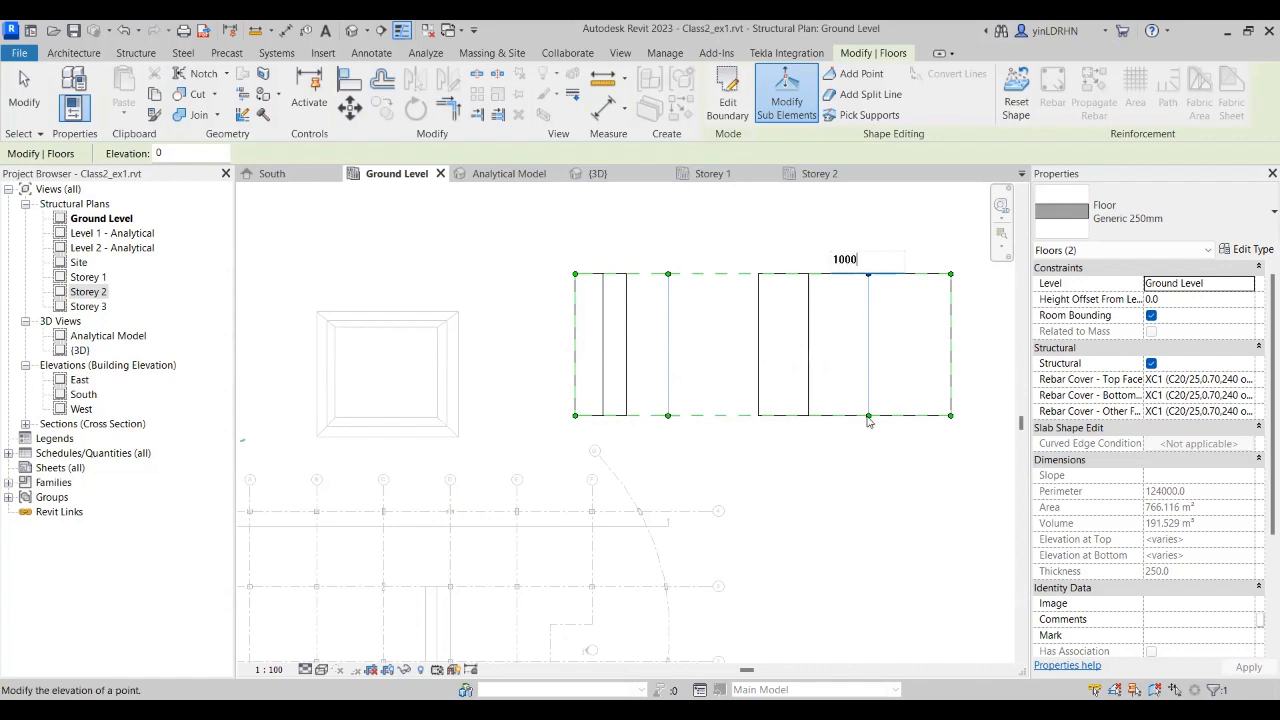
{"action": "key", "text": "Return"}
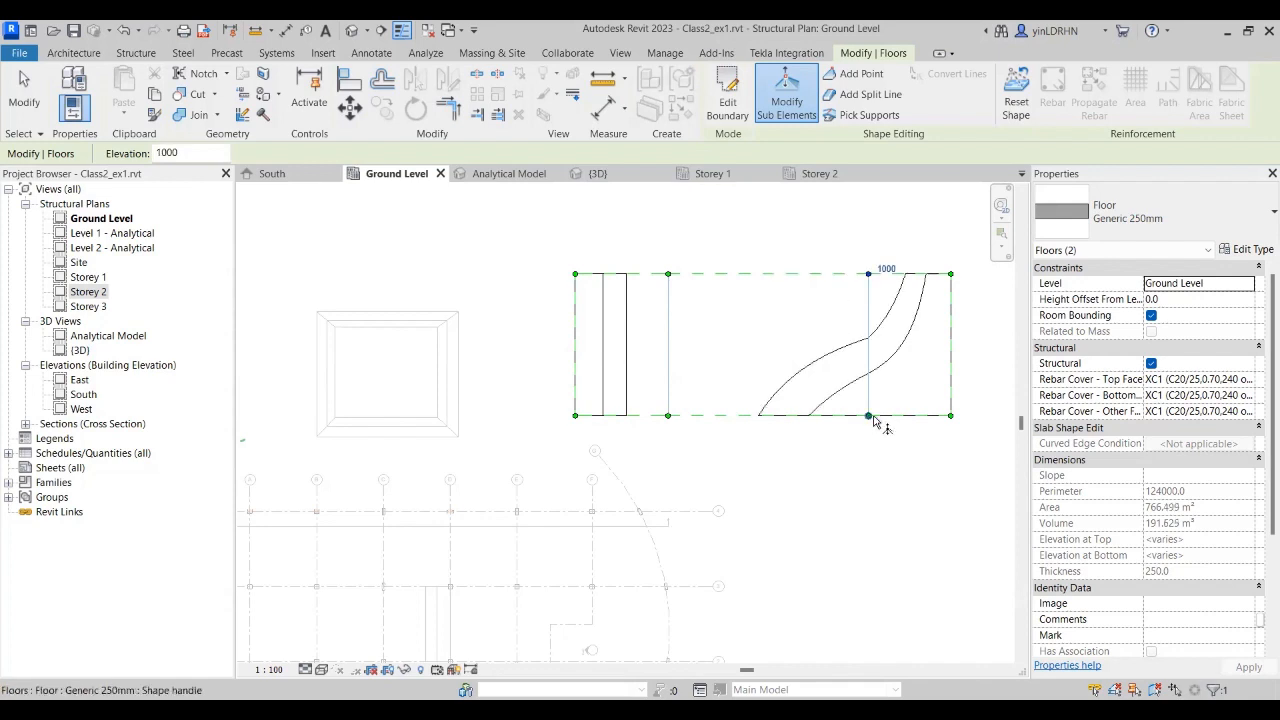
{"action": "left_click", "coordinate": [870, 418]}
{"action": "left_click", "coordinate": [881, 411]}
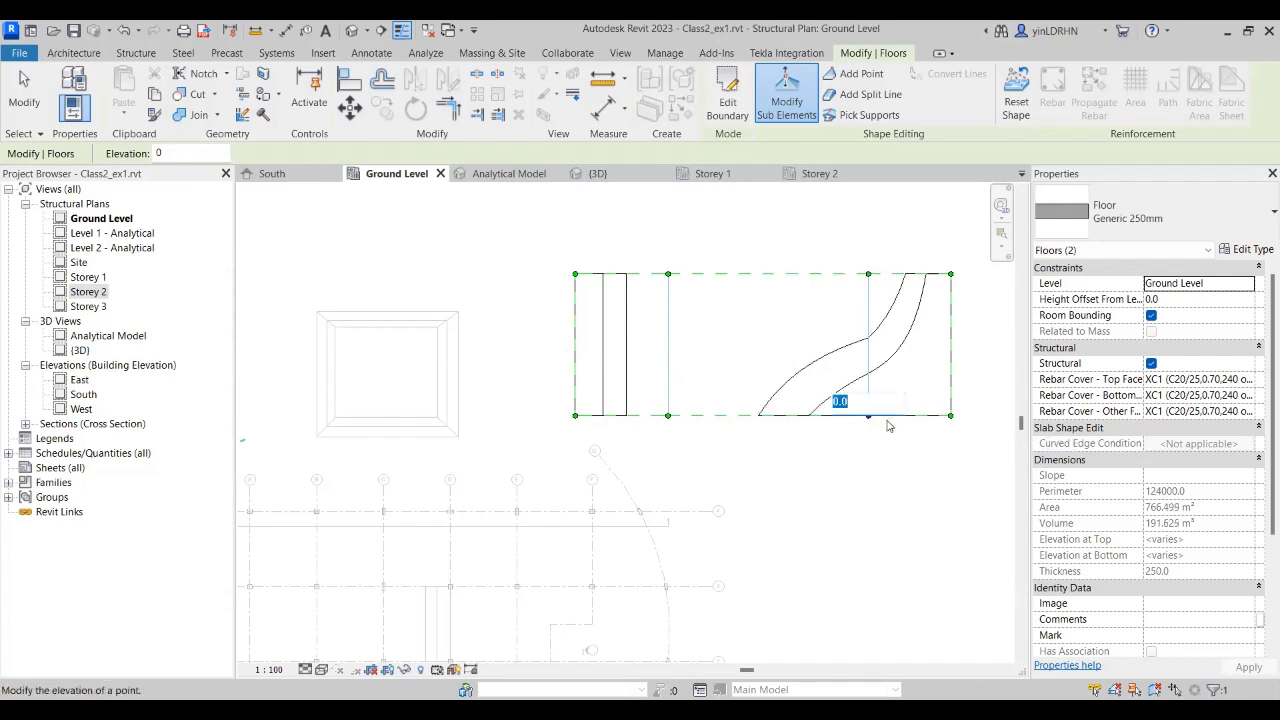
{"action": "type", "text": "1000"}
{"action": "key", "text": "Return"}
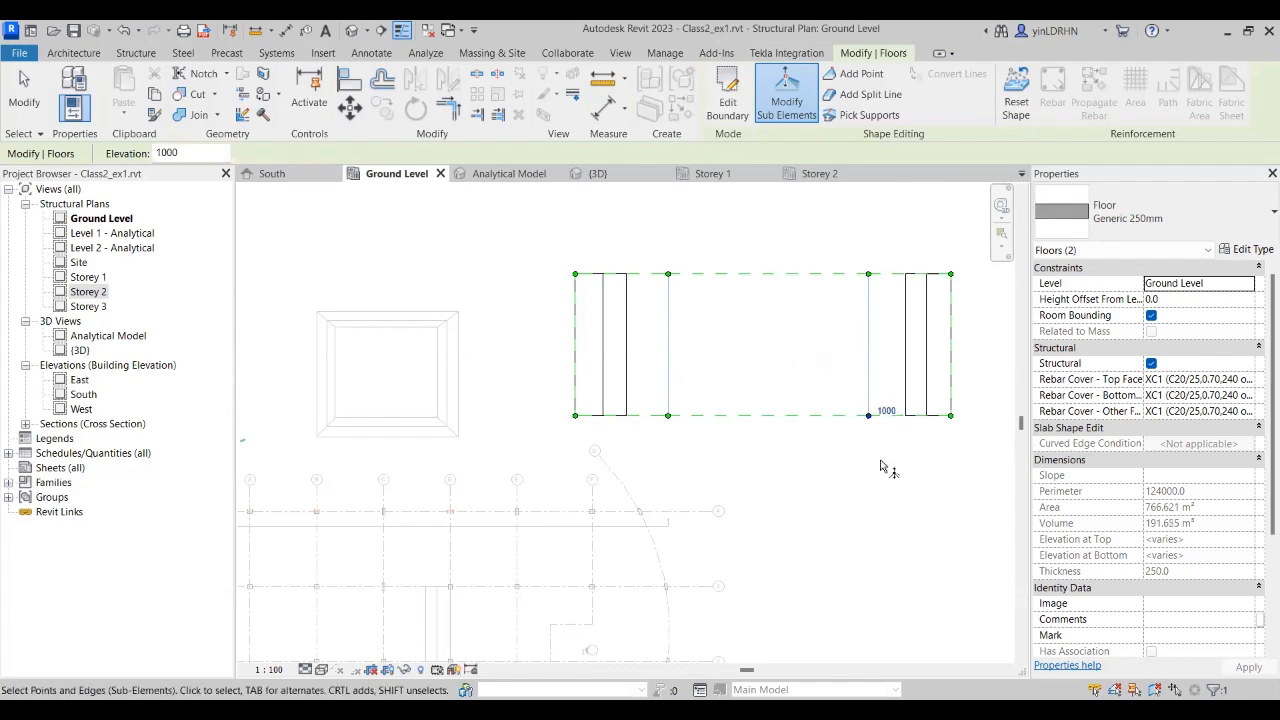
{"action": "key", "text": "Escape"}
{"action": "key", "text": "Escape"}
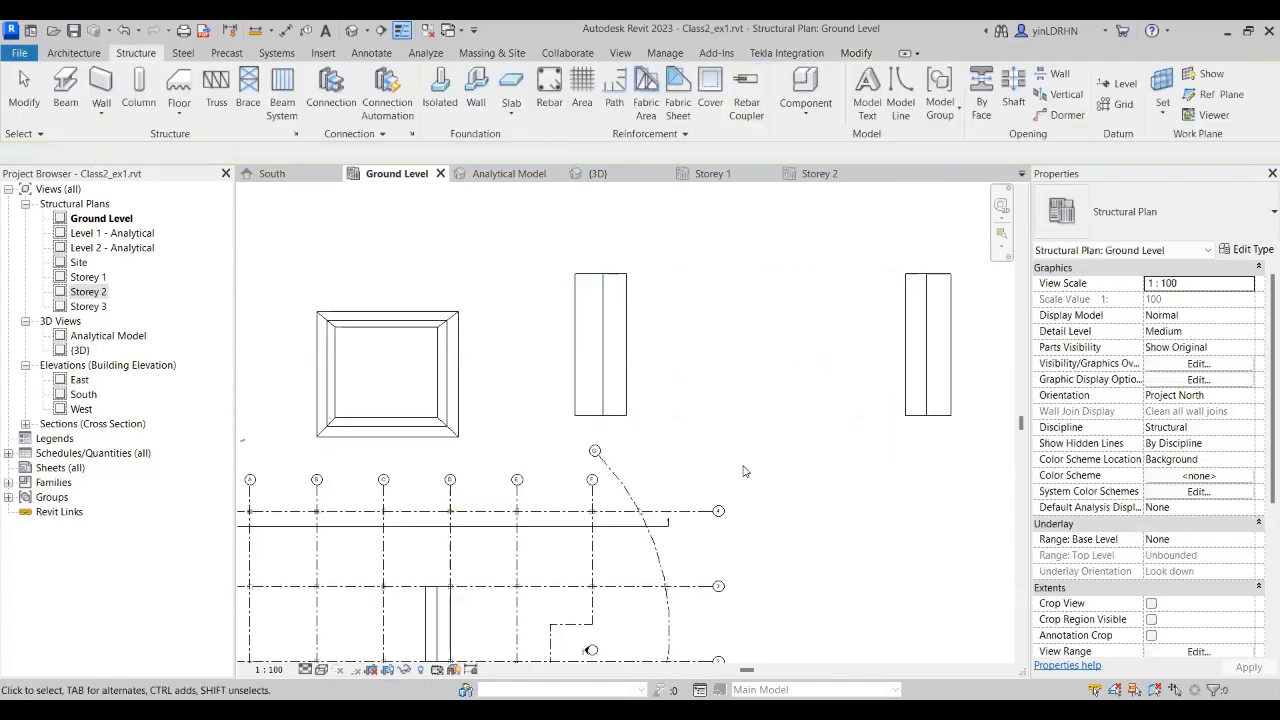
Step: Examine the rectangular floor with its two raised split lines in the 3D view from a low side angle
{"action": "left_click", "coordinate": [598, 173]}
{"action": "scroll", "coordinate": [563, 200], "scroll_direction": "up", "scroll_amount": 3}
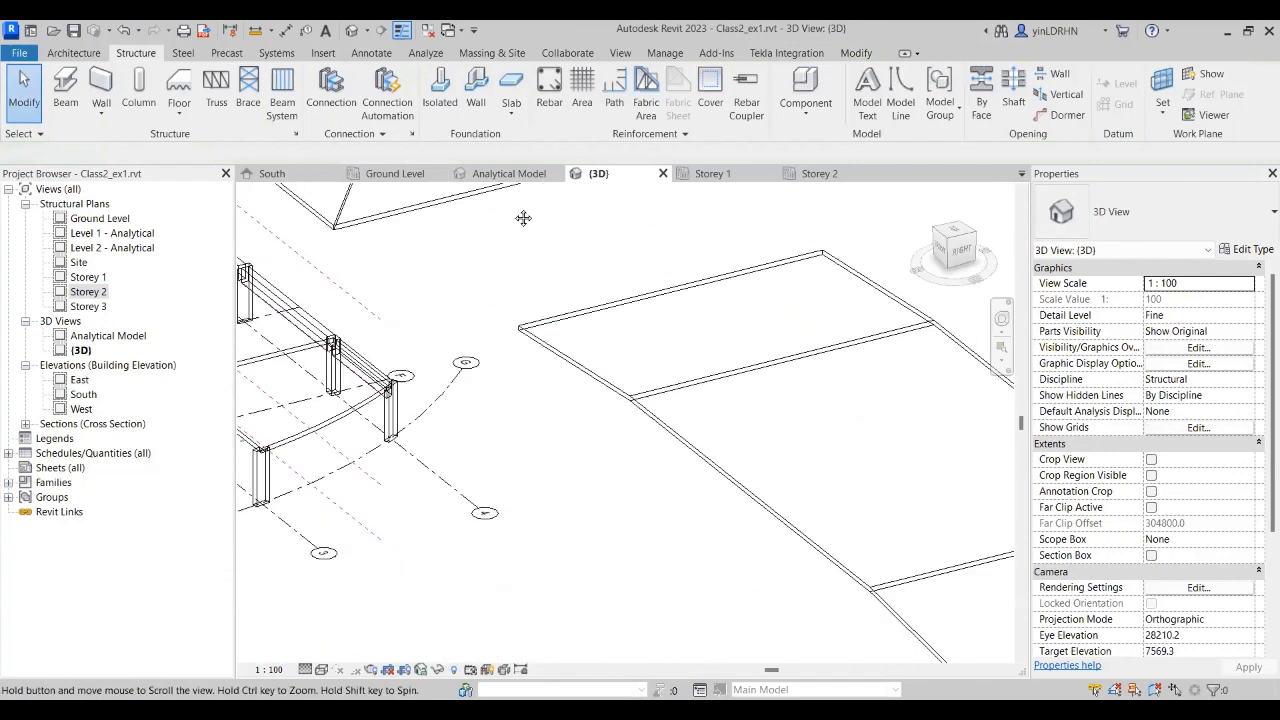
{"action": "scroll", "coordinate": [673, 427], "scroll_direction": "down", "scroll_amount": 3}
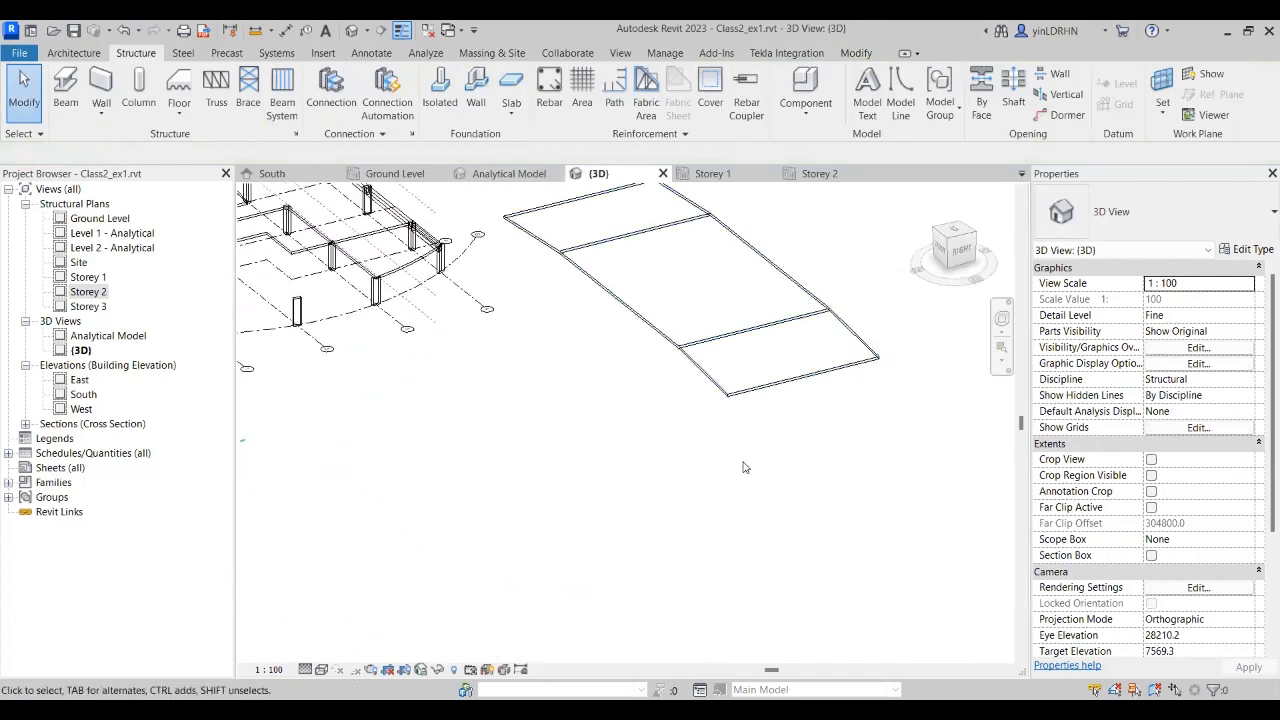
{"action": "middle_click_drag", "start_coordinate": [750, 463], "coordinate": [789, 432], "text": "shift"}
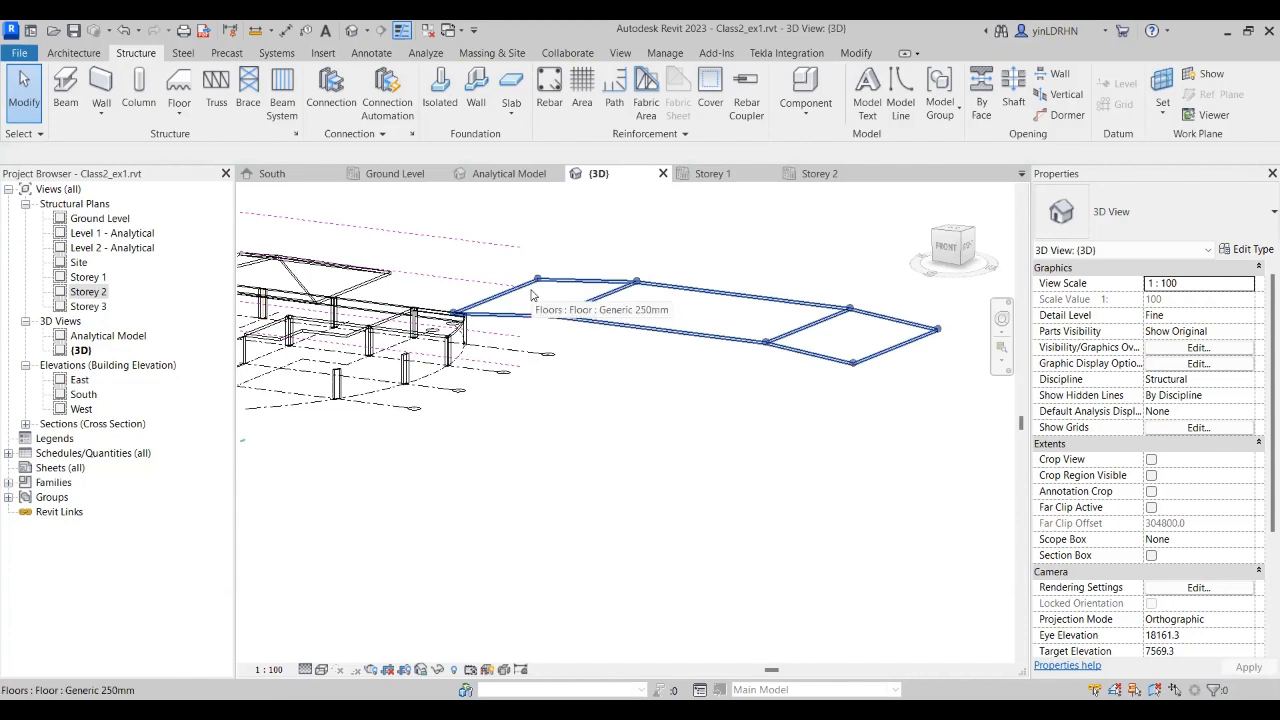
Step: Create a long rectangular Generic 250mm floor about 25000 mm deep above the existing floors in Ground Level, and delete its span direction symbol
{"action": "left_click", "coordinate": [410, 173]}
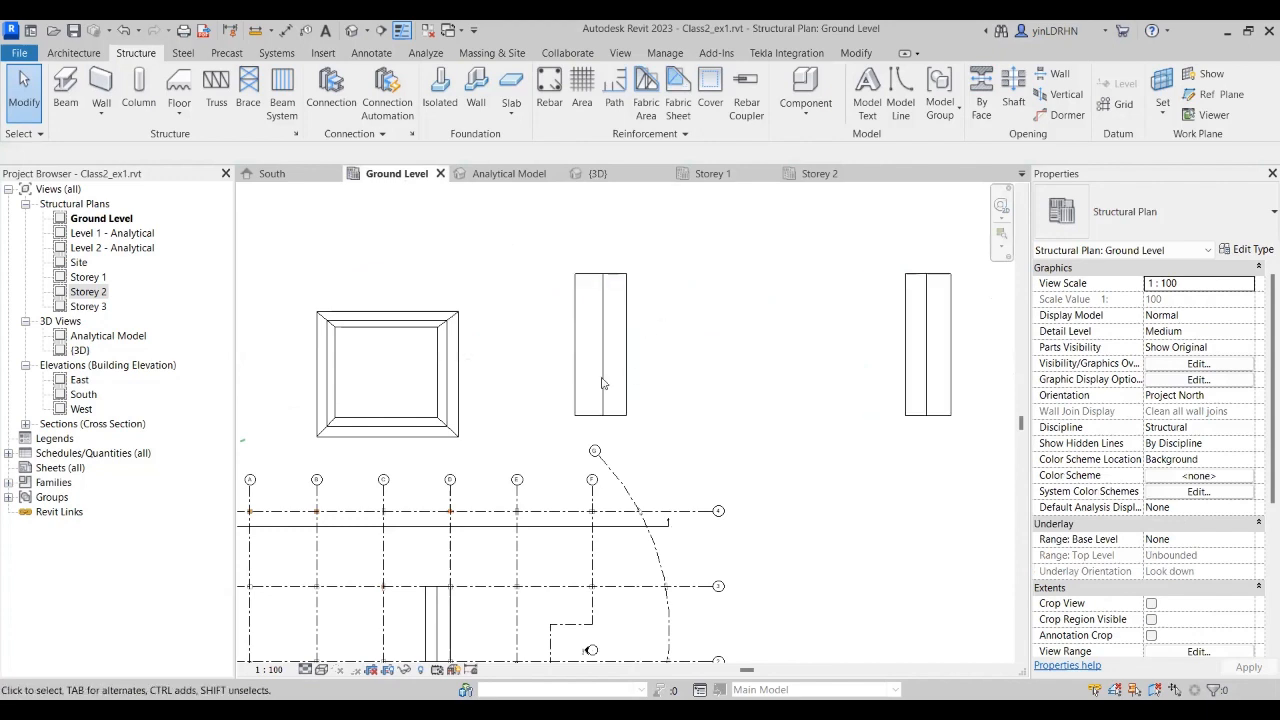
{"action": "left_click", "coordinate": [458, 390]}
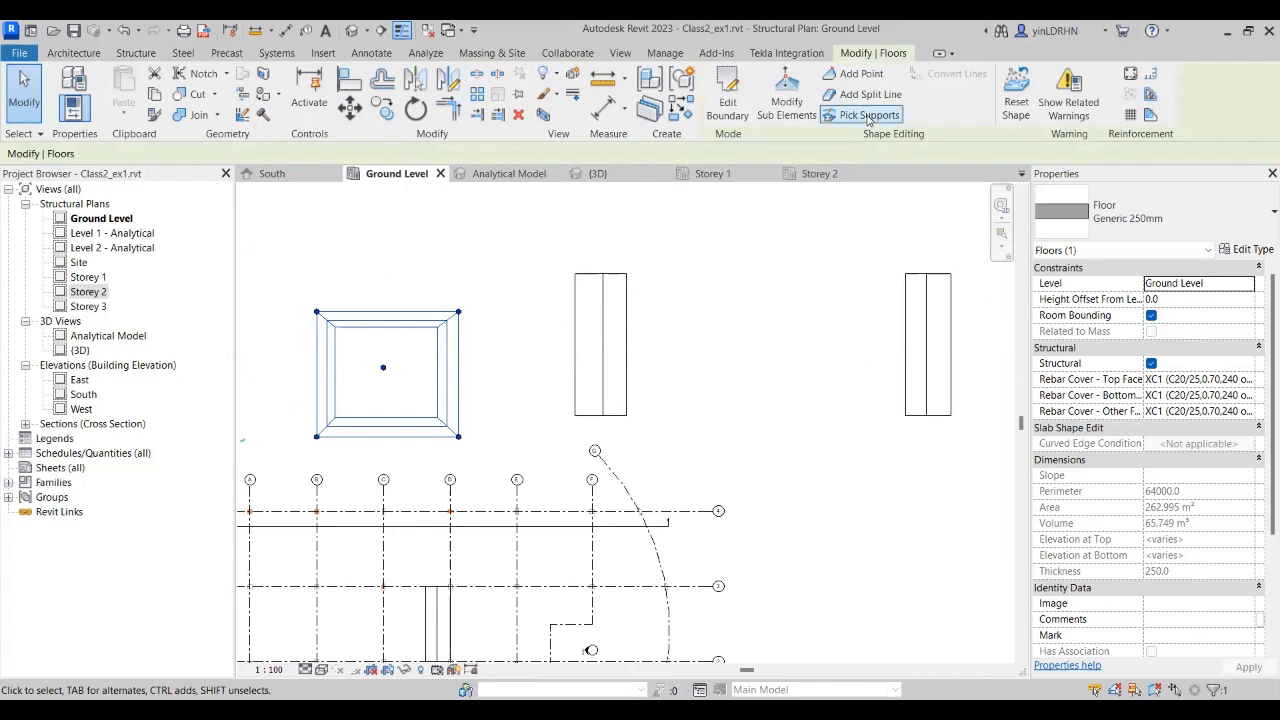
{"action": "scroll", "coordinate": [776, 318], "scroll_direction": "down", "scroll_amount": 2}
{"action": "middle_click_drag", "start_coordinate": [771, 323], "coordinate": [791, 428]}
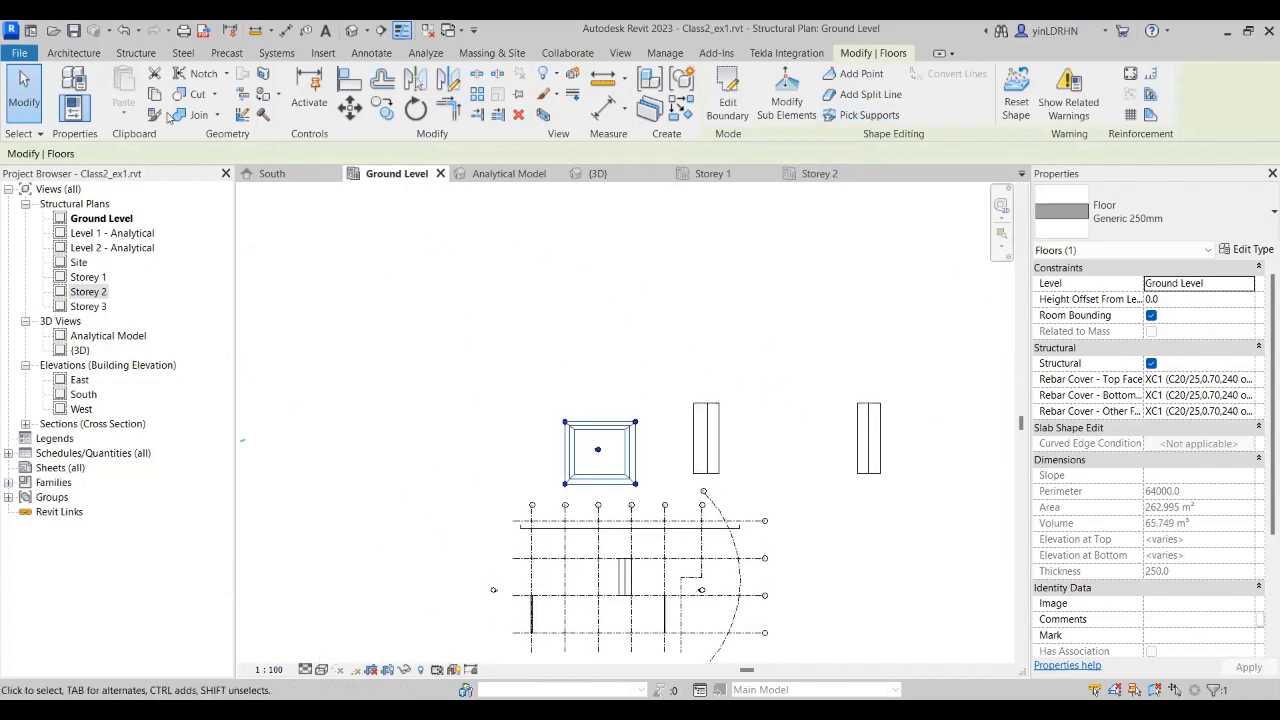
{"action": "left_click", "coordinate": [137, 55]}
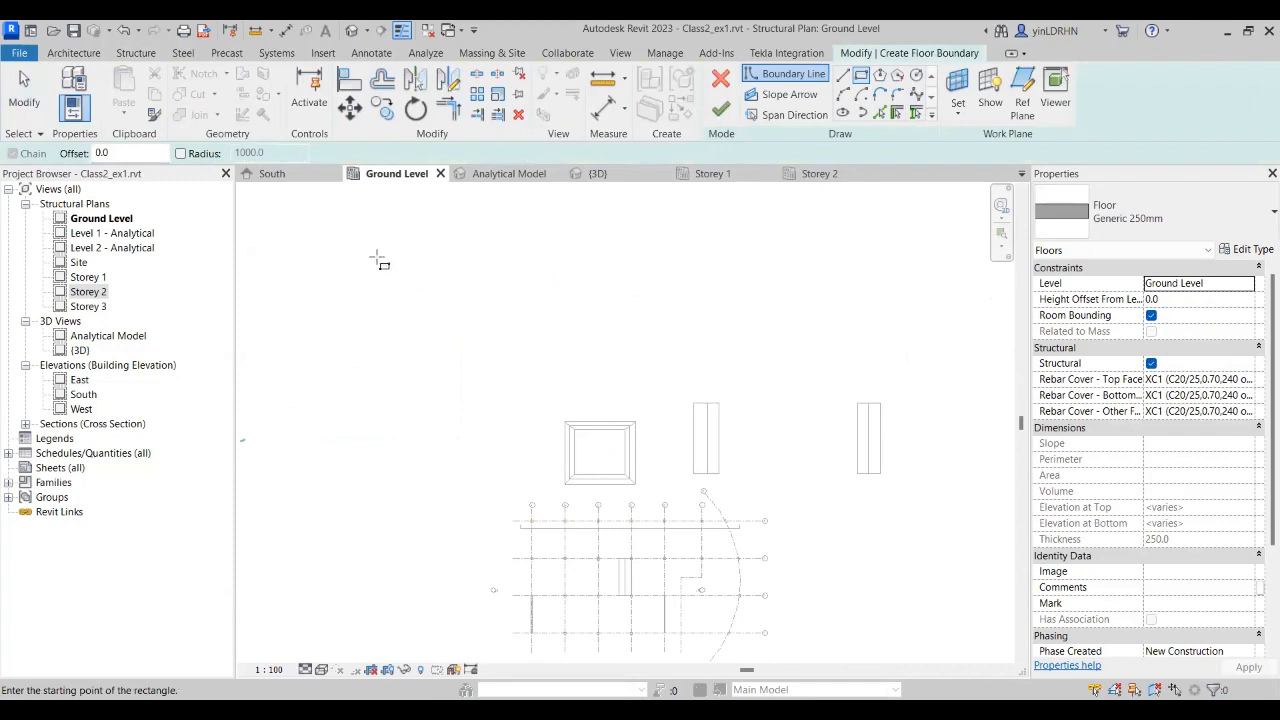
{"action": "left_click", "coordinate": [378, 258]}
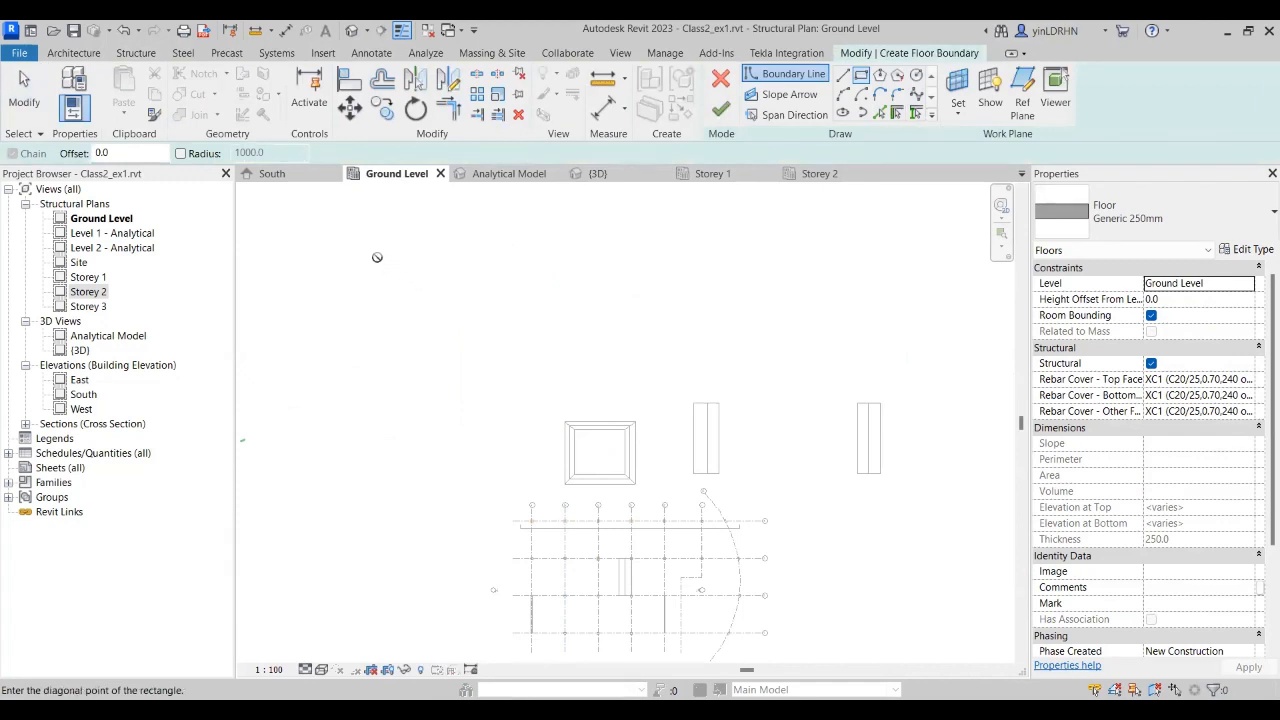
{"action": "left_click", "coordinate": [825, 323]}
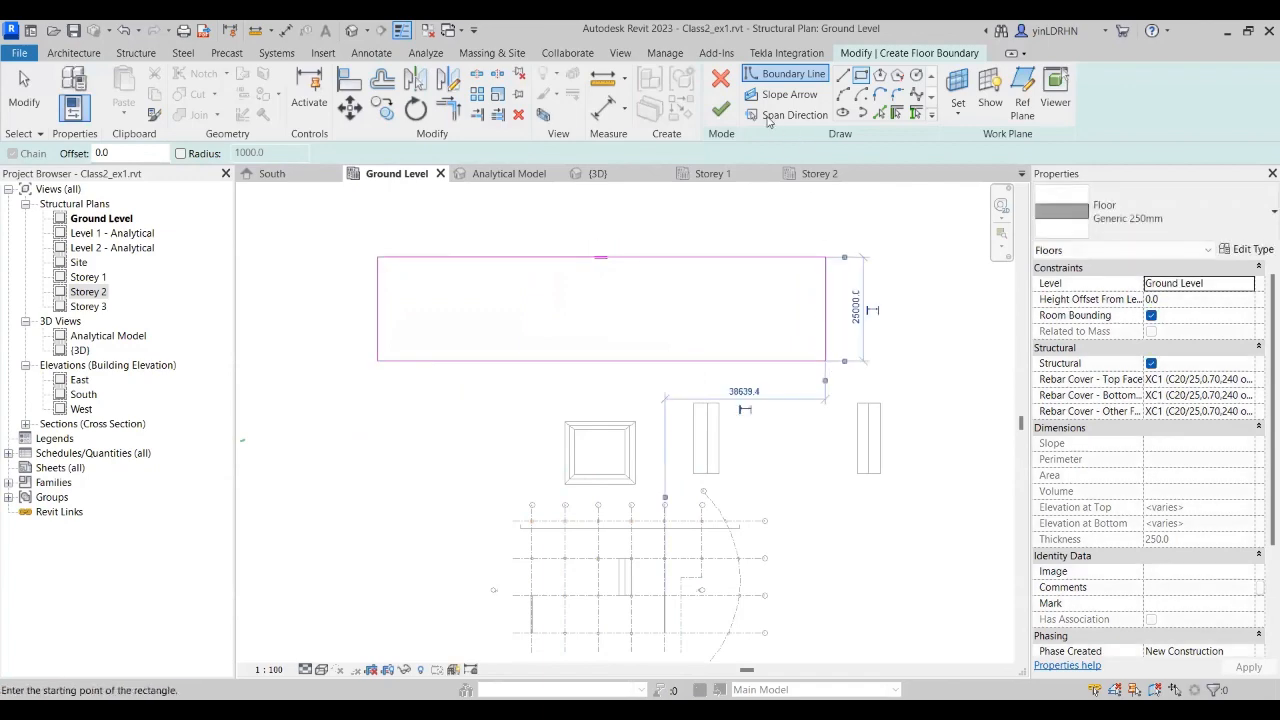
{"action": "left_click", "coordinate": [720, 108]}
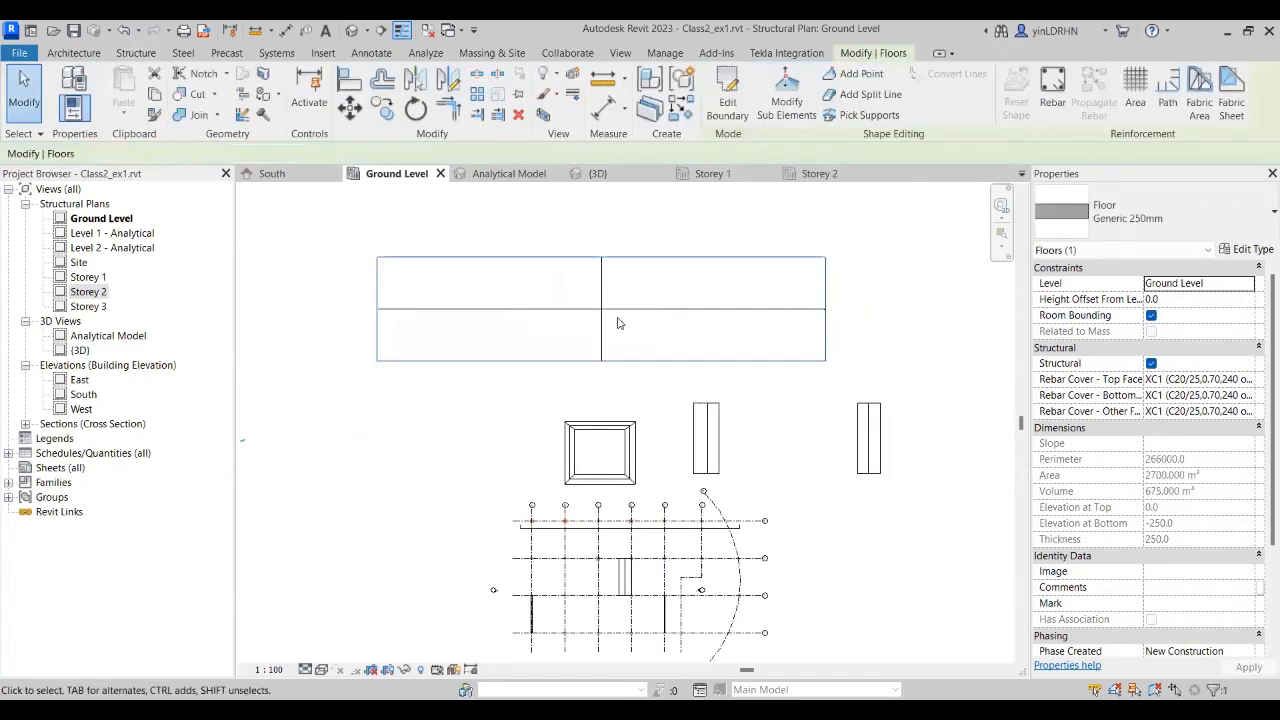
{"action": "key", "text": "Escape"}
{"action": "left_click", "coordinate": [635, 310]}
{"action": "key", "text": "Escape"}
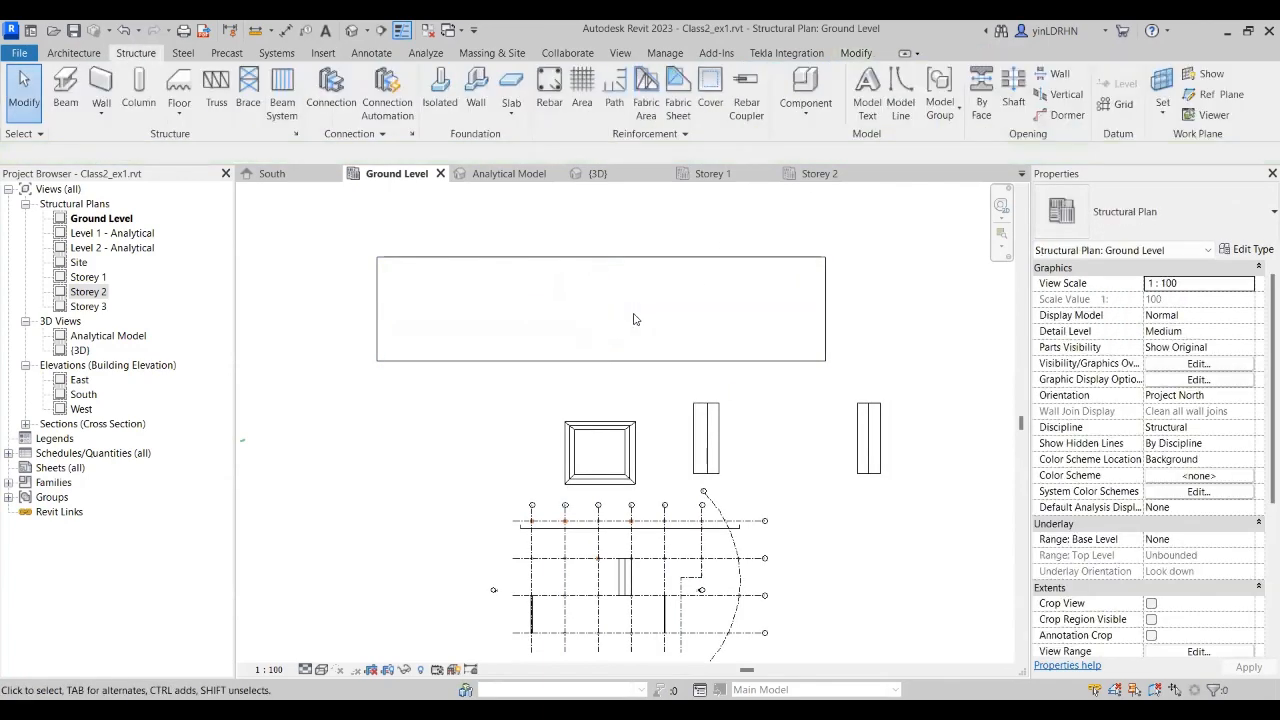
Step: Place three parallel 400 x 800mm Concrete-Rectangular Beams across the short width of the long floor, extending slightly beyond both edges
{"action": "left_click", "coordinate": [66, 88]}
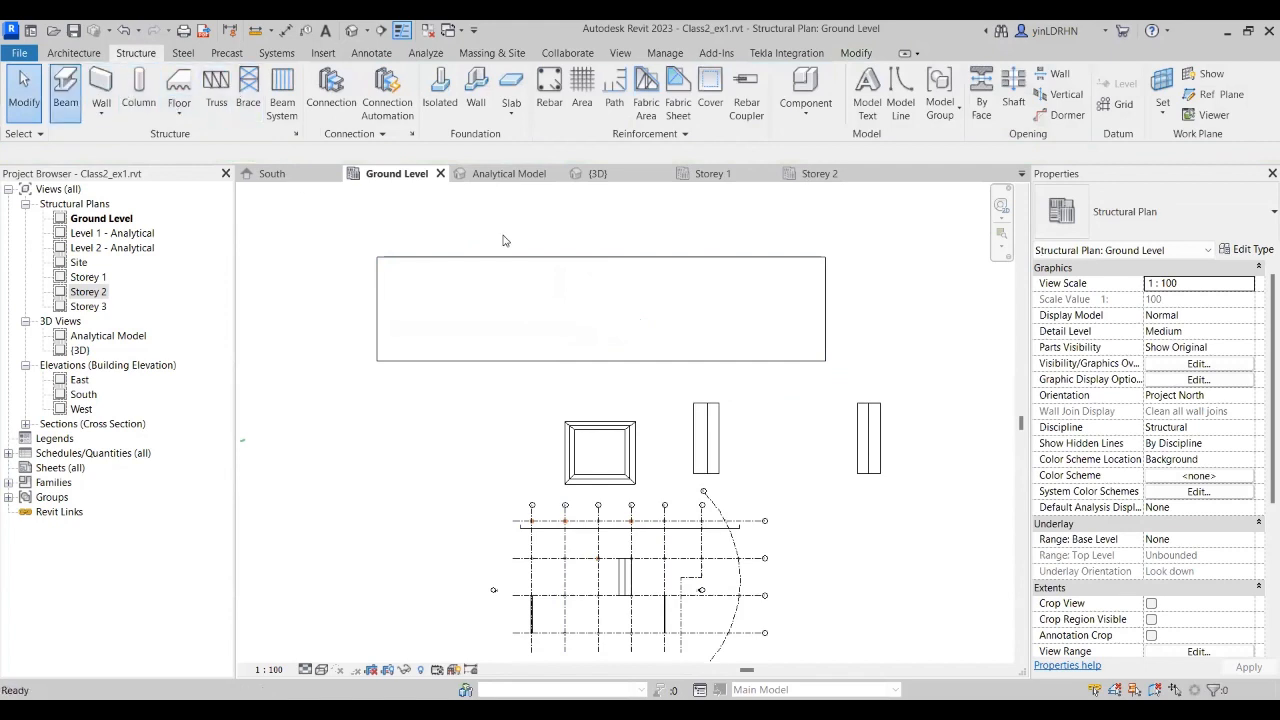
{"action": "left_click", "coordinate": [467, 378]}
{"action": "left_click", "coordinate": [467, 255]}
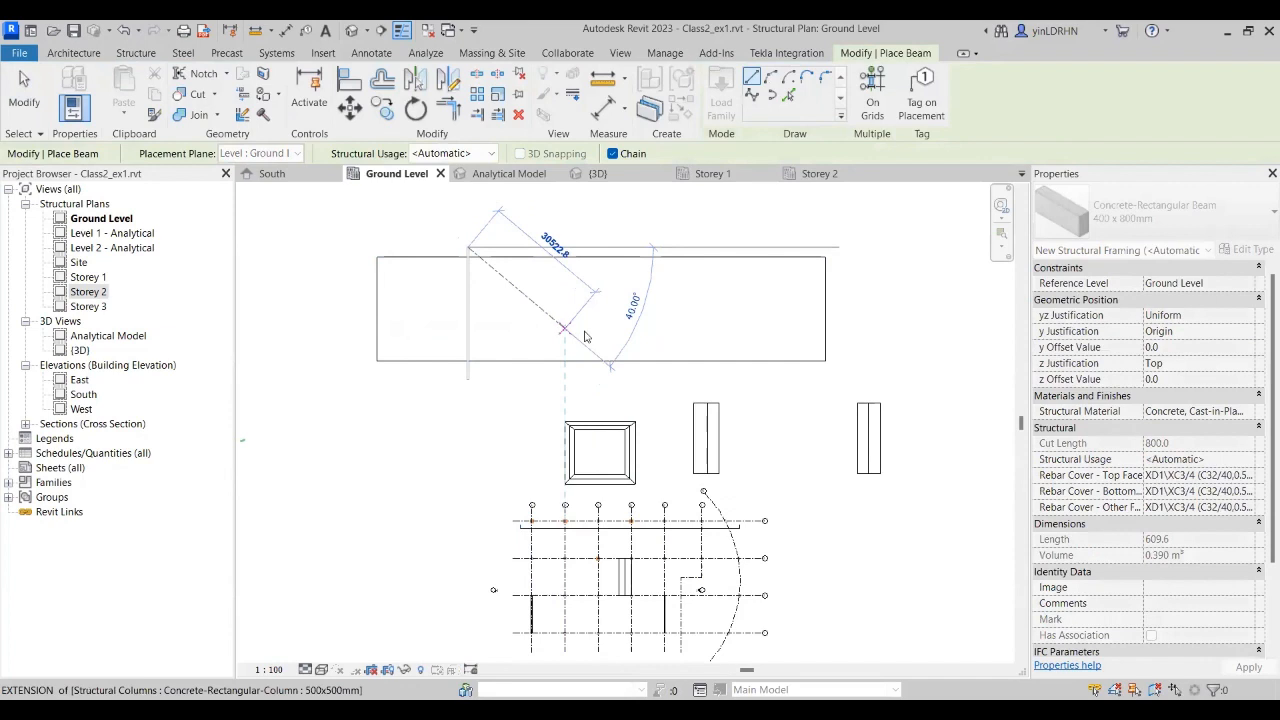
{"action": "key", "text": "Escape"}
{"action": "left_click", "coordinate": [611, 387]}
{"action": "left_click", "coordinate": [611, 243]}
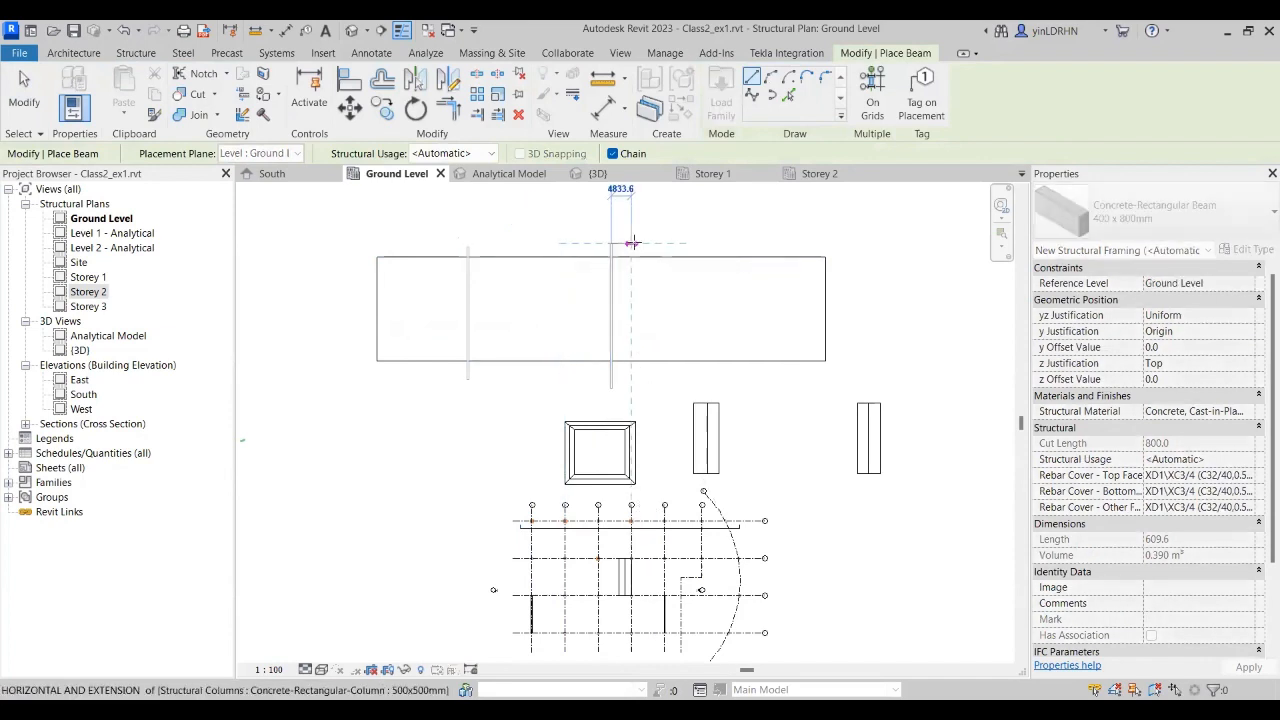
{"action": "key", "text": "Escape"}
{"action": "left_click", "coordinate": [740, 377]}
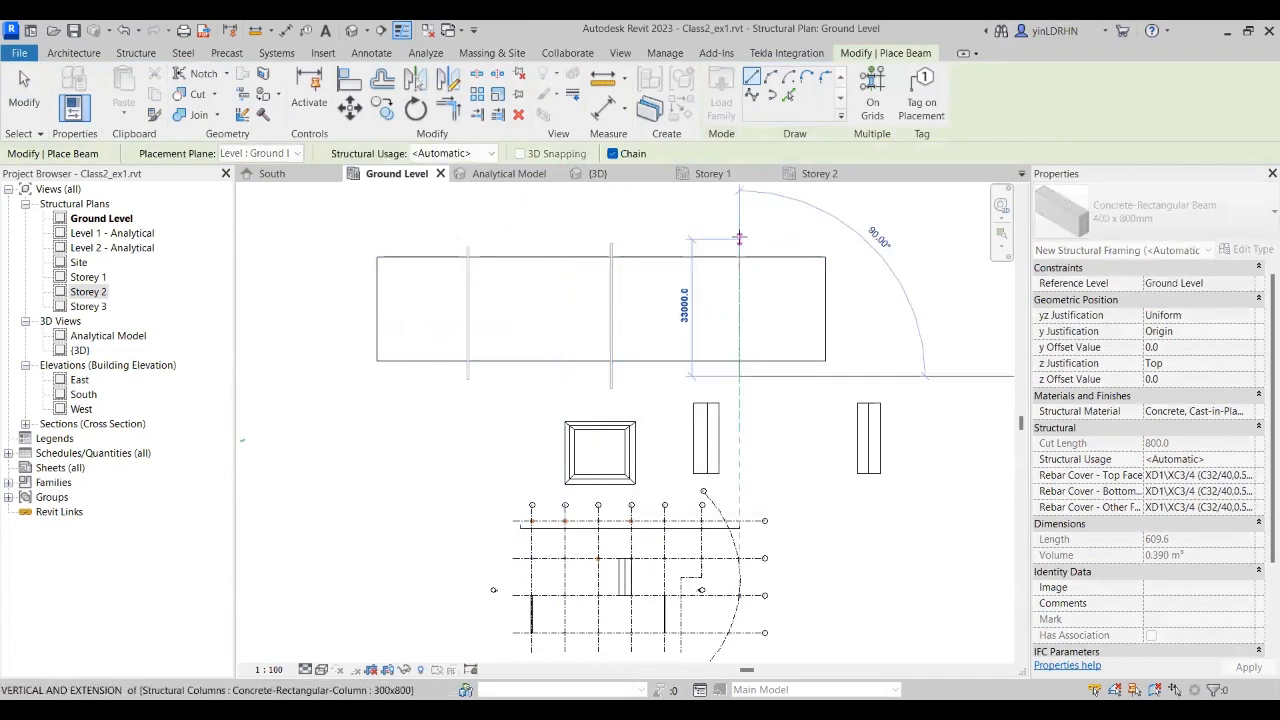
{"action": "left_click", "coordinate": [740, 240]}
{"action": "key", "text": "Escape"}
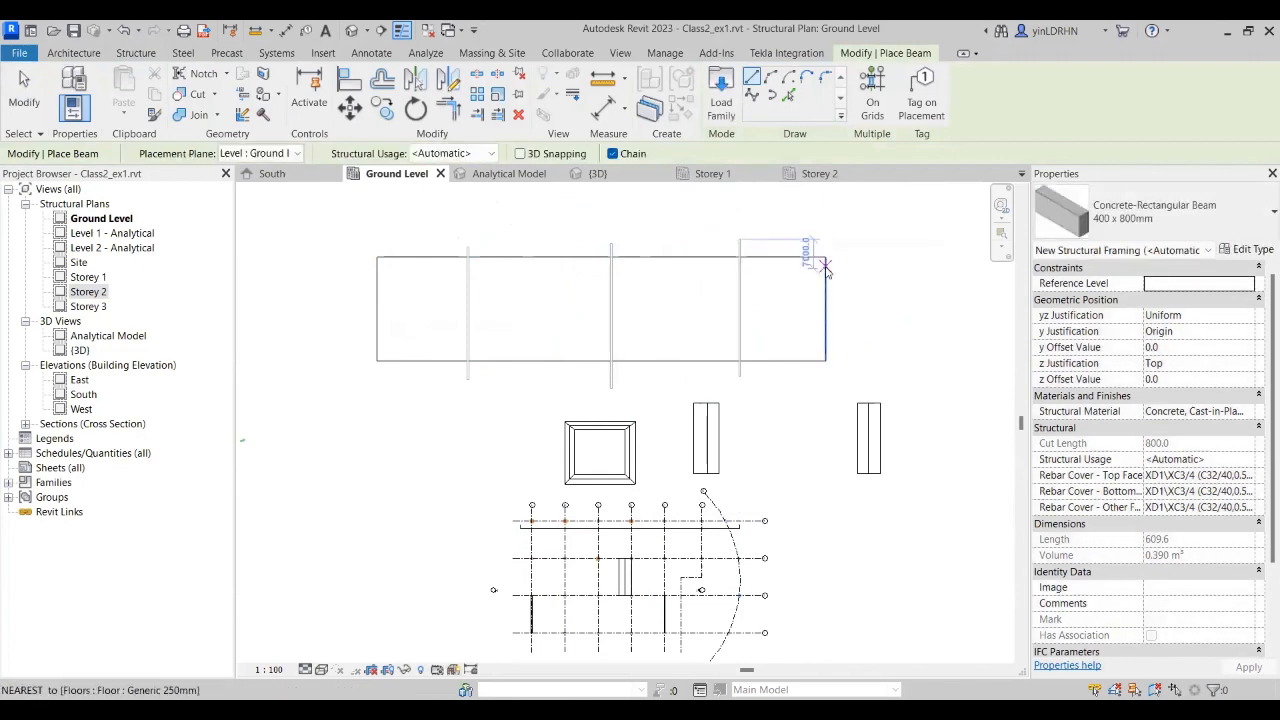
{"action": "key", "text": "Escape"}
Step: Use Pick Supports on the long floor to create split lines along the three beams crossing it
{"action": "left_click", "coordinate": [806, 260]}
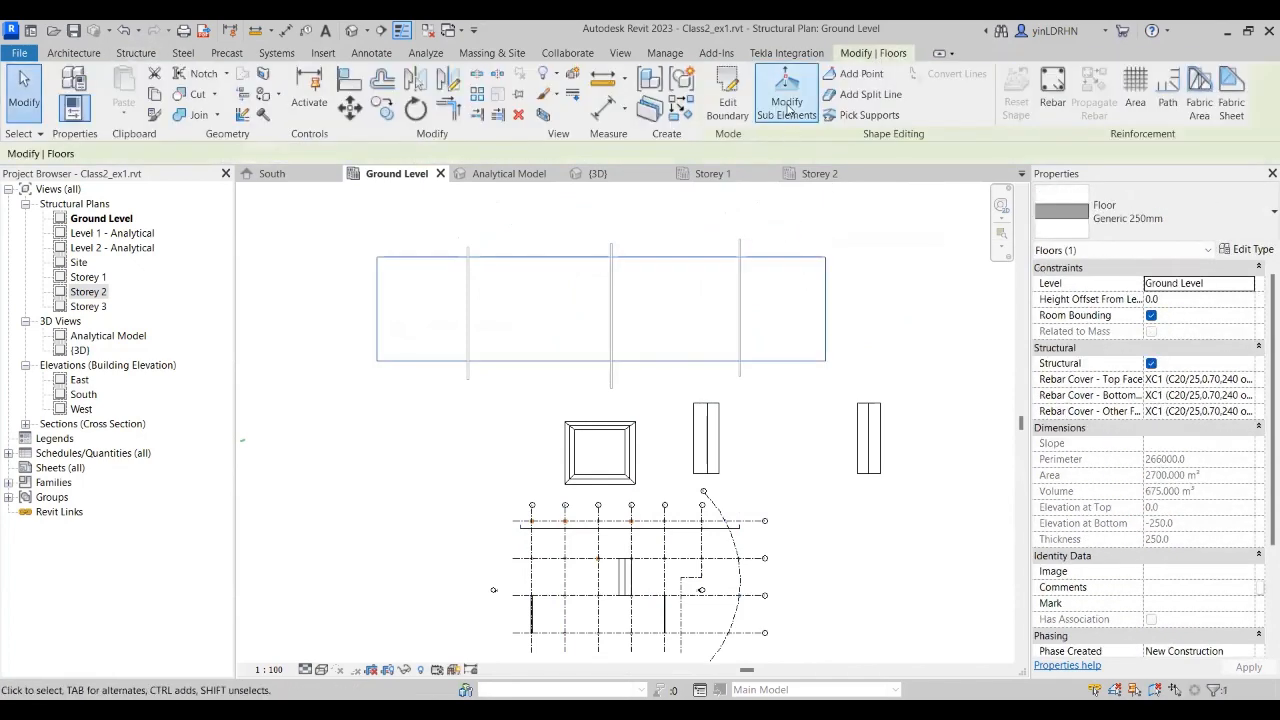
{"action": "left_click", "coordinate": [866, 115]}
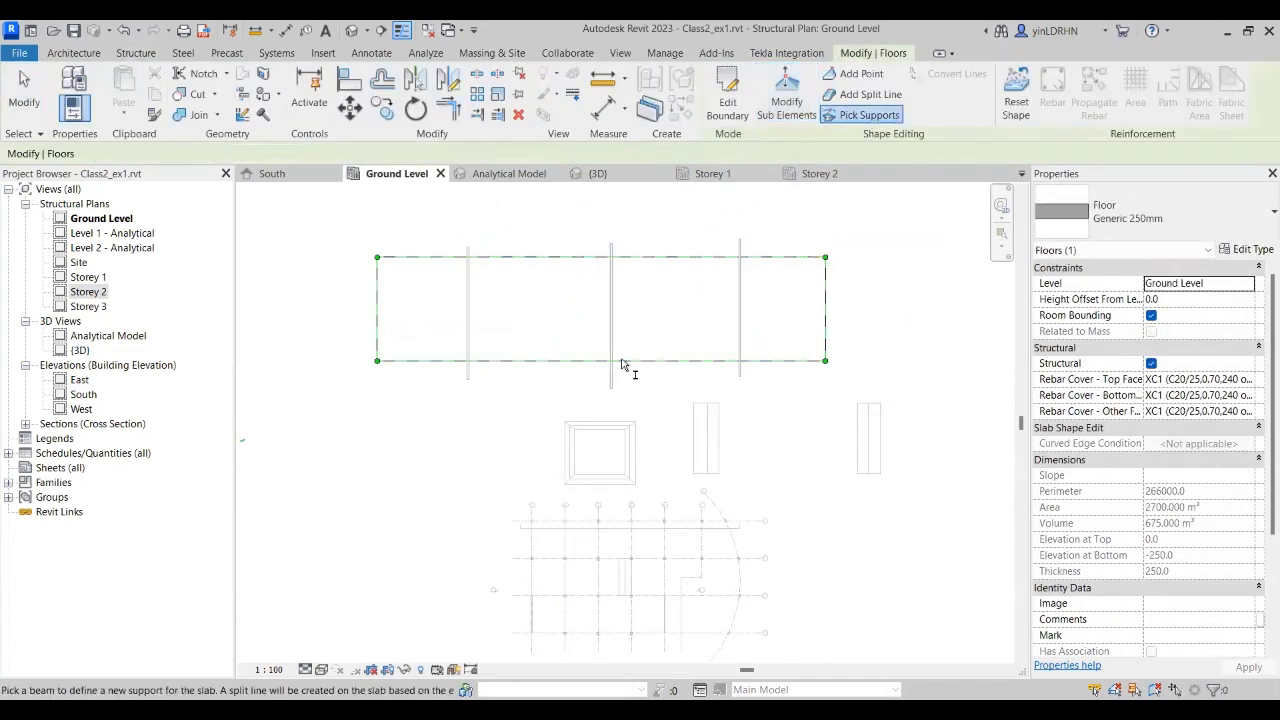
{"action": "left_click", "coordinate": [489, 383]}
{"action": "left_click", "coordinate": [614, 388]}
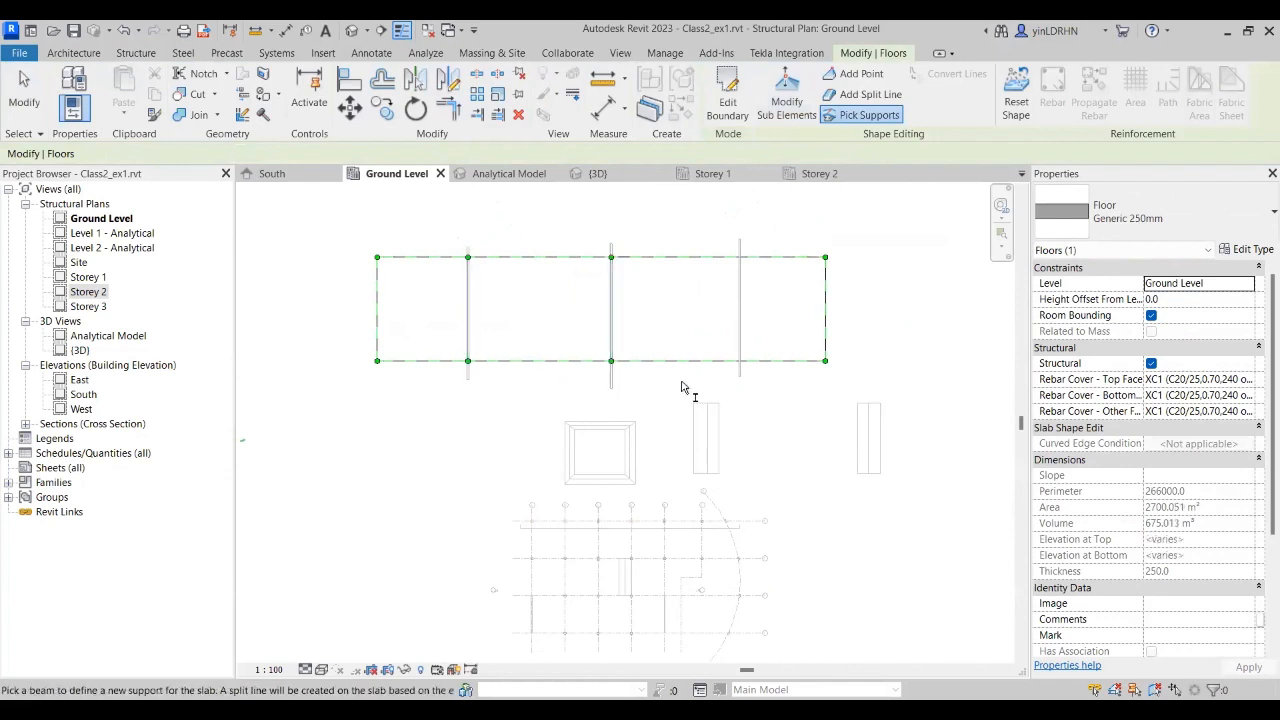
{"action": "left_click", "coordinate": [737, 378]}
{"action": "key", "text": "Escape"}
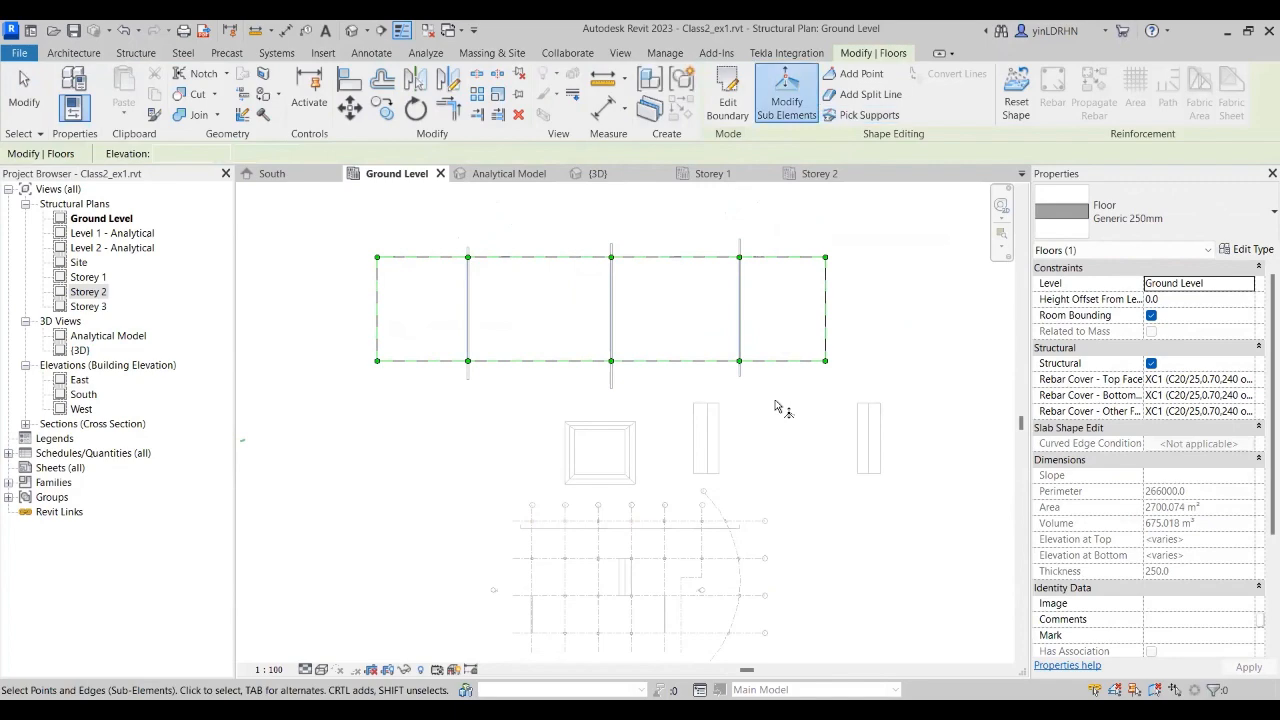
{"action": "key", "text": "Escape"}
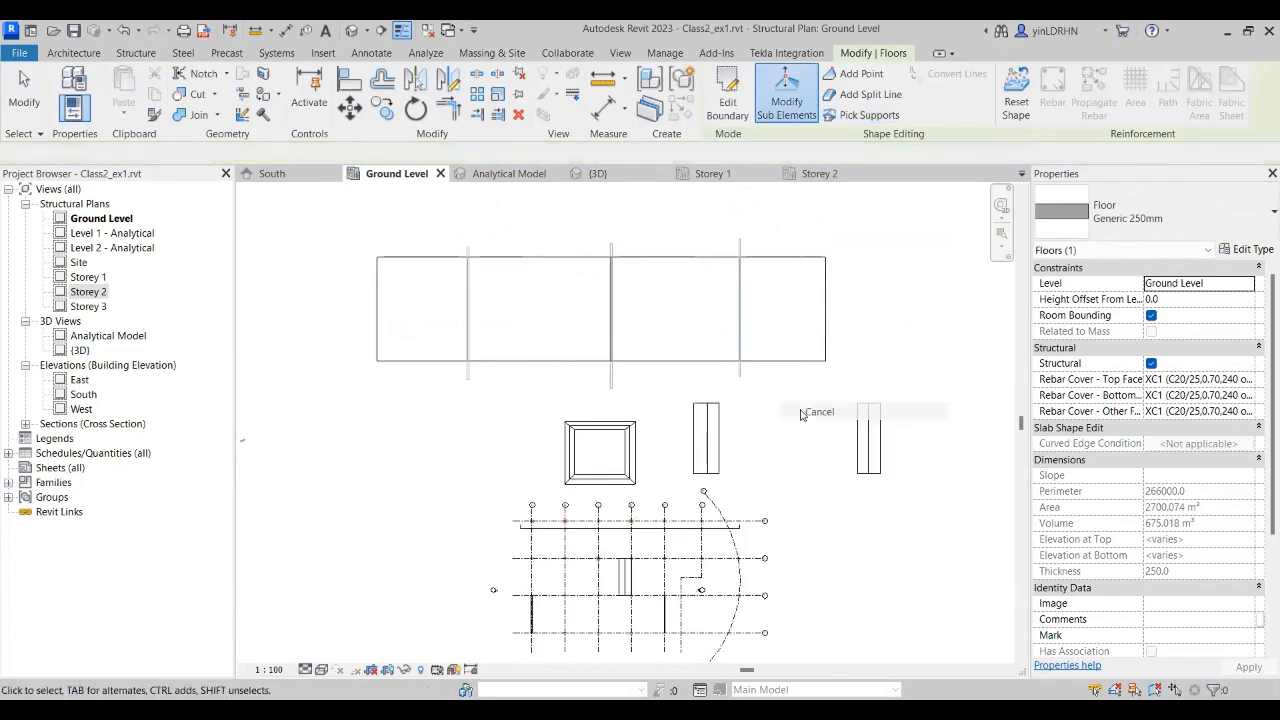
{"action": "key", "text": "Escape"}
Step: Examine in the 3D view how the long floor sits on its supporting beam, and select the floor to check its split line
{"action": "left_click", "coordinate": [597, 173]}
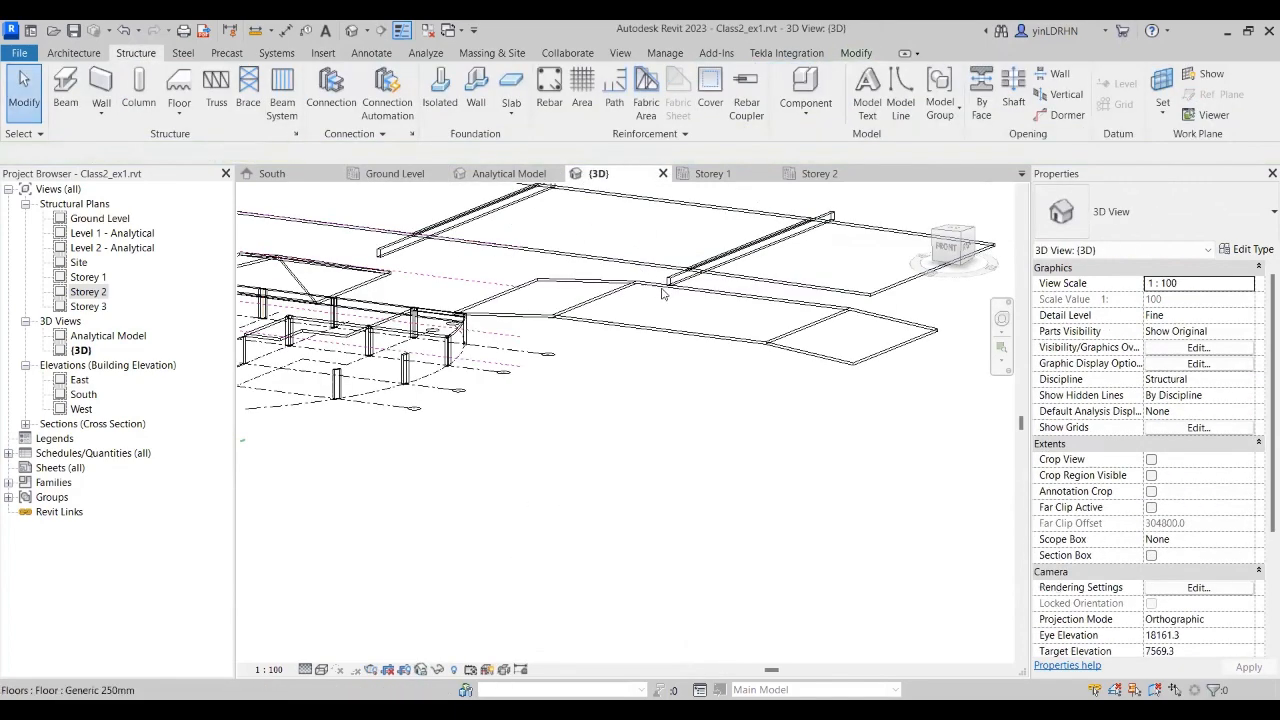
{"action": "scroll", "coordinate": [684, 425], "scroll_direction": "down", "scroll_amount": 1}
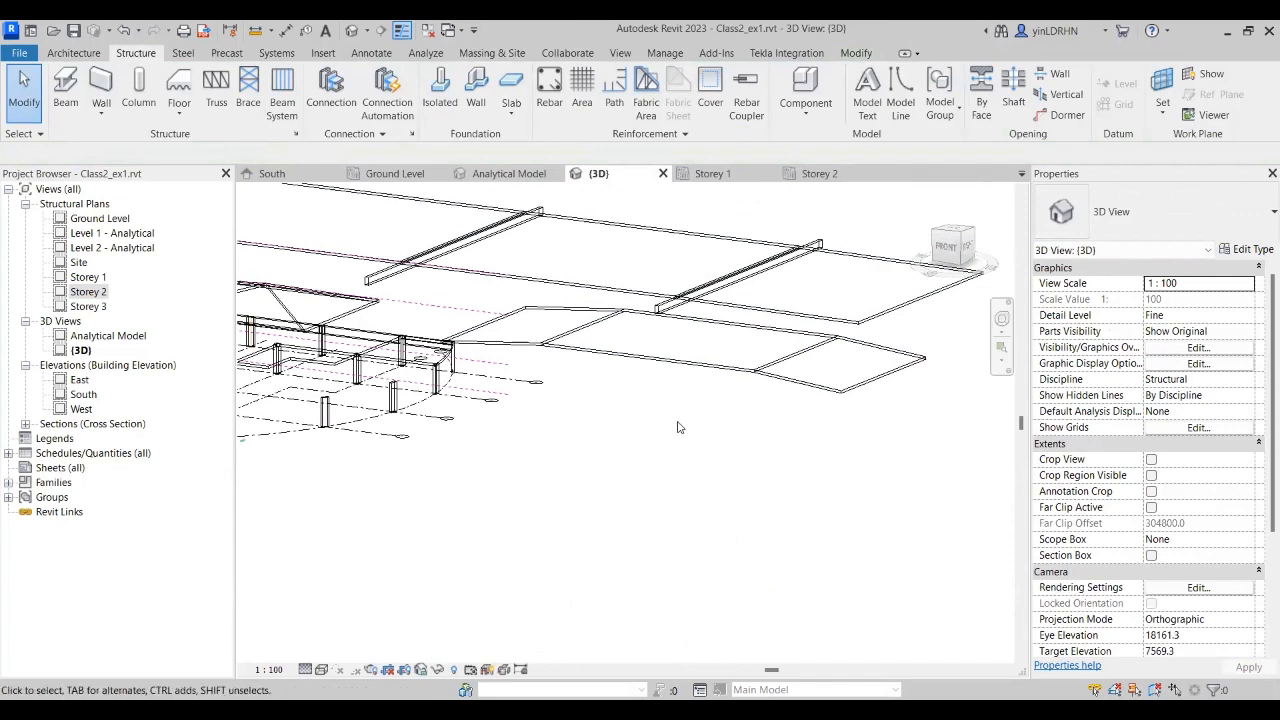
{"action": "scroll", "coordinate": [680, 432], "scroll_direction": "down", "scroll_amount": 2}
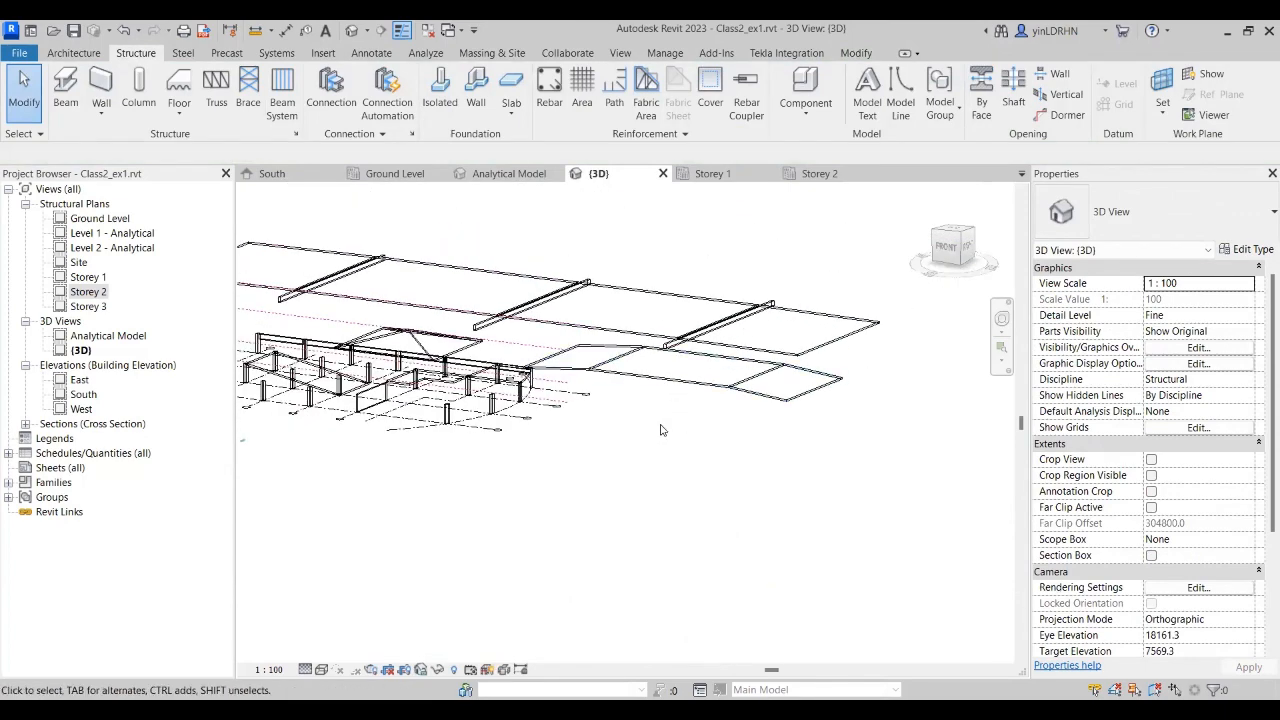
{"action": "middle_click_drag", "start_coordinate": [658, 444], "coordinate": [828, 477]}
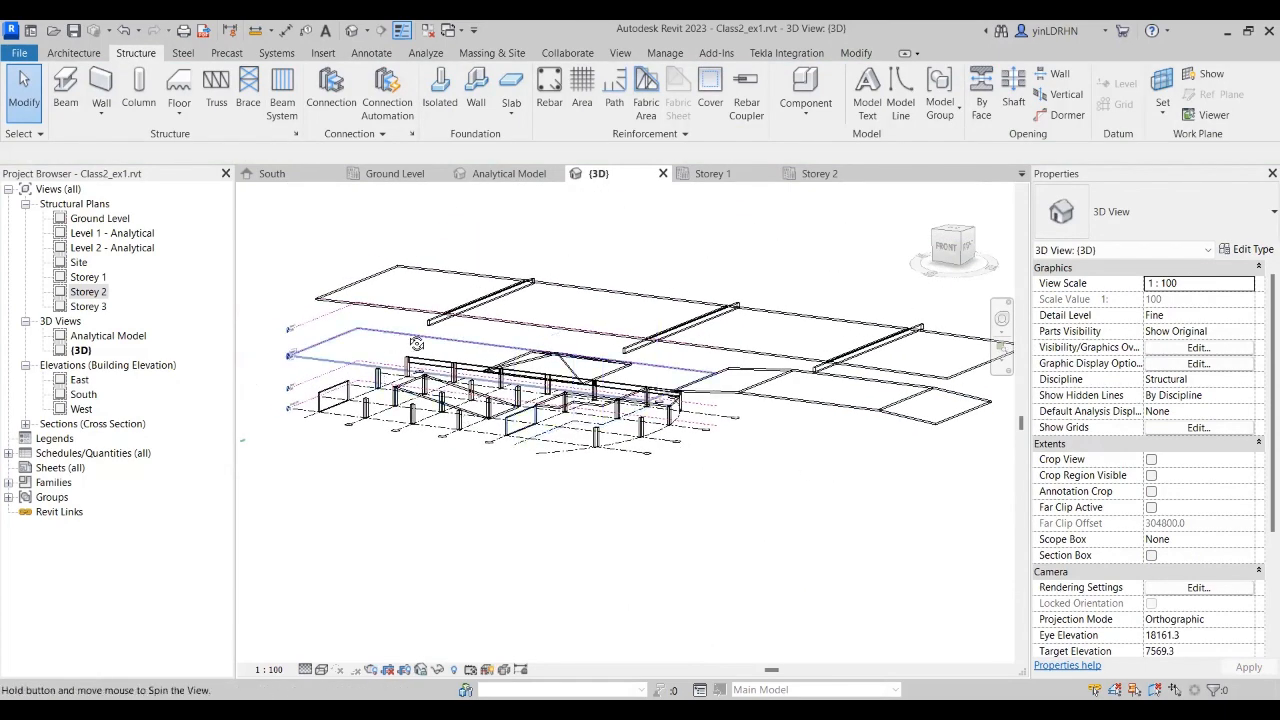
{"action": "middle_click_drag", "start_coordinate": [417, 343], "coordinate": [490, 350], "text": "shift"}
{"action": "middle_click_drag", "start_coordinate": [367, 391], "coordinate": [657, 477]}
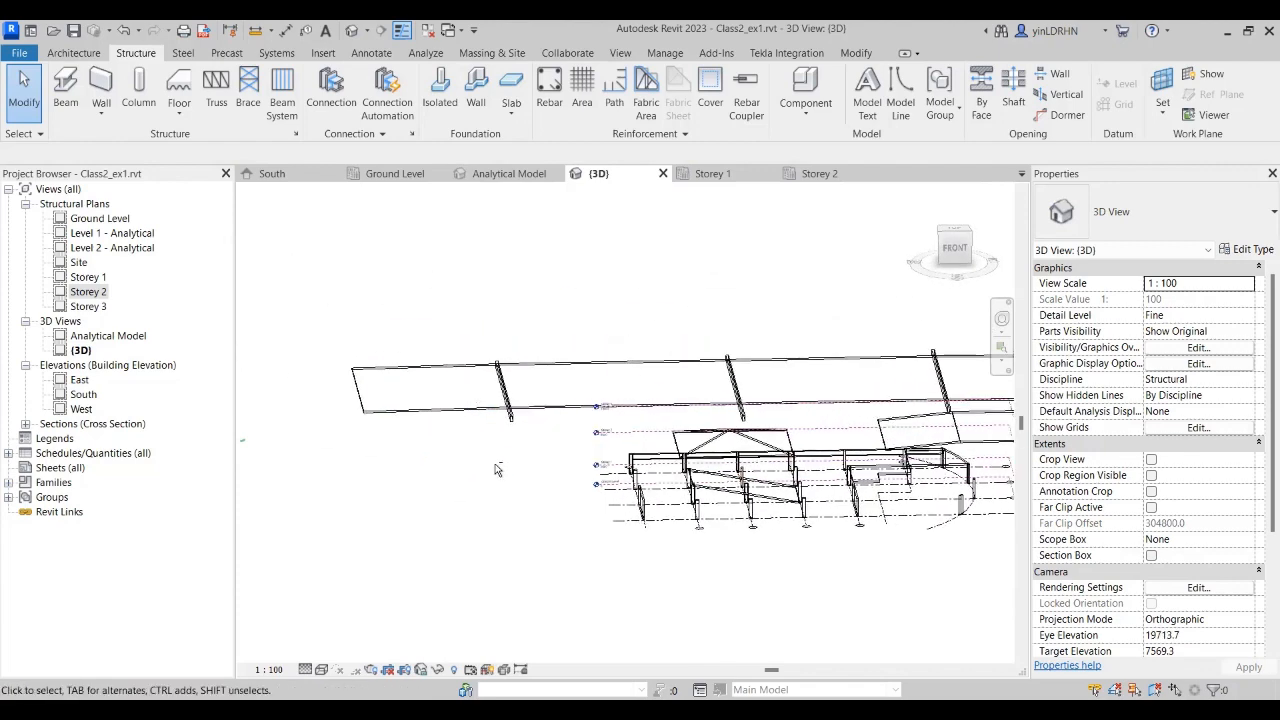
{"action": "middle_click_drag", "start_coordinate": [504, 453], "coordinate": [505, 413], "text": "shift"}
{"action": "scroll", "coordinate": [495, 453], "scroll_direction": "up", "scroll_amount": 4}
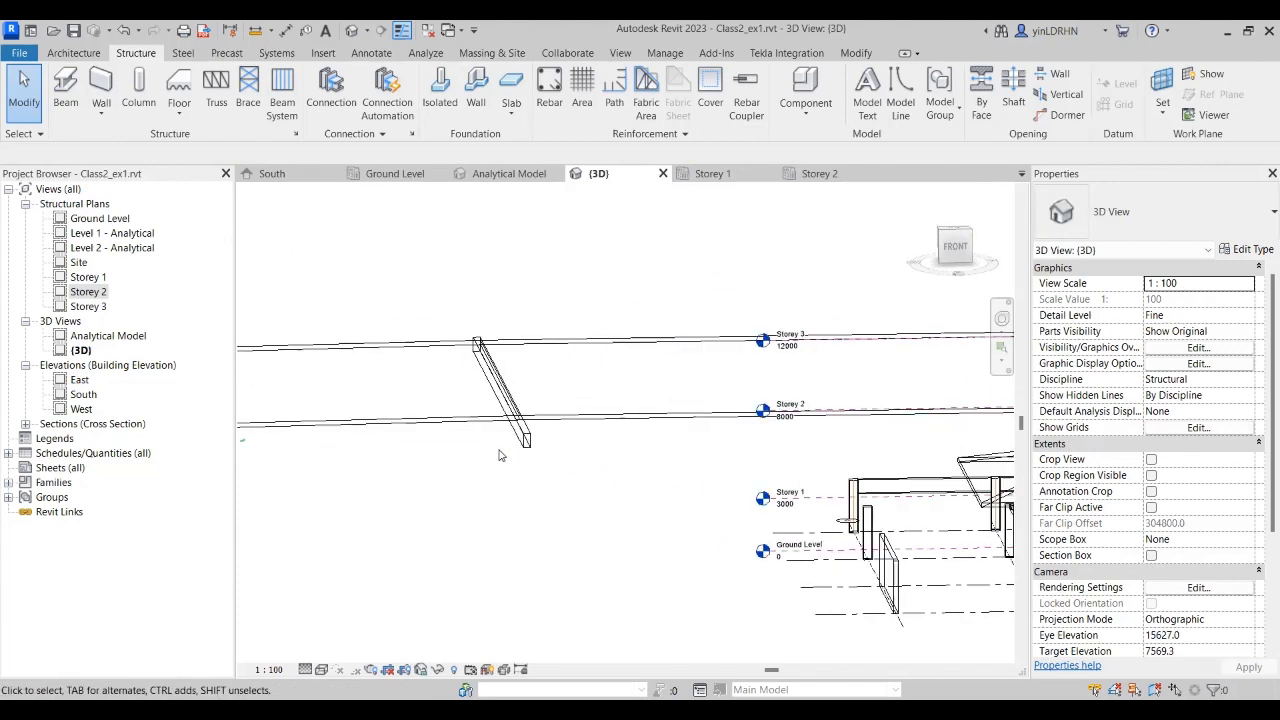
{"action": "middle_click_drag", "start_coordinate": [545, 480], "coordinate": [521, 515], "text": "shift"}
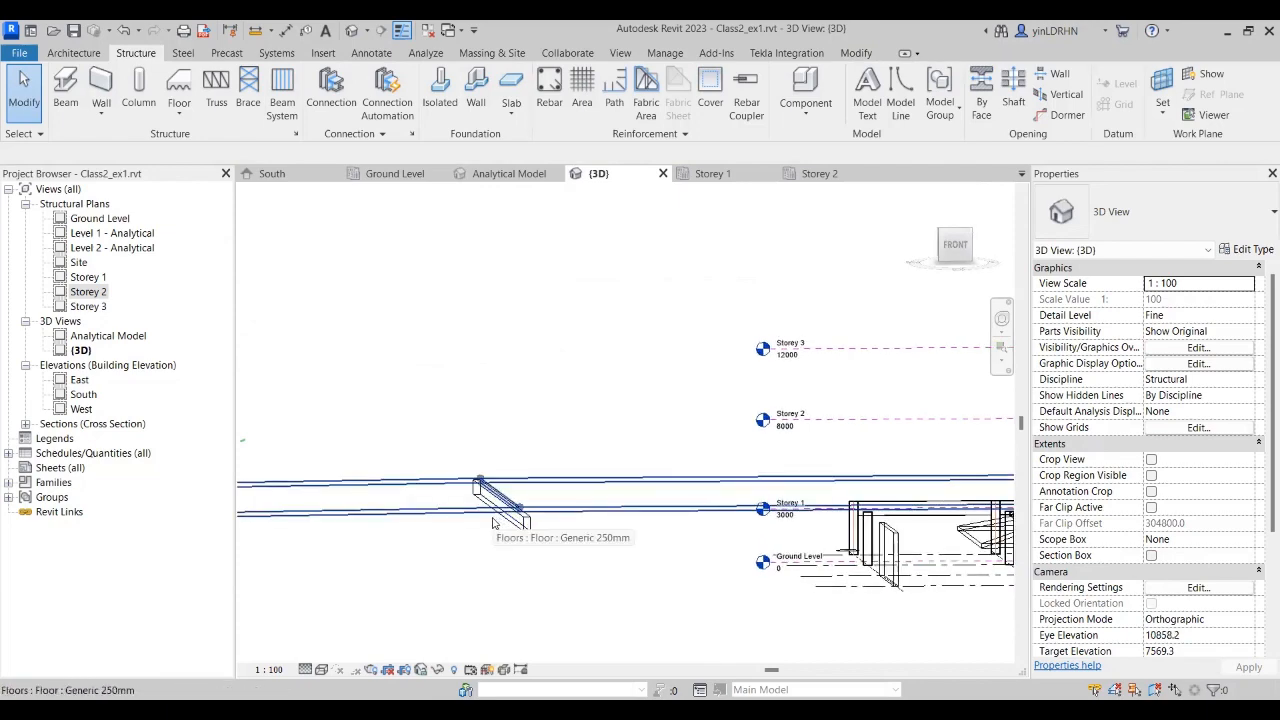
{"action": "scroll", "coordinate": [533, 528], "scroll_direction": "up", "scroll_amount": 2}
{"action": "scroll", "coordinate": [533, 530], "scroll_direction": "up", "scroll_amount": 2}
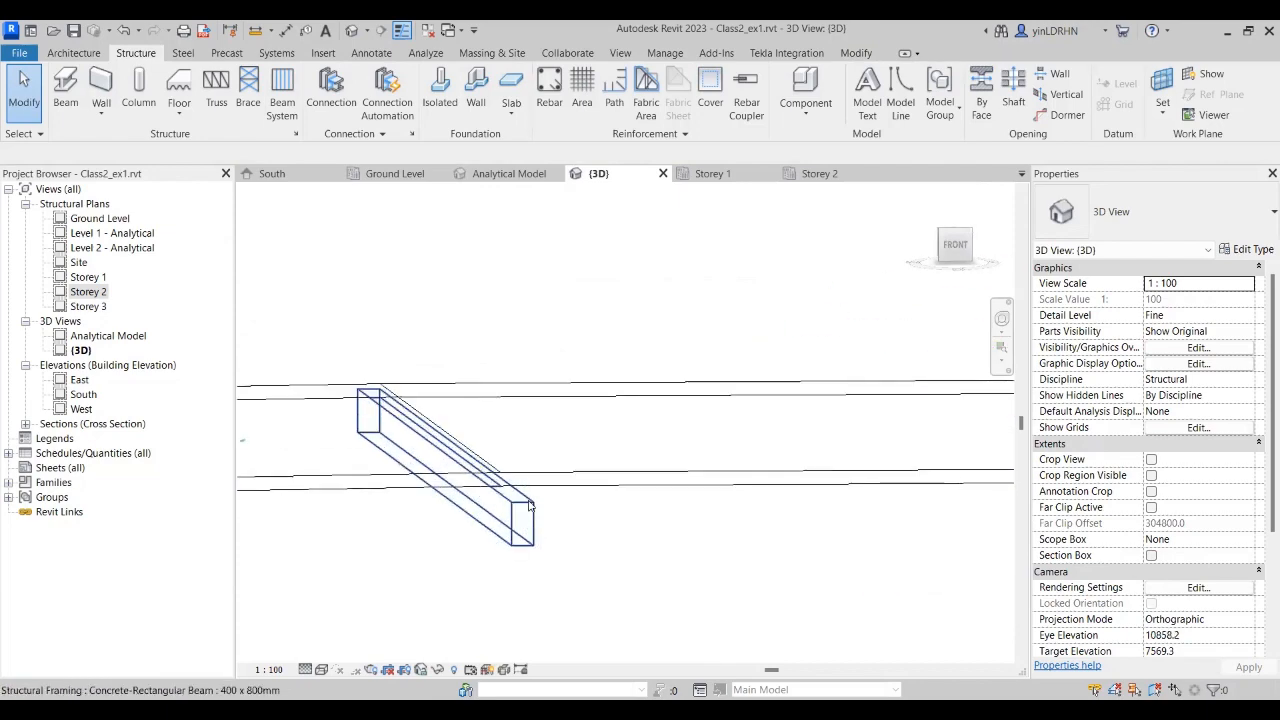
{"action": "scroll", "coordinate": [545, 490], "scroll_direction": "up", "scroll_amount": 2}
{"action": "left_click", "coordinate": [549, 479]}
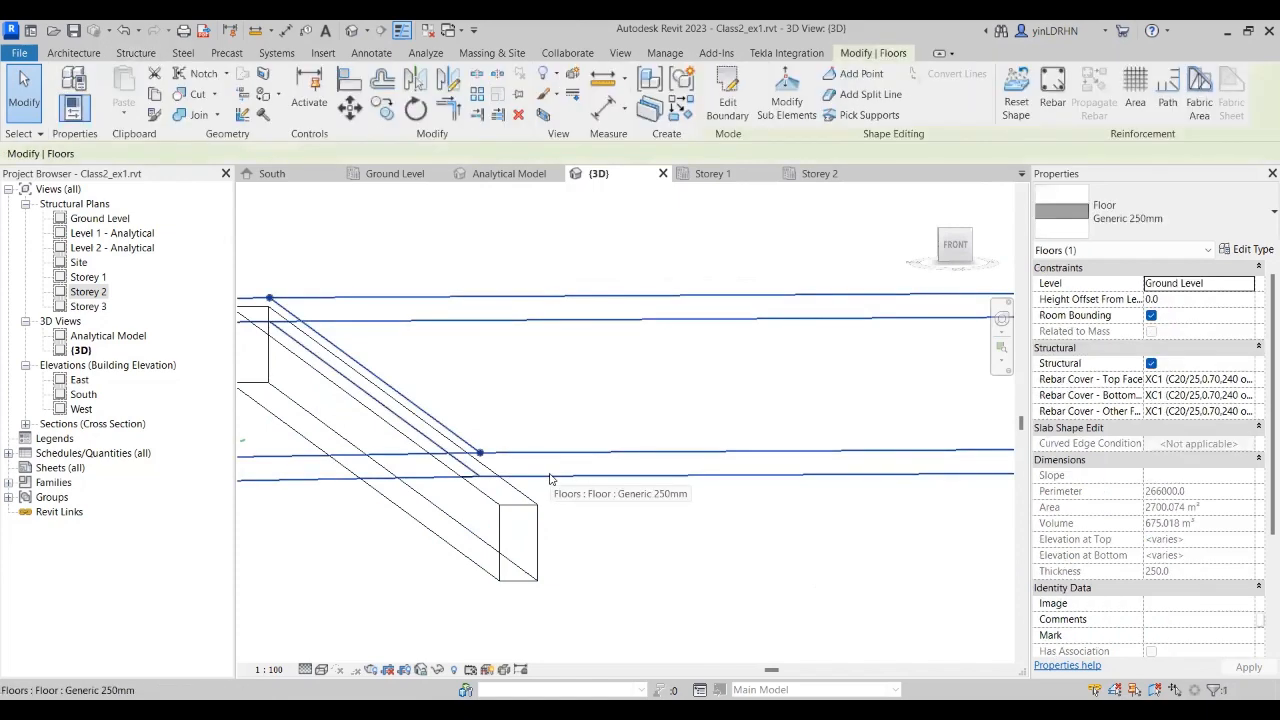
Step: Inspect in the 3D view how the long floor's split lines align with the beams supporting it along its length
{"action": "middle_click_drag", "start_coordinate": [549, 479], "coordinate": [556, 467], "text": "shift"}
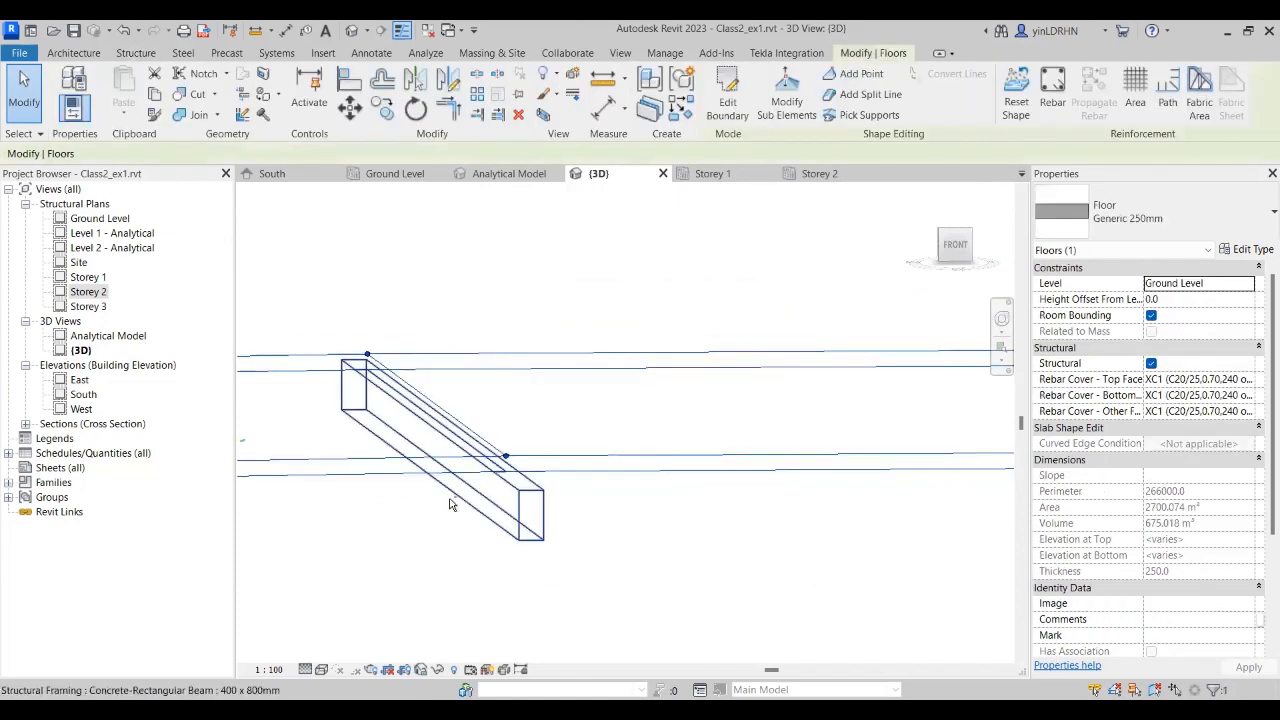
{"action": "left_click", "coordinate": [519, 510]}
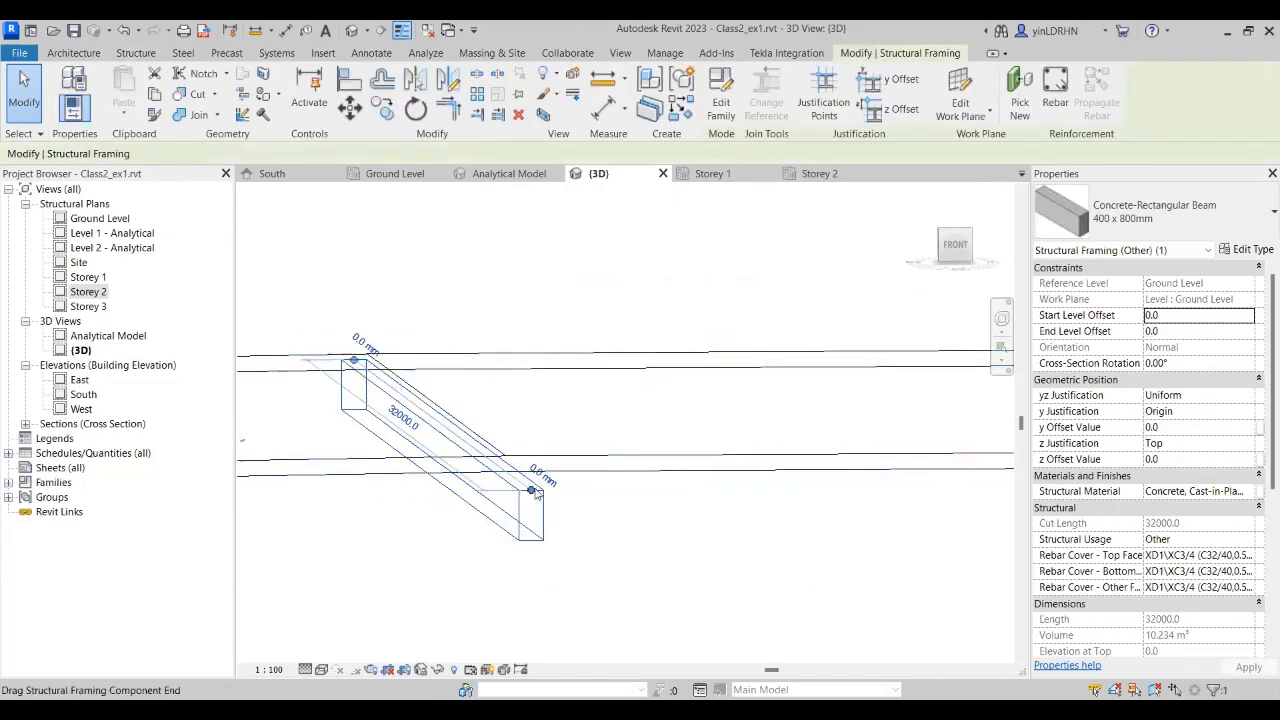
{"action": "left_click", "coordinate": [551, 461]}
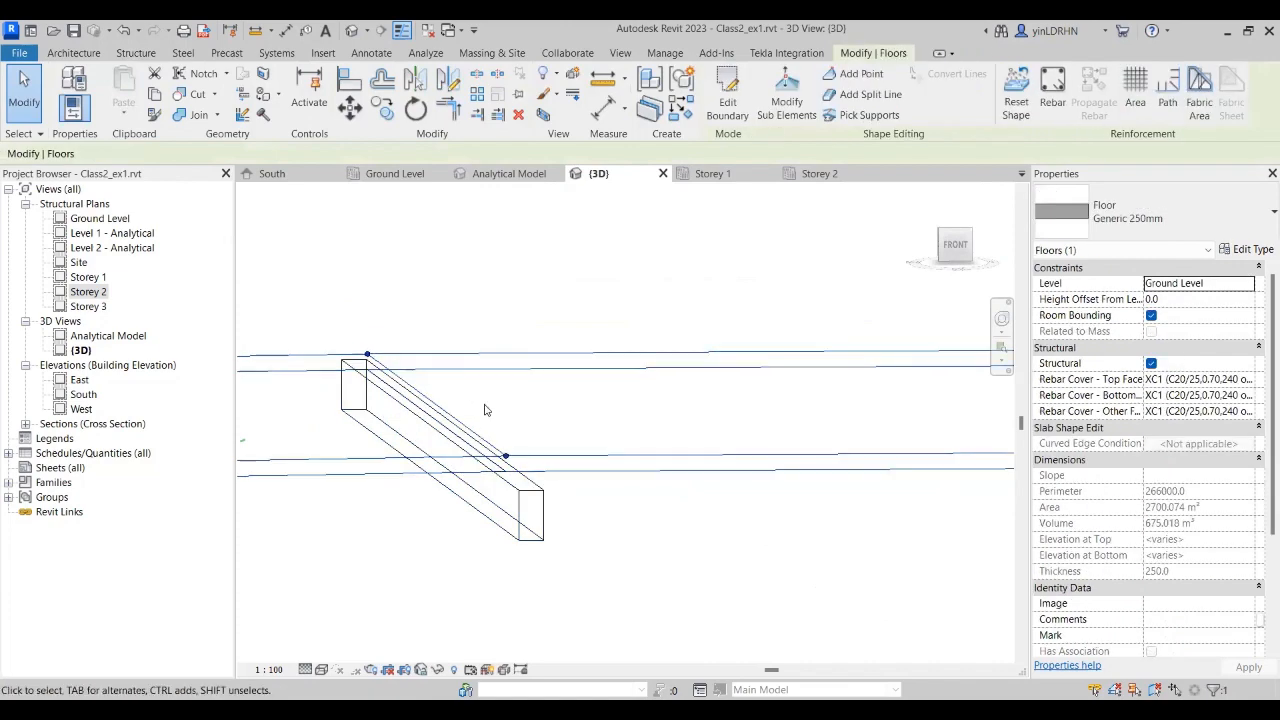
{"action": "scroll", "coordinate": [484, 410], "scroll_direction": "down", "scroll_amount": 5}
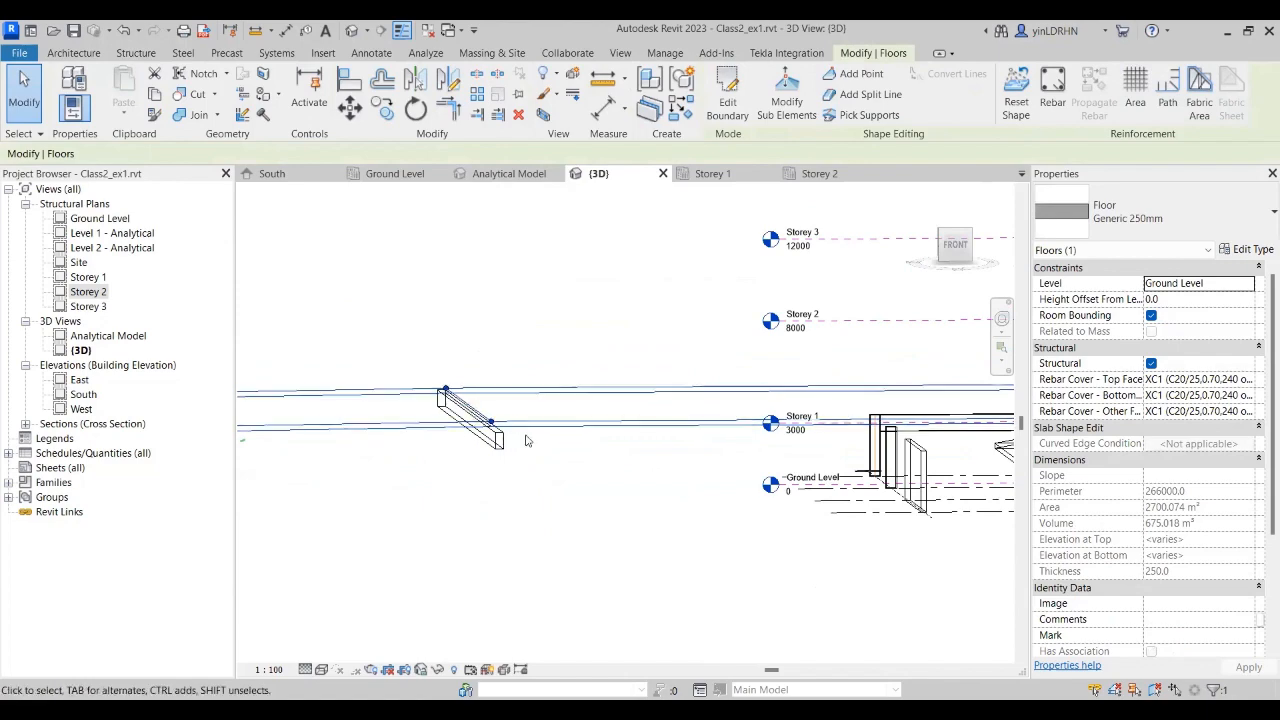
{"action": "scroll", "coordinate": [430, 471], "scroll_direction": "down", "scroll_amount": 5}
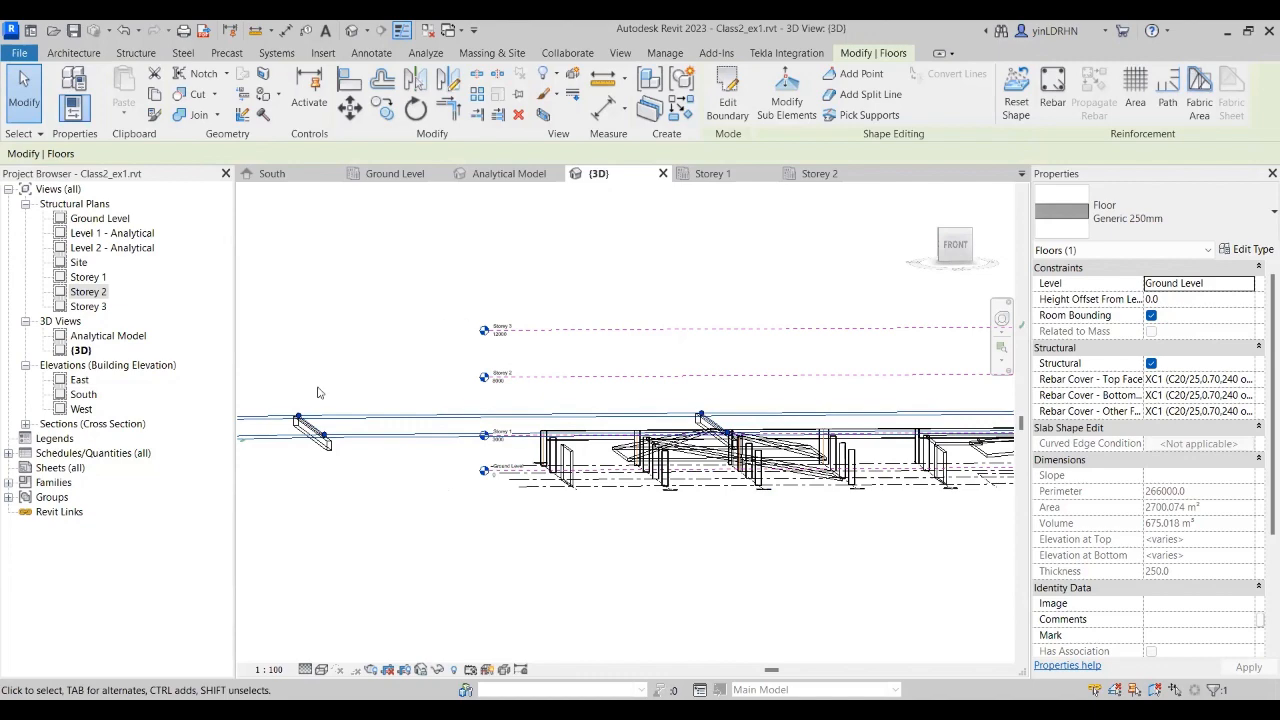
{"action": "scroll", "coordinate": [450, 491], "scroll_direction": "up", "scroll_amount": 5}
{"action": "scroll", "coordinate": [456, 492], "scroll_direction": "up", "scroll_amount": 3}
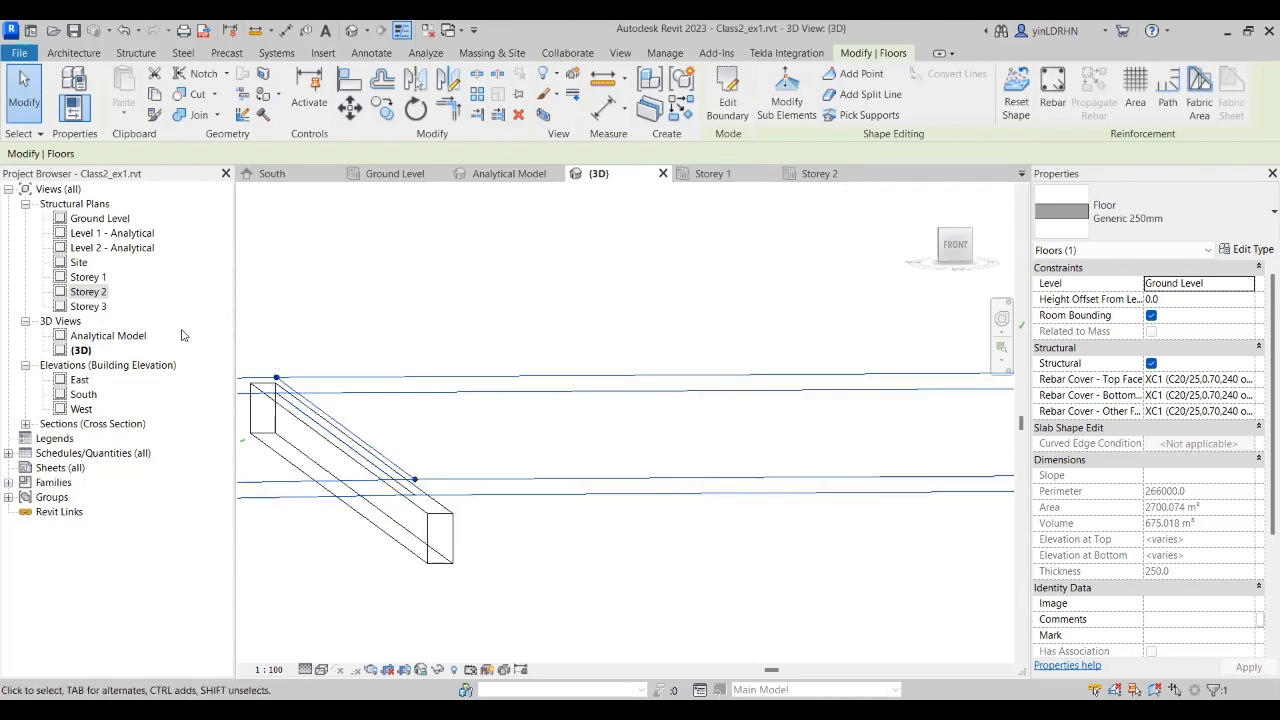
{"action": "scroll", "coordinate": [316, 412], "scroll_direction": "up", "scroll_amount": 2}
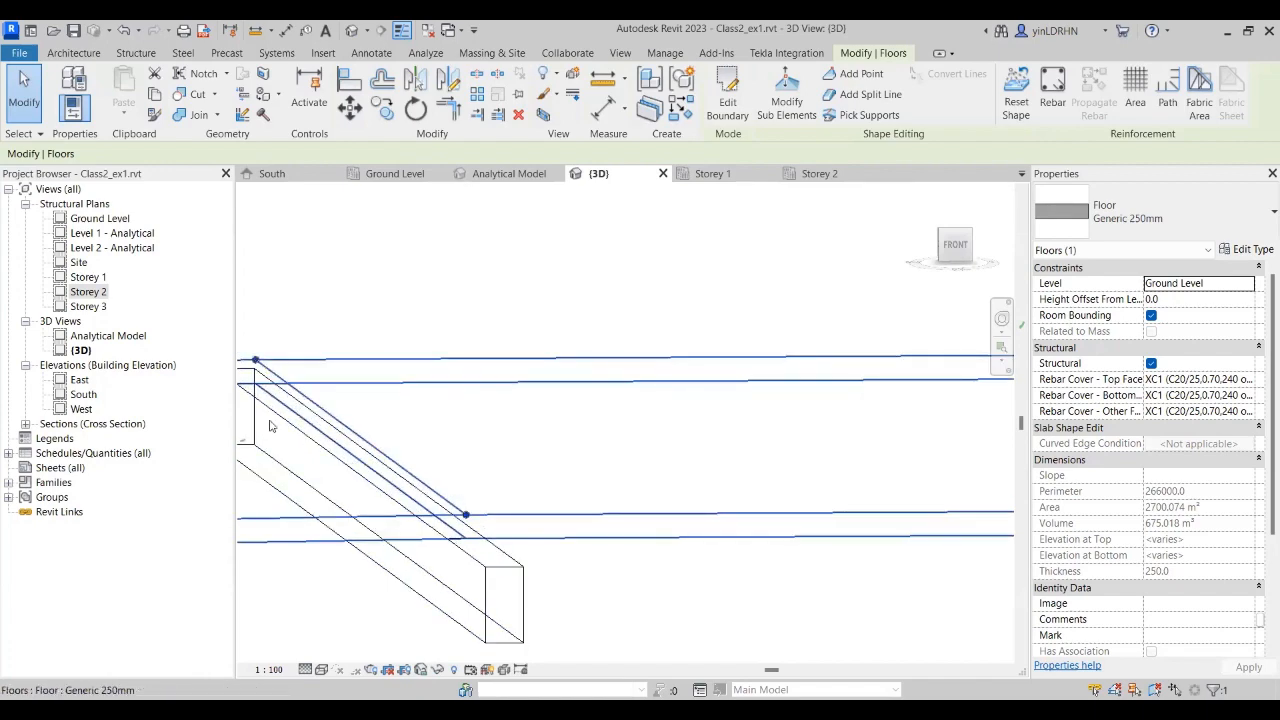
{"action": "middle_click_drag", "start_coordinate": [487, 451], "coordinate": [487, 337]}
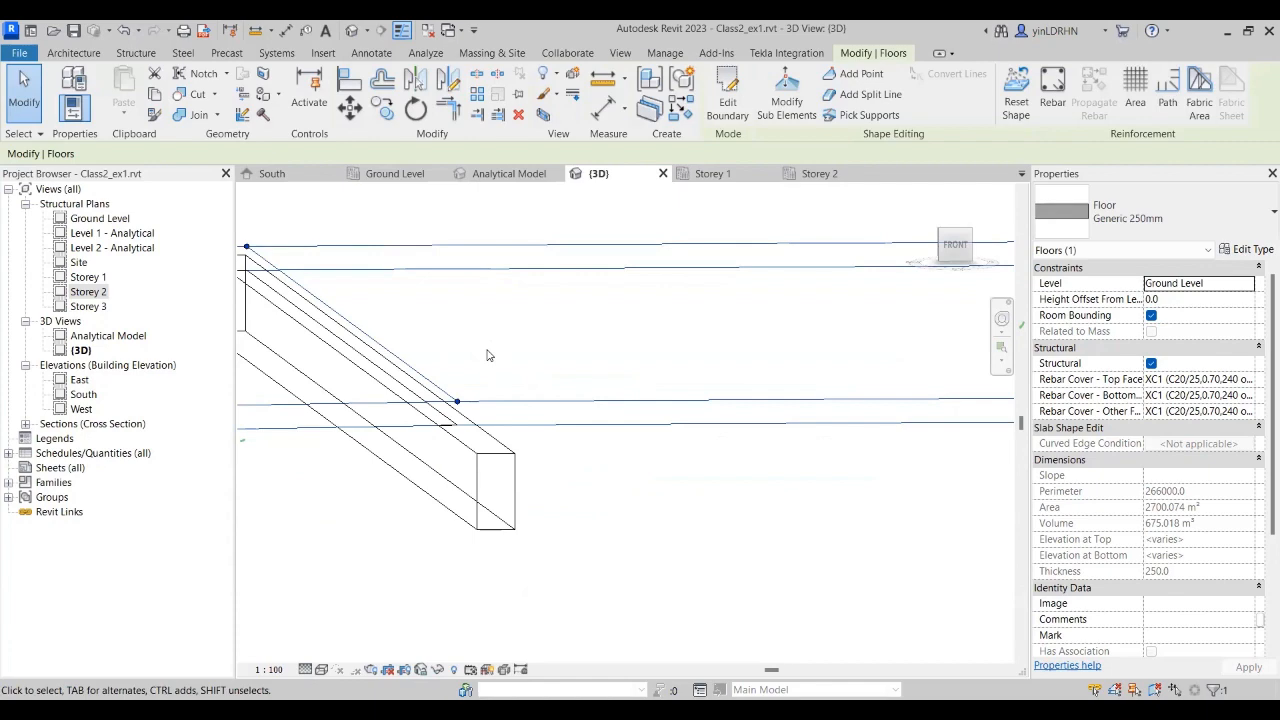
{"action": "scroll", "coordinate": [503, 357], "scroll_direction": "down", "scroll_amount": 2}
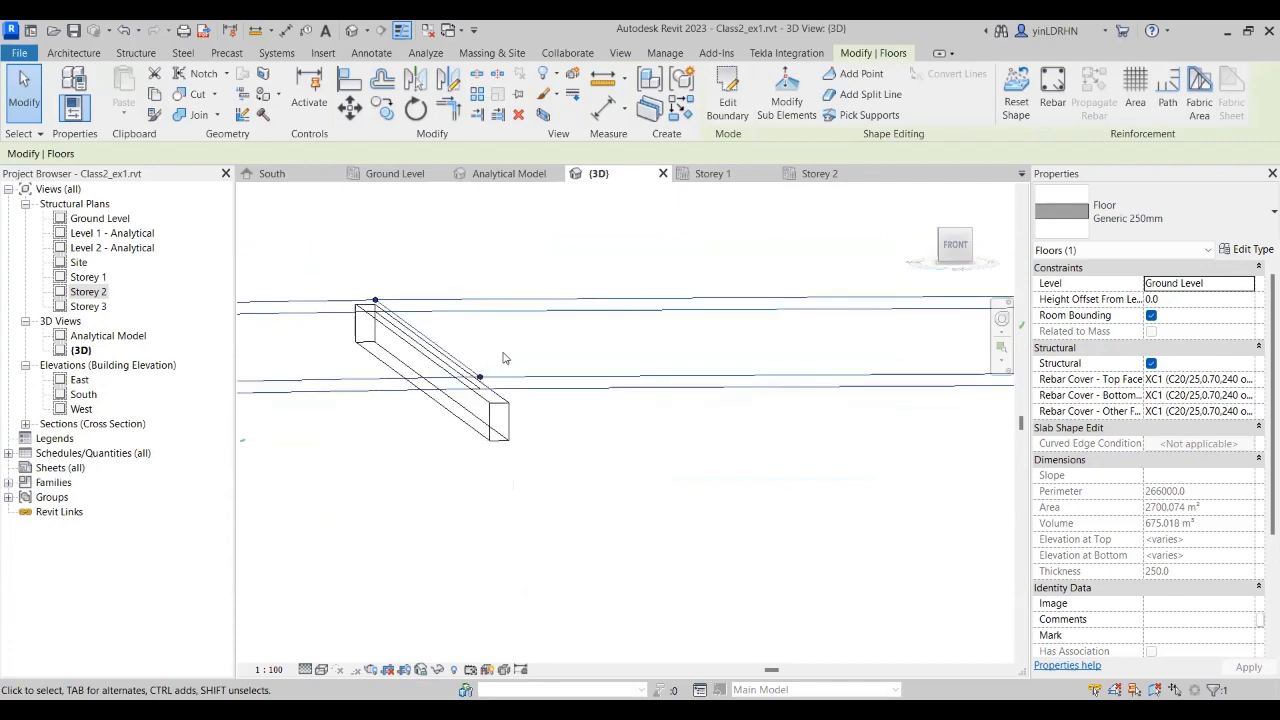
{"action": "middle_click_drag", "start_coordinate": [769, 412], "coordinate": [473, 398]}
{"action": "scroll", "coordinate": [473, 398], "scroll_direction": "down", "scroll_amount": 2}
{"action": "middle_click_drag", "start_coordinate": [698, 397], "coordinate": [354, 373]}
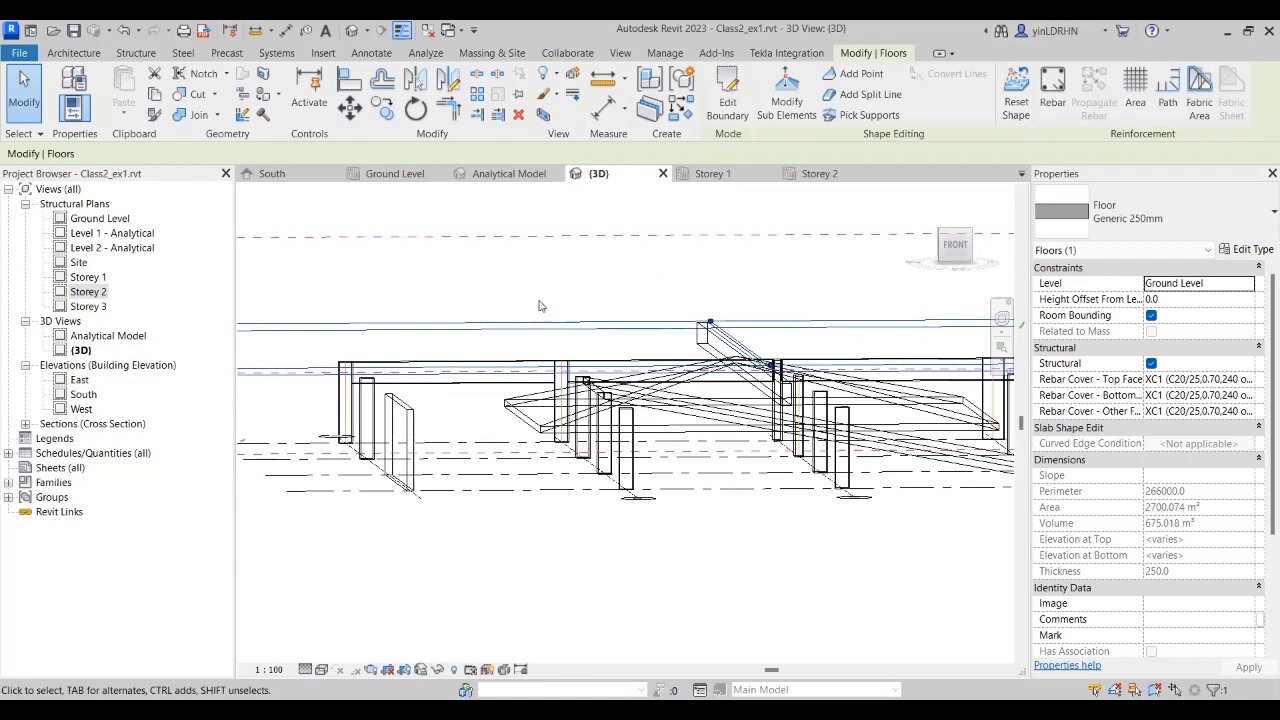
Step: In the Ground Level plan, delete all the practice floors and beams located above the grid
{"action": "left_click", "coordinate": [400, 177]}
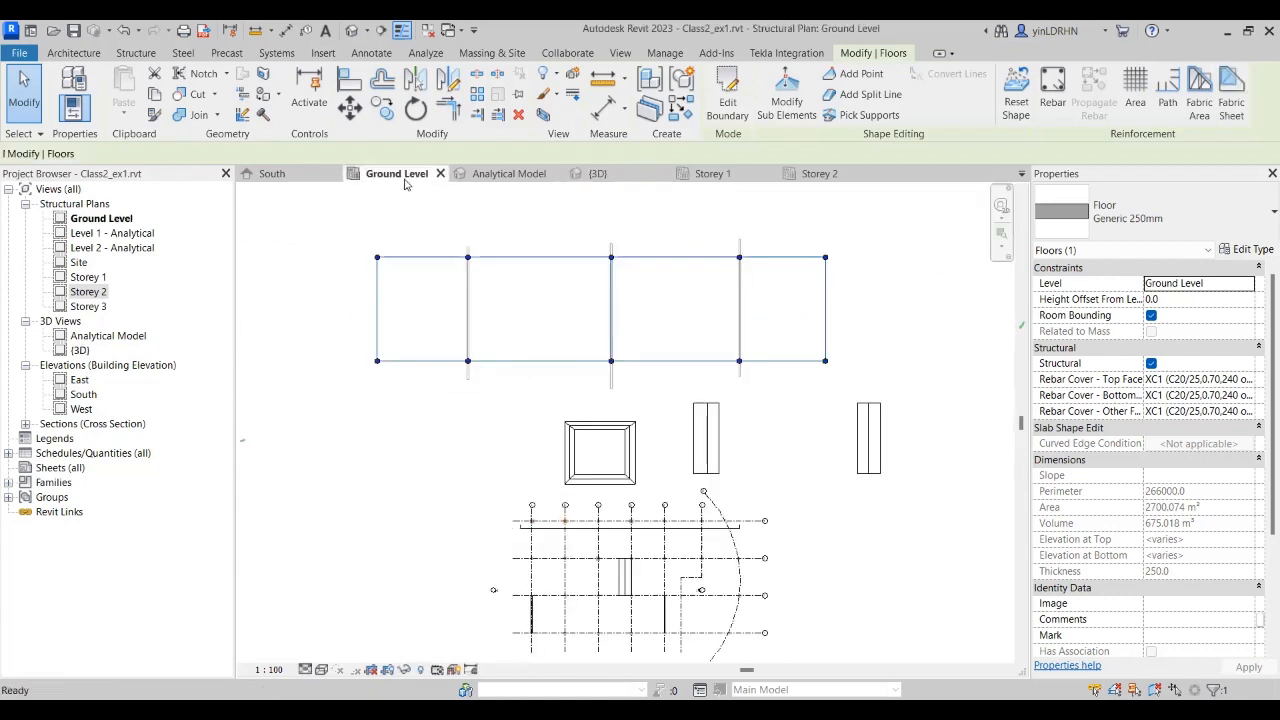
{"action": "left_click", "coordinate": [371, 229]}
{"action": "left_click_drag", "start_coordinate": [307, 217], "coordinate": [932, 492]}
{"action": "key", "text": "Delete"}
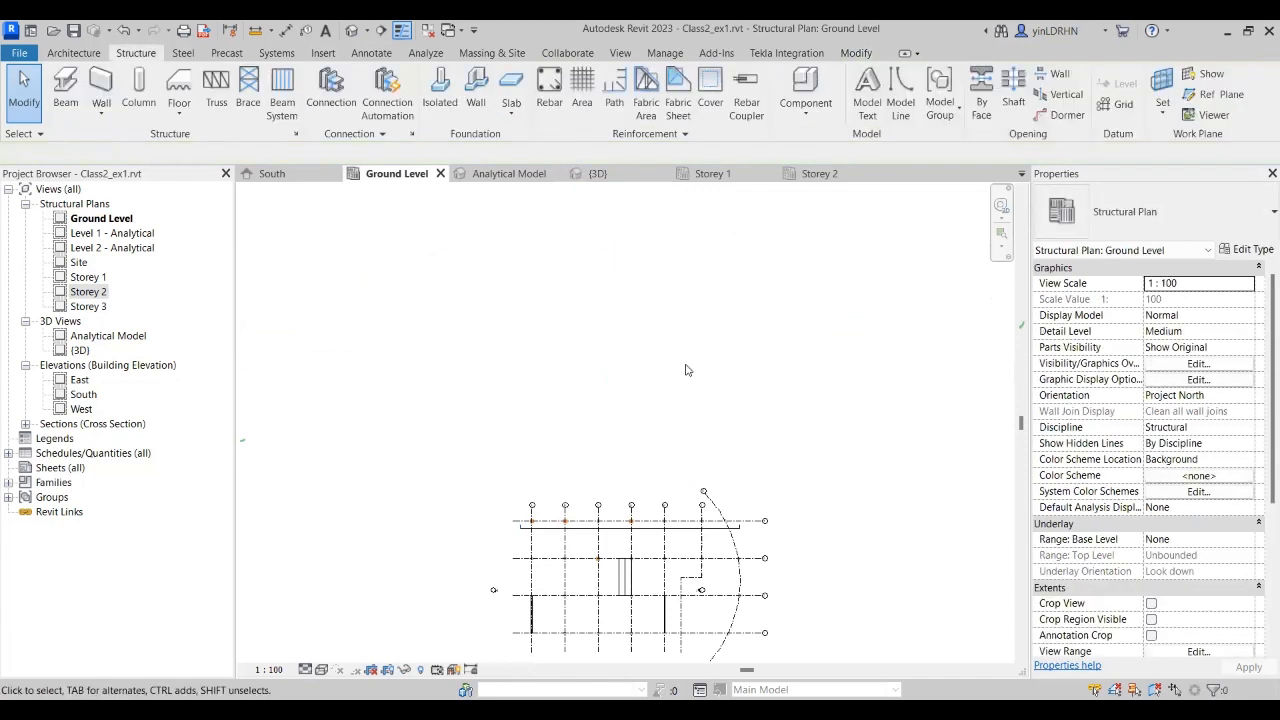
{"action": "middle_click_drag", "start_coordinate": [628, 393], "coordinate": [610, 286]}
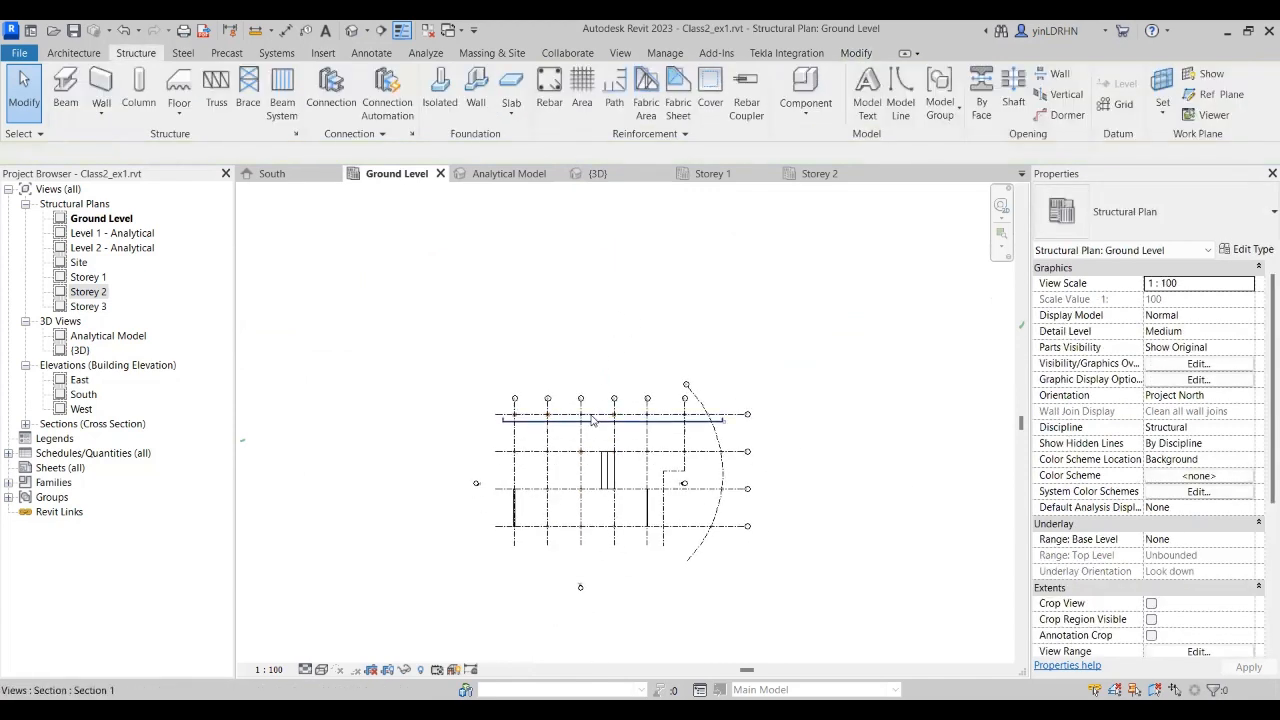
Step: In the Storey 1 plan, delete the Generic 250mm floor between grids B and D and grids 2 and 3
{"action": "left_click", "coordinate": [736, 175]}
{"action": "middle_click_drag", "start_coordinate": [455, 505], "coordinate": [452, 380]}
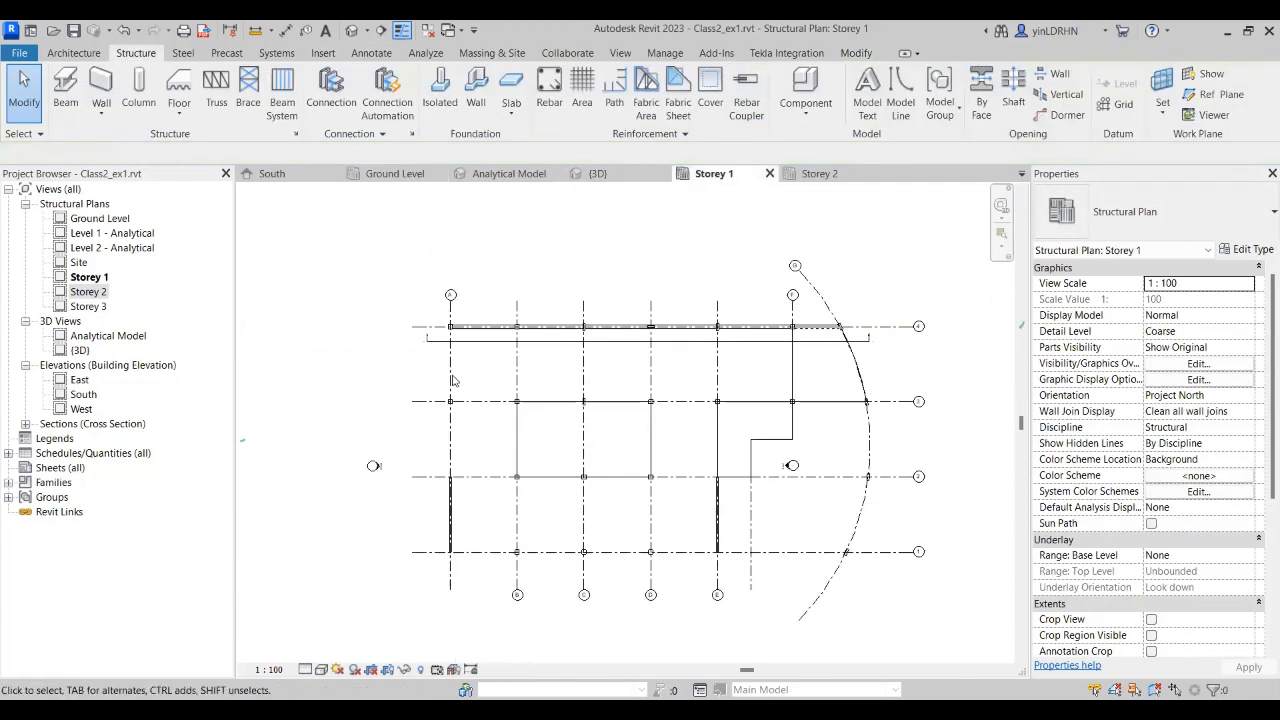
{"action": "scroll", "coordinate": [451, 380], "scroll_direction": "up", "scroll_amount": 3}
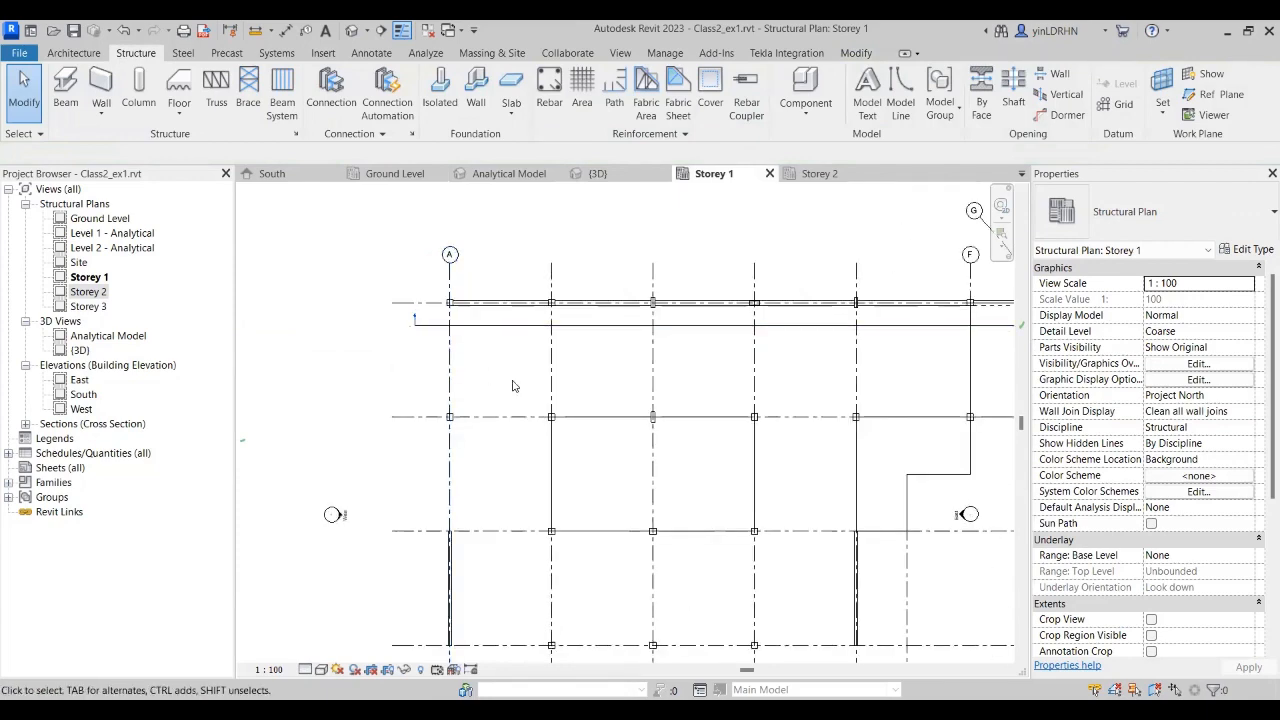
{"action": "middle_click_drag", "start_coordinate": [527, 366], "coordinate": [487, 364]}
{"action": "left_click", "coordinate": [556, 419]}
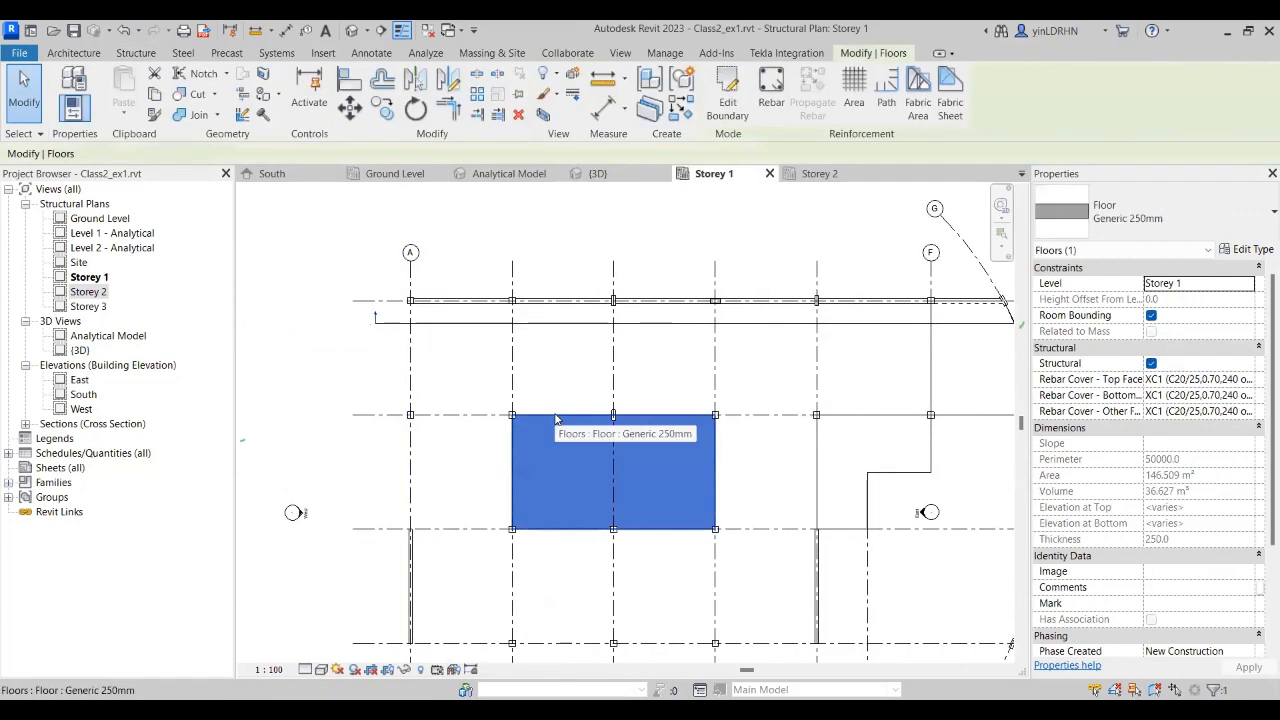
{"action": "key", "text": "Escape"}
{"action": "middle_click_drag", "start_coordinate": [473, 309], "coordinate": [355, 318]}
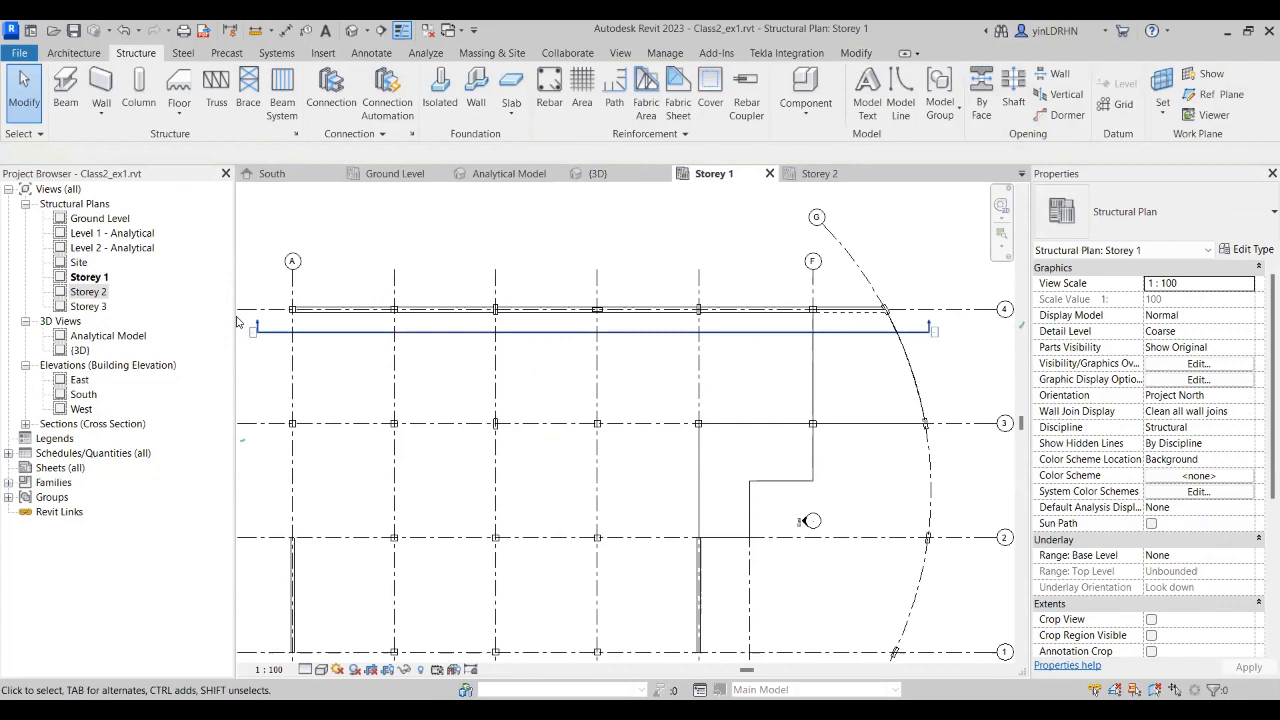
Step: Copy the five 400 x 800mm beams on grid 4 between grids A and F down to grid 3, with Multiple turned off
{"action": "left_click", "coordinate": [354, 316]}
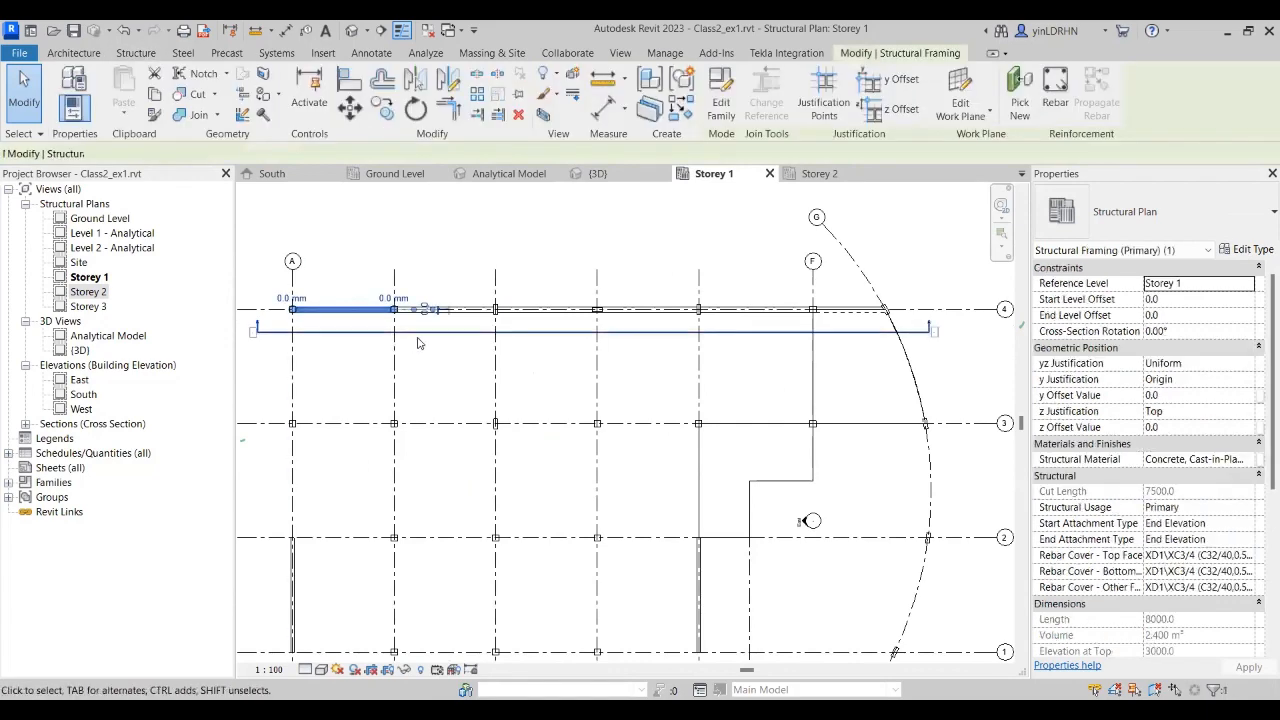
{"action": "left_click", "coordinate": [481, 322], "text": "ctrl"}
{"action": "left_click", "coordinate": [575, 322], "text": "ctrl"}
{"action": "left_click", "coordinate": [670, 322], "text": "ctrl"}
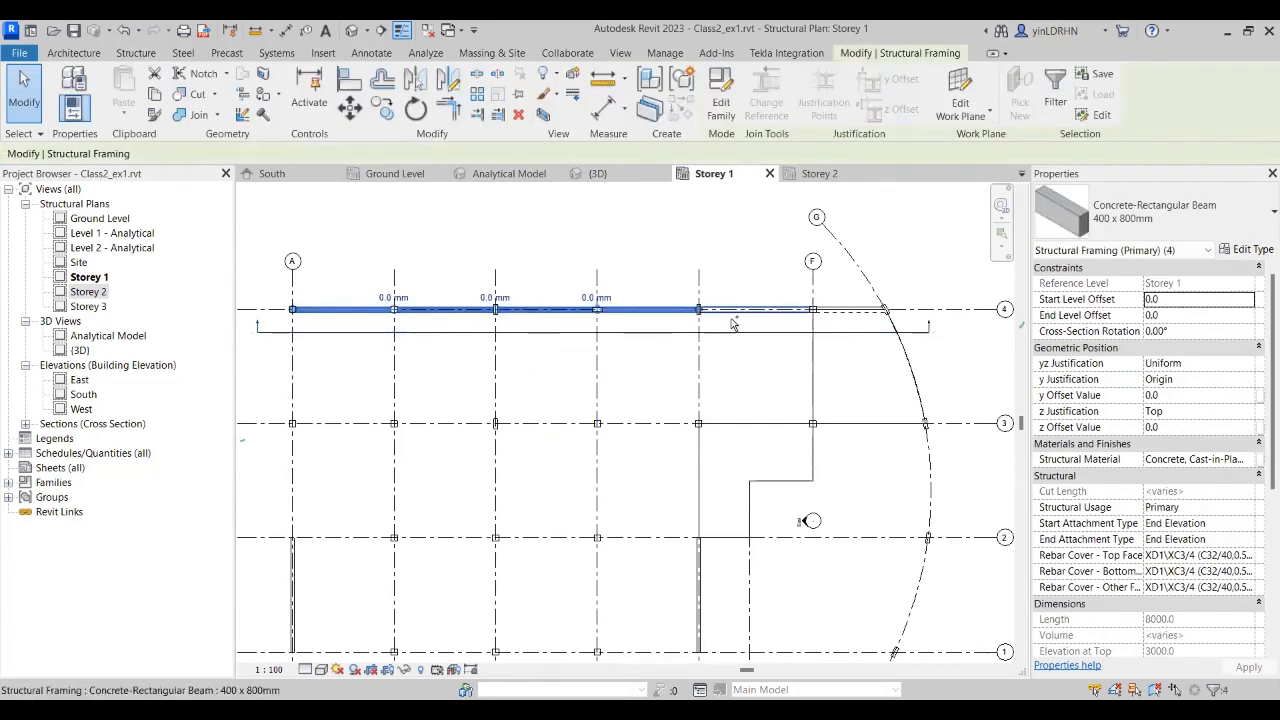
{"action": "left_click", "coordinate": [740, 320], "text": "ctrl"}
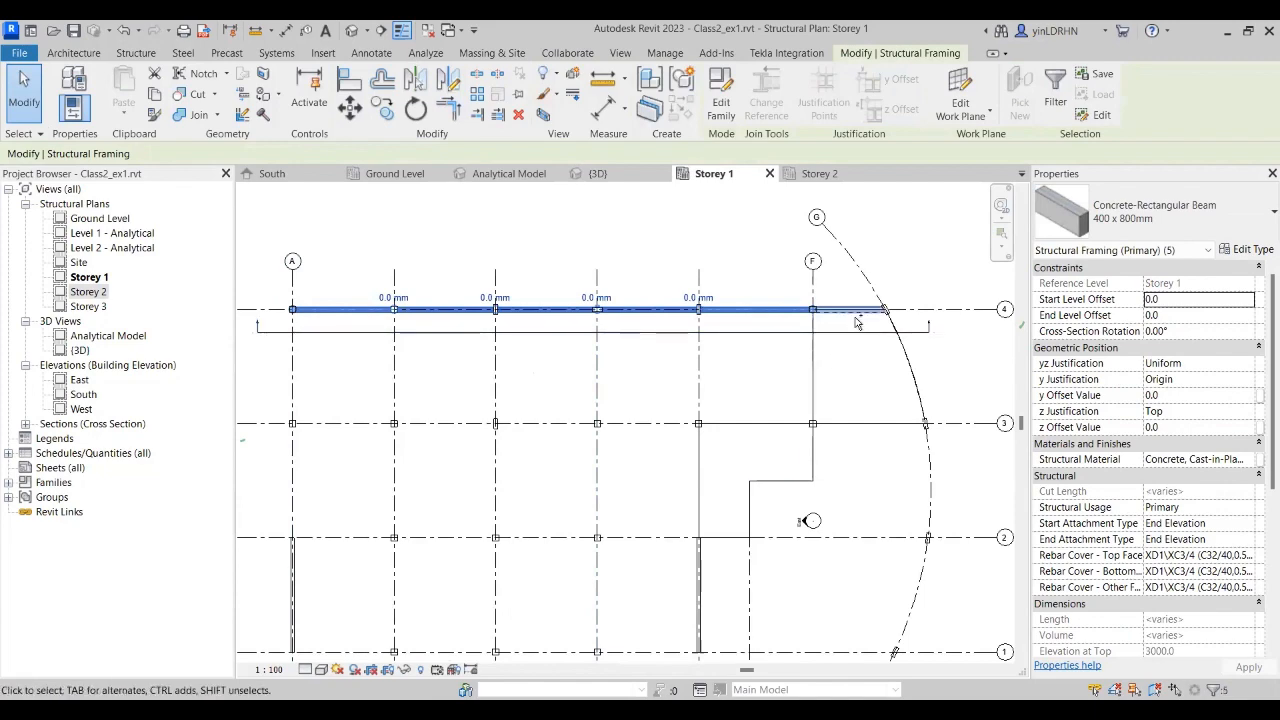
{"action": "left_click", "coordinate": [381, 108]}
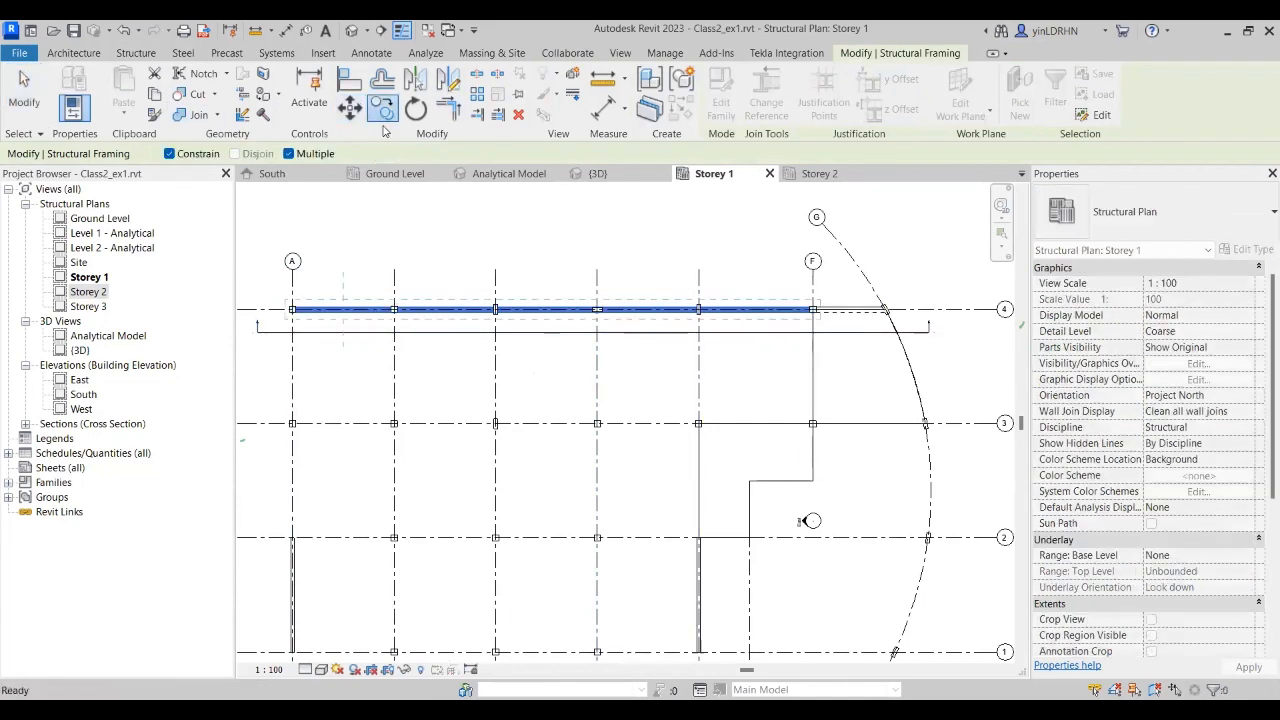
{"action": "scroll", "coordinate": [289, 344], "scroll_direction": "up", "scroll_amount": 3}
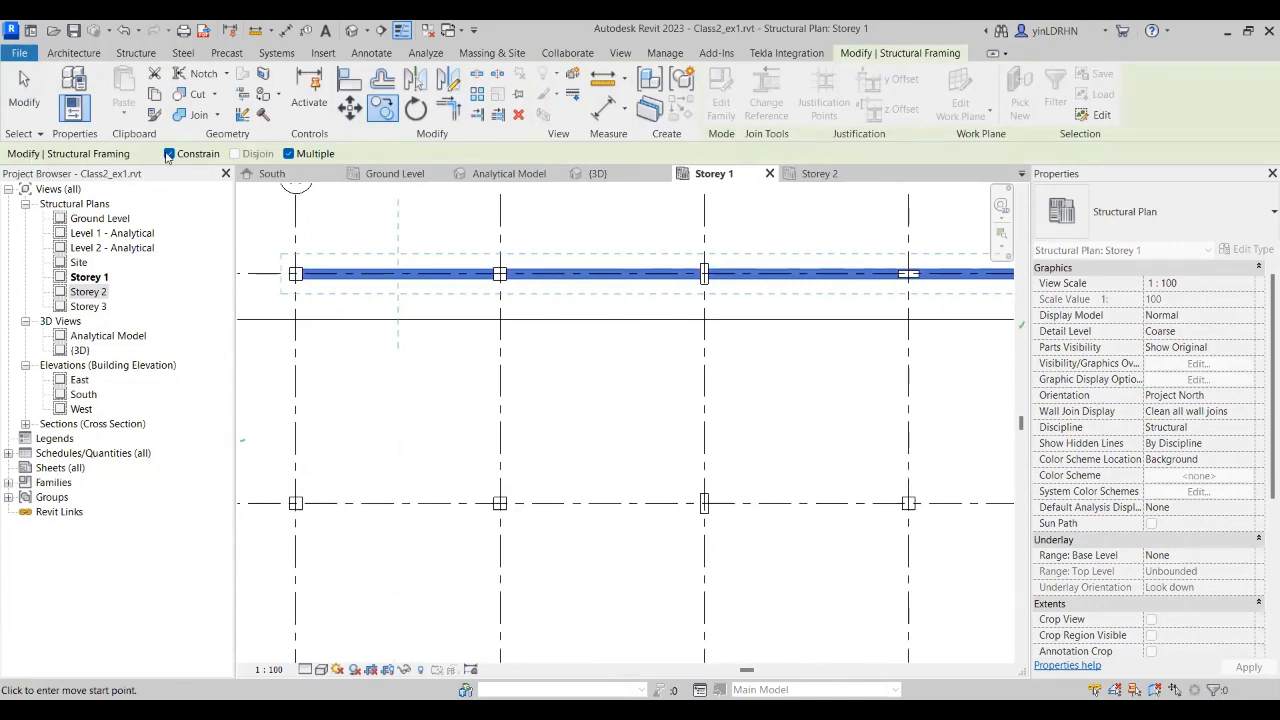
{"action": "left_click", "coordinate": [287, 154]}
{"action": "left_click", "coordinate": [295, 274]}
{"action": "scroll", "coordinate": [315, 420], "scroll_direction": "up", "scroll_amount": 3}
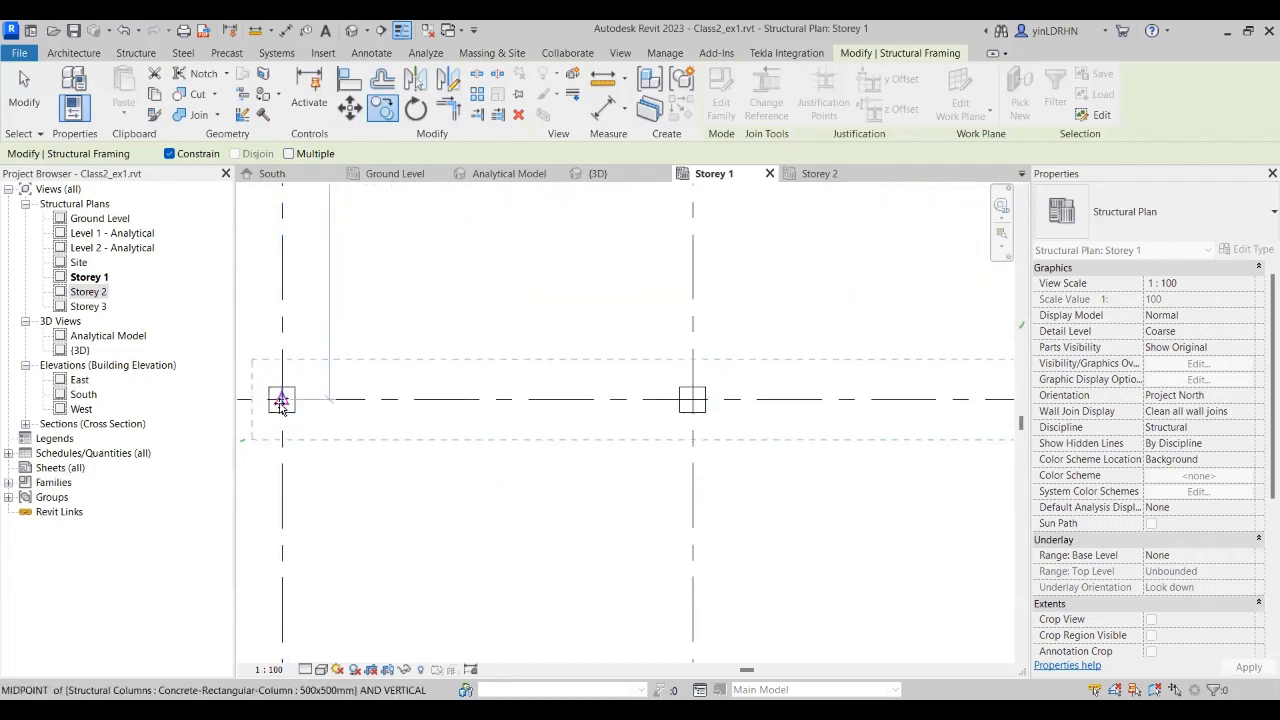
{"action": "left_click", "coordinate": [281, 401]}
{"action": "left_click", "coordinate": [376, 318]}
{"action": "scroll", "coordinate": [399, 371], "scroll_direction": "down", "scroll_amount": 5}
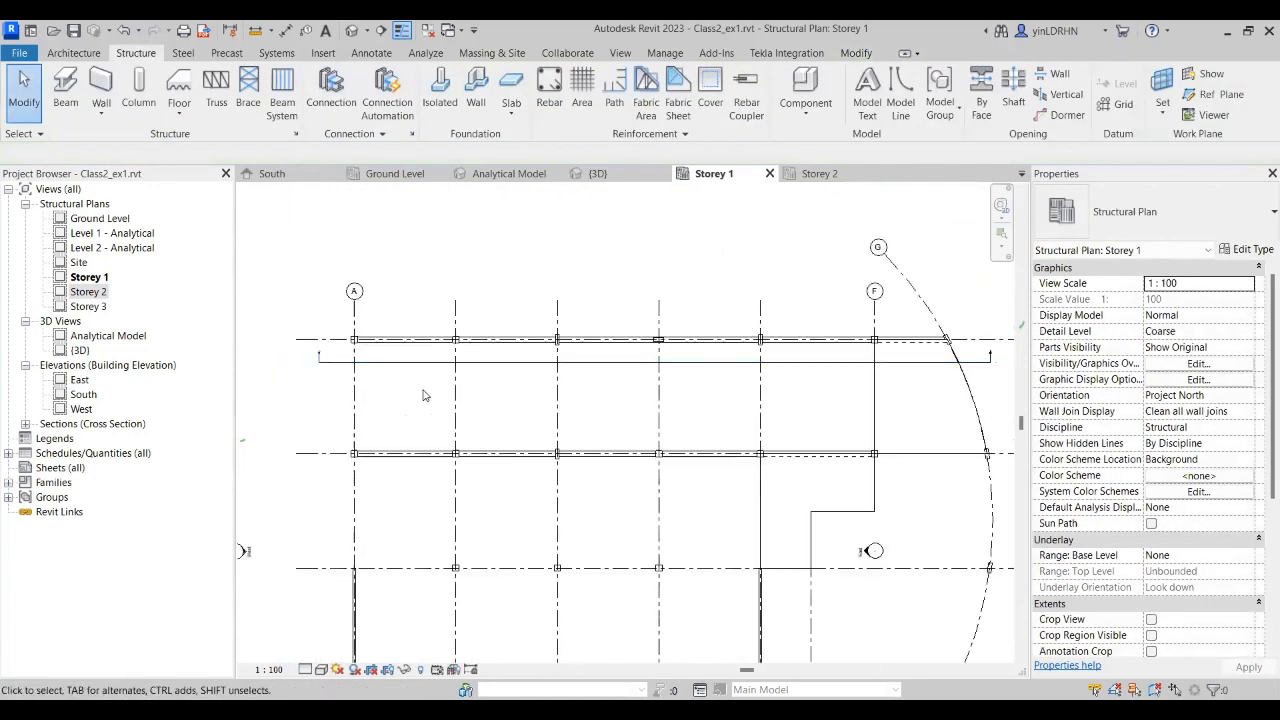
Step: Delete the Section 1 line running across the plan just below grid 4
{"action": "left_click", "coordinate": [498, 366]}
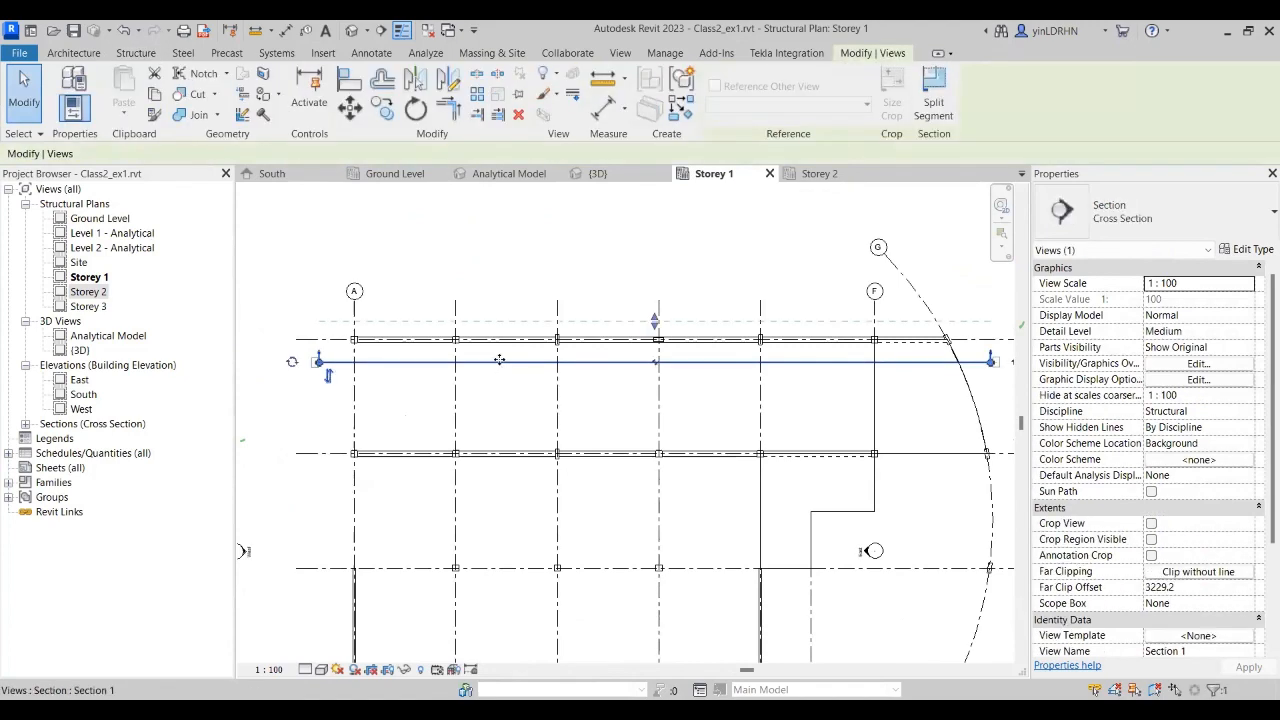
{"action": "key", "text": "Delete"}
{"action": "left_click", "coordinate": [697, 423]}
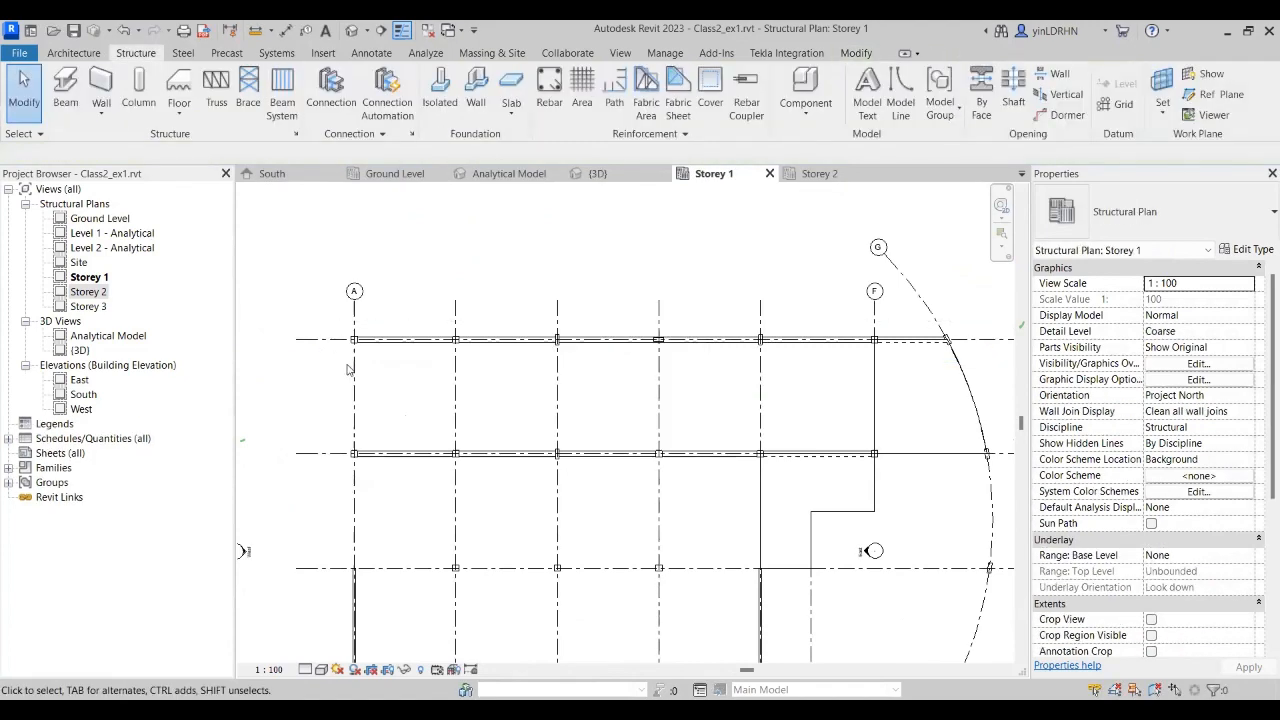
Step: Create a rectangular Generic 250mm floor on Storey 1 from grid intersection A-4 to E-3
{"action": "left_click", "coordinate": [179, 88]}
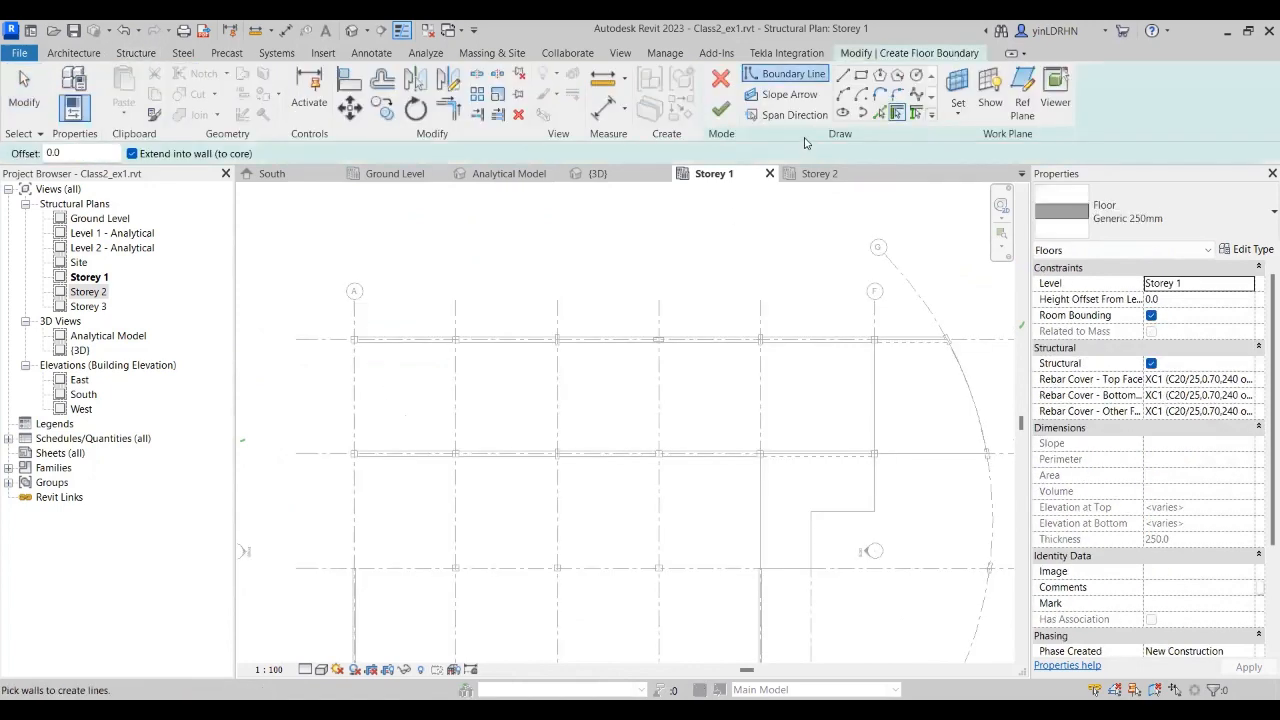
{"action": "left_click", "coordinate": [861, 74]}
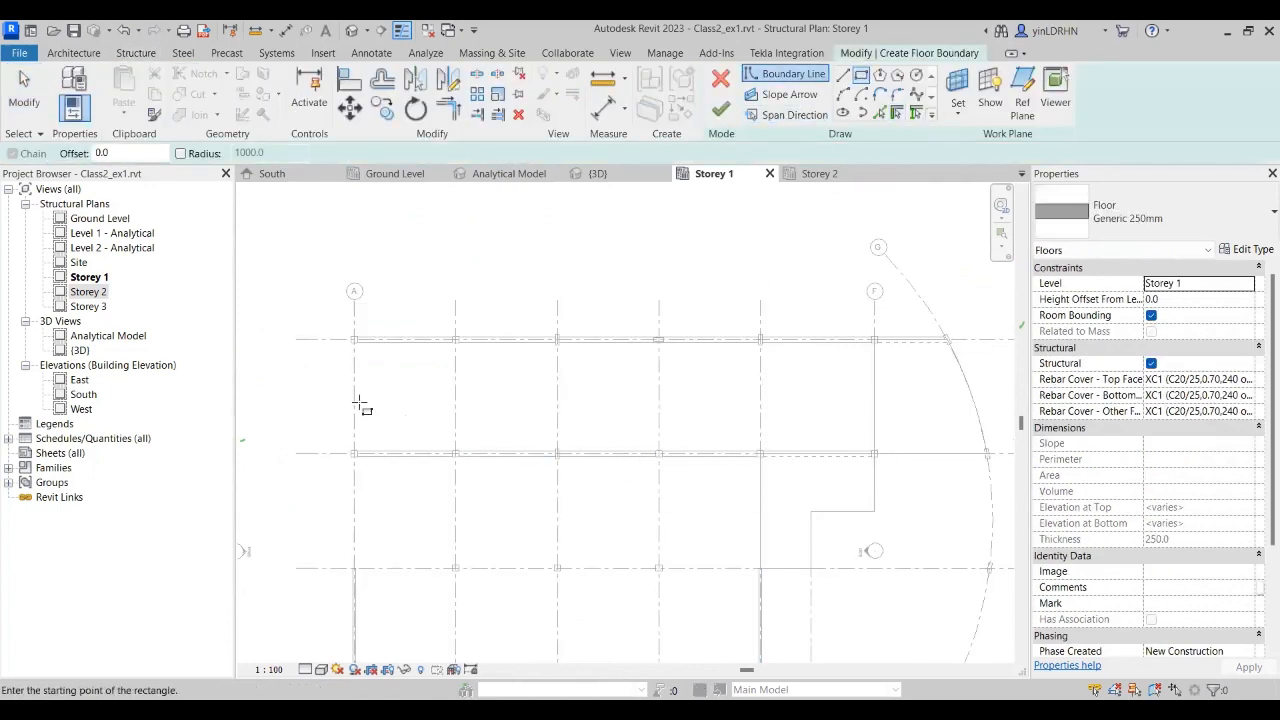
{"action": "scroll", "coordinate": [363, 405], "scroll_direction": "up", "scroll_amount": 2}
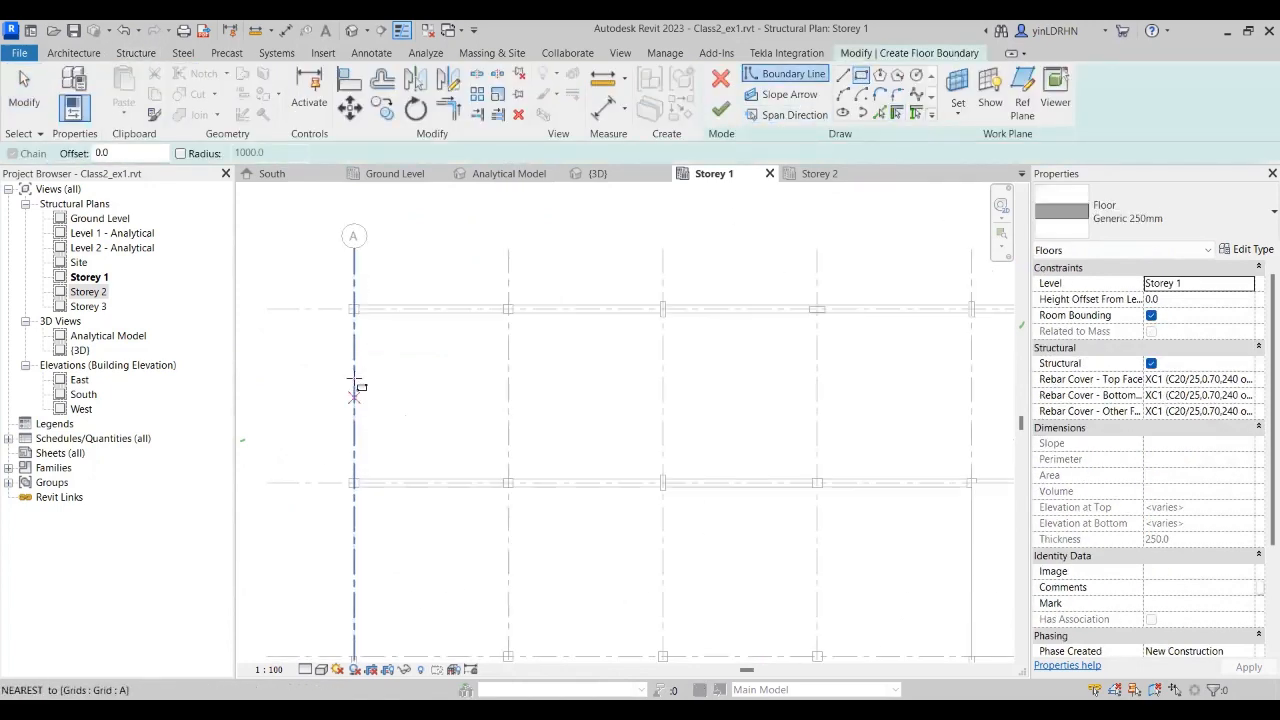
{"action": "left_click", "coordinate": [354, 309]}
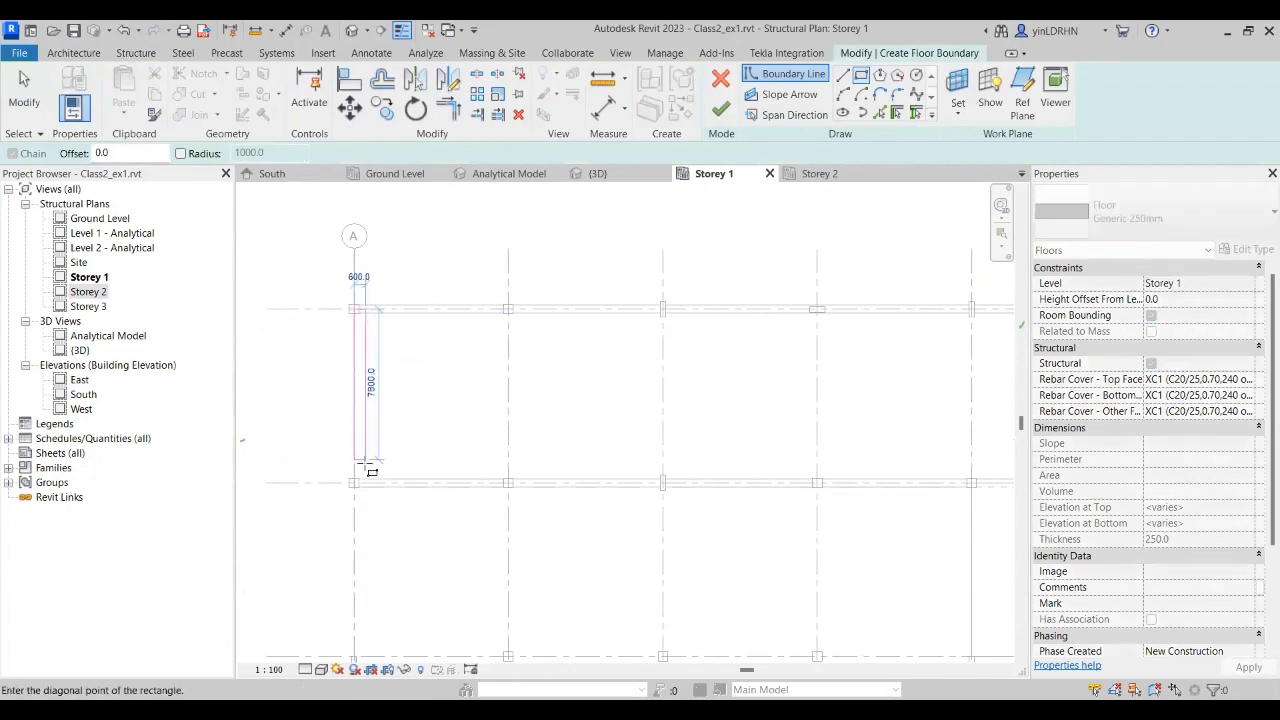
{"action": "middle_click_drag", "start_coordinate": [788, 484], "coordinate": [370, 432]}
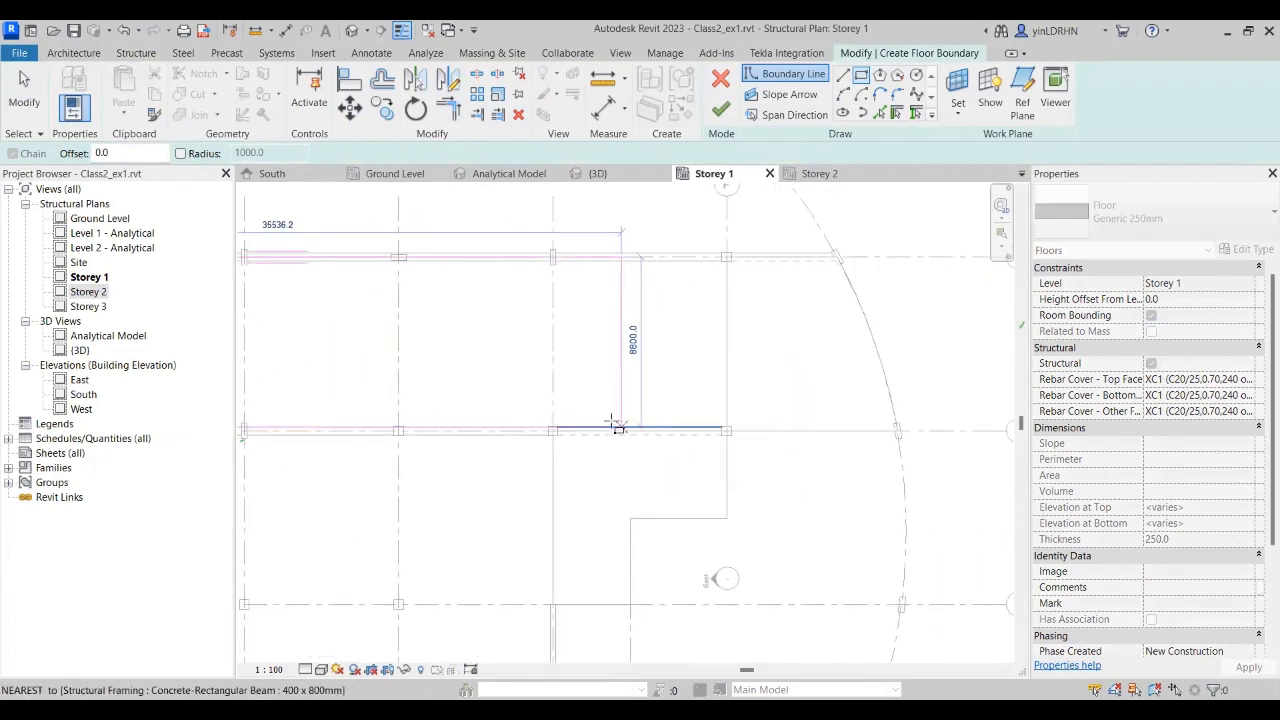
{"action": "scroll", "coordinate": [532, 432], "scroll_direction": "up", "scroll_amount": 3}
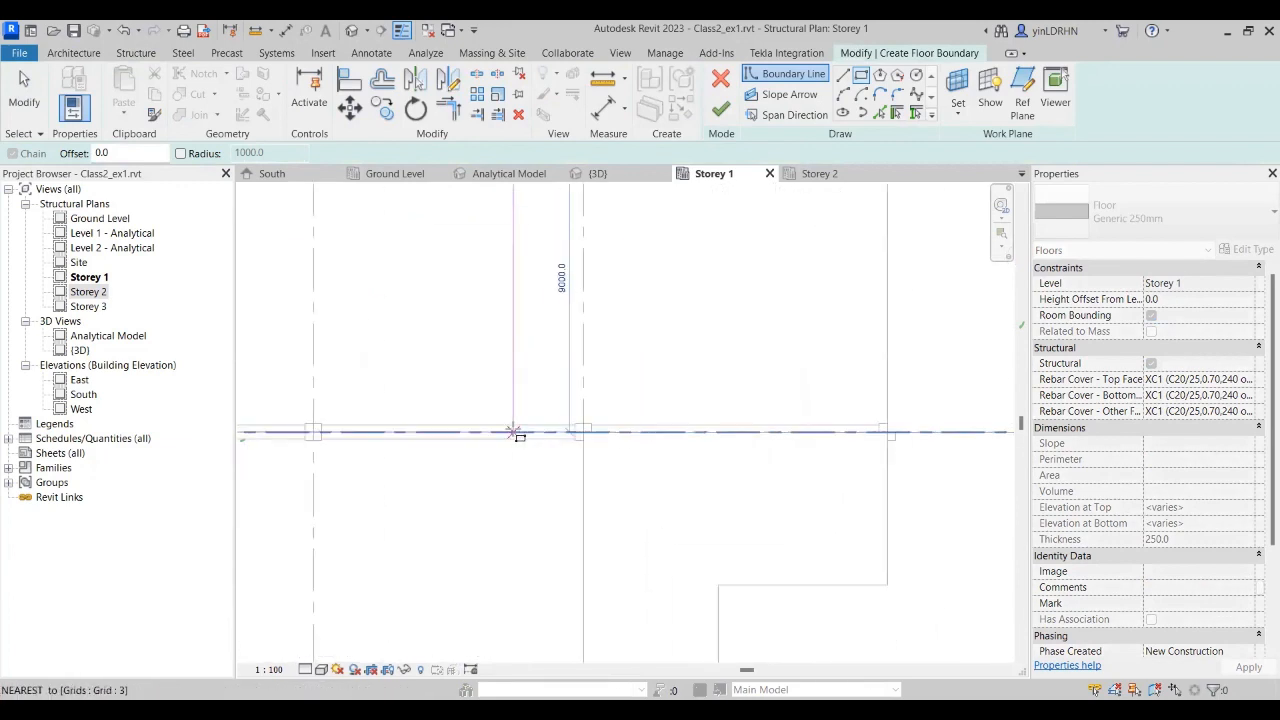
{"action": "left_click", "coordinate": [584, 432]}
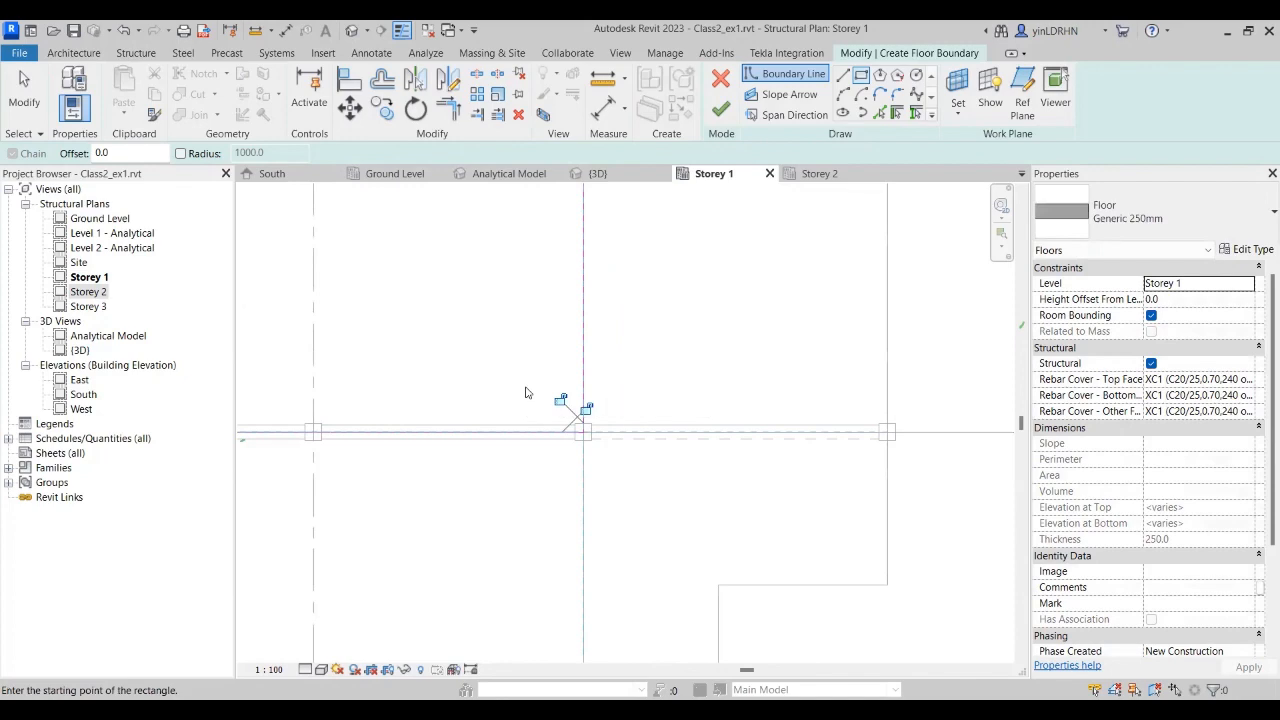
{"action": "left_click", "coordinate": [720, 110]}
{"action": "scroll", "coordinate": [735, 286], "scroll_direction": "down", "scroll_amount": 5}
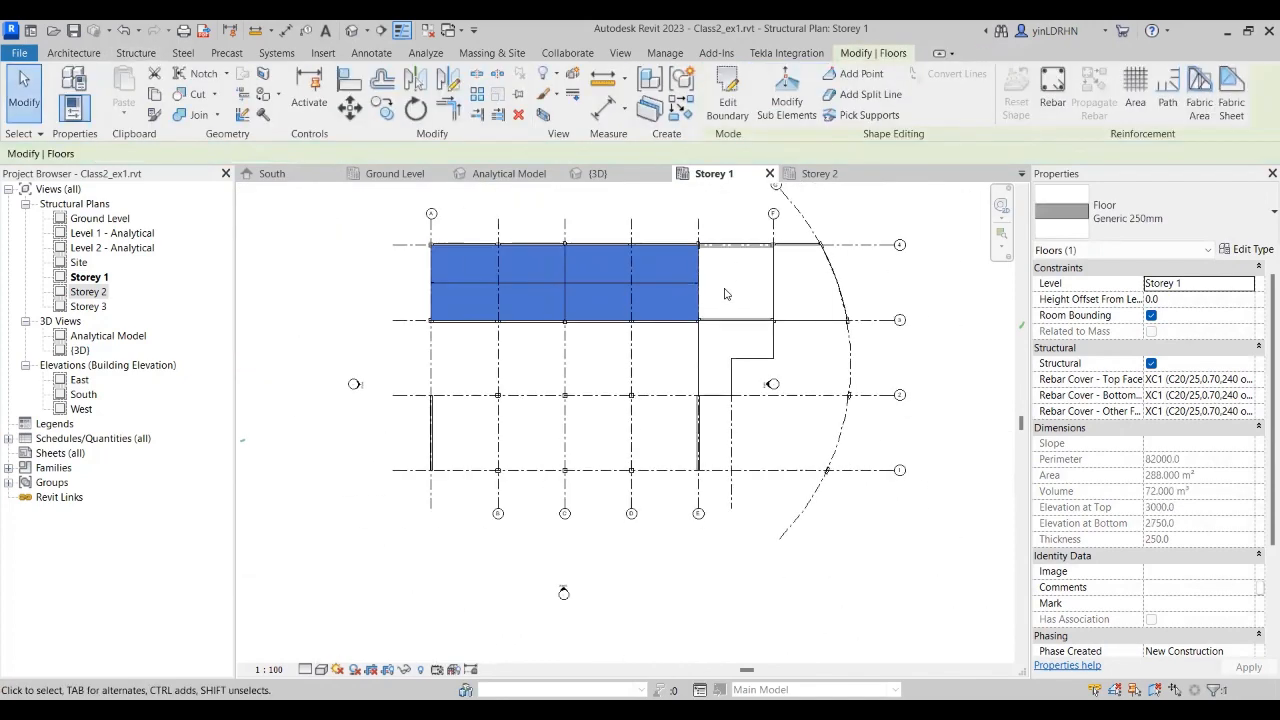
Step: Draw a horizontal cross section midway between grids 3 and 4, running from outside grid A to beyond arc grid G and facing grid 4
{"action": "key", "text": "Escape"}
{"action": "left_click", "coordinate": [569, 293]}
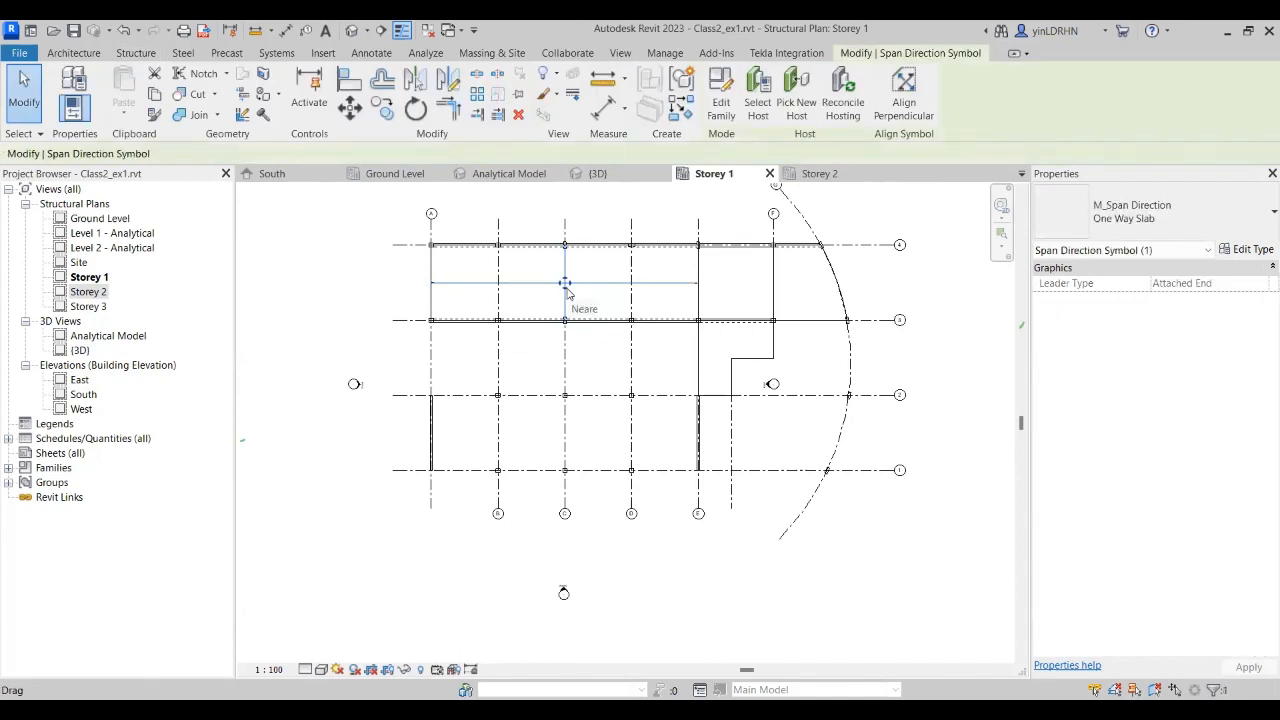
{"action": "key", "text": "Escape"}
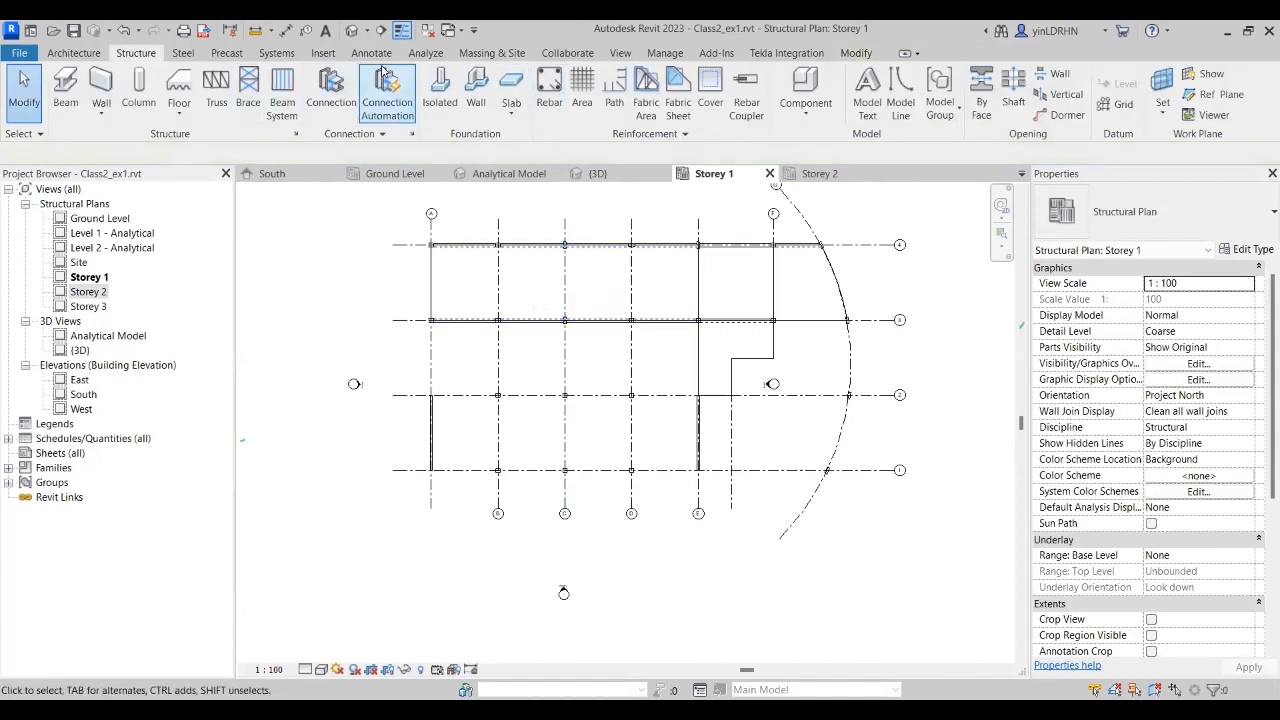
{"action": "left_click", "coordinate": [620, 53]}
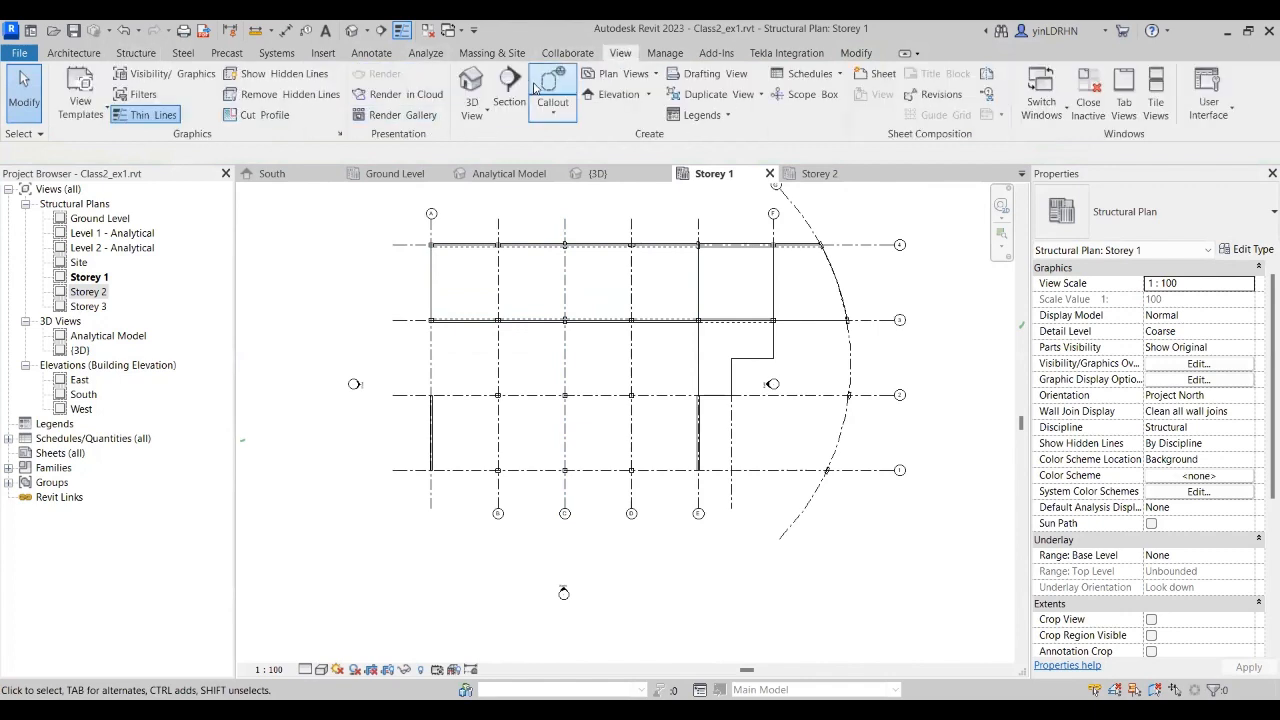
{"action": "left_click", "coordinate": [509, 85]}
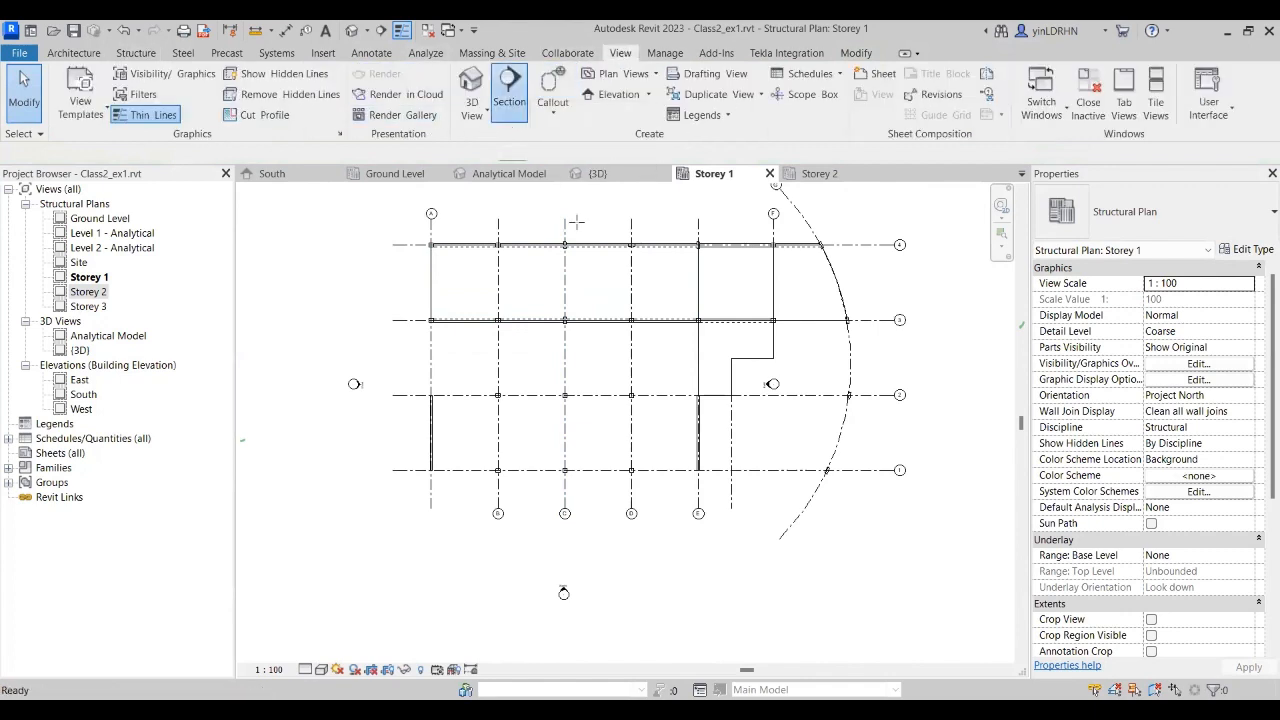
{"action": "left_click", "coordinate": [395, 280]}
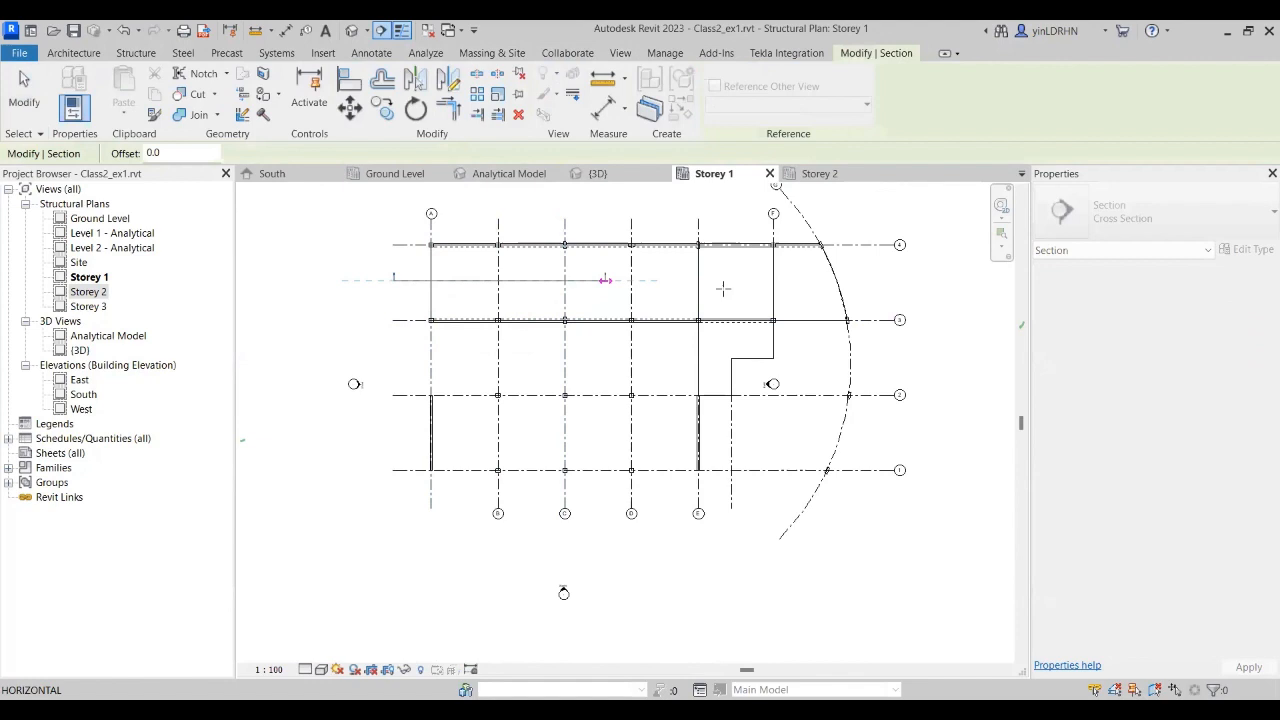
{"action": "left_click", "coordinate": [867, 280]}
{"action": "key", "text": "Escape"}
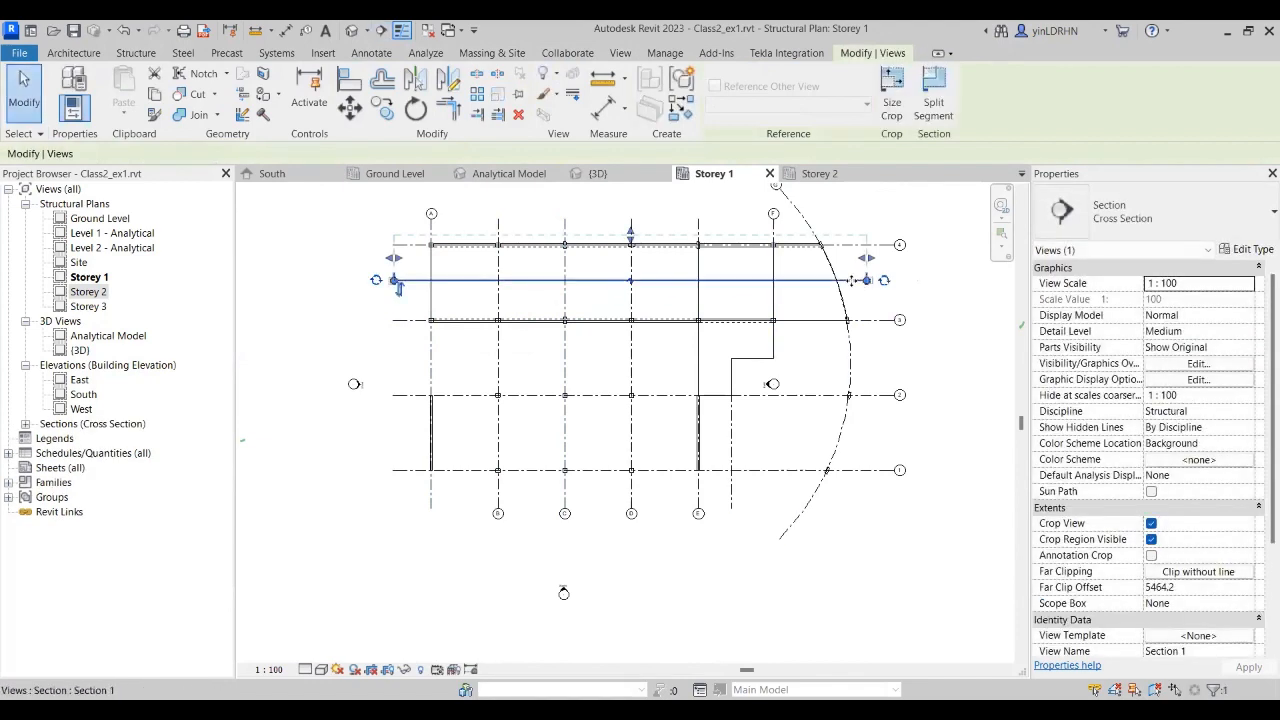
{"action": "key", "text": "Escape"}
Step: Extend the new section's far clip to about 6008 mm, past grid 4, and go to its section view
{"action": "scroll", "coordinate": [655, 253], "scroll_direction": "up", "scroll_amount": 2}
{"action": "left_click", "coordinate": [630, 292]}
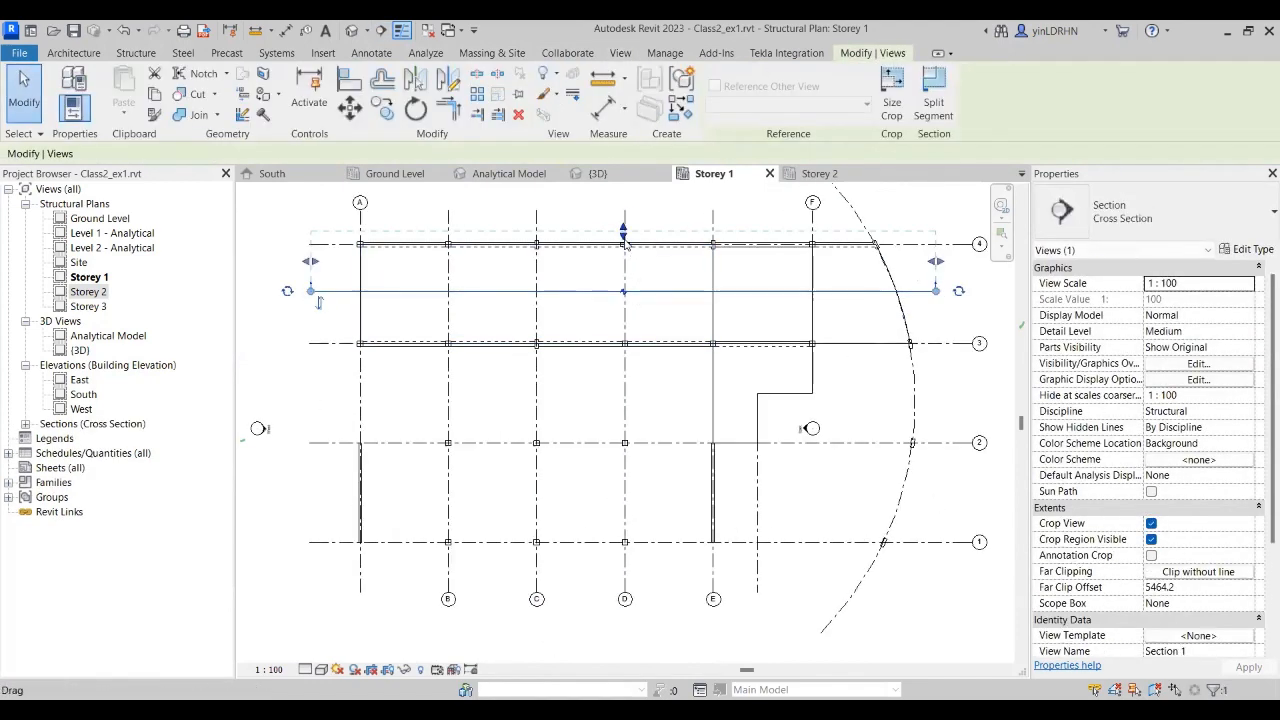
{"action": "left_click_drag", "start_coordinate": [623, 232], "coordinate": [621, 222]}
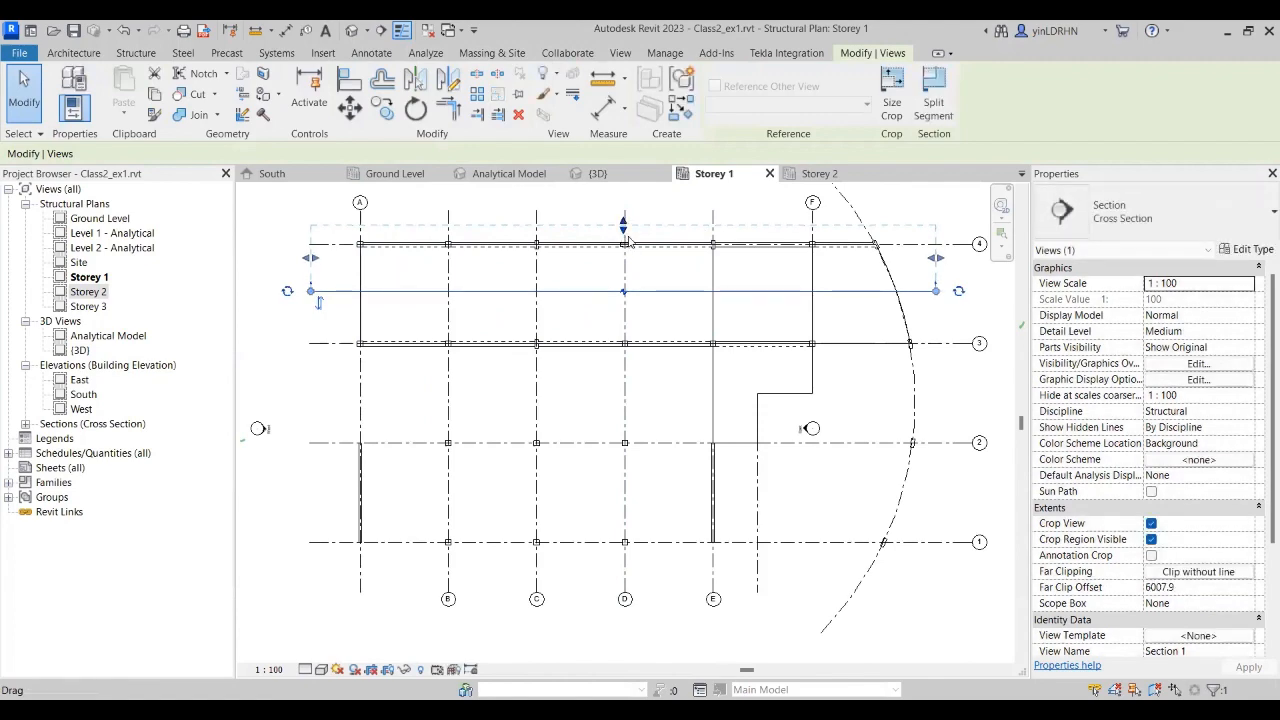
{"action": "right_click", "coordinate": [610, 291]}
{"action": "left_click", "coordinate": [655, 261]}
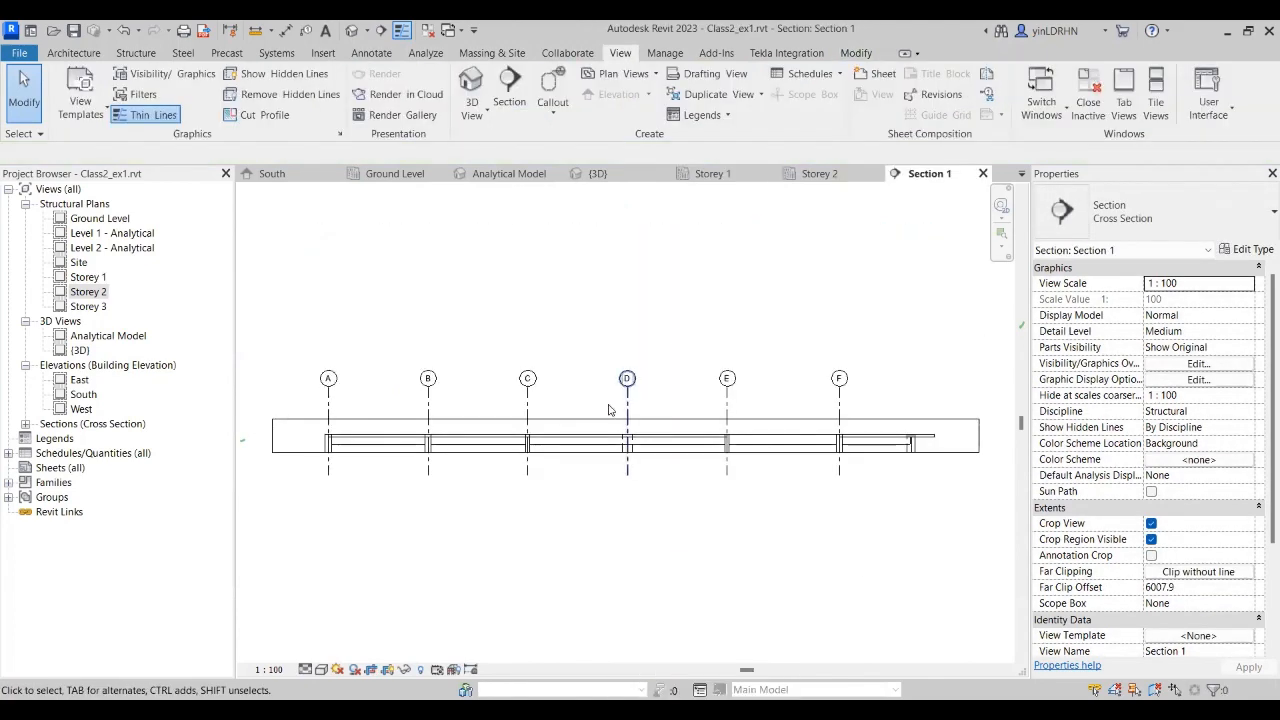
Step: Examine in the section how the Generic 250mm floor meets the 400 x 800mm beams and columns from grid A to grid F
{"action": "scroll", "coordinate": [340, 462], "scroll_direction": "up", "scroll_amount": 4}
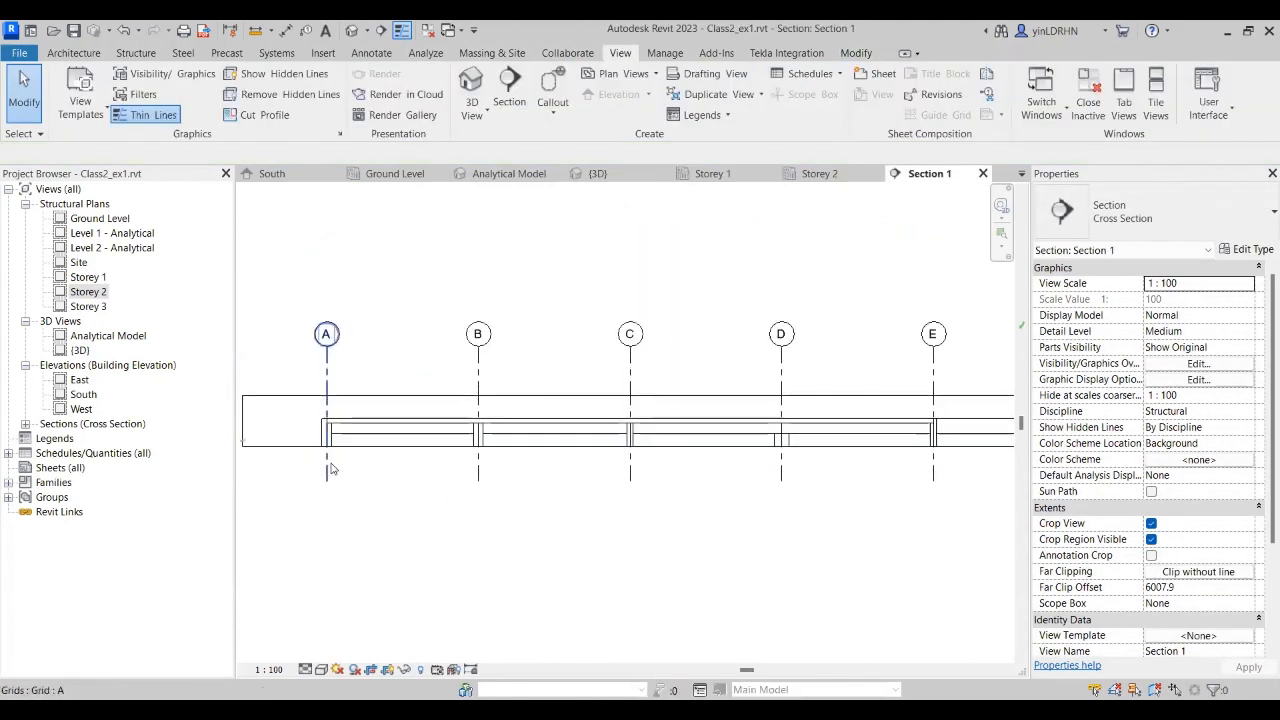
{"action": "scroll", "coordinate": [345, 452], "scroll_direction": "up", "scroll_amount": 3}
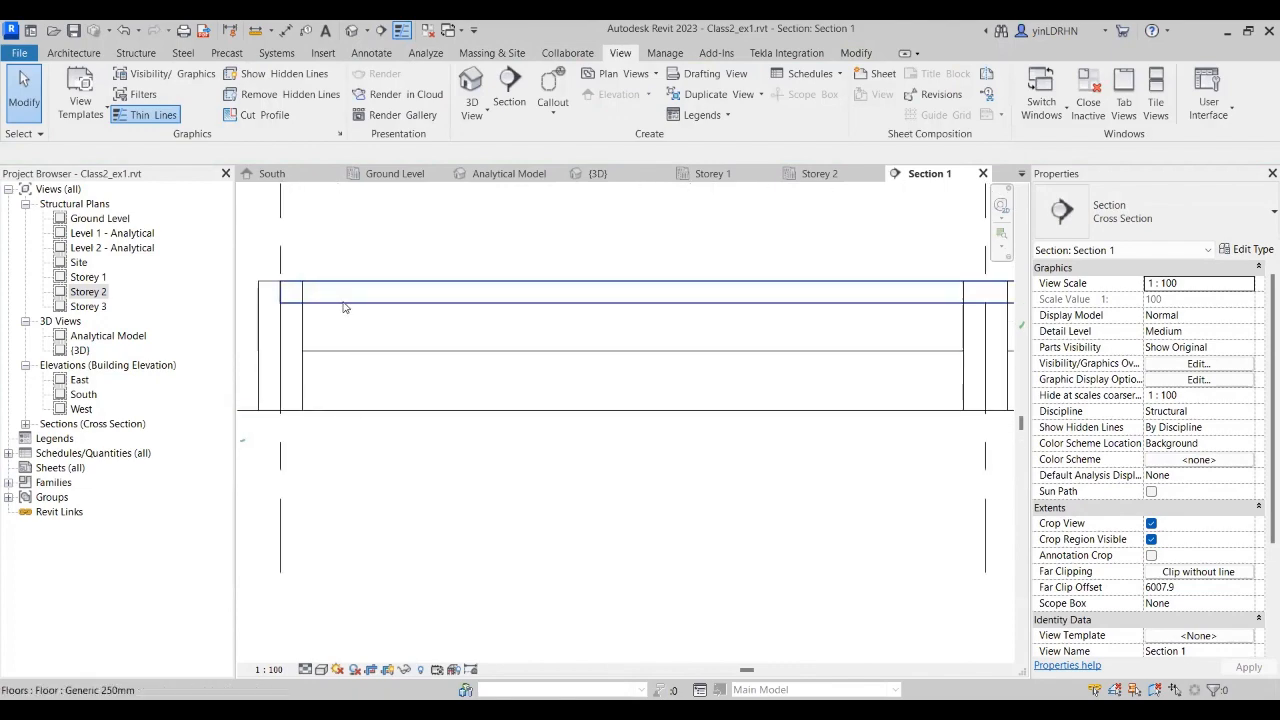
{"action": "left_click", "coordinate": [343, 306]}
{"action": "left_click", "coordinate": [358, 352]}
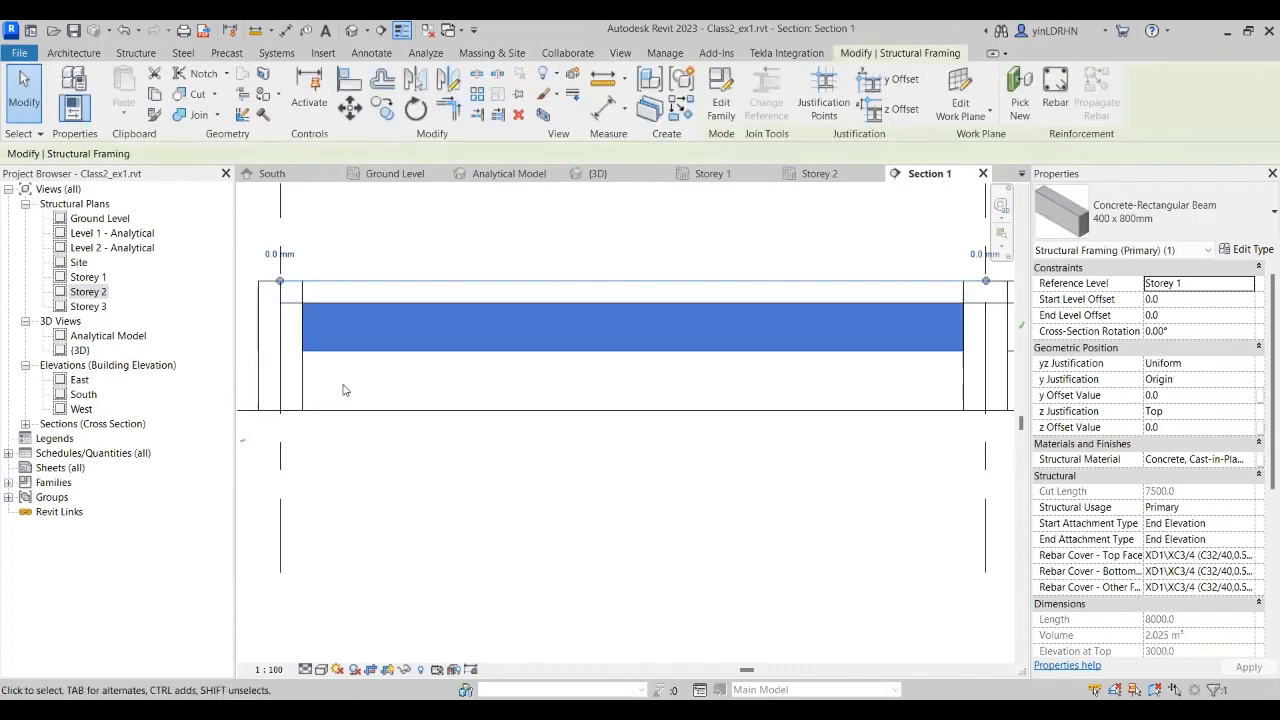
{"action": "left_click", "coordinate": [291, 304]}
{"action": "left_click", "coordinate": [409, 357]}
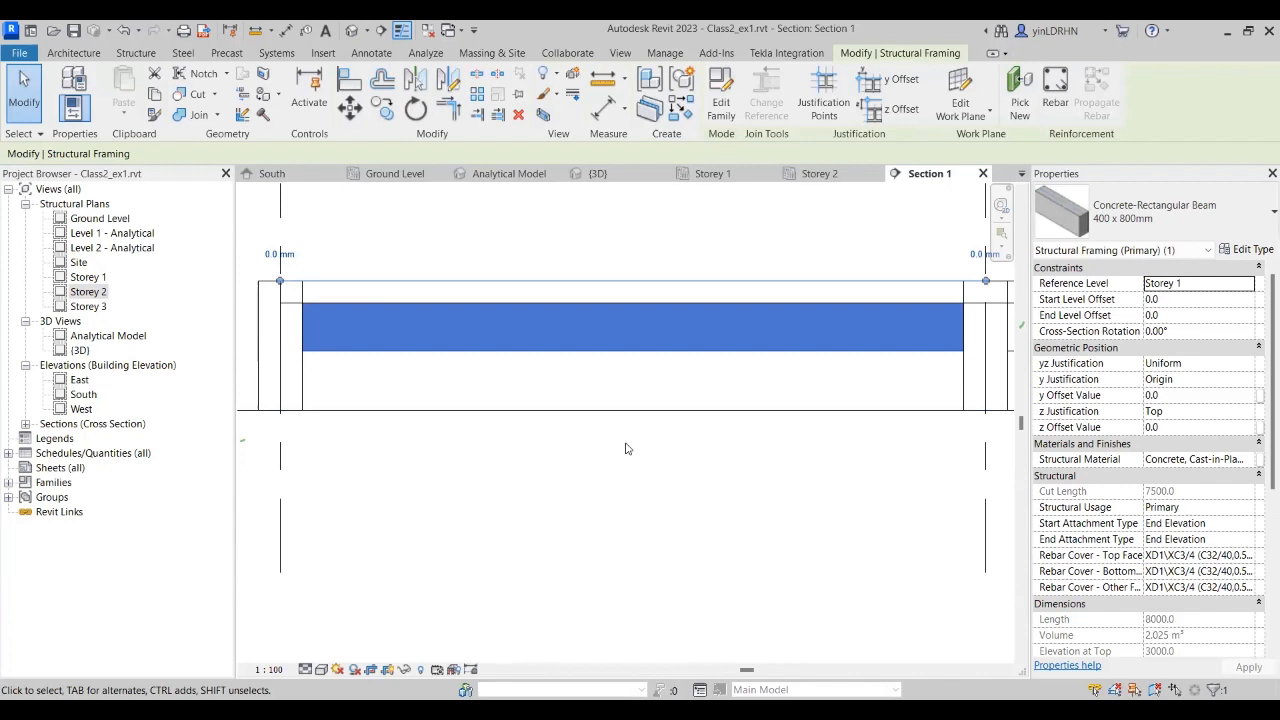
{"action": "scroll", "coordinate": [829, 425], "scroll_direction": "down", "scroll_amount": 6}
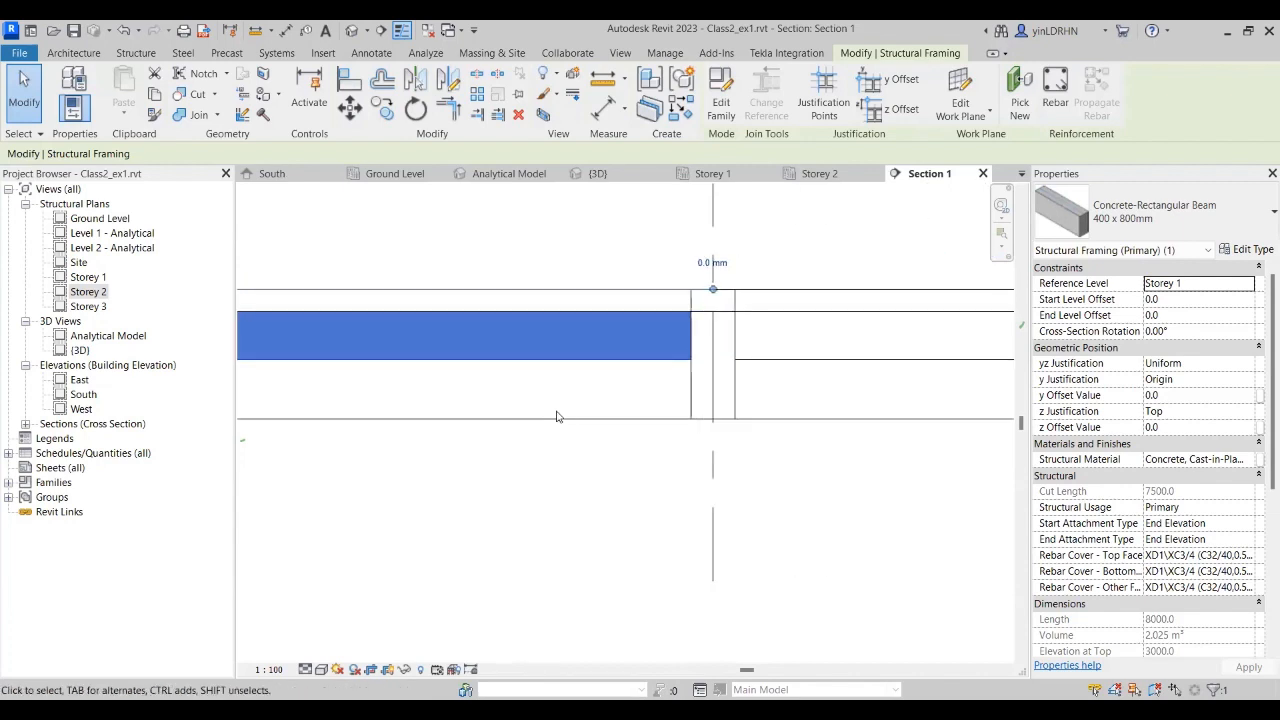
{"action": "middle_click_drag", "start_coordinate": [829, 425], "coordinate": [531, 435]}
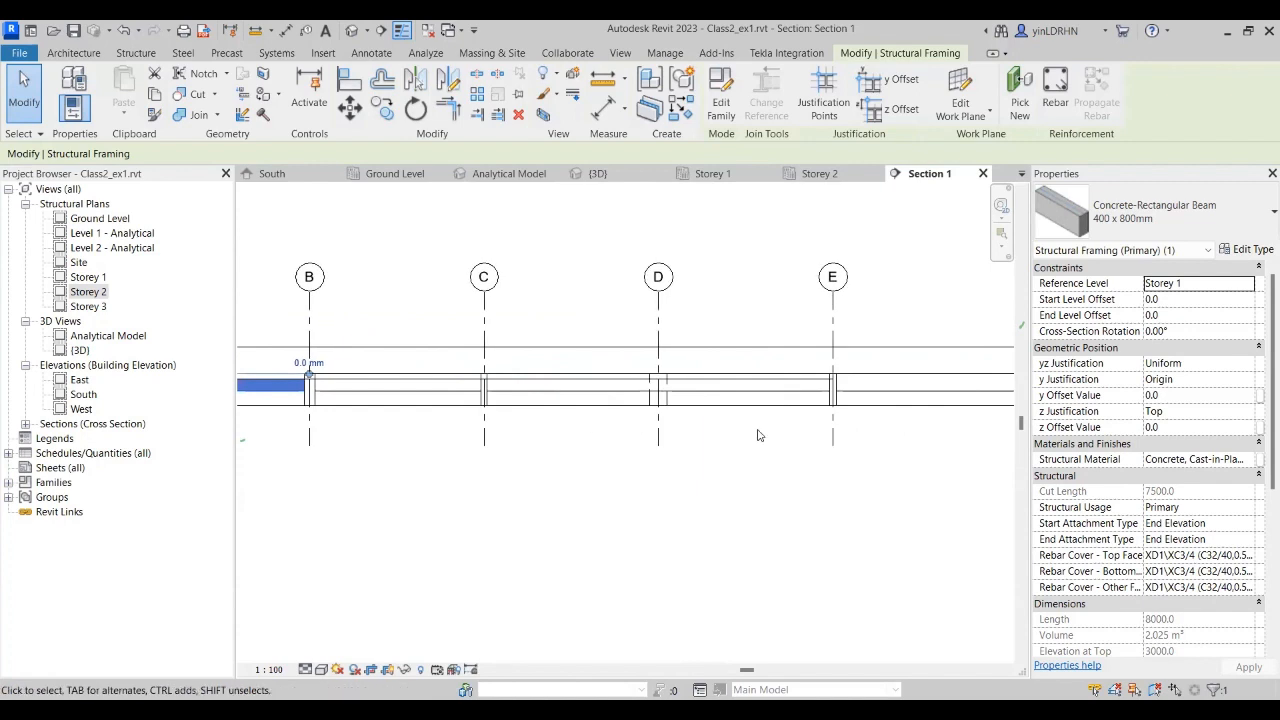
{"action": "middle_click_drag", "start_coordinate": [916, 425], "coordinate": [868, 420]}
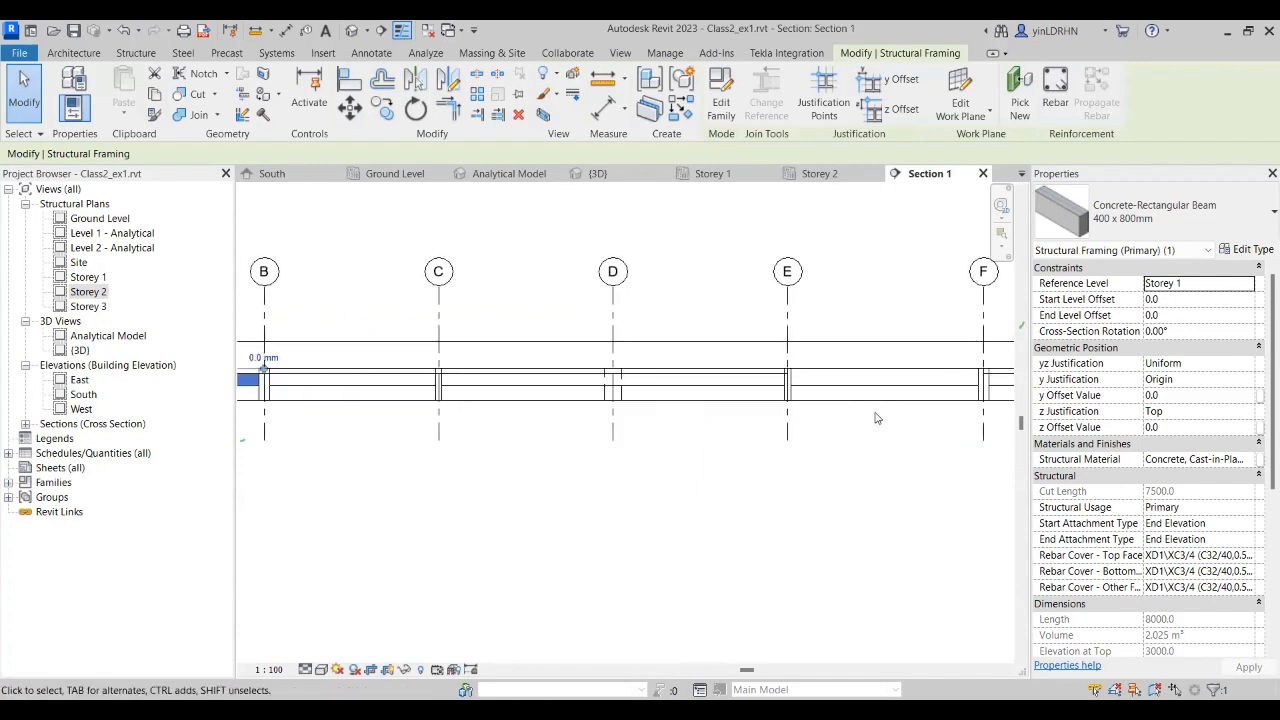
Step: Return to the Storey 1 plan and delete the Generic 250mm floor between grids A and E and grids 3 and 4
{"action": "left_click", "coordinate": [845, 173]}
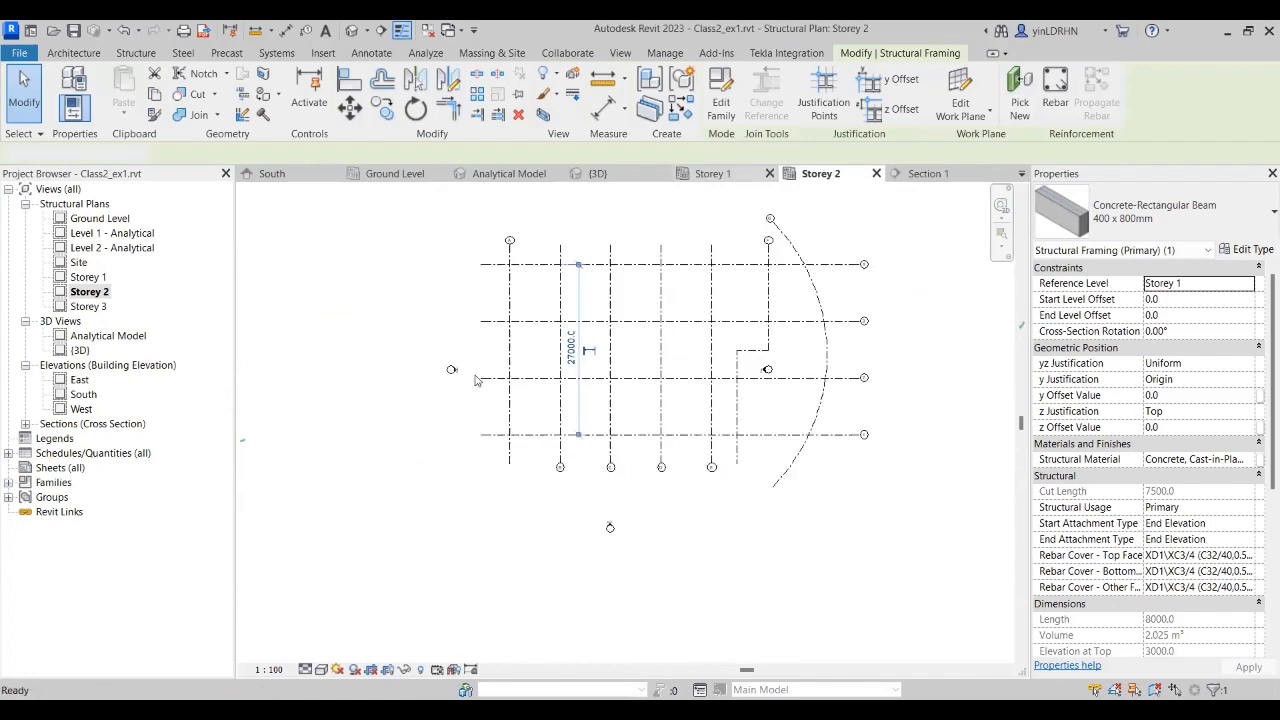
{"action": "left_click", "coordinate": [712, 174]}
{"action": "left_click", "coordinate": [363, 270]}
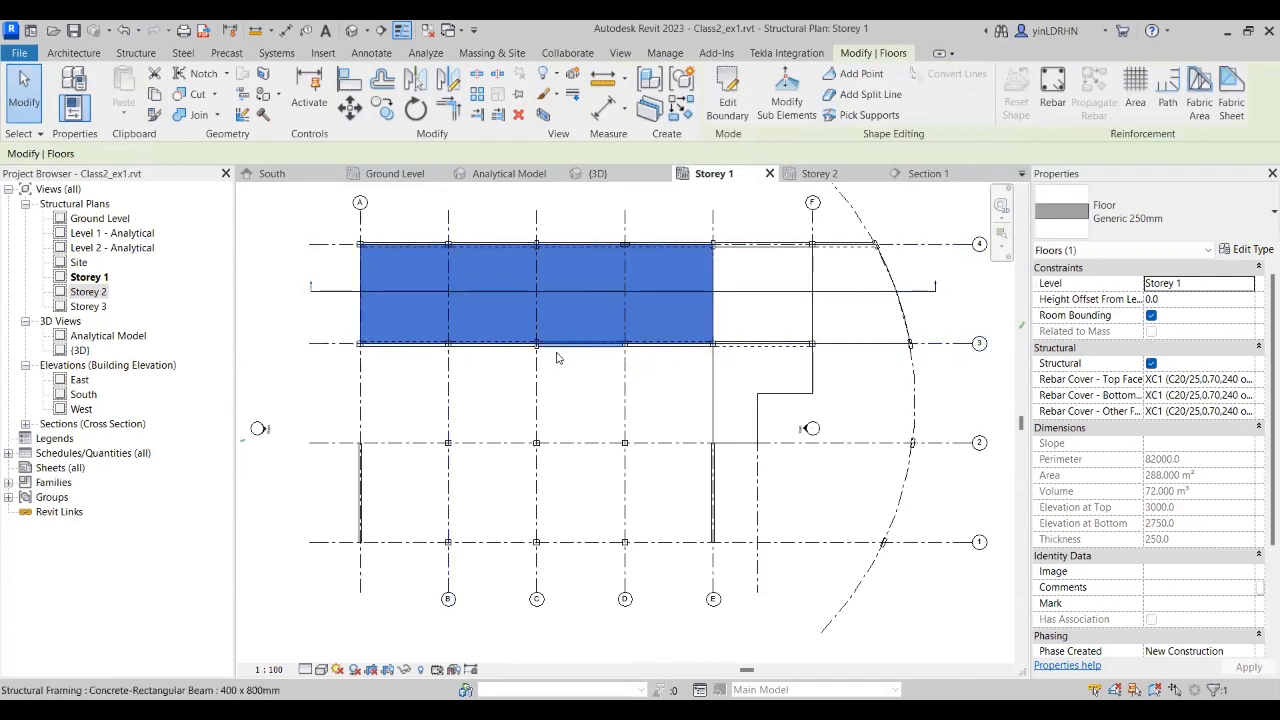
{"action": "scroll", "coordinate": [394, 267], "scroll_direction": "up", "scroll_amount": 2}
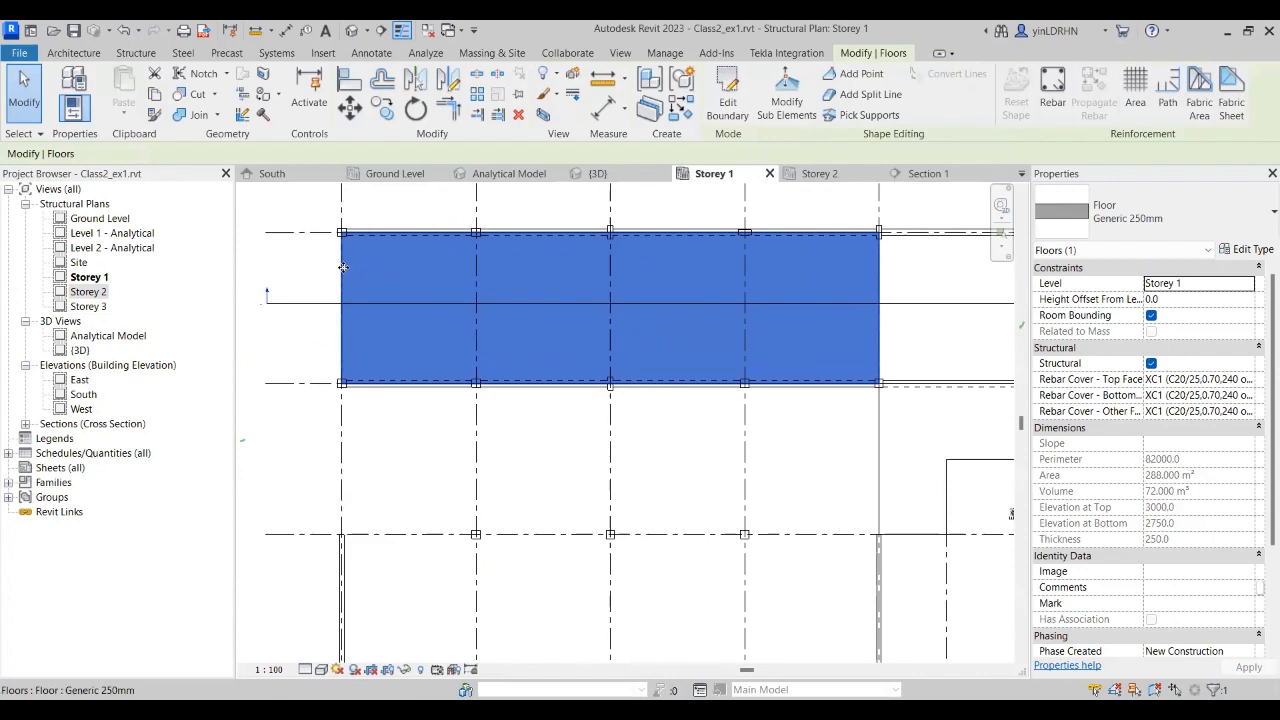
{"action": "left_click", "coordinate": [730, 105]}
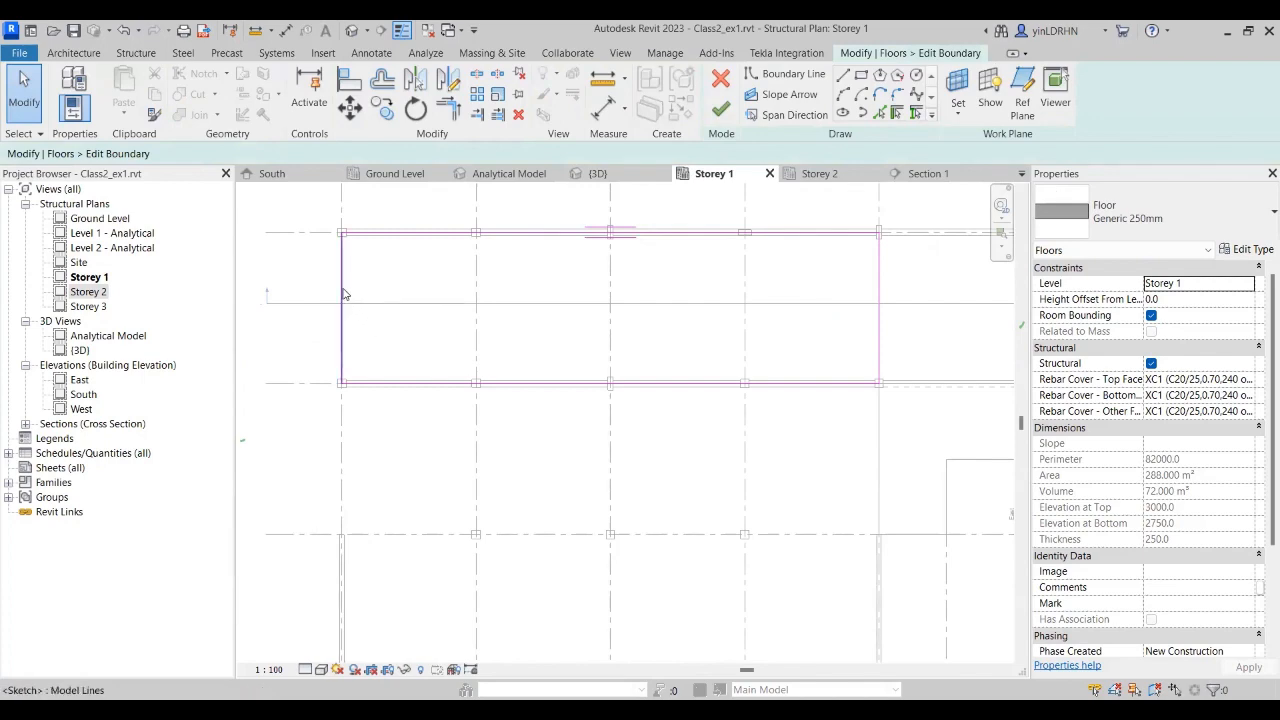
{"action": "left_click", "coordinate": [720, 109]}
{"action": "key", "text": "Escape"}
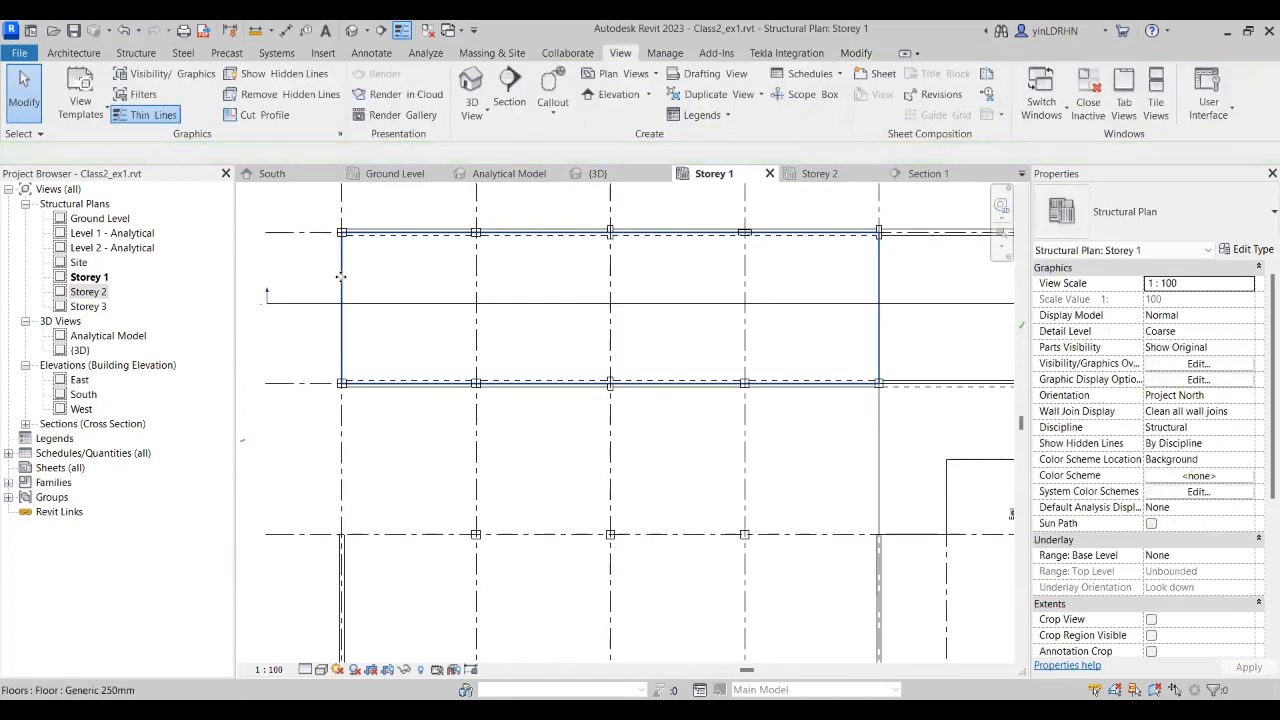
{"action": "left_click", "coordinate": [340, 277]}
{"action": "key", "text": "Escape"}
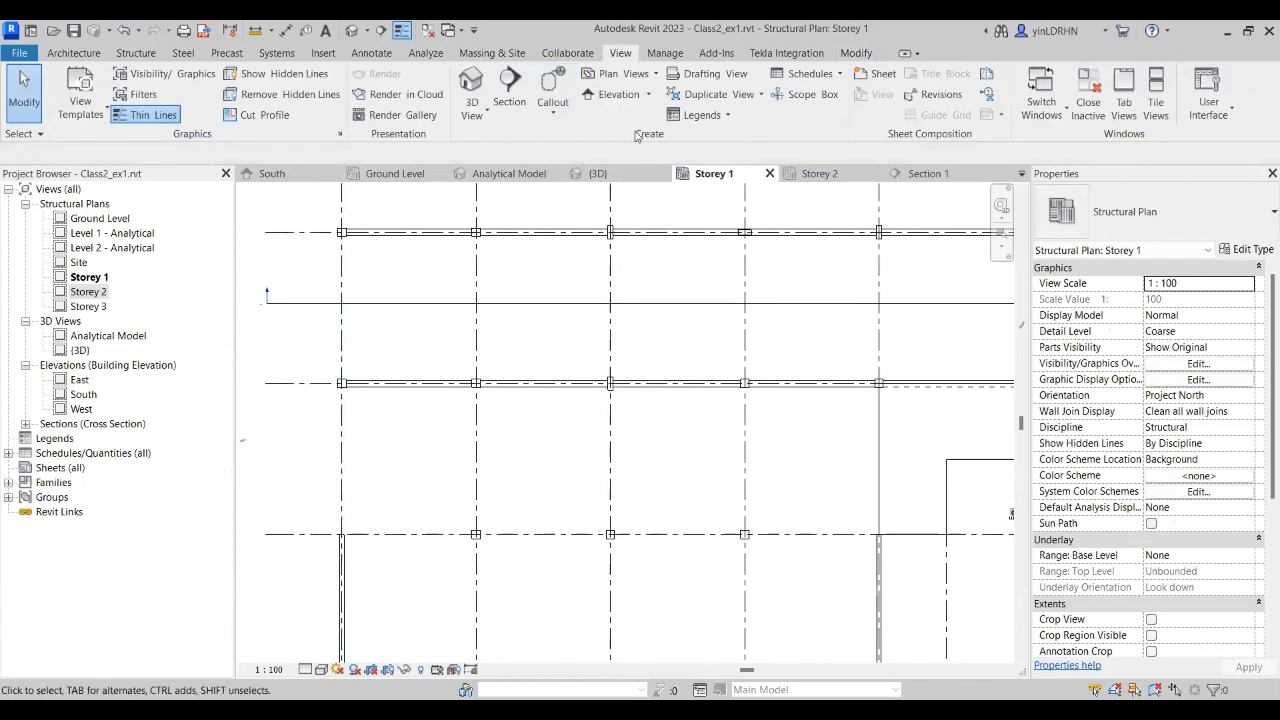
{"action": "left_click", "coordinate": [138, 53]}
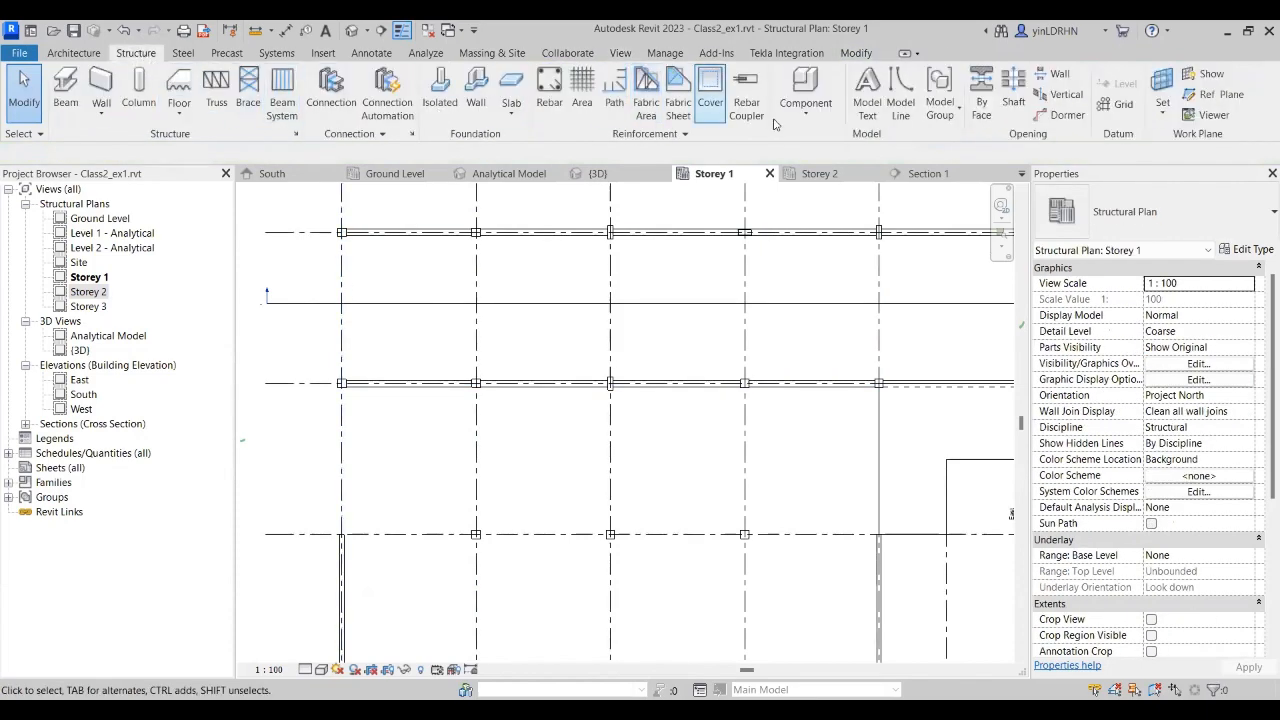
{"action": "left_click", "coordinate": [179, 86]}
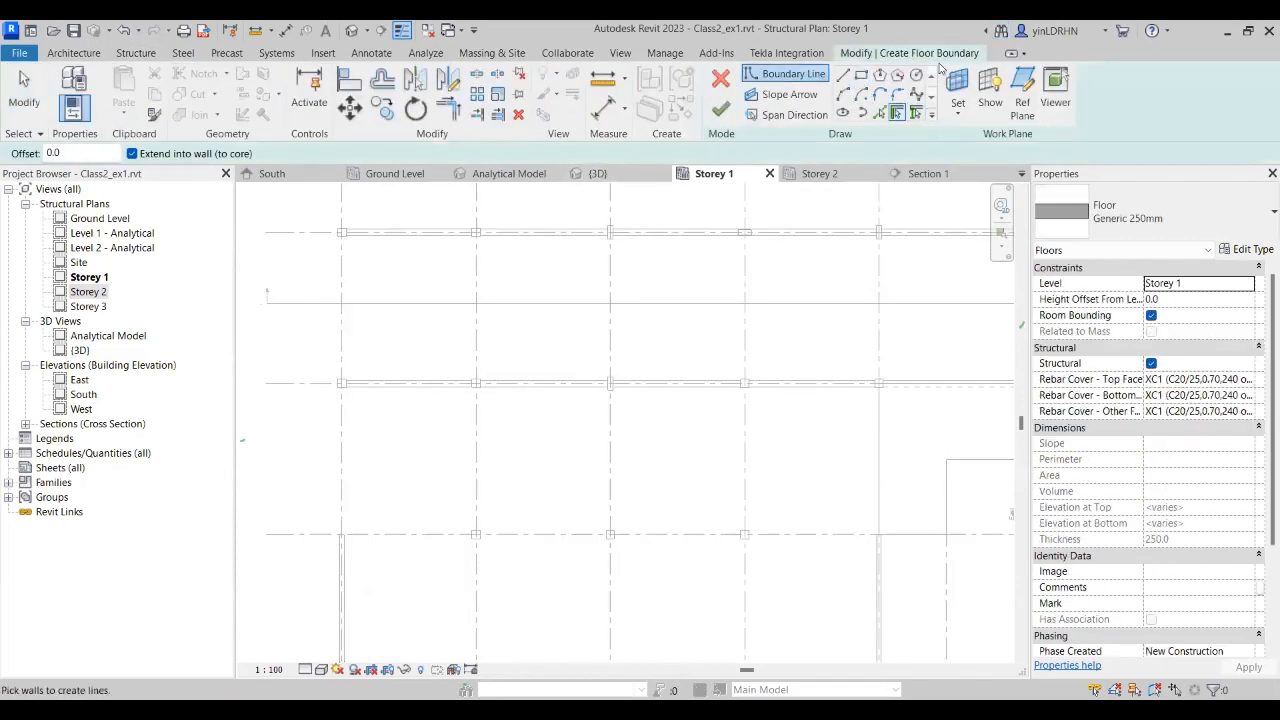
{"action": "left_click", "coordinate": [861, 74]}
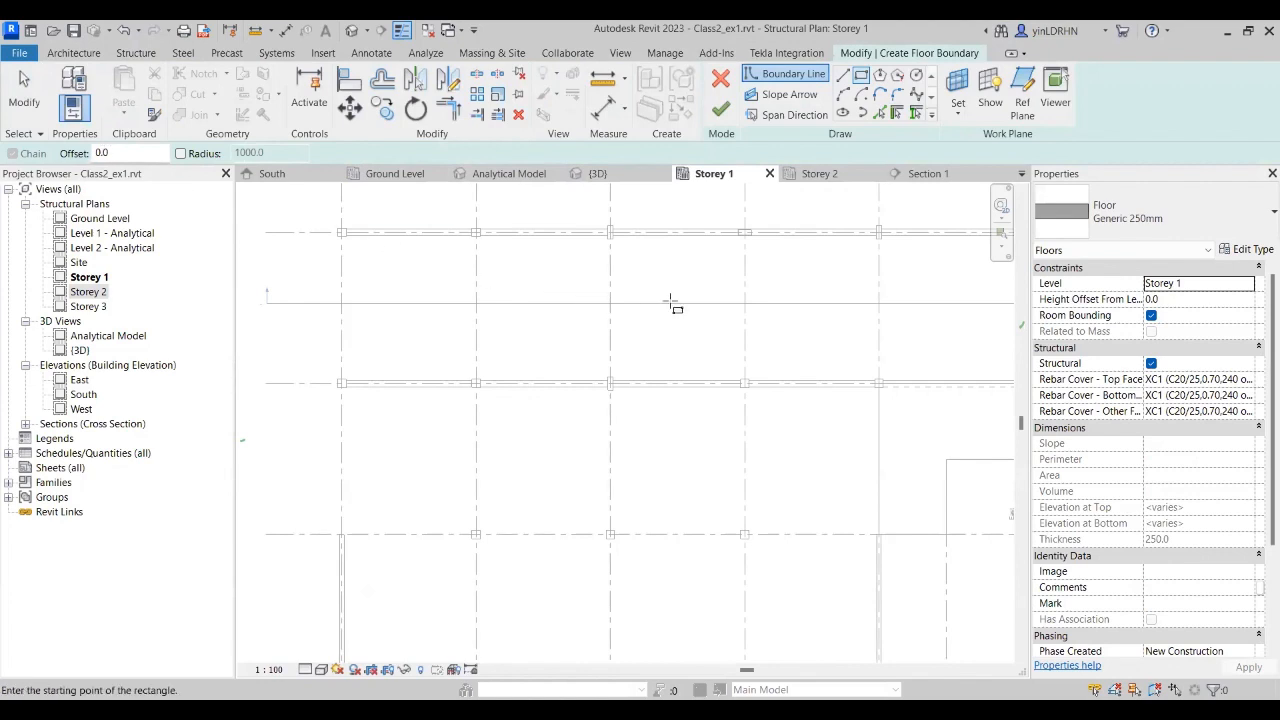
{"action": "middle_click_drag", "start_coordinate": [671, 303], "coordinate": [738, 348]}
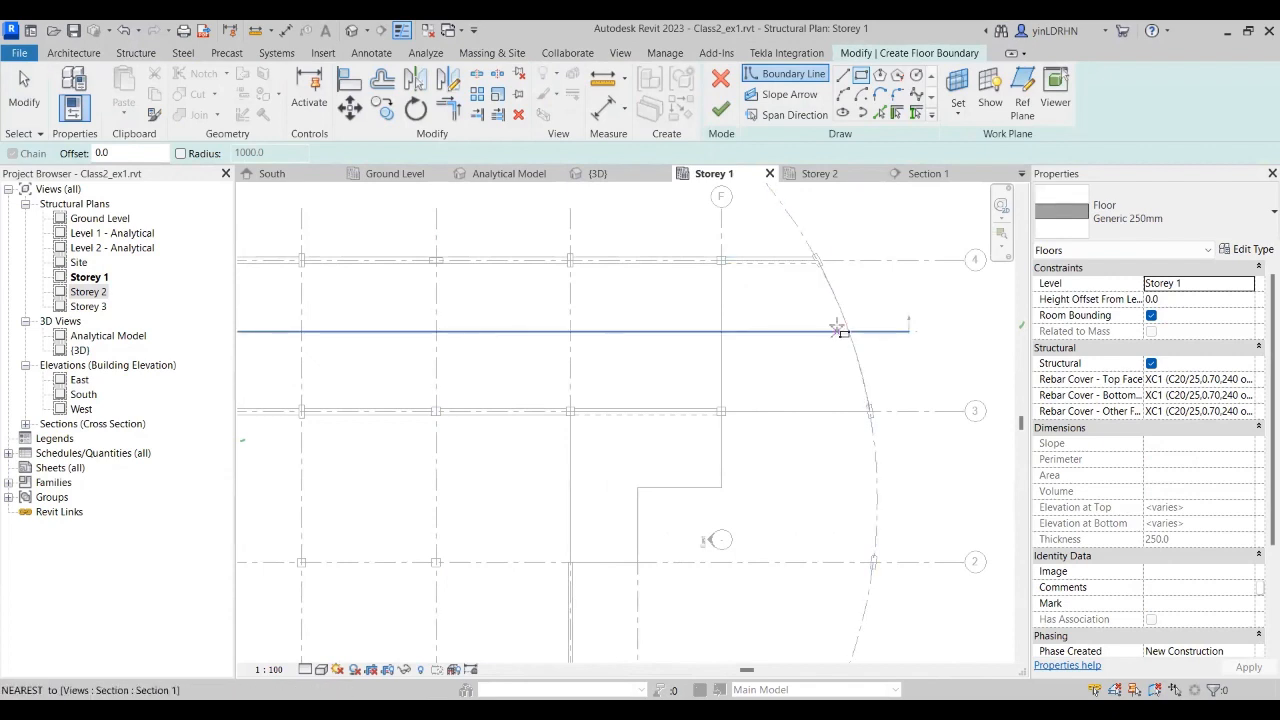
{"action": "key", "text": "Escape"}
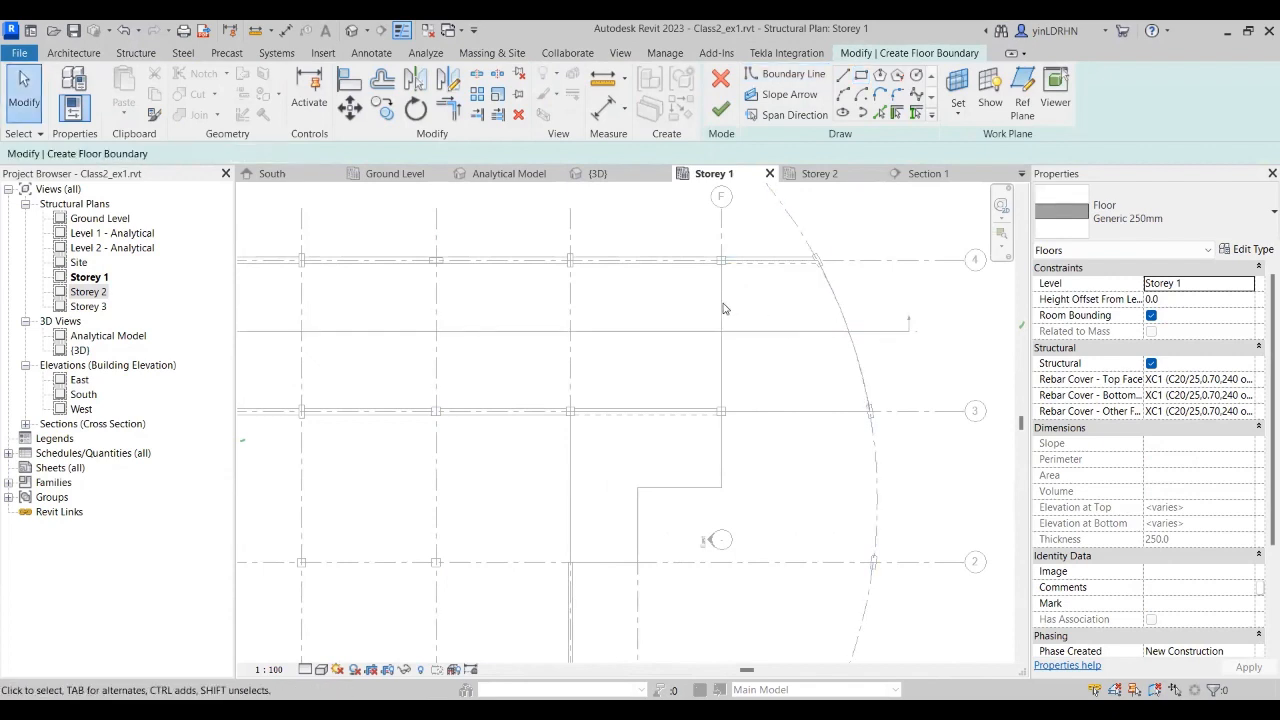
{"action": "left_click", "coordinate": [720, 108]}
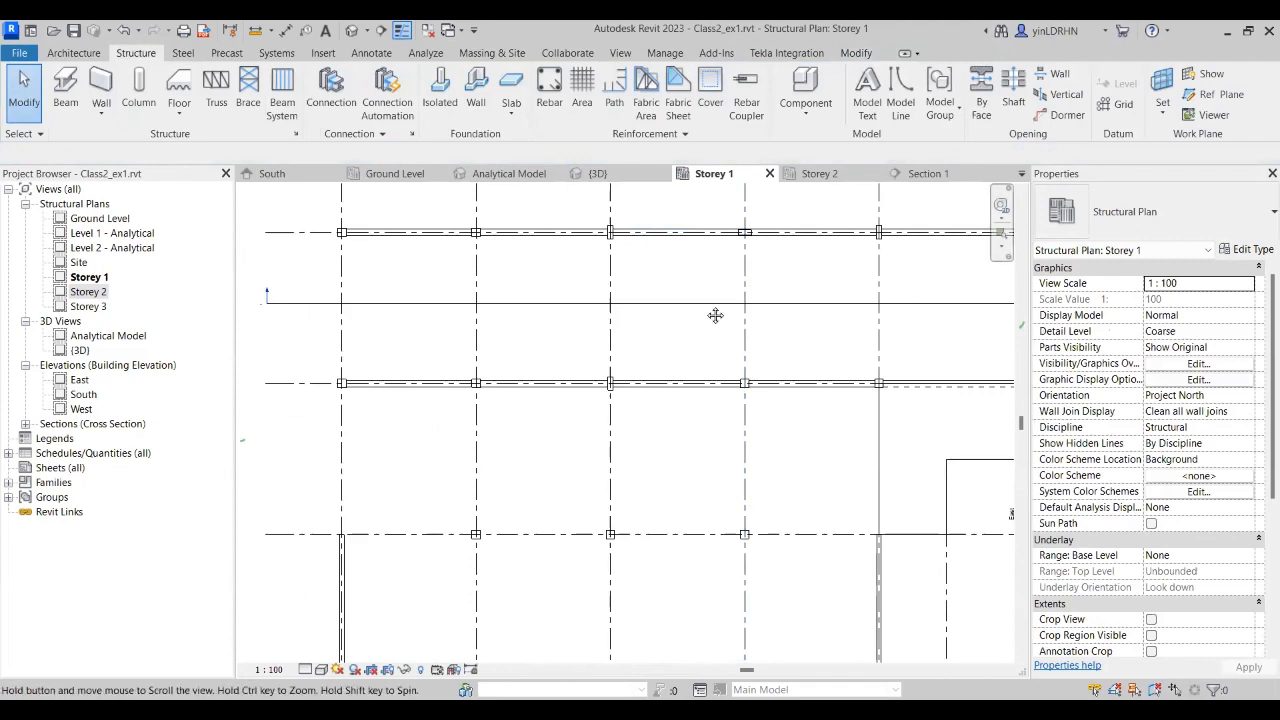
Step: Delete the floor between grid F and arc grid G, bounded by grids 3 and 4, on Storey 1
{"action": "middle_click_drag", "start_coordinate": [714, 316], "coordinate": [670, 325]}
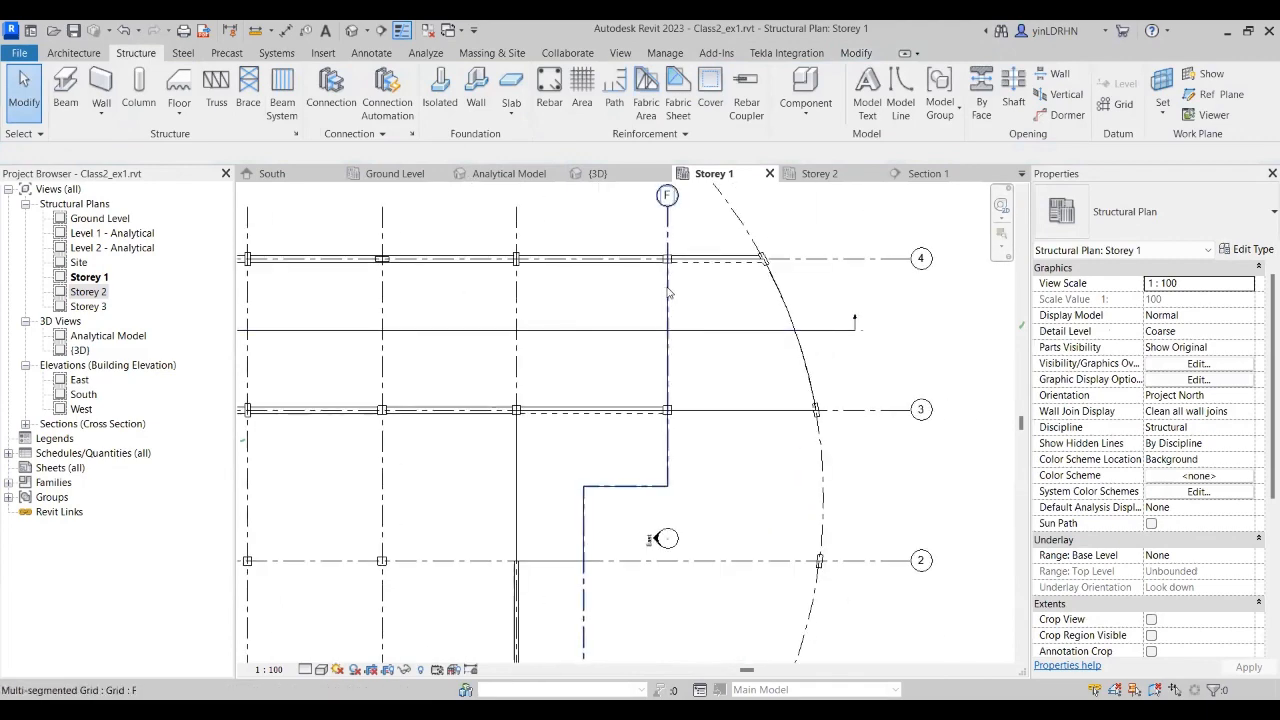
{"action": "left_click", "coordinate": [754, 405]}
{"action": "key", "text": "Escape"}
{"action": "scroll", "coordinate": [900, 395], "scroll_direction": "down", "scroll_amount": 2}
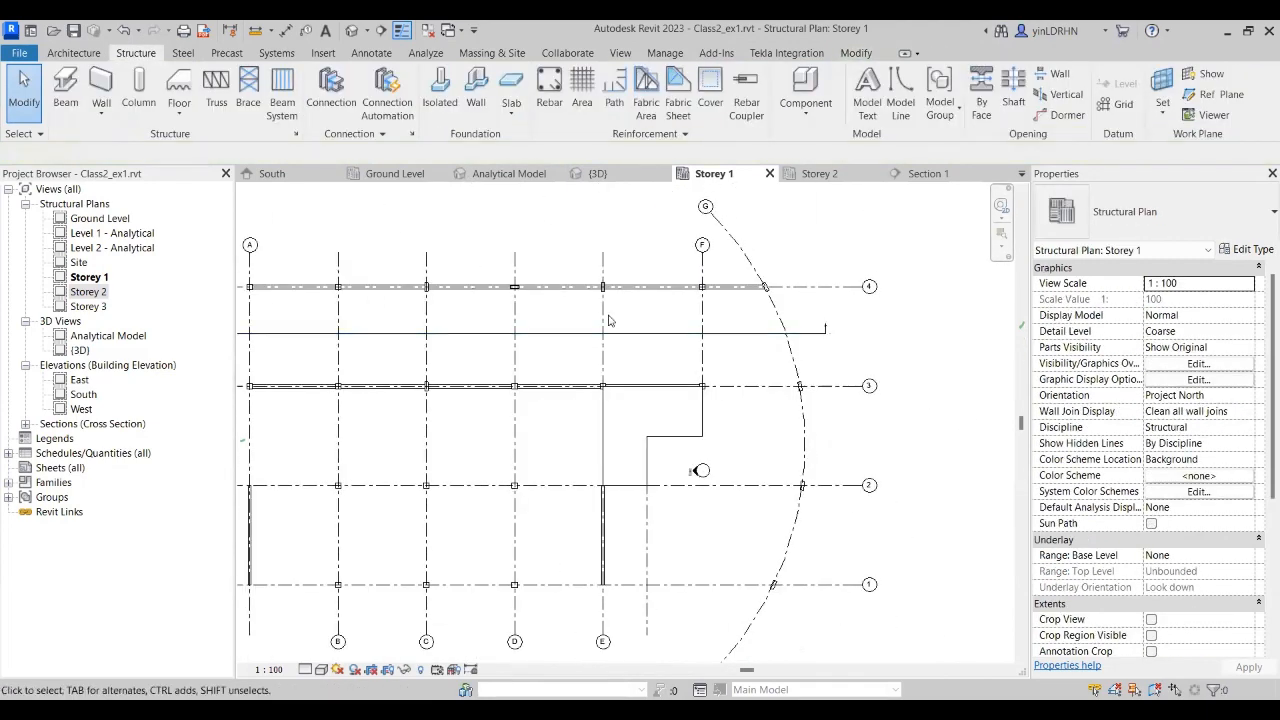
Step: Create a rectangular Generic 250mm floor on Storey 1 from A/4 to F/3, with its boundary offset 600 mm outward
{"action": "left_click", "coordinate": [179, 90]}
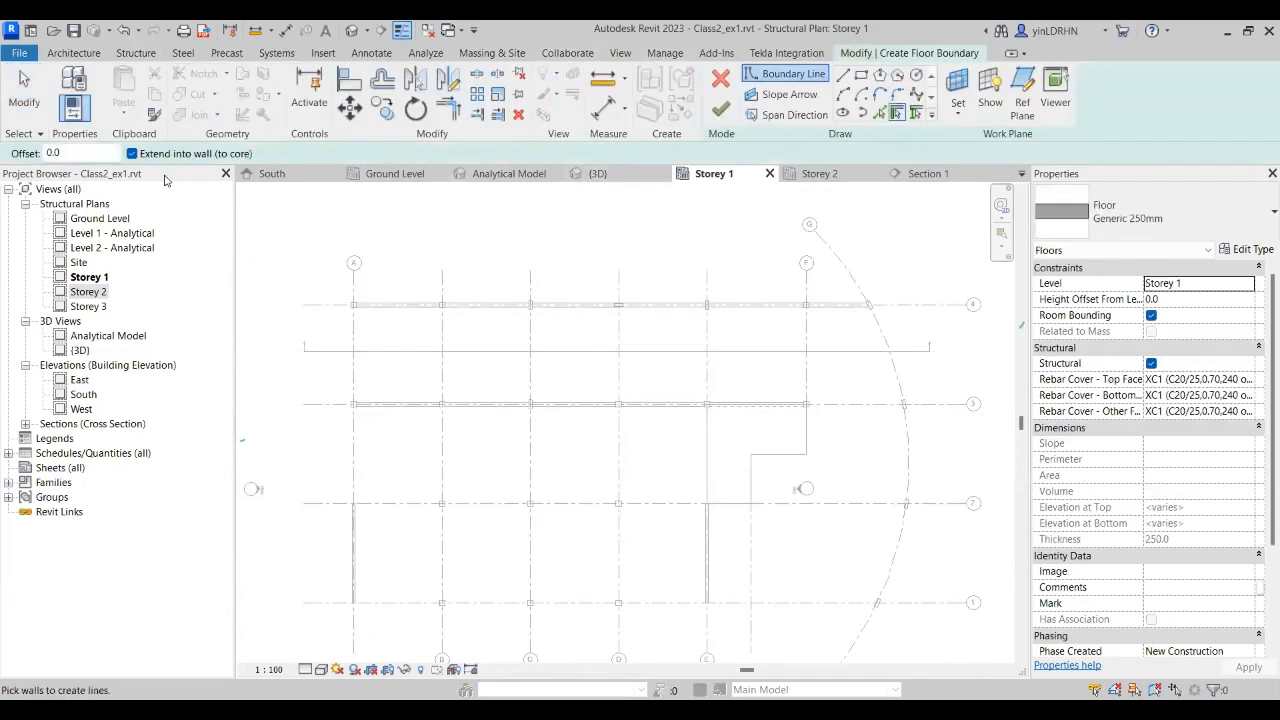
{"action": "left_click", "coordinate": [860, 74]}
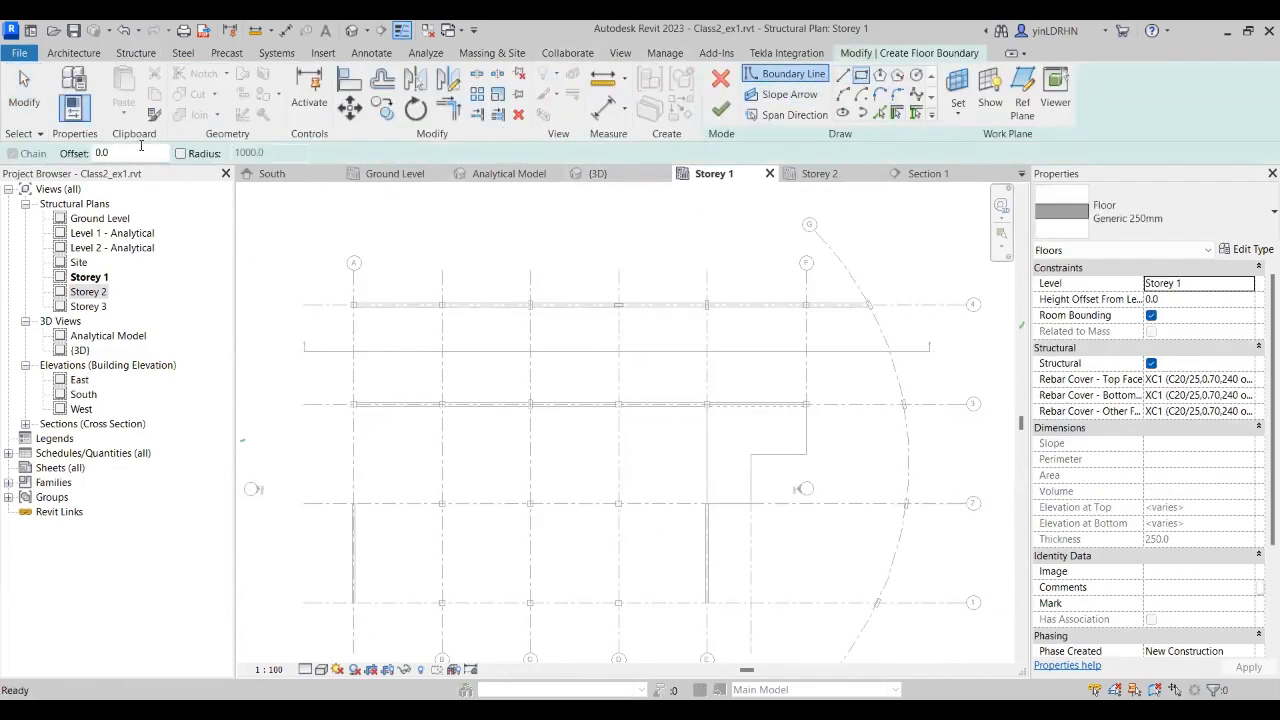
{"action": "double_click", "coordinate": [129, 153]}
{"action": "type", "text": "600"}
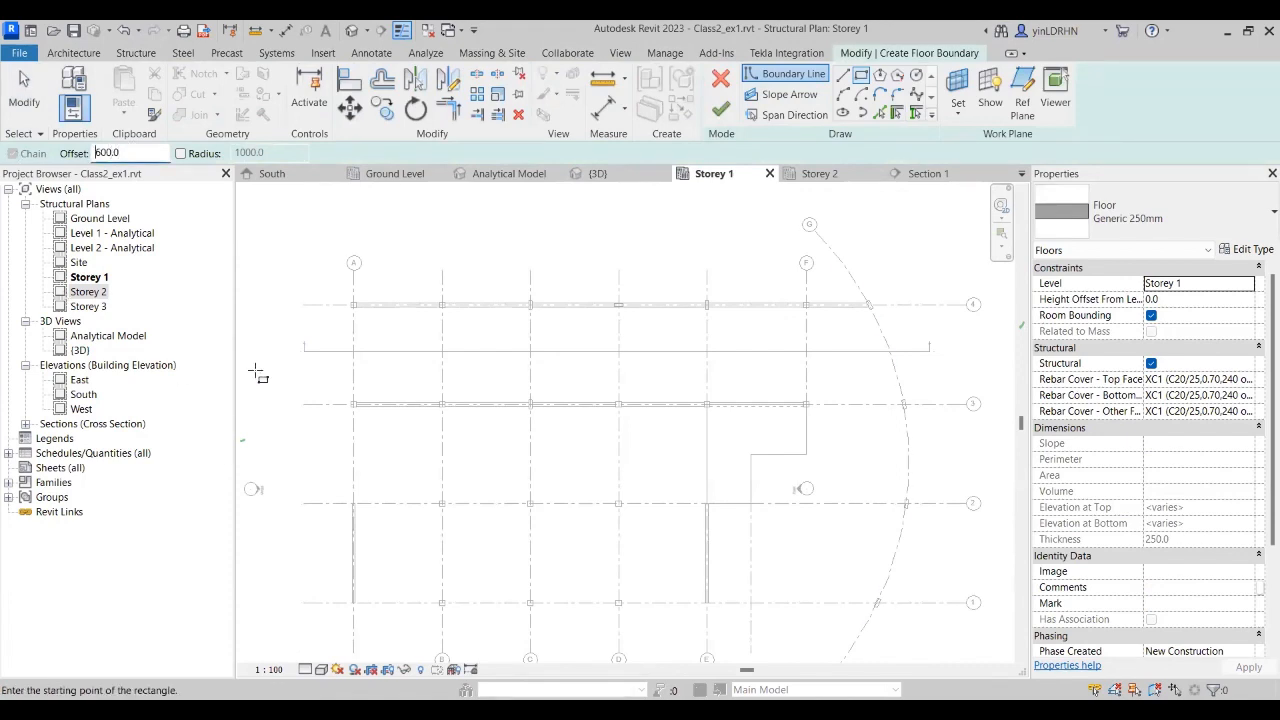
{"action": "scroll", "coordinate": [334, 331], "scroll_direction": "up", "scroll_amount": 1}
{"action": "scroll", "coordinate": [361, 297], "scroll_direction": "up", "scroll_amount": 2}
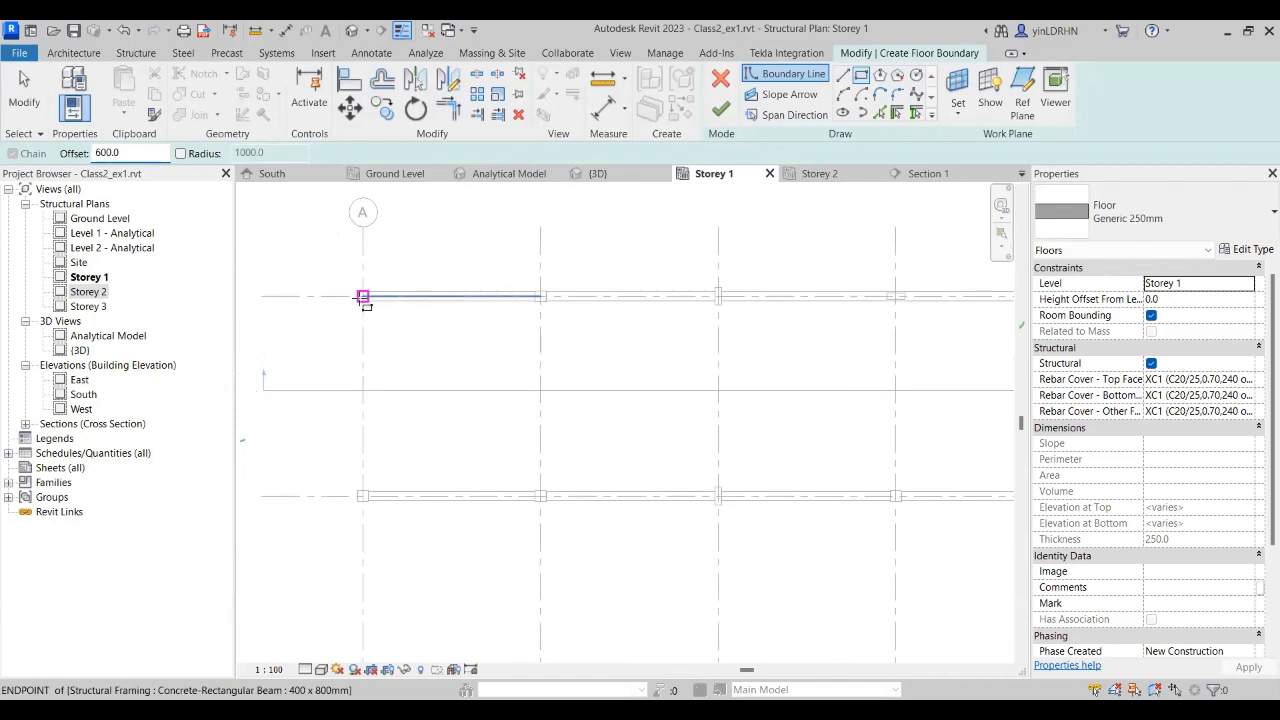
{"action": "left_click", "coordinate": [364, 296]}
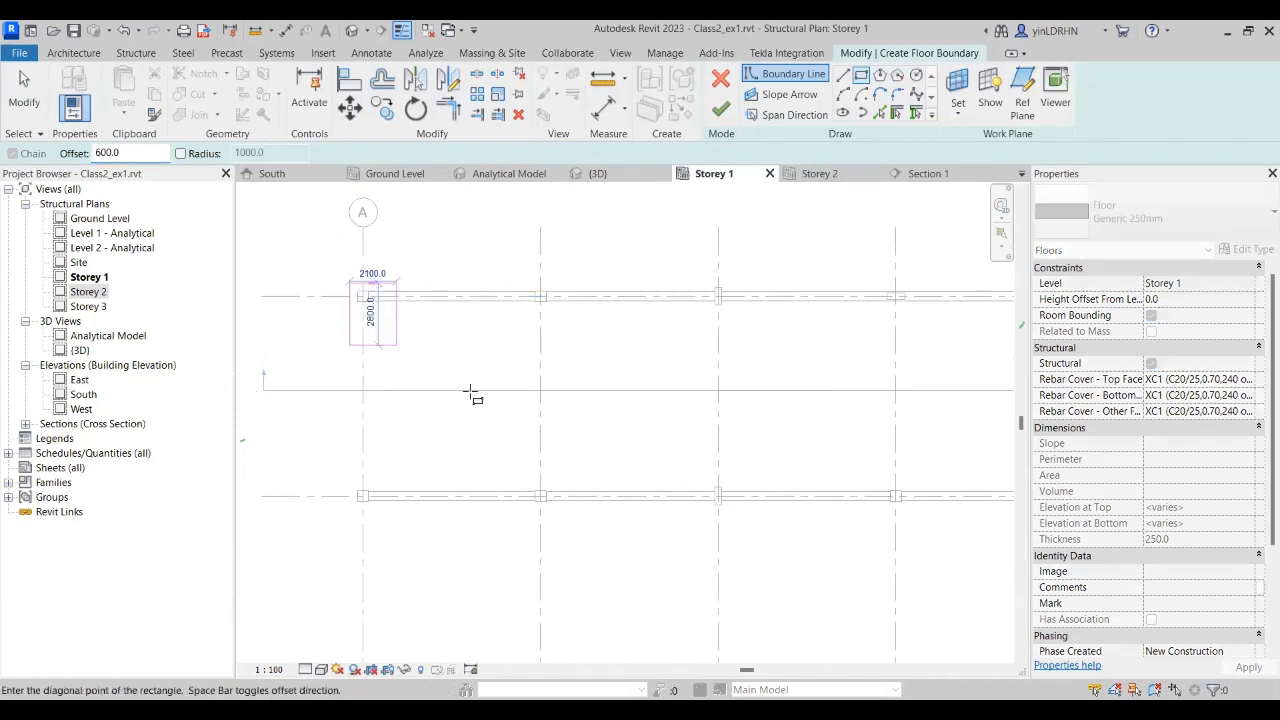
{"action": "middle_click_drag", "start_coordinate": [680, 449], "coordinate": [108, 350]}
{"action": "middle_click_drag", "start_coordinate": [568, 385], "coordinate": [283, 417]}
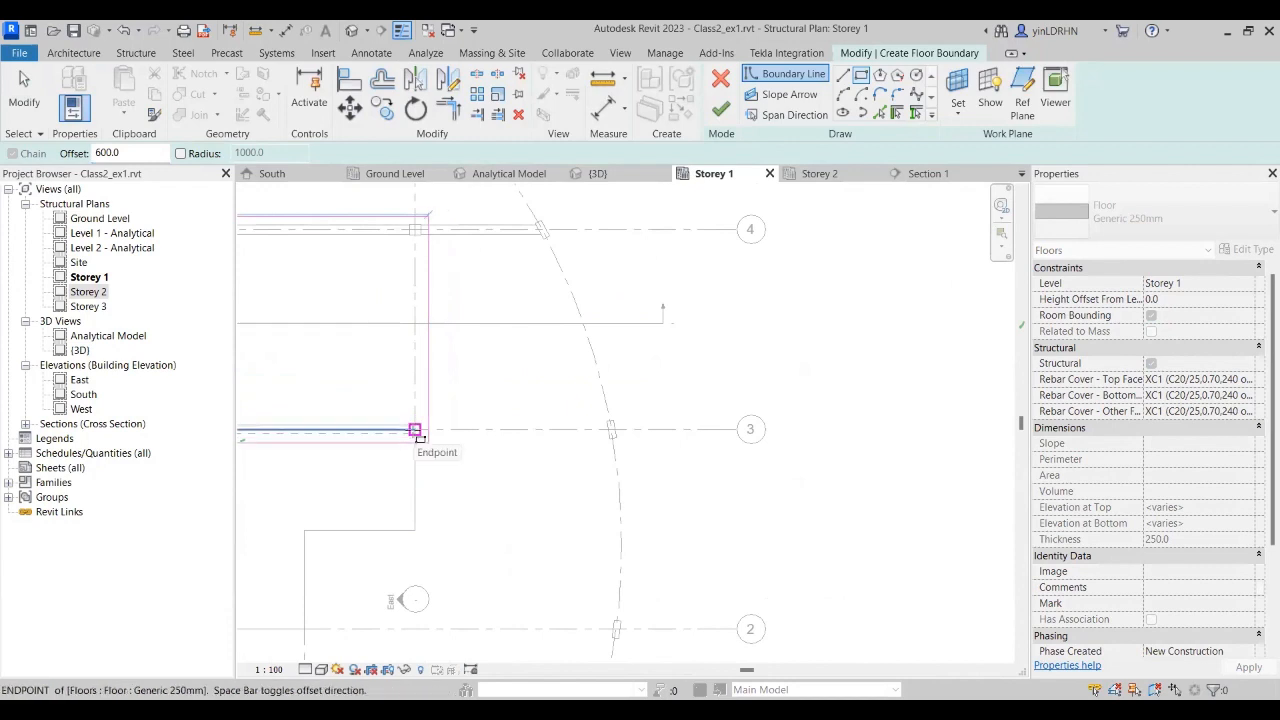
{"action": "left_click", "coordinate": [421, 429]}
{"action": "left_click", "coordinate": [720, 108]}
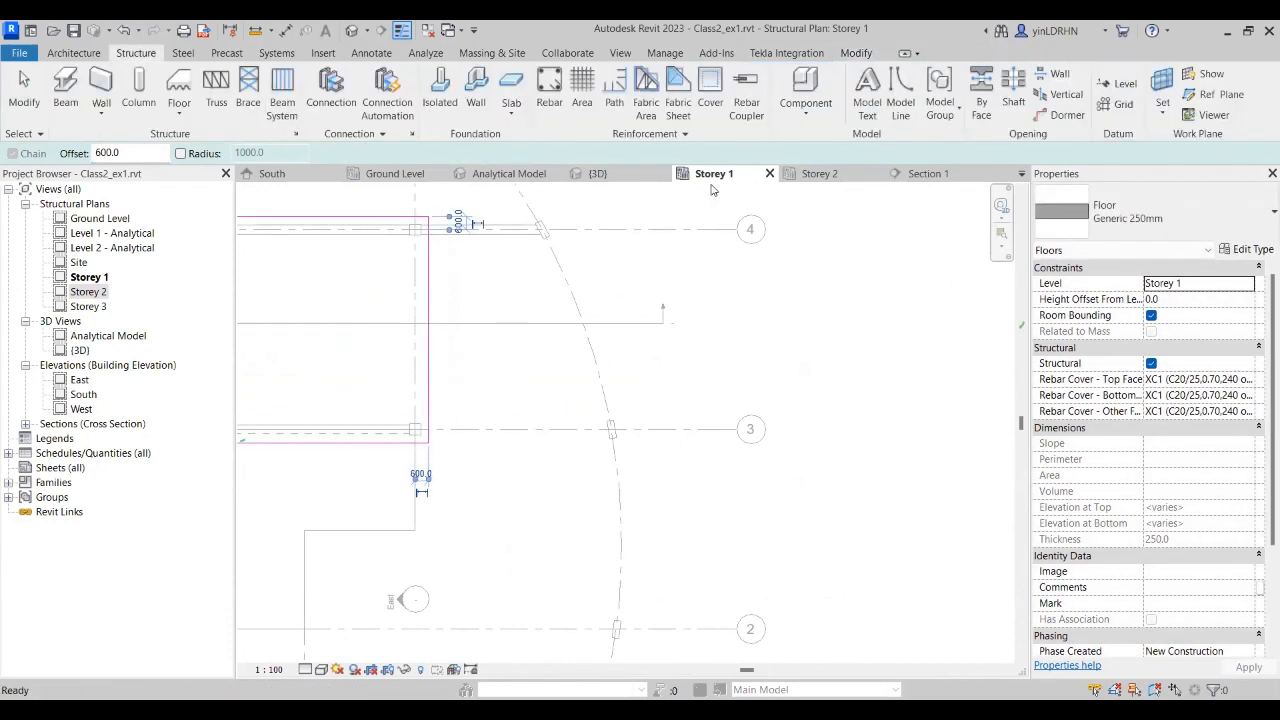
{"action": "scroll", "coordinate": [725, 331], "scroll_direction": "down", "scroll_amount": 2}
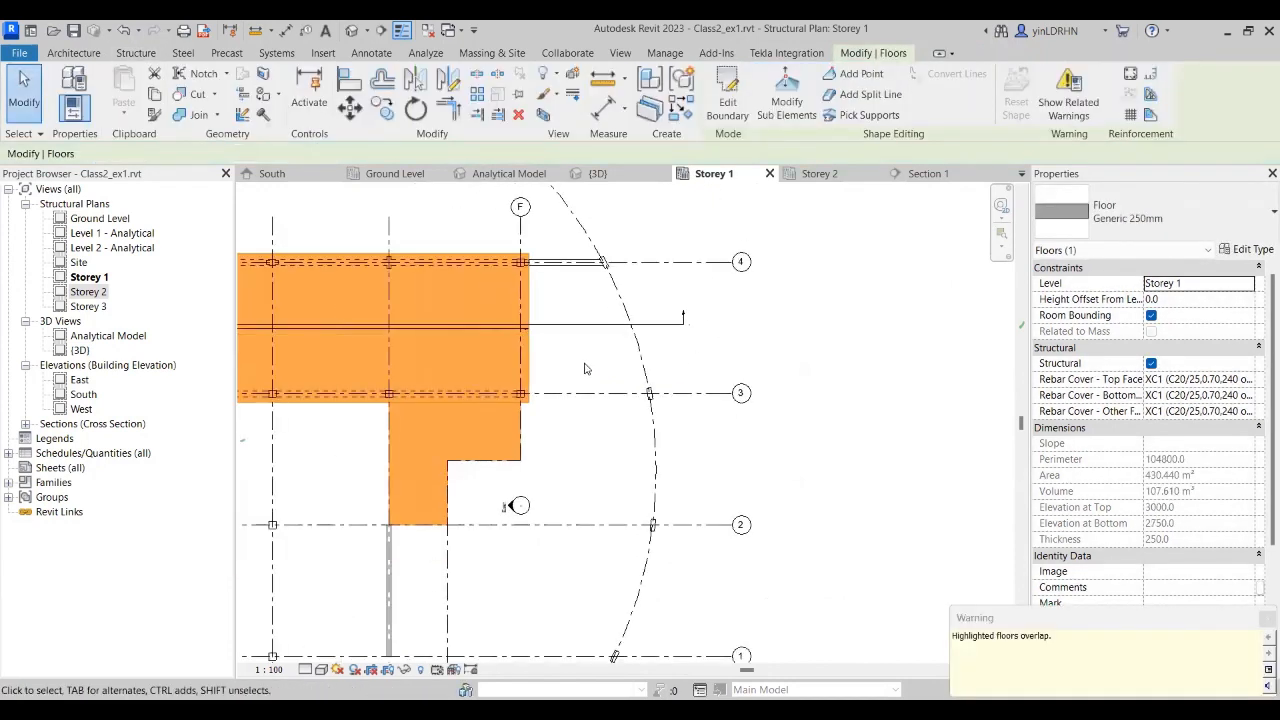
{"action": "key", "text": "Escape"}
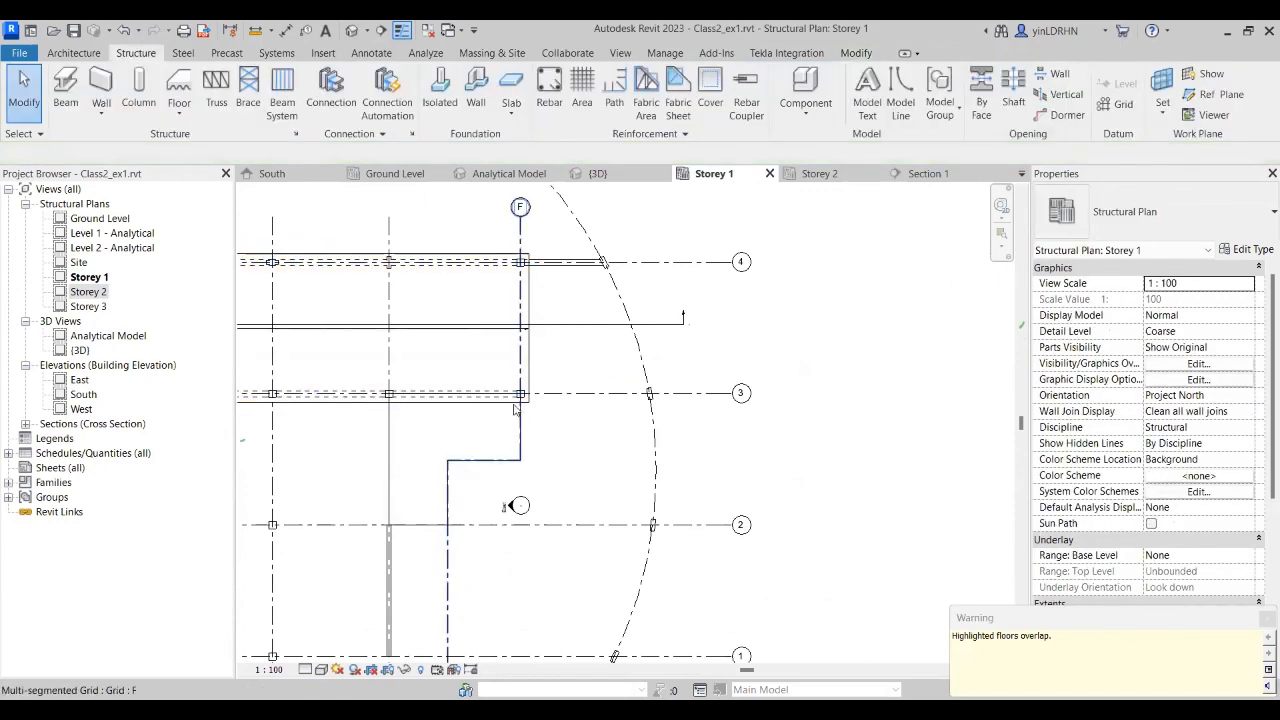
Step: Delete the overlapping L-shaped floor between grids E and F, extending from grid 3 to grid 2
{"action": "left_click", "coordinate": [516, 406]}
{"action": "middle_click_drag", "start_coordinate": [676, 347], "coordinate": [807, 324]}
{"action": "left_click", "coordinate": [605, 412]}
{"action": "left_click", "coordinate": [582, 437]}
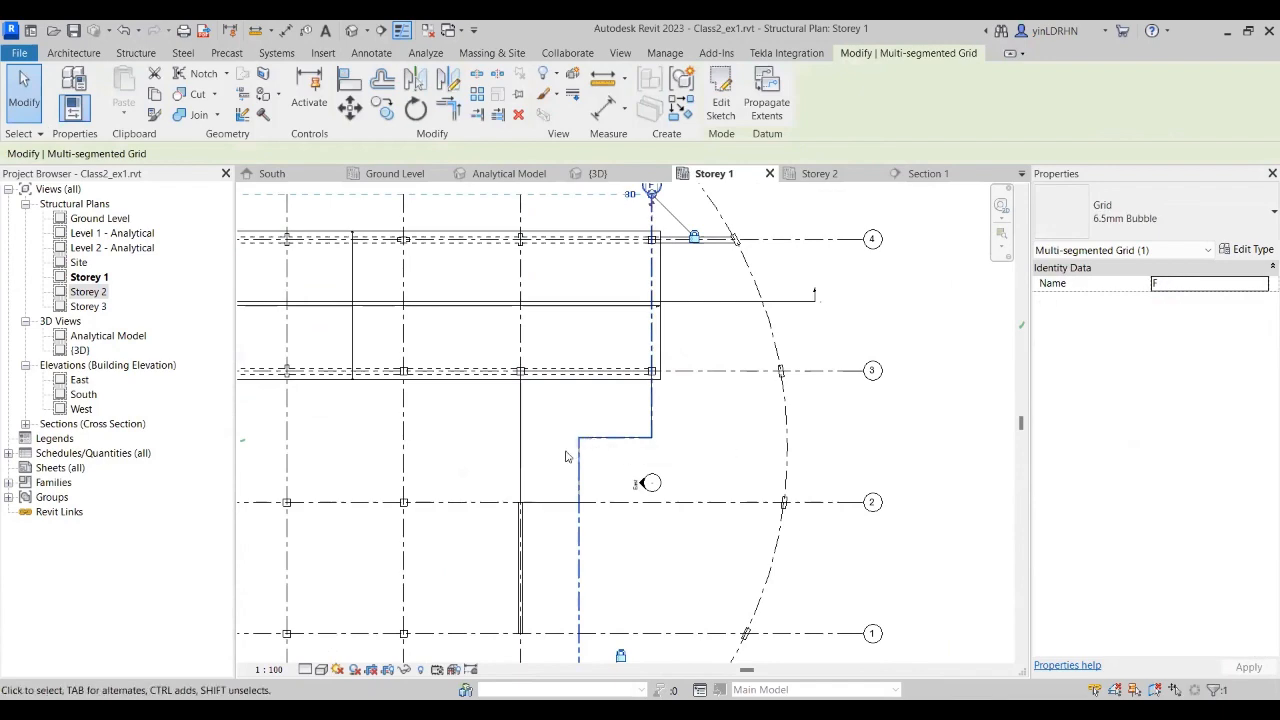
{"action": "left_click", "coordinate": [521, 450]}
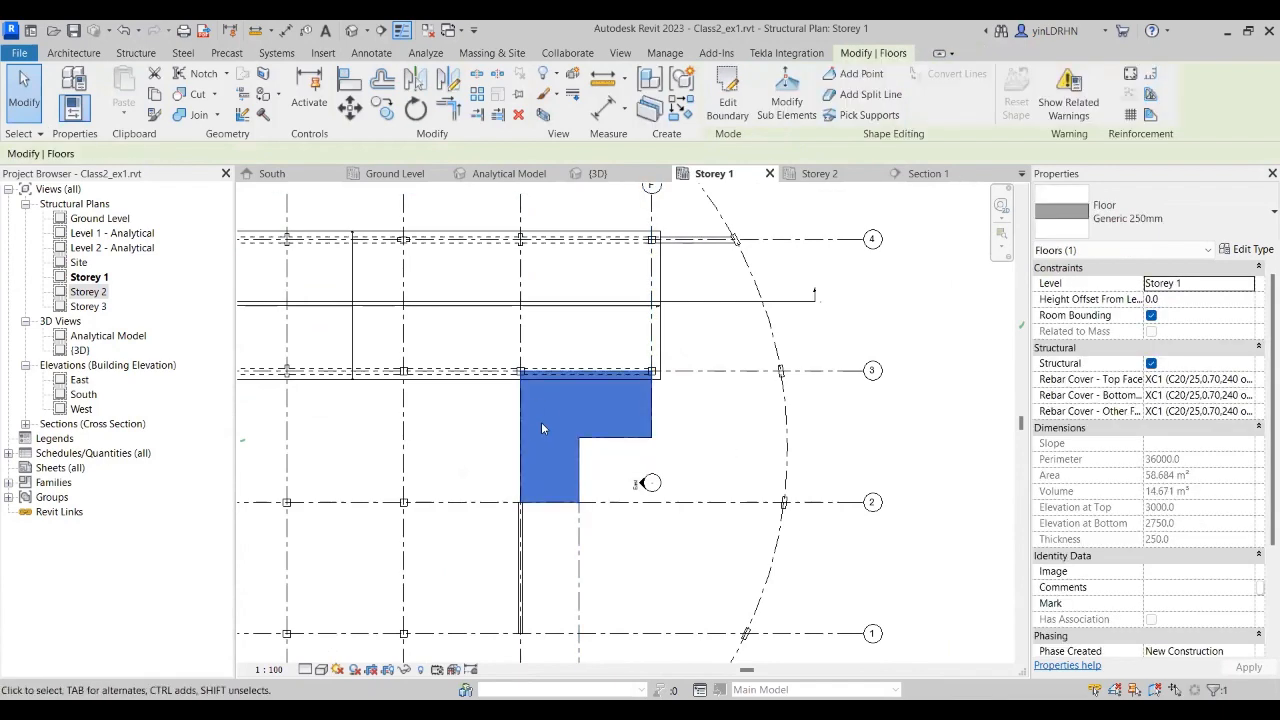
{"action": "key", "text": "Delete"}
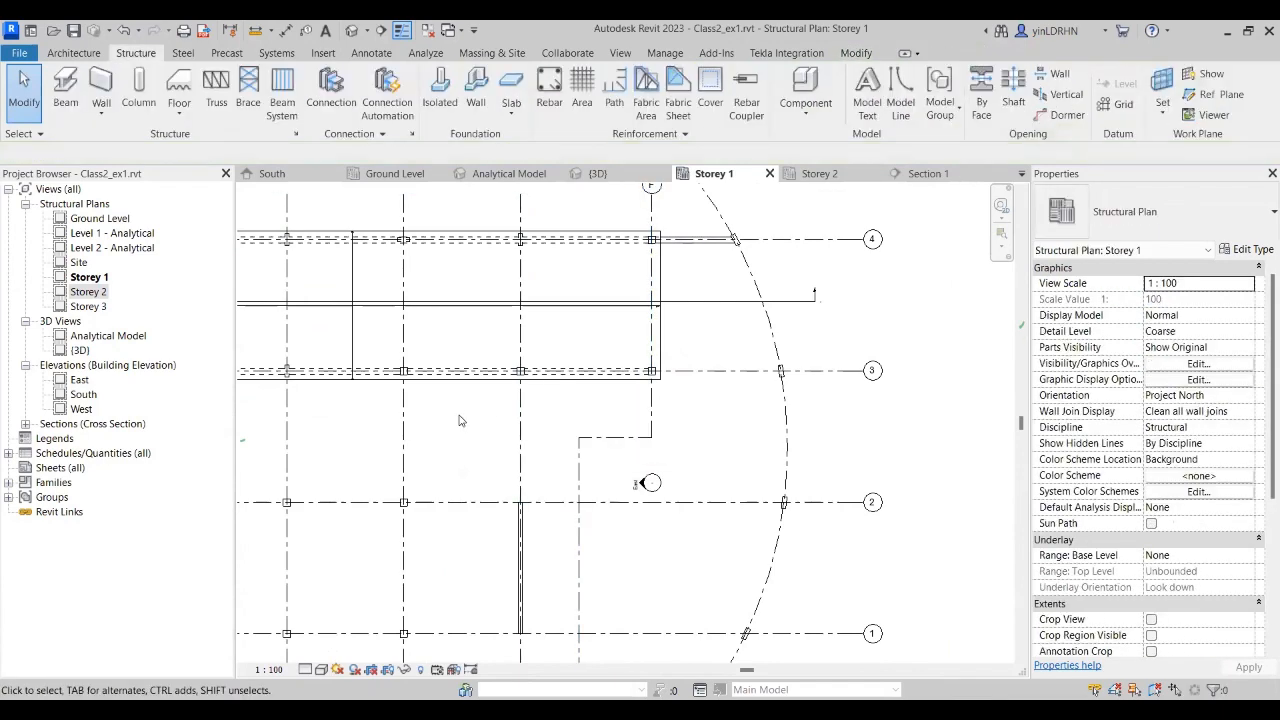
Step: Delete the one-way slab span direction symbol from the new floor between grids 3 and 4
{"action": "middle_click_drag", "start_coordinate": [459, 420], "coordinate": [606, 427]}
{"action": "left_click", "coordinate": [502, 292]}
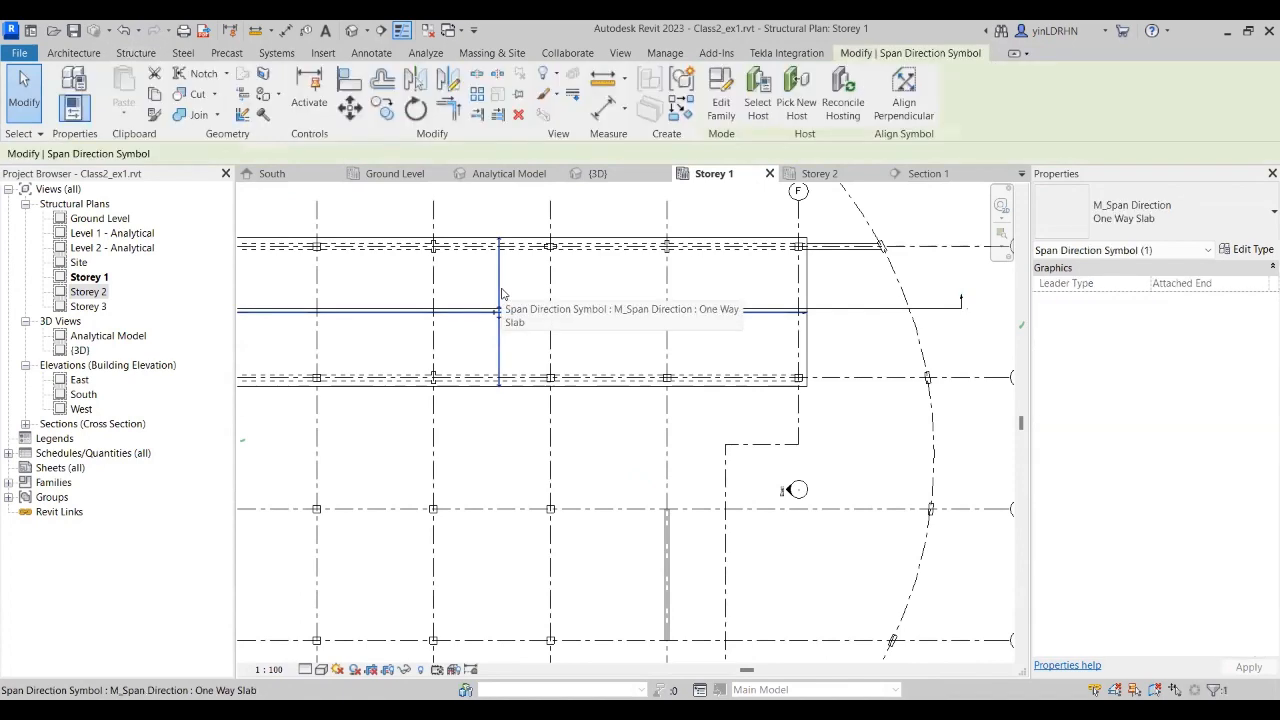
{"action": "key", "text": "Delete"}
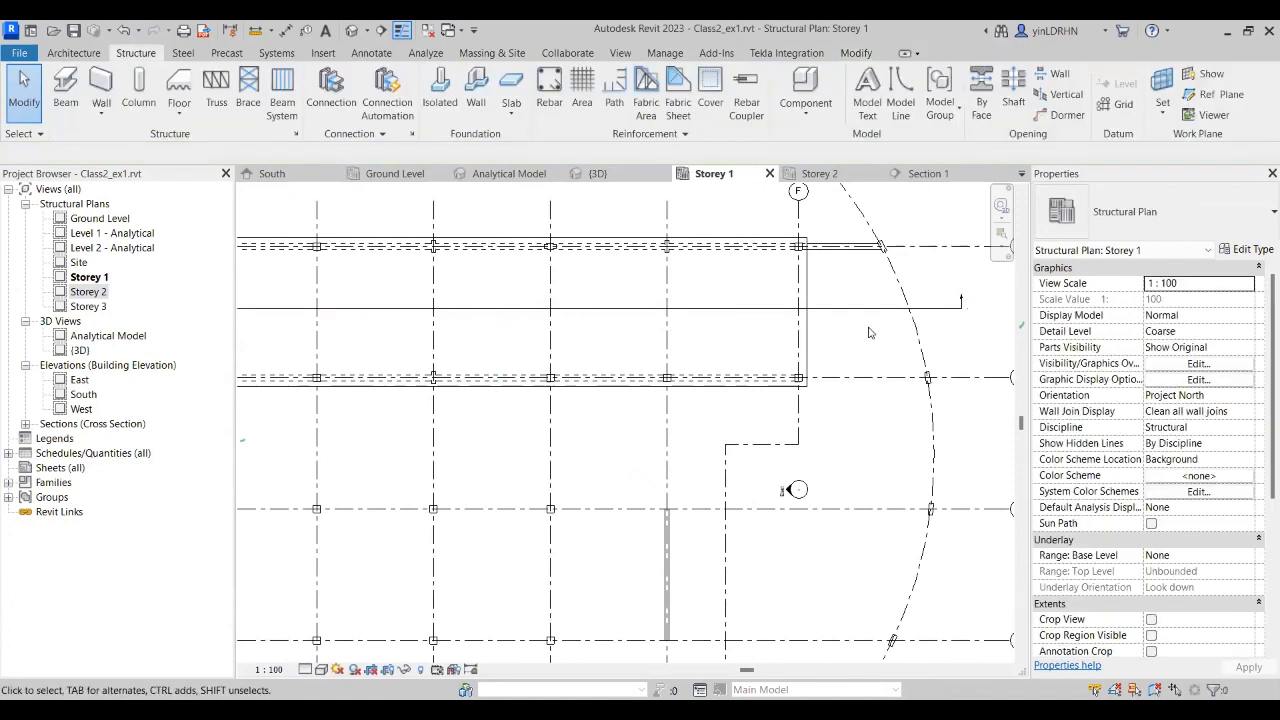
Step: Examine how the new floor's edges extend past grids A, F, 3 and 4 on Storey 1
{"action": "left_click", "coordinate": [802, 340]}
{"action": "left_click", "coordinate": [808, 332]}
{"action": "middle_click_drag", "start_coordinate": [618, 391], "coordinate": [781, 421]}
{"action": "left_click", "coordinate": [415, 386]}
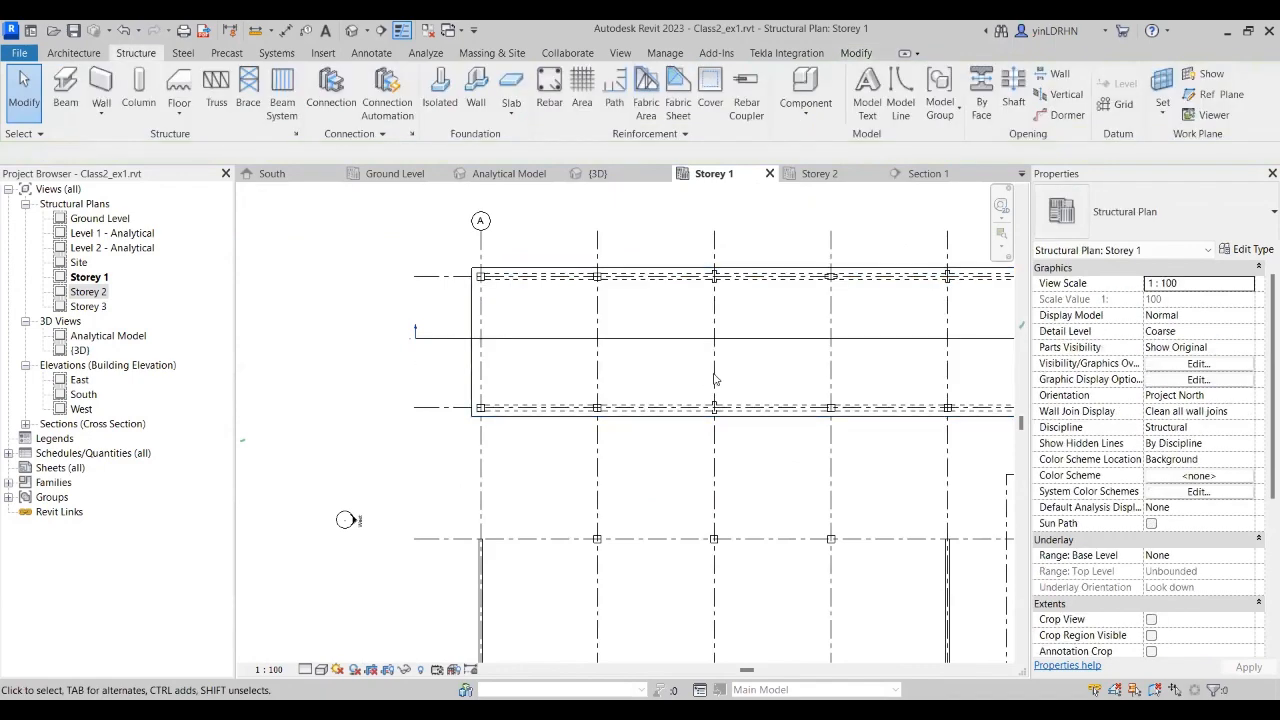
{"action": "middle_click_drag", "start_coordinate": [717, 379], "coordinate": [221, 394]}
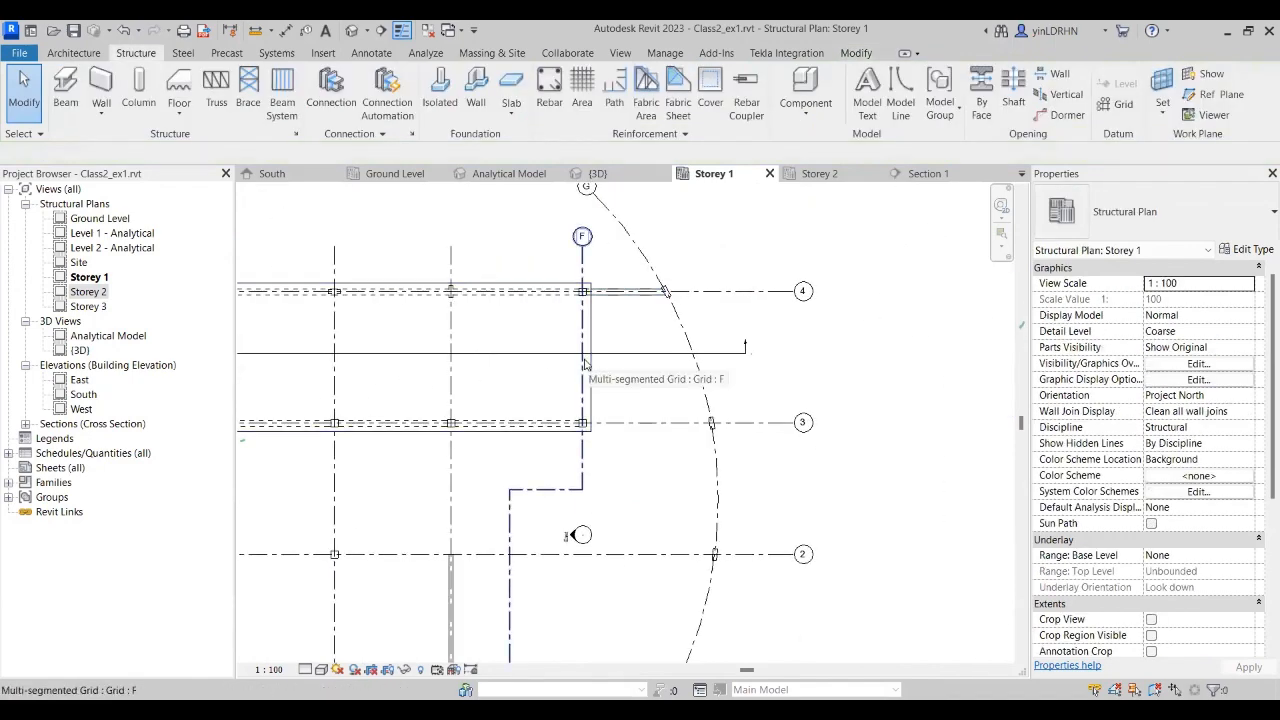
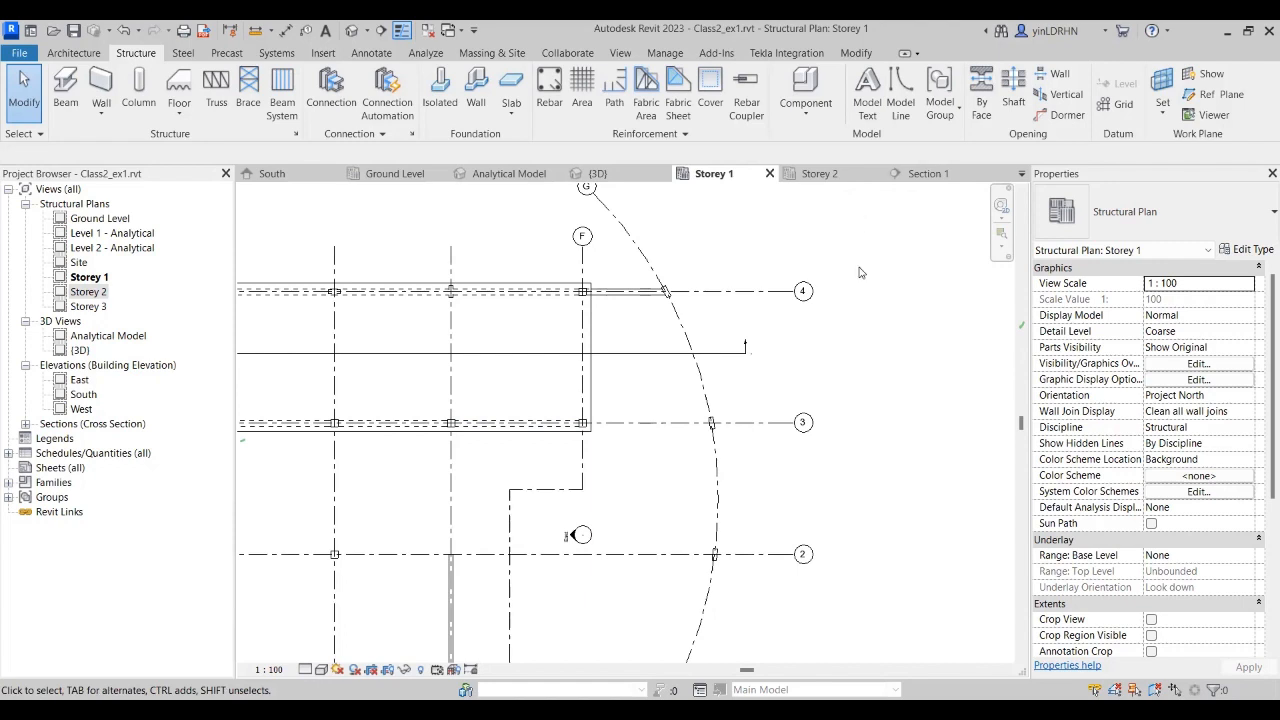
{"action": "middle_click_drag", "start_coordinate": [833, 343], "coordinate": [585, 369]}
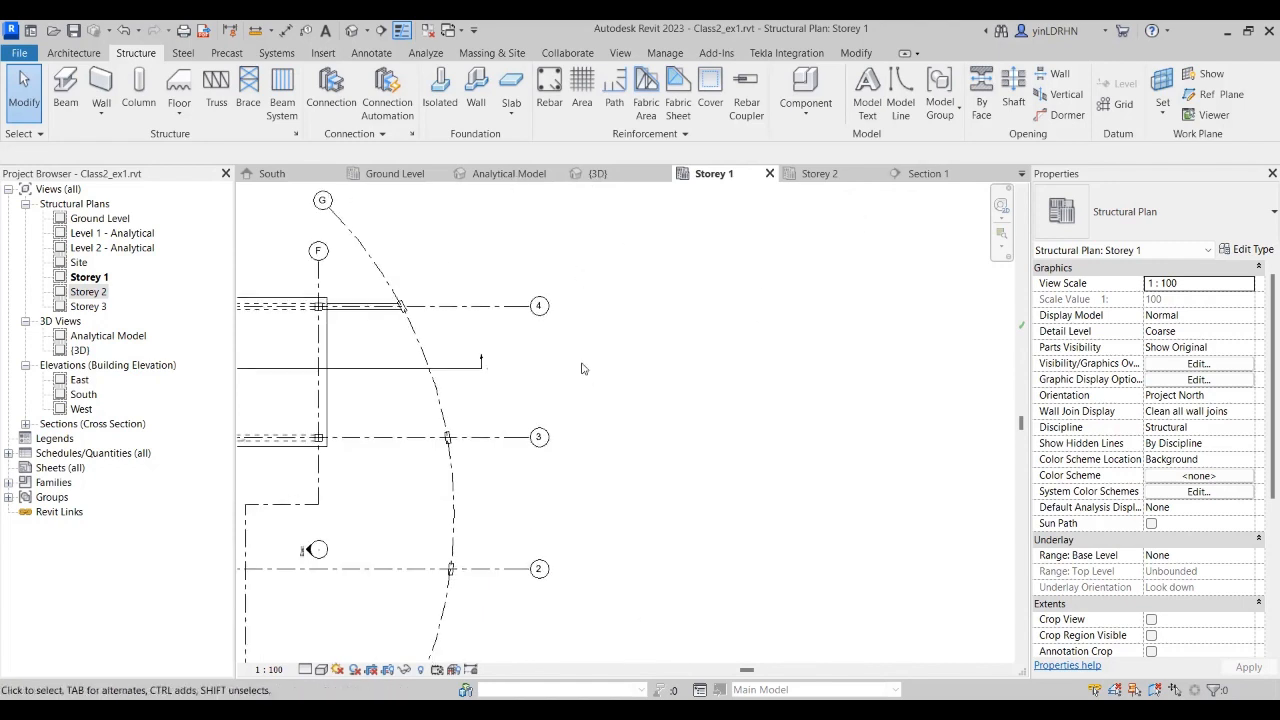
{"action": "mouse_move", "coordinate": [755, 395]}
{"action": "middle_mouse_down"}
{"action": "mouse_move", "coordinate": [656, 335]}
{"action": "mouse_move", "coordinate": [1130, 369]}
{"action": "middle_mouse_up"}
{"action": "scroll", "coordinate": [833, 363], "scroll_direction": "down", "scroll_amount": 3}
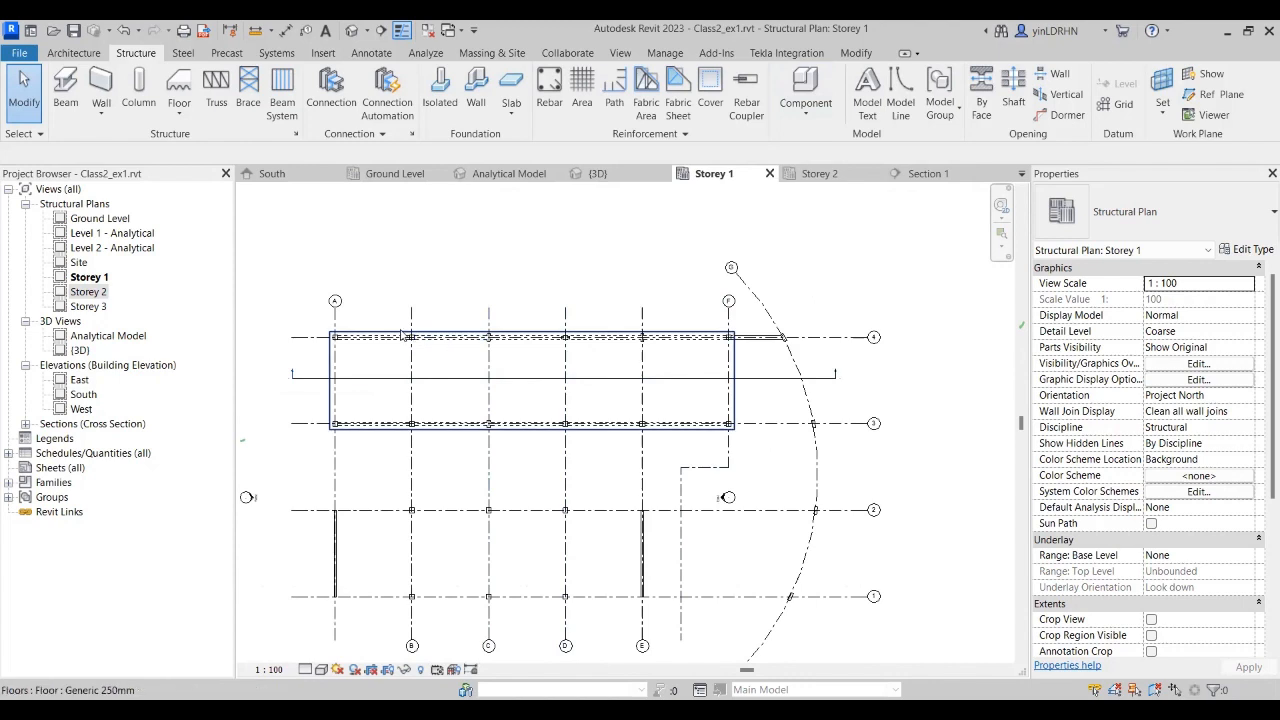
{"action": "scroll", "coordinate": [390, 440], "scroll_direction": "up", "scroll_amount": 1}
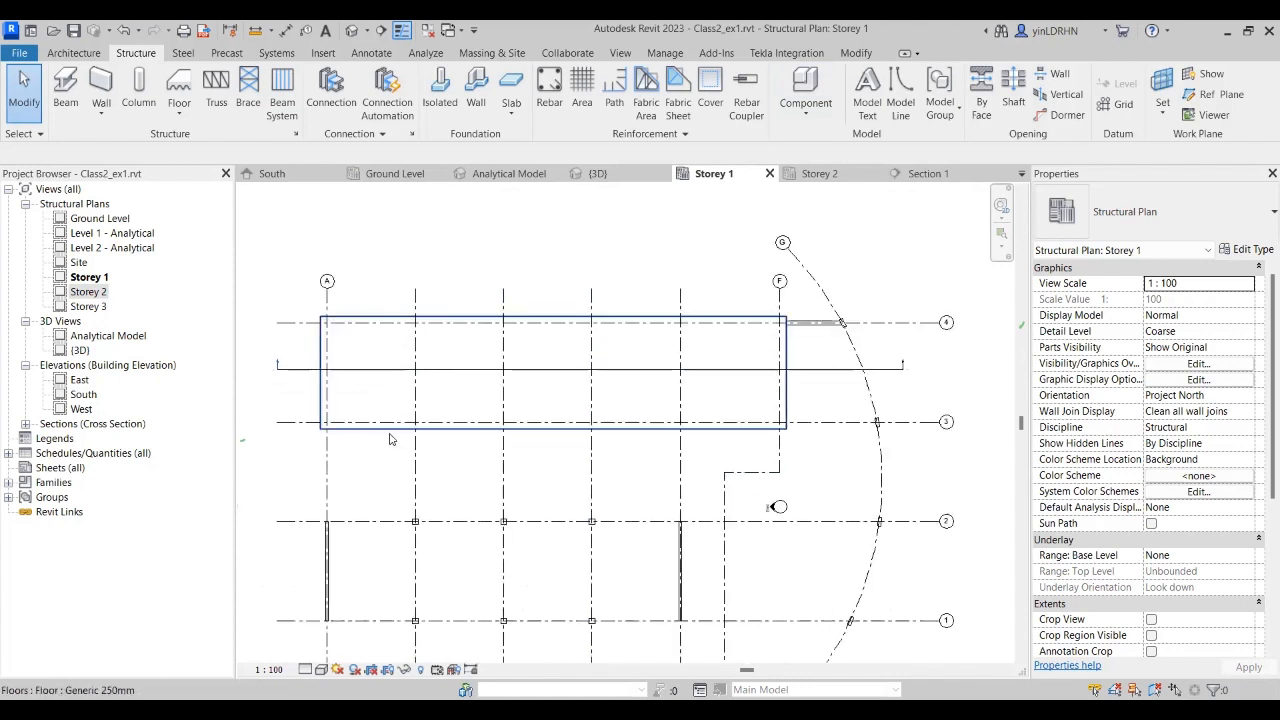
{"action": "scroll", "coordinate": [390, 439], "scroll_direction": "up", "scroll_amount": 1}
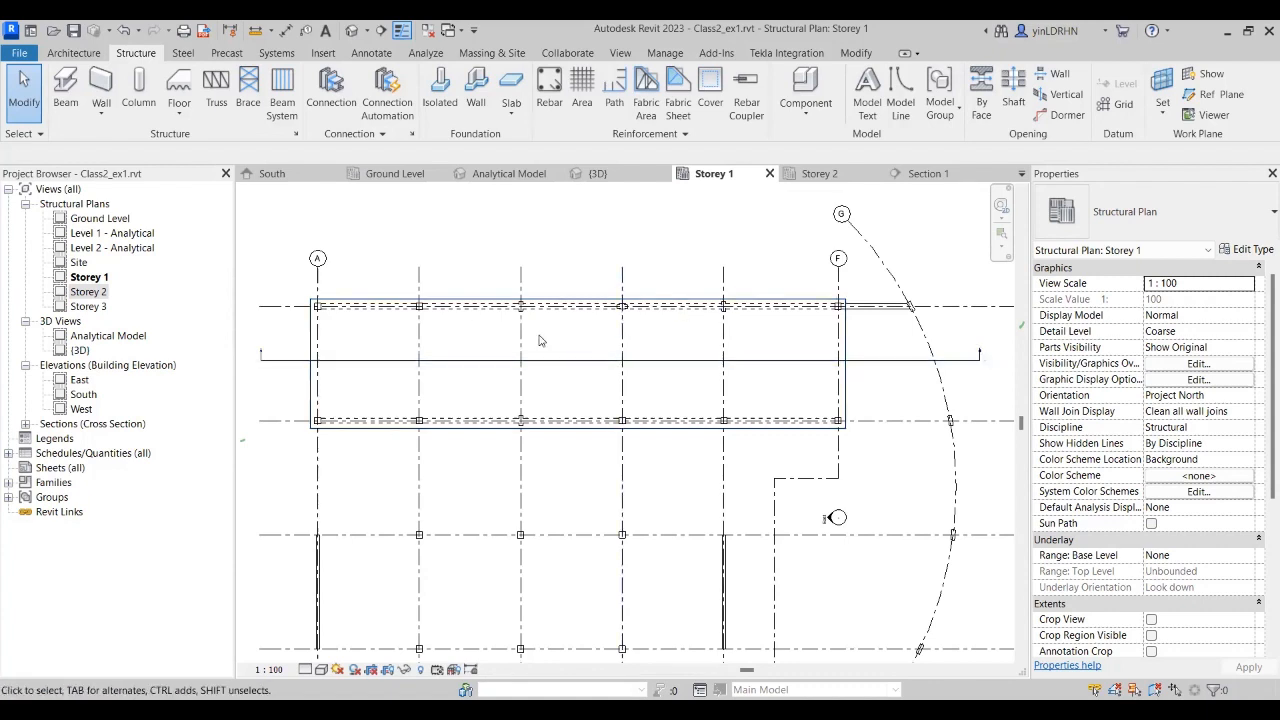
Step: Split the 400 x 800mm beam on grid 4 between grids C and D, 3000 mm from grid C
{"action": "scroll", "coordinate": [540, 337], "scroll_direction": "up", "scroll_amount": 3}
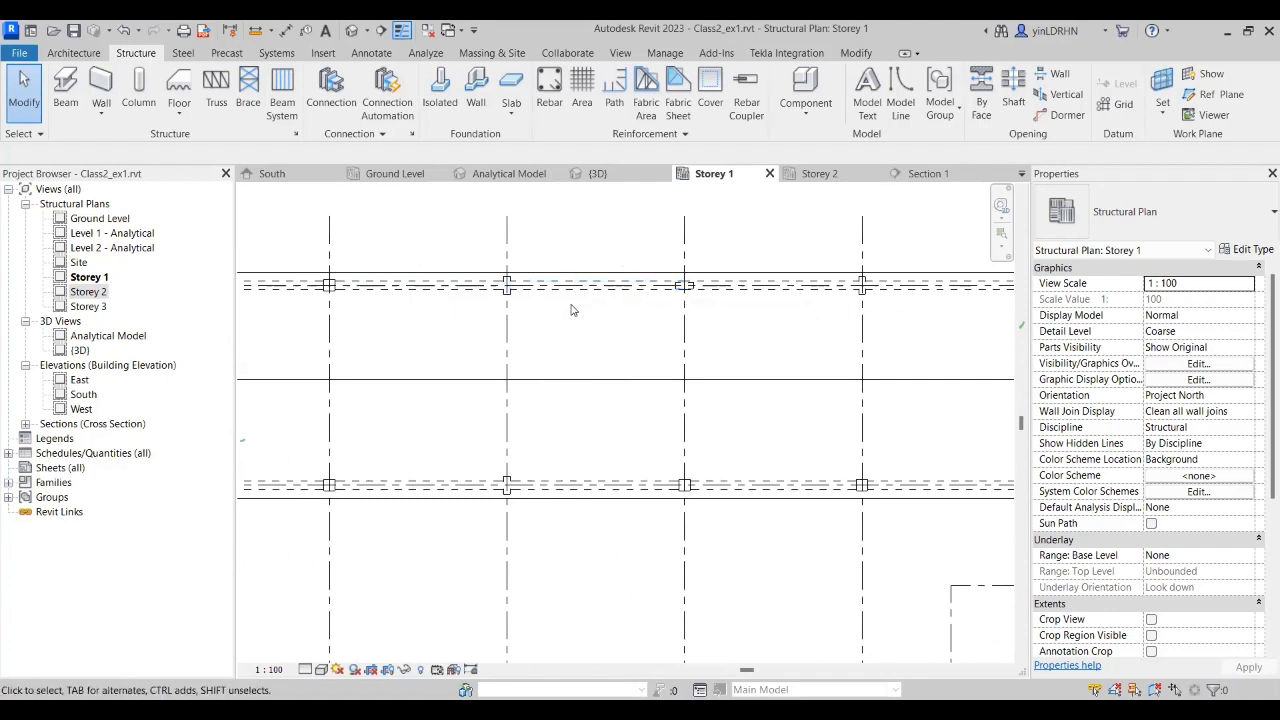
{"action": "scroll", "coordinate": [580, 303], "scroll_direction": "up", "scroll_amount": 2}
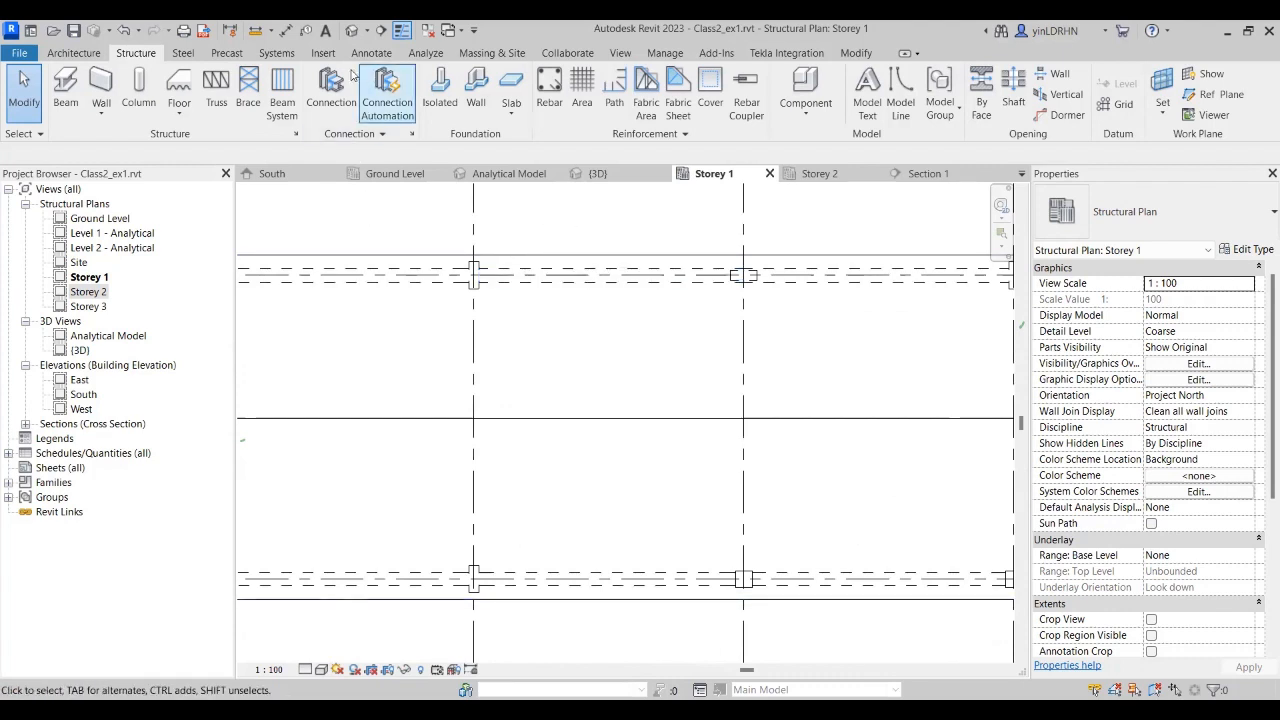
{"action": "left_click", "coordinate": [856, 53]}
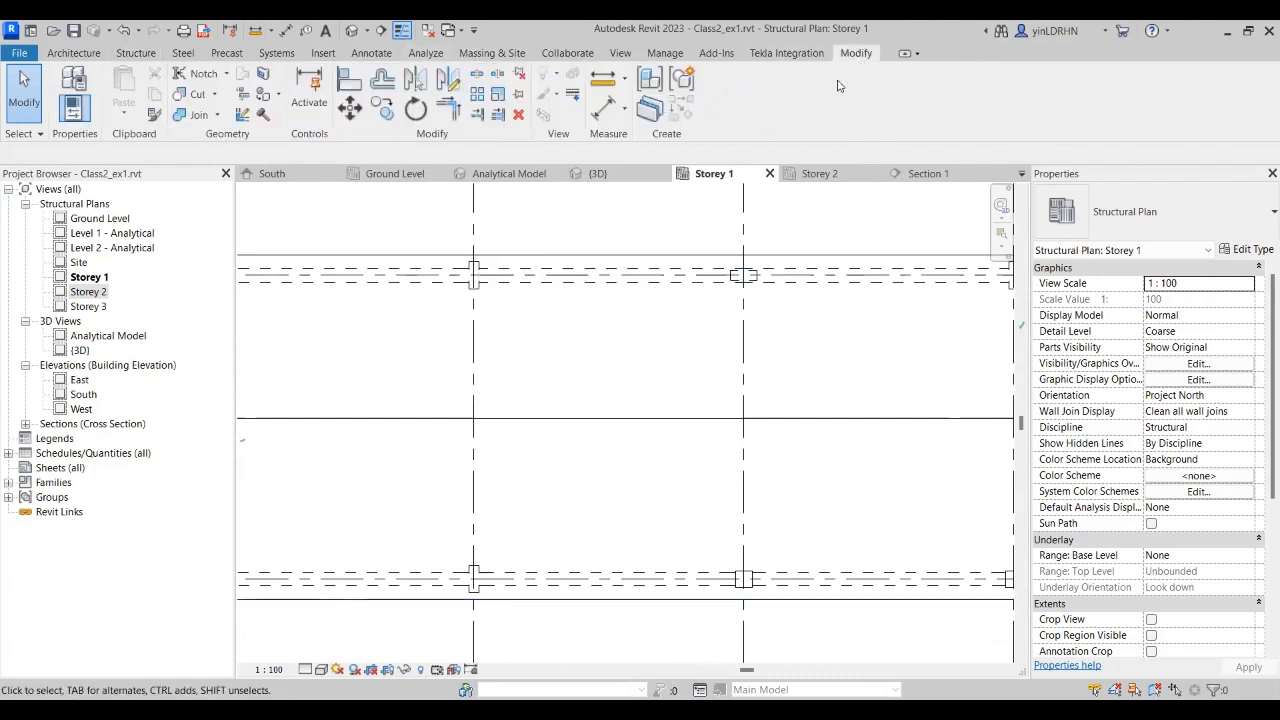
{"action": "left_click", "coordinate": [477, 77]}
{"action": "scroll", "coordinate": [588, 240], "scroll_direction": "up", "scroll_amount": 2}
{"action": "middle_click_drag", "start_coordinate": [591, 223], "coordinate": [581, 341]}
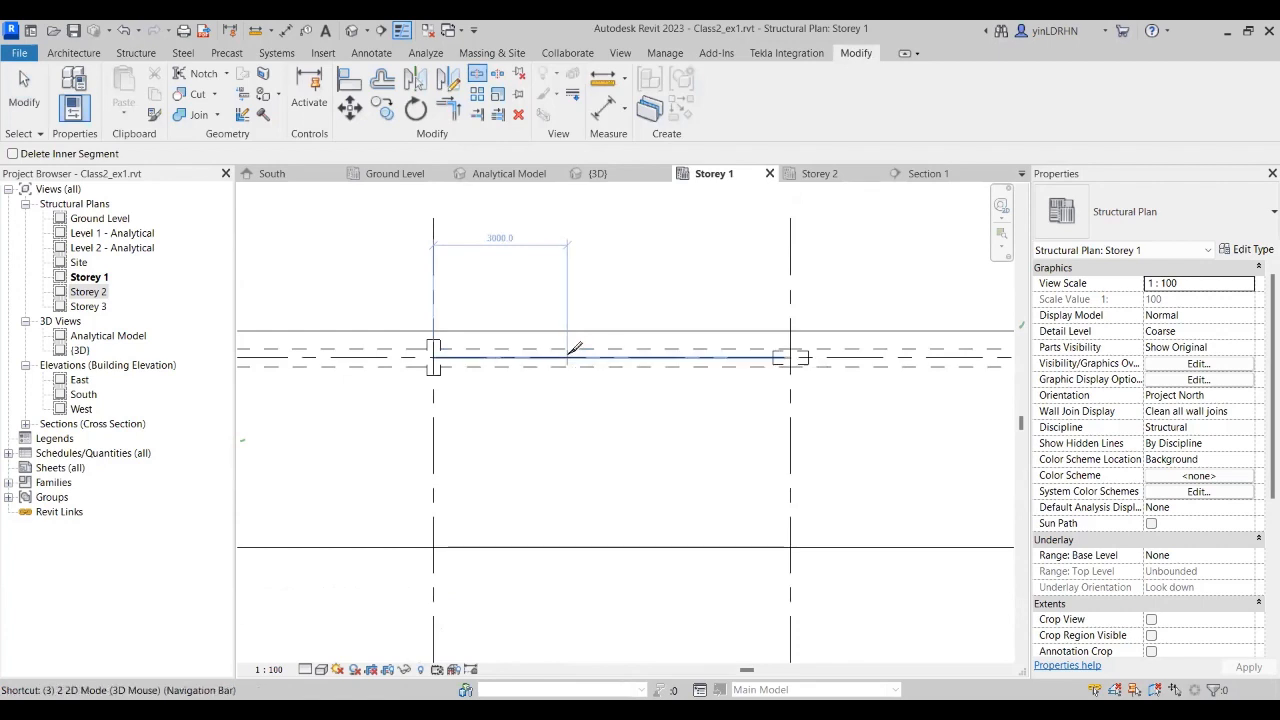
{"action": "left_click", "coordinate": [575, 349]}
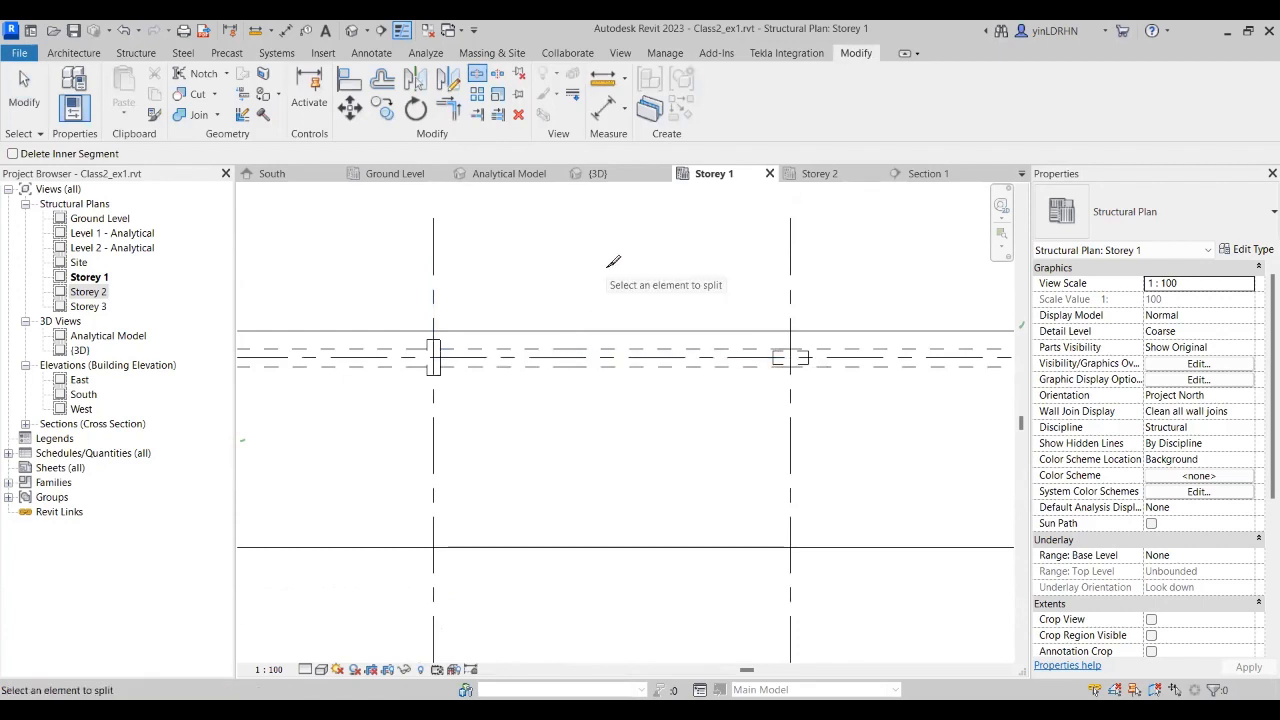
{"action": "key", "text": "Escape"}
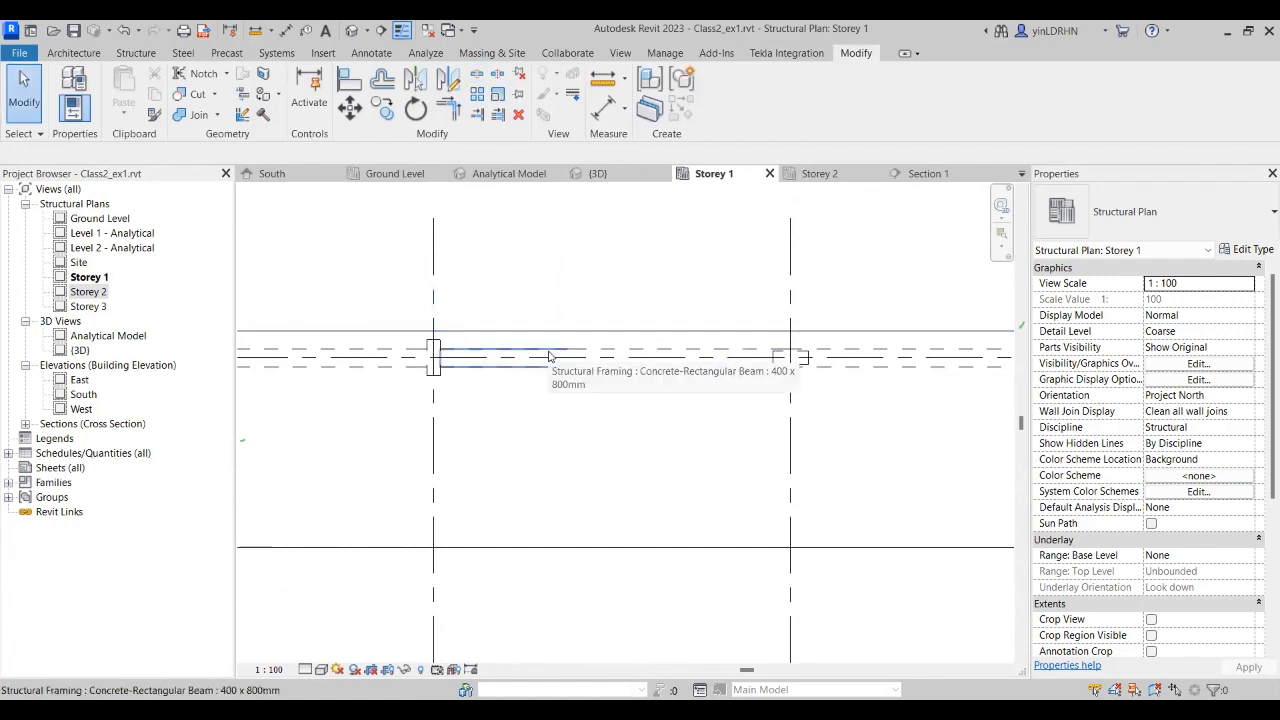
{"action": "left_click", "coordinate": [560, 355]}
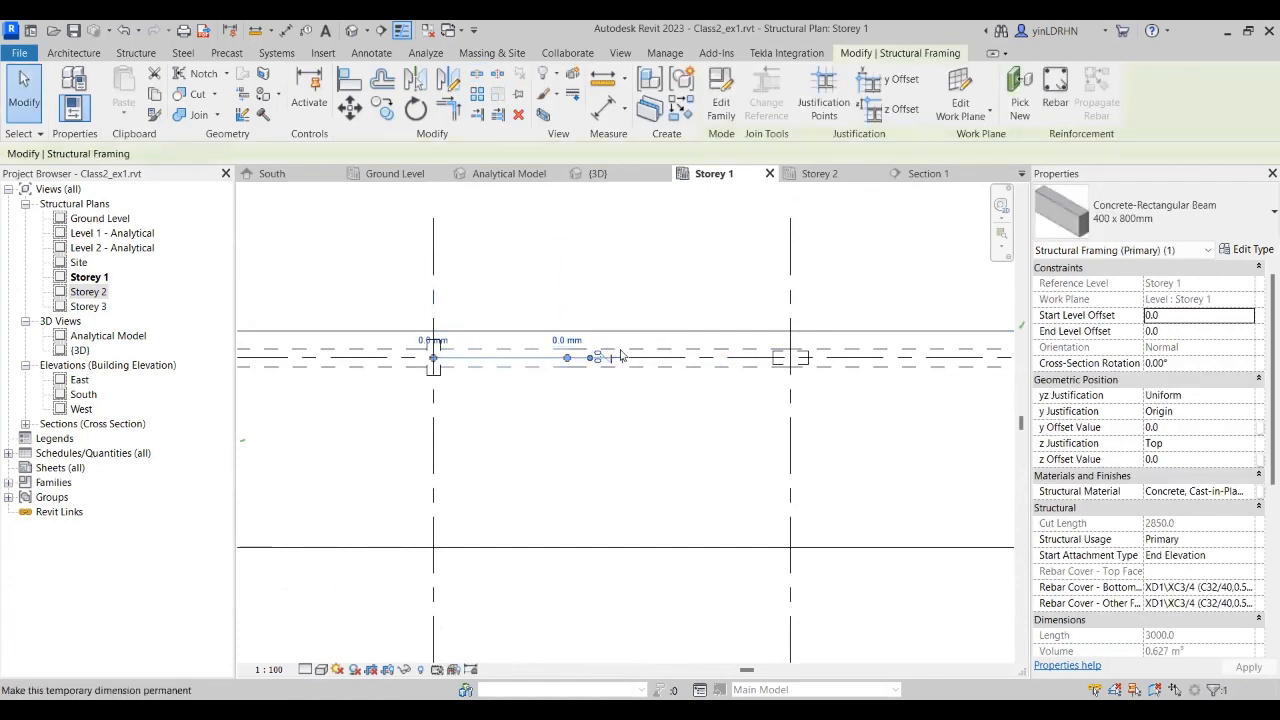
{"action": "left_click", "coordinate": [651, 278]}
Step: Move the Section 1 line close to the grid 4 beams and pull its far clip back to the floor edge just beyond grid 4
{"action": "scroll", "coordinate": [640, 275], "scroll_direction": "down", "scroll_amount": 4}
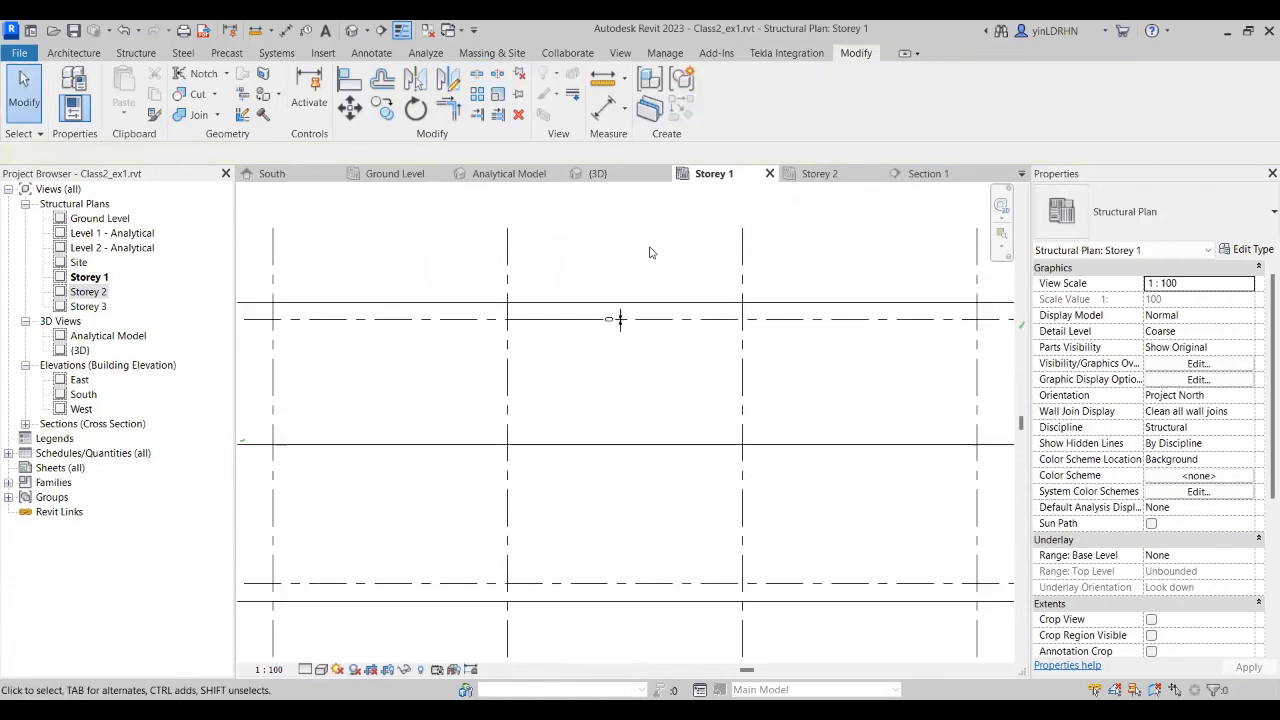
{"action": "left_click", "coordinate": [660, 329]}
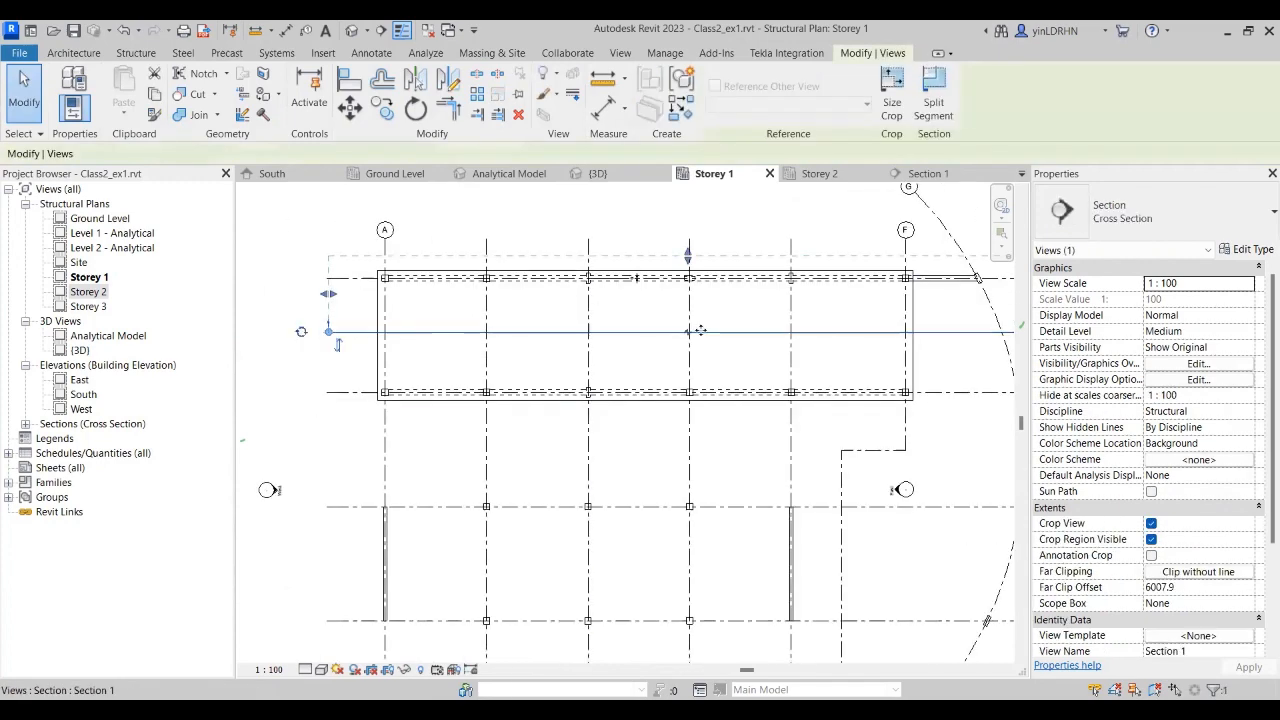
{"action": "scroll", "coordinate": [693, 258], "scroll_direction": "up", "scroll_amount": 2}
{"action": "left_click_drag", "start_coordinate": [692, 258], "coordinate": [684, 289]}
{"action": "scroll", "coordinate": [684, 250], "scroll_direction": "up", "scroll_amount": 2}
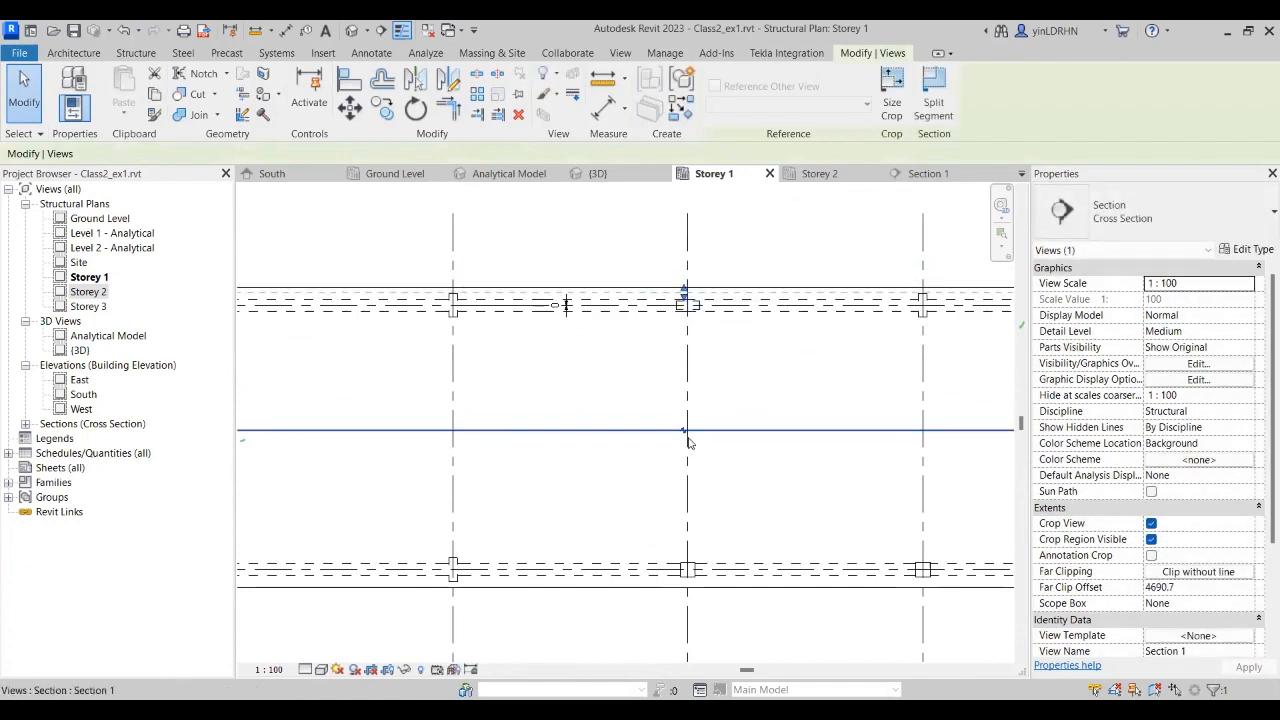
{"action": "scroll", "coordinate": [645, 400], "scroll_direction": "down", "scroll_amount": 2}
{"action": "scroll", "coordinate": [645, 390], "scroll_direction": "down", "scroll_amount": 2}
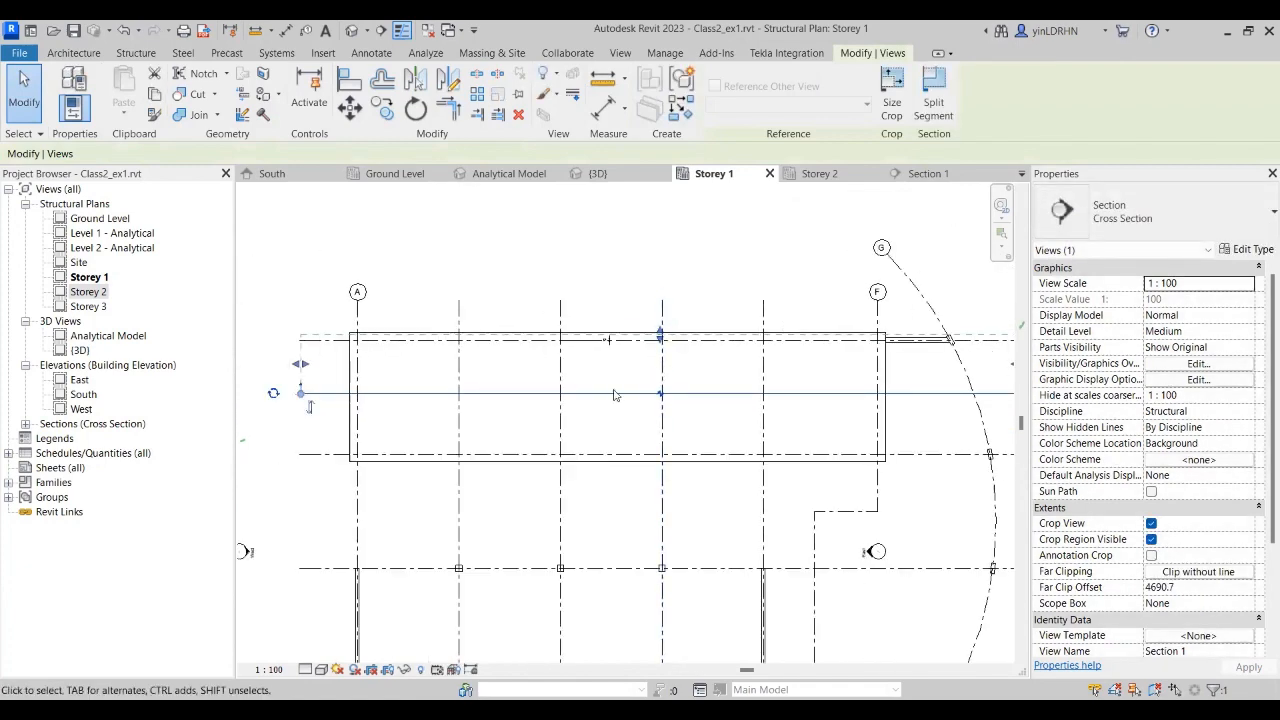
{"action": "scroll", "coordinate": [670, 353], "scroll_direction": "up", "scroll_amount": 2}
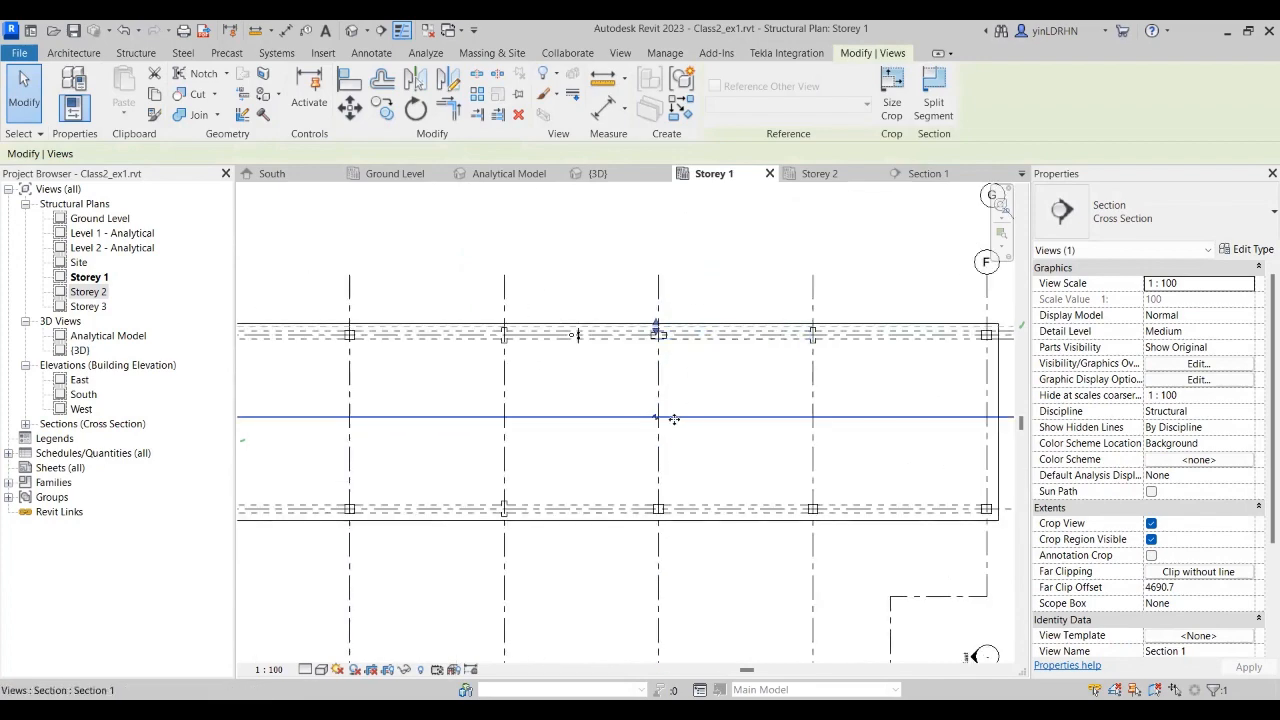
{"action": "left_click_drag", "start_coordinate": [671, 417], "coordinate": [676, 351]}
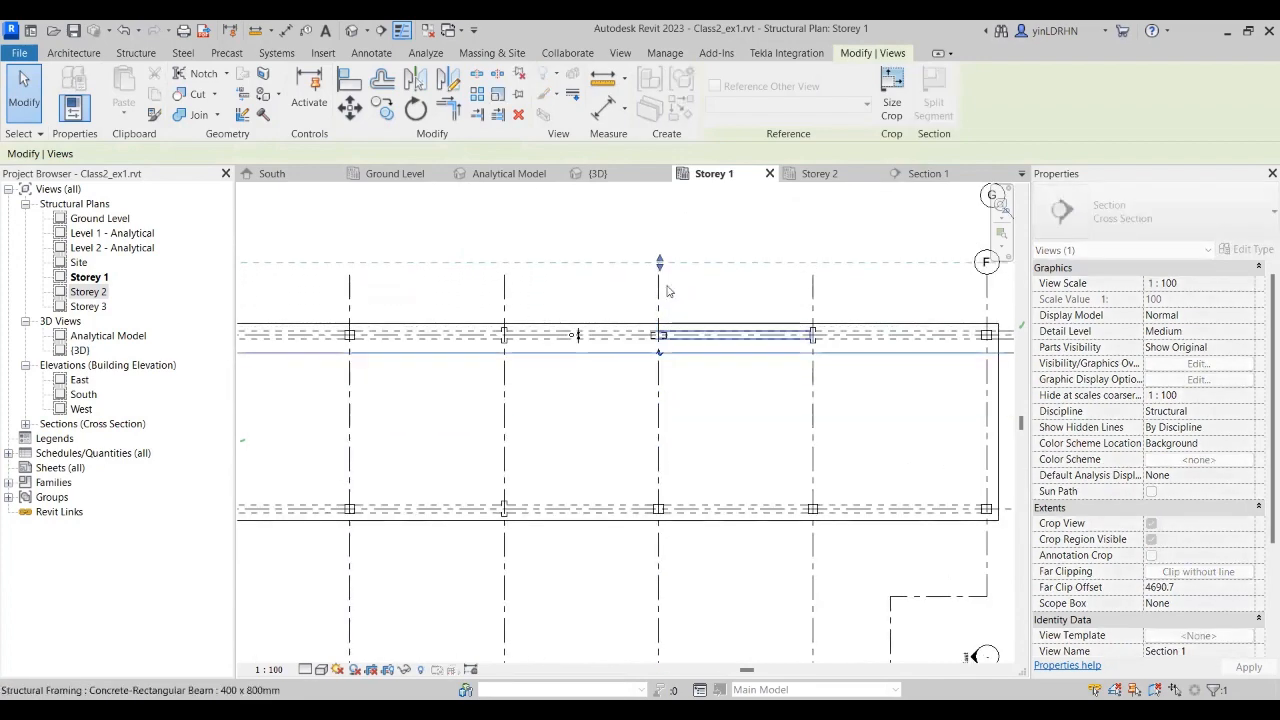
{"action": "left_click_drag", "start_coordinate": [660, 264], "coordinate": [664, 328]}
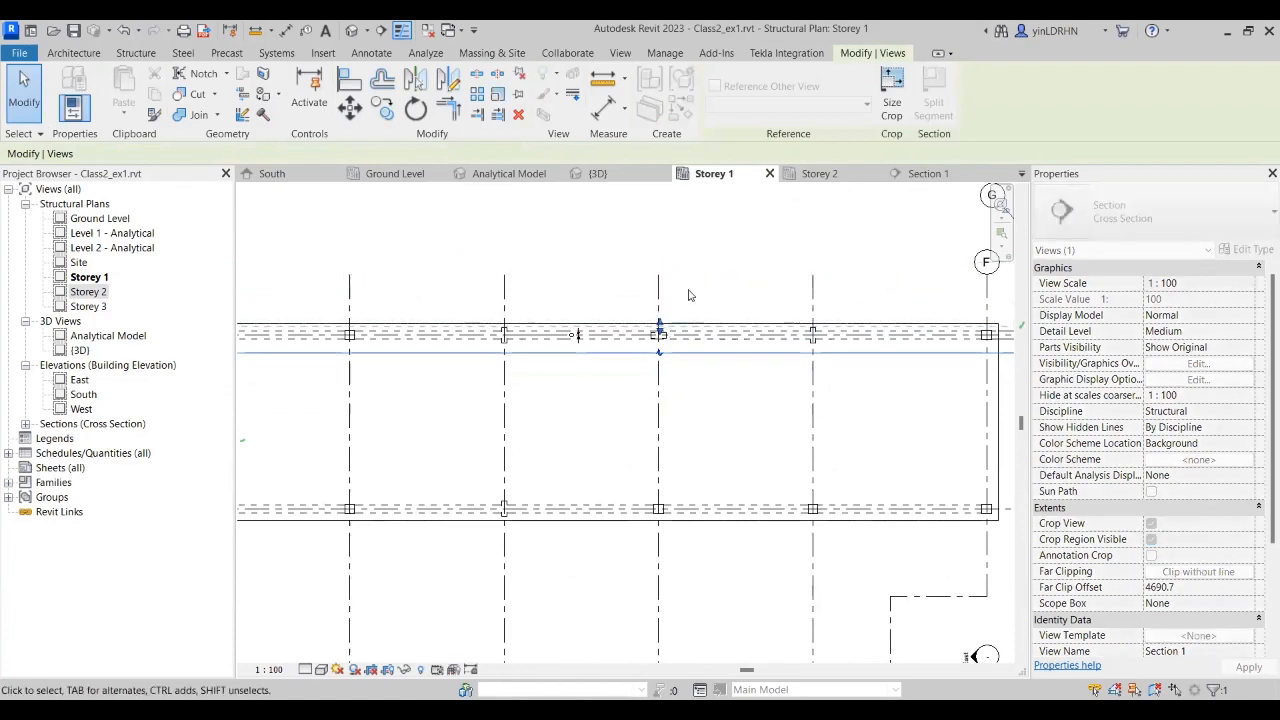
Step: Open the Section 1 view and examine the split 400 x 800mm beam pieces between grids C and D
{"action": "left_click", "coordinate": [688, 290]}
{"action": "left_click", "coordinate": [687, 356]}
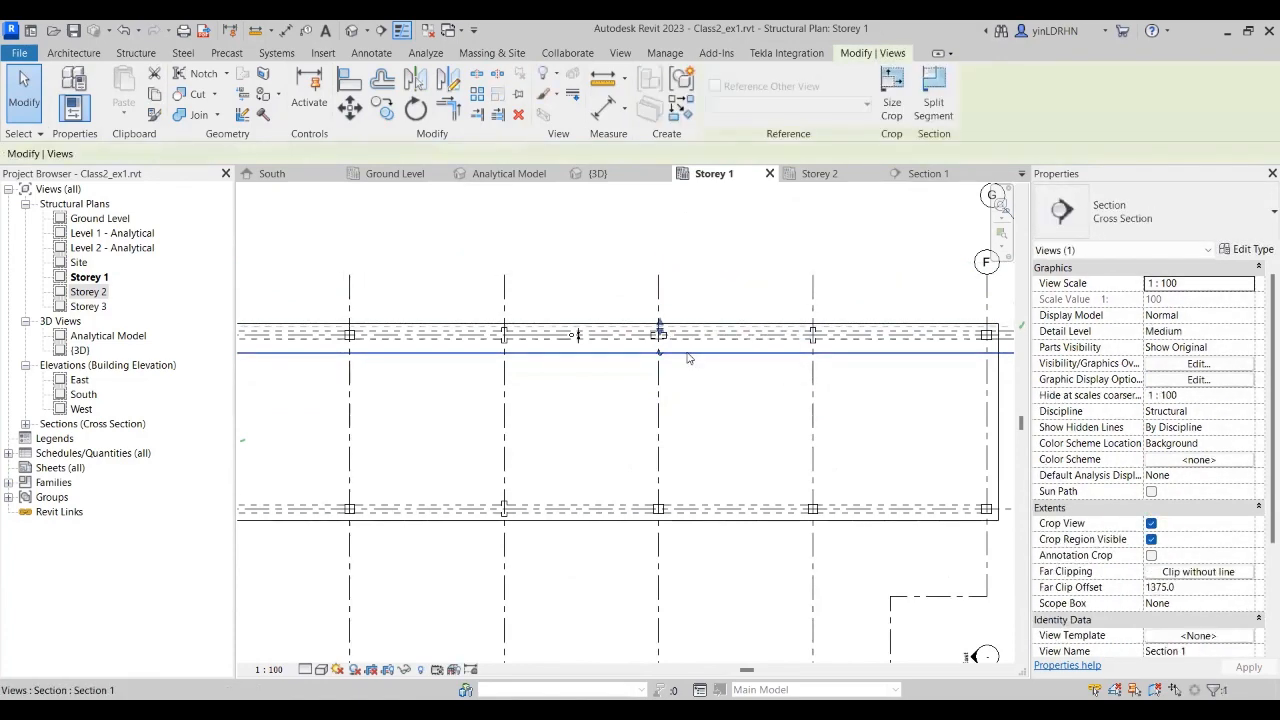
{"action": "double_click", "coordinate": [687, 356]}
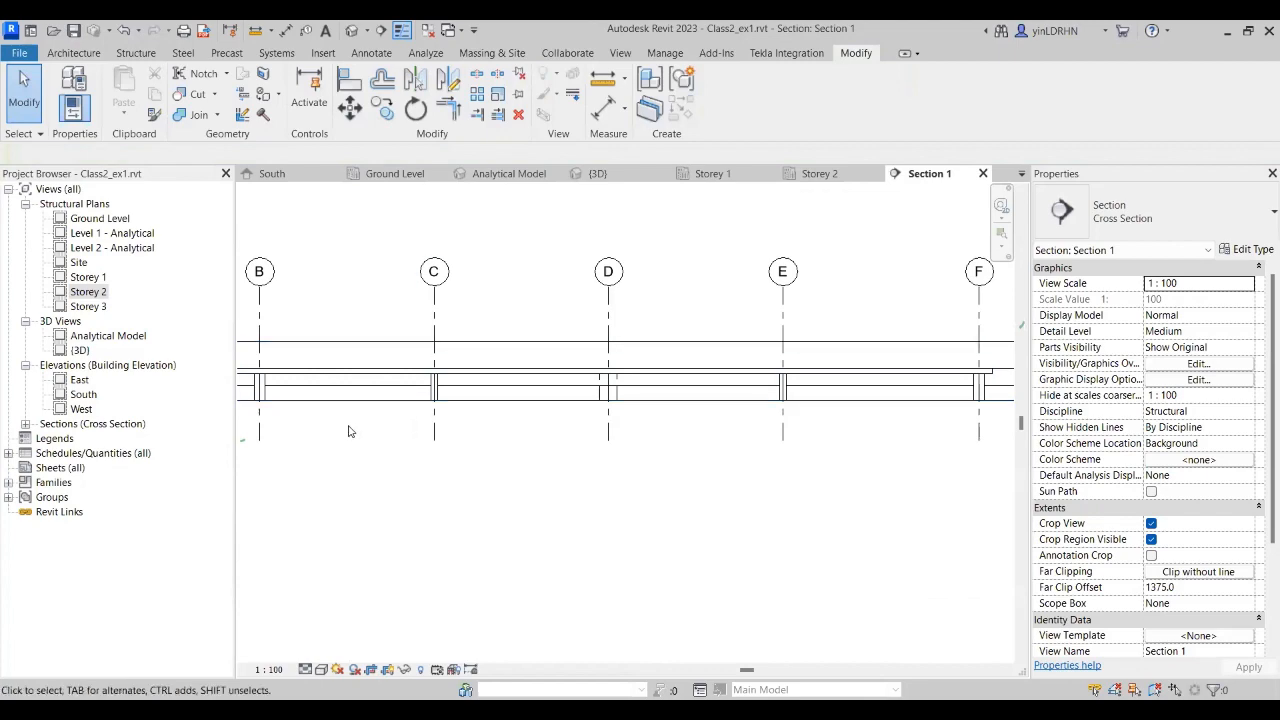
{"action": "middle_click_drag", "start_coordinate": [349, 429], "coordinate": [593, 403]}
{"action": "left_click", "coordinate": [757, 376]}
{"action": "scroll", "coordinate": [745, 372], "scroll_direction": "up", "scroll_amount": 5}
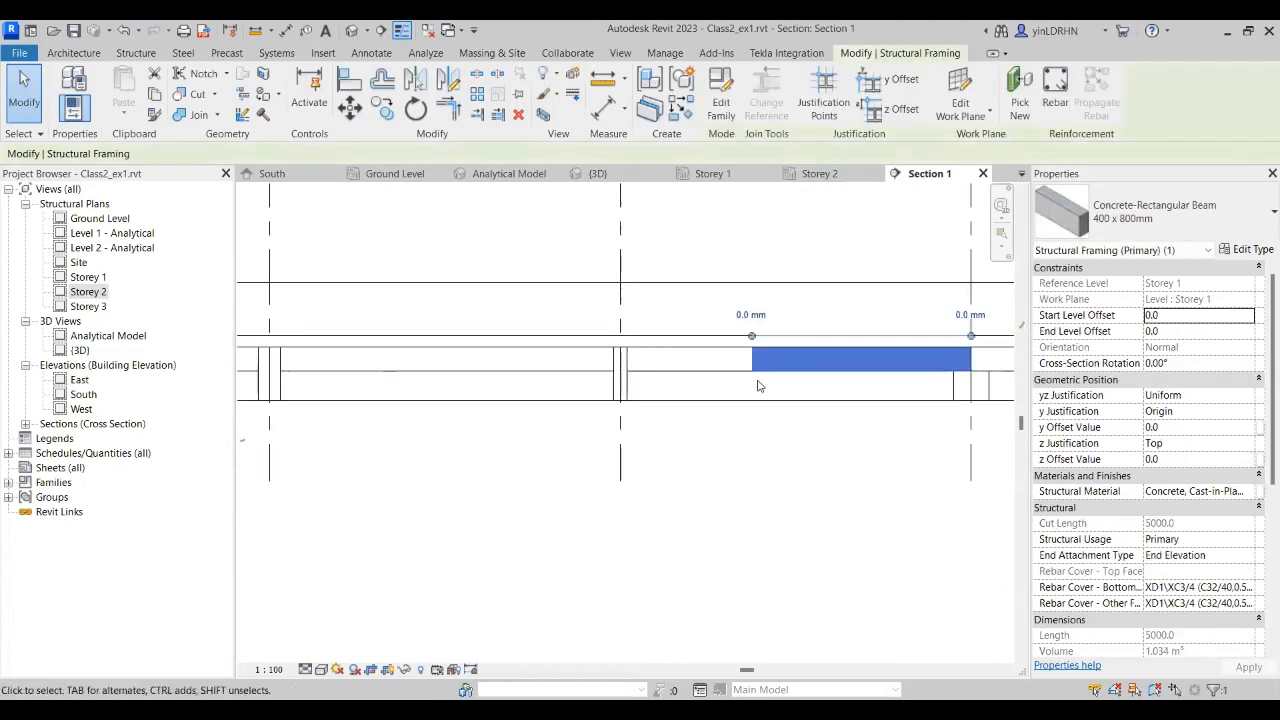
{"action": "left_click", "coordinate": [728, 358]}
{"action": "left_click", "coordinate": [732, 362]}
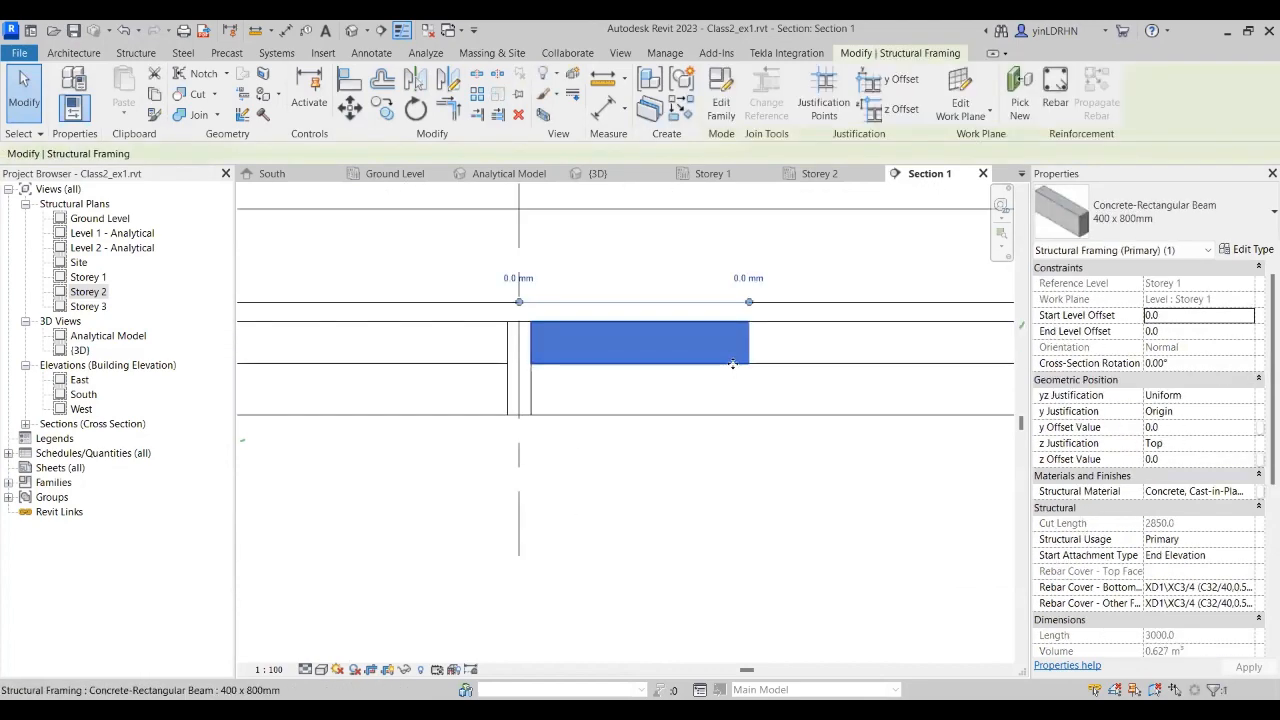
Step: Try a z Offset Value of -200 mm on the longer beam piece ending at grid D, and undo it
{"action": "left_click", "coordinate": [838, 365]}
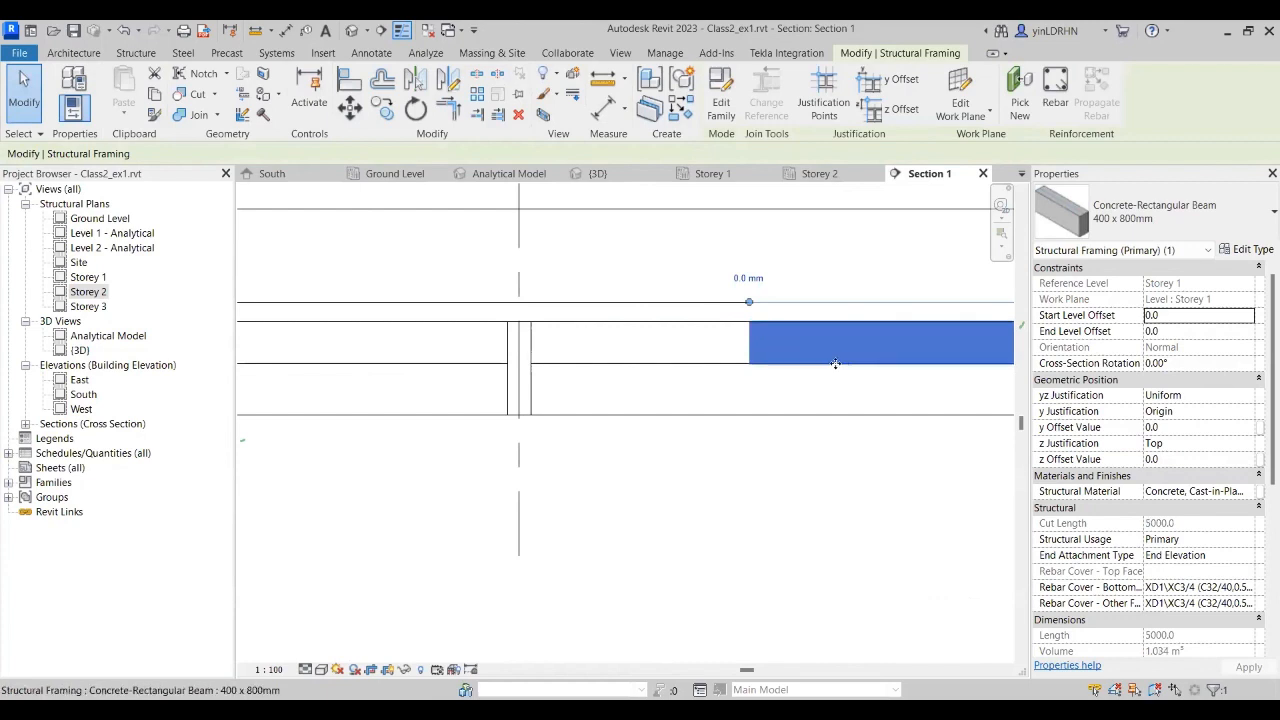
{"action": "middle_click_drag", "start_coordinate": [853, 343], "coordinate": [628, 370]}
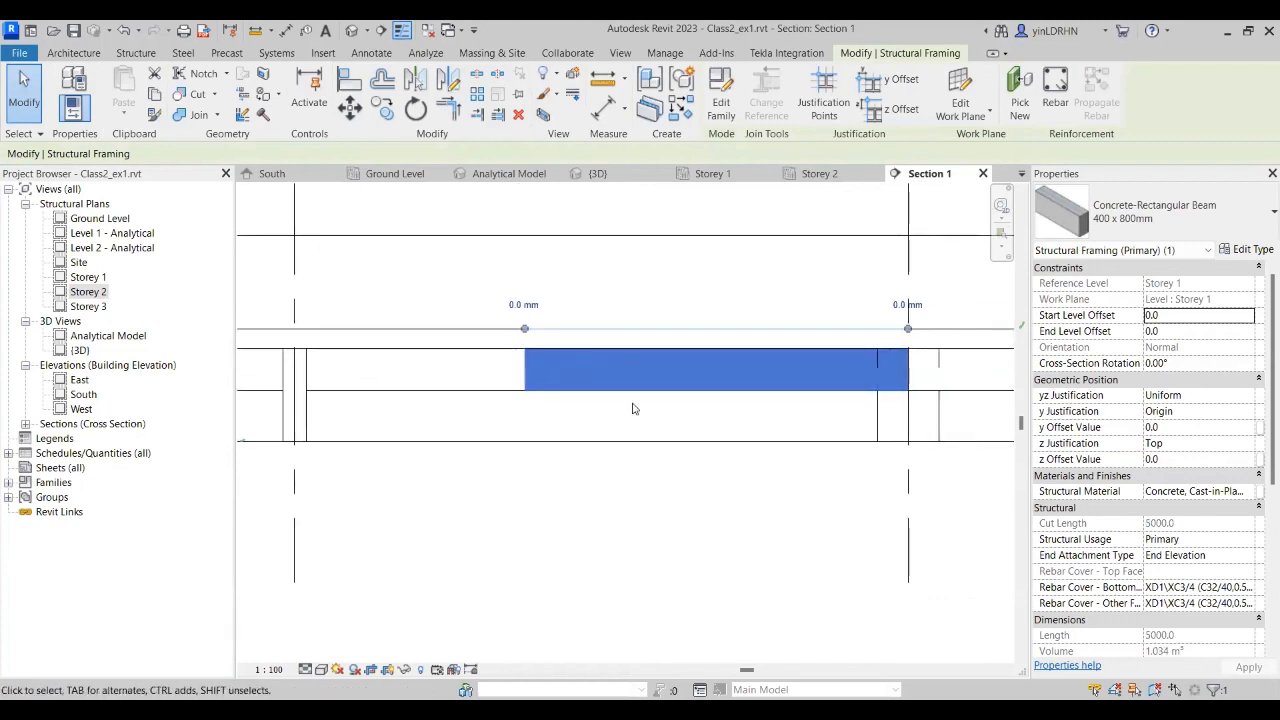
{"action": "left_click", "coordinate": [1172, 460]}
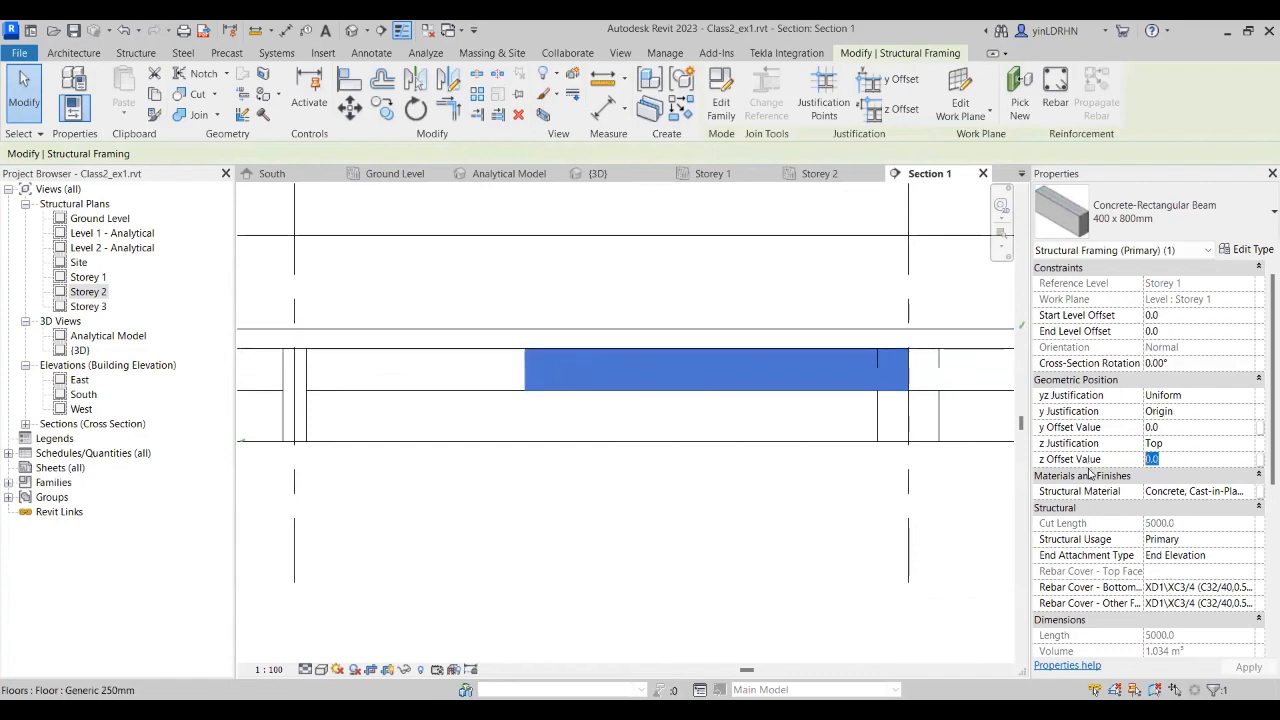
{"action": "type", "text": "-20"}
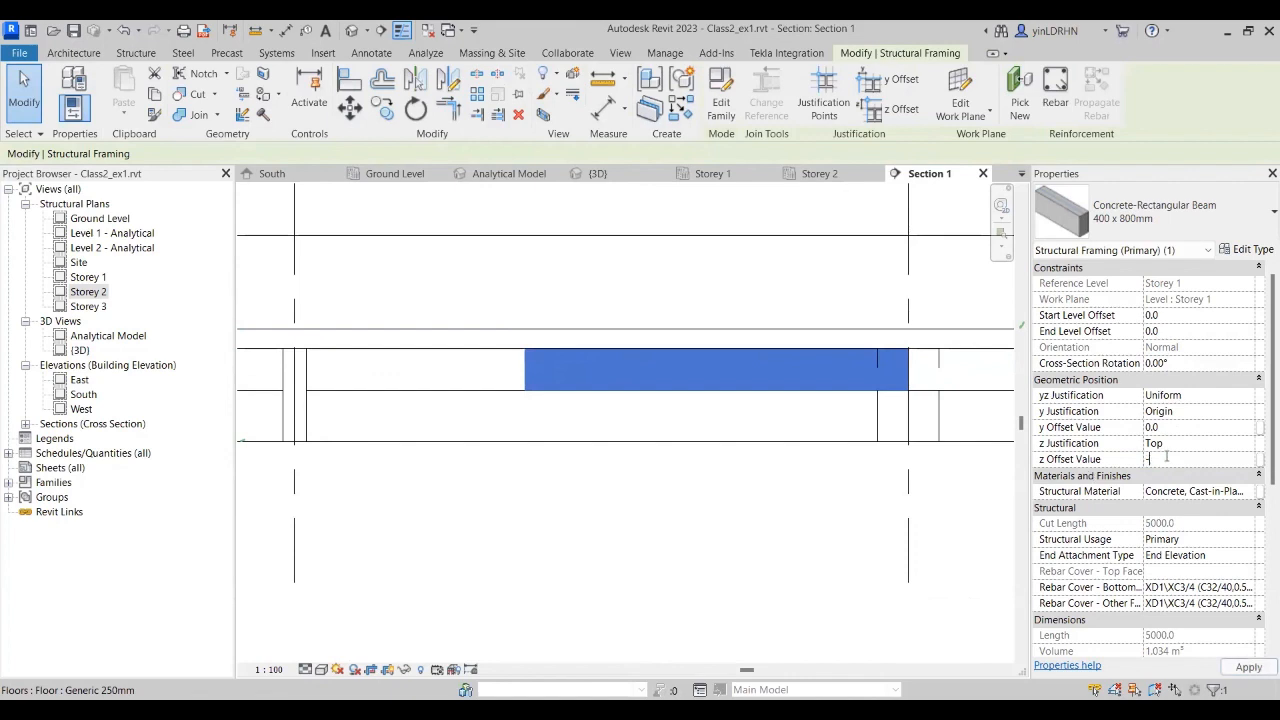
{"action": "key", "text": "Return"}
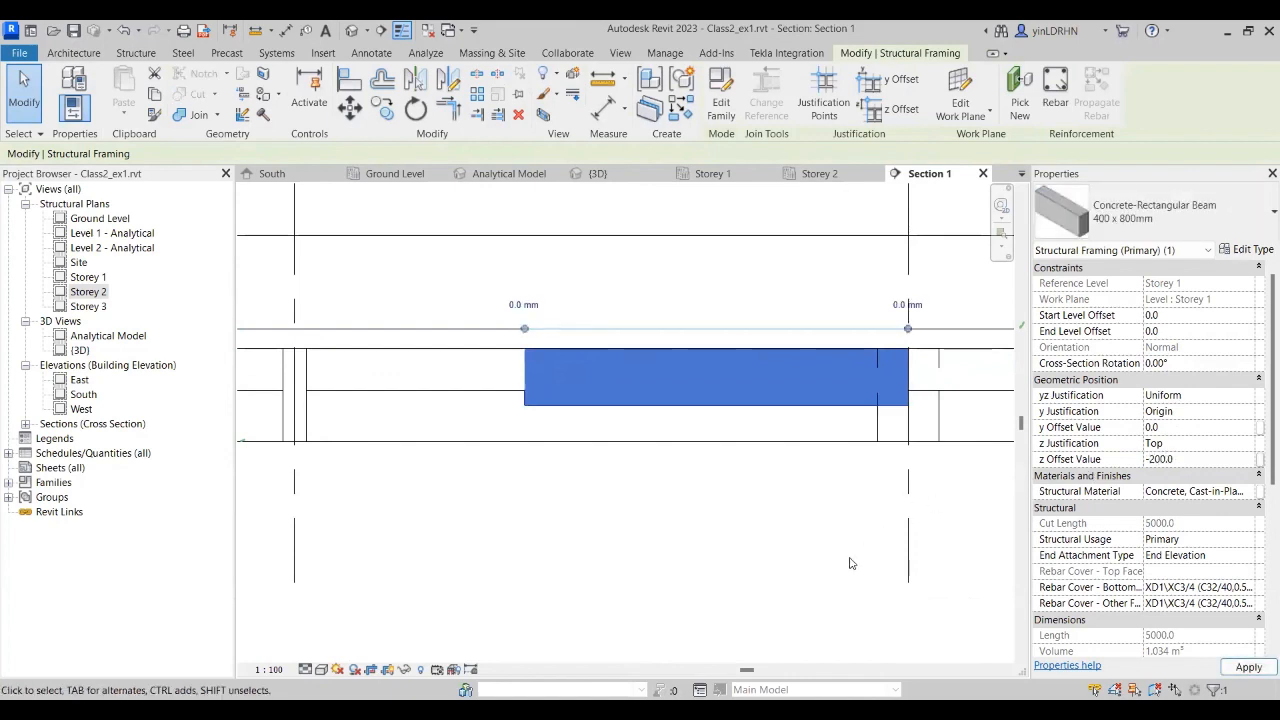
{"action": "left_click", "coordinate": [729, 485]}
{"action": "left_click", "coordinate": [641, 404]}
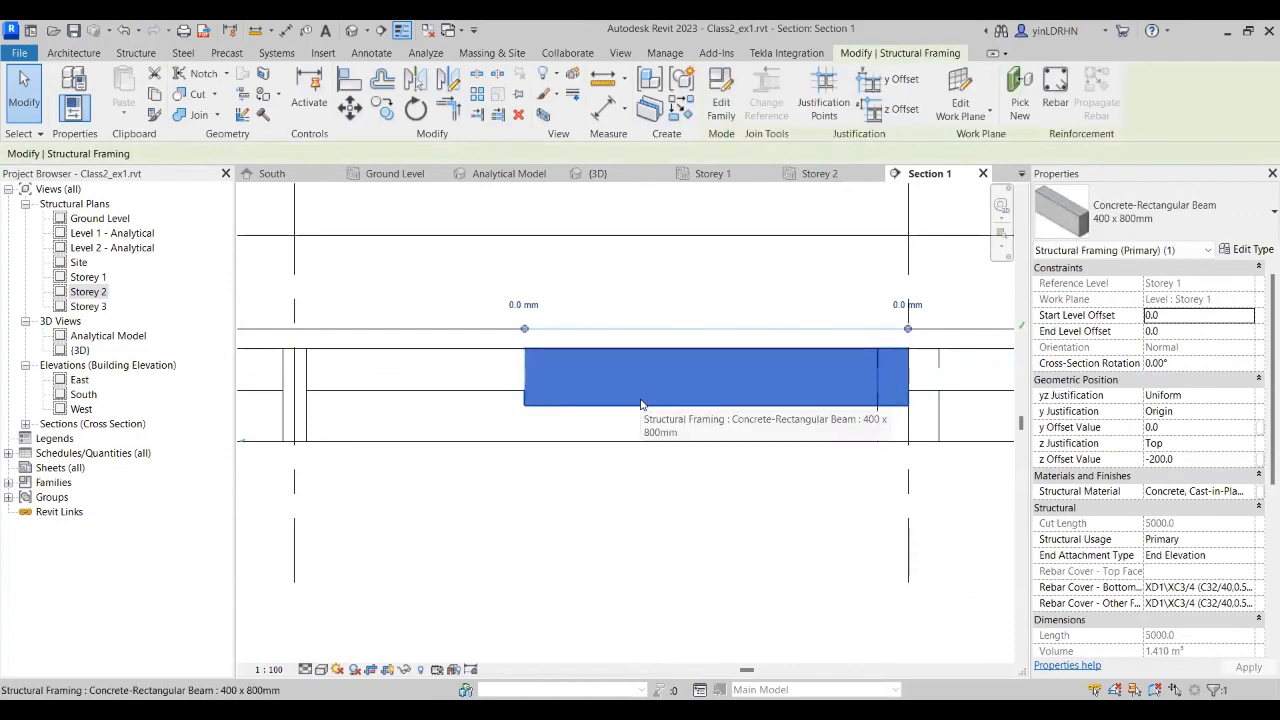
{"action": "left_click", "coordinate": [126, 31]}
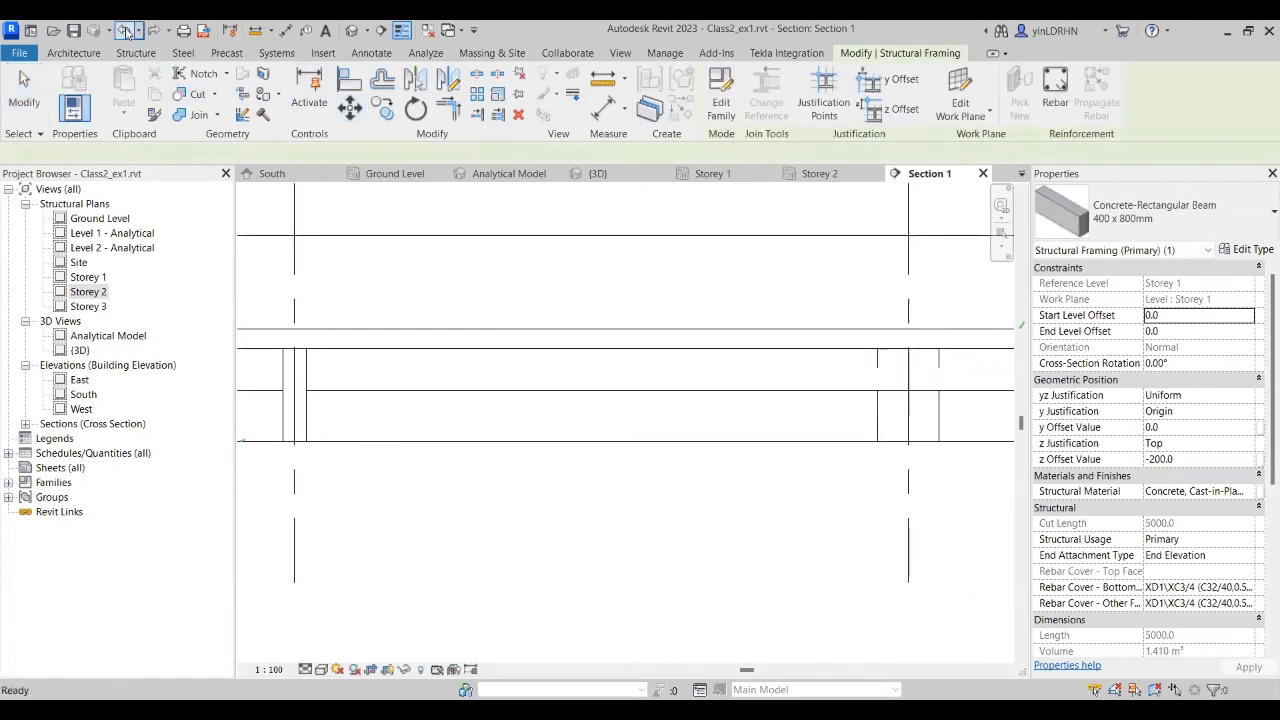
Step: Reapply the -200 mm z Offset Value to the longer beam piece and undo that change
{"action": "left_click", "coordinate": [629, 380]}
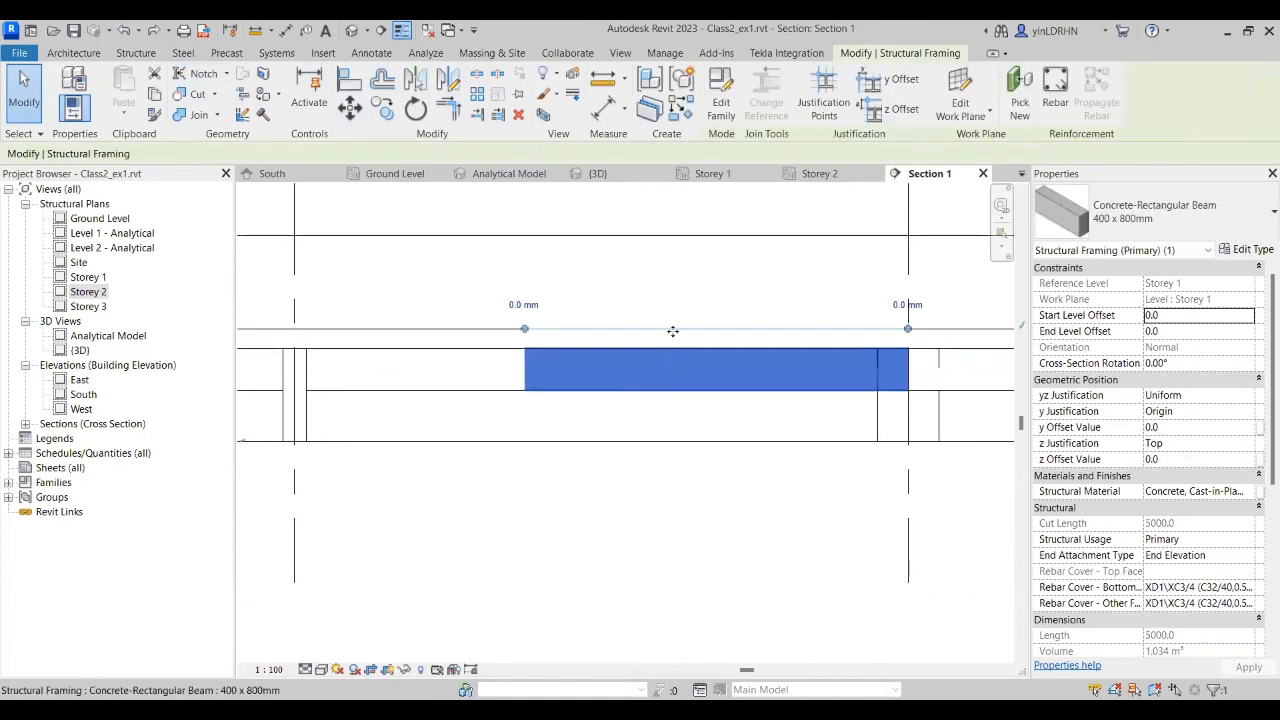
{"action": "left_click", "coordinate": [1181, 458]}
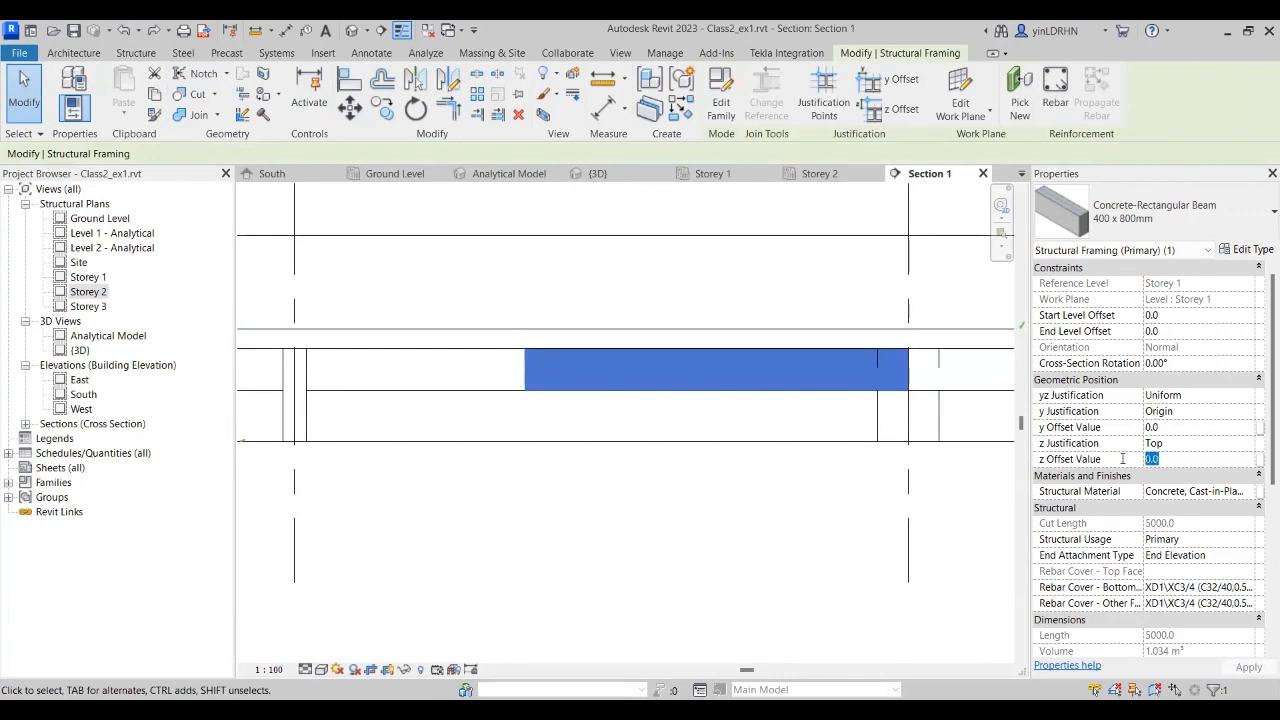
{"action": "type", "text": "-2"}
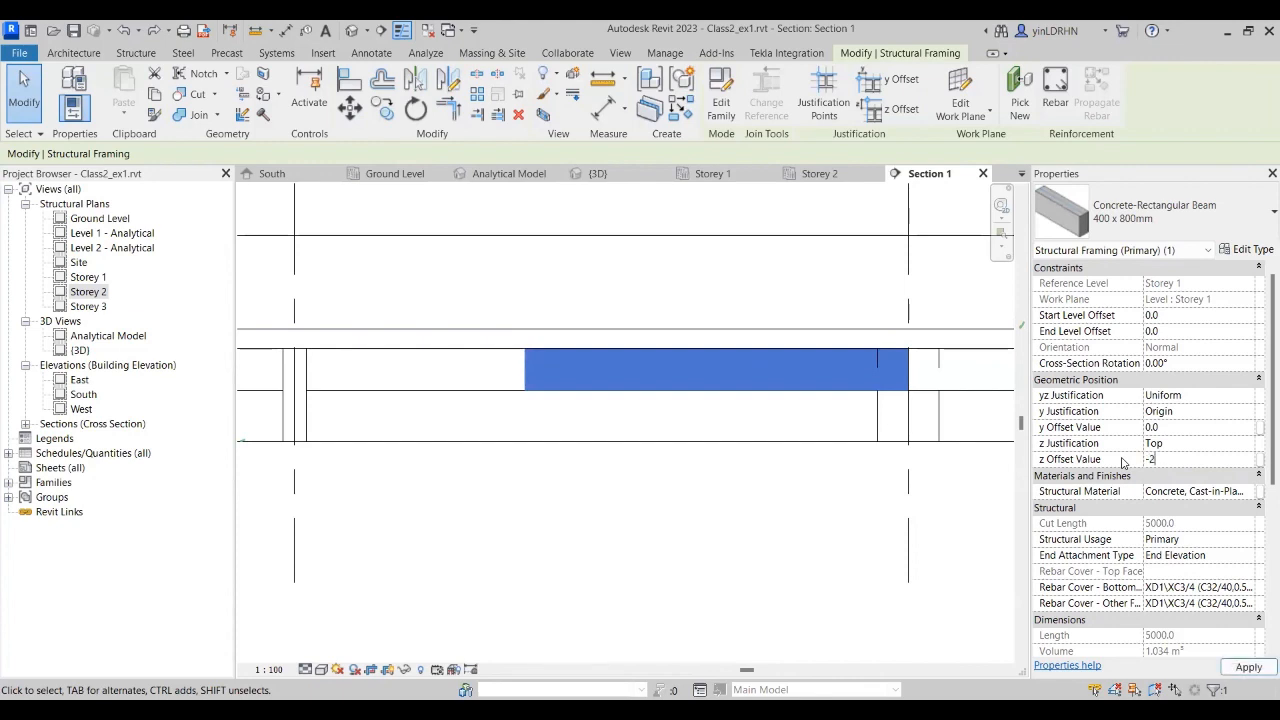
{"action": "type", "text": "00"}
{"action": "key", "text": "Return"}
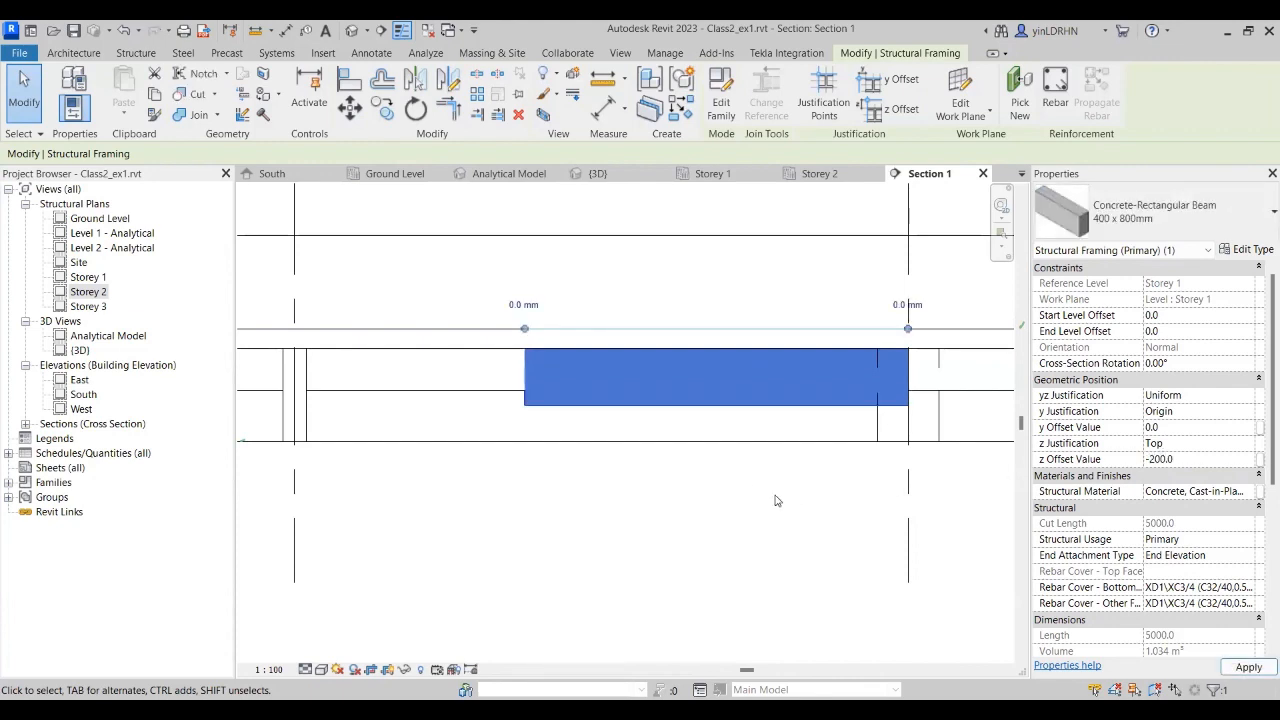
{"action": "left_click", "coordinate": [734, 443]}
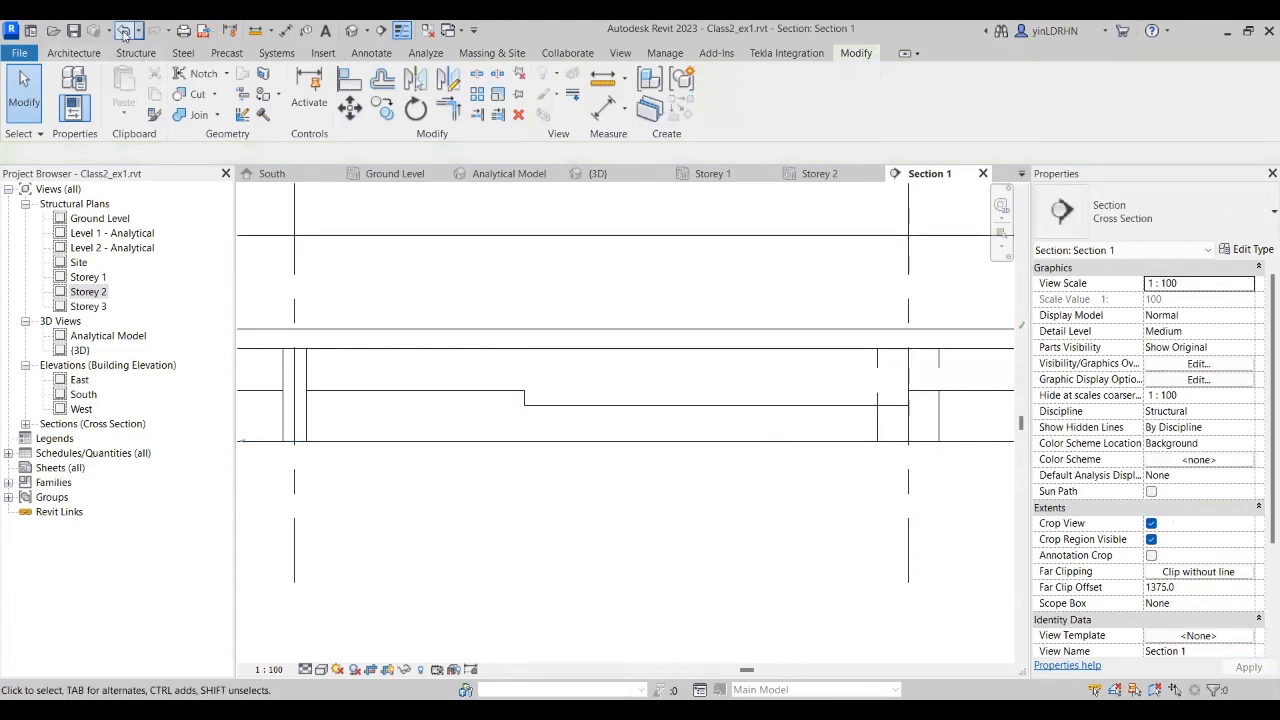
{"action": "left_click", "coordinate": [123, 31]}
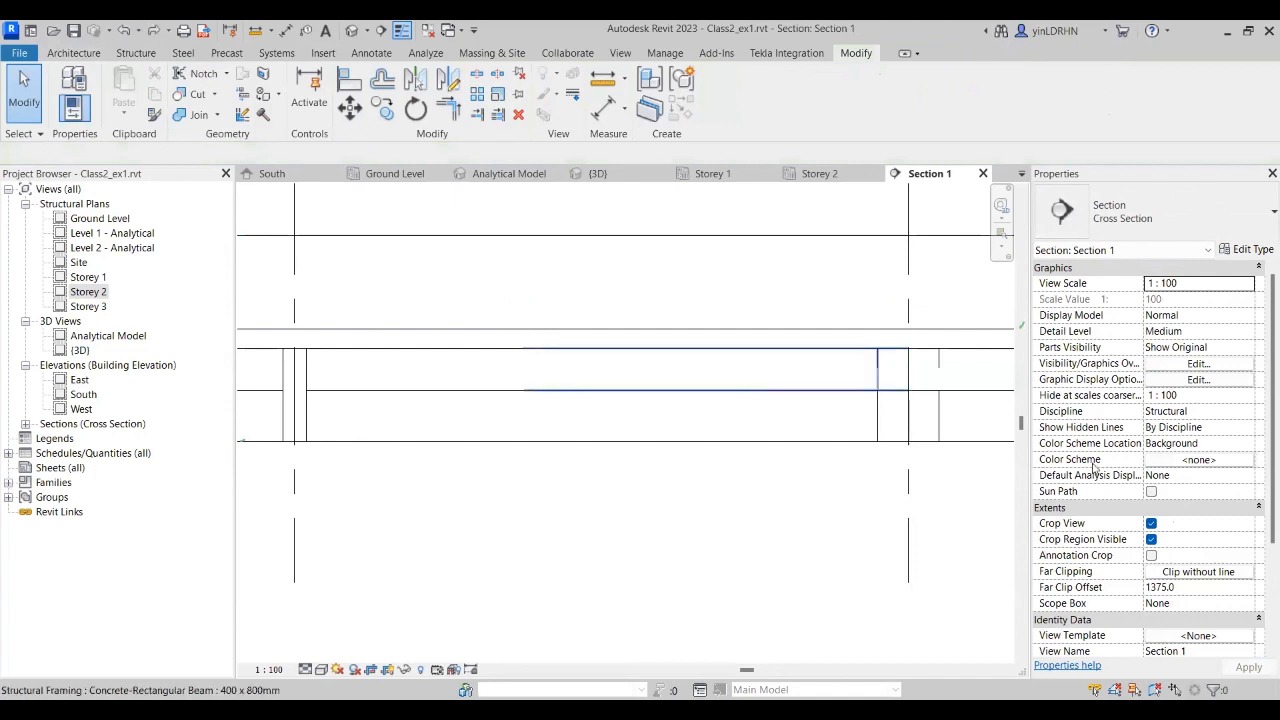
Step: Try to move the longer beam piece straight down with the Move tool, both with and without Constrain
{"action": "left_click", "coordinate": [758, 390]}
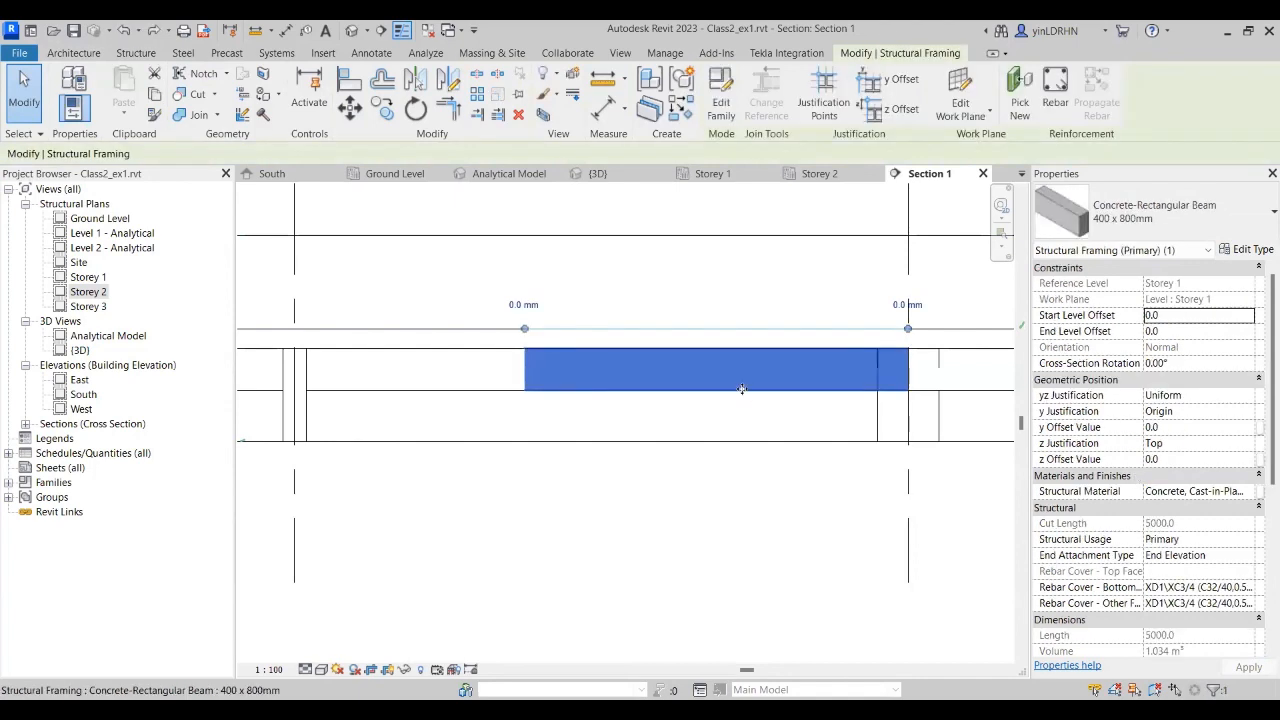
{"action": "key", "text": "m"}
{"action": "key", "text": "v"}
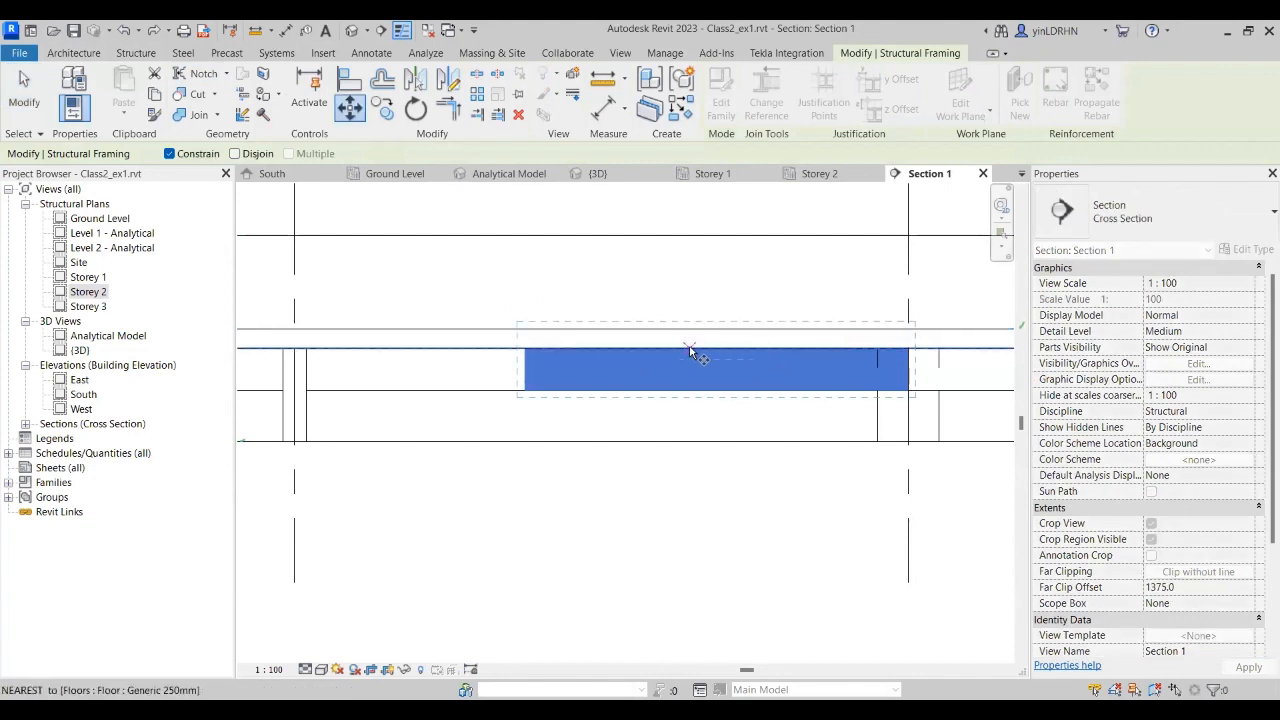
{"action": "left_click", "coordinate": [690, 370]}
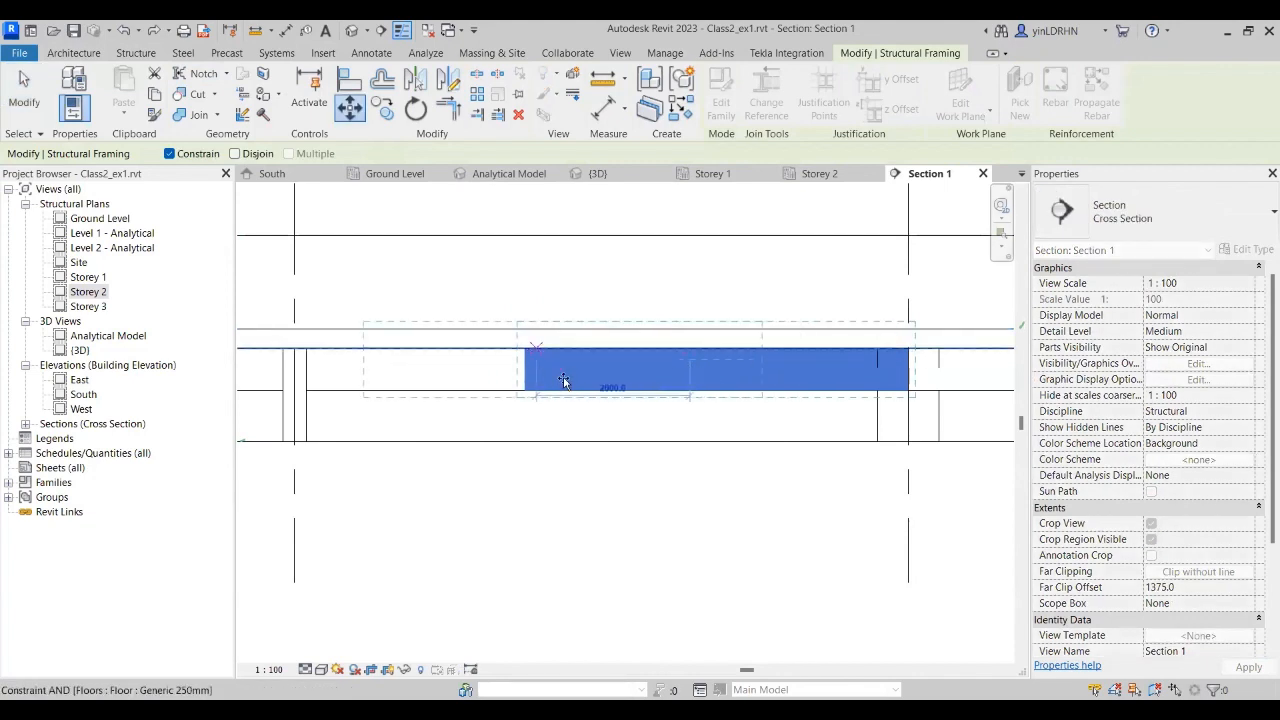
{"action": "left_click", "coordinate": [674, 449]}
{"action": "left_click", "coordinate": [349, 112]}
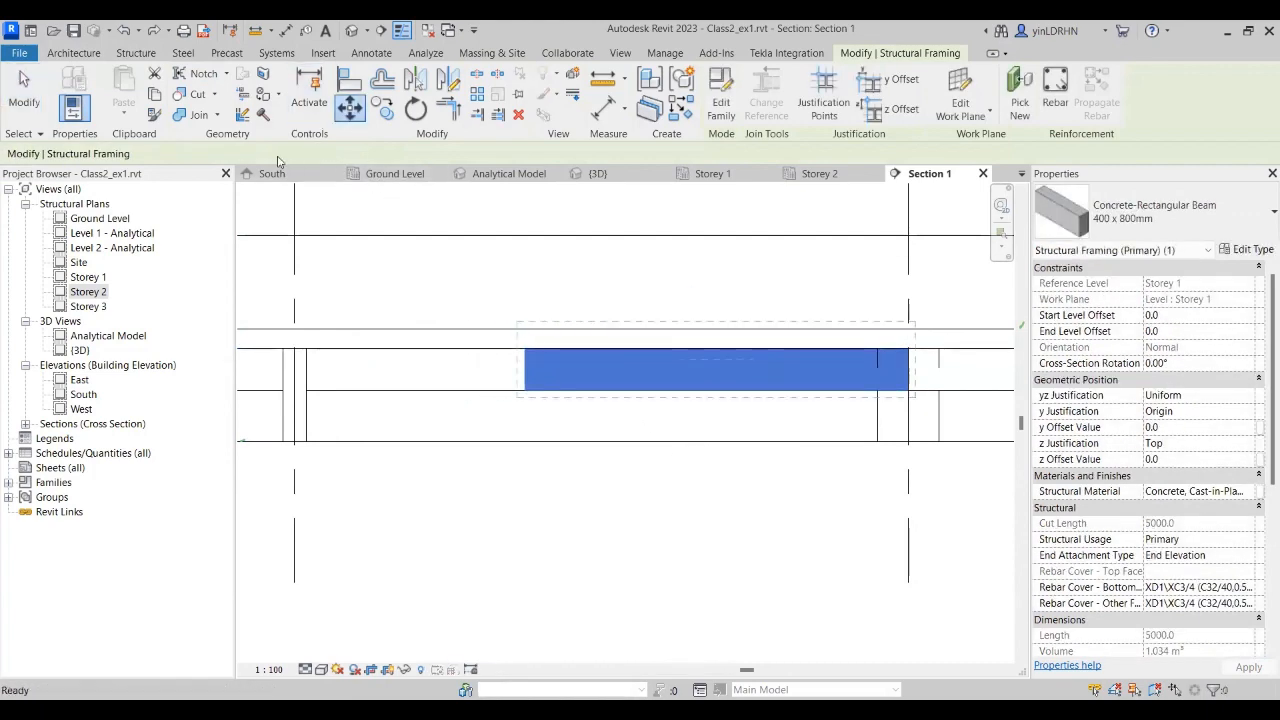
{"action": "left_click", "coordinate": [522, 358]}
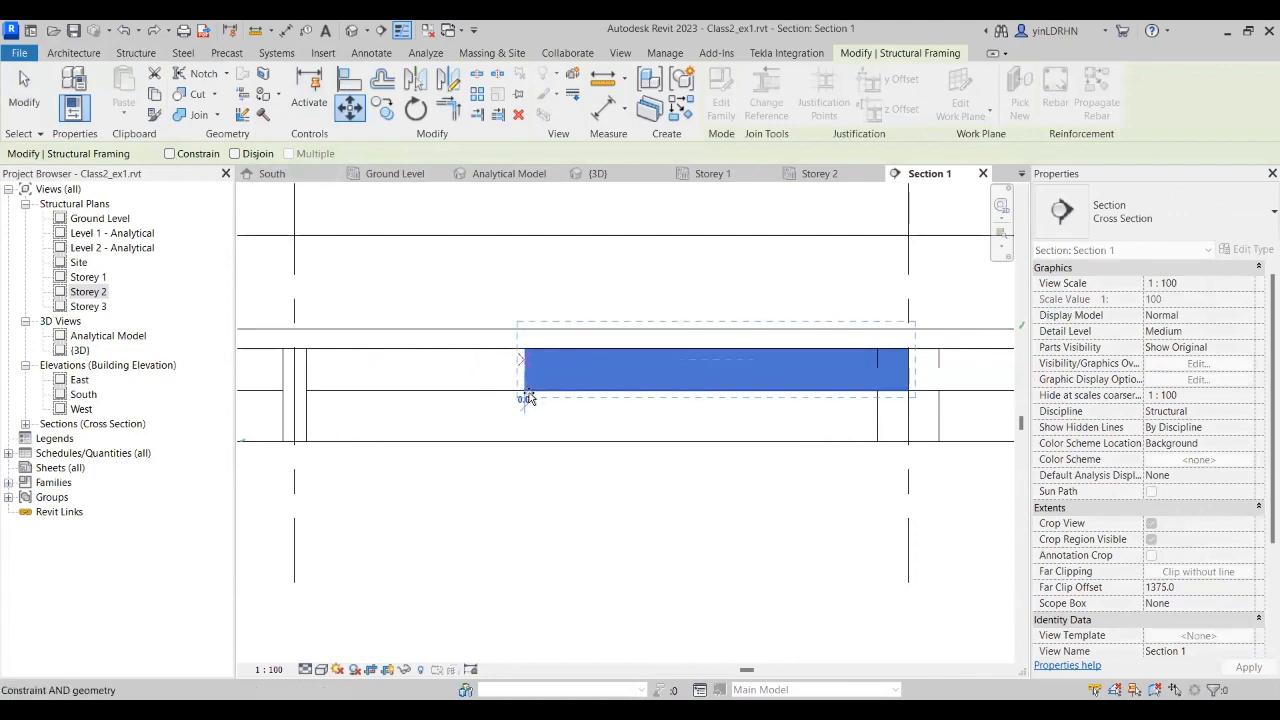
{"action": "left_click", "coordinate": [527, 395]}
{"action": "left_click", "coordinate": [725, 418]}
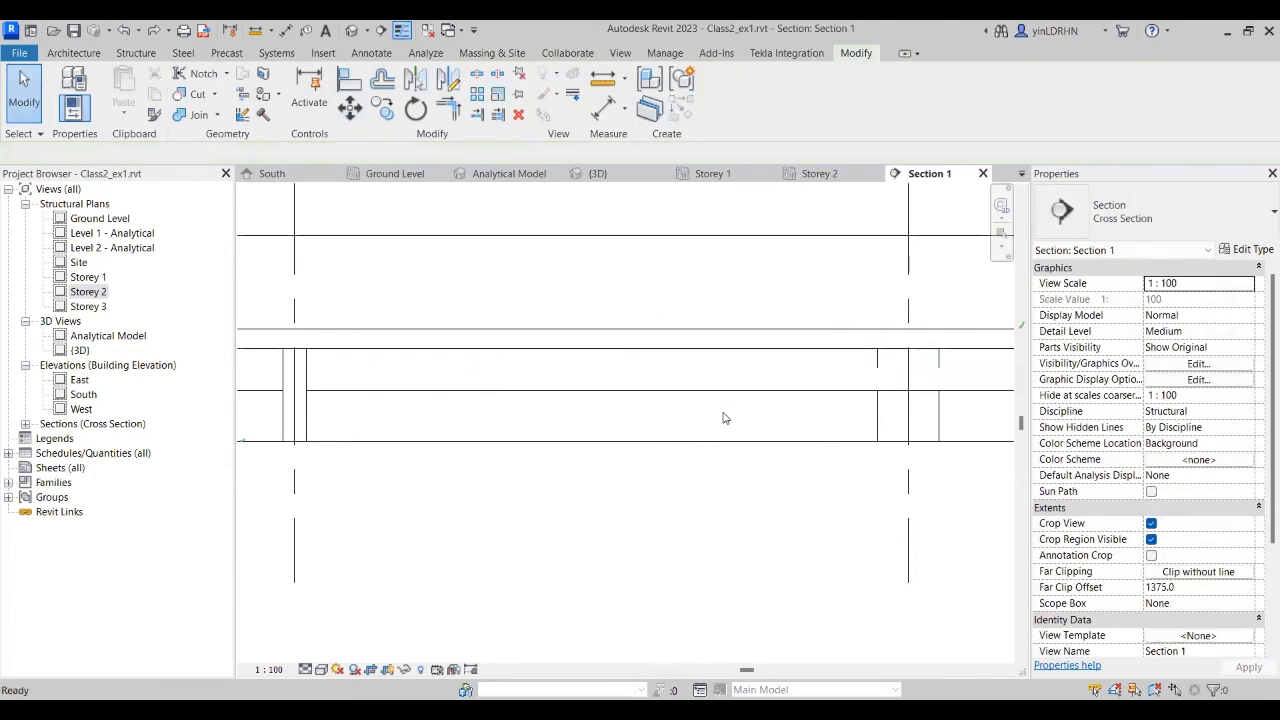
Step: Extend the lower edge of Section 1's crop region further down below the beams
{"action": "left_click", "coordinate": [730, 386]}
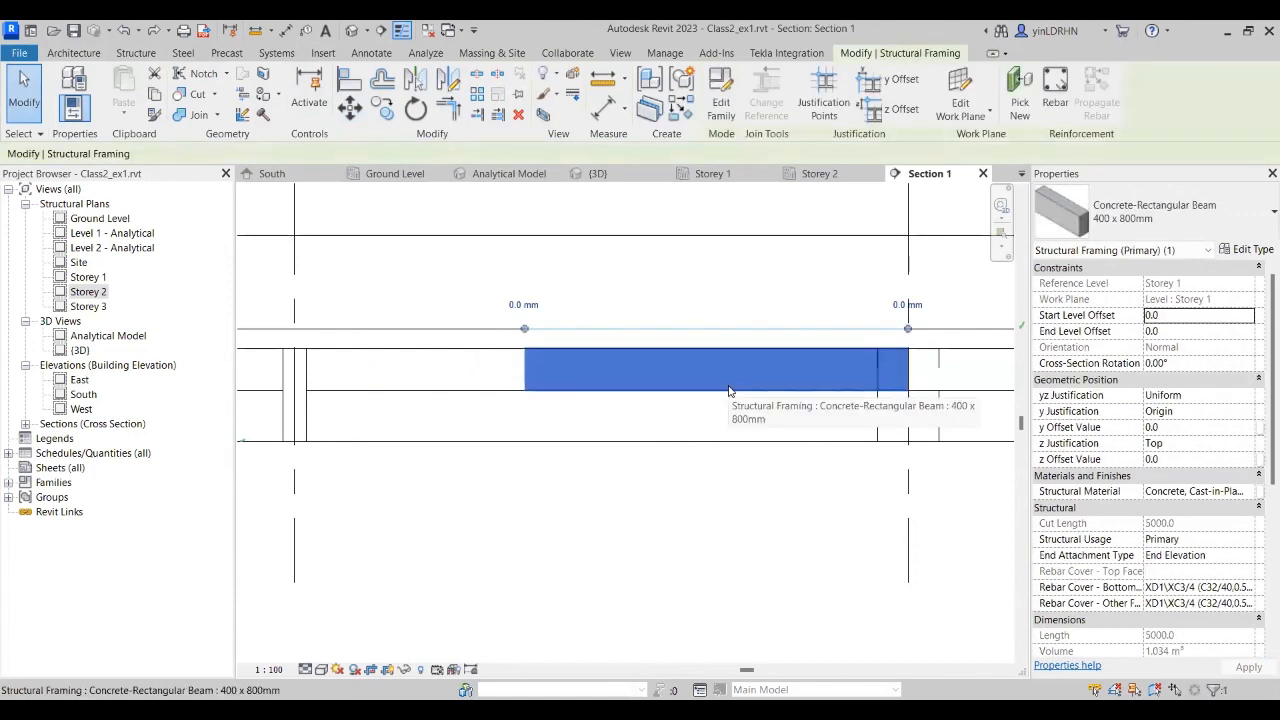
{"action": "left_click", "coordinate": [720, 443]}
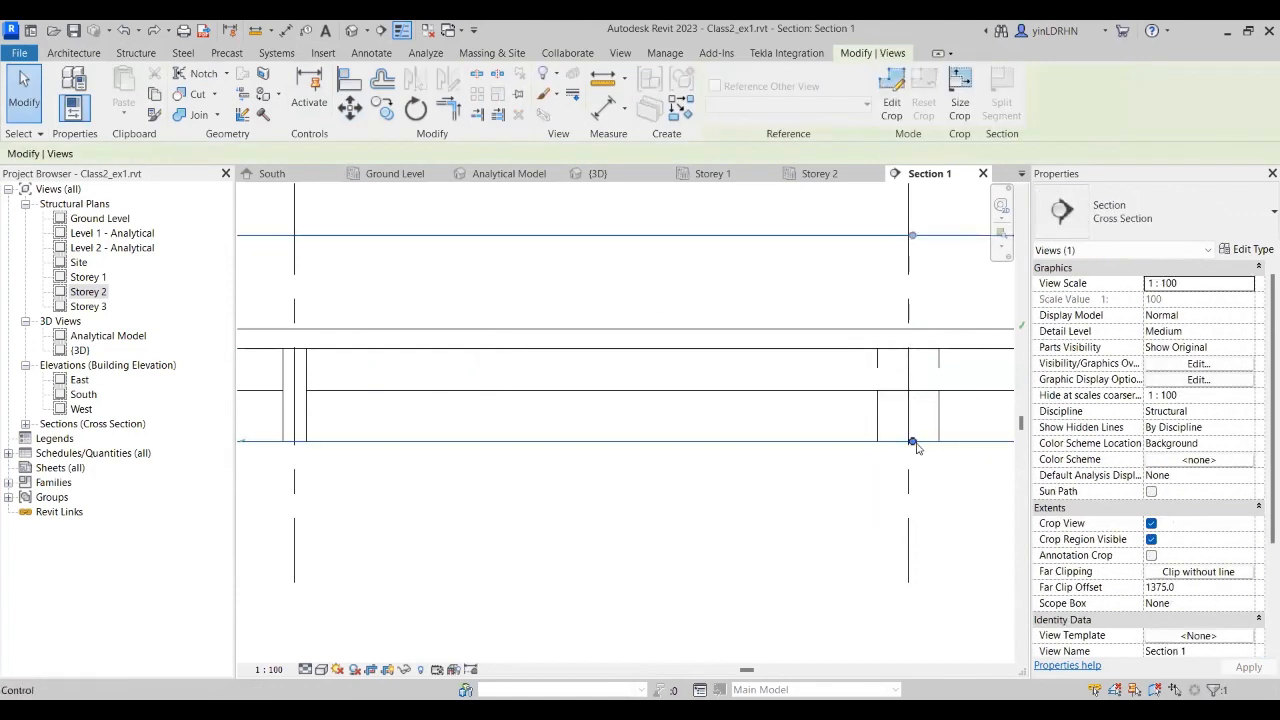
{"action": "left_click_drag", "start_coordinate": [911, 441], "coordinate": [912, 521]}
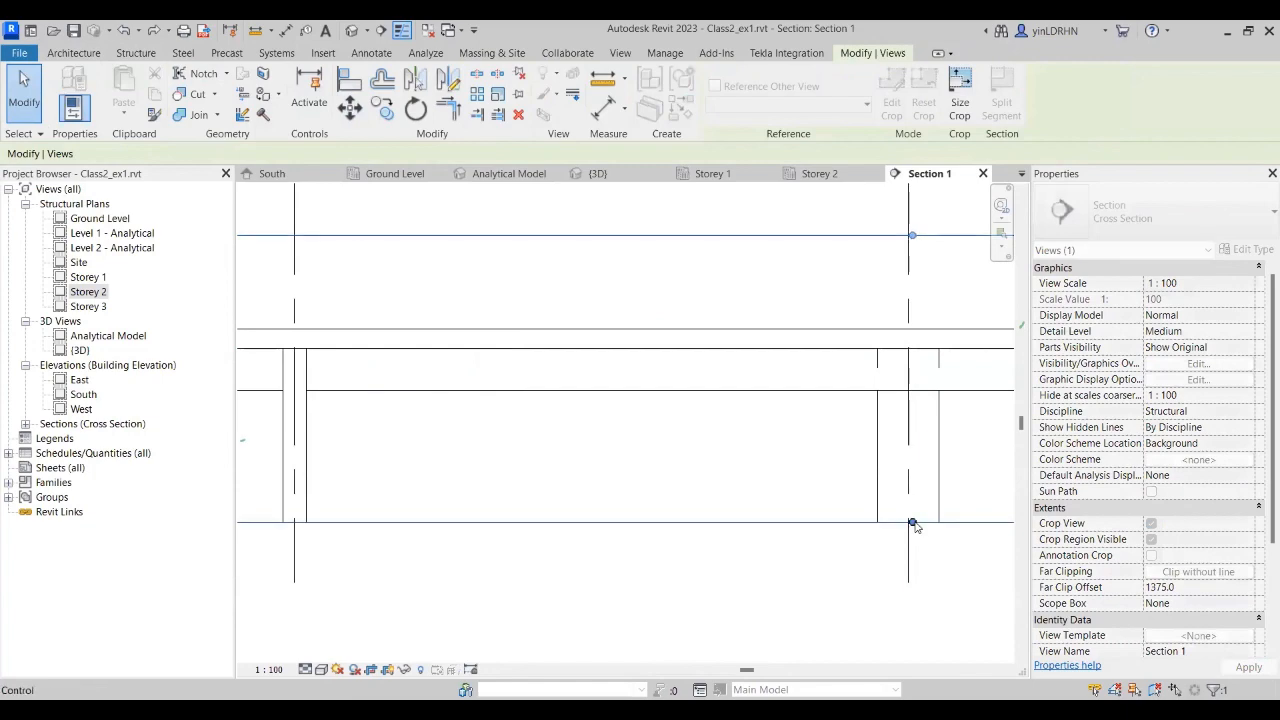
Step: Try again to shift the longer beam piece, by its end at the split and with the Move tool, with and without Constrain
{"action": "left_click", "coordinate": [771, 391]}
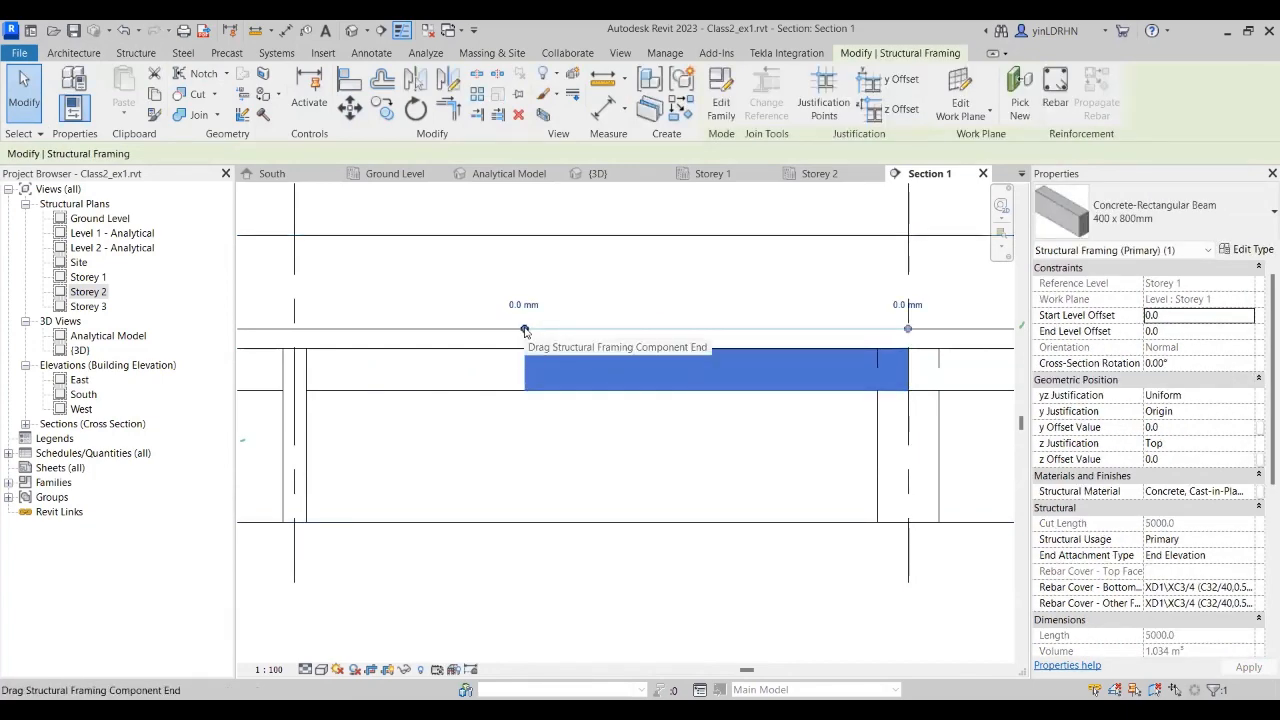
{"action": "left_click_drag", "start_coordinate": [524, 328], "coordinate": [524, 327]}
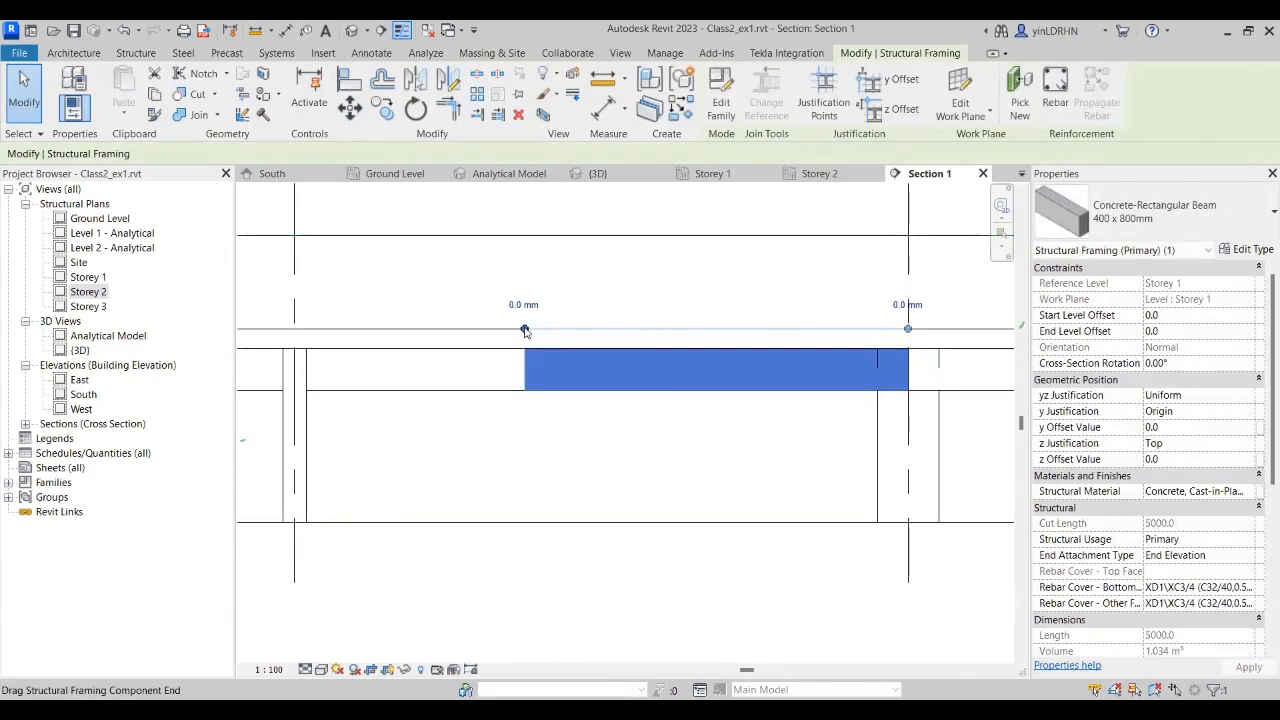
{"action": "key", "text": "Escape"}
{"action": "left_click", "coordinate": [541, 350]}
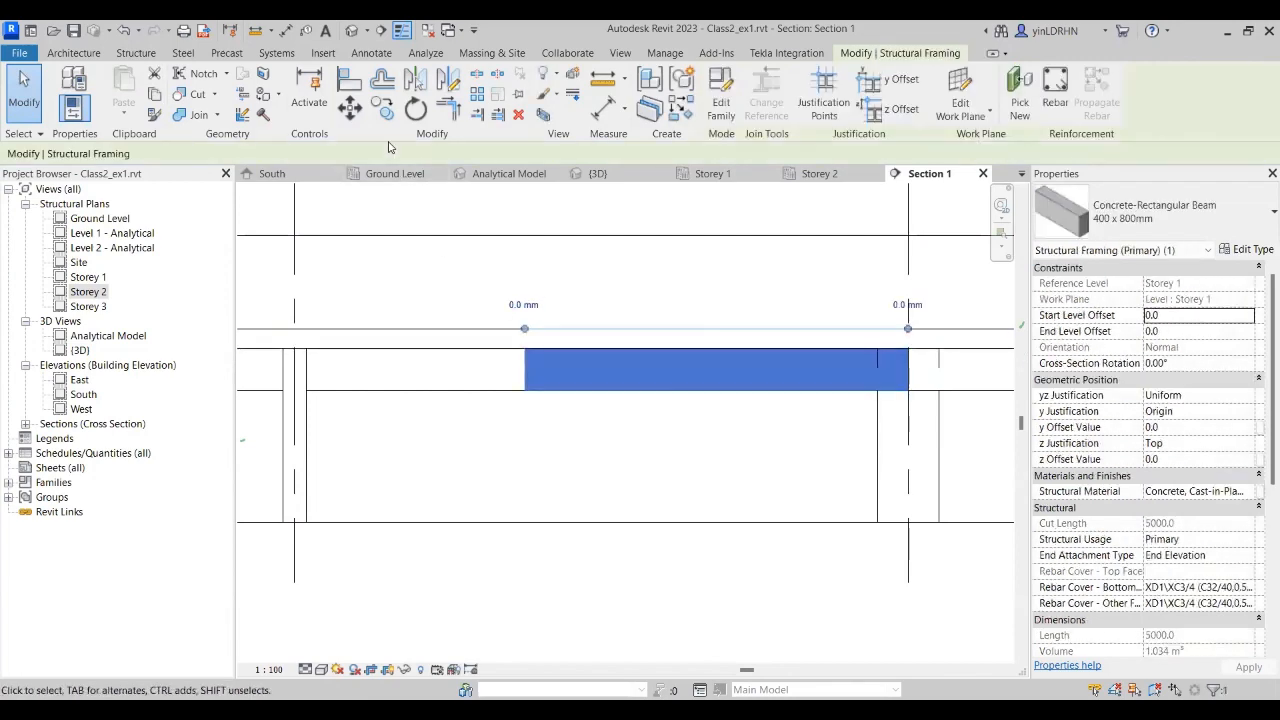
{"action": "left_click", "coordinate": [350, 108]}
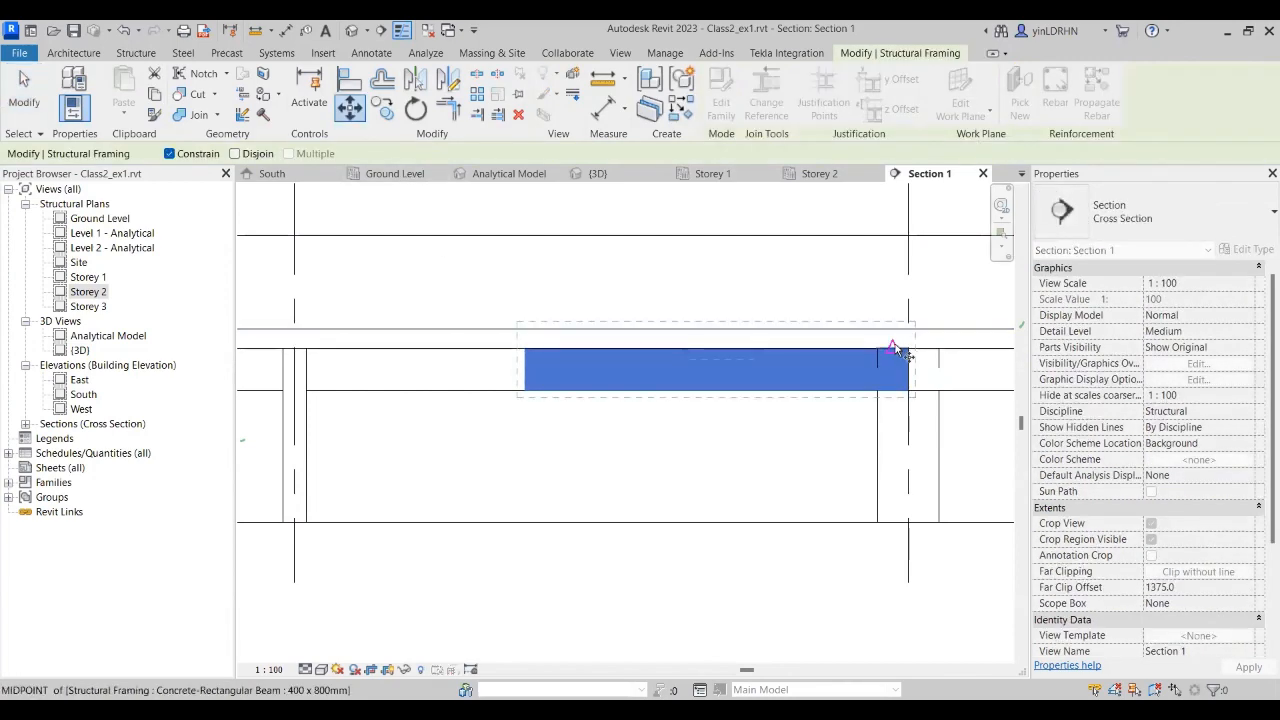
{"action": "left_click", "coordinate": [908, 349]}
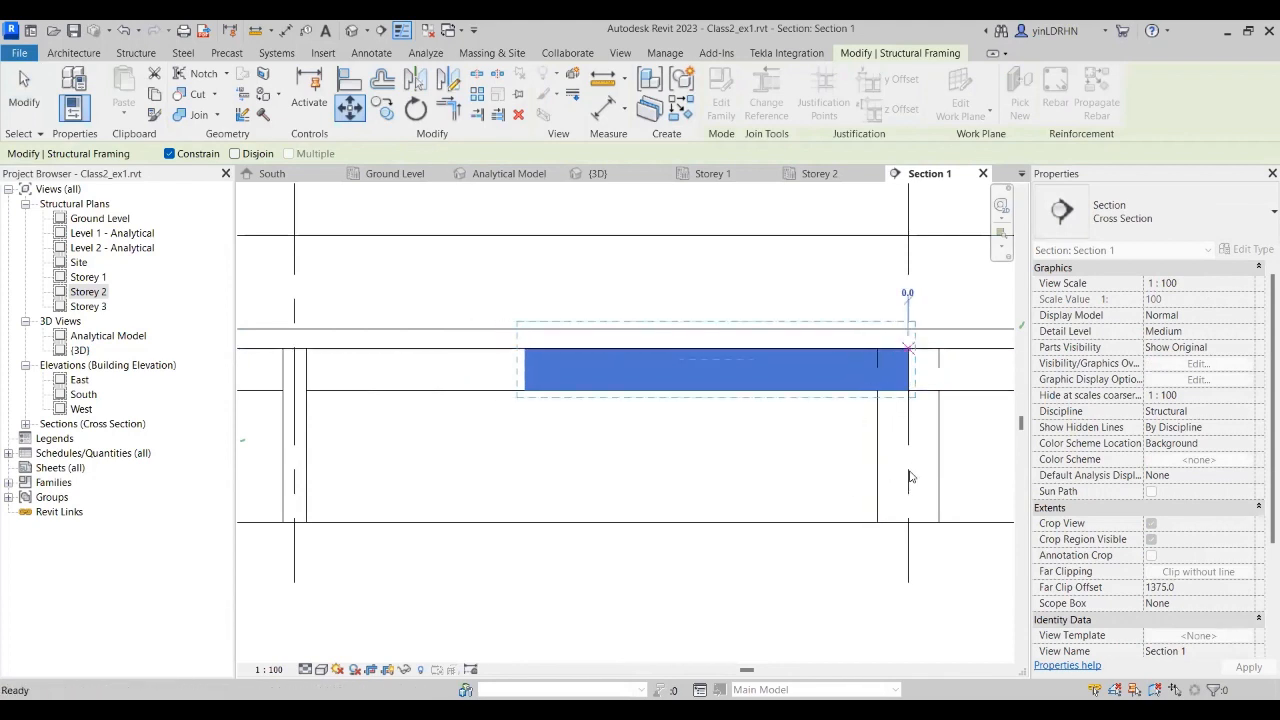
{"action": "key", "text": "Escape"}
{"action": "key", "text": "Escape"}
{"action": "left_click", "coordinate": [748, 398]}
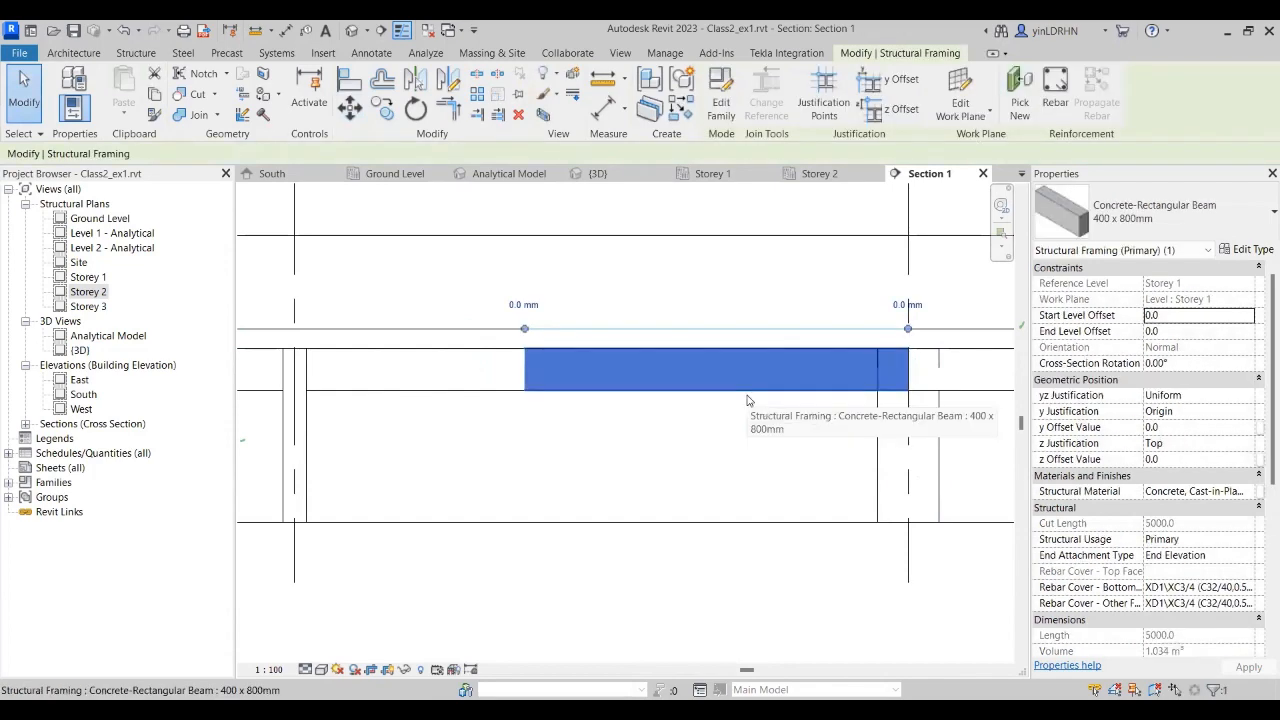
{"action": "left_click", "coordinate": [350, 108]}
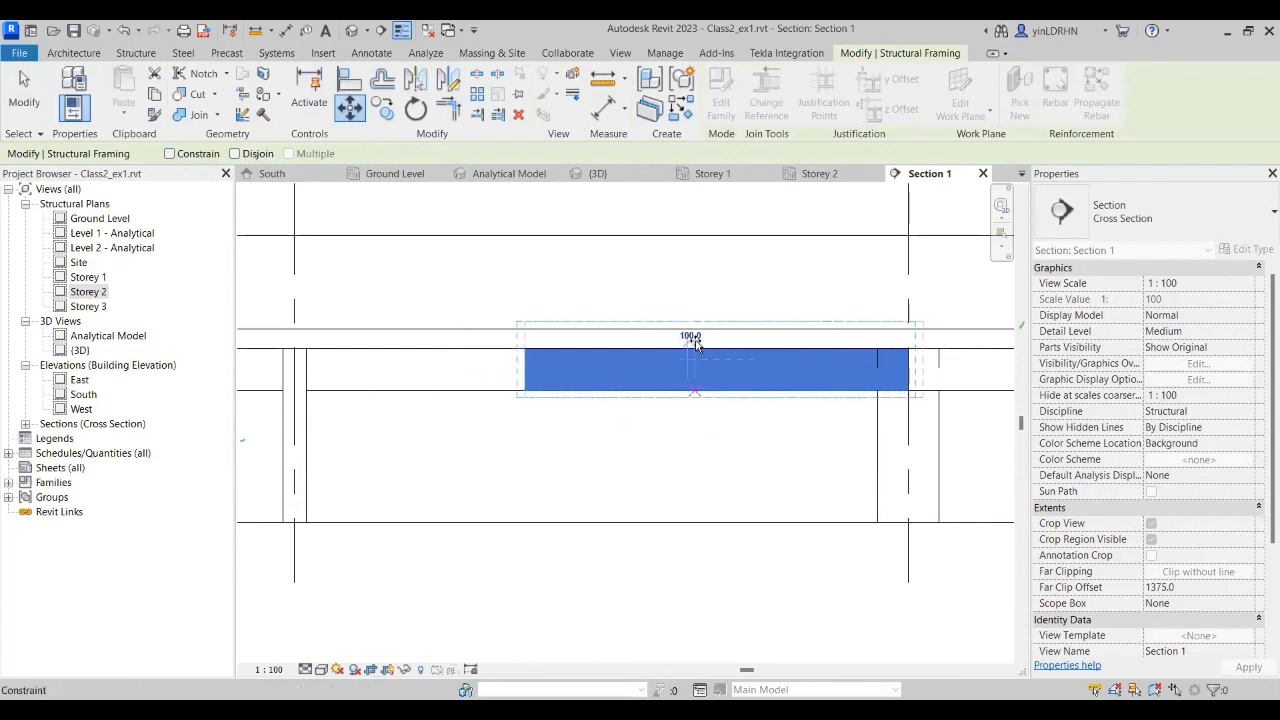
{"action": "key", "text": "Escape"}
{"action": "key", "text": "Escape"}
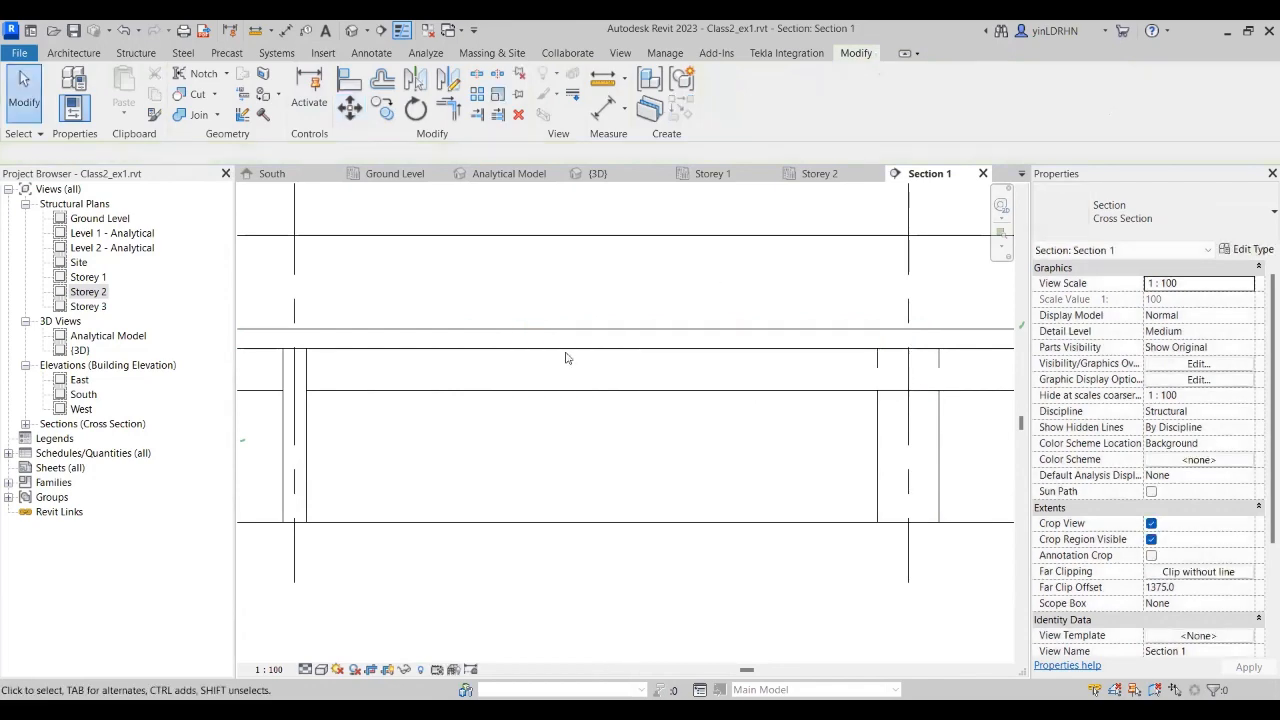
Step: Set the z Offset Value of the shorter beam piece in Section 1 to -200 mm
{"action": "left_click", "coordinate": [466, 394]}
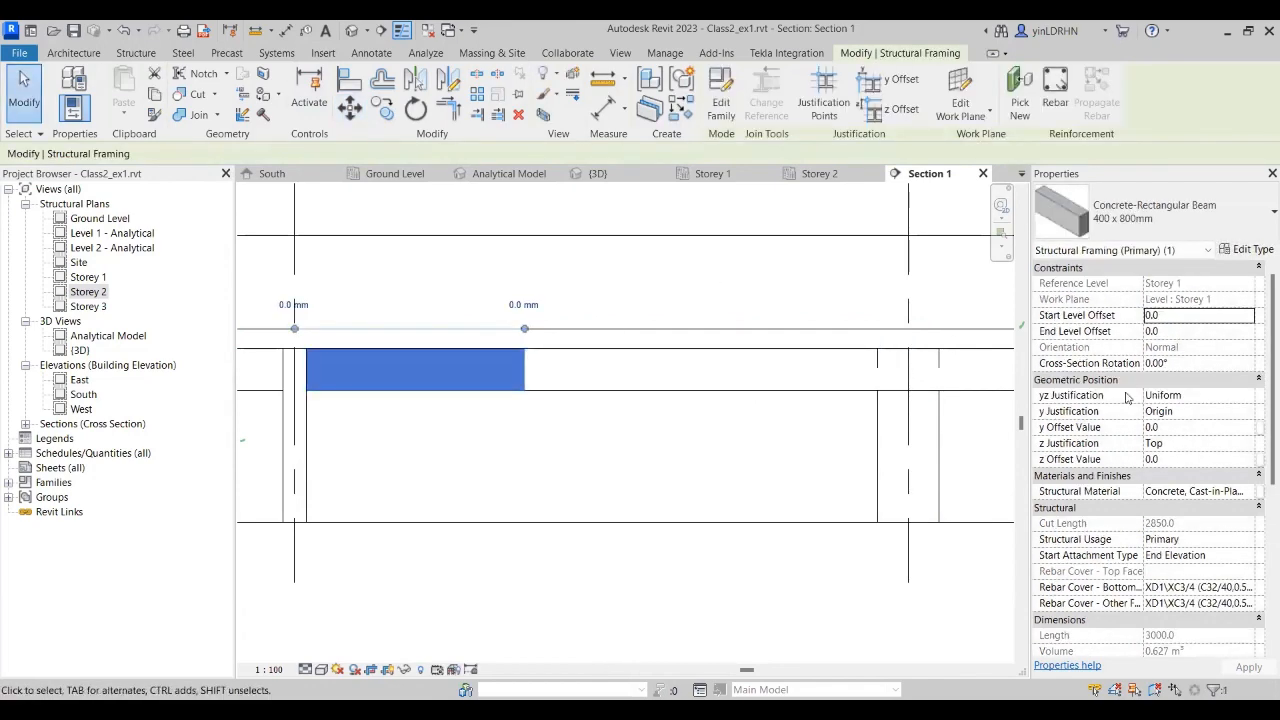
{"action": "left_click", "coordinate": [1155, 459]}
{"action": "type", "text": "-200.0"}
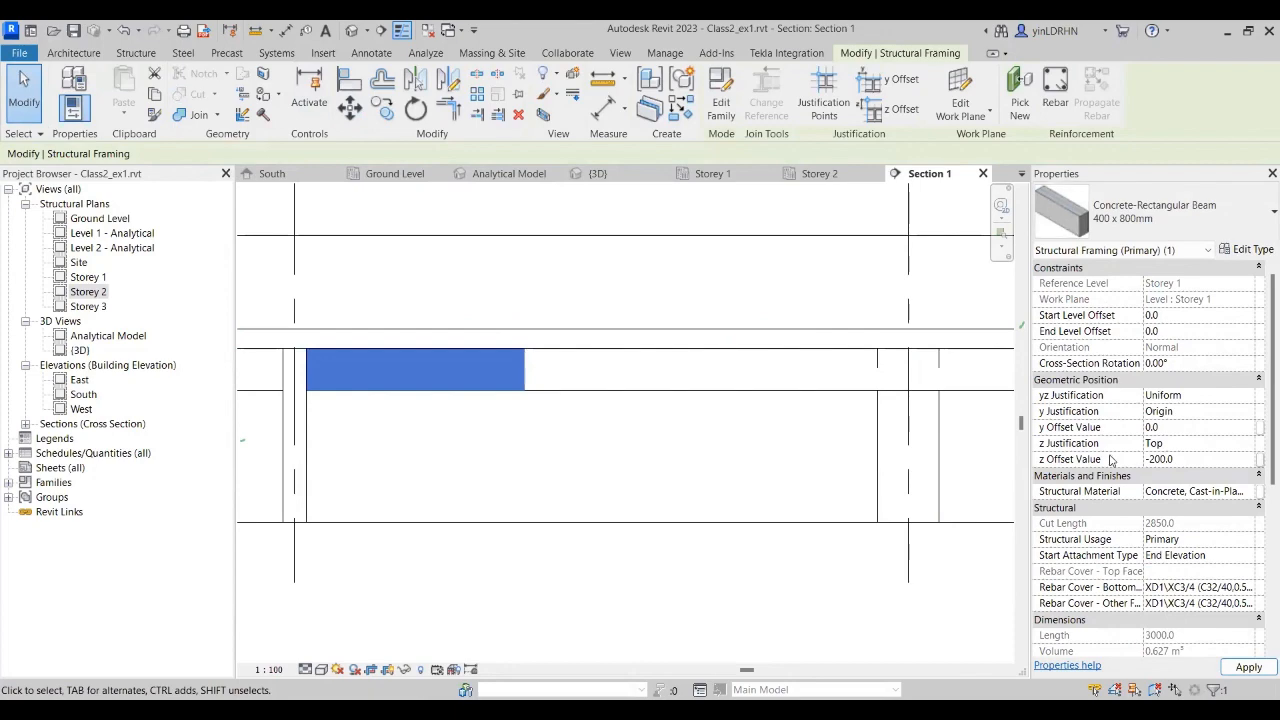
{"action": "left_click", "coordinate": [738, 438]}
{"action": "left_click", "coordinate": [513, 410]}
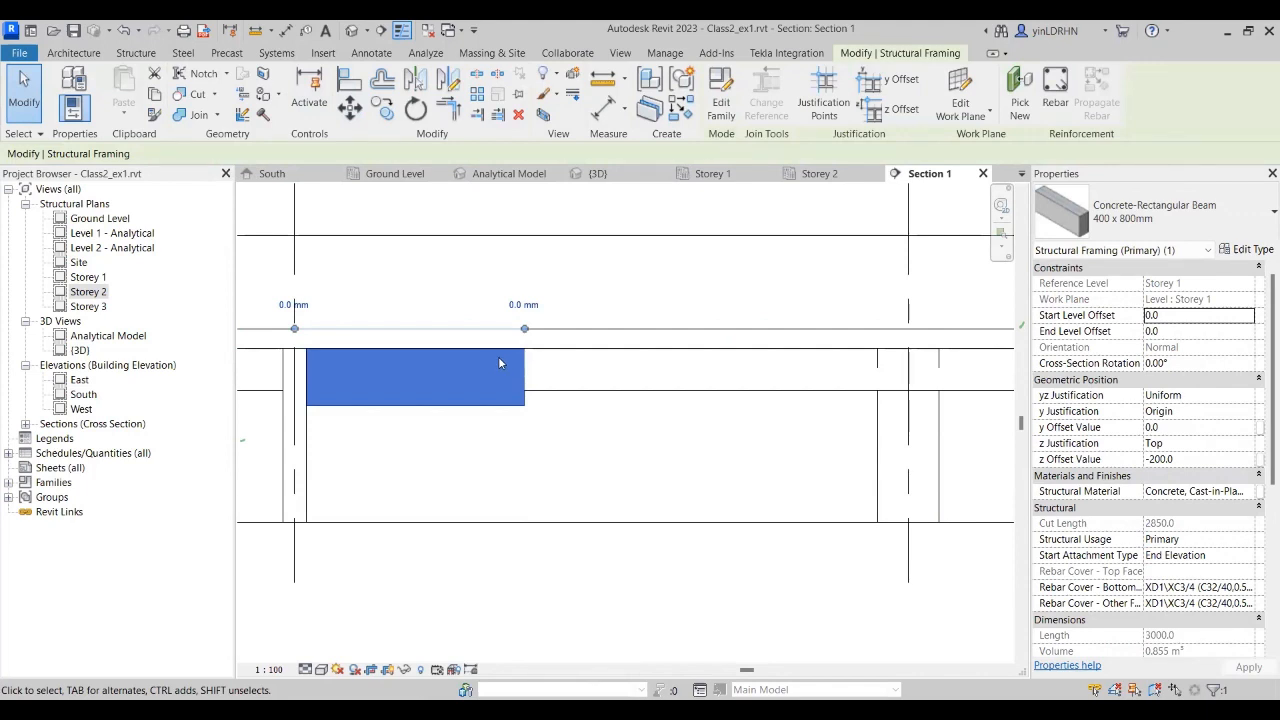
Step: Change the z Justification of the shorter beam piece to Origin
{"action": "left_click", "coordinate": [1188, 460]}
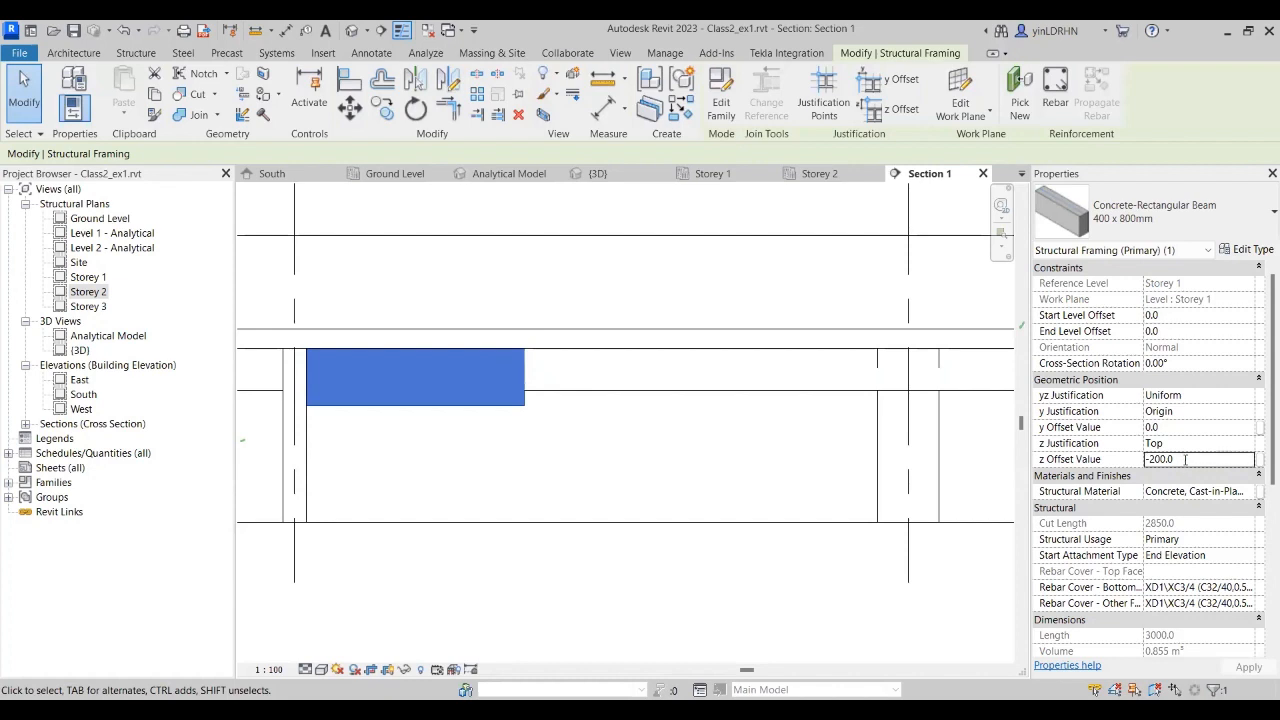
{"action": "left_click", "coordinate": [1203, 447]}
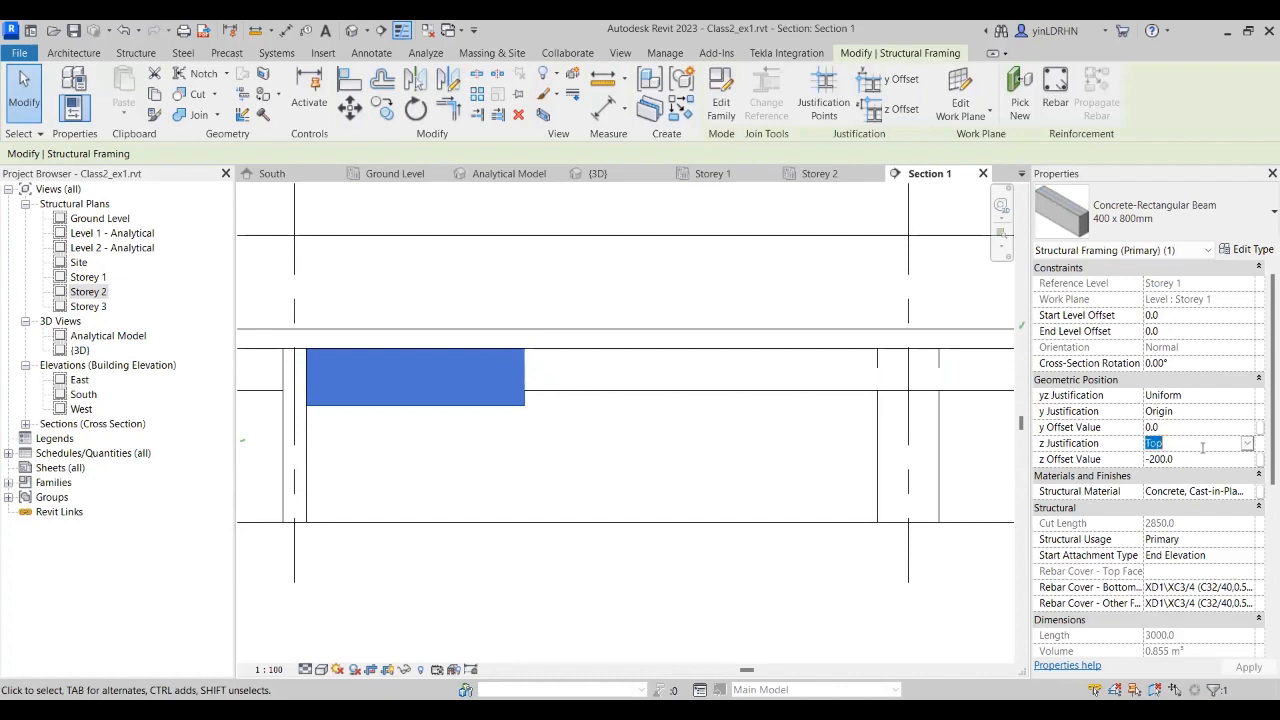
{"action": "left_click", "coordinate": [1248, 444]}
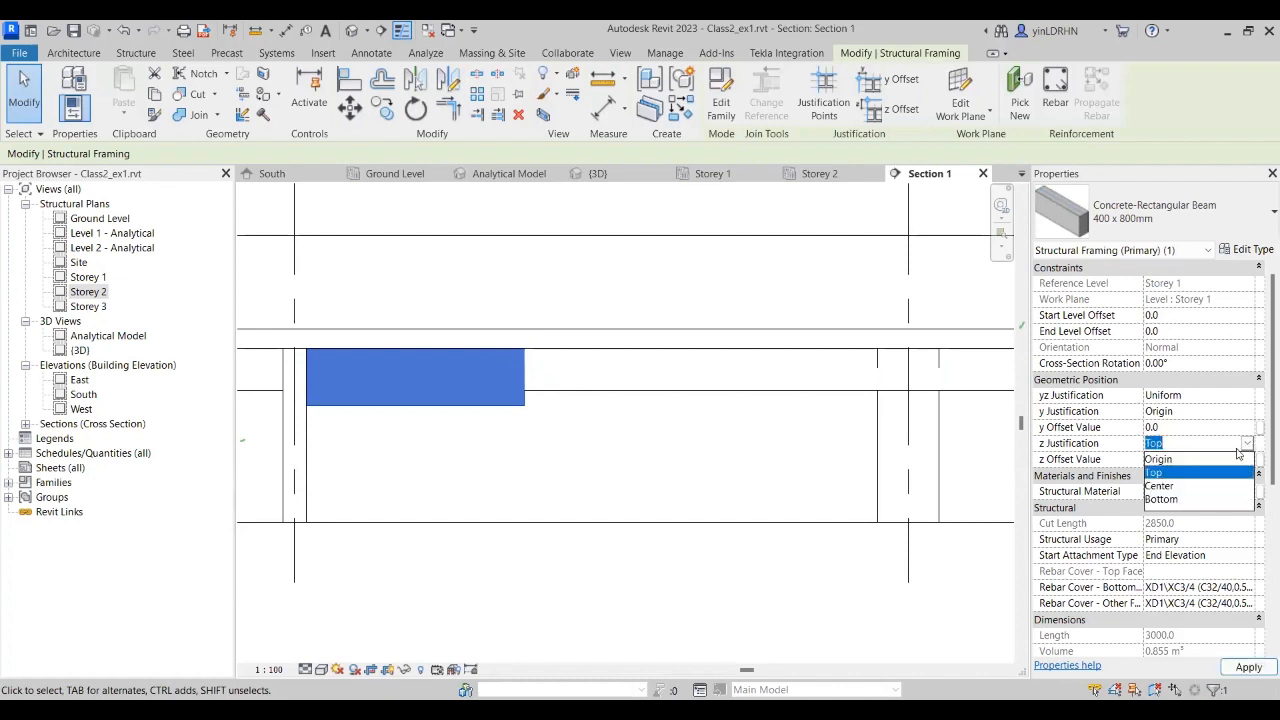
{"action": "left_click", "coordinate": [1190, 459]}
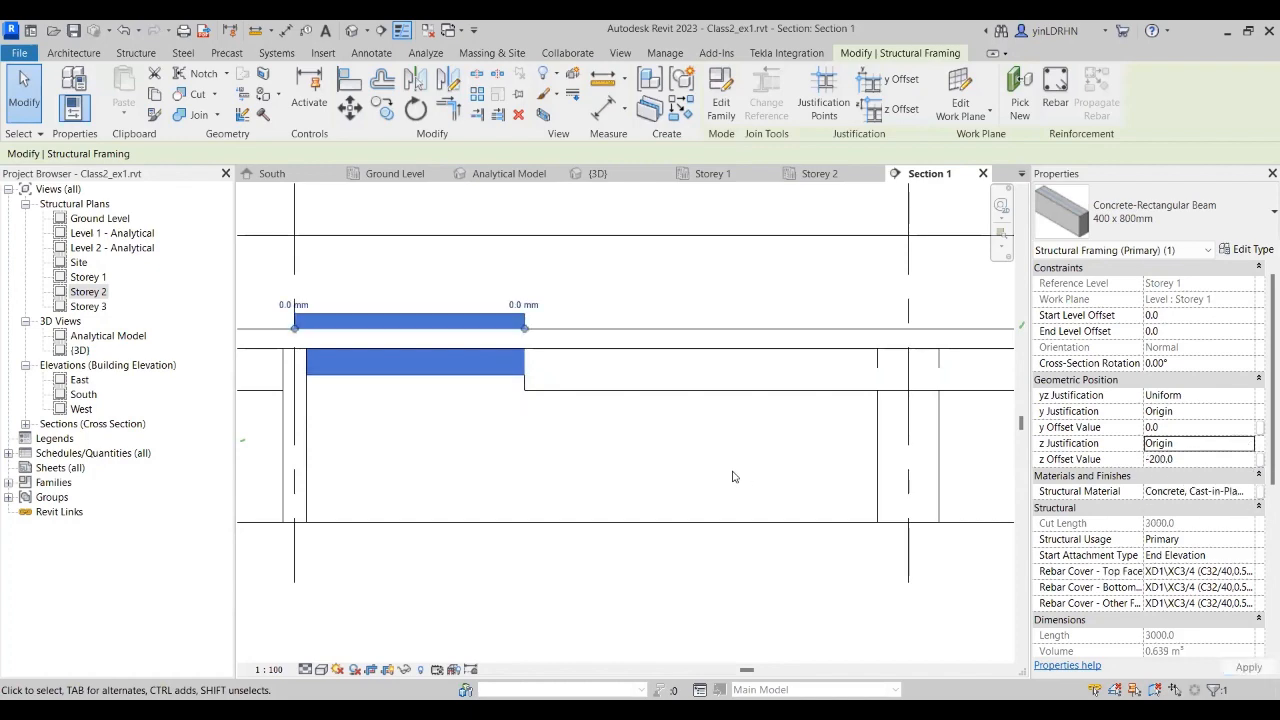
{"action": "left_click", "coordinate": [732, 477]}
{"action": "left_click", "coordinate": [420, 370]}
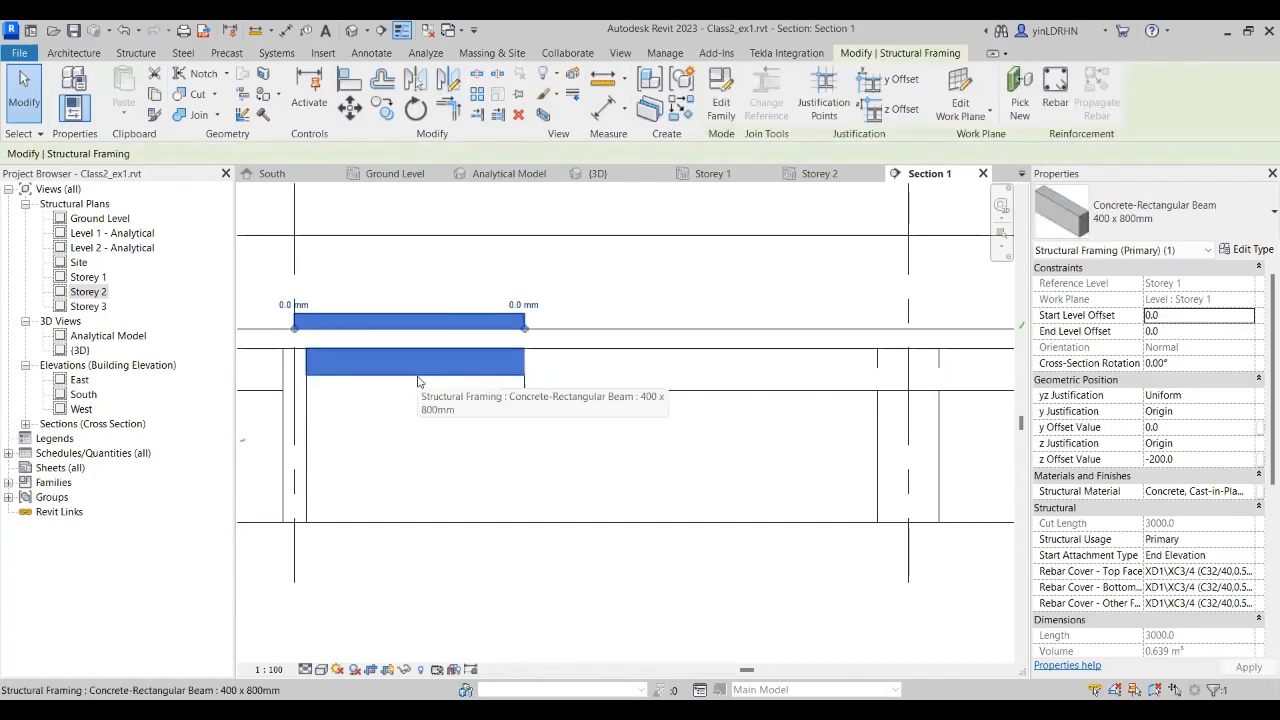
Step: Try Center as the z Justification of the shorter beam piece
{"action": "left_click", "coordinate": [1221, 445]}
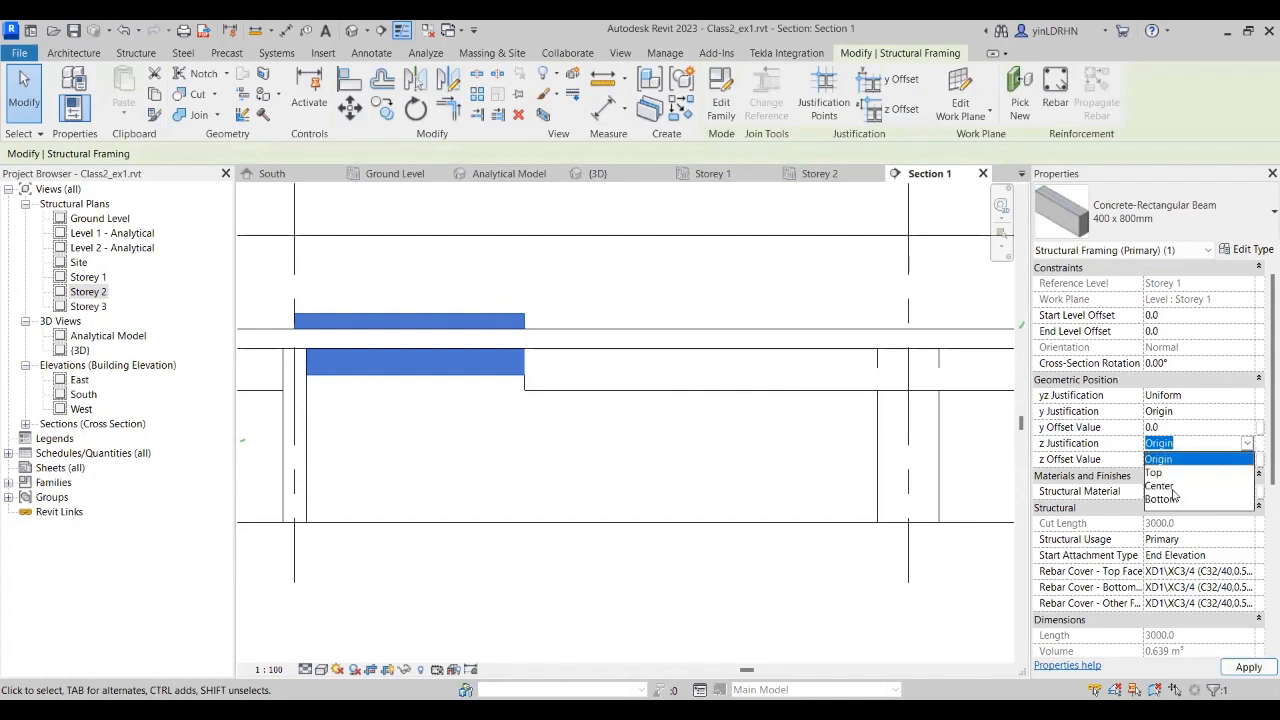
{"action": "left_click", "coordinate": [1162, 487]}
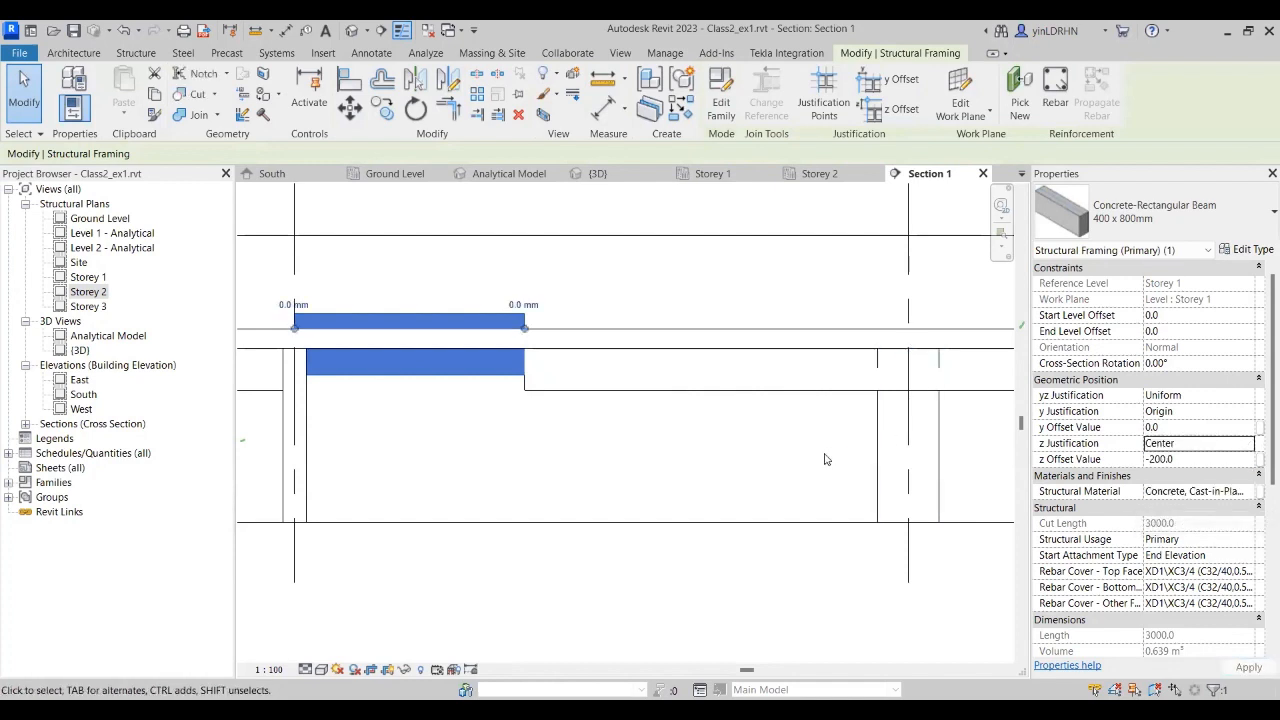
{"action": "left_click", "coordinate": [612, 437]}
{"action": "left_click", "coordinate": [458, 370]}
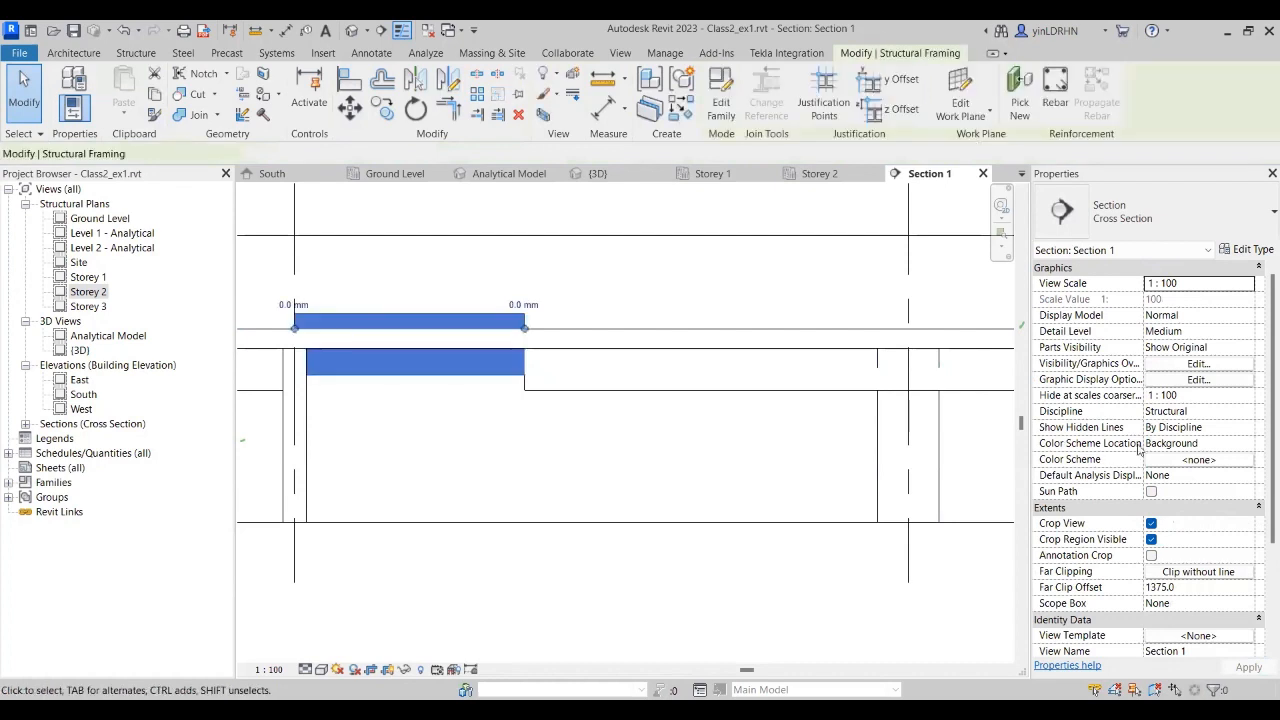
Step: Choose Bottom as the shorter beam piece's z Justification, switch it back to Origin, and reselect the piece
{"action": "left_click", "coordinate": [1249, 449]}
{"action": "left_click", "coordinate": [1247, 443]}
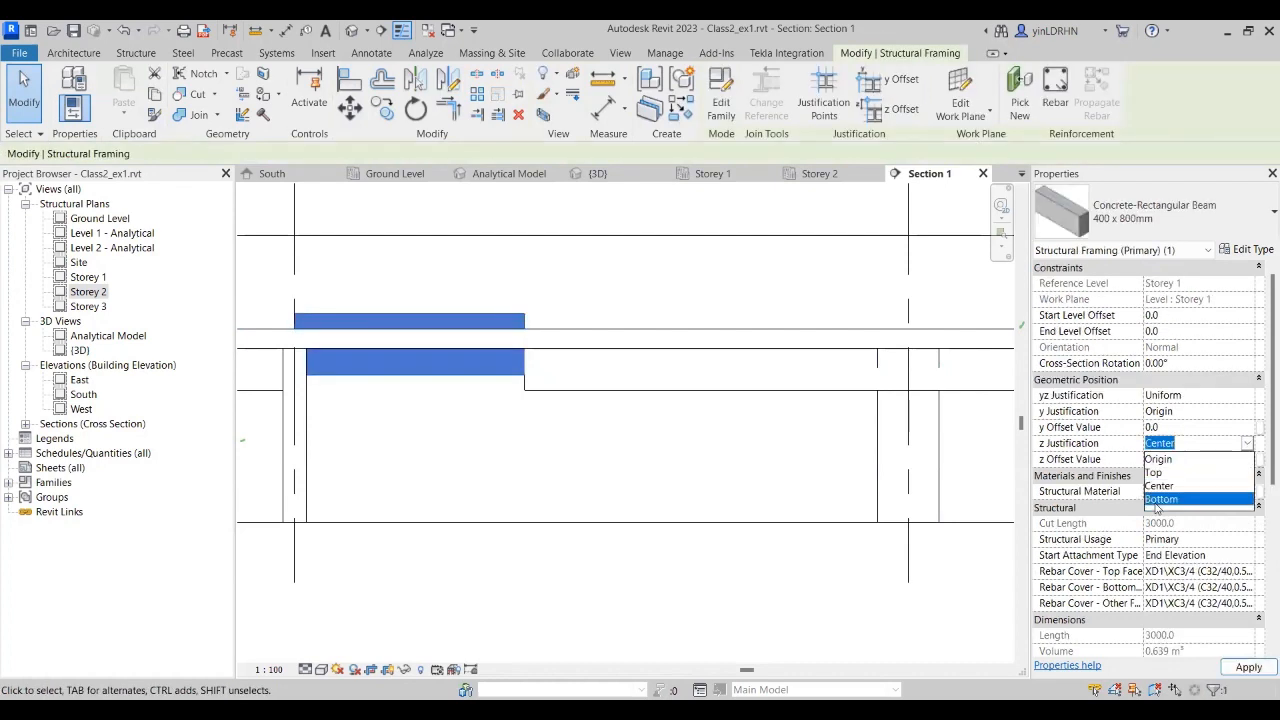
{"action": "left_click", "coordinate": [1157, 499]}
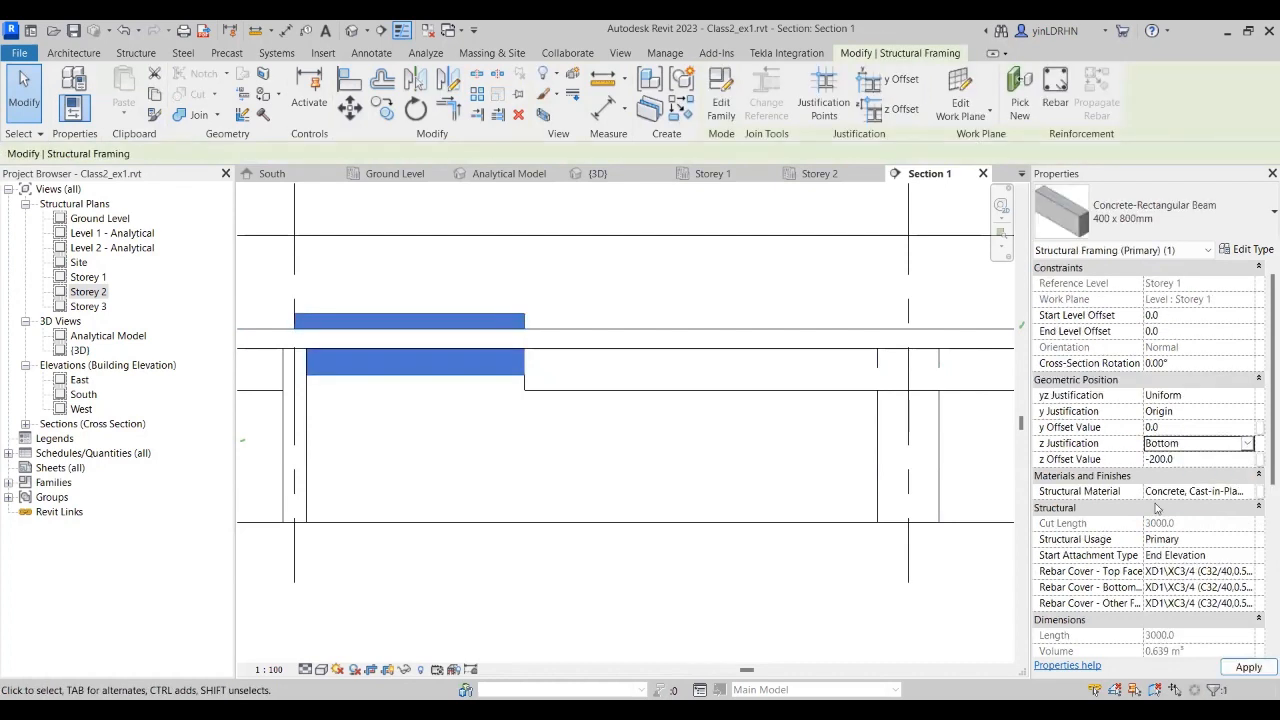
{"action": "left_click", "coordinate": [1247, 444]}
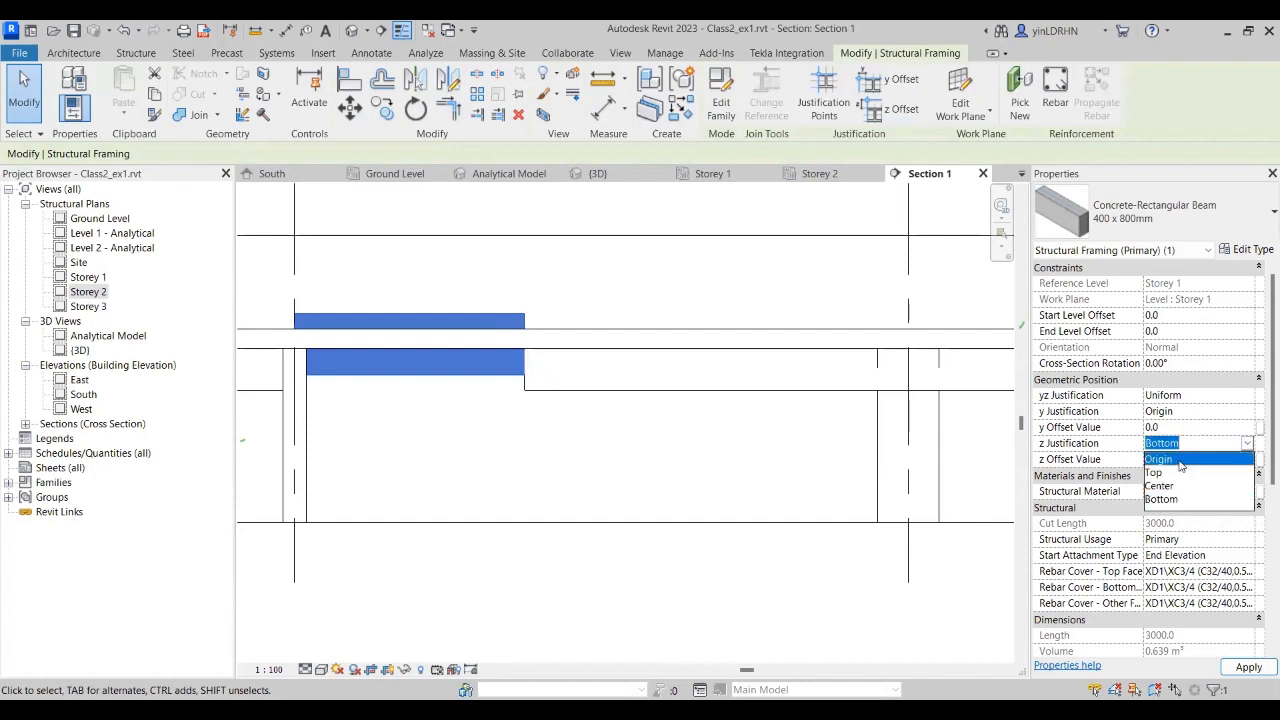
{"action": "left_click", "coordinate": [1170, 459]}
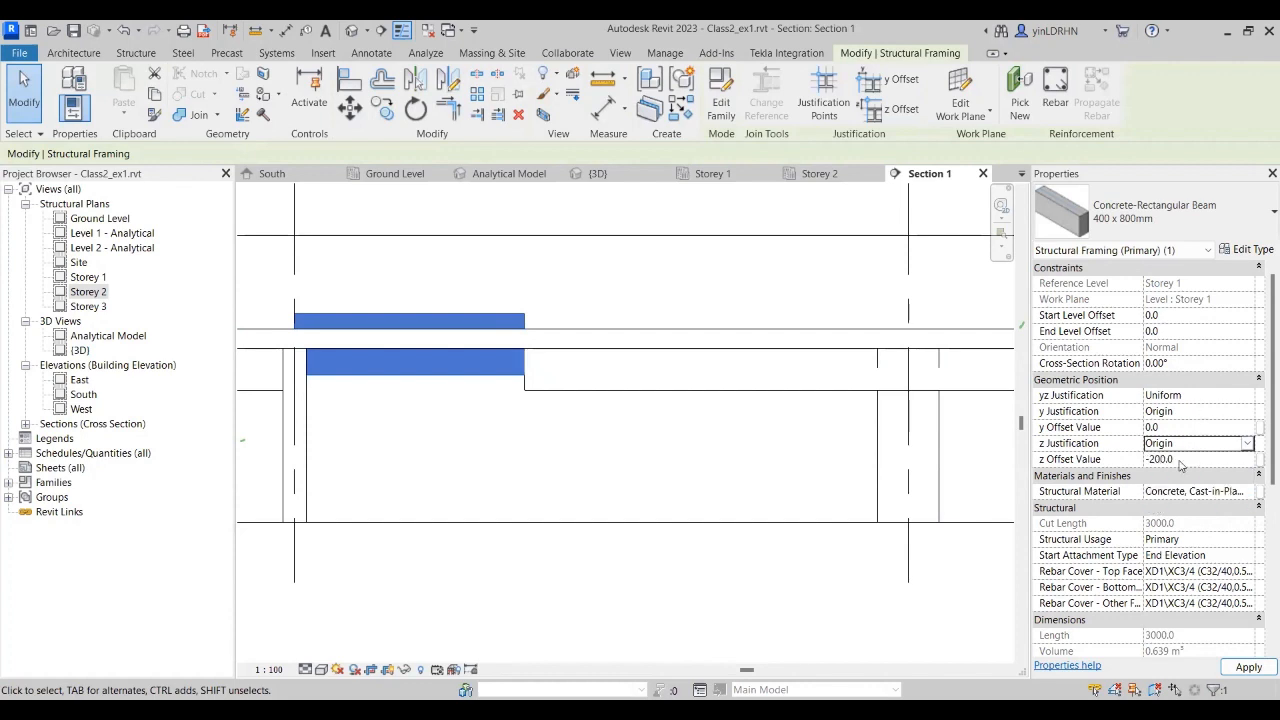
{"action": "left_click", "coordinate": [451, 465]}
{"action": "left_click", "coordinate": [436, 380]}
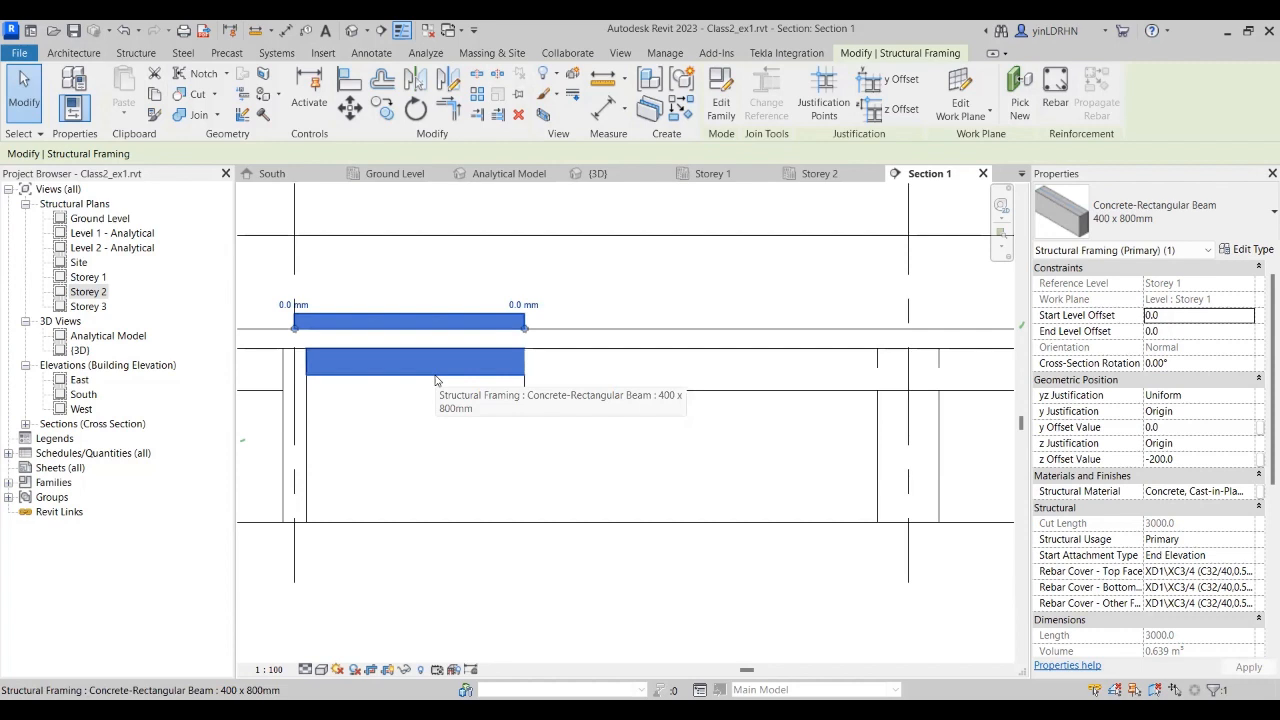
Step: Reset the shorter beam piece to a z Offset Value of 0 and a z Justification of Top
{"action": "left_click", "coordinate": [1160, 459]}
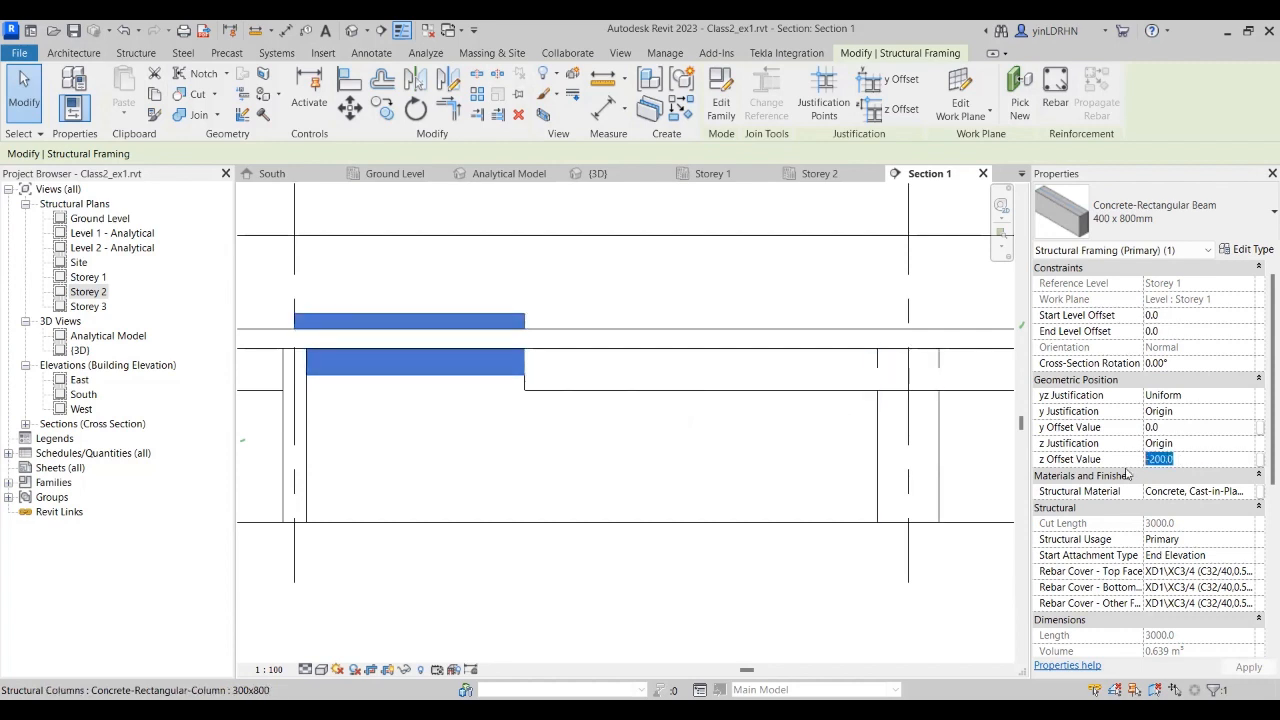
{"action": "type", "text": "0"}
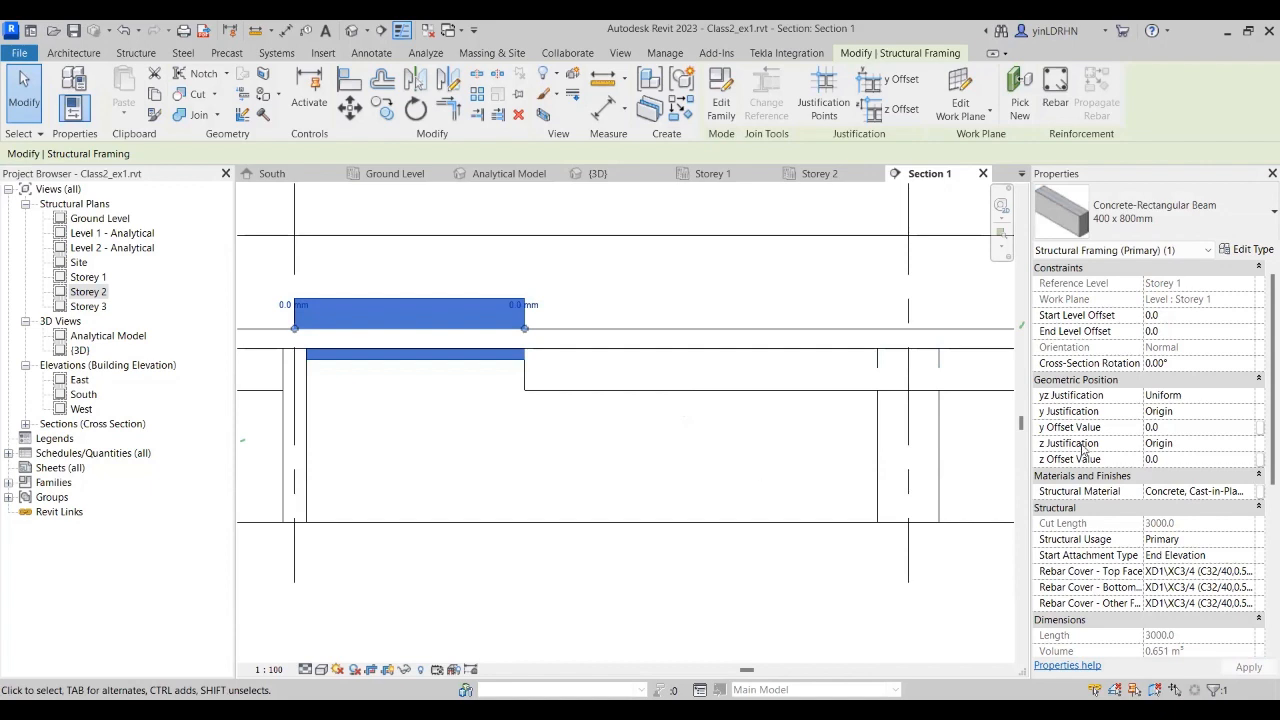
{"action": "left_click", "coordinate": [1190, 443]}
{"action": "left_click", "coordinate": [1248, 445]}
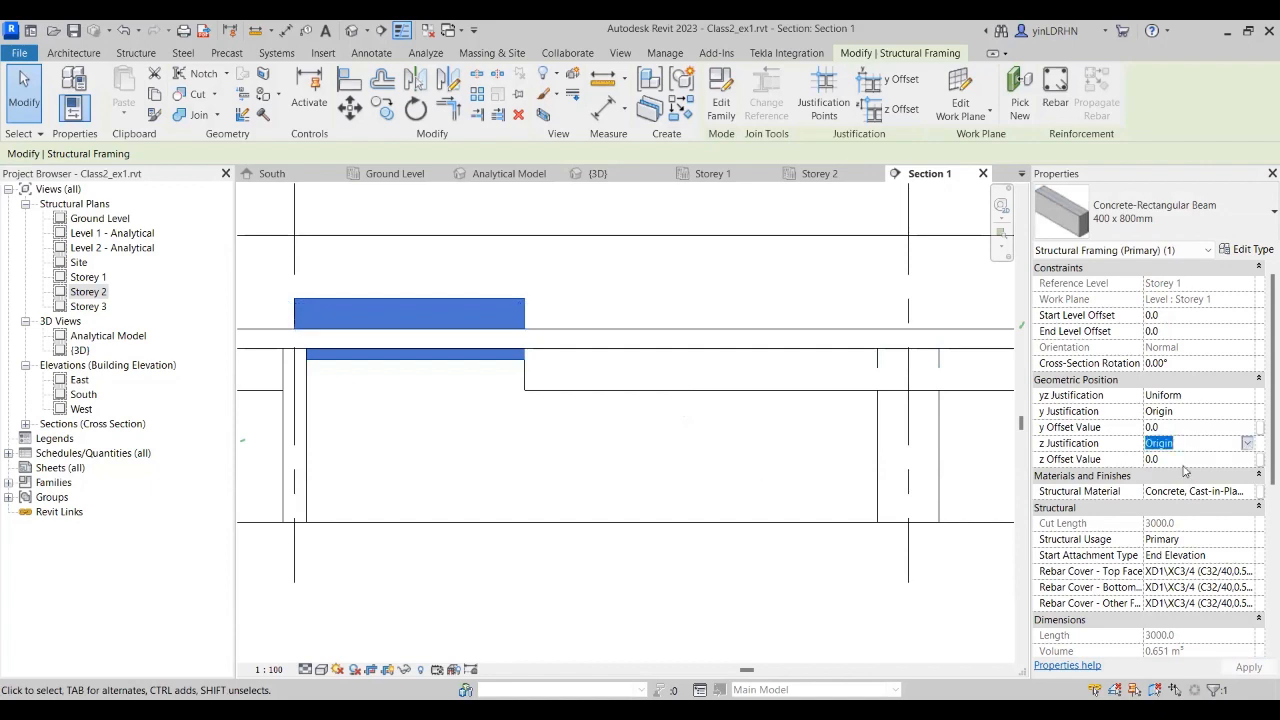
{"action": "left_click", "coordinate": [1161, 475]}
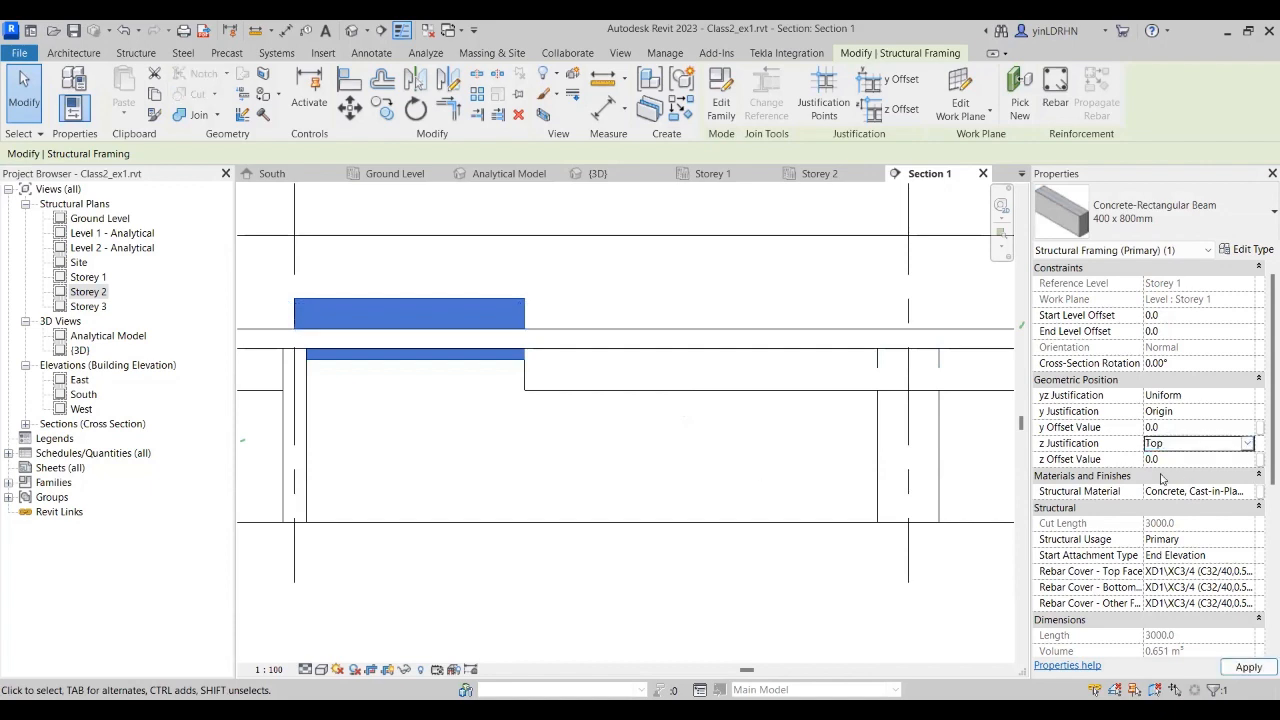
{"action": "left_click", "coordinate": [766, 447]}
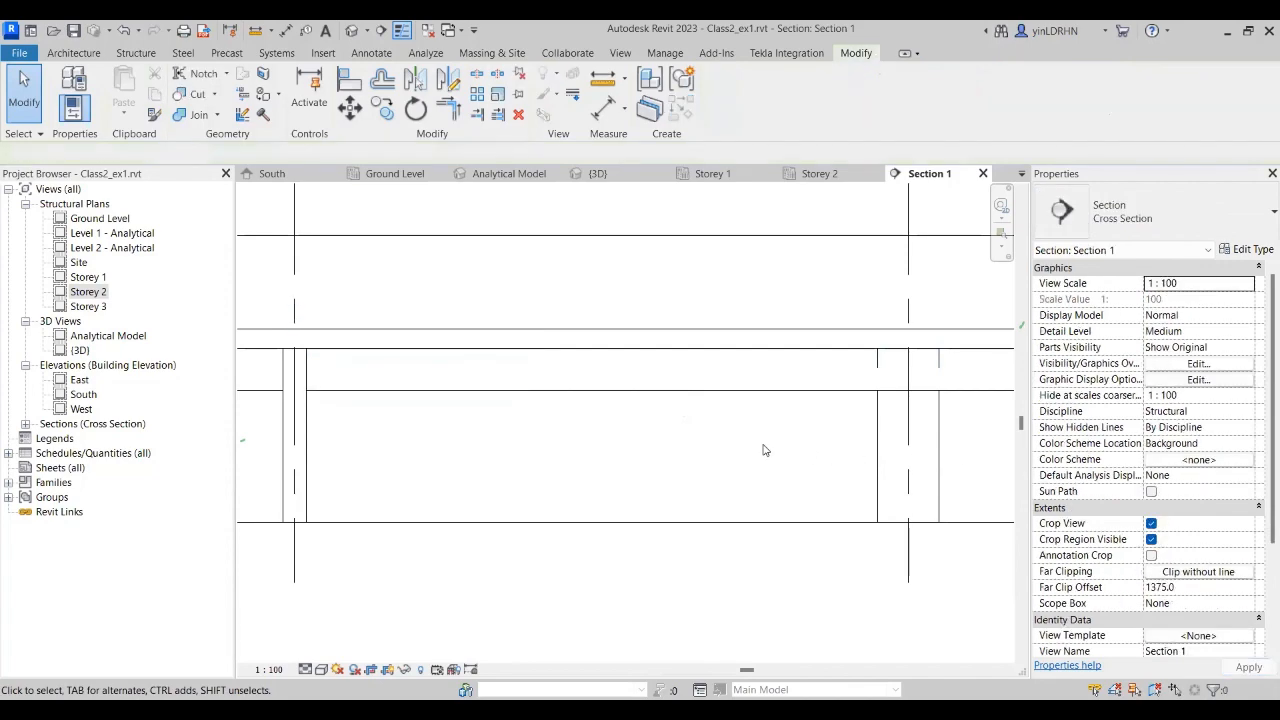
{"action": "left_click", "coordinate": [374, 386]}
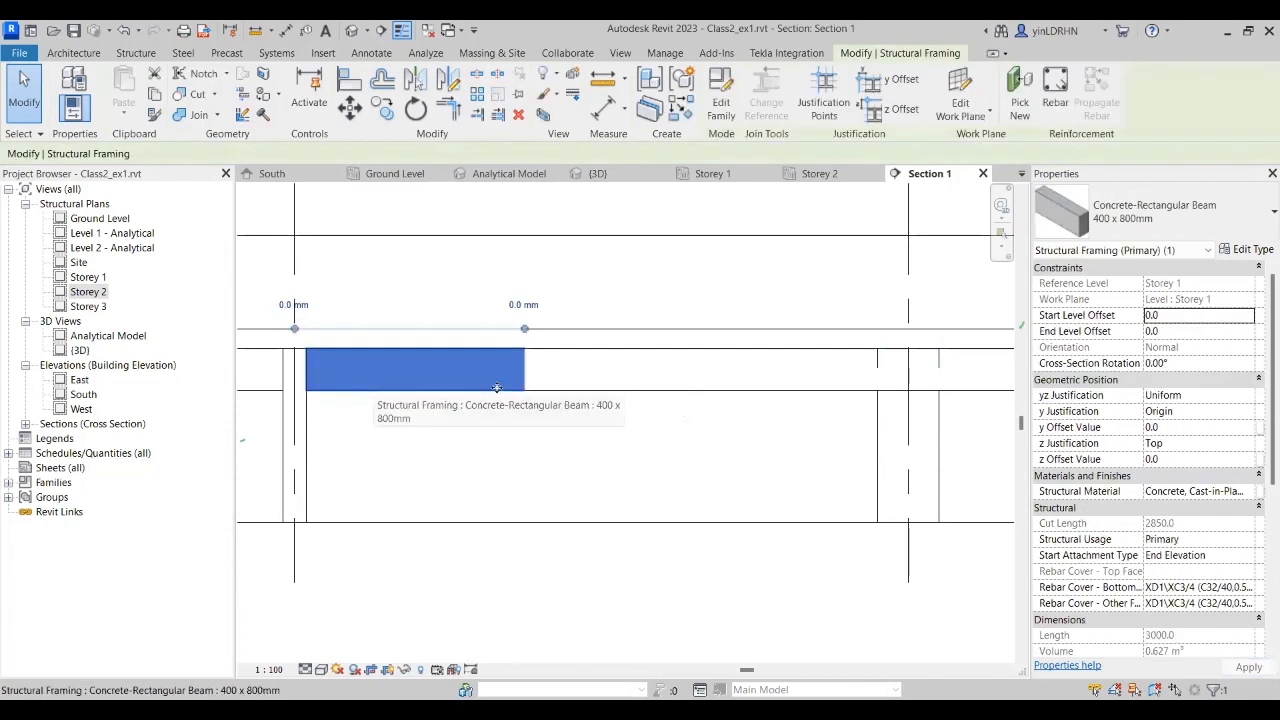
Step: Set the z Justification of the shorter beam piece to Origin again
{"action": "left_click", "coordinate": [1197, 431]}
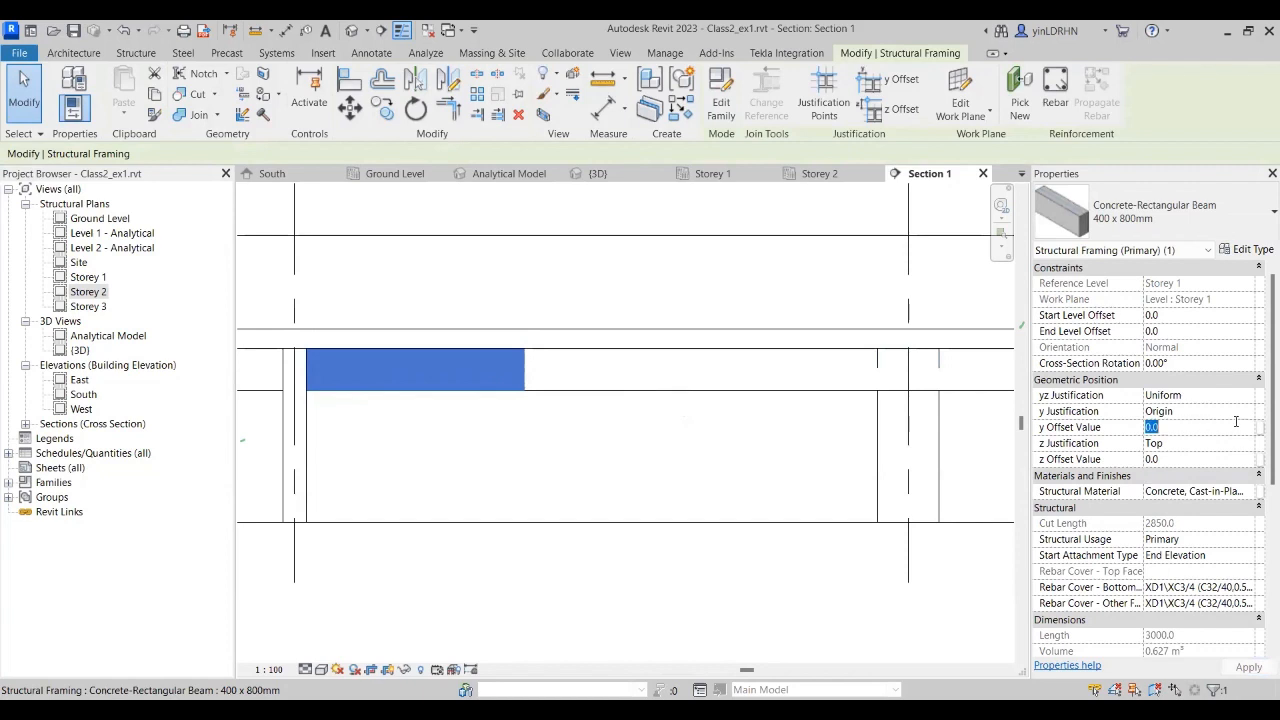
{"action": "left_click", "coordinate": [1240, 440]}
{"action": "left_click", "coordinate": [1248, 443]}
{"action": "left_click", "coordinate": [1175, 465]}
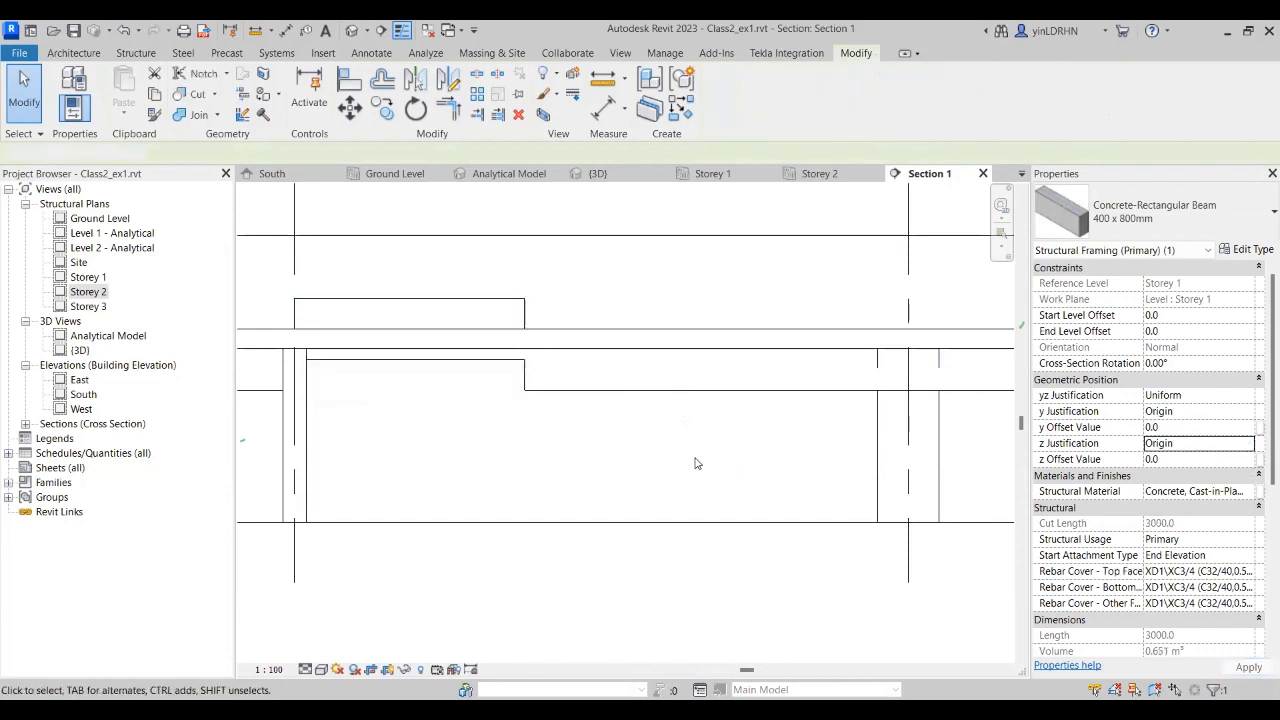
Step: Apply a z Offset Value of -200 mm to the shorter, Origin-justified beam piece and inspect the step at the split
{"action": "left_click", "coordinate": [472, 361]}
{"action": "left_click", "coordinate": [1199, 458]}
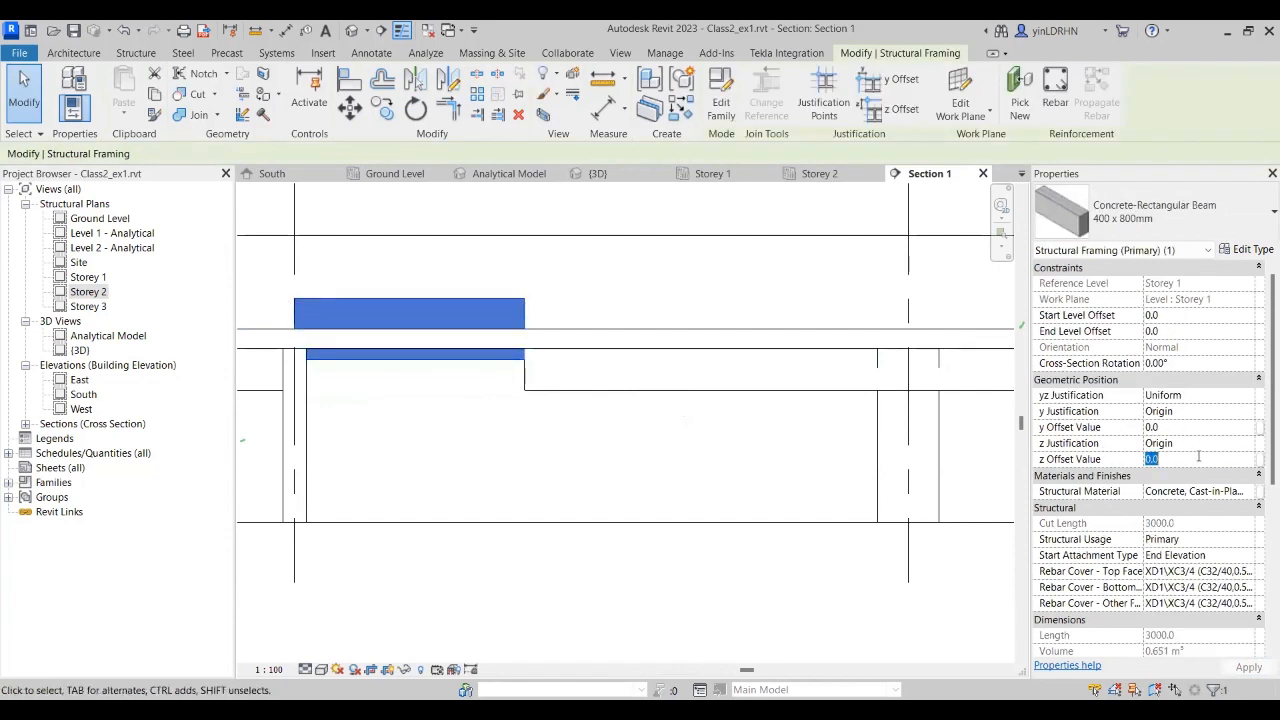
{"action": "type", "text": "-200"}
{"action": "key", "text": "Return"}
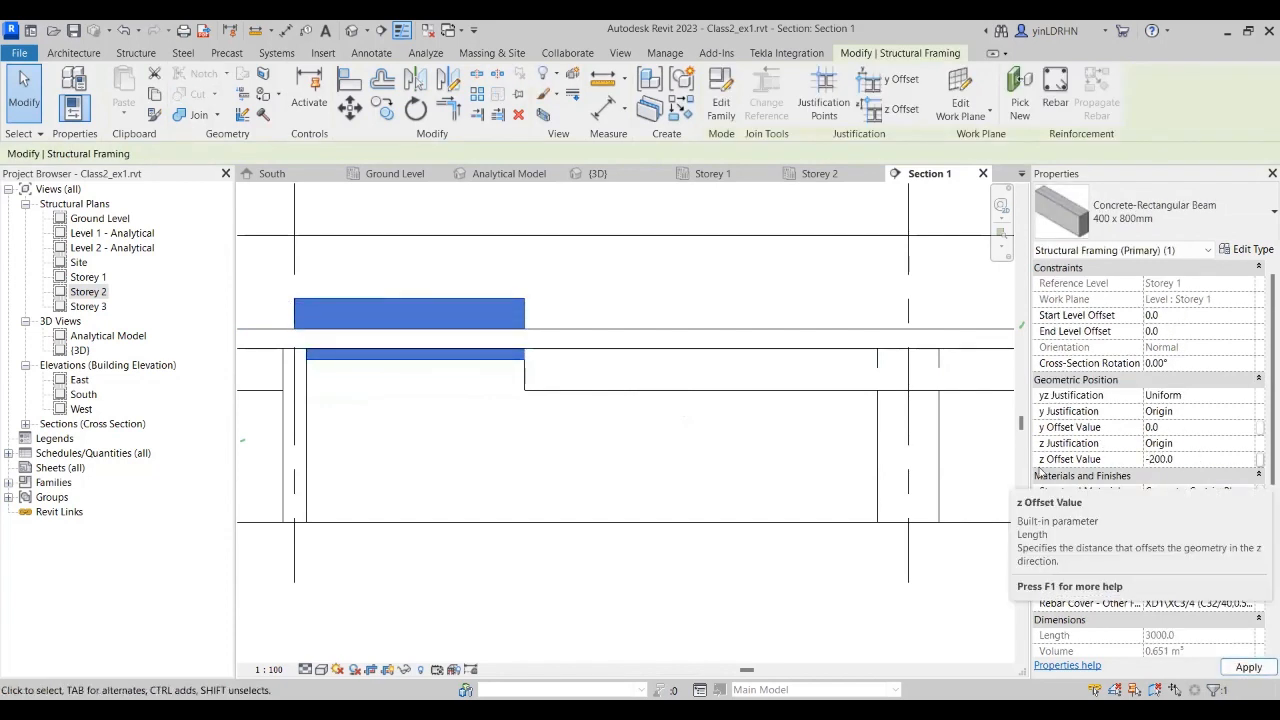
{"action": "left_click", "coordinate": [577, 461]}
{"action": "scroll", "coordinate": [541, 369], "scroll_direction": "up", "scroll_amount": 2}
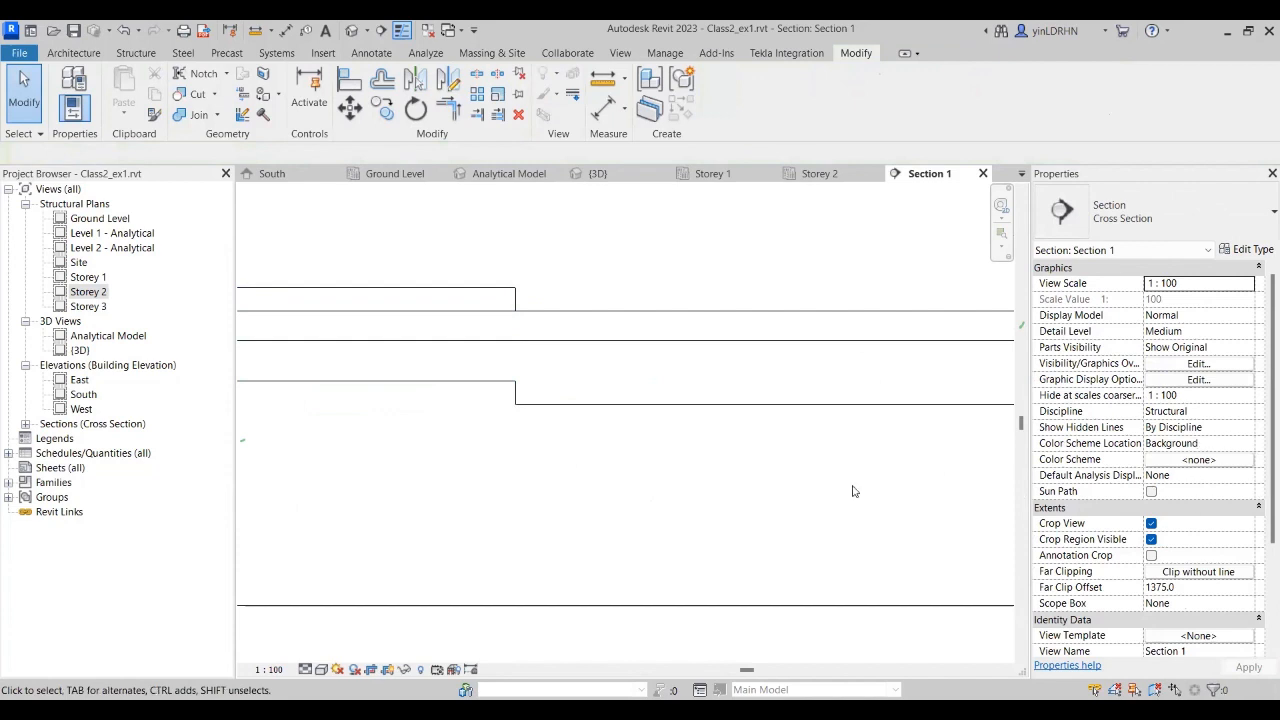
{"action": "middle_click_drag", "start_coordinate": [488, 382], "coordinate": [643, 400]}
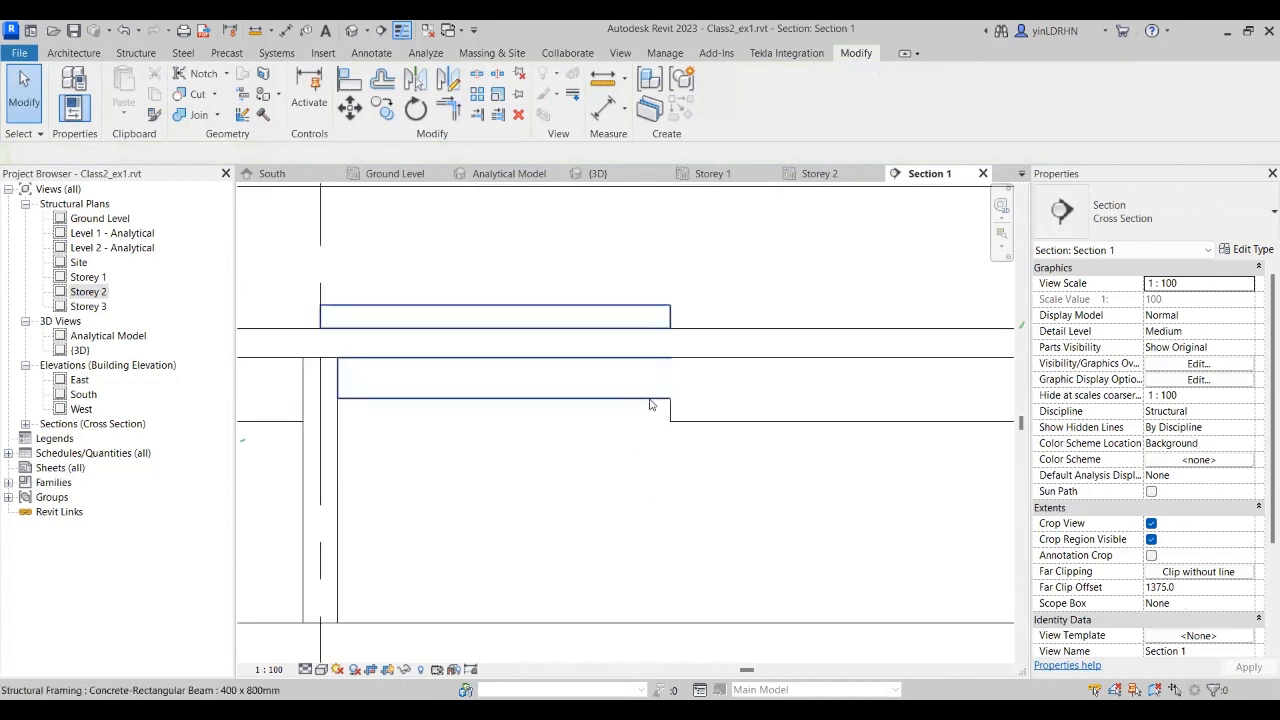
Step: Create a model in-place component in the Structural Framing category, accepting the suggested name
{"action": "left_click", "coordinate": [143, 57]}
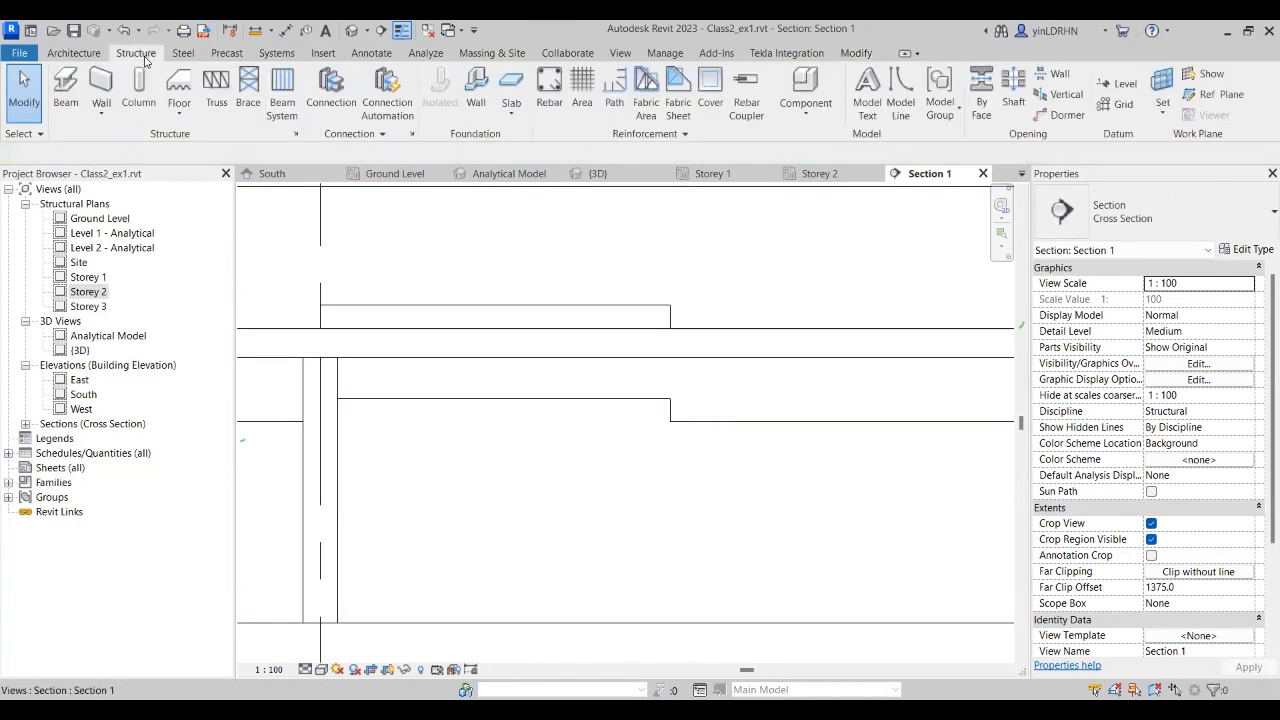
{"action": "left_click", "coordinate": [806, 118]}
{"action": "left_click", "coordinate": [807, 191]}
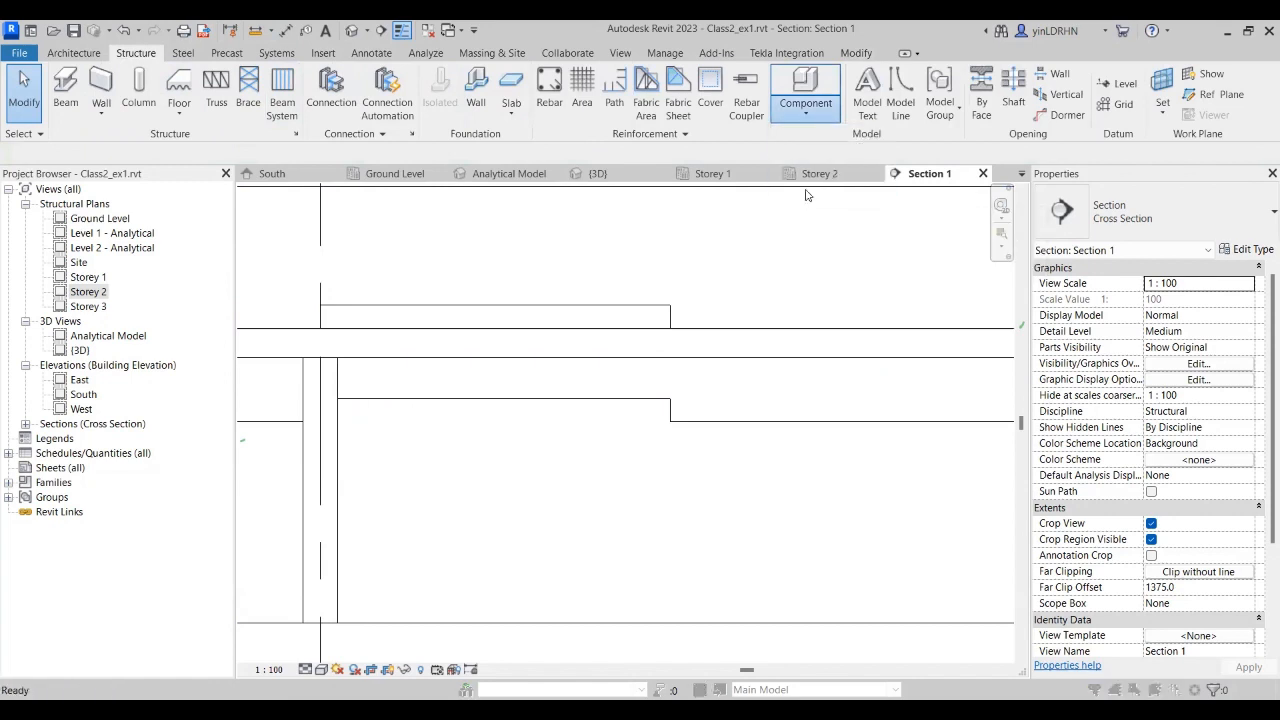
{"action": "left_click_drag", "start_coordinate": [746, 300], "coordinate": [746, 367]}
{"action": "left_click", "coordinate": [606, 340]}
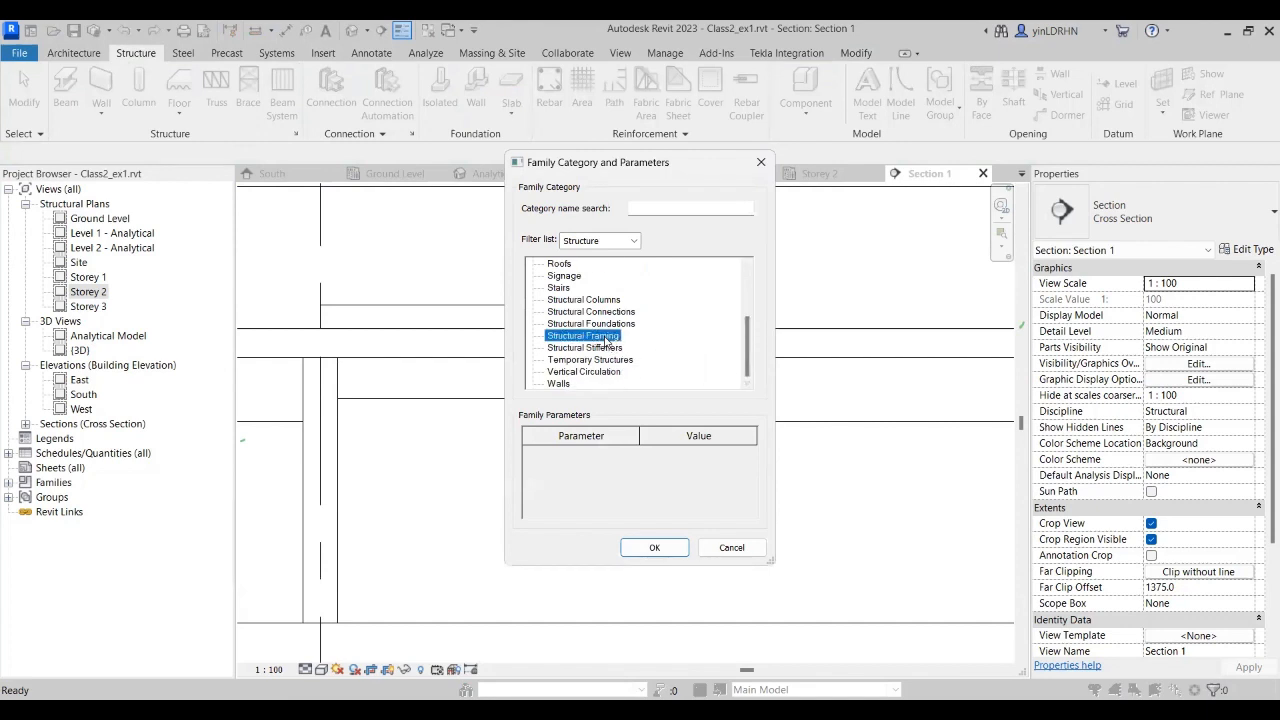
{"action": "left_click", "coordinate": [654, 547]}
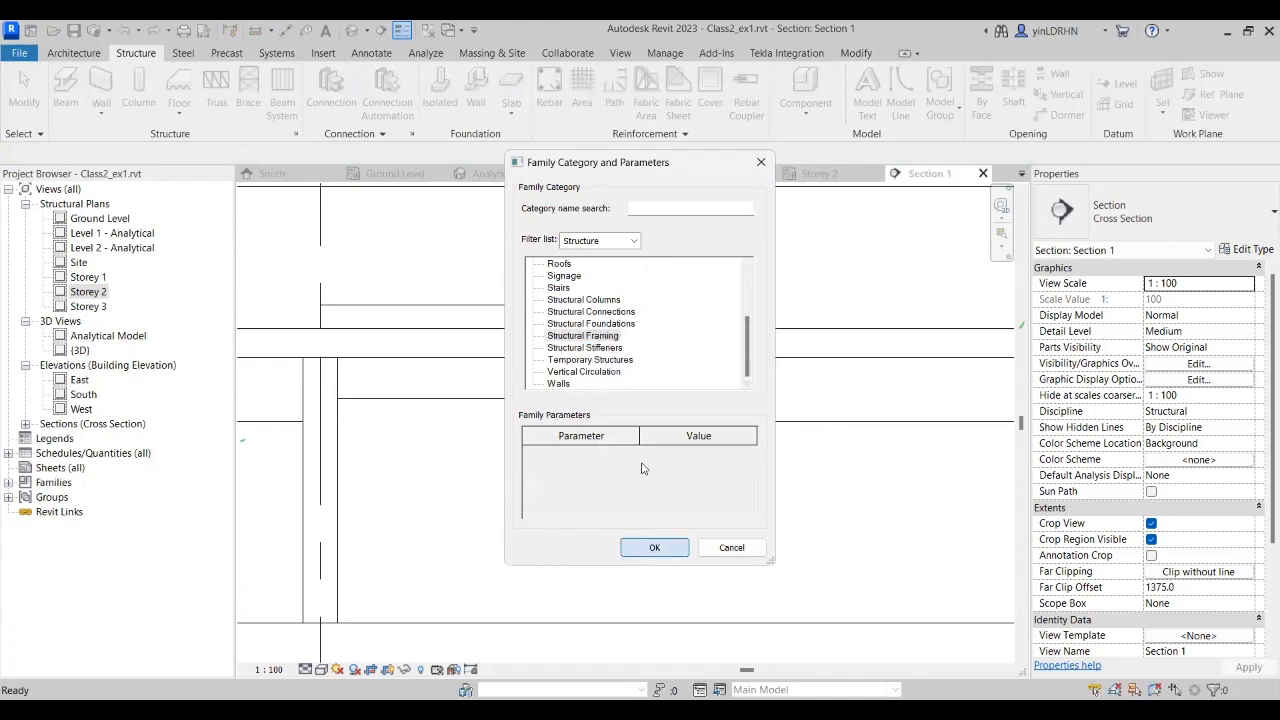
{"action": "left_click", "coordinate": [642, 397]}
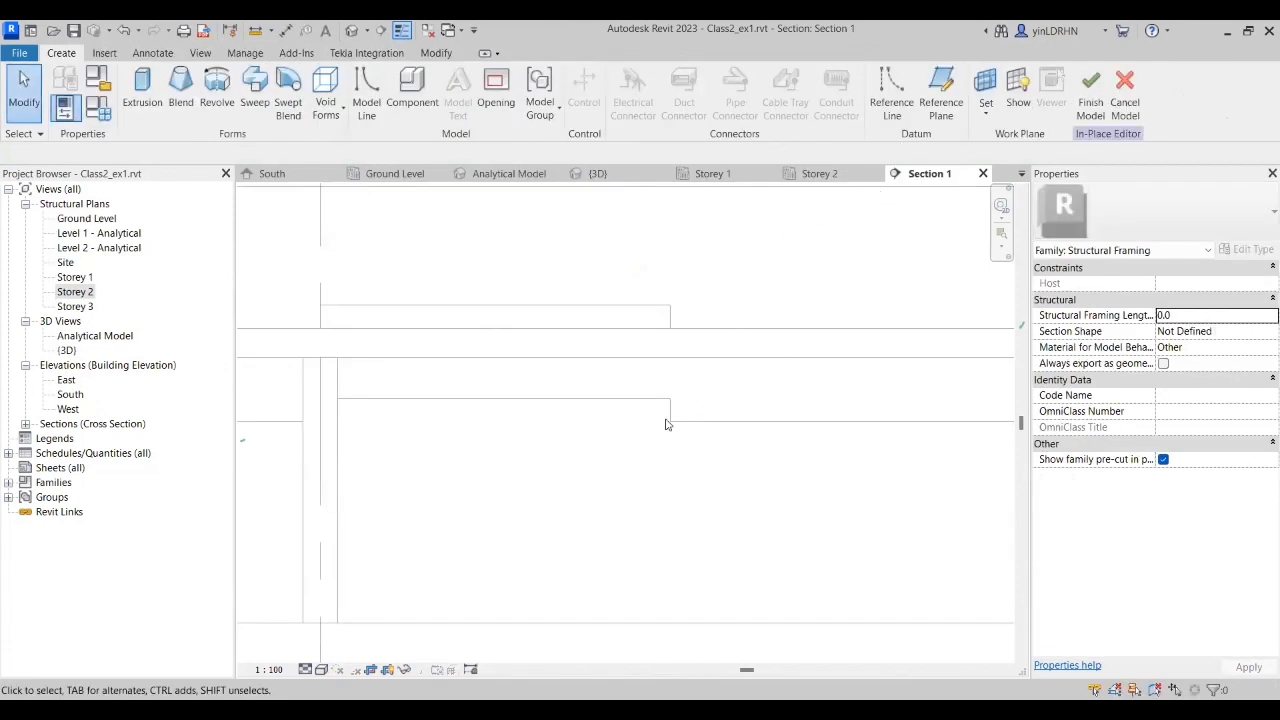
Step: Start an in-place extrusion using the face of the shorter 400 x 800mm beam piece as the picked work plane
{"action": "scroll", "coordinate": [667, 424], "scroll_direction": "up", "scroll_amount": 3}
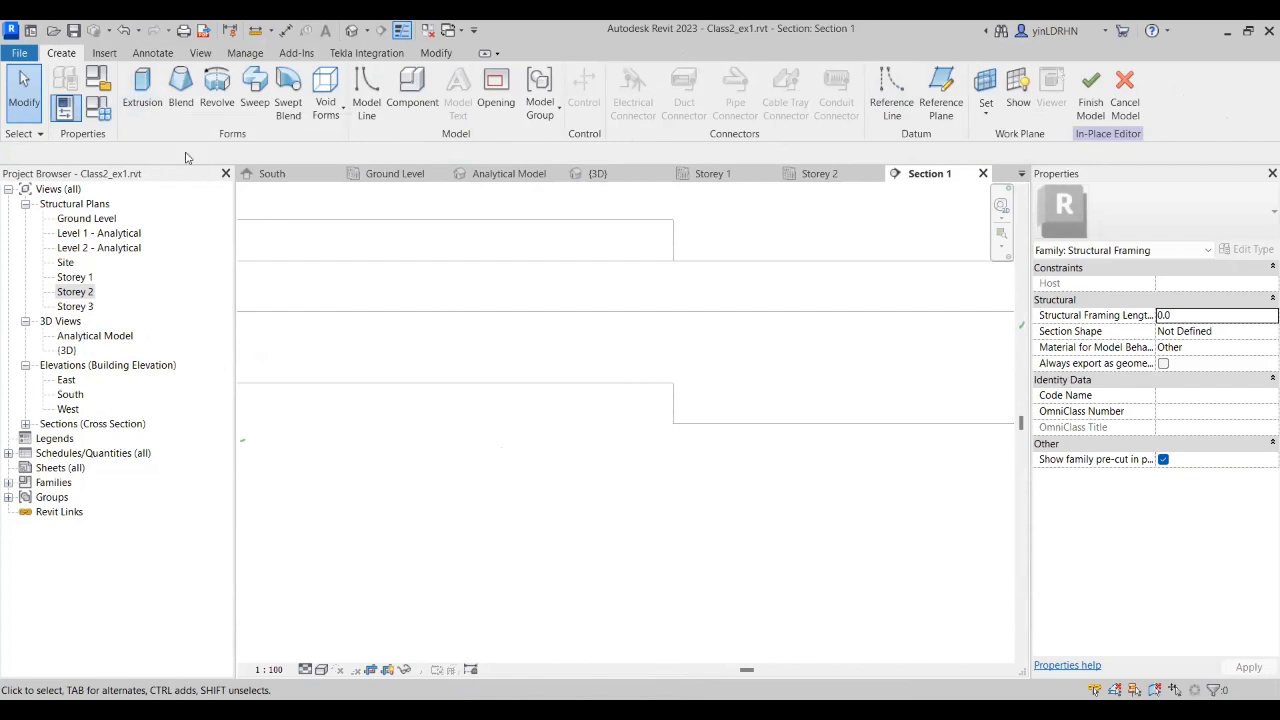
{"action": "left_click", "coordinate": [143, 100]}
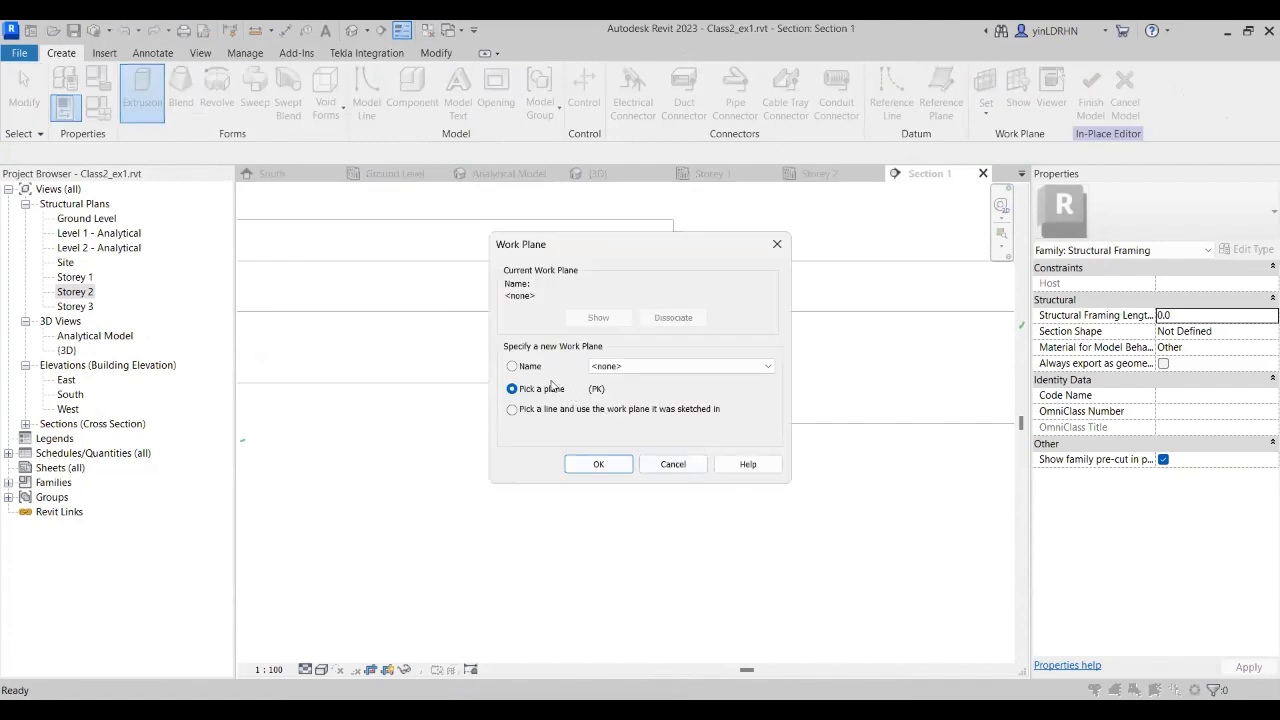
{"action": "left_click", "coordinate": [600, 465]}
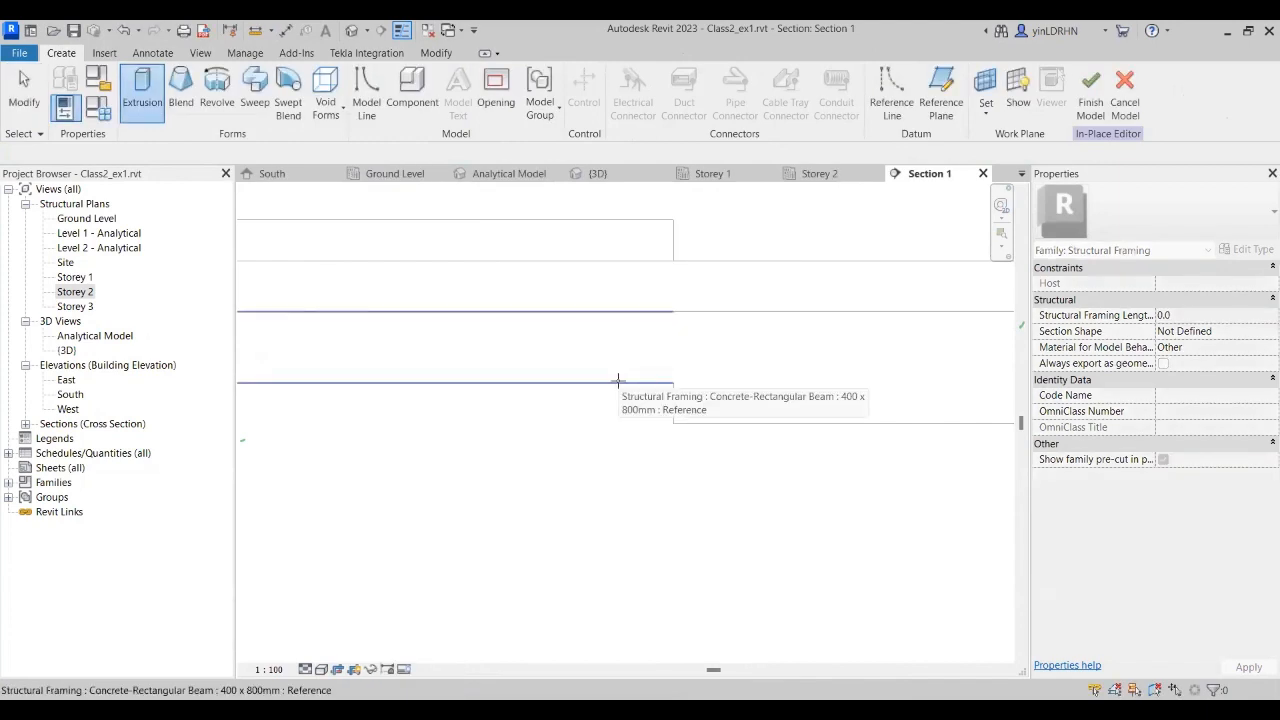
{"action": "left_click", "coordinate": [616, 381]}
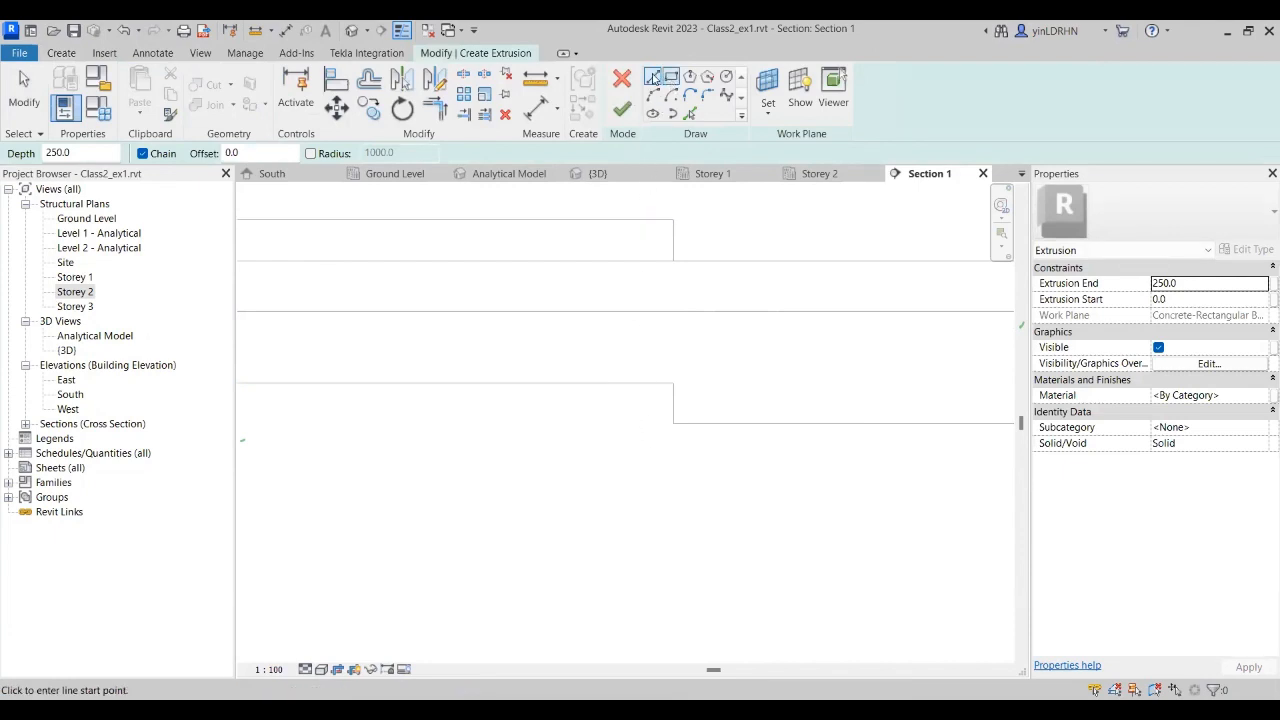
Step: Sketch a closed triangular profile in the beam step, running 400 mm along the shorter piece's soffit and sloping down to the deeper soffit
{"action": "left_click", "coordinate": [673, 424]}
{"action": "left_click", "coordinate": [673, 383]}
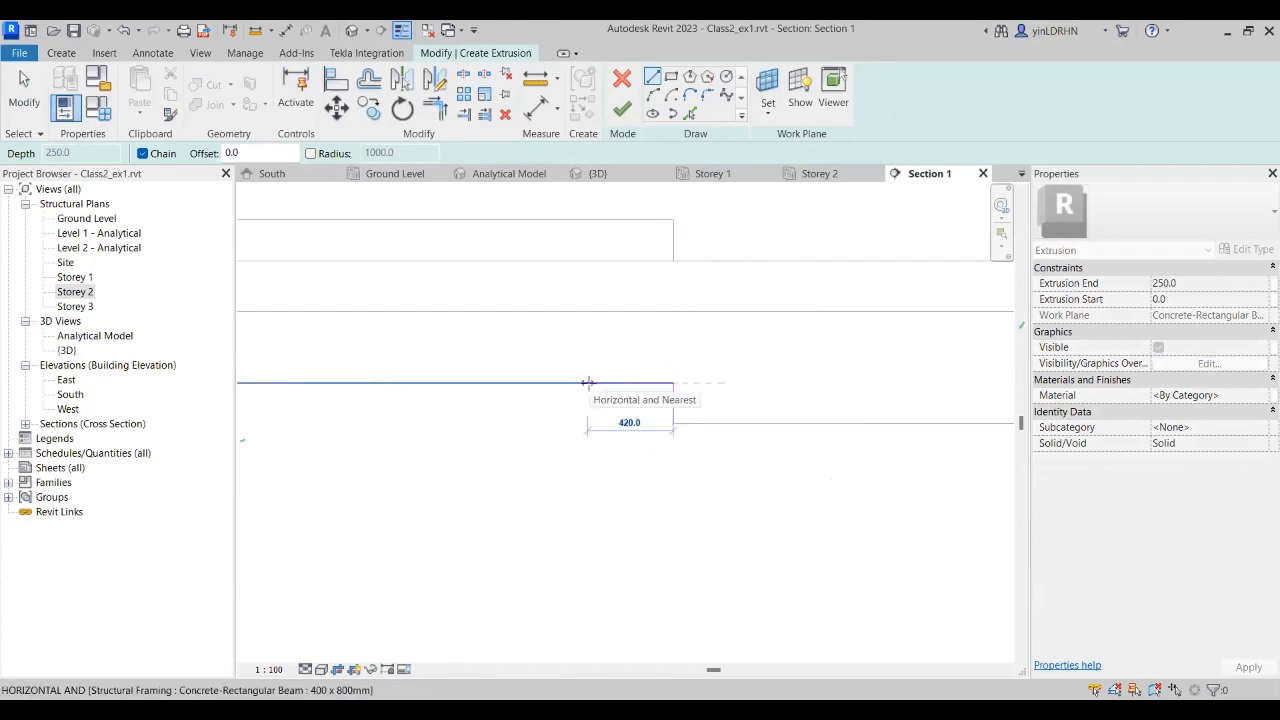
{"action": "left_click", "coordinate": [592, 383]}
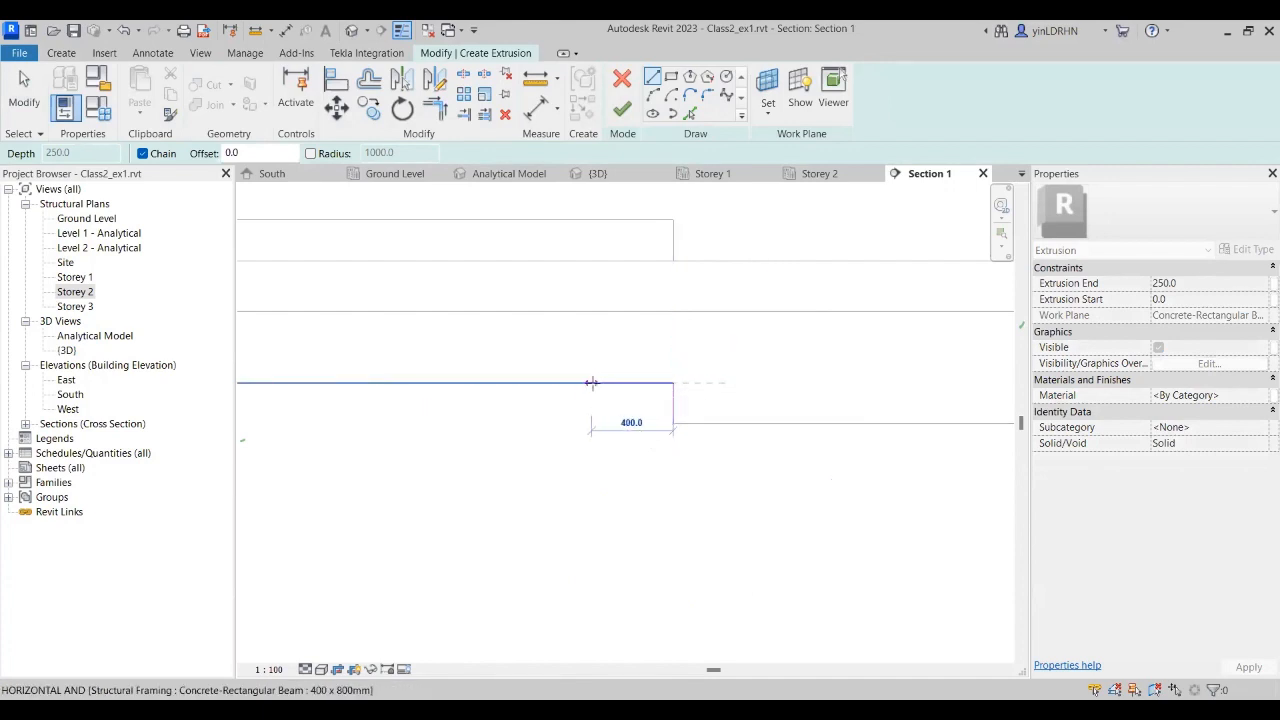
{"action": "left_click", "coordinate": [672, 422]}
{"action": "left_click", "coordinate": [672, 422]}
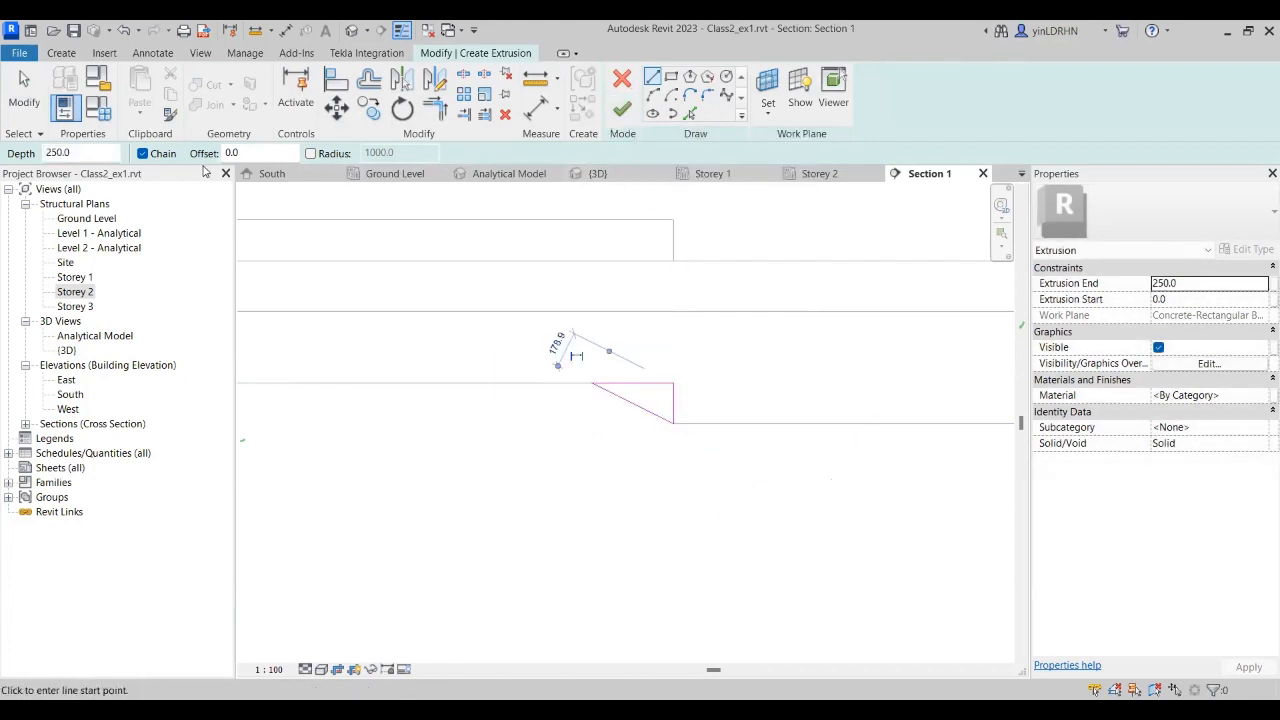
Step: Set the triangular extrusion's depth to -400 mm, then complete the extrusion and the in-place model
{"action": "double_click", "coordinate": [104, 154]}
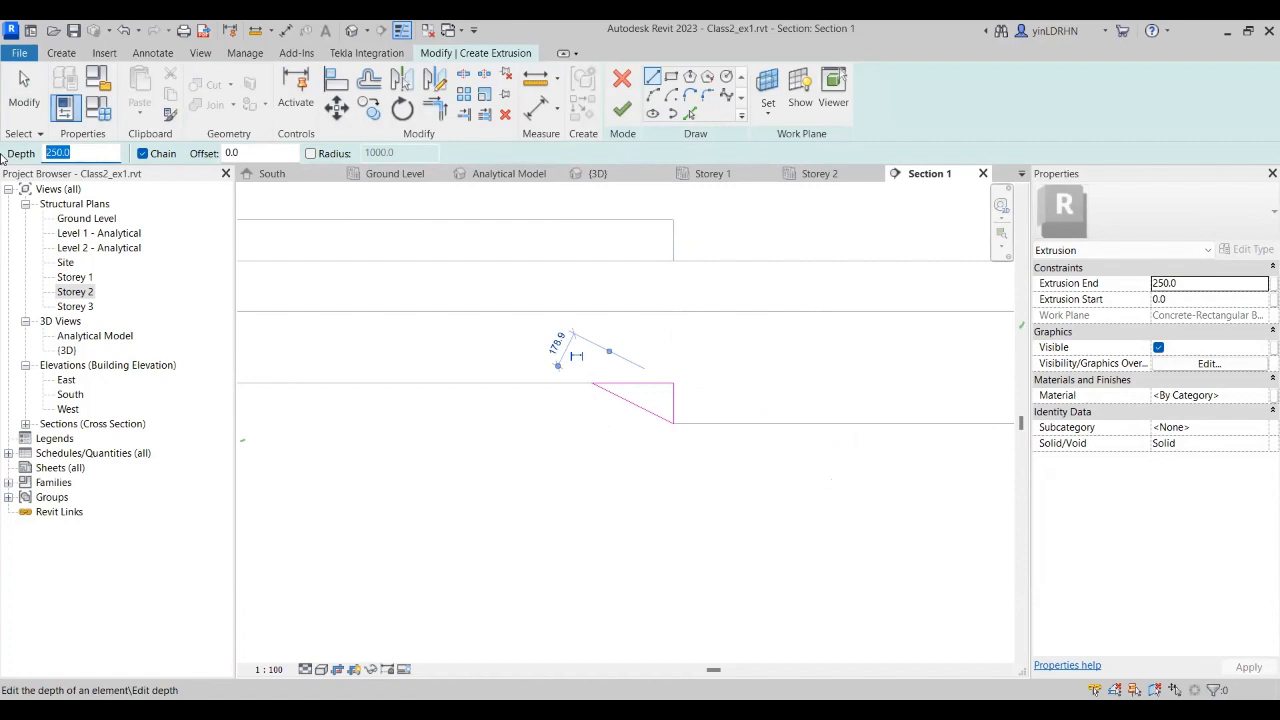
{"action": "type", "text": "400"}
{"action": "left_click", "coordinate": [622, 108]}
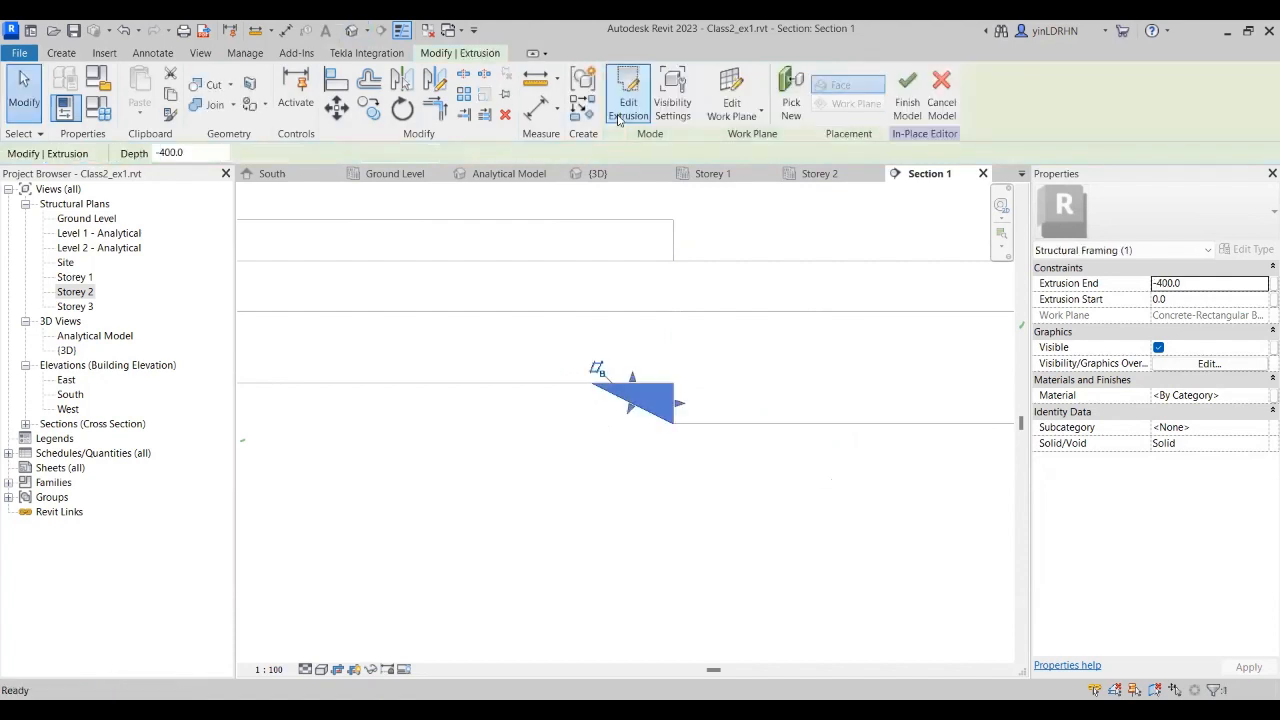
{"action": "left_click", "coordinate": [600, 432]}
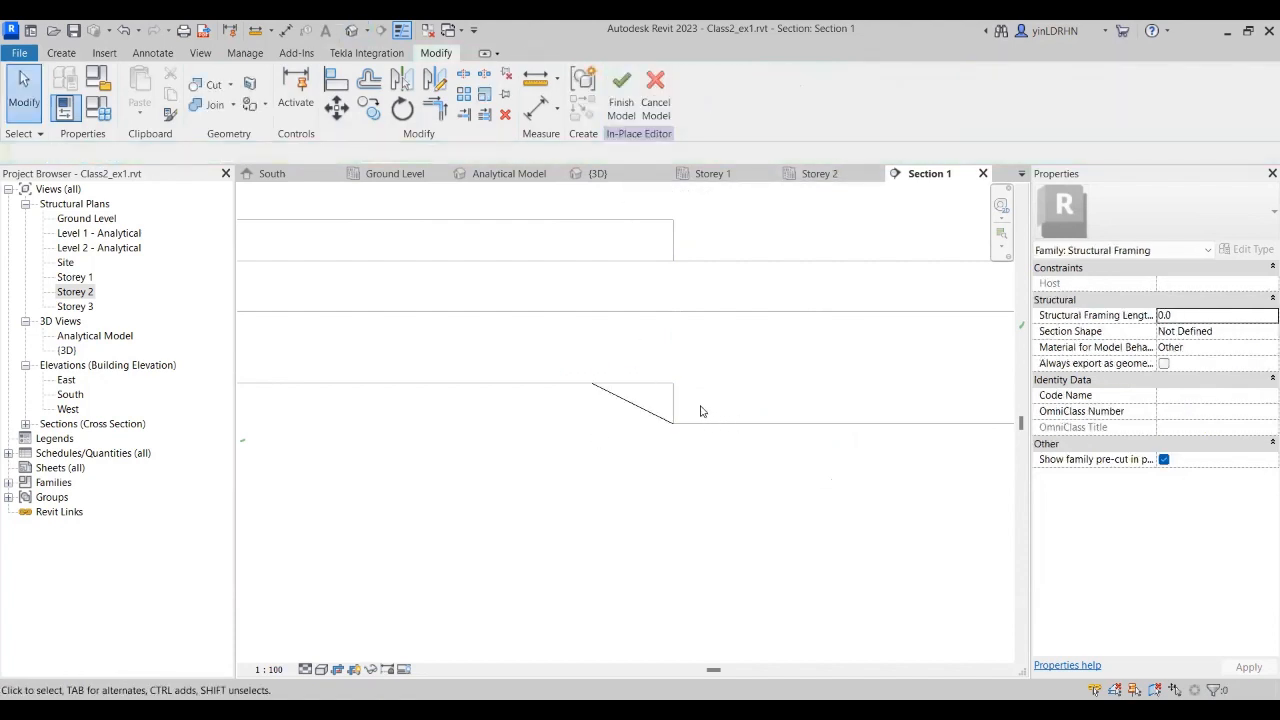
{"action": "left_click", "coordinate": [622, 92]}
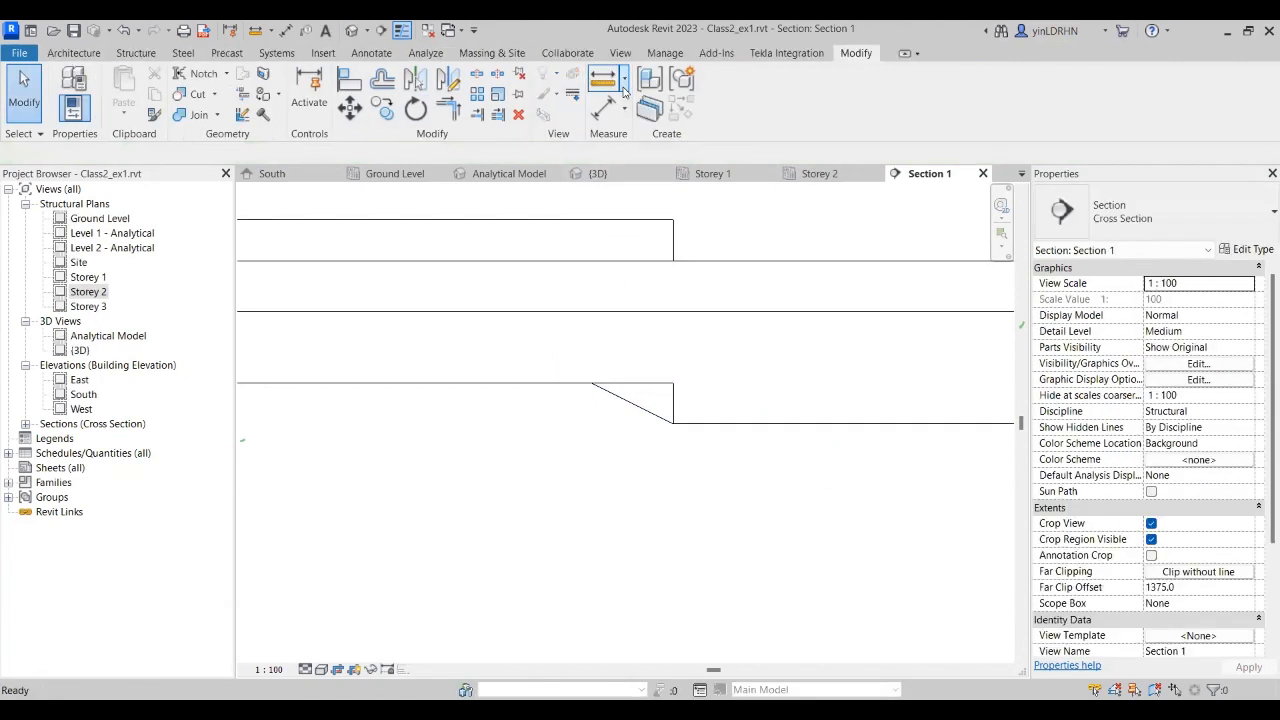
Step: Open the 3D view and examine the in-place framing wedge at the beam step
{"action": "left_click", "coordinate": [598, 173]}
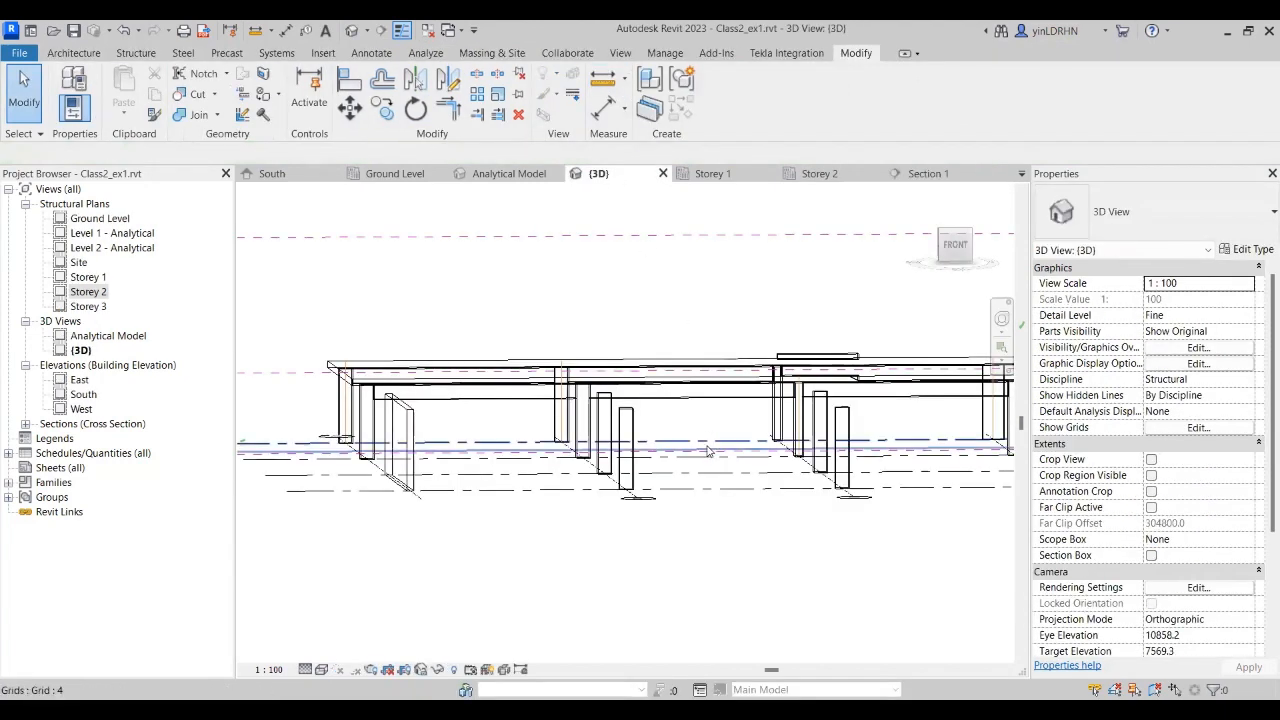
{"action": "middle_click_drag", "start_coordinate": [765, 457], "coordinate": [785, 322], "text": "shift"}
{"action": "scroll", "coordinate": [800, 366], "scroll_direction": "up", "scroll_amount": 5}
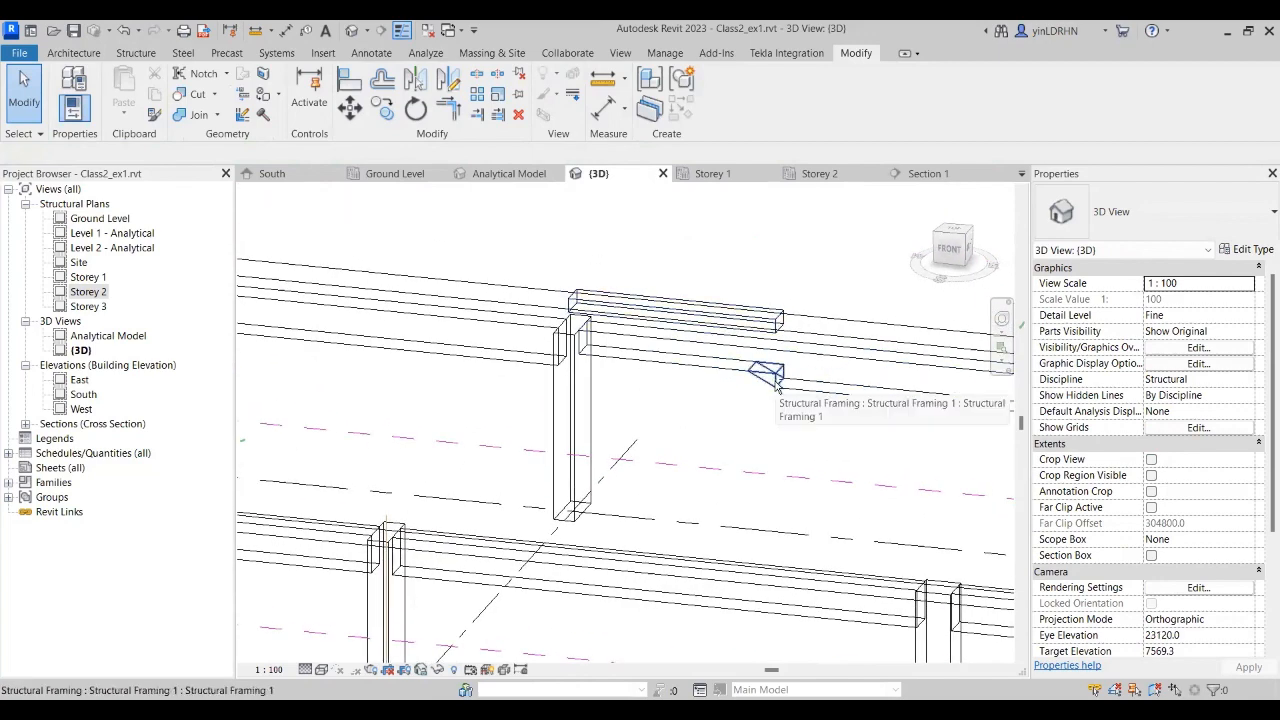
Step: Hide the Generic 250mm floor on Storey 1 in the 3D view
{"action": "scroll", "coordinate": [731, 298], "scroll_direction": "down", "scroll_amount": 6}
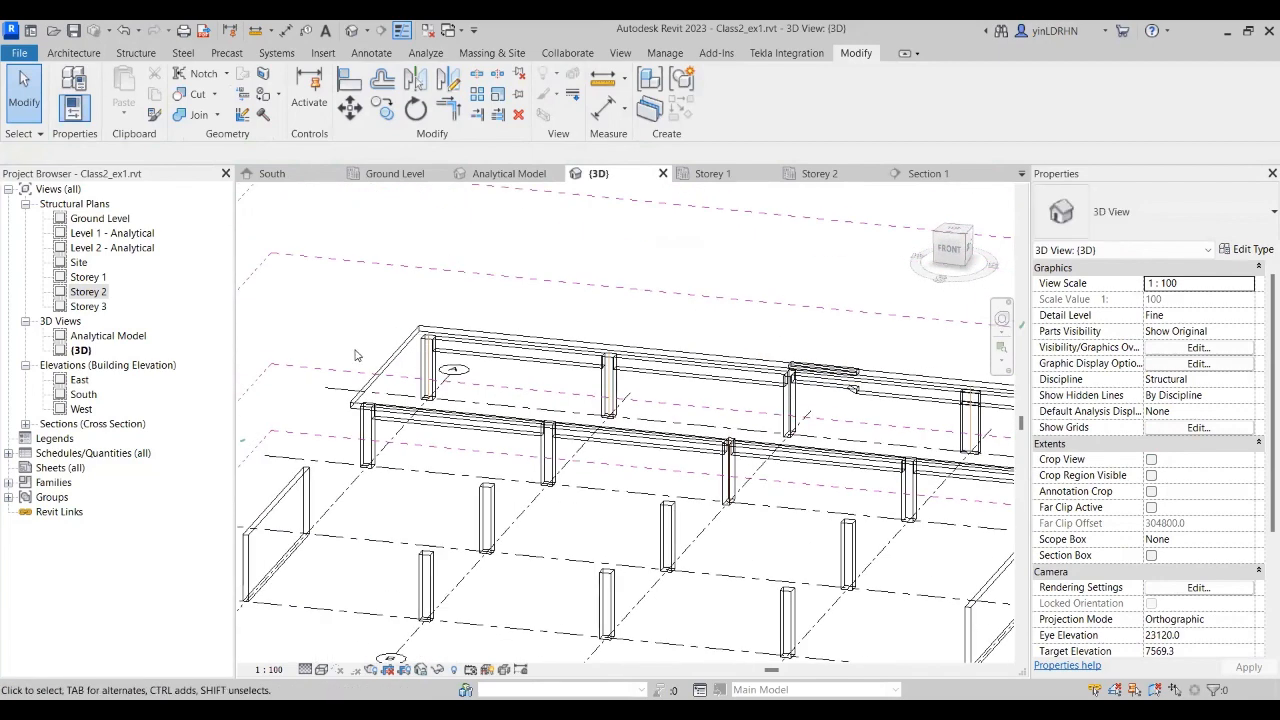
{"action": "left_click", "coordinate": [388, 373]}
{"action": "right_click", "coordinate": [388, 373]}
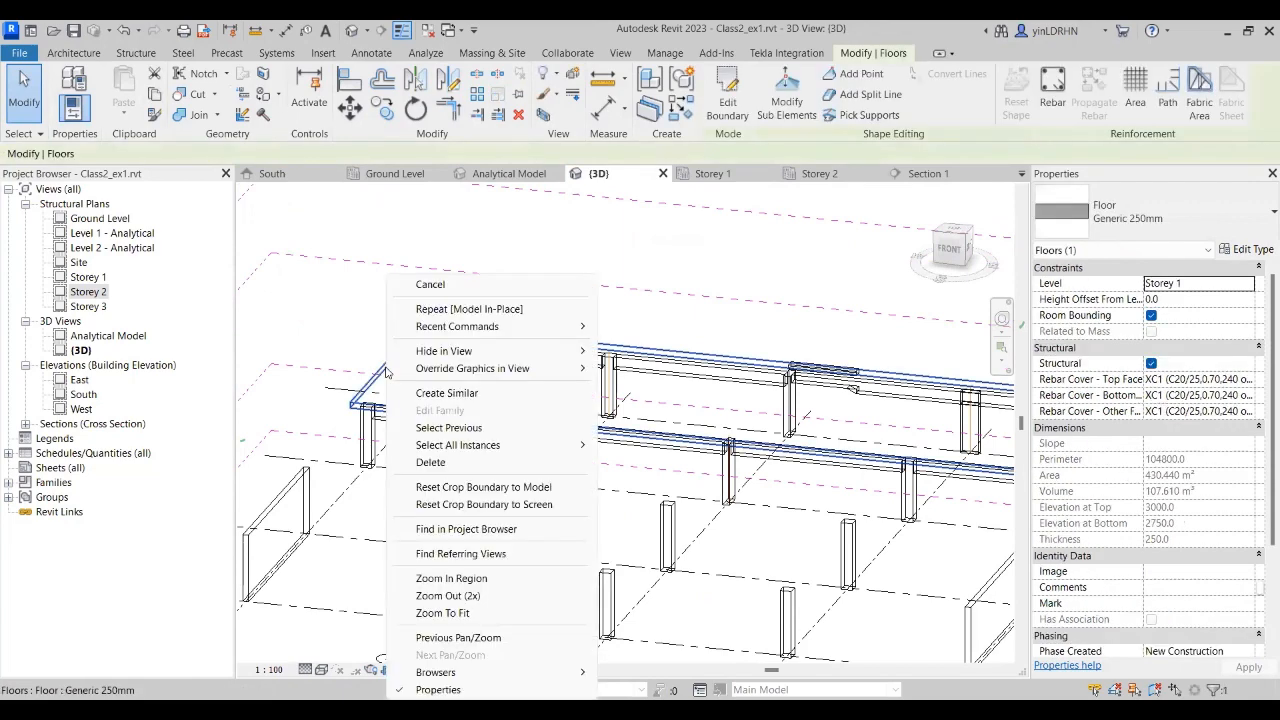
{"action": "mouse_move", "coordinate": [487, 351]}
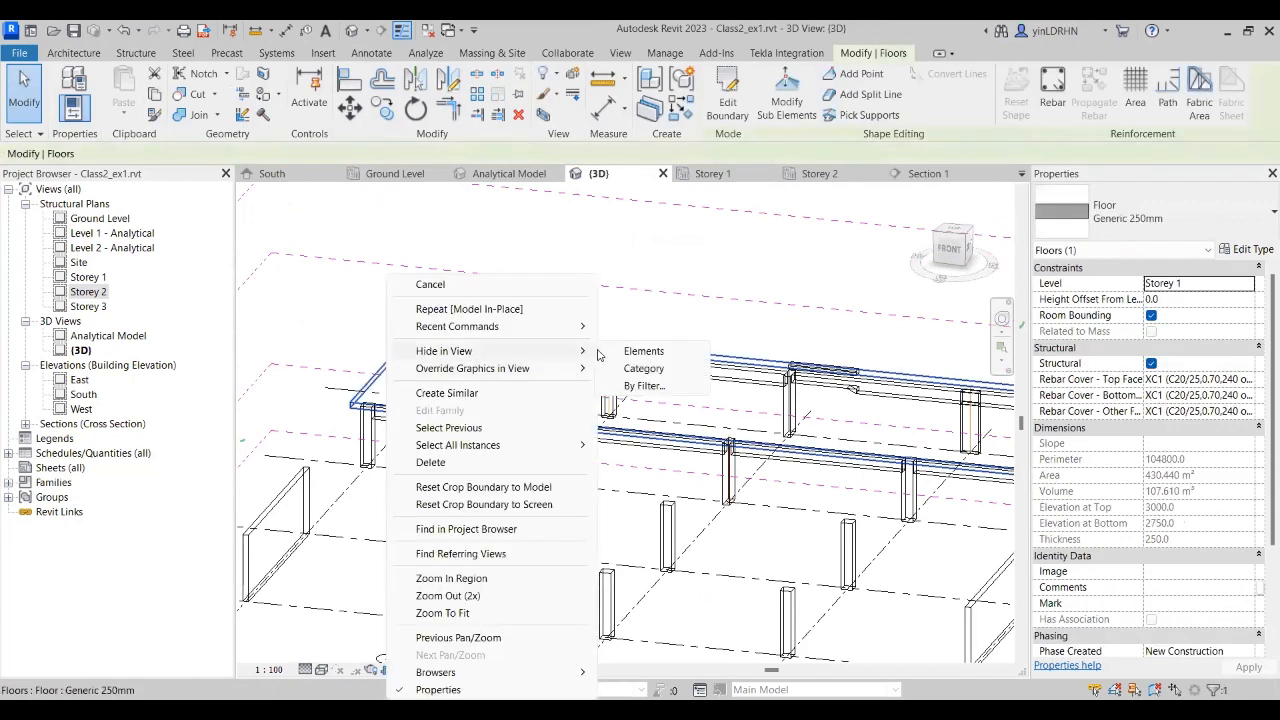
{"action": "left_click", "coordinate": [624, 355]}
Step: Inspect the longer beam piece, the shorter beam piece and the in-place wedge where they meet at the split
{"action": "scroll", "coordinate": [608, 395], "scroll_direction": "up", "scroll_amount": 4}
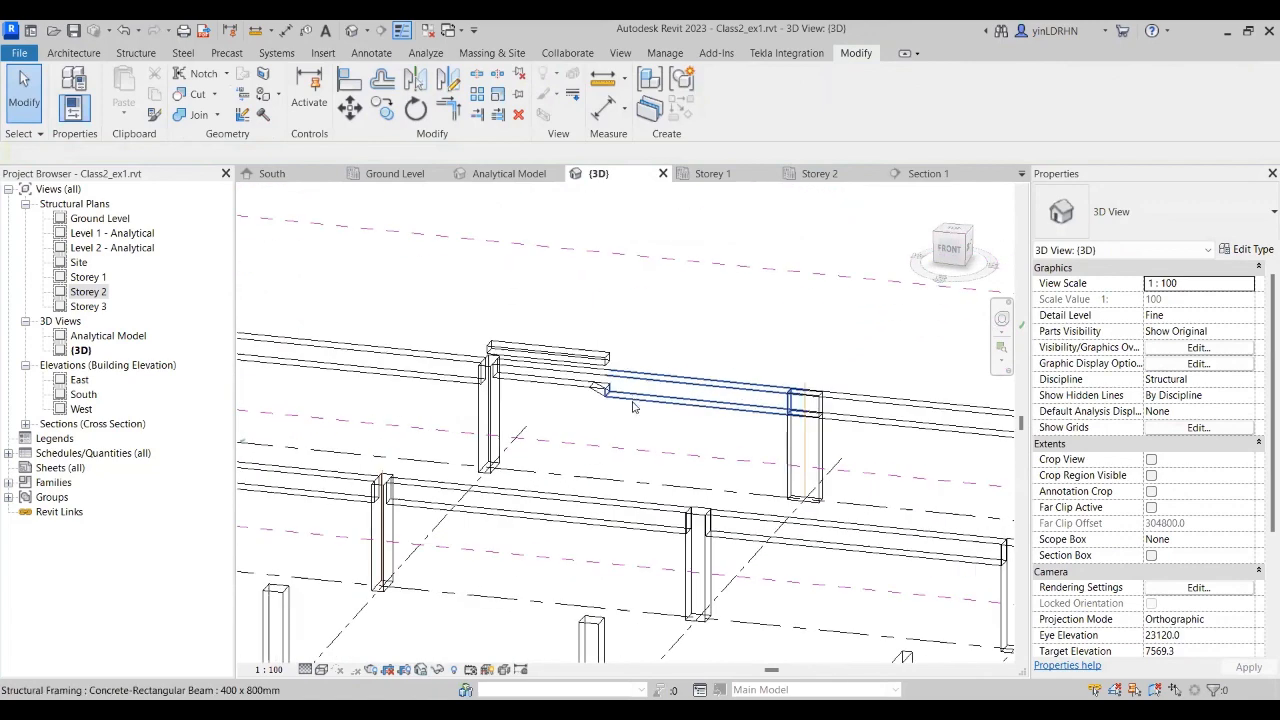
{"action": "scroll", "coordinate": [608, 395], "scroll_direction": "up", "scroll_amount": 2}
{"action": "left_click", "coordinate": [626, 343]}
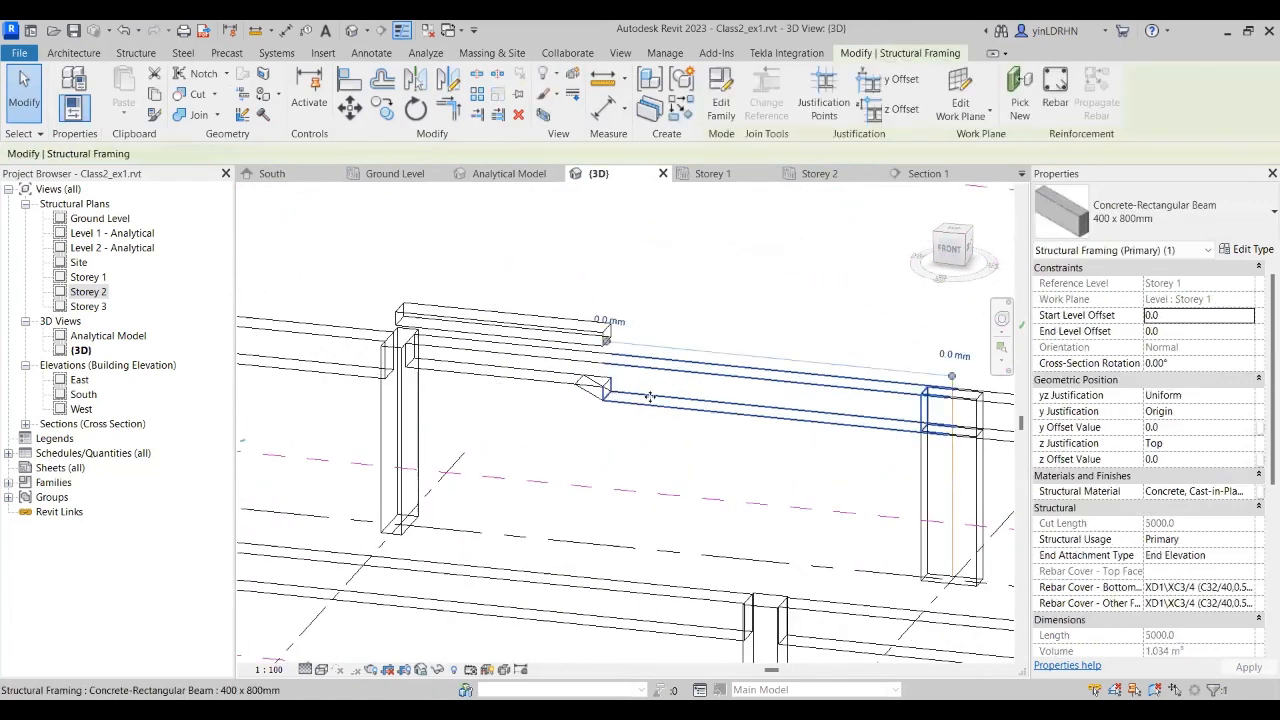
{"action": "key", "text": "Escape"}
{"action": "scroll", "coordinate": [582, 340], "scroll_direction": "up", "scroll_amount": 2}
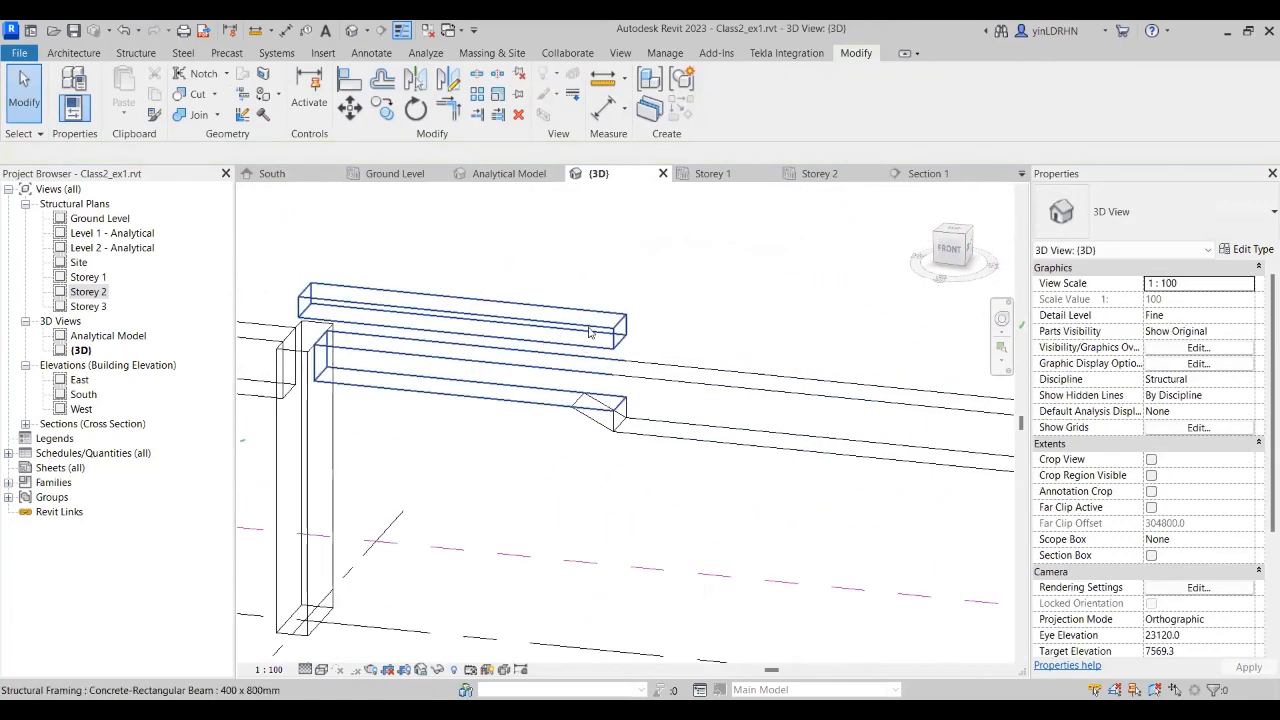
{"action": "left_click", "coordinate": [588, 327]}
{"action": "scroll", "coordinate": [713, 338], "scroll_direction": "up", "scroll_amount": 2}
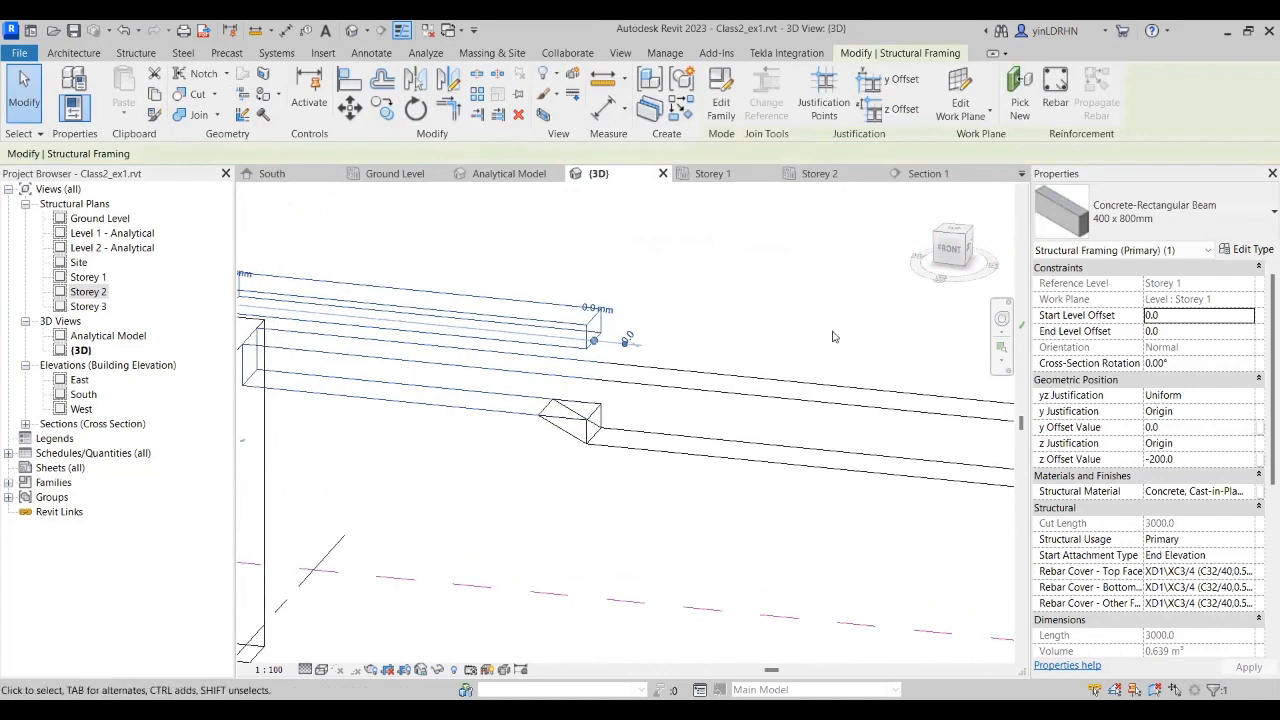
{"action": "middle_click_drag", "start_coordinate": [857, 329], "coordinate": [590, 428], "text": "shift"}
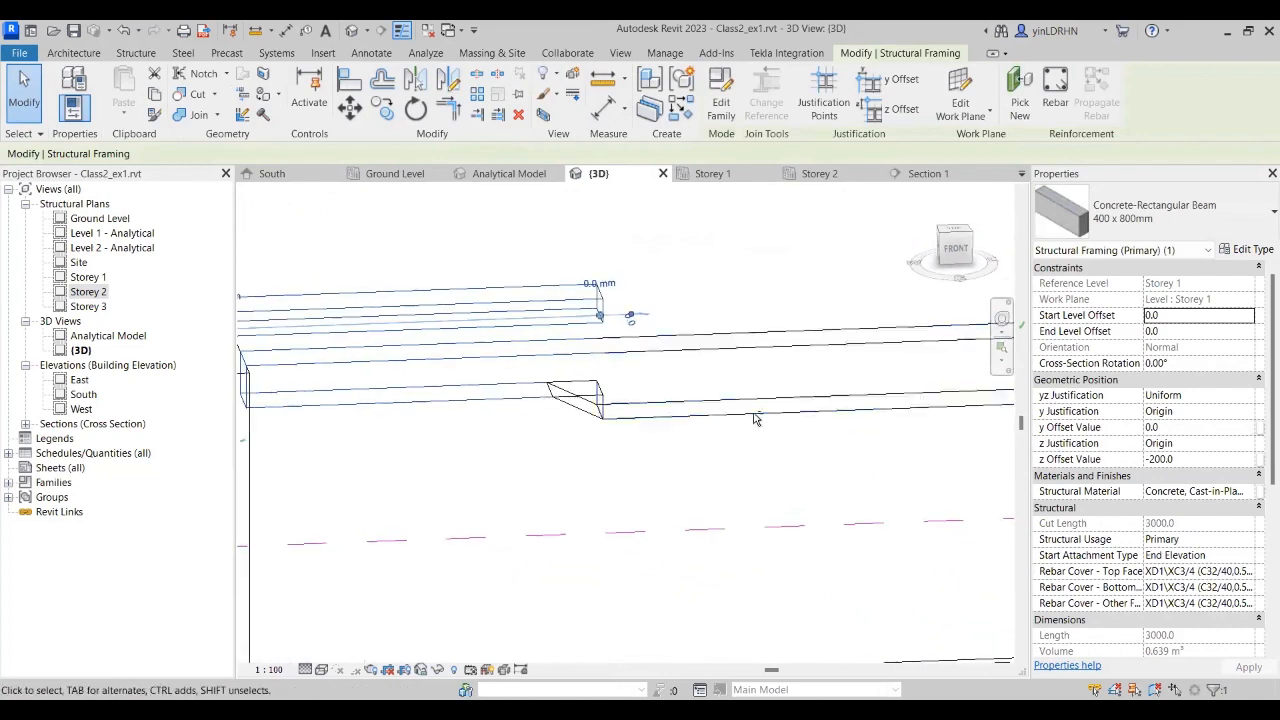
{"action": "scroll", "coordinate": [580, 421], "scroll_direction": "up", "scroll_amount": 2}
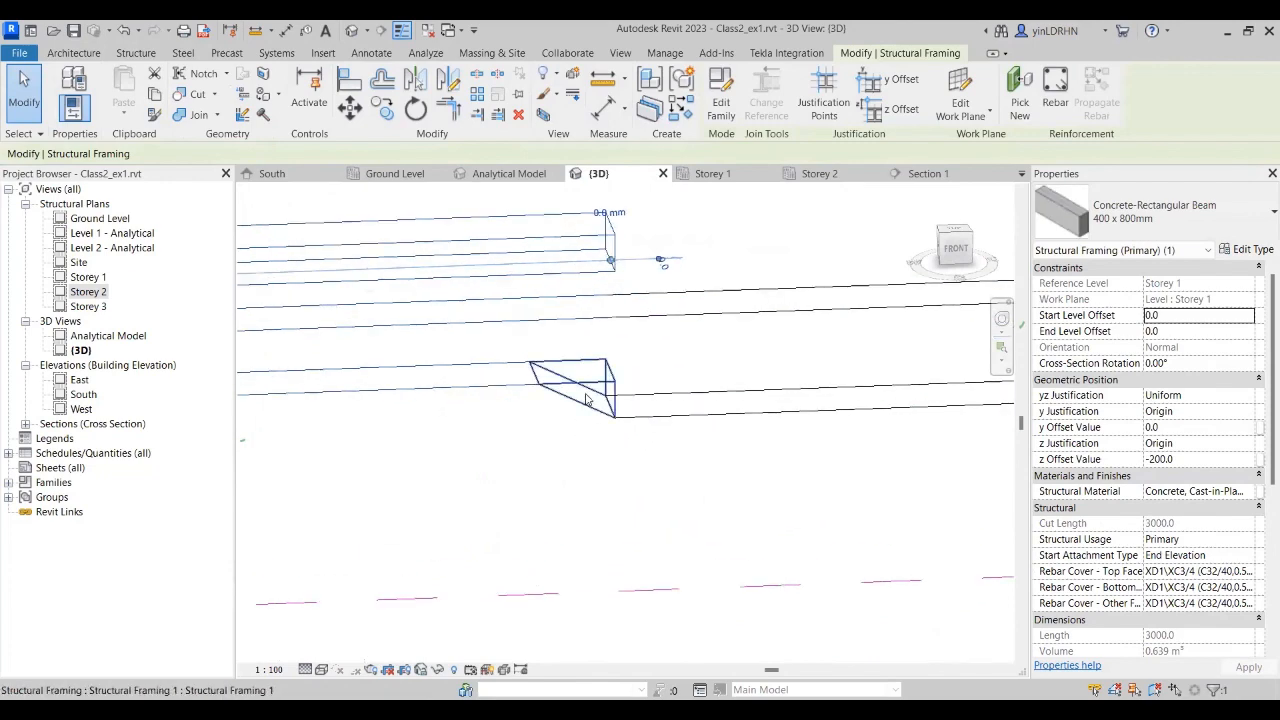
{"action": "left_click", "coordinate": [588, 400]}
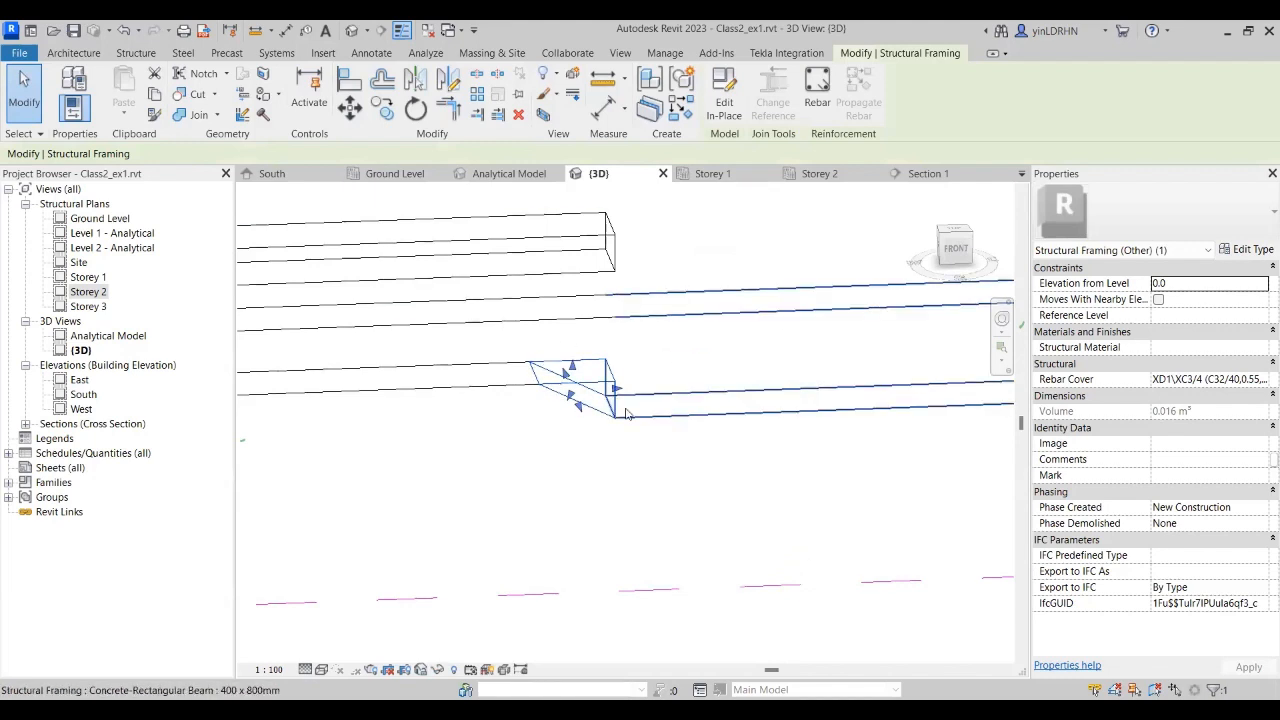
{"action": "scroll", "coordinate": [590, 365], "scroll_direction": "down", "scroll_amount": 3}
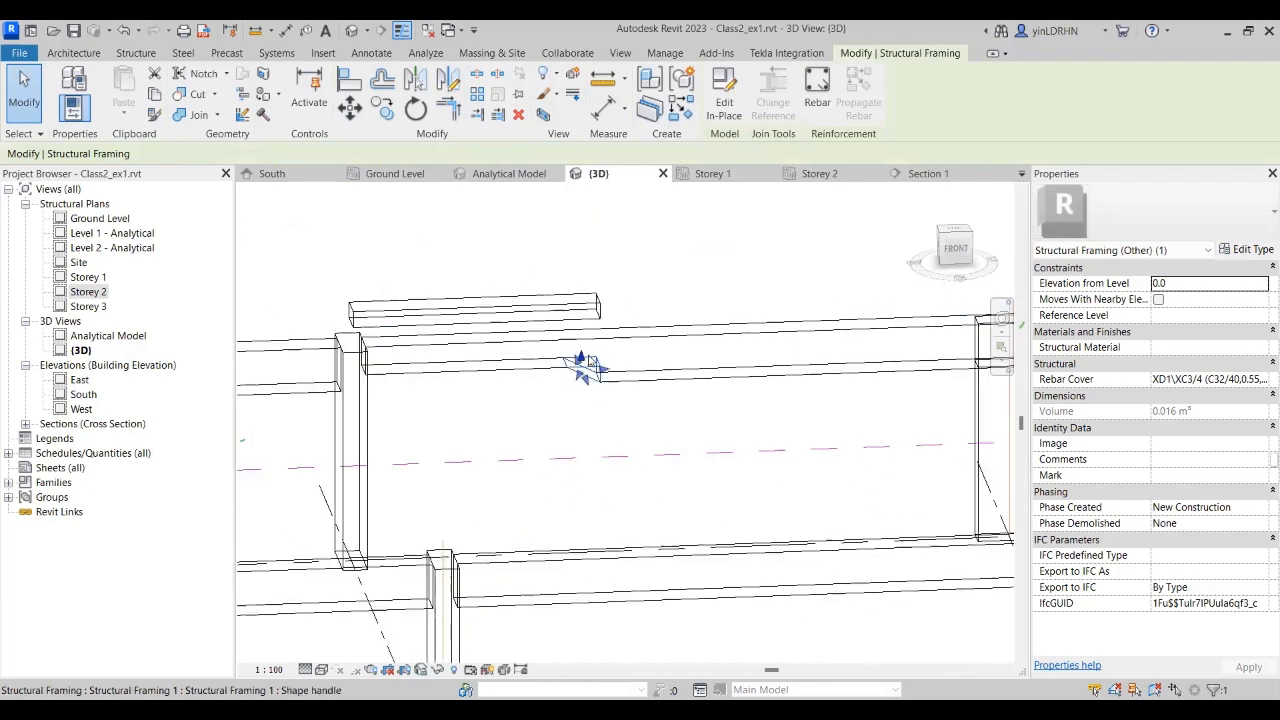
{"action": "scroll", "coordinate": [588, 364], "scroll_direction": "down", "scroll_amount": 2}
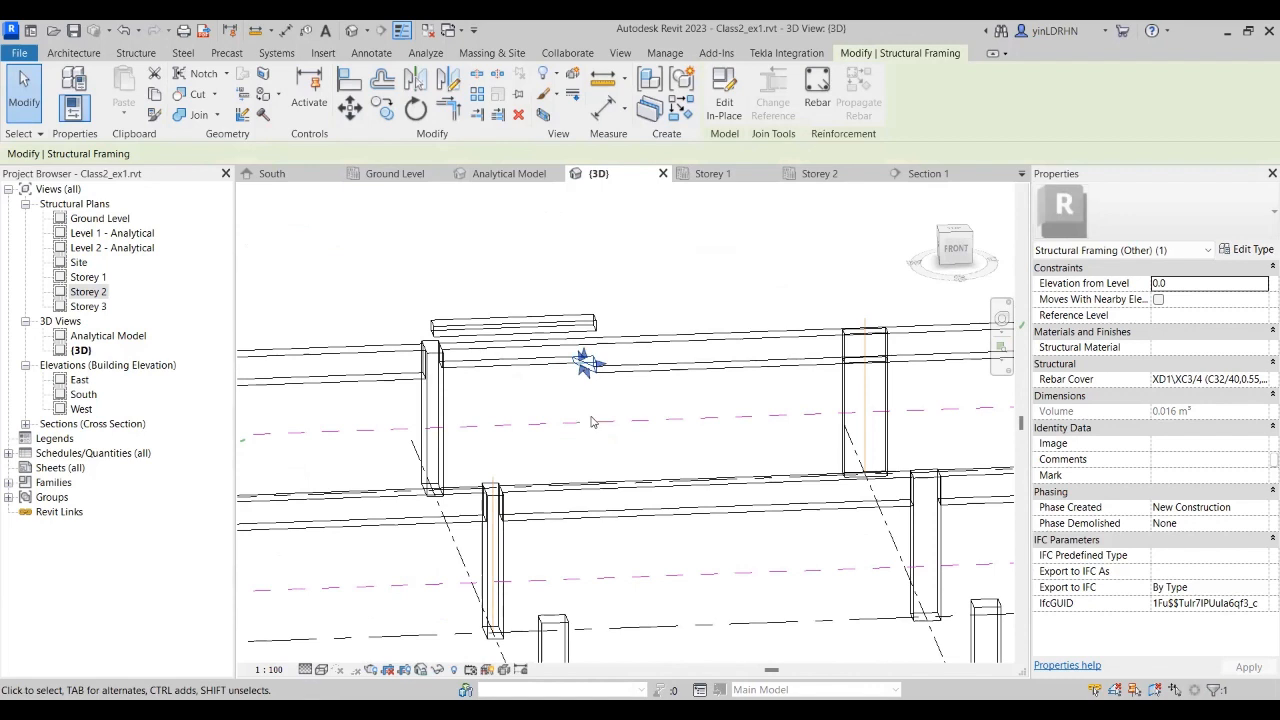
Step: Compare the beam pieces on either side of the wedge and view them within the overall frame
{"action": "key", "text": "Escape"}
{"action": "left_click", "coordinate": [565, 354]}
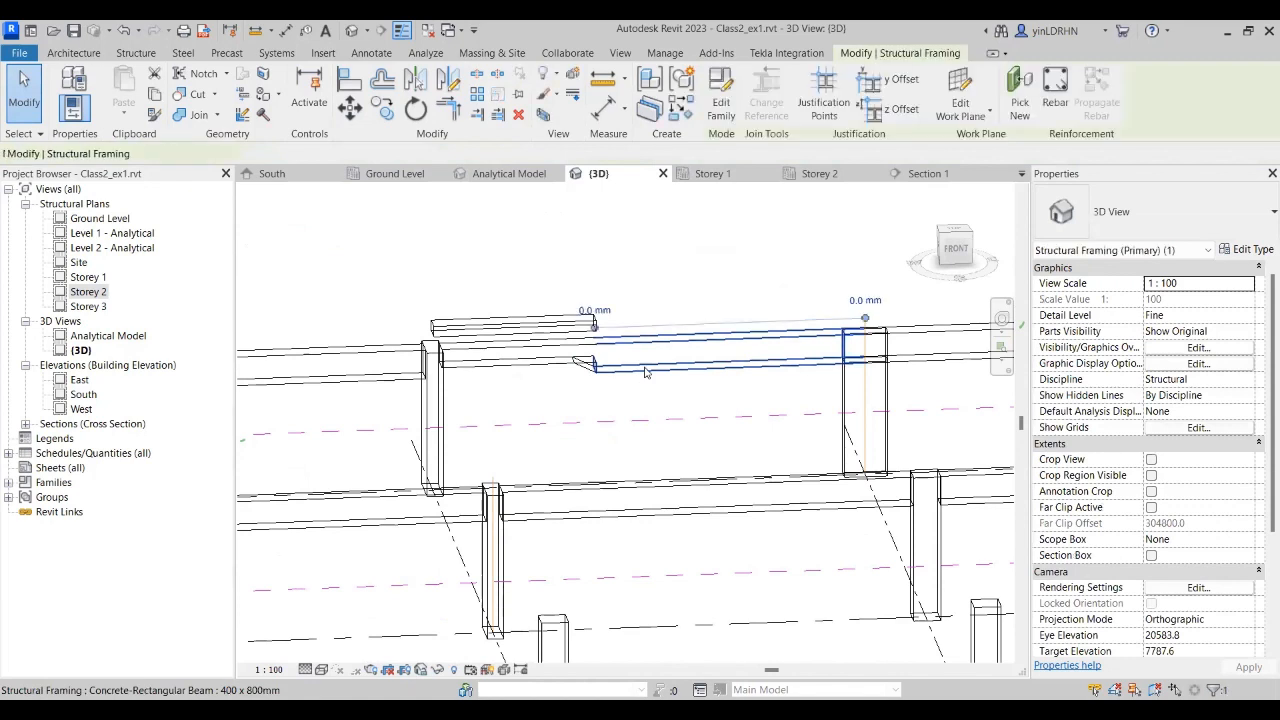
{"action": "left_click", "coordinate": [563, 360]}
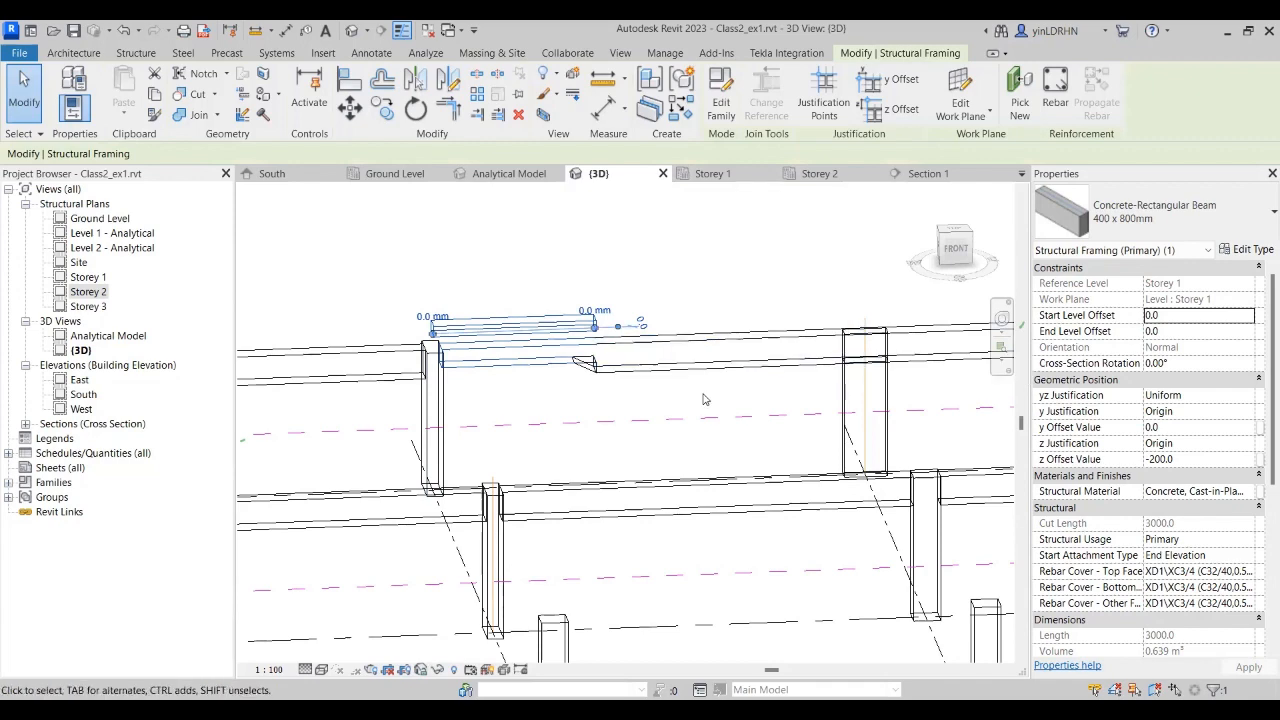
{"action": "scroll", "coordinate": [735, 378], "scroll_direction": "down", "scroll_amount": 2}
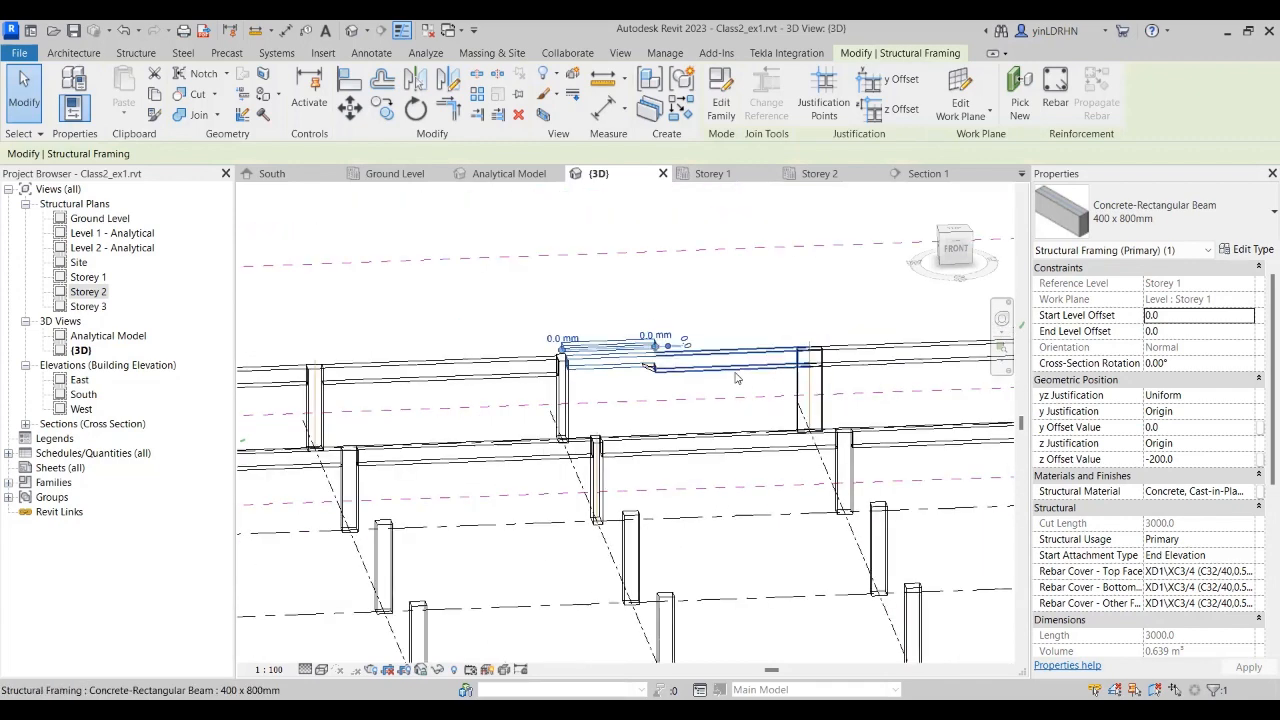
{"action": "scroll", "coordinate": [738, 376], "scroll_direction": "down", "scroll_amount": 5}
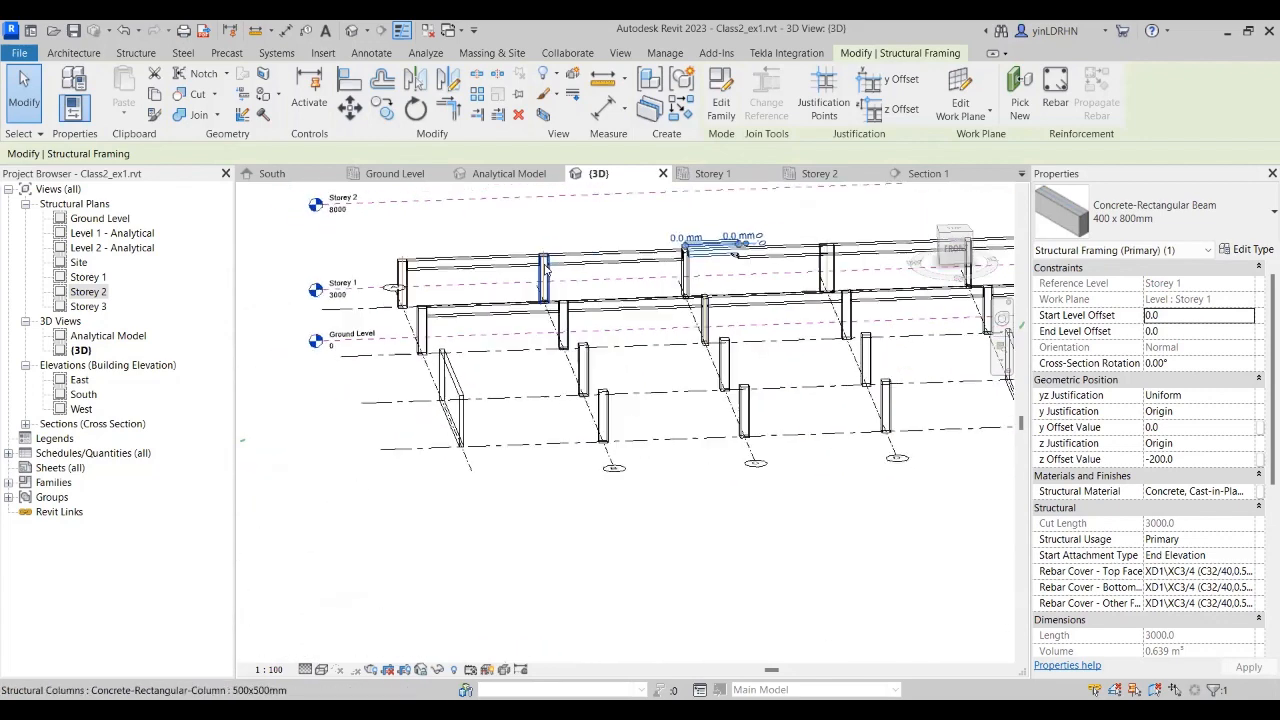
{"action": "middle_click_drag", "start_coordinate": [805, 326], "coordinate": [641, 400]}
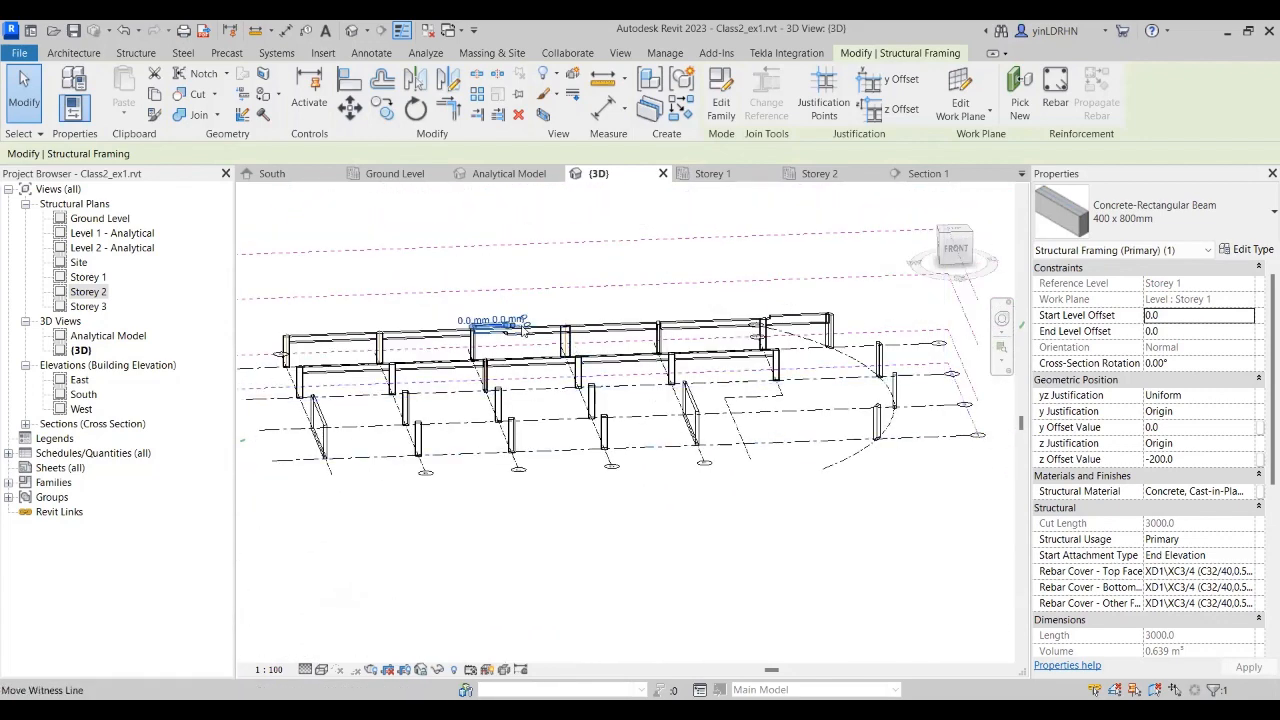
Step: Undo hiding the floor and creating the in-place framing wedge, discarding the extrusion sketch and the in-place model
{"action": "left_click", "coordinate": [123, 31]}
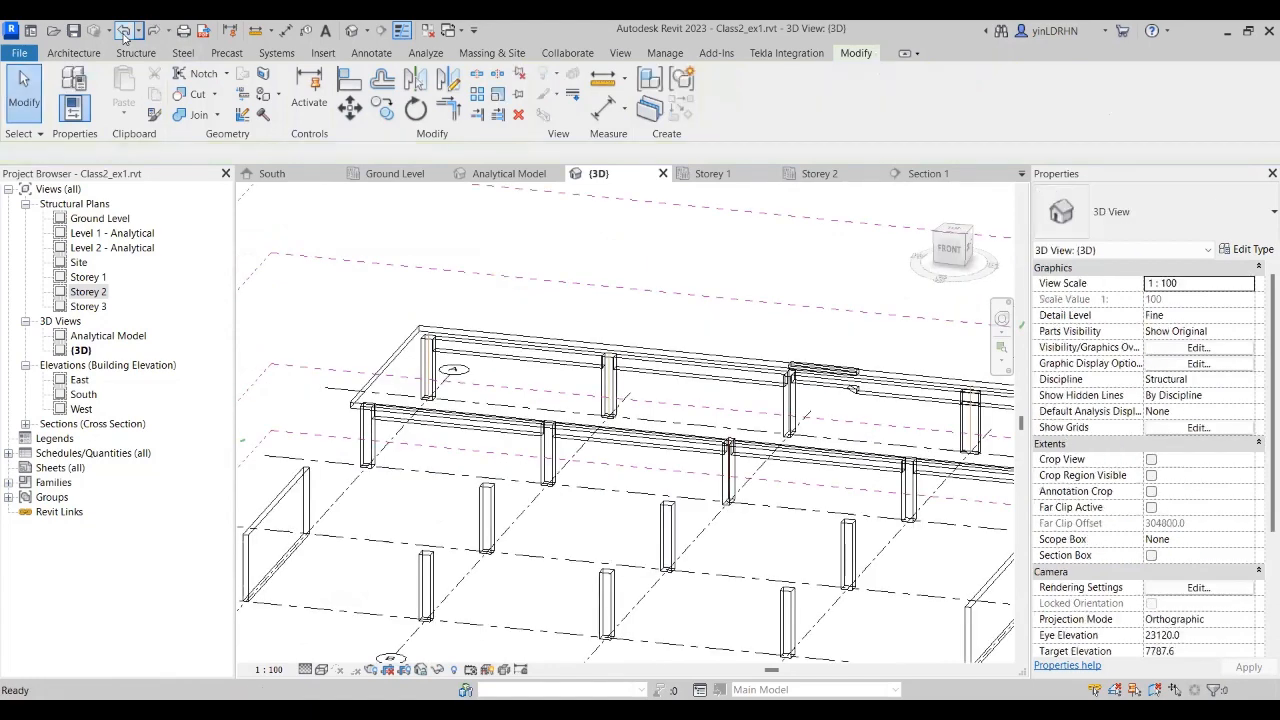
{"action": "left_click", "coordinate": [123, 31]}
{"action": "left_click", "coordinate": [123, 31]}
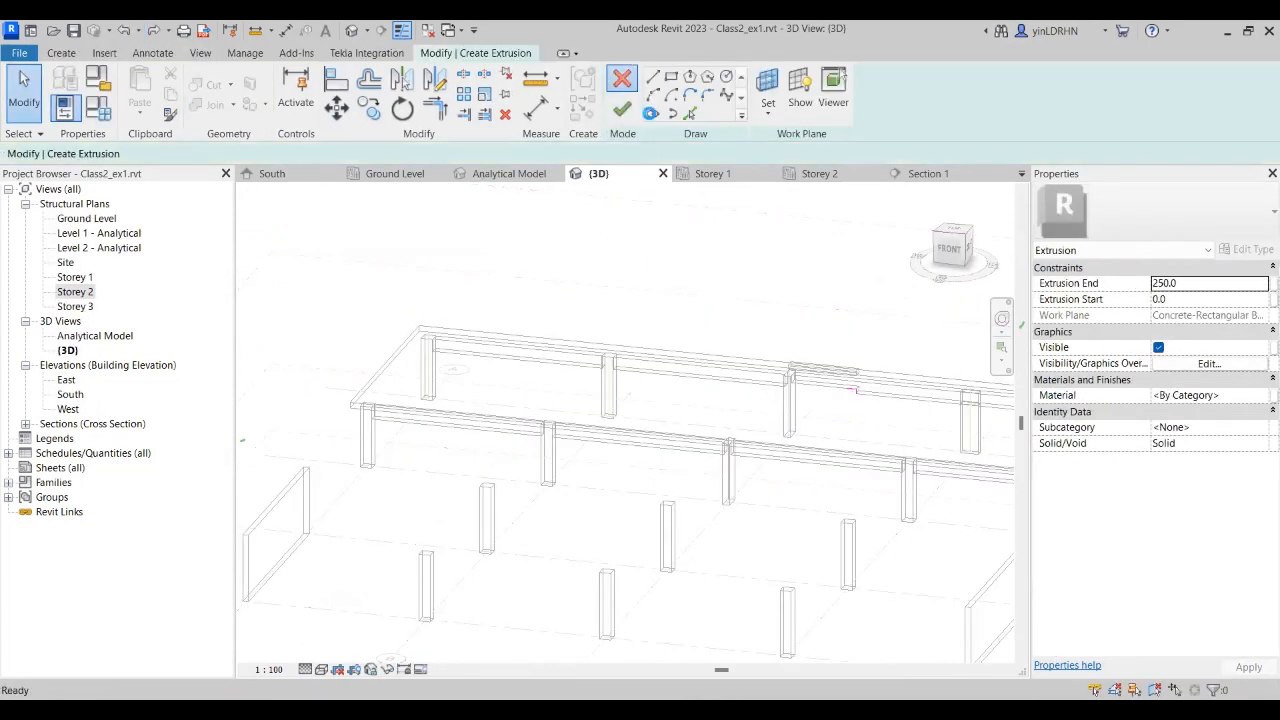
{"action": "left_click", "coordinate": [680, 381]}
{"action": "scroll", "coordinate": [862, 390], "scroll_direction": "up", "scroll_amount": 5}
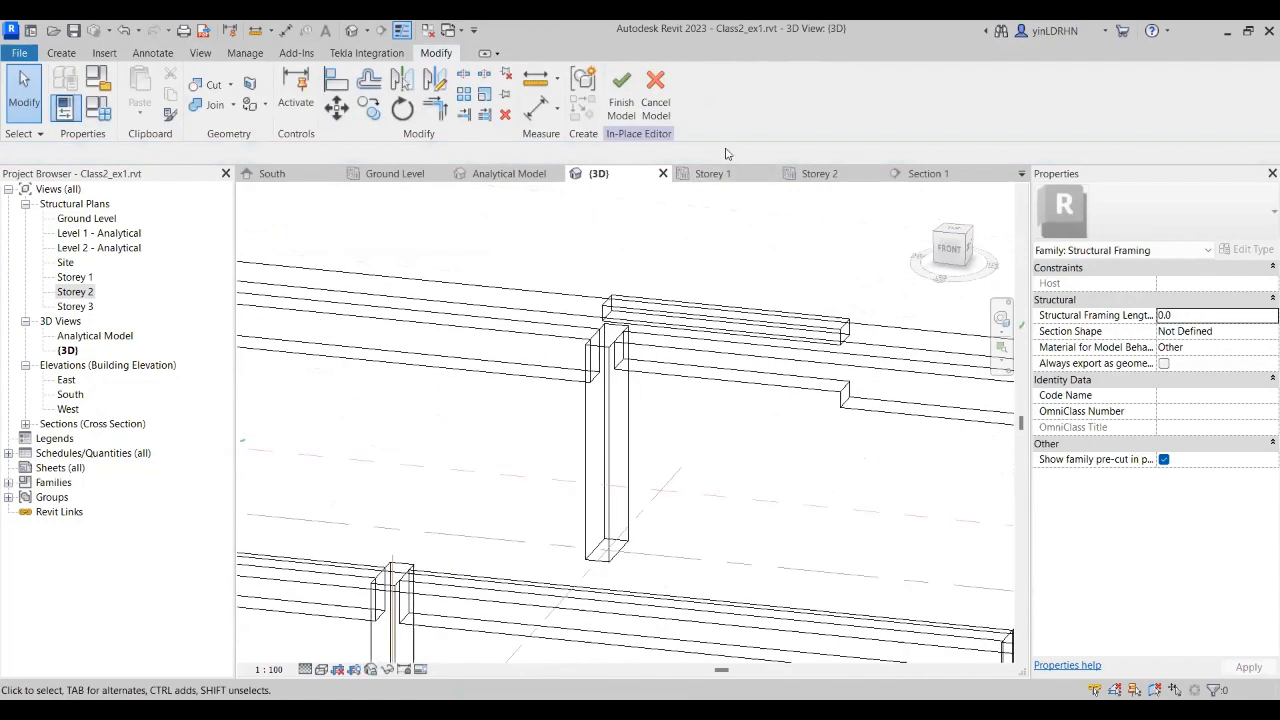
{"action": "left_click", "coordinate": [655, 92]}
Step: Delete the shorter and longer pieces of the split 400 x 800mm beam on Storey 1
{"action": "left_click", "coordinate": [818, 337]}
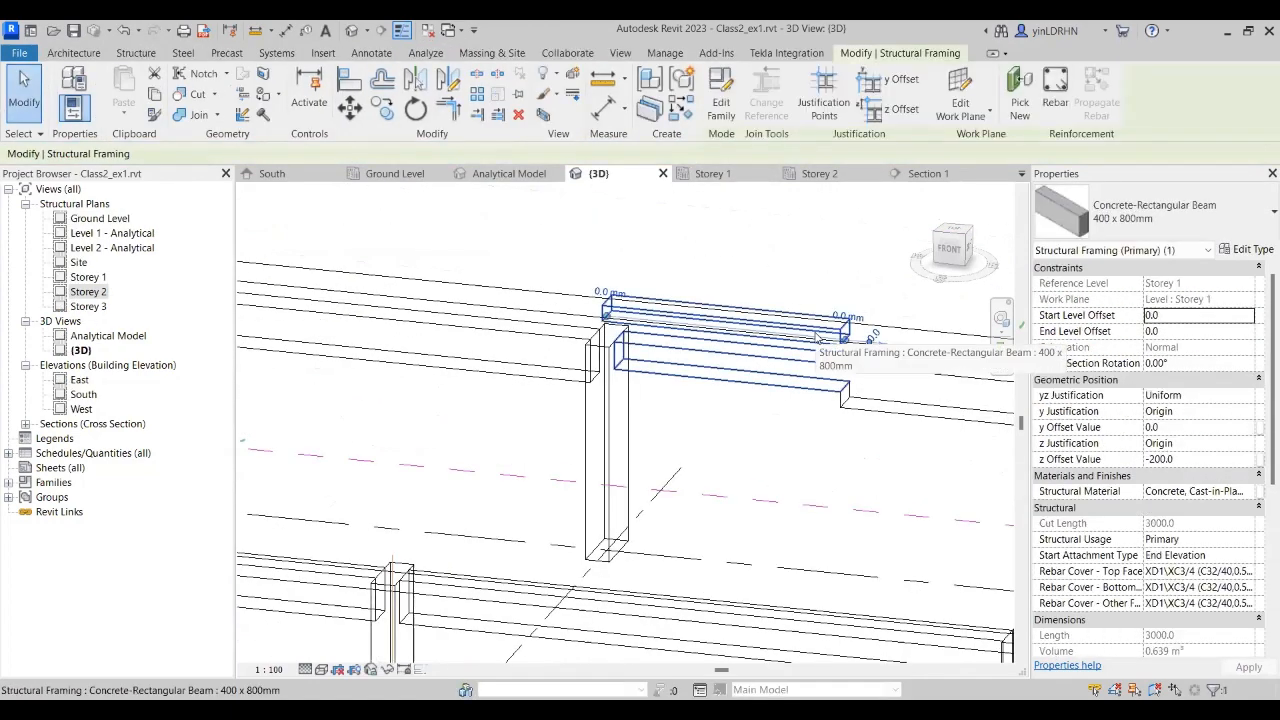
{"action": "key", "text": "Delete"}
{"action": "left_click", "coordinate": [848, 373]}
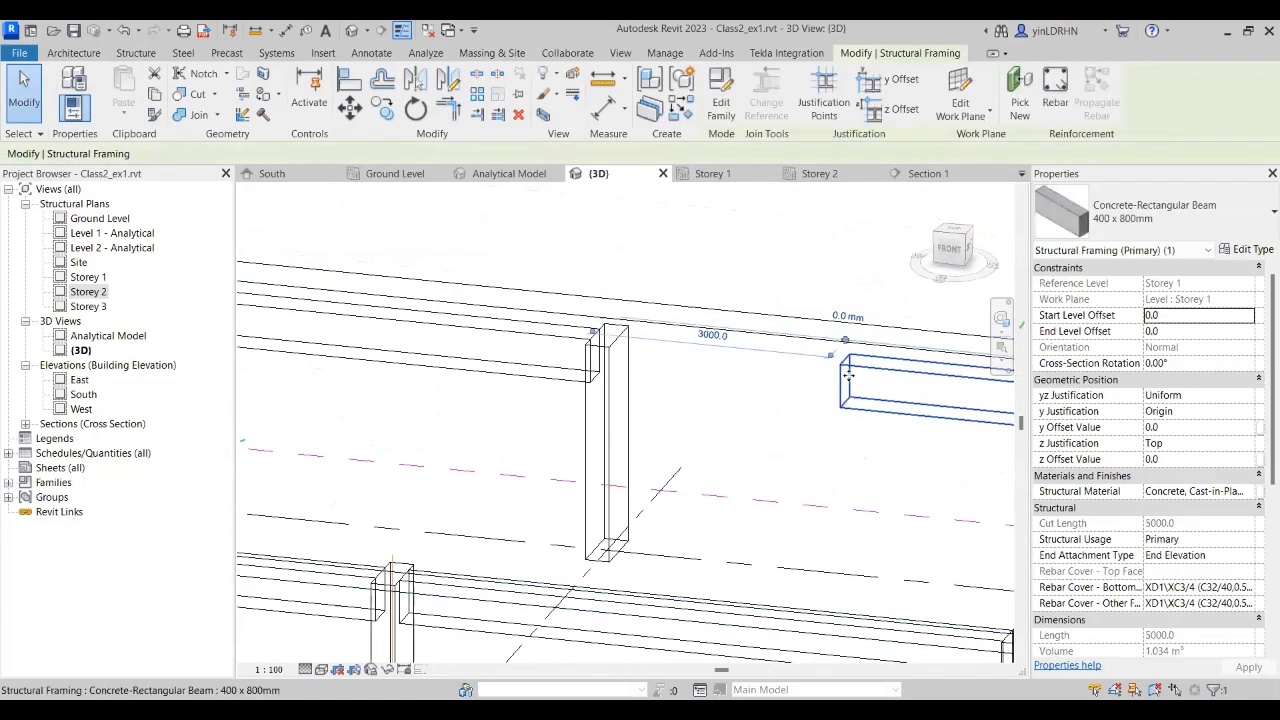
{"action": "scroll", "coordinate": [848, 356], "scroll_direction": "up", "scroll_amount": 3}
{"action": "middle_click_drag", "start_coordinate": [900, 372], "coordinate": [613, 376]}
{"action": "scroll", "coordinate": [608, 390], "scroll_direction": "down", "scroll_amount": 4}
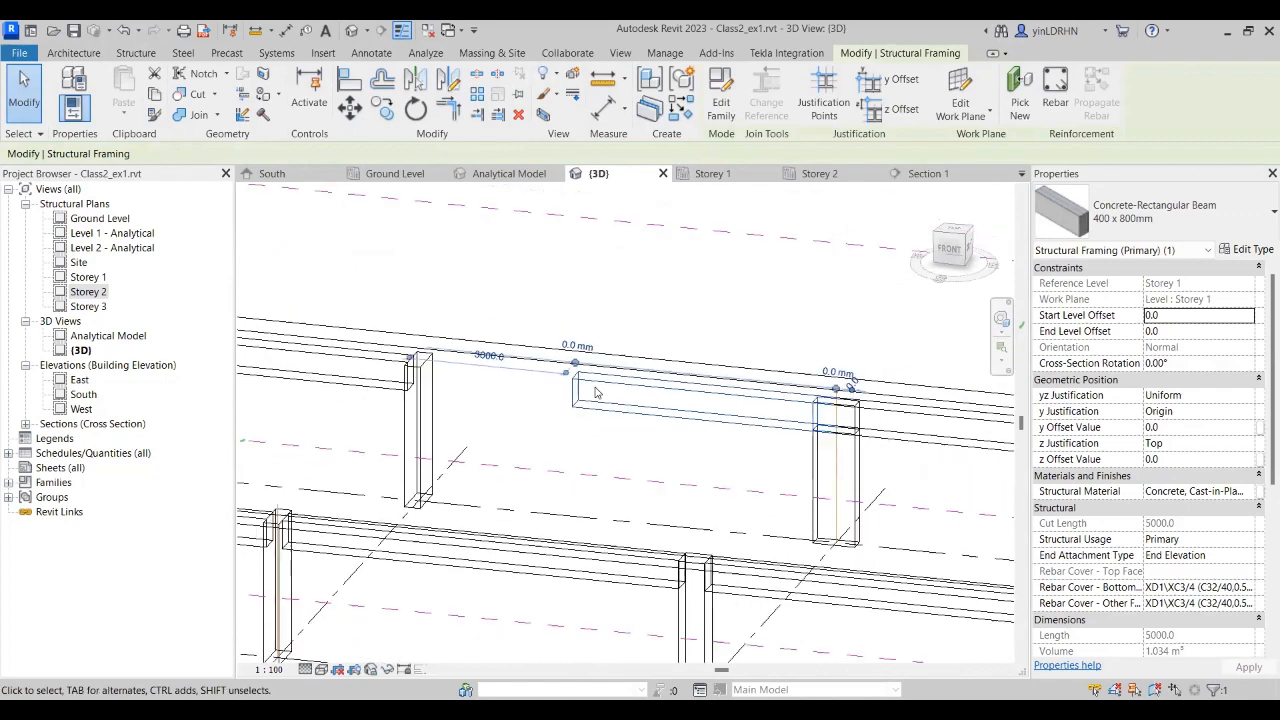
{"action": "key", "text": "Delete"}
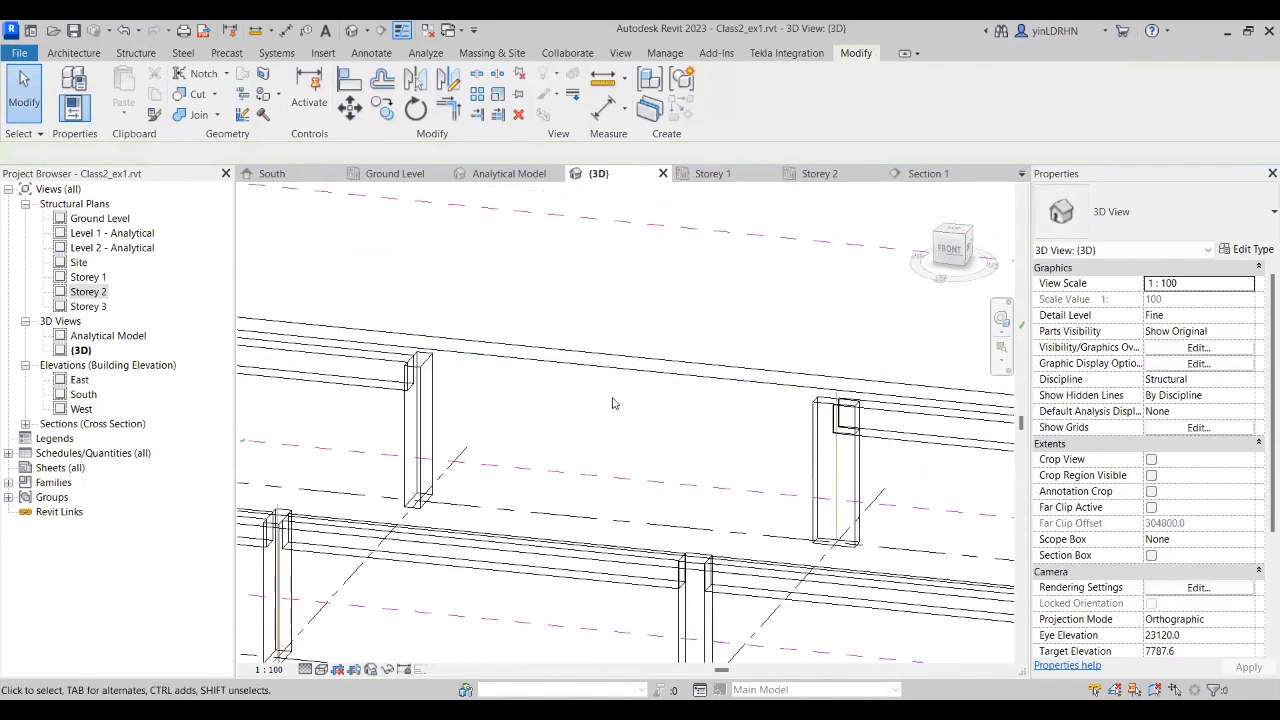
Step: Run Analytical Automation on all elements of the structure to generate their analytical members and panels
{"action": "scroll", "coordinate": [662, 289], "scroll_direction": "down", "scroll_amount": 5}
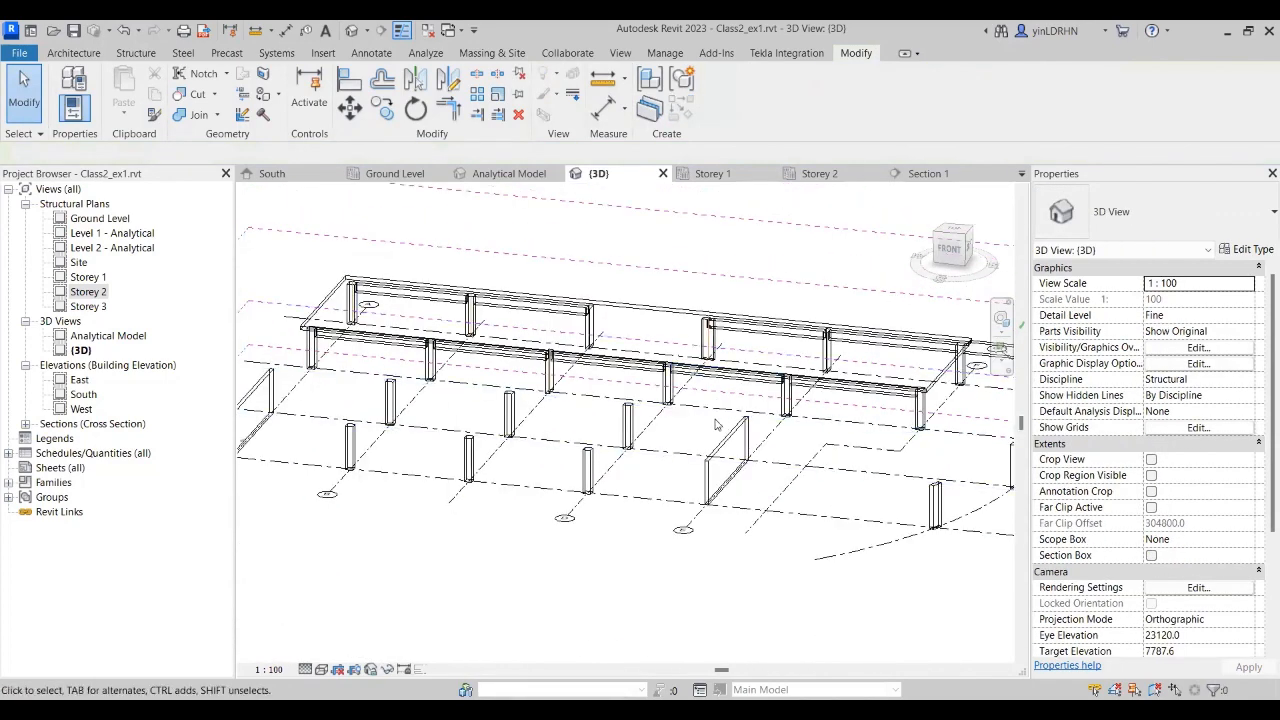
{"action": "middle_click_drag", "start_coordinate": [718, 424], "coordinate": [790, 440], "text": "shift"}
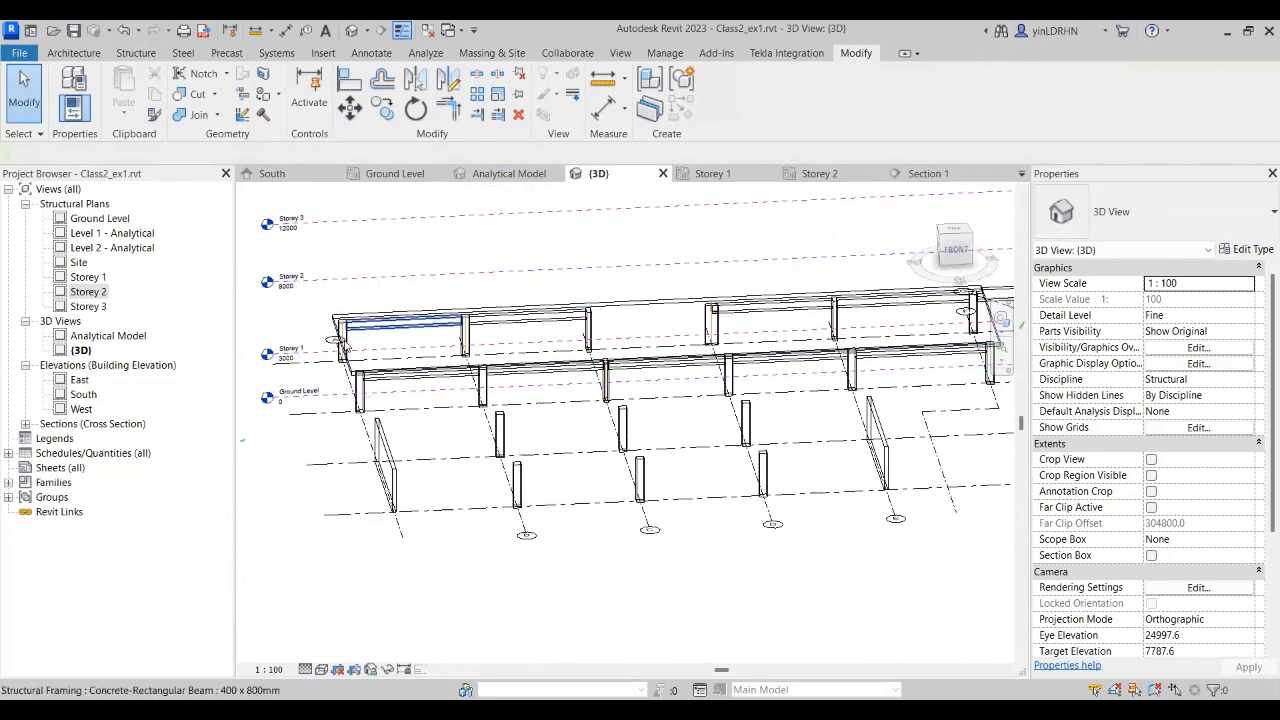
{"action": "left_click", "coordinate": [344, 358]}
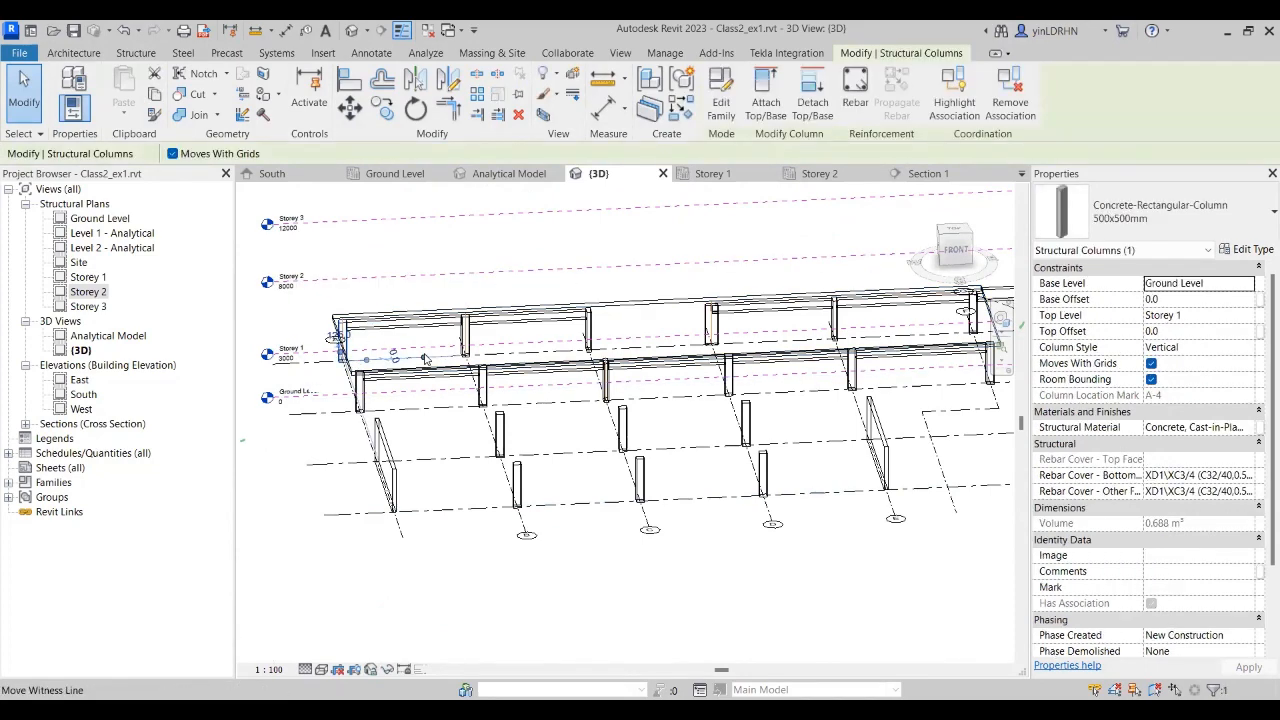
{"action": "left_click", "coordinate": [420, 260]}
{"action": "scroll", "coordinate": [418, 259], "scroll_direction": "down", "scroll_amount": 3}
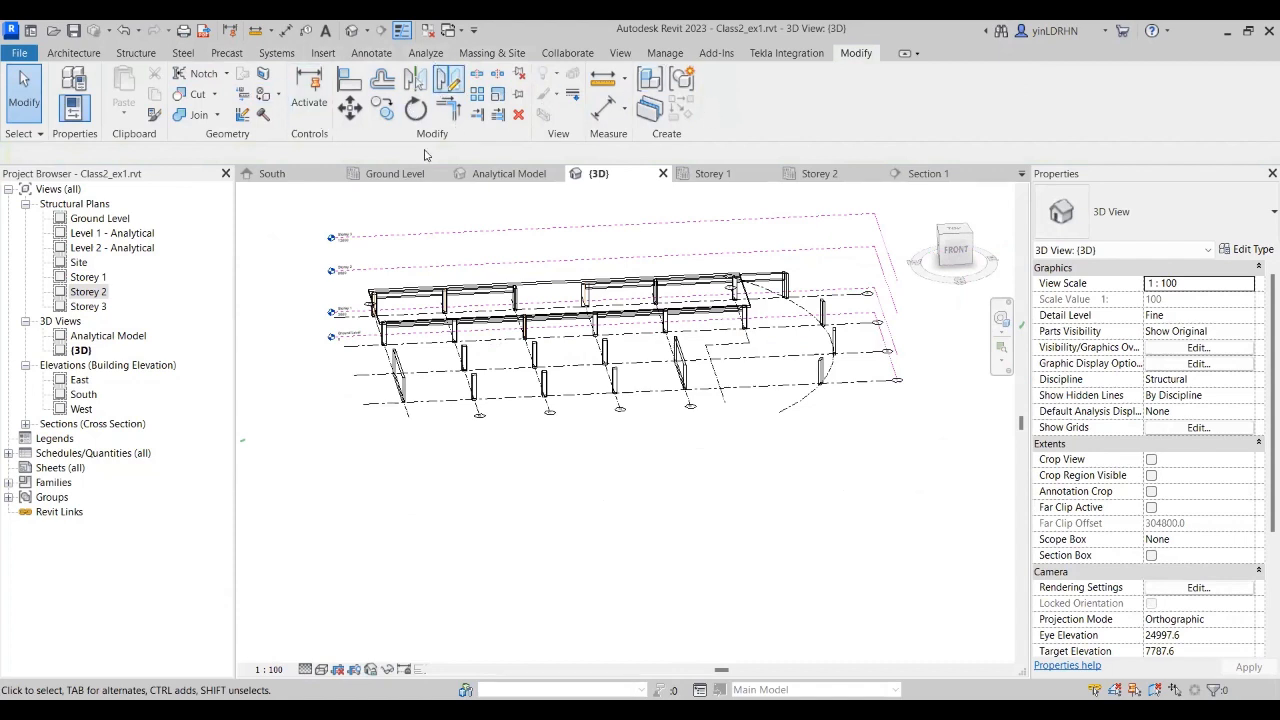
{"action": "left_click", "coordinate": [425, 53]}
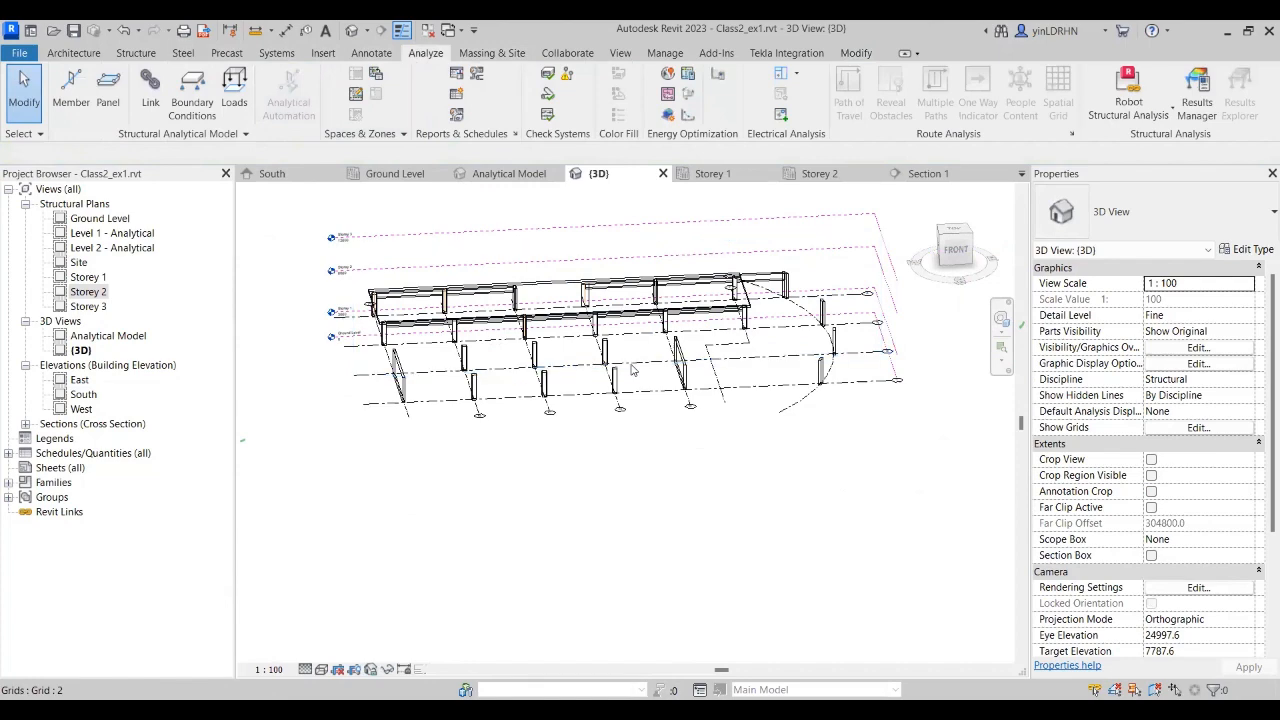
{"action": "scroll", "coordinate": [547, 385], "scroll_direction": "down", "scroll_amount": 3}
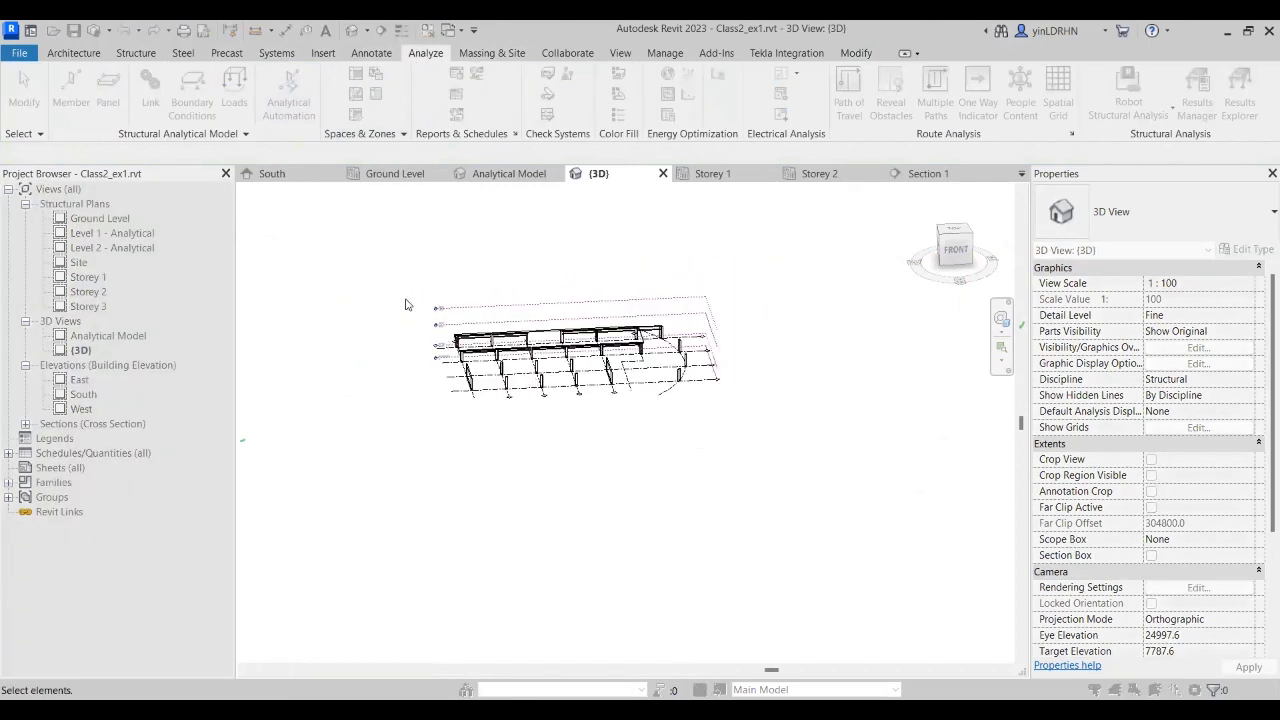
{"action": "left_click_drag", "start_coordinate": [358, 275], "coordinate": [771, 449]}
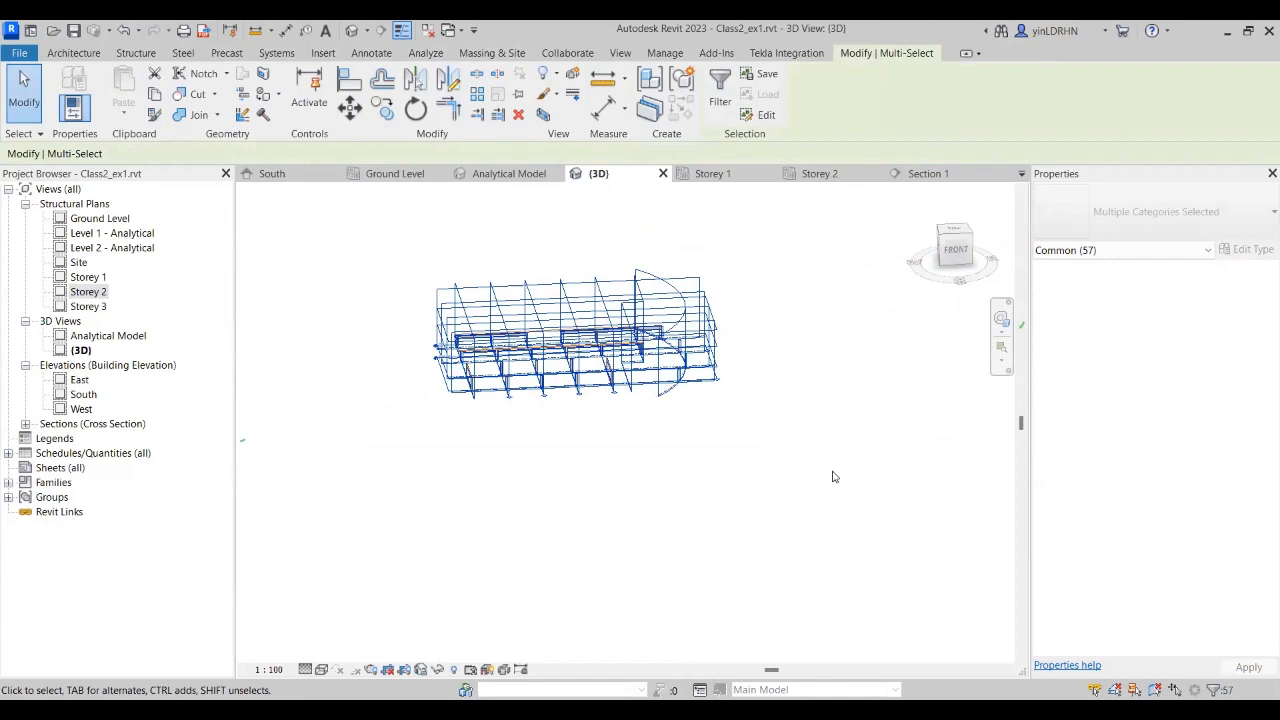
{"action": "left_click", "coordinate": [658, 415]}
{"action": "scroll", "coordinate": [526, 332], "scroll_direction": "up", "scroll_amount": 5}
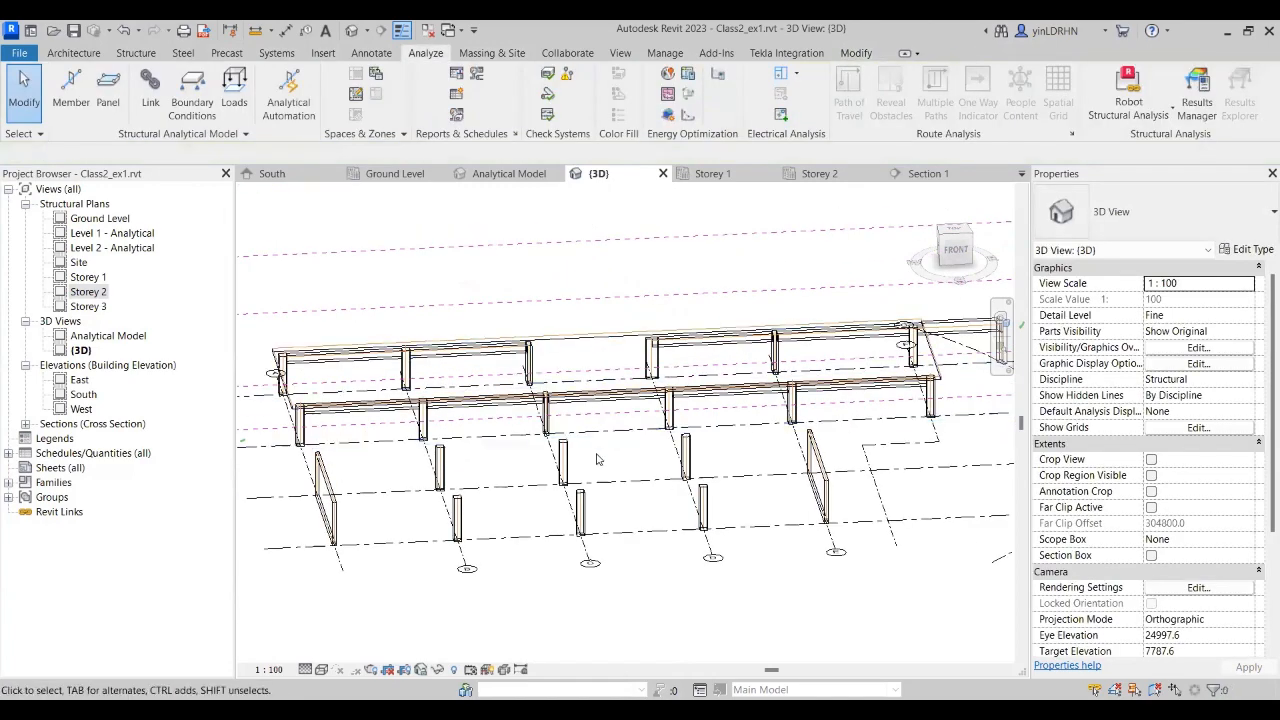
Step: Hide the Generic 250mm floor on Storey 1 in the 3D view
{"action": "middle_click_drag", "start_coordinate": [584, 474], "coordinate": [616, 374]}
{"action": "left_click", "coordinate": [298, 330]}
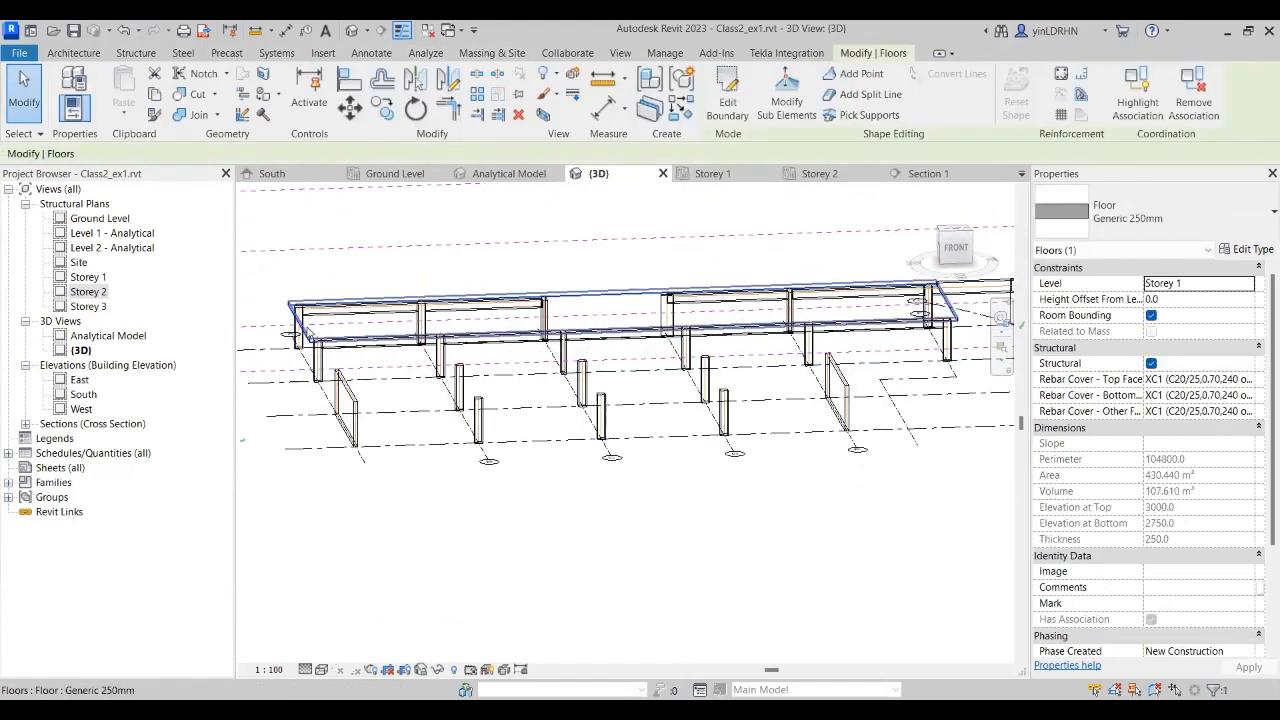
{"action": "right_click", "coordinate": [300, 331]}
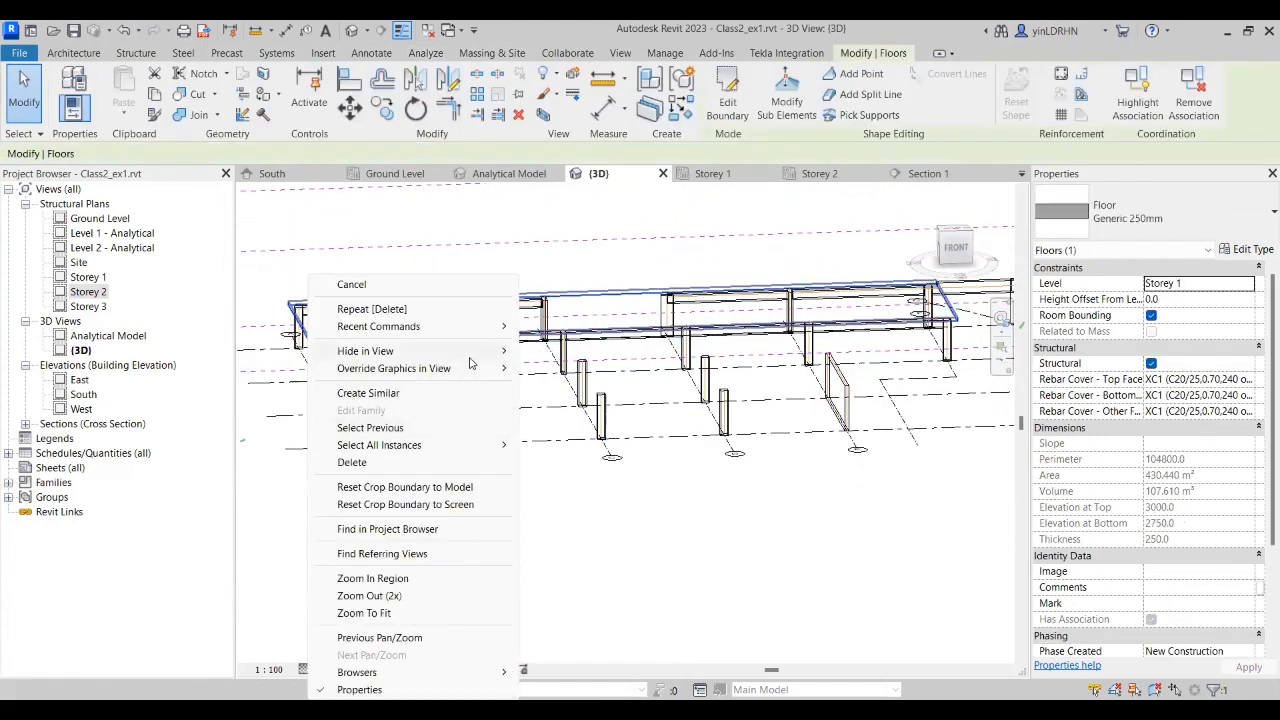
{"action": "mouse_move", "coordinate": [498, 352]}
{"action": "left_click", "coordinate": [562, 351]}
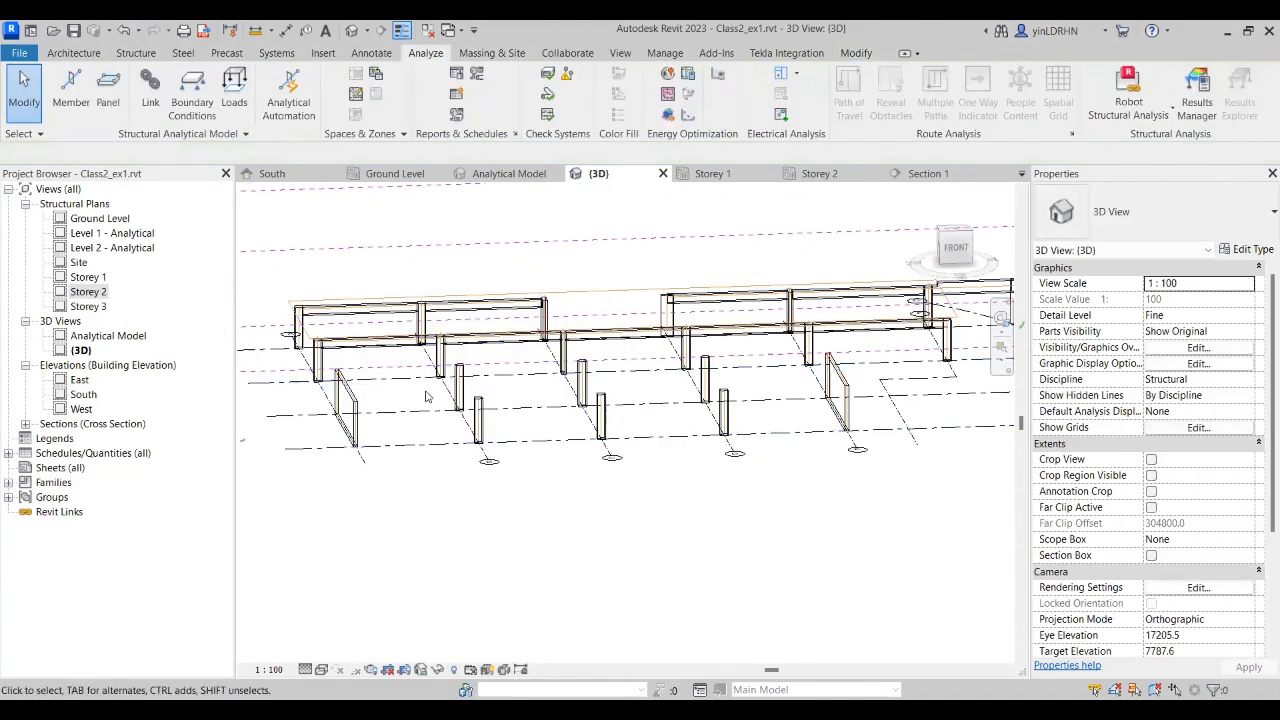
Step: Hide the analytical panel of the Storey 1 floor in the 3D view
{"action": "middle_click_drag", "start_coordinate": [431, 403], "coordinate": [346, 391], "text": "shift"}
{"action": "left_click", "coordinate": [345, 390]}
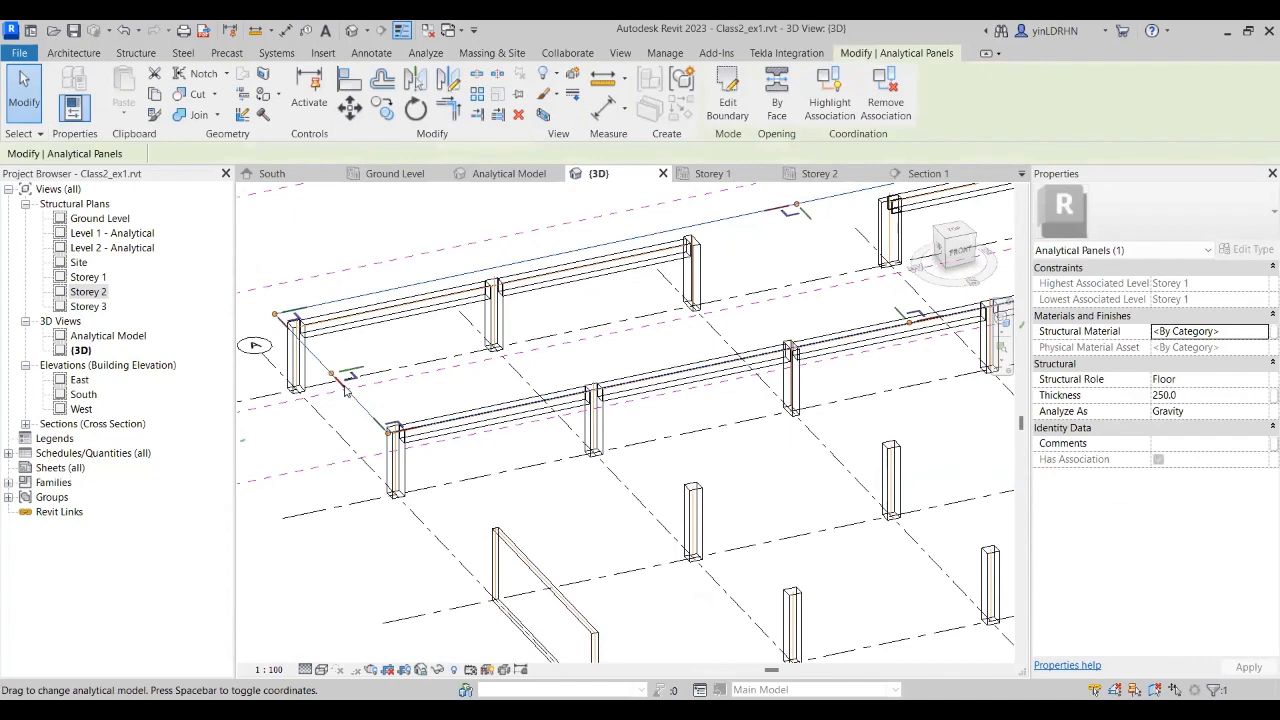
{"action": "right_click", "coordinate": [345, 390]}
{"action": "mouse_move", "coordinate": [420, 346]}
{"action": "left_click", "coordinate": [595, 346]}
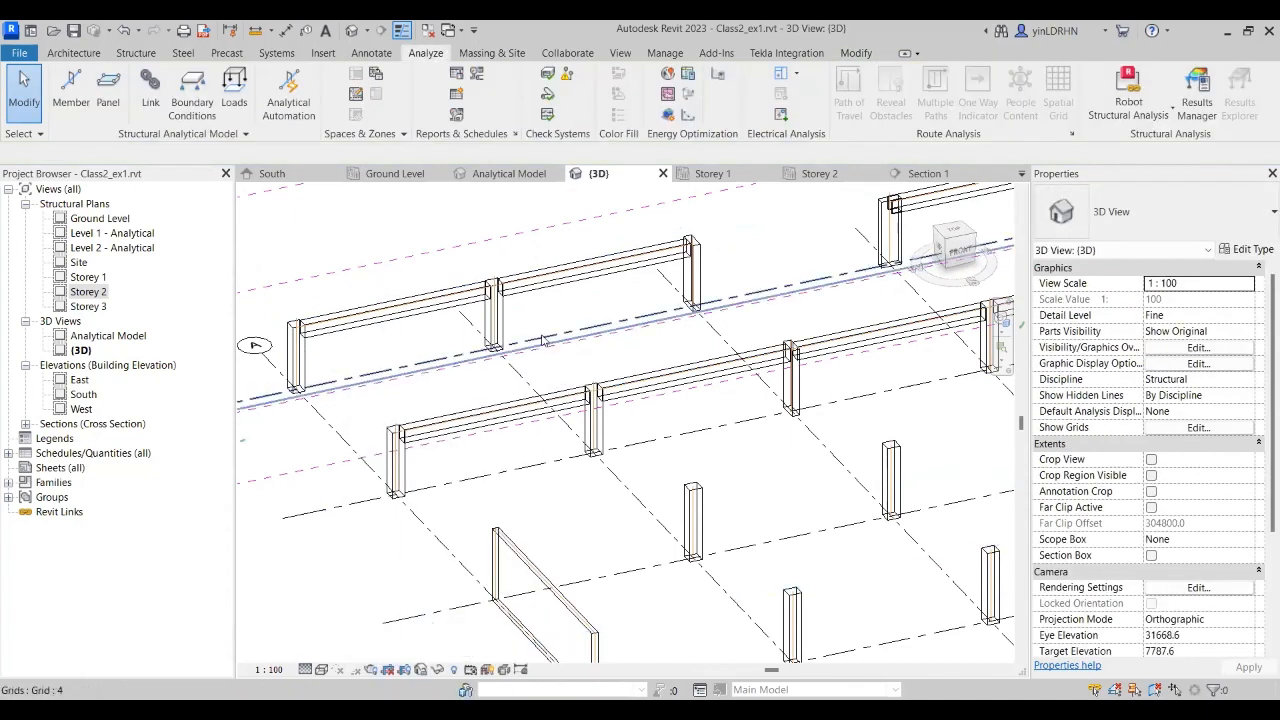
Step: Examine the rear beam next to grid A and compare its physical location line with its analytical member
{"action": "scroll", "coordinate": [322, 388], "scroll_direction": "up", "scroll_amount": 5}
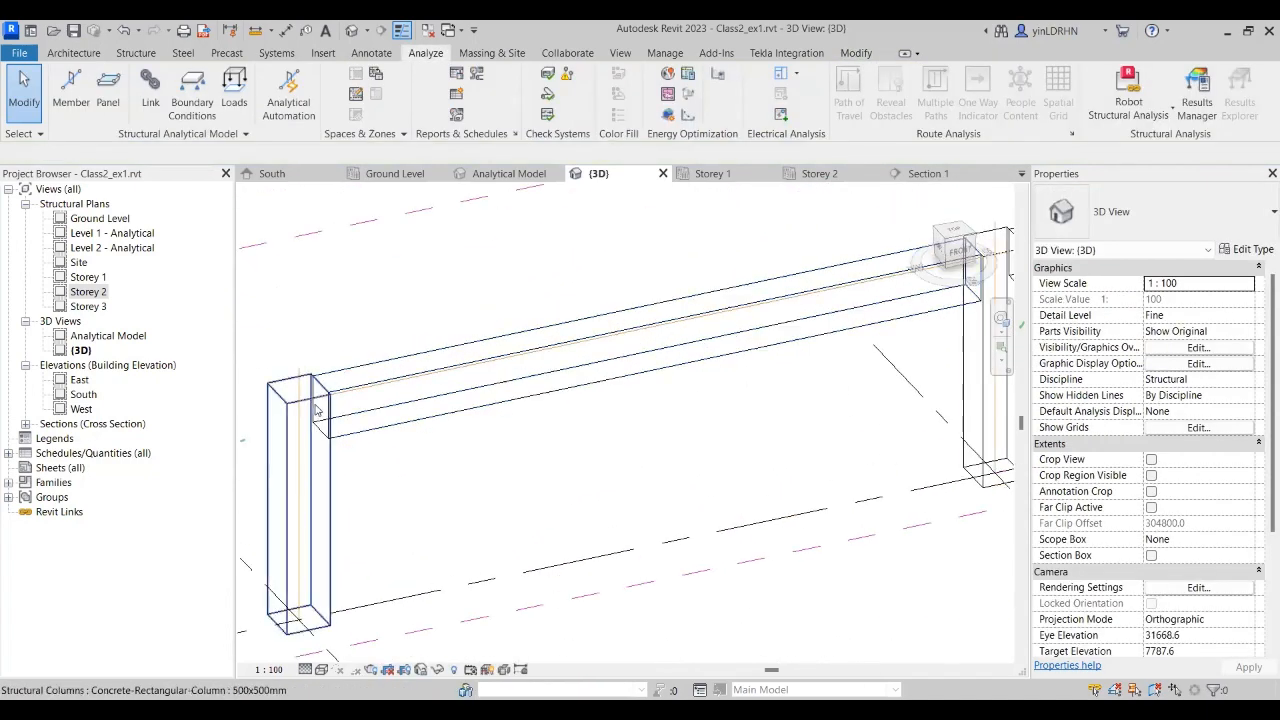
{"action": "middle_click_drag", "start_coordinate": [460, 443], "coordinate": [500, 449], "text": "shift"}
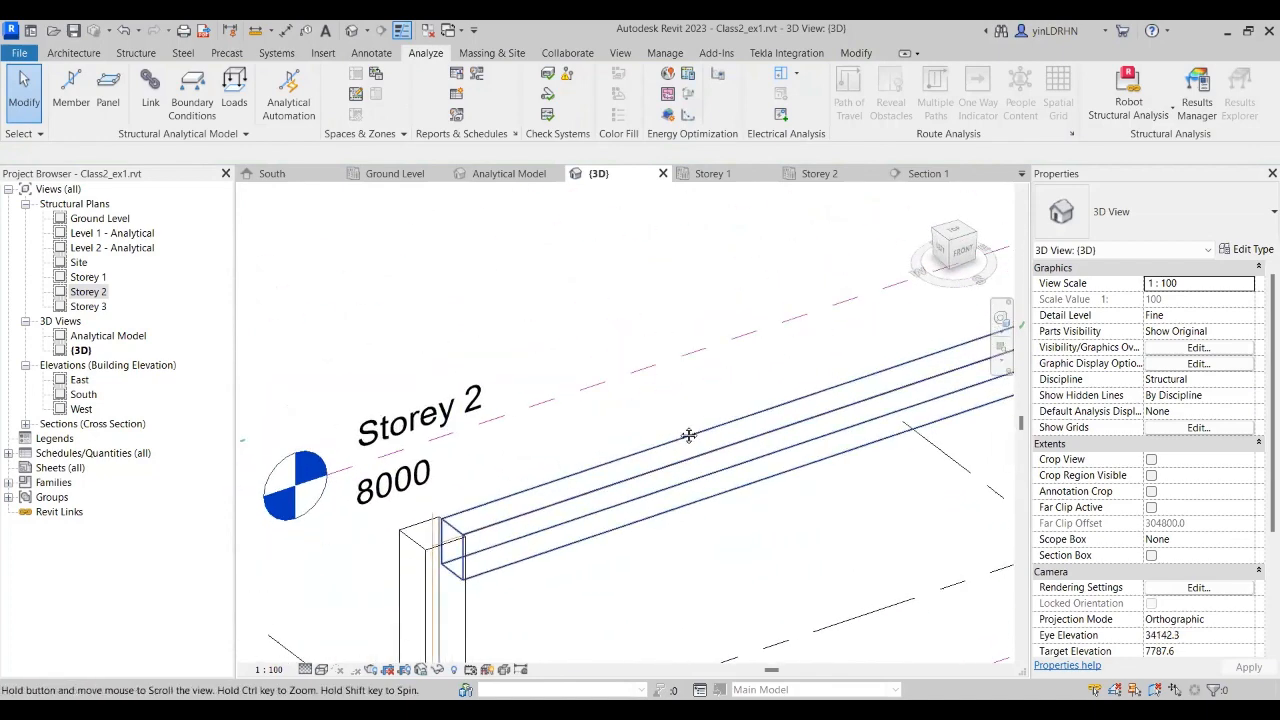
{"action": "middle_click_drag", "start_coordinate": [689, 436], "coordinate": [620, 342]}
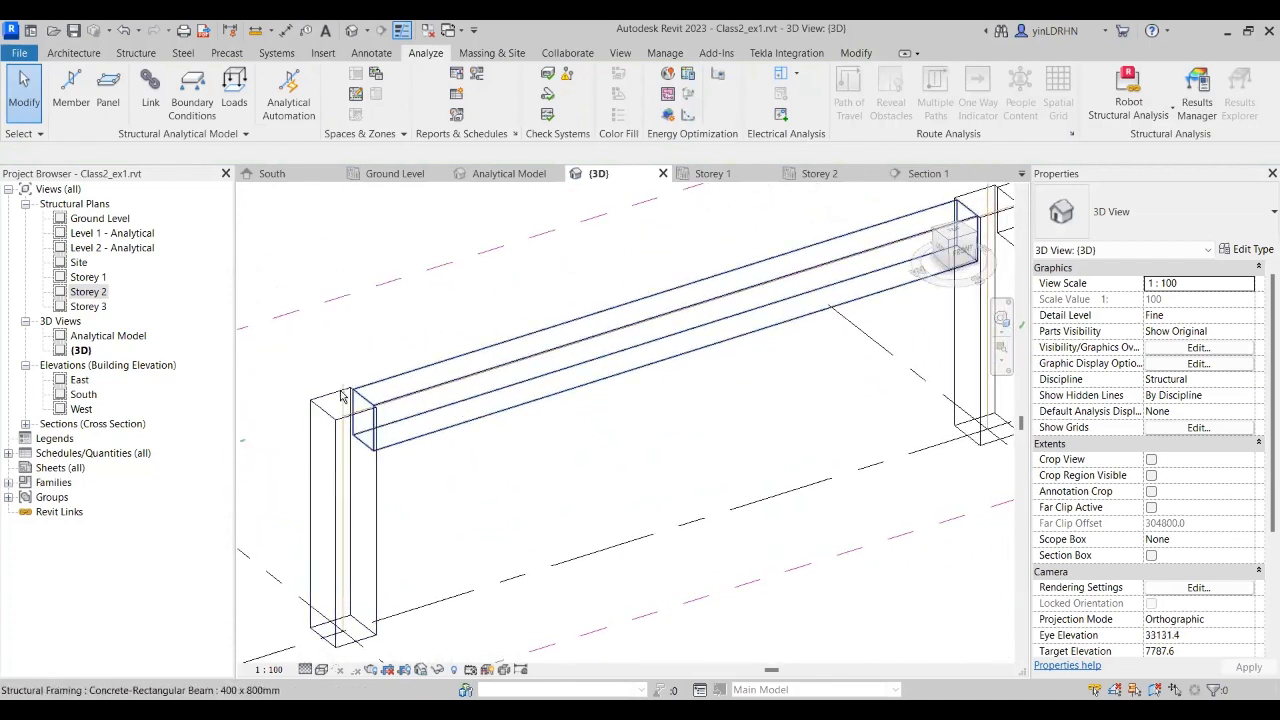
{"action": "scroll", "coordinate": [375, 410], "scroll_direction": "up", "scroll_amount": 2}
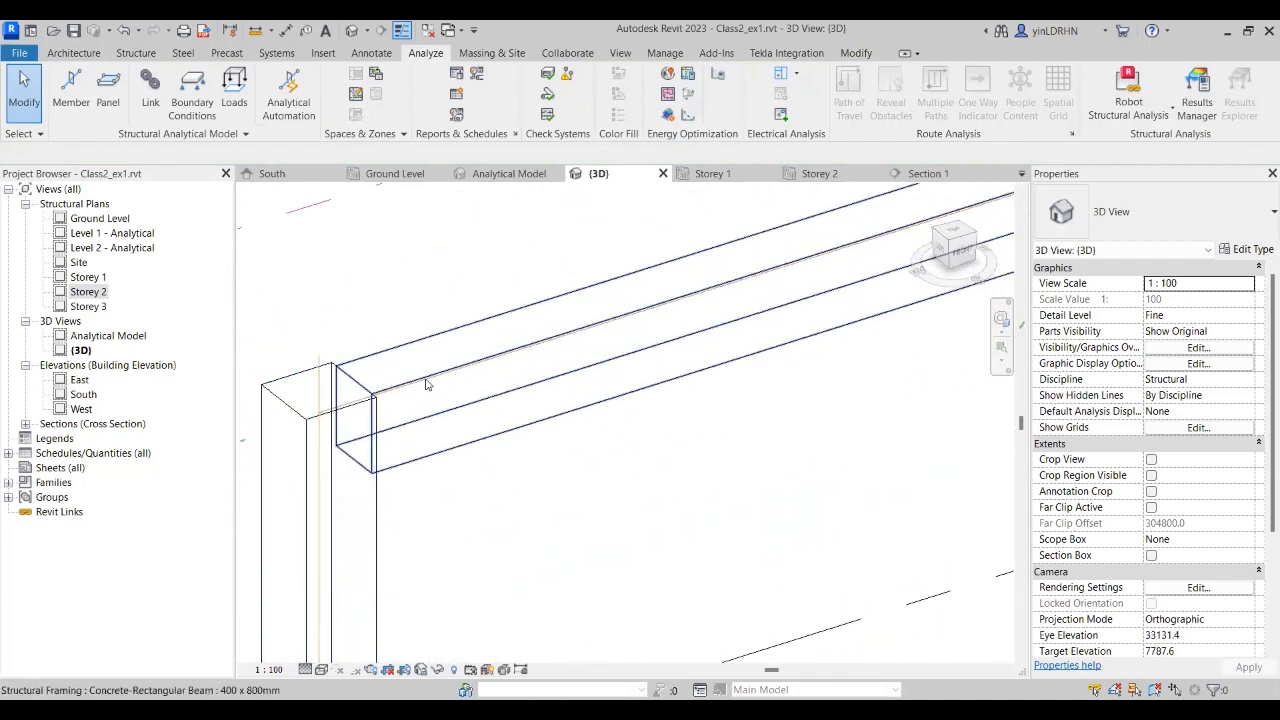
{"action": "left_click", "coordinate": [426, 383]}
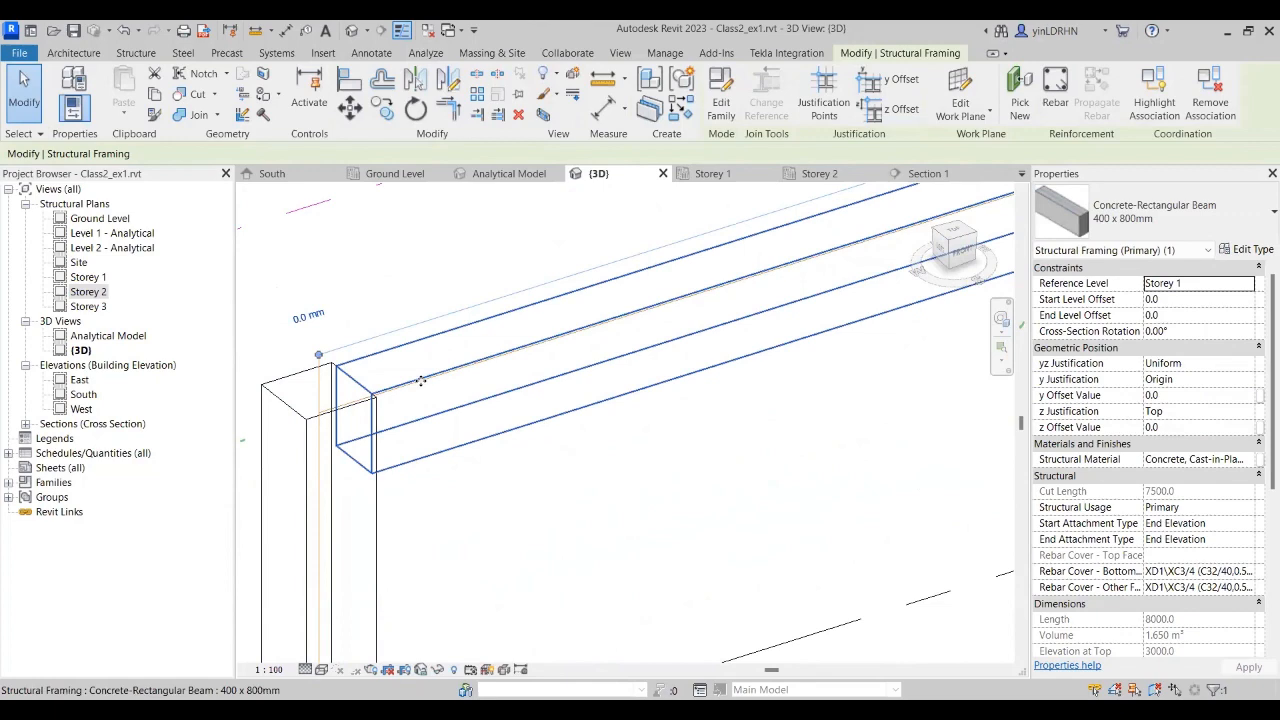
{"action": "scroll", "coordinate": [421, 381], "scroll_direction": "down", "scroll_amount": 4}
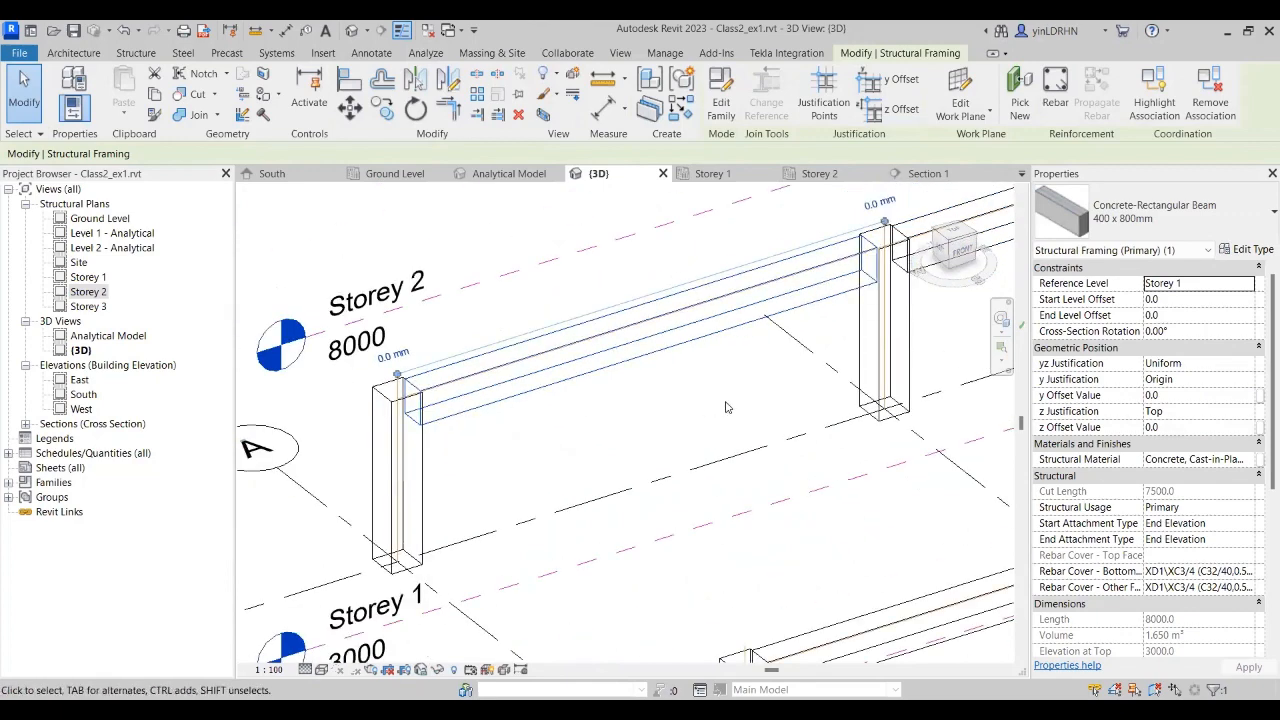
{"action": "middle_click_drag", "start_coordinate": [727, 407], "coordinate": [565, 344], "text": "shift"}
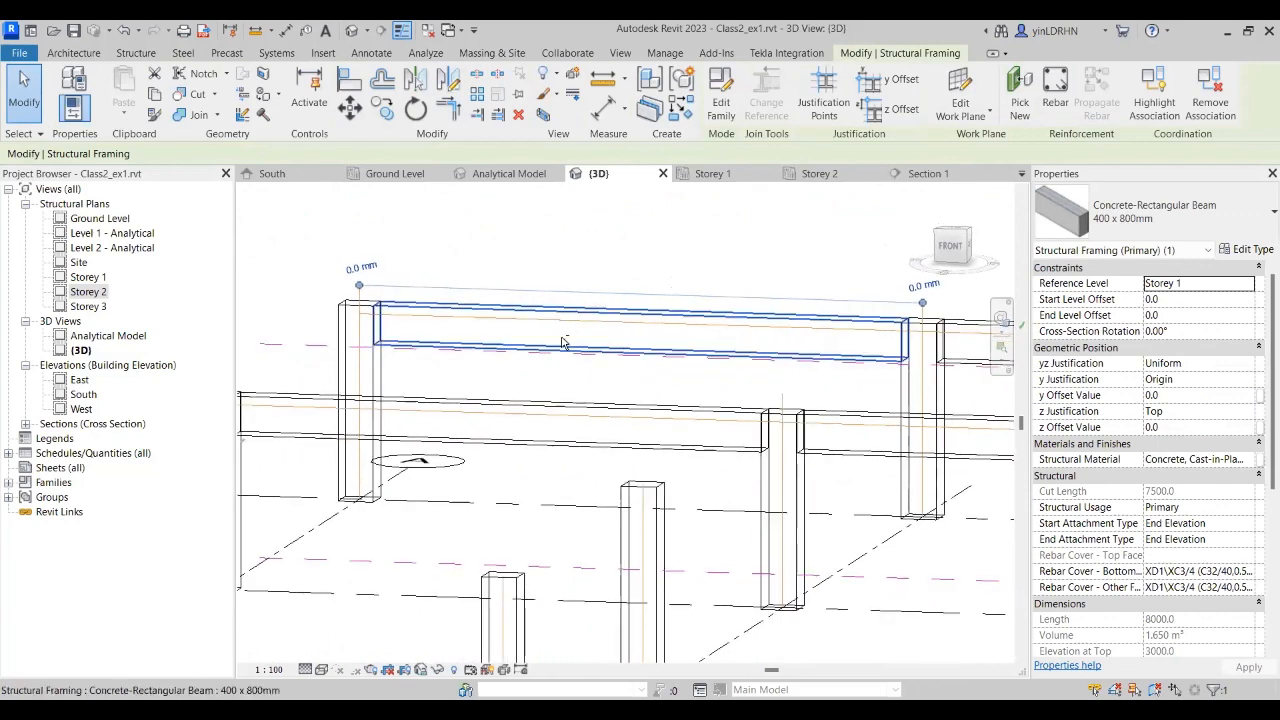
{"action": "left_click", "coordinate": [425, 322]}
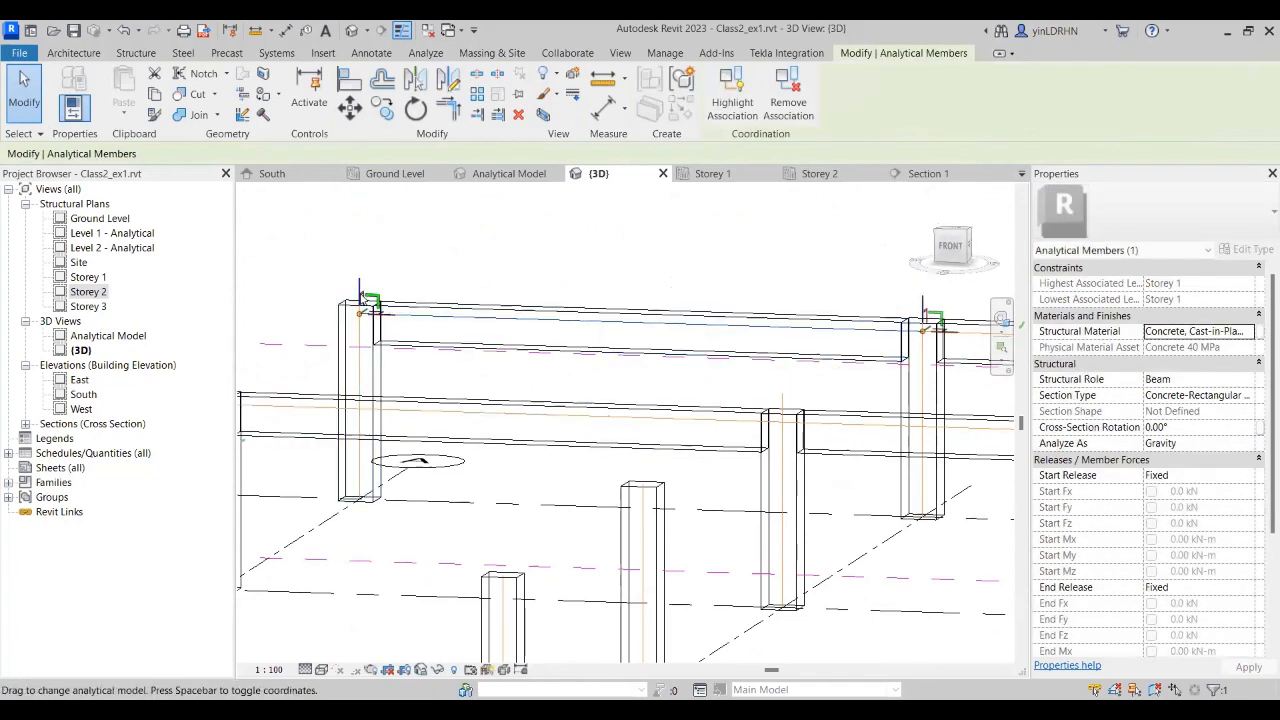
{"action": "left_click", "coordinate": [449, 352]}
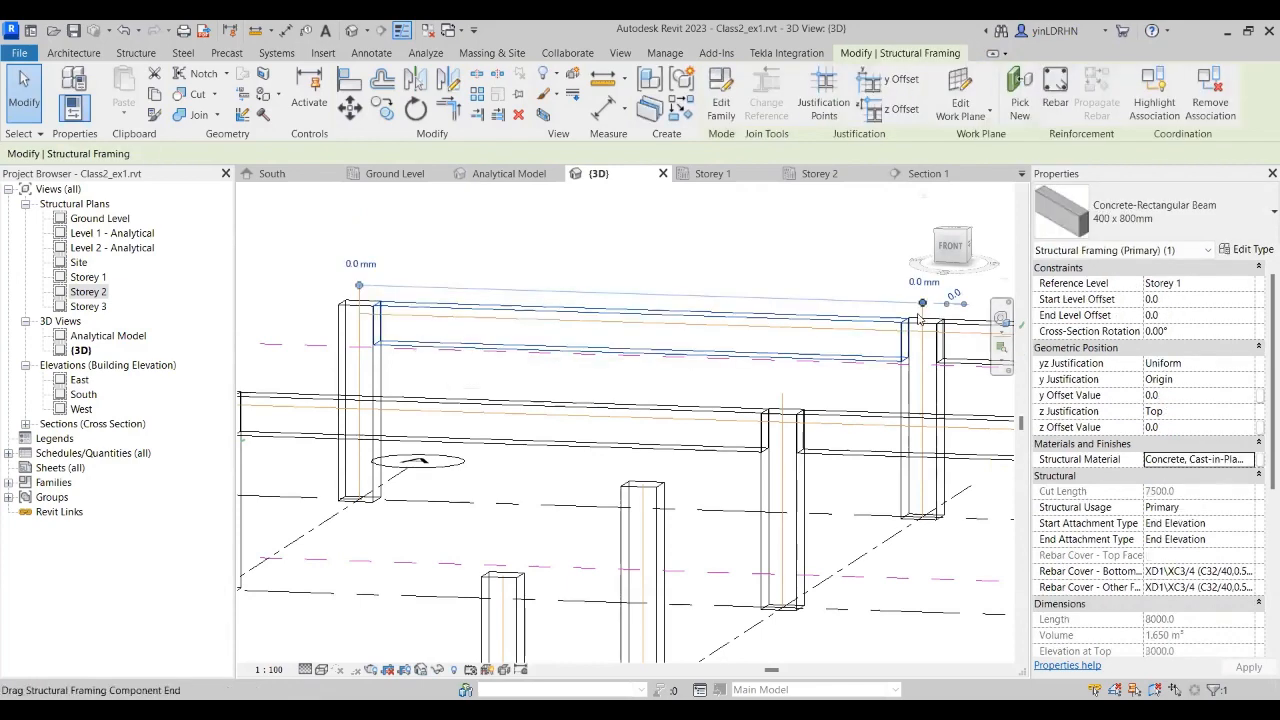
Step: Inspect the beam ending at the open bay and the end node of its analytical member at the column
{"action": "middle_click_drag", "start_coordinate": [936, 325], "coordinate": [502, 291]}
{"action": "middle_click_drag", "start_coordinate": [737, 328], "coordinate": [445, 305]}
{"action": "left_click", "coordinate": [502, 283]}
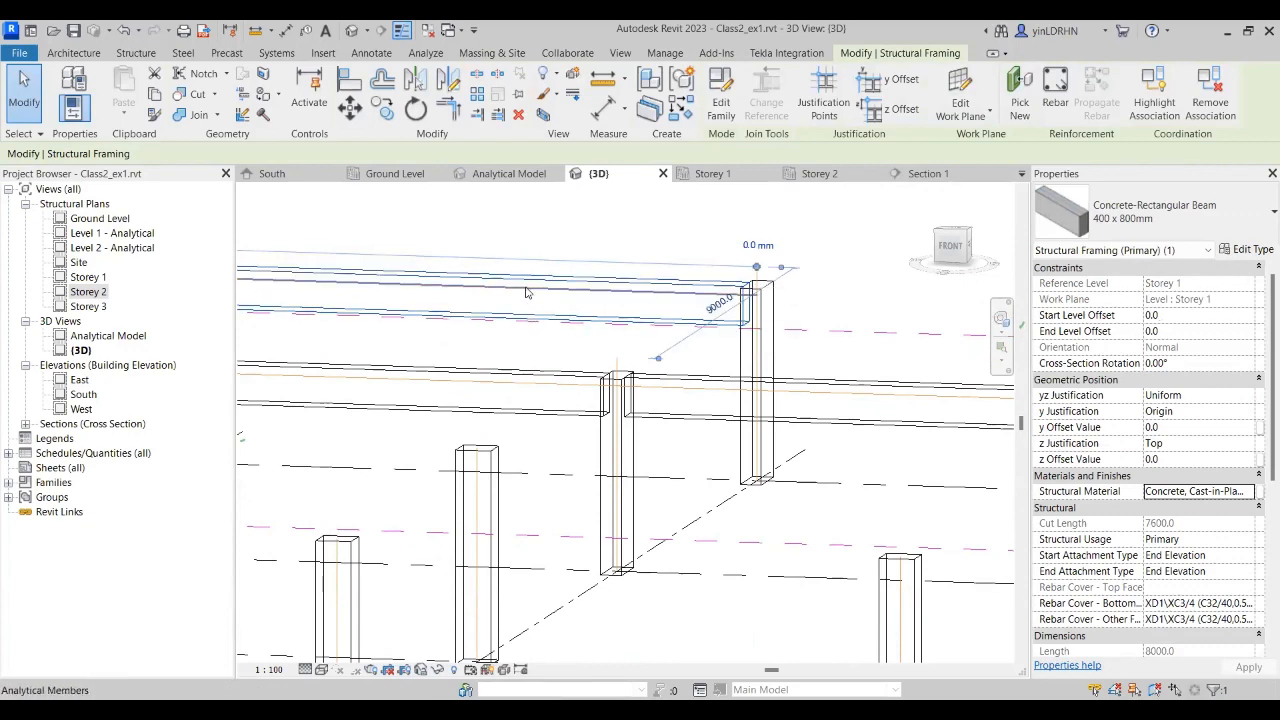
{"action": "left_click", "coordinate": [528, 290]}
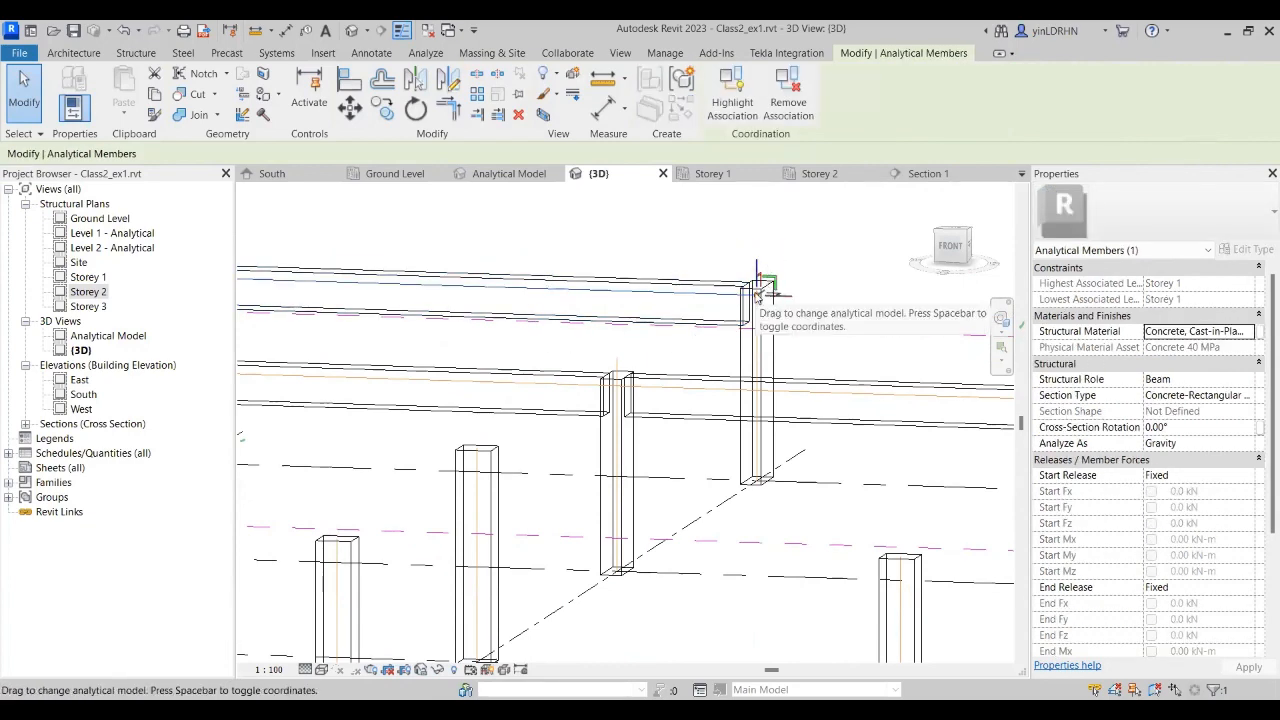
{"action": "mouse_move", "coordinate": [757, 290]}
{"action": "left_mouse_down"}
{"action": "mouse_move", "coordinate": [756, 258]}
{"action": "mouse_move", "coordinate": [758, 295]}
{"action": "left_mouse_up"}
{"action": "left_click", "coordinate": [802, 322]}
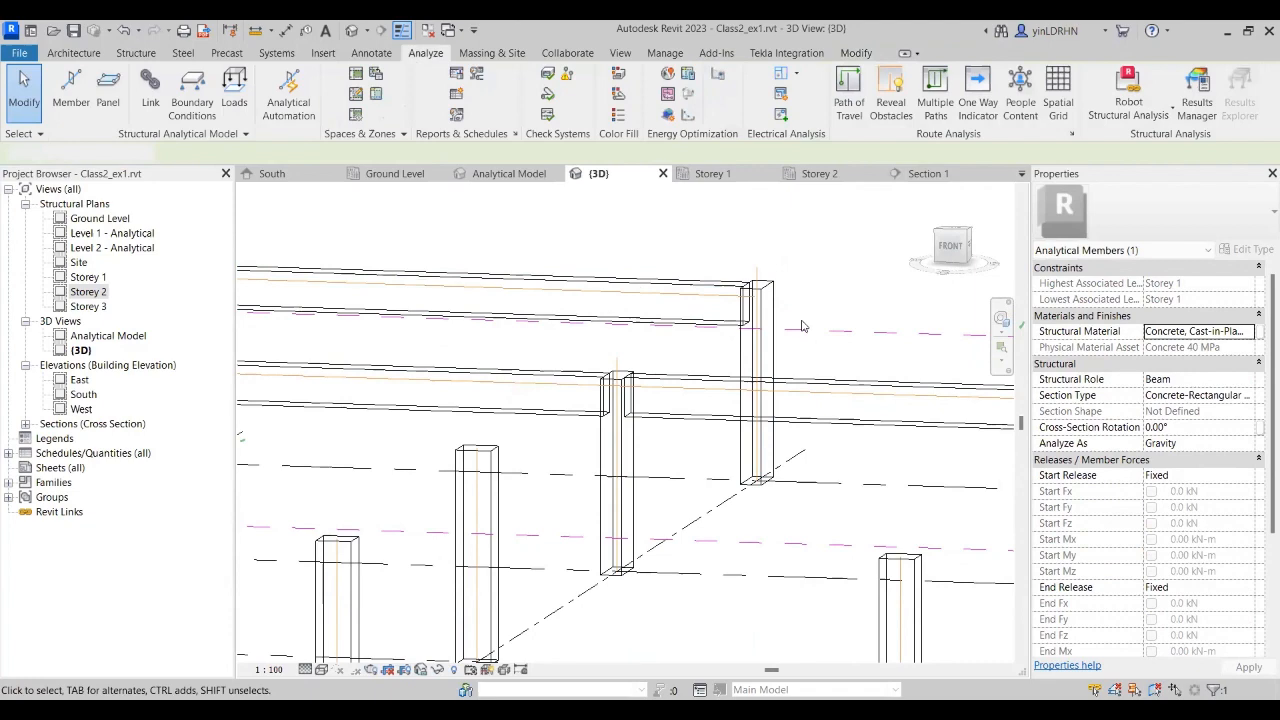
Step: Compare the physical end point of that beam with its analytical member's end relative to the 300x800 column top
{"action": "left_click", "coordinate": [720, 297]}
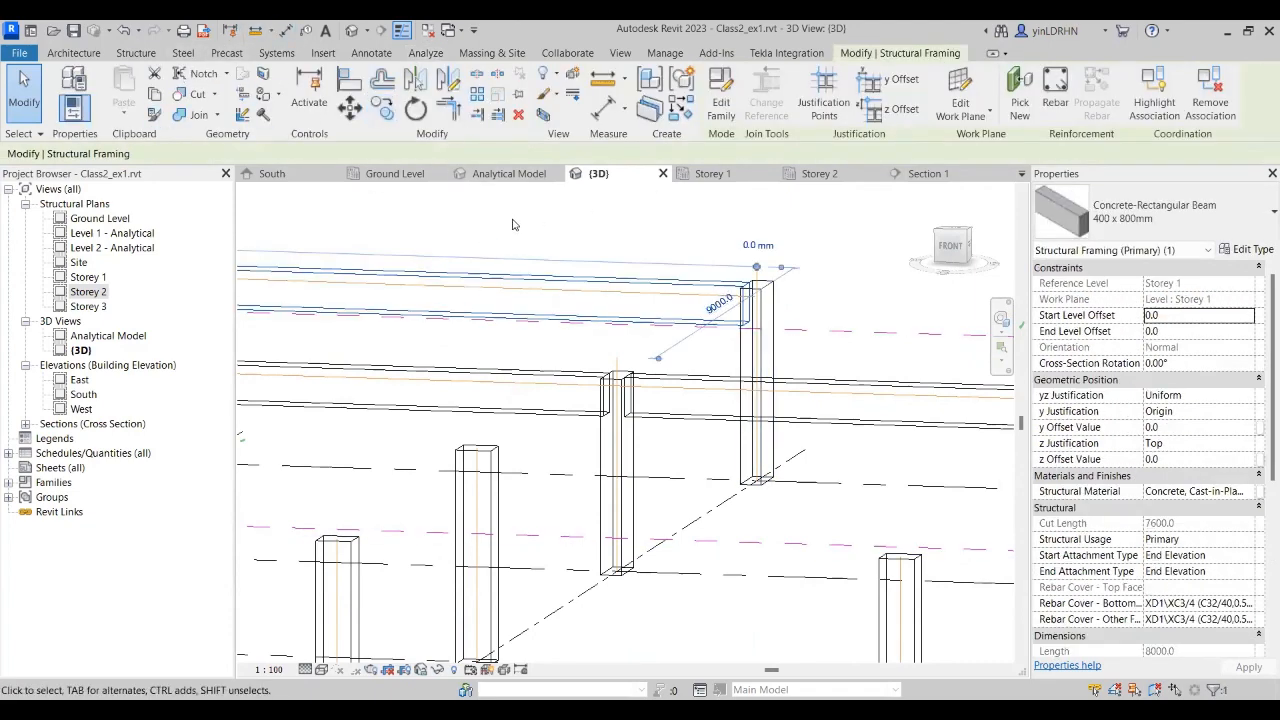
{"action": "key", "text": "Escape"}
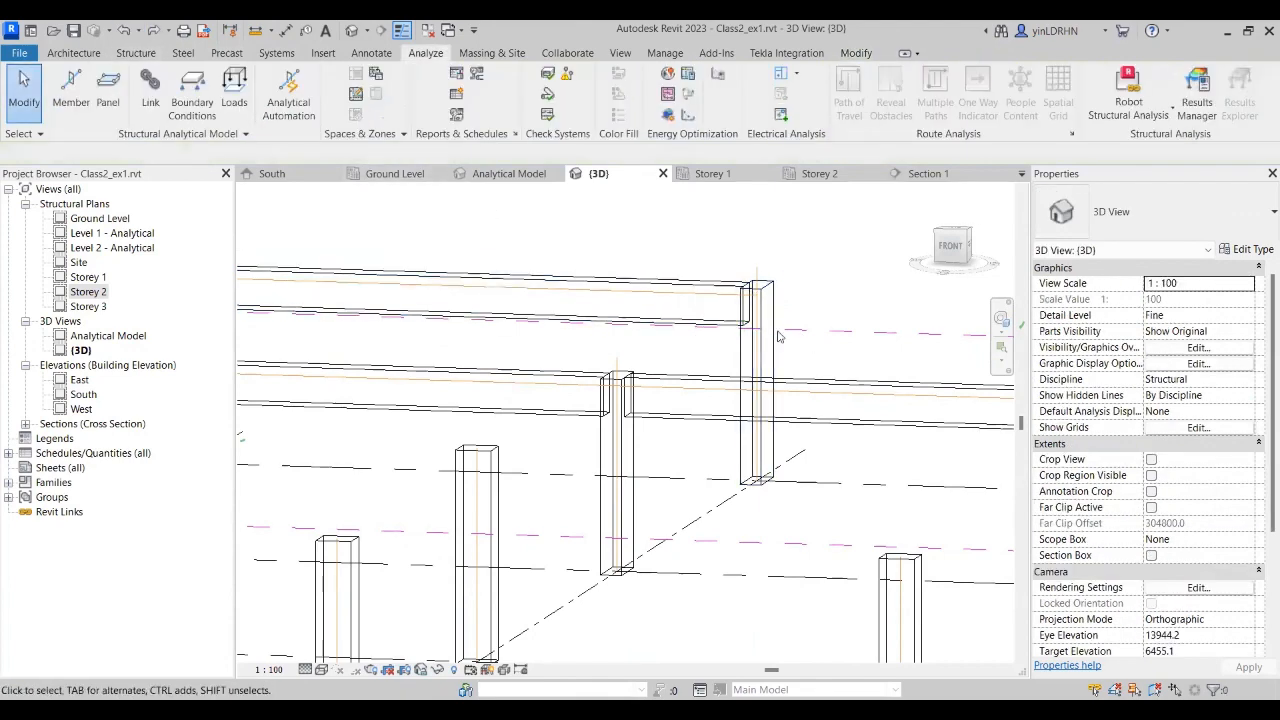
{"action": "left_click", "coordinate": [712, 308]}
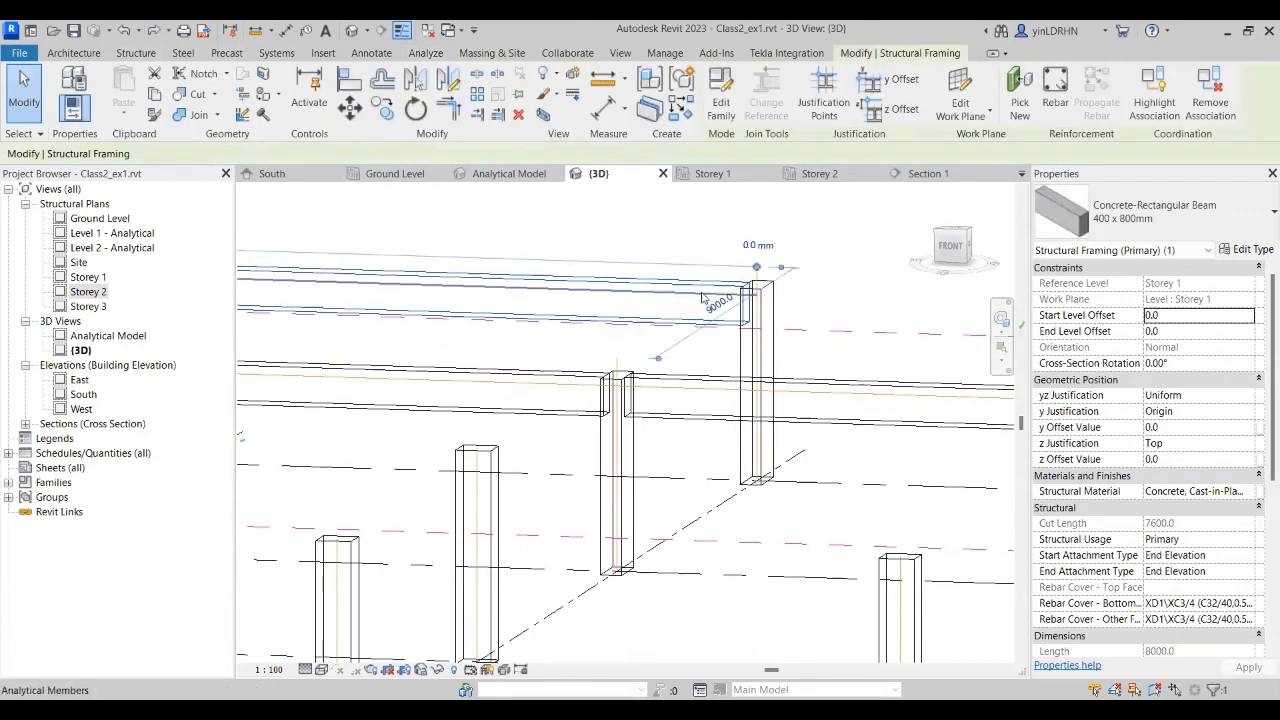
{"action": "left_click", "coordinate": [700, 298]}
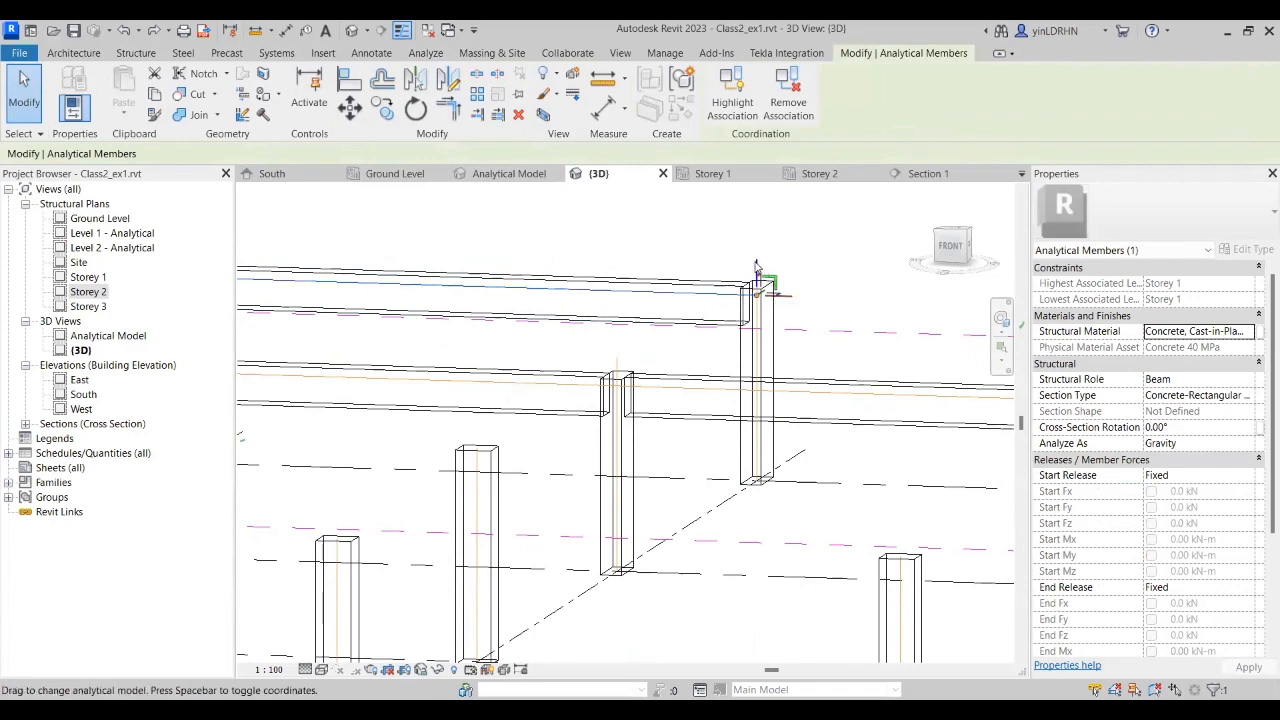
{"action": "left_click", "coordinate": [757, 355]}
{"action": "key", "text": "Escape"}
{"action": "left_click", "coordinate": [765, 277]}
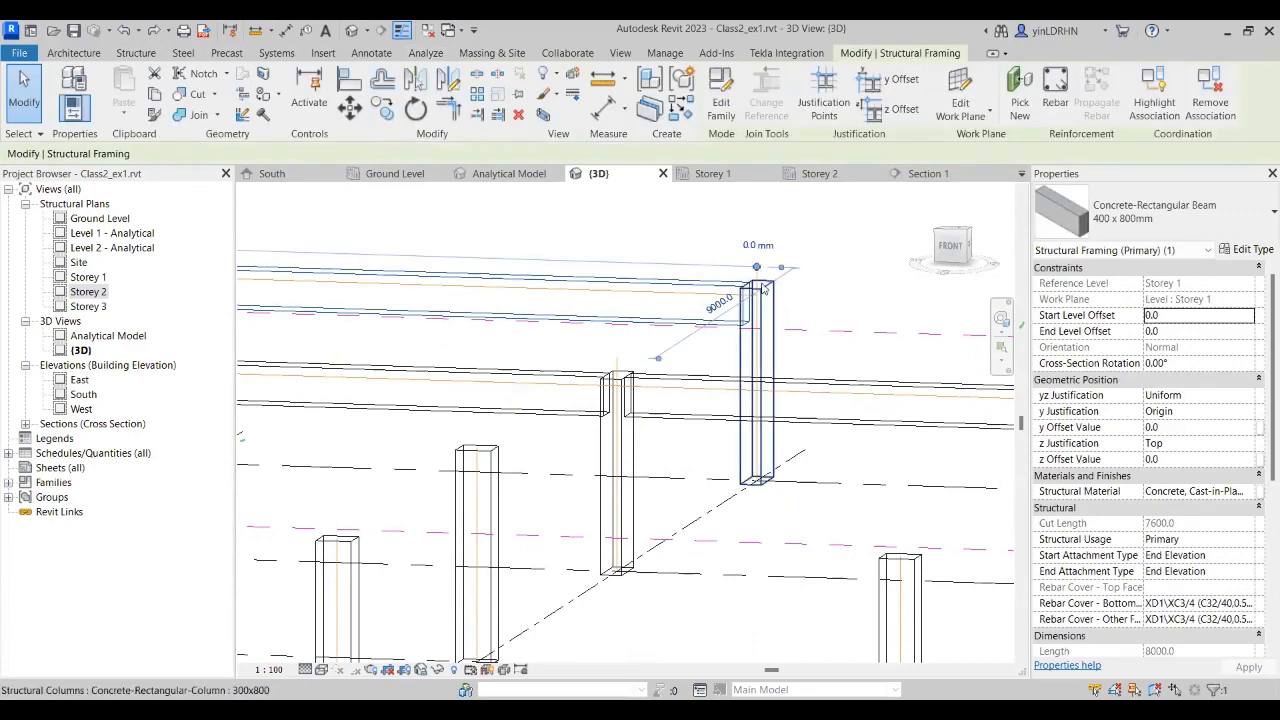
{"action": "left_click", "coordinate": [845, 285]}
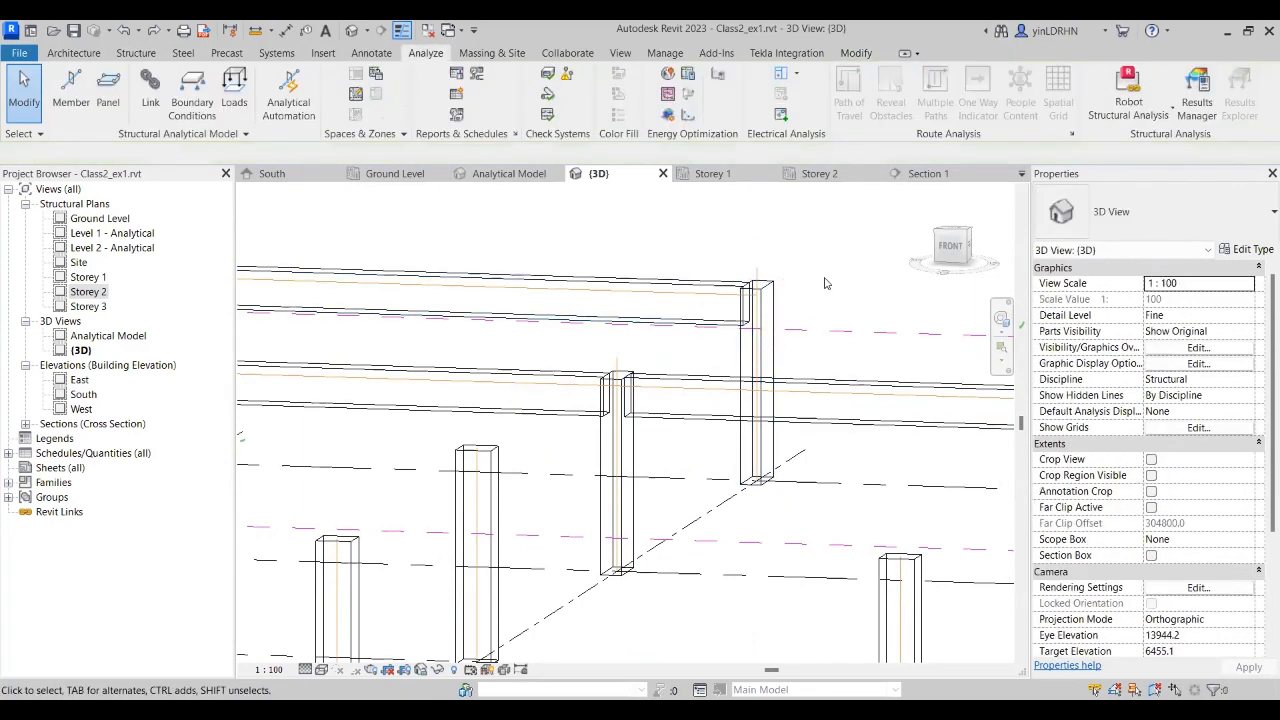
{"action": "scroll", "coordinate": [755, 262], "scroll_direction": "up", "scroll_amount": 3}
{"action": "left_click", "coordinate": [753, 260]}
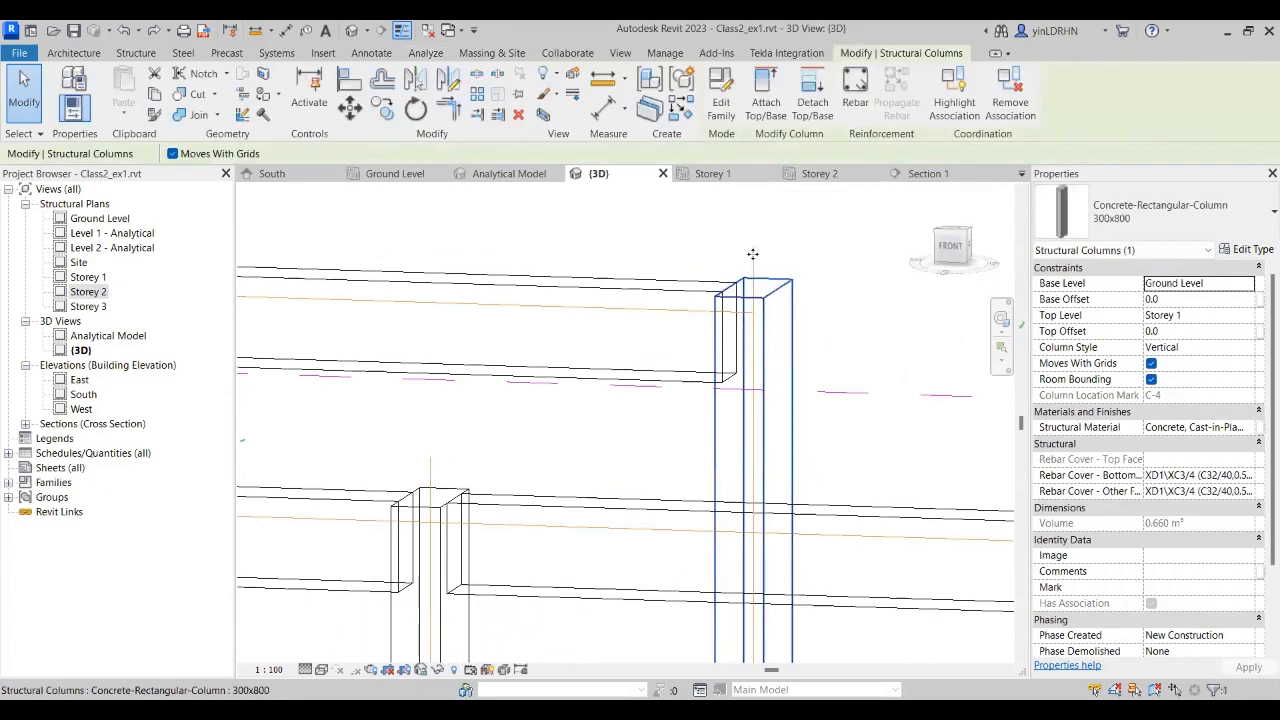
{"action": "double_click", "coordinate": [755, 260]}
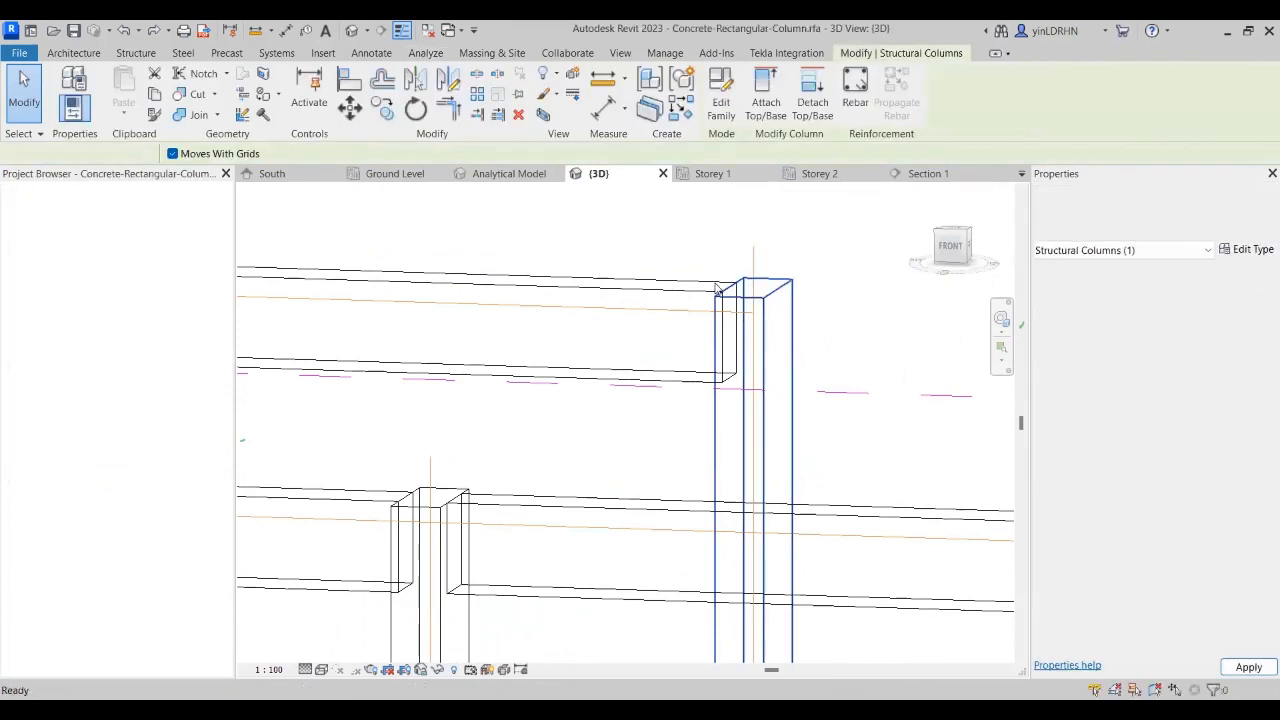
{"action": "scroll", "coordinate": [744, 274], "scroll_direction": "down", "scroll_amount": 3}
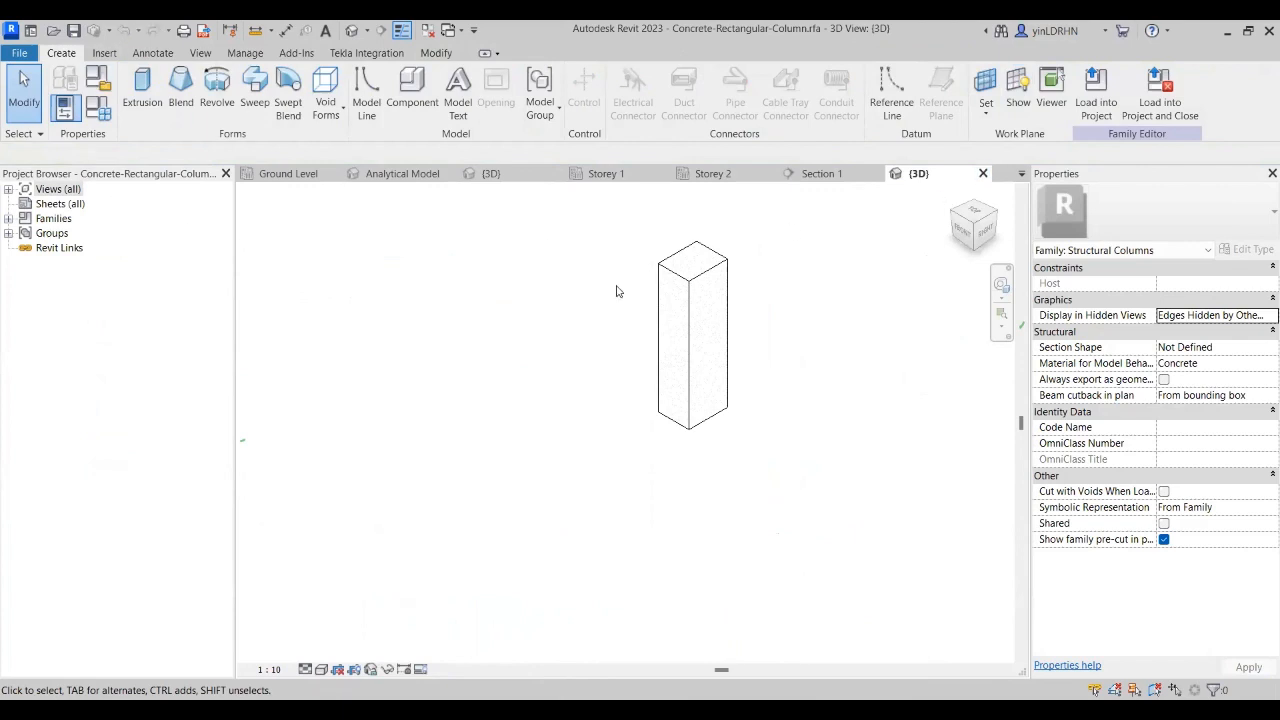
{"action": "left_click", "coordinate": [983, 172]}
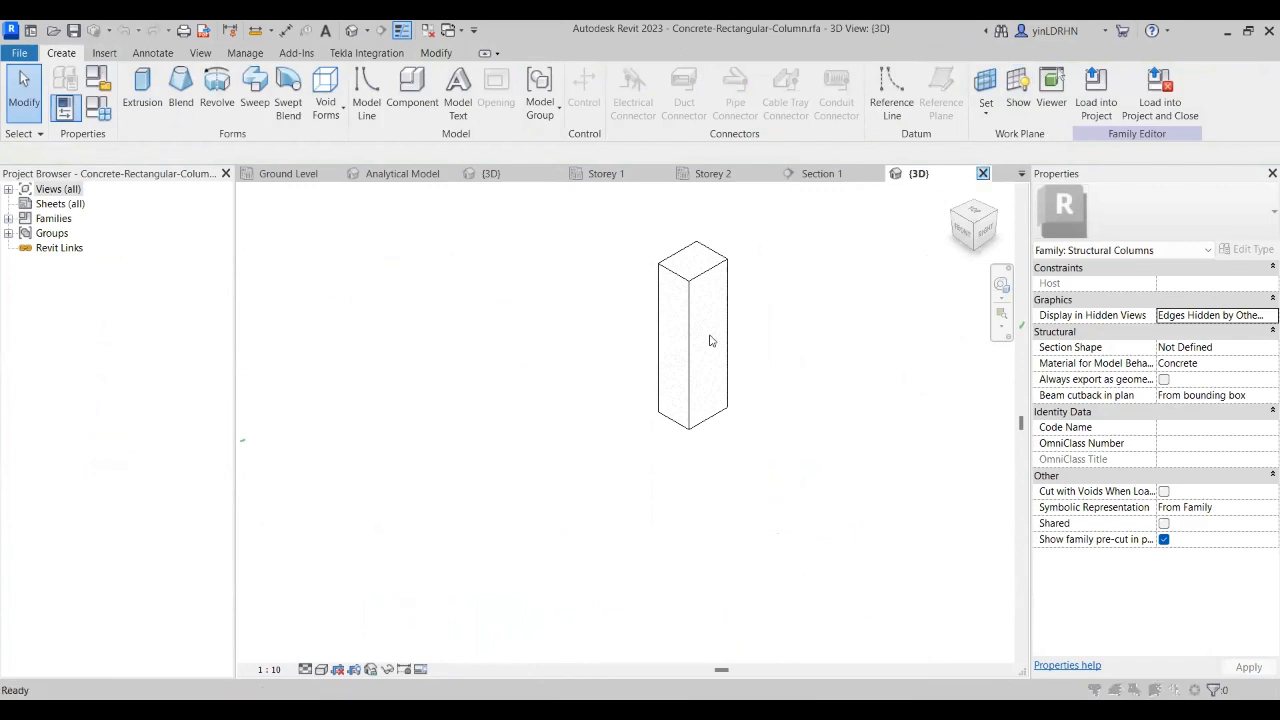
{"action": "left_click", "coordinate": [679, 380]}
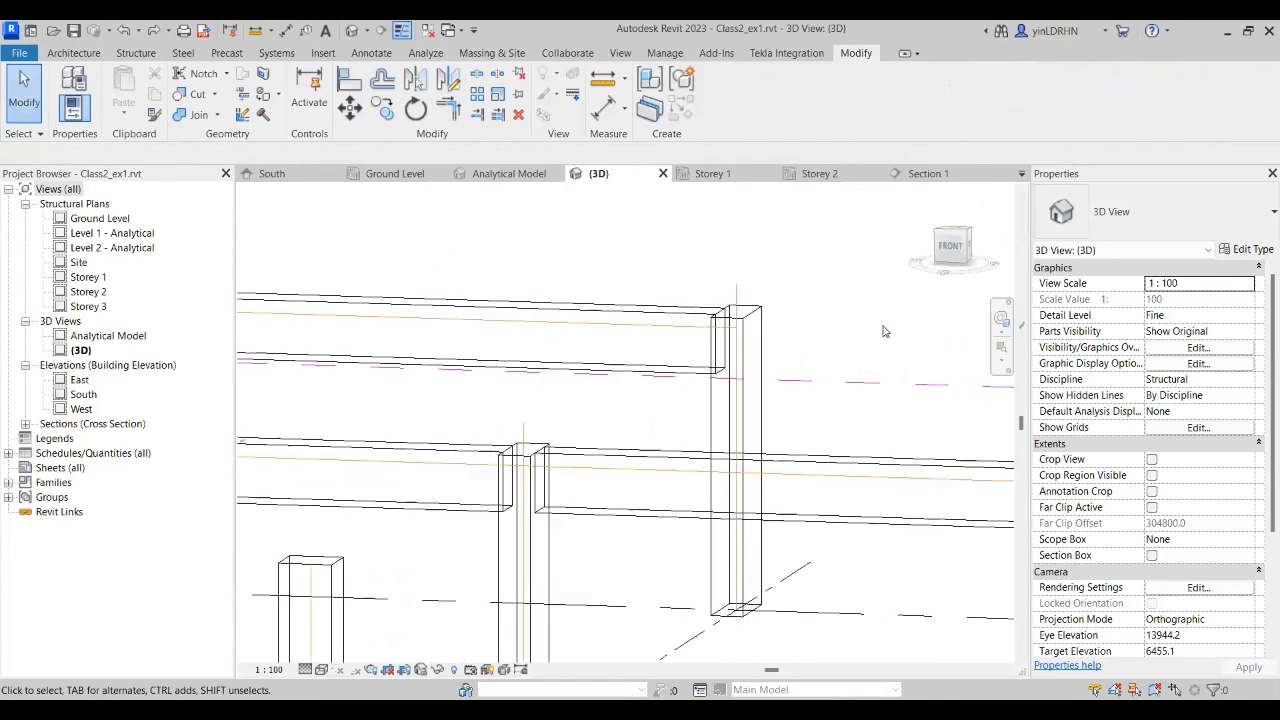
Step: Examine the beam-to-column joints along the frame and compare the physical outlines with the analytical members inside them
{"action": "middle_click_drag", "start_coordinate": [634, 283], "coordinate": [772, 316], "text": "shift"}
{"action": "scroll", "coordinate": [795, 305], "scroll_direction": "down", "scroll_amount": 2}
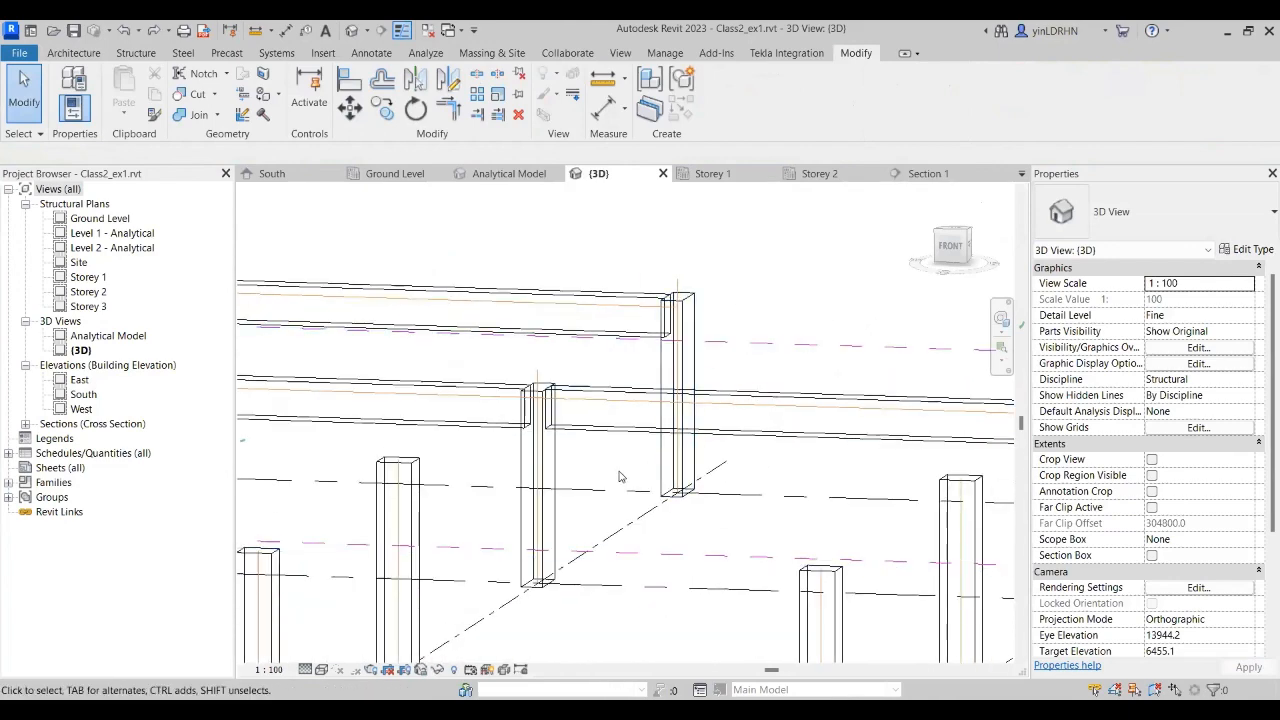
{"action": "middle_click_drag", "start_coordinate": [625, 476], "coordinate": [726, 487], "text": "shift"}
{"action": "middle_click_drag", "start_coordinate": [637, 466], "coordinate": [757, 454]}
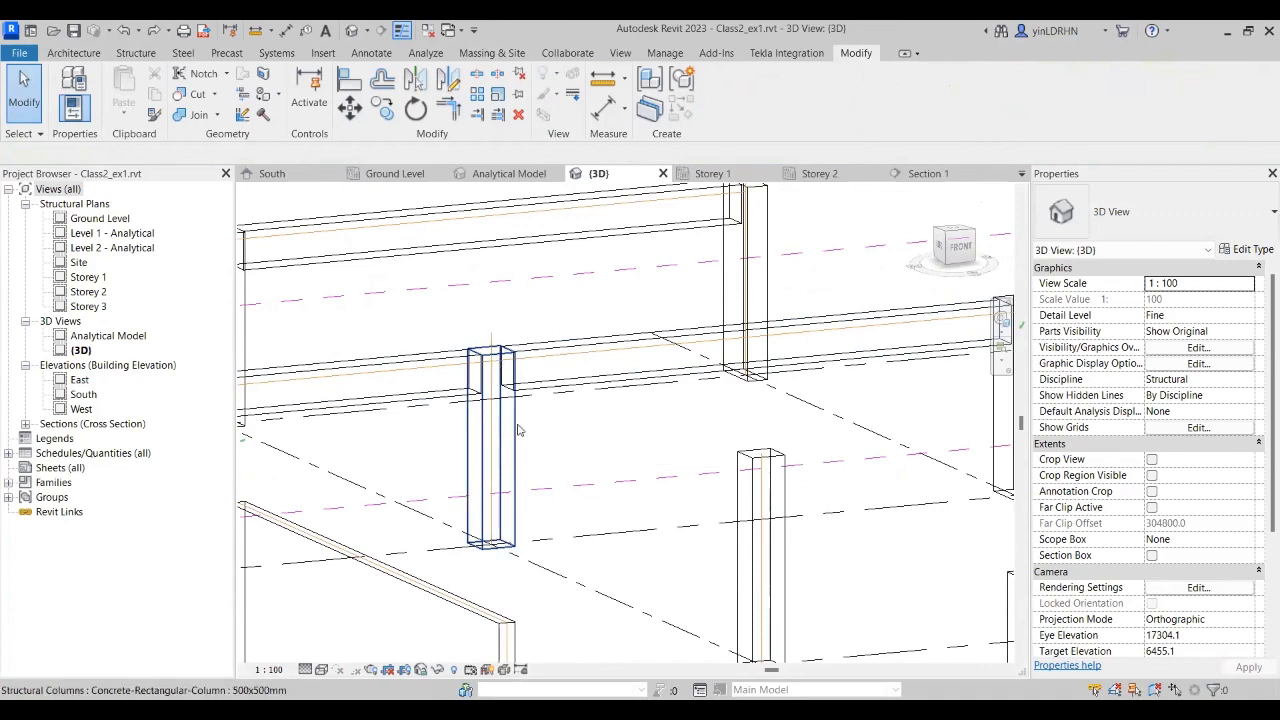
{"action": "scroll", "coordinate": [583, 401], "scroll_direction": "down", "scroll_amount": 3}
{"action": "middle_click_drag", "start_coordinate": [414, 443], "coordinate": [578, 428], "text": "shift"}
{"action": "scroll", "coordinate": [591, 337], "scroll_direction": "up", "scroll_amount": 5}
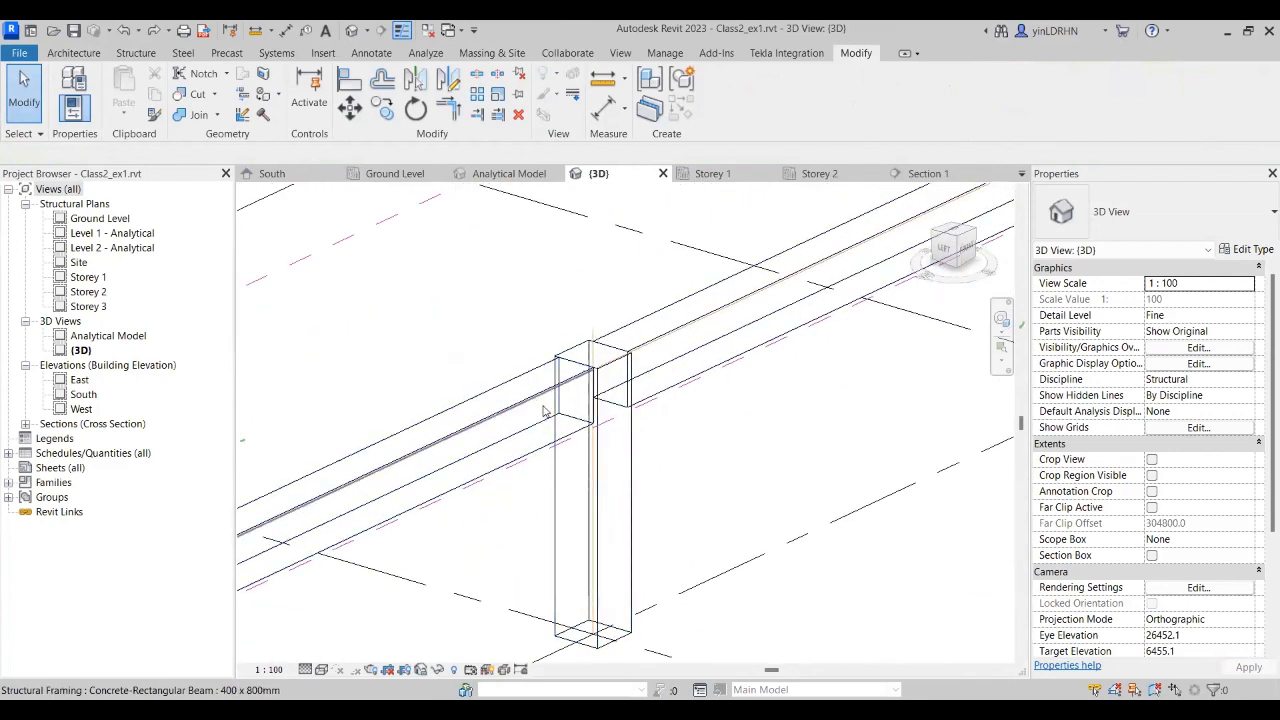
{"action": "scroll", "coordinate": [589, 420], "scroll_direction": "down", "scroll_amount": 5}
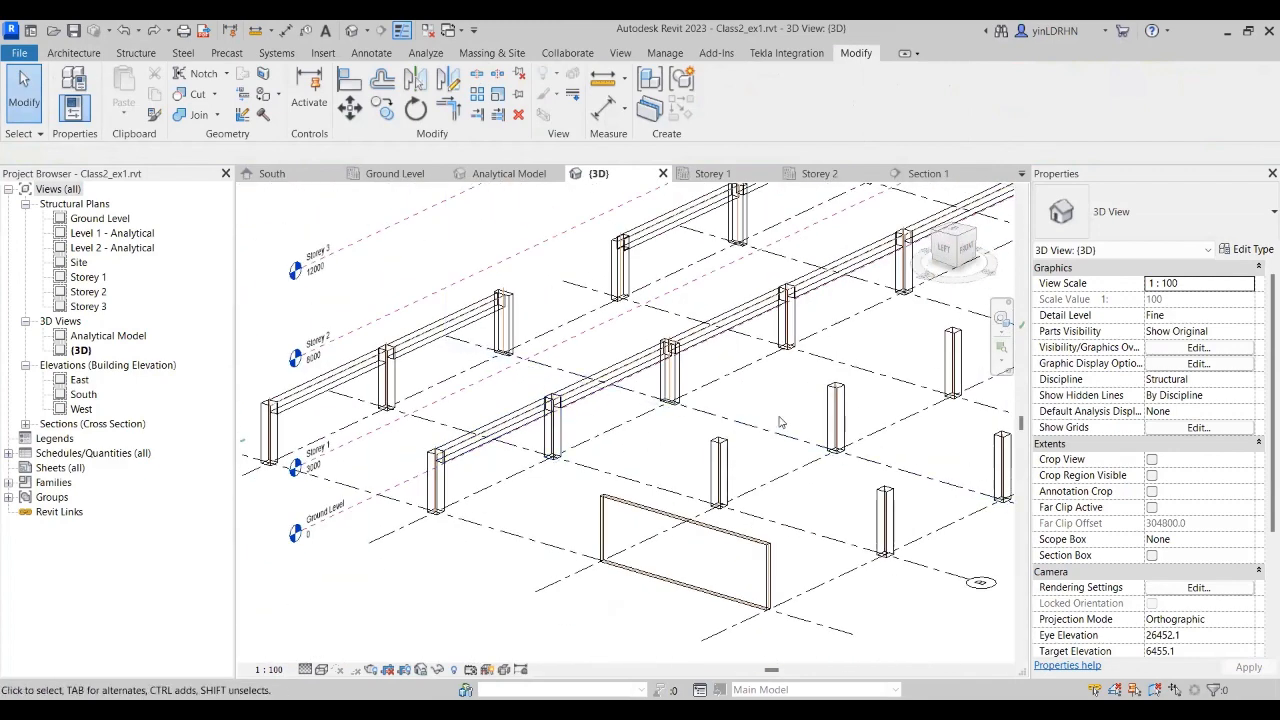
{"action": "middle_click_drag", "start_coordinate": [782, 422], "coordinate": [665, 406], "text": "shift"}
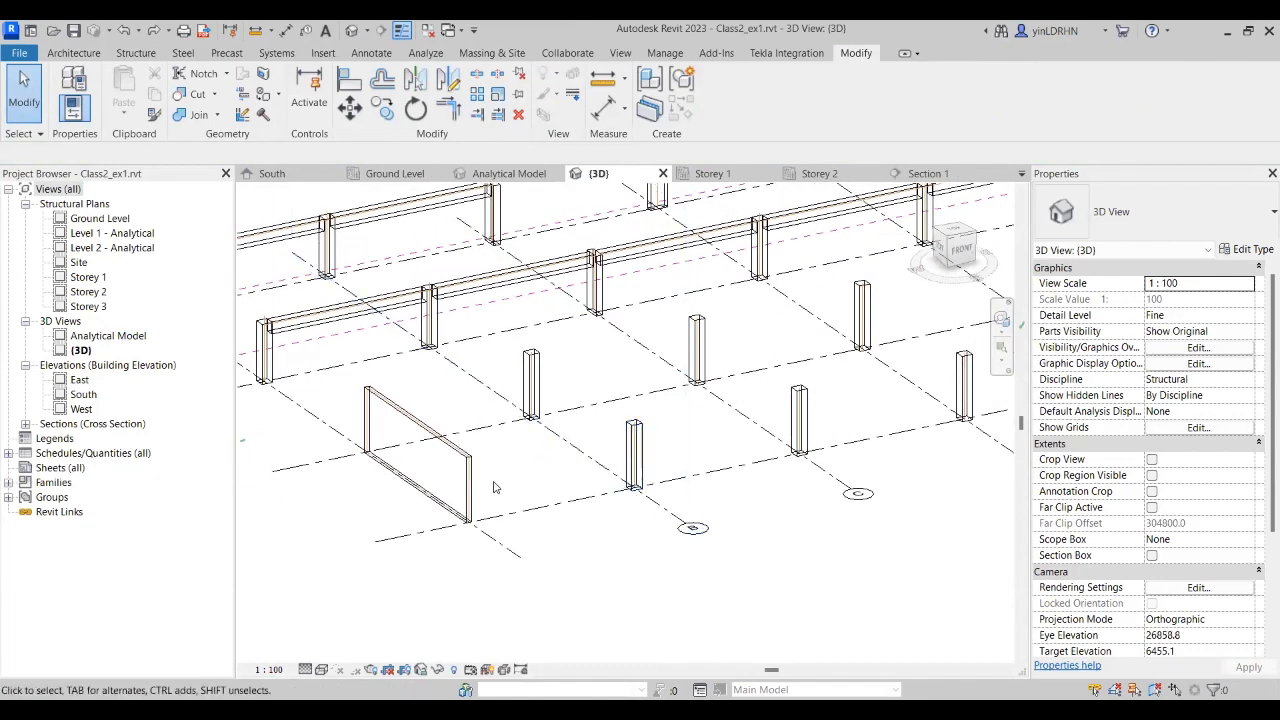
Step: Inspect the Generic - 250mm structural wall near grid A and its constraint and structural properties
{"action": "scroll", "coordinate": [483, 489], "scroll_direction": "up", "scroll_amount": 1}
{"action": "scroll", "coordinate": [483, 489], "scroll_direction": "up", "scroll_amount": 2}
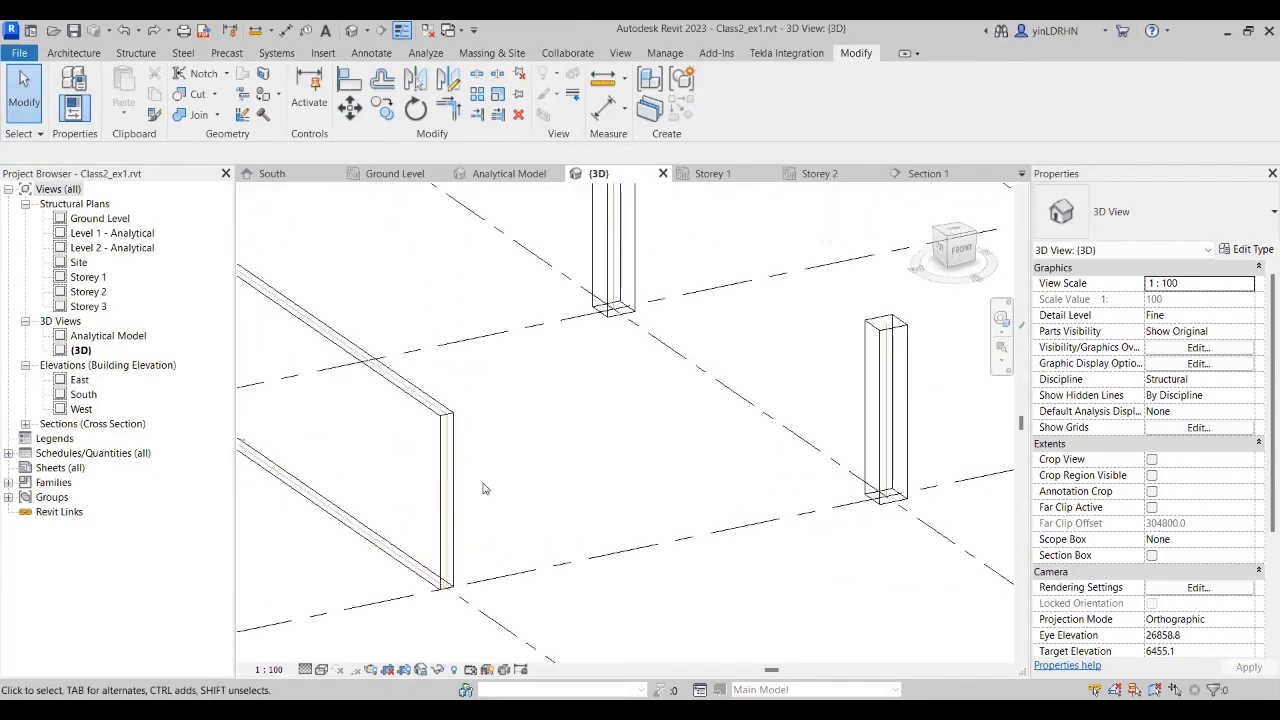
{"action": "left_click", "coordinate": [481, 458]}
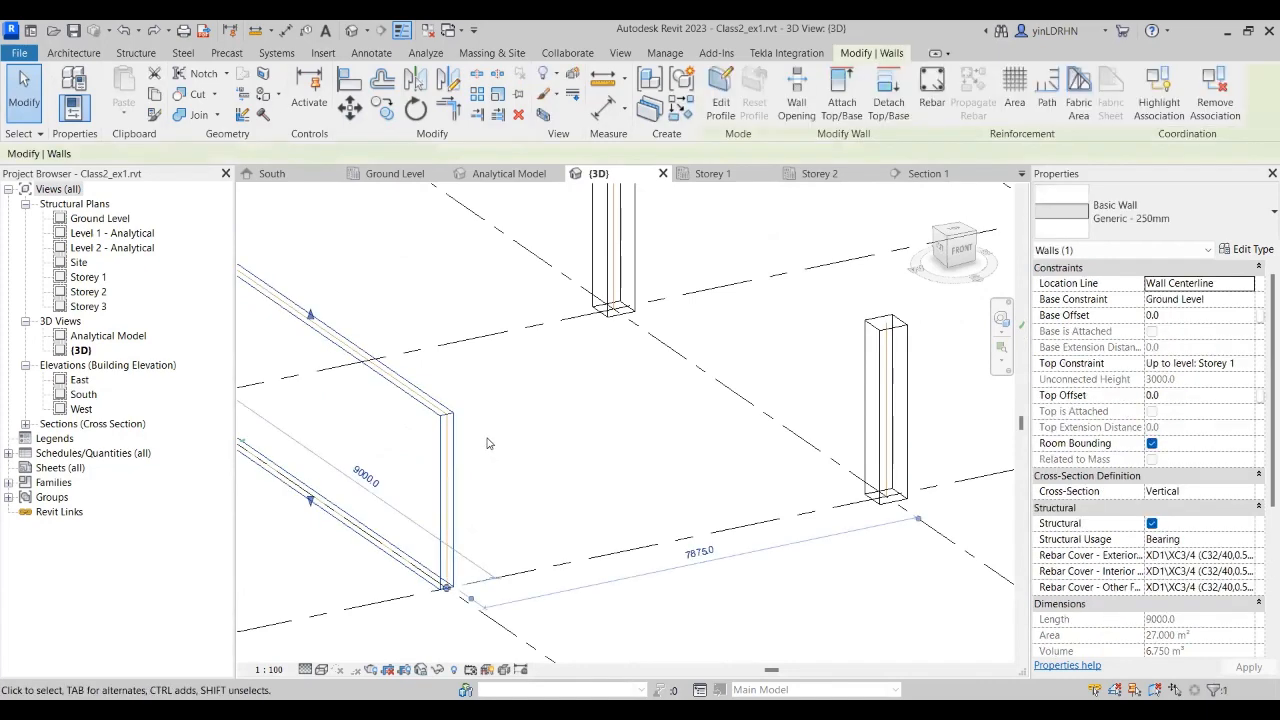
{"action": "scroll", "coordinate": [492, 413], "scroll_direction": "down", "scroll_amount": 4}
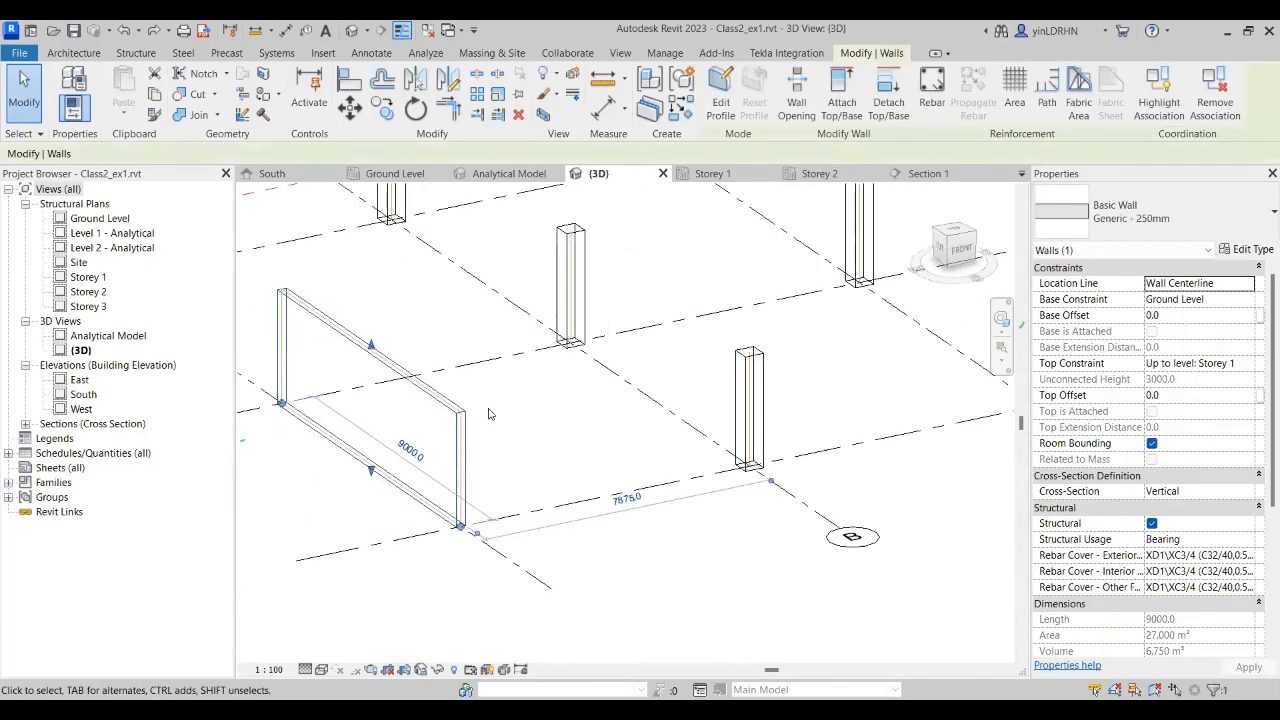
{"action": "left_click", "coordinate": [316, 313]}
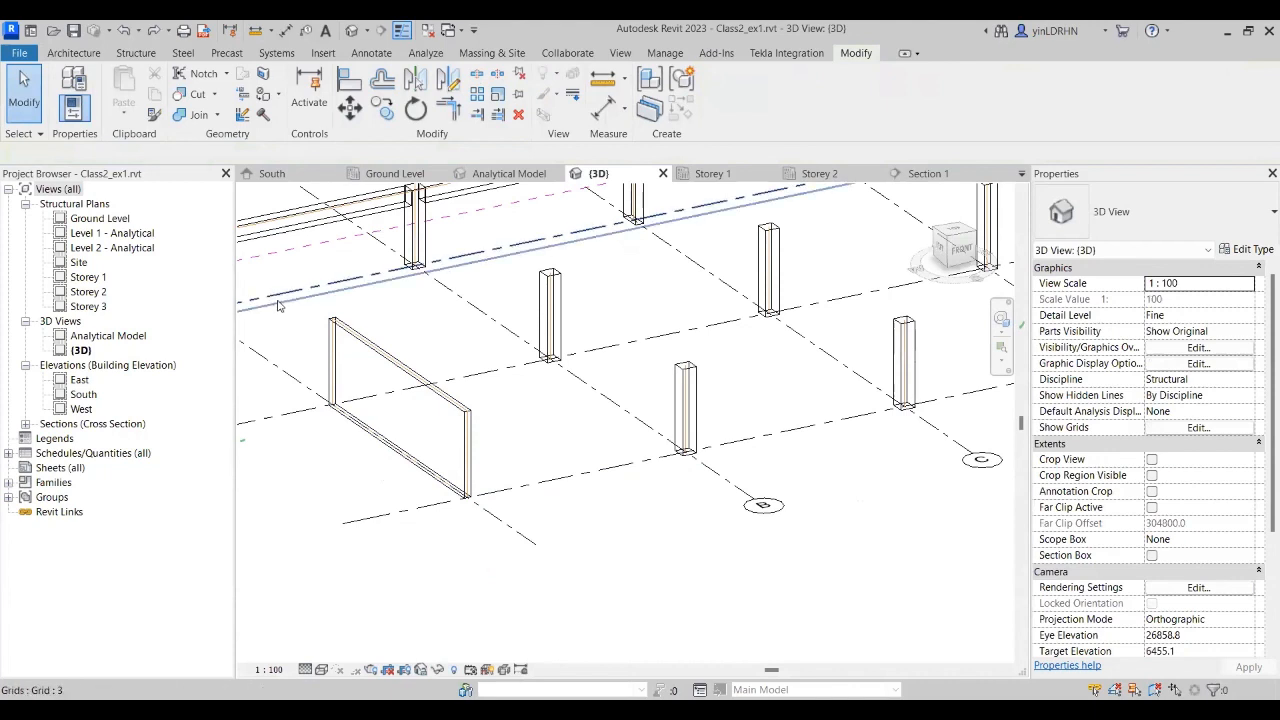
Step: Select the wall together with its analytical panel and review the panel's structural properties and Analyze As options
{"action": "left_click_drag", "start_coordinate": [296, 304], "coordinate": [534, 526]}
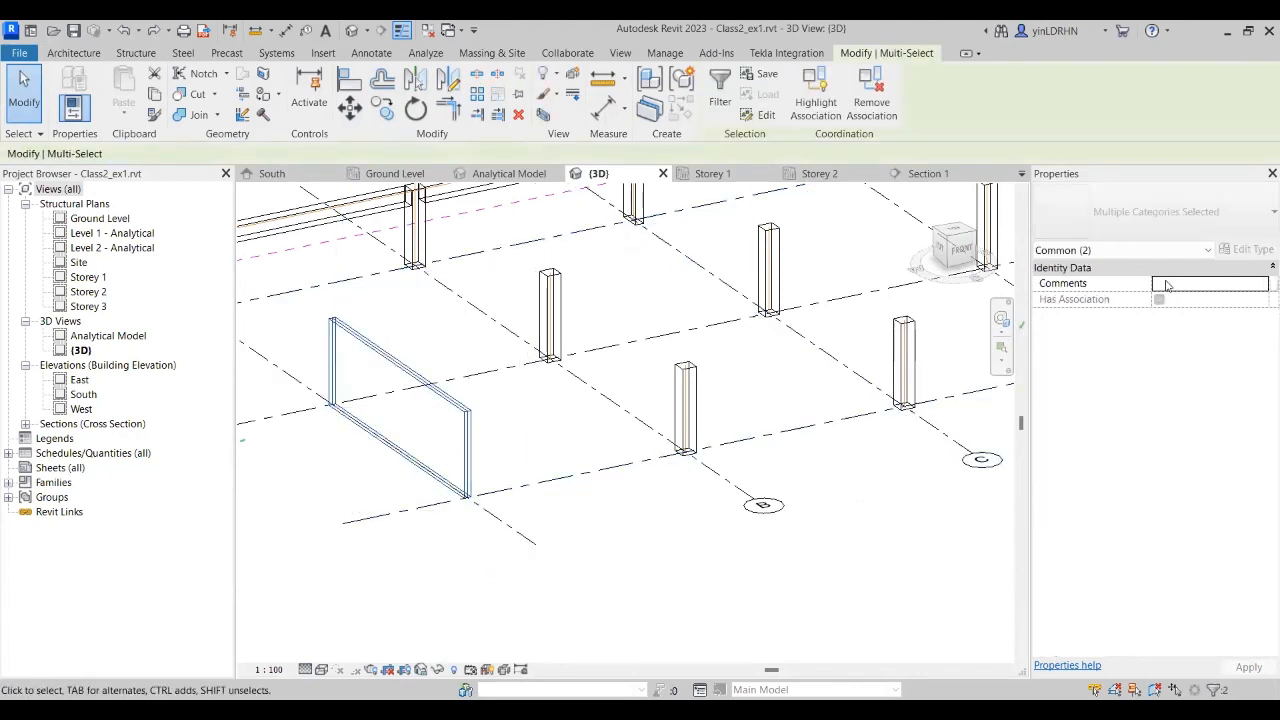
{"action": "left_click", "coordinate": [1153, 252]}
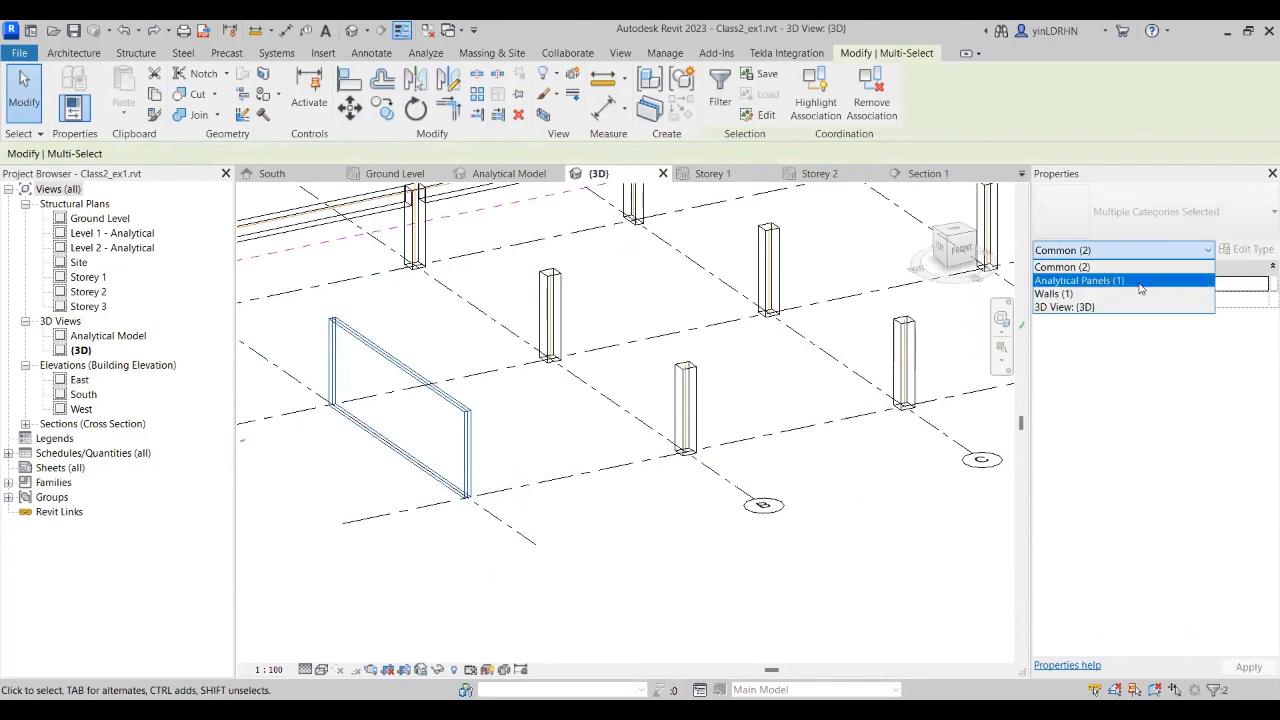
{"action": "left_click", "coordinate": [1145, 281]}
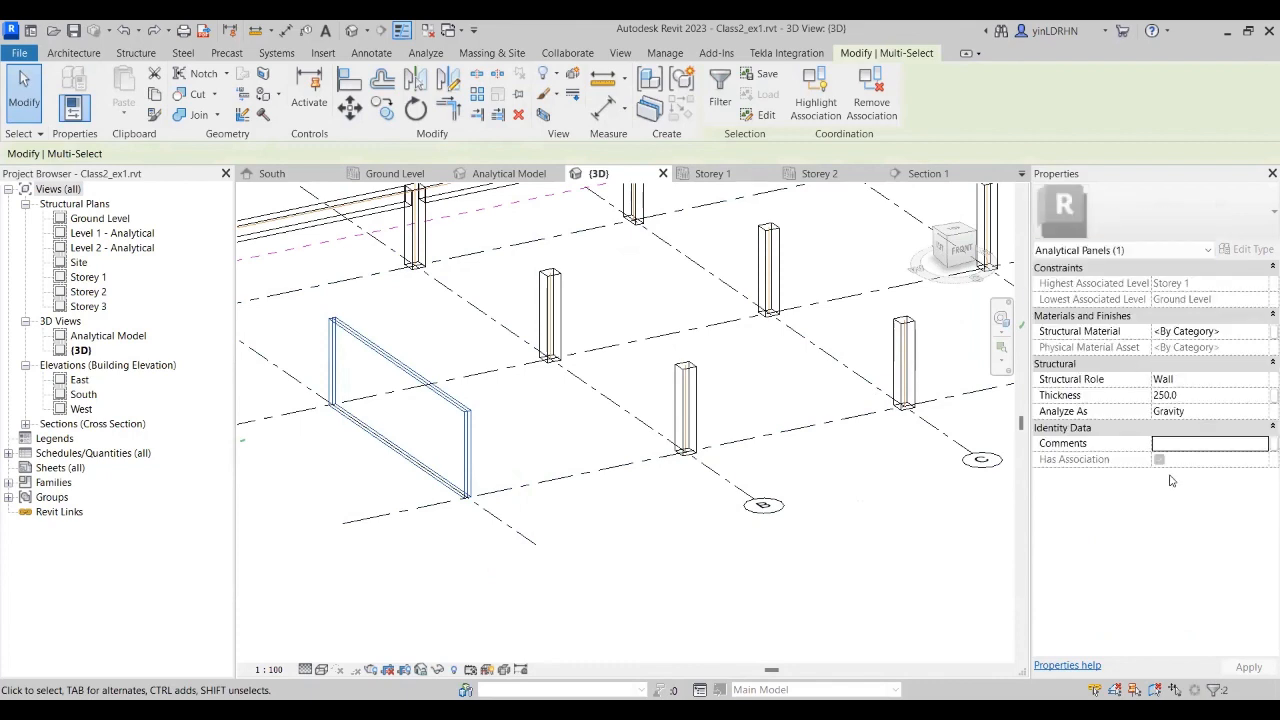
{"action": "left_click", "coordinate": [1244, 412]}
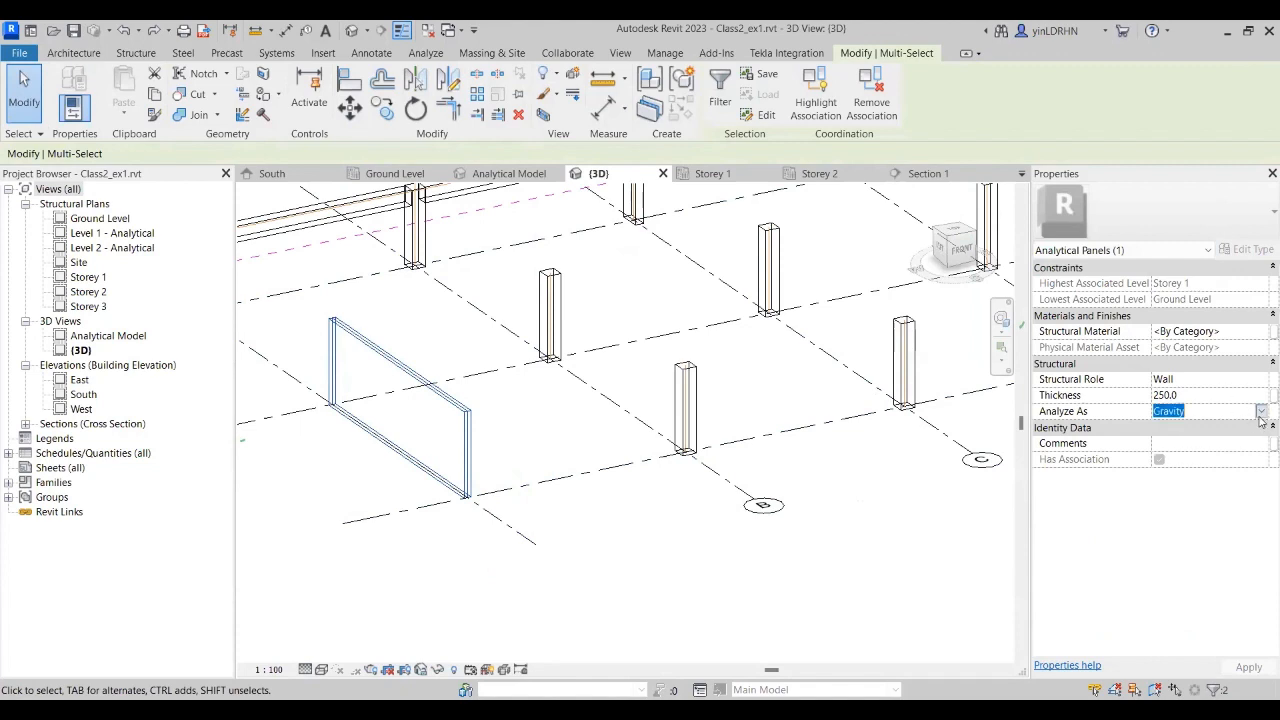
{"action": "left_click", "coordinate": [1261, 414]}
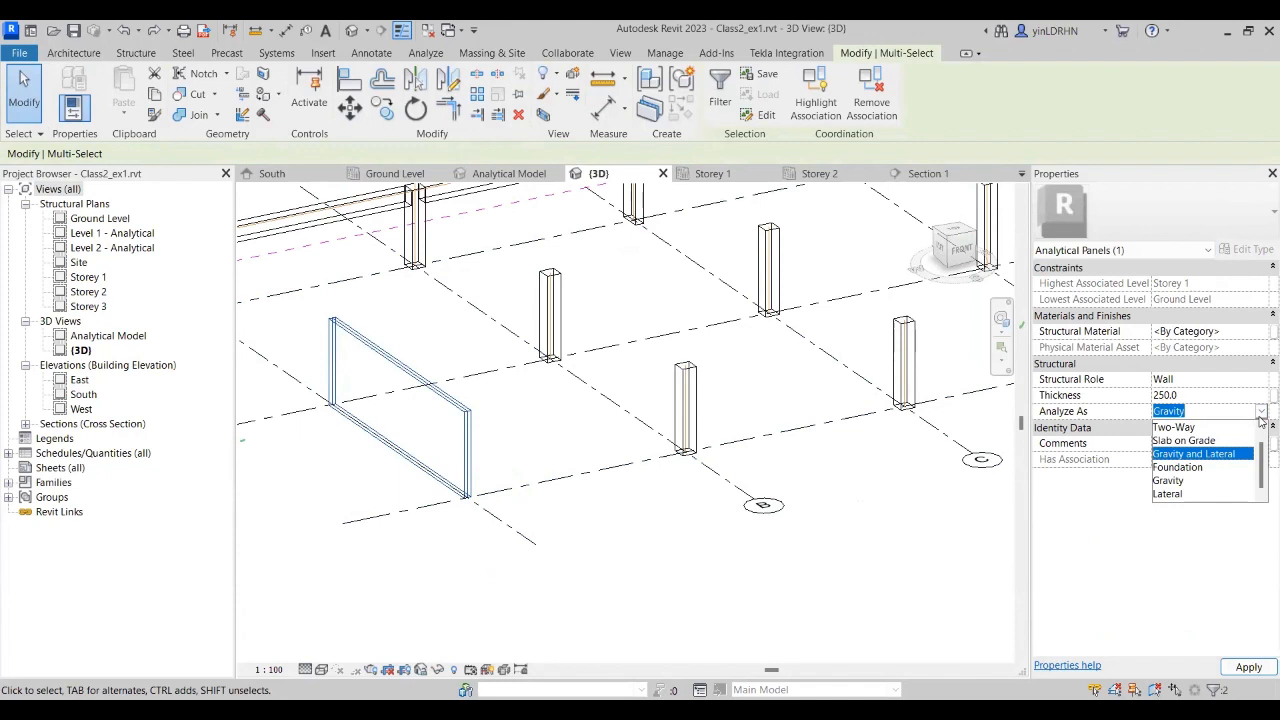
Step: Set the structural material of the wall's analytical panel to Concrete, Cast-in-Place - C40
{"action": "left_click", "coordinate": [1261, 334]}
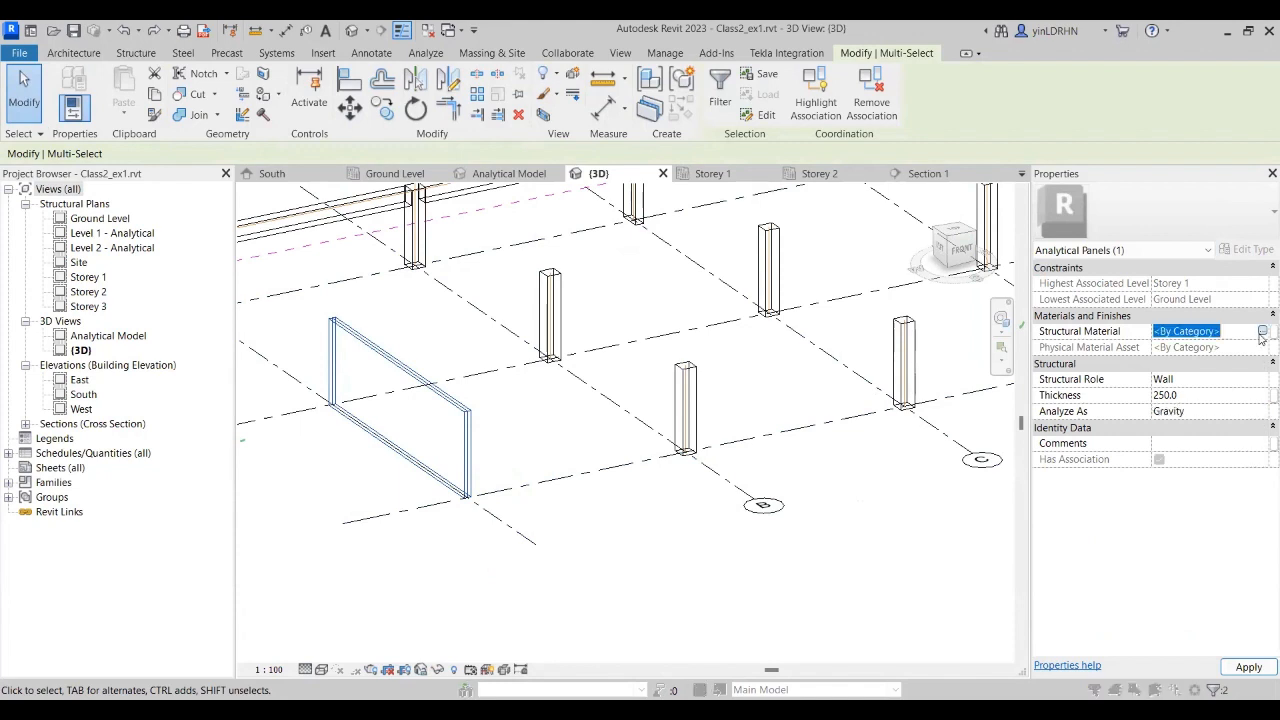
{"action": "left_click", "coordinate": [1262, 332]}
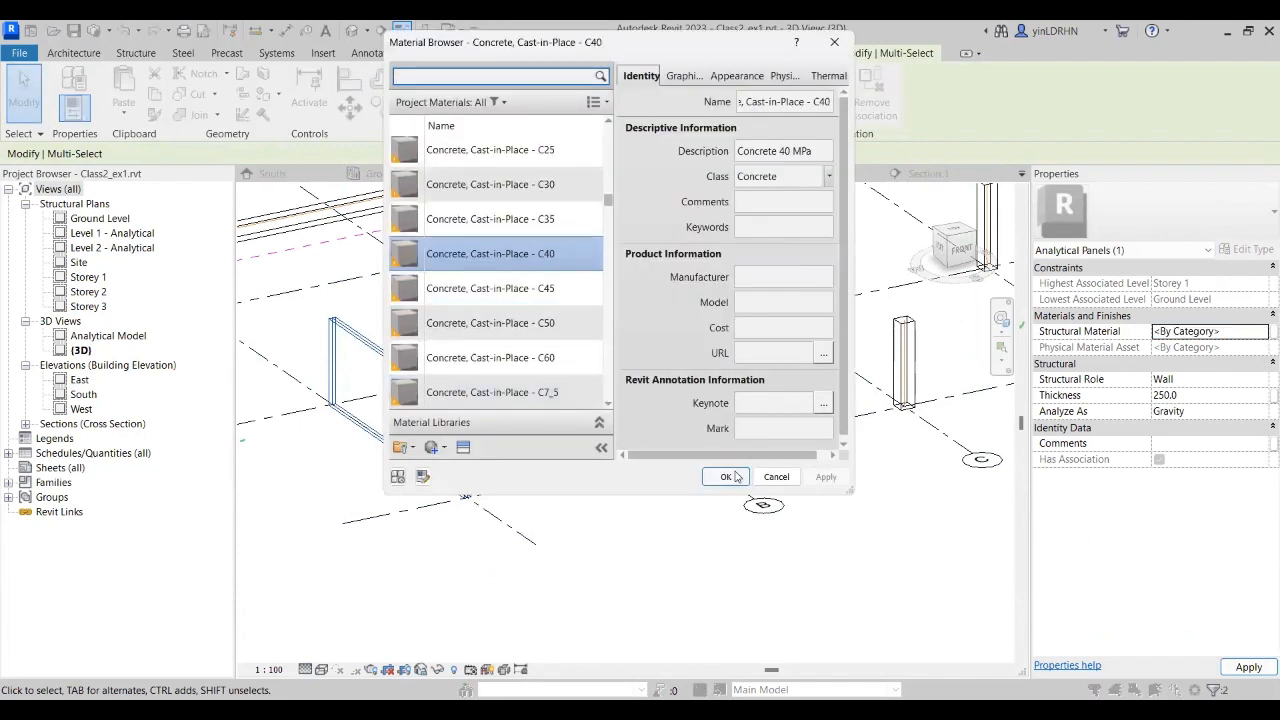
{"action": "left_click", "coordinate": [727, 476]}
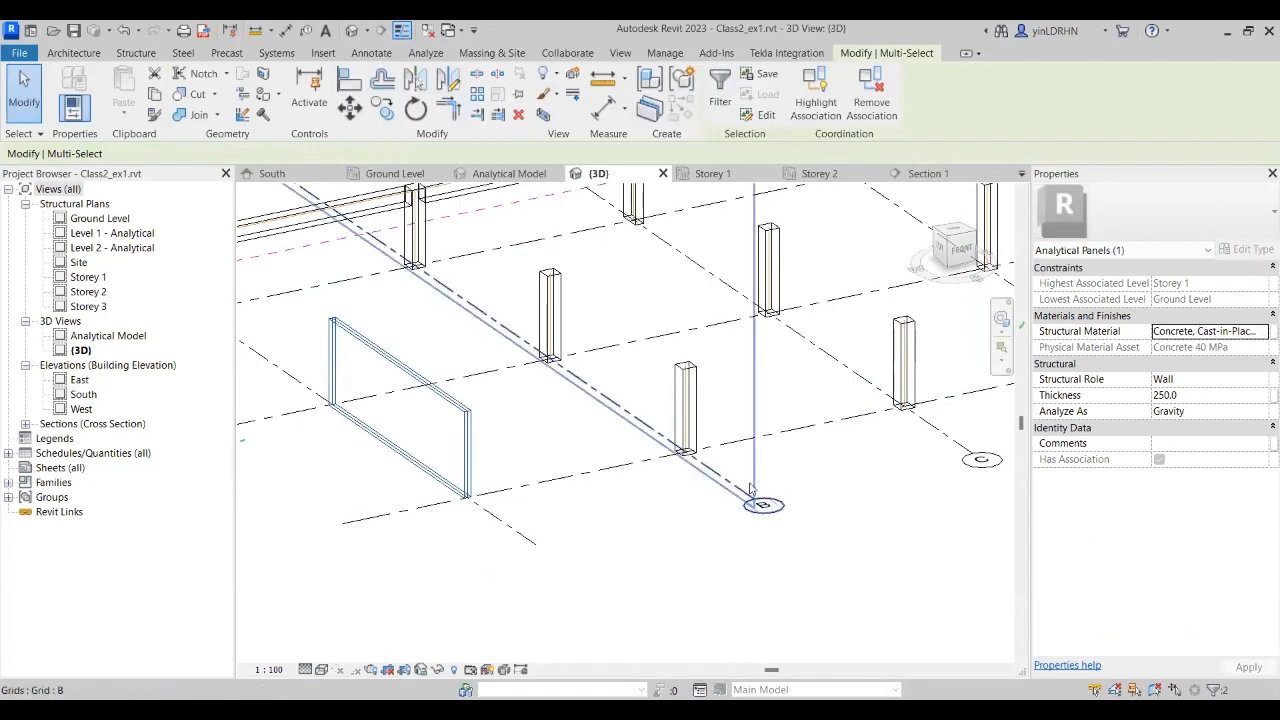
{"action": "left_click", "coordinate": [622, 491]}
Step: Compare the physical wall near grid A with its analytical panel, checking the panel's levels, material, structural role and thickness
{"action": "scroll", "coordinate": [466, 440], "scroll_direction": "up", "scroll_amount": 3}
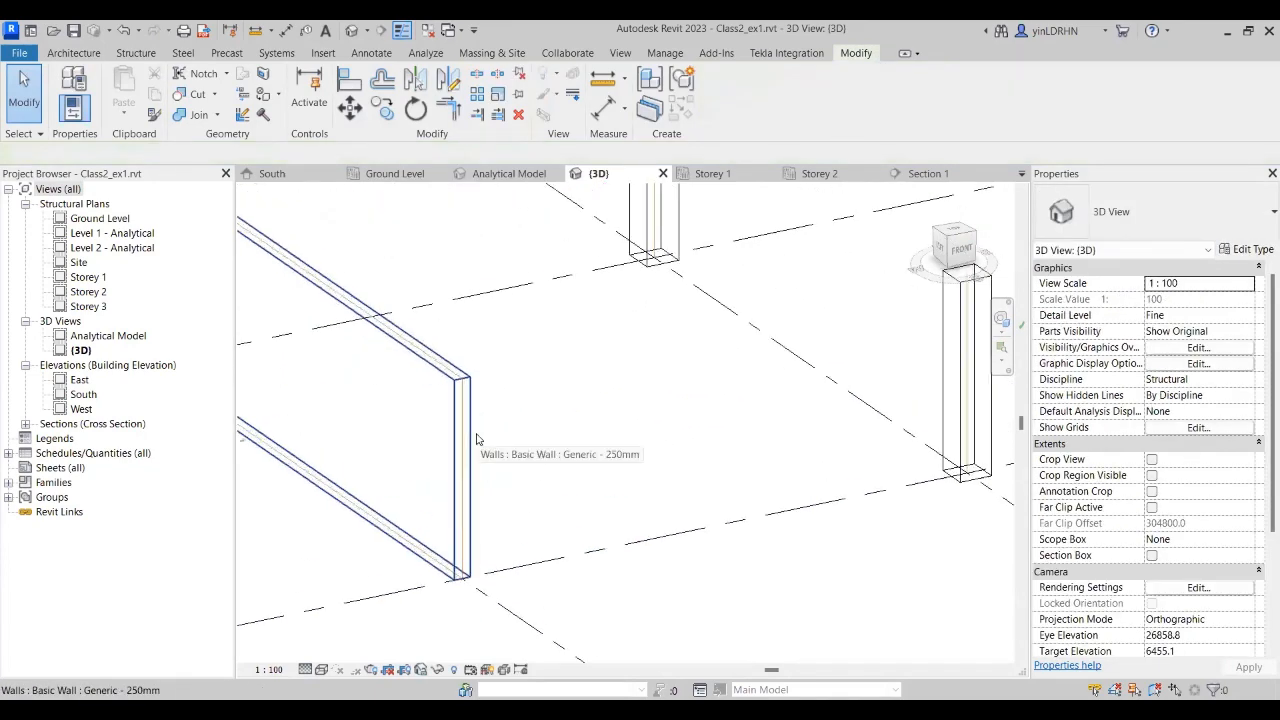
{"action": "left_click", "coordinate": [464, 416]}
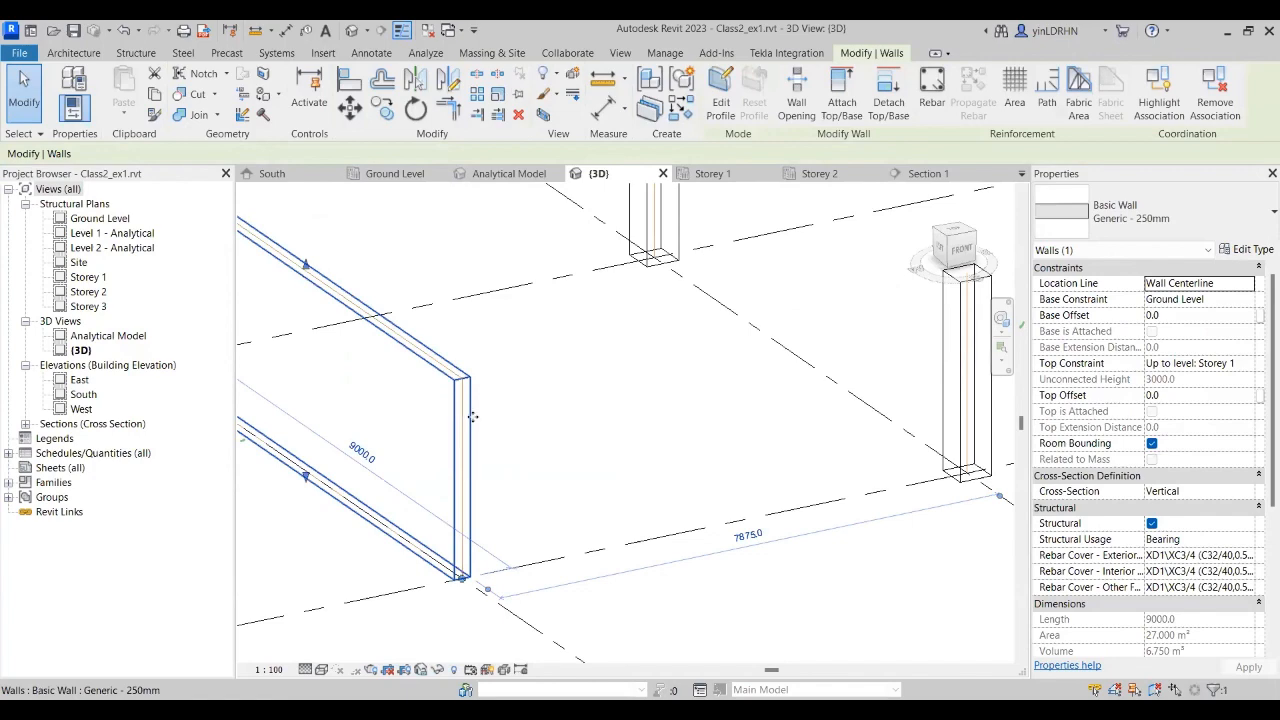
{"action": "scroll", "coordinate": [526, 403], "scroll_direction": "down", "scroll_amount": 2}
{"action": "scroll", "coordinate": [526, 403], "scroll_direction": "down", "scroll_amount": 1}
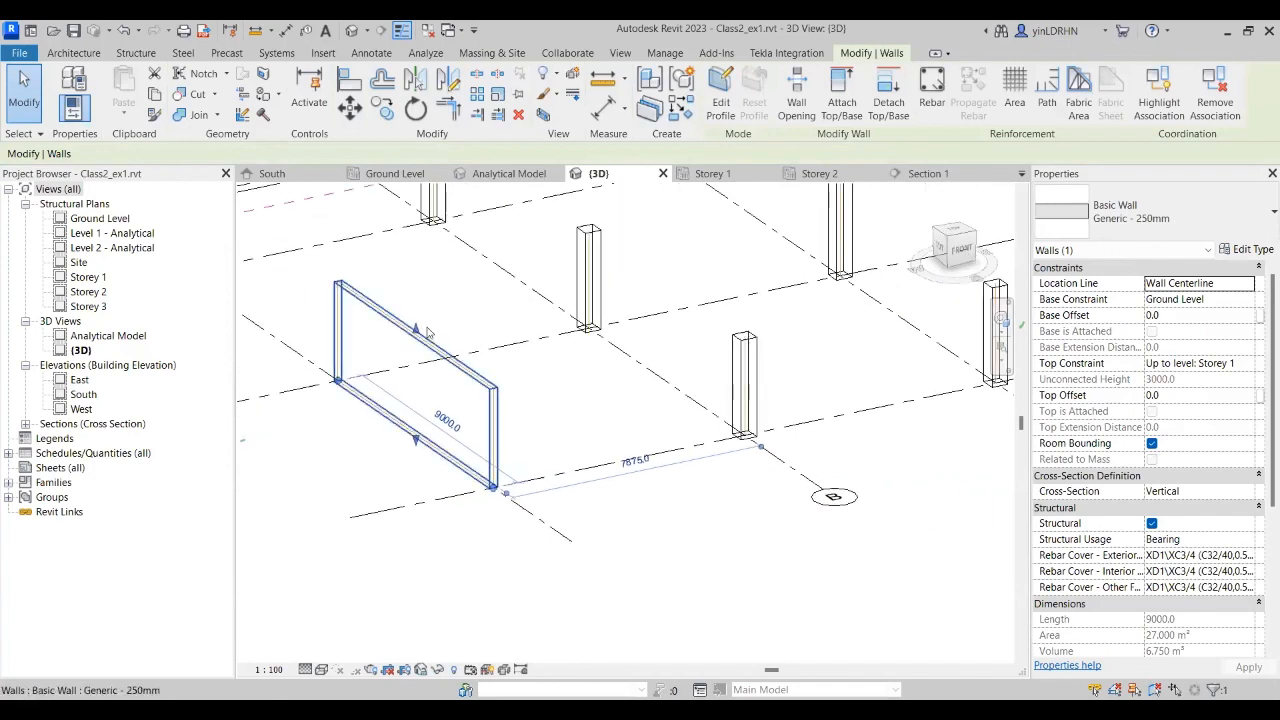
{"action": "key", "text": "Escape"}
{"action": "left_click_drag", "start_coordinate": [301, 259], "coordinate": [524, 510]}
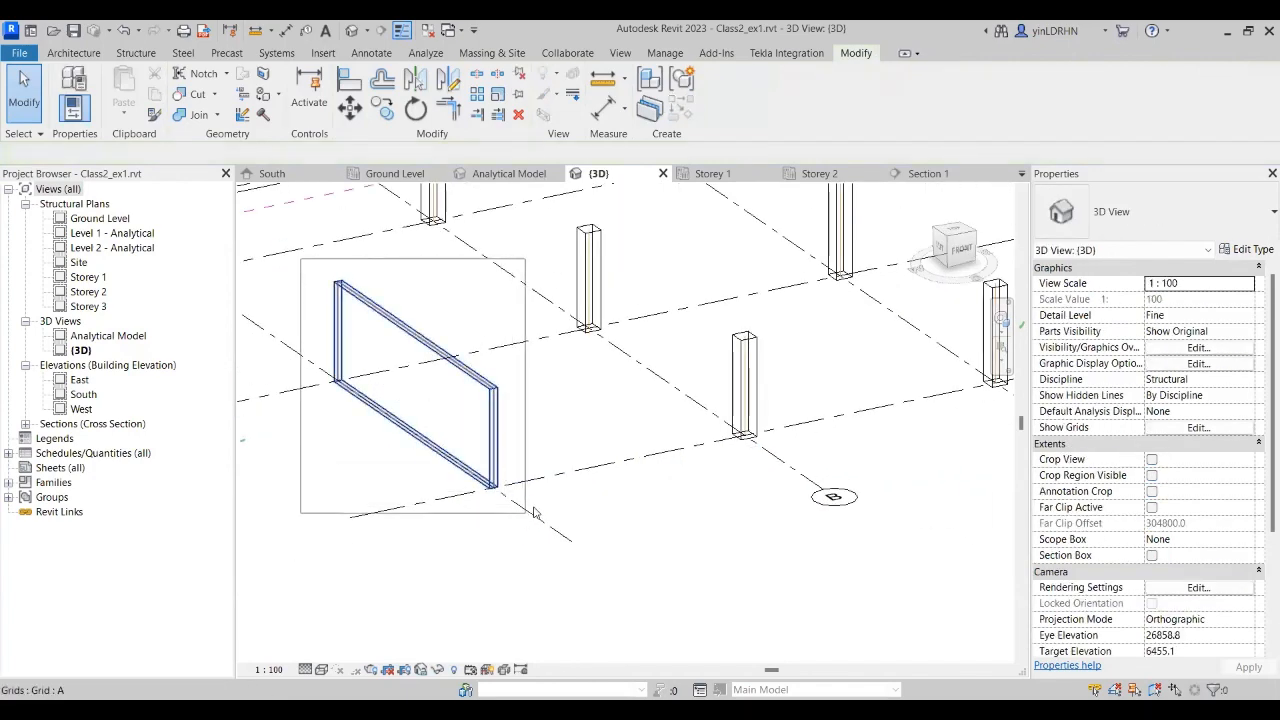
{"action": "left_click", "coordinate": [1115, 250]}
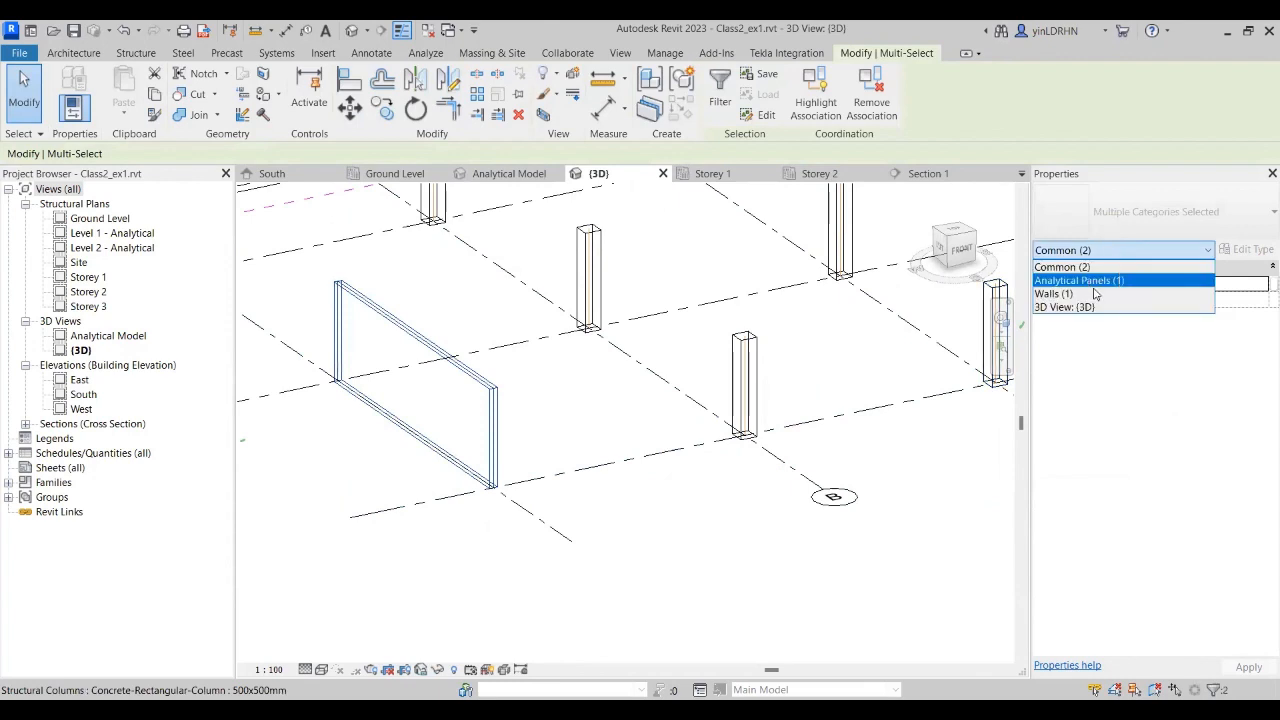
{"action": "left_click", "coordinate": [1092, 284]}
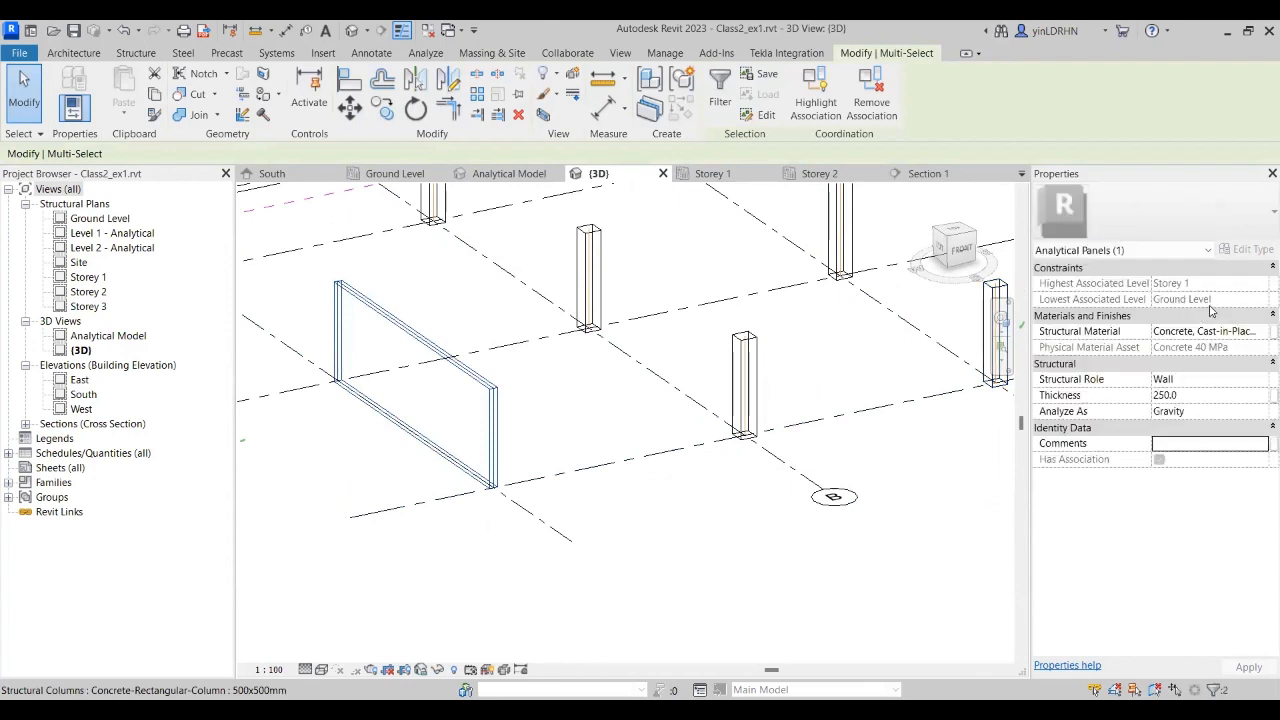
{"action": "left_click", "coordinate": [1262, 444]}
{"action": "left_click", "coordinate": [645, 515]}
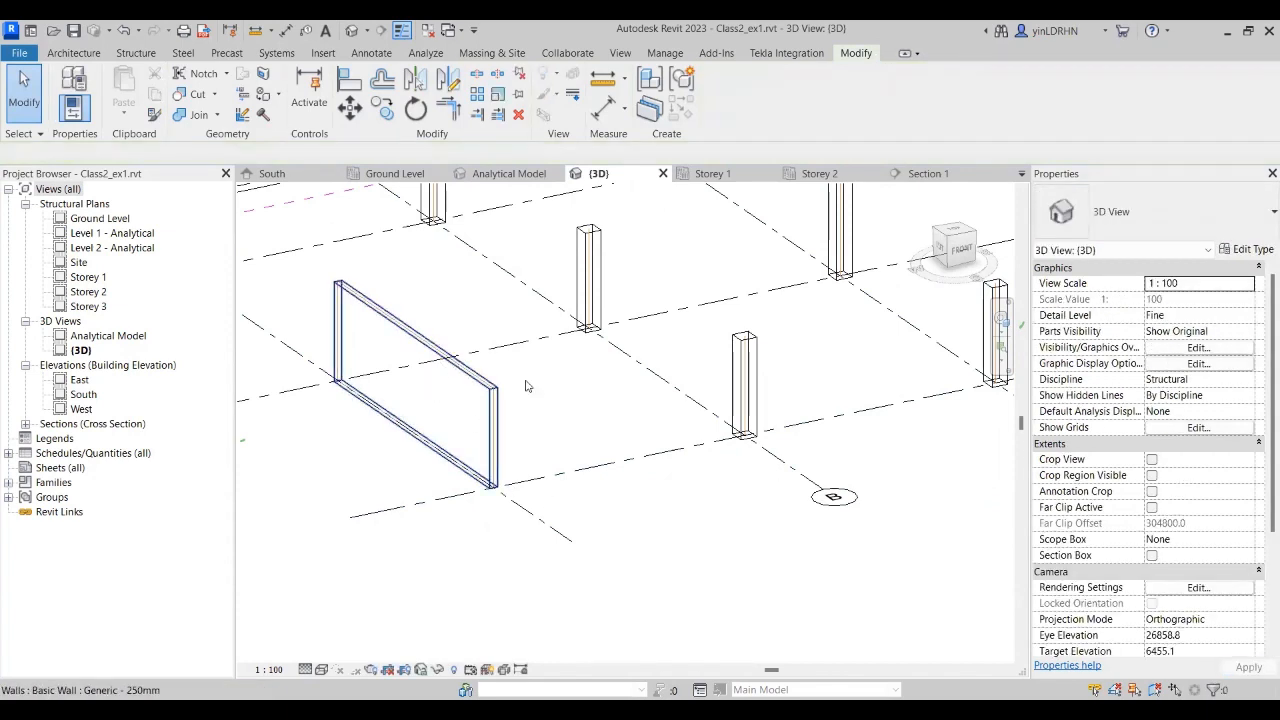
{"action": "scroll", "coordinate": [604, 398], "scroll_direction": "down", "scroll_amount": 3}
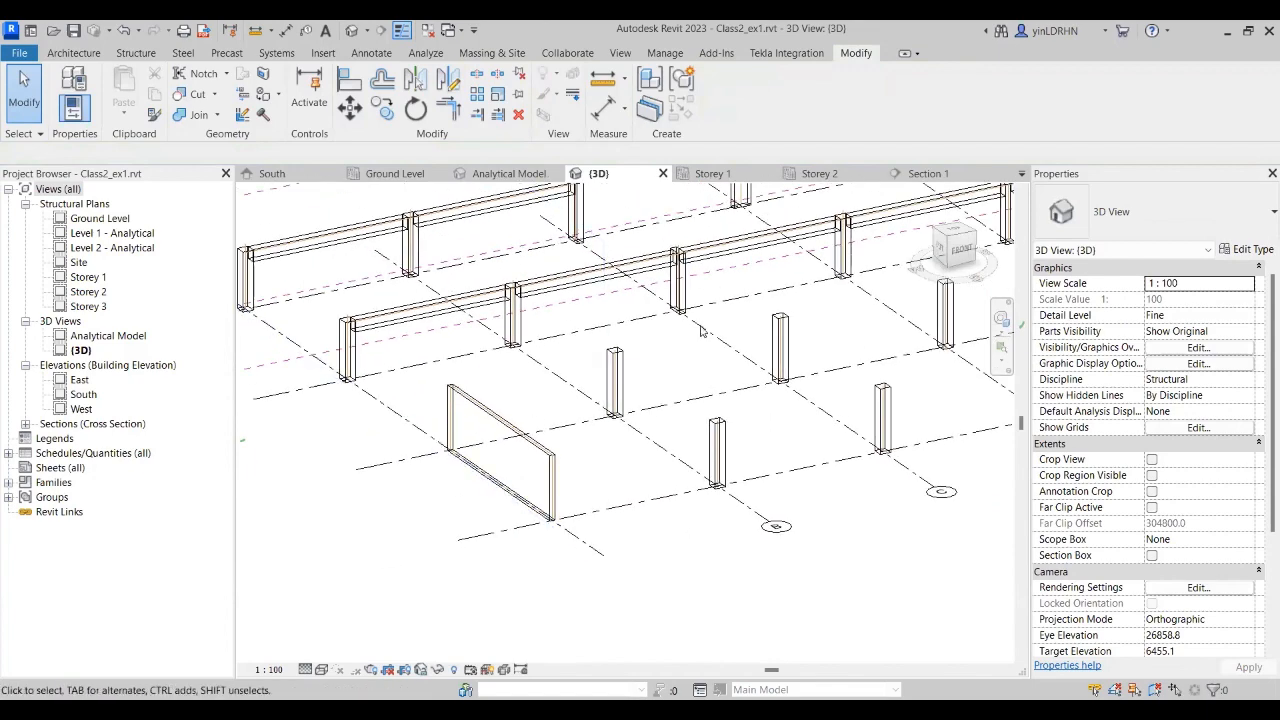
{"action": "middle_click_drag", "start_coordinate": [784, 446], "coordinate": [586, 497]}
{"action": "left_click", "coordinate": [683, 403]}
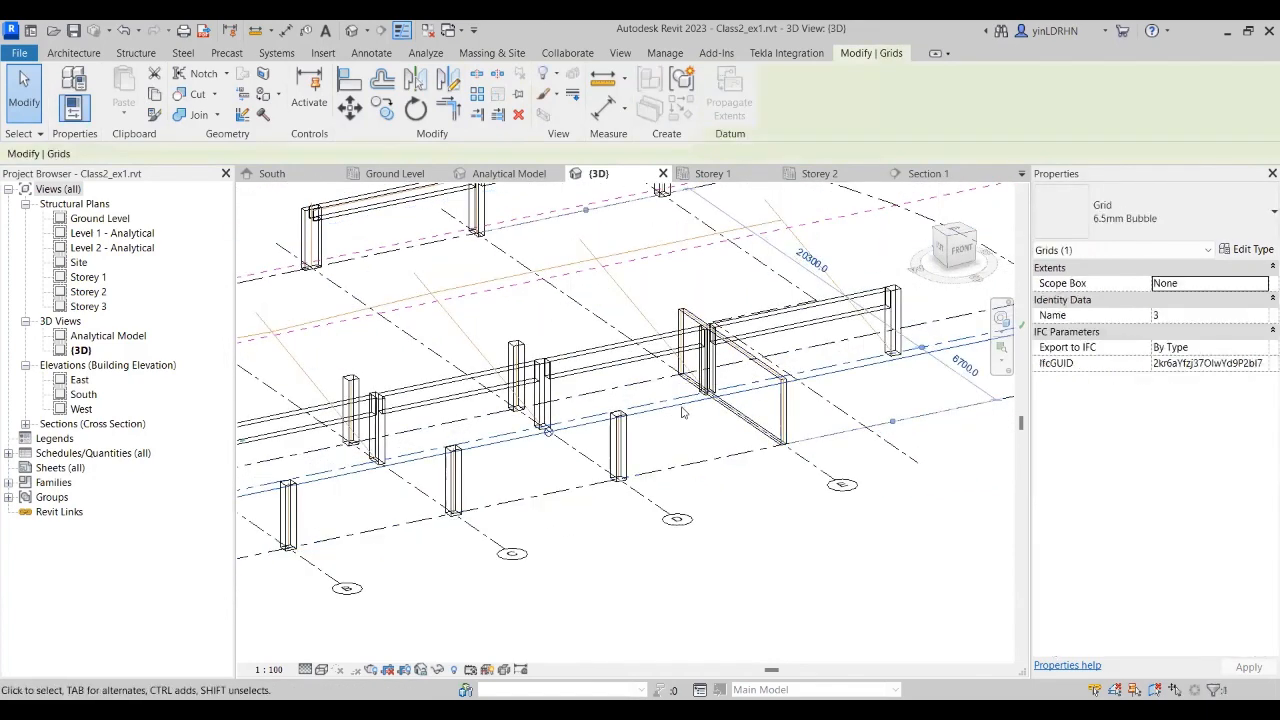
{"action": "left_click", "coordinate": [125, 33]}
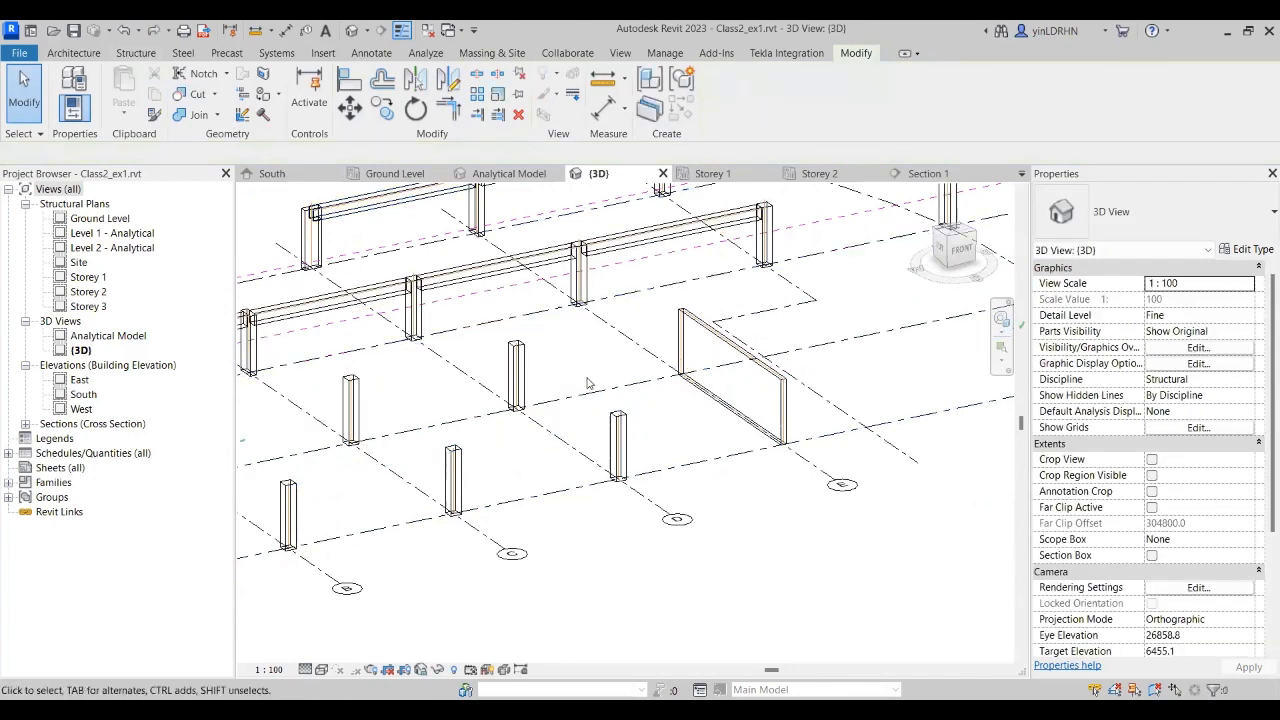
{"action": "left_click", "coordinate": [715, 405]}
{"action": "left_click", "coordinate": [588, 332]}
{"action": "middle_click_drag", "start_coordinate": [522, 350], "coordinate": [700, 395]}
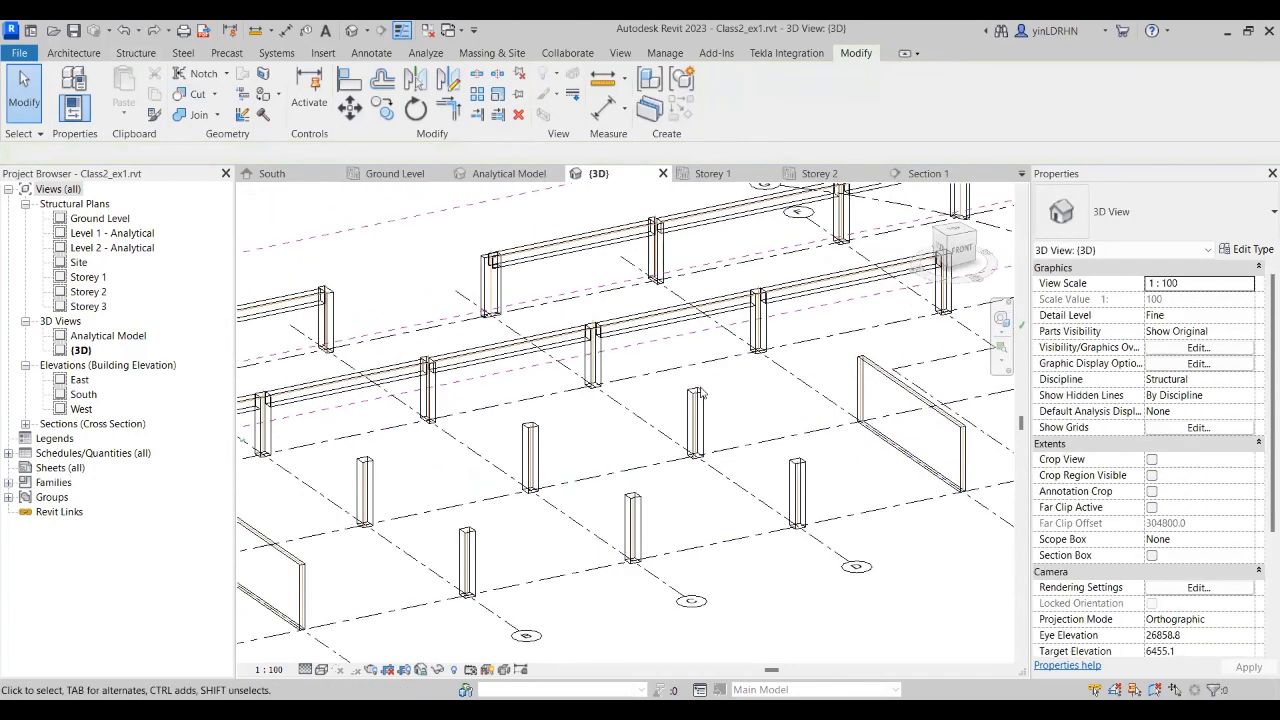
{"action": "scroll", "coordinate": [349, 391], "scroll_direction": "up", "scroll_amount": 2}
{"action": "middle_click_drag", "start_coordinate": [499, 428], "coordinate": [722, 419]}
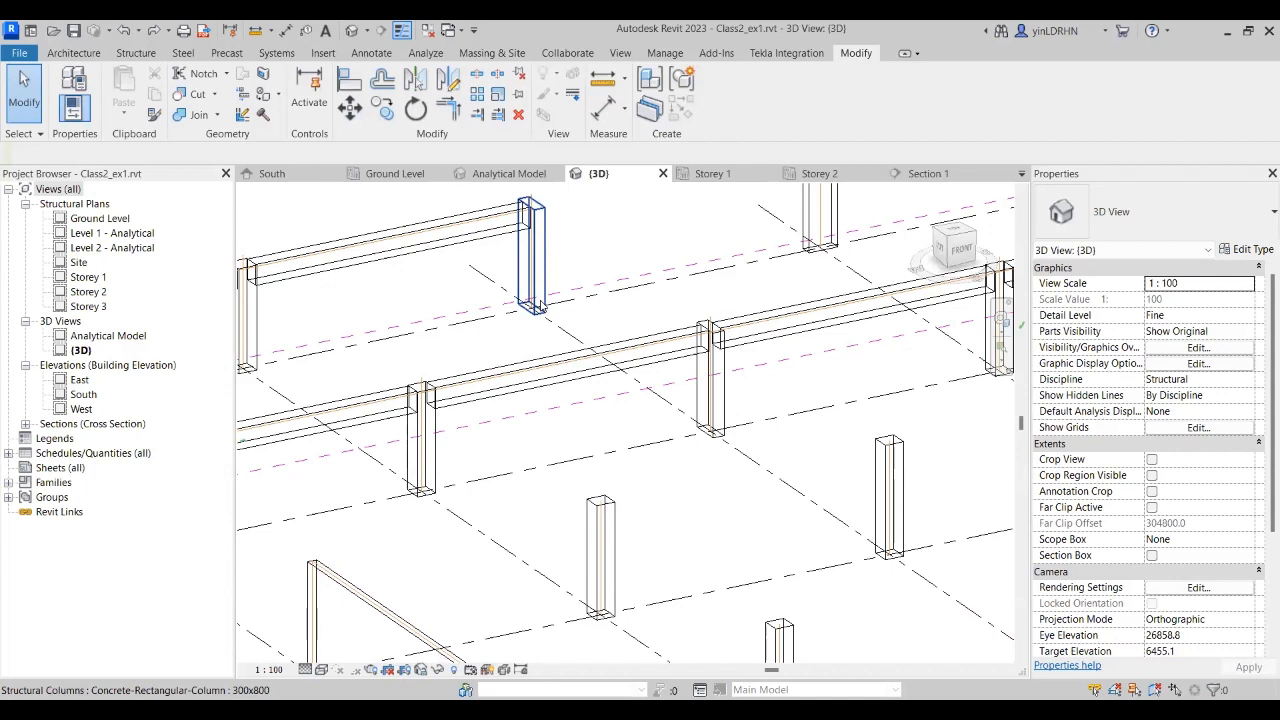
{"action": "left_click", "coordinate": [136, 53]}
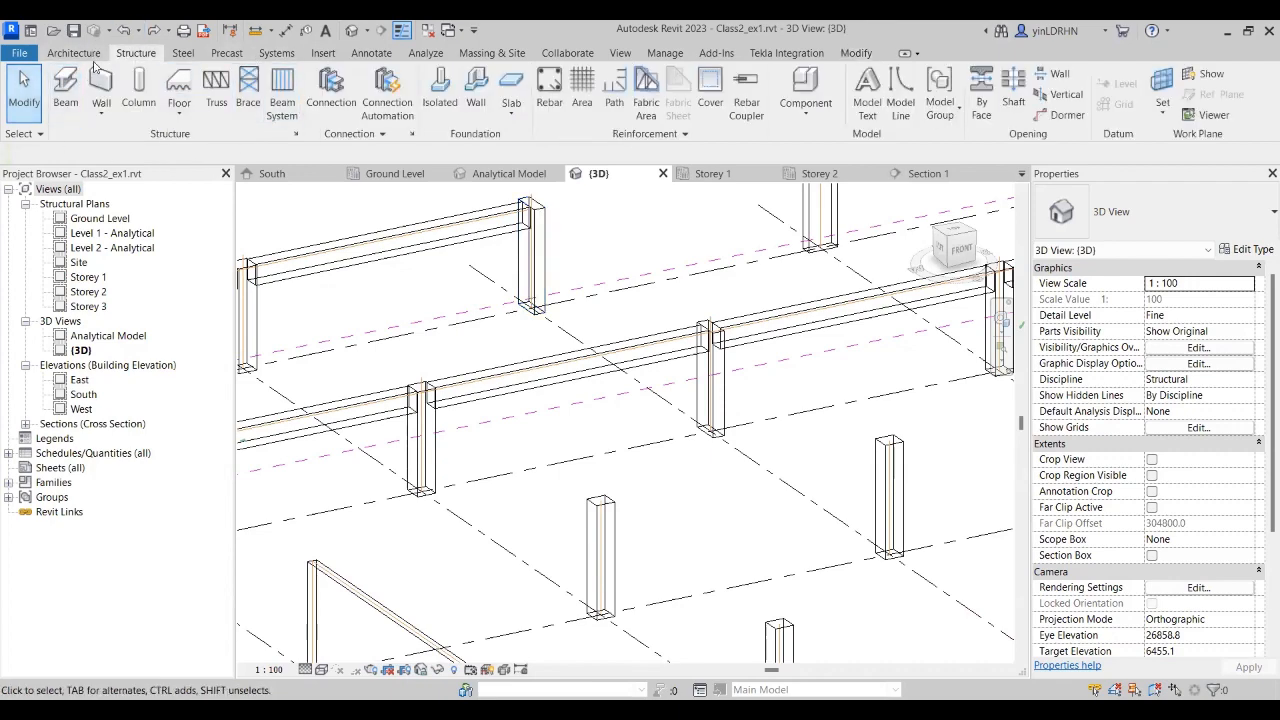
{"action": "left_click", "coordinate": [852, 55]}
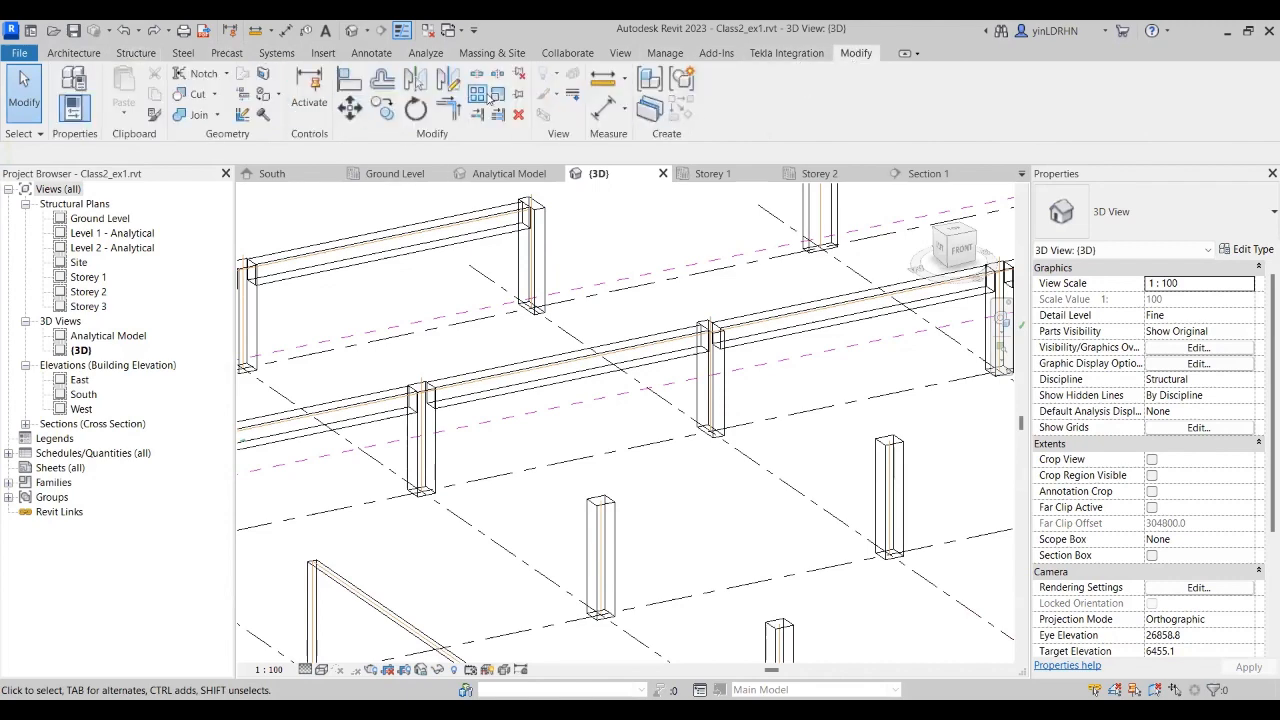
{"action": "left_click", "coordinate": [160, 56]}
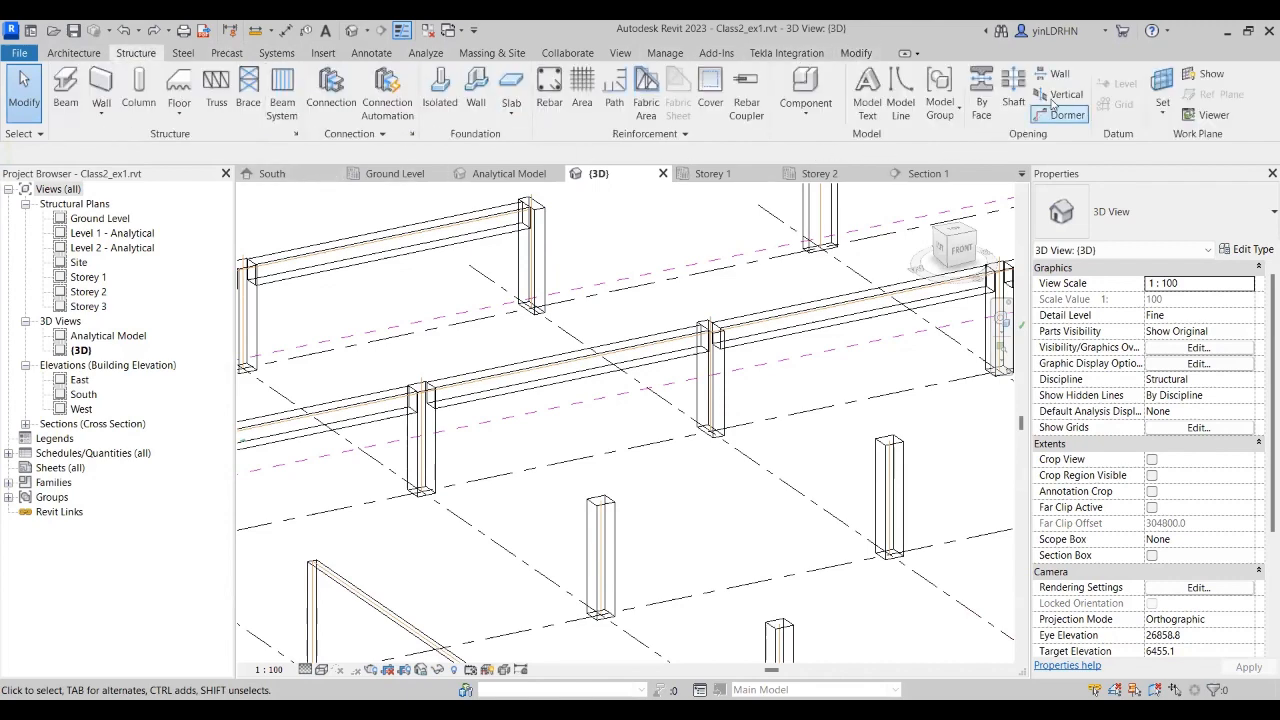